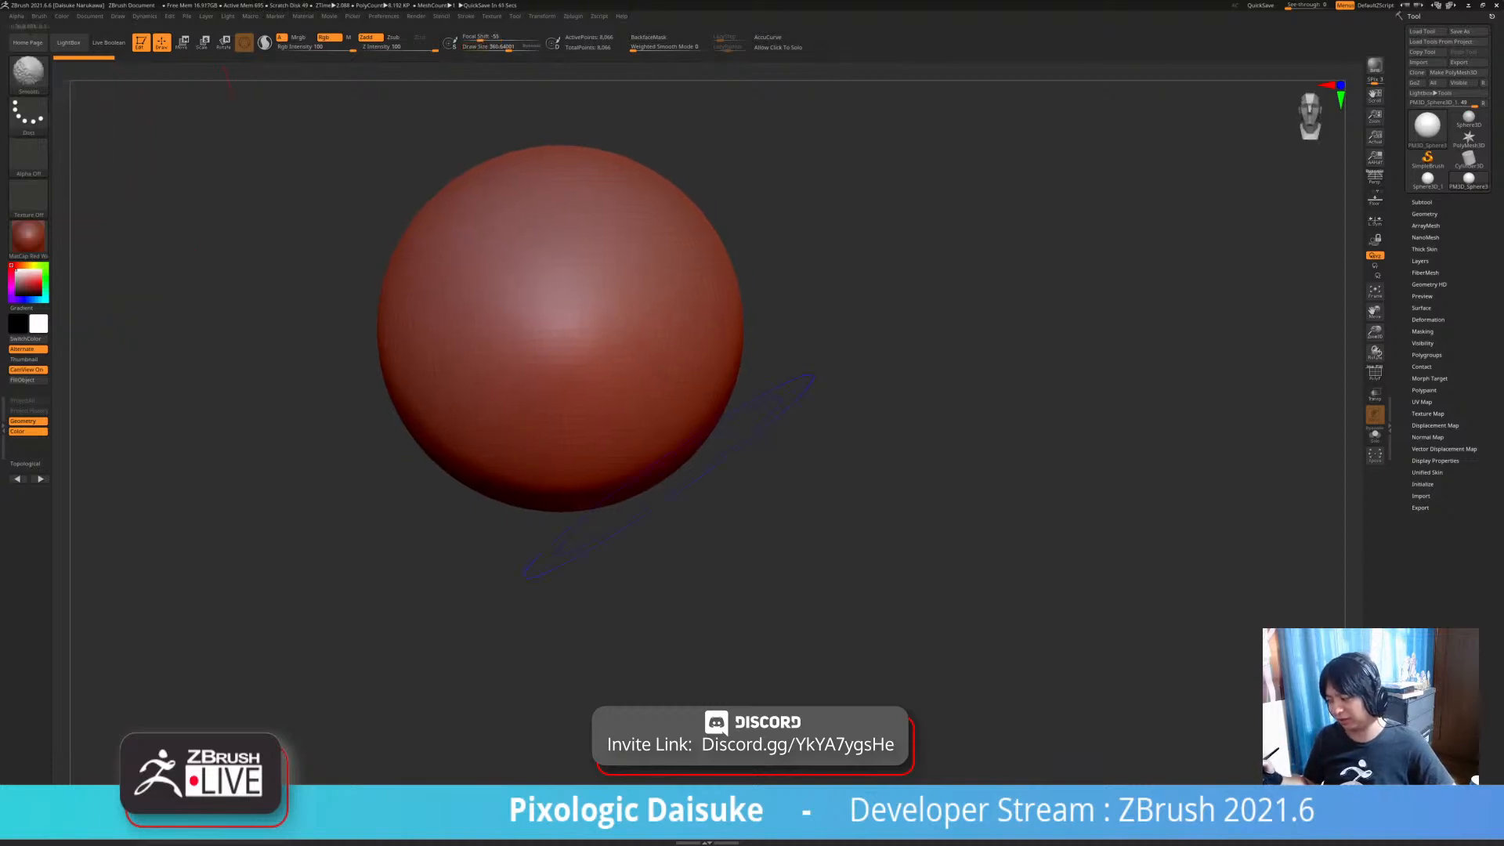
- Pull the sphere's underside down into a tapered chin to rough out an egg-shaped head
drag(589, 493, 588, 595)
drag(650, 502, 688, 497)
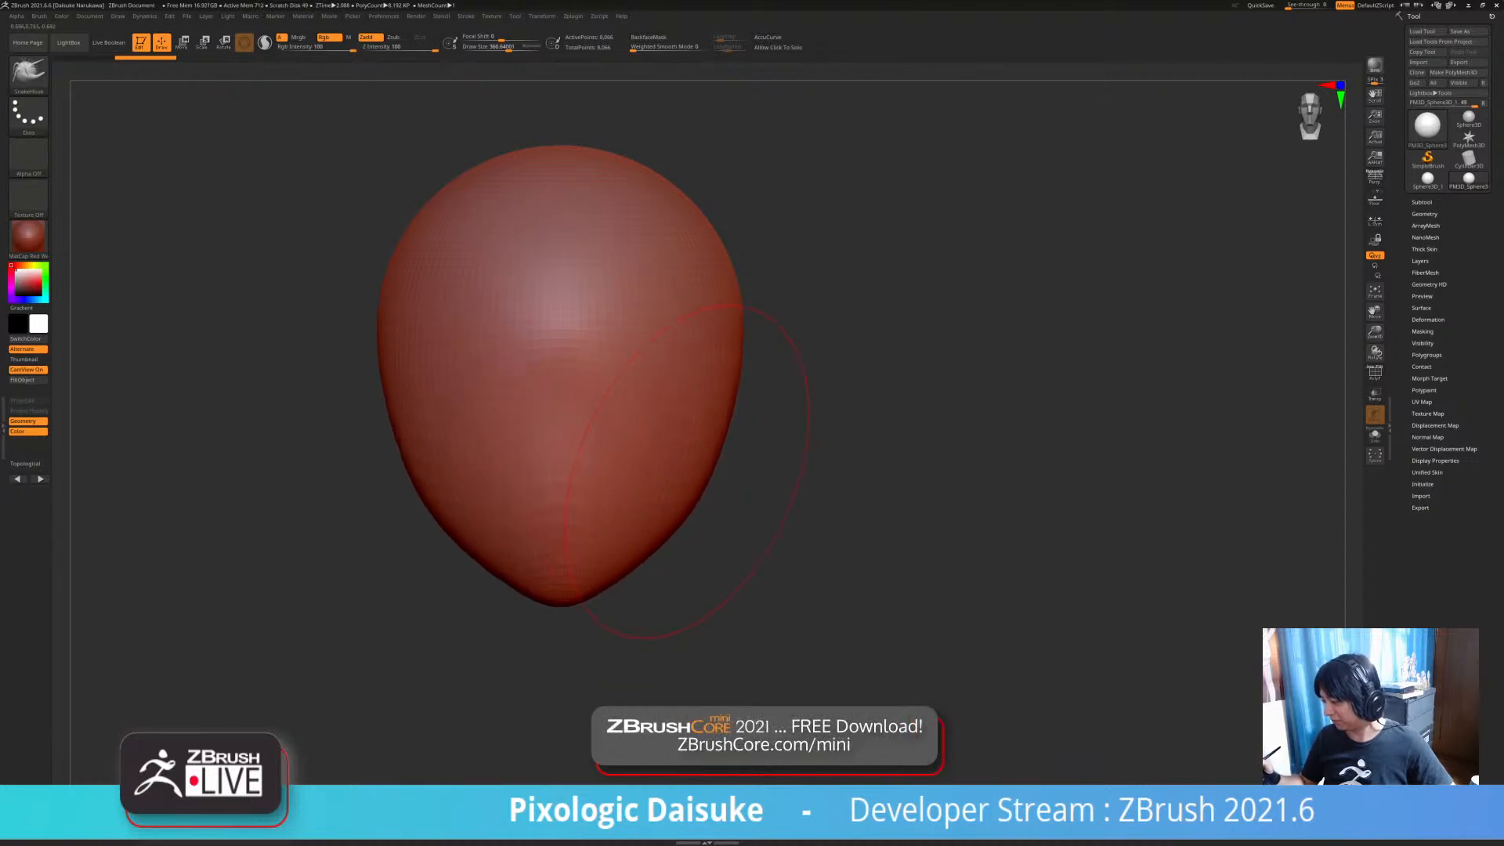
right_drag(548, 408, 654, 337)
right_drag(729, 448, 693, 447)
alt+right_drag(693, 446, 545, 383)
shift+right_drag(546, 384, 730, 382)
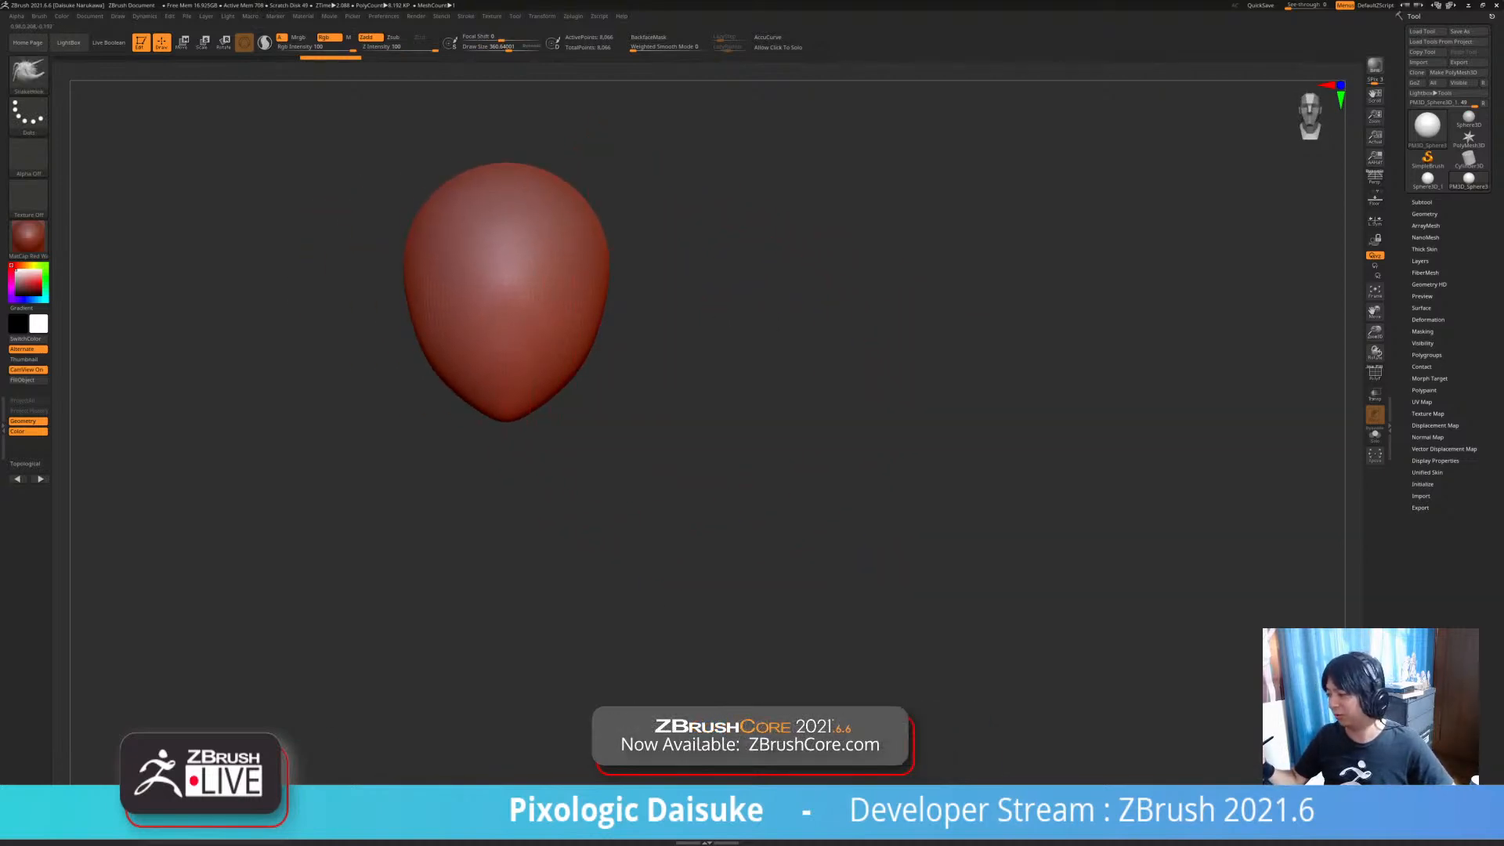
- Narrow the sides of the head and shape the chin and jaw in profile with a smaller brush
drag(606, 276, 602, 249)
click(499, 48)
drag(643, 352, 671, 420)
drag(548, 376, 559, 388)
shift+drag(658, 329, 609, 150)
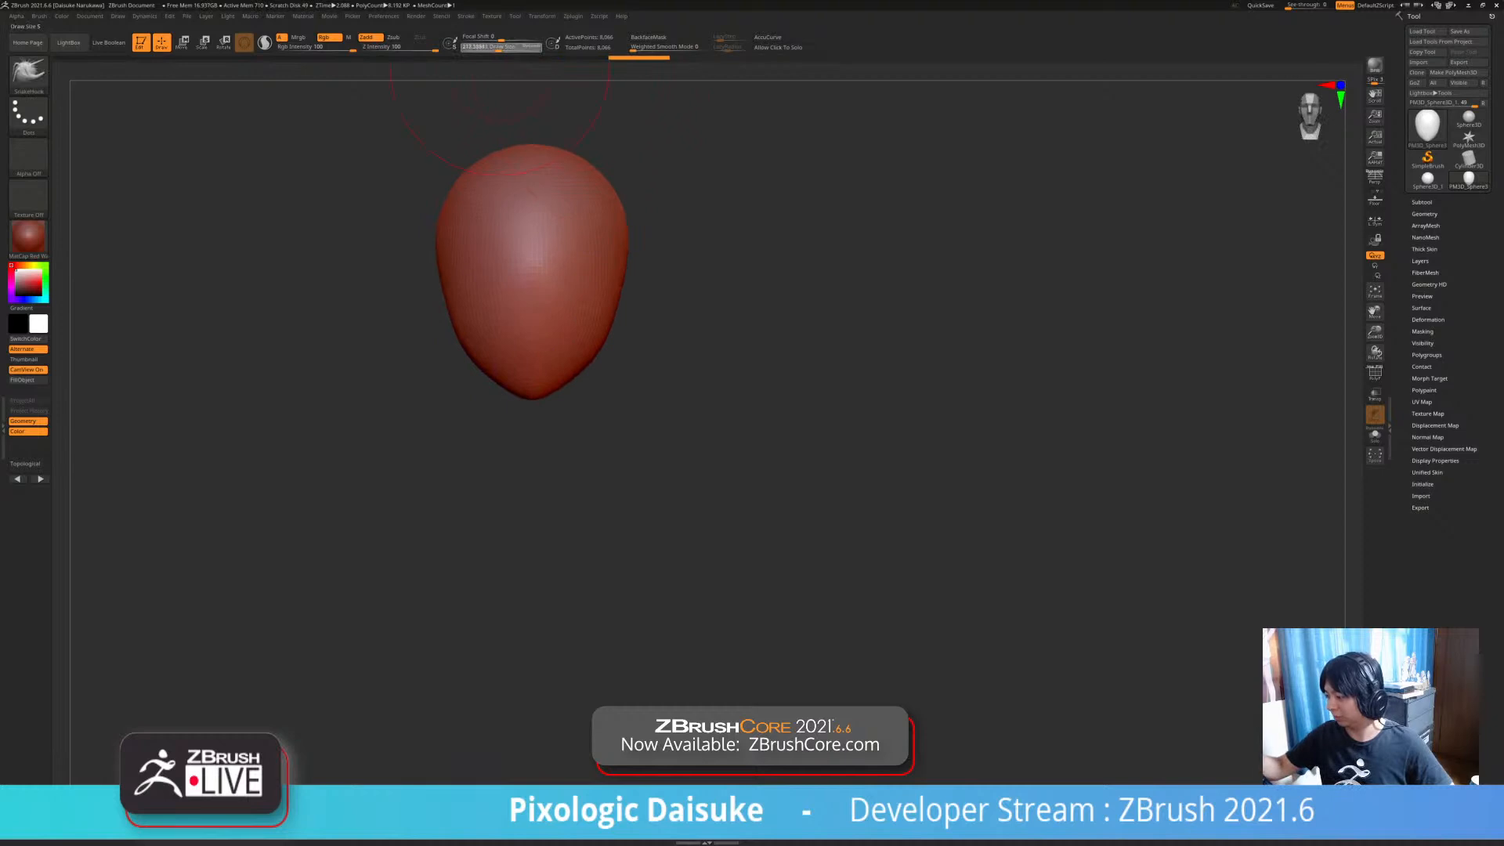
drag(537, 396, 552, 388)
alt+drag(708, 373, 719, 344)
- Duplicate the head subtool and move the copy straight down beneath the original head
click(183, 43)
alt+right_drag(500, 202, 567, 284)
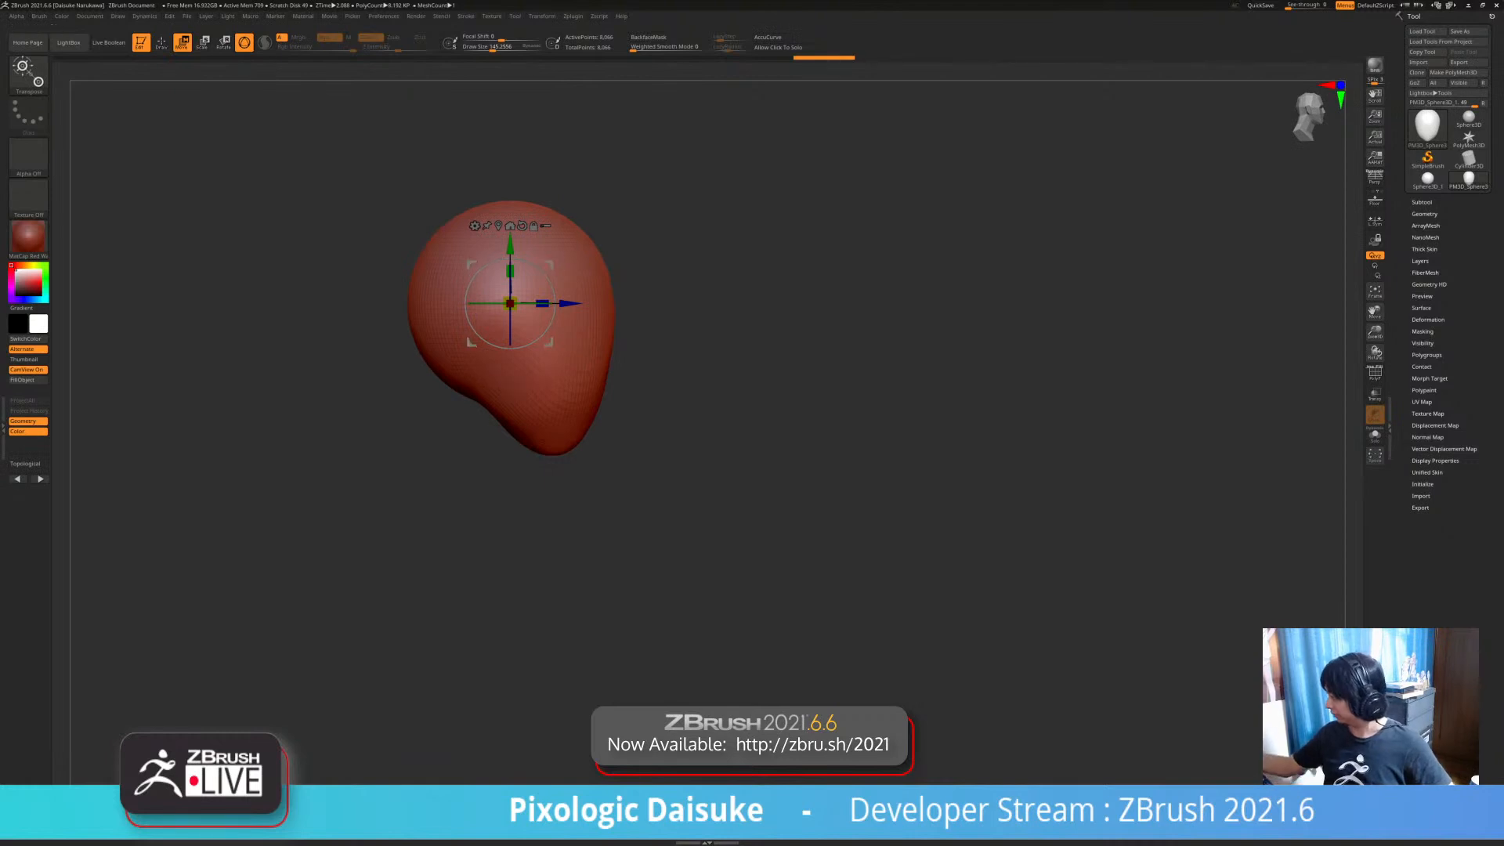
click(1422, 202)
click(1422, 453)
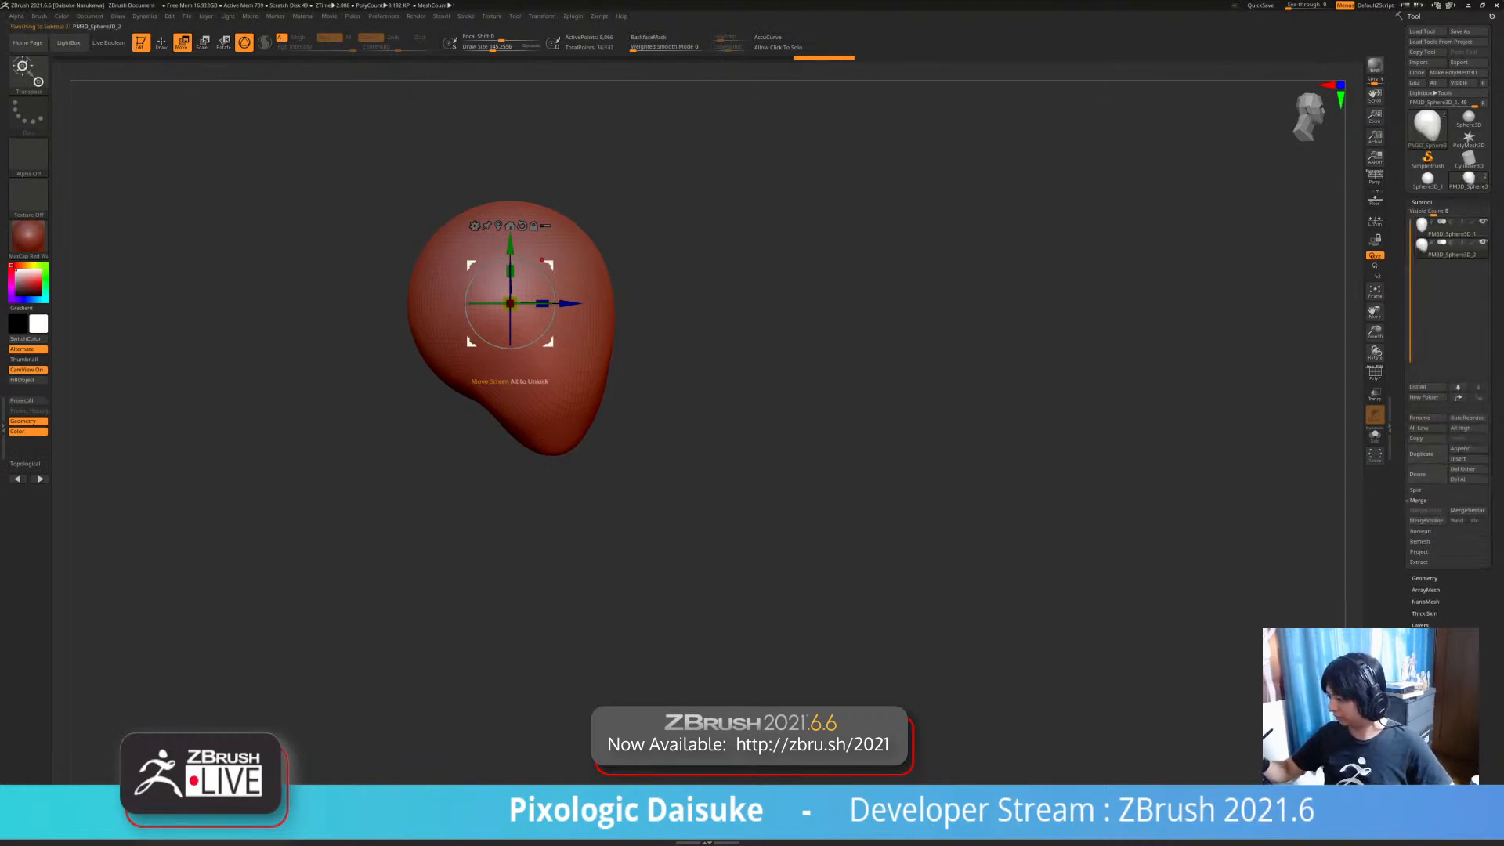
drag(510, 244, 510, 470)
shift+right_drag(510, 470, 455, 471)
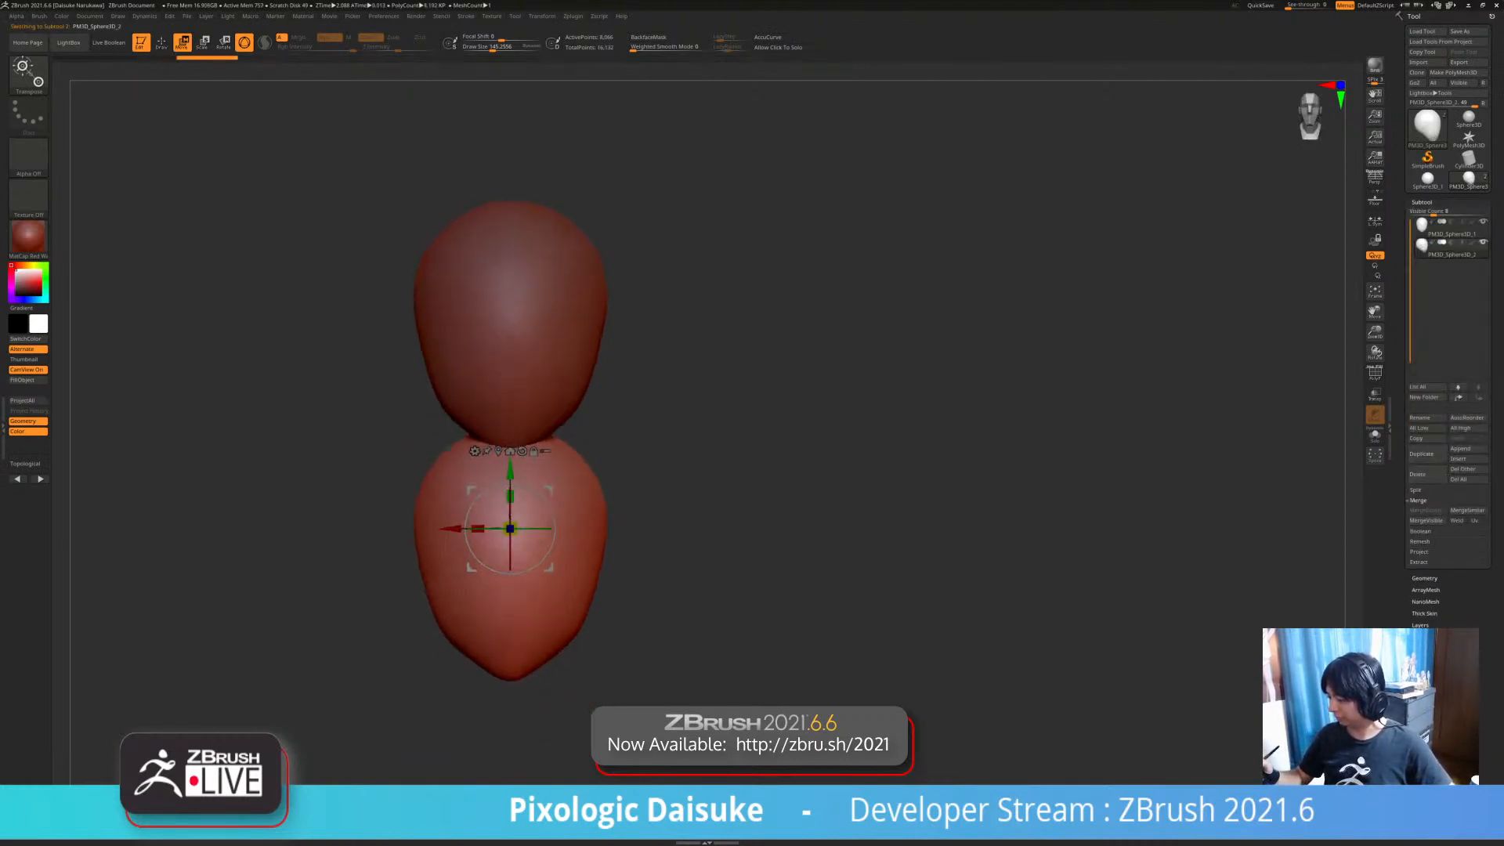
- Reshape the lower copy into a rough torso with the SnakeHook brush at a large draw size, smoothing its surface
alt+right_drag(440, 528, 449, 443)
key(q)
key(b)
key(s)
key(h)
drag(493, 47, 525, 47)
shift+drag(561, 501, 520, 572)
right_drag(519, 572, 634, 572)
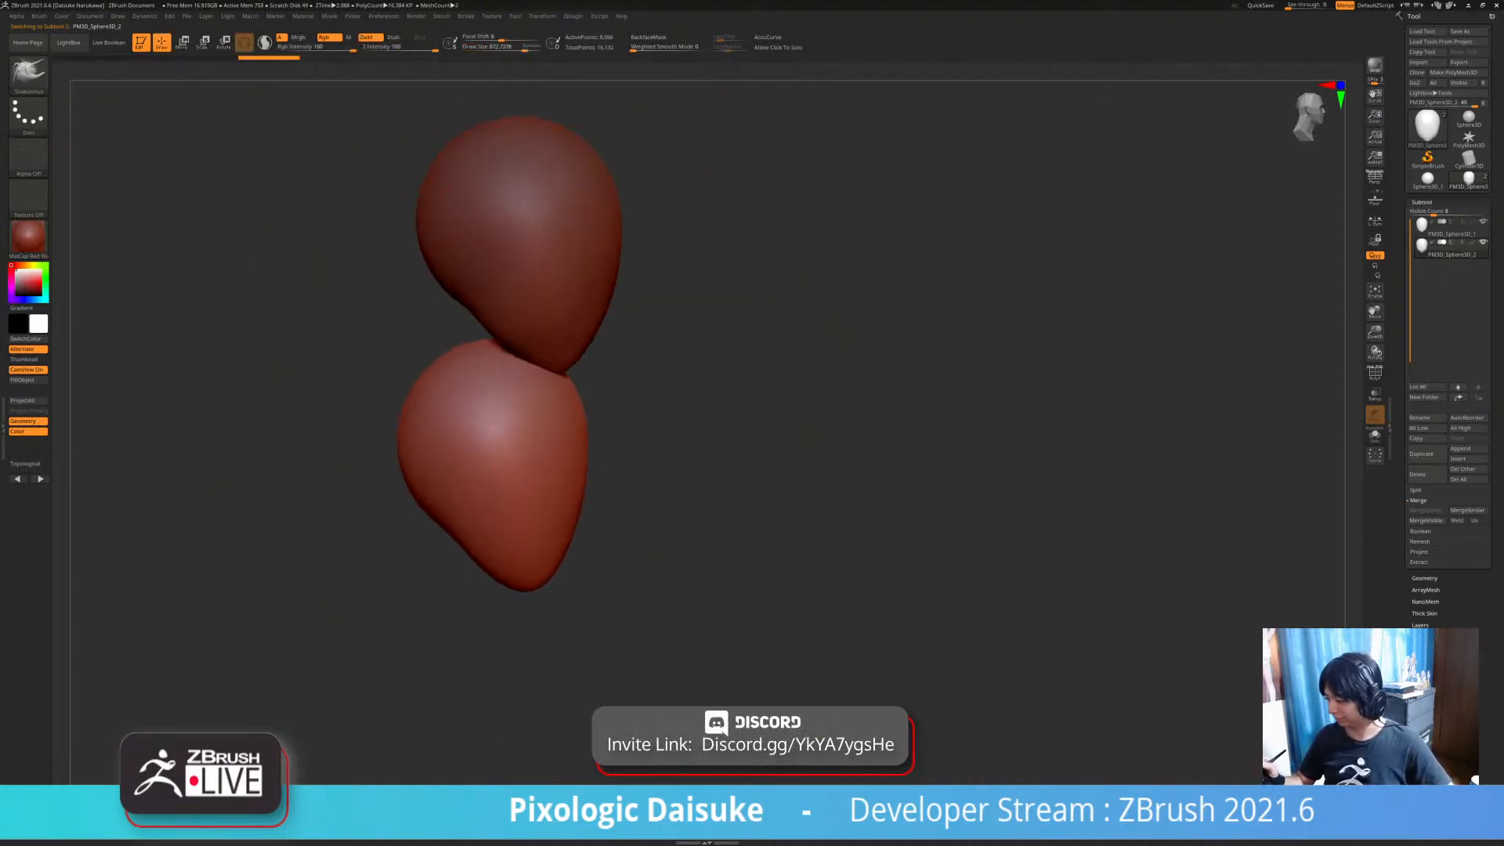
drag(560, 462, 506, 470)
shift+right_drag(505, 470, 404, 470)
- Pull a neck up from the top of the torso towards the head with a reduced brush size
drag(525, 47, 501, 47)
right_drag(596, 389, 705, 389)
drag(501, 47, 489, 47)
drag(523, 381, 545, 312)
right_drag(596, 314, 697, 313)
mouse_move(530, 315)
mouse_down()
mouse_move(533, 299)
mouse_move(541, 352)
mouse_up()
- Smooth the pulled neck where it rises from the torso to meet the head
mouse_move(569, 366)
alt+right_down()
mouse_move(588, 339)
mouse_move(564, 334)
alt+right_up()
shift+drag(533, 313, 538, 286)
right_drag(596, 341, 541, 337)
shift+drag(501, 329, 538, 286)
right_drag(552, 352, 545, 333)
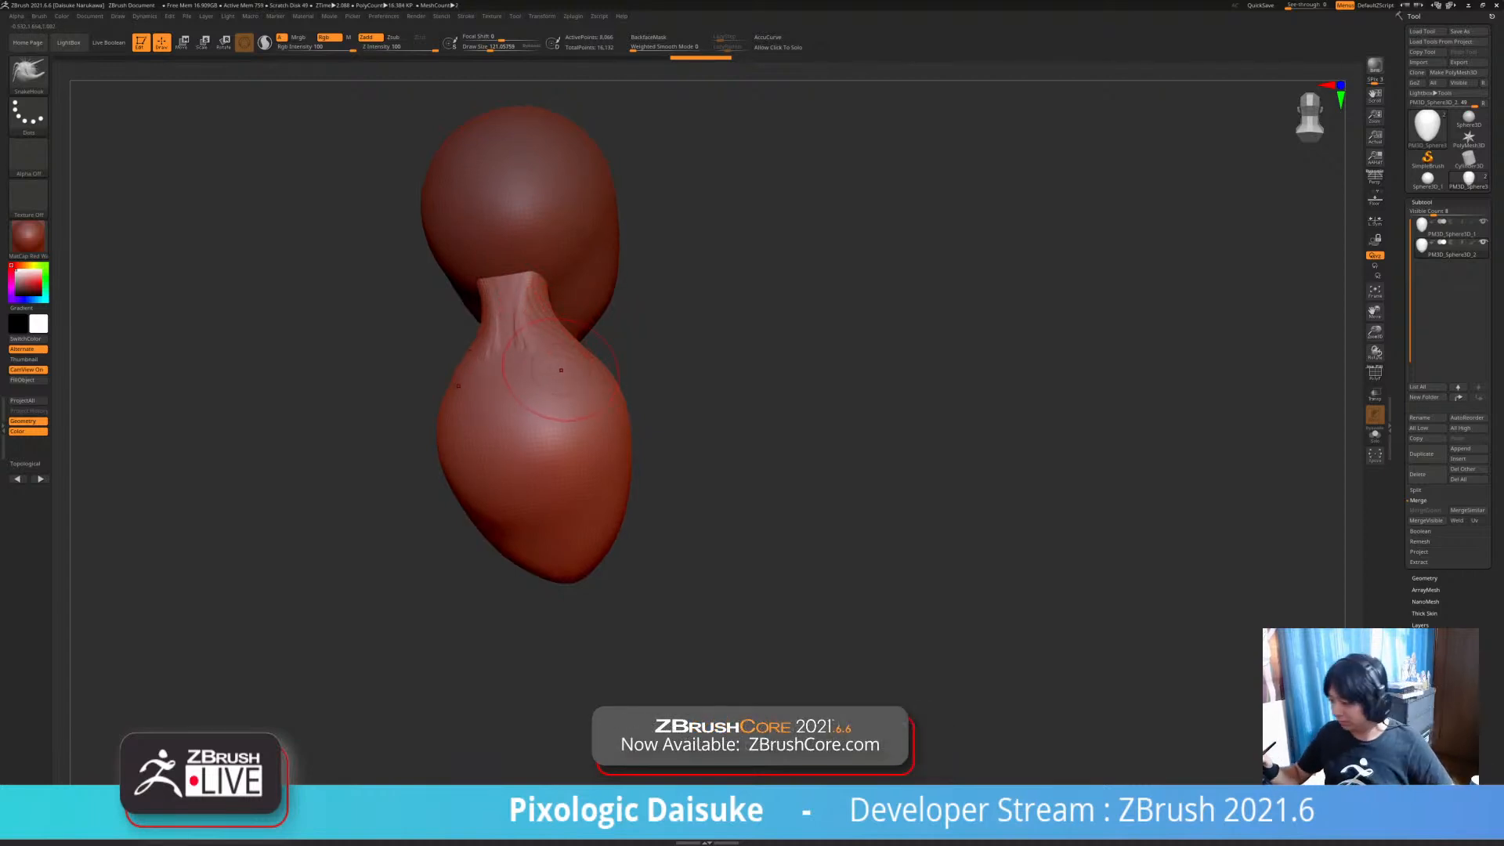
right_drag(564, 365, 517, 353)
- Thicken the neck towards the front and blend its base into the top of the torso
key(ctrl+shift+z)
key(ctrl+shift+z)
key(ctrl+shift+z)
key(ctrl+shift+z)
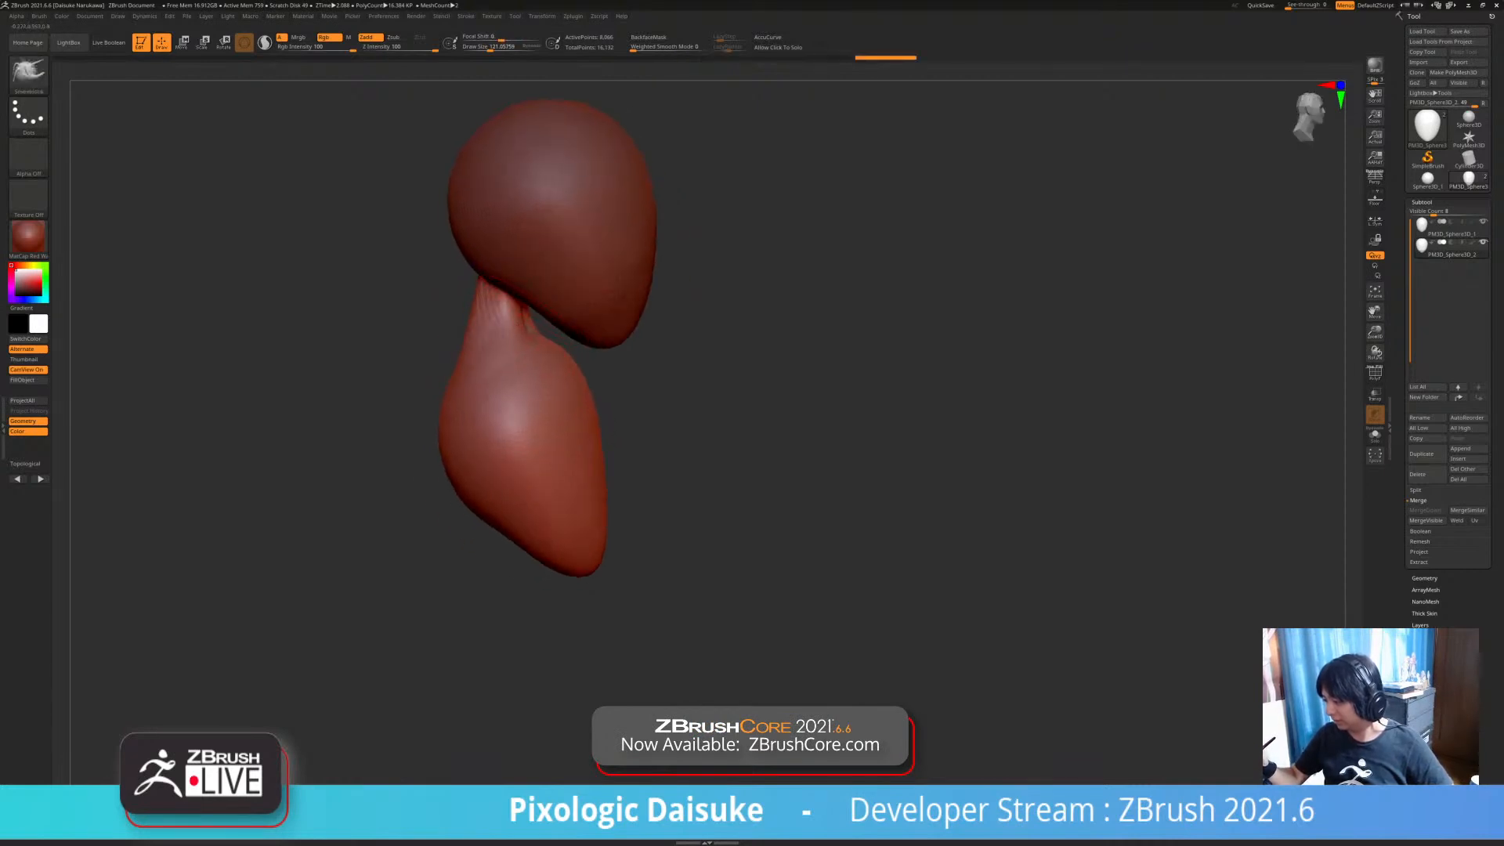
key(ctrl+shift+z)
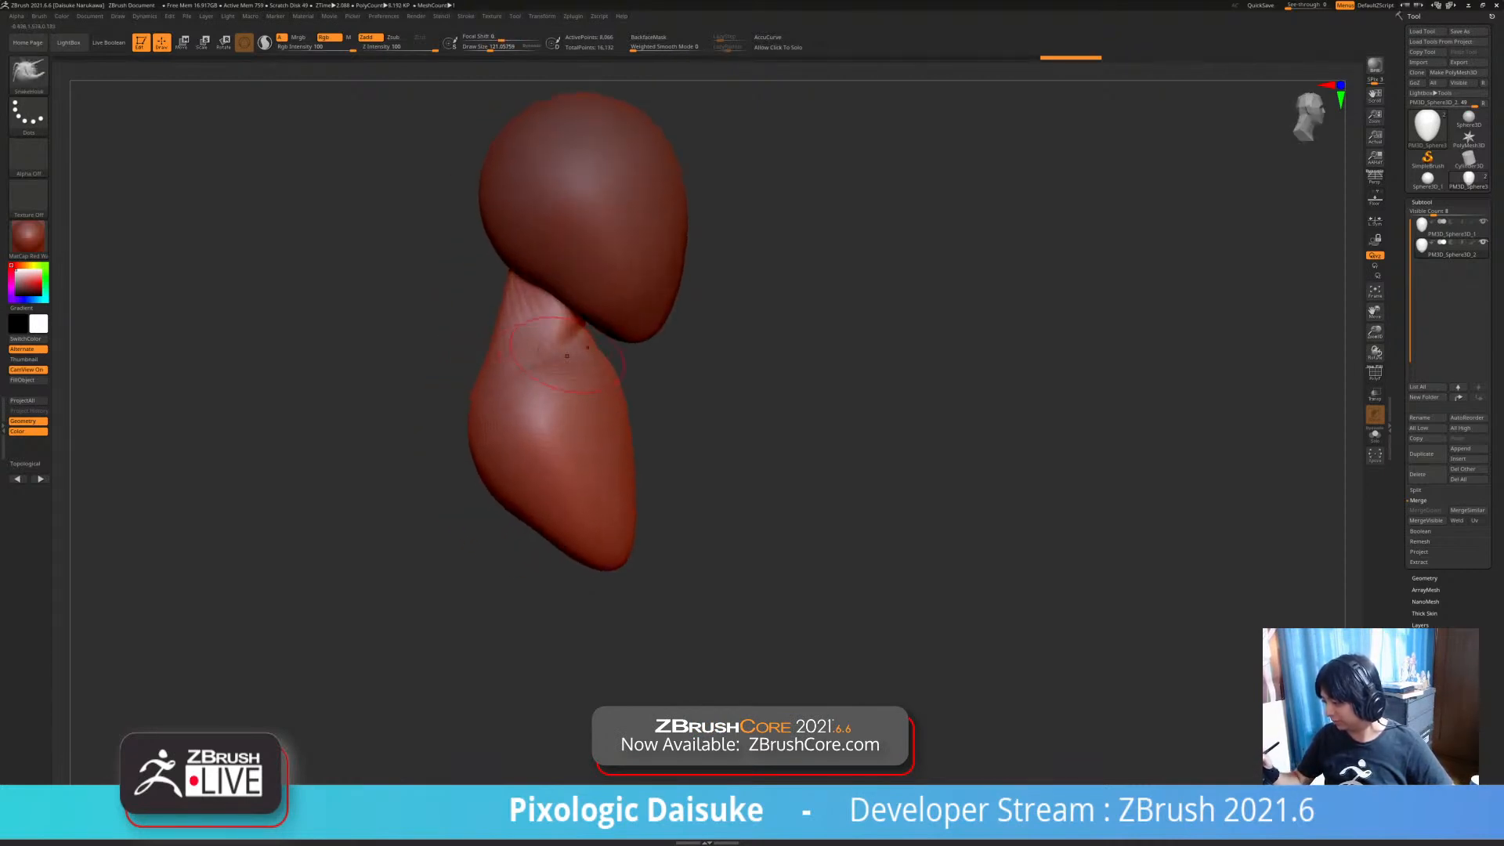
key(ctrl+shift+z)
key(ctrl+shift+z)
- Pull out the shoulders and flatten the top of the torso around the neck
key(ctrl+z)
key(ctrl+z)
key(ctrl+z)
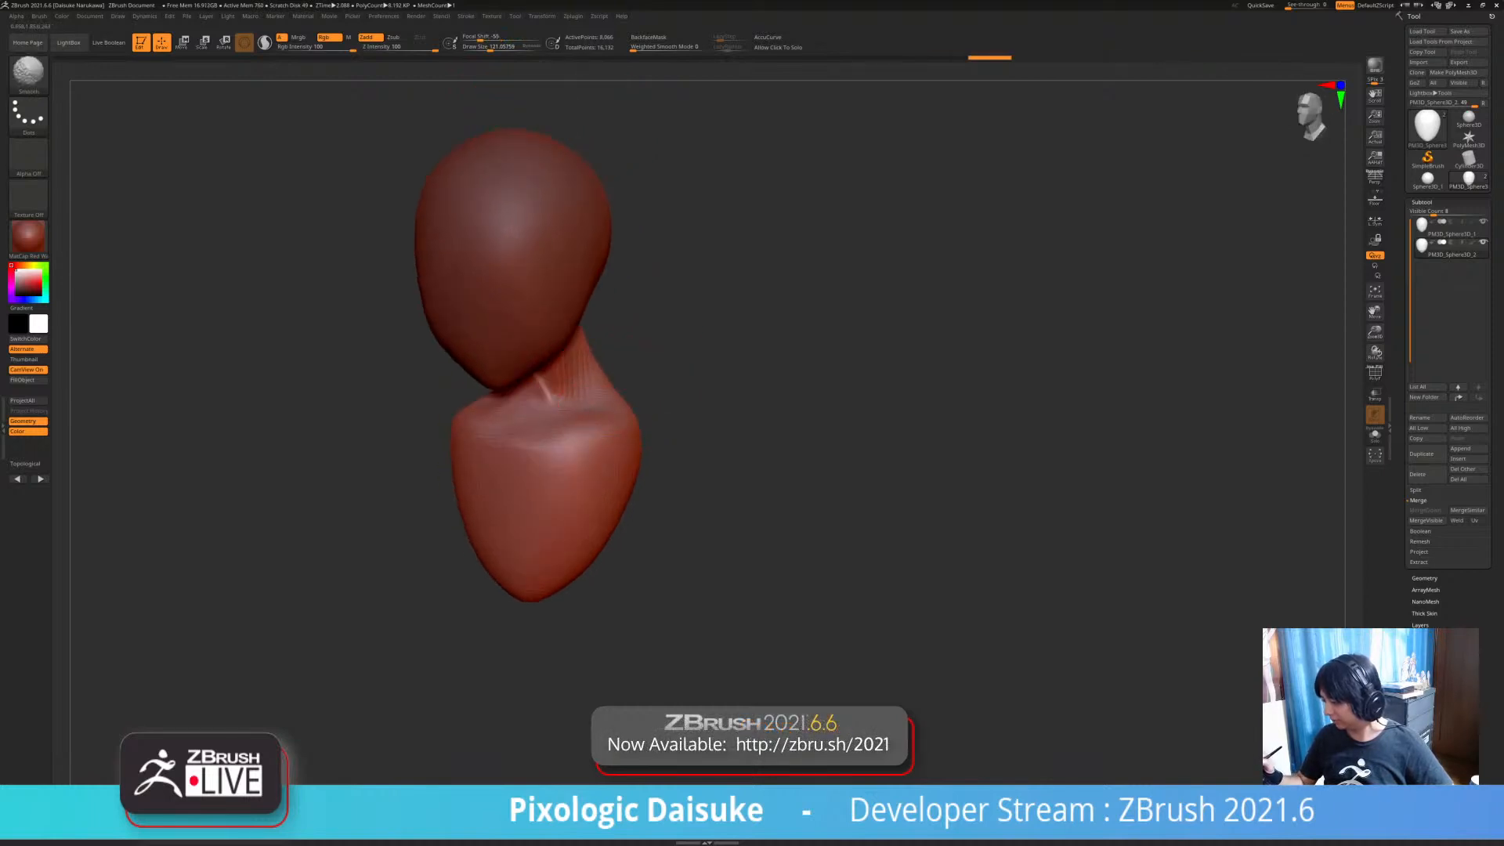
key(ctrl+shift+z)
key(ctrl+shift+z)
key(ctrl+shift+z)
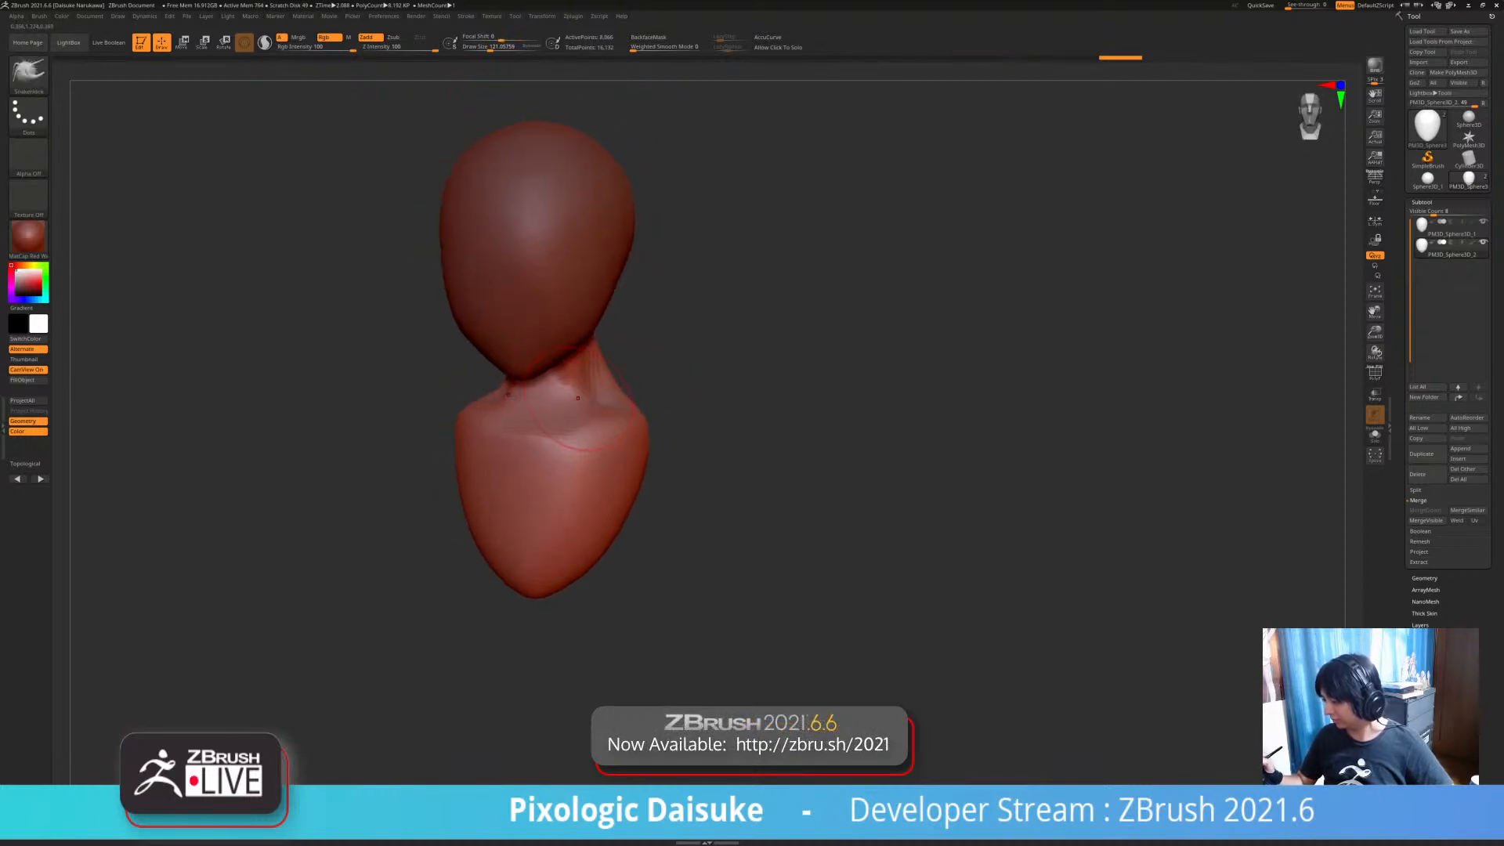
- Refine the sides of the neck and its slopes down into both shoulders
key(ctrl+shift+z)
key(ctrl+shift+z)
key(ctrl+shift+z)
key(ctrl+shift+z)
key(ctrl+shift+z)
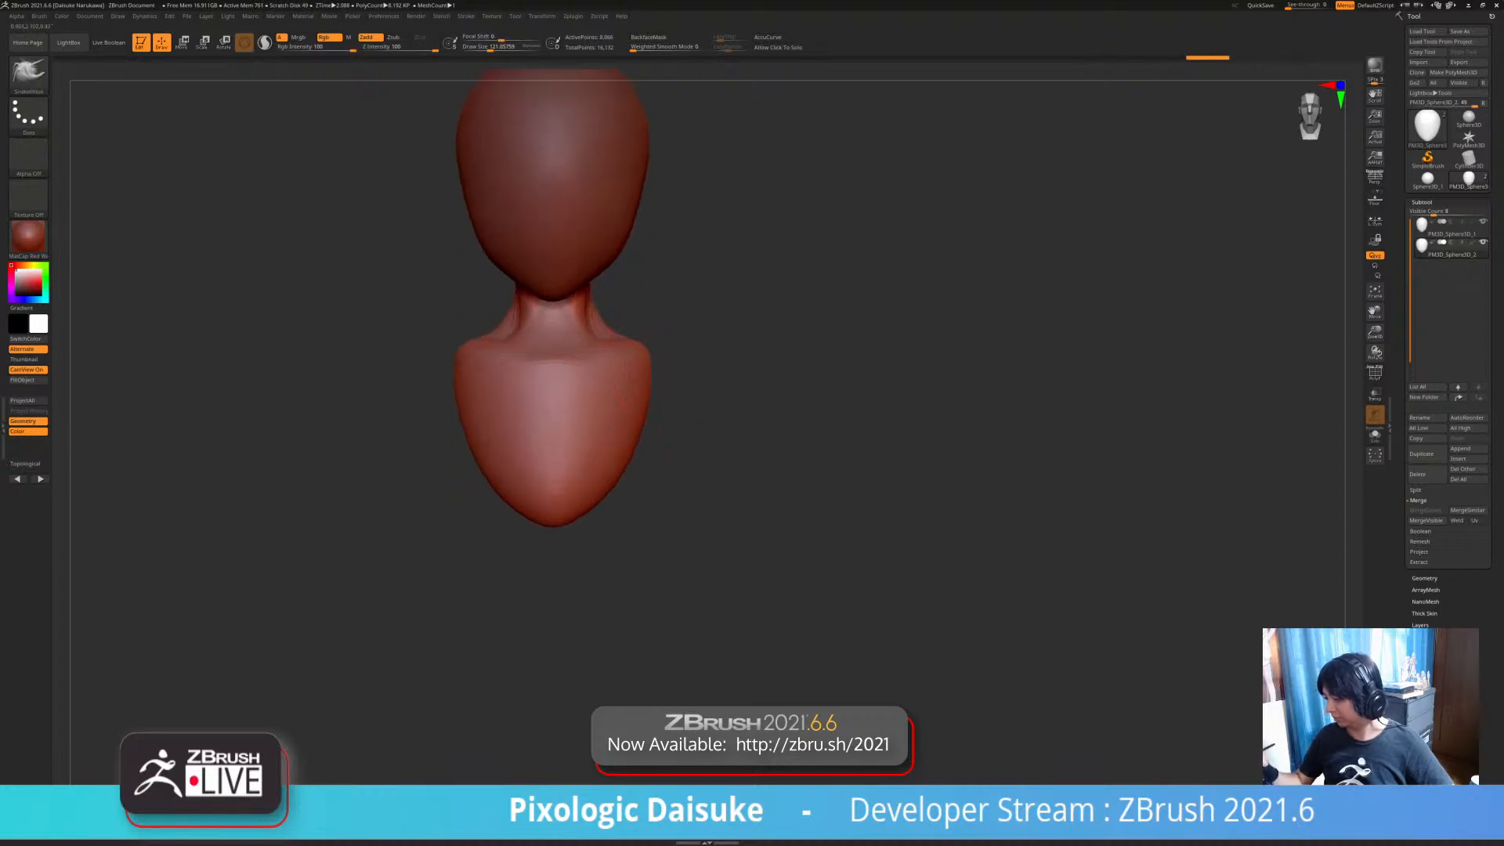
- Lengthen the torso downwards and round its tapered lower end with a larger SnakeHook brush
key(ctrl+shift+z)
key(ctrl+shift+z)
key(ctrl+shift+z)
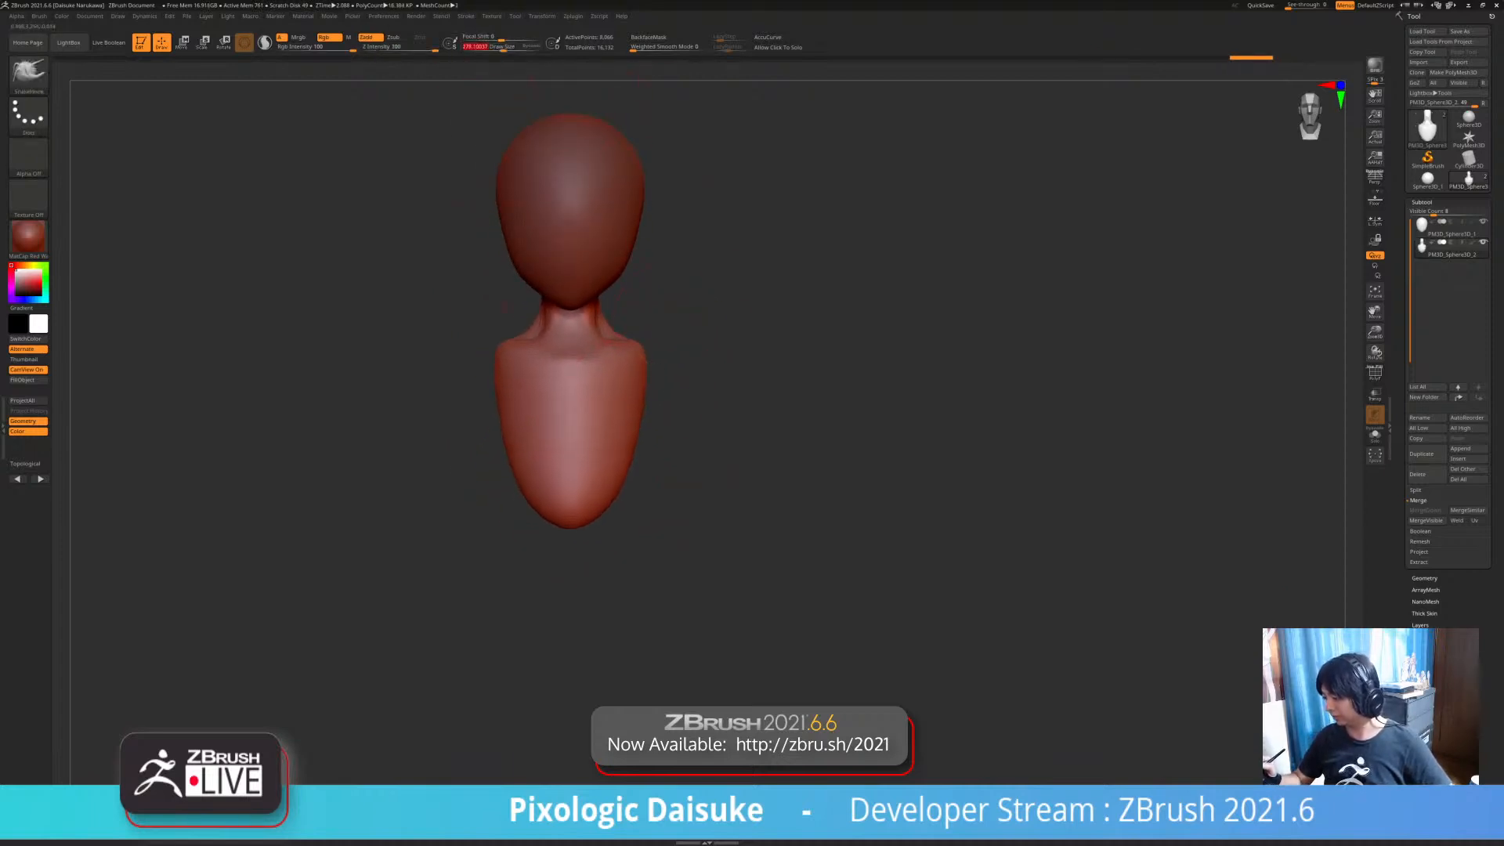
key(ctrl+shift+z)
key(ctrl+shift+z)
key(ctrl+shift+z)
key(ctrl+shift+z)
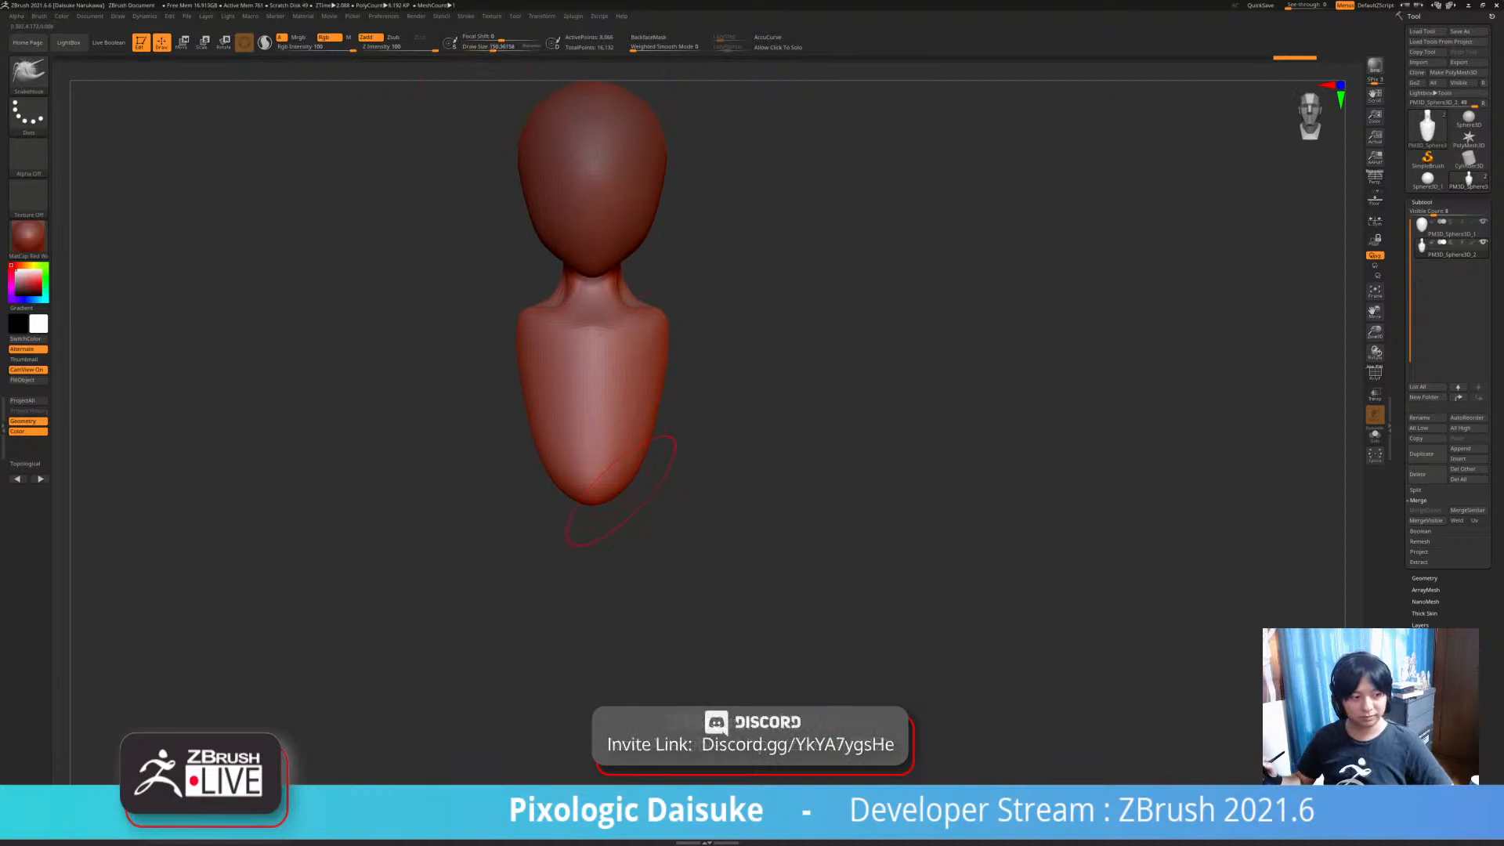
- Square off the torso's tapered lower end, pull down its bottom corners and widen the shoulders slightly
key(ctrl+z)
key(ctrl+z)
key(ctrl+z)
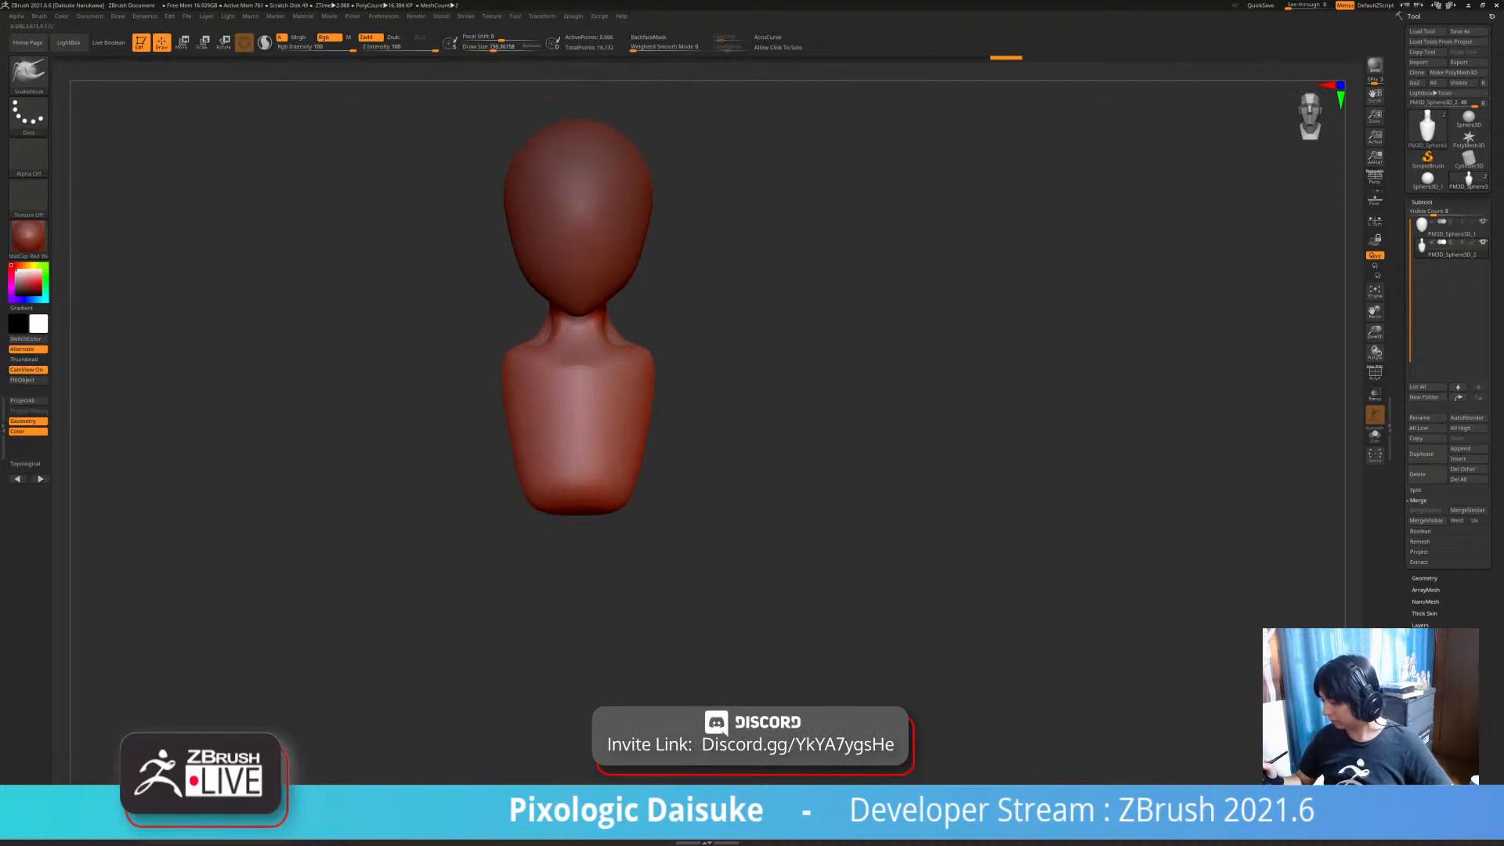
right_drag(649, 388, 650, 363)
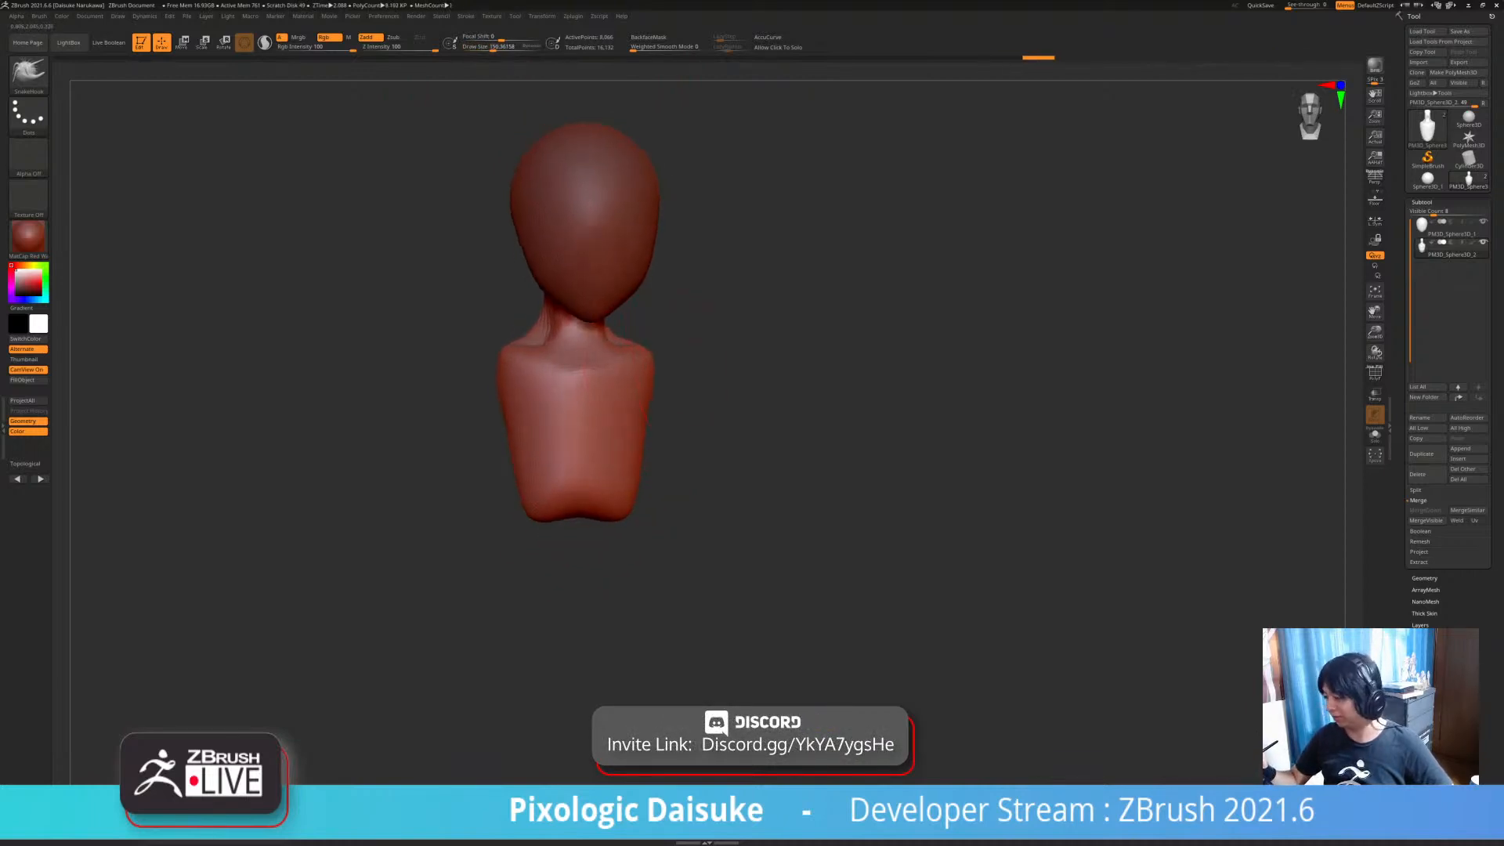
key(ctrl+shift+z)
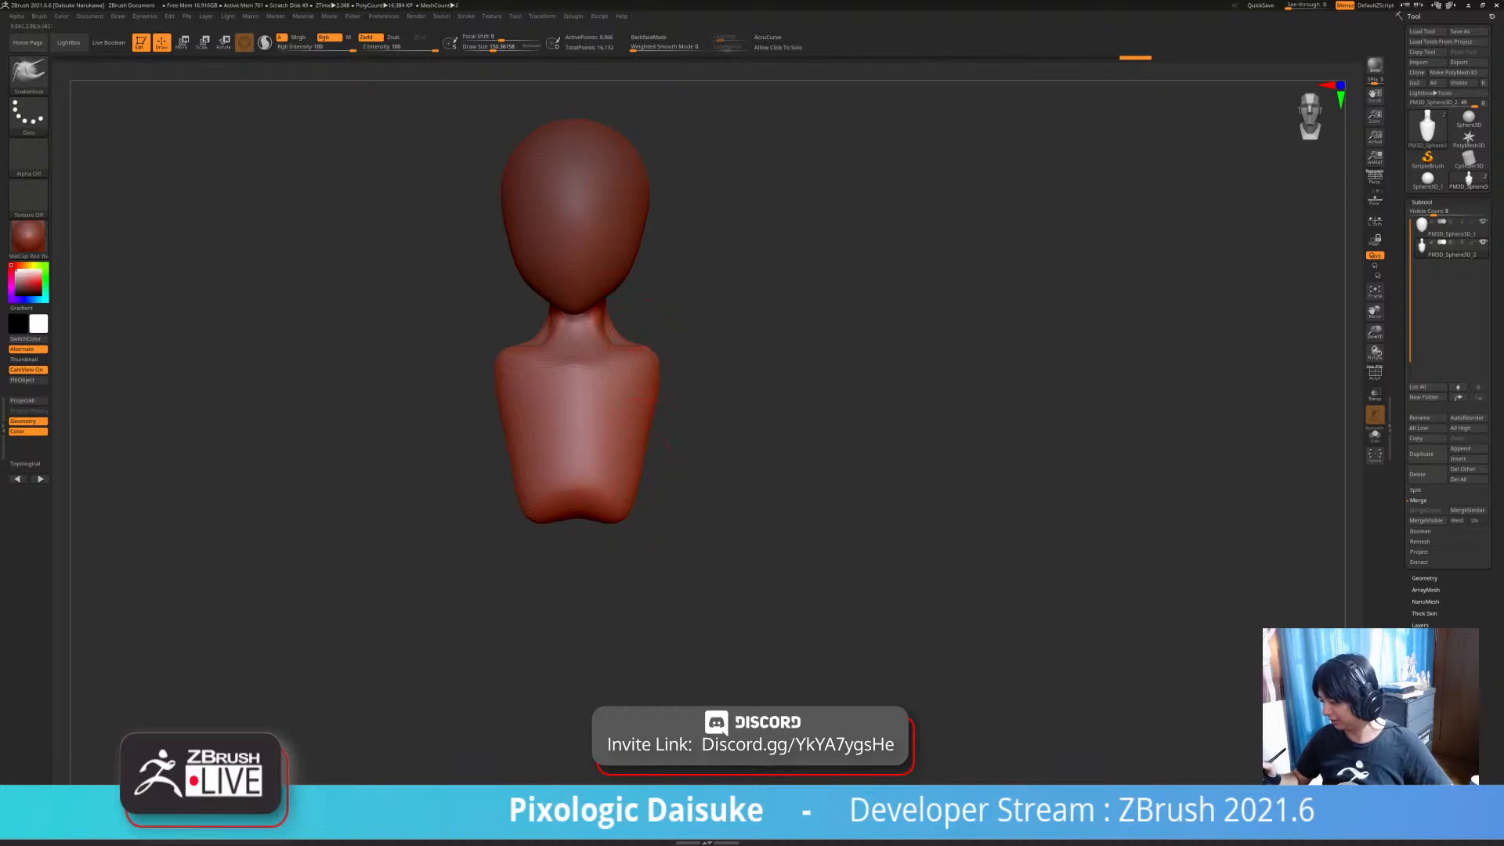
drag(609, 510, 617, 522)
mouse_move(631, 459)
right_down()
mouse_move(744, 462)
mouse_move(645, 498)
mouse_move(548, 497)
mouse_move(657, 464)
right_up()
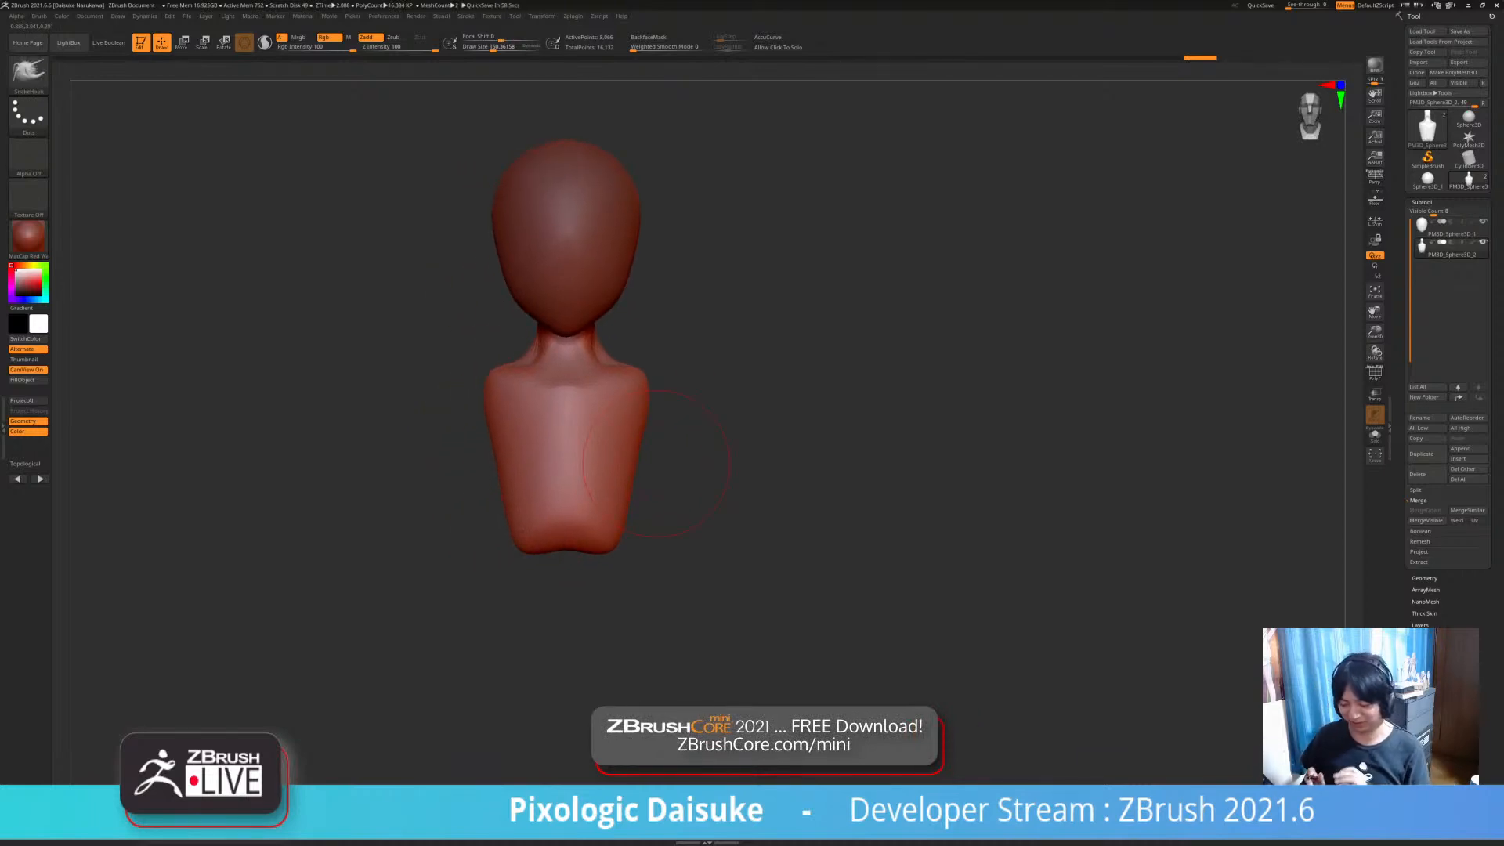
- Pull the back of the neck up to the skull and smooth the transition into the upper back
mouse_move(657, 463)
right_down()
mouse_move(745, 464)
mouse_move(744, 517)
mouse_move(709, 517)
mouse_move(709, 470)
mouse_move(690, 462)
right_up()
right_drag(591, 302, 689, 293)
right_drag(575, 304, 579, 238)
drag(586, 252, 581, 238)
right_drag(582, 298, 650, 302)
shift+drag(564, 325, 552, 349)
right_drag(567, 326, 619, 326)
mouse_move(568, 337)
shift+mouse_down()
mouse_move(570, 360)
mouse_move(572, 297)
shift+mouse_up()
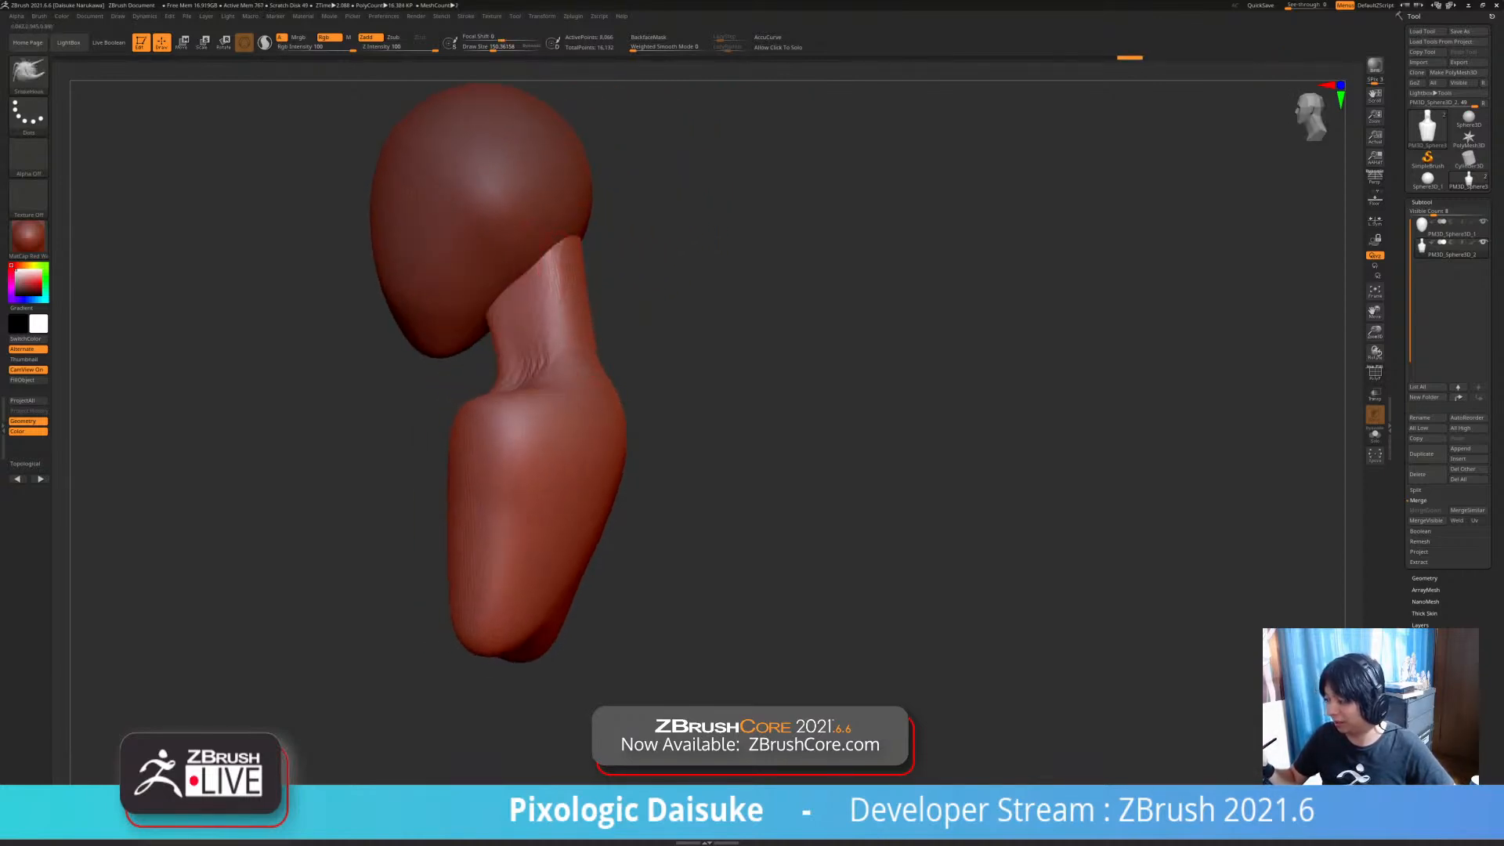
- Push the back of the neck inwards to slim it in side profile
shift+right_drag(587, 298, 627, 298)
drag(584, 301, 562, 286)
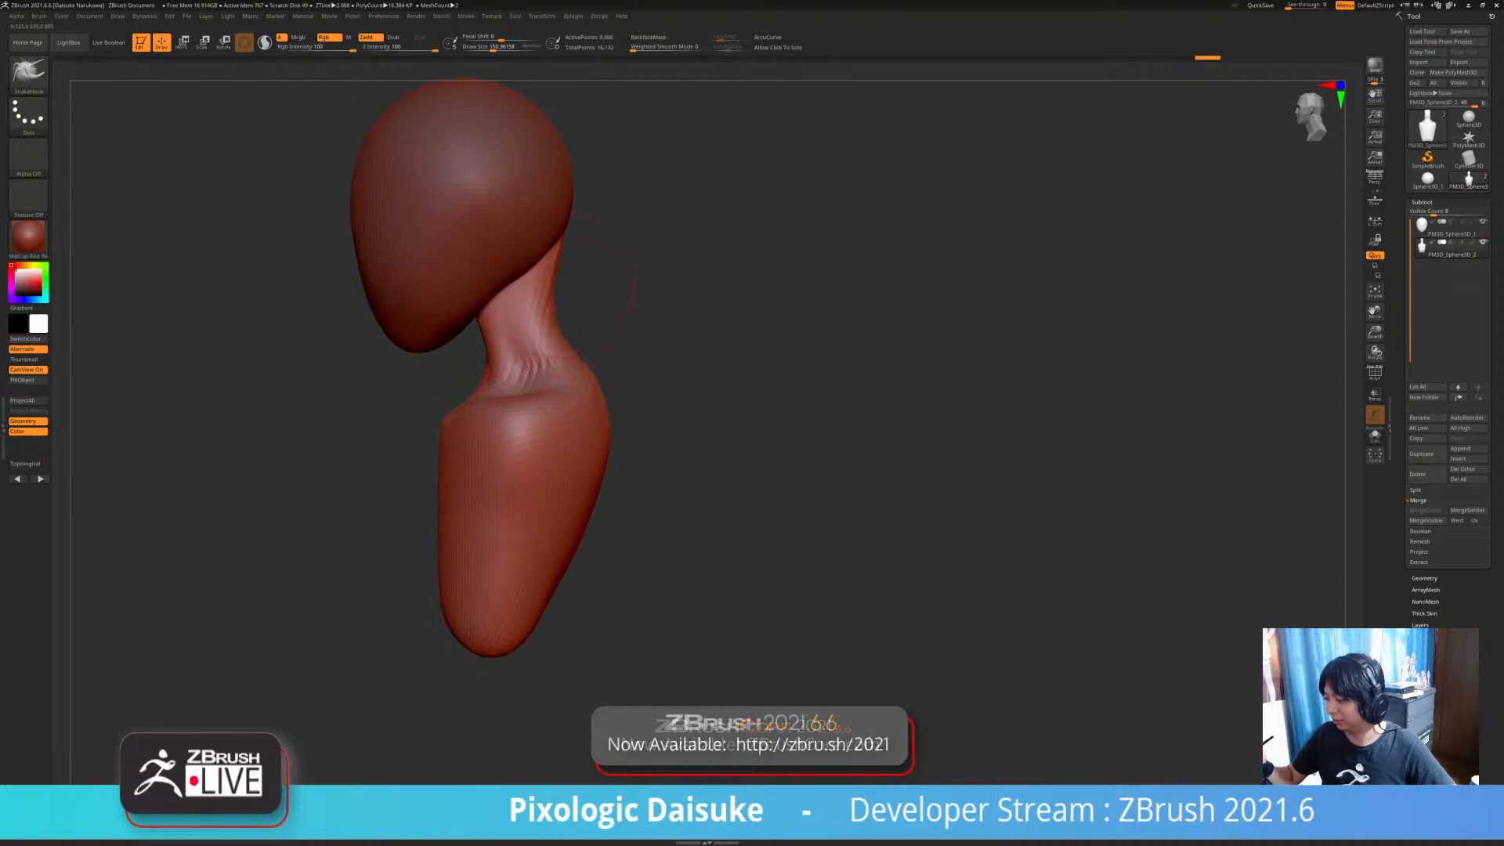
right_drag(627, 286, 586, 282)
drag(581, 262, 566, 268)
right_drag(566, 282, 607, 286)
- Smooth the wrinkled neck base and shoulders, and push the throat line back into shape
mouse_move(565, 329)
shift+mouse_down()
mouse_move(557, 357)
mouse_move(540, 322)
mouse_move(482, 349)
shift+mouse_up()
mouse_move(481, 349)
right_down()
mouse_move(509, 325)
mouse_move(523, 335)
right_up()
drag(489, 345, 467, 339)
mouse_move(467, 339)
right_down()
mouse_move(495, 315)
mouse_move(513, 321)
right_up()
shift+drag(501, 408, 483, 420)
right_drag(438, 415, 502, 409)
shift+drag(470, 408, 490, 411)
- Form the hollow at the base of the throat with a small SnakeHook brush
mouse_move(368, 399)
right_down()
mouse_move(492, 388)
mouse_move(364, 384)
right_up()
drag(548, 395, 526, 376)
mouse_move(558, 360)
alt+right_down()
mouse_move(517, 302)
mouse_move(526, 337)
alt+right_up()
click(481, 48)
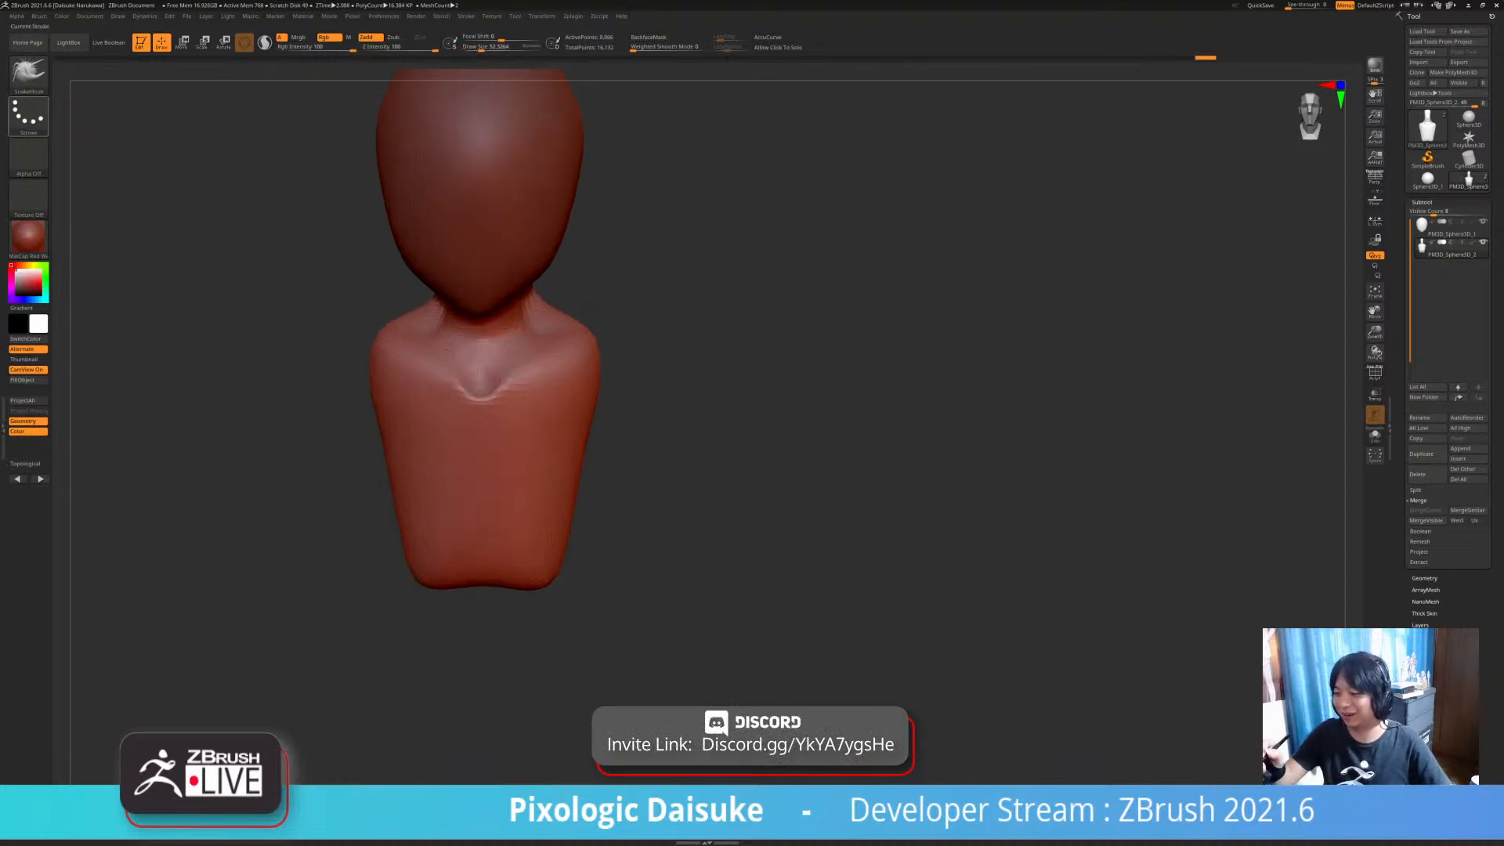
- Carve the collarbone lines across the upper chest with the DamStandard brush and smooth around them
key(b)
key(d)
key(s)
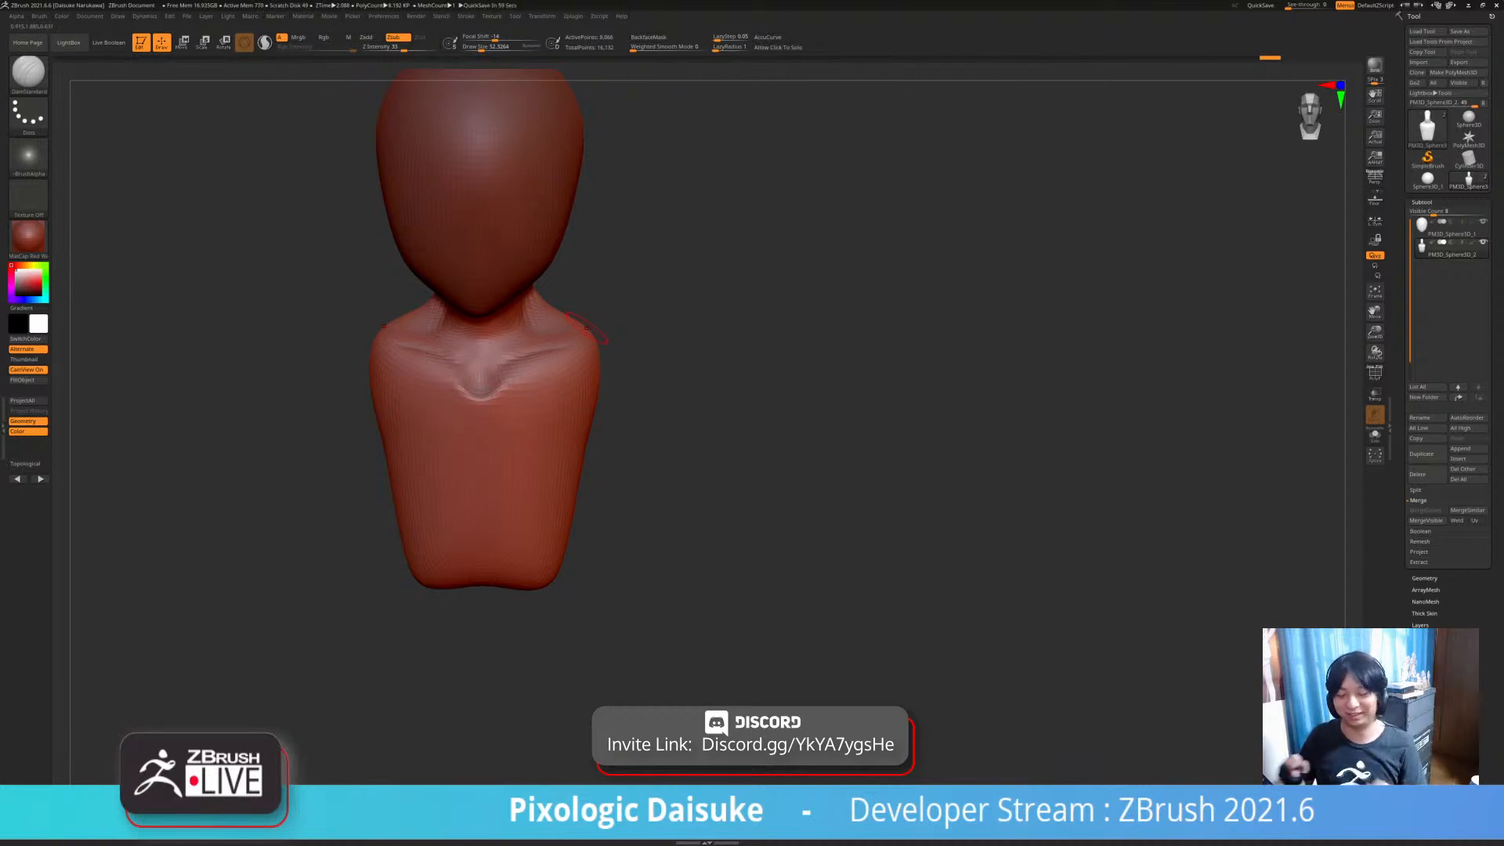
click(486, 48)
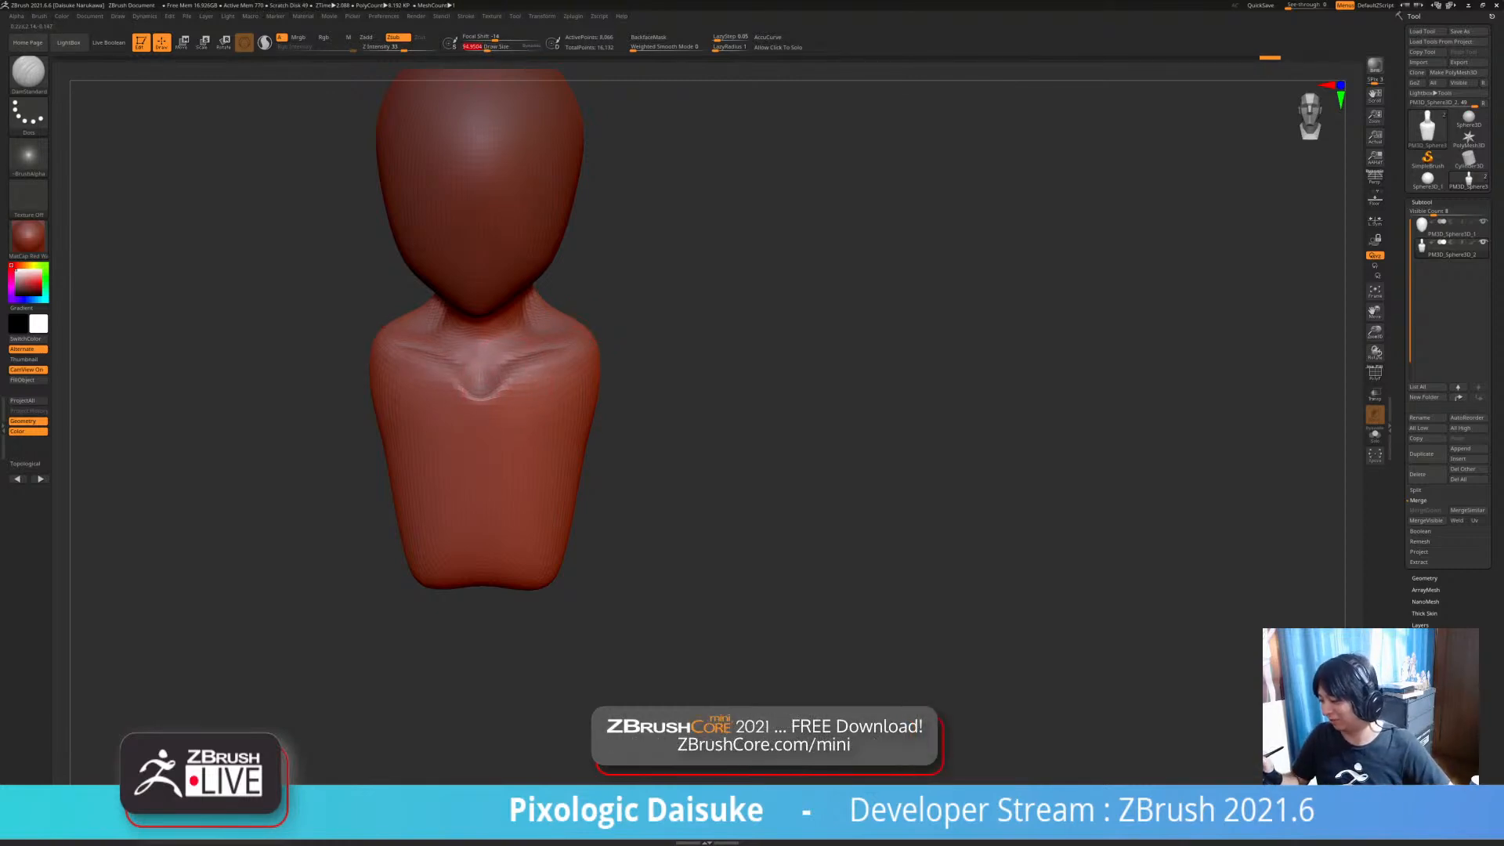
drag(509, 384, 546, 369)
mouse_move(546, 368)
right_down()
mouse_move(595, 313)
mouse_move(617, 359)
mouse_move(572, 362)
right_up()
shift+drag(495, 356, 467, 346)
mouse_move(417, 252)
ctrl+right_down()
mouse_move(448, 392)
mouse_move(442, 376)
mouse_move(510, 346)
mouse_move(480, 347)
mouse_move(480, 266)
mouse_move(509, 313)
mouse_move(590, 345)
ctrl+right_up()
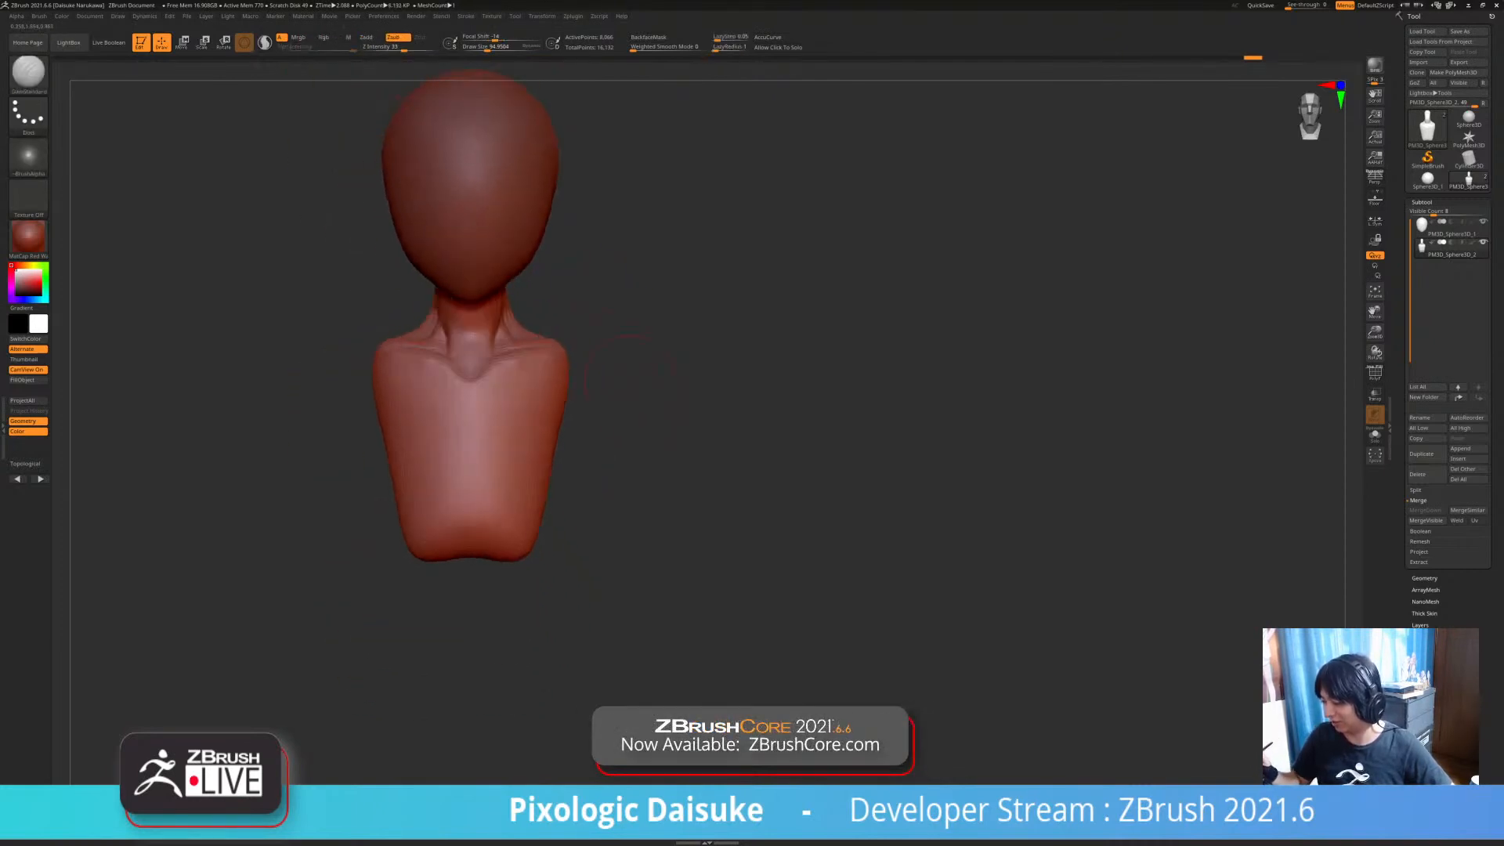
mouse_move(590, 345)
ctrl+right_down()
mouse_move(590, 298)
mouse_move(689, 298)
mouse_move(572, 298)
mouse_move(603, 298)
ctrl+right_up()
- Switch to the SnakeHook brush at a larger draw size and adjust the torso's waist and lower edge
click(28, 75)
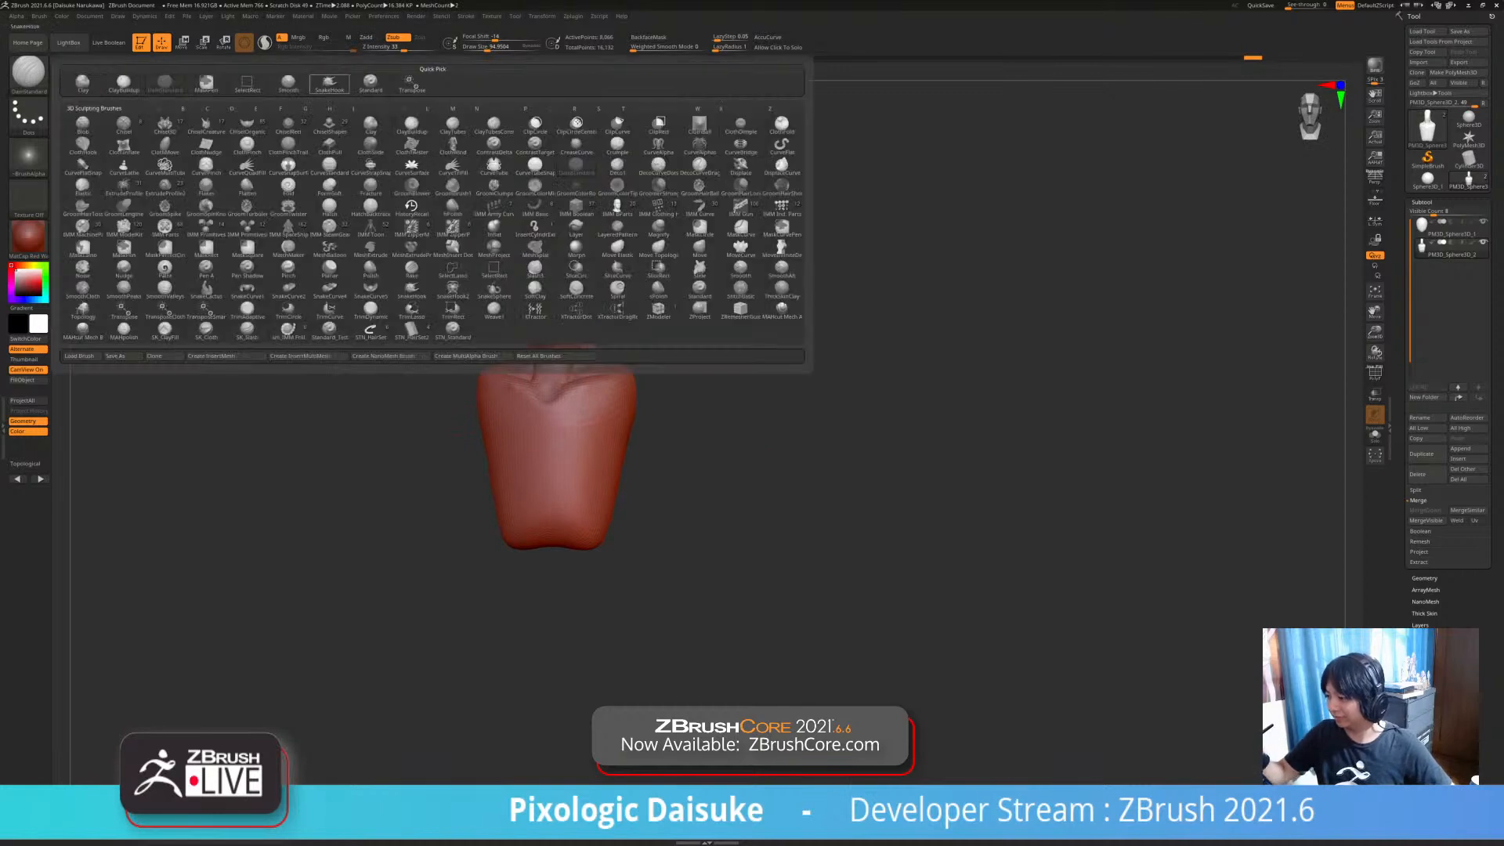
click(329, 84)
ctrl+right_drag(353, 235, 353, 274)
ctrl+right_drag(501, 337, 501, 398)
mouse_move(501, 398)
right_down()
mouse_move(549, 396)
mouse_move(533, 420)
mouse_move(549, 420)
right_up()
key(shift)
ctrl+right_drag(721, 439, 721, 396)
mouse_move(721, 396)
right_down()
mouse_move(791, 395)
mouse_move(783, 313)
right_up()
right_drag(783, 314, 713, 313)
key(])
key(ctrl)
mouse_move(615, 439)
ctrl+right_down()
mouse_move(615, 392)
mouse_move(613, 509)
mouse_move(615, 489)
ctrl+right_up()
key(shift)
drag(627, 468, 629, 478)
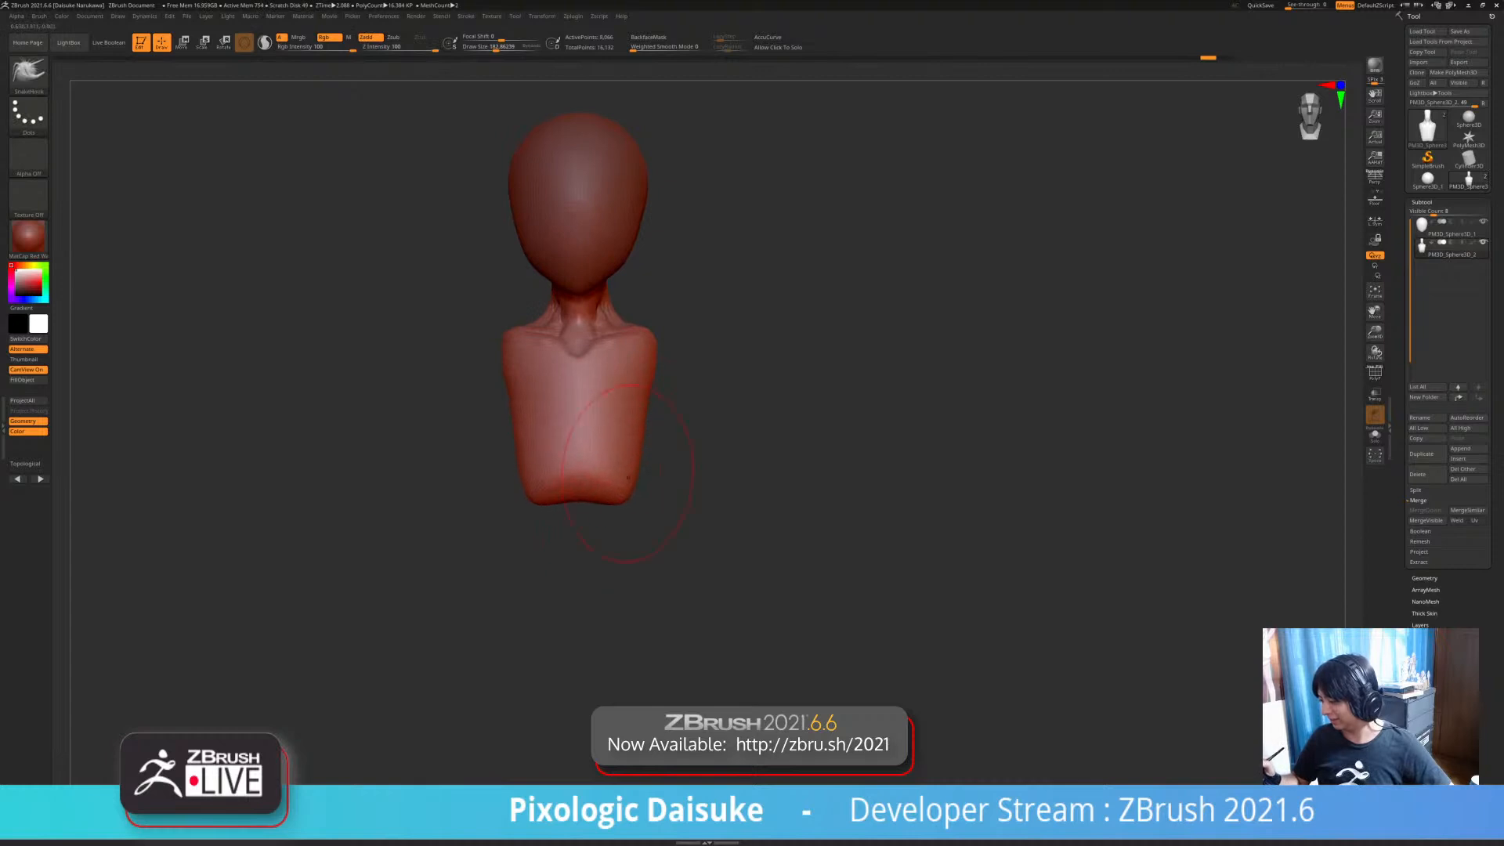
- Refine the shoulders and upper back with a smaller SnakeHook brush, then remesh the torso
click(491, 47)
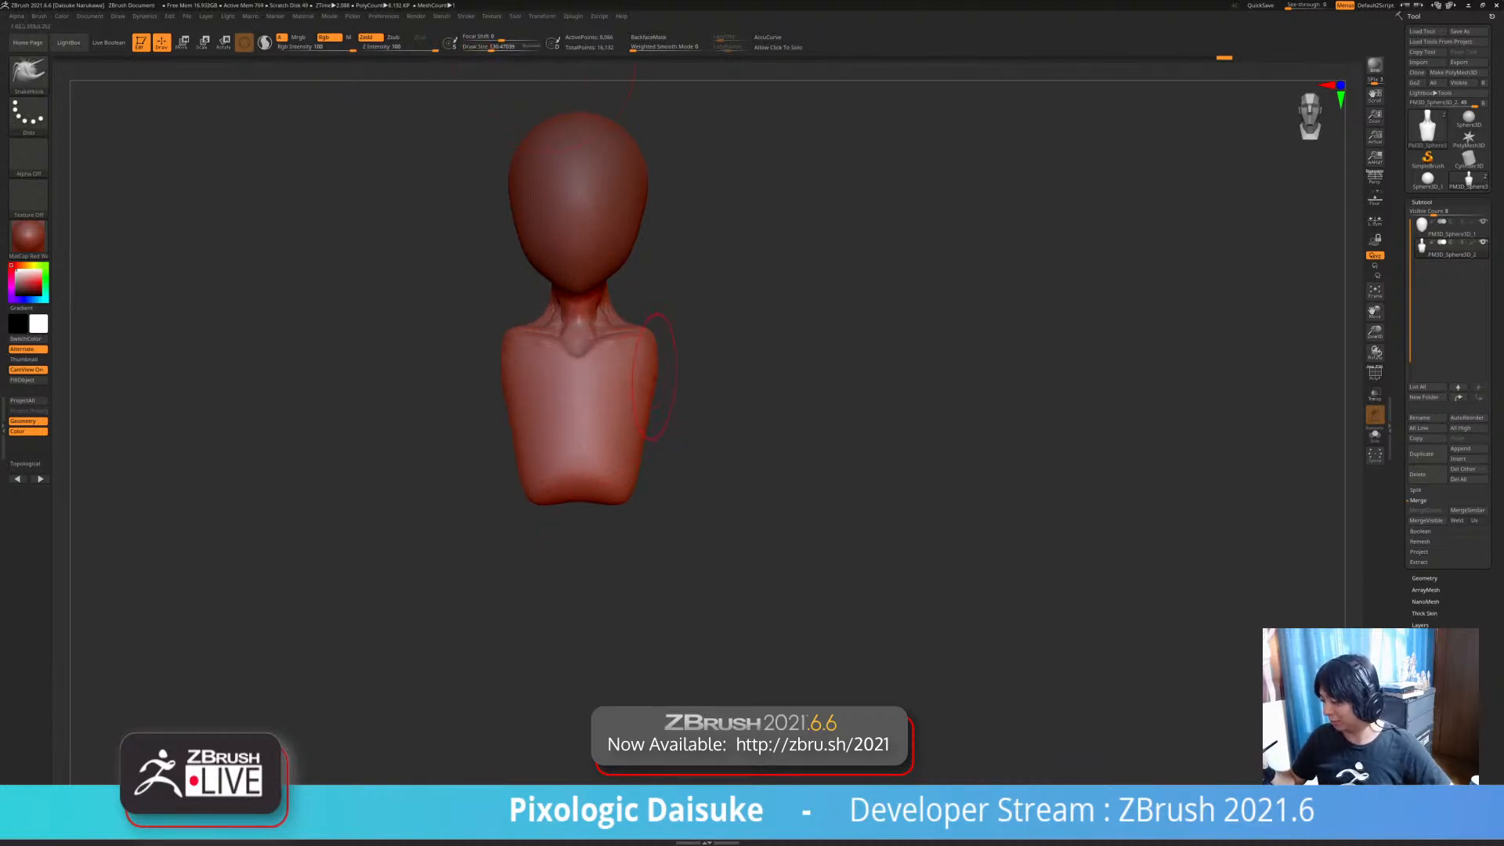
mouse_move(655, 364)
right_down()
mouse_move(791, 368)
mouse_move(595, 368)
right_up()
ctrl+right_drag(595, 368, 595, 423)
right_drag(729, 297, 658, 280)
right_drag(729, 329, 682, 329)
drag(657, 274, 636, 235)
mouse_move(728, 329)
right_down()
mouse_move(776, 329)
mouse_move(776, 267)
mouse_move(807, 329)
right_up()
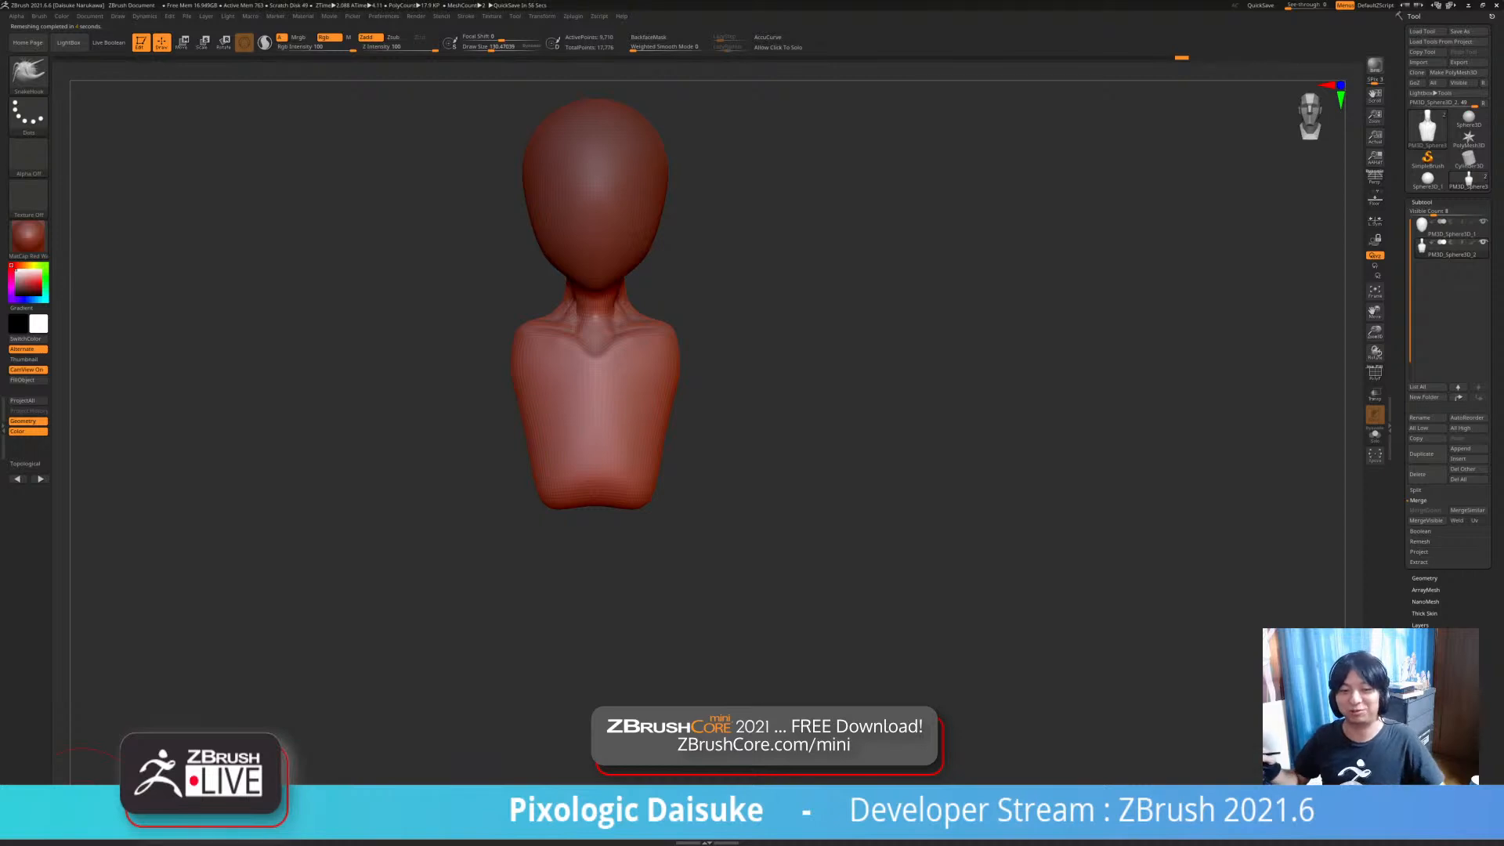
- Smooth the throat hollow, collarbones and shoulders, reducing the draw size to about 65 for the finer areas
mouse_move(607, 302)
ctrl+right_down()
mouse_move(617, 259)
mouse_move(651, 276)
ctrl+right_up()
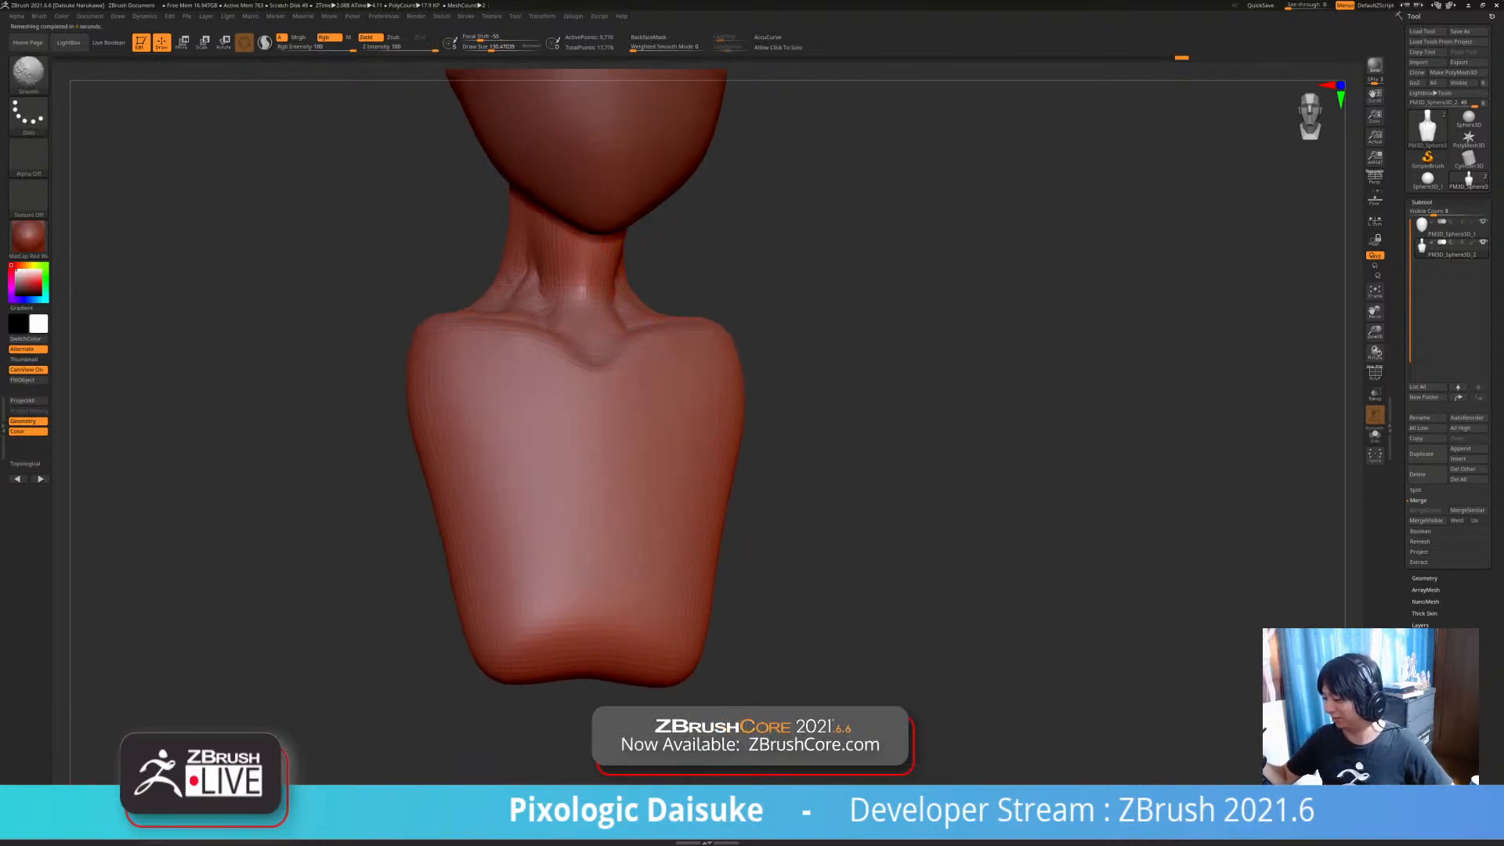
right_drag(626, 327, 596, 343)
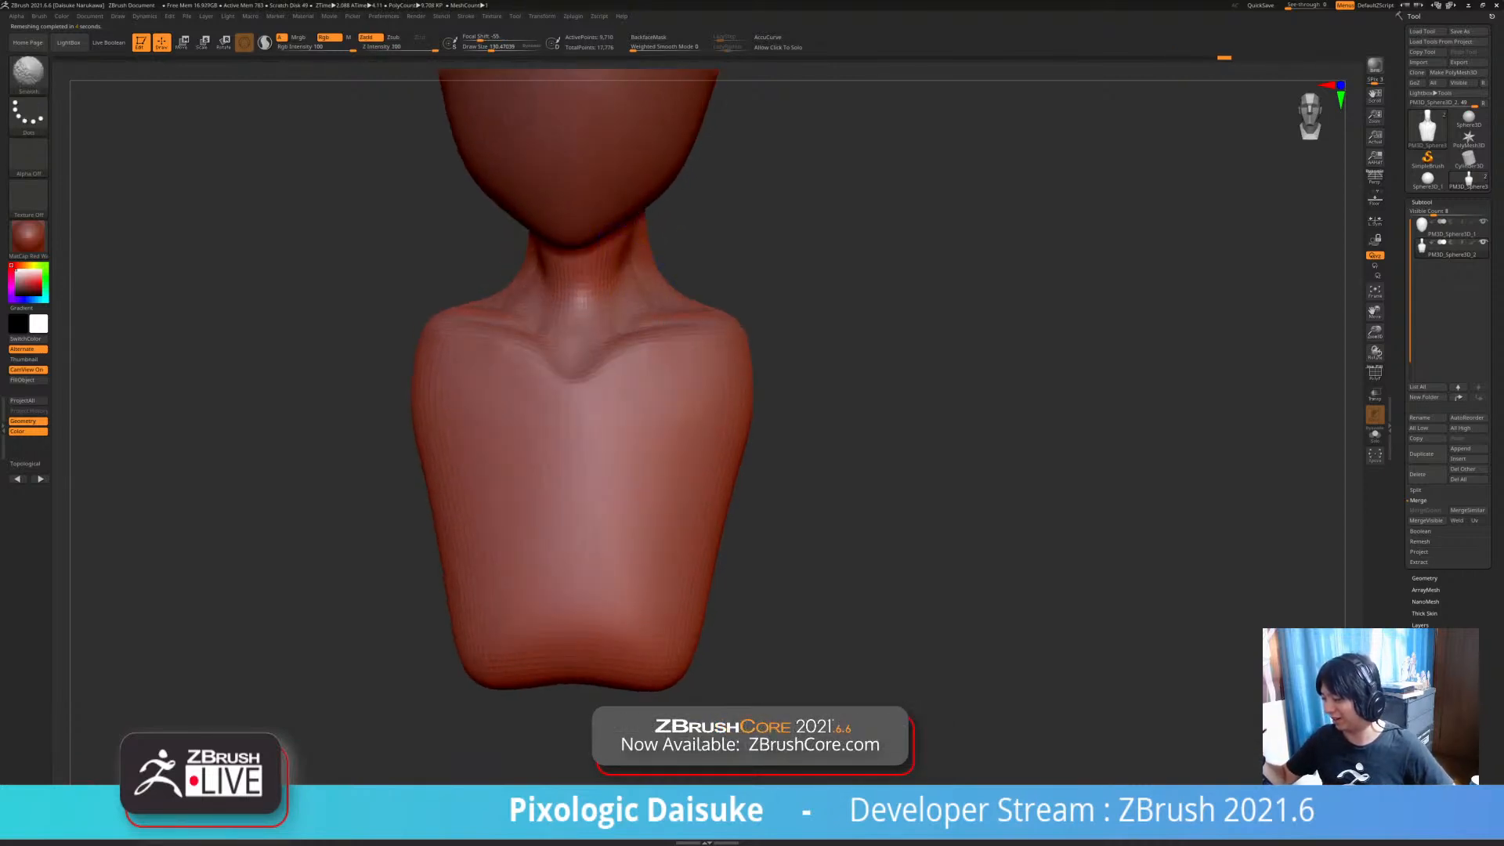
ctrl+right_drag(689, 219, 692, 248)
mouse_move(692, 248)
right_down()
mouse_move(647, 235)
mouse_move(614, 265)
right_up()
key(shift)
mouse_move(570, 368)
right_down()
mouse_move(640, 392)
mouse_move(578, 392)
mouse_move(521, 349)
right_up()
drag(492, 47, 482, 47)
key(shift)
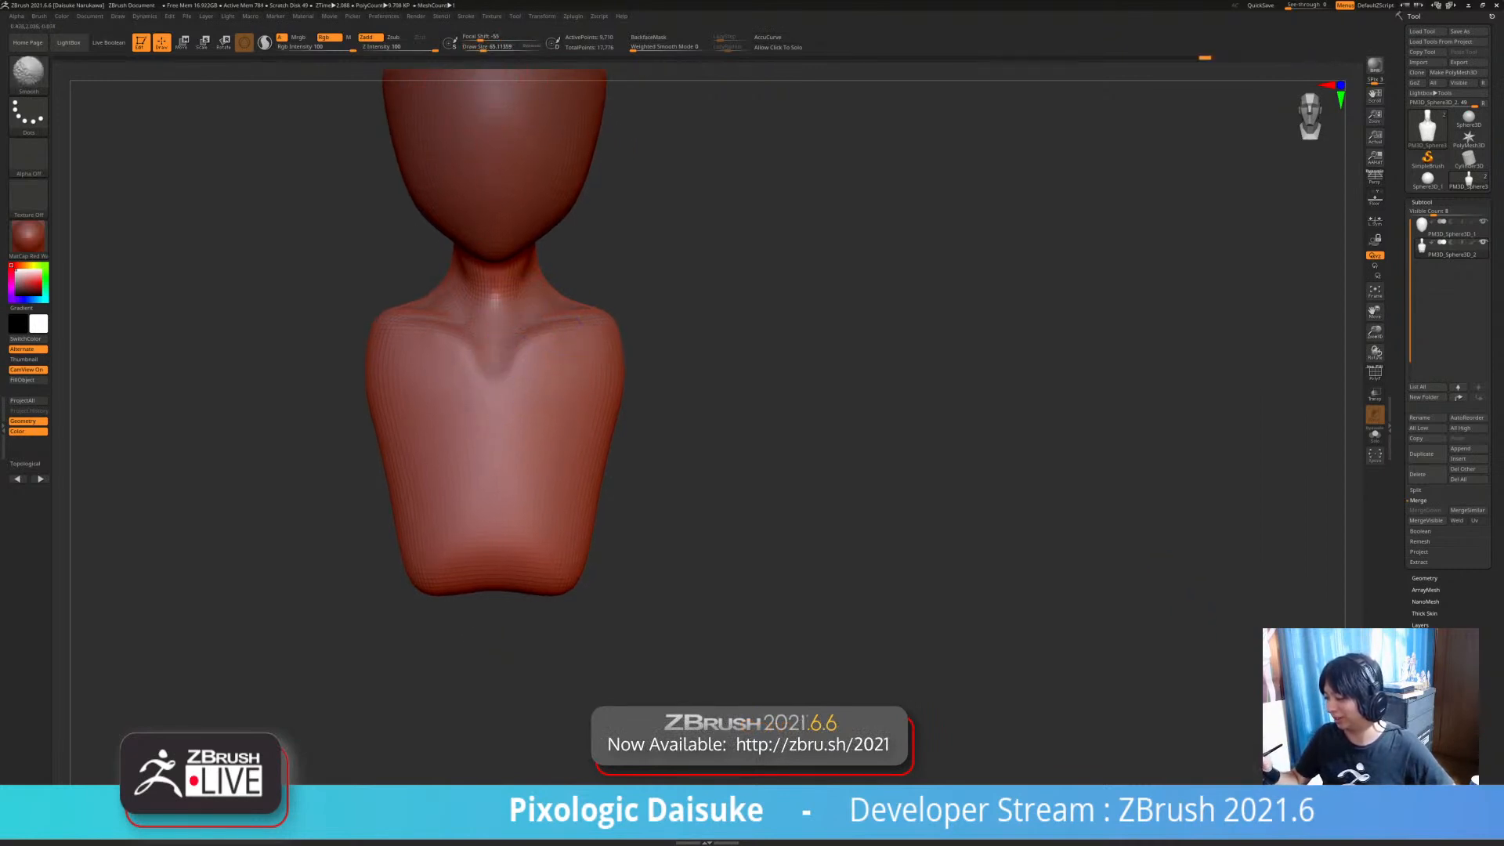
- Copy the torso mesh within its subtool straight down below the original with the move gizmo
mouse_move(583, 311)
right_down()
mouse_move(526, 340)
mouse_move(564, 287)
mouse_move(577, 316)
mouse_move(632, 305)
mouse_move(638, 249)
right_up()
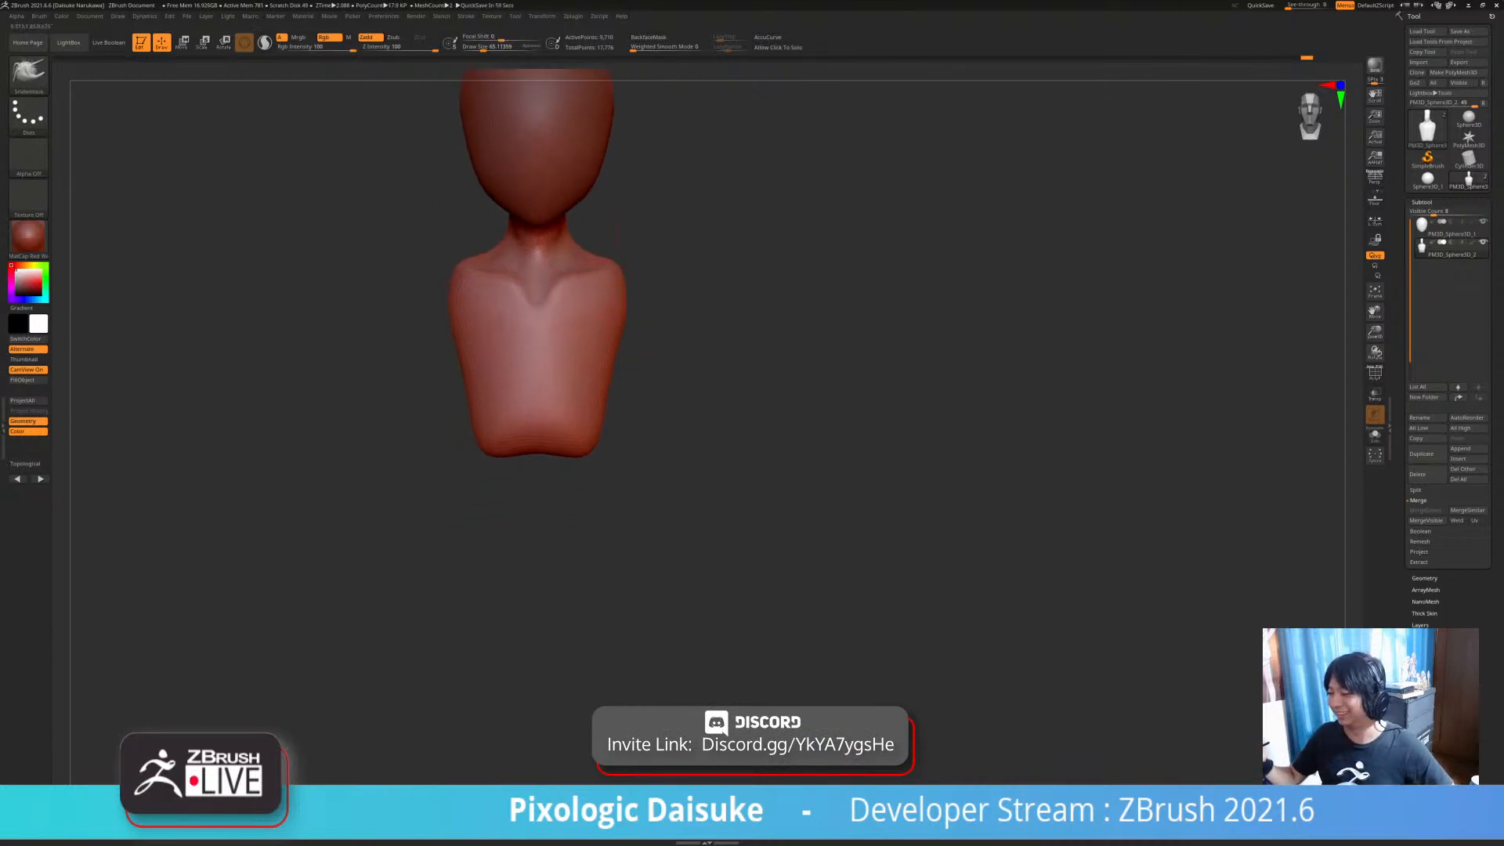
key(w)
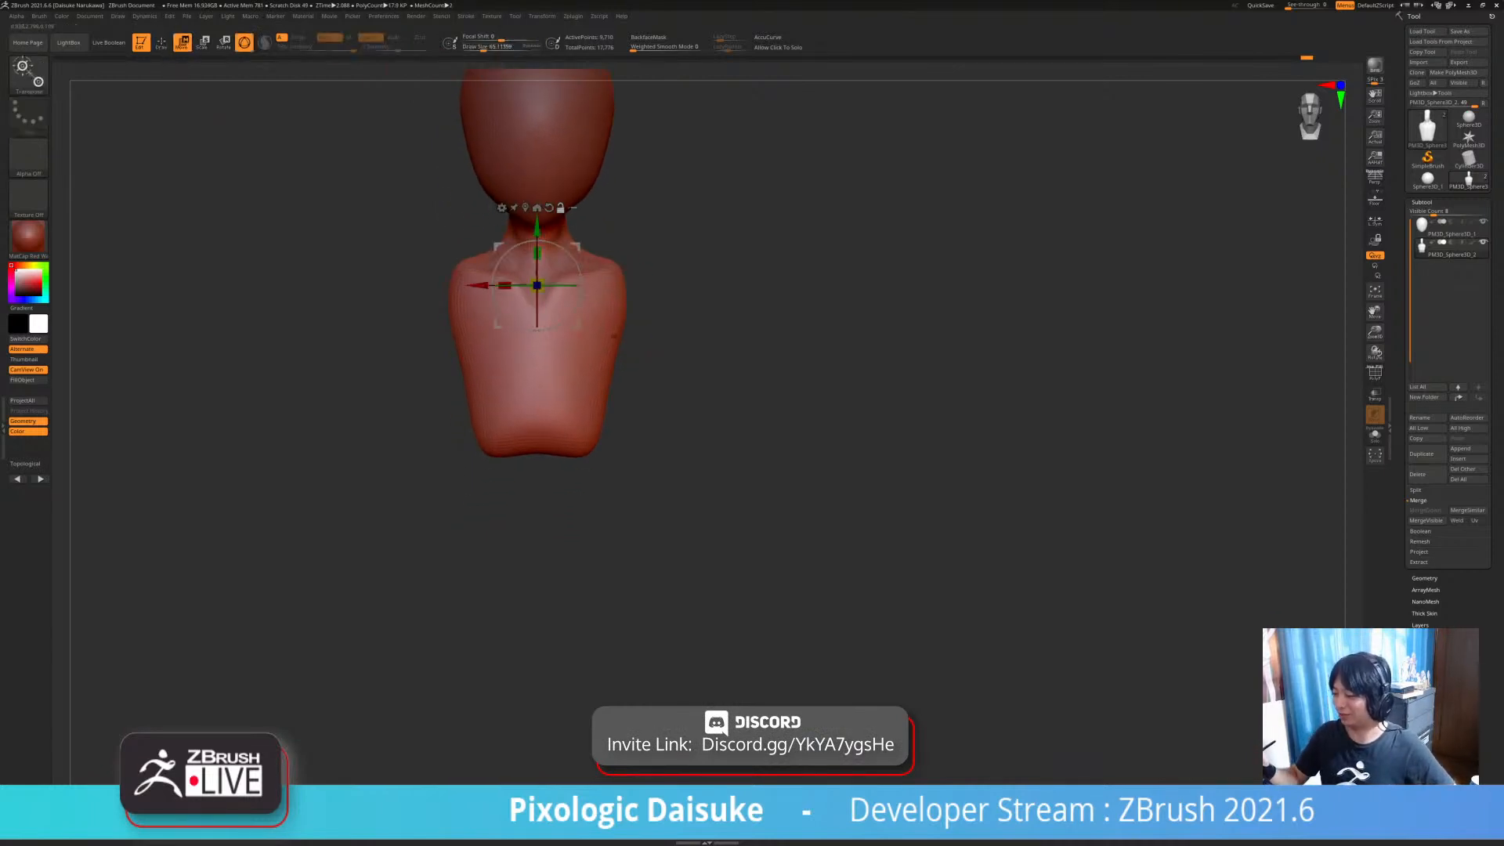
ctrl+drag(537, 227, 538, 468)
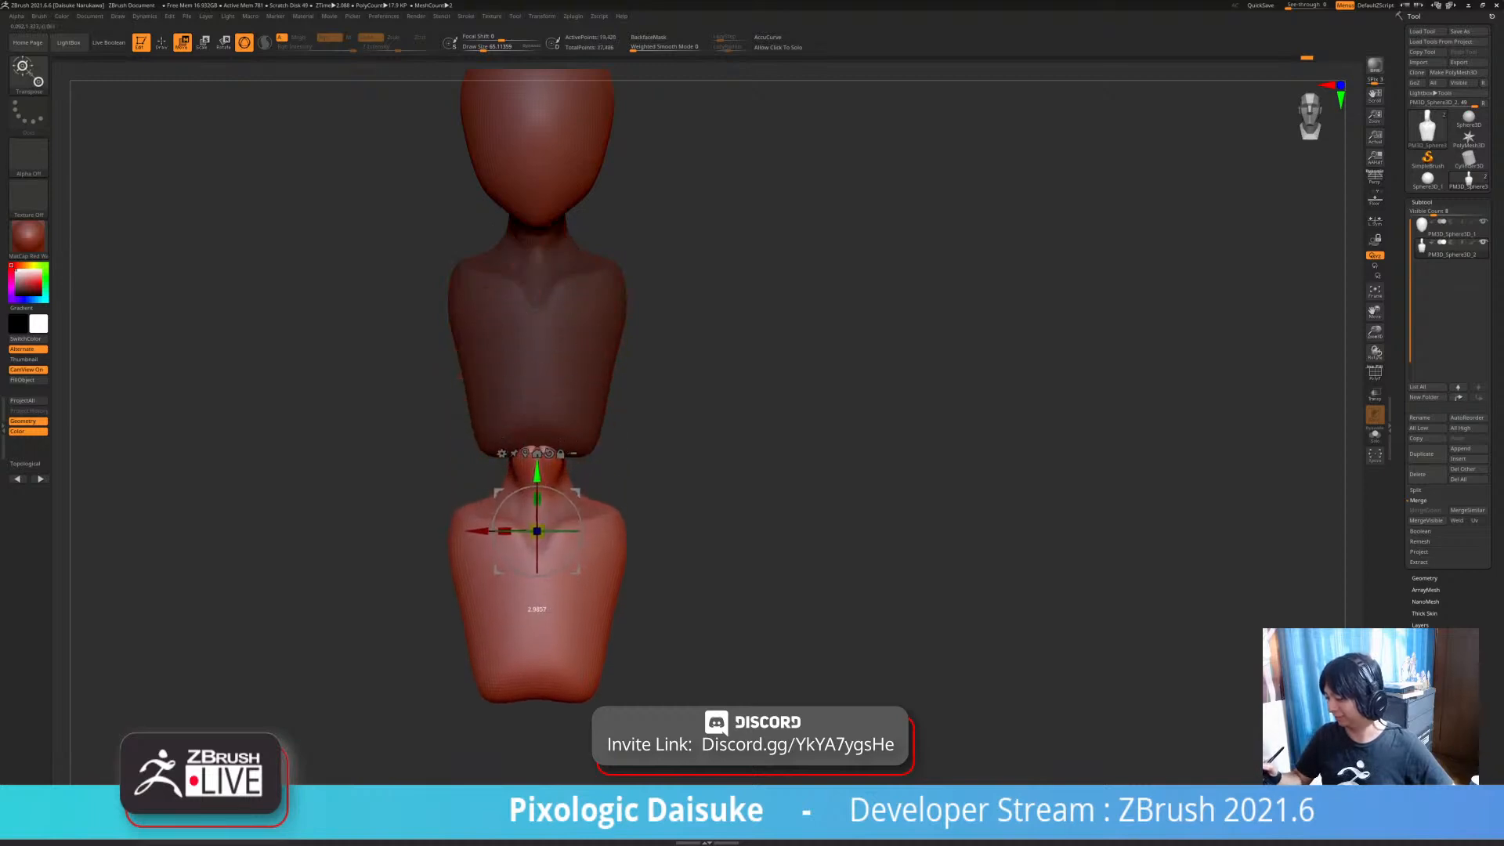
- Clear the mask and, with SnakeHook at a draw size of about 107, widen the upper torso's shoulders and taper its waist
key(q)
ctrl+drag(749, 433, 772, 454)
mouse_move(681, 429)
right_down()
mouse_move(725, 423)
mouse_move(733, 392)
mouse_move(643, 396)
mouse_move(725, 369)
mouse_move(642, 368)
right_up()
alt+right_drag(463, 290, 469, 339)
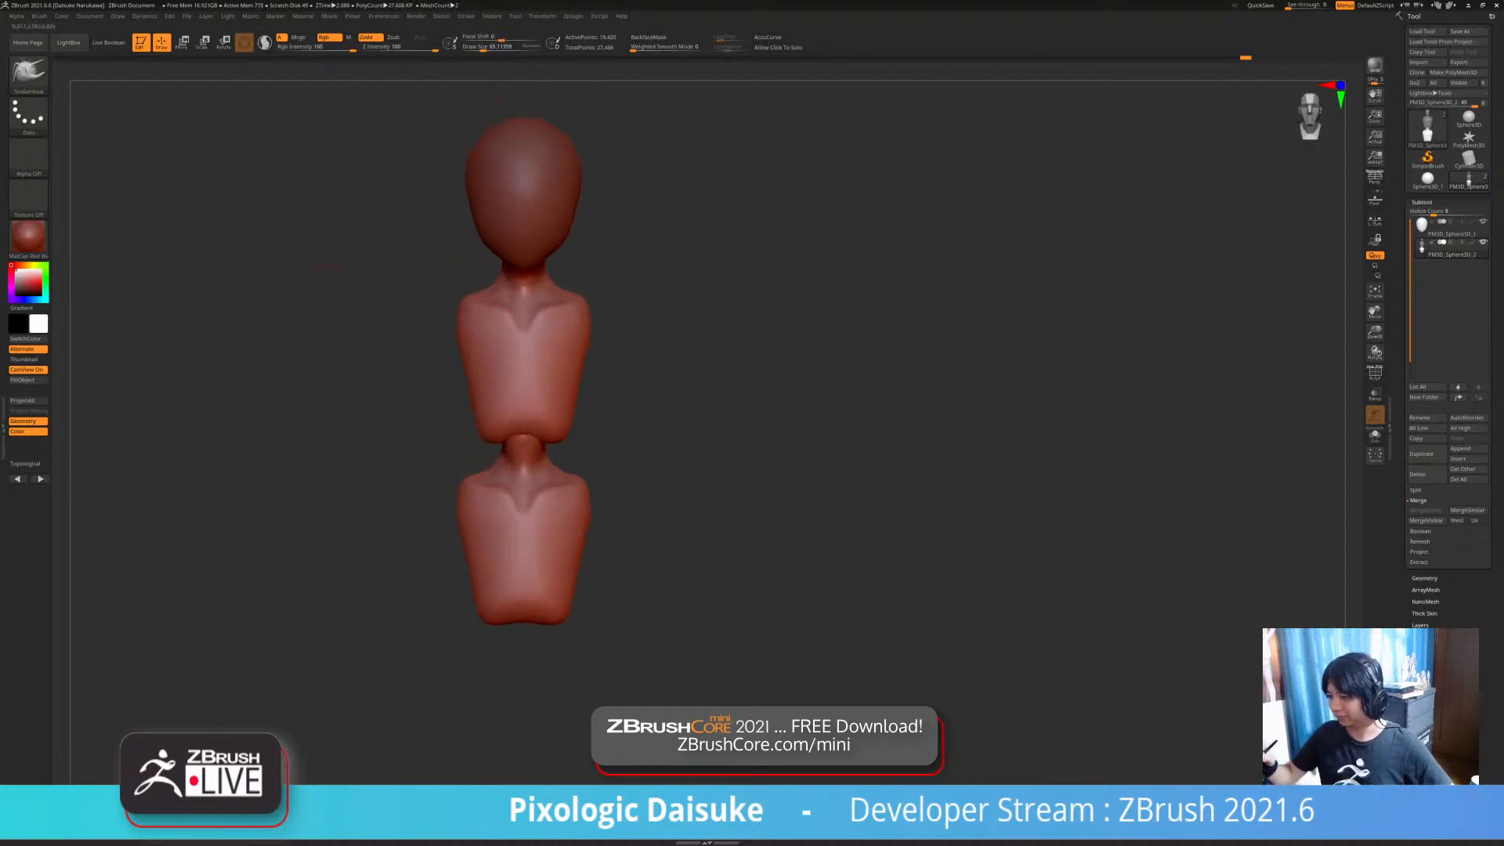
click(495, 47)
drag(581, 324, 590, 320)
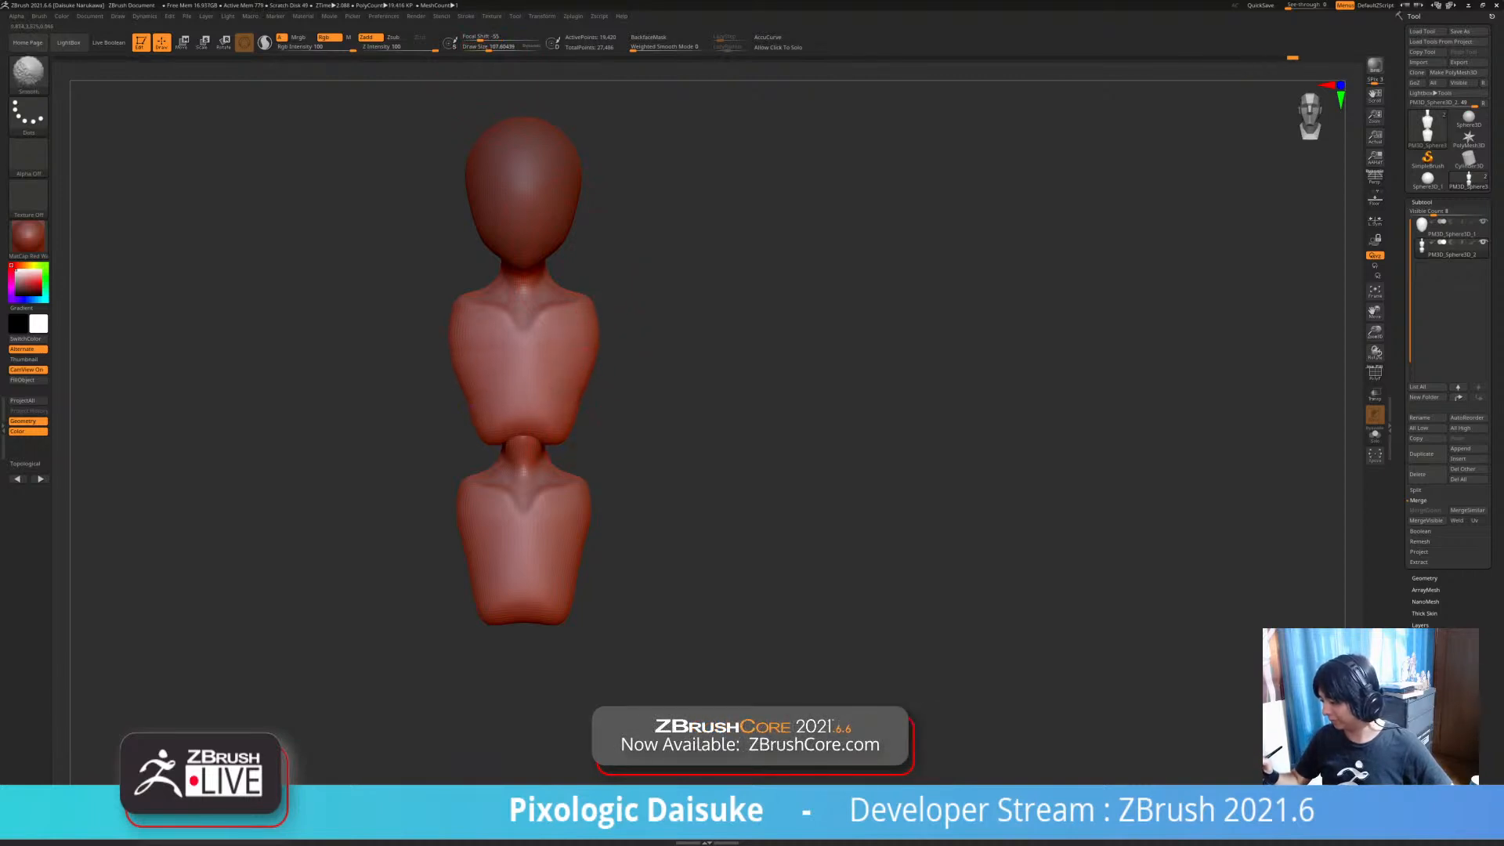
drag(550, 435, 539, 410)
- Lengthen the neck of the lower torso copy by lowering its shoulders, and reshape its front and back toward a pelvis
mouse_move(548, 431)
right_down()
mouse_move(572, 419)
mouse_move(572, 463)
mouse_move(568, 443)
mouse_move(546, 451)
mouse_move(492, 393)
right_up()
drag(532, 422, 530, 445)
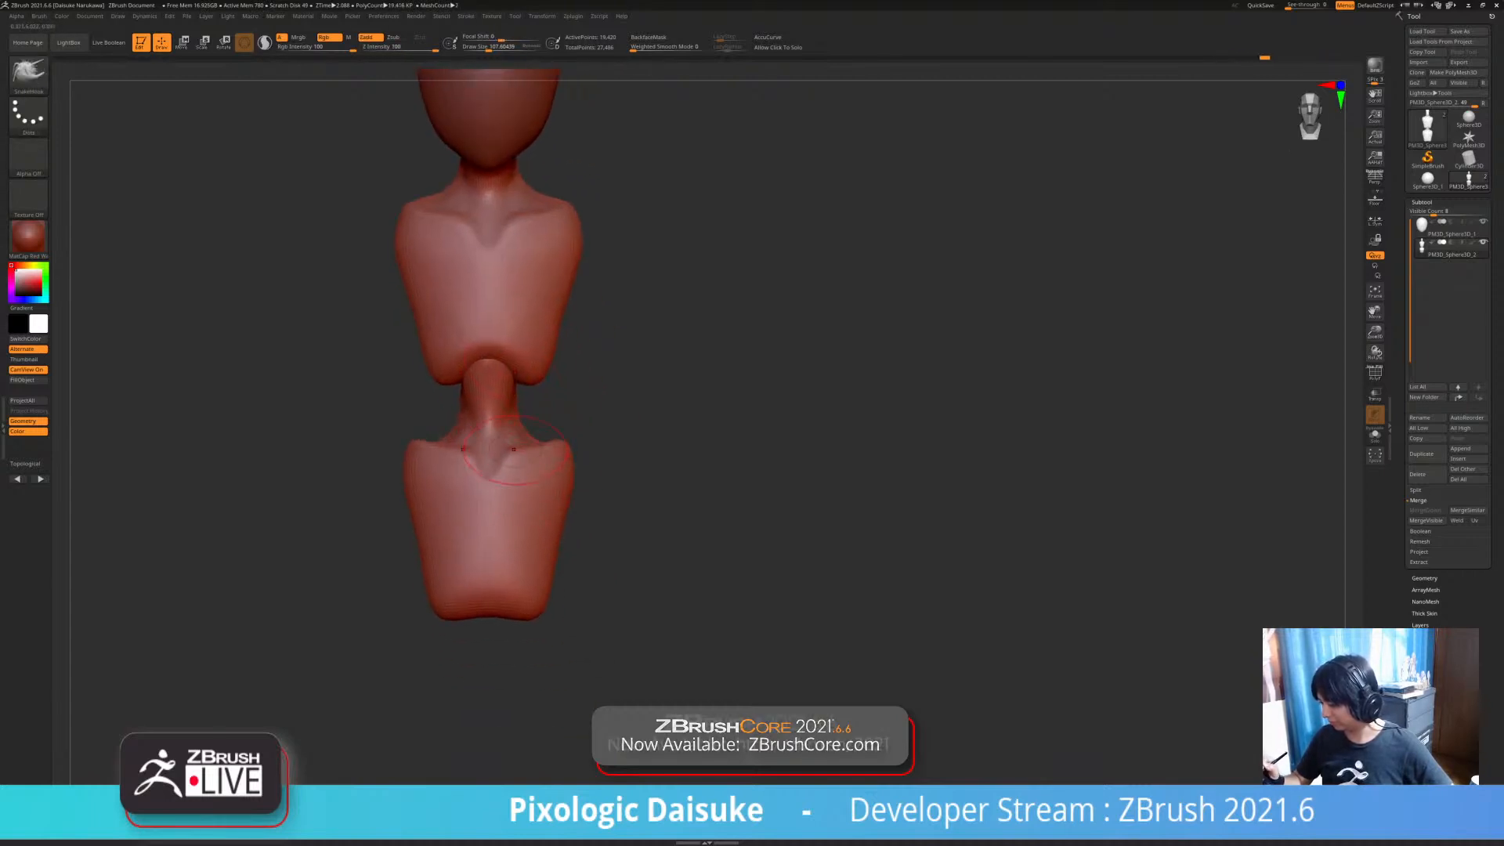
mouse_move(562, 452)
right_down()
mouse_move(627, 450)
mouse_move(495, 435)
mouse_move(502, 415)
right_up()
drag(502, 429, 517, 446)
right_drag(517, 447, 509, 494)
drag(510, 494, 503, 517)
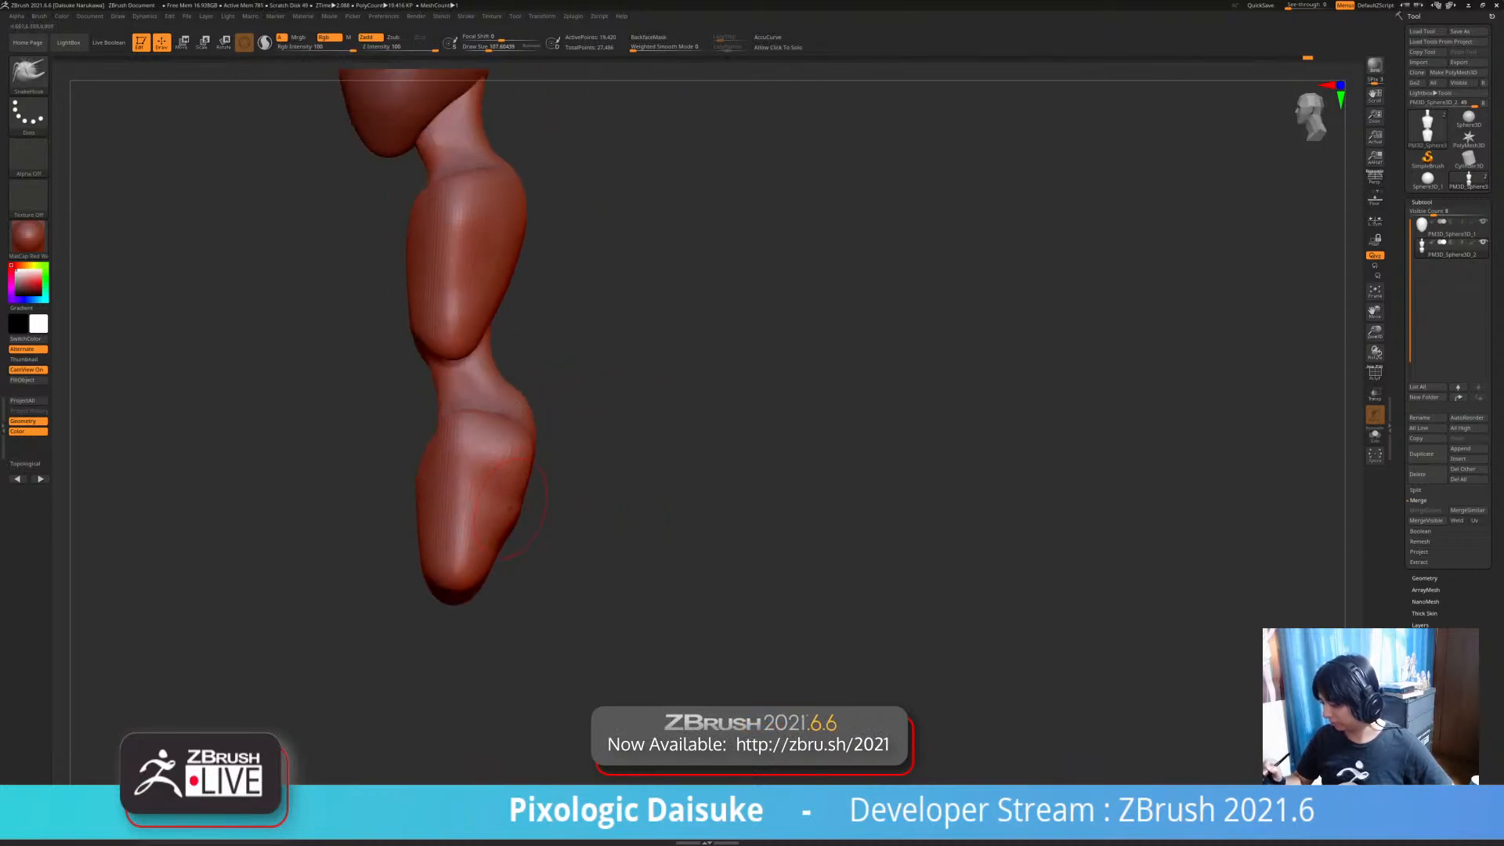
- Smooth and shorten the lower end of the torso copy and pull its sides outward to form wider hips
ctrl+right_drag(496, 498, 494, 462)
shift+drag(503, 517, 484, 566)
mouse_move(407, 540)
right_down()
mouse_move(501, 540)
mouse_move(427, 546)
right_up()
drag(462, 552, 499, 537)
right_drag(498, 538, 579, 548)
drag(459, 560, 443, 574)
right_drag(442, 574, 458, 572)
drag(454, 568, 440, 549)
mouse_move(440, 548)
right_down()
mouse_move(461, 510)
mouse_move(486, 508)
right_up()
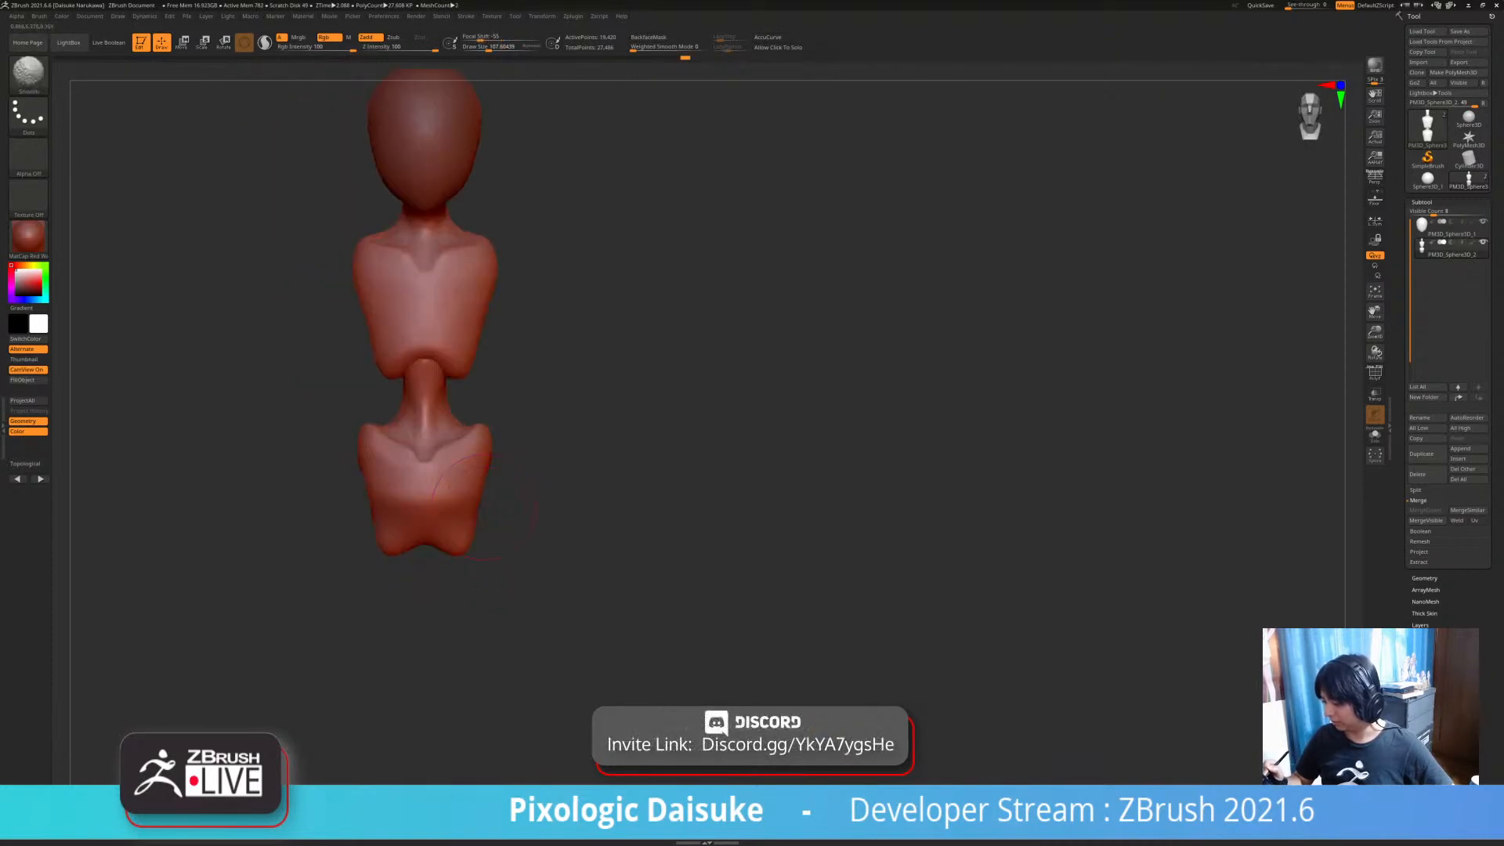
drag(487, 479, 495, 475)
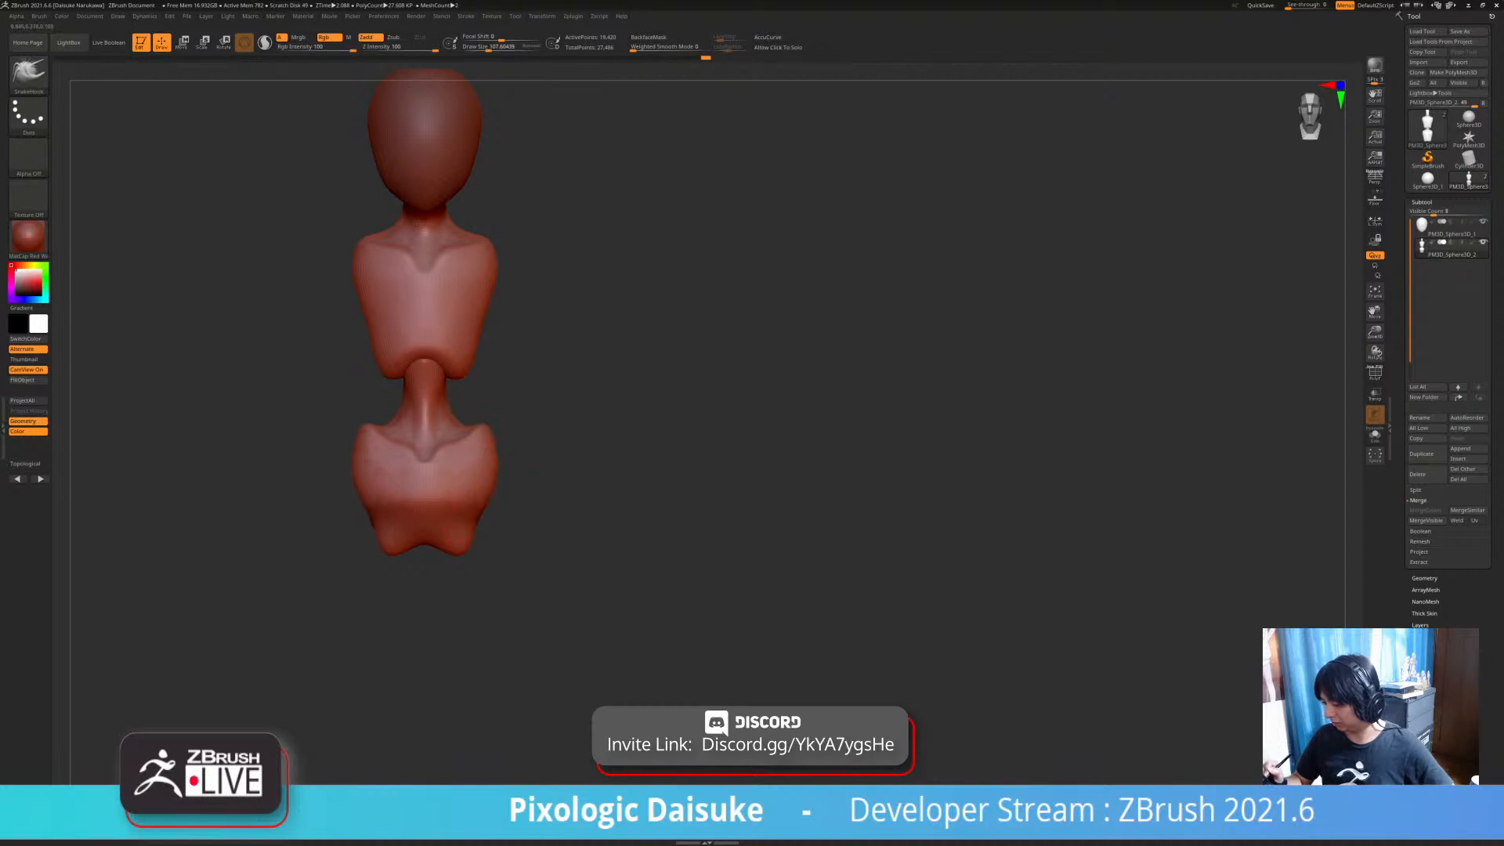
- Carve leg-socket hollows into both sides of the pelvis with the Standard brush
mouse_move(487, 451)
ctrl+right_down()
mouse_move(451, 478)
mouse_move(423, 463)
ctrl+right_up()
mouse_move(530, 487)
right_down()
mouse_move(526, 506)
mouse_move(439, 478)
mouse_move(478, 439)
mouse_move(408, 367)
right_up()
key(b)
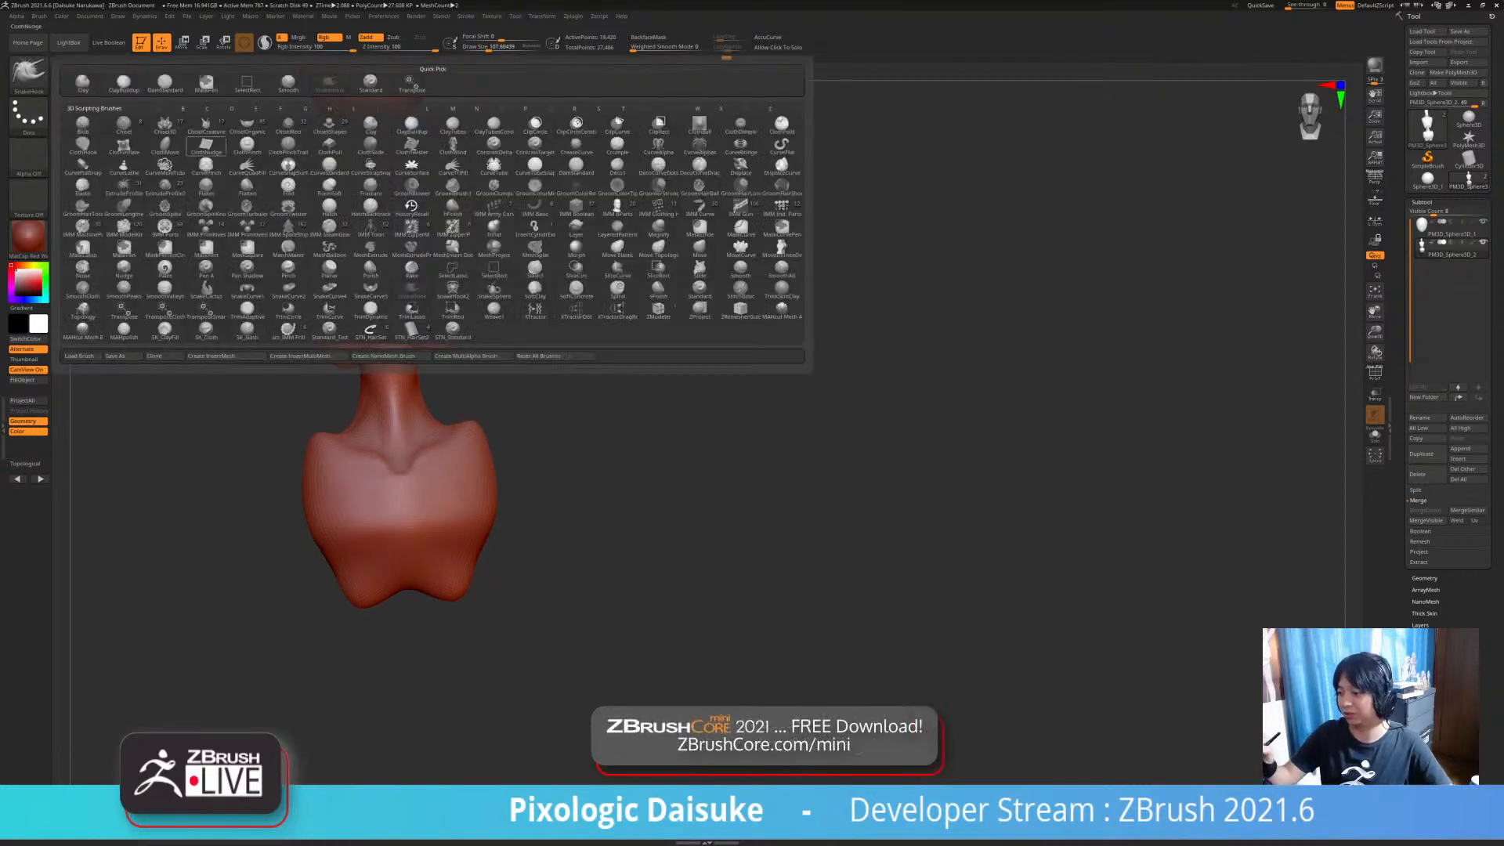
click(371, 81)
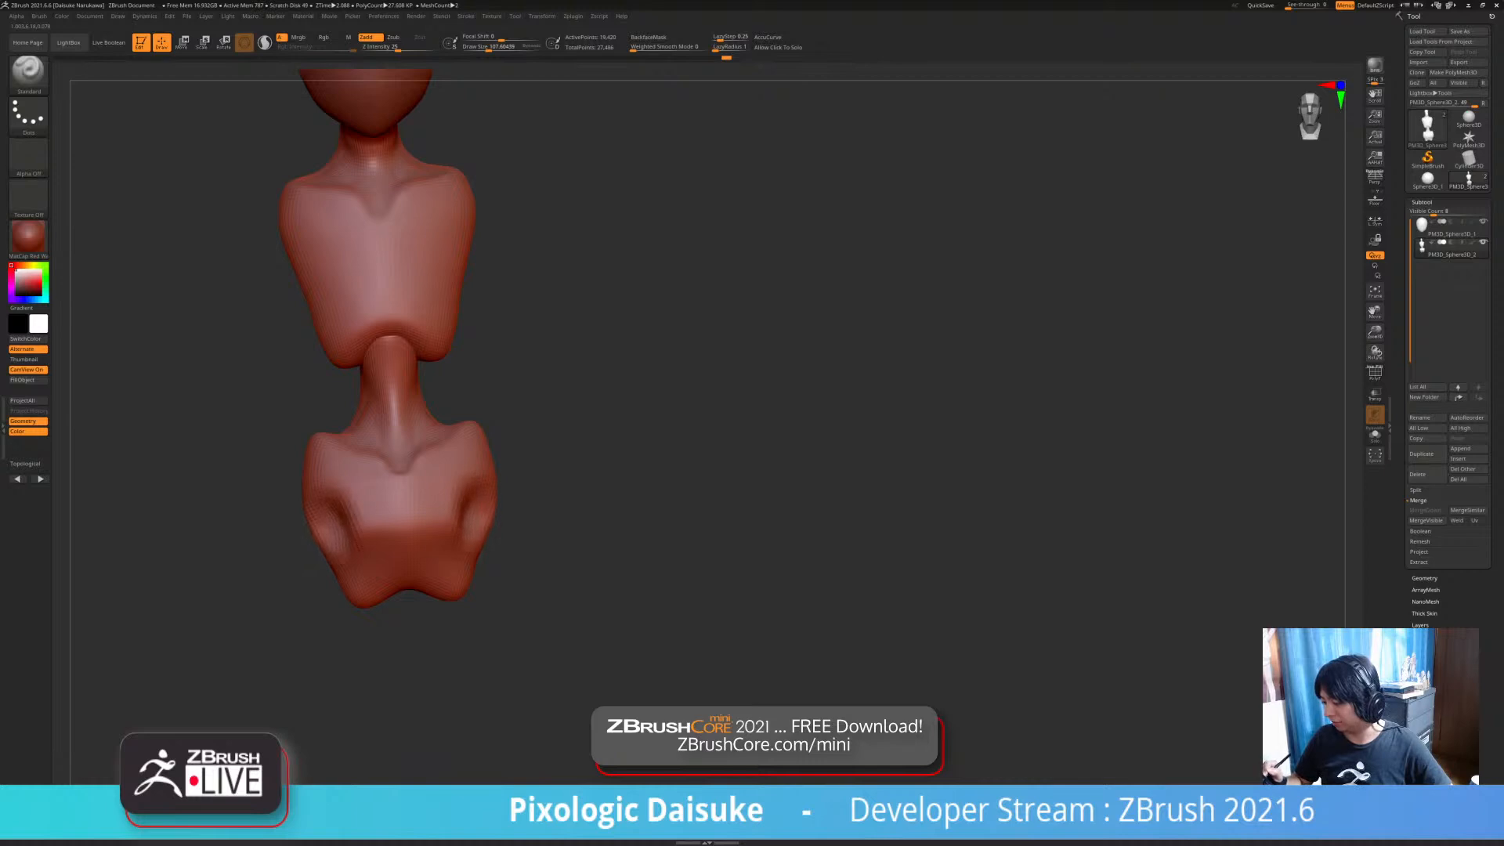
right_drag(476, 529, 494, 527)
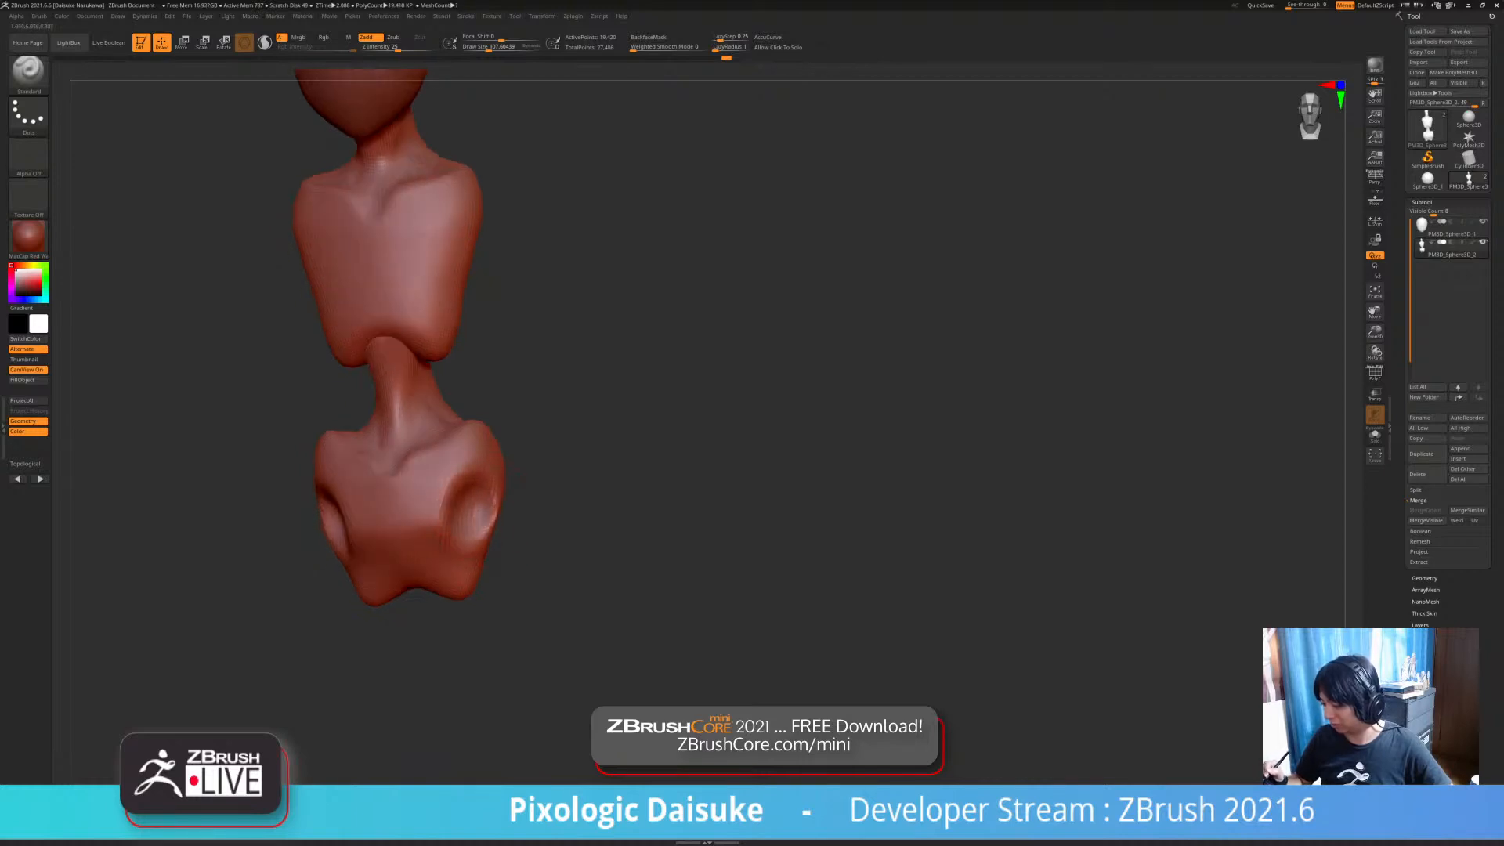
mouse_move(474, 510)
alt+mouse_down()
mouse_move(471, 482)
mouse_move(474, 525)
alt+mouse_up()
ctrl+right_drag(477, 543, 462, 537)
mouse_move(462, 536)
right_down()
mouse_move(495, 561)
mouse_move(475, 500)
right_up()
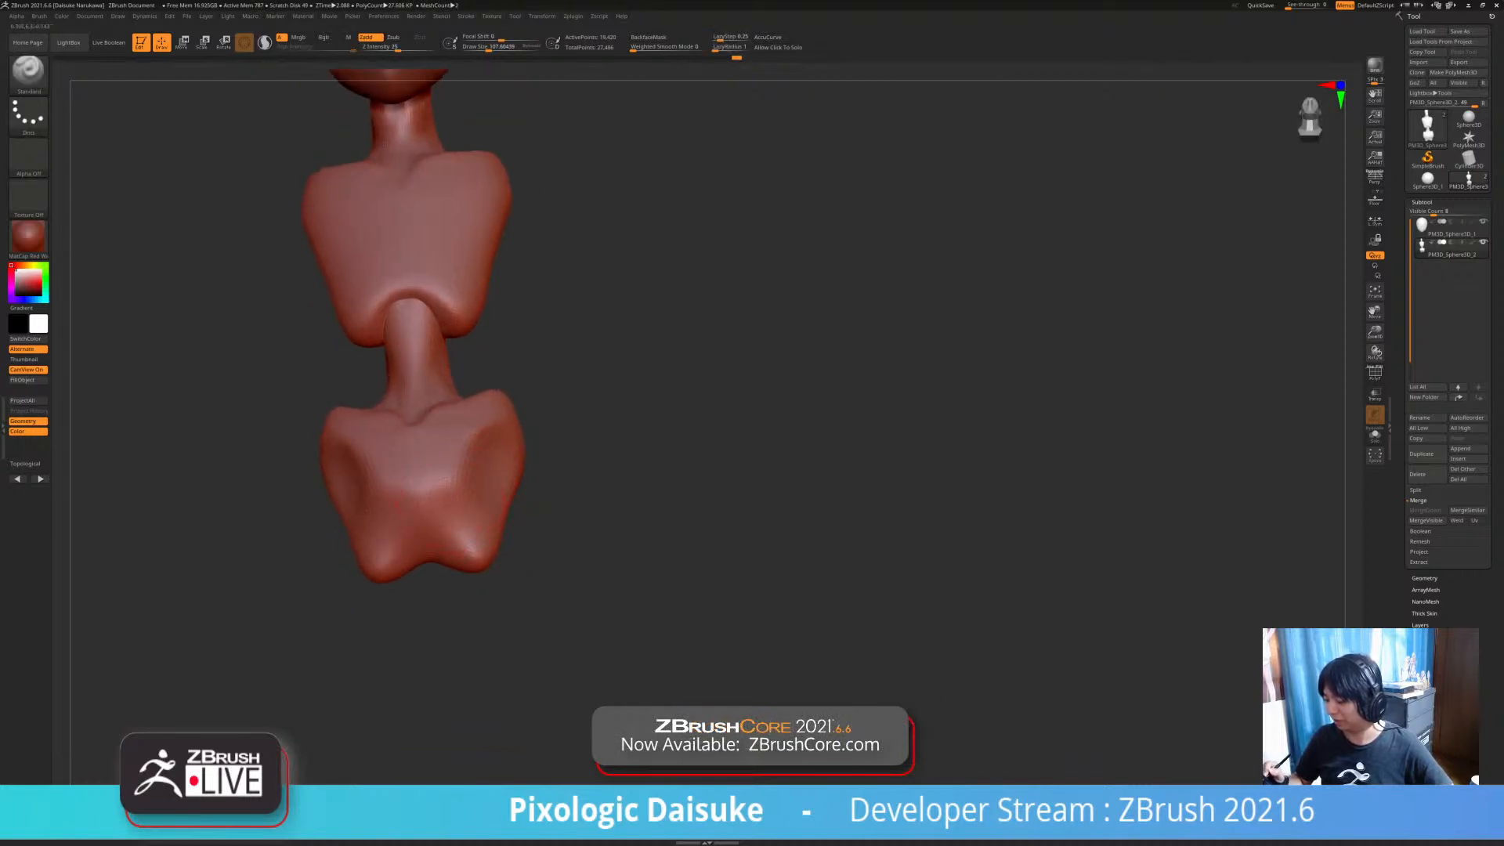
- Smooth the carved leg hollows and the lower surfaces of the pelvis
key(shift)
shift+drag(479, 505, 450, 528)
ctrl+right_drag(450, 527, 458, 505)
mouse_move(458, 506)
right_down()
mouse_move(484, 510)
mouse_move(437, 537)
right_up()
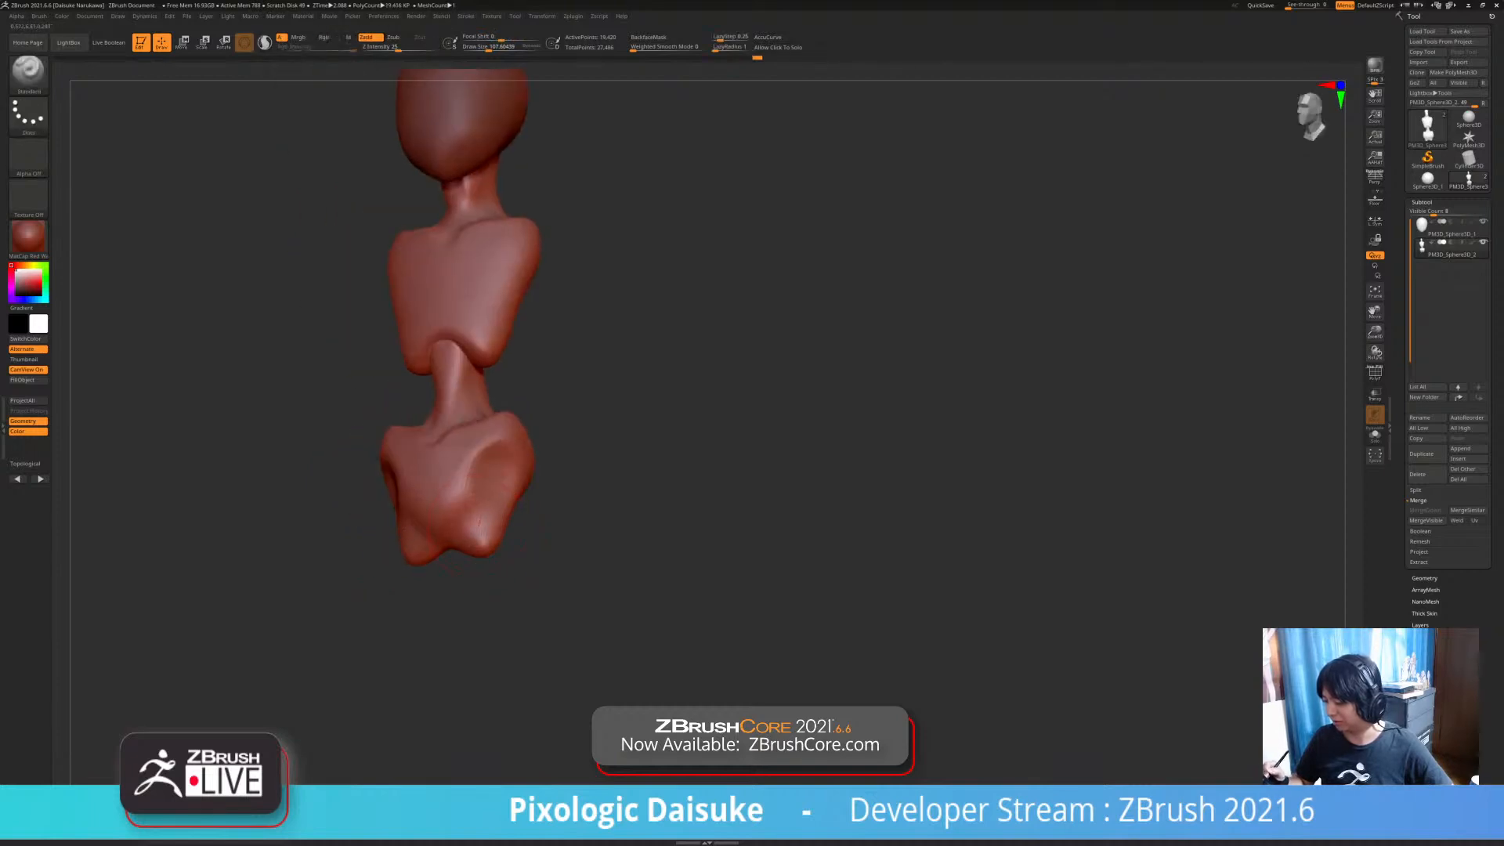
key(shift)
mouse_move(487, 538)
right_down()
mouse_move(564, 494)
mouse_move(509, 454)
mouse_move(479, 517)
right_up()
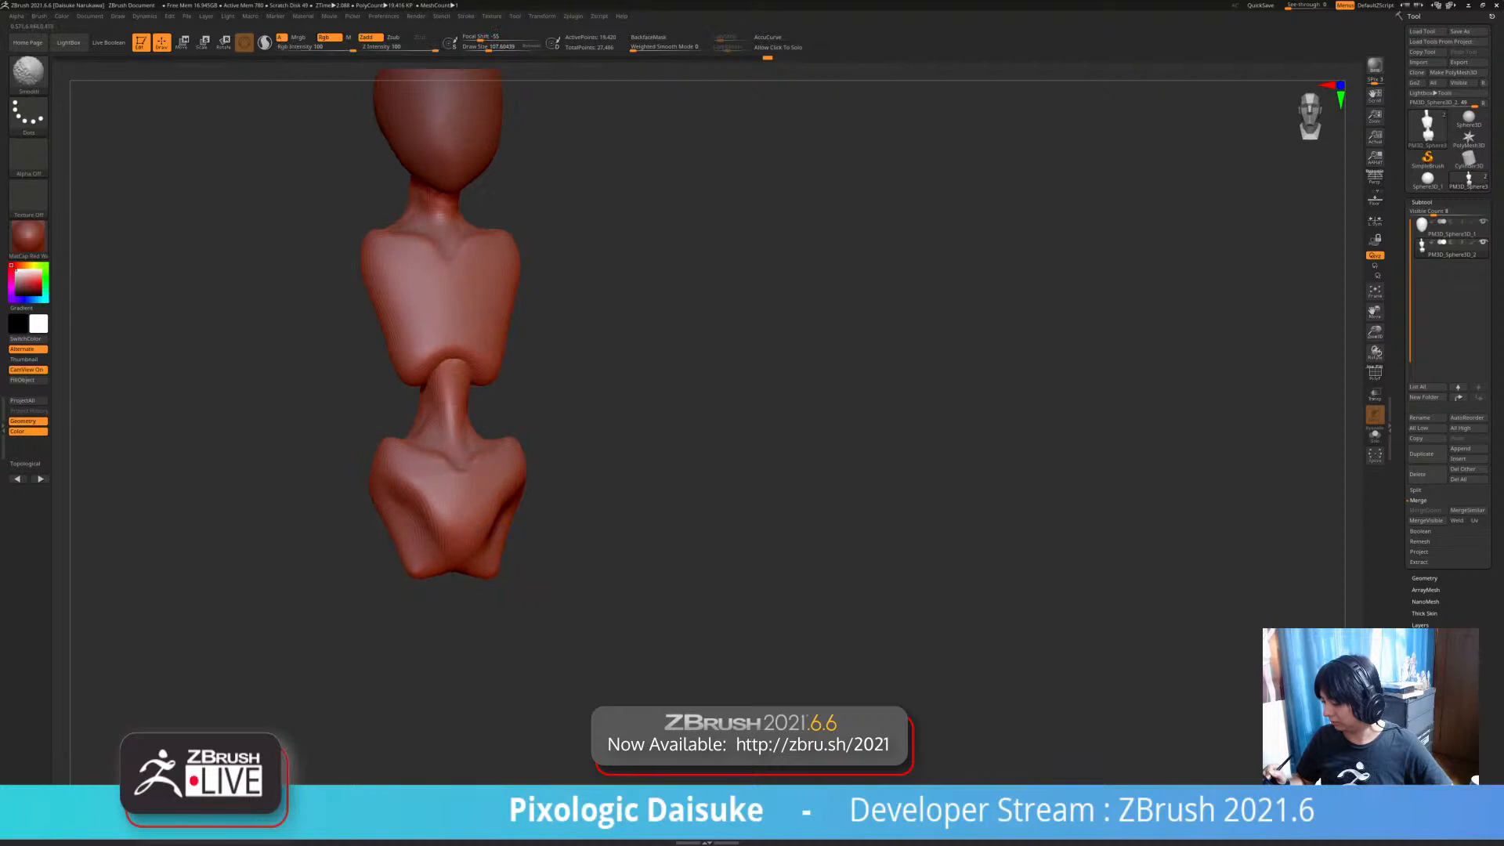
- Pull the pelvis's lower sides outward with SnakeHook and smooth them into a rounded bottom
key(b)
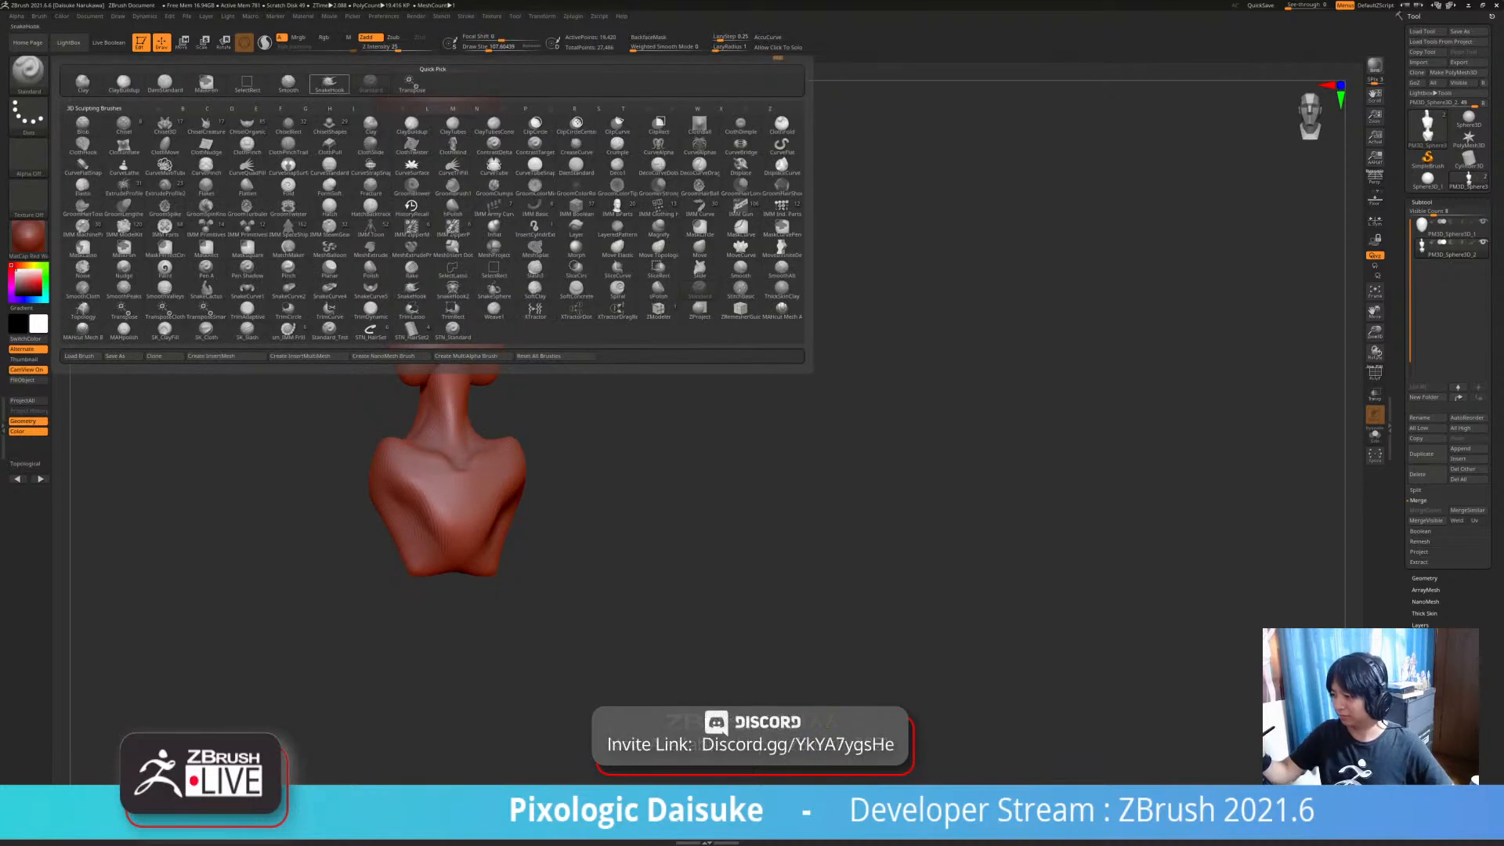
key(s)
key(h)
shift+right_drag(462, 286, 539, 528)
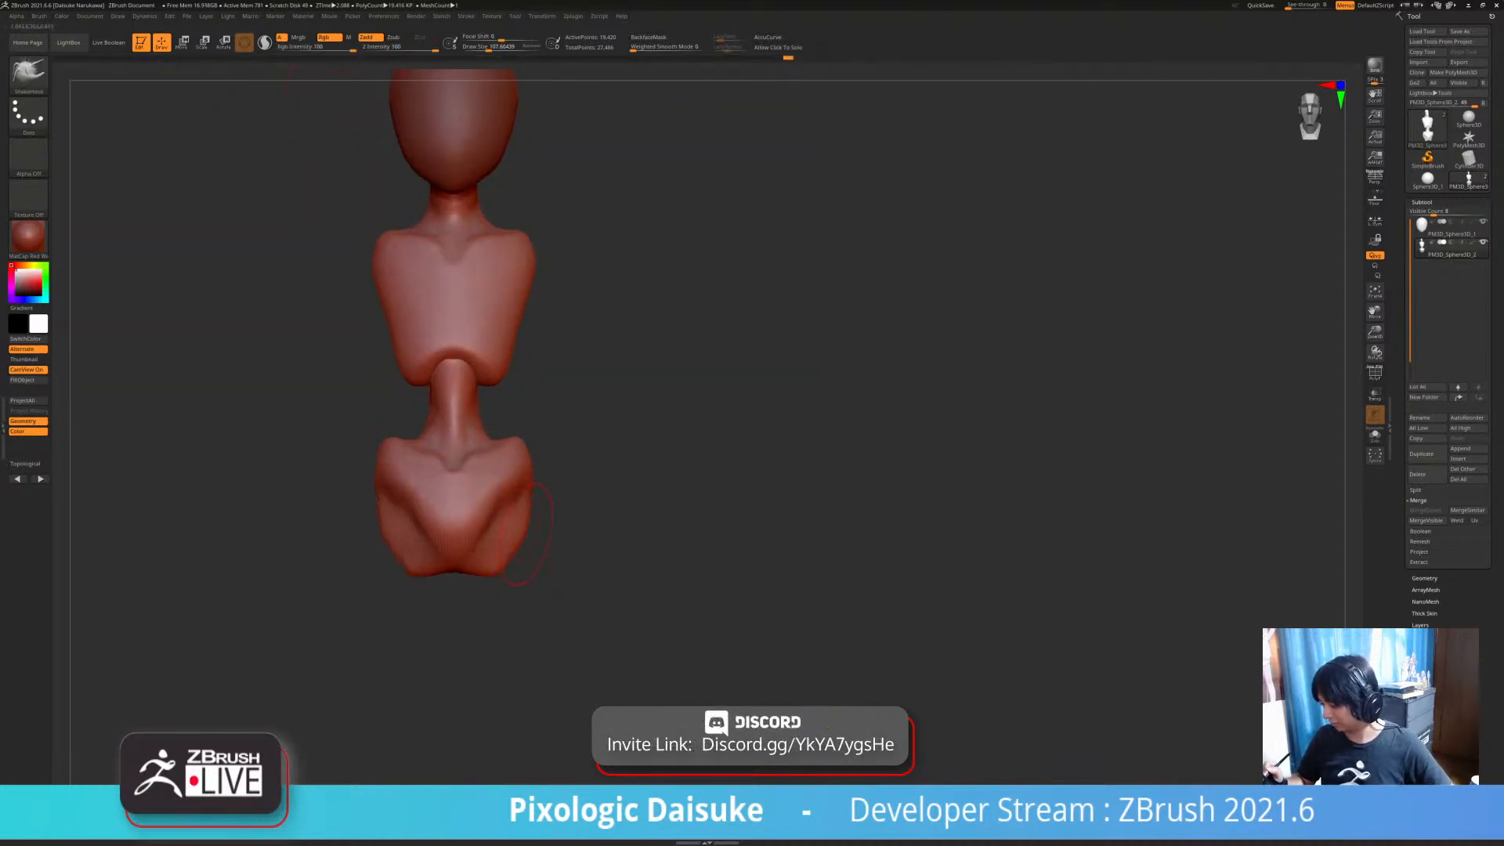
right_drag(535, 464, 506, 603)
shift+drag(494, 572, 503, 562)
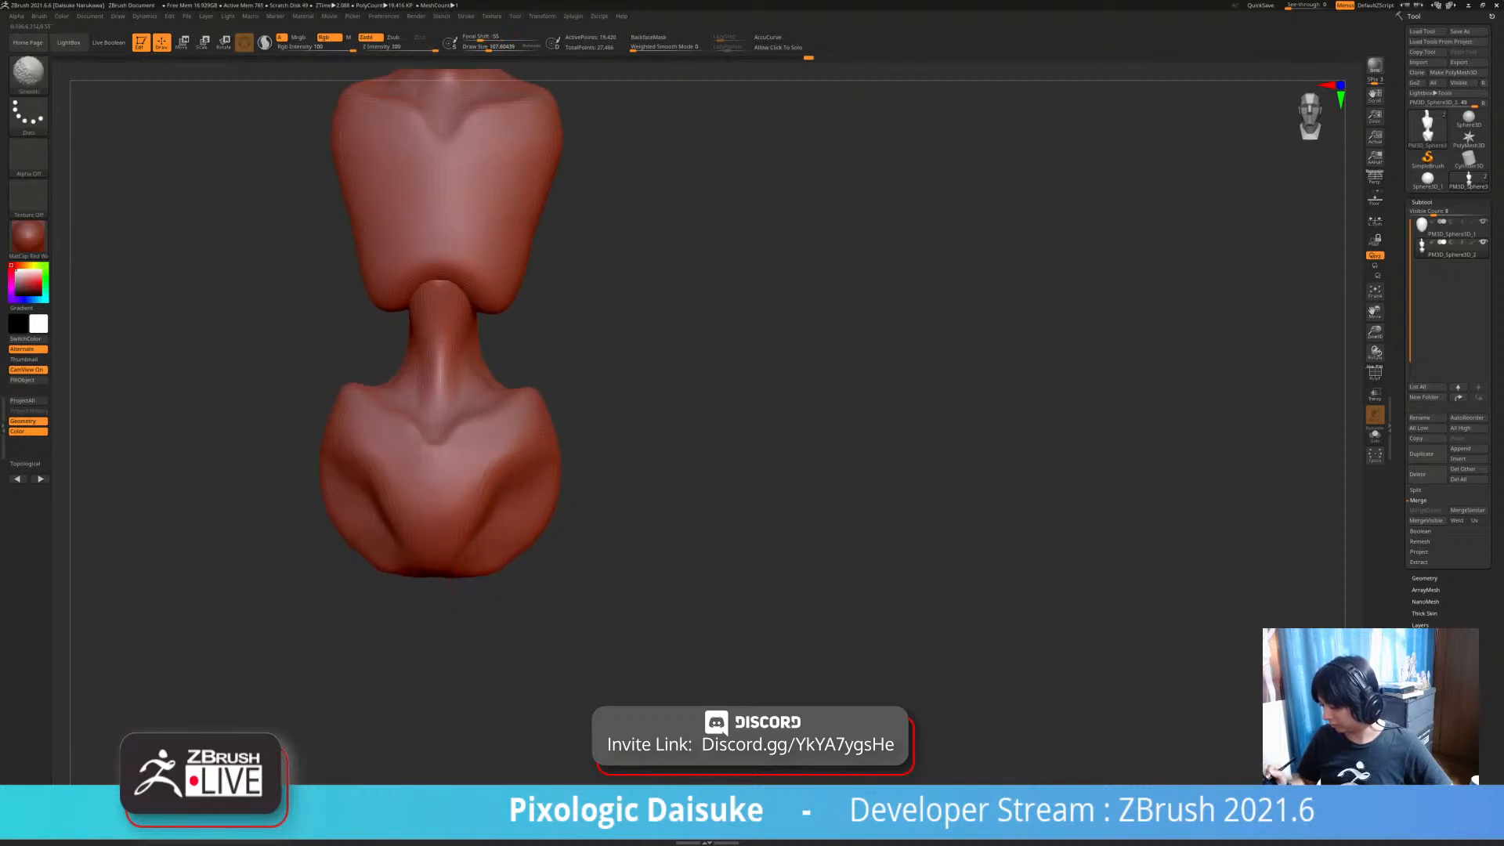
mouse_move(538, 557)
ctrl+right_down()
mouse_move(539, 519)
mouse_move(634, 518)
mouse_move(514, 517)
mouse_move(549, 517)
mouse_move(521, 541)
mouse_move(541, 533)
mouse_move(545, 572)
mouse_move(627, 560)
mouse_move(666, 521)
mouse_move(674, 465)
ctrl+right_up()
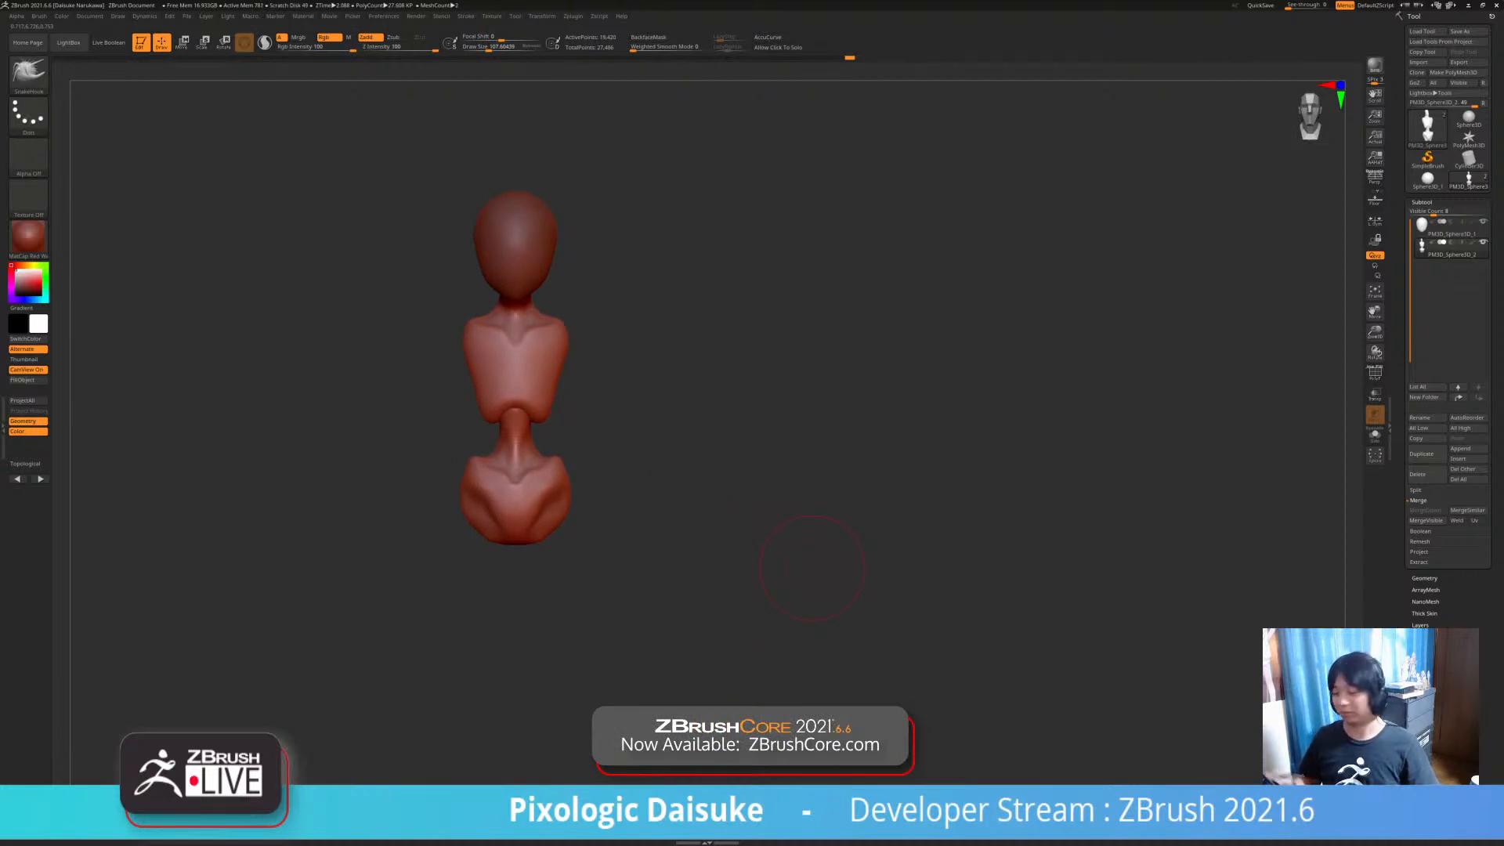
- Insert a Cylinder3D subtool, move it below the pelvis and scale it into a slender upright leg
click(1465, 459)
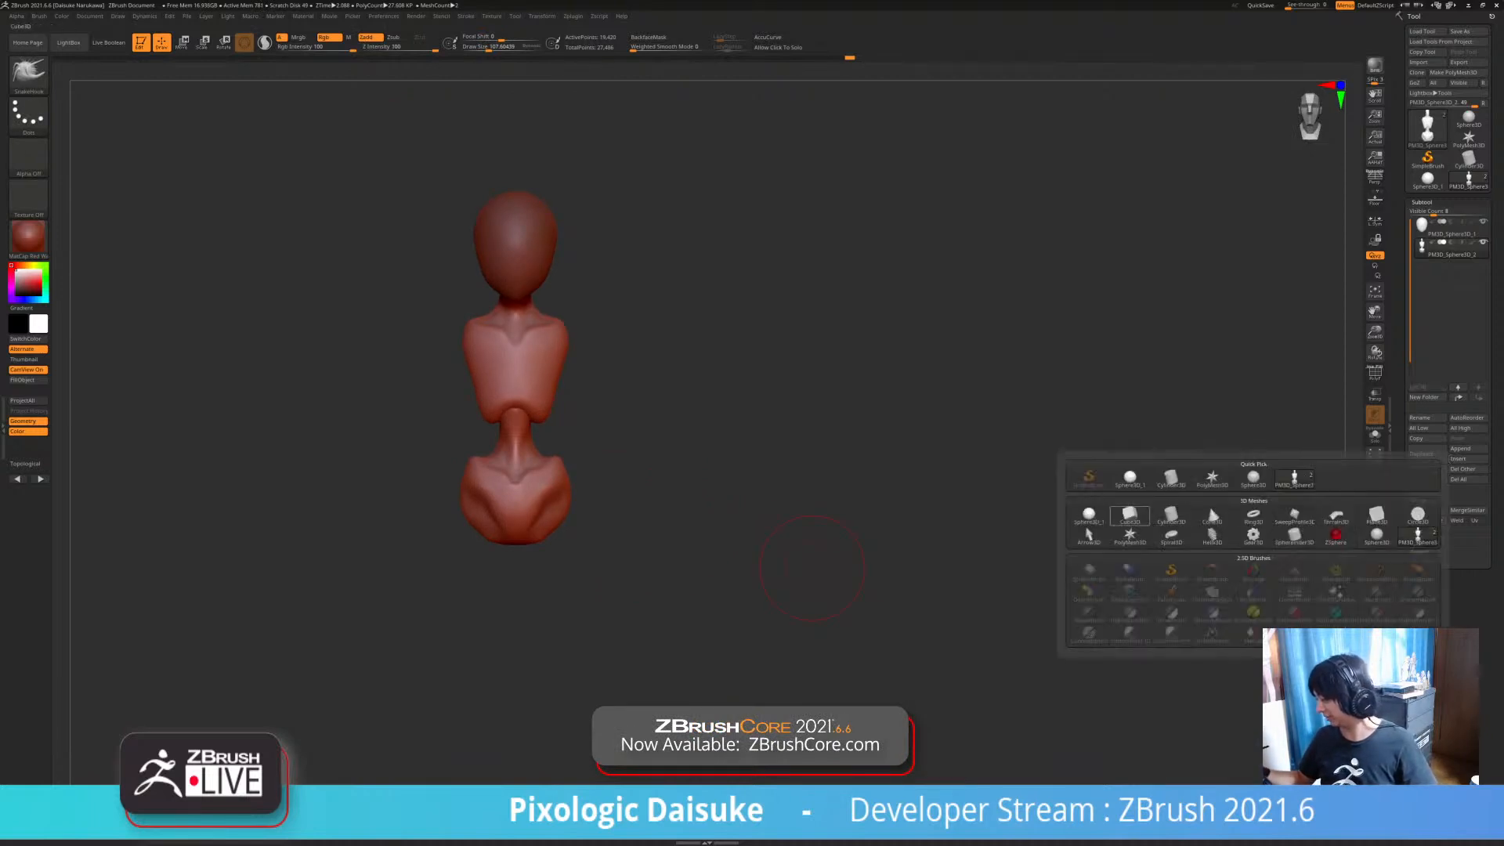
click(1171, 477)
key(w)
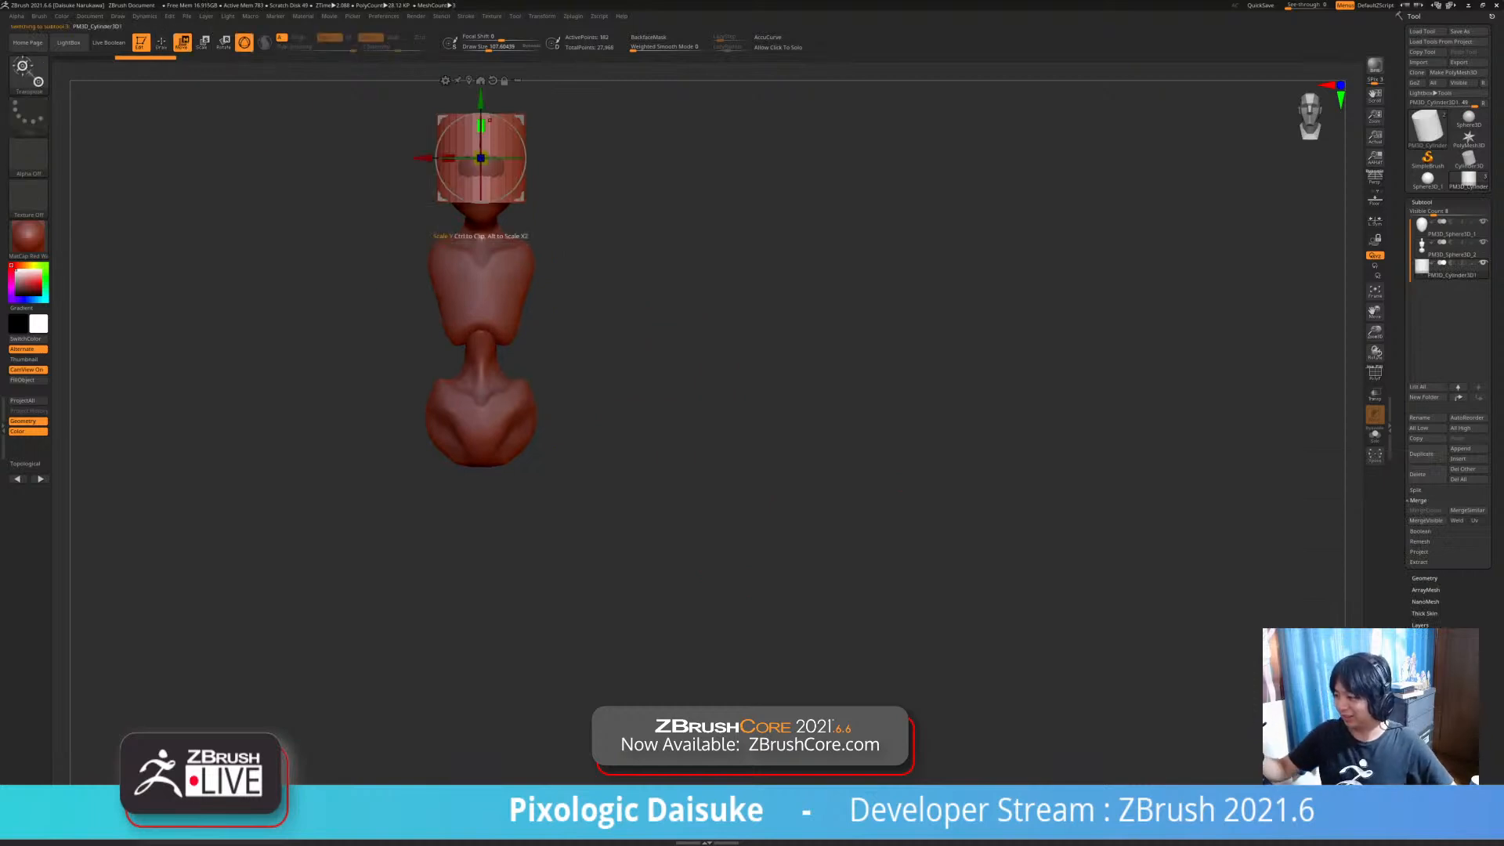
drag(519, 119, 509, 501)
drag(627, 470, 752, 470)
drag(570, 518, 547, 518)
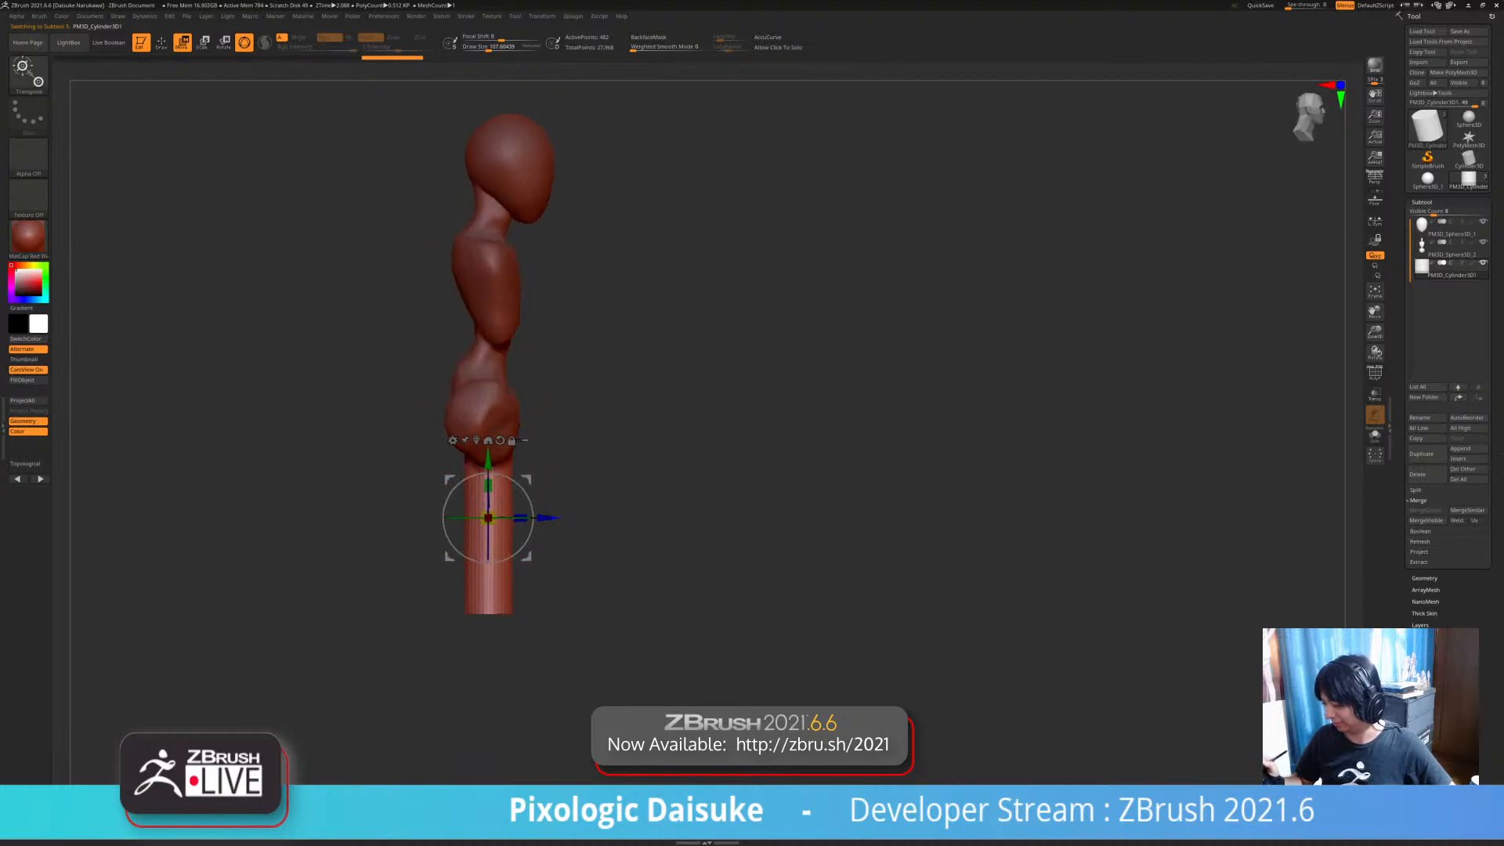
- Offset the leg cylinder to one side of the pelvis and mirror it to make the second leg
shift+drag(689, 470, 626, 470)
drag(489, 595, 498, 593)
key(ctrl+shift+m)
mouse_move(689, 470)
alt+mouse_down()
mouse_move(682, 427)
mouse_move(698, 501)
alt+mouse_up()
- Enlarge the brush and smooth the top and bottom of both leg cylinders into rounded ends
key(q)
alt+right_drag(550, 329, 553, 376)
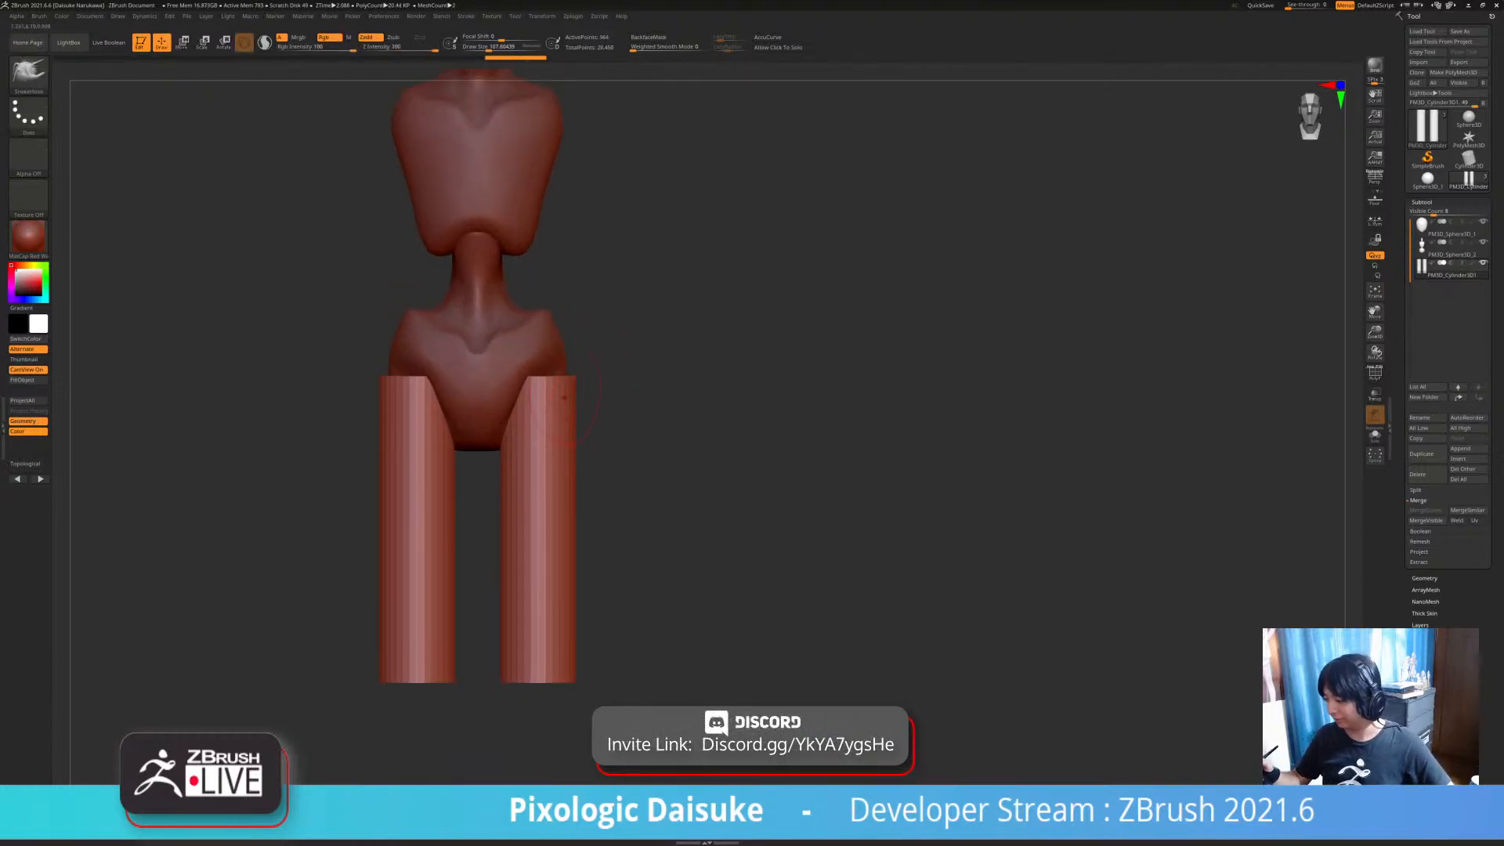
drag(492, 47, 504, 47)
mouse_move(541, 380)
shift+mouse_down()
mouse_move(549, 423)
mouse_move(545, 355)
shift+mouse_up()
right_drag(658, 502, 662, 462)
mouse_move(662, 502)
ctrl+right_down()
mouse_move(671, 596)
mouse_move(672, 529)
ctrl+right_up()
mouse_move(548, 574)
shift+mouse_down()
mouse_move(541, 533)
mouse_move(532, 566)
shift+mouse_up()
right_drag(501, 431, 502, 470)
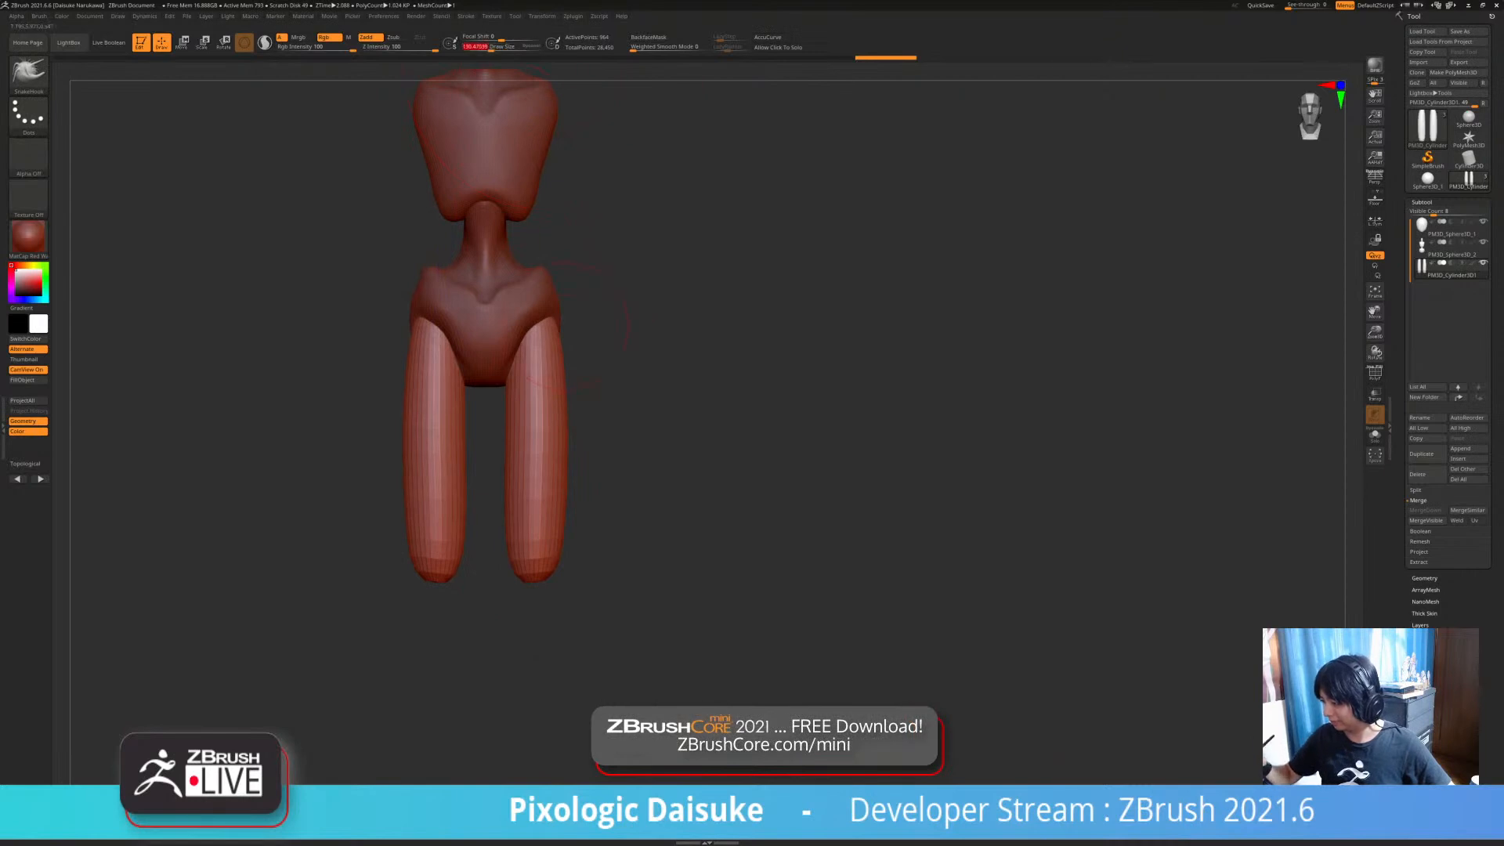
- Set the draw size to about 166 and shape the legs so they taper toward the knees
click(649, 37)
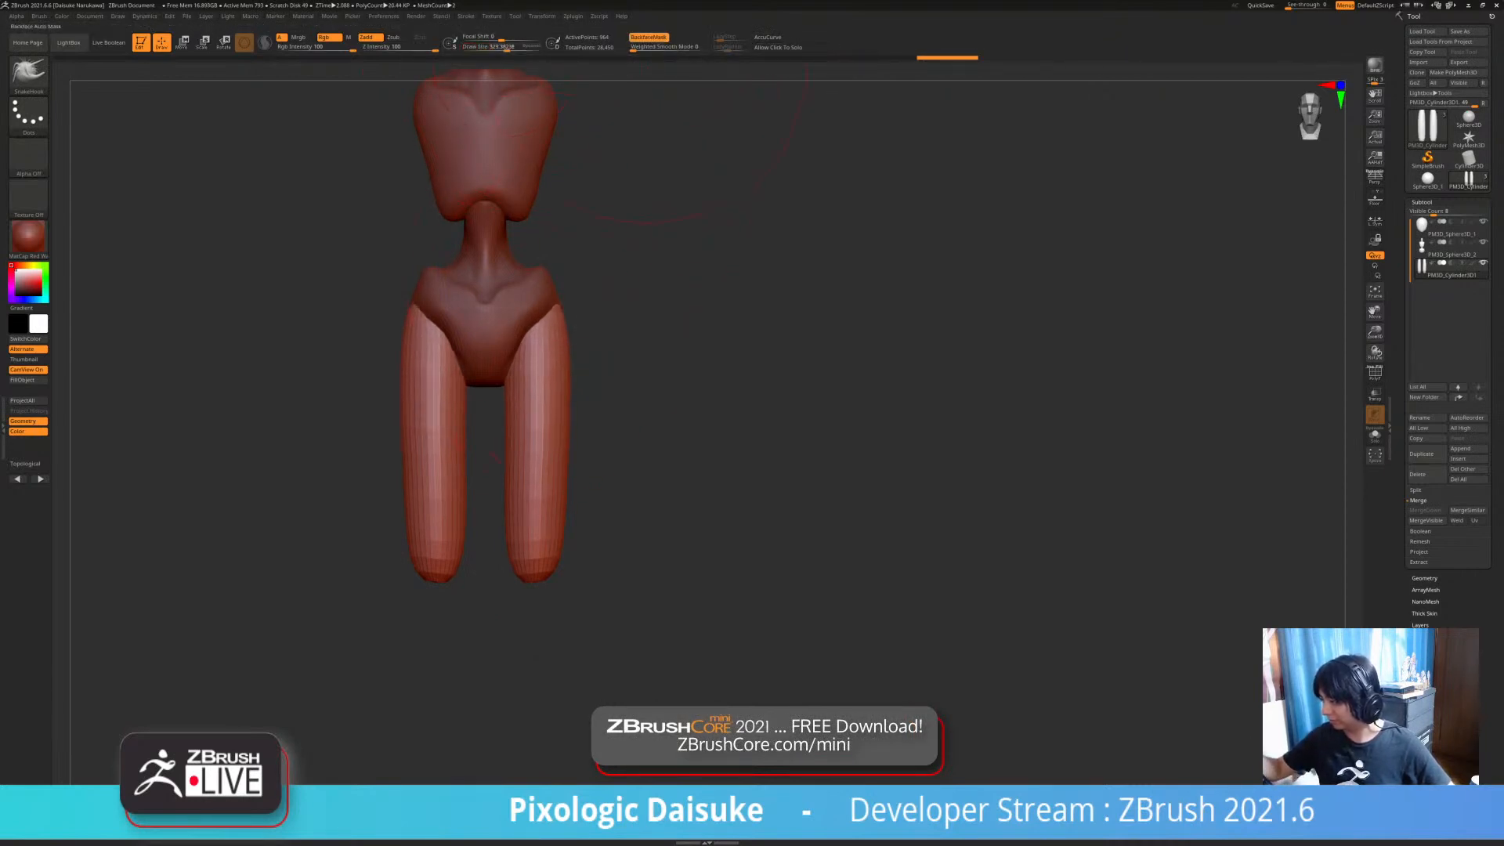
click(494, 47)
drag(666, 325, 463, 325)
drag(488, 376, 511, 555)
mouse_move(524, 495)
ctrl+right_down()
mouse_move(524, 427)
mouse_move(670, 439)
ctrl+right_up()
mouse_move(670, 439)
mouse_down()
mouse_move(776, 439)
mouse_move(697, 439)
mouse_up()
alt+drag(697, 439, 666, 549)
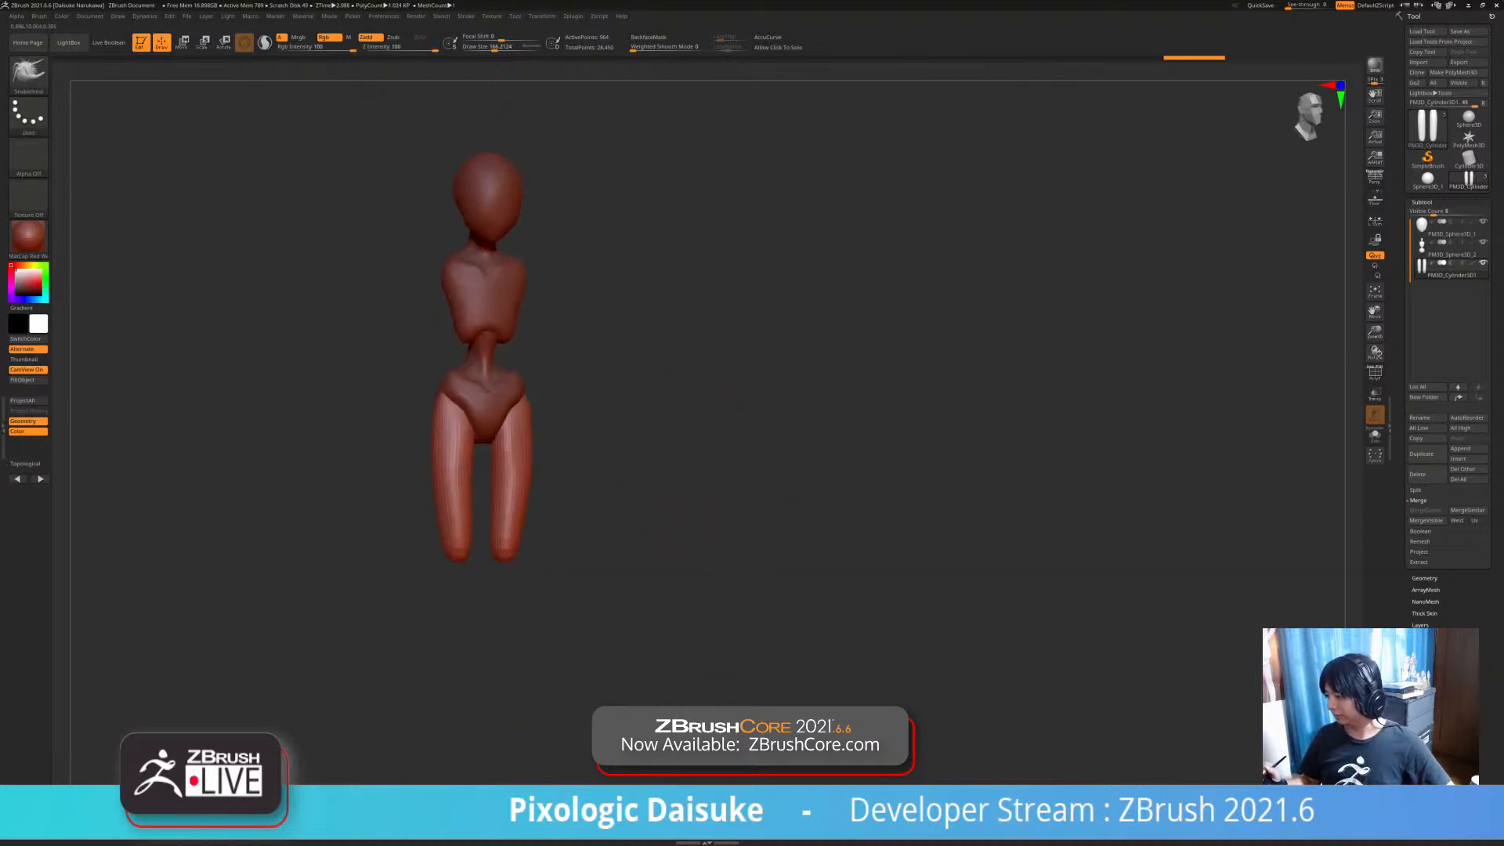
- Refine the thighs' side profile, bending their upper ends into the hip sockets and smoothing the surface
drag(776, 439, 674, 439)
ctrl+right_drag(674, 439, 674, 509)
shift+drag(561, 462, 547, 388)
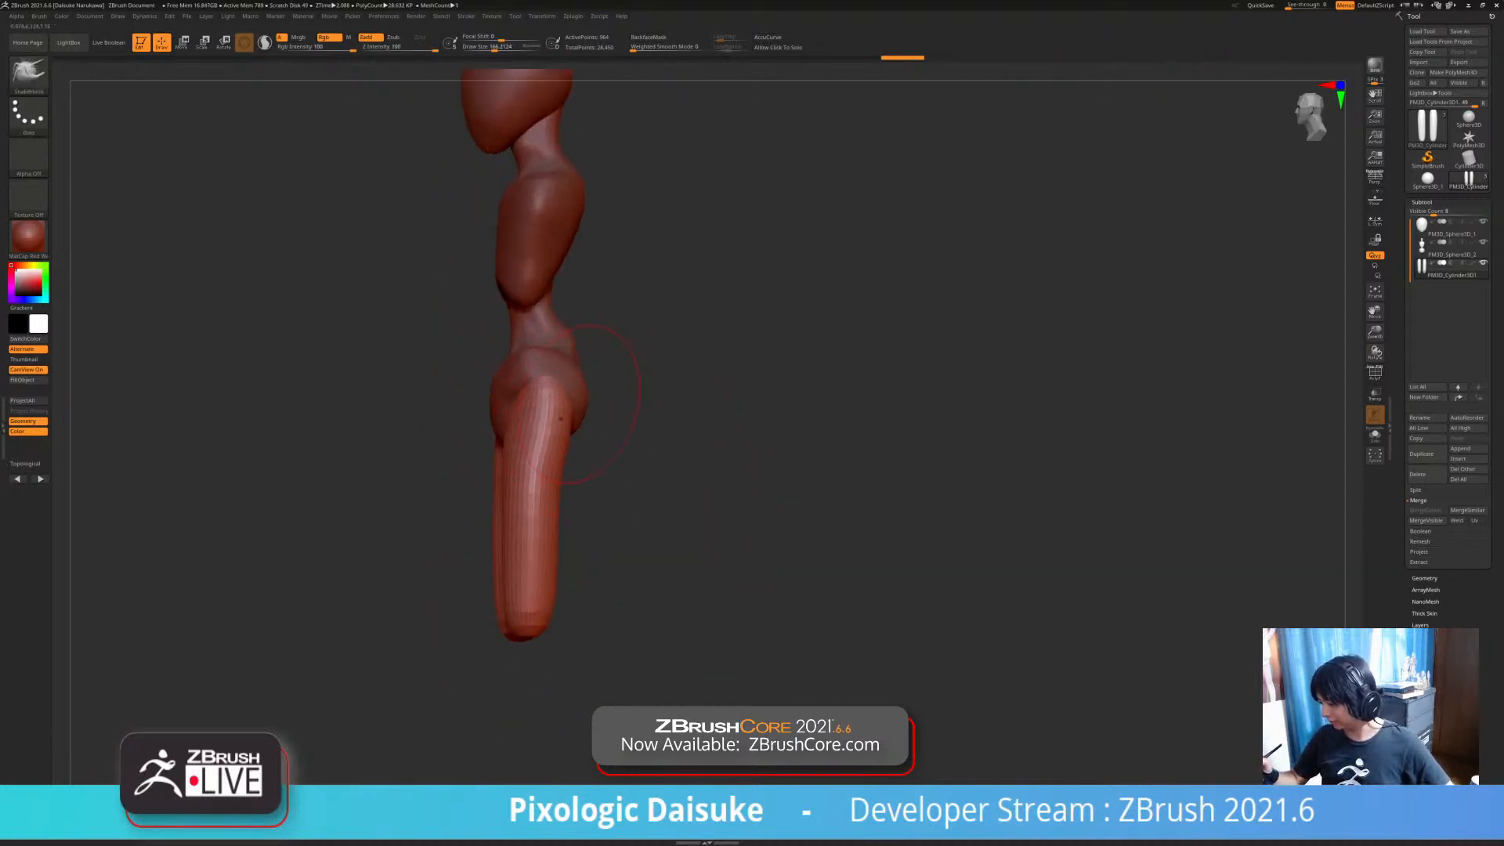
drag(673, 470, 627, 458)
shift+right_drag(569, 412, 555, 517)
right_drag(568, 435, 681, 345)
- Copy the thighs straight down within their subtool to create the lower legs, and resume sculpting with SnakeHook
click(182, 42)
ctrl+drag(554, 400, 556, 566)
right_drag(666, 470, 760, 470)
alt+right_drag(760, 470, 760, 364)
click(162, 43)
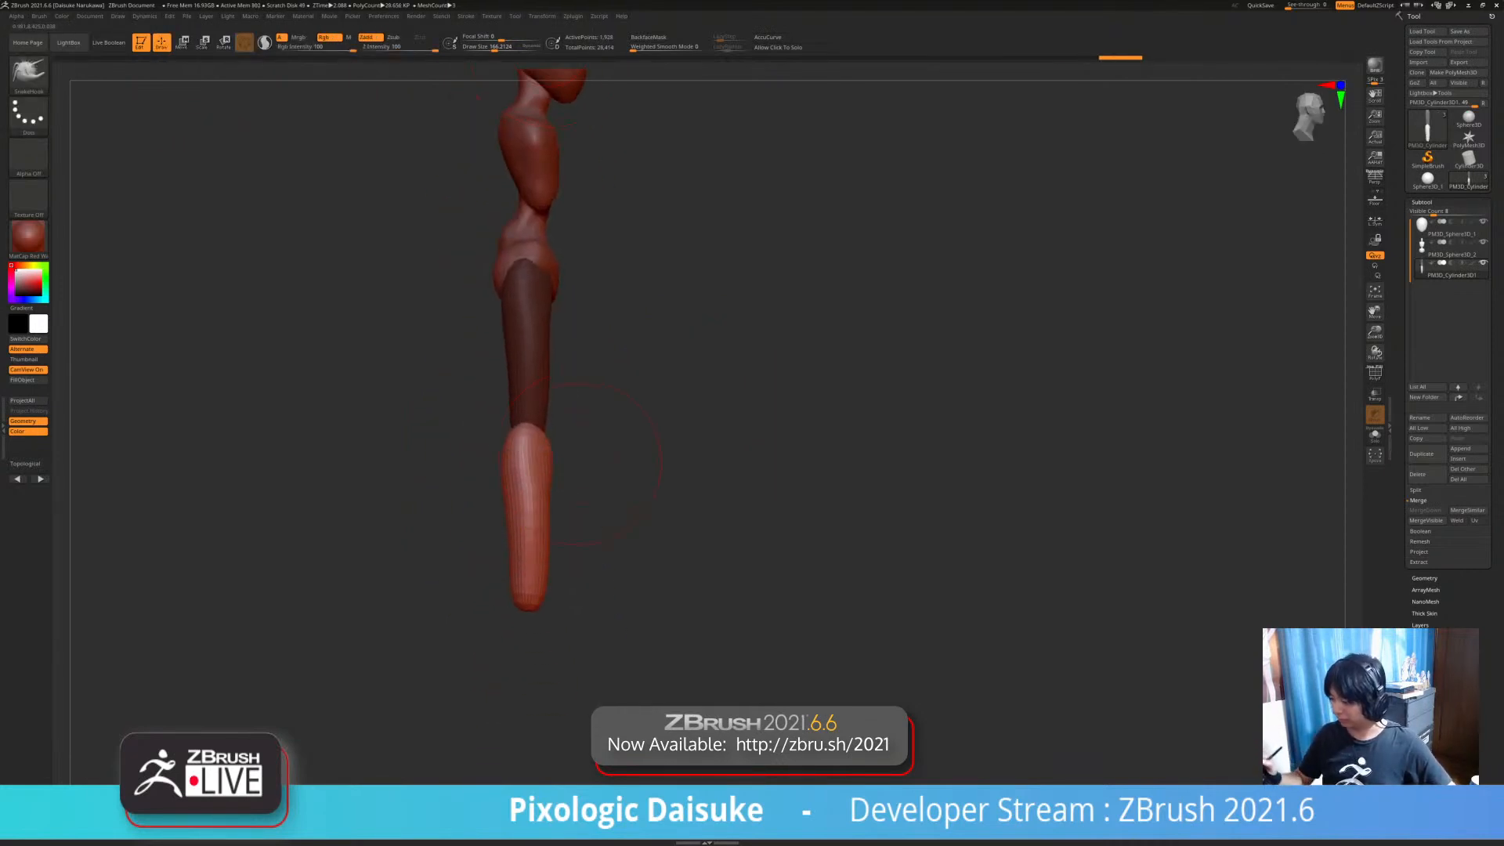
- Smooth the upper ends and shafts of the lower legs below the knees
shift+right_drag(666, 474, 582, 480)
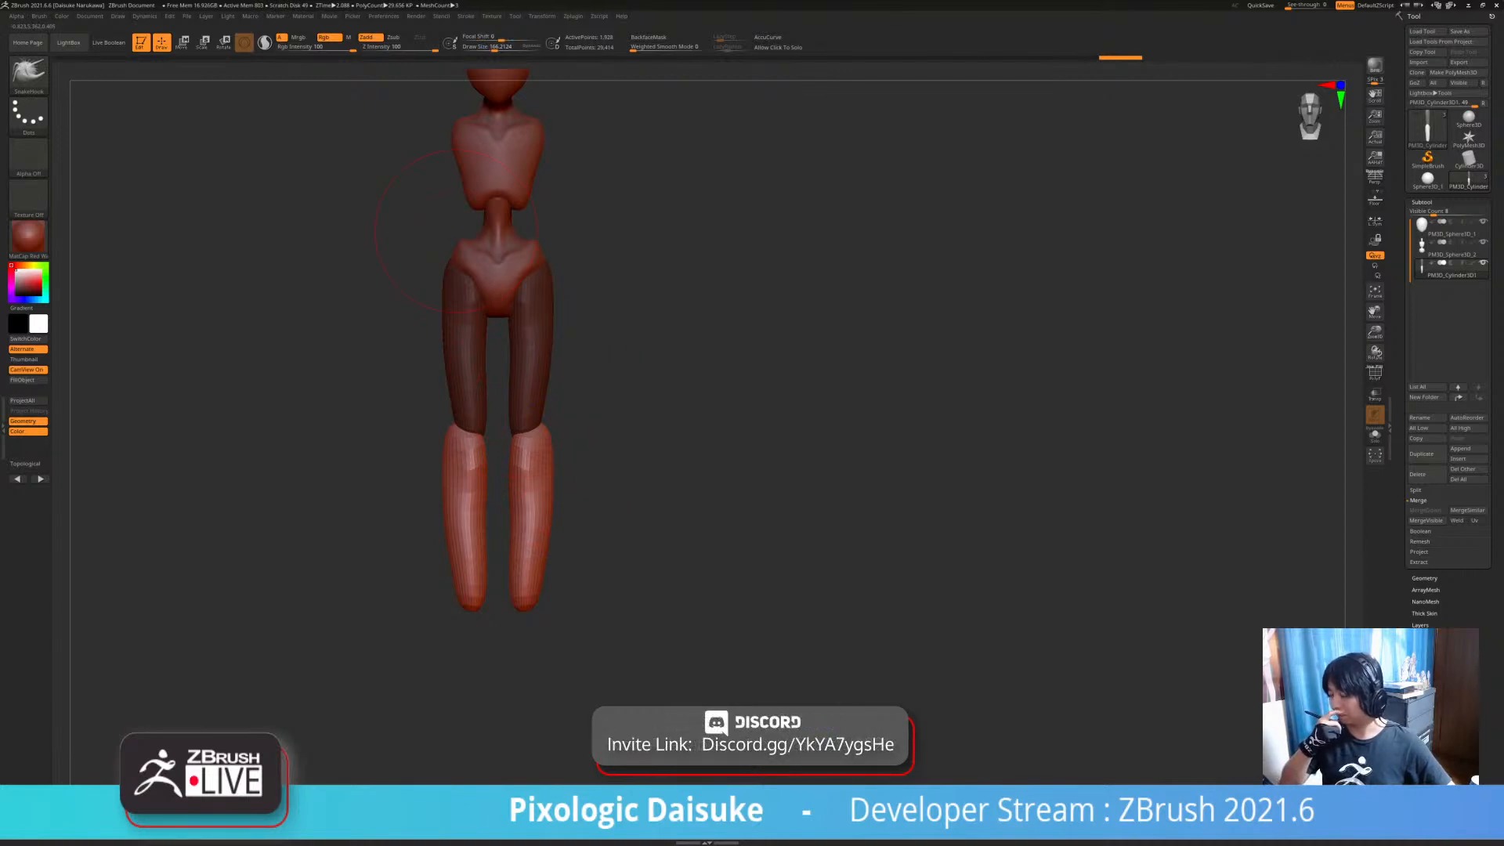
ctrl+right_drag(456, 231, 456, 313)
shift+drag(541, 435, 545, 474)
mouse_move(574, 578)
alt+right_down()
mouse_move(549, 533)
mouse_move(313, 517)
alt+right_up()
shift+drag(509, 549, 536, 470)
shift+right_drag(521, 521, 562, 515)
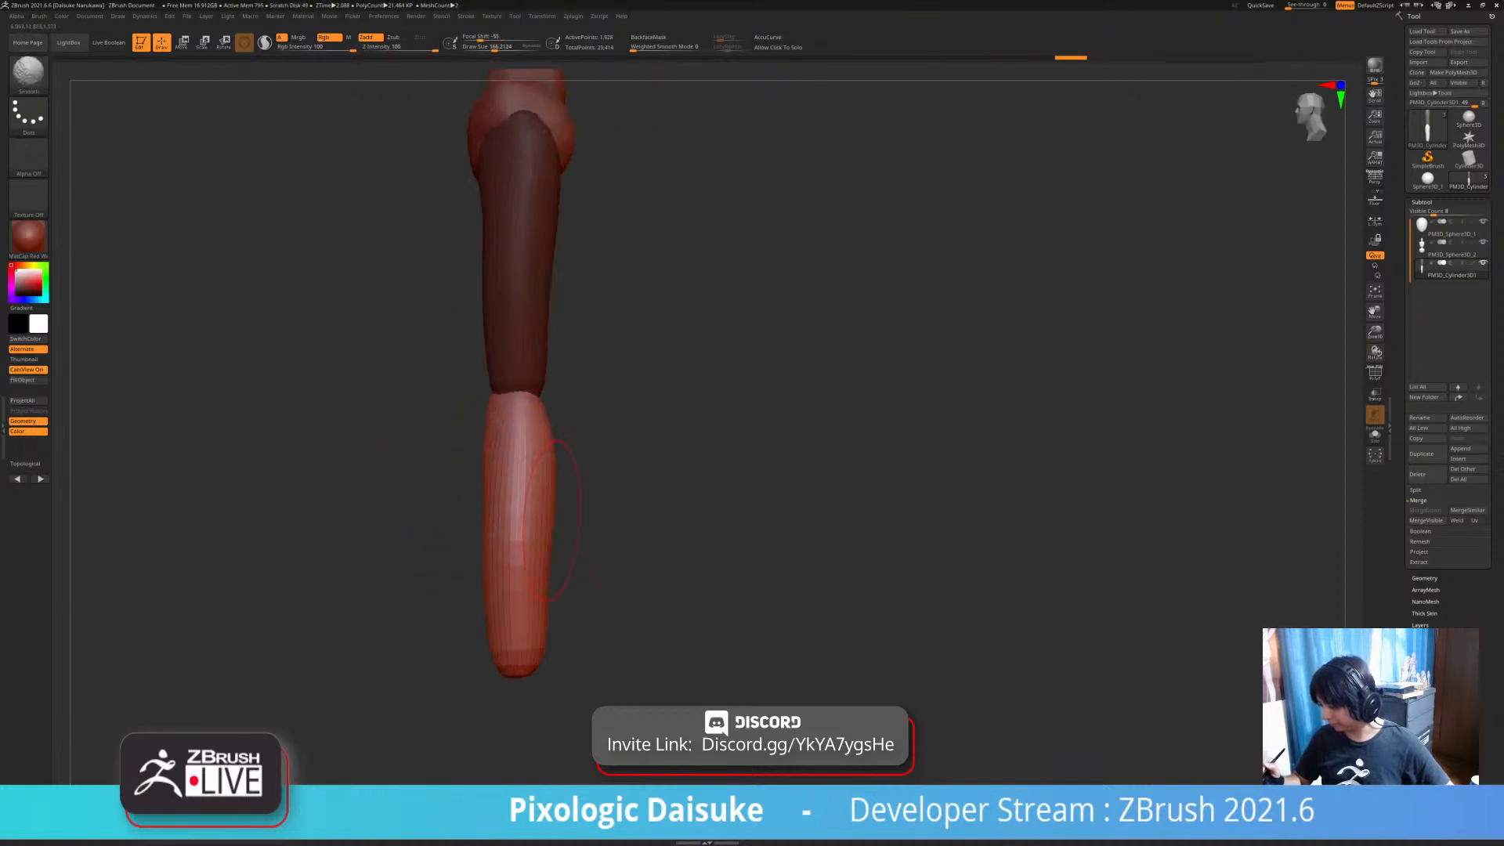
- Pull out the calf bulge at the back of the lower legs and slim them toward the ankles
drag(501, 594, 503, 605)
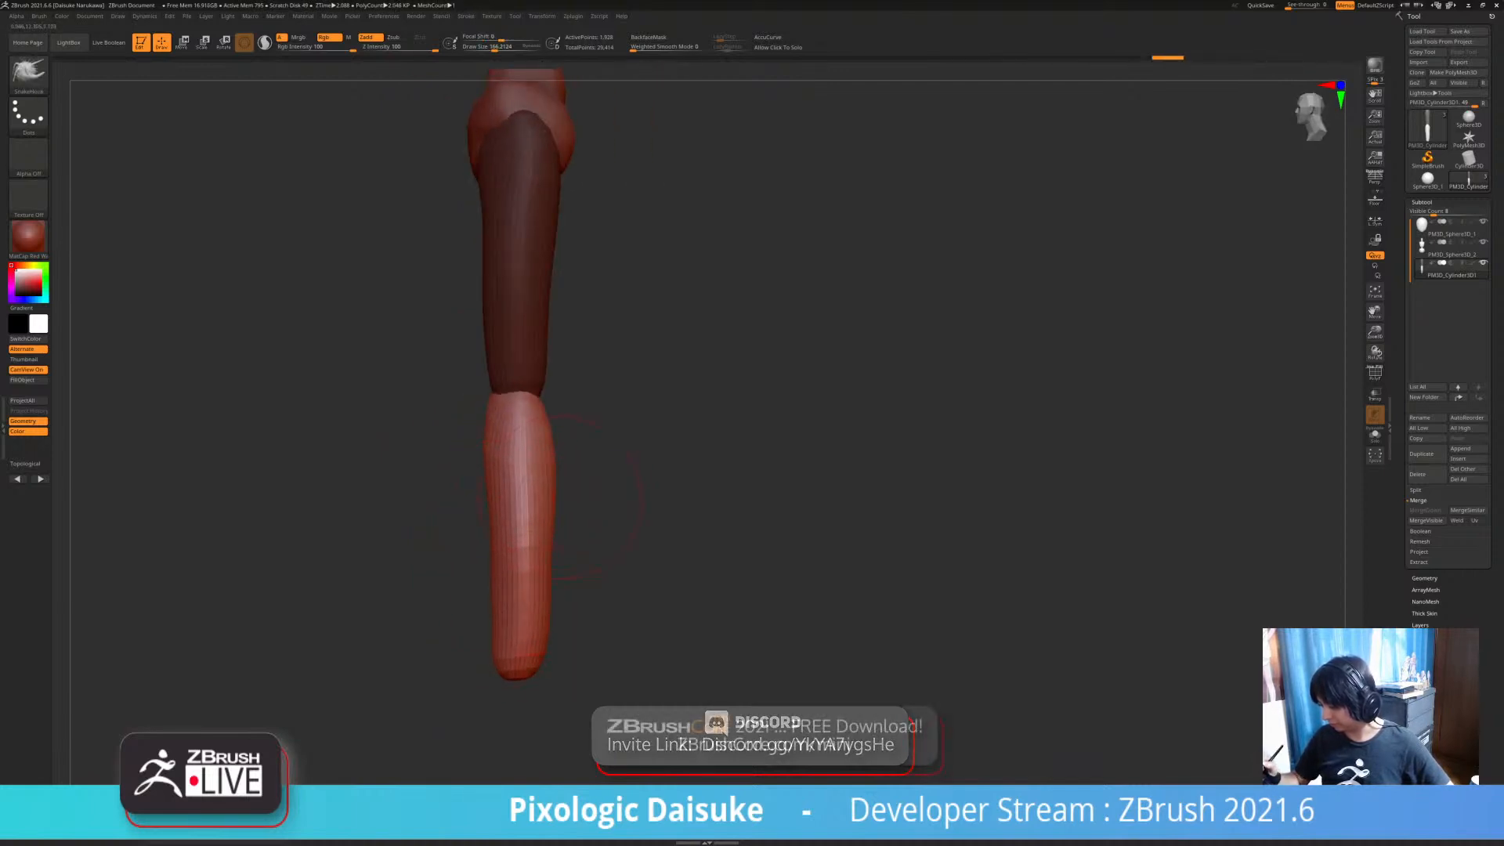
drag(539, 478, 561, 480)
drag(490, 431, 497, 429)
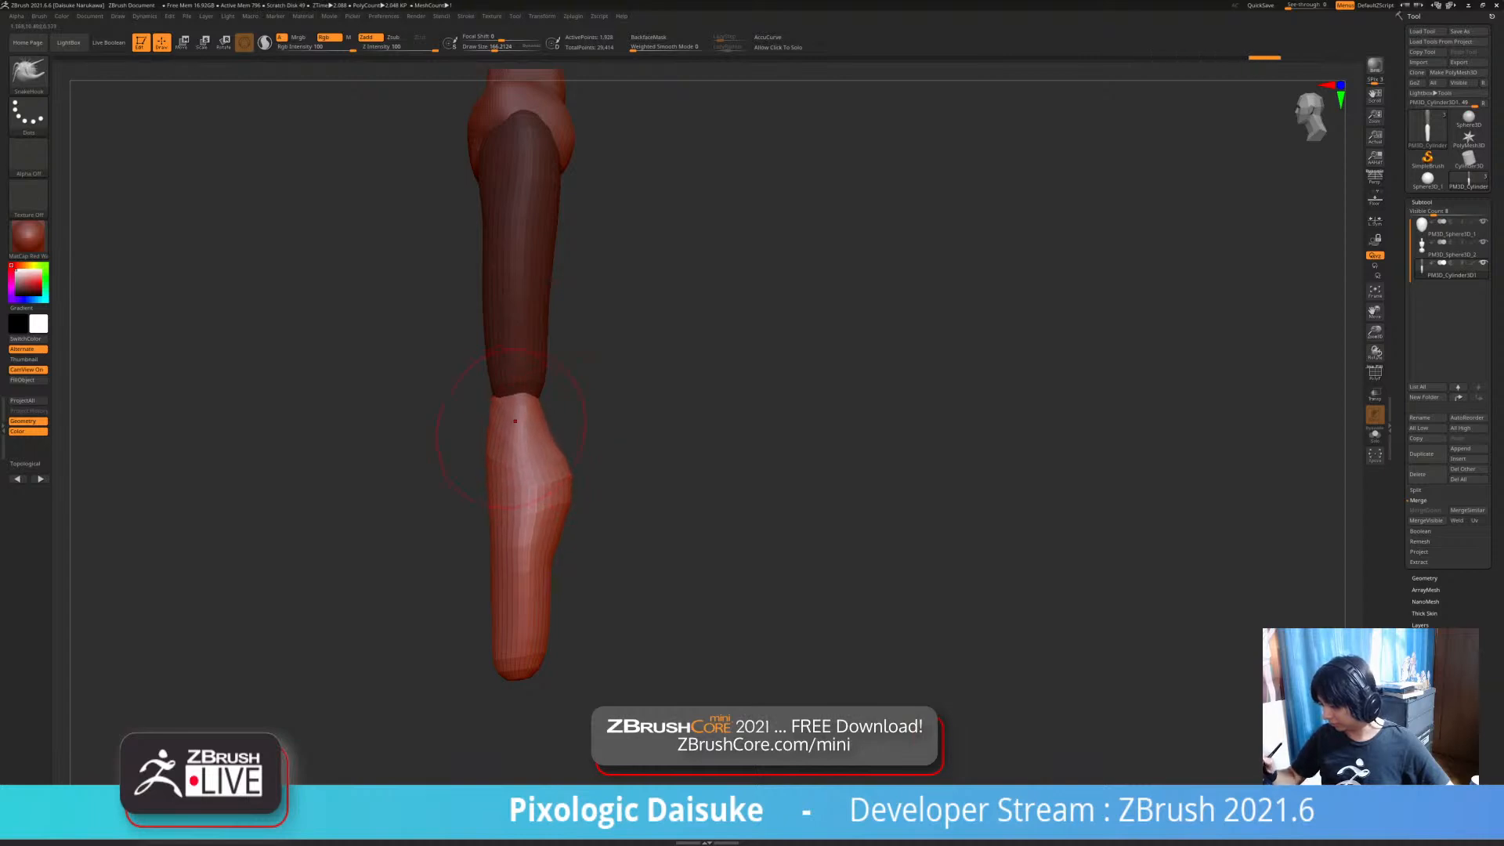
right_drag(539, 568, 595, 571)
shift+drag(518, 651, 507, 571)
right_drag(541, 611, 495, 623)
drag(509, 579, 497, 600)
mouse_move(533, 595)
right_down()
mouse_move(579, 596)
mouse_move(525, 596)
right_up()
drag(534, 649, 535, 664)
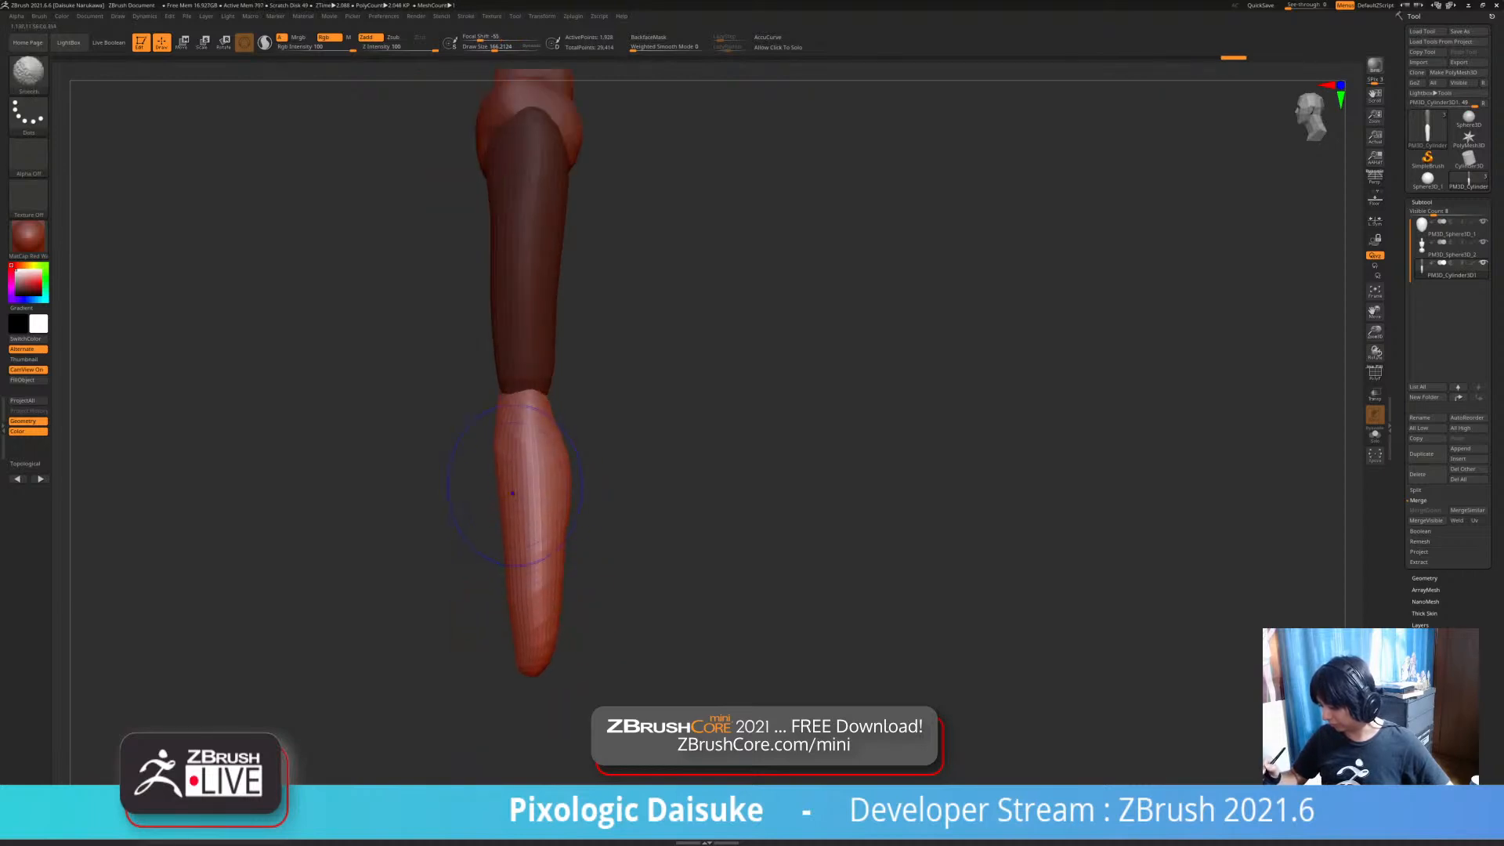
- Undo the last stroke and shape the outer calf contours and the knee area of the lower legs
key(ctrl+z)
mouse_move(539, 570)
ctrl+right_down()
mouse_move(539, 502)
mouse_move(595, 501)
ctrl+right_up()
mouse_move(596, 501)
alt+right_down()
mouse_move(572, 442)
mouse_move(572, 482)
alt+right_up()
drag(539, 494, 555, 495)
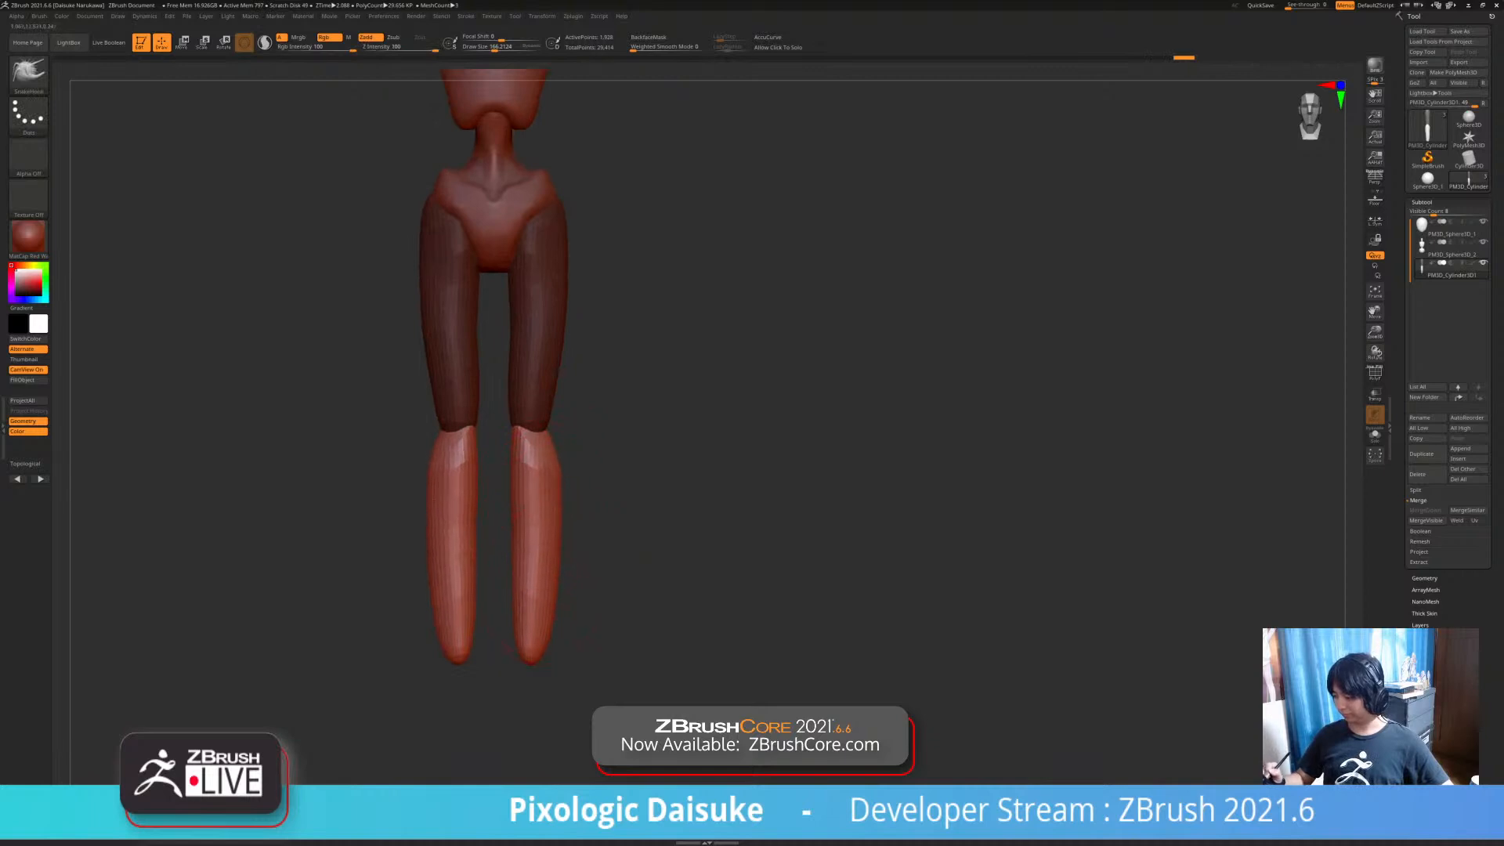
ctrl+right_drag(556, 577, 556, 650)
ctrl+right_drag(584, 446, 584, 407)
drag(563, 423, 572, 430)
mouse_move(596, 595)
ctrl+right_down()
mouse_move(595, 537)
mouse_move(627, 537)
mouse_move(607, 631)
mouse_move(587, 631)
mouse_move(587, 696)
ctrl+right_up()
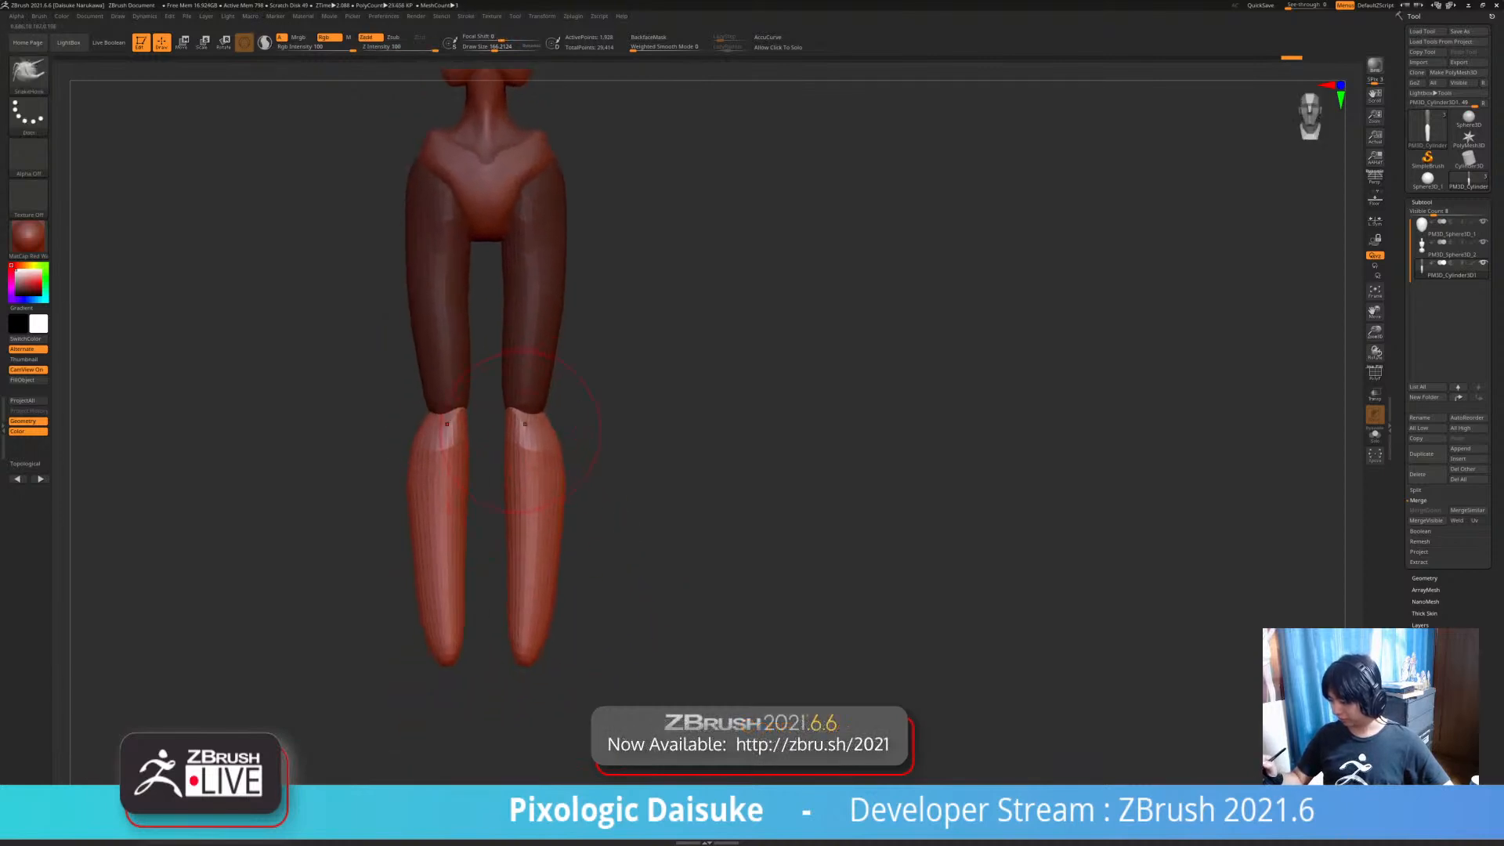
mouse_move(537, 462)
shift+right_down()
mouse_move(537, 564)
mouse_move(549, 525)
shift+right_up()
- Copy the lower legs straight down with the move gizmo and rotate the copies toward horizontal as feet
right_drag(549, 525, 669, 588)
alt+right_drag(670, 587, 702, 431)
key(w)
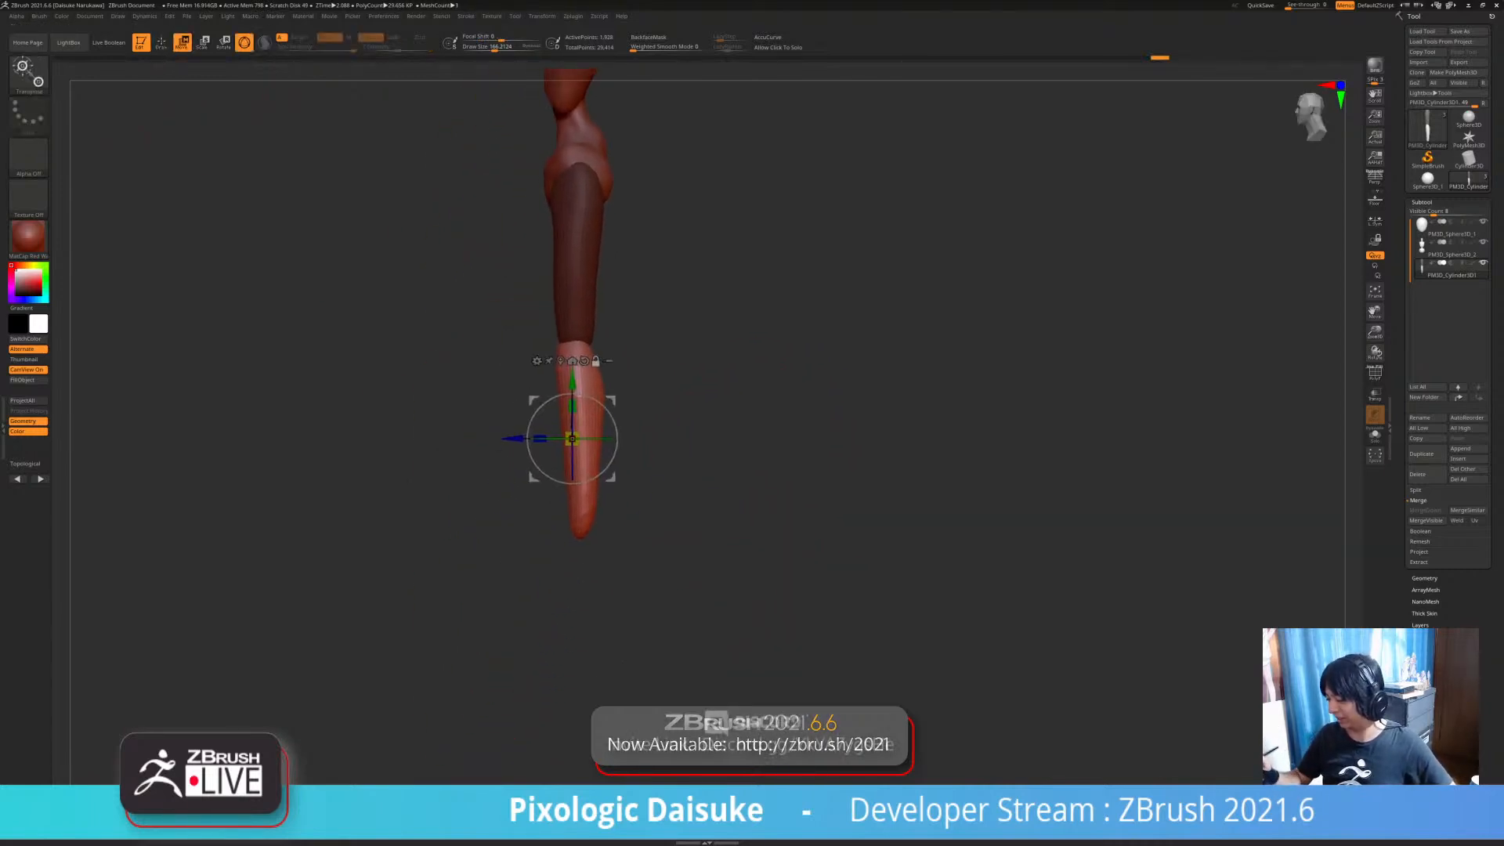
drag(574, 395, 573, 456)
mouse_move(612, 596)
right_down()
mouse_move(686, 602)
mouse_move(607, 608)
right_up()
drag(568, 586, 611, 539)
- Position the feet beneath the ankles and flatten them to foot proportions, then return to sculpting
ctrl+right_drag(611, 539, 611, 608)
drag(584, 548, 525, 554)
right_drag(525, 554, 595, 554)
drag(515, 518, 515, 539)
right_drag(514, 539, 458, 539)
drag(467, 506, 425, 498)
alt+right_drag(488, 456, 558, 421)
key(q)
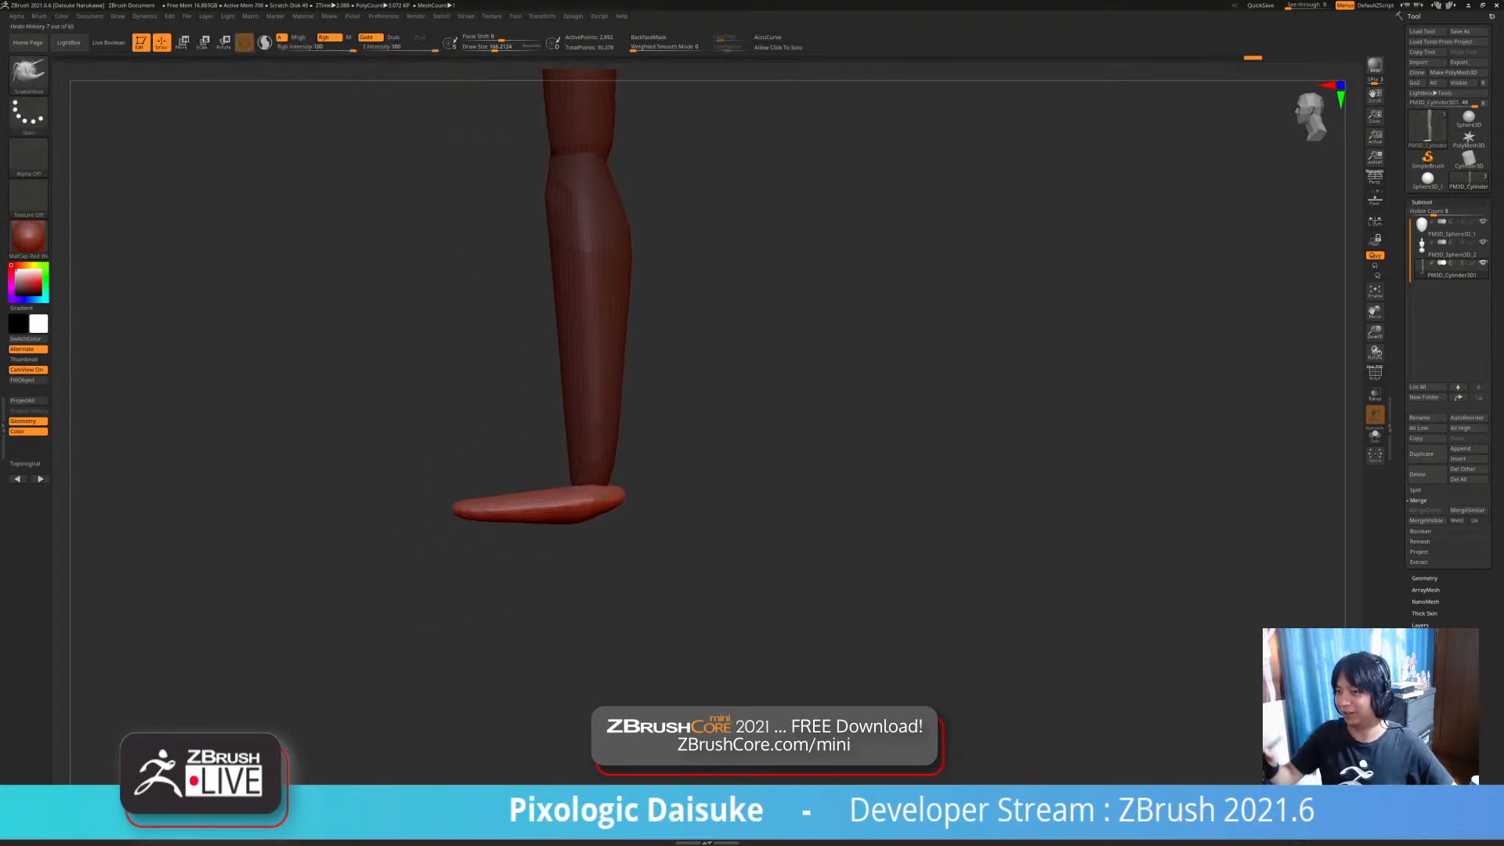
right_drag(507, 503, 505, 502)
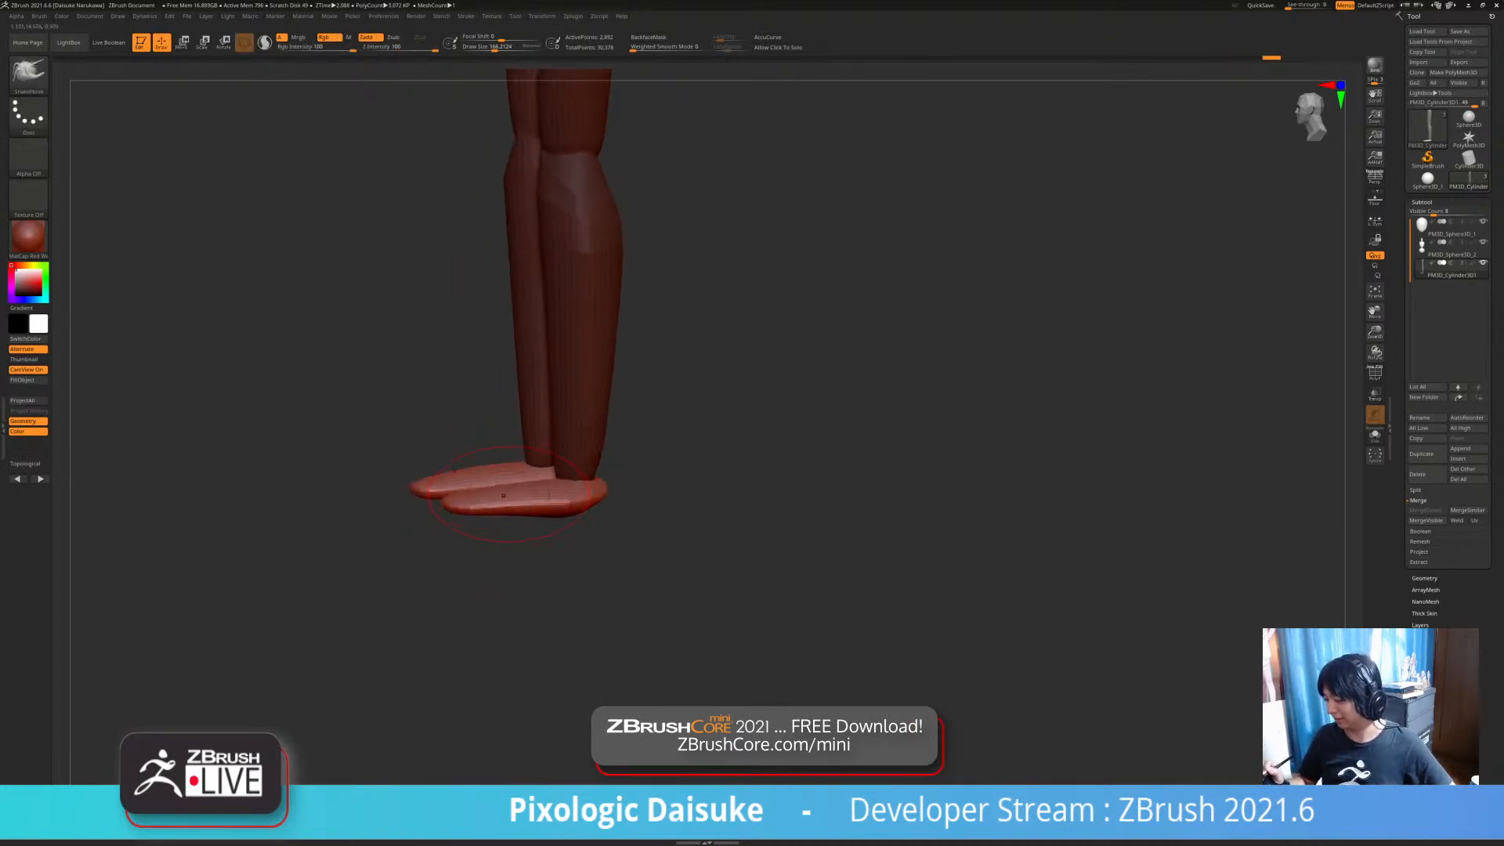
- Shape the feet in side view, forming the heels and flattening the soles and insteps
right_drag(600, 290, 608, 426)
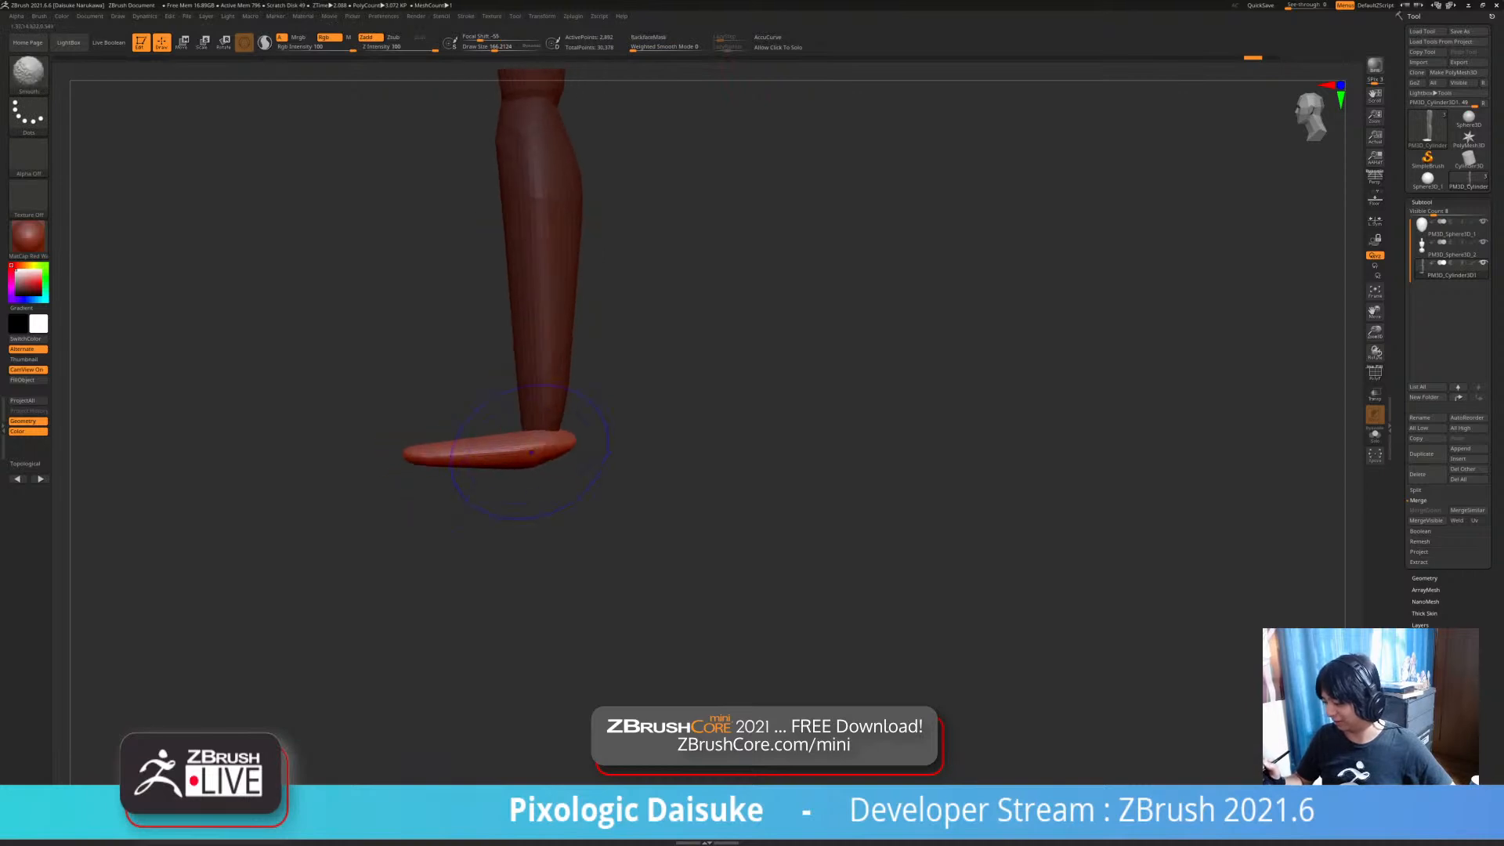
mouse_move(521, 523)
right_down()
mouse_move(499, 547)
mouse_move(499, 489)
mouse_move(497, 522)
mouse_move(460, 503)
mouse_move(519, 505)
right_up()
mouse_move(461, 448)
right_down()
mouse_move(564, 468)
mouse_move(537, 437)
mouse_move(576, 525)
mouse_move(513, 559)
right_up()
drag(508, 549, 517, 553)
ctrl+right_drag(549, 549, 540, 592)
drag(509, 549, 524, 549)
mouse_move(549, 572)
right_down()
mouse_move(541, 542)
mouse_move(520, 567)
mouse_move(552, 578)
mouse_move(529, 499)
right_up()
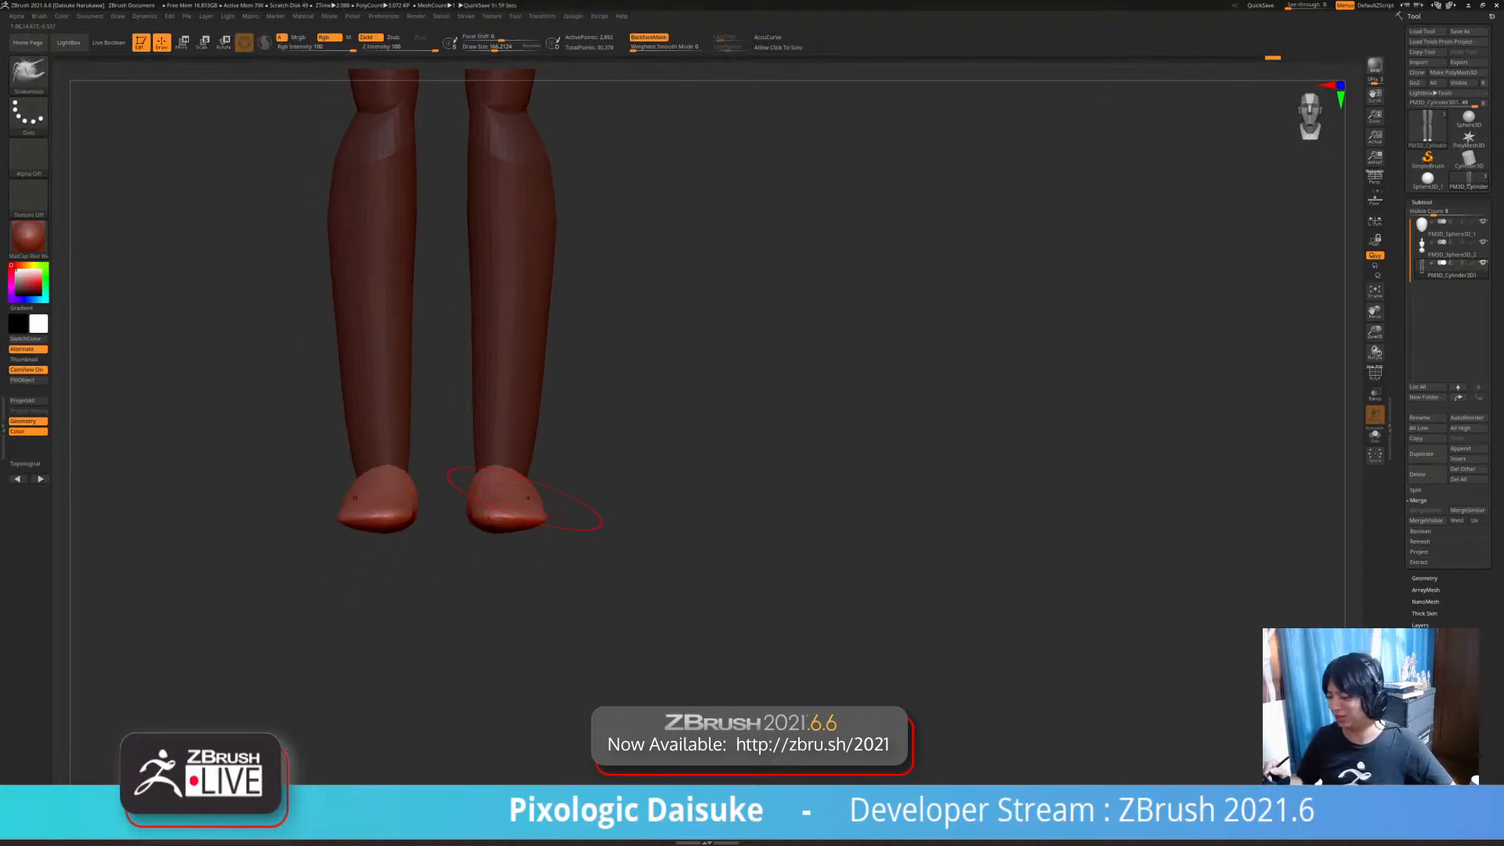
- Widen the toe area and round the foot contours around the ankles
right_drag(506, 529, 575, 518)
drag(513, 524, 510, 533)
mouse_move(533, 532)
right_down()
mouse_move(576, 527)
mouse_move(544, 560)
right_up()
right_drag(396, 533, 490, 588)
right_drag(490, 588, 474, 559)
mouse_move(554, 508)
ctrl+right_down()
mouse_move(557, 491)
mouse_move(551, 539)
ctrl+right_up()
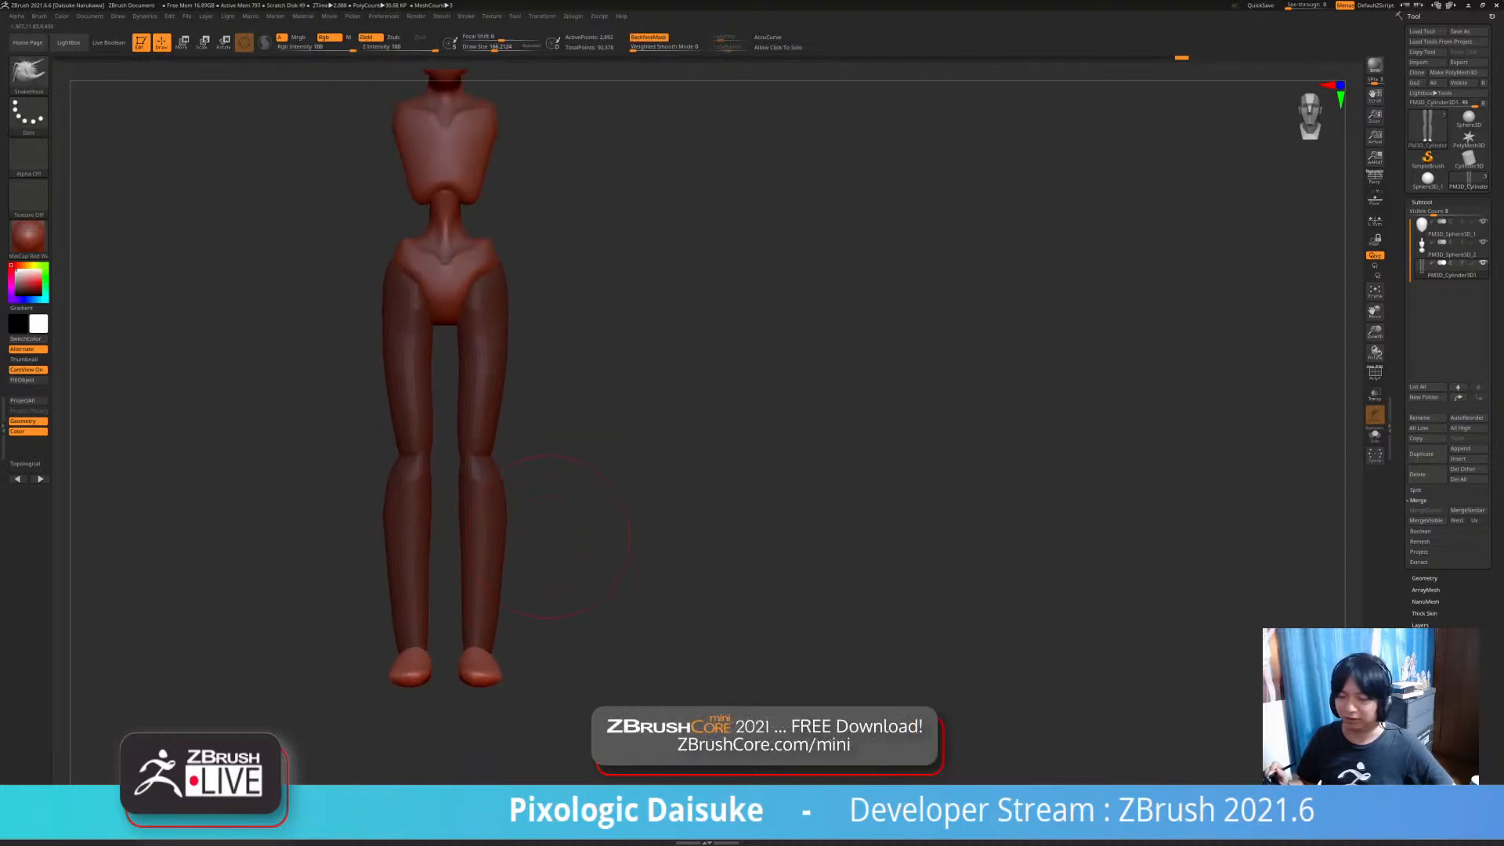
- Refine the upper thighs where they meet the pelvis, working from both back and front
ctrl+drag(595, 416, 628, 504)
ctrl+right_drag(627, 504, 627, 540)
mouse_move(627, 360)
alt+right_down()
mouse_move(615, 535)
mouse_move(608, 470)
alt+right_up()
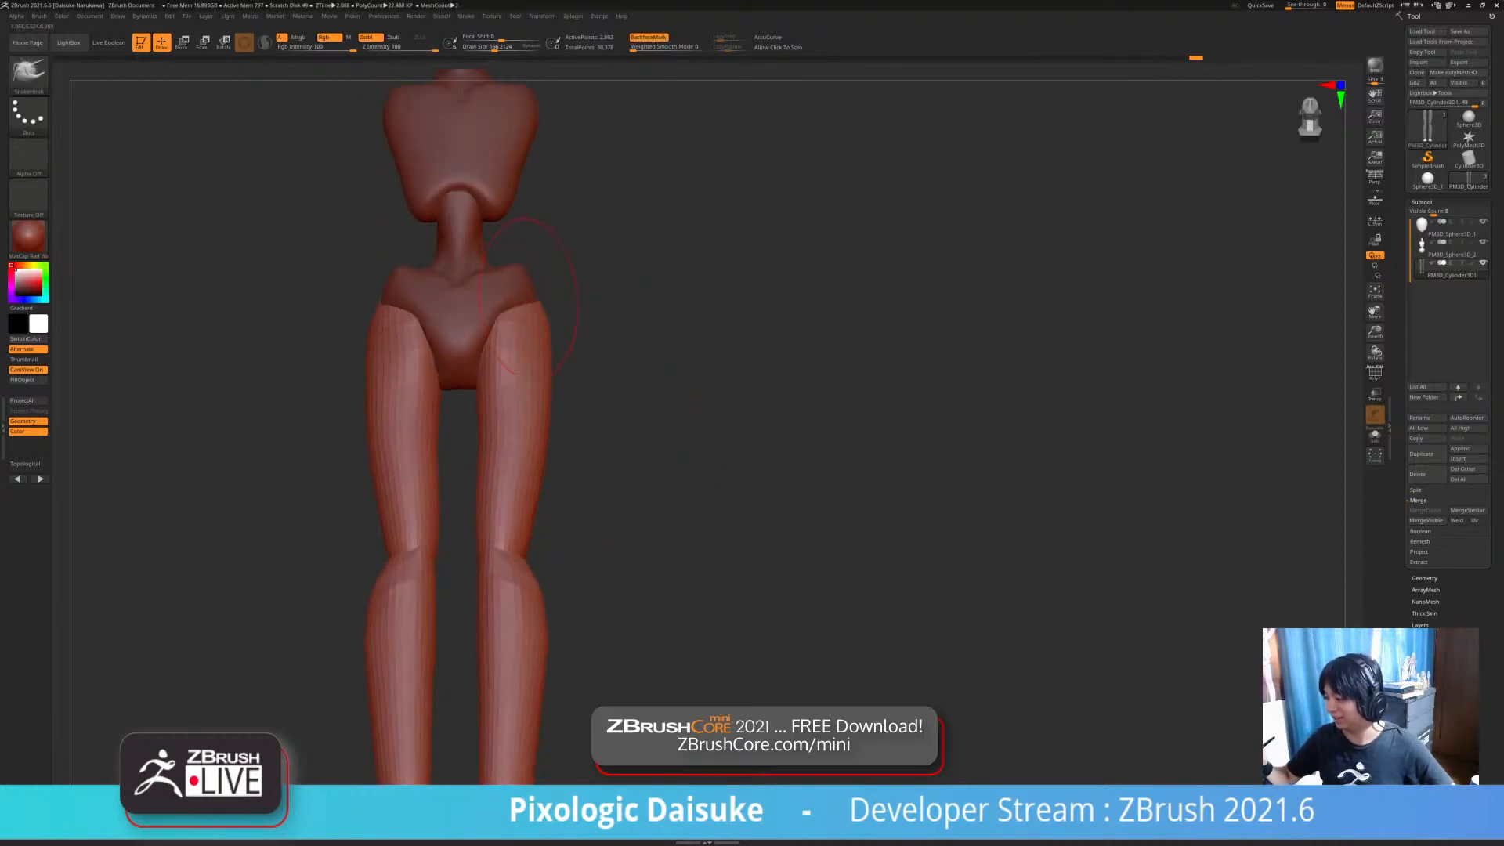
right_drag(524, 302, 666, 376)
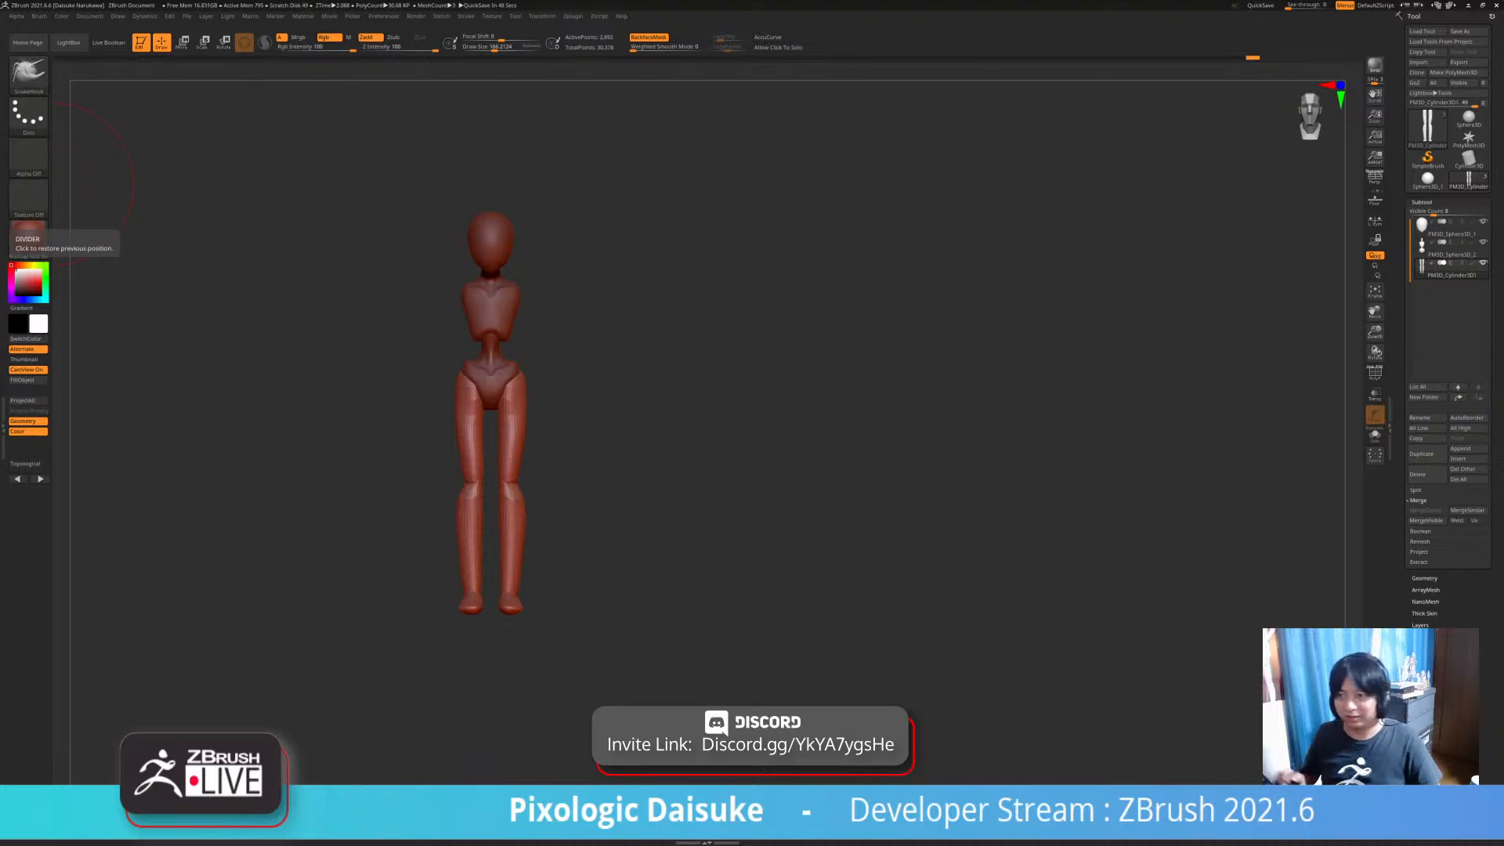
right_drag(689, 414, 514, 368)
drag(514, 367, 524, 365)
ctrl+right_drag(524, 365, 514, 427)
right_drag(514, 427, 678, 330)
- Duplicate the leg subtool and move the copy's gizmo pivot from the foot up to the hip
click(183, 42)
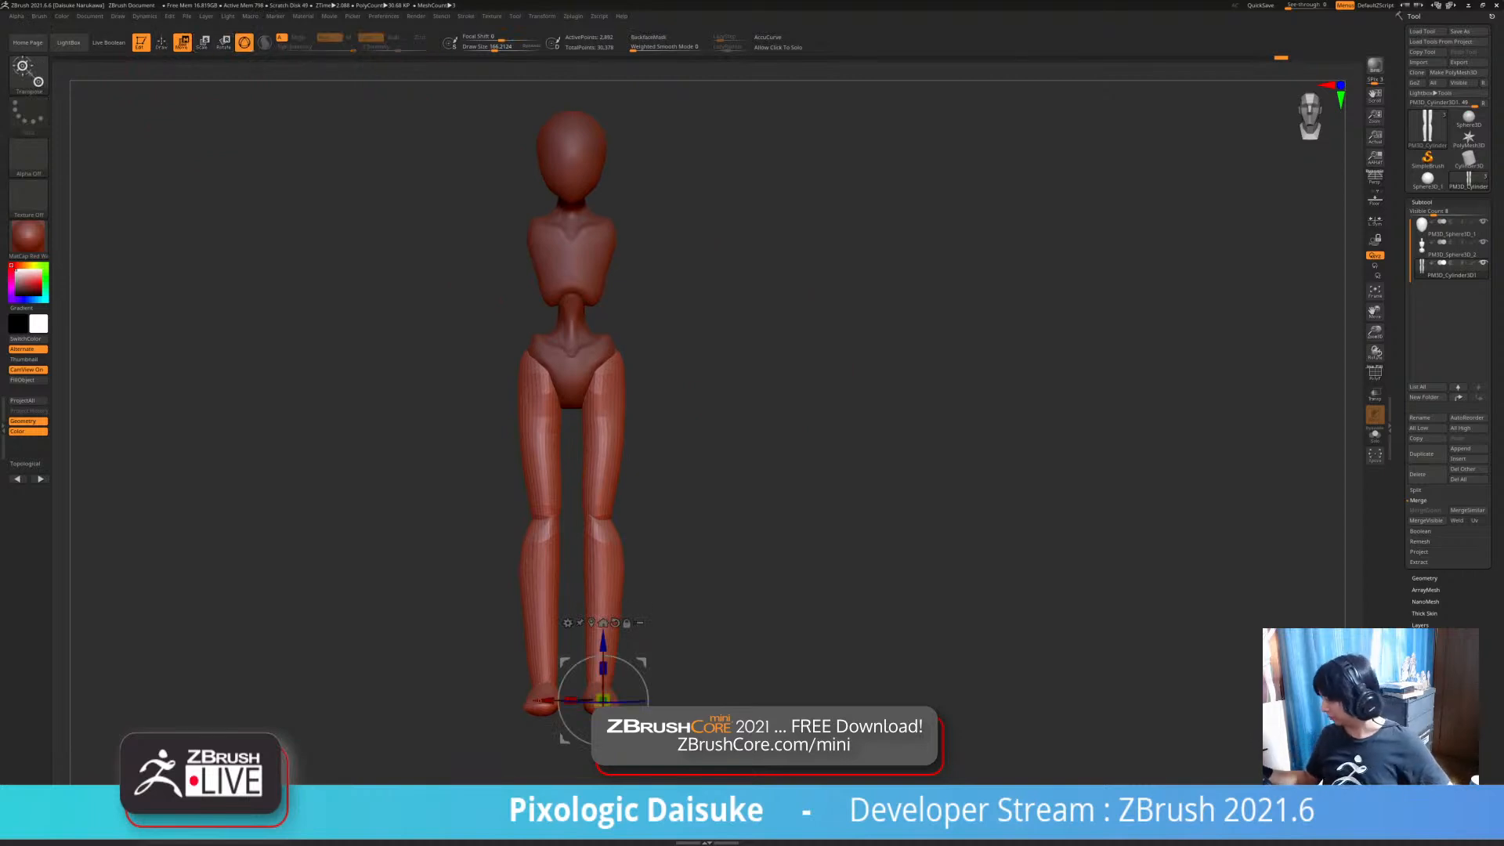
click(1427, 454)
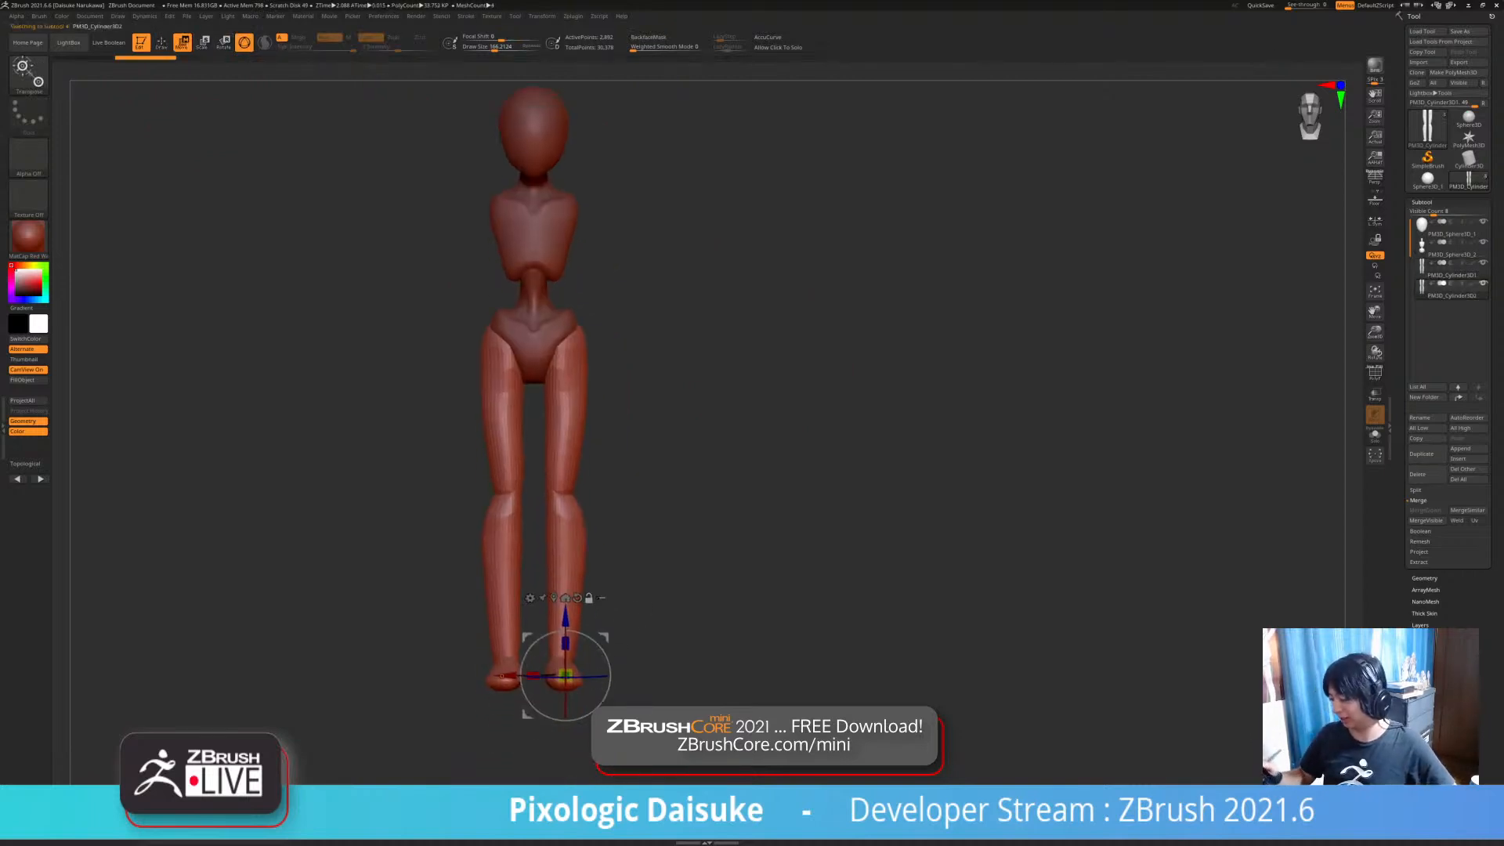
alt+drag(565, 619, 566, 301)
drag(540, 394, 296, 435)
key(ctrl+z)
alt+right_drag(687, 607, 721, 595)
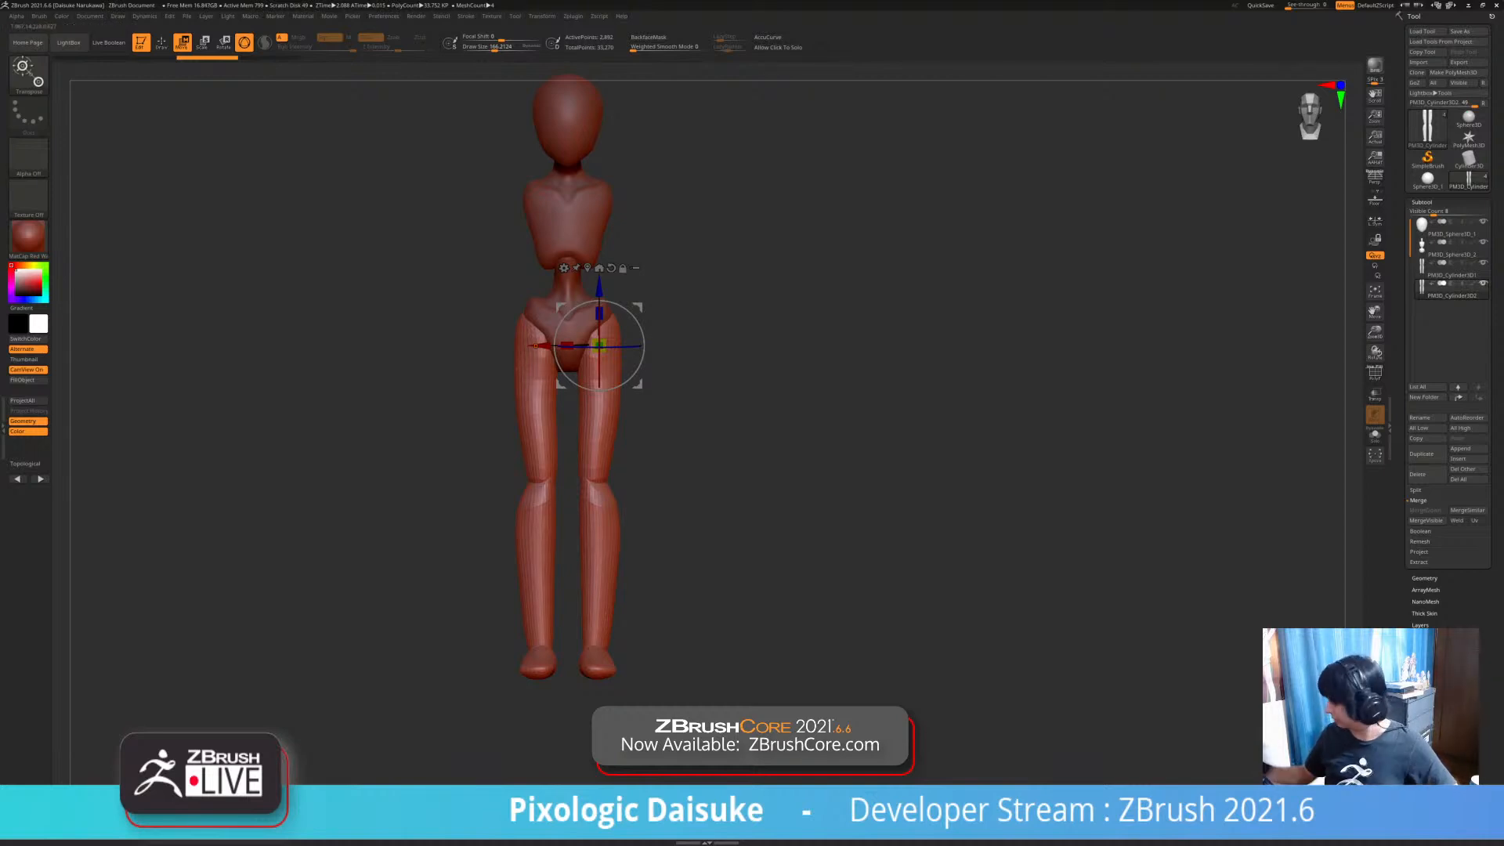
- Remesh the duplicated legs with DynaMesh and raise the copy to chest height
click(1424, 578)
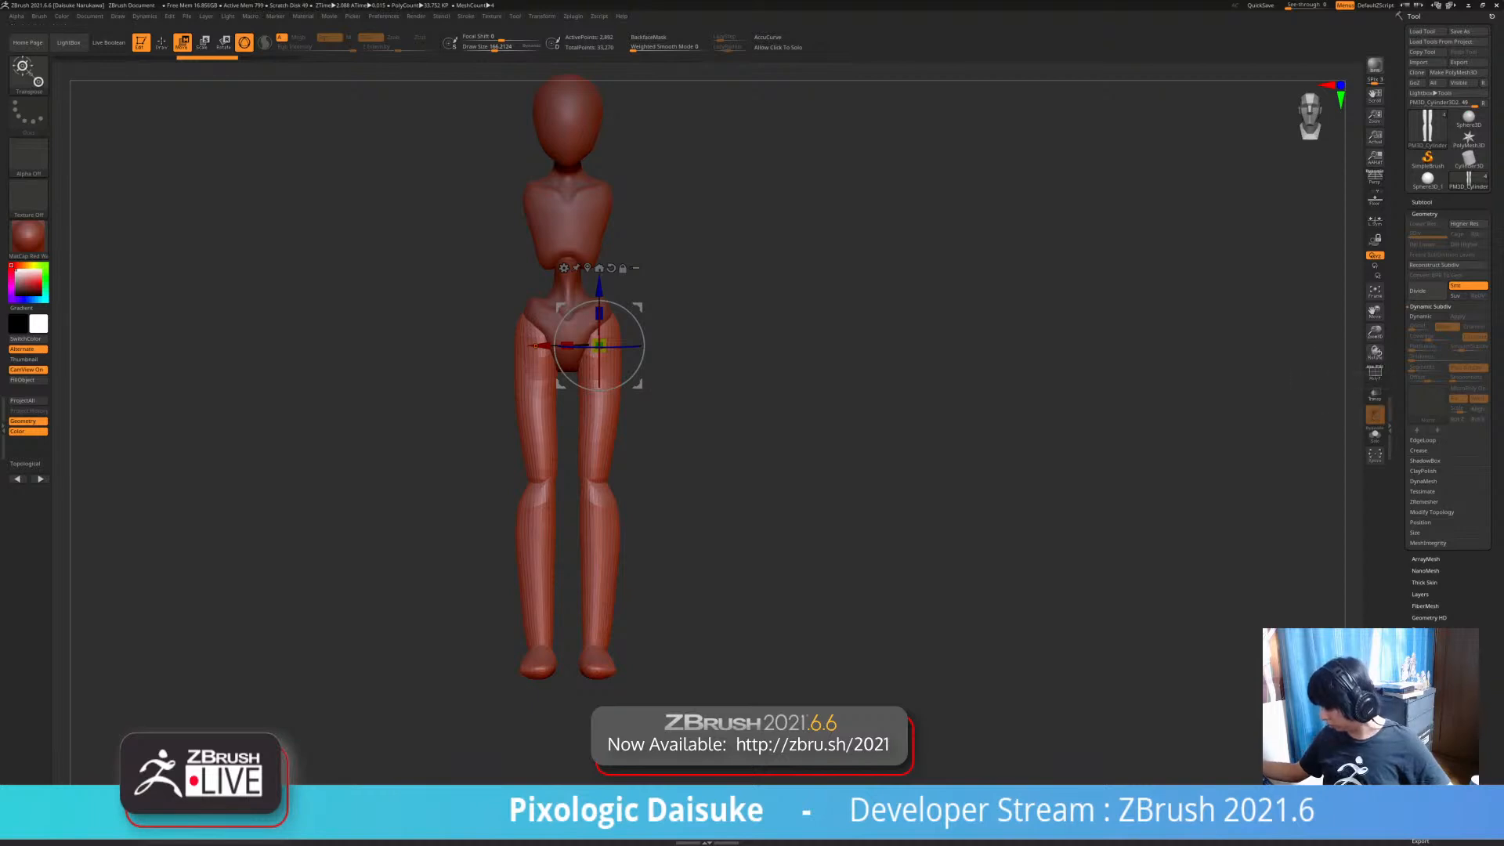
key(ctrl+shift+z)
alt+right_drag(642, 360, 628, 402)
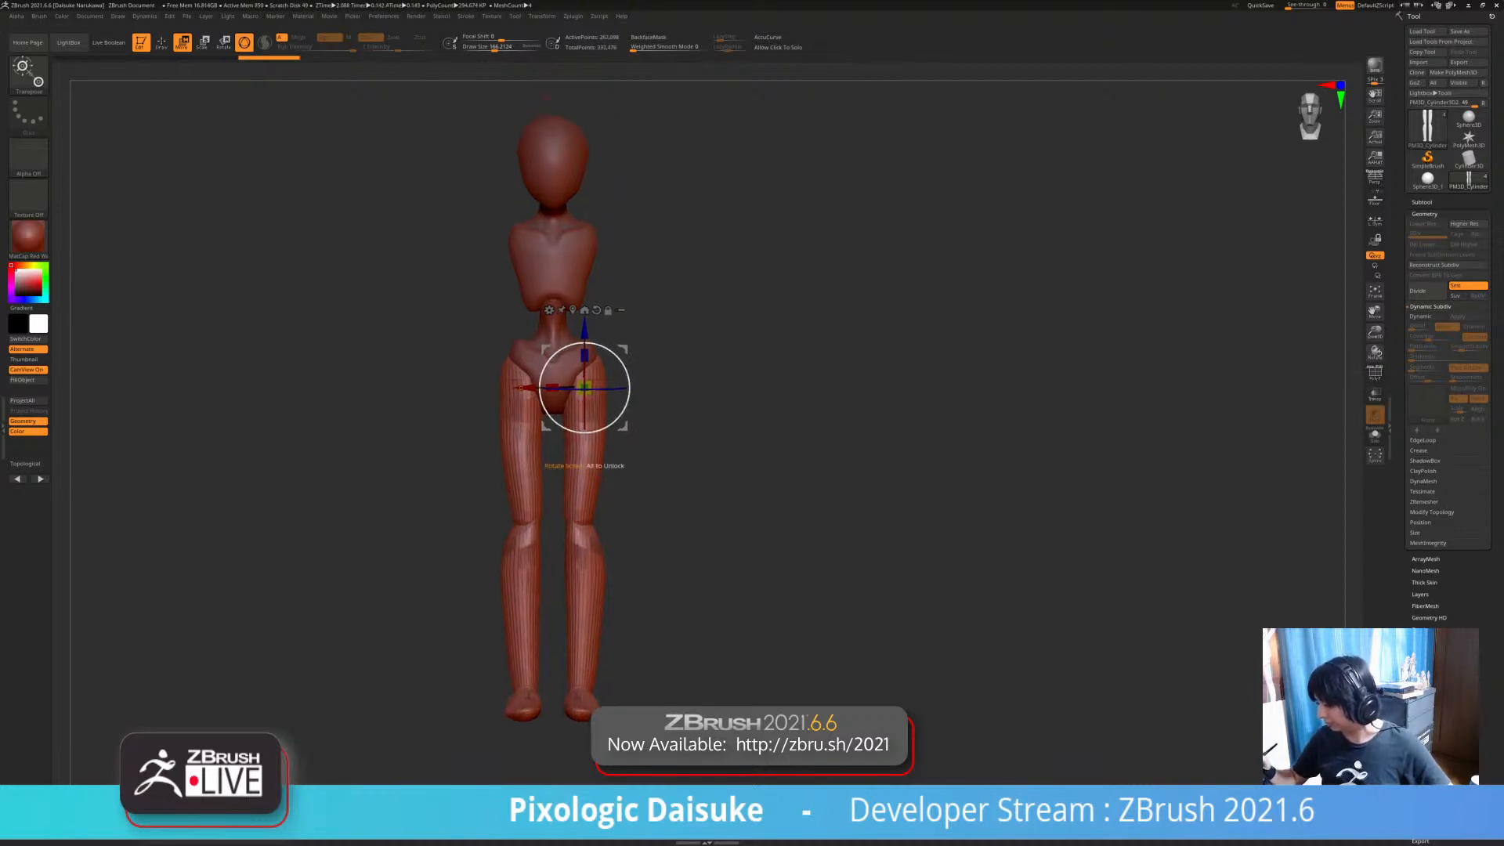
ctrl+drag(628, 403, 593, 260)
- Rotate and scale the leg copies outward into sloping arms, fit them to the shoulders and return to sculpting
drag(783, 408, 932, 423)
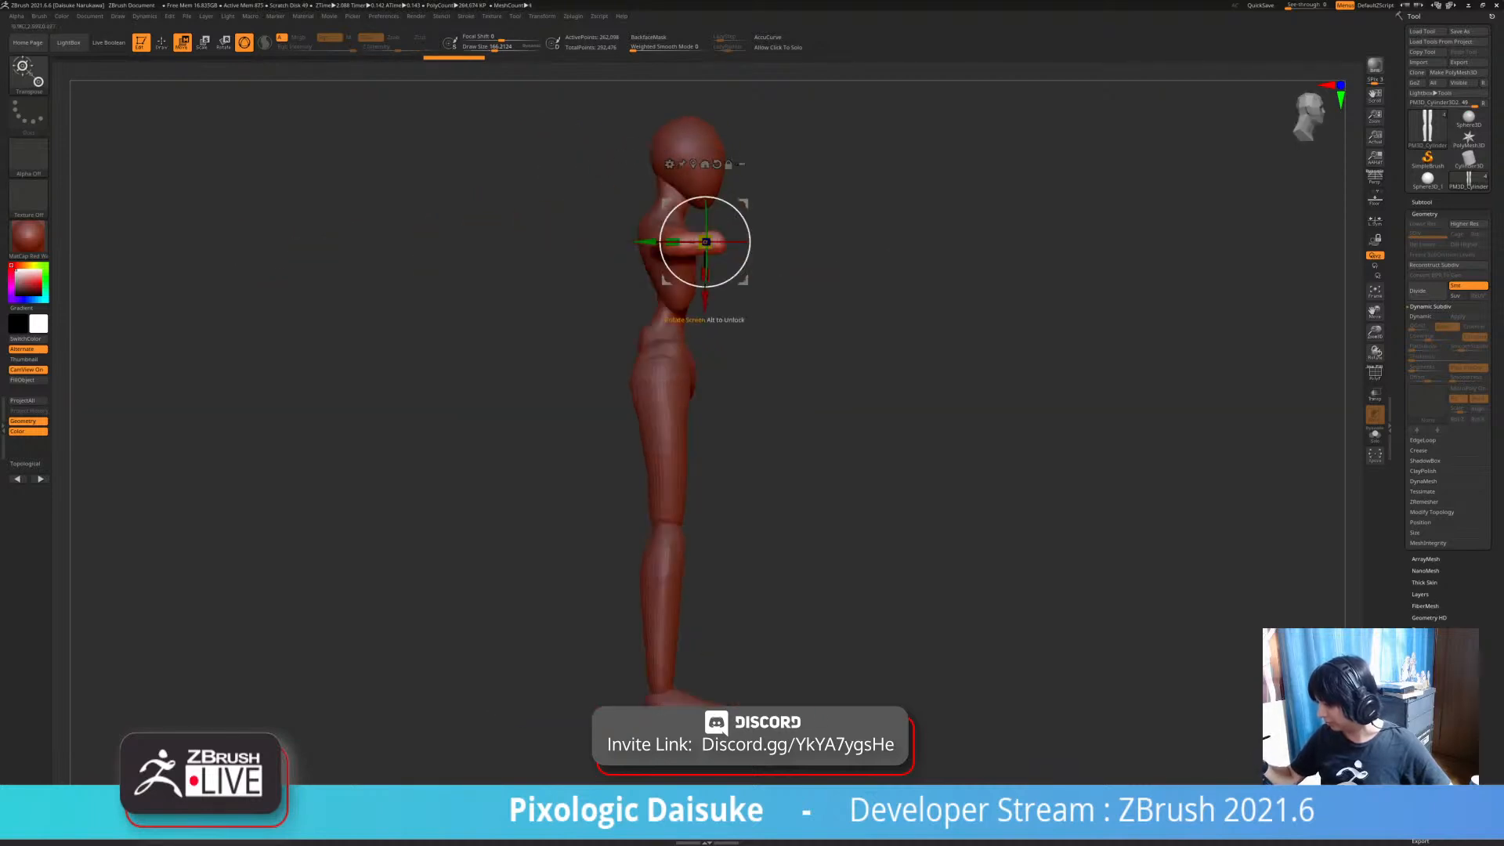
drag(667, 204, 665, 203)
shift+drag(932, 423, 770, 536)
drag(705, 298, 689, 376)
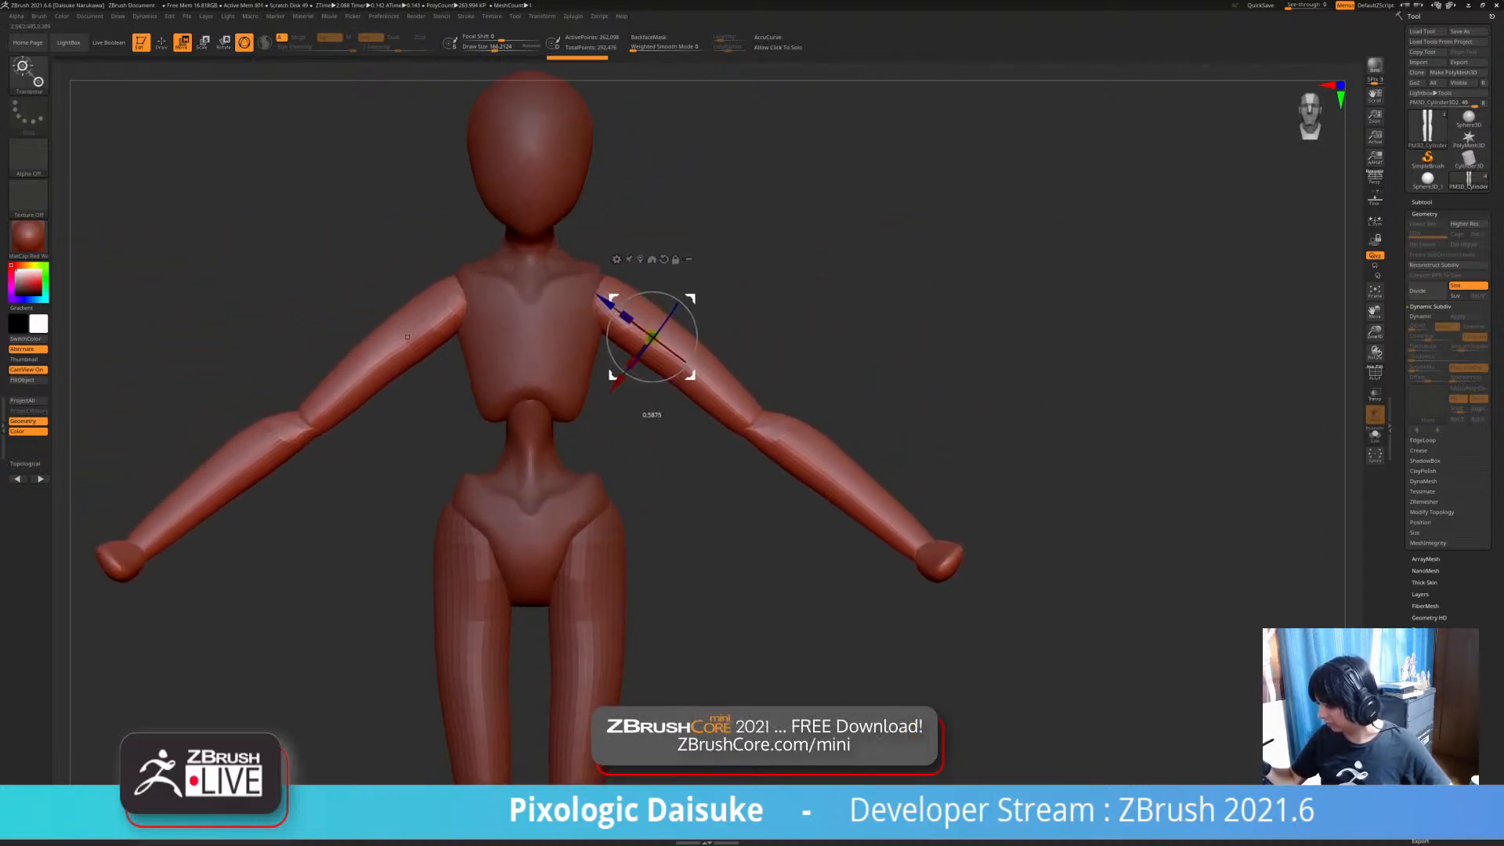
key(q)
- Update the DynaMesh on the rescaled arms
ctrl+right_drag(645, 296, 703, 303)
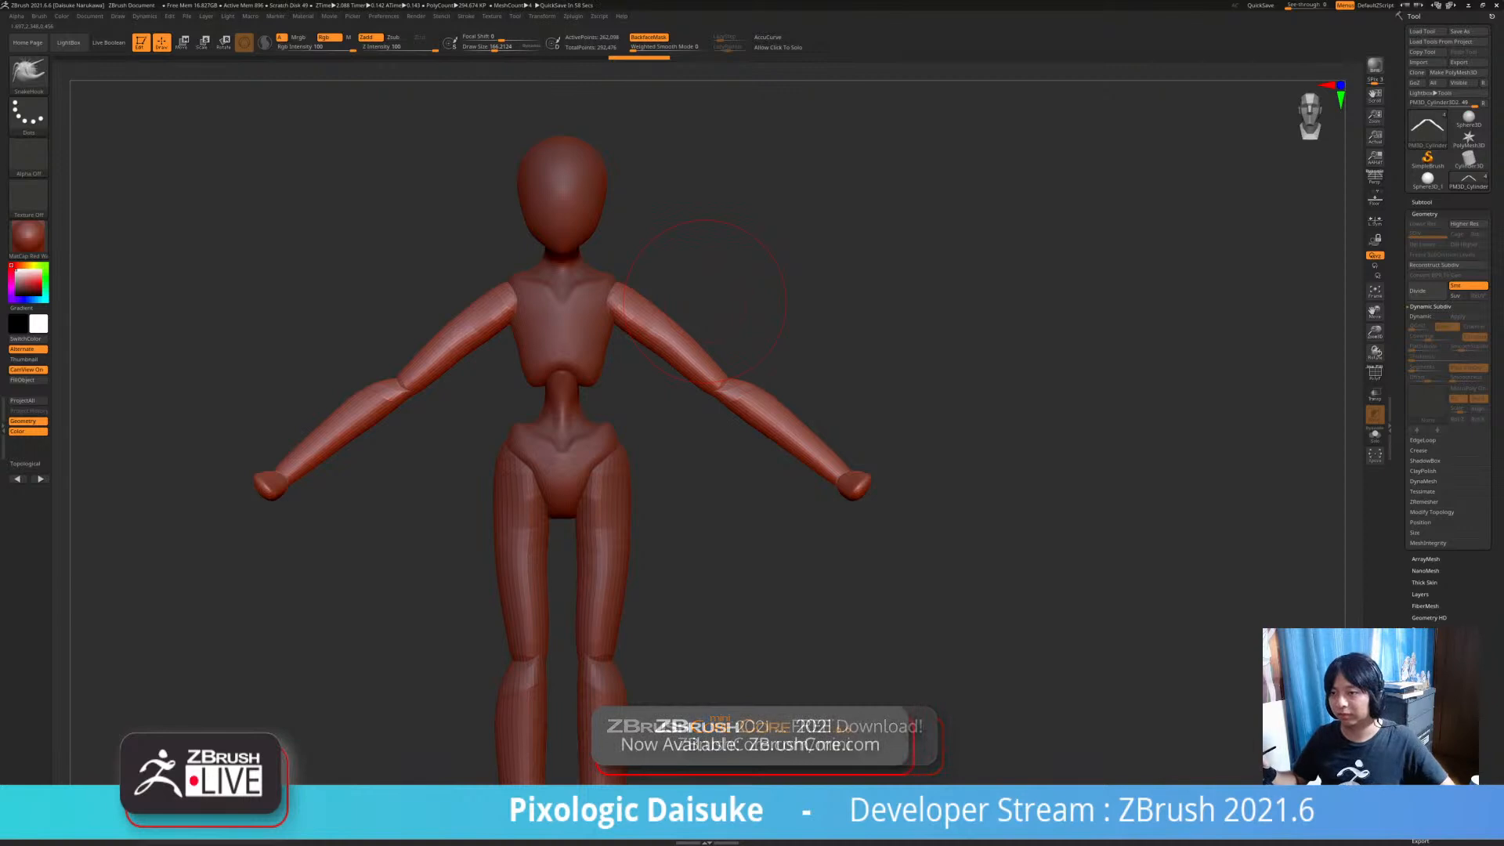
ctrl+drag(707, 458, 710, 490)
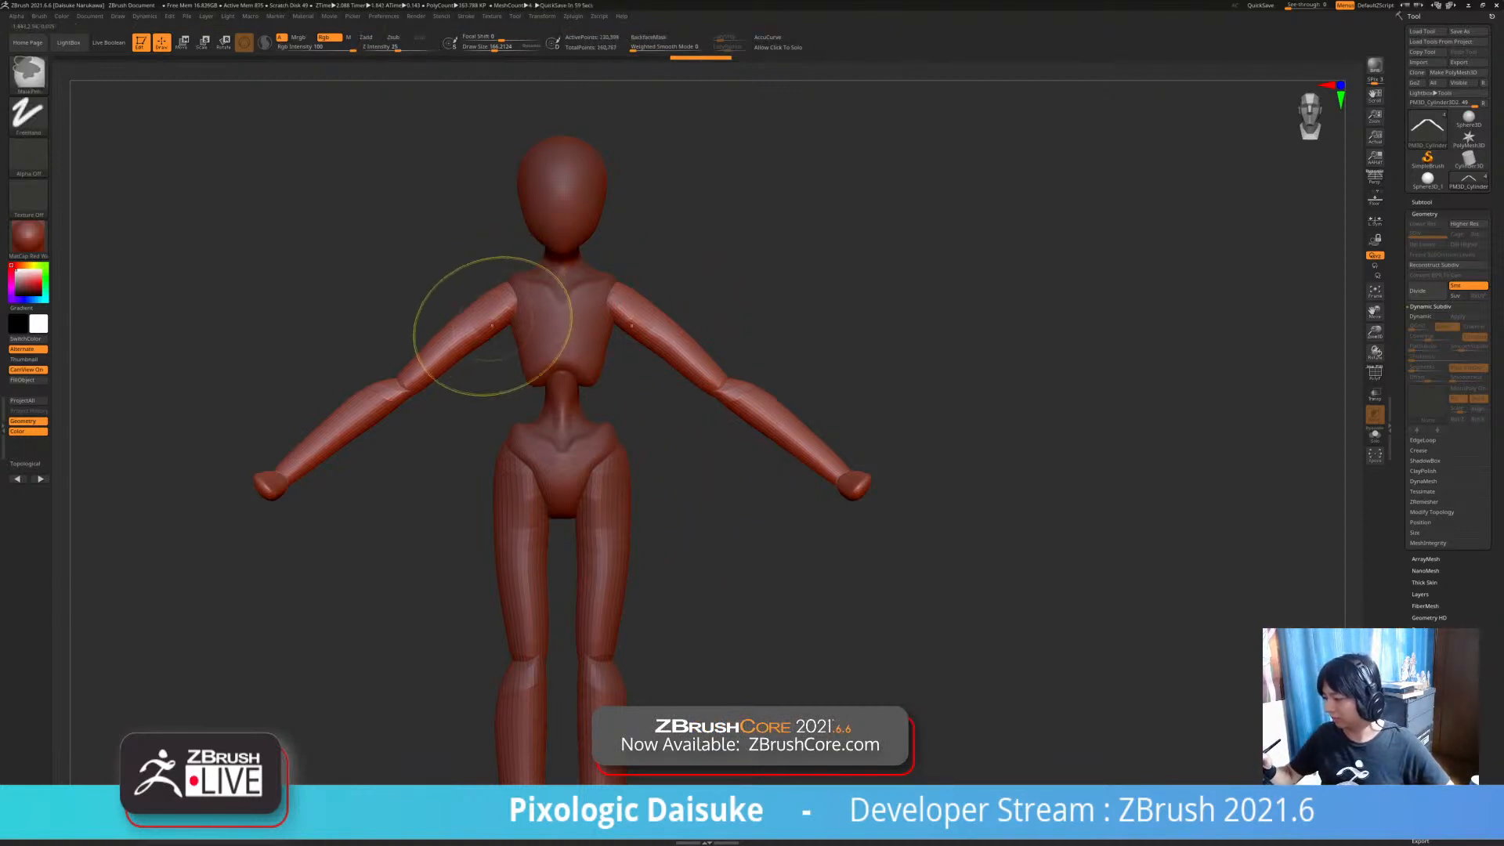
ctrl+right_drag(492, 322, 502, 302)
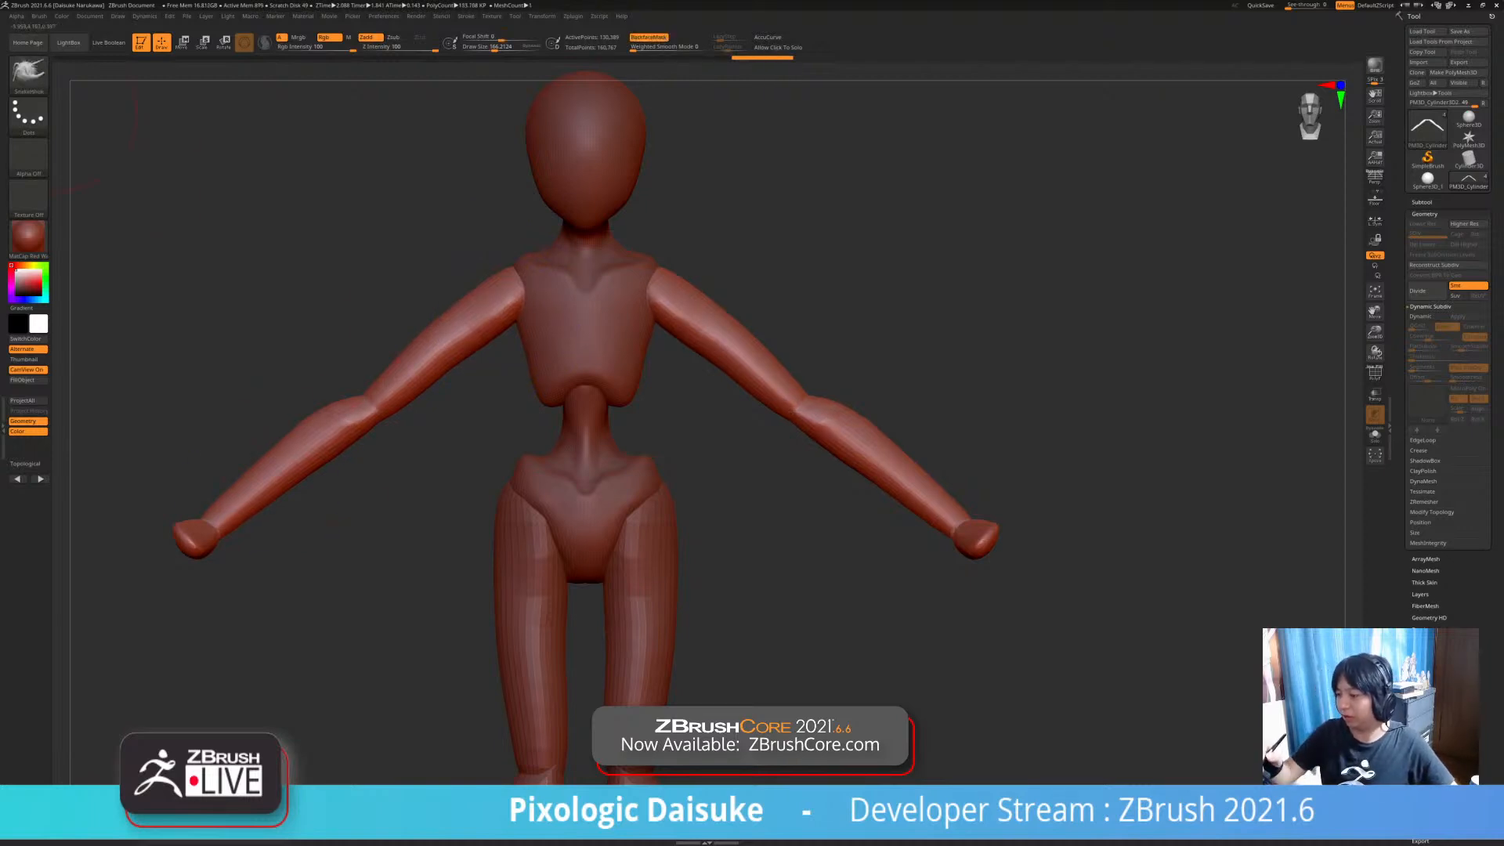
- Shape the forearm and elbow contours of the arms in front view
ctrl+right_drag(350, 435, 344, 454)
drag(343, 454, 307, 473)
mouse_move(307, 474)
ctrl+right_down()
mouse_move(307, 453)
mouse_move(227, 479)
mouse_move(227, 503)
mouse_move(261, 502)
mouse_move(261, 482)
ctrl+right_up()
right_drag(261, 482, 439, 462)
ctrl+right_drag(601, 351, 601, 321)
- Round and smooth the shoulder ends and slim the upper arms, including from behind
mouse_move(601, 322)
shift+right_down()
mouse_move(531, 372)
mouse_move(532, 415)
shift+right_up()
drag(549, 341, 534, 340)
mouse_move(595, 345)
right_down()
mouse_move(376, 344)
mouse_move(470, 333)
mouse_move(352, 259)
mouse_move(392, 329)
mouse_move(389, 373)
right_up()
key(shift)
mouse_move(389, 374)
mouse_down()
mouse_move(398, 389)
mouse_move(374, 372)
mouse_move(382, 387)
mouse_up()
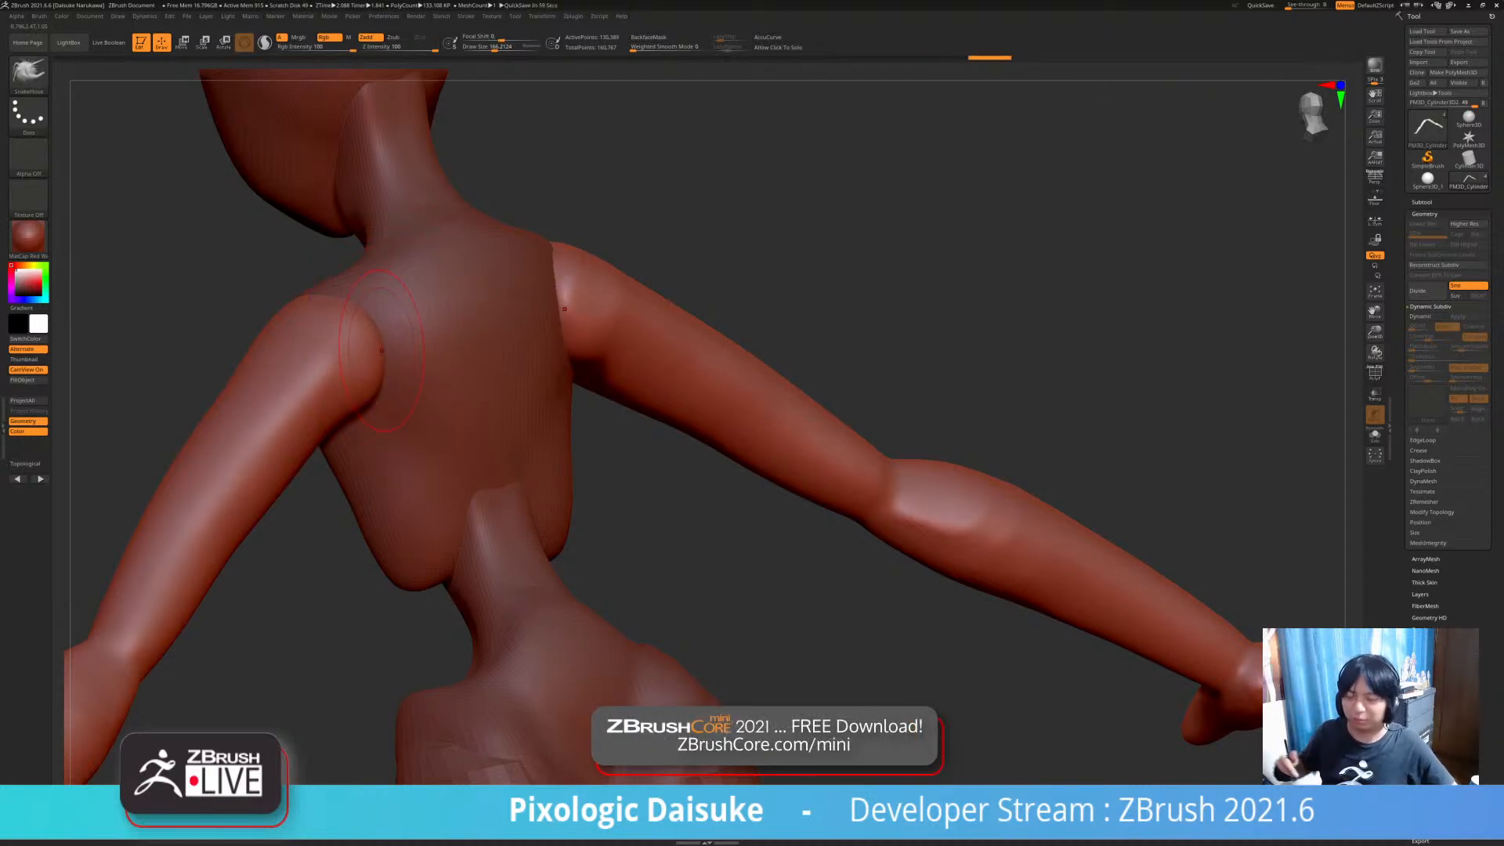
mouse_move(381, 350)
right_down()
mouse_move(475, 350)
mouse_move(335, 350)
mouse_move(403, 350)
right_up()
mouse_move(450, 486)
ctrl+right_down()
mouse_move(458, 357)
mouse_move(393, 311)
mouse_move(408, 235)
ctrl+right_up()
mouse_move(705, 470)
right_down()
mouse_move(329, 478)
mouse_move(439, 392)
mouse_move(451, 311)
mouse_move(618, 286)
right_up()
- Reduce the arms to shorter proportions with the gizmo using local symmetry, then turn local symmetry off
click(182, 42)
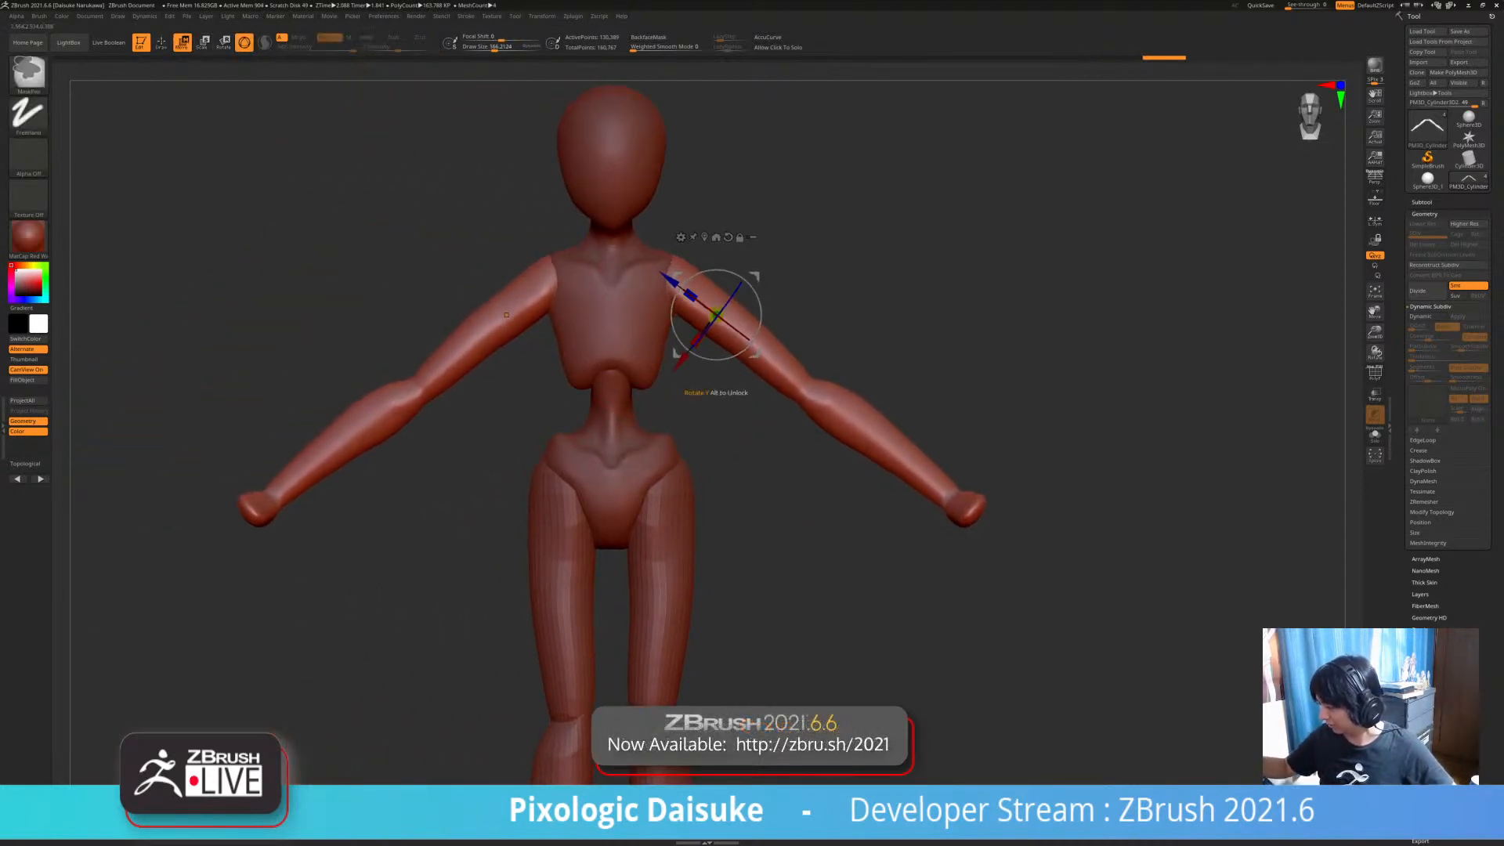
alt+right_drag(506, 315, 412, 362)
drag(596, 344, 571, 325)
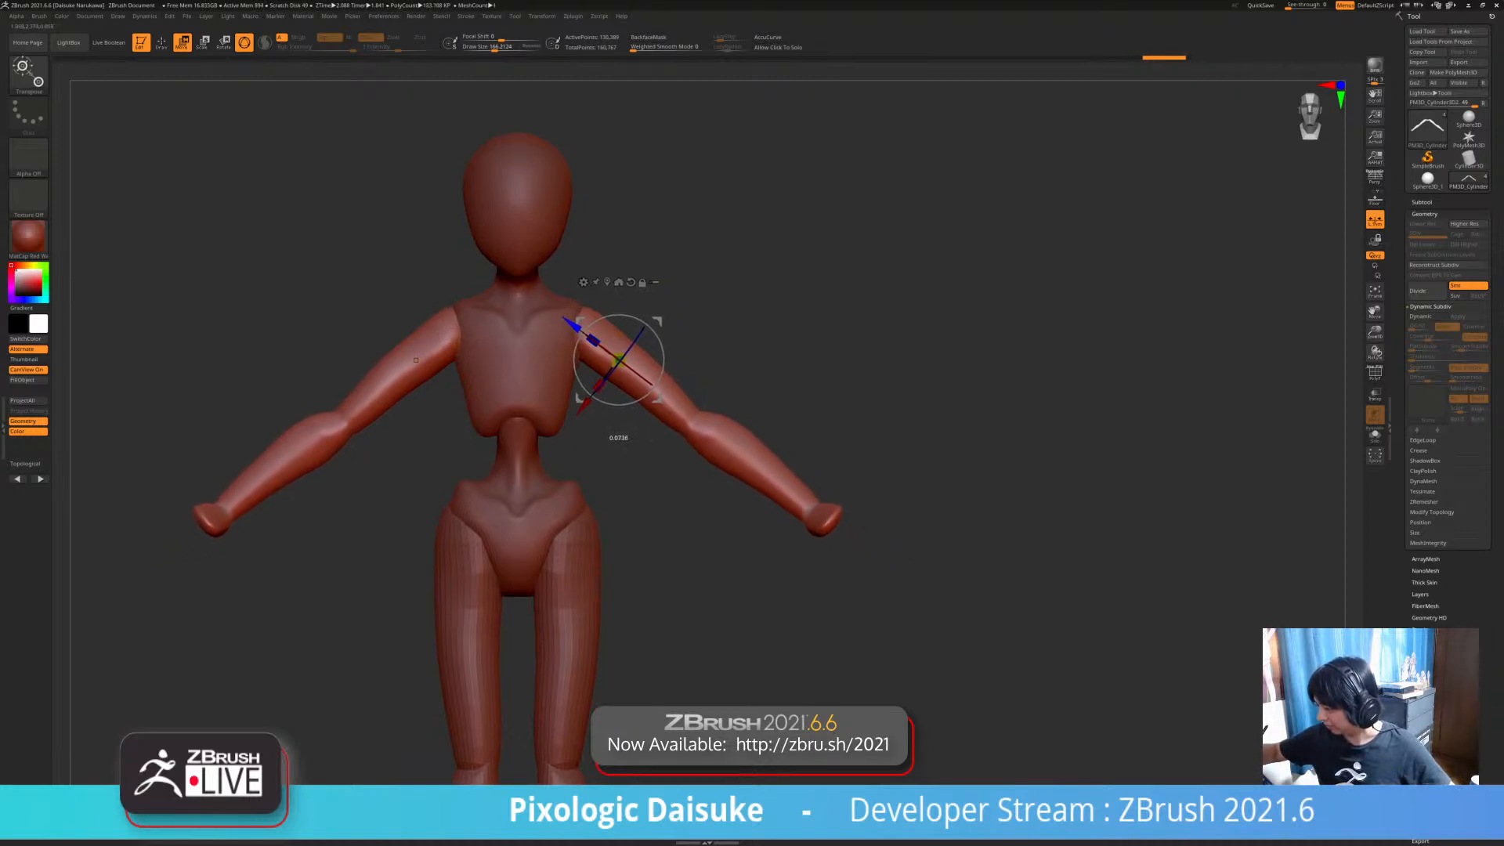
click(162, 42)
key(ctrl+z)
click(1375, 220)
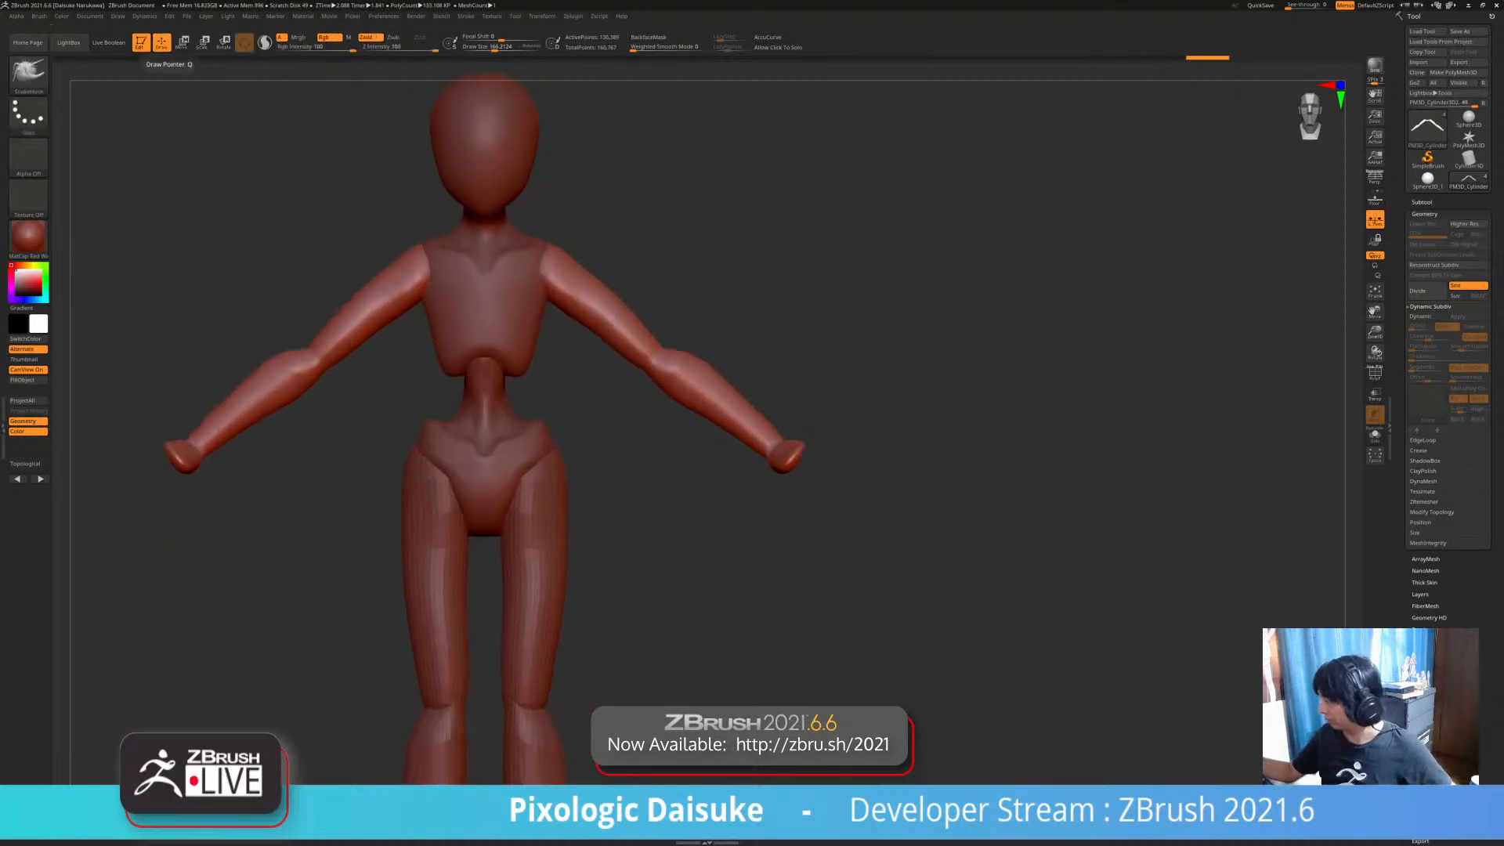
- Switch masking to the MaskLasso brush, mask the hand end and invert the mask to leave only the hand editable
mouse_move(737, 443)
alt+right_down()
mouse_move(638, 386)
mouse_move(611, 415)
mouse_move(663, 373)
alt+right_up()
ctrl+drag(676, 360, 613, 450)
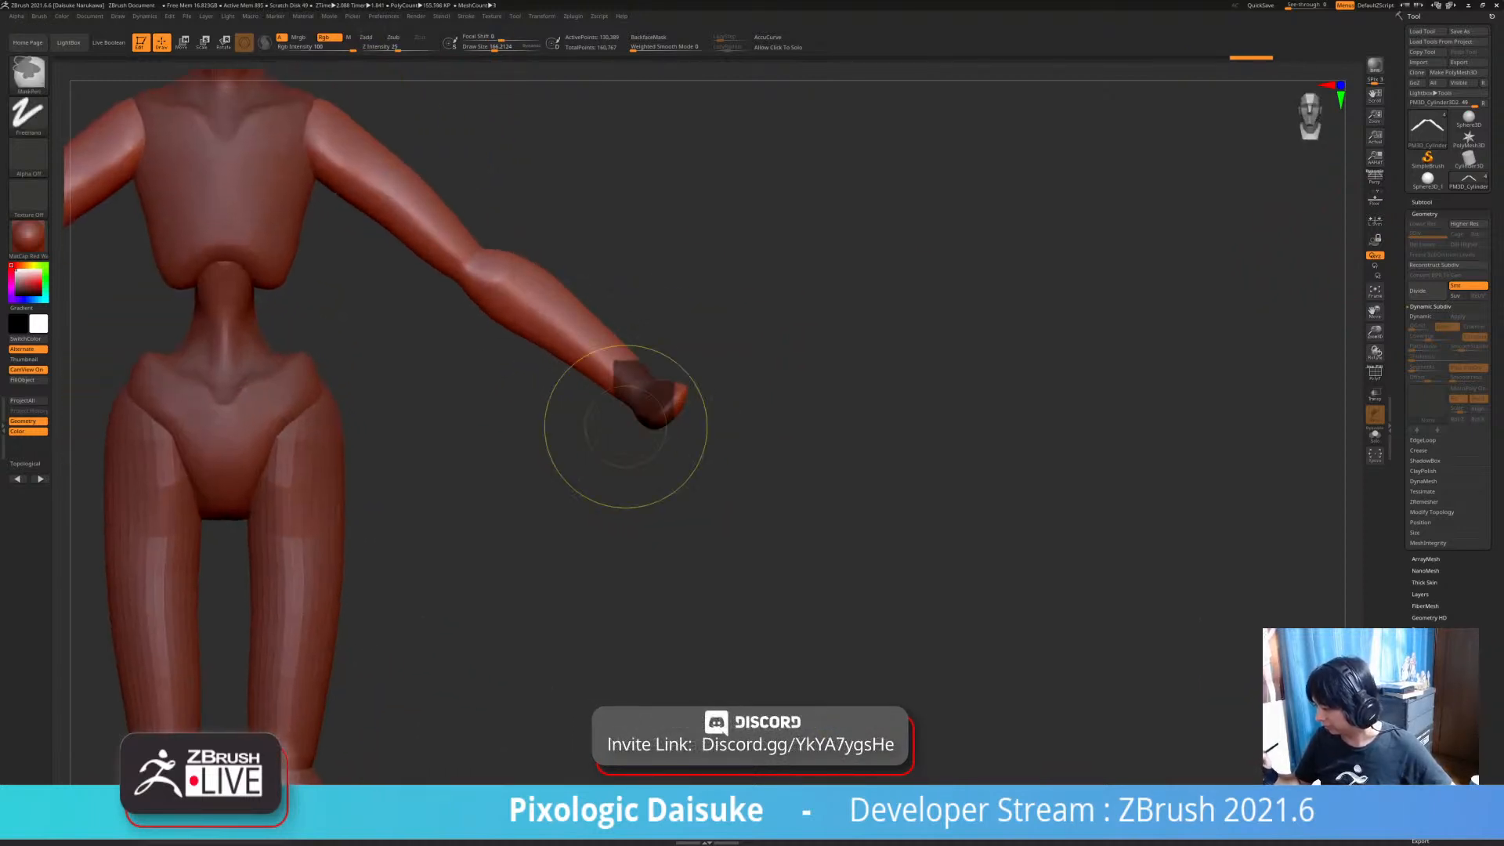
key(ctrl+z)
ctrl+click(28, 74)
ctrl+click(28, 74)
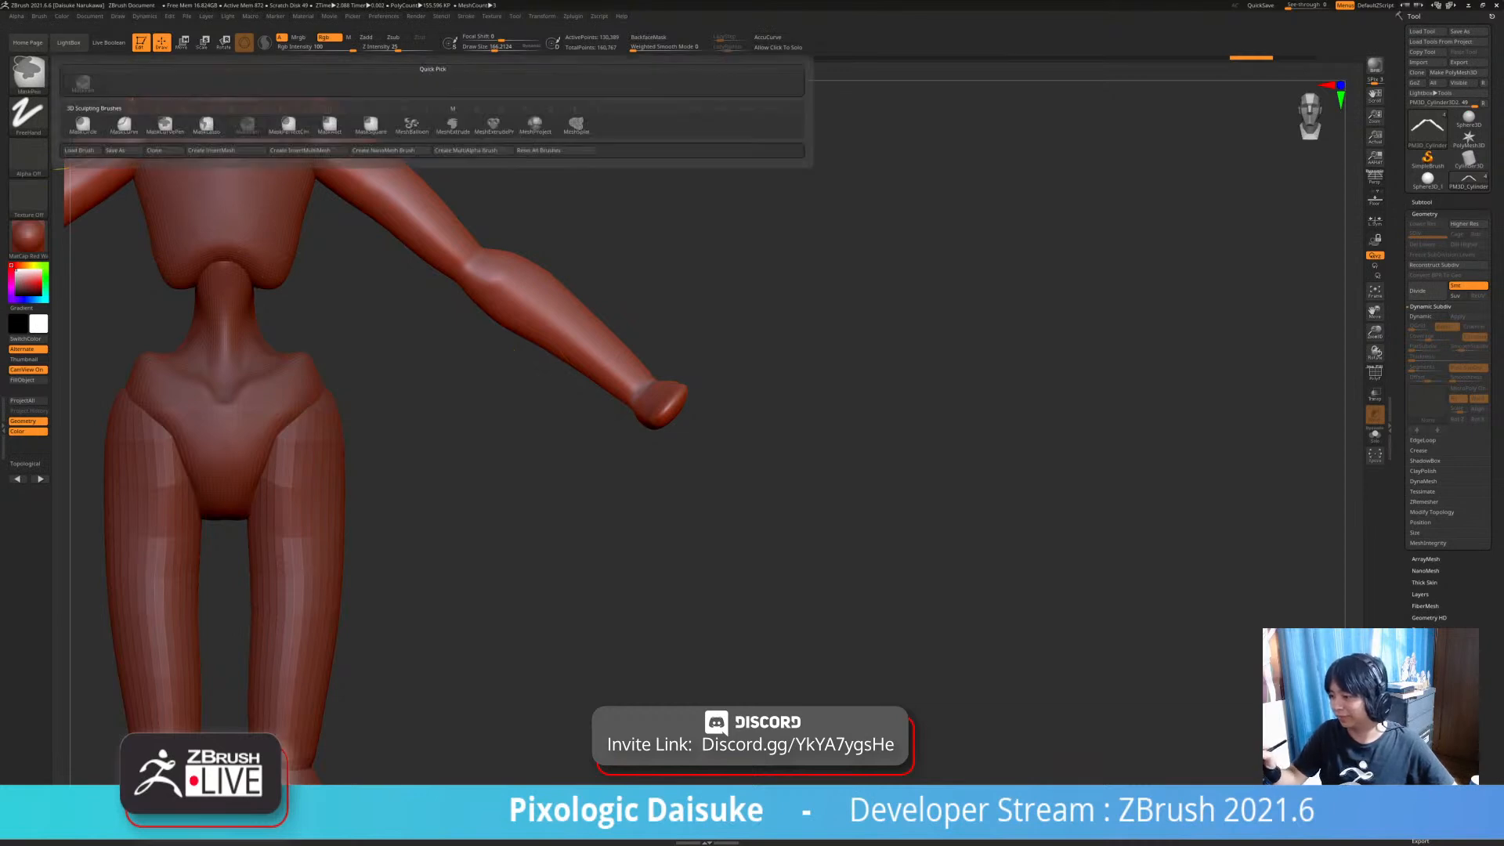
click(206, 124)
mouse_move(688, 357)
ctrl+mouse_down()
mouse_move(754, 425)
mouse_move(658, 423)
ctrl+mouse_up()
ctrl+click(765, 363)
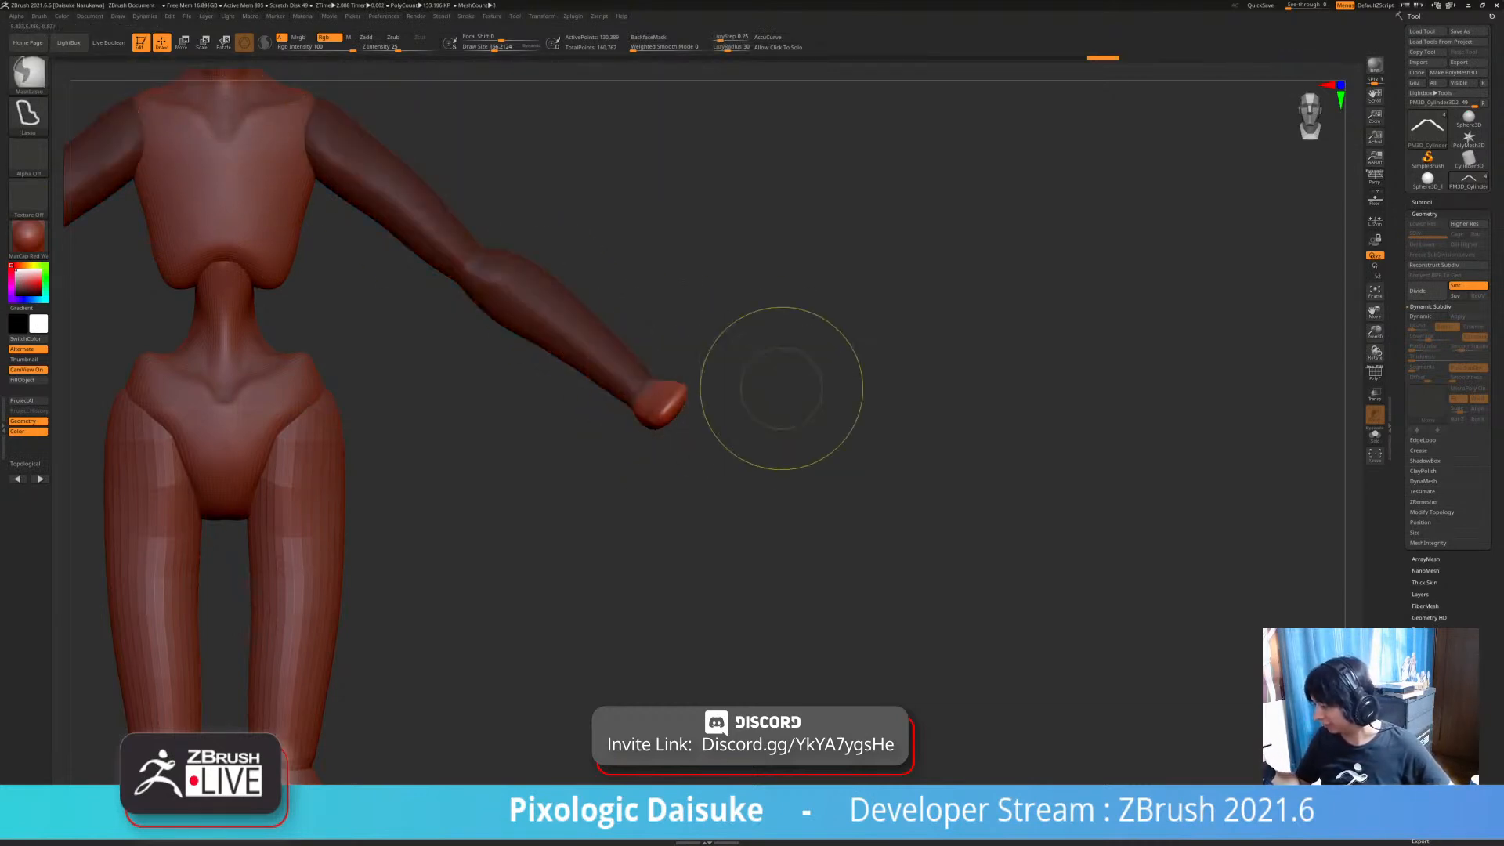
- Align the gizmo to the hand, stretch the unmasked end into an elongated hand and clear the mask
click(182, 42)
drag(784, 329, 548, 329)
alt+click(436, 409)
alt+drag(436, 409, 414, 431)
alt+drag(427, 380, 522, 408)
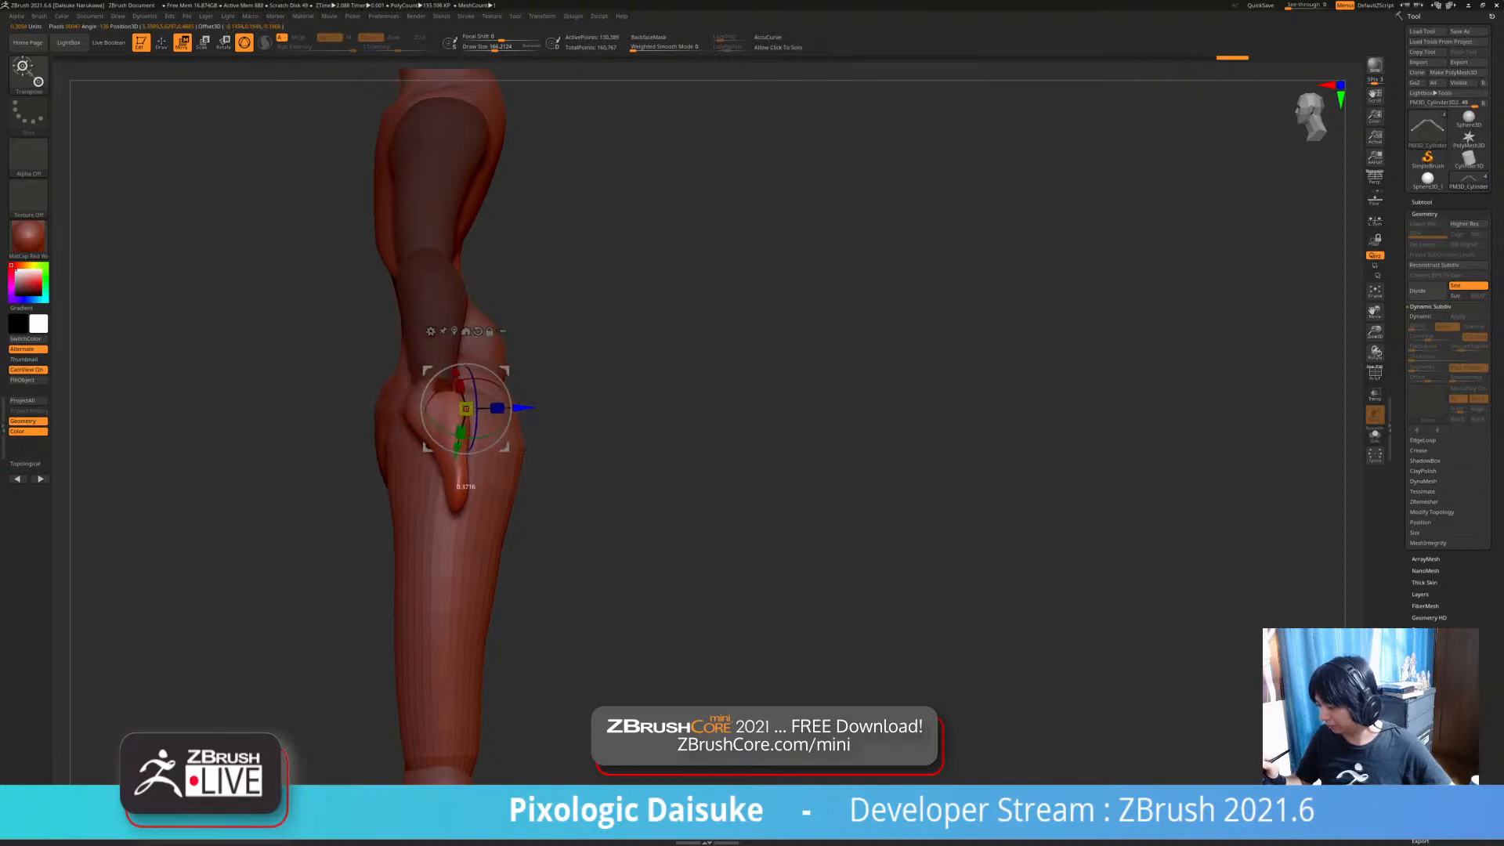
shift+drag(627, 407, 784, 402)
ctrl+drag(705, 329, 744, 368)
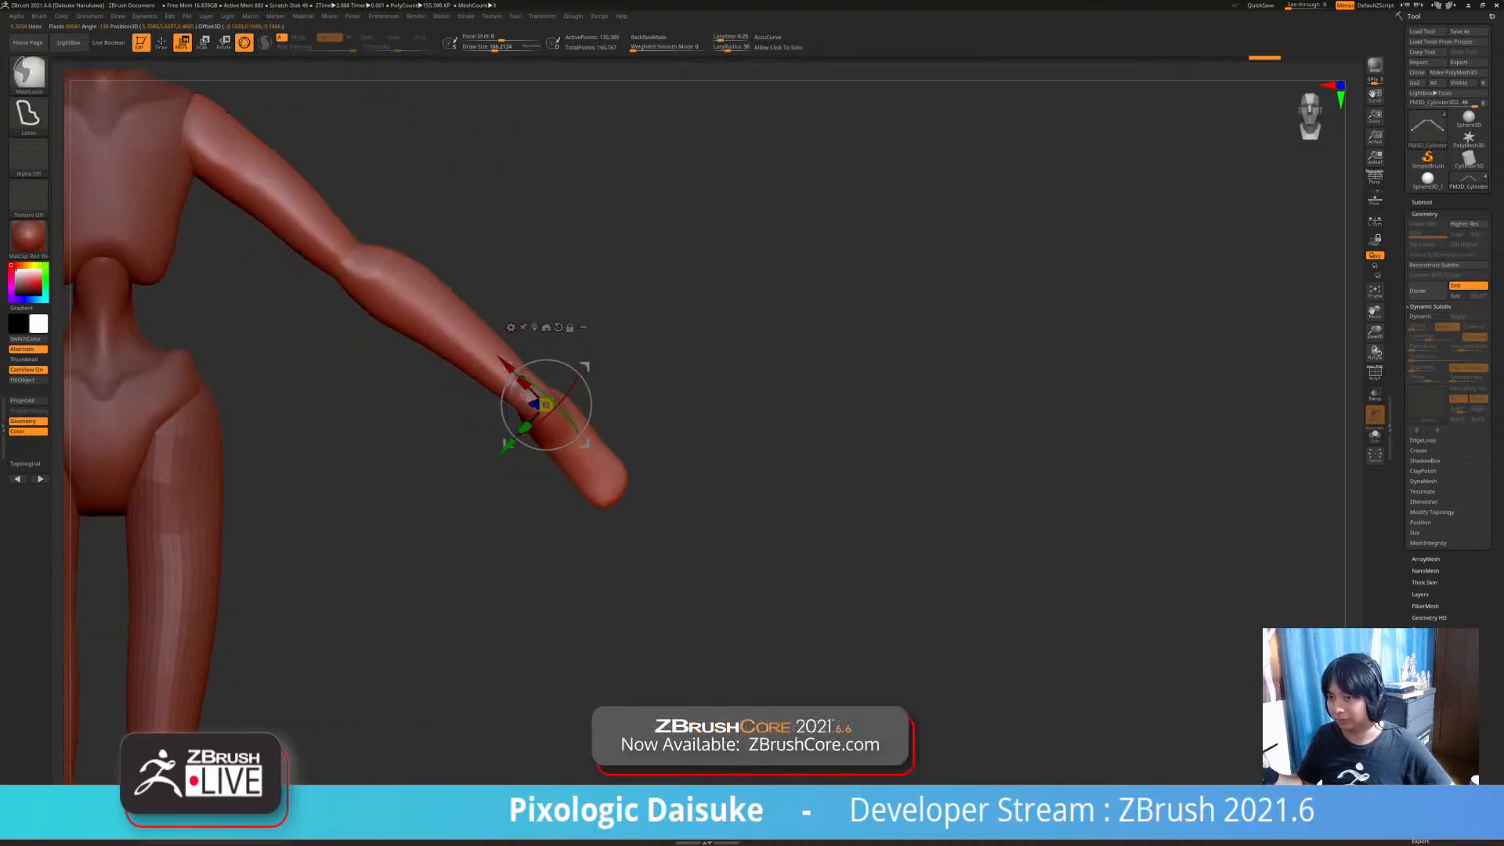
- Sculpt the hand into a flatter form and smooth the crease at the wrist
ctrl+right_drag(705, 407, 705, 361)
alt+drag(705, 408, 747, 400)
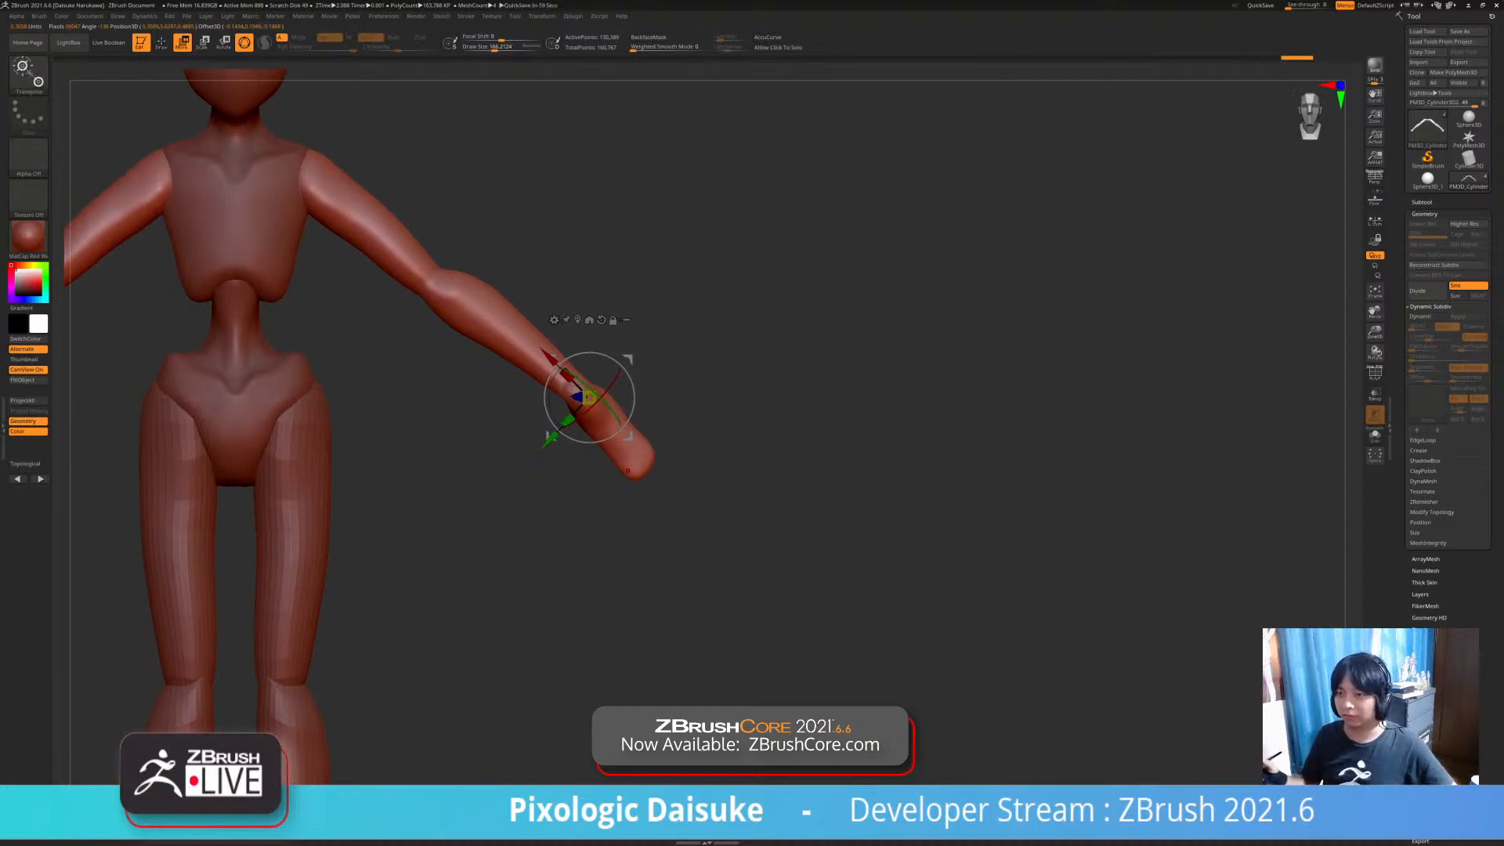
mouse_move(628, 470)
ctrl+right_down()
mouse_move(627, 524)
mouse_move(564, 374)
mouse_move(594, 396)
ctrl+right_up()
key(q)
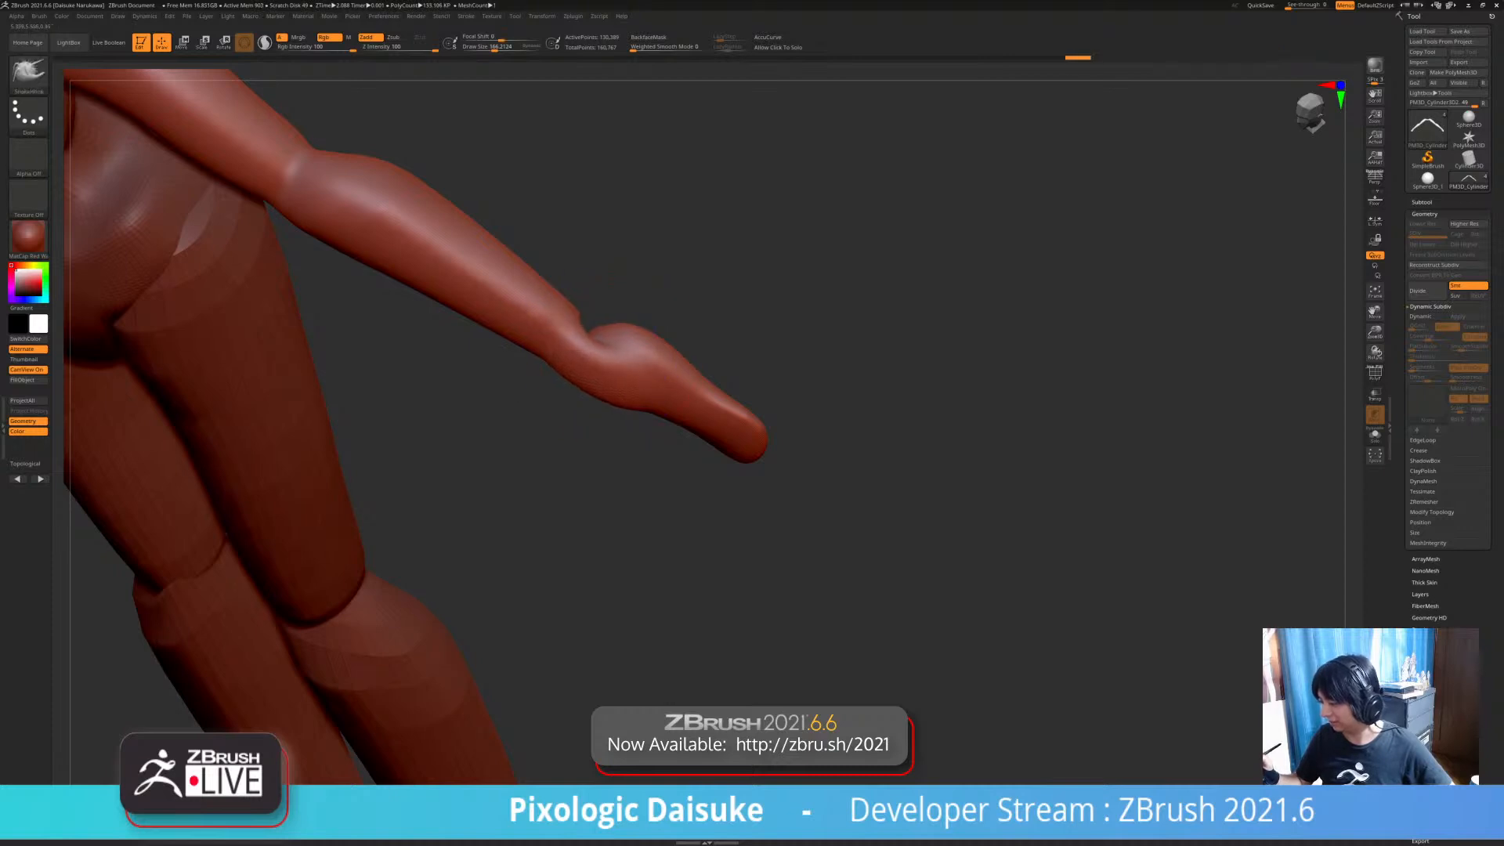
right_drag(594, 395, 697, 294)
ctrl+right_drag(722, 205, 723, 258)
drag(588, 336, 618, 319)
ctrl+right_drag(618, 319, 619, 286)
right_drag(618, 286, 616, 322)
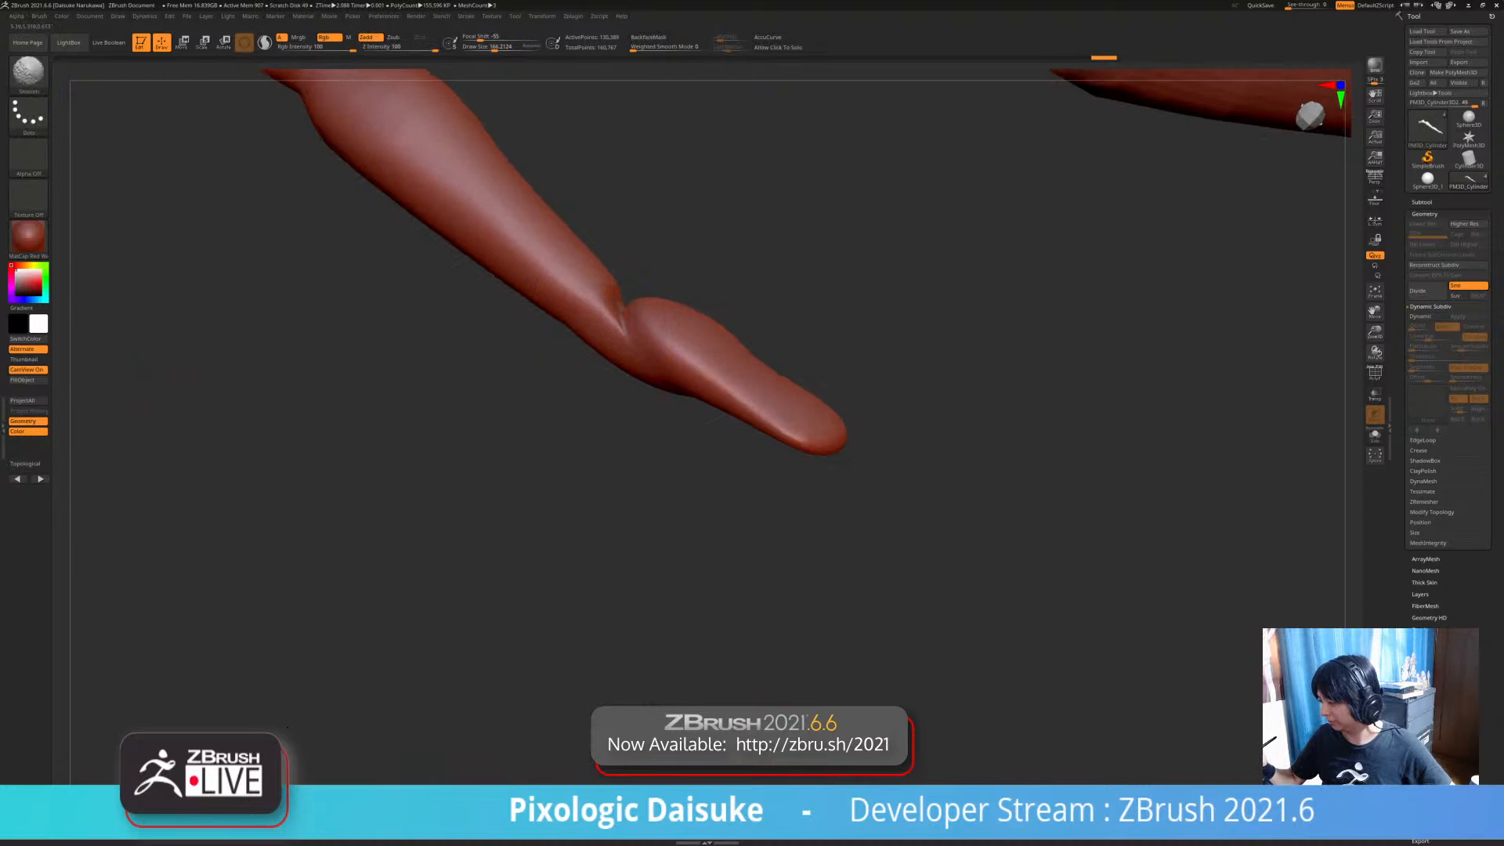
shift+drag(616, 318, 651, 296)
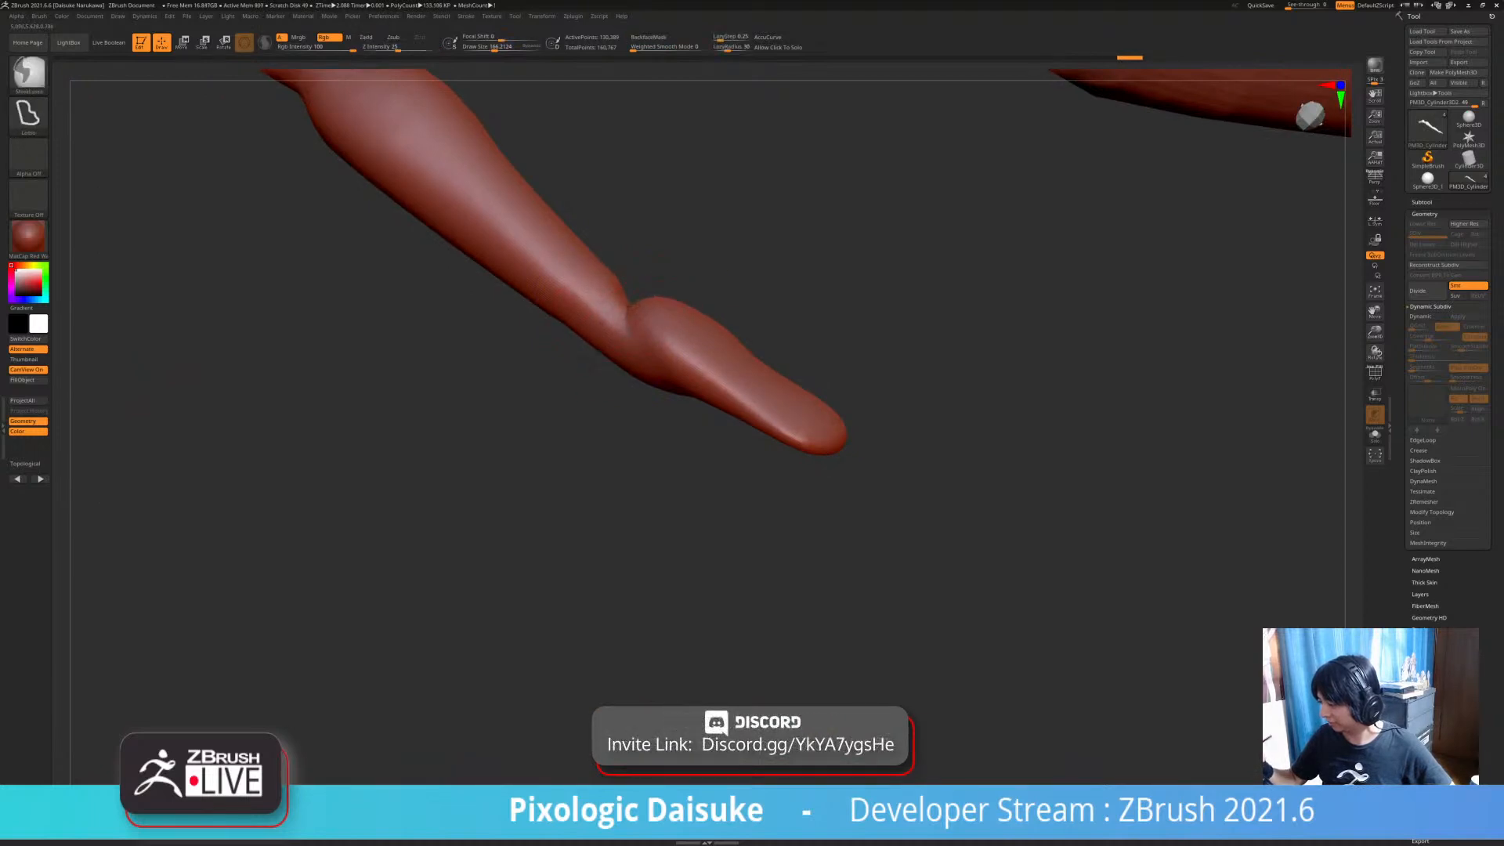
- Shorten the hand into a squared palm and blend it into the wrist
ctrl+right_drag(654, 296, 655, 262)
mouse_move(701, 348)
right_down()
mouse_move(736, 384)
mouse_move(748, 352)
mouse_move(766, 395)
mouse_move(693, 402)
mouse_move(658, 439)
right_up()
click(648, 36)
drag(639, 463, 609, 399)
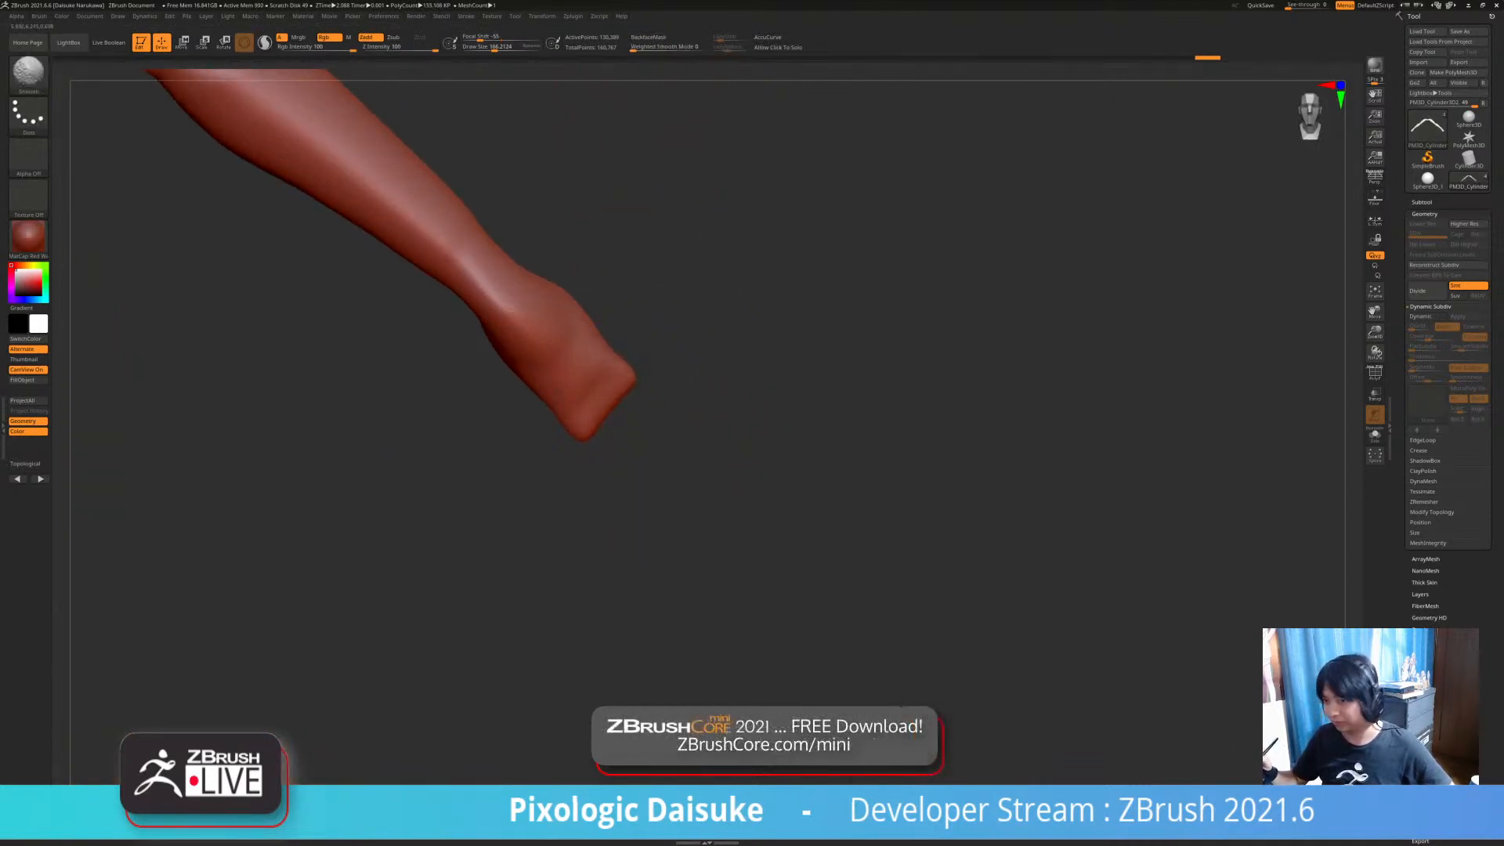
mouse_move(610, 399)
right_down()
mouse_move(768, 399)
mouse_move(598, 390)
mouse_move(564, 438)
mouse_move(627, 380)
mouse_move(561, 284)
right_up()
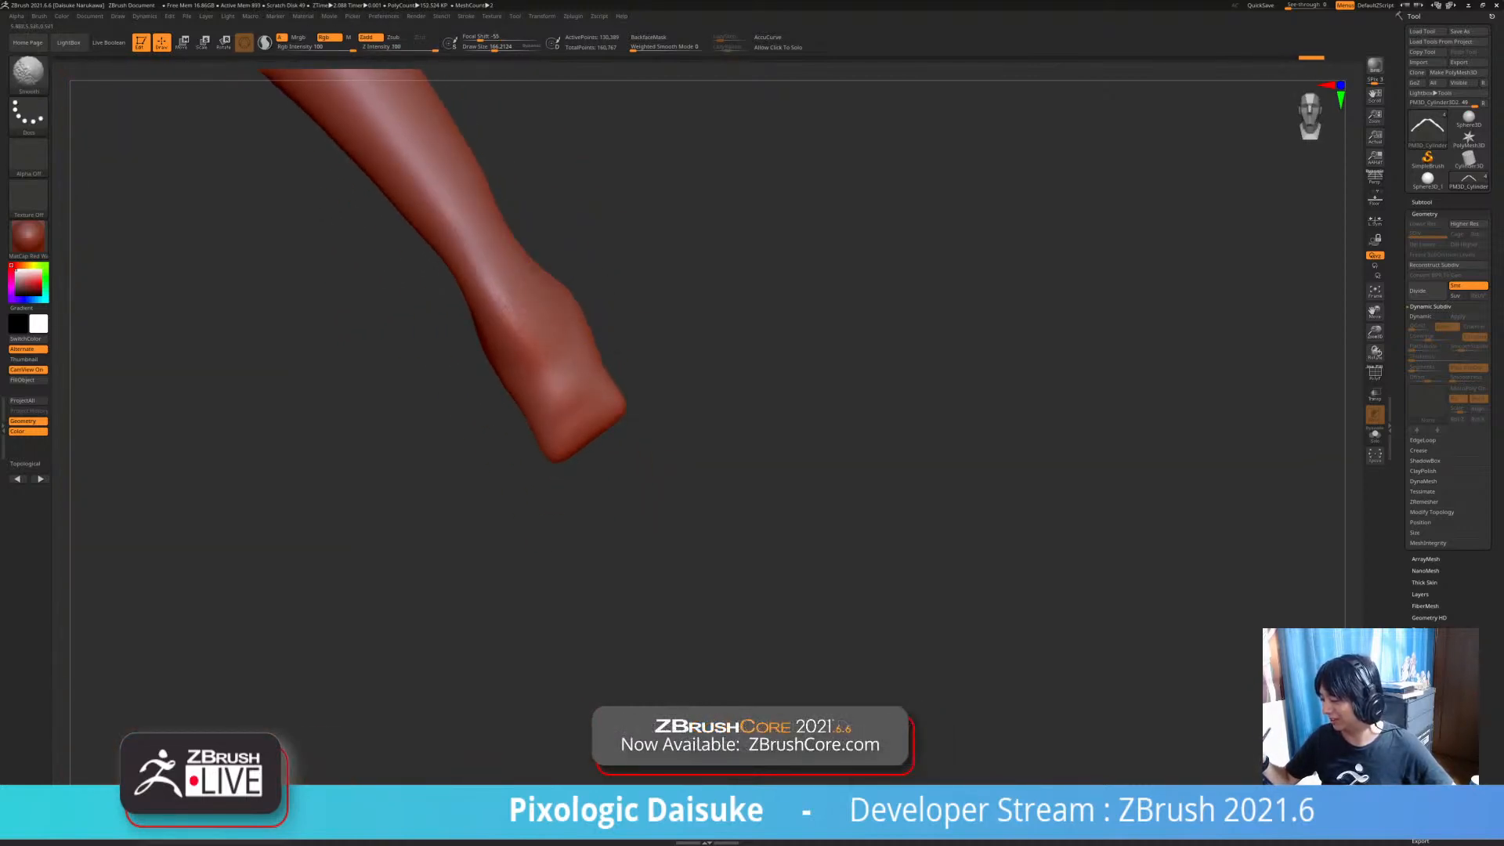
- Undo the last smoothing stroke, adjust the draw size and refine the palm and wrist outline
key(ctrl+z)
click(485, 47)
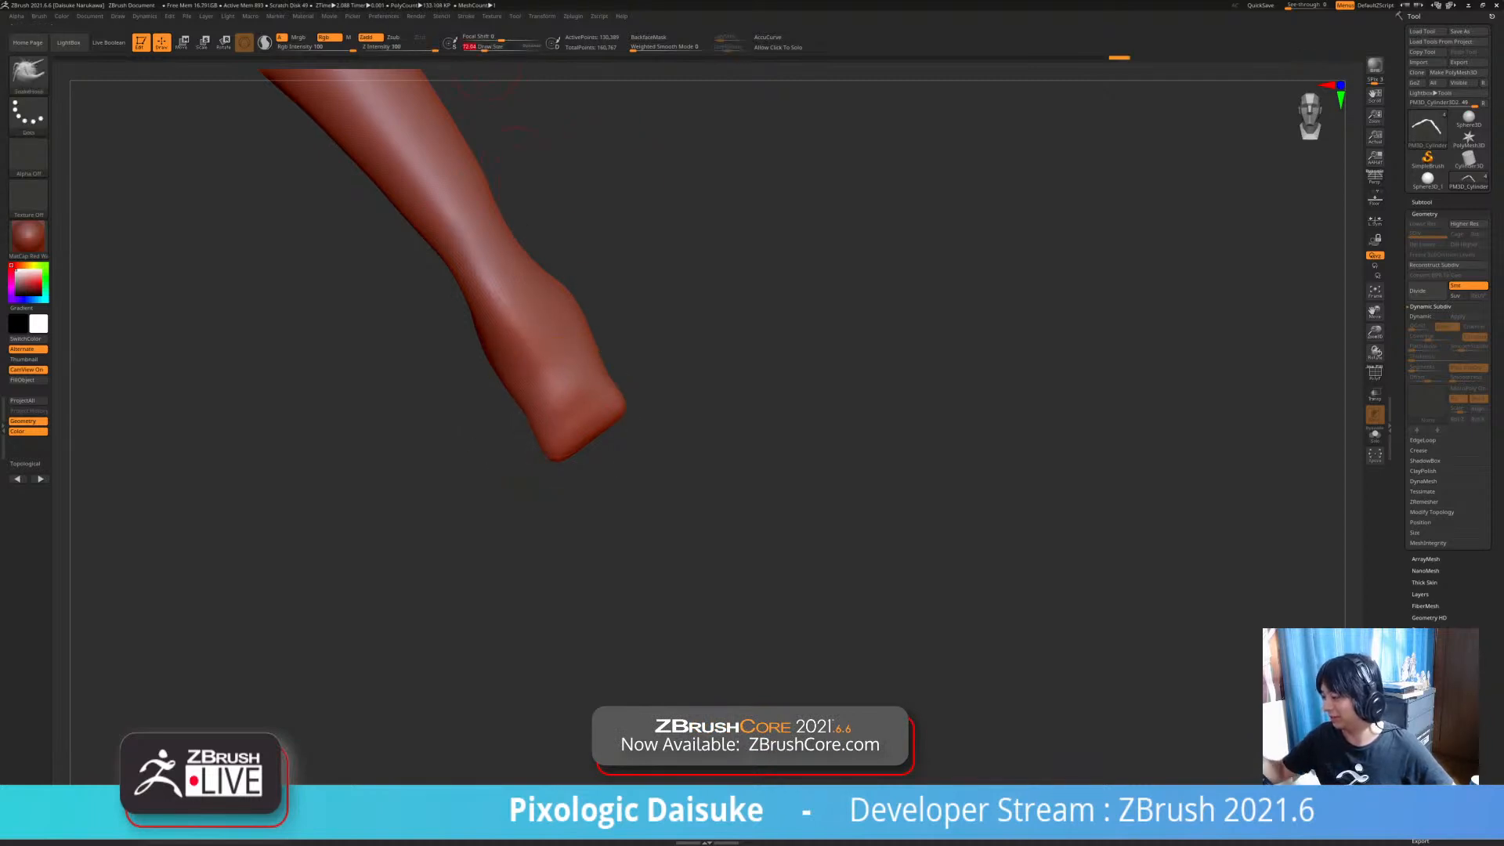
mouse_move(549, 407)
right_down()
mouse_move(666, 415)
mouse_move(517, 419)
right_up()
key(ctrl+shift+z)
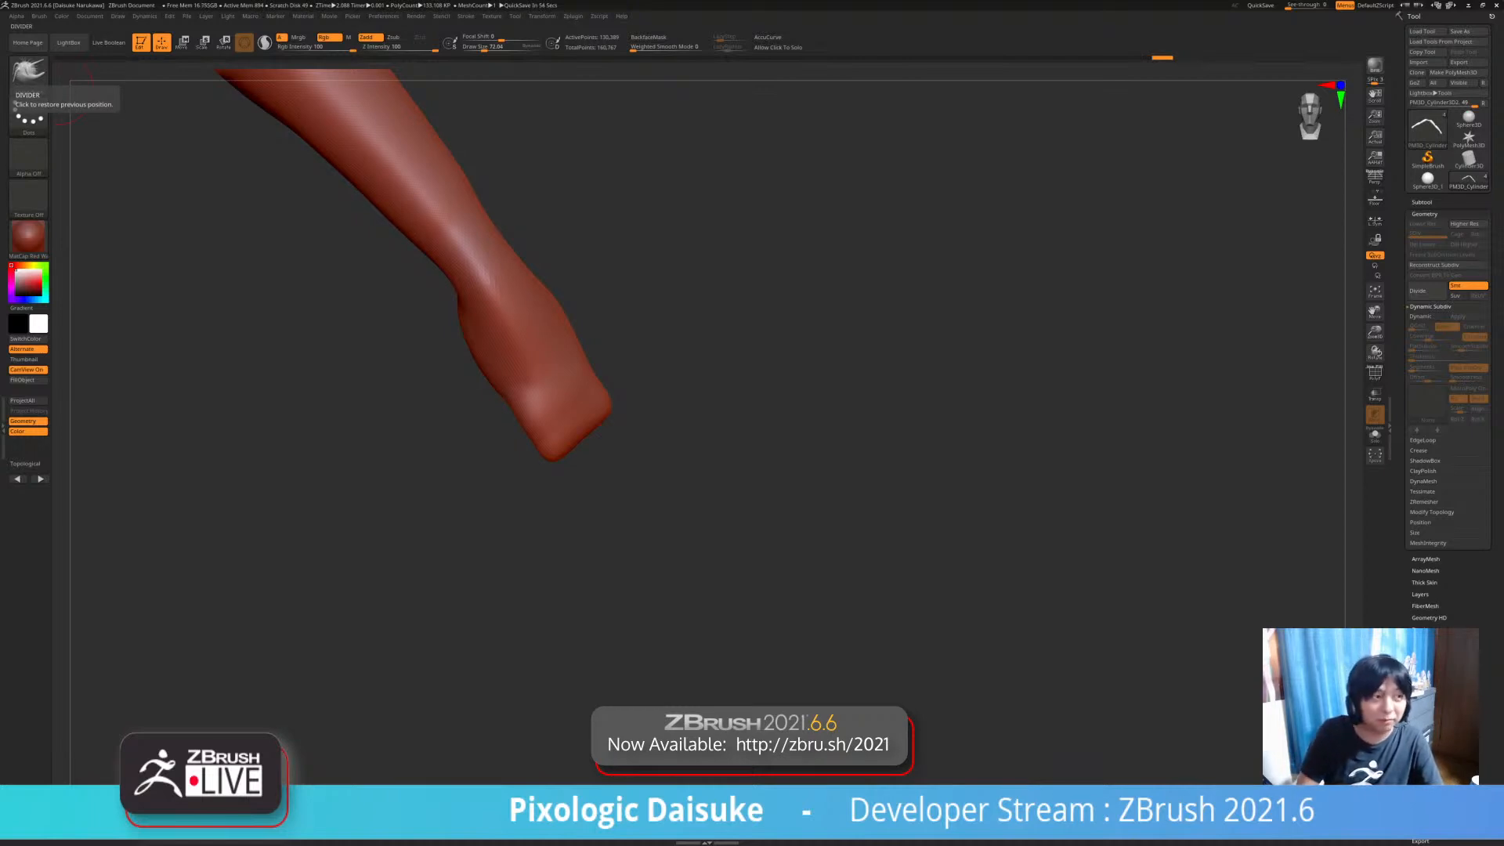
drag(61, 91, 408, 329)
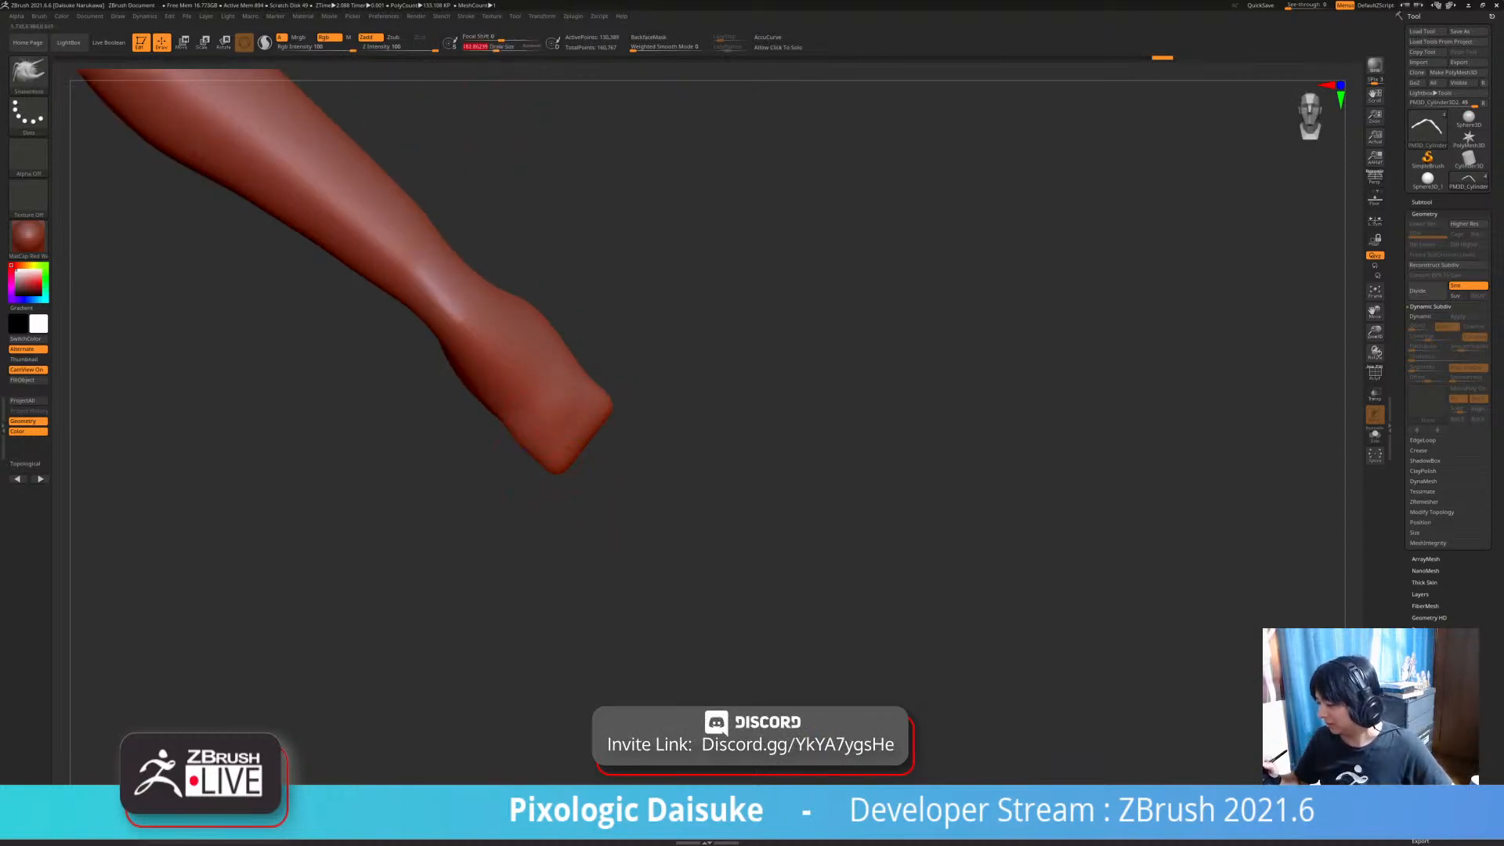
right_drag(587, 431, 549, 433)
drag(593, 437, 558, 423)
mouse_move(558, 423)
right_down()
mouse_move(607, 425)
mouse_move(556, 395)
right_up()
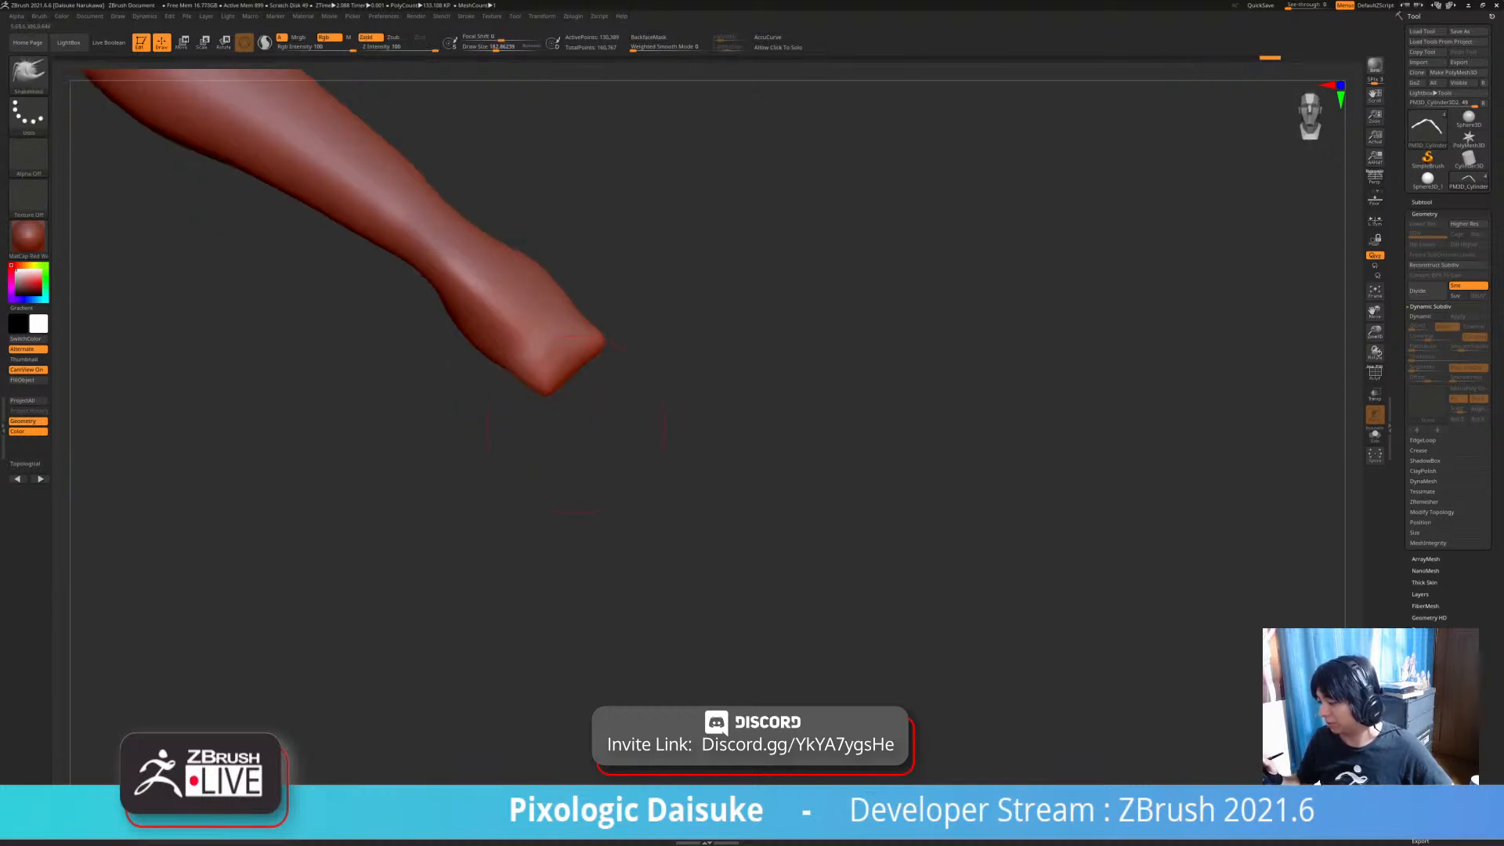
mouse_move(563, 465)
ctrl+right_down()
mouse_move(547, 468)
mouse_move(572, 468)
ctrl+right_up()
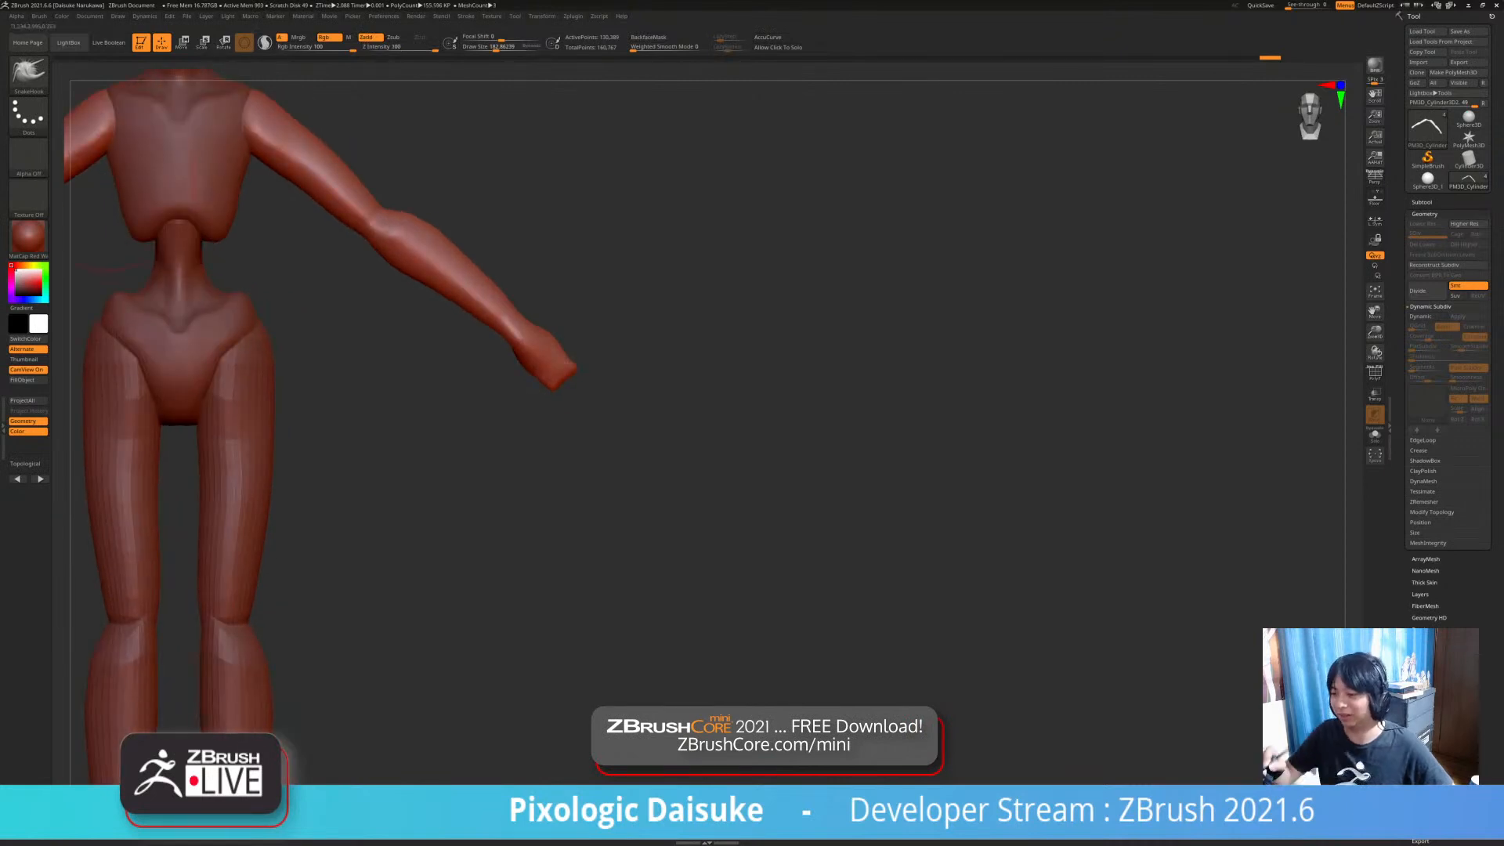
- Grow a tapered first finger from the end of the palm with the MeshBalloon brush
click(28, 72)
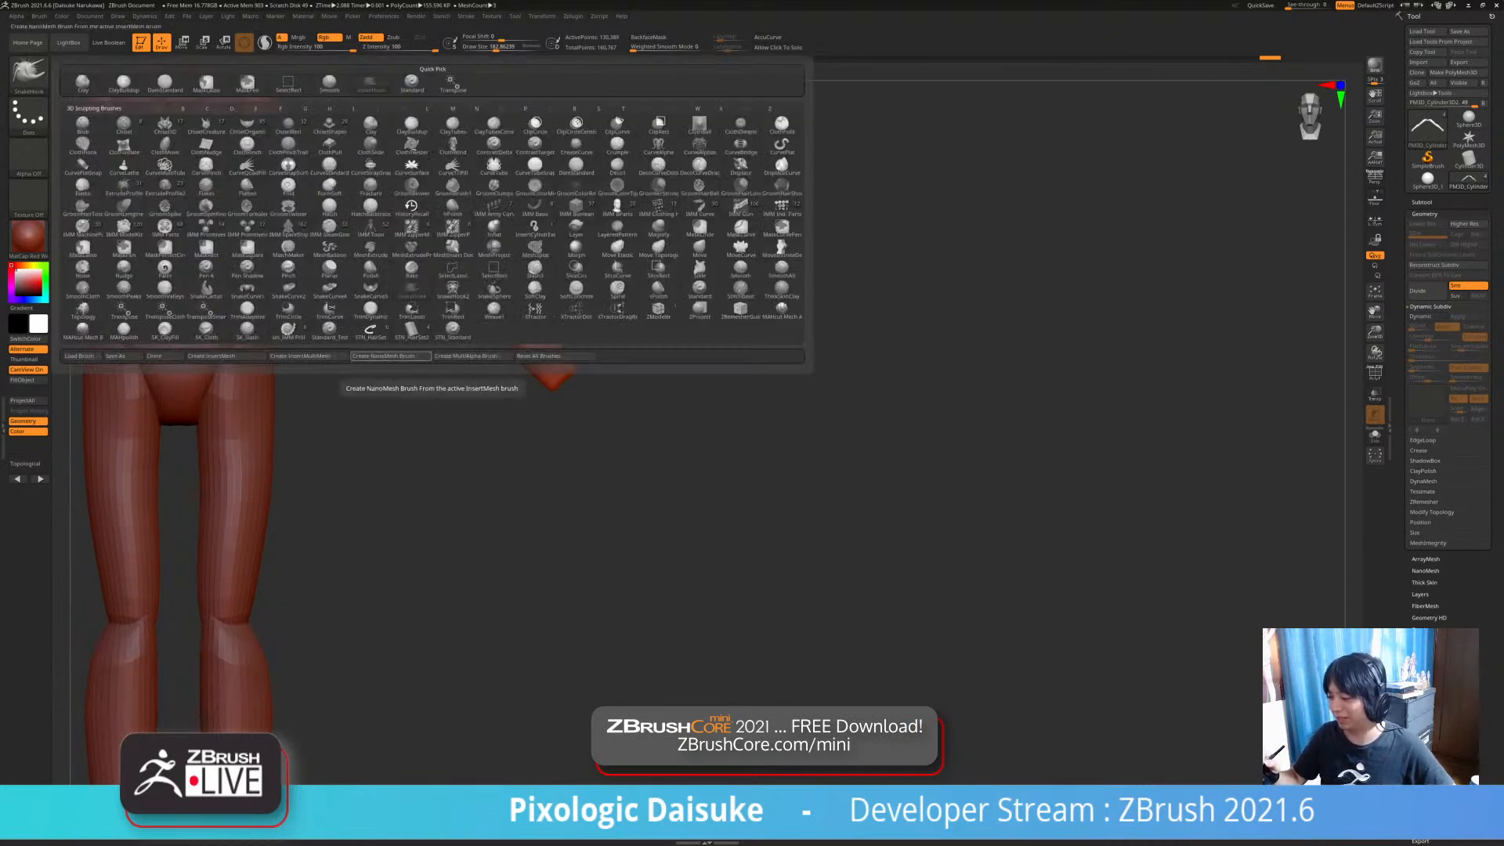
key(ctrl)
key(m)
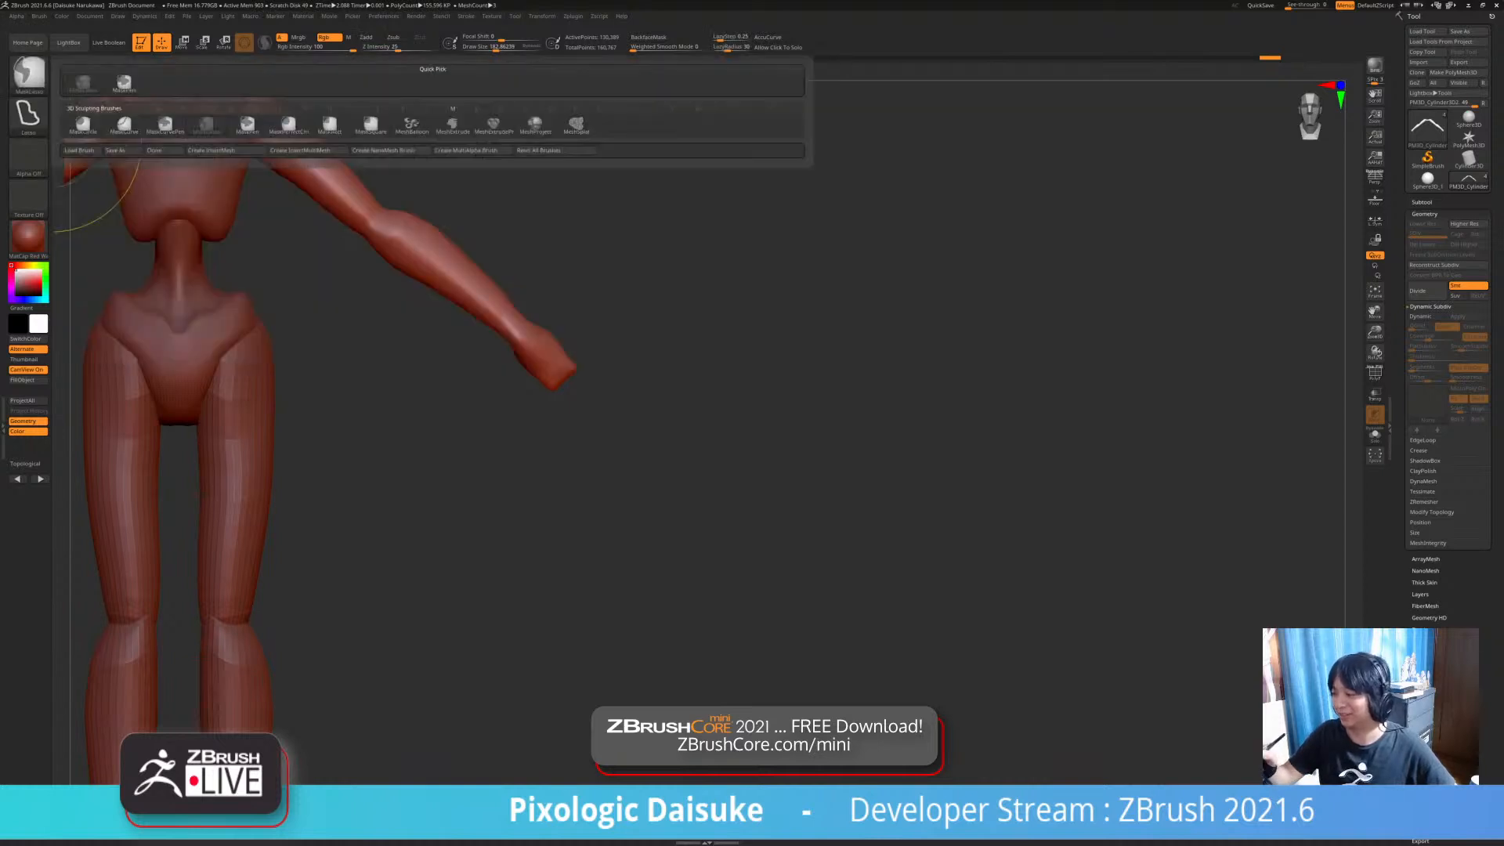
ctrl+click(411, 125)
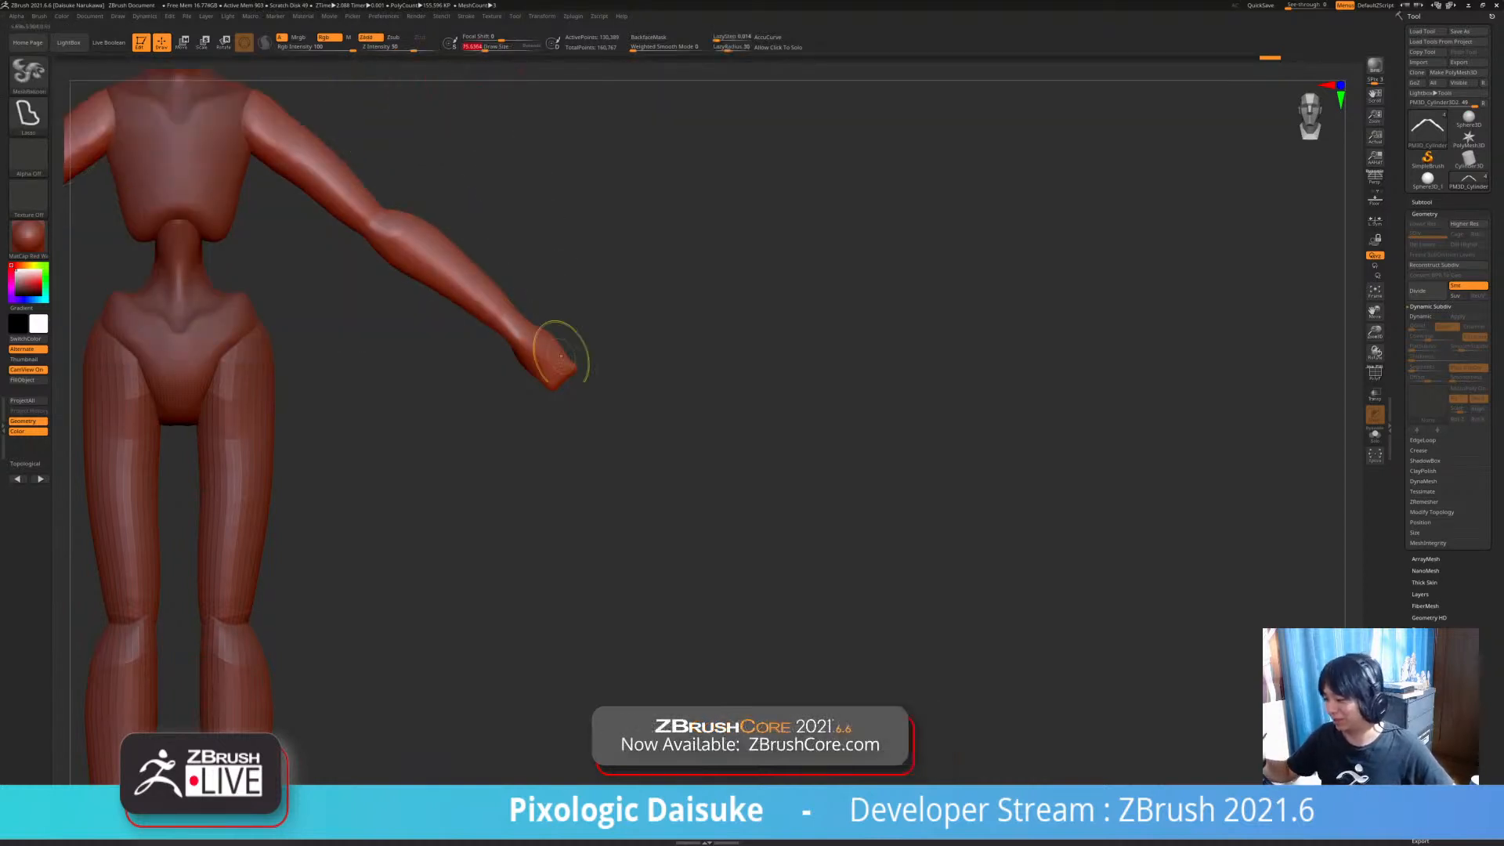
ctrl+right_drag(554, 308, 554, 414)
mouse_move(496, 368)
ctrl+mouse_down()
mouse_move(618, 463)
mouse_move(517, 342)
mouse_move(502, 353)
ctrl+mouse_up()
mouse_move(548, 368)
right_down()
mouse_move(548, 290)
mouse_move(548, 353)
right_up()
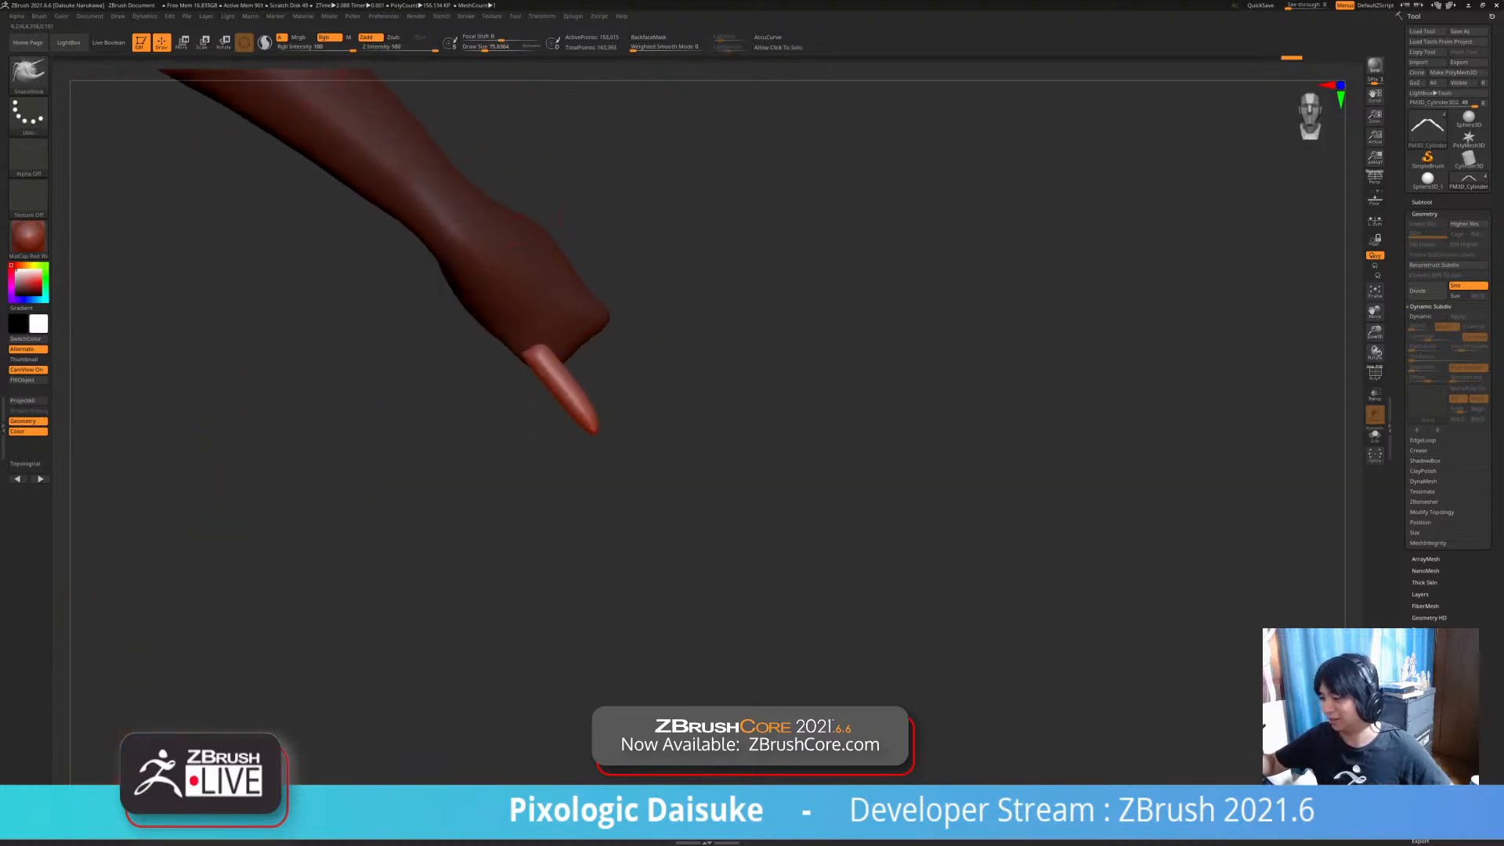
- Enlarge the draw size and pull the finger into a slimmer, longer shape with the SnakeHook brush
click(182, 42)
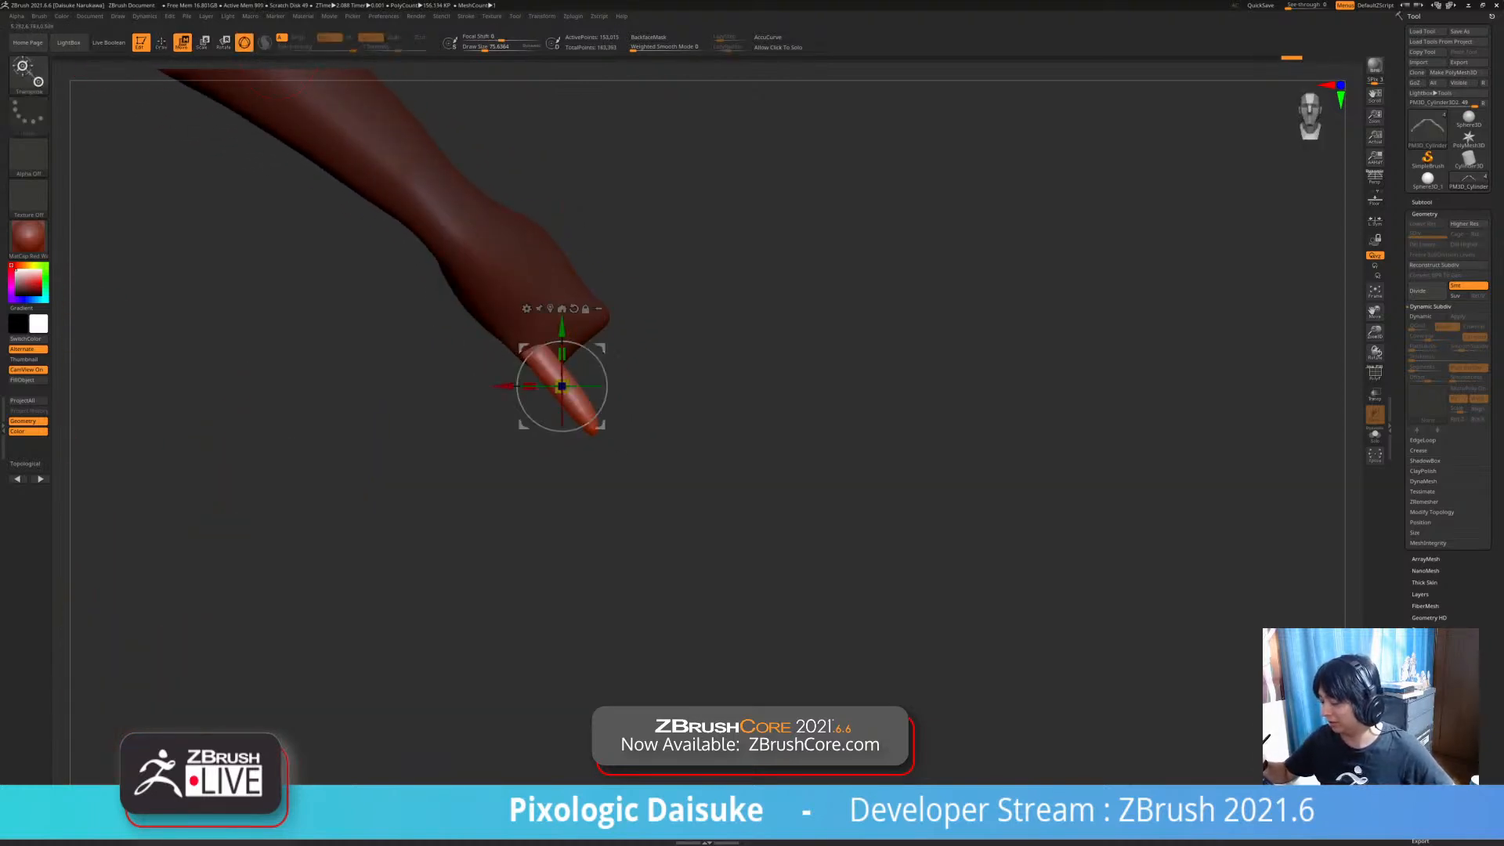
click(162, 43)
click(28, 72)
click(494, 47)
mouse_move(538, 133)
ctrl+right_down()
mouse_move(541, 102)
mouse_move(643, 109)
mouse_move(578, 312)
ctrl+right_up()
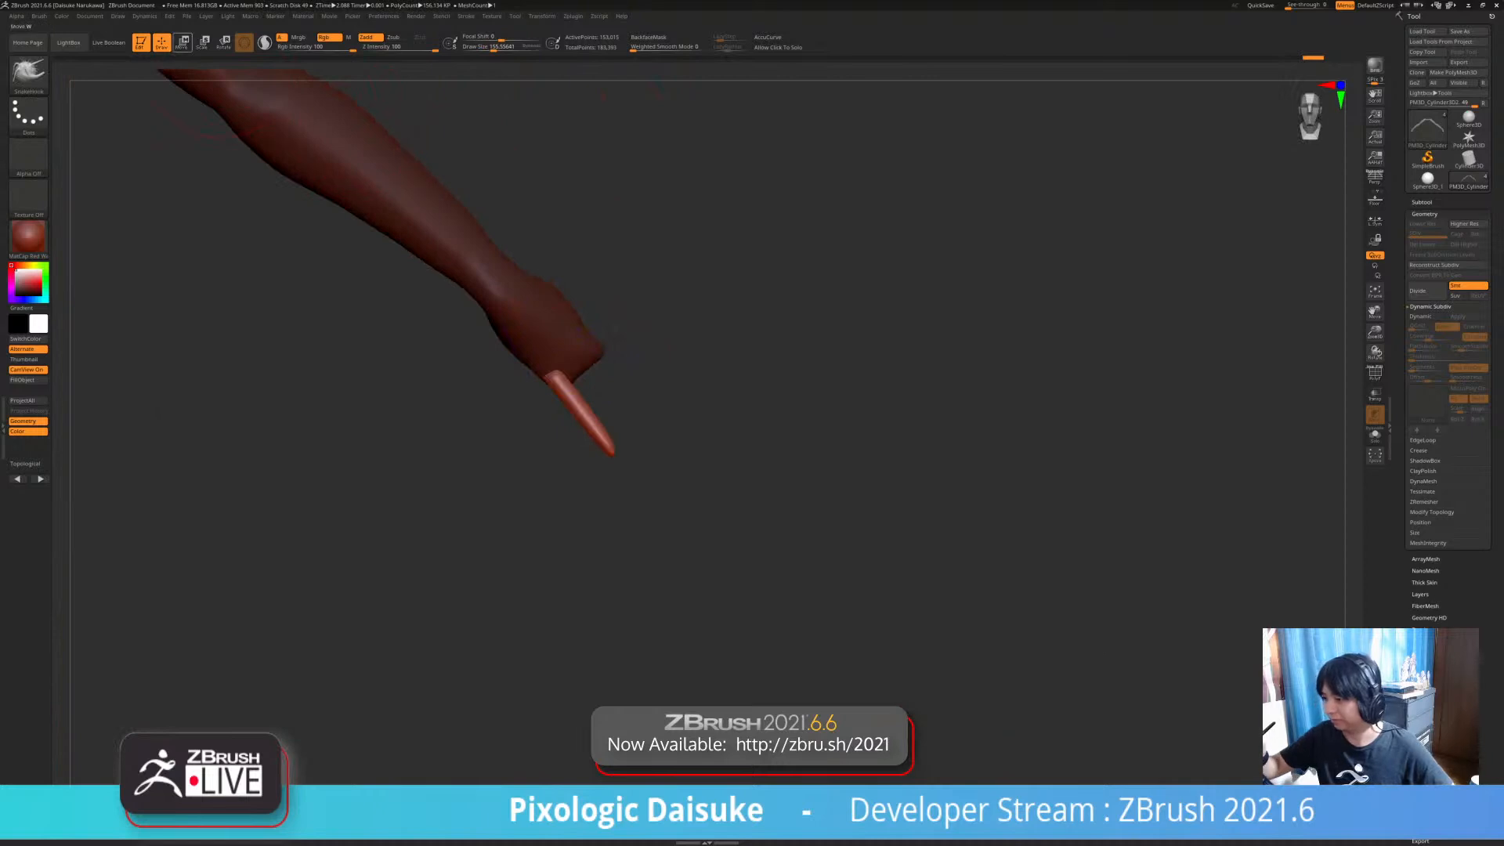
- Duplicate the finger with the gizmo and spread the copies across the palm until the hand has four fingers
click(182, 42)
right_drag(673, 392, 705, 439)
ctrl+drag(619, 350, 651, 311)
drag(647, 379, 682, 261)
right_drag(783, 376, 627, 377)
drag(681, 261, 686, 261)
right_drag(784, 376, 901, 376)
alt+right_drag(862, 314, 746, 481)
ctrl+drag(625, 419, 618, 349)
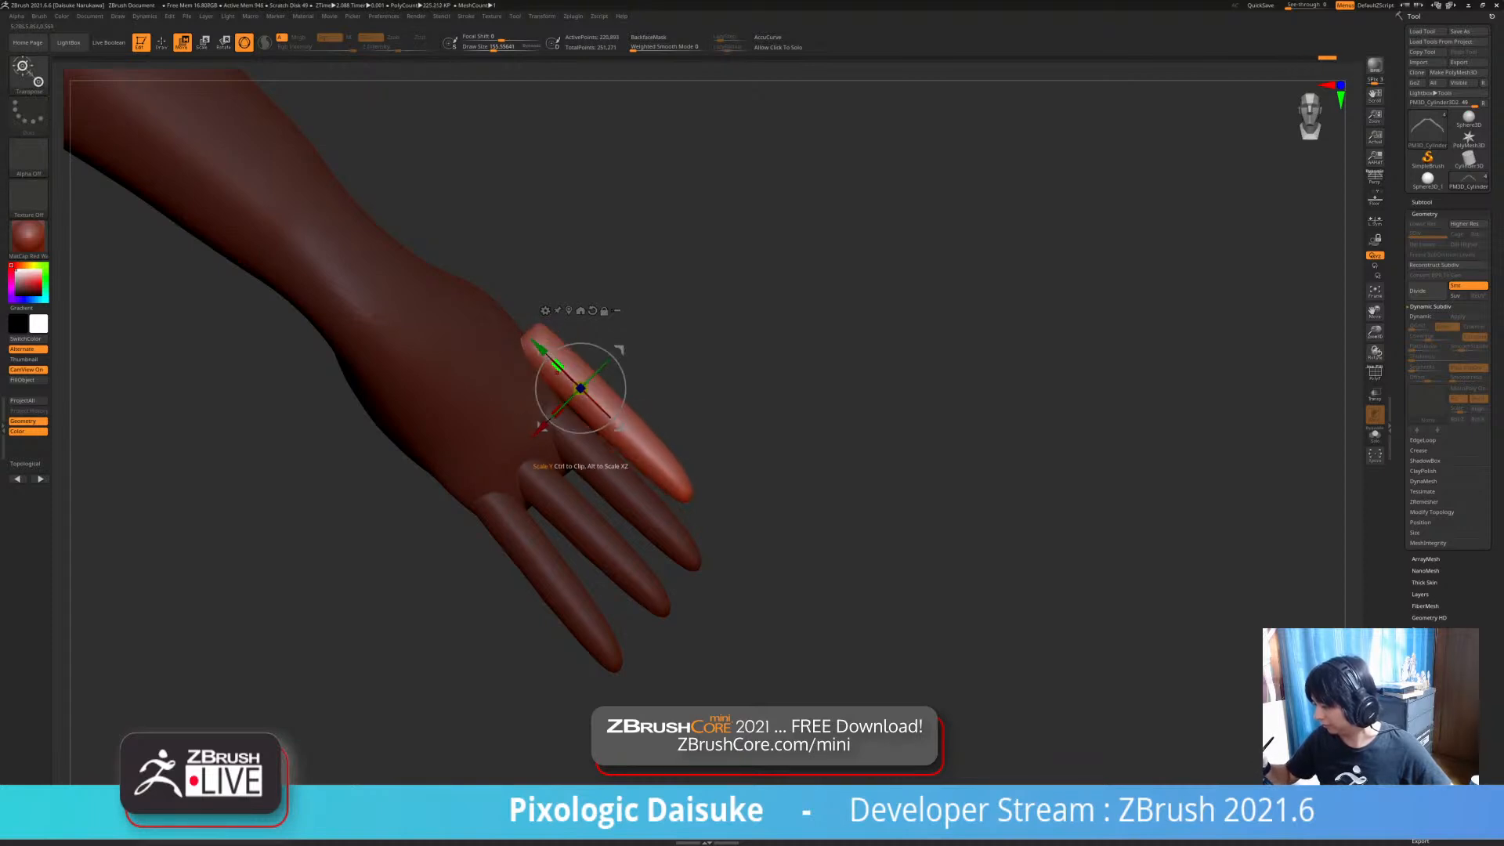
- Scale and rotate the last finger copy to fit the outer edge of the palm
ctrl+right_drag(784, 353, 854, 331)
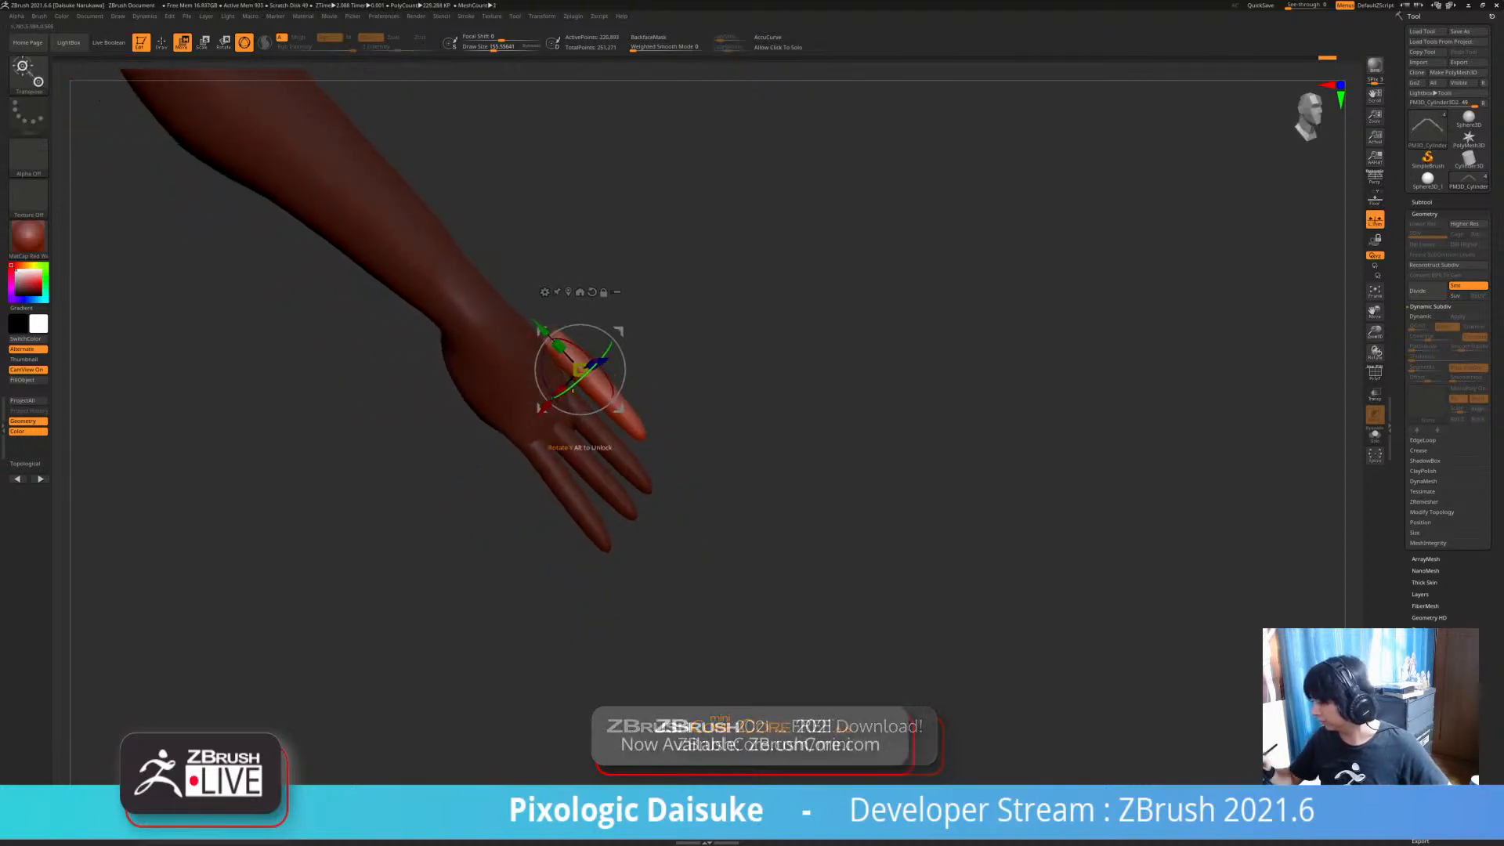
ctrl+right_drag(575, 391, 575, 447)
shift+right_drag(576, 446, 533, 447)
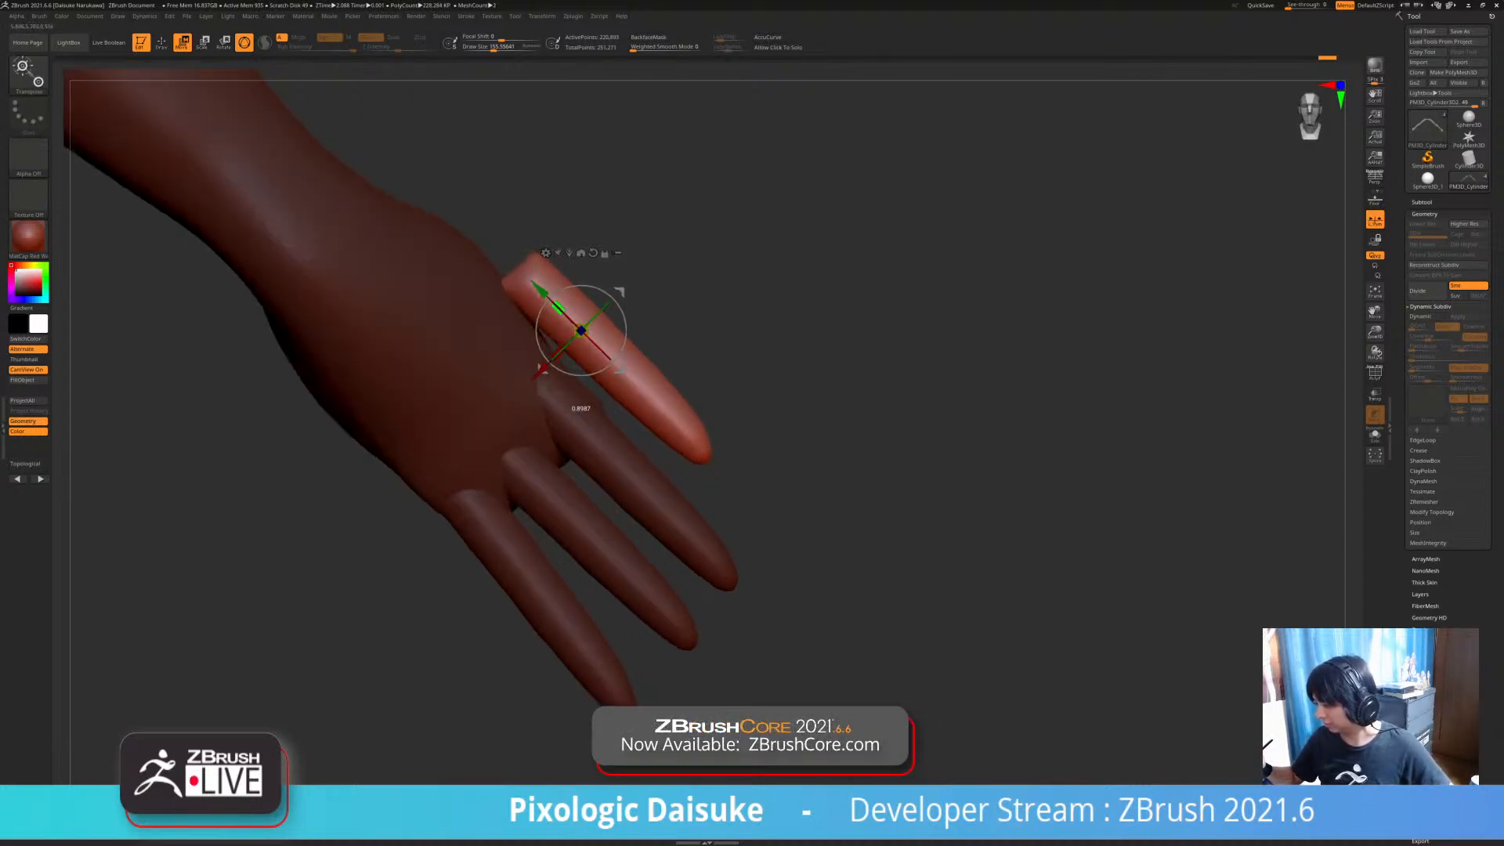
drag(558, 307, 566, 315)
ctrl+right_drag(598, 374, 598, 339)
drag(636, 301, 634, 311)
- Line the last finger up with the palm from the side and clear the mask
right_drag(635, 311, 470, 314)
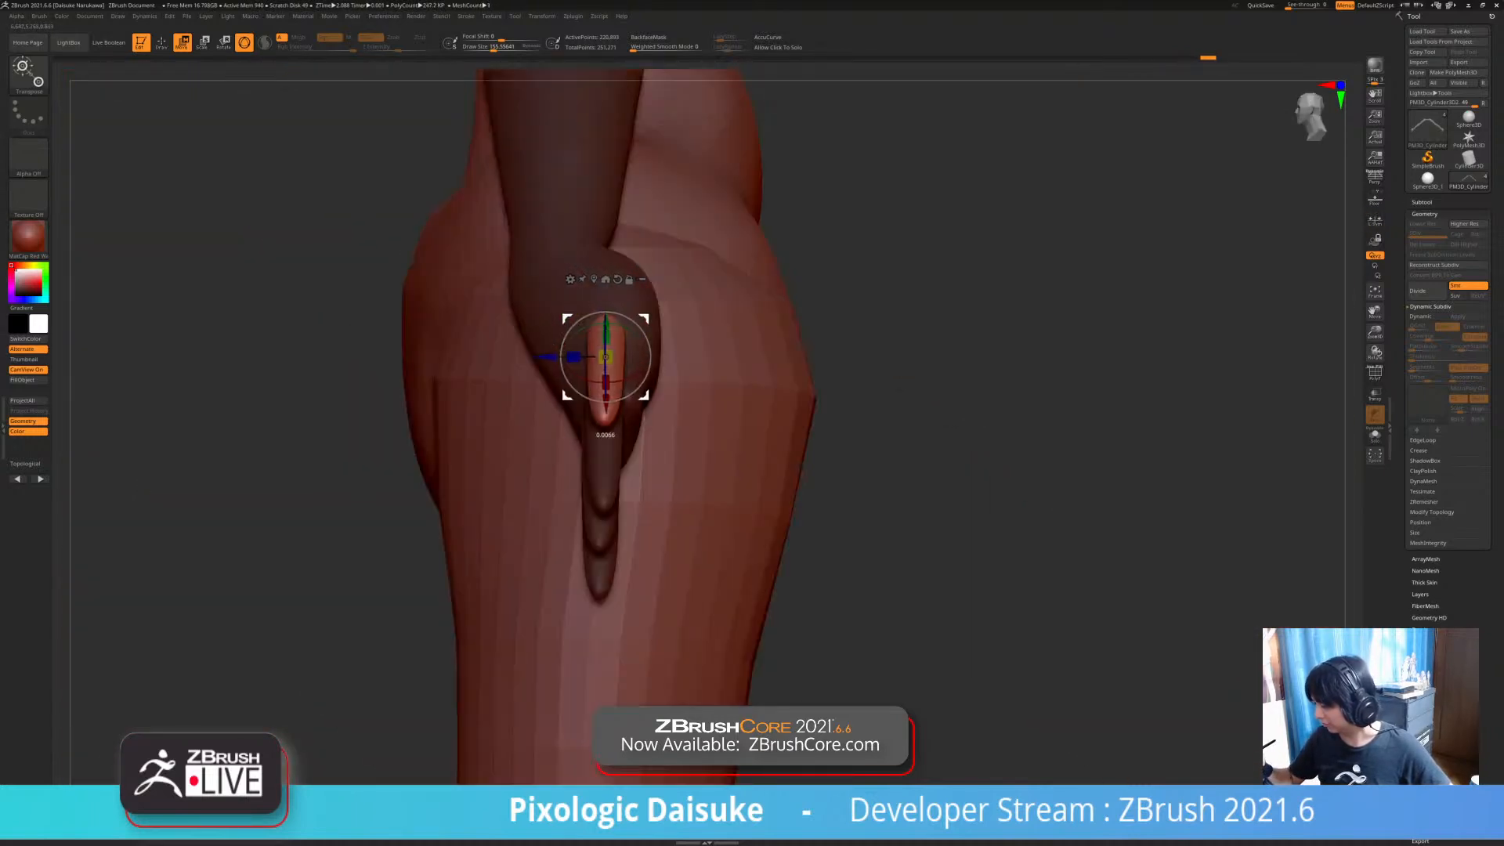
right_drag(606, 435, 608, 492)
ctrl+drag(395, 543, 427, 572)
click(329, 534)
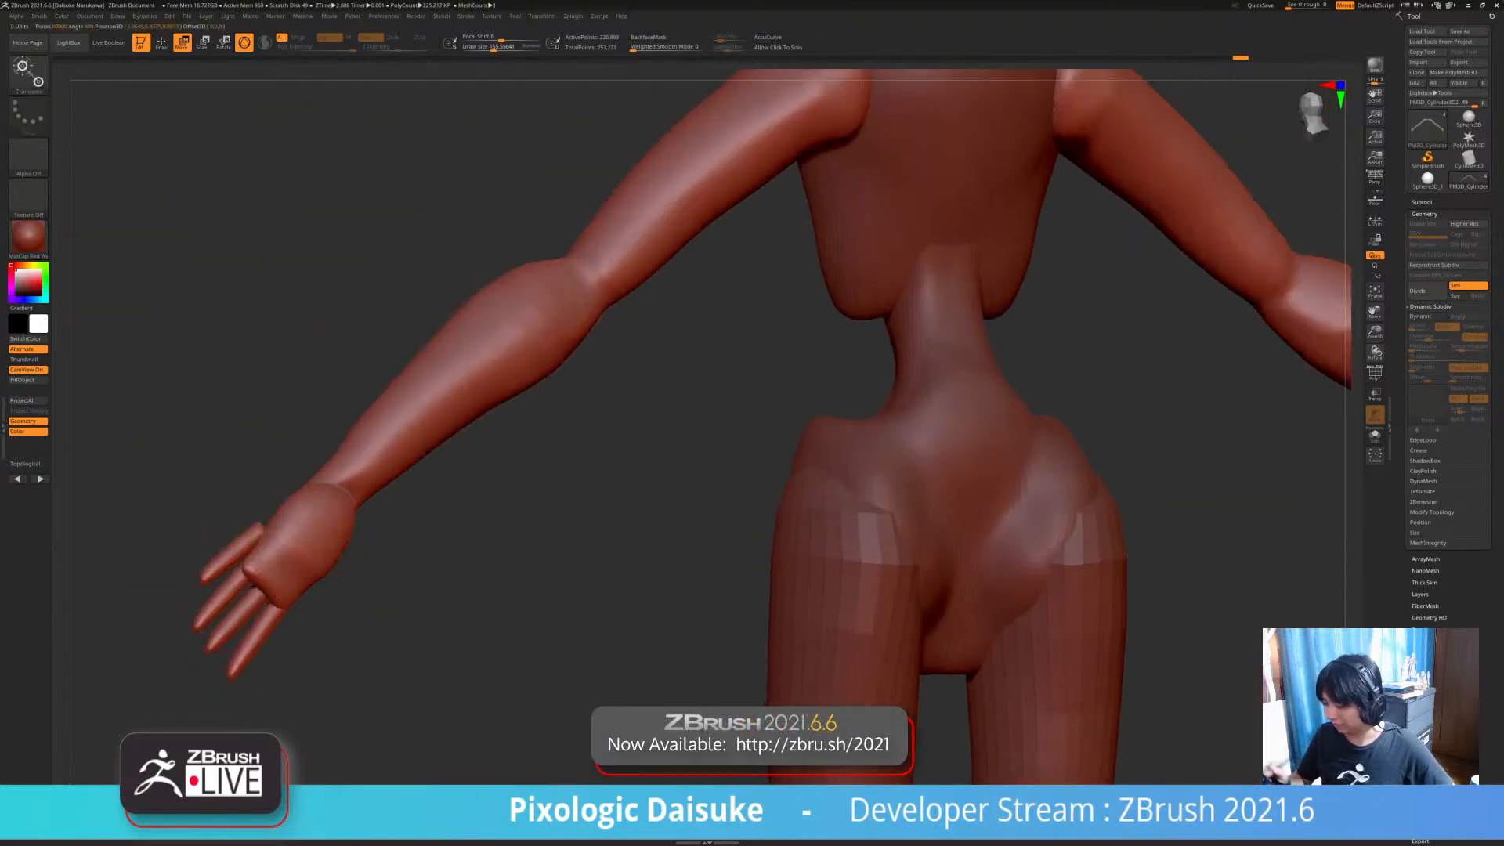
- Build up the palm's edge at the finger bases with the ClayBuildup brush at a reduced draw size
alt+right_drag(378, 467, 441, 336)
key(q)
mouse_move(352, 318)
ctrl+right_down()
mouse_move(352, 407)
mouse_move(392, 407)
mouse_move(368, 389)
ctrl+right_up()
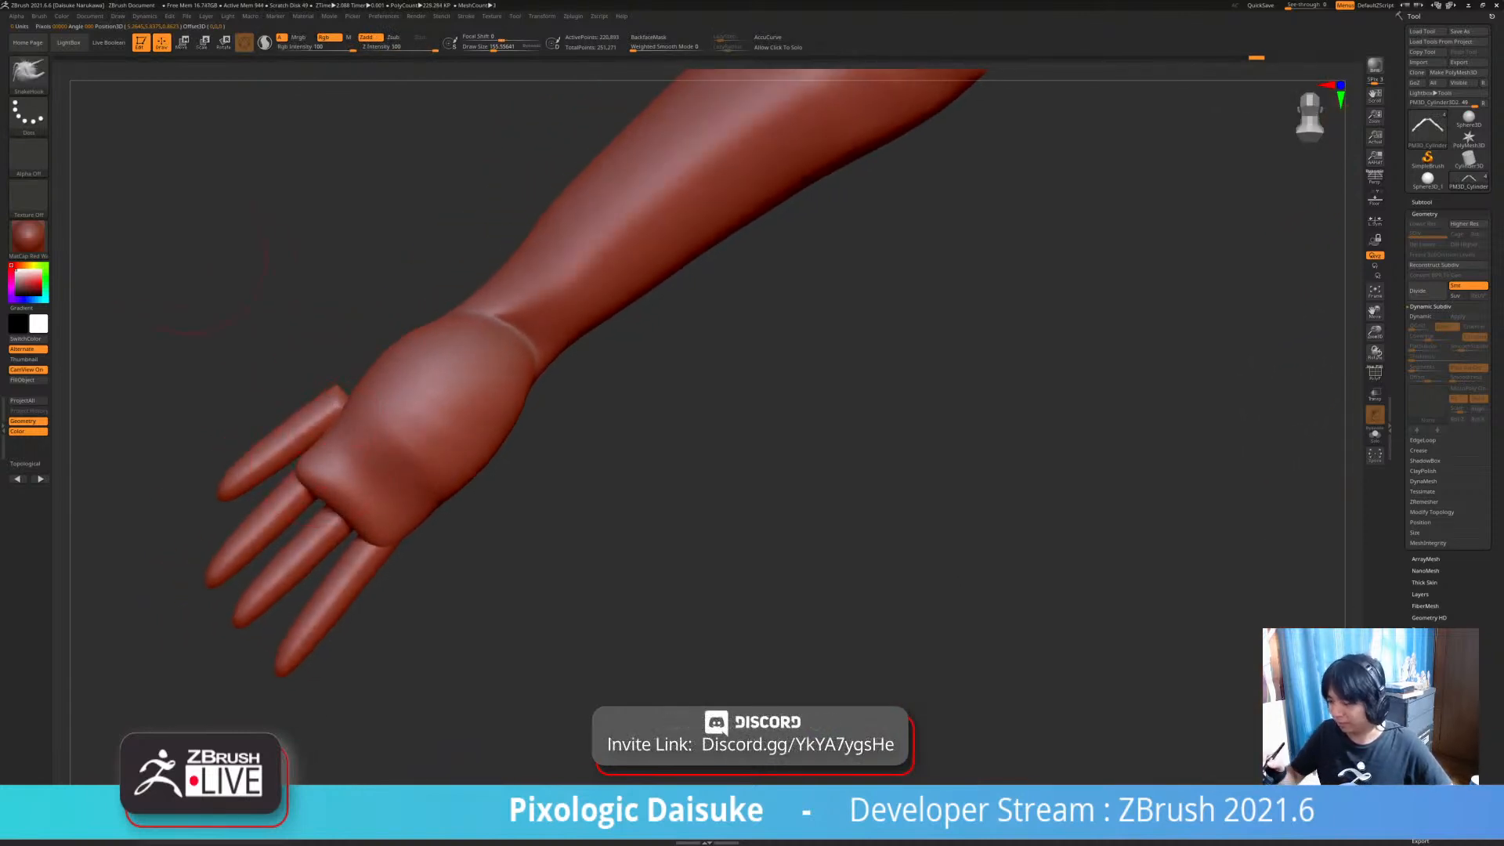
click(28, 72)
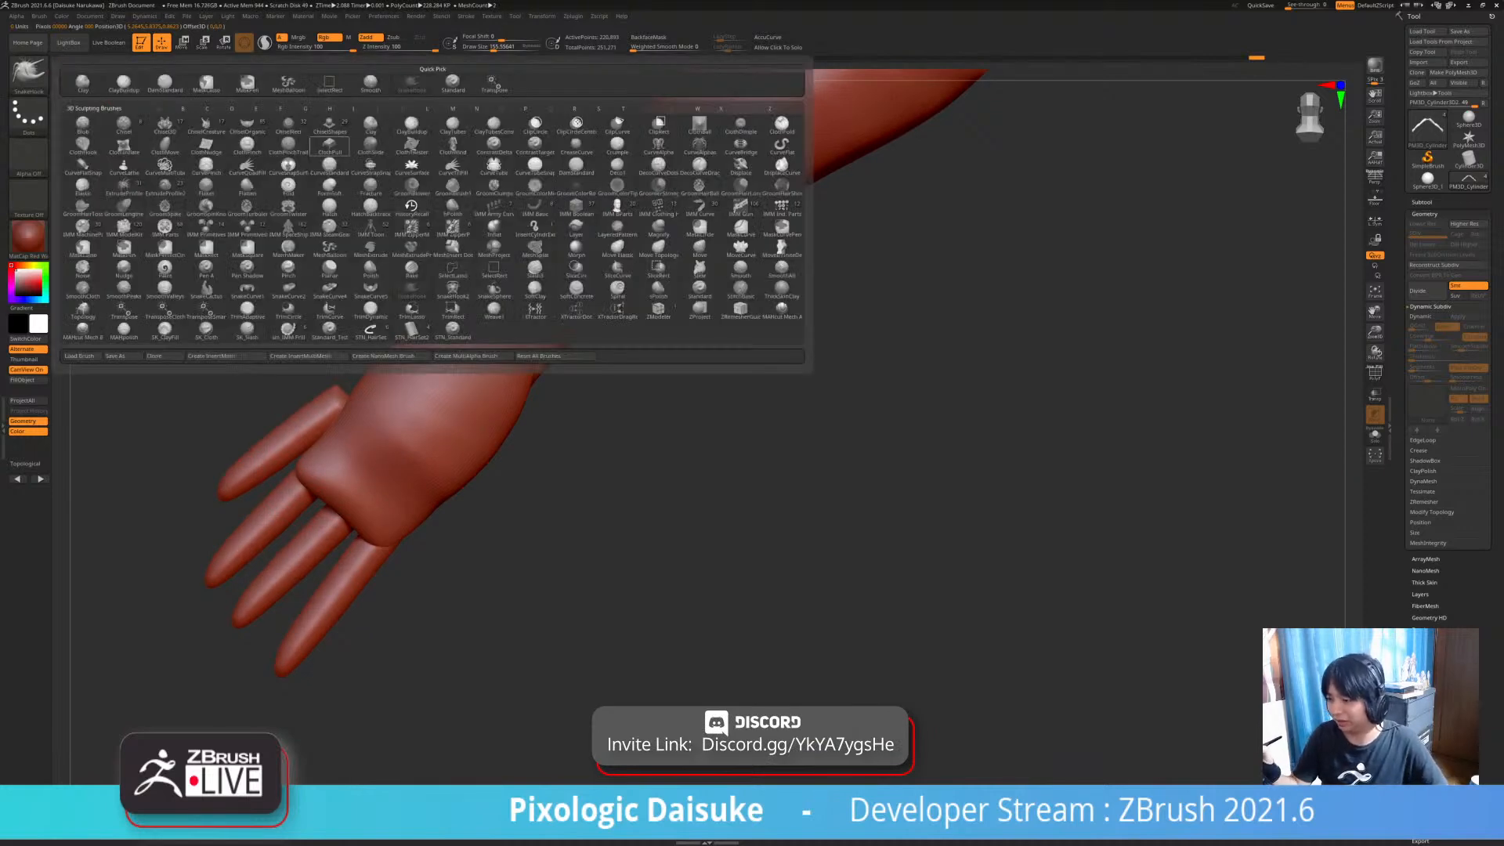
click(124, 83)
mouse_move(321, 469)
ctrl+right_down()
mouse_move(321, 548)
mouse_move(353, 470)
mouse_move(326, 479)
ctrl+right_up()
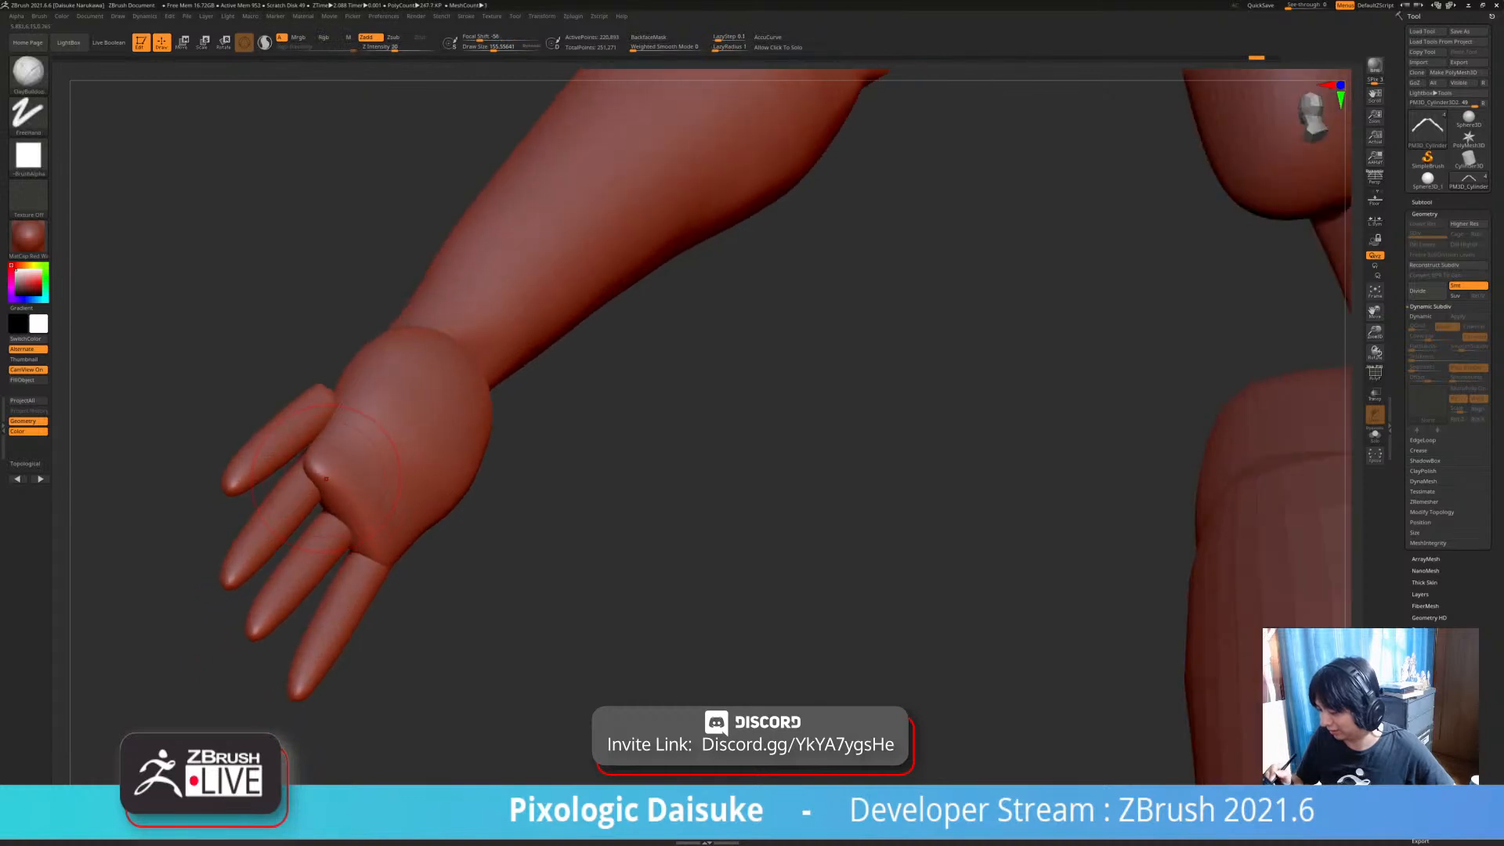
drag(494, 47, 478, 47)
right_drag(320, 469, 368, 469)
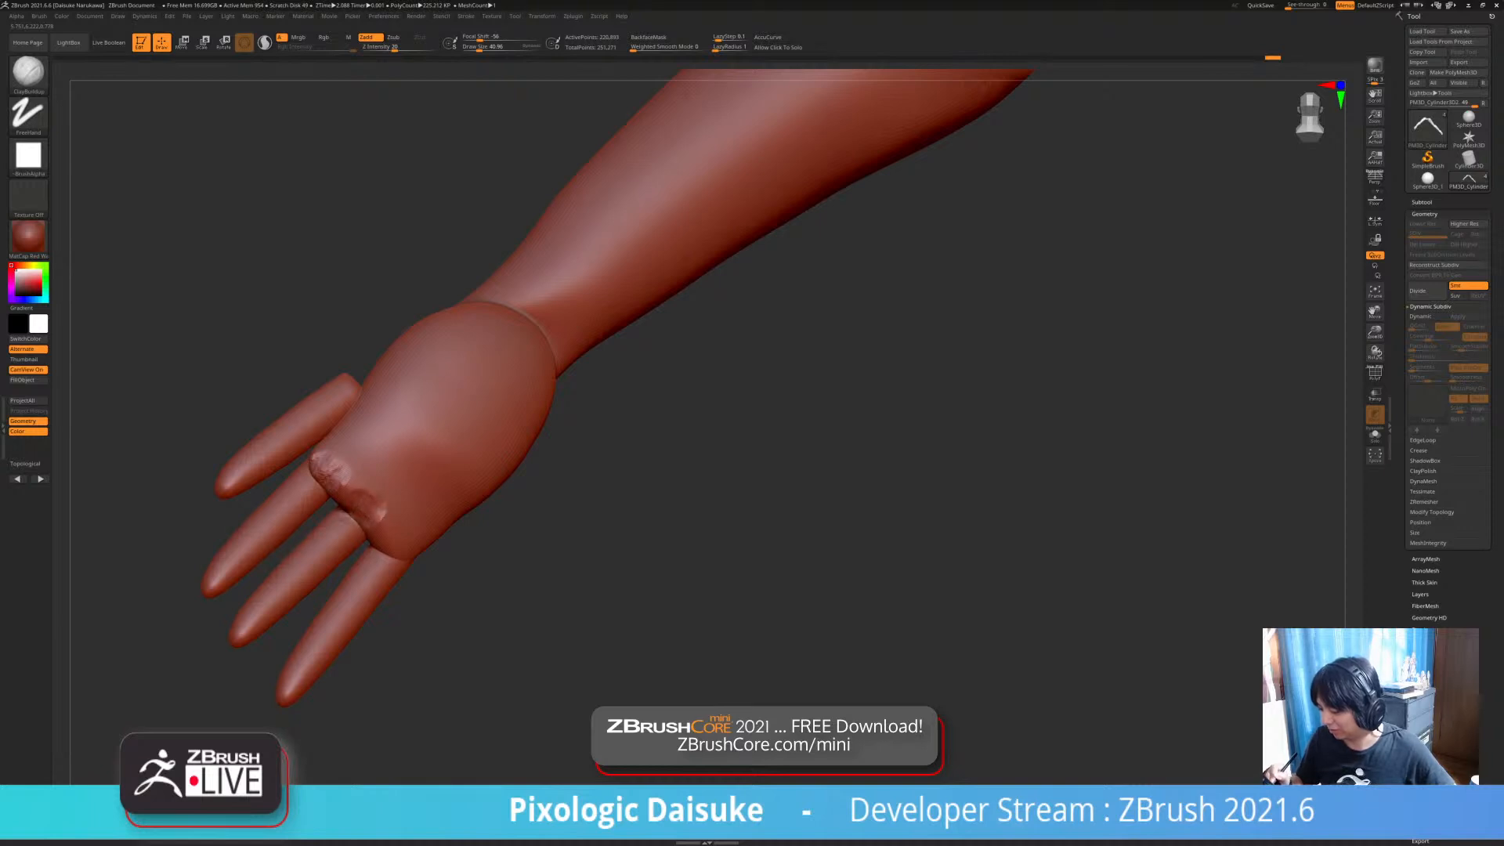
mouse_move(370, 518)
ctrl+right_down()
mouse_move(368, 462)
mouse_move(423, 463)
mouse_move(337, 463)
mouse_move(392, 463)
ctrl+right_up()
- Increase the draw size and add clay along the outer side of the palm below the outermost finger
click(488, 47)
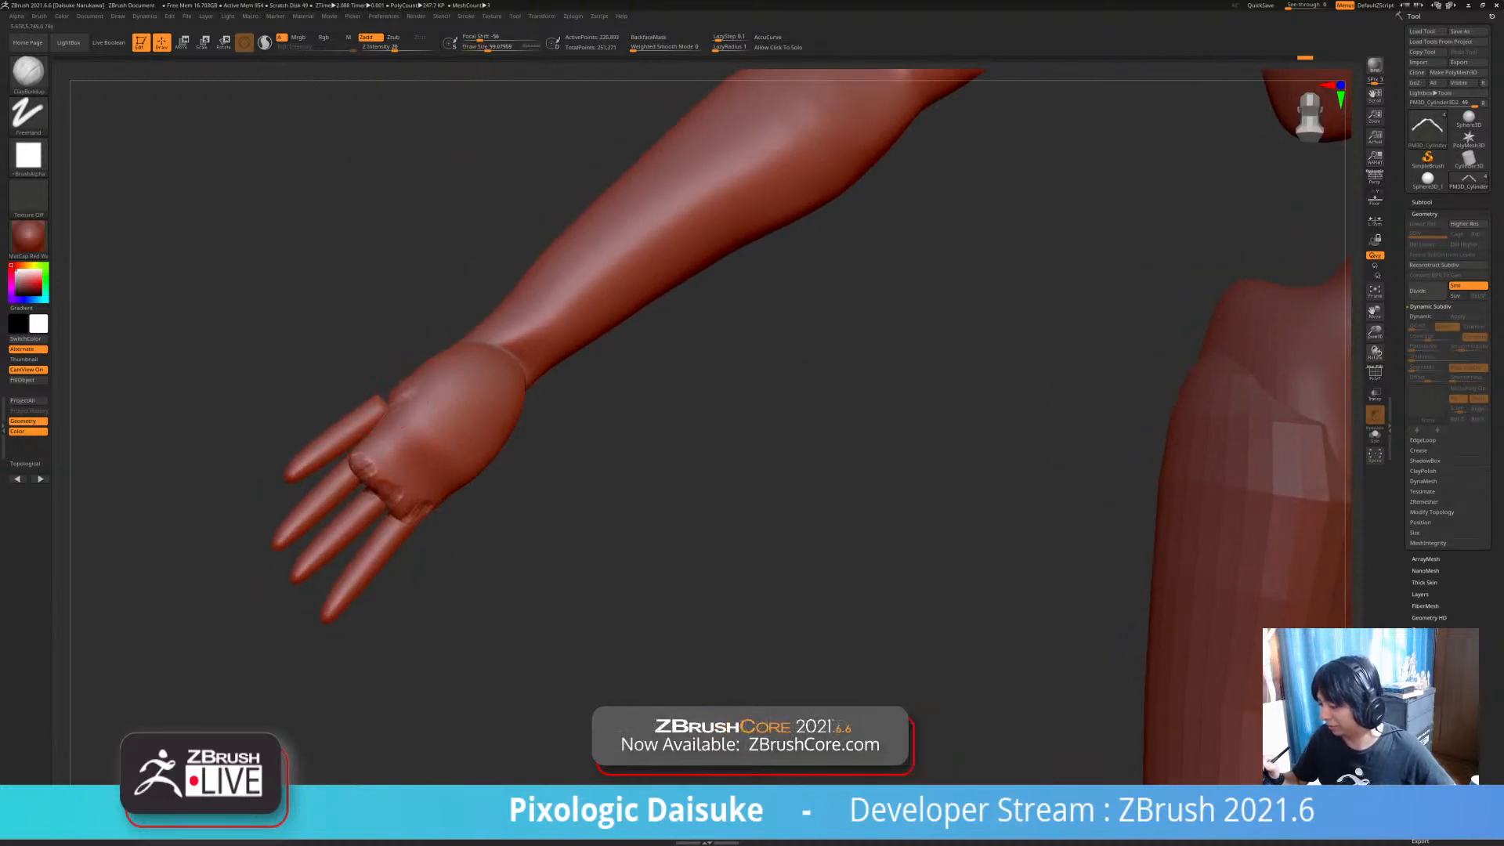
right_drag(388, 400, 446, 398)
right_drag(297, 396, 391, 388)
key(ctrl+z)
key(ctrl+shift+z)
right_drag(502, 396, 404, 391)
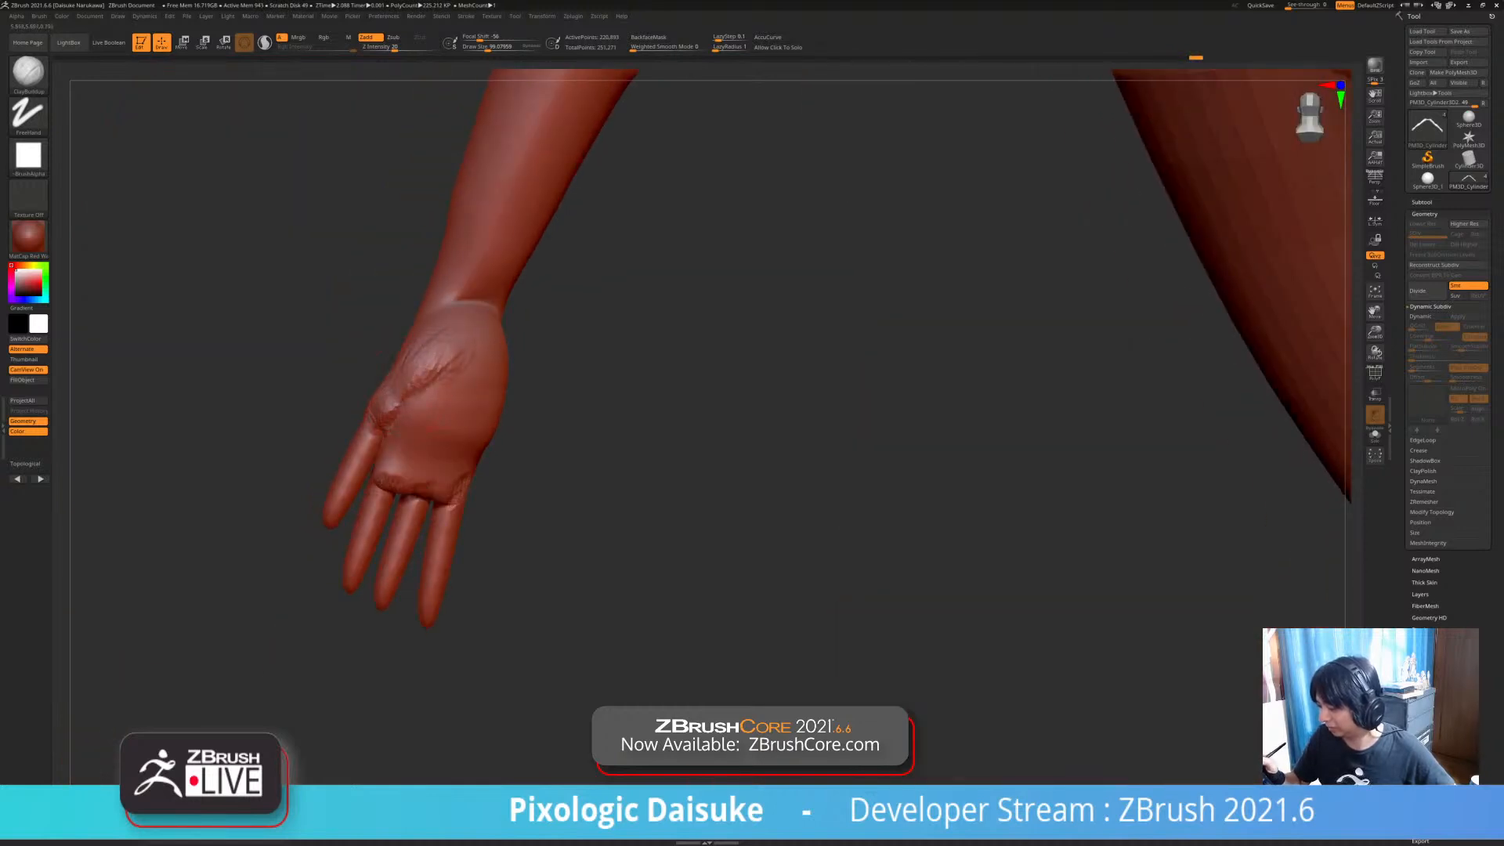
- Fill out the centre of the palm with ClayBuildup strokes
mouse_move(413, 424)
mouse_down()
mouse_move(427, 403)
mouse_move(411, 451)
mouse_move(470, 437)
mouse_up()
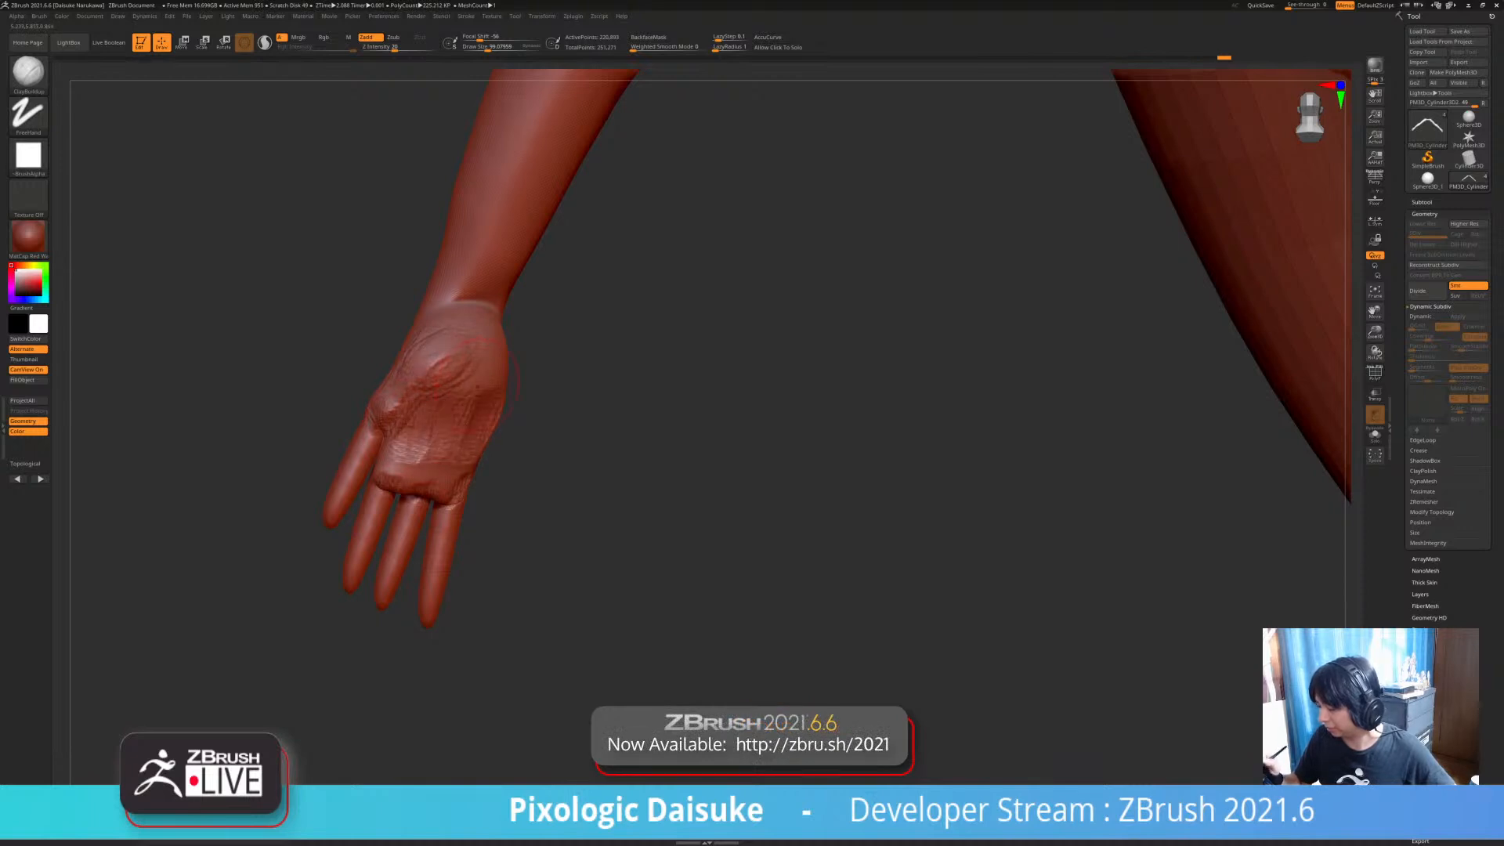
mouse_move(477, 383)
right_down()
mouse_move(508, 376)
mouse_move(461, 406)
right_up()
mouse_move(468, 461)
right_down()
mouse_move(549, 487)
mouse_move(544, 438)
mouse_move(752, 442)
mouse_move(754, 478)
mouse_move(434, 452)
mouse_move(431, 423)
mouse_move(416, 450)
right_up()
- Add a thumb on the inner side of the palm, shape it with the SnakeHook brush and clear the mask
mouse_move(389, 448)
ctrl+mouse_down()
mouse_move(548, 387)
mouse_move(431, 488)
ctrl+mouse_up()
key(ctrl+i)
mouse_move(431, 488)
ctrl+right_down()
mouse_move(424, 454)
mouse_move(458, 540)
mouse_move(430, 392)
ctrl+right_up()
click(31, 76)
click(412, 84)
ctrl+drag(631, 412, 651, 431)
ctrl+right_drag(438, 360, 432, 393)
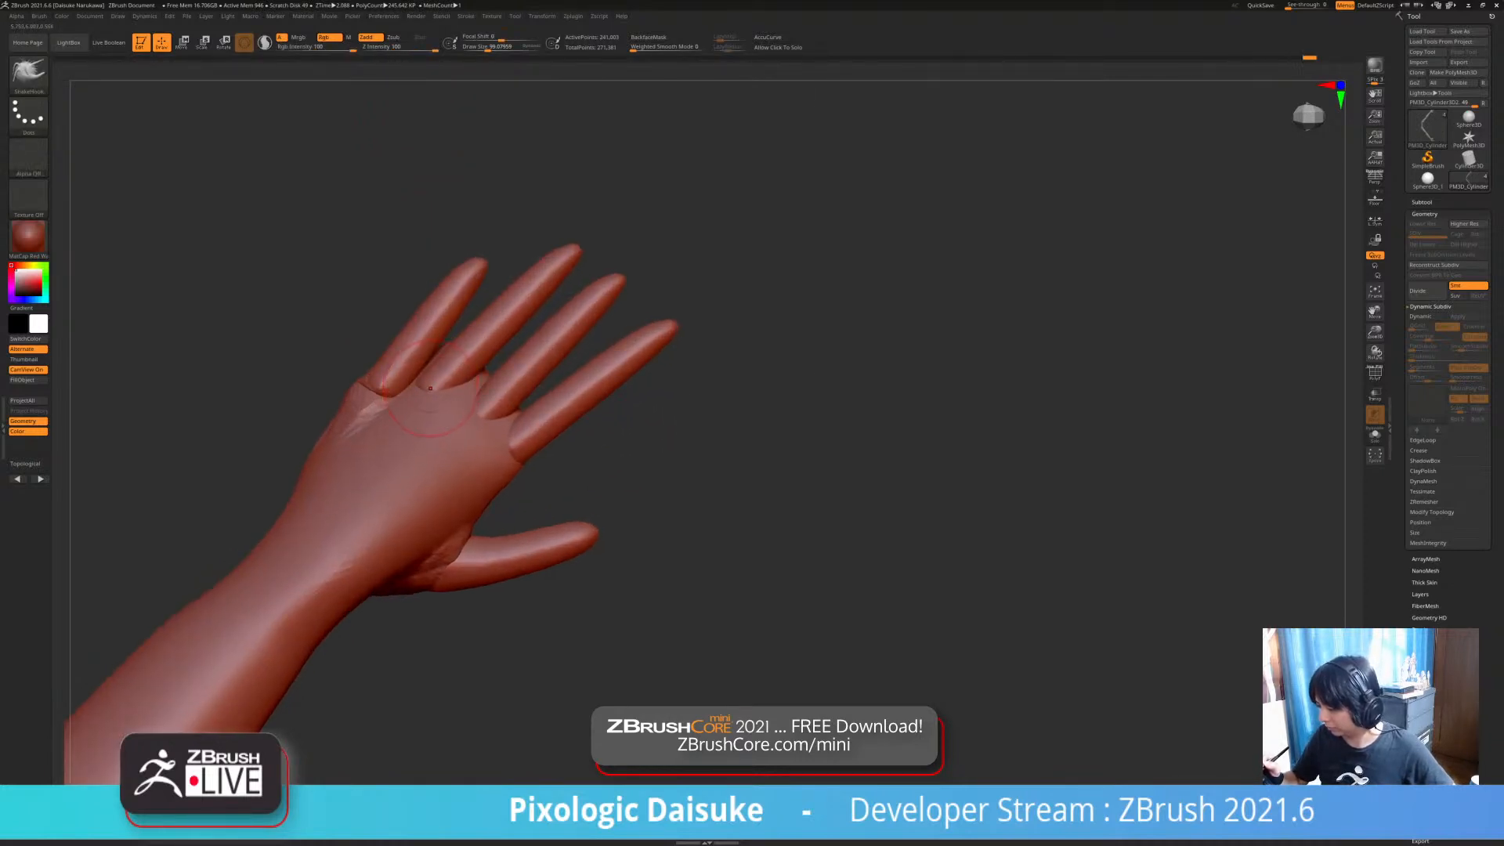
- Remesh the hand with DynaMesh to fuse the fingers and smooth the joints at their bases
ctrl+drag(626, 483, 651, 501)
shift+drag(423, 362, 435, 353)
ctrl+right_drag(436, 353, 436, 326)
shift+drag(439, 359, 451, 348)
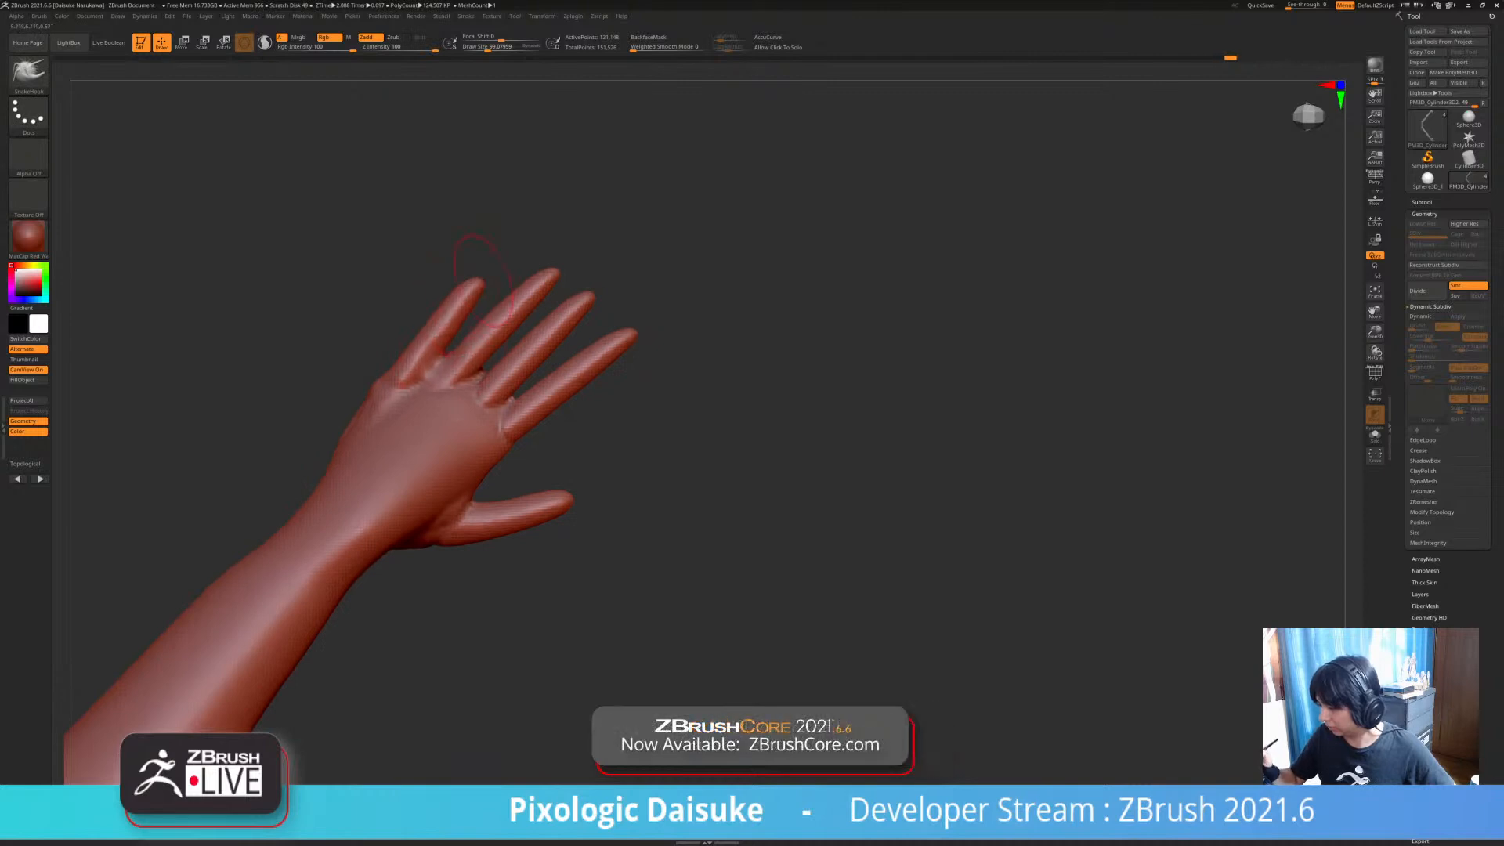
- Reshape the outermost finger with the SnakeHook brush so it flows from the edge of the palm
drag(468, 291, 461, 288)
ctrl+right_drag(423, 407, 377, 443)
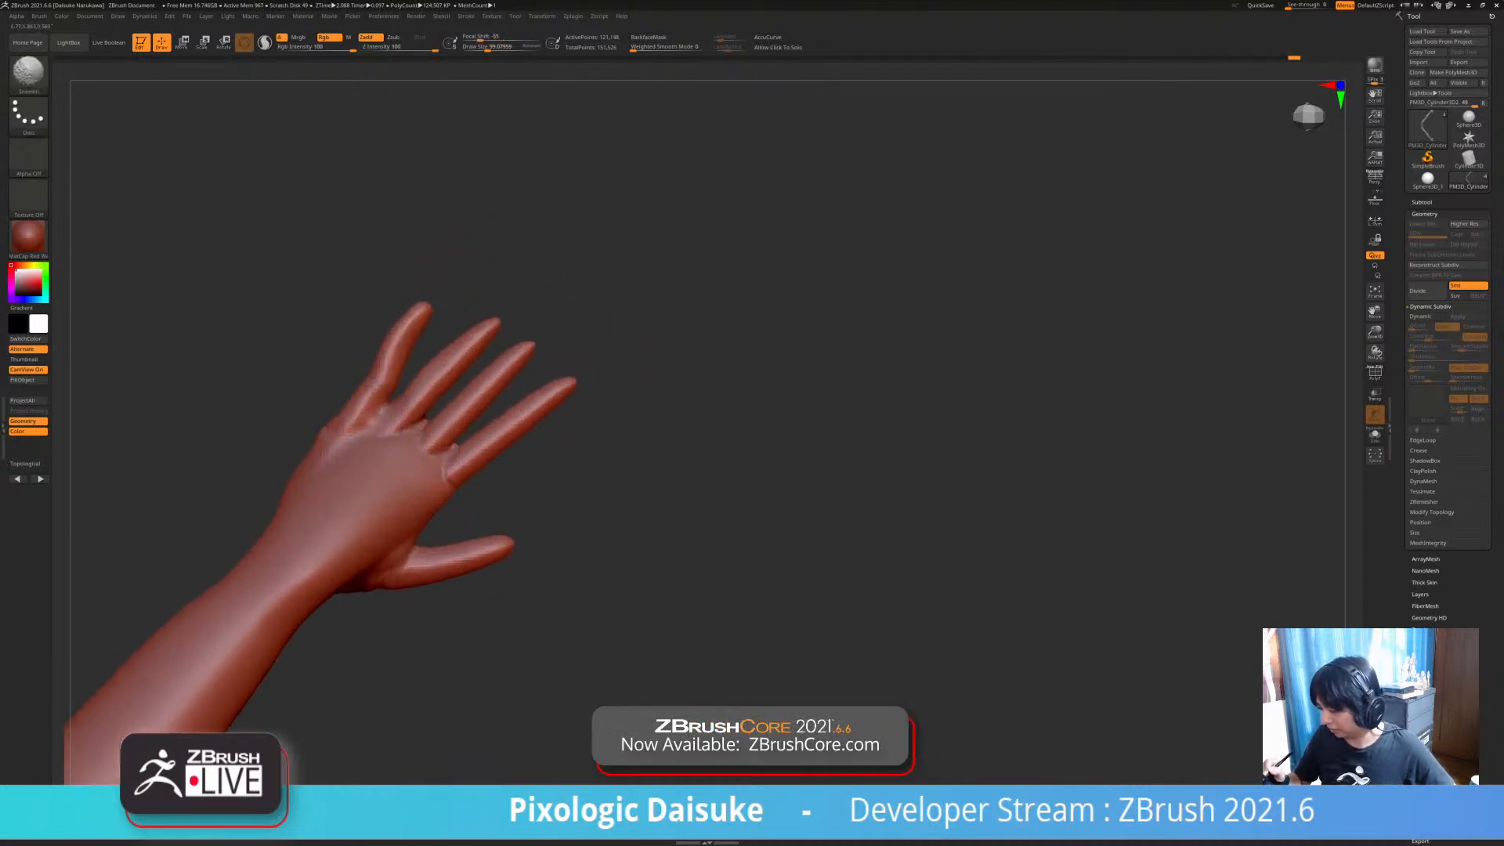
drag(387, 378, 379, 373)
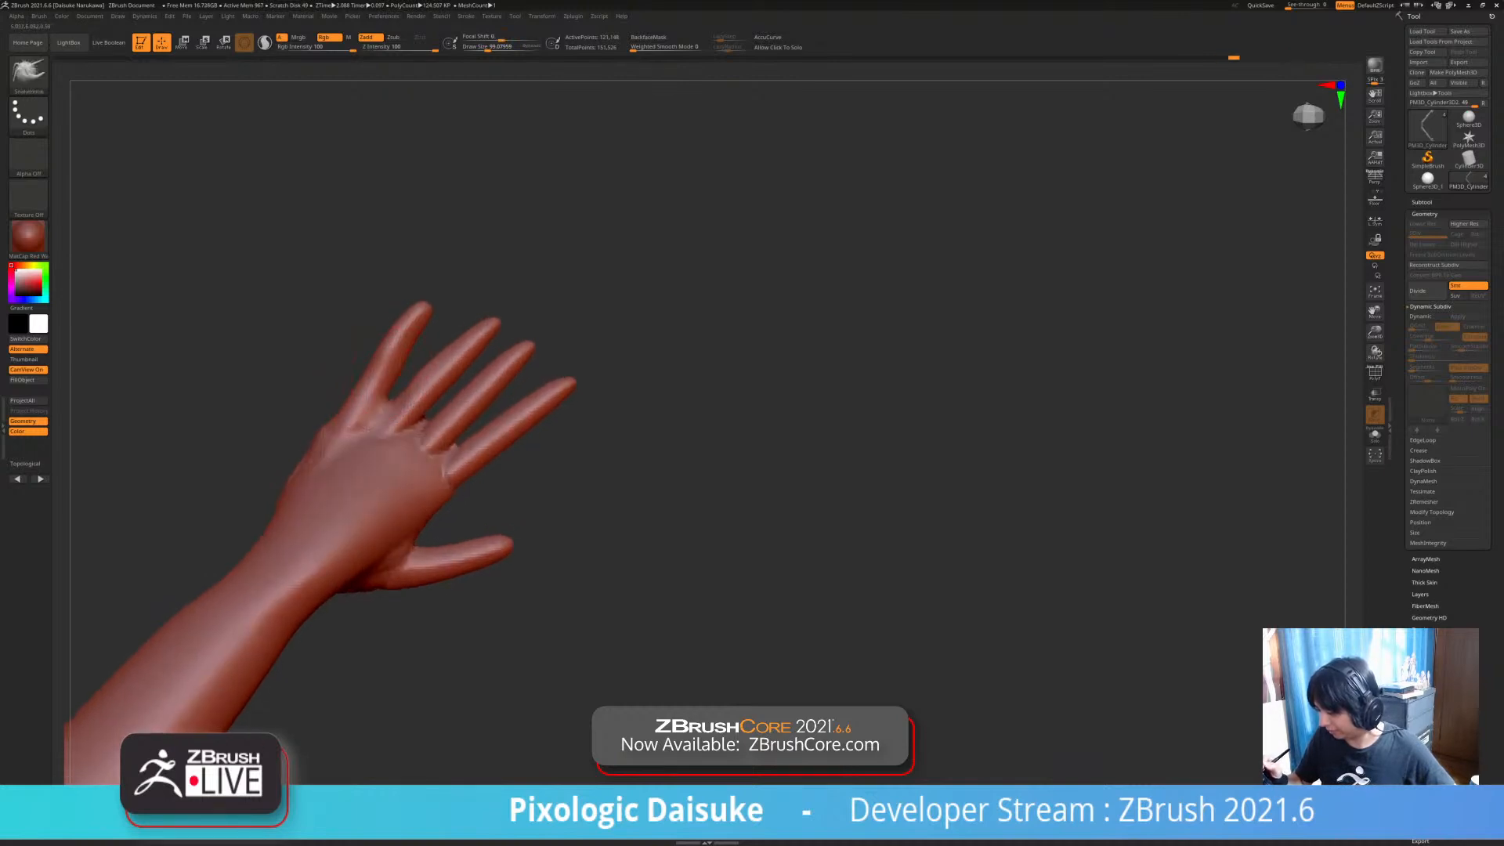
ctrl+right_drag(394, 369, 395, 416)
- Smooth the knuckles and the back of the hand and refine the outline toward the thumb and wrist
ctrl+right_drag(343, 479, 343, 443)
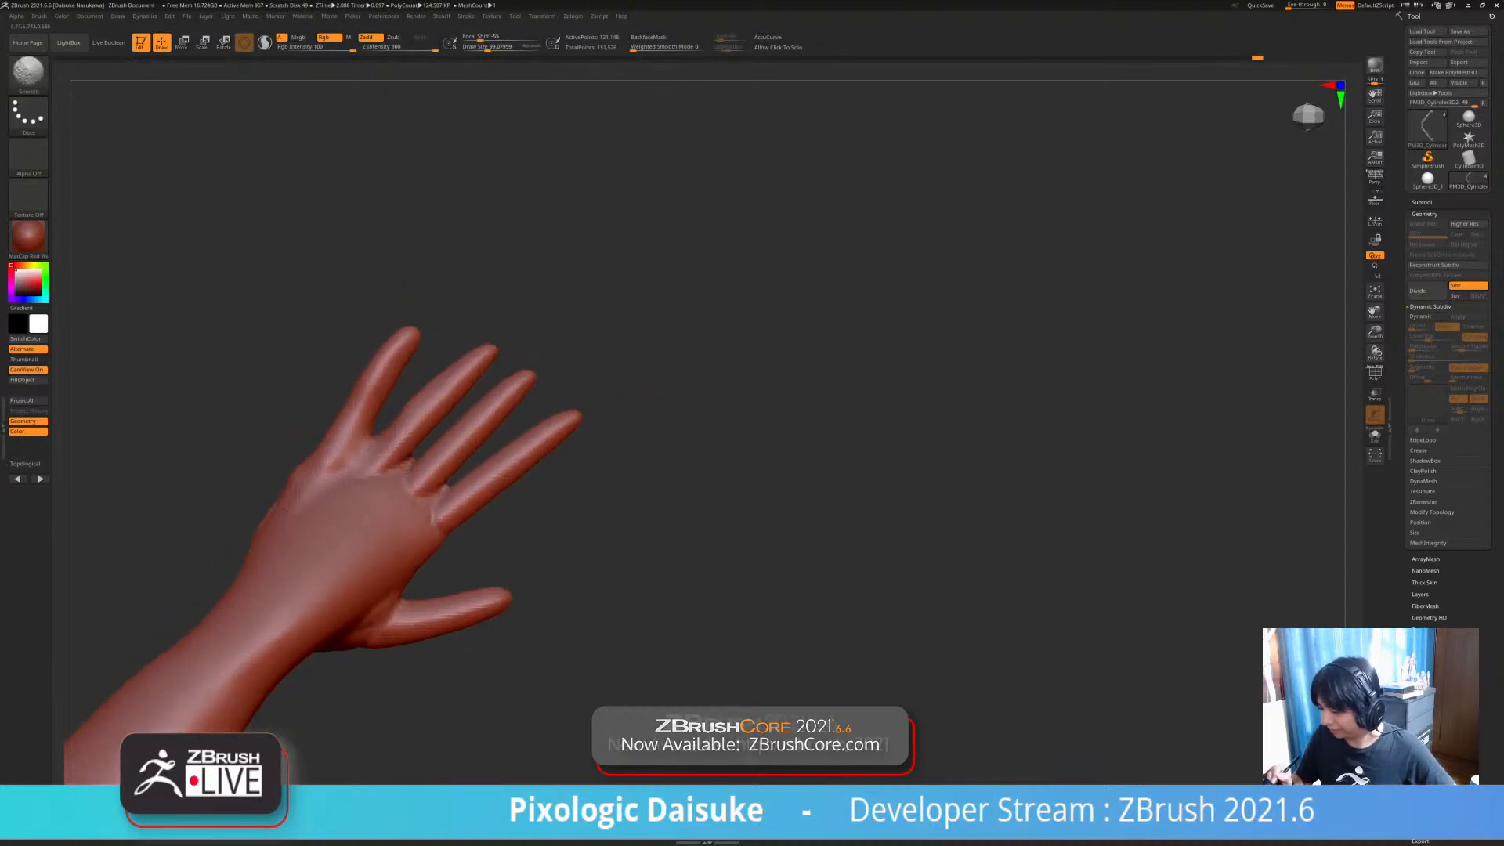
ctrl+right_drag(244, 561, 244, 514)
alt+right_drag(368, 502, 380, 431)
mouse_move(380, 431)
right_down()
mouse_move(447, 435)
mouse_move(392, 439)
mouse_move(329, 517)
right_up()
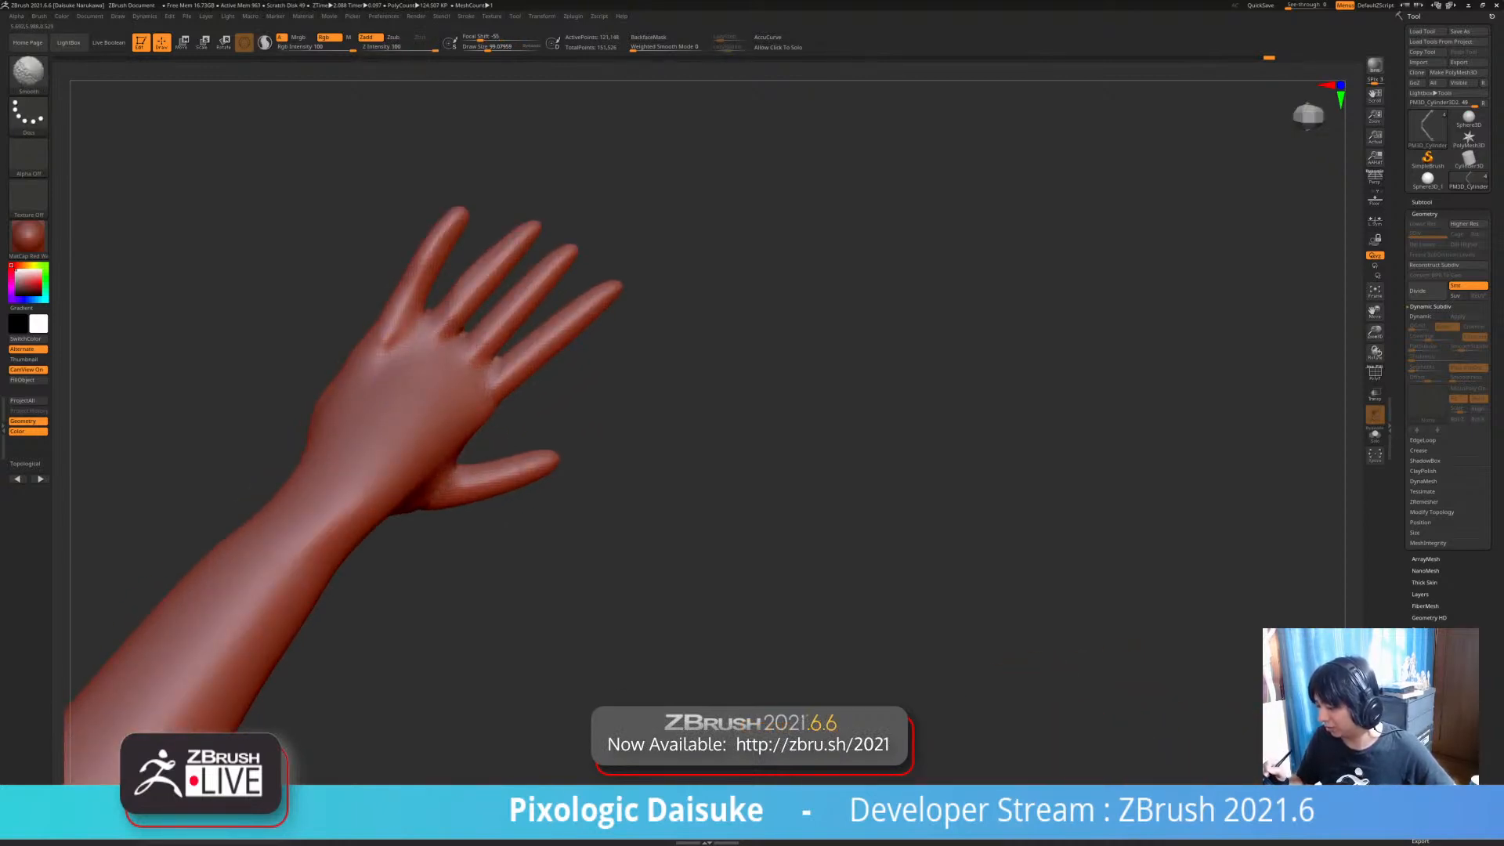
ctrl+right_drag(464, 483, 464, 435)
mouse_move(464, 435)
right_down()
mouse_move(490, 470)
mouse_move(548, 439)
mouse_move(482, 500)
right_up()
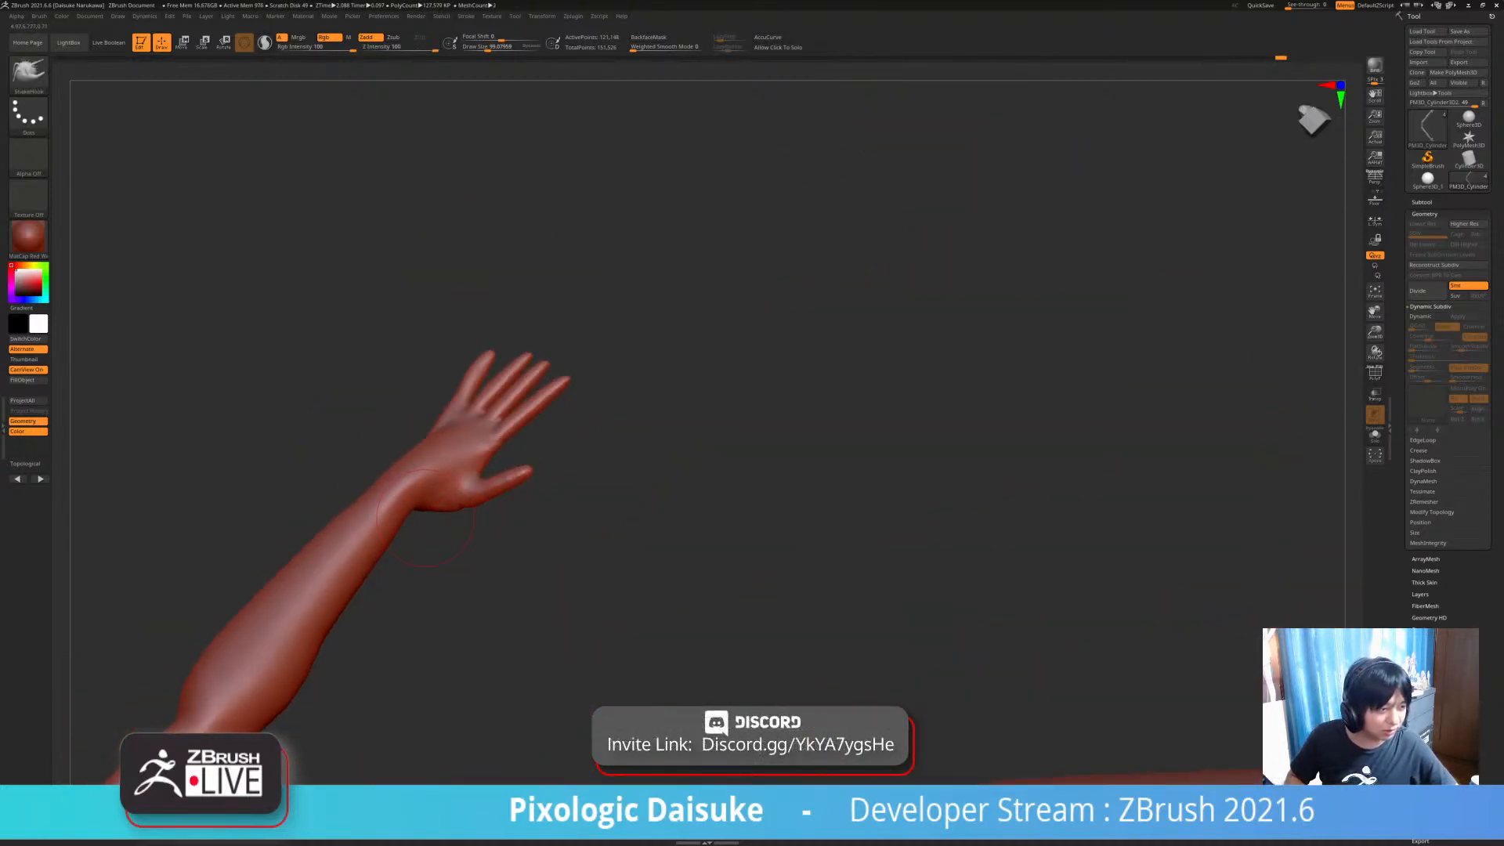
- Review the whole figure's proportions from the front with the new hands and activate the torso subtool
mouse_move(426, 517)
ctrl+right_down()
mouse_move(425, 566)
mouse_move(447, 532)
mouse_move(423, 501)
mouse_move(504, 571)
mouse_move(600, 375)
mouse_move(541, 502)
mouse_move(588, 494)
ctrl+right_up()
alt+right_drag(587, 493, 651, 560)
mouse_move(619, 347)
ctrl+right_down()
mouse_move(658, 342)
mouse_move(665, 376)
ctrl+right_up()
ctrl+right_drag(544, 231, 541, 204)
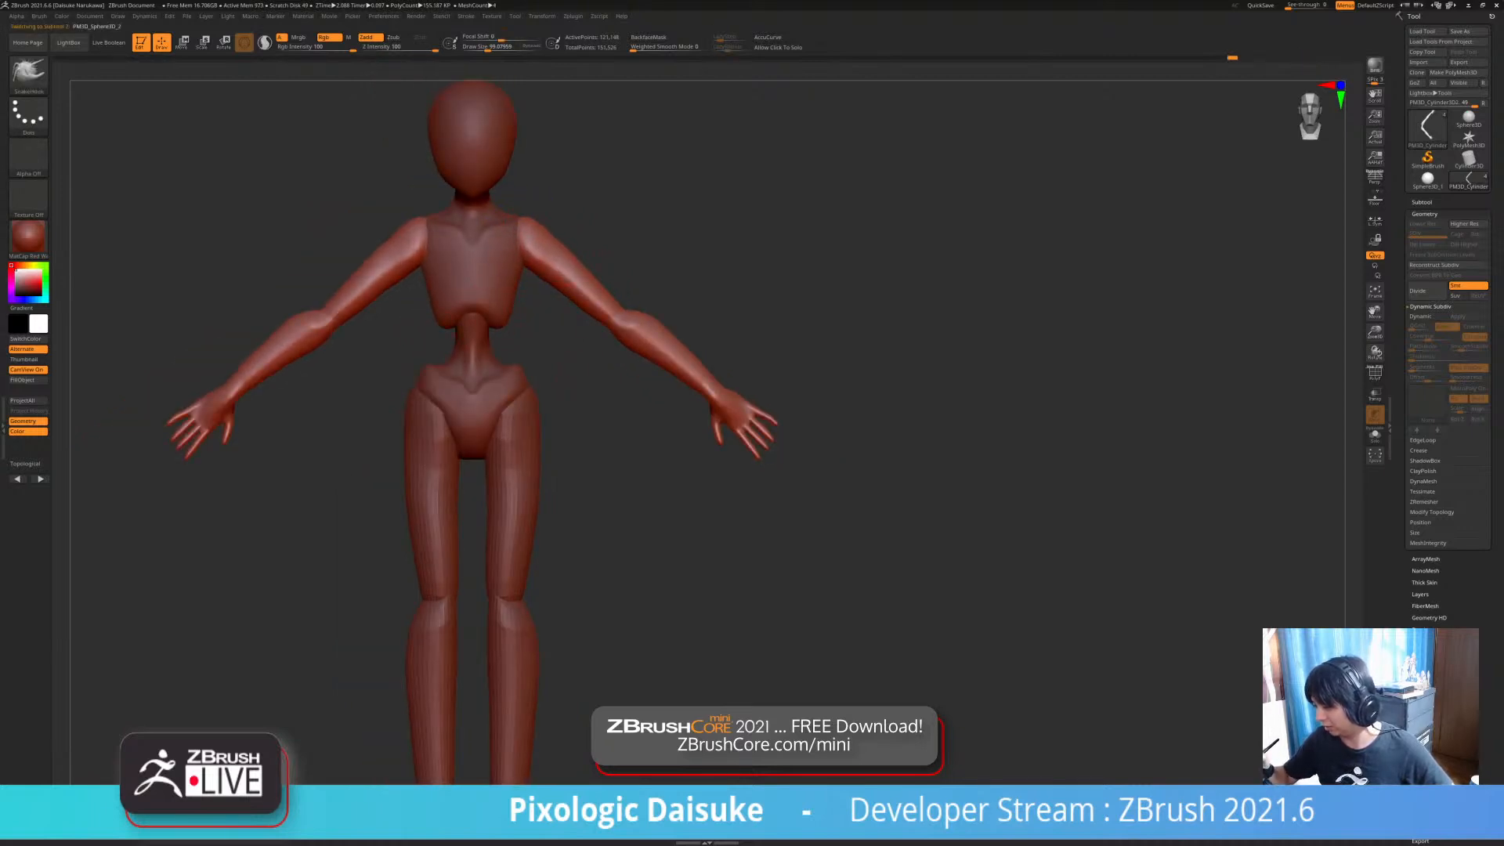
alt+click(517, 301)
ctrl+right_drag(521, 302, 519, 259)
mouse_move(519, 452)
alt+right_down()
mouse_move(505, 495)
mouse_move(498, 464)
mouse_move(423, 442)
mouse_move(532, 470)
mouse_move(541, 431)
mouse_move(517, 431)
alt+right_up()
- Activate the arm subtool and build up the back of the elbows with the ClayBuildup brush
alt+click(570, 311)
mouse_move(572, 309)
ctrl+right_down()
mouse_move(571, 376)
mouse_move(392, 423)
mouse_move(313, 313)
mouse_move(400, 470)
ctrl+right_up()
click(28, 75)
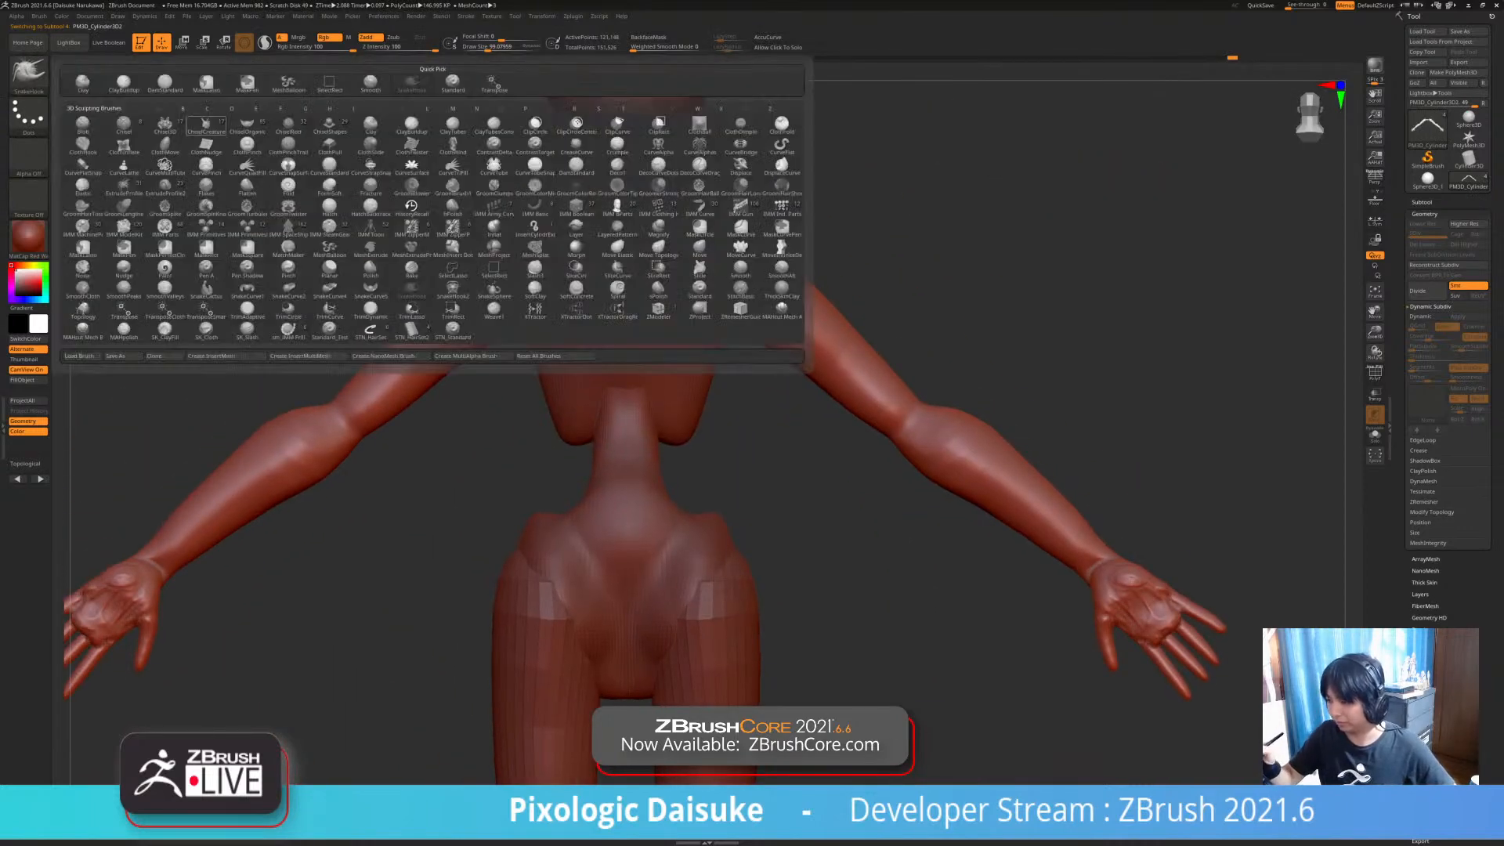
click(165, 83)
click(28, 75)
click(123, 84)
ctrl+right_drag(129, 118, 130, 47)
mouse_move(333, 411)
mouse_down()
mouse_move(349, 436)
mouse_move(315, 452)
mouse_up()
ctrl+right_drag(356, 390, 357, 420)
drag(372, 411, 345, 431)
ctrl+right_drag(392, 375, 391, 398)
- Add clay to the back of the upper arms just below the shoulders
alt+right_drag(587, 220, 553, 283)
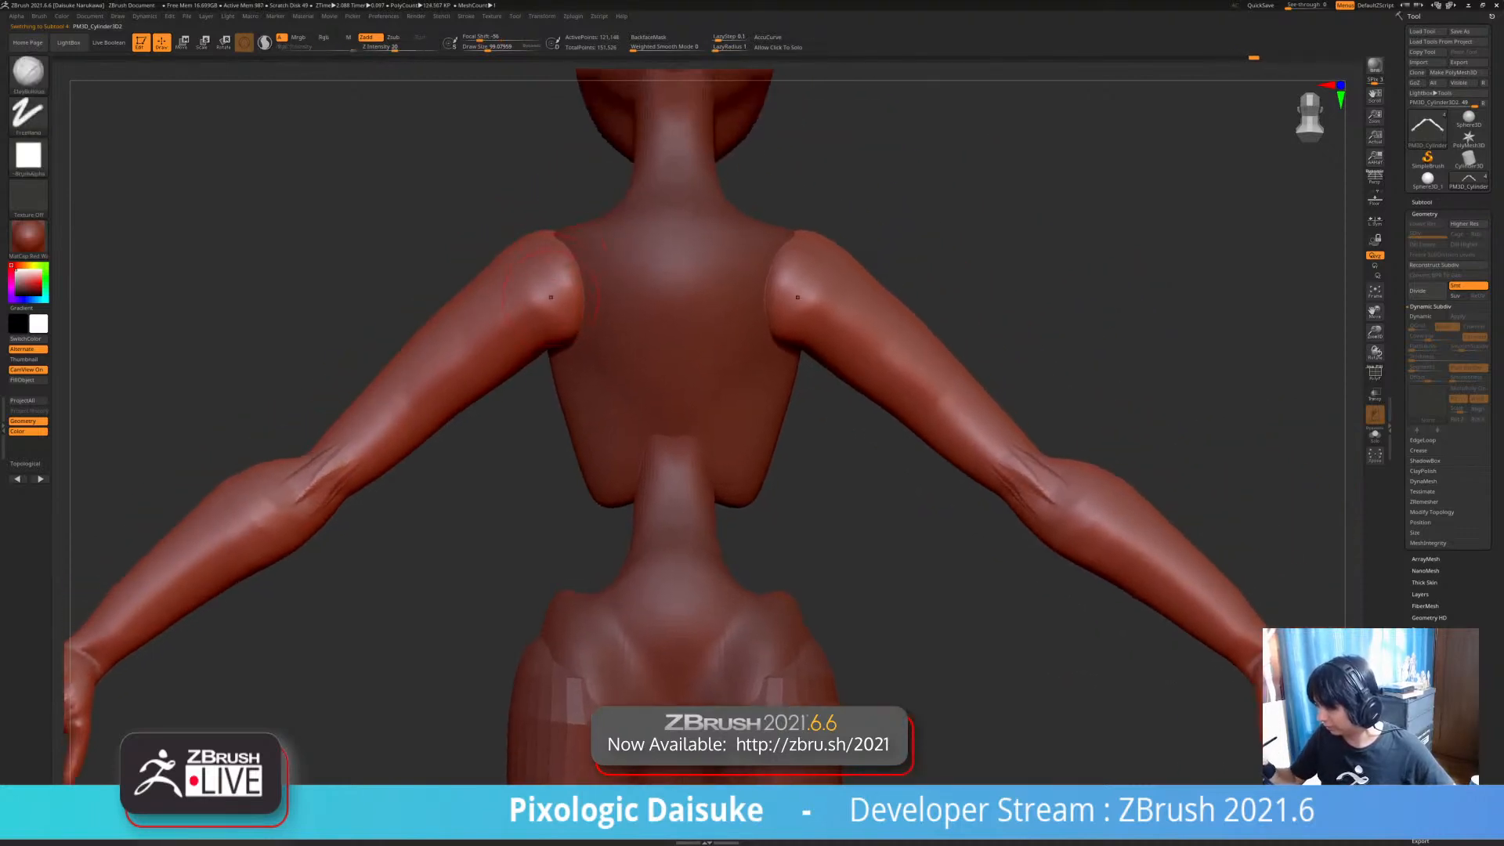
drag(578, 311, 542, 347)
right_drag(542, 346, 542, 298)
drag(567, 316, 508, 358)
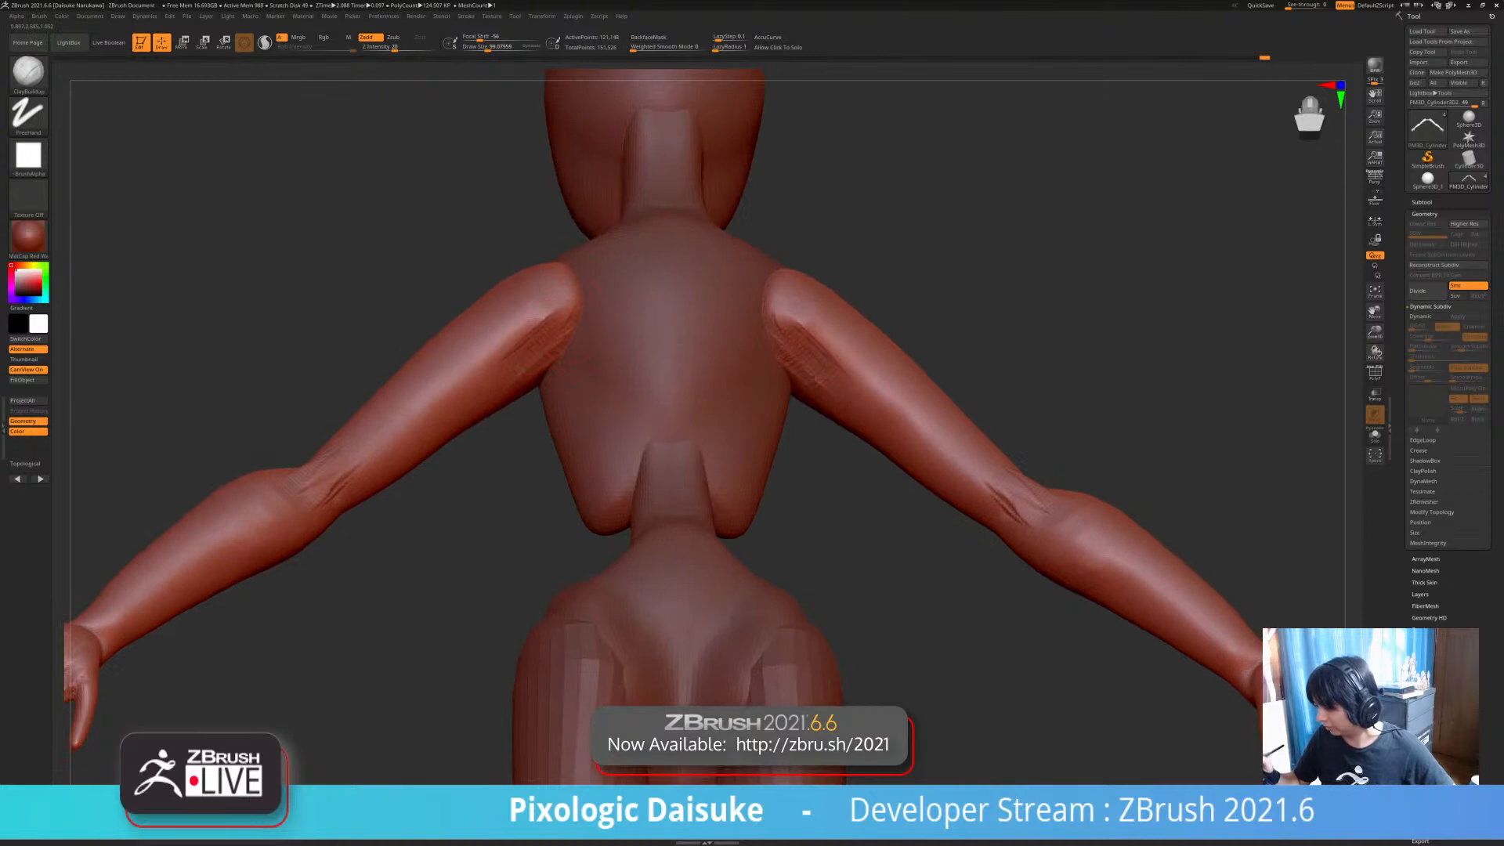
ctrl+right_drag(507, 362, 507, 419)
drag(521, 360, 462, 396)
- Activate the torso subtool, smooth the rib cage edge and fill the waist with ClayBuildup strokes
mouse_move(510, 376)
alt+right_down()
mouse_move(449, 370)
mouse_move(518, 325)
mouse_move(517, 364)
mouse_move(831, 364)
mouse_move(705, 364)
alt+right_up()
mouse_move(745, 501)
alt+right_down()
mouse_move(690, 474)
mouse_move(657, 435)
mouse_move(656, 398)
alt+right_up()
alt+click(642, 408)
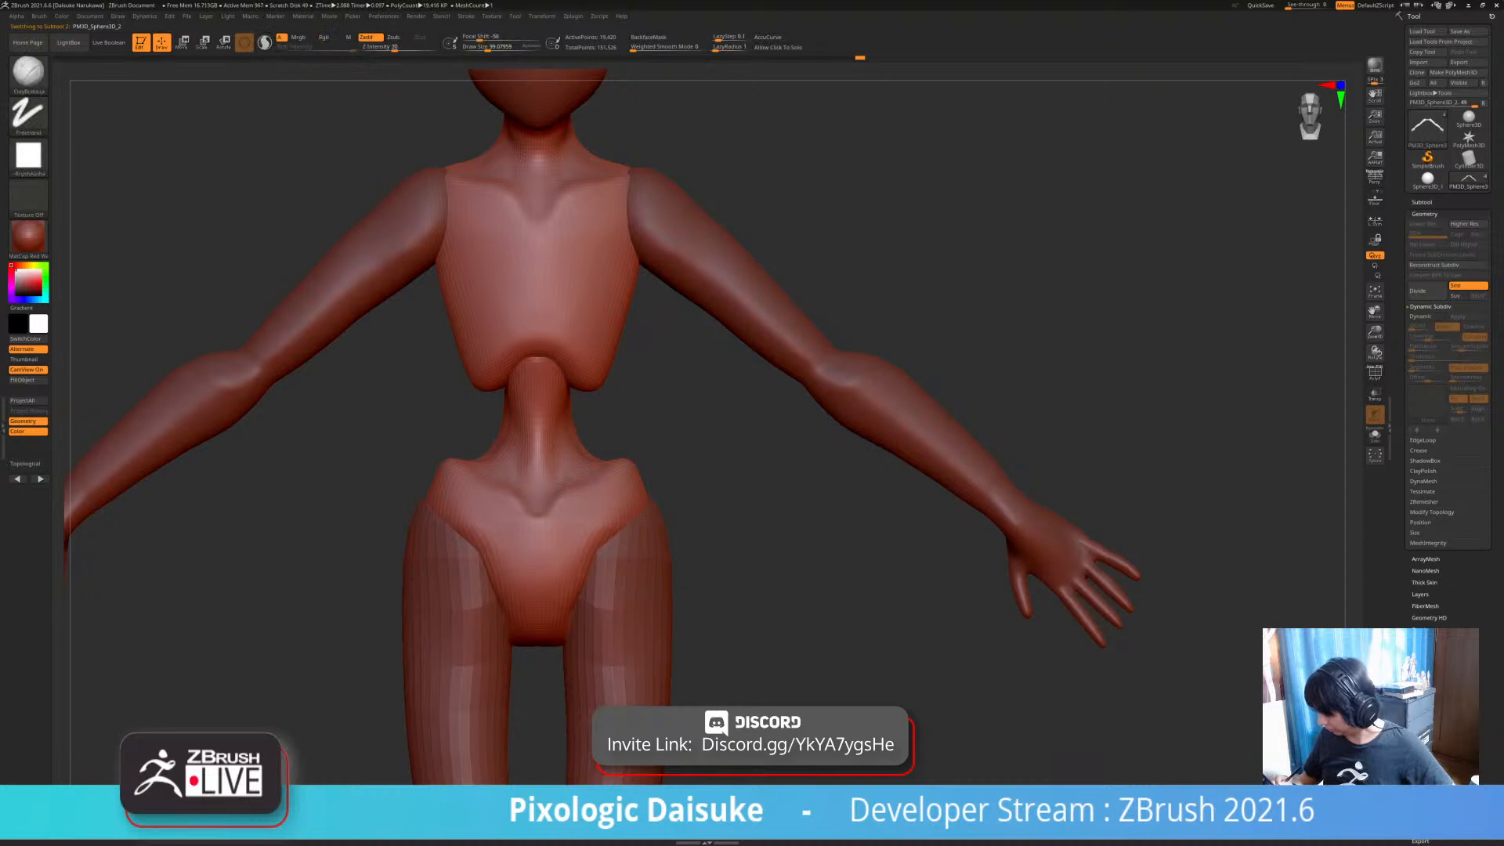
shift+drag(538, 357, 549, 333)
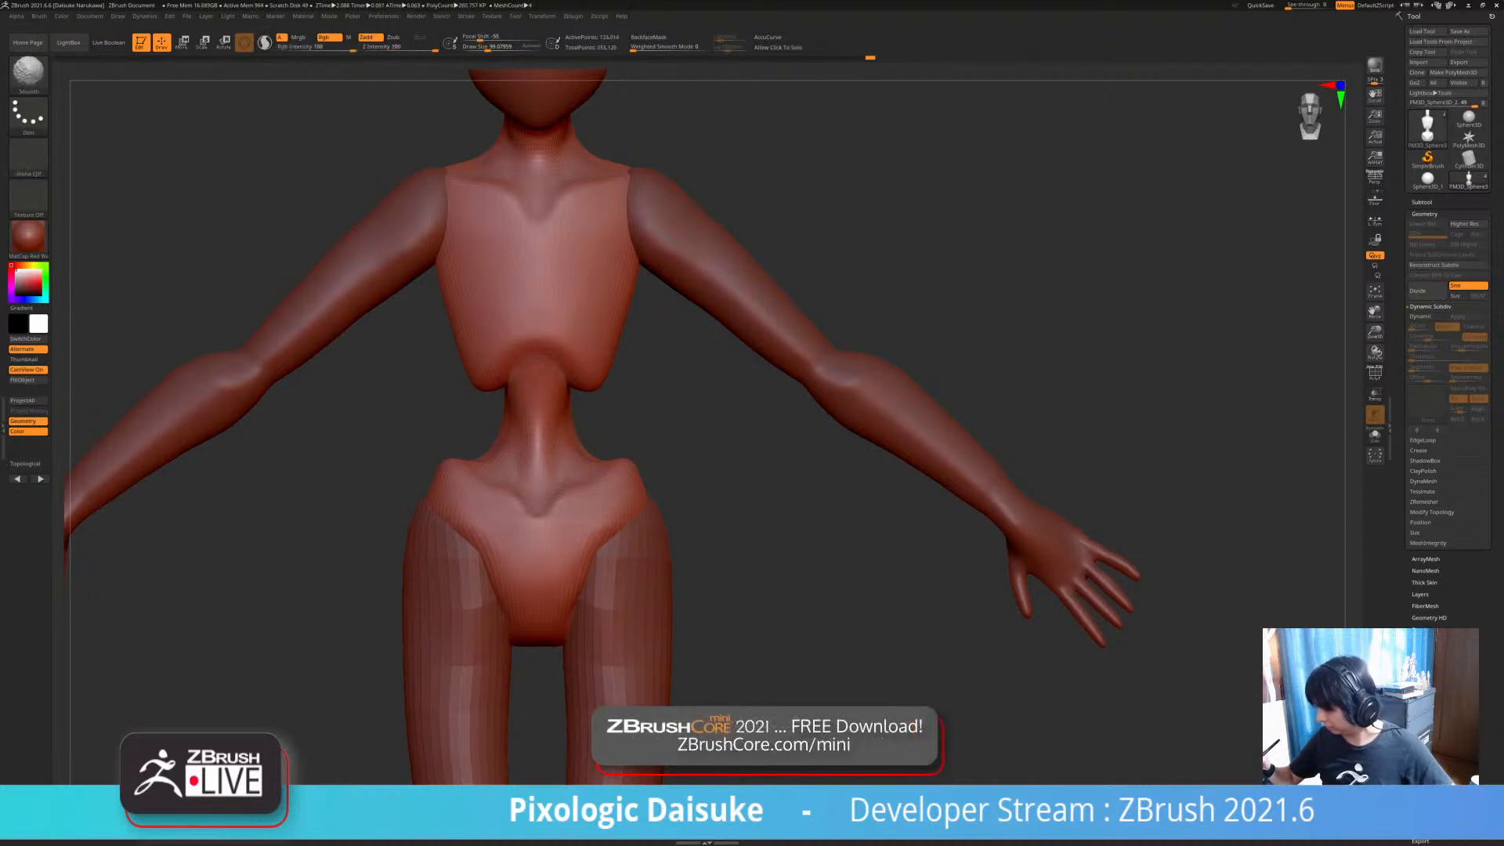
right_drag(570, 399, 571, 372)
right_drag(503, 416, 517, 440)
mouse_move(514, 435)
mouse_down()
mouse_move(509, 351)
mouse_move(536, 345)
mouse_move(533, 424)
mouse_up()
right_drag(539, 404, 539, 435)
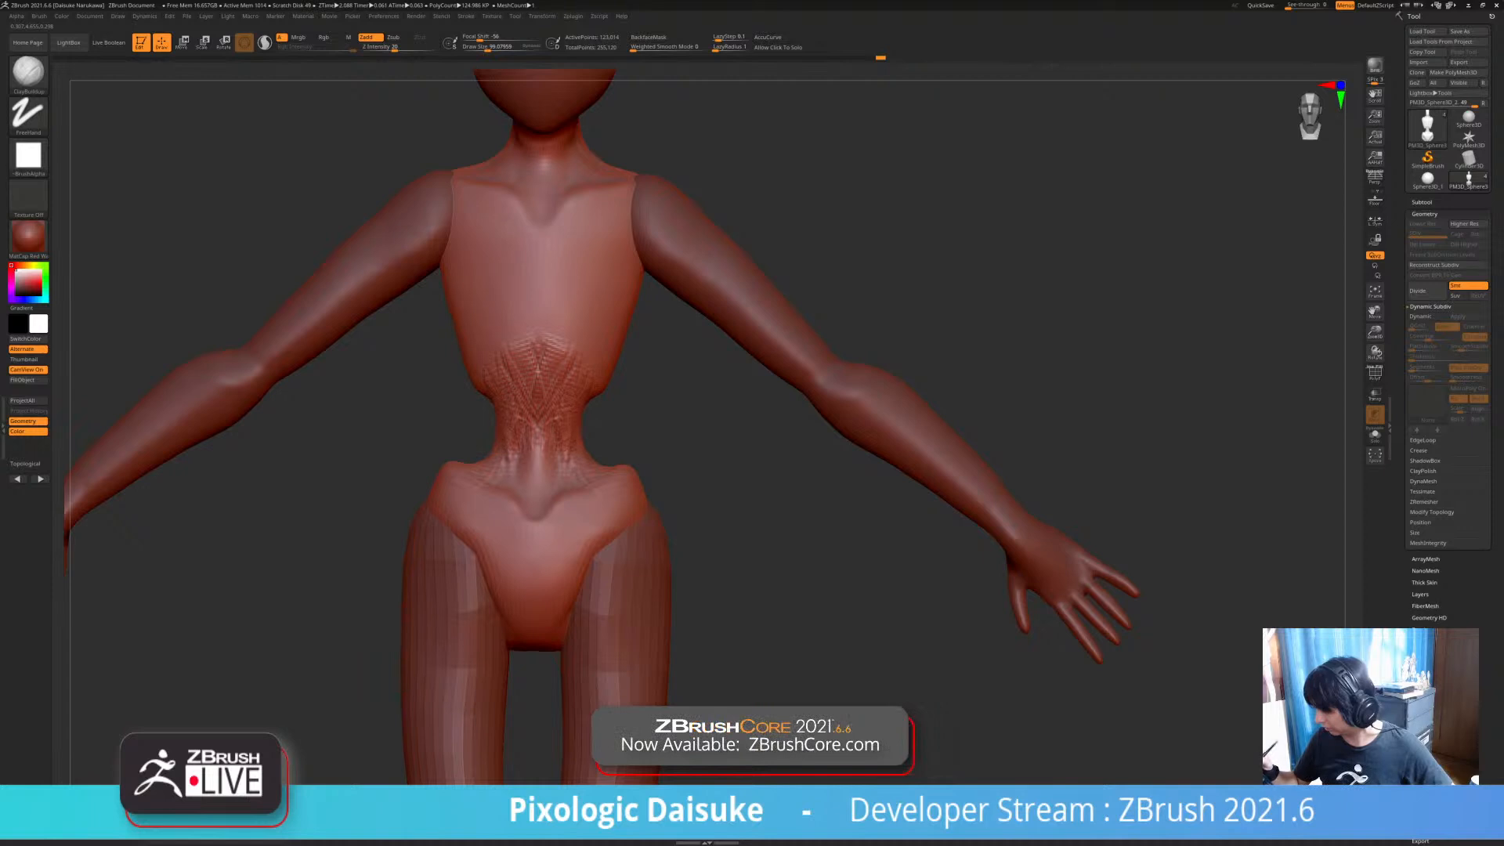
- Build up the lower abdomen and the front of the pelvis with ClayBuildup strokes
drag(503, 478, 527, 417)
drag(517, 548, 501, 508)
drag(485, 560, 463, 510)
- Add clay over the side of the hips and build up the buttocks from behind
mouse_move(736, 510)
ctrl+right_down()
mouse_move(737, 454)
mouse_move(609, 454)
mouse_move(666, 509)
ctrl+right_up()
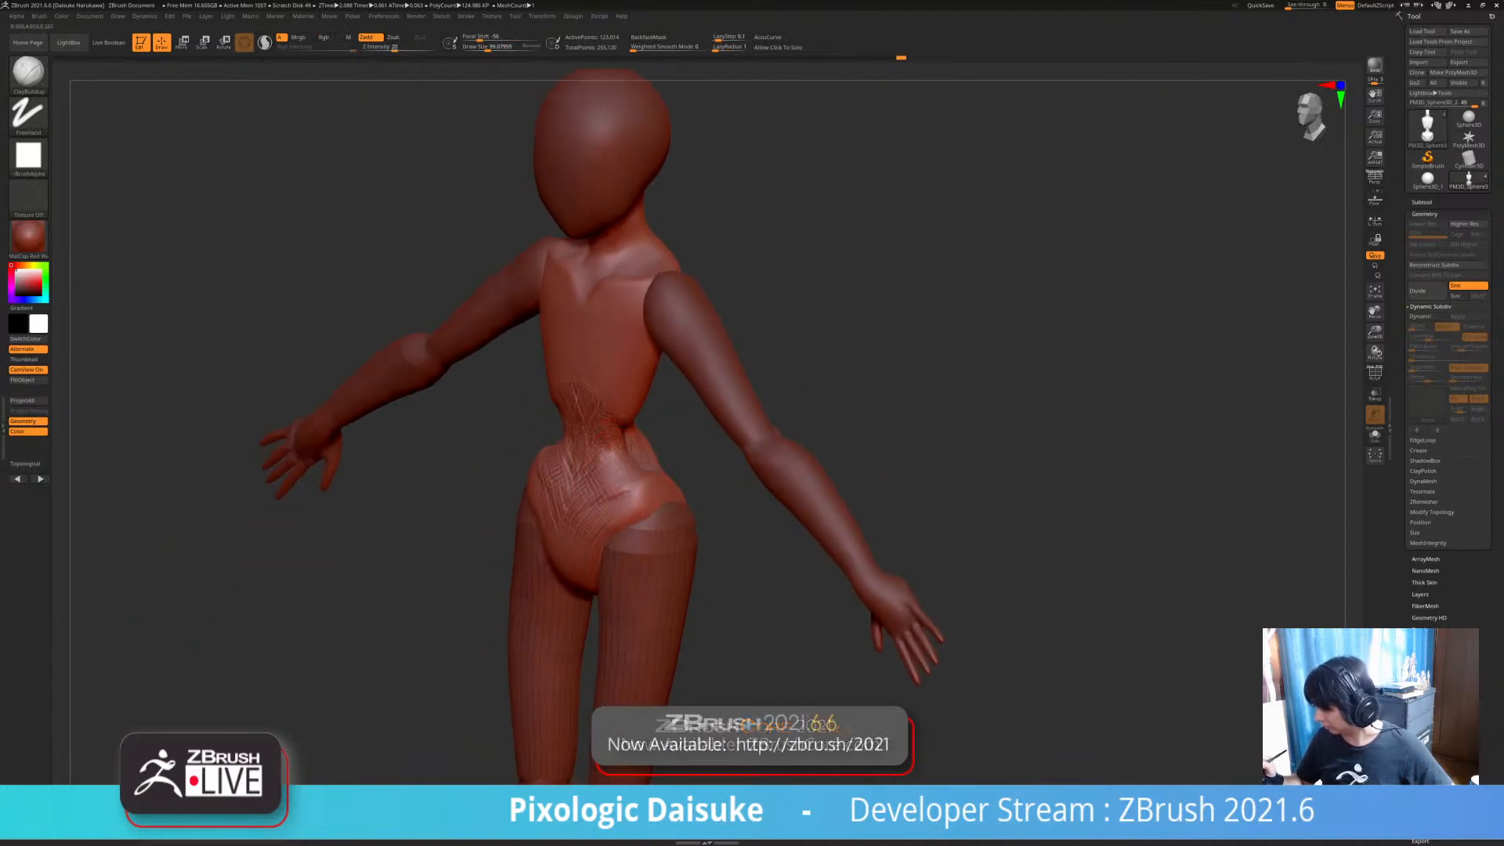
right_drag(674, 492, 655, 470)
drag(654, 471, 638, 462)
mouse_move(638, 462)
right_down()
mouse_move(676, 488)
mouse_move(609, 401)
mouse_move(619, 390)
right_up()
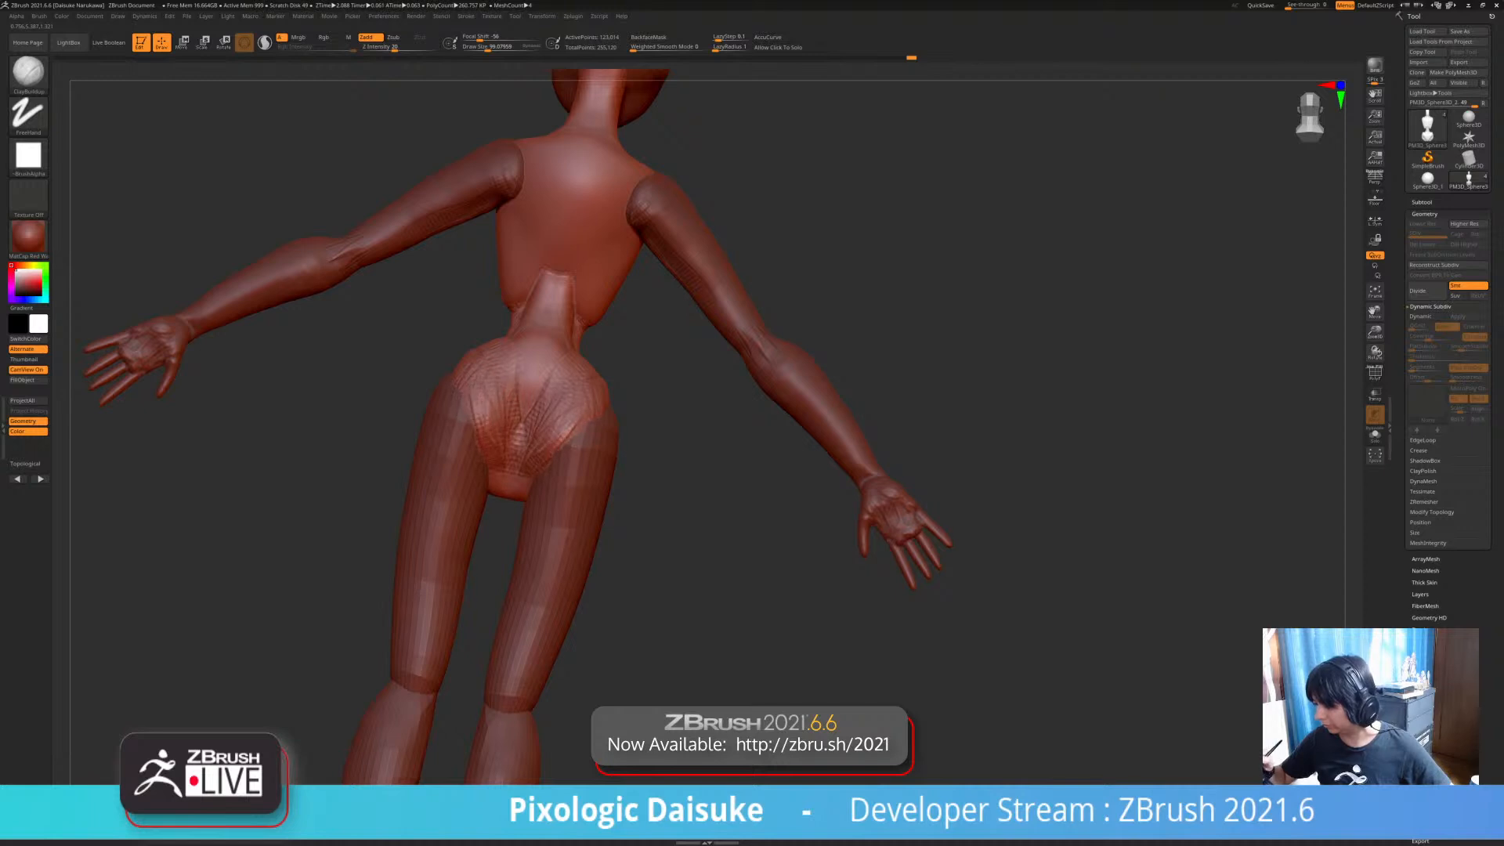
mouse_move(535, 412)
alt+right_down()
mouse_move(482, 371)
mouse_move(455, 381)
alt+right_up()
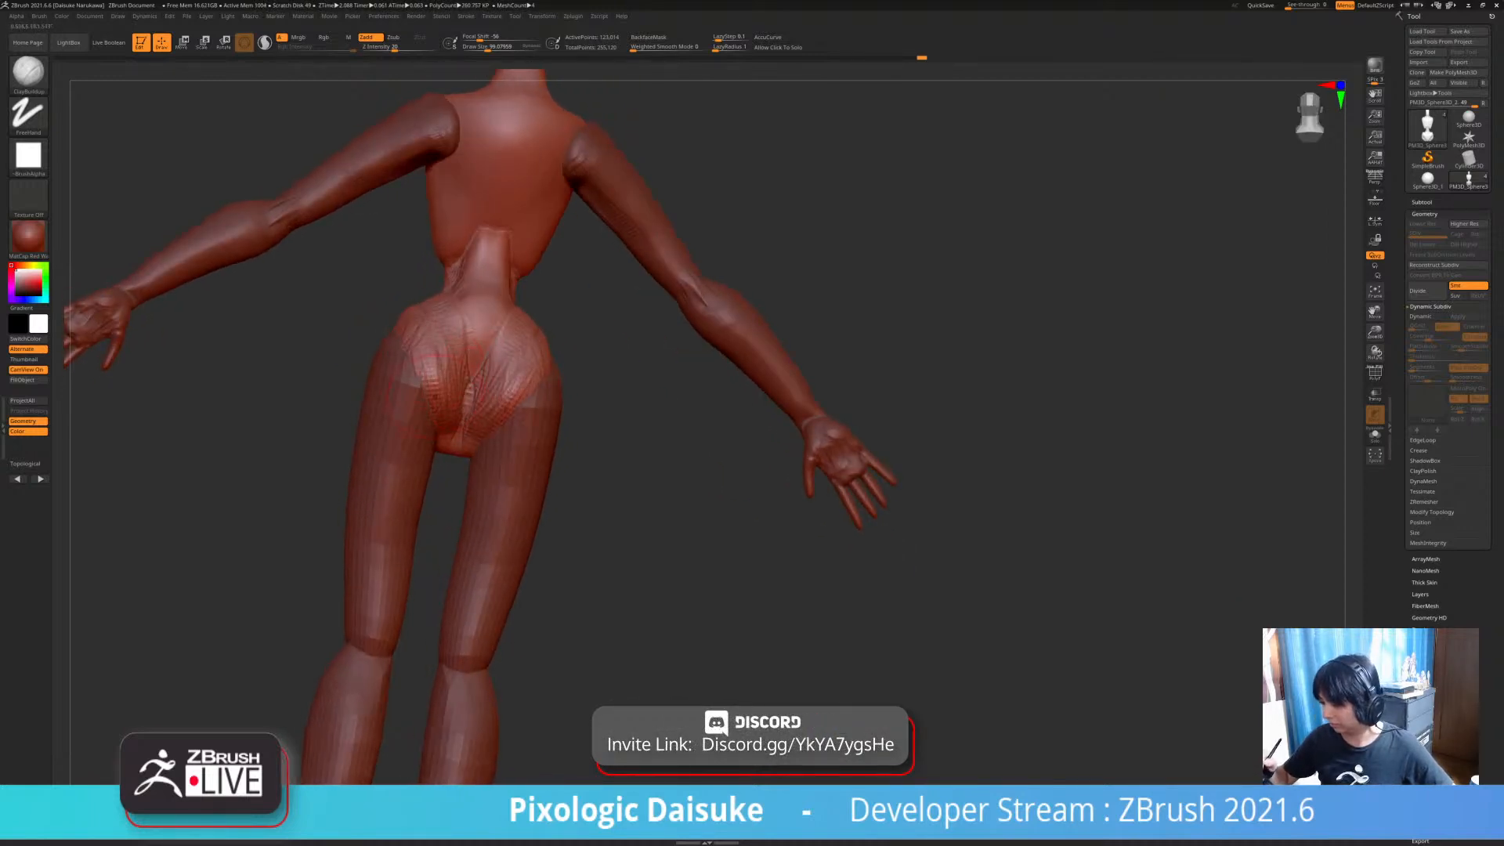
- Activate the arms subtool and bring the figure to a front view
alt+right_drag(353, 439, 380, 533)
alt+click(269, 294)
mouse_move(259, 541)
right_down()
mouse_move(730, 561)
mouse_move(529, 527)
right_up()
ctrl+click(28, 75)
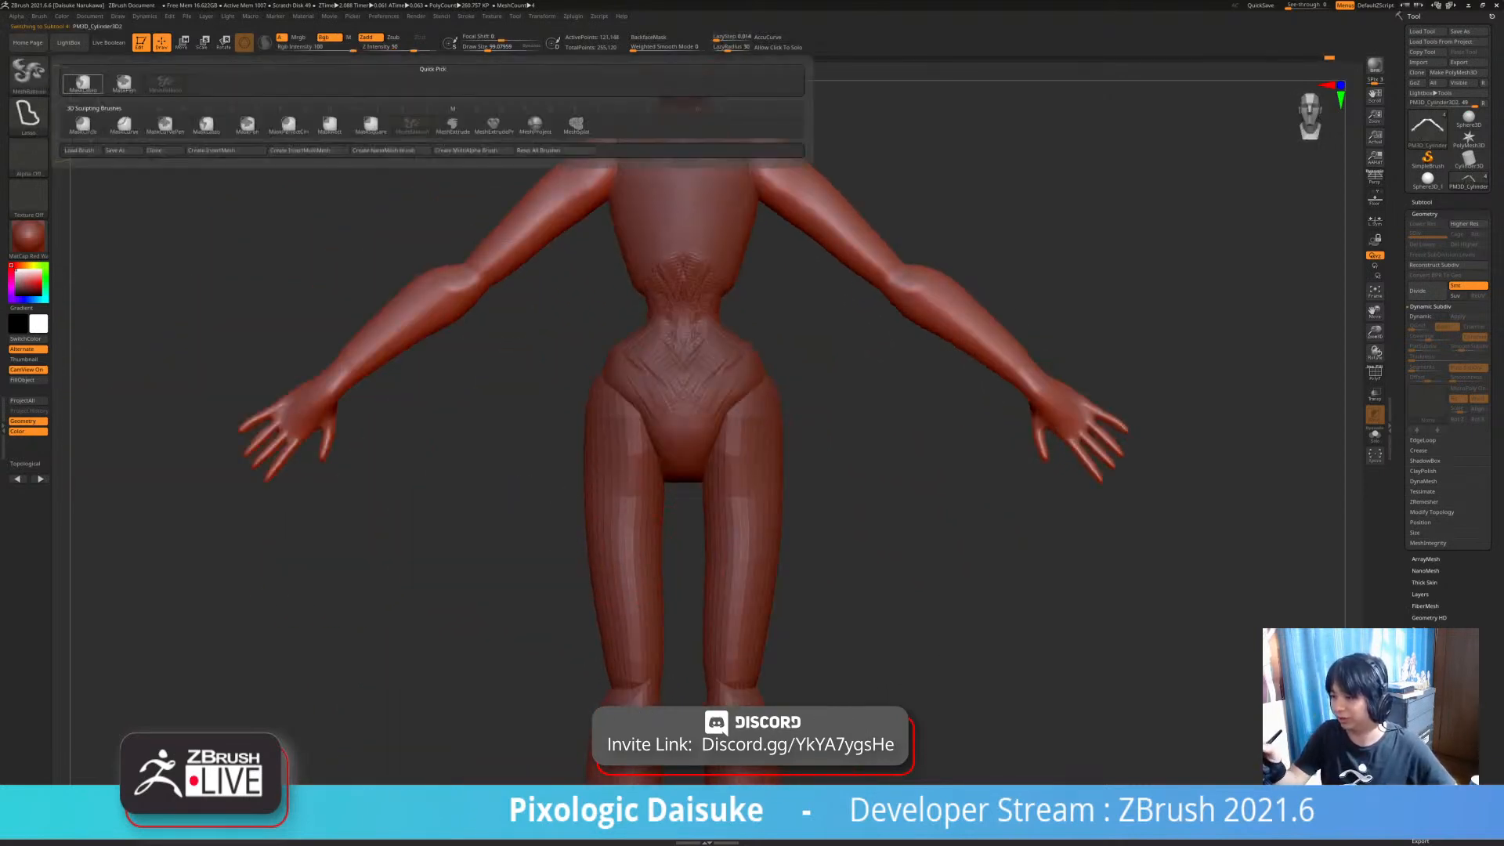
mouse_move(297, 404)
ctrl+right_down()
mouse_move(345, 470)
mouse_move(347, 391)
ctrl+right_up()
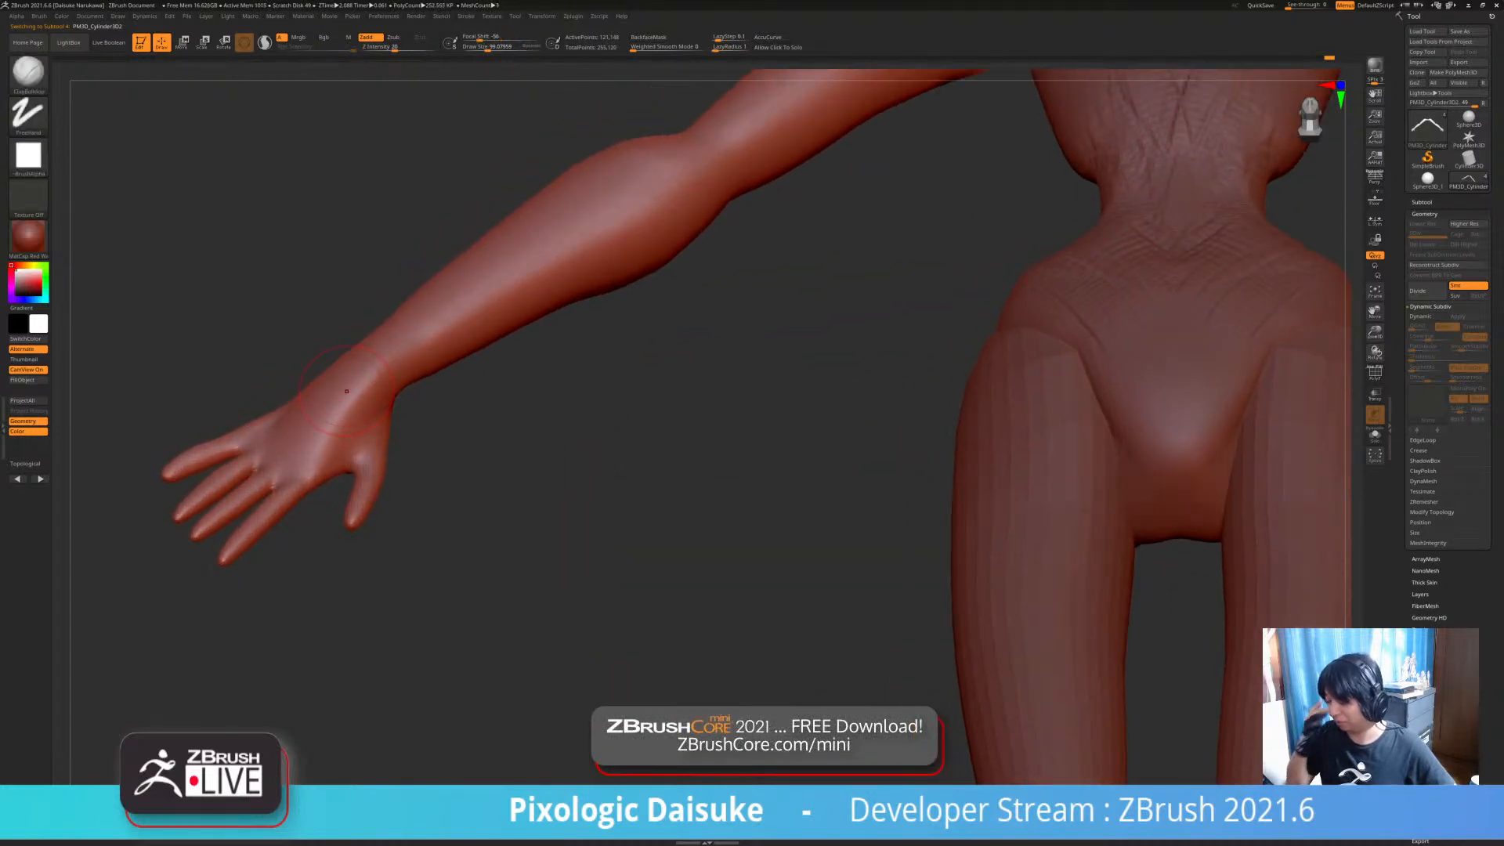
mouse_move(376, 429)
ctrl+mouse_down()
mouse_move(486, 492)
mouse_move(381, 465)
mouse_move(401, 492)
mouse_move(380, 472)
ctrl+mouse_up()
key(ctrl+z)
key(ctrl+z)
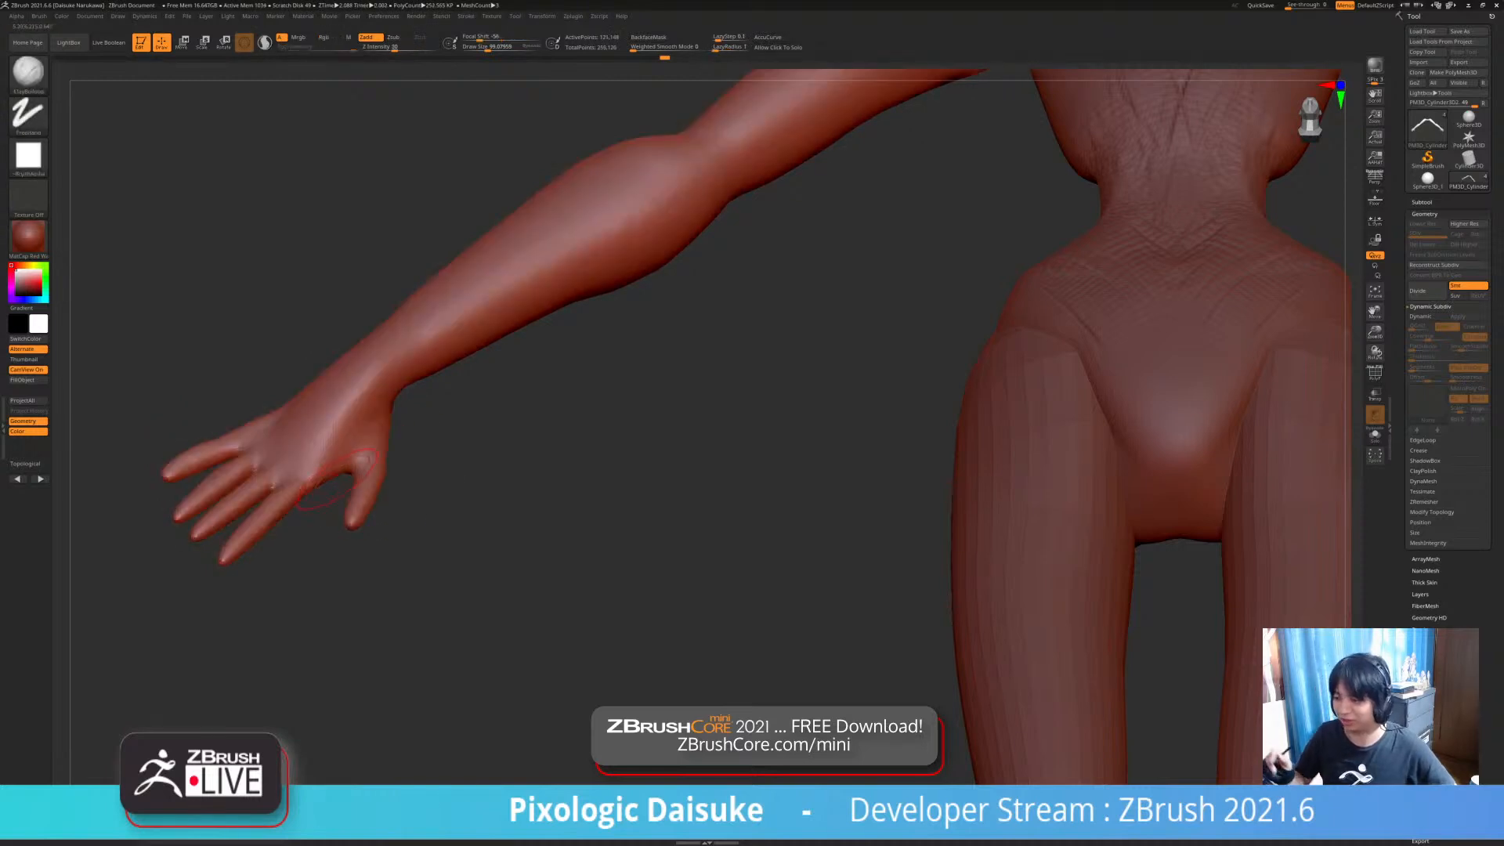
- Select the SnakeHook brush and smooth the back of the hand near the finger bases
key(b)
key(s)
key(h)
mouse_move(292, 467)
right_down()
mouse_move(298, 419)
mouse_move(329, 435)
mouse_move(294, 408)
mouse_move(318, 392)
mouse_move(235, 460)
right_up()
shift+drag(288, 450, 259, 470)
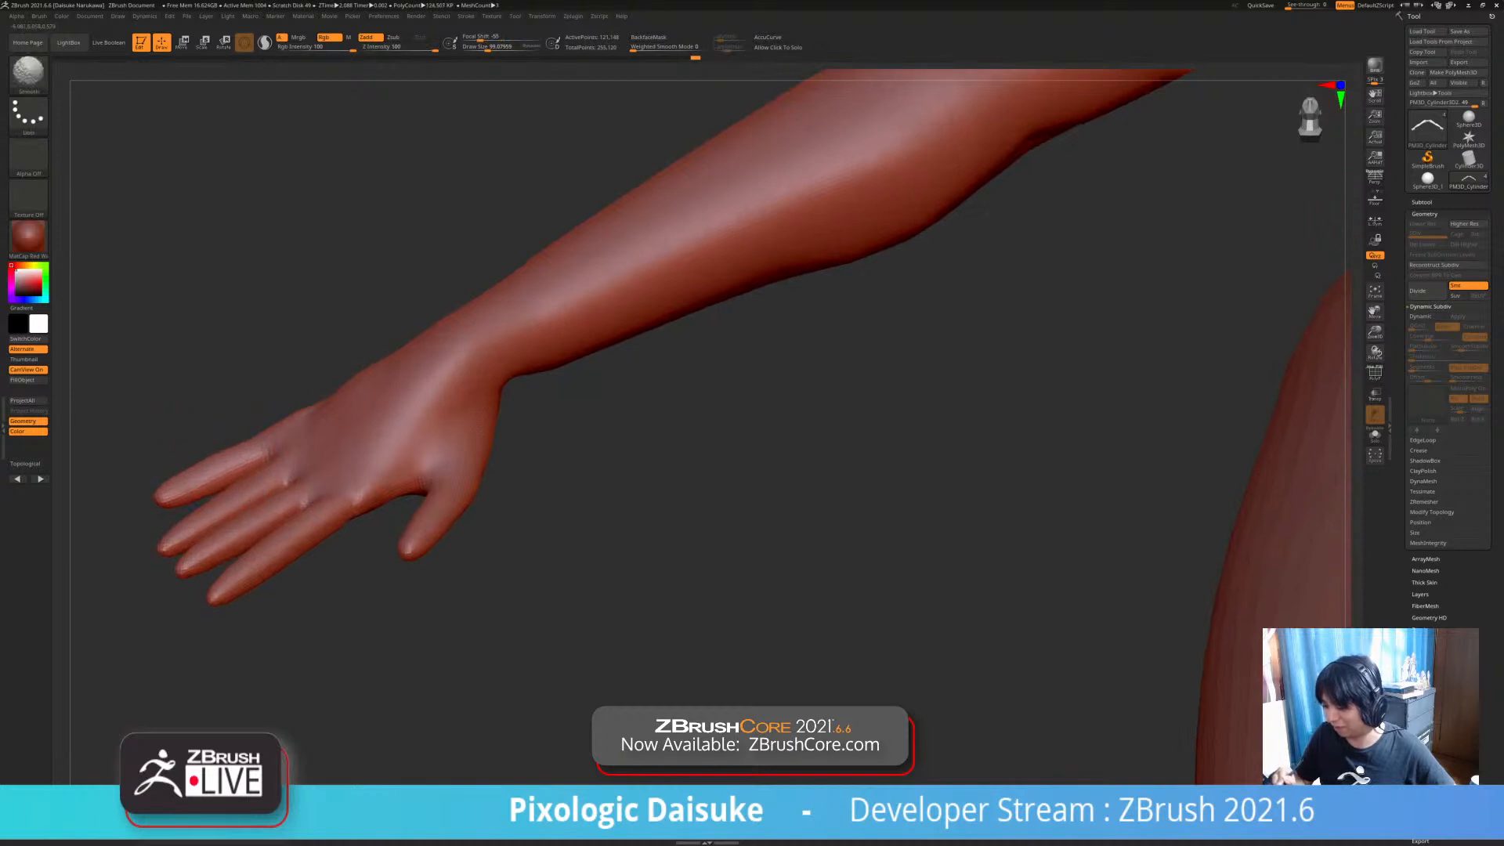
- Reshape the palm and its edges with SnakeHook pulls and smooth the palm surface
mouse_move(271, 470)
right_down()
mouse_move(274, 509)
mouse_move(278, 403)
mouse_move(345, 439)
mouse_move(381, 435)
mouse_move(351, 340)
mouse_move(341, 396)
mouse_move(380, 443)
mouse_move(300, 354)
mouse_move(289, 323)
mouse_move(333, 303)
right_up()
mouse_move(333, 376)
shift+right_down()
mouse_move(318, 398)
mouse_move(377, 418)
mouse_move(321, 431)
shift+right_up()
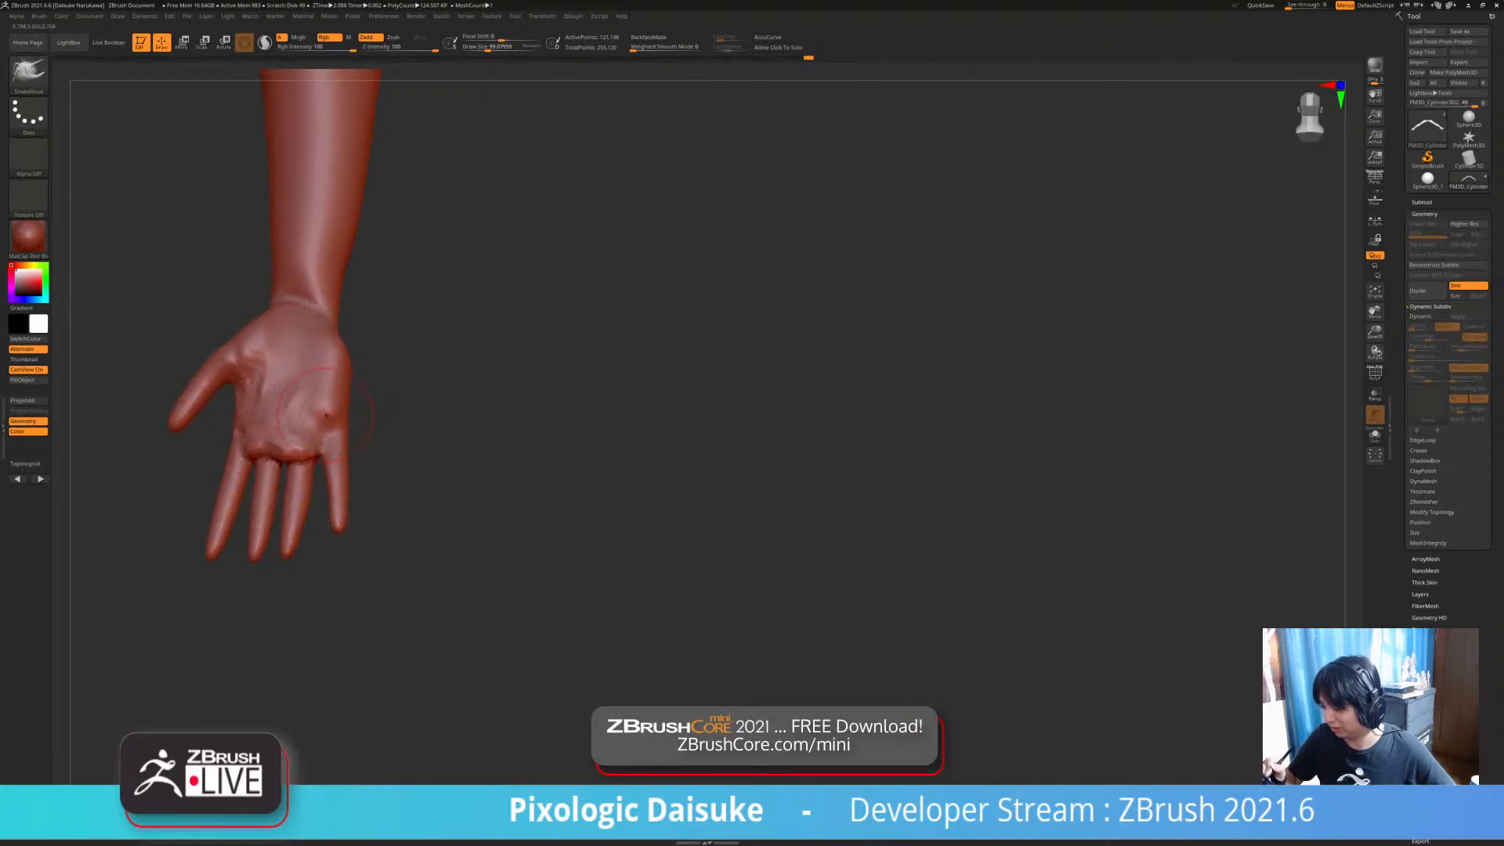
drag(322, 439, 320, 404)
right_drag(319, 404, 348, 357)
shift+drag(314, 400, 330, 427)
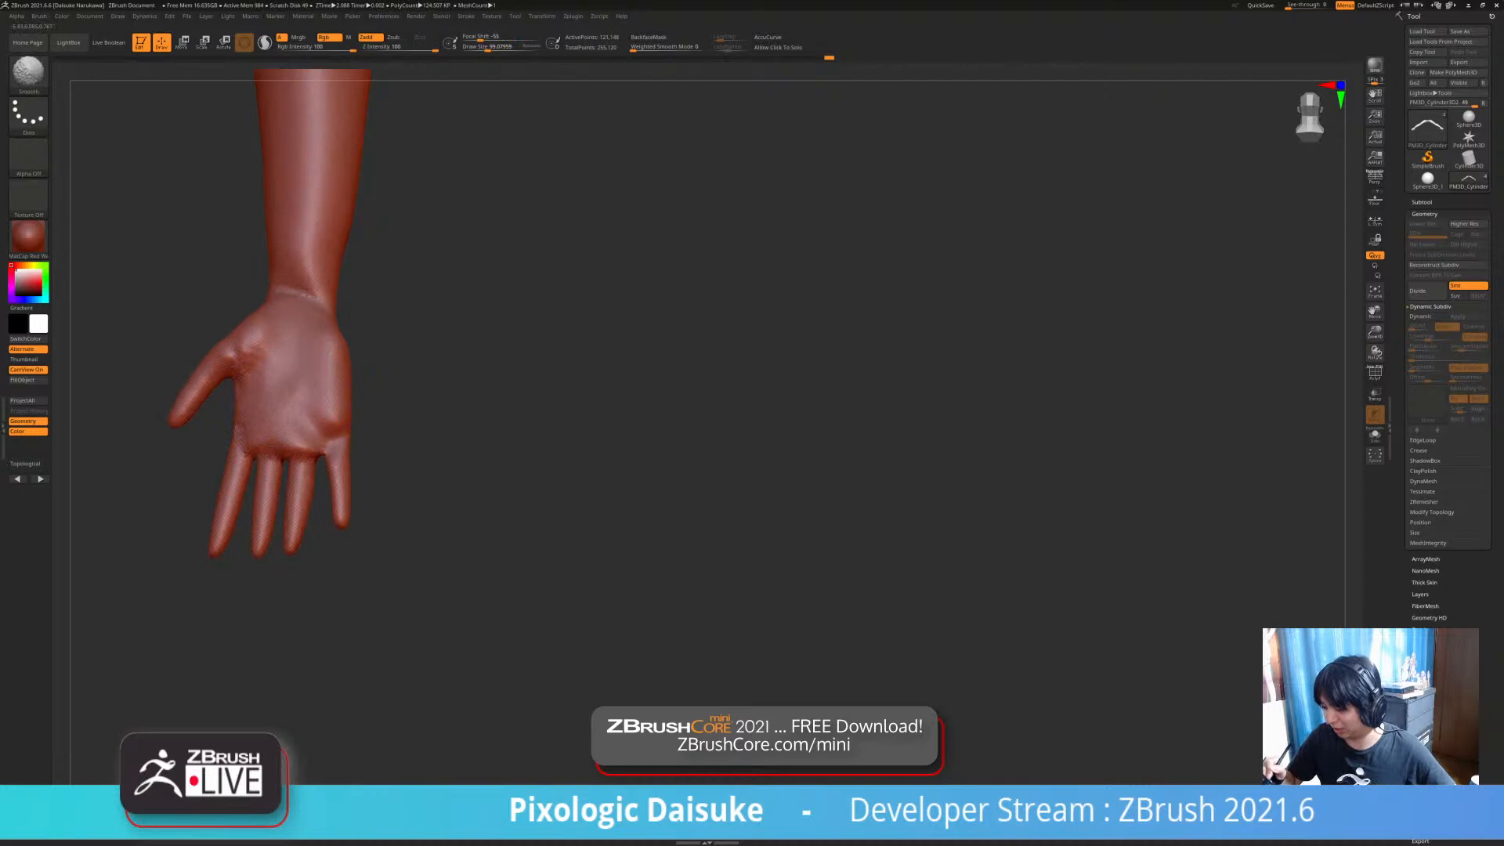
drag(239, 430, 243, 455)
- Examine the shape of the hand and arm from the side, from below and from the front
right_drag(239, 446, 564, 433)
right_drag(133, 346, 409, 290)
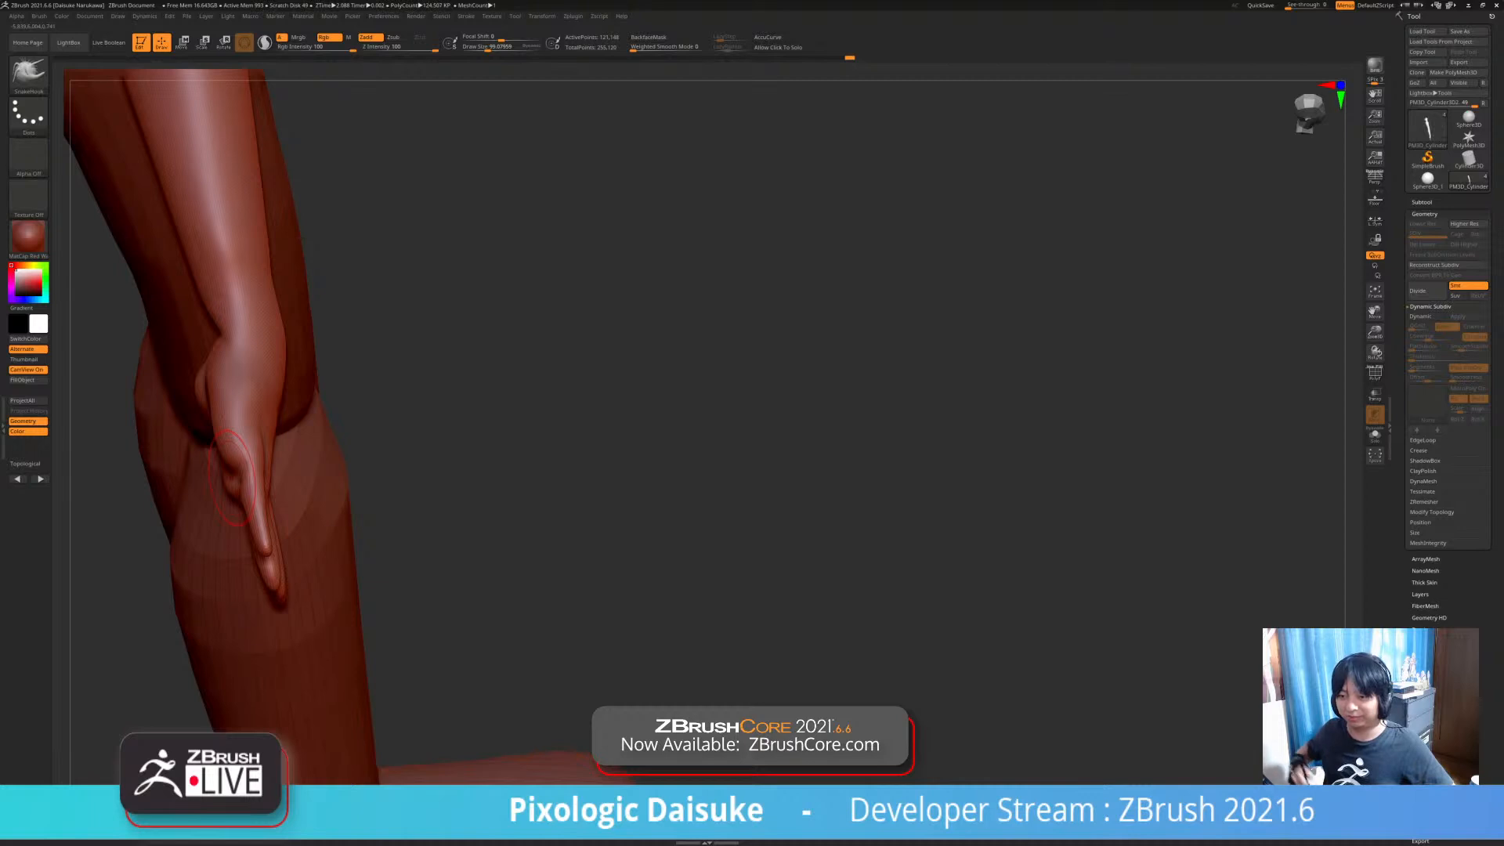
mouse_move(233, 477)
right_down()
mouse_move(462, 486)
mouse_move(525, 529)
mouse_move(485, 506)
mouse_move(551, 496)
mouse_move(447, 513)
mouse_move(486, 560)
right_up()
alt+right_drag(445, 488, 452, 498)
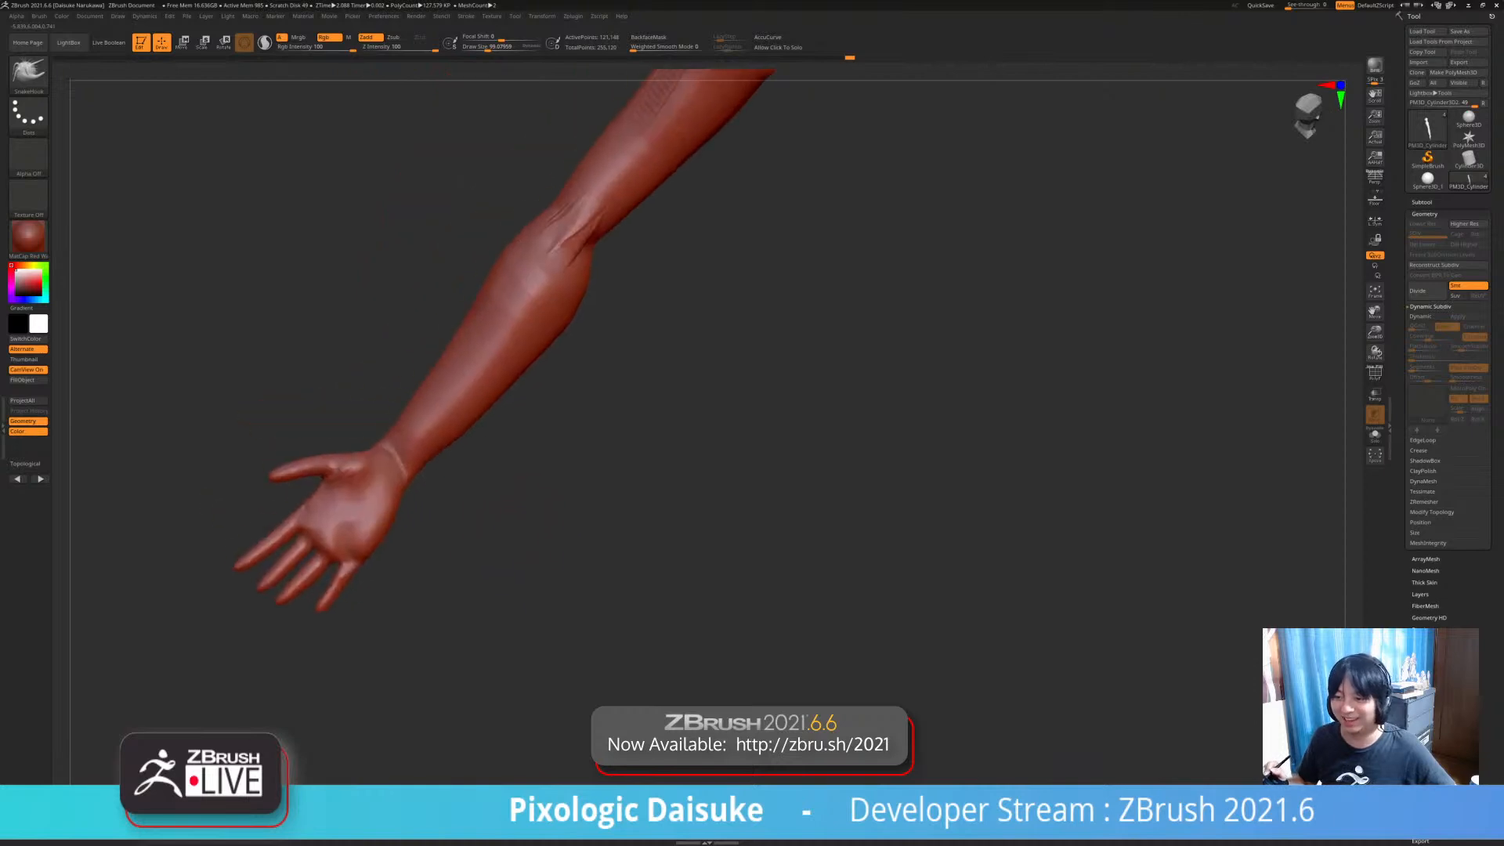
click(29, 239)
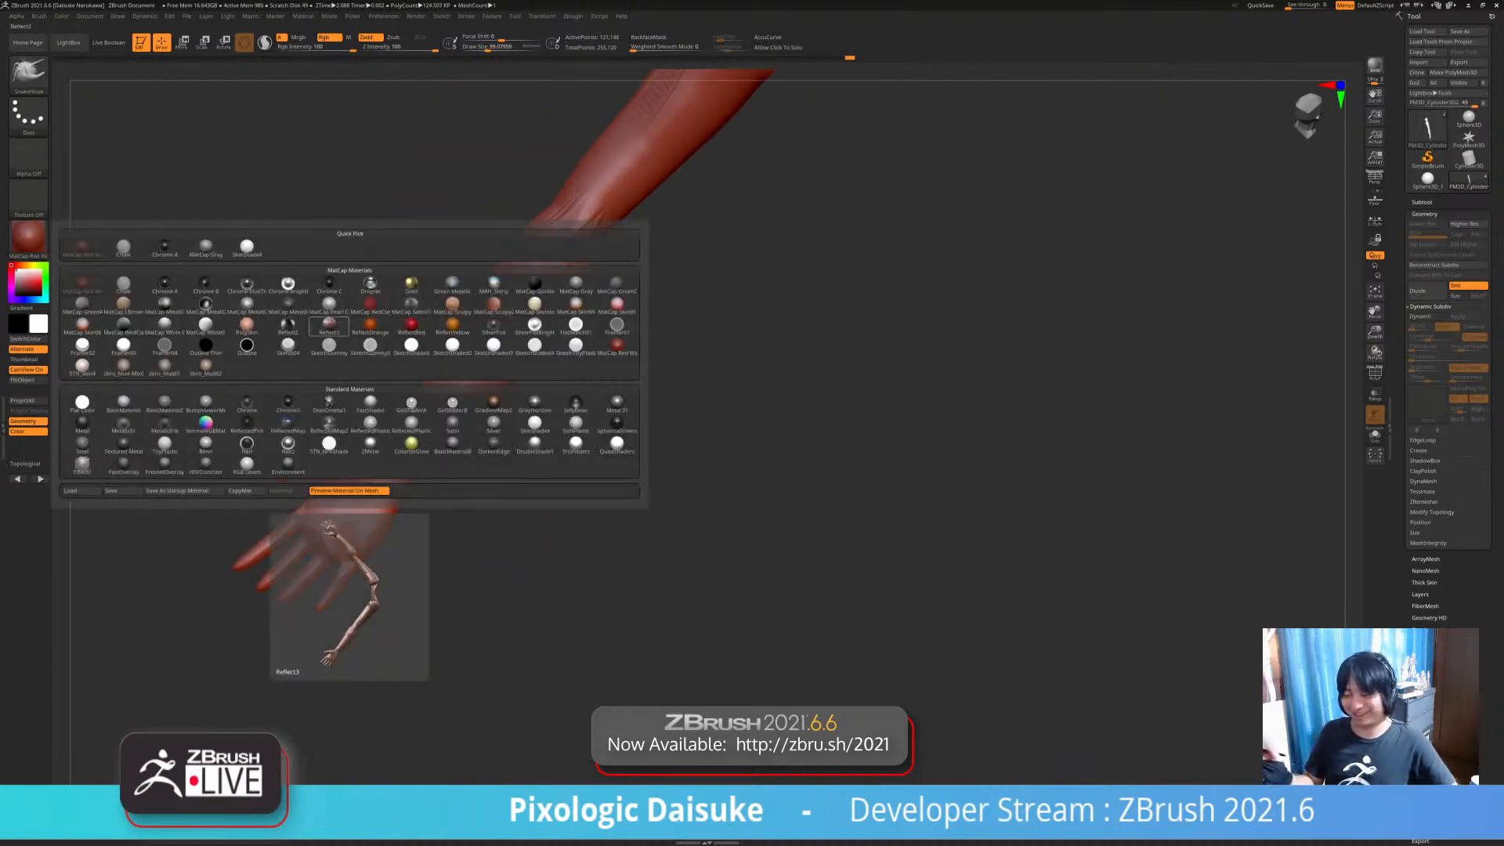
ctrl+right_drag(470, 564, 403, 490)
right_drag(403, 368, 462, 314)
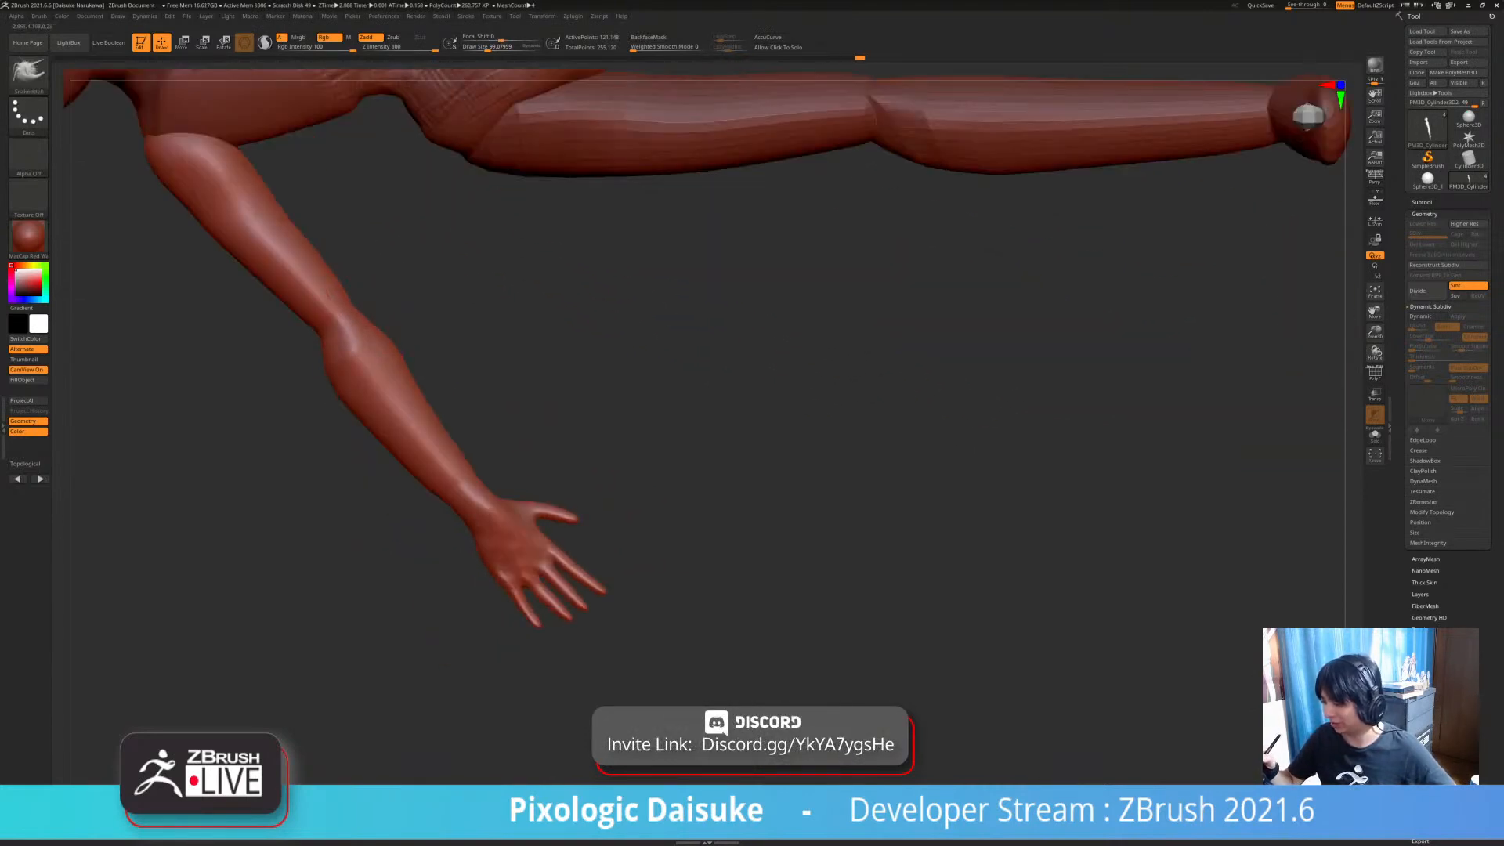
mouse_move(327, 324)
ctrl+right_down()
mouse_move(368, 235)
mouse_move(376, 330)
mouse_move(550, 546)
ctrl+right_up()
- Switch the model's material to MatCap Gray
key(b)
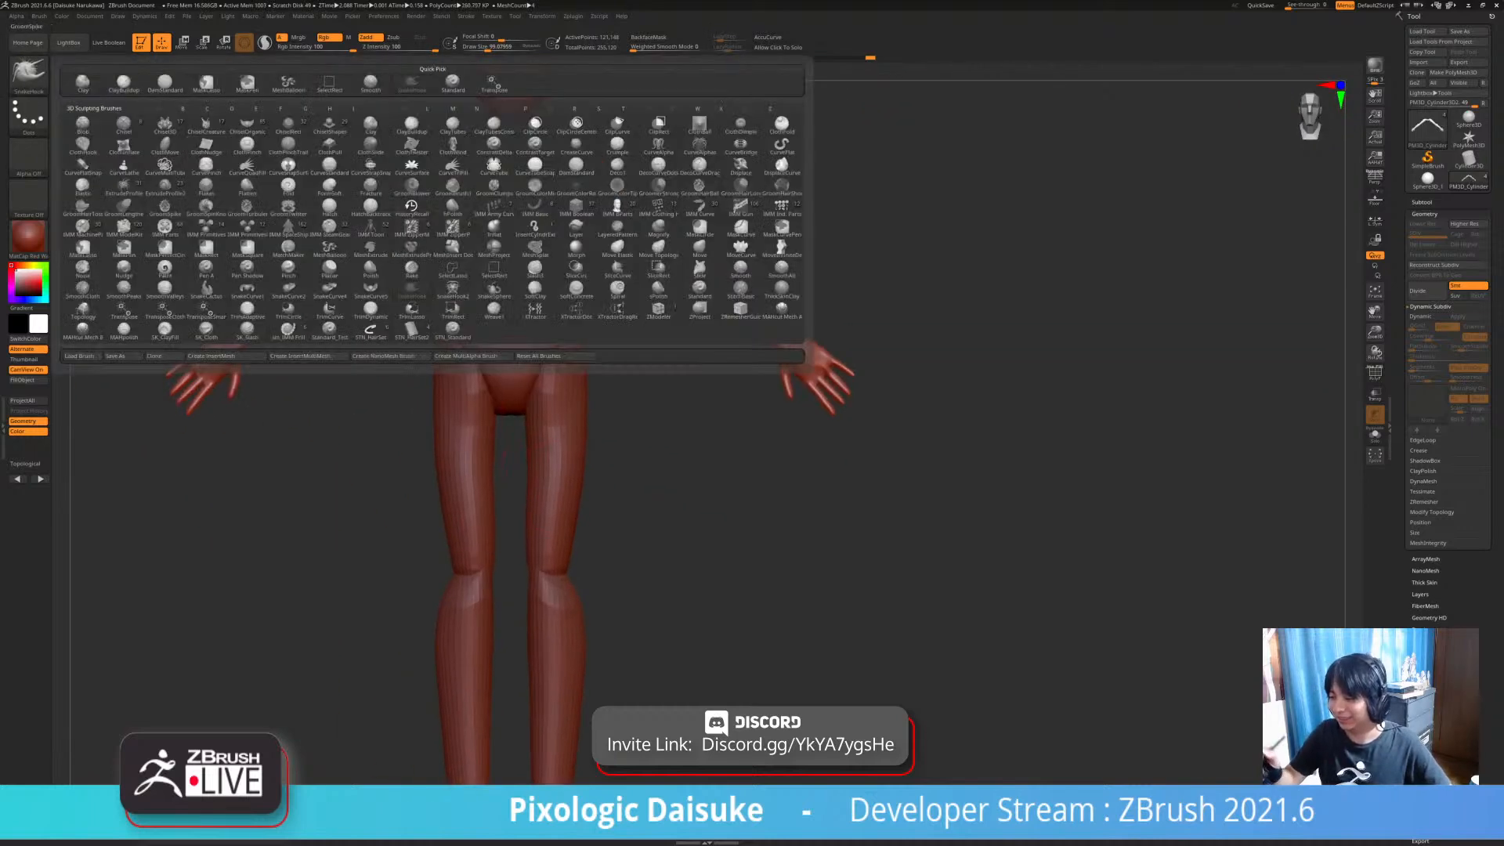
click(28, 237)
click(205, 248)
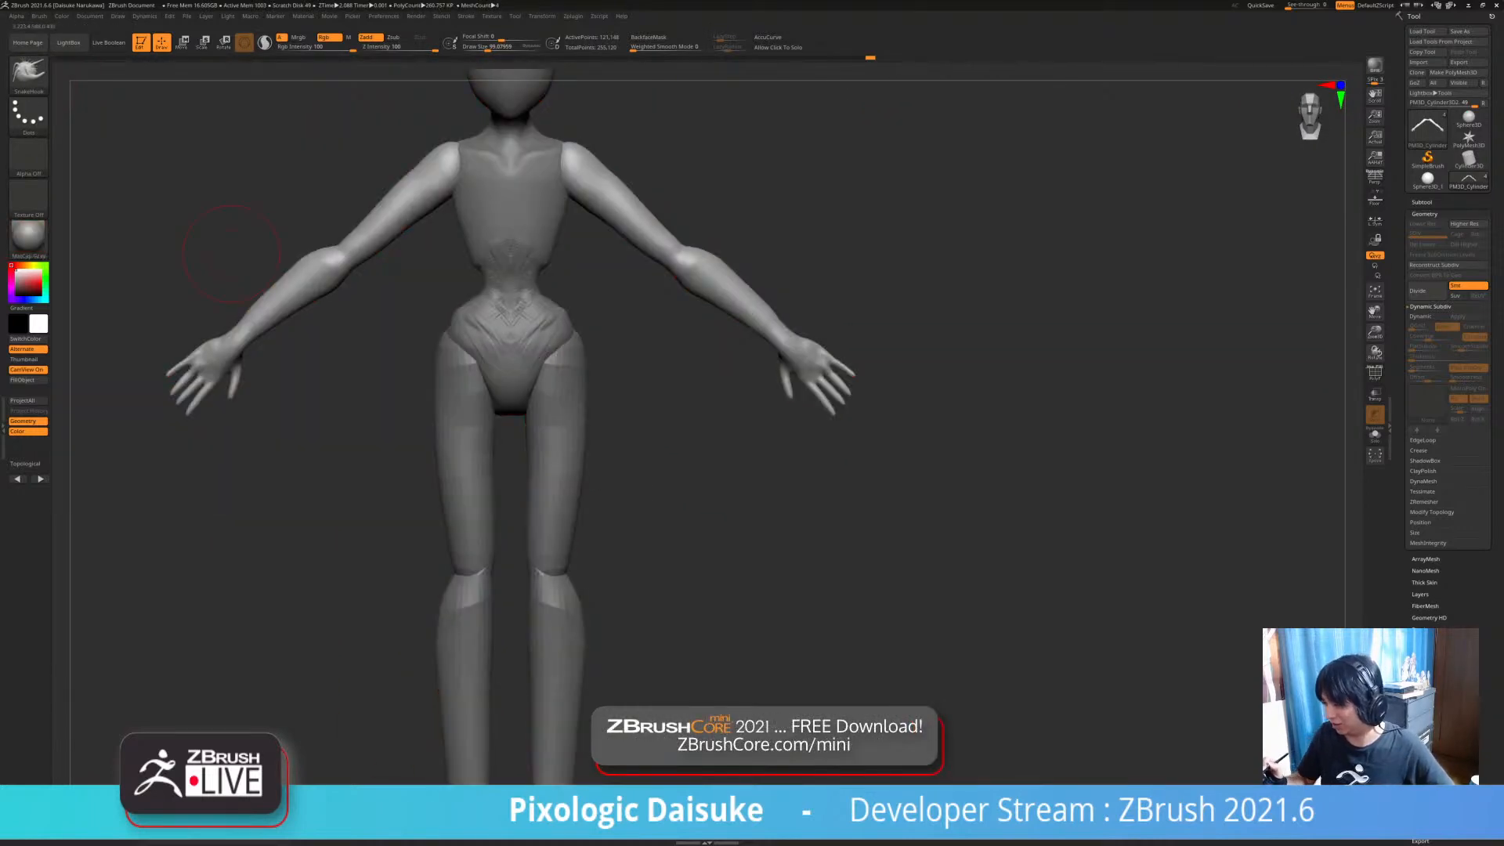
alt+right_drag(464, 461, 504, 517)
ctrl+right_drag(309, 440, 368, 549)
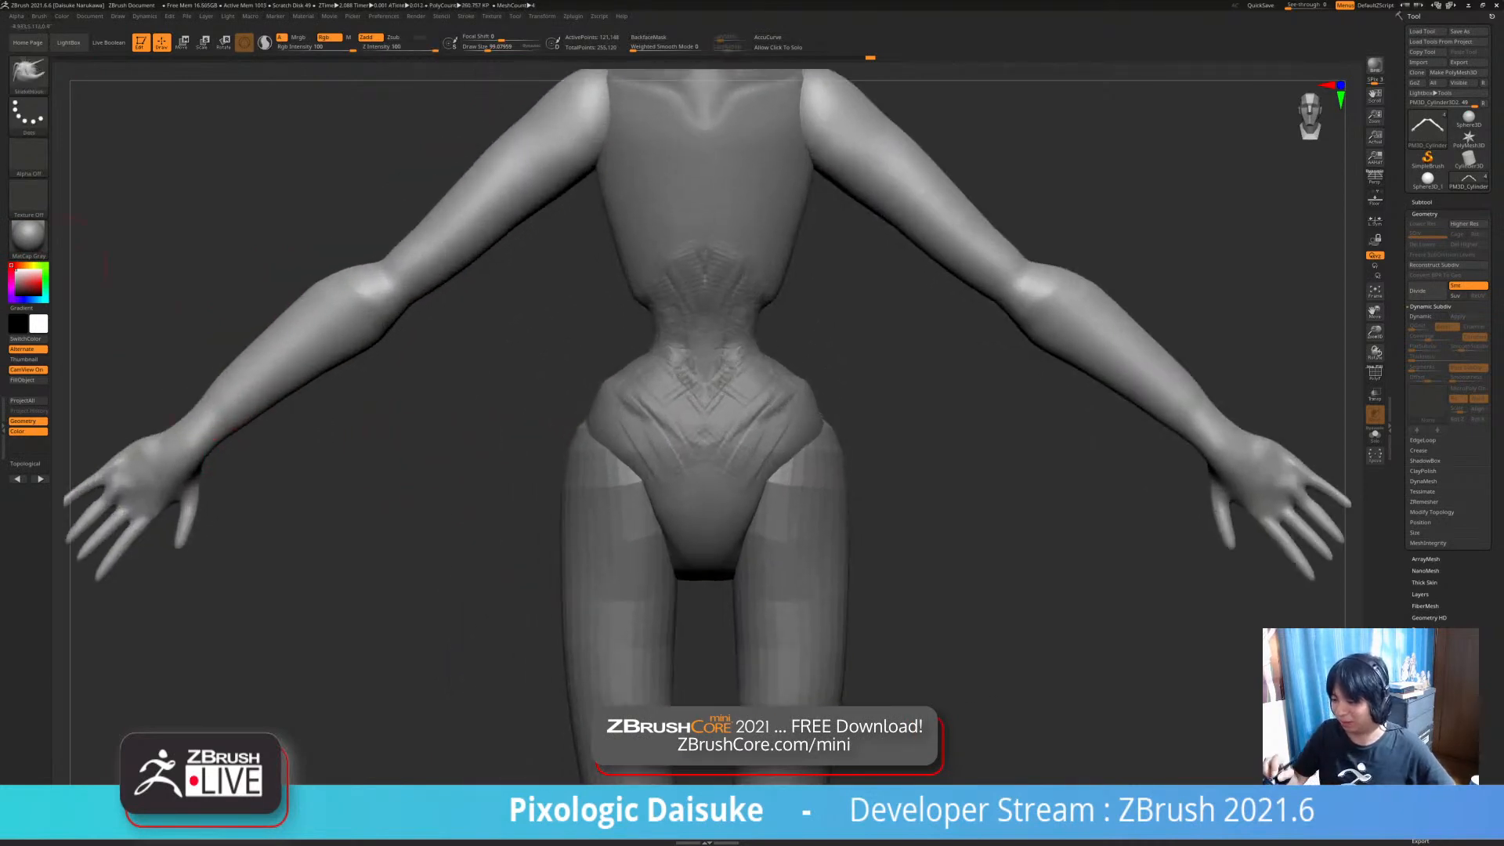
- Switch the model's material to a beige mud MatCap
click(29, 238)
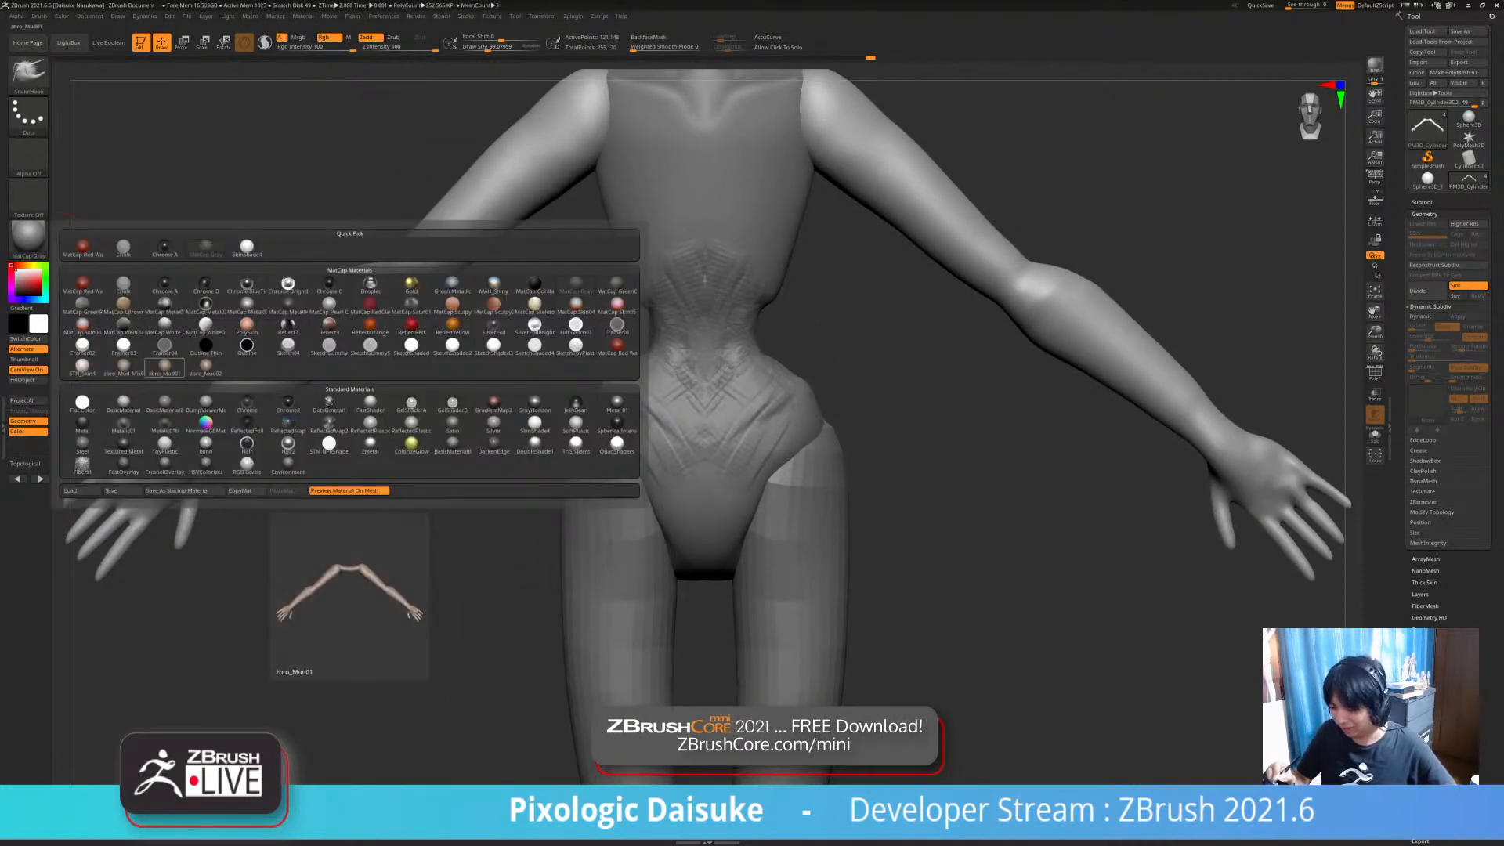
click(123, 365)
alt+right_drag(284, 391, 402, 414)
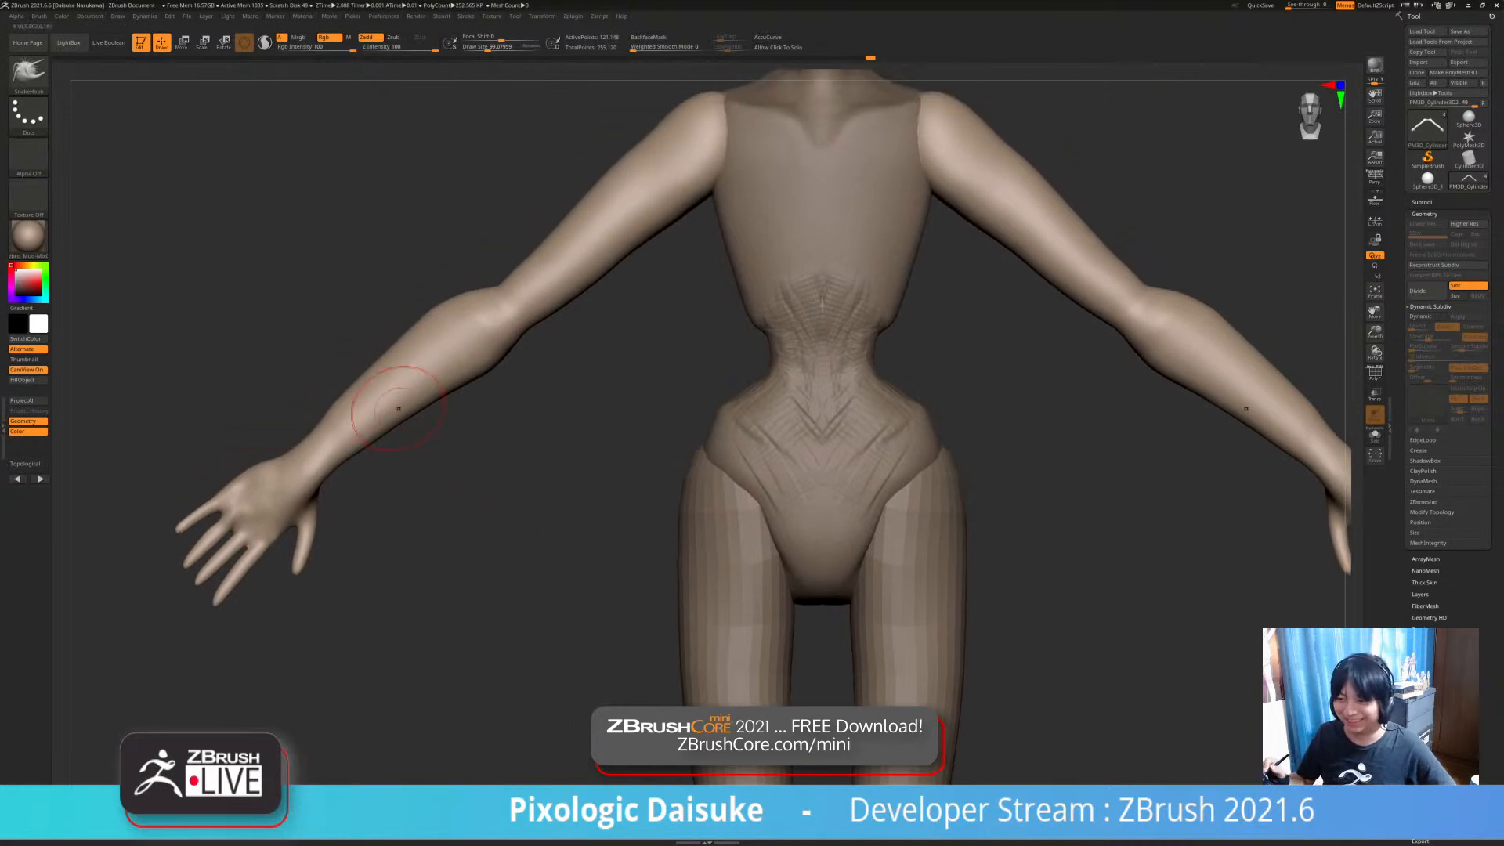
- Activate the torso subtool and build up the sides of the waist with ClayBuildup strokes
click(29, 74)
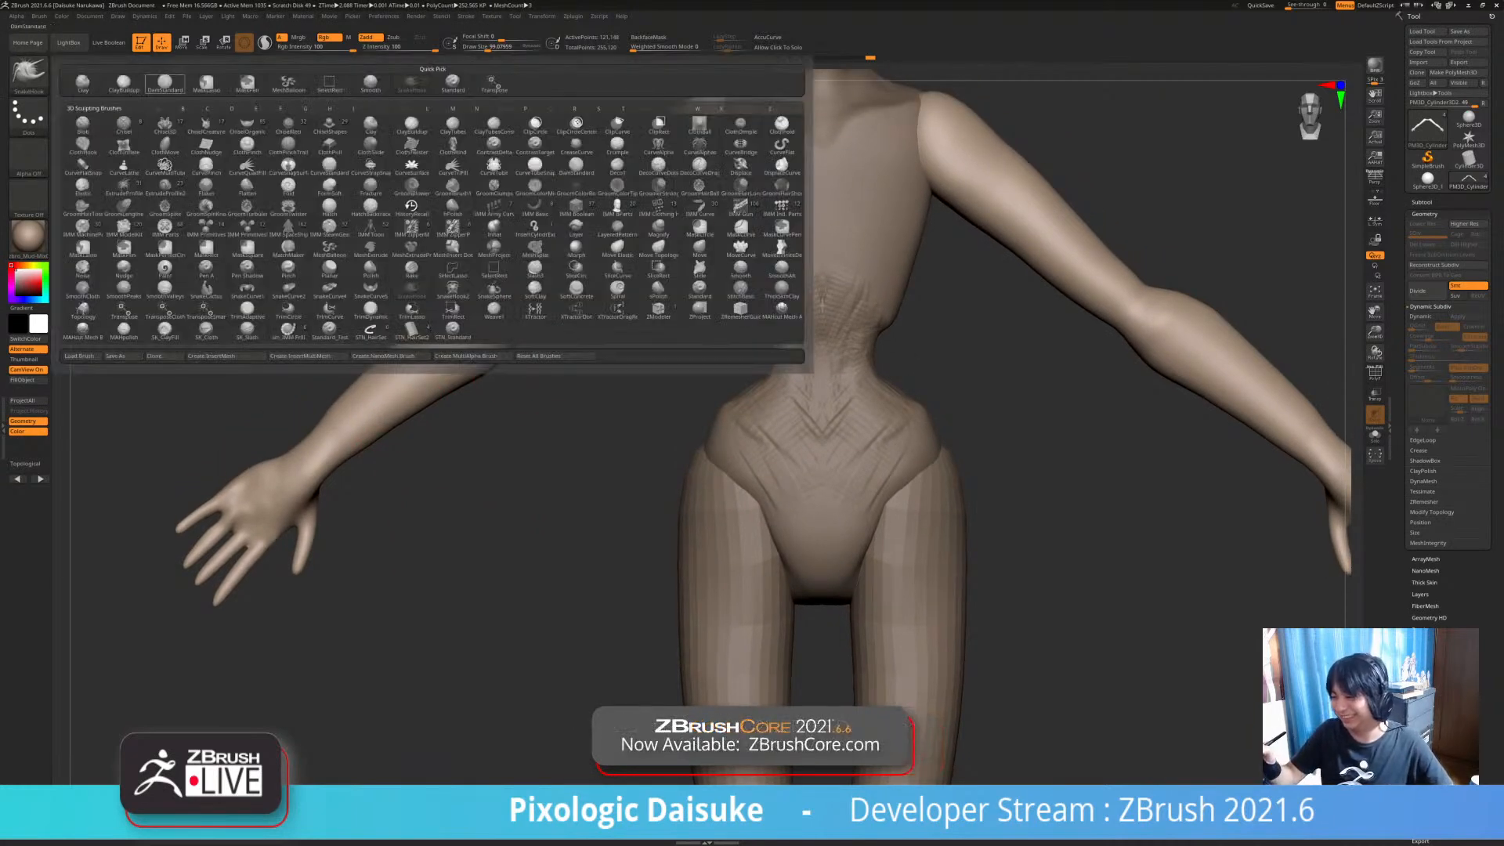
click(125, 83)
right_drag(505, 320, 632, 223)
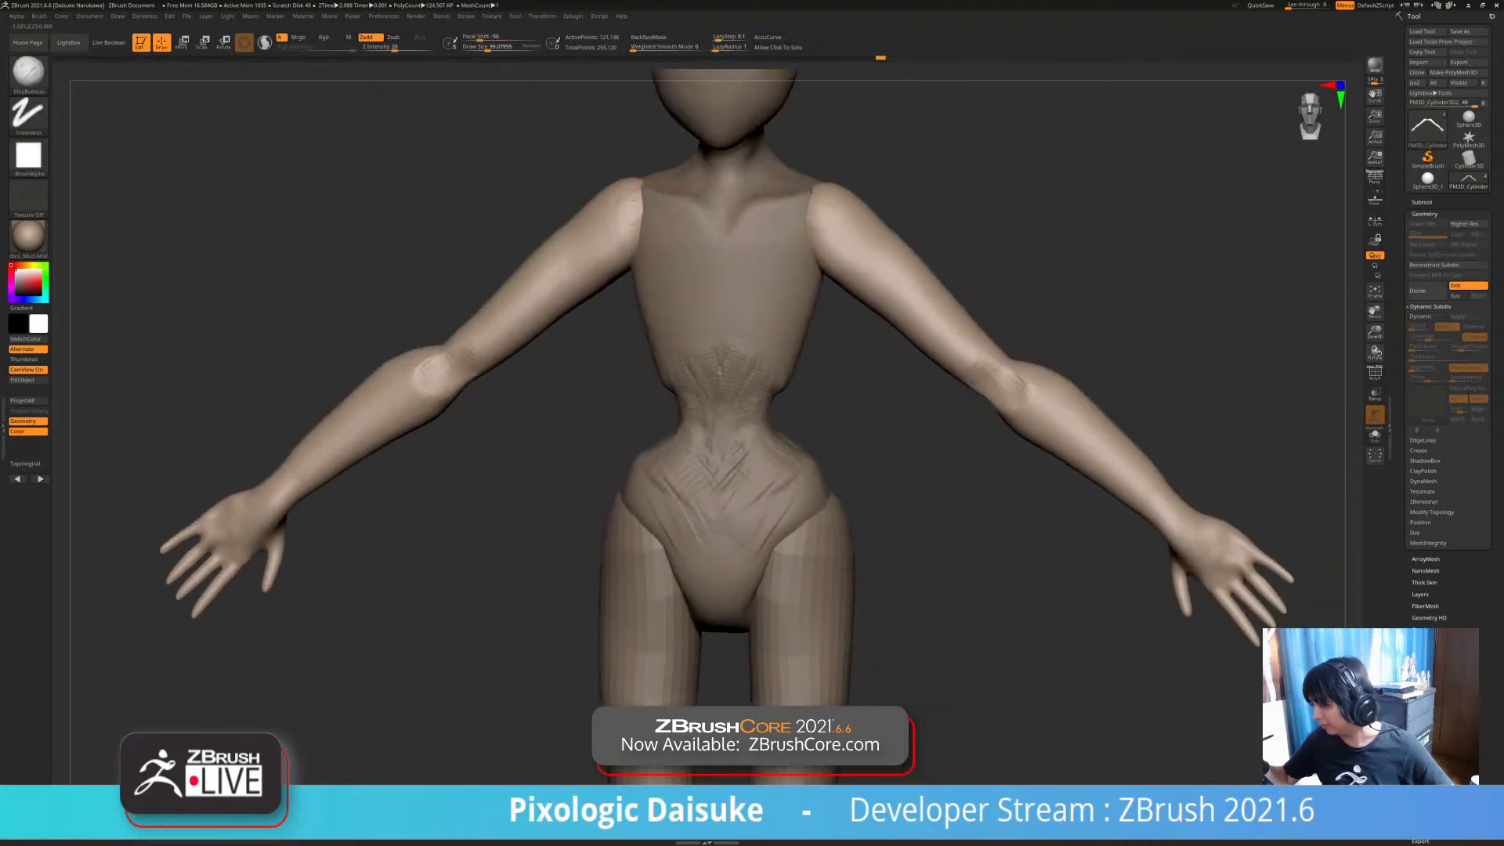
mouse_move(720, 371)
ctrl+right_down()
mouse_move(697, 560)
mouse_move(597, 374)
ctrl+right_up()
alt+click(581, 330)
drag(588, 289, 623, 362)
mouse_move(623, 362)
right_down()
mouse_move(599, 408)
mouse_move(427, 431)
right_up()
right_drag(561, 382, 384, 443)
mouse_move(499, 447)
mouse_down()
mouse_move(493, 458)
mouse_move(518, 438)
mouse_up()
right_drag(517, 439, 462, 470)
drag(526, 448, 501, 456)
right_drag(513, 427, 595, 399)
- Reapply the MatCap Red Wax material to the model
click(29, 238)
click(83, 248)
ctrl+right_drag(132, 267, 375, 67)
- Recolour the MatCap Red Wax material to blue by setting its Hue A modifier to 0.5
click(303, 16)
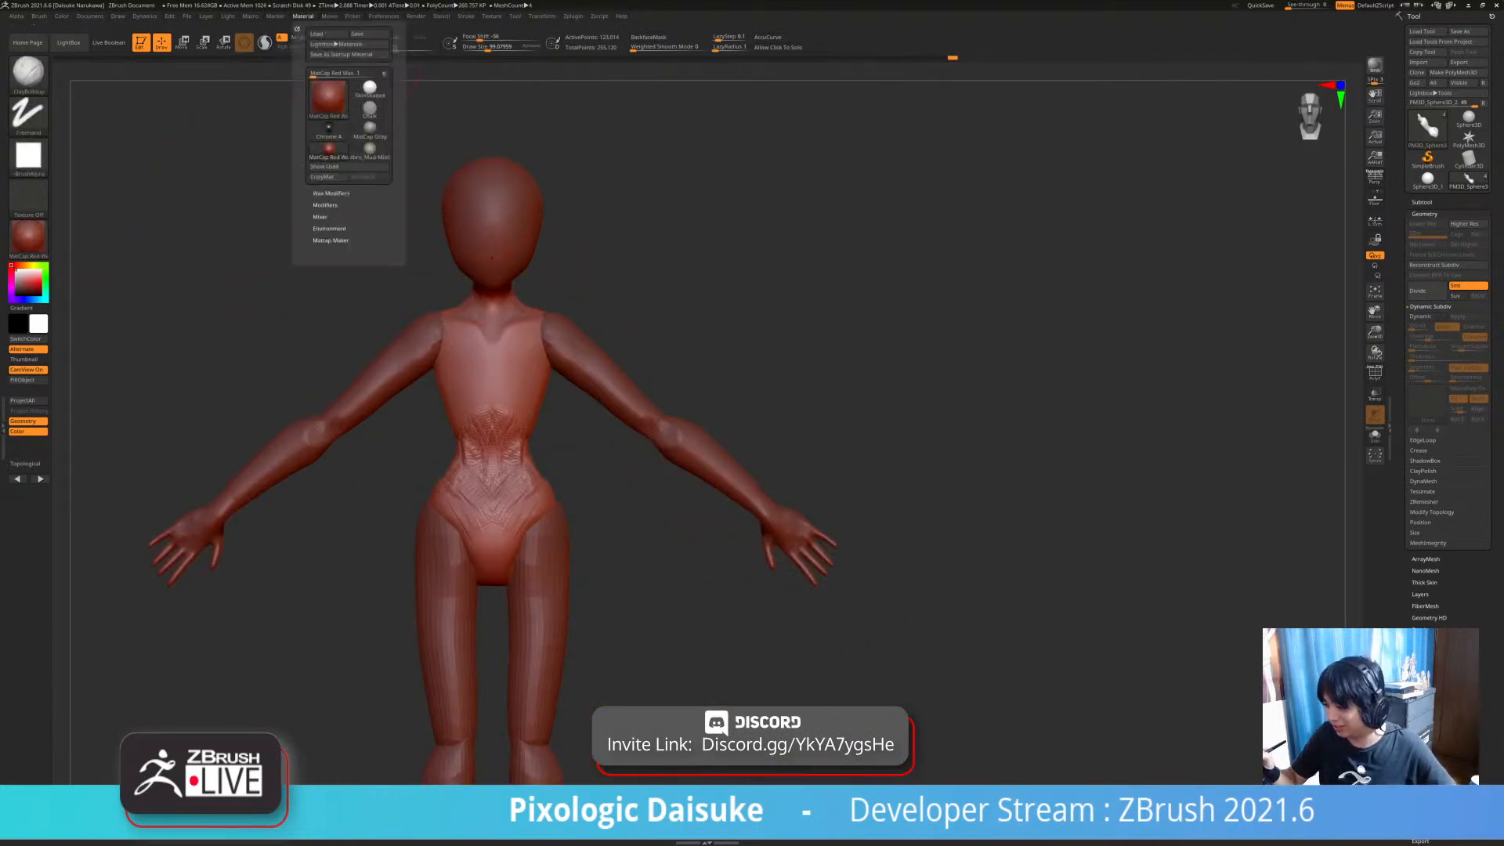
click(326, 204)
drag(347, 379, 314, 379)
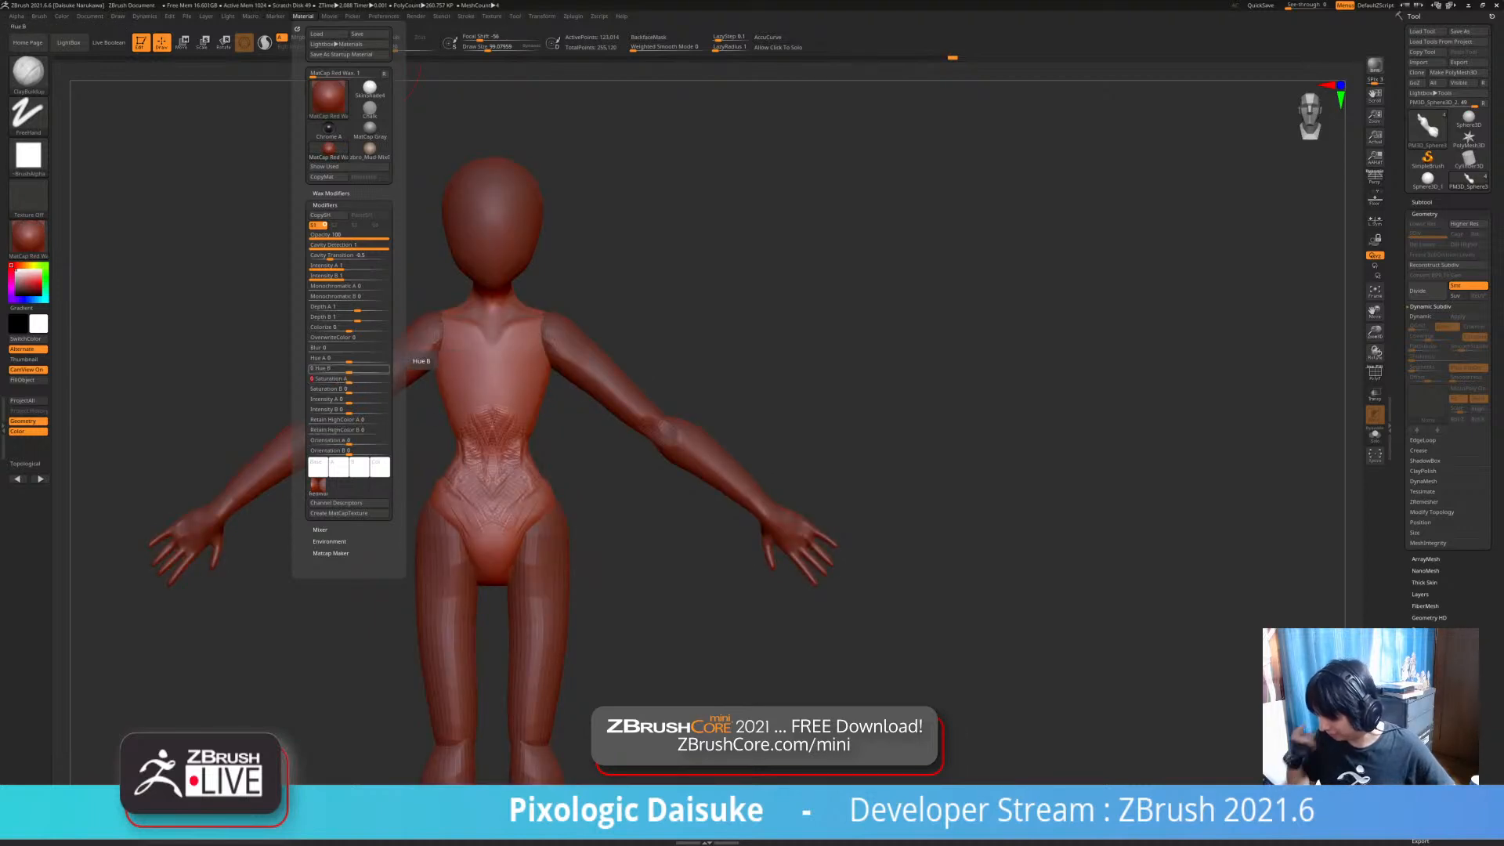
drag(349, 359, 388, 359)
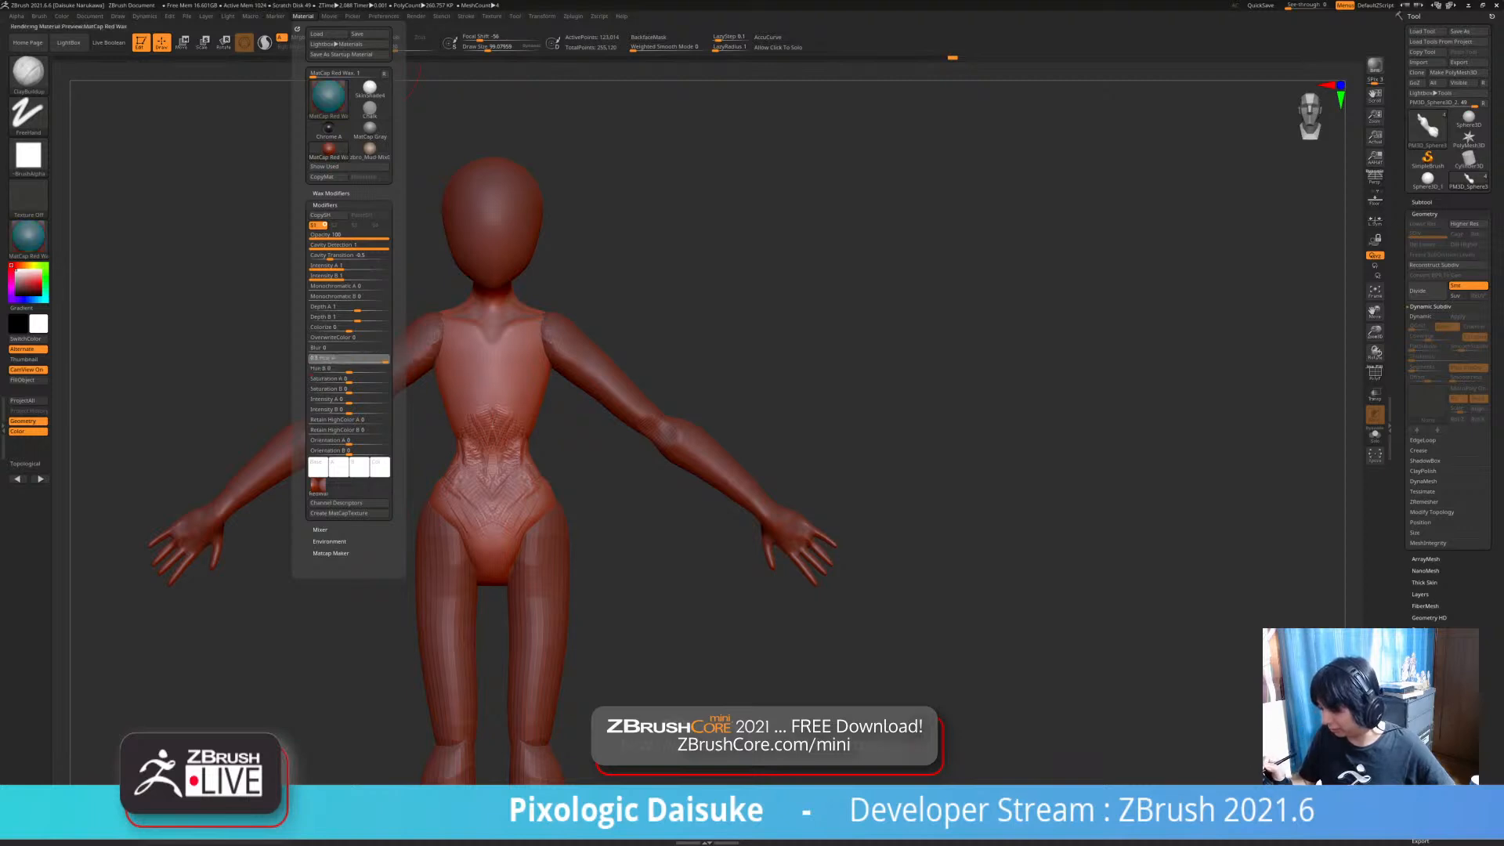
ctrl+right_drag(566, 437, 565, 533)
- Keep the material's Hue A at 0.5 and set its Cavity Transition to 0
click(275, 16)
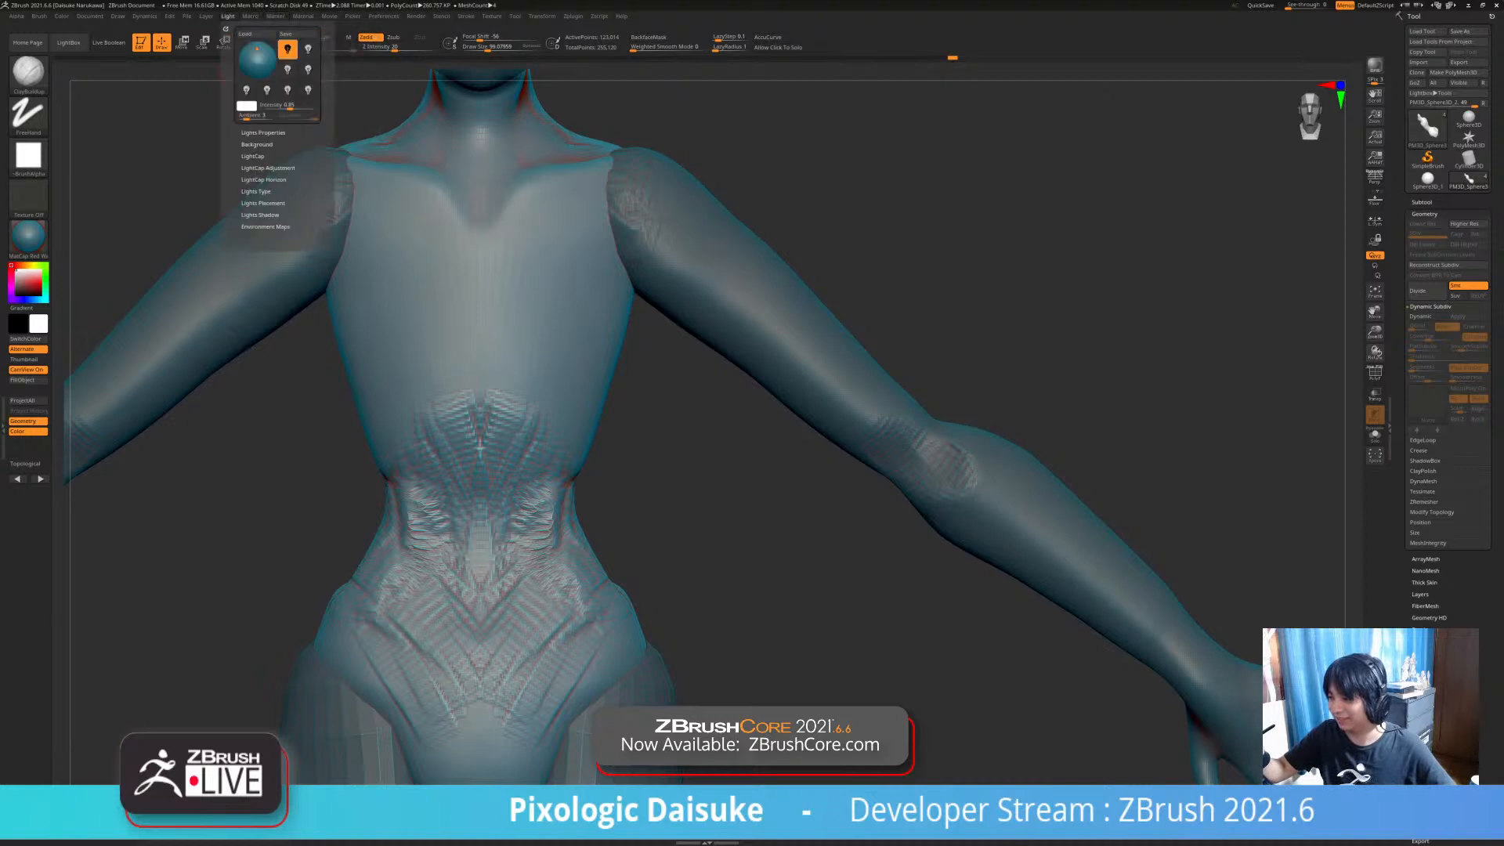
mouse_move(303, 15)
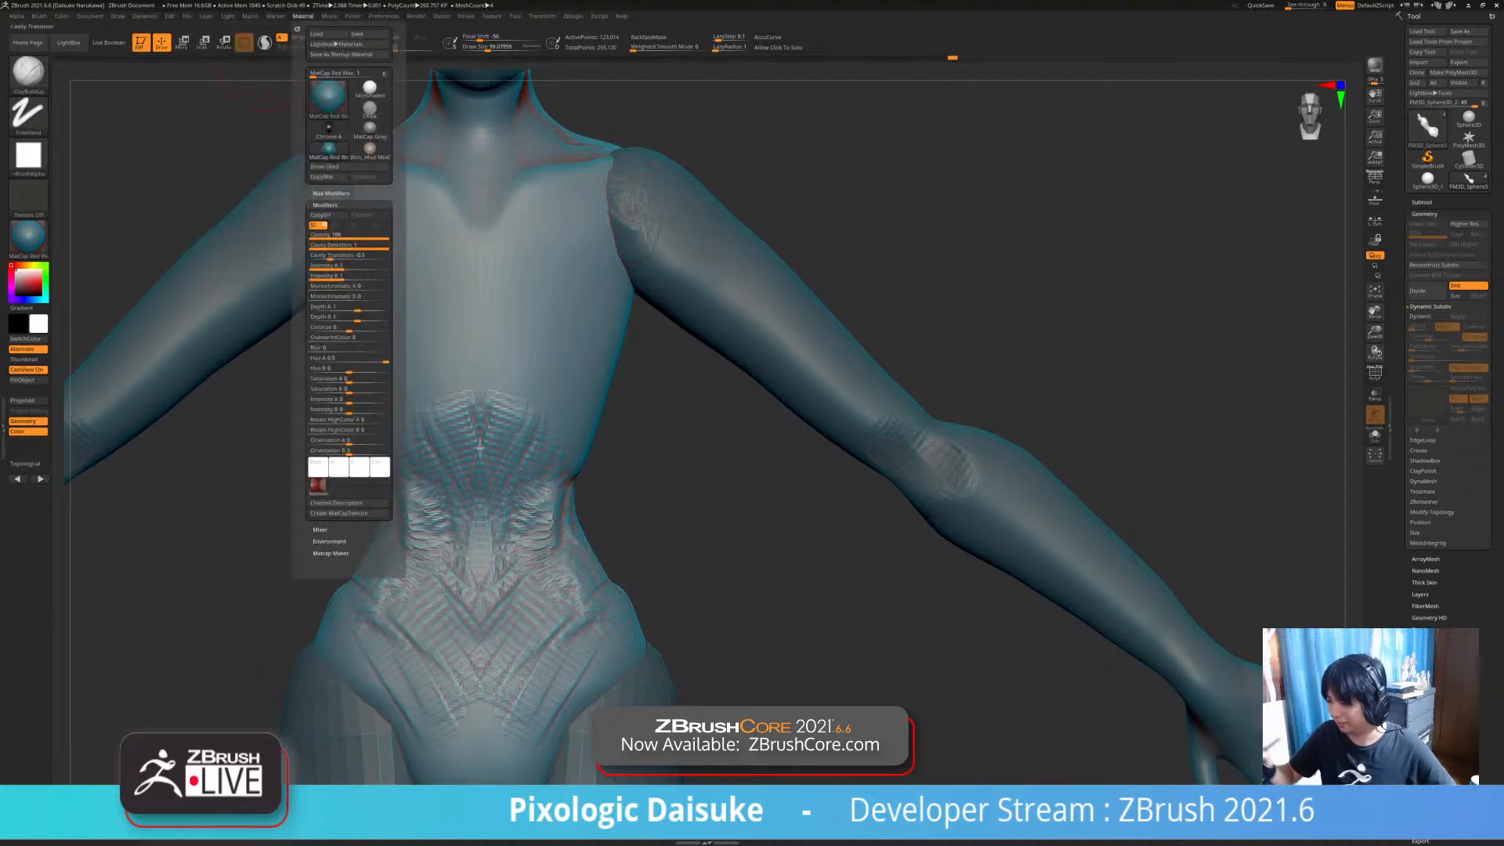
drag(384, 358, 389, 358)
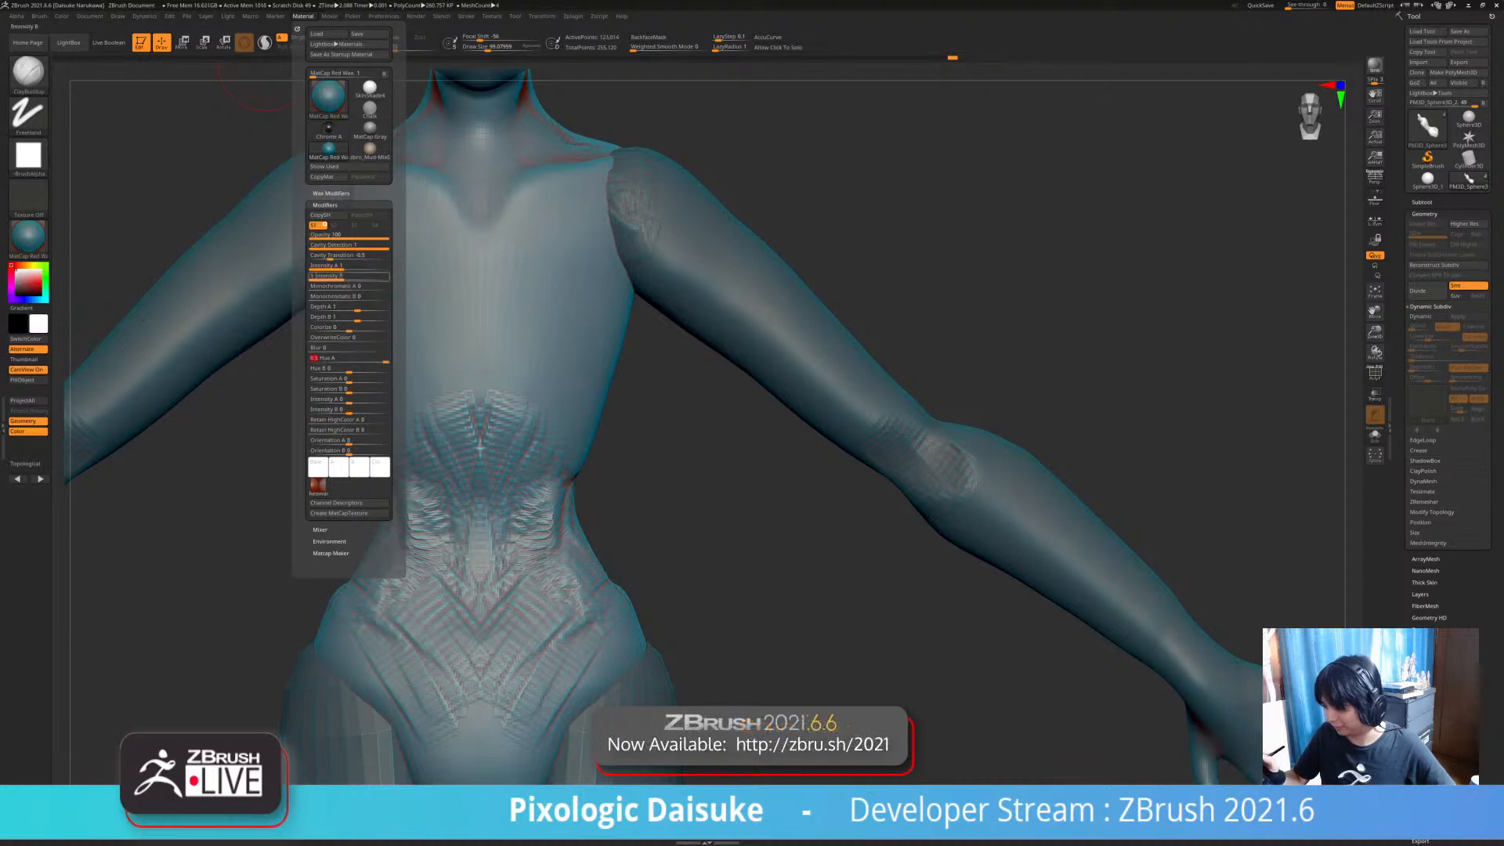
drag(330, 256, 344, 256)
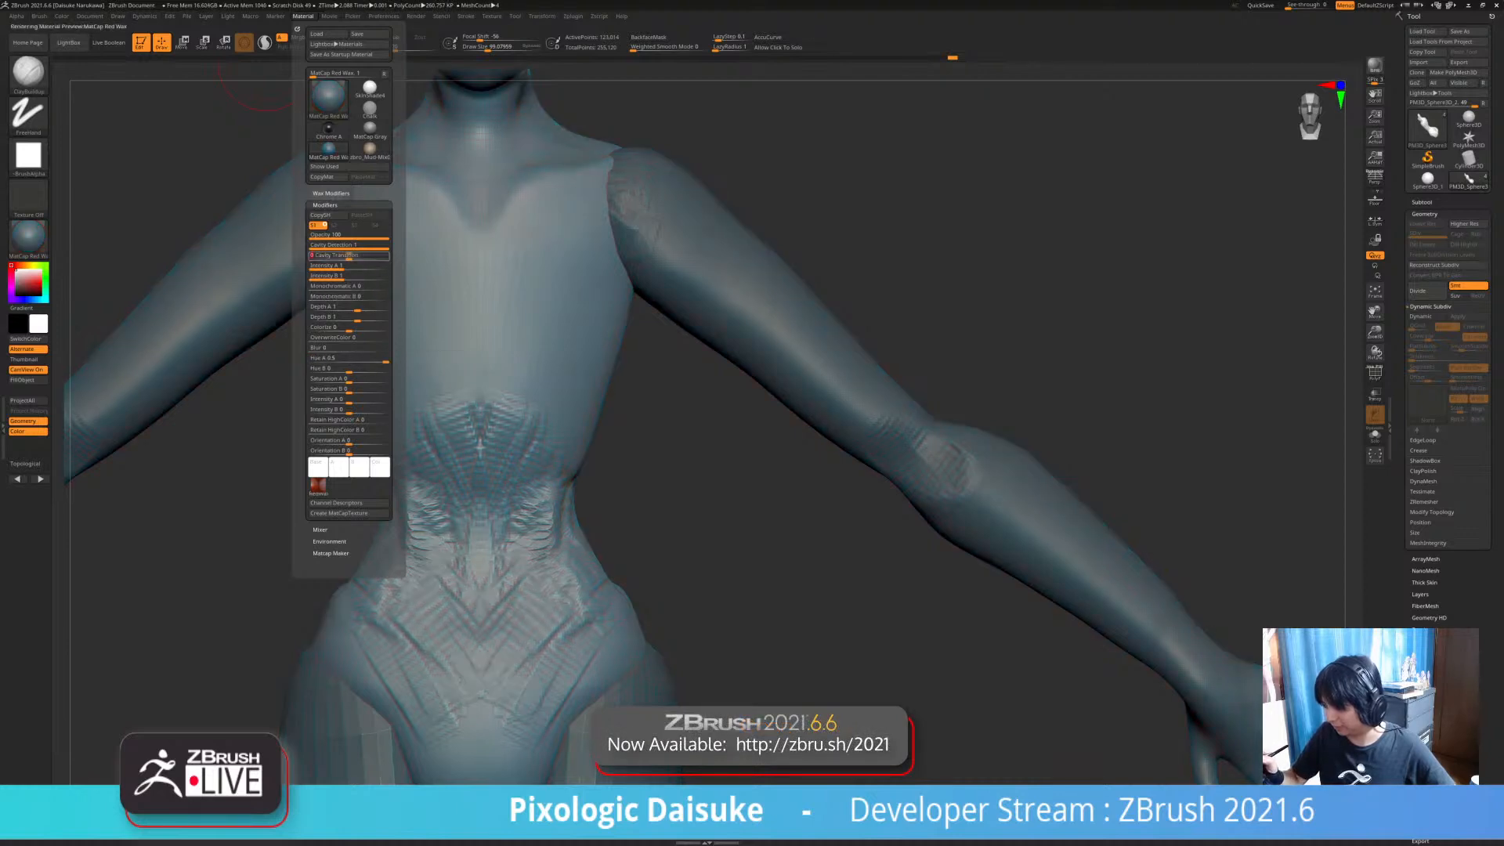
- Add ClayBuildup strokes along the side of the waist and down over the hip
mouse_move(584, 434)
ctrl+right_down()
mouse_move(587, 486)
mouse_move(611, 508)
mouse_move(595, 501)
mouse_move(587, 400)
mouse_move(567, 392)
ctrl+right_up()
mouse_move(567, 344)
mouse_down()
mouse_move(502, 458)
mouse_move(493, 423)
mouse_up()
drag(631, 391, 572, 517)
ctrl+right_drag(588, 501, 586, 433)
drag(589, 423, 603, 472)
mouse_move(1128, 443)
right_down()
mouse_move(963, 449)
mouse_move(1128, 444)
right_up()
- Build up the front of the groin along the inner thigh crease with ClayBuildup strokes
drag(561, 458, 542, 554)
right_drag(752, 486, 846, 431)
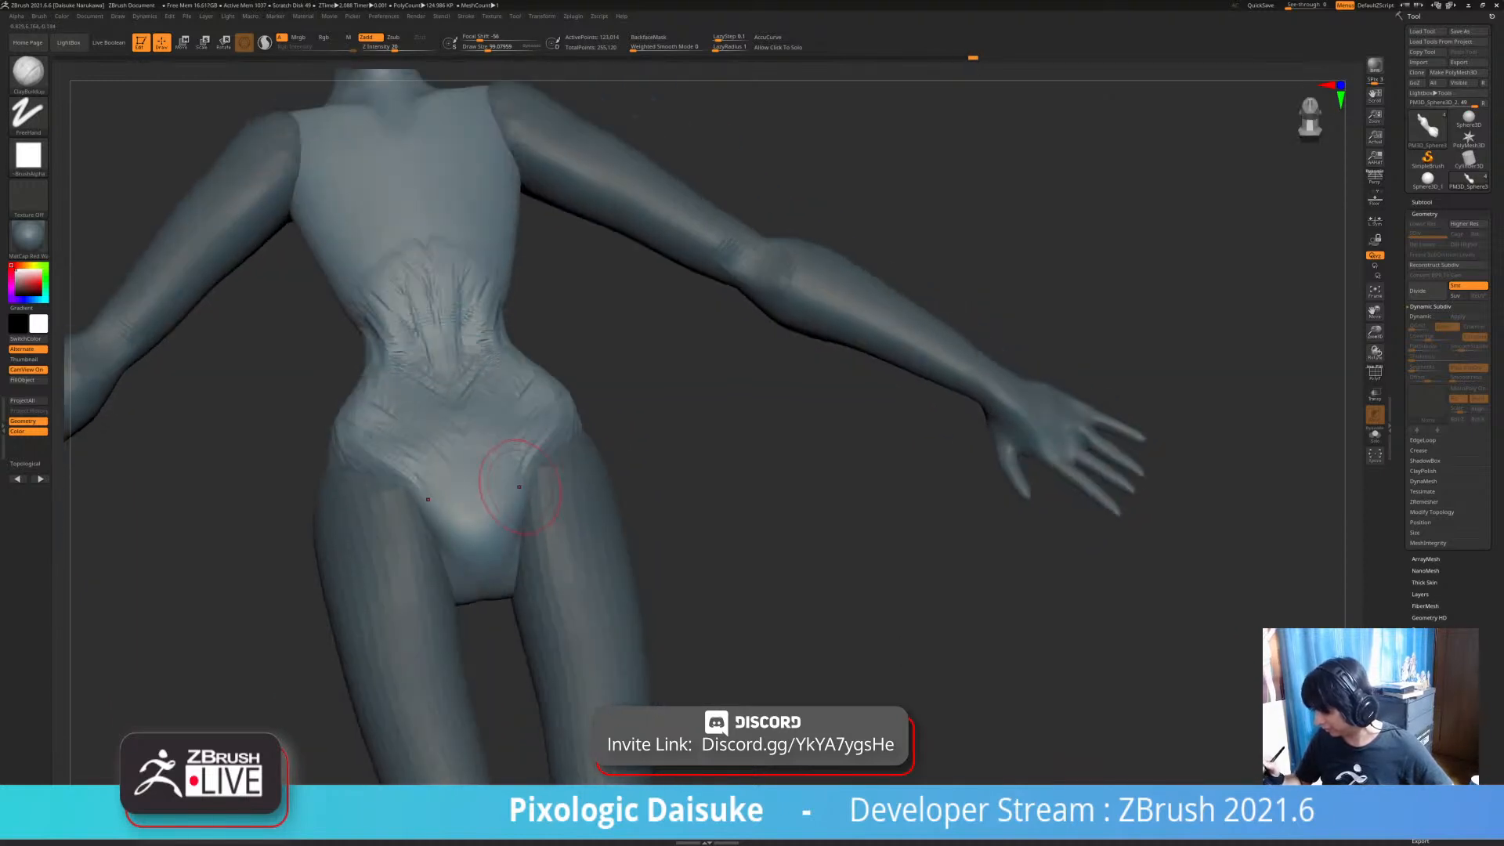
drag(524, 486, 514, 581)
right_drag(783, 486, 772, 439)
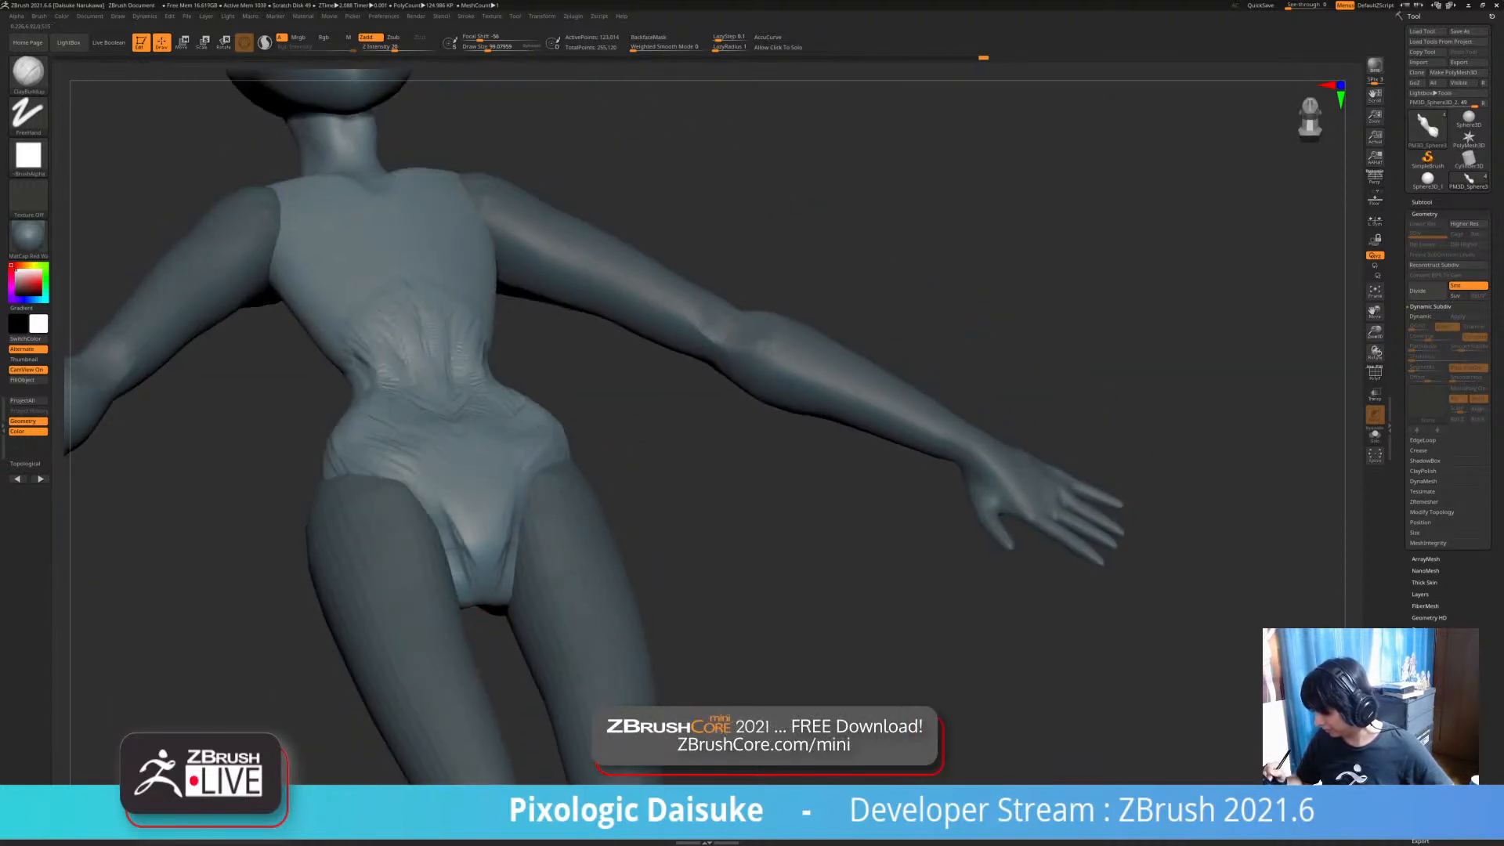
- Add ClayBuildup strokes to the back of the pelvis and over the shoulder blades
right_drag(523, 550, 521, 468)
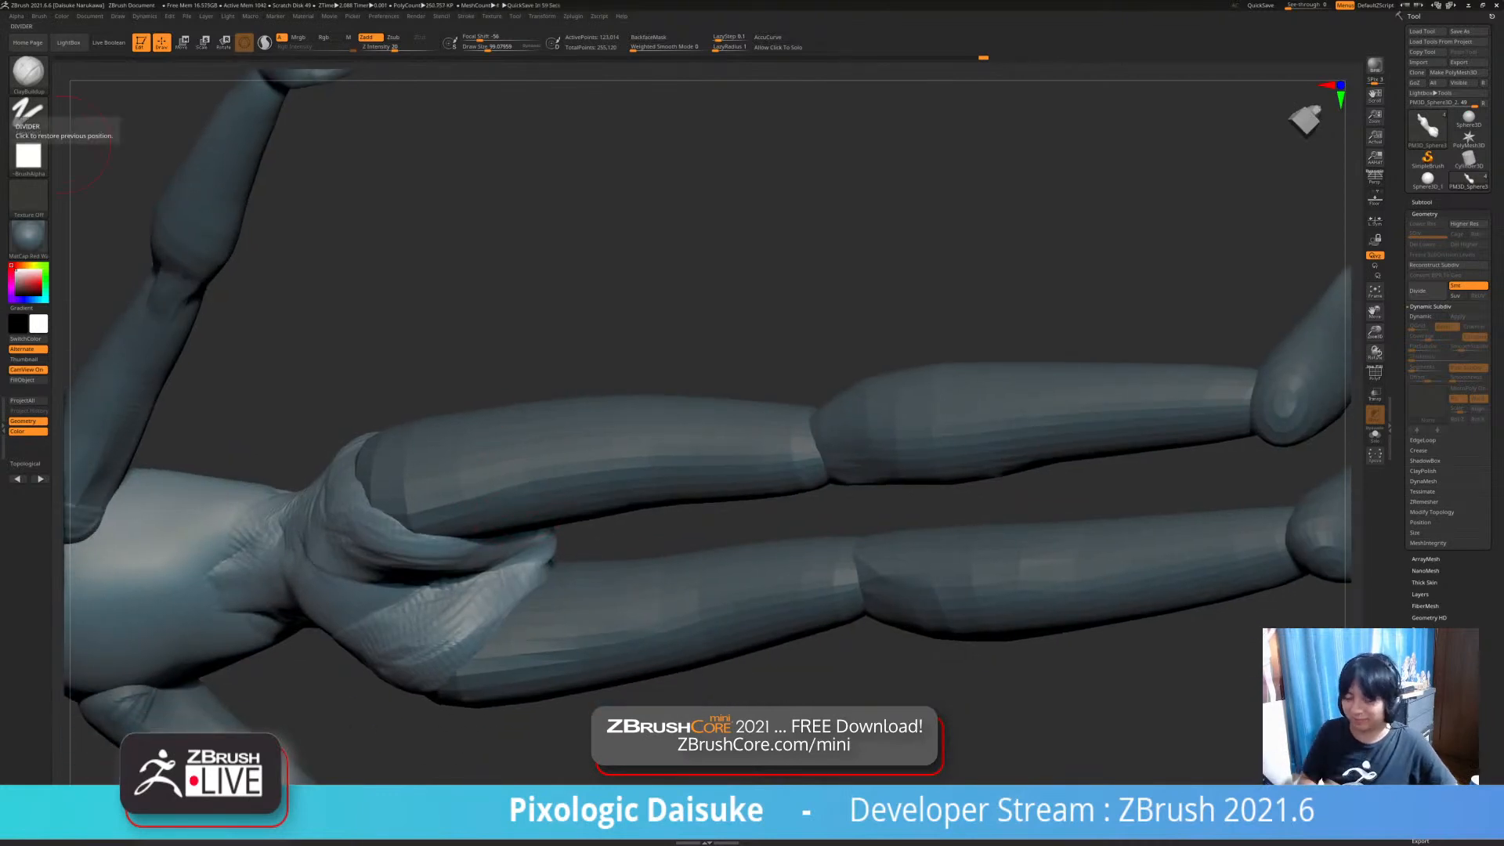
right_drag(329, 407, 368, 502)
mouse_move(385, 486)
mouse_down()
mouse_move(367, 542)
mouse_move(395, 533)
mouse_up()
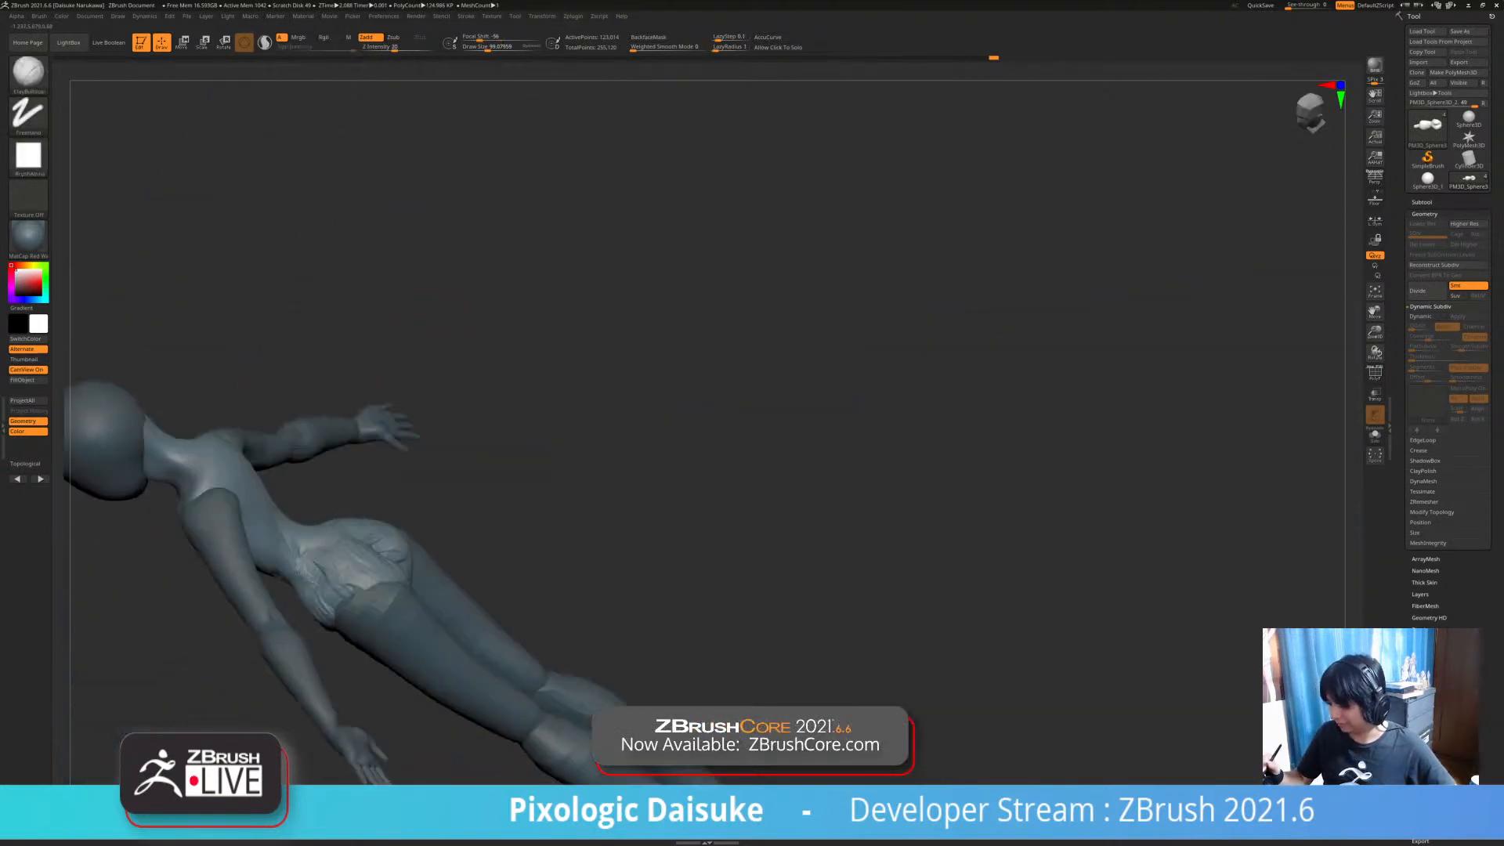
right_drag(1019, 392, 1018, 258)
shift+right_drag(344, 579, 298, 587)
right_drag(344, 424, 376, 416)
drag(374, 279, 374, 324)
alt+right_drag(374, 320, 498, 393)
- Lower the material's Cavity Detection to about 0.66 and try a different Cavity Transition
click(303, 16)
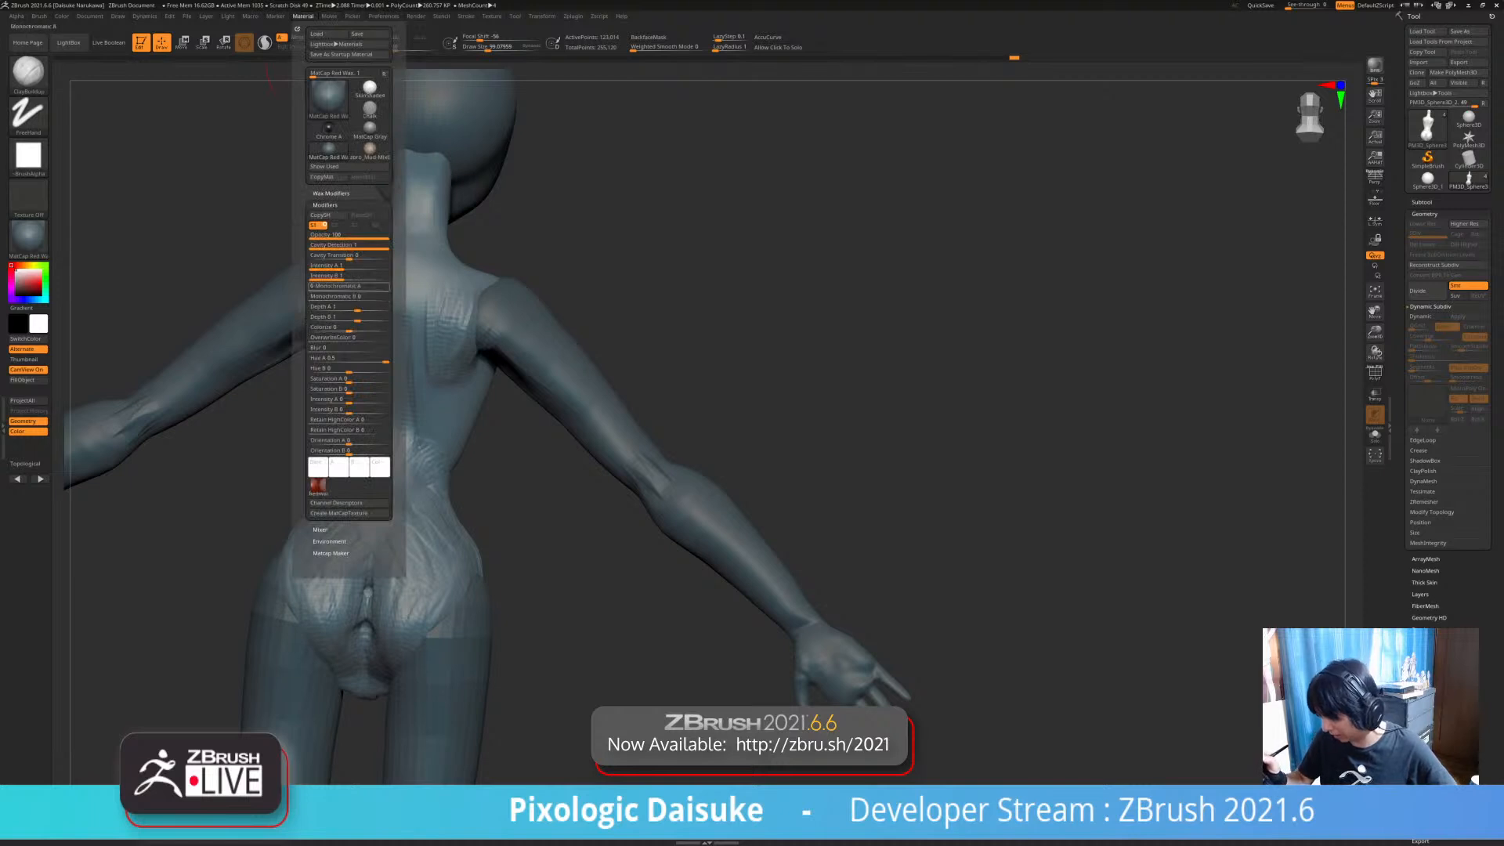
drag(363, 245, 358, 246)
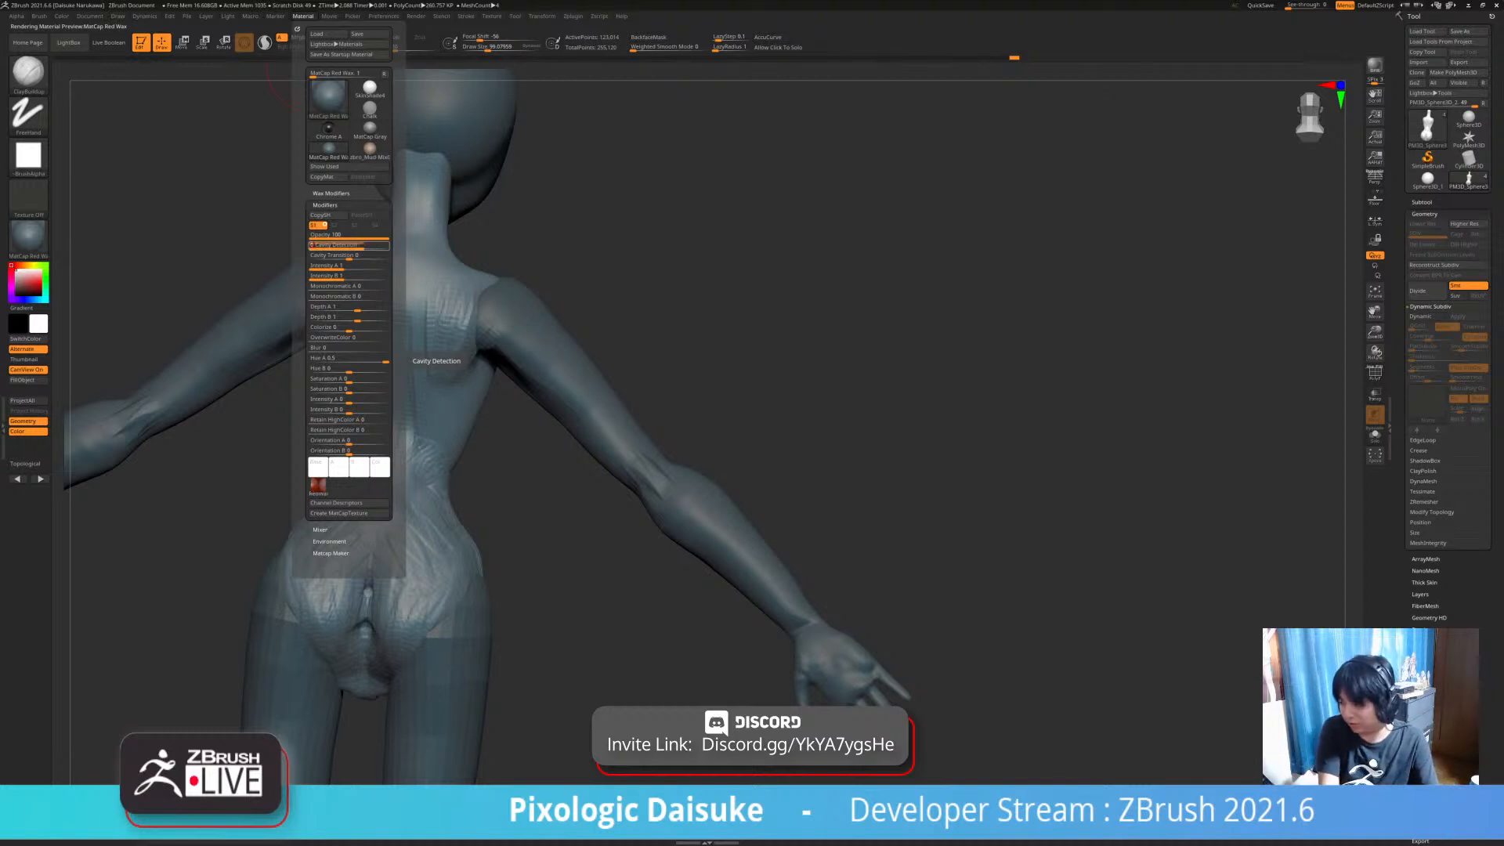
key(Return)
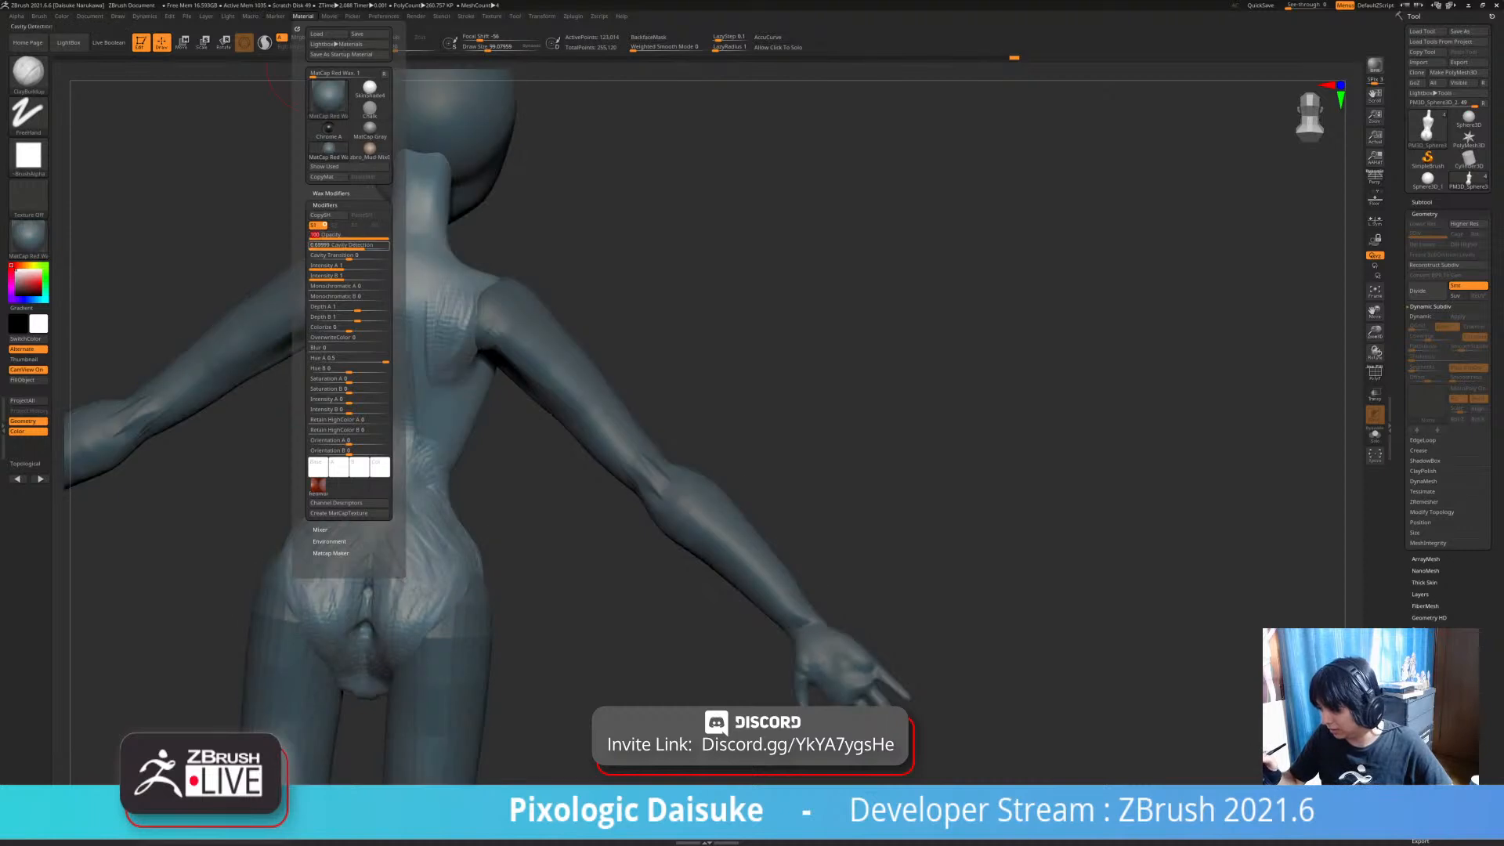
drag(349, 256, 359, 256)
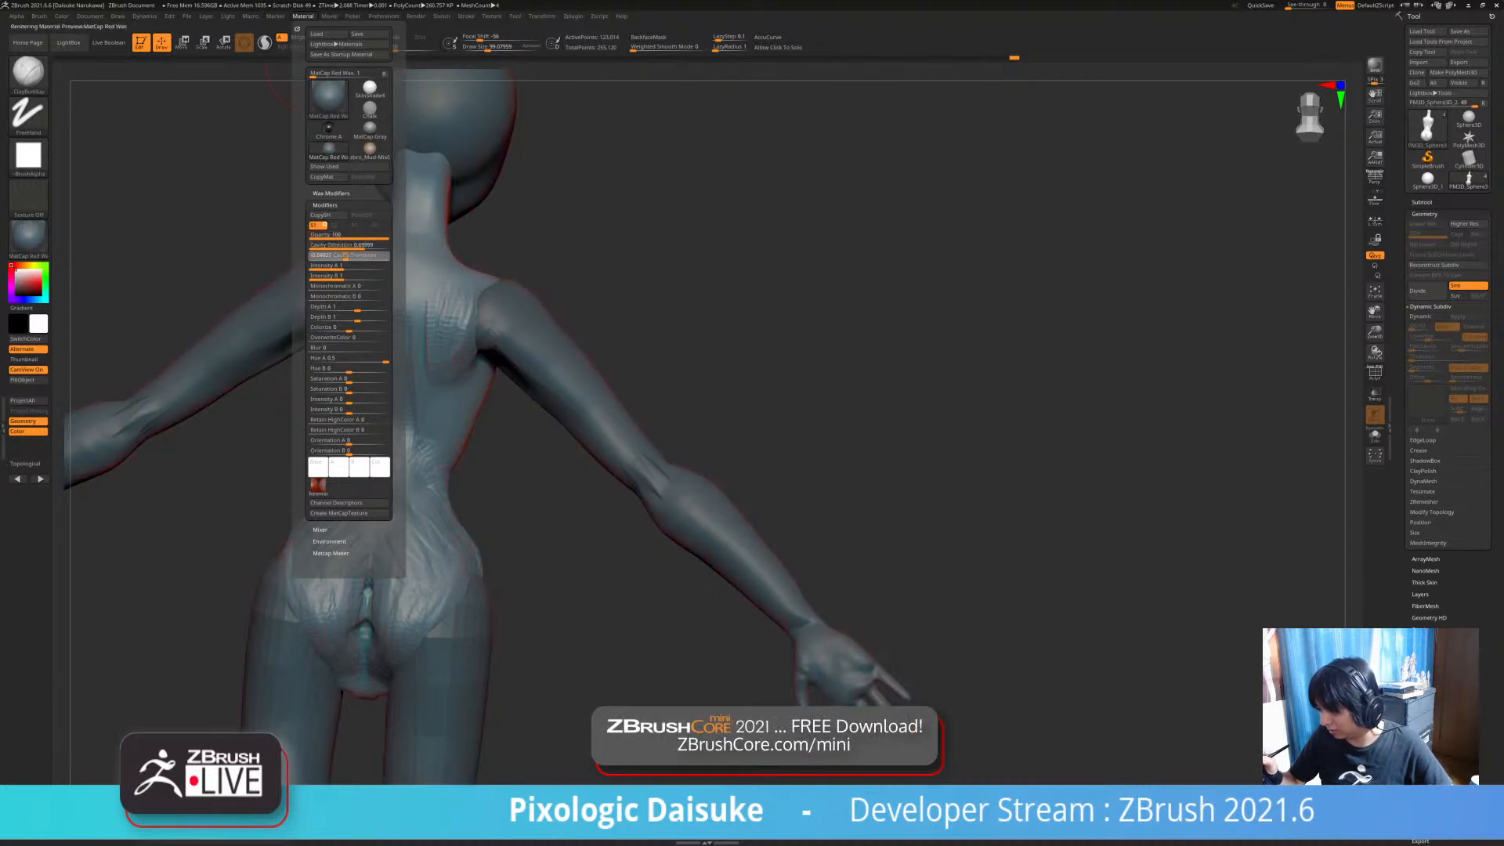
- Brighten the material by setting its Intensity A to 1.5
key(Tab)
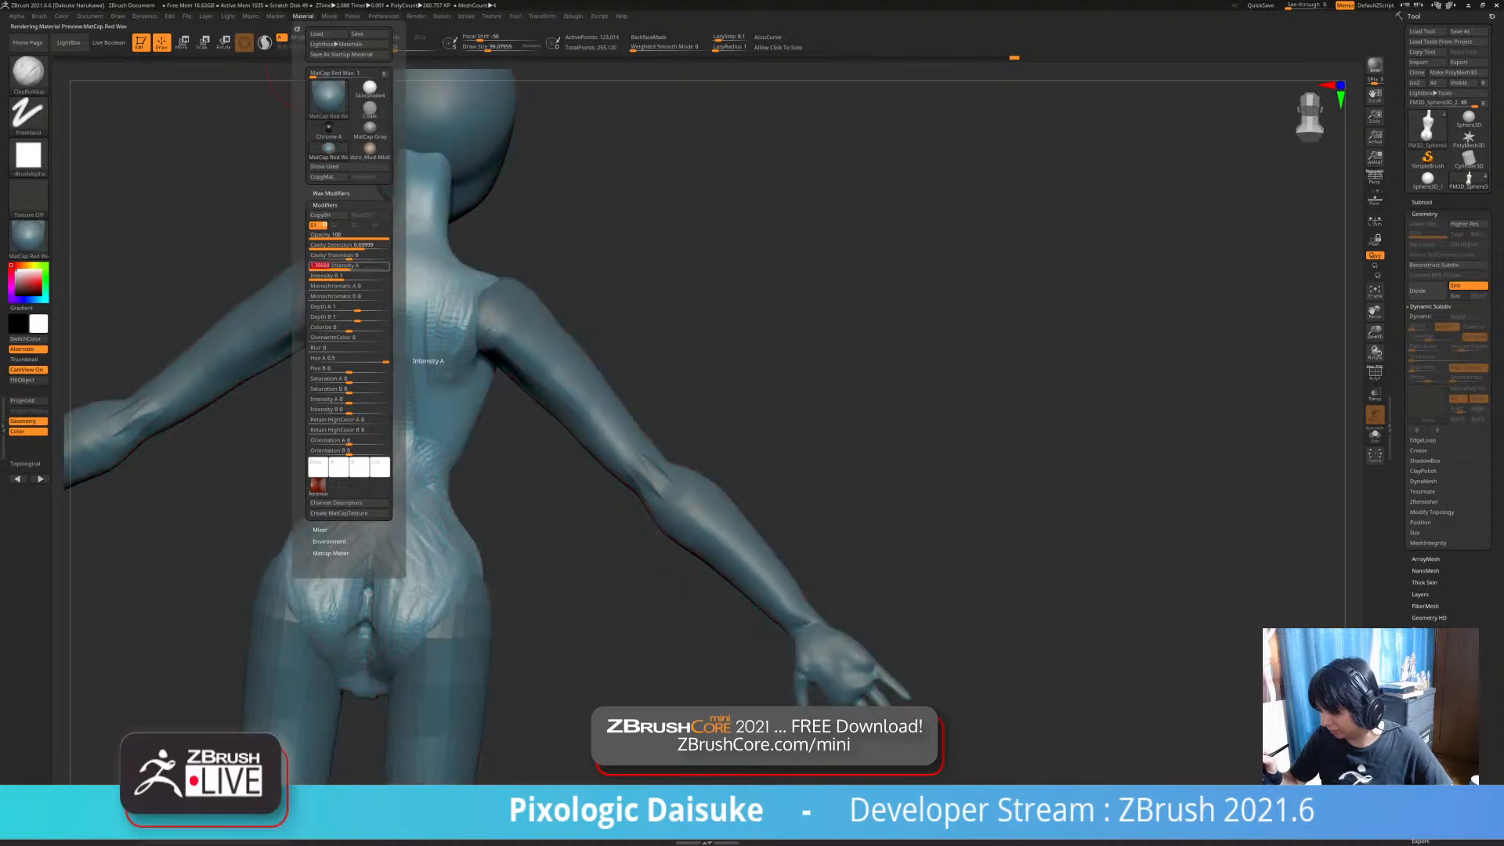
drag(350, 267, 353, 266)
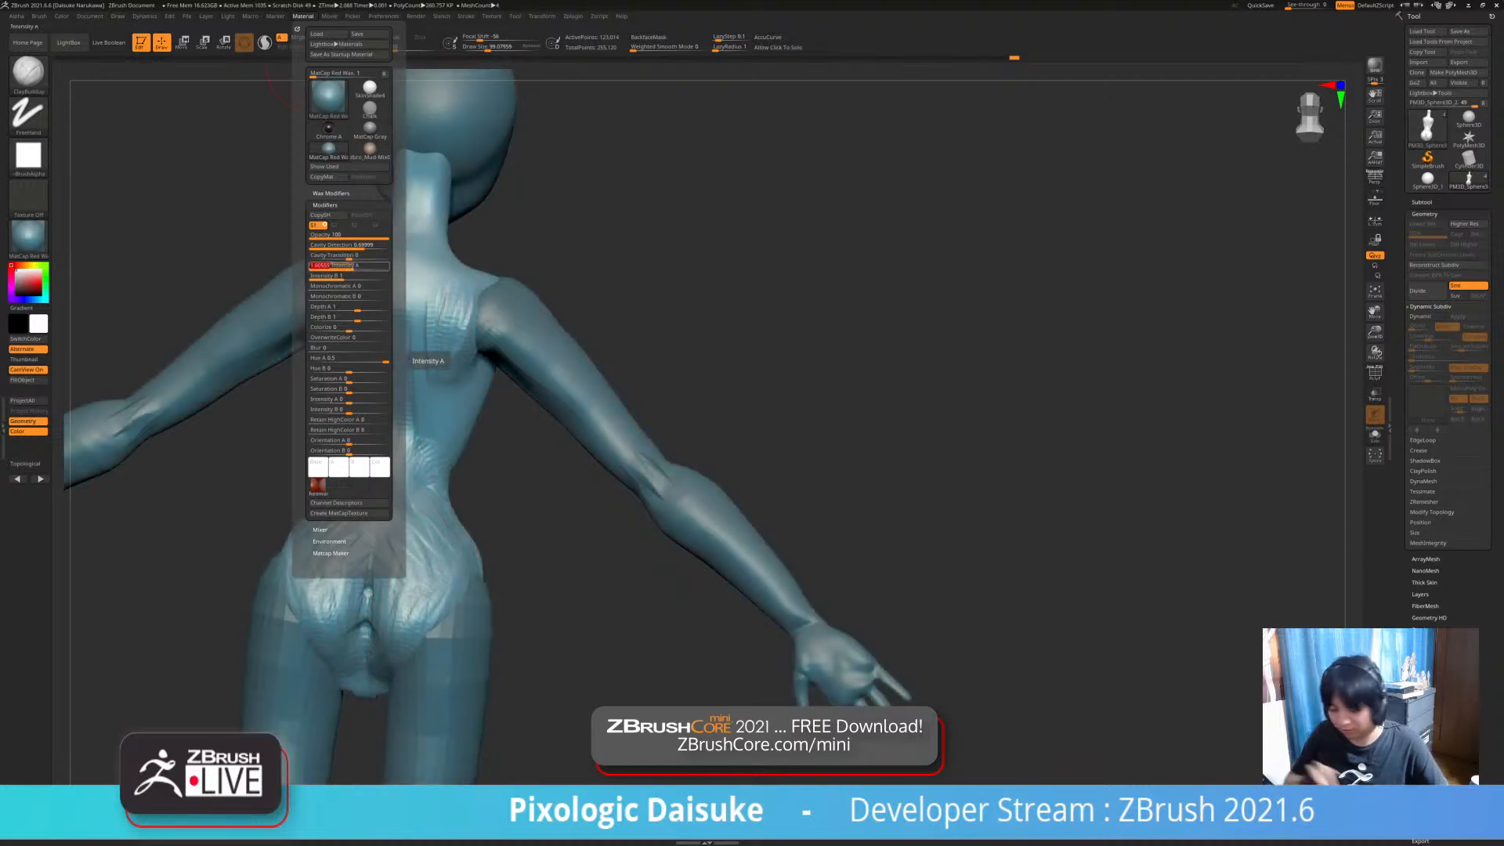
text(1.5)
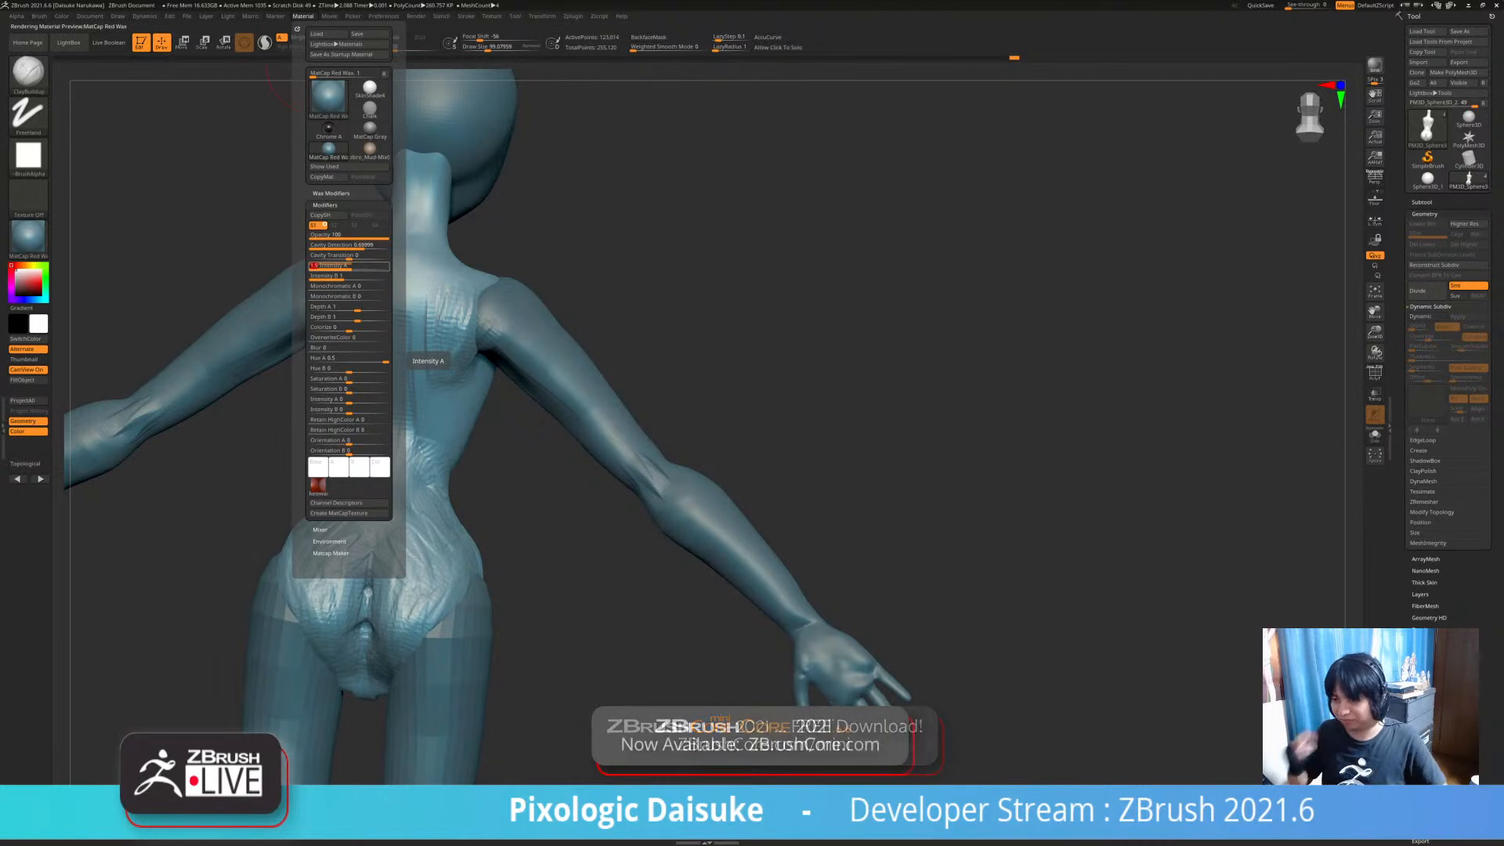
- Build up the sides of the back below the shoulder blades with ClayBuildup strokes
mouse_move(433, 408)
ctrl+right_down()
mouse_move(463, 298)
mouse_move(460, 329)
mouse_move(451, 282)
ctrl+right_up()
drag(444, 278, 463, 384)
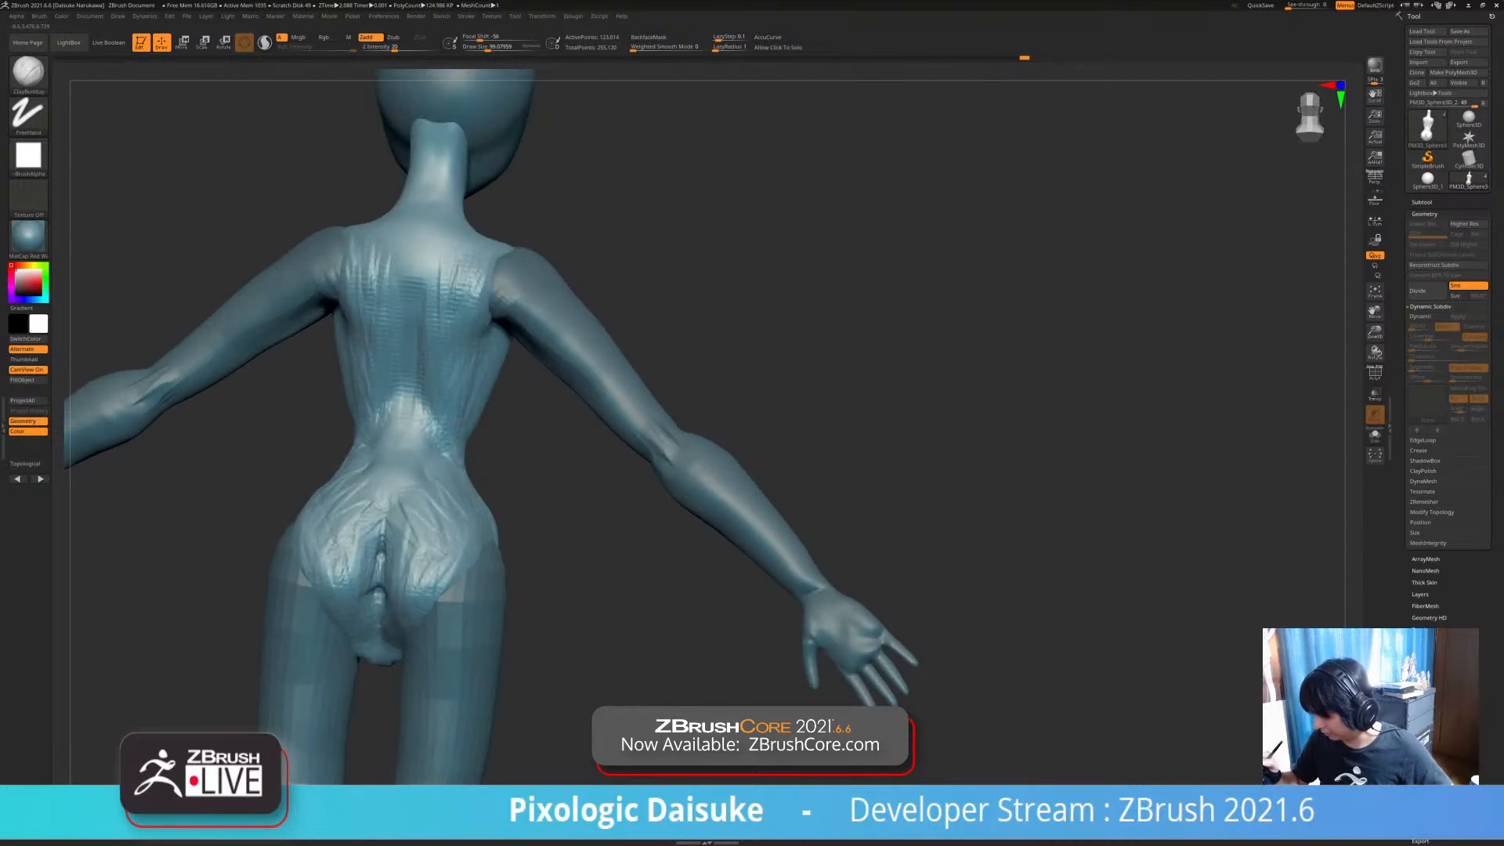
drag(447, 368, 484, 336)
right_drag(549, 321, 596, 313)
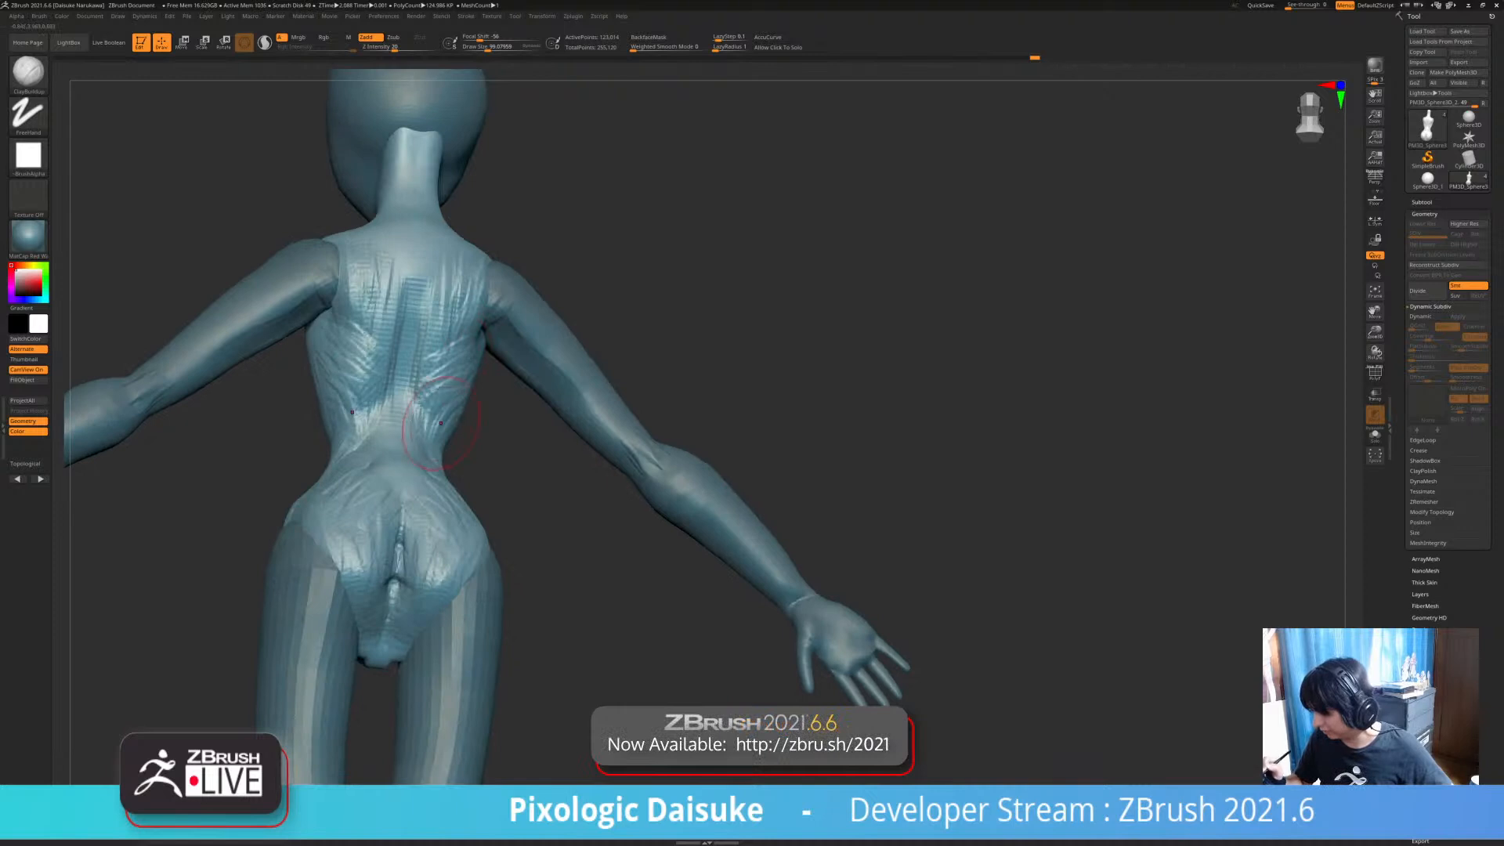
right_drag(440, 423, 486, 419)
drag(458, 396, 431, 454)
right_drag(439, 446, 376, 446)
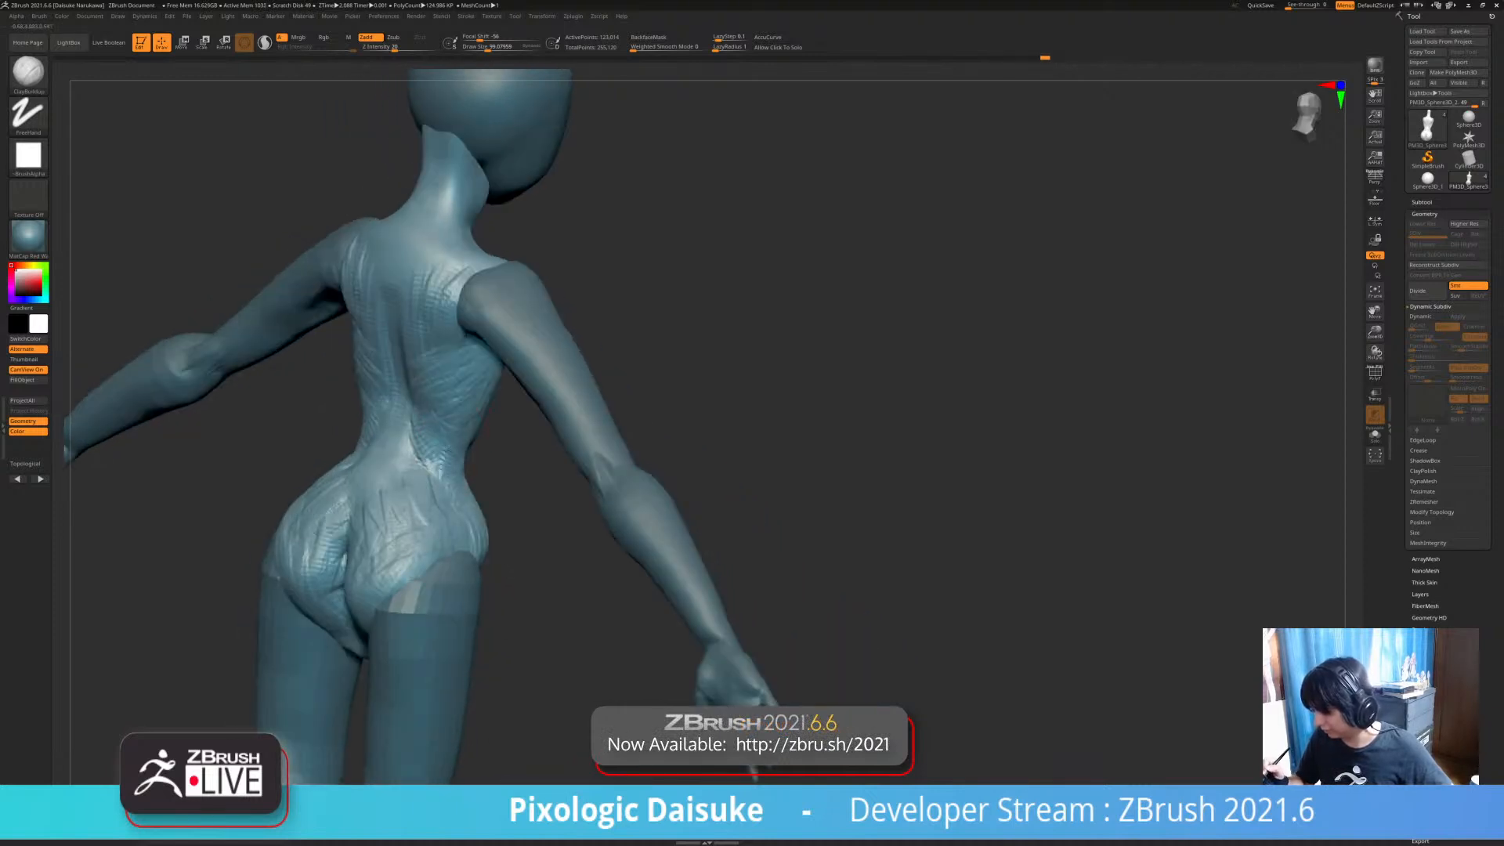
- Add ClayBuildup strokes down the flank and around the back of the waist
mouse_move(509, 463)
right_down()
mouse_move(274, 458)
mouse_move(309, 455)
right_up()
drag(454, 336, 513, 438)
right_drag(513, 439, 615, 442)
right_drag(345, 396, 523, 404)
drag(447, 427, 459, 470)
right_drag(462, 439, 509, 435)
drag(447, 443, 470, 525)
mouse_move(595, 415)
right_down()
mouse_move(517, 431)
mouse_move(503, 455)
mouse_move(579, 439)
right_up()
- Blend the lower back into the top of the buttocks with ClayBuildup strokes
mouse_move(447, 439)
mouse_down()
mouse_move(450, 396)
mouse_move(462, 454)
mouse_up()
right_drag(470, 439, 533, 430)
drag(447, 416, 455, 466)
right_drag(533, 431, 509, 447)
drag(466, 509, 455, 455)
right_drag(501, 447, 498, 462)
mouse_move(419, 526)
mouse_down()
mouse_move(424, 494)
mouse_move(436, 505)
mouse_up()
- Remesh the torso with DynaMesh and smooth the clay strokes along the middle of the back
mouse_move(436, 524)
alt+right_down()
mouse_move(404, 555)
mouse_move(361, 459)
alt+right_up()
shift+right_drag(596, 447, 644, 453)
ctrl+drag(791, 398, 791, 399)
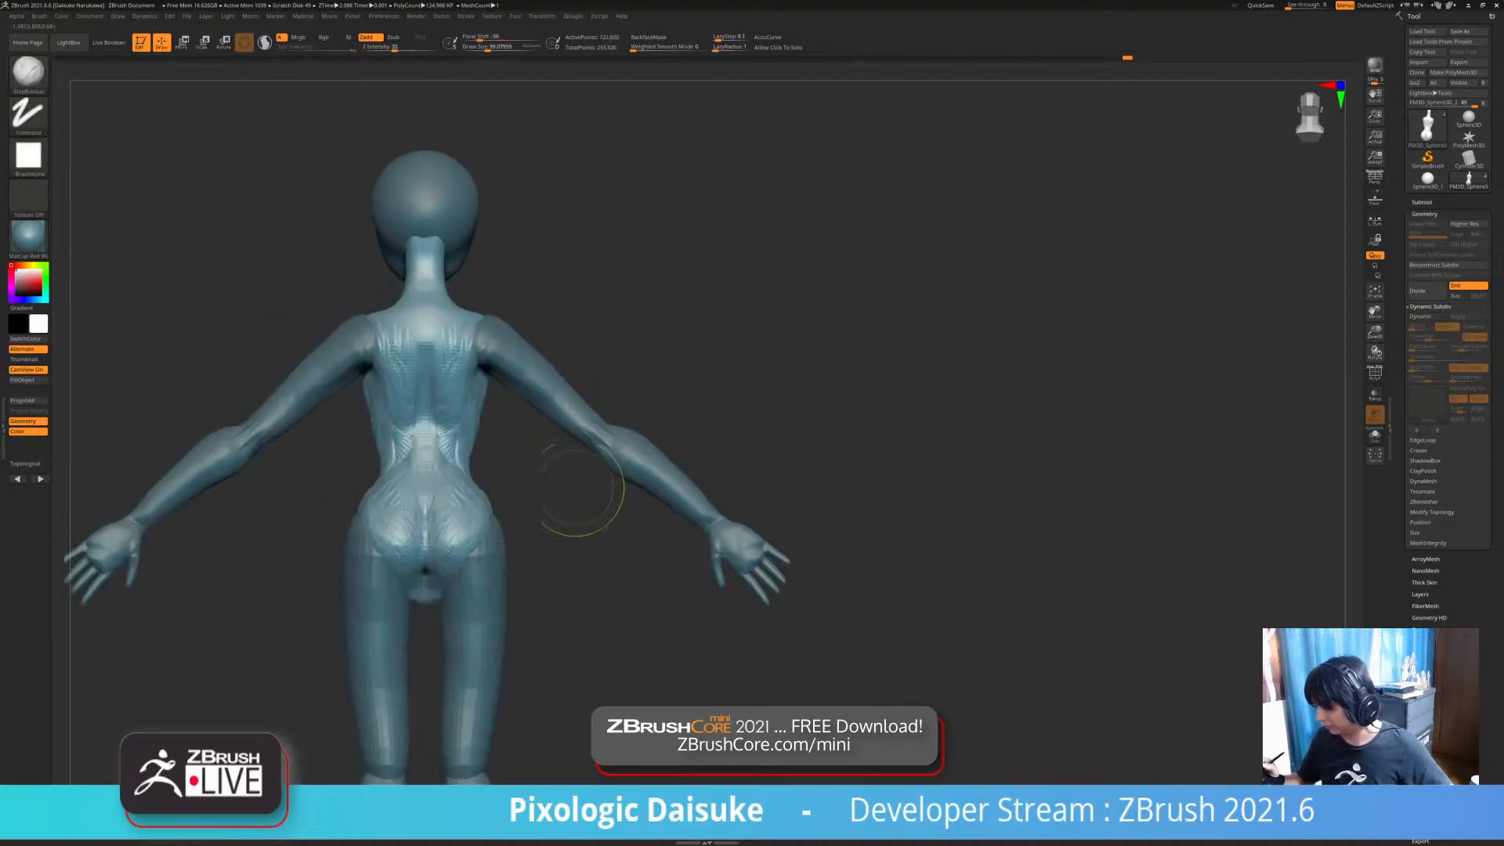
ctrl+right_drag(435, 344, 436, 392)
shift+drag(447, 313, 447, 447)
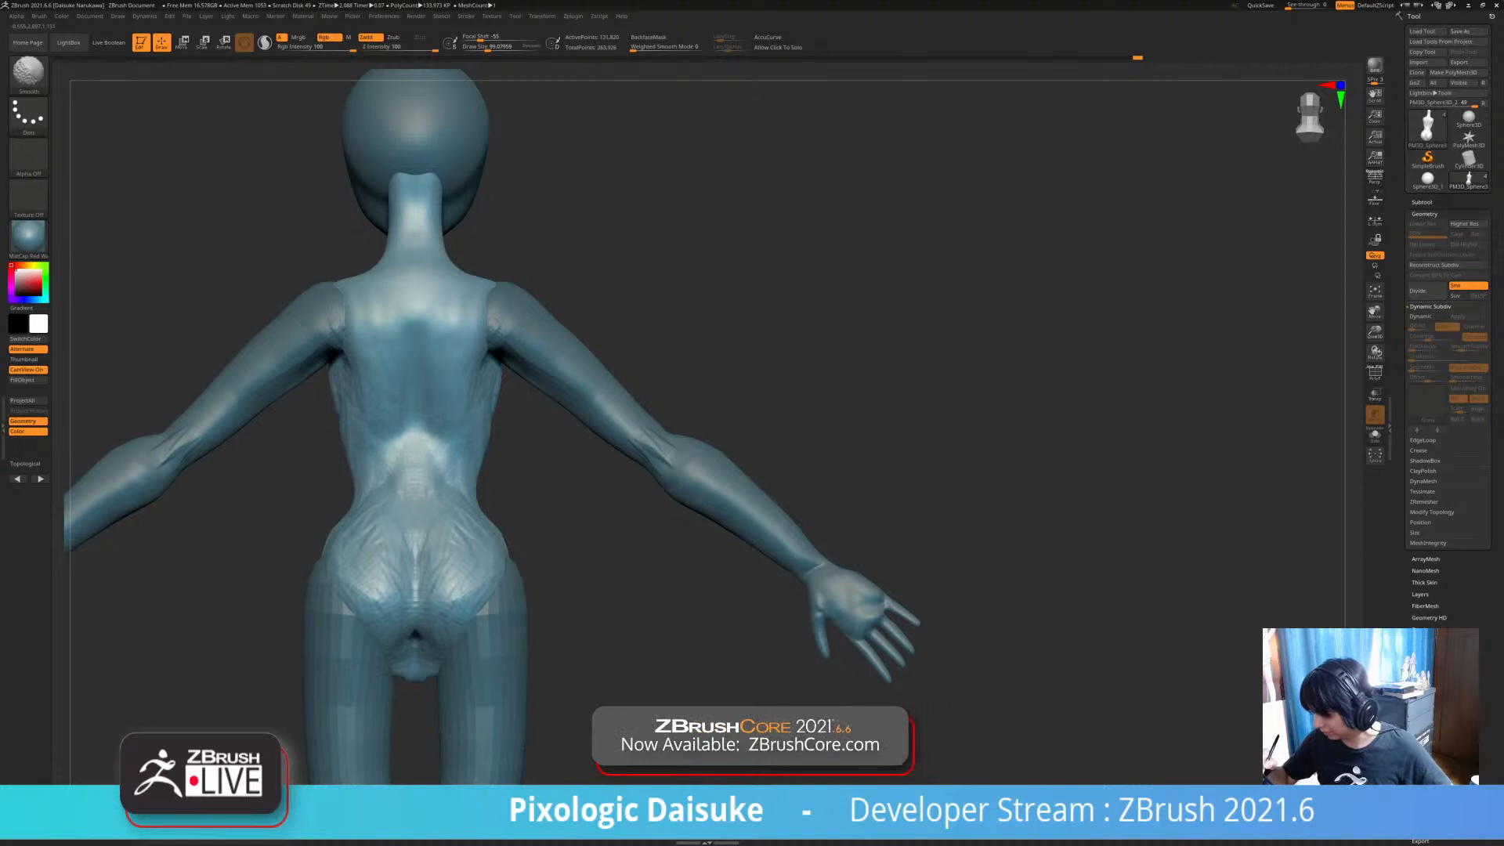
- Define the shoulder blades with ClayBuildup strokes, reducing the draw size to about 41
right_drag(470, 400, 477, 364)
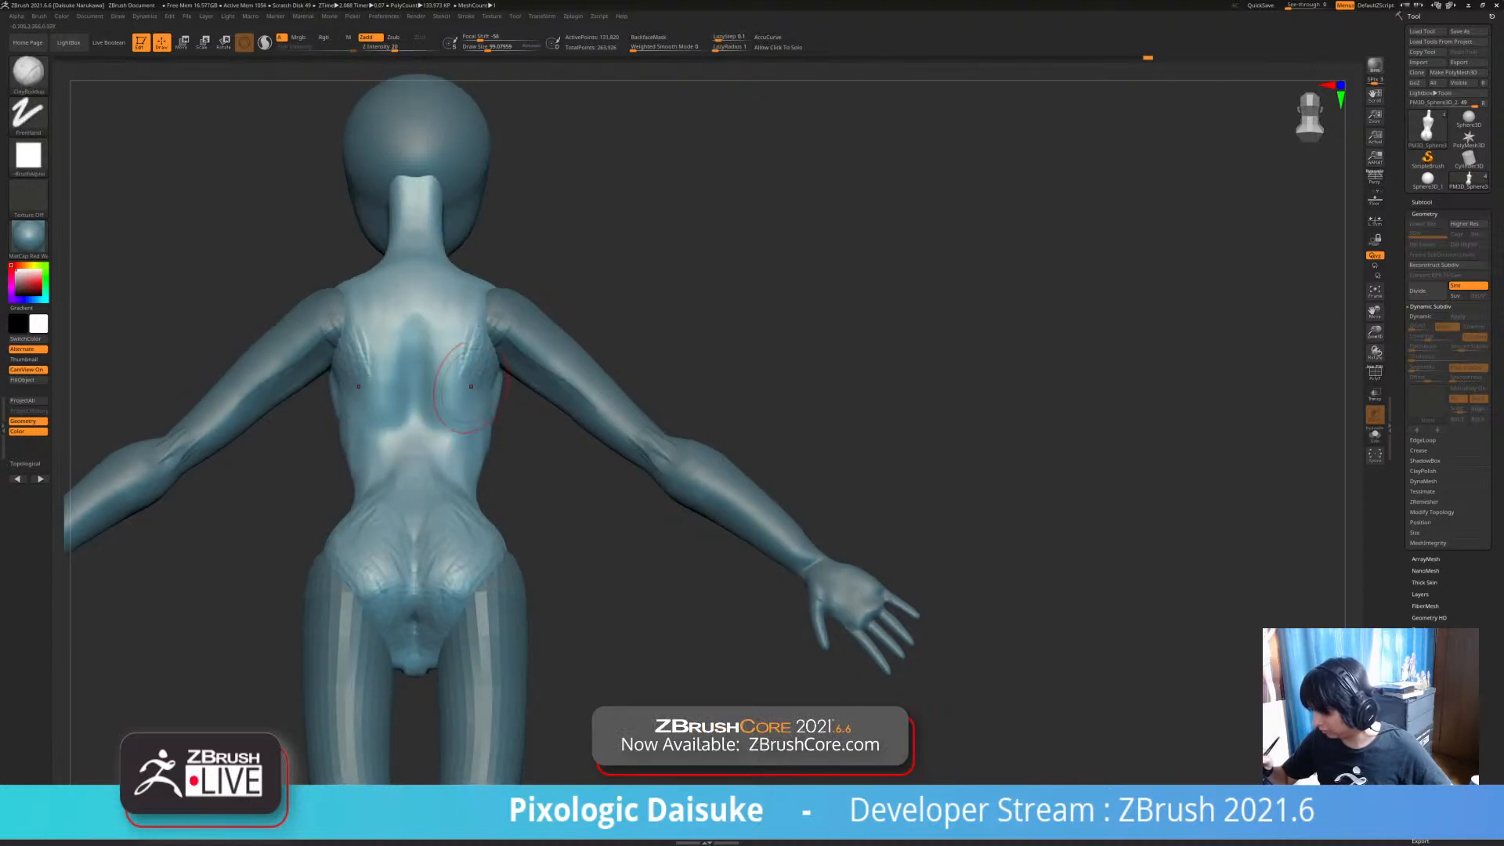
drag(481, 313, 470, 313)
drag(487, 47, 479, 47)
drag(457, 318, 458, 356)
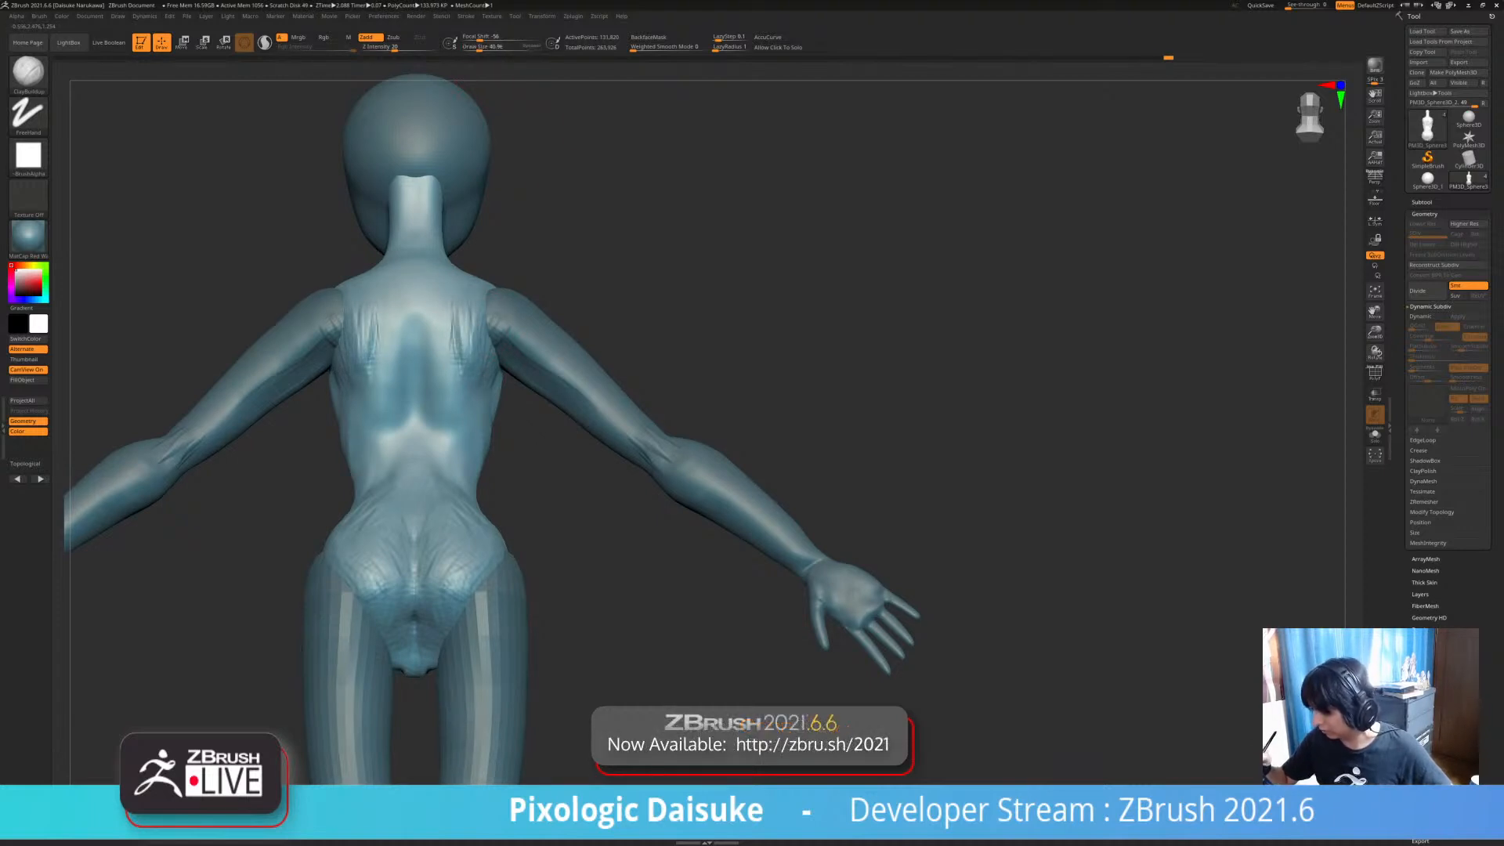
alt+right_drag(549, 381, 601, 392)
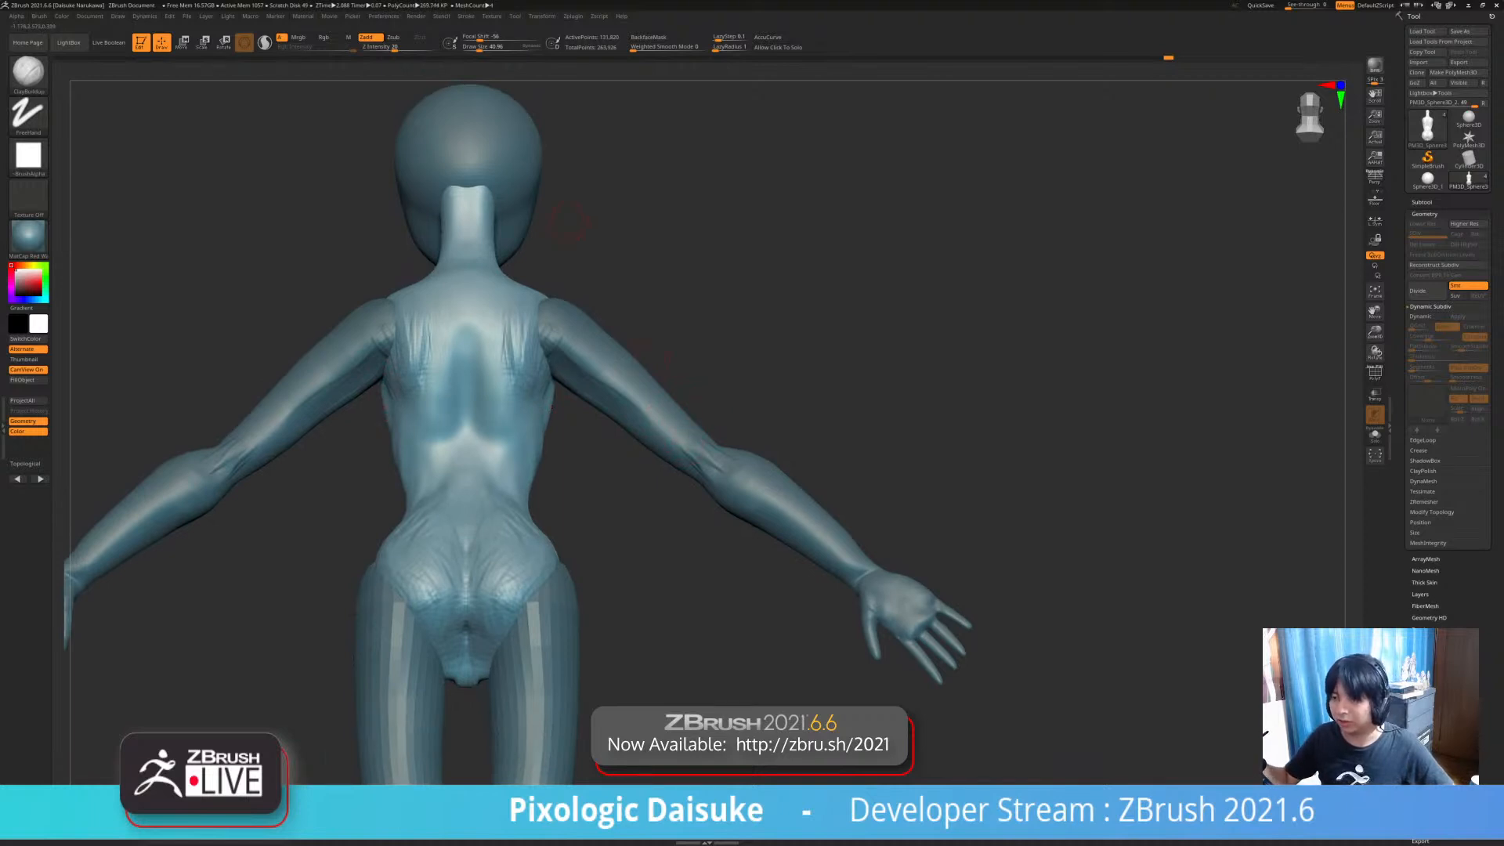
- Try pulling long shapes out of both sides of the chest with the SnakeHook brush at draw size about 161, undoing each attempt
mouse_move(573, 232)
ctrl+right_down()
mouse_move(565, 180)
mouse_move(564, 196)
ctrl+right_up()
click(28, 74)
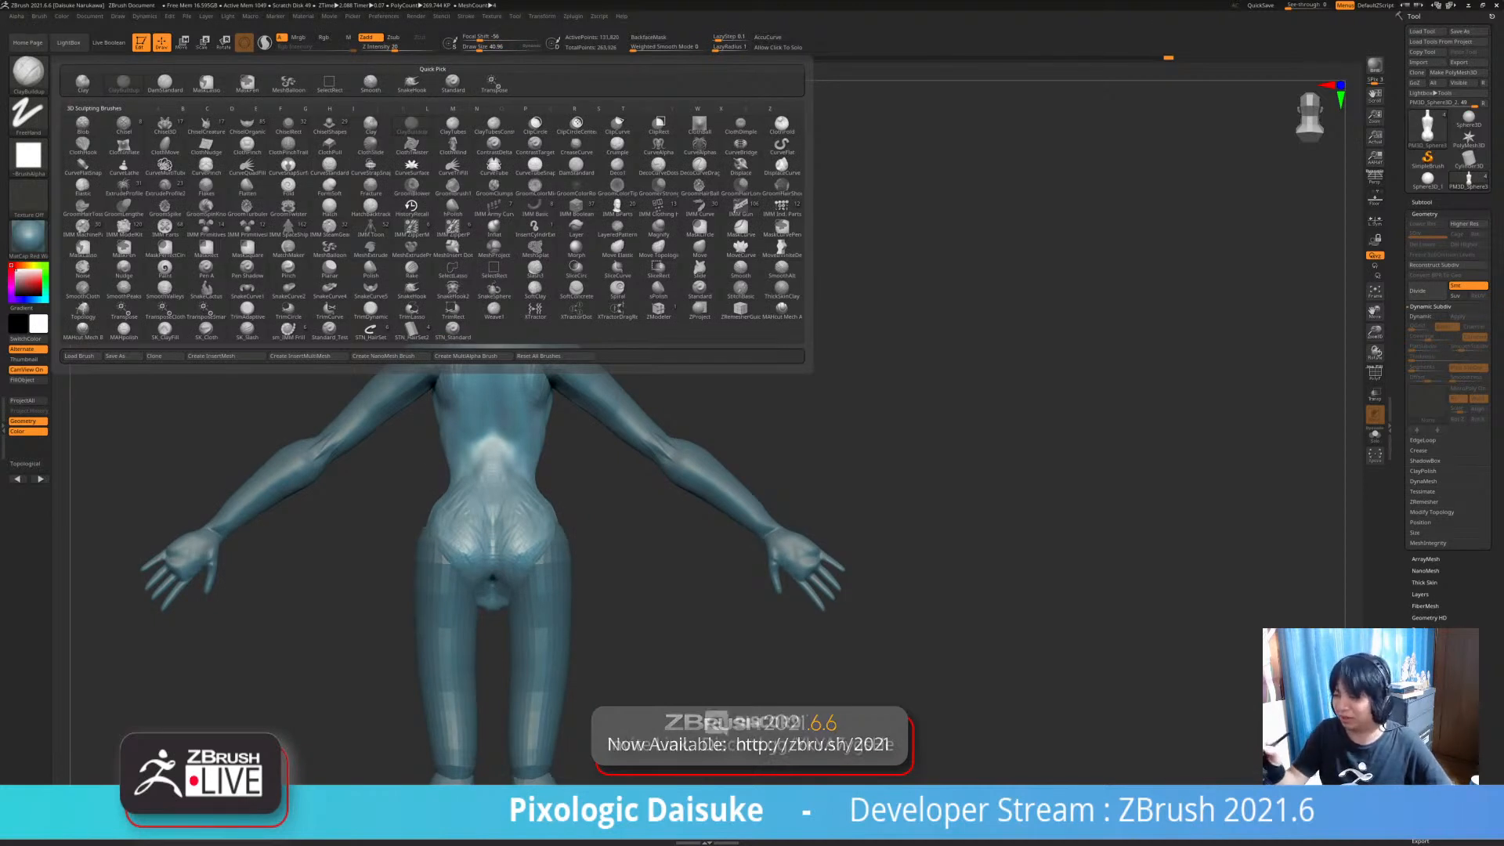
click(411, 83)
ctrl+right_drag(578, 375, 577, 431)
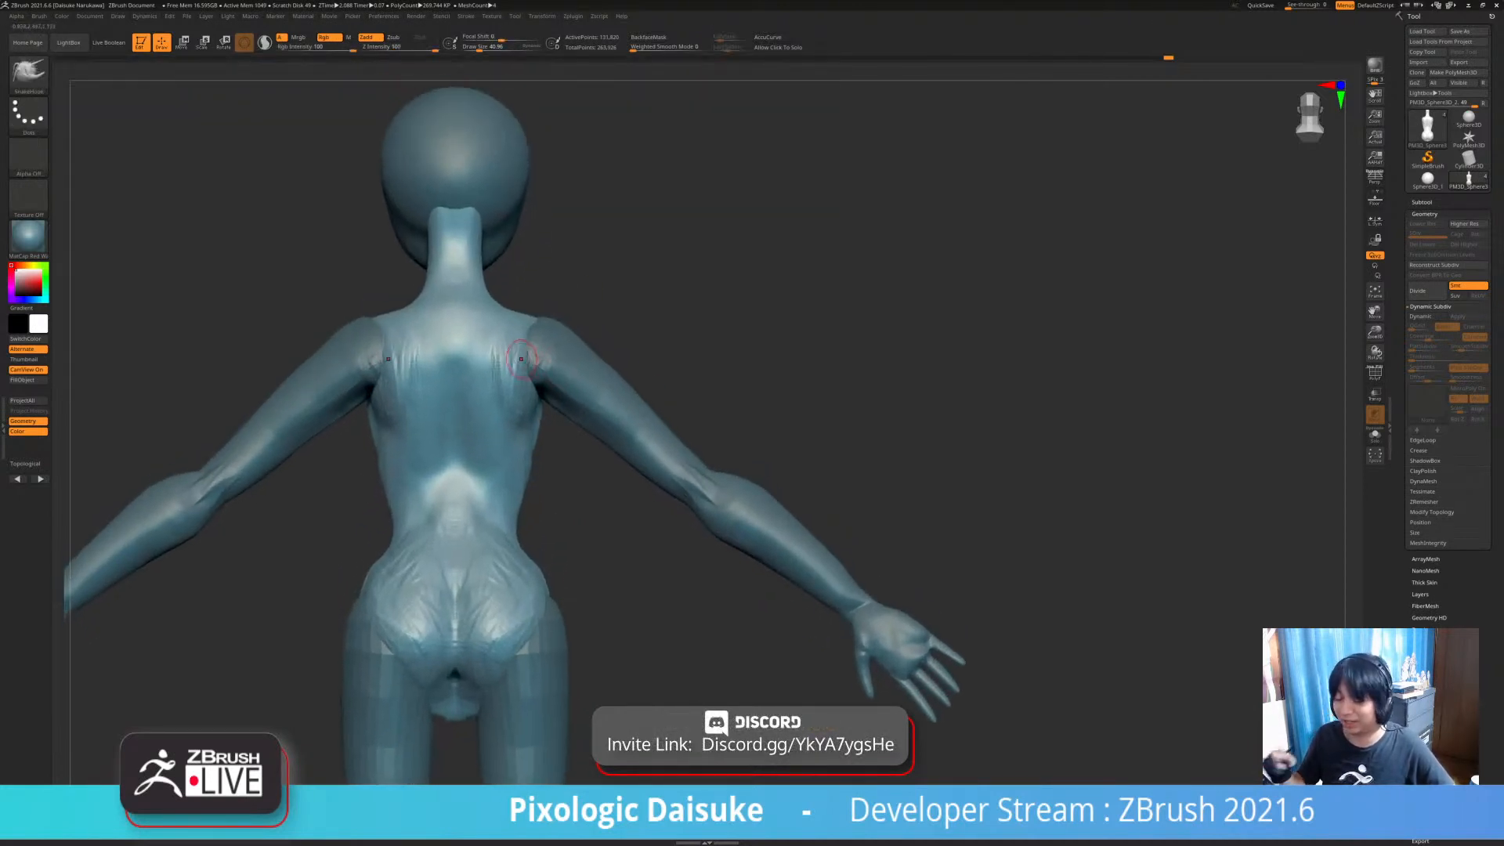
drag(479, 48, 494, 48)
mouse_move(517, 325)
alt+right_down()
mouse_move(518, 380)
mouse_move(776, 380)
alt+right_up()
mouse_move(561, 458)
alt+right_down()
mouse_move(541, 377)
mouse_move(561, 430)
alt+right_up()
mouse_move(463, 432)
right_down()
mouse_move(546, 432)
mouse_move(517, 431)
right_up()
mouse_move(530, 419)
mouse_down()
mouse_move(580, 450)
mouse_move(602, 521)
mouse_move(717, 586)
mouse_move(783, 679)
mouse_up()
key(ctrl+z)
mouse_move(548, 364)
mouse_down()
mouse_move(631, 480)
mouse_move(632, 508)
mouse_move(558, 396)
mouse_move(588, 462)
mouse_move(572, 516)
mouse_up()
key(ctrl+z)
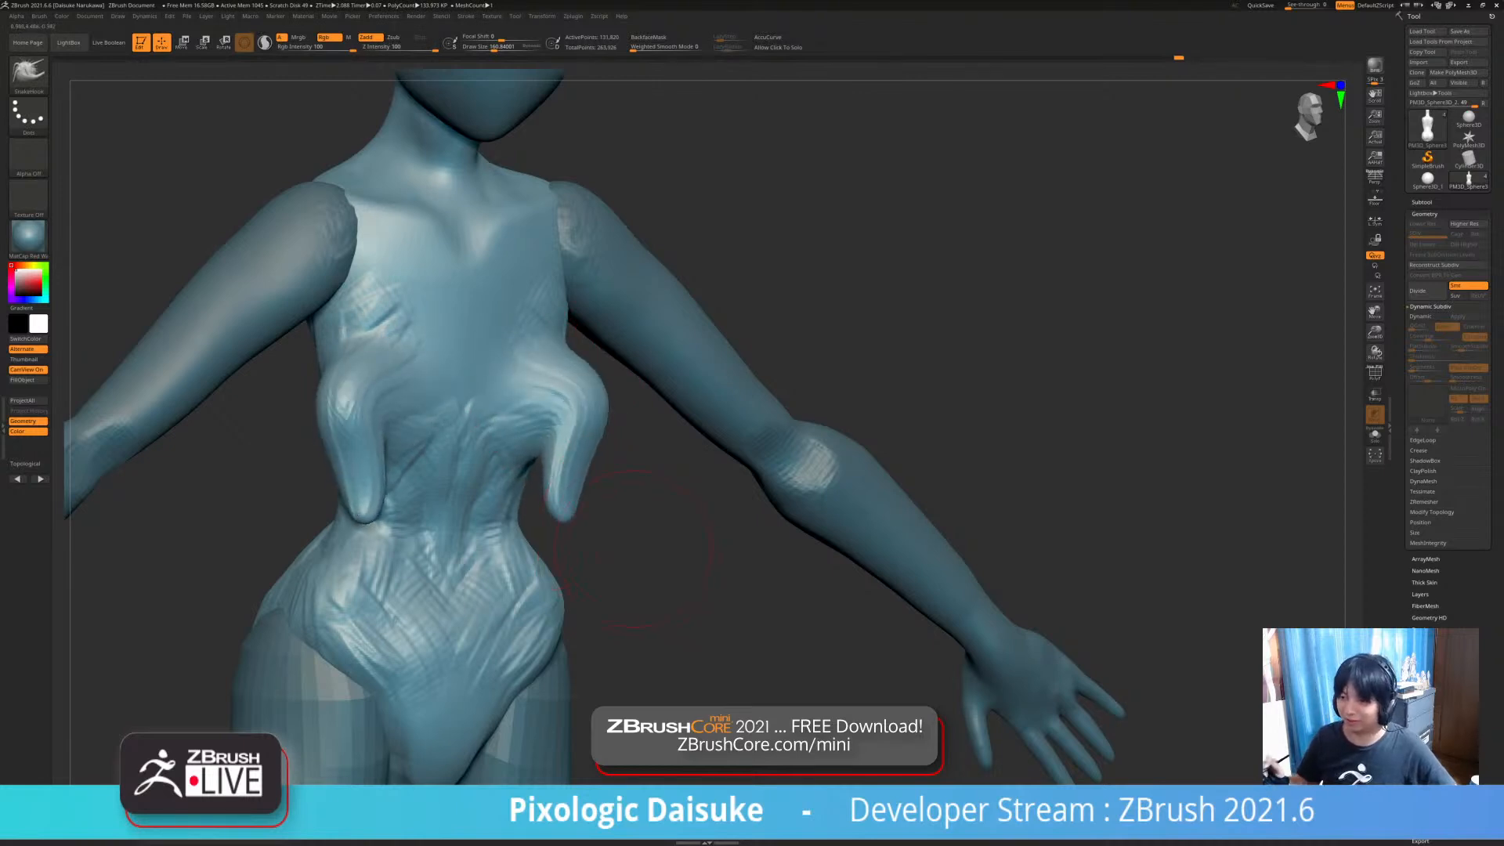
key(ctrl+z)
drag(532, 376, 600, 496)
key(ctrl+z)
- Try pulling the same chest areas outward and down with the Move brush at draw size about 108, undoing each attempt
click(28, 73)
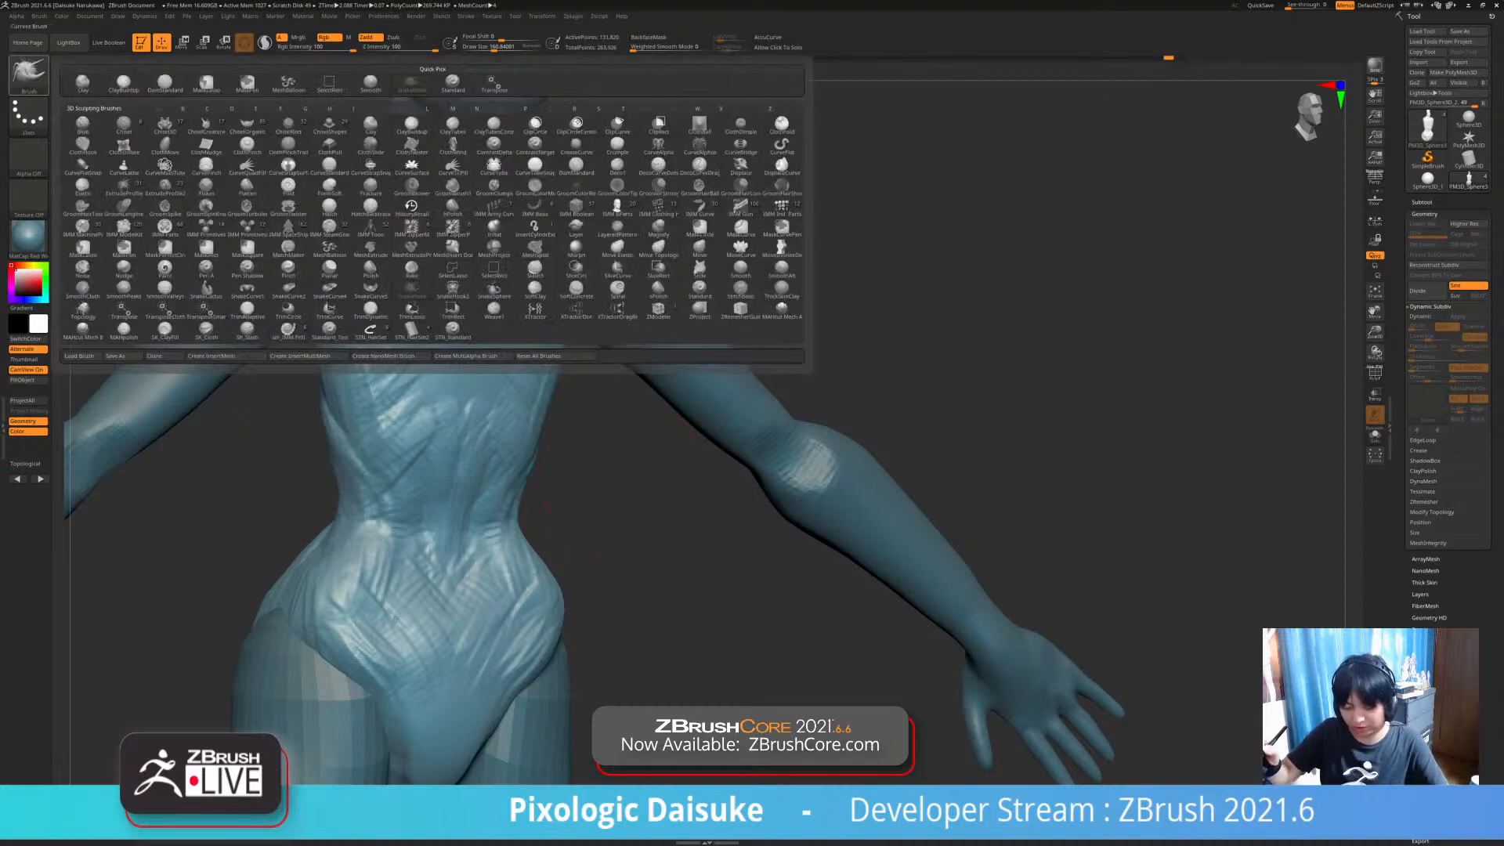
key(m)
key(v)
drag(561, 368, 553, 439)
key(ctrl+z)
drag(495, 47, 488, 47)
drag(553, 387, 580, 470)
key(ctrl+z)
mouse_move(542, 379)
mouse_down()
mouse_move(574, 415)
mouse_move(580, 466)
mouse_up()
key(ctrl+z)
mouse_move(547, 376)
mouse_down()
mouse_move(579, 399)
mouse_move(582, 462)
mouse_up()
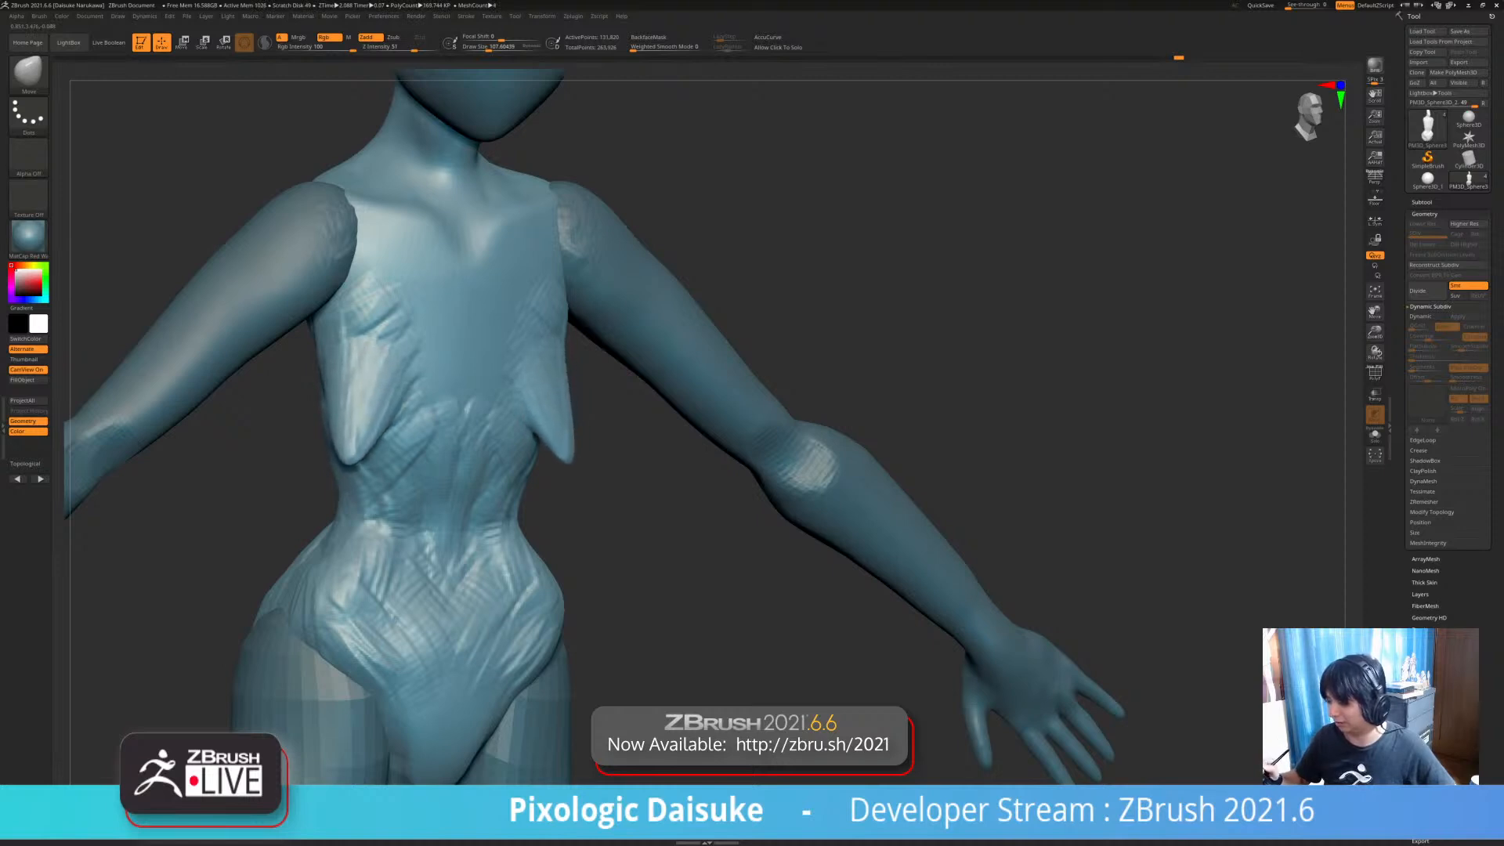
key(ctrl+z)
mouse_move(548, 375)
mouse_down()
mouse_move(626, 459)
mouse_move(631, 506)
mouse_up()
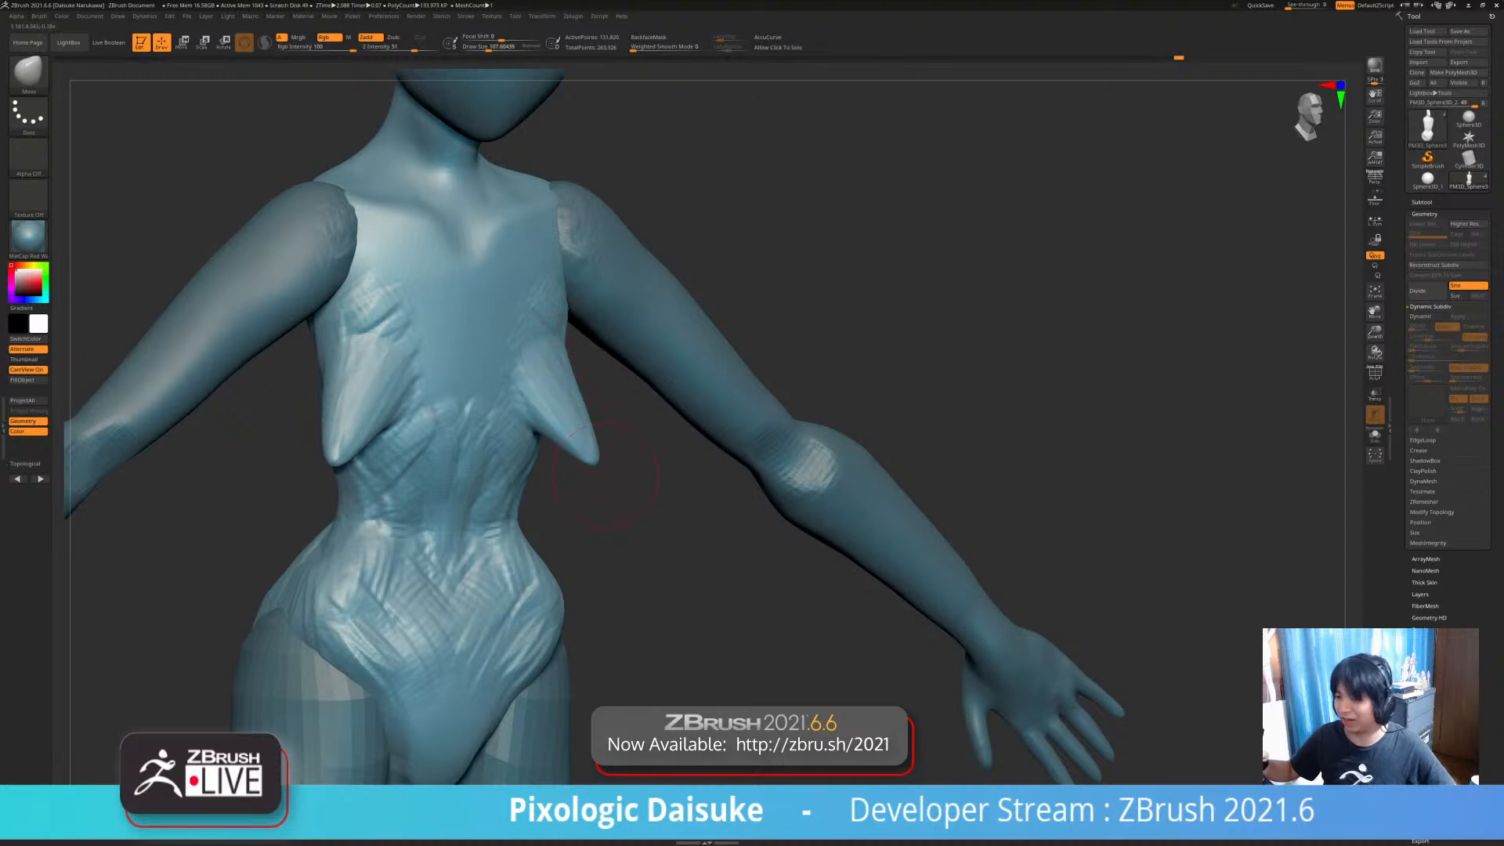
key(ctrl+z)
- Pull the sides of the chest once more with SnakeHook for comparison and undo the change
click(28, 73)
click(475, 97)
drag(558, 385, 597, 458)
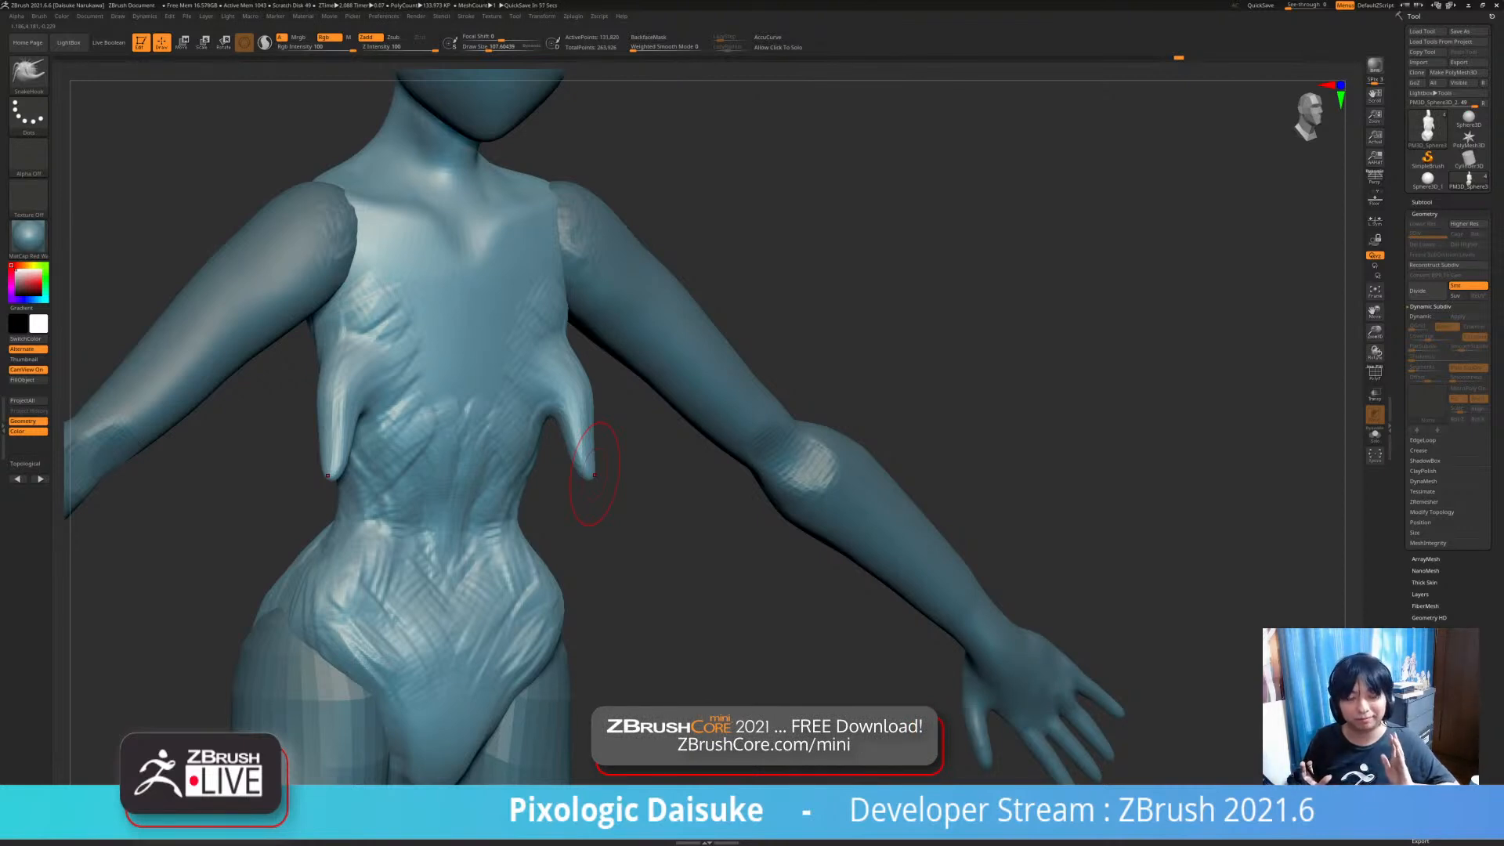
key(ctrl+z)
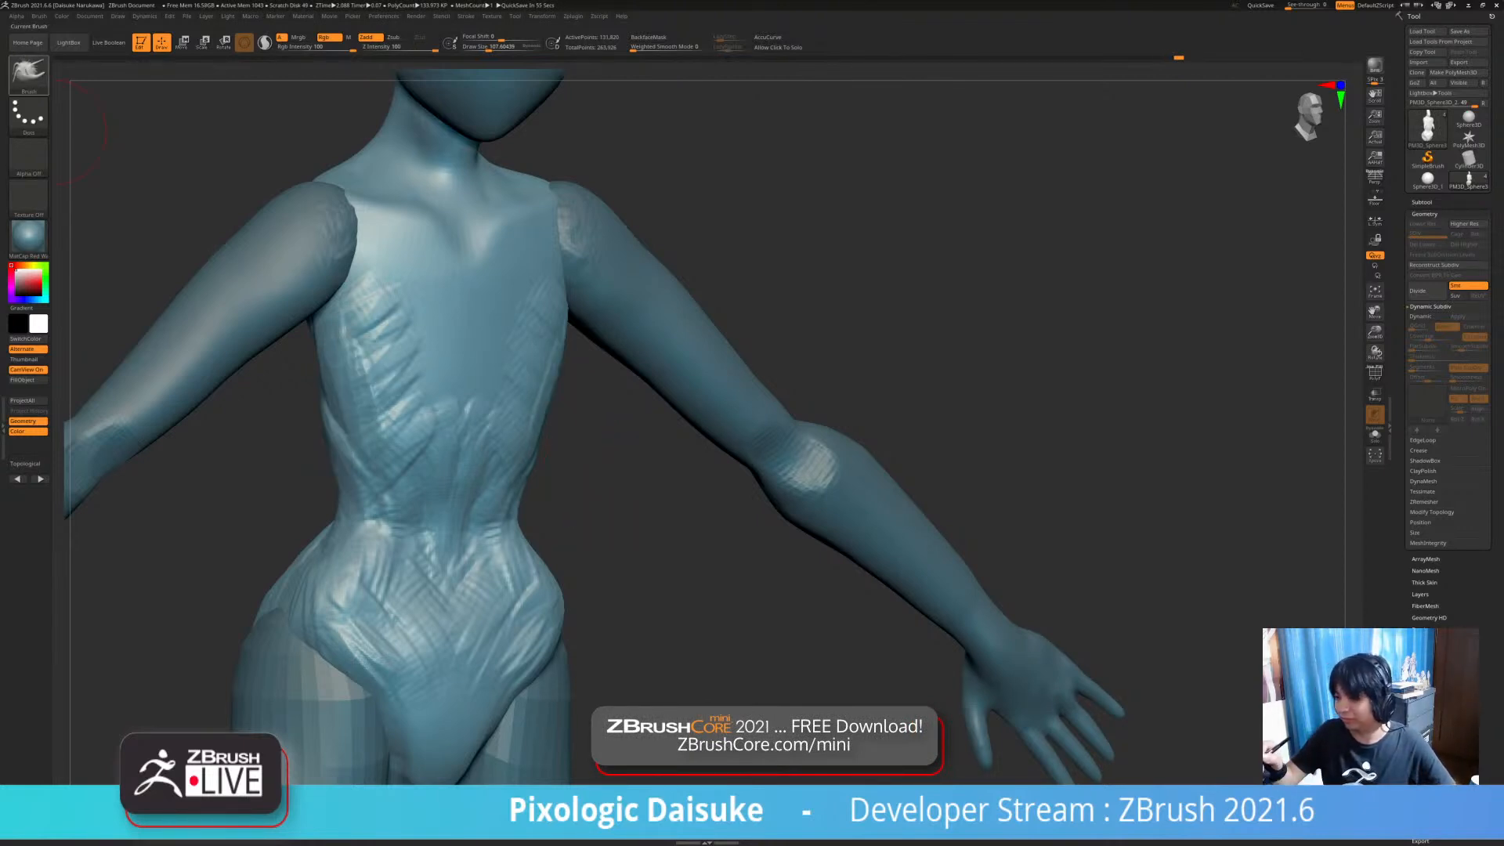
- Smooth the clay strokes over the front of the chest and the abdomen
key(b)
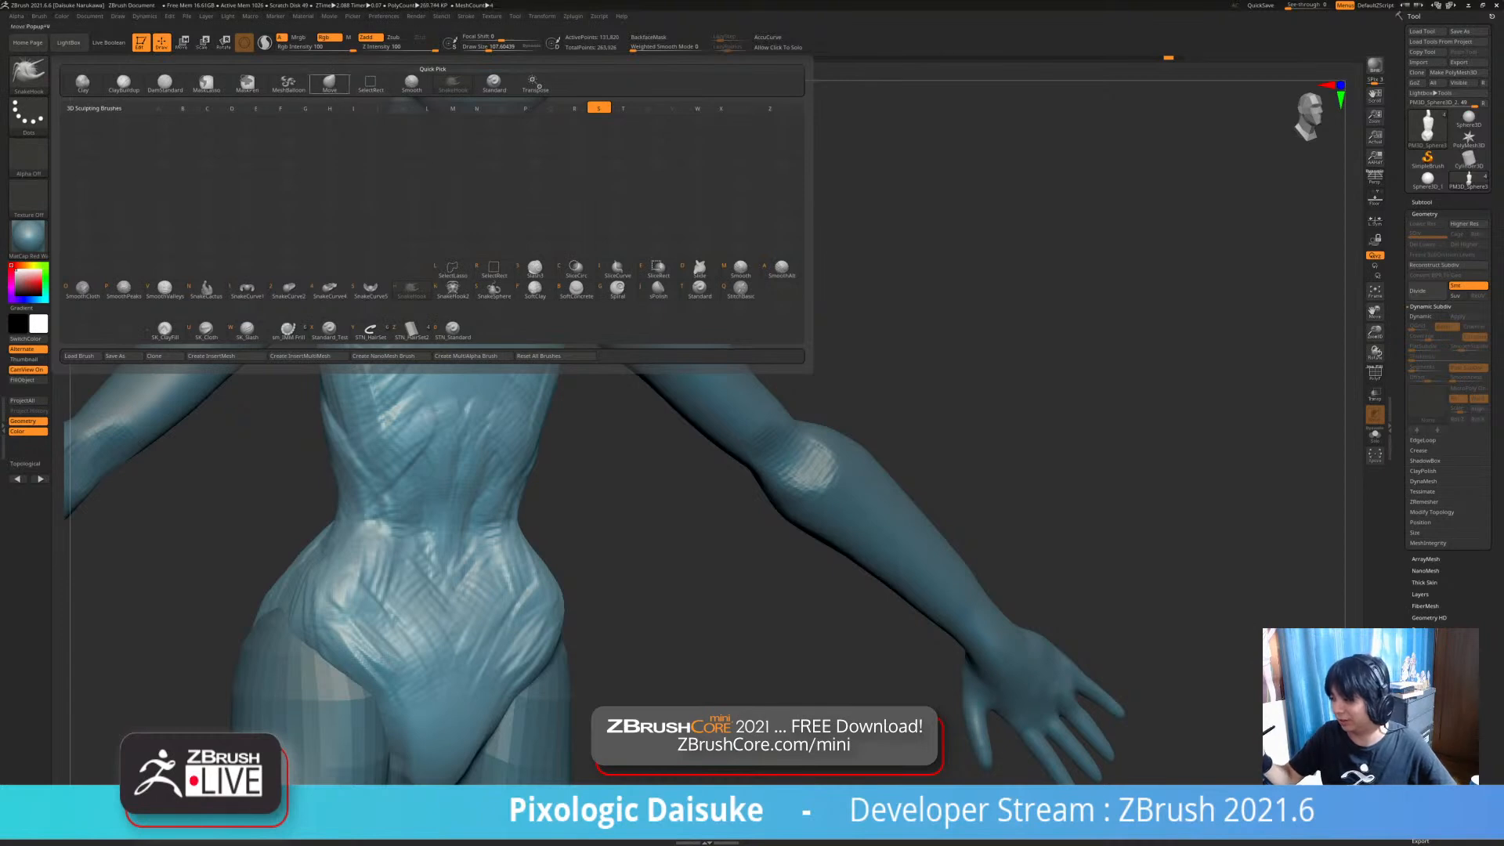
key(h)
mouse_move(561, 401)
alt+mouse_down()
mouse_move(524, 354)
mouse_move(570, 323)
mouse_move(544, 259)
alt+mouse_up()
mouse_move(543, 259)
ctrl+right_down()
mouse_move(510, 313)
mouse_move(666, 333)
mouse_move(588, 321)
mouse_move(596, 278)
mouse_move(533, 357)
mouse_move(502, 297)
ctrl+right_up()
shift+drag(447, 196, 392, 274)
mouse_move(470, 181)
ctrl+right_down()
mouse_move(506, 97)
mouse_move(478, 184)
ctrl+right_up()
shift+drag(469, 180, 427, 294)
shift+drag(527, 215, 521, 244)
ctrl+right_drag(521, 245, 549, 169)
right_drag(548, 168, 439, 176)
mouse_move(536, 329)
right_down()
mouse_move(430, 343)
mouse_move(389, 322)
right_up()
key(1)
- Build up the upper chest and collarbone area with ClayBuildup strokes, smoothing where needed
alt+right_drag(489, 366, 446, 301)
click(43, 86)
click(124, 83)
click(485, 48)
mouse_move(468, 201)
ctrl+right_down()
mouse_move(468, 156)
mouse_move(521, 161)
ctrl+right_up()
shift+drag(383, 302, 398, 251)
right_drag(440, 236, 407, 228)
drag(378, 231, 415, 229)
right_drag(427, 232, 489, 198)
- Shape the lower chest edge and the rib cage arch with ClayBuildup strokes at draw size about 58.5
drag(487, 47, 483, 46)
mouse_move(494, 232)
right_down()
mouse_move(470, 230)
mouse_move(507, 223)
right_up()
shift+drag(508, 225, 479, 237)
mouse_move(480, 232)
right_down()
mouse_move(460, 210)
mouse_move(414, 307)
mouse_move(450, 252)
mouse_move(329, 243)
mouse_move(459, 388)
right_up()
alt+right_drag(477, 306, 452, 294)
mouse_move(401, 418)
alt+right_down()
mouse_move(394, 349)
mouse_move(450, 323)
mouse_move(464, 333)
mouse_move(458, 287)
mouse_move(436, 287)
mouse_move(480, 317)
alt+right_up()
drag(481, 222, 477, 238)
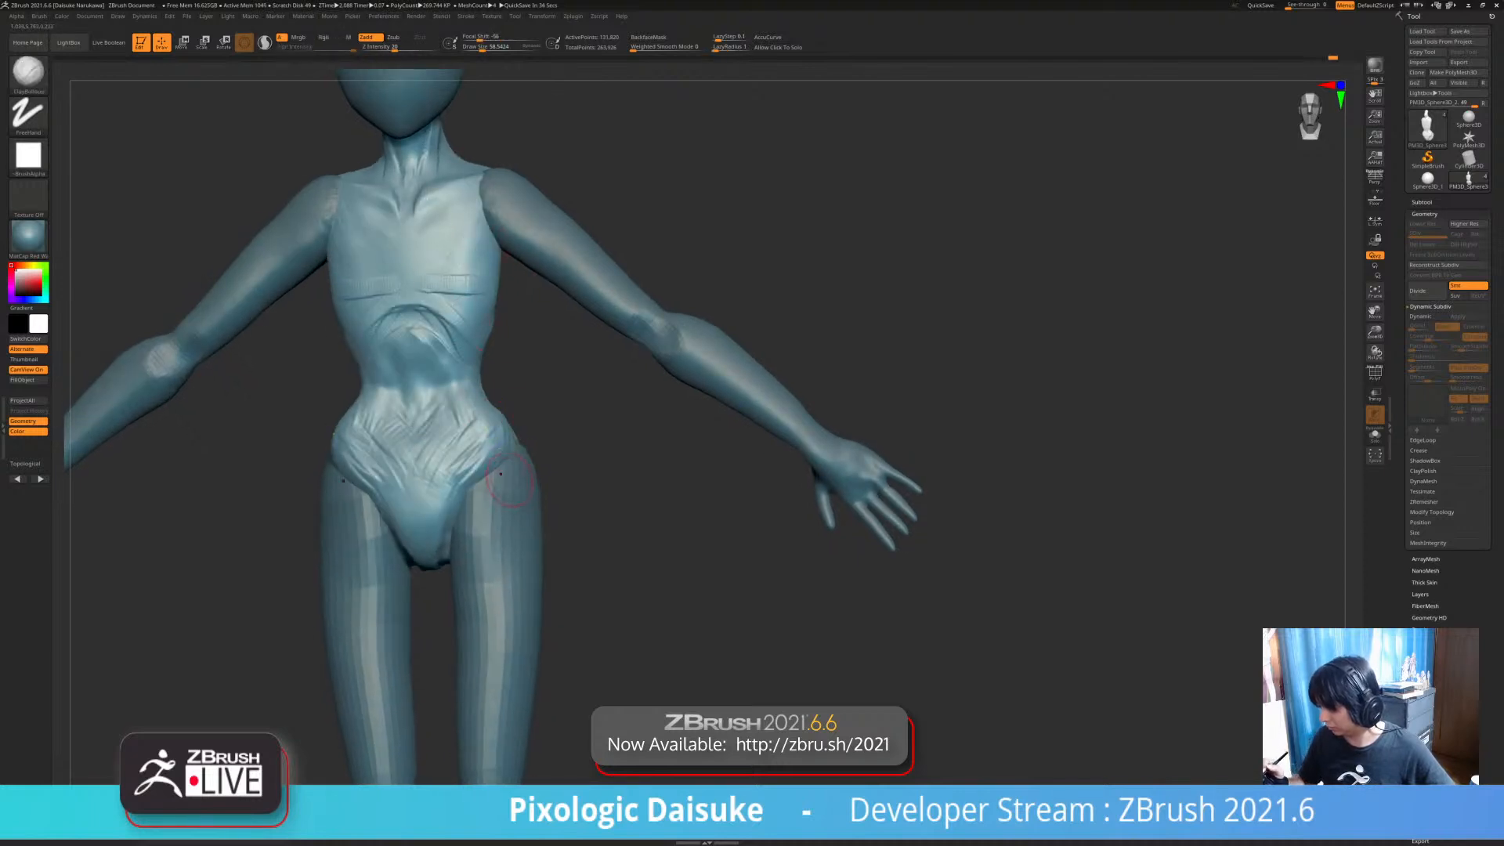
- Pull the front of the chest forward in profile with the SnakeHook brush at draw size about 219
right_drag(480, 399, 464, 386)
right_drag(313, 353, 404, 188)
key(b)
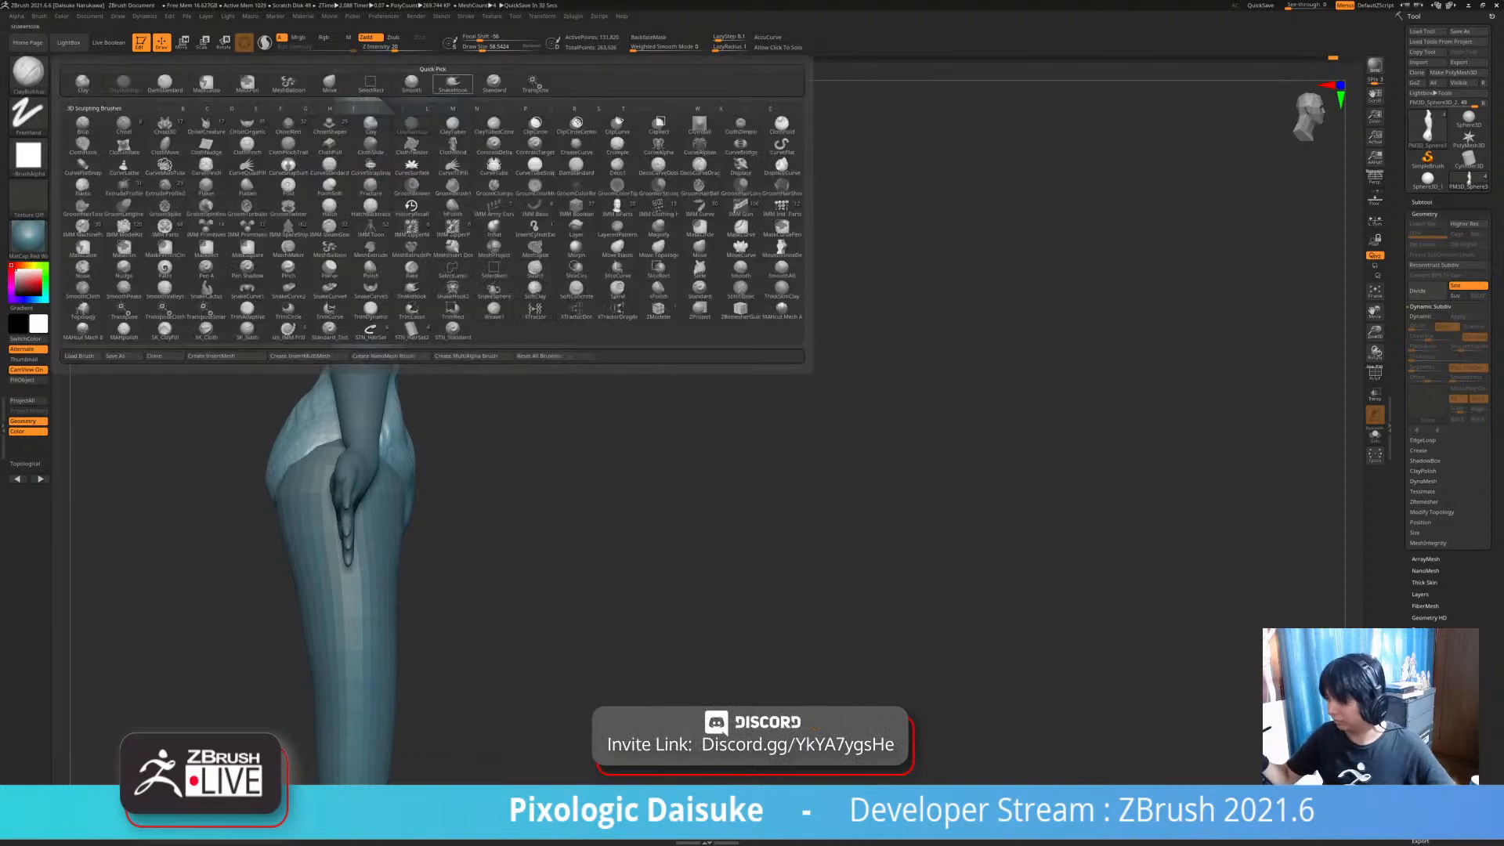
key(s)
key(h)
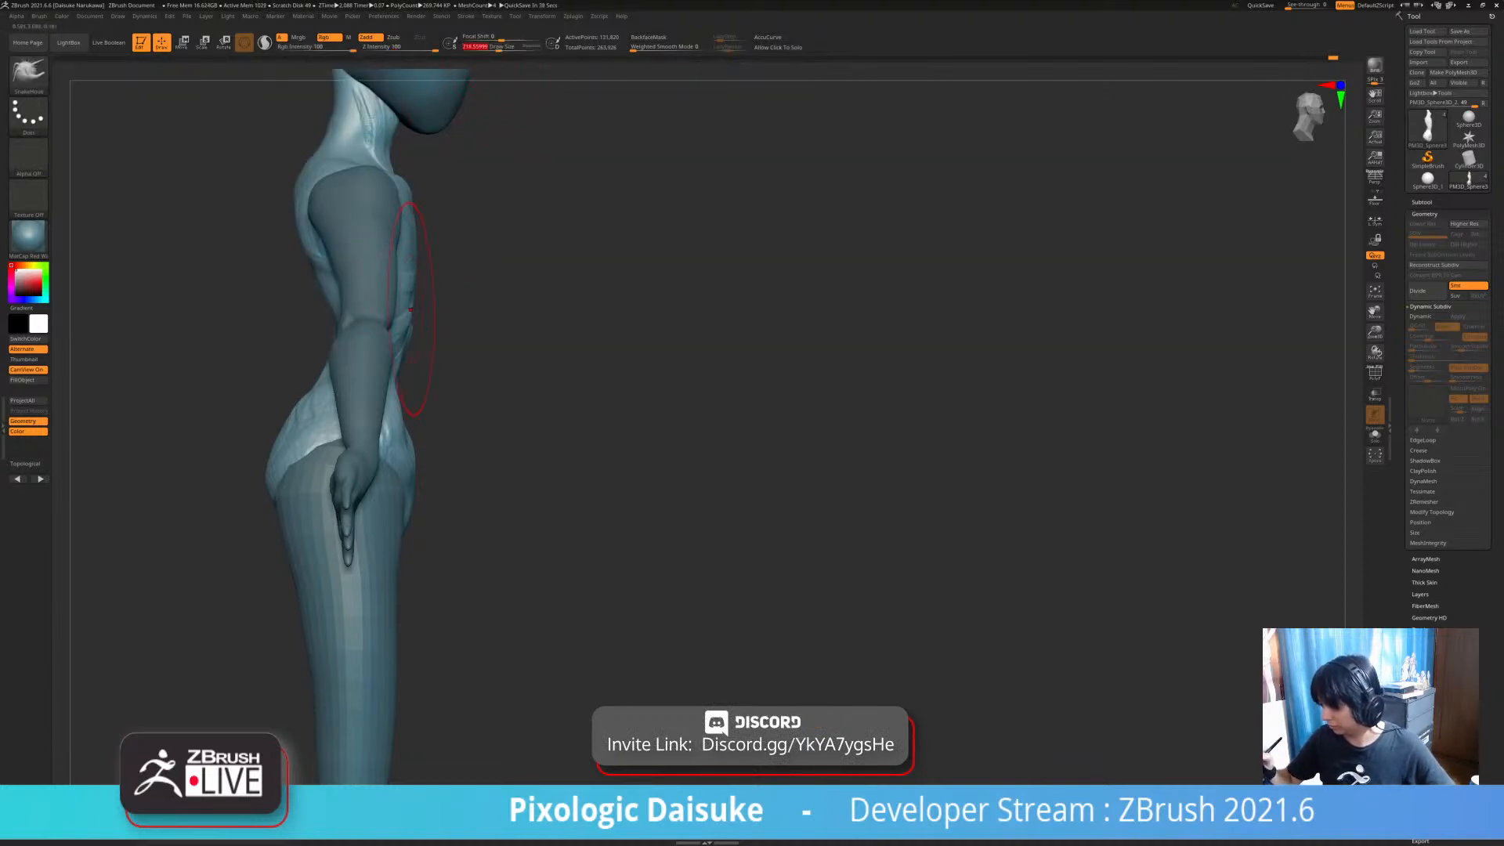
drag(412, 308, 425, 306)
drag(411, 245, 422, 244)
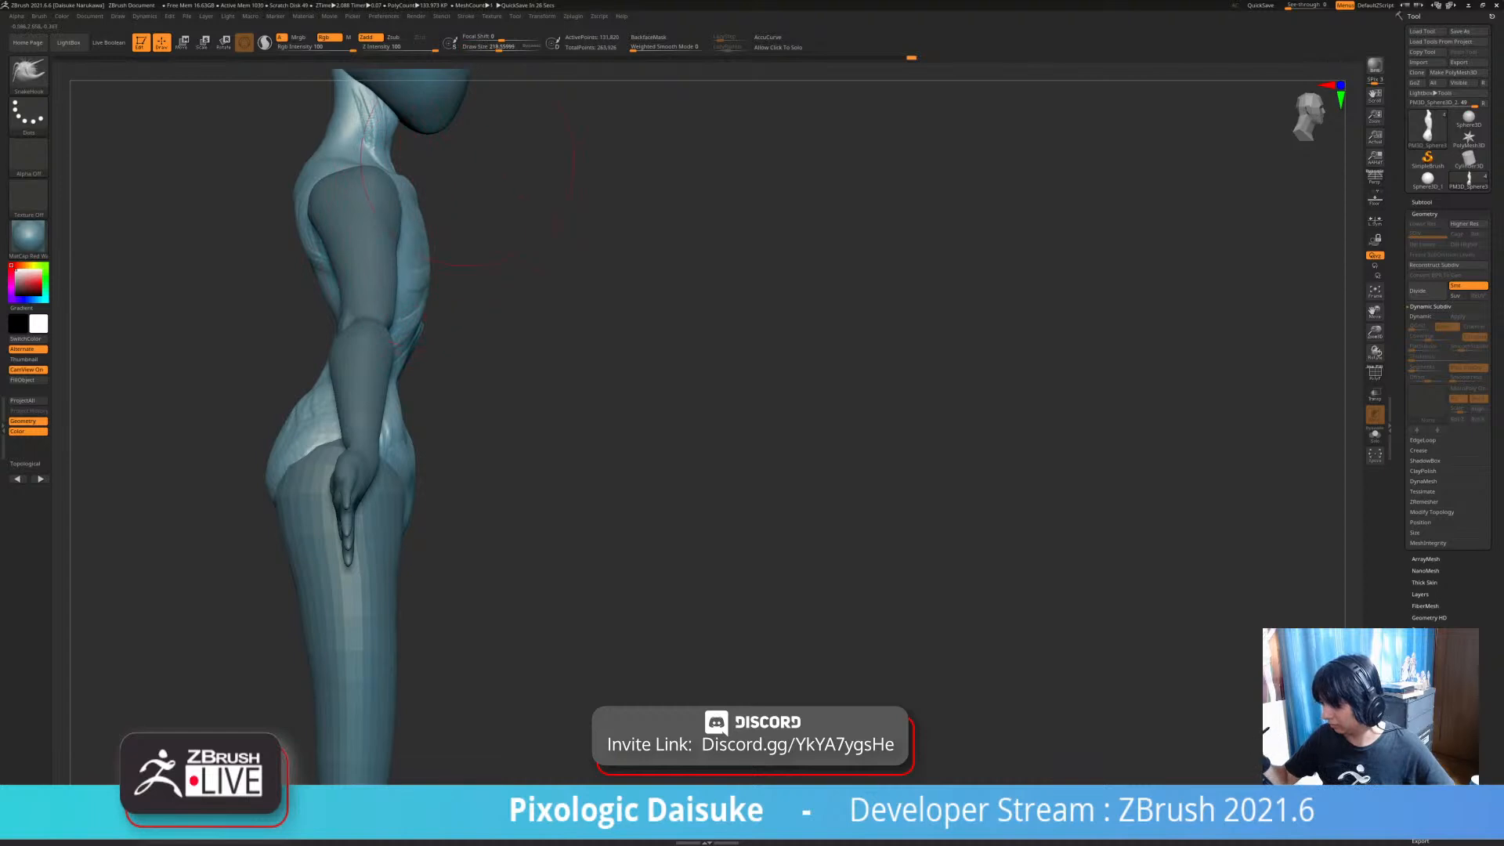
- Switch to the arms subtool and adjust the shape of the upper arms with SnakeHook
alt+click(362, 235)
mouse_move(533, 227)
right_down()
mouse_move(422, 202)
mouse_move(478, 207)
right_up()
mouse_move(383, 274)
right_down()
mouse_move(423, 278)
mouse_move(368, 329)
mouse_move(380, 376)
right_up()
drag(376, 321, 399, 294)
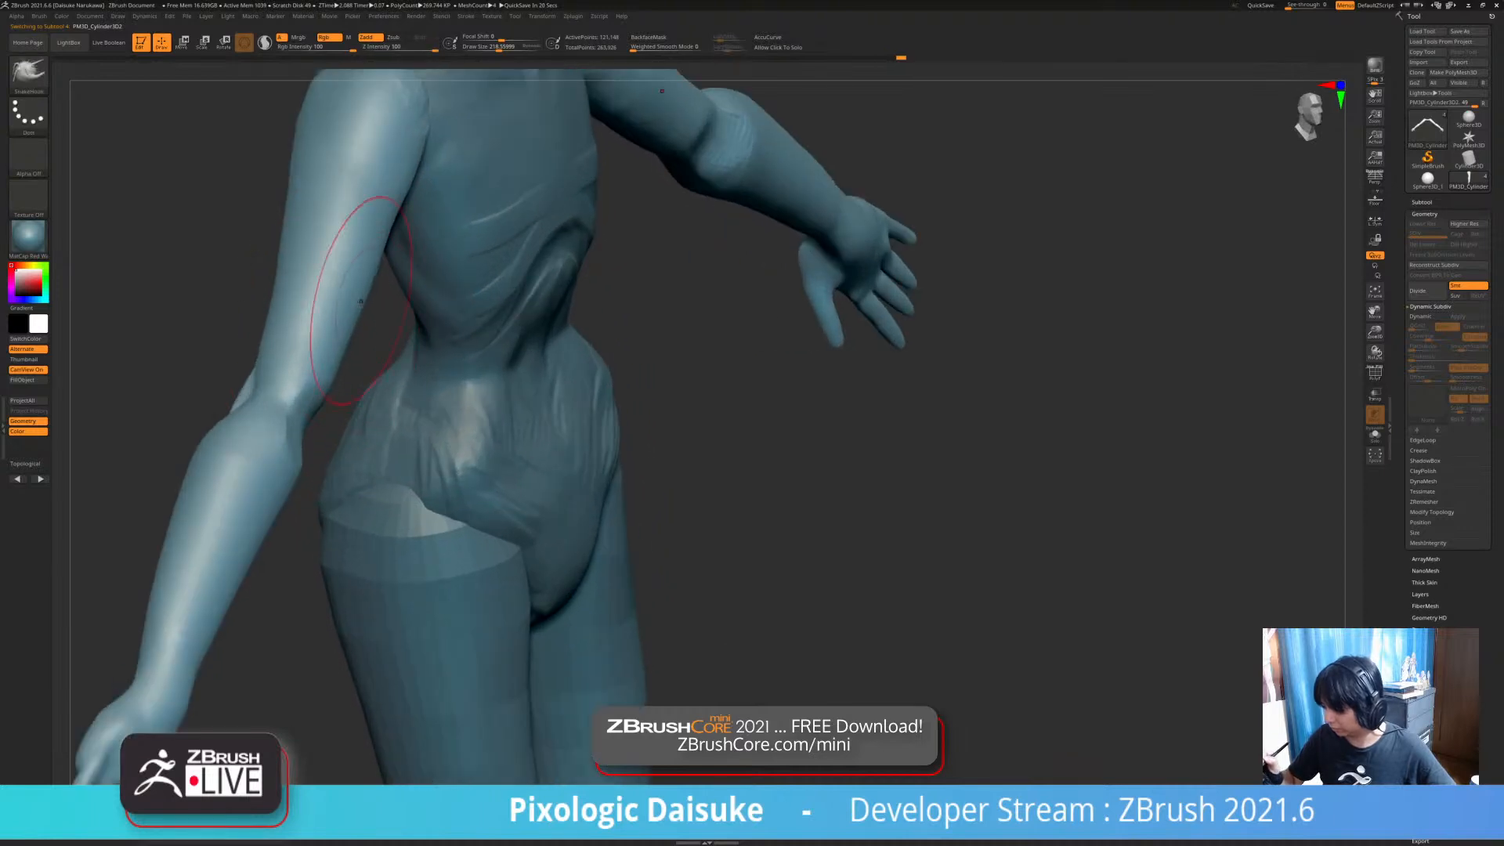
ctrl+right_drag(399, 294, 391, 247)
mouse_move(627, 439)
right_down()
mouse_move(555, 476)
mouse_move(614, 520)
mouse_move(612, 577)
right_up()
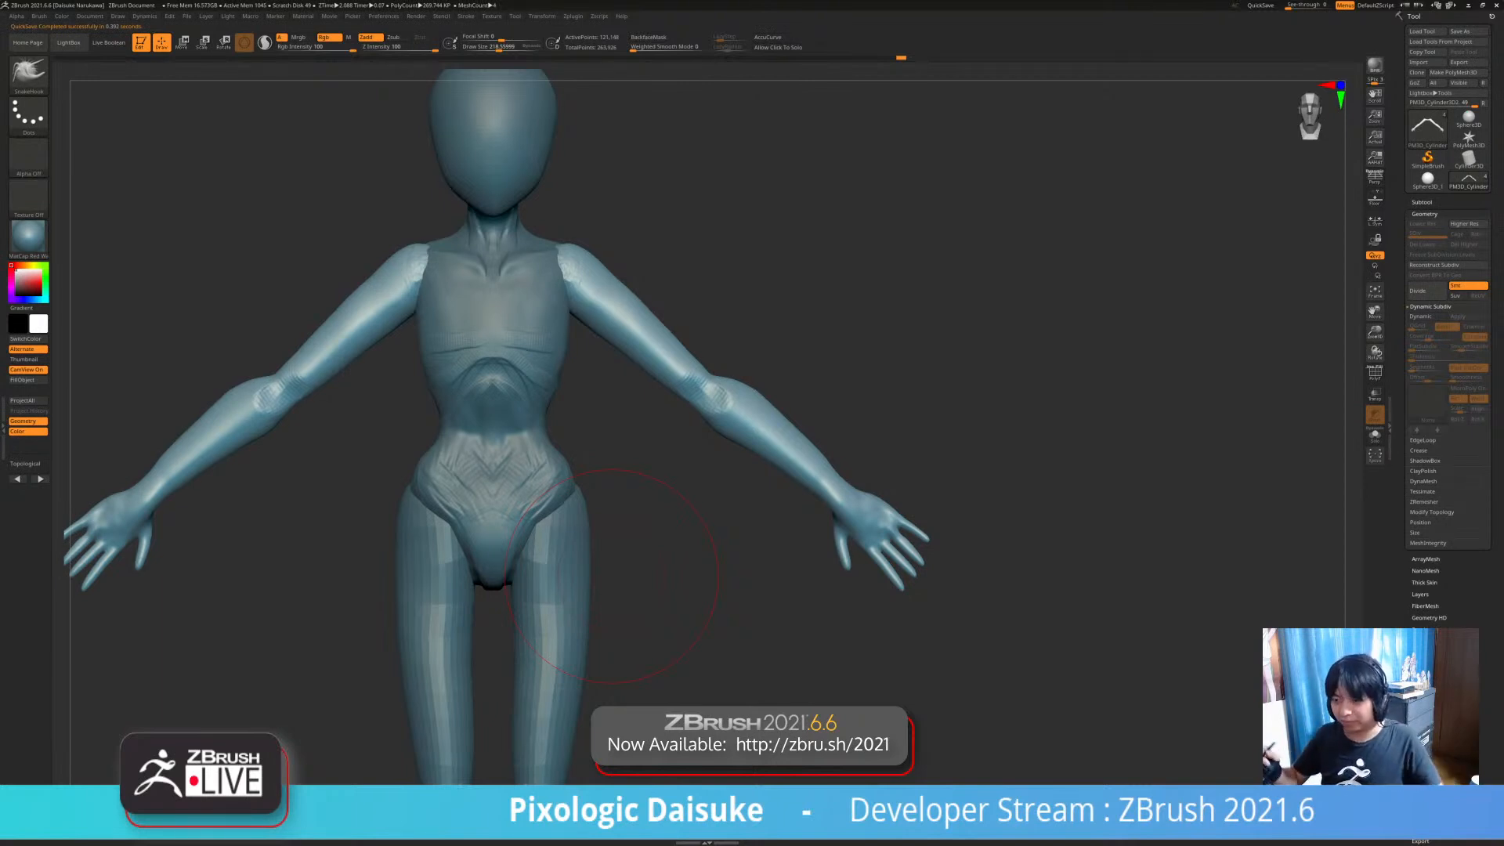
drag(632, 395, 599, 362)
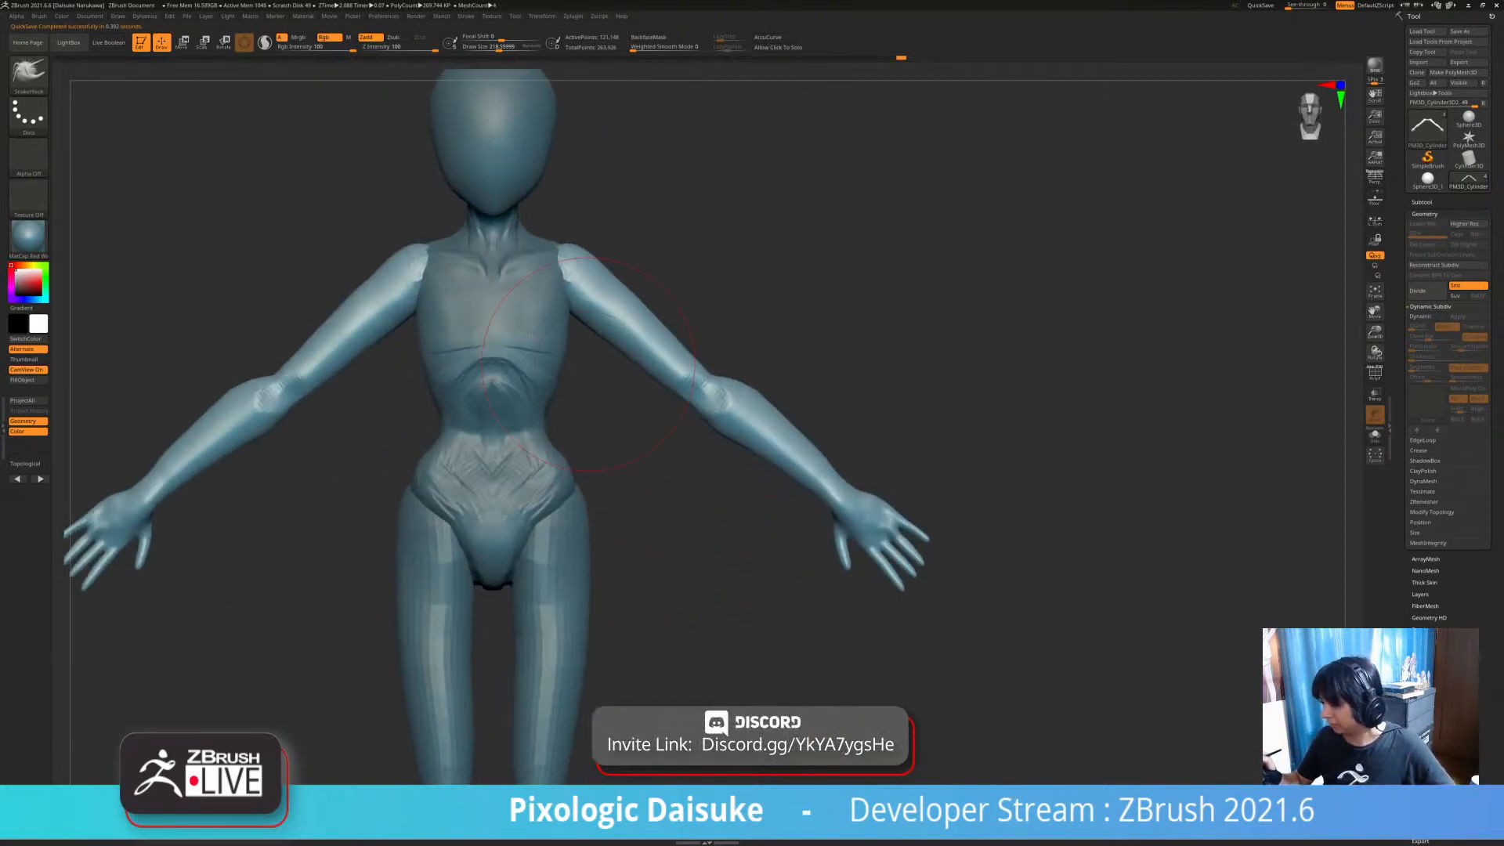
- Add ClayBuildup strokes at draw size about 79 to the torso's lower chest edge, rib arch and lower abdomen
click(29, 74)
click(120, 83)
click(29, 74)
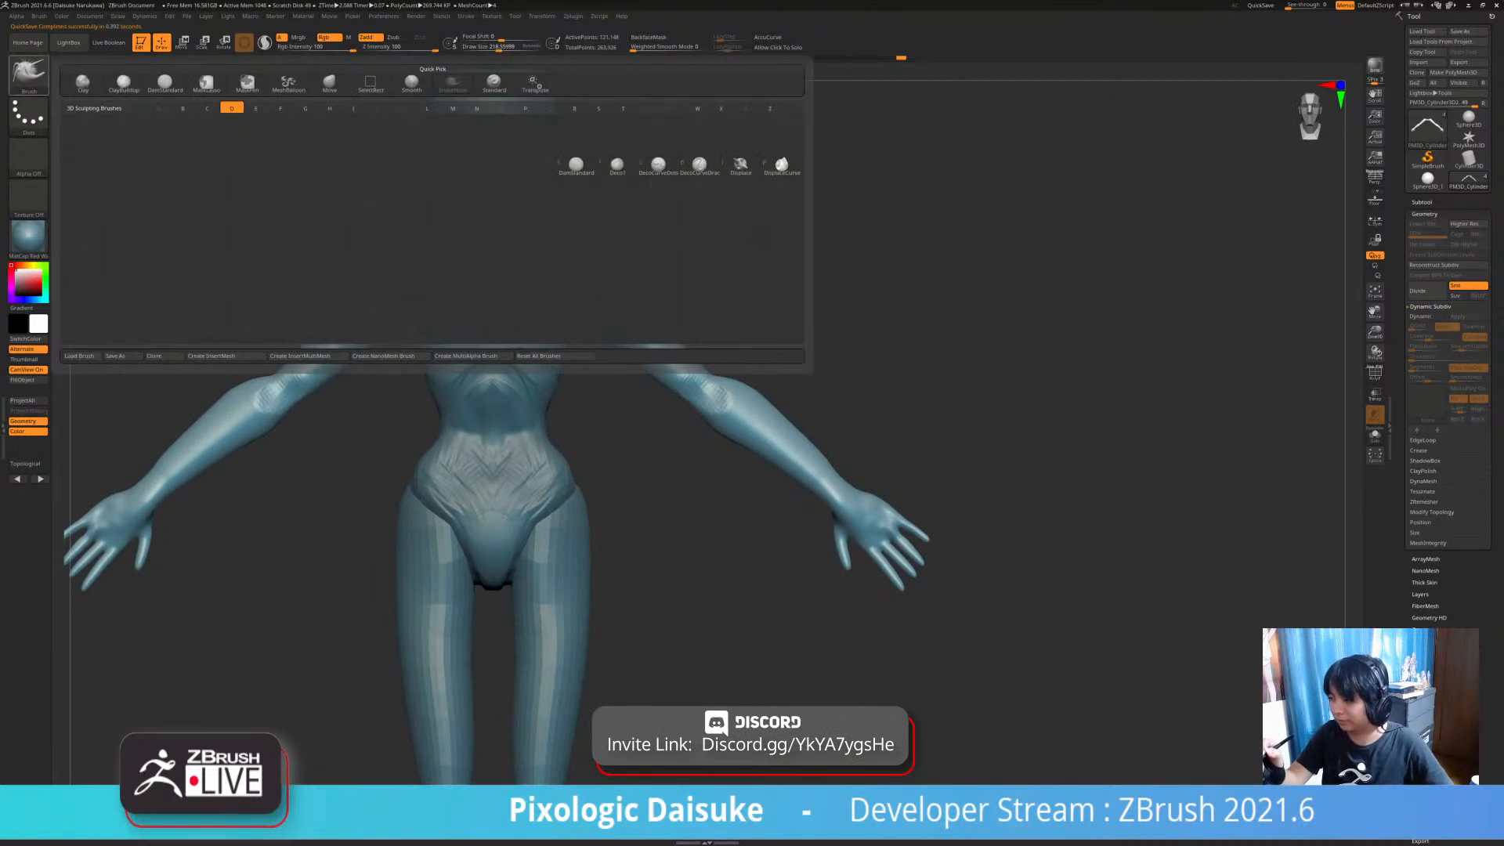
click(110, 84)
click(29, 75)
click(121, 82)
drag(499, 46, 485, 46)
mouse_move(413, 278)
right_down()
mouse_move(462, 282)
mouse_move(411, 306)
right_up()
shift+right_drag(611, 533, 572, 476)
alt+right_drag(529, 385, 451, 329)
right_drag(575, 345, 553, 347)
mouse_move(564, 420)
right_down()
mouse_move(490, 416)
mouse_move(486, 248)
right_up()
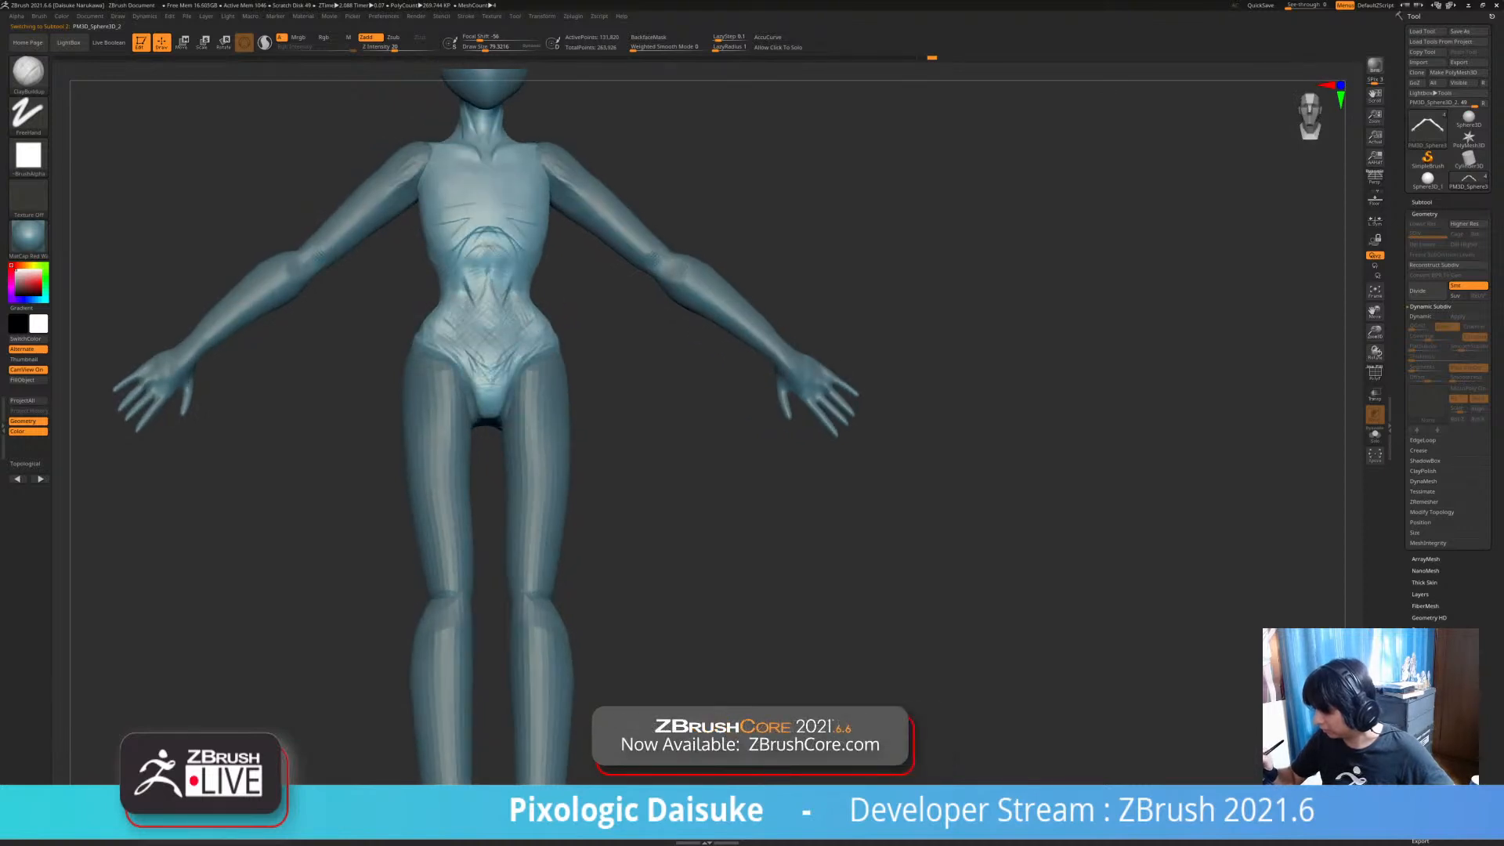
alt+right_drag(483, 373, 444, 329)
- Select the thigh mesh and subdivide it to smooth its facets
alt+click(504, 445)
ctrl+right_drag(505, 445, 503, 329)
key(ctrl+d)
key(ctrl+d)
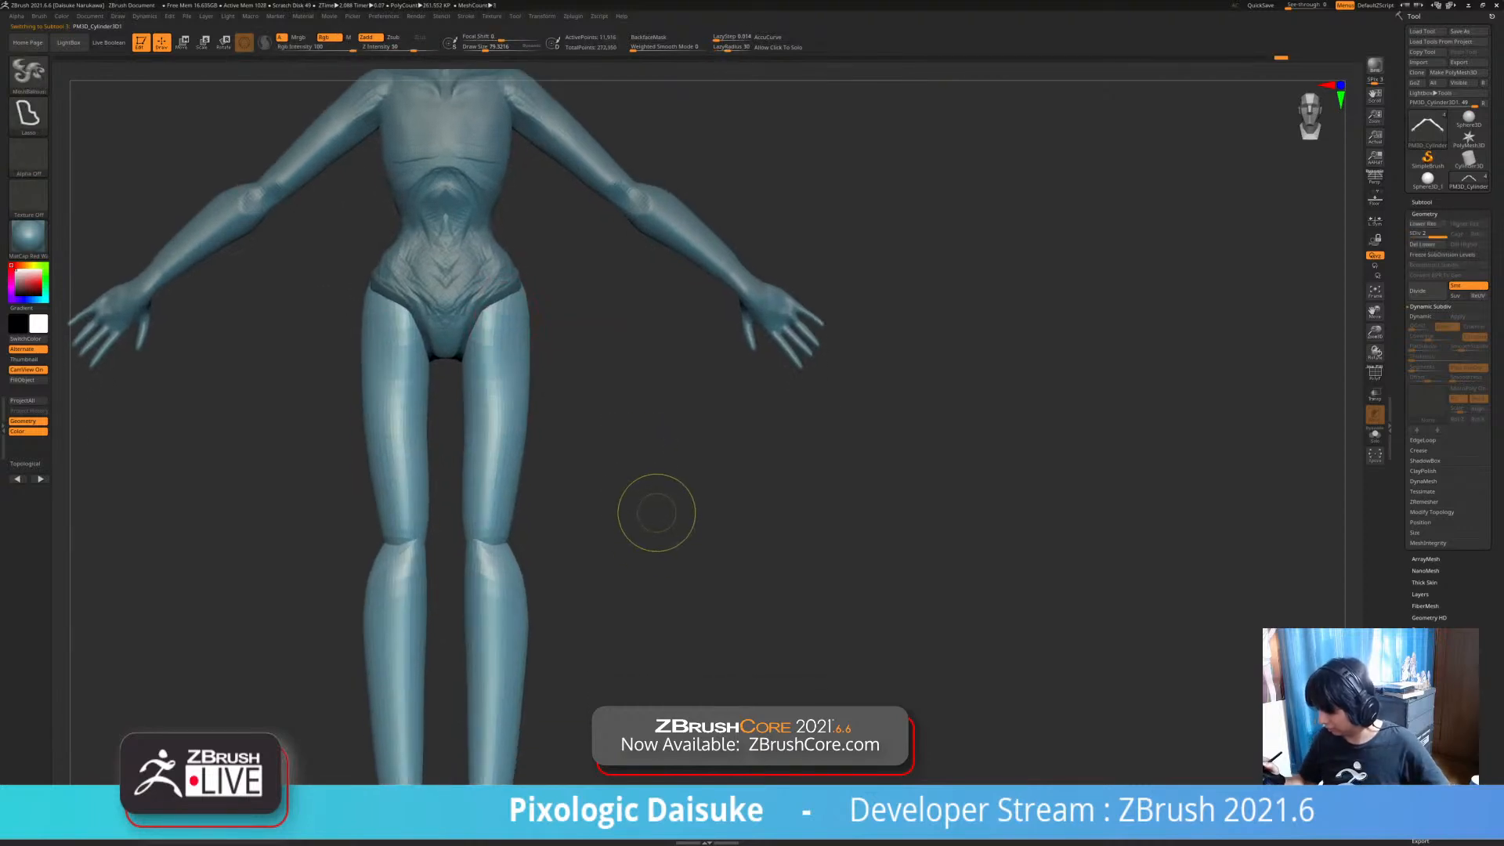
- Shape the outer side of the lower legs with ClayBuildup strokes
alt+right_drag(655, 627, 658, 478)
right_drag(705, 588, 558, 591)
ctrl+right_drag(558, 591, 558, 650)
right_drag(577, 557, 733, 553)
mouse_move(511, 519)
mouse_down()
mouse_move(506, 563)
mouse_move(520, 445)
mouse_up()
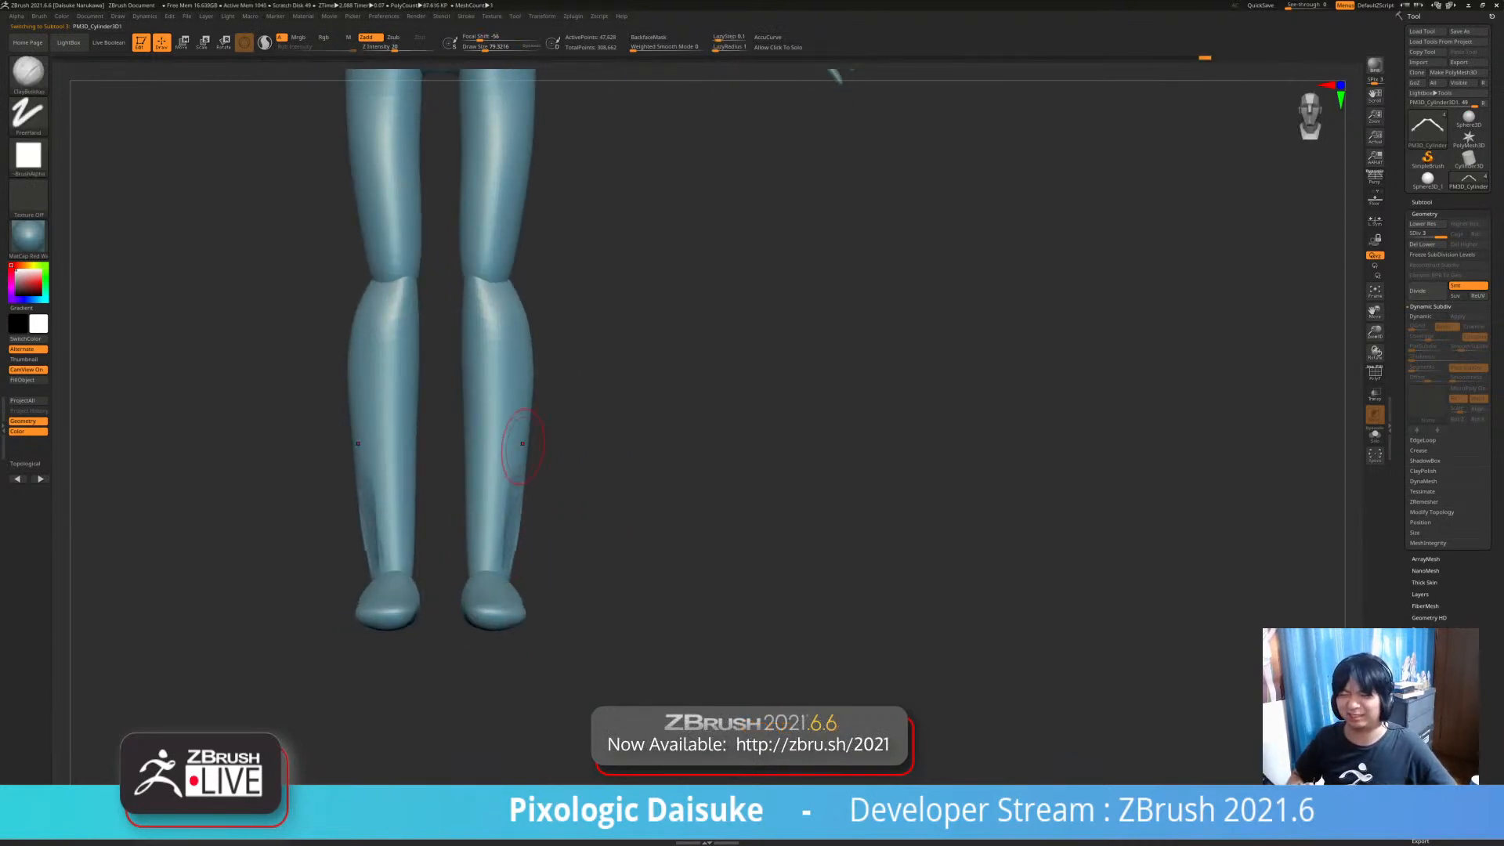
mouse_move(486, 501)
right_down()
mouse_move(461, 557)
mouse_move(513, 553)
mouse_move(470, 533)
mouse_move(480, 470)
mouse_move(515, 417)
mouse_move(501, 417)
mouse_move(504, 480)
right_up()
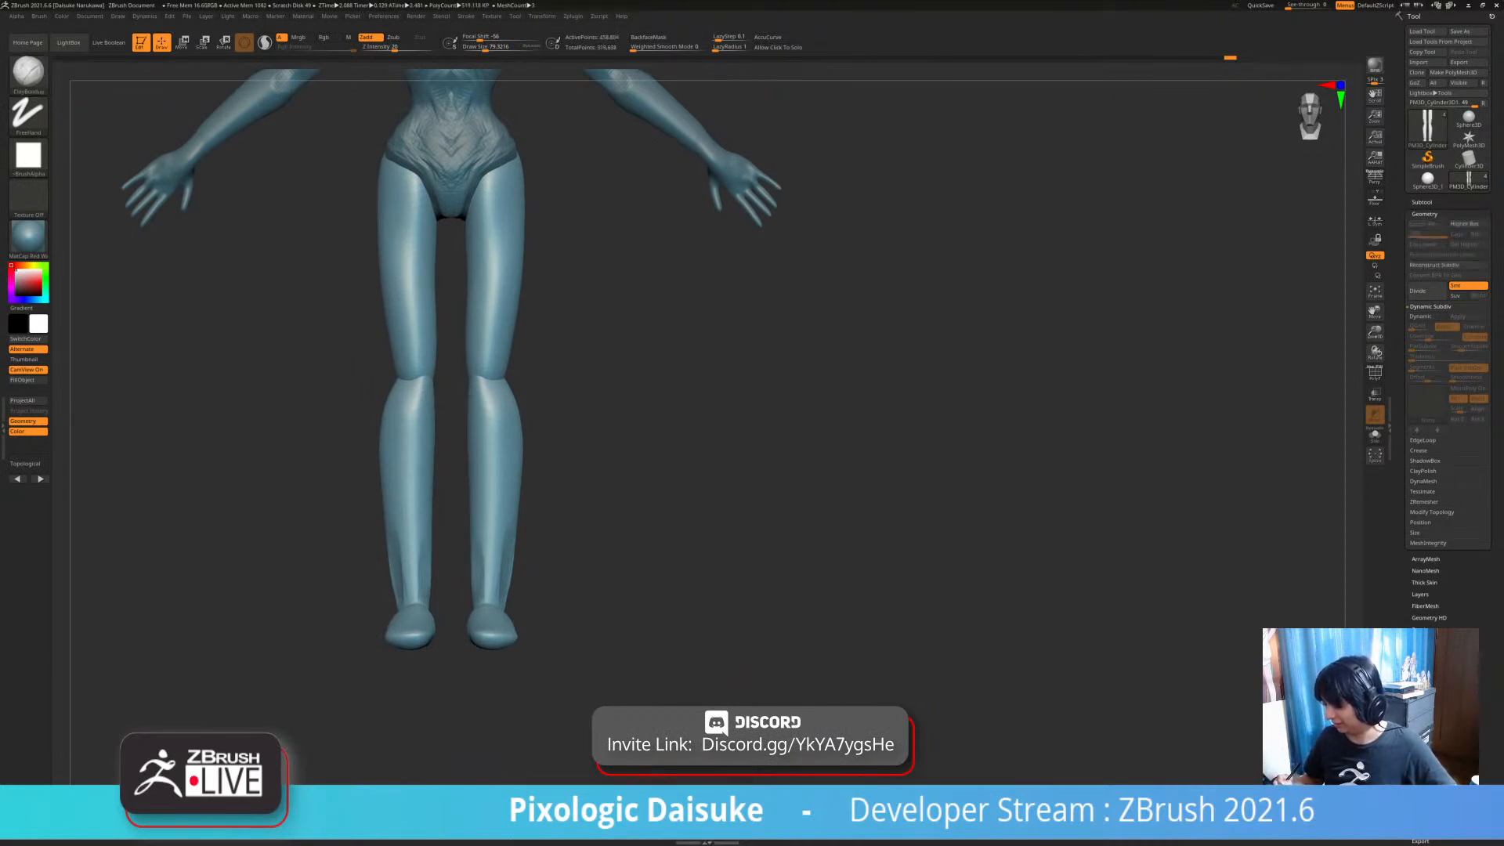
- Build up the front of the knees and lower thighs with ClayBuildup strokes and smooth them
alt+right_drag(464, 309, 487, 436)
mouse_move(486, 423)
mouse_down()
mouse_move(492, 450)
mouse_move(500, 416)
mouse_move(492, 429)
mouse_up()
right_drag(493, 429, 487, 406)
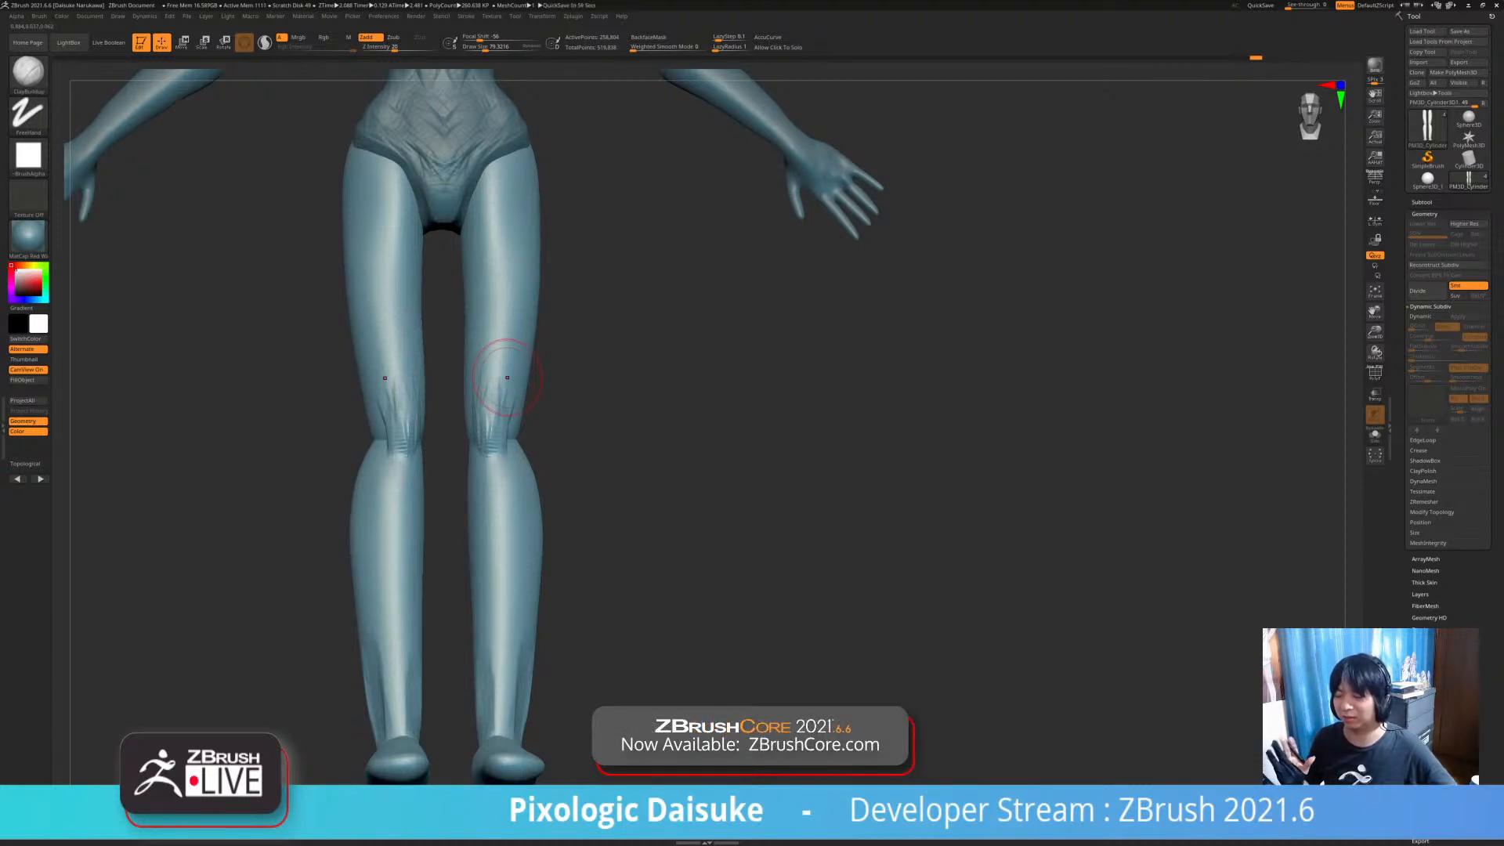
right_drag(482, 388, 477, 413)
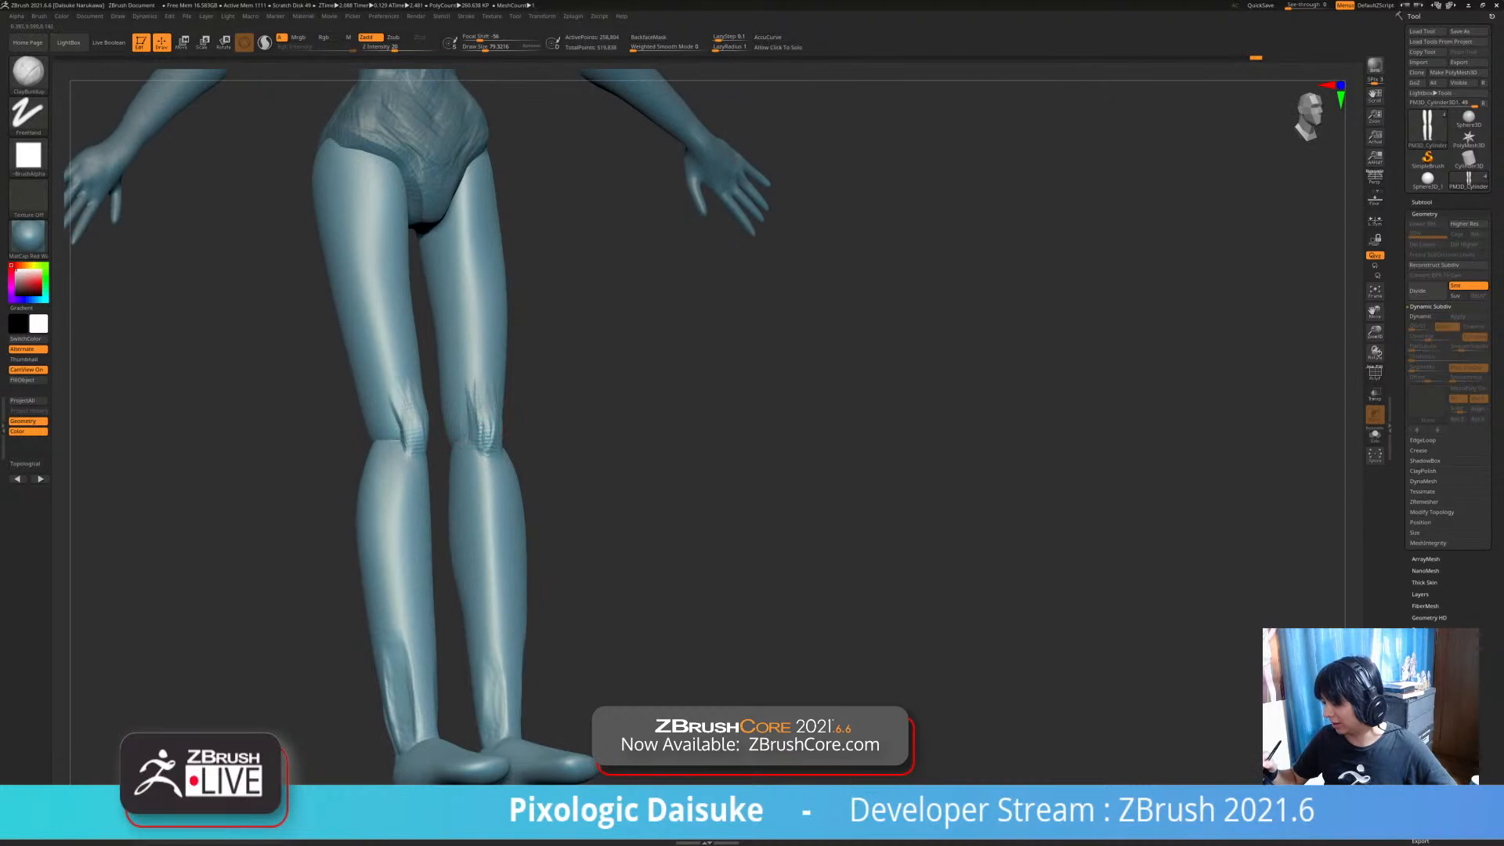
drag(480, 423, 472, 385)
mouse_move(472, 386)
right_down()
mouse_move(501, 392)
mouse_move(477, 396)
mouse_move(486, 426)
right_up()
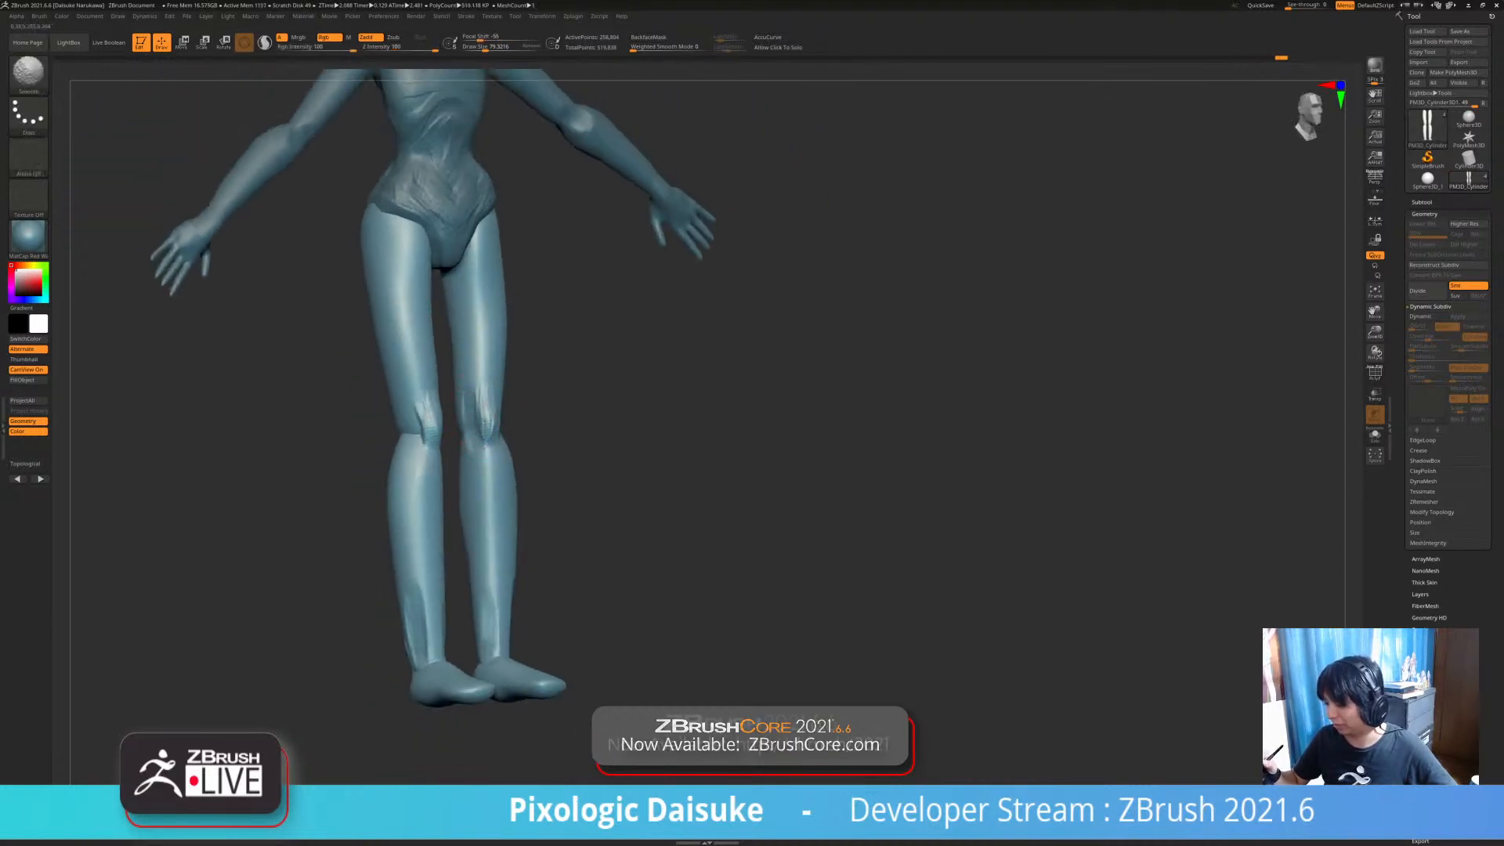
shift+drag(486, 426, 487, 415)
- Build up the front of the upper thighs below the hip crease with ClayBuildup strokes at draw size about 79
mouse_move(488, 415)
shift+right_down()
mouse_move(510, 408)
mouse_move(509, 436)
shift+right_up()
shift+right_drag(509, 435, 502, 431)
mouse_move(499, 290)
alt+right_down()
mouse_move(492, 384)
mouse_move(474, 263)
alt+right_up()
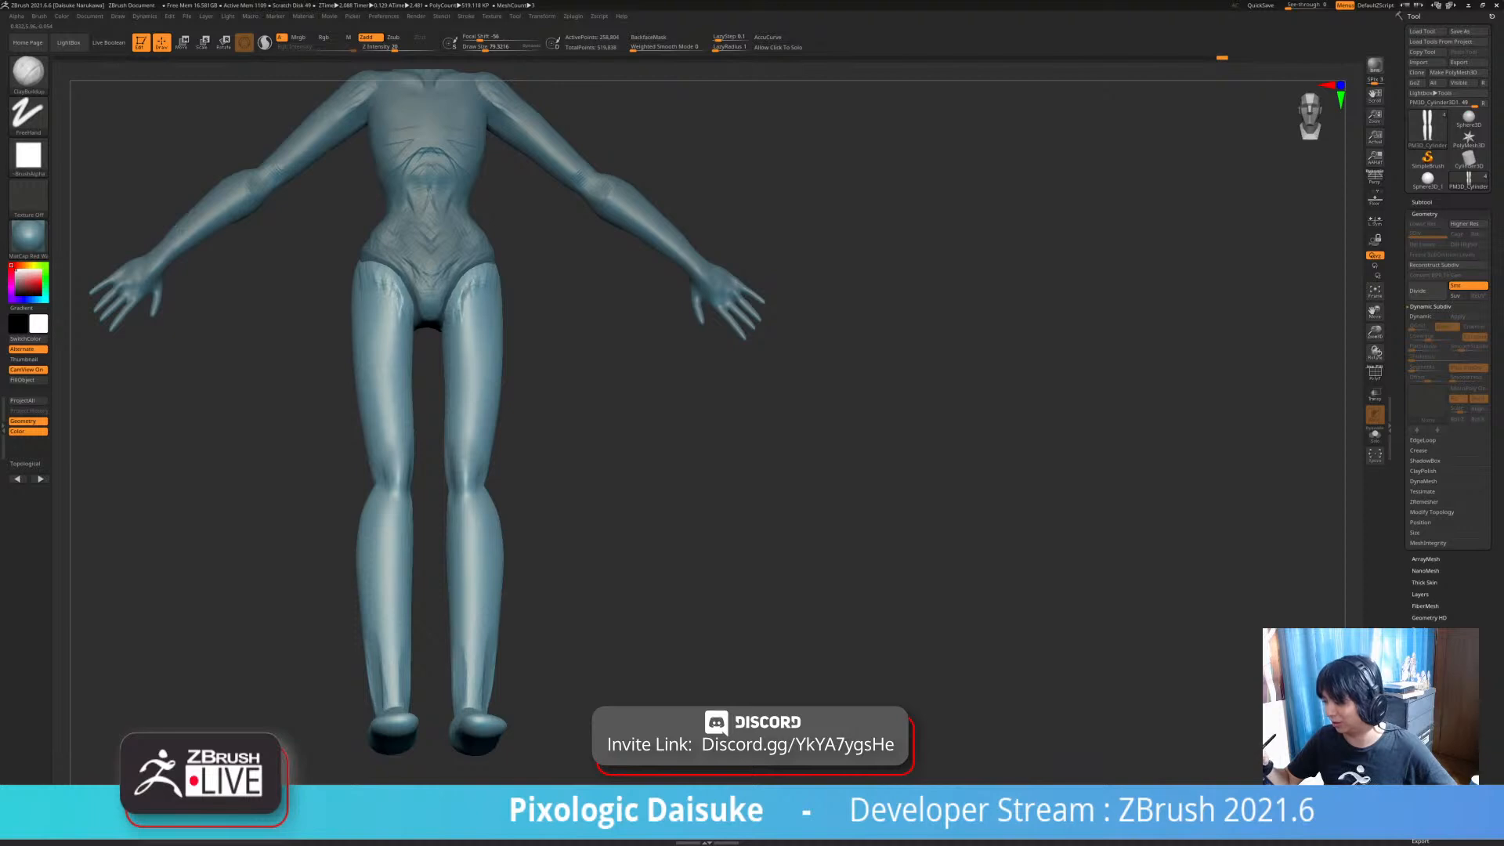
mouse_move(501, 258)
right_down()
mouse_move(427, 270)
mouse_move(400, 307)
mouse_move(436, 344)
mouse_move(438, 292)
right_up()
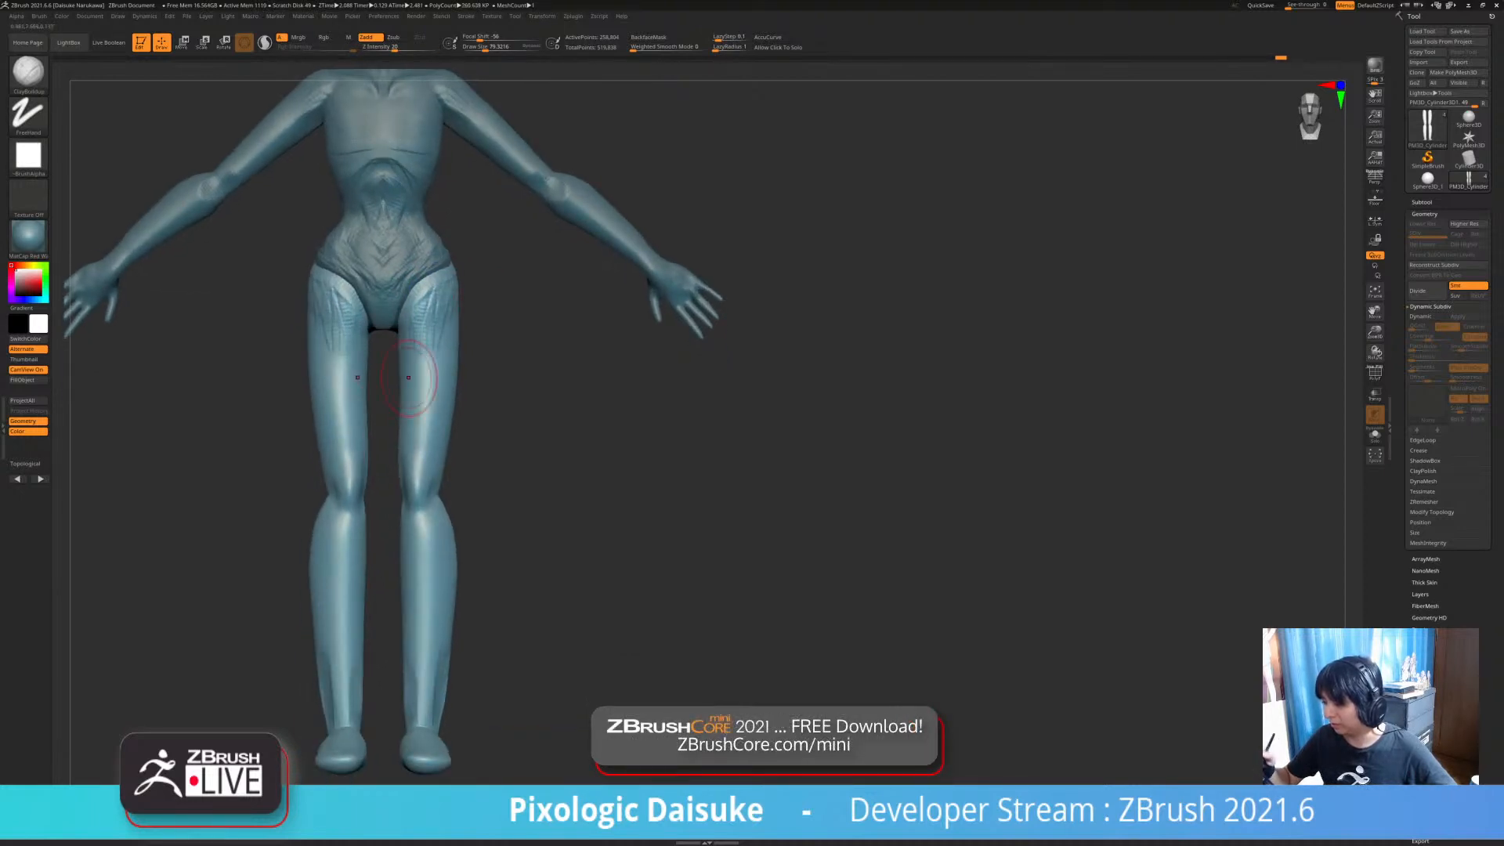
right_drag(410, 334, 396, 329)
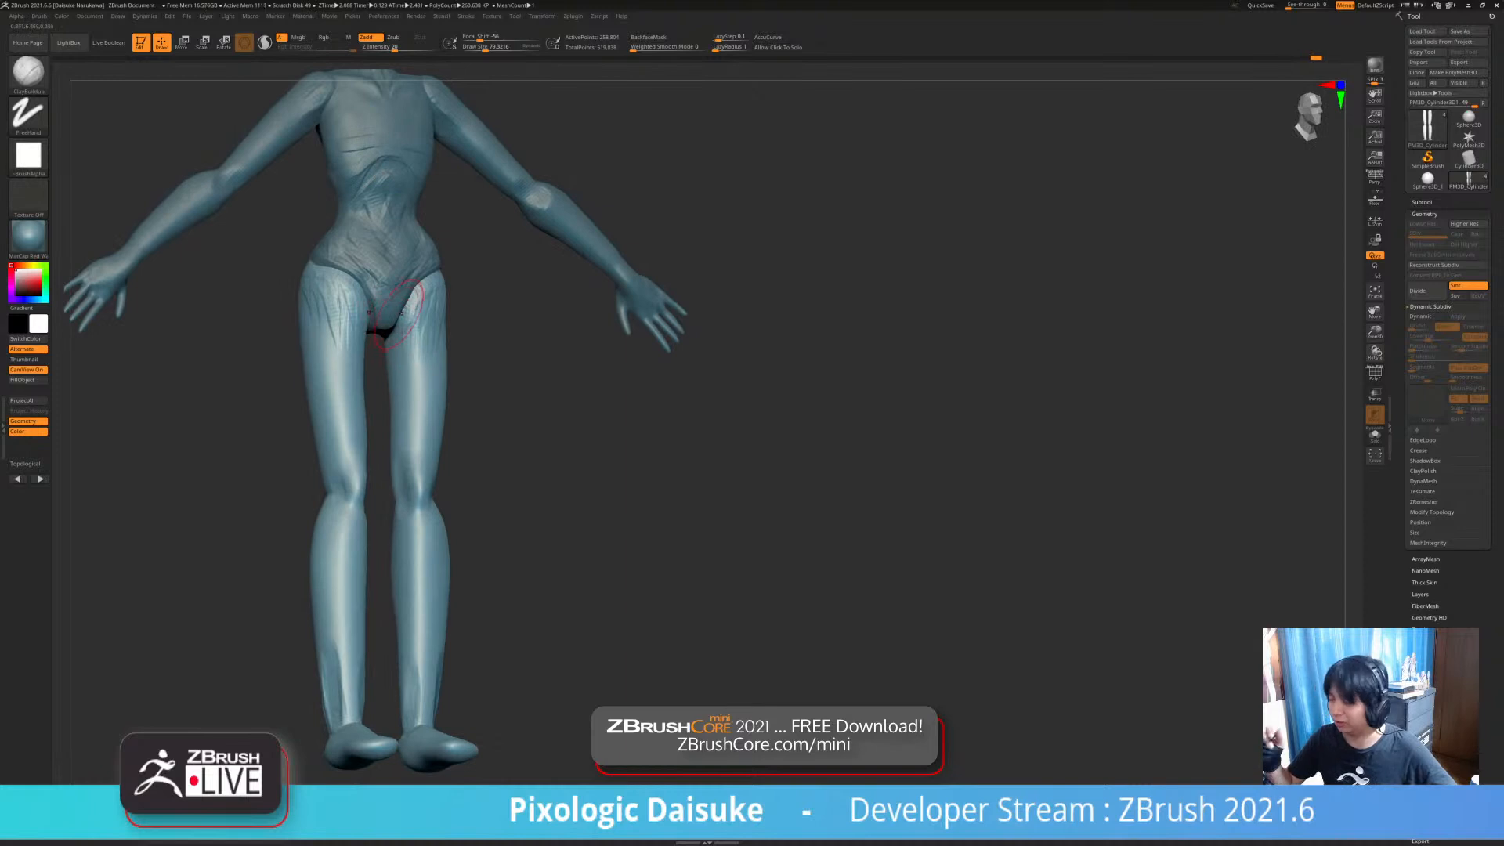
mouse_move(430, 318)
right_down()
mouse_move(403, 319)
mouse_move(436, 307)
right_up()
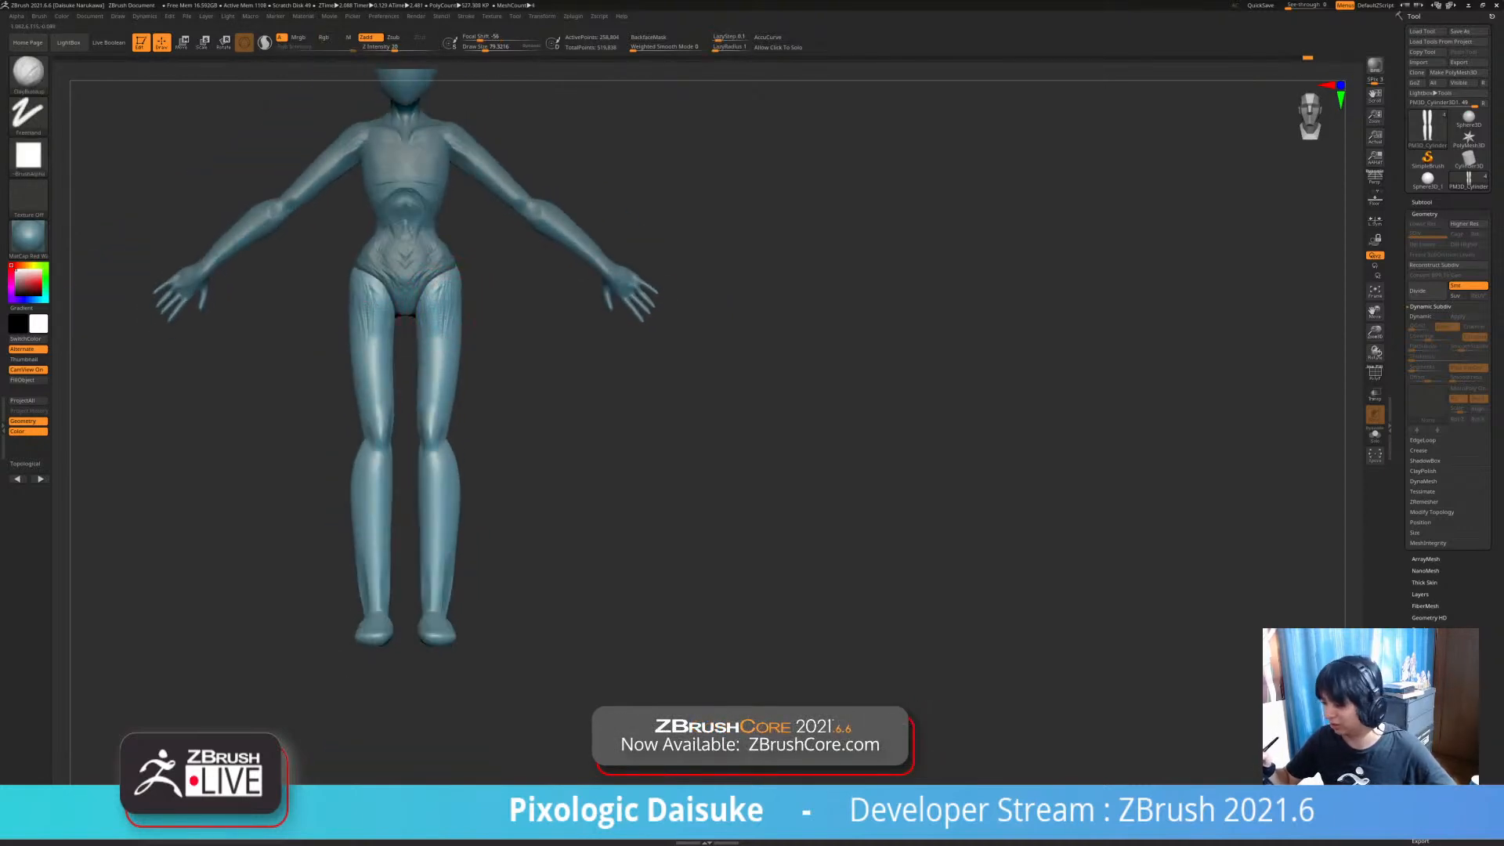
- Undo the last front stroke and add ClayBuildup strokes to the back of the upper thighs under the buttocks, stepping through the edit history
key(ctrl+z)
mouse_move(429, 377)
alt+right_down()
mouse_move(420, 424)
mouse_move(165, 419)
alt+right_up()
ctrl+right_drag(369, 349, 373, 332)
mouse_move(372, 331)
right_down()
mouse_move(415, 332)
mouse_move(430, 351)
mouse_move(413, 322)
mouse_move(423, 396)
right_up()
right_drag(427, 320, 427, 290)
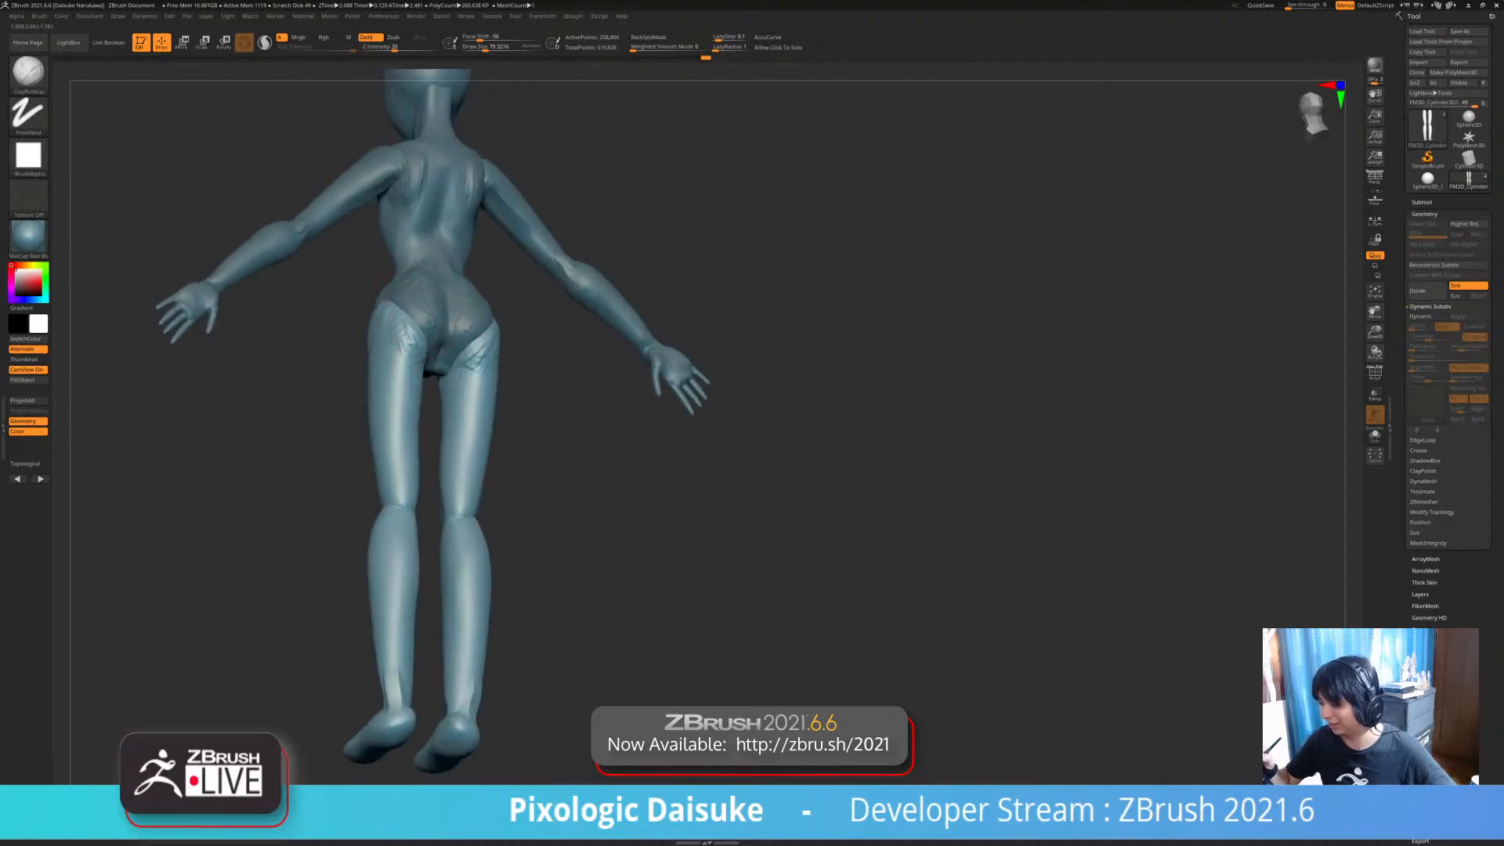
key(ctrl+shift+z)
key(ctrl+shift+z)
key(ctrl+shift+z)
key(ctrl+shift+z)
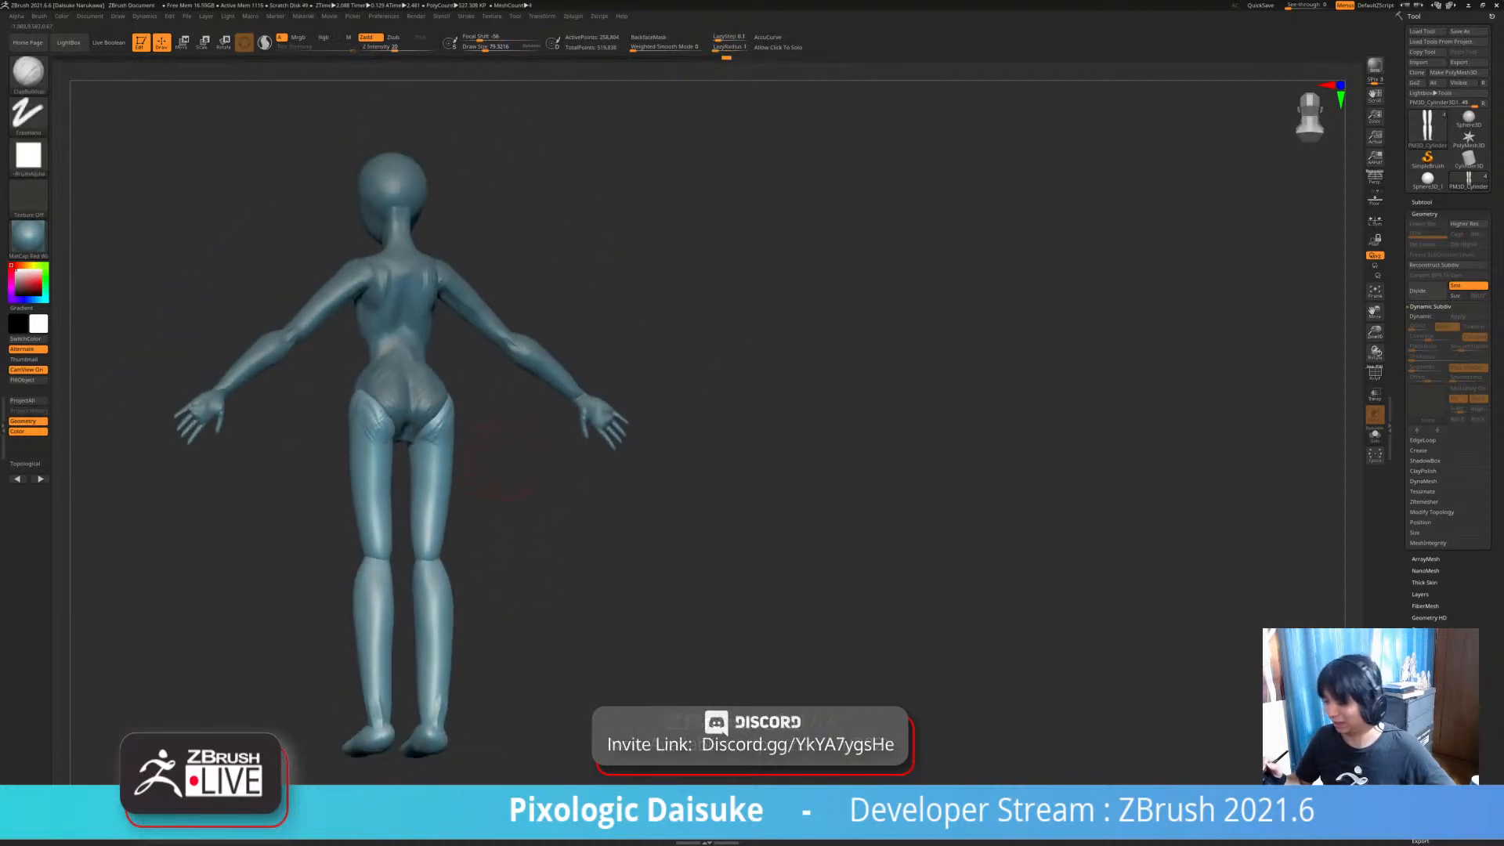
- Set up the SnakeHook brush at draw size about 145 with backface masking for reshaping the leg's side profile
alt+right_drag(427, 352, 427, 294)
click(28, 75)
click(452, 84)
drag(485, 48, 493, 48)
mouse_move(410, 329)
ctrl+right_down()
mouse_move(420, 376)
mouse_move(443, 368)
mouse_move(427, 357)
mouse_move(404, 404)
mouse_move(355, 401)
mouse_move(338, 427)
mouse_move(353, 353)
mouse_move(372, 348)
ctrl+right_up()
click(649, 37)
mouse_move(356, 403)
ctrl+right_down()
mouse_move(346, 379)
mouse_move(309, 453)
mouse_move(390, 339)
mouse_move(335, 373)
mouse_move(342, 348)
ctrl+right_up()
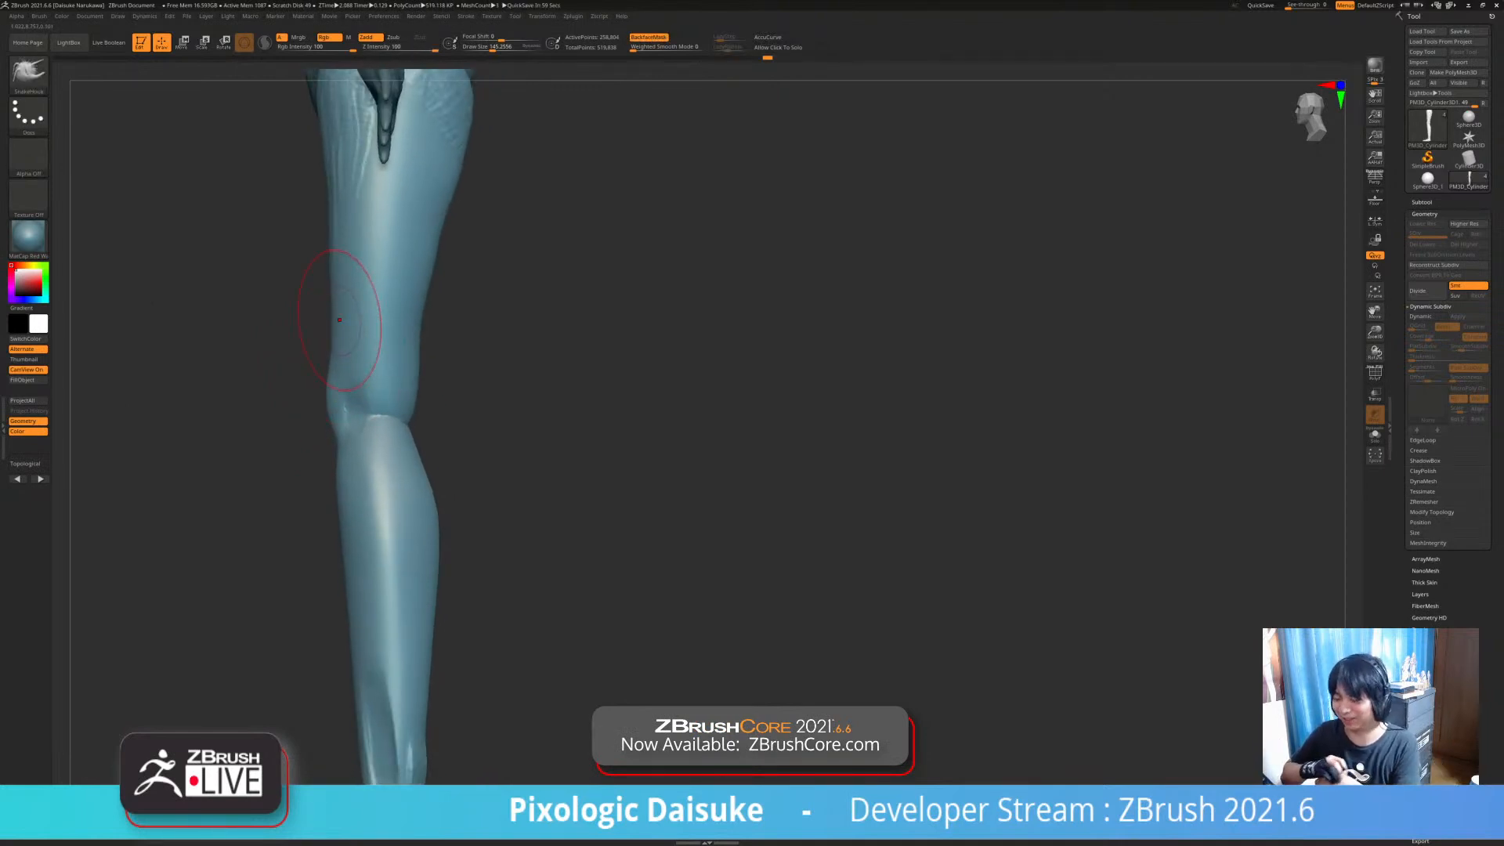
key(b)
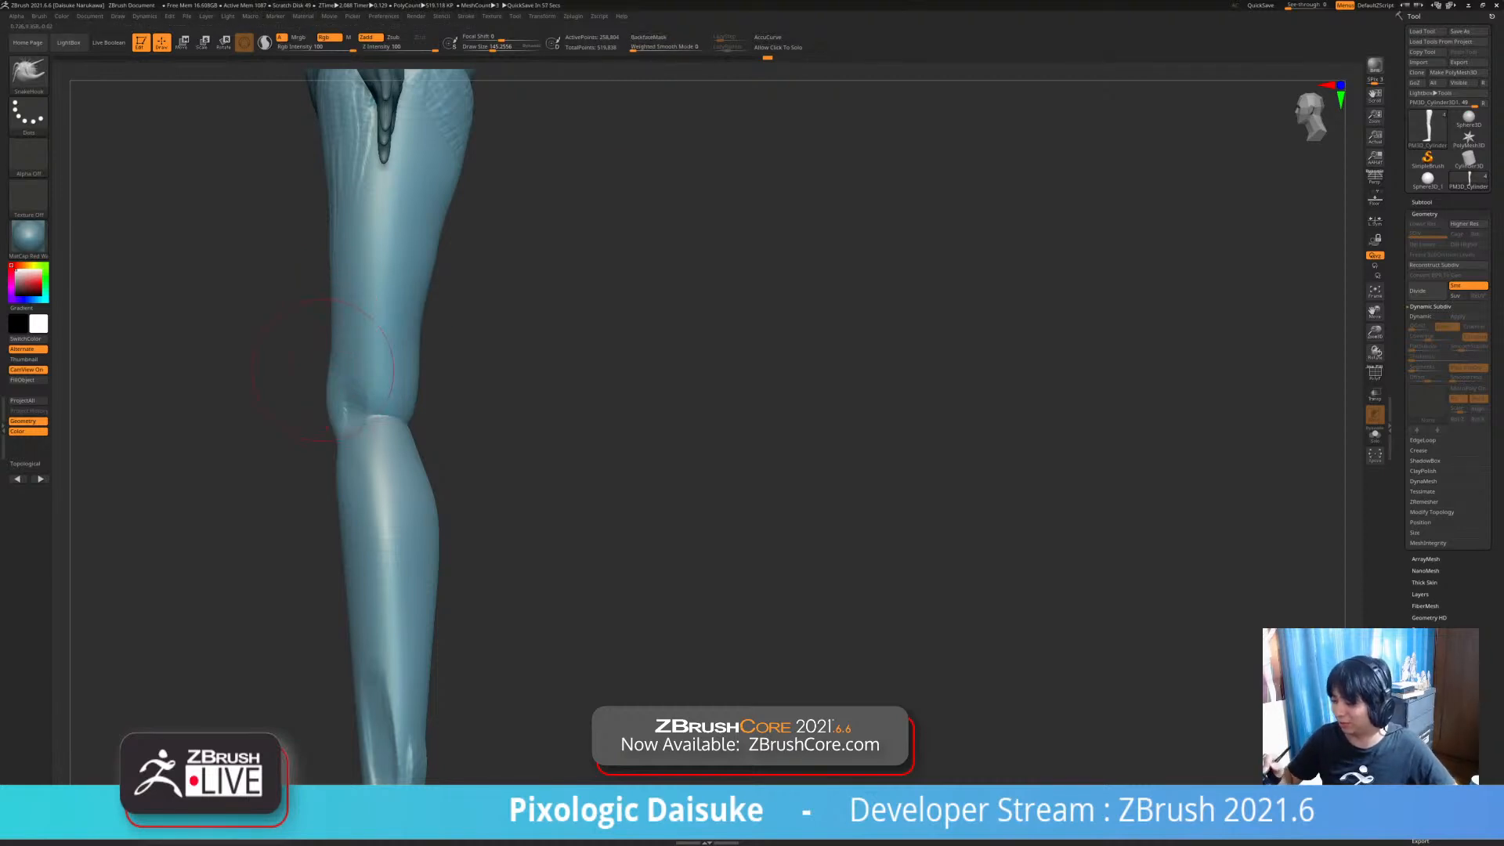
- Reshape the back of the knee and the upper calf in side profile with SnakeHook
mouse_move(336, 352)
right_down()
mouse_move(408, 353)
mouse_move(400, 321)
mouse_move(331, 360)
mouse_move(329, 384)
mouse_move(330, 344)
right_up()
right_drag(420, 427, 415, 391)
ctrl+right_drag(415, 392, 415, 439)
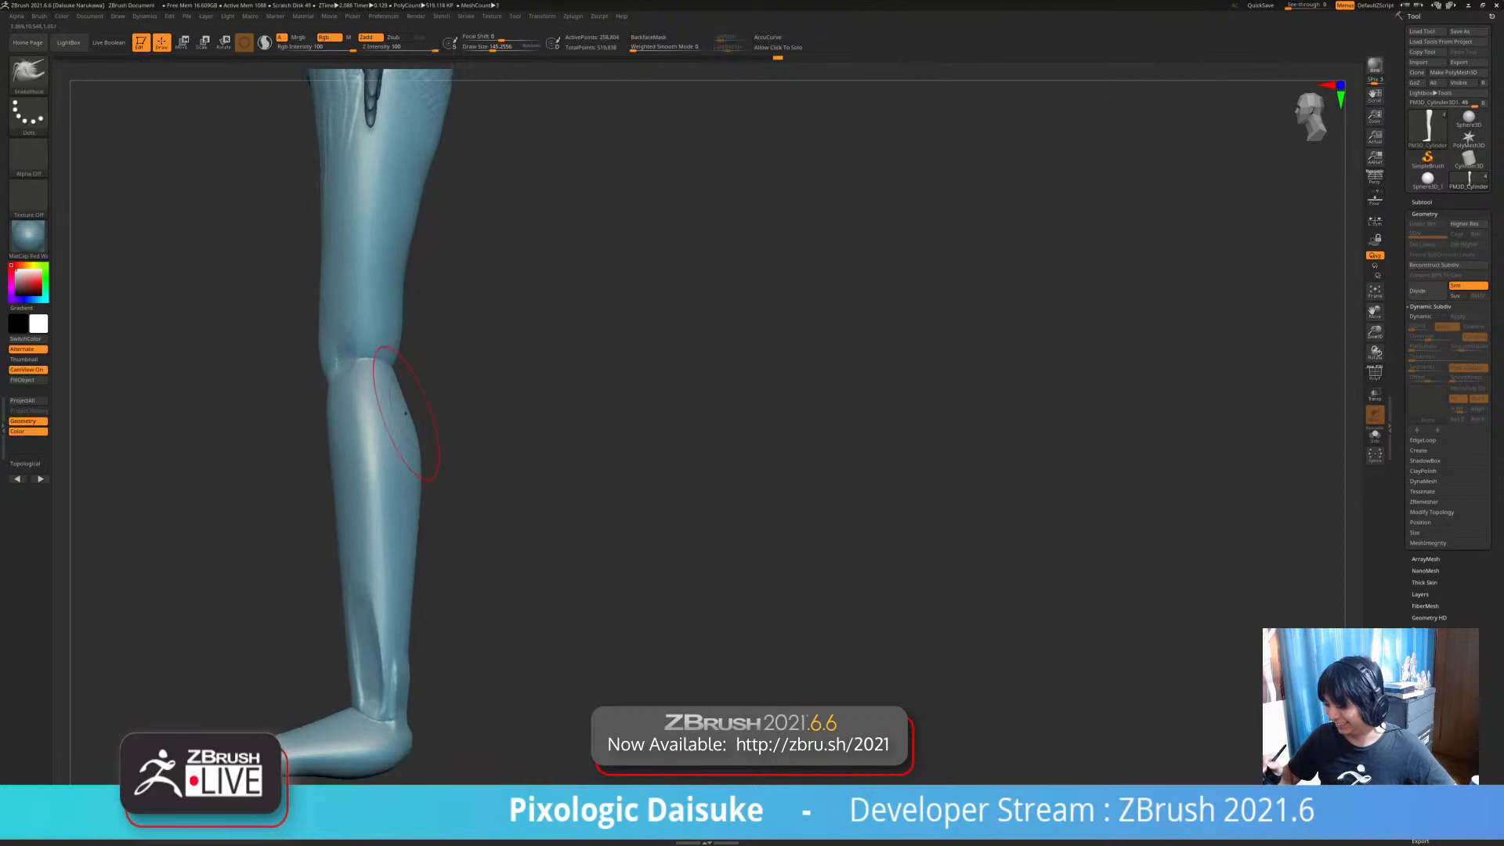
drag(398, 341, 387, 341)
mouse_move(395, 321)
ctrl+right_down()
mouse_move(395, 368)
mouse_move(396, 317)
ctrl+right_up()
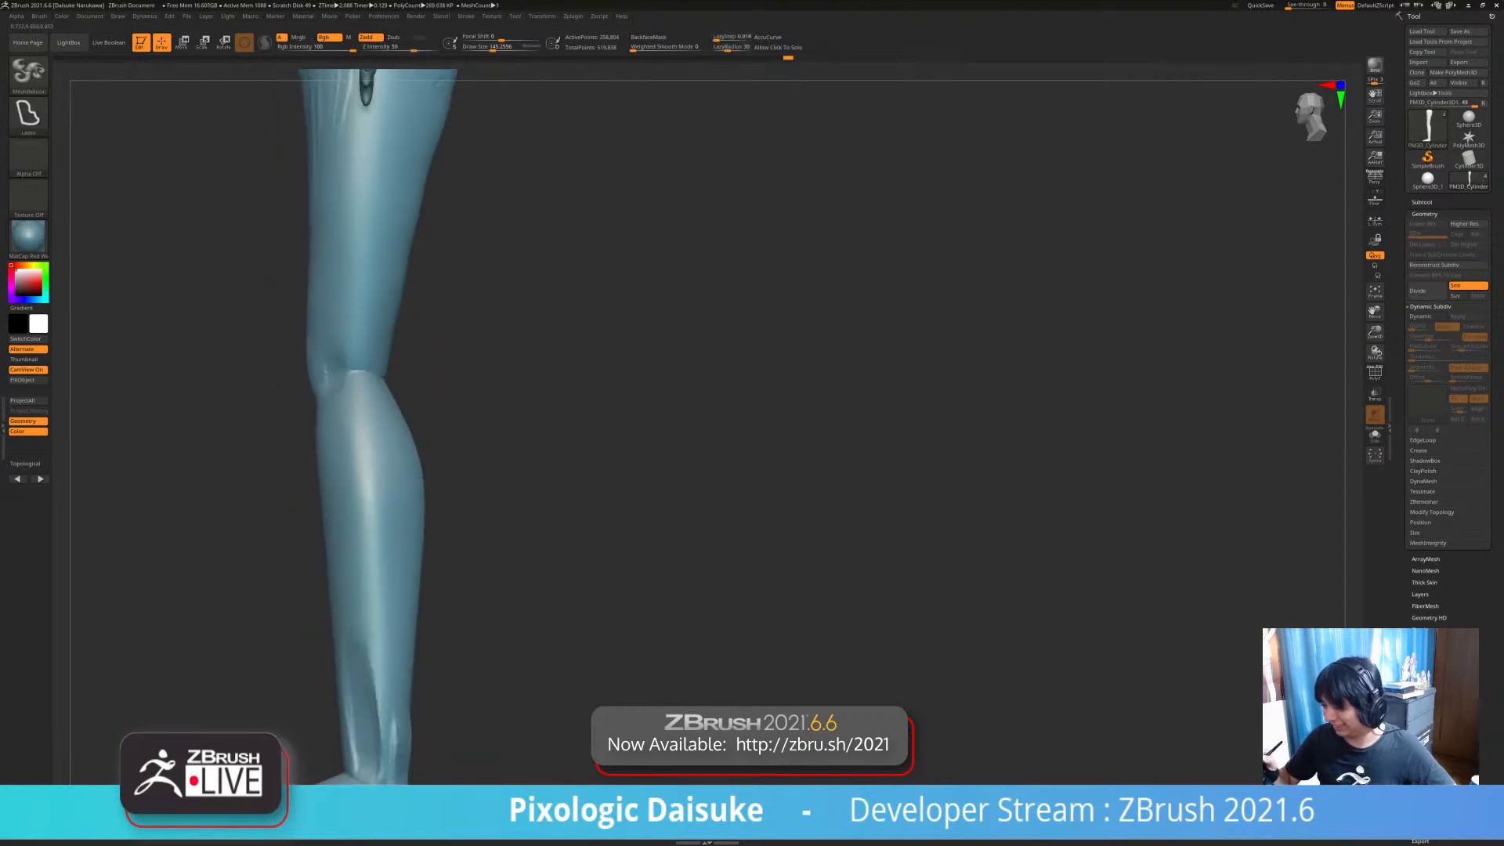
ctrl+right_drag(366, 411, 368, 364)
mouse_move(368, 365)
right_down()
mouse_move(409, 326)
mouse_move(362, 356)
mouse_move(402, 313)
mouse_move(396, 357)
mouse_move(404, 321)
mouse_move(451, 381)
right_up()
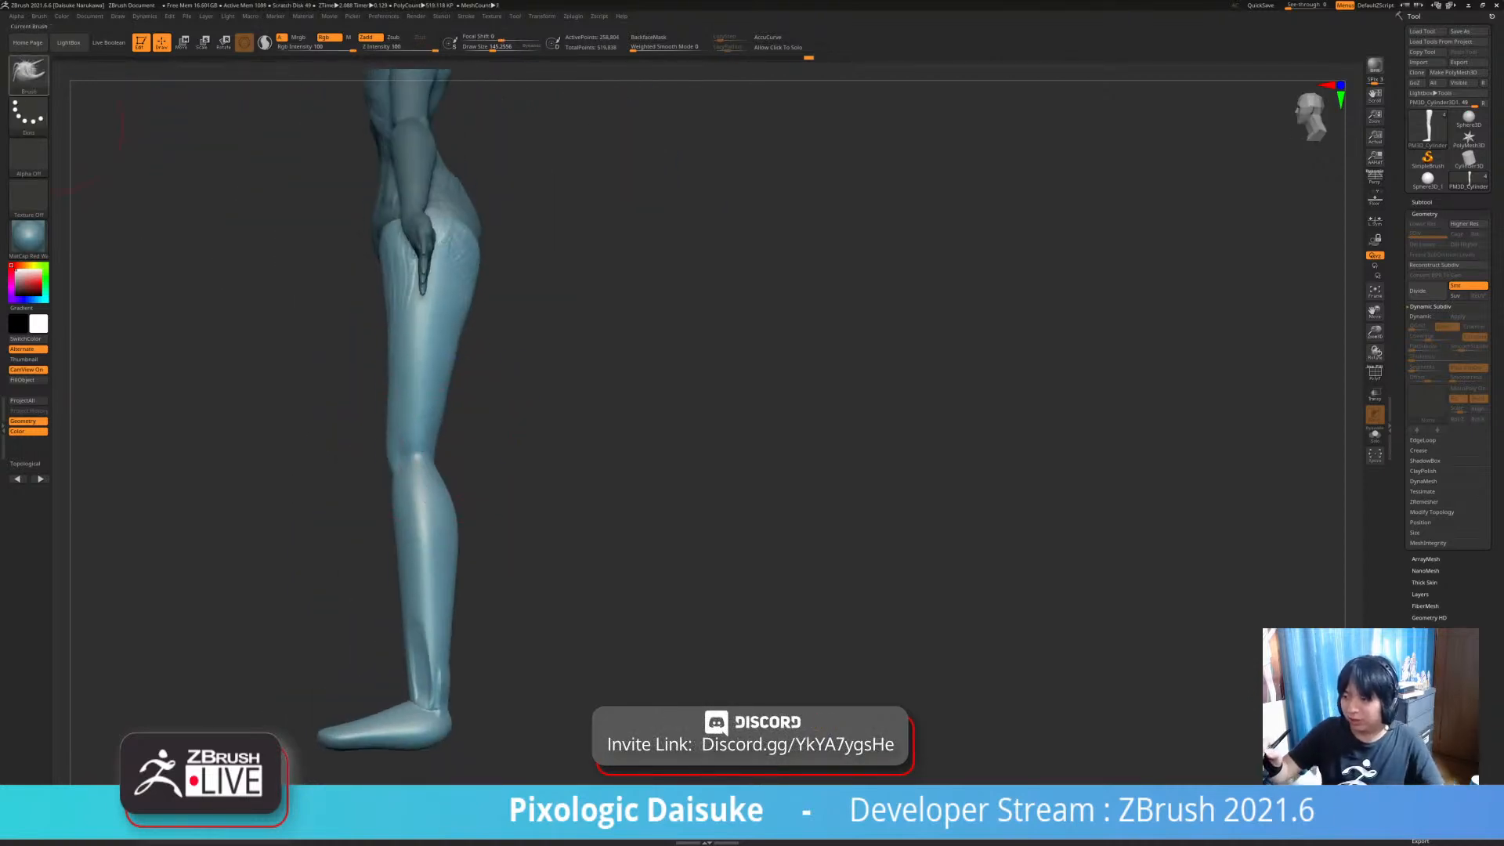
- Build up the backs of the knees with ClayBuildup strokes
click(28, 74)
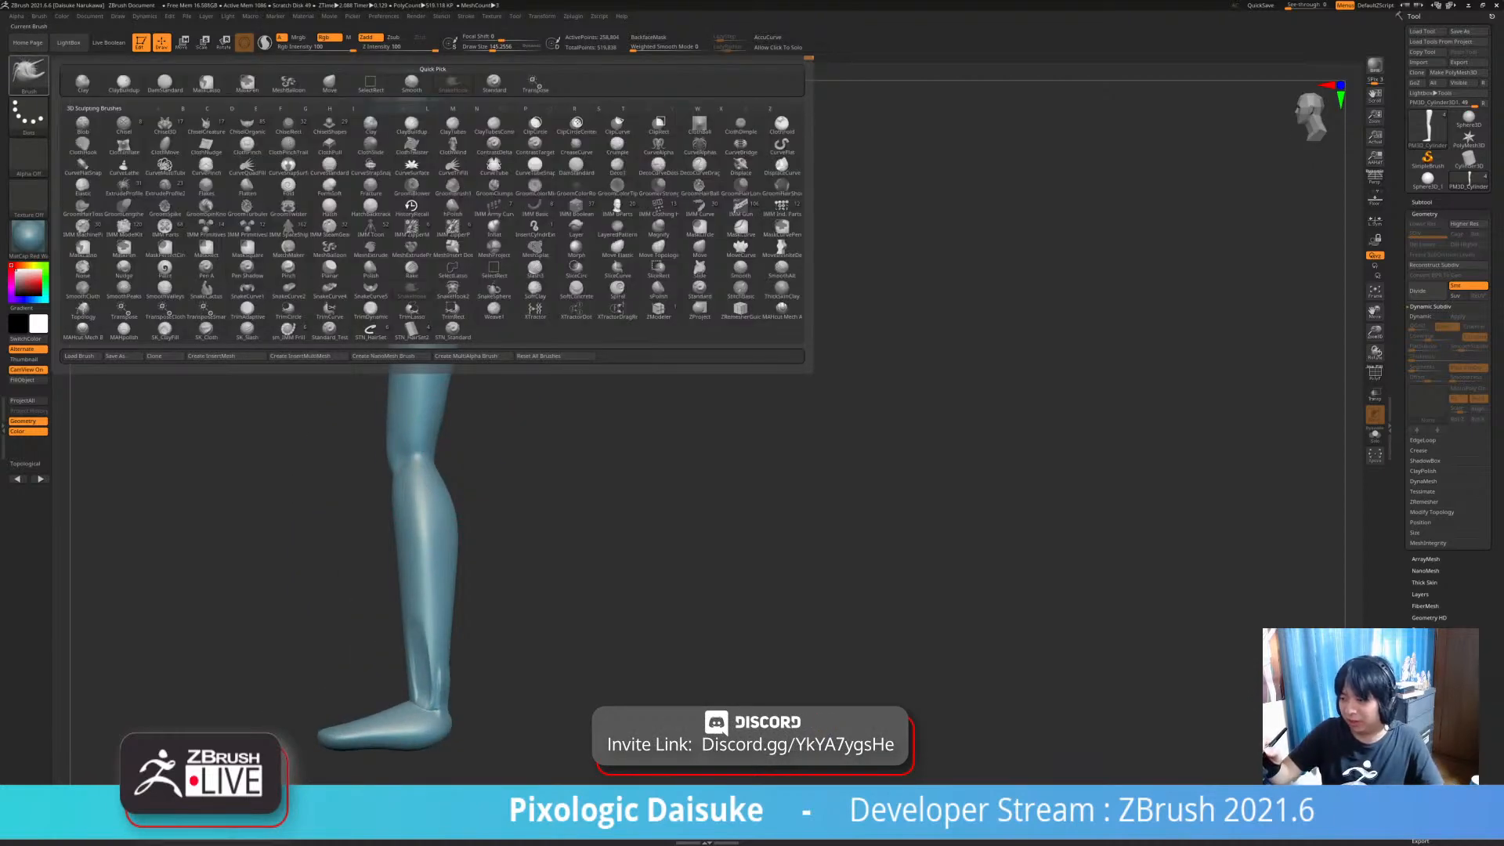
click(164, 83)
mouse_move(513, 423)
right_down()
mouse_move(470, 426)
mouse_move(469, 470)
right_up()
right_drag(468, 471, 439, 470)
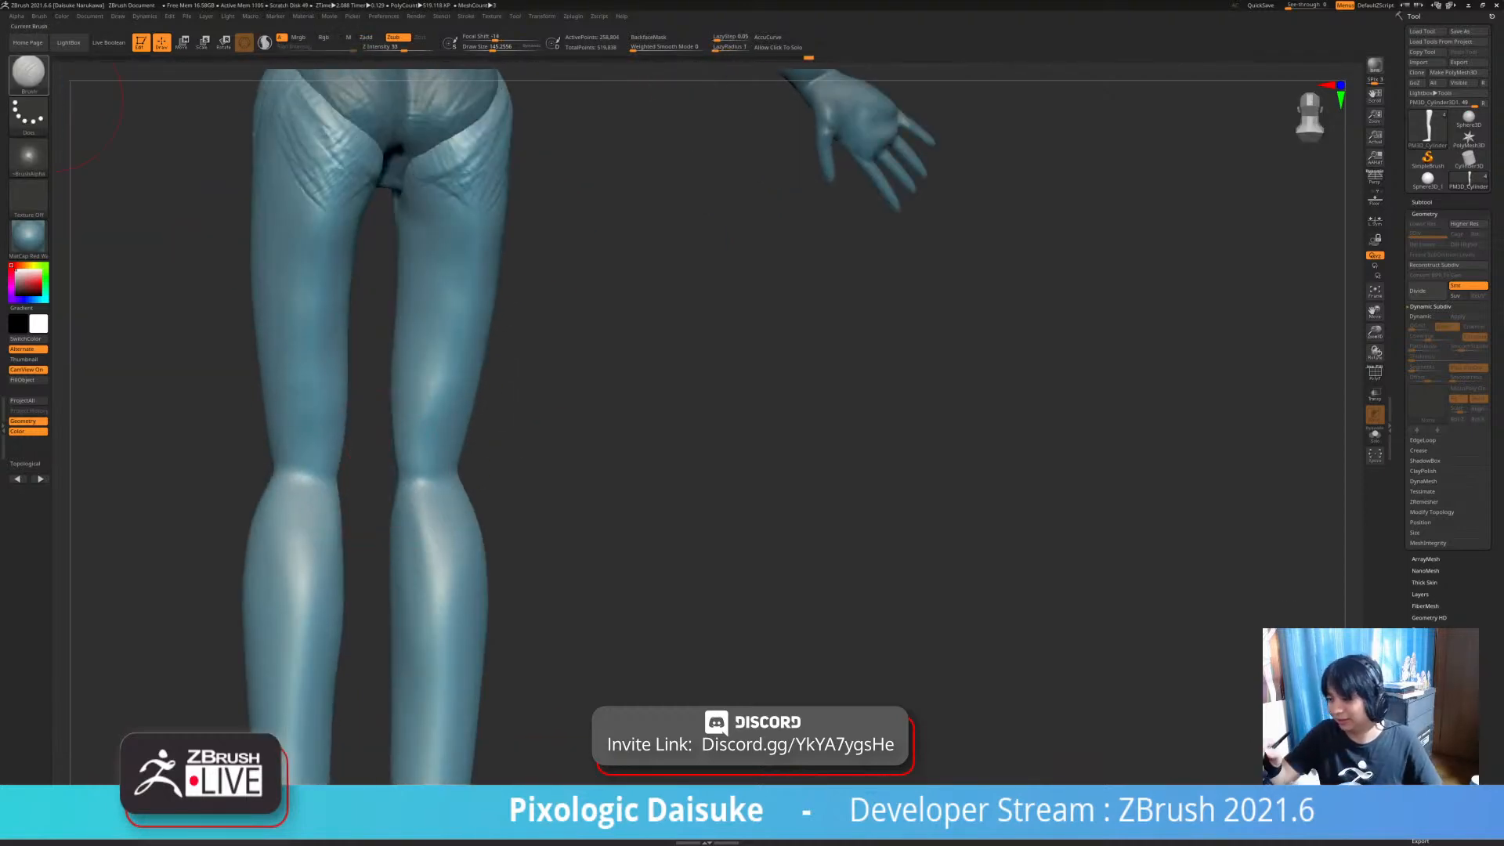
click(36, 81)
click(123, 83)
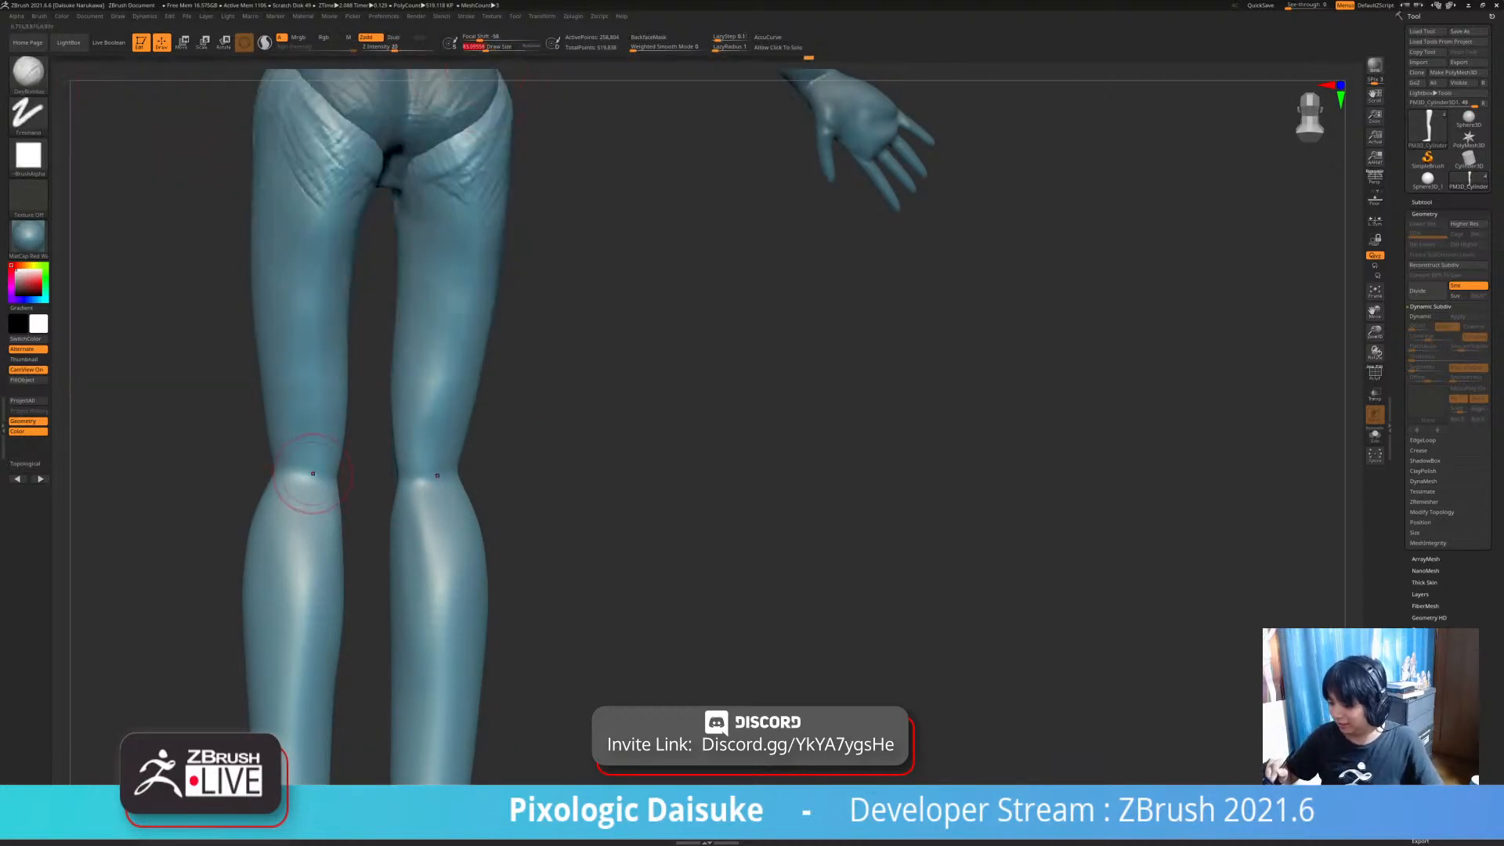
mouse_move(291, 469)
mouse_down()
mouse_move(315, 470)
mouse_move(307, 443)
mouse_move(298, 466)
mouse_move(328, 501)
mouse_up()
ctrl+right_drag(331, 517, 384, 341)
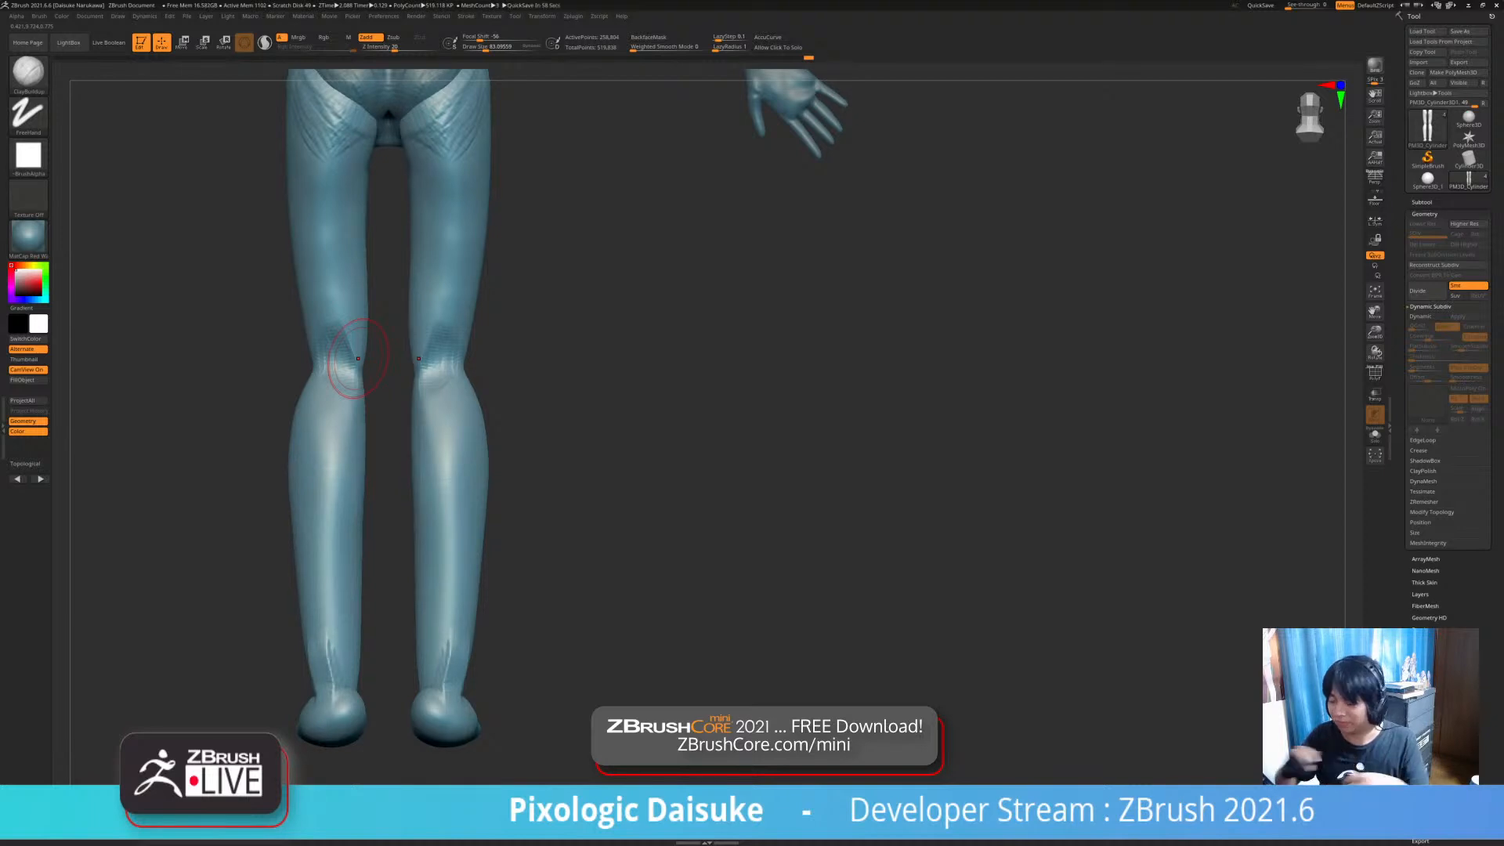
- Add ClayBuildup strokes to the lower legs and smooth them from the front
right_drag(358, 358, 313, 324)
ctrl+right_drag(332, 374, 352, 412)
alt+right_drag(349, 471, 335, 420)
mouse_move(335, 517)
right_down()
mouse_move(341, 532)
mouse_move(338, 501)
right_up()
mouse_move(332, 495)
mouse_down()
mouse_move(326, 427)
mouse_move(335, 462)
mouse_up()
mouse_move(308, 423)
right_down()
mouse_move(325, 433)
mouse_move(307, 452)
mouse_move(318, 462)
right_up()
drag(351, 483, 349, 448)
mouse_move(350, 448)
shift+right_down()
mouse_move(380, 428)
mouse_move(430, 430)
mouse_move(447, 464)
shift+right_up()
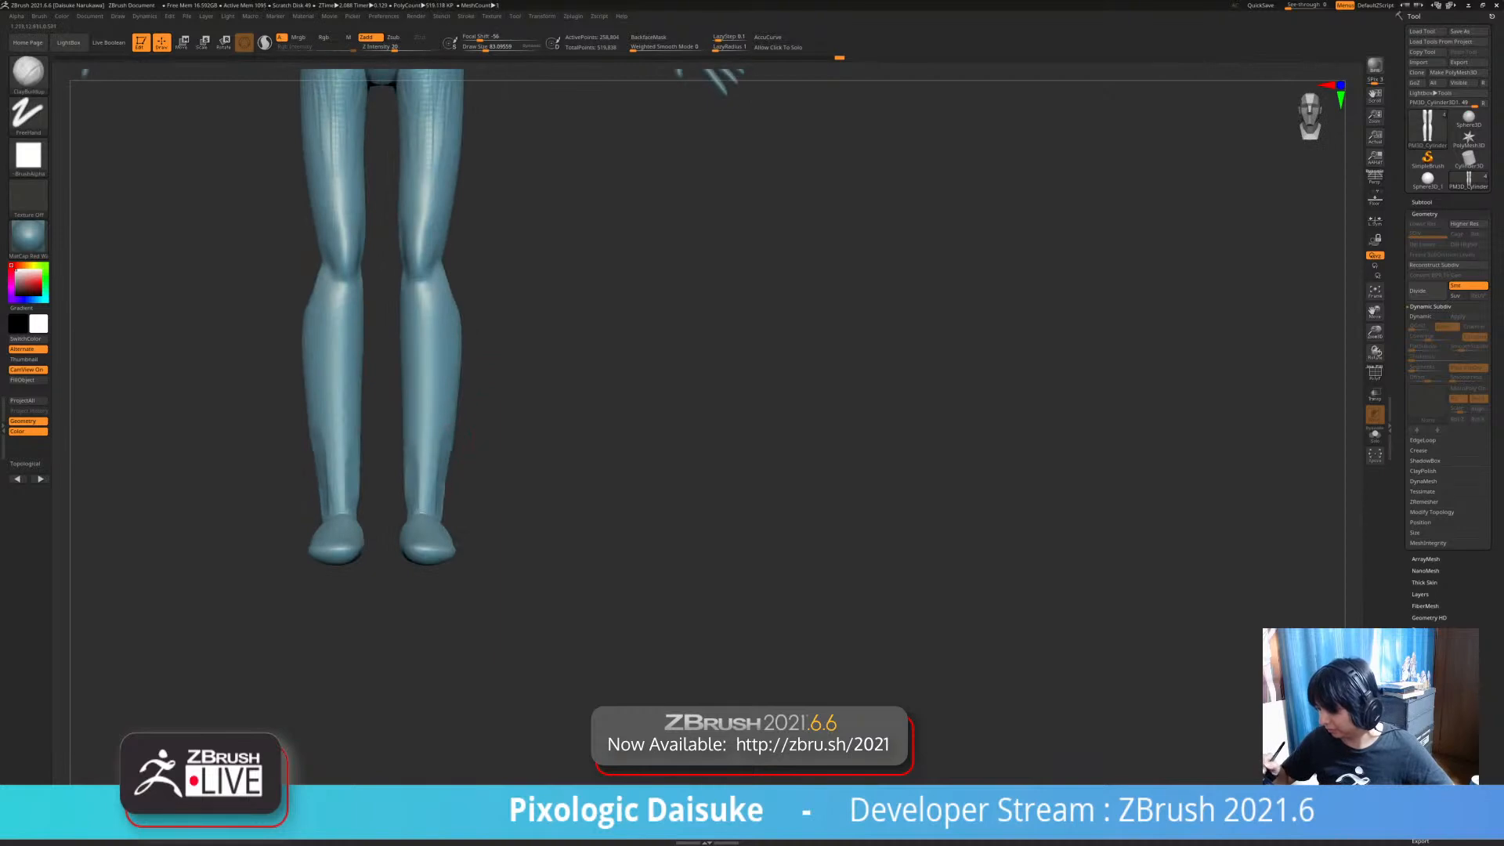
shift+drag(456, 435, 455, 489)
- Reshape the inner calf contours and slim the lower legs above the ankles with SnakeHook
alt+right_drag(452, 376, 433, 478)
mouse_move(433, 478)
ctrl+right_down()
mouse_move(446, 407)
mouse_move(460, 536)
mouse_move(475, 434)
ctrl+right_up()
alt+right_drag(494, 513, 517, 470)
key(b)
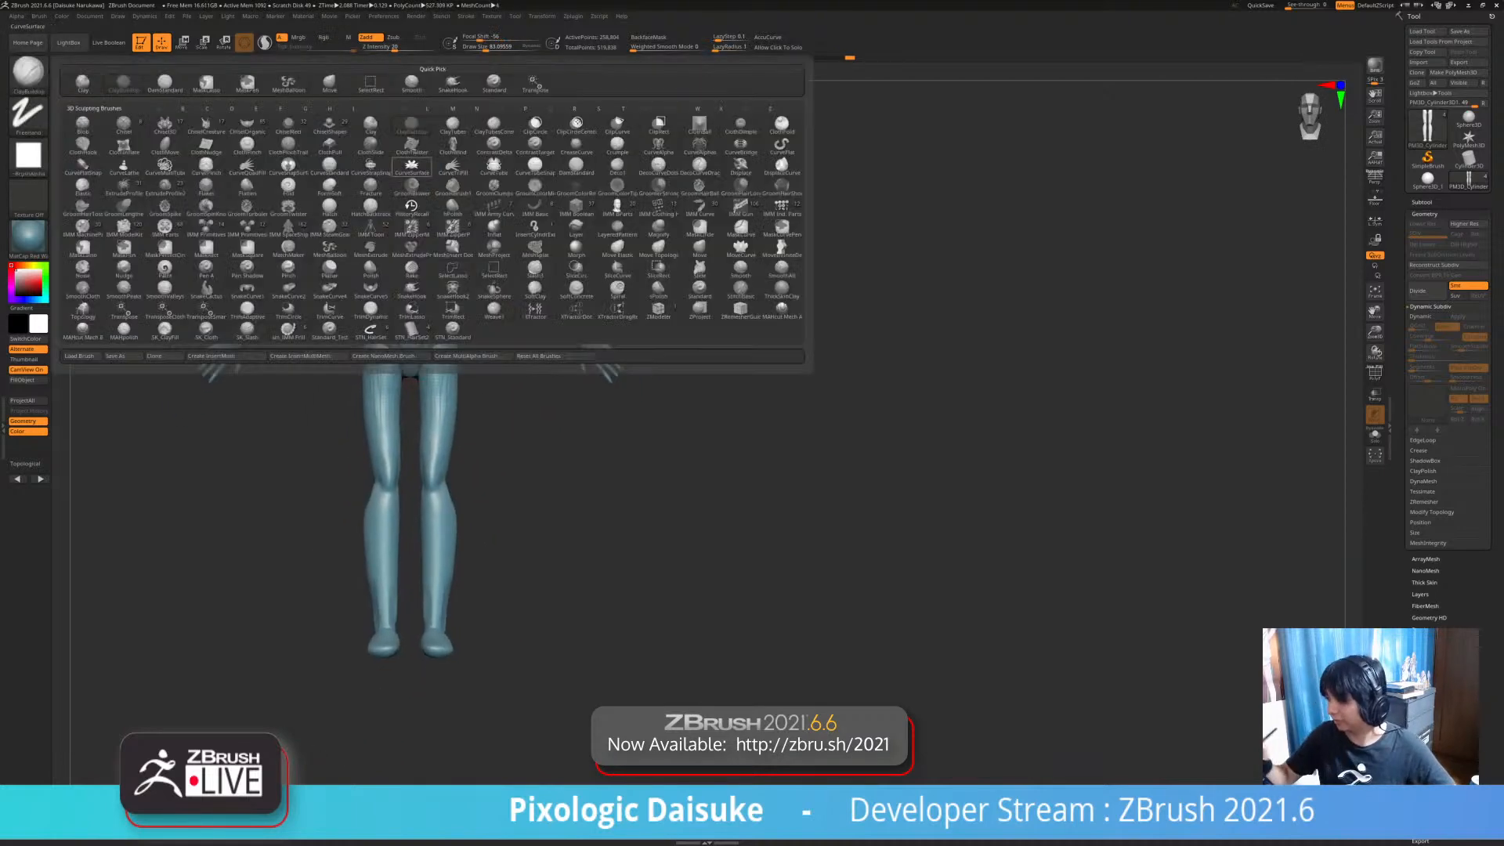
key(s)
key(h)
ctrl+right_drag(443, 360, 470, 470)
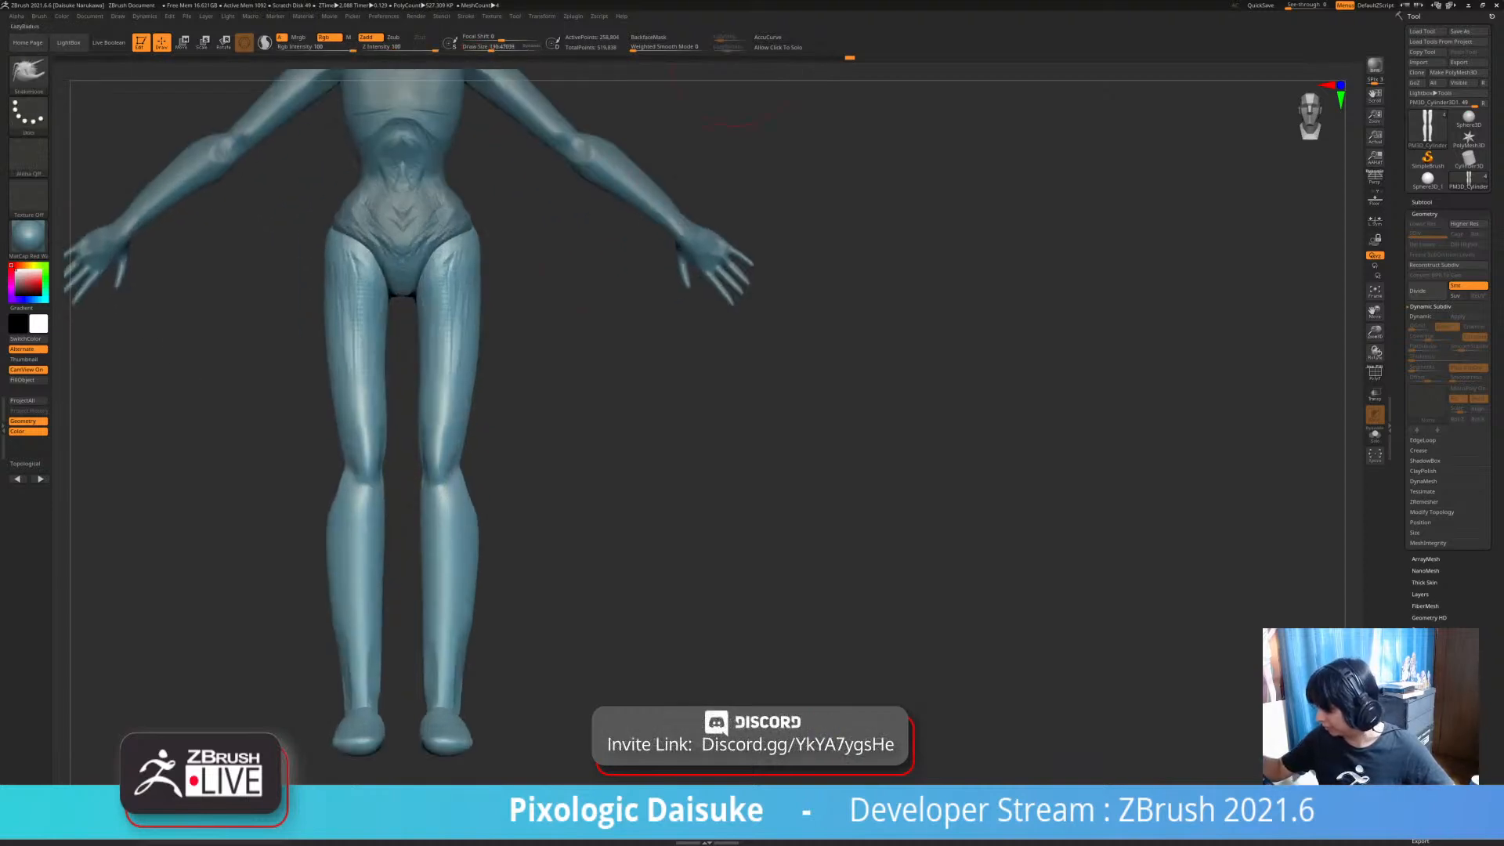
mouse_move(430, 548)
alt+right_down()
mouse_move(431, 453)
mouse_move(435, 510)
alt+right_up()
drag(441, 439, 426, 442)
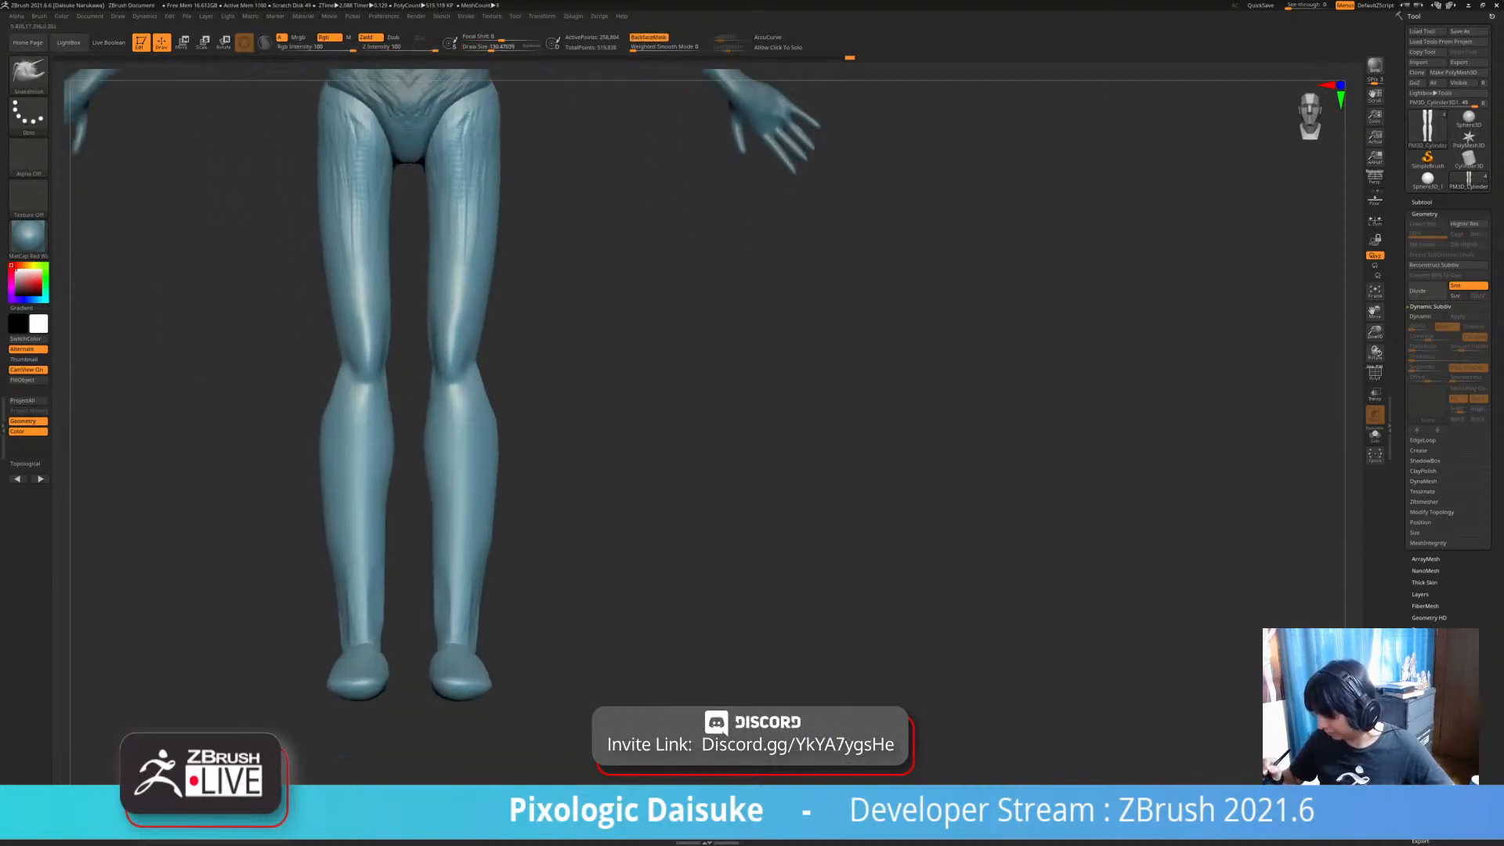
drag(440, 501, 429, 508)
alt+right_drag(431, 517, 429, 485)
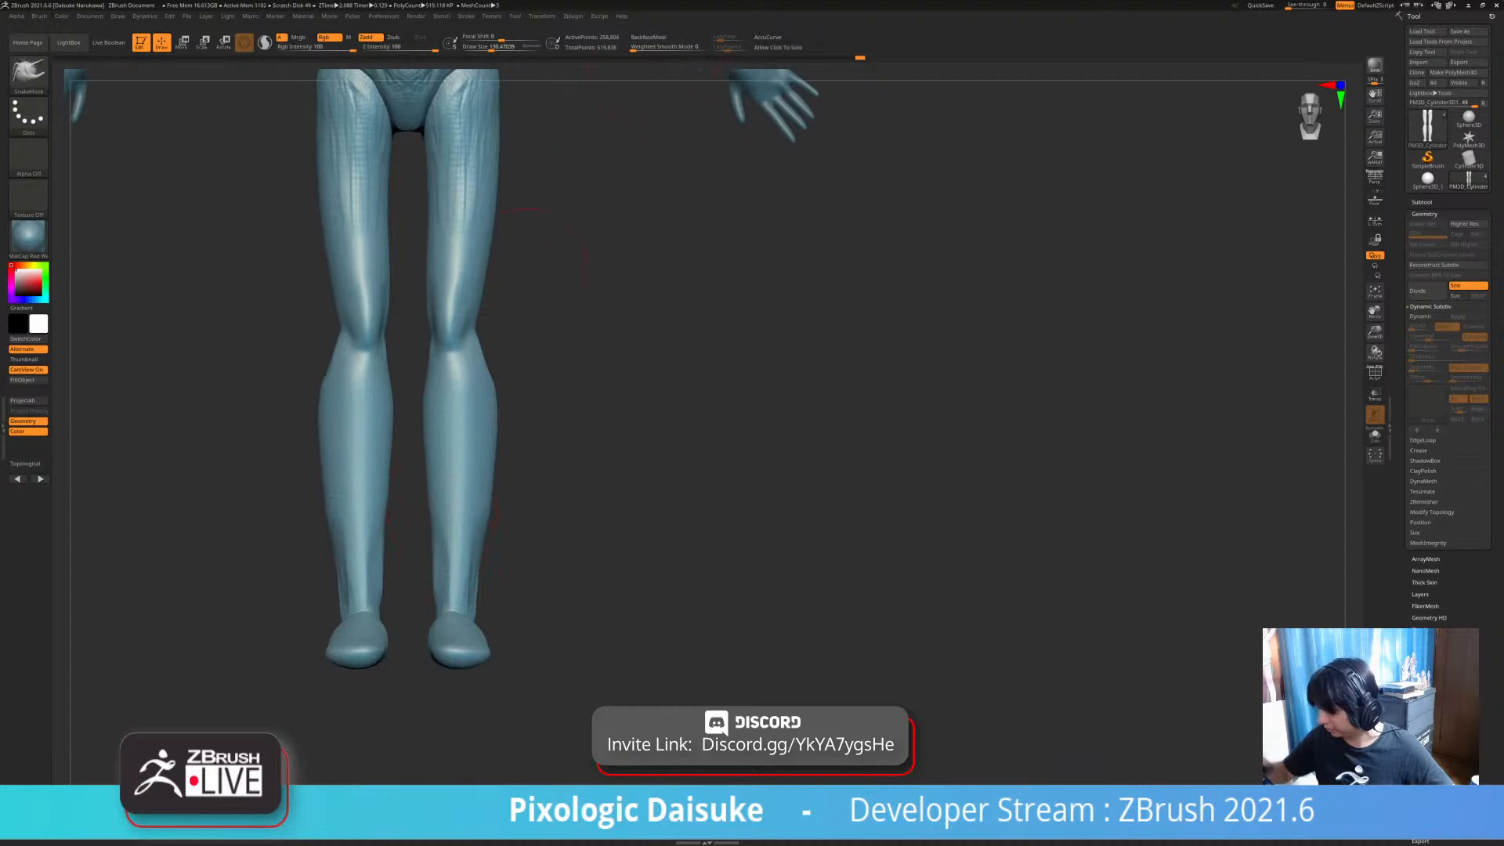
drag(430, 546, 440, 544)
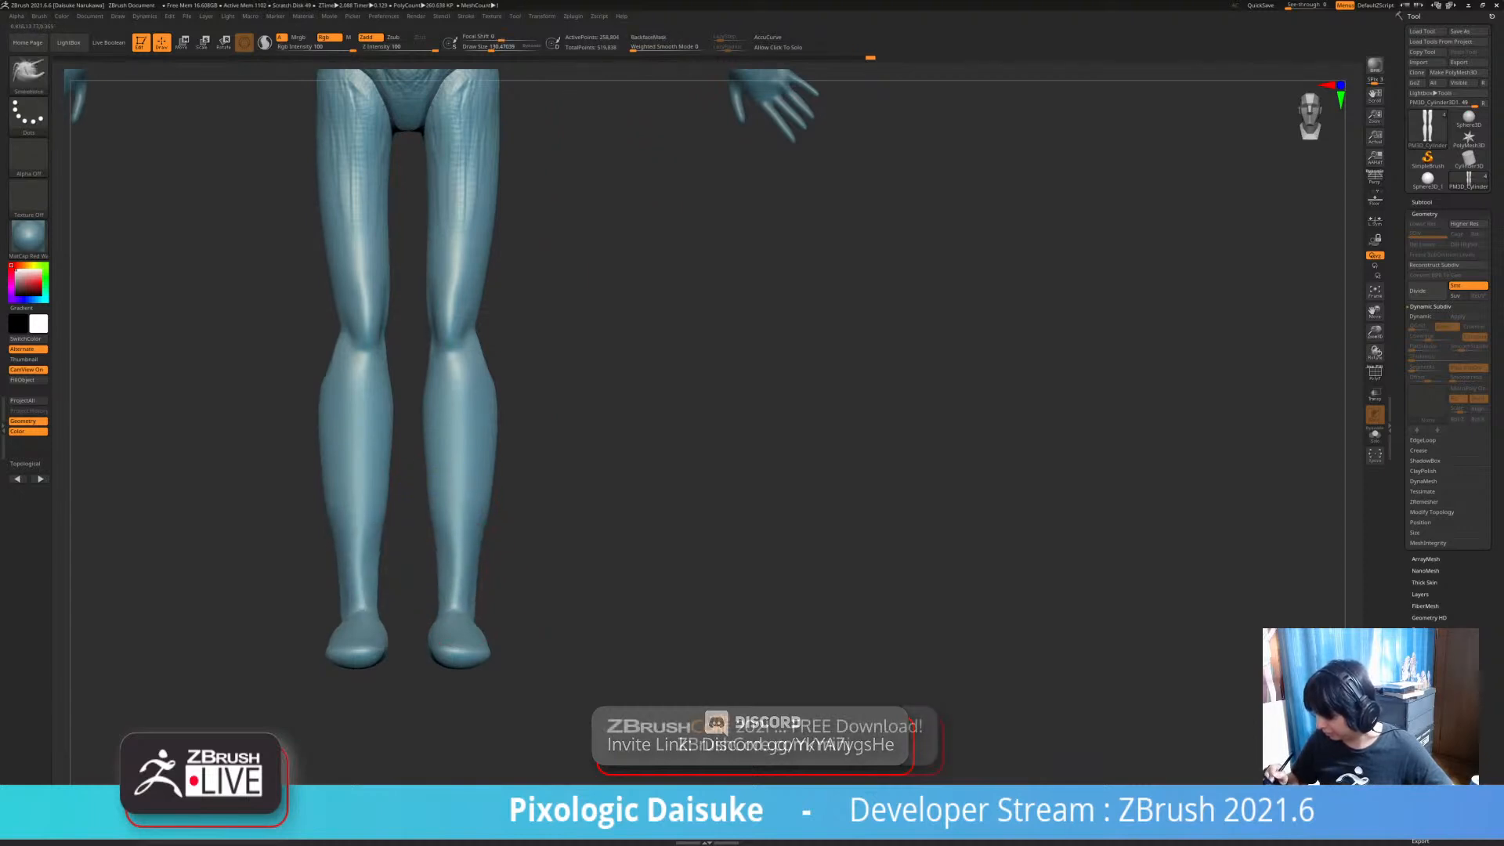
- Widen the calves into a rounder bulge with SnakeHook and smooth their contours in front view
mouse_move(466, 586)
ctrl+right_down()
mouse_move(481, 499)
mouse_move(481, 580)
ctrl+right_up()
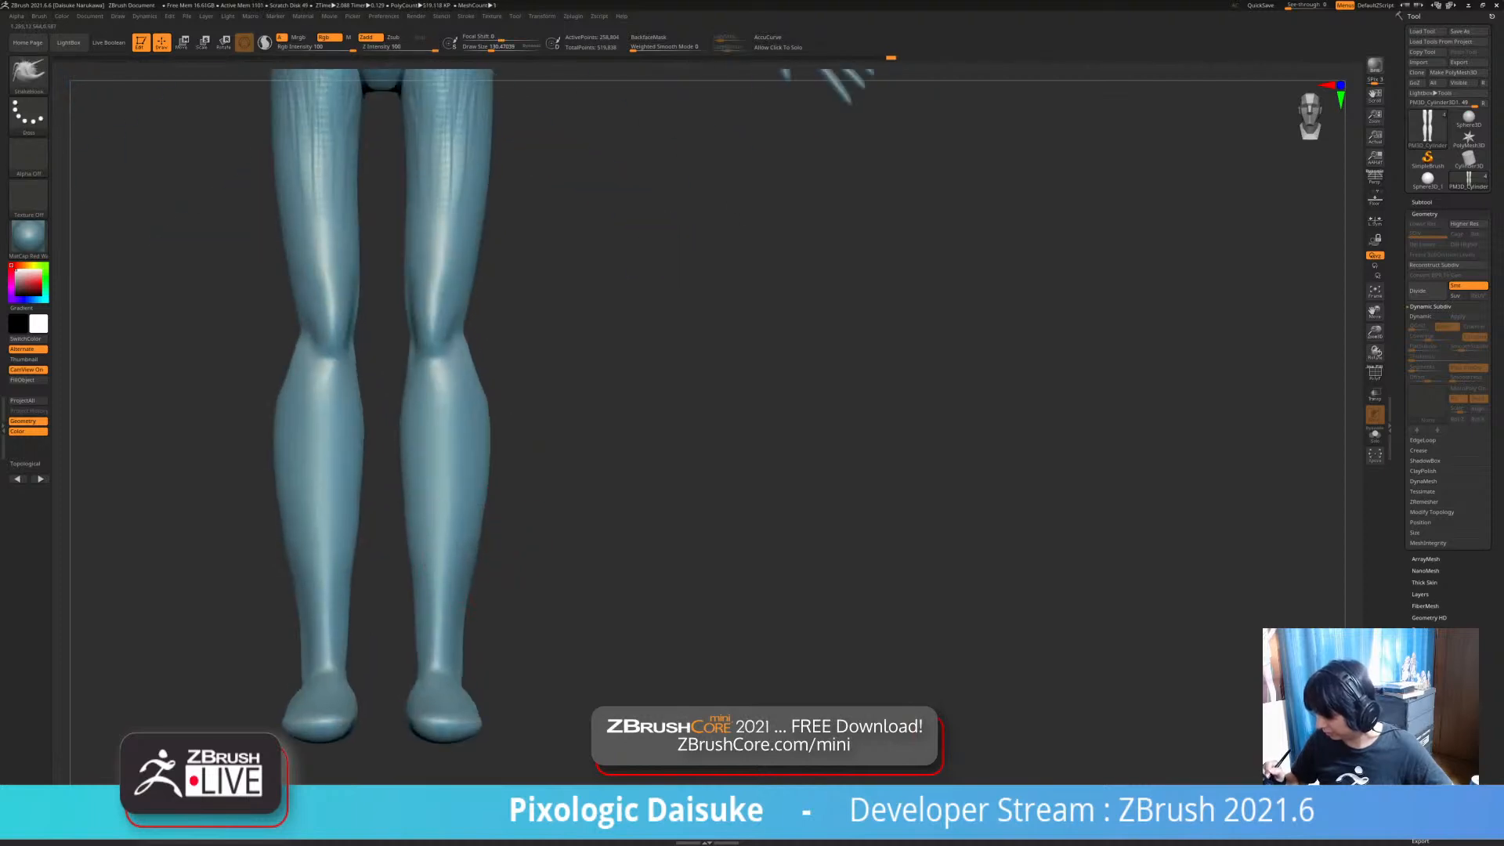
key(shift)
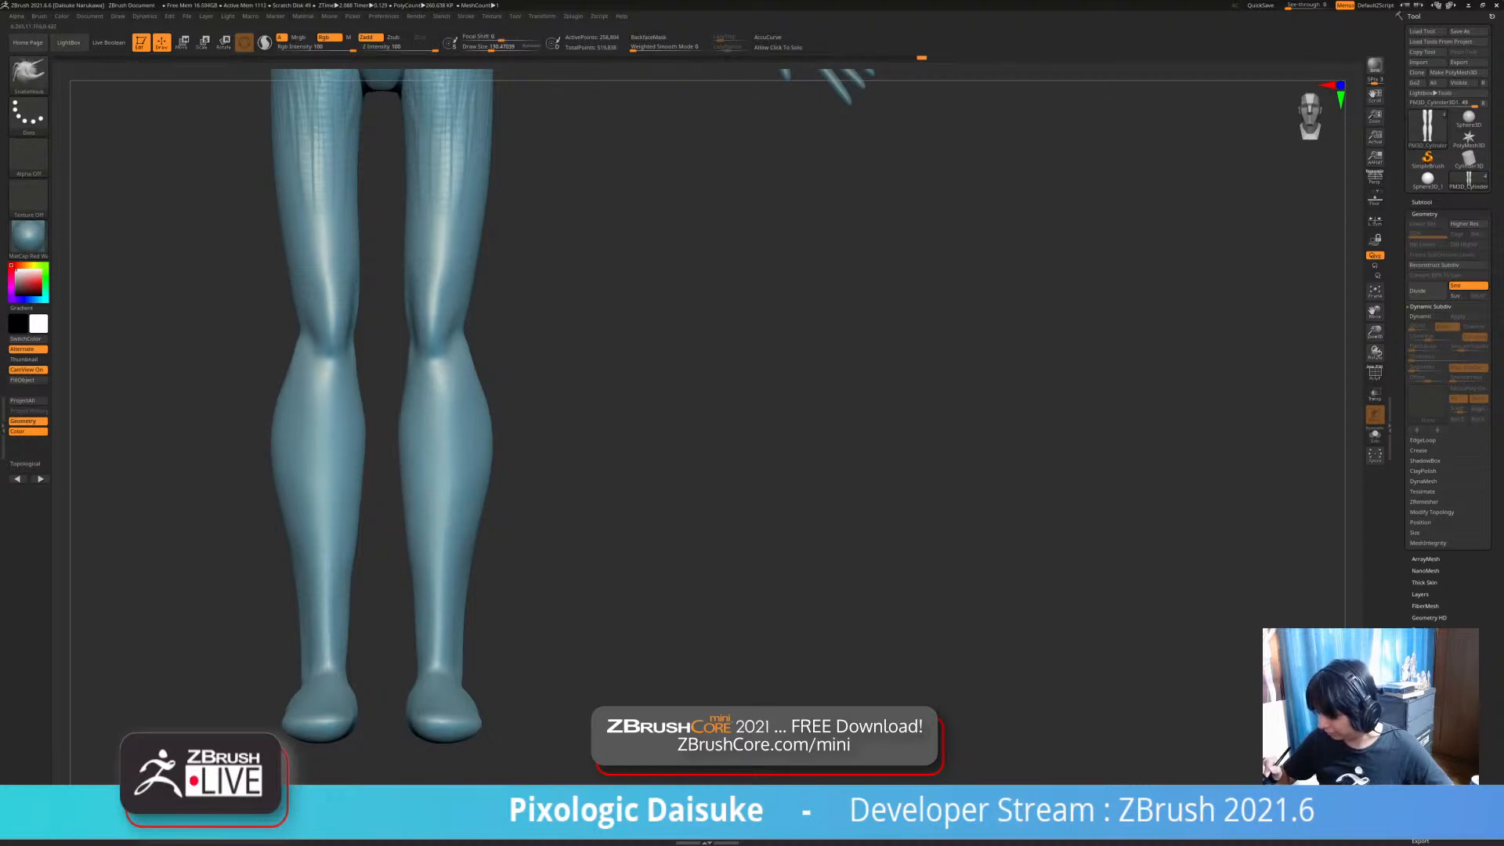
key(shift)
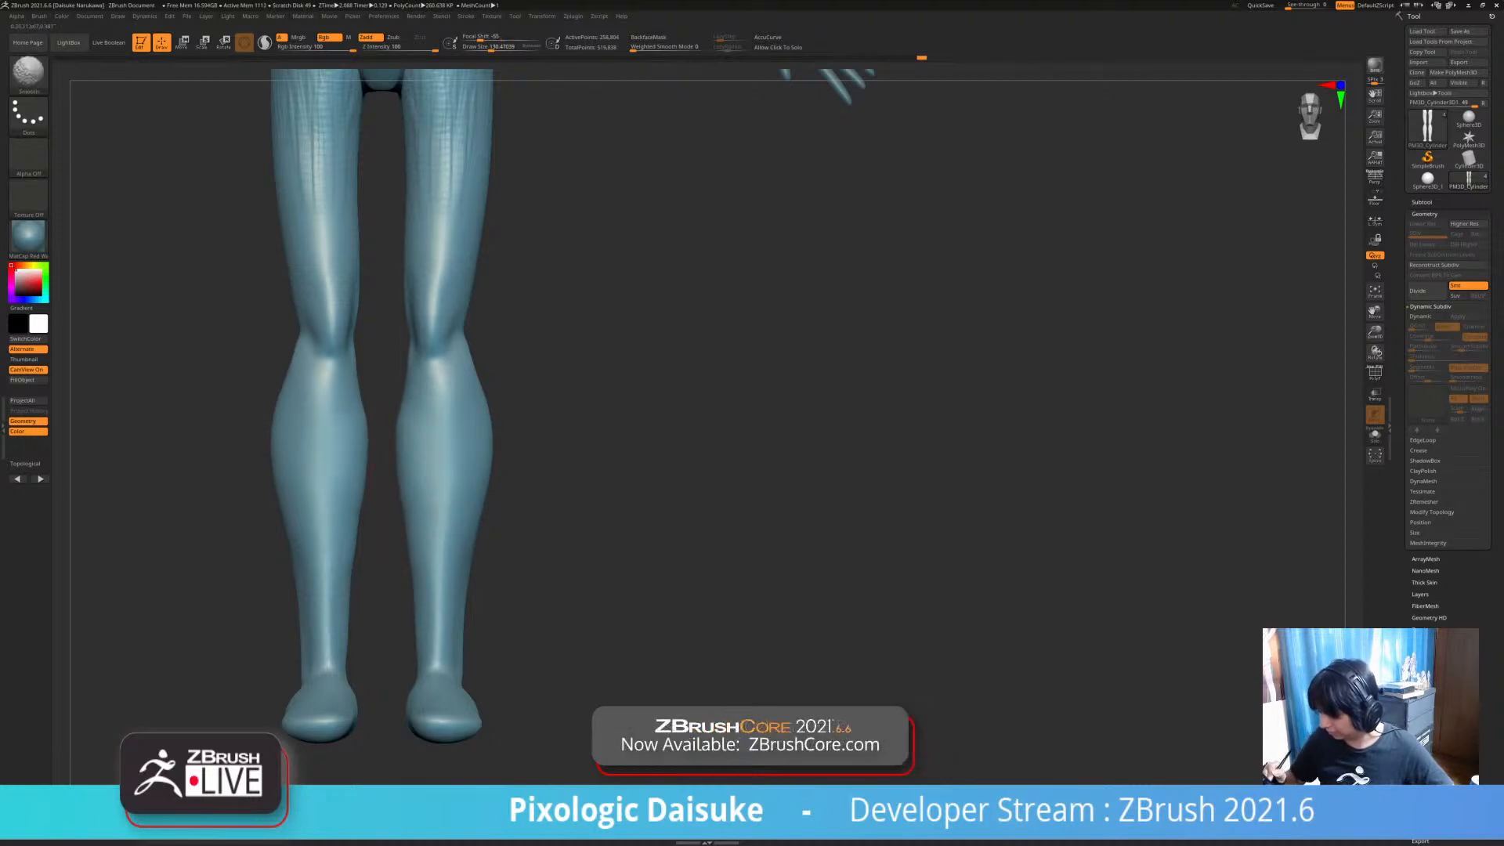
key(shift)
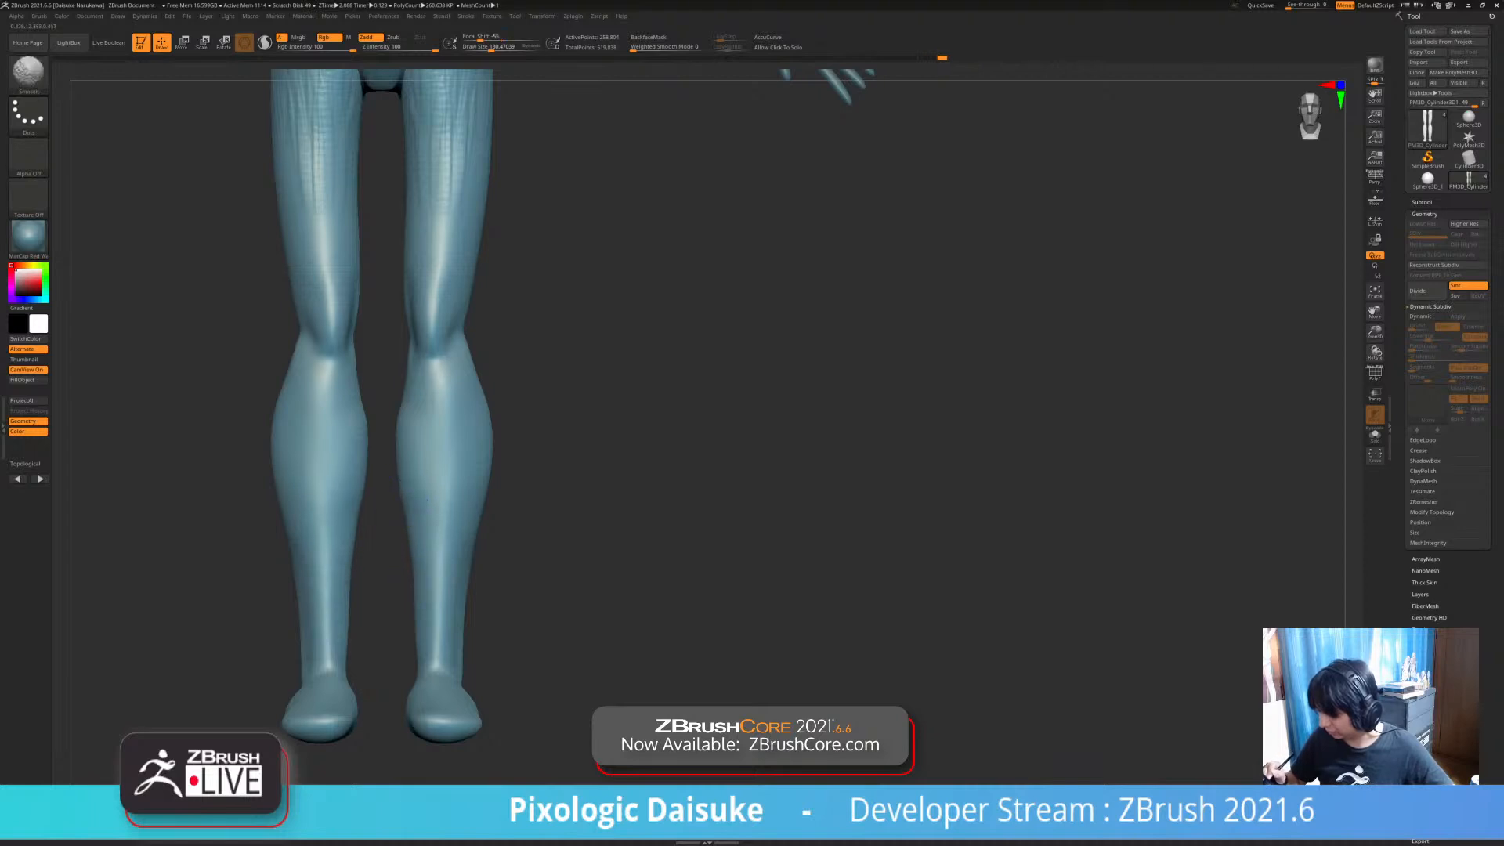
ctrl+right_drag(400, 436, 410, 450)
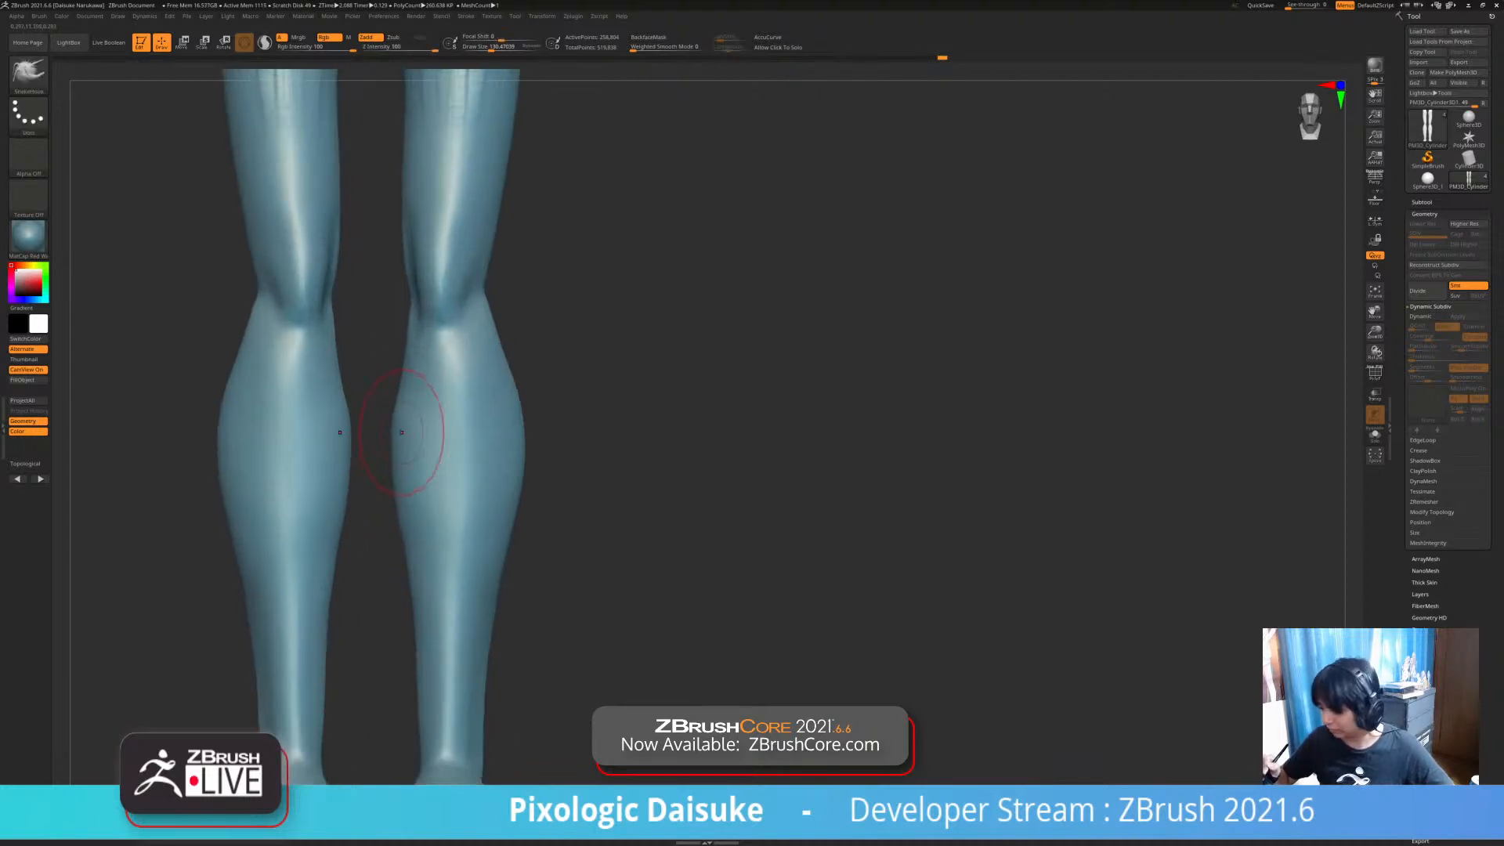
key(shift)
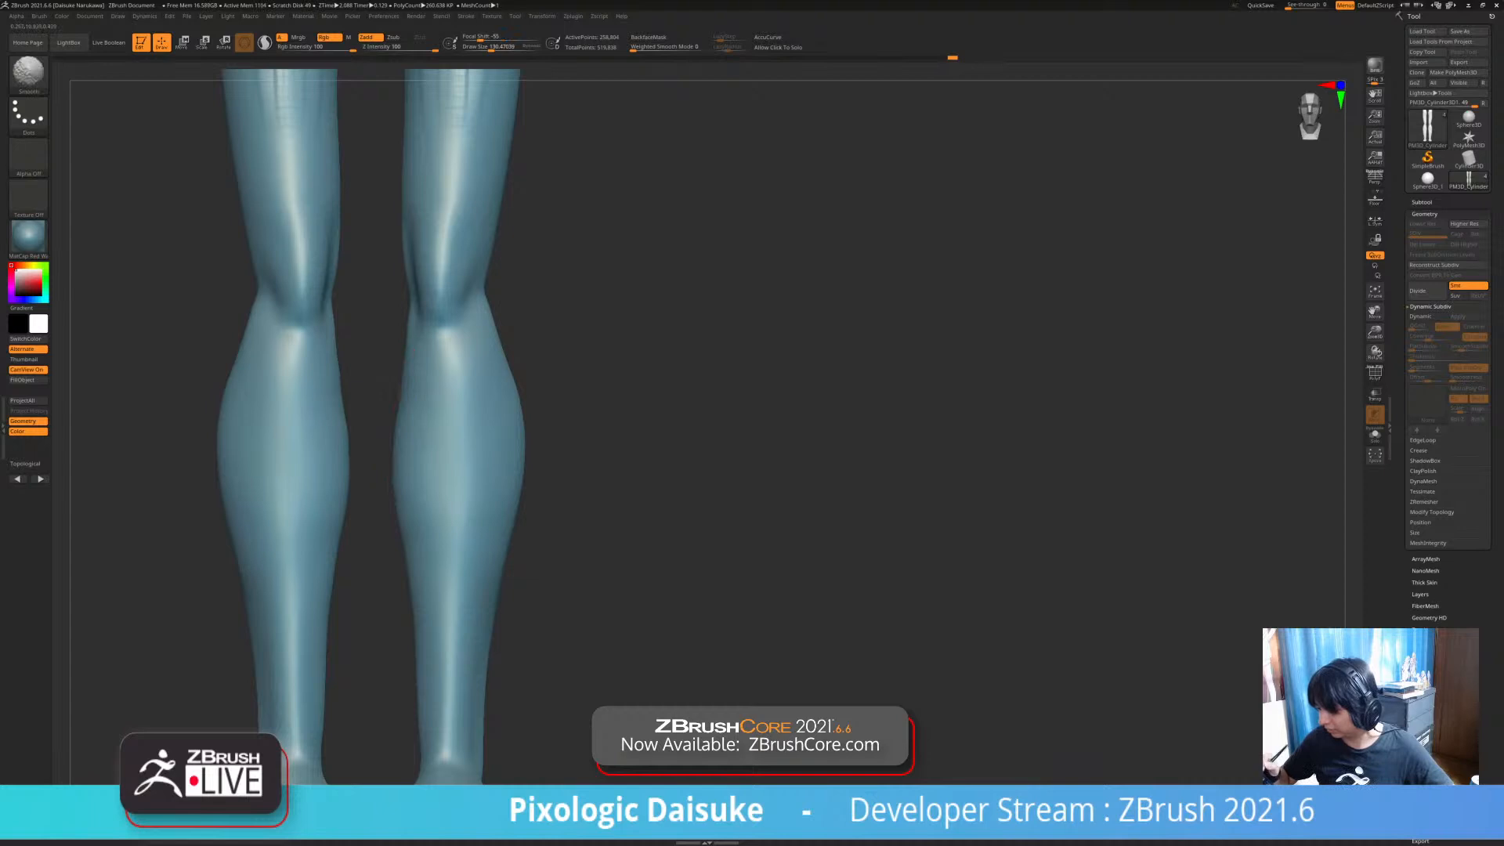
- Refine the inner contours of the knees and lower thighs with SnakeHook and smooth the thigh surfaces
alt+right_drag(405, 271, 398, 423)
drag(412, 423, 402, 407)
right_drag(402, 407, 407, 384)
drag(391, 368, 403, 345)
key(shift)
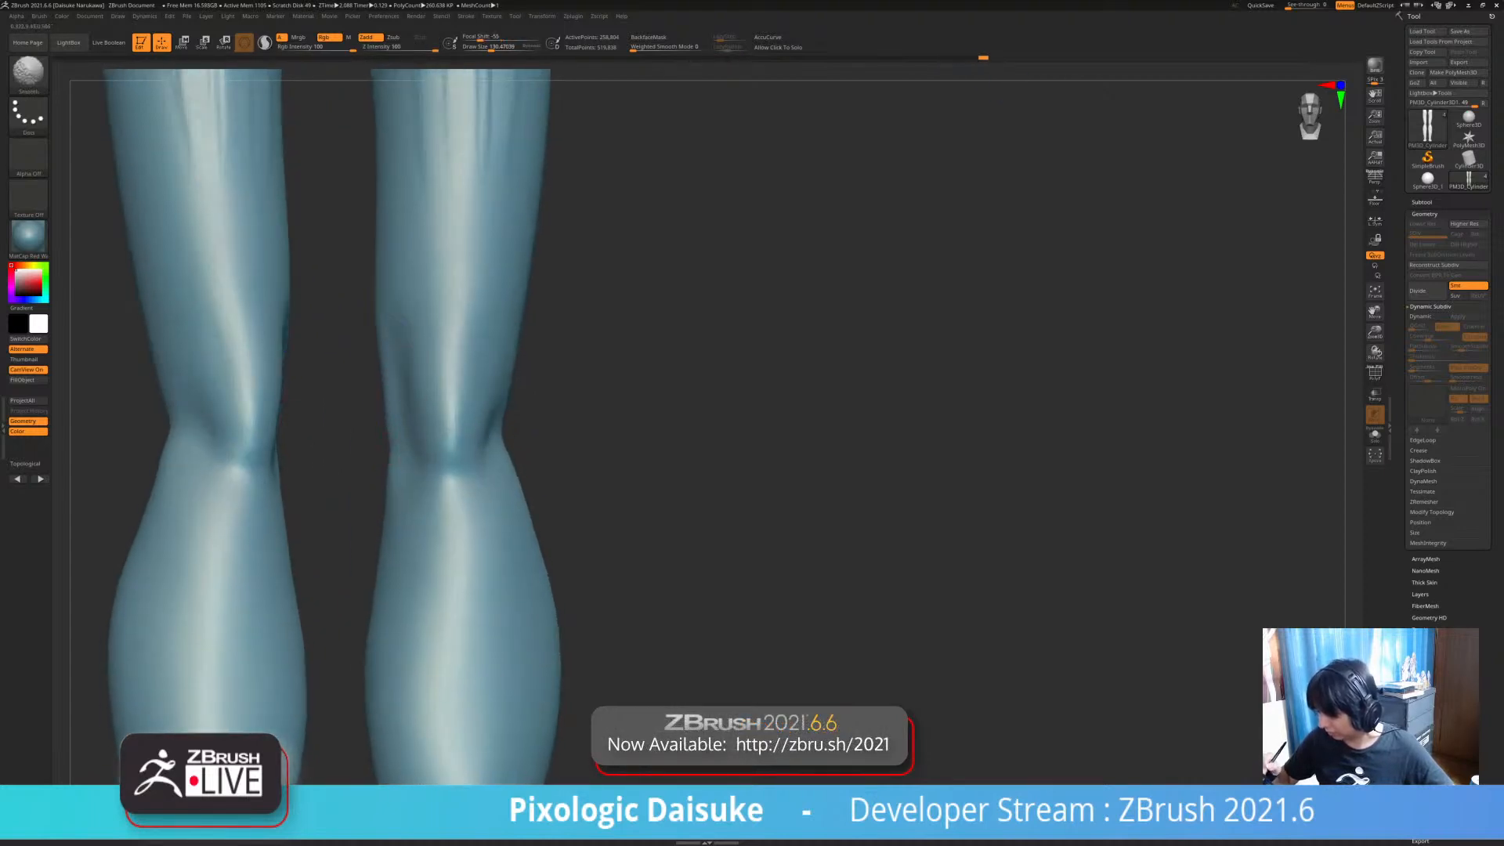
ctrl+right_drag(402, 330, 459, 401)
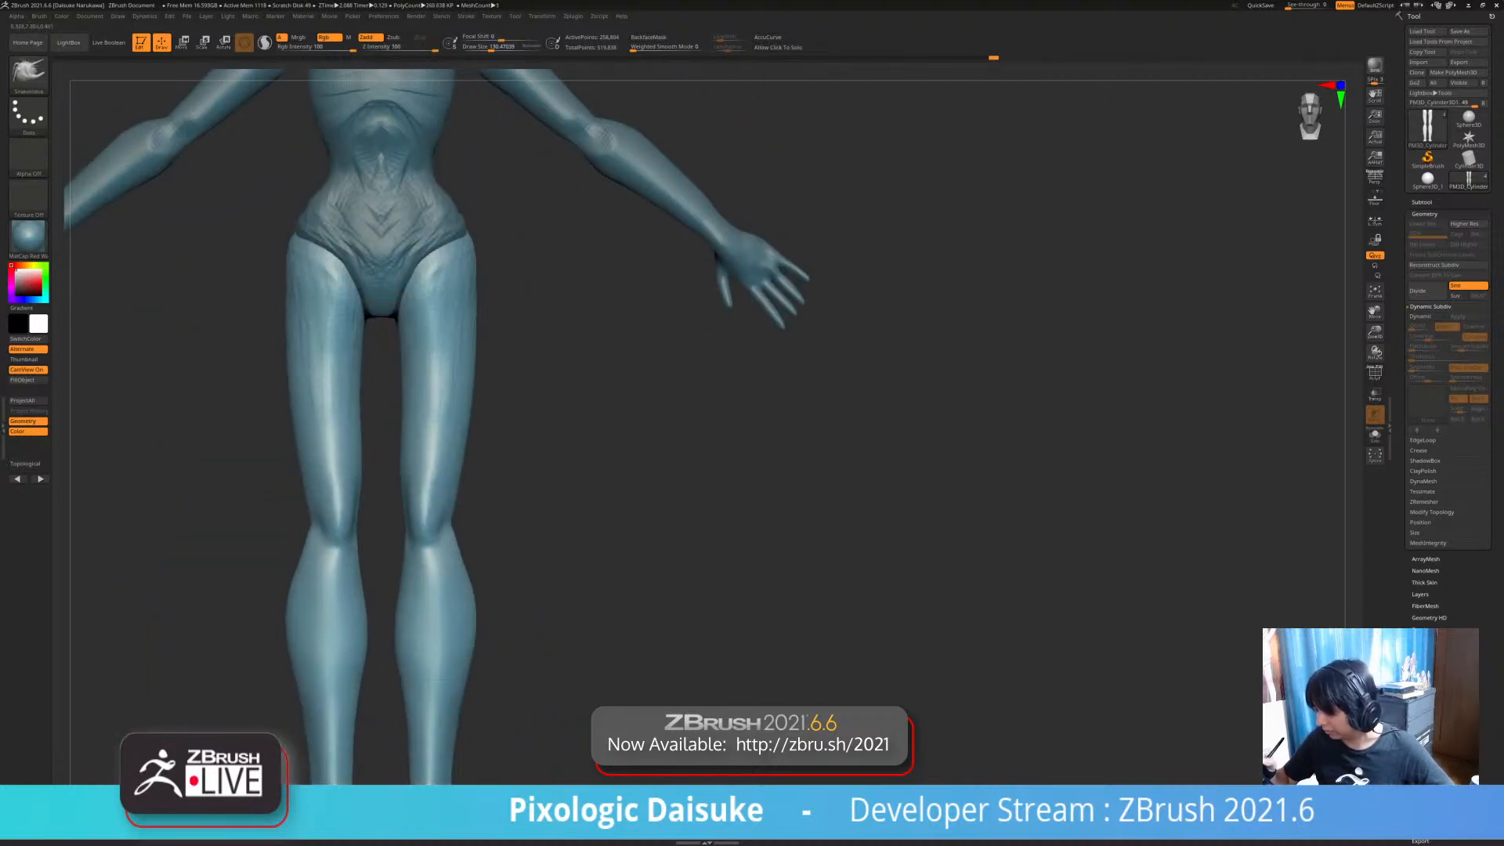
- Enable backface masking, set the draw size to about 166 and adjust the outer upper thighs with SnakeHook
click(648, 37)
drag(491, 47, 501, 47)
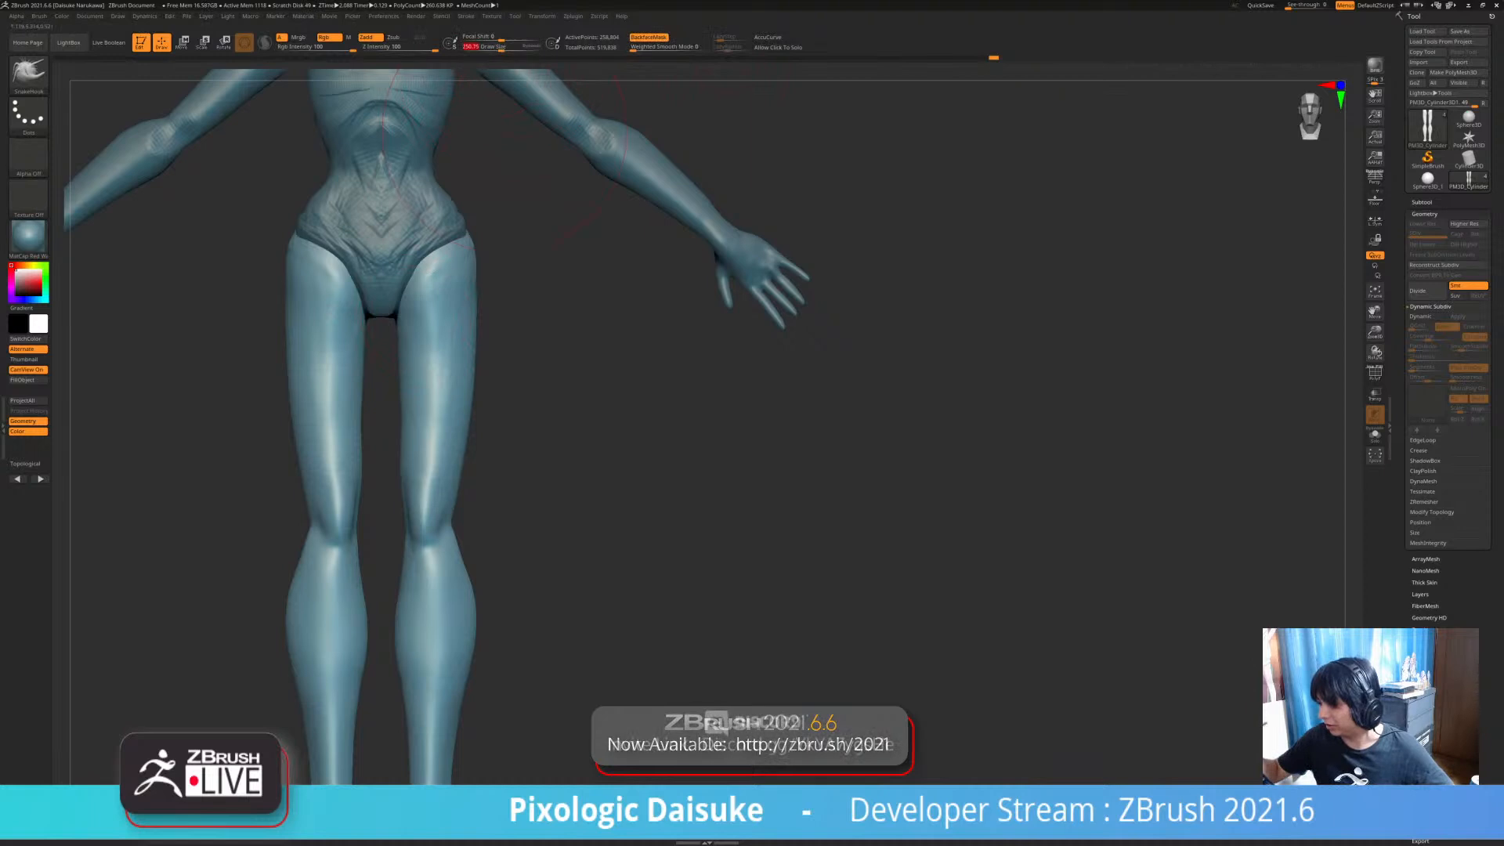
drag(452, 324, 441, 322)
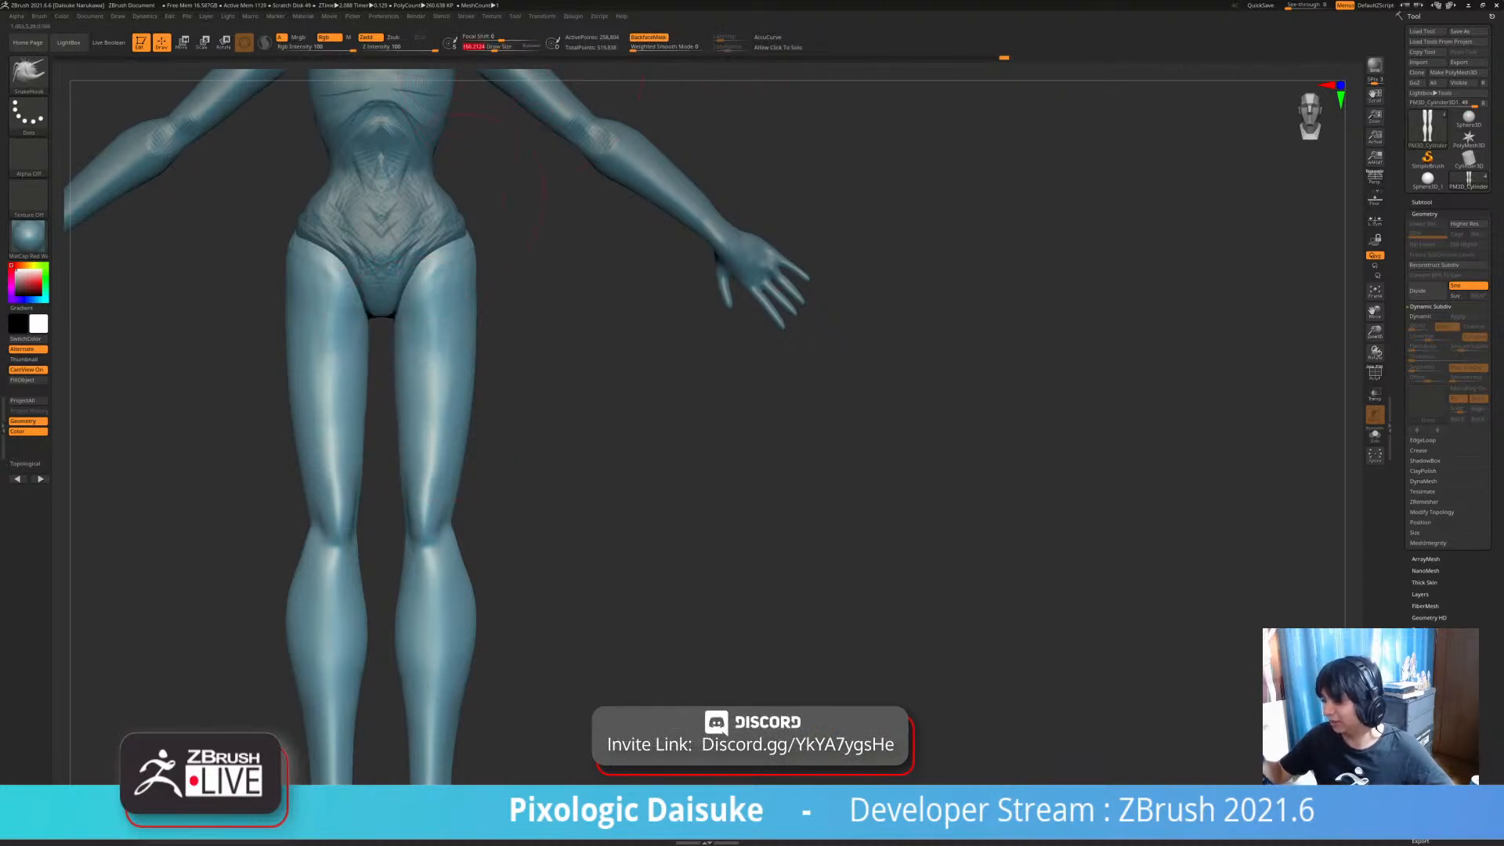
mouse_move(405, 366)
right_down()
mouse_move(380, 369)
mouse_move(485, 371)
right_up()
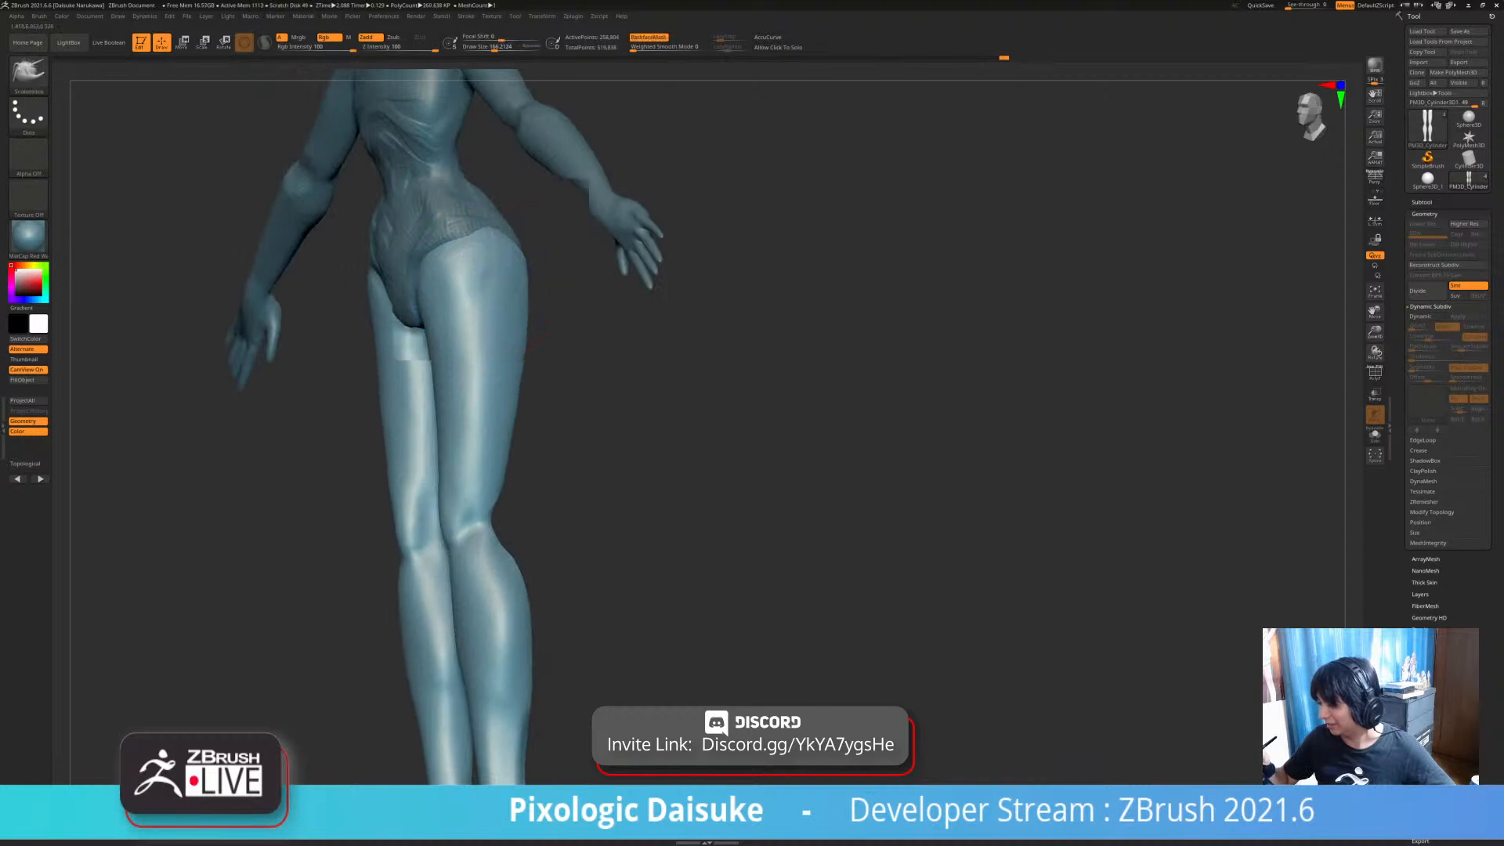
right_drag(493, 282, 548, 282)
- Select the torso mesh and smooth the clay strokes on its pelvis, abdomen, rib arch and lower chest
alt+click(447, 235)
alt+right_drag(456, 200, 456, 361)
mouse_move(407, 286)
shift+mouse_down()
mouse_move(431, 318)
mouse_move(380, 423)
mouse_move(425, 407)
shift+mouse_up()
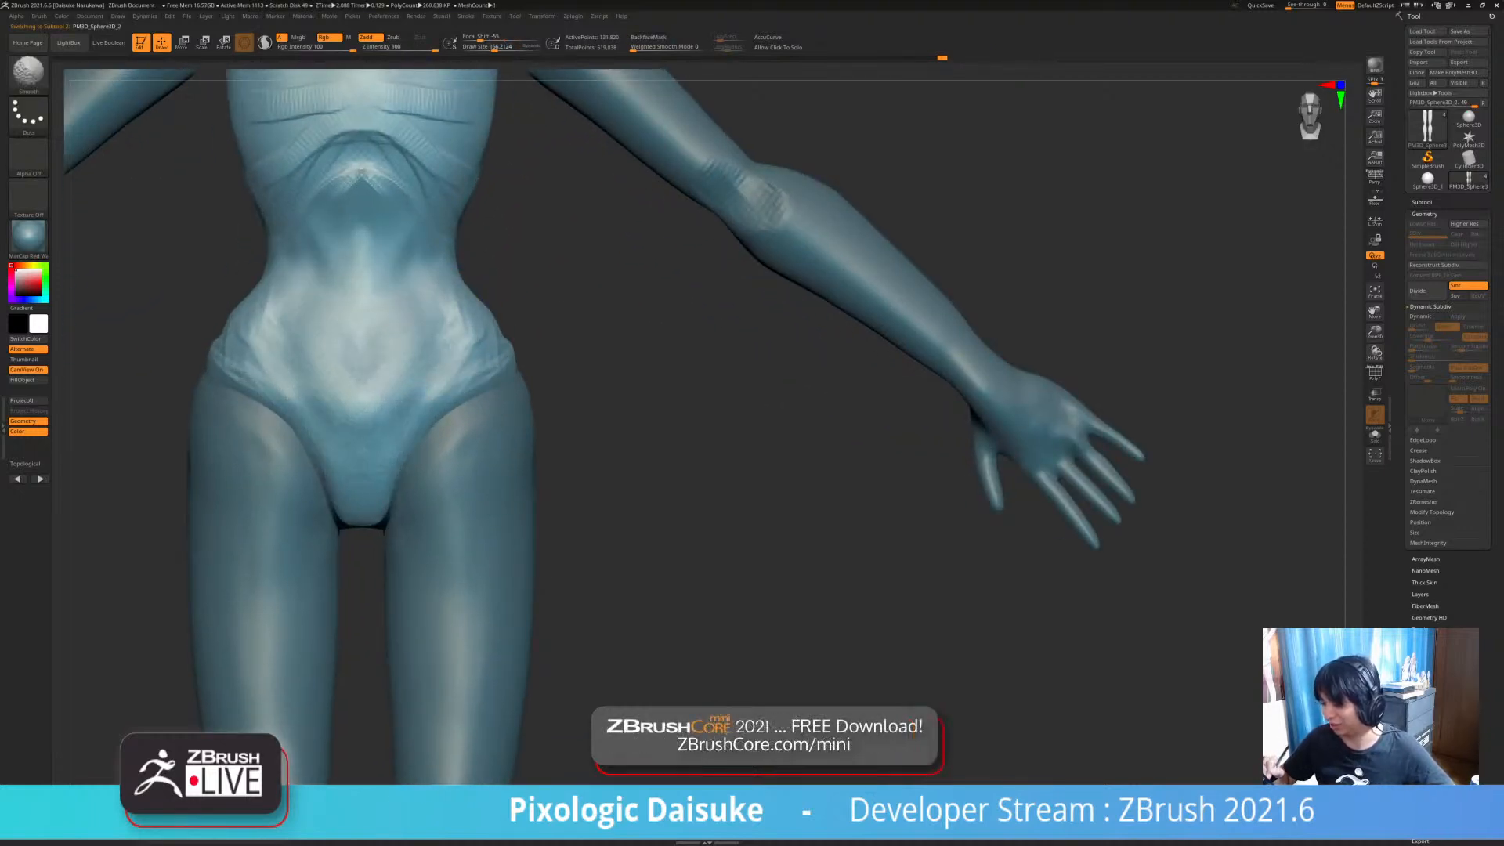
shift+drag(399, 184, 365, 153)
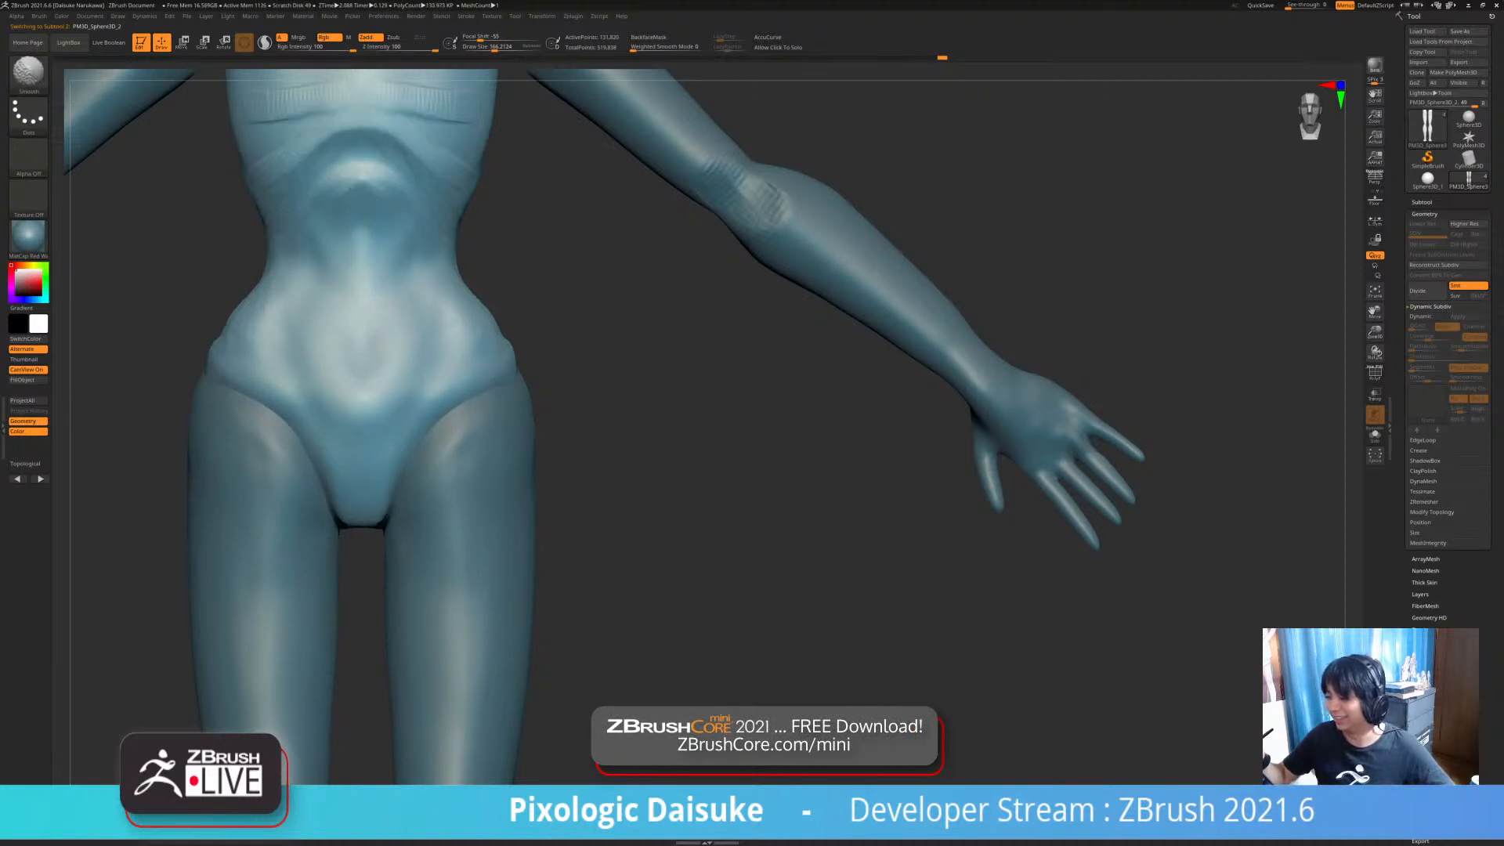
mouse_move(549, 196)
alt+mouse_down()
mouse_move(541, 345)
mouse_move(619, 305)
mouse_move(658, 329)
mouse_move(486, 297)
mouse_move(462, 320)
mouse_move(611, 314)
mouse_move(403, 340)
alt+mouse_up()
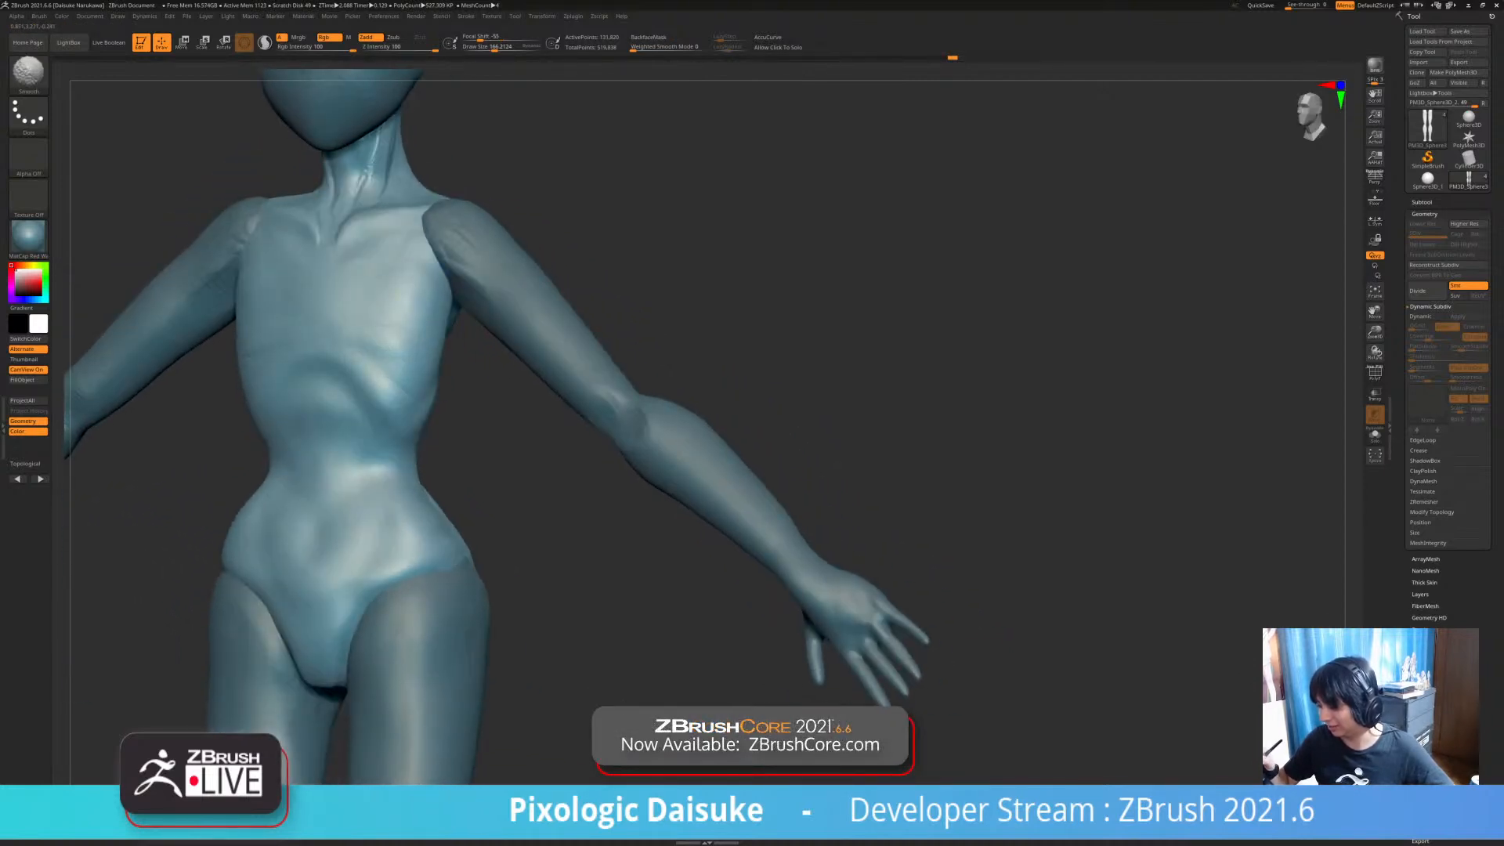
- Examine the torso and pelvis forms from behind and from the front
mouse_move(621, 405)
mouse_down()
mouse_move(652, 414)
mouse_move(391, 298)
mouse_up()
right_drag(391, 298, 609, 64)
mouse_move(398, 345)
right_down()
mouse_move(397, 329)
mouse_move(395, 352)
mouse_move(356, 332)
mouse_move(463, 263)
mouse_move(484, 392)
mouse_move(554, 391)
mouse_move(467, 269)
mouse_move(494, 196)
mouse_move(548, 235)
mouse_move(527, 263)
mouse_move(529, 237)
right_up()
key(b)
key(d)
key(s)
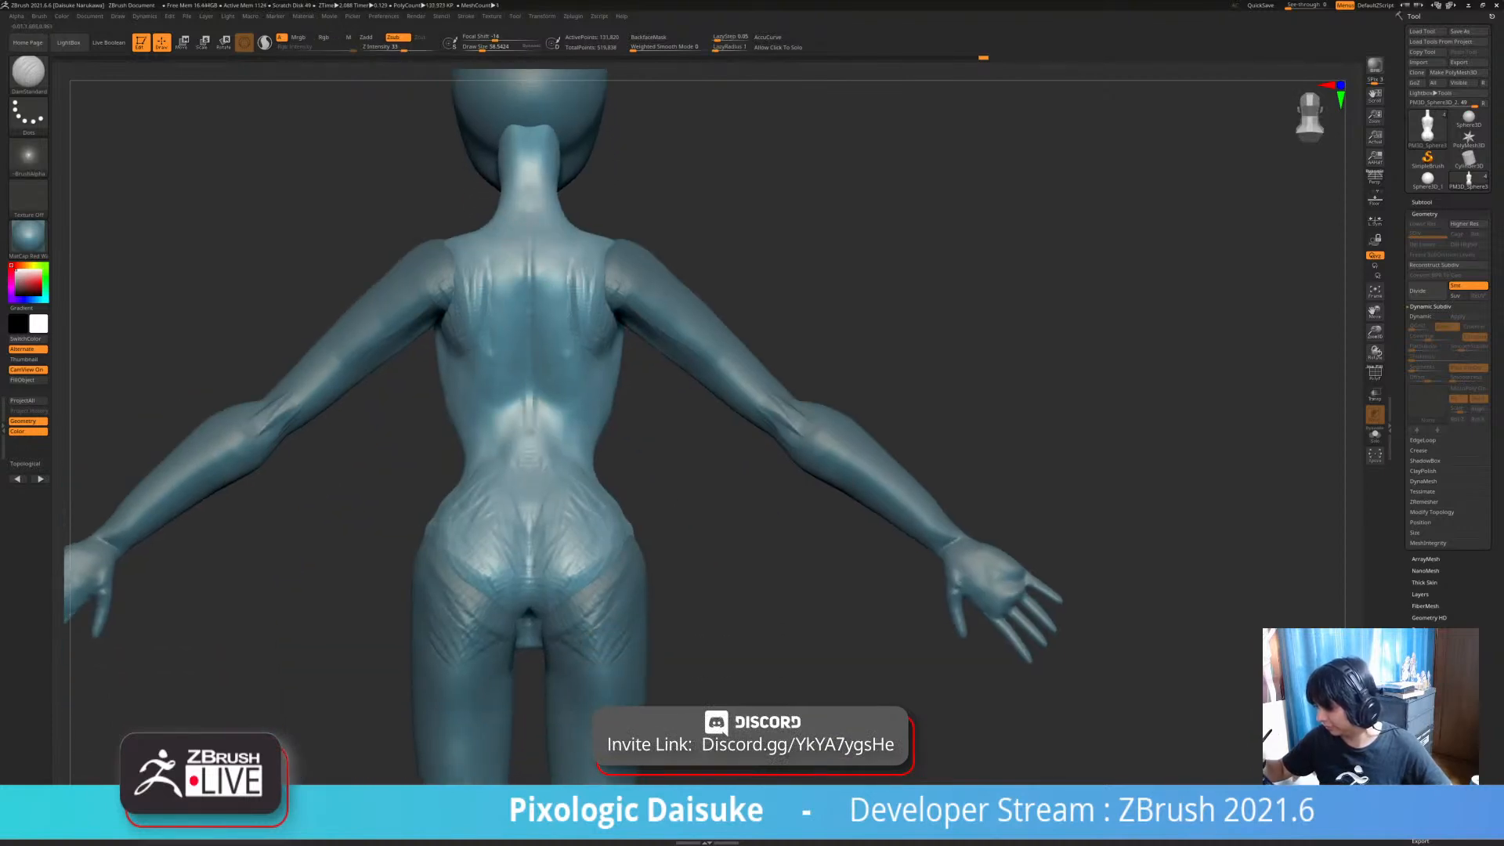
mouse_move(529, 487)
alt+right_down()
mouse_move(531, 333)
mouse_move(499, 311)
alt+right_up()
mouse_move(509, 373)
right_down()
mouse_move(689, 369)
mouse_move(501, 373)
right_up()
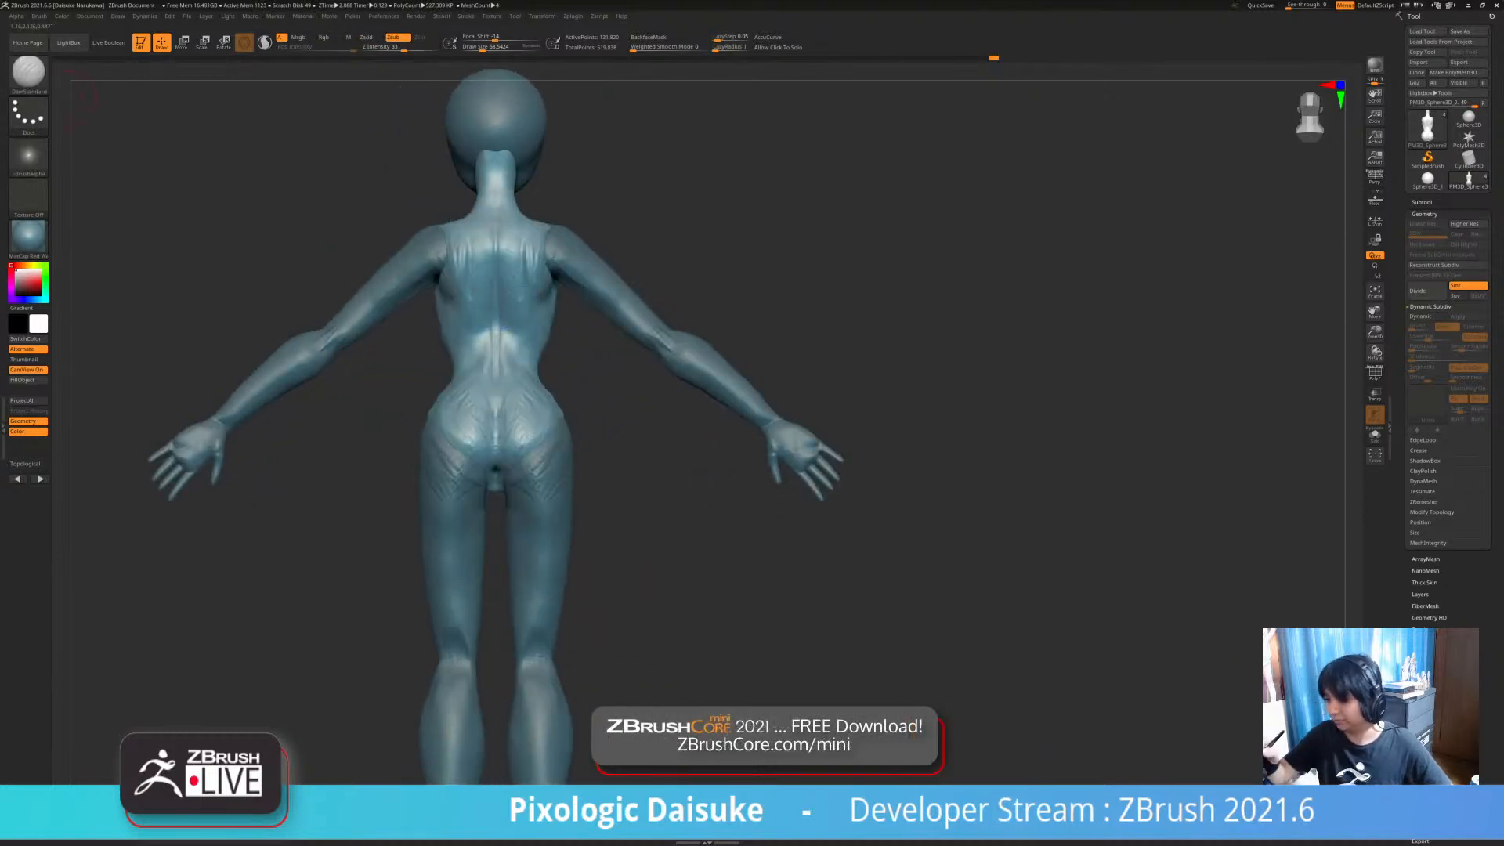
key(b)
click(453, 83)
click(493, 46)
right_drag(384, 314, 497, 314)
right_drag(486, 255, 514, 287)
right_drag(500, 353, 459, 353)
ctrl+right_drag(459, 353, 511, 352)
right_drag(345, 337, 462, 334)
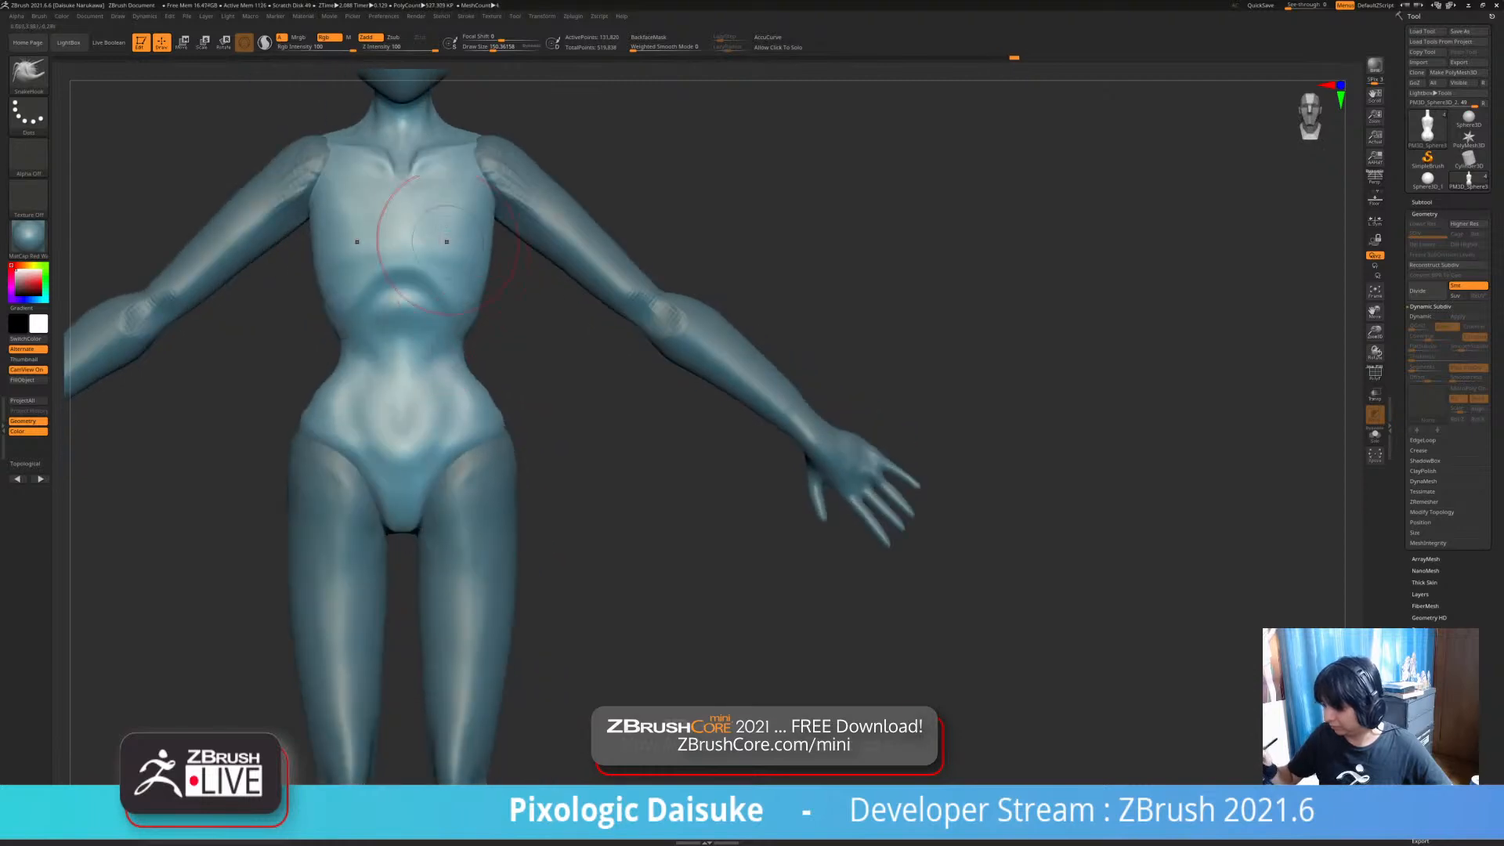
- Sharpen the crease of the rib arch and lower chest with DamStandard at a smaller draw size
key(b)
click(165, 81)
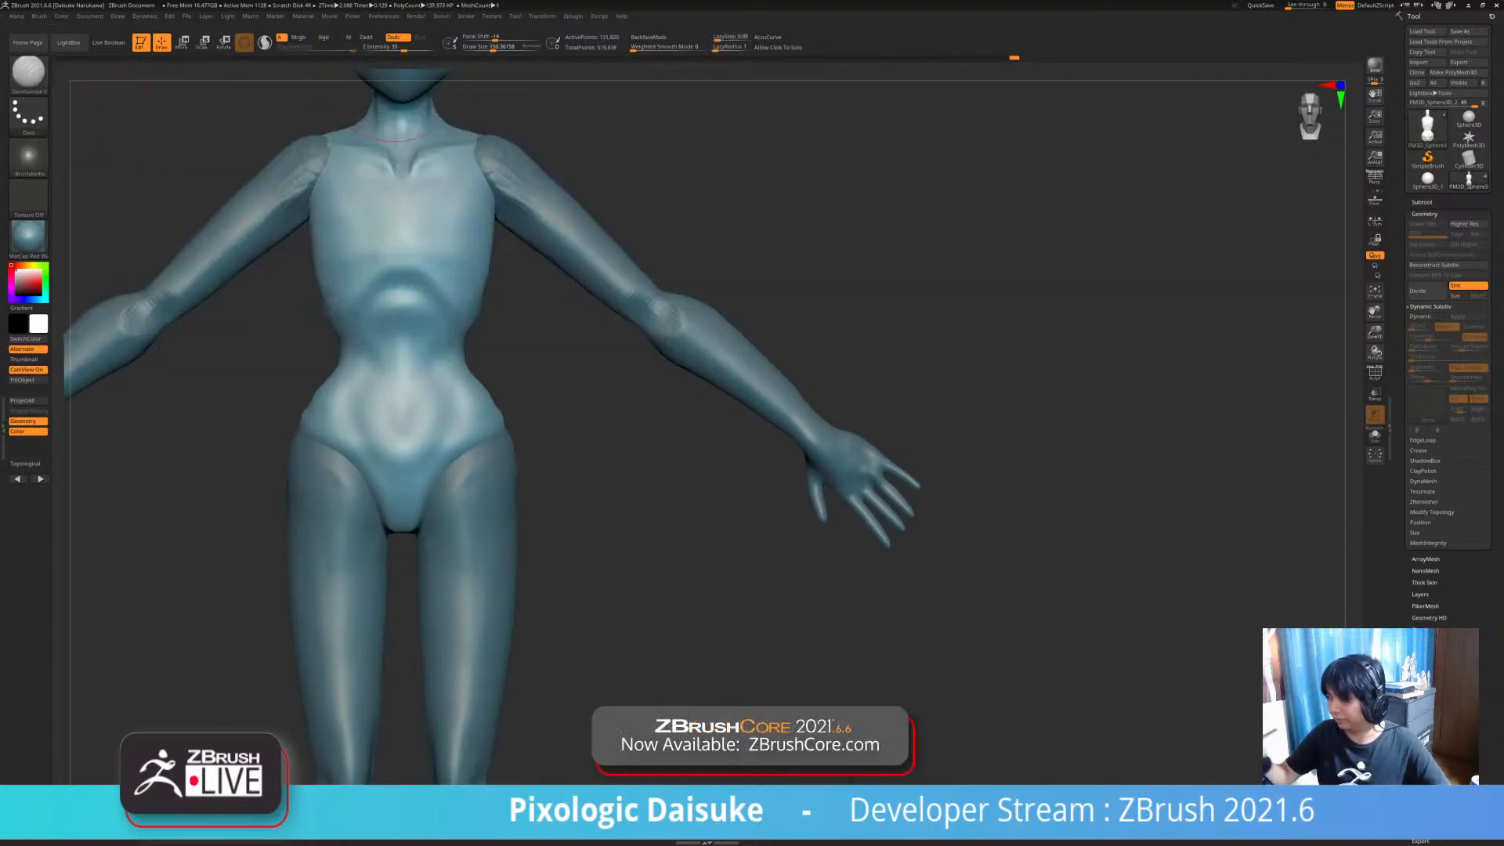
drag(494, 46, 481, 46)
mouse_move(343, 338)
right_down()
mouse_move(343, 308)
mouse_move(378, 287)
mouse_move(328, 330)
mouse_move(470, 278)
mouse_move(463, 338)
mouse_move(395, 349)
mouse_move(392, 318)
right_up()
key(ctrl+z)
key(ctrl+z)
key(ctrl+z)
drag(392, 325, 412, 348)
right_drag(412, 348, 391, 298)
shift+right_drag(439, 384, 407, 384)
alt+right_drag(407, 384, 403, 313)
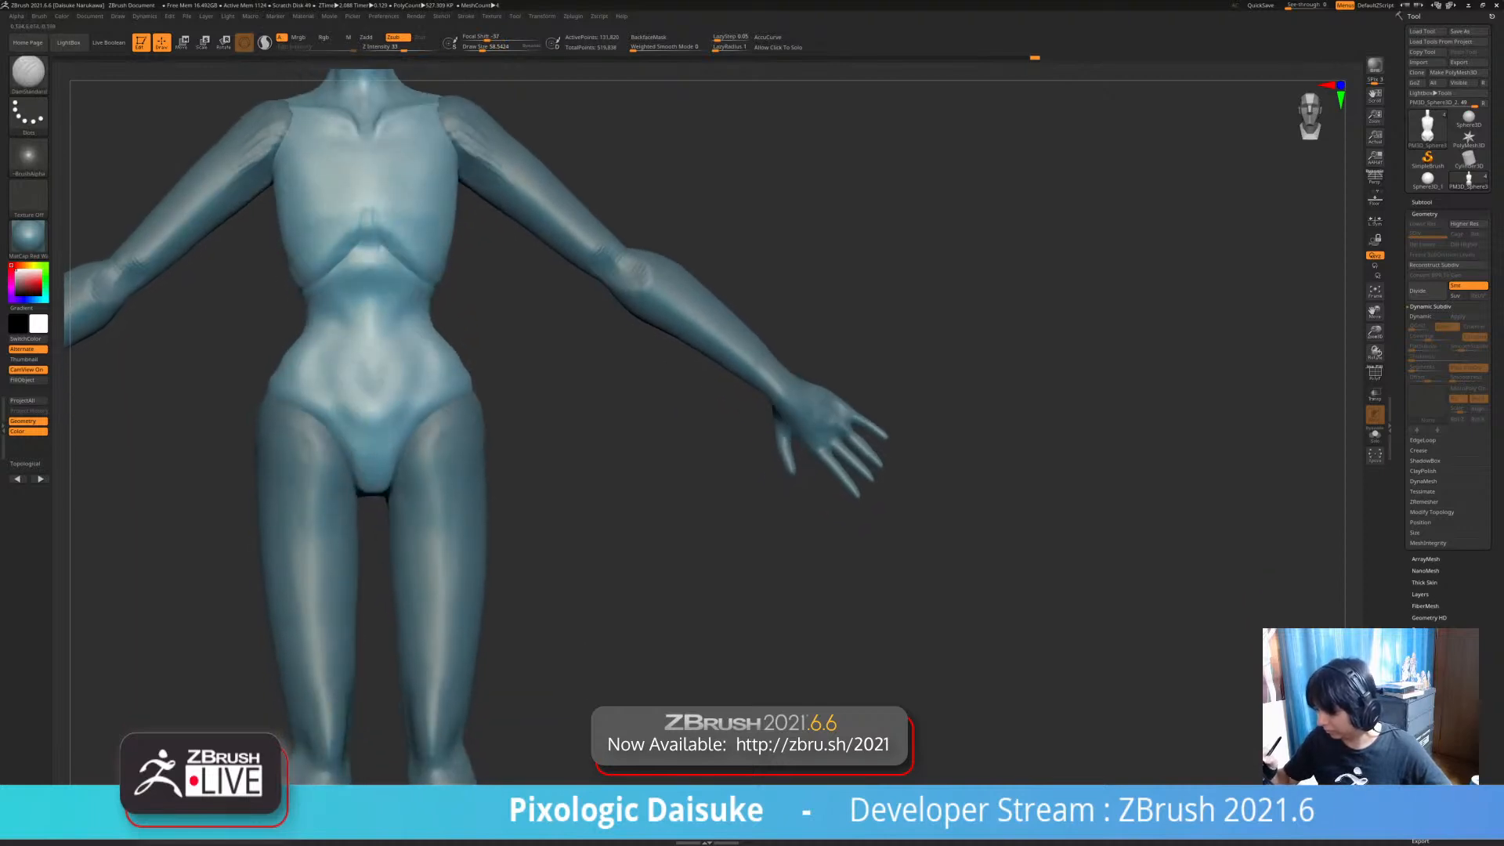
- Carve a short vertical navel groove in the middle of the abdomen with DamStandard and smooth the abdomen and hip creases
drag(370, 312, 369, 327)
key(ctrl+z)
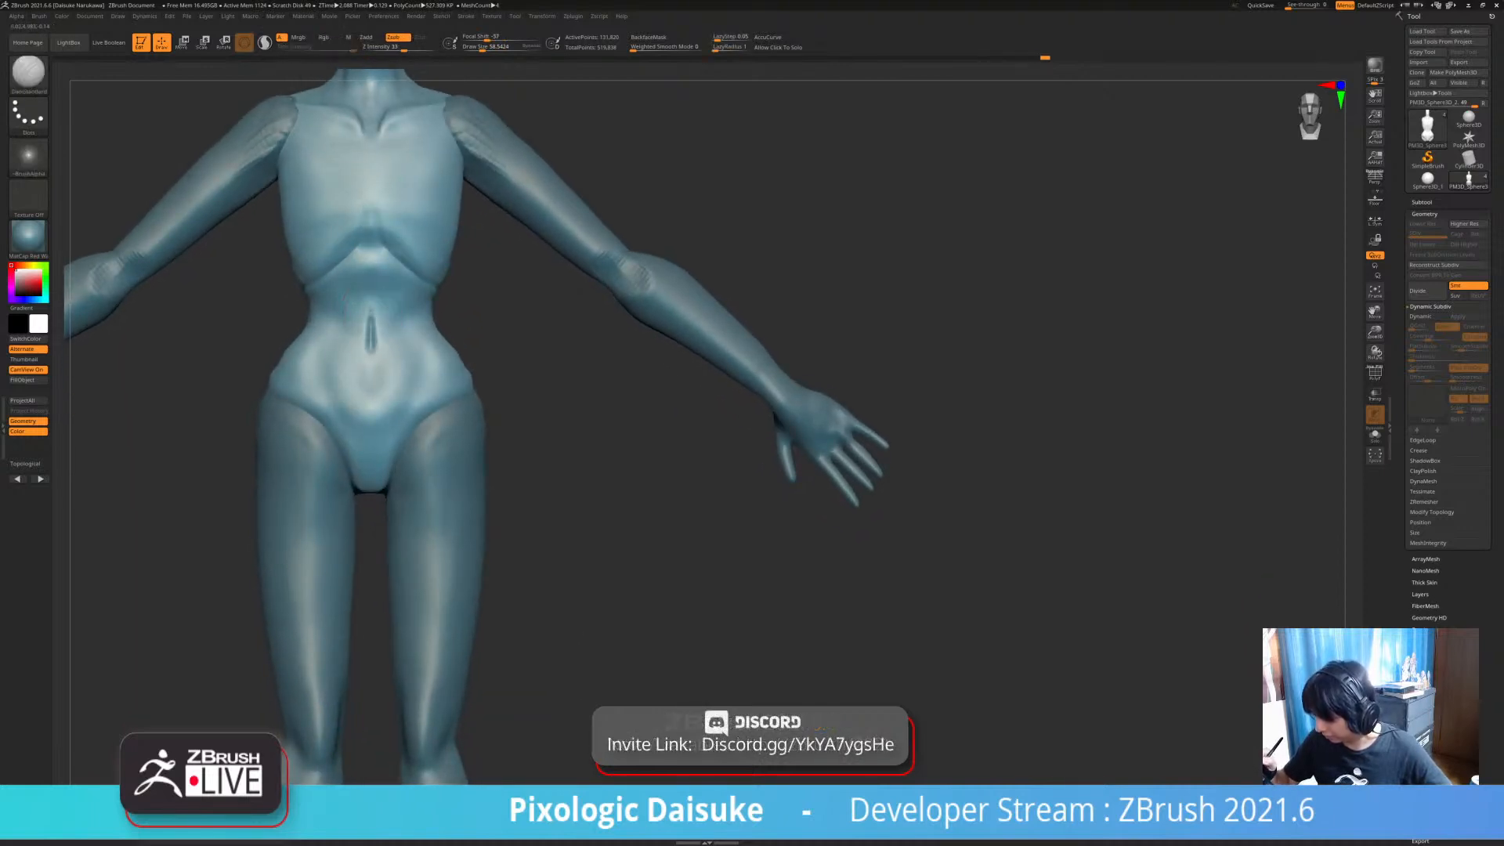
ctrl+right_drag(378, 330, 396, 415)
shift+drag(397, 424, 385, 435)
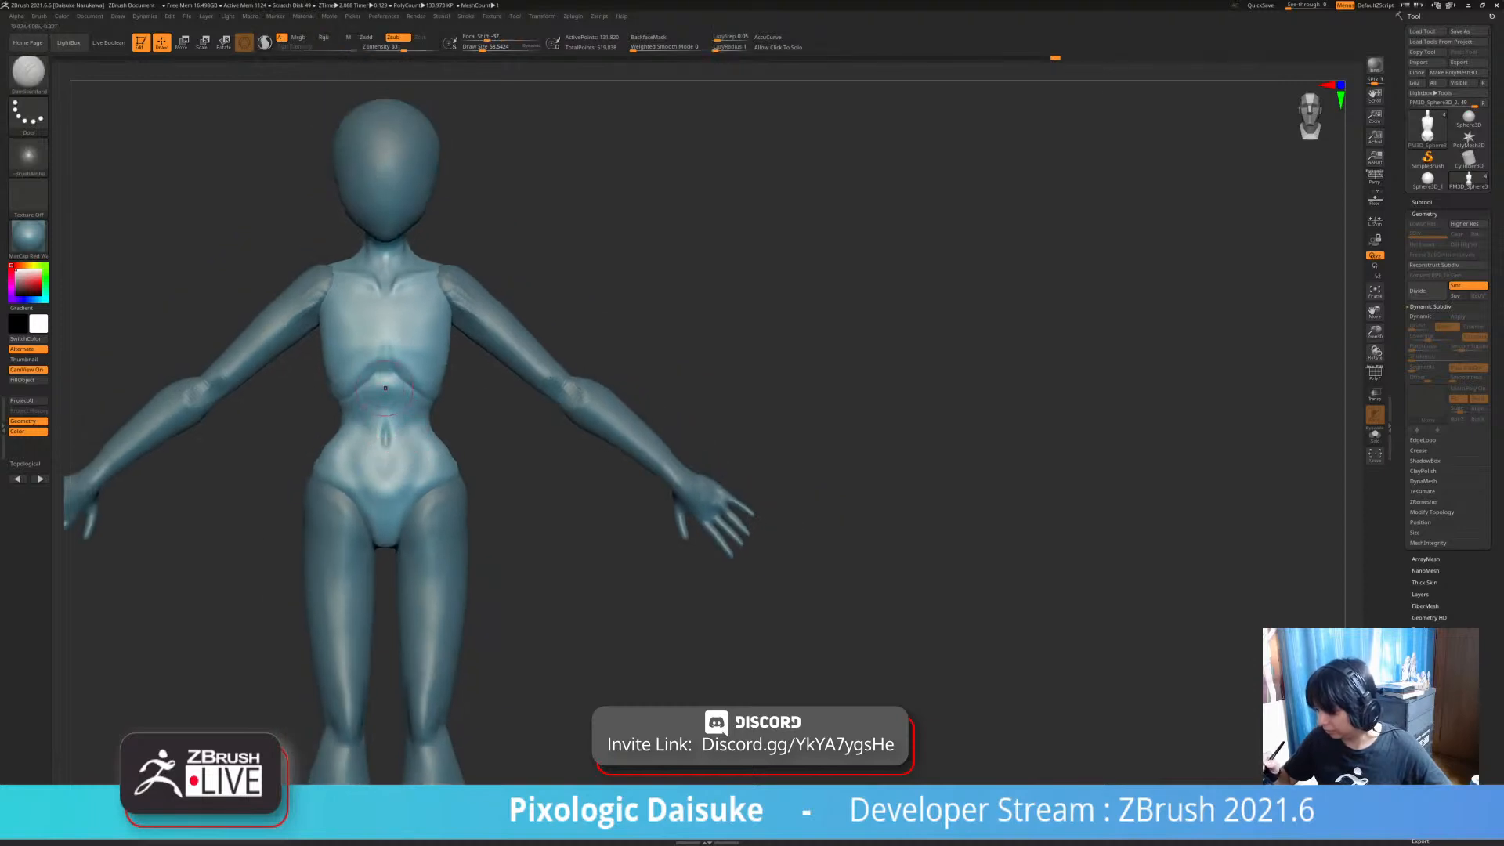
alt+right_drag(384, 471, 394, 385)
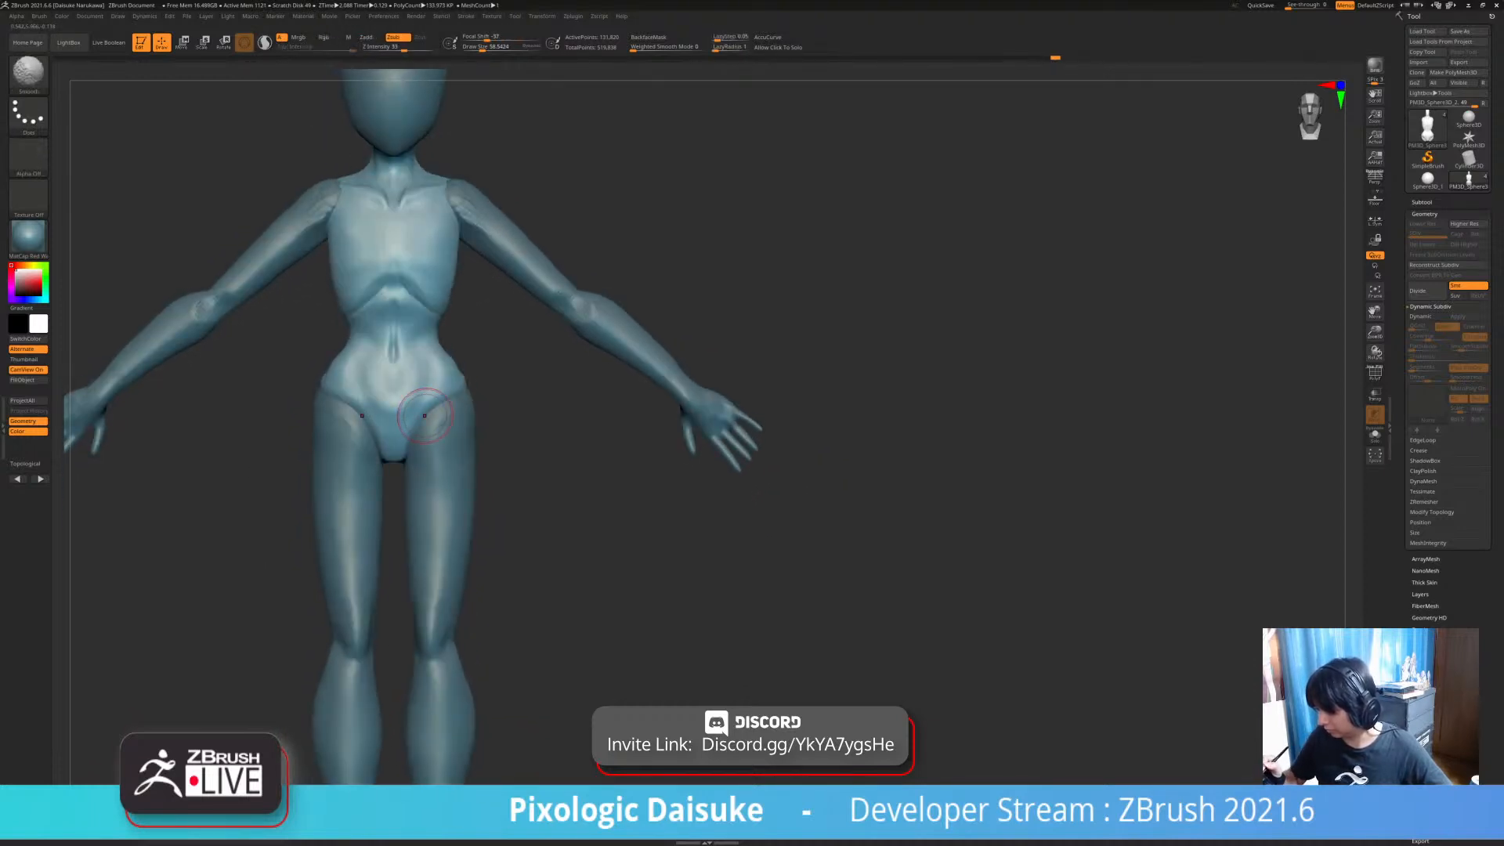
shift+drag(435, 409, 415, 436)
- Select the head mesh and subdivide it once
alt+right_drag(415, 436, 412, 592)
alt+click(389, 235)
ctrl+right_drag(389, 259, 385, 188)
right_drag(548, 266, 494, 410)
key(ctrl+d)
mouse_move(604, 363)
ctrl+right_down()
mouse_move(604, 407)
mouse_move(658, 341)
ctrl+right_up()
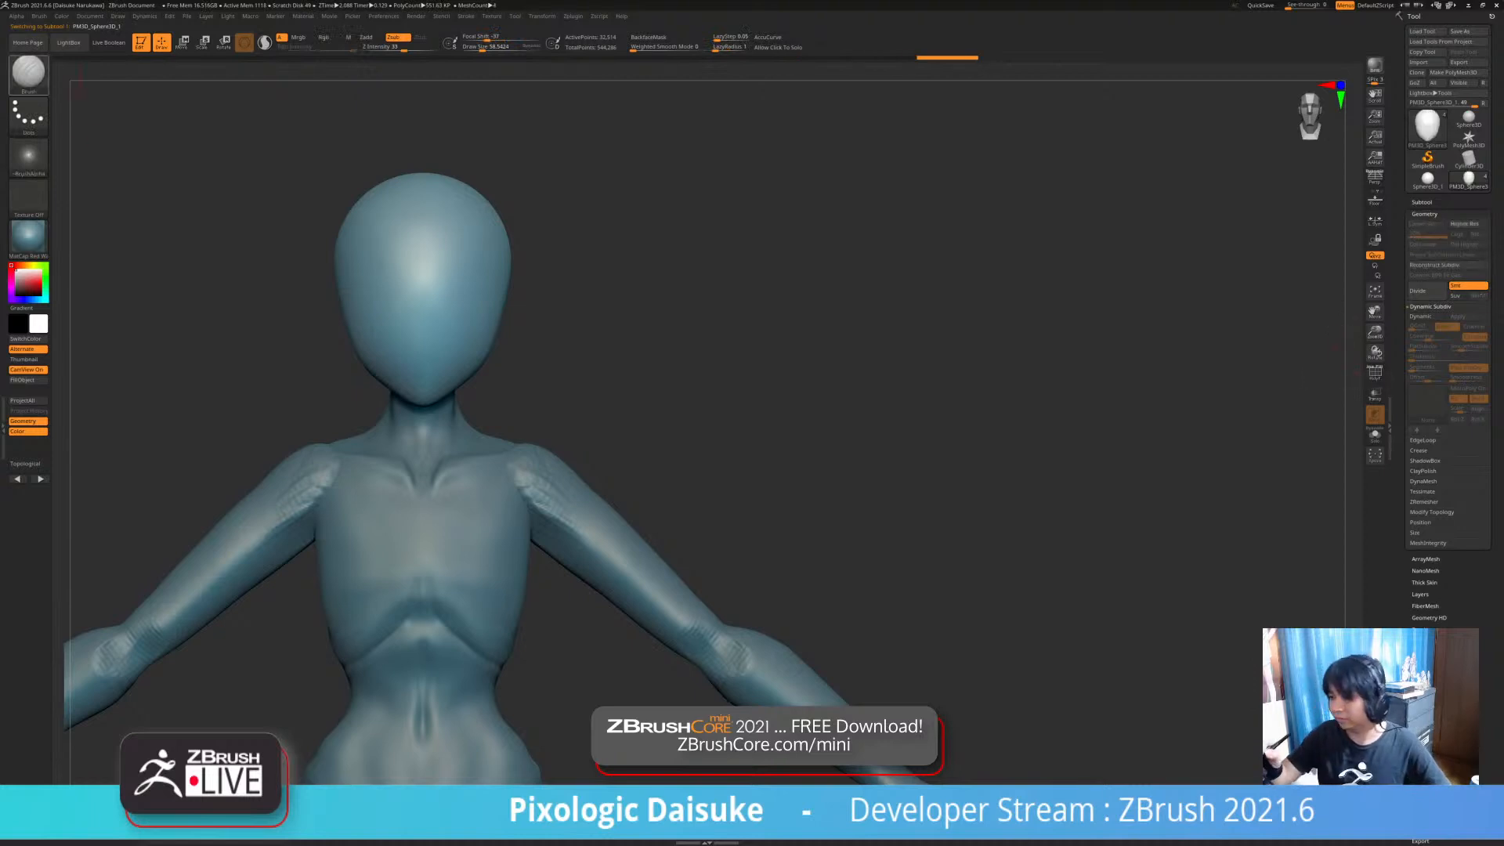
- Insert the Ear part from the body-parts insert brush on the side of the head
click(28, 72)
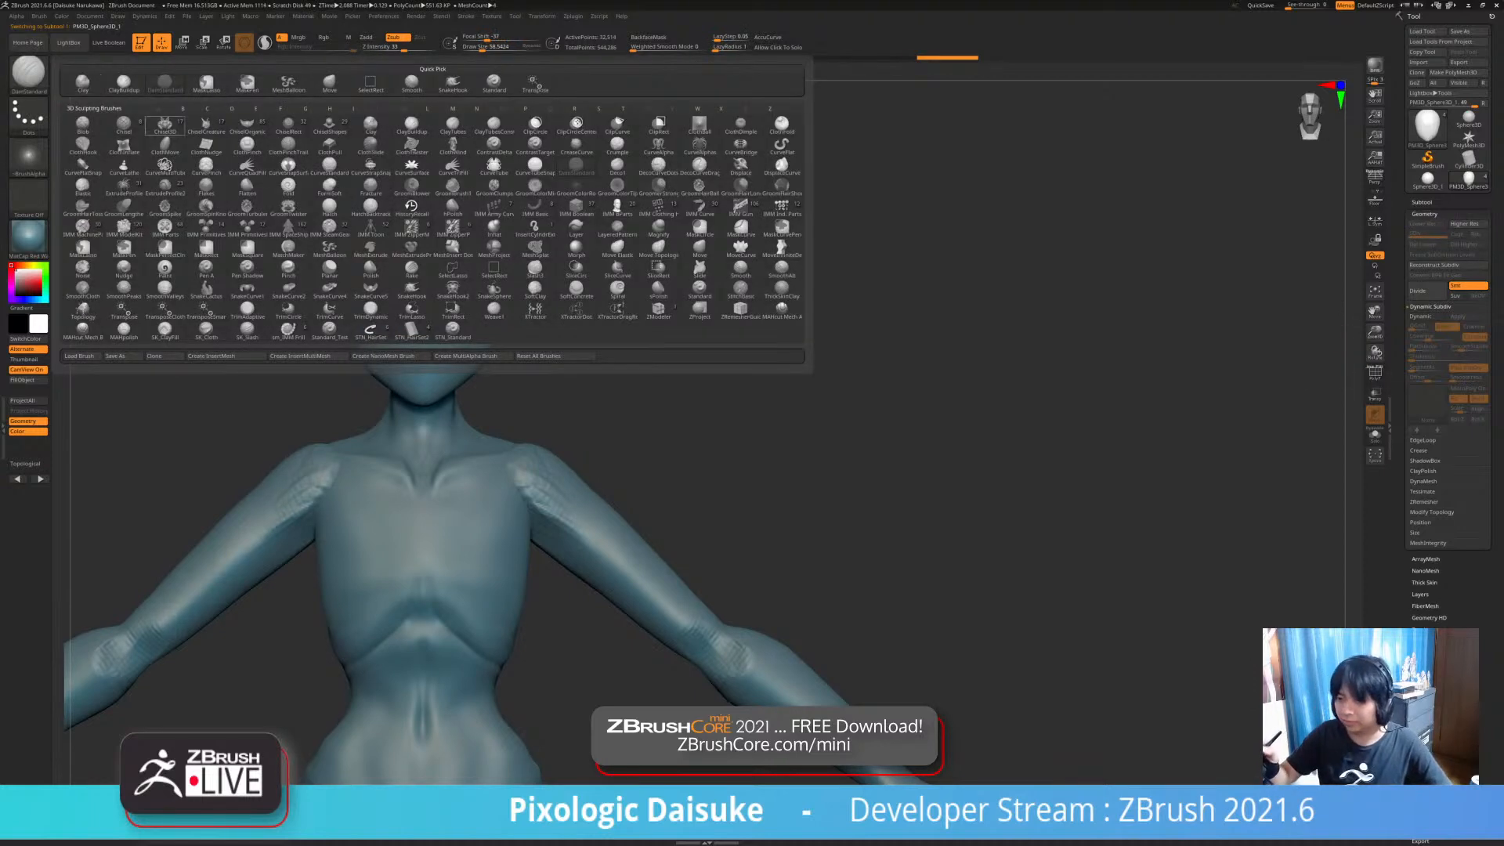
click(616, 206)
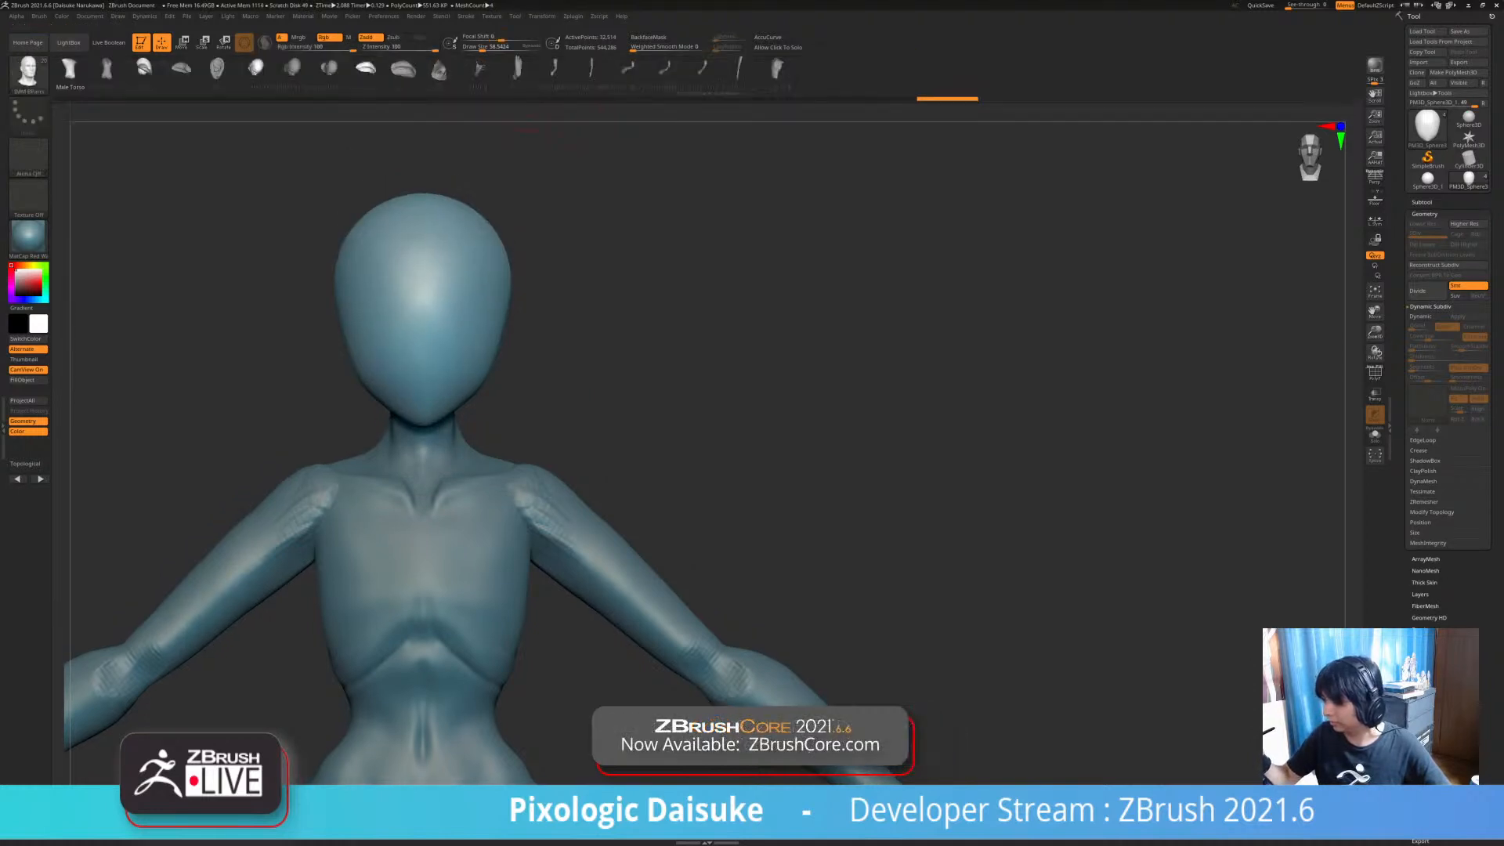
click(294, 68)
drag(666, 321, 527, 375)
drag(666, 353, 754, 337)
- Position the inserted ears against the sides of the head with the transform gizmo and clear the mask
key(w)
drag(516, 313, 523, 314)
drag(753, 301, 535, 315)
drag(752, 302, 928, 305)
drag(625, 295, 626, 296)
click(162, 42)
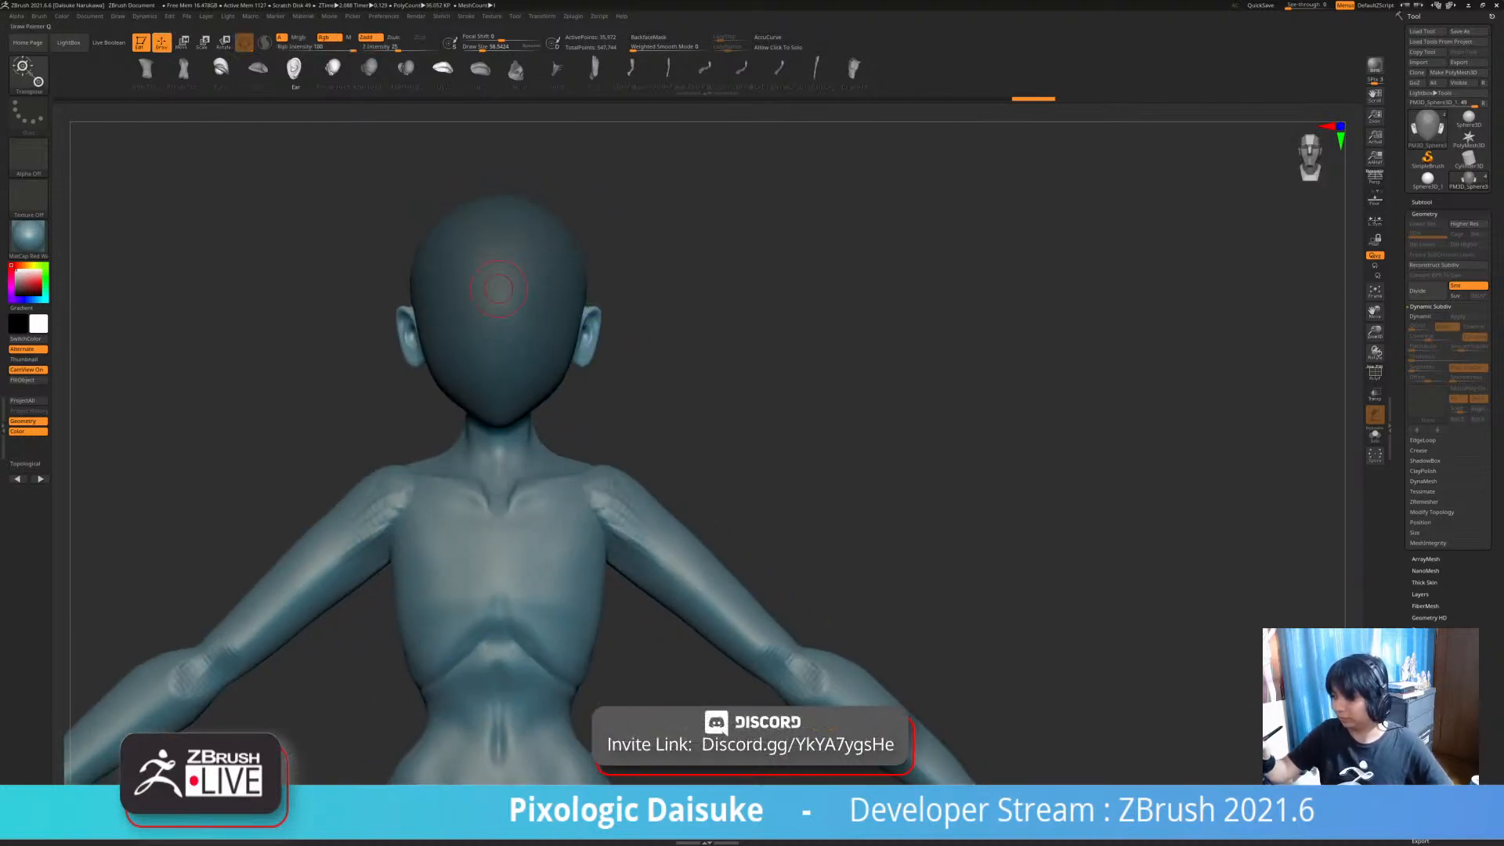
mouse_move(736, 333)
ctrl+mouse_down()
mouse_move(752, 364)
mouse_move(696, 332)
mouse_move(604, 379)
mouse_move(675, 440)
ctrl+mouse_up()
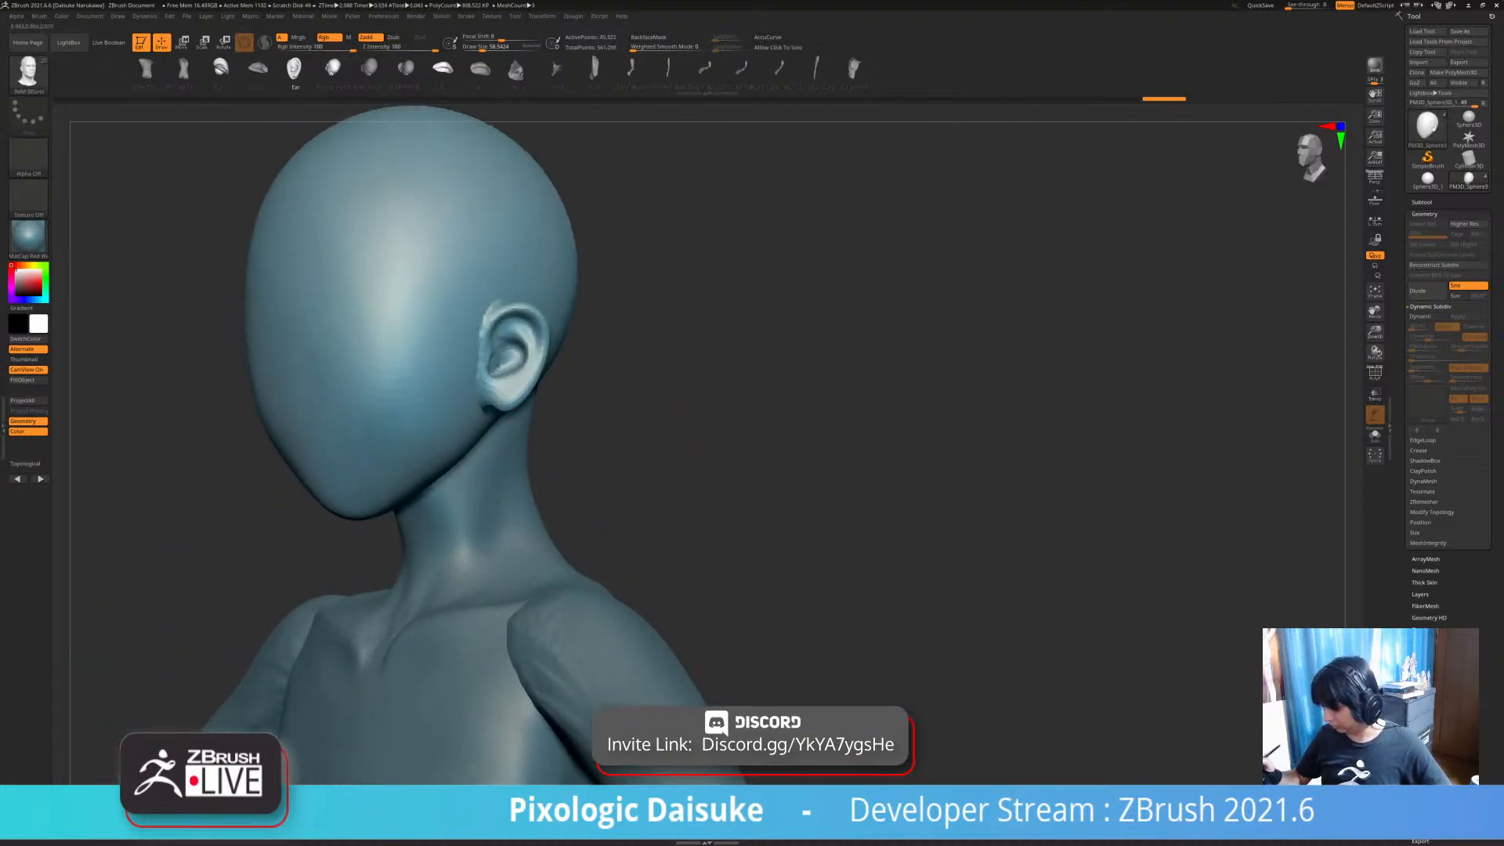
- Smooth the transition between the ears and the head, including the area behind the ears
shift+drag(581, 425, 518, 157)
key(b)
key(d)
key(s)
key(b)
key(s)
key(m)
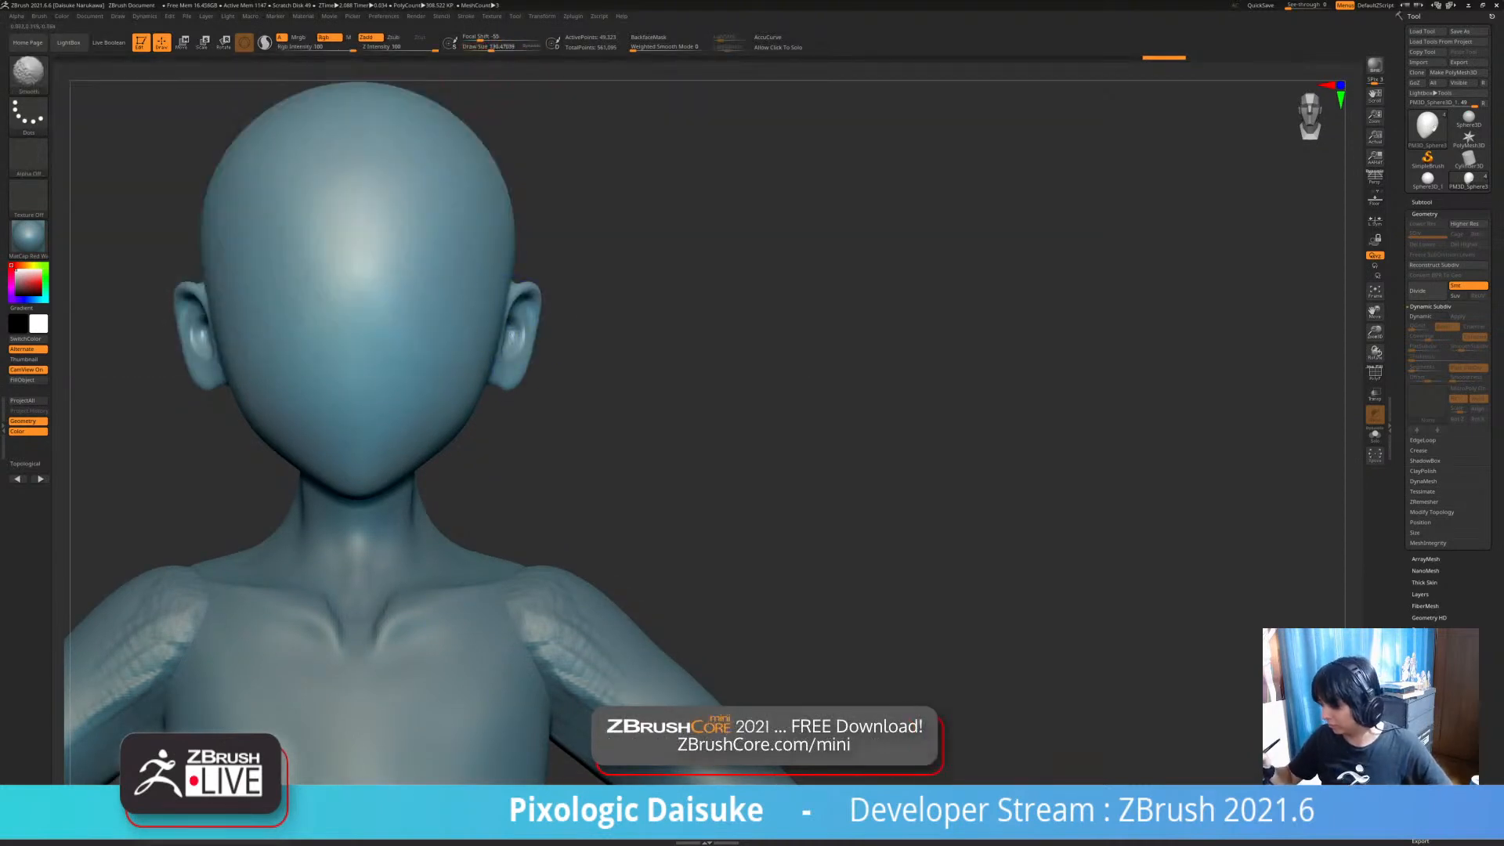
drag(595, 336, 506, 321)
drag(493, 382, 564, 336)
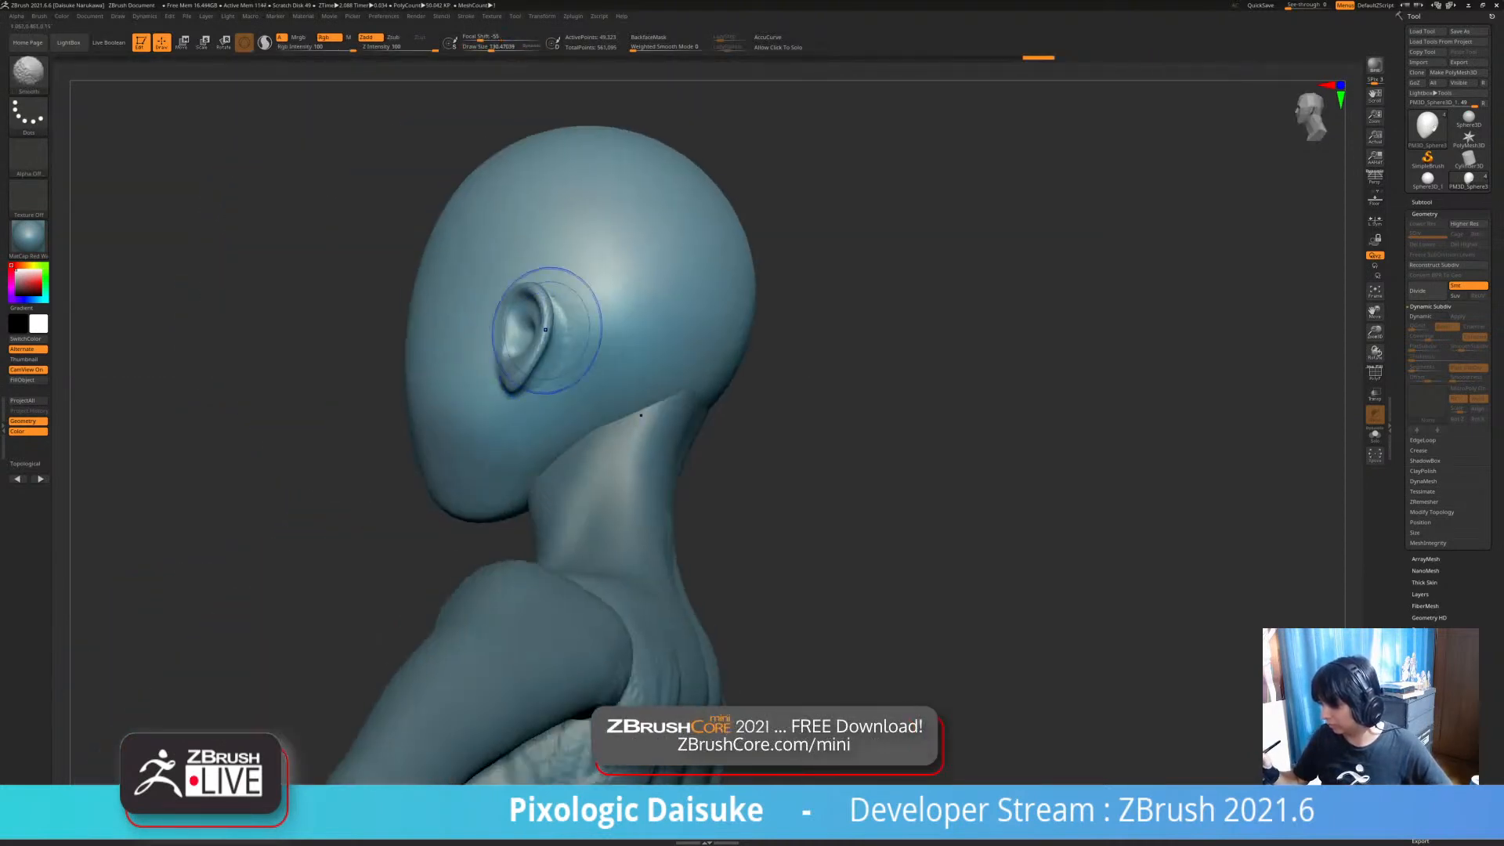
mouse_move(862, 392)
mouse_down()
mouse_move(925, 391)
mouse_move(948, 352)
mouse_move(1011, 376)
mouse_move(792, 391)
mouse_up()
drag(610, 442, 600, 419)
mouse_move(537, 490)
right_down()
mouse_move(576, 474)
mouse_move(540, 462)
mouse_move(502, 409)
right_up()
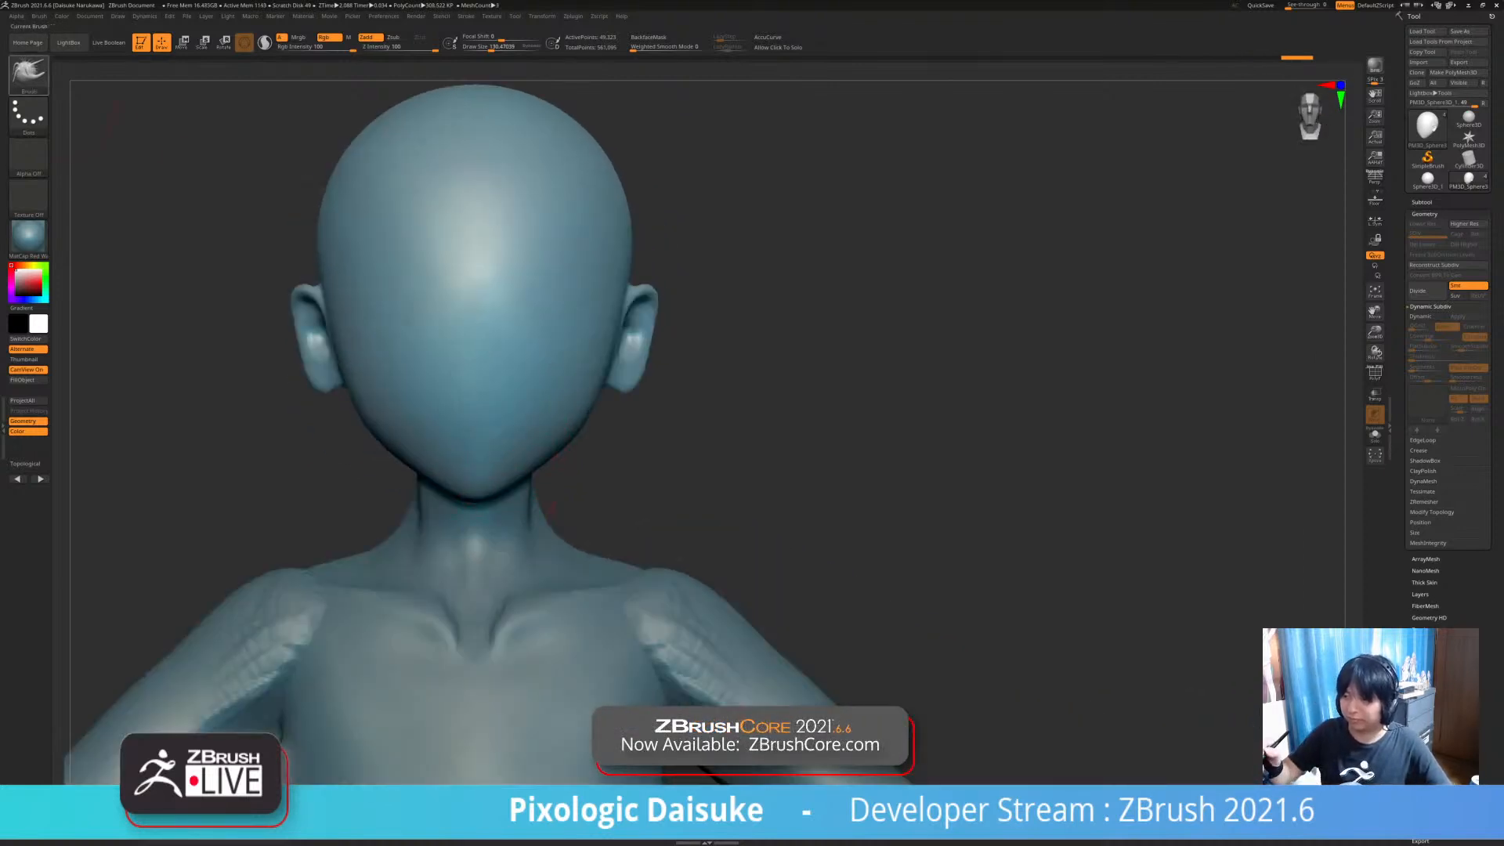
- Carve the back of the jawline below the ears with DamStandard and smooth the groove
key(b)
key(d)
key(s)
right_drag(615, 435, 584, 235)
right_drag(549, 383, 502, 317)
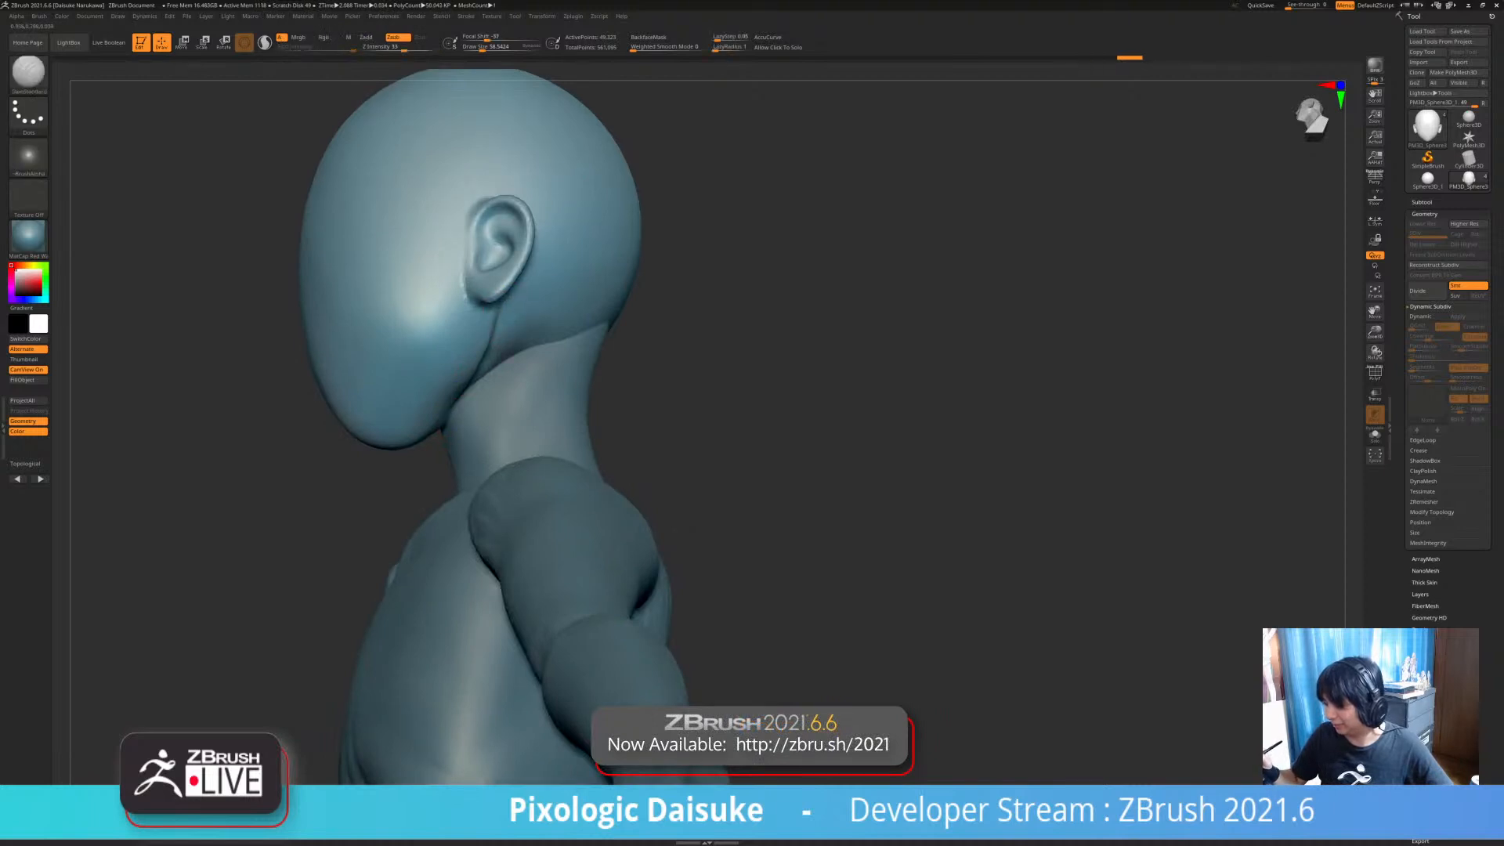
right_drag(690, 529, 689, 392)
shift+drag(498, 306, 498, 339)
mouse_move(627, 376)
right_down()
mouse_move(713, 470)
mouse_move(862, 462)
right_up()
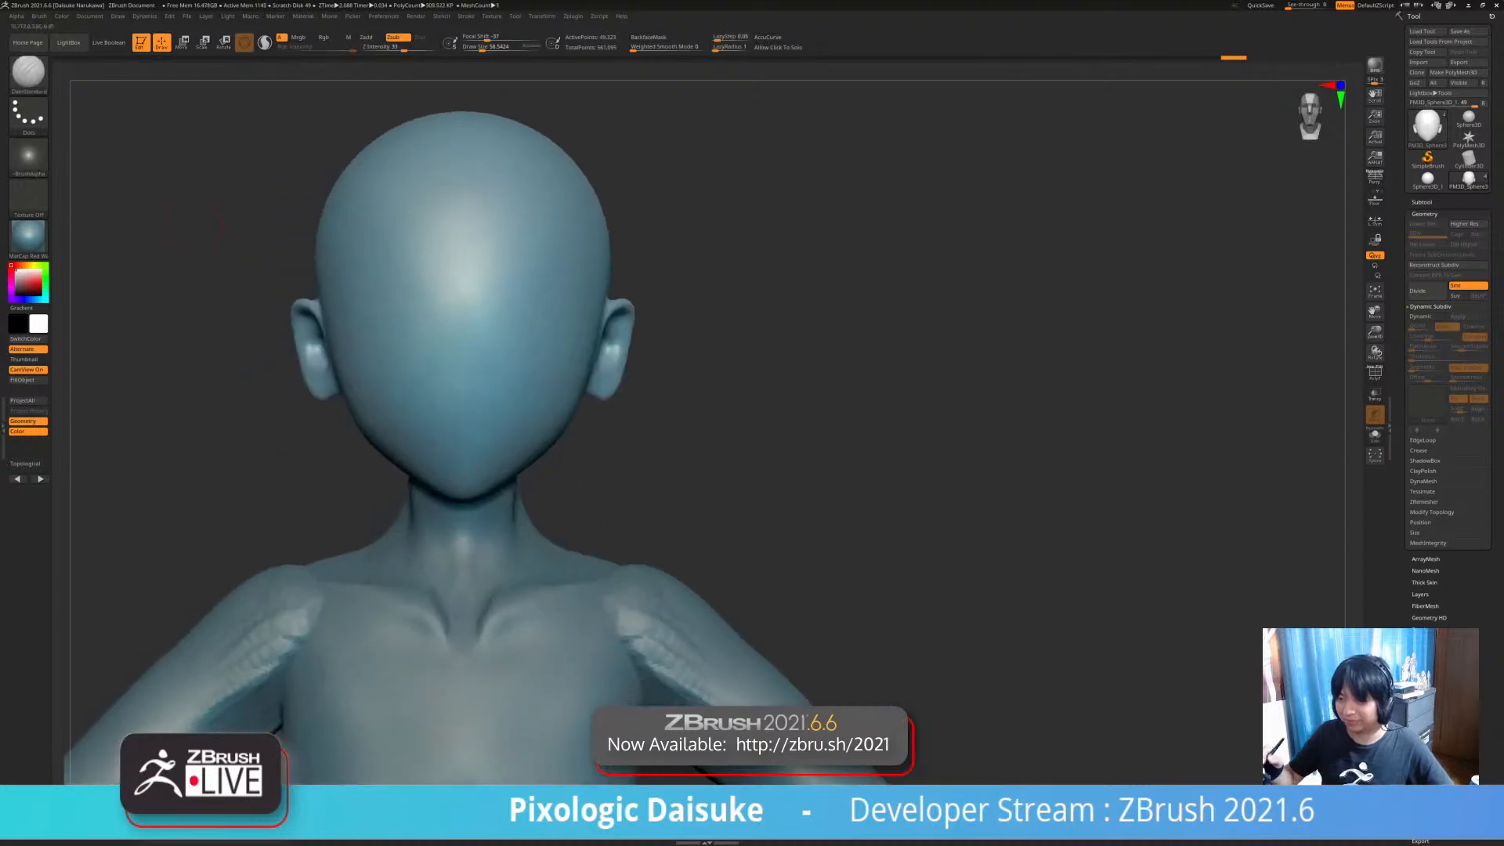
- Pull the upper ears outward and upward into long pointed tips with SnakeHook at a draw size of about 107
key(b)
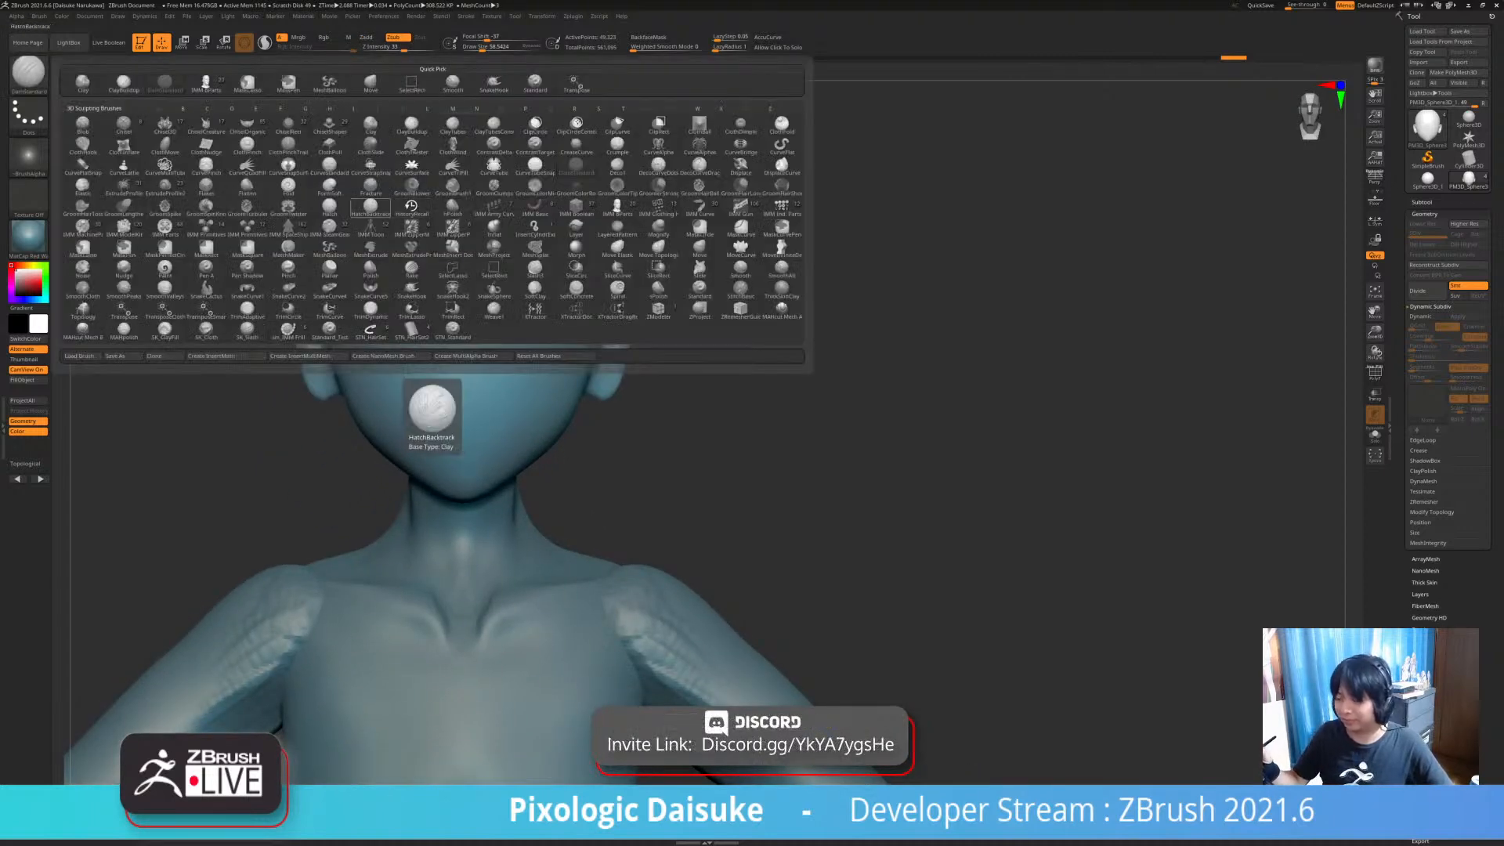
click(493, 84)
right_drag(659, 169, 599, 162)
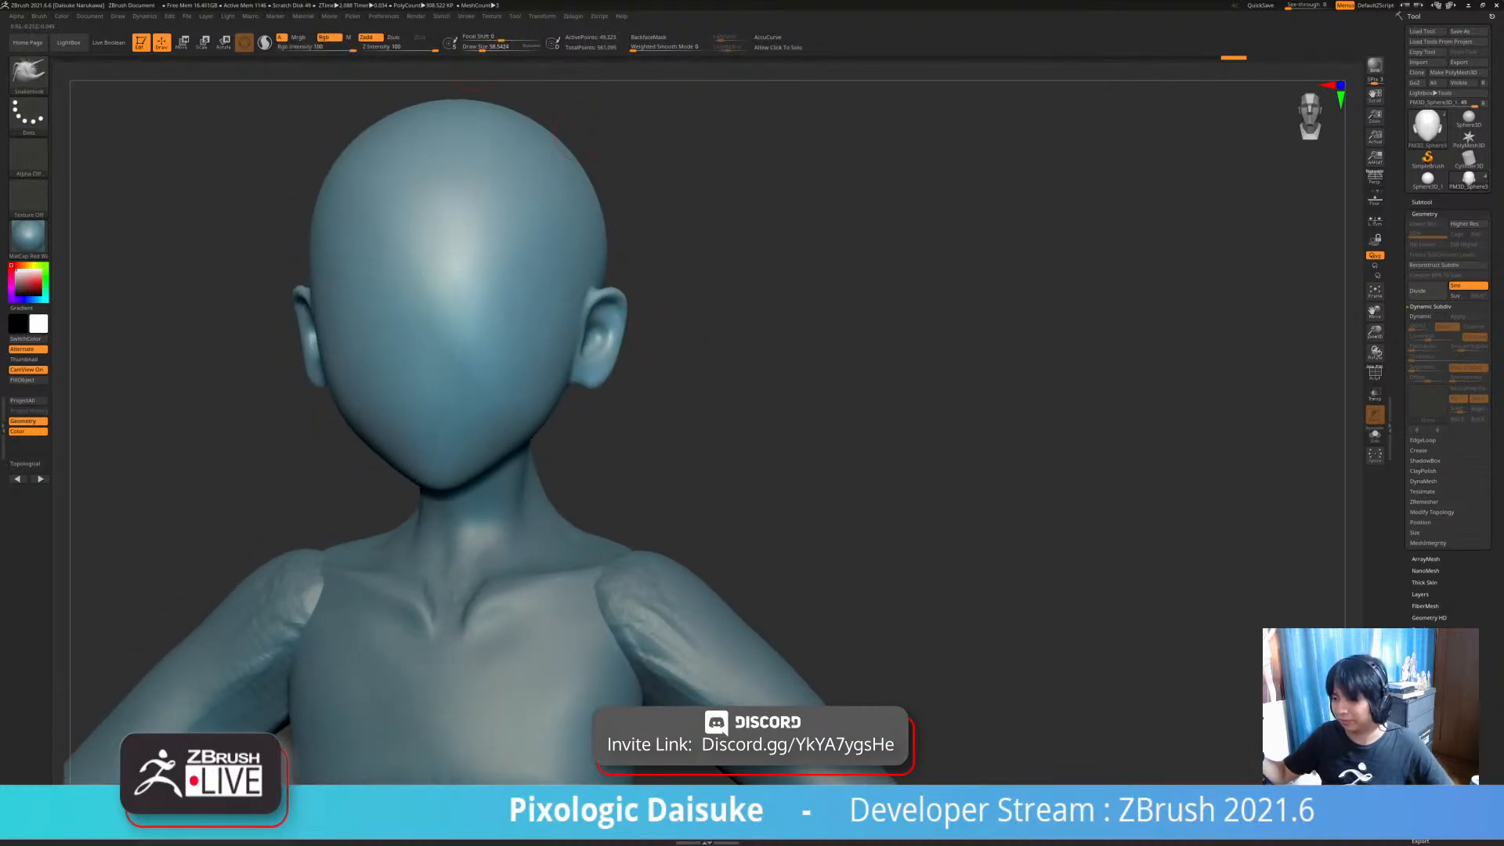
drag(482, 50, 497, 50)
ctrl+right_drag(632, 315, 631, 349)
right_drag(631, 349, 592, 344)
drag(615, 302, 644, 285)
key(ctrl+z)
drag(496, 50, 489, 49)
drag(621, 291, 647, 279)
right_drag(690, 313, 725, 314)
drag(633, 285, 650, 276)
right_drag(689, 313, 666, 314)
drag(643, 281, 679, 260)
ctrl+right_drag(690, 329, 689, 286)
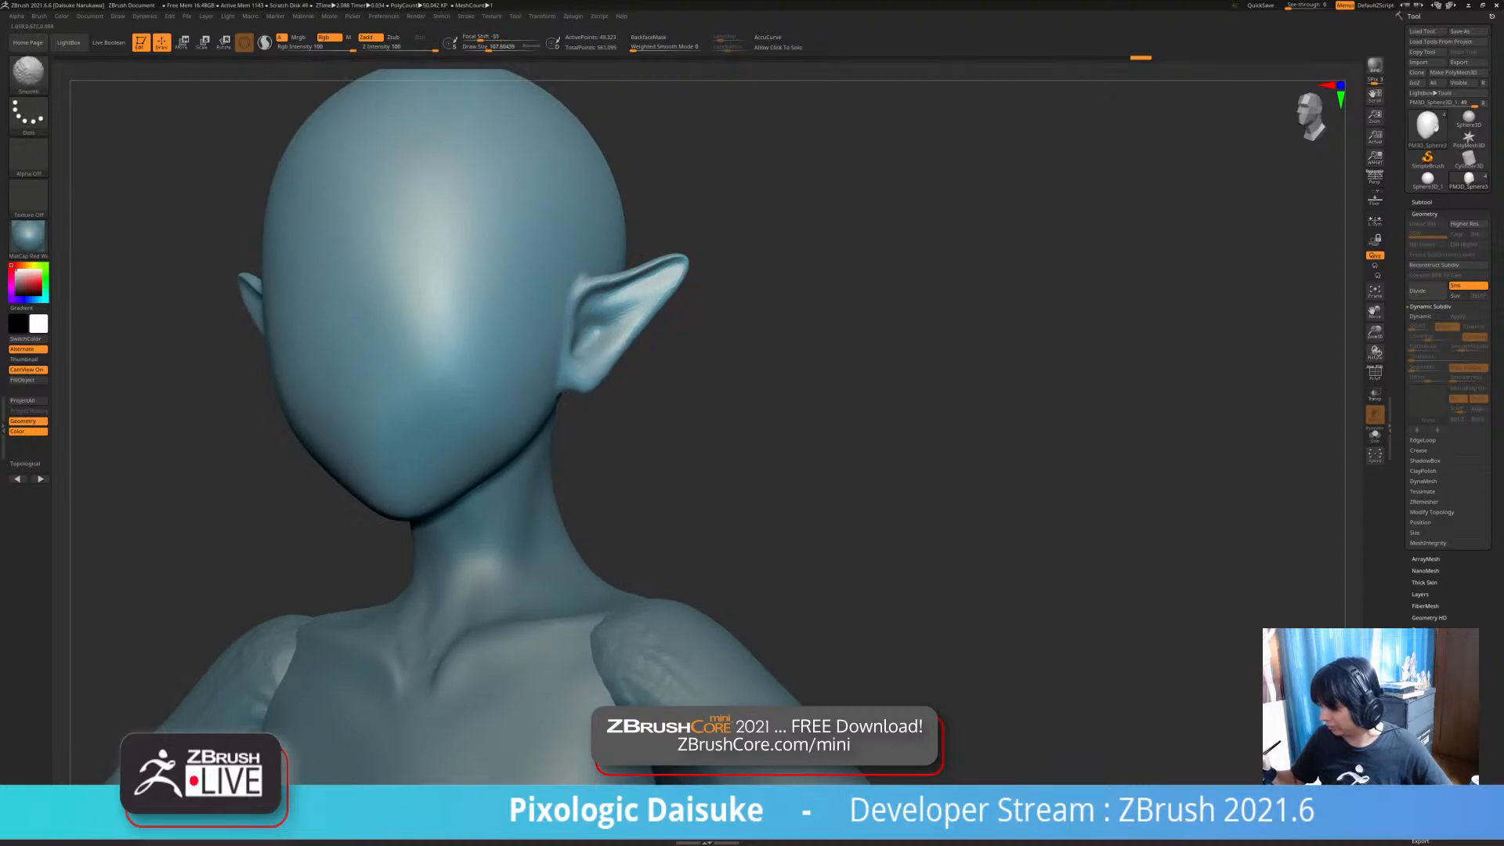
- Smooth the inner surface of the pointed ears and extend their tips slightly with SnakeHook
shift+drag(627, 322, 644, 307)
shift+drag(619, 329, 638, 314)
mouse_move(690, 329)
right_down()
mouse_move(772, 329)
mouse_move(701, 329)
right_up()
drag(676, 270, 683, 265)
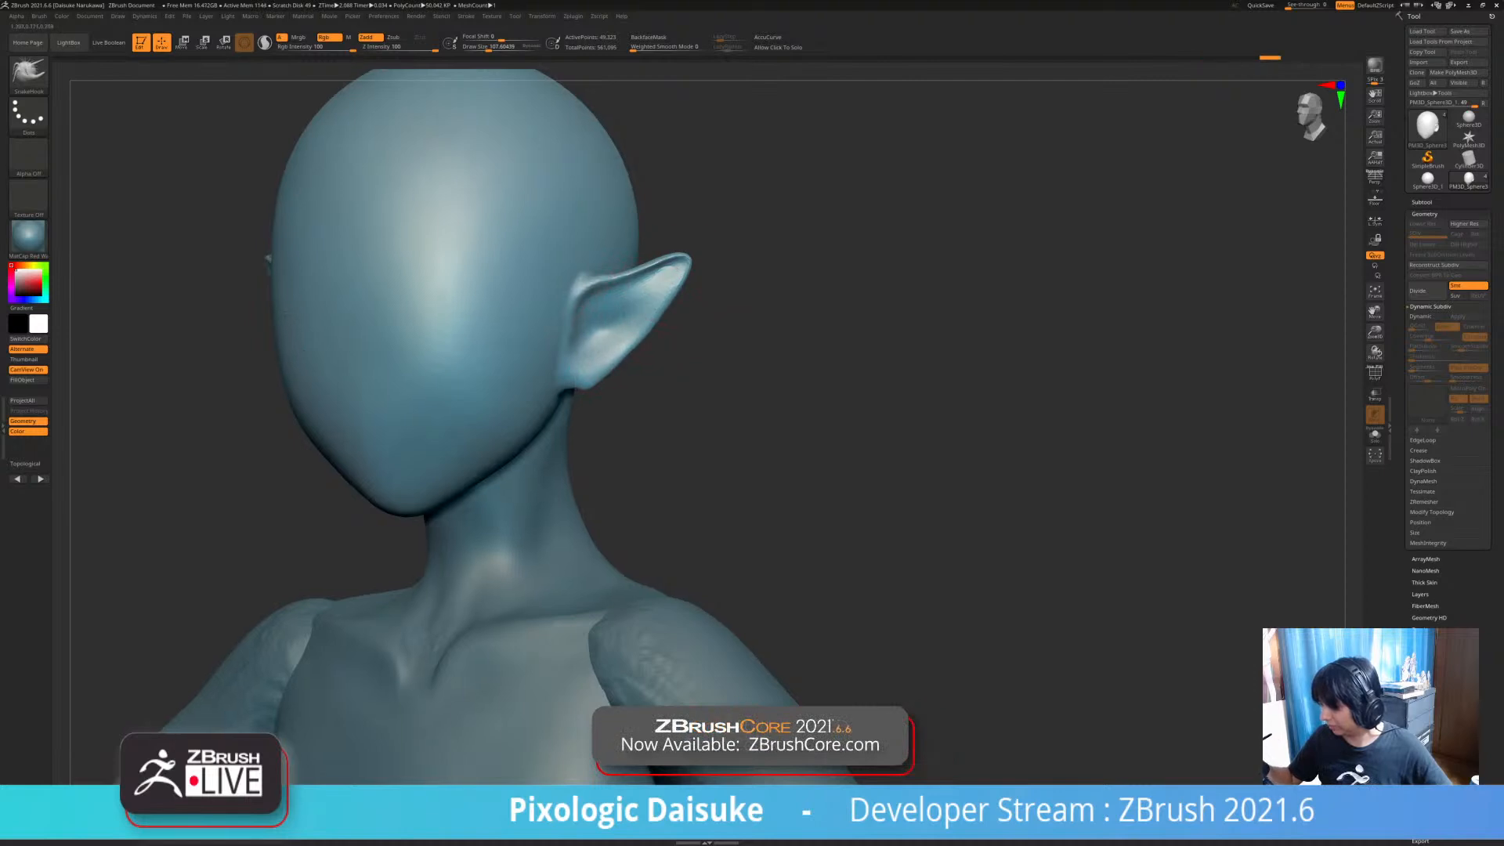
right_drag(697, 329, 771, 329)
mouse_move(614, 293)
right_down()
mouse_move(580, 283)
mouse_move(521, 313)
right_up()
- Refine the rear edge of the ears with SnakeHook and smooth the inner bowl, lobe and front rim
shift+drag(576, 341, 564, 360)
mouse_move(564, 360)
right_down()
mouse_move(659, 311)
mouse_move(595, 360)
mouse_move(658, 337)
right_up()
drag(634, 329, 651, 317)
mouse_move(650, 317)
right_down()
mouse_move(557, 333)
mouse_move(570, 338)
mouse_move(550, 402)
right_up()
shift+drag(533, 395, 549, 368)
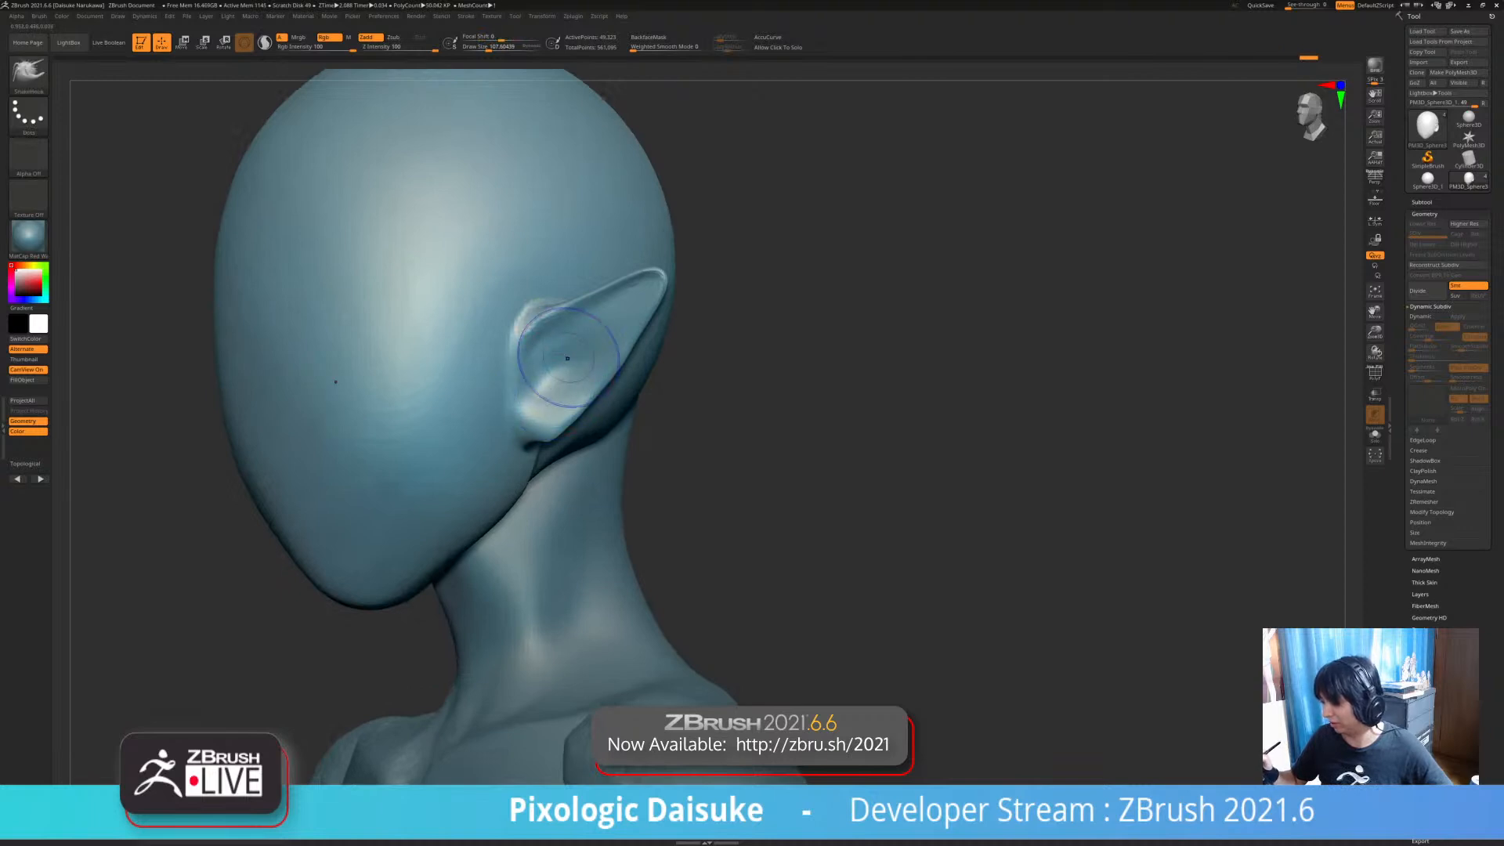
shift+drag(540, 313, 523, 337)
- Deepen the jawline from below the ears toward the chin with DamStandard and smooth it
mouse_move(705, 306)
right_down()
mouse_move(650, 304)
mouse_move(464, 399)
mouse_move(490, 314)
mouse_move(478, 274)
mouse_move(417, 335)
mouse_move(440, 269)
mouse_move(404, 309)
right_up()
click(647, 37)
mouse_move(453, 380)
alt+right_down()
mouse_move(490, 434)
mouse_move(470, 470)
mouse_move(644, 467)
mouse_move(478, 462)
alt+right_up()
mouse_move(478, 352)
ctrl+right_down()
mouse_move(494, 408)
mouse_move(565, 464)
mouse_move(498, 423)
mouse_move(495, 392)
ctrl+right_up()
mouse_move(376, 462)
shift+right_down()
mouse_move(449, 468)
mouse_move(507, 436)
mouse_move(344, 439)
mouse_move(399, 431)
mouse_move(282, 454)
mouse_move(355, 288)
shift+right_up()
key(b)
key(d)
key(s)
right_drag(509, 423, 485, 389)
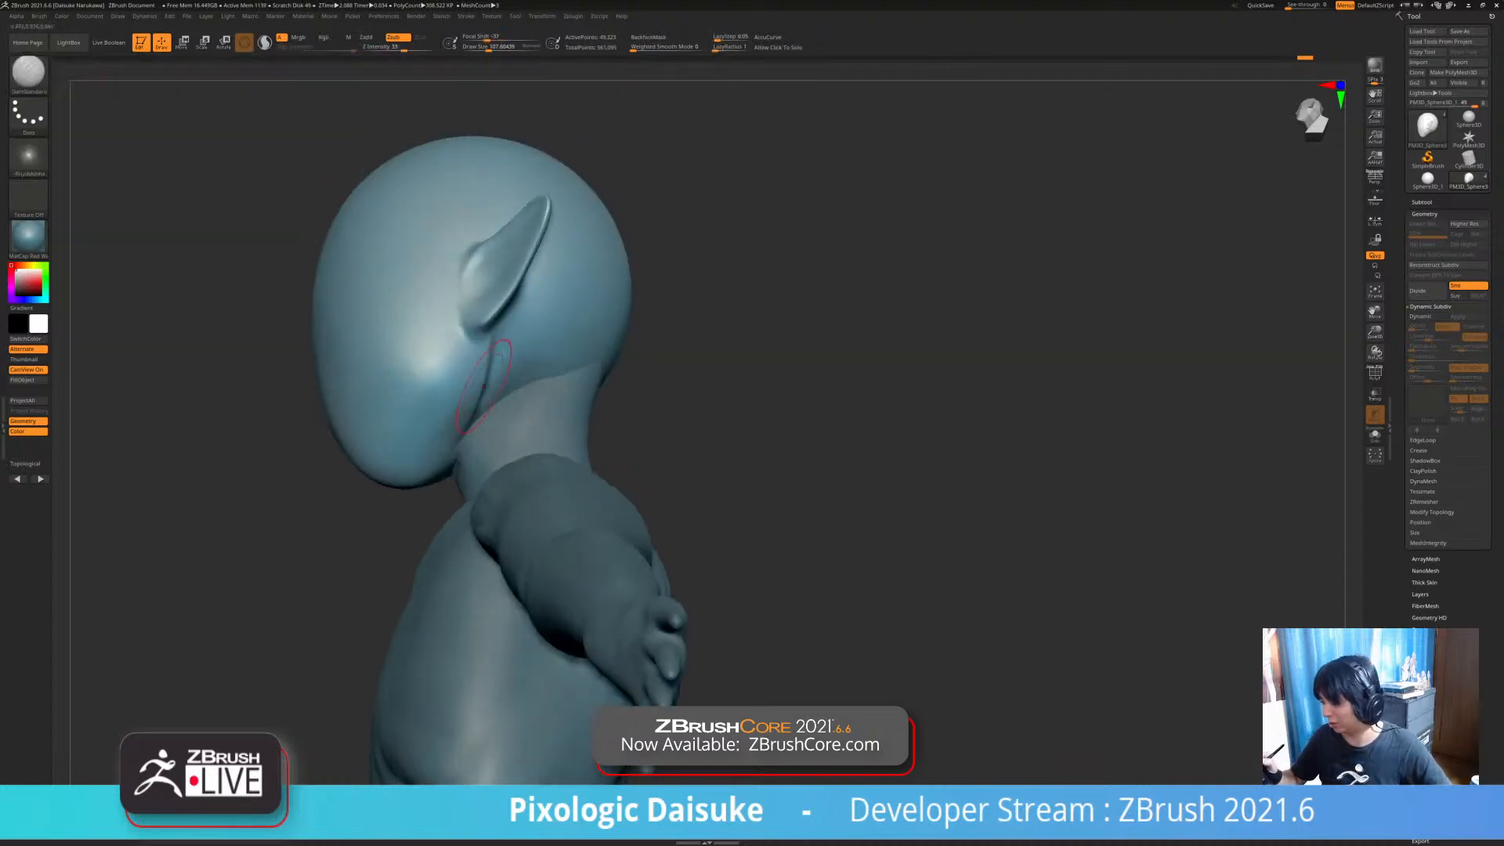
drag(479, 392, 469, 426)
right_drag(435, 462, 467, 424)
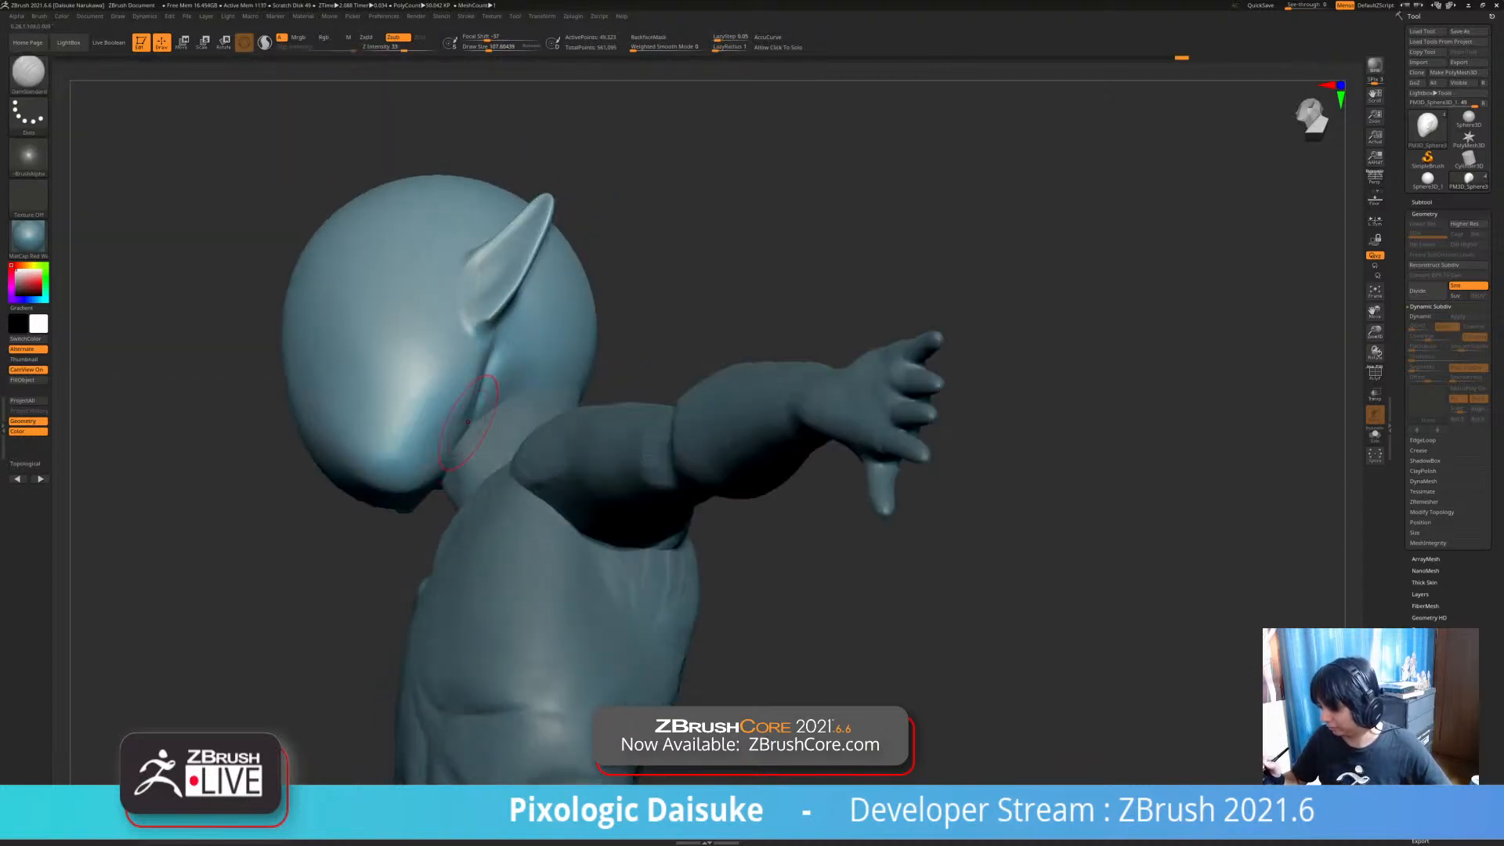
drag(453, 465, 427, 486)
right_drag(427, 485, 462, 412)
key(shift)
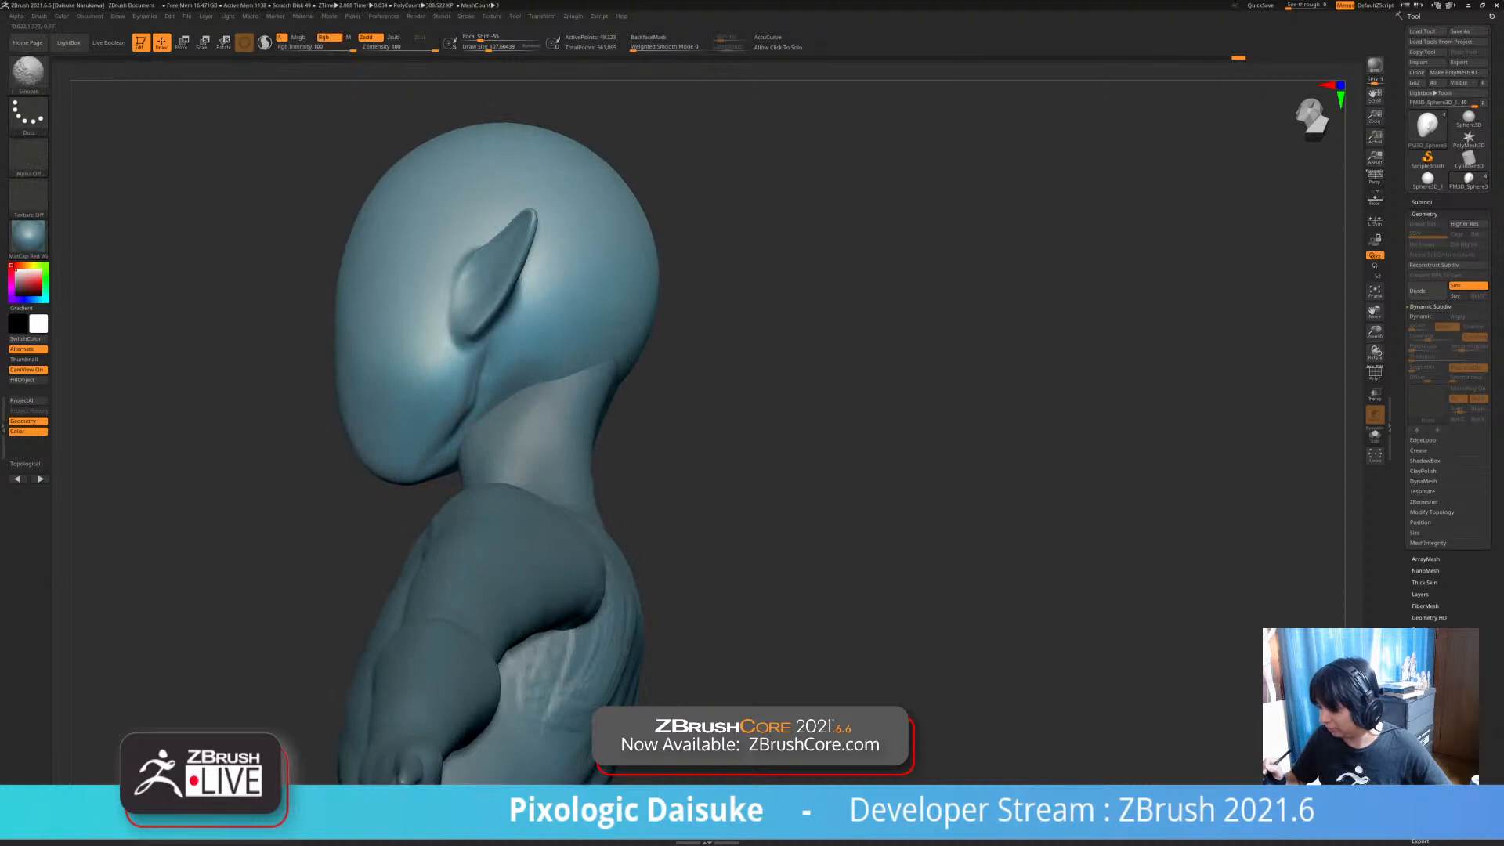
right_drag(290, 321, 365, 313)
- Choose the TrimDynamic brush, enable Allow Click To Solo and isolate the head mesh
key(b)
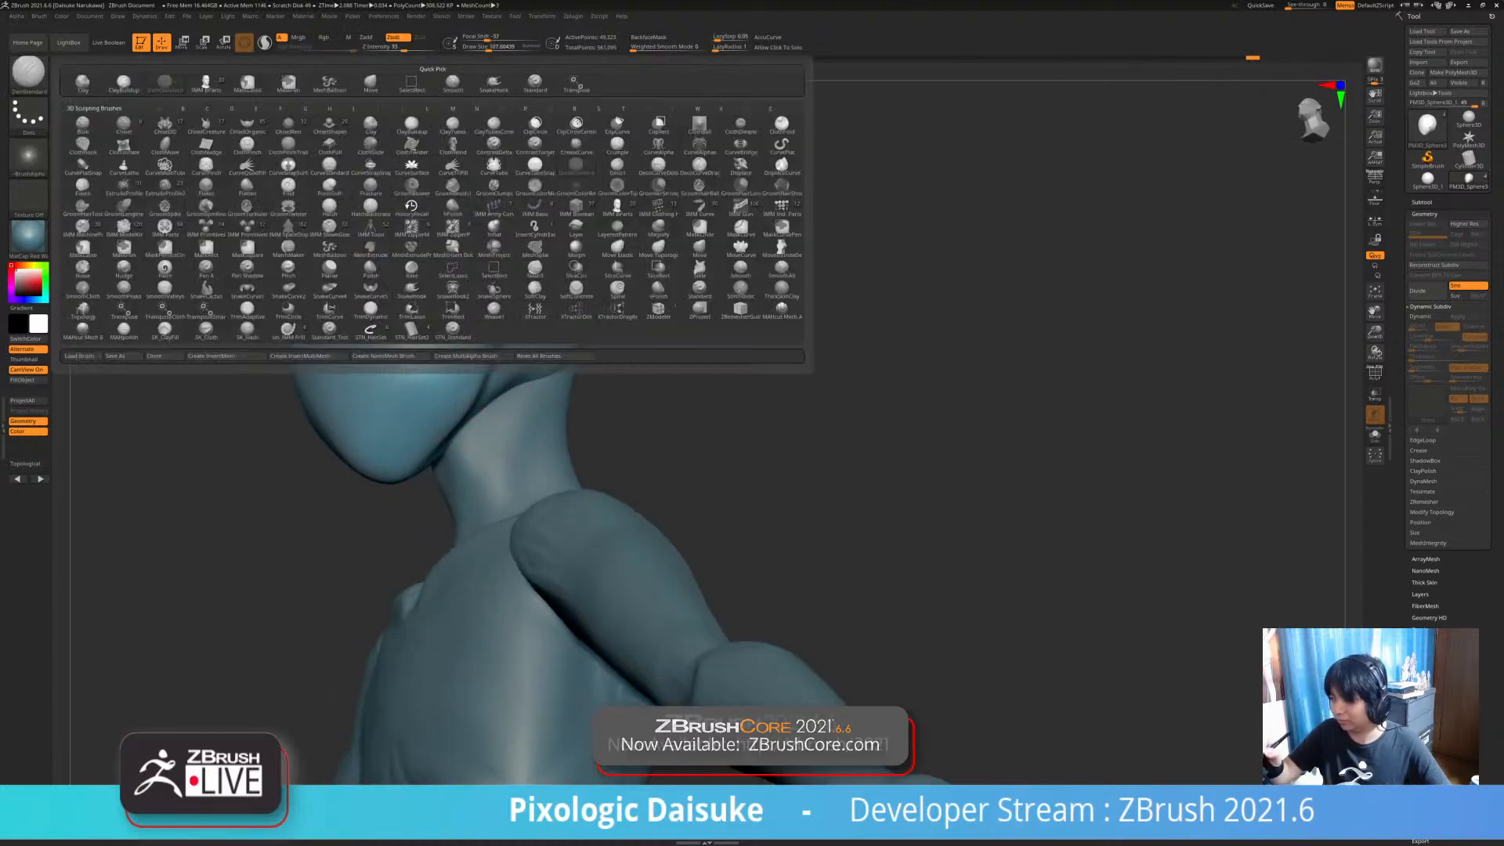
drag(783, 392, 614, 418)
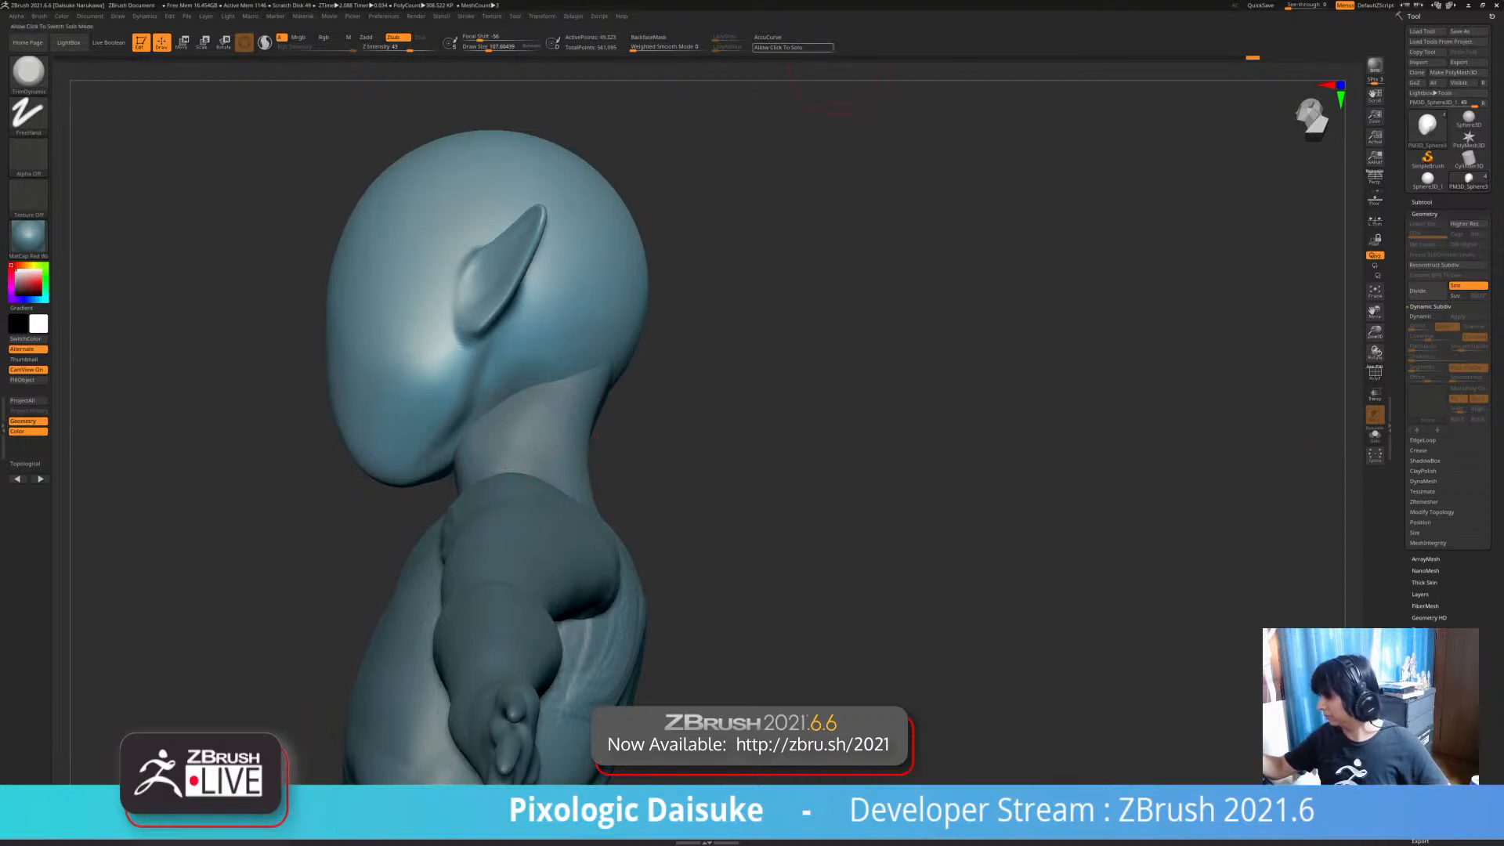
click(793, 47)
mouse_move(705, 423)
mouse_down()
mouse_move(602, 408)
mouse_move(502, 435)
mouse_up()
- Flatten and smooth the underside of the jaw with TrimDynamic and show the whole figure again
mouse_move(463, 439)
mouse_down()
mouse_move(462, 458)
mouse_move(502, 424)
mouse_up()
key(shift)
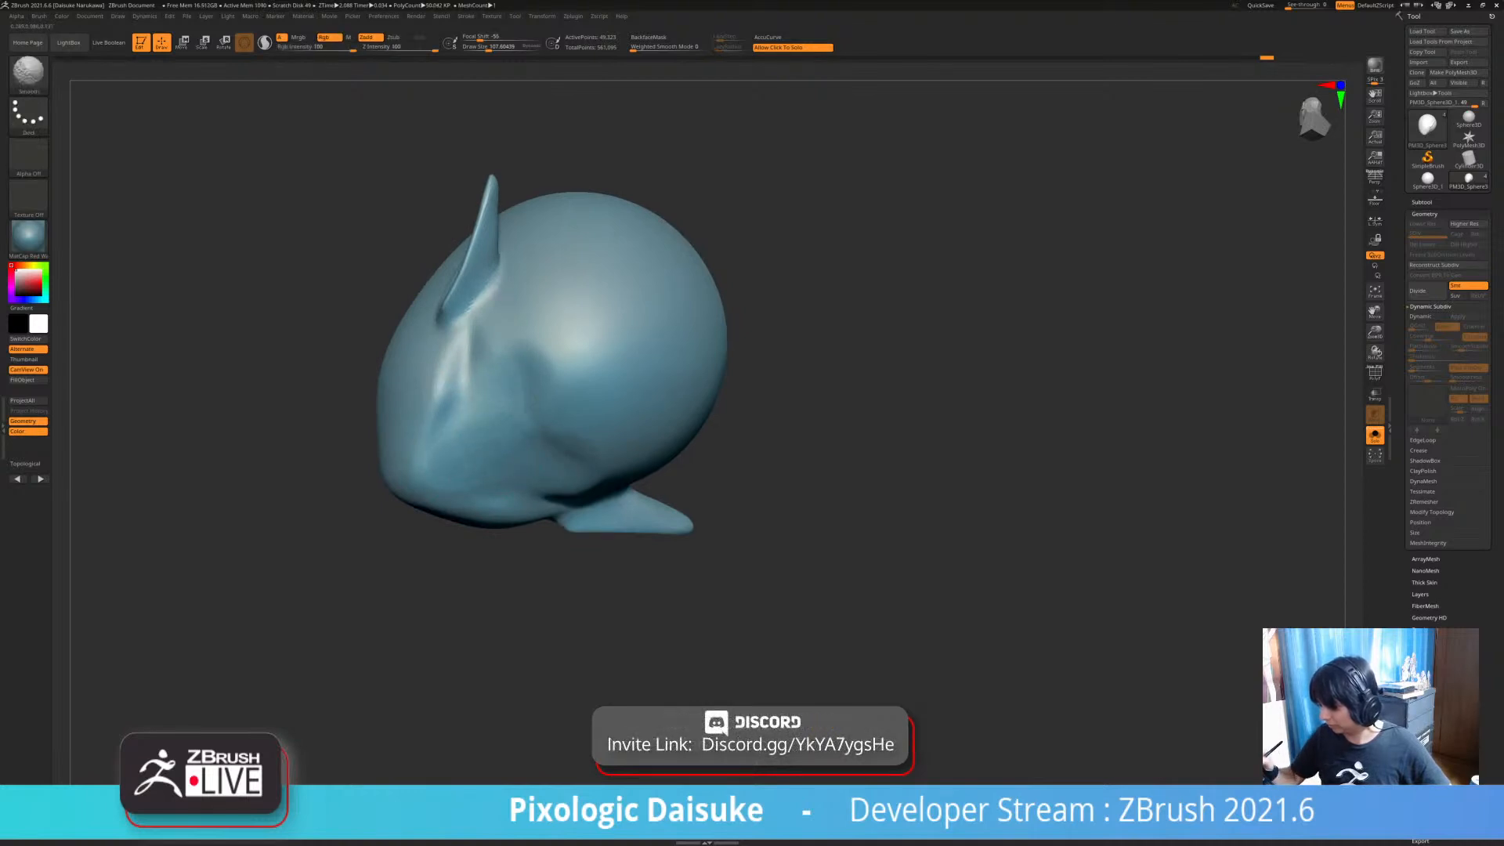
drag(771, 423, 842, 470)
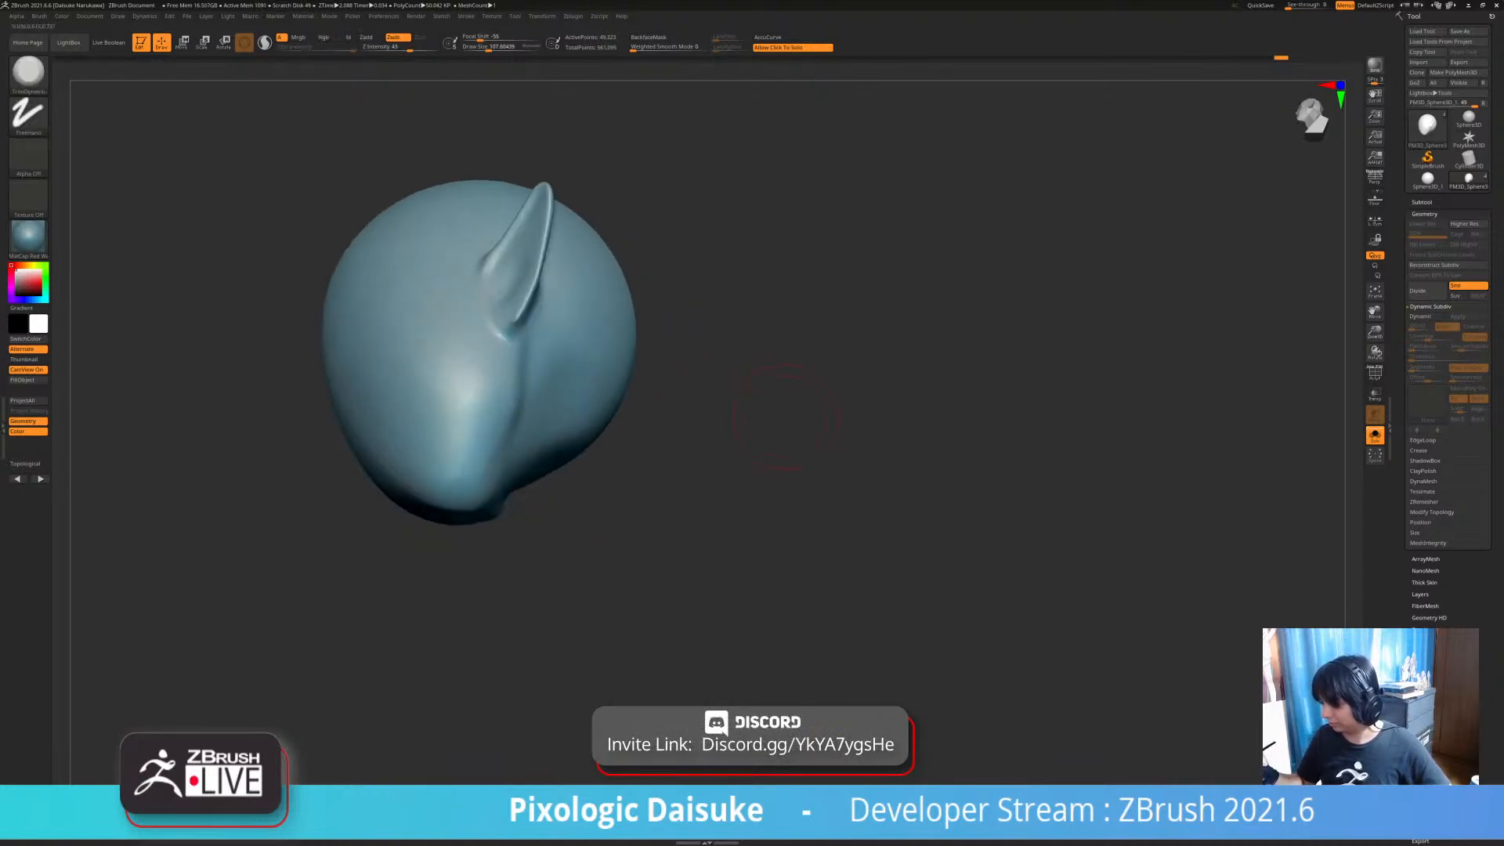
ctrl+shift+click(842, 470)
mouse_move(329, 486)
mouse_down()
mouse_move(588, 501)
mouse_move(614, 520)
mouse_move(613, 470)
mouse_up()
mouse_move(613, 501)
mouse_down()
mouse_move(791, 510)
mouse_move(619, 511)
mouse_move(633, 436)
mouse_up()
- Carve curved eye creases across the upper face with DamStandard and smooth the area beside the nose bridge
key(b)
click(529, 275)
key(b)
key(d)
key(s)
ctrl+right_drag(529, 275, 529, 330)
drag(566, 273, 631, 233)
mouse_move(554, 267)
mouse_down()
mouse_move(591, 265)
mouse_move(633, 229)
mouse_up()
mouse_move(619, 234)
ctrl+right_down()
mouse_move(546, 272)
mouse_move(540, 306)
ctrl+right_up()
mouse_move(513, 274)
mouse_down()
mouse_move(524, 302)
mouse_move(517, 262)
mouse_up()
mouse_move(517, 262)
right_down()
mouse_move(505, 249)
mouse_move(537, 282)
mouse_move(511, 292)
right_up()
mouse_move(511, 292)
shift+mouse_down()
mouse_move(502, 280)
mouse_move(514, 286)
mouse_move(502, 314)
shift+mouse_up()
mouse_move(501, 313)
right_down()
mouse_move(487, 341)
mouse_move(477, 290)
right_up()
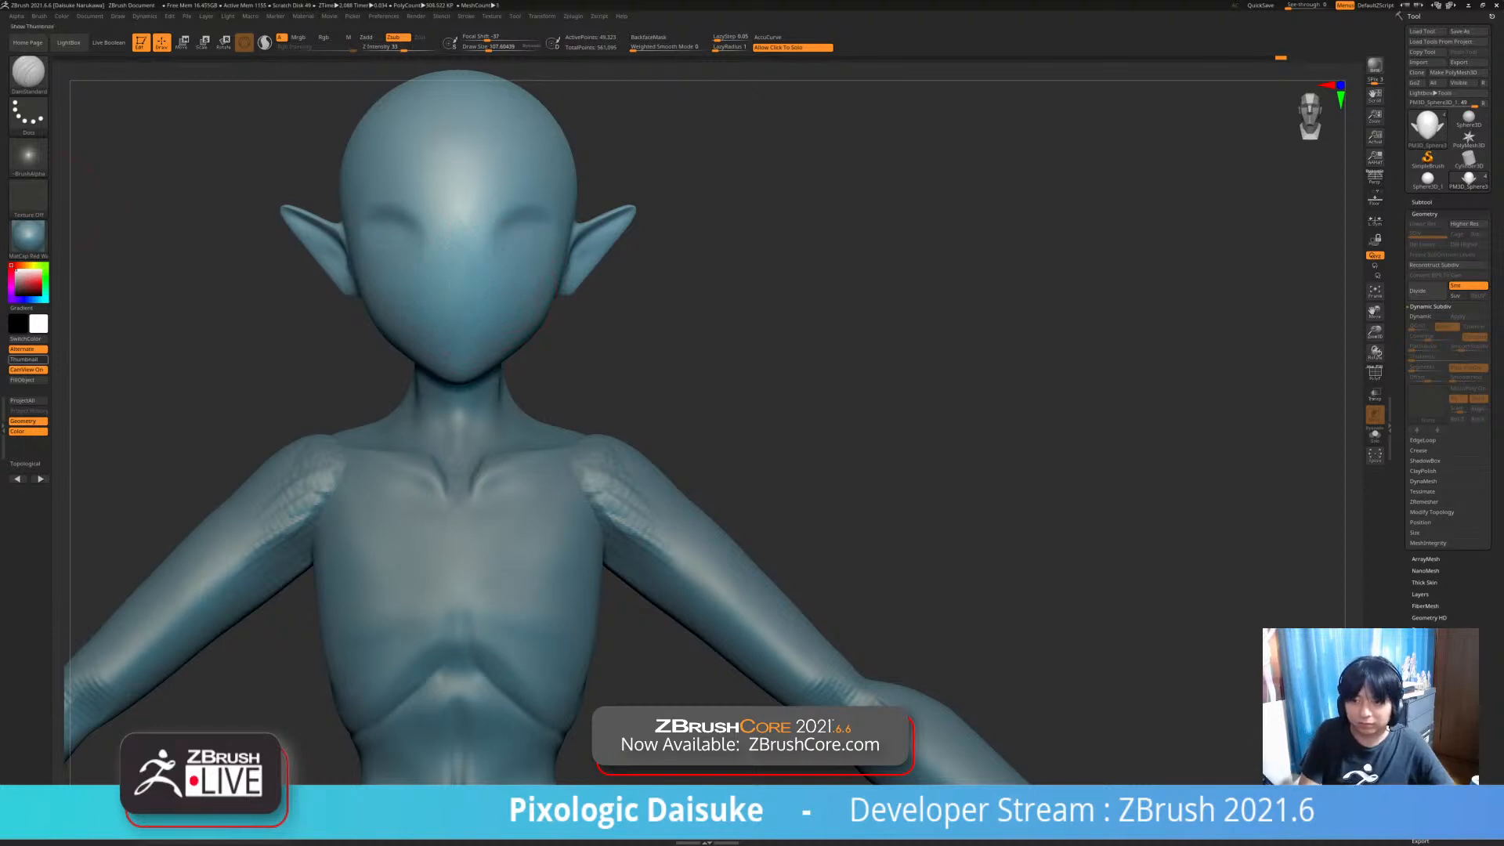
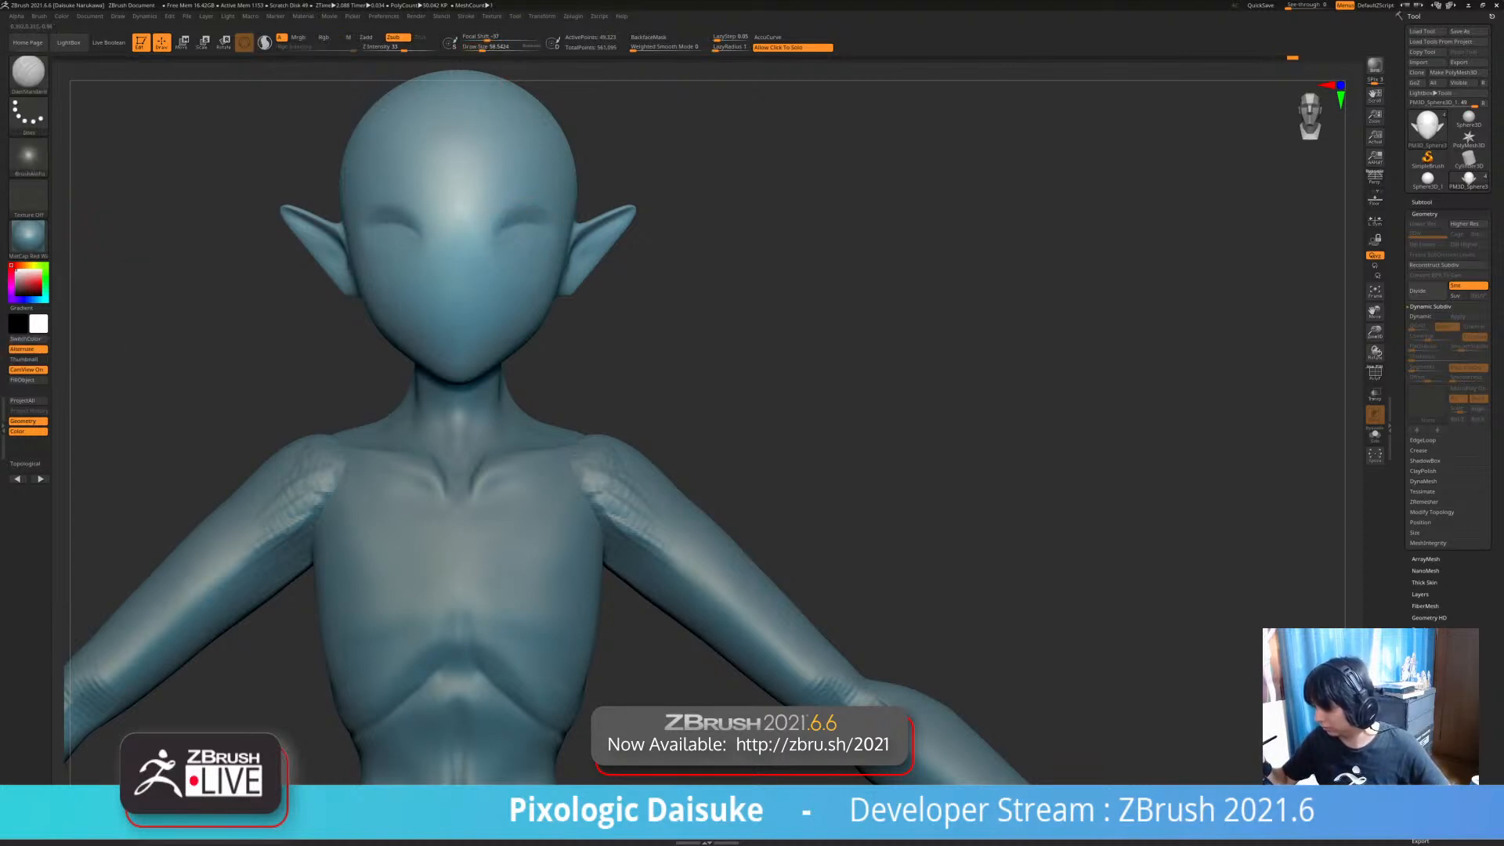
- Try extending the outer eye creases down the face with DamStandard, undo those strokes and smooth the eye areas
key(ctrl+shift+z)
key(ctrl+shift+z)
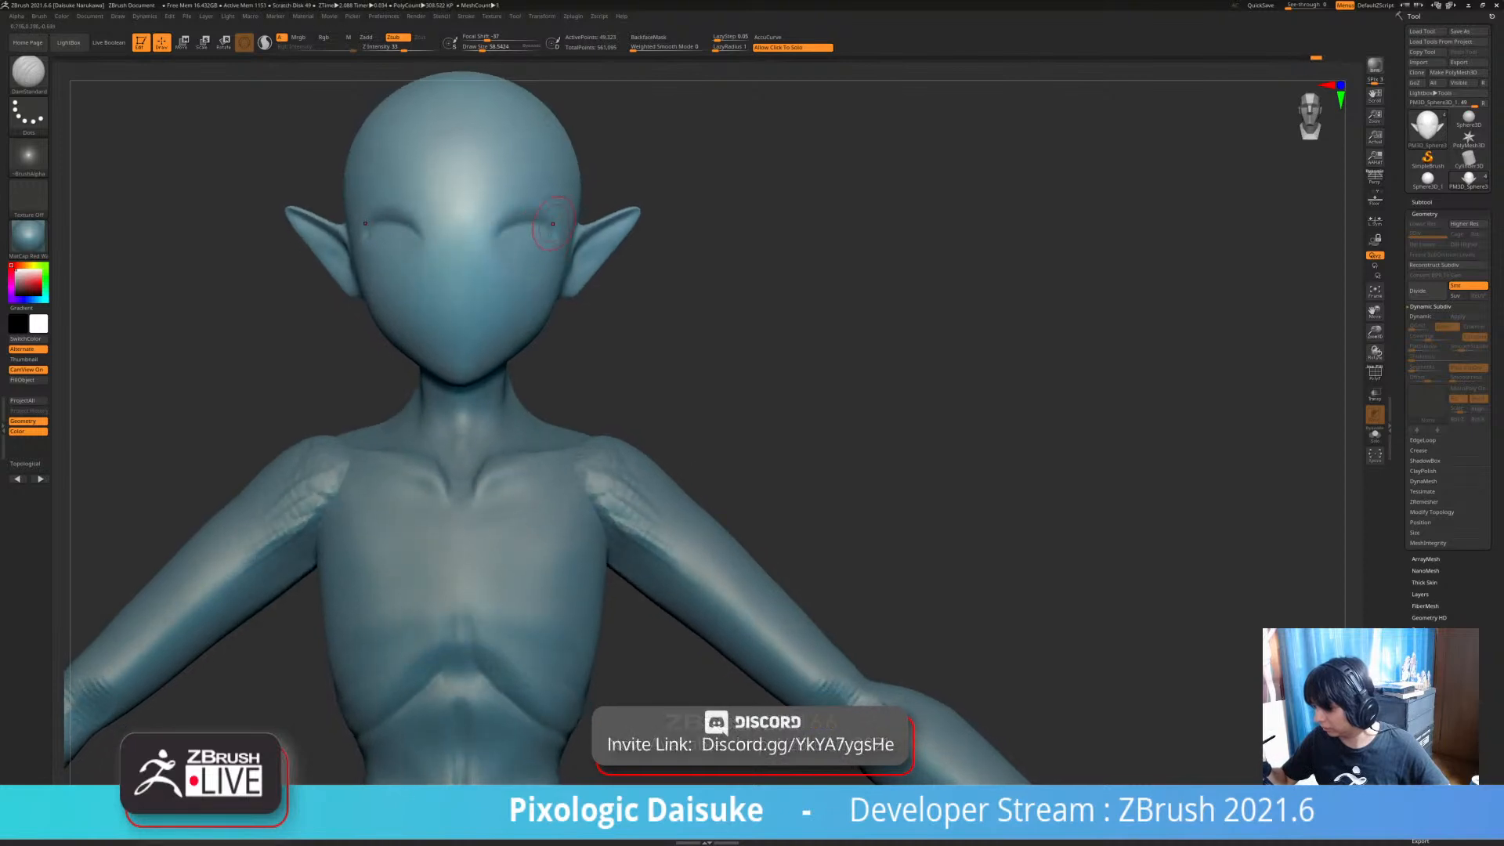
key(ctrl+z)
drag(557, 225, 541, 290)
key(ctrl+z)
alt+right_drag(558, 259, 543, 227)
key(ctrl+z)
shift+drag(543, 226, 547, 255)
mouse_move(436, 349)
alt+right_down()
mouse_move(433, 330)
mouse_move(397, 378)
alt+right_up()
- Try building up a nose ridge down the centre of the face with ClayBuildup and smooth its bridge
click(28, 72)
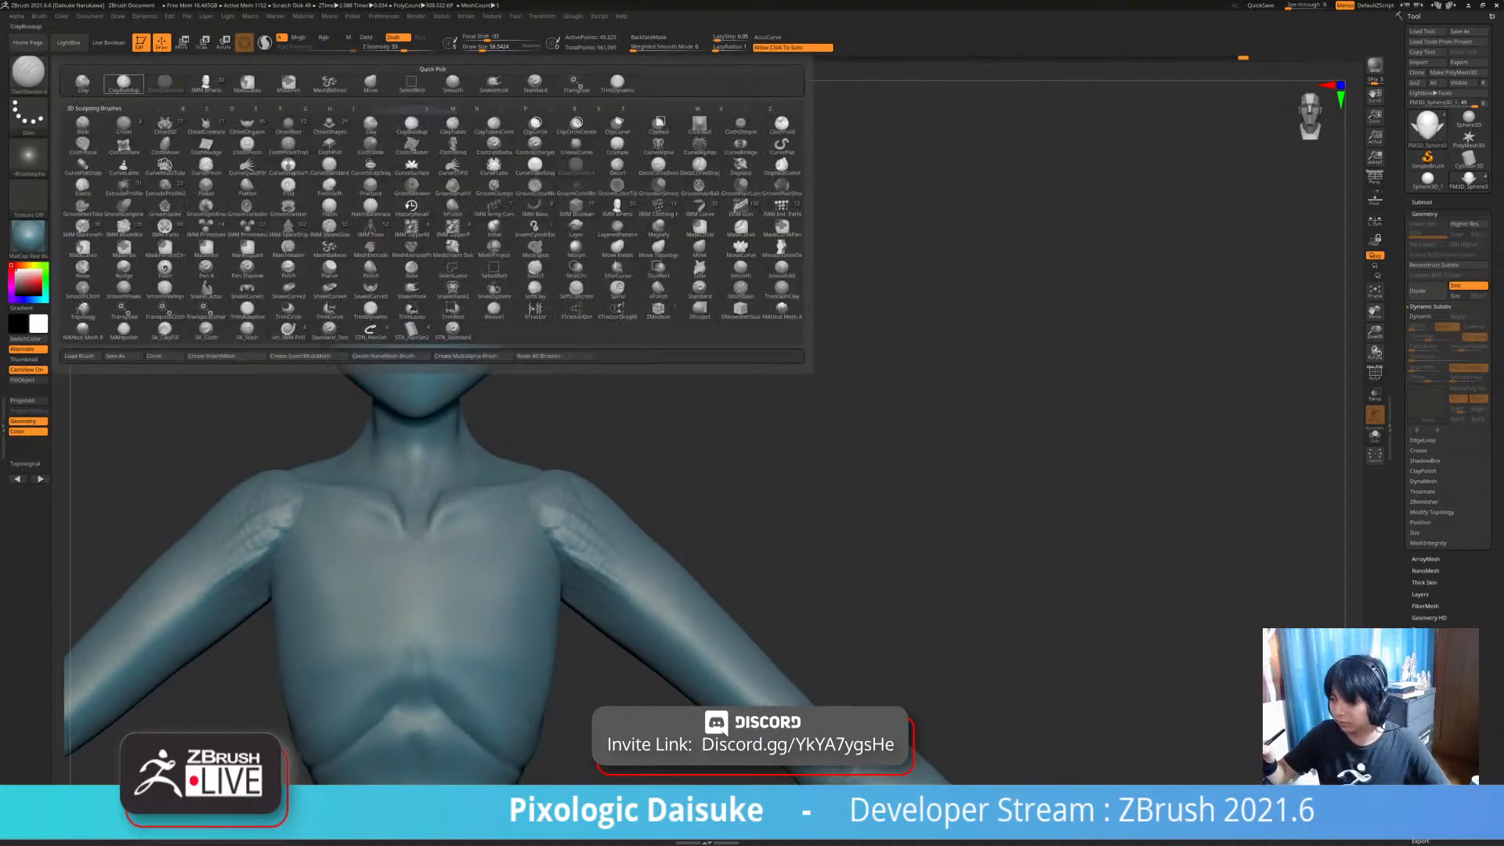
click(124, 82)
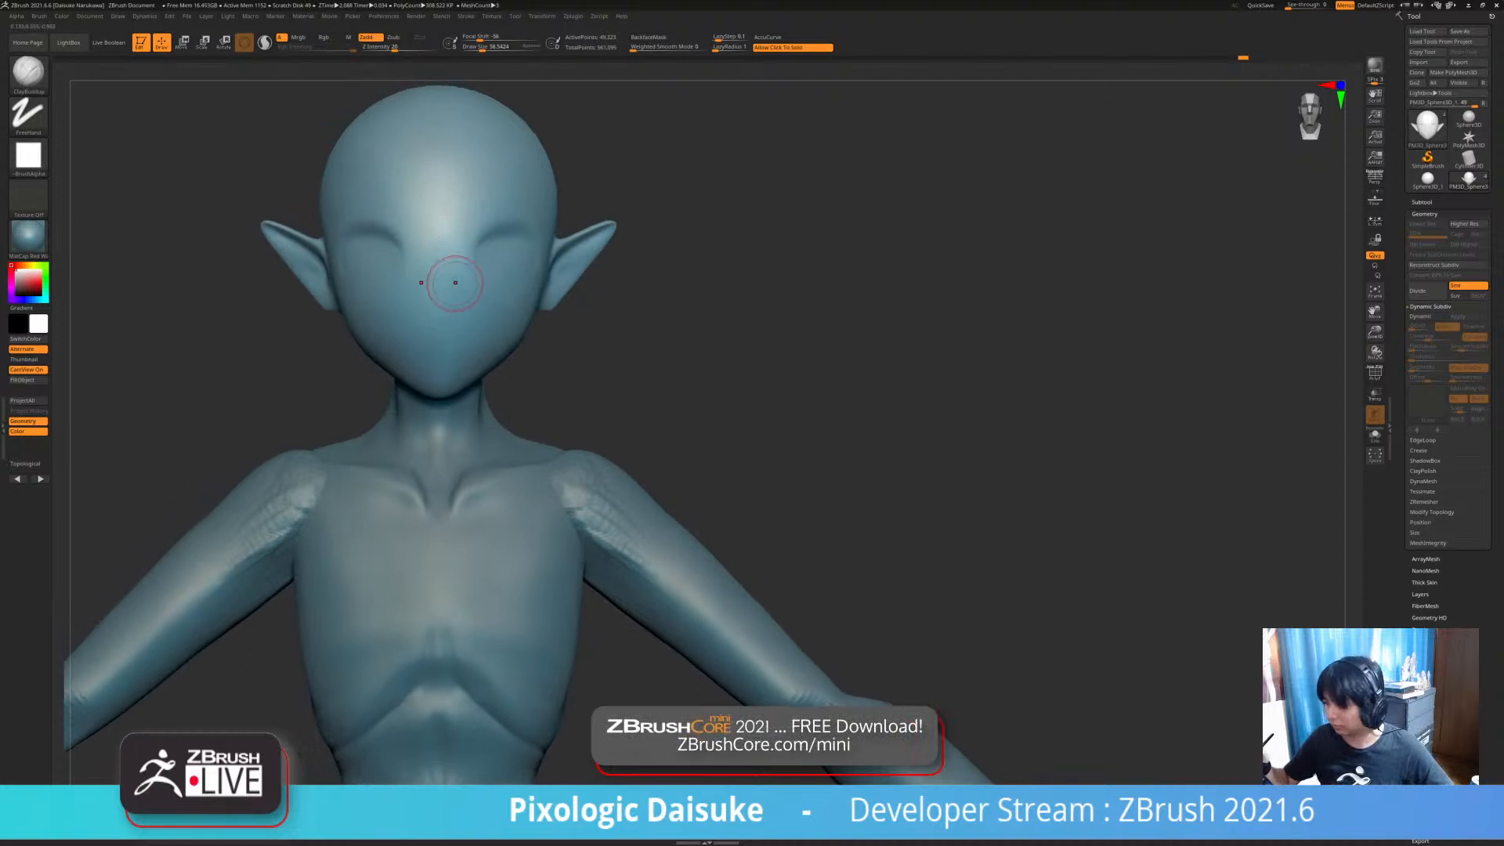
shift+drag(448, 249, 439, 272)
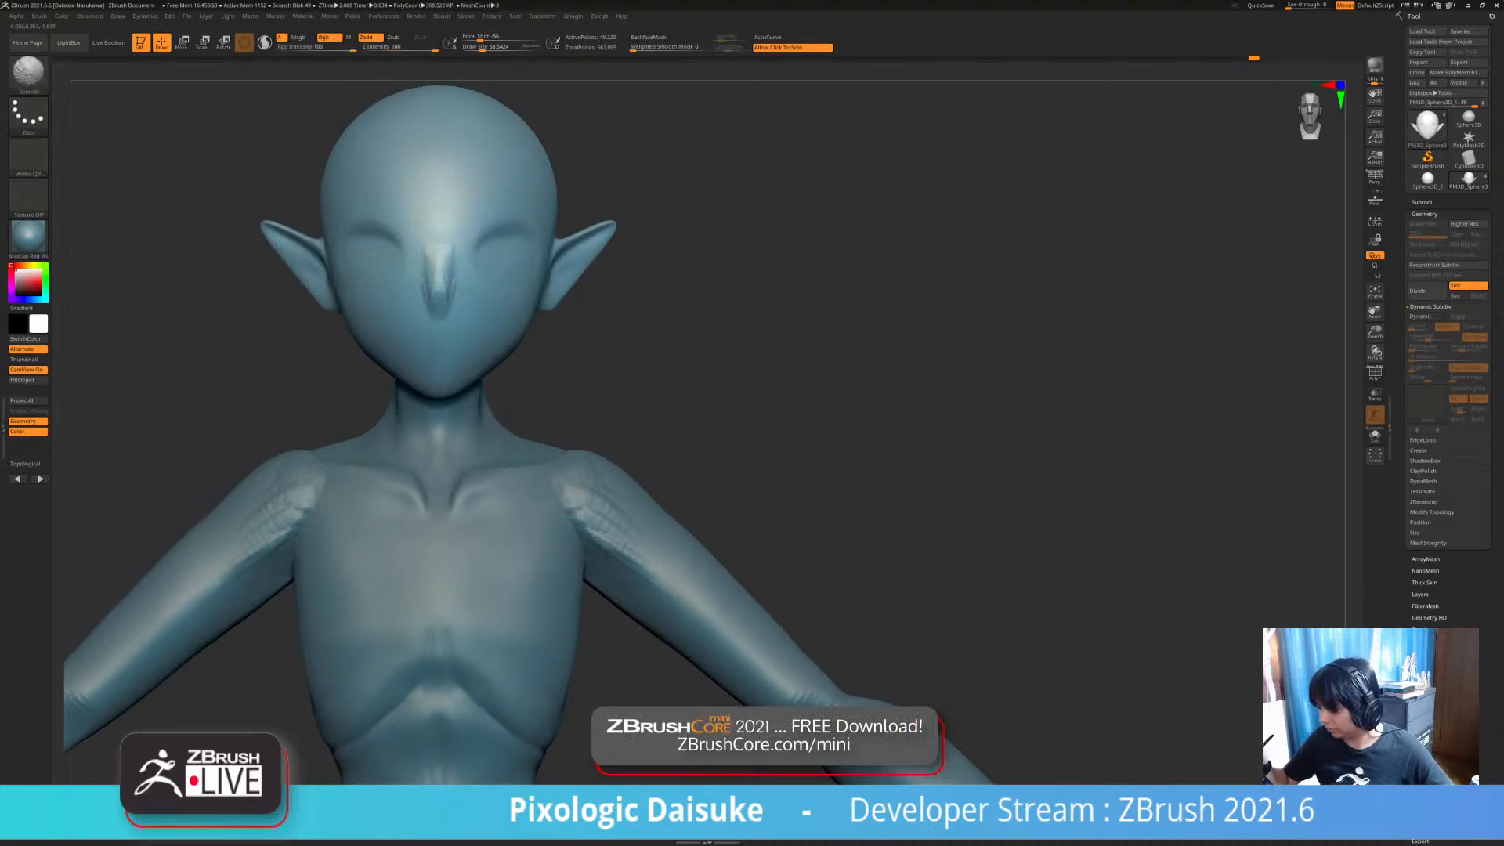
right_drag(452, 278, 682, 278)
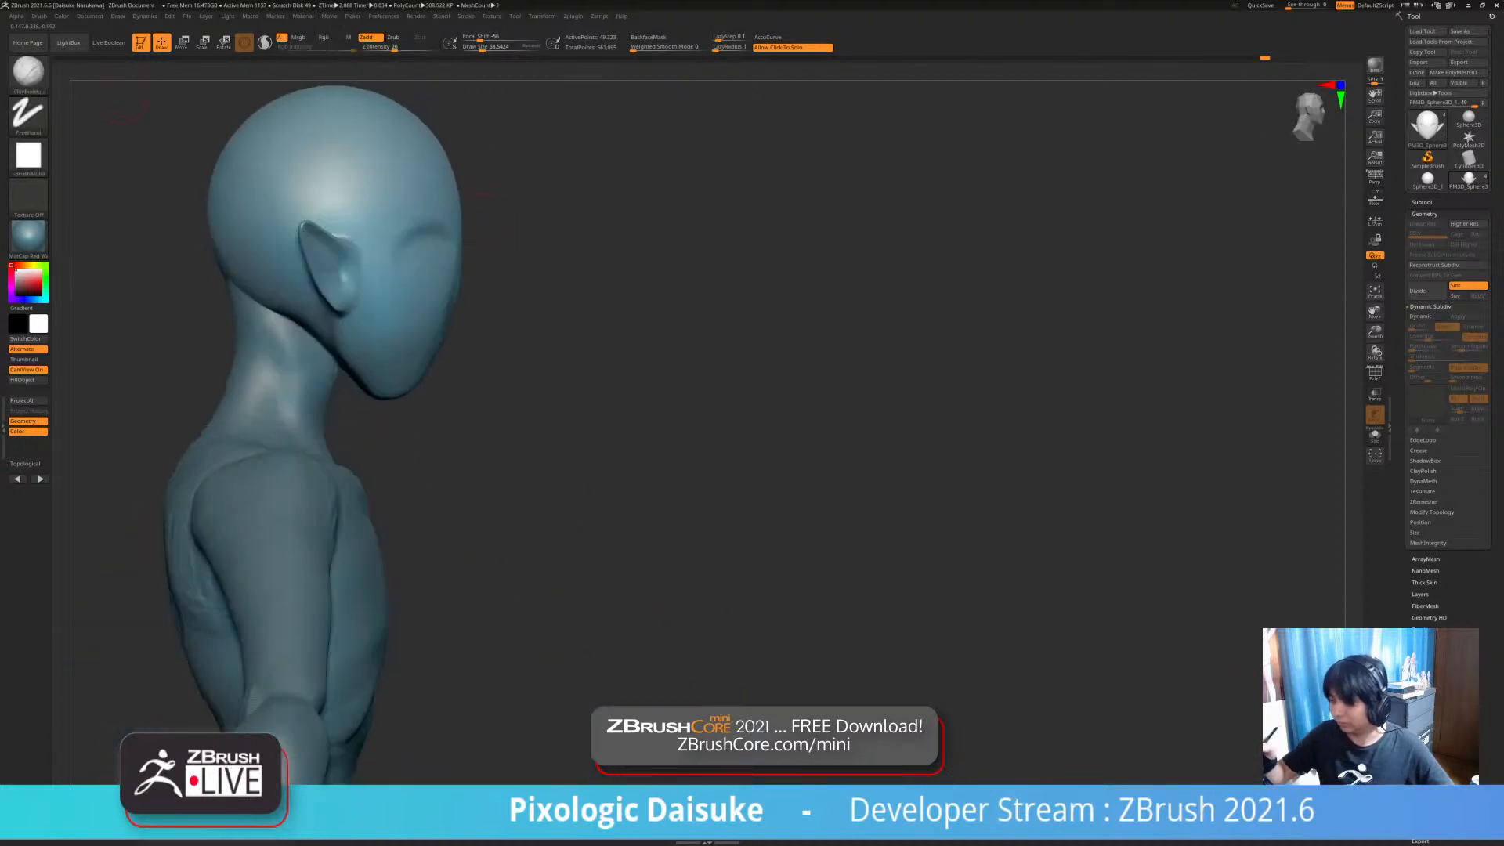
- Pull a small nose out of the face in side profile with the SnakeHook brush
key(b)
key(s)
key(h)
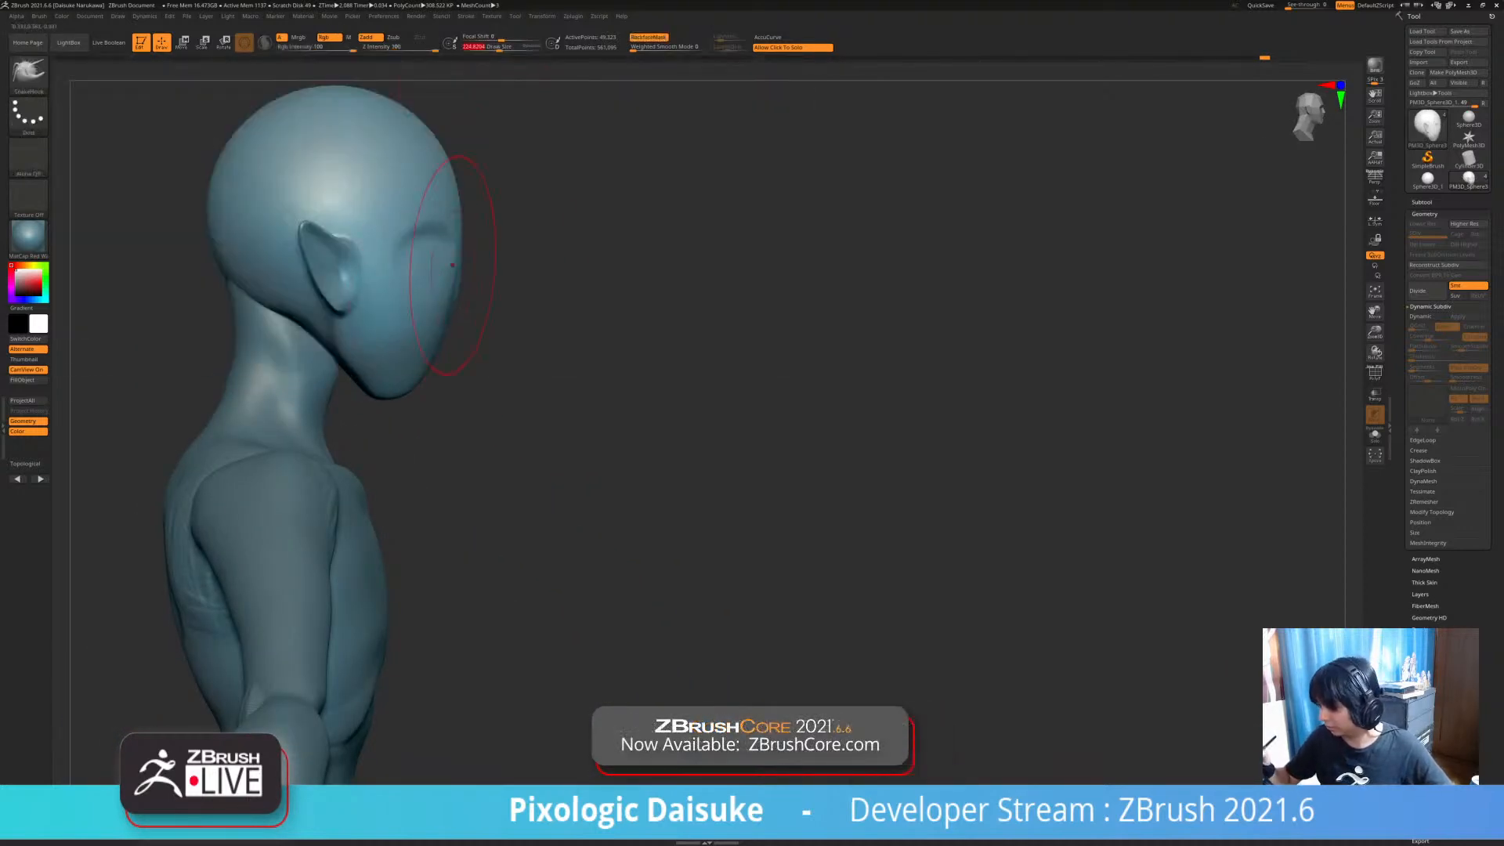
key(ctrl+z)
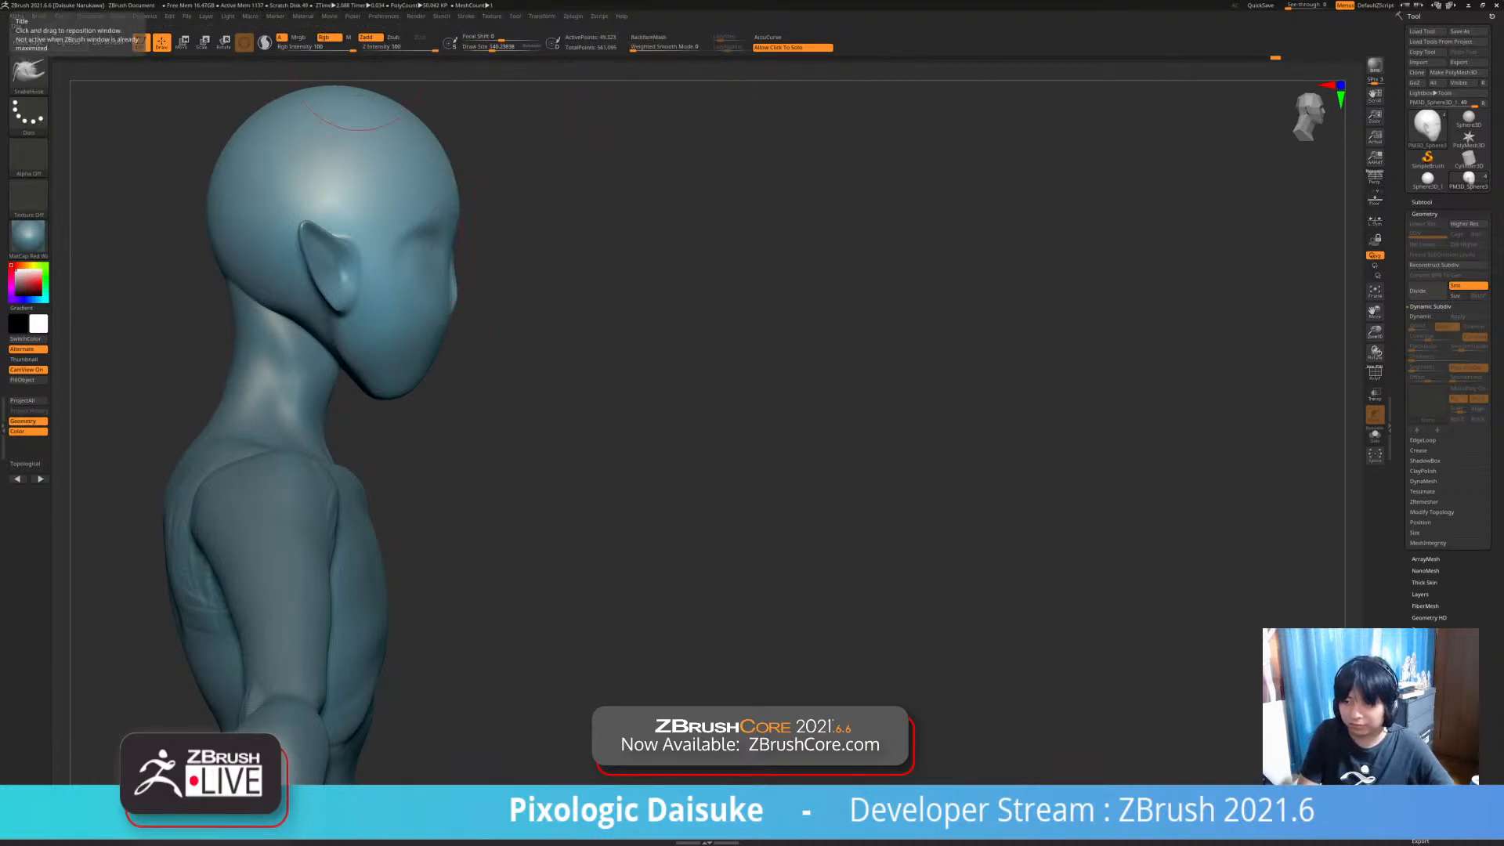
mouse_move(595, 353)
mouse_down()
mouse_move(501, 352)
mouse_move(596, 325)
mouse_up()
drag(458, 270, 470, 270)
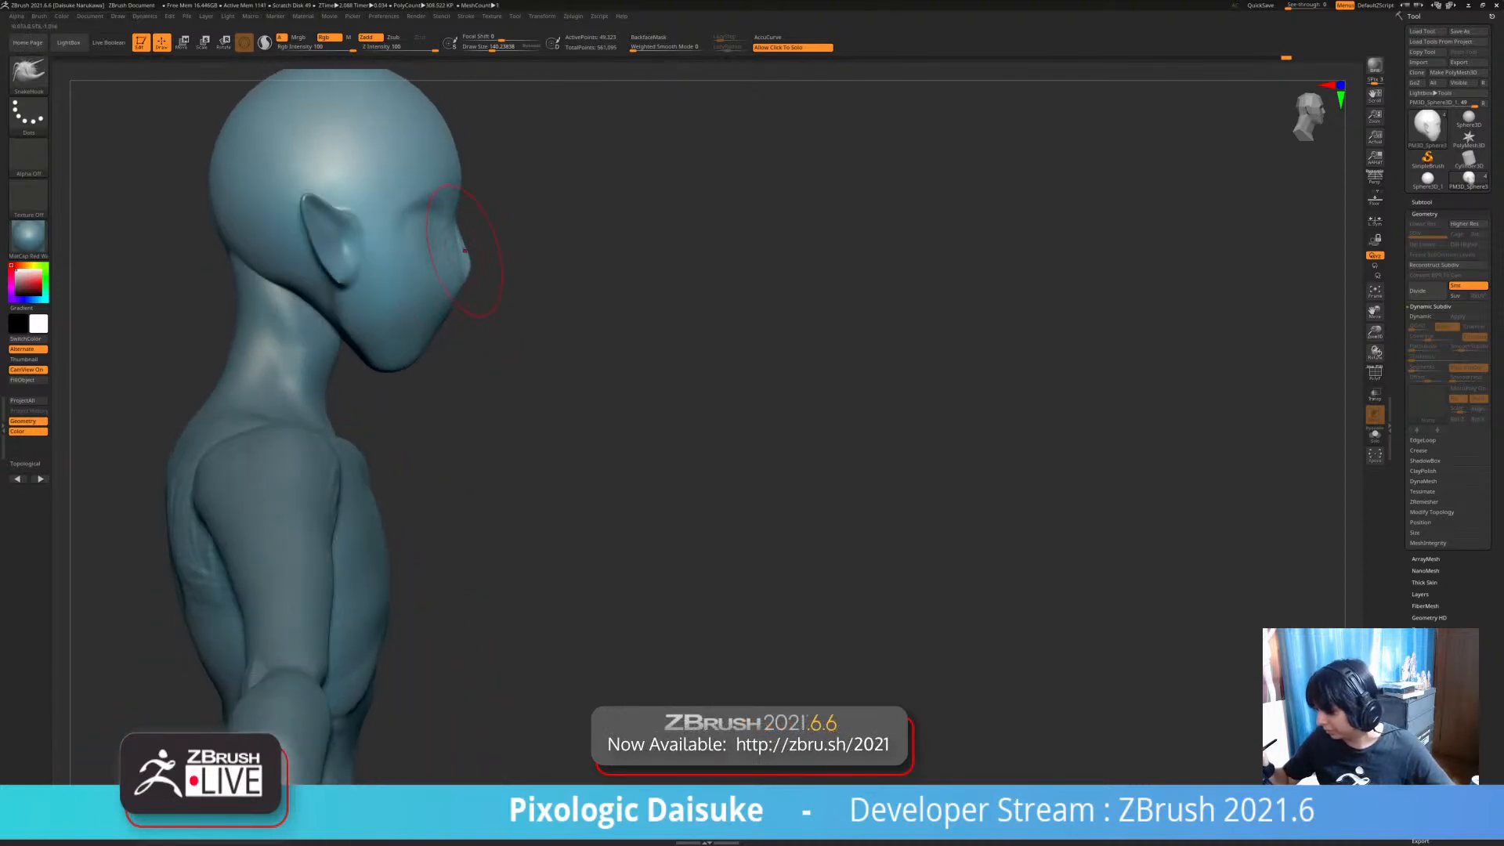
- Extend the nose and reshape the bridge and lower face in side profile with SnakeHook
ctrl+right_drag(596, 353, 596, 274)
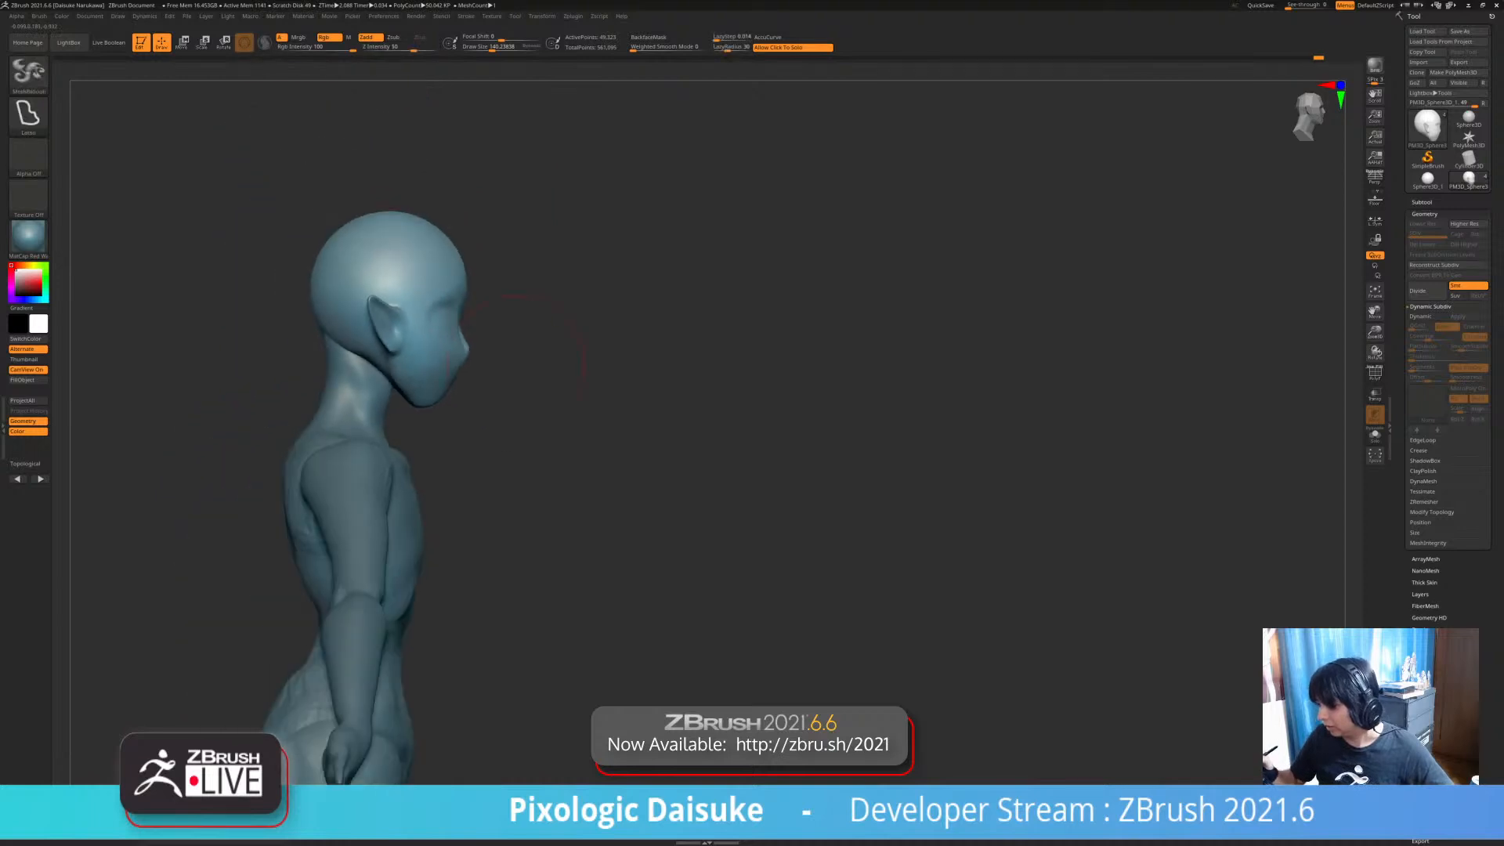
shift+drag(596, 313, 471, 313)
ctrl+right_drag(595, 313, 595, 392)
drag(596, 352, 720, 353)
ctrl+right_drag(595, 353, 595, 415)
drag(495, 338, 469, 300)
ctrl+right_drag(462, 470, 437, 420)
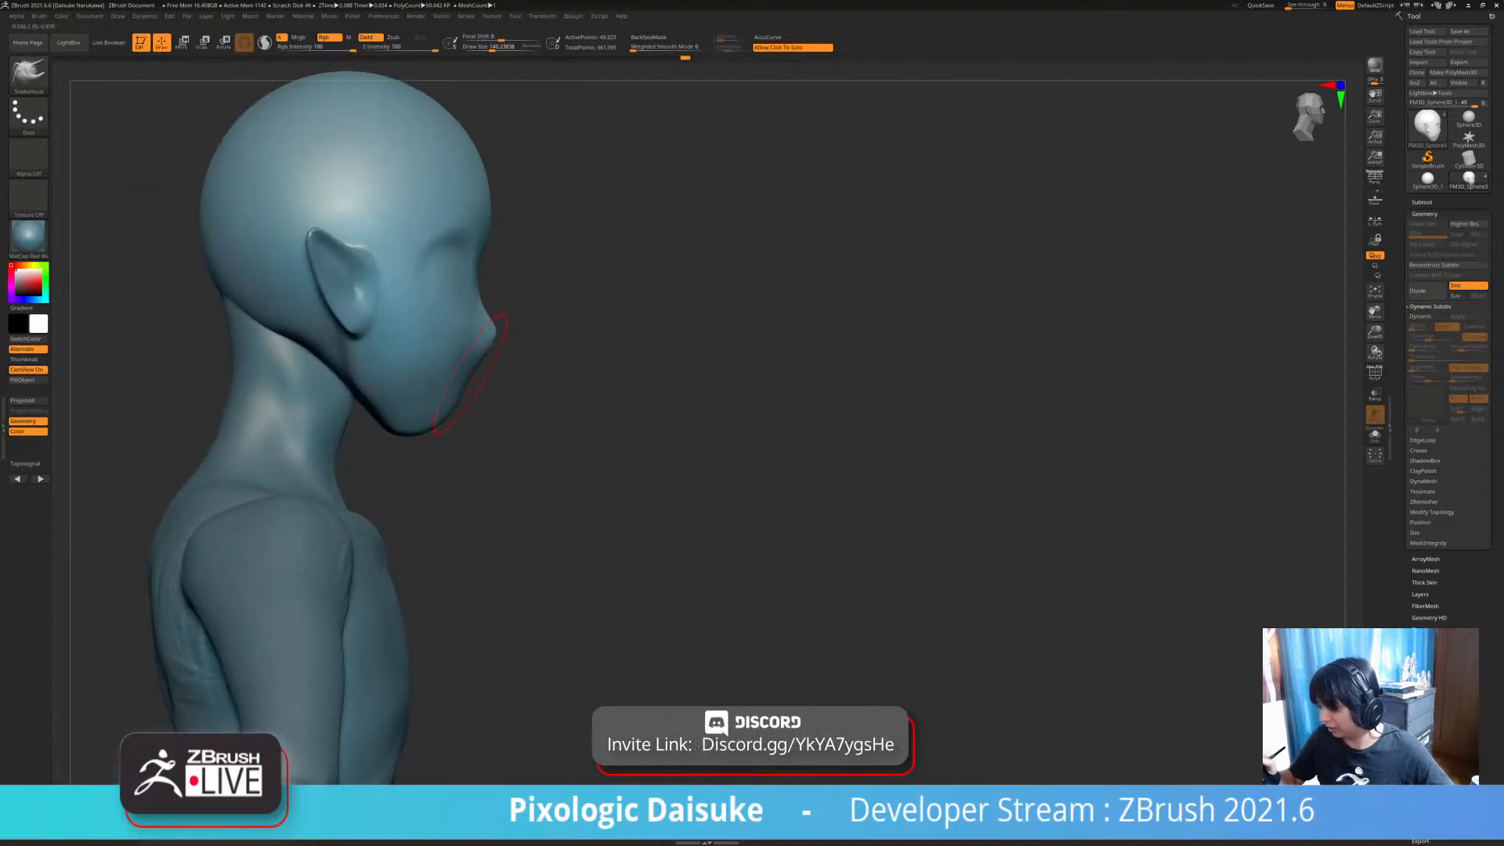
- Push the chin and the area below the nose back in side profile with SnakeHook
mouse_move(482, 291)
right_down()
mouse_move(391, 295)
mouse_move(359, 347)
mouse_move(275, 348)
mouse_move(415, 292)
mouse_move(282, 291)
mouse_move(266, 306)
right_up()
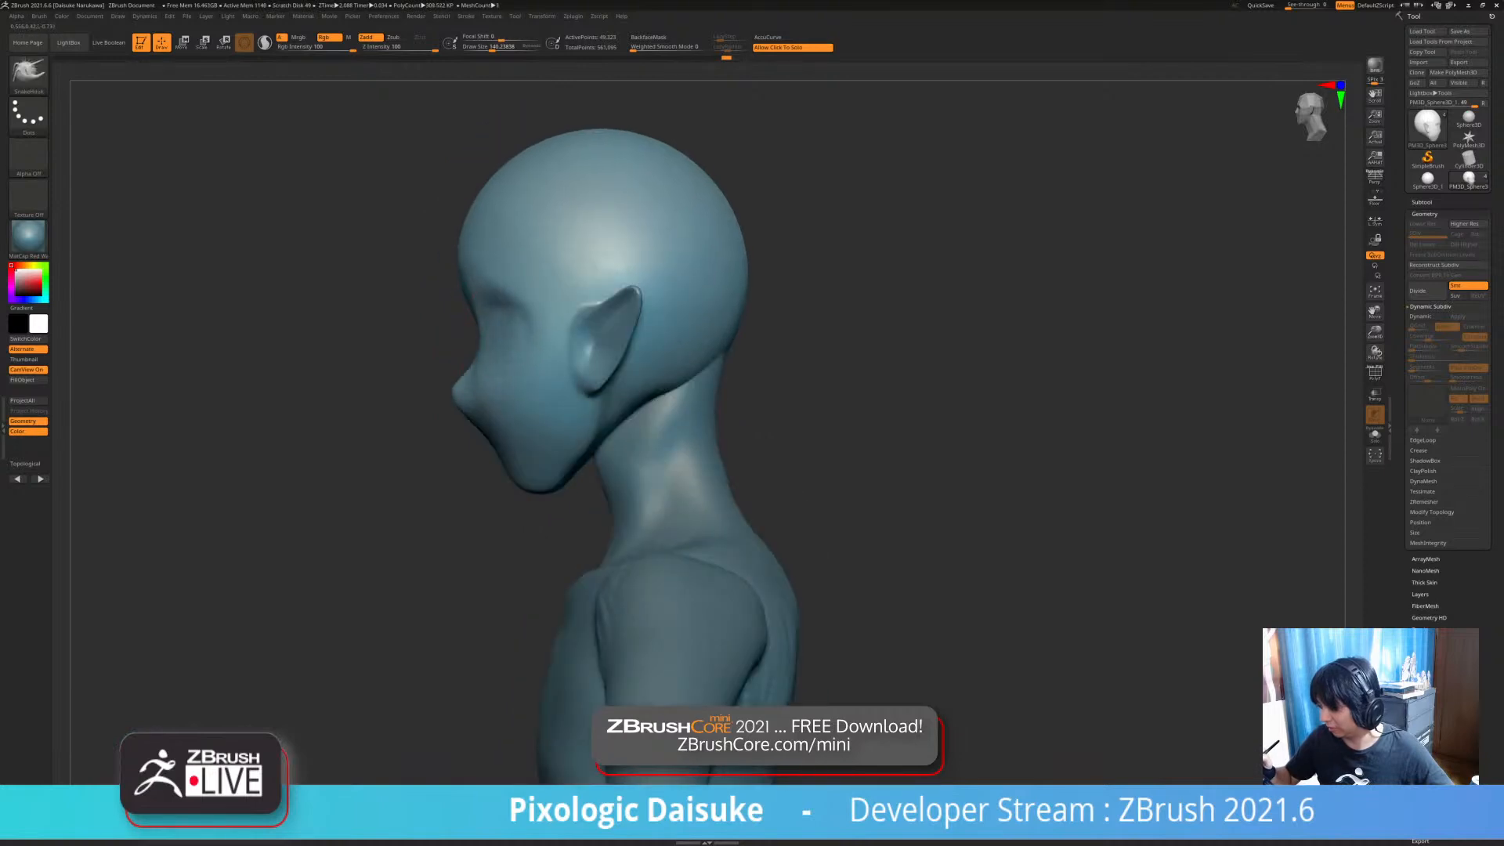
right_drag(481, 313, 658, 270)
alt+right_drag(489, 266, 642, 365)
ctrl+right_drag(502, 407, 444, 492)
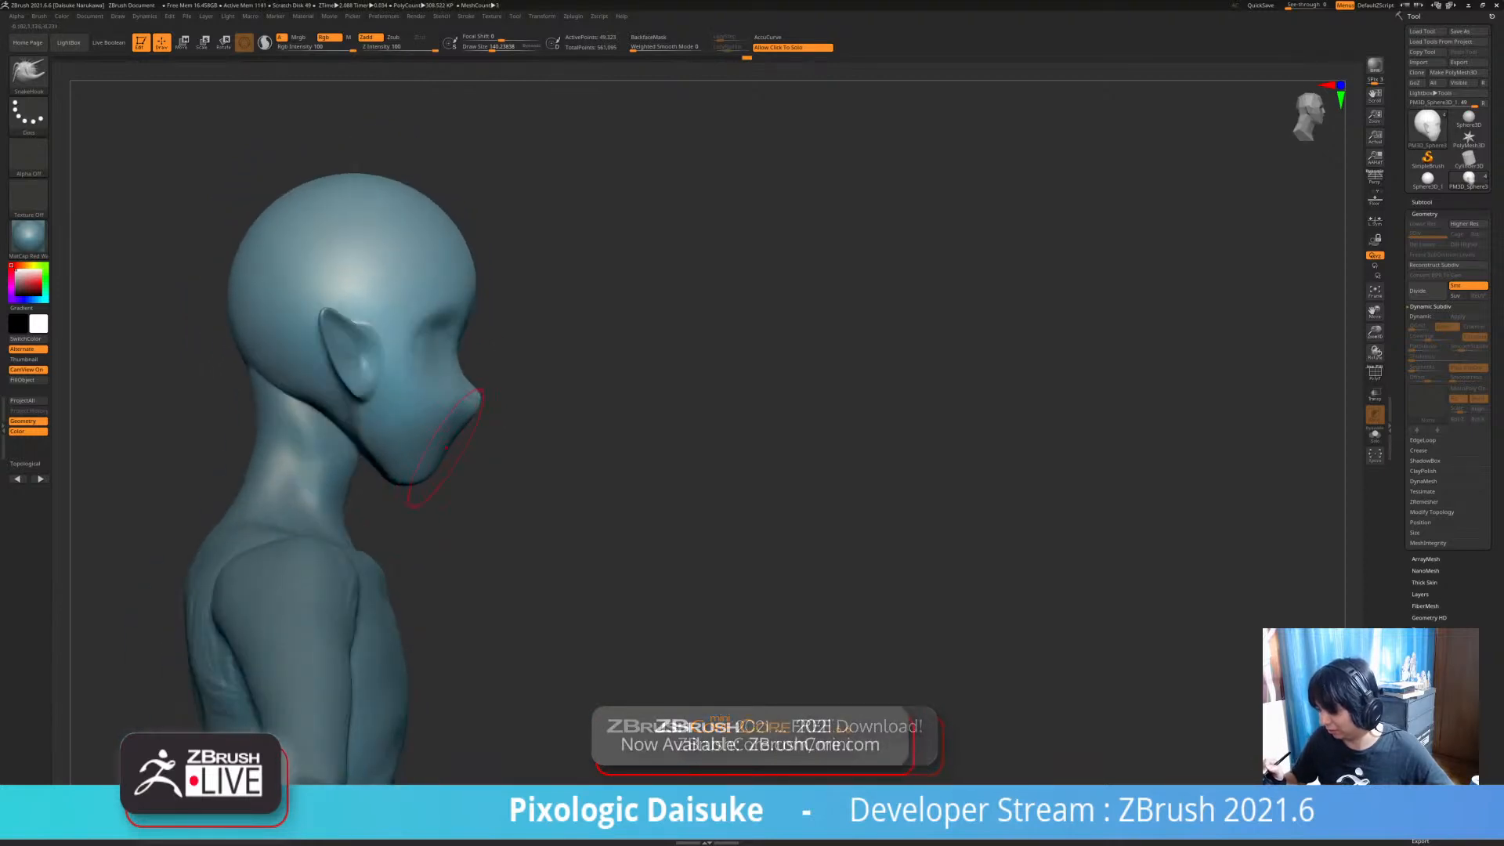
mouse_move(430, 472)
mouse_down()
mouse_move(417, 462)
mouse_move(392, 481)
mouse_up()
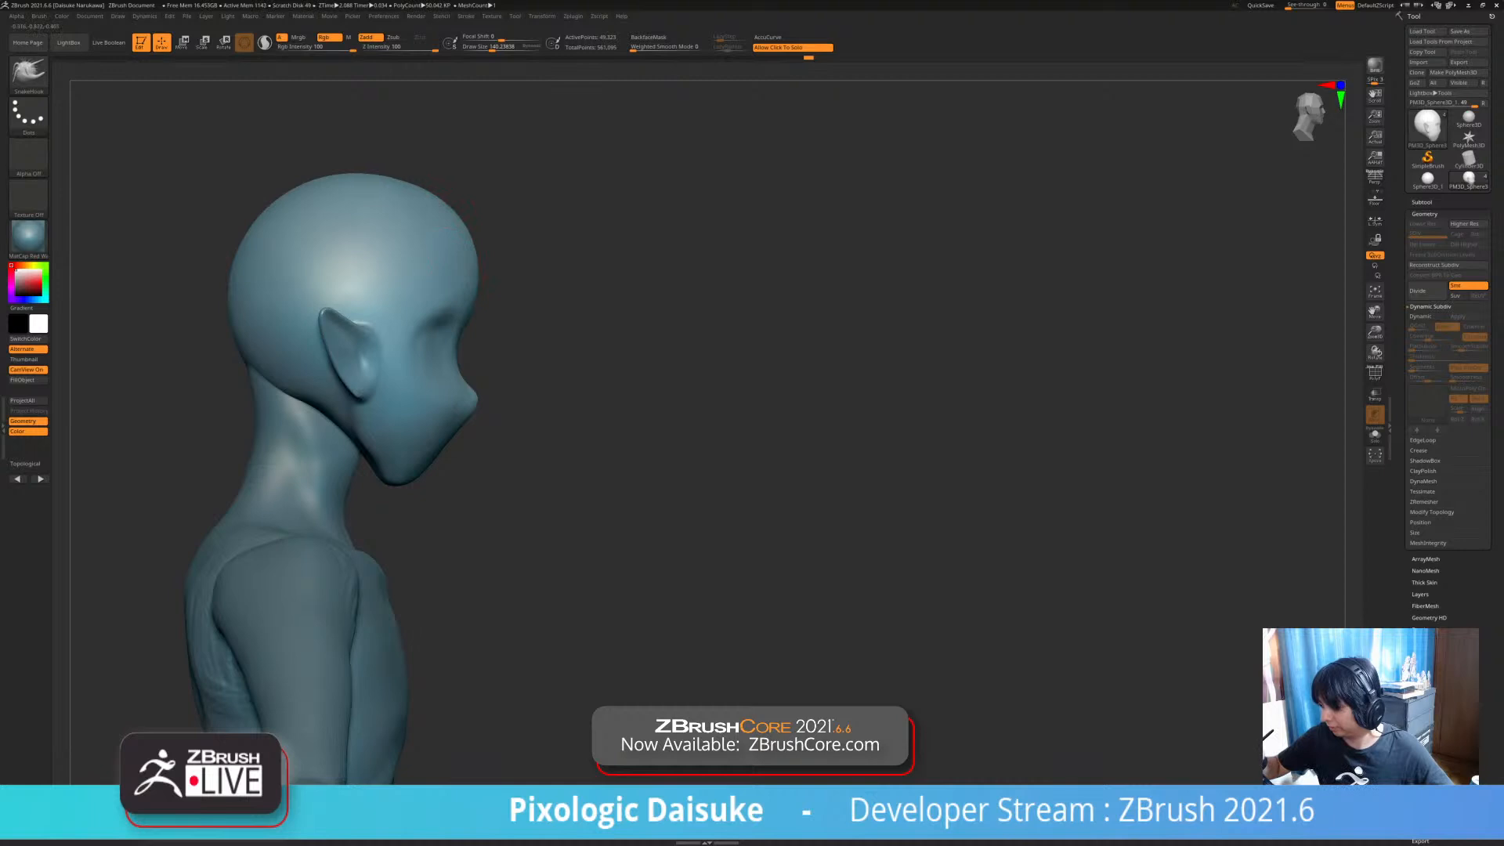
- Reduce the brush size and refine the nose tip and bridge with SnakeHook
drag(604, 392, 462, 392)
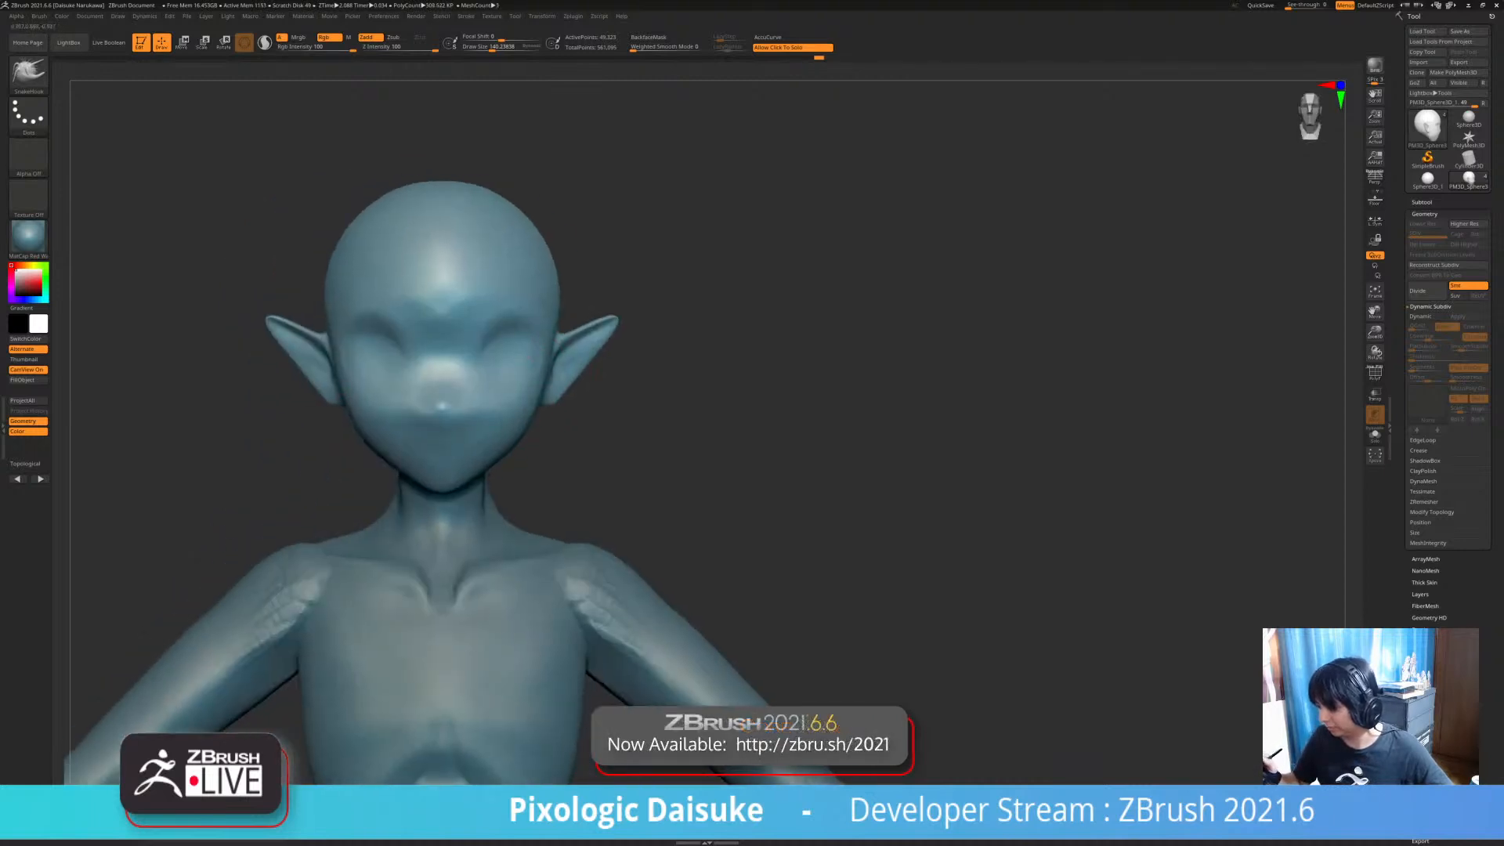
mouse_move(604, 399)
mouse_down()
mouse_move(772, 399)
mouse_move(511, 415)
mouse_up()
ctrl+right_drag(511, 415, 536, 404)
drag(493, 48, 486, 48)
alt+drag(595, 368, 583, 337)
drag(534, 359, 525, 365)
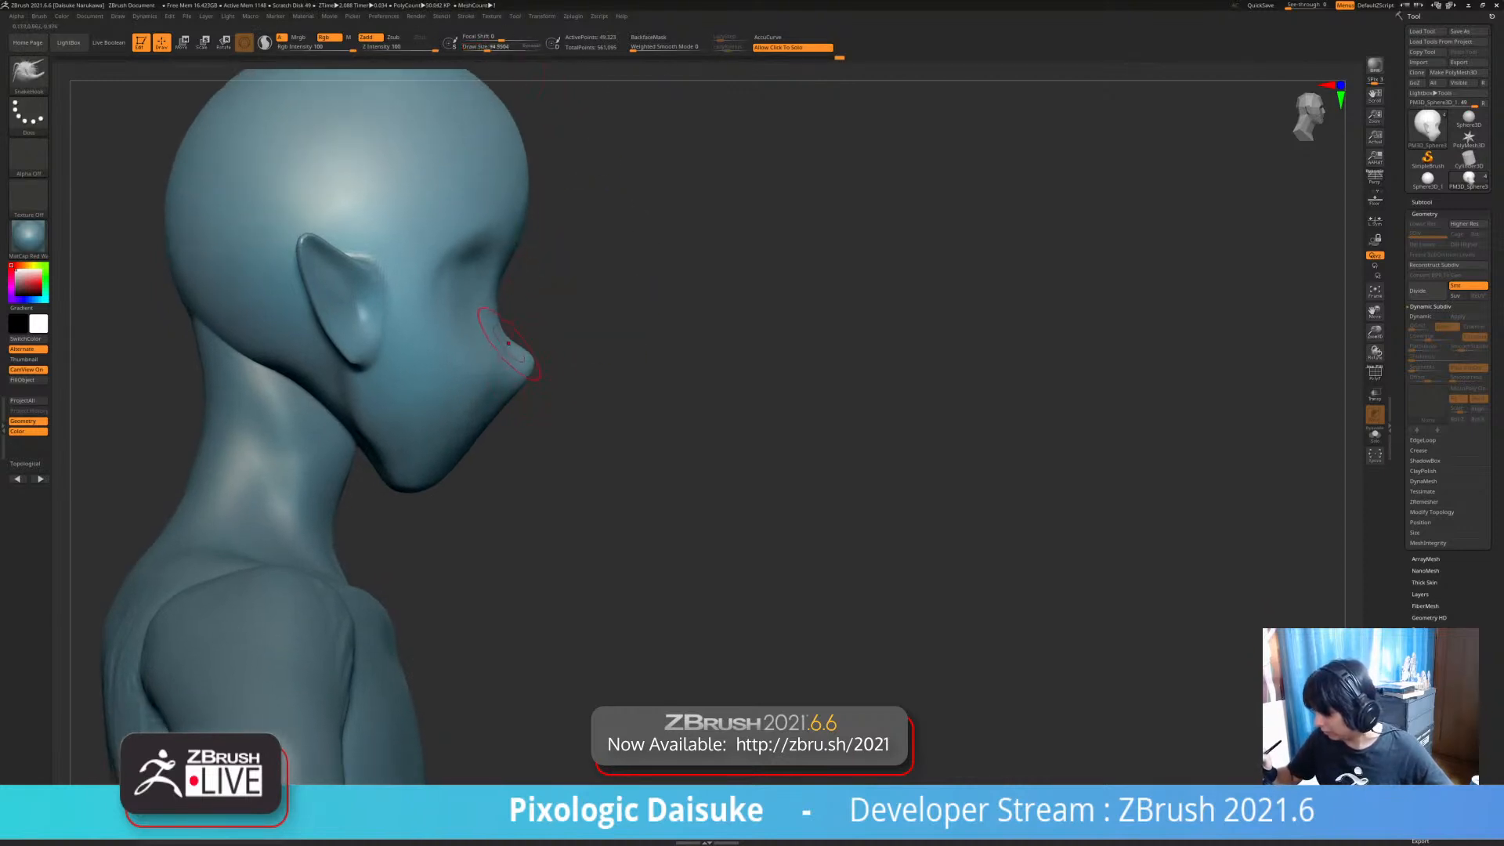
mouse_move(603, 333)
ctrl+right_down()
mouse_move(628, 335)
mouse_move(559, 345)
mouse_move(601, 345)
ctrl+right_up()
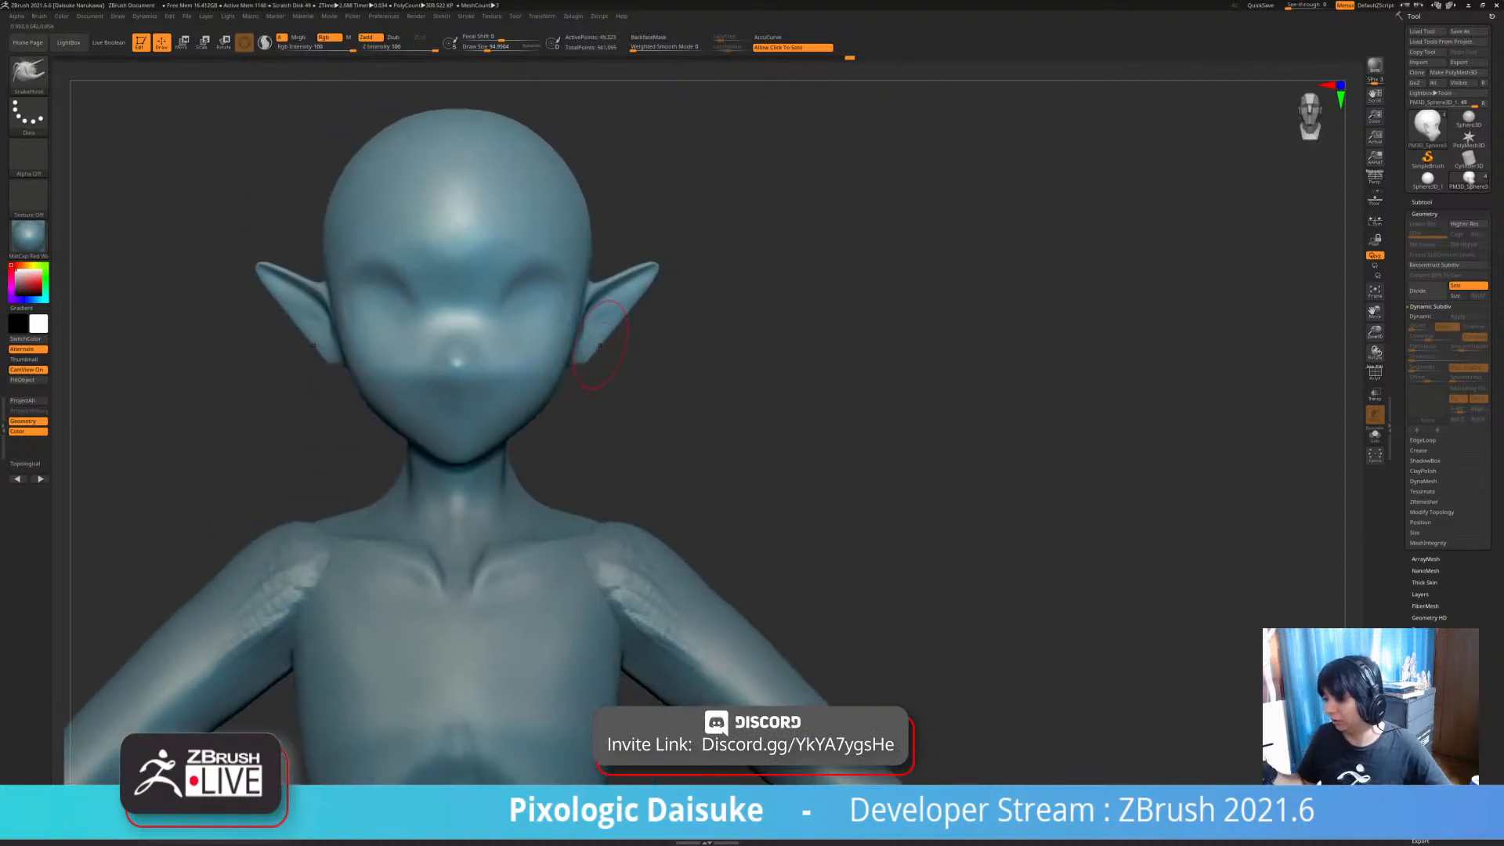
- Carve a short curved mouth line below the nose with DamStandard
key(b)
key(d)
key(s)
mouse_move(466, 433)
alt+right_down()
mouse_move(438, 404)
mouse_move(441, 383)
mouse_move(407, 415)
mouse_move(509, 353)
mouse_move(541, 354)
mouse_move(429, 405)
mouse_move(397, 402)
mouse_move(527, 342)
mouse_move(515, 454)
mouse_move(627, 451)
mouse_move(509, 455)
alt+right_up()
- Isolate the head mesh and shape the mouth and surrounding lower face with SnakeHook
key(b)
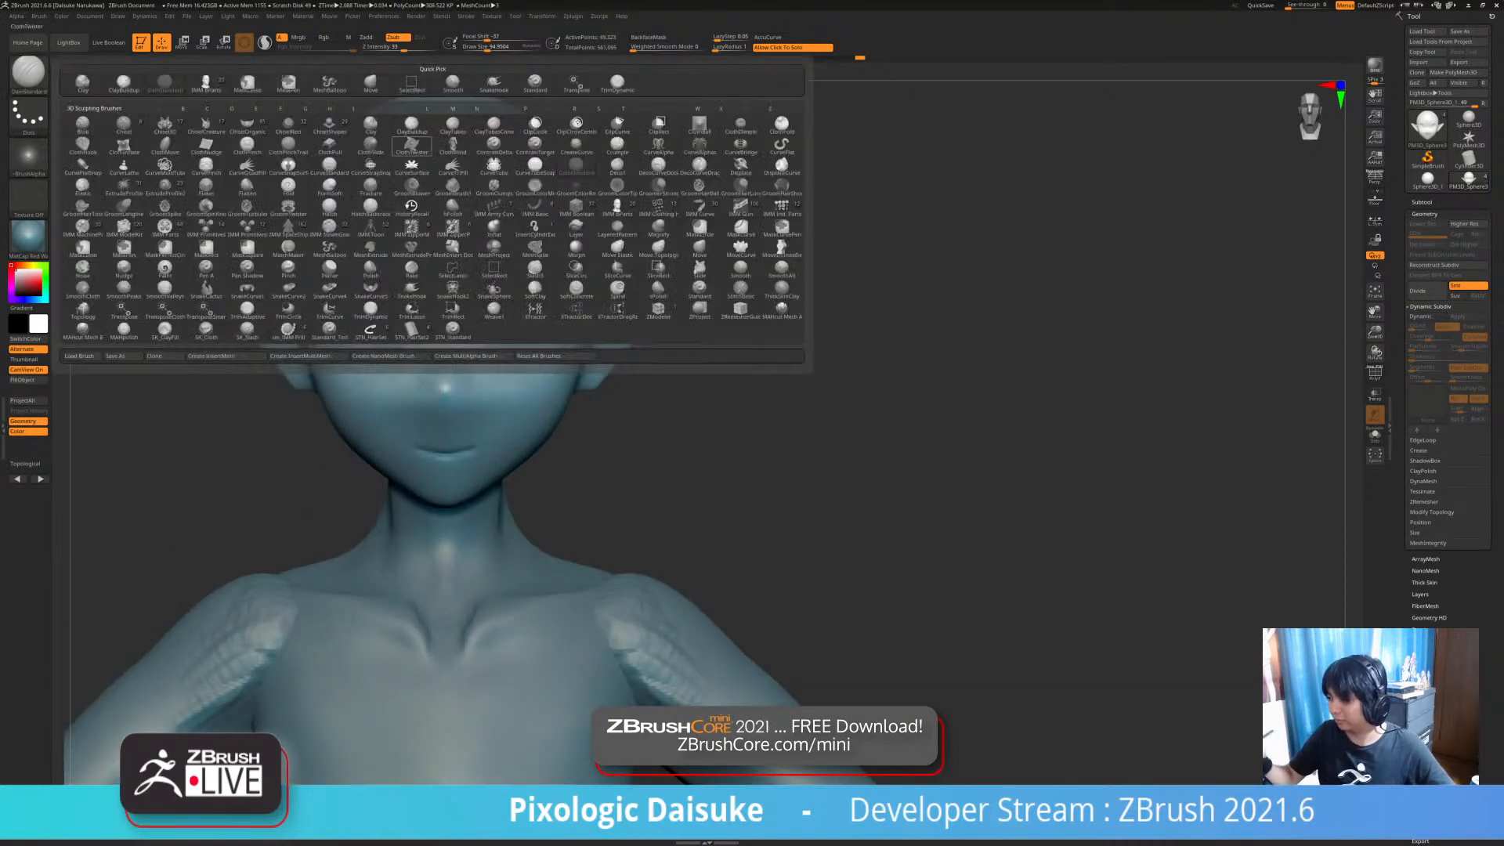
click(494, 84)
right_drag(251, 313, 259, 279)
mouse_move(445, 396)
right_down()
mouse_move(553, 395)
mouse_move(447, 372)
right_up()
right_drag(502, 443, 568, 454)
mouse_move(468, 379)
right_down()
mouse_move(423, 449)
mouse_move(446, 416)
mouse_move(452, 460)
mouse_move(420, 478)
right_up()
drag(432, 478, 441, 474)
click(502, 462)
mouse_move(501, 462)
right_down()
mouse_move(429, 458)
mouse_move(429, 435)
right_up()
right_drag(430, 436, 462, 450)
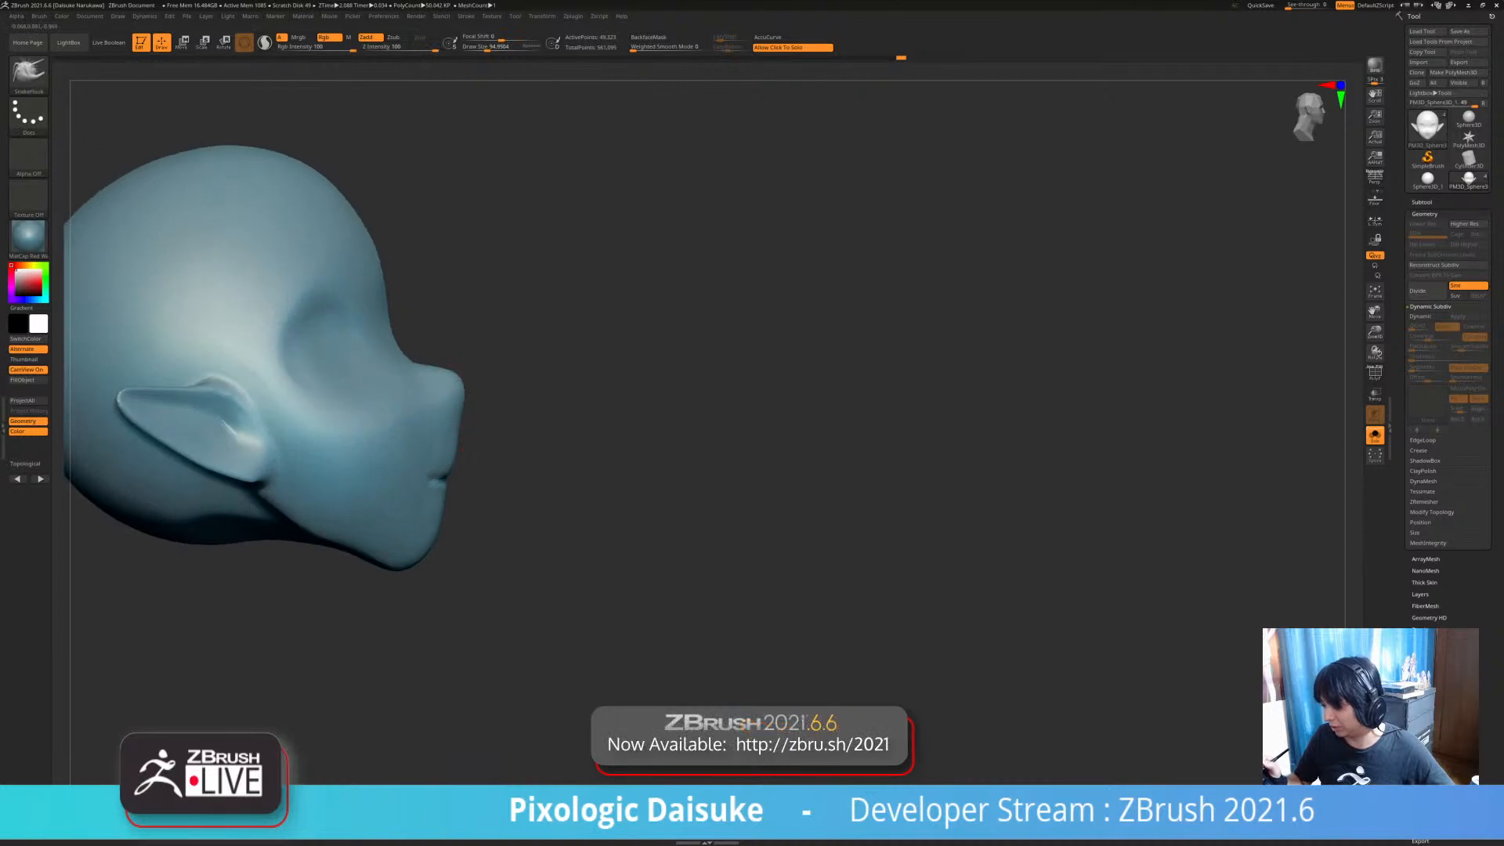
- Smooth the nose tip and refine the nose-to-chin profile with SnakeHook
ctrl+right_drag(456, 392, 458, 427)
shift+drag(458, 380, 448, 372)
mouse_move(448, 416)
ctrl+right_down()
mouse_move(423, 377)
mouse_move(430, 415)
mouse_move(395, 357)
mouse_move(400, 384)
mouse_move(410, 354)
mouse_move(426, 409)
mouse_move(403, 403)
mouse_move(404, 439)
ctrl+right_up()
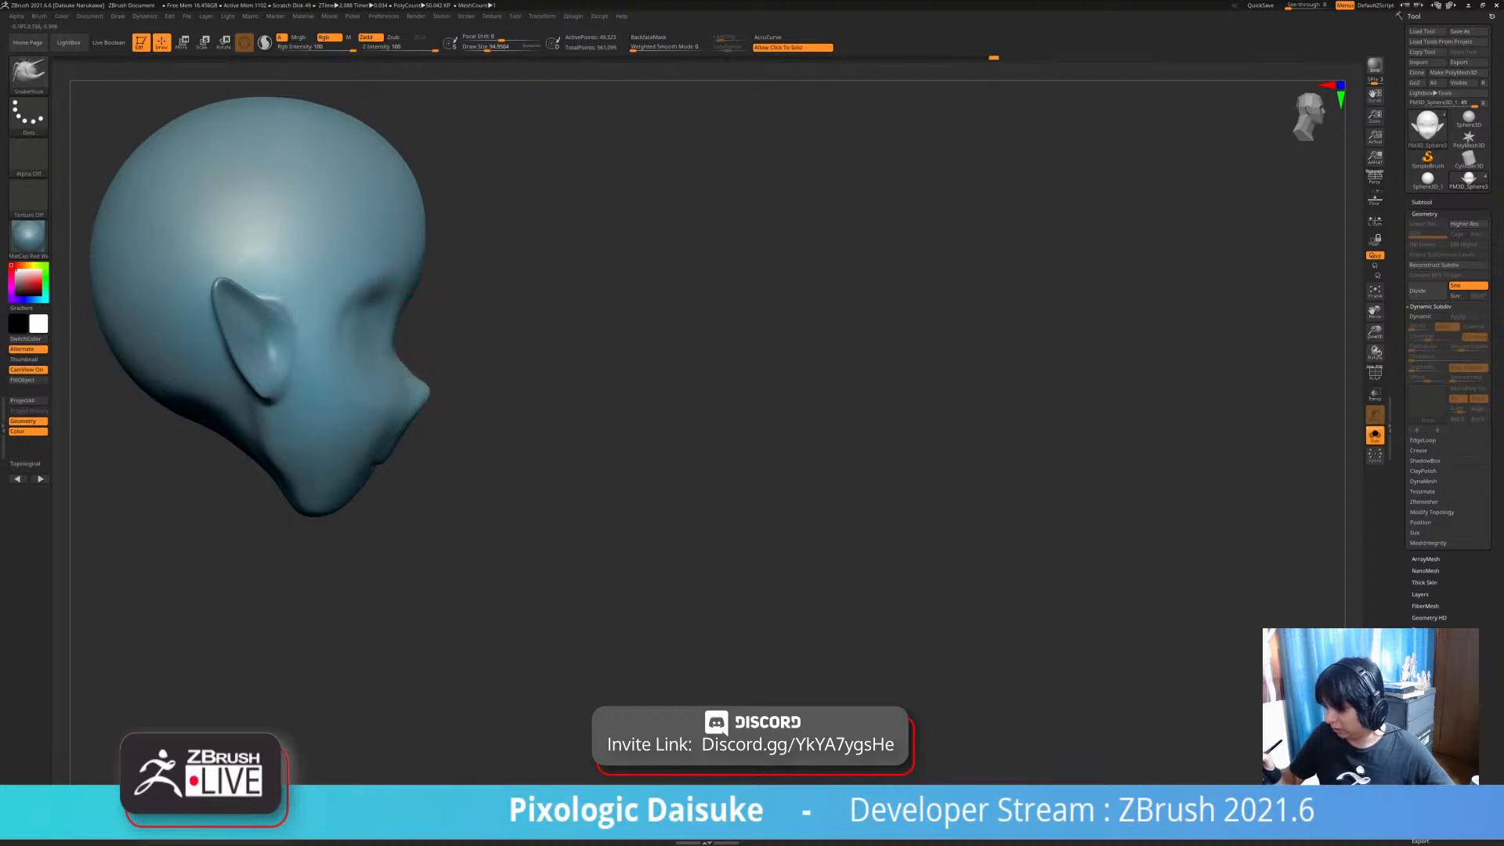
- Compare the head's front view with its side profile using a canvas snapshot and clear the snapshot
alt+right_drag(440, 317, 549, 443)
mouse_move(648, 499)
alt+right_down()
mouse_move(603, 458)
mouse_move(572, 515)
alt+right_up()
key(shift+s)
alt+right_drag(658, 470, 1125, 476)
shift+right_drag(690, 627, 838, 632)
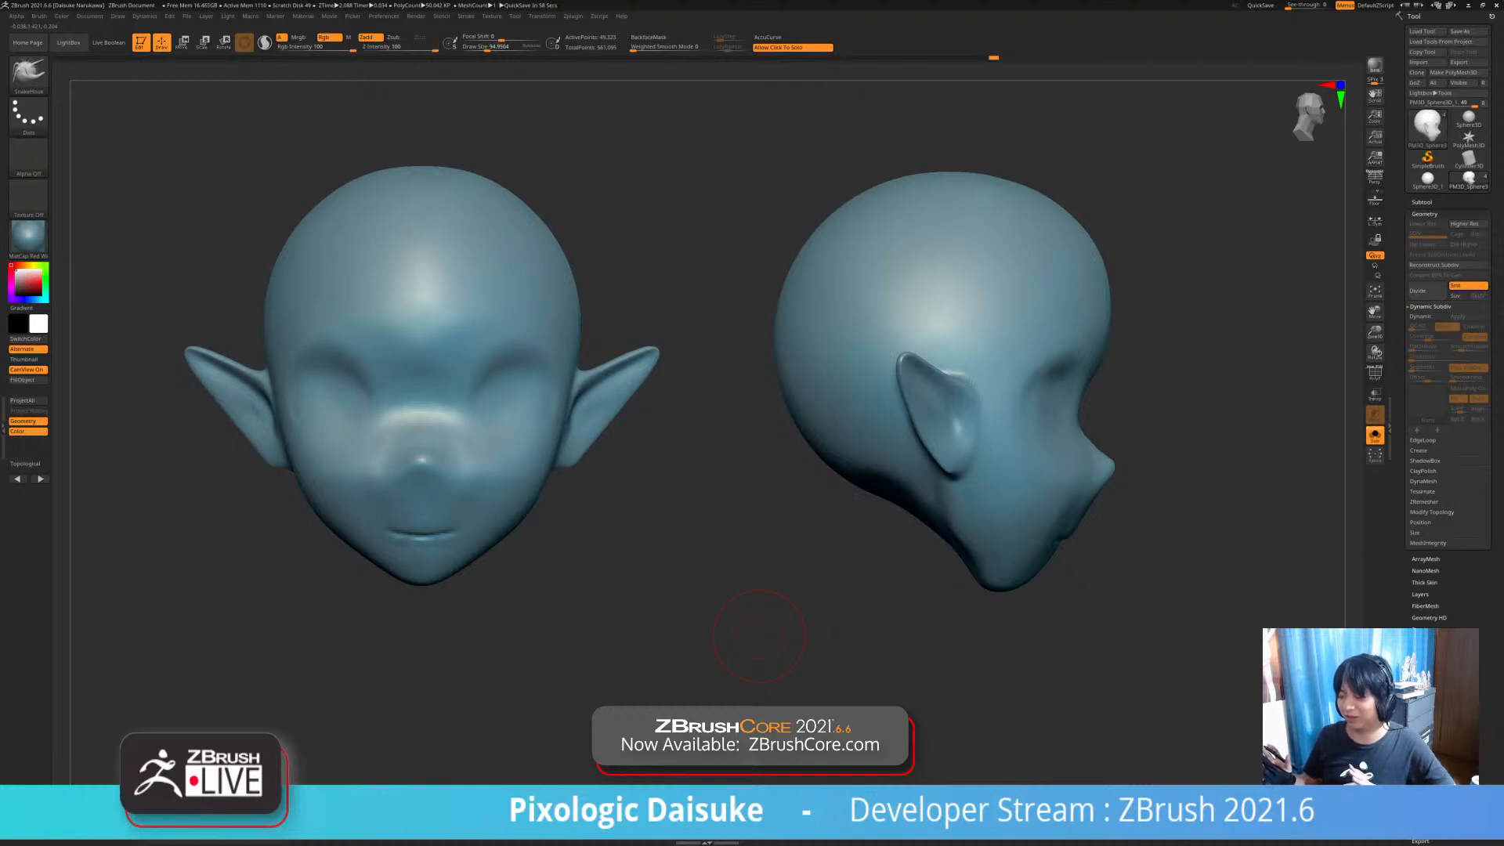
key(ctrl+n)
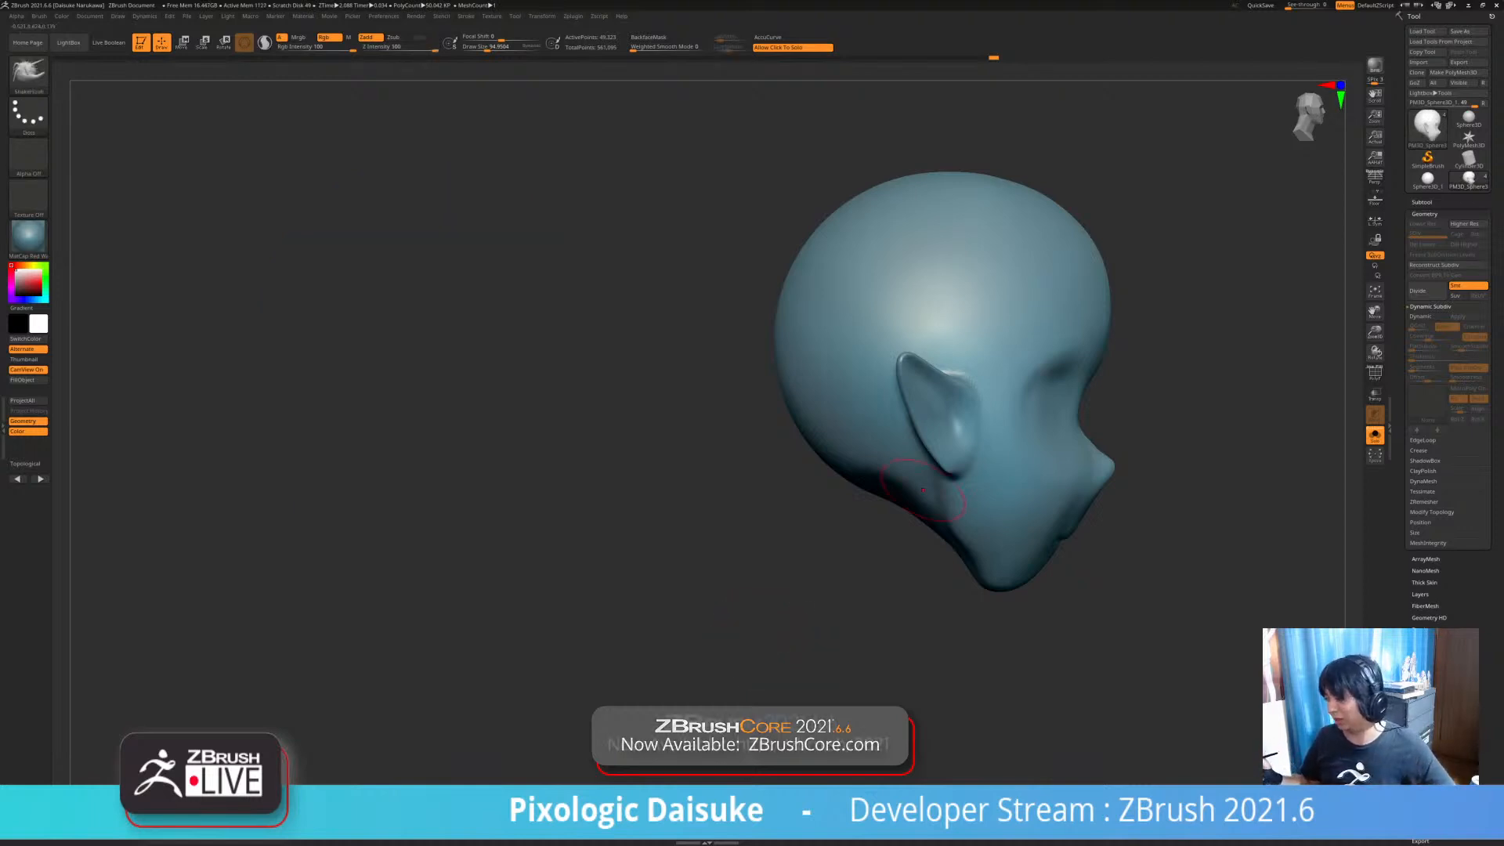
alt+right_drag(761, 637, 261, 585)
- Carve the outlines of the eyes around both sockets with DamStandard and smooth the lower edges
right_drag(674, 439, 479, 418)
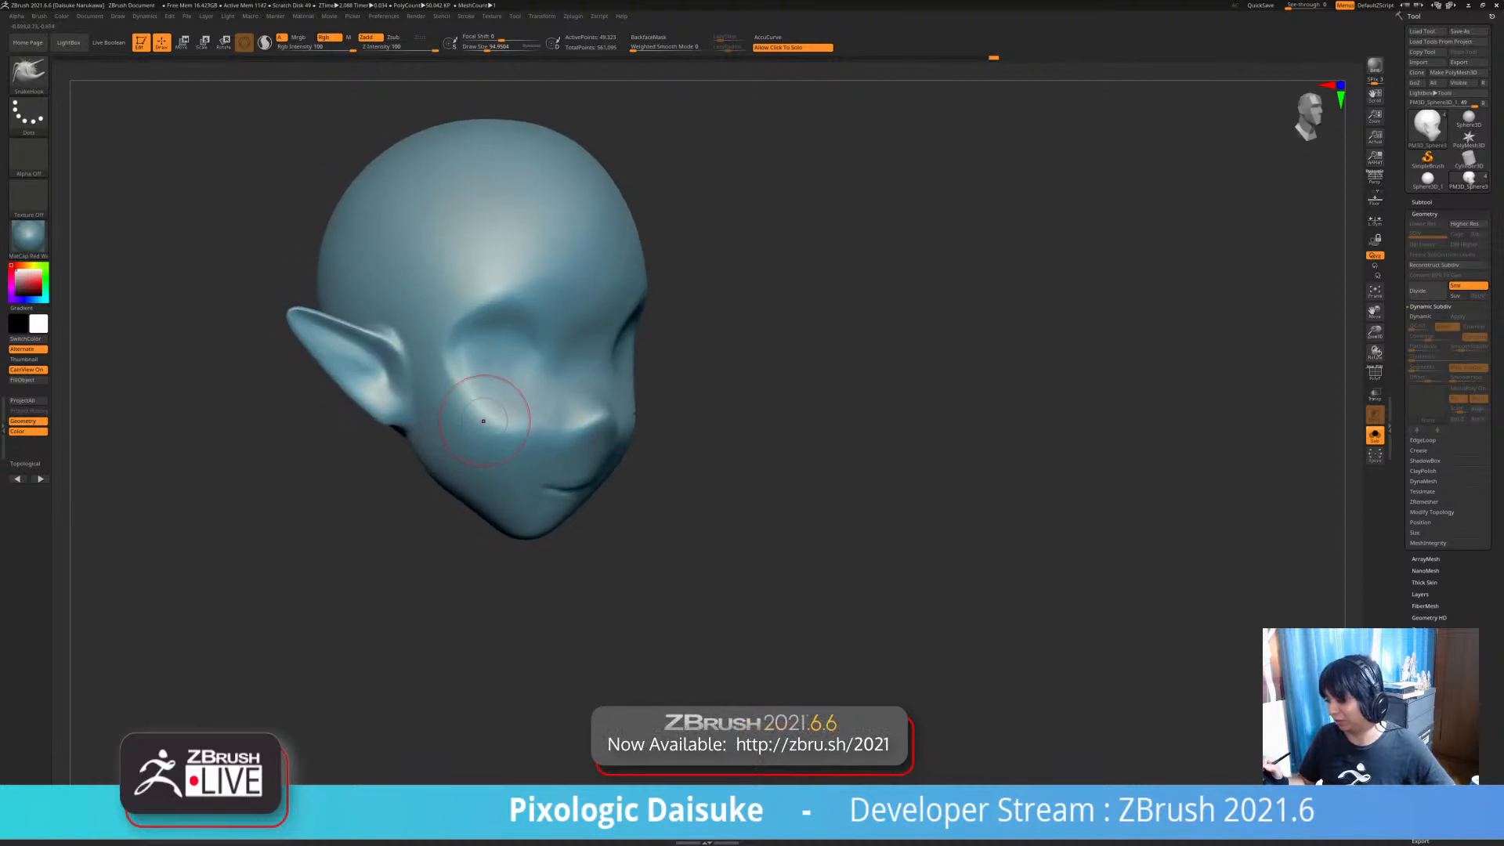
key(b)
key(d)
key(s)
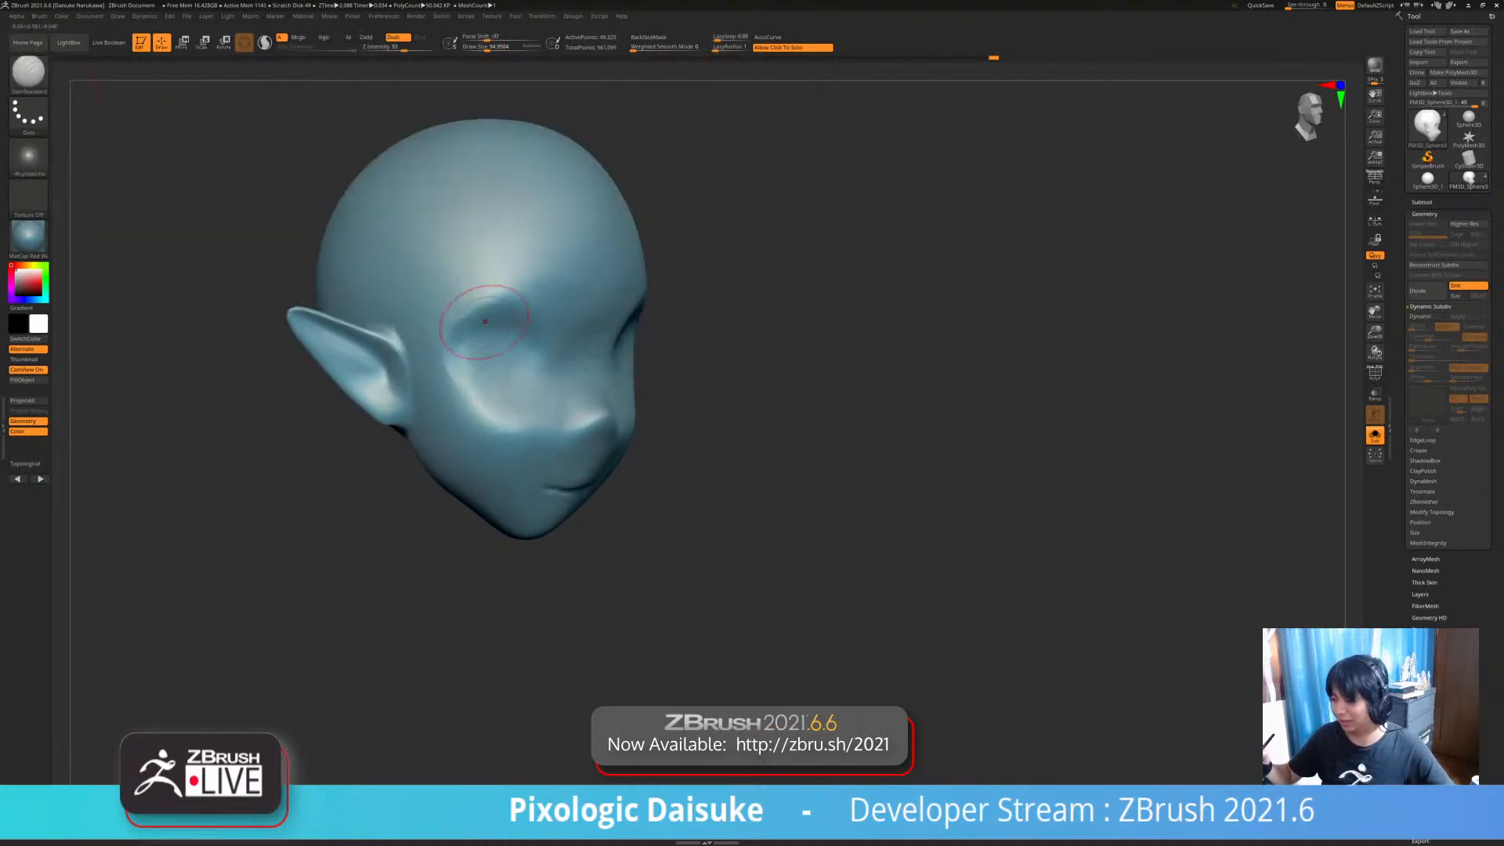
mouse_move(468, 340)
mouse_down()
mouse_move(483, 388)
mouse_move(537, 353)
mouse_up()
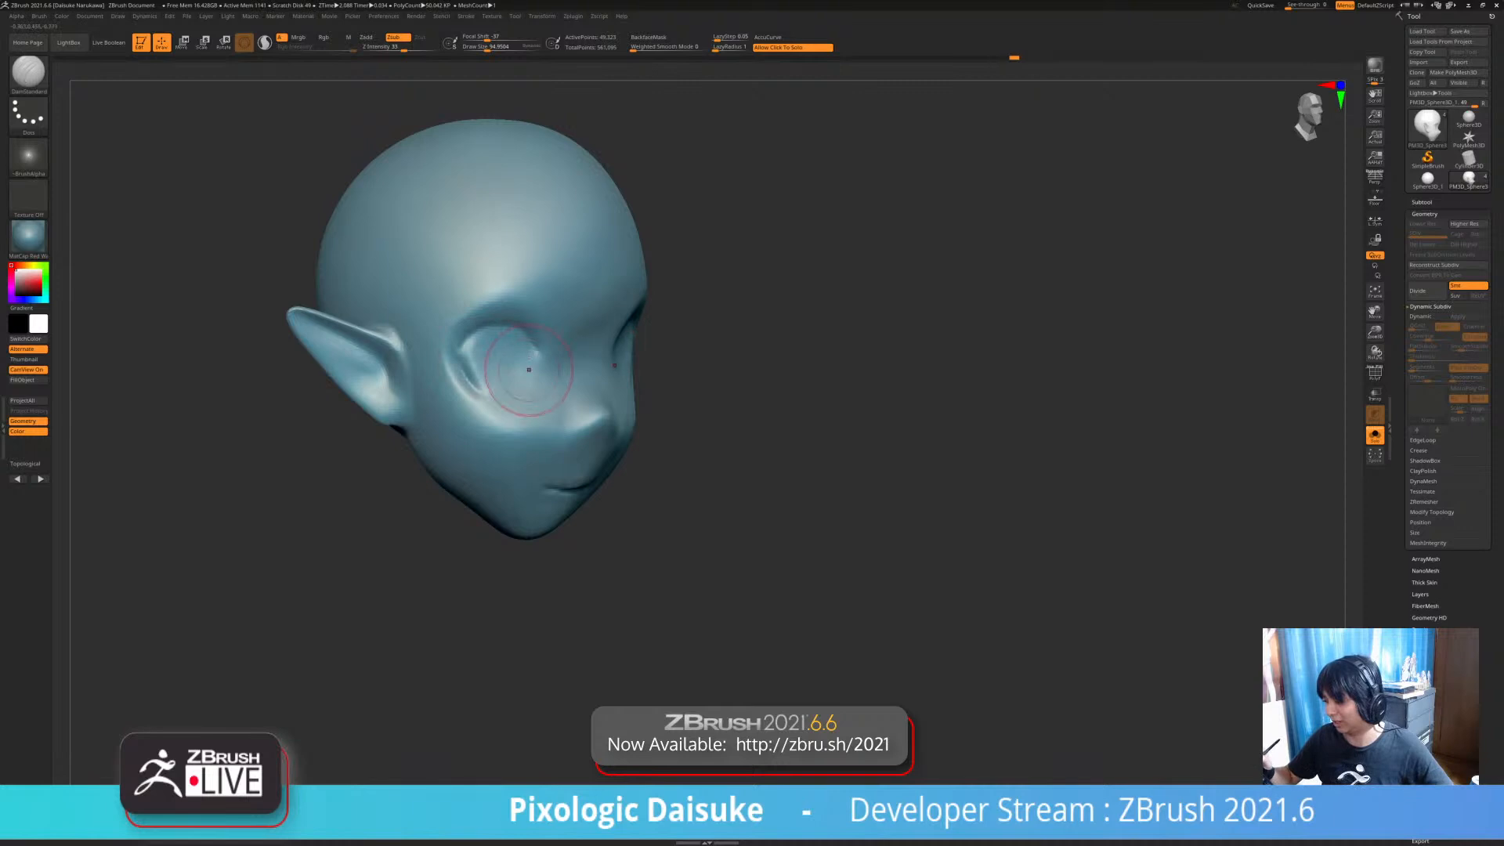
right_drag(572, 368, 533, 333)
mouse_move(530, 335)
mouse_down()
mouse_move(537, 373)
mouse_move(481, 388)
mouse_up()
right_drag(541, 388, 527, 378)
shift+drag(526, 378, 552, 402)
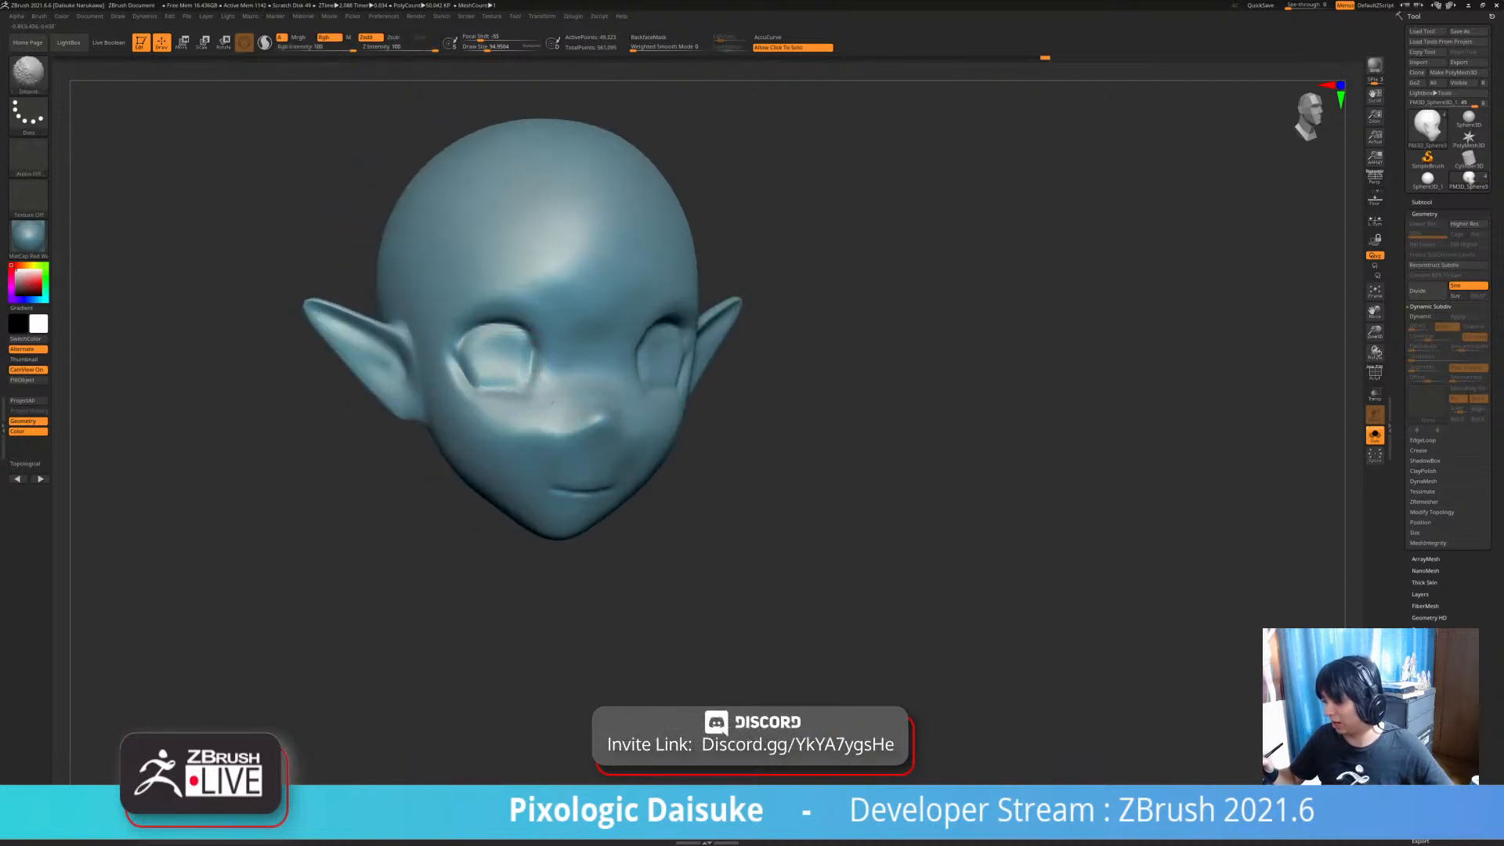
- Refine the eye outlines from the front and smooth their outer edges
alt+right_drag(552, 402, 433, 442)
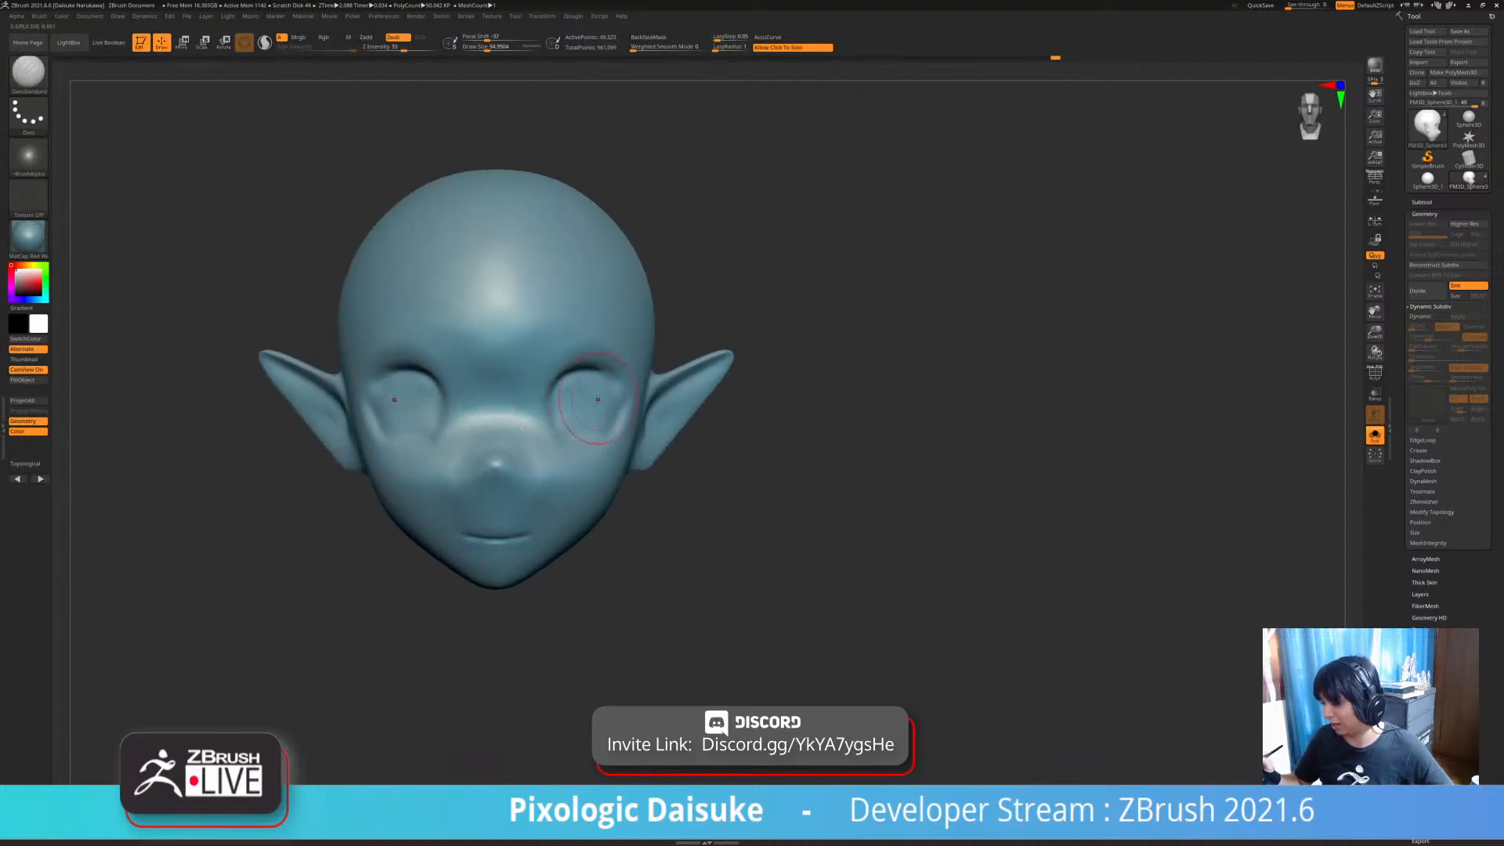
right_drag(596, 397, 595, 384)
shift+drag(618, 402, 618, 385)
mouse_move(626, 400)
right_down()
mouse_move(588, 413)
mouse_move(587, 466)
mouse_move(554, 471)
right_up()
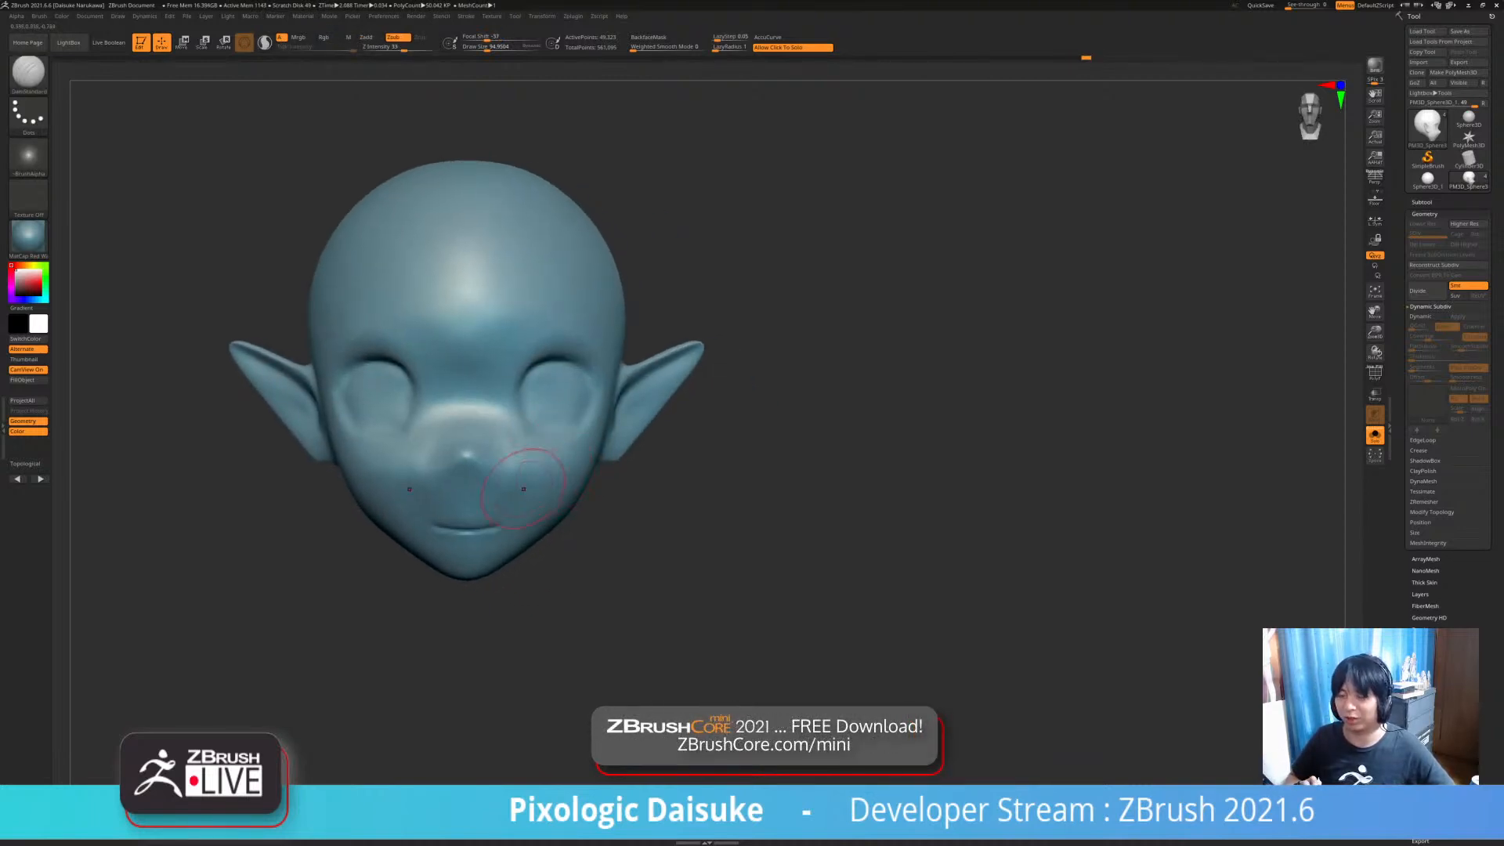
- Adjust the nose bridge and inner eye areas with SnakeHook
mouse_move(588, 463)
right_down()
mouse_move(623, 458)
mouse_move(561, 456)
mouse_move(602, 452)
mouse_move(561, 403)
right_up()
key(b)
click(494, 83)
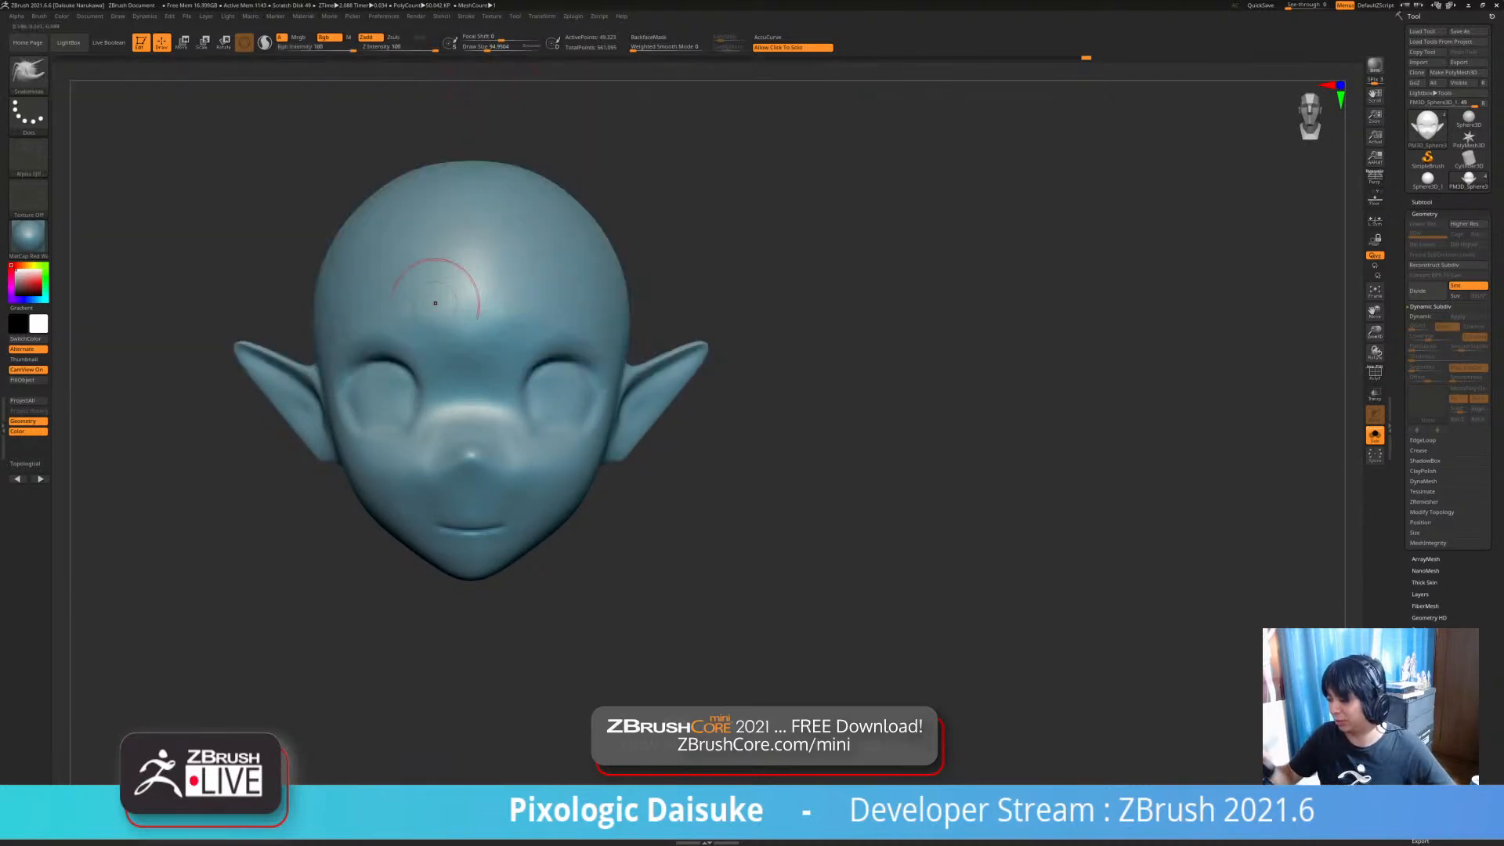
right_drag(436, 429, 455, 419)
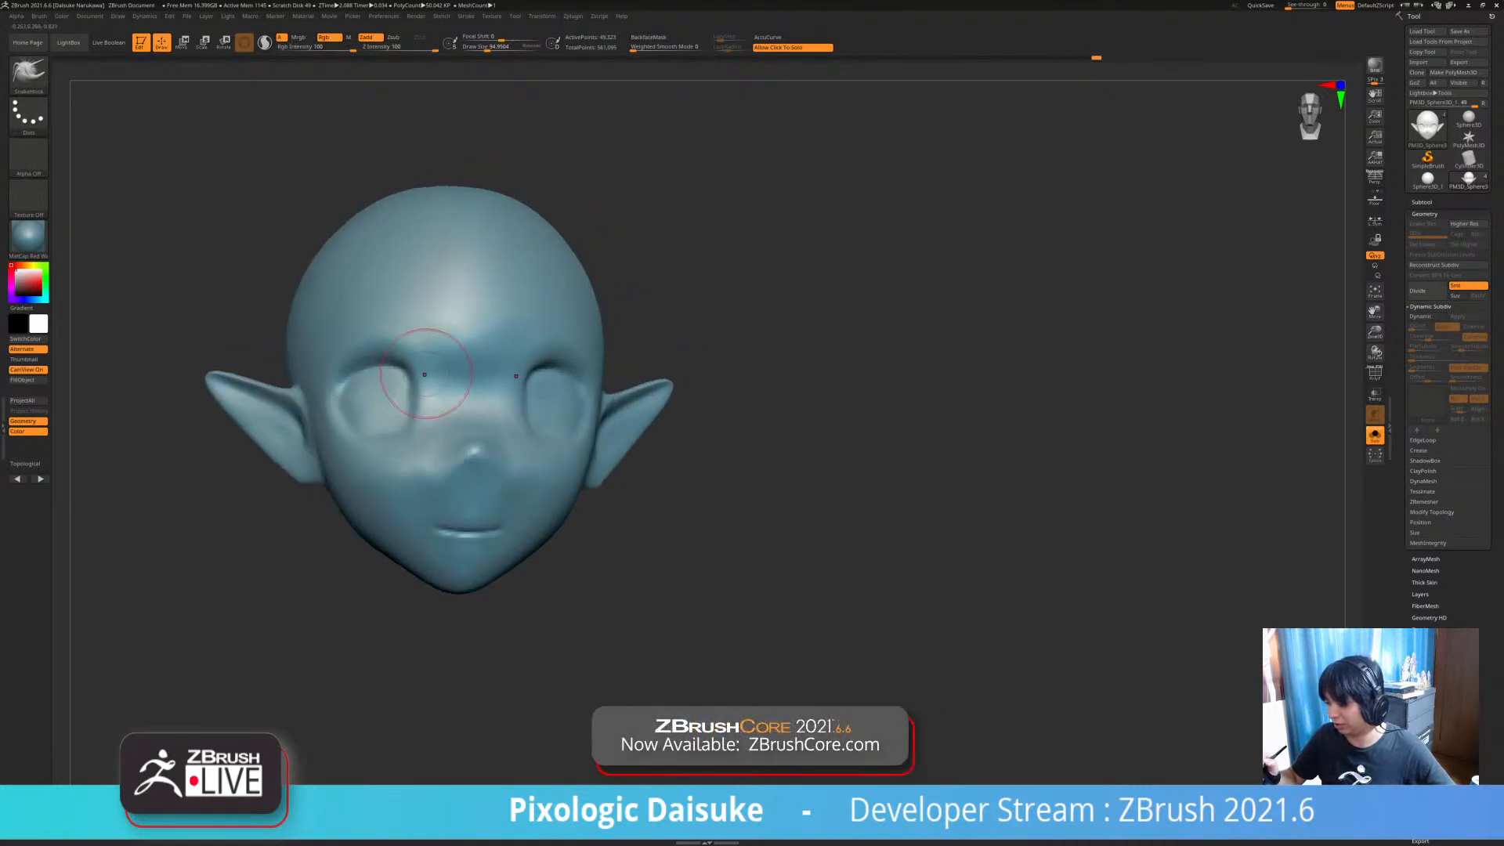
mouse_move(424, 375)
right_down()
mouse_move(494, 407)
mouse_move(397, 439)
mouse_move(400, 476)
mouse_move(446, 463)
mouse_move(525, 361)
right_up()
- Enlarge the brush and reshape the nose, mouth and chin profile with SnakeHook
ctrl+right_drag(520, 64, 494, 403)
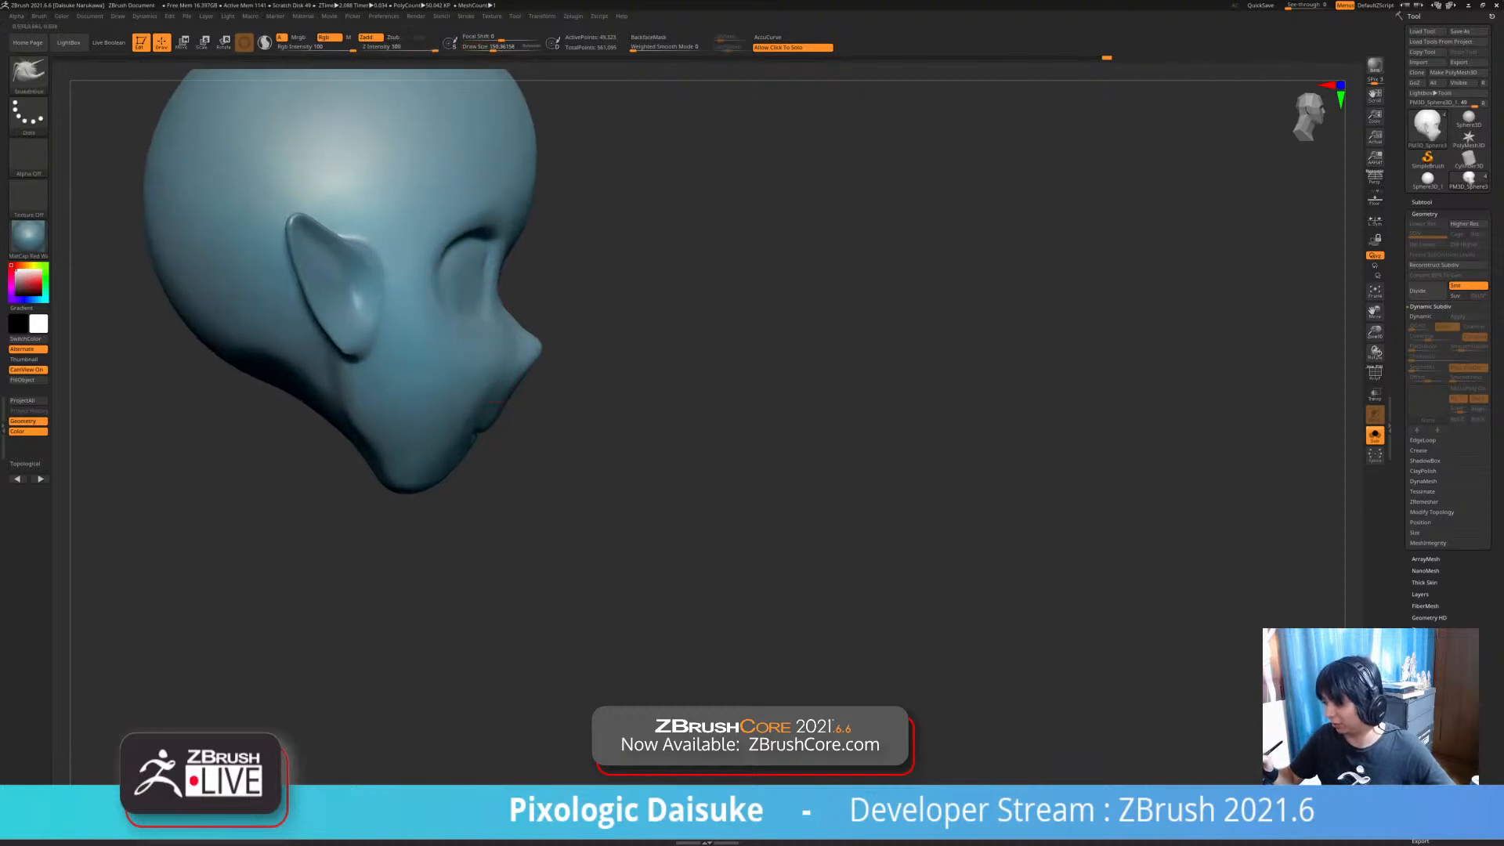
mouse_move(473, 320)
right_down()
mouse_move(502, 329)
mouse_move(445, 314)
mouse_move(480, 345)
mouse_move(475, 368)
mouse_move(501, 337)
right_up()
mouse_move(501, 337)
ctrl+right_down()
mouse_move(472, 374)
mouse_move(470, 337)
ctrl+right_up()
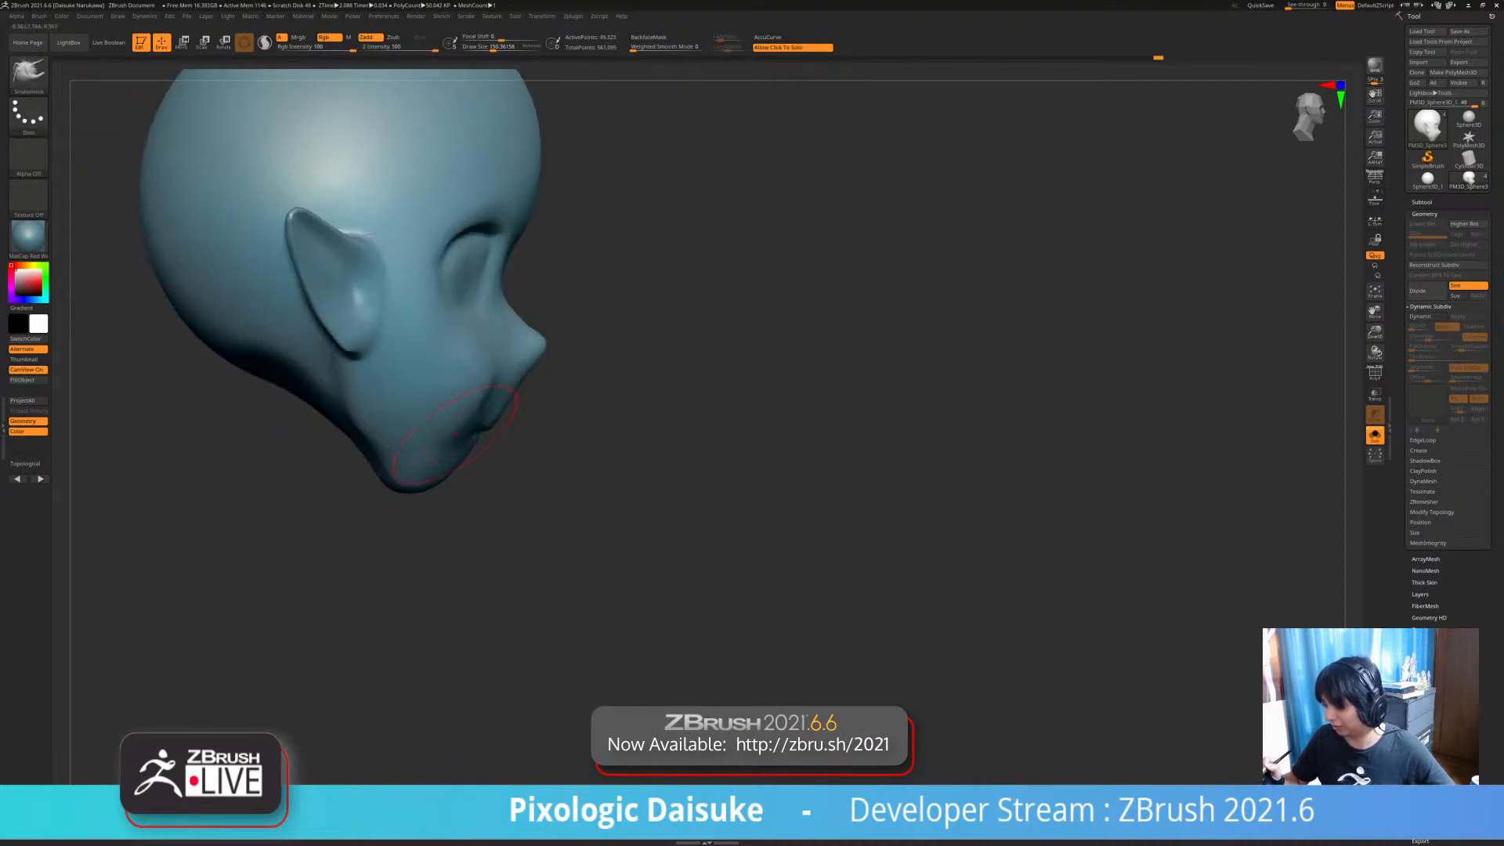
drag(391, 480, 415, 475)
right_drag(402, 458, 541, 458)
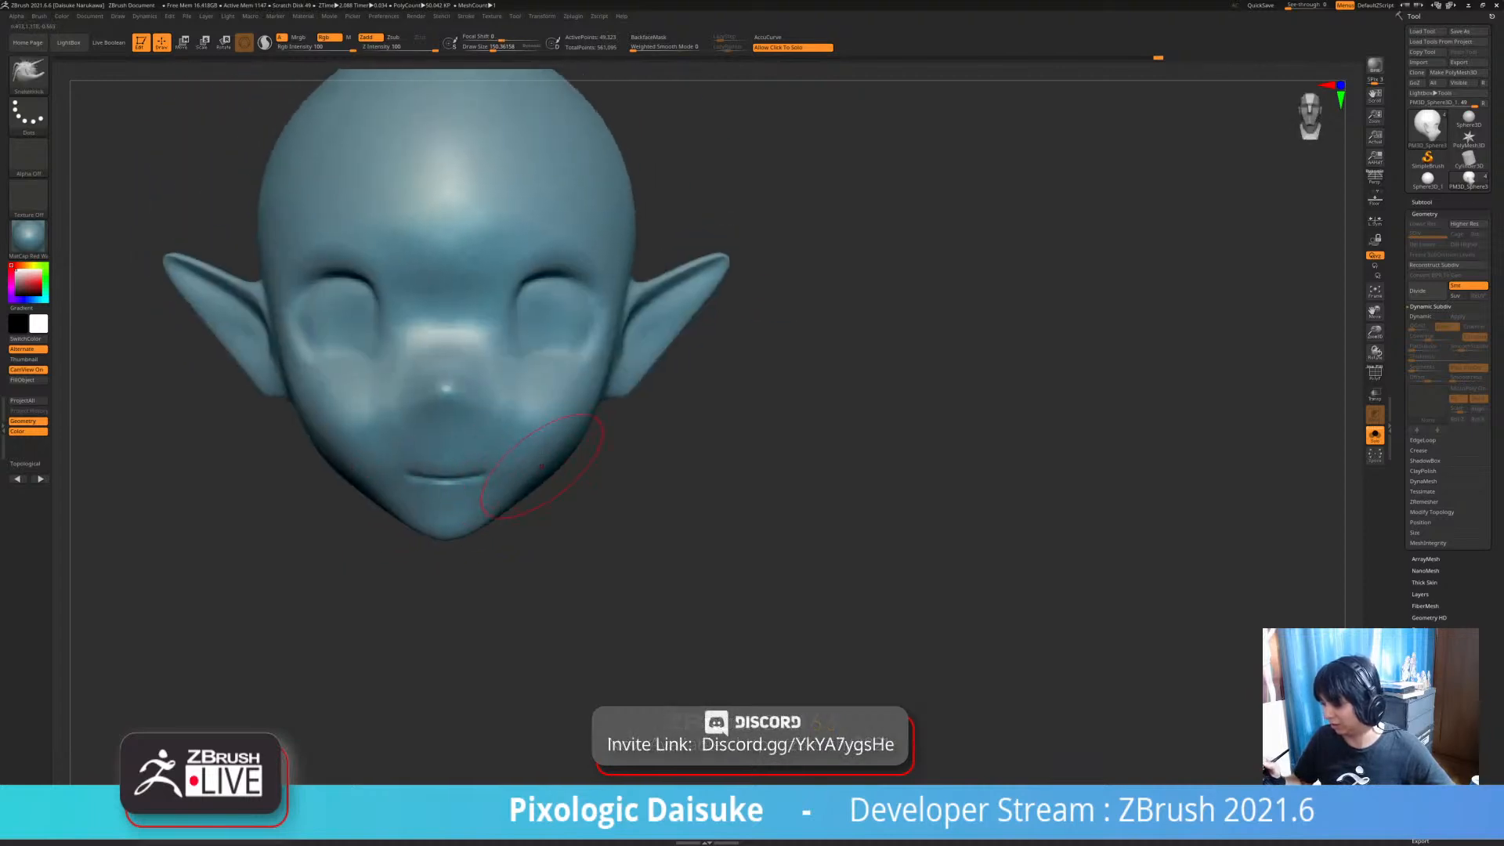
- Smooth the carved eye outlines into soft, shallow sockets
mouse_move(607, 358)
alt+right_down()
mouse_move(584, 428)
mouse_move(497, 360)
mouse_move(513, 329)
mouse_move(535, 354)
alt+right_up()
shift+drag(535, 354, 504, 372)
right_drag(504, 396, 509, 376)
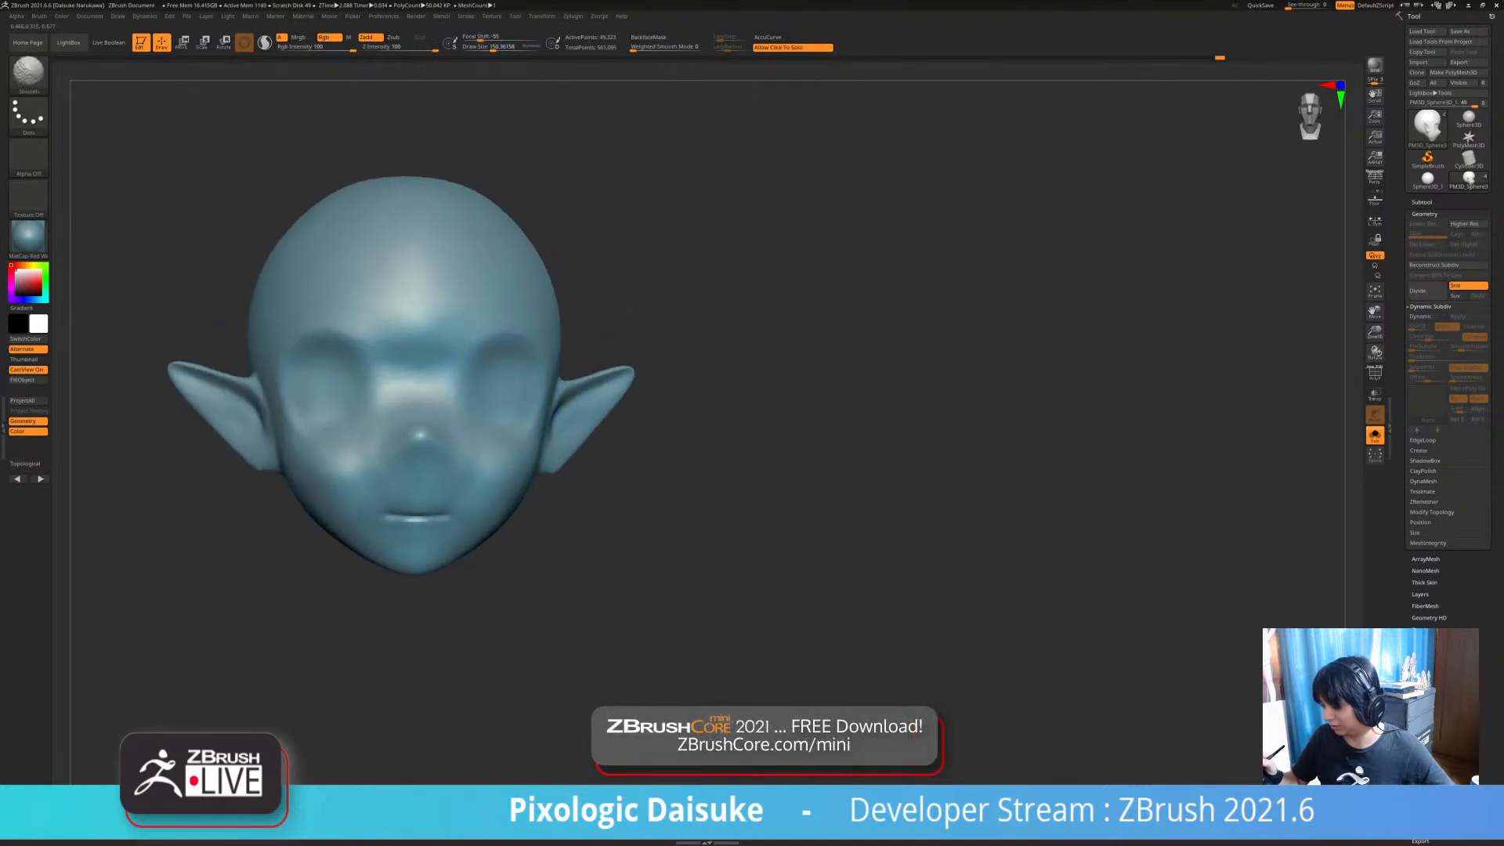
- Reshape the brow, eye sockets and face contour from several angles with SnakeHook
right_drag(519, 432, 595, 427)
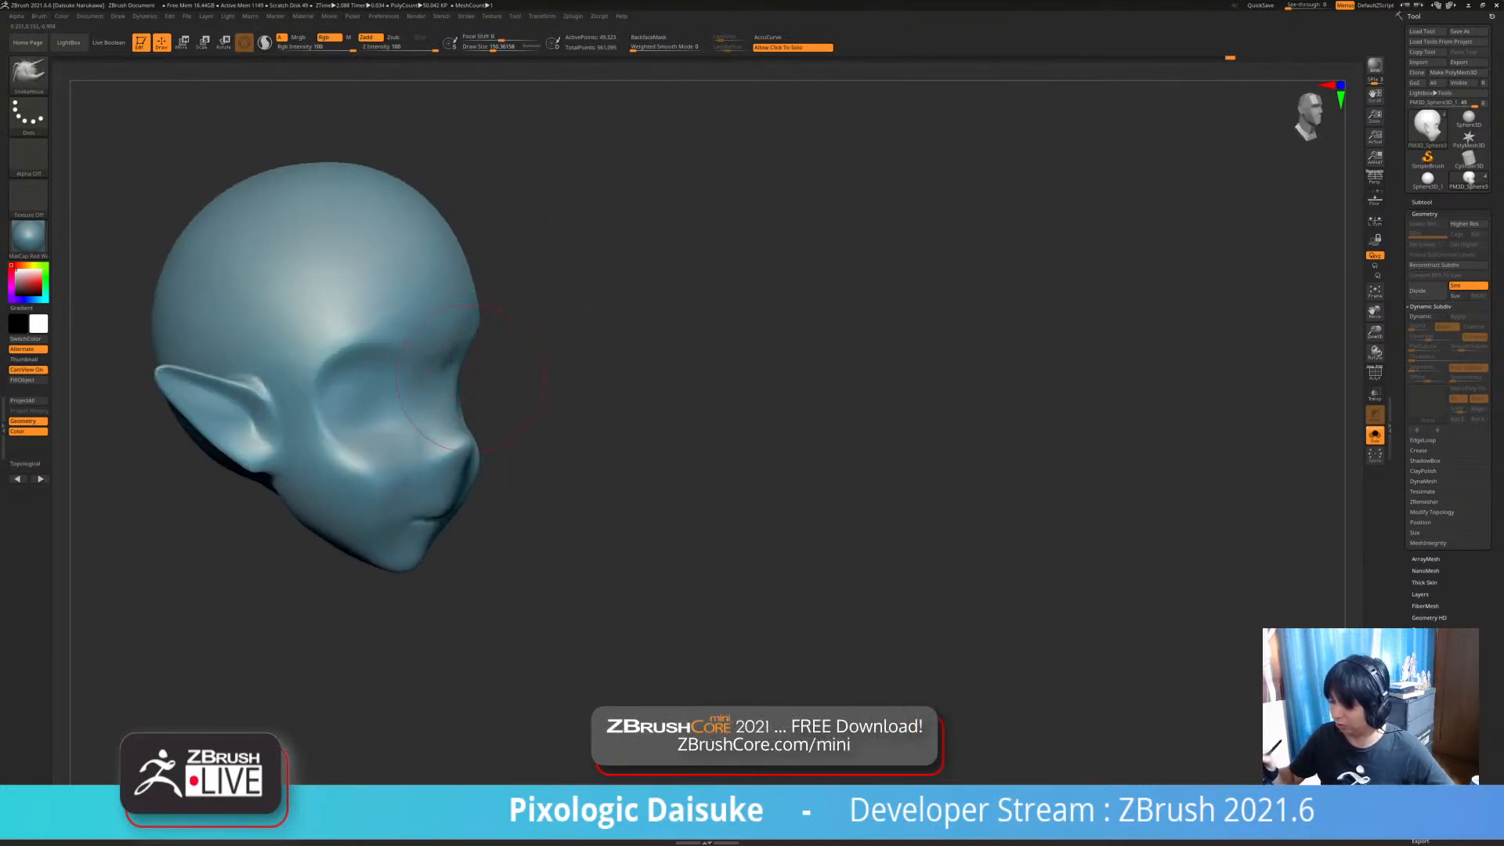
right_drag(480, 372, 448, 373)
mouse_move(596, 392)
right_down()
mouse_move(519, 391)
mouse_move(523, 493)
right_up()
mouse_move(530, 294)
right_down()
mouse_move(527, 274)
mouse_move(493, 321)
mouse_move(527, 358)
mouse_move(529, 312)
right_up()
alt+right_drag(541, 426, 582, 403)
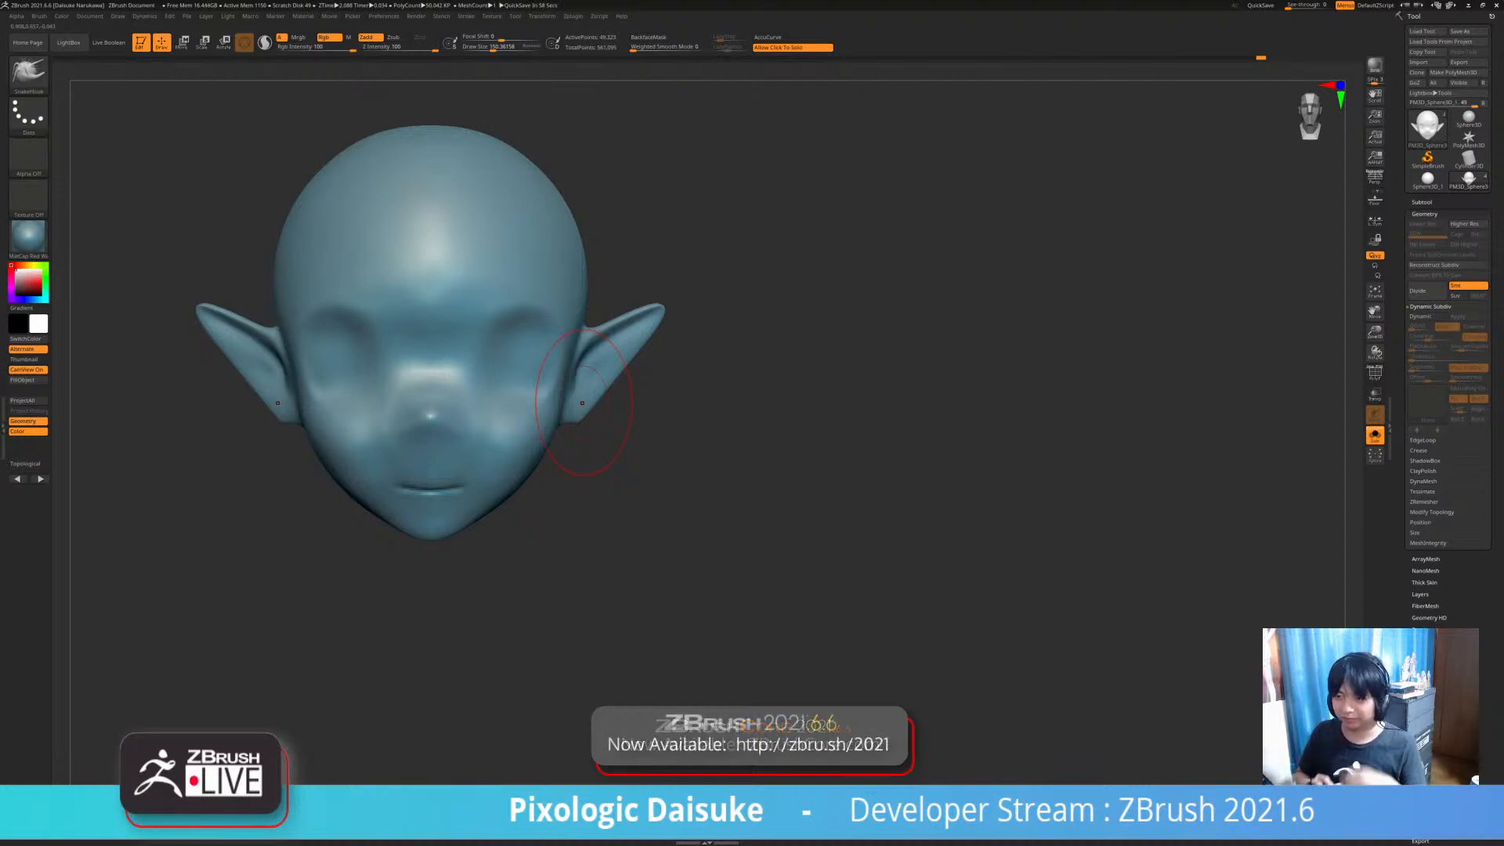
- Adjust the cheek and jaw contour beside the chin with SnakeHook
mouse_move(562, 386)
right_down()
mouse_move(642, 386)
mouse_move(580, 386)
right_up()
mouse_move(580, 387)
alt+right_down()
mouse_move(566, 429)
mouse_move(514, 429)
mouse_move(498, 392)
mouse_move(517, 329)
mouse_move(497, 284)
mouse_move(622, 416)
mouse_move(565, 418)
mouse_move(627, 478)
mouse_move(697, 463)
mouse_move(619, 454)
alt+right_up()
mouse_move(619, 455)
ctrl+right_down()
mouse_move(529, 519)
mouse_move(501, 496)
mouse_move(540, 490)
mouse_move(558, 510)
ctrl+right_up()
drag(557, 520, 541, 532)
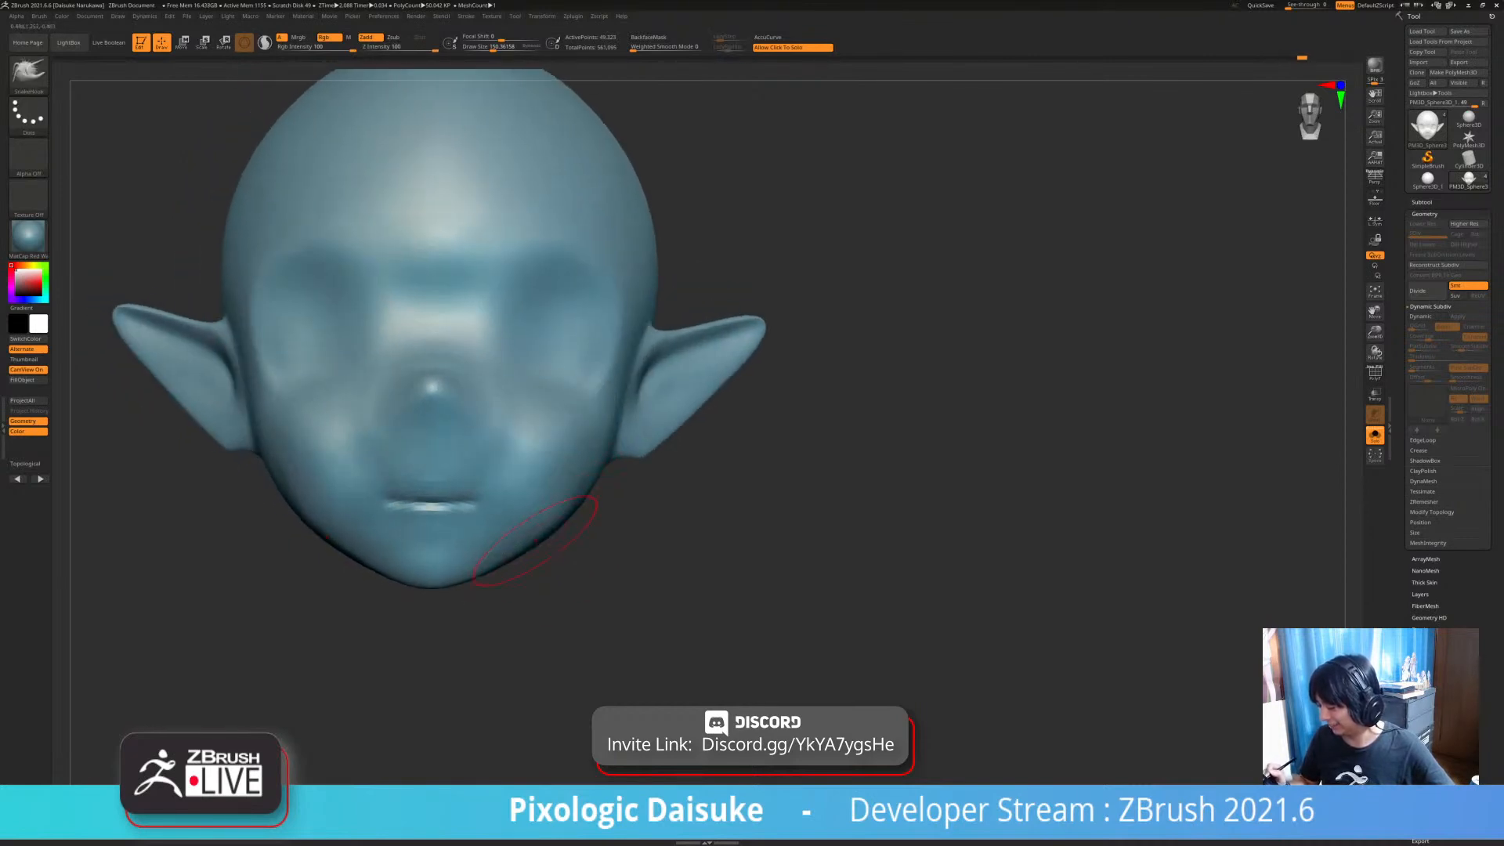
- Pull the jaw and chin into a narrower point with SnakeHook and smooth the eye sockets
mouse_move(534, 541)
ctrl+right_down()
mouse_move(541, 510)
mouse_move(537, 558)
ctrl+right_up()
drag(536, 558, 516, 553)
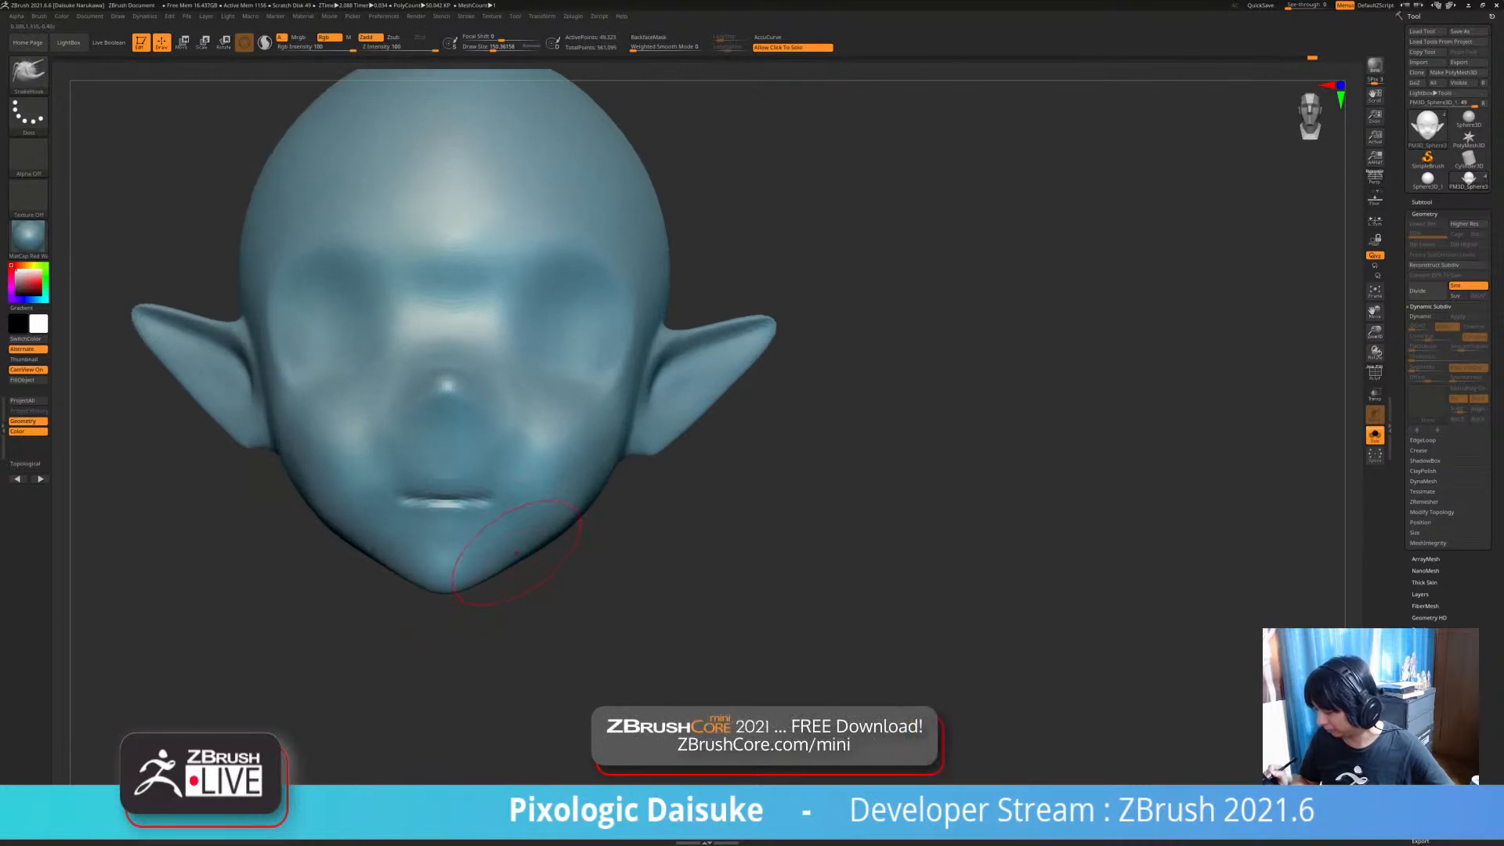
mouse_move(515, 553)
right_down()
mouse_move(493, 568)
mouse_move(517, 539)
right_up()
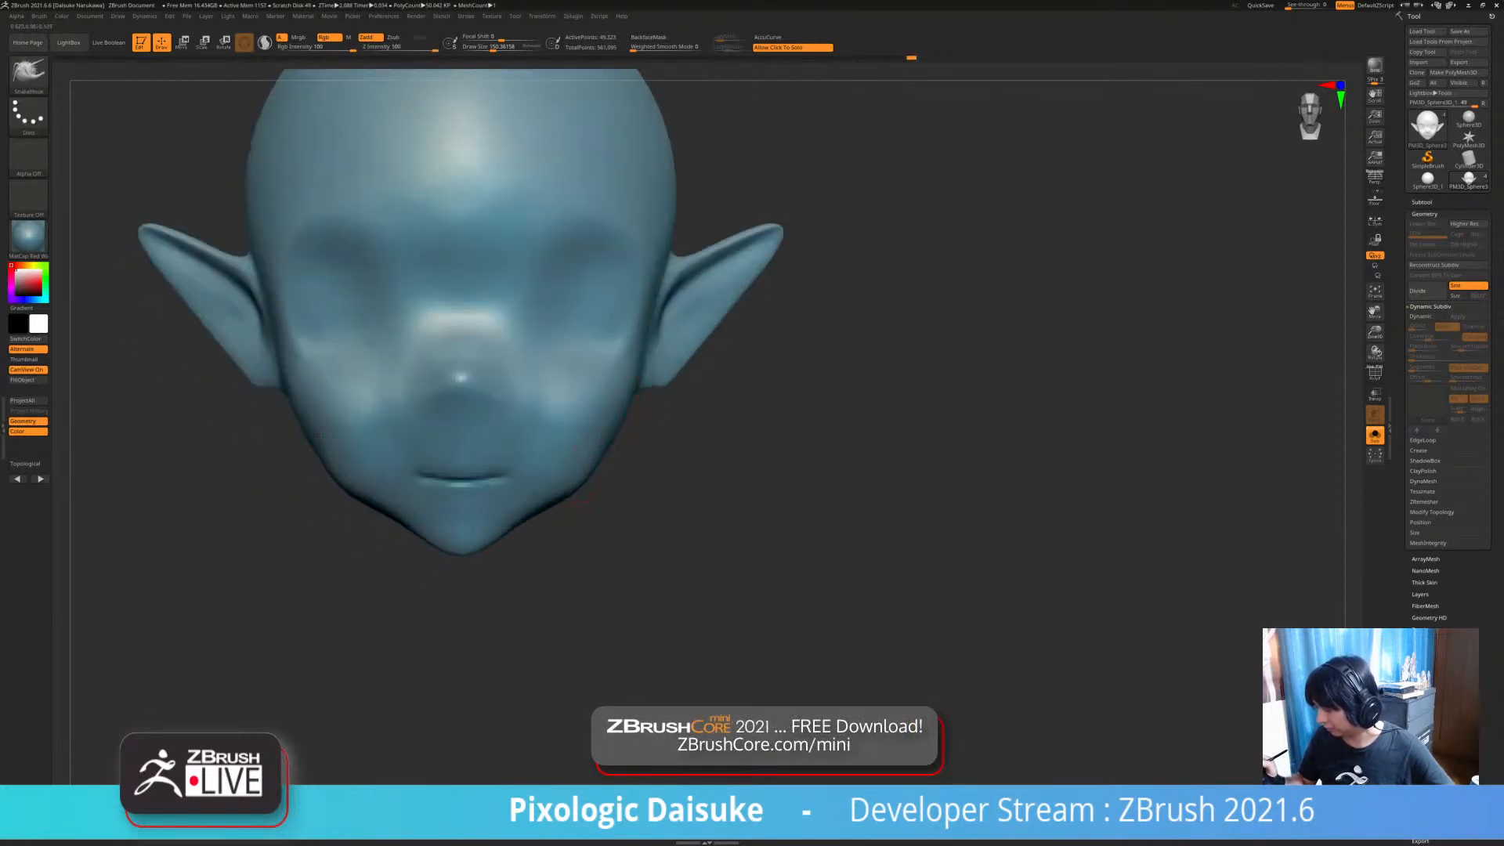
mouse_move(622, 429)
alt+right_down()
mouse_move(588, 487)
mouse_move(594, 415)
mouse_move(553, 317)
mouse_move(554, 353)
alt+right_up()
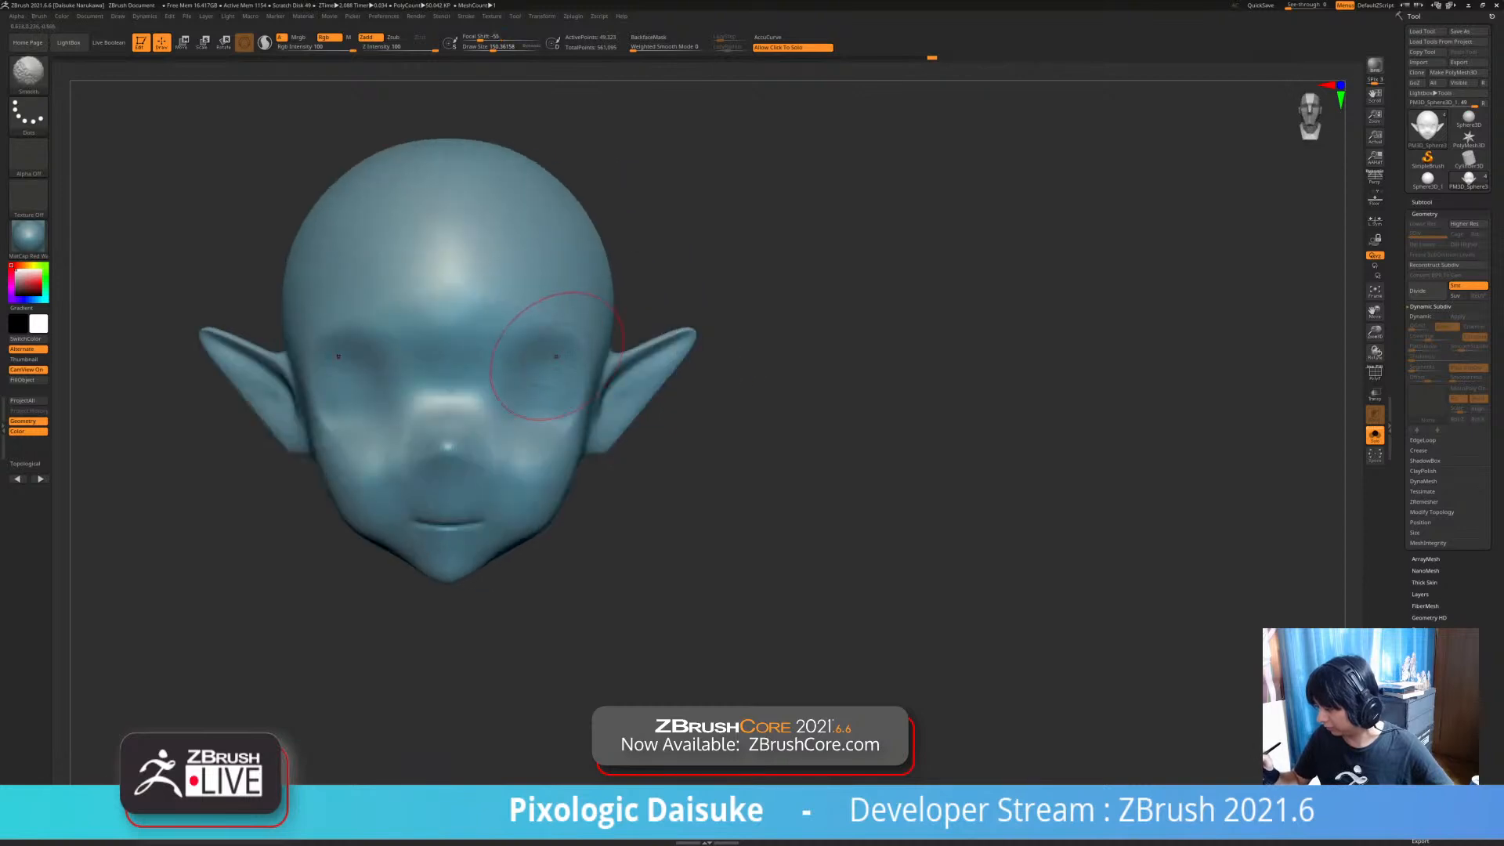
mouse_move(591, 431)
ctrl+right_down()
mouse_move(632, 494)
mouse_move(608, 396)
mouse_move(627, 361)
mouse_move(630, 462)
ctrl+right_up()
- Reduce the brush size, carve the inner hollow of the ear with DamStandard and smooth the stroke
click(484, 47)
mouse_move(603, 403)
ctrl+right_down()
mouse_move(626, 331)
mouse_move(632, 348)
ctrl+right_up()
mouse_move(596, 423)
ctrl+right_down()
mouse_move(605, 464)
mouse_move(580, 452)
mouse_move(627, 456)
ctrl+right_up()
key(b)
key(d)
key(s)
ctrl+right_drag(483, 401, 483, 462)
right_drag(482, 462, 423, 462)
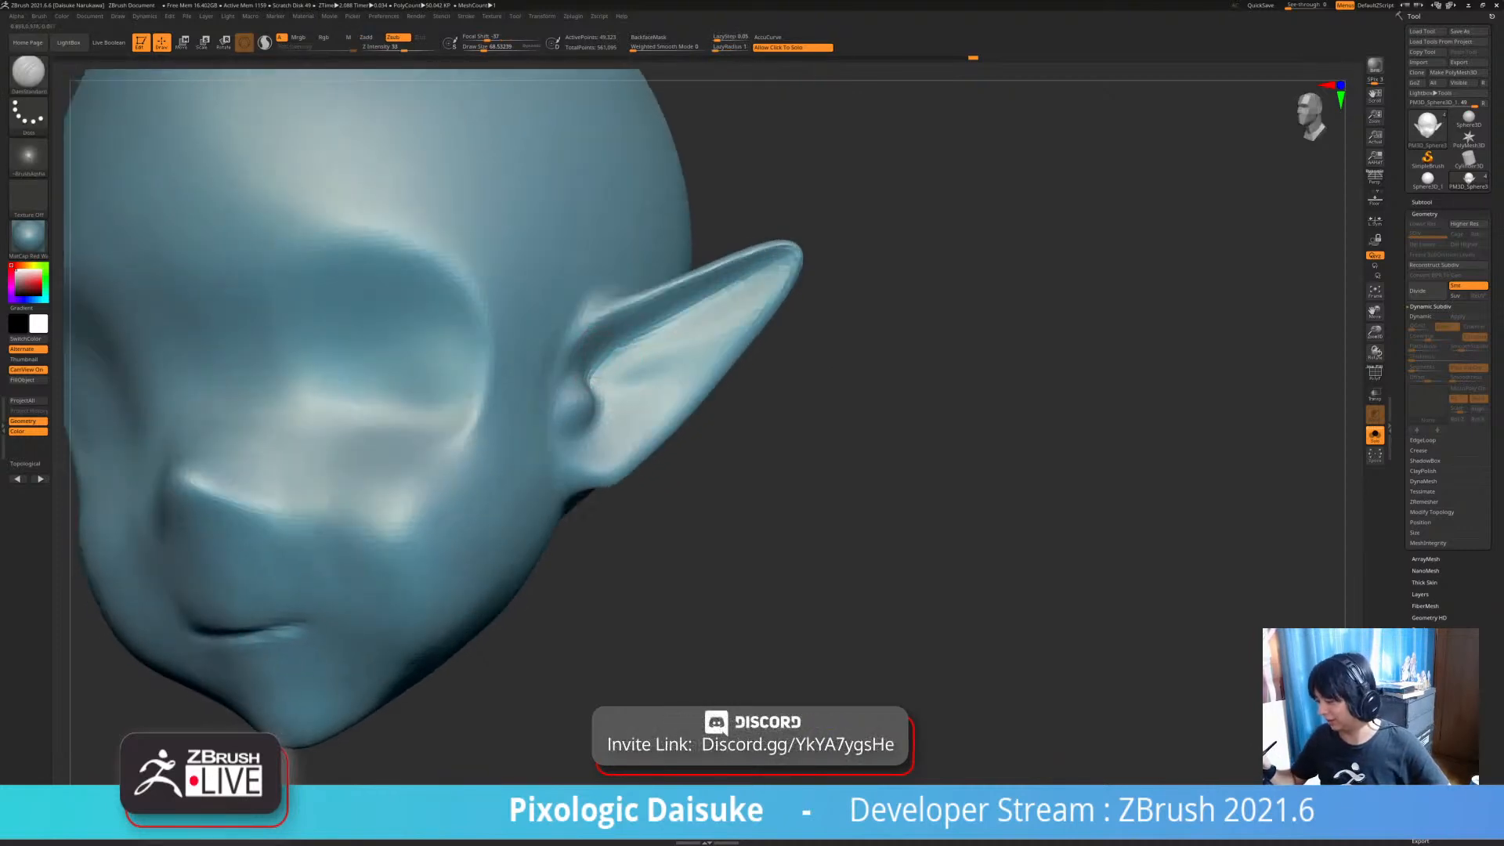
ctrl+right_drag(596, 478, 599, 437)
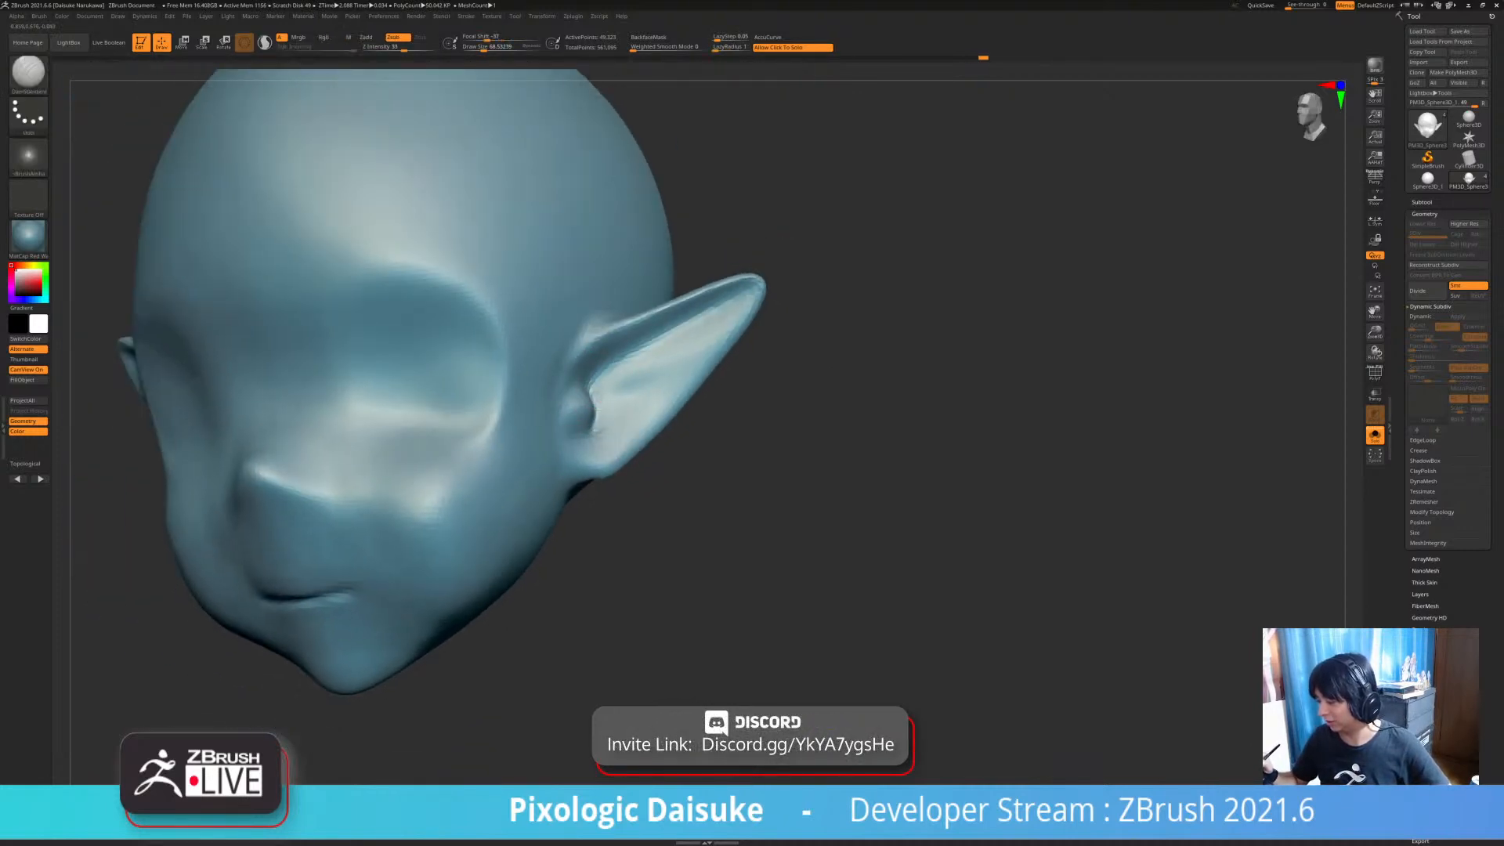
drag(605, 444, 660, 386)
ctrl+right_drag(660, 386, 660, 361)
shift+drag(631, 397, 652, 394)
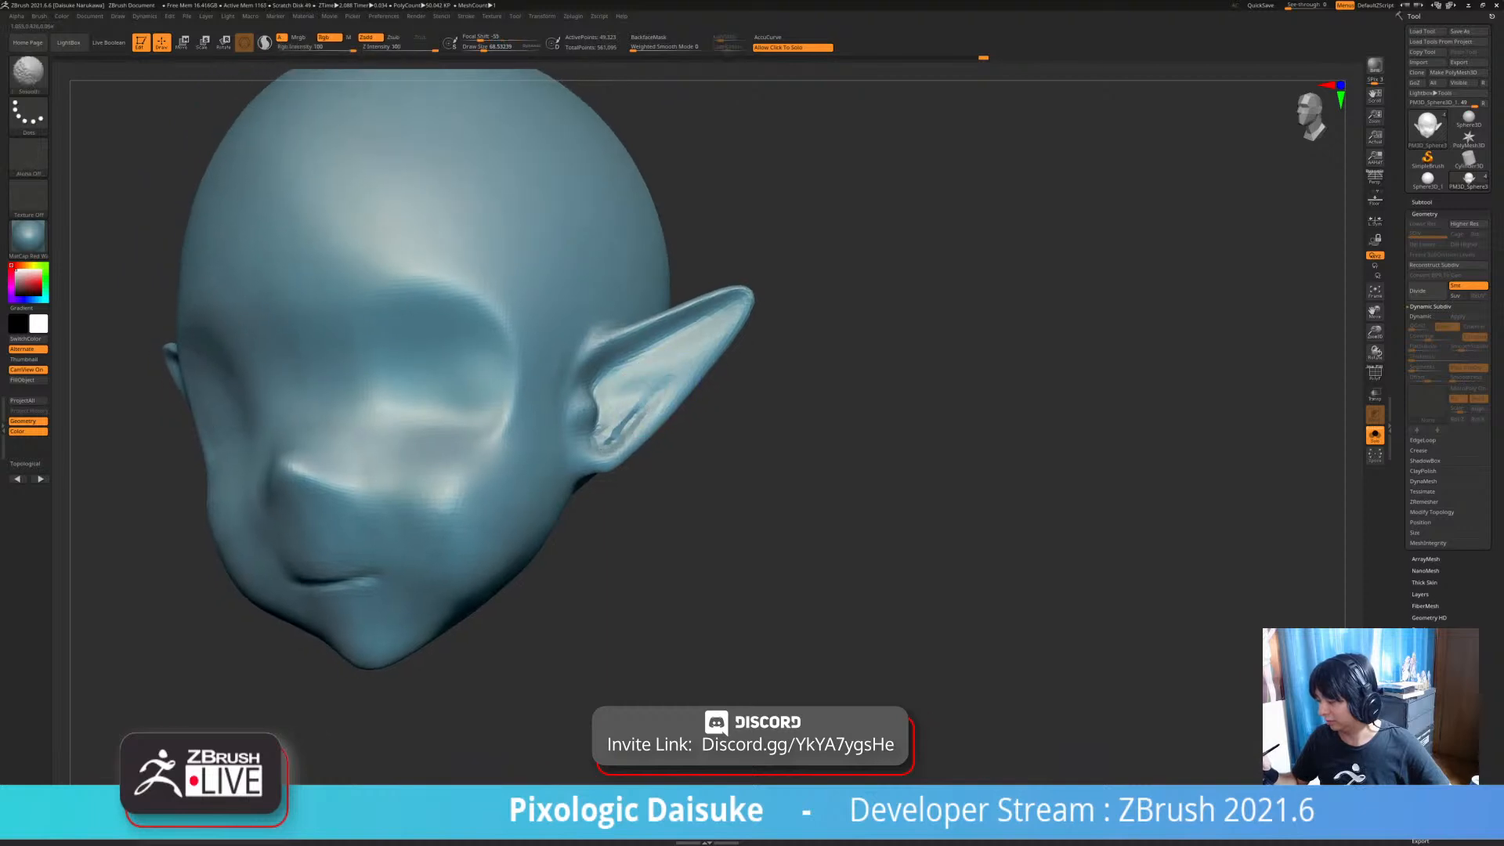
- Refine the fold along the upper inner rim of the ear with DamStandard
shift+right_drag(652, 394, 689, 470)
mouse_move(689, 470)
ctrl+right_down()
mouse_move(658, 431)
mouse_move(607, 475)
mouse_move(615, 525)
ctrl+right_up()
right_drag(615, 525, 547, 411)
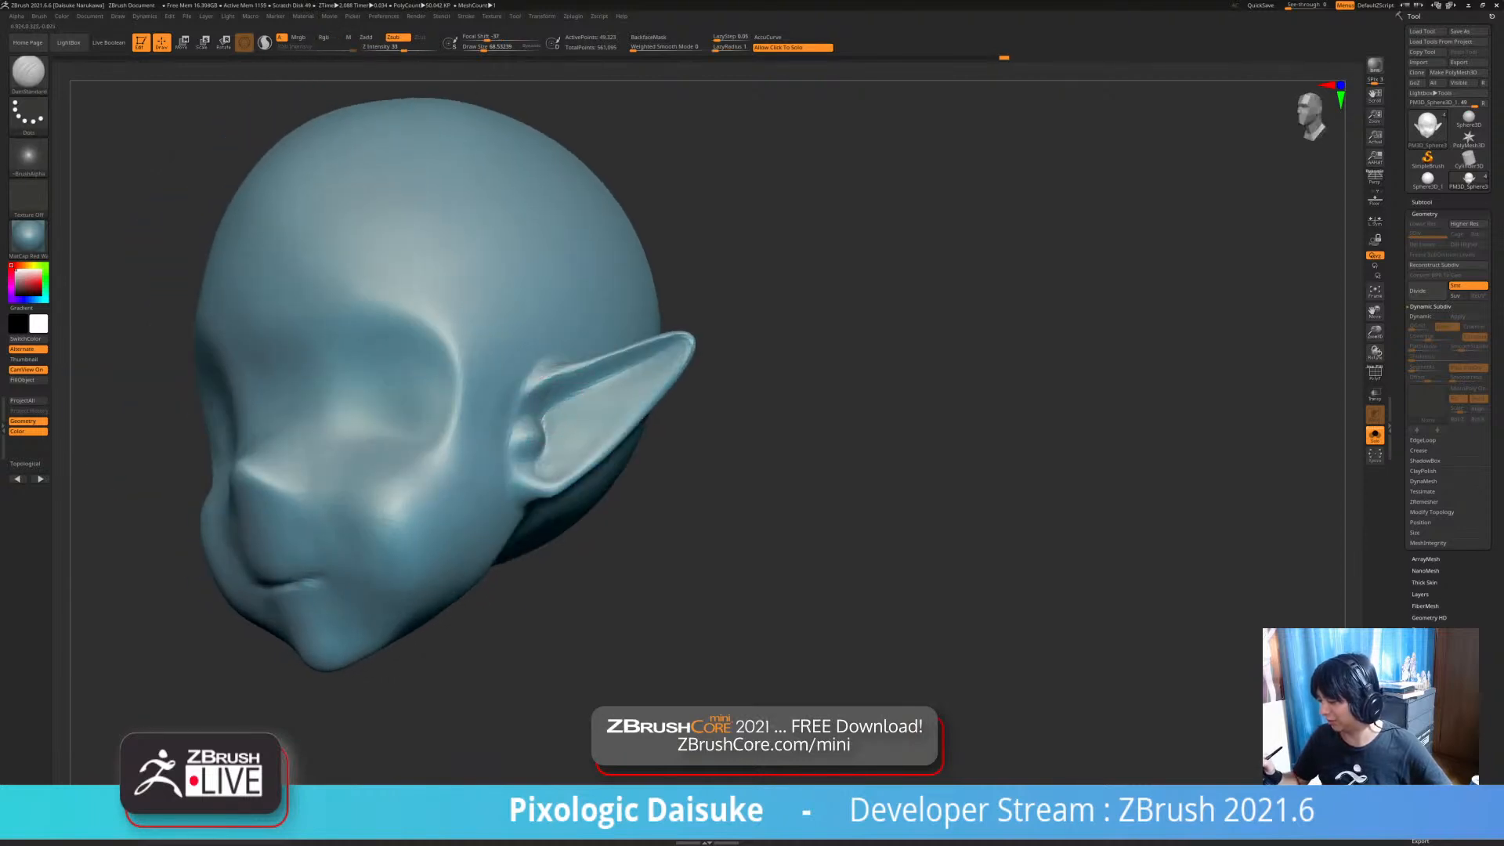
drag(568, 391, 616, 378)
mouse_move(619, 377)
ctrl+right_down()
mouse_move(592, 402)
mouse_move(613, 426)
mouse_move(572, 470)
mouse_move(603, 474)
ctrl+right_up()
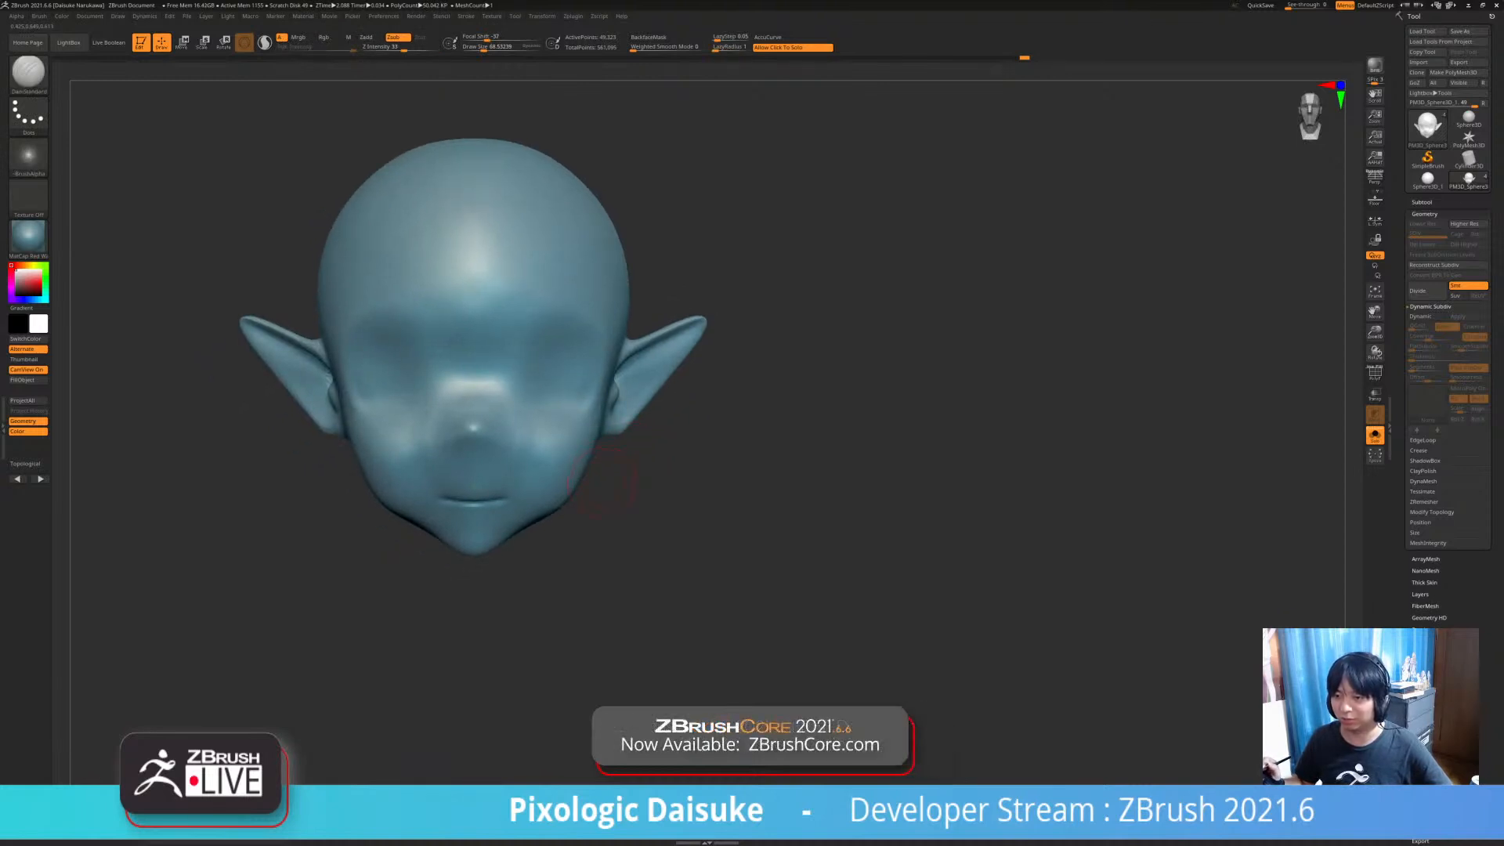
- Carve curved upper eye outlines into both sockets with the DamStandard brush
alt+right_drag(601, 482, 603, 495)
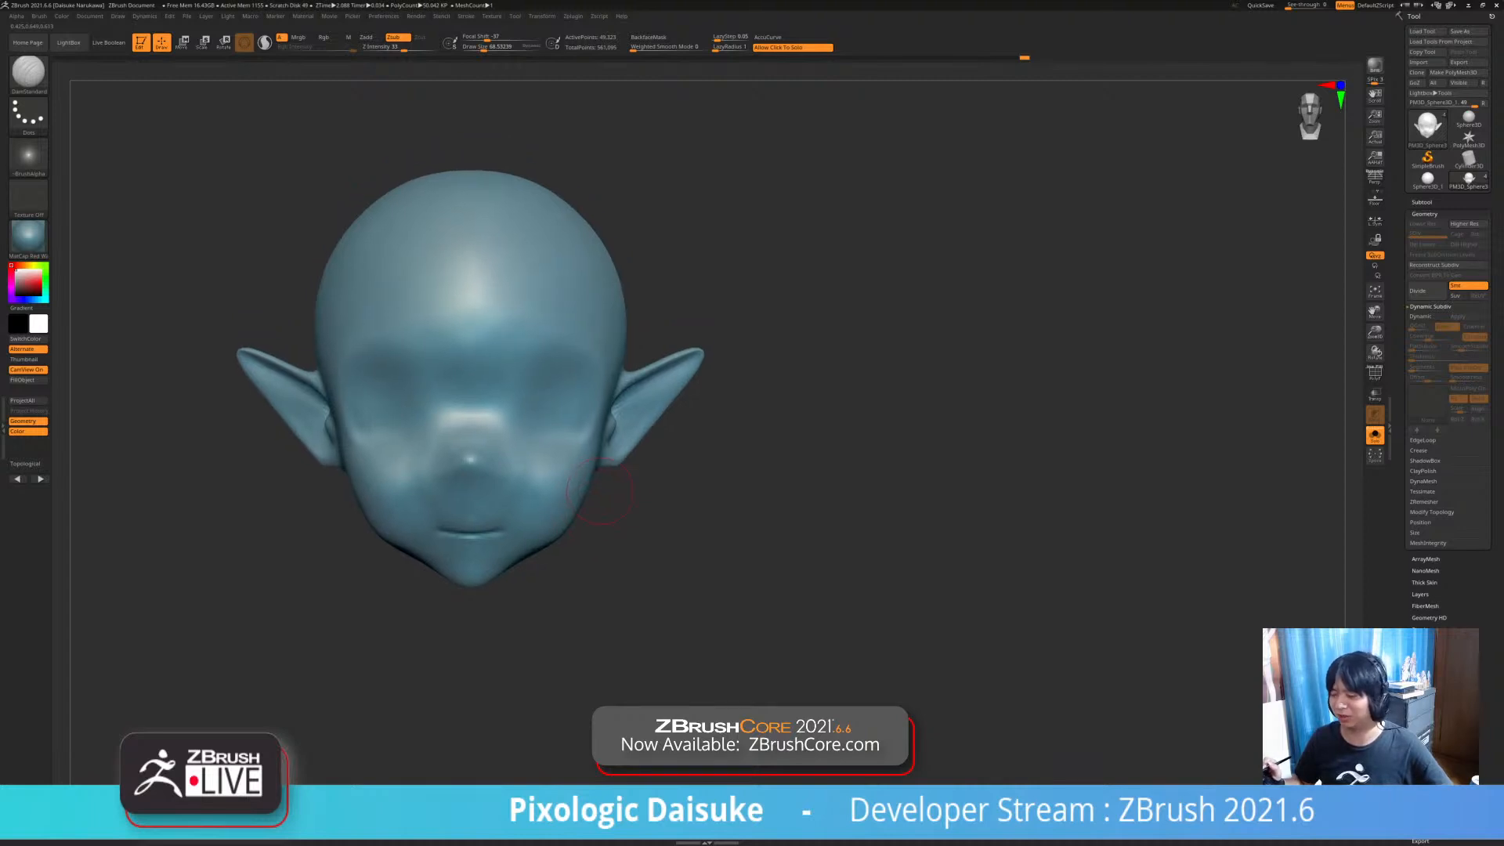
ctrl+right_drag(602, 487, 602, 532)
key(b)
key(d)
key(s)
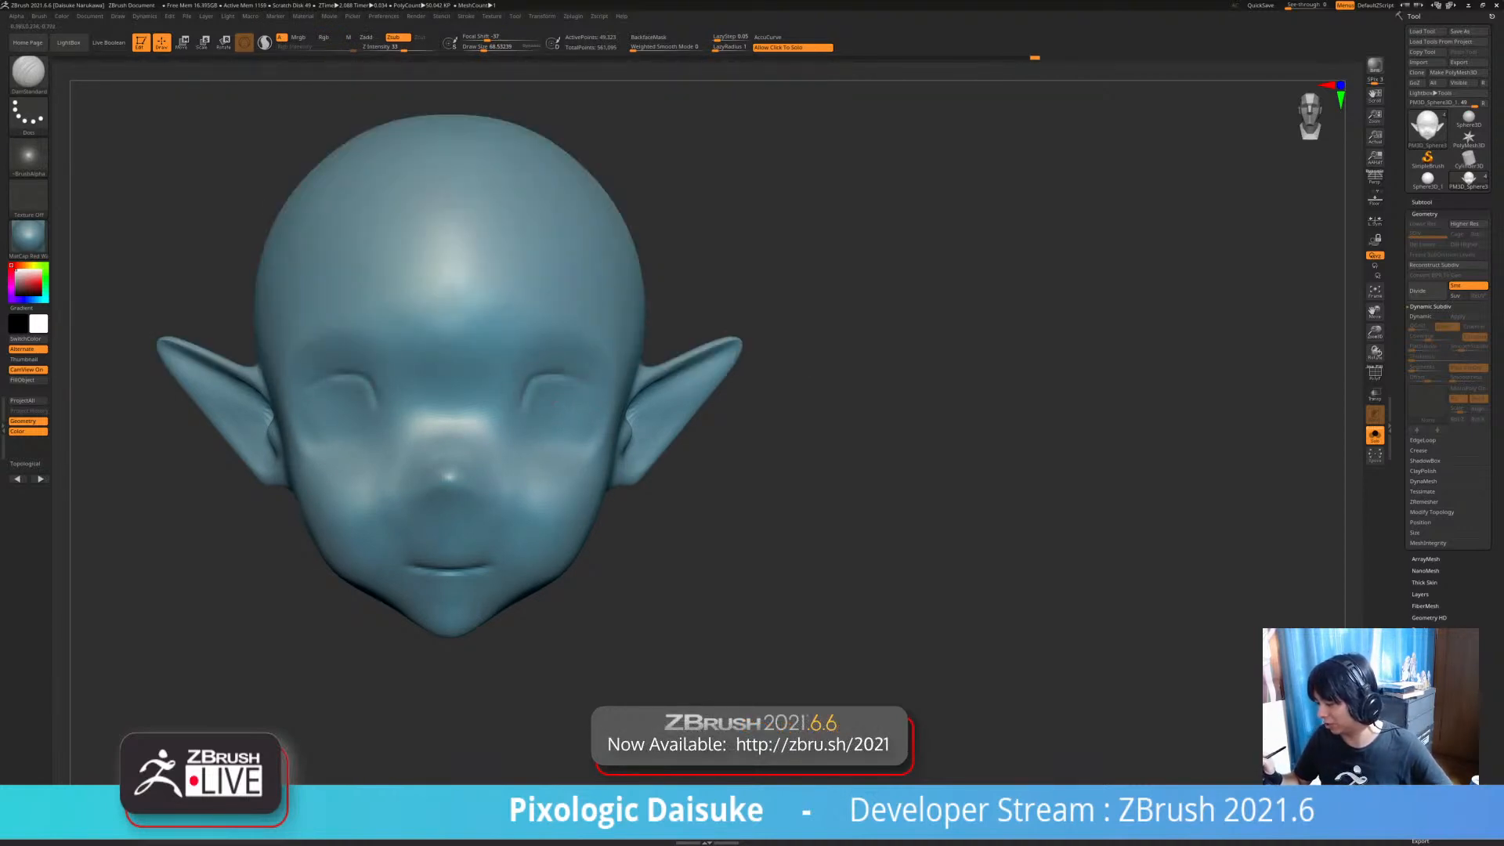
- Soften the carved eye outlines with Smooth, working from front and three-quarter angles
mouse_move(602, 501)
ctrl+right_down()
mouse_move(594, 407)
mouse_move(548, 408)
ctrl+right_up()
key(shift)
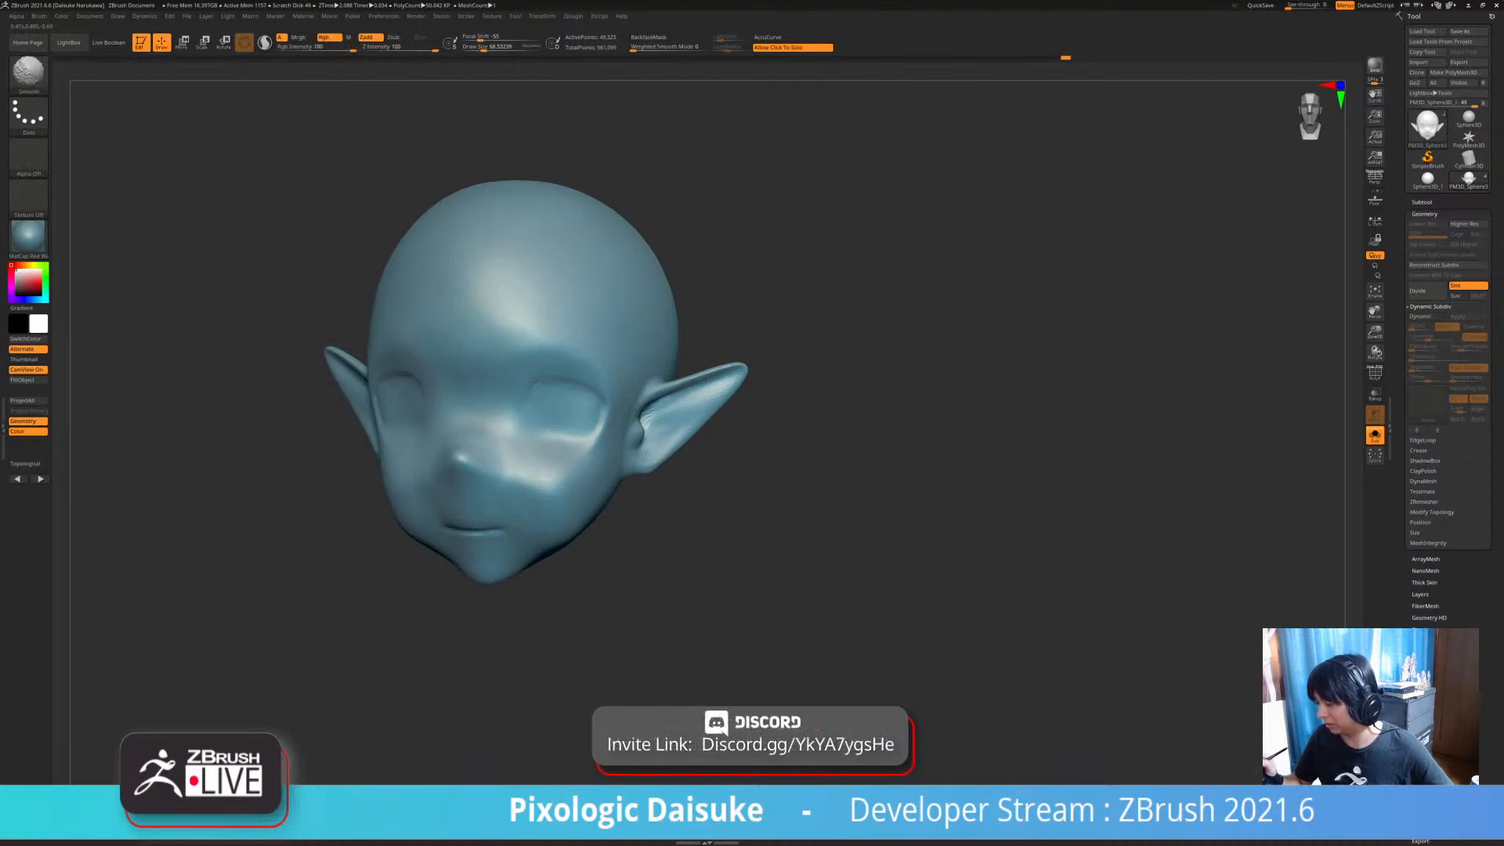
mouse_move(573, 423)
right_down()
mouse_move(658, 486)
mouse_move(626, 501)
mouse_move(698, 539)
mouse_move(669, 500)
mouse_move(580, 505)
mouse_move(584, 532)
right_up()
click(670, 500)
click(670, 500)
right_drag(469, 396, 565, 368)
- Switch to the Standard brush, enlarge it and build up soft volume on the cheeks and around the eyes
click(29, 71)
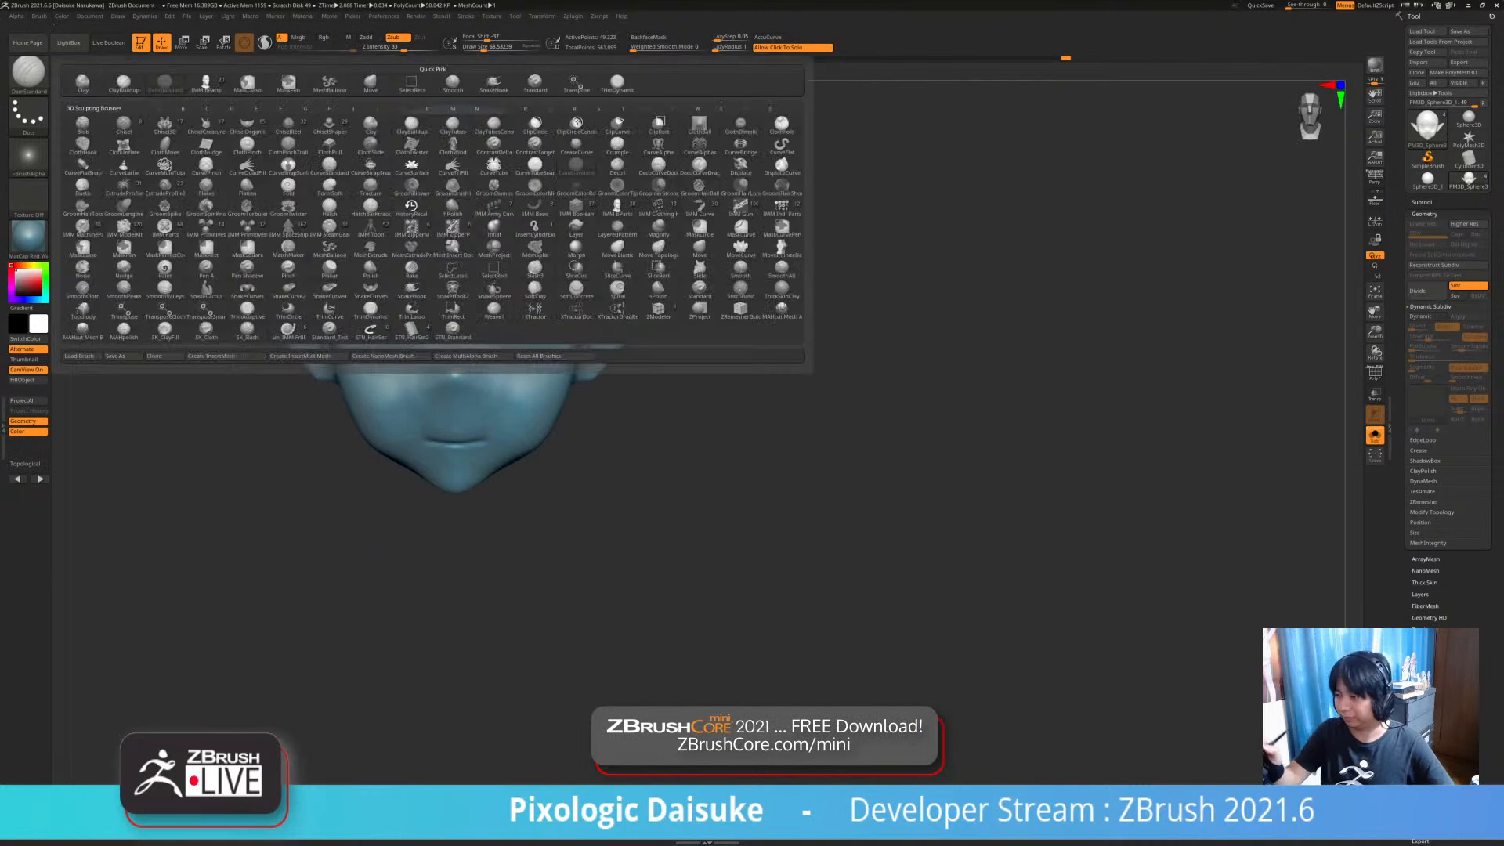
key(s)
key(t)
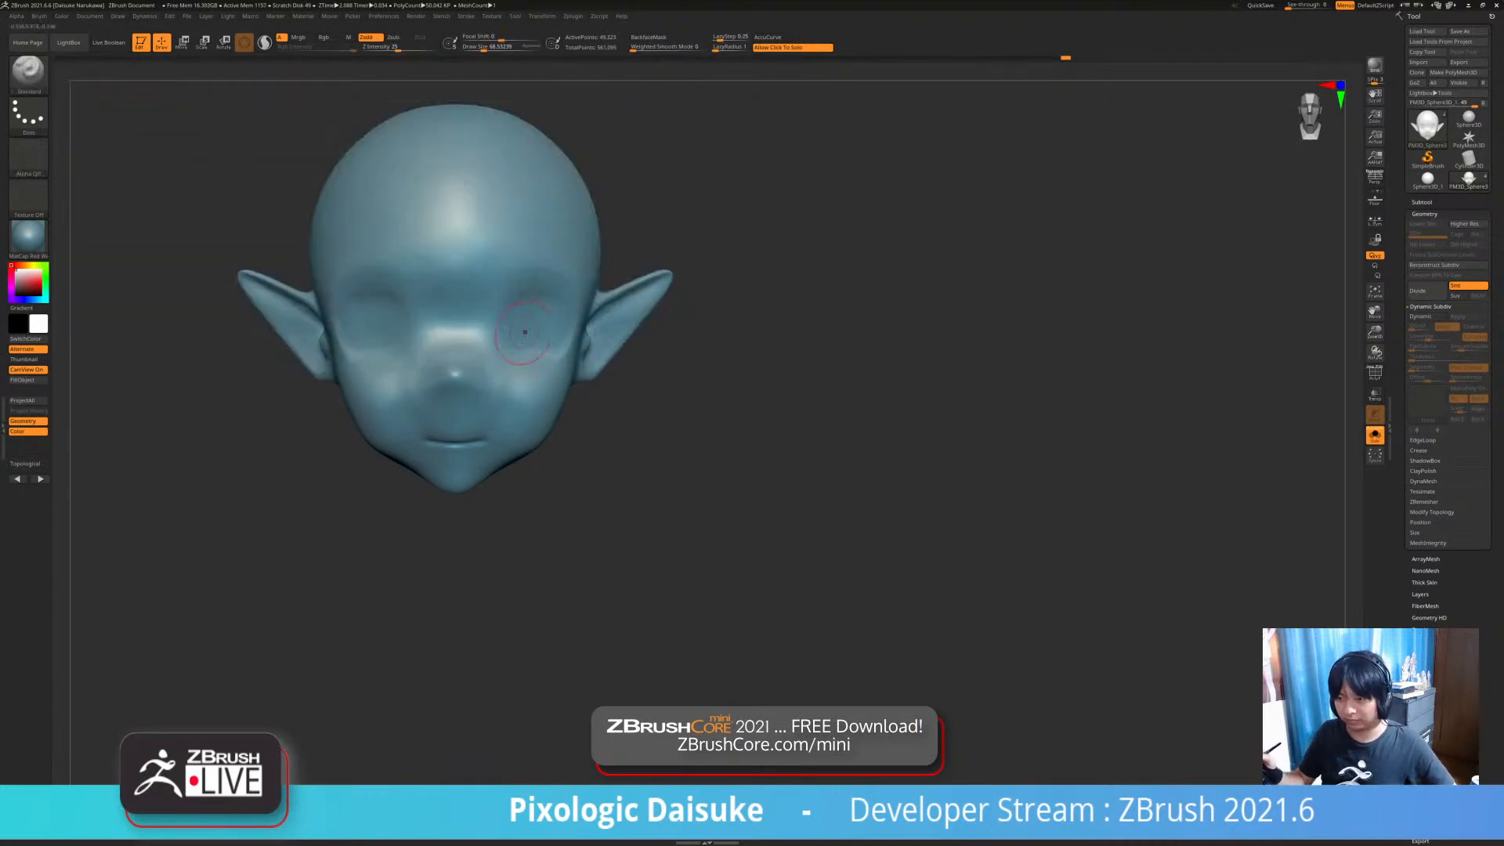
alt+right_drag(563, 130, 513, 146)
drag(483, 47, 494, 47)
ctrl+right_drag(448, 430, 456, 436)
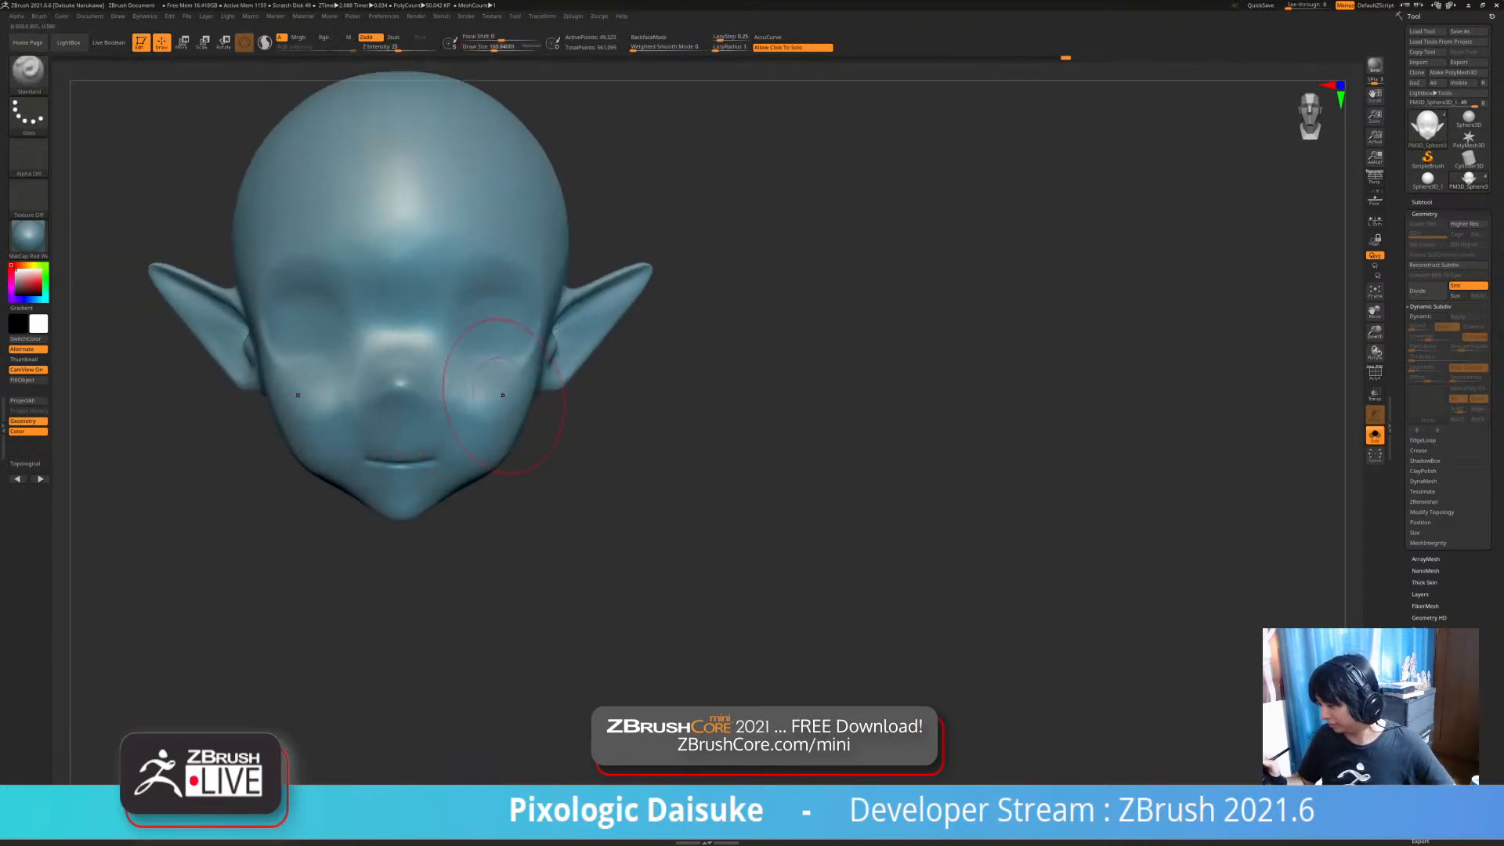
mouse_move(520, 394)
right_down()
mouse_move(473, 447)
mouse_move(430, 431)
mouse_move(458, 390)
mouse_move(455, 412)
mouse_move(509, 450)
mouse_move(492, 523)
mouse_move(493, 541)
mouse_move(514, 525)
mouse_move(513, 538)
right_up()
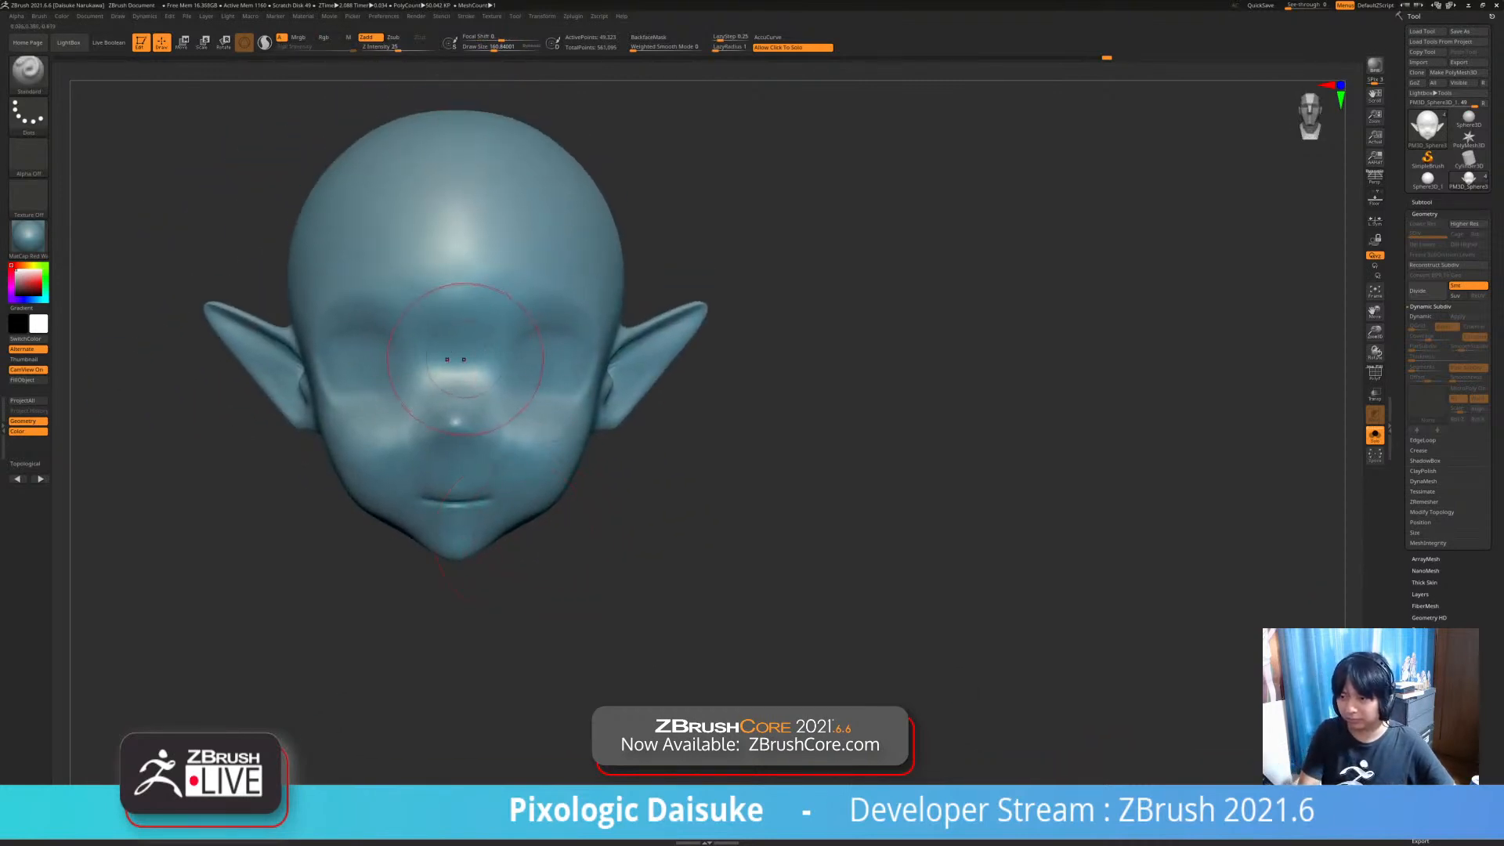
alt+right_drag(455, 359, 474, 357)
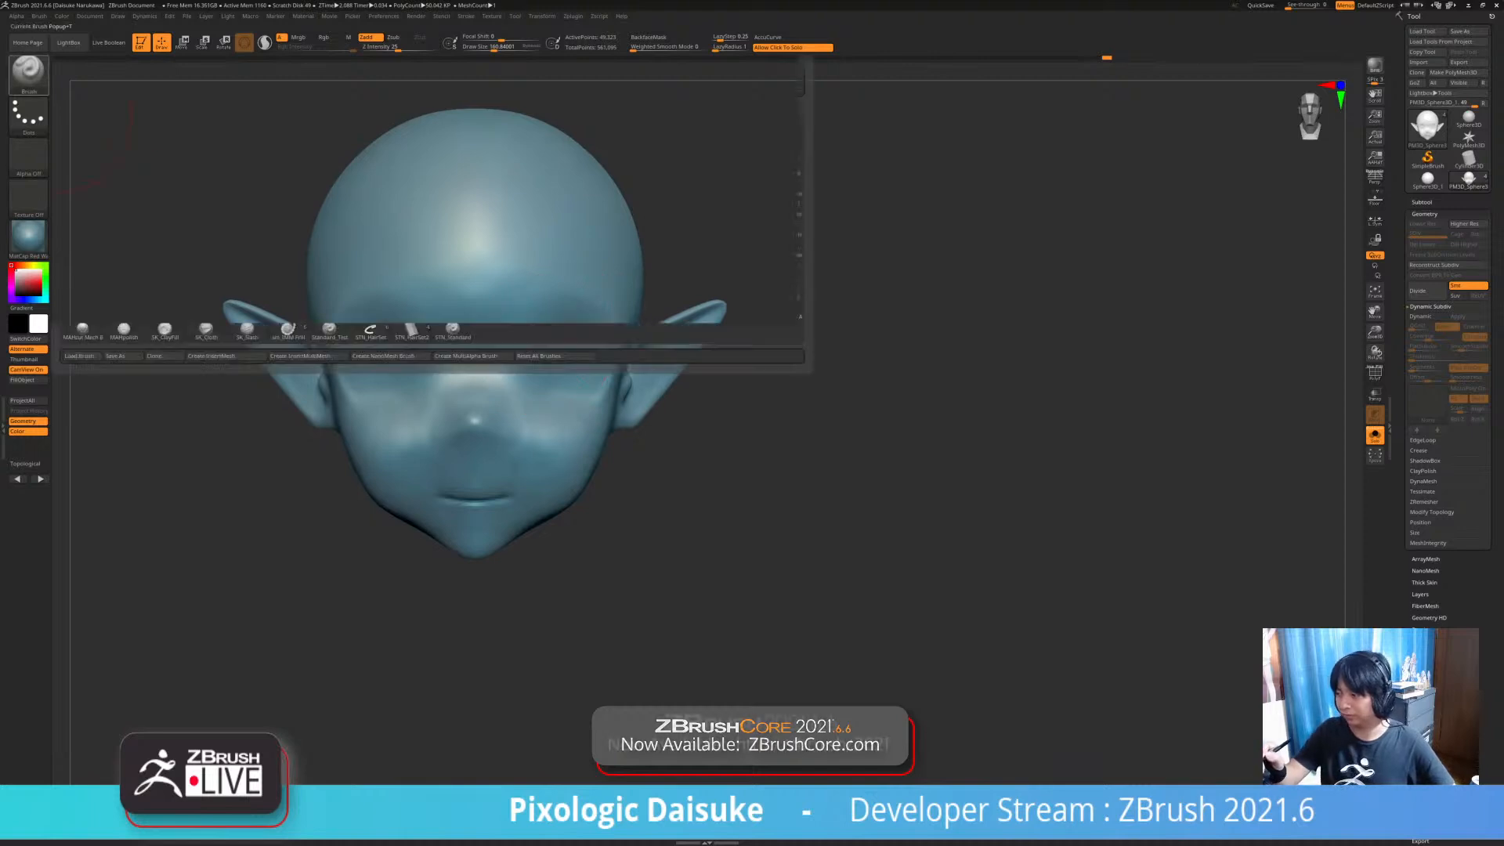
- Switch to SnakeHook and pull the nose tip upward
click(31, 75)
click(494, 83)
right_drag(492, 94, 489, 419)
drag(474, 459, 472, 430)
mouse_move(697, 435)
right_down()
mouse_move(510, 436)
mouse_move(881, 431)
mouse_move(881, 524)
right_up()
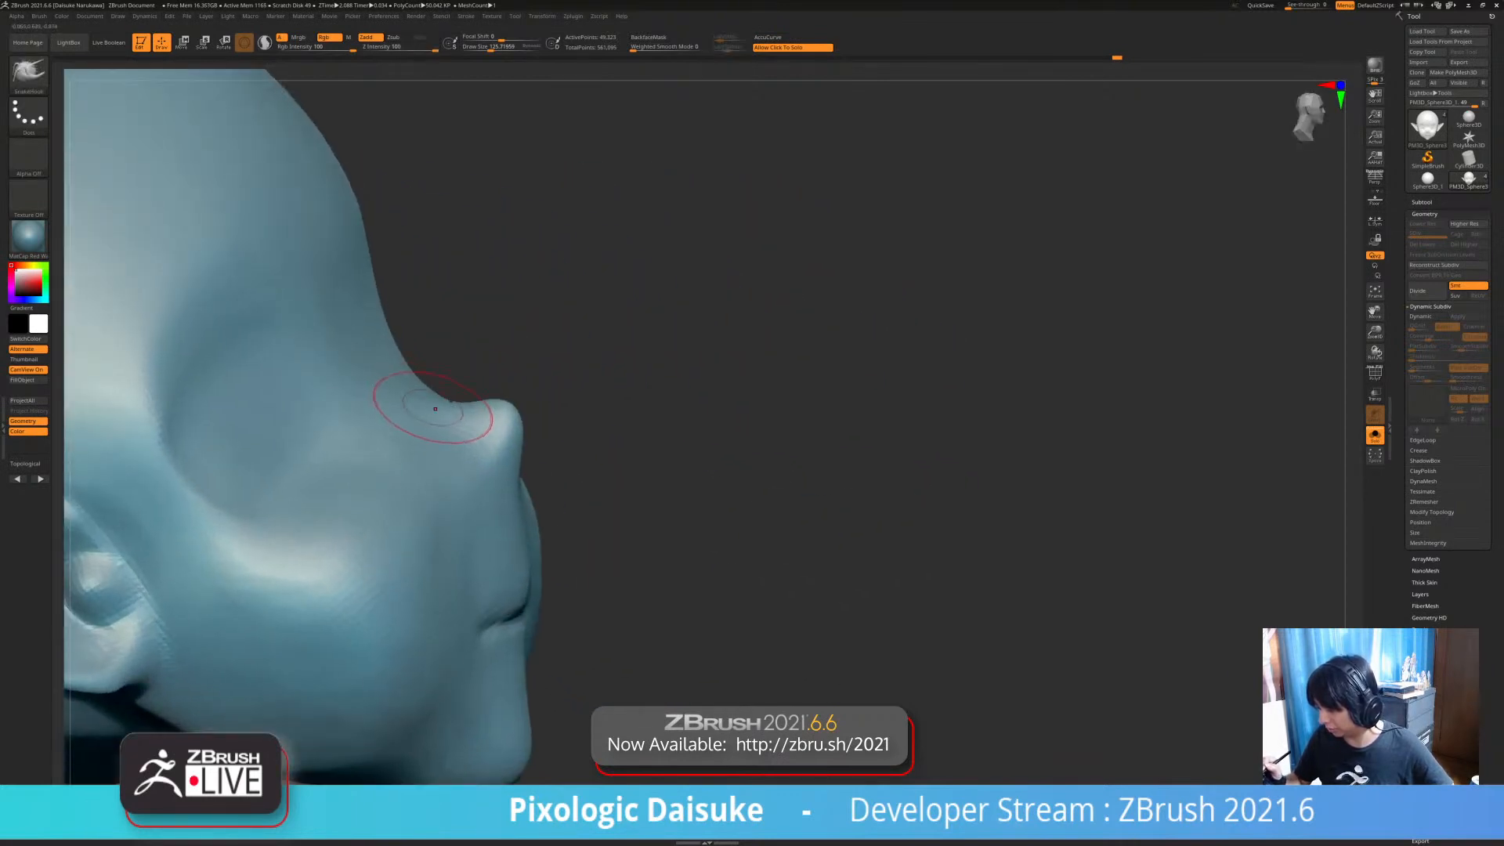
- Smooth the nose bridge, the nose tip and the surrounding cheek surface from the side and front
shift+right_drag(428, 399, 462, 401)
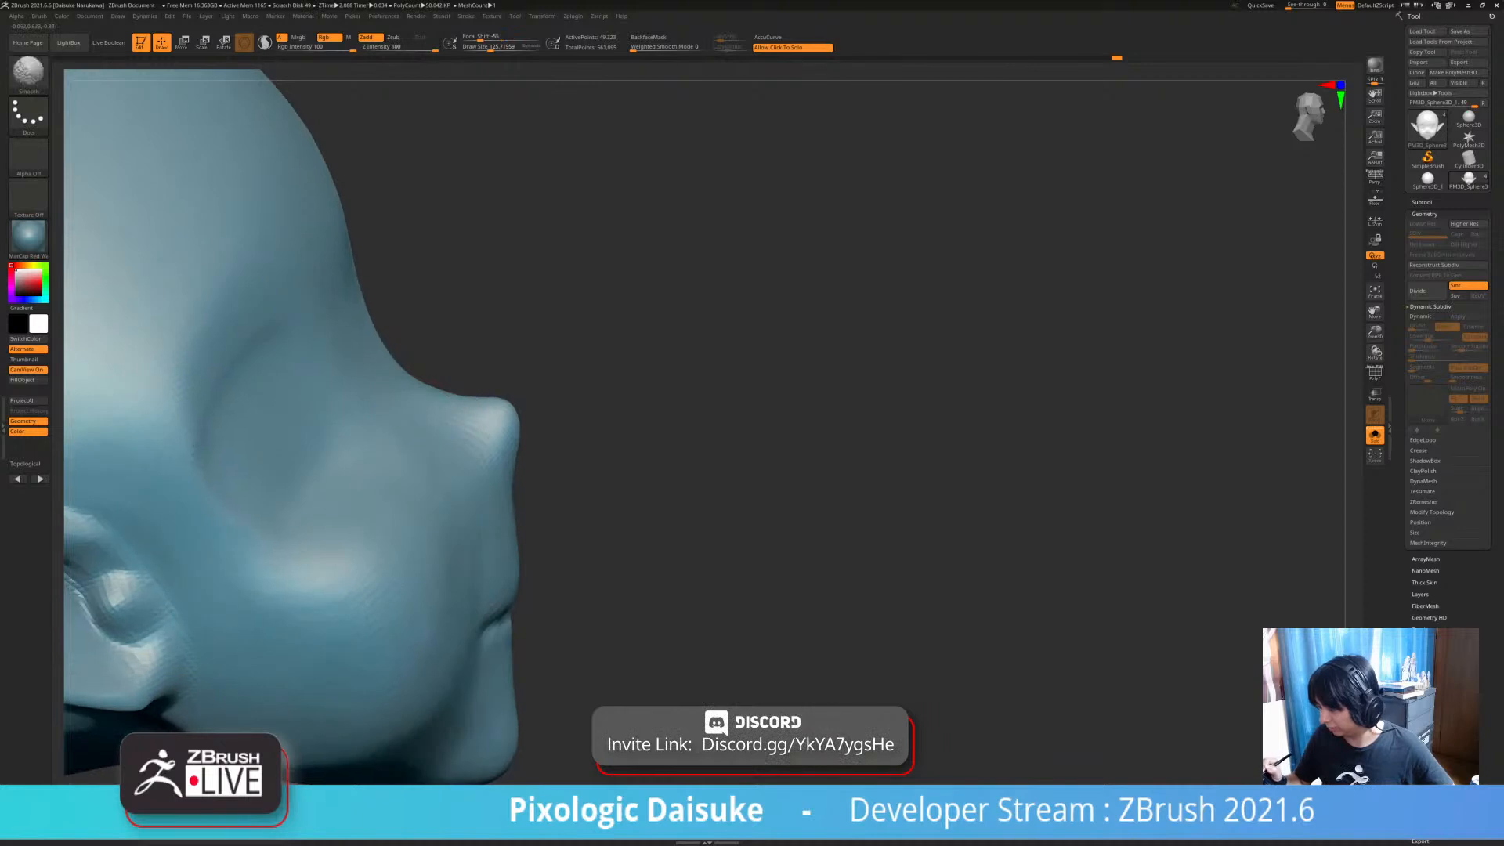
ctrl+right_drag(666, 501, 666, 439)
mouse_move(666, 439)
right_down()
mouse_move(471, 476)
mouse_move(503, 460)
mouse_move(463, 416)
right_up()
shift+drag(463, 416, 471, 447)
mouse_move(470, 447)
ctrl+right_down()
mouse_move(473, 414)
mouse_move(484, 468)
mouse_move(514, 406)
mouse_move(498, 400)
mouse_move(533, 403)
ctrl+right_up()
shift+drag(533, 404, 501, 423)
mouse_move(501, 423)
ctrl+right_down()
mouse_move(482, 266)
mouse_move(501, 388)
mouse_move(510, 345)
mouse_move(521, 363)
ctrl+right_up()
shift+drag(520, 362, 513, 363)
ctrl+right_drag(513, 362, 619, 505)
mouse_move(416, 486)
alt+right_down()
mouse_move(440, 504)
mouse_move(423, 419)
mouse_move(447, 462)
alt+right_up()
right_drag(488, 391, 453, 377)
right_drag(596, 435, 493, 568)
ctrl+right_drag(494, 568, 523, 549)
- Change the head's material to a matte brown clay-like one
click(28, 237)
click(205, 346)
alt+right_drag(786, 620, 764, 541)
alt+right_drag(556, 433, 584, 522)
- Set the masking brush to MaskPen and paint rounded masks over both eye sockets
click(483, 48)
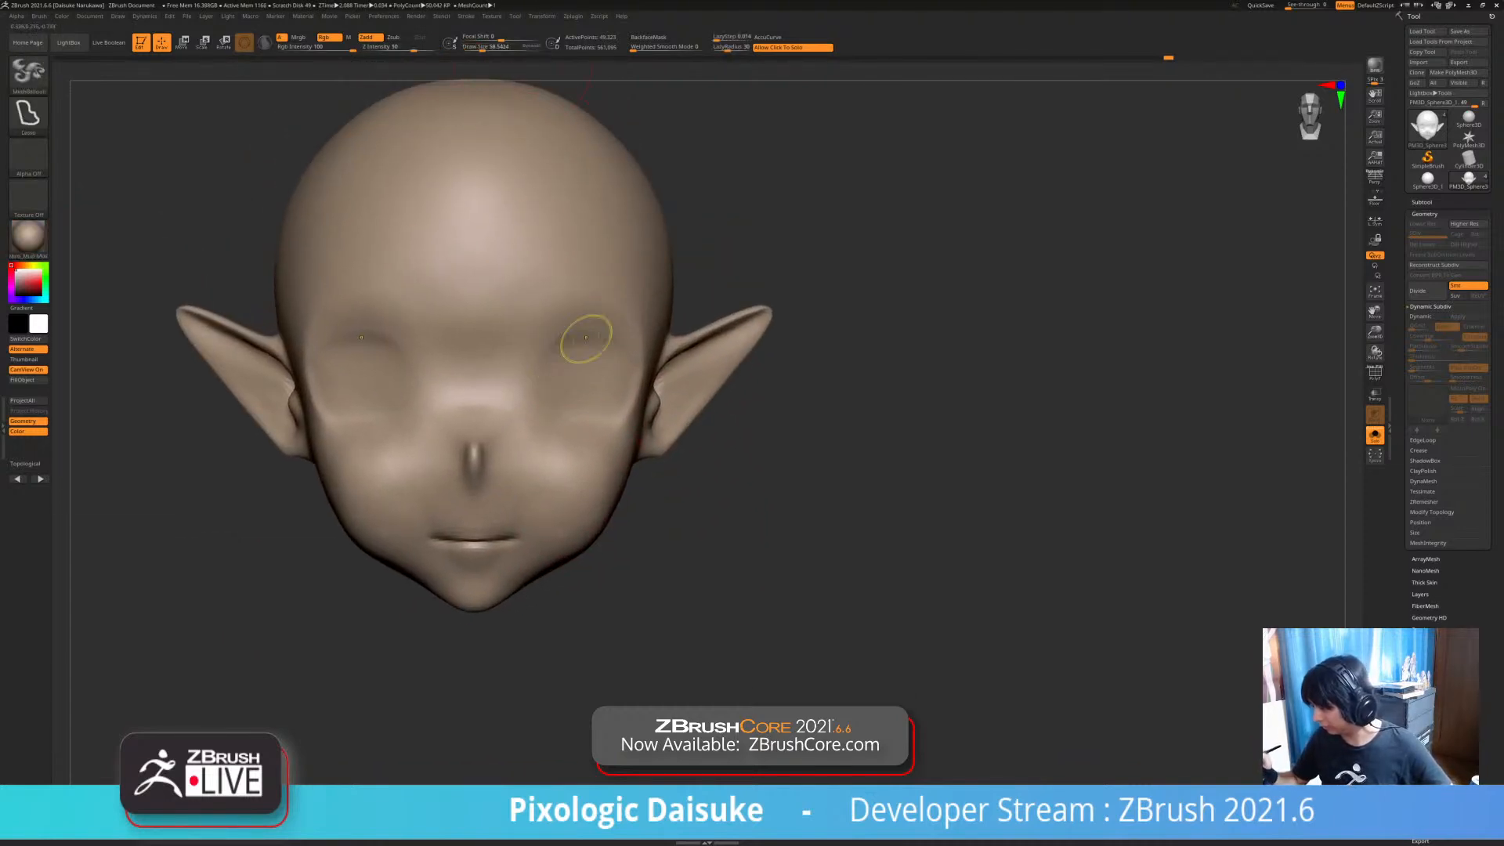
click(28, 73)
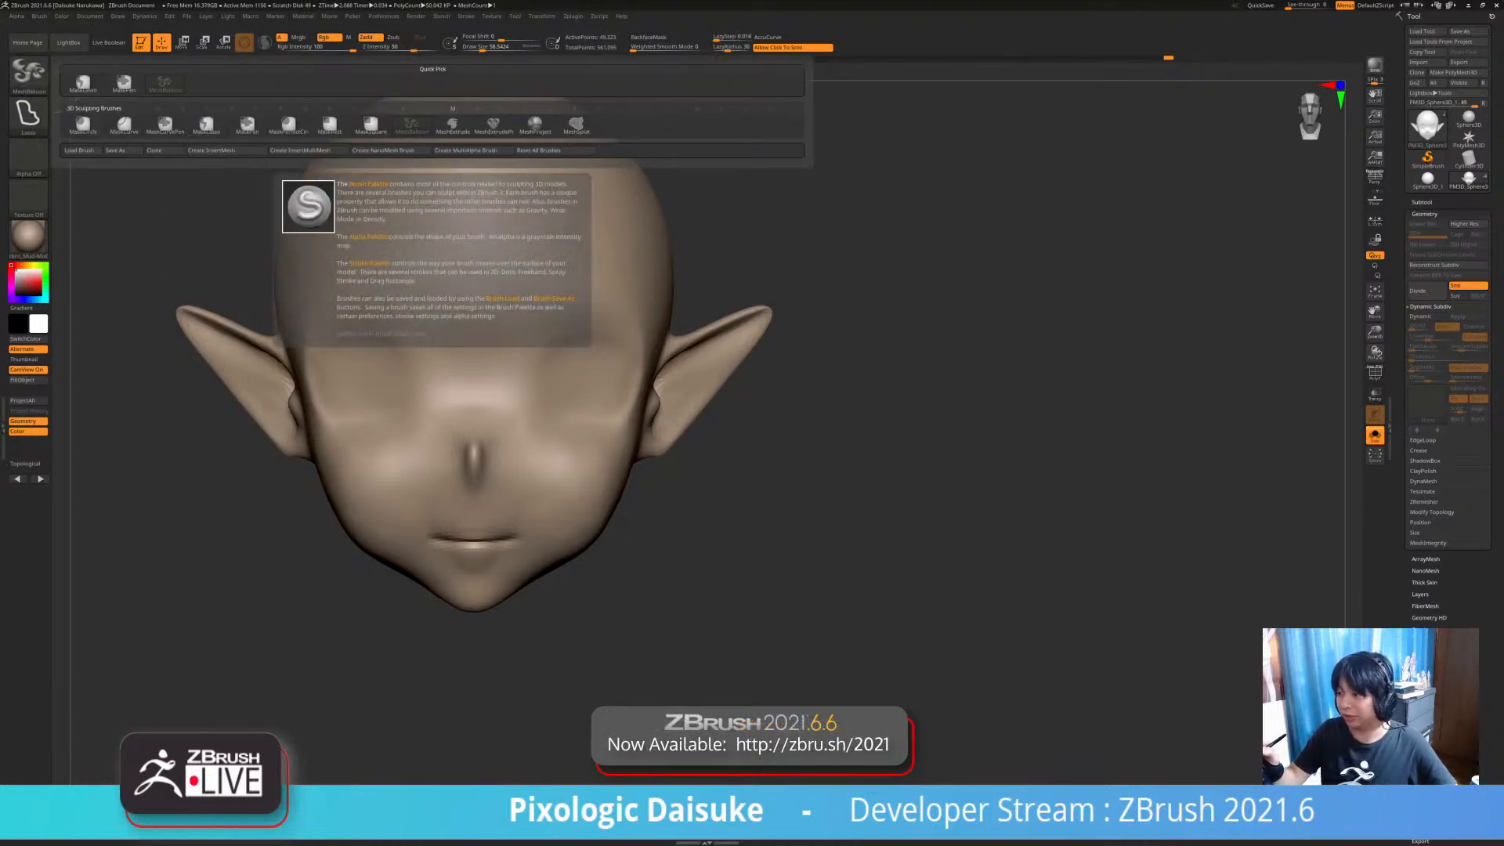
ctrl+click(247, 125)
ctrl+right_drag(557, 392, 565, 348)
mouse_move(555, 359)
ctrl+mouse_down()
mouse_move(597, 336)
mouse_move(652, 379)
mouse_move(601, 337)
mouse_move(638, 399)
mouse_move(577, 346)
mouse_move(553, 372)
mouse_move(579, 335)
mouse_move(599, 349)
mouse_move(565, 344)
mouse_move(589, 384)
mouse_move(572, 423)
mouse_move(639, 394)
ctrl+mouse_up()
key(ctrl+z)
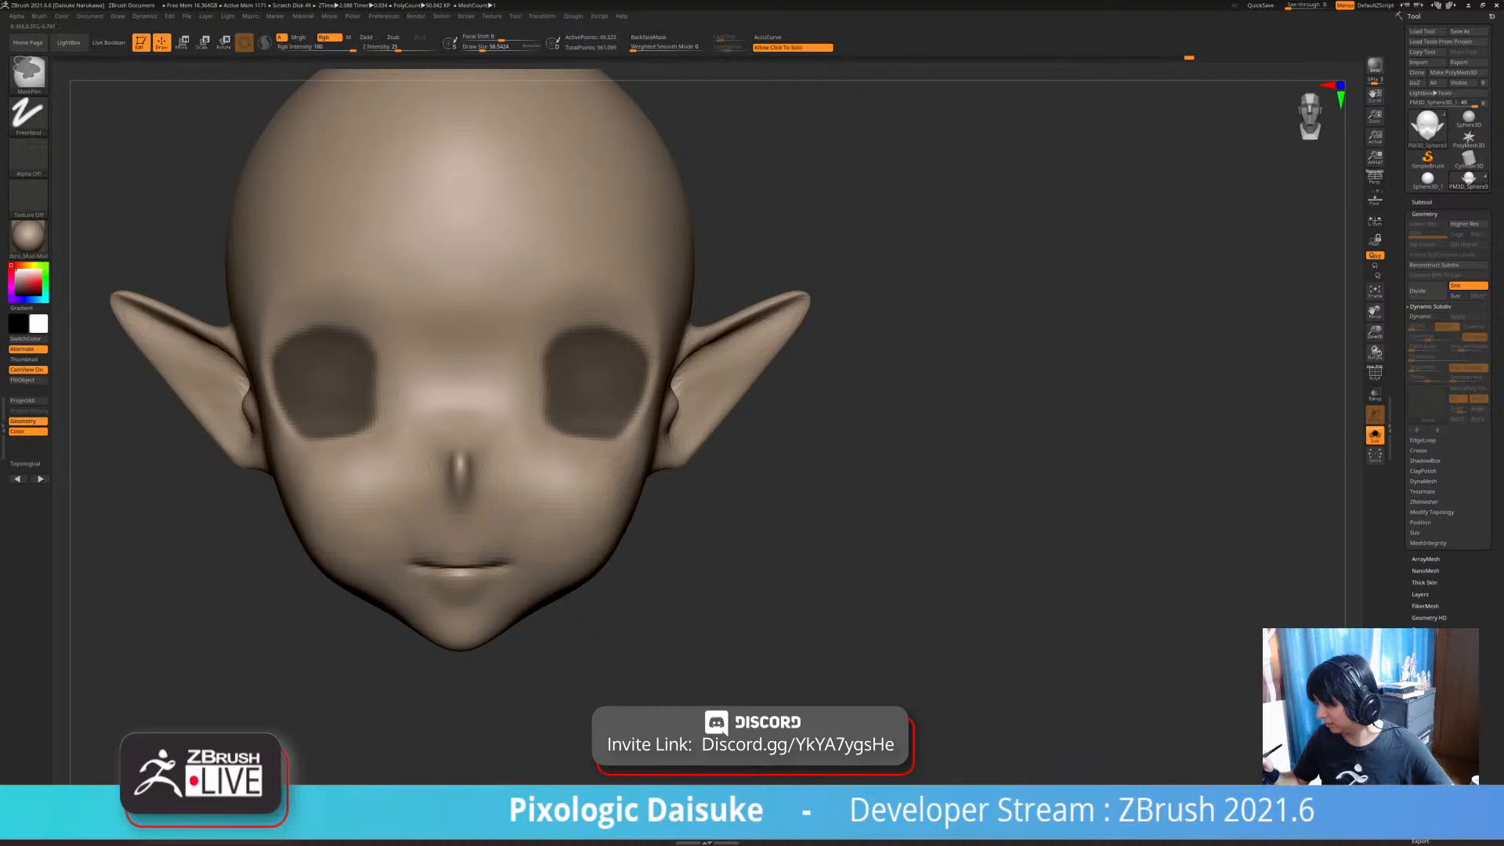
- Display the polygroup wireframe and turn the masked eye areas into their own polygroup
mouse_move(590, 384)
ctrl+right_down()
mouse_move(580, 329)
mouse_move(501, 333)
mouse_move(439, 313)
mouse_move(596, 322)
ctrl+right_up()
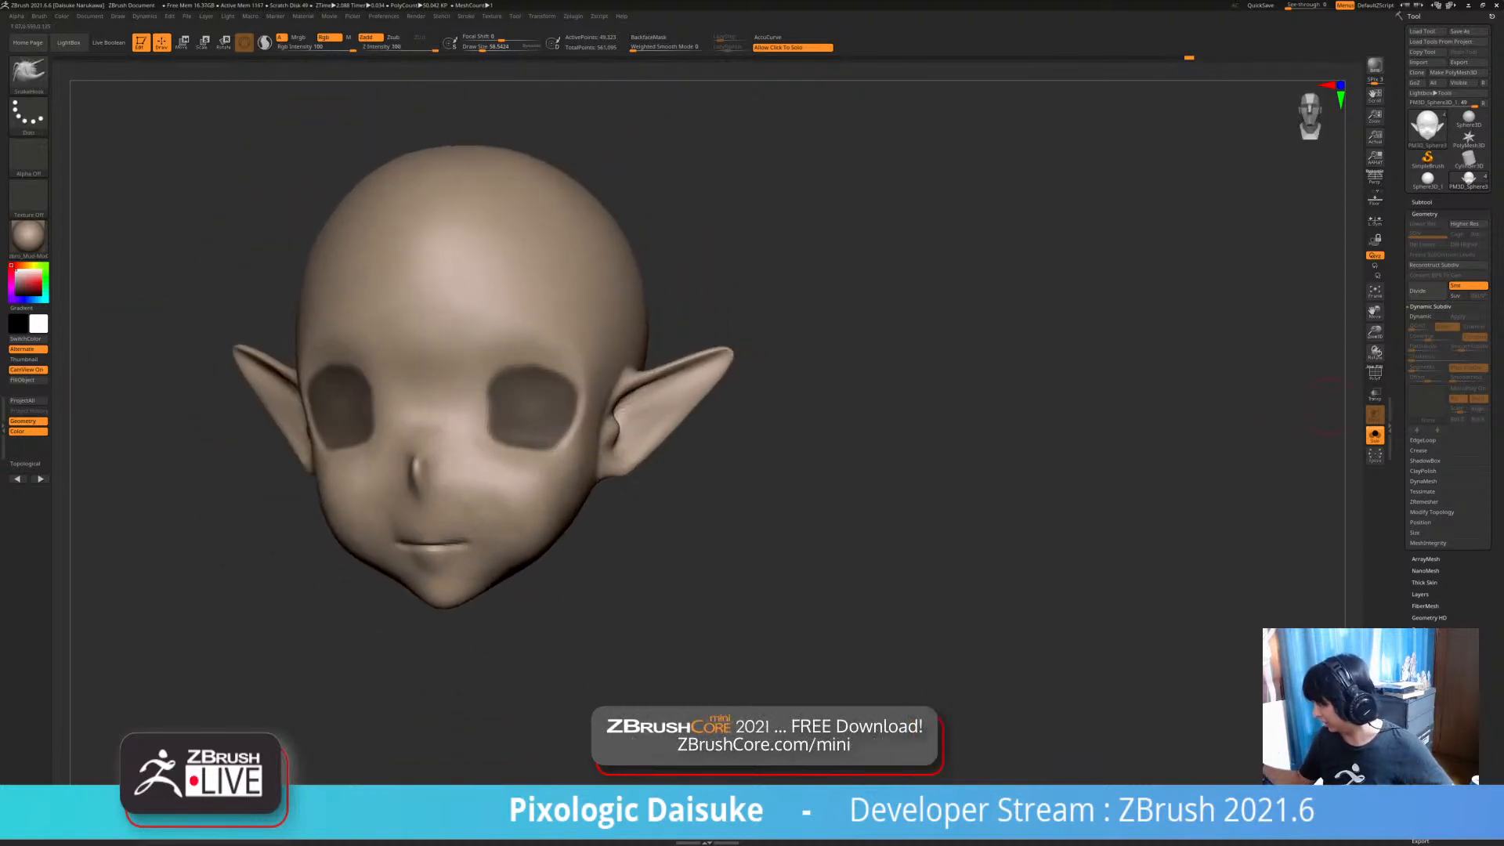
key(shift+f)
ctrl+right_drag(531, 408, 520, 389)
key(ctrl+w)
ctrl+right_drag(649, 487, 592, 423)
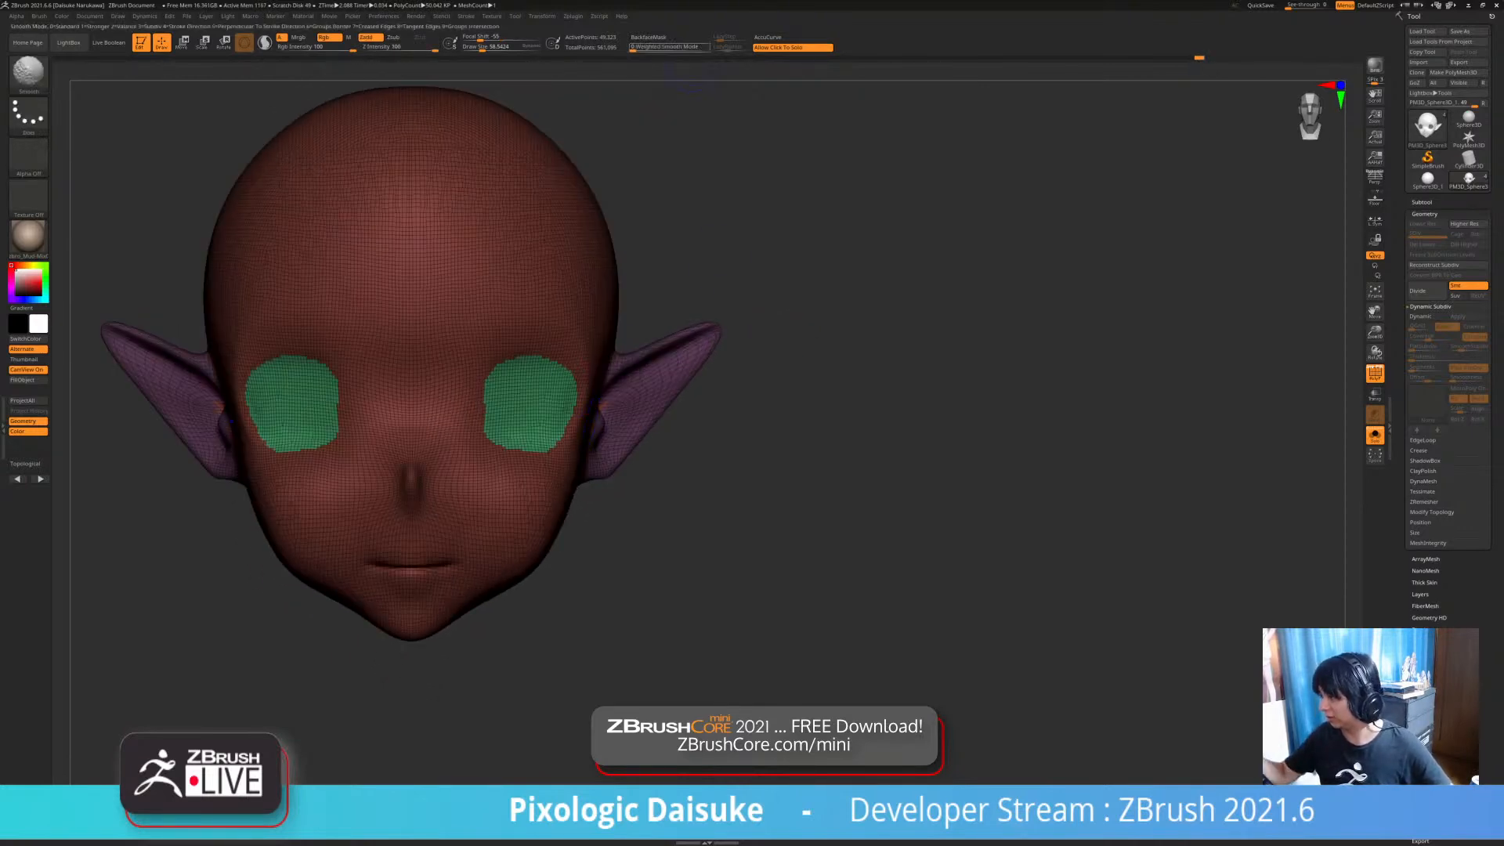
- Smooth the jagged borders of the eye polygroups
mouse_move(513, 384)
shift+mouse_down()
mouse_move(508, 431)
mouse_move(505, 368)
shift+mouse_up()
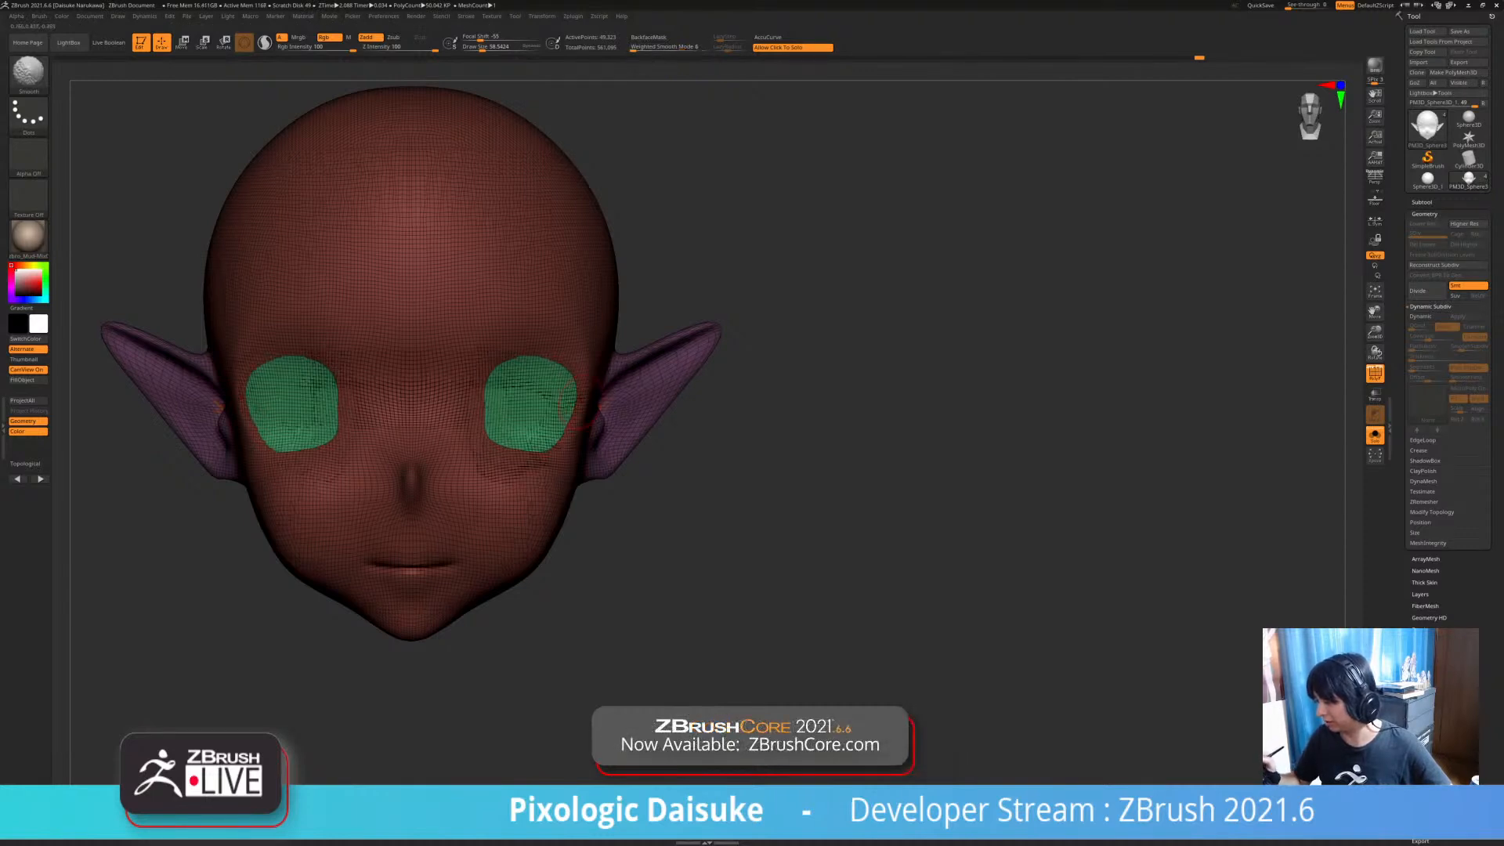
right_drag(506, 384, 459, 388)
ctrl+right_drag(458, 388, 462, 430)
- Isolate the head and ears without the eye patches, merge them into one polygroup and unhide the whole mesh
right_drag(862, 462, 756, 459)
key(ctrl+w)
key(ctrl+z)
right_drag(595, 413, 749, 426)
ctrl+shift+click(749, 426)
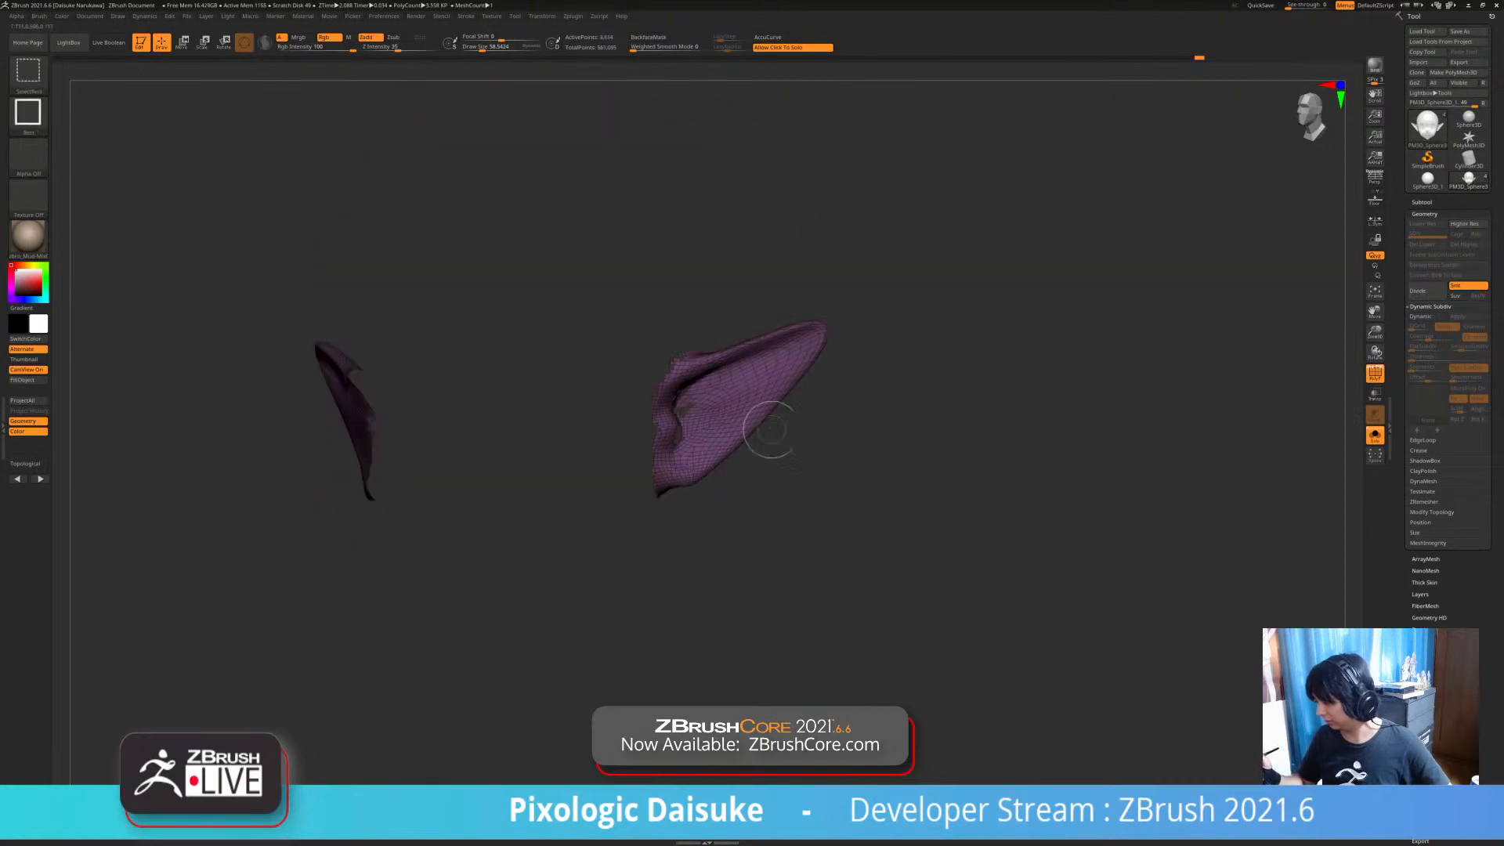
ctrl+shift+click(729, 433)
ctrl+shift+click(619, 440)
ctrl+shift+drag(799, 475, 800, 454)
key(ctrl+w)
ctrl+shift+click(798, 462)
shift+right_drag(561, 428, 651, 427)
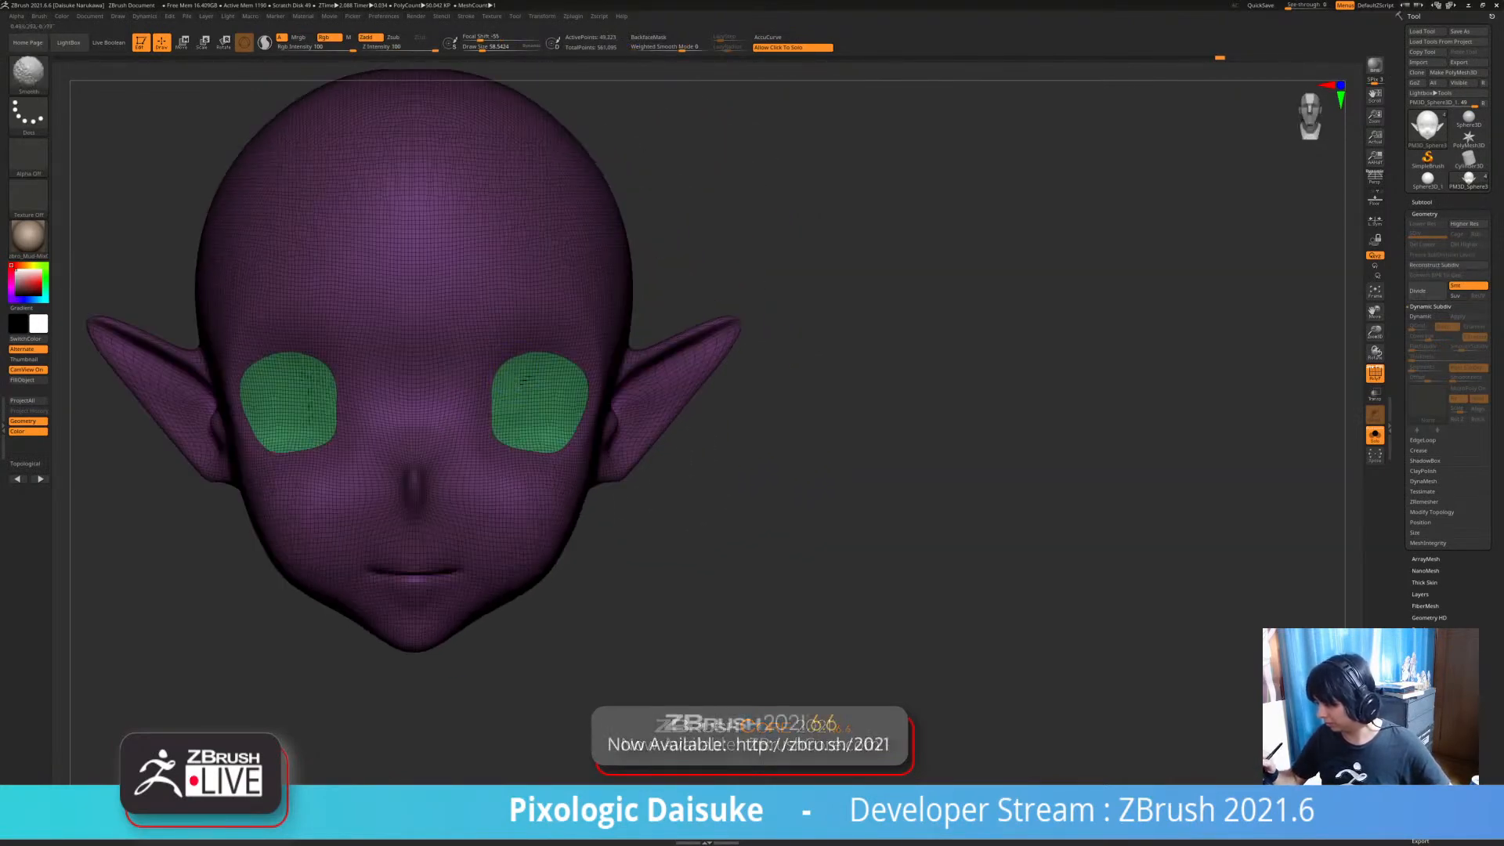
- Turn off the polygroup wireframe display on the head
mouse_move(775, 478)
right_down()
mouse_move(682, 454)
mouse_move(817, 450)
mouse_move(901, 478)
right_up()
click(1375, 374)
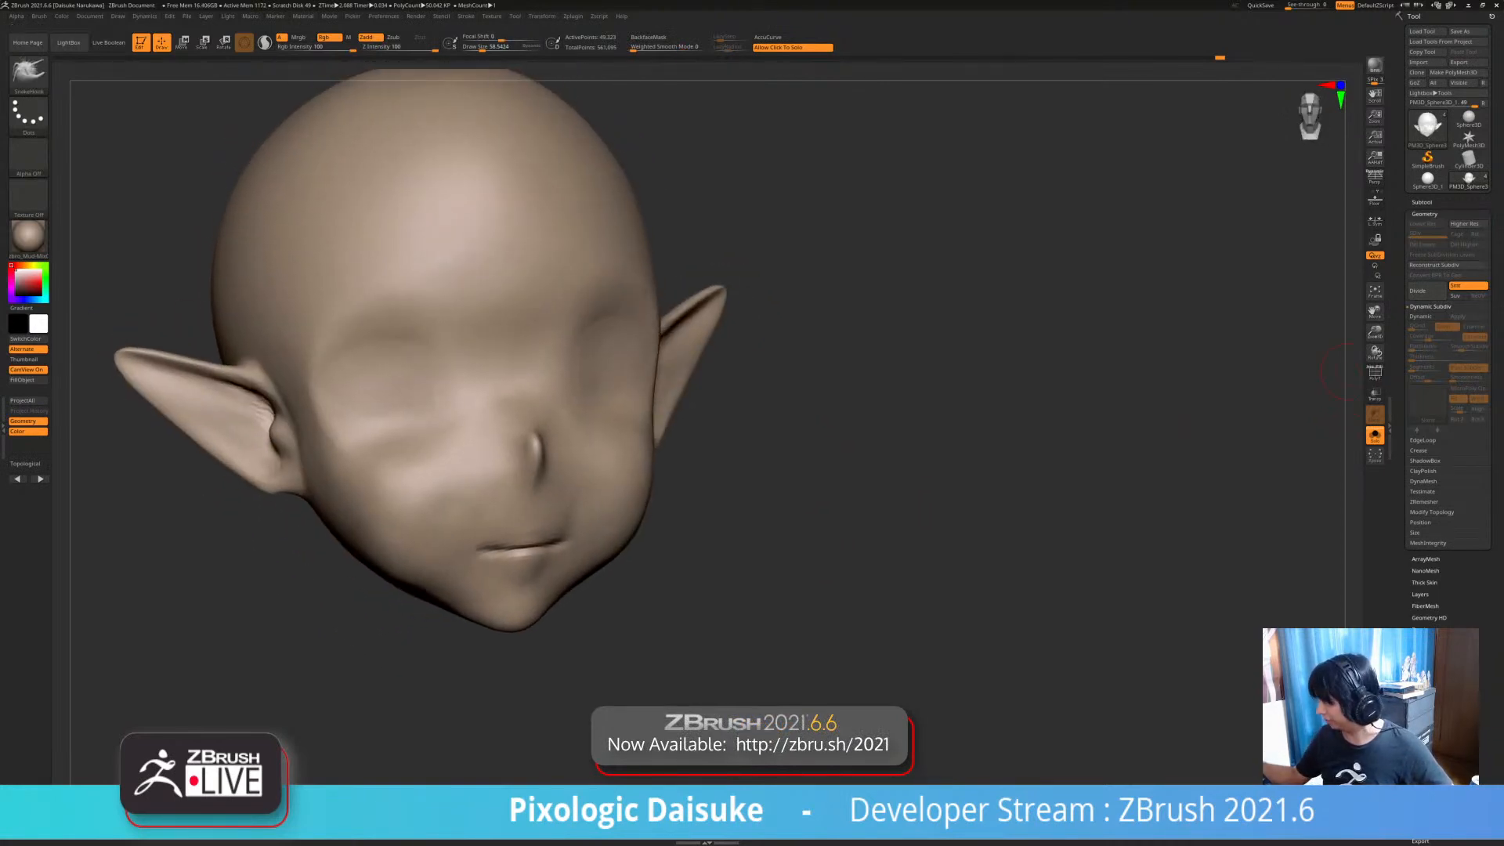
click(1375, 374)
click(1375, 373)
- Mask everything except the eye polygroups, move the eye areas back into the head and clear the mask
right_drag(822, 423, 576, 406)
key(w)
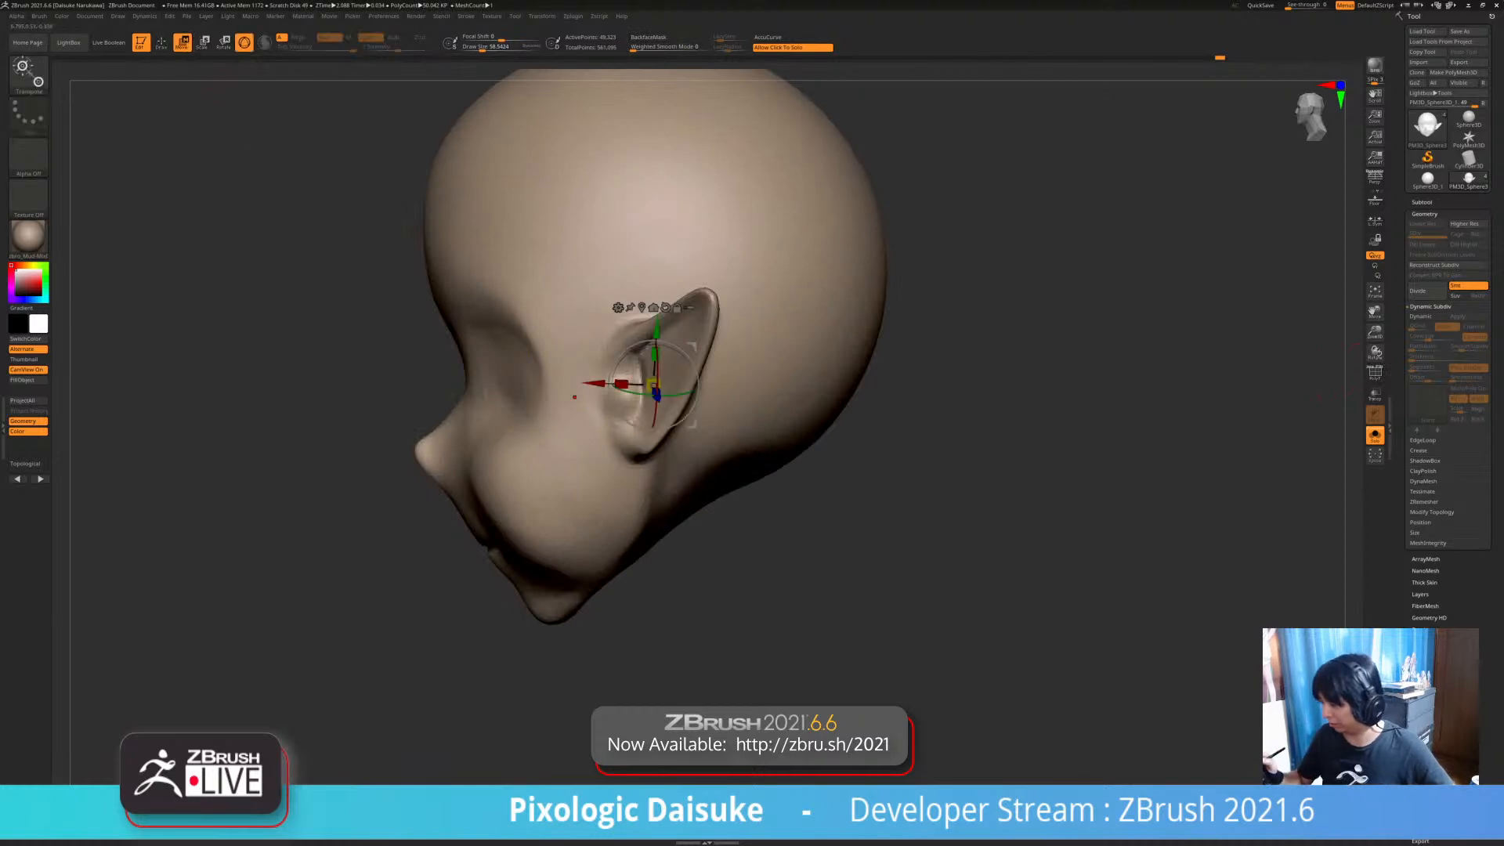
ctrl+click(513, 372)
alt+click(525, 294)
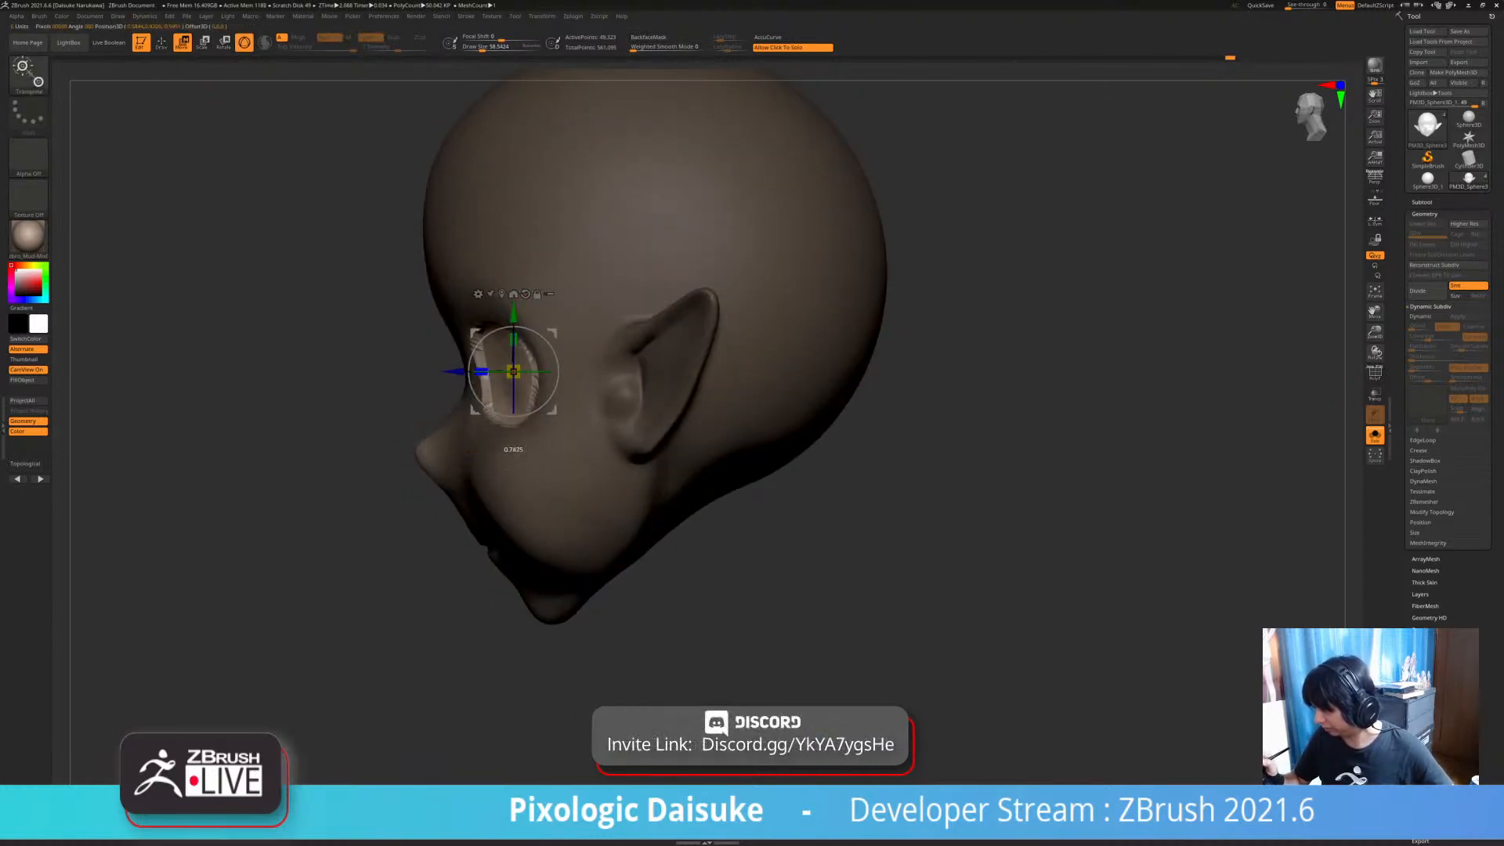
right_drag(823, 423, 1148, 470)
drag(578, 388, 574, 386)
key(q)
shift+right_drag(776, 384, 662, 383)
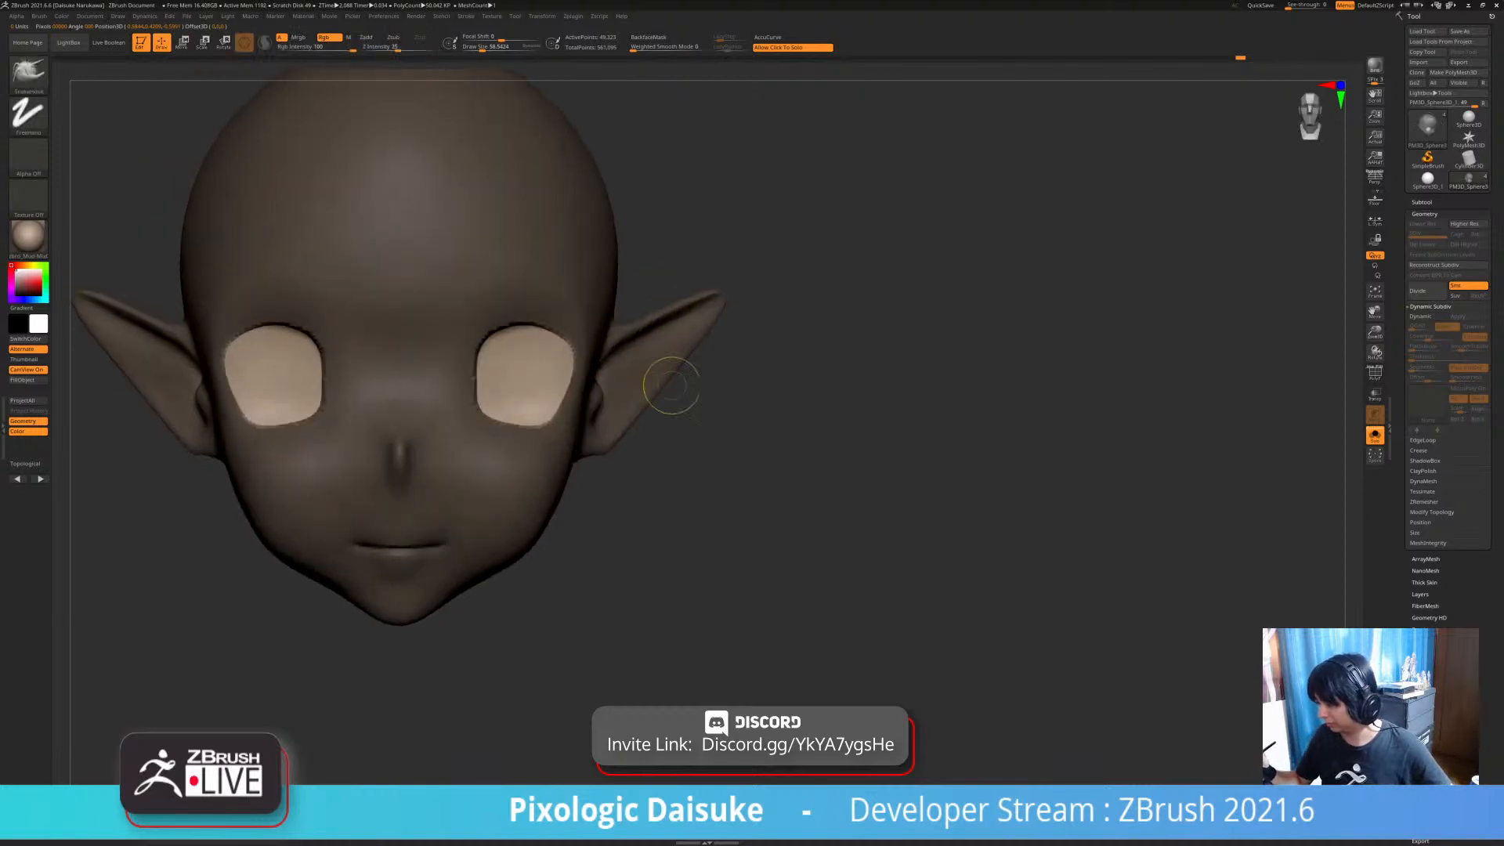
ctrl+drag(722, 393, 745, 415)
- Enlarge the brush to about 107, smooth the rims of the recessed eyes and reshape them with SnakeHook
drag(482, 48, 489, 48)
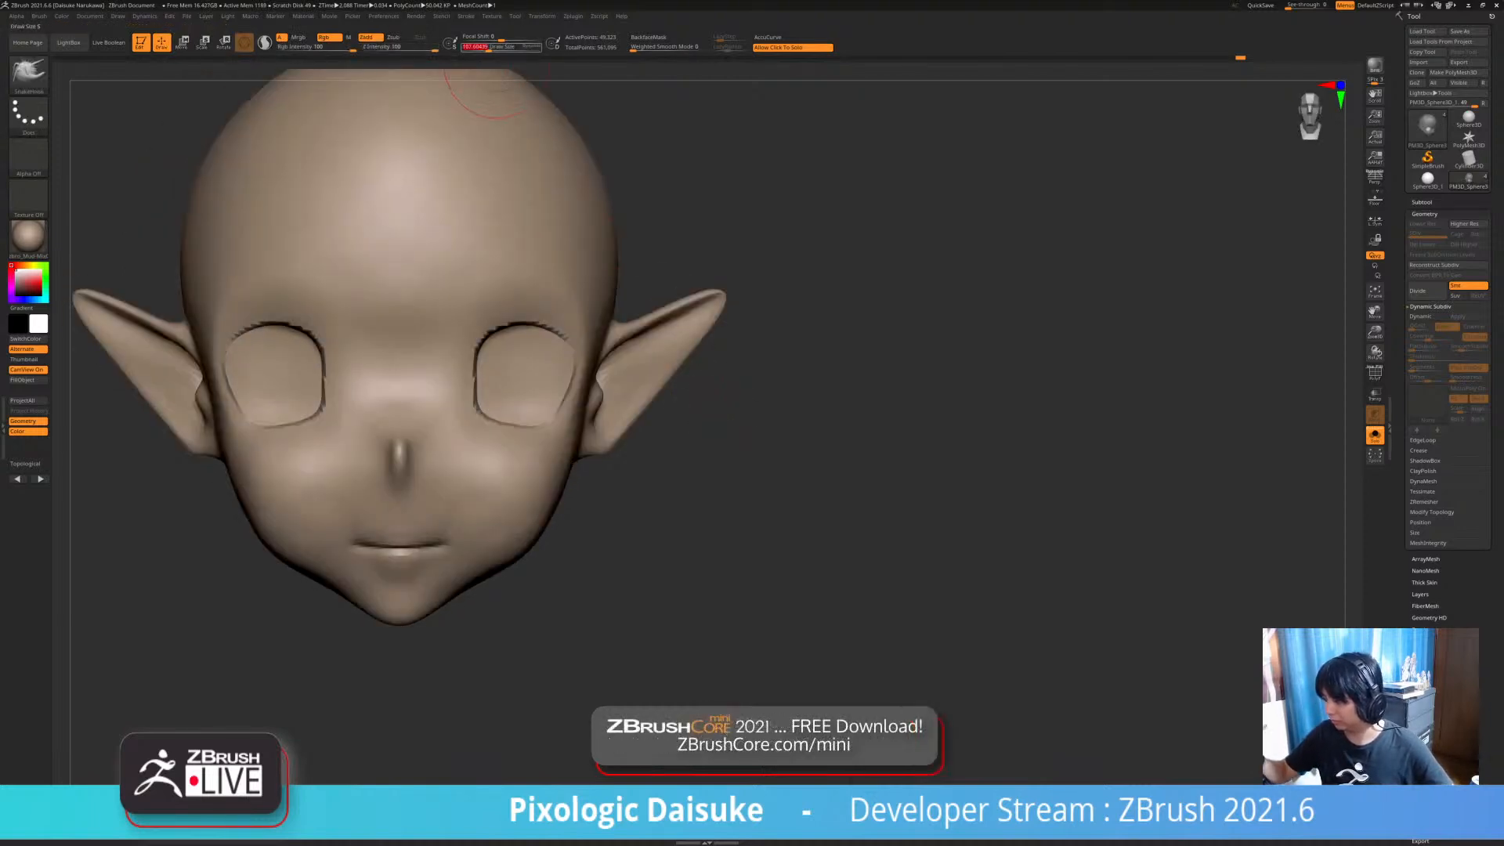
mouse_move(479, 338)
shift+mouse_down()
mouse_move(470, 392)
mouse_move(517, 322)
mouse_move(538, 336)
mouse_move(503, 351)
shift+mouse_up()
shift+drag(510, 420, 548, 401)
mouse_move(548, 401)
ctrl+right_down()
mouse_move(478, 383)
mouse_move(505, 346)
ctrl+right_up()
drag(505, 345, 499, 354)
right_drag(499, 354, 587, 380)
right_drag(483, 449, 526, 462)
right_drag(527, 462, 553, 459)
- Adjust the nose bridge and the nose and mouth profile with SnakeHook
ctrl+right_drag(431, 428, 435, 409)
drag(435, 409, 429, 417)
mouse_move(430, 417)
right_down()
mouse_move(443, 417)
mouse_move(430, 452)
right_up()
drag(427, 468, 418, 487)
mouse_move(447, 490)
right_down()
mouse_move(428, 475)
mouse_move(298, 470)
right_up()
- Smooth the inner edges of the eye recesses into the nose bridge
shift+right_drag(509, 369, 532, 400)
ctrl+right_drag(533, 400, 533, 353)
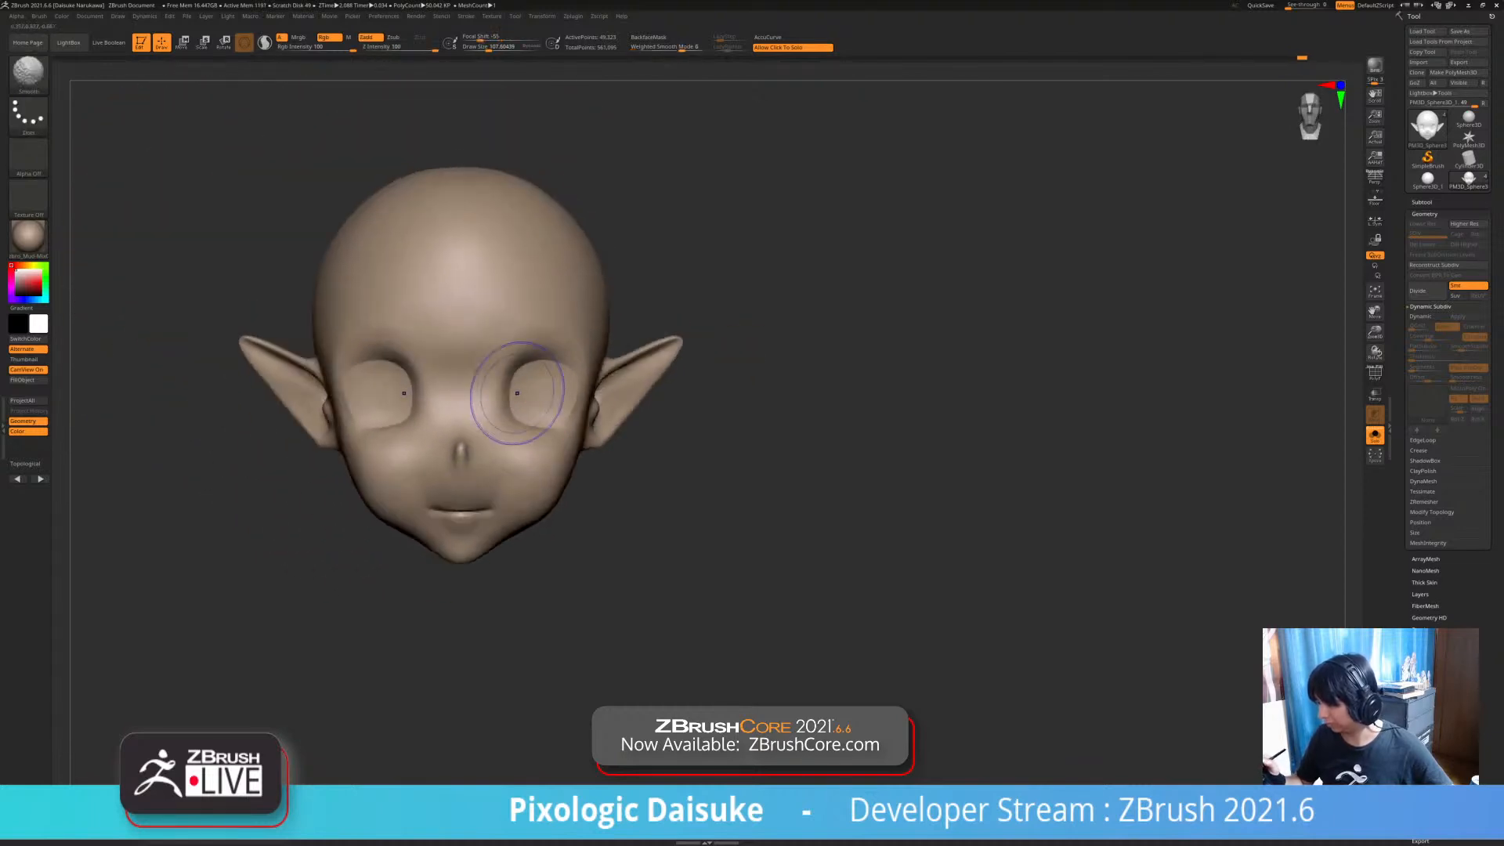
mouse_move(638, 396)
alt+right_down()
mouse_move(596, 342)
mouse_move(526, 345)
mouse_move(549, 345)
alt+right_up()
alt+right_drag(548, 345, 575, 413)
right_drag(597, 530, 603, 396)
- Run ZRemesher on the head with KeepGroups enabled and the target polygon count set to 10
click(1375, 373)
click(1375, 373)
shift+right_drag(890, 520, 749, 605)
click(1425, 214)
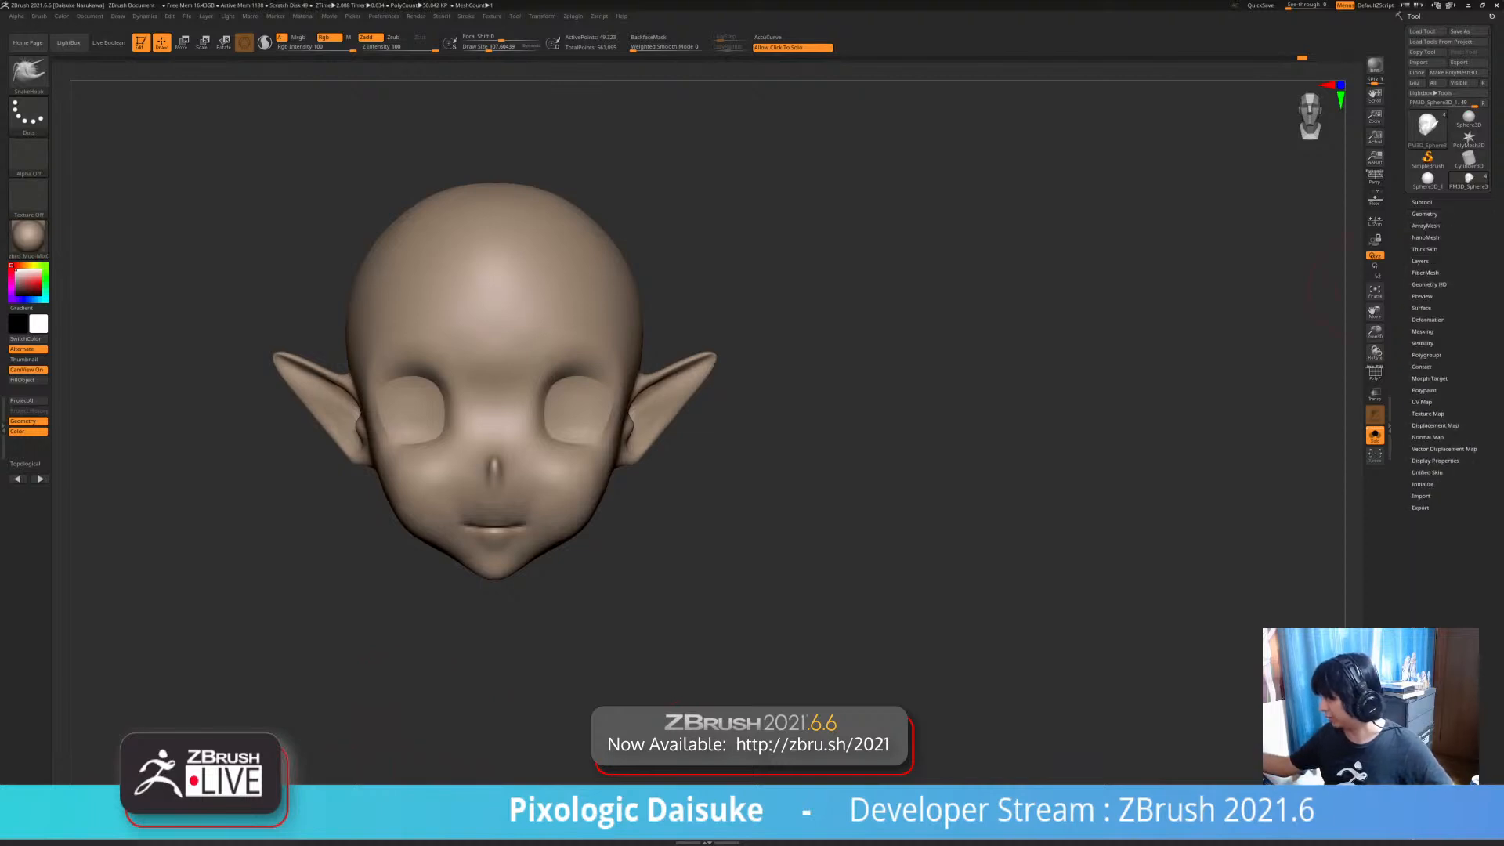
click(1424, 214)
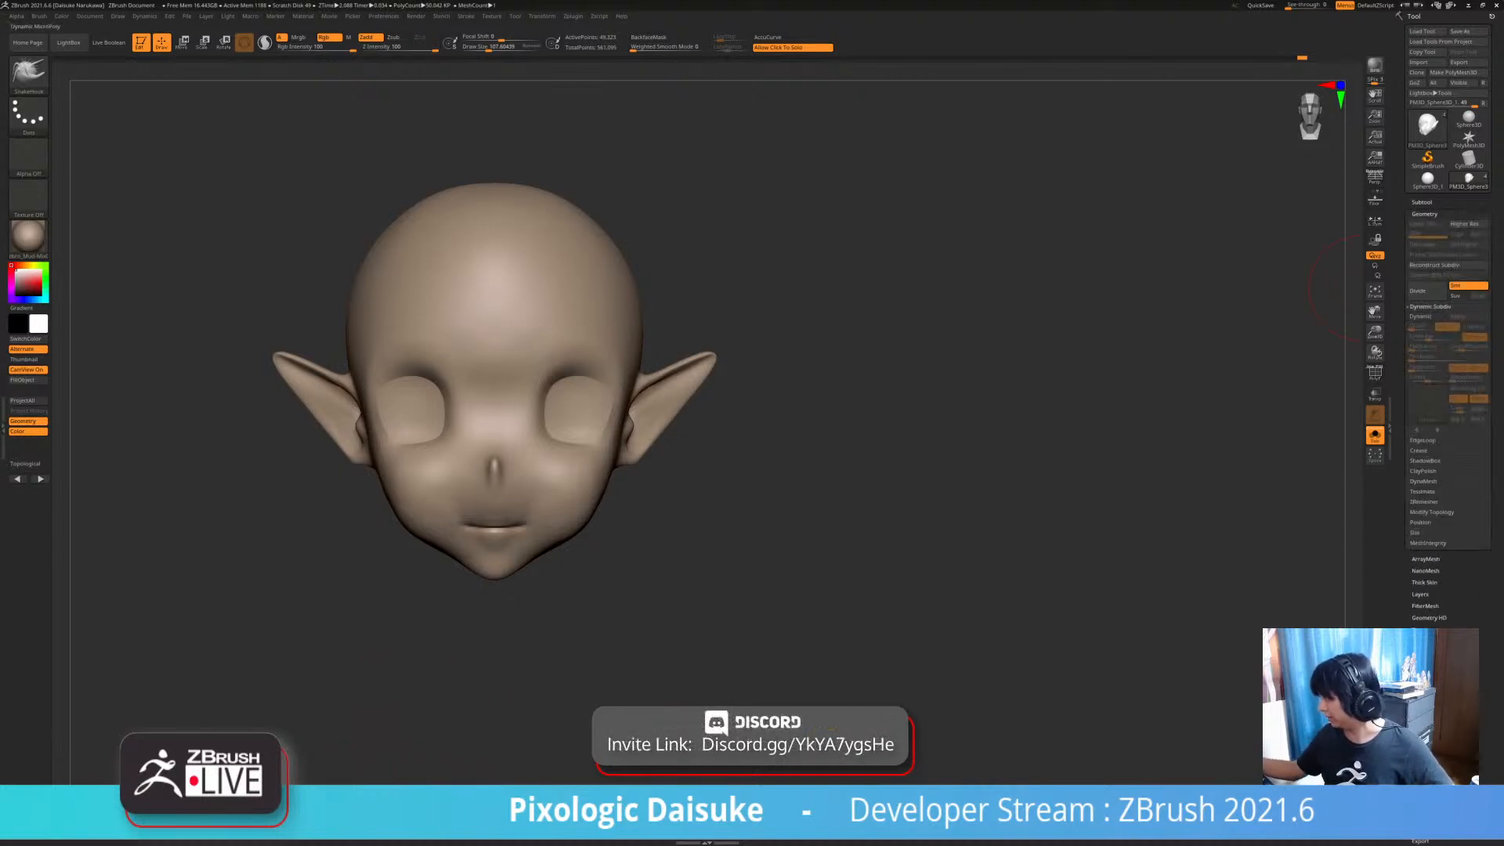
click(1423, 501)
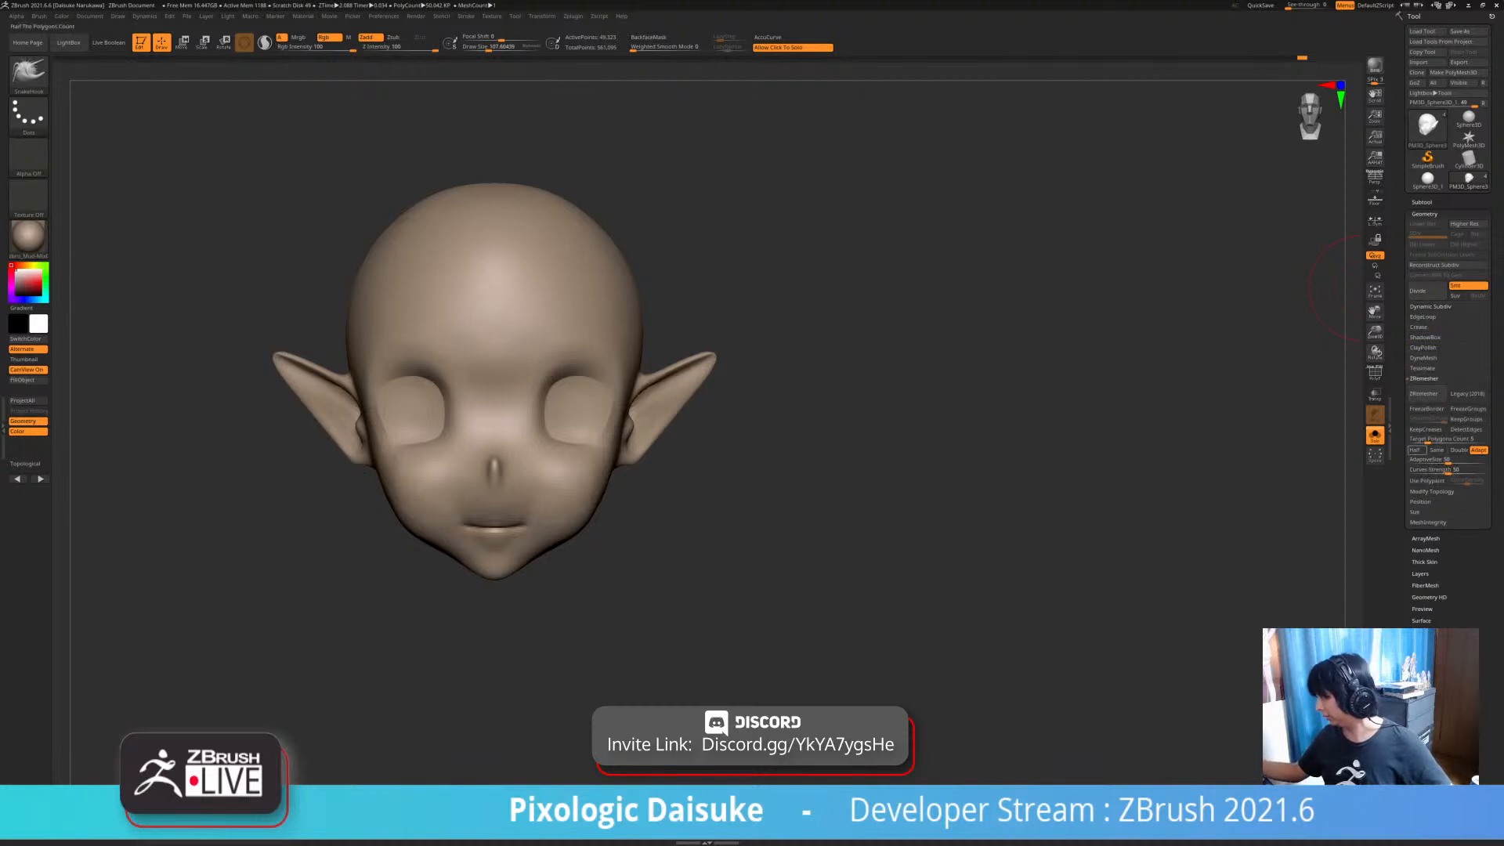
click(1468, 419)
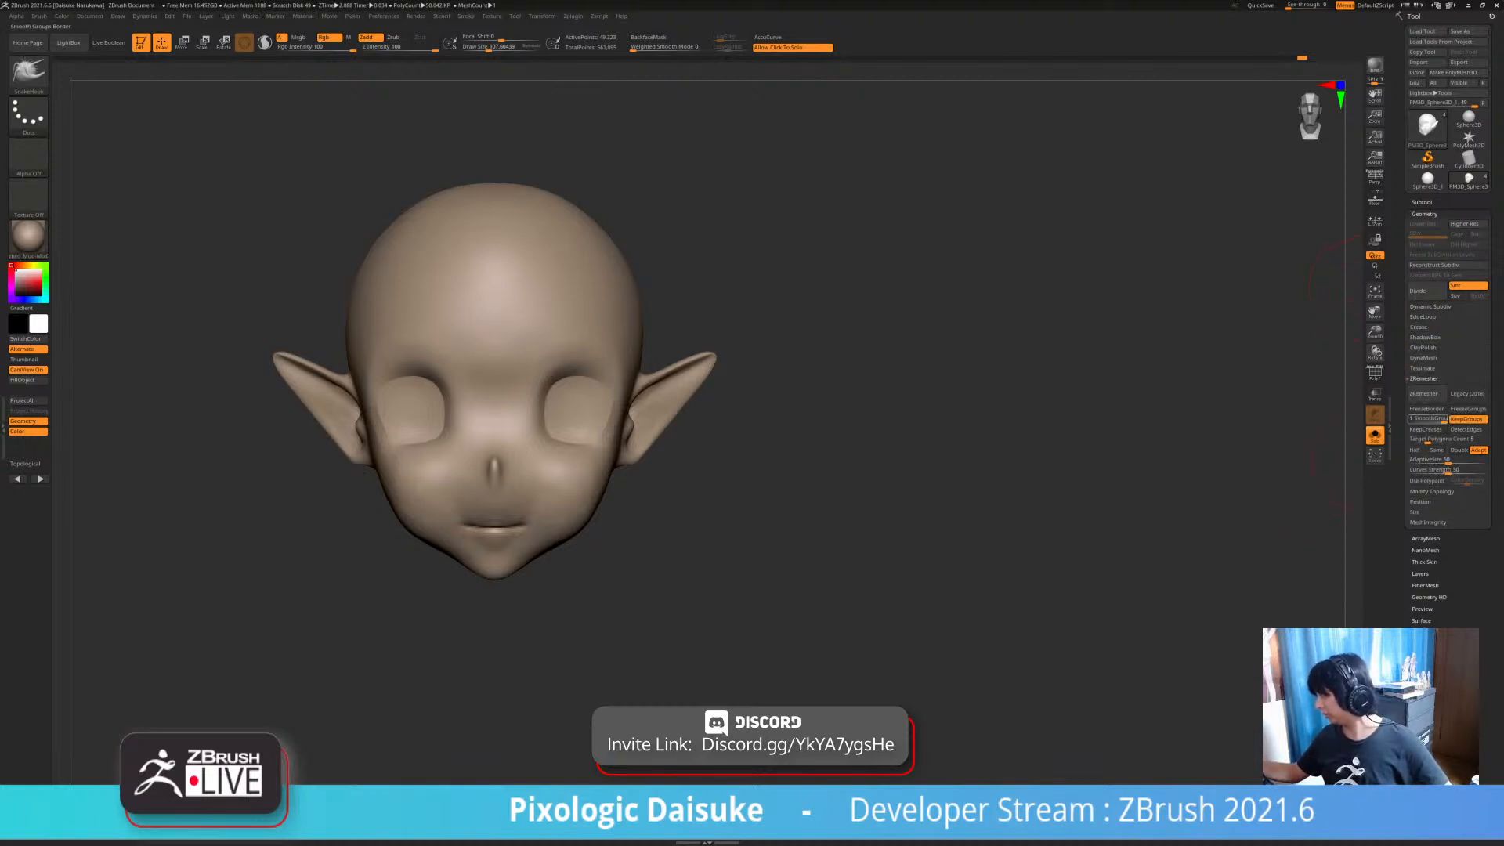
text(10)
click(1424, 393)
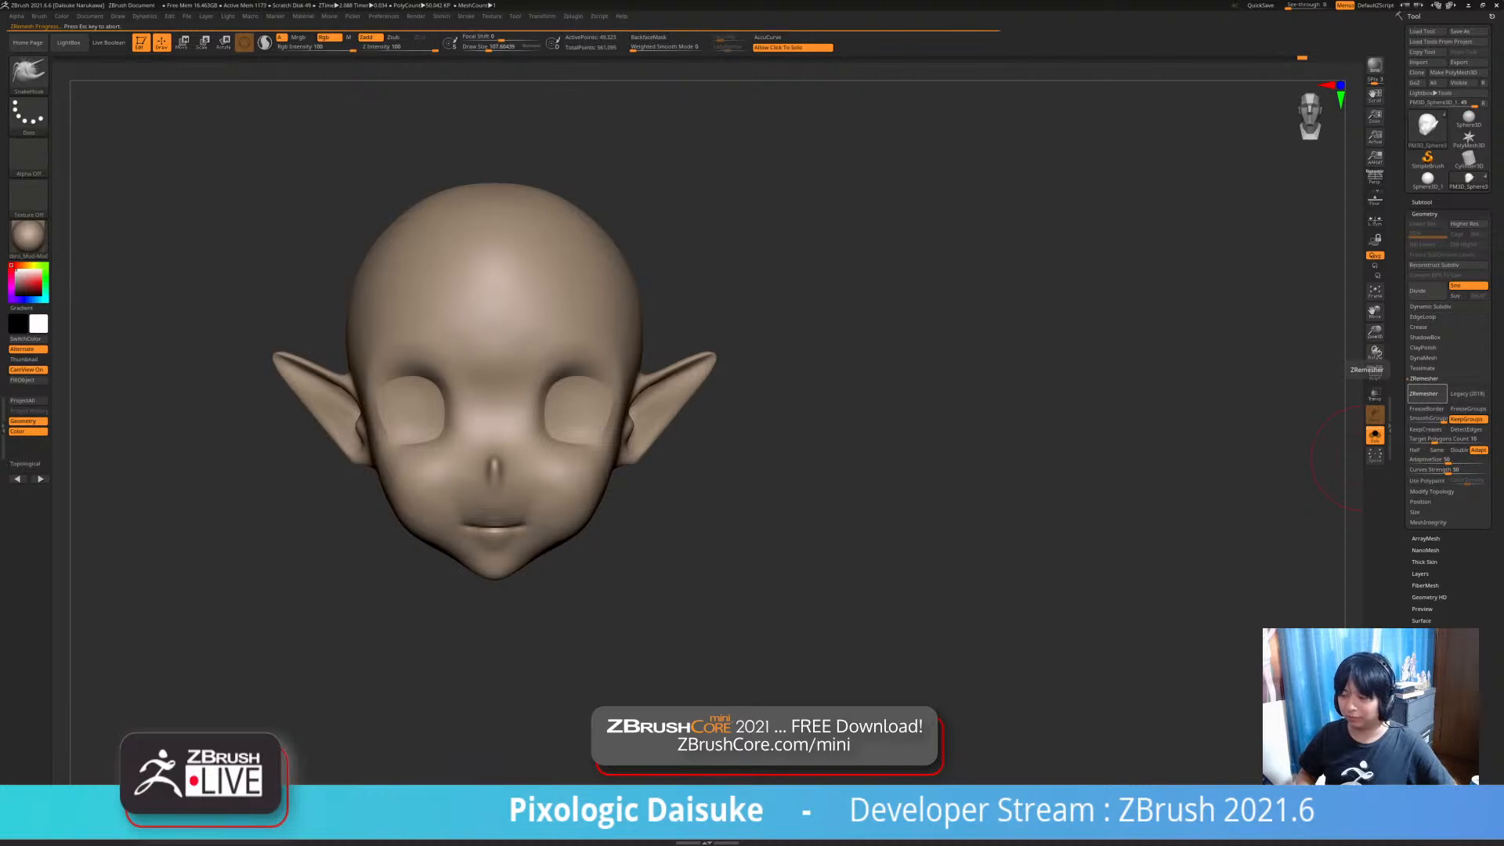
- Check the remeshed head's polygroups and edge flow in the wireframe display, then subdivide the mesh once
key(f)
key(shift+f)
key(shift+f)
key(shift+f)
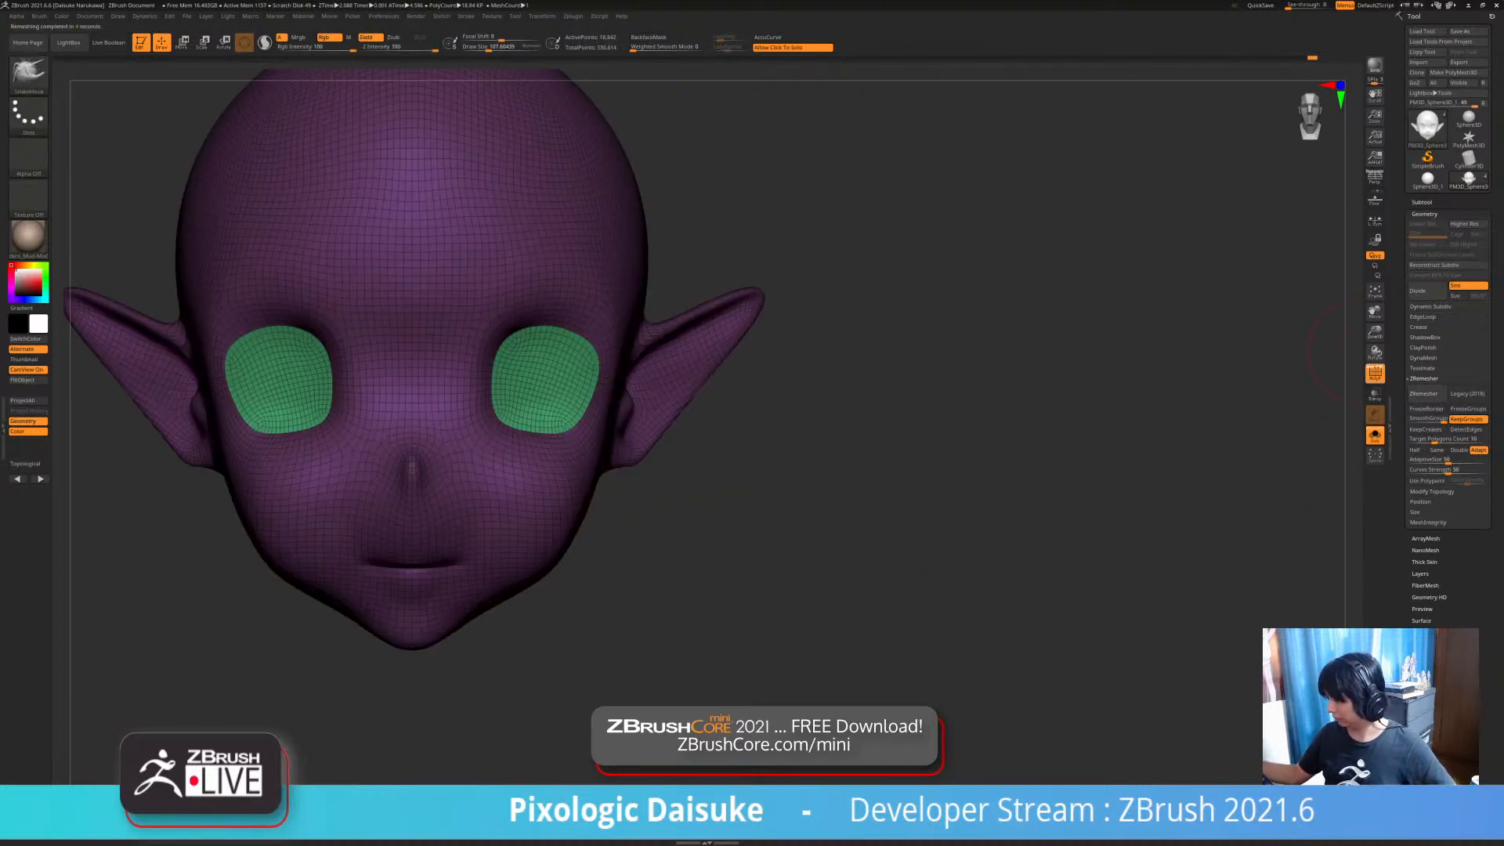
mouse_move(800, 532)
mouse_down()
mouse_move(1058, 509)
mouse_move(674, 533)
mouse_move(807, 521)
mouse_move(819, 541)
mouse_move(753, 549)
mouse_move(807, 541)
mouse_up()
click(1375, 373)
ctrl+right_drag(775, 533, 742, 551)
key(ctrl+d)
alt+drag(743, 550, 735, 522)
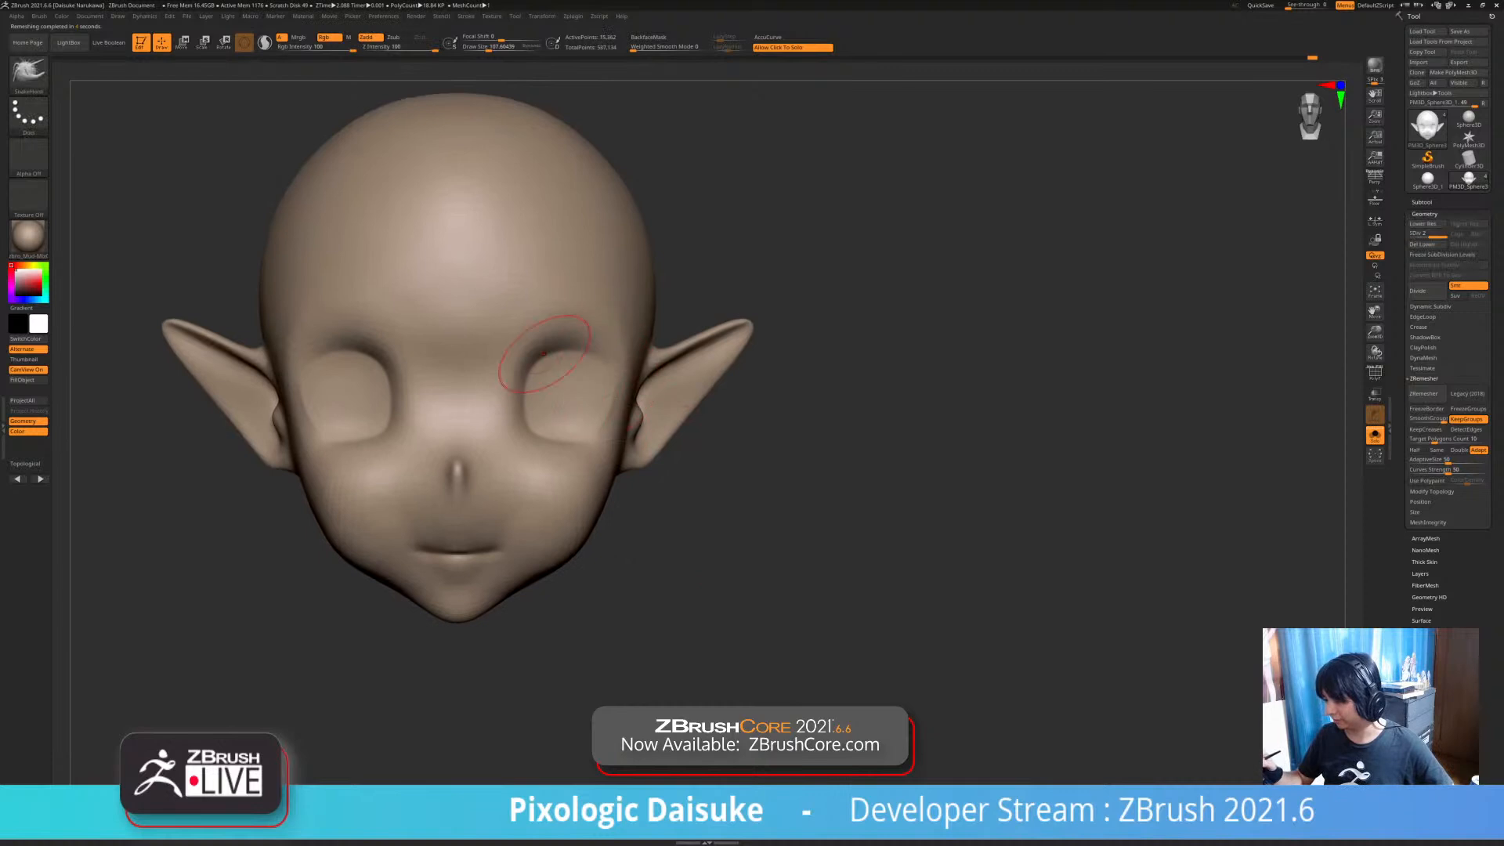
- Reduce the brush to about 95, refine the mouth line with a sculpting stroke and switch back to SnakeHook
key(b)
click(392, 109)
drag(489, 47, 487, 47)
drag(745, 548, 792, 509)
drag(451, 547, 510, 544)
mouse_move(511, 544)
right_down()
mouse_move(494, 546)
mouse_move(538, 510)
mouse_move(530, 447)
mouse_move(568, 470)
mouse_move(553, 468)
mouse_move(635, 435)
right_up()
key(b)
key(s)
key(h)
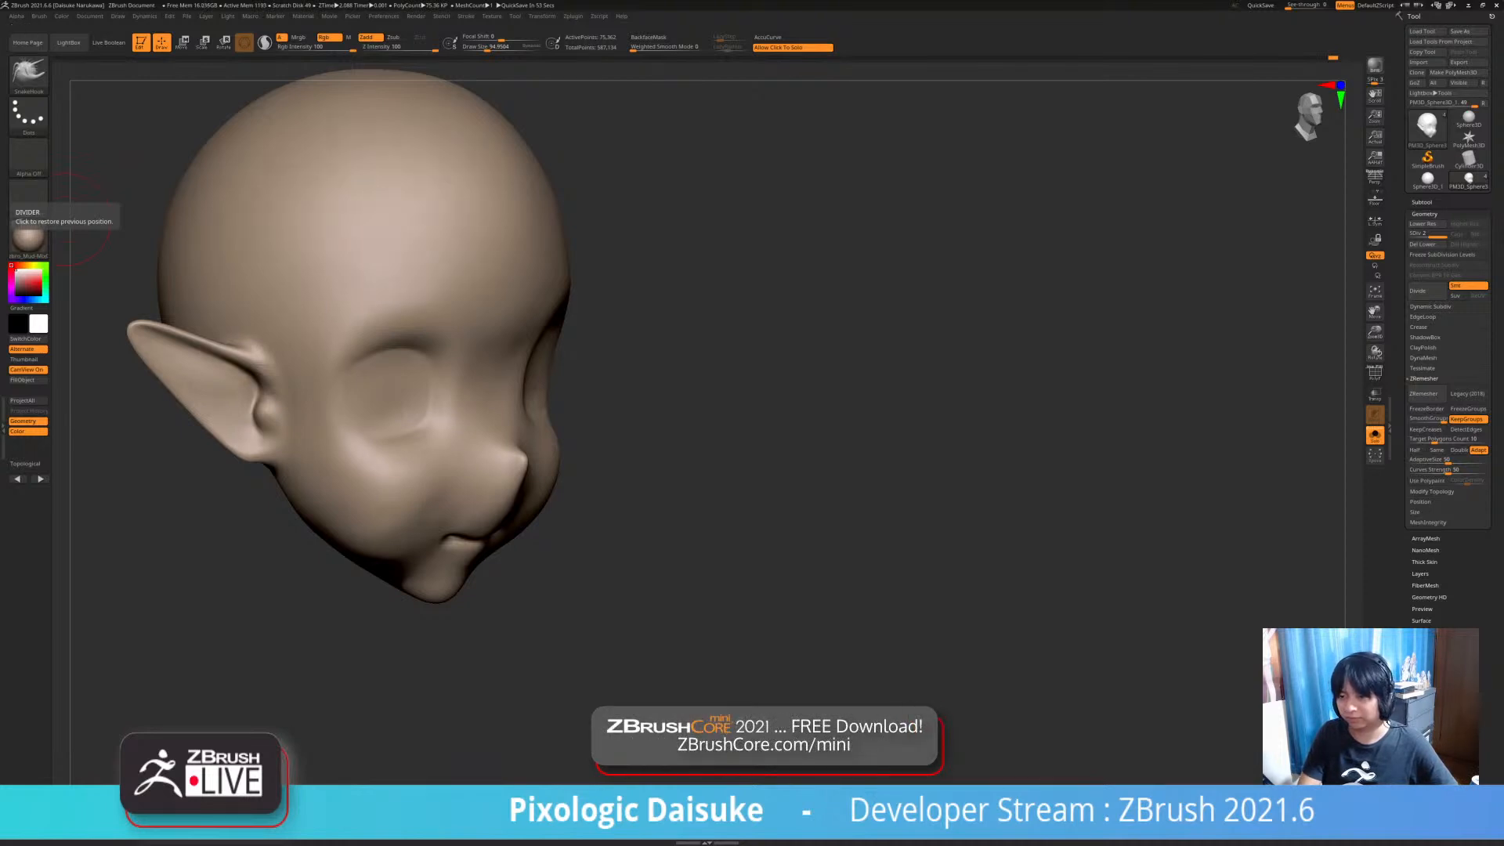
- Place the screen annotation toolbar beside the head, turn the head to the front and activate the annotation pen
mouse_move(3, 235)
mouse_down()
mouse_move(151, 277)
mouse_move(163, 385)
mouse_move(125, 439)
mouse_up()
mouse_move(212, 540)
mouse_down()
mouse_move(110, 532)
mouse_move(171, 553)
mouse_up()
mouse_move(129, 479)
mouse_move(776, 517)
mouse_down()
mouse_move(689, 540)
mouse_move(854, 547)
mouse_up()
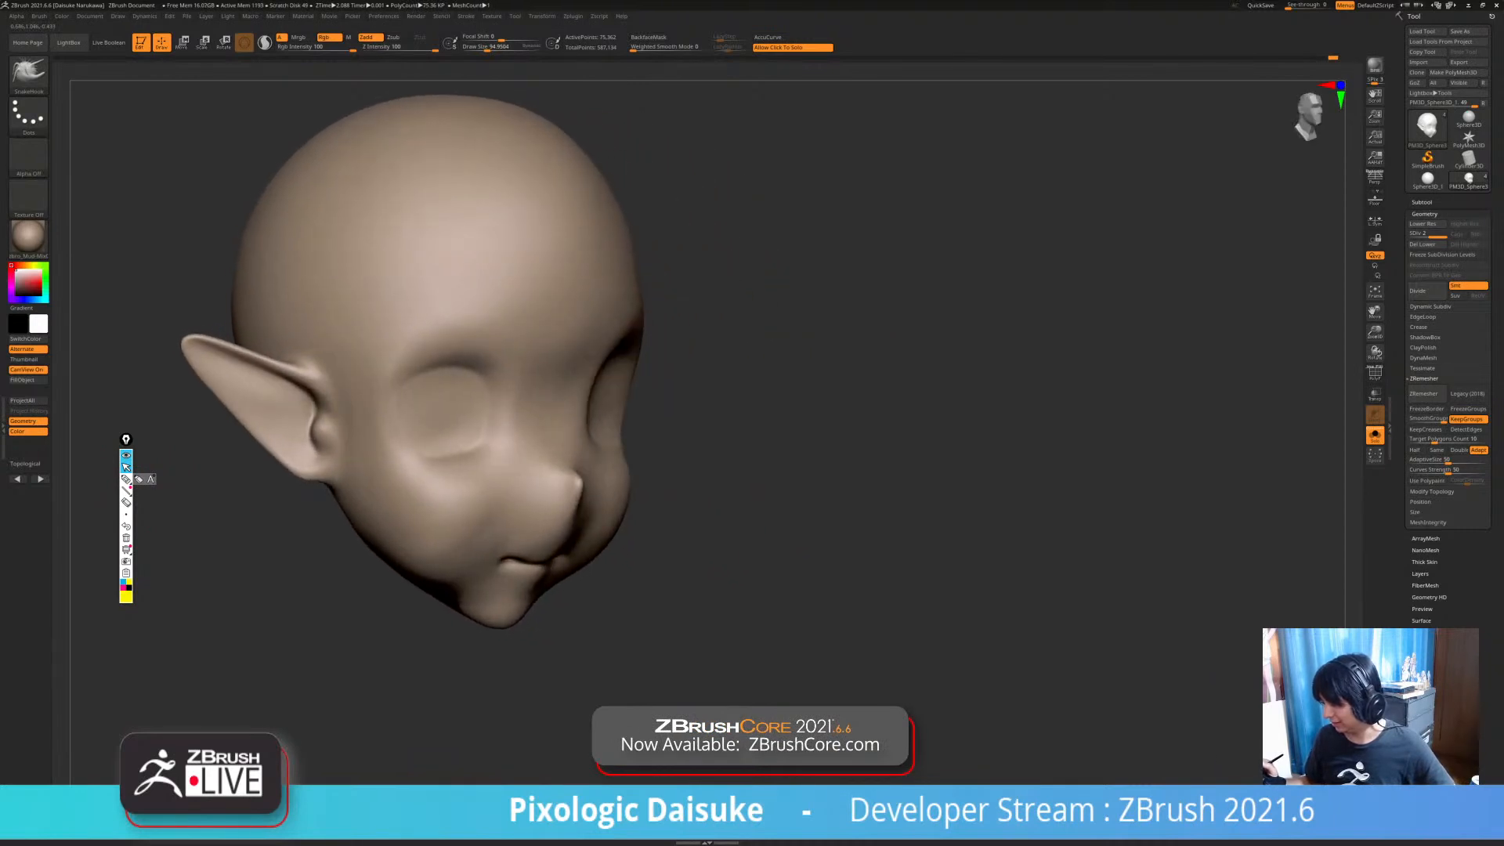
drag(713, 533, 651, 540)
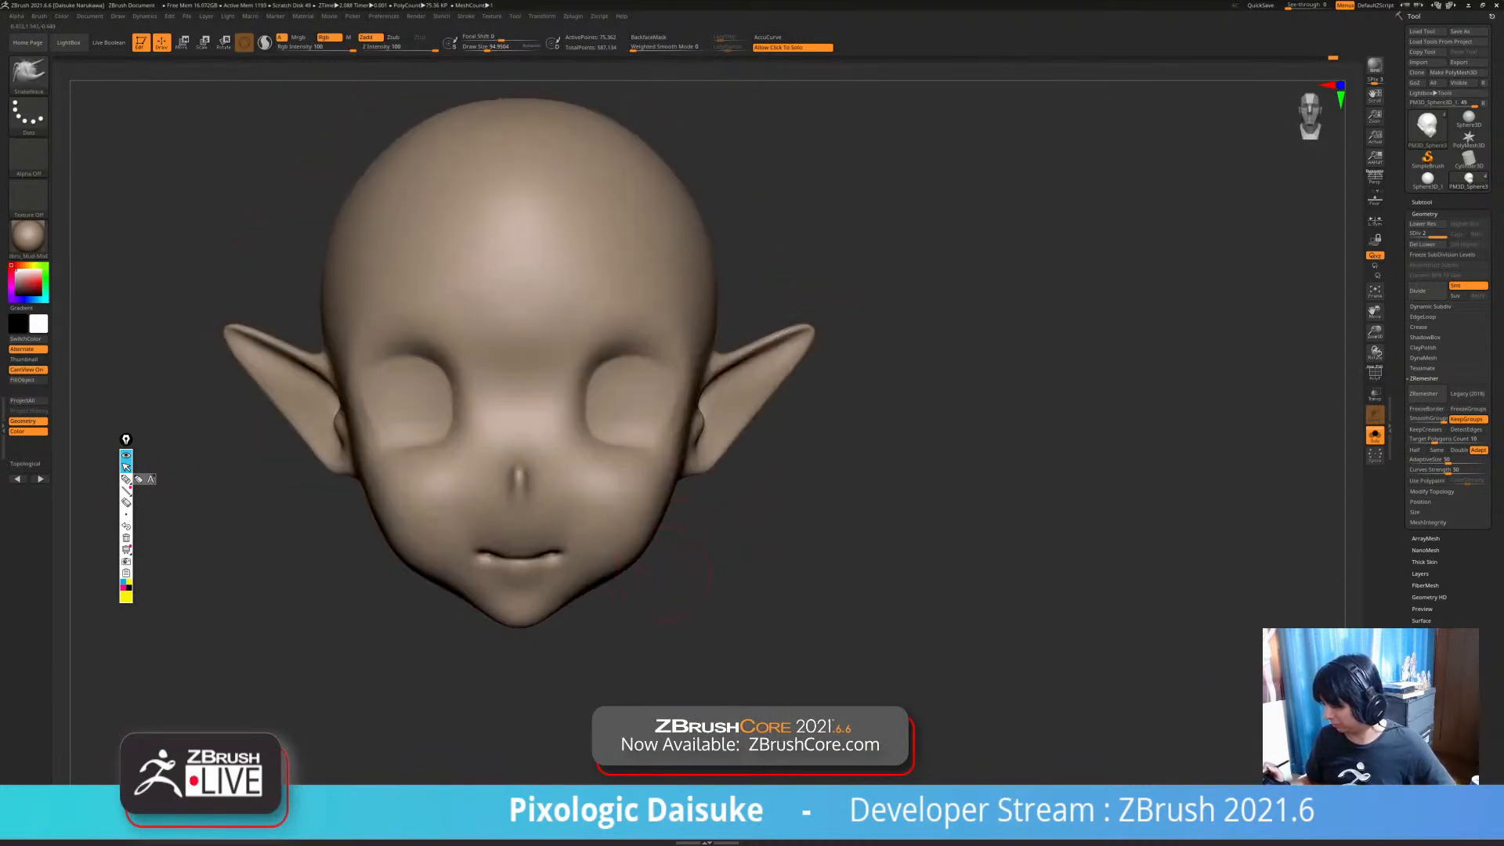
click(126, 479)
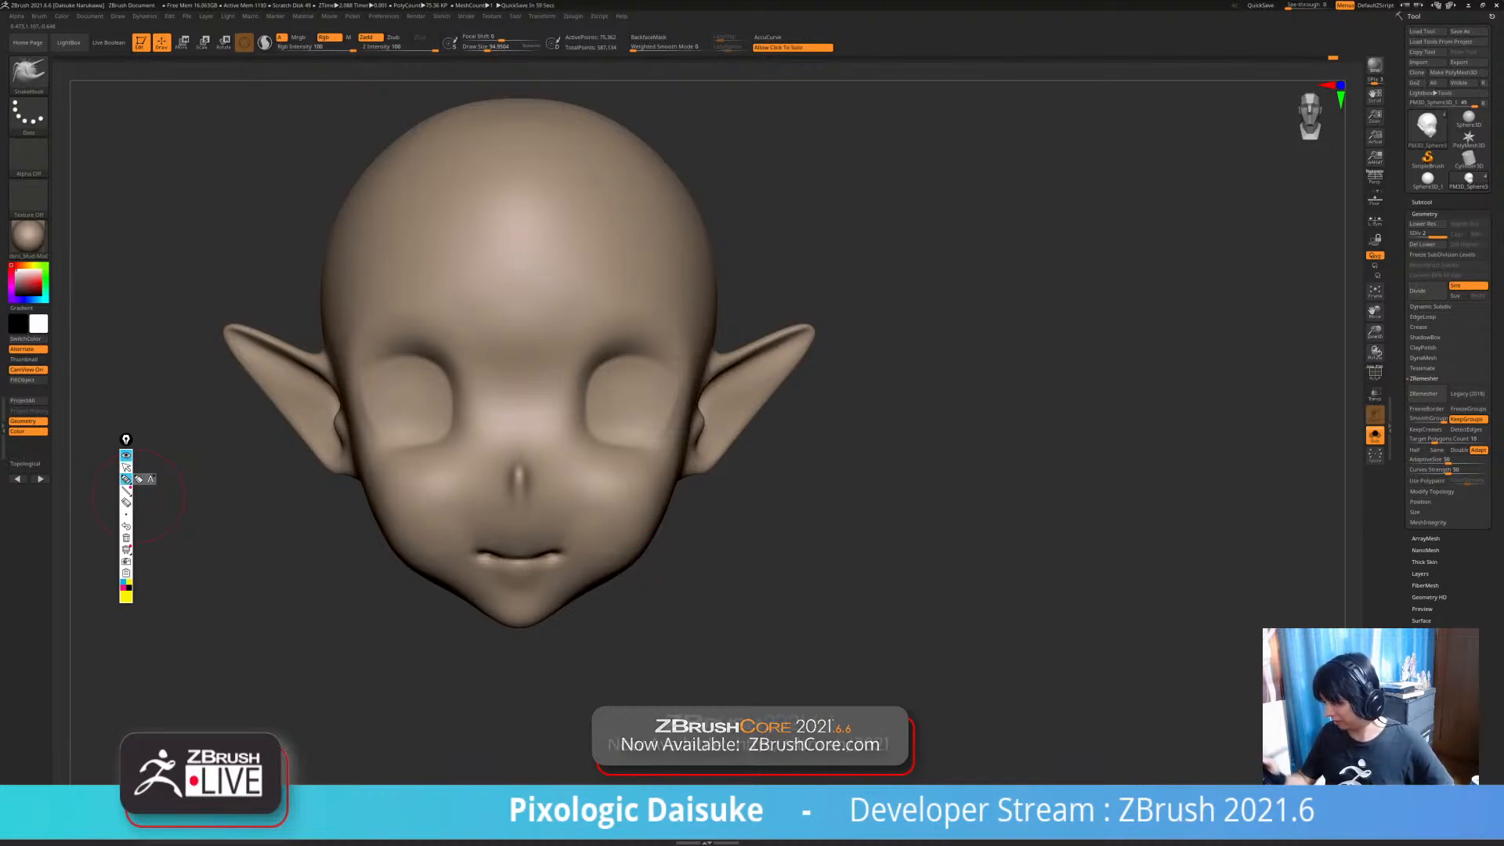
- Annotate the face with a vertical centre line, a horizontal eye line and three spacing arcs, then undo all but the centre line
drag(507, 101, 506, 502)
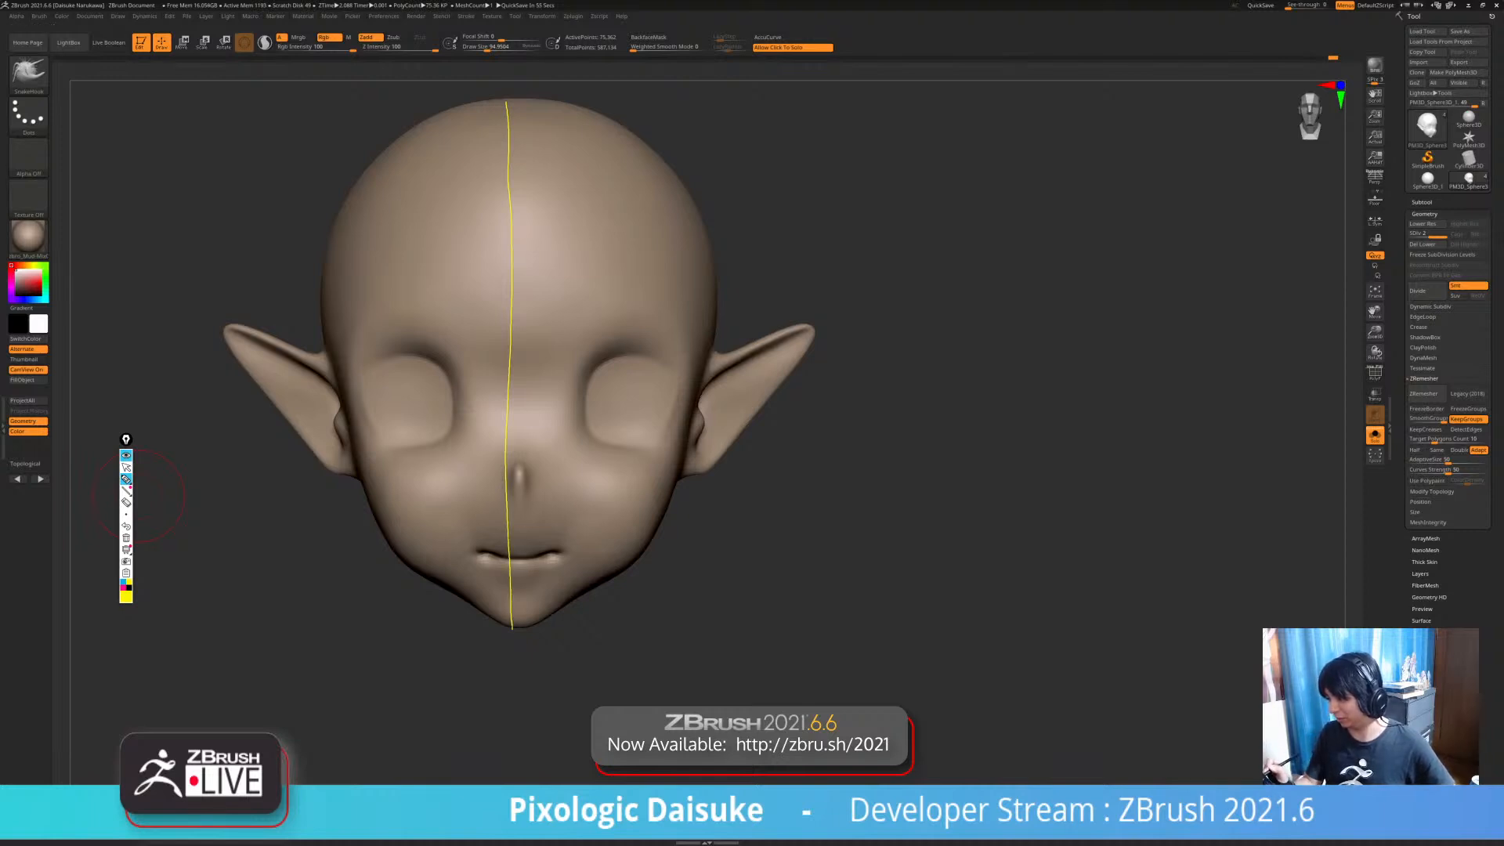
drag(343, 375, 646, 377)
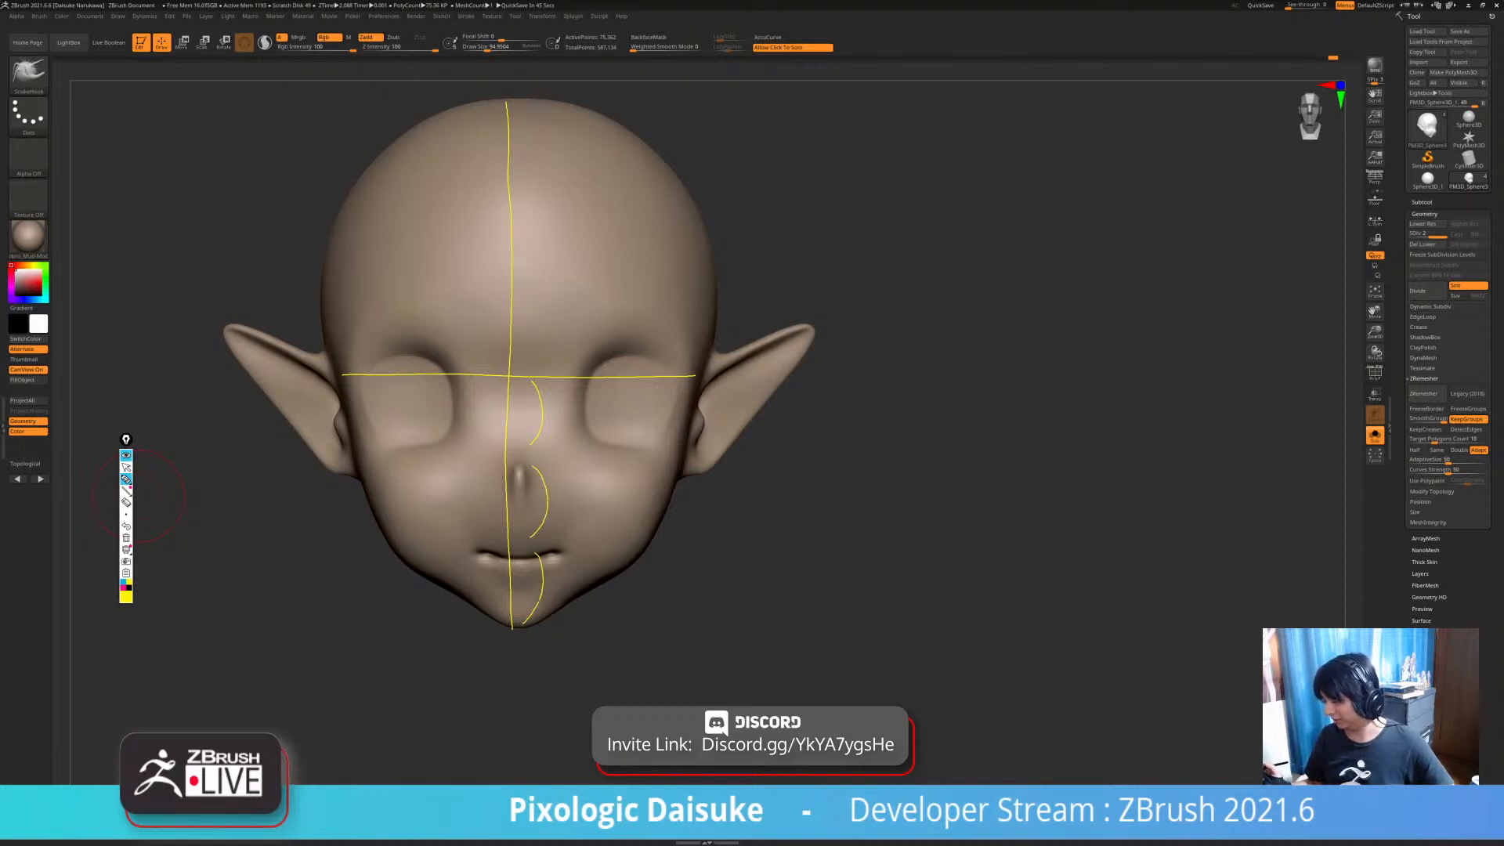
key(ctrl+z)
key(ctrl+z)
key(ctrl+z)
key(ctrl+z)
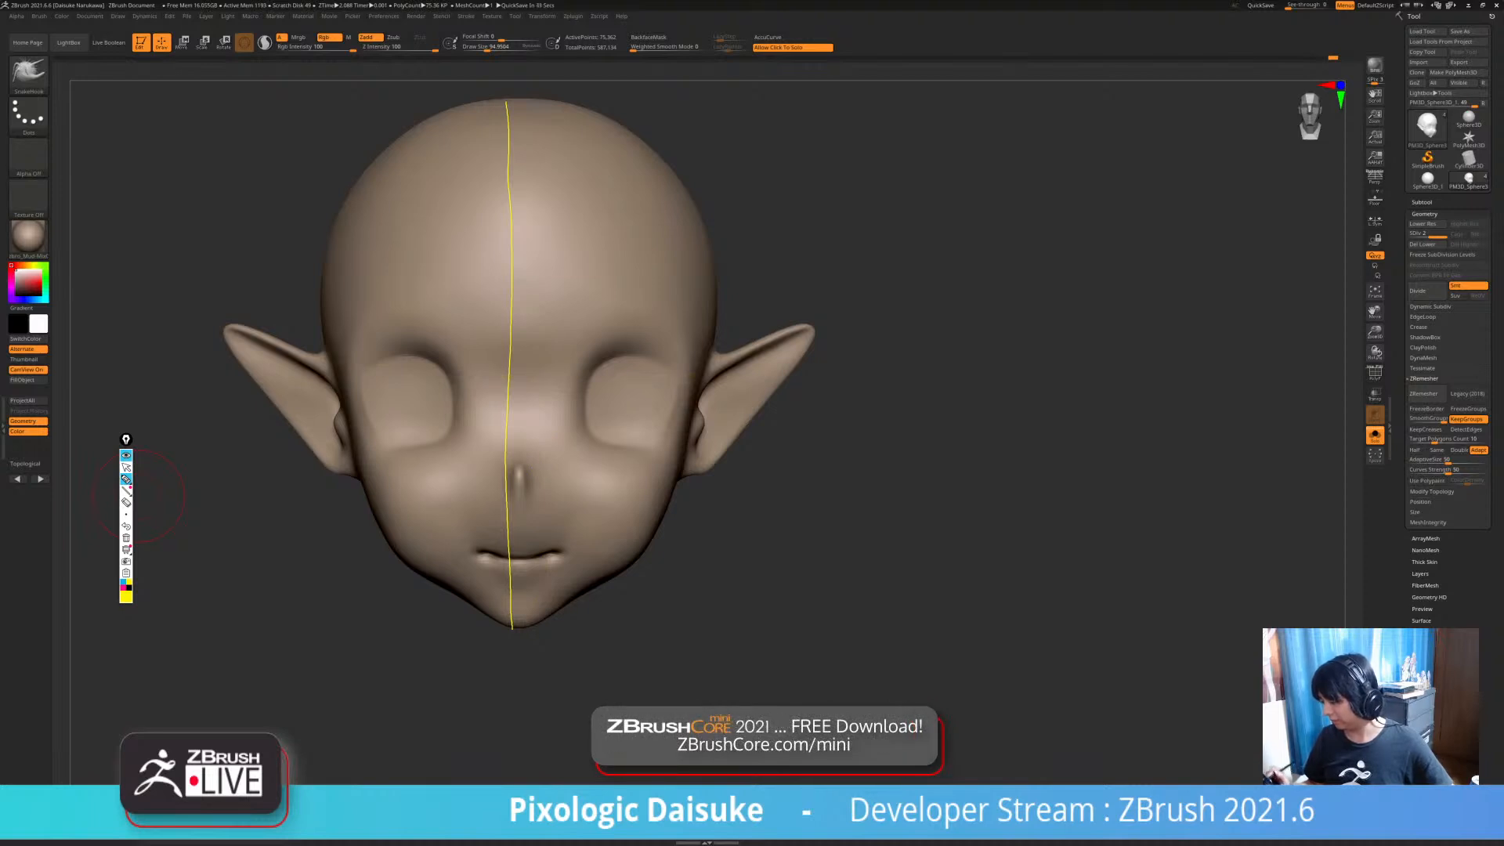
- Try horizontal guide lines across the lower edges of the eye recesses, then undo them and the centre line
drag(431, 443, 650, 436)
key(ctrl+z)
drag(375, 457, 668, 447)
key(ctrl+z)
key(ctrl+z)
key(ctrl+z)
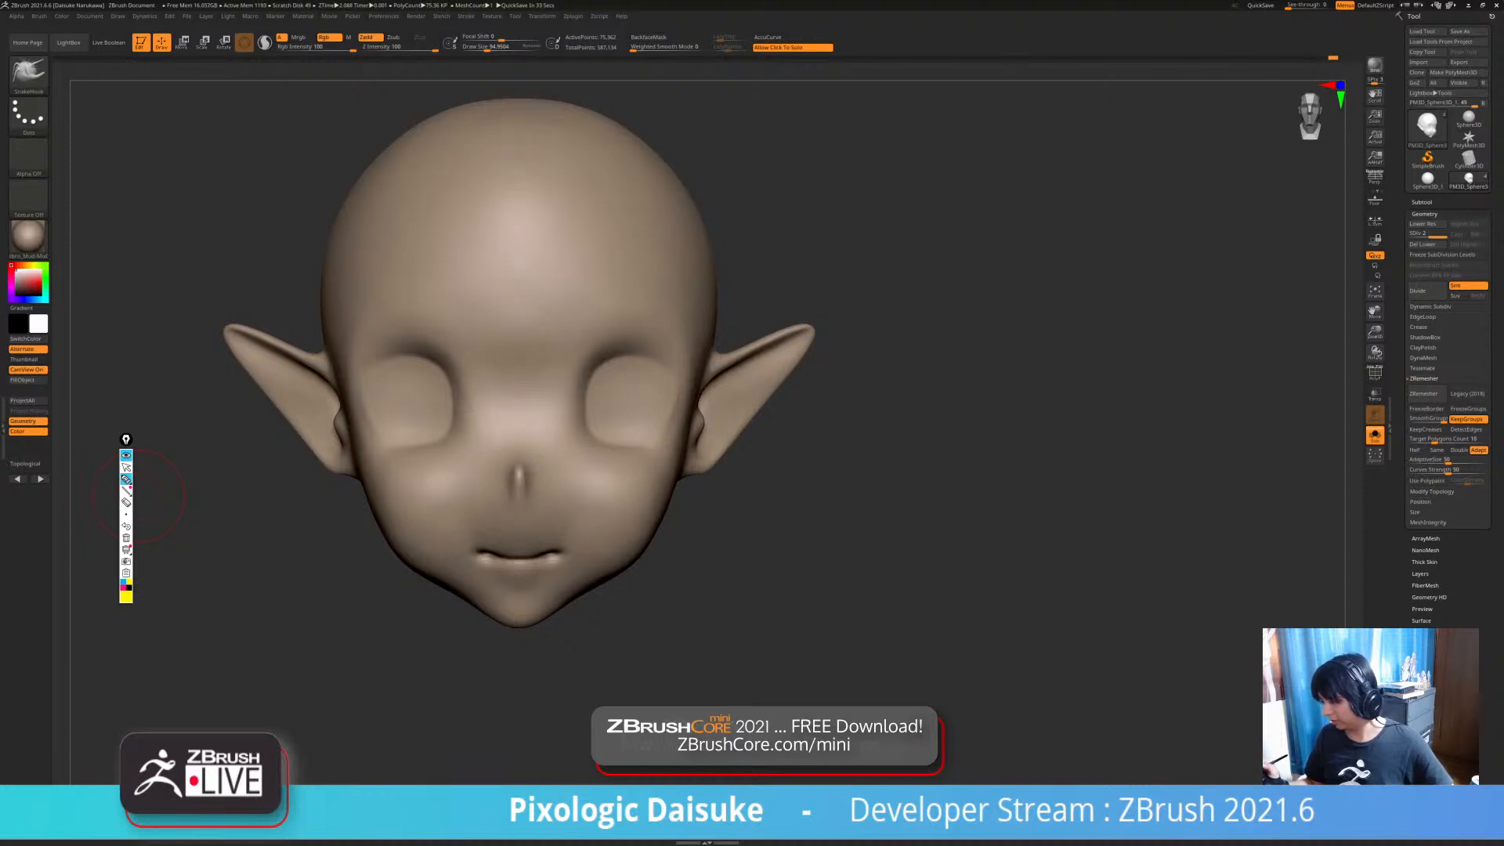
- Turn the head to a three-quarter view and trace its forehead, brow and cheek contour with the yellow annotation pen
click(126, 467)
drag(139, 496, 259, 496)
click(126, 478)
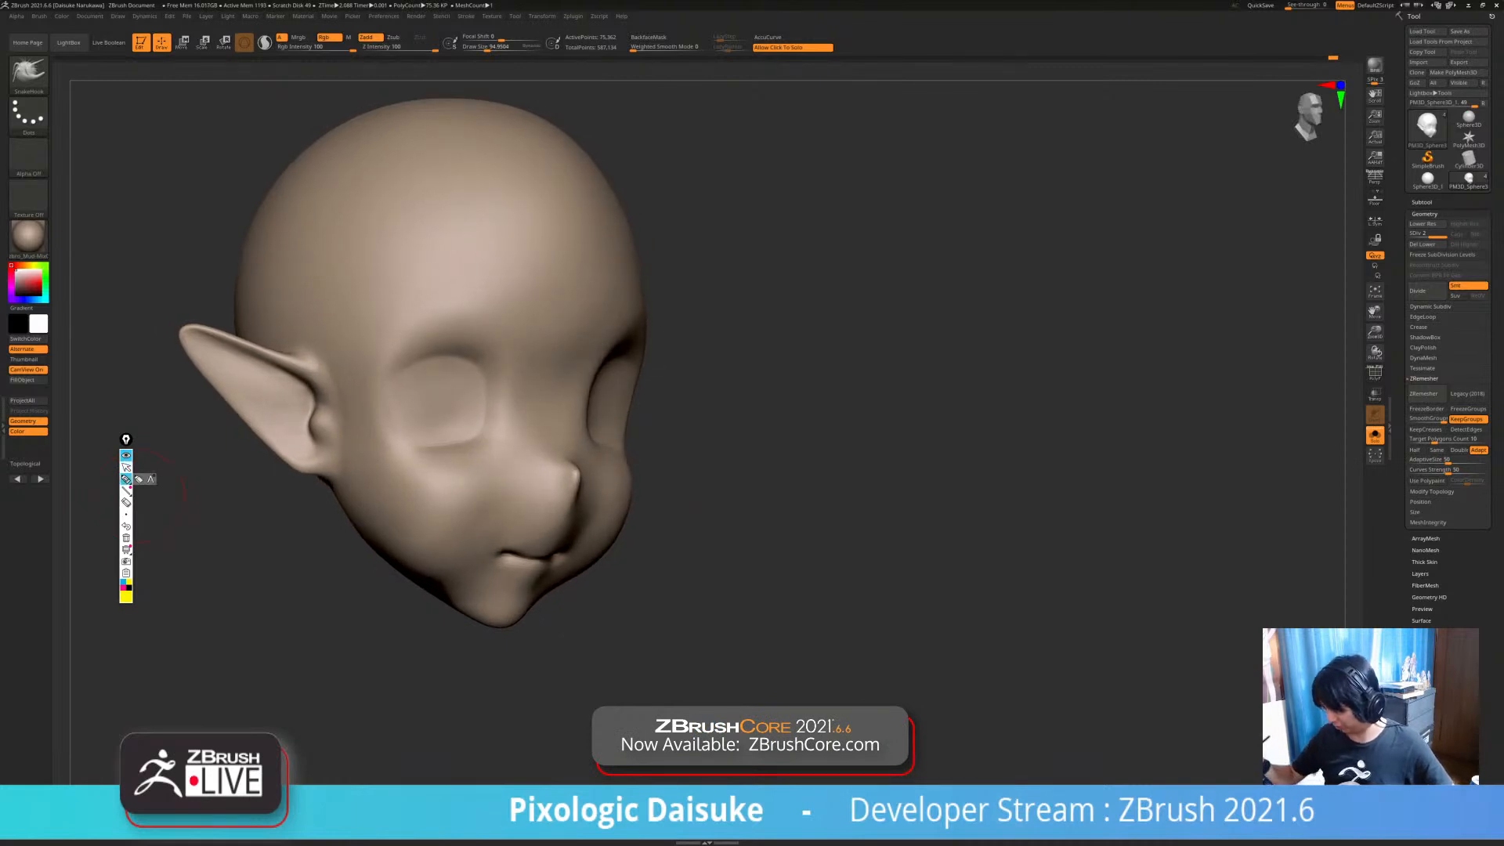
drag(543, 108, 601, 146)
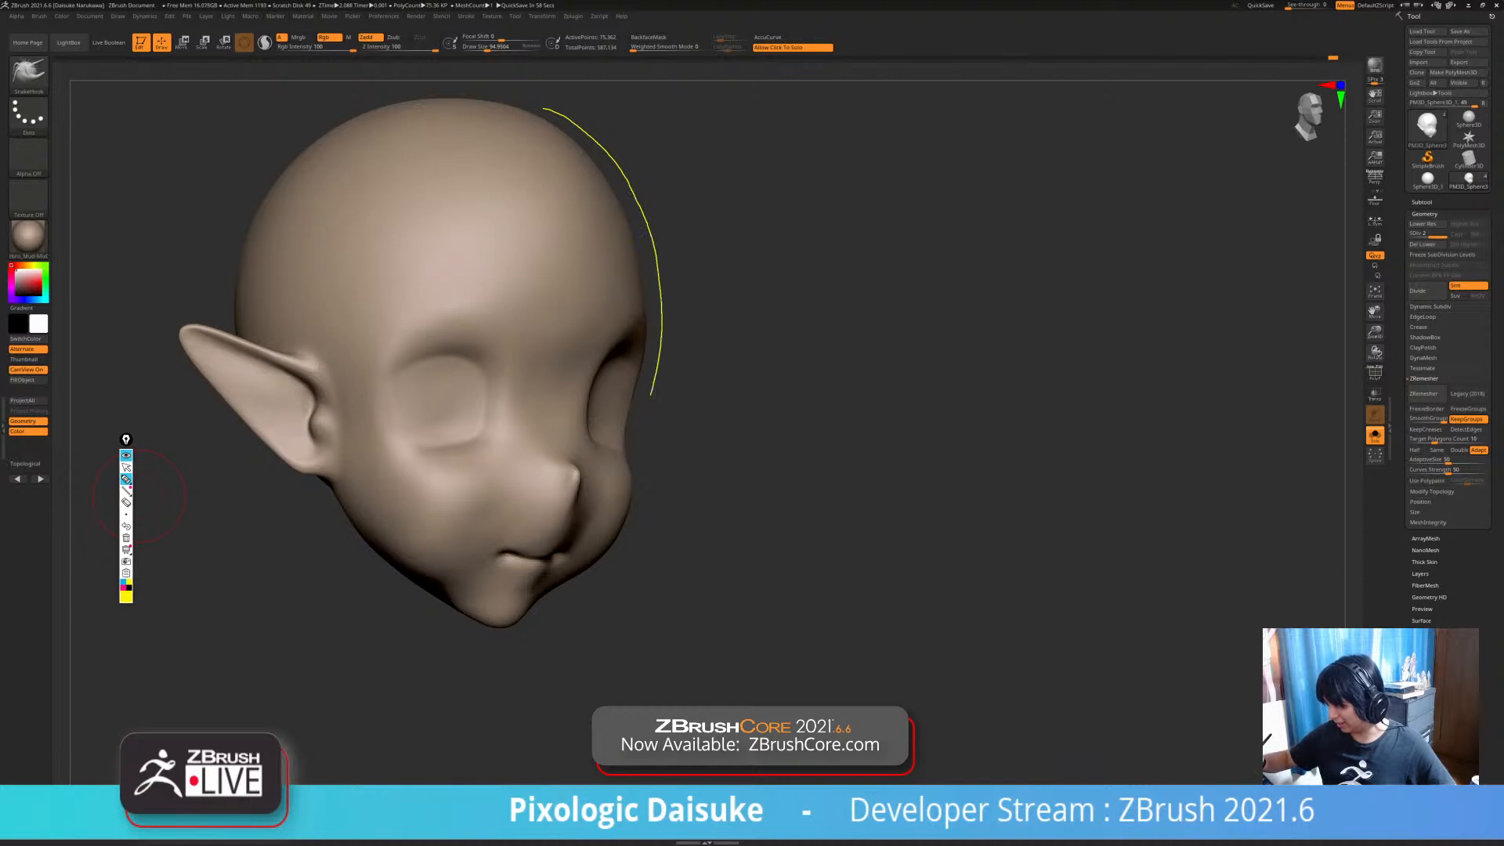
drag(645, 424, 651, 493)
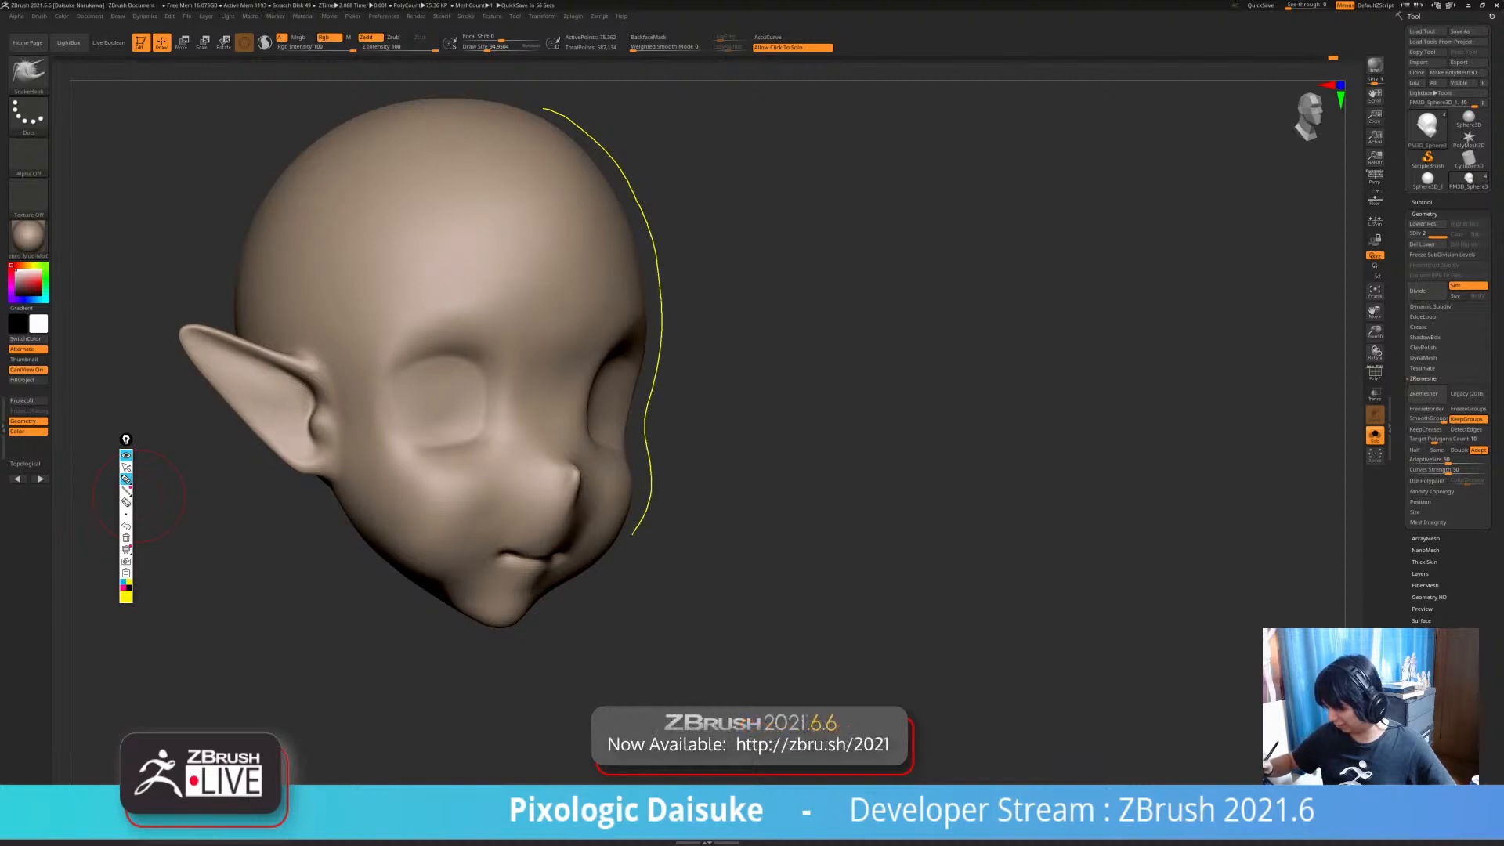
- Trace the outer head silhouette and a slimmer inner cheek line with the yellow annotation pen, then clear the marks
drag(547, 611, 531, 623)
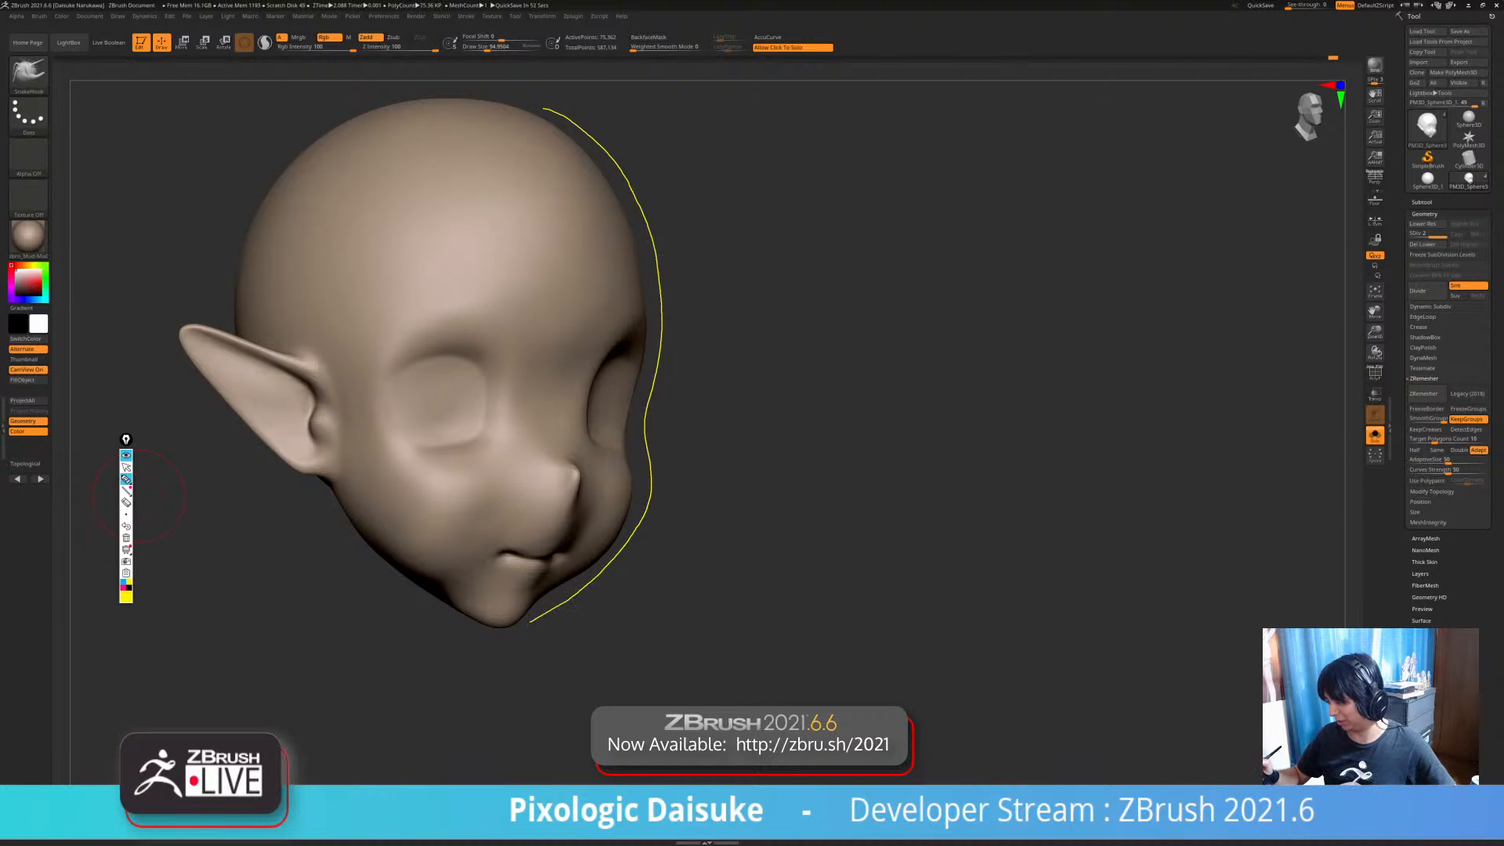
drag(613, 502, 605, 517)
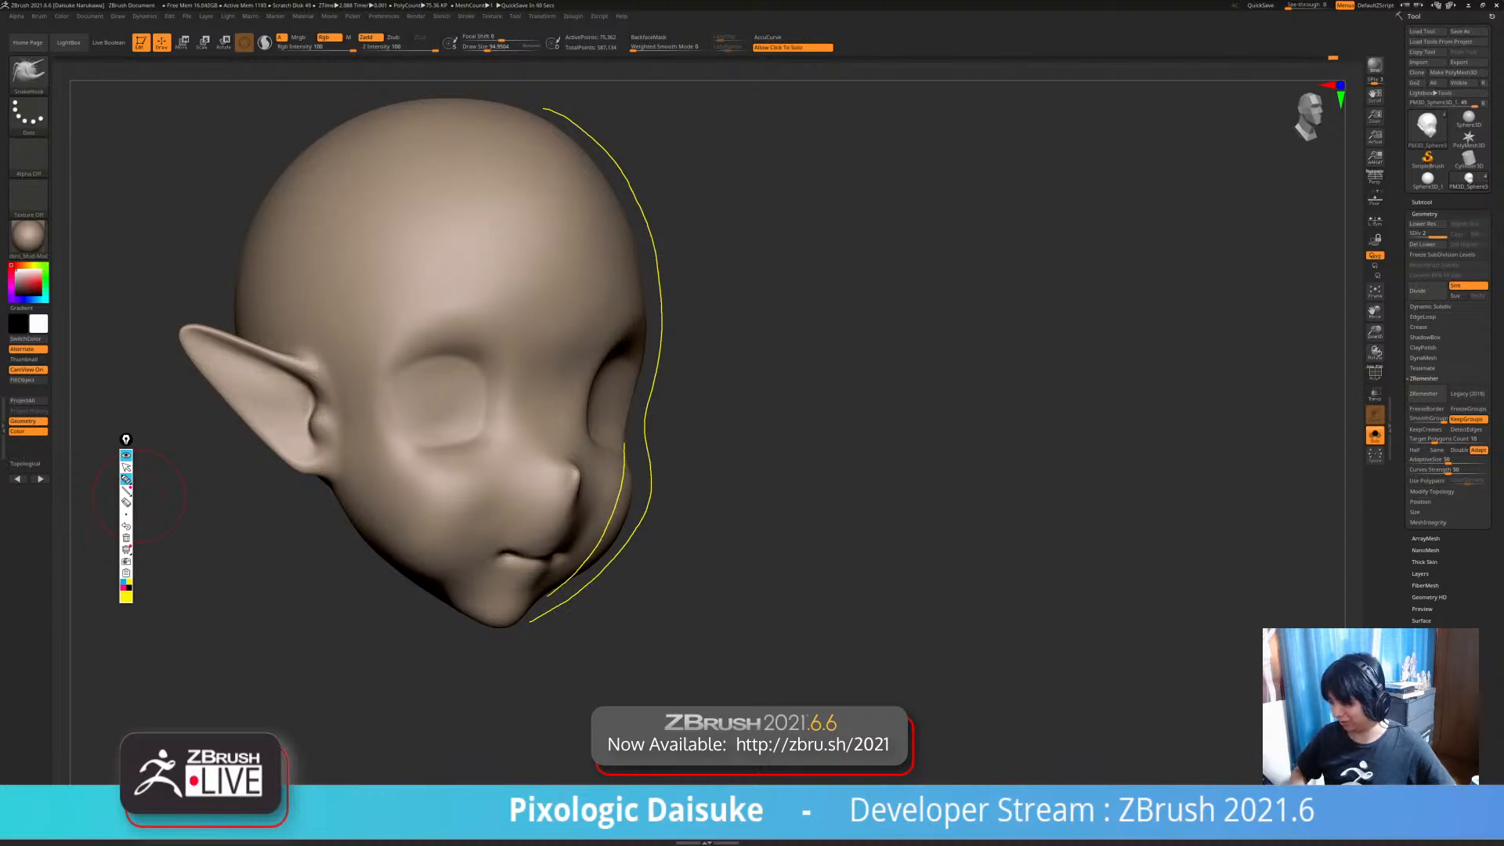
click(126, 502)
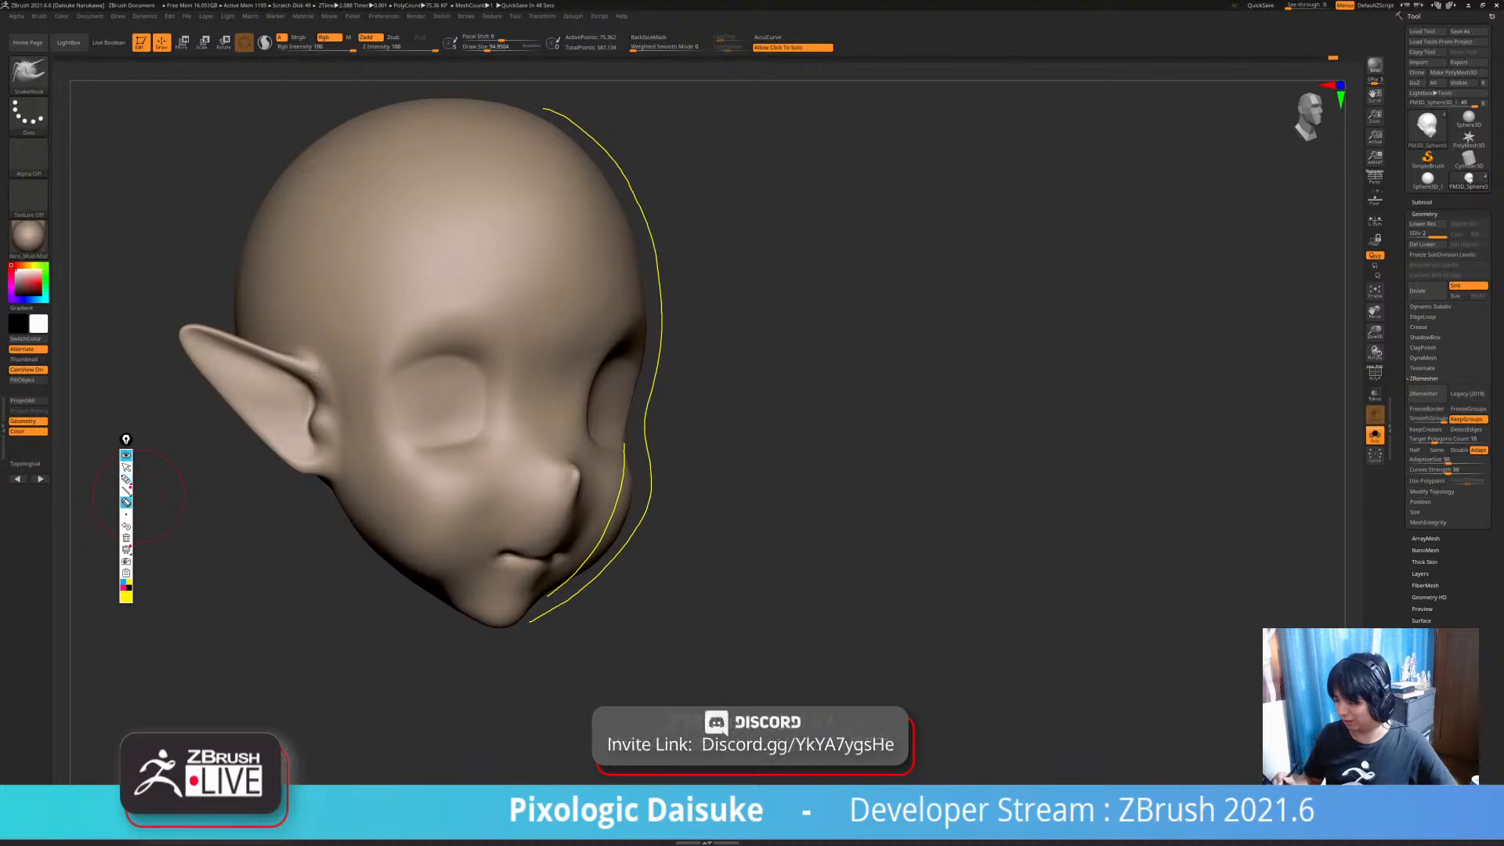
click(126, 537)
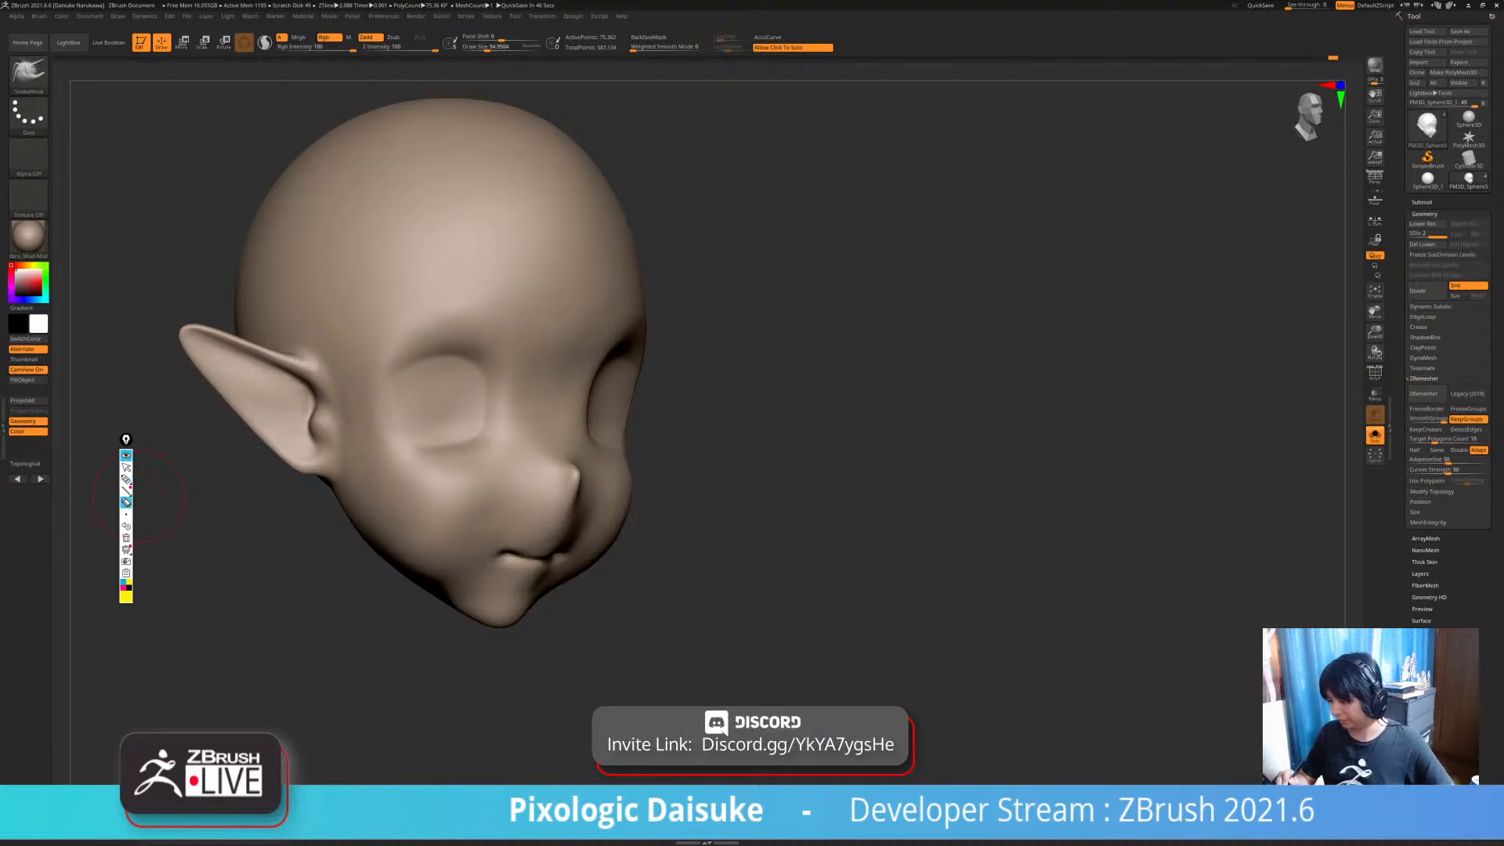
click(126, 467)
- Annotate the nose and cheek contours in yellow on the head's side profile, then clear the marks
shift+drag(689, 518, 638, 520)
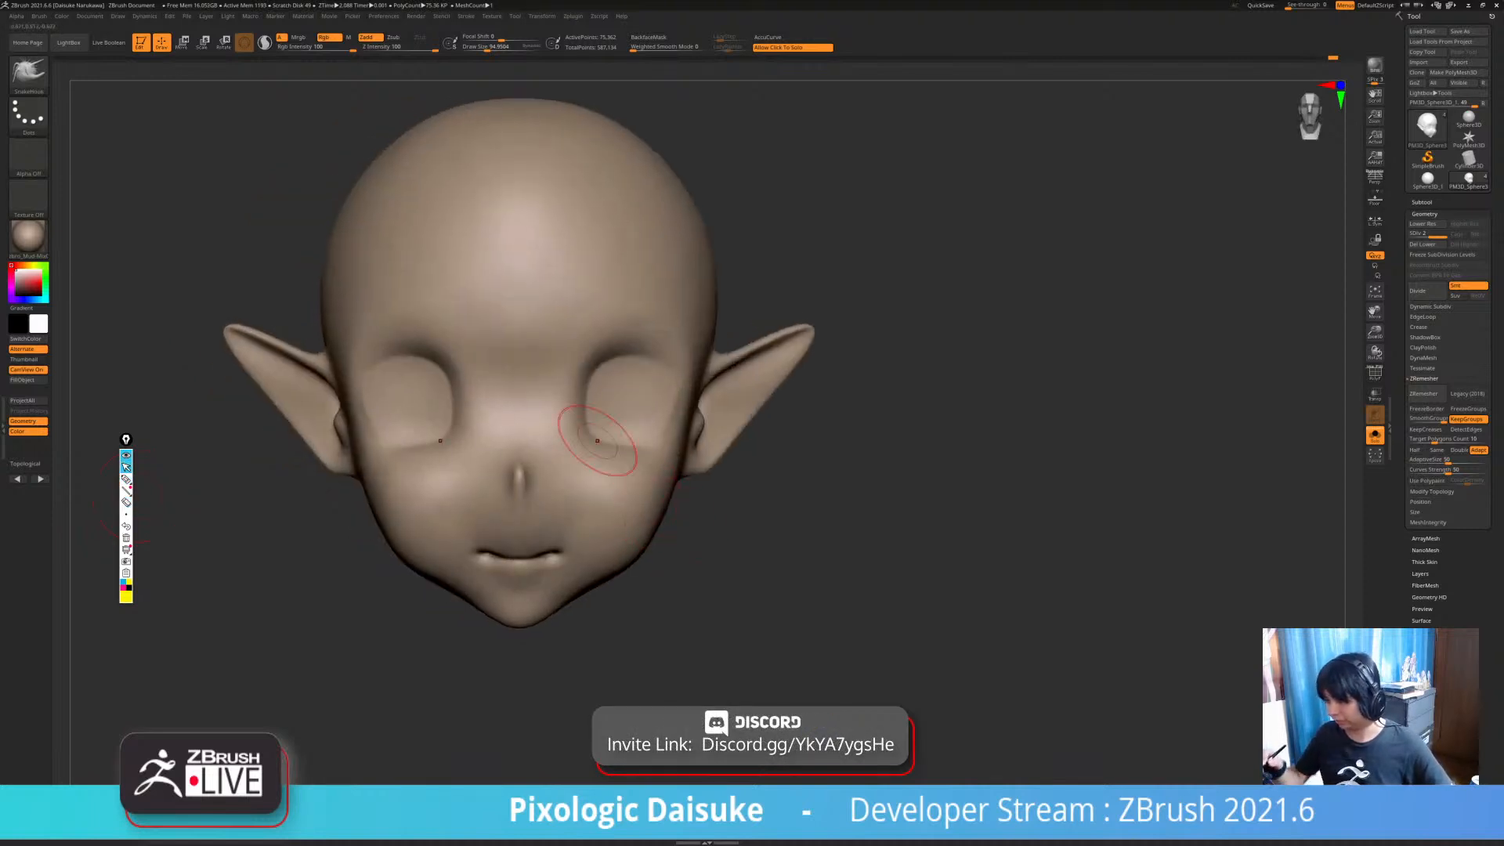
alt+drag(728, 534, 704, 537)
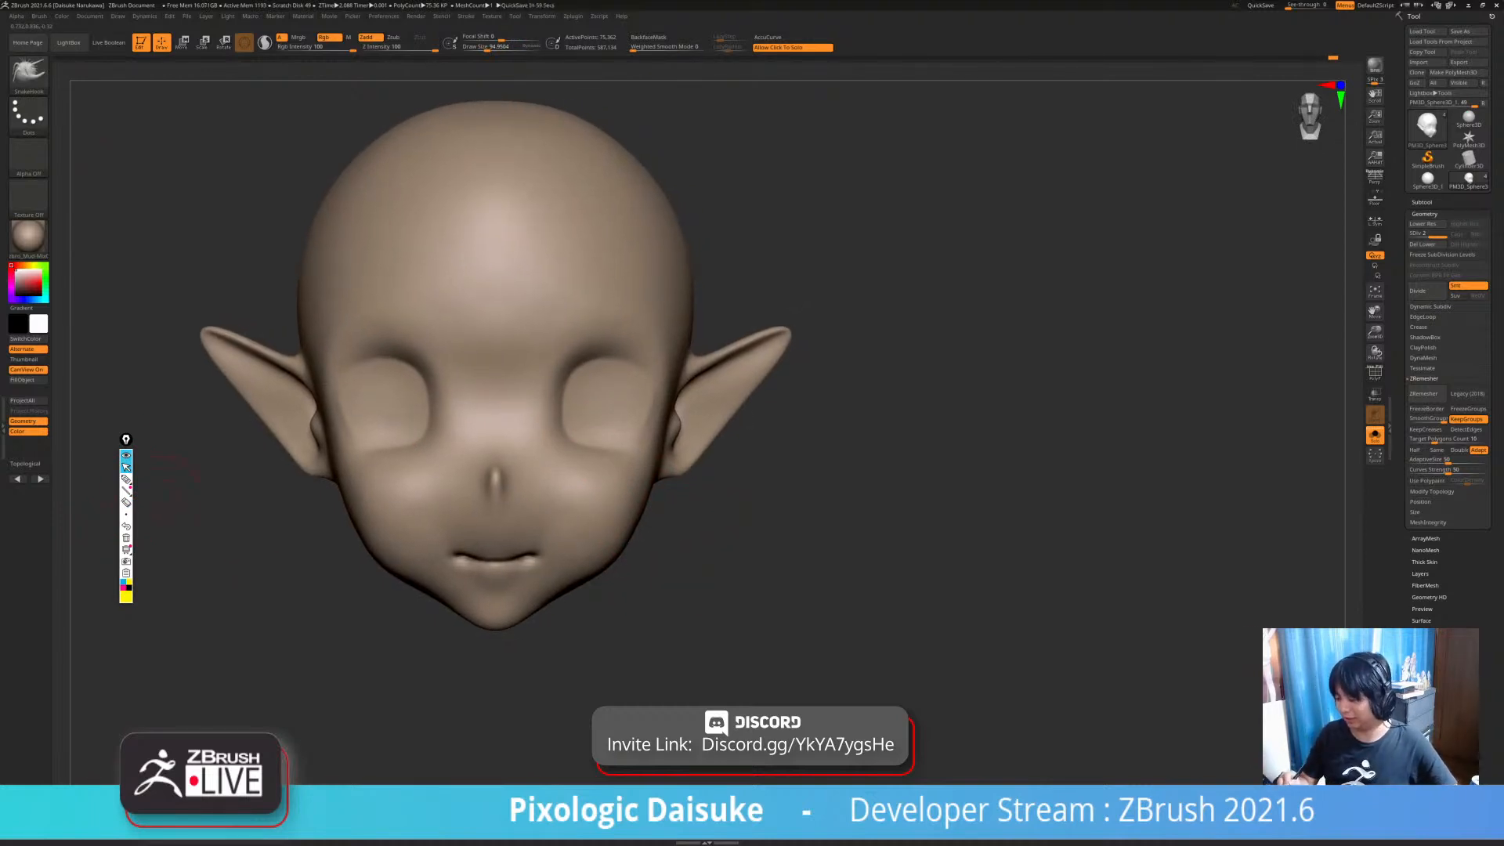
click(126, 478)
click(126, 467)
drag(235, 549, 698, 577)
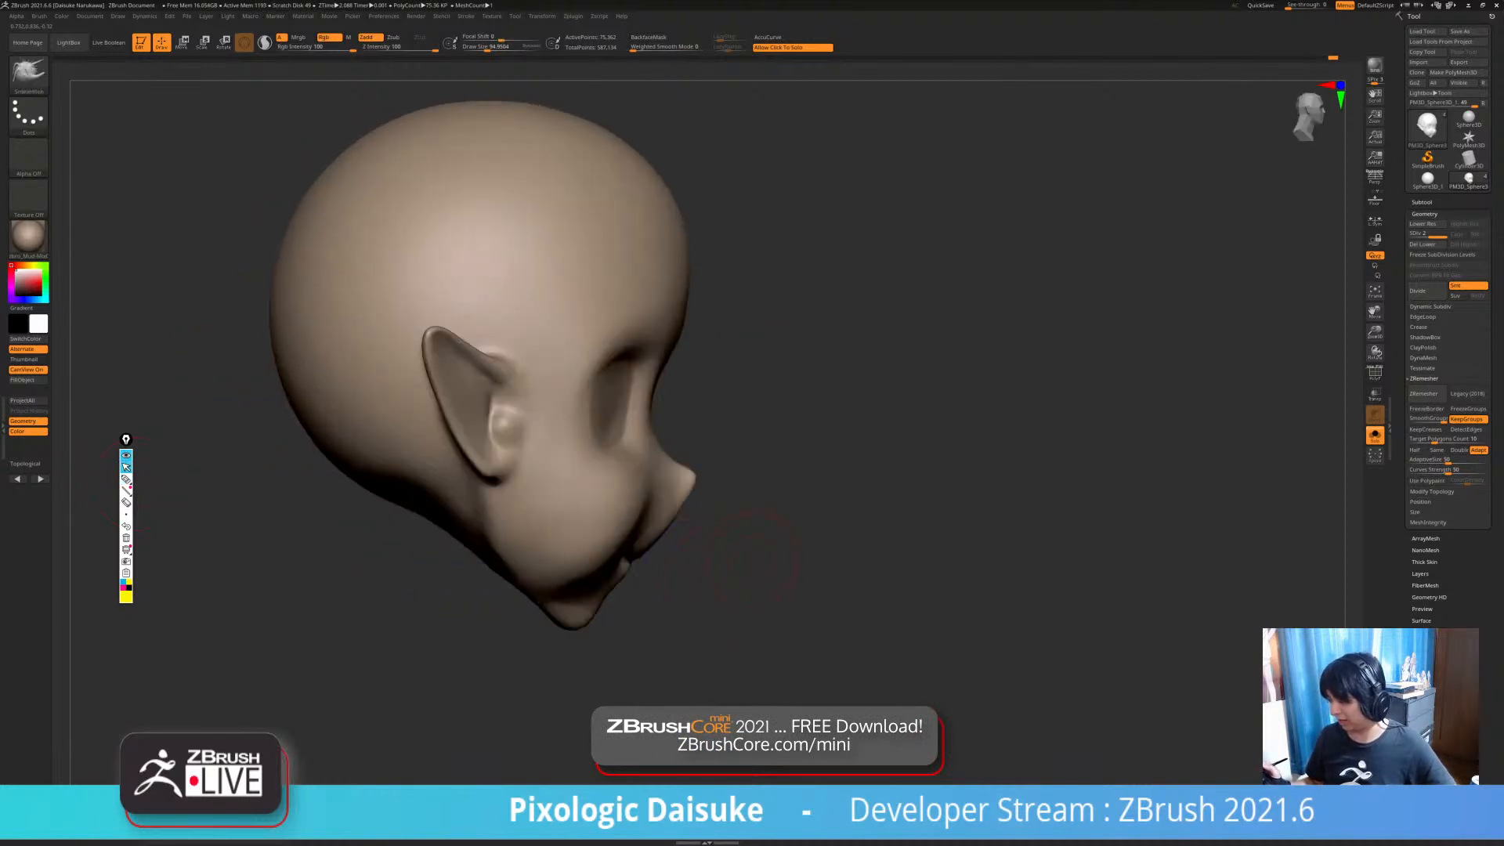
click(126, 478)
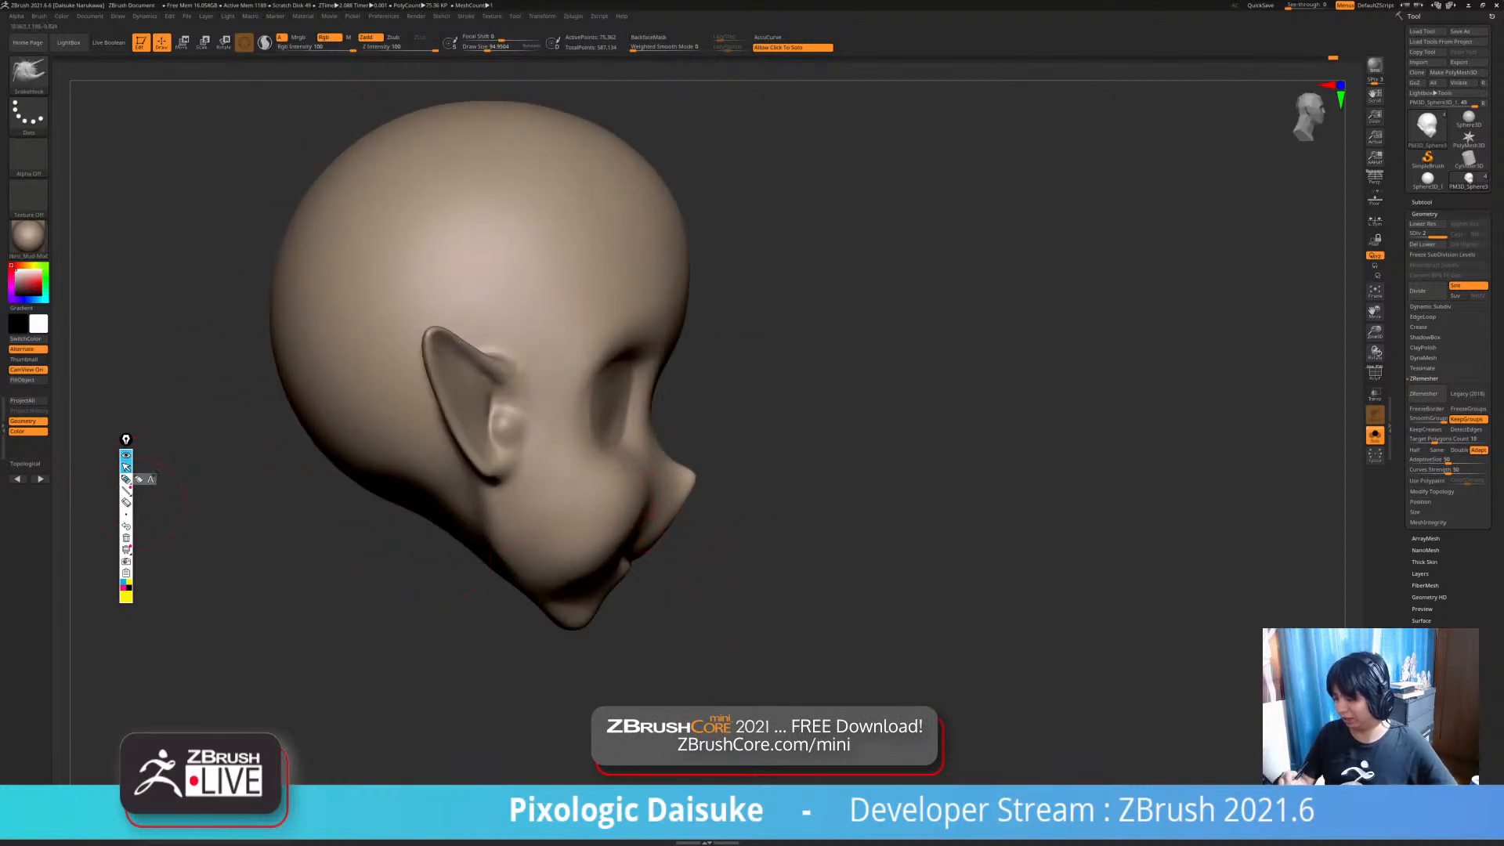
drag(636, 448, 640, 527)
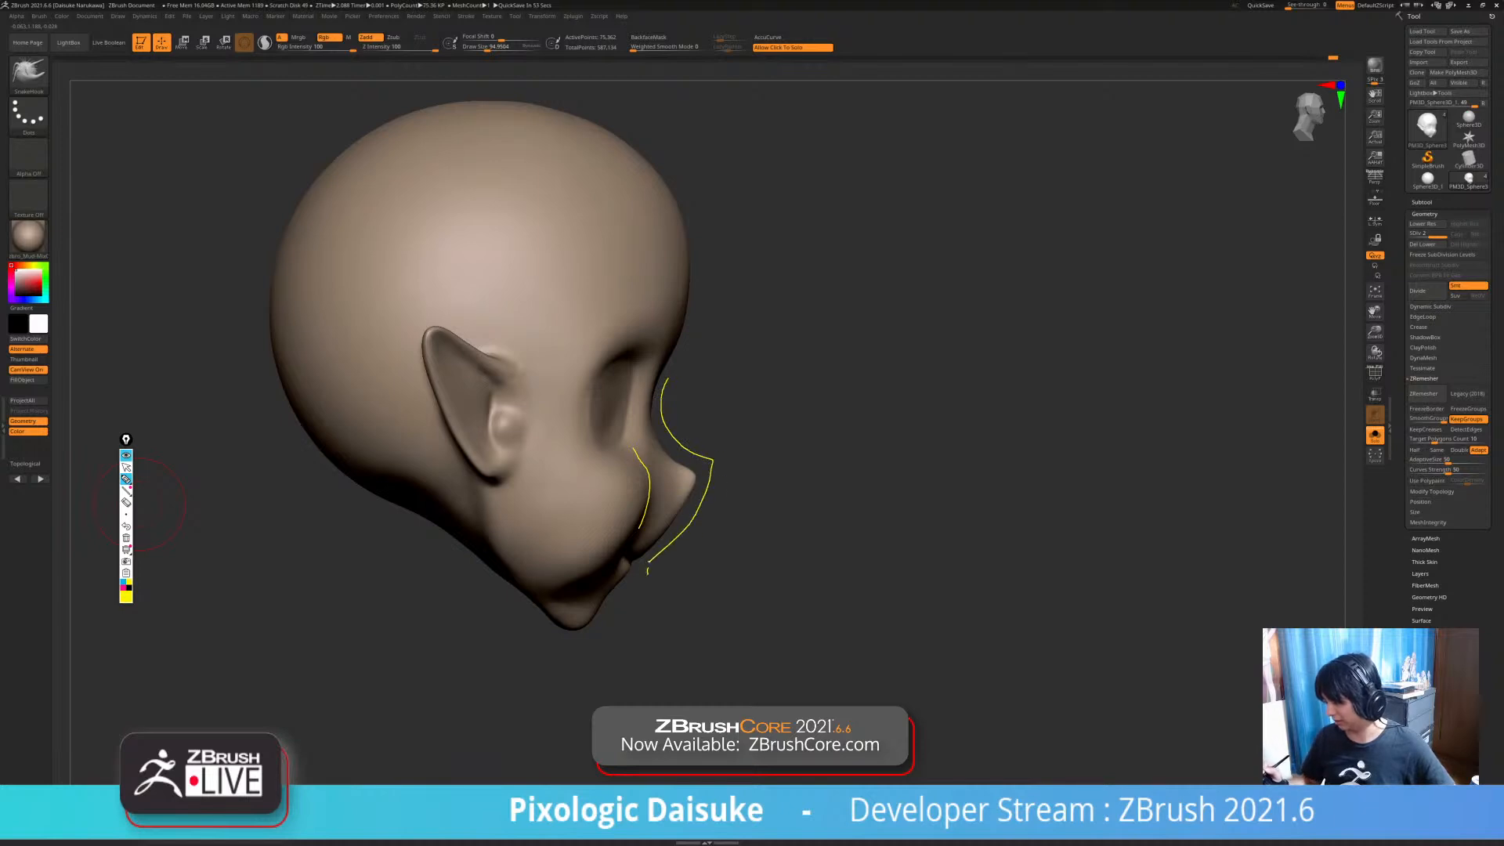
click(126, 467)
click(127, 537)
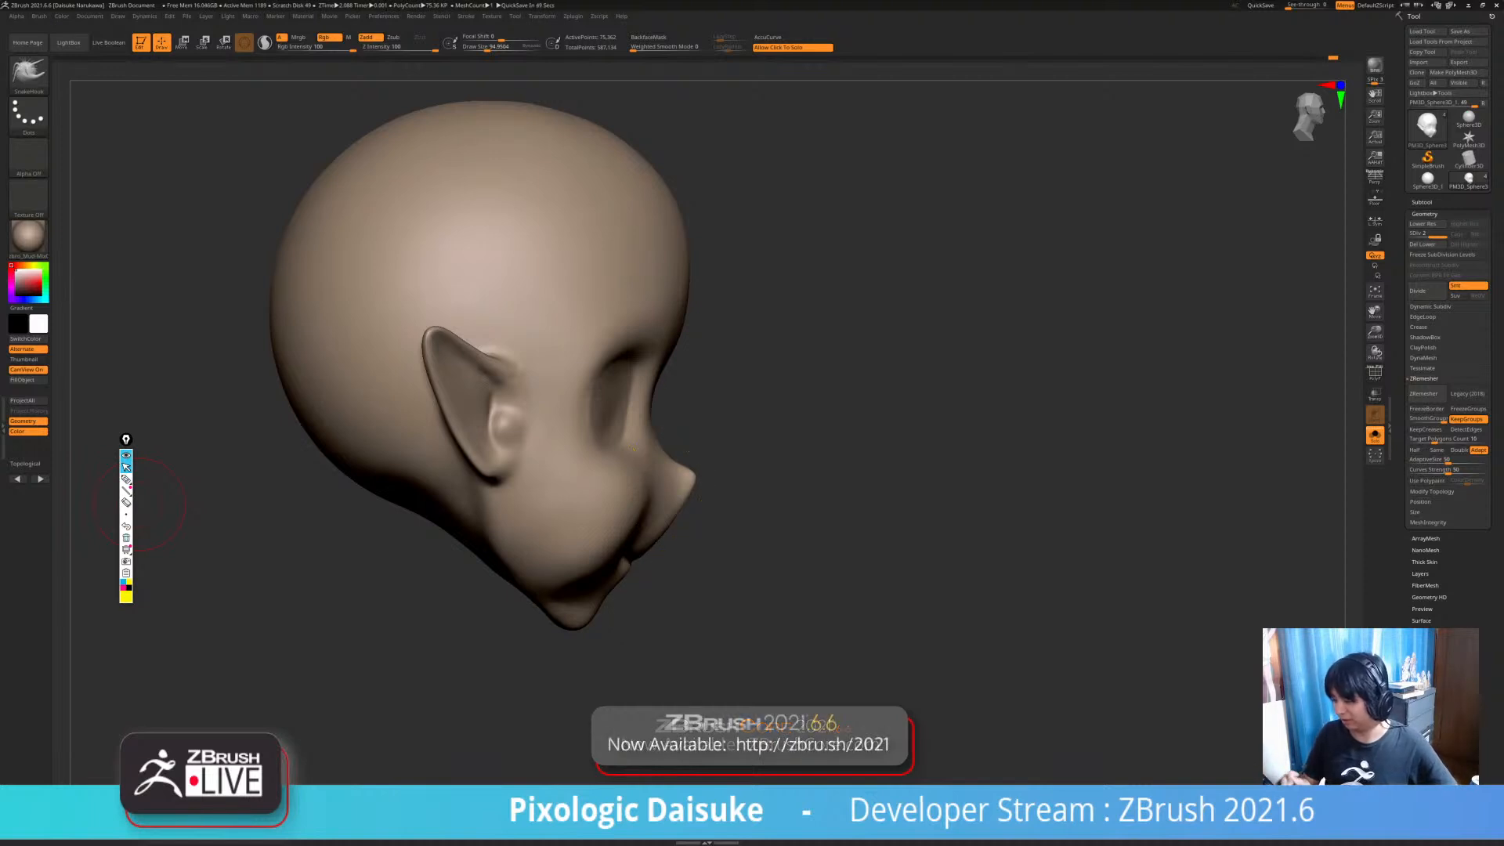
- Enlarge the brush's draw size to about 218 and slim the bulging cheeks into a smoother contour
drag(940, 470, 744, 470)
shift+drag(745, 549, 650, 554)
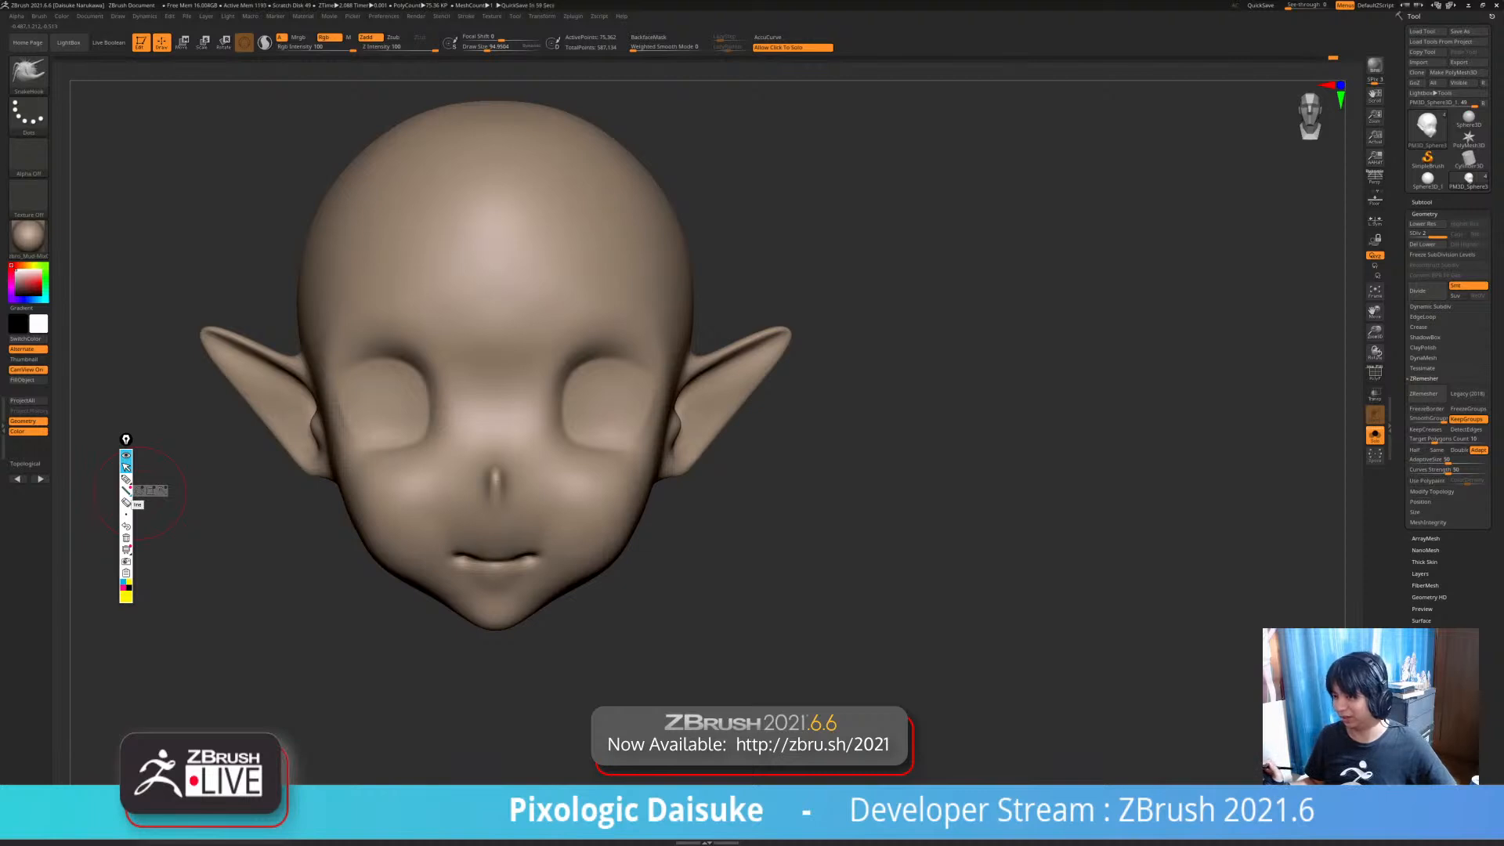
mouse_move(420, 494)
right_down()
mouse_move(577, 503)
mouse_move(584, 458)
mouse_move(565, 448)
right_up()
shift+drag(674, 494, 547, 493)
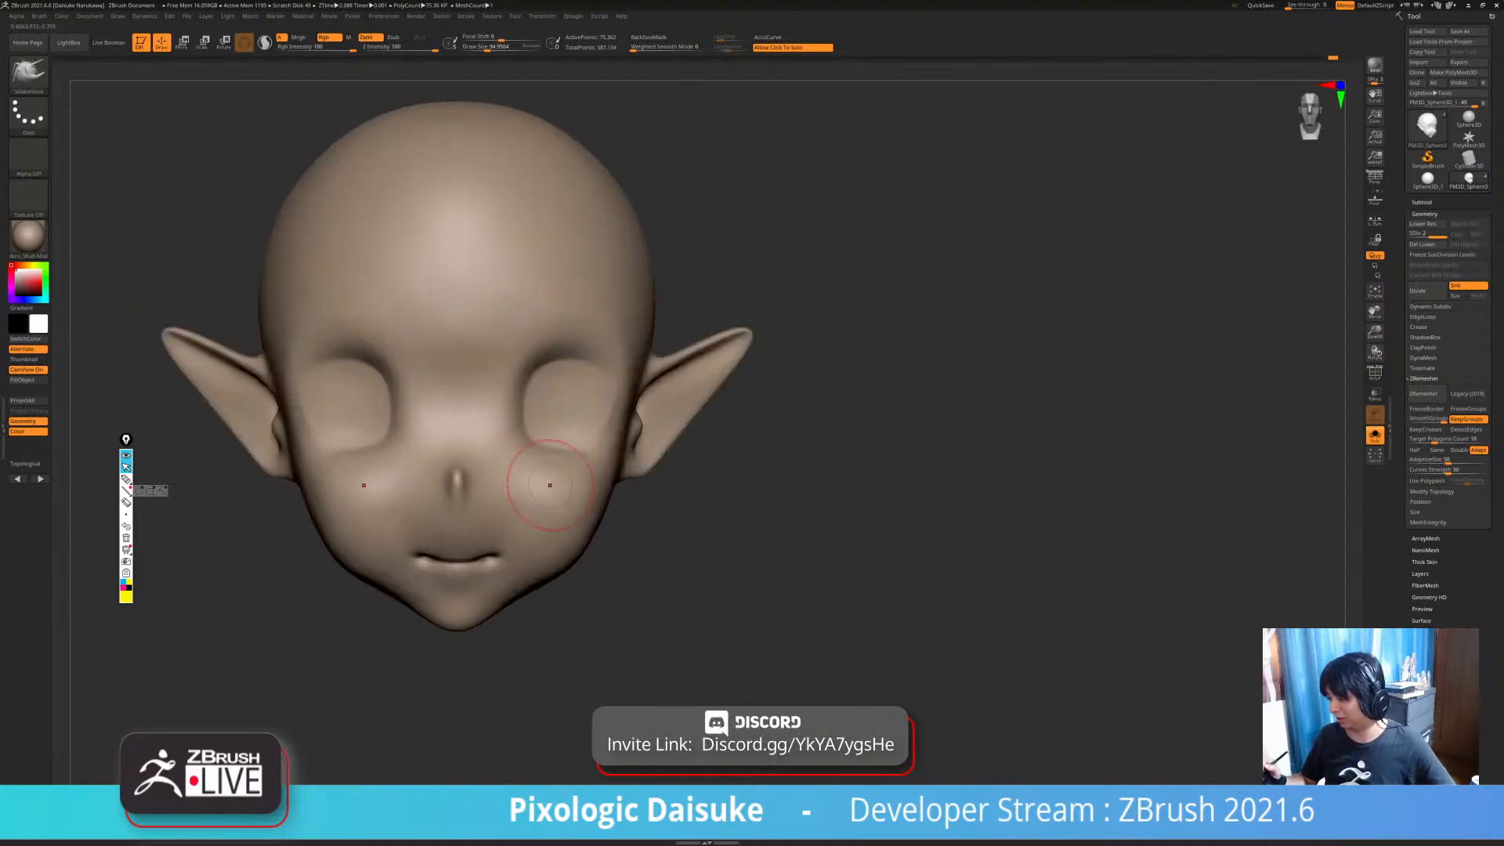
mouse_move(572, 491)
right_down()
mouse_move(555, 488)
mouse_move(572, 507)
right_up()
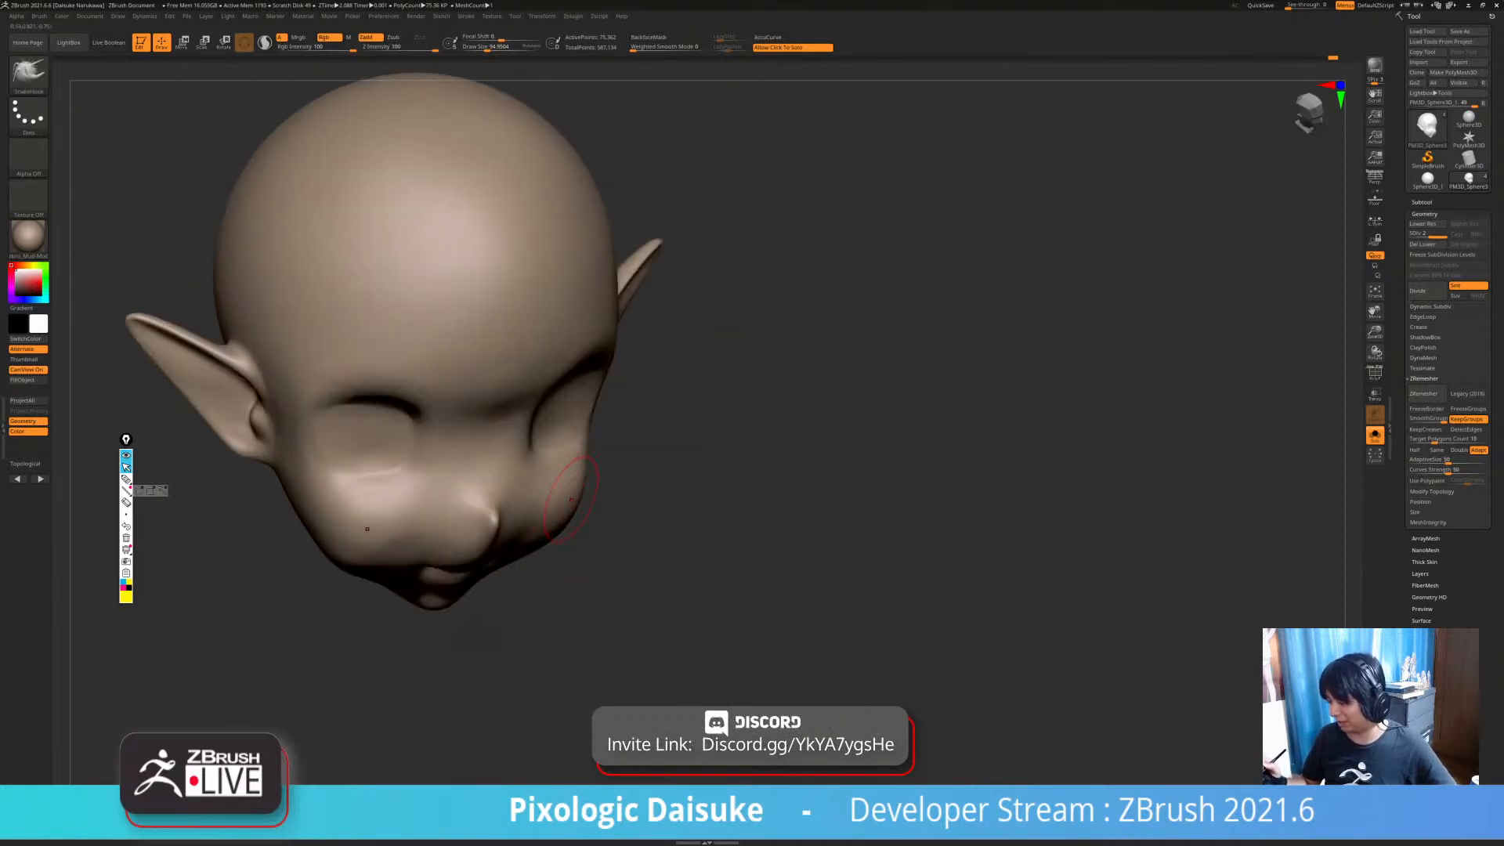
click(29, 75)
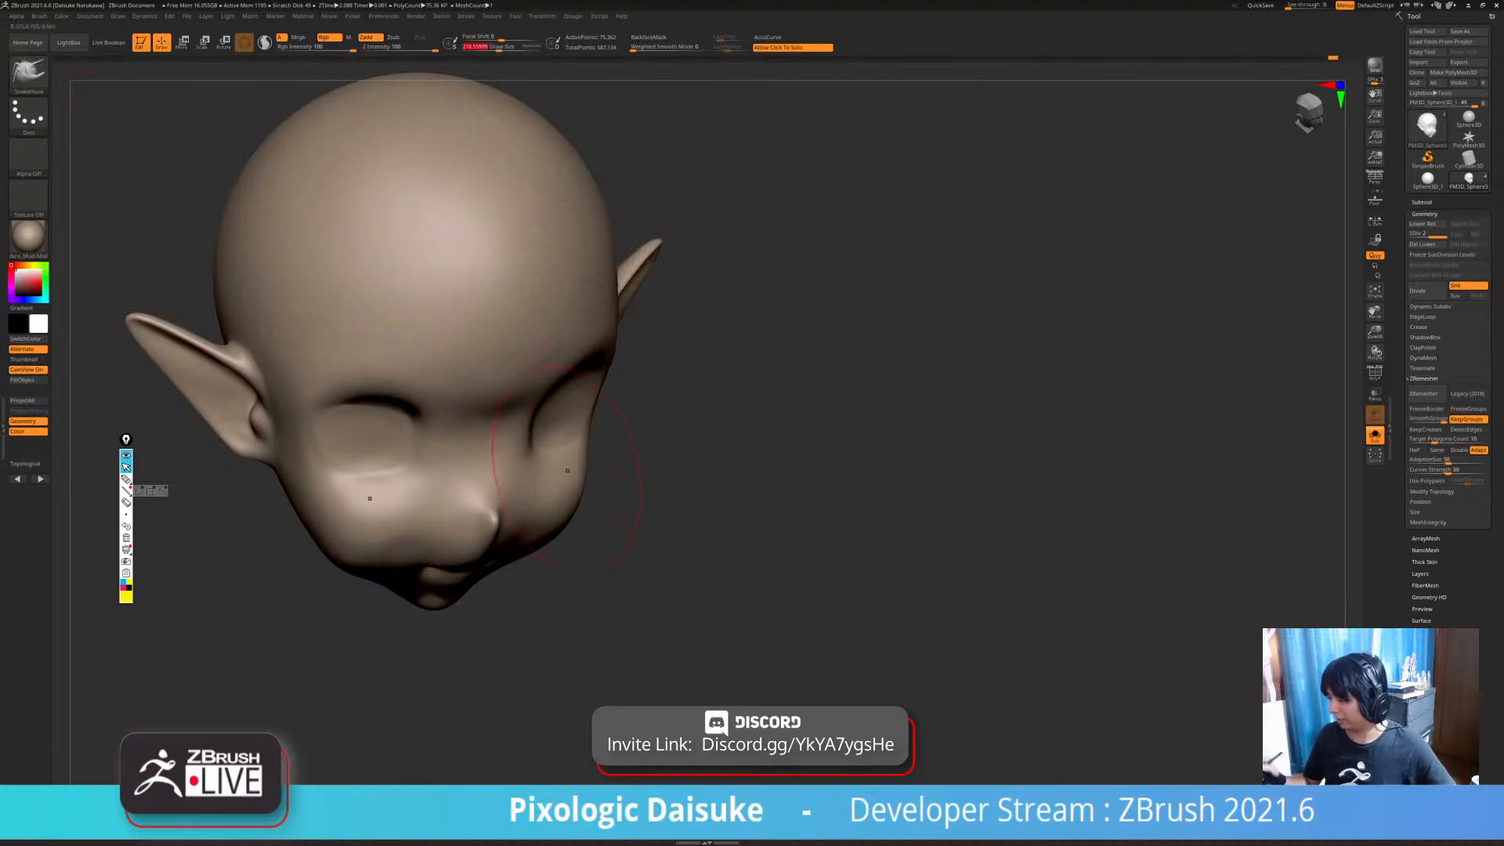
ctrl+right_drag(576, 506, 541, 510)
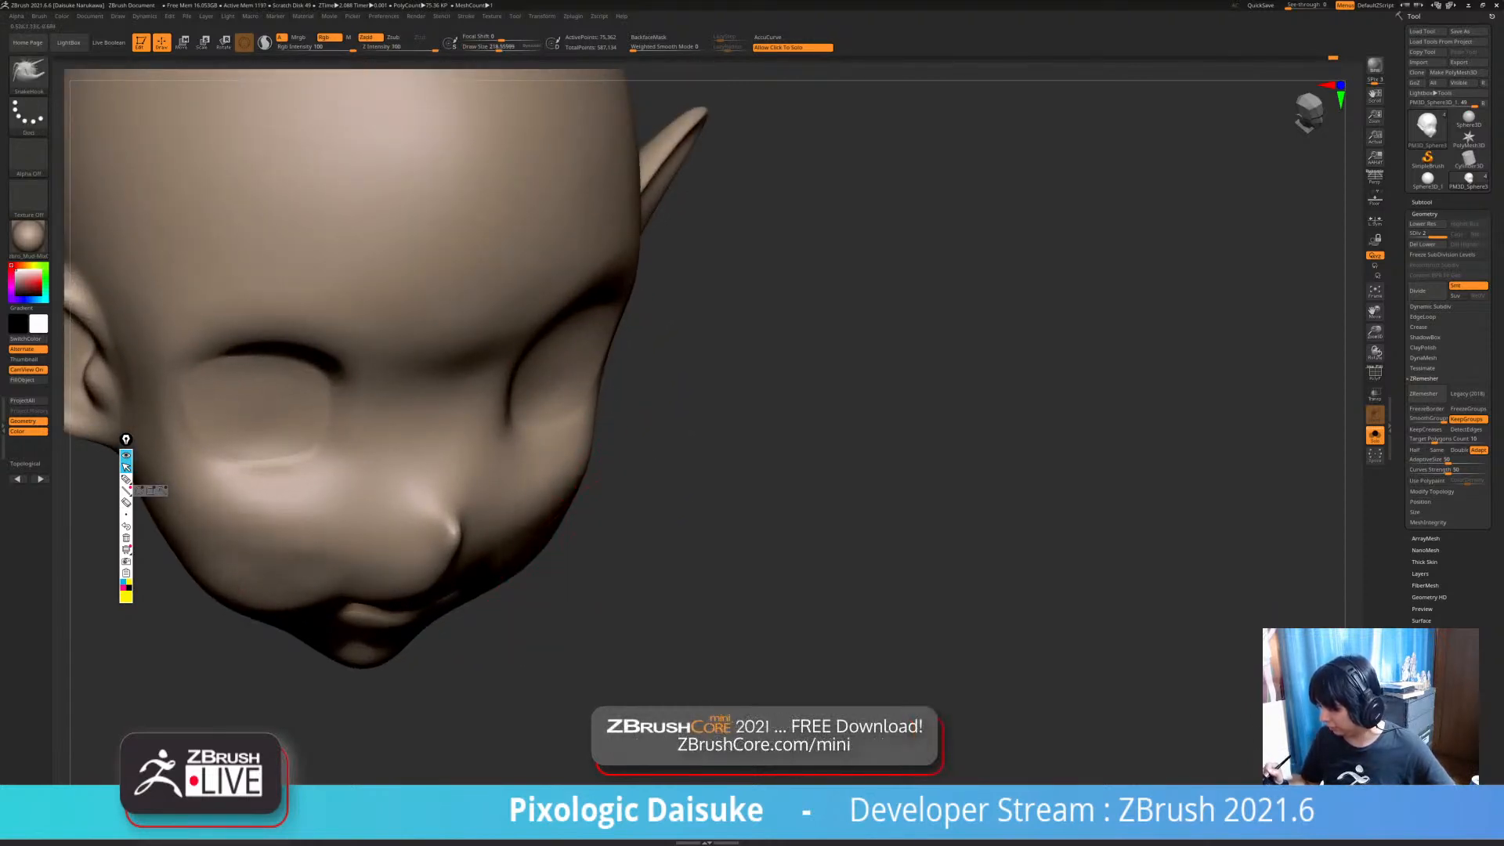
mouse_move(533, 542)
right_down()
mouse_move(549, 501)
mouse_move(578, 539)
mouse_move(587, 502)
mouse_move(590, 533)
mouse_move(587, 458)
mouse_move(579, 474)
right_up()
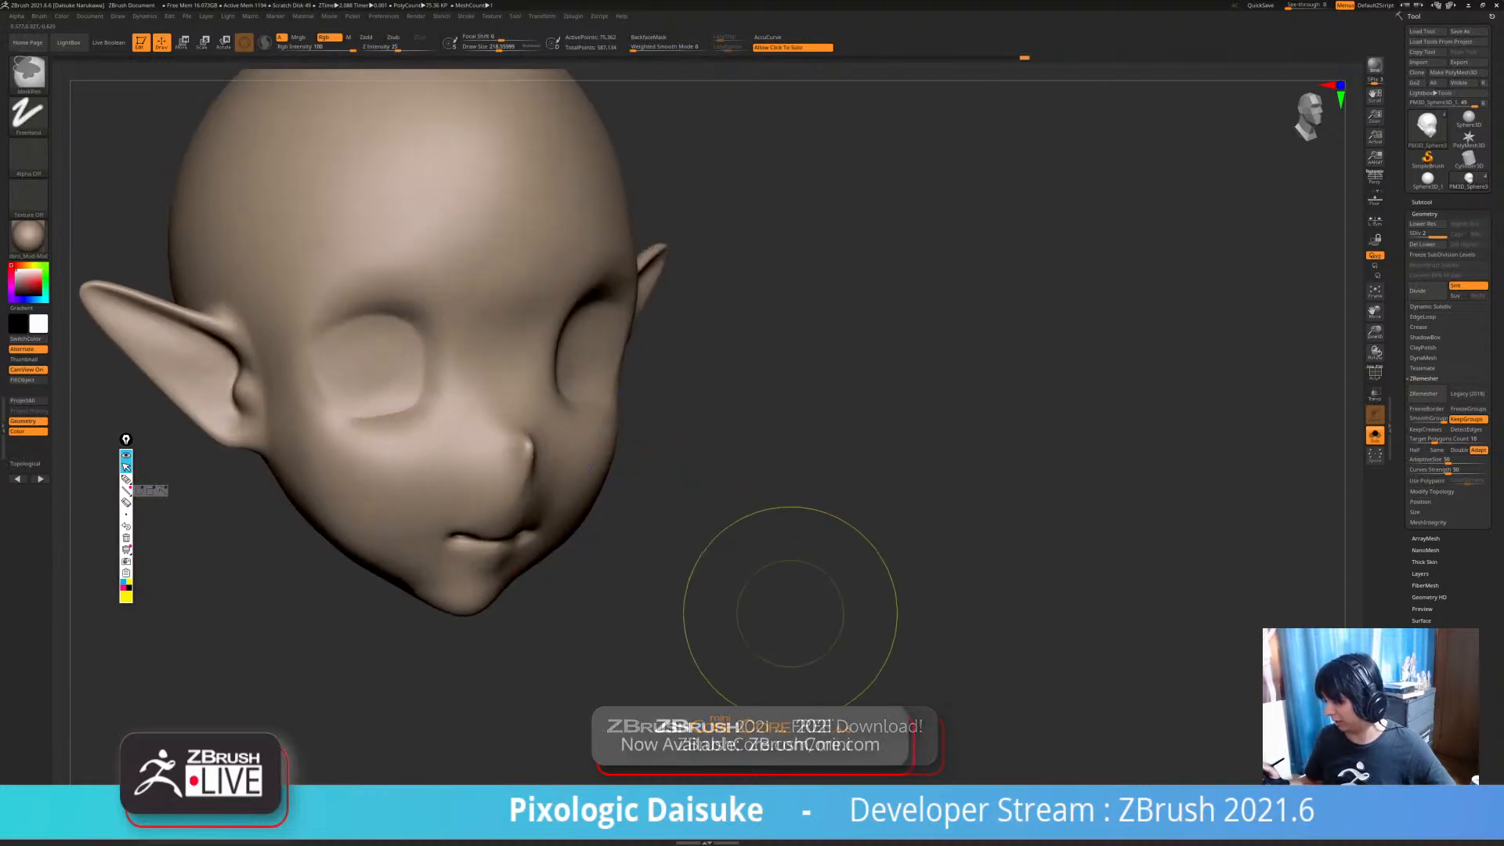
- Leave a snapshot of the current head on the canvas beside the live model for comparison
ctrl+right_drag(792, 611, 788, 525)
mouse_move(693, 510)
ctrl+right_down()
mouse_move(698, 596)
mouse_move(749, 580)
mouse_move(746, 505)
ctrl+right_up()
mouse_move(502, 465)
alt+right_down()
mouse_move(819, 485)
mouse_move(911, 472)
mouse_move(421, 475)
alt+right_up()
key(shift+s)
key(shift+d)
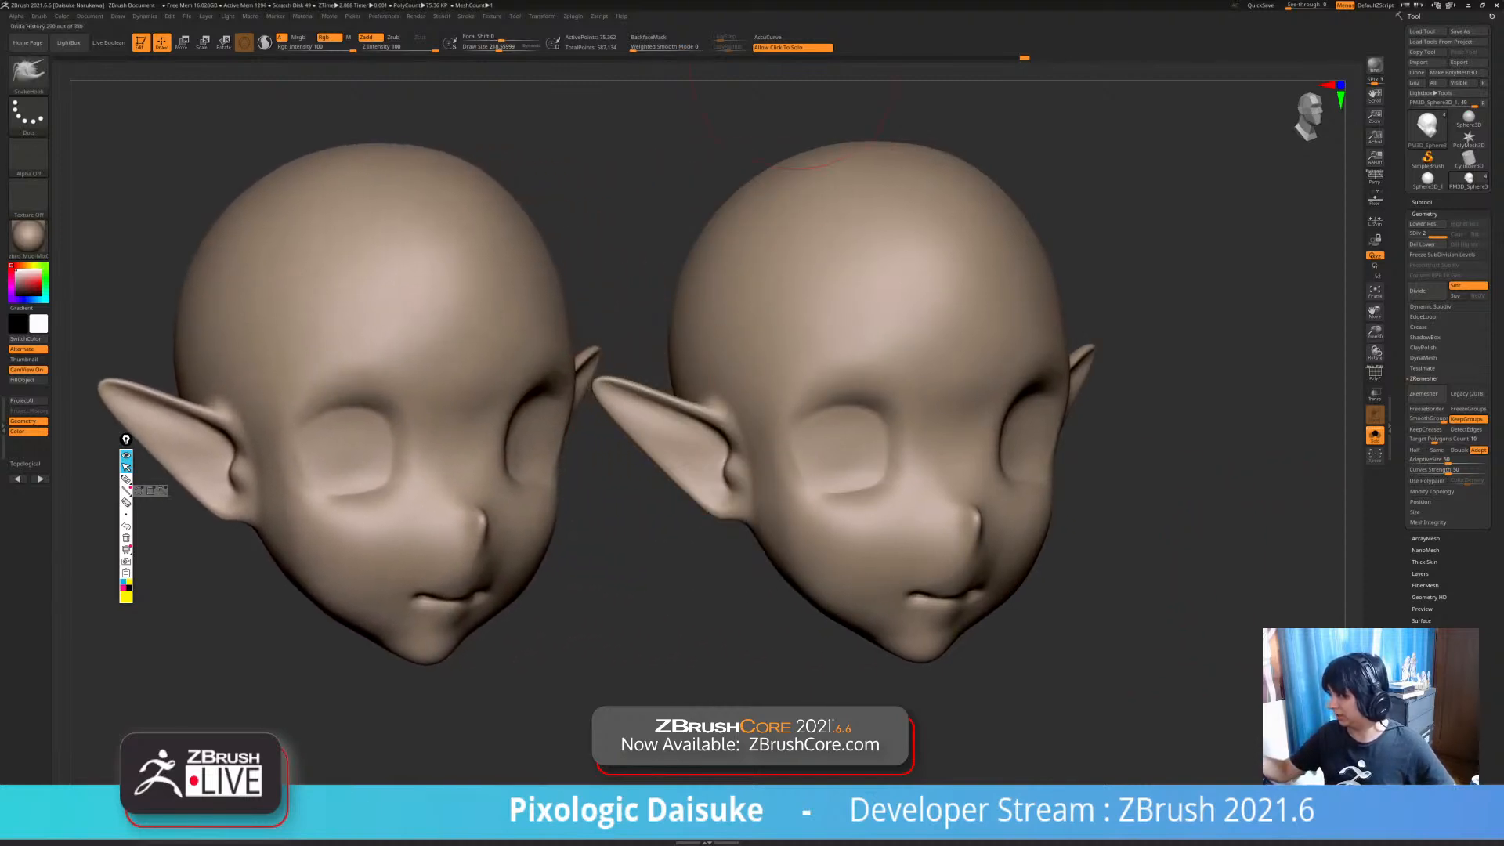
- Switch the live head to an earlier history state and trace both heads' jaw contours in yellow, then clear the marks
key(ctrl+shift+z)
key(ctrl+shift+z)
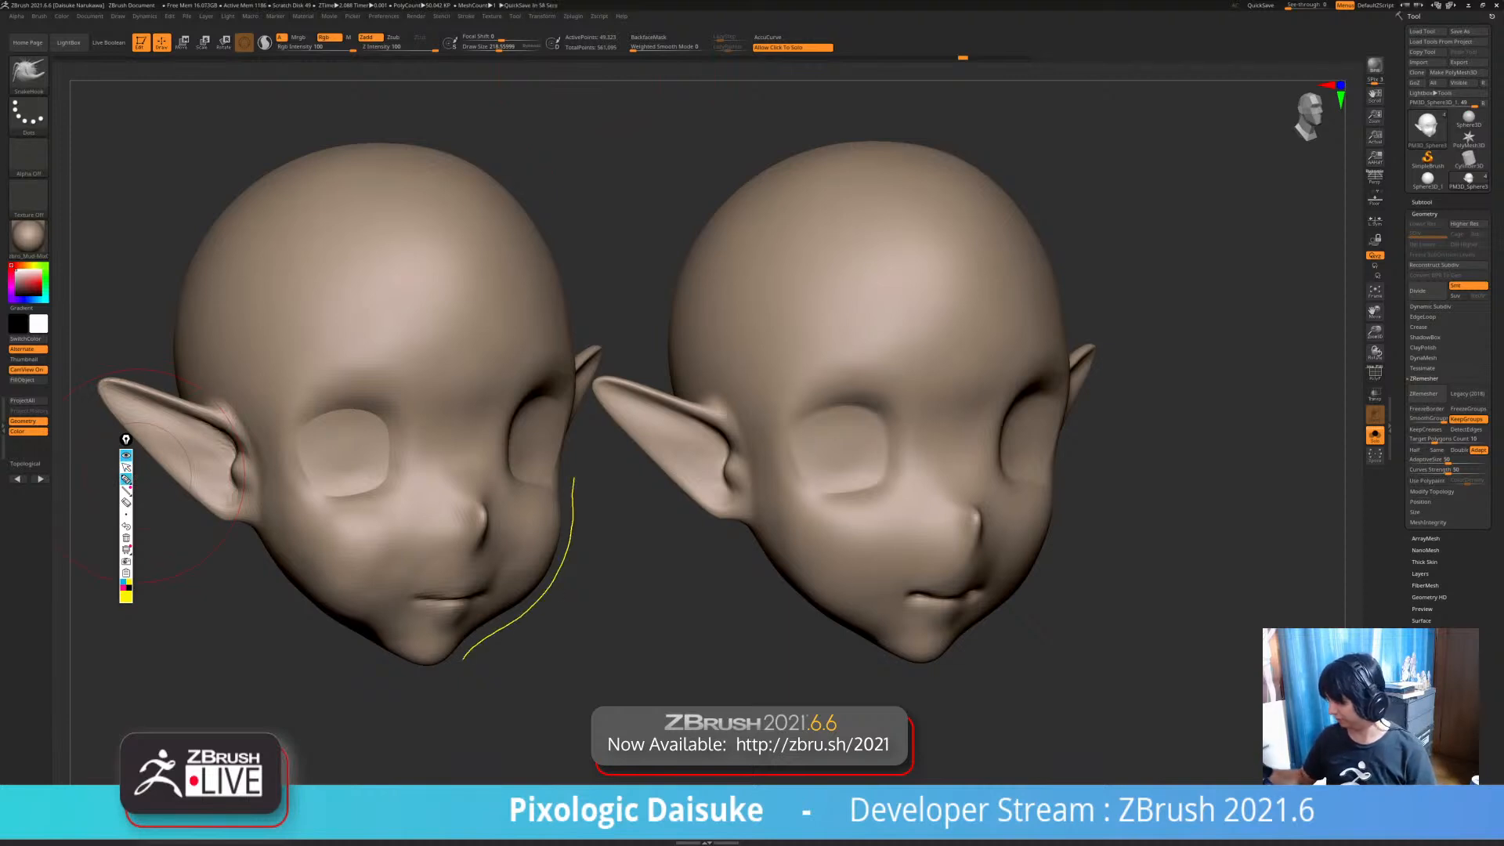
mouse_move(1067, 511)
mouse_down()
mouse_move(1060, 552)
mouse_move(989, 625)
mouse_up()
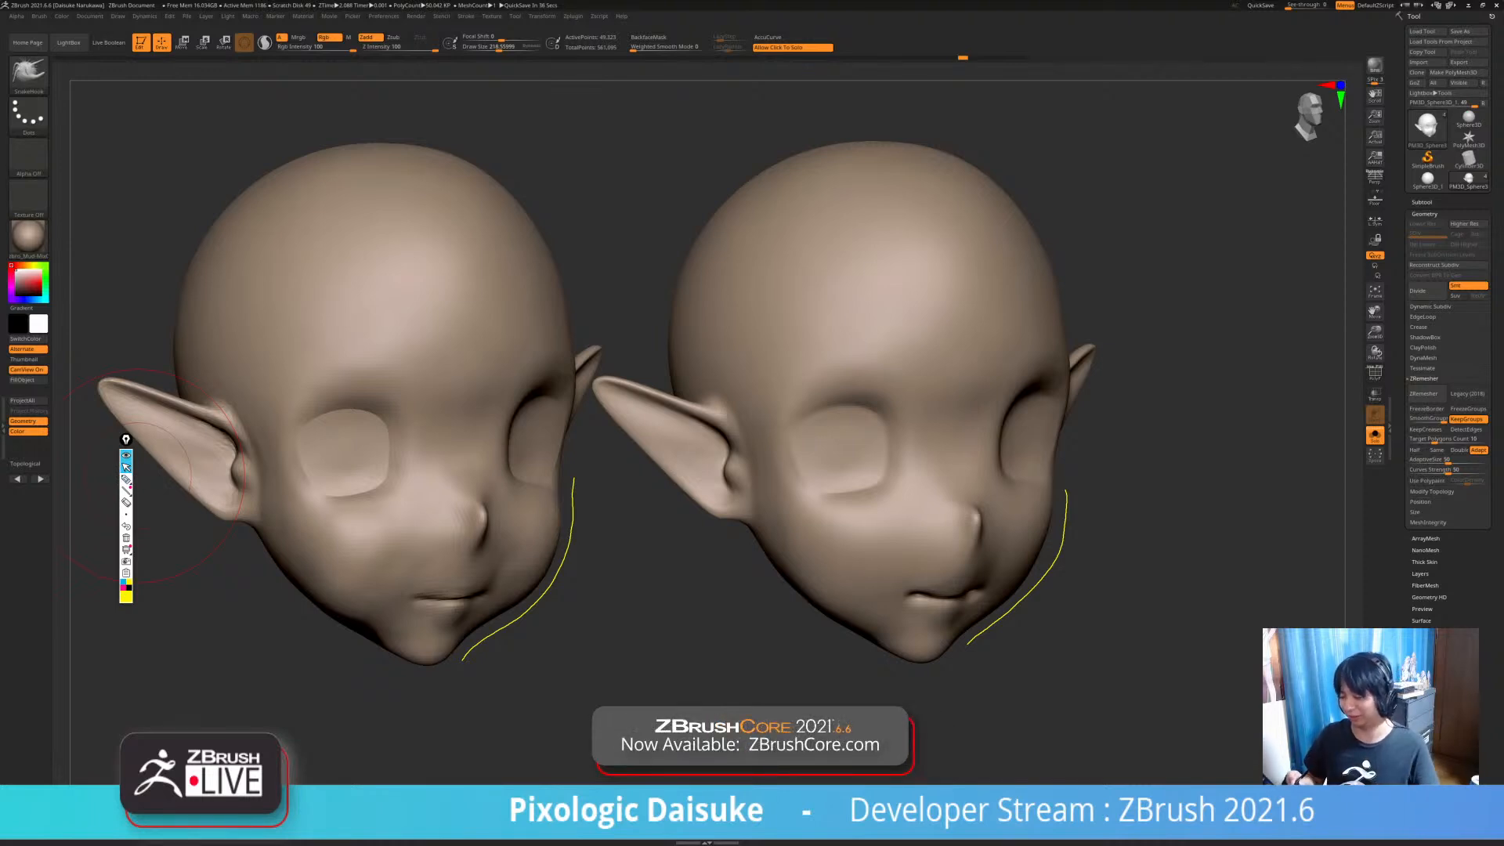
click(126, 539)
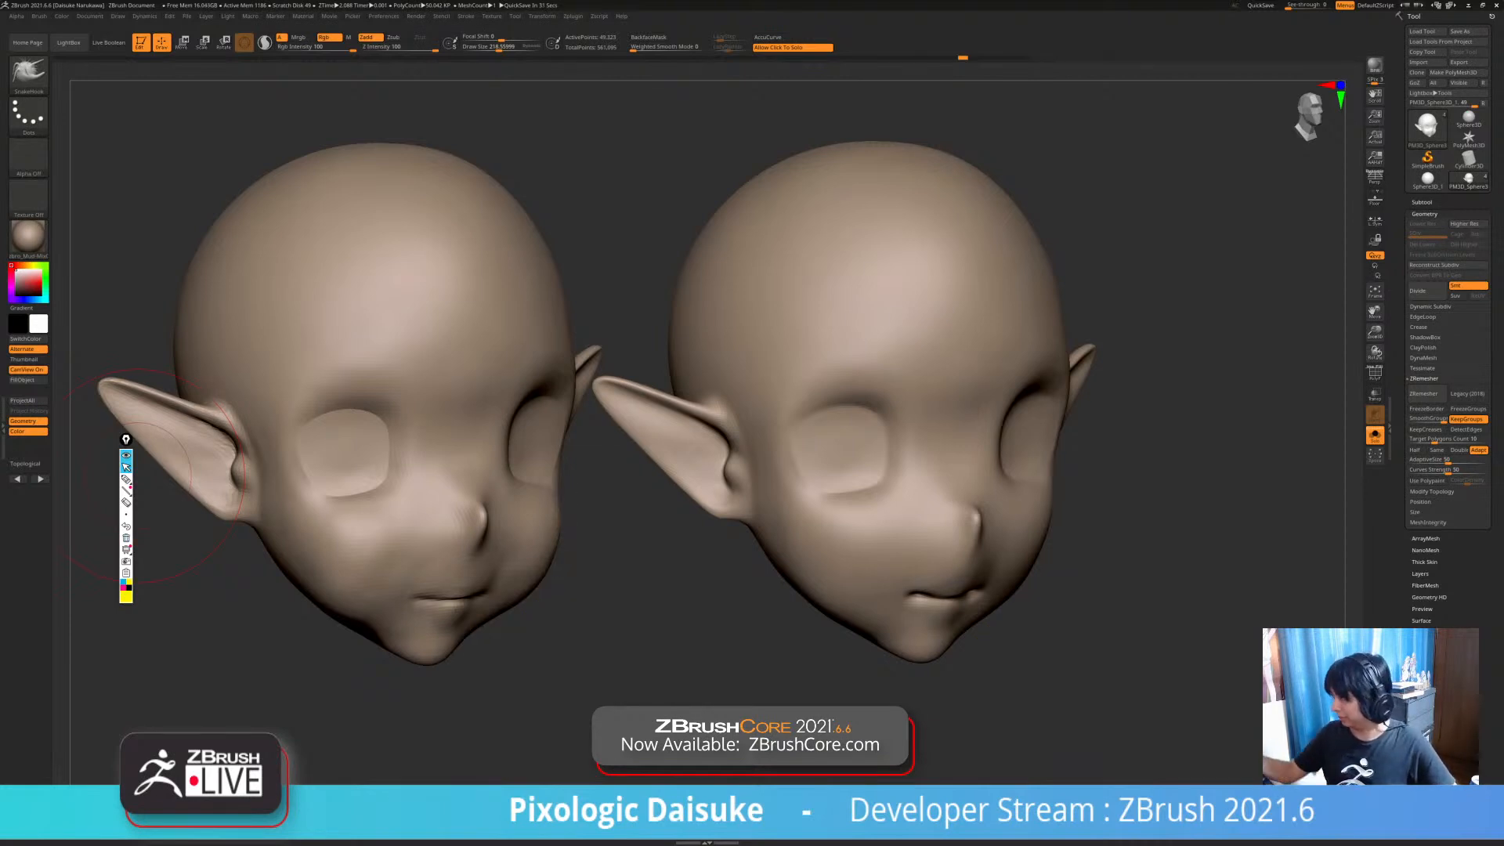
- Return the live head to the newer state in its undo history and clear the snapshot from the canvas
click(1024, 57)
shift+drag(689, 626, 548, 619)
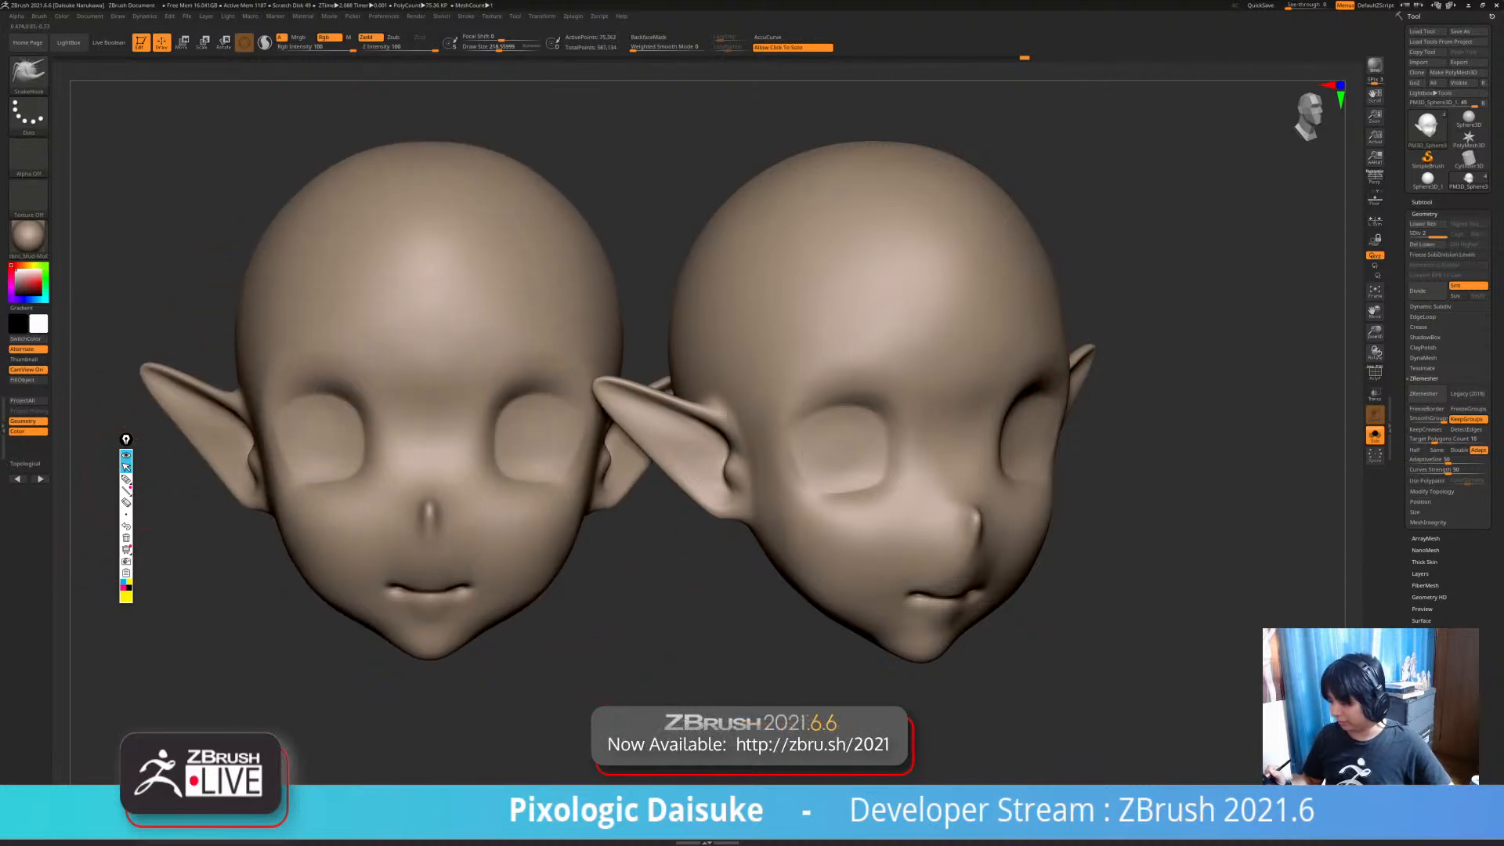
key(ctrl+n)
- Reduce the brush's draw size to about 140 and refine the lower face around the nose and mouth
alt+drag(643, 596, 640, 557)
mouse_move(784, 517)
mouse_down()
mouse_move(548, 439)
mouse_move(444, 329)
mouse_move(627, 360)
mouse_move(784, 446)
mouse_up()
drag(549, 502, 626, 505)
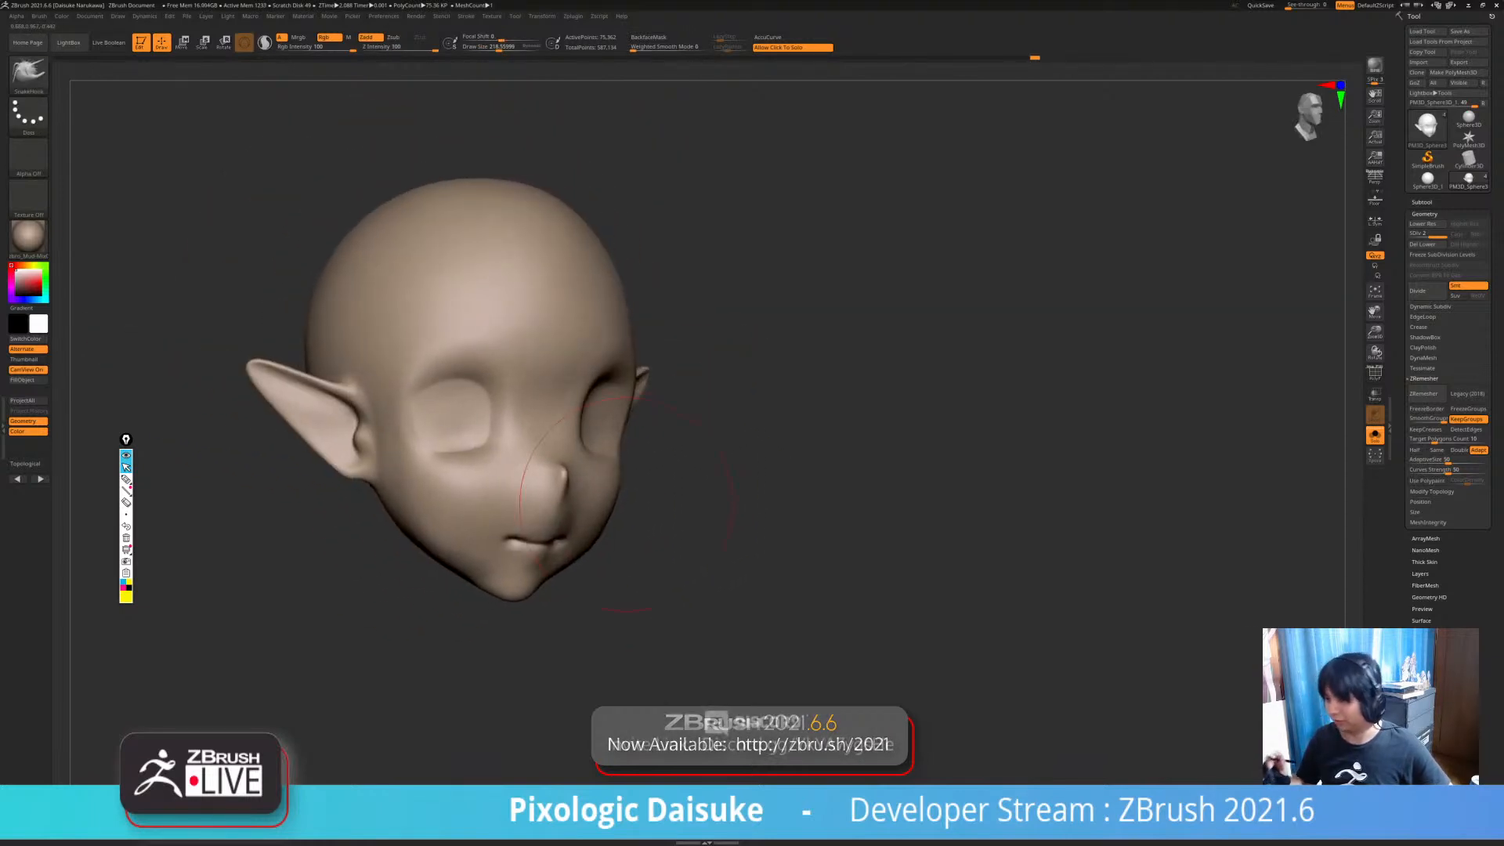
mouse_move(772, 505)
mouse_down()
mouse_move(709, 497)
mouse_move(790, 522)
mouse_move(779, 415)
mouse_up()
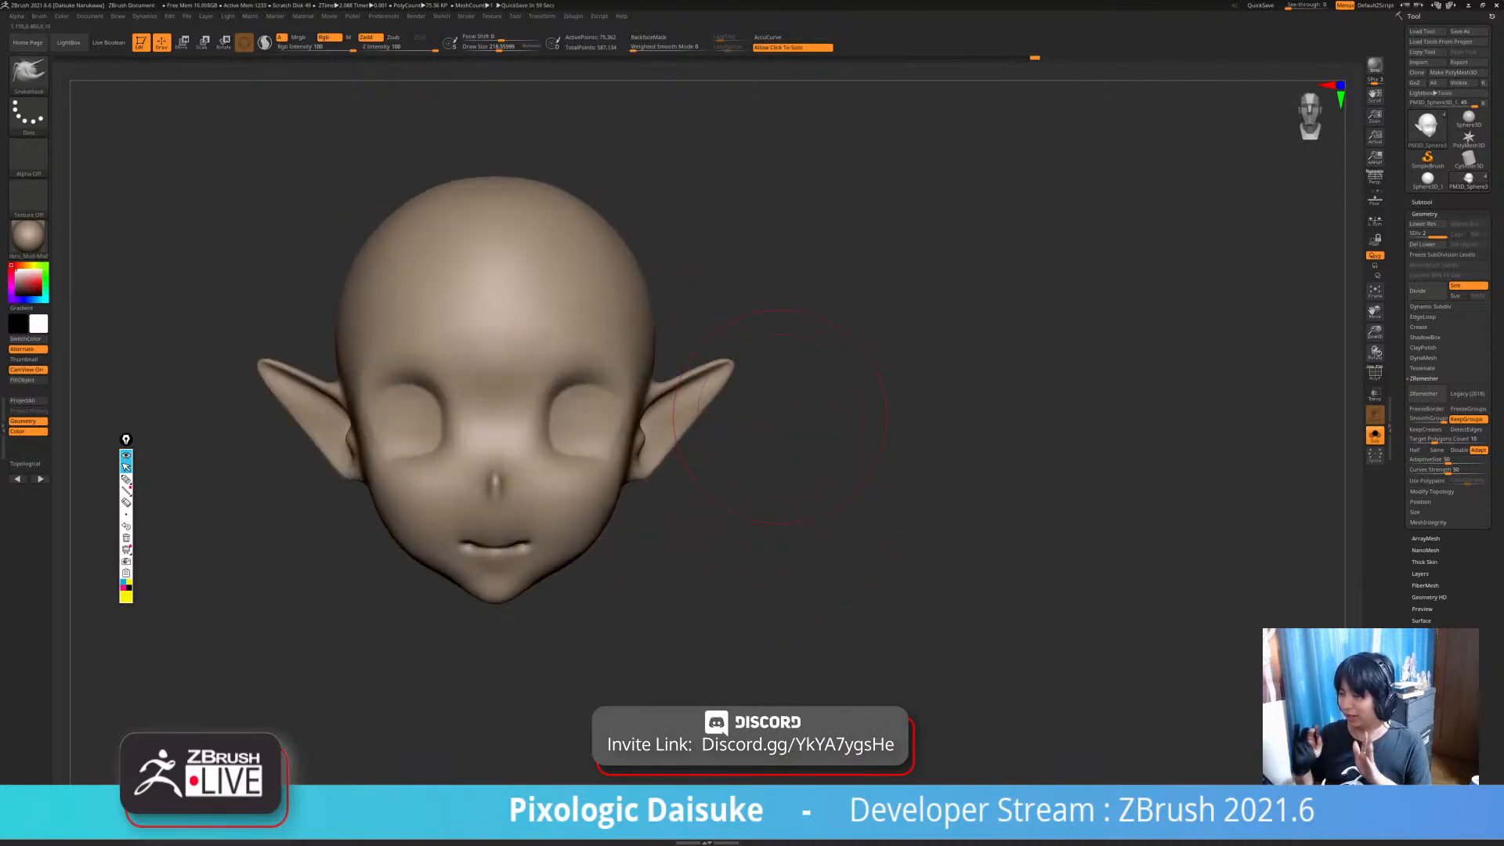
mouse_move(574, 452)
ctrl+right_down()
mouse_move(585, 484)
mouse_move(583, 396)
mouse_move(666, 376)
mouse_move(744, 423)
mouse_move(764, 462)
mouse_move(569, 513)
mouse_move(604, 470)
mouse_move(571, 531)
mouse_move(520, 503)
mouse_move(536, 512)
ctrl+right_up()
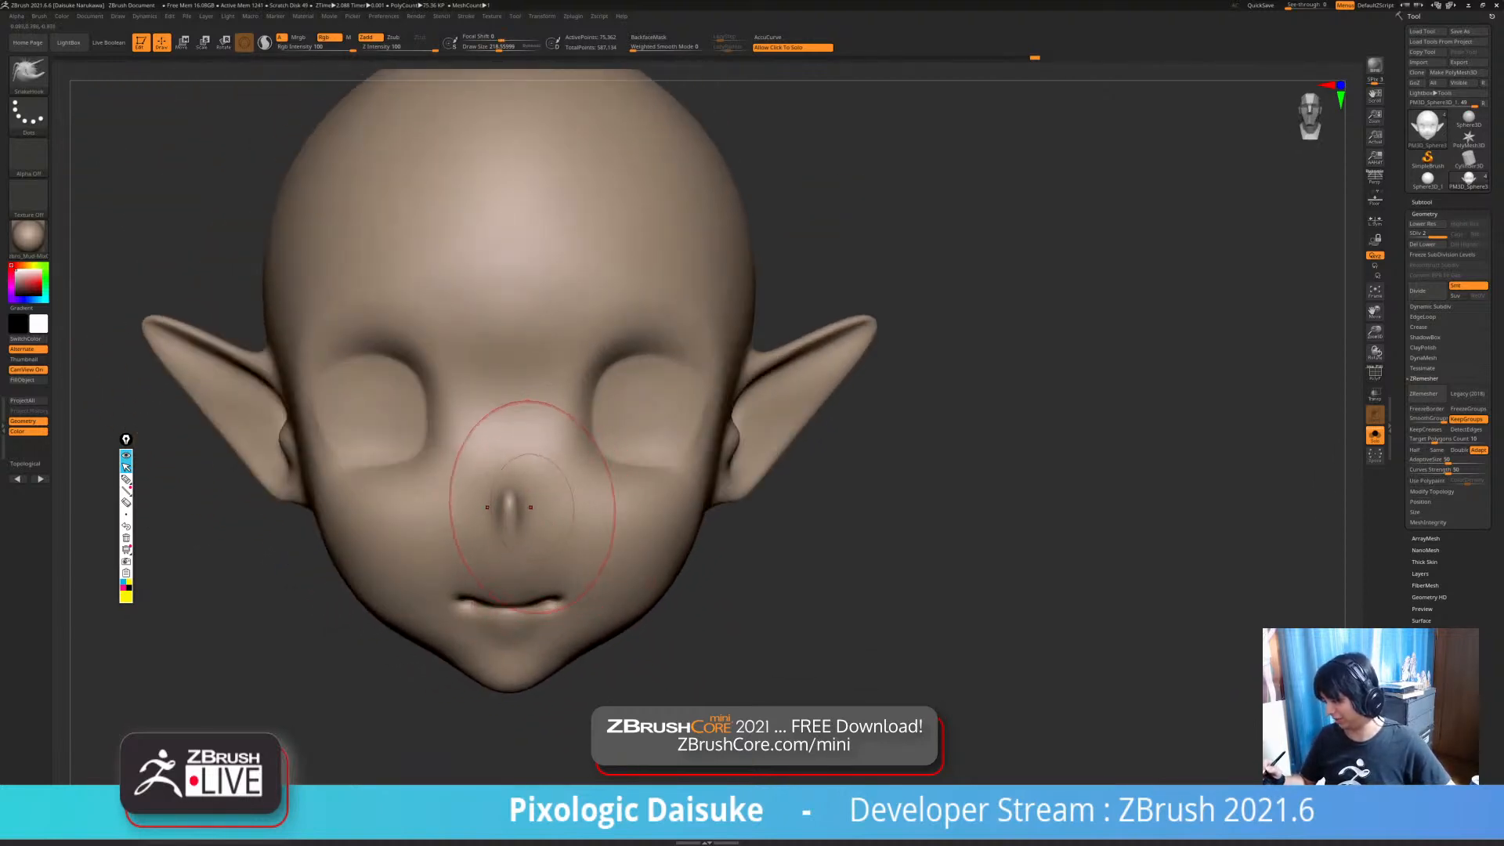
mouse_move(553, 643)
right_down()
mouse_move(530, 597)
mouse_move(535, 622)
mouse_move(572, 593)
mouse_move(598, 602)
mouse_move(627, 651)
right_up()
click(492, 47)
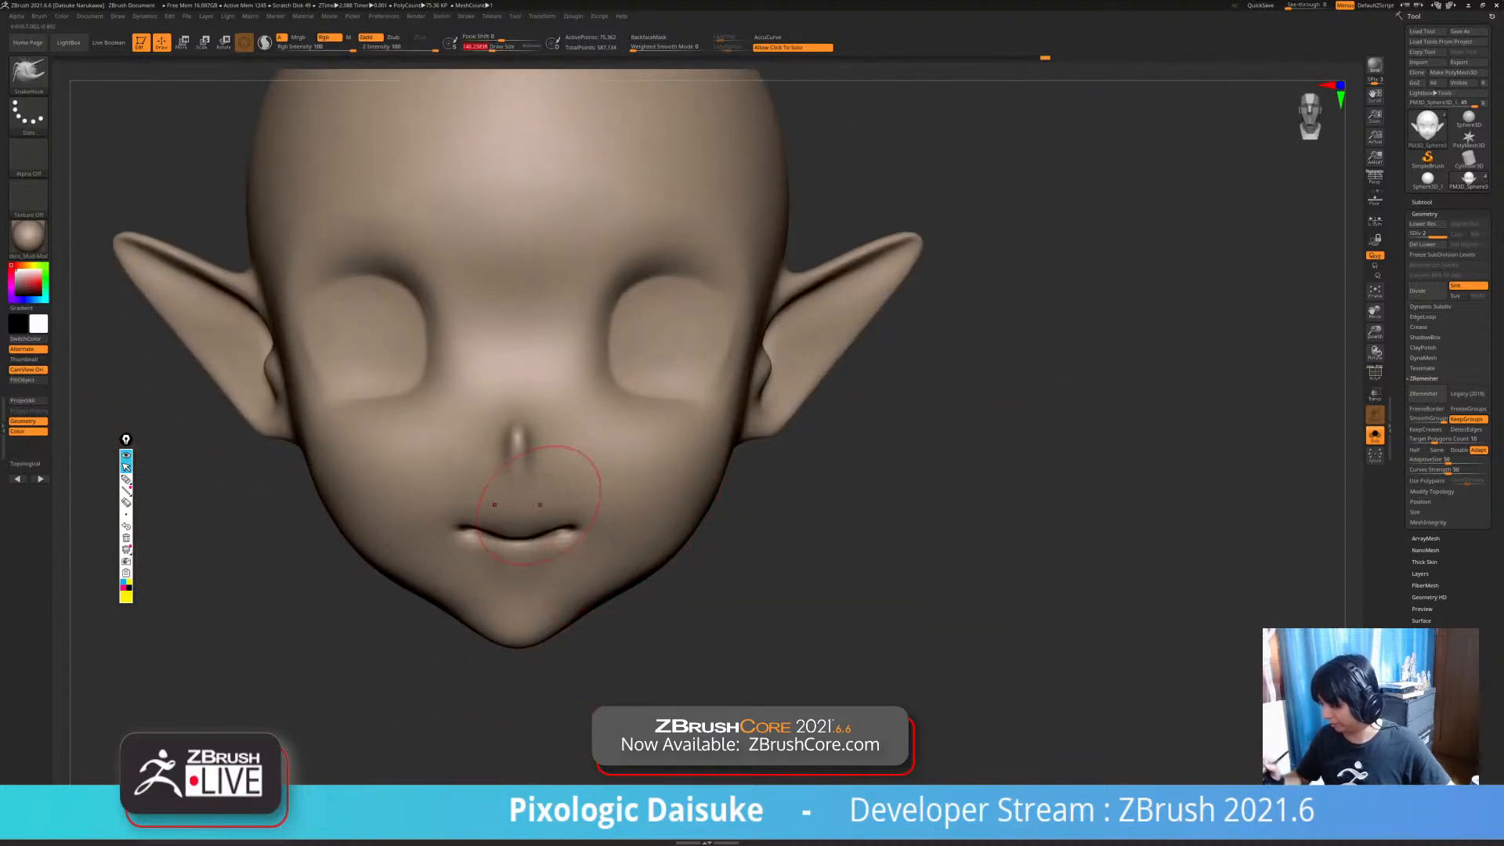
mouse_move(435, 580)
right_down()
mouse_move(569, 543)
mouse_move(539, 453)
mouse_move(583, 416)
mouse_move(509, 470)
right_up()
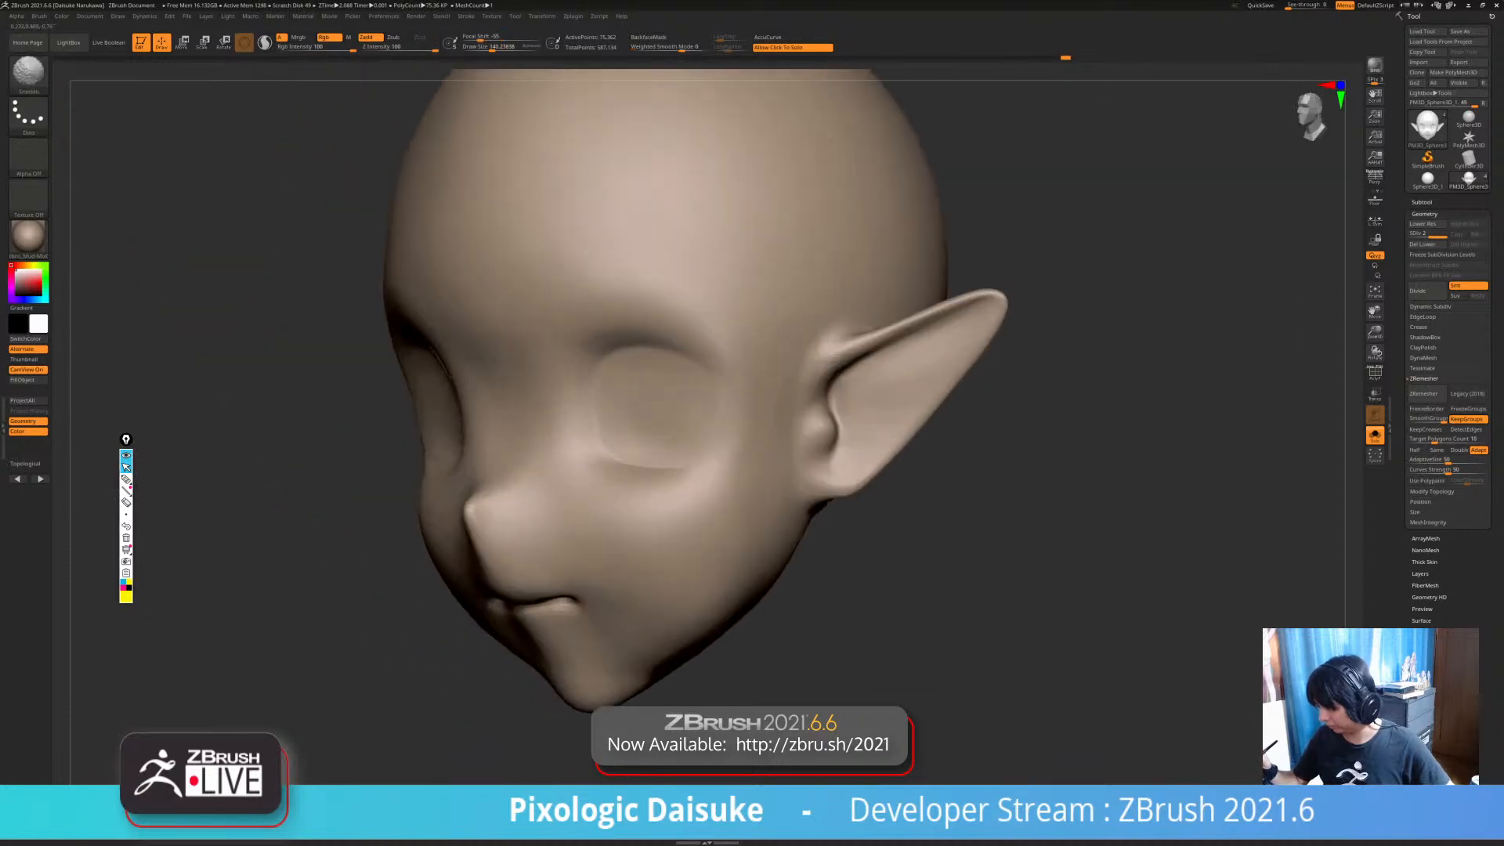
- Smooth and refine the cheeks and jawline symmetrically, checking the face from three-quarter and front views
mouse_move(547, 428)
right_down()
mouse_move(604, 384)
mouse_move(596, 352)
right_up()
mouse_move(632, 416)
ctrl+right_down()
mouse_move(611, 390)
mouse_move(588, 451)
mouse_move(542, 490)
mouse_move(654, 411)
mouse_move(470, 400)
mouse_move(548, 408)
ctrl+right_up()
mouse_move(549, 407)
ctrl+right_down()
mouse_move(549, 463)
mouse_move(525, 478)
mouse_move(525, 423)
ctrl+right_up()
shift+right_drag(525, 423, 557, 415)
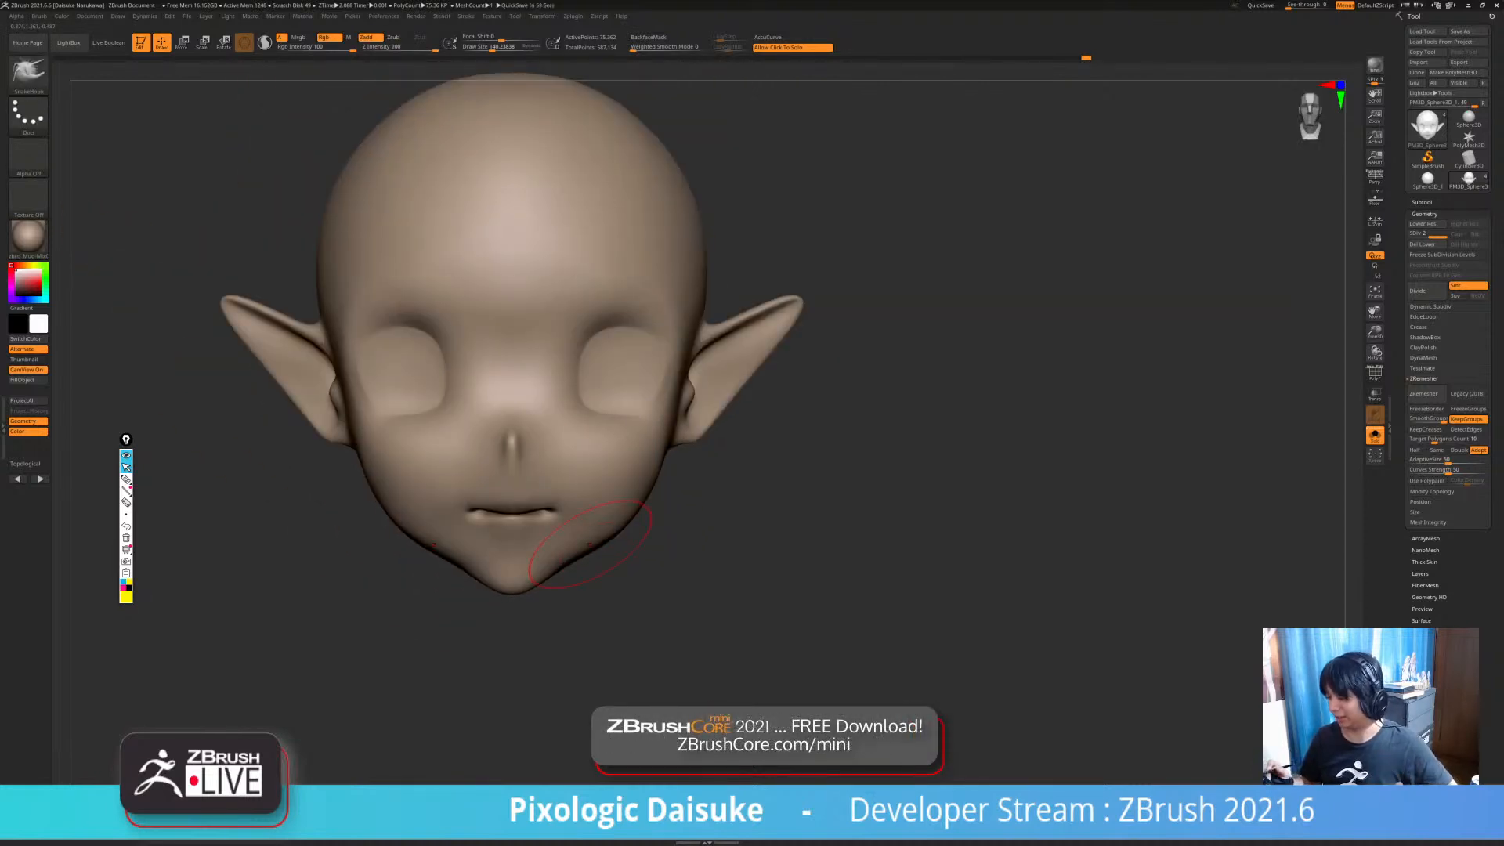
mouse_move(605, 511)
shift+right_down()
mouse_move(621, 531)
mouse_move(555, 526)
shift+right_up()
- Turn off Solo to show the whole figure and smooth the chin and jaw above the neck
mouse_move(655, 524)
right_down()
mouse_move(595, 525)
mouse_move(670, 530)
mouse_move(619, 534)
mouse_move(632, 558)
mouse_move(728, 542)
right_up()
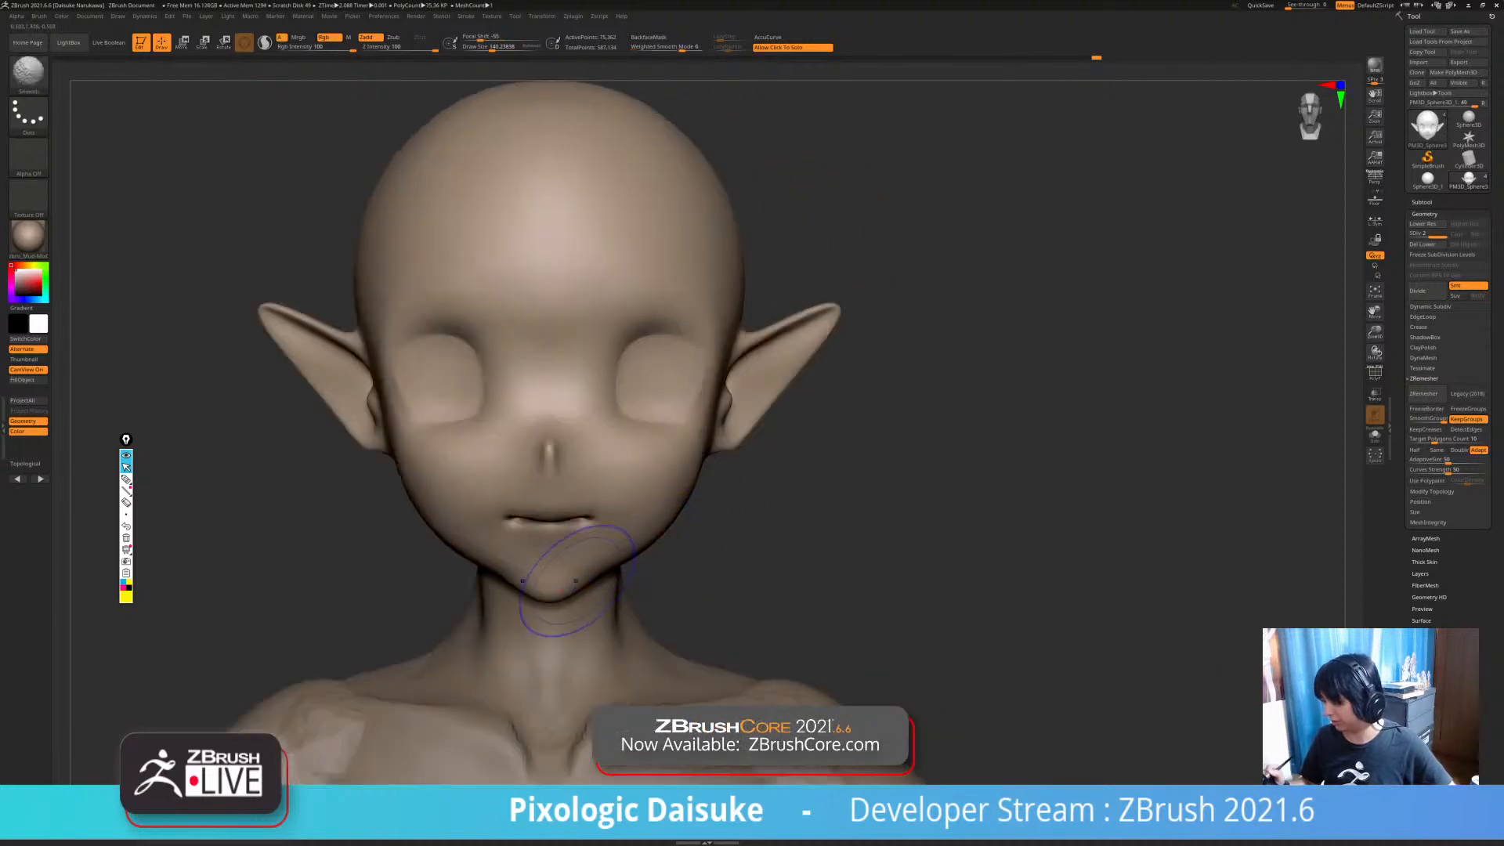
shift+drag(558, 587, 572, 582)
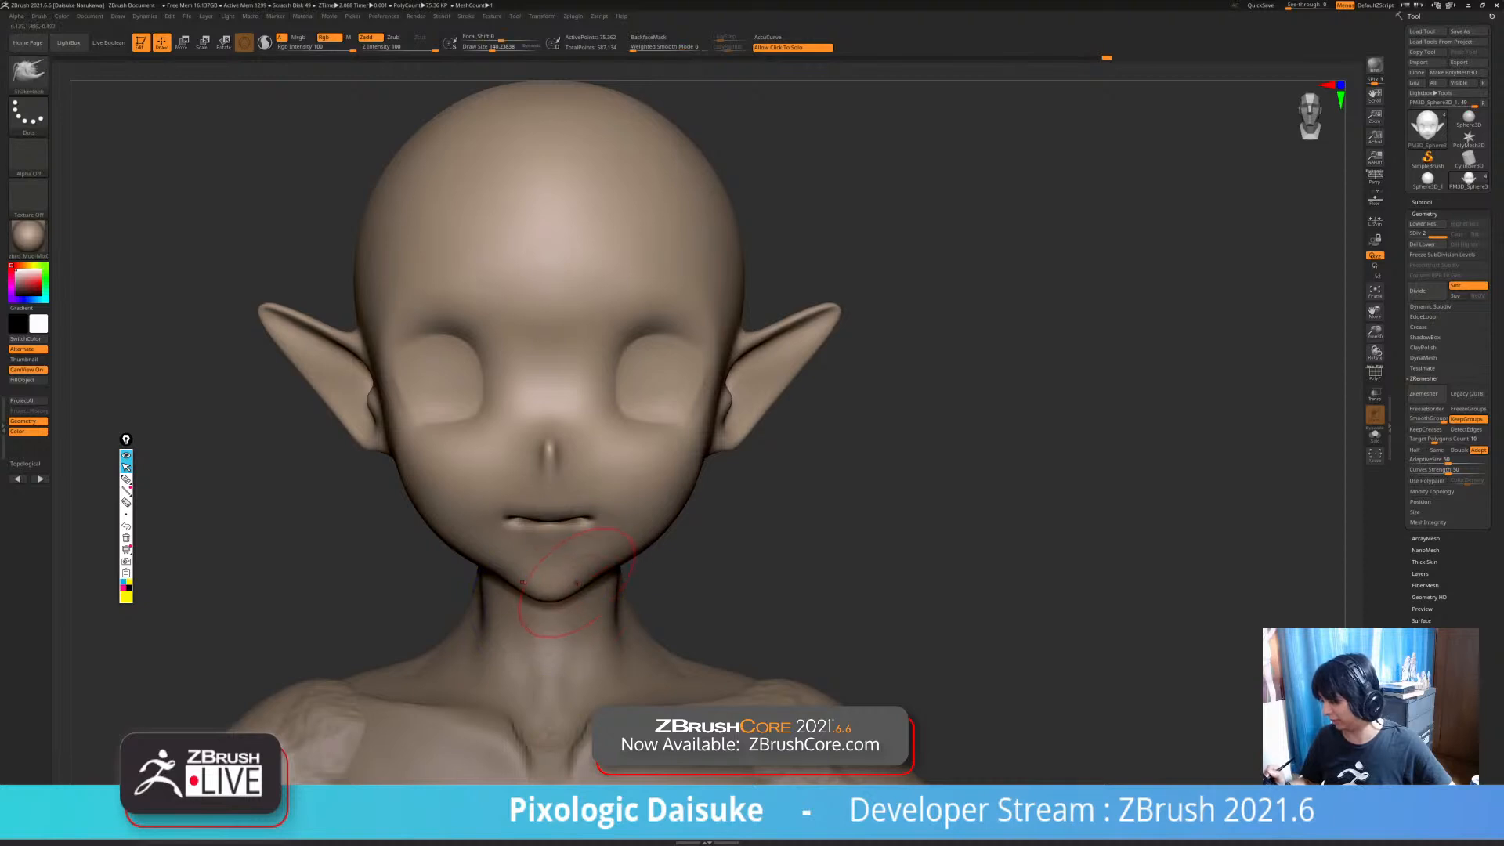
mouse_move(575, 587)
right_down()
mouse_move(582, 605)
mouse_move(583, 581)
right_up()
right_drag(582, 581, 645, 531)
right_drag(645, 531, 645, 549)
mouse_move(686, 501)
right_down()
mouse_move(694, 490)
mouse_move(635, 502)
mouse_move(655, 548)
mouse_move(598, 562)
right_up()
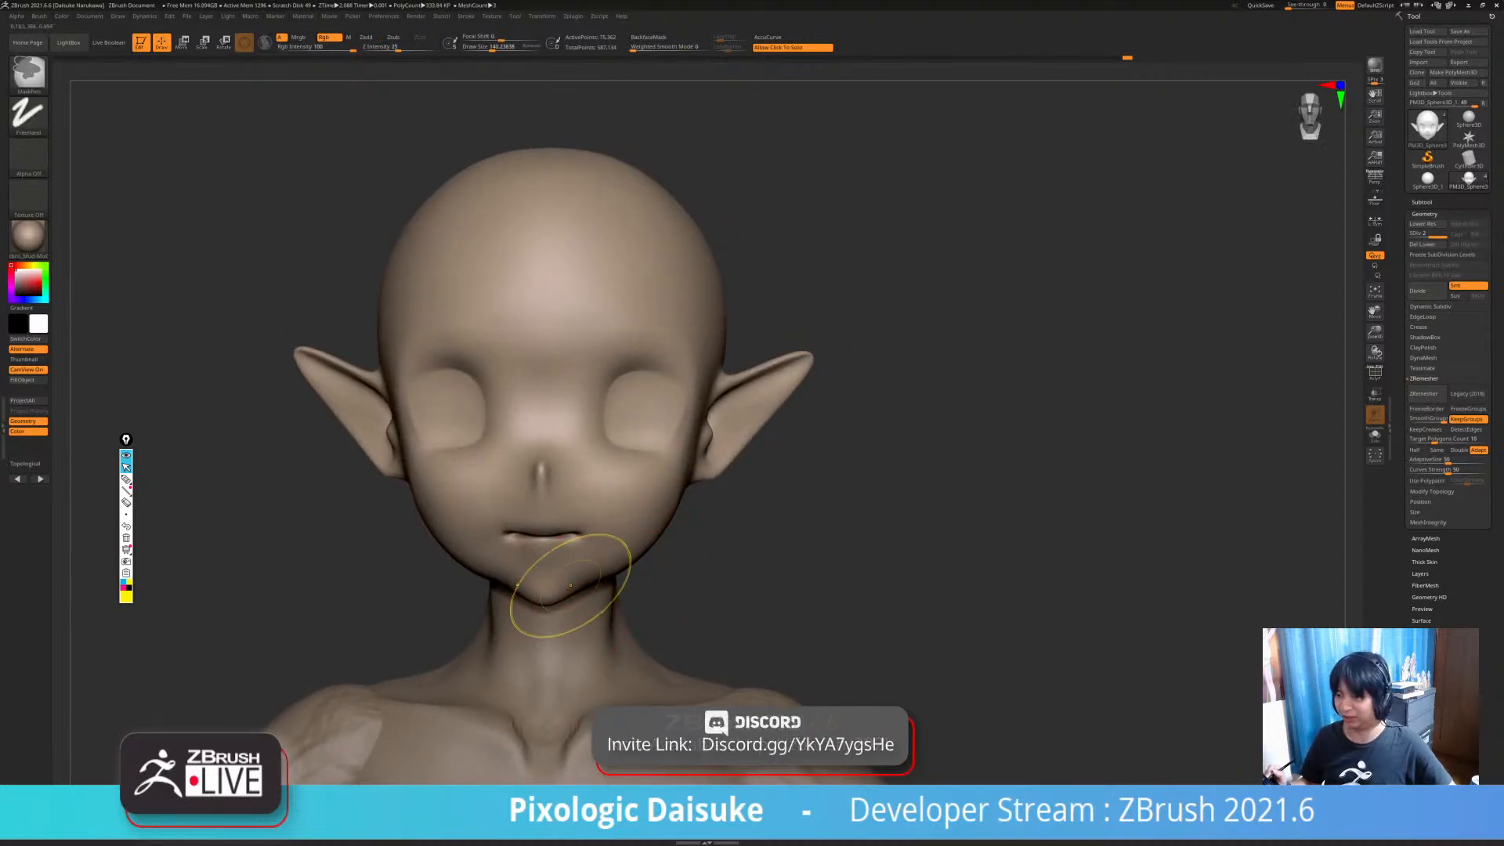
key(shift)
mouse_move(576, 572)
shift+right_down()
mouse_move(549, 573)
mouse_move(580, 560)
mouse_move(595, 588)
shift+right_up()
key(shift)
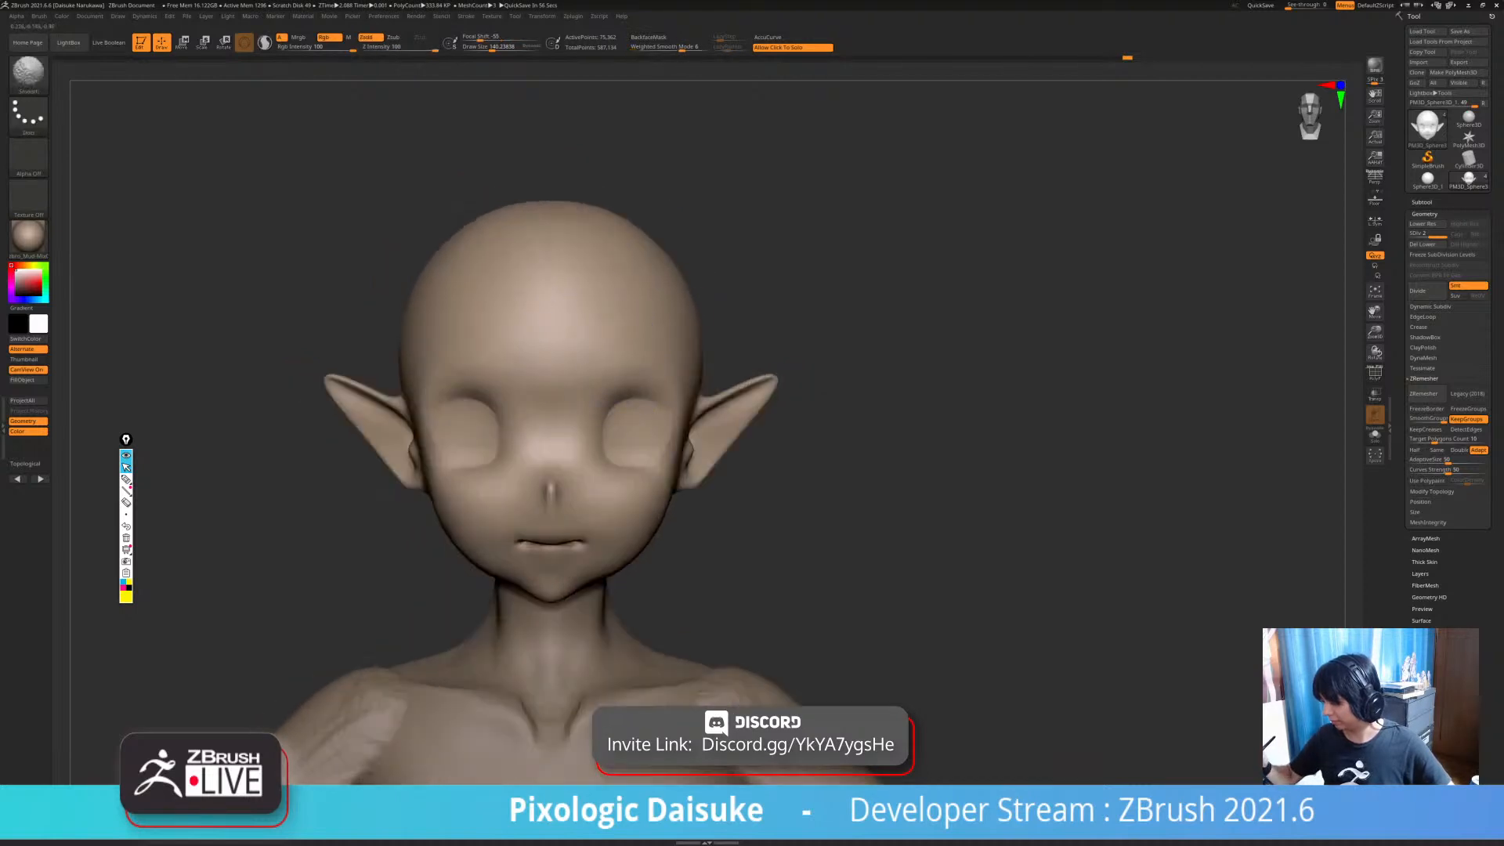
- Refine the outer cheek contours between the ears and jaw, judging the head's proportions against the body
mouse_move(723, 435)
right_down()
mouse_move(727, 399)
mouse_move(770, 355)
mouse_move(737, 343)
right_up()
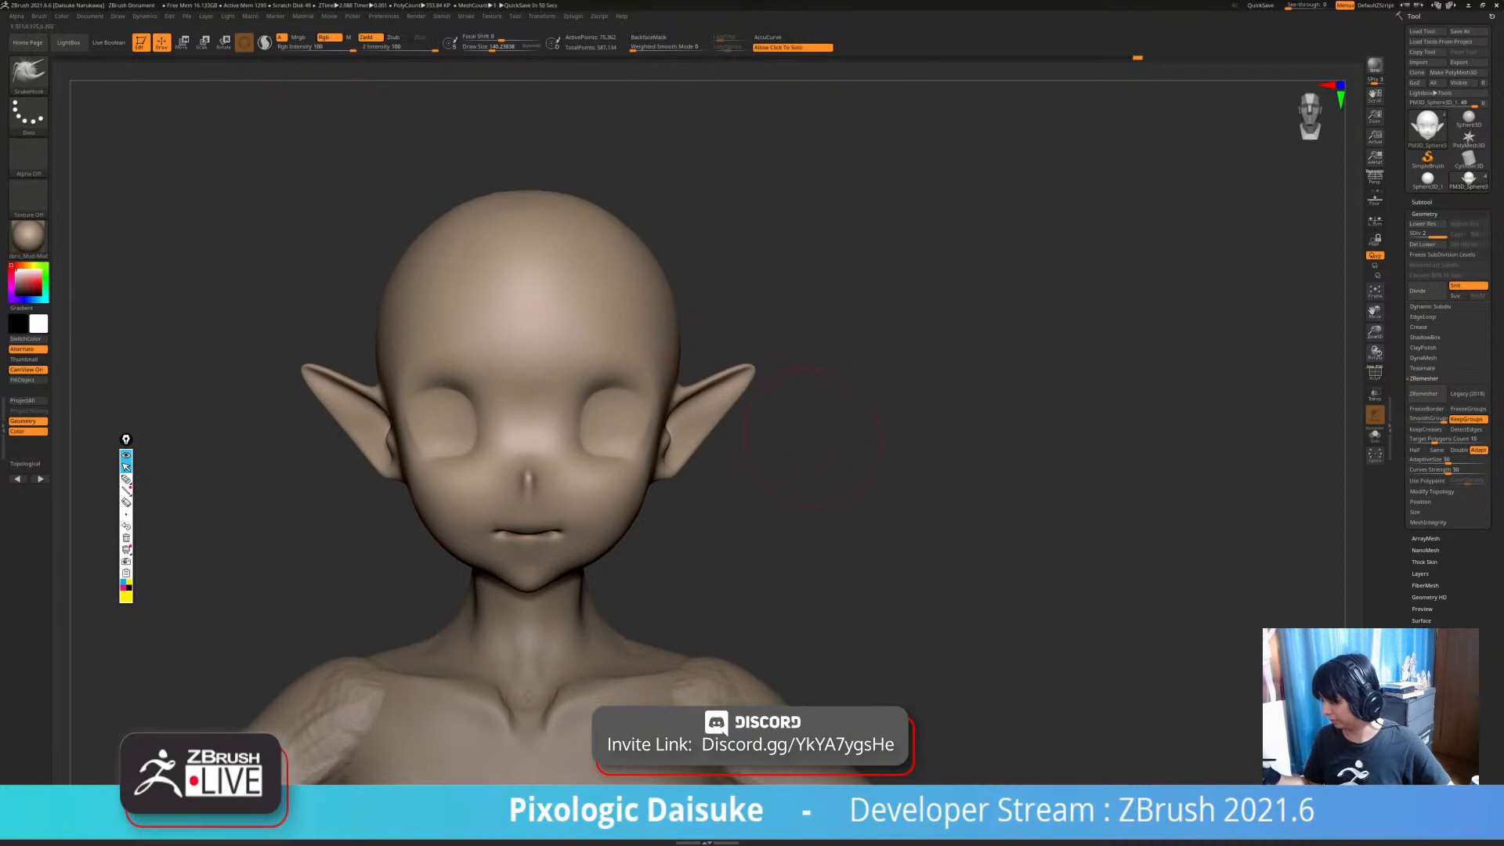
alt+right_drag(811, 435, 799, 353)
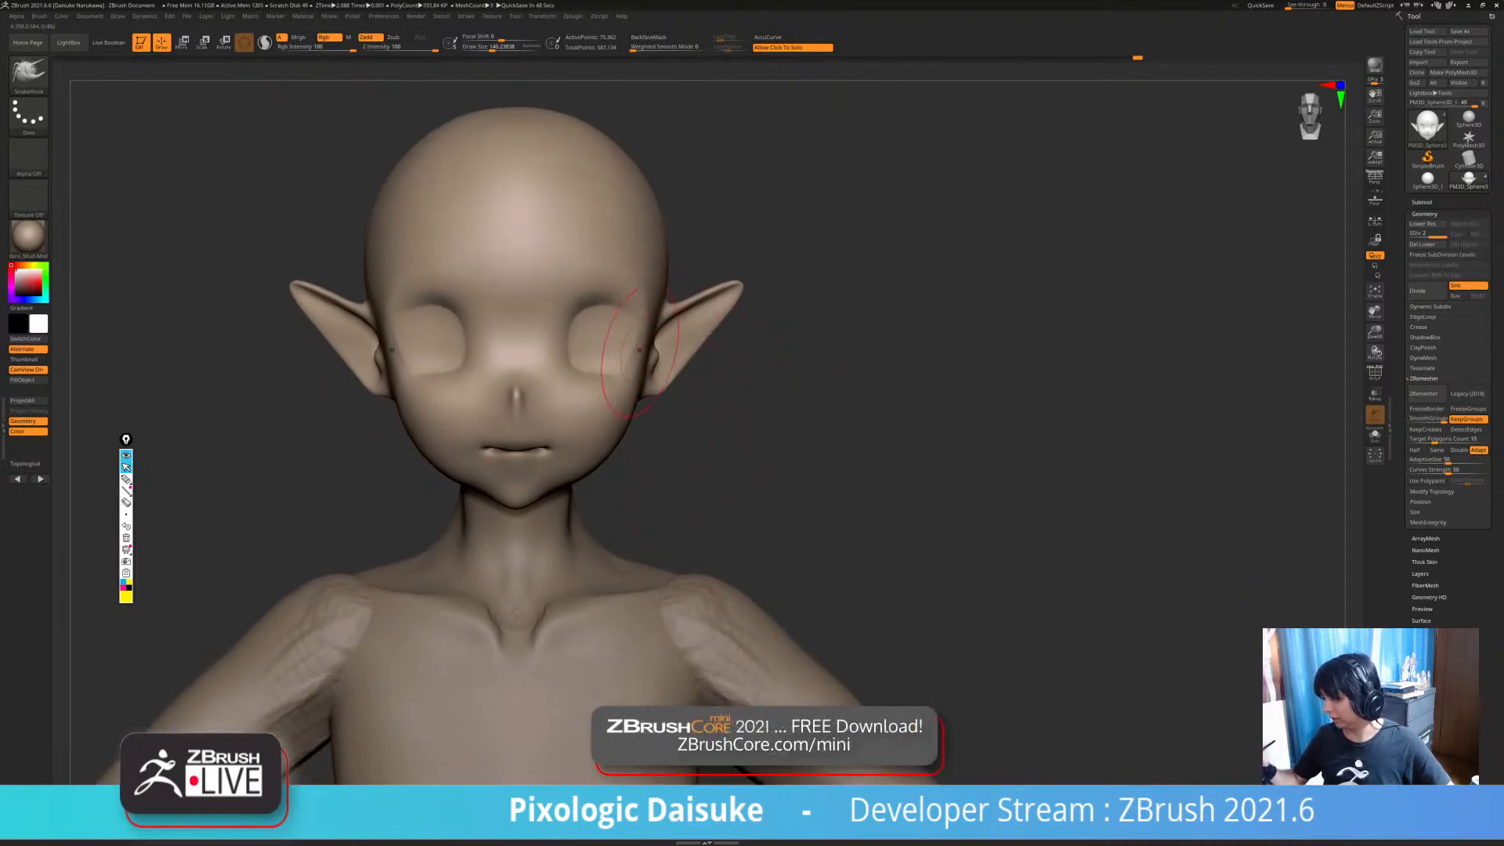
ctrl+right_drag(661, 423, 627, 449)
click(620, 412)
click(625, 453)
mouse_move(666, 346)
mouse_down()
mouse_move(624, 506)
mouse_move(657, 463)
mouse_move(643, 445)
mouse_move(639, 478)
mouse_up()
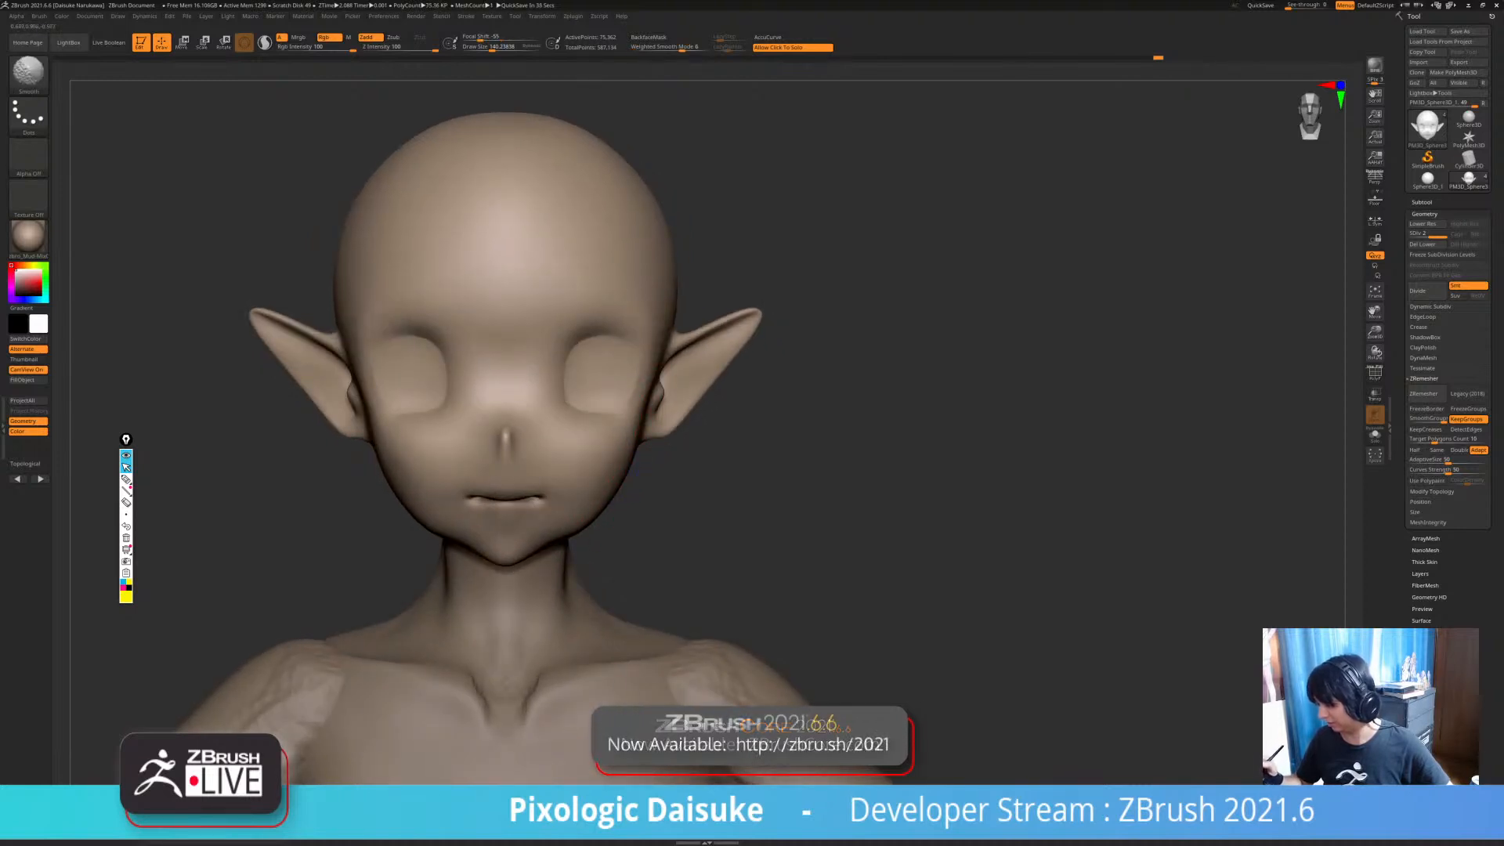
mouse_move(705, 392)
right_down()
mouse_move(672, 352)
mouse_move(680, 290)
right_up()
mouse_move(694, 429)
alt+right_down()
mouse_move(671, 369)
mouse_move(663, 395)
mouse_move(729, 363)
alt+right_up()
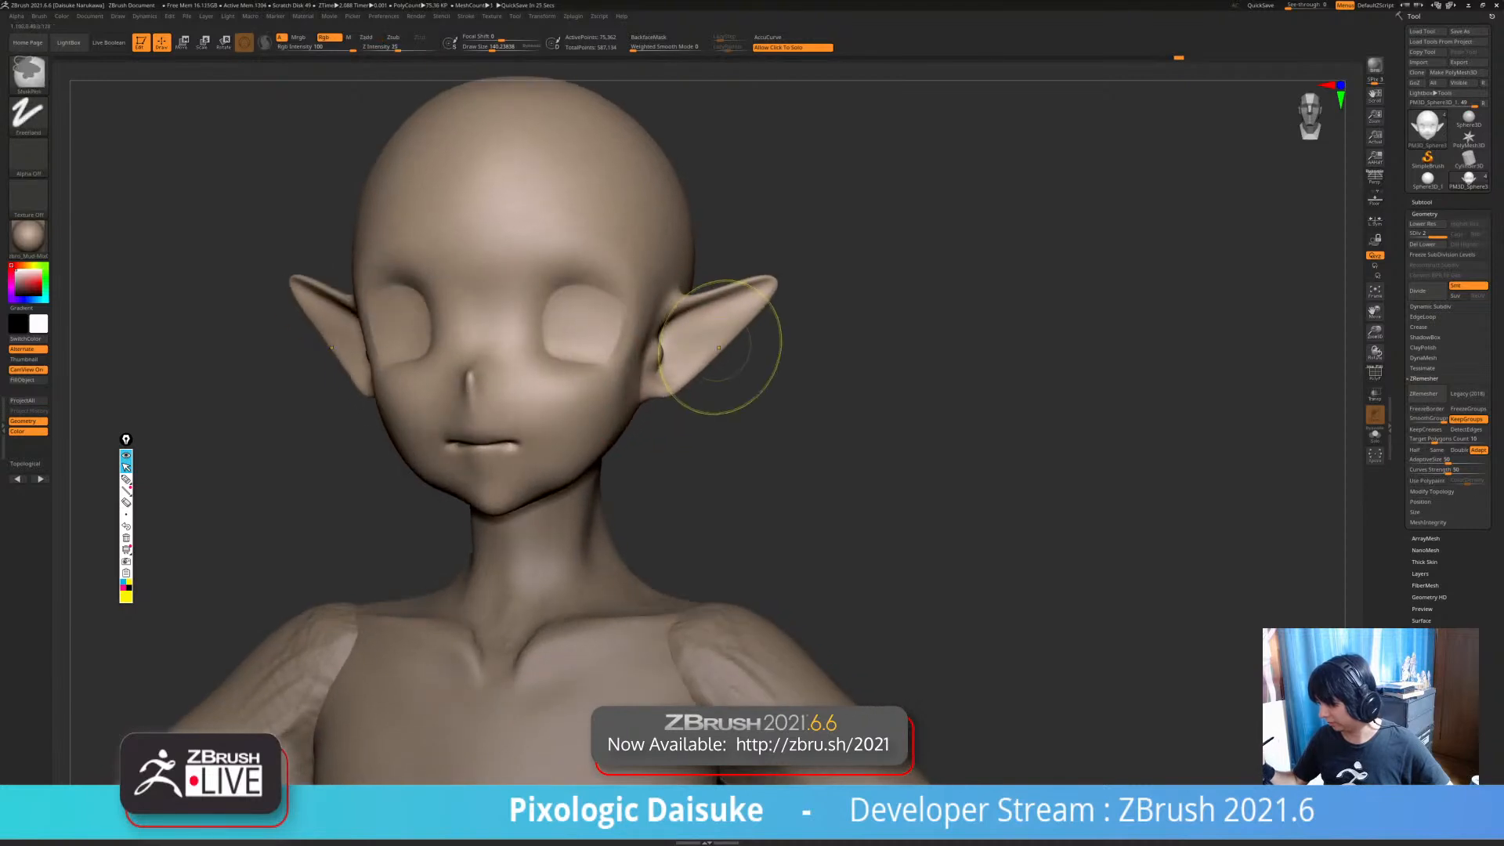
- Enable BackfaceMask, enlarge the brush and adjust the side of the head around the ear, with Solo off again at the end
ctrl+right_drag(705, 262, 564, 321)
click(862, 391)
mouse_move(862, 391)
right_down()
mouse_move(666, 414)
mouse_move(799, 369)
mouse_move(791, 337)
right_up()
click(649, 37)
click(501, 46)
mouse_move(564, 396)
right_down()
mouse_move(561, 351)
mouse_move(588, 364)
right_up()
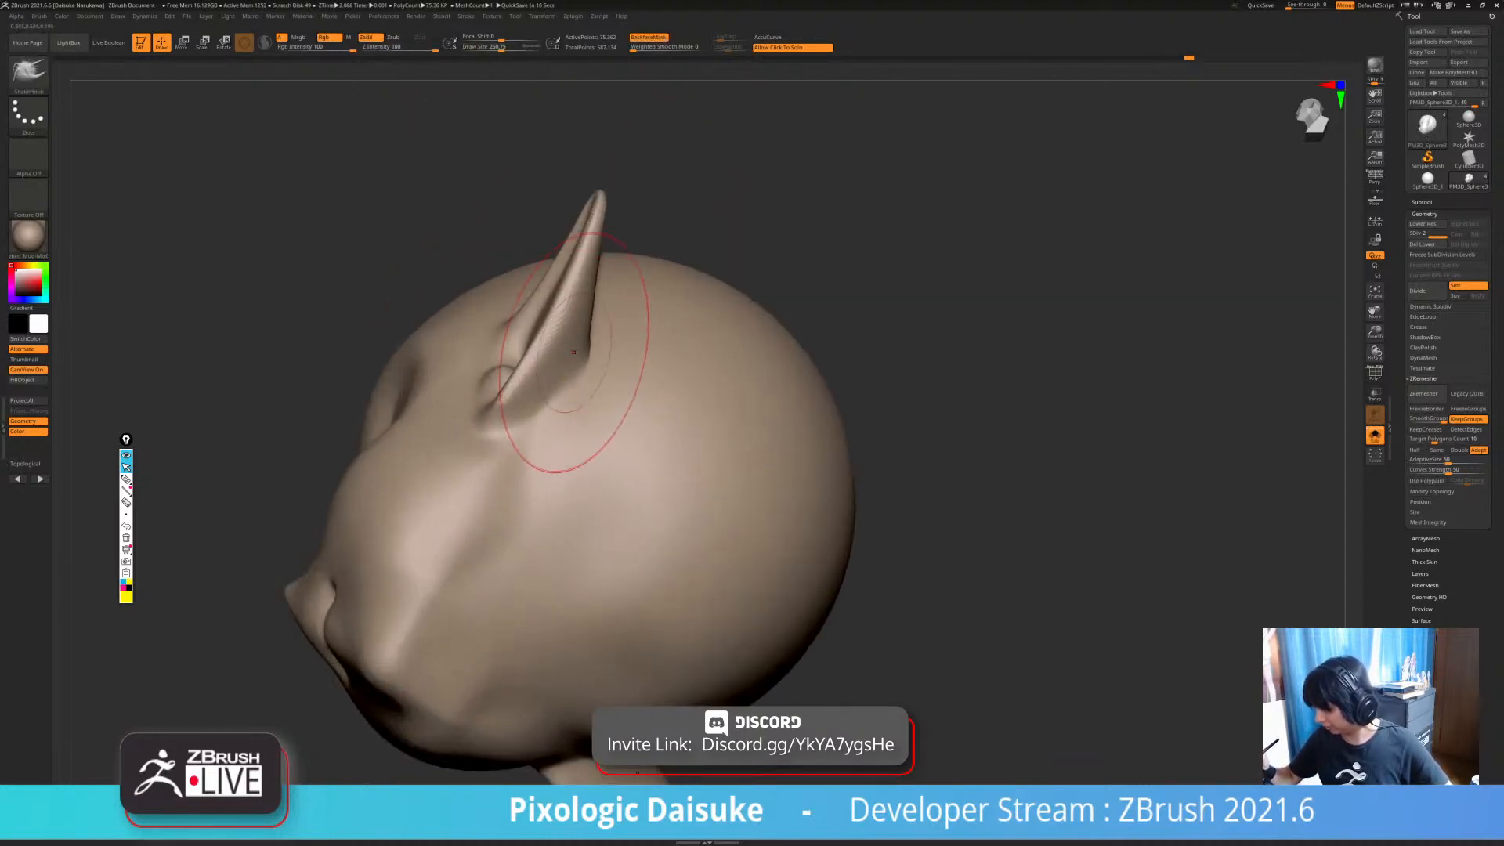
mouse_move(585, 283)
ctrl+right_down()
mouse_move(576, 259)
mouse_move(595, 407)
mouse_move(650, 463)
mouse_move(776, 473)
mouse_move(815, 446)
mouse_move(858, 501)
mouse_move(654, 476)
ctrl+right_up()
click(688, 473)
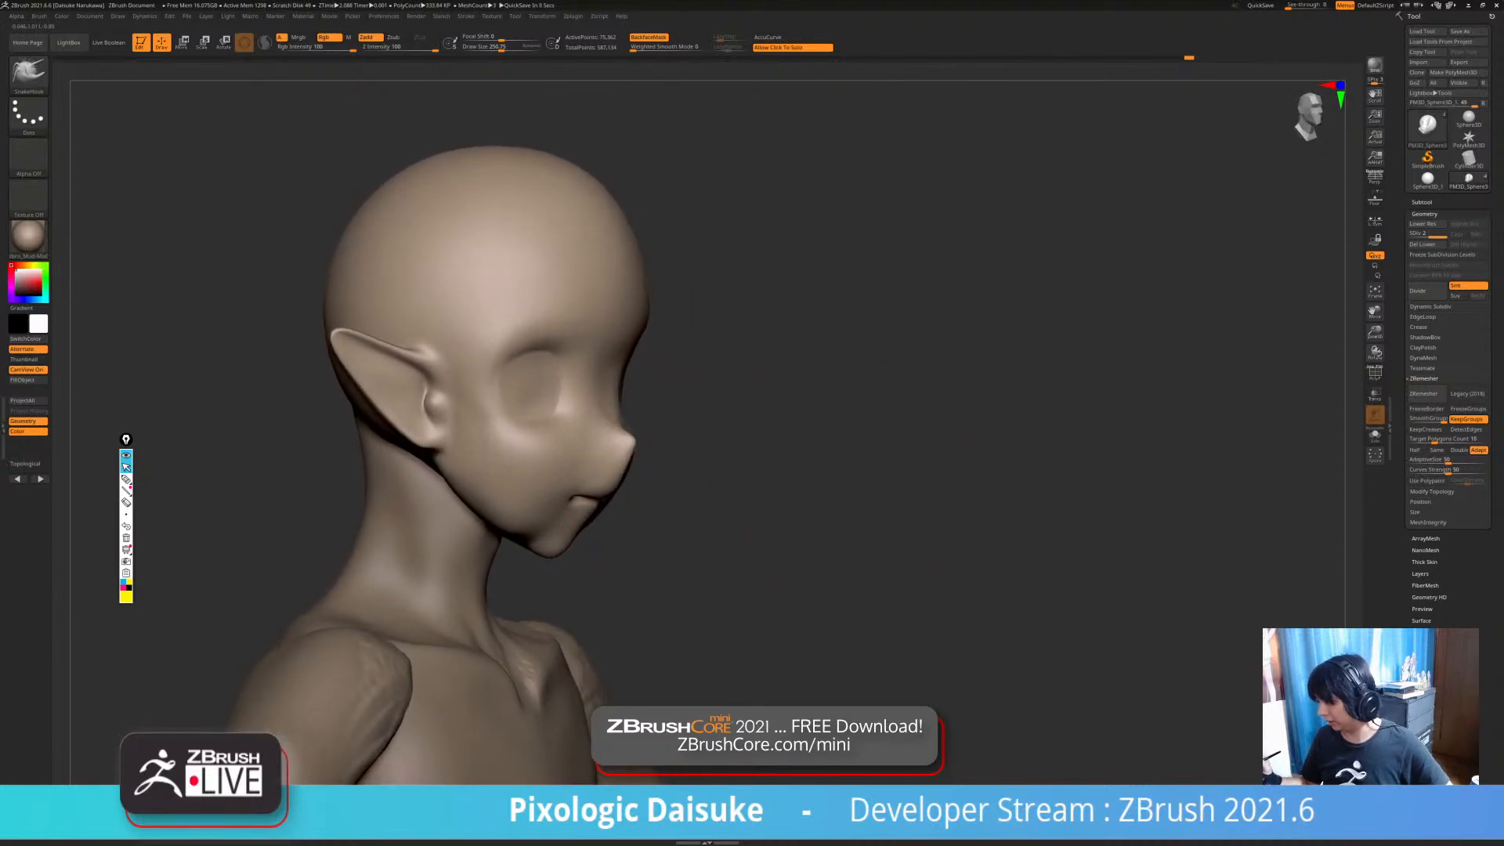
- Mark the forehead and brow profile with a yellow annotation line and clear the annotation
drag(624, 182, 639, 204)
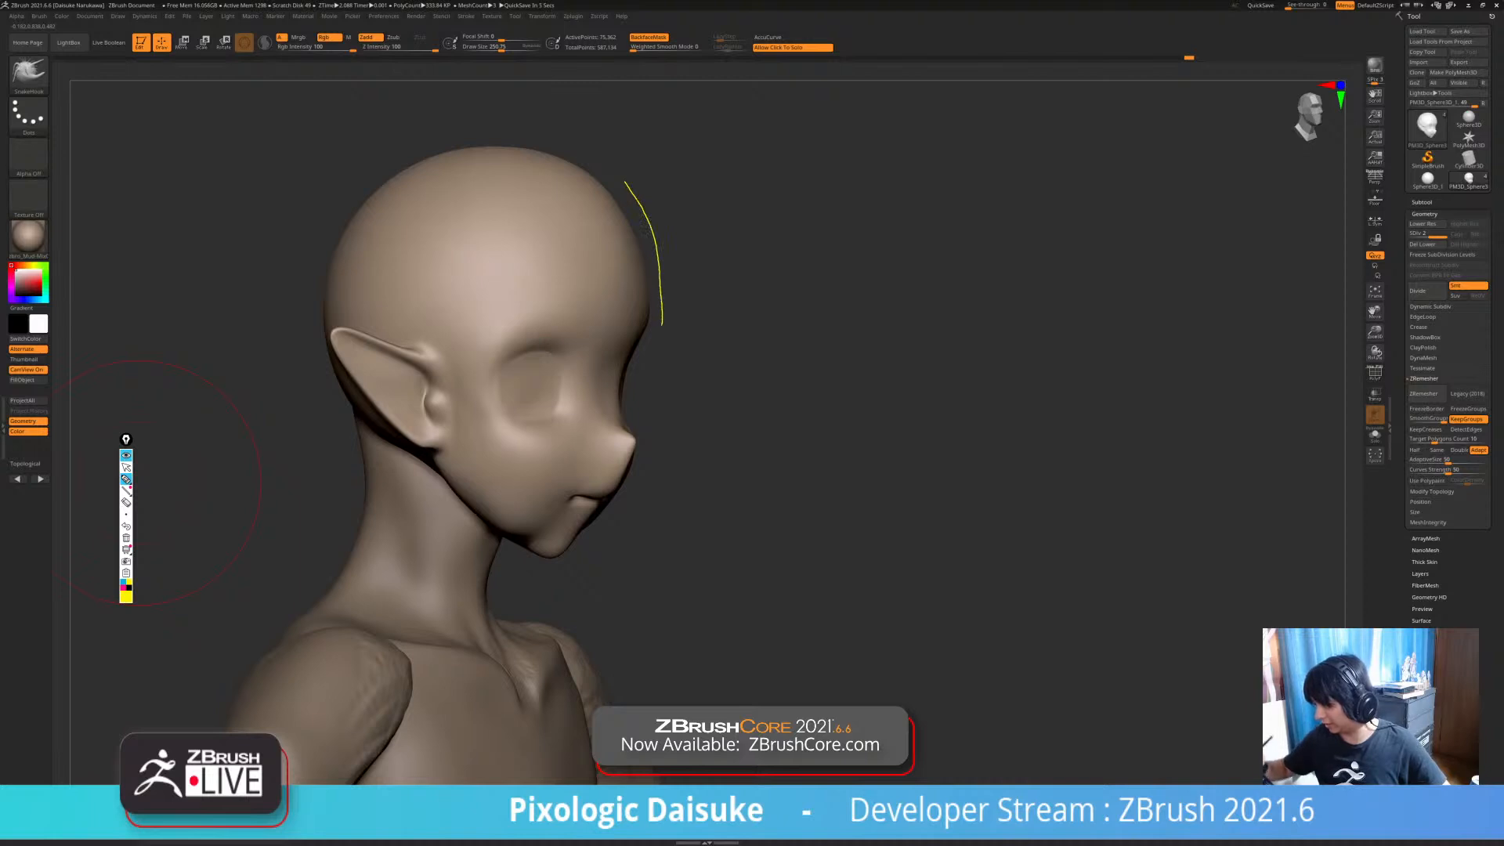
drag(662, 325, 645, 354)
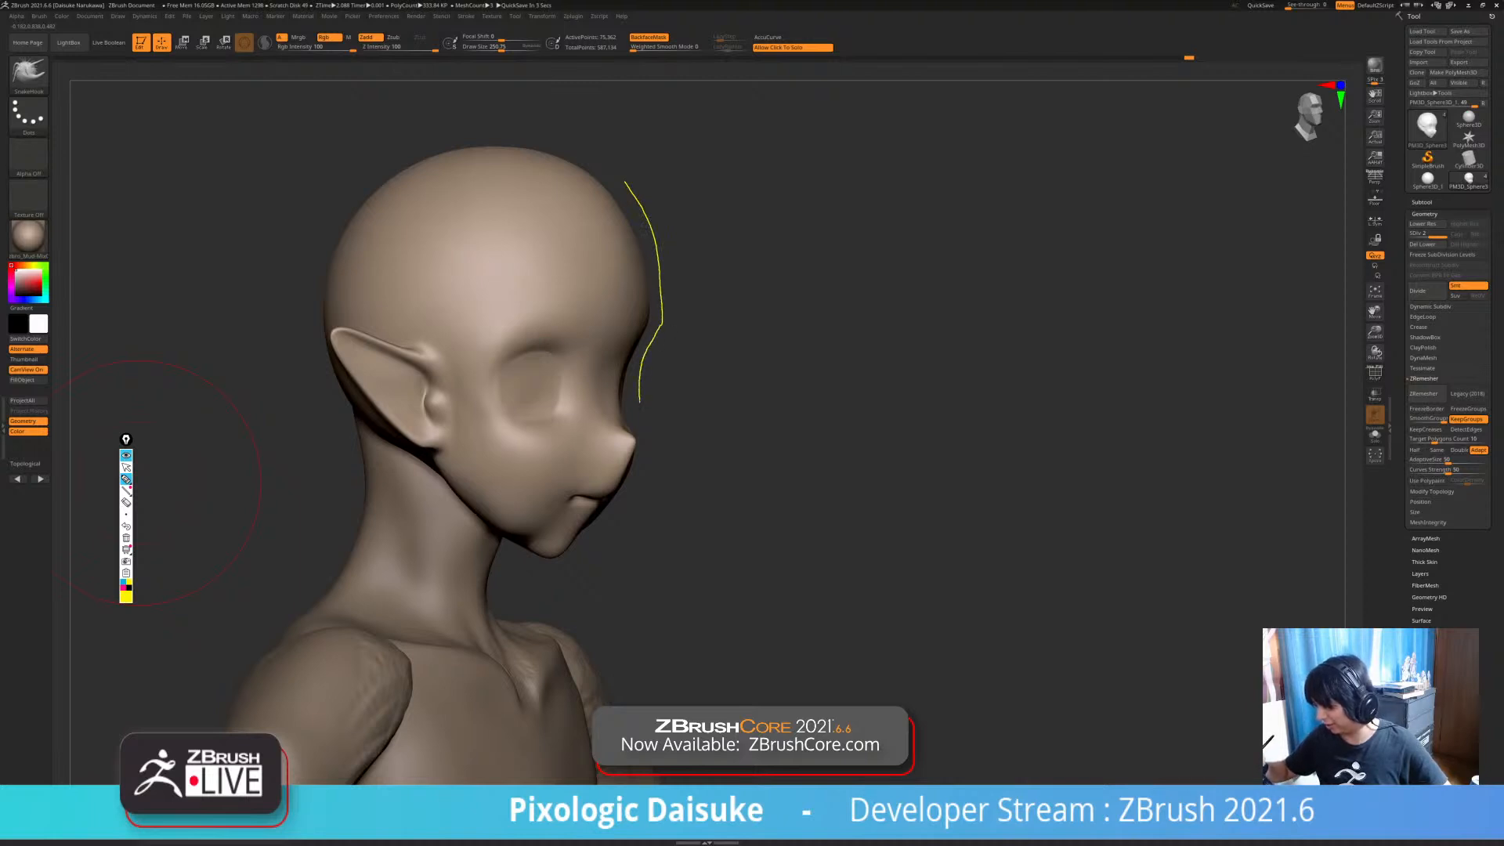
click(126, 467)
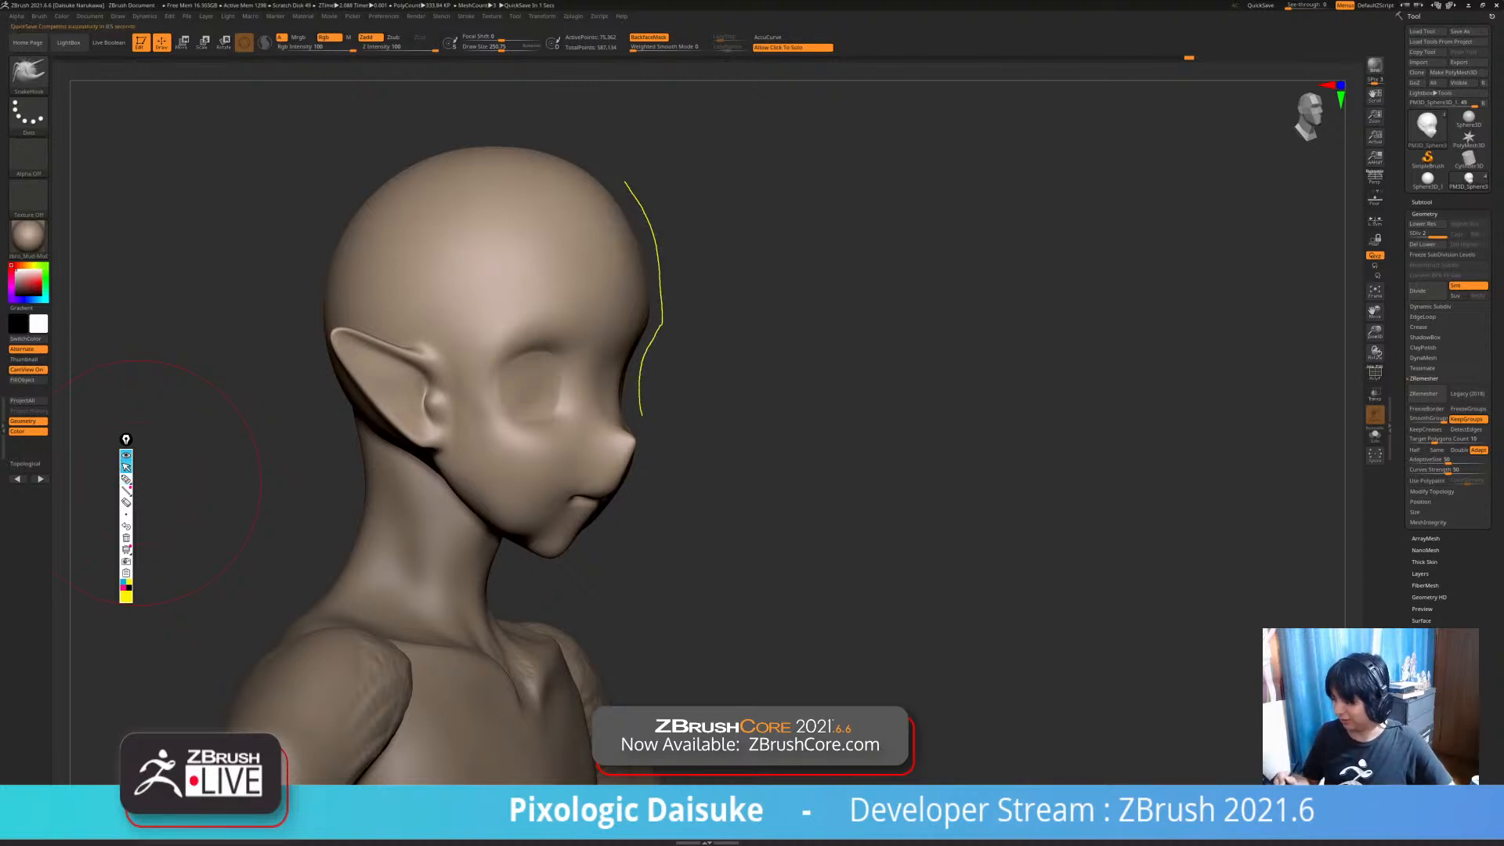
click(126, 502)
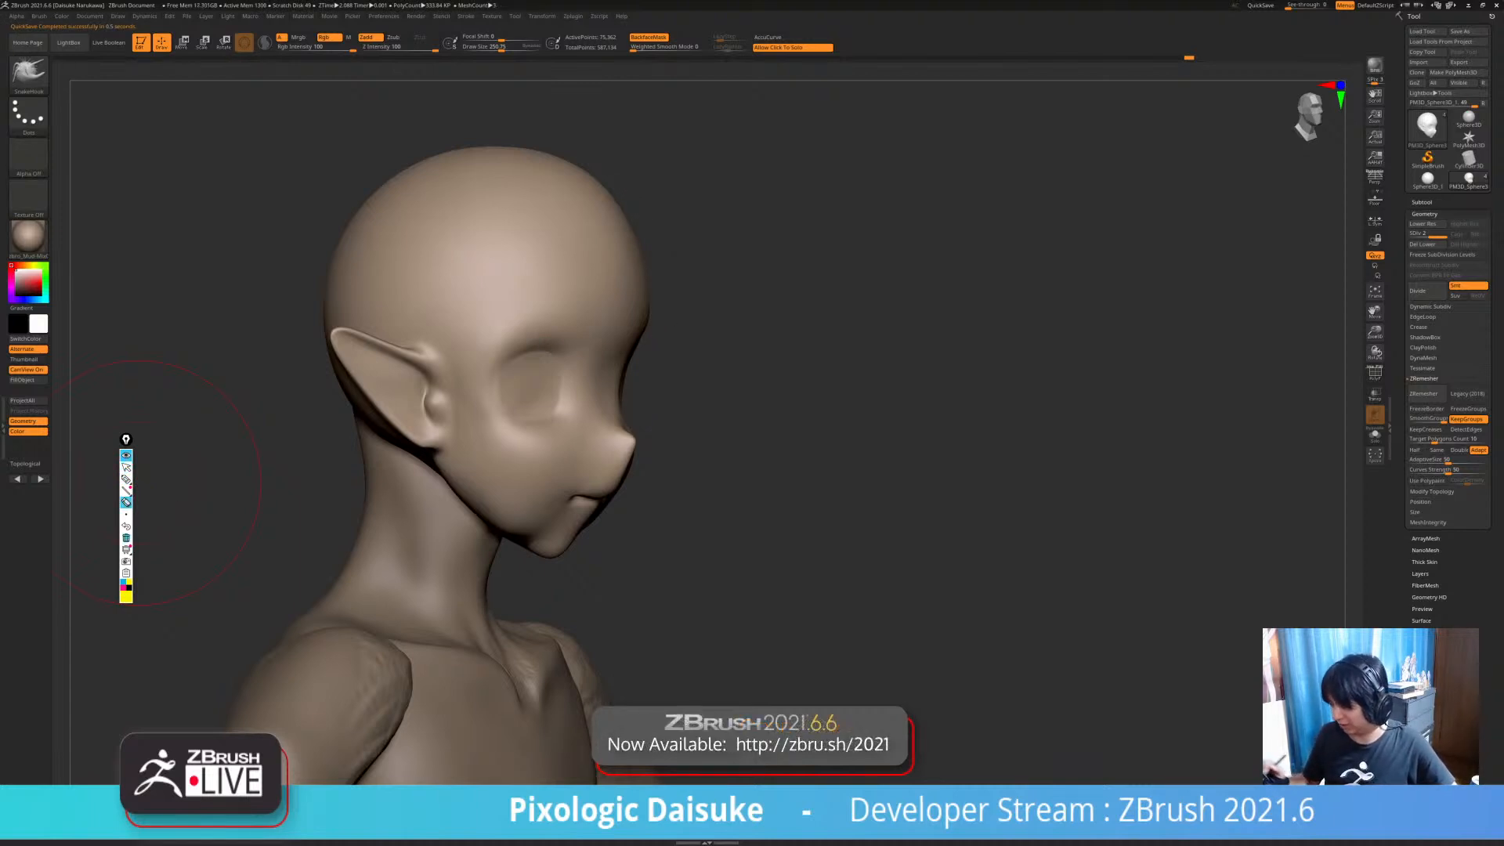
- Reduce the brush's draw size to about 126 and show and hide the PolyFrame to check the eye-socket topology
right_drag(1042, 470, 886, 549)
right_drag(1081, 423, 811, 409)
mouse_move(596, 415)
right_down()
mouse_move(772, 419)
mouse_move(586, 428)
right_up()
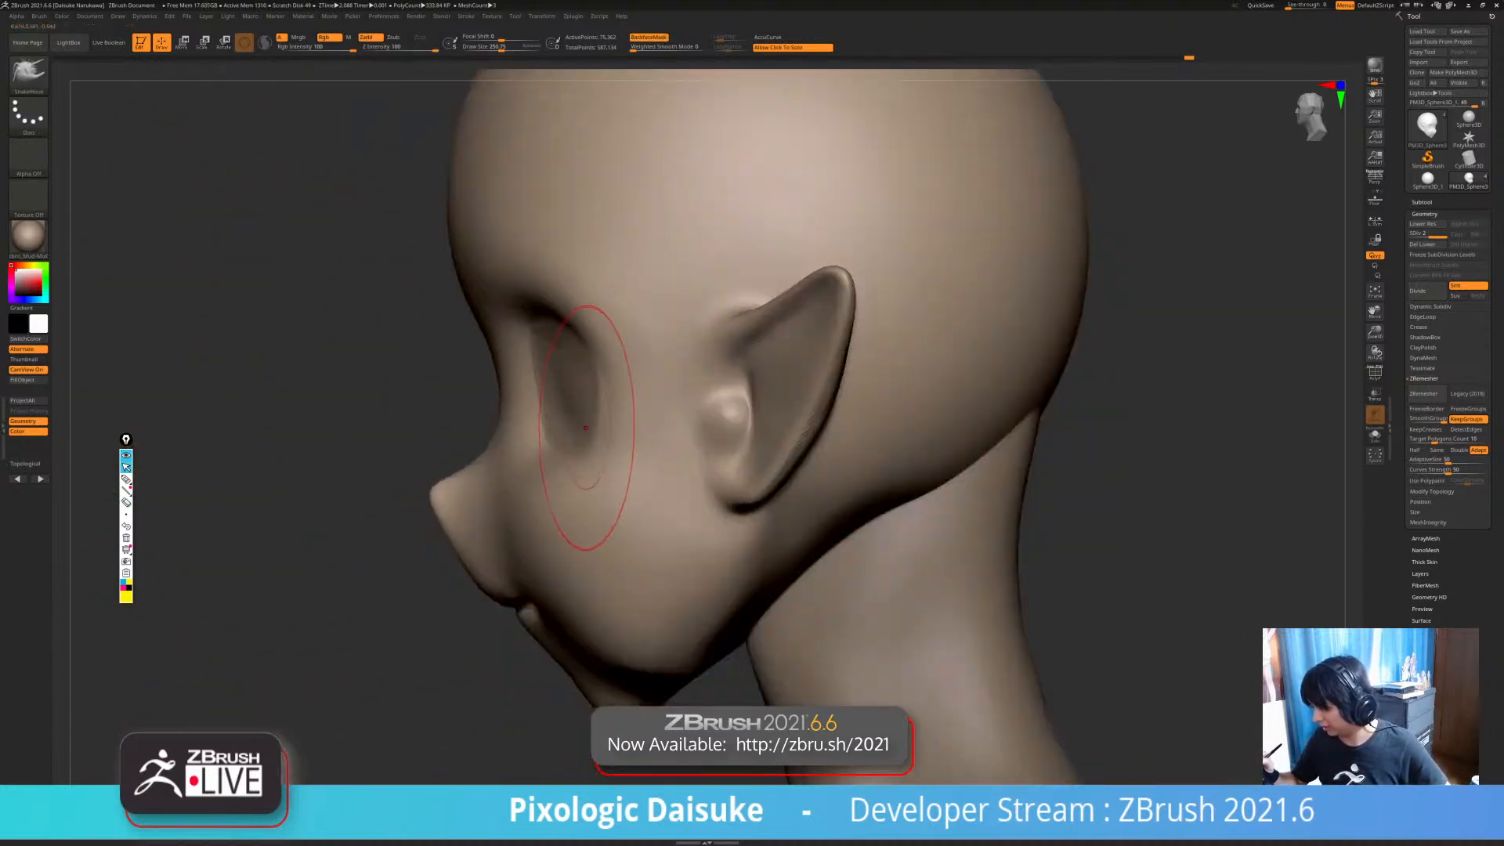
click(491, 47)
right_drag(408, 329, 587, 376)
click(1375, 373)
click(1374, 373)
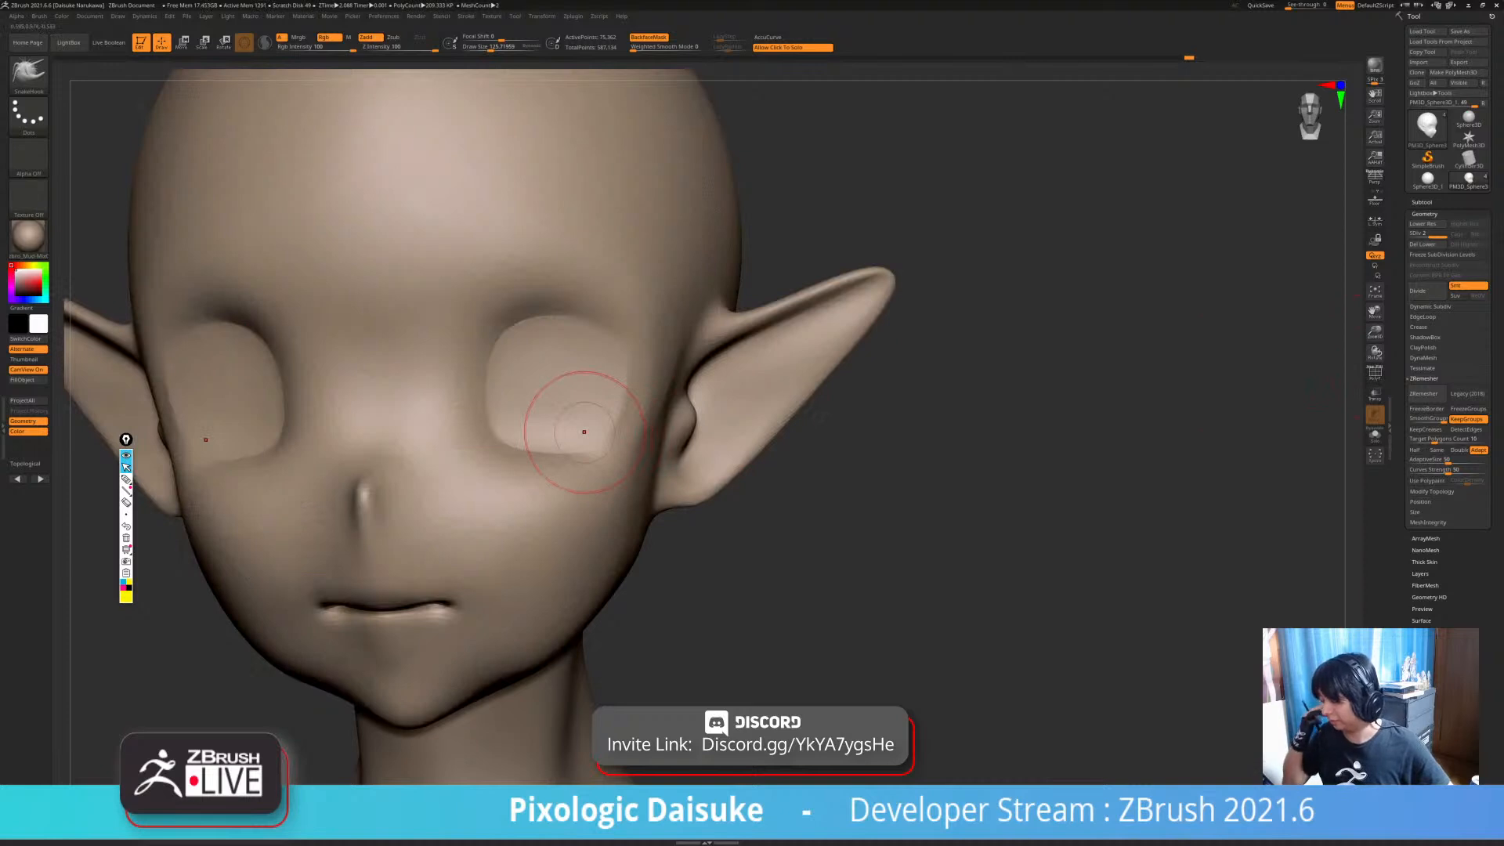
- Mask the outer edges of both eye sockets, soften the mask and invert it so only those areas stay editable
key(ctrl)
mouse_move(632, 374)
ctrl+mouse_down()
mouse_move(621, 403)
mouse_move(625, 356)
mouse_move(607, 448)
ctrl+mouse_up()
mouse_move(671, 438)
ctrl+right_down()
mouse_move(671, 353)
mouse_move(470, 384)
ctrl+right_up()
mouse_move(704, 397)
right_down()
mouse_move(638, 453)
mouse_move(936, 448)
right_up()
mouse_move(642, 345)
right_down()
mouse_move(792, 345)
mouse_move(631, 355)
mouse_move(615, 413)
right_up()
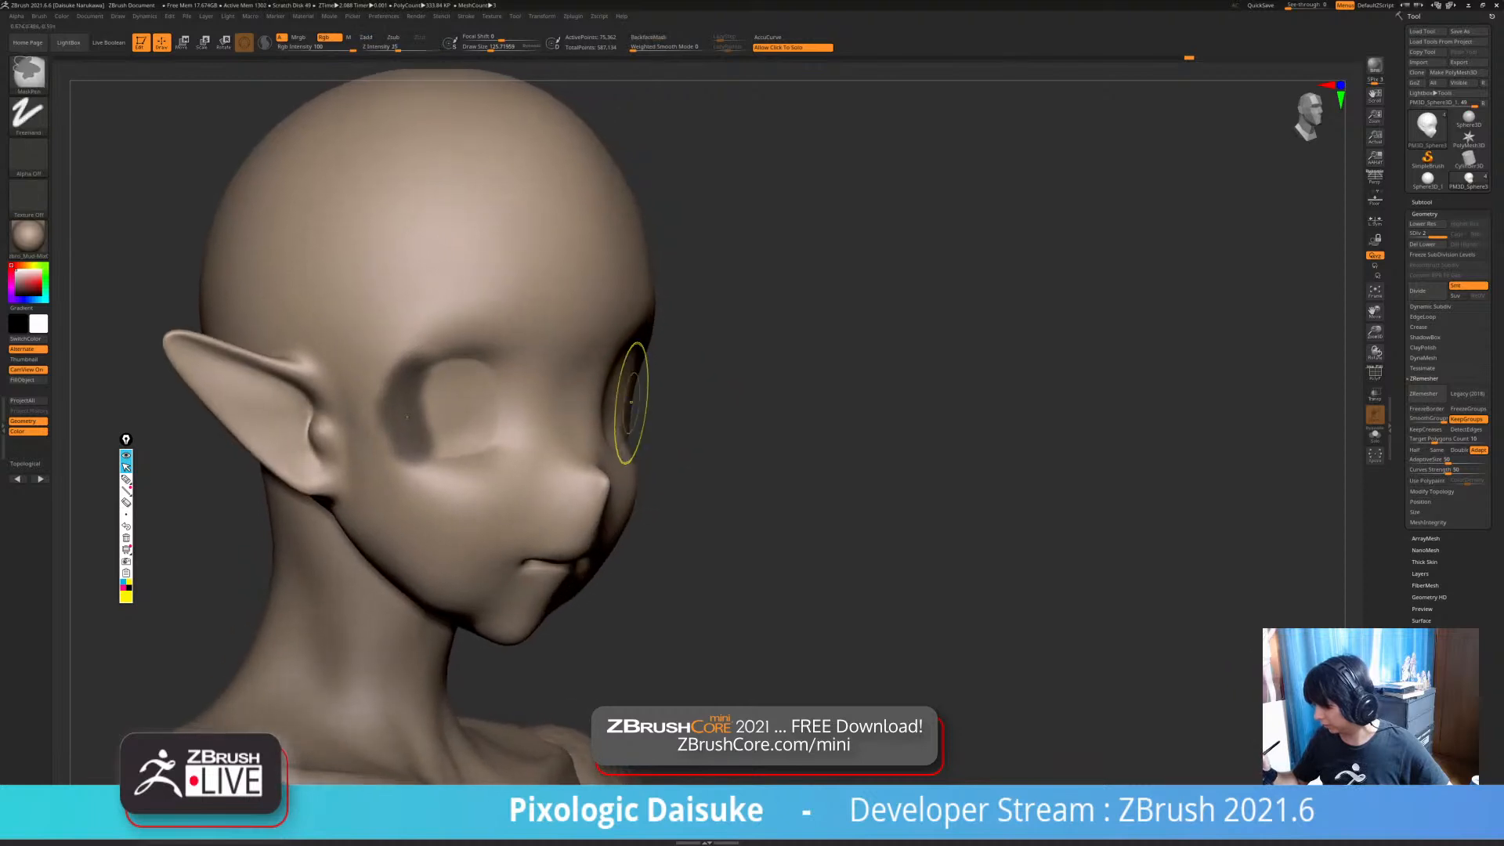
ctrl+click(666, 413)
ctrl+click(621, 410)
right_drag(769, 439, 725, 433)
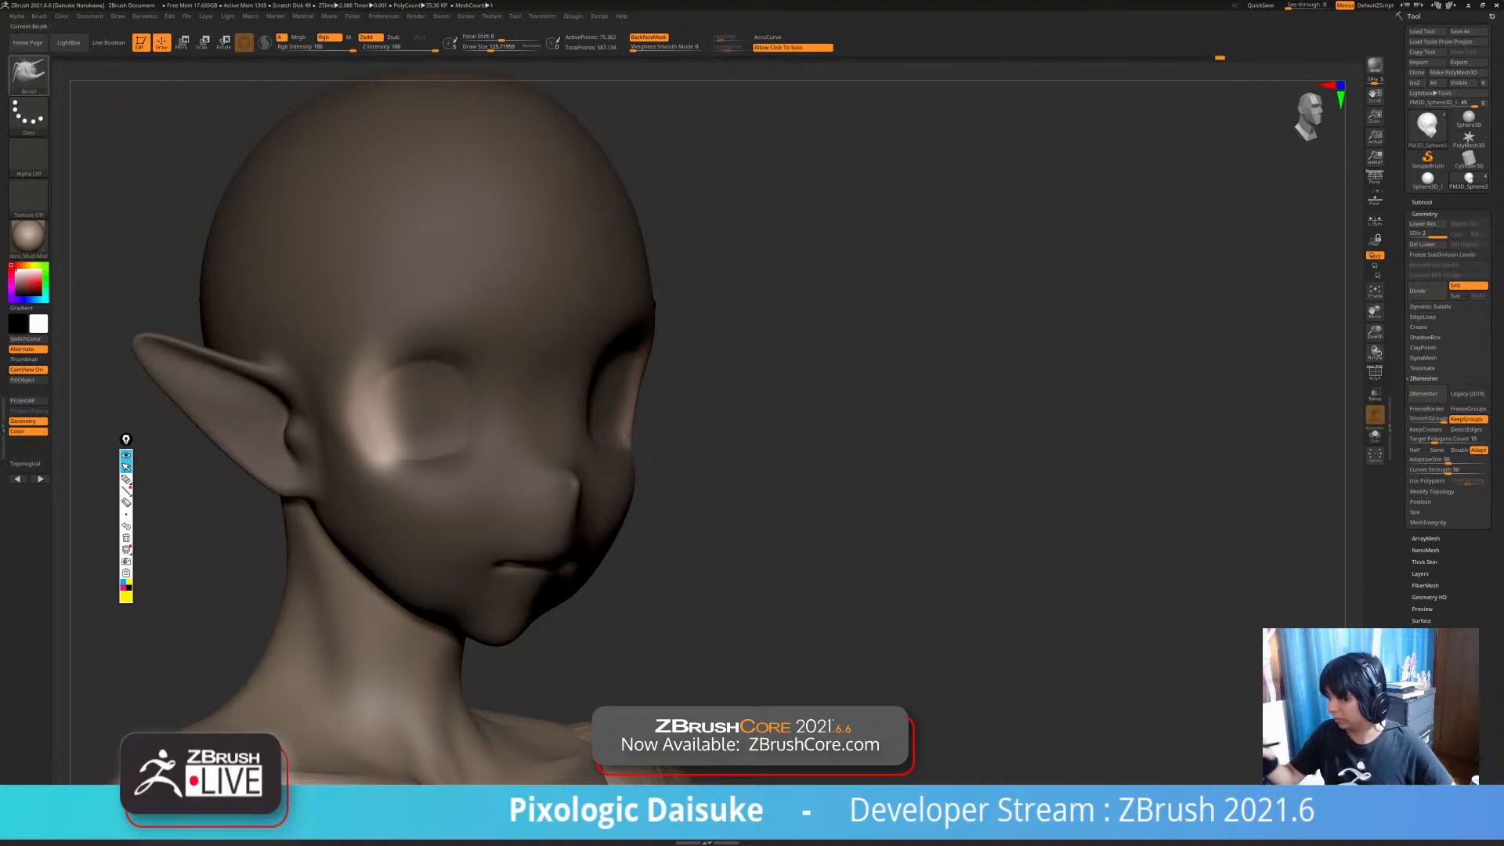
- With BackfaceMask off, reshape the unmasked outer eye-socket edges and clear the mask
click(649, 37)
mouse_move(604, 356)
ctrl+right_down()
mouse_move(610, 406)
mouse_move(641, 386)
mouse_move(584, 426)
mouse_move(396, 423)
mouse_move(429, 388)
mouse_move(416, 366)
ctrl+right_up()
shift+right_drag(398, 455, 413, 458)
mouse_move(421, 375)
ctrl+right_down()
mouse_move(420, 345)
mouse_move(439, 360)
ctrl+right_up()
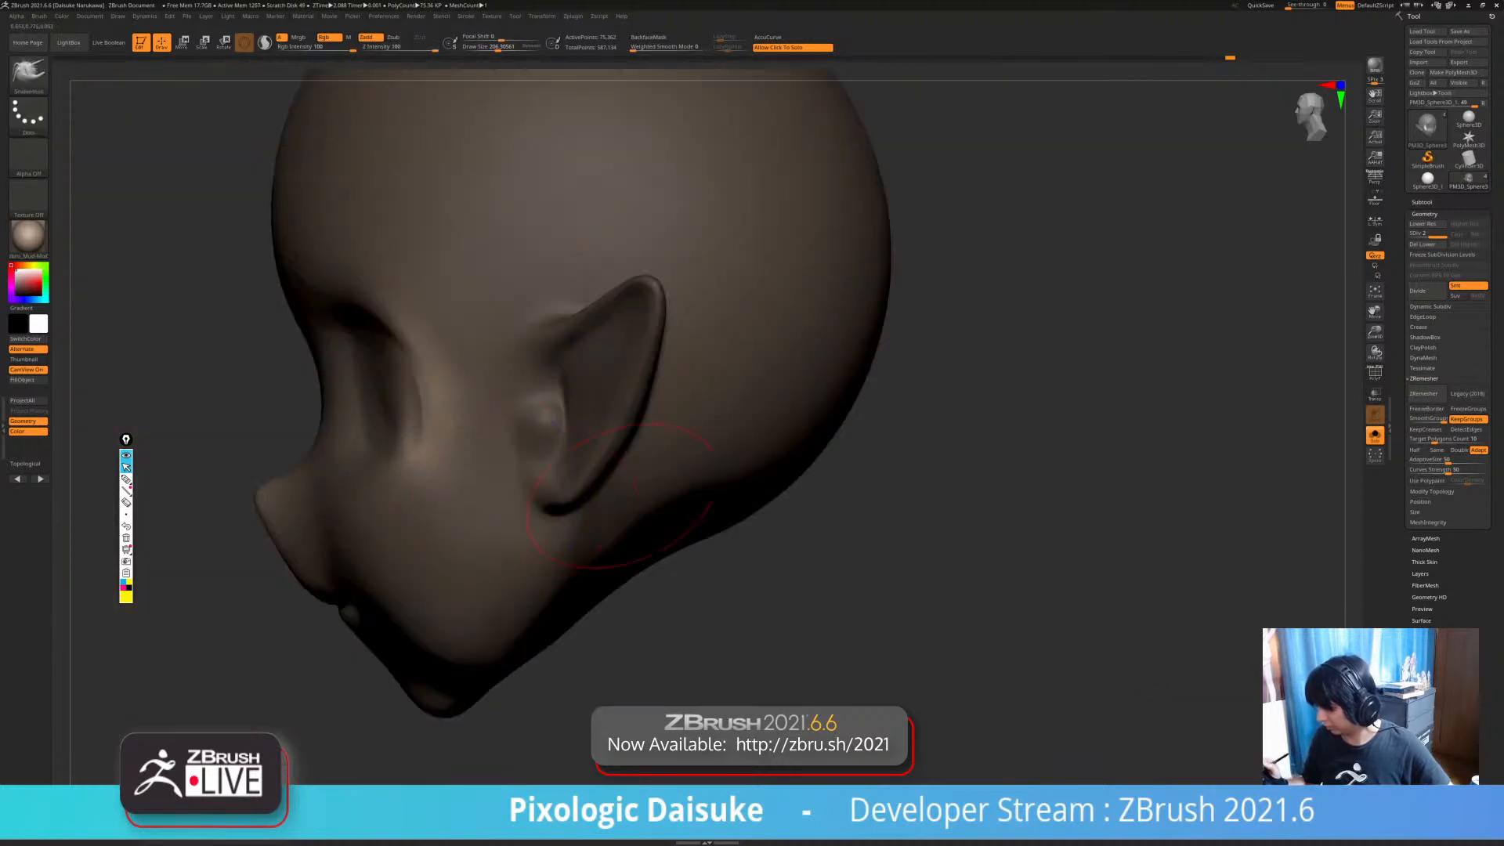
right_drag(400, 455, 523, 444)
ctrl+drag(830, 536, 877, 584)
- Reduce the brush's draw size to about 96 and refine the cheeks beneath the eyes from a high angle
mouse_move(564, 443)
shift+right_down()
mouse_move(645, 430)
mouse_move(619, 408)
mouse_move(627, 438)
mouse_move(589, 392)
mouse_move(584, 404)
shift+right_up()
mouse_move(603, 467)
alt+right_down()
mouse_move(557, 507)
mouse_move(489, 502)
alt+right_up()
mouse_move(490, 502)
ctrl+right_down()
mouse_move(489, 666)
mouse_move(510, 651)
ctrl+right_up()
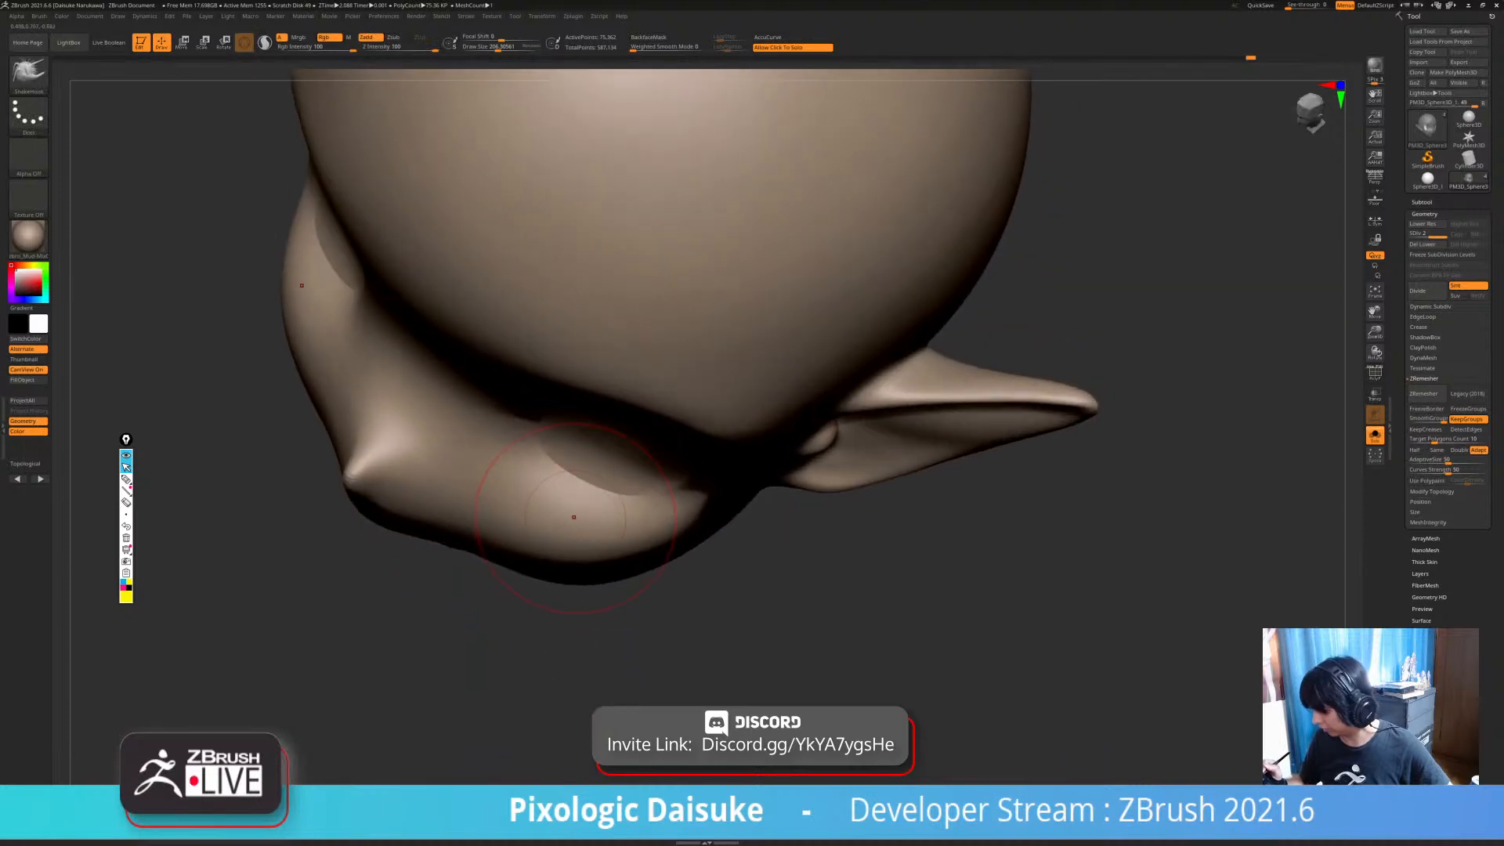
drag(498, 47, 487, 47)
right_drag(490, 650, 525, 623)
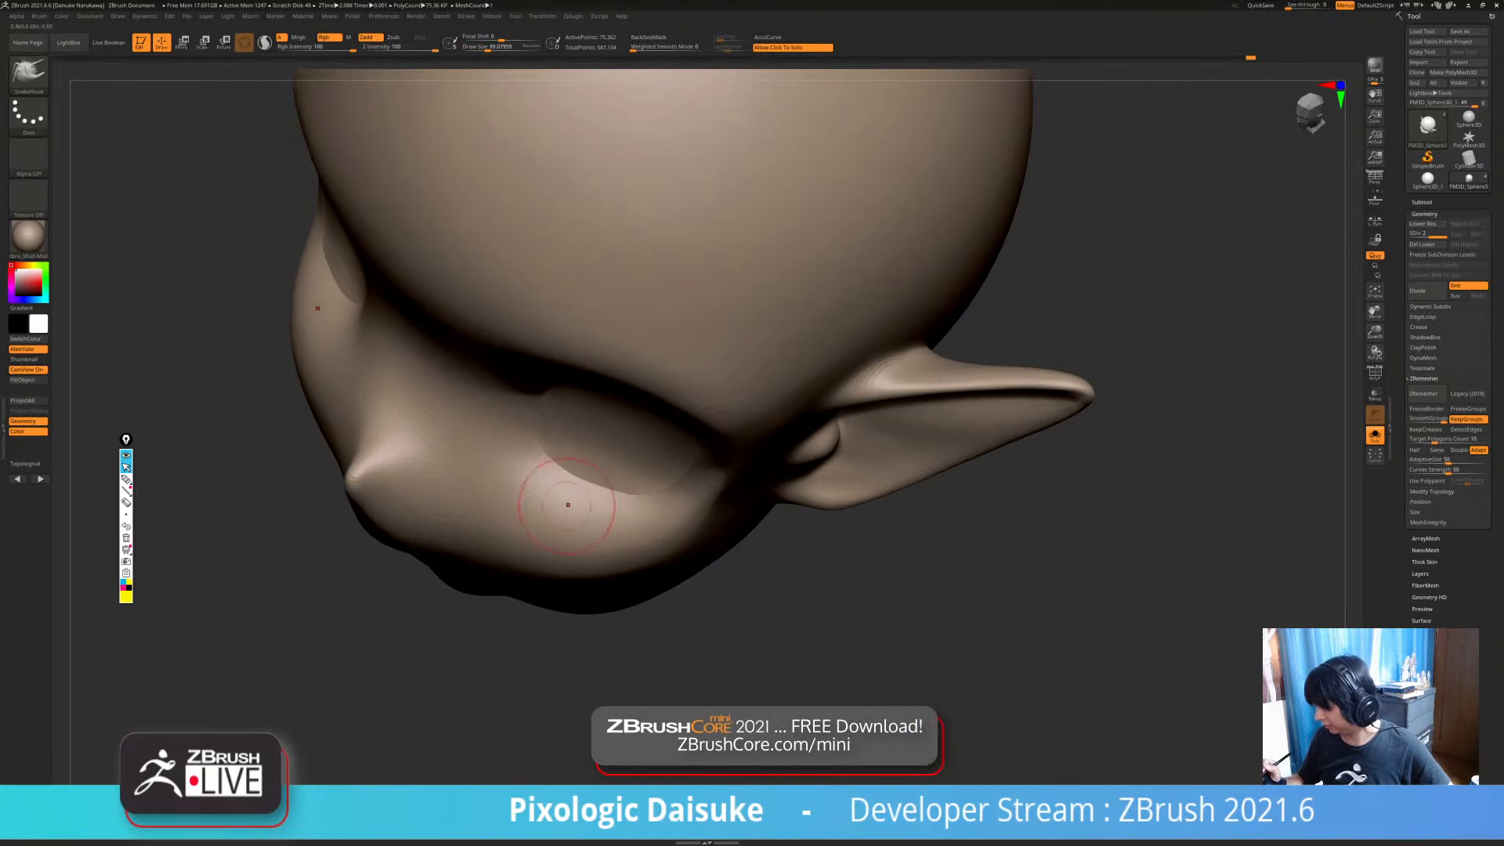
mouse_move(559, 499)
right_down()
mouse_move(664, 531)
mouse_move(577, 369)
right_up()
right_drag(586, 520, 537, 529)
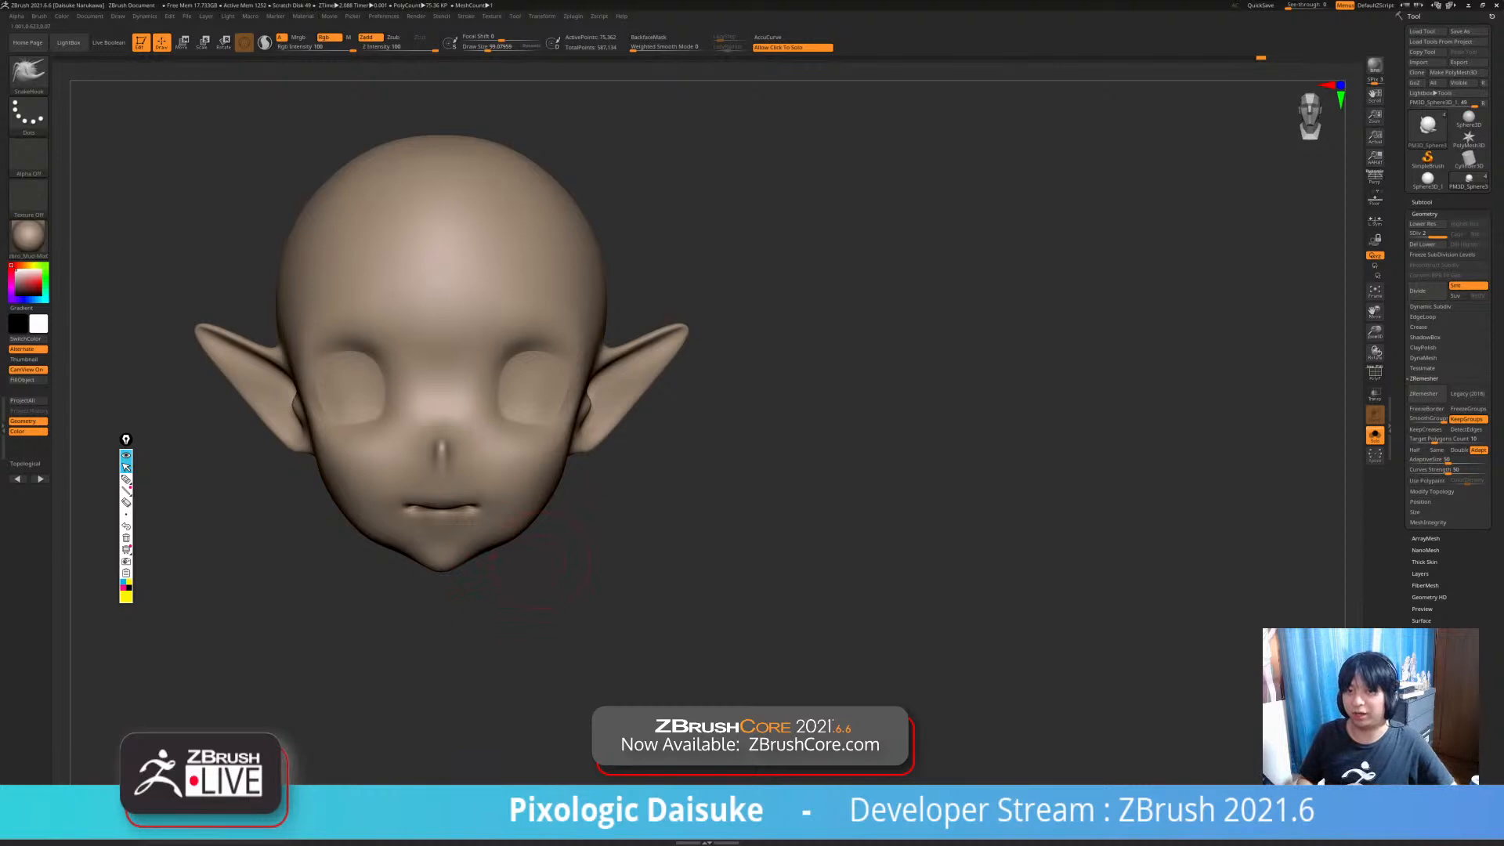
- Refine the lower cheek contours in three-quarter view on the isolated head
right_drag(548, 521, 533, 437)
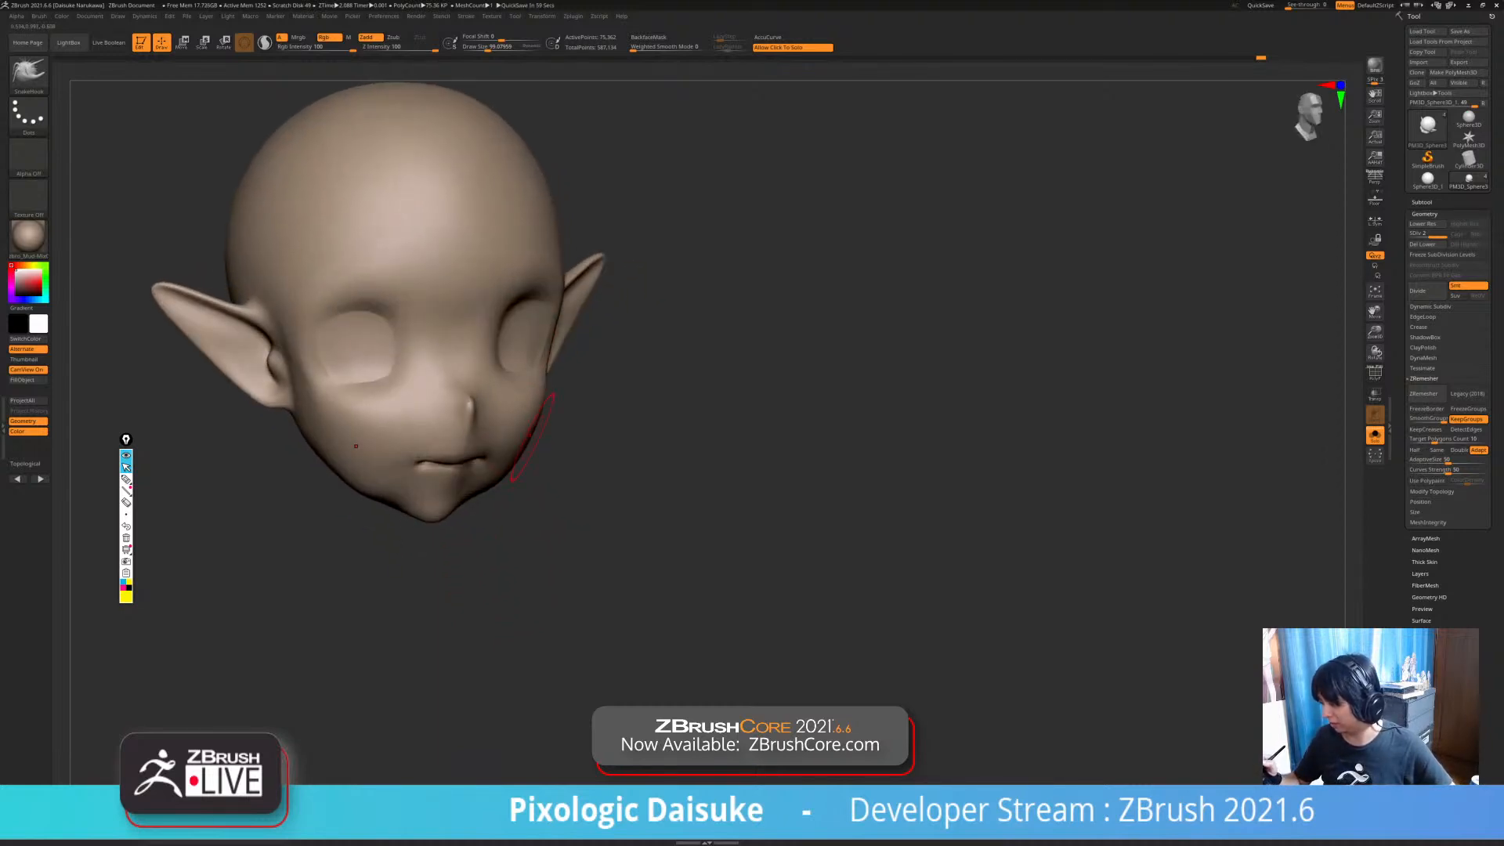
mouse_move(580, 523)
right_down()
mouse_move(549, 521)
mouse_move(547, 498)
mouse_move(568, 521)
mouse_move(527, 491)
mouse_move(596, 416)
right_up()
key(ctrl)
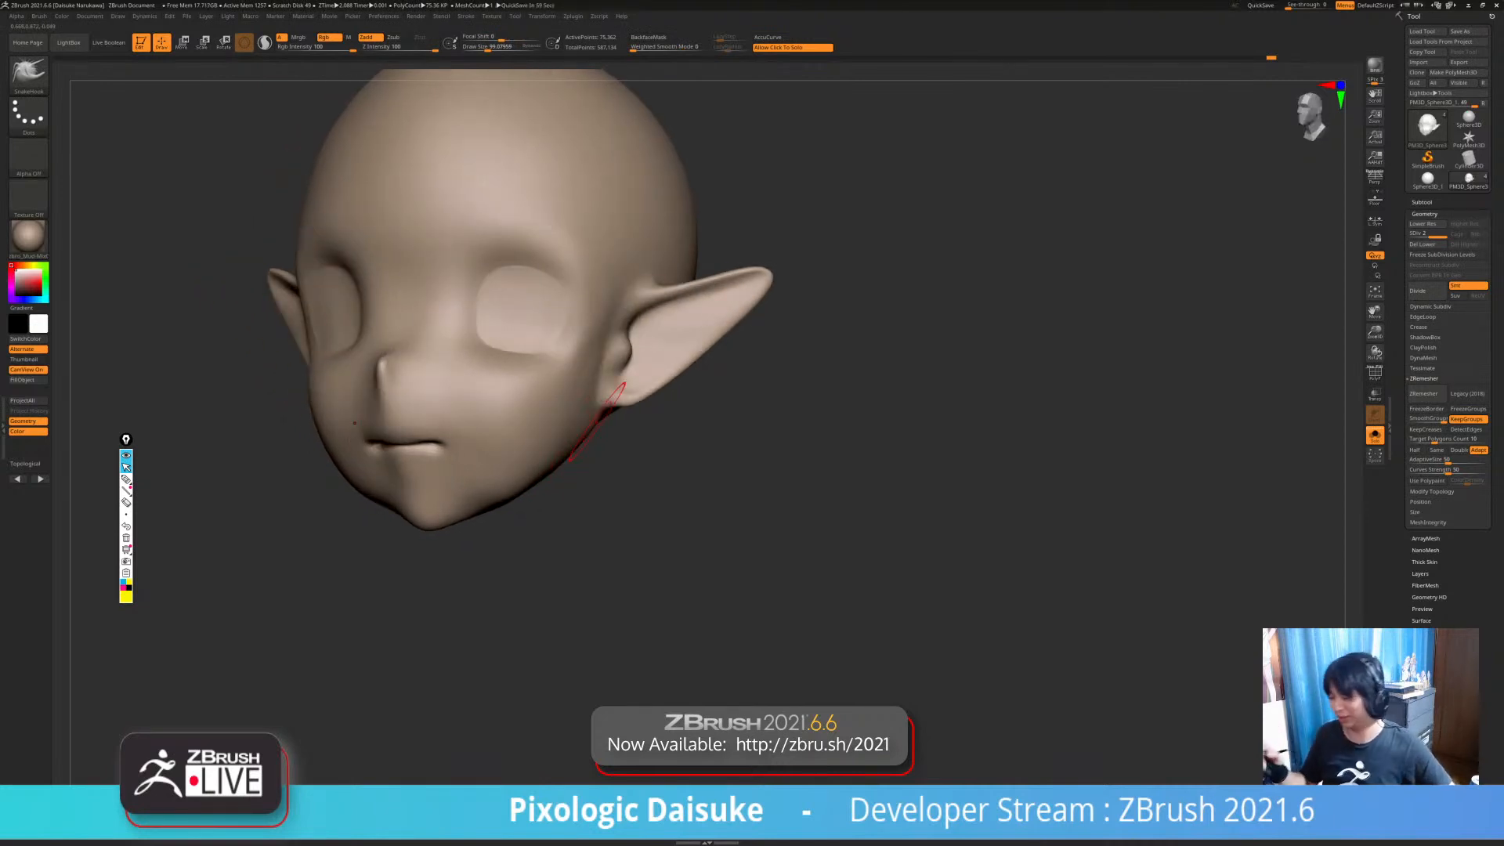
right_drag(574, 442, 578, 406)
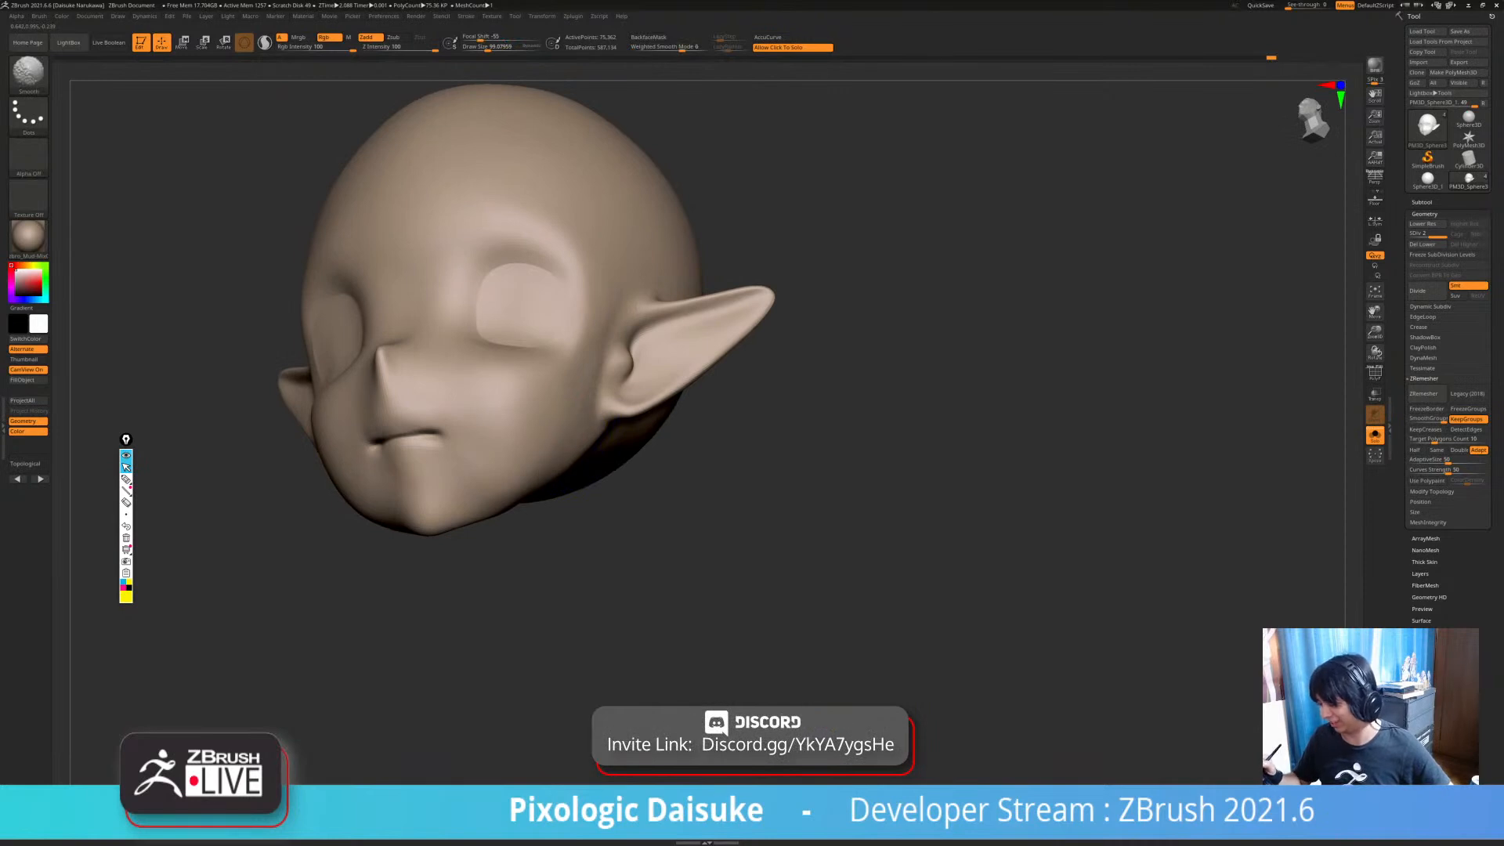
- Shape and smooth the jaw's underside between the chin and the ear, working from below
mouse_move(537, 452)
right_down()
mouse_move(498, 452)
mouse_move(591, 458)
mouse_move(549, 474)
right_up()
drag(576, 482, 580, 466)
right_drag(580, 467, 627, 447)
drag(599, 458, 588, 439)
right_drag(588, 438, 596, 411)
shift+drag(599, 451, 576, 466)
mouse_move(580, 502)
right_down()
mouse_move(527, 524)
mouse_move(560, 506)
right_up()
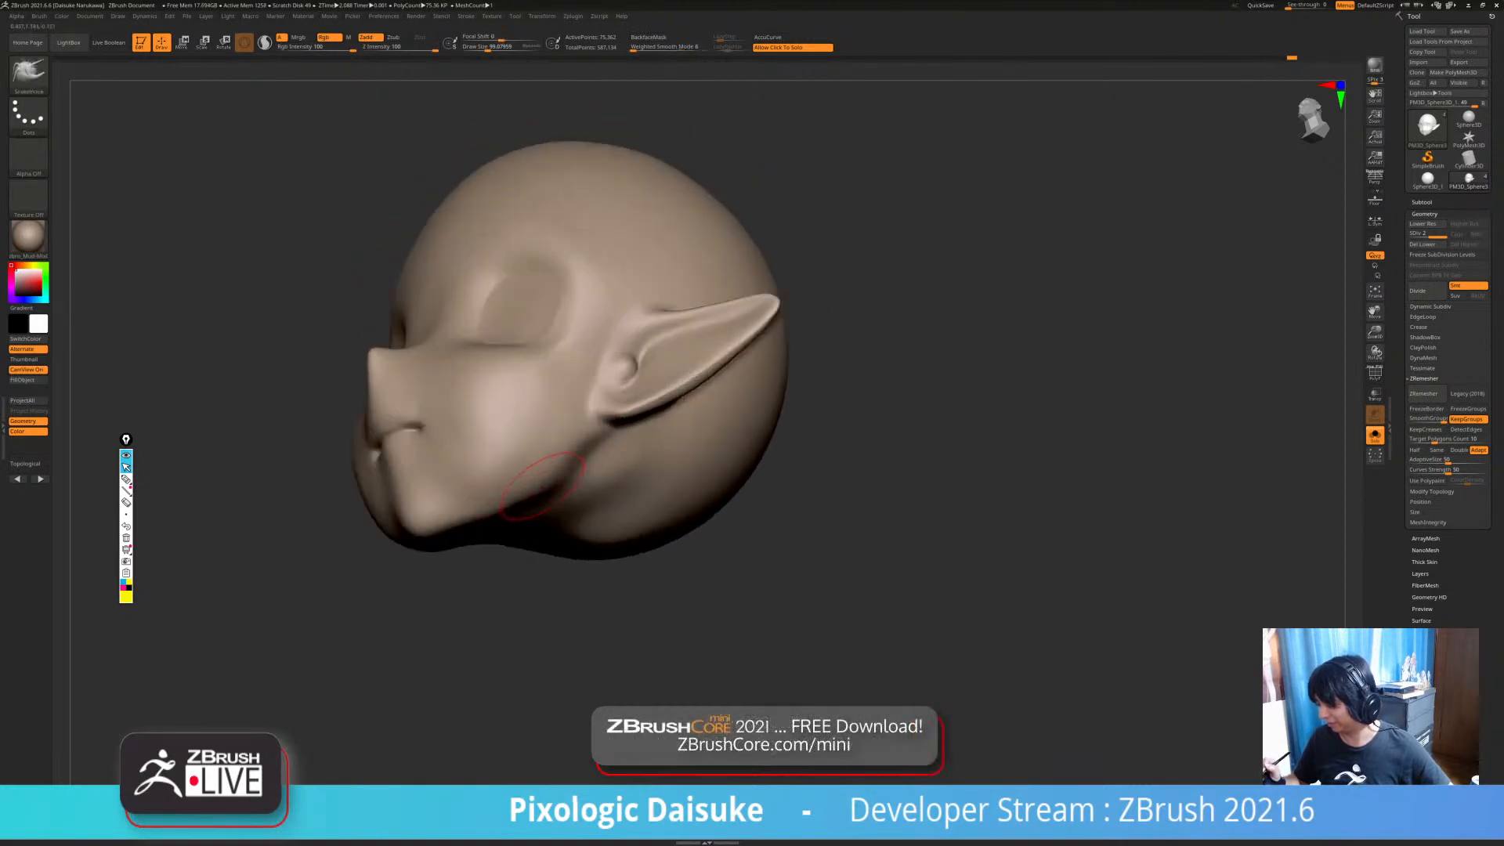
right_drag(580, 446, 623, 478)
mouse_move(590, 435)
mouse_down()
mouse_move(558, 482)
mouse_move(571, 441)
mouse_up()
shift+right_drag(570, 442, 658, 462)
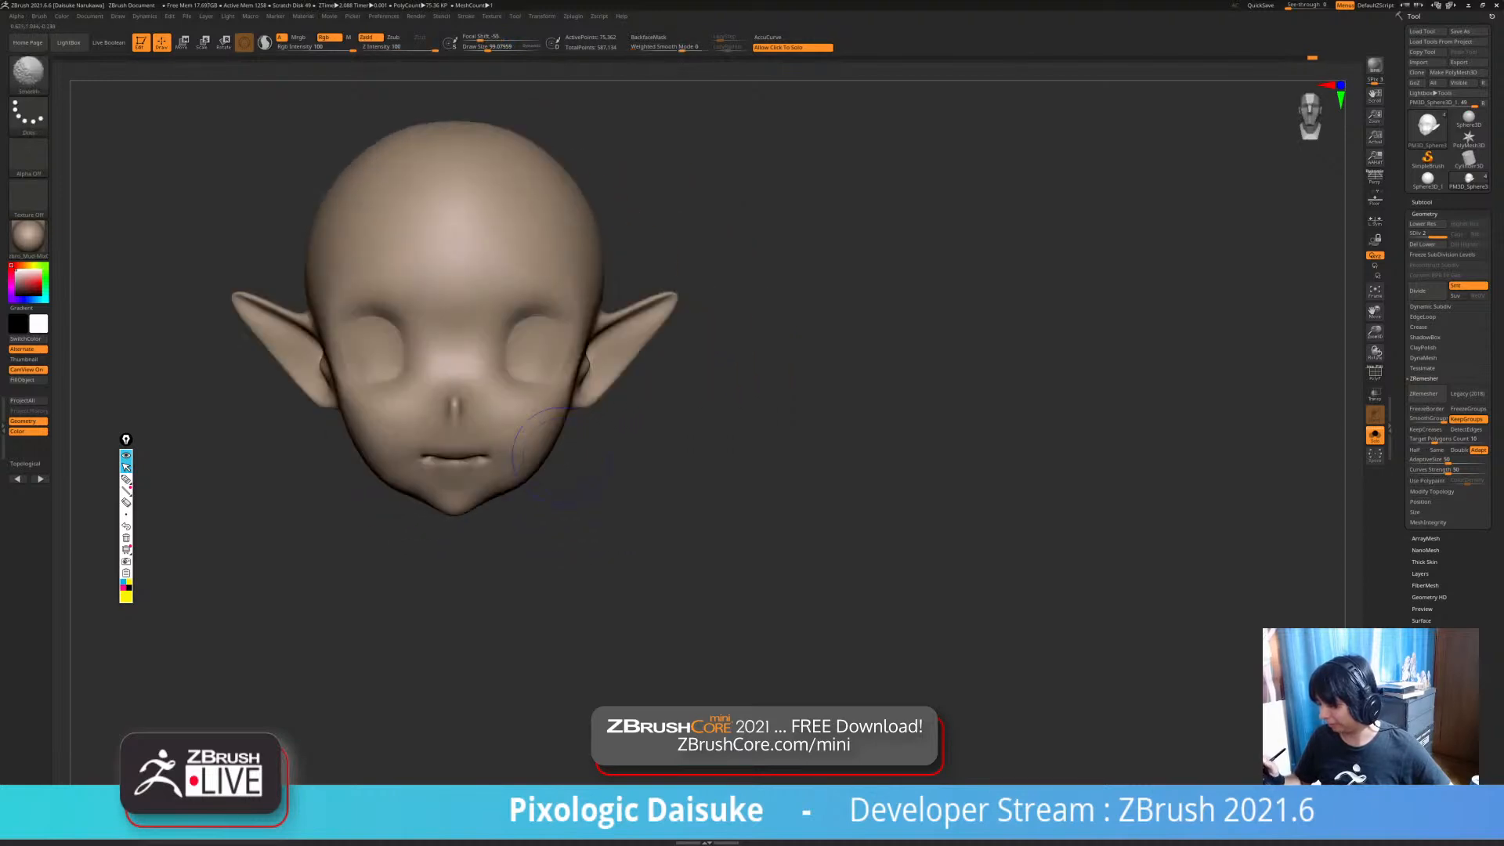
- Adjust the jaw contour between the cheeks and the chin in front view
mouse_move(478, 509)
right_down()
mouse_move(515, 489)
mouse_move(564, 502)
mouse_move(522, 490)
right_up()
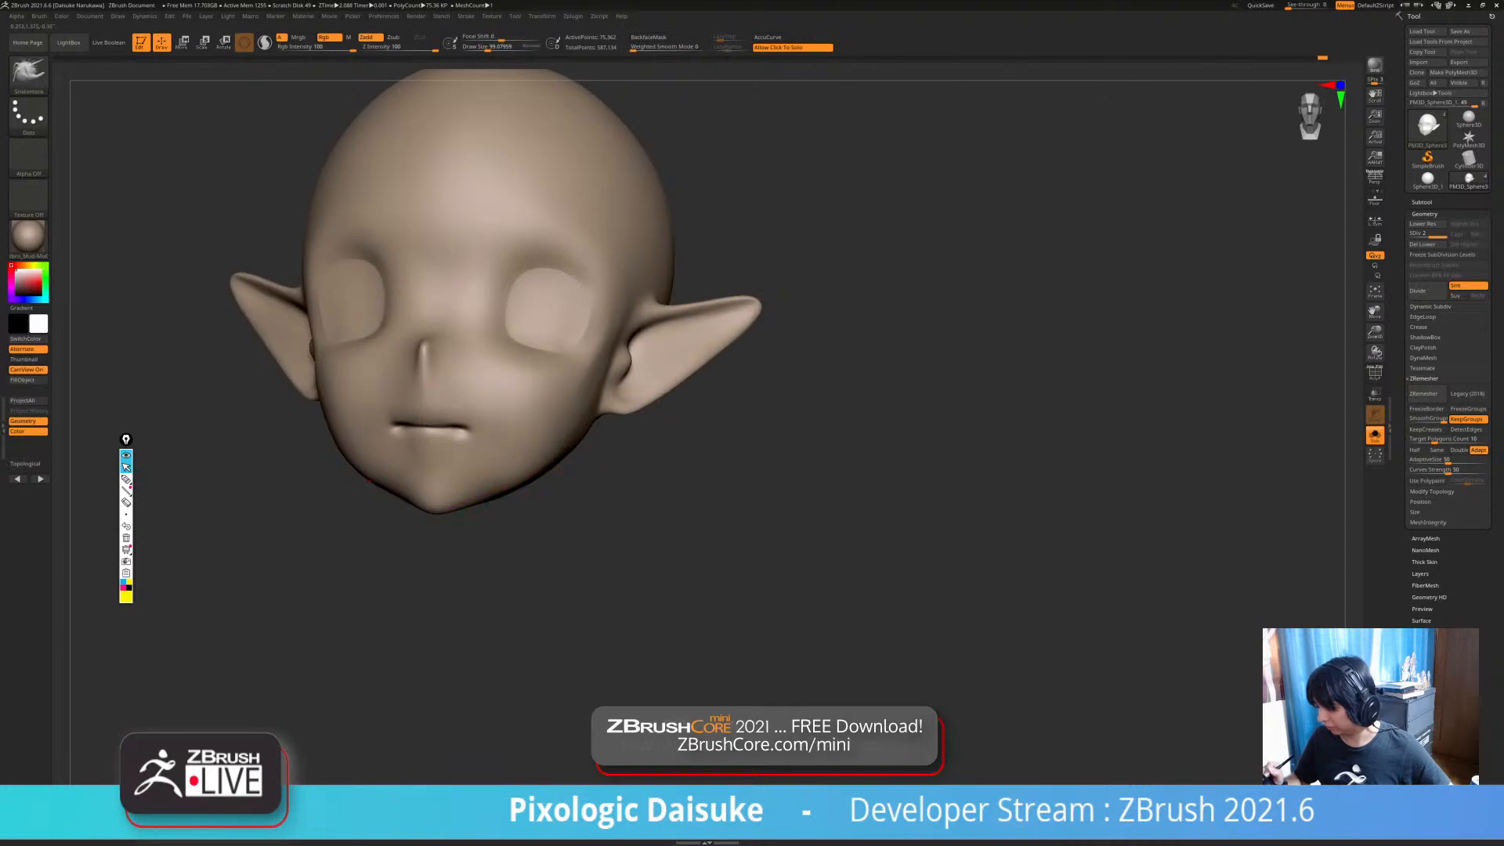
mouse_move(548, 470)
right_down()
mouse_move(507, 445)
mouse_move(552, 433)
right_up()
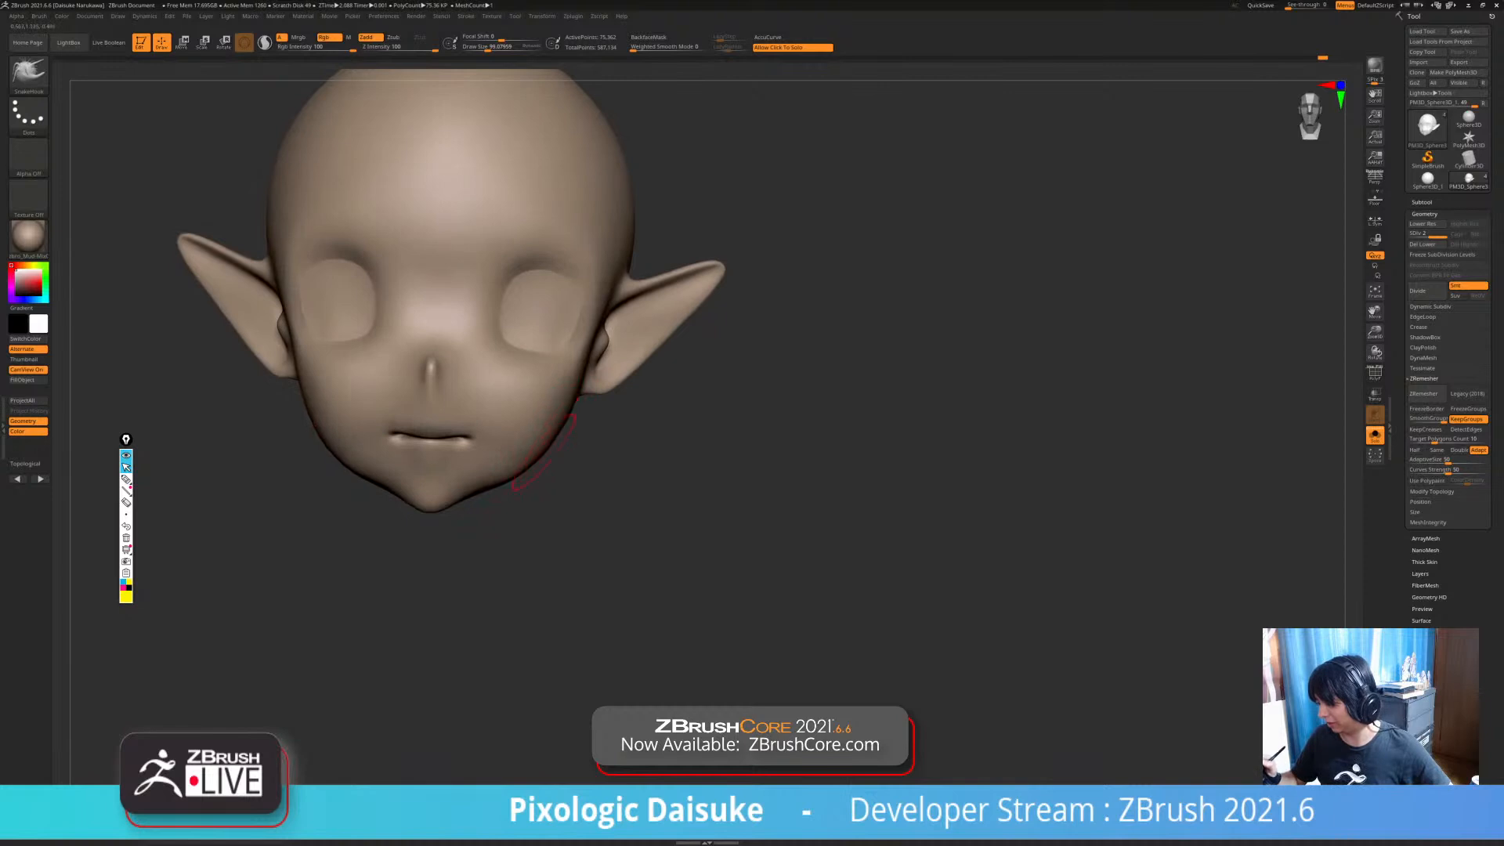
mouse_move(564, 462)
right_down()
mouse_move(476, 458)
mouse_move(631, 470)
mouse_move(588, 534)
mouse_move(549, 517)
mouse_move(591, 510)
mouse_move(568, 571)
mouse_move(570, 535)
mouse_move(553, 527)
right_up()
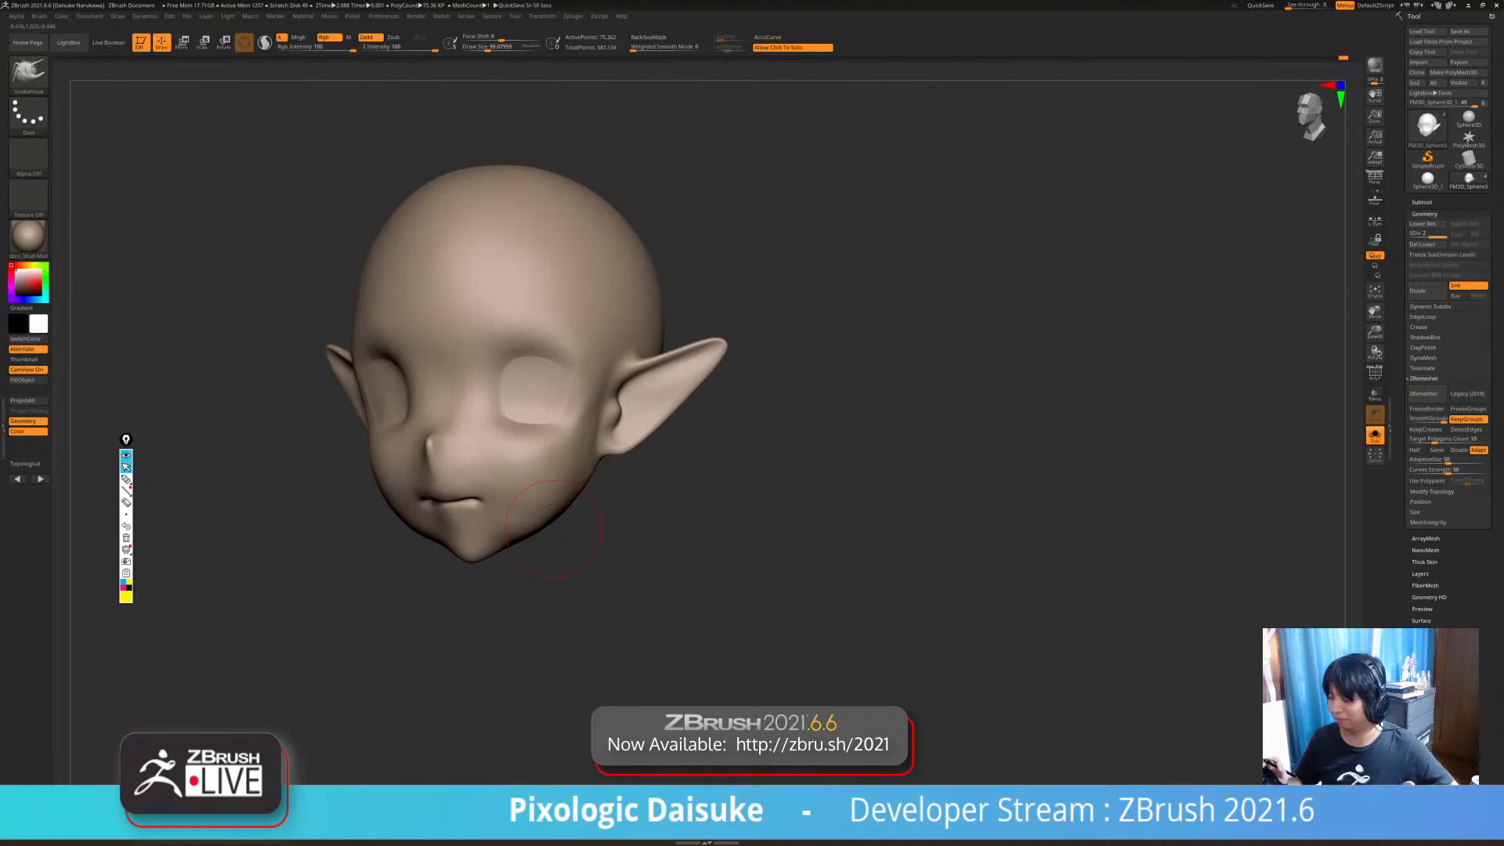
- Turn off Solo and refine the cheek and jaw outlines against the neck and shoulders
right_drag(554, 529, 560, 596)
mouse_move(561, 596)
right_down()
mouse_move(509, 400)
mouse_move(524, 382)
mouse_move(527, 399)
mouse_move(533, 352)
mouse_move(536, 380)
mouse_move(571, 354)
mouse_move(624, 392)
right_up()
alt+right_drag(670, 498, 596, 509)
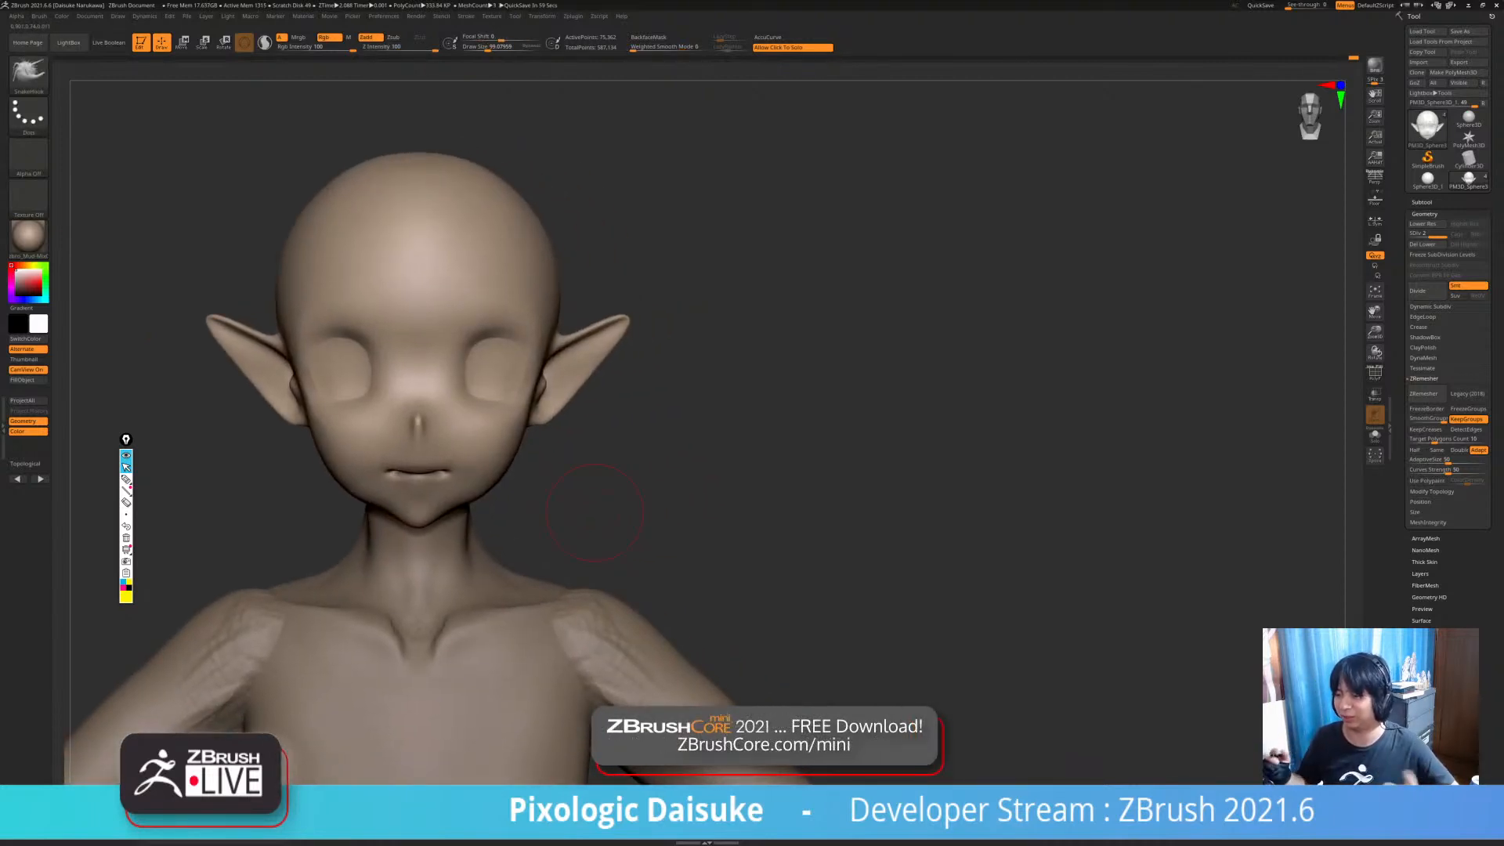
right_drag(535, 415, 493, 413)
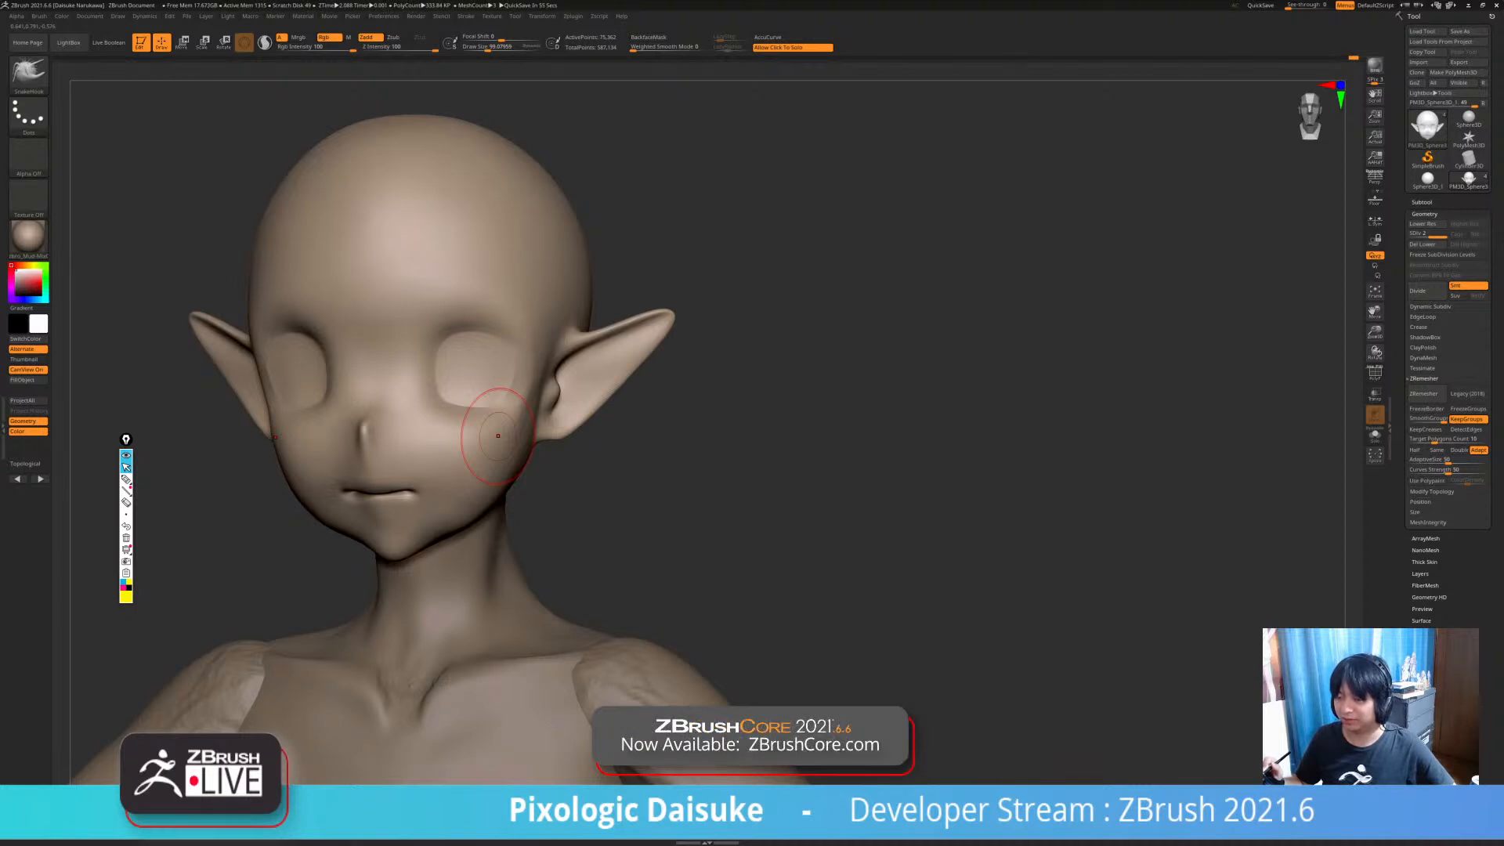
mouse_move(499, 436)
alt+right_down()
mouse_move(499, 489)
mouse_move(518, 391)
mouse_move(423, 392)
mouse_move(572, 392)
mouse_move(541, 392)
mouse_move(560, 392)
mouse_move(560, 470)
mouse_move(560, 306)
alt+right_up()
mouse_move(337, 470)
right_down()
mouse_move(393, 531)
mouse_move(502, 525)
mouse_move(412, 509)
mouse_move(444, 525)
mouse_move(443, 545)
mouse_move(470, 541)
mouse_move(499, 478)
right_up()
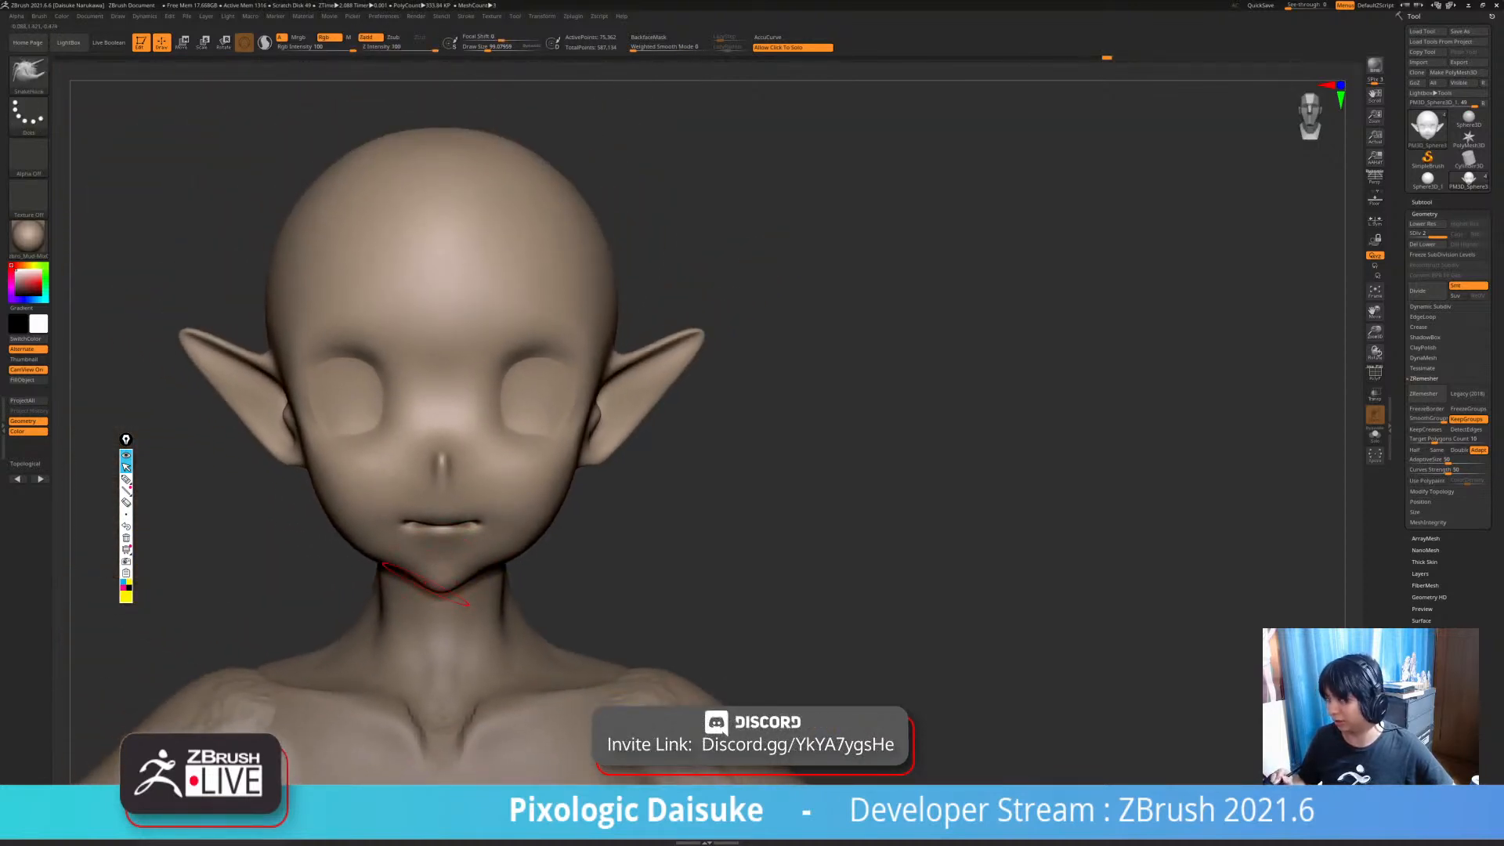
- Switch to the DamStandard brush and carve a soft crease below the lower lip
ctrl+right_drag(427, 592, 455, 548)
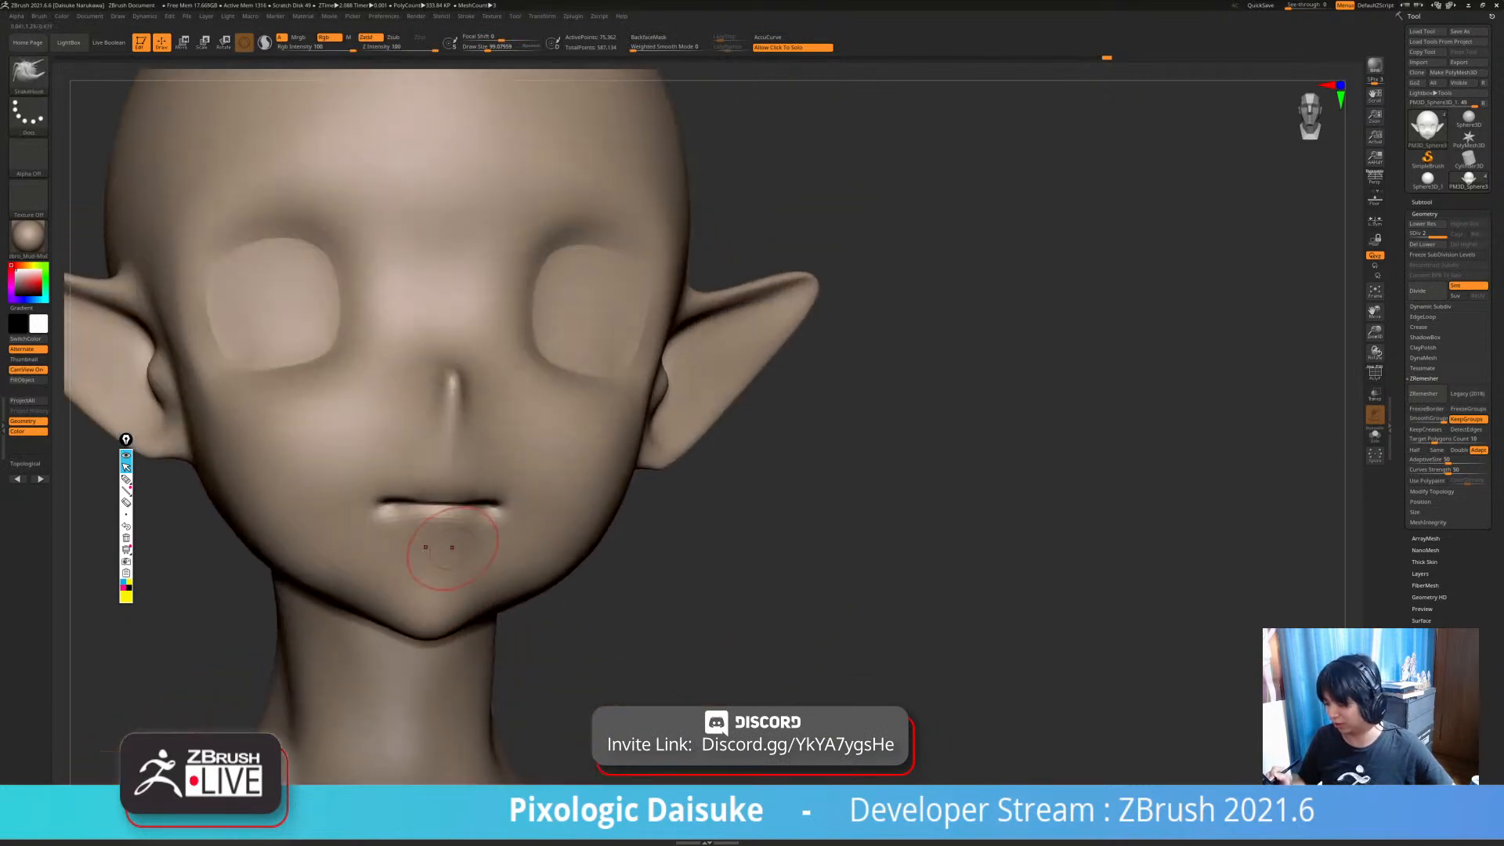
click(28, 75)
click(29, 75)
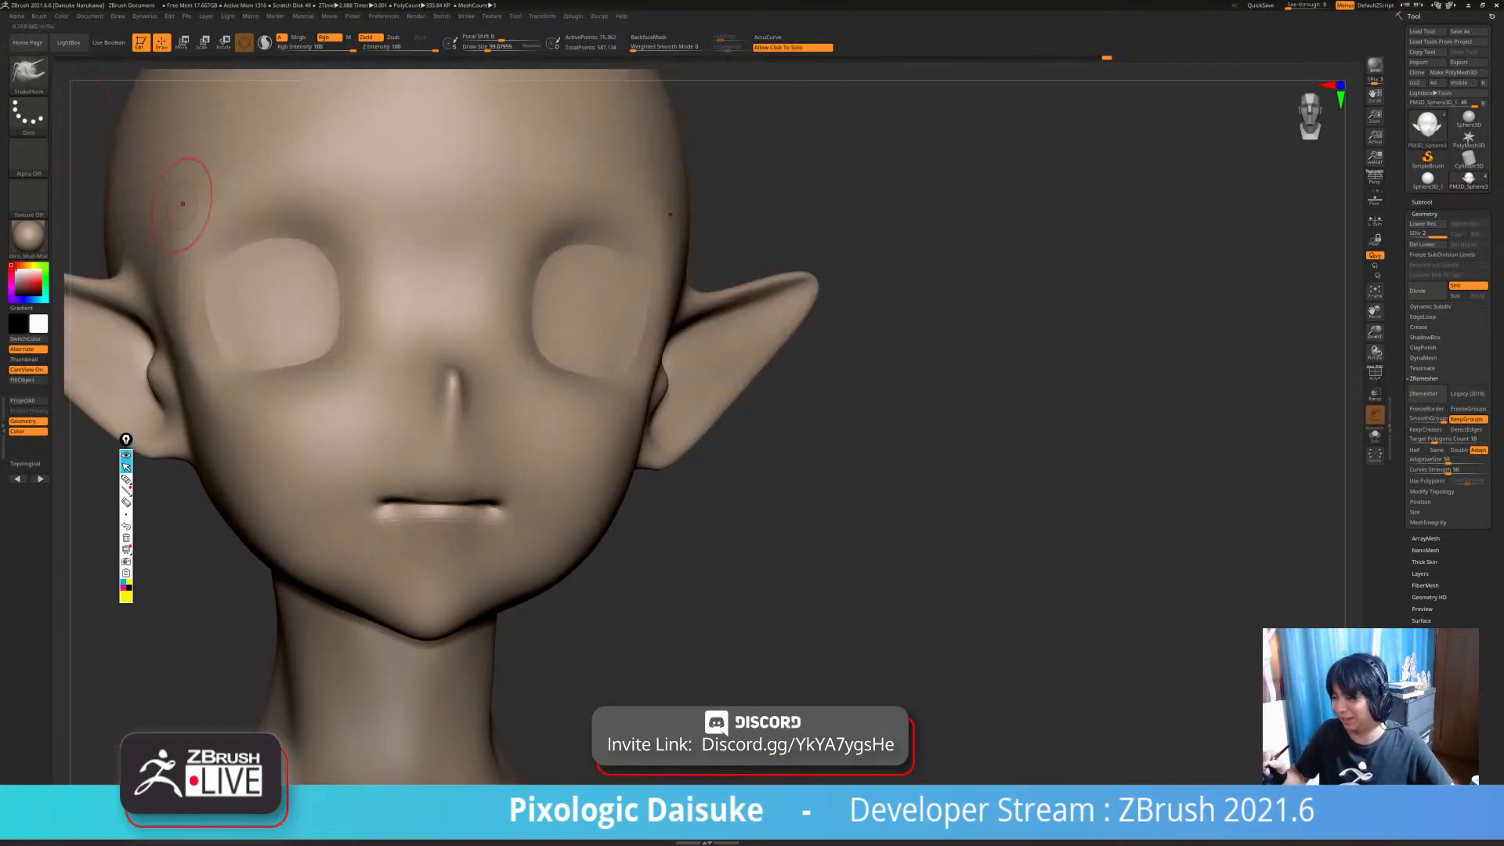
key(b)
key(d)
key(s)
drag(455, 554, 420, 537)
mouse_move(454, 521)
ctrl+right_down()
mouse_move(494, 555)
mouse_move(455, 555)
mouse_move(494, 525)
mouse_move(478, 501)
ctrl+right_up()
mouse_move(541, 548)
right_down()
mouse_move(582, 574)
mouse_move(549, 561)
mouse_move(543, 539)
right_up()
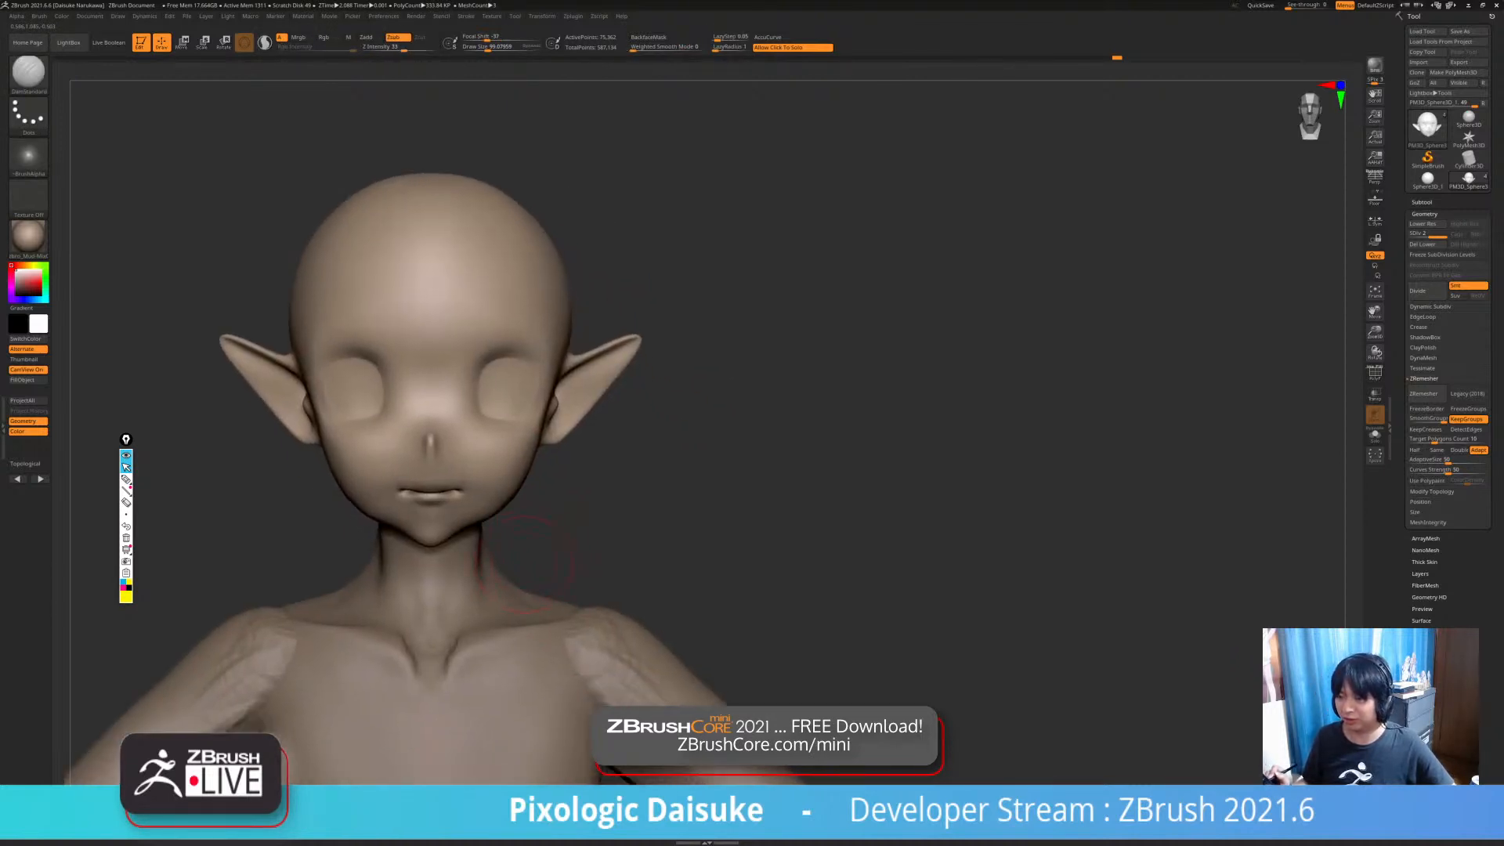
- Reselect the SnakeHook brush and shift the head slightly backward over the neck in profile with the gizmo
key(b)
key(s)
key(h)
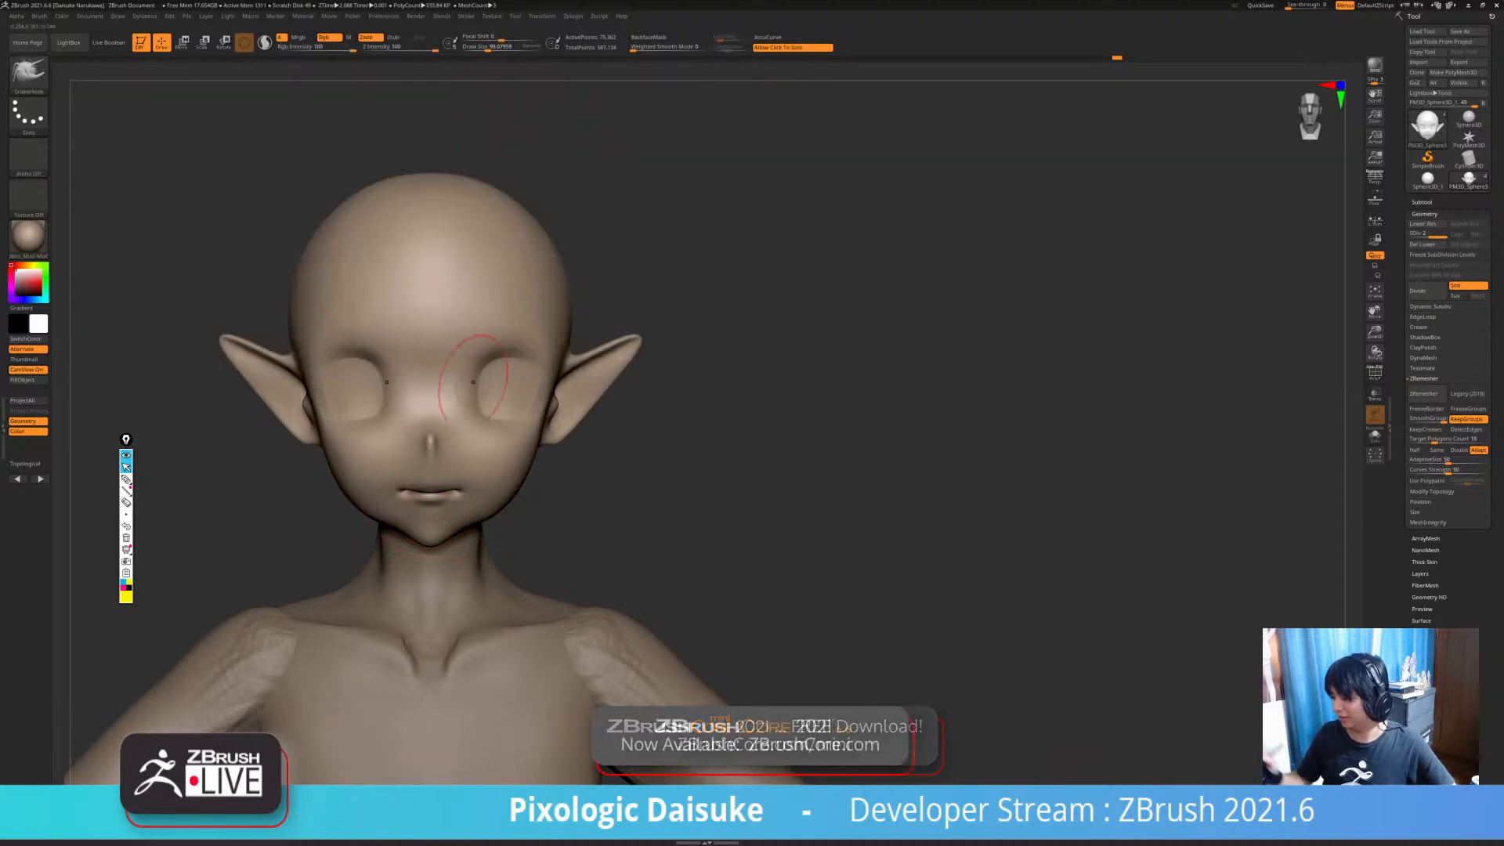
right_drag(549, 561, 705, 561)
ctrl+right_drag(482, 530, 482, 486)
key(r)
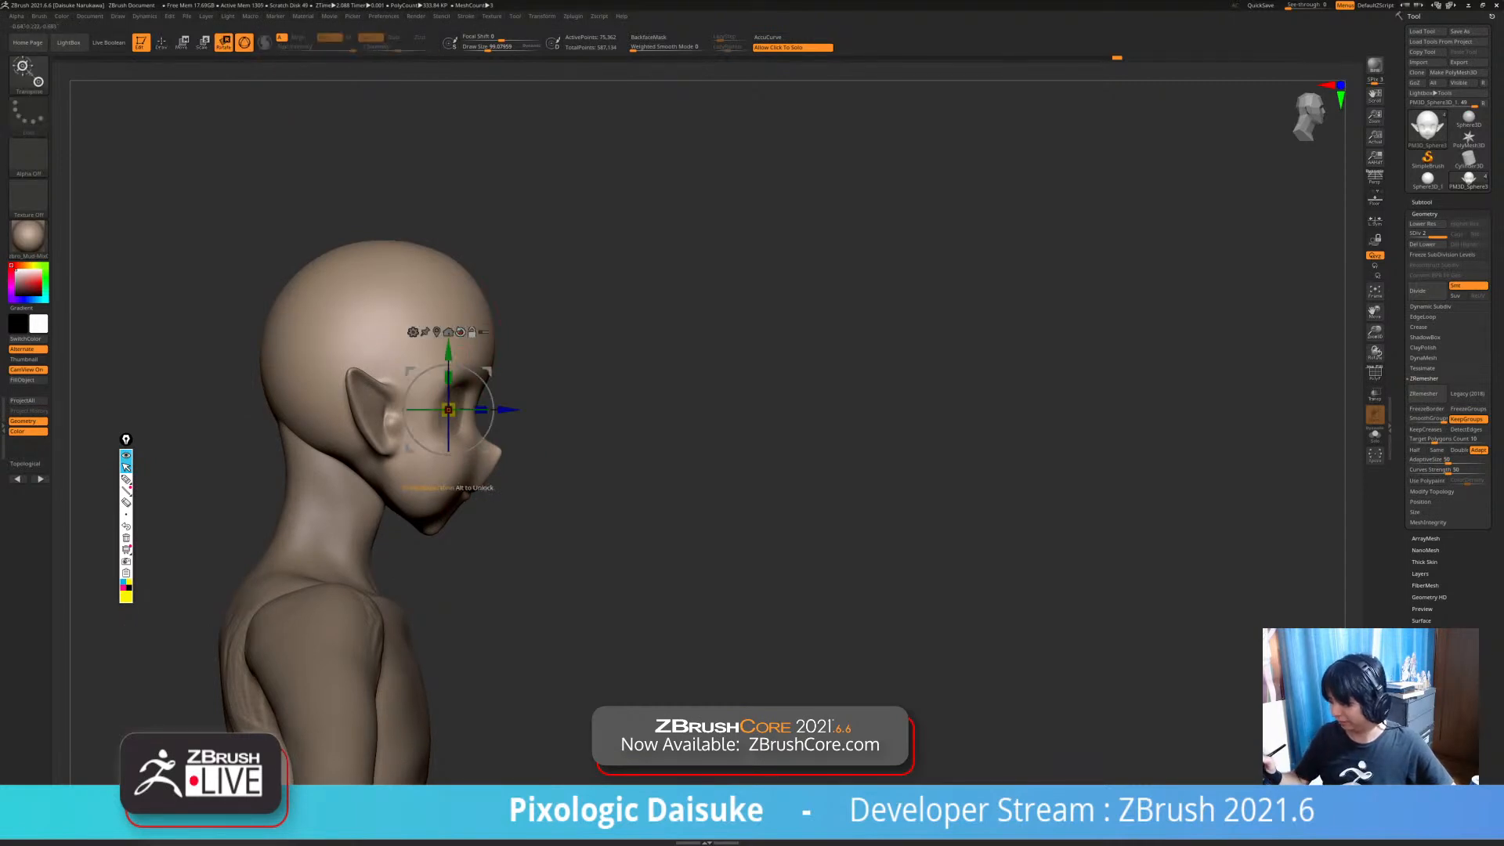
drag(508, 409, 497, 410)
right_drag(678, 486, 537, 486)
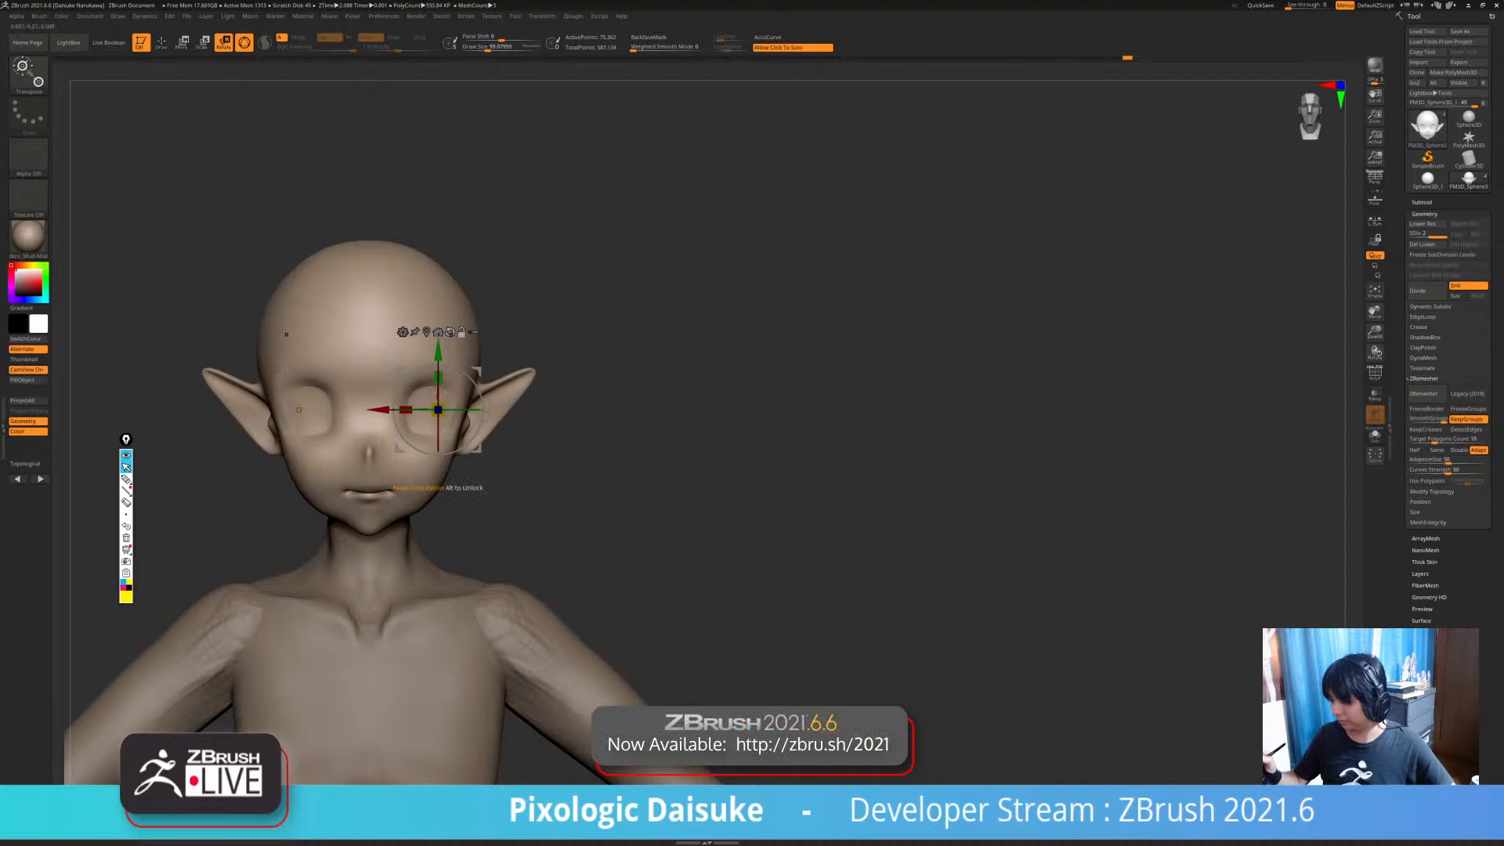
shift+right_drag(450, 335, 592, 335)
alt+drag(473, 410, 406, 435)
mouse_move(579, 410)
shift+right_down()
mouse_move(446, 410)
mouse_move(499, 353)
mouse_move(561, 446)
mouse_move(501, 454)
mouse_move(458, 515)
shift+right_up()
key(q)
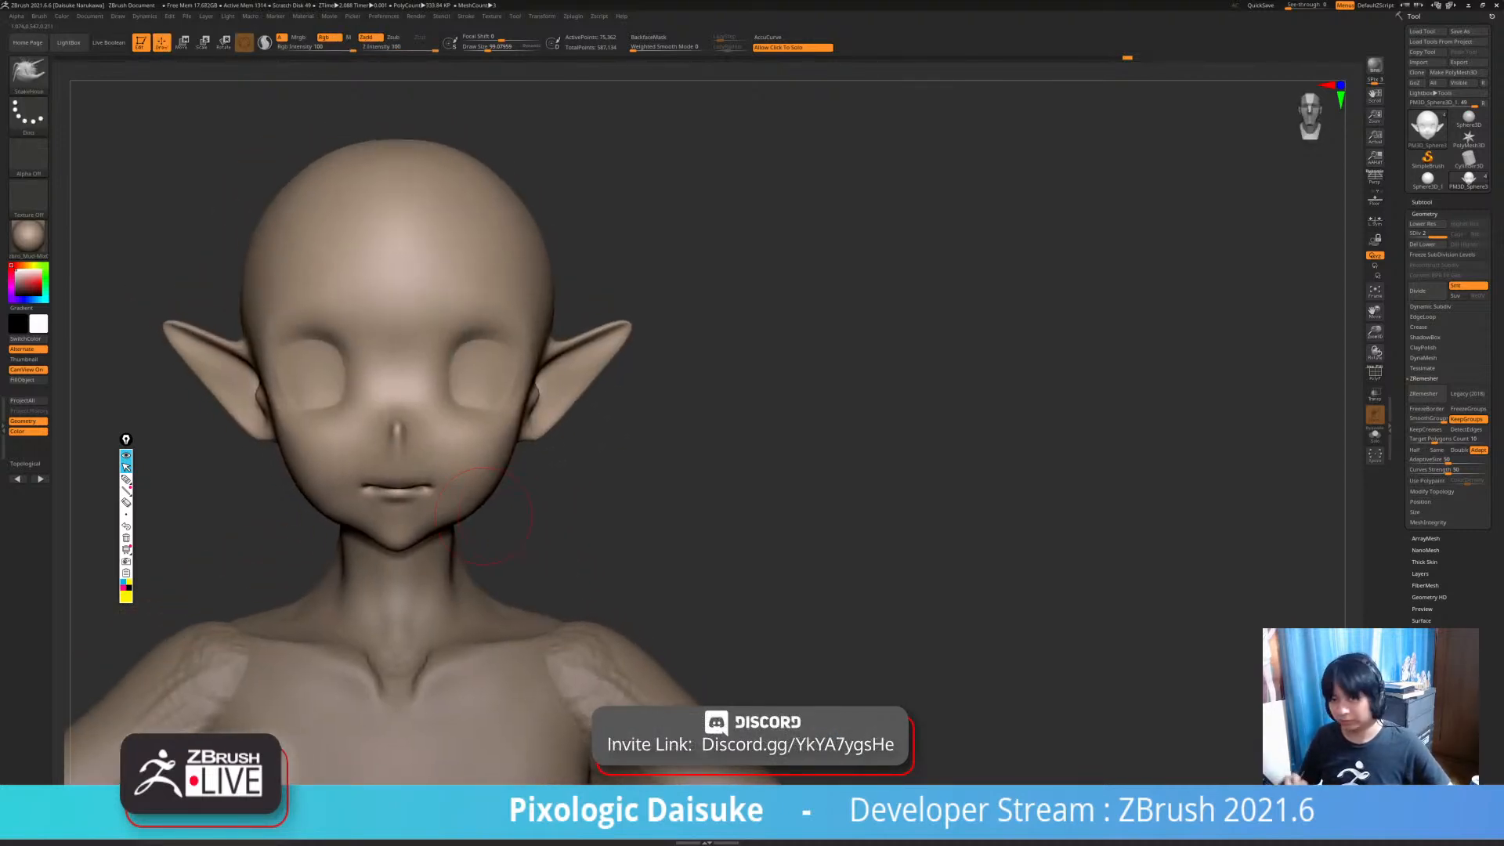
key(ctrl+z)
- Mask the whole head except the two eye surfaces, soften the mask edge and place the Move gizmo on the eyes
key(b)
key(s)
key(h)
key(w)
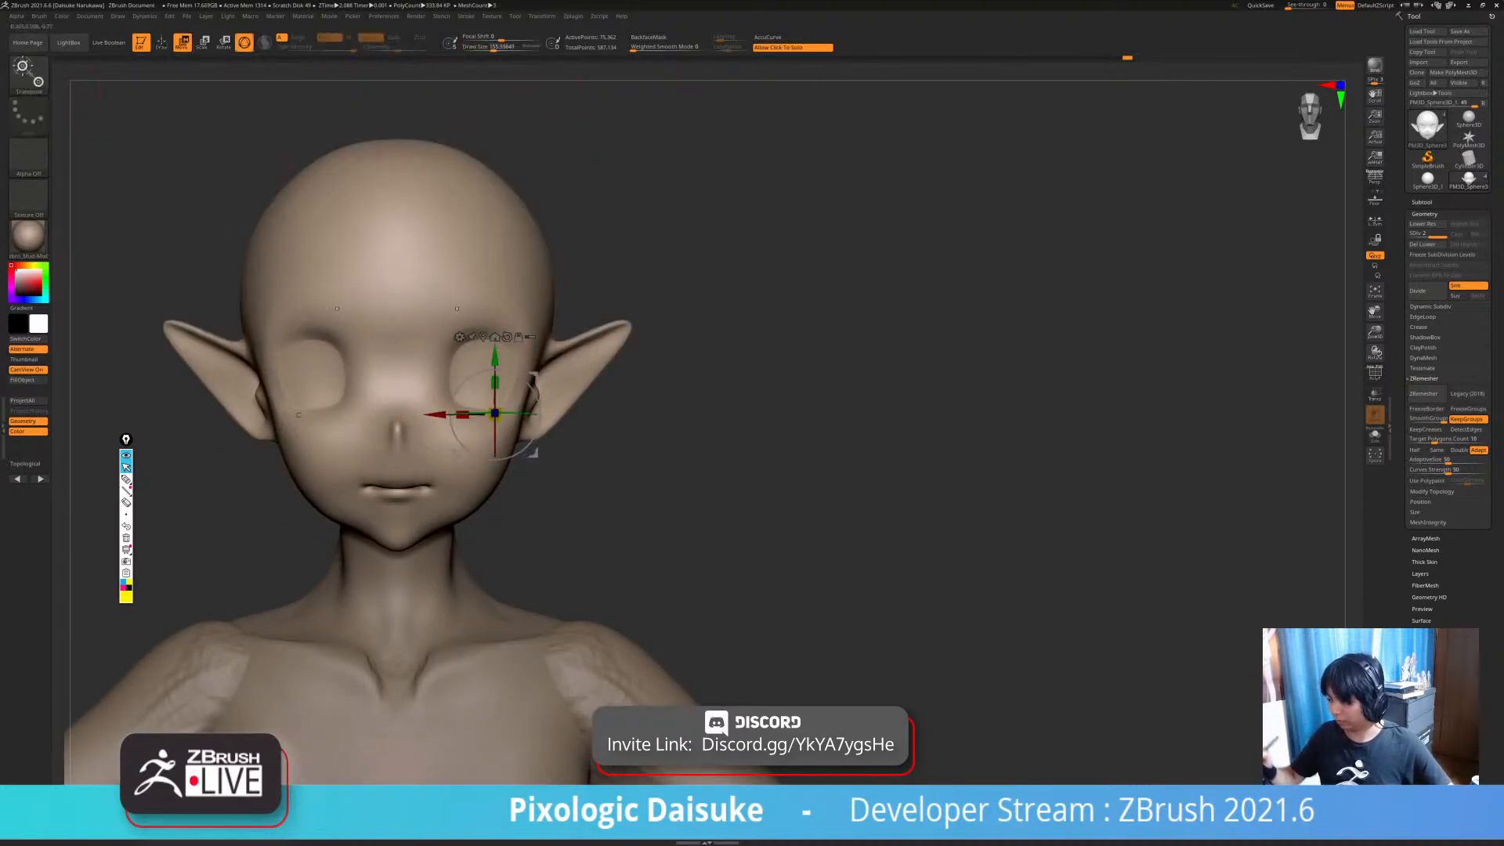
ctrl+click(486, 378)
key(q)
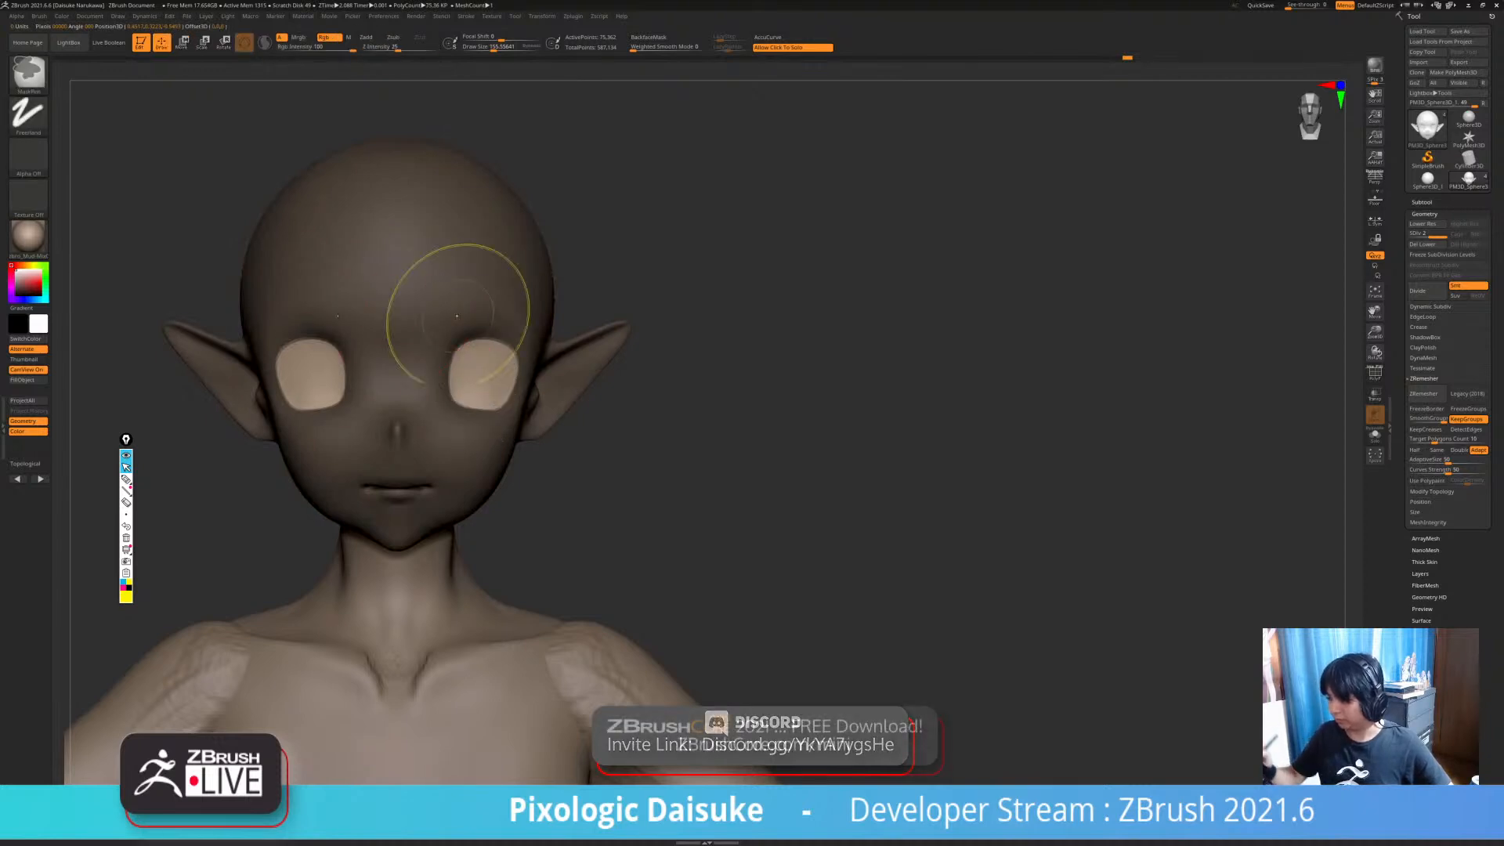
key(w)
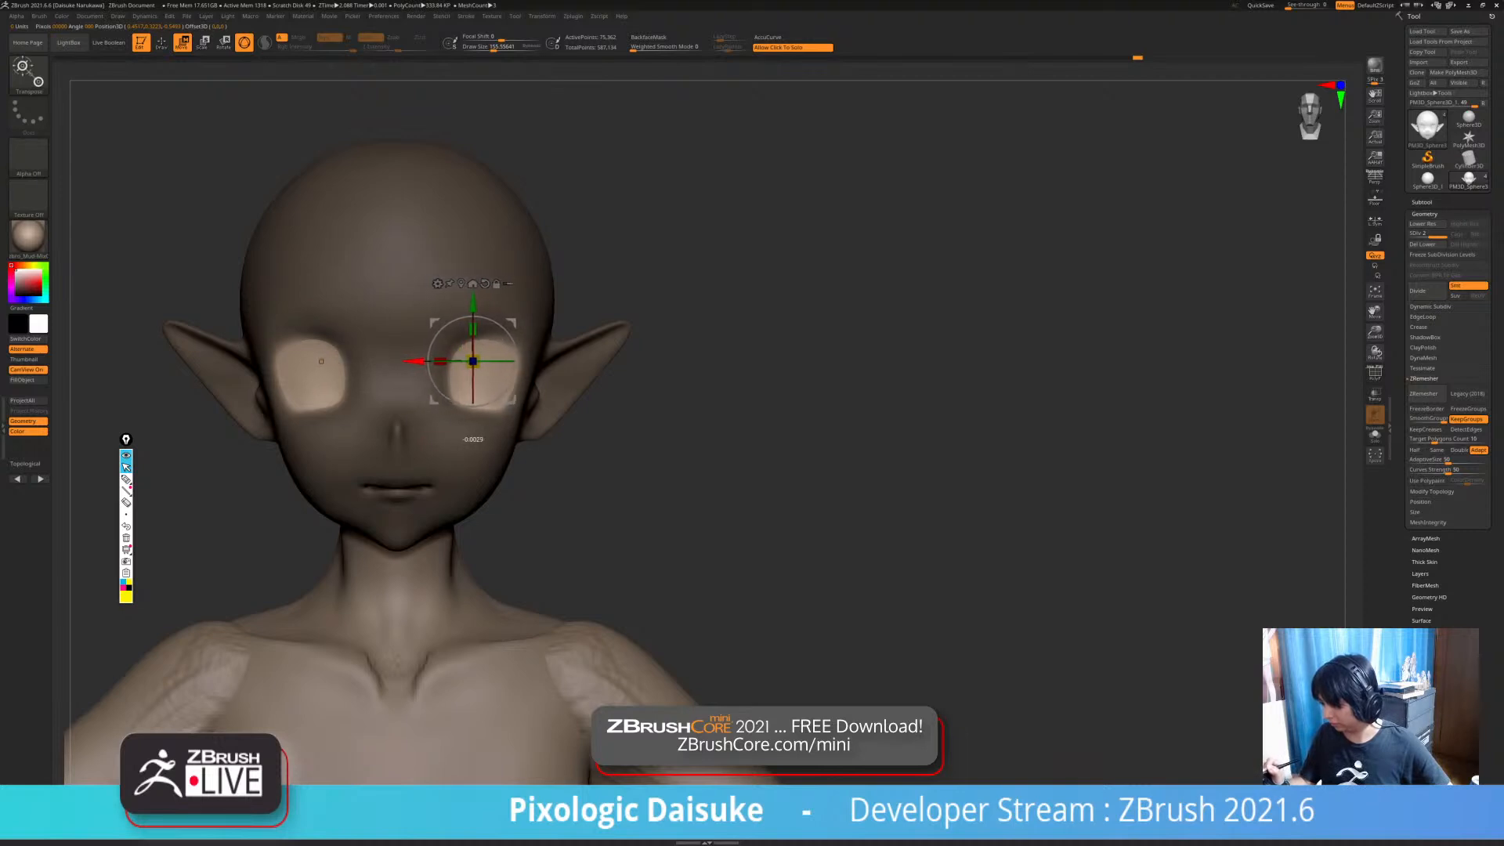
- Nudge both eye surfaces slightly toward the nose, clear the mask and smooth the inner edges of the eye sockets
drag(409, 361, 411, 361)
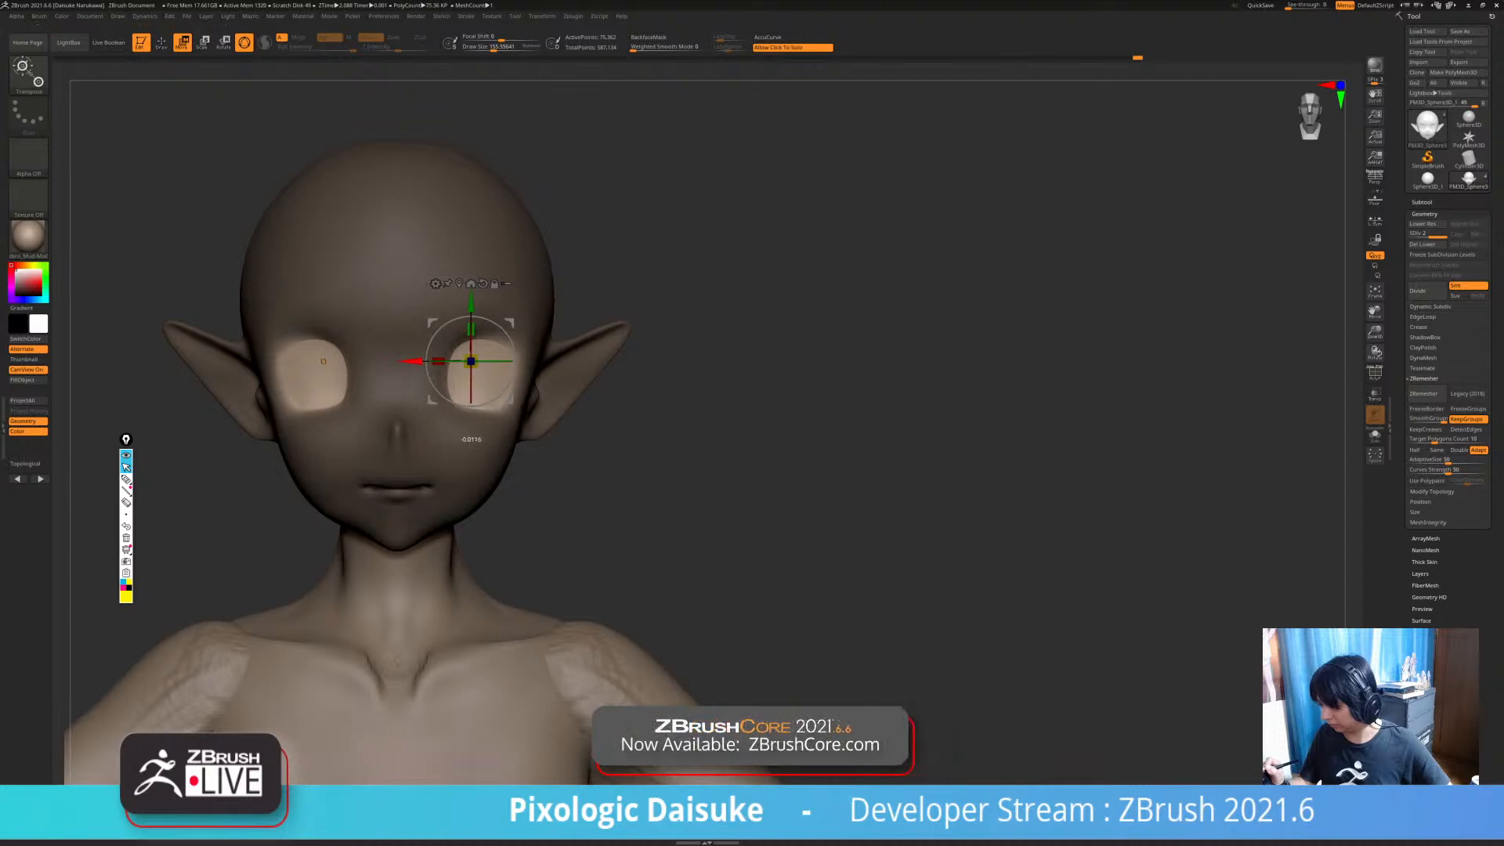
key(ctrl+shift+a)
key(q)
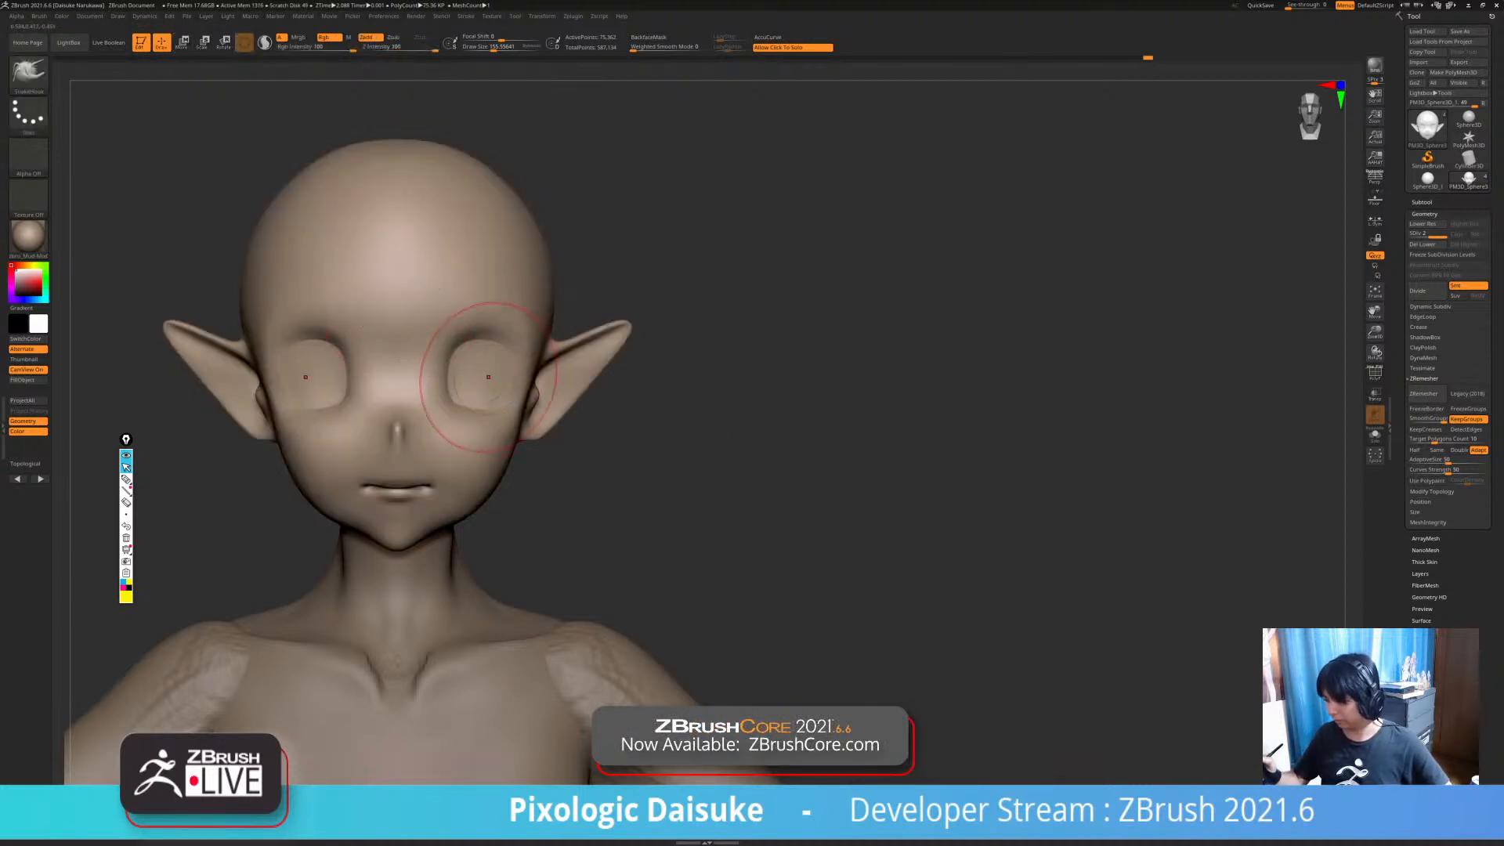
ctrl+right_drag(460, 341, 467, 353)
shift+drag(441, 380, 440, 364)
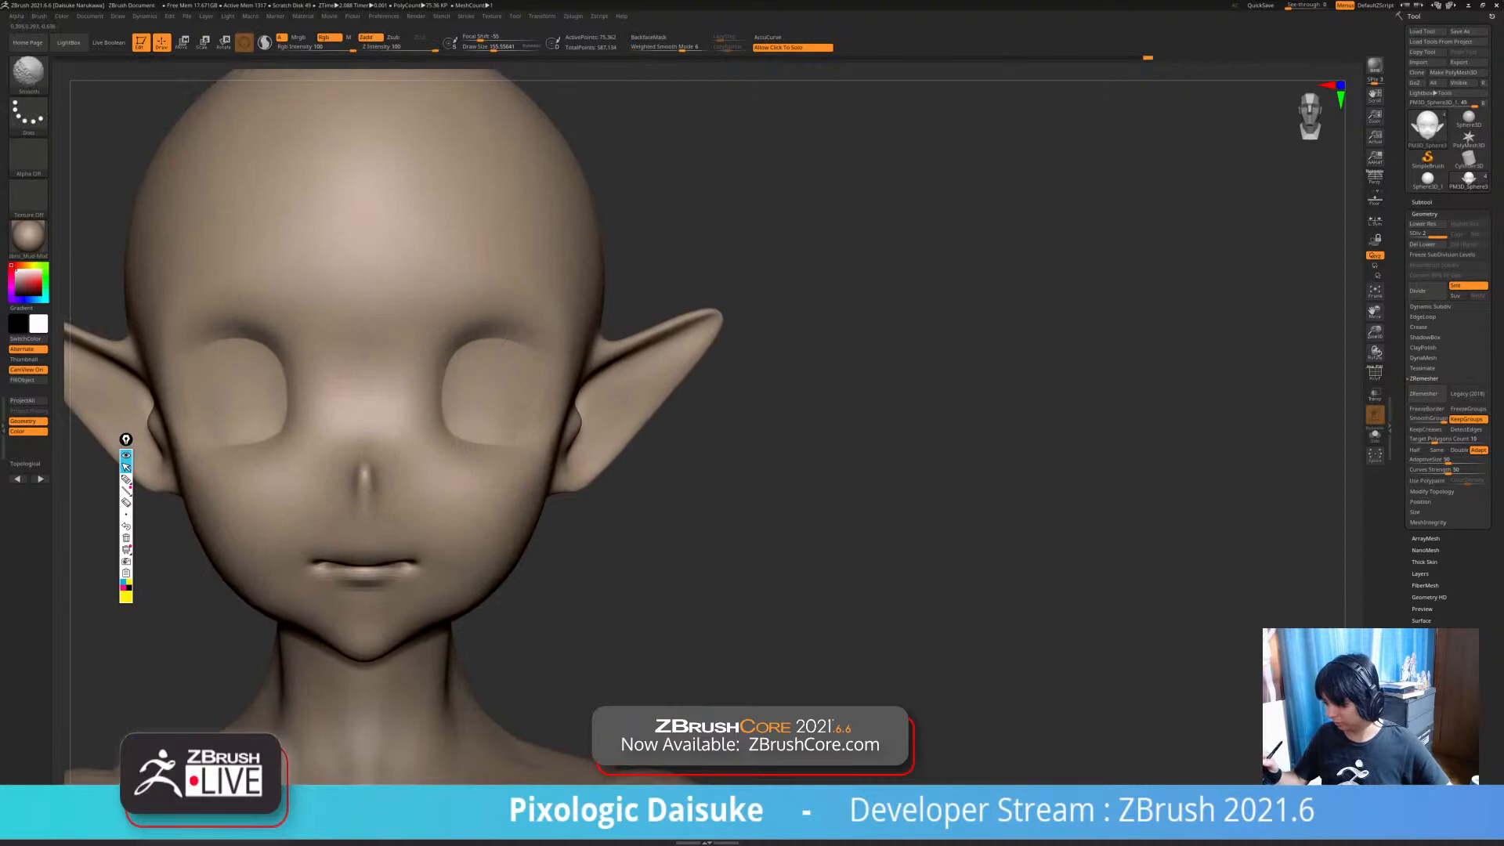
mouse_move(468, 319)
ctrl+right_down()
mouse_move(480, 332)
mouse_move(480, 309)
ctrl+right_up()
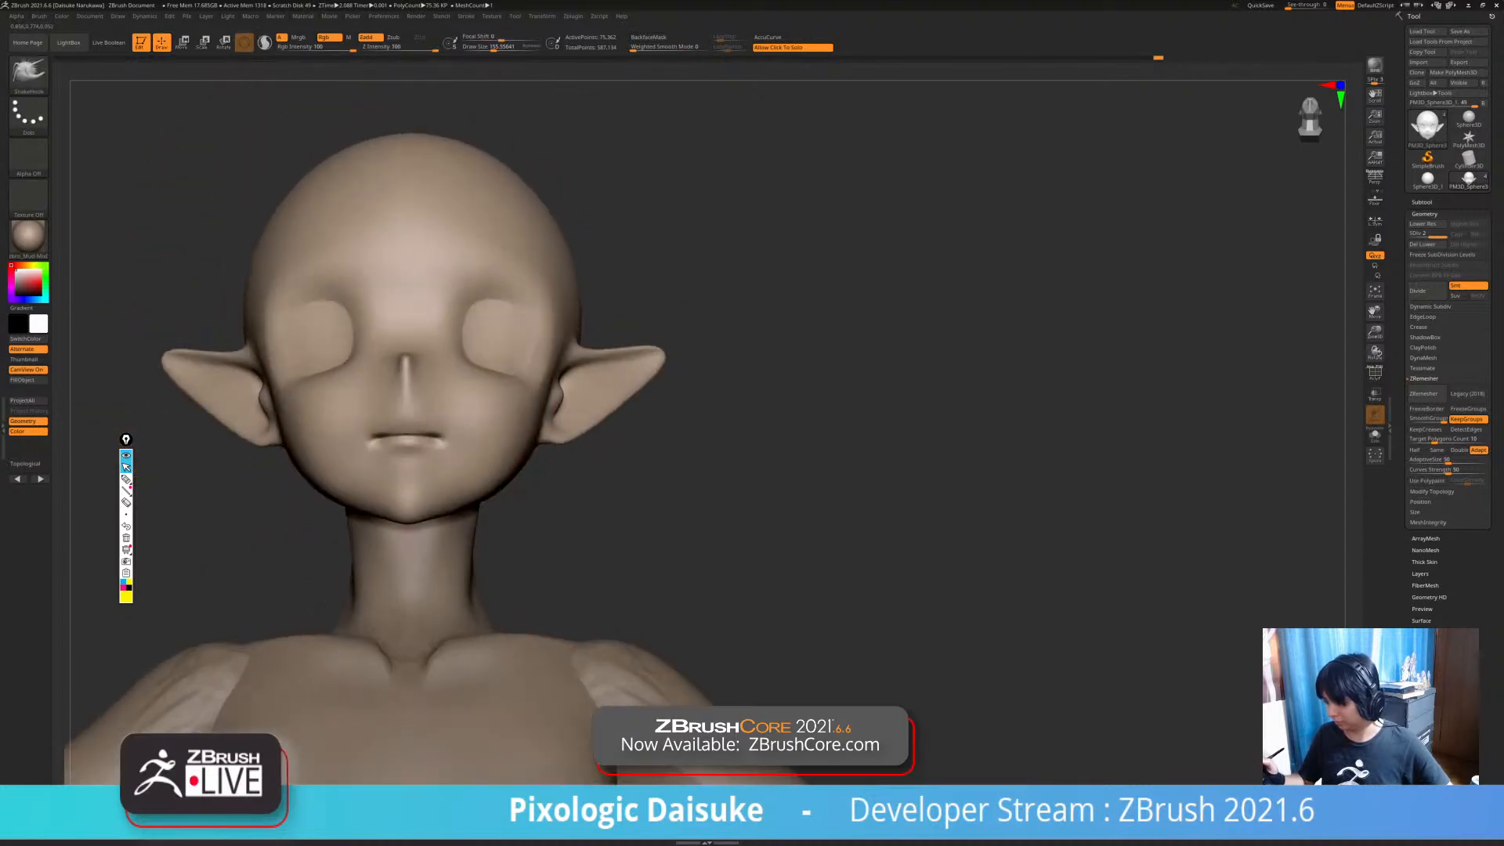
right_drag(509, 368, 557, 489)
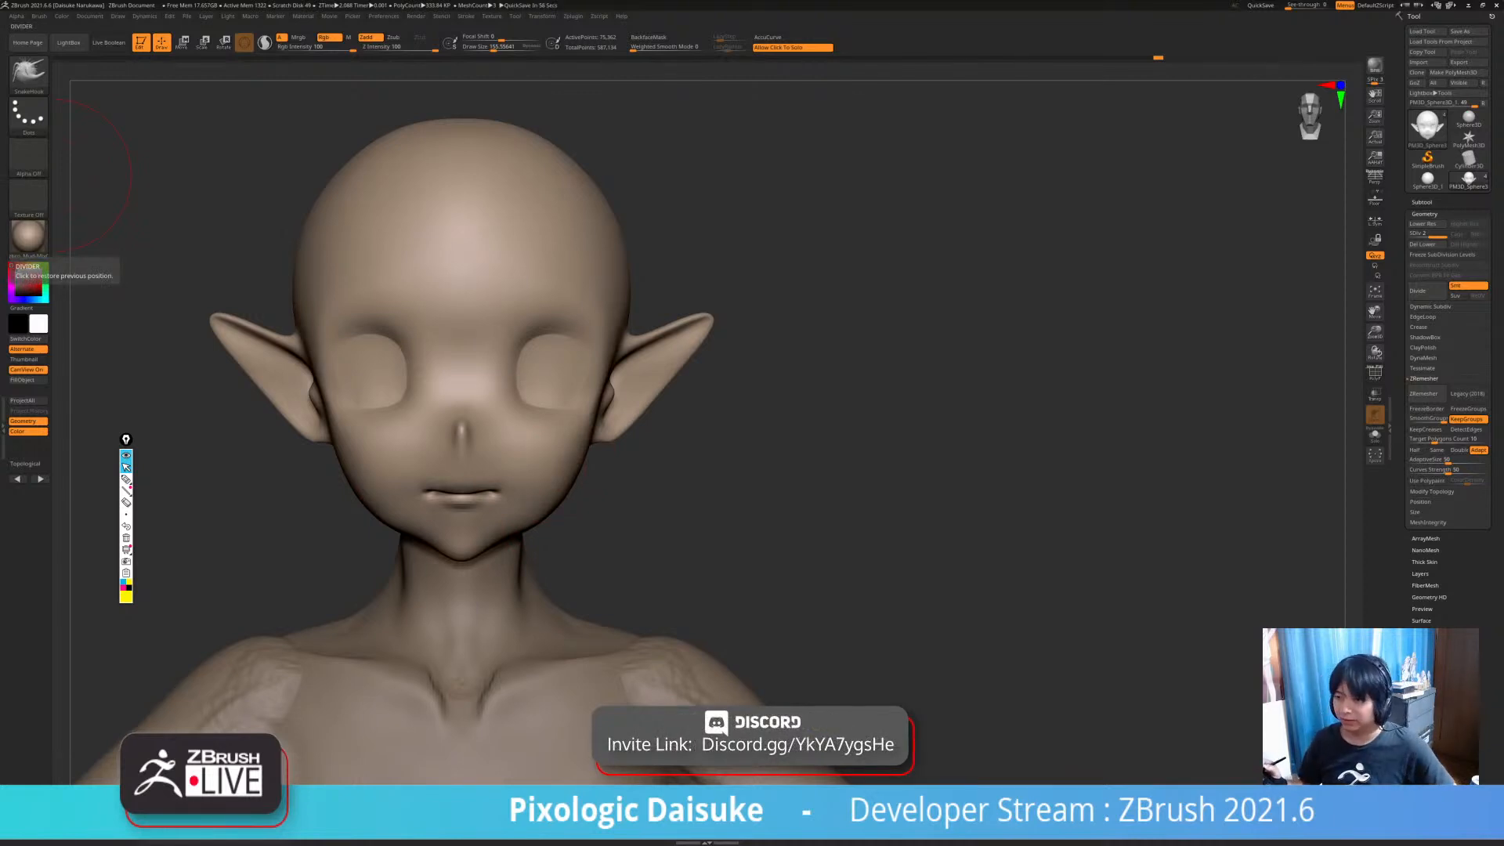
- Sketch an upper eyelid and lash outline over one eye with the annotation pen and clear the drawing
mouse_move(125, 440)
mouse_down()
mouse_move(177, 388)
mouse_move(173, 416)
mouse_up()
click(174, 456)
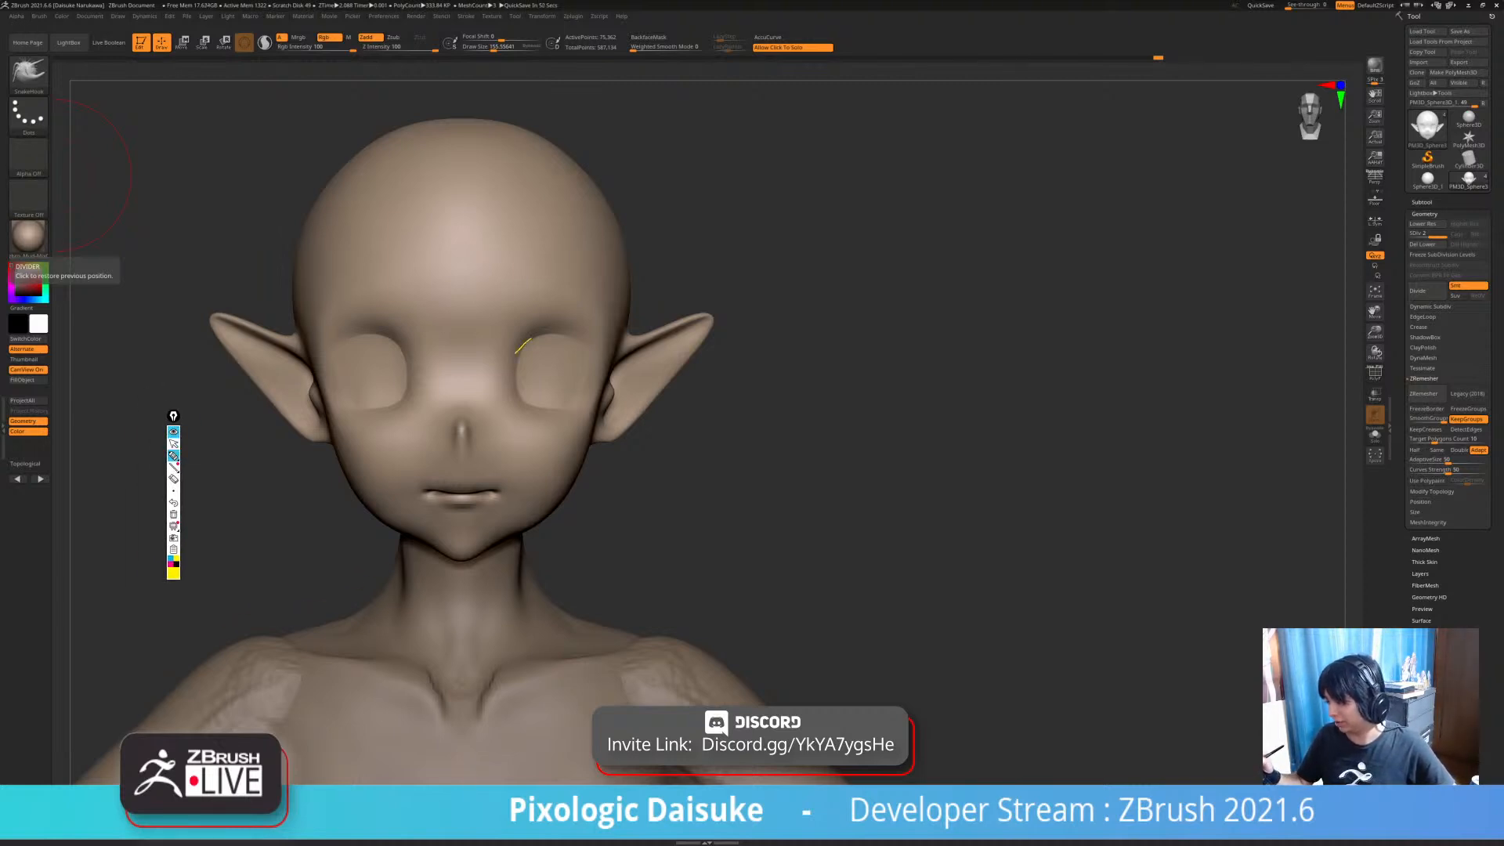
mouse_move(530, 345)
mouse_down()
mouse_move(513, 362)
mouse_move(587, 382)
mouse_up()
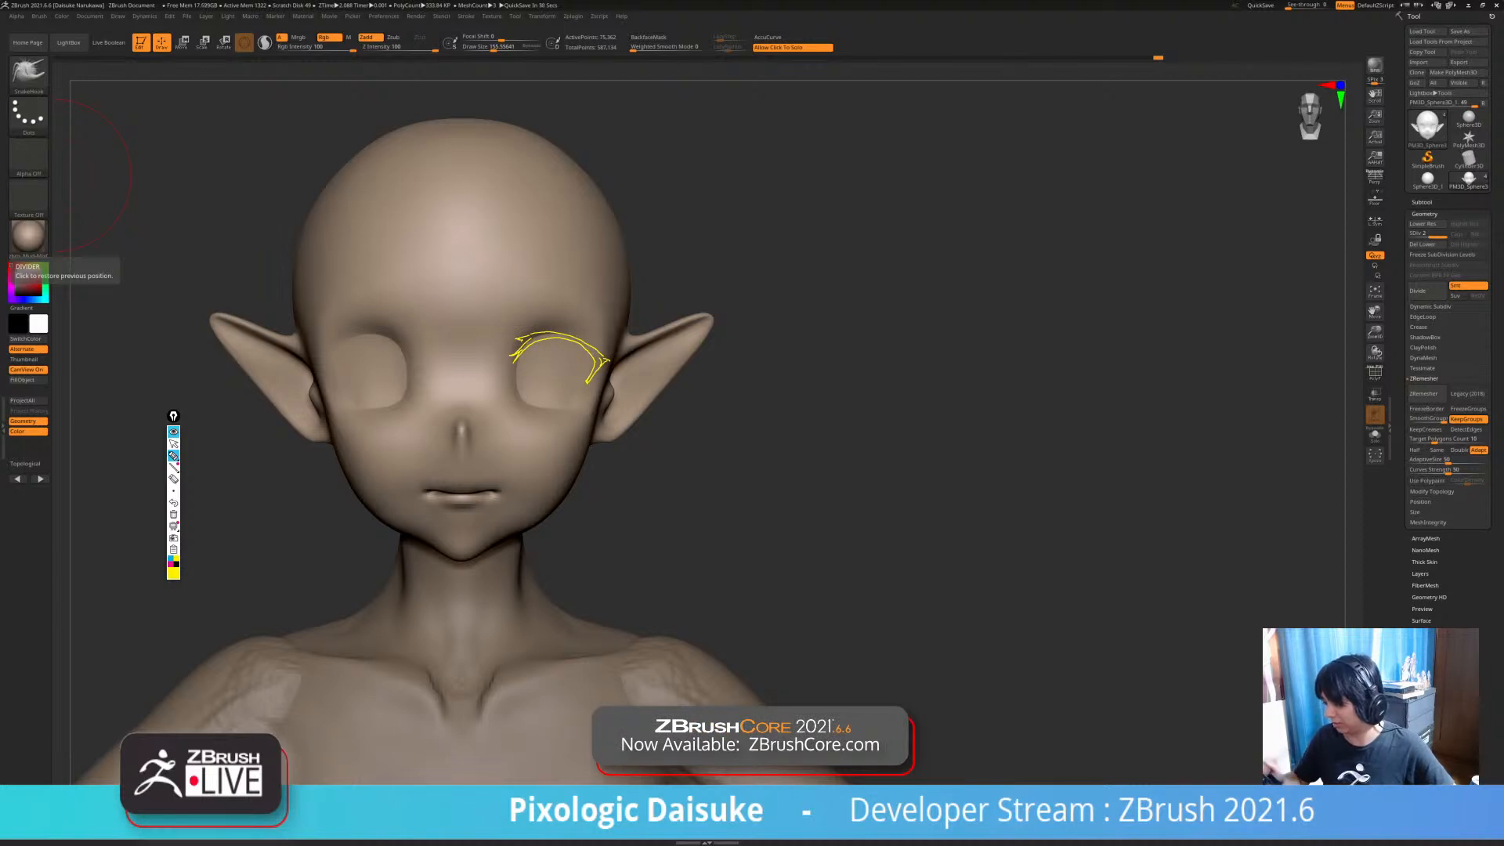
click(173, 514)
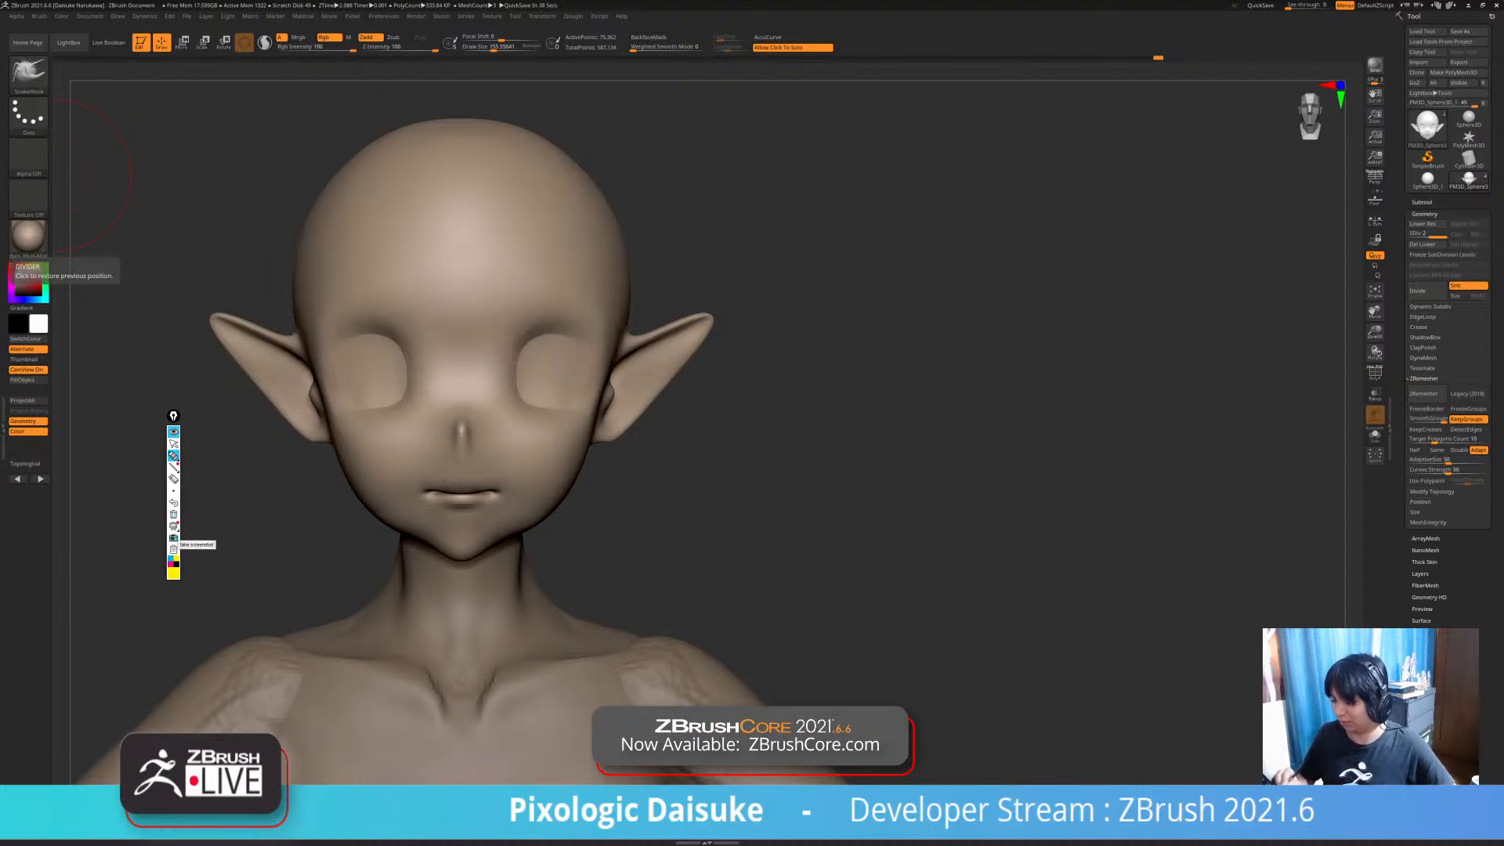
- Select the torso and build up the collarbones and the base of the neck with a smaller ClayBuildup brush
mouse_move(117, 188)
right_down()
mouse_move(74, 188)
mouse_move(125, 188)
mouse_move(125, 125)
right_up()
alt+right_drag(692, 564, 682, 478)
alt+click(627, 571)
key(b)
key(c)
key(b)
drag(495, 48, 487, 47)
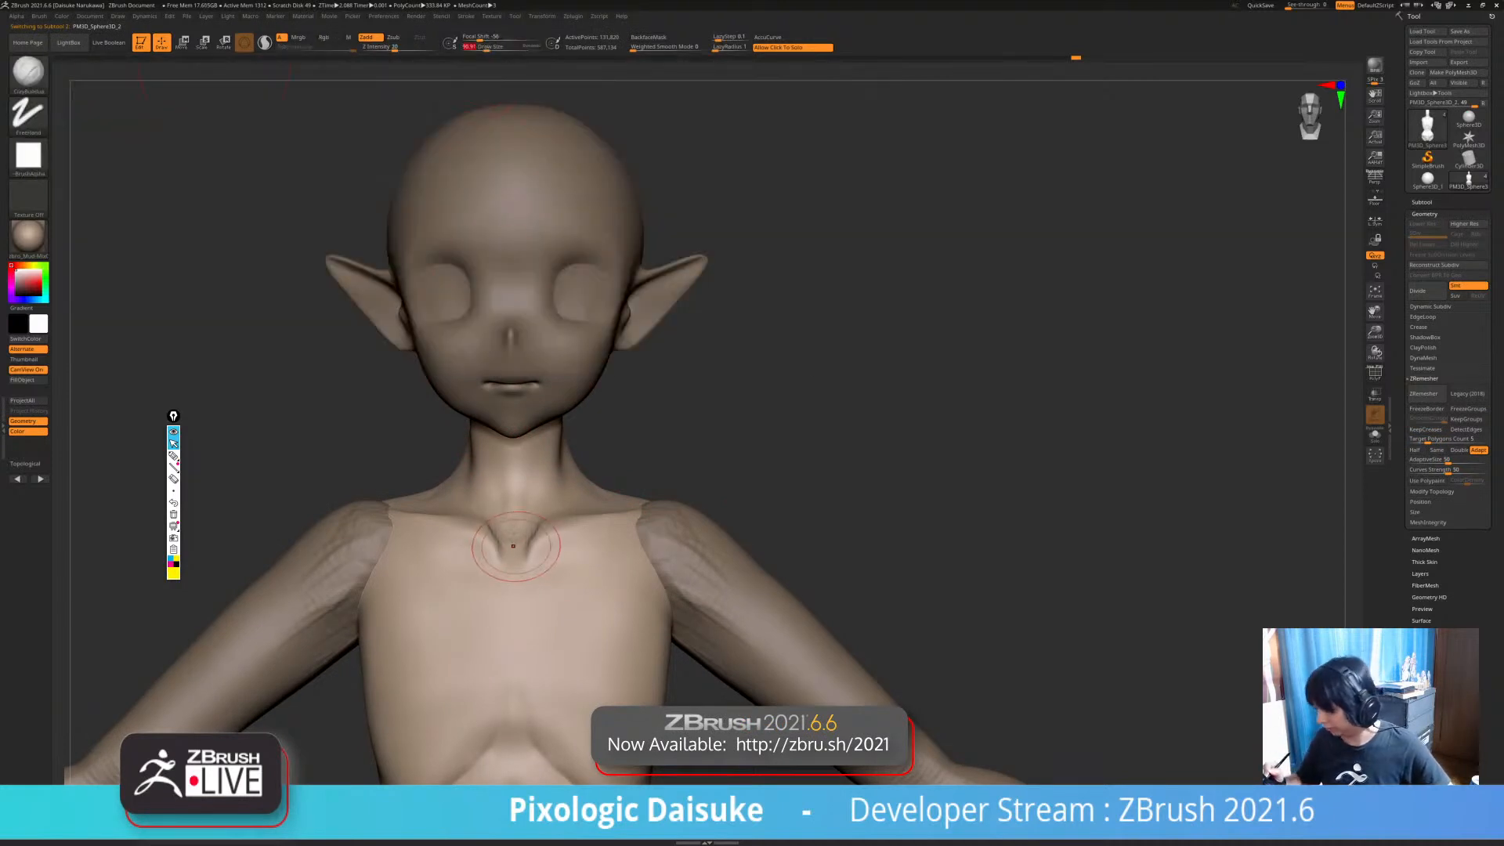
alt+right_drag(751, 736, 751, 703)
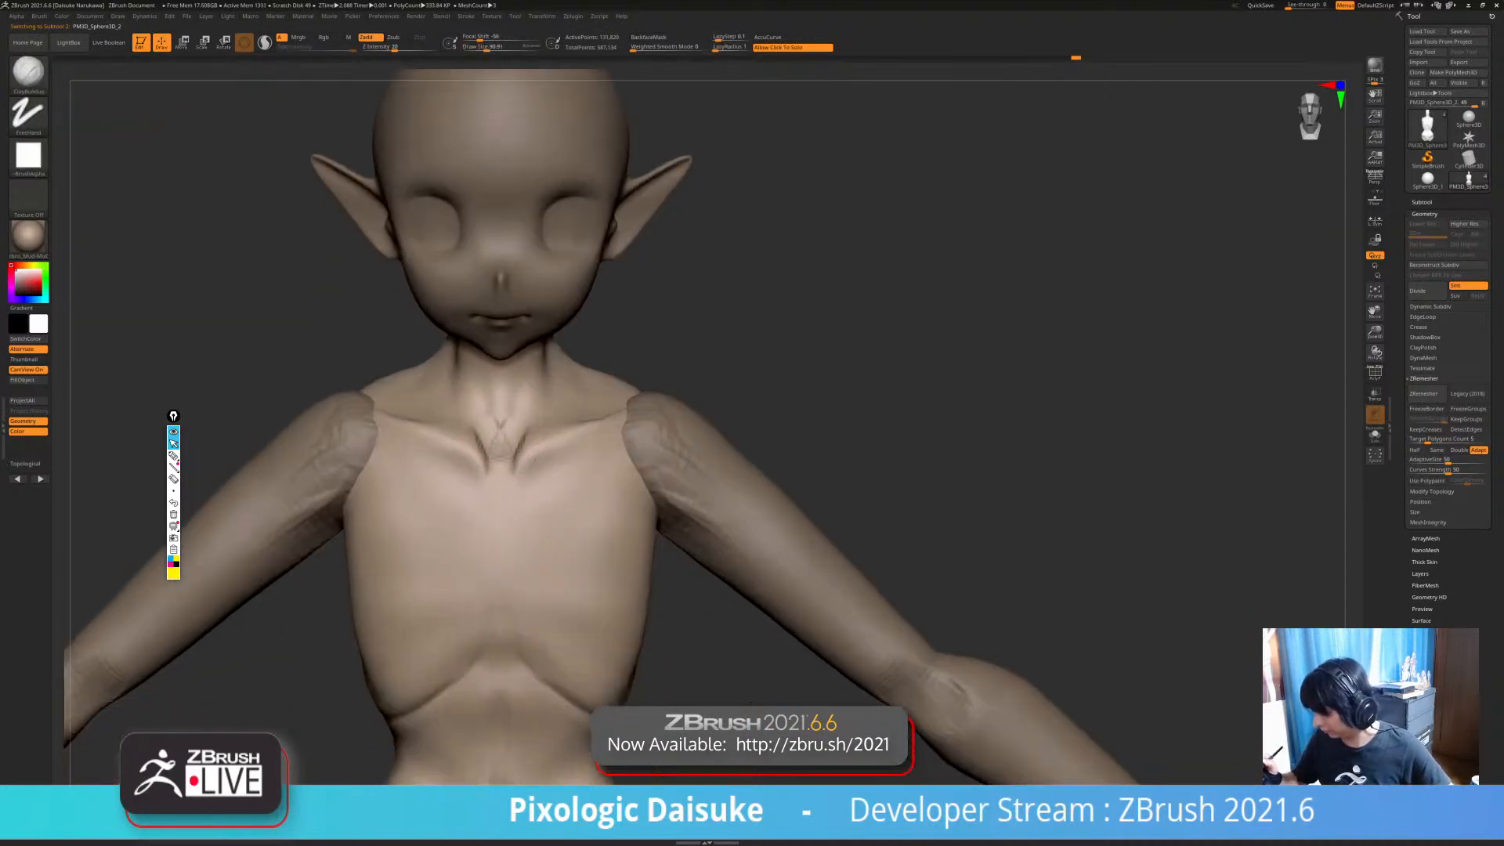
right_drag(507, 415, 525, 278)
mouse_move(533, 363)
right_down()
mouse_move(517, 401)
mouse_move(508, 367)
mouse_move(500, 383)
mouse_move(521, 299)
mouse_move(520, 396)
right_up()
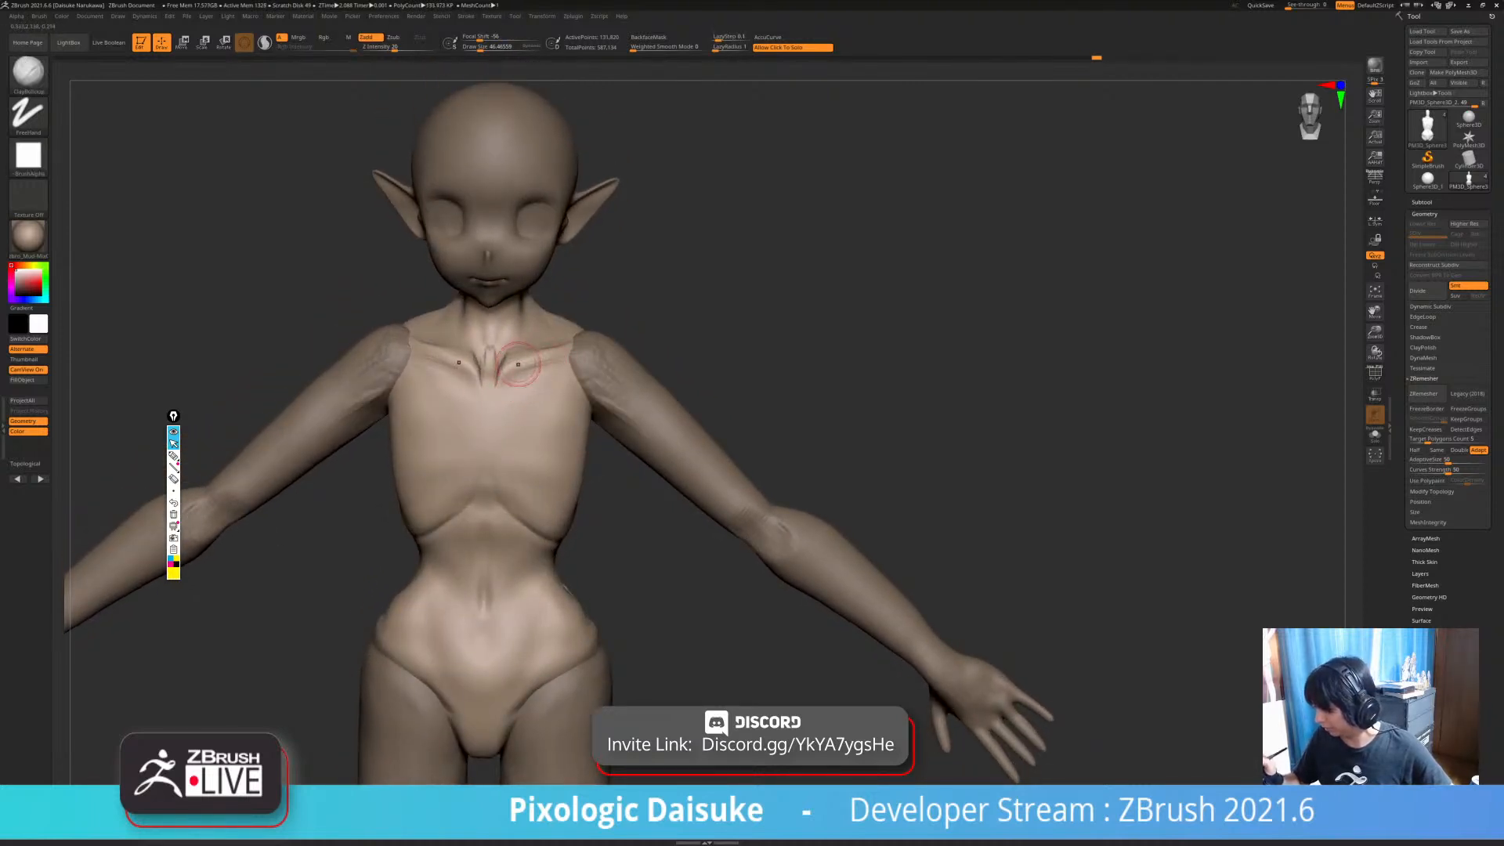
- Build up the rib cage across the chest and sides with ClayBuildup strokes
right_drag(568, 348, 534, 279)
mouse_move(439, 302)
right_down()
mouse_move(478, 321)
mouse_move(513, 311)
right_up()
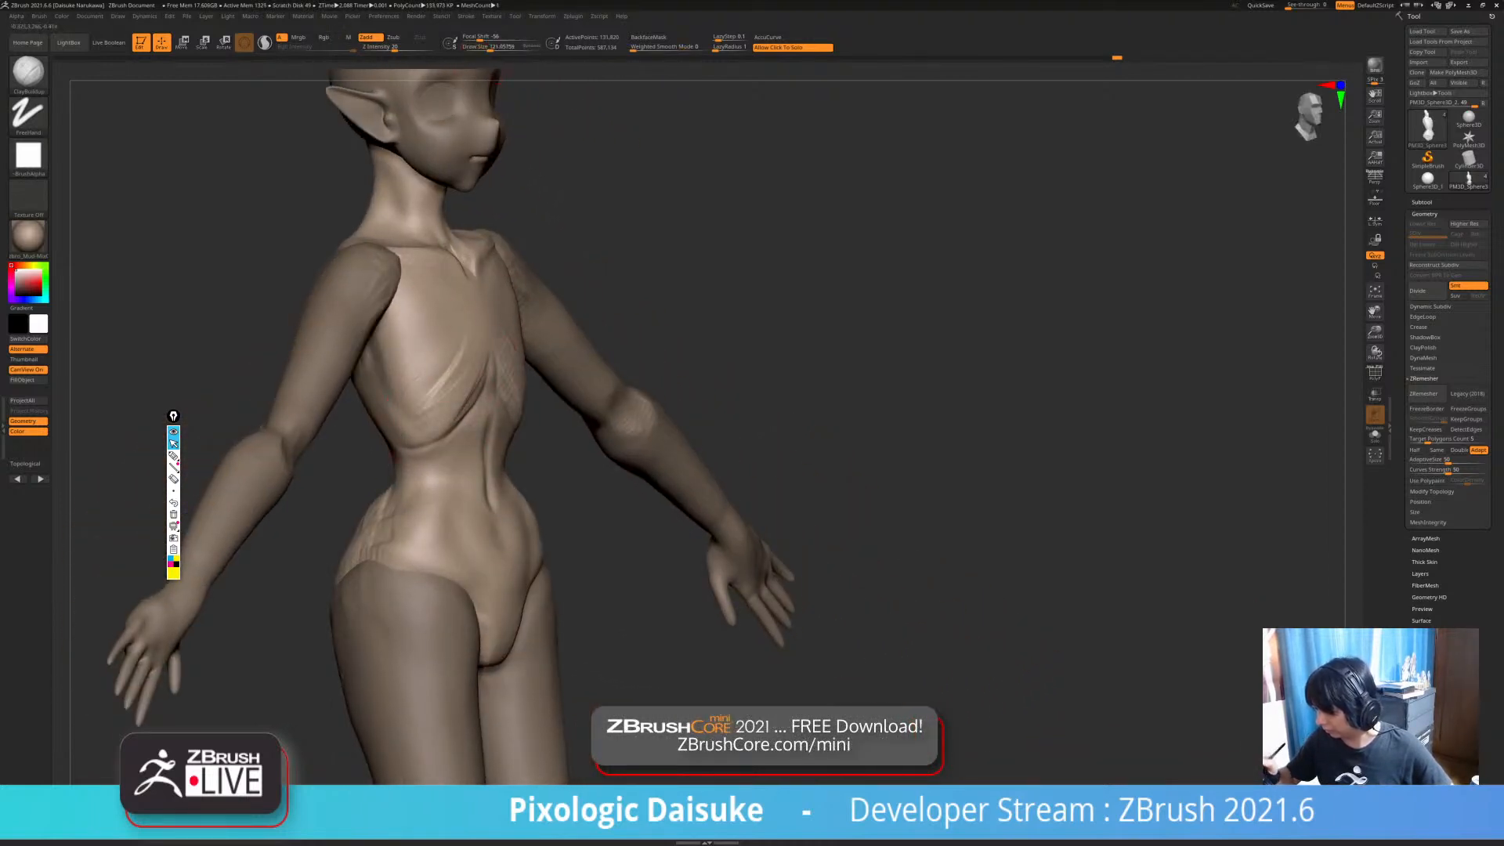
mouse_move(433, 265)
right_down()
mouse_move(352, 270)
mouse_move(368, 276)
right_up()
drag(392, 386, 452, 376)
mouse_move(481, 337)
right_down()
mouse_move(510, 326)
mouse_move(497, 373)
right_up()
click(483, 47)
mouse_move(408, 395)
right_down()
mouse_move(434, 402)
mouse_move(444, 384)
right_up()
- Try a vertical sternum stroke down the middle of the chest and undo the last two strokes
drag(443, 307, 445, 390)
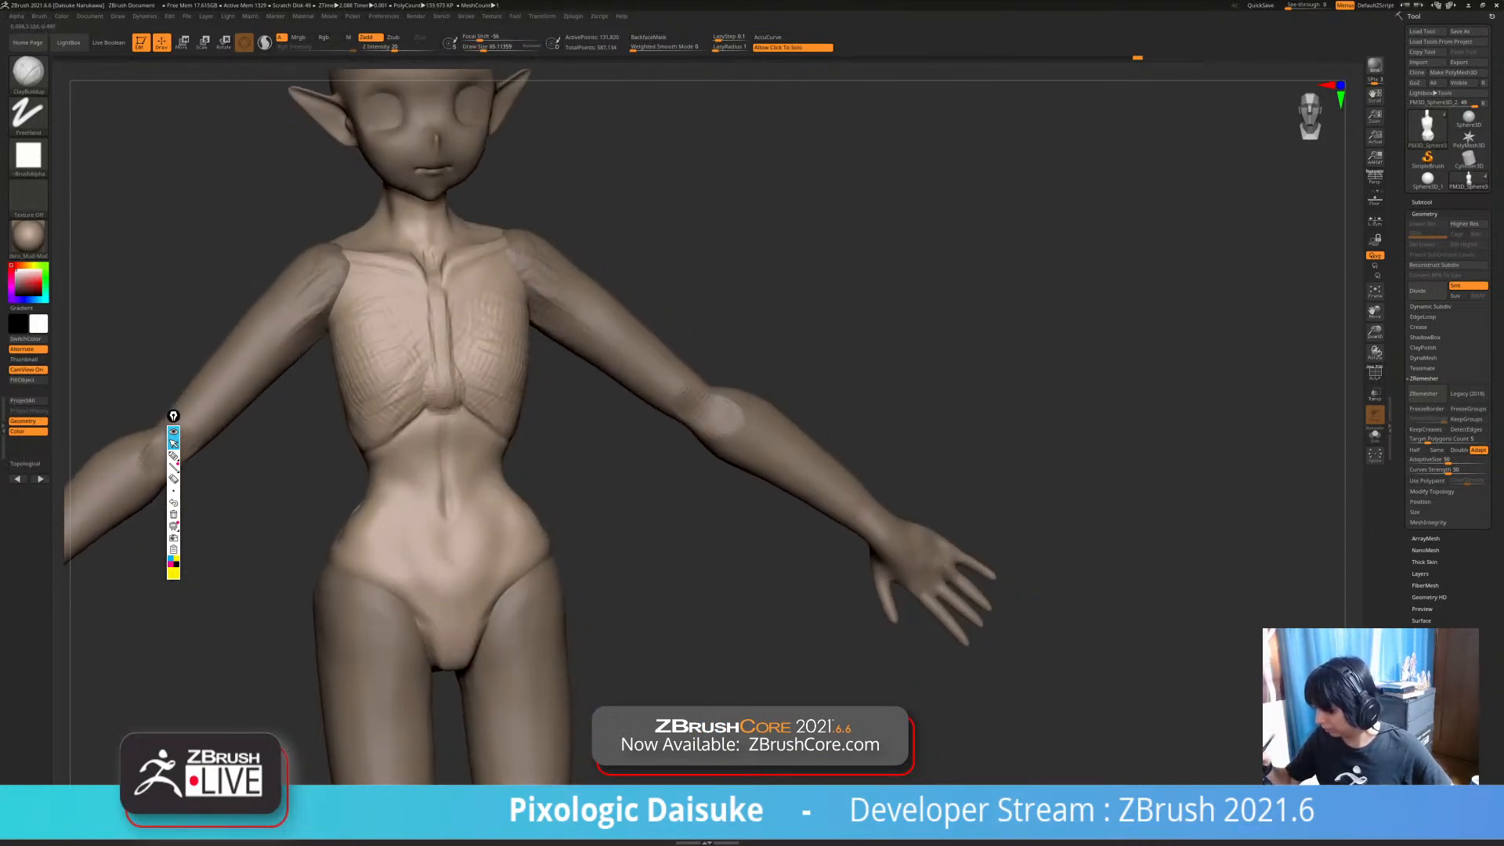
key(ctrl+z)
key(ctrl+z)
mouse_move(467, 329)
right_down()
mouse_move(513, 403)
mouse_move(509, 439)
mouse_move(506, 384)
mouse_move(503, 486)
right_up()
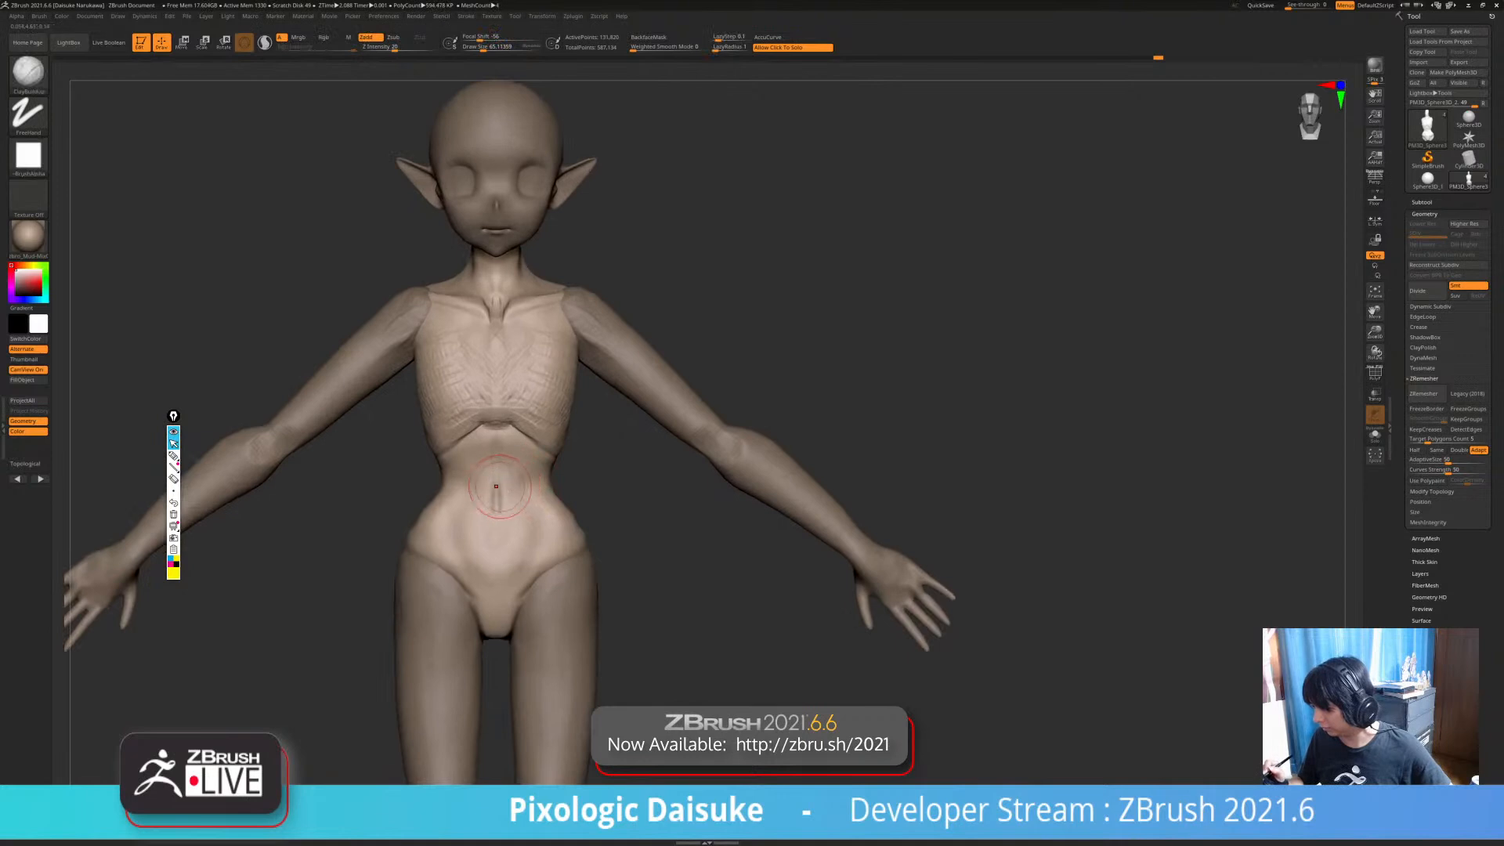
- Select the legs, switch to the SnakeHook brush and adjust the thigh outlines in the front view
mouse_move(406, 579)
ctrl+right_down()
mouse_move(423, 564)
mouse_move(718, 560)
mouse_move(732, 314)
mouse_move(718, 534)
ctrl+right_up()
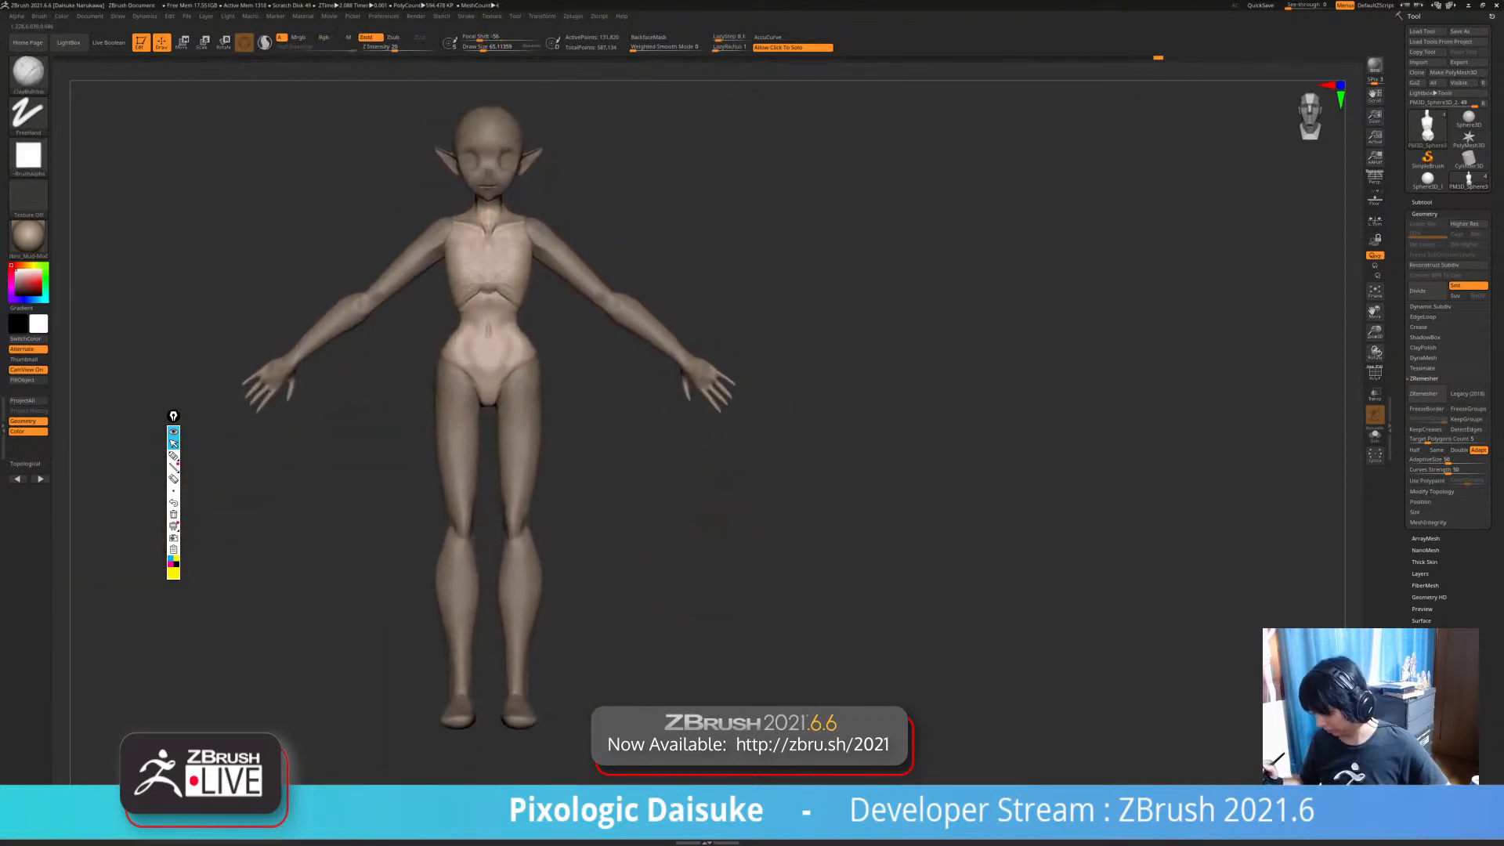
alt+click(523, 504)
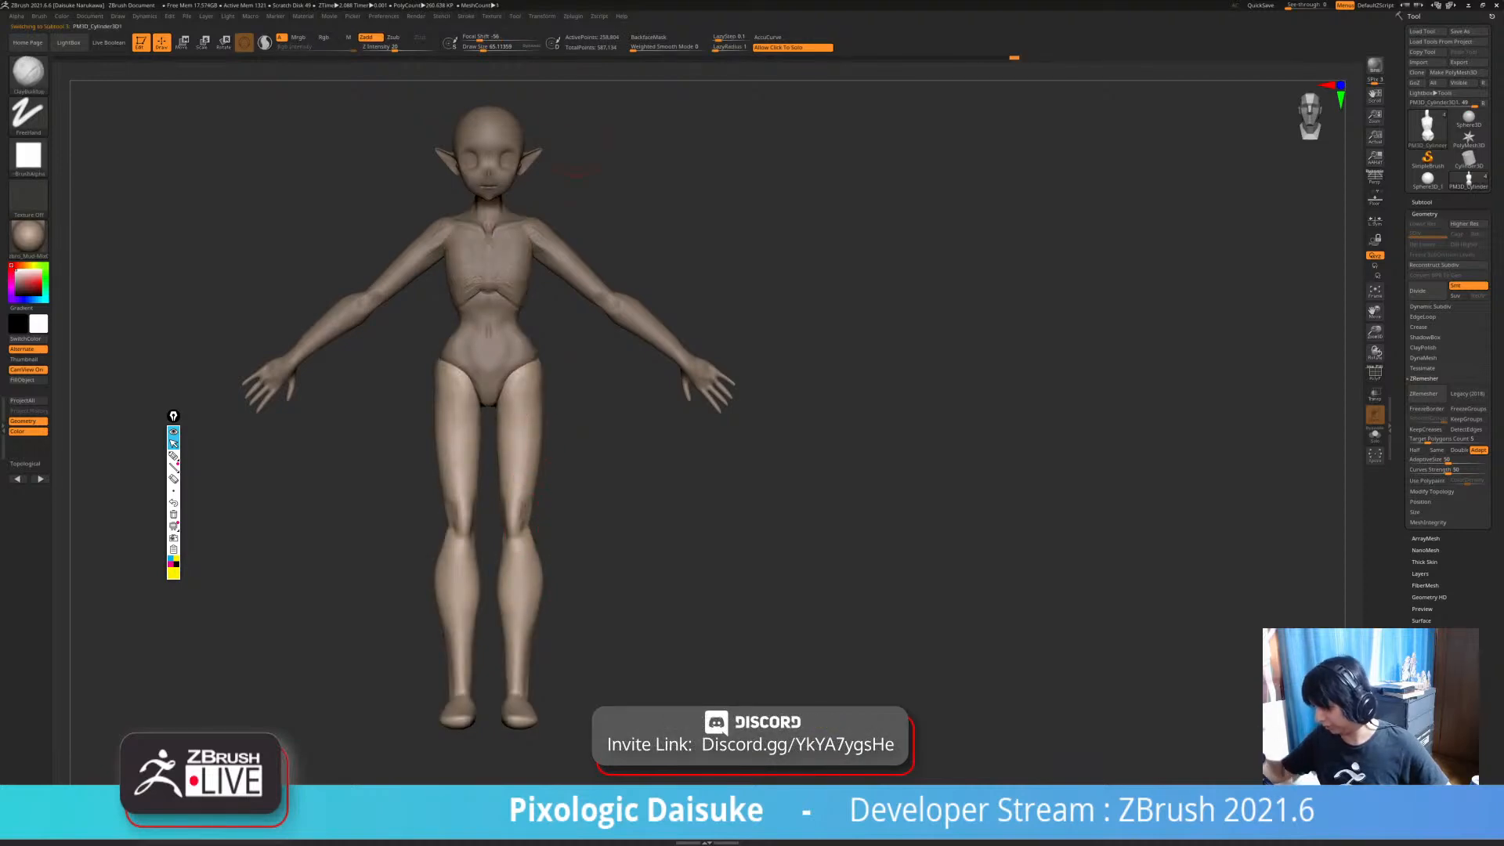
key(b)
key(s)
key(h)
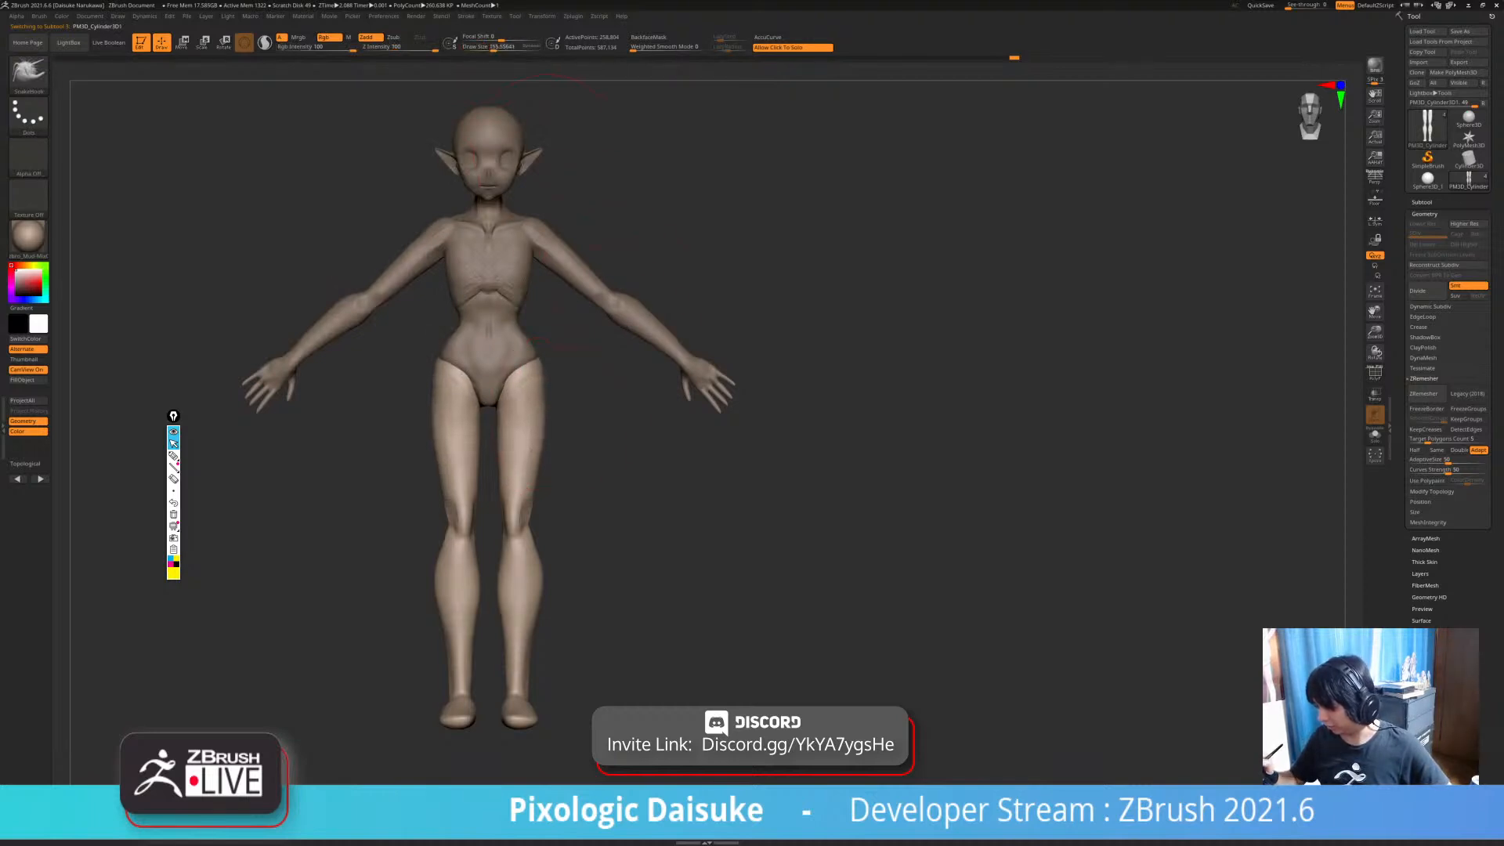
drag(538, 386, 524, 427)
mouse_move(666, 651)
alt+mouse_down()
mouse_move(657, 531)
mouse_move(627, 595)
alt+mouse_up()
- Reshape the leg in profile, pulling the calf bulge backward and tucking in the back of the lower leg above the ankle
mouse_move(546, 498)
mouse_down()
mouse_move(524, 540)
mouse_move(666, 553)
mouse_up()
drag(565, 617, 650, 611)
drag(504, 597, 492, 597)
drag(658, 572, 561, 571)
key(ctrl+z)
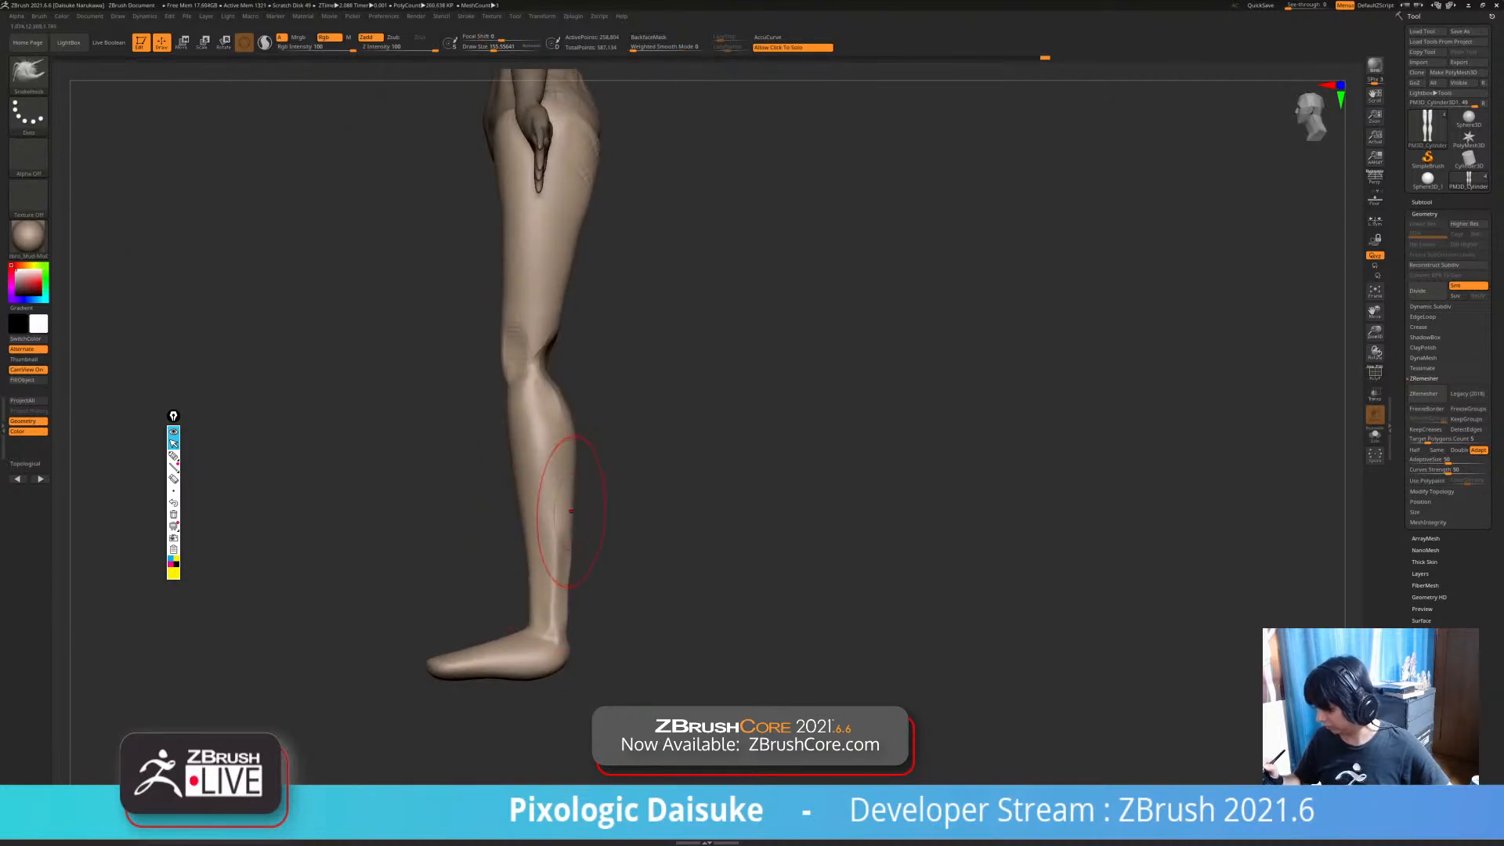
drag(575, 439, 583, 439)
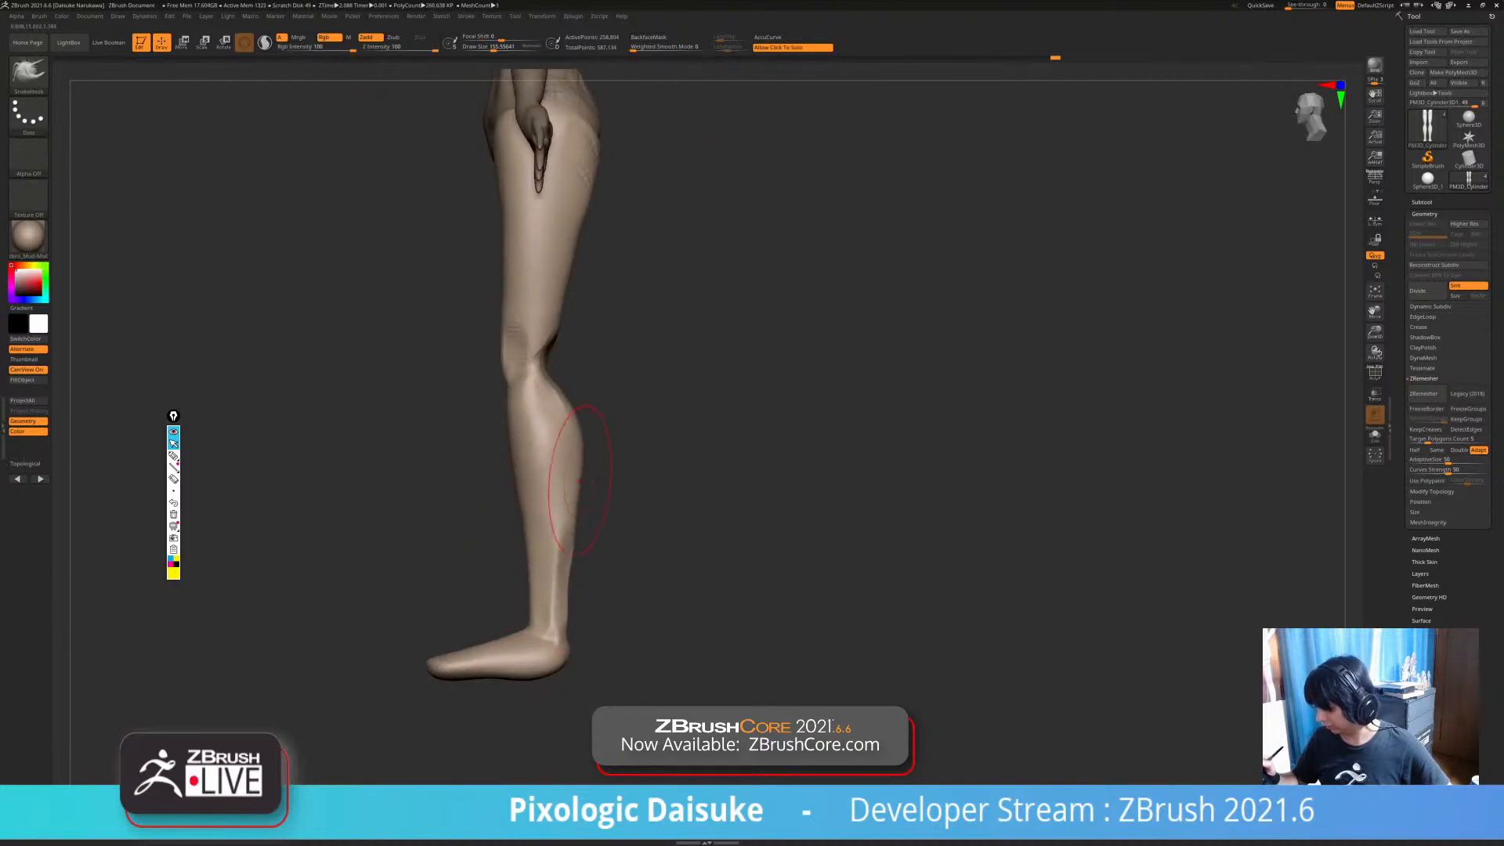
drag(568, 582, 561, 580)
mouse_move(548, 610)
right_down()
mouse_move(583, 614)
mouse_move(554, 607)
mouse_move(537, 629)
mouse_move(525, 564)
right_up()
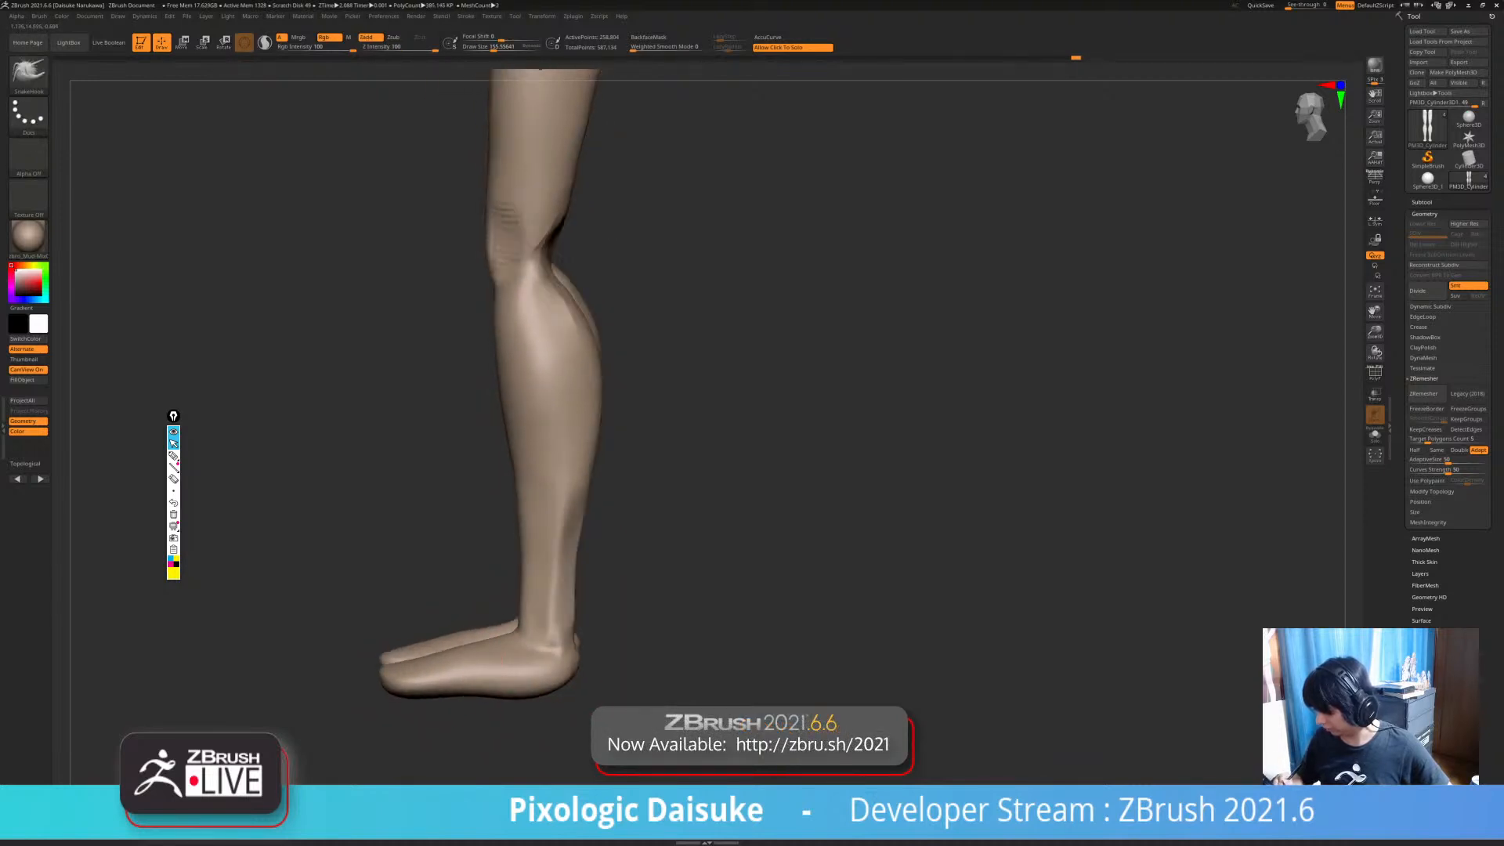
- Pull the toe ends of both feet back to shorten them slightly as seen from above
mouse_move(525, 564)
right_down()
mouse_move(357, 705)
mouse_move(459, 501)
mouse_move(484, 541)
mouse_move(493, 503)
right_up()
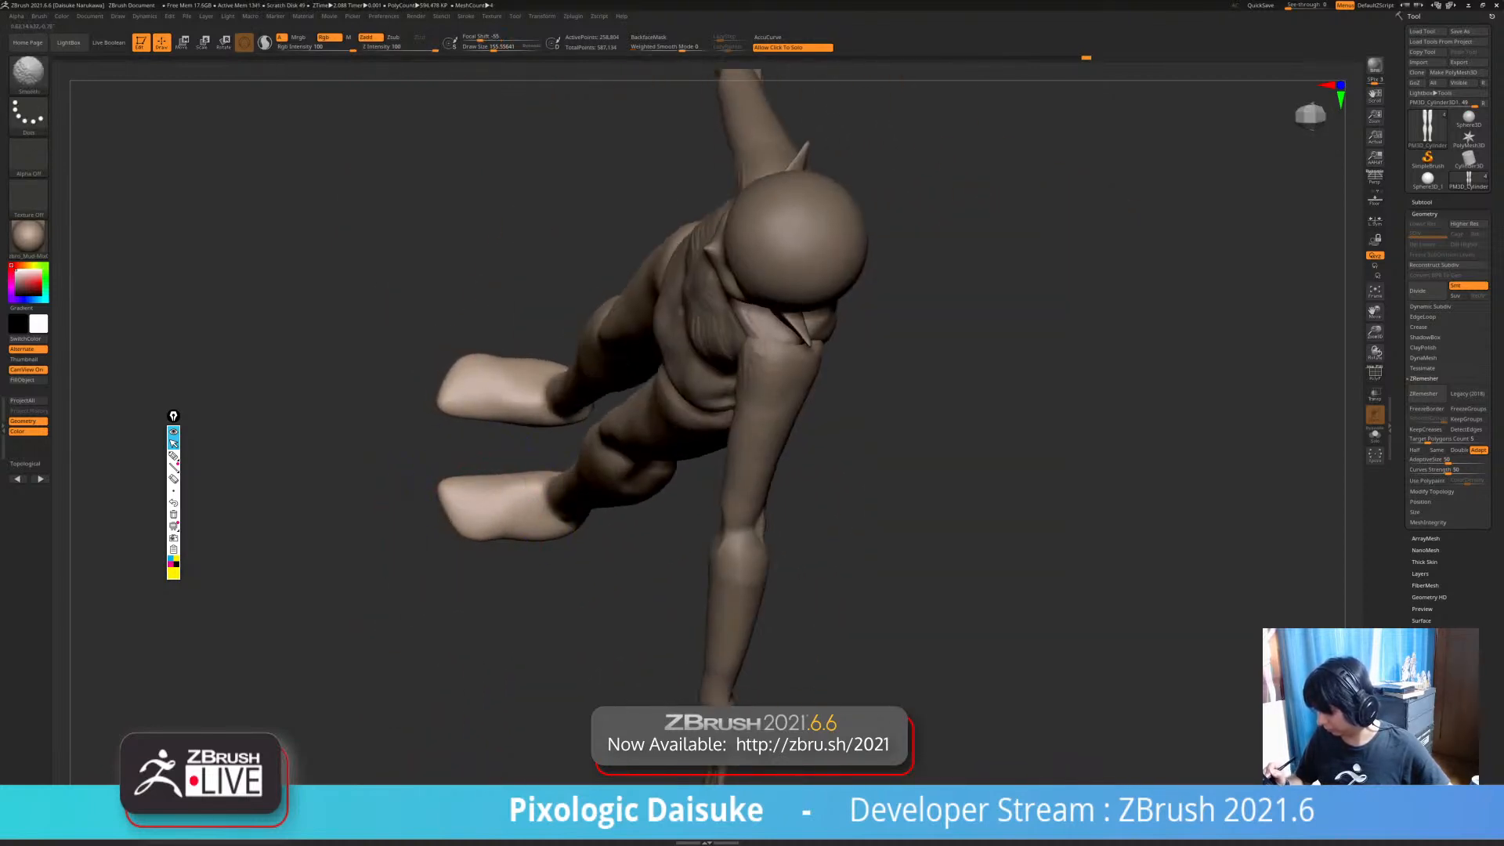
drag(459, 494, 476, 492)
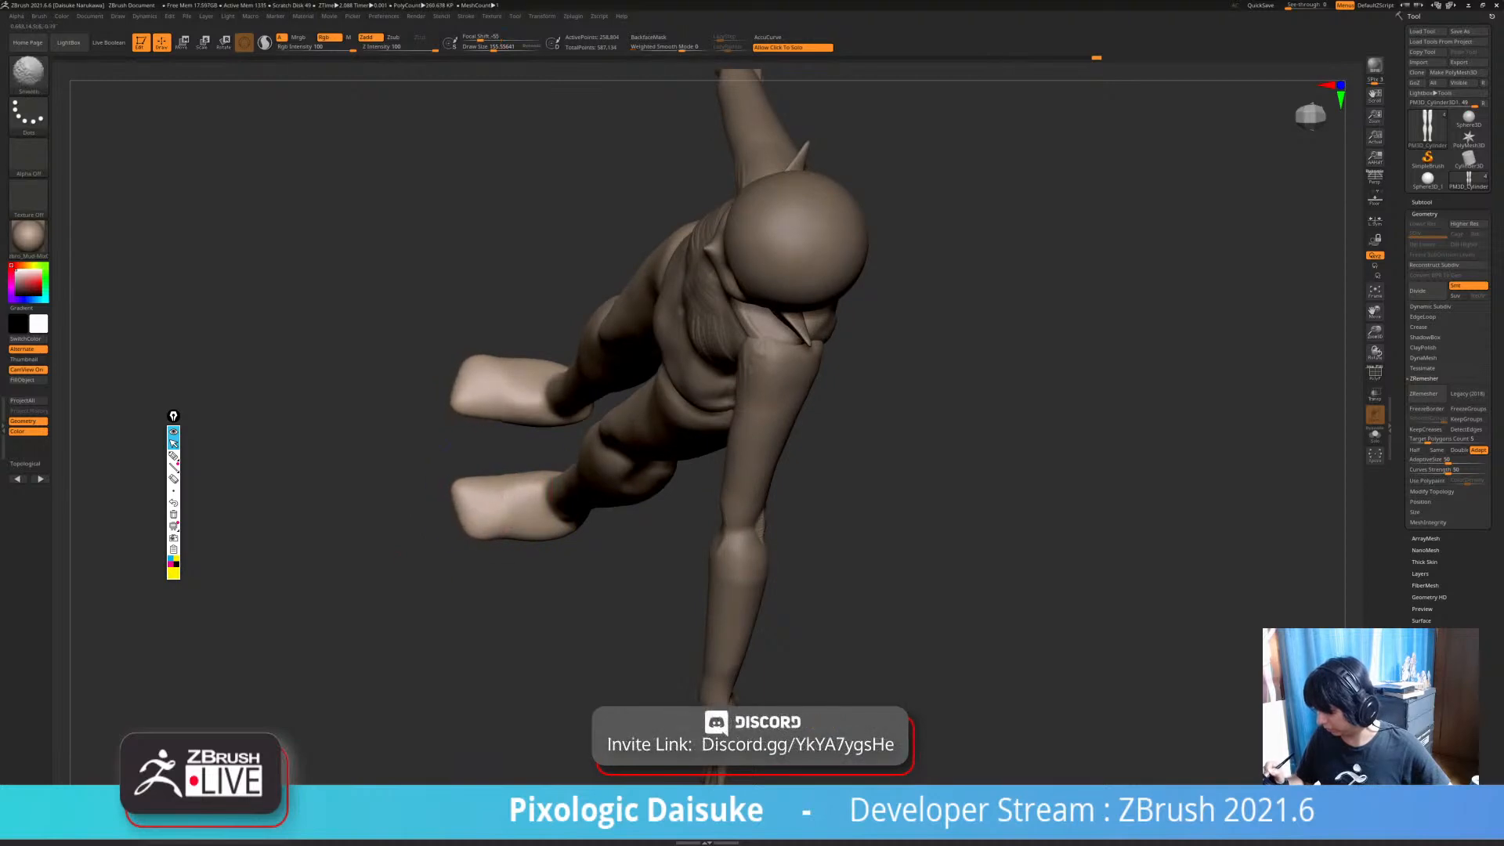
mouse_move(493, 501)
right_down()
mouse_move(522, 487)
mouse_move(582, 399)
right_up()
click(29, 72)
key(t)
key(d)
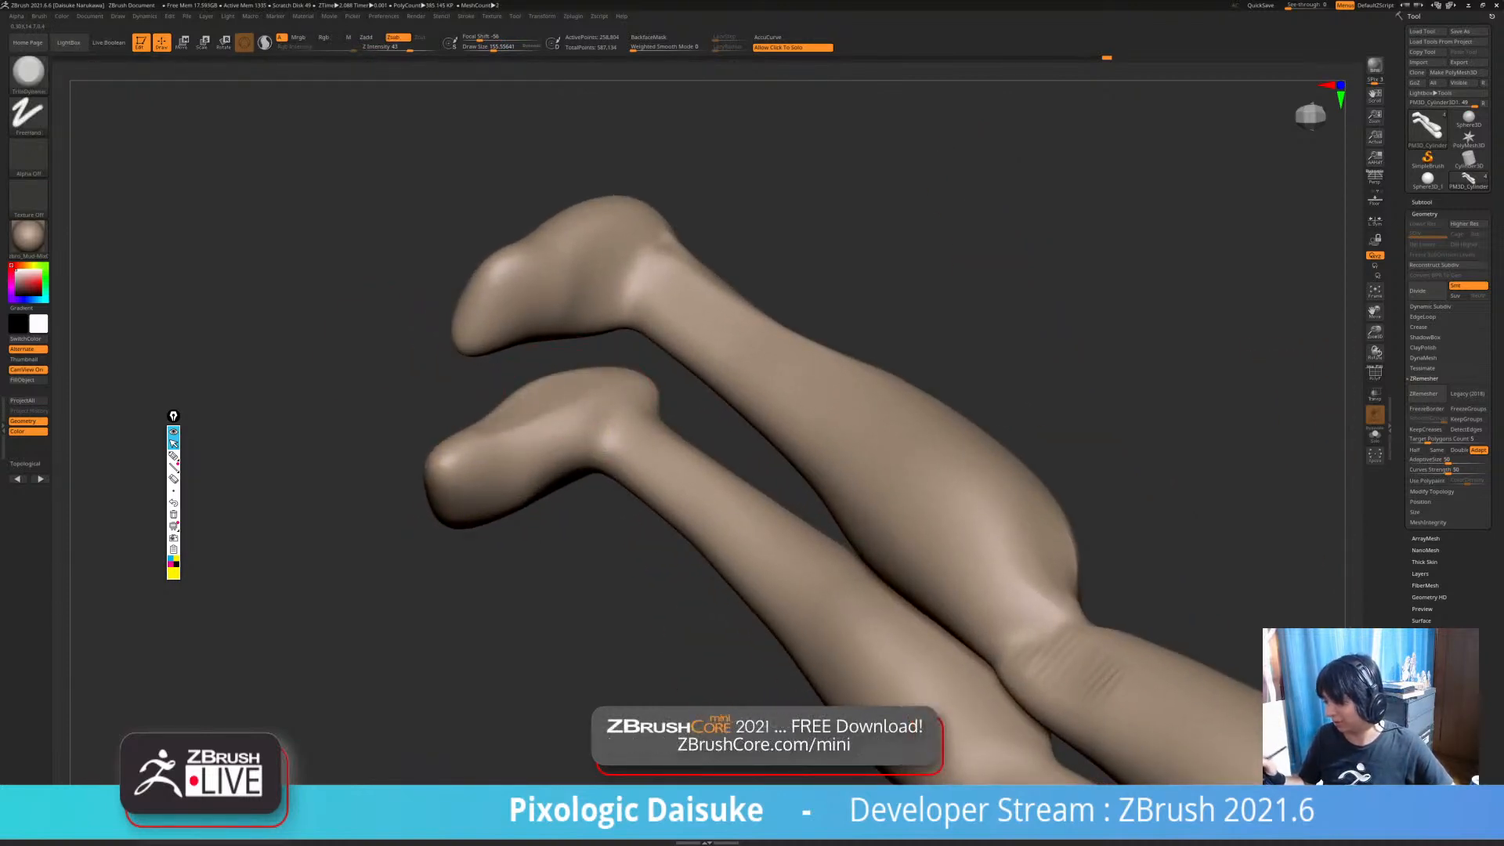
key(shift)
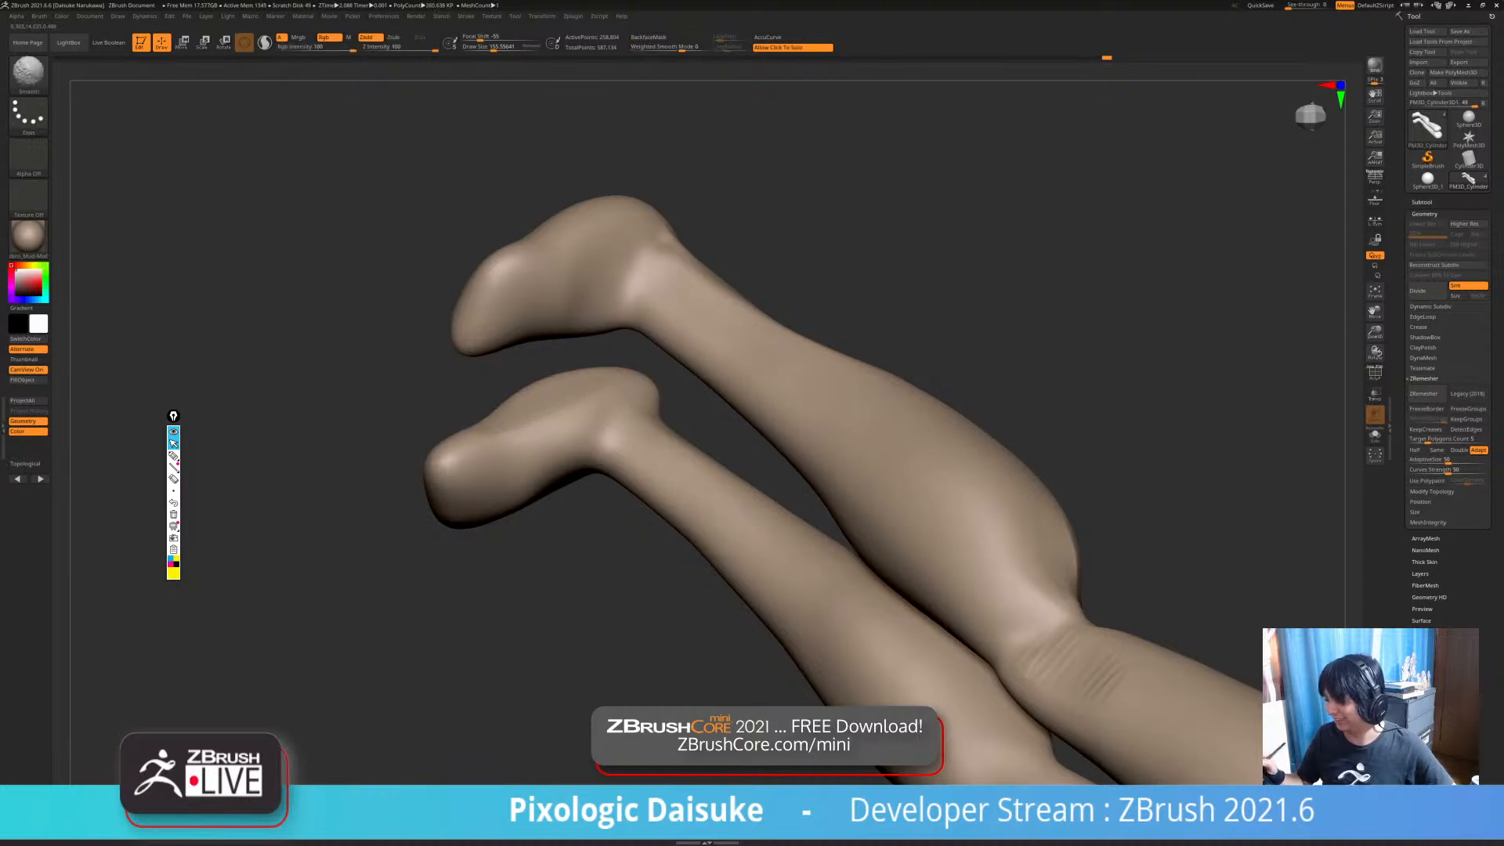
click(28, 73)
click(453, 83)
click(447, 106)
click(28, 73)
click(493, 83)
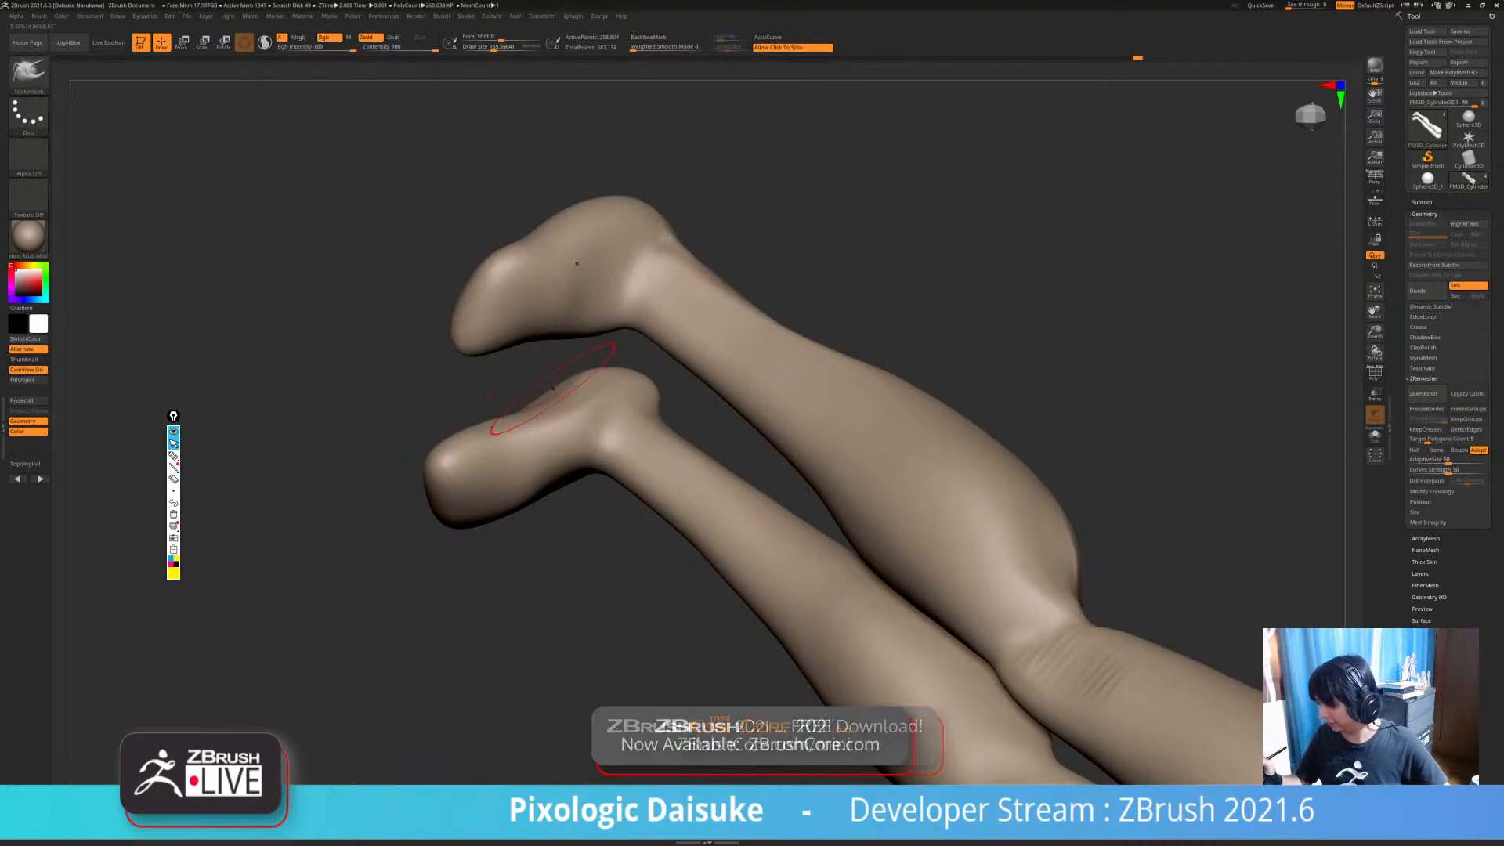
- Shape the feet with SnakeHook from several angles, refining the instep, toe end and sole, and smooth the surface
key(shift)
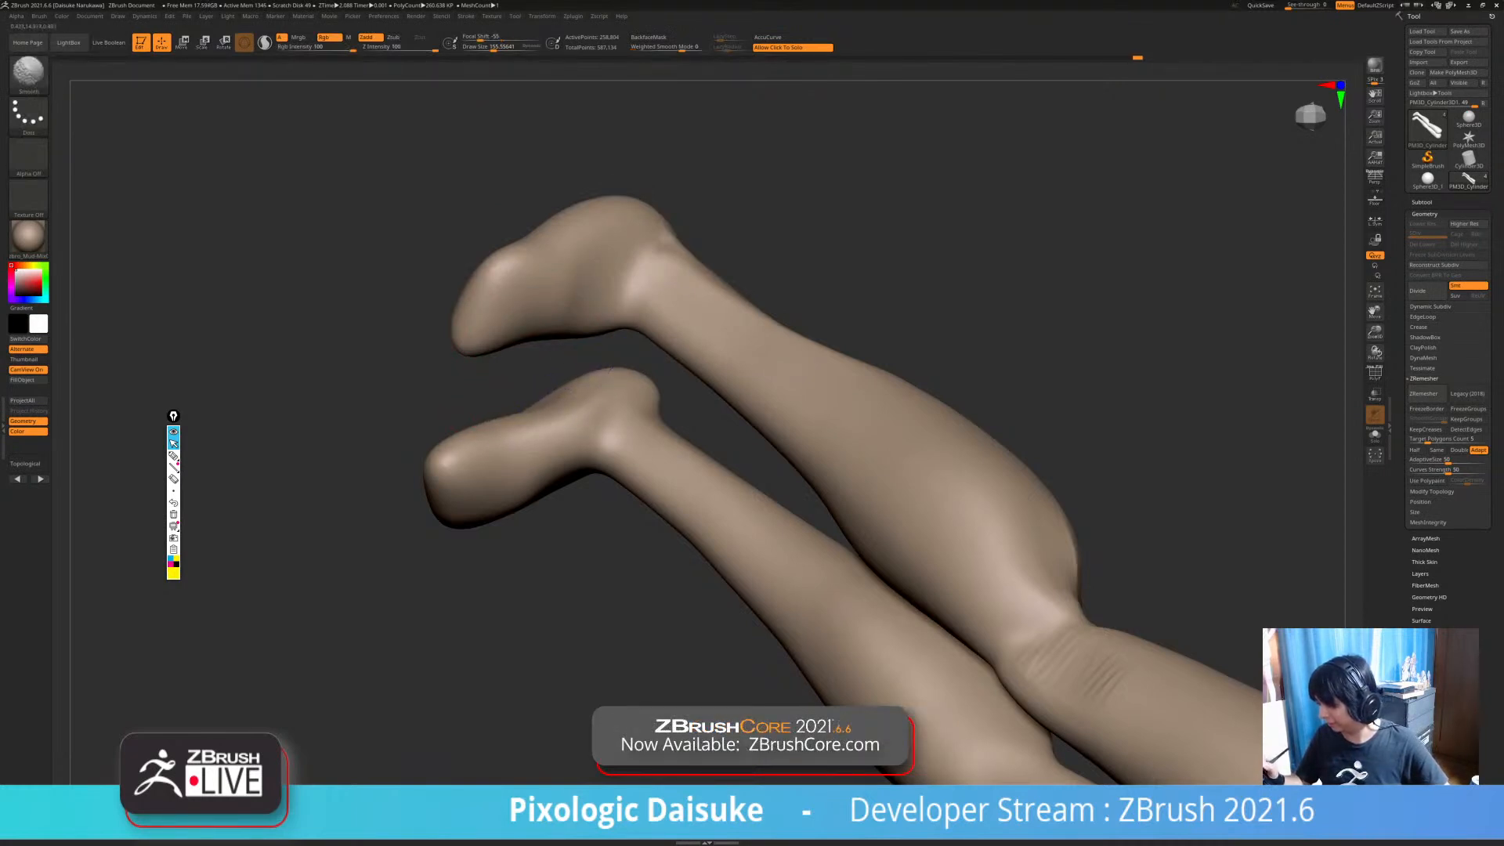
mouse_move(536, 428)
ctrl+right_down()
mouse_move(502, 392)
mouse_move(531, 470)
ctrl+right_up()
ctrl+right_drag(531, 470, 531, 536)
right_drag(476, 450, 443, 484)
drag(442, 484, 434, 463)
mouse_move(420, 444)
right_down()
mouse_move(416, 430)
mouse_move(352, 431)
mouse_move(345, 403)
right_up()
mouse_move(344, 403)
mouse_down()
mouse_move(370, 390)
mouse_move(357, 376)
mouse_up()
mouse_move(357, 376)
right_down()
mouse_move(391, 365)
mouse_move(397, 389)
mouse_move(455, 343)
mouse_move(435, 339)
right_up()
mouse_move(435, 339)
mouse_down()
mouse_move(453, 357)
mouse_move(469, 317)
mouse_up()
mouse_move(345, 337)
right_down()
mouse_move(440, 334)
mouse_move(507, 411)
right_up()
drag(439, 433, 394, 456)
key(shift)
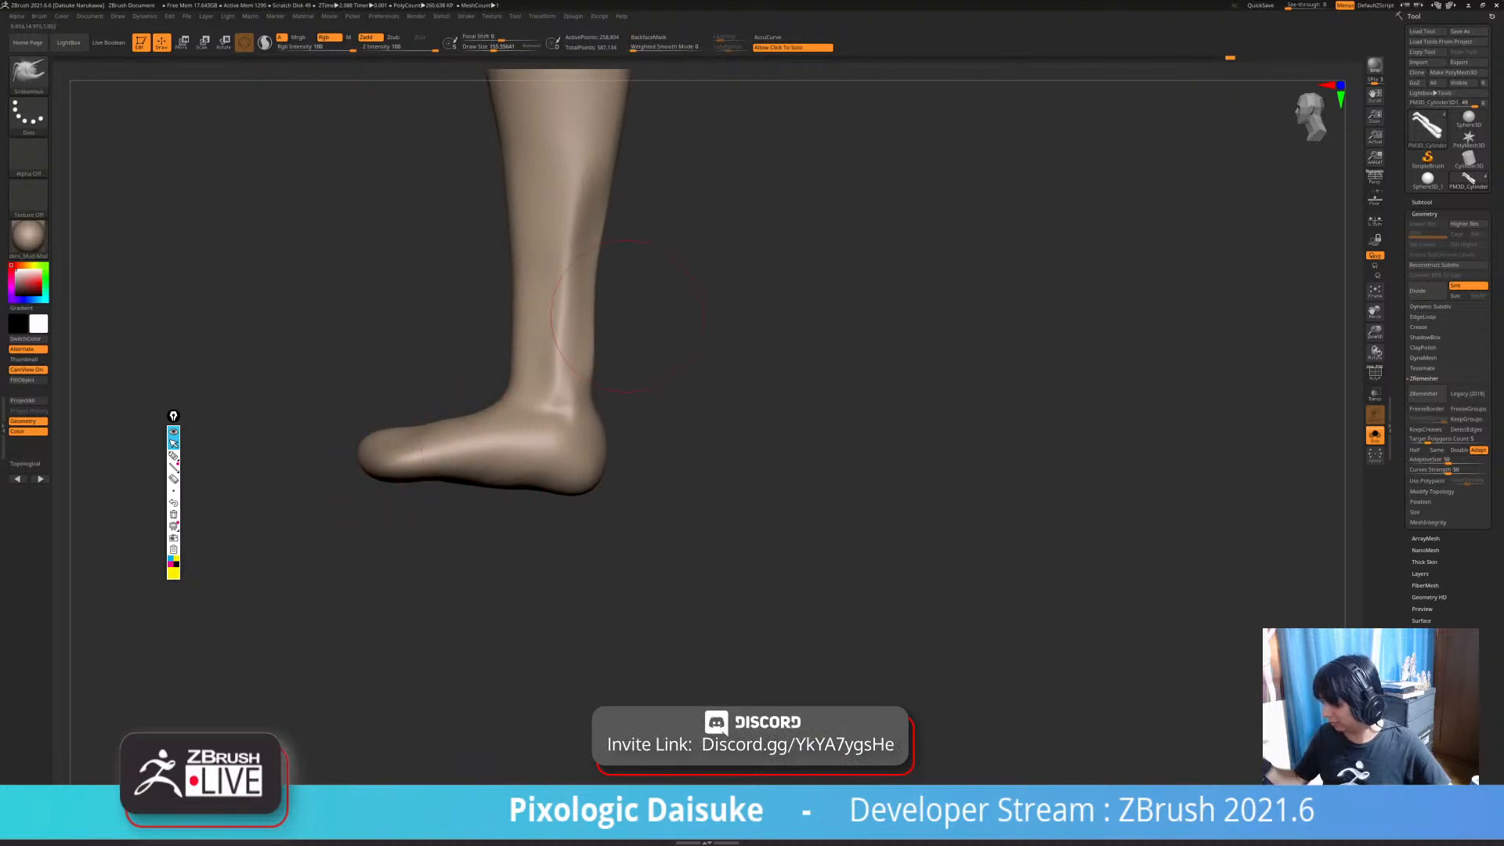
- Bring back the whole body and remesh the legs with ZRemesher
alt+right_drag(744, 599, 775, 749)
right_drag(776, 627, 917, 548)
alt+right_drag(638, 455, 740, 690)
mouse_move(740, 689)
ctrl+right_down()
mouse_move(740, 611)
mouse_move(791, 617)
mouse_move(791, 484)
ctrl+right_up()
click(676, 560)
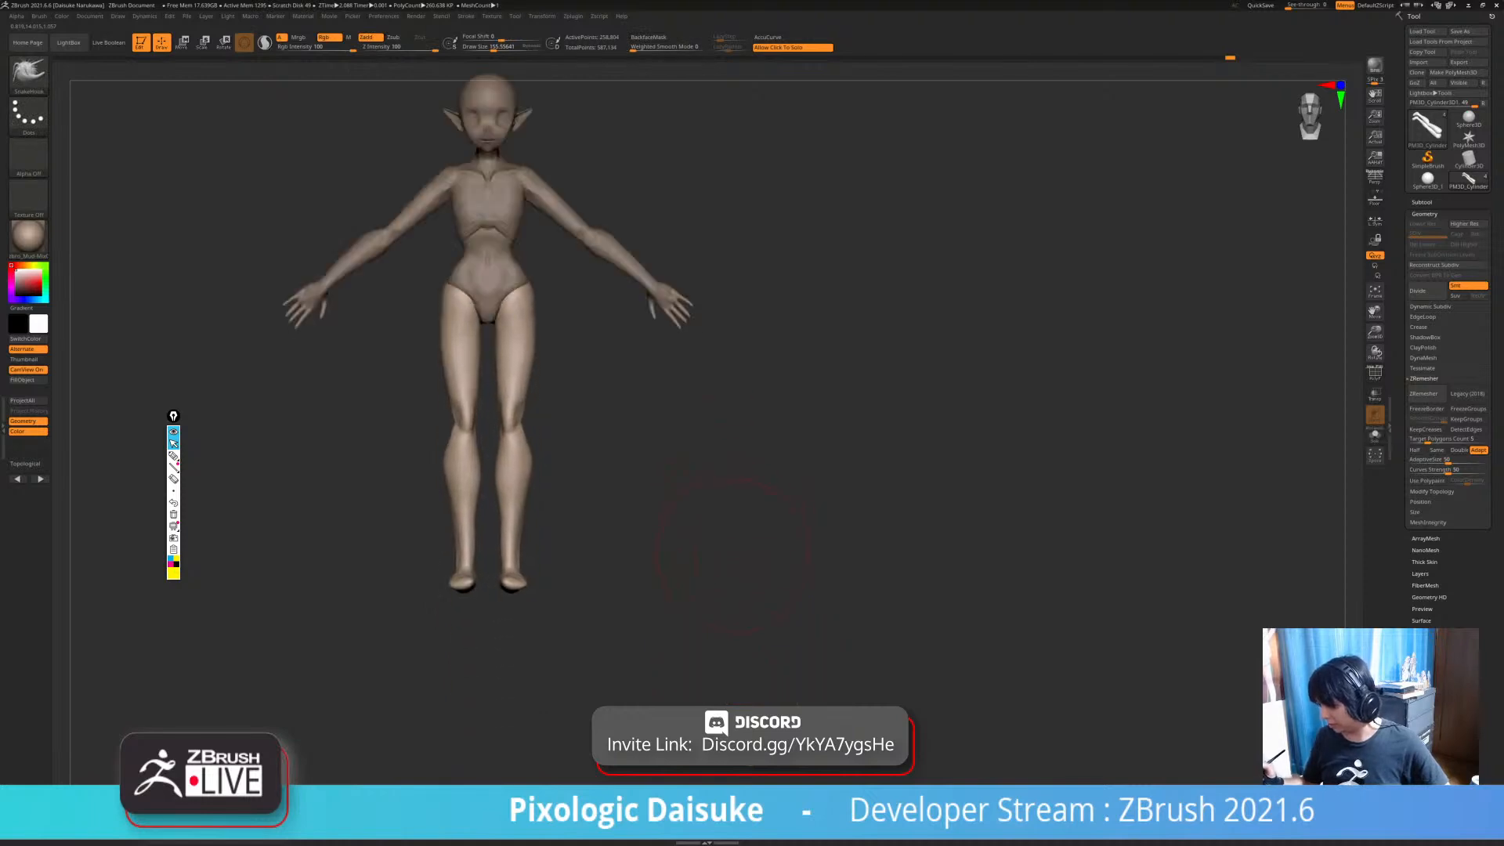
ctrl+right_drag(675, 561, 675, 595)
alt+right_drag(676, 595, 676, 664)
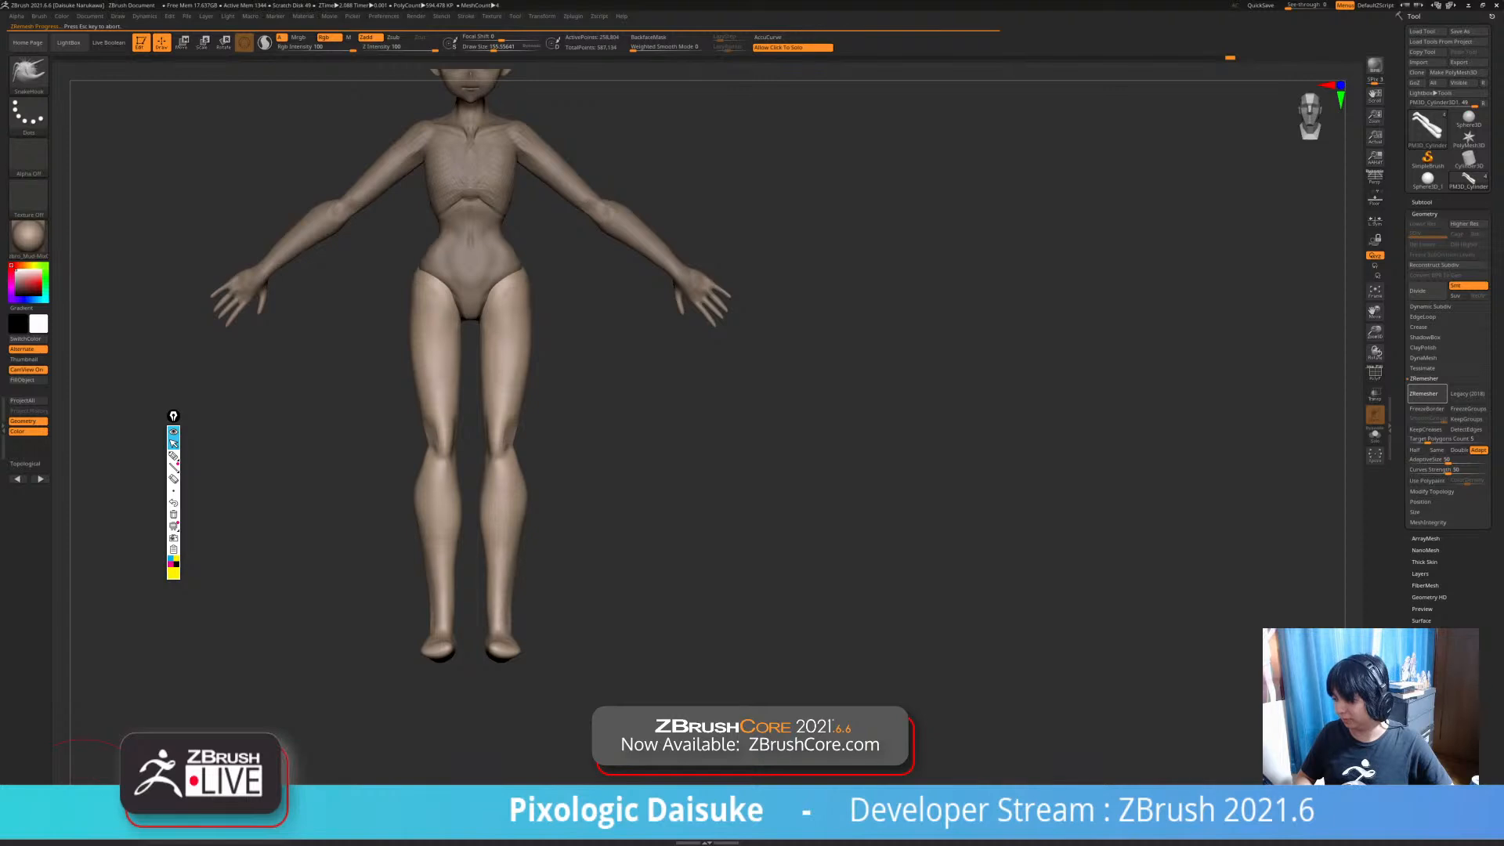
- Adjust the leg outline around the knees with SnakeHook in the front view, undoing and redoing the first stroke
ctrl+right_drag(509, 428, 497, 446)
drag(496, 446, 503, 439)
key(ctrl+z)
ctrl+right_drag(506, 460, 497, 463)
drag(497, 463, 504, 436)
mouse_move(504, 436)
ctrl+right_down()
mouse_move(523, 600)
mouse_move(520, 352)
mouse_move(627, 313)
mouse_move(477, 360)
ctrl+right_up()
- Carve a muscle groove along the inner calves with a smaller DamStandard brush and soften it
click(43, 87)
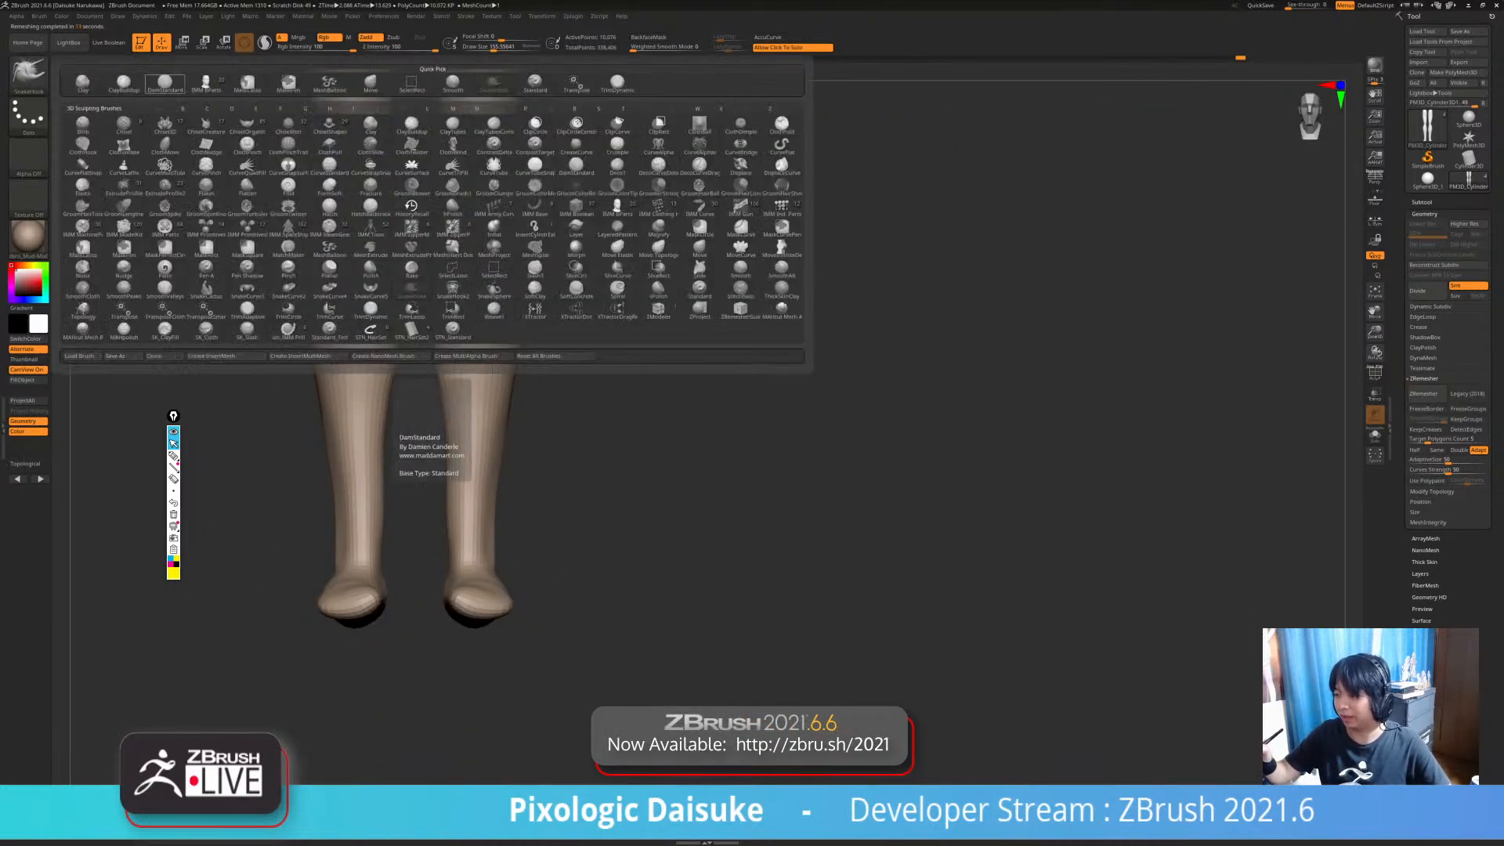
click(165, 83)
click(486, 47)
drag(450, 302, 460, 352)
drag(456, 266, 461, 384)
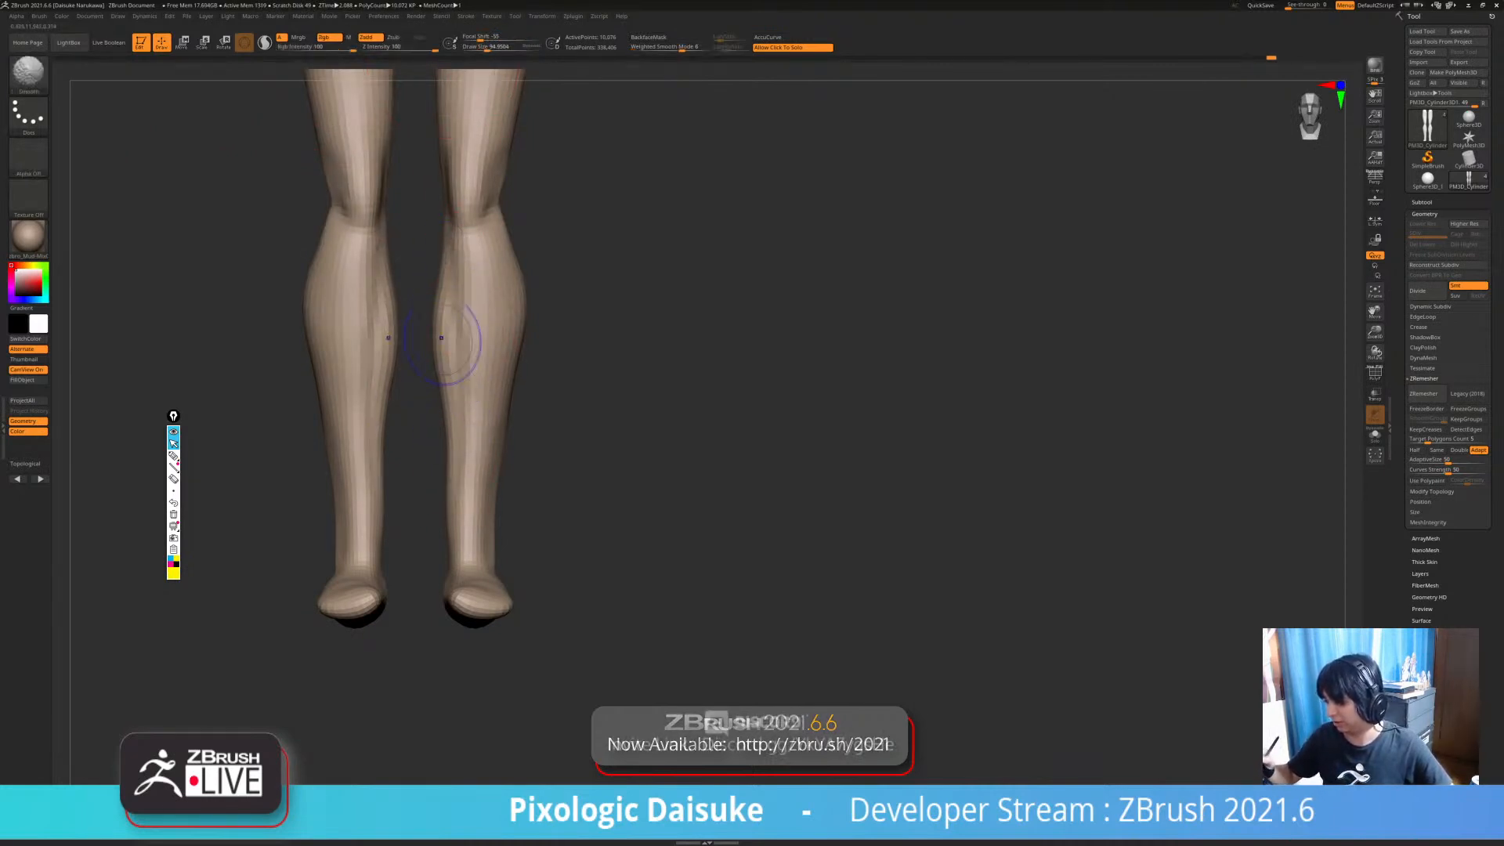
drag(509, 523, 498, 547)
- Reselect the SnakeHook brush, enlarge it and flatten the top of the foot toward the toes in profile
shift+right_drag(501, 560, 511, 463)
click(28, 74)
click(494, 84)
click(493, 47)
drag(423, 505, 385, 535)
right_drag(386, 536, 417, 536)
mouse_move(400, 510)
right_down()
mouse_move(372, 526)
mouse_move(381, 552)
mouse_move(414, 545)
right_up()
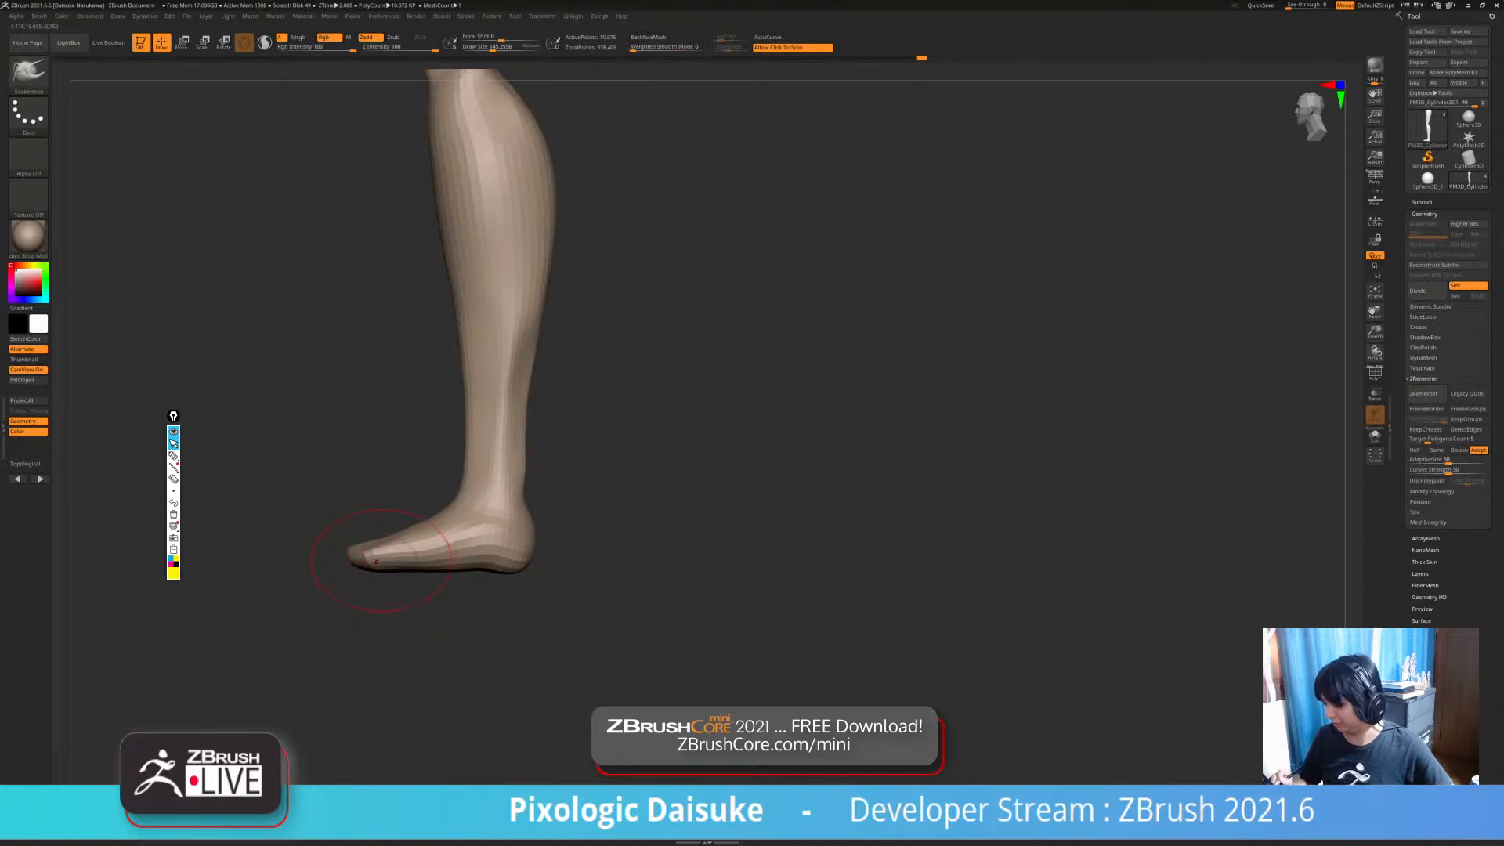
- Refine the heel and ankle contours of the foot with SnakeHook strokes
right_drag(459, 570, 376, 666)
drag(519, 596, 526, 584)
right_drag(460, 631, 468, 599)
drag(532, 595, 541, 627)
right_drag(587, 658, 478, 635)
drag(525, 611, 504, 612)
- Raise and smooth the toe end of the foot and refine the calf and knee outline in profile
right_drag(504, 613, 462, 478)
mouse_move(372, 554)
mouse_down()
mouse_move(345, 462)
mouse_move(369, 525)
mouse_up()
ctrl+right_drag(408, 532, 345, 533)
shift+drag(283, 540, 296, 541)
mouse_move(243, 533)
right_down()
mouse_move(286, 551)
mouse_move(458, 487)
mouse_move(413, 548)
mouse_move(439, 501)
mouse_move(467, 570)
mouse_move(420, 464)
right_up()
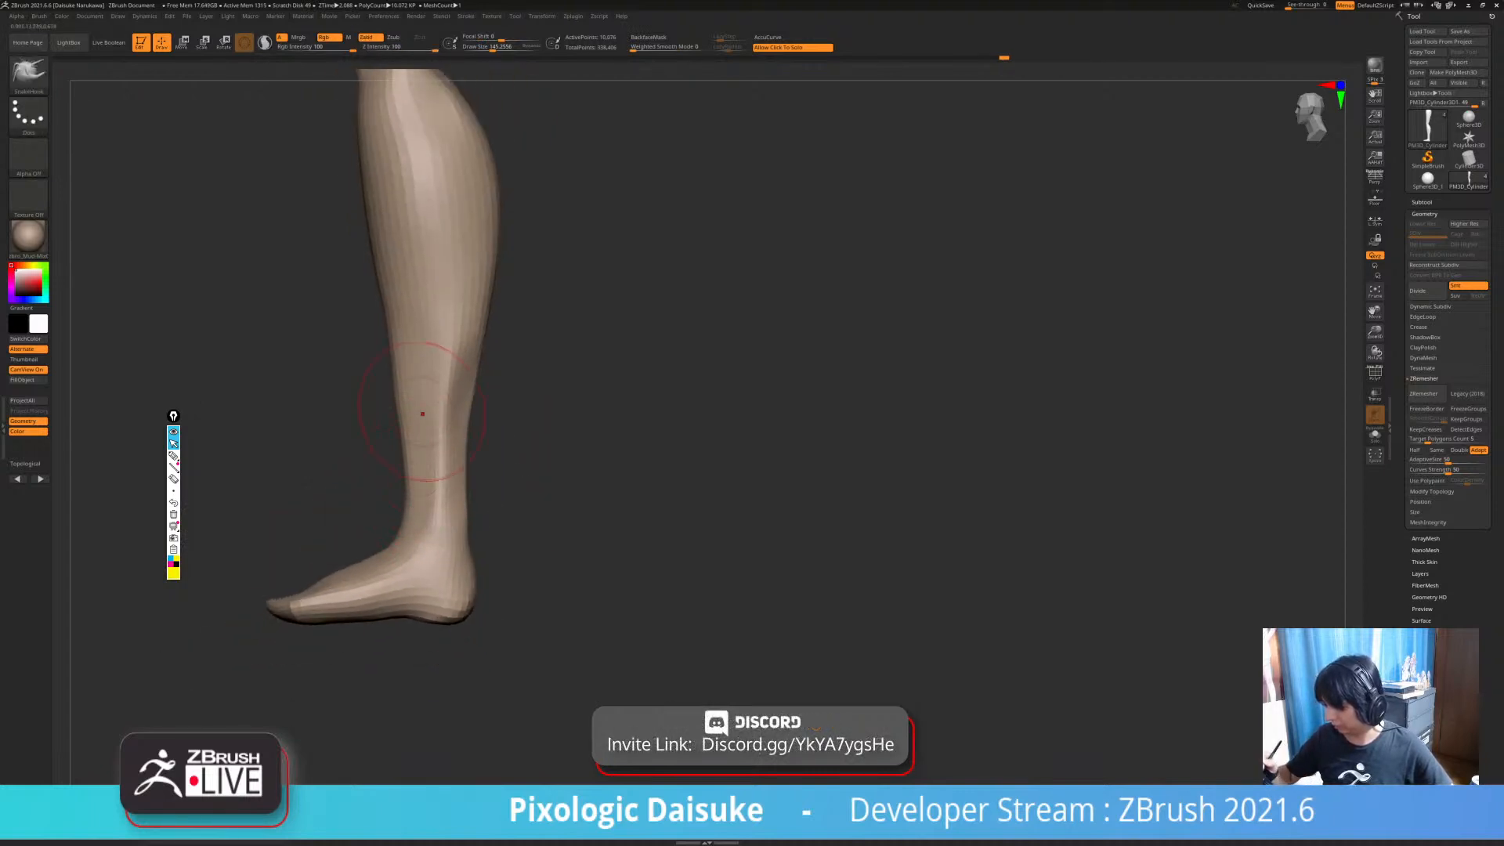
alt+right_drag(475, 315, 442, 494)
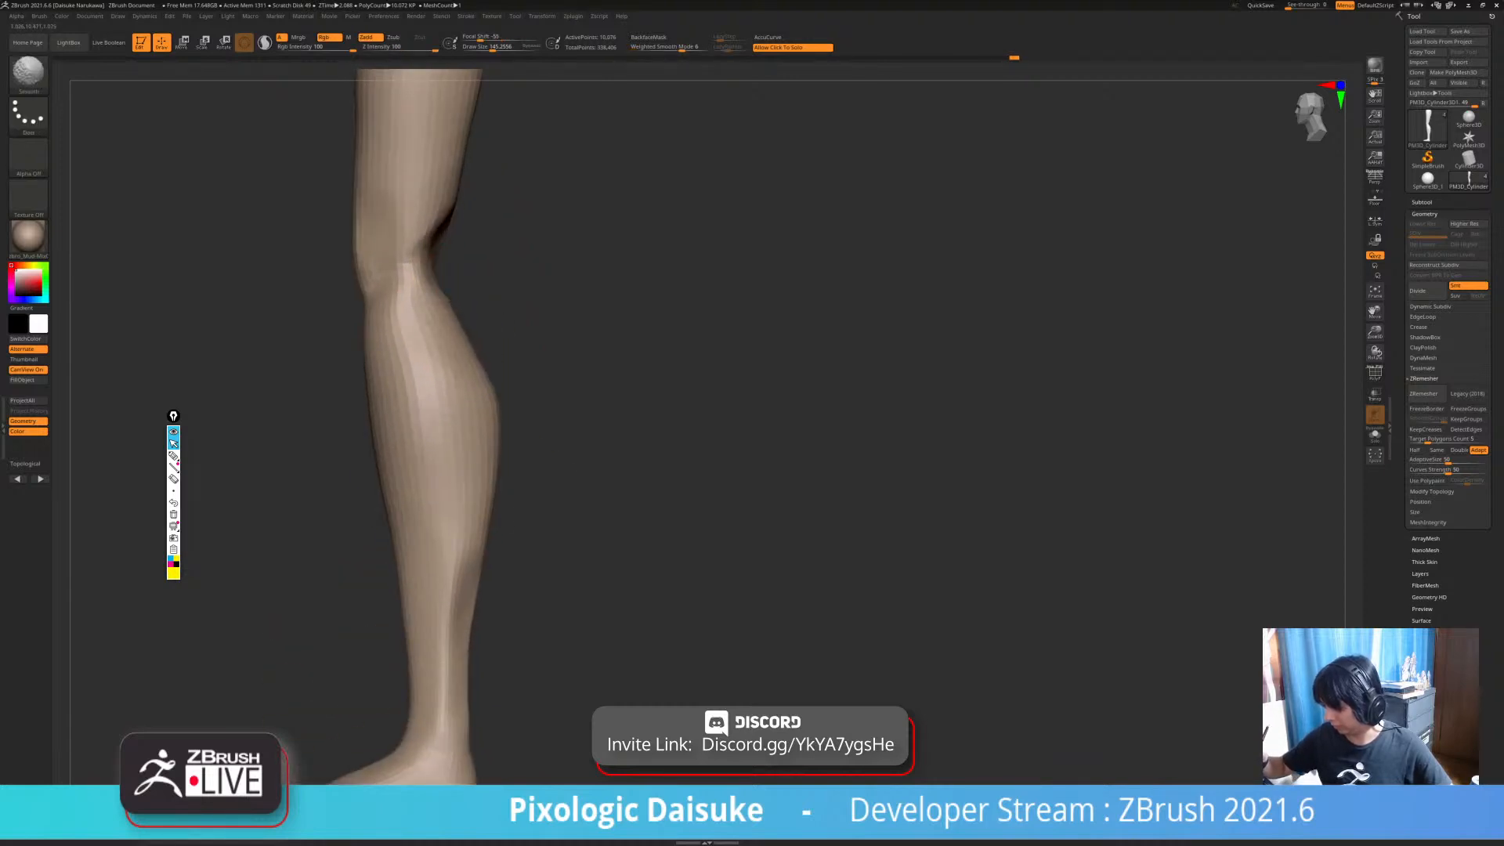
ctrl+right_drag(486, 386, 431, 413)
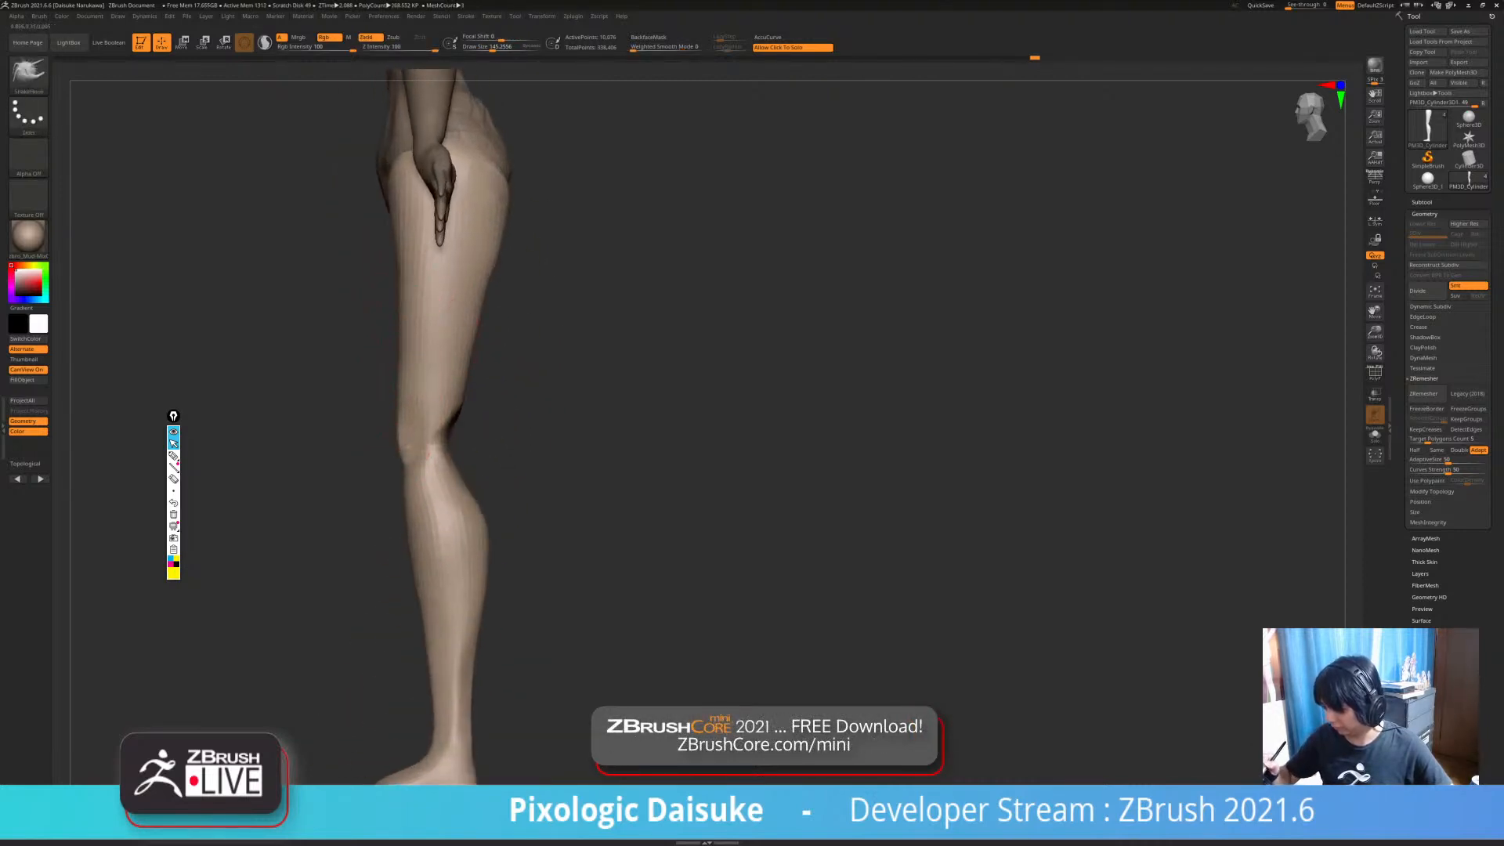
- Make the torso subtool active and carve the side neck muscles down toward the collarbones with a smaller DamStandard brush
ctrl+right_drag(402, 357, 329, 278)
ctrl+right_drag(474, 351, 471, 423)
mouse_move(470, 423)
right_down()
mouse_move(461, 282)
mouse_move(391, 337)
right_up()
alt+right_drag(572, 319, 549, 459)
alt+click(476, 470)
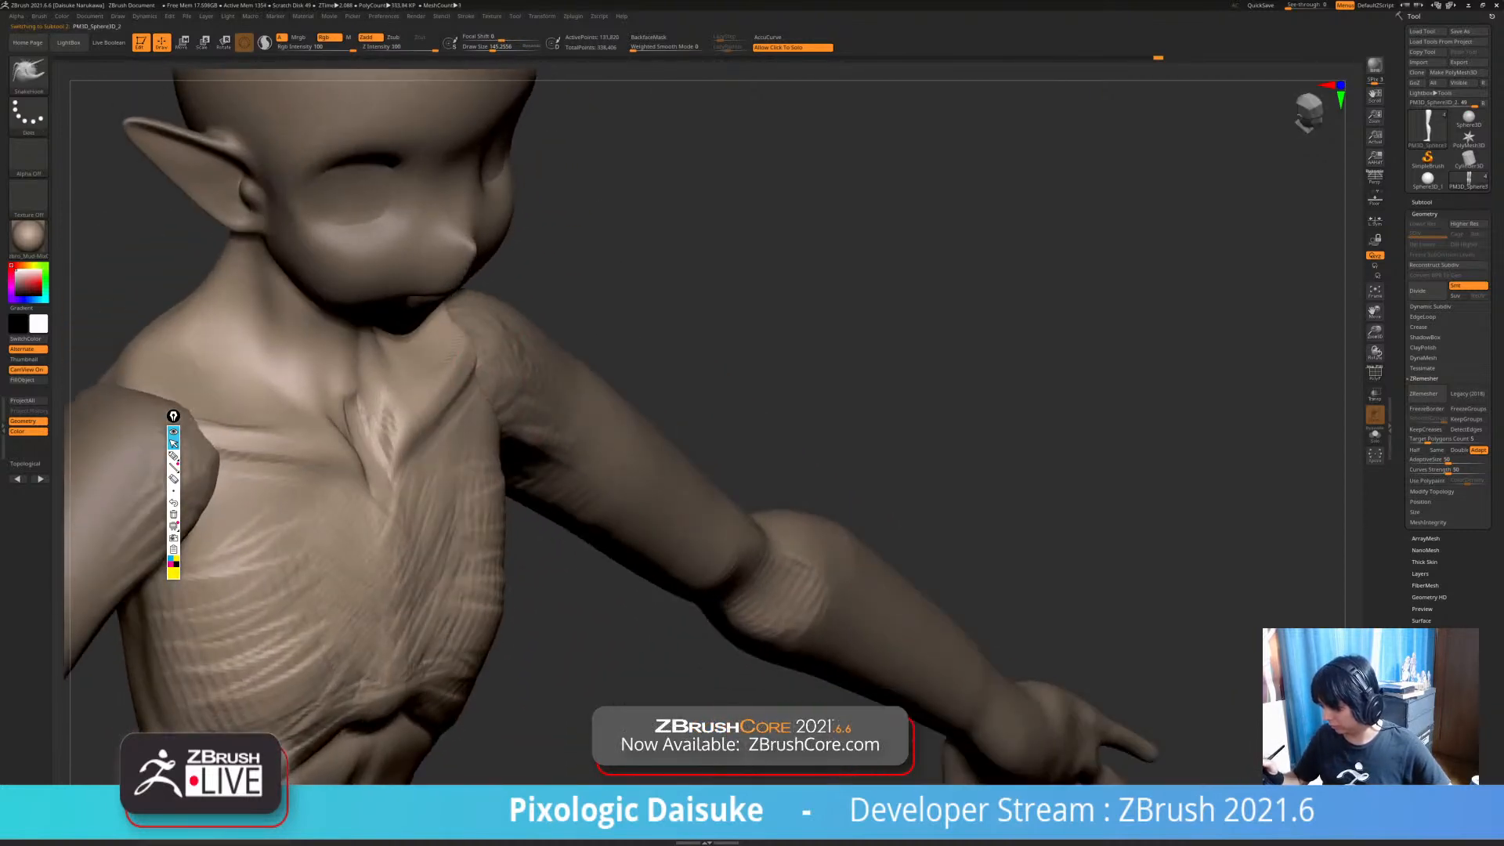
mouse_move(506, 376)
shift+right_down()
mouse_move(446, 341)
mouse_move(501, 356)
mouse_move(483, 368)
mouse_move(438, 353)
mouse_move(439, 408)
mouse_move(474, 431)
mouse_move(435, 431)
shift+right_up()
right_drag(439, 380, 456, 345)
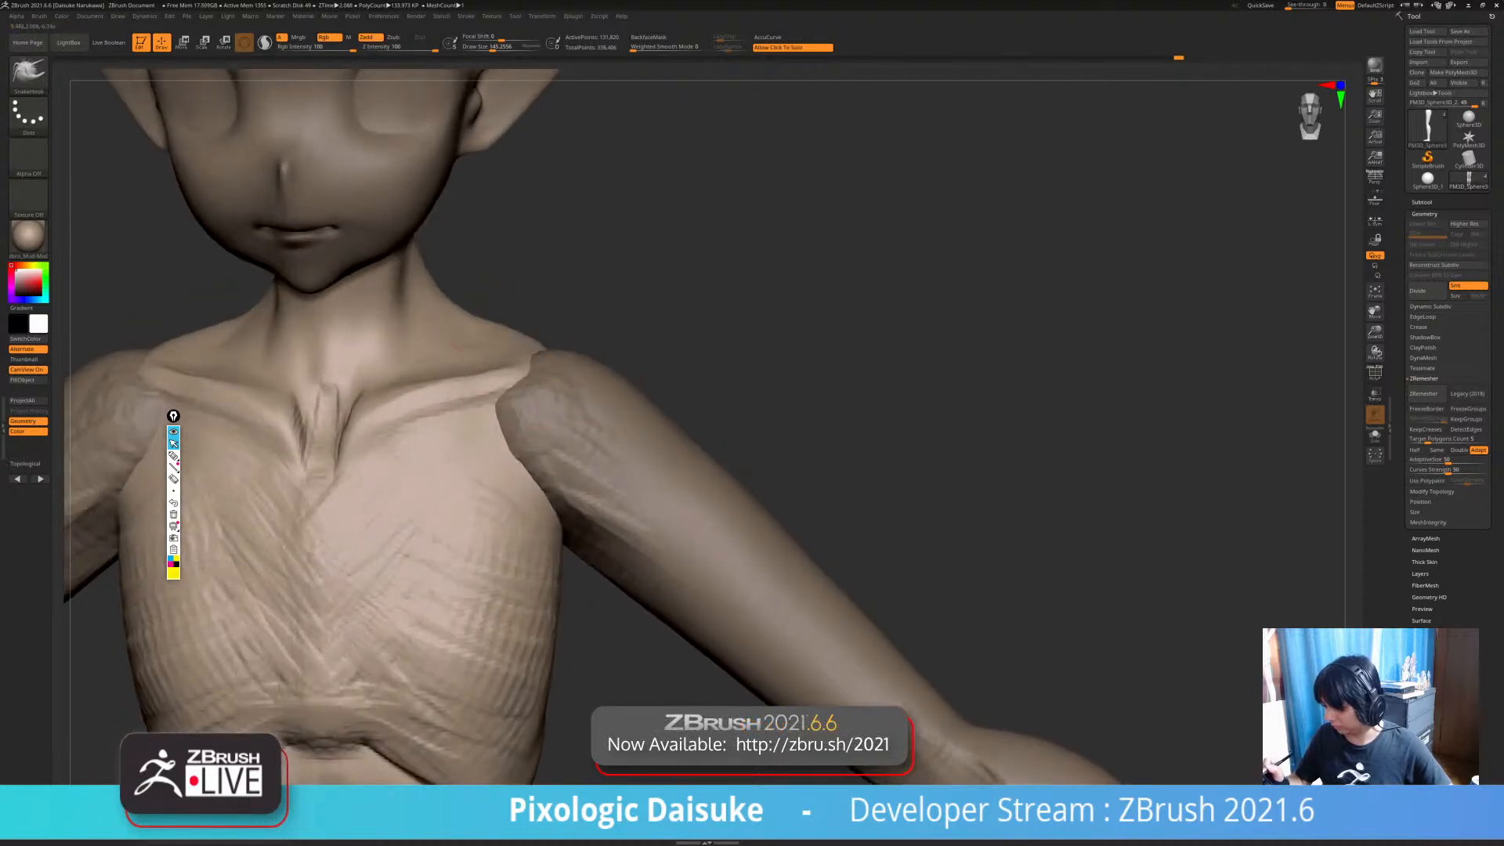
key(b)
key(d)
key(s)
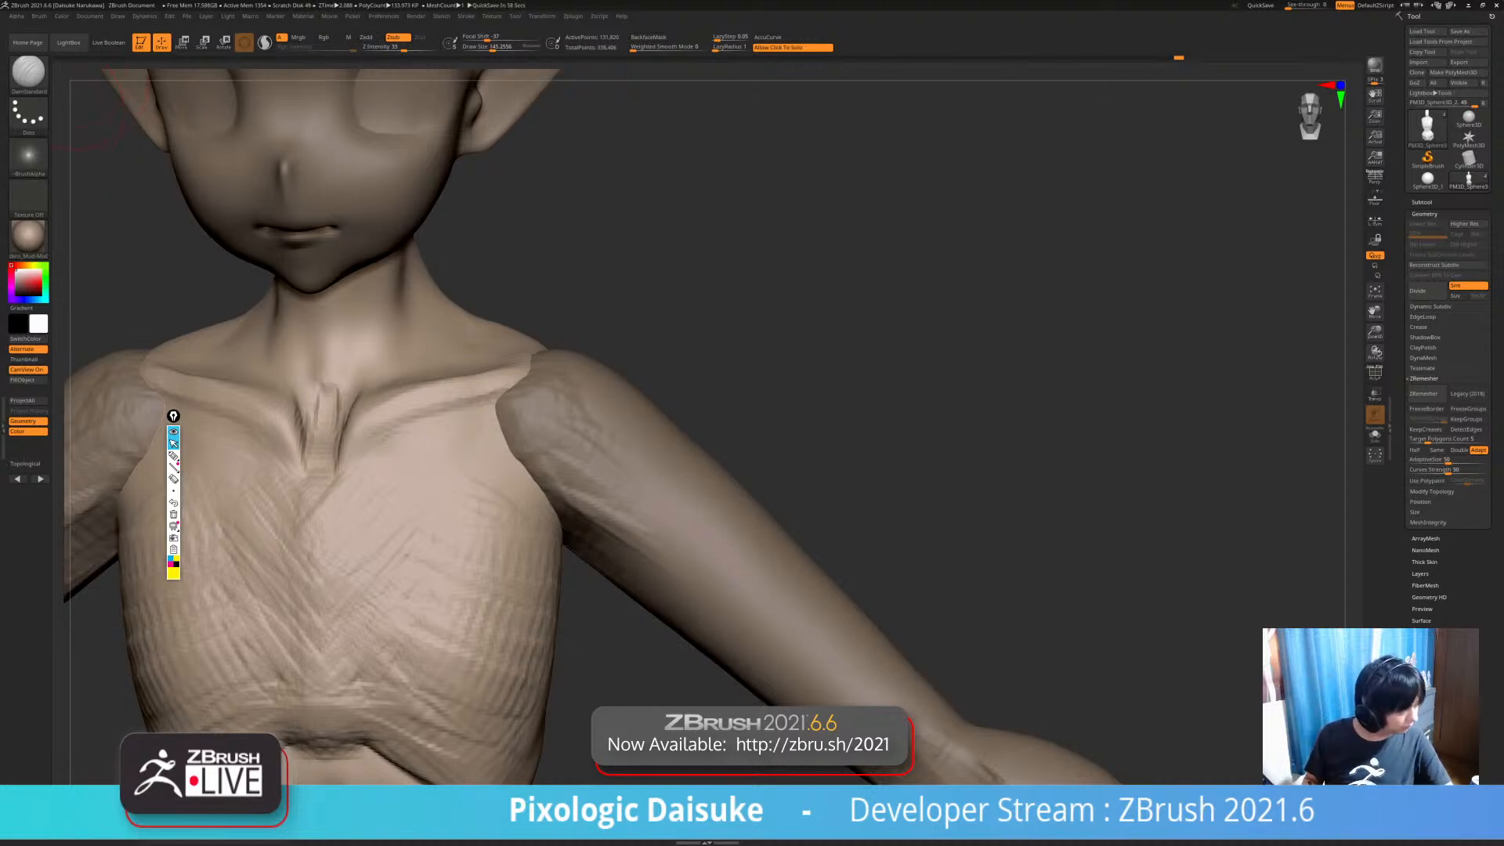
drag(493, 47, 484, 47)
mouse_move(385, 357)
right_down()
mouse_move(378, 390)
mouse_move(404, 259)
right_up()
drag(401, 252, 379, 333)
- Deepen the neck muscle grooves and define the hollow between the inner ends of the collarbones
right_drag(368, 339, 380, 294)
drag(373, 297, 366, 335)
ctrl+right_drag(367, 335, 365, 309)
right_drag(365, 309, 380, 313)
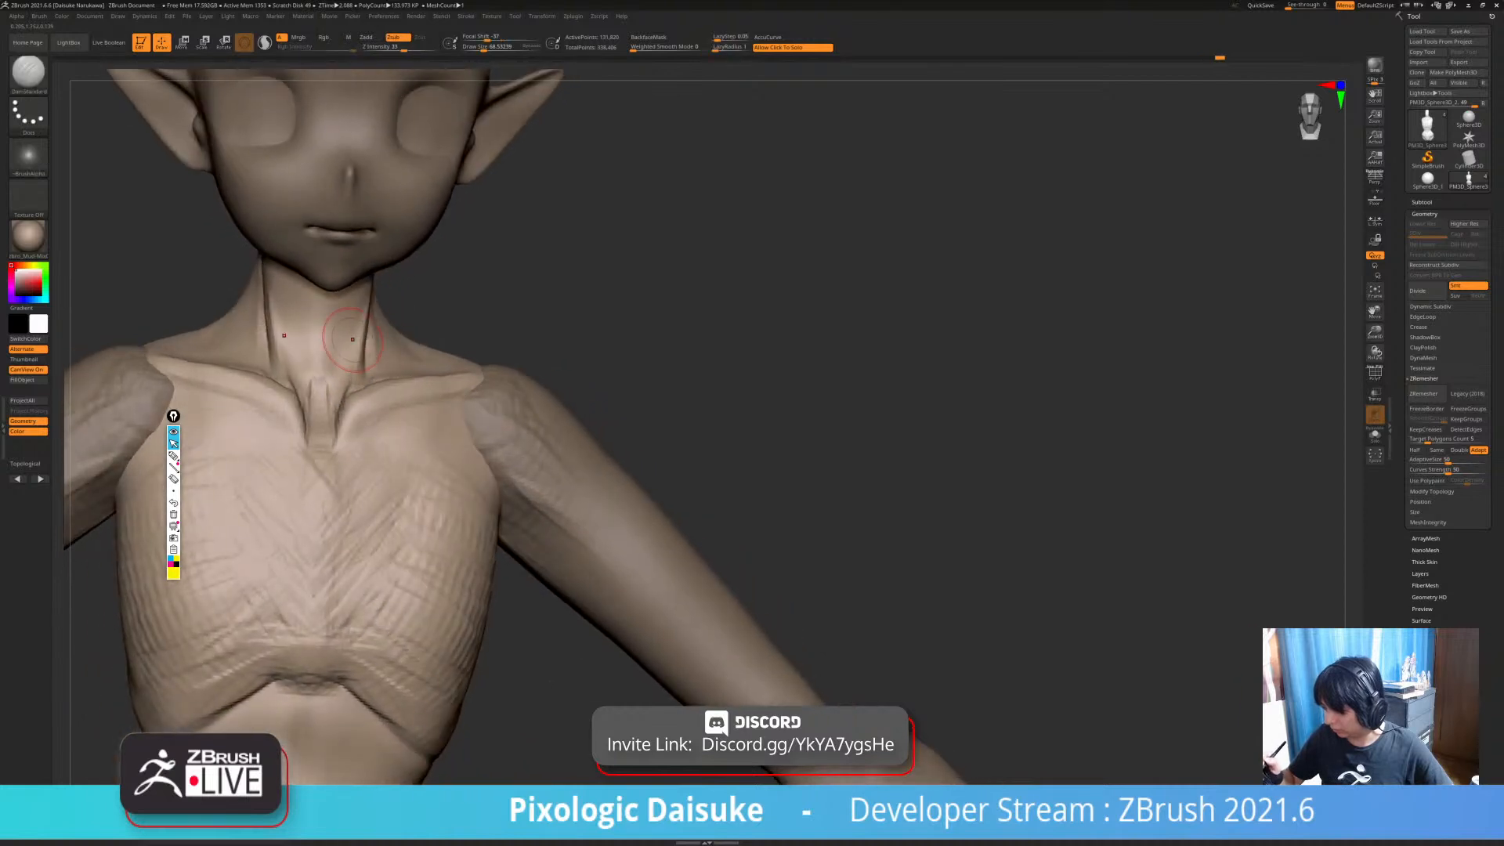
drag(339, 390, 354, 348)
mouse_move(344, 351)
alt+right_down()
mouse_move(338, 390)
mouse_move(347, 317)
alt+right_up()
mouse_move(338, 370)
right_down()
mouse_move(363, 297)
mouse_move(353, 338)
mouse_move(478, 352)
right_up()
- Smooth the rough clay strokes across the chest and rib cage
key(shift)
alt+right_drag(438, 482, 424, 399)
right_drag(425, 474, 421, 441)
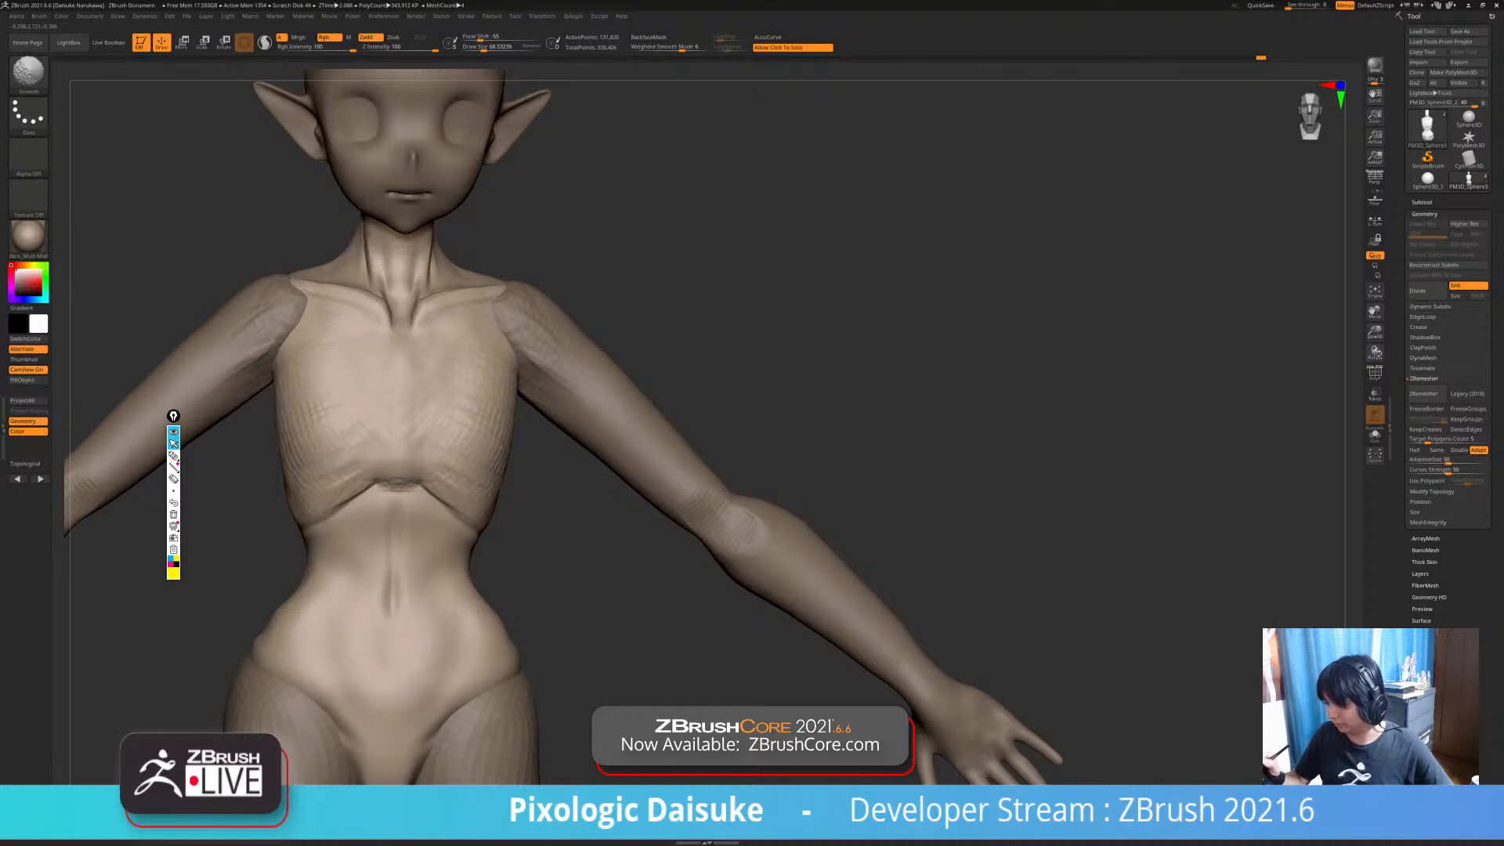
mouse_move(470, 501)
ctrl+right_down()
mouse_move(470, 441)
mouse_move(410, 431)
mouse_move(403, 344)
mouse_move(405, 379)
ctrl+right_up()
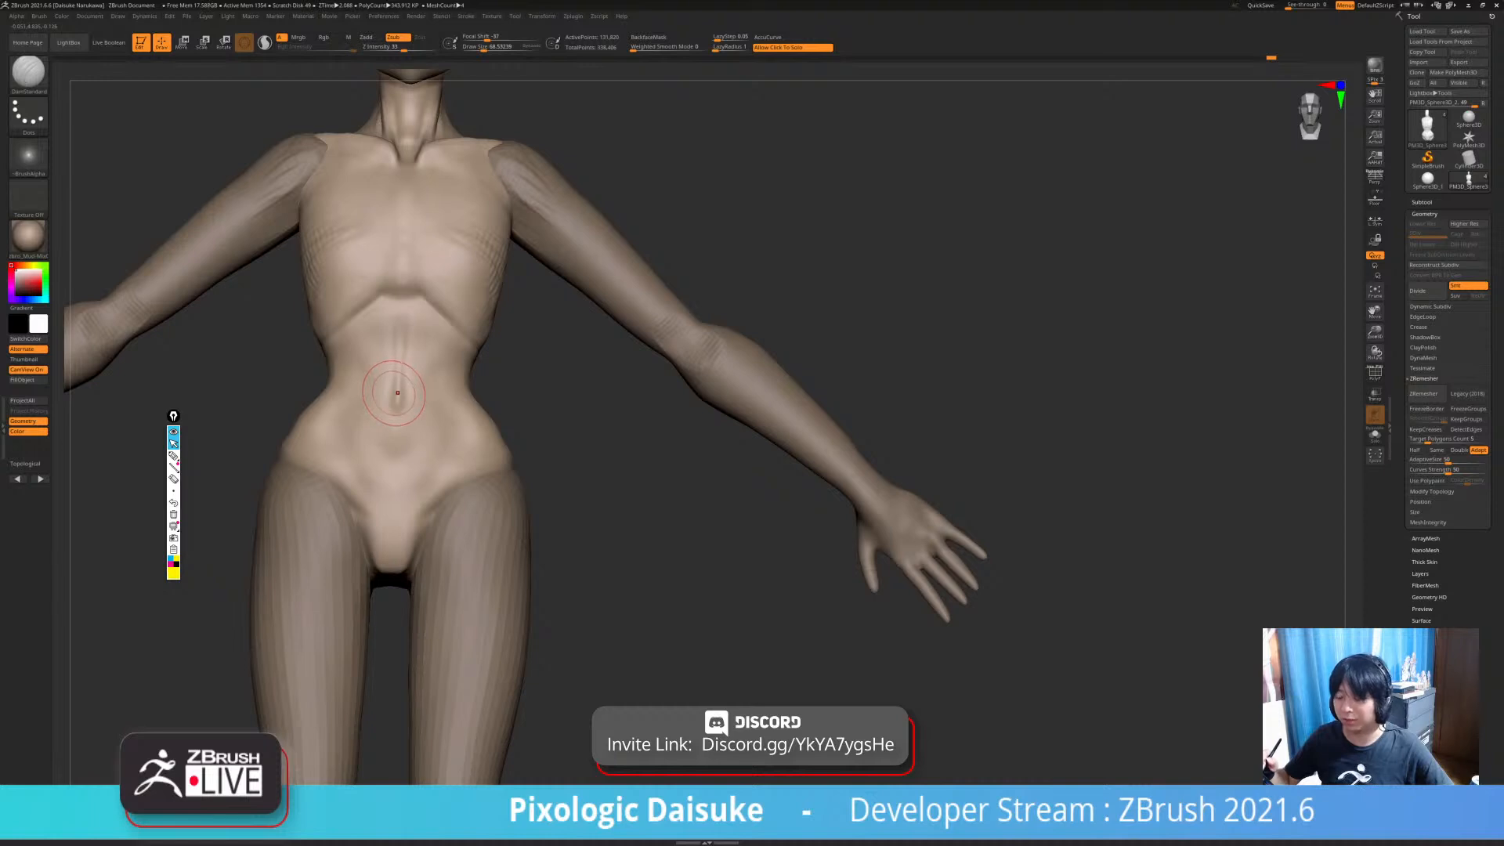
ctrl+right_drag(519, 433, 520, 369)
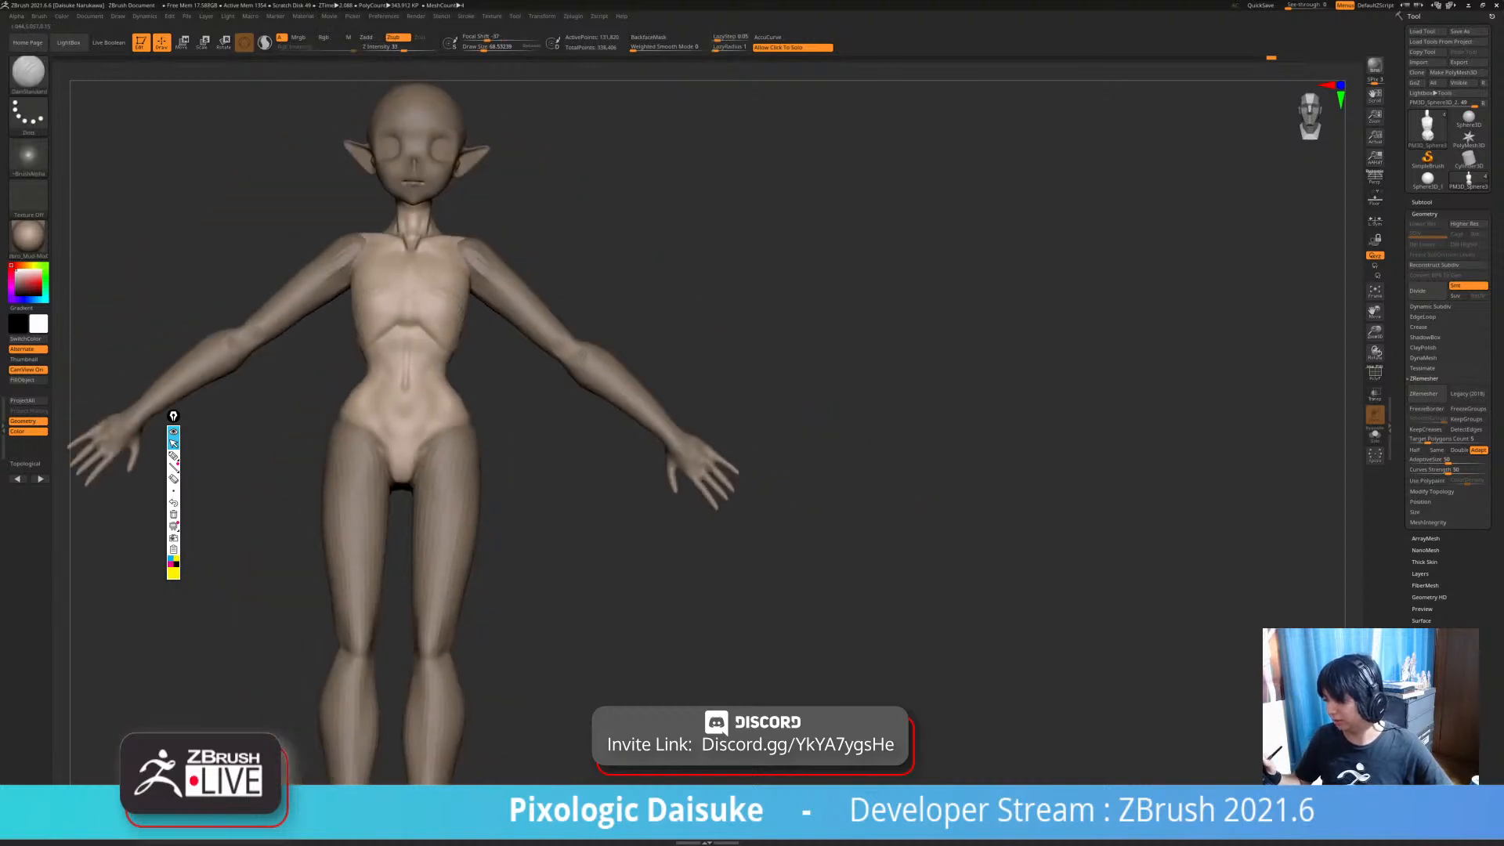
- Hide the back half of the torso from the side view
shift+right_drag(627, 454, 538, 460)
ctrl+alt+shift+drag(664, 567, 449, 102)
shift+right_drag(538, 314, 627, 314)
ctrl+right_drag(548, 408, 551, 480)
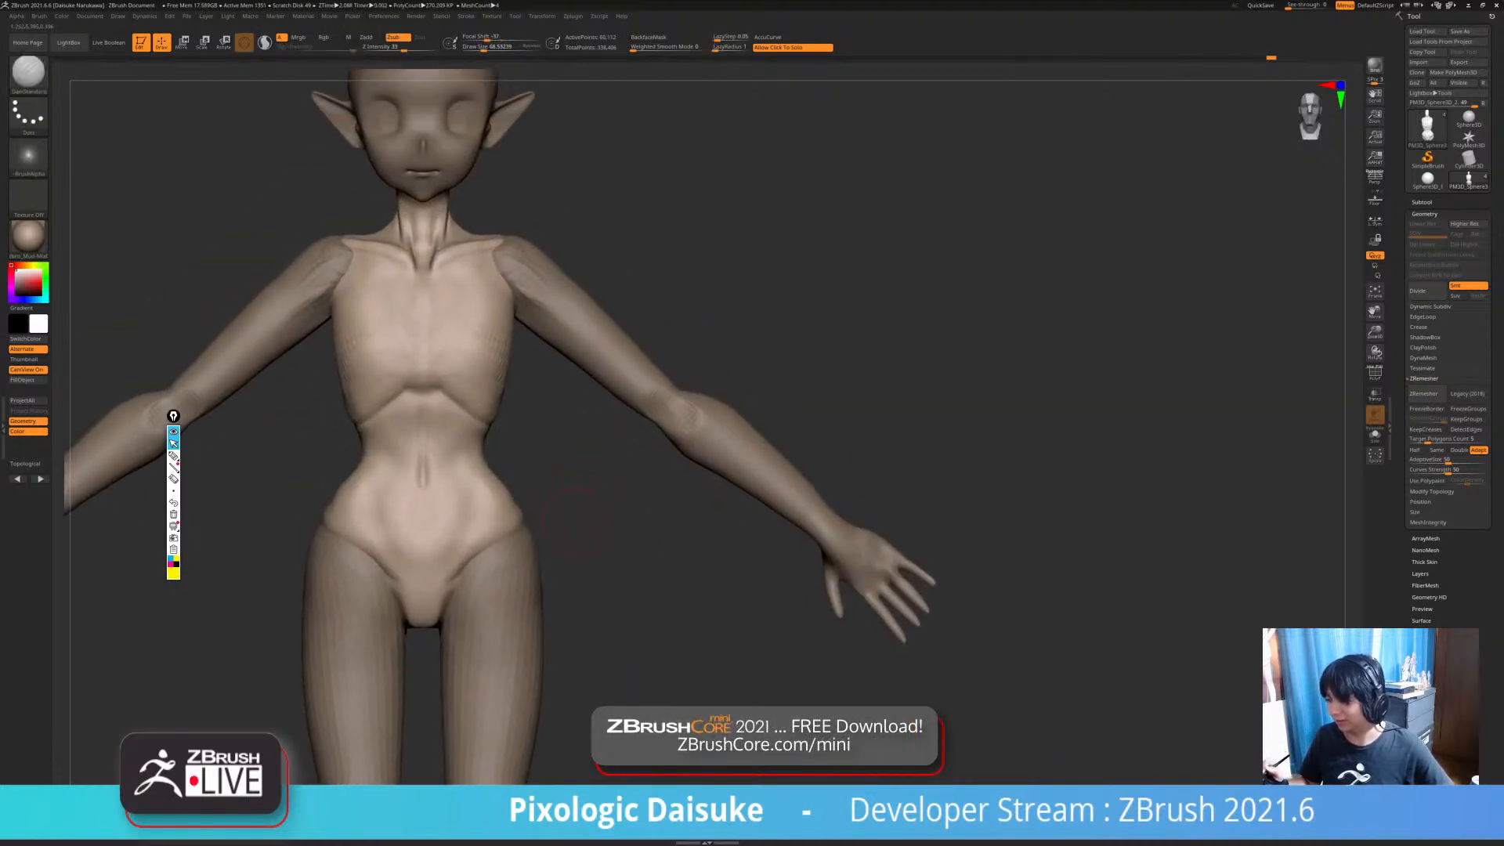
- Try to isolate chest areas with the SelectLasso brush, restore the full torso and return to SelectRect
ctrl+shift+click(28, 75)
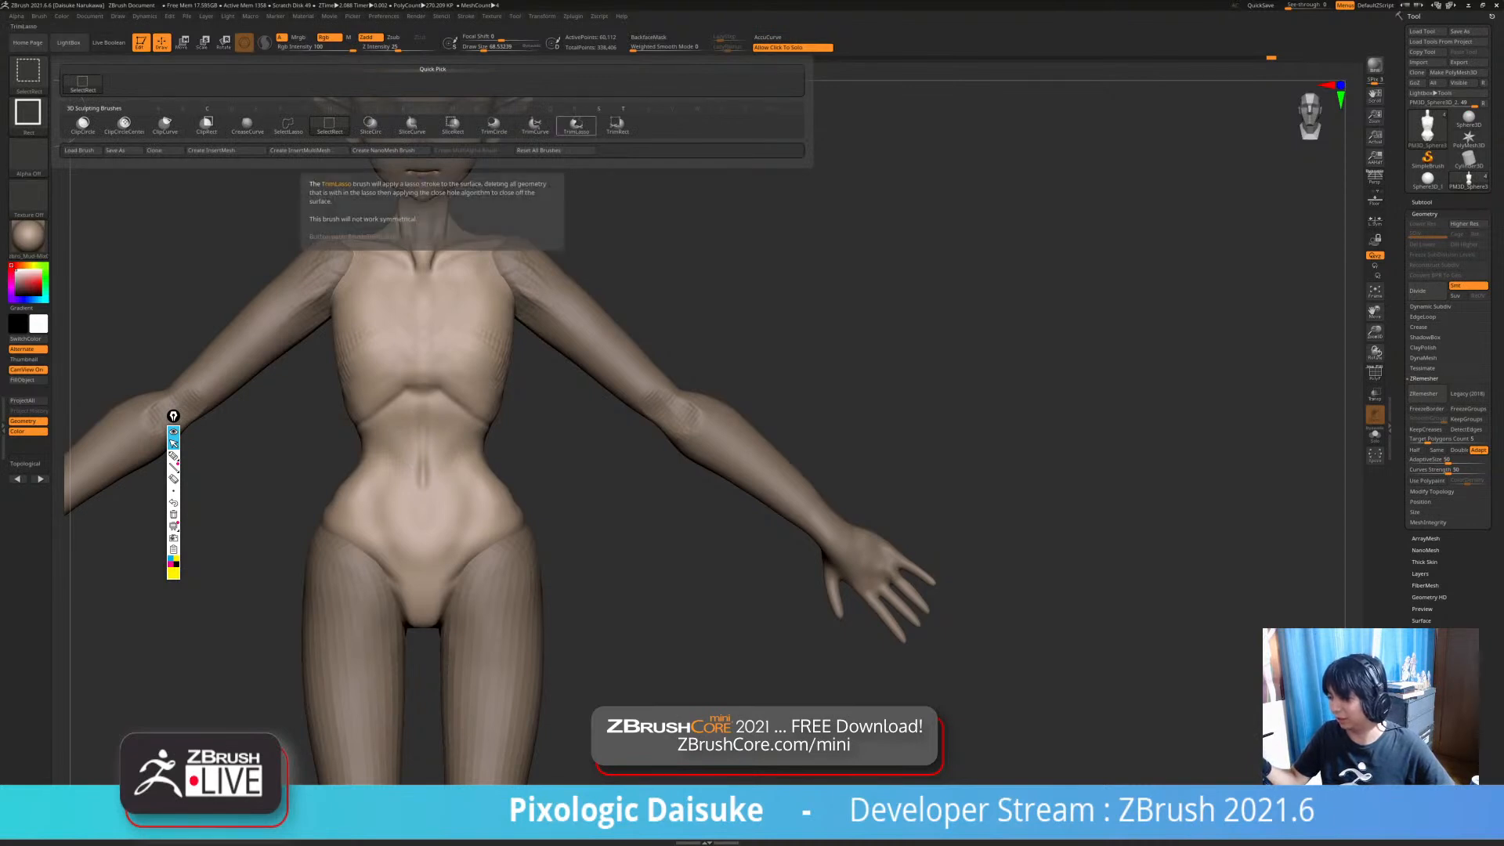
ctrl+shift+click(288, 126)
mouse_move(474, 308)
ctrl+shift+mouse_down()
mouse_move(468, 366)
mouse_move(395, 296)
mouse_move(390, 259)
ctrl+shift+mouse_up()
mouse_move(403, 235)
right_down()
mouse_move(595, 239)
mouse_move(548, 250)
mouse_move(530, 313)
right_up()
ctrl+shift+click(549, 251)
mouse_move(506, 185)
ctrl+shift+mouse_down()
mouse_move(356, 237)
mouse_move(471, 372)
ctrl+shift+mouse_up()
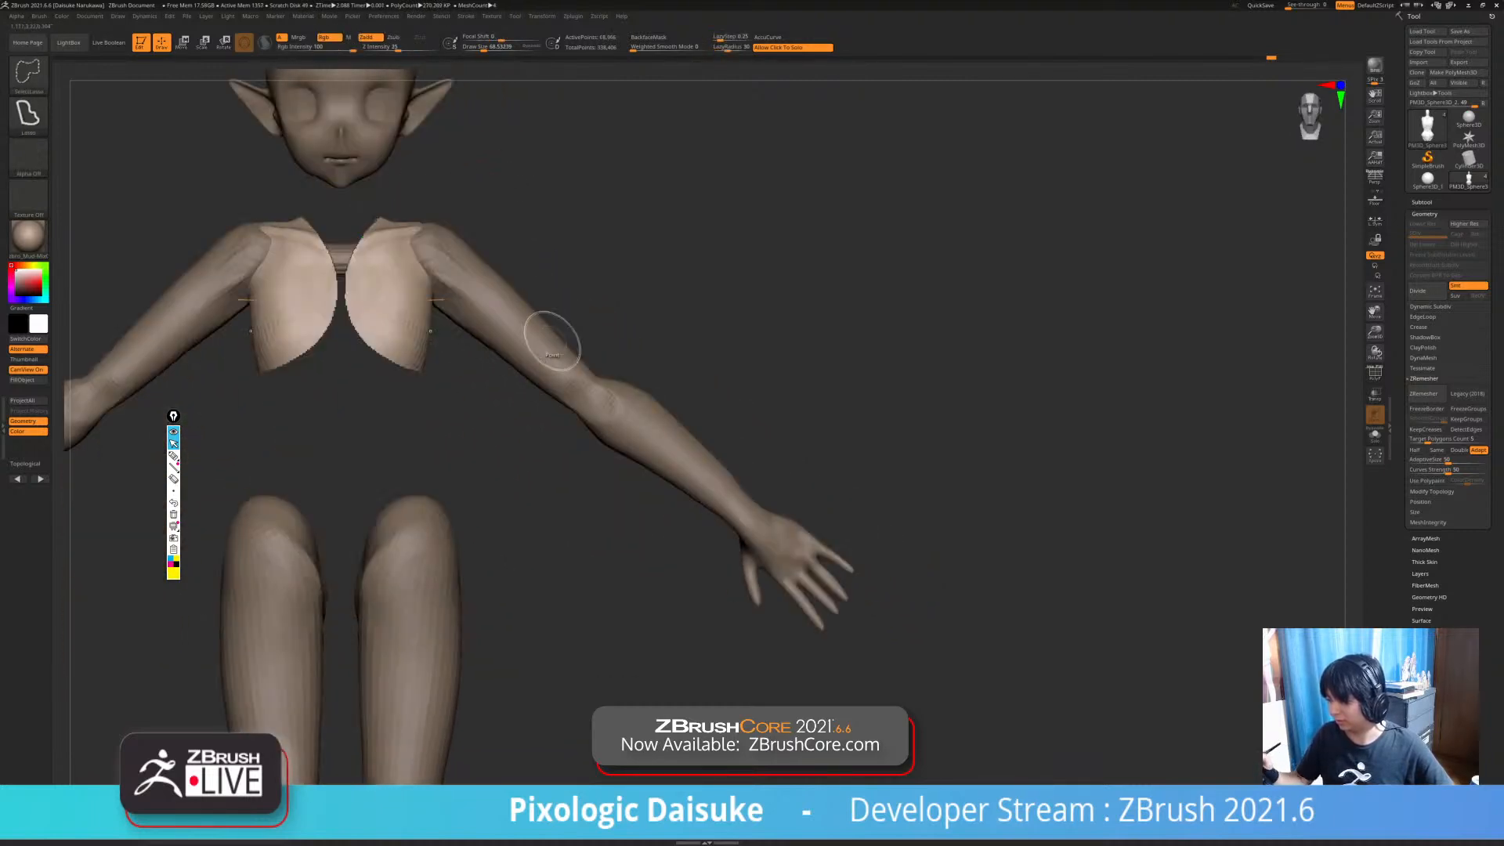
ctrl+shift+click(572, 518)
right_drag(511, 524, 357, 467)
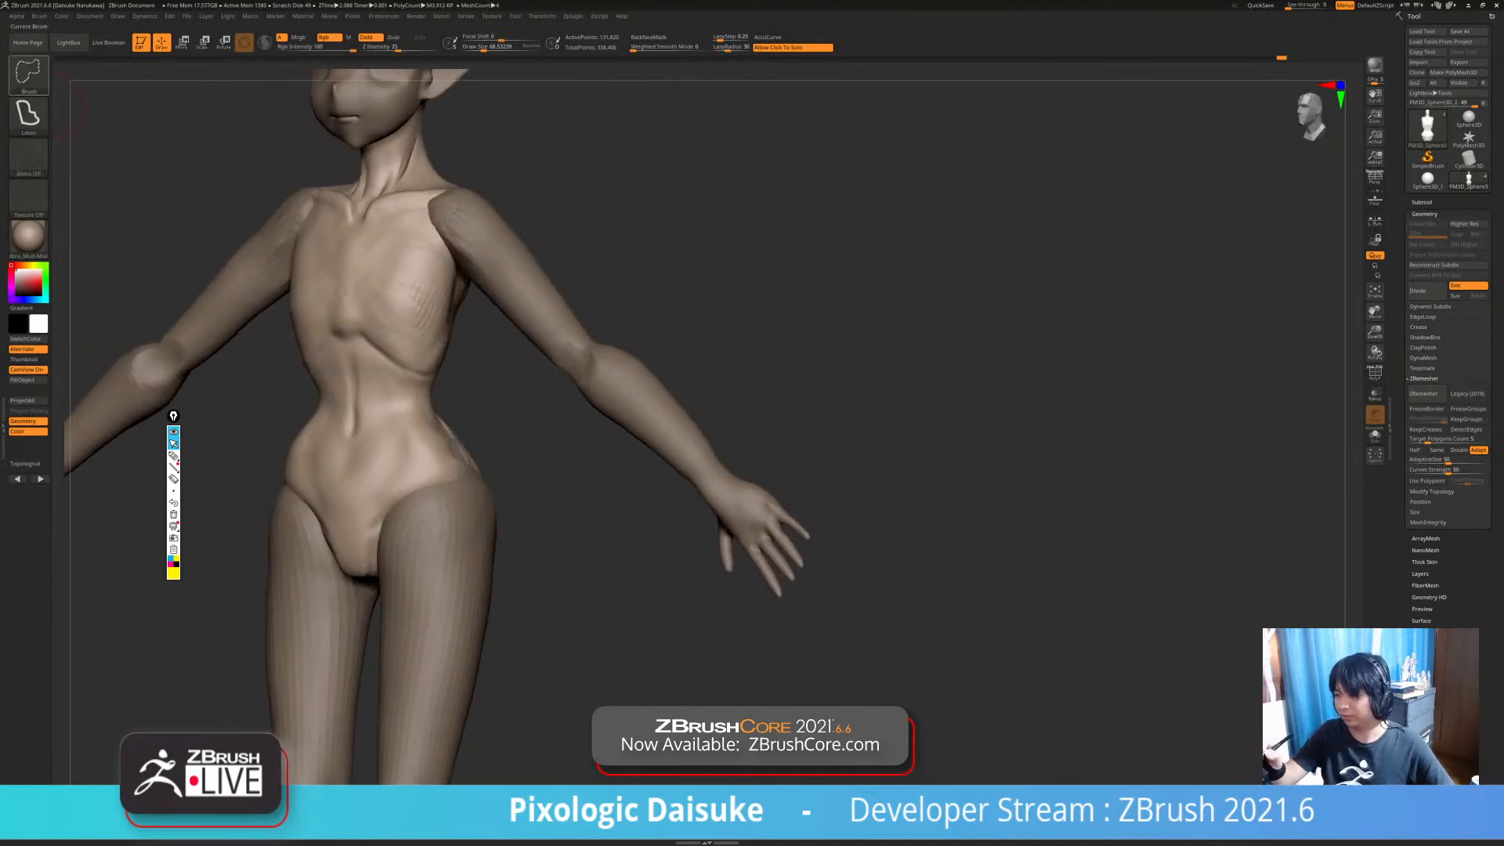
ctrl+shift+click(28, 73)
- Carve an oval navel and the vertical midline above it with the DamStandard brush
right_drag(596, 471, 439, 462)
mouse_move(376, 415)
right_down()
mouse_move(561, 380)
mouse_move(470, 353)
mouse_move(434, 453)
mouse_move(401, 370)
right_up()
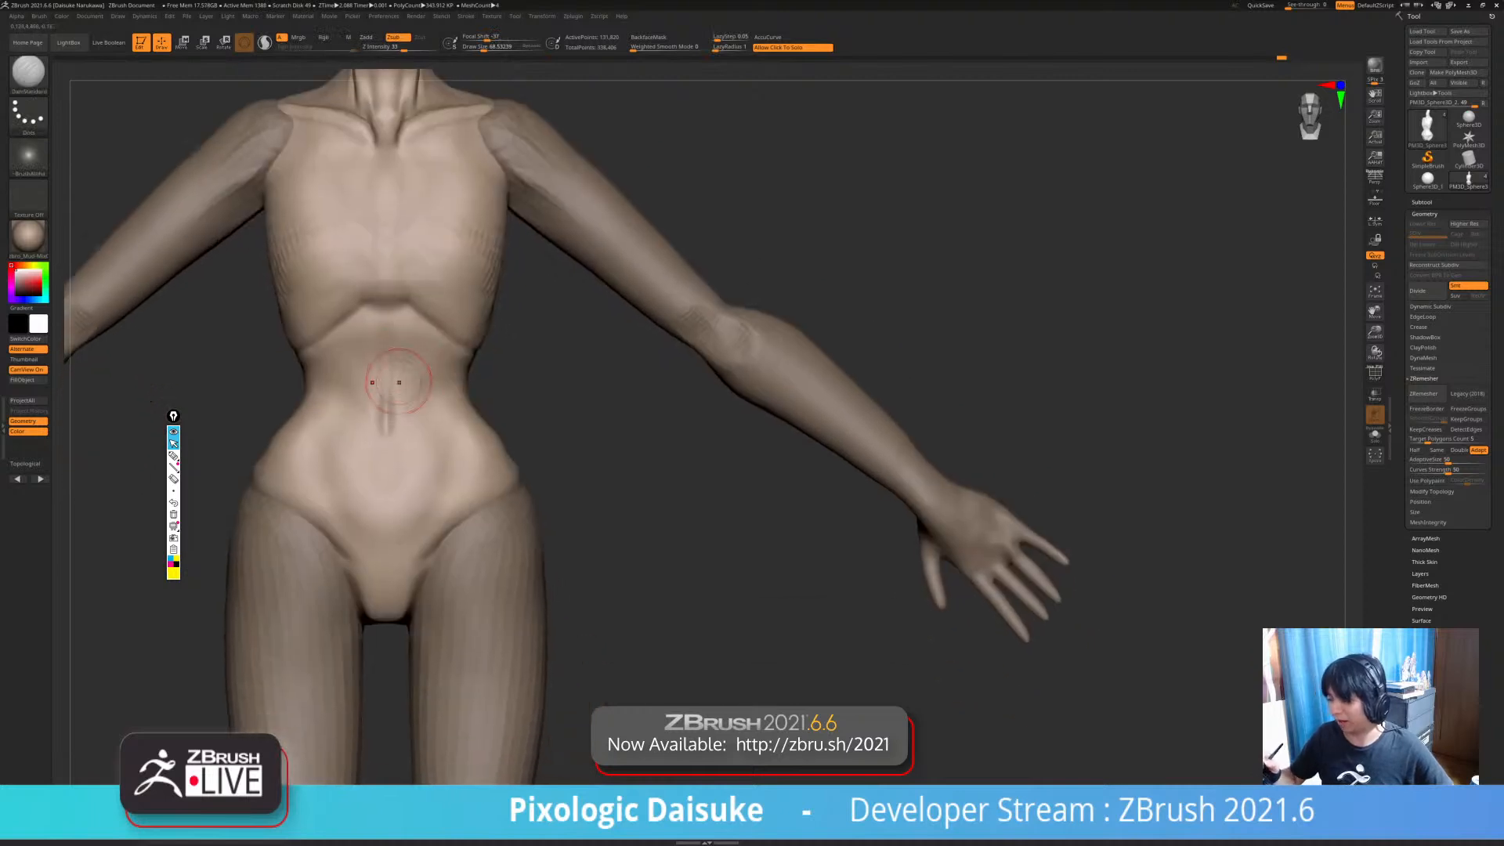
mouse_move(385, 425)
alt+right_down()
mouse_move(389, 348)
mouse_move(411, 423)
alt+right_up()
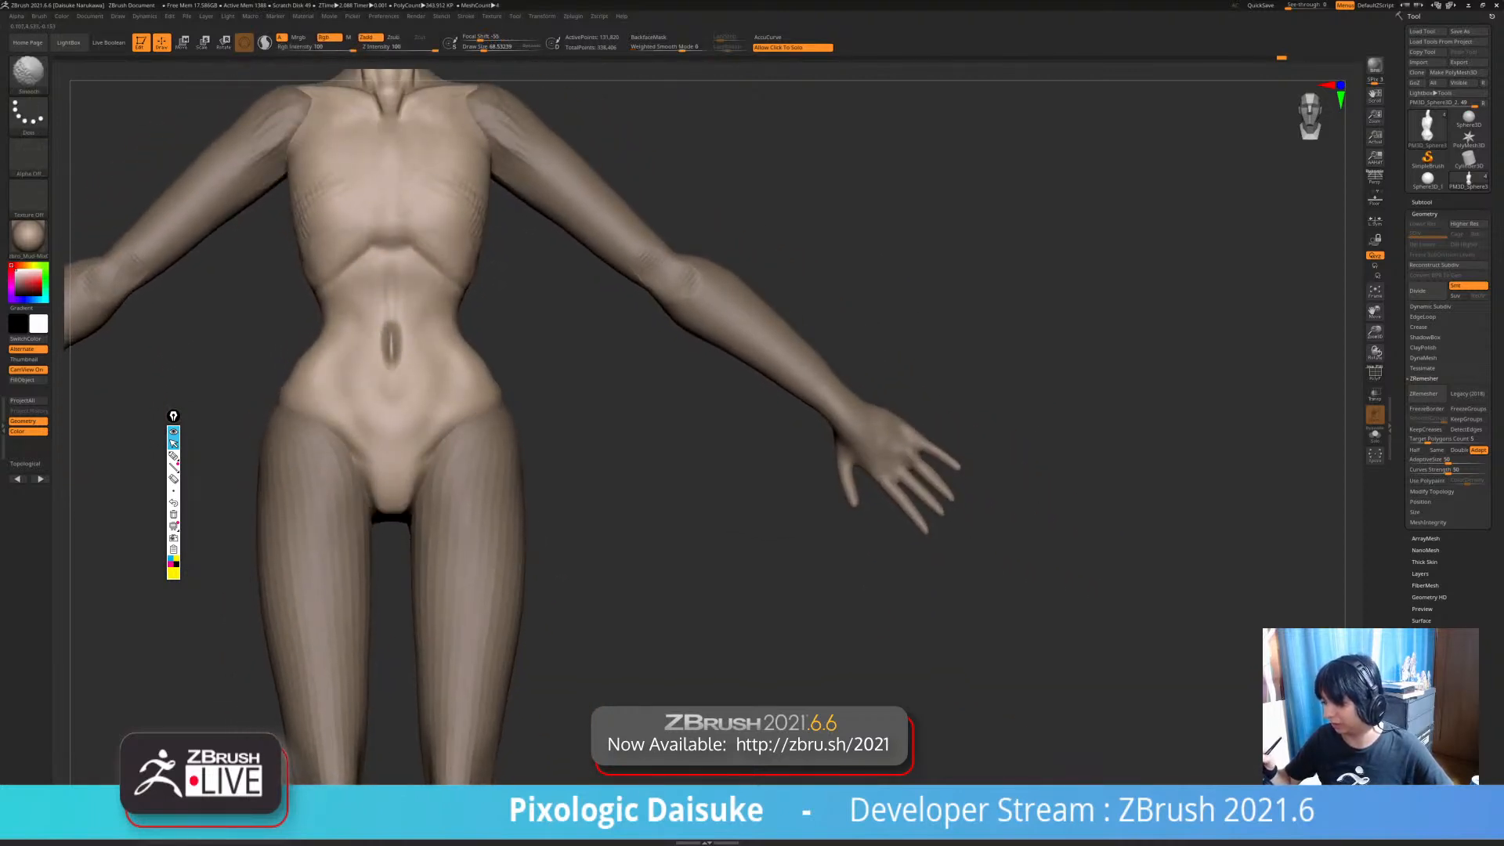
alt+right_drag(404, 366, 405, 404)
drag(393, 384, 389, 374)
right_drag(389, 375, 390, 312)
mouse_move(391, 312)
mouse_down()
mouse_move(389, 365)
mouse_move(390, 345)
mouse_up()
- Refine the navel into a teardrop shape and smooth the skin below it
right_drag(390, 344, 399, 373)
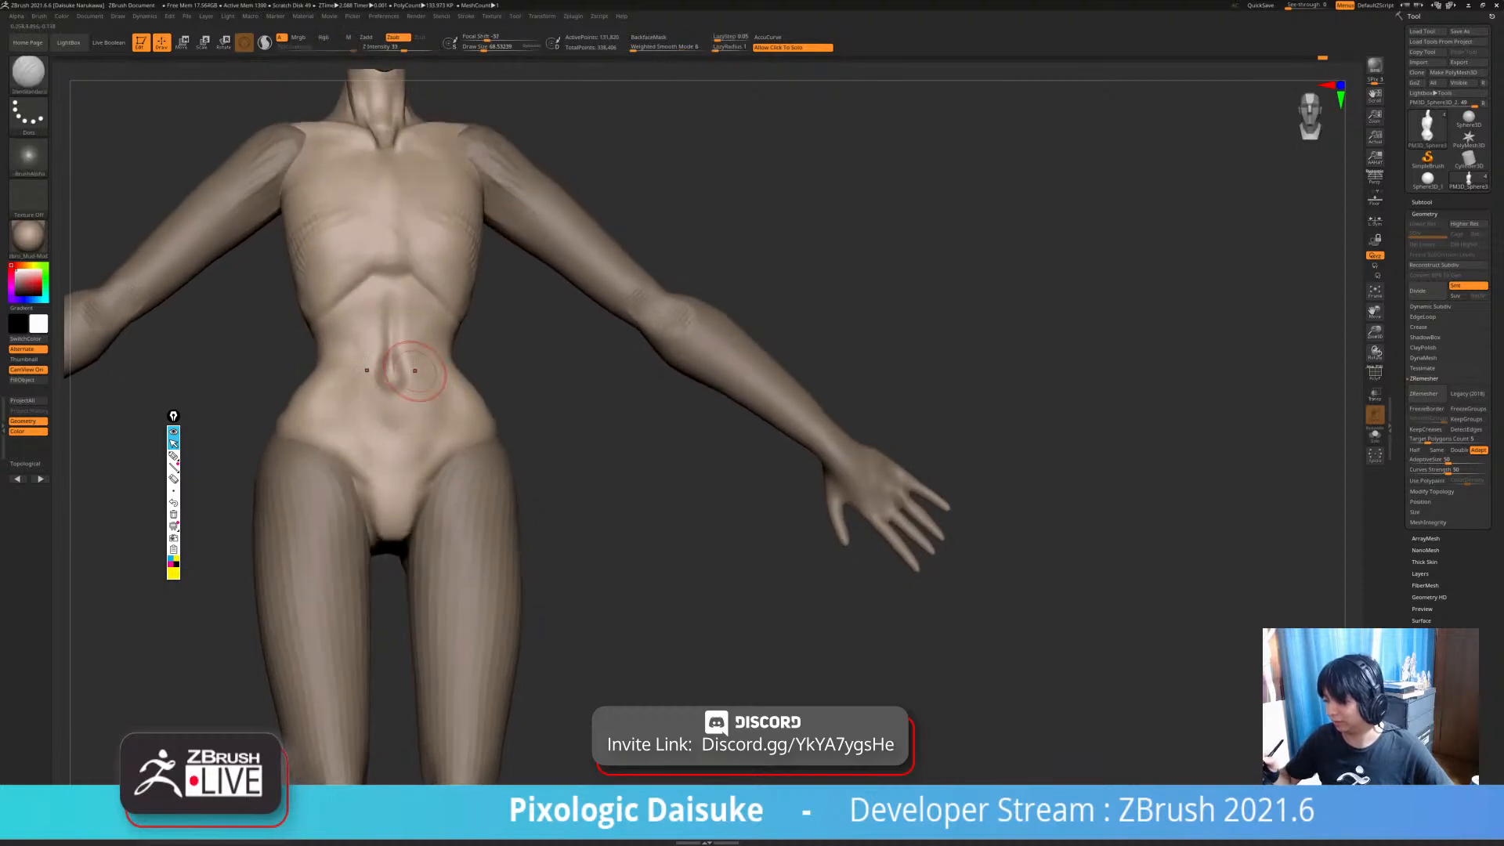
drag(396, 367, 390, 379)
right_drag(390, 379, 400, 404)
shift+drag(390, 401, 390, 385)
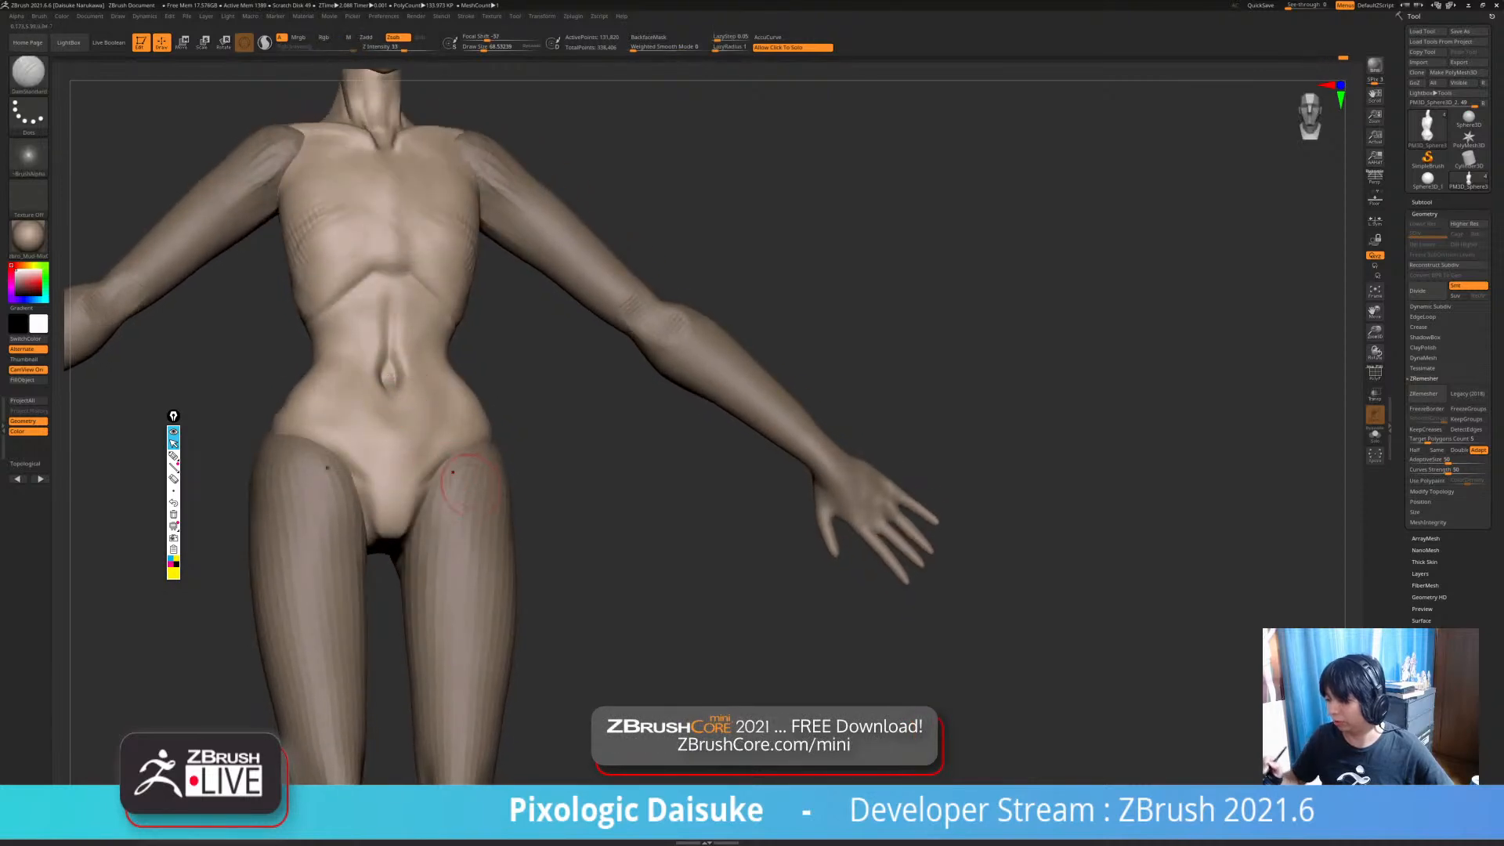
- Hide the front half of the torso in profile and display the PolyFrame
mouse_move(506, 521)
right_down()
mouse_move(535, 510)
mouse_move(504, 549)
mouse_move(592, 538)
right_up()
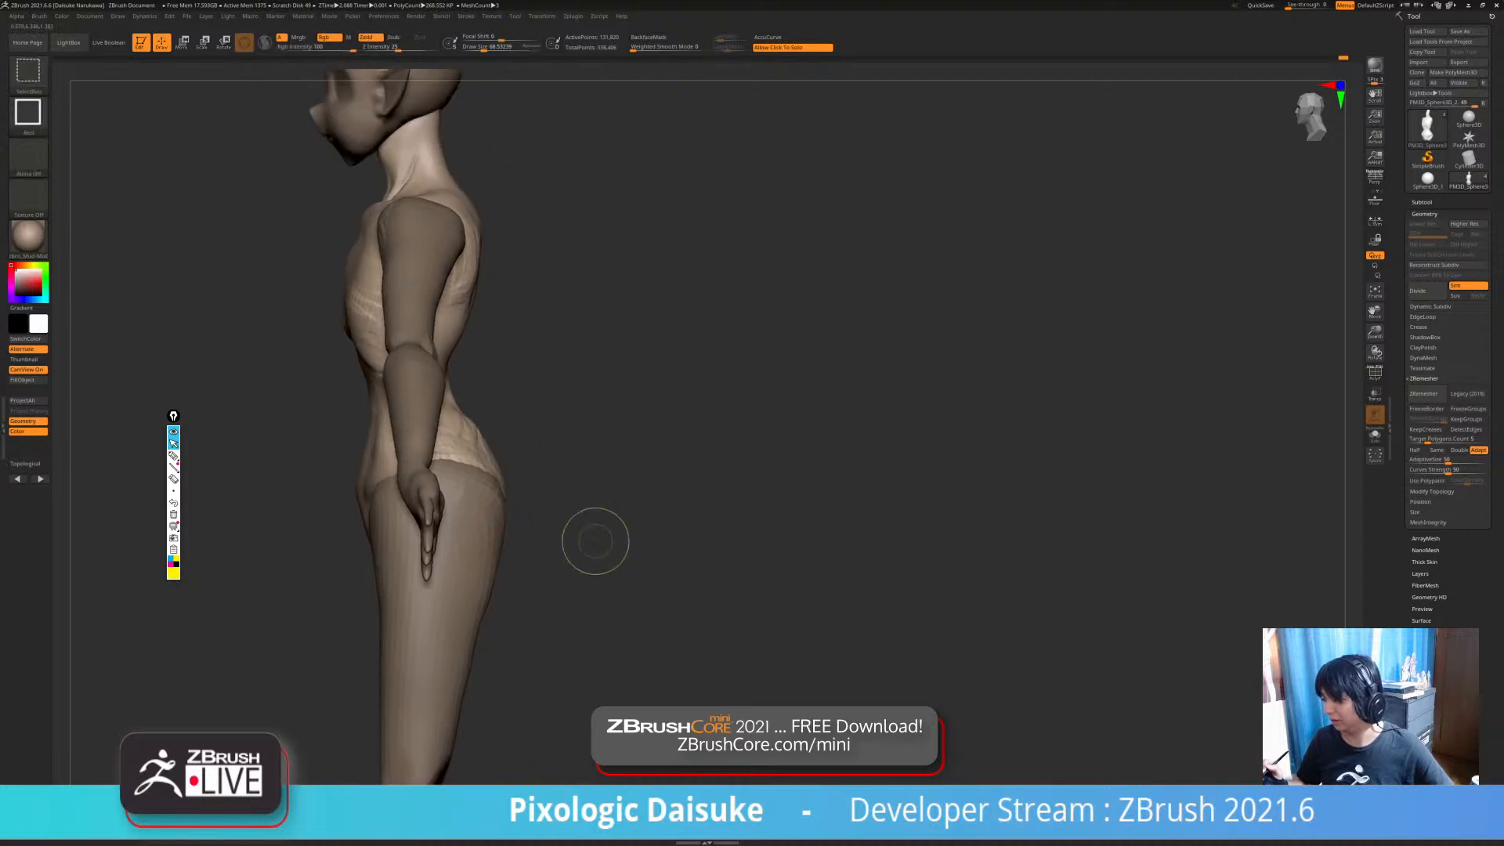
ctrl+alt+shift+drag(628, 615, 413, 80)
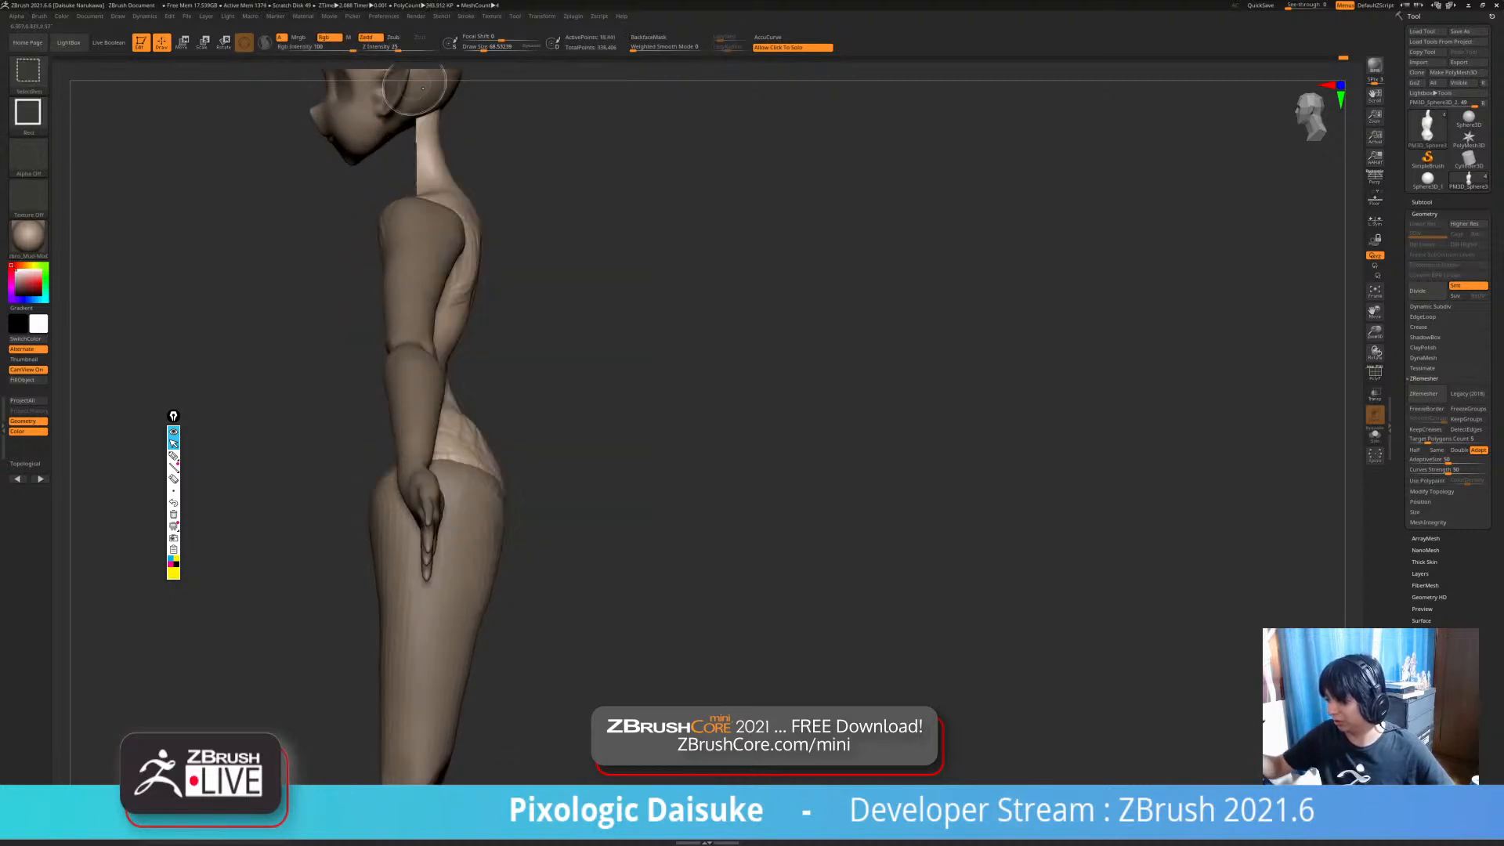
mouse_move(709, 523)
right_down()
mouse_move(784, 513)
mouse_move(670, 513)
mouse_move(835, 513)
right_up()
key(shift+f)
ctrl+shift+click(732, 521)
right_drag(650, 502, 689, 487)
- Toggle the torso's partial visibility, restore the full torso and turn off the PolyFrame
ctrl+shift+click(592, 446)
right_drag(617, 404, 572, 423)
key(b)
ctrl+shift+click(622, 481)
right_drag(783, 486, 619, 463)
ctrl+shift+click(606, 451)
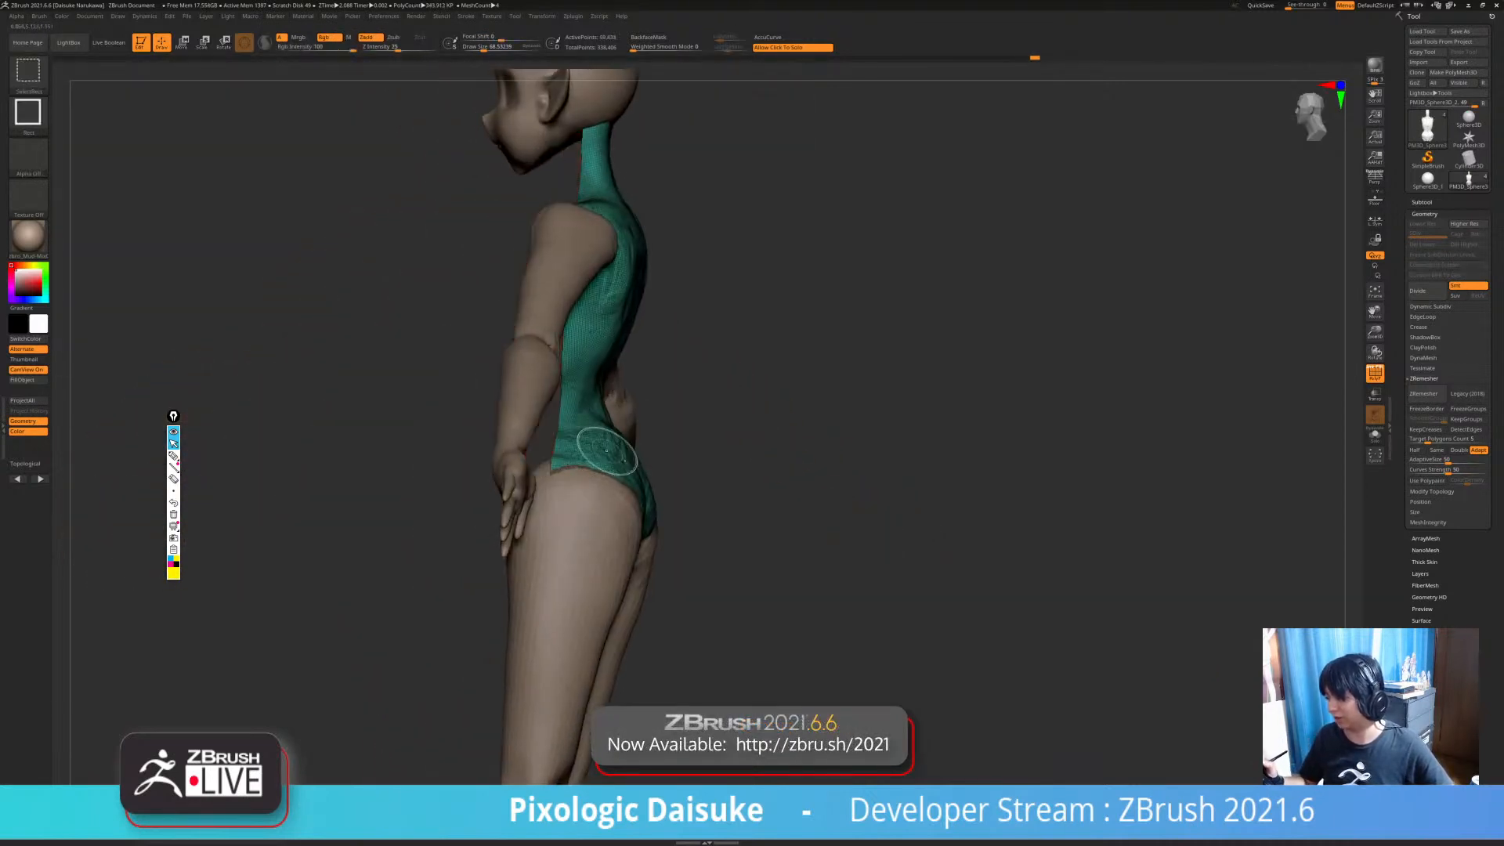
ctrl+shift+click(702, 492)
mouse_move(702, 492)
right_down()
mouse_move(637, 520)
mouse_move(1147, 393)
right_up()
click(1375, 374)
- Select the ClayBuildup brush and build up the upper abdomen between the rib arch and the navel
mouse_move(441, 338)
alt+right_down()
mouse_move(467, 396)
mouse_move(377, 400)
mouse_move(419, 351)
alt+right_up()
mouse_move(348, 398)
right_down()
mouse_move(375, 388)
mouse_move(383, 357)
mouse_move(431, 364)
mouse_move(403, 369)
mouse_move(418, 326)
right_up()
click(28, 72)
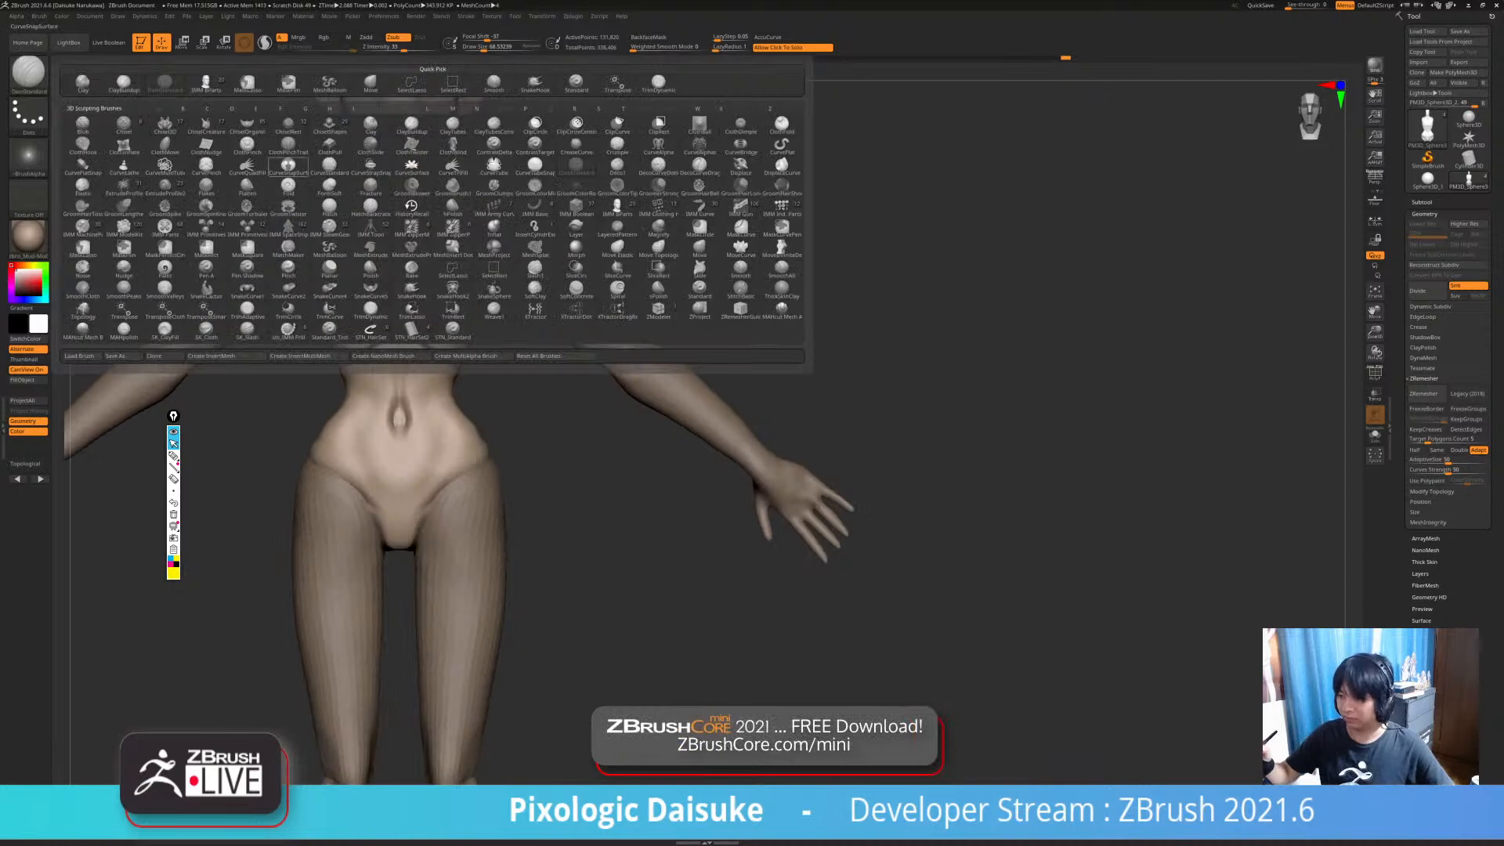
click(123, 82)
right_drag(410, 343, 406, 362)
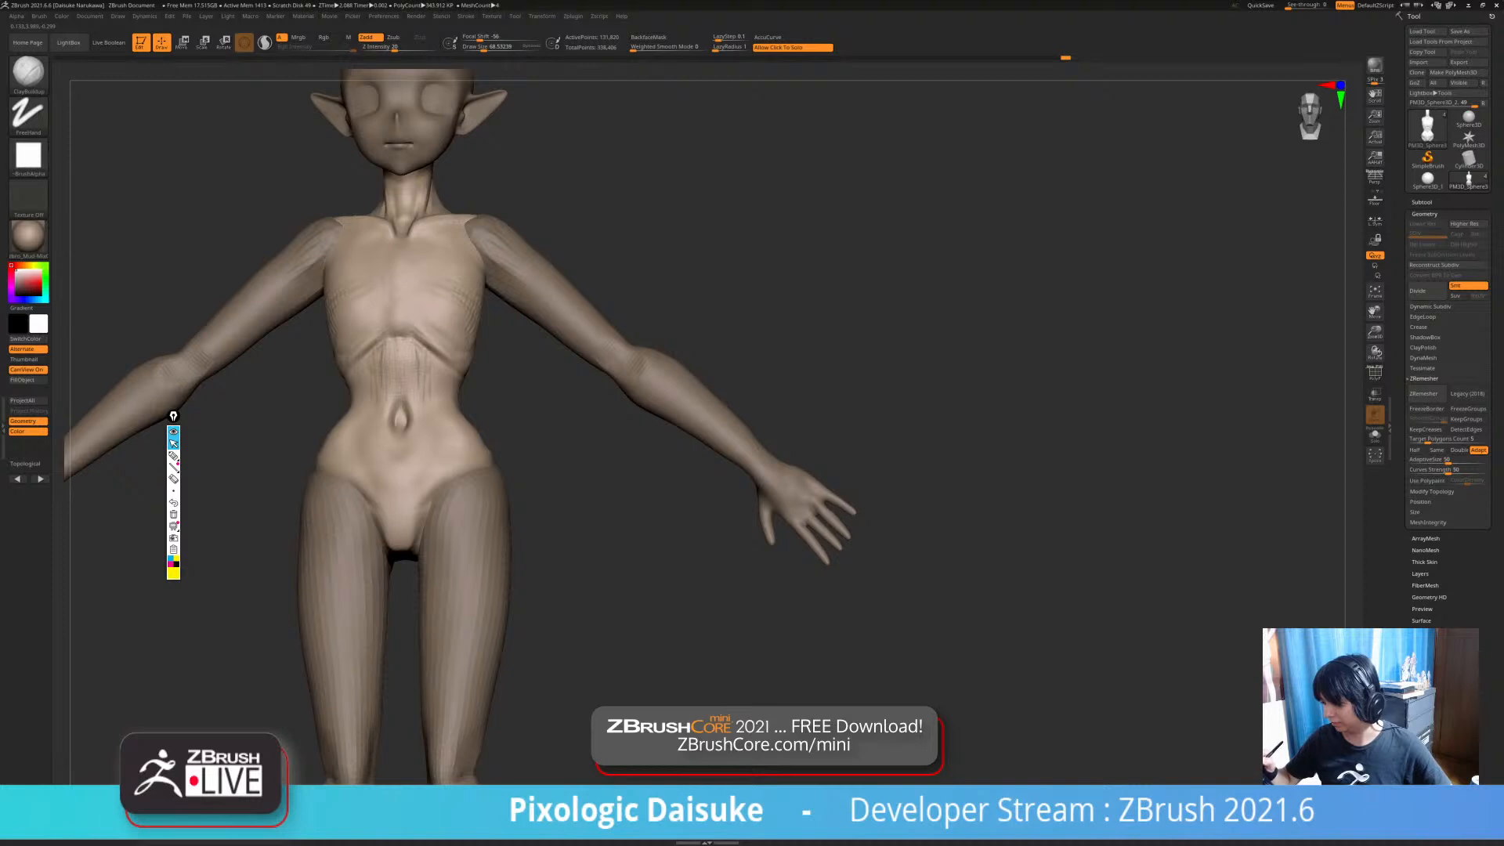
right_drag(417, 338, 408, 323)
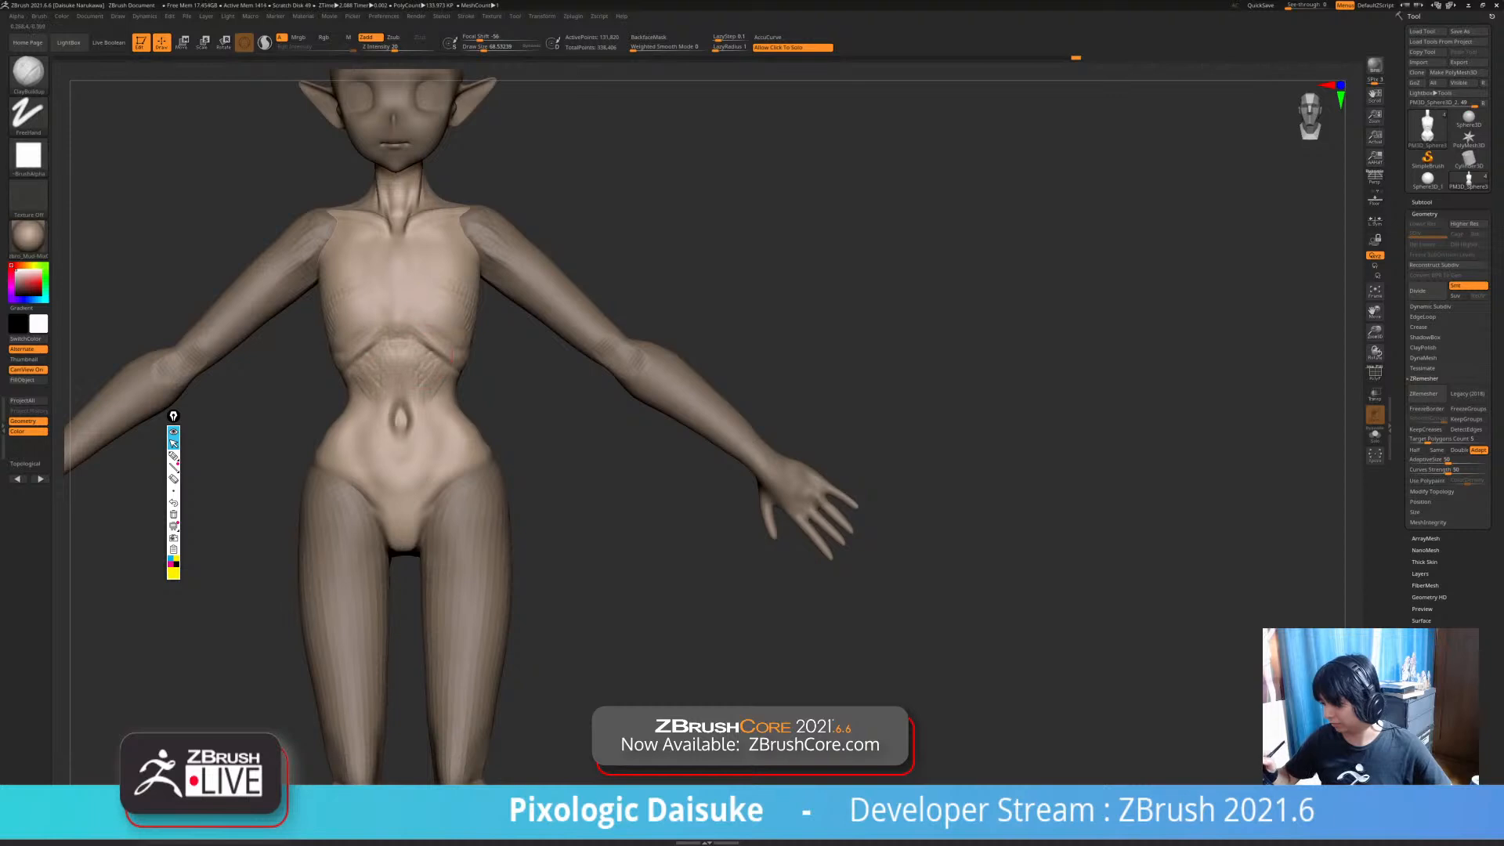
- Add ClayBuildup strokes around the navel and across the lower abdomen toward the hips
right_drag(451, 343, 435, 337)
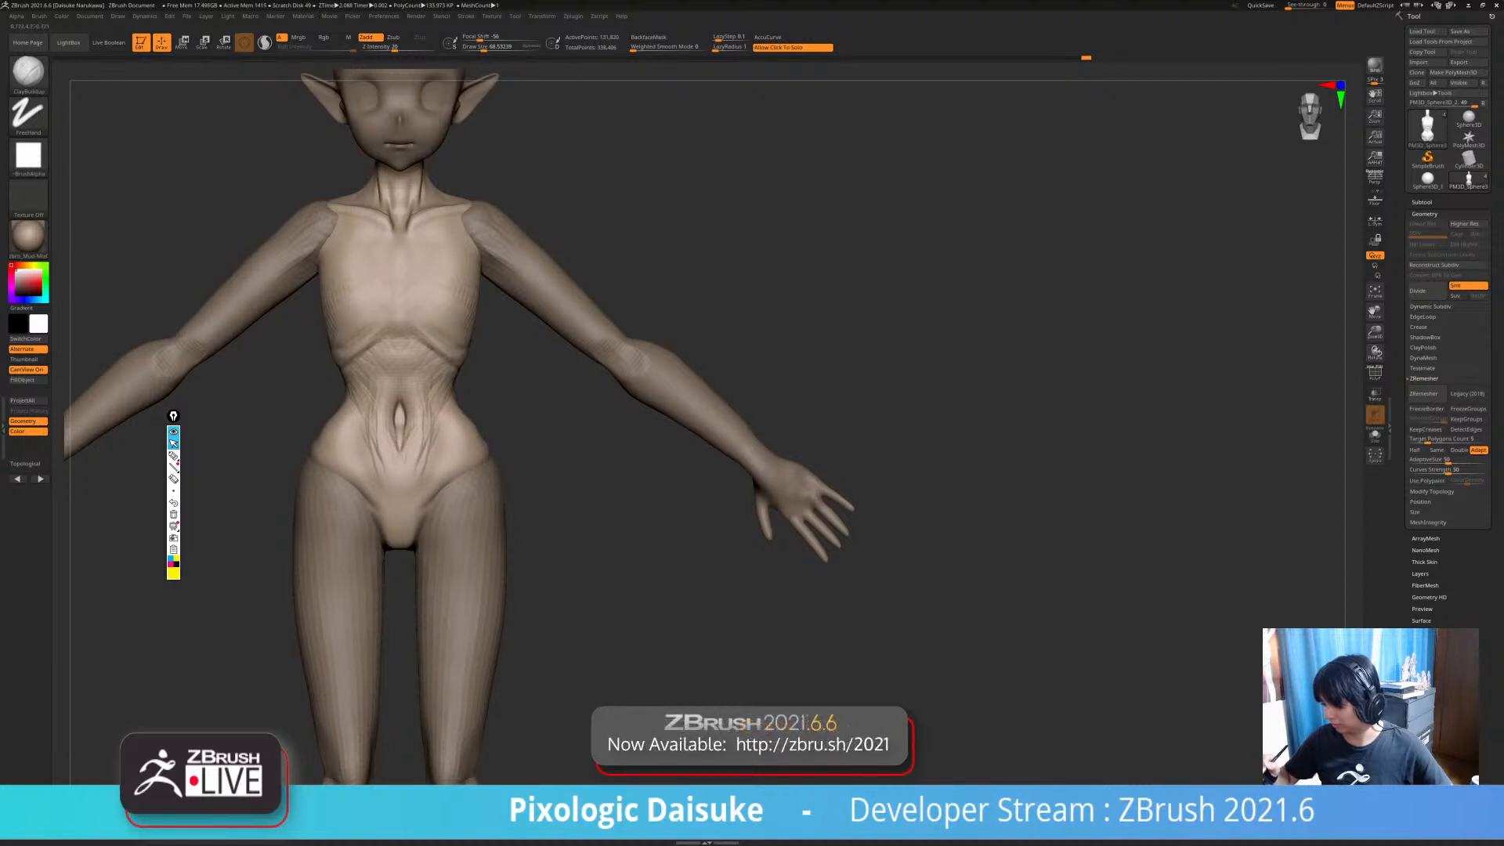
right_drag(405, 441, 415, 443)
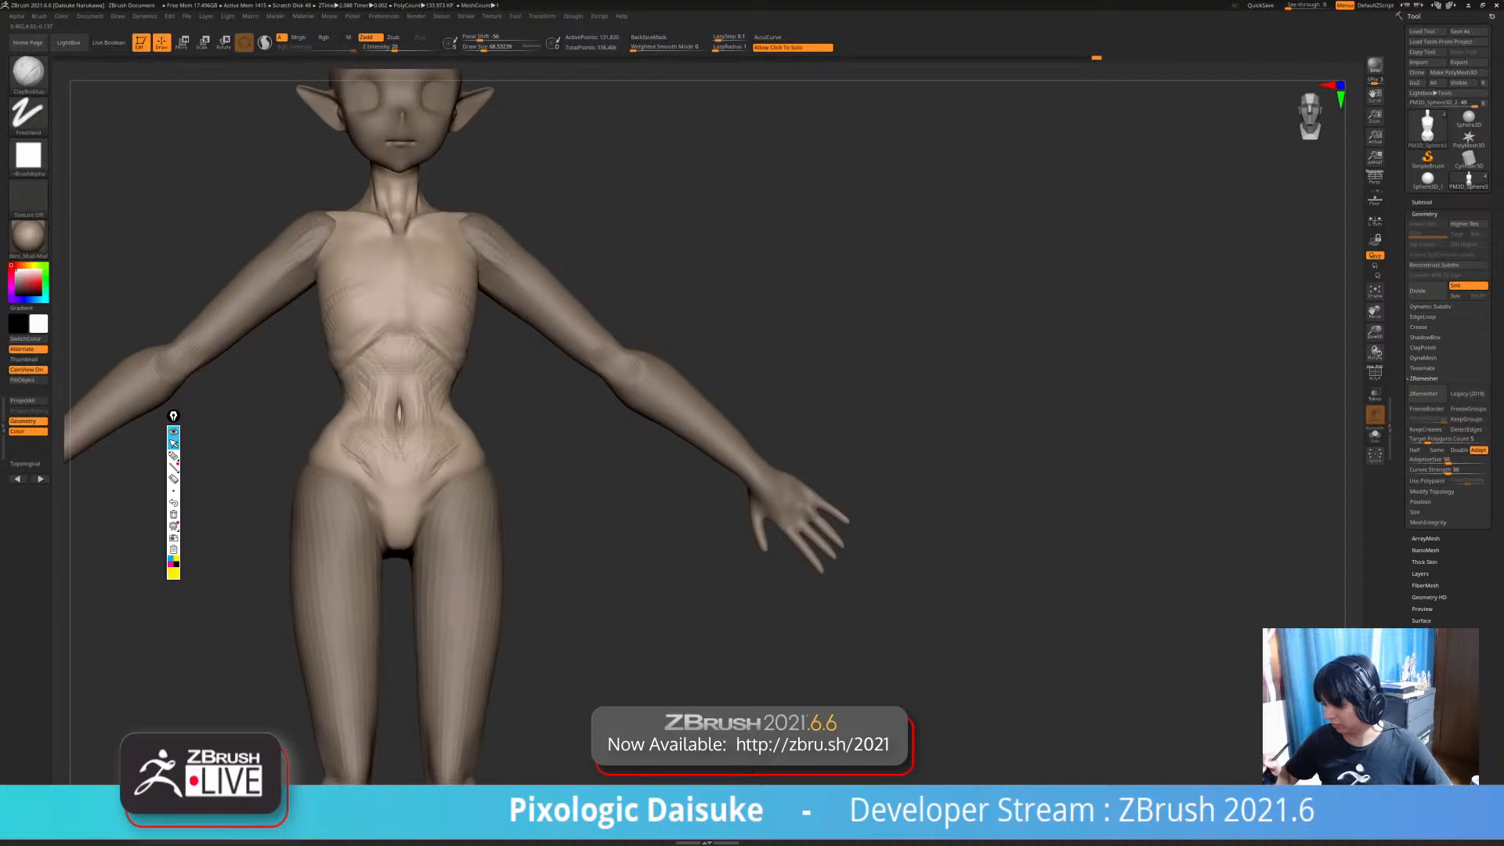
mouse_move(467, 431)
right_down()
mouse_move(478, 396)
mouse_move(596, 403)
mouse_move(492, 384)
right_up()
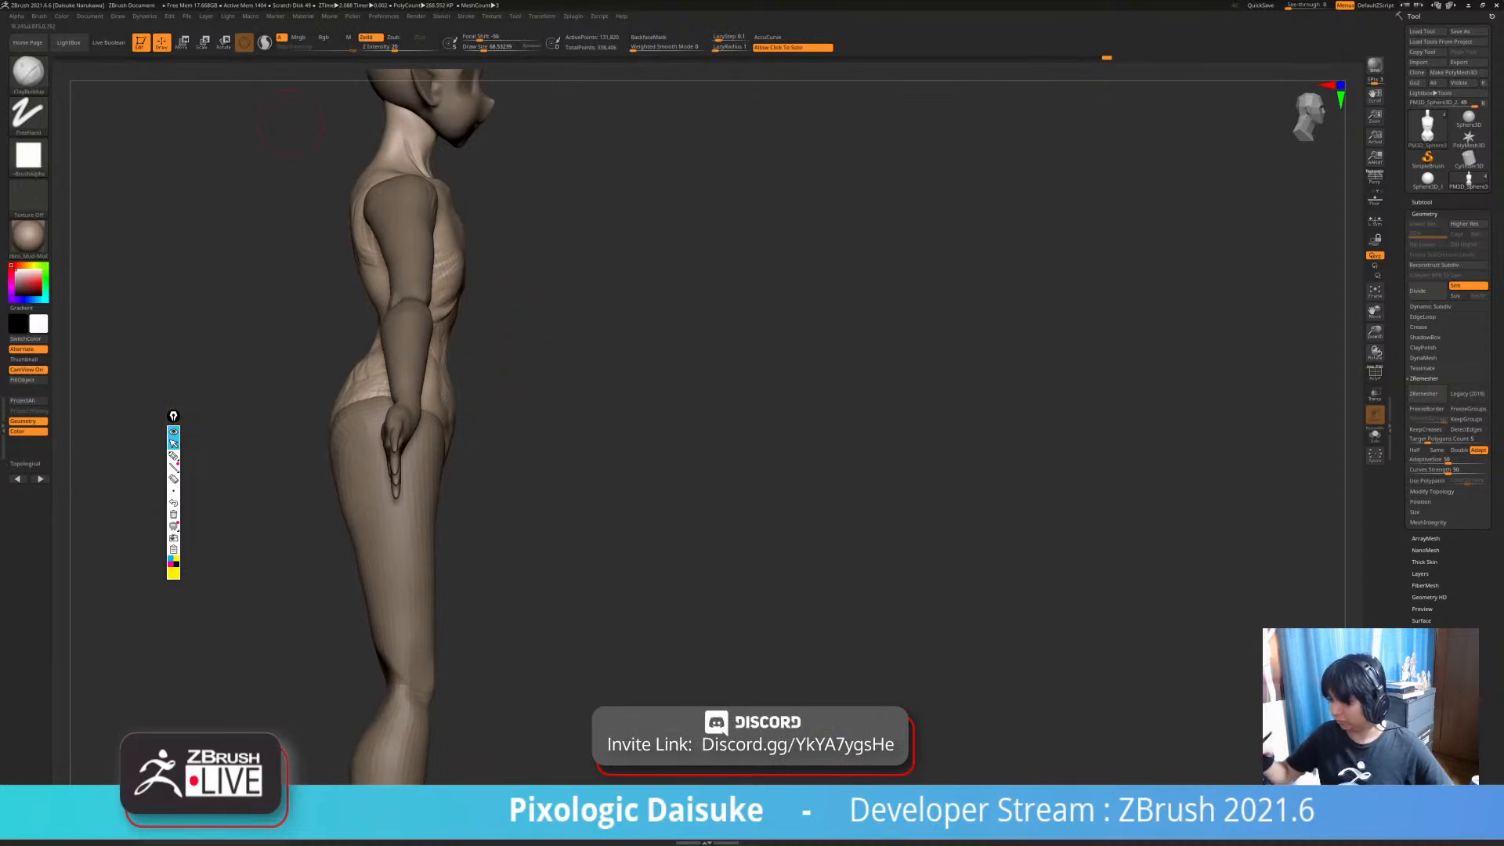
- Adjust the belly and waist contours with the SnakeHook brush
key(b)
click(536, 83)
mouse_move(449, 349)
ctrl+right_down()
mouse_move(465, 333)
mouse_move(376, 344)
mouse_move(460, 368)
mouse_move(471, 308)
mouse_move(454, 337)
mouse_move(497, 396)
mouse_move(490, 450)
ctrl+right_up()
mouse_move(509, 398)
right_down()
mouse_move(415, 392)
mouse_move(508, 336)
right_up()
- Return to ClayBuildup at a smaller draw size and build up the navel surroundings, lower abdomen and pelvic V
key(b)
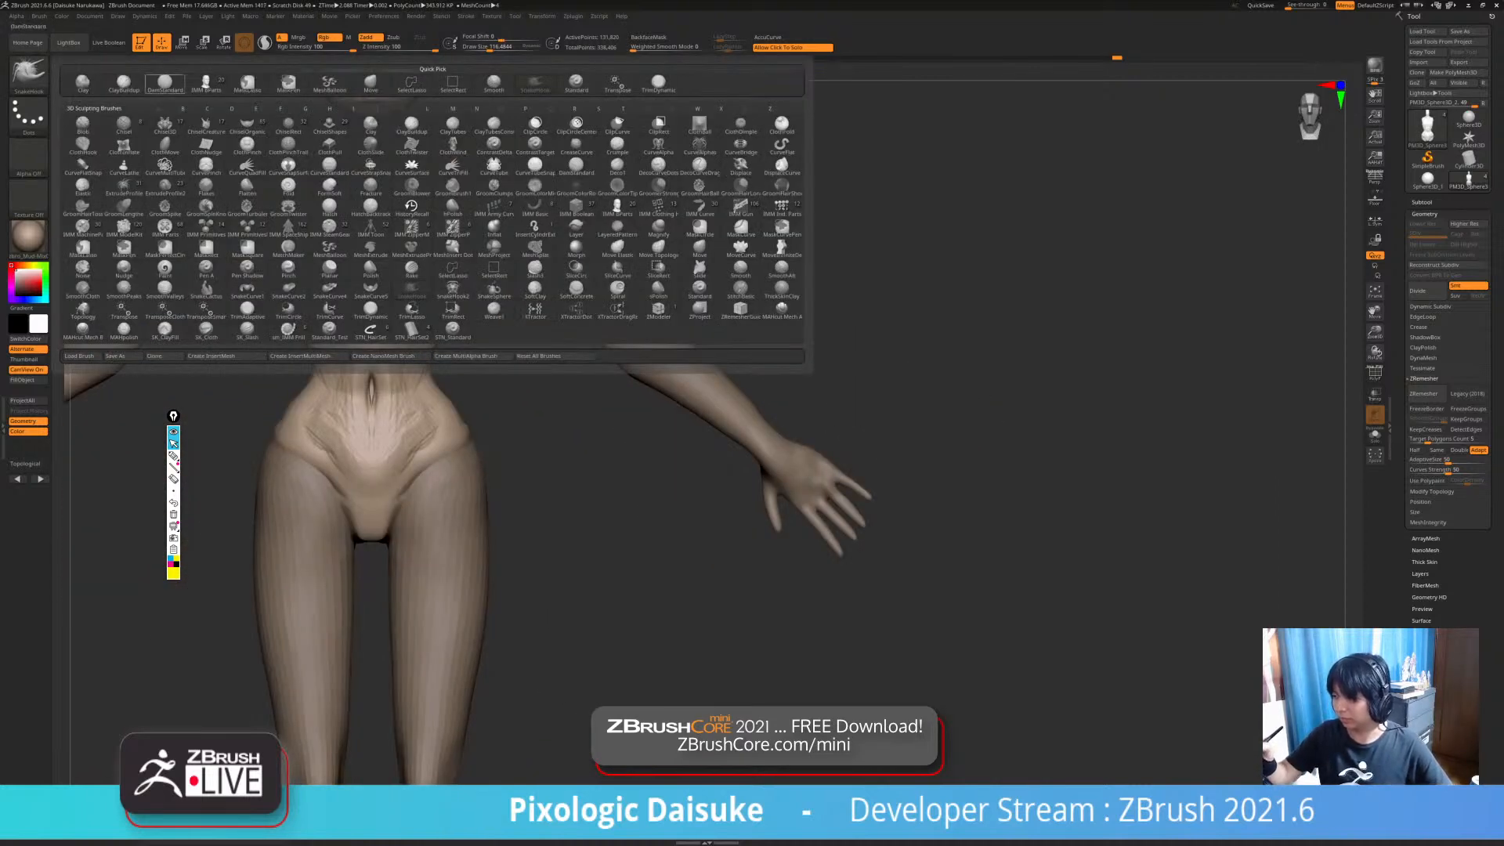
click(164, 84)
key(b)
click(123, 84)
click(482, 46)
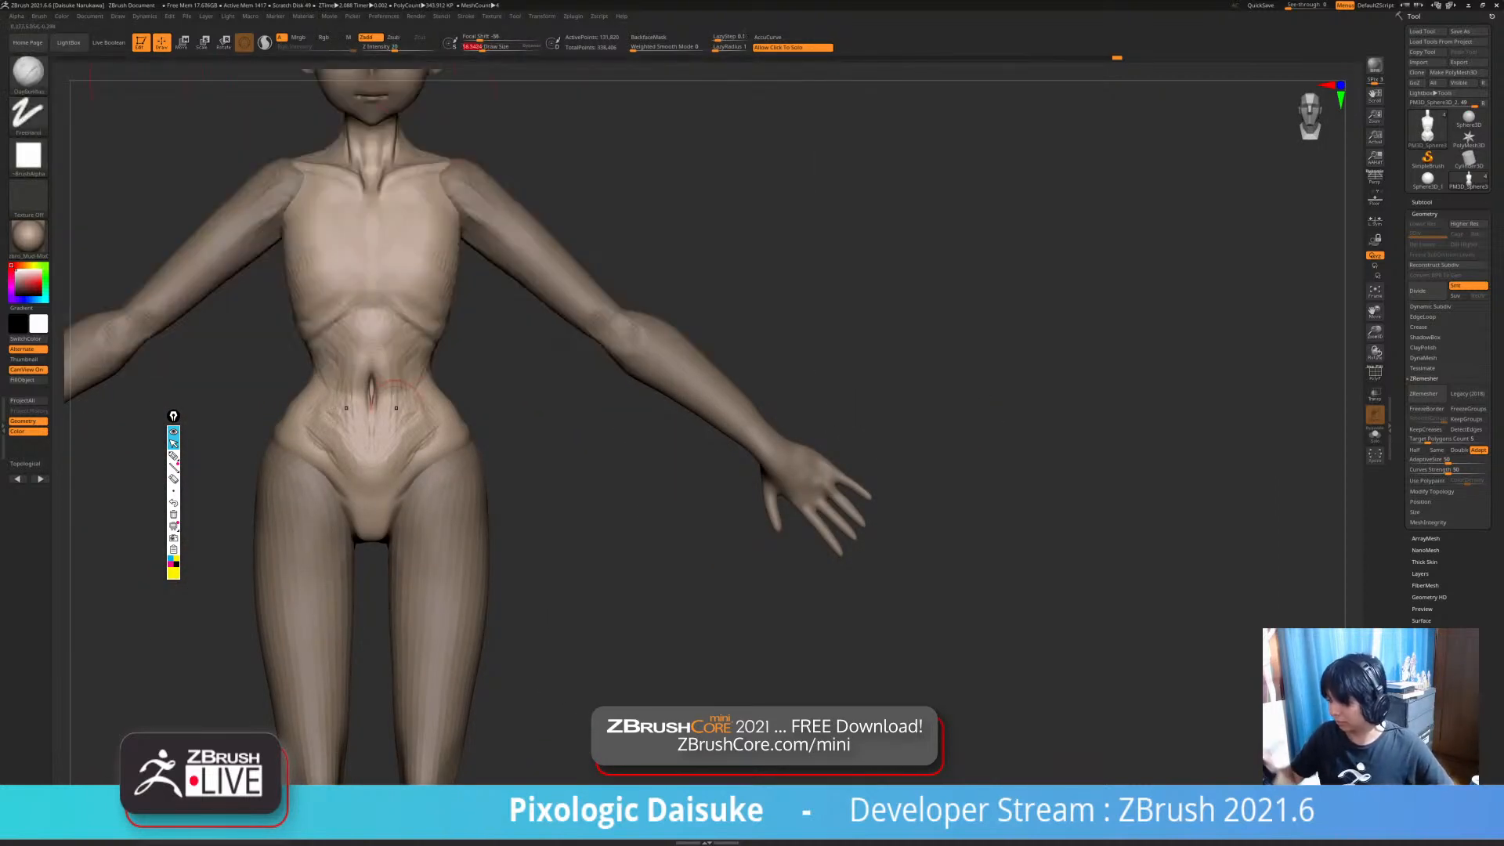
right_drag(403, 366, 405, 445)
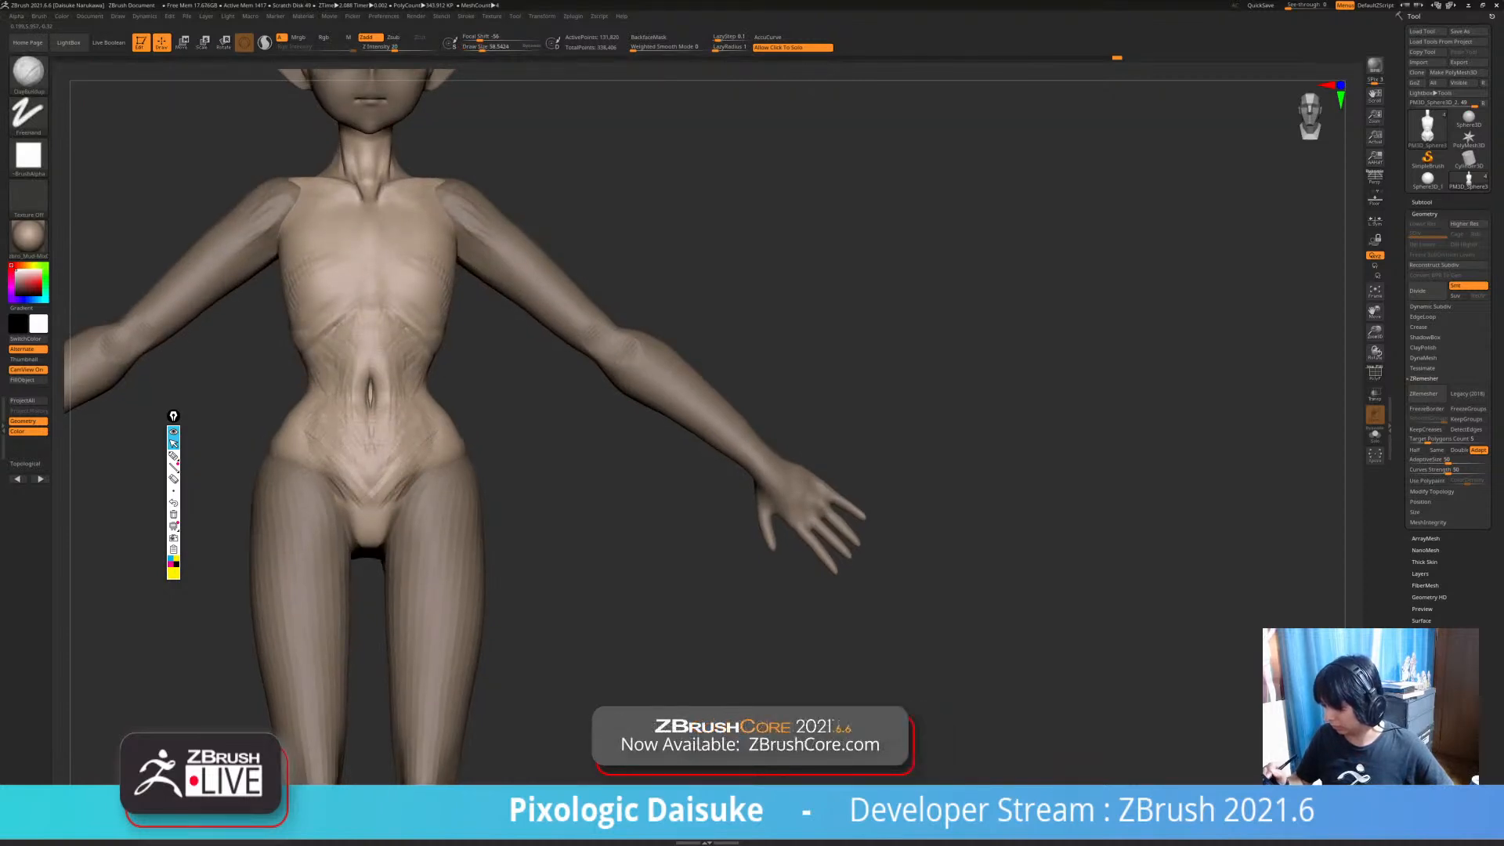
mouse_move(401, 566)
right_down()
mouse_move(401, 493)
mouse_move(388, 515)
mouse_move(420, 454)
mouse_move(389, 540)
mouse_move(374, 521)
mouse_move(365, 541)
mouse_move(387, 509)
mouse_move(429, 499)
mouse_move(433, 462)
mouse_move(306, 423)
right_up()
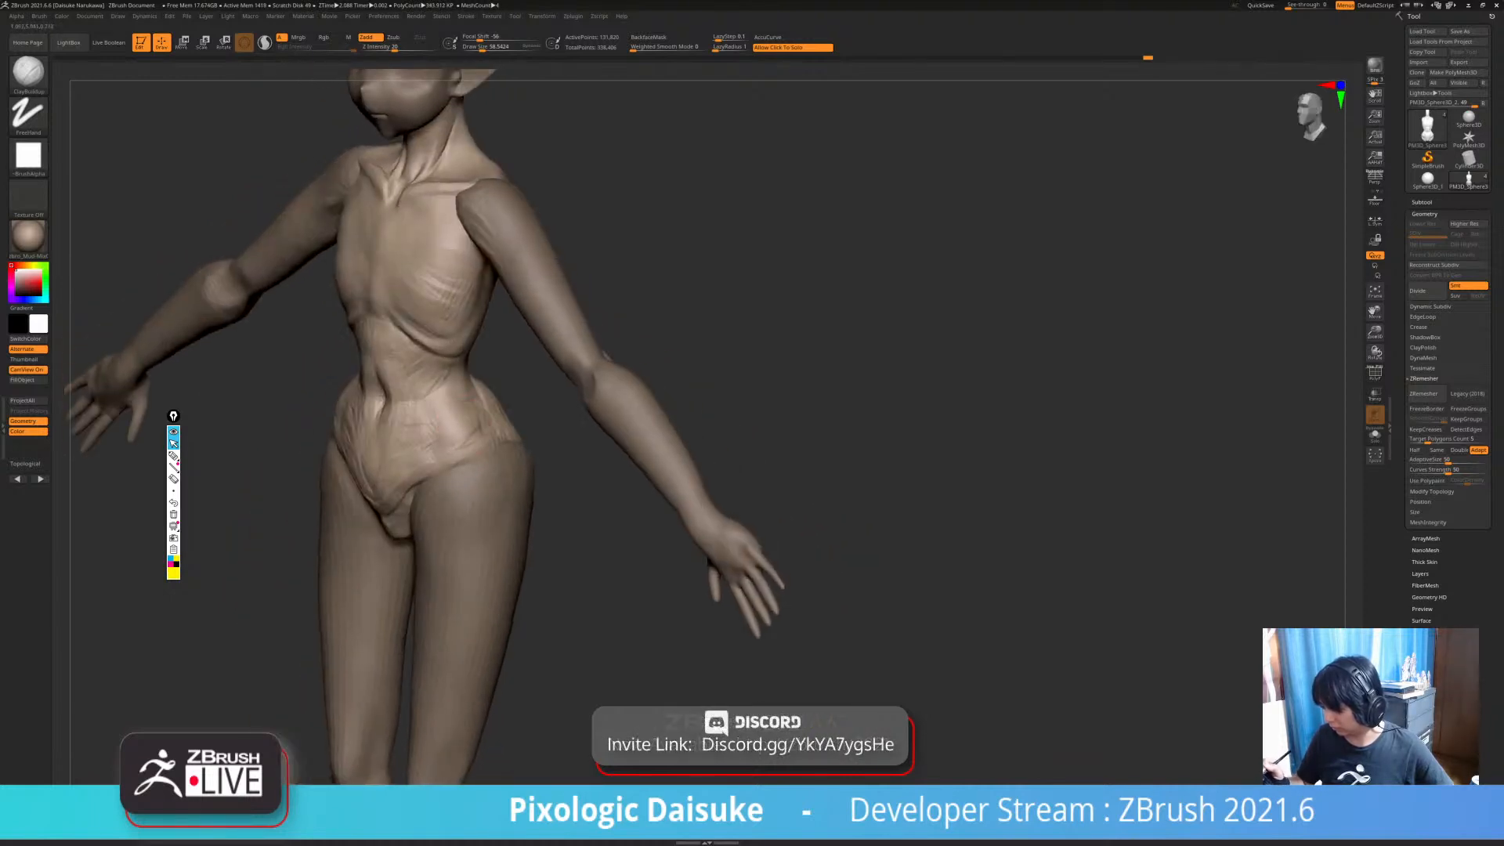
- Build up the buttocks and lower back with ClayBuildup strokes from the rear
right_drag(478, 439, 760, 458)
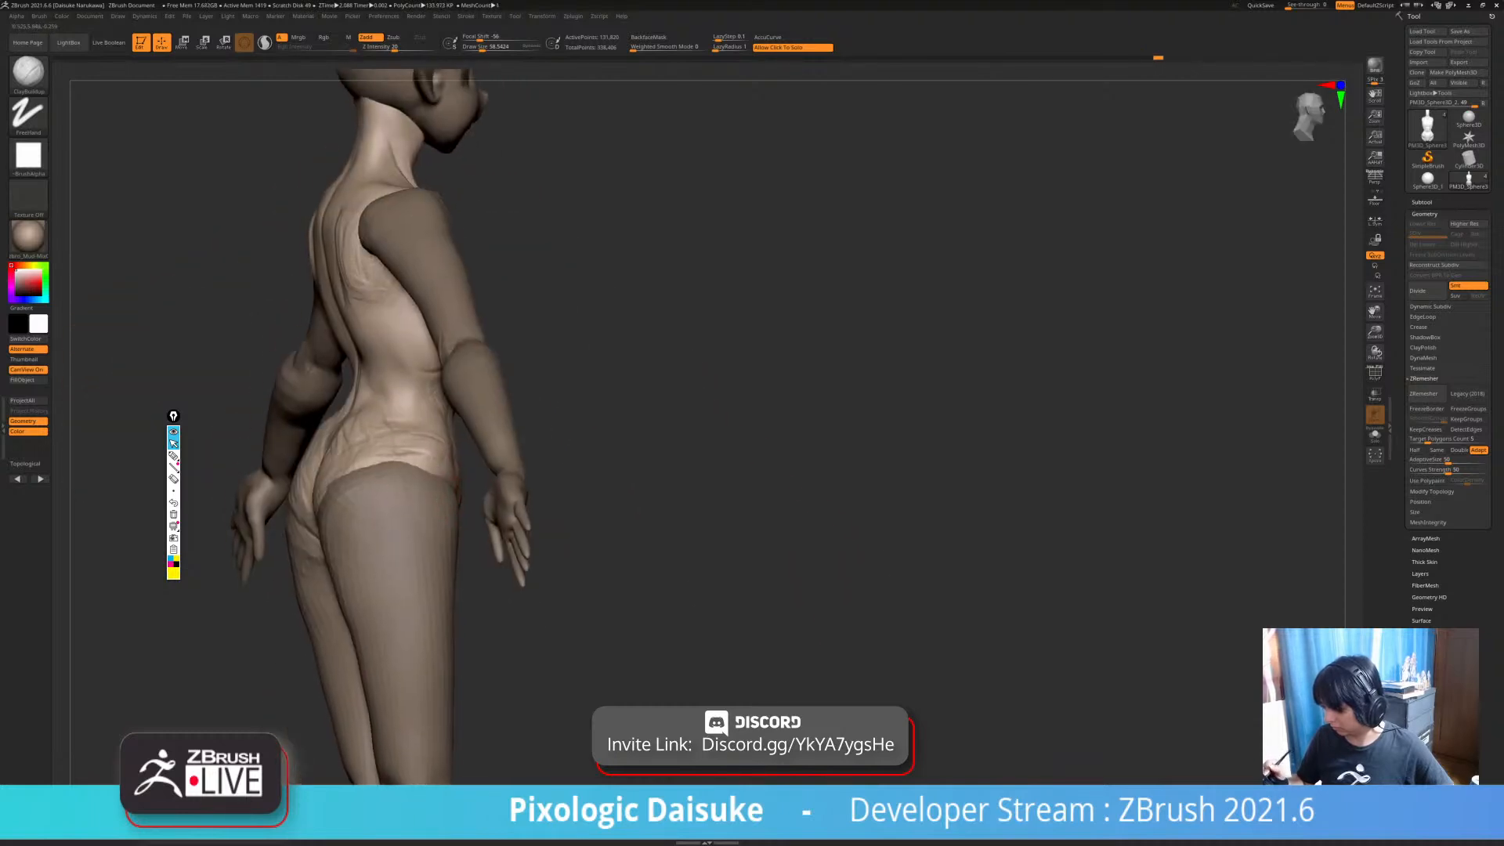
right_drag(376, 368, 490, 359)
click(487, 47)
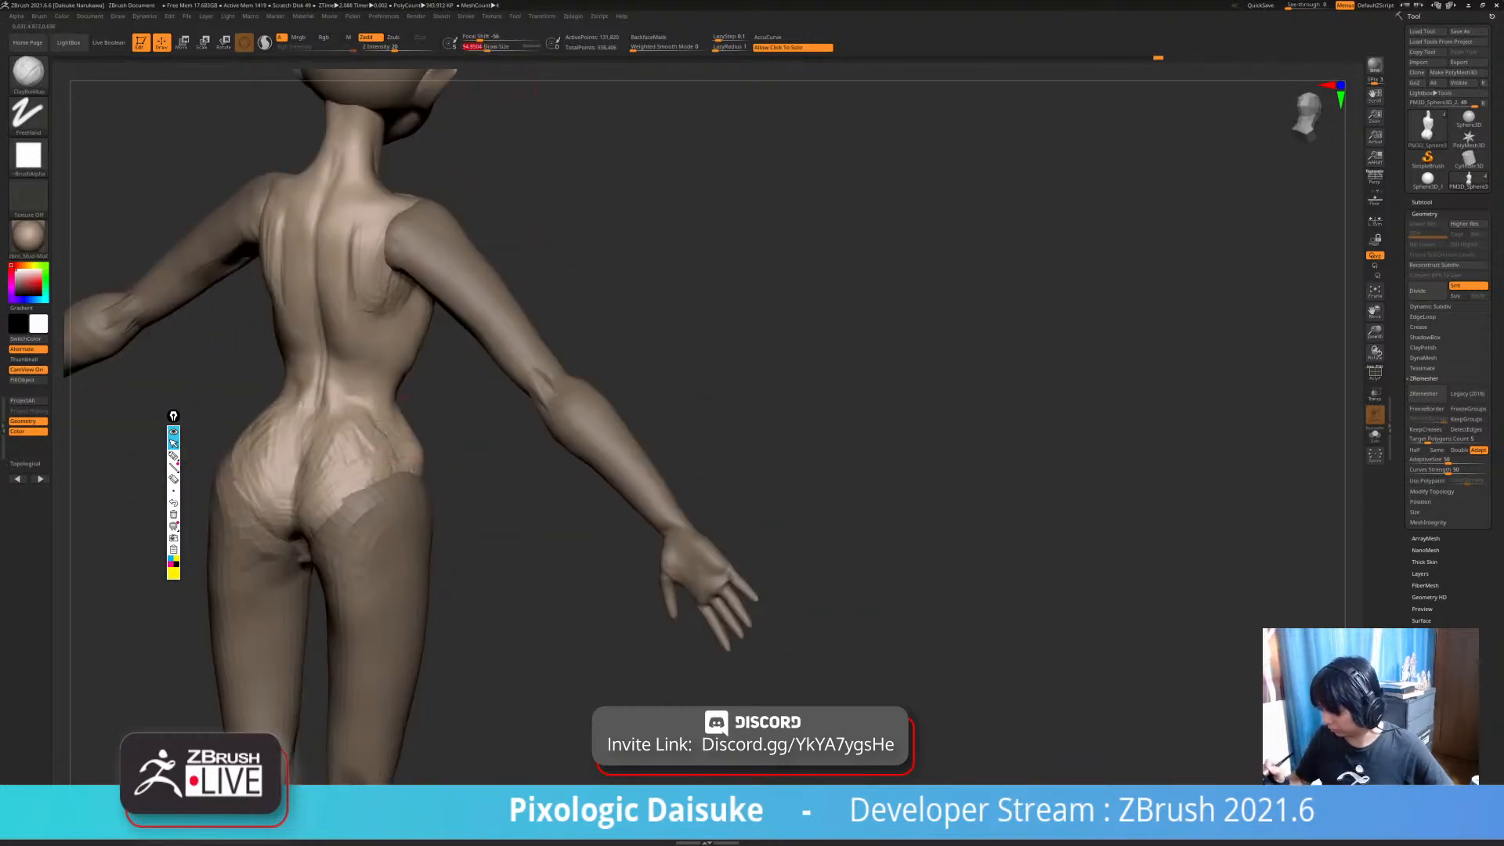
mouse_move(466, 454)
right_down()
mouse_move(387, 456)
mouse_move(482, 443)
right_up()
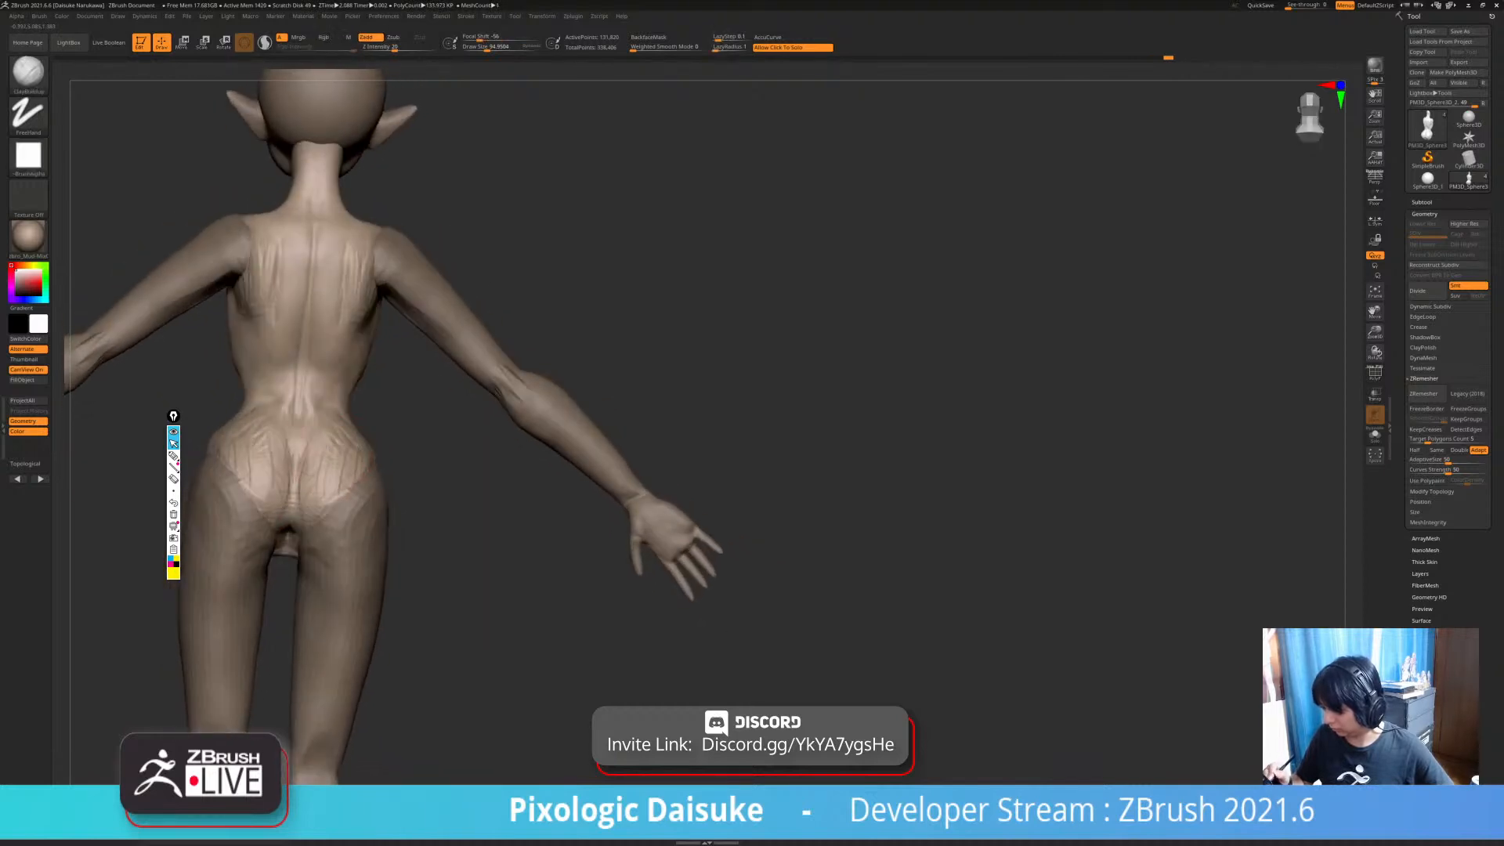
- Add ClayBuildup strokes along the spine and shoulder blades and fill out the buttocks with a larger brush
right_drag(324, 447, 302, 537)
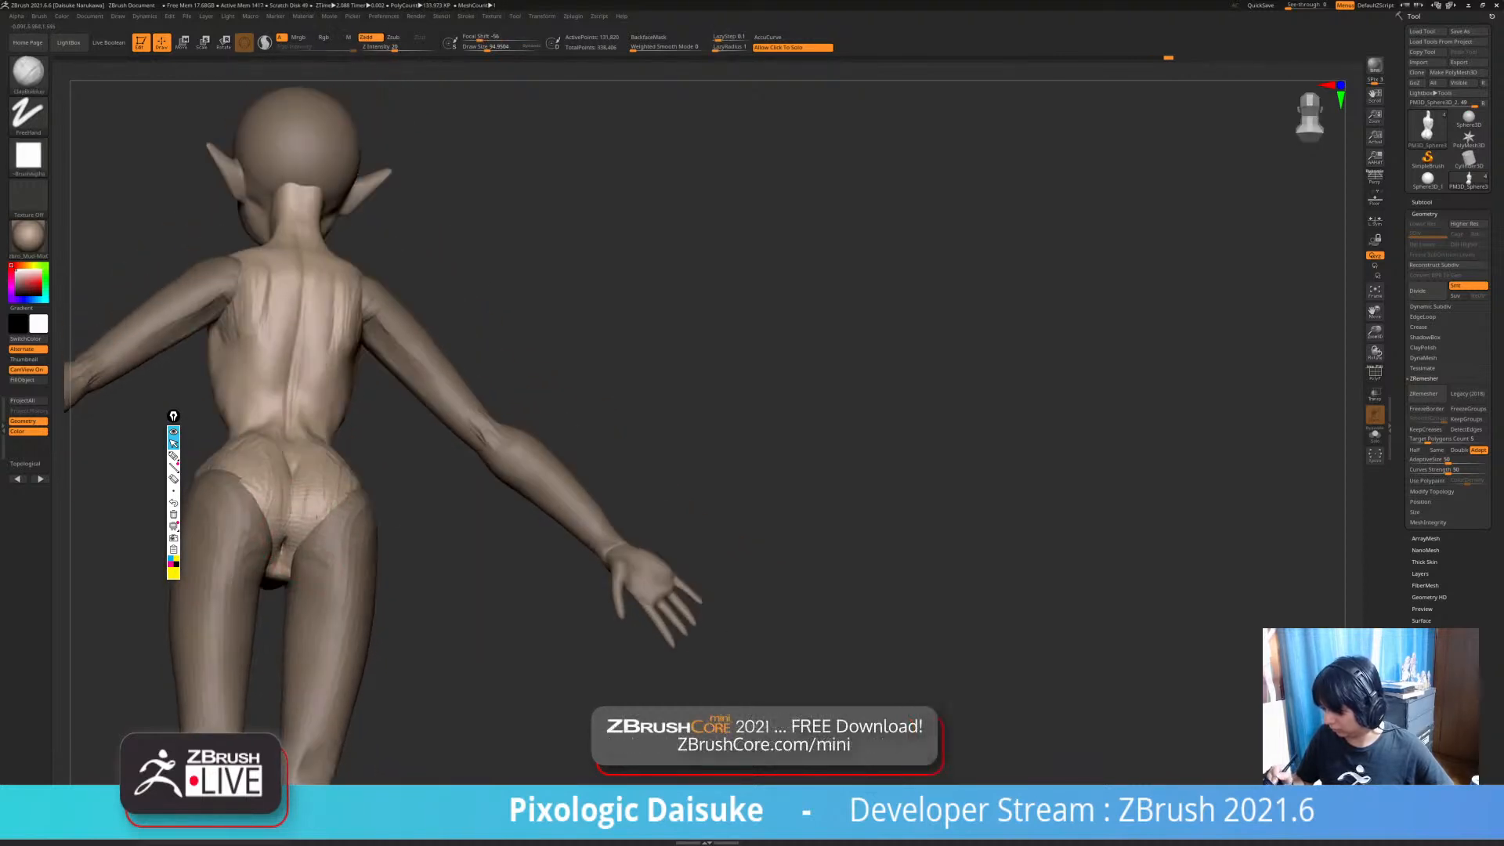
right_drag(321, 464, 464, 495)
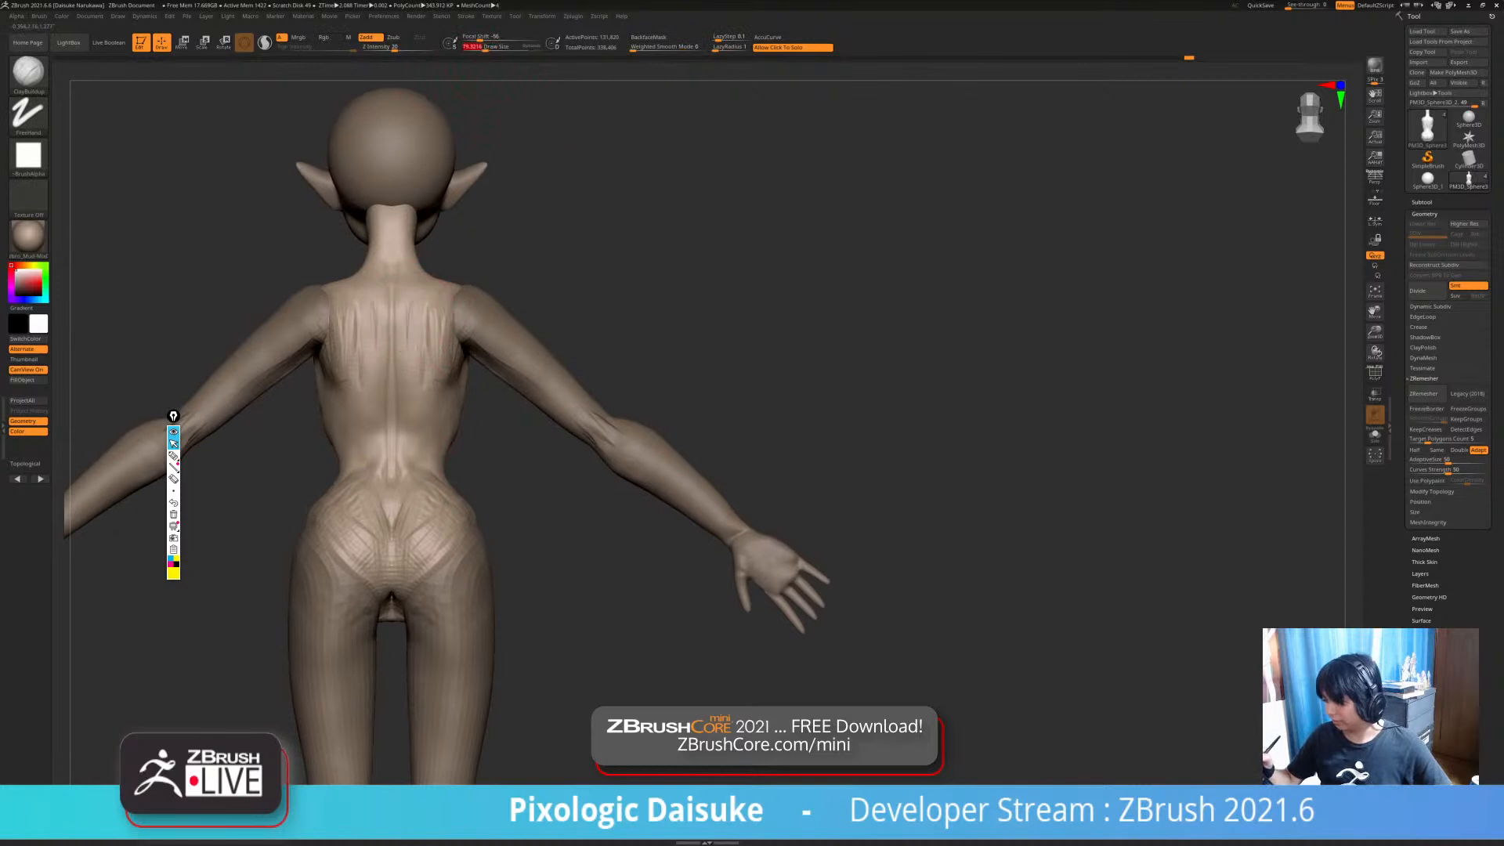
key(shift+d)
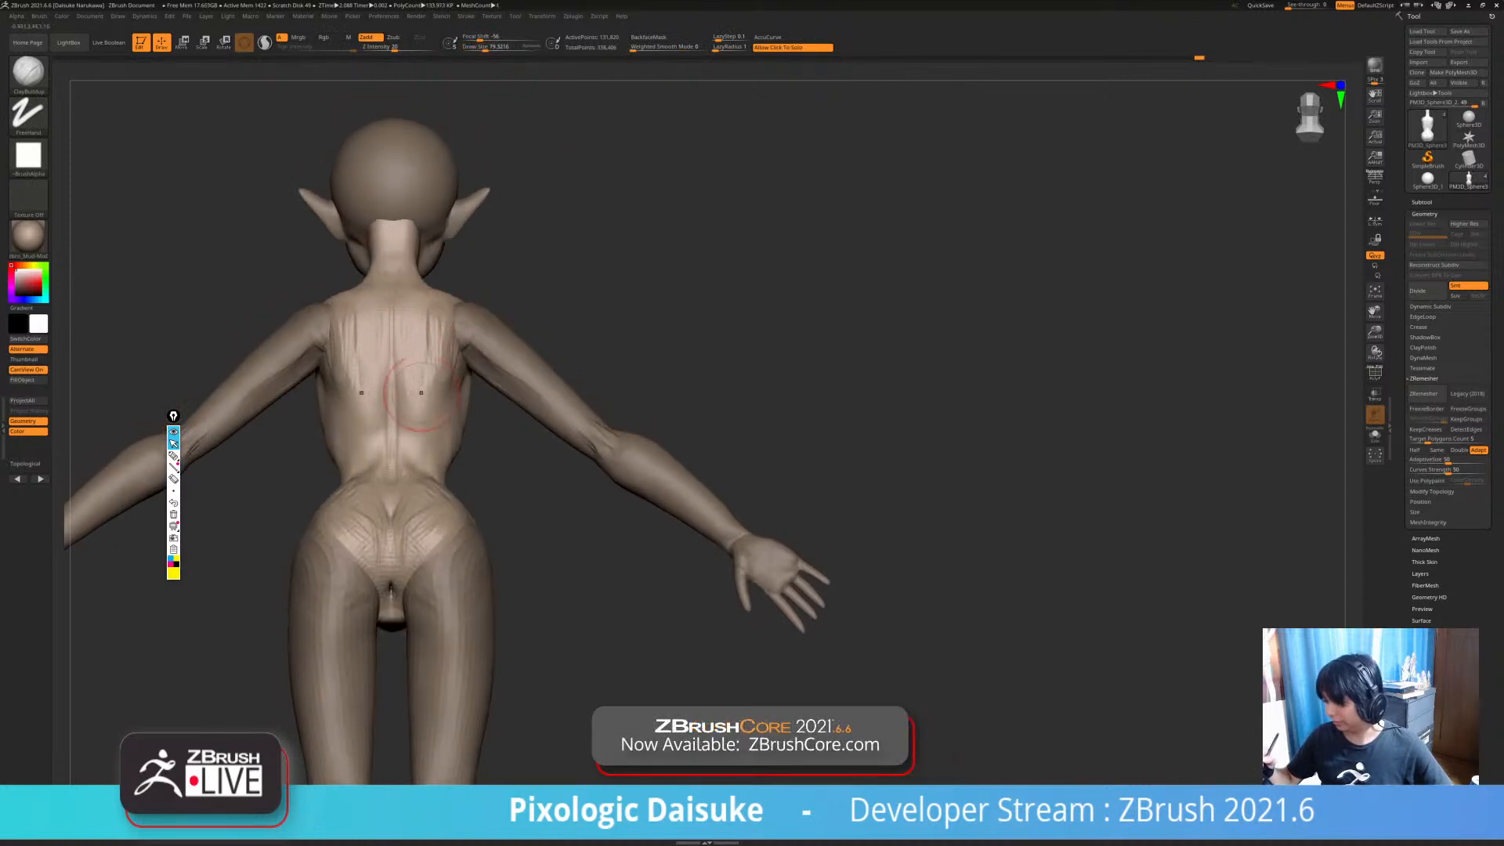
mouse_move(449, 452)
right_down()
mouse_move(571, 513)
mouse_move(519, 546)
mouse_move(561, 410)
right_up()
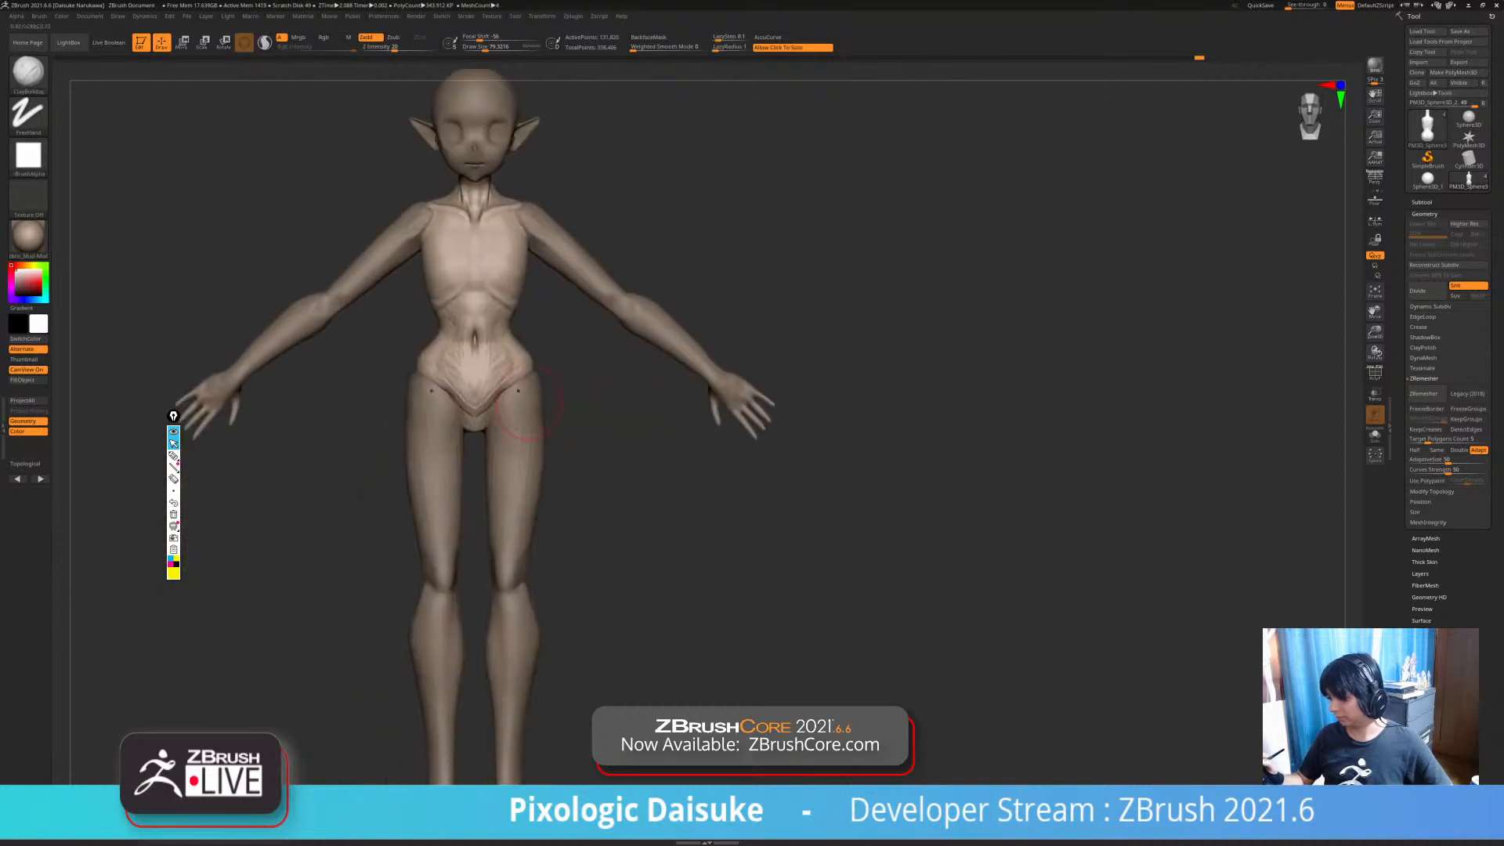
- Select the arms subtool and adjust the upper arms where they meet the shoulders with the SnakeHook brush
alt+click(408, 244)
ctrl+right_drag(407, 244, 415, 279)
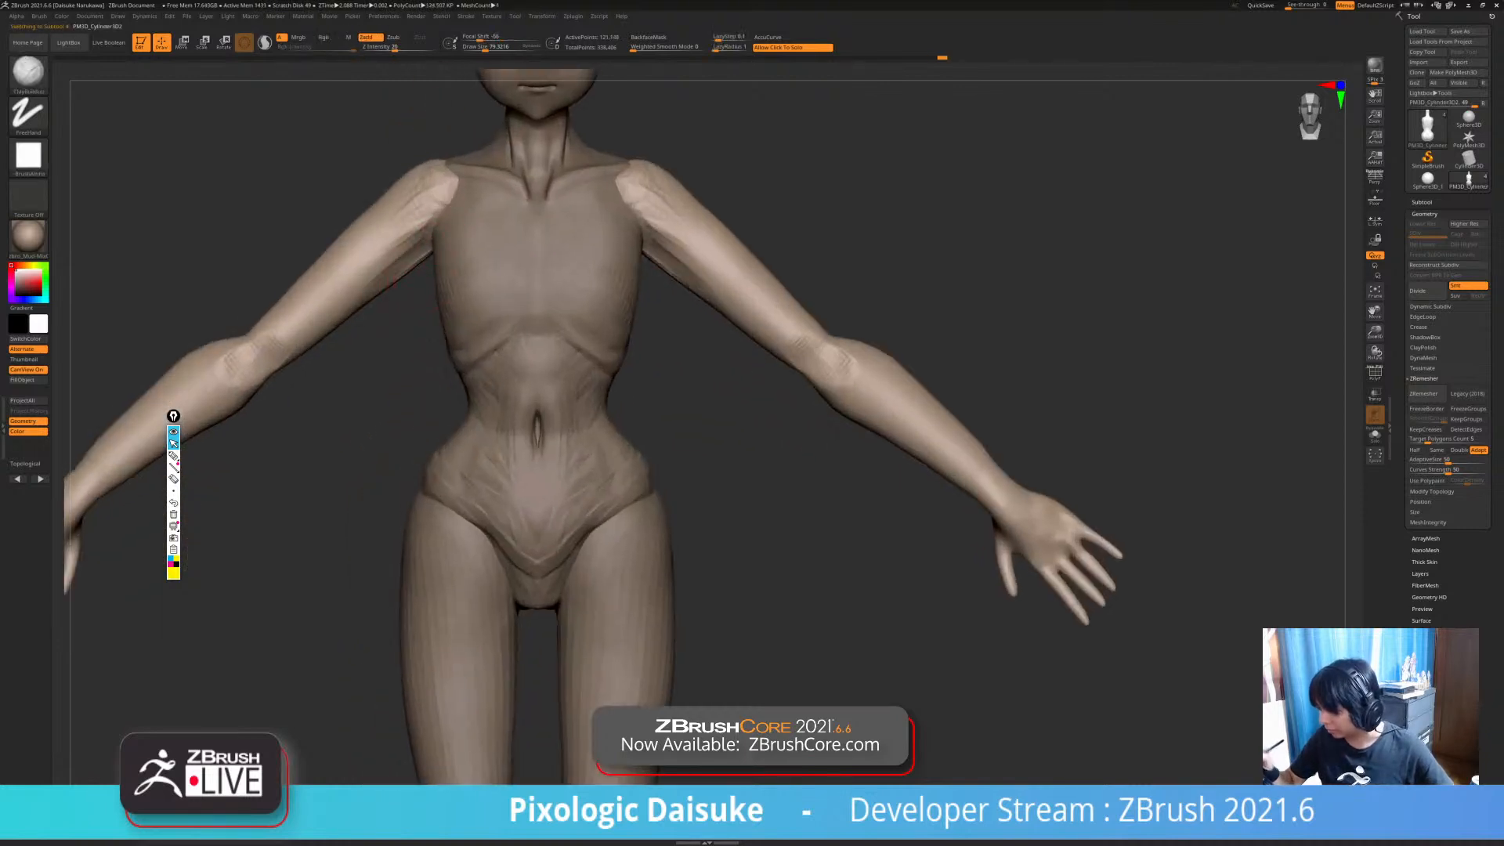
click(28, 76)
click(535, 84)
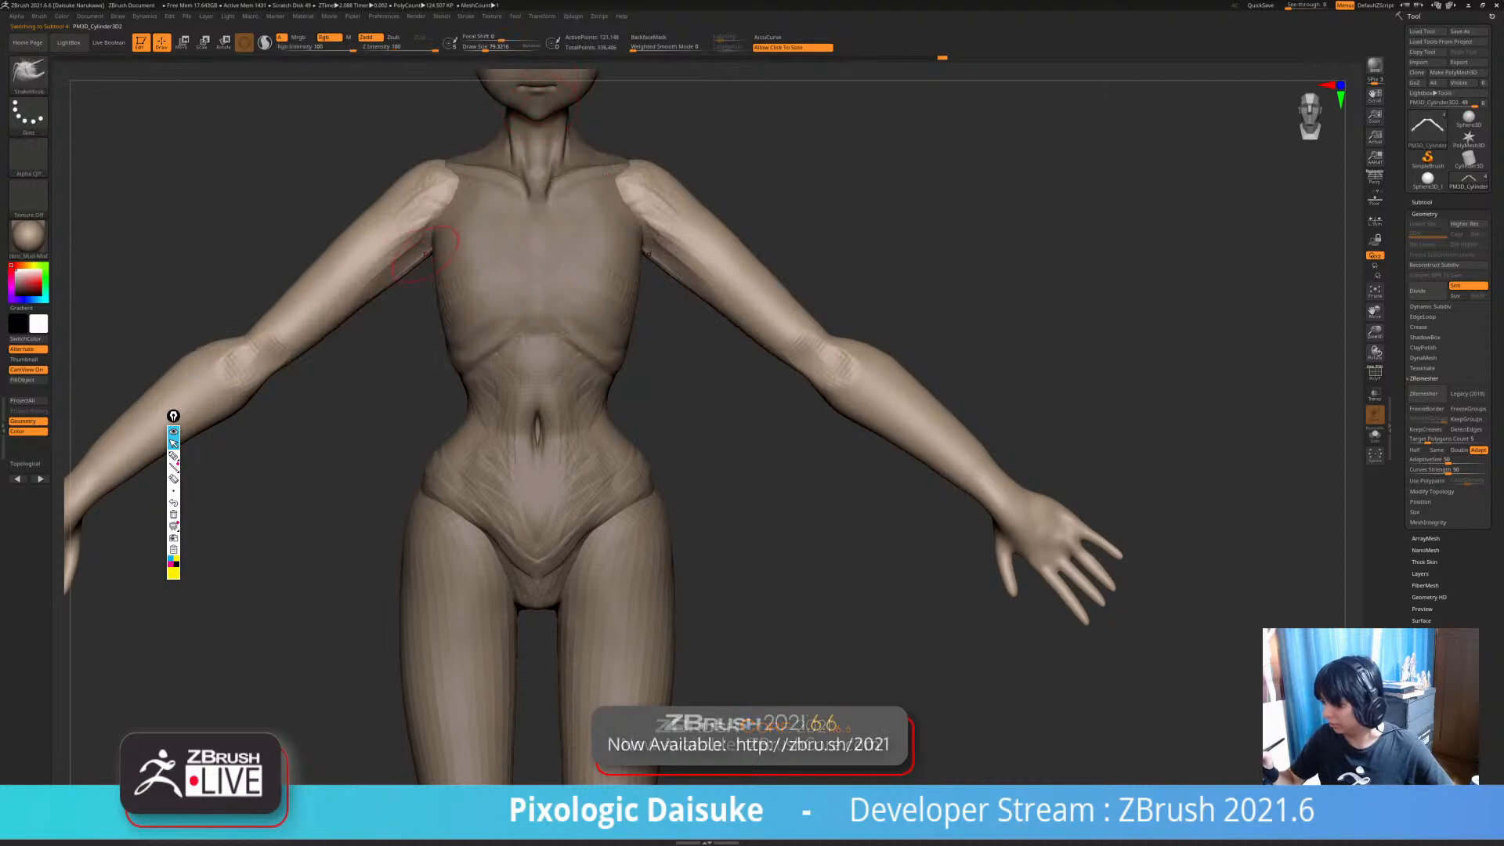
- Switch to ClayBuildup and build up the shoulders and upper arms
click(29, 76)
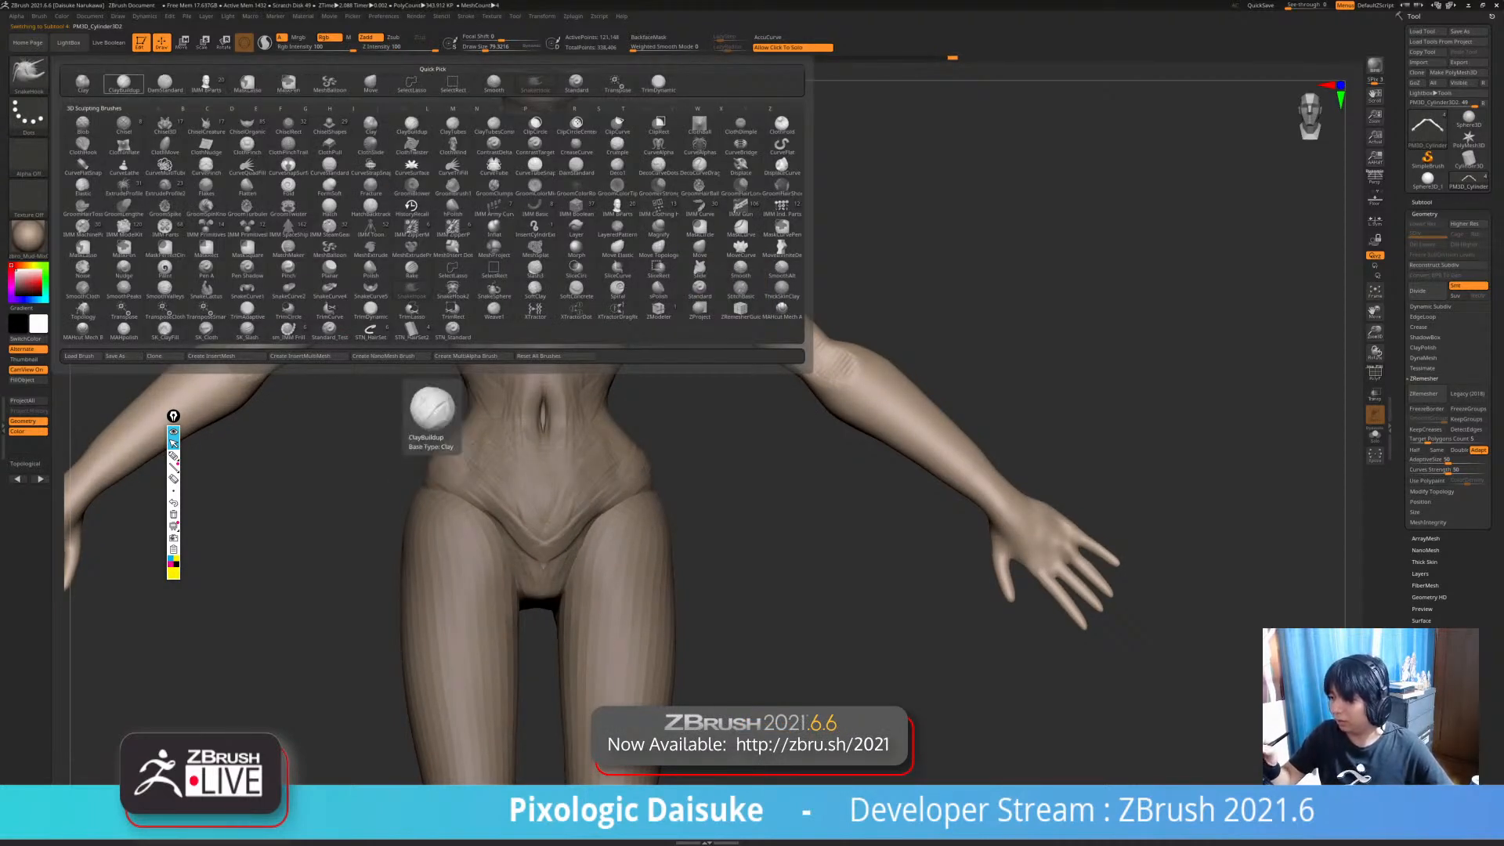
click(411, 123)
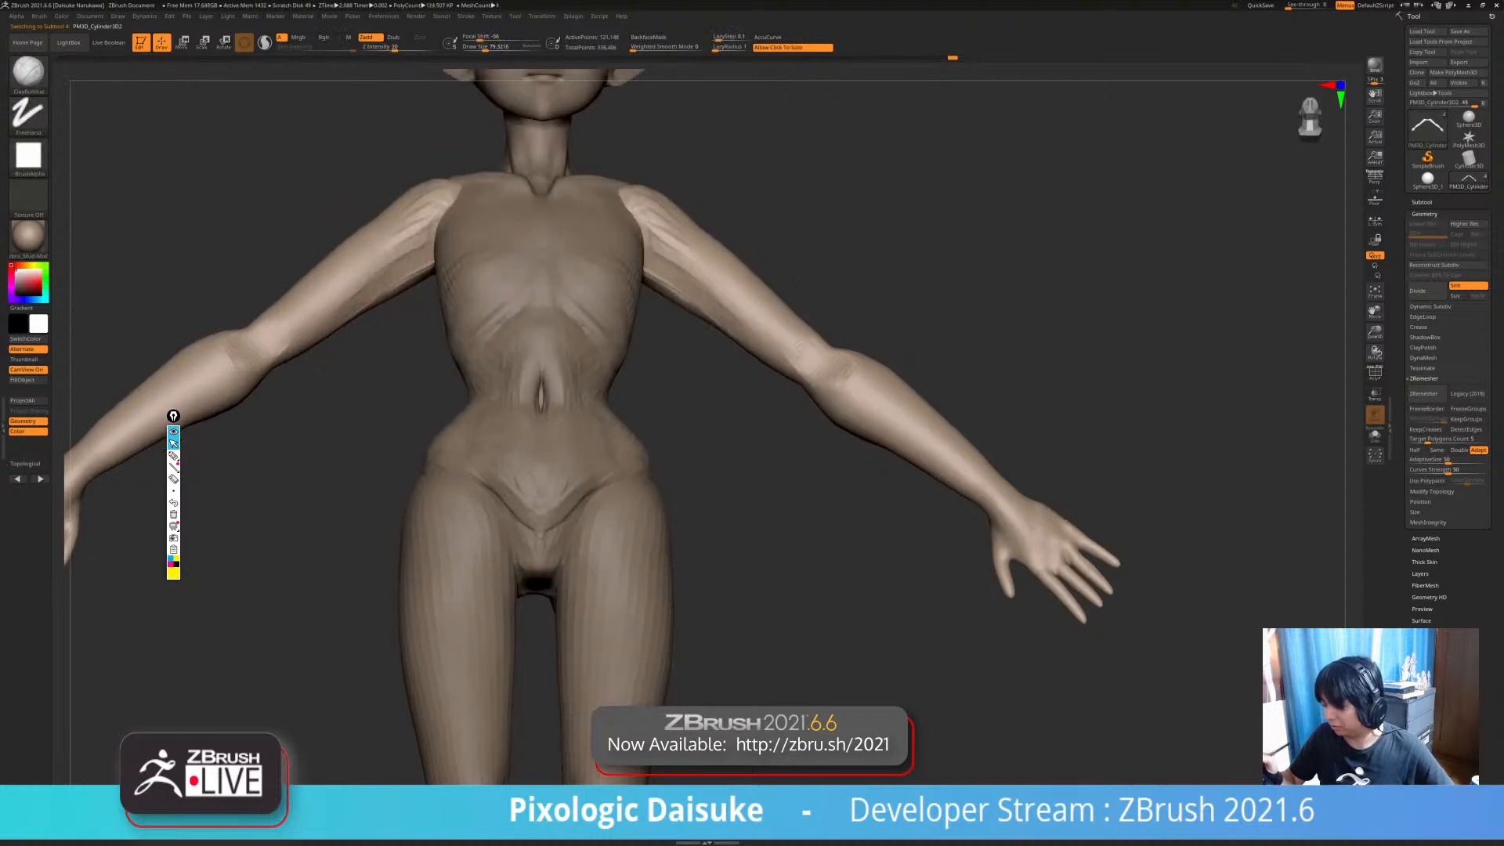
shift+right_drag(374, 298, 416, 259)
drag(429, 253, 380, 254)
mouse_move(380, 255)
right_down()
mouse_move(400, 223)
mouse_move(395, 274)
mouse_move(429, 279)
right_up()
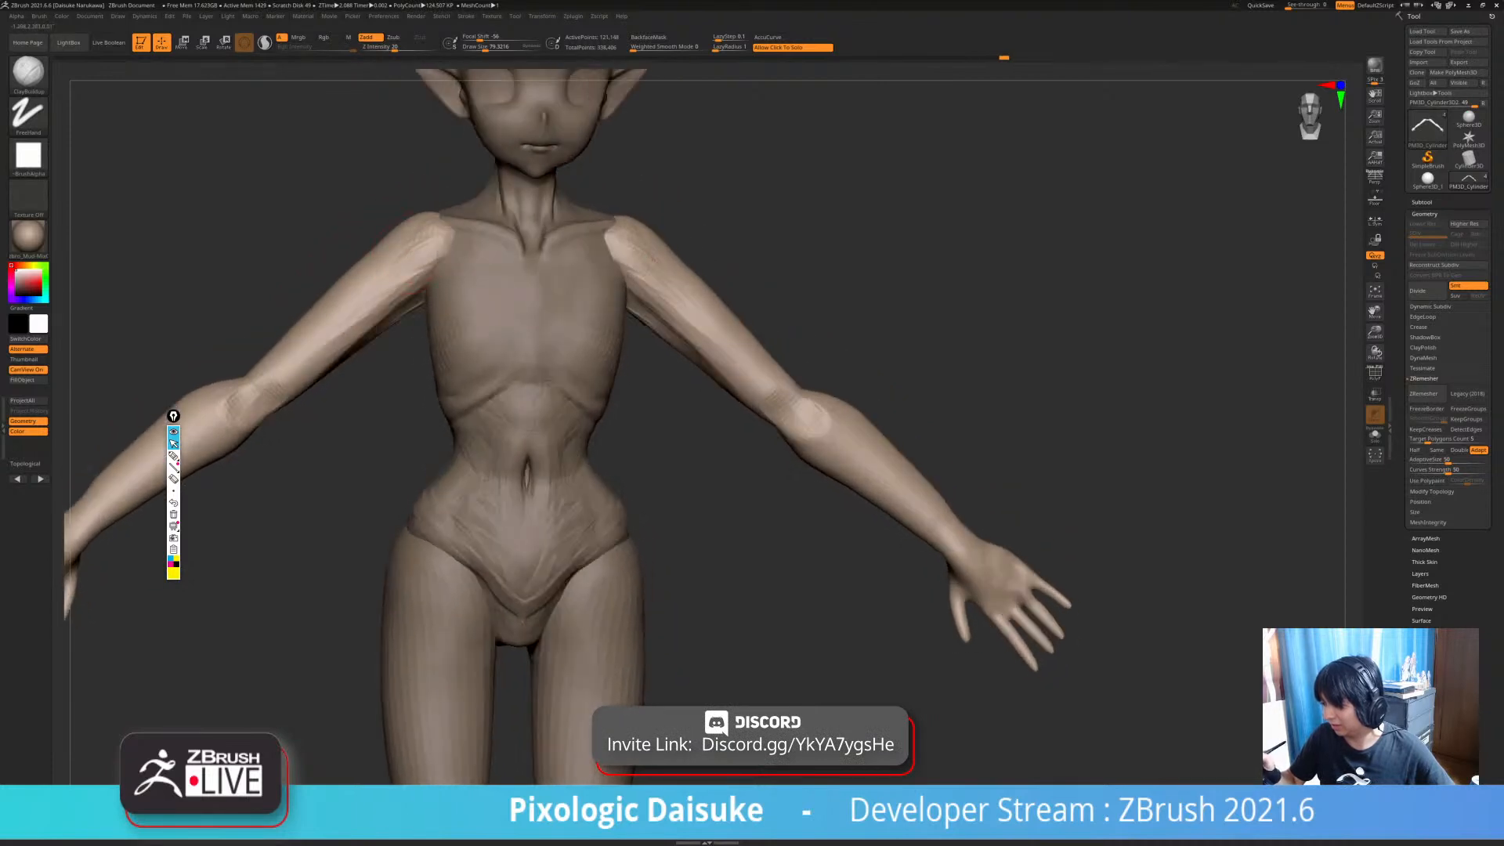
drag(423, 235, 447, 239)
ctrl+right_drag(435, 242, 460, 451)
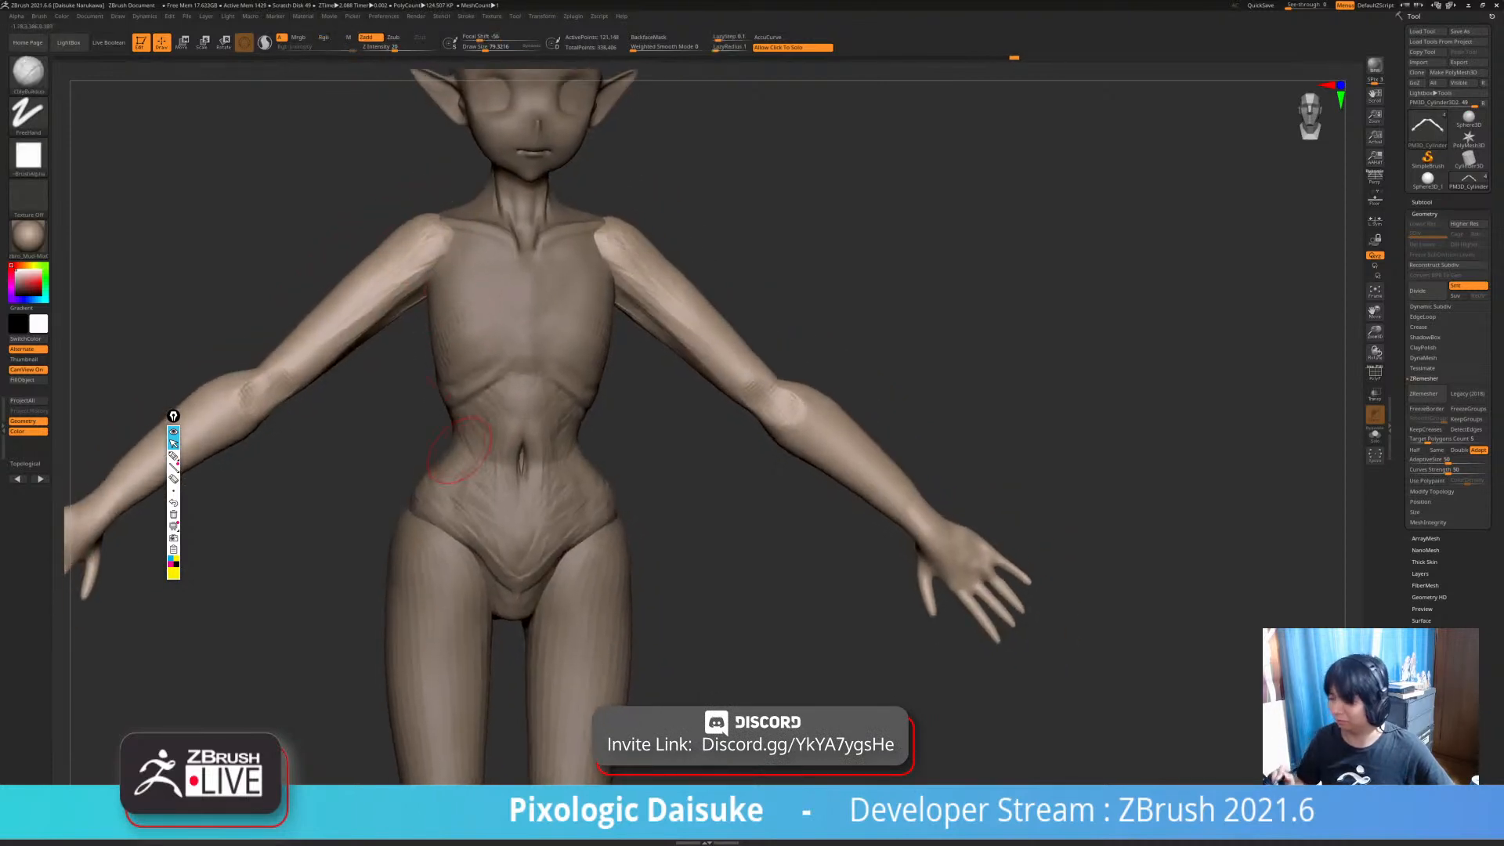
- Continue the ClayBuildup strokes along the upper arms down to the elbows, working from several angles
right_drag(450, 251, 470, 239)
mouse_move(375, 262)
right_down()
mouse_move(384, 302)
mouse_move(462, 311)
right_up()
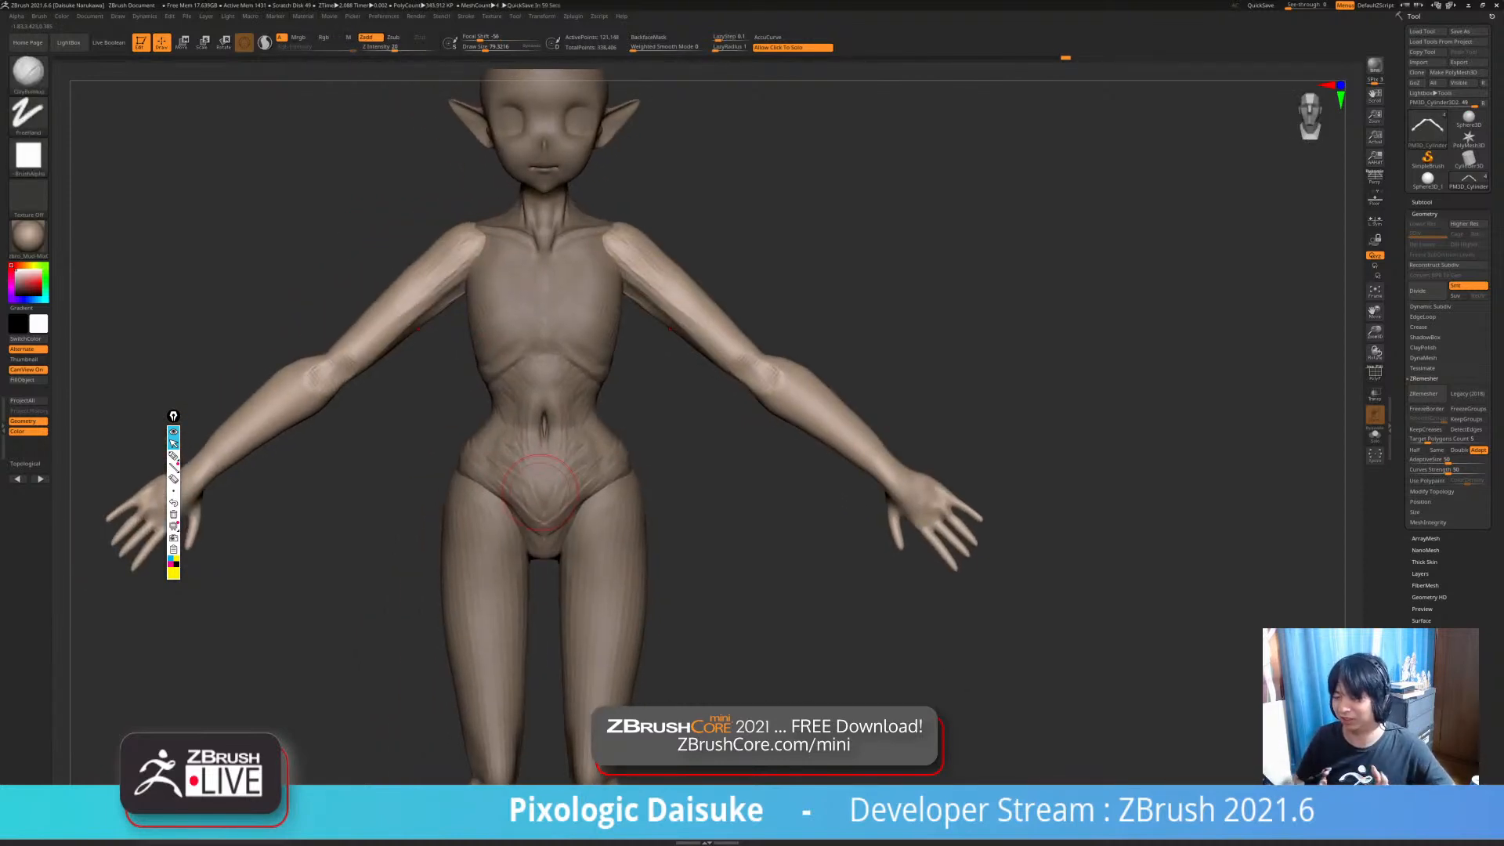
mouse_move(408, 349)
right_down()
mouse_move(376, 306)
mouse_move(365, 334)
mouse_move(384, 368)
mouse_move(382, 321)
mouse_move(368, 349)
right_up()
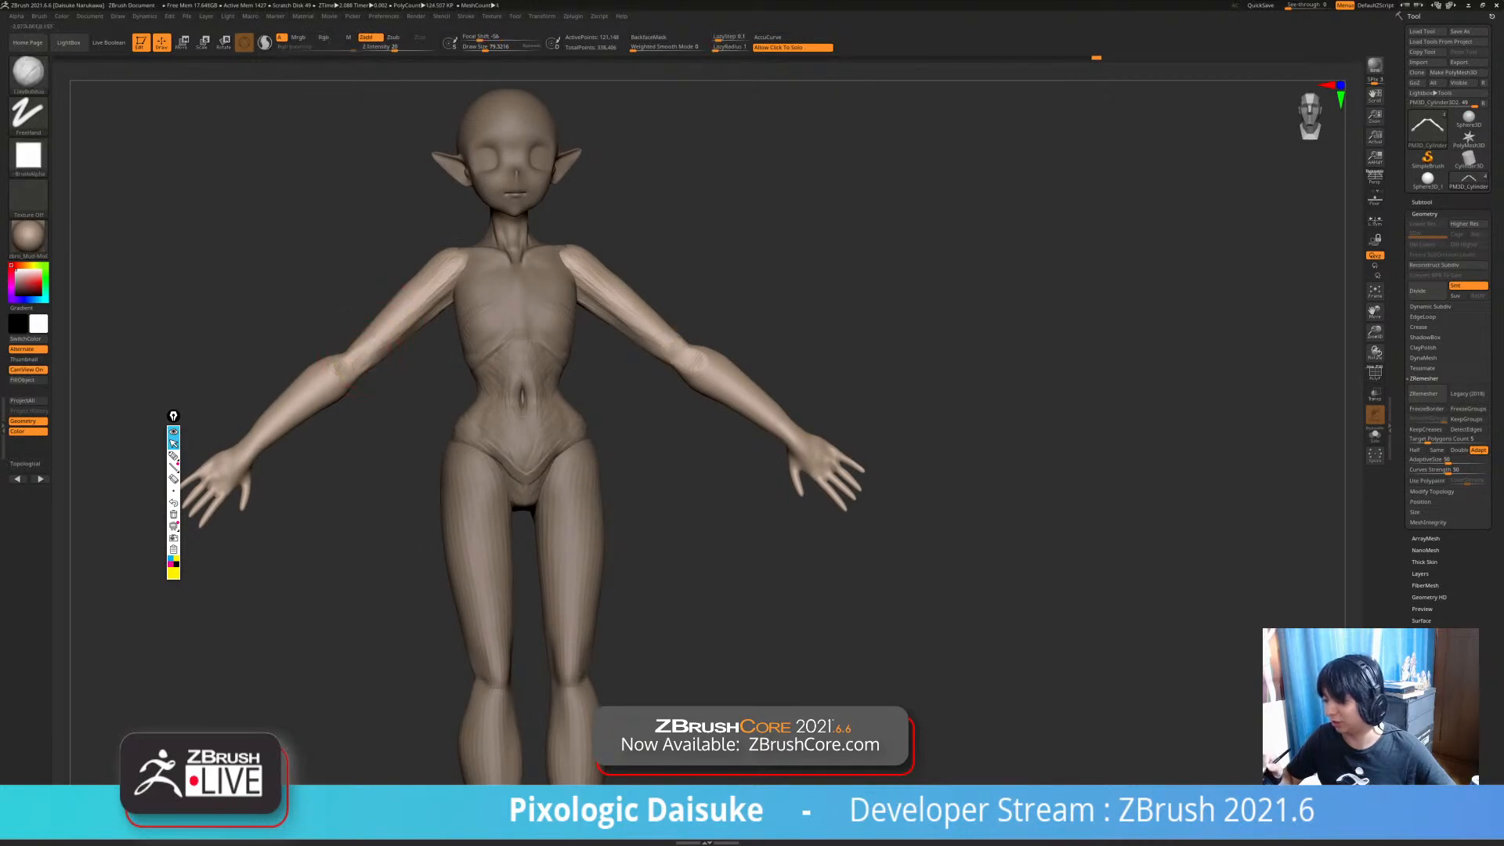
mouse_move(371, 332)
ctrl+right_down()
mouse_move(352, 349)
mouse_move(367, 361)
mouse_move(400, 324)
mouse_move(401, 346)
ctrl+right_up()
right_drag(464, 278, 399, 343)
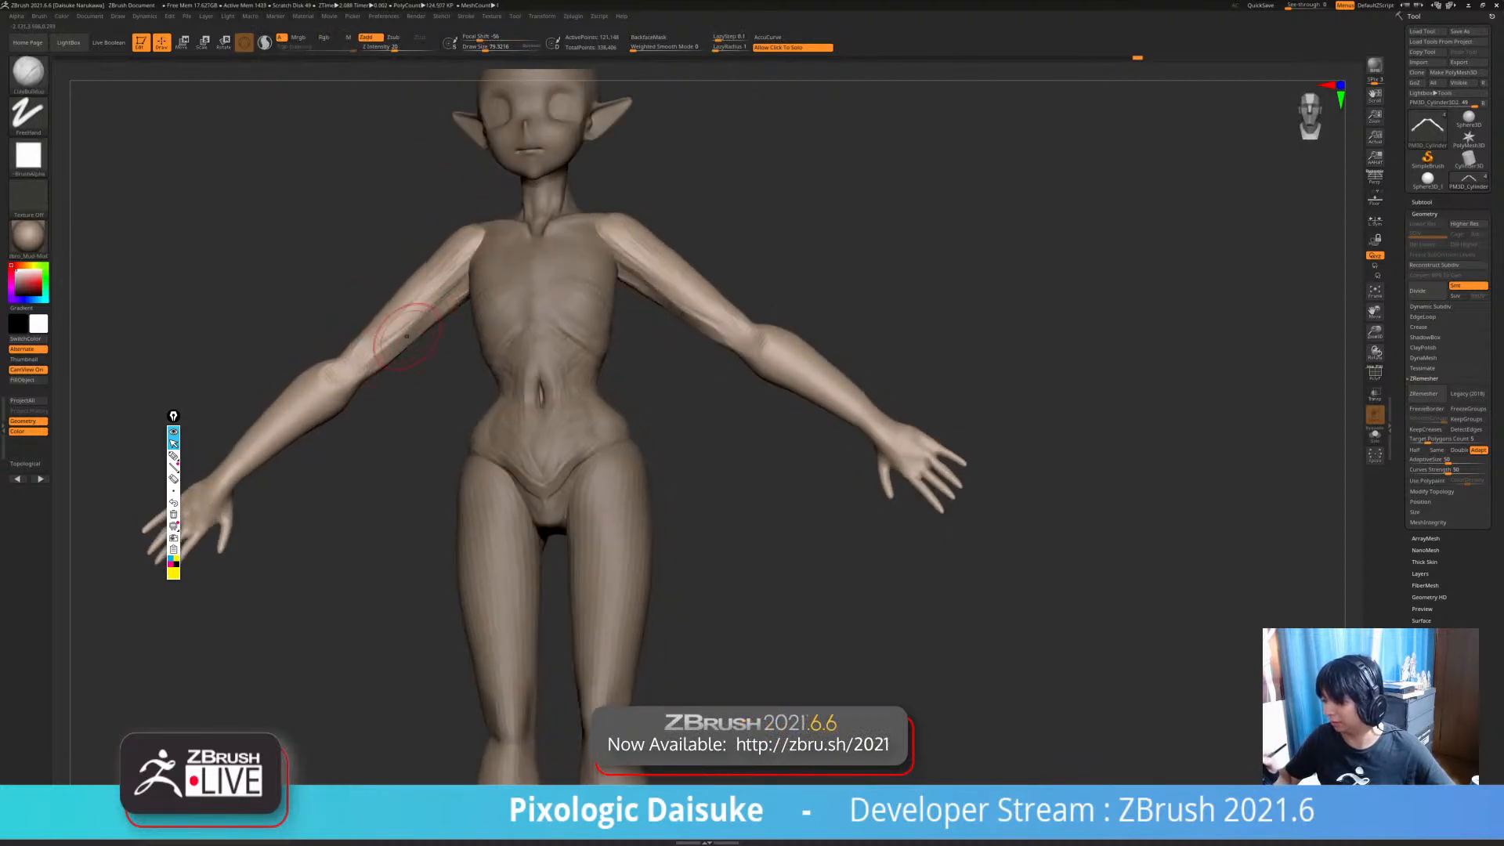
mouse_move(477, 295)
right_down()
mouse_move(427, 314)
mouse_move(429, 337)
mouse_move(415, 329)
mouse_move(467, 290)
mouse_move(376, 302)
mouse_move(353, 472)
right_up()
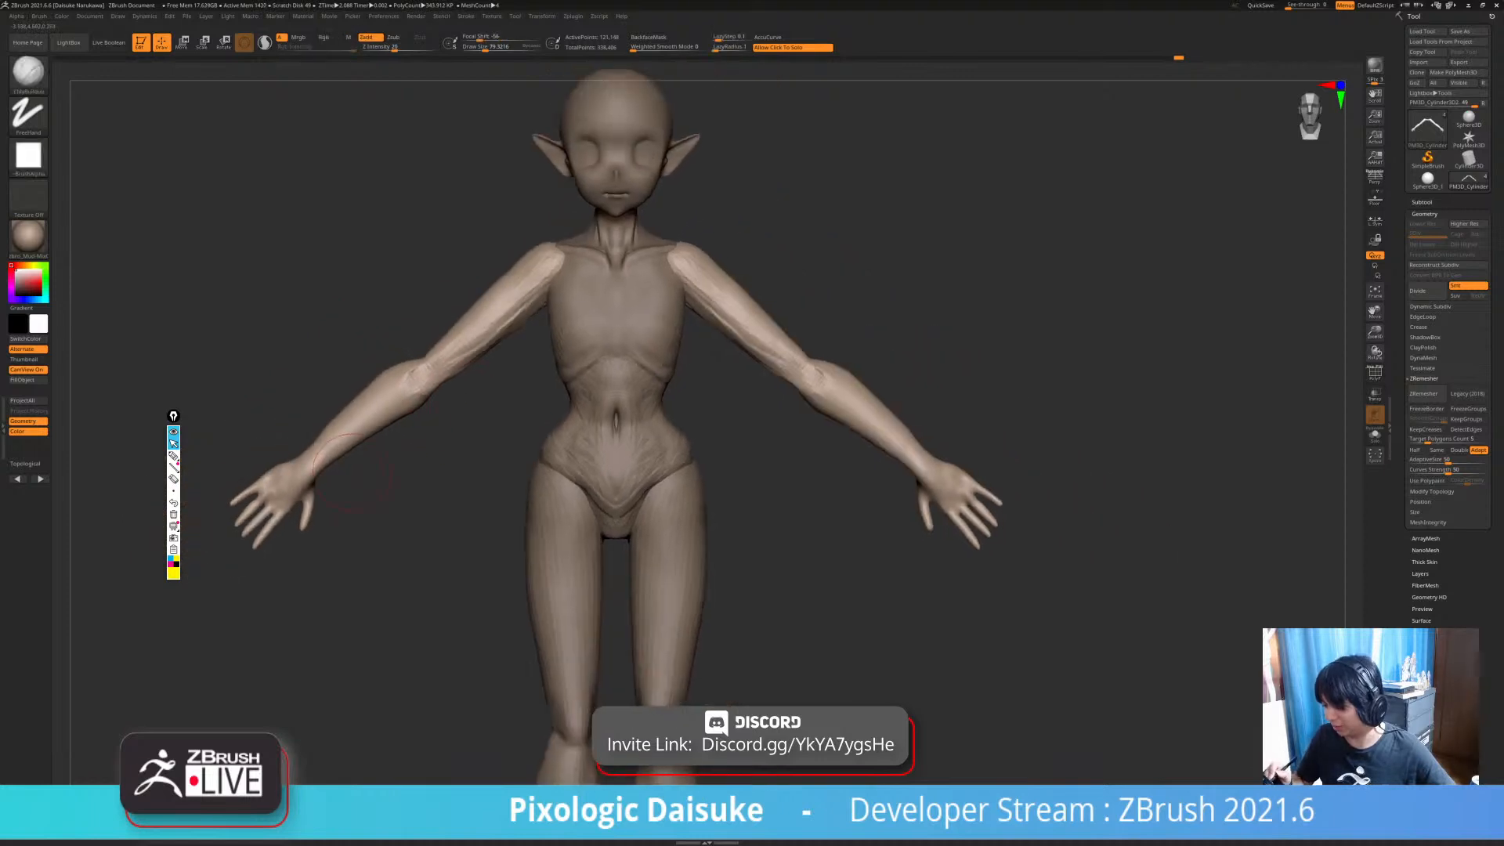
- Reduce the draw size and refine the upper arm muscles and elbows with ClayBuildup
key([)
mouse_move(414, 282)
ctrl+right_down()
mouse_move(407, 336)
mouse_move(413, 297)
ctrl+right_up()
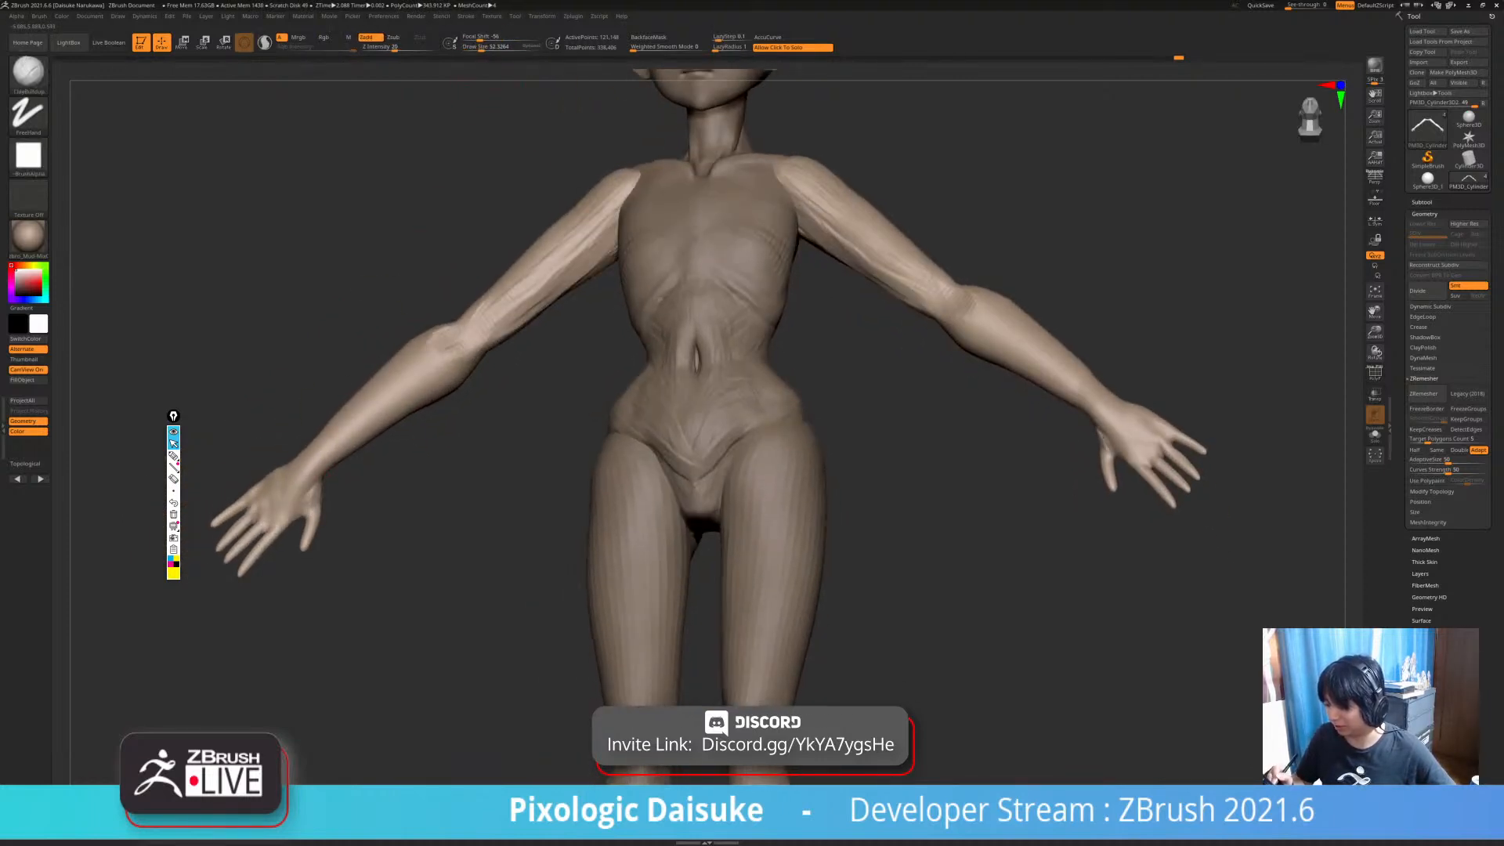
right_drag(337, 469, 322, 478)
drag(314, 470, 317, 509)
mouse_move(318, 509)
right_down()
mouse_move(345, 462)
mouse_move(306, 471)
mouse_move(376, 459)
mouse_move(329, 446)
right_up()
- Reshape the hand with the SnakeHook brush, undoing one unwanted stroke along the way
click(28, 74)
click(411, 208)
right_drag(487, 117, 463, 86)
drag(286, 513, 295, 539)
right_drag(294, 539, 317, 509)
mouse_move(317, 510)
ctrl+right_down()
mouse_move(324, 499)
mouse_move(312, 528)
mouse_move(356, 527)
ctrl+right_up()
key(ctrl+z)
drag(357, 527, 345, 495)
mouse_move(344, 495)
right_down()
mouse_move(392, 489)
mouse_move(313, 444)
mouse_move(369, 462)
mouse_move(478, 451)
right_up()
- Adjust the thumb, fingers and palm outline with SnakeHook and smooth the palm
drag(253, 478, 259, 470)
mouse_move(259, 470)
right_down()
mouse_move(235, 462)
mouse_move(368, 502)
mouse_move(380, 493)
mouse_move(298, 478)
mouse_move(376, 482)
mouse_move(375, 439)
mouse_move(344, 470)
mouse_move(364, 555)
right_up()
drag(365, 554, 336, 506)
mouse_move(336, 505)
right_down()
mouse_move(321, 519)
mouse_move(298, 508)
mouse_move(307, 533)
mouse_move(329, 509)
right_up()
drag(329, 509, 345, 494)
mouse_move(345, 494)
right_down()
mouse_move(351, 478)
mouse_move(310, 492)
mouse_move(348, 480)
mouse_move(337, 470)
mouse_move(371, 439)
mouse_move(427, 548)
mouse_move(390, 484)
mouse_move(400, 502)
mouse_move(423, 493)
mouse_move(396, 614)
right_up()
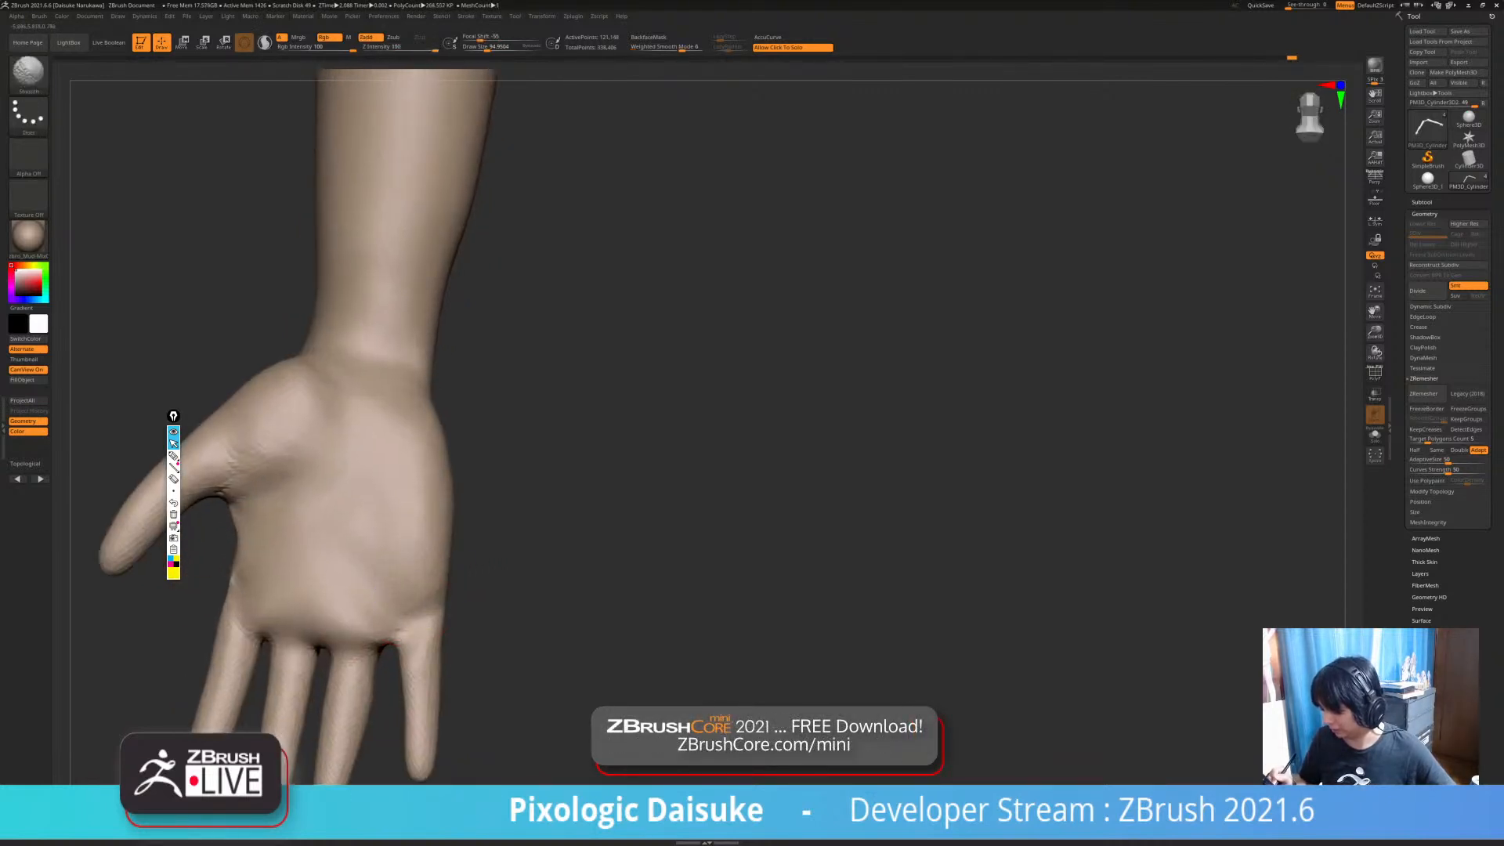
mouse_move(383, 590)
ctrl+right_down()
mouse_move(359, 554)
mouse_move(367, 519)
mouse_move(384, 542)
mouse_move(403, 524)
ctrl+right_up()
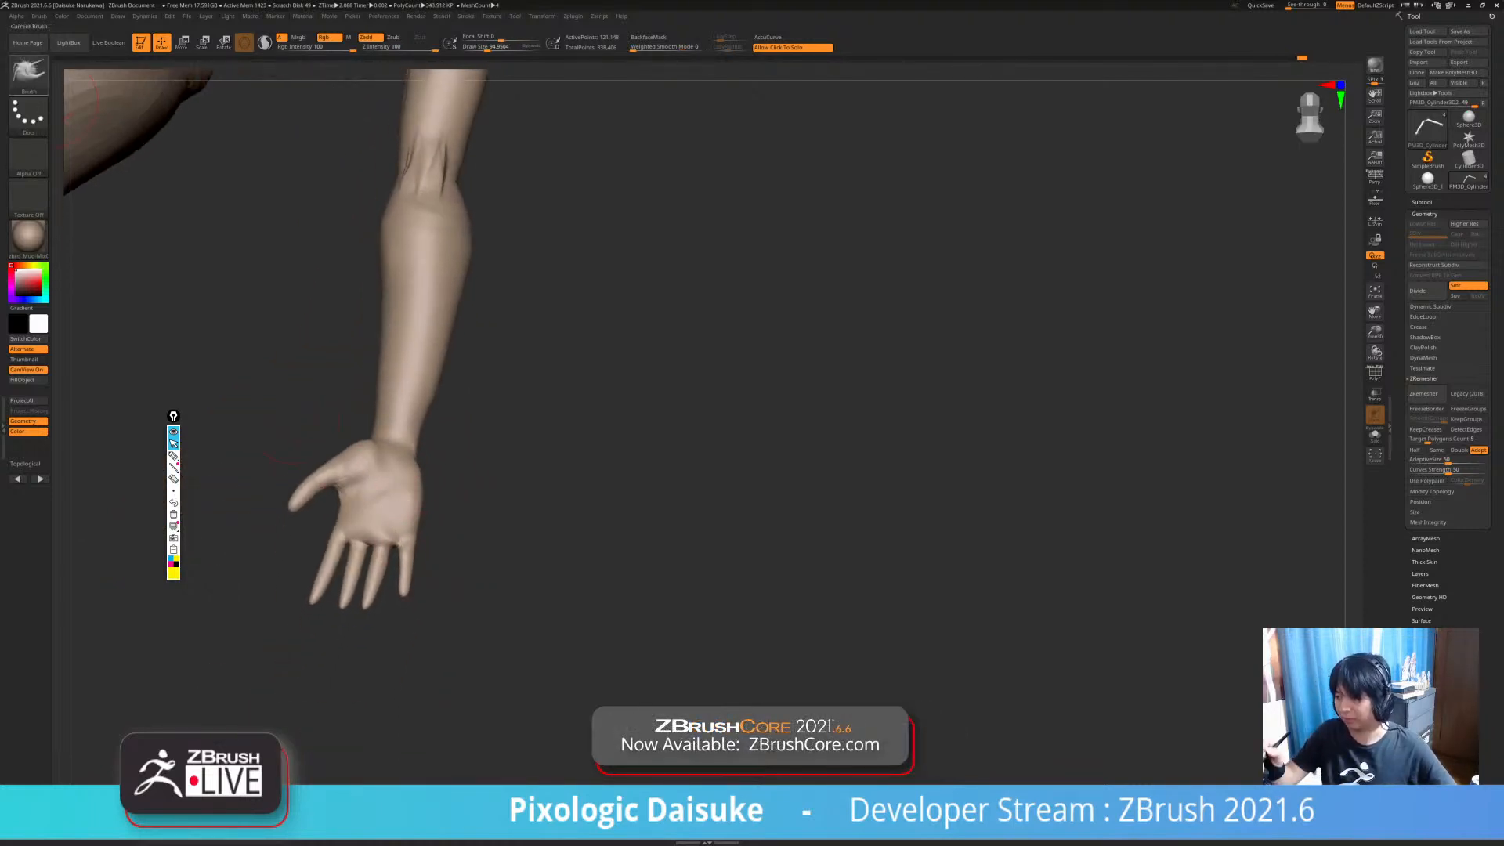
- Return to ClayBuildup and build up the pads of the palm
key(b)
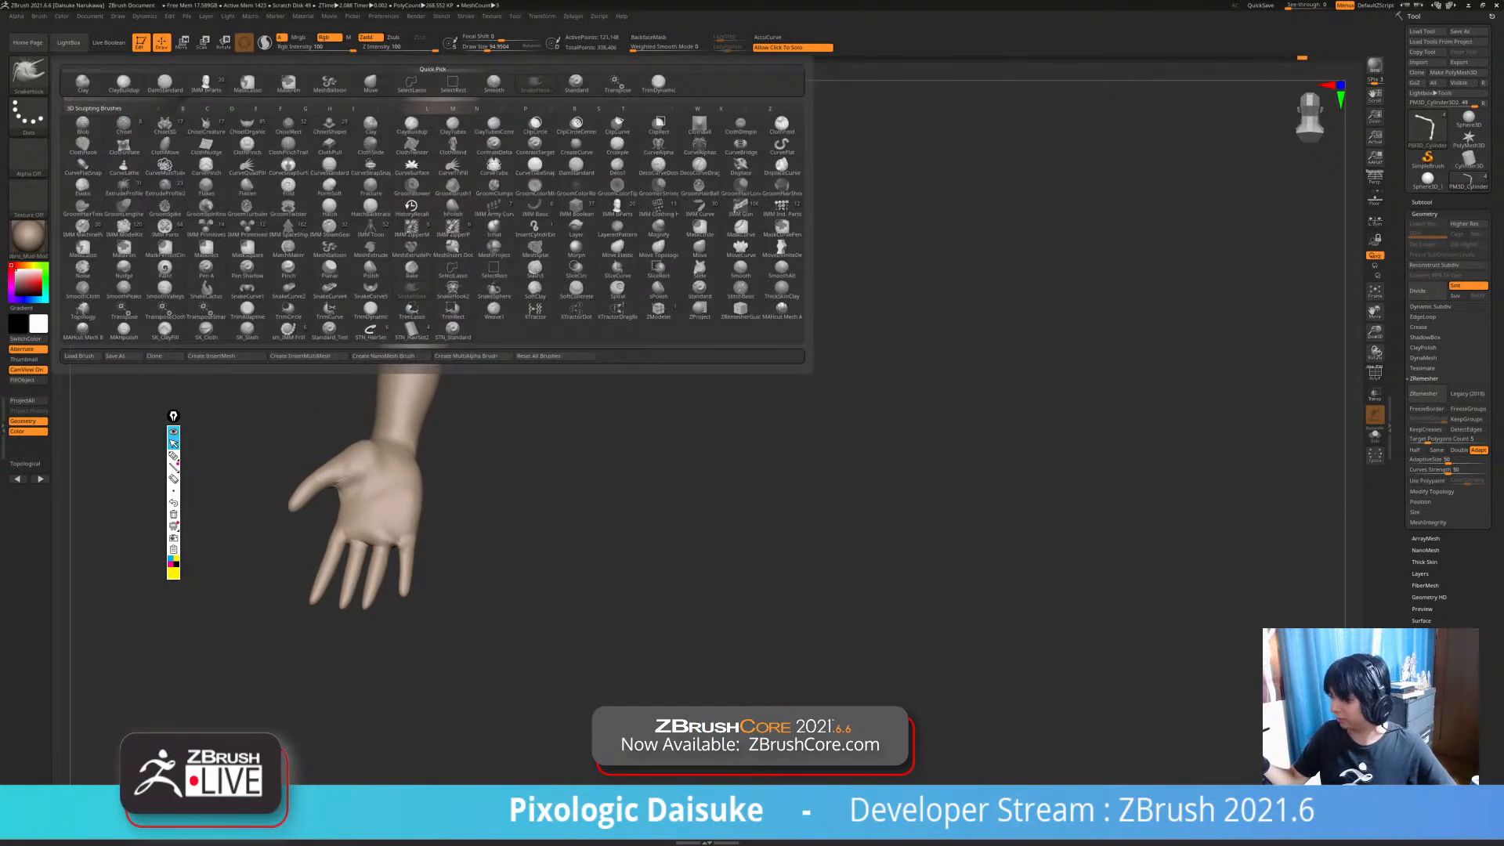
click(123, 84)
mouse_move(355, 480)
ctrl+right_down()
mouse_move(360, 517)
mouse_move(518, 505)
ctrl+right_up()
key(shift)
mouse_move(541, 530)
mouse_down()
mouse_move(555, 520)
mouse_move(526, 471)
mouse_move(523, 501)
mouse_move(540, 463)
mouse_move(559, 481)
mouse_move(549, 423)
mouse_move(506, 431)
mouse_up()
right_drag(505, 430, 572, 360)
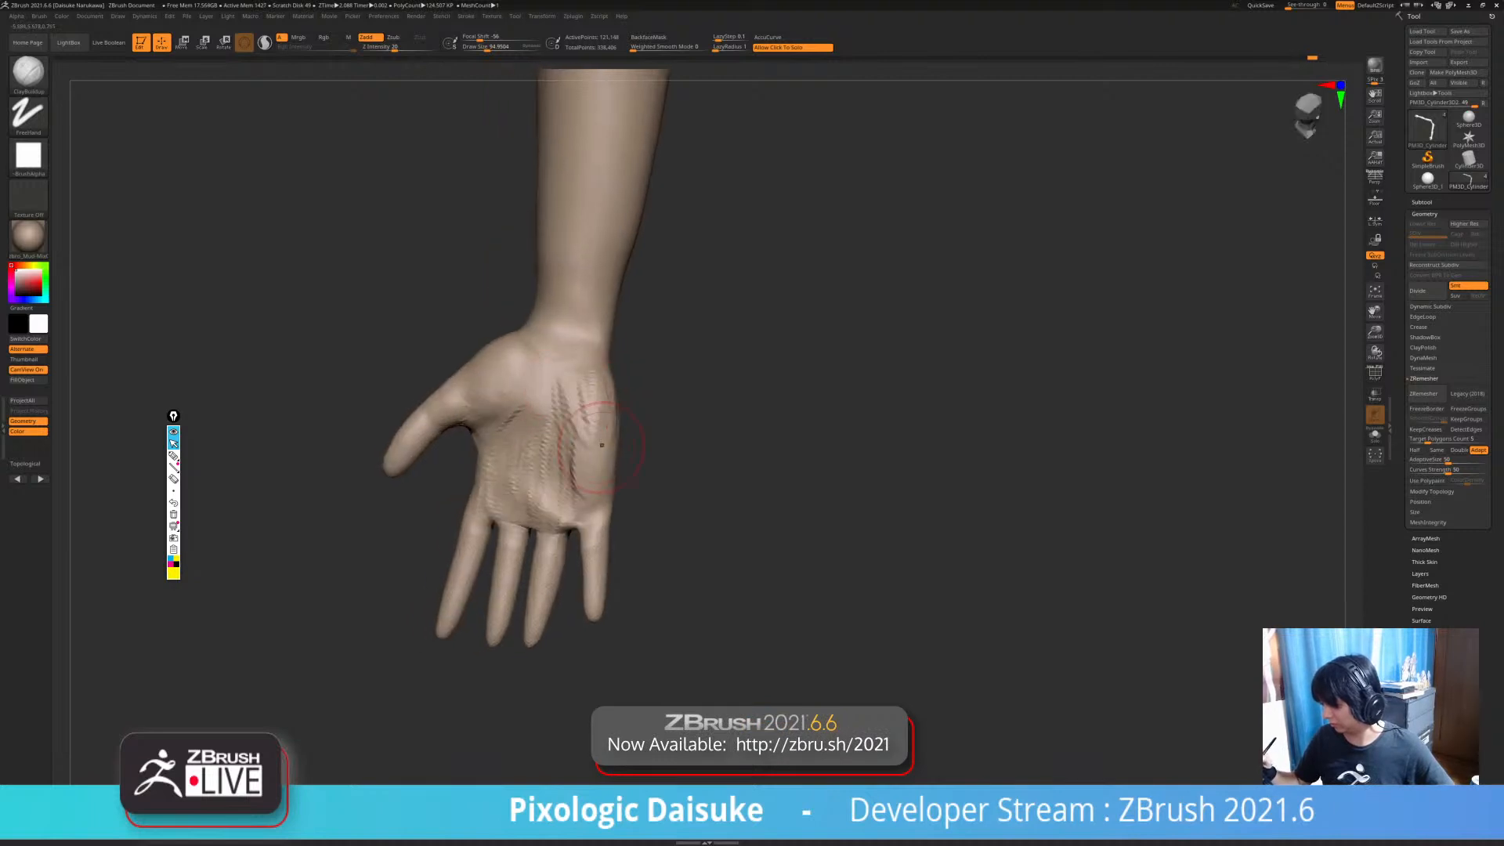
drag(568, 473, 577, 508)
- Build up the elbow, wrist and back of the hand with ClayBuildup and smooth the transitions
mouse_move(603, 501)
right_down()
mouse_move(622, 398)
mouse_move(531, 464)
mouse_move(596, 506)
mouse_move(576, 403)
right_up()
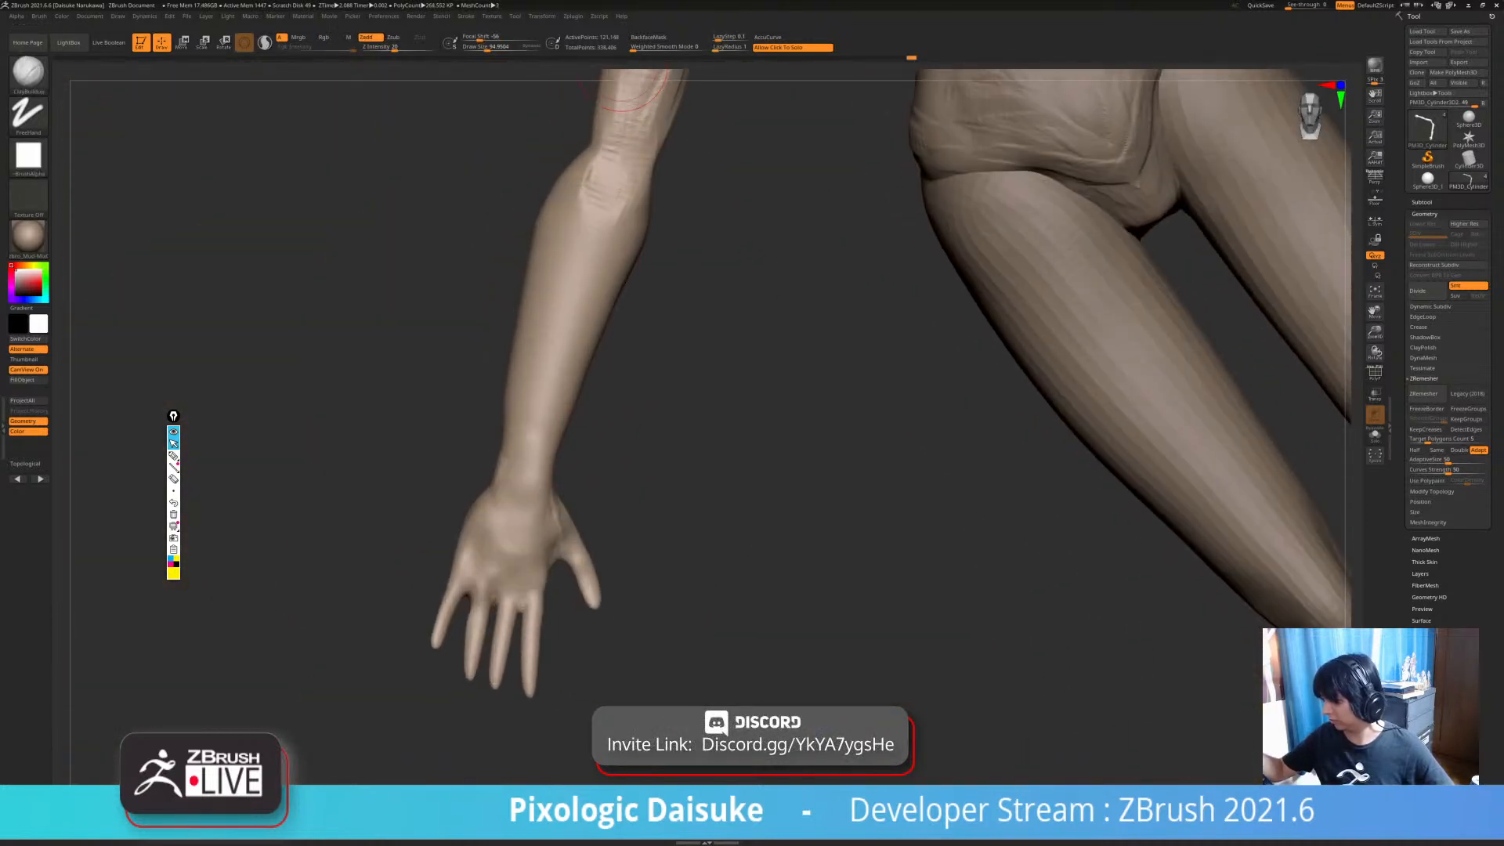
ctrl+right_drag(631, 502, 690, 376)
mouse_move(525, 586)
alt+right_down()
mouse_move(500, 589)
mouse_move(473, 626)
mouse_move(462, 603)
mouse_move(462, 666)
mouse_move(396, 583)
alt+right_up()
mouse_move(398, 566)
mouse_down()
mouse_move(391, 538)
mouse_move(416, 524)
mouse_up()
mouse_move(415, 523)
right_down()
mouse_move(470, 538)
mouse_move(443, 510)
mouse_move(435, 395)
right_up()
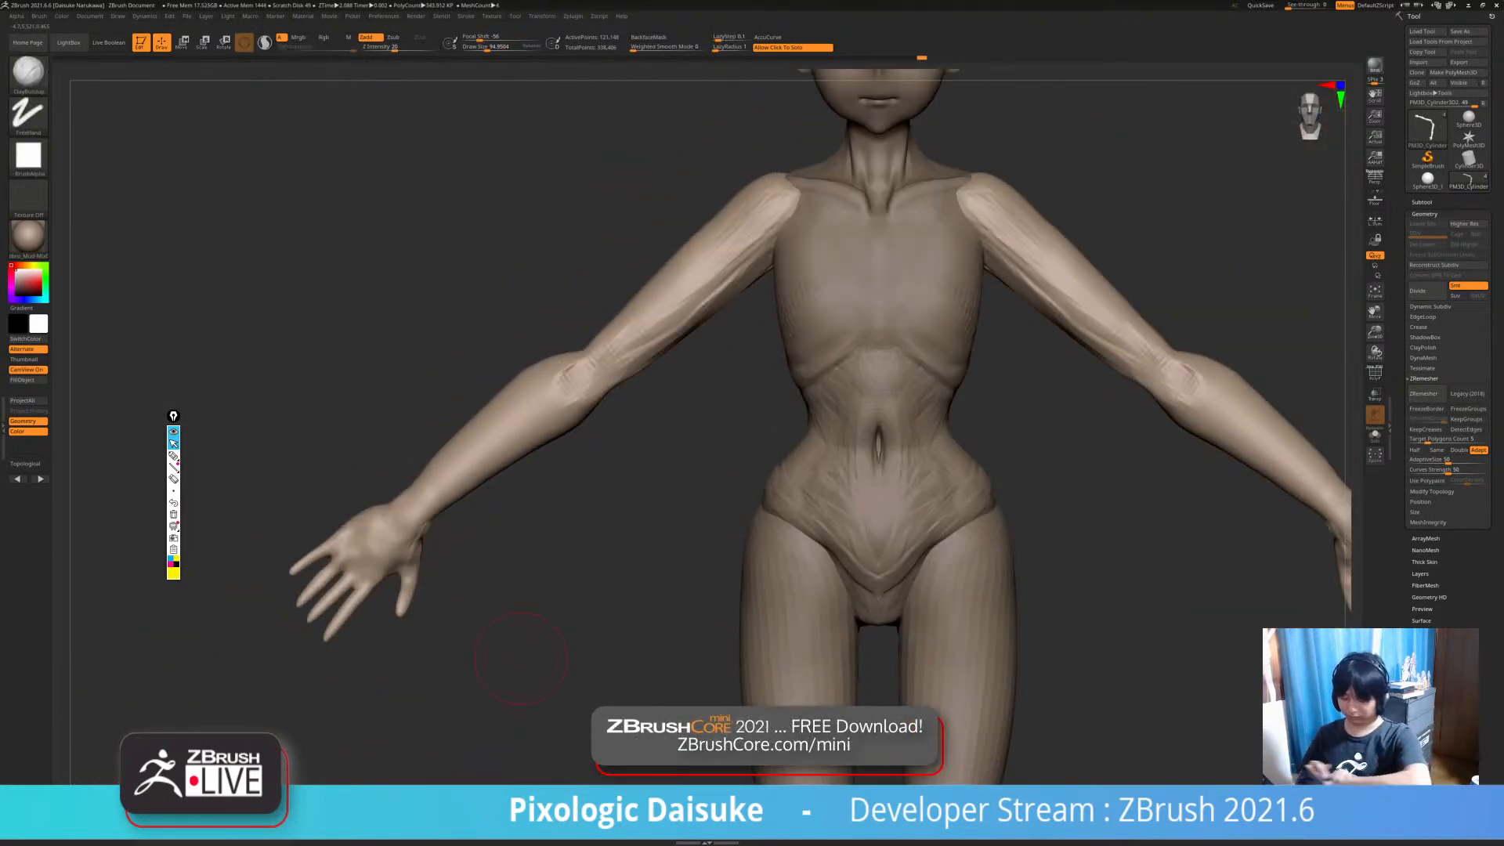
- Lower the draw size and sculpt the wrist creases and inner elbow with ClayBuildup
drag(487, 46, 482, 46)
mouse_move(420, 447)
ctrl+right_down()
mouse_move(434, 507)
mouse_move(444, 472)
ctrl+right_up()
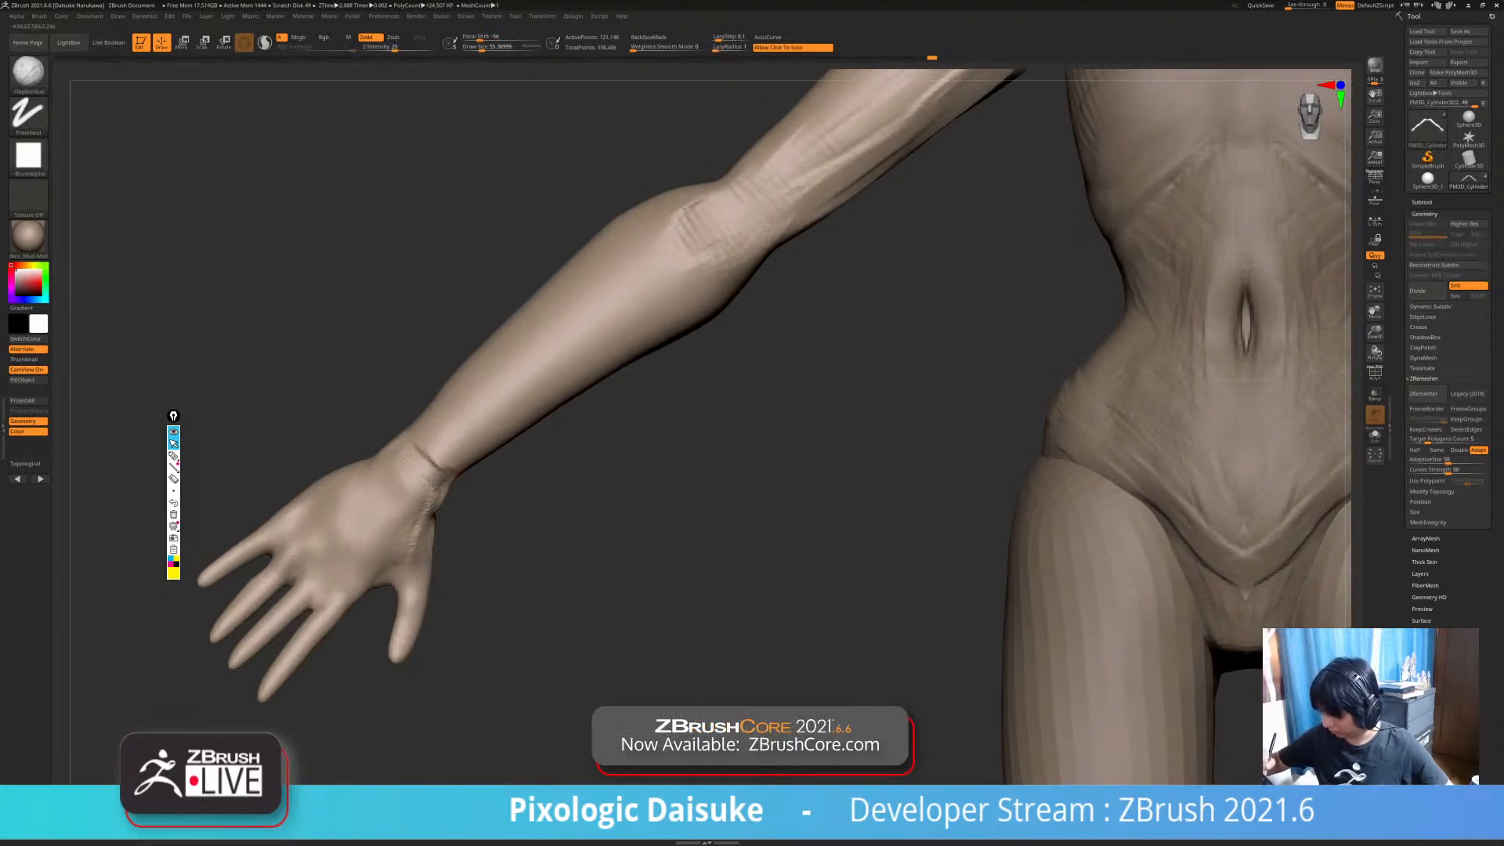
ctrl+right_drag(443, 472, 314, 470)
ctrl+right_drag(423, 406, 428, 427)
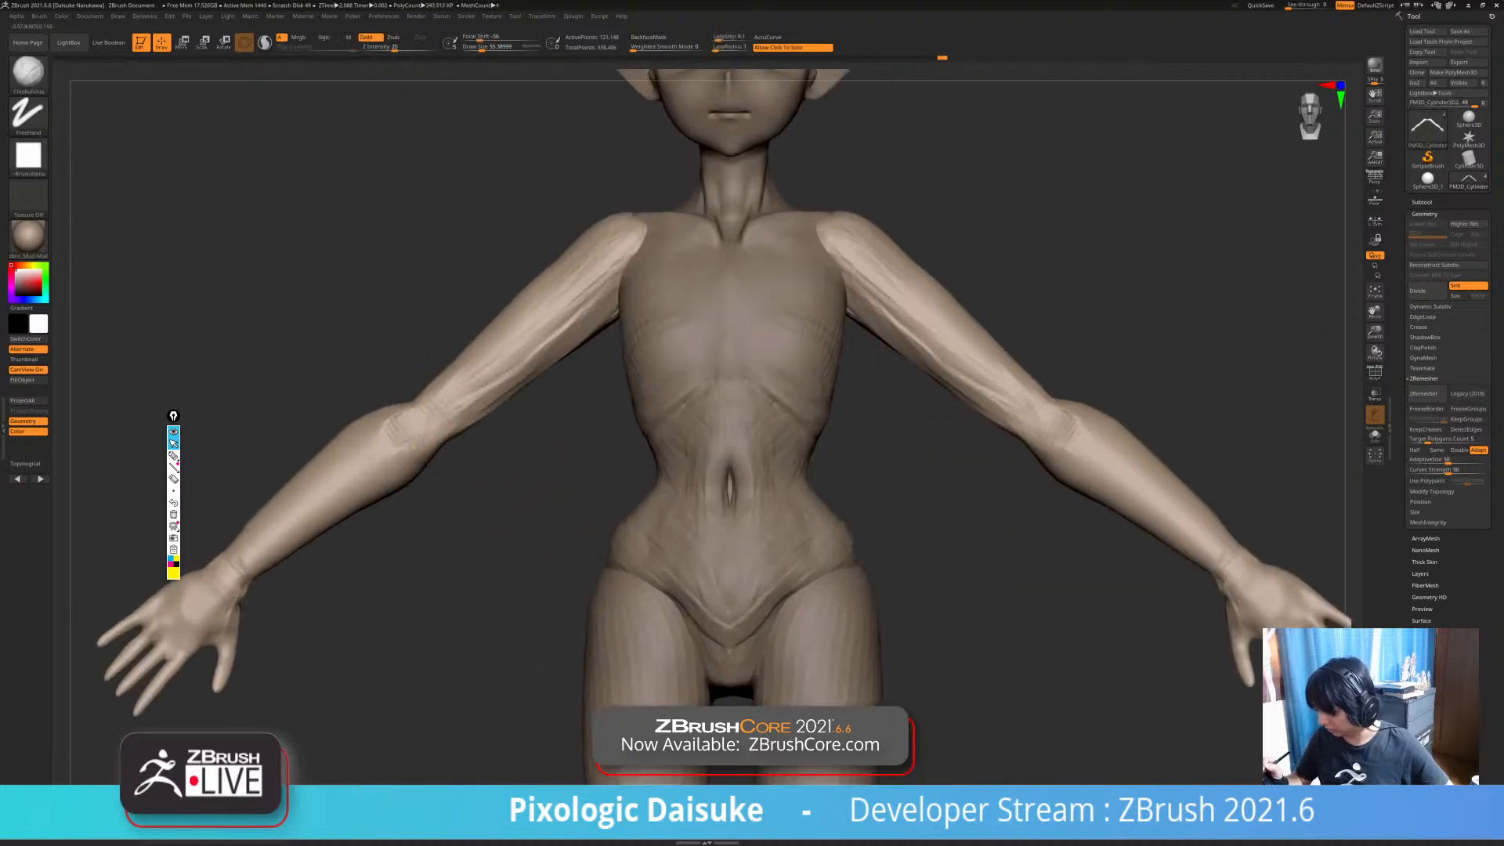
- Select the torso subtool and add ClayBuildup strokes along the sides of the rib cage
alt+right_drag(805, 395, 661, 396)
alt+click(662, 396)
alt+right_drag(592, 359, 456, 484)
mouse_move(475, 416)
mouse_down()
mouse_move(486, 437)
mouse_move(455, 443)
mouse_up()
mouse_move(455, 443)
right_down()
mouse_move(509, 451)
mouse_move(465, 438)
mouse_move(459, 417)
mouse_move(408, 416)
right_up()
right_drag(427, 486, 400, 501)
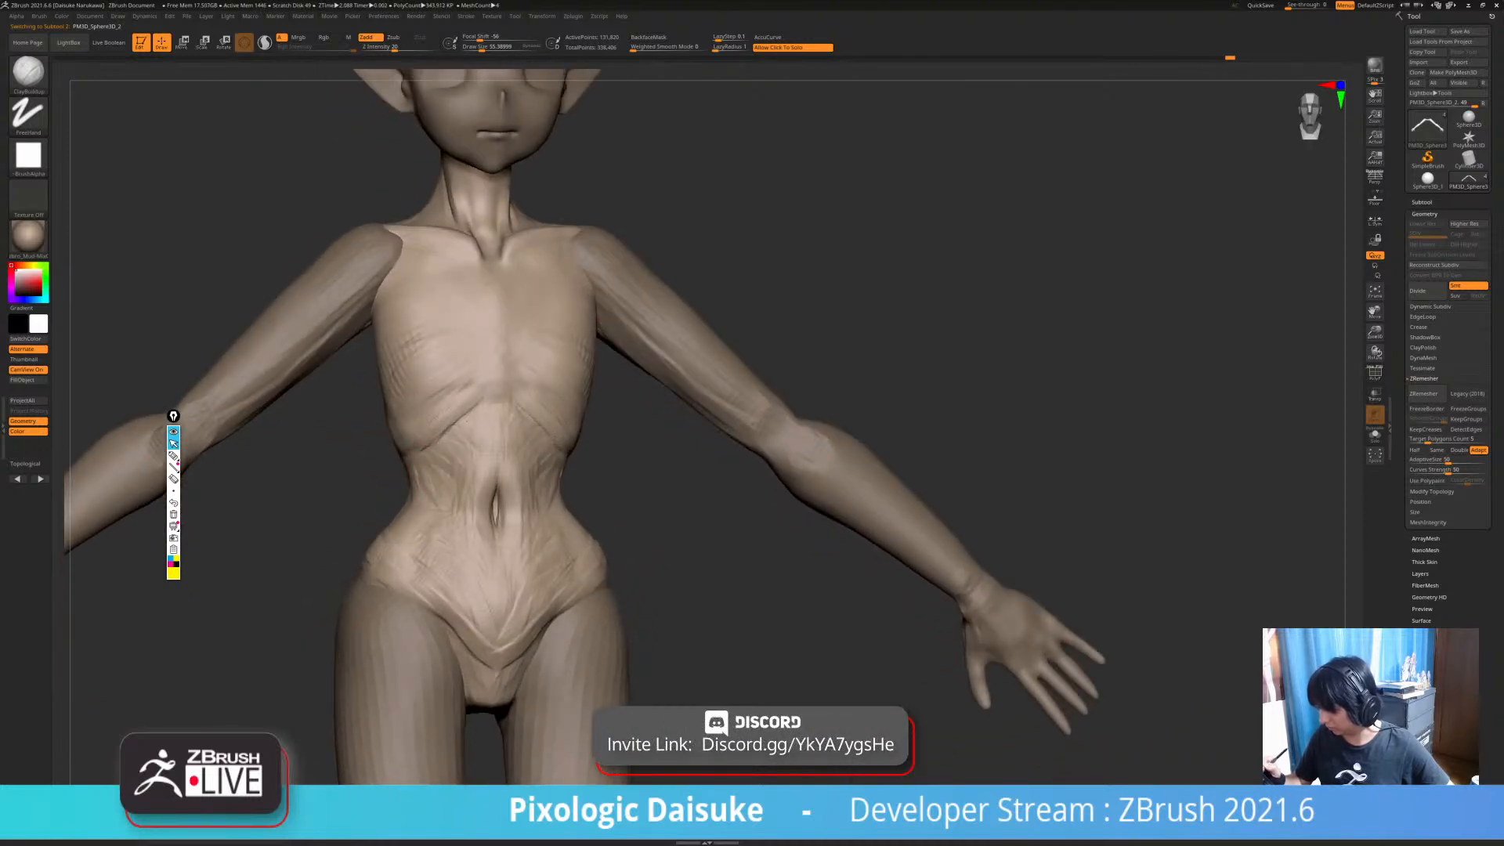
- Build up the ribs, waist and hip bones with ClayBuildup from a three-quarter view
alt+right_drag(486, 518, 478, 478)
mouse_move(478, 478)
right_down()
mouse_move(462, 478)
mouse_move(551, 474)
mouse_move(518, 470)
right_up()
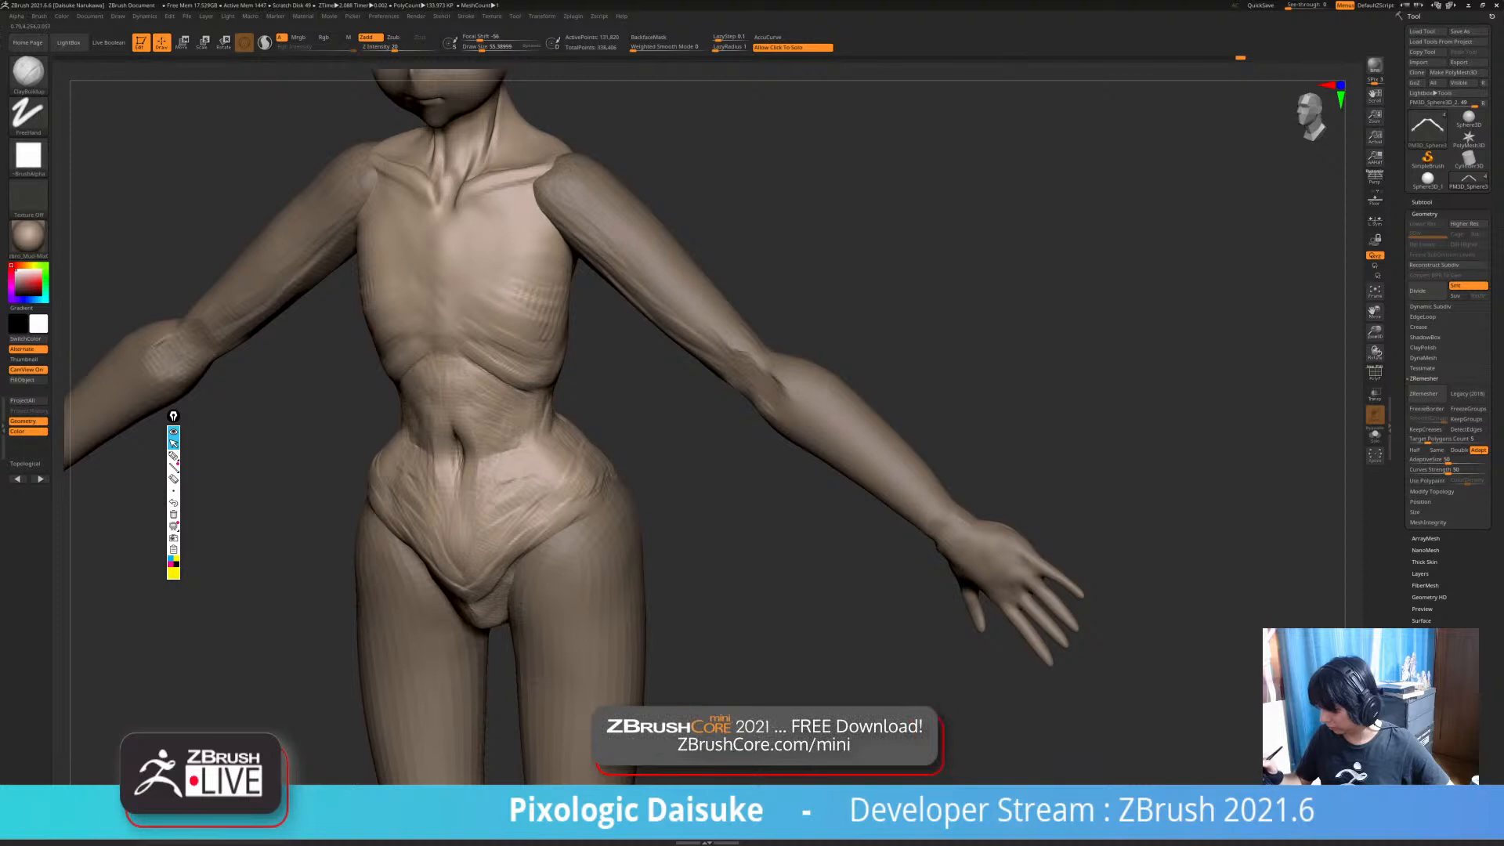
mouse_move(517, 548)
ctrl+right_down()
mouse_move(509, 501)
mouse_move(530, 572)
mouse_move(495, 532)
ctrl+right_up()
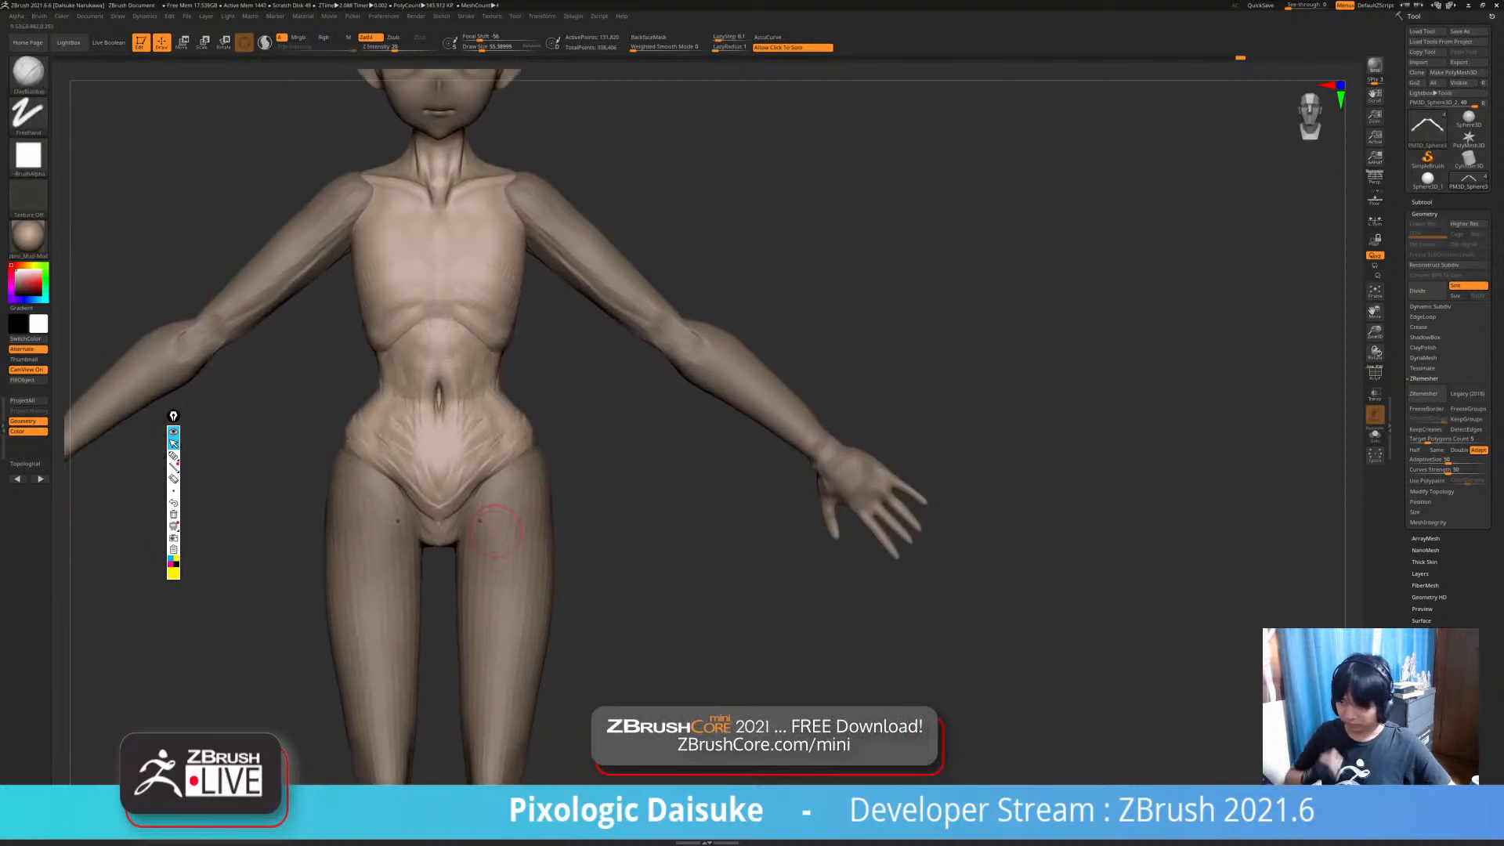
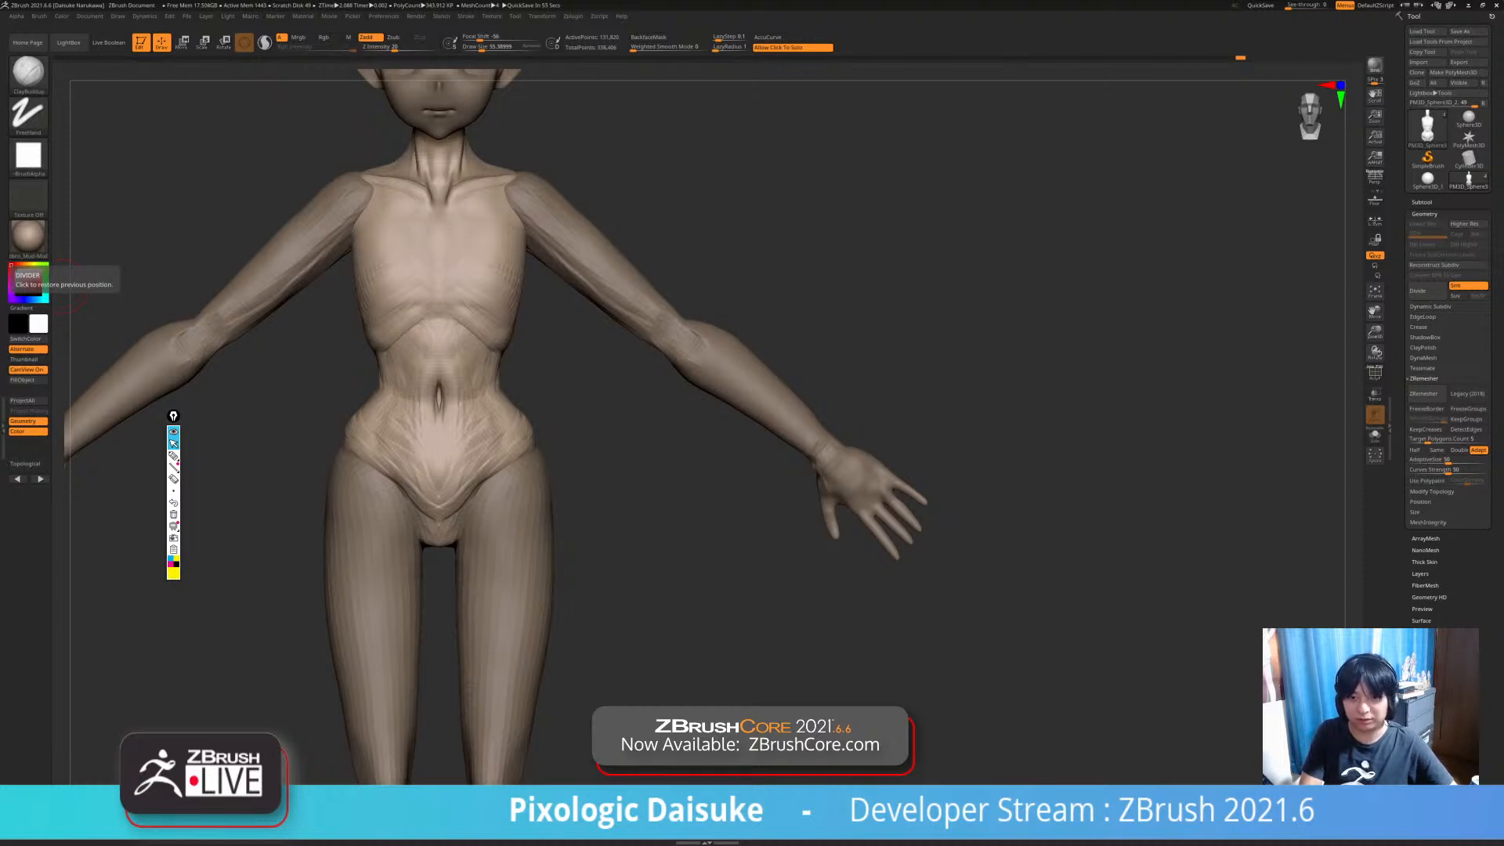
- Change the draw size and sculpt the upper abdominal muscles below the rib cage with ClayBuildup
mouse_move(595, 345)
alt+mouse_down()
mouse_move(579, 404)
mouse_move(533, 399)
mouse_move(499, 389)
mouse_move(525, 332)
alt+mouse_up()
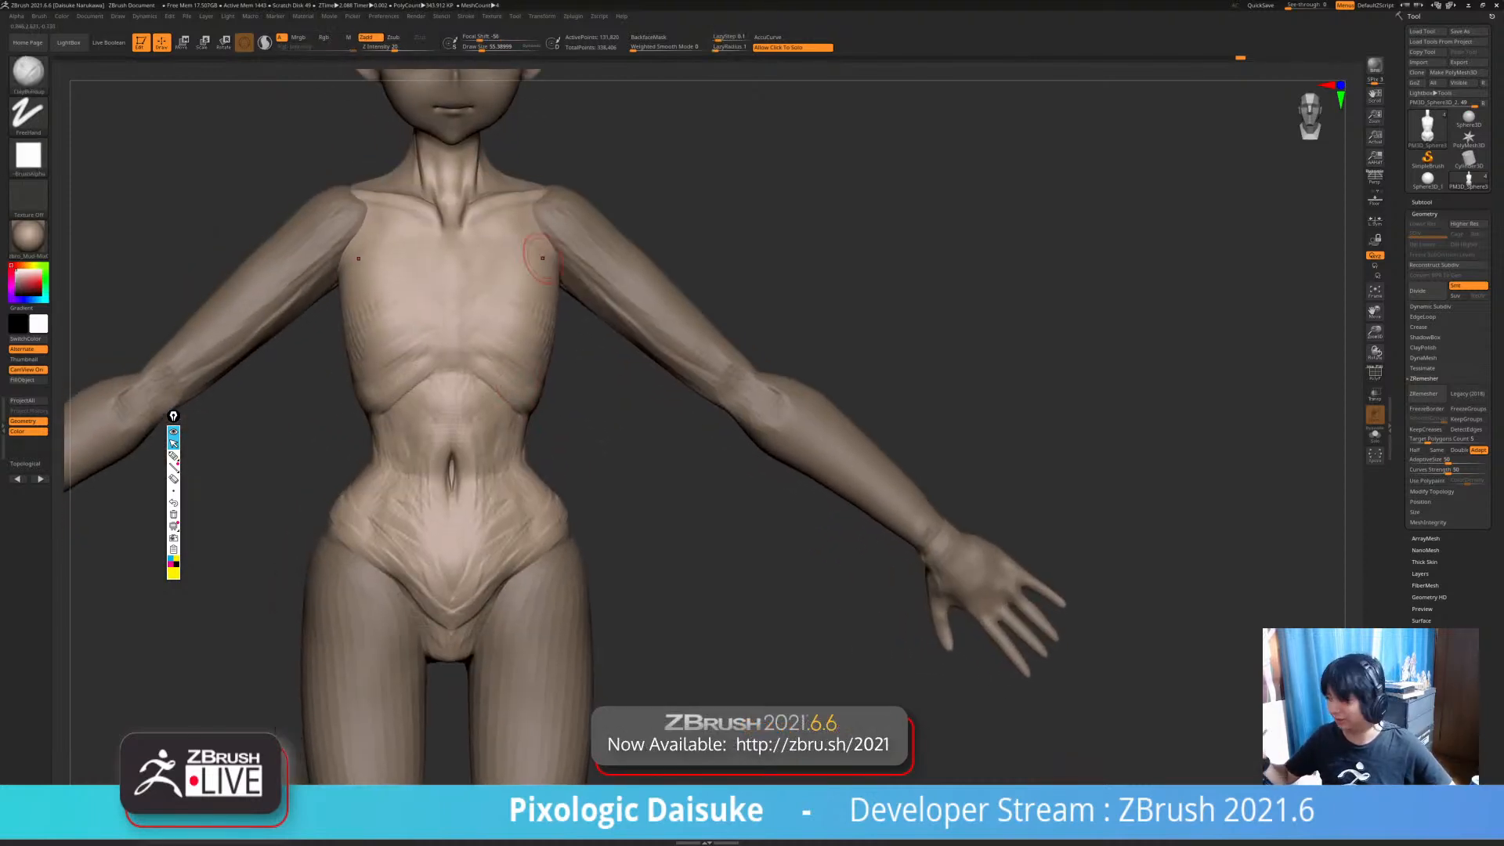
click(483, 46)
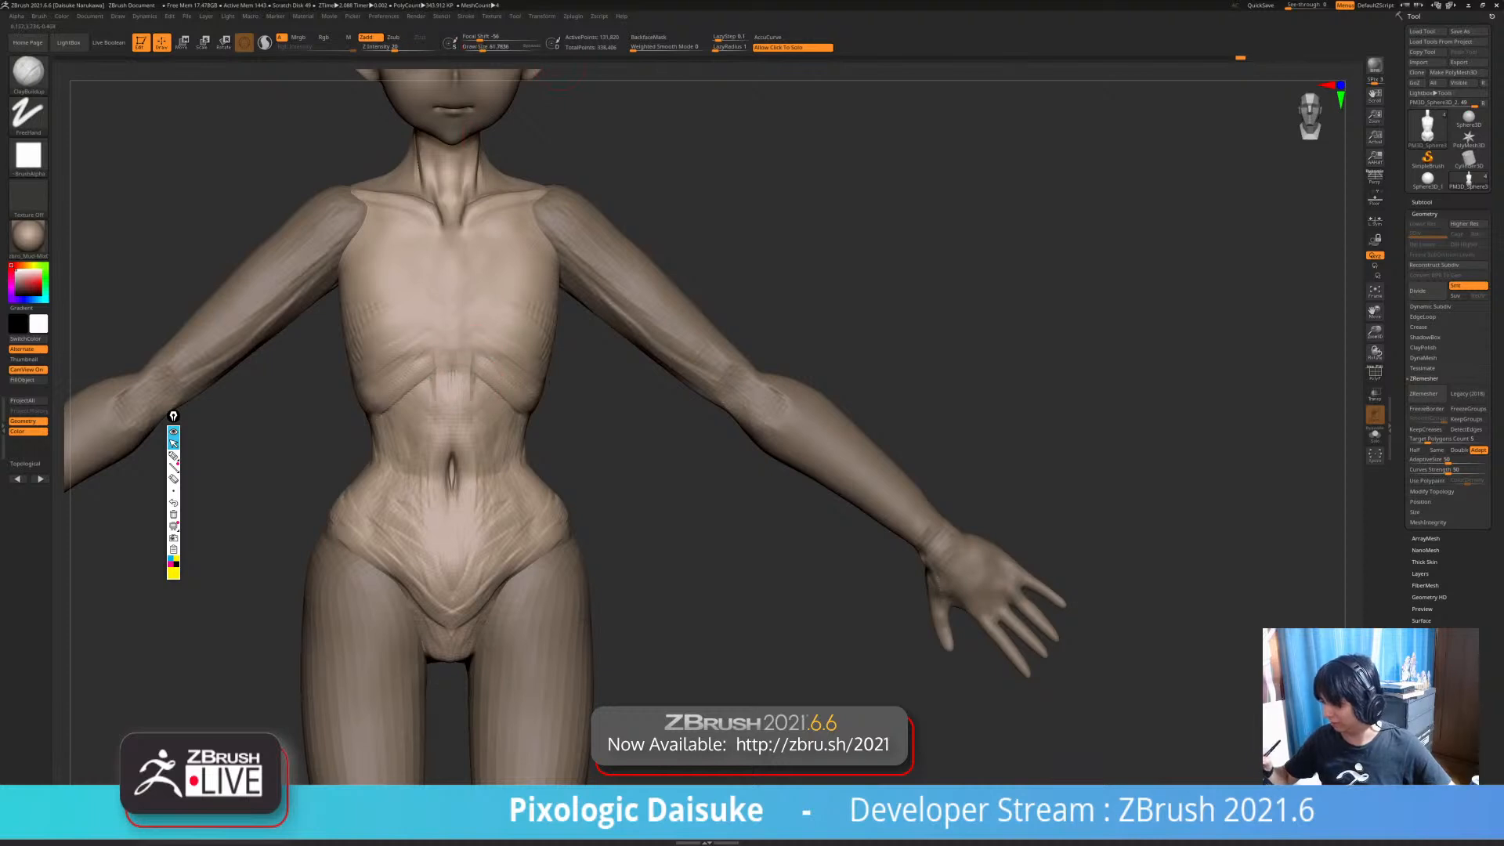
drag(471, 382, 513, 431)
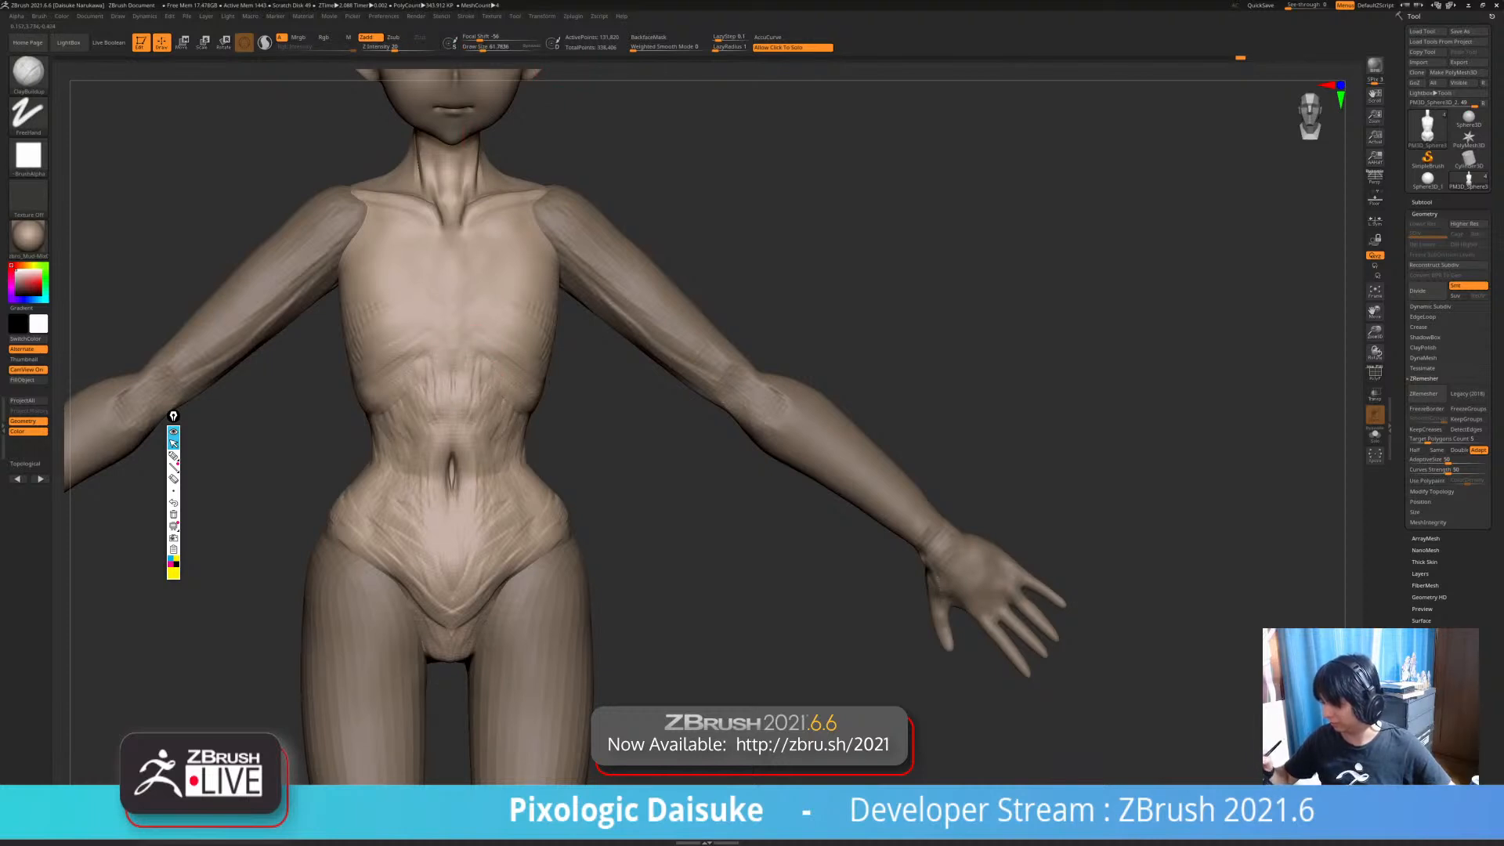
mouse_move(507, 433)
right_down()
mouse_move(513, 386)
mouse_move(501, 442)
mouse_move(527, 457)
mouse_move(516, 430)
mouse_move(548, 455)
mouse_move(511, 434)
mouse_move(535, 462)
mouse_move(526, 345)
mouse_move(439, 321)
mouse_move(235, 329)
right_up()
right_drag(533, 510, 551, 566)
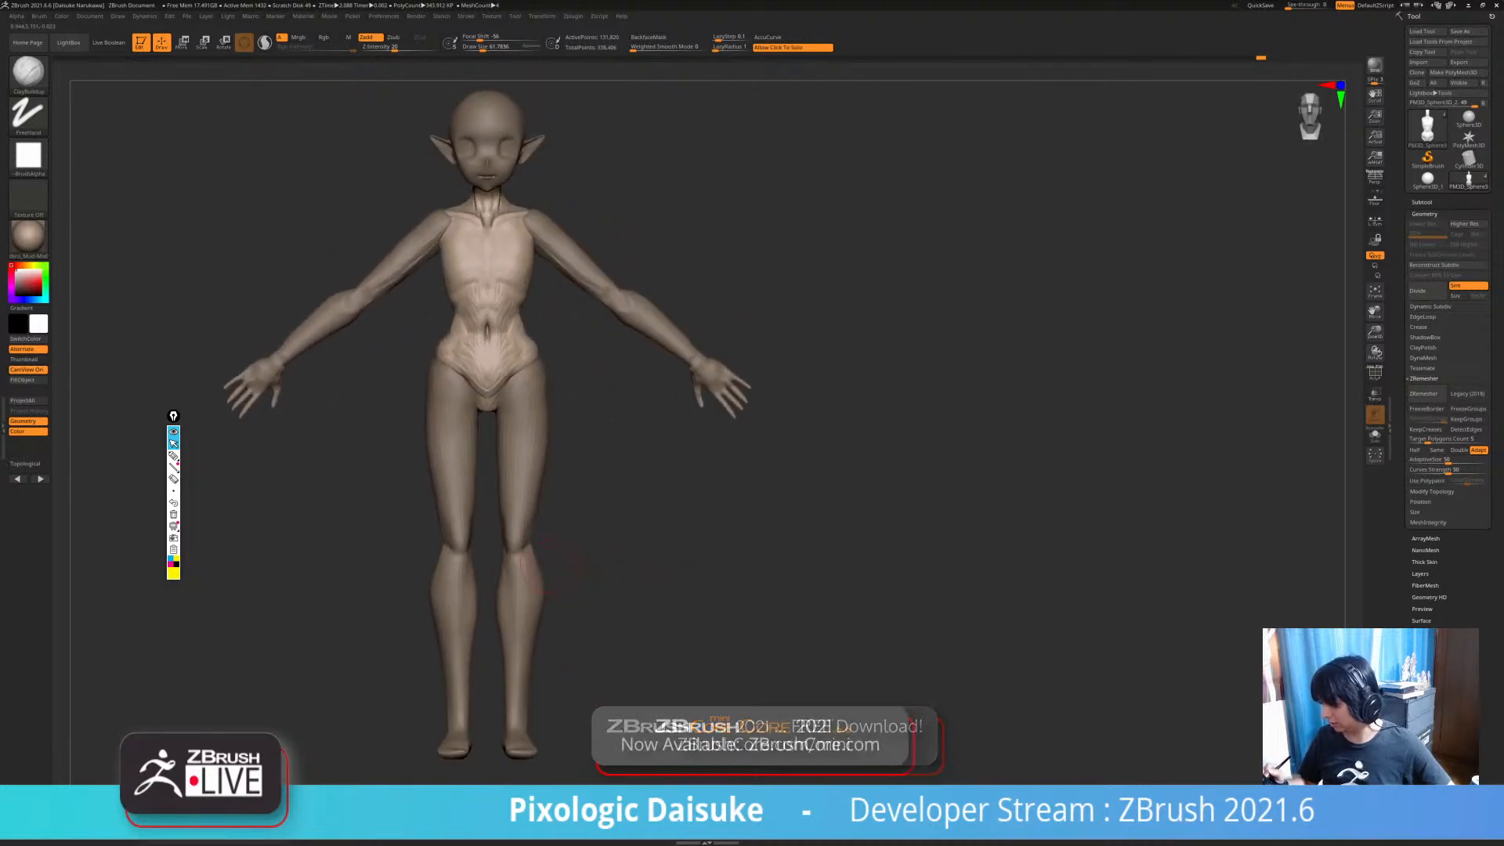
- Merge the legs and arms subtools down into the torso subtool PM3D_Sphere3D_2
alt+click(527, 519)
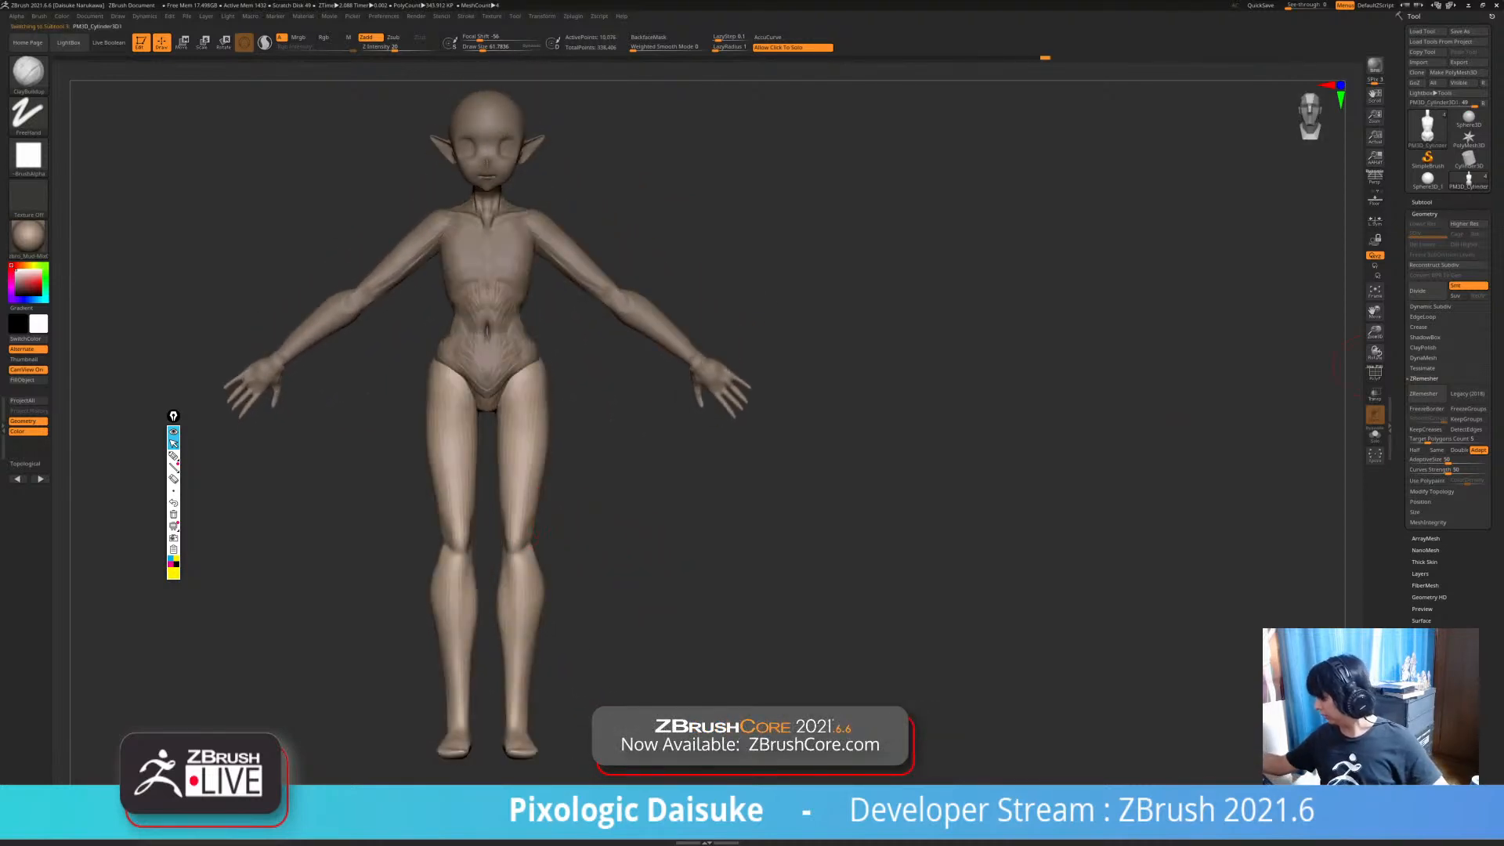
click(1423, 203)
click(1441, 248)
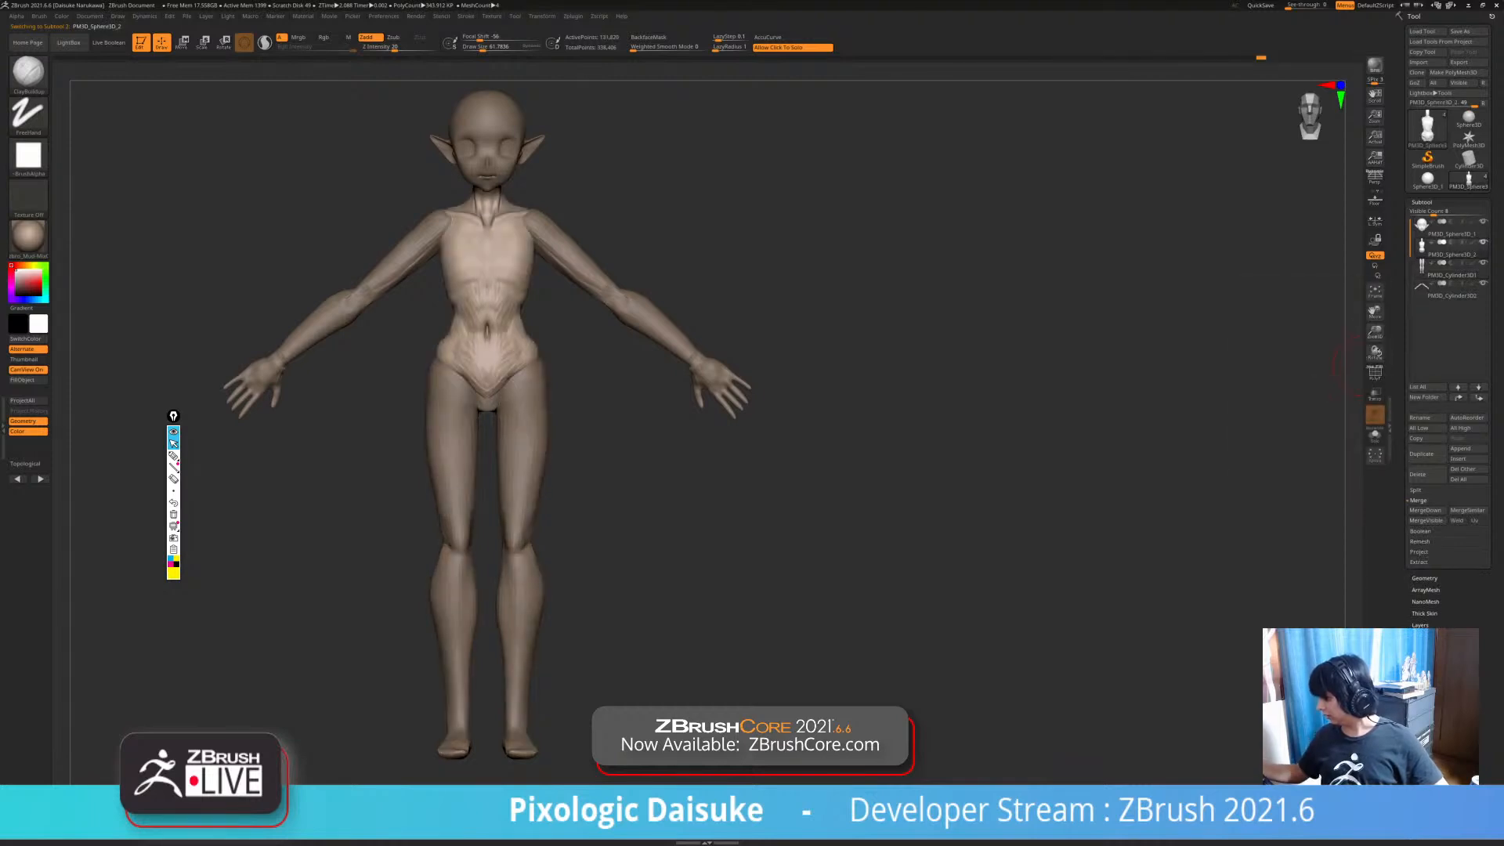
click(1434, 510)
click(1336, 530)
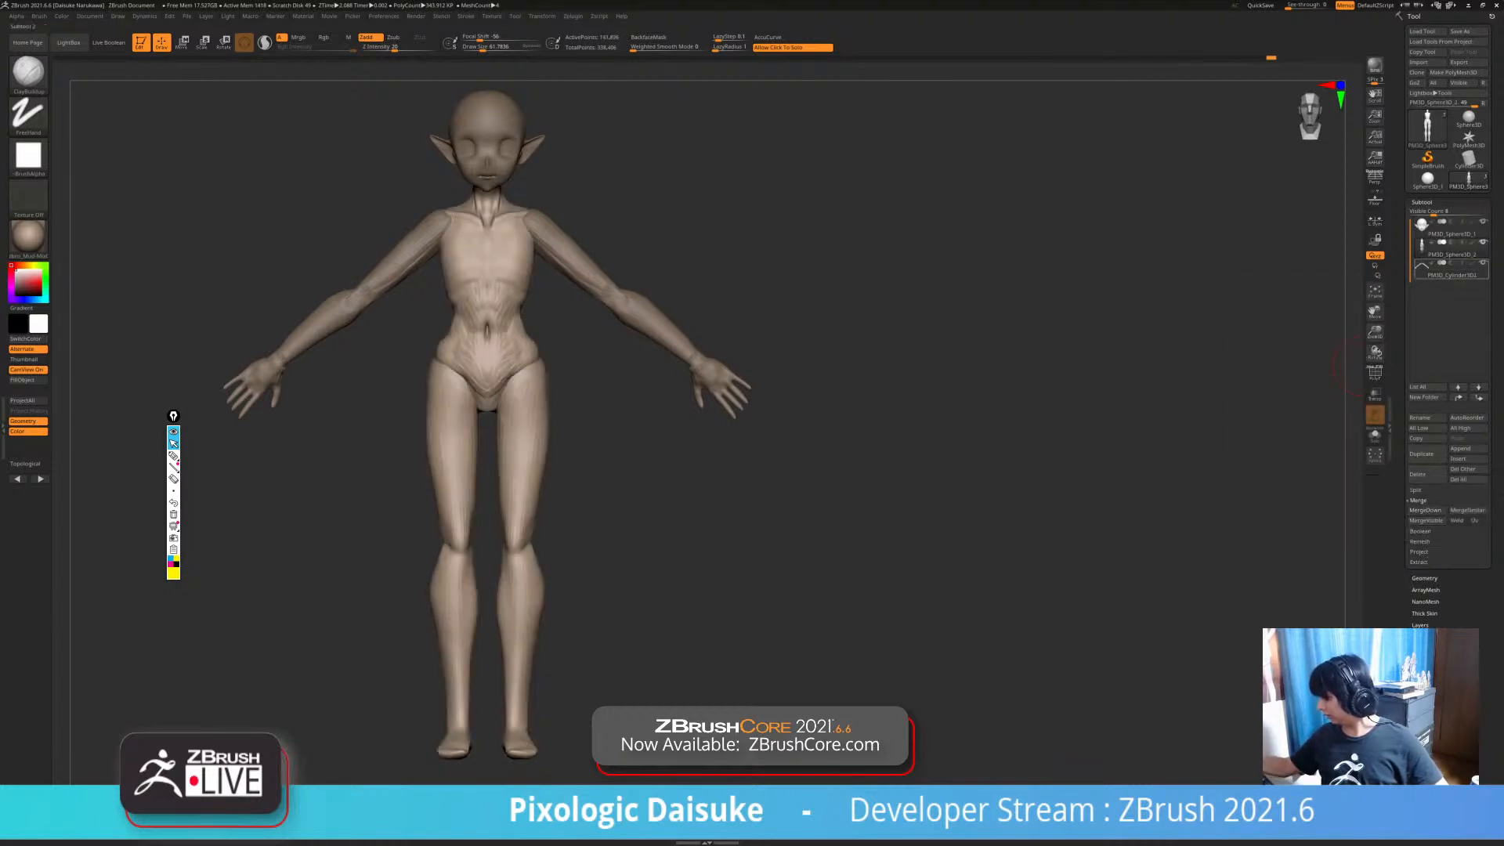
click(1441, 268)
click(1442, 248)
click(1426, 510)
click(1337, 529)
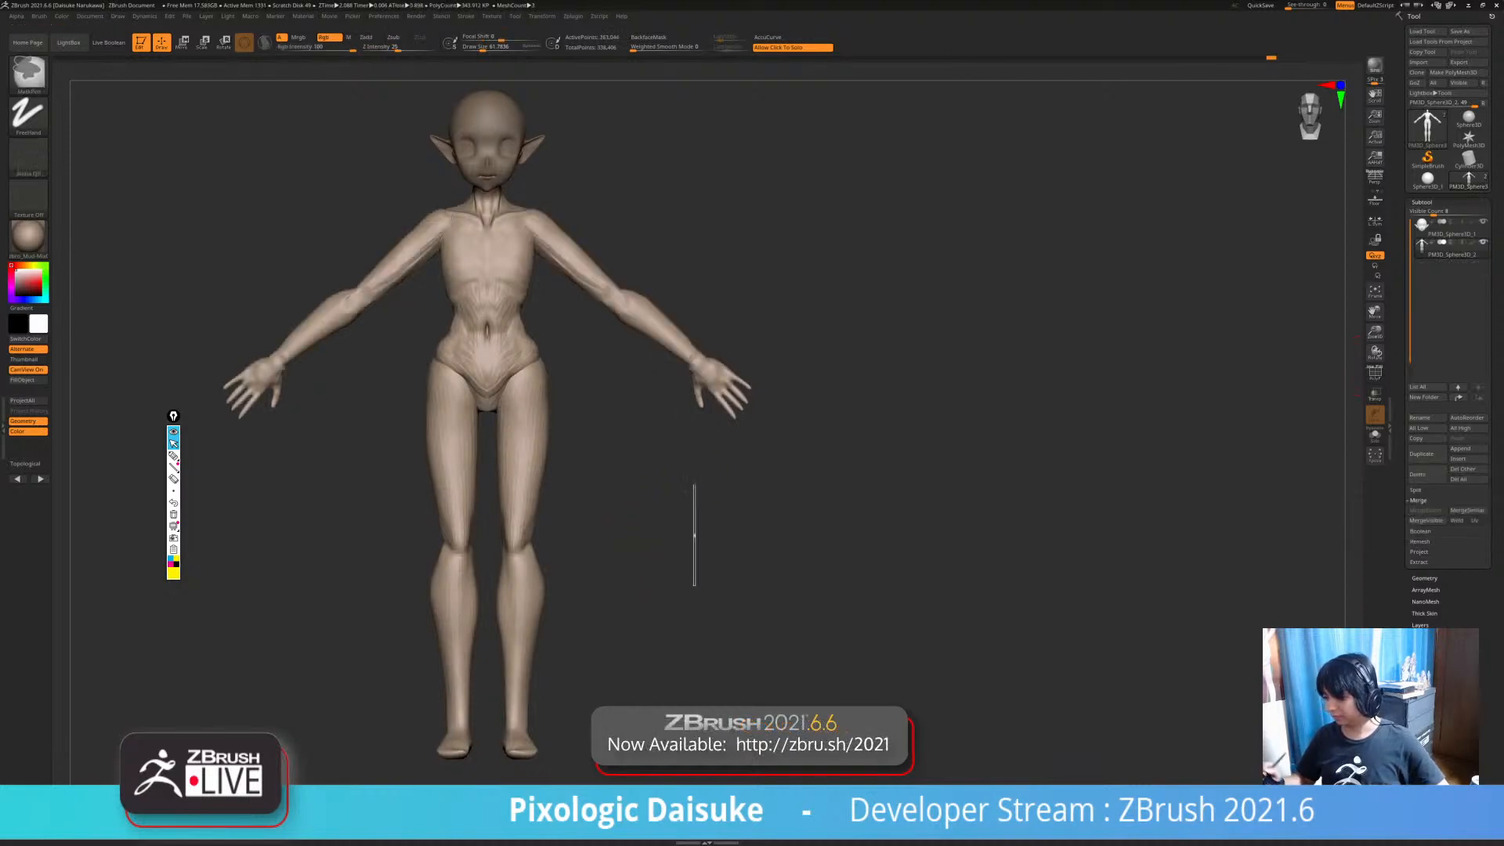
- Remesh the merged body with DynaMesh and smooth the seams where the arms join the chest
mouse_move(511, 305)
ctrl+right_down()
mouse_move(518, 172)
mouse_move(523, 299)
mouse_move(550, 293)
ctrl+right_up()
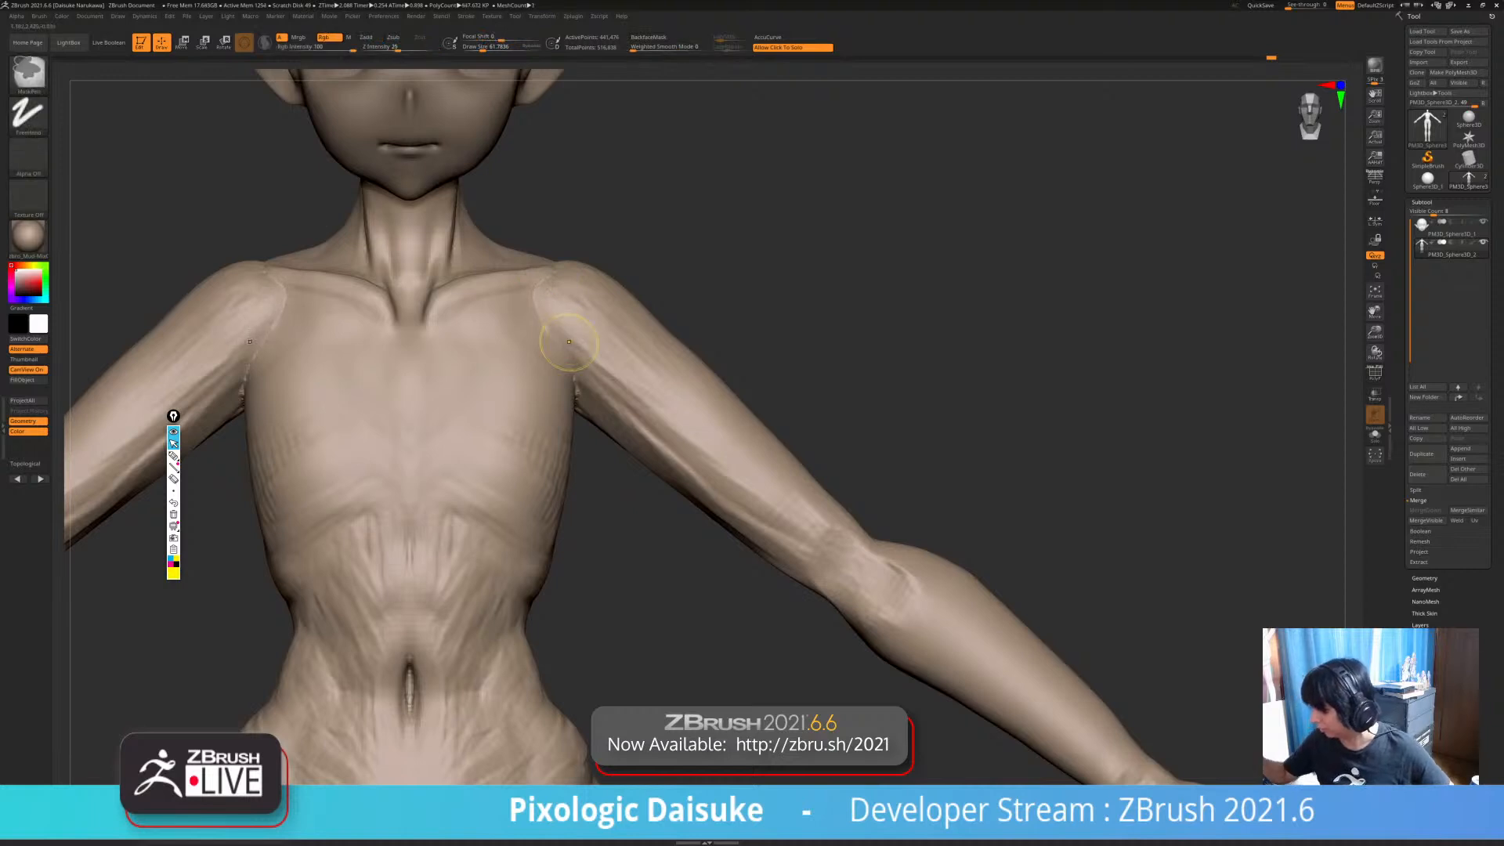
shift+click(642, 47)
mouse_move(554, 297)
shift+mouse_down()
mouse_move(544, 310)
mouse_move(586, 391)
shift+mouse_up()
mouse_move(587, 343)
ctrl+right_down()
mouse_move(587, 290)
mouse_move(901, 321)
ctrl+right_up()
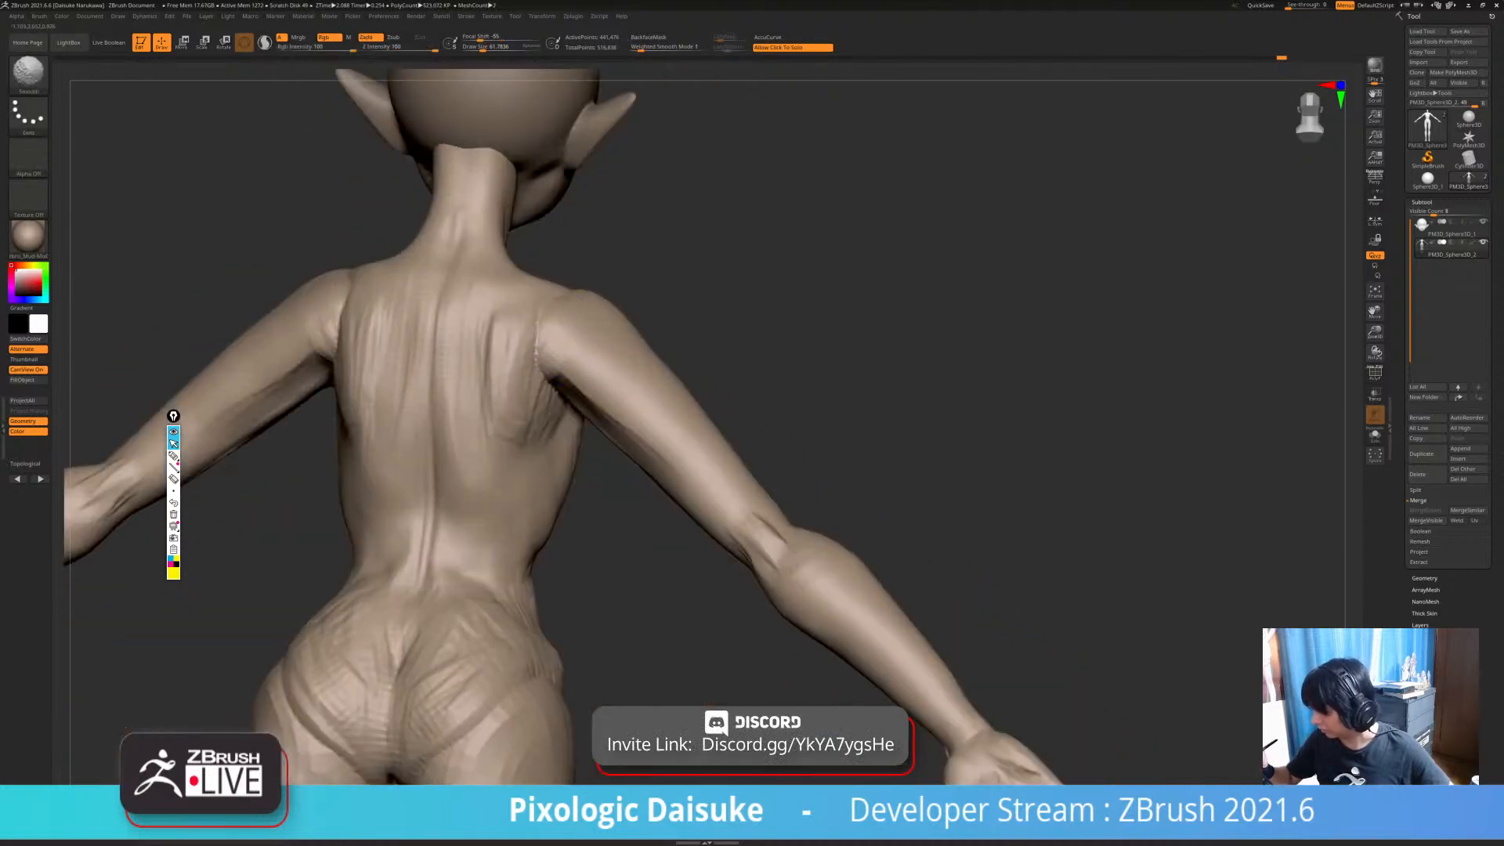
- Smooth the arm seams at the back of the shoulders and the tops of the shoulders
shift+drag(538, 317, 555, 390)
shift+right_drag(626, 345, 574, 292)
shift+drag(363, 286, 376, 274)
right_drag(392, 308, 411, 486)
mouse_move(410, 252)
right_down()
mouse_move(392, 184)
mouse_move(357, 165)
right_up()
- Select the ClayBuildup brush and sculpt muscle forms across the shoulder blades and the tops of the shoulders
key(b)
key(c)
key(b)
right_drag(475, 387, 533, 462)
right_drag(433, 395, 398, 408)
drag(377, 414, 458, 412)
mouse_move(446, 415)
right_down()
mouse_move(435, 478)
mouse_move(407, 501)
right_up()
drag(359, 336, 391, 374)
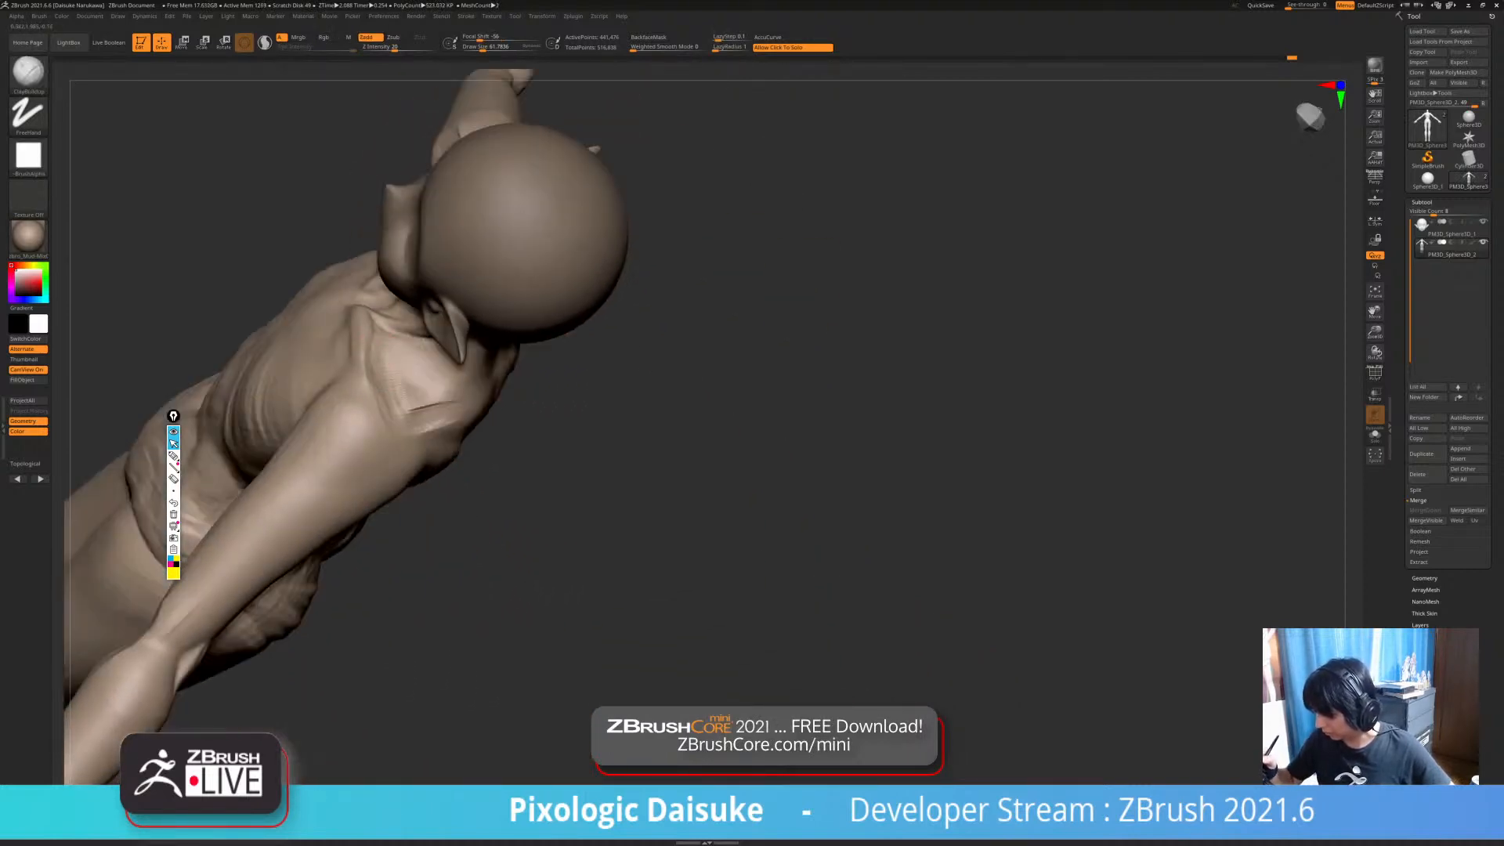
right_drag(400, 455, 448, 376)
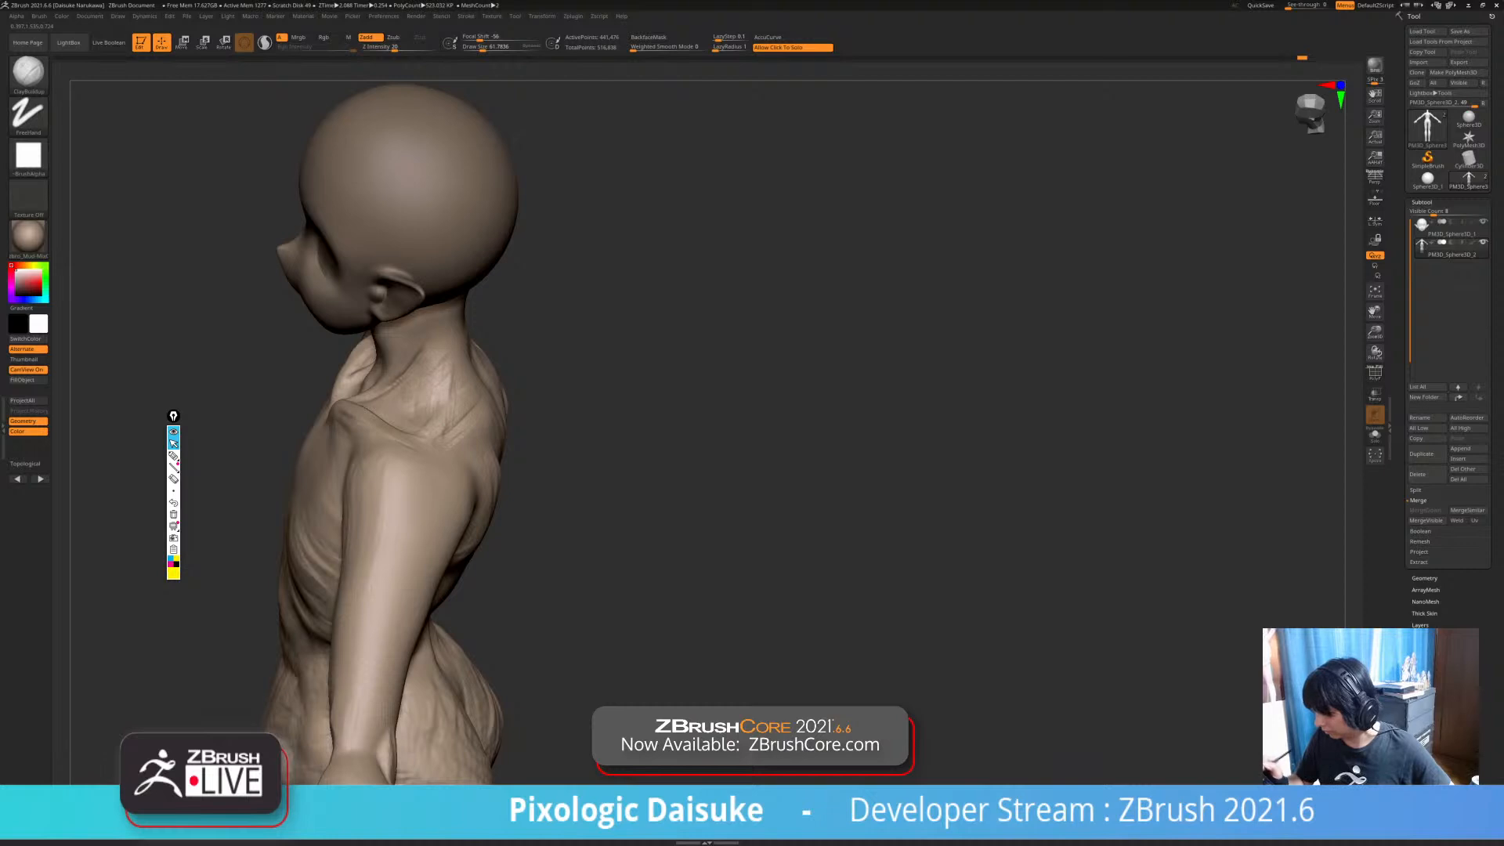
mouse_move(448, 376)
right_down()
mouse_move(427, 417)
mouse_move(517, 380)
mouse_move(424, 380)
mouse_move(540, 369)
mouse_move(601, 297)
mouse_move(554, 412)
mouse_move(602, 431)
mouse_move(595, 416)
mouse_move(630, 395)
right_up()
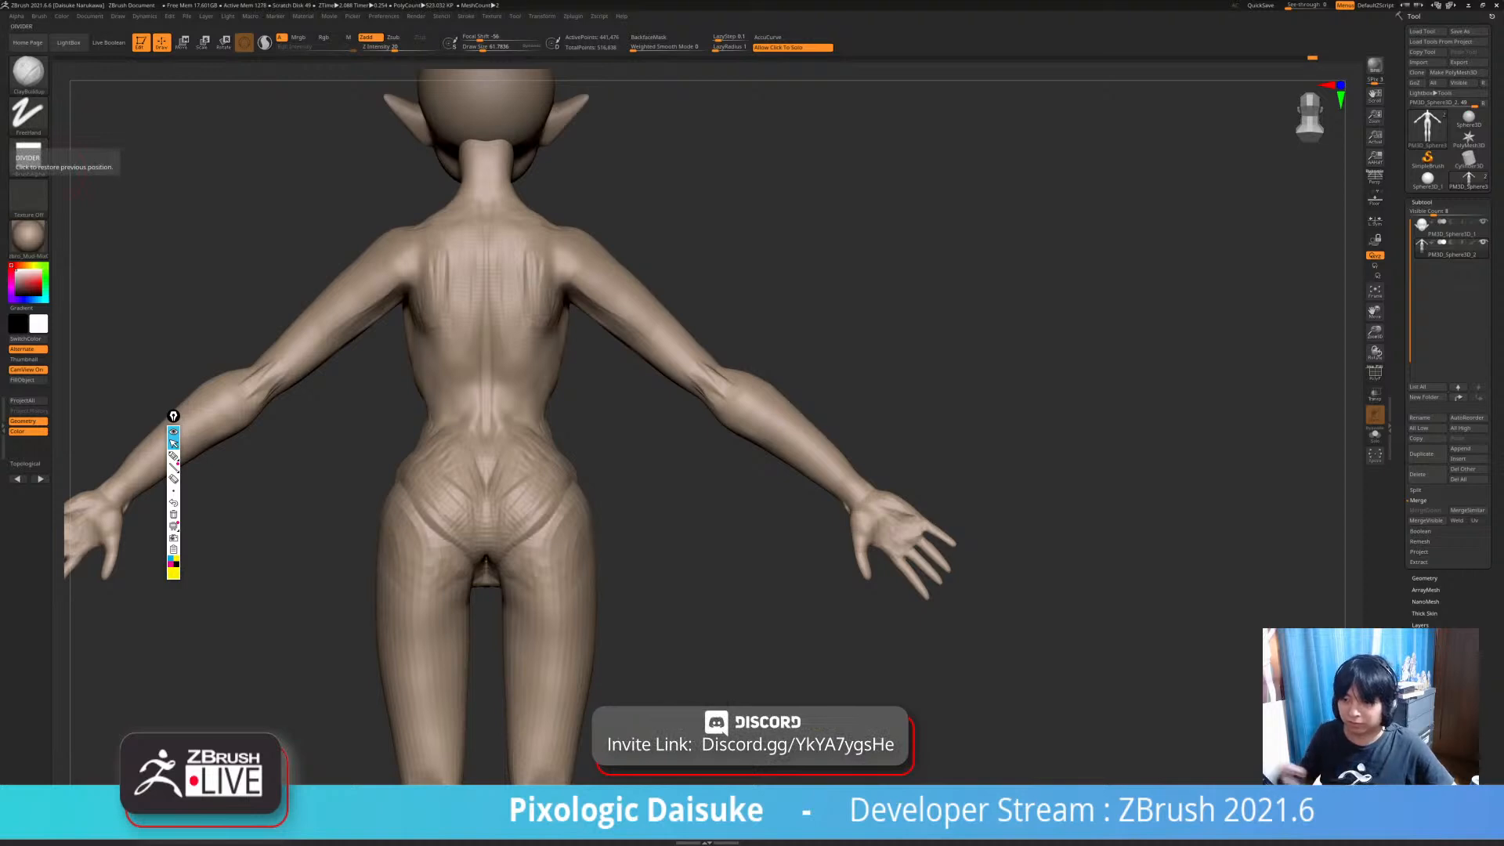
- Build up the shoulder blades and the muscles of the upper back with ClayBuildup
right_drag(604, 463, 624, 463)
mouse_move(624, 464)
alt+right_down()
mouse_move(599, 413)
mouse_move(608, 443)
alt+right_up()
mouse_move(423, 272)
right_down()
mouse_move(413, 239)
mouse_move(409, 322)
mouse_move(386, 255)
right_up()
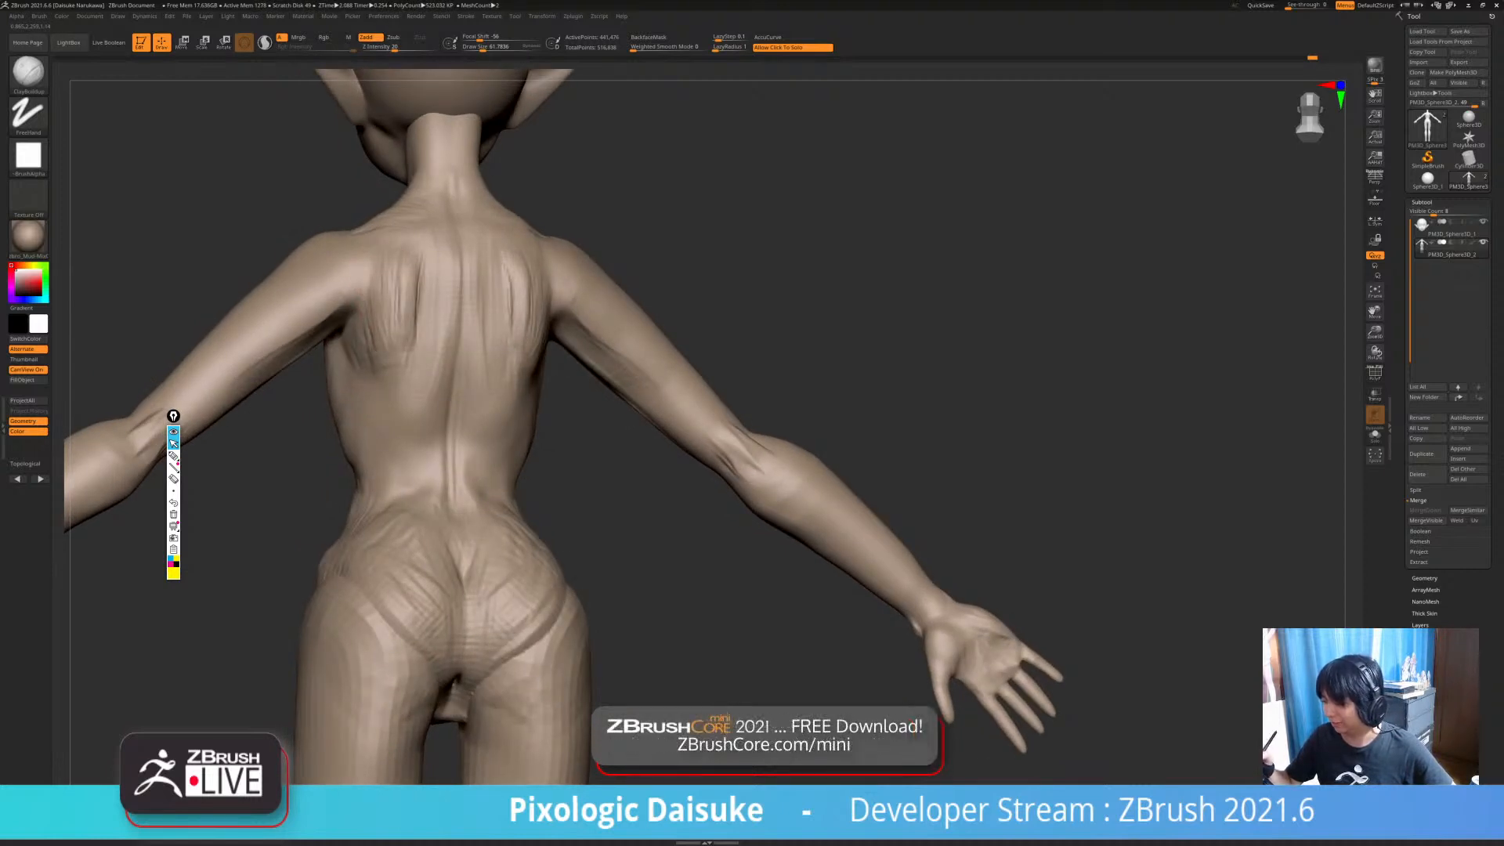
mouse_move(368, 330)
mouse_down()
mouse_move(390, 373)
mouse_move(378, 356)
mouse_up()
ctrl+right_drag(405, 301, 438, 310)
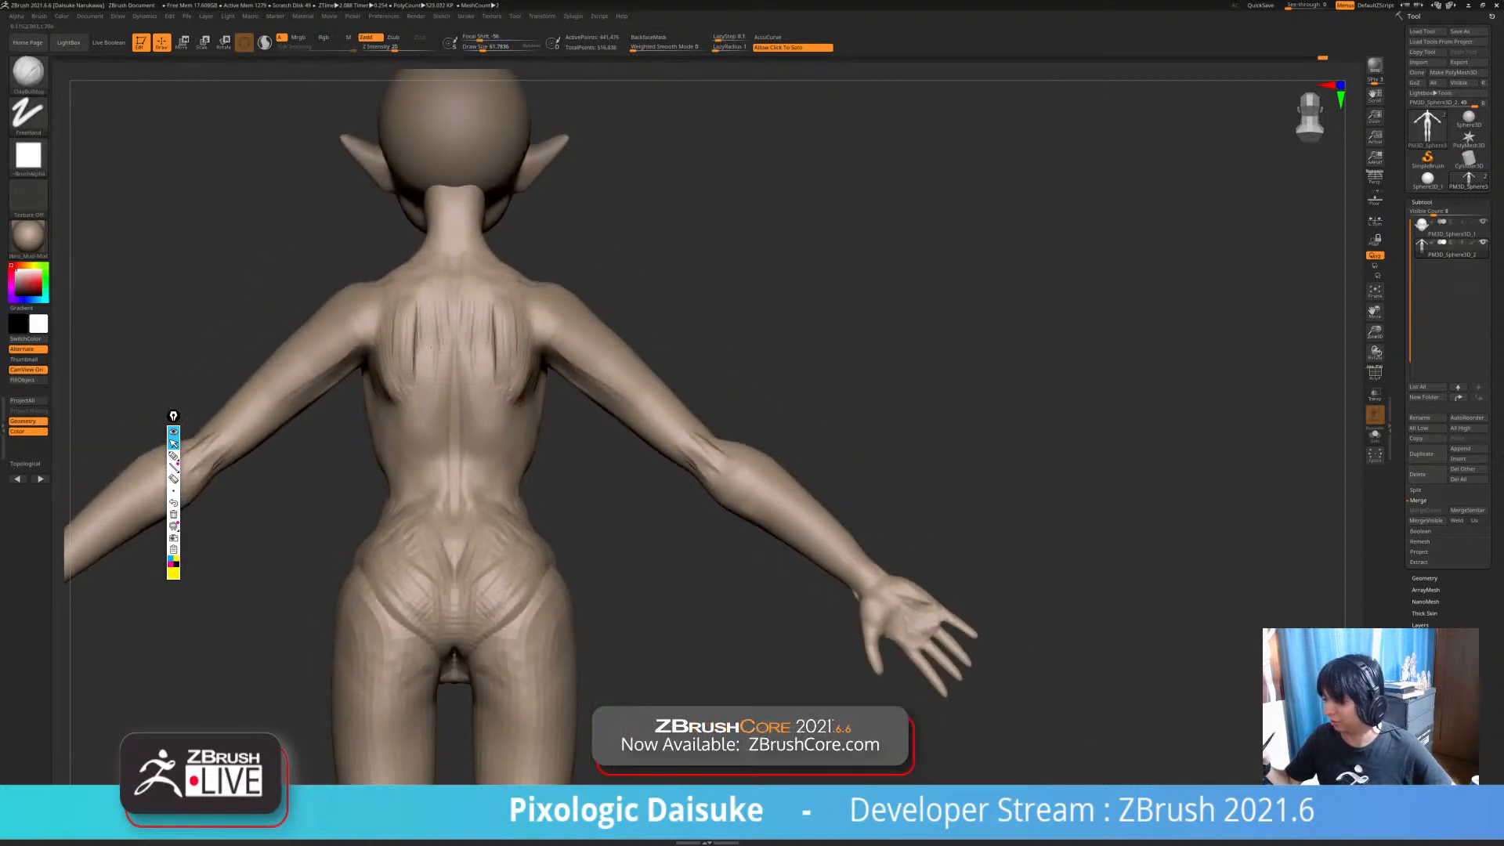
mouse_move(449, 317)
alt+right_down()
mouse_move(432, 288)
mouse_move(414, 365)
mouse_move(399, 366)
mouse_move(381, 345)
mouse_move(392, 294)
alt+right_up()
drag(457, 327, 436, 367)
- Sculpt the lower back muscles along both sides of the spine down to the pelvis
ctrl+right_drag(406, 279, 466, 390)
drag(447, 401, 445, 440)
drag(440, 403, 439, 437)
shift+right_drag(463, 424, 472, 415)
mouse_move(439, 416)
mouse_down()
mouse_move(458, 457)
mouse_move(428, 517)
mouse_up()
alt+right_drag(425, 510, 442, 421)
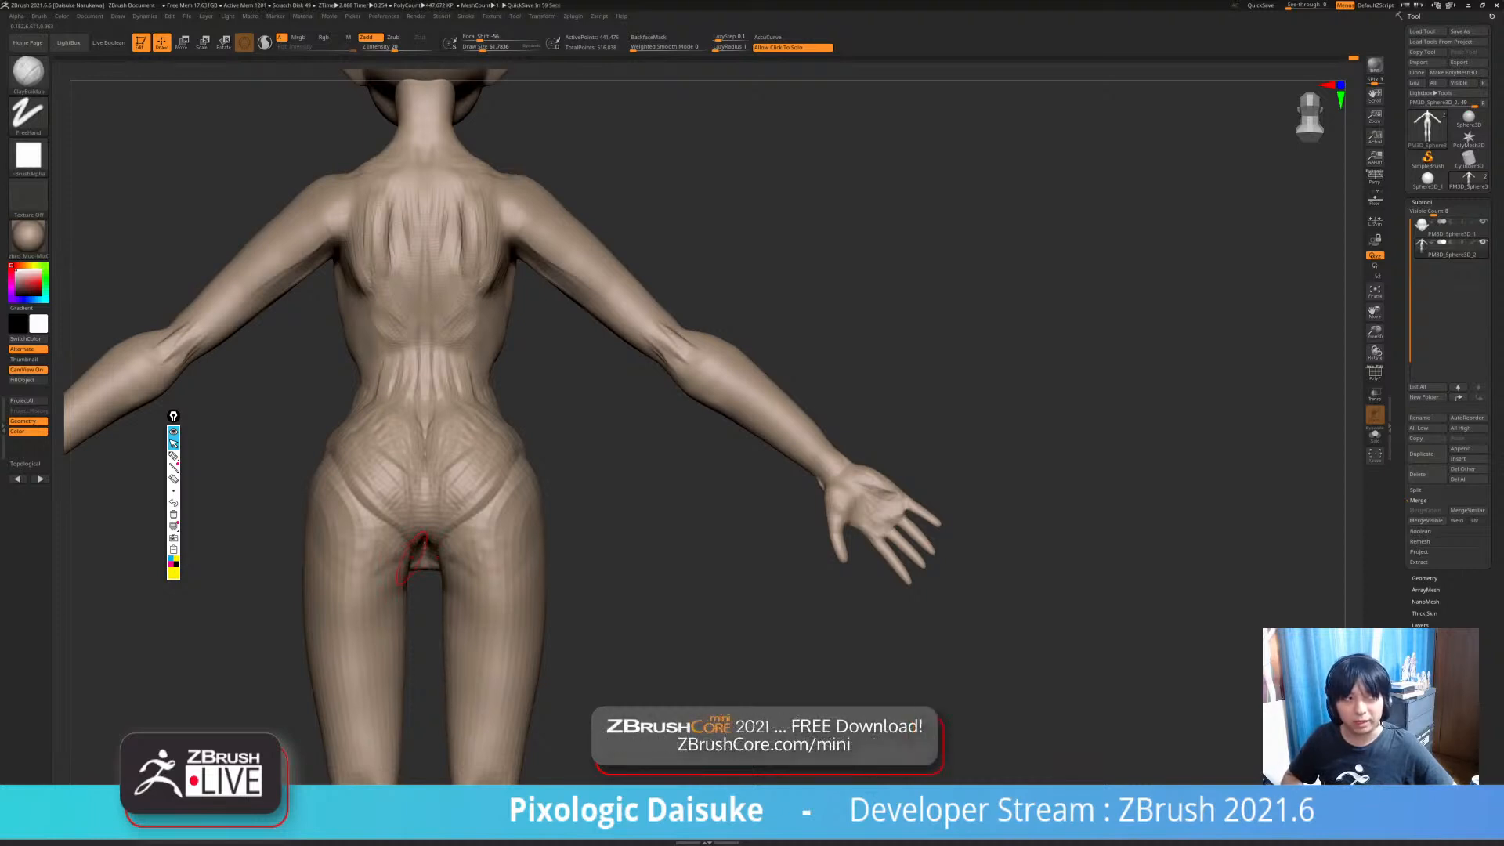
- Build up the buttocks and smooth the crease where they meet the backs of the thighs
right_drag(458, 460, 443, 406)
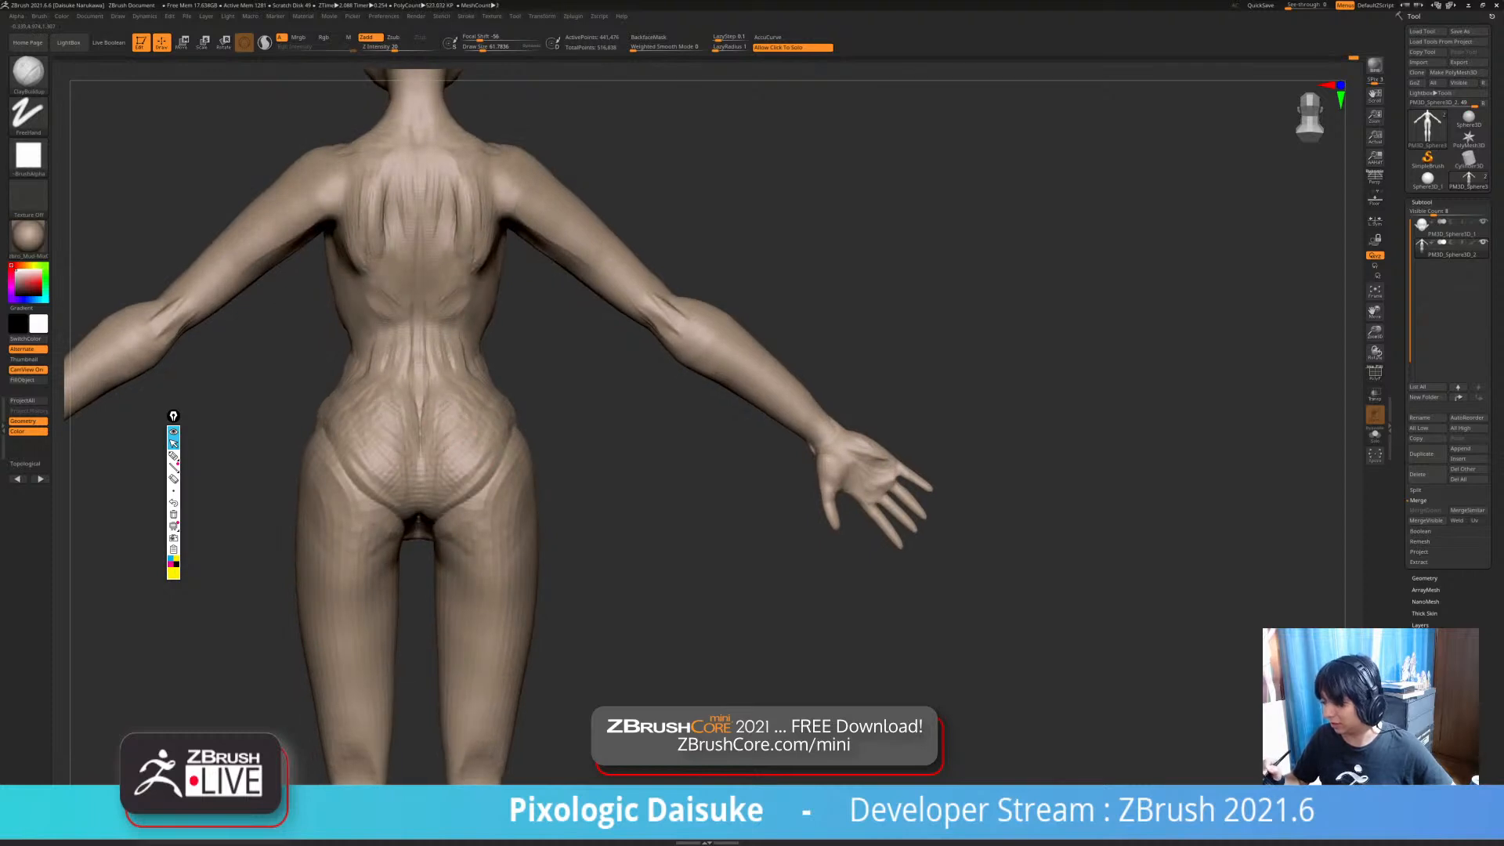
mouse_move(432, 494)
right_down()
mouse_move(427, 445)
mouse_move(464, 478)
mouse_move(462, 517)
mouse_move(476, 511)
right_up()
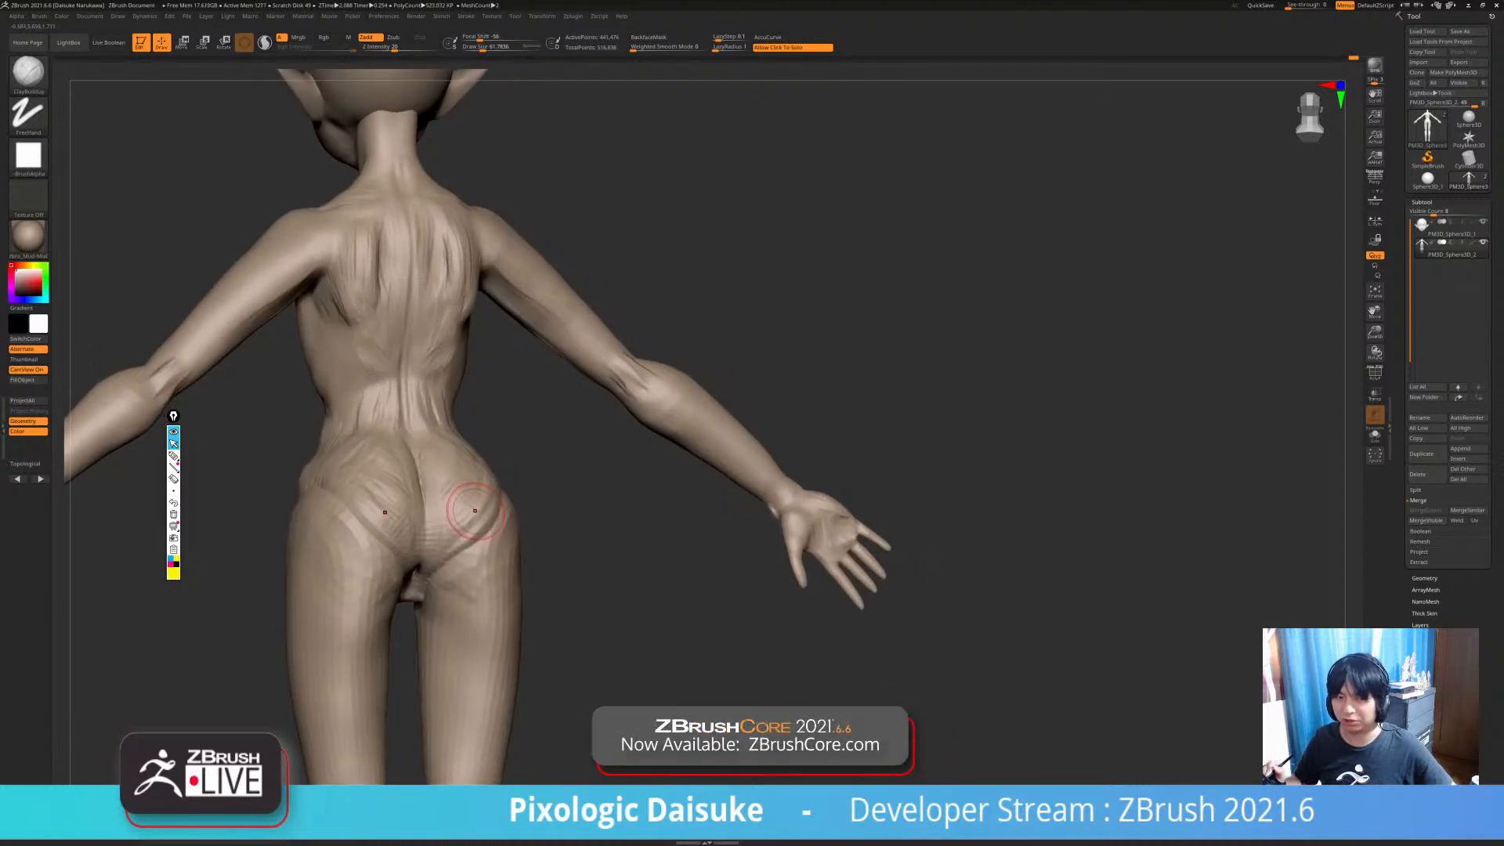
mouse_move(482, 493)
right_down()
mouse_move(454, 465)
mouse_move(507, 489)
mouse_move(494, 501)
mouse_move(443, 423)
mouse_move(423, 509)
mouse_move(434, 458)
right_up()
key(ctrl+z)
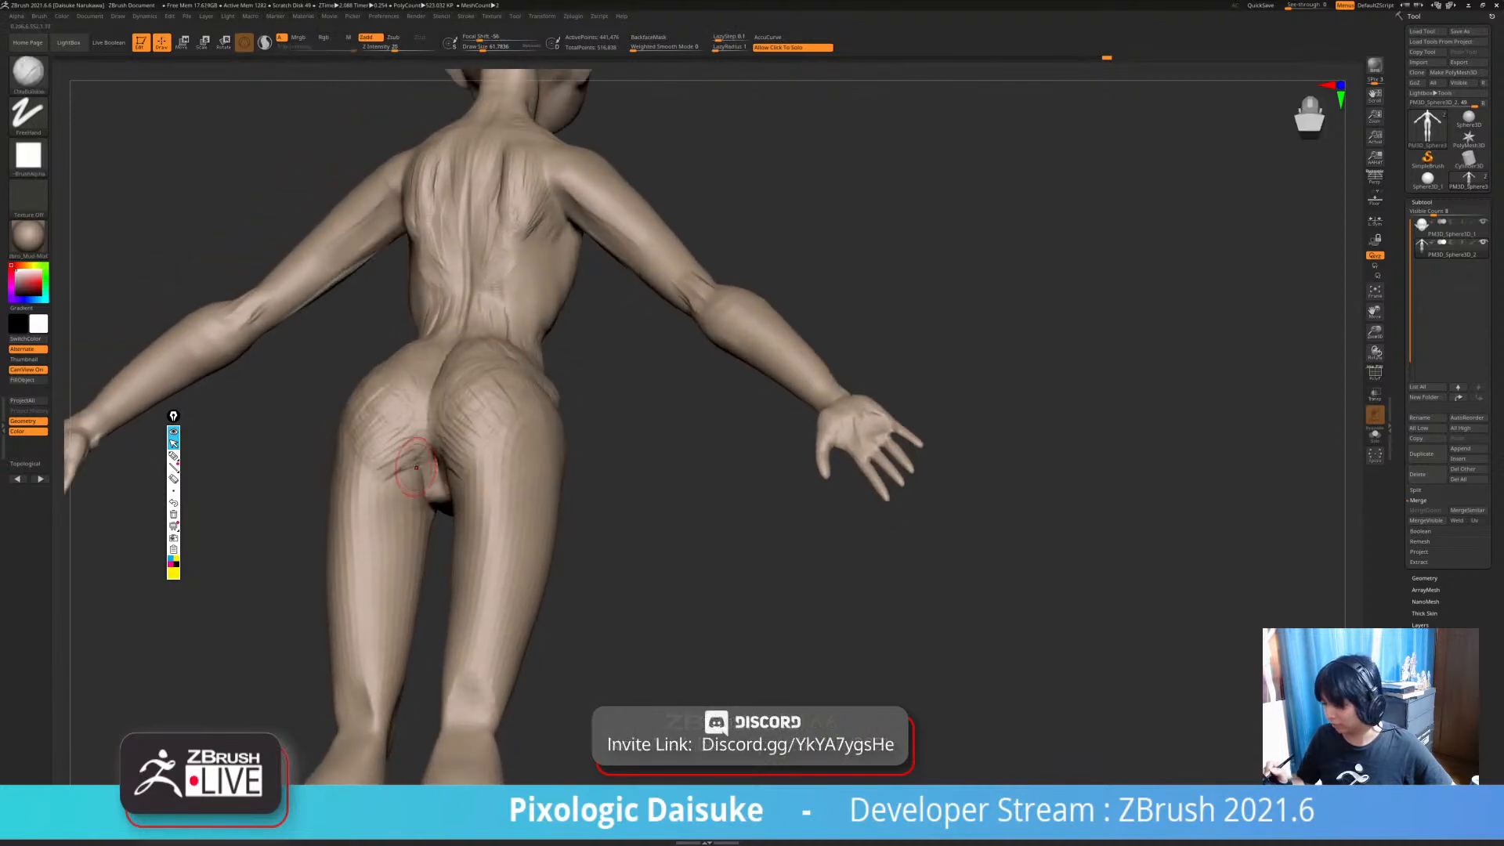
shift+drag(398, 480, 395, 472)
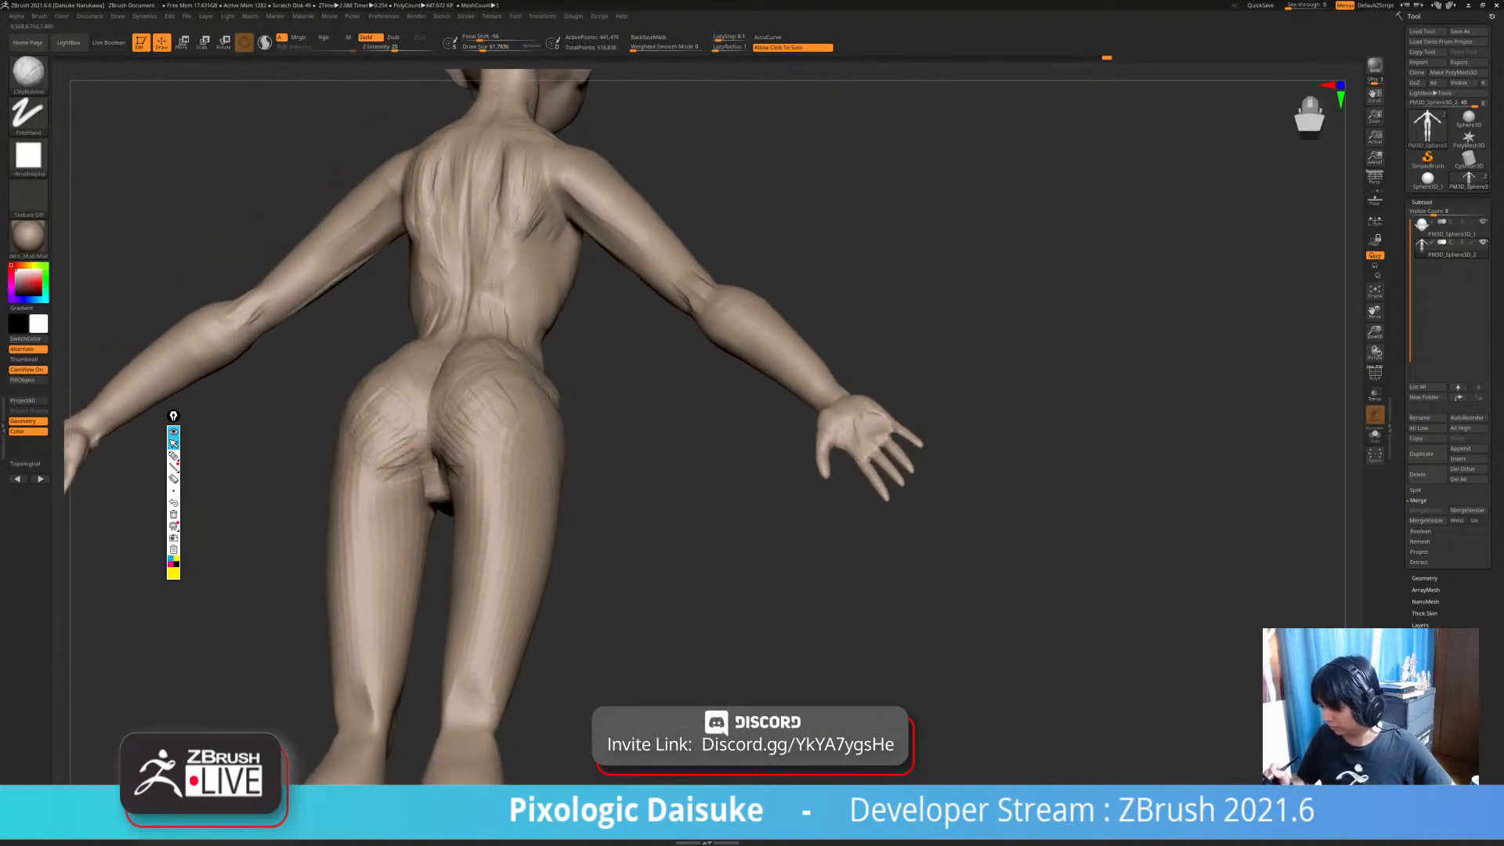
- Smooth the underside of the pelvis where it meets the inner thighs
mouse_move(398, 475)
right_down()
mouse_move(425, 479)
mouse_move(353, 446)
mouse_move(443, 566)
right_up()
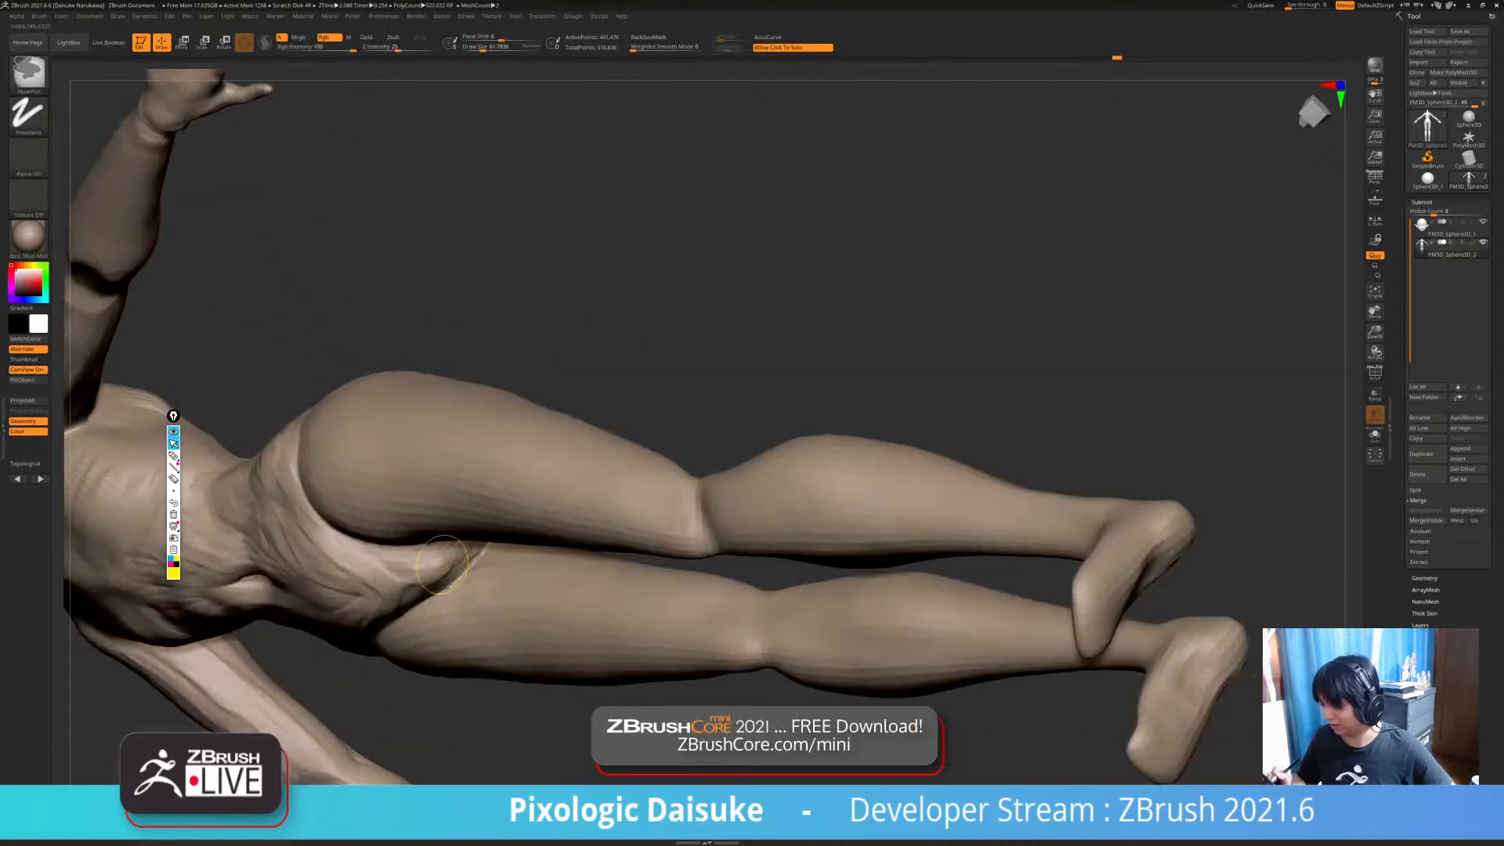
drag(443, 566, 431, 579)
mouse_move(431, 579)
right_down()
mouse_move(439, 619)
mouse_move(435, 517)
mouse_move(470, 532)
mouse_move(439, 564)
mouse_move(404, 492)
right_up()
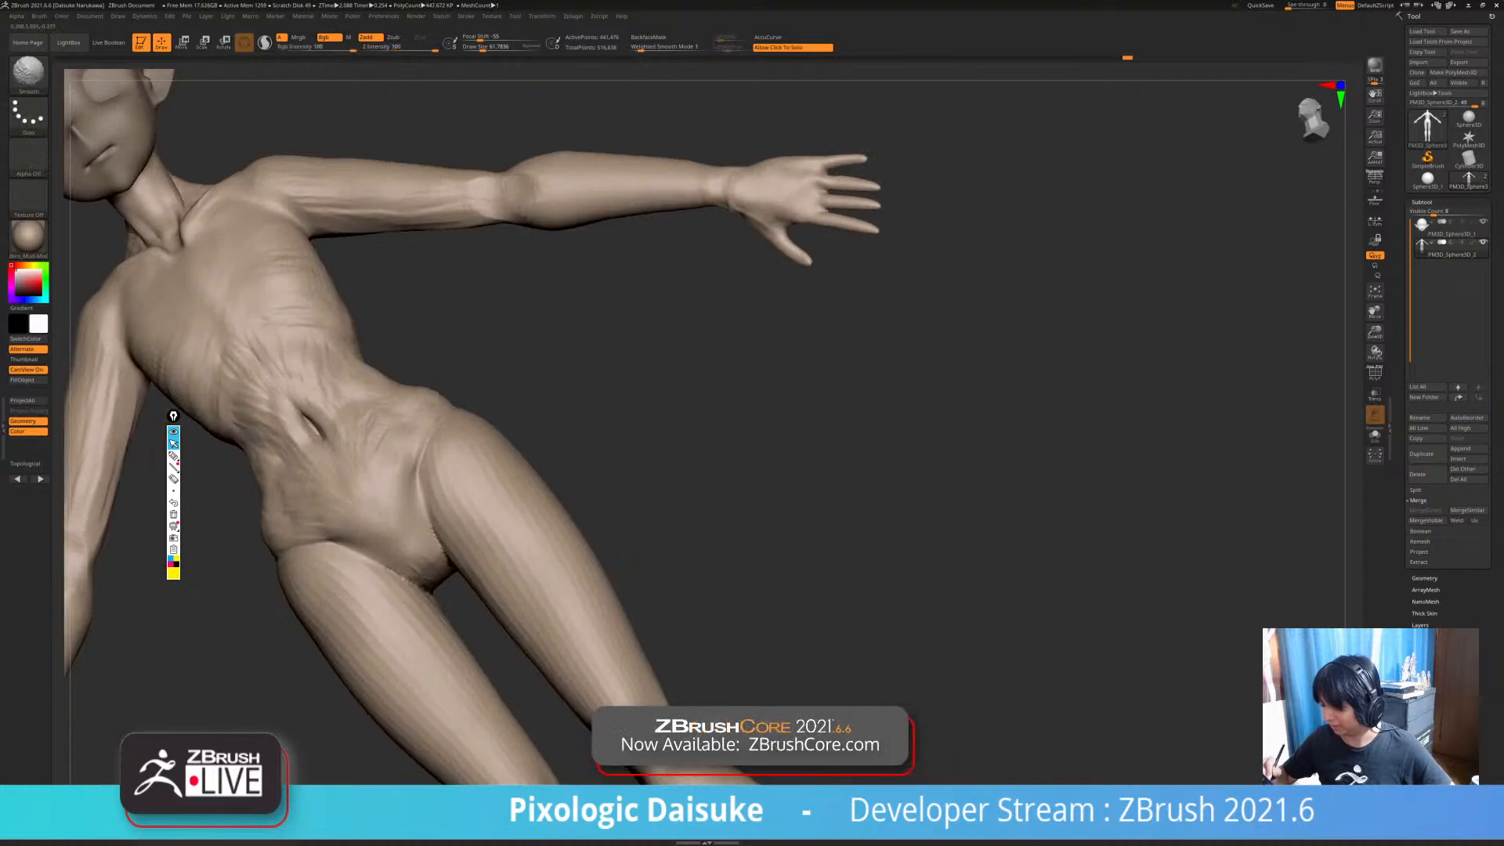
drag(537, 476, 627, 583)
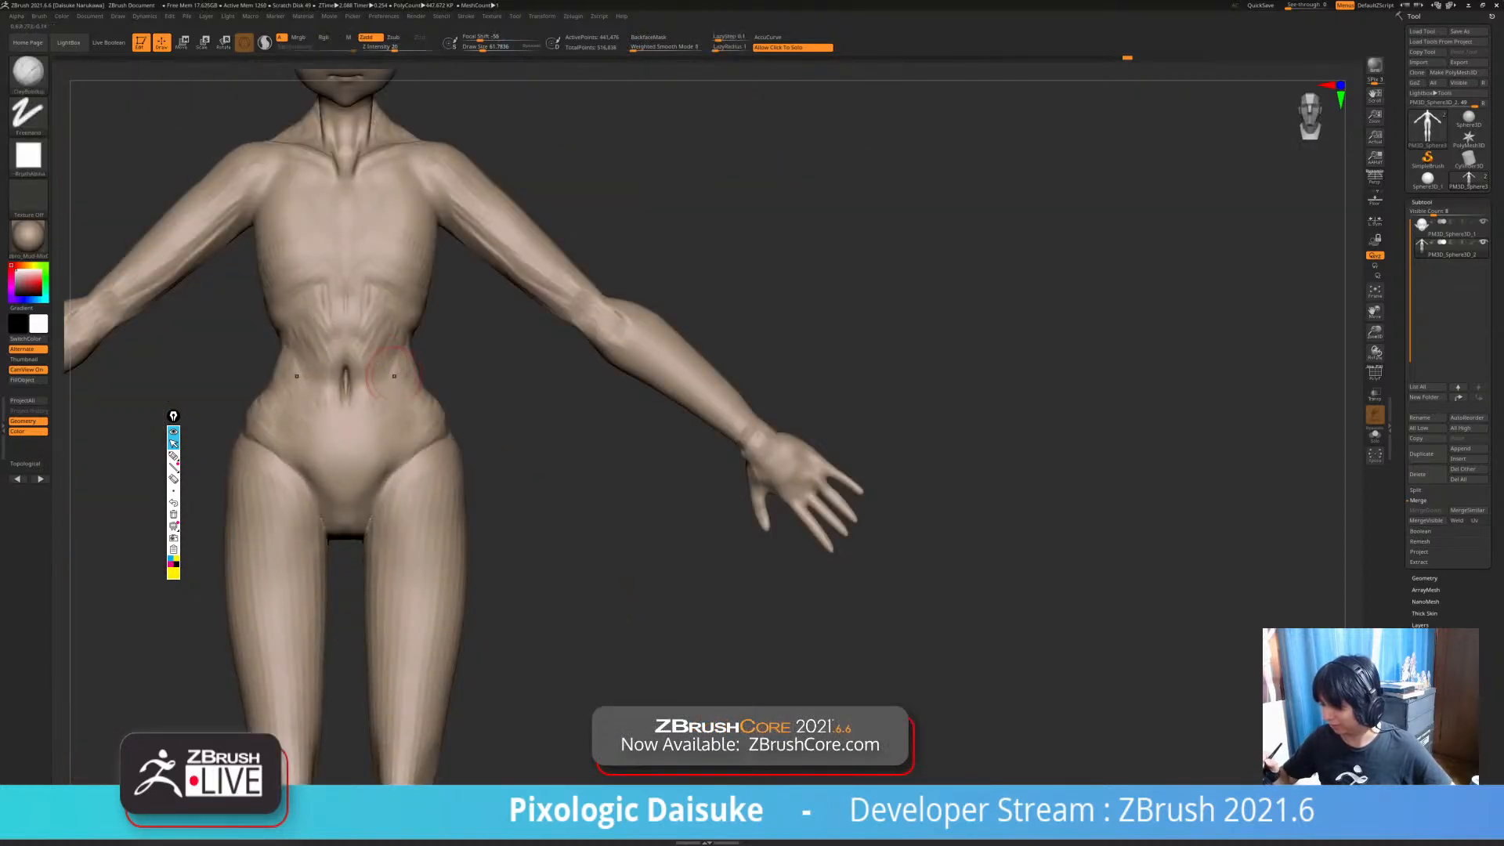
- Build up the sides of the waist and the outer hips with ClayBuildup
alt+right_drag(387, 360, 402, 401)
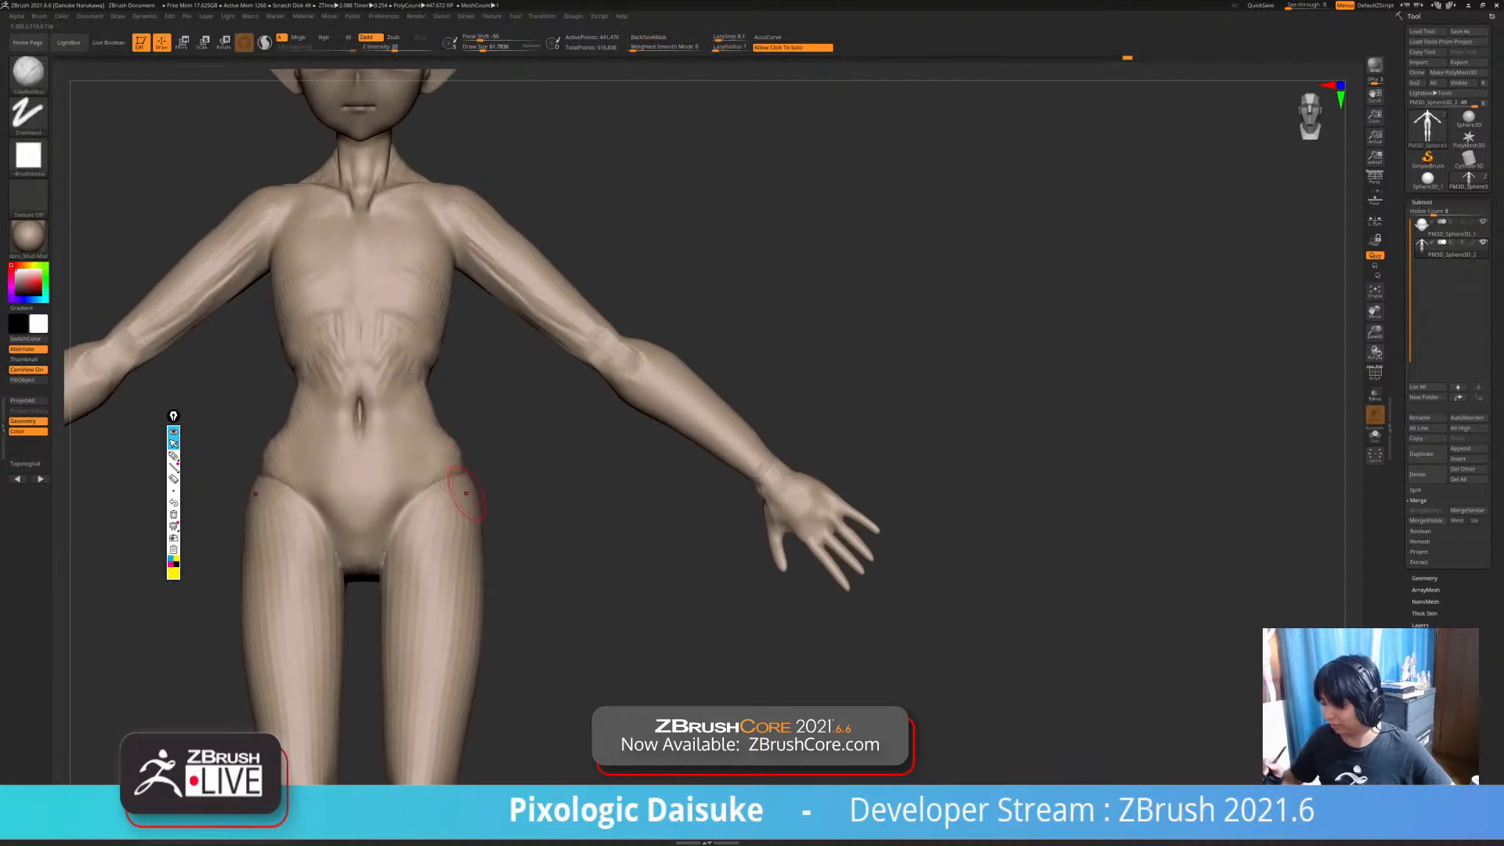
right_drag(445, 453, 440, 418)
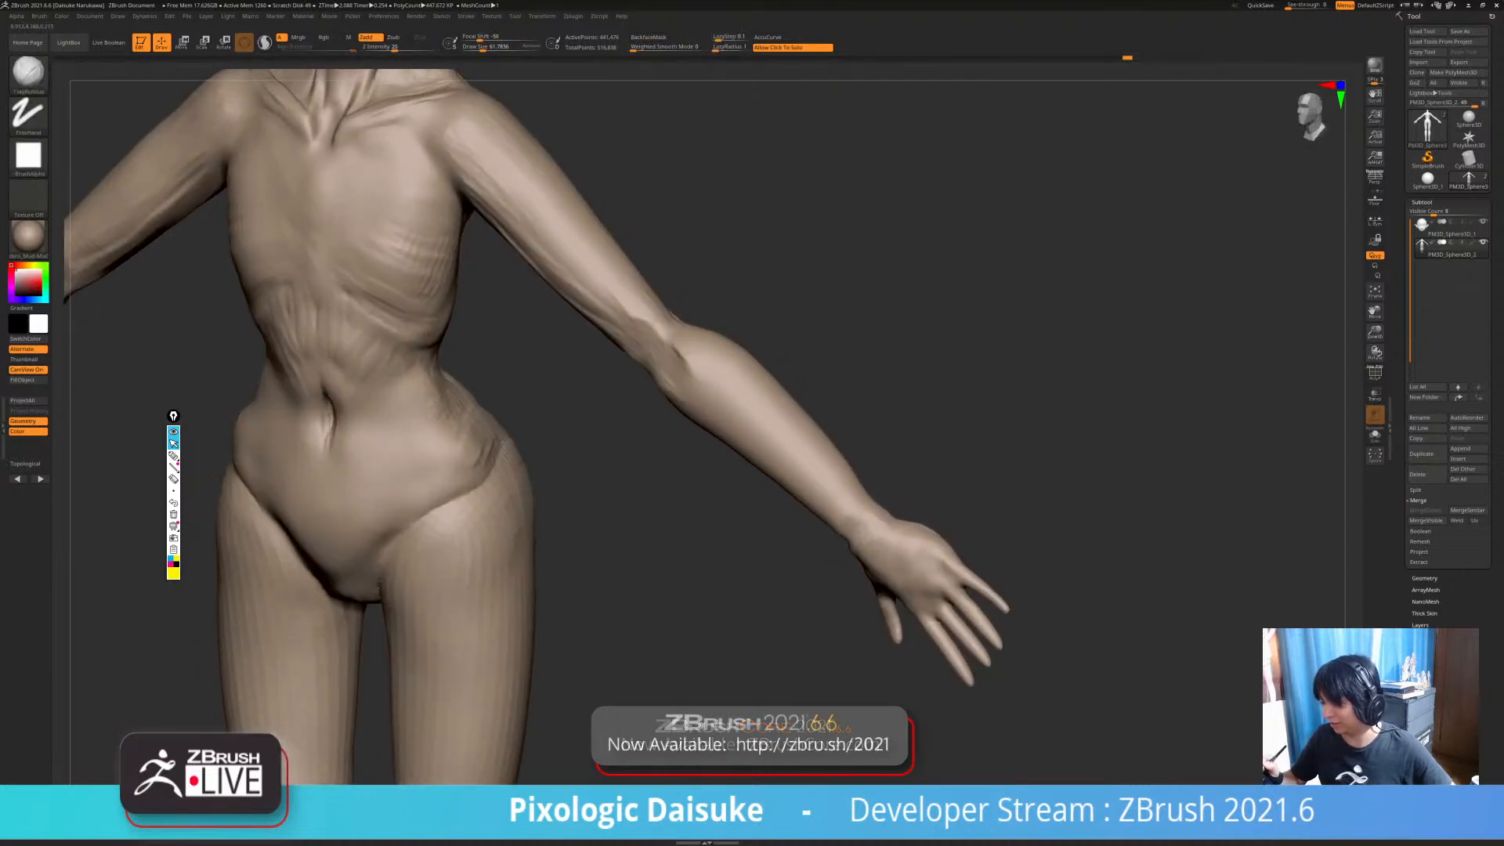
drag(455, 391, 460, 433)
mouse_move(460, 432)
right_down()
mouse_move(517, 429)
mouse_move(478, 438)
mouse_move(438, 409)
right_up()
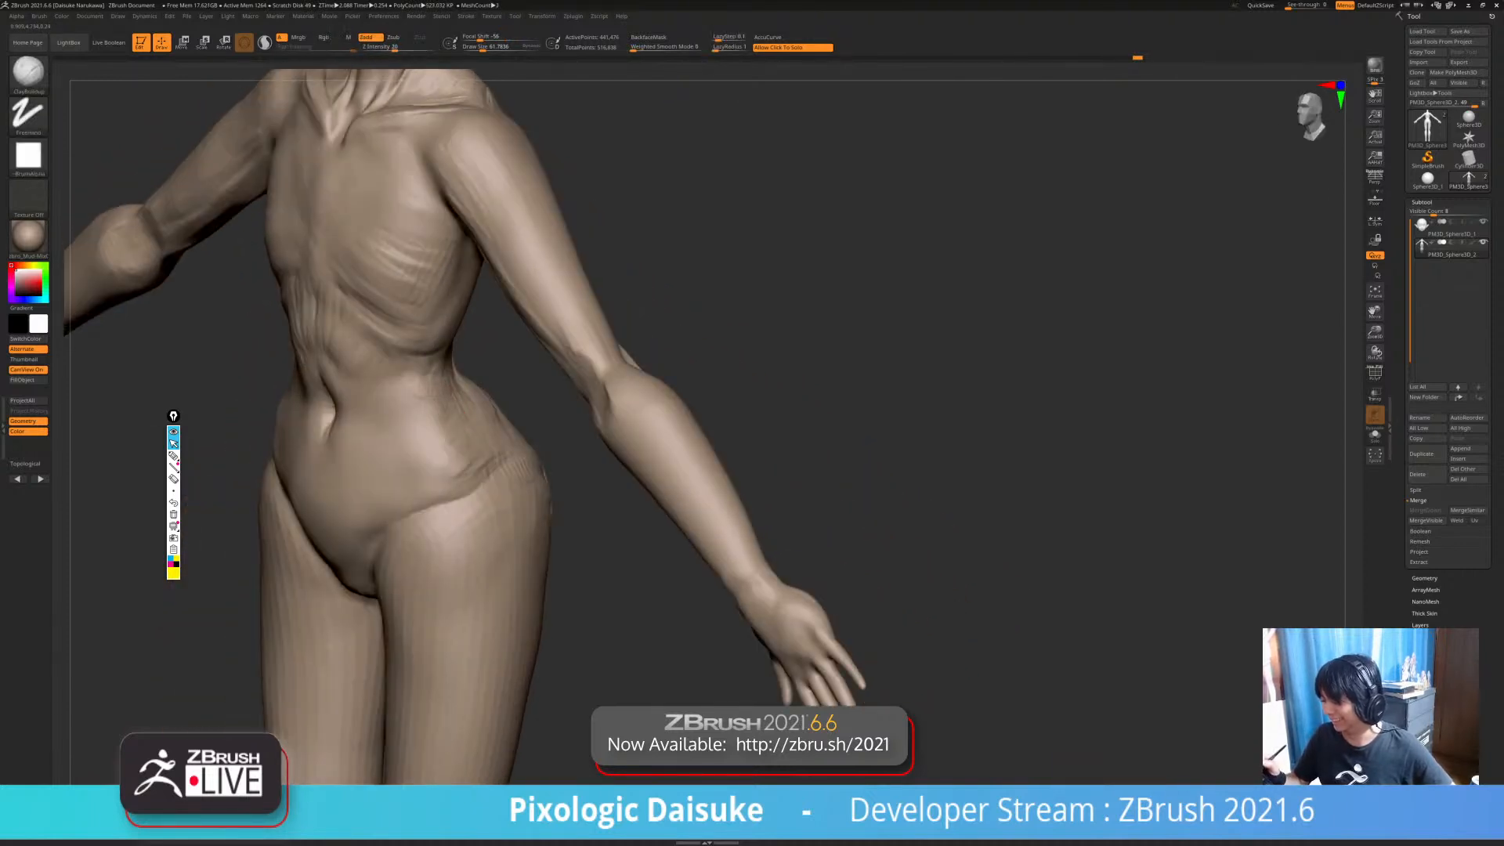
- Smooth the seam between the hips and the thighs at the sides and front
ctrl+right_drag(450, 463, 470, 450)
shift+drag(470, 449, 489, 463)
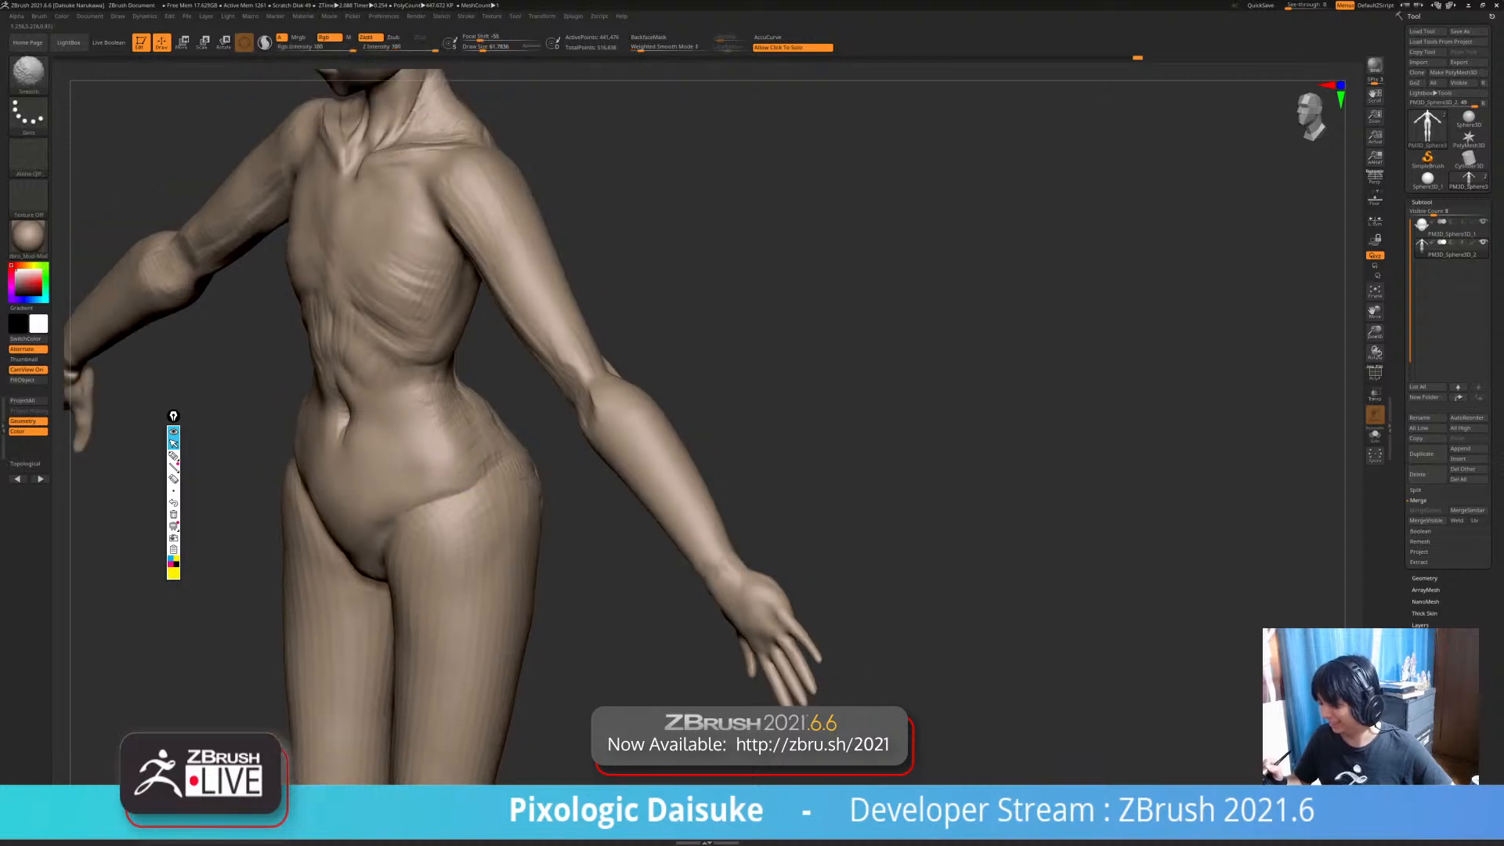
mouse_move(490, 462)
right_down()
mouse_move(470, 421)
mouse_move(478, 482)
right_up()
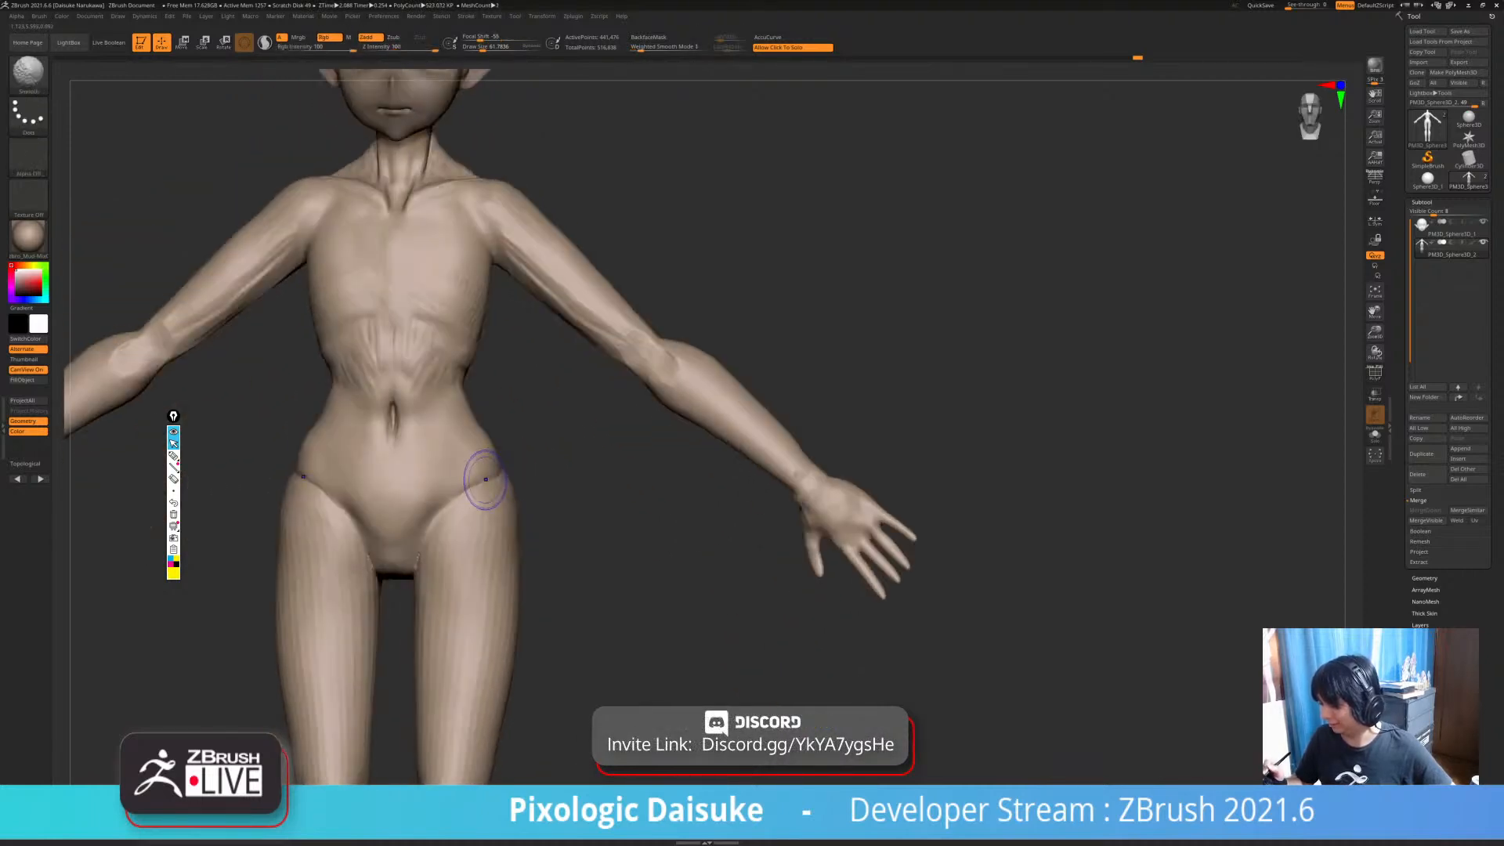
mouse_move(444, 580)
alt+right_down()
mouse_move(460, 497)
mouse_move(345, 470)
alt+right_up()
right_drag(345, 471, 381, 470)
shift+drag(381, 470, 384, 477)
alt+right_drag(385, 590, 388, 470)
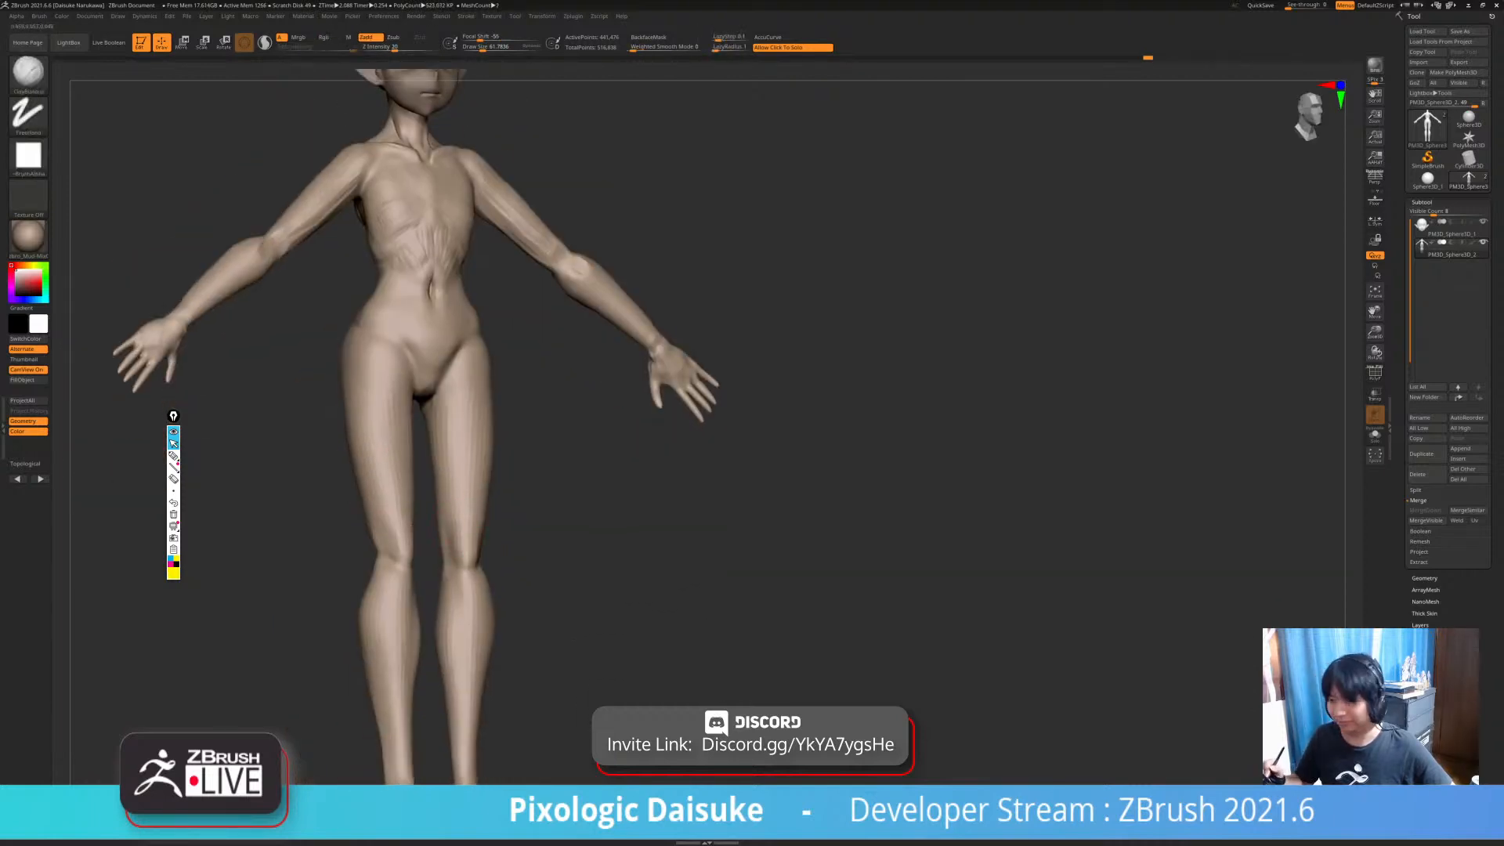
- Sculpt the fronts of the lower legs with shin and calf muscles and smooth the area below the knees
alt+right_drag(463, 519, 462, 446)
shift+right_drag(462, 447, 389, 446)
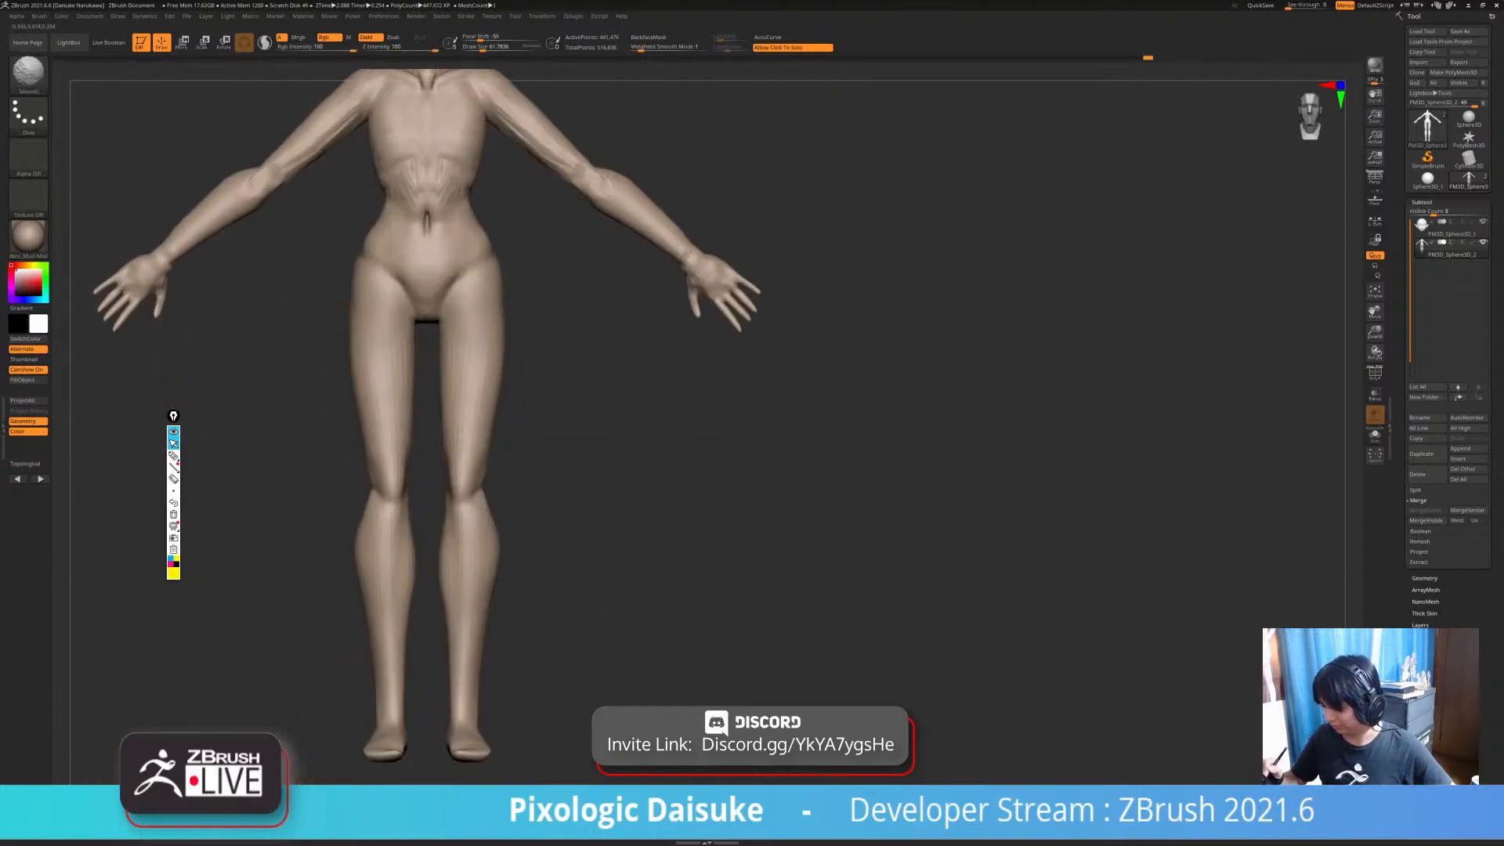
alt+right_drag(393, 611, 399, 525)
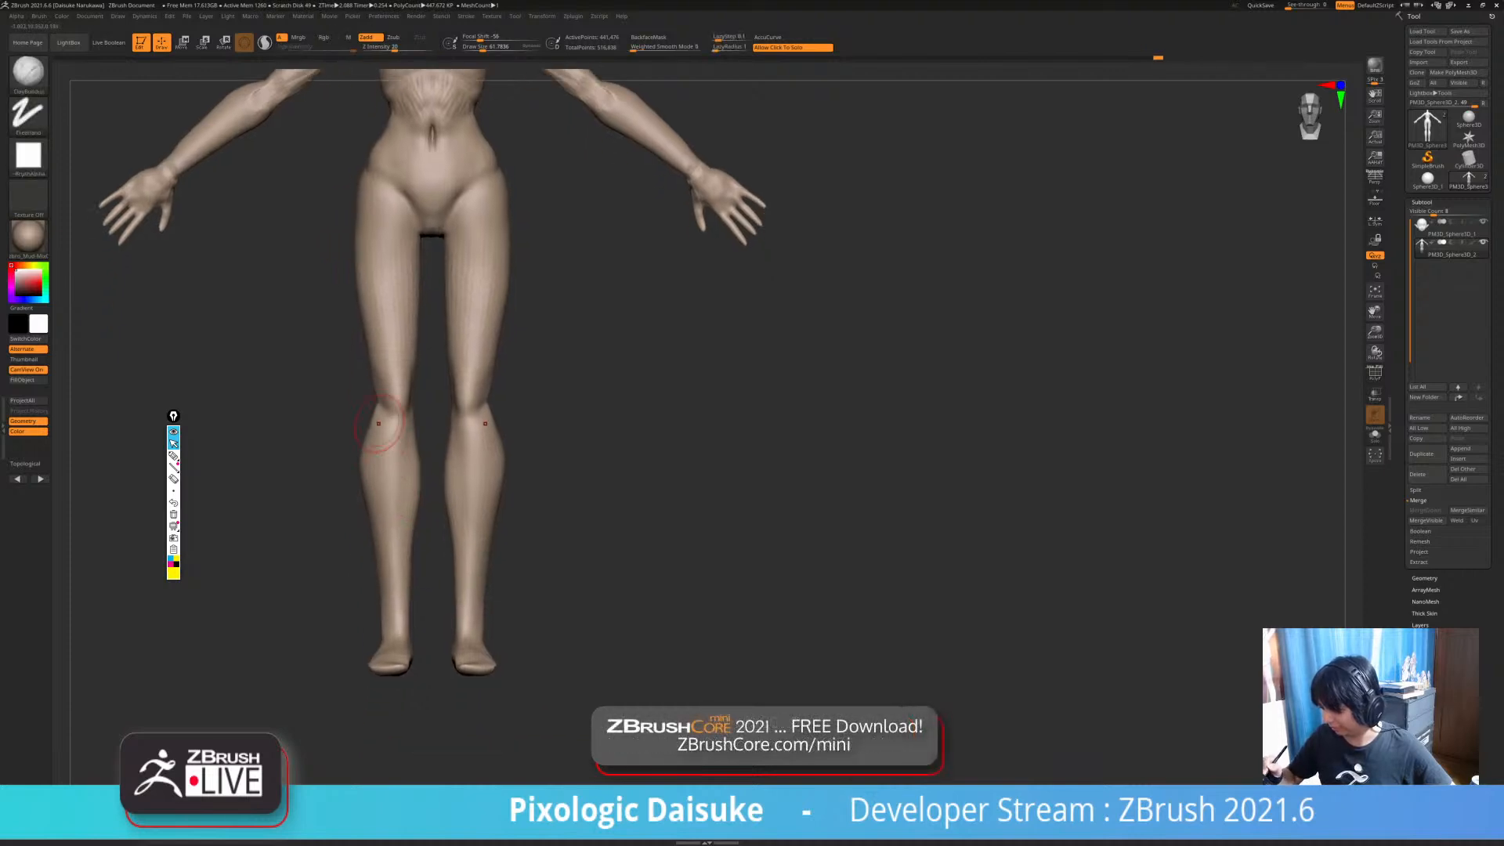
drag(389, 463, 383, 534)
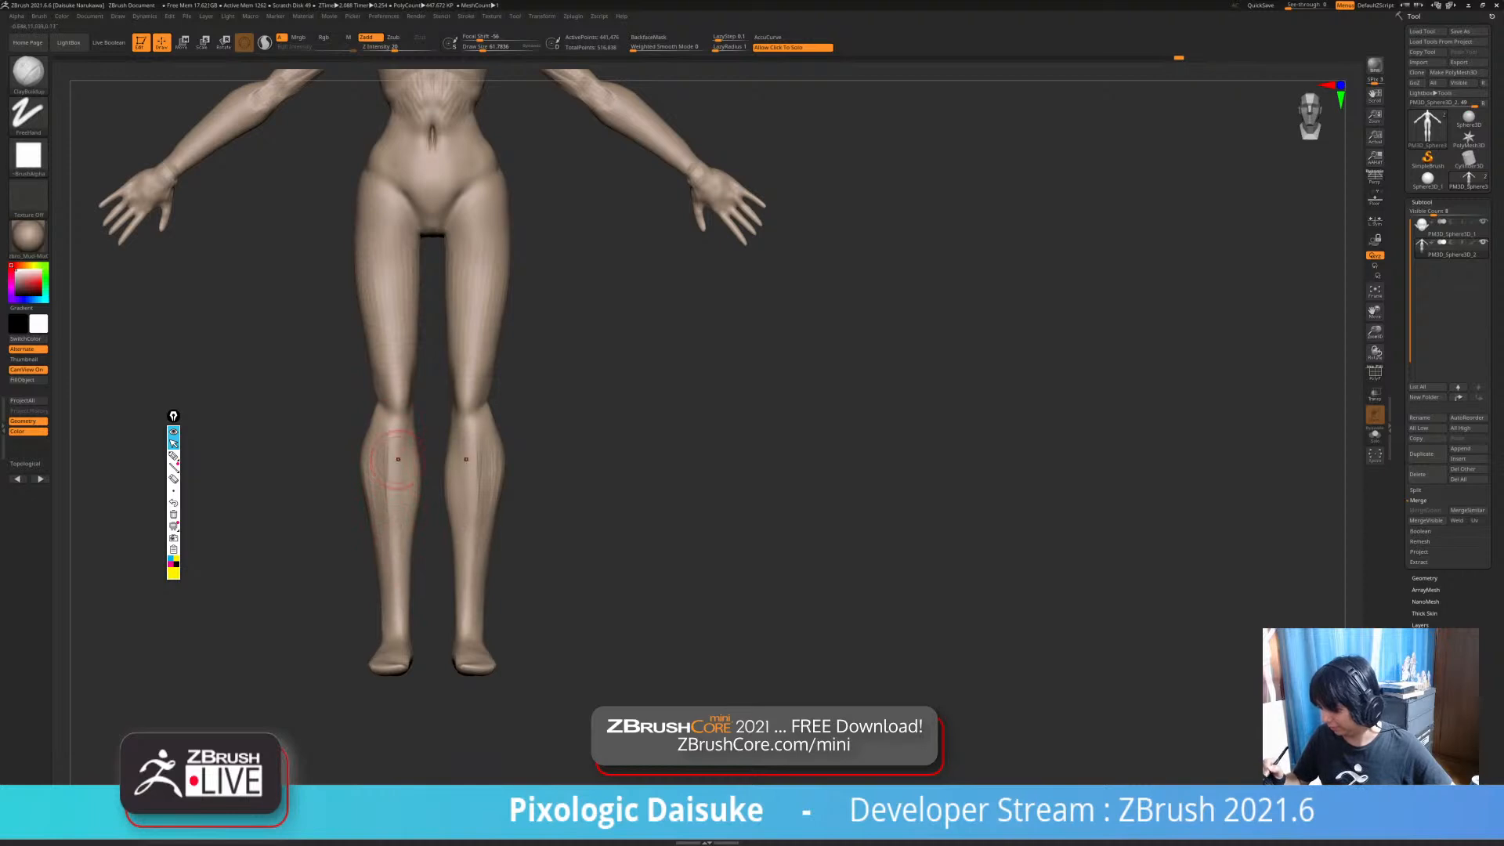
shift+drag(400, 436, 405, 423)
mouse_move(405, 427)
ctrl+right_down()
mouse_move(389, 495)
mouse_move(394, 480)
ctrl+right_up()
alt+right_drag(394, 540, 383, 501)
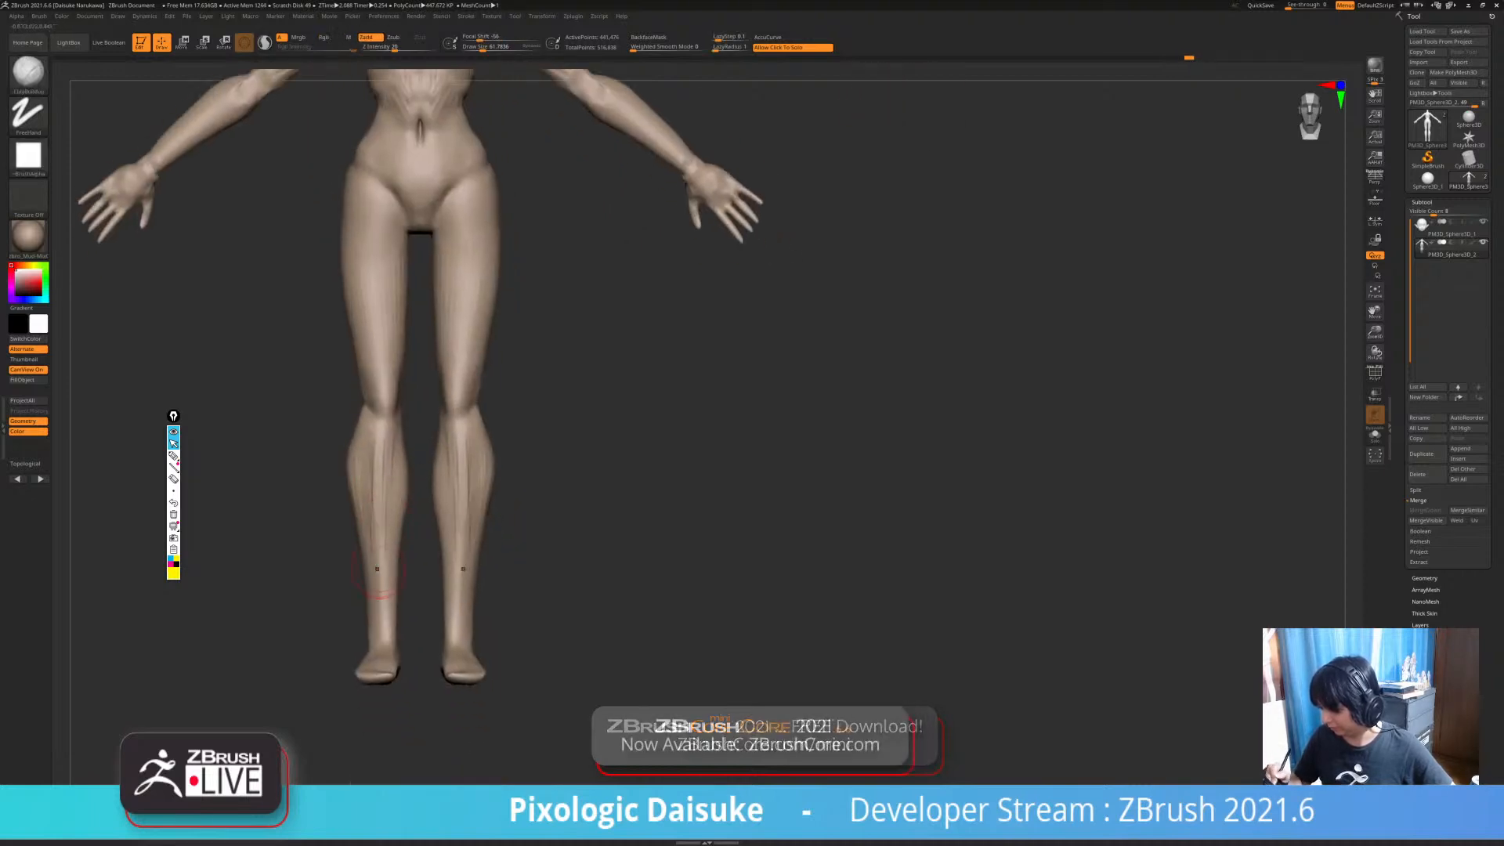
mouse_move(388, 591)
alt+right_down()
mouse_move(385, 546)
mouse_move(395, 591)
mouse_move(353, 590)
mouse_move(396, 615)
alt+right_up()
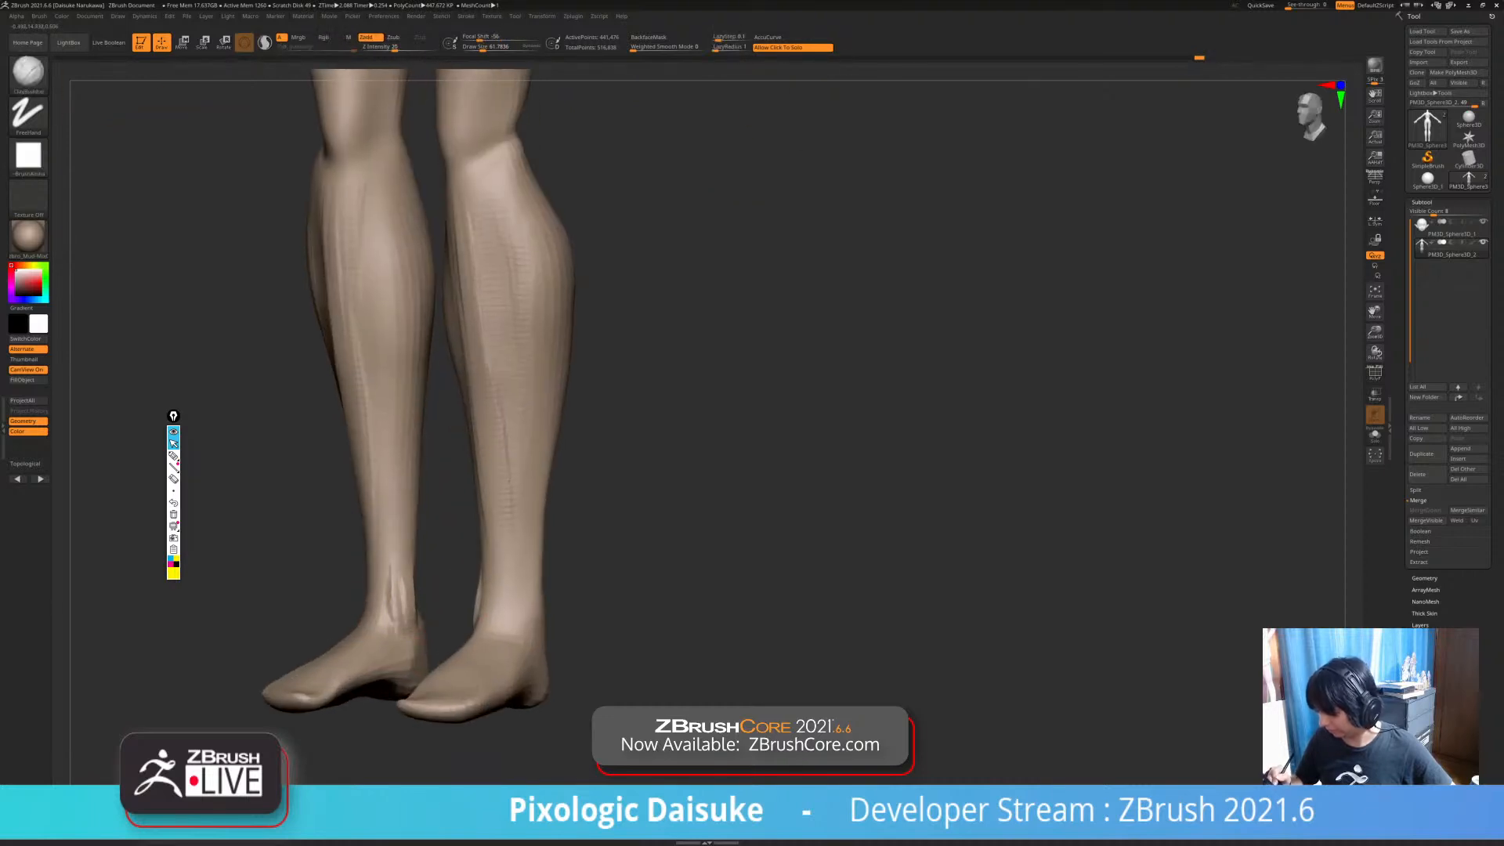
- Smooth the seams around the ankles, heels and Achilles tendons to blend the feet into the lower legs
key(shift)
shift+drag(391, 627, 396, 654)
mouse_move(438, 611)
right_down()
mouse_move(411, 627)
mouse_move(402, 598)
right_up()
shift+drag(403, 598, 399, 530)
mouse_move(399, 530)
ctrl+right_down()
mouse_move(400, 490)
mouse_move(337, 494)
mouse_move(337, 548)
ctrl+right_up()
right_drag(337, 549, 290, 548)
shift+drag(502, 638, 462, 634)
right_drag(548, 587, 514, 592)
shift+drag(514, 596, 517, 573)
right_drag(502, 564, 514, 555)
shift+drag(513, 555, 503, 533)
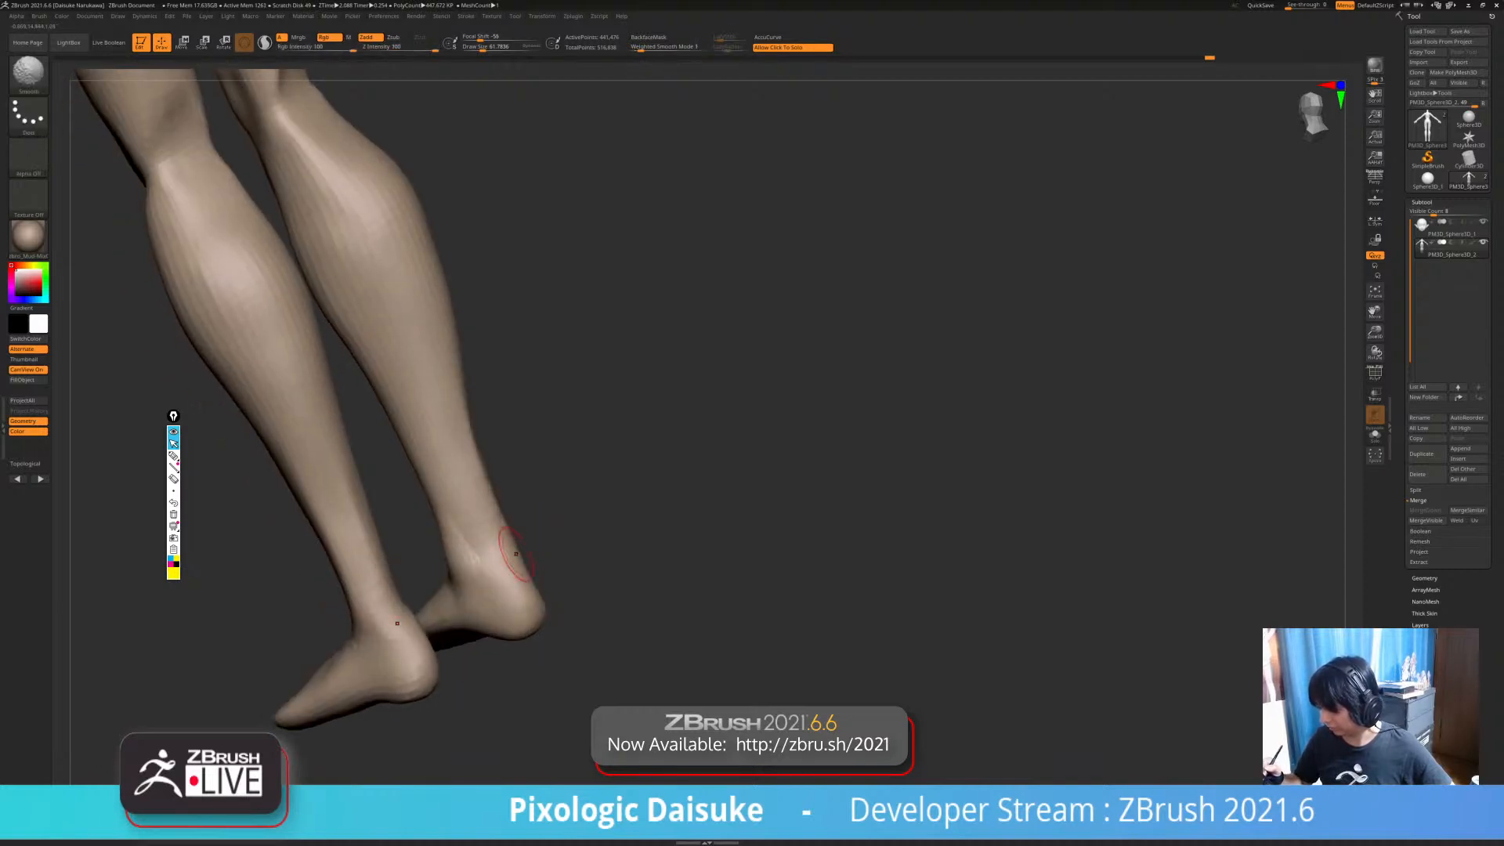
right_drag(503, 533, 517, 535)
- Sculpt the ankles and the soles of the feet around the arches with ClayBuildup
mouse_move(204, 595)
right_down()
mouse_move(338, 588)
mouse_move(369, 620)
mouse_move(329, 611)
mouse_move(394, 623)
mouse_move(392, 600)
mouse_move(402, 613)
right_up()
mouse_move(402, 614)
mouse_down()
mouse_move(390, 626)
mouse_move(462, 624)
mouse_move(419, 608)
mouse_move(468, 611)
mouse_up()
right_drag(484, 564, 395, 584)
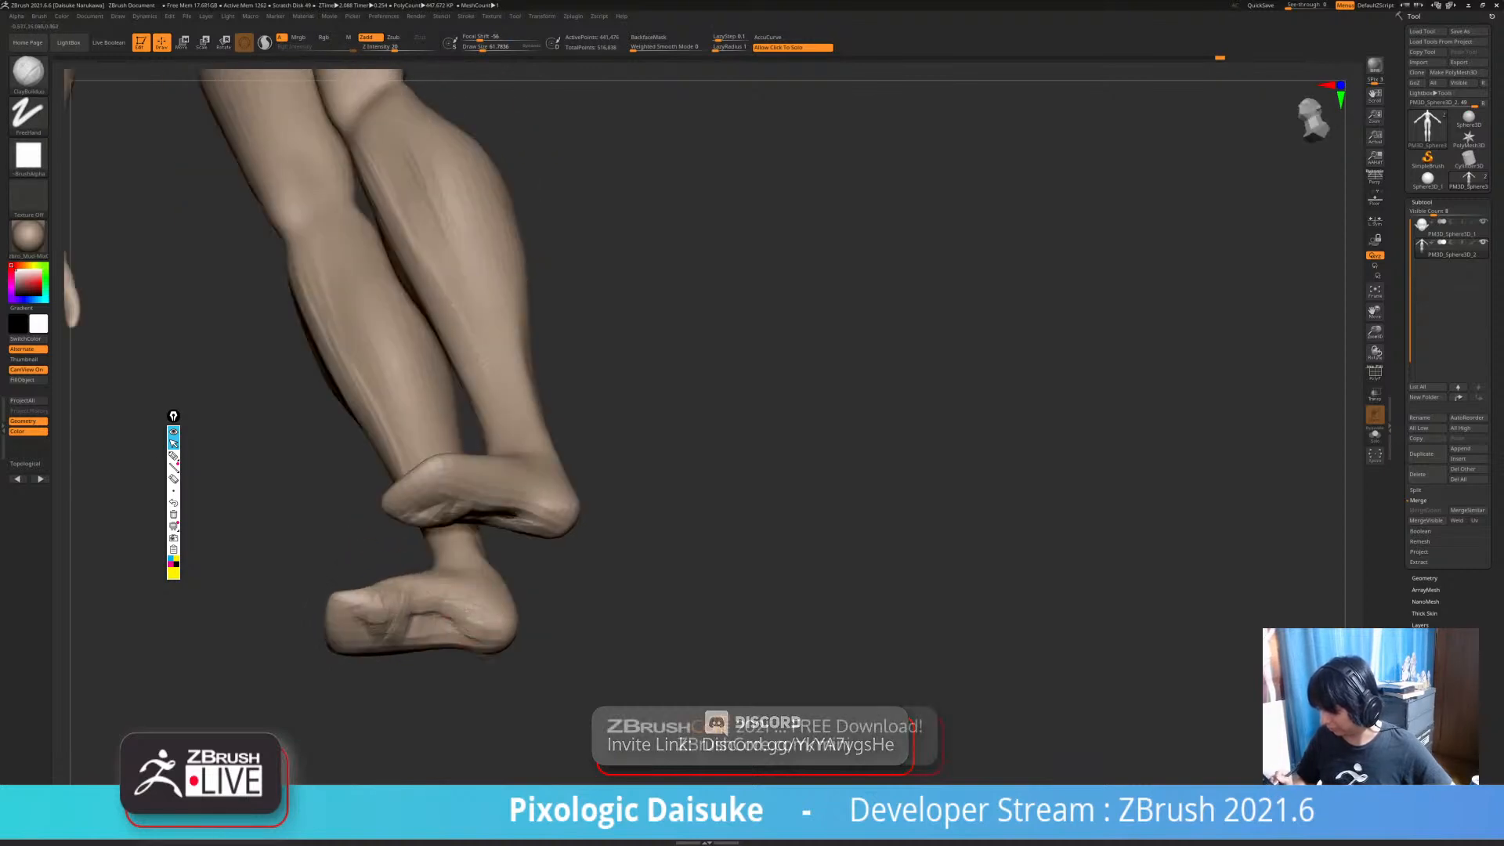
mouse_move(433, 609)
mouse_down()
mouse_move(415, 623)
mouse_move(438, 600)
mouse_up()
right_drag(438, 600, 463, 588)
drag(462, 587, 472, 604)
right_drag(507, 639, 552, 674)
- Define the shinbones and lower leg muscles from the front and sculpt the front thigh muscles
mouse_move(440, 620)
alt+right_down()
mouse_move(445, 554)
mouse_move(502, 560)
mouse_move(501, 517)
mouse_move(455, 521)
mouse_move(420, 549)
mouse_move(463, 572)
mouse_move(502, 627)
mouse_move(489, 572)
mouse_move(443, 533)
mouse_move(478, 522)
mouse_move(447, 450)
mouse_move(464, 533)
alt+right_up()
drag(387, 475, 395, 586)
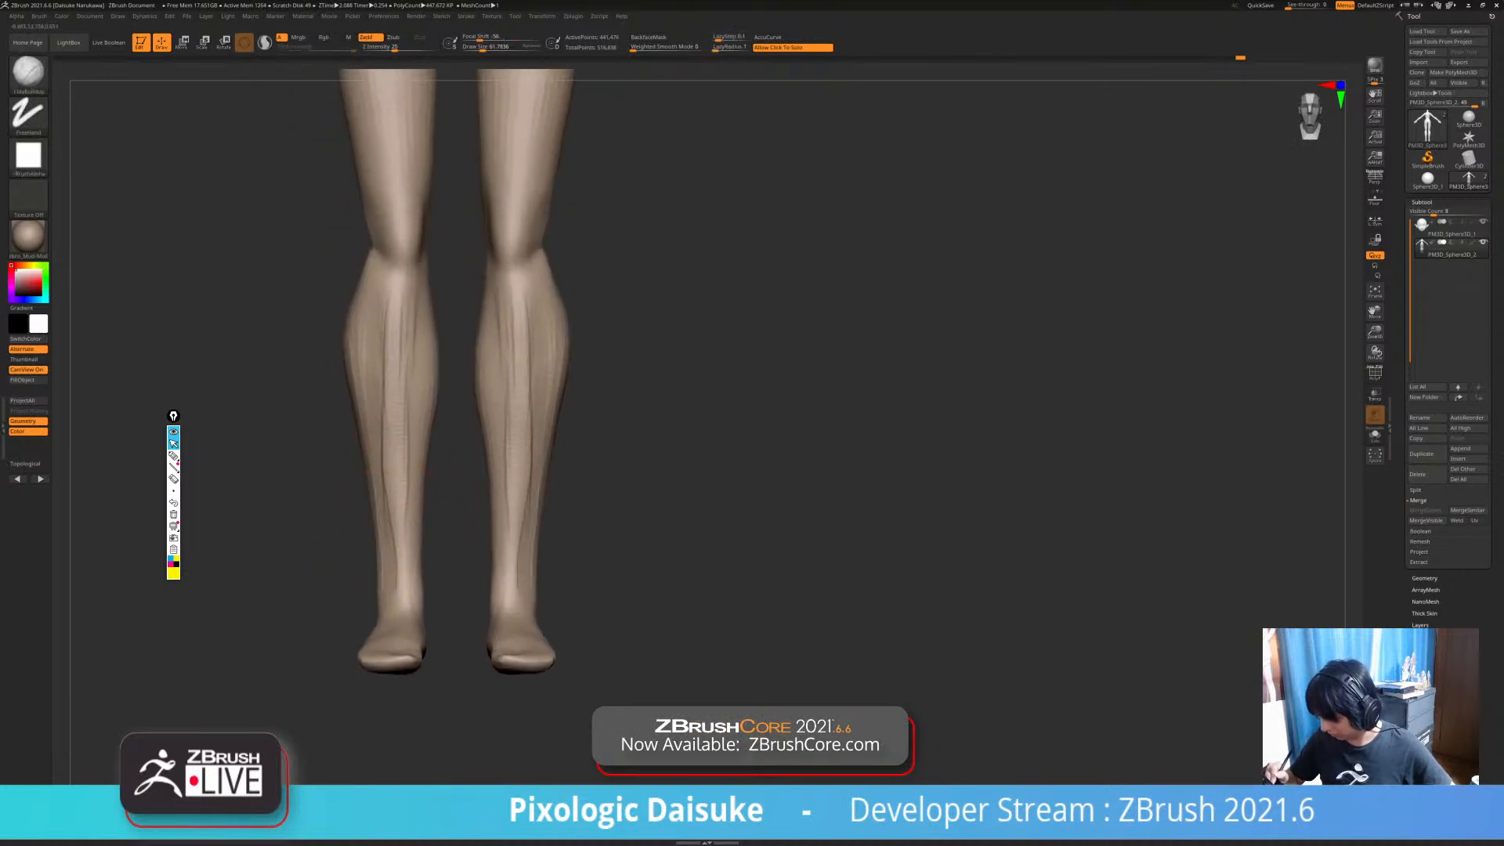
drag(395, 380, 385, 579)
drag(386, 301, 381, 363)
key(ctrl+z)
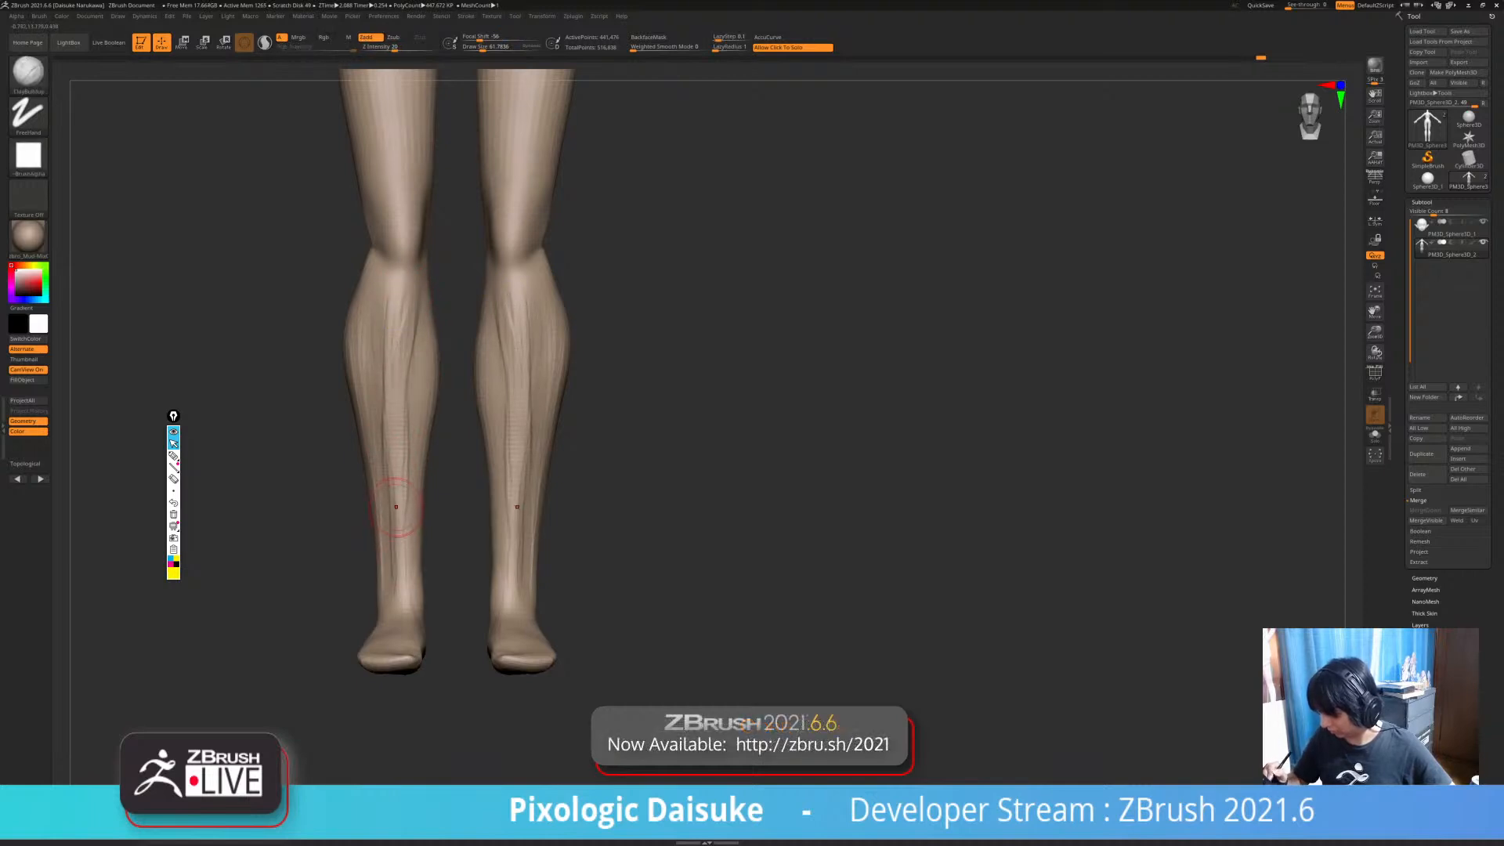
drag(399, 595, 393, 440)
mouse_move(397, 446)
ctrl+right_down()
mouse_move(403, 274)
mouse_move(396, 435)
ctrl+right_up()
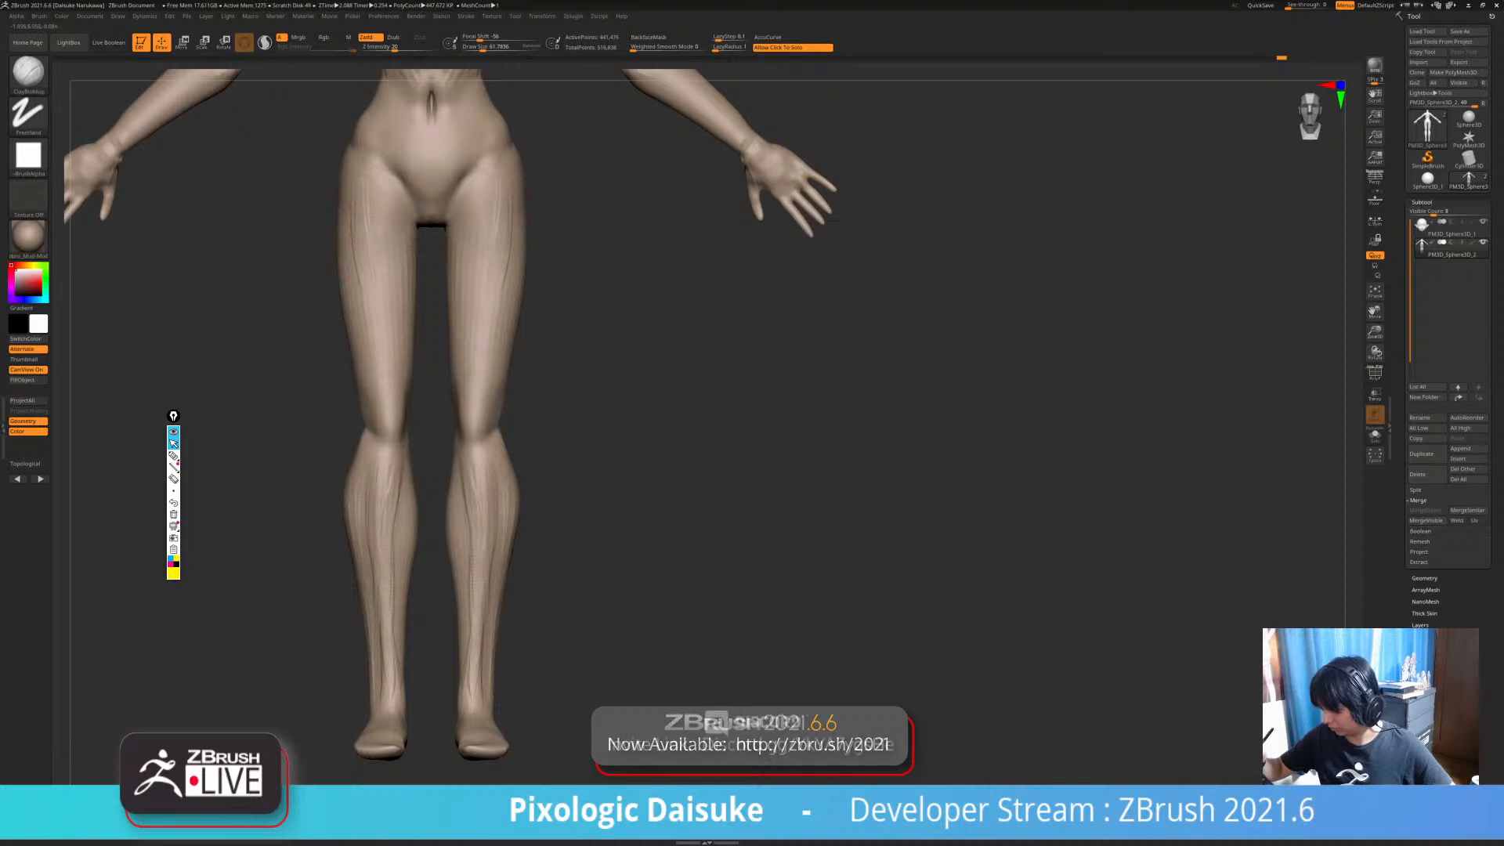
- Sculpt the tendons behind the knees and build up the hamstrings on the backs of the thighs
mouse_move(419, 461)
right_down()
mouse_move(705, 464)
mouse_move(694, 470)
right_up()
drag(398, 470, 401, 490)
mouse_move(402, 491)
ctrl+right_down()
mouse_move(378, 396)
mouse_move(390, 345)
mouse_move(390, 359)
ctrl+right_up()
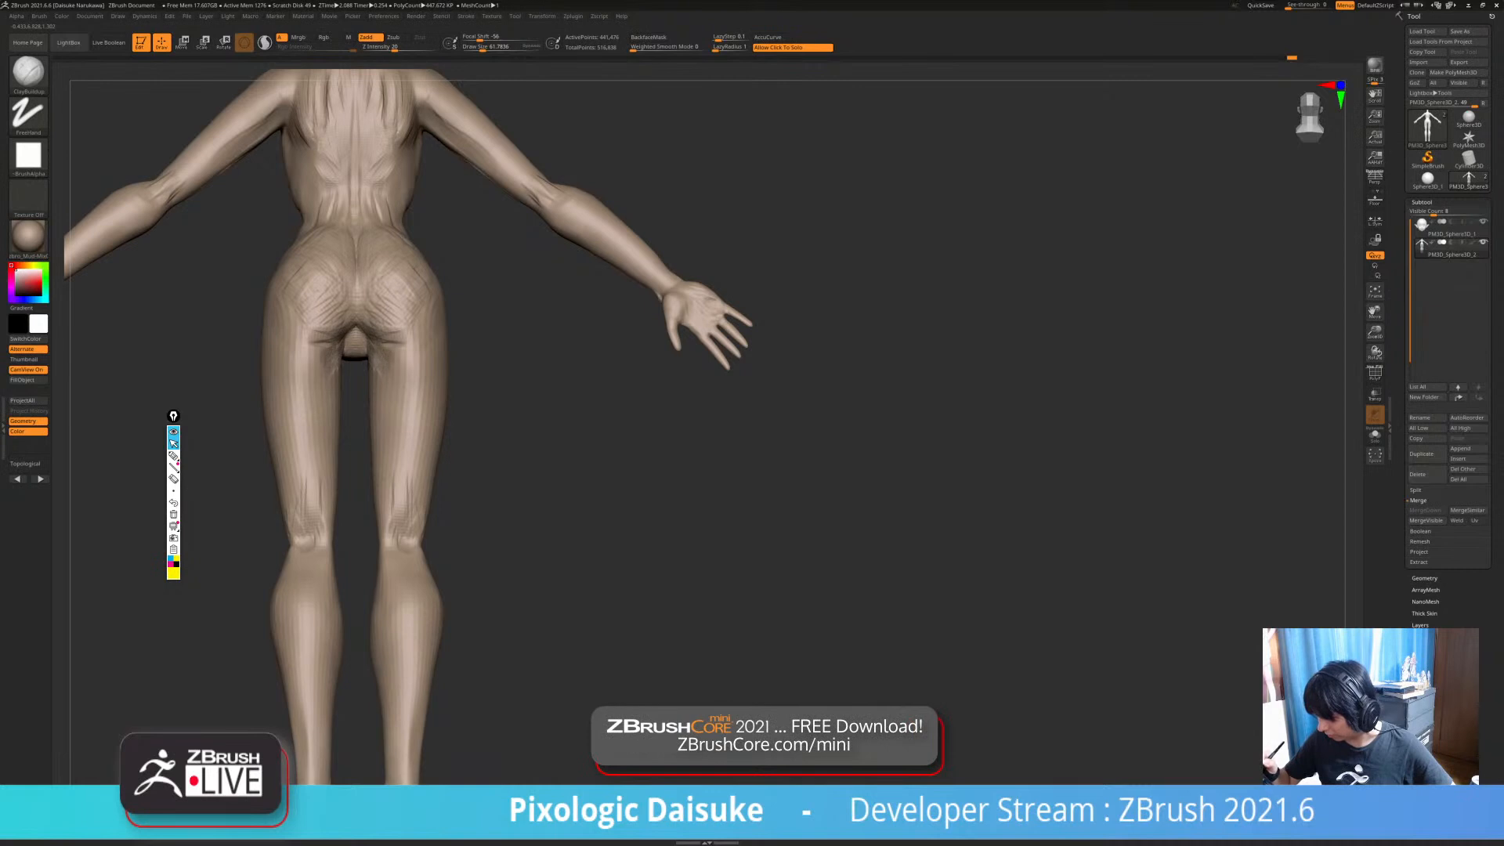
ctrl+right_drag(390, 392, 392, 363)
drag(395, 365, 406, 349)
ctrl+right_drag(404, 478, 464, 510)
mouse_move(464, 509)
right_down()
mouse_move(421, 501)
mouse_move(453, 509)
mouse_move(441, 548)
mouse_move(458, 511)
right_up()
ctrl+right_drag(458, 511, 433, 430)
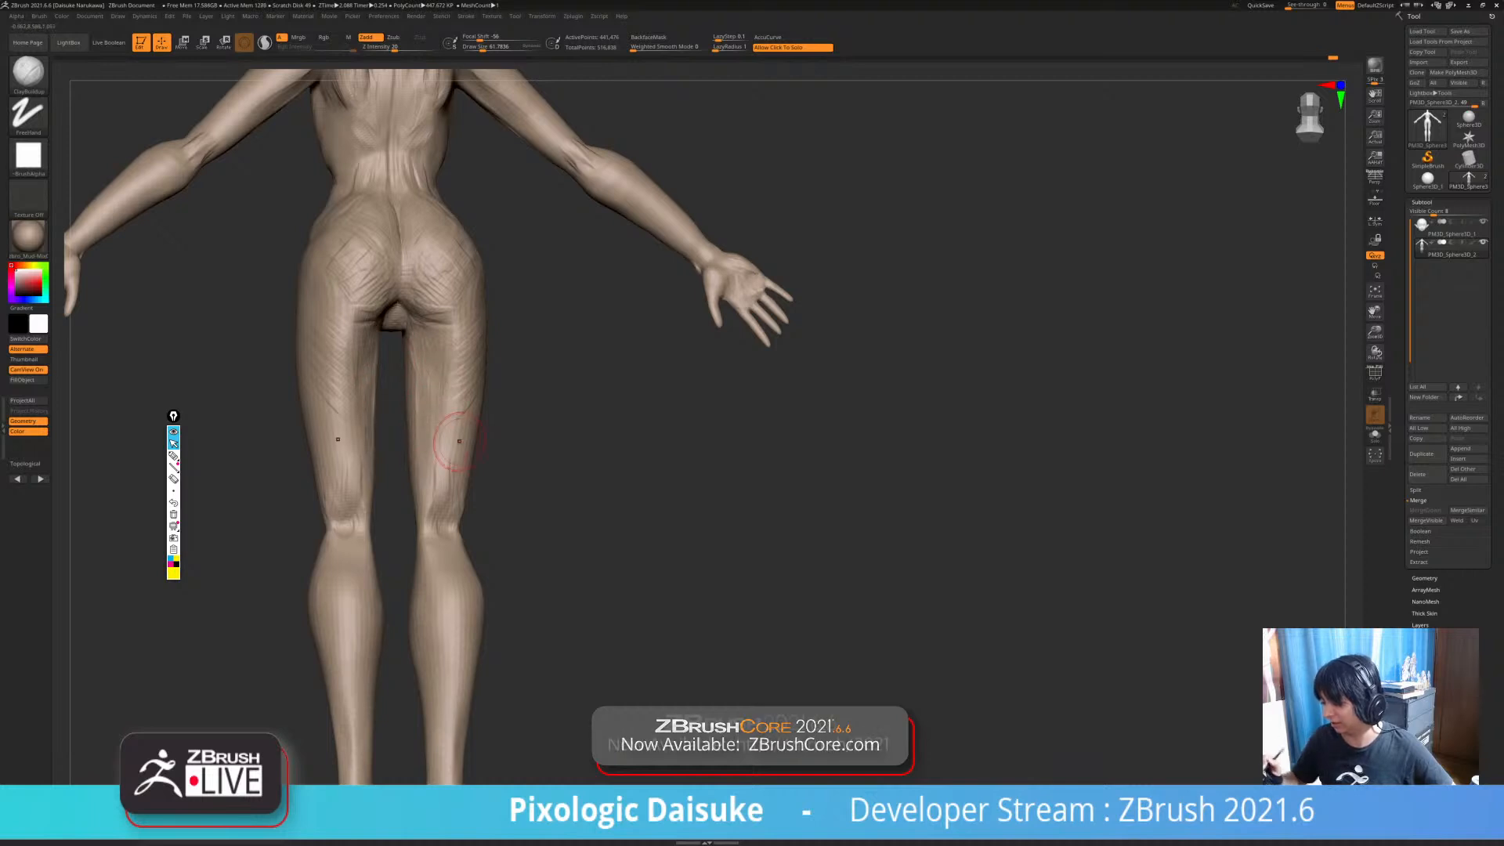
- Build up the glutes and the upper backs of the thighs with ClayBuildup
mouse_move(459, 441)
right_down()
mouse_move(580, 471)
mouse_move(533, 480)
mouse_move(530, 345)
mouse_move(525, 412)
mouse_move(502, 329)
mouse_move(515, 249)
right_up()
click(486, 47)
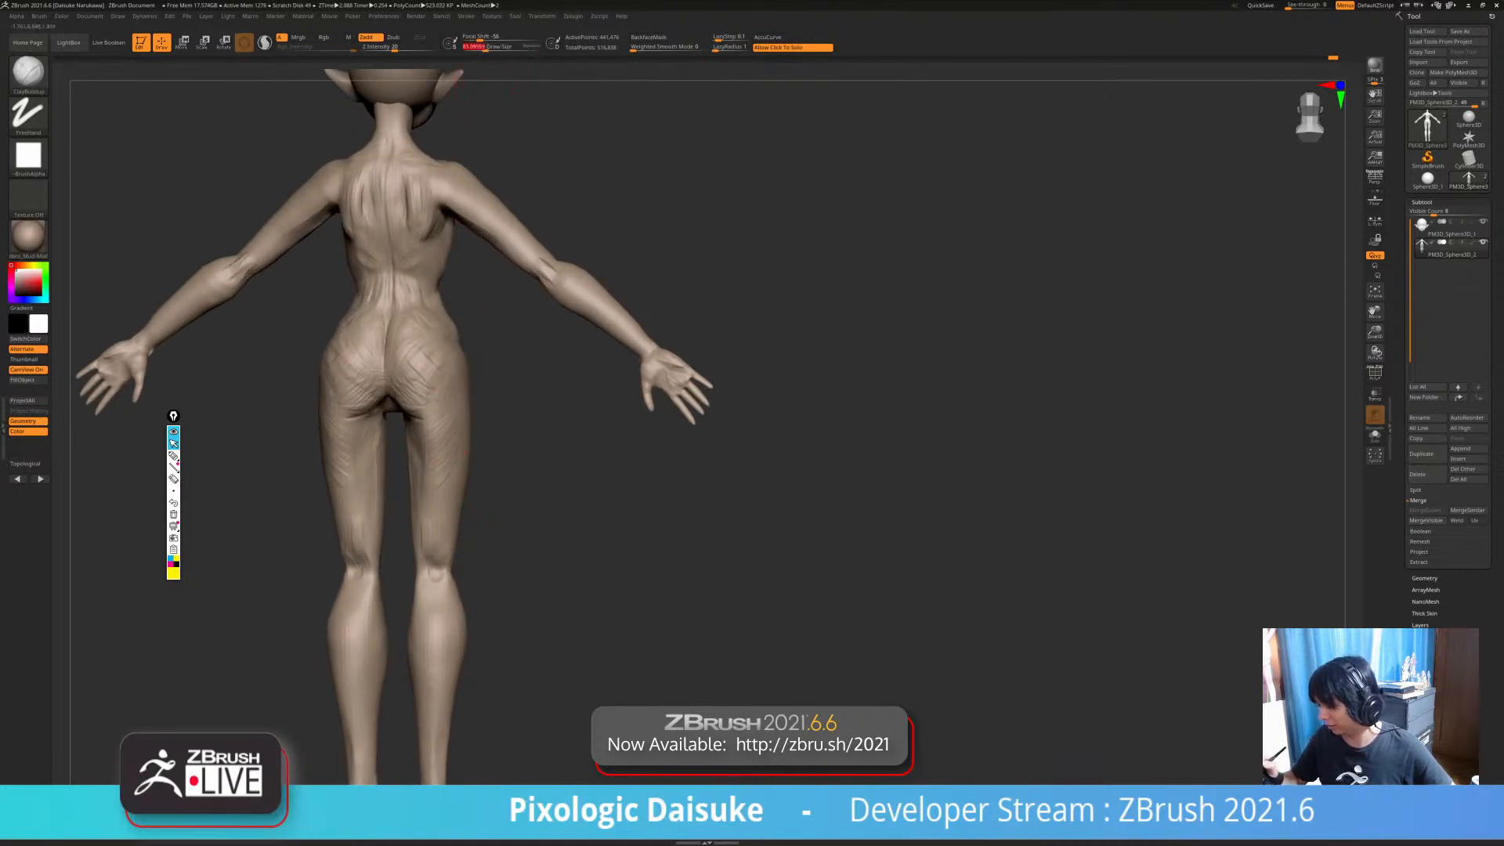
shift+right_drag(428, 389, 401, 407)
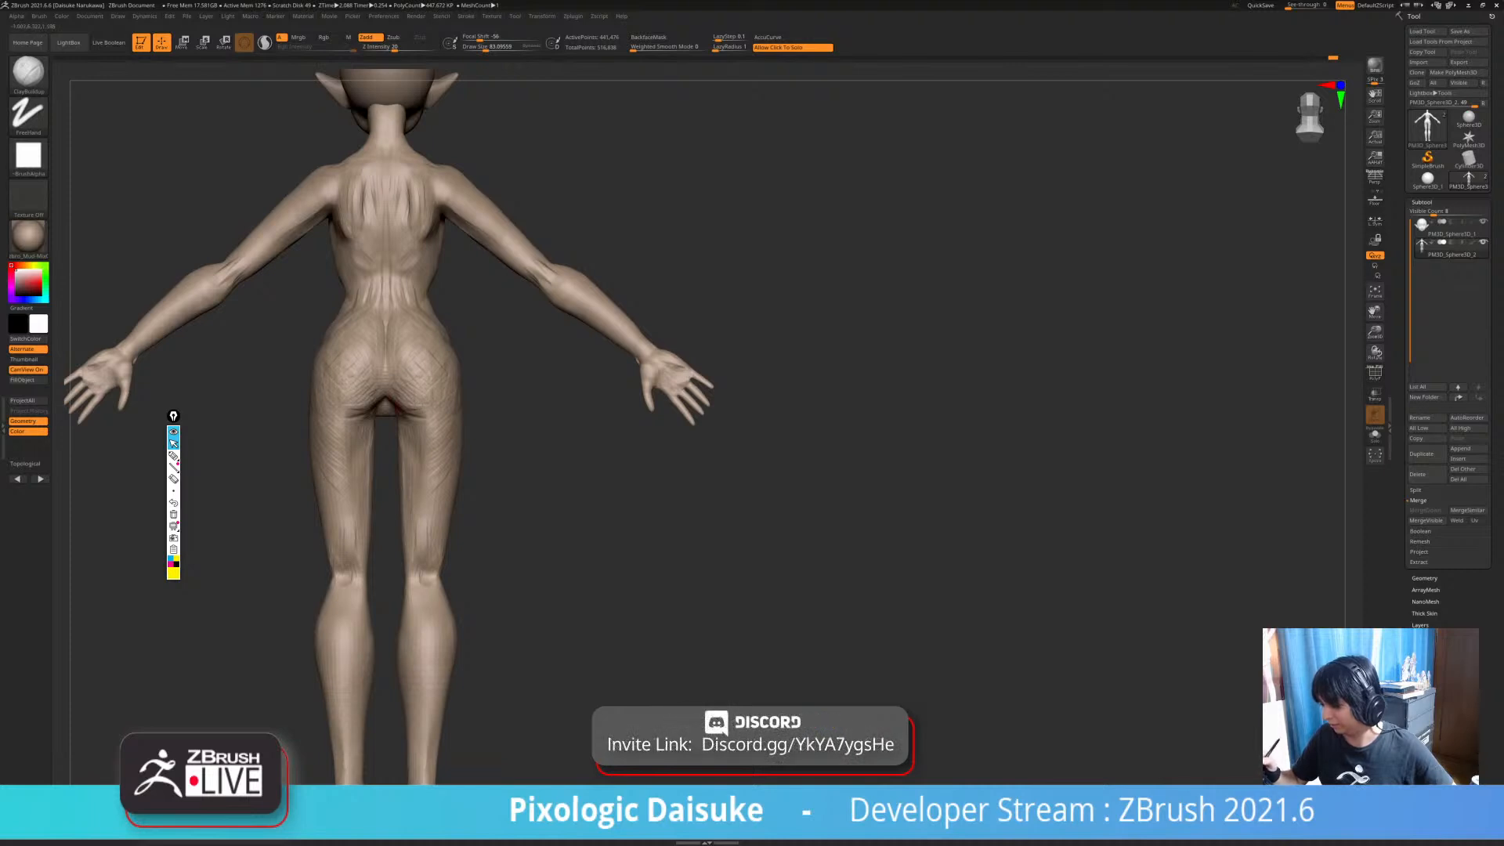
mouse_move(436, 357)
right_down()
mouse_move(459, 359)
mouse_move(497, 460)
mouse_move(546, 449)
mouse_move(502, 453)
mouse_move(539, 464)
mouse_move(551, 437)
right_up()
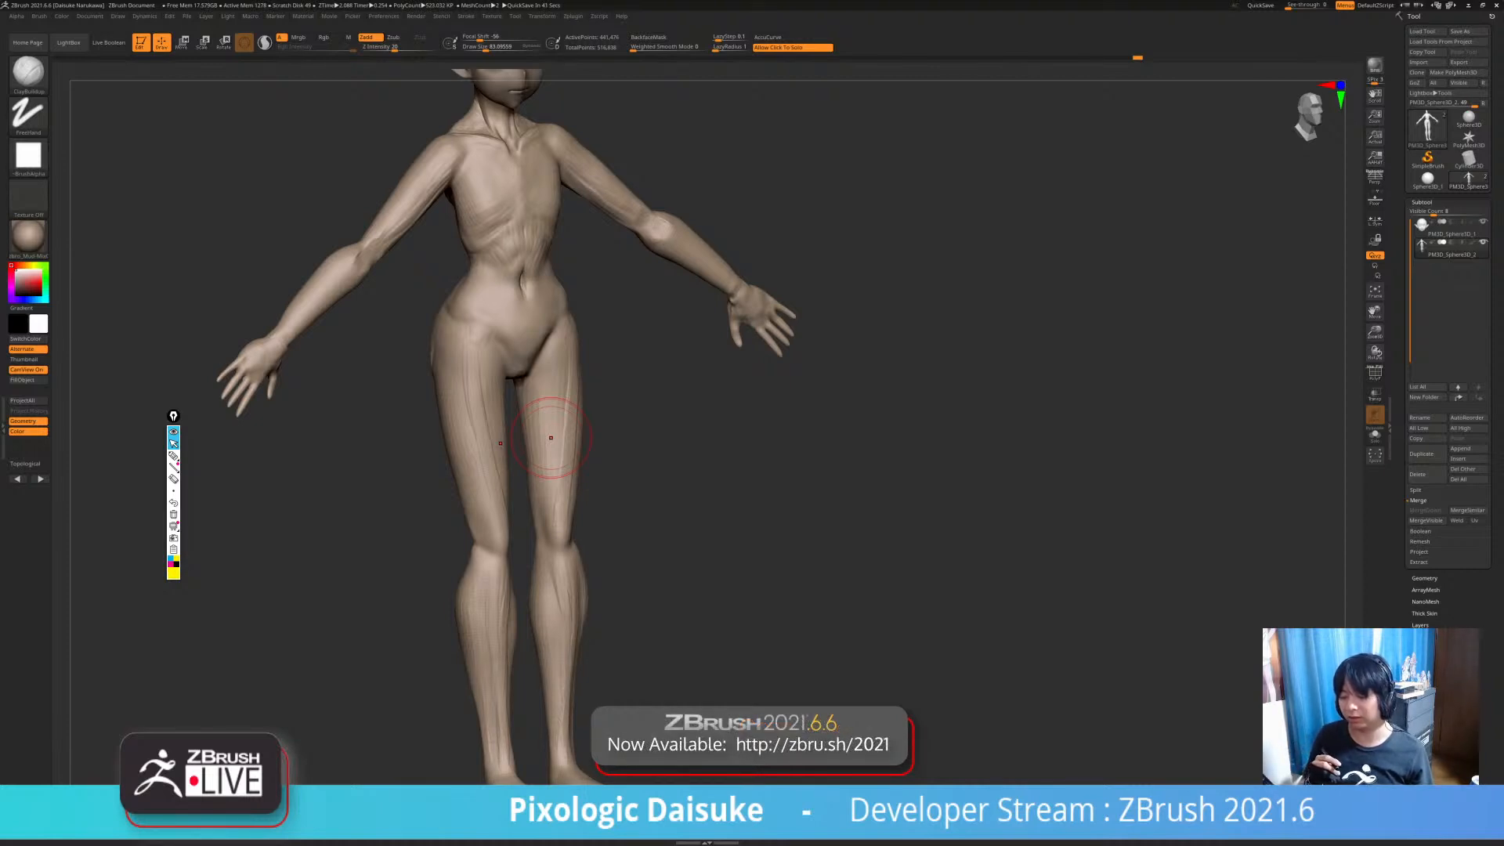
- Smooth the front thigh muscles and sculpt the transition around the kneecaps
shift+right_drag(618, 446, 533, 448)
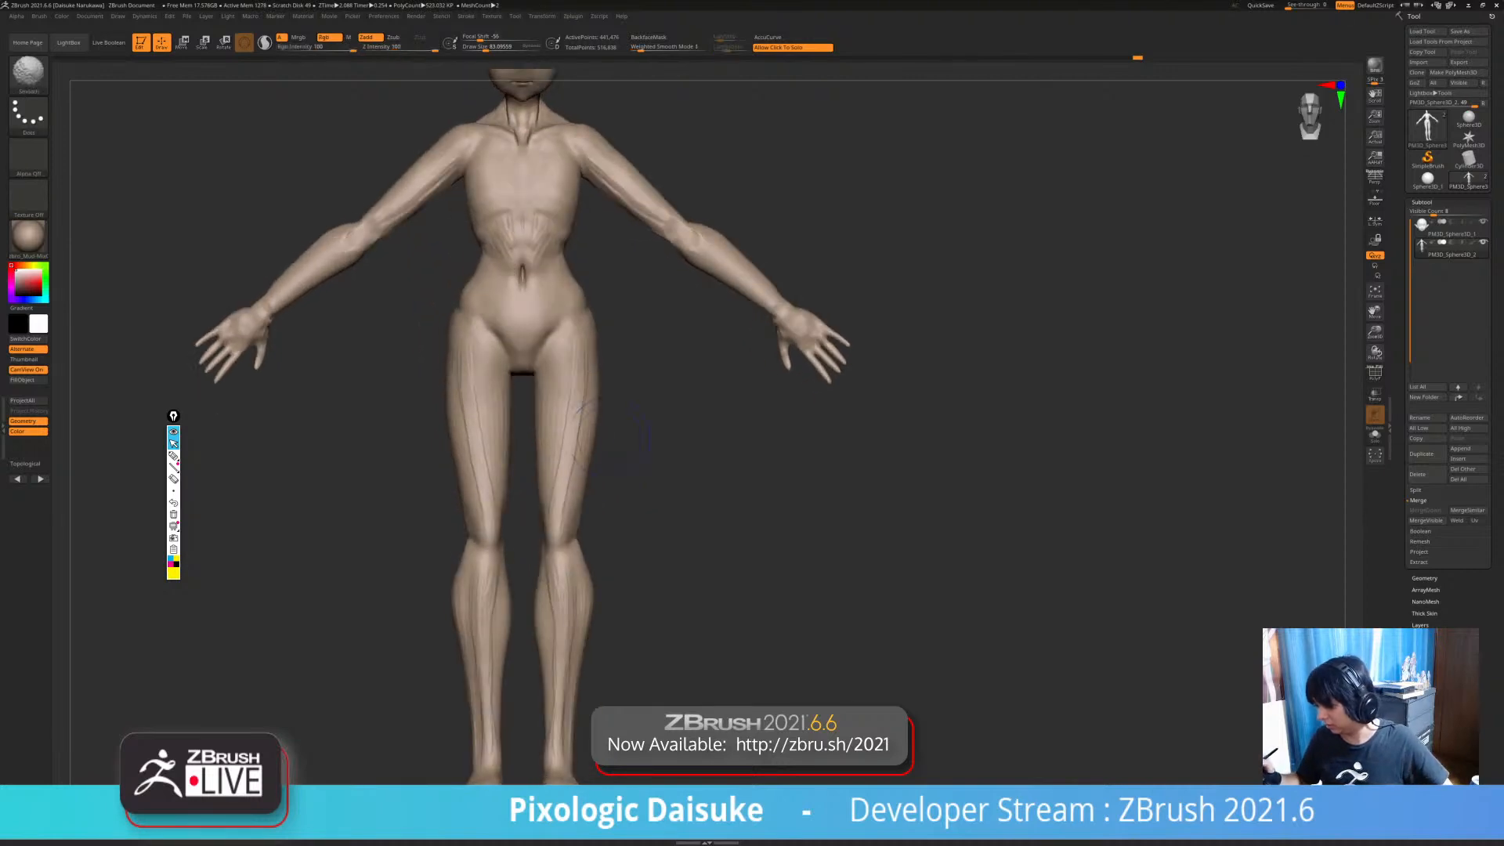
mouse_move(482, 514)
ctrl+right_down()
mouse_move(482, 592)
mouse_move(474, 478)
ctrl+right_up()
drag(470, 477, 474, 498)
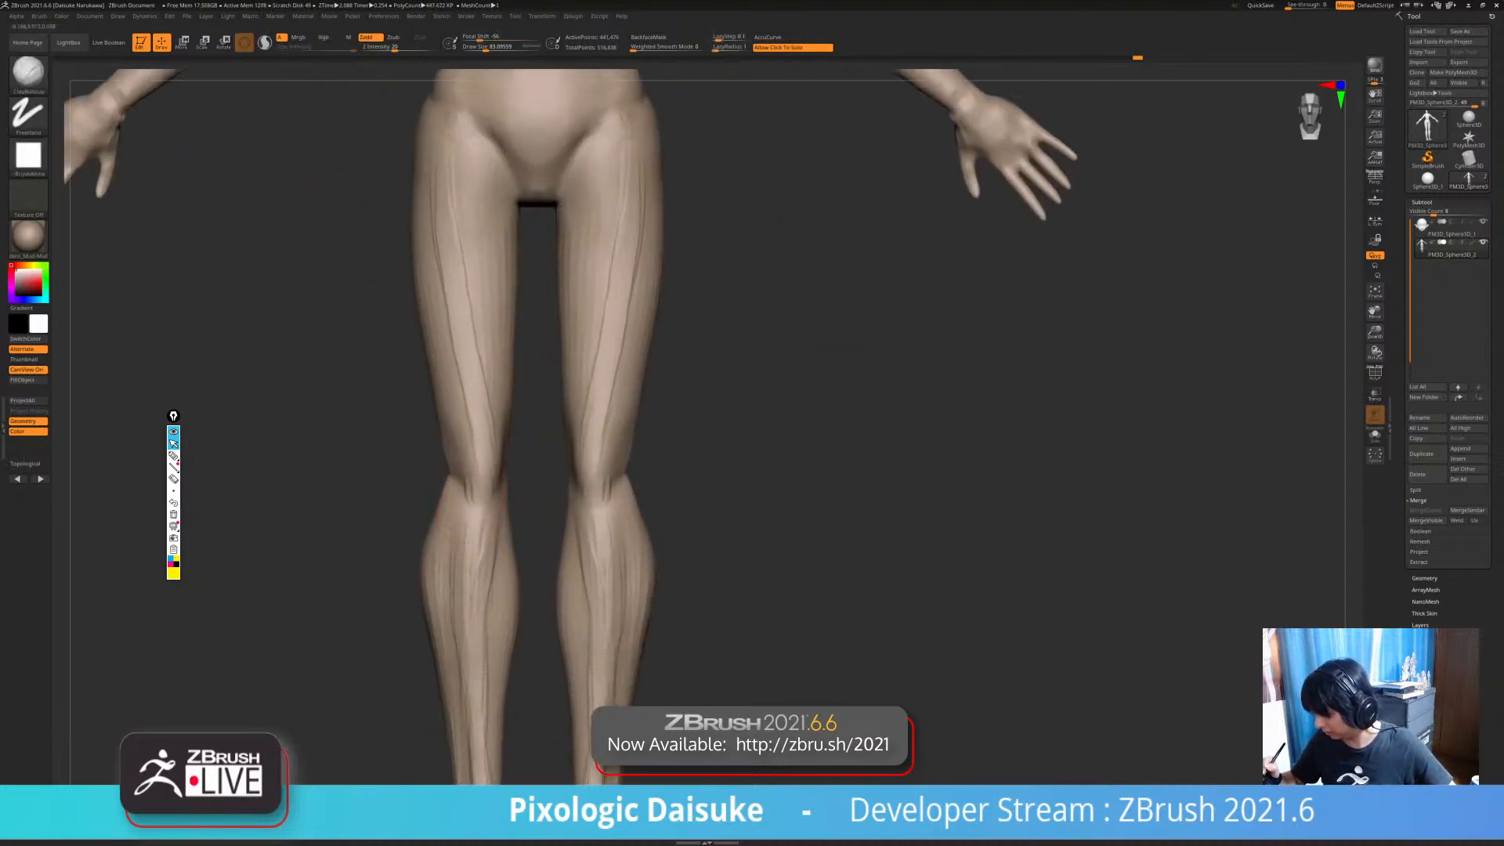
mouse_move(481, 478)
right_down()
mouse_move(503, 445)
mouse_move(501, 457)
mouse_move(501, 392)
right_up()
shift+right_drag(486, 510, 510, 509)
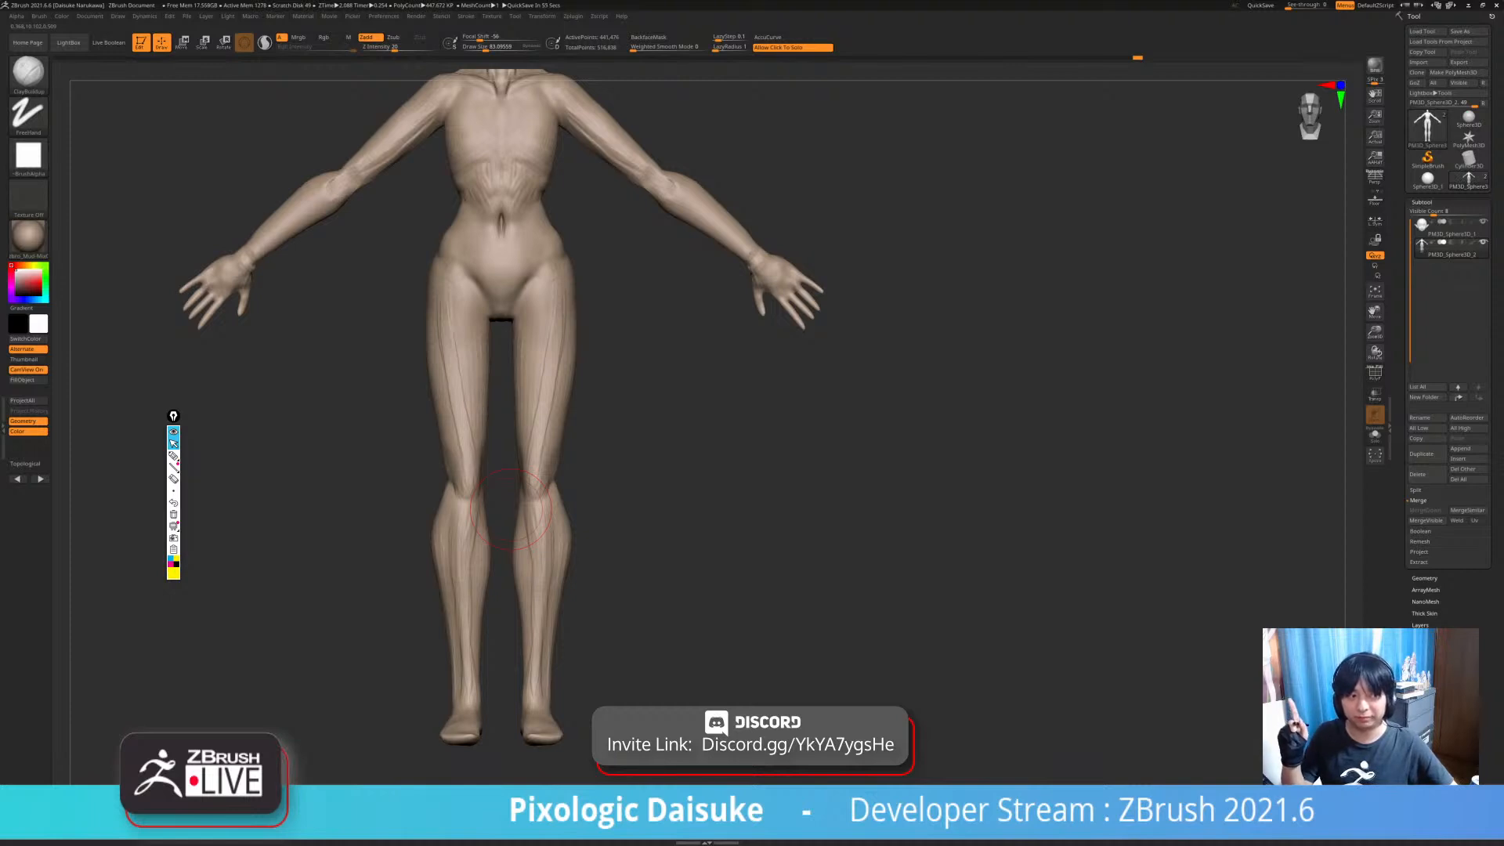
alt+right_drag(517, 506, 474, 482)
ctrl+right_drag(475, 482, 474, 519)
right_drag(364, 454, 392, 532)
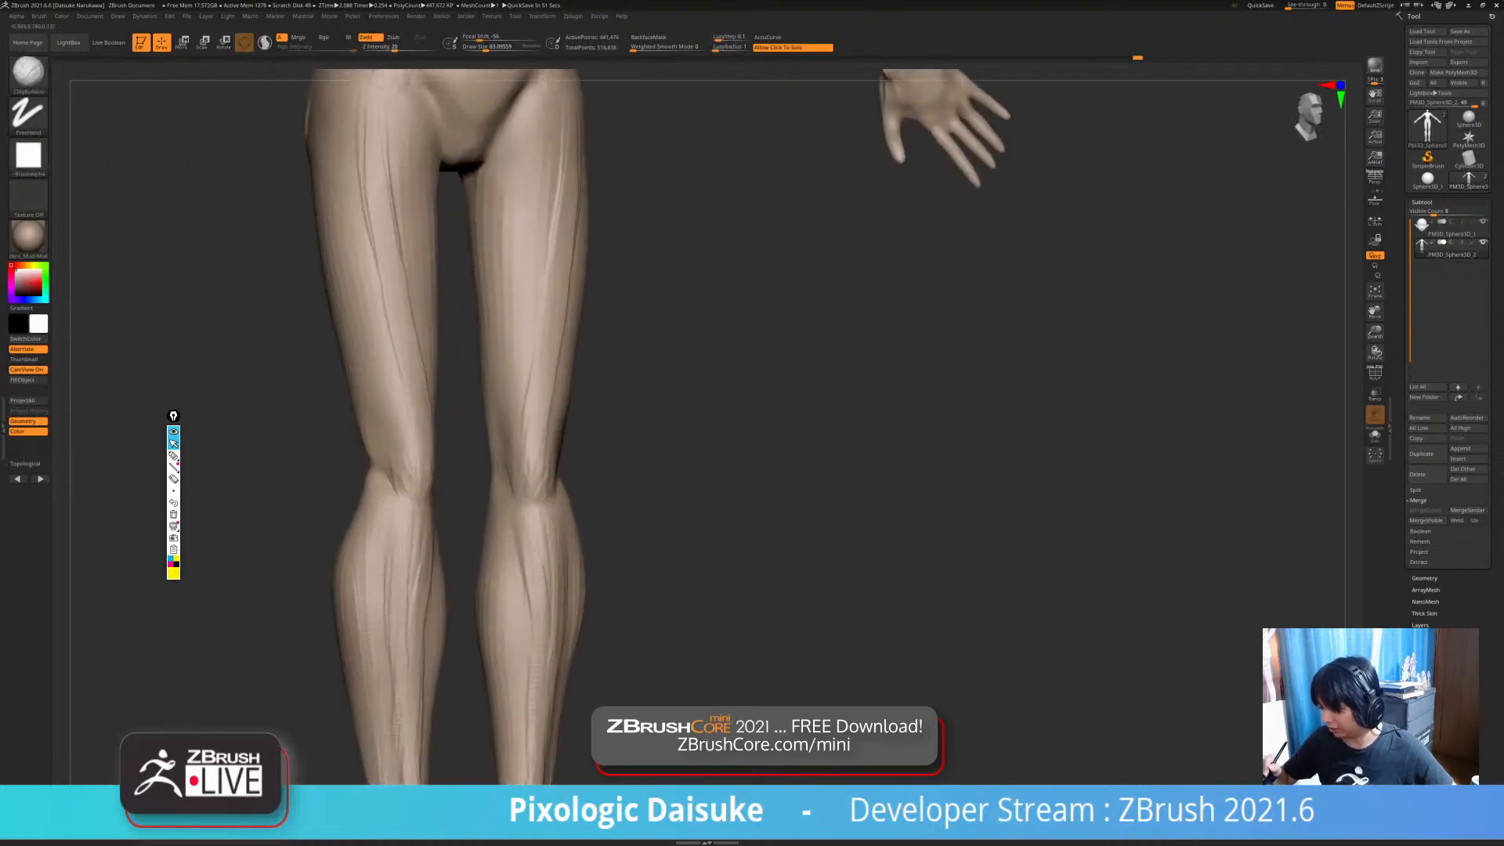
shift+right_drag(396, 380, 364, 380)
ctrl+right_drag(365, 380, 364, 313)
mouse_move(481, 344)
ctrl+right_down()
mouse_move(481, 313)
mouse_move(481, 368)
ctrl+right_up()
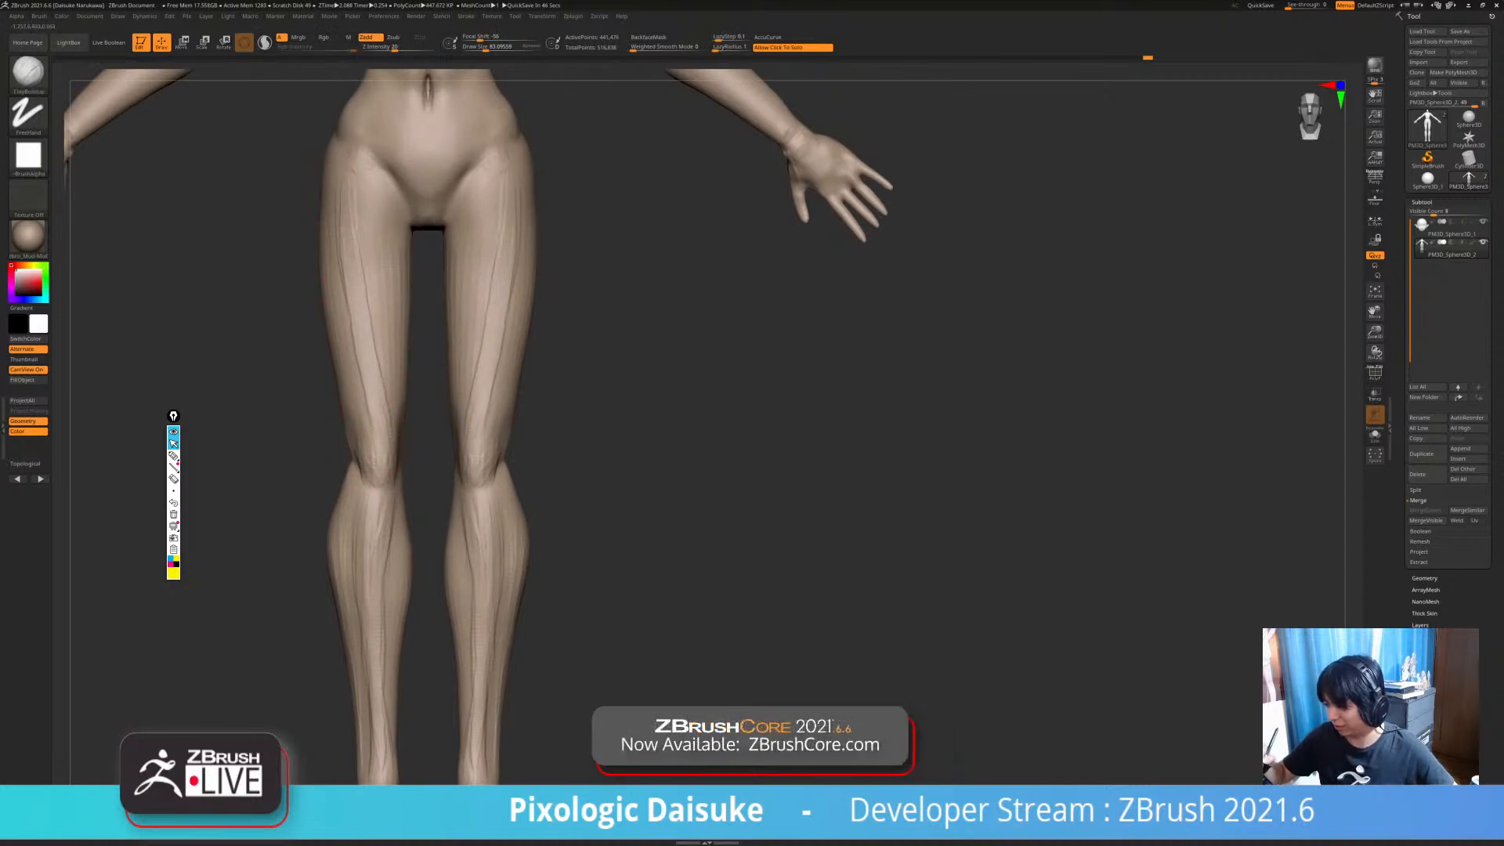
- Sculpt the inner thigh muscles below the groin with a smaller ClayBuildup brush
click(339, 308)
alt+right_drag(340, 308, 335, 354)
click(475, 47)
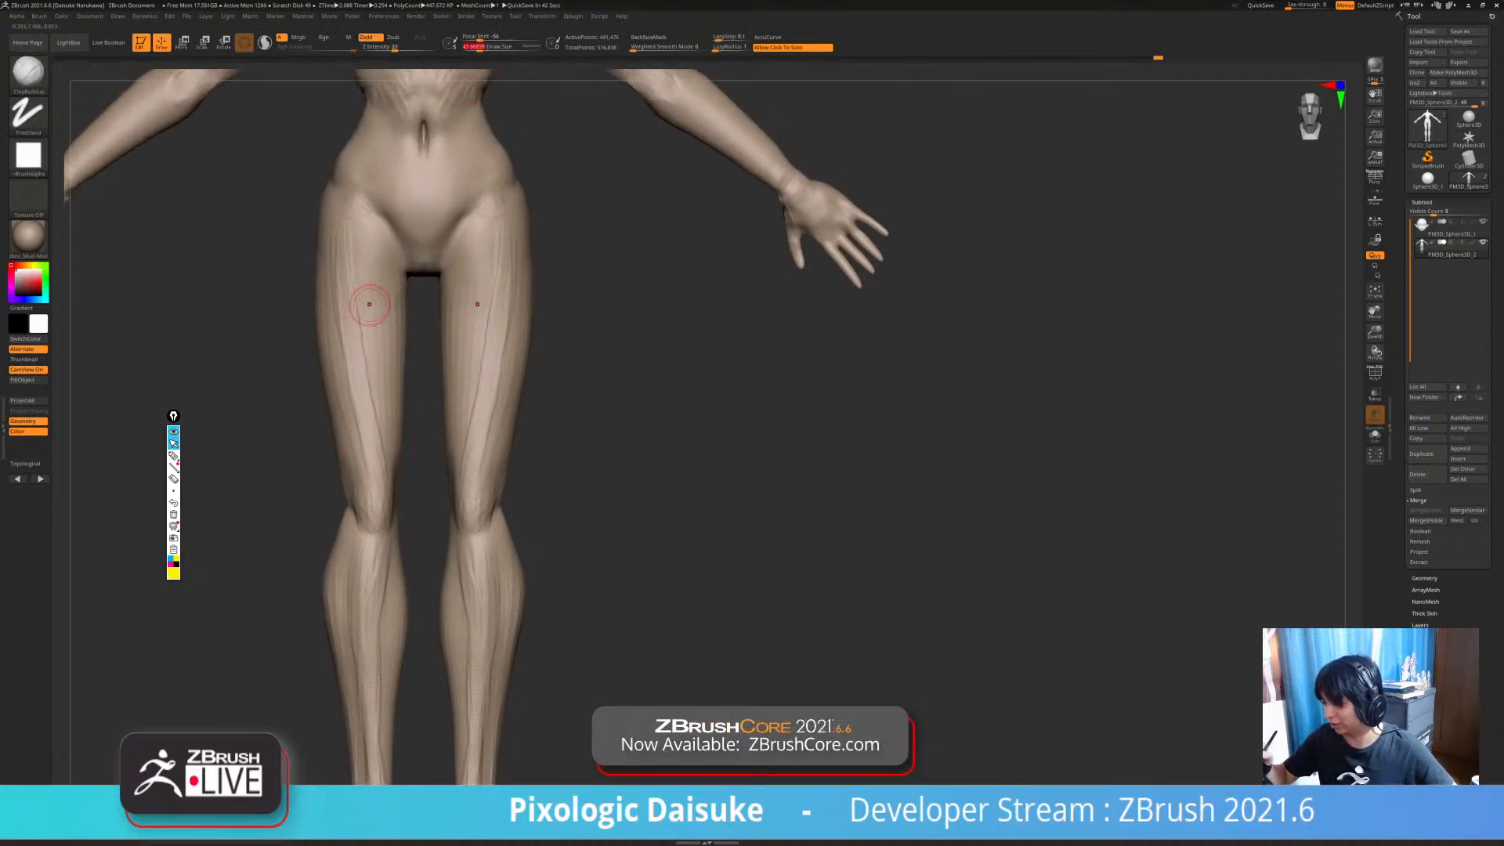
drag(387, 248, 373, 298)
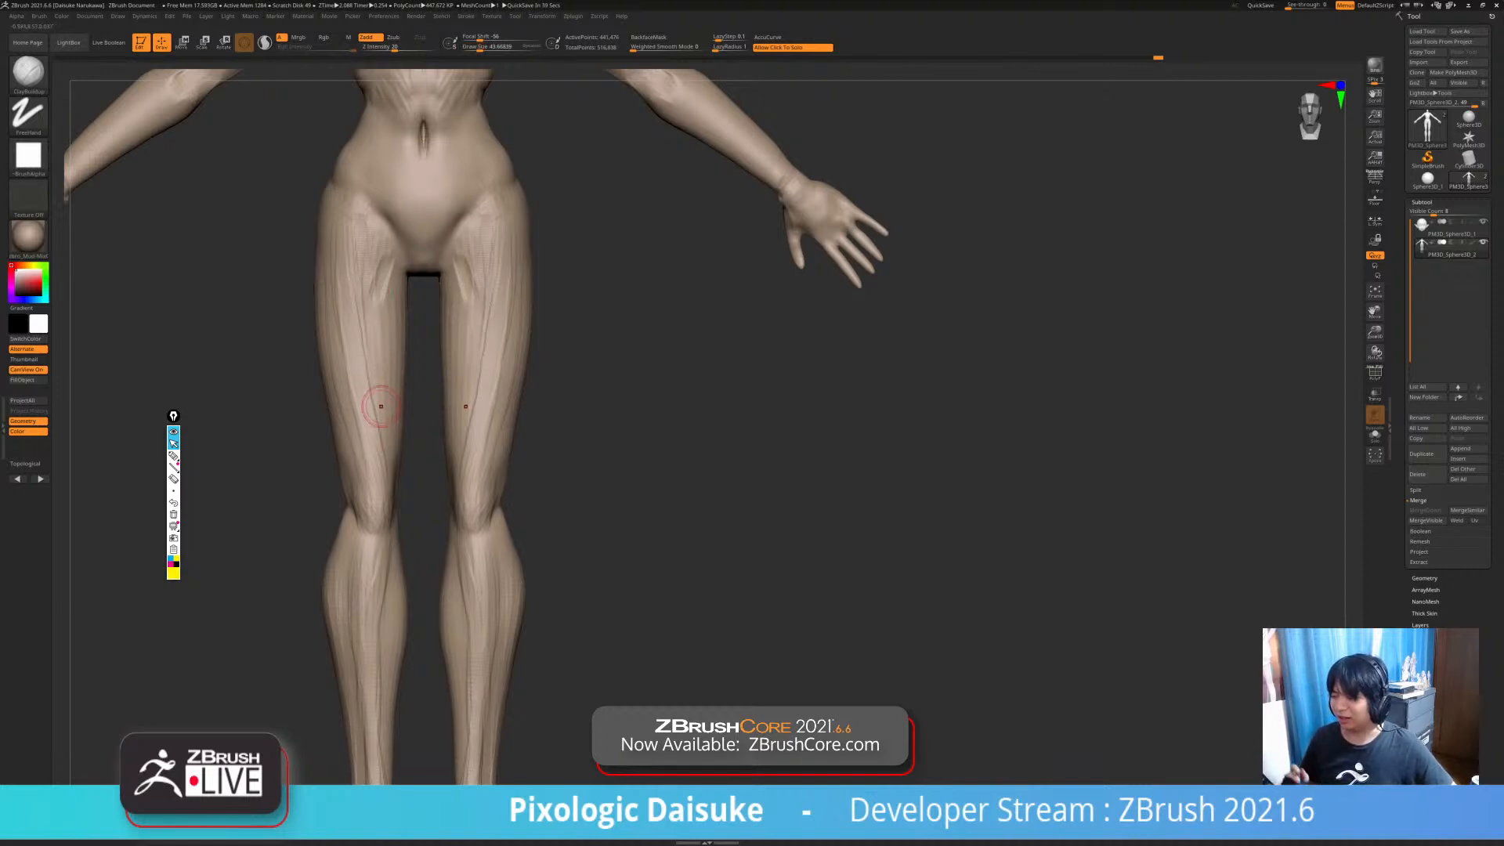
alt+right_drag(379, 269, 374, 322)
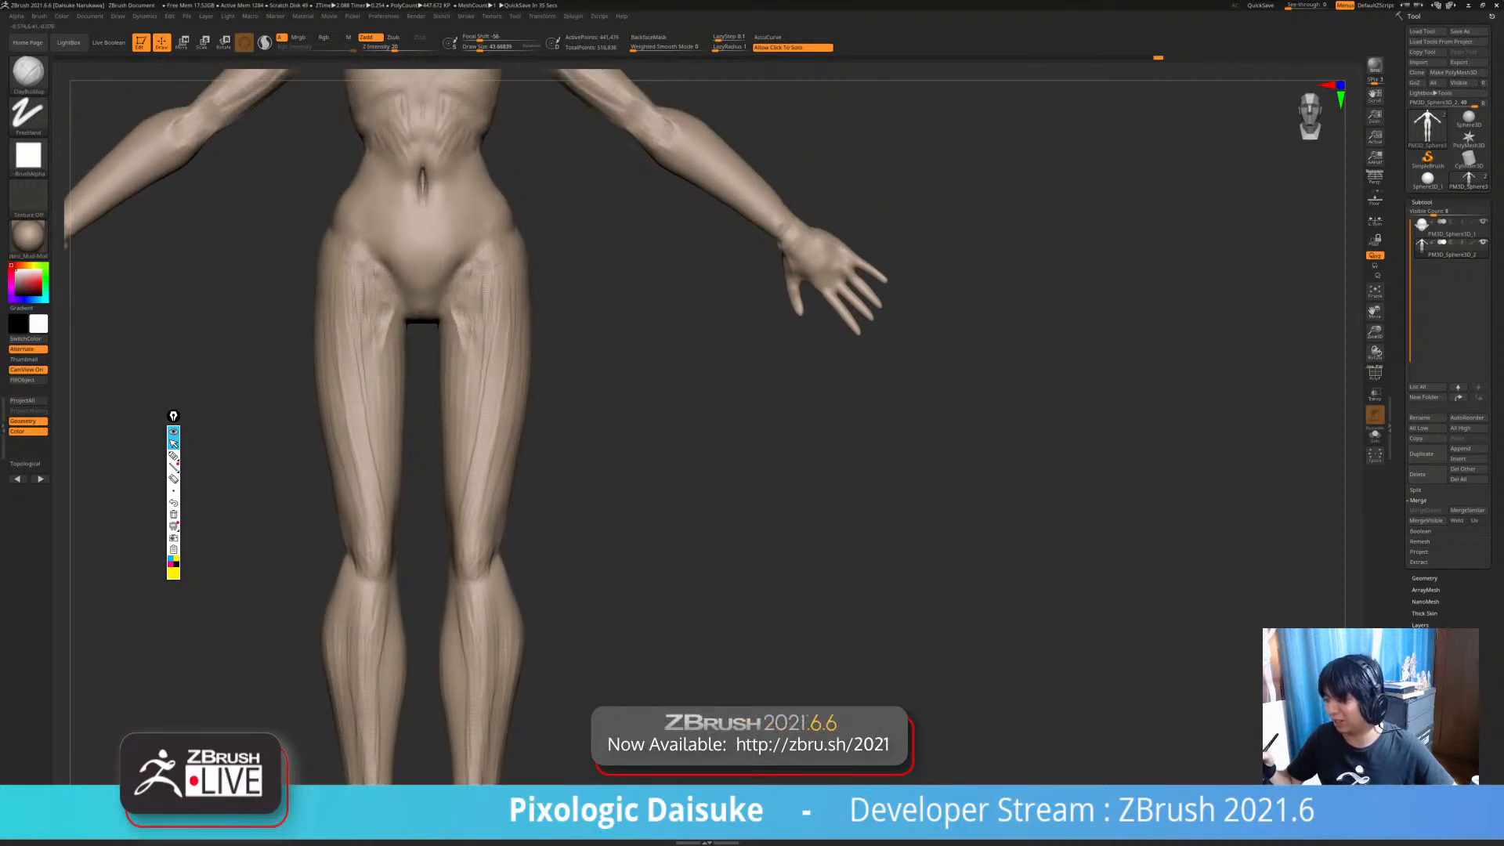
alt+right_drag(375, 321, 373, 282)
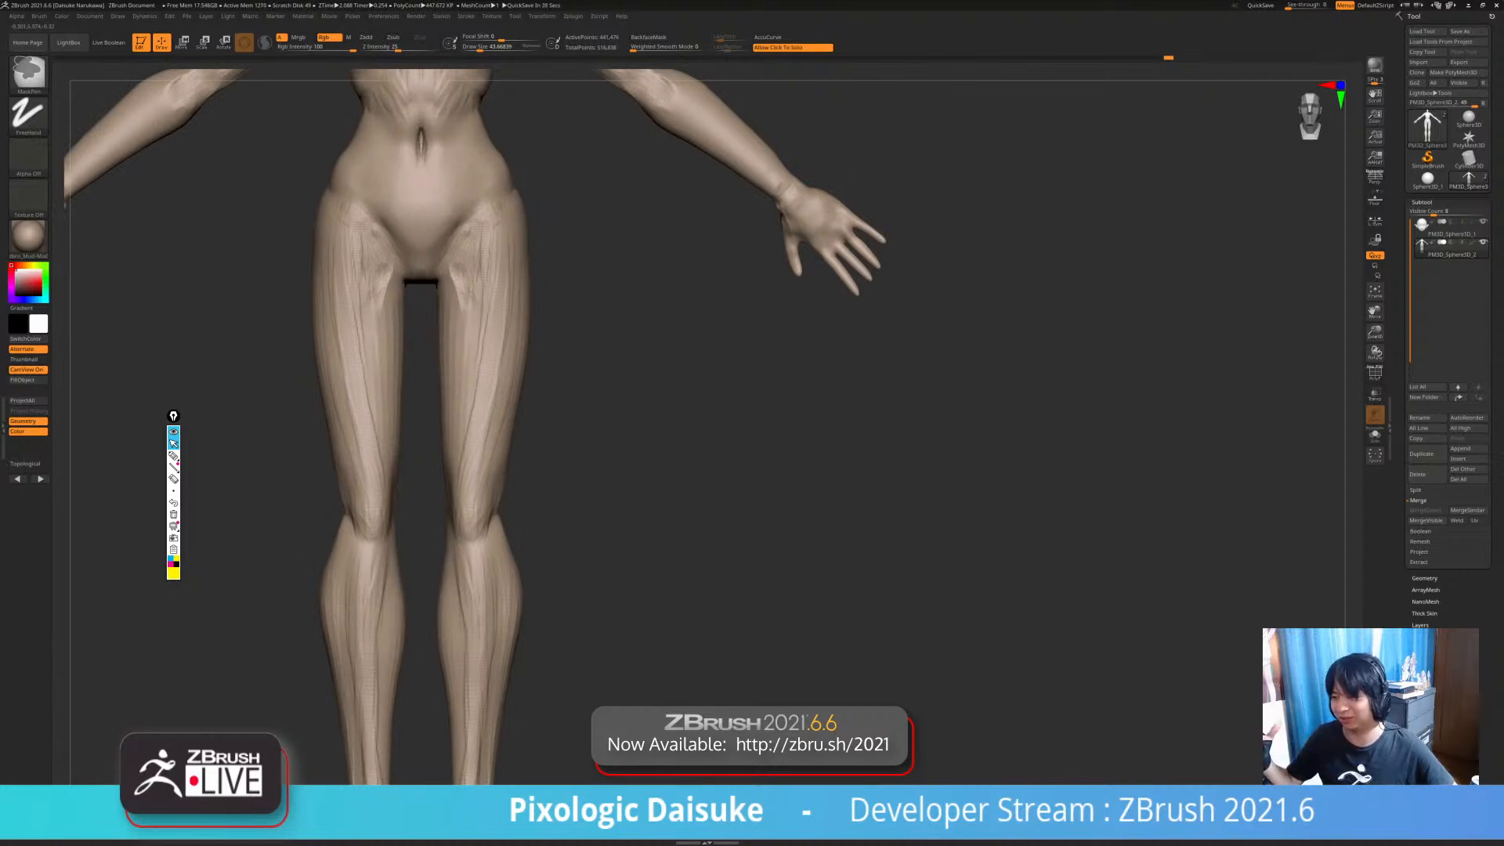
- Define the groin creases and build up the lower abdomen and pelvis with a larger ClayBuildup brush
alt+right_drag(369, 214, 381, 322)
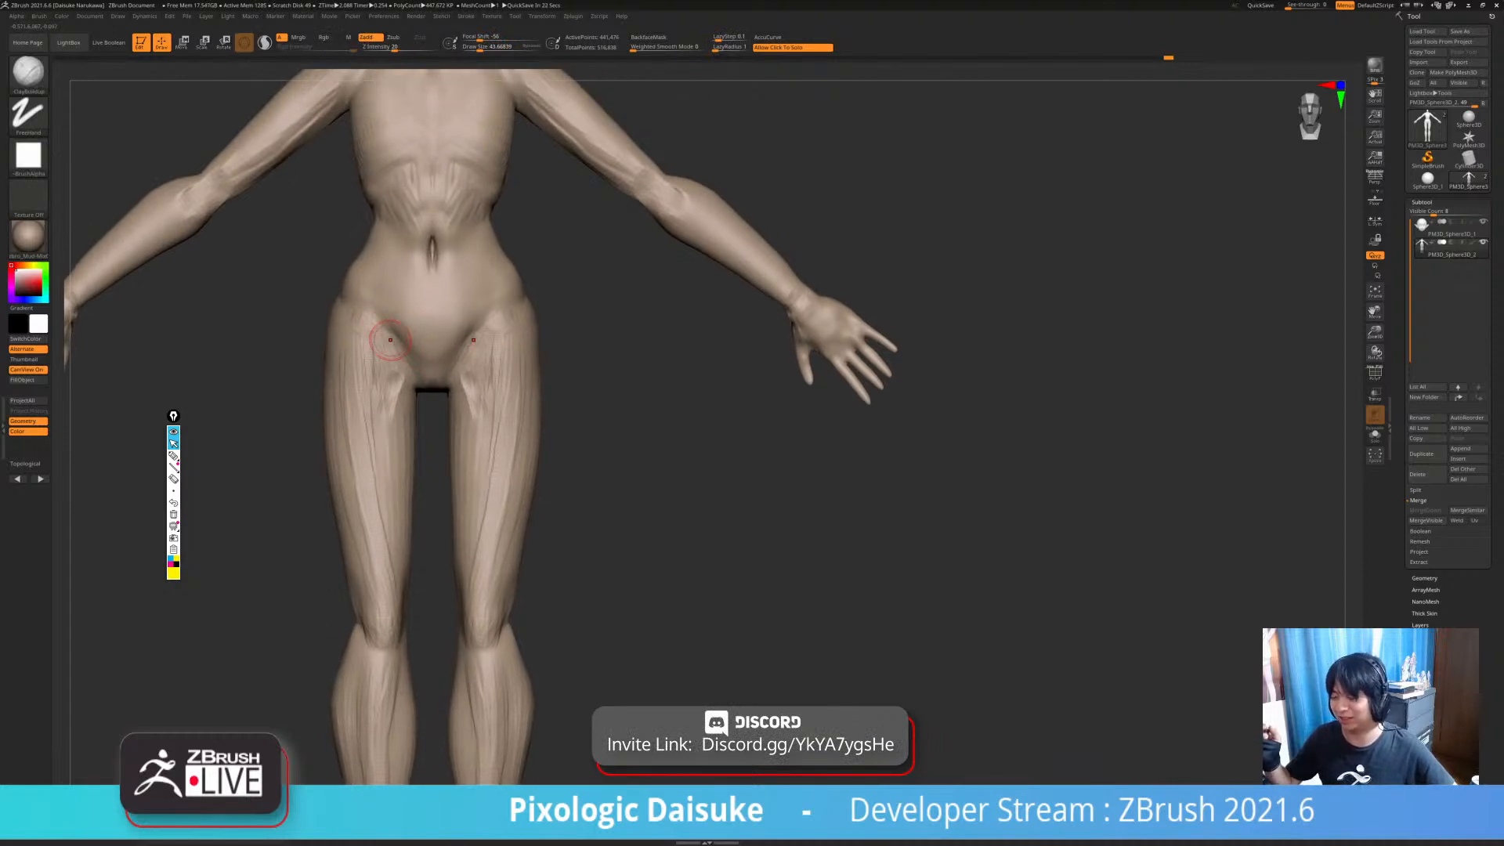
alt+right_drag(389, 340, 373, 380)
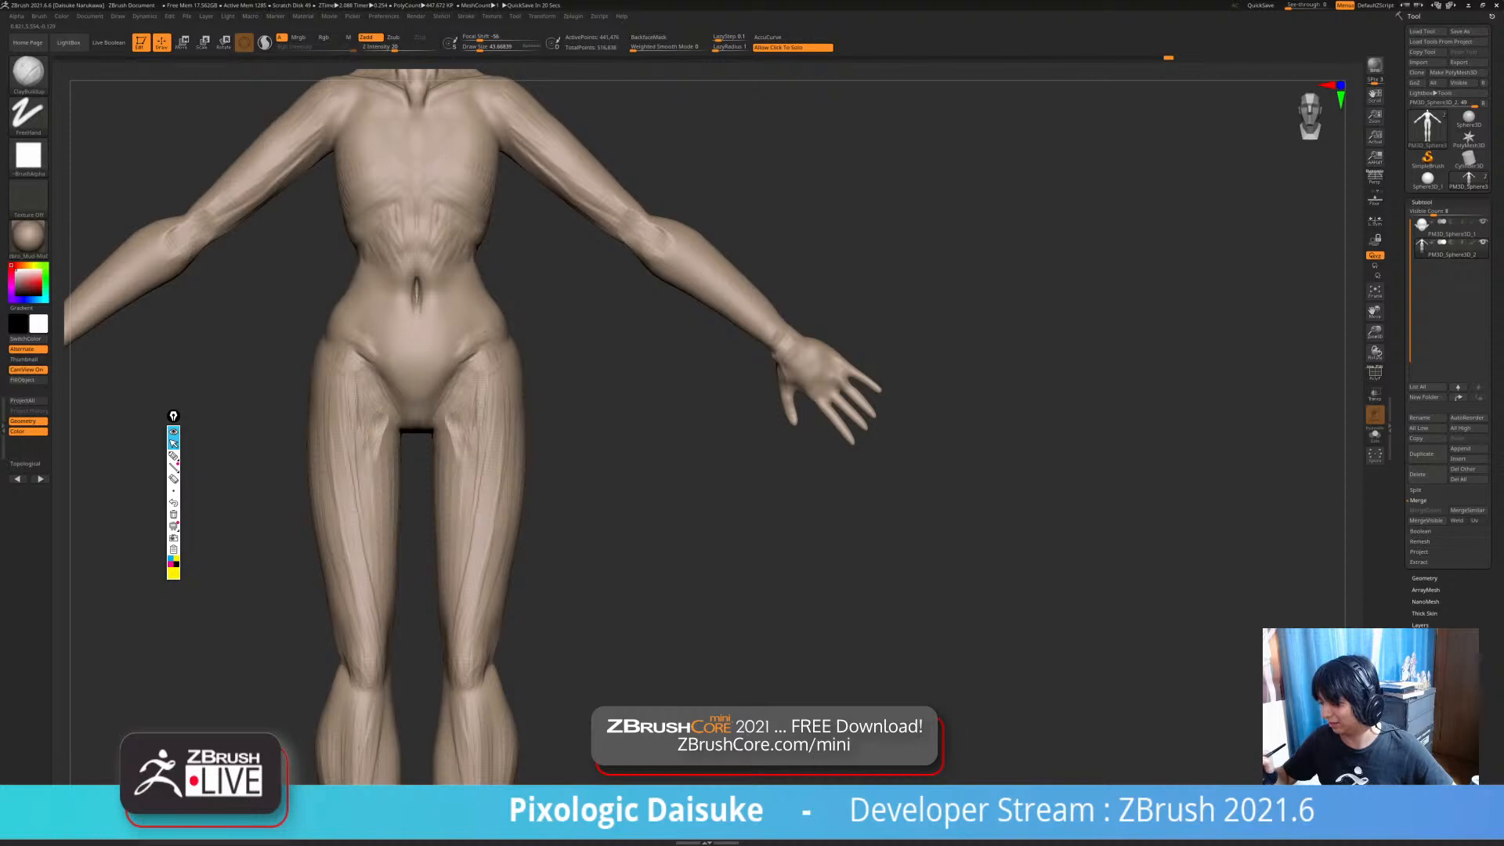
mouse_move(442, 368)
ctrl+right_down()
mouse_move(486, 453)
mouse_move(487, 368)
mouse_move(517, 368)
mouse_move(463, 436)
mouse_move(439, 440)
ctrl+right_up()
click(479, 47)
click(482, 47)
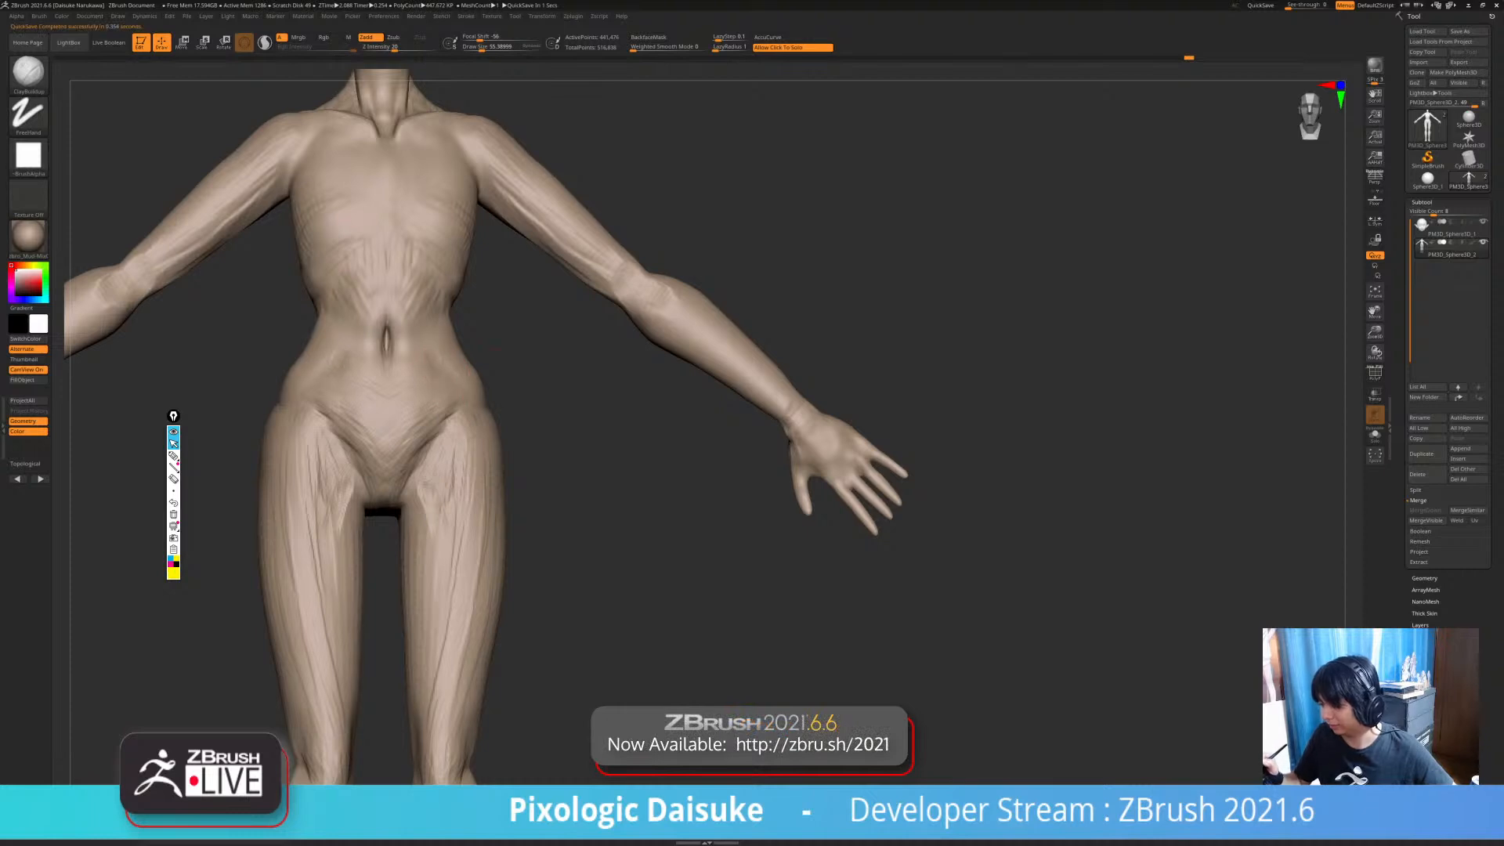
mouse_move(524, 373)
right_down()
mouse_move(423, 378)
mouse_move(571, 392)
mouse_move(511, 403)
mouse_move(439, 359)
right_up()
shift+right_drag(548, 404, 515, 460)
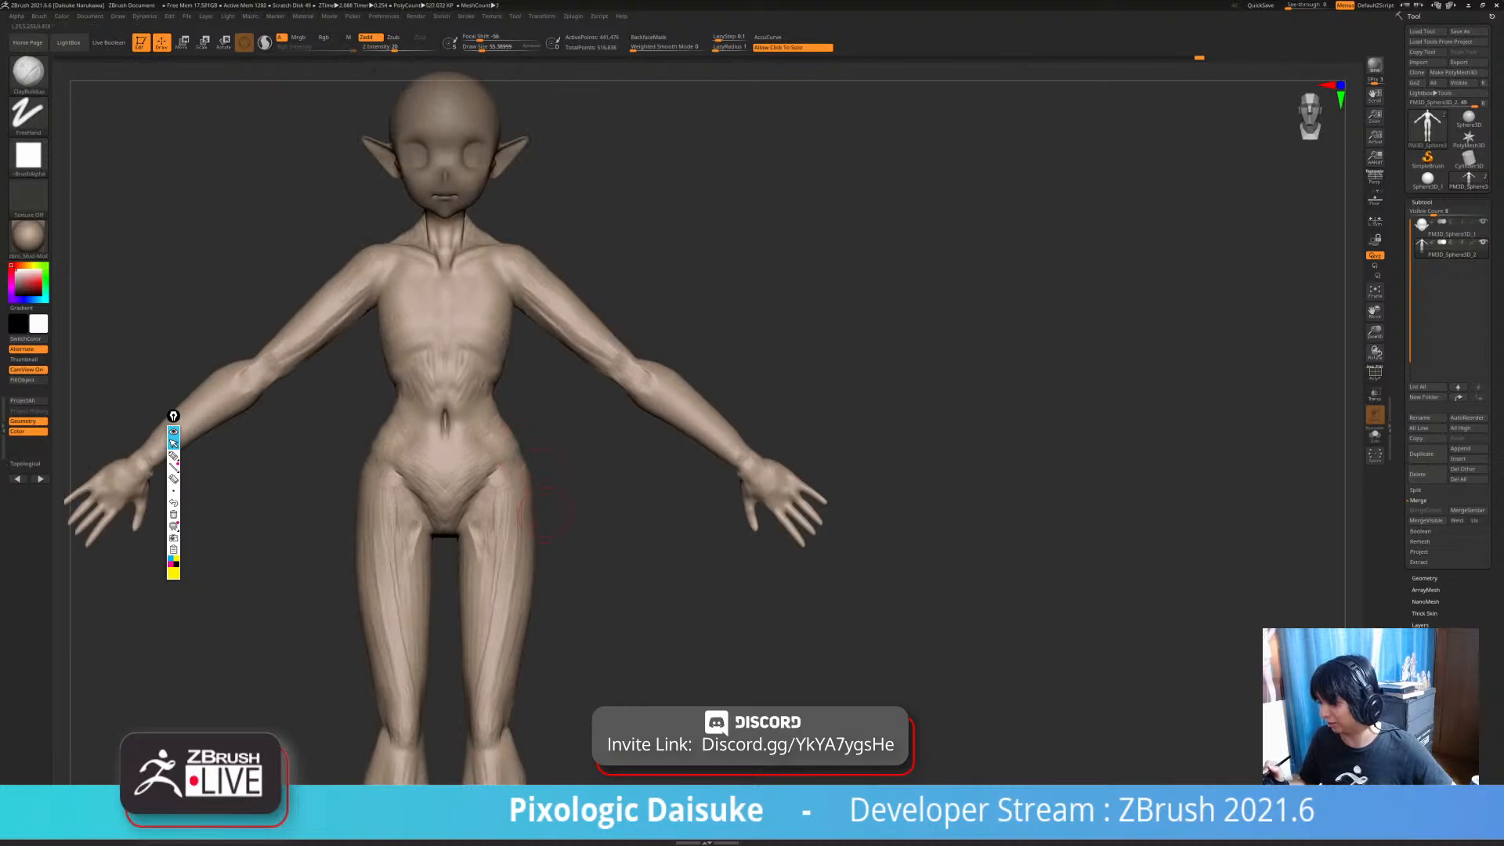
- Adjust the neck with a large SnakeHook brush and smooth its front above the collarbones
mouse_move(508, 262)
ctrl+right_down()
mouse_move(430, 264)
mouse_move(483, 362)
ctrl+right_up()
key(b)
key(s)
key(h)
drag(482, 48, 488, 48)
ctrl+right_drag(470, 219, 479, 266)
mouse_move(479, 266)
mouse_down()
mouse_move(462, 276)
mouse_move(433, 259)
mouse_move(453, 271)
mouse_up()
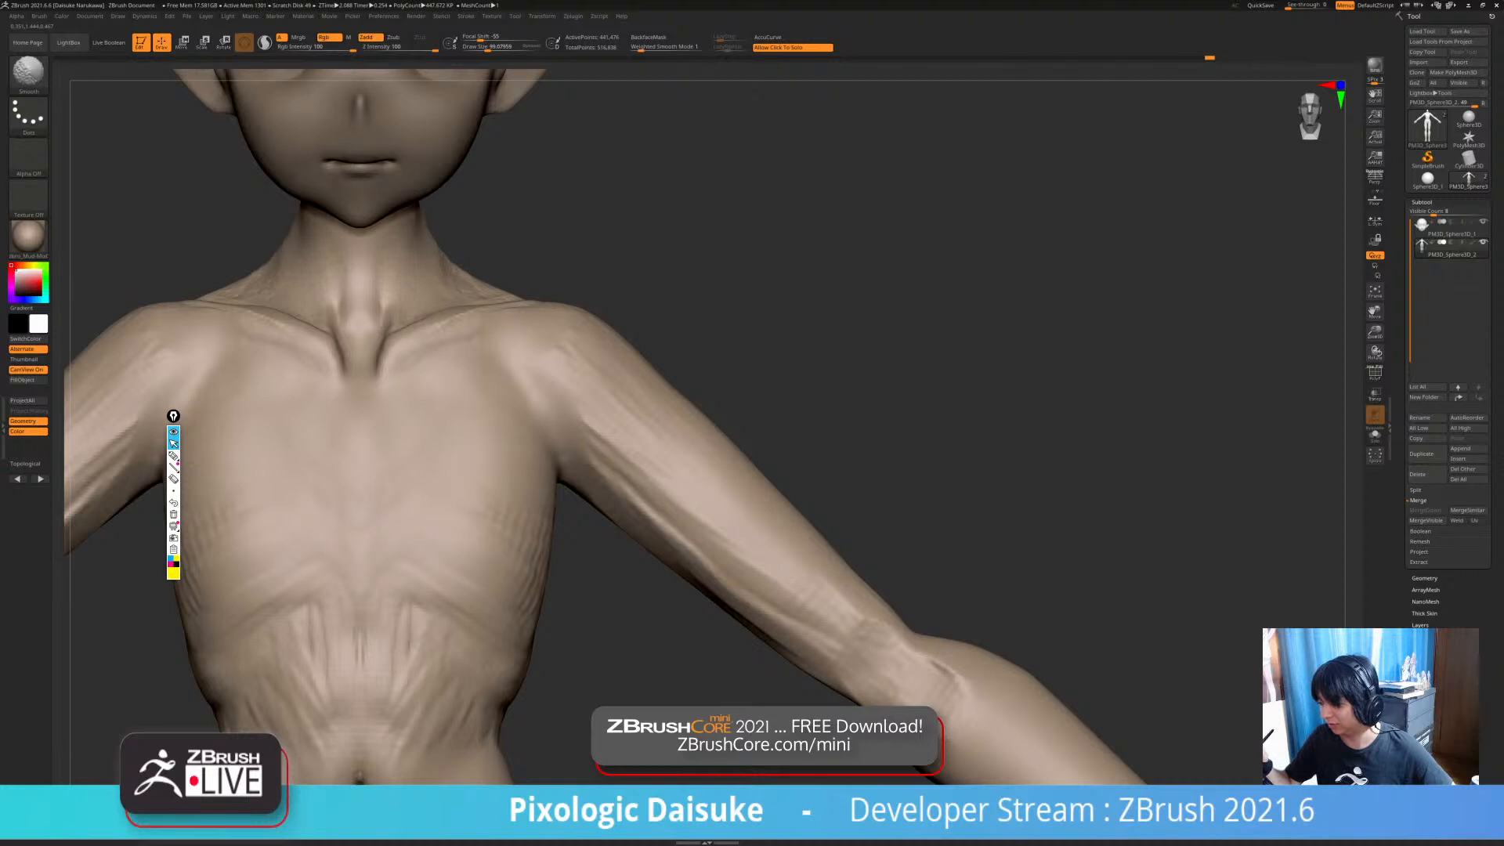
shift+drag(389, 312, 378, 302)
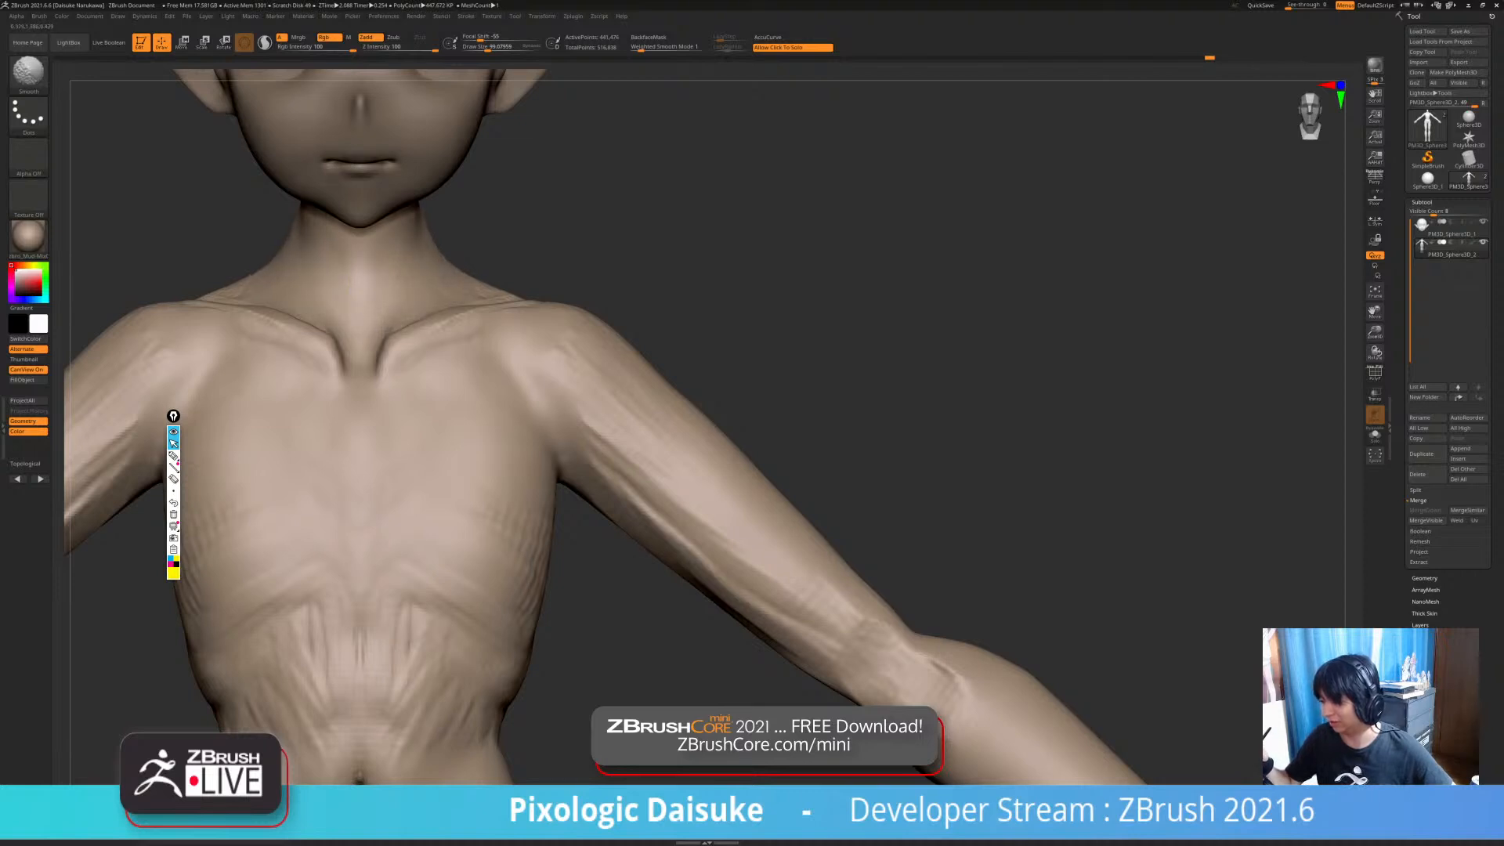
- Smooth the collarbones, shoulders and upper chest
mouse_move(501, 219)
right_down()
mouse_move(449, 207)
mouse_move(459, 329)
right_up()
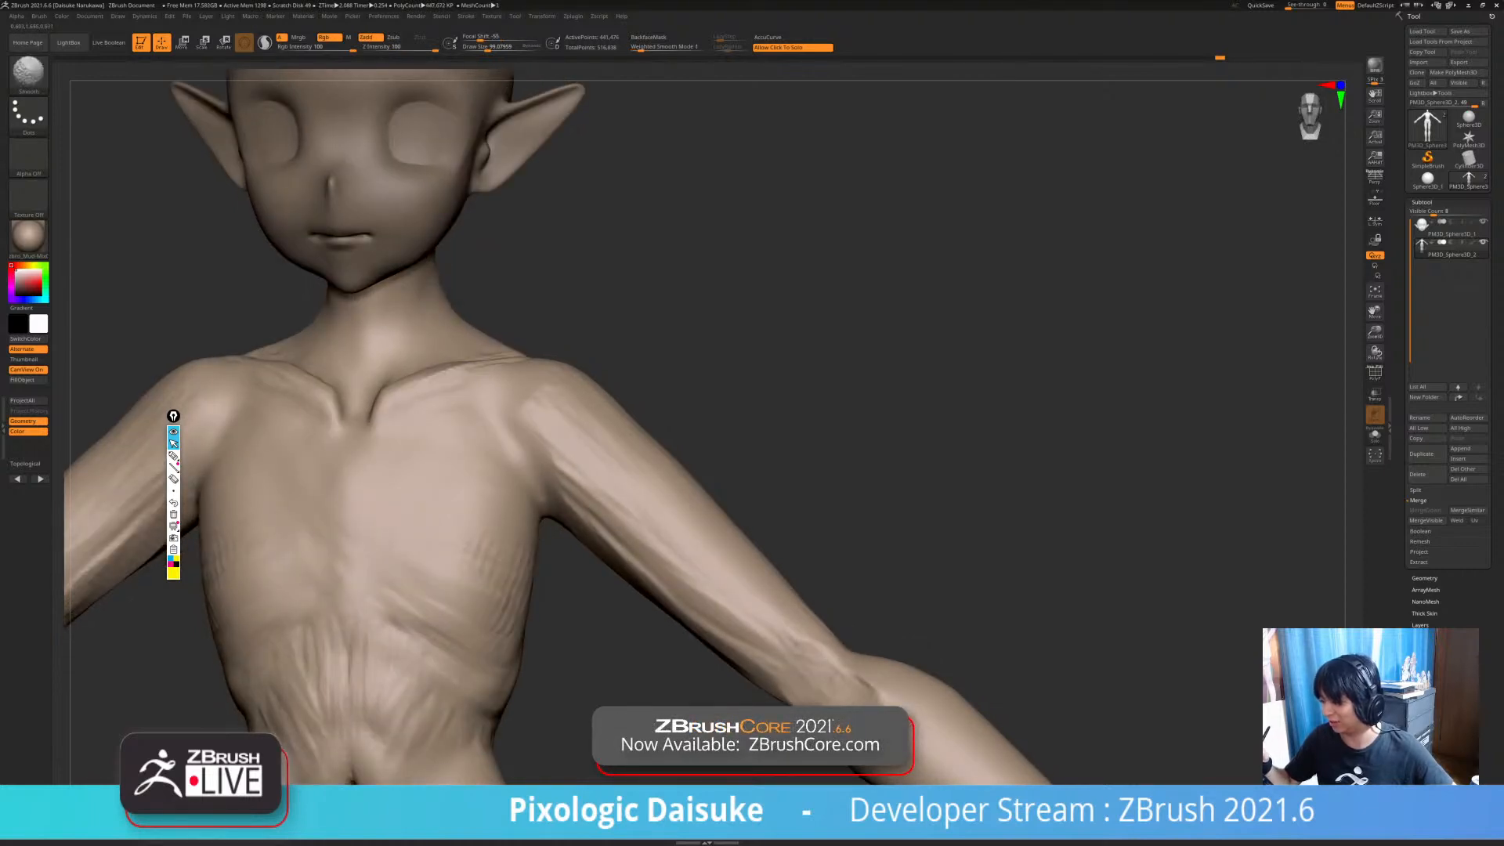
mouse_move(463, 329)
right_down()
mouse_move(484, 343)
mouse_move(475, 326)
mouse_move(427, 337)
mouse_move(480, 365)
mouse_move(504, 420)
mouse_move(501, 377)
right_up()
shift+drag(441, 408, 396, 426)
mouse_move(396, 426)
right_down()
mouse_move(407, 384)
mouse_move(419, 407)
right_up()
shift+drag(420, 407, 411, 407)
mouse_move(412, 407)
ctrl+right_down()
mouse_move(382, 452)
mouse_move(373, 419)
ctrl+right_up()
mouse_move(356, 473)
ctrl+right_down()
mouse_move(410, 504)
mouse_move(402, 457)
mouse_move(417, 428)
ctrl+right_up()
shift+drag(417, 428, 460, 407)
ctrl+right_drag(460, 408, 439, 463)
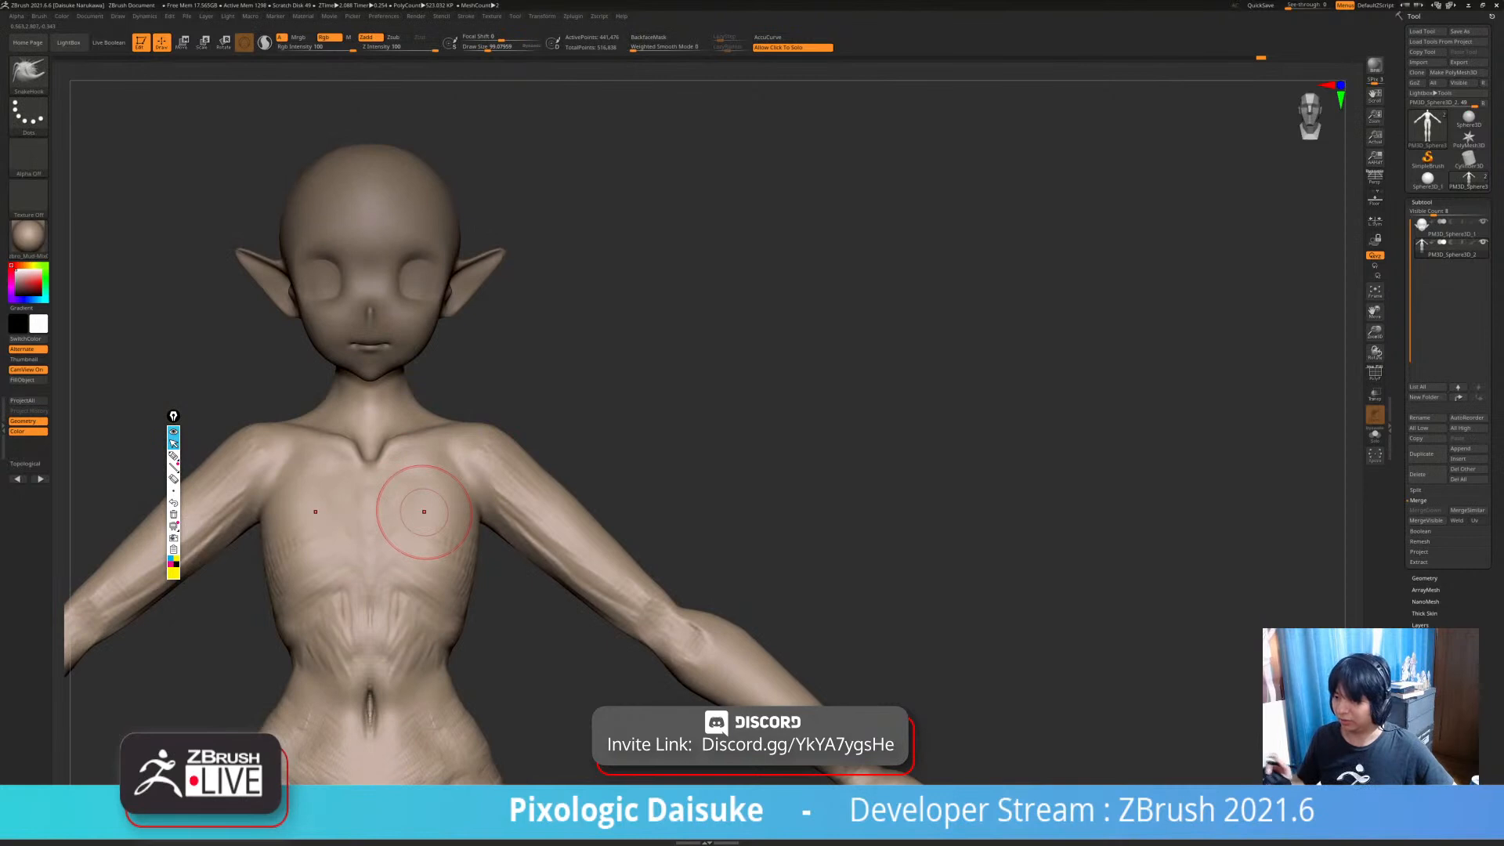
- Smooth the upper arms from the shoulders down to the elbows
alt+right_drag(523, 568, 525, 482)
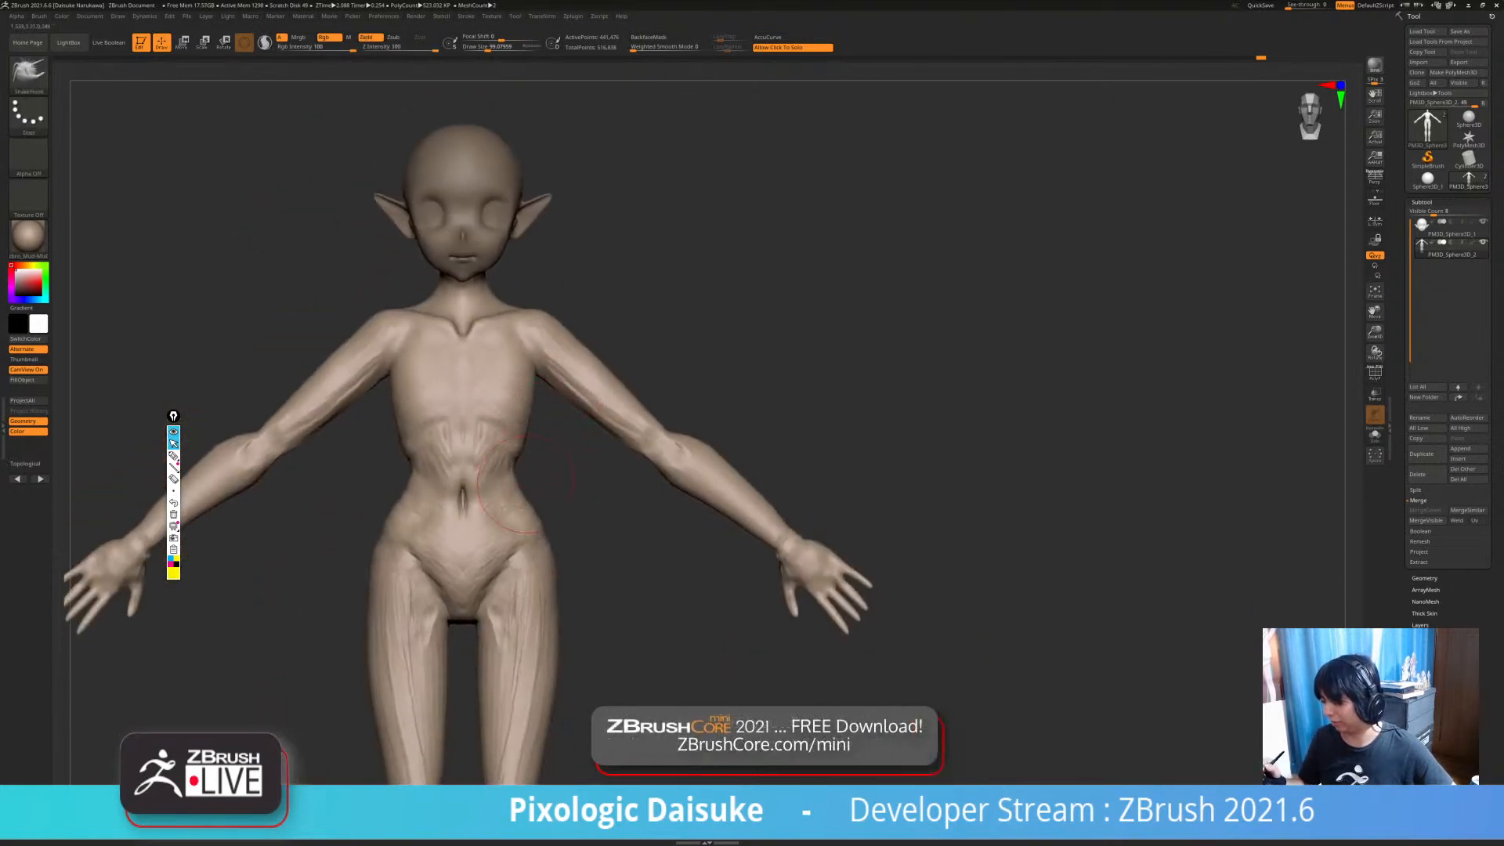
ctrl+right_drag(354, 356, 392, 333)
shift+drag(393, 333, 359, 412)
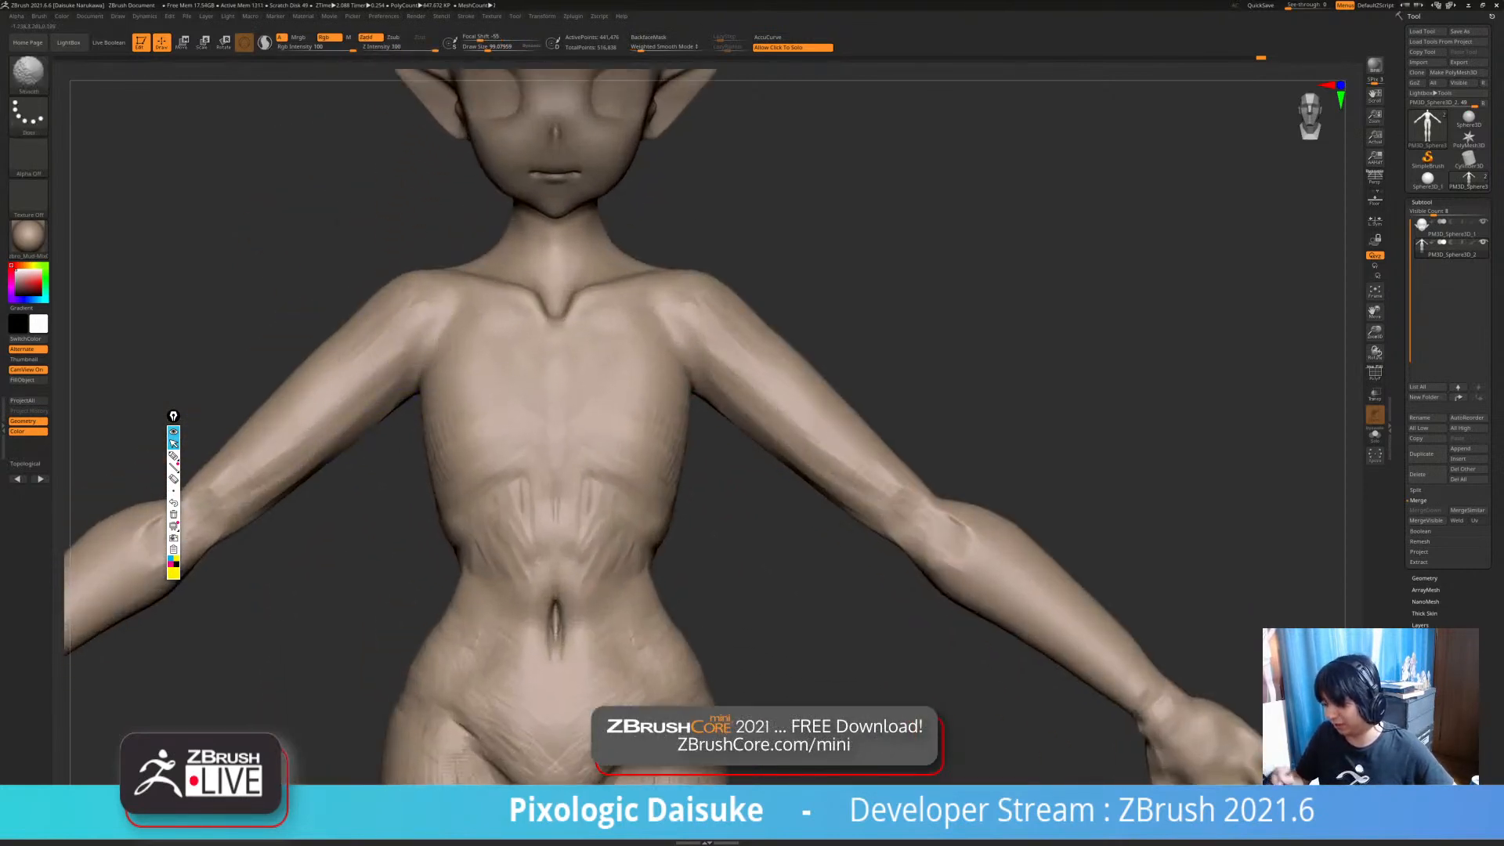
ctrl+right_drag(359, 354, 353, 404)
drag(403, 396, 379, 392)
ctrl+right_drag(379, 393, 384, 376)
key(shift)
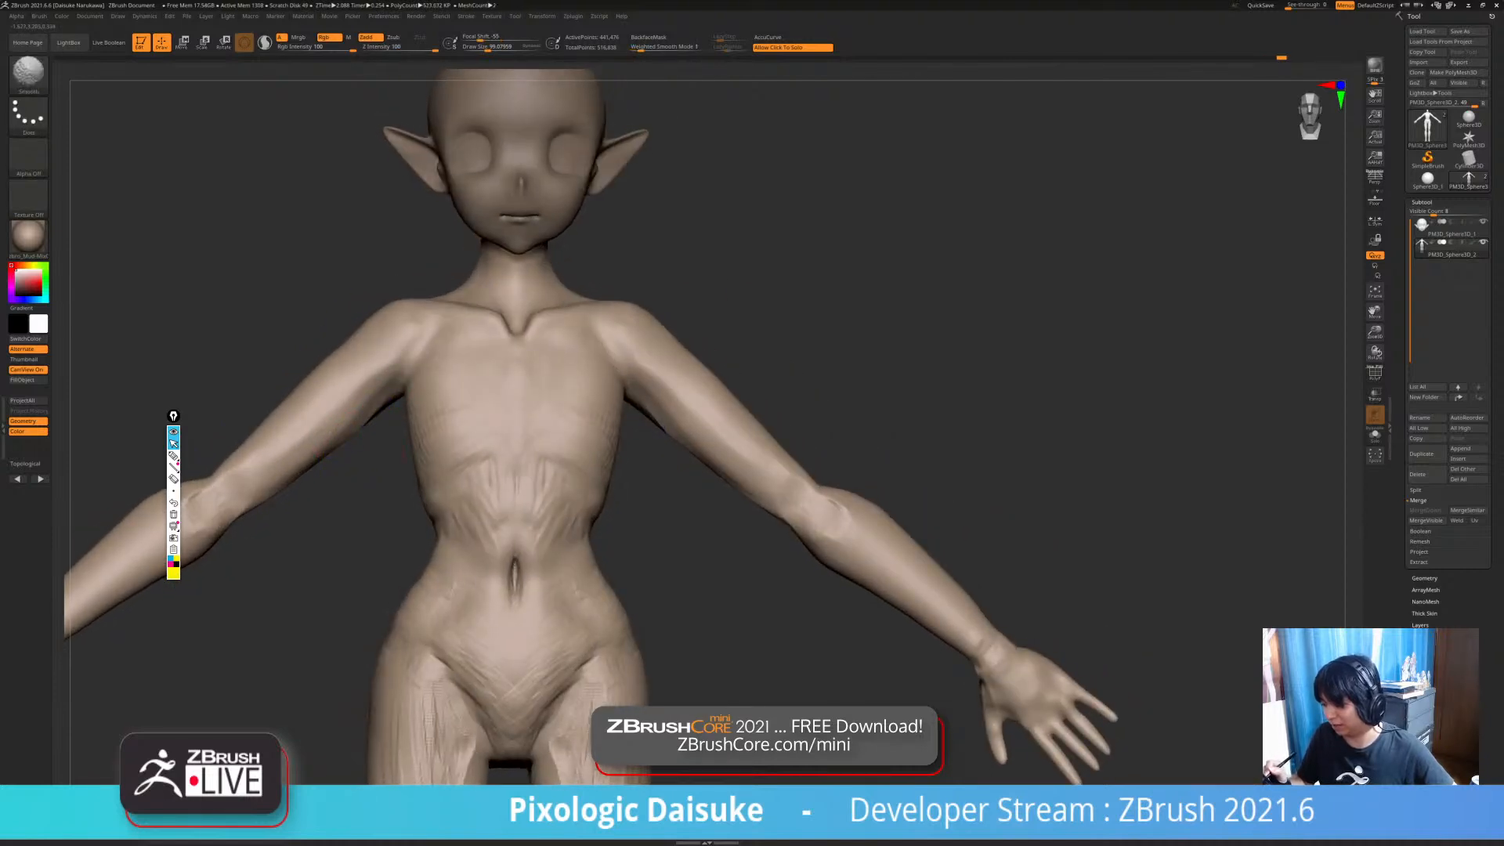
- Sculpt the forms of the inner elbows with ClayBuildup
mouse_move(248, 513)
ctrl+right_down()
mouse_move(206, 541)
mouse_move(284, 502)
ctrl+right_up()
click(28, 74)
click(123, 83)
right_drag(326, 448, 345, 453)
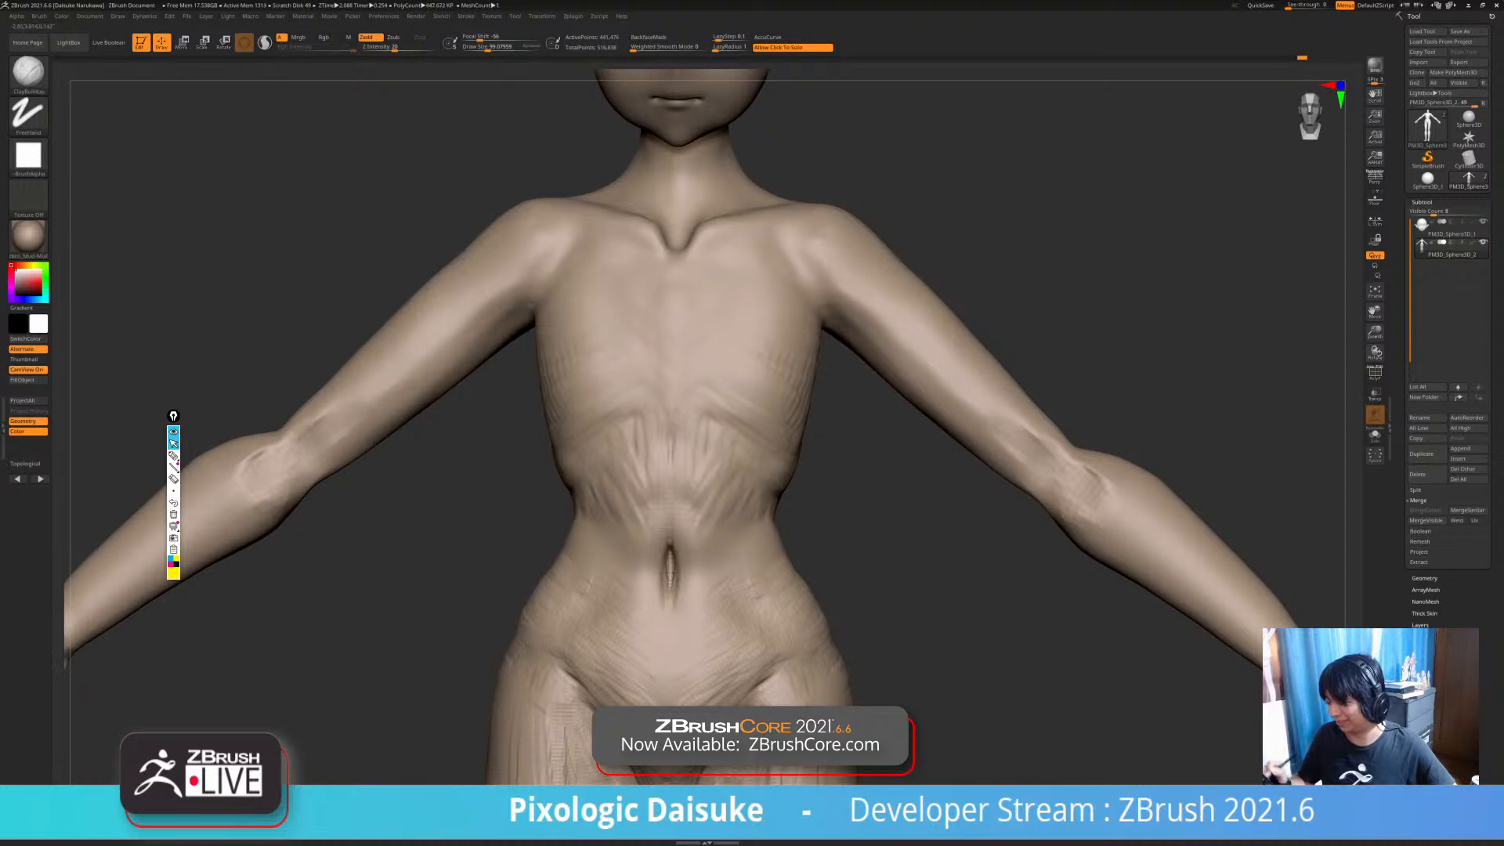
ctrl+right_drag(510, 423, 475, 414)
shift+right_drag(475, 414, 501, 412)
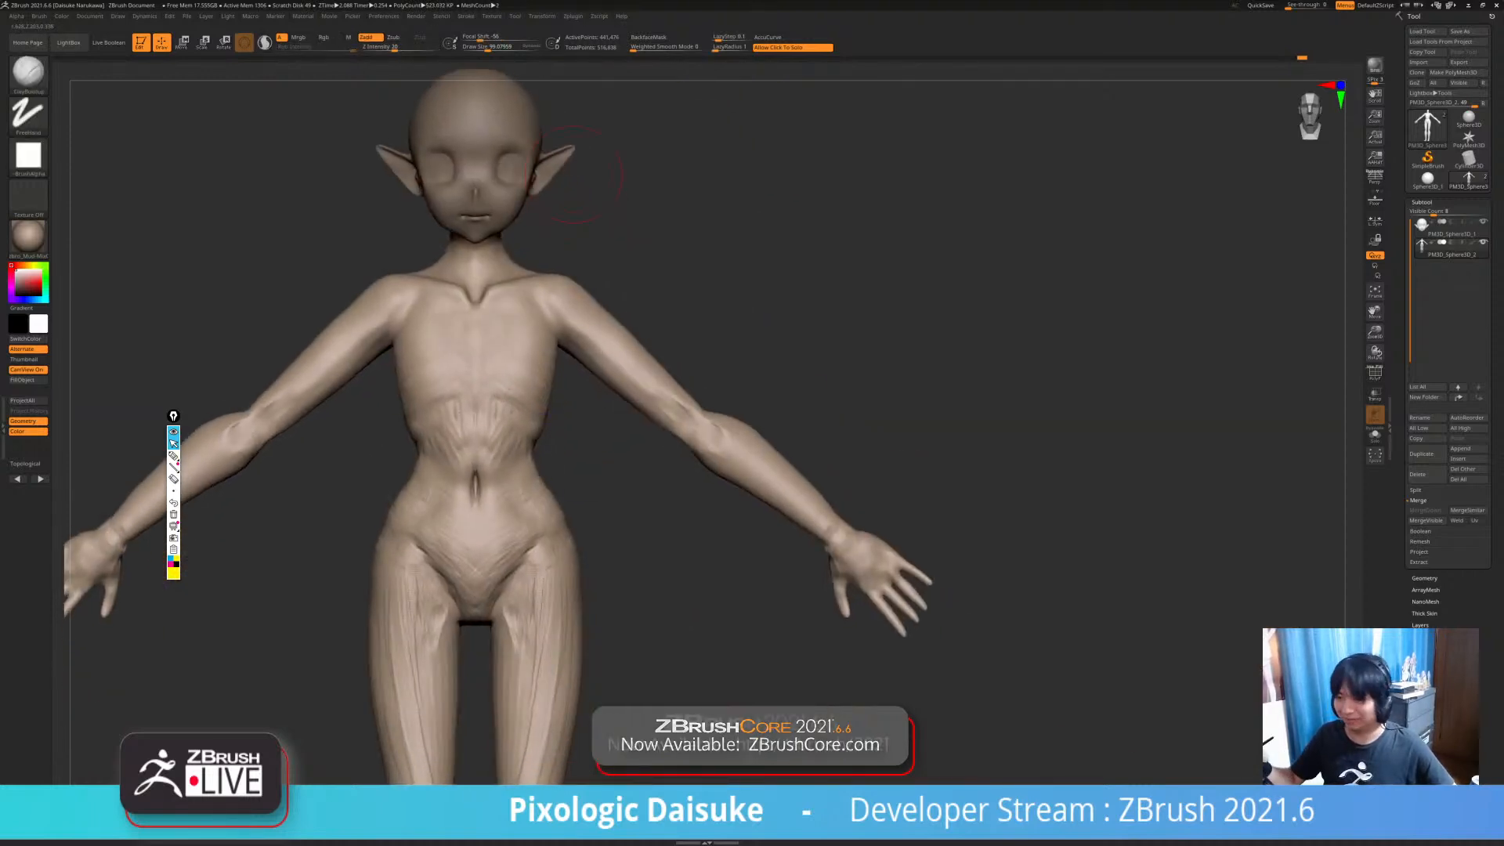
ctrl+right_drag(546, 292, 548, 371)
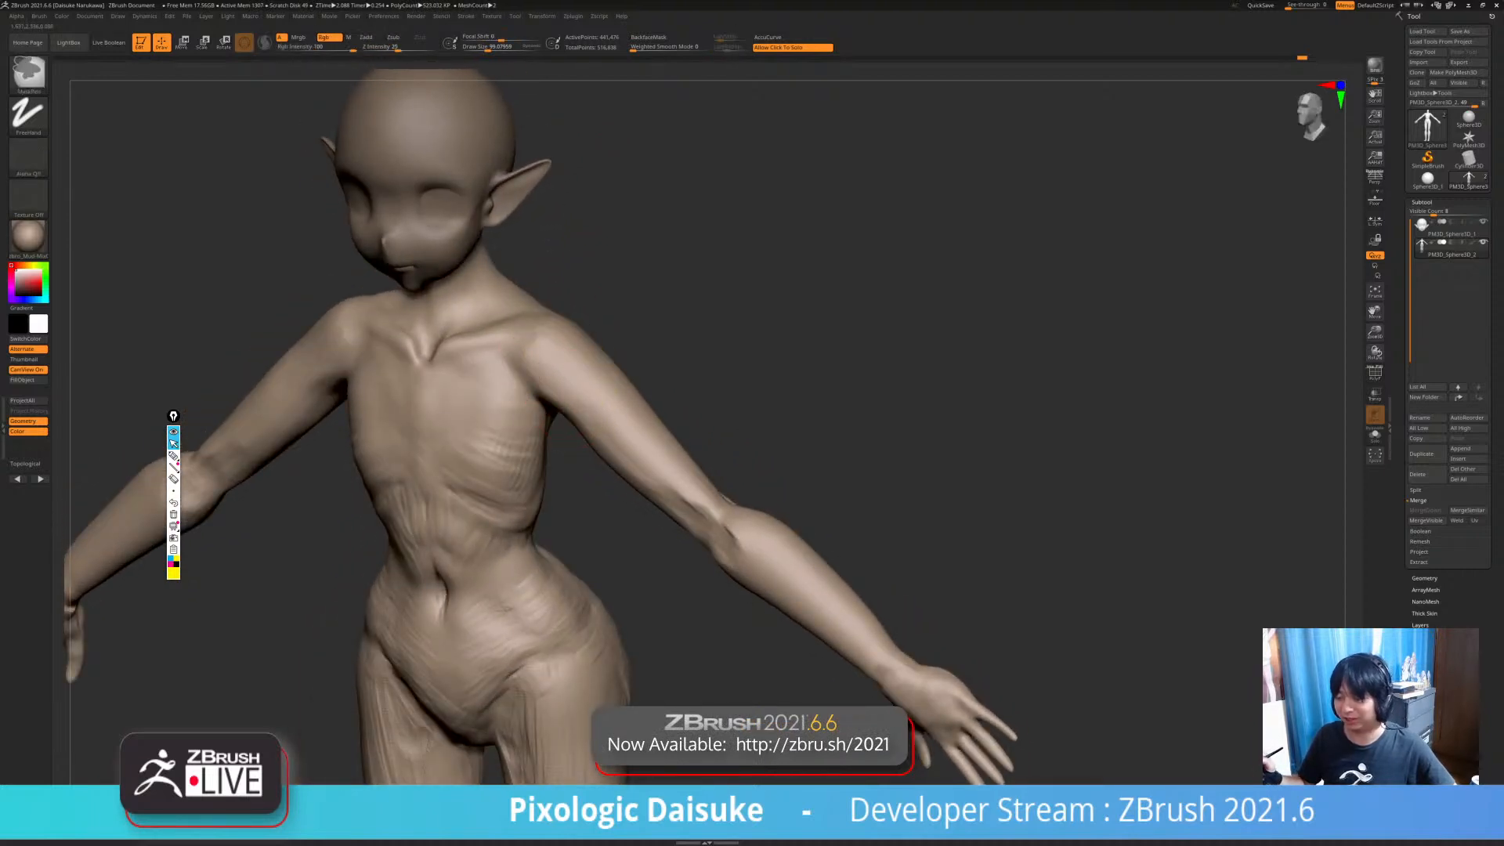
- Build up the fronts of the shoulders where the collarbones meet the upper arms
ctrl+right_drag(573, 398, 588, 439)
right_drag(548, 294, 563, 338)
drag(544, 310, 513, 337)
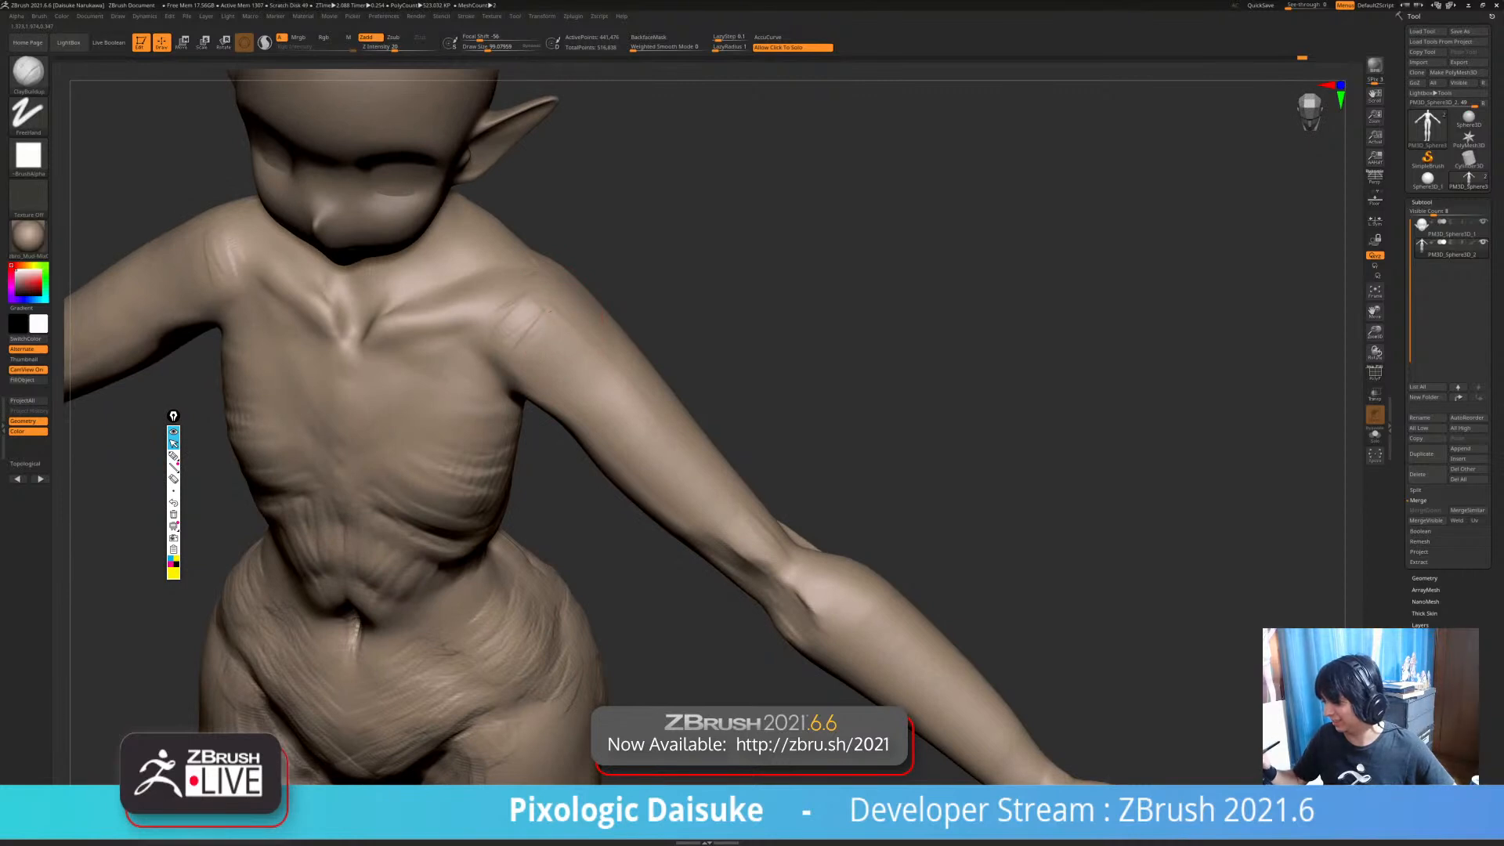
mouse_move(570, 405)
ctrl+right_down()
mouse_move(632, 354)
mouse_move(627, 302)
ctrl+right_up()
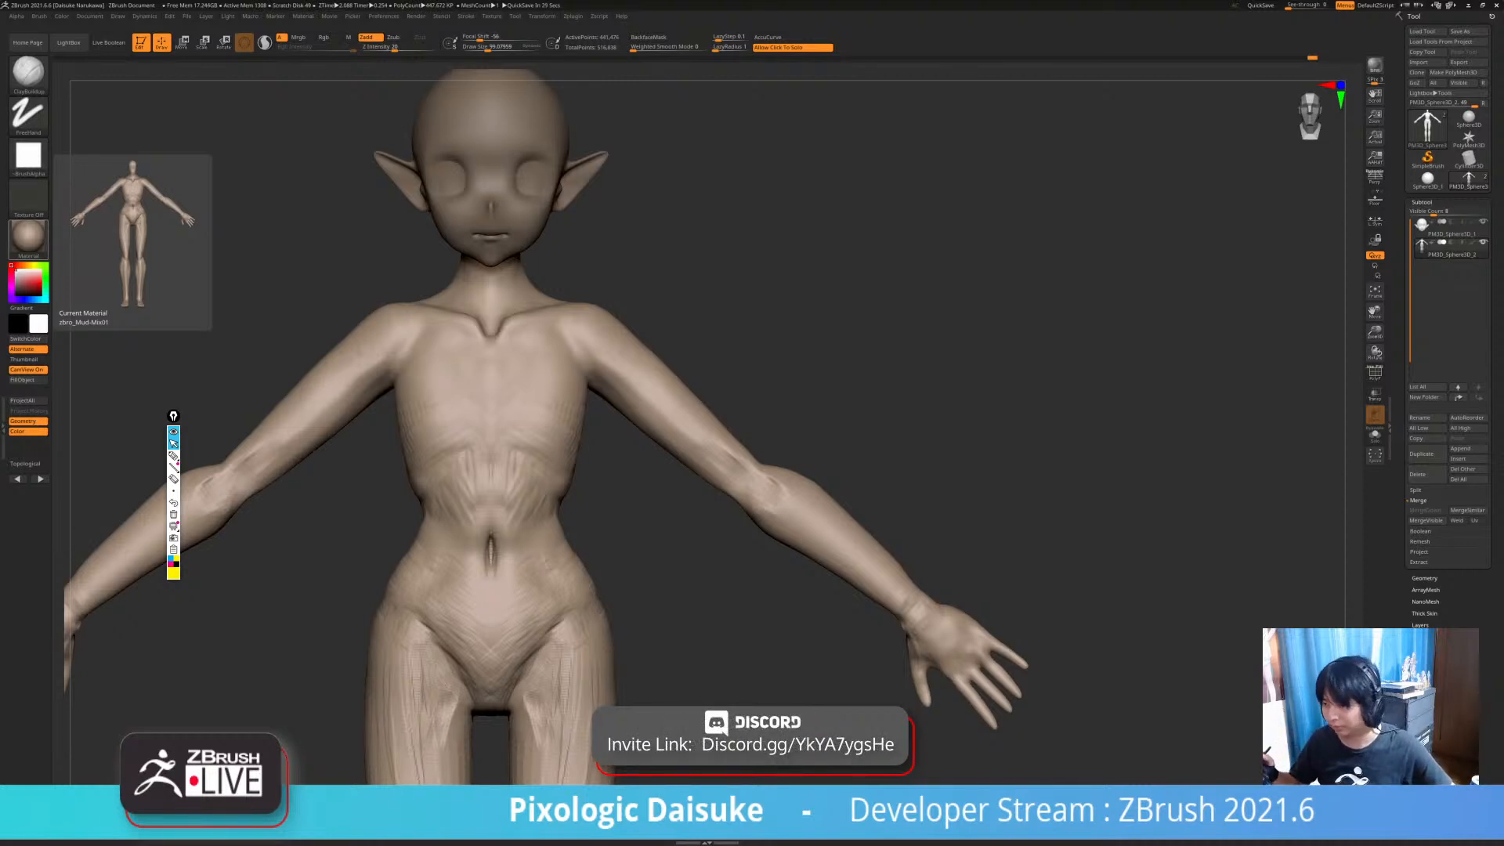
- Reshape the shoulders and upper arms in side view with an enlarged SnakeHook brush
mouse_move(471, 454)
mouse_down()
mouse_move(603, 454)
mouse_move(470, 454)
mouse_up()
shift+right_drag(424, 316, 549, 300)
right_drag(301, 239, 205, 266)
right_drag(205, 266, 291, 267)
click(28, 74)
click(536, 82)
drag(486, 47, 494, 47)
mouse_move(369, 285)
ctrl+right_down()
mouse_move(455, 296)
mouse_move(453, 329)
ctrl+right_up()
drag(453, 329, 439, 334)
right_drag(470, 337, 430, 343)
drag(443, 345, 428, 359)
right_drag(428, 359, 478, 353)
drag(326, 314, 320, 317)
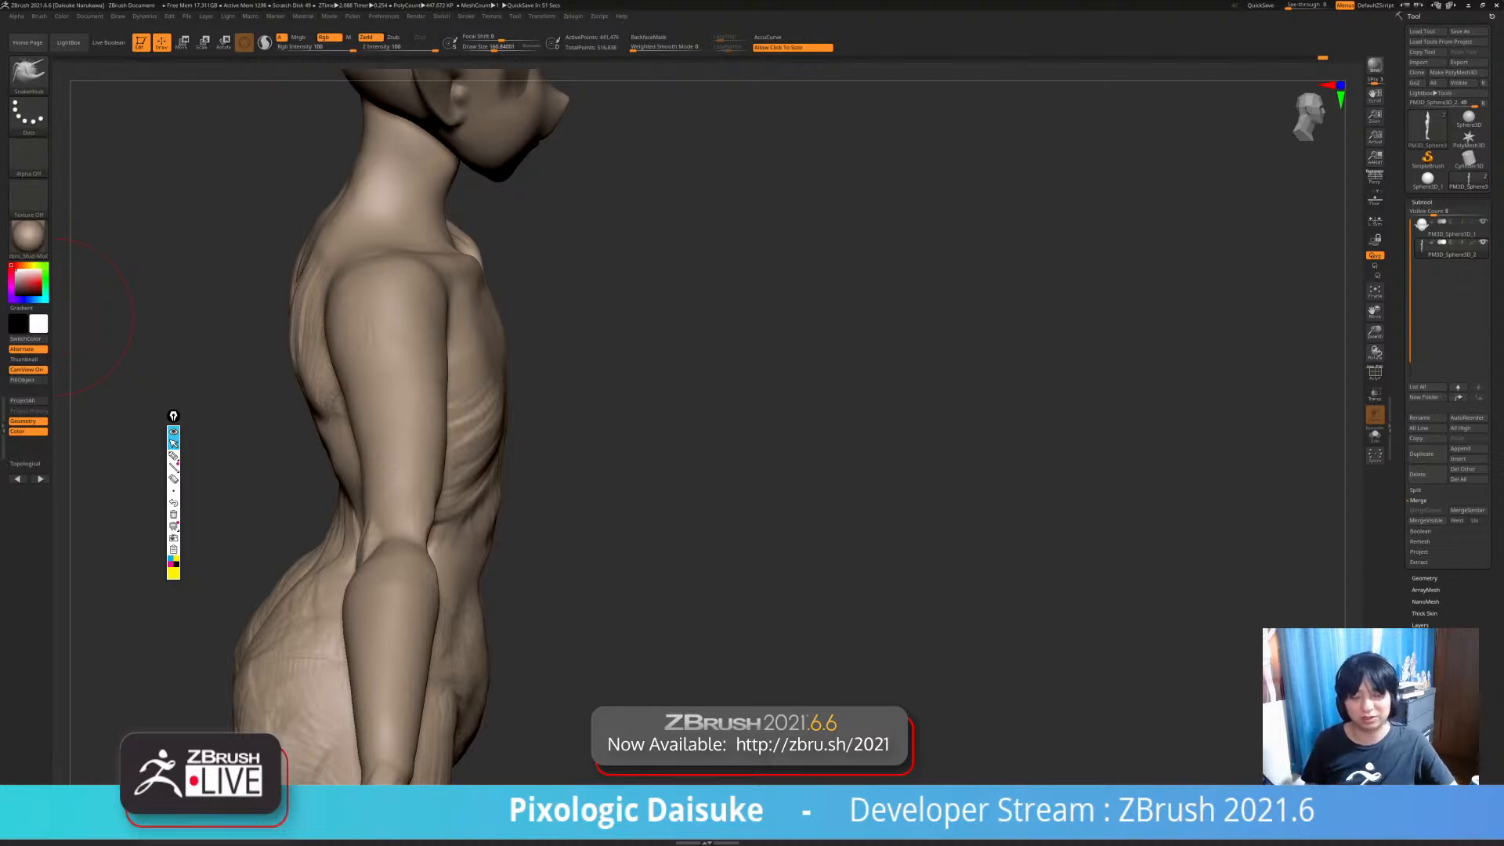
- Refine the side profile of the torso and arms with SnakeHook and smooth the shoulders
drag(527, 527, 400, 313)
drag(380, 377, 393, 380)
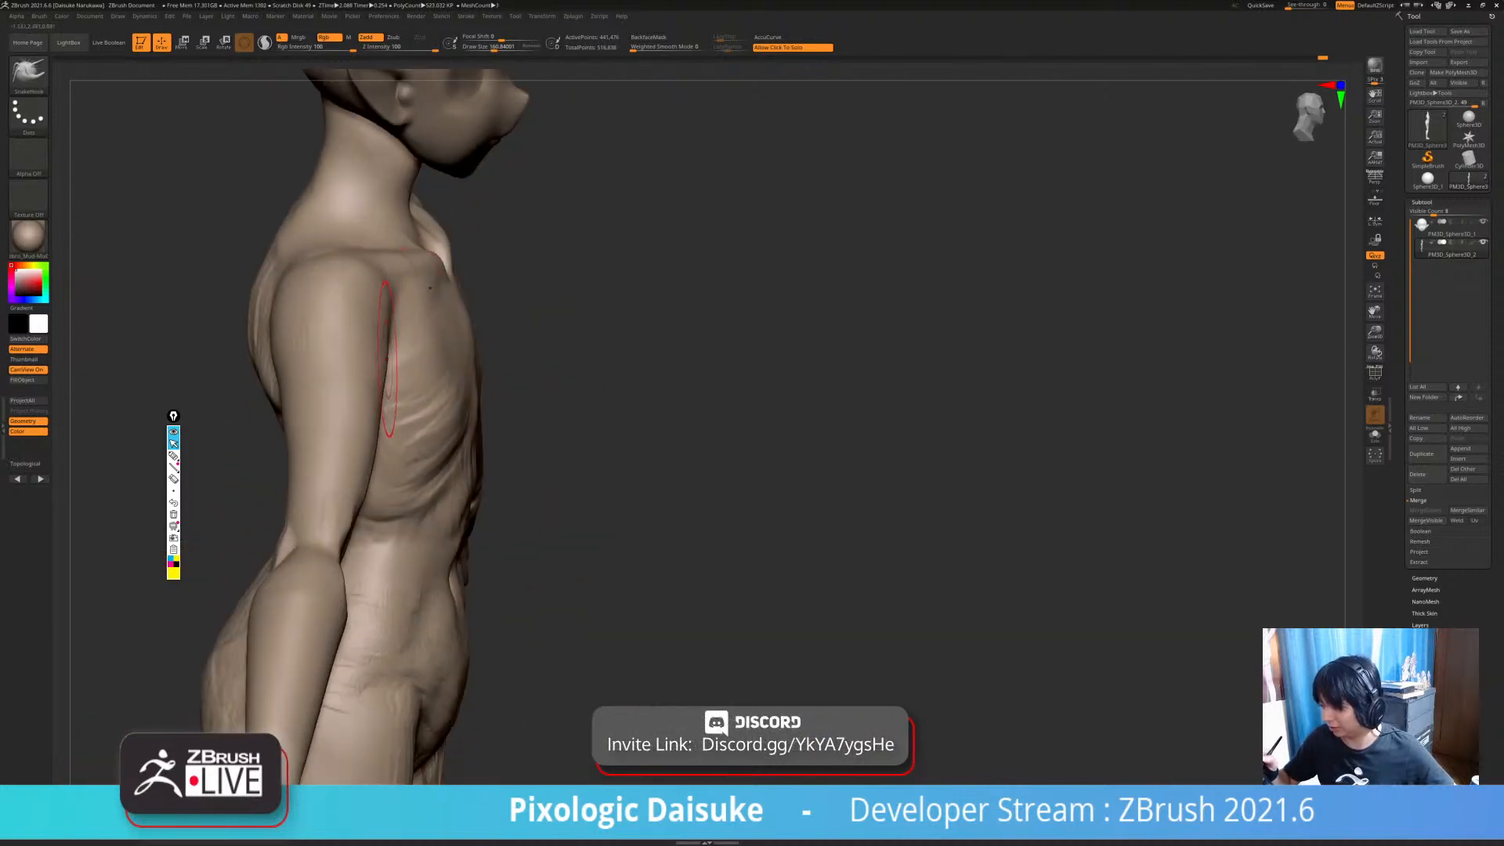
mouse_move(480, 519)
mouse_down()
mouse_move(353, 328)
mouse_move(327, 343)
mouse_up()
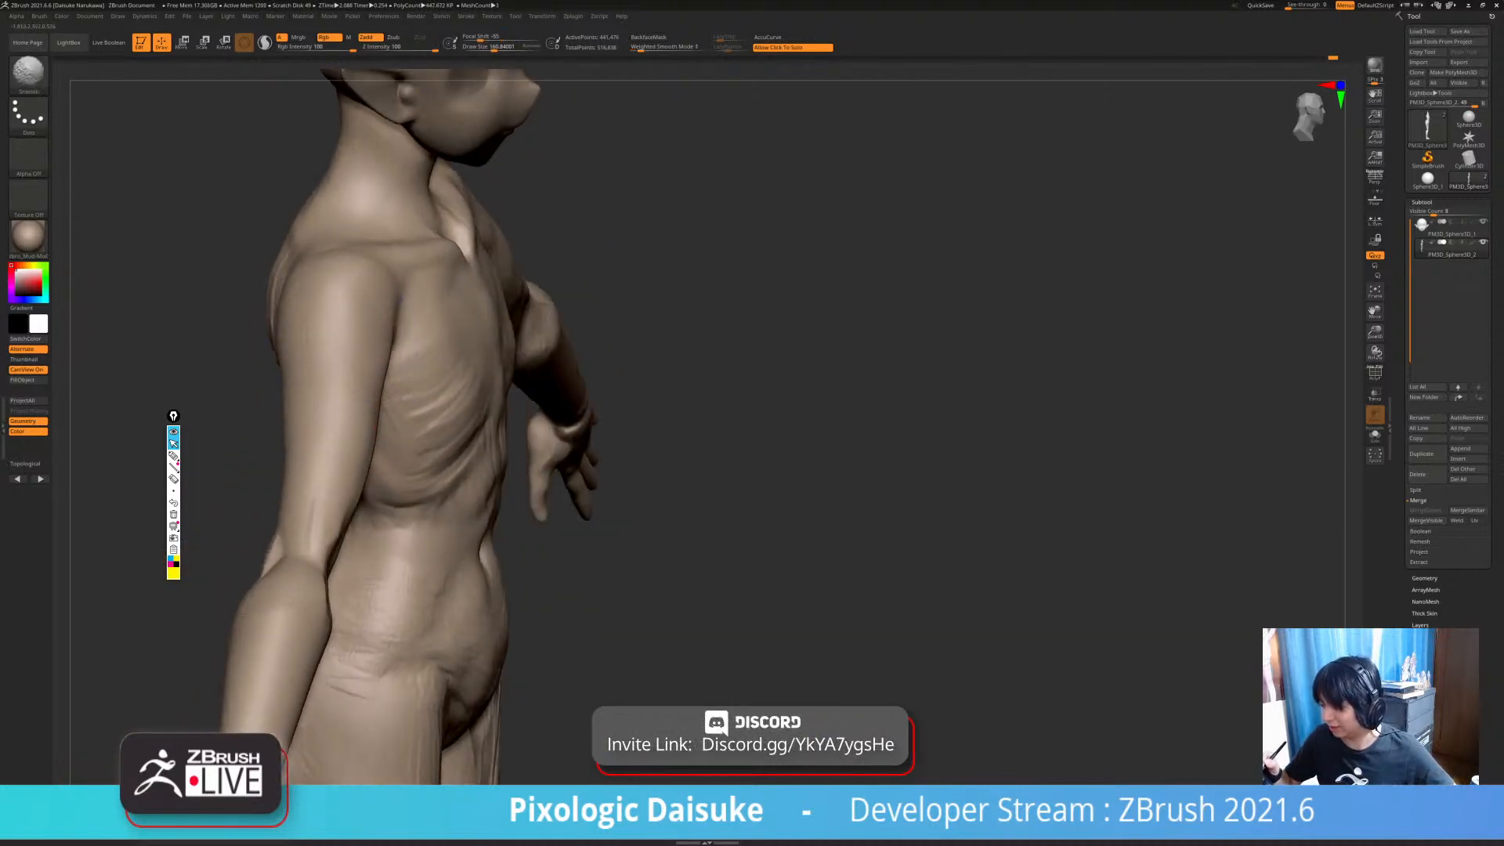
drag(211, 313, 313, 289)
mouse_move(250, 295)
right_down()
mouse_move(281, 318)
mouse_move(343, 258)
mouse_move(258, 293)
right_up()
ctrl+right_drag(258, 294, 440, 392)
alt+right_drag(440, 391, 561, 416)
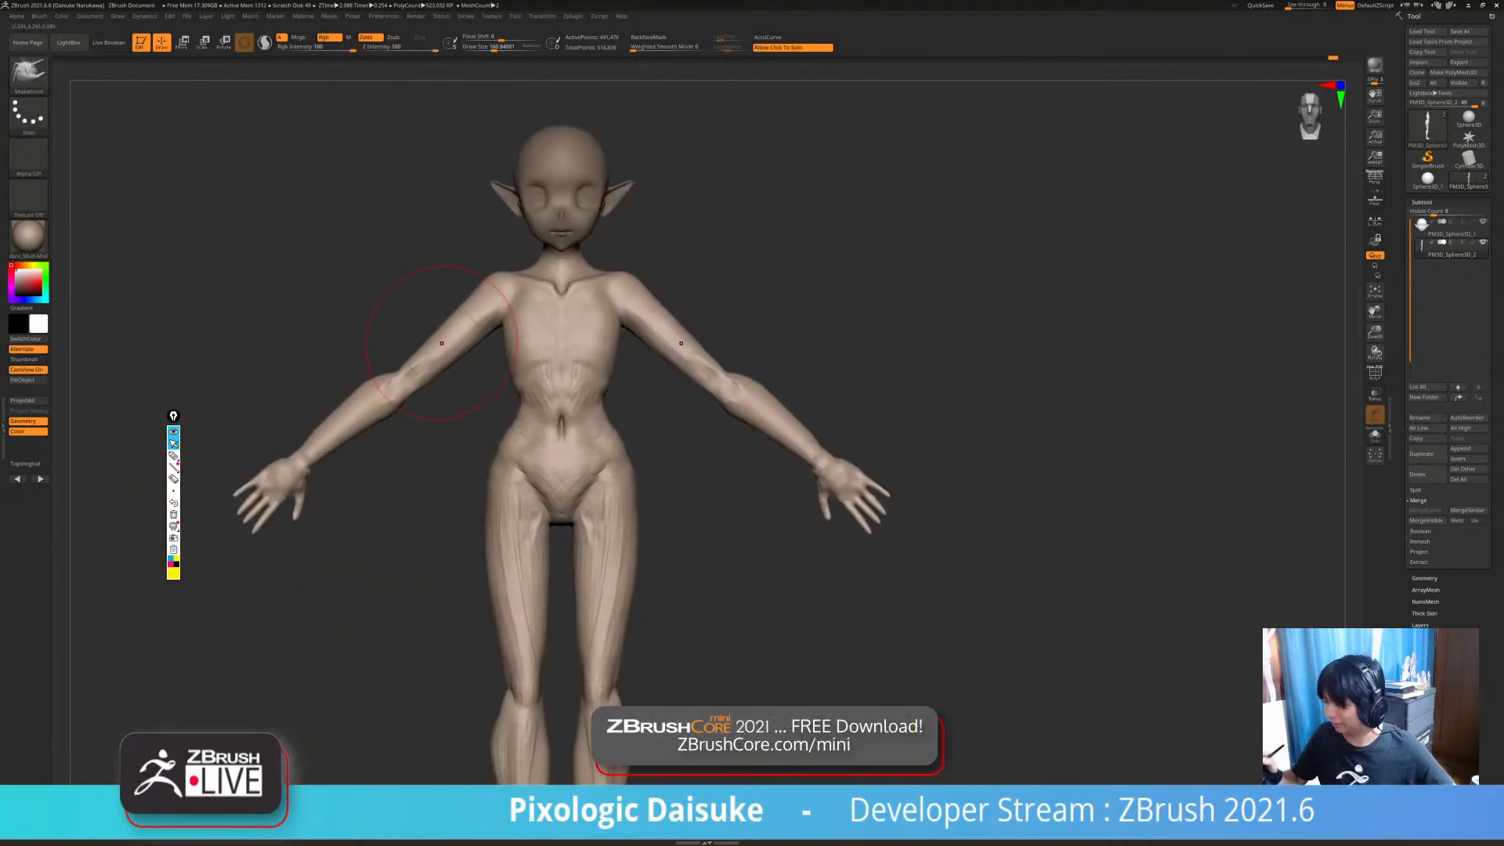
- Smooth the upper arms and refine the elbows with a smaller ClayBuildup brush
ctrl+right_drag(445, 345, 505, 315)
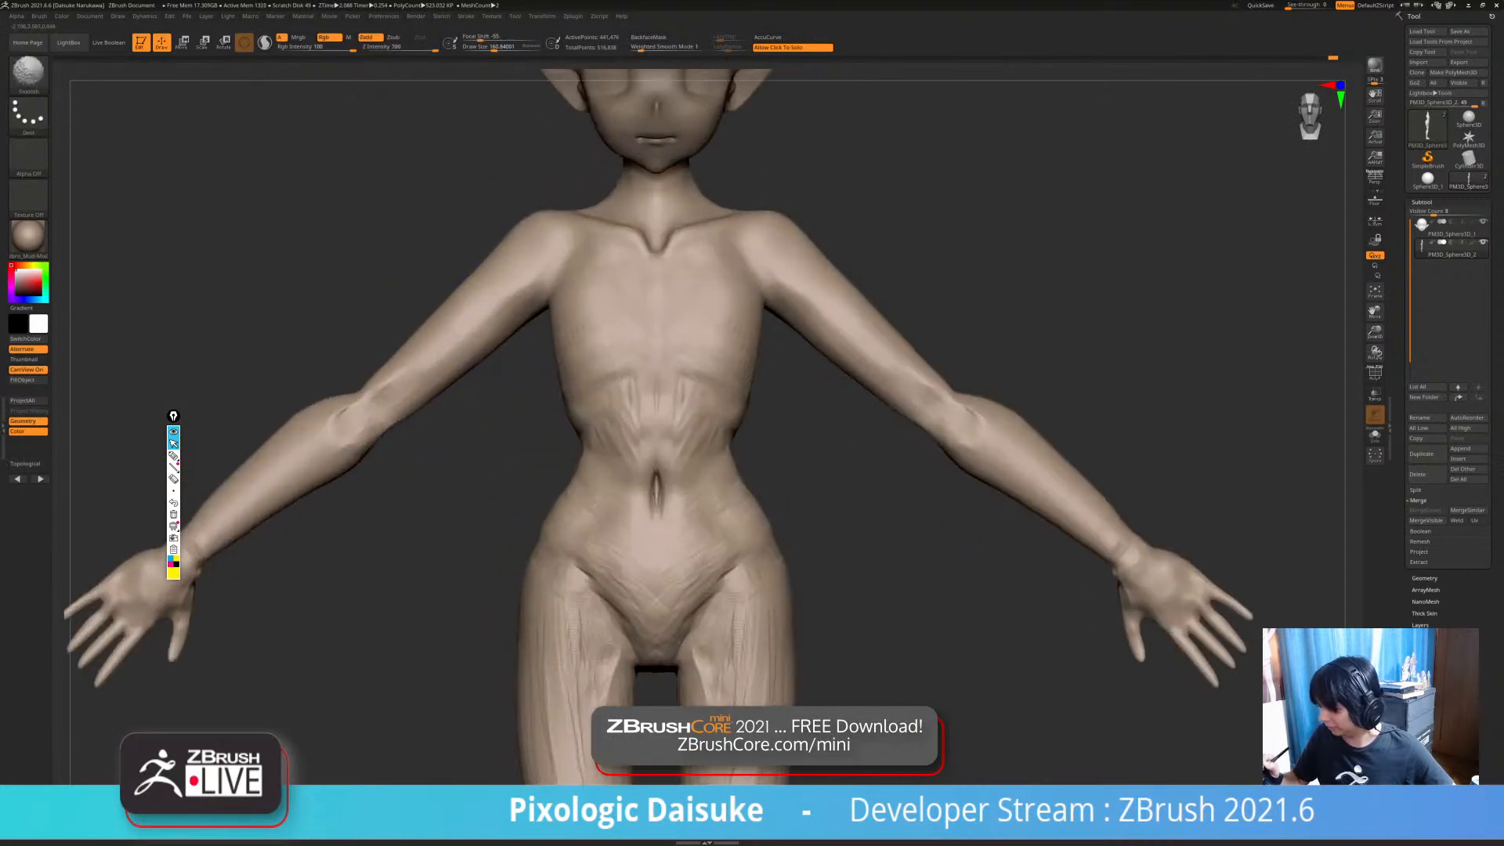
mouse_move(546, 480)
ctrl+right_down()
mouse_move(630, 443)
mouse_move(584, 404)
ctrl+right_up()
click(28, 74)
click(164, 84)
drag(493, 47, 479, 47)
mouse_move(309, 377)
ctrl+right_down()
mouse_move(339, 356)
mouse_move(282, 415)
mouse_move(369, 429)
ctrl+right_up()
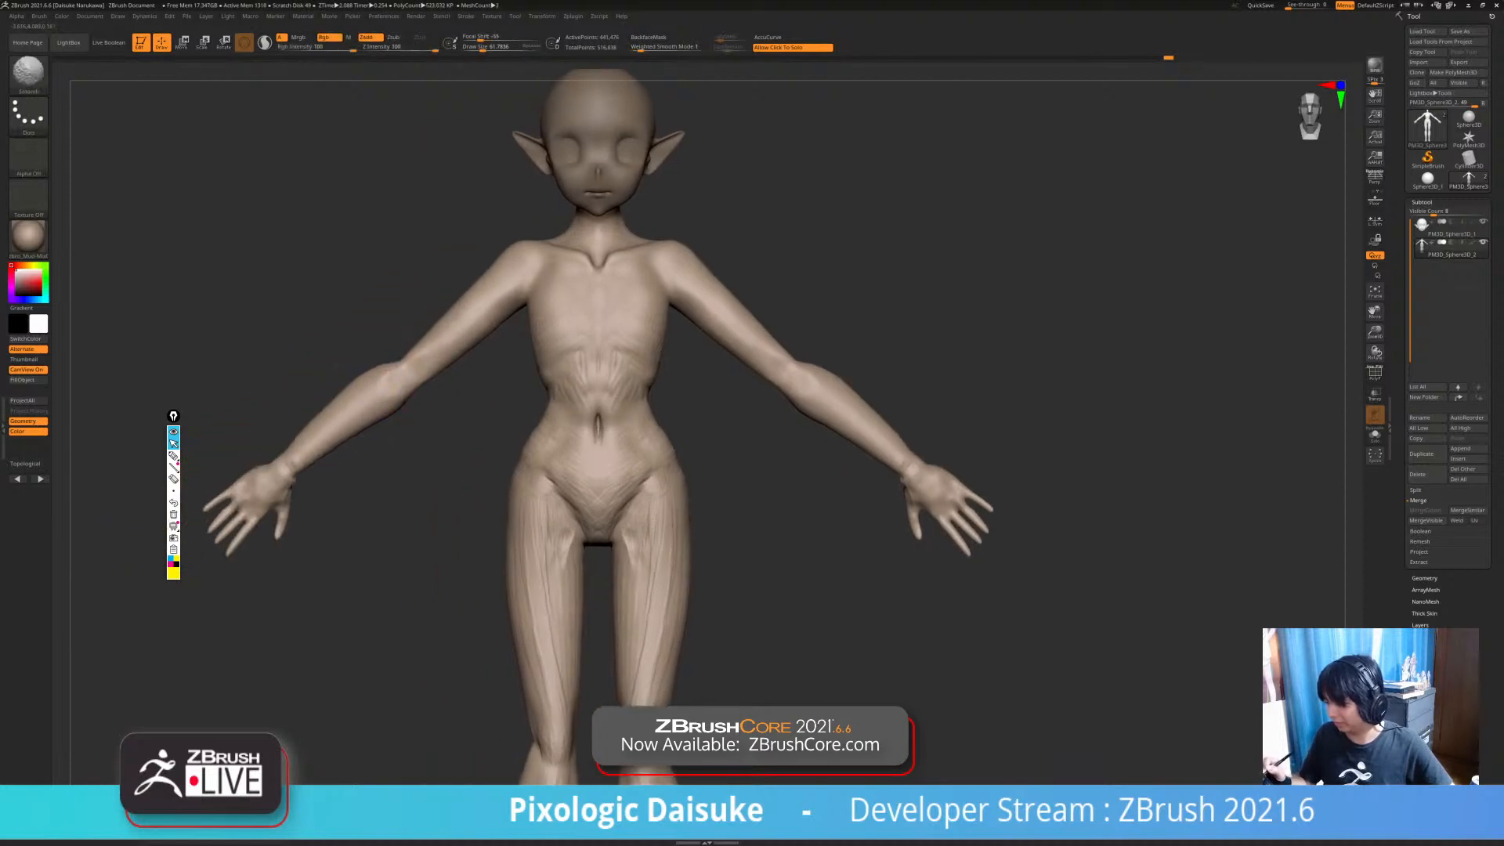
- Reshape the forearms and elbows in front view with an enlarged SnakeHook brush and smooth them
key(b)
key(s)
key(h)
drag(521, 45, 529, 46)
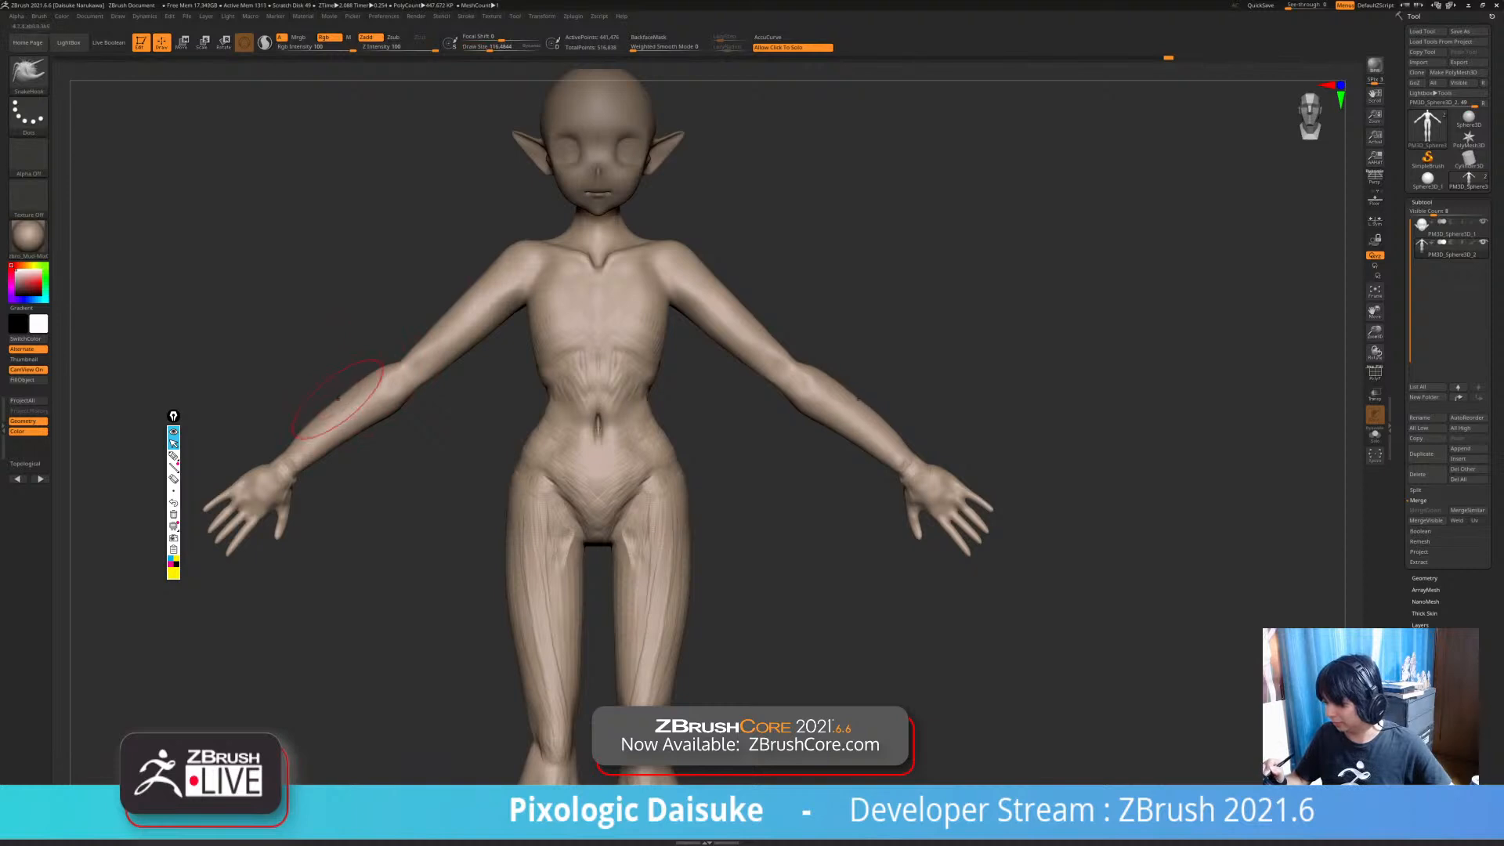
ctrl+right_drag(307, 433, 305, 467)
shift+drag(306, 435, 320, 420)
mouse_move(412, 343)
mouse_down()
mouse_move(439, 336)
mouse_move(389, 367)
mouse_up()
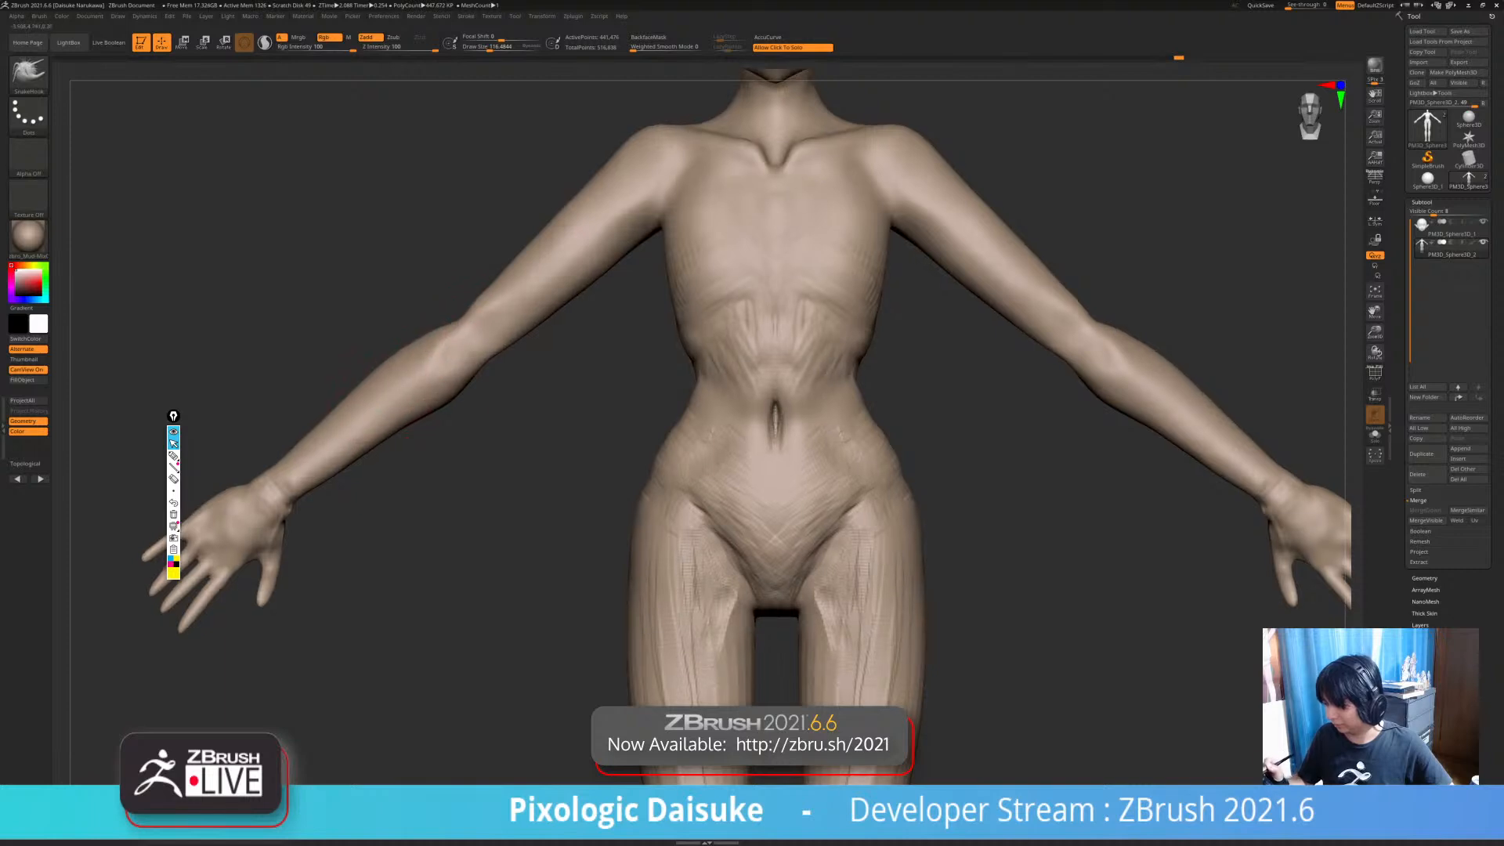
right_drag(388, 367, 389, 352)
drag(411, 430, 409, 424)
mouse_move(409, 424)
ctrl+right_down()
mouse_move(377, 463)
mouse_move(613, 462)
ctrl+right_up()
mouse_move(416, 538)
right_down()
mouse_move(345, 538)
mouse_move(376, 501)
mouse_move(376, 463)
mouse_move(413, 528)
mouse_move(426, 492)
mouse_move(345, 492)
mouse_move(368, 540)
mouse_move(438, 532)
mouse_move(368, 532)
mouse_move(505, 611)
mouse_move(558, 550)
right_up()
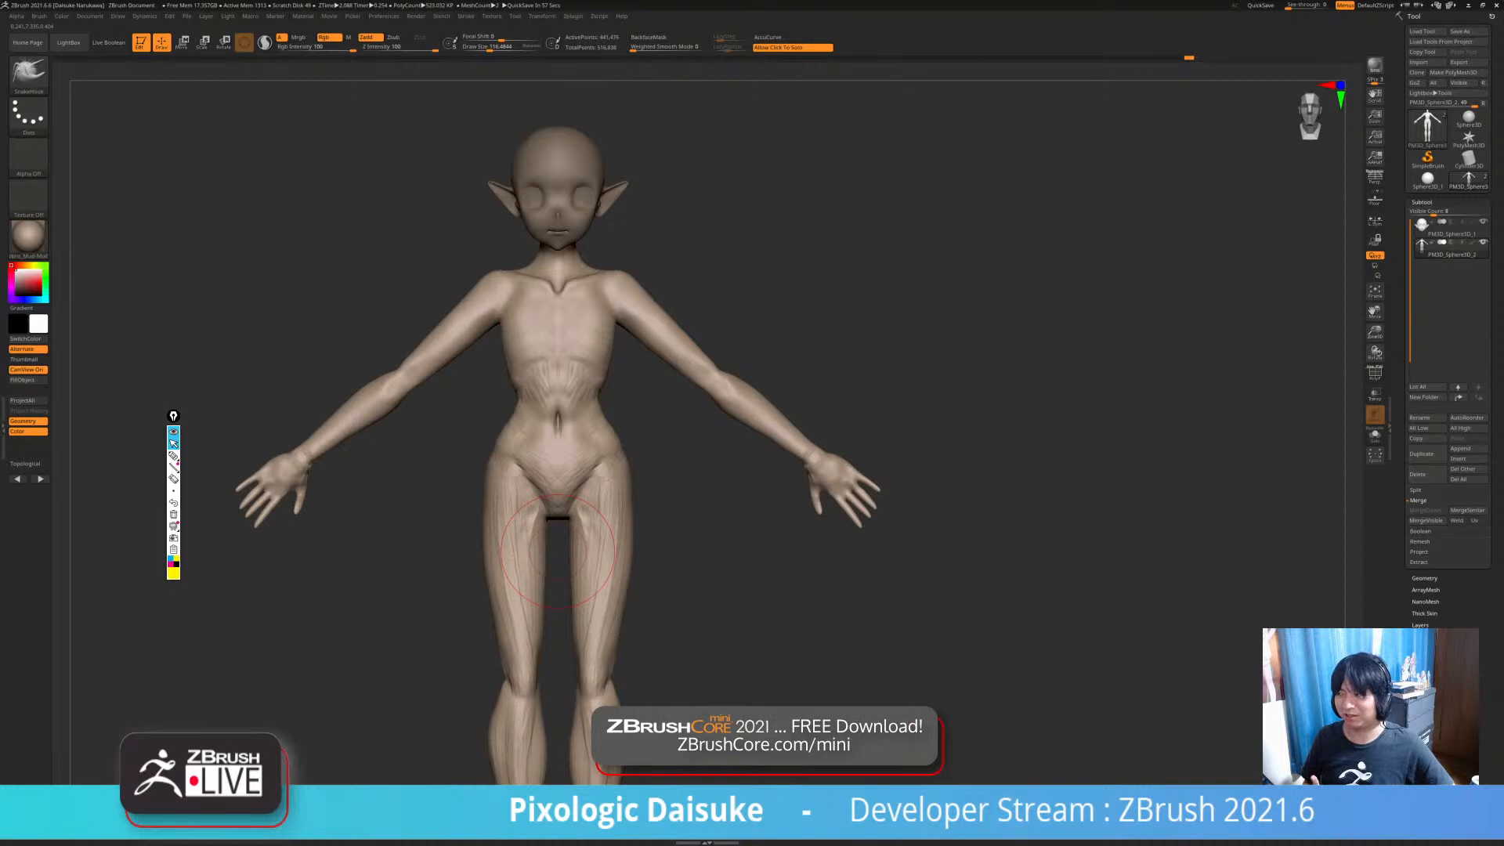
- Carve the vertical midline of the abdomen down to the navel with a smaller DamStandard brush
ctrl+right_drag(558, 550, 595, 658)
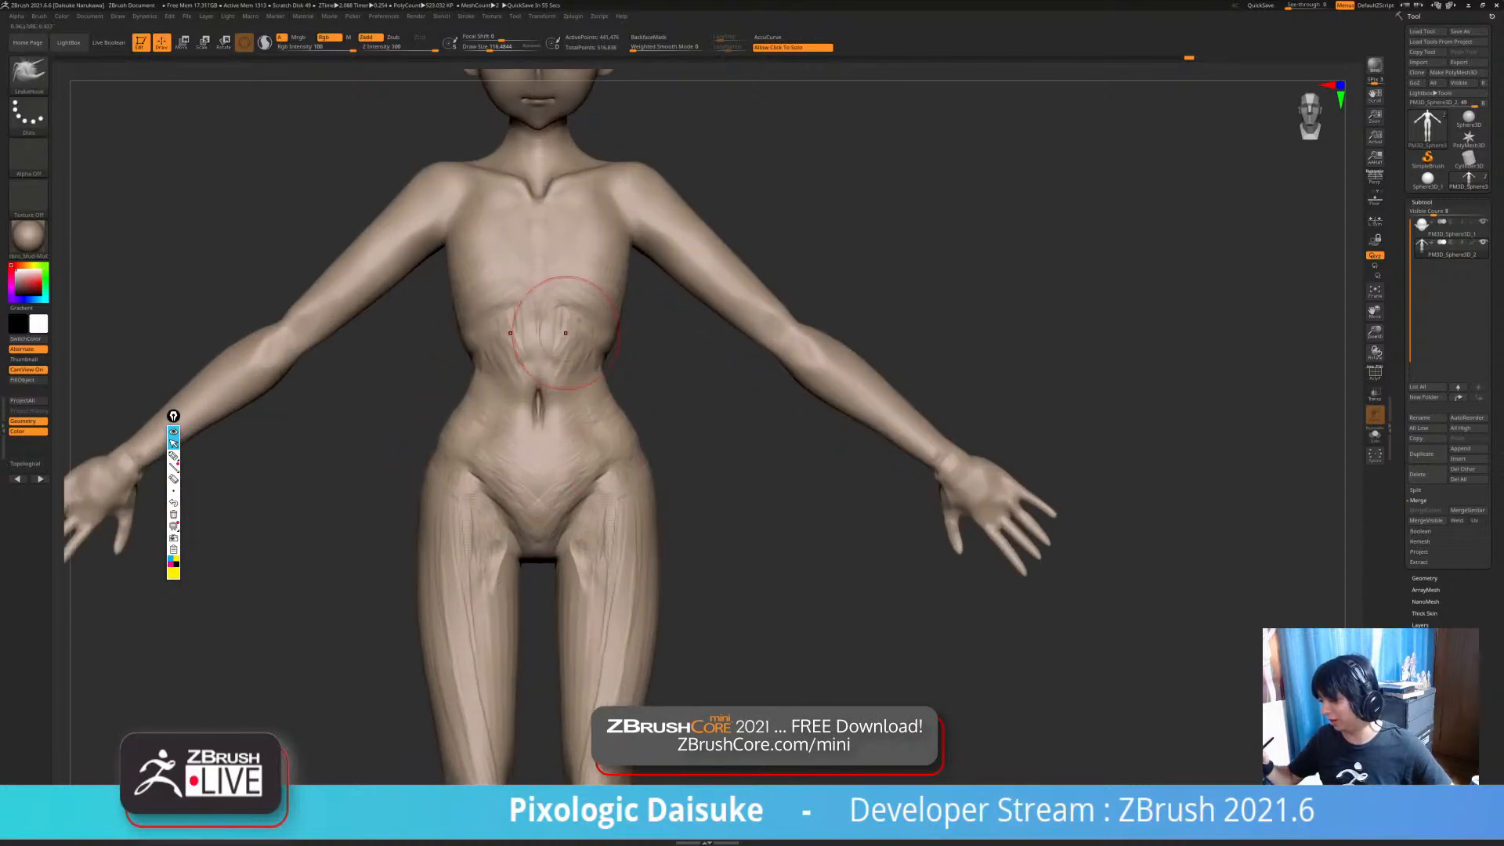
click(28, 74)
click(165, 84)
click(481, 47)
ctrl+right_drag(527, 274, 531, 335)
drag(529, 309, 530, 384)
drag(526, 284, 530, 392)
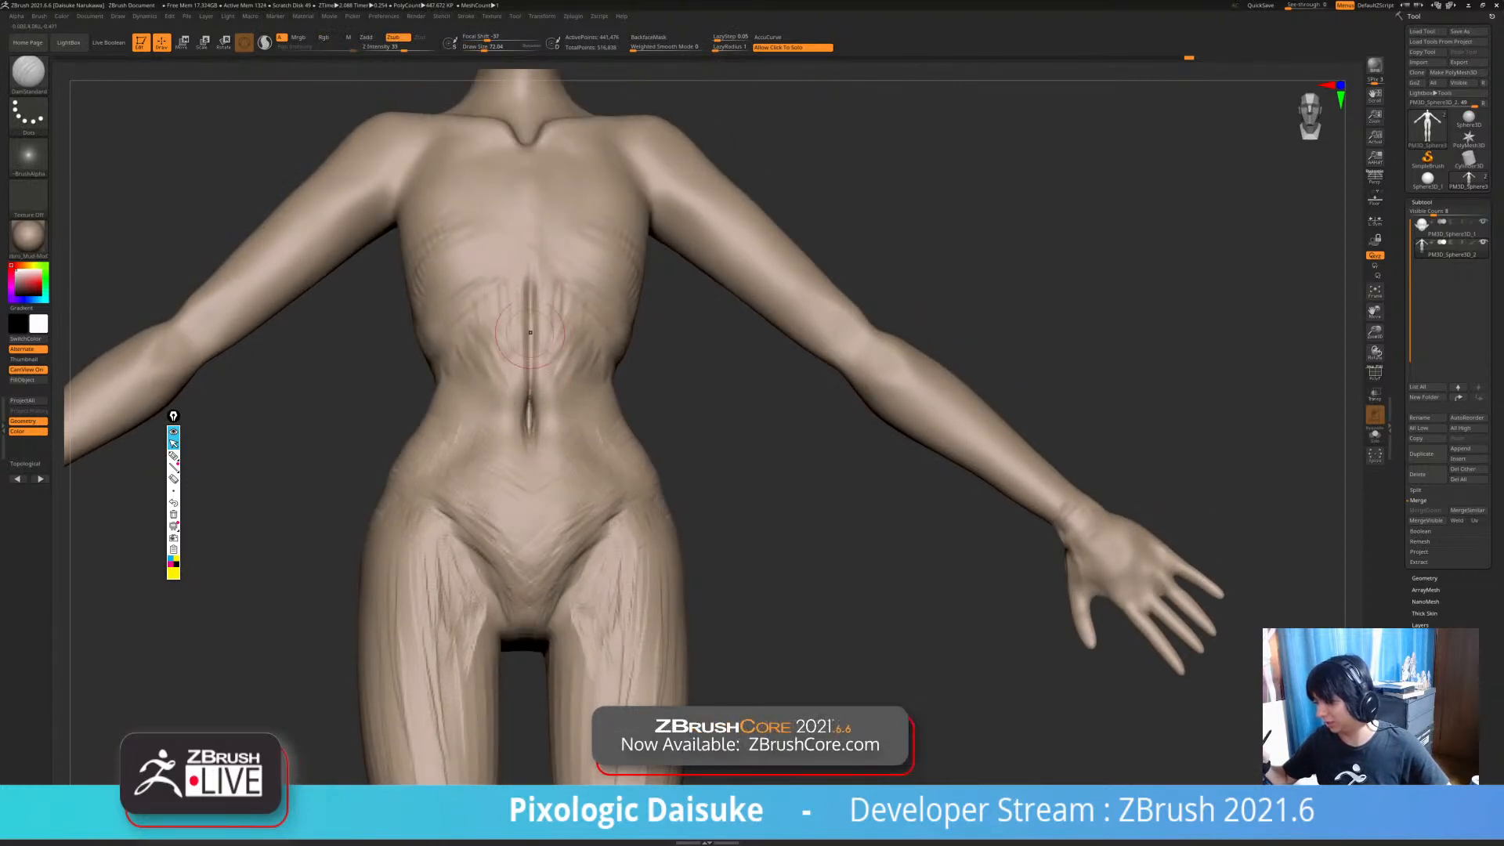
- Smooth the abdominal muscles, lower belly and fronts of the hips
right_drag(527, 286, 537, 254)
right_drag(539, 324, 546, 297)
shift+drag(552, 296, 560, 283)
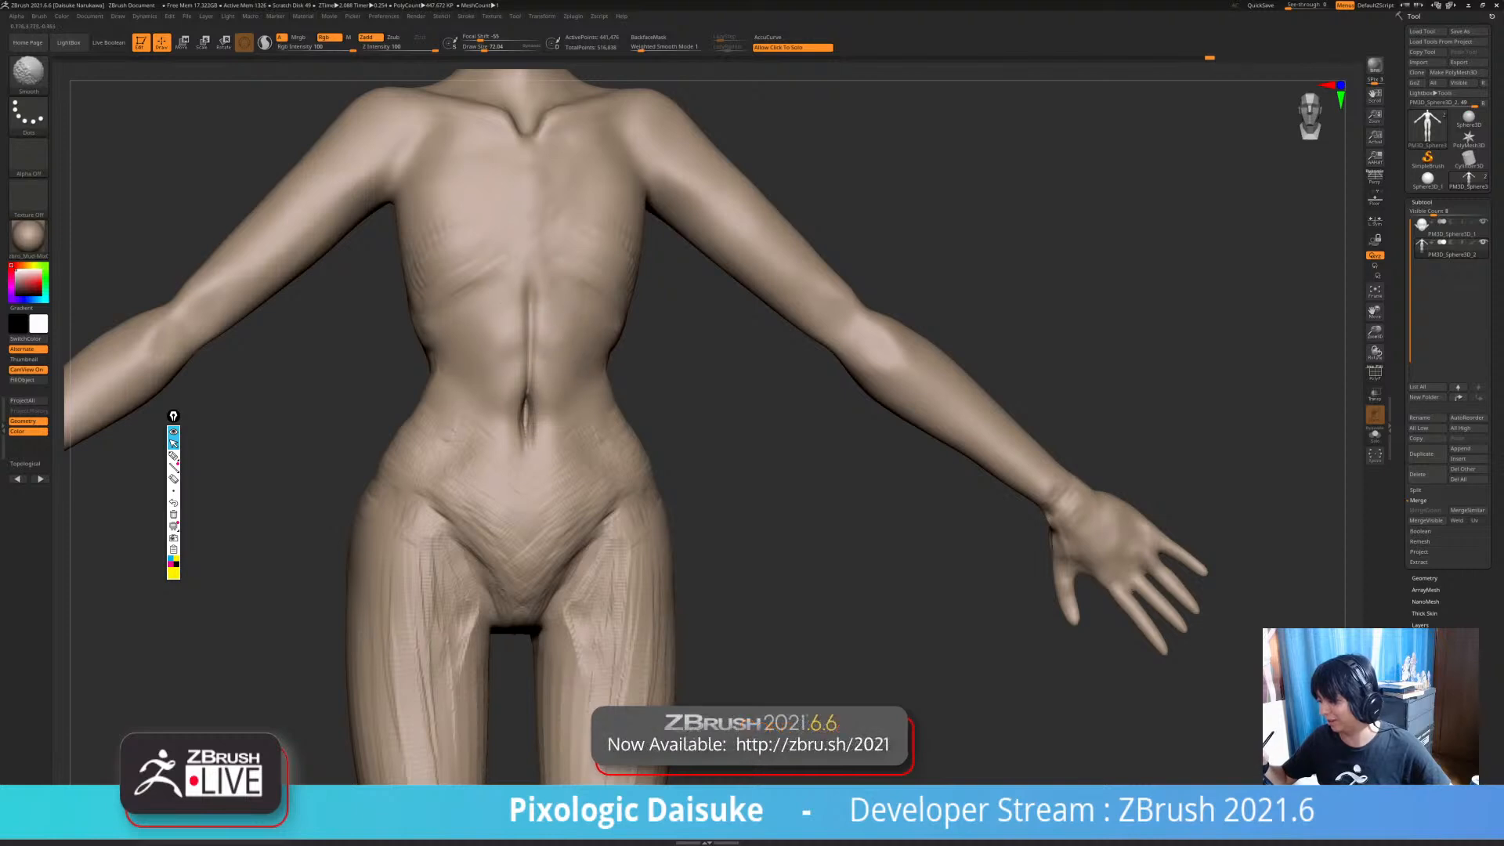
right_drag(544, 377, 544, 348)
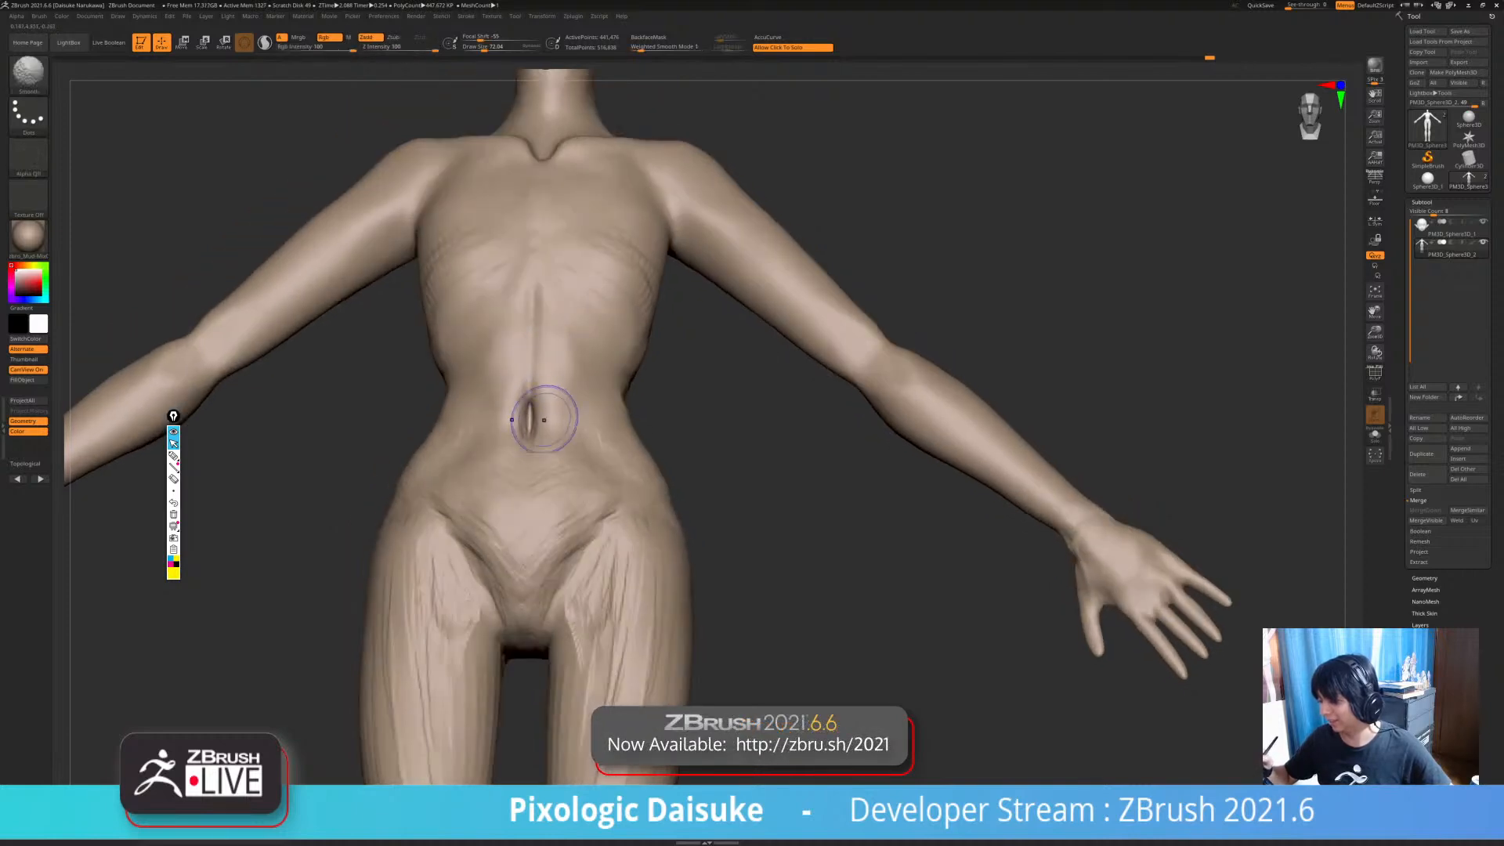
right_drag(550, 462, 564, 443)
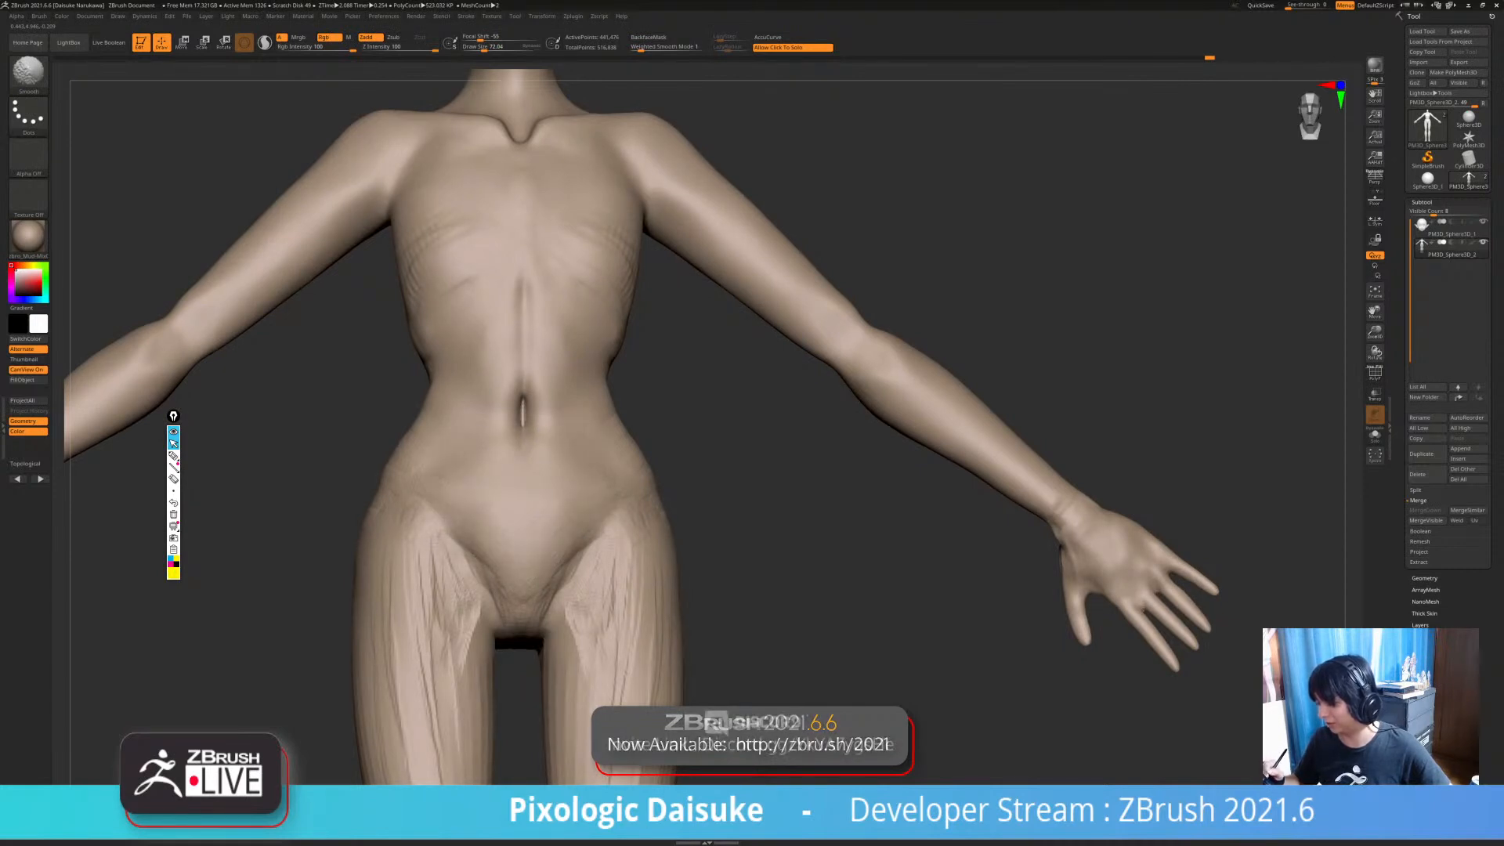
mouse_move(593, 524)
right_down()
mouse_move(609, 505)
mouse_move(582, 572)
mouse_move(549, 597)
mouse_move(560, 555)
mouse_move(574, 578)
mouse_move(552, 603)
mouse_move(615, 497)
right_up()
shift+drag(615, 496, 617, 503)
mouse_move(617, 503)
right_down()
mouse_move(638, 462)
mouse_move(611, 500)
right_up()
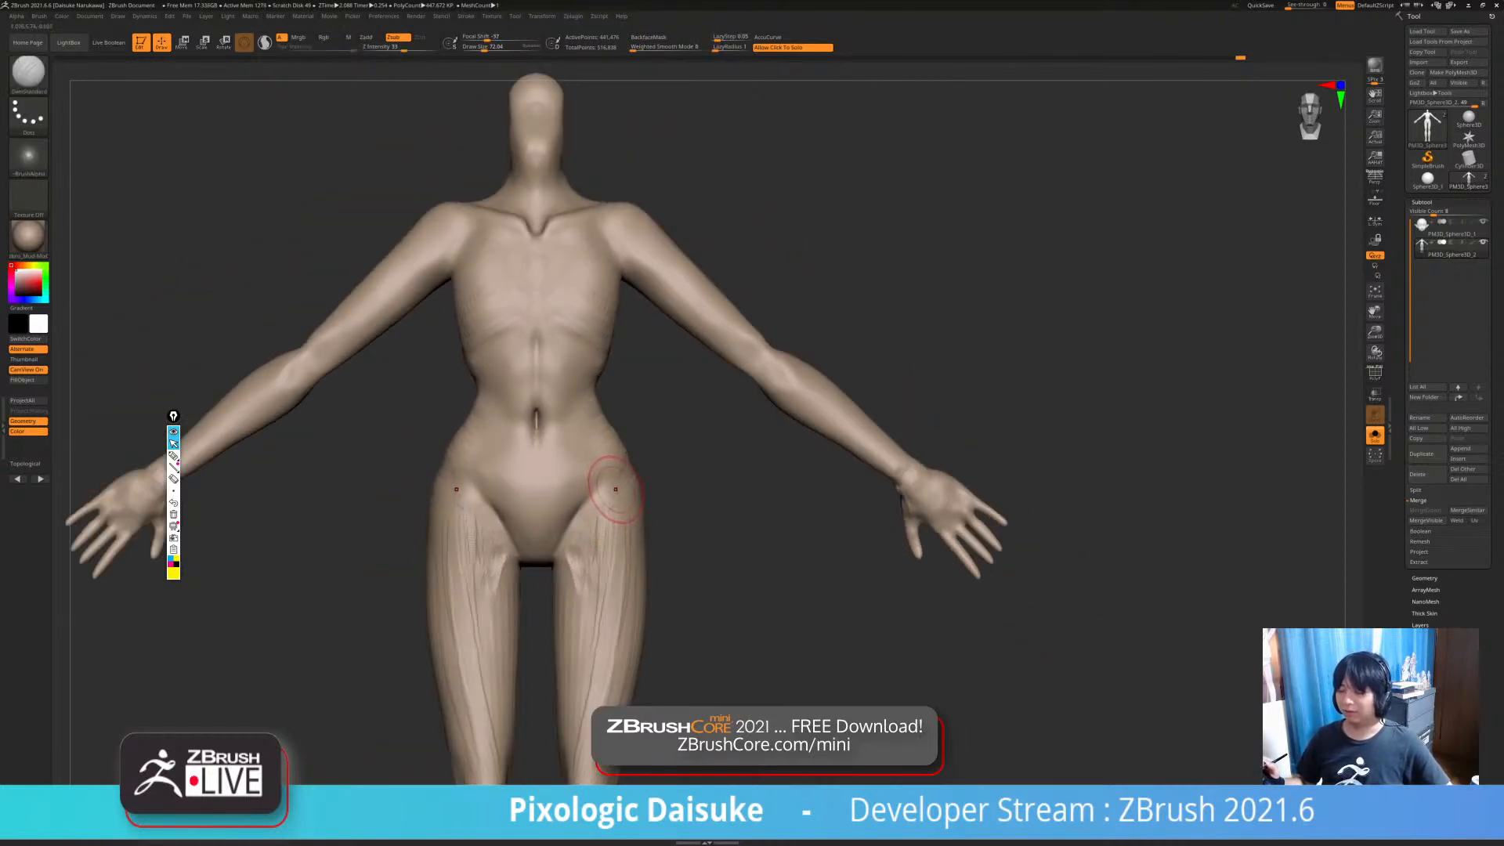
- Reshape the groin creases between the lower belly and thighs with an enlarged SnakeHook brush
ctrl+right_drag(612, 492, 586, 498)
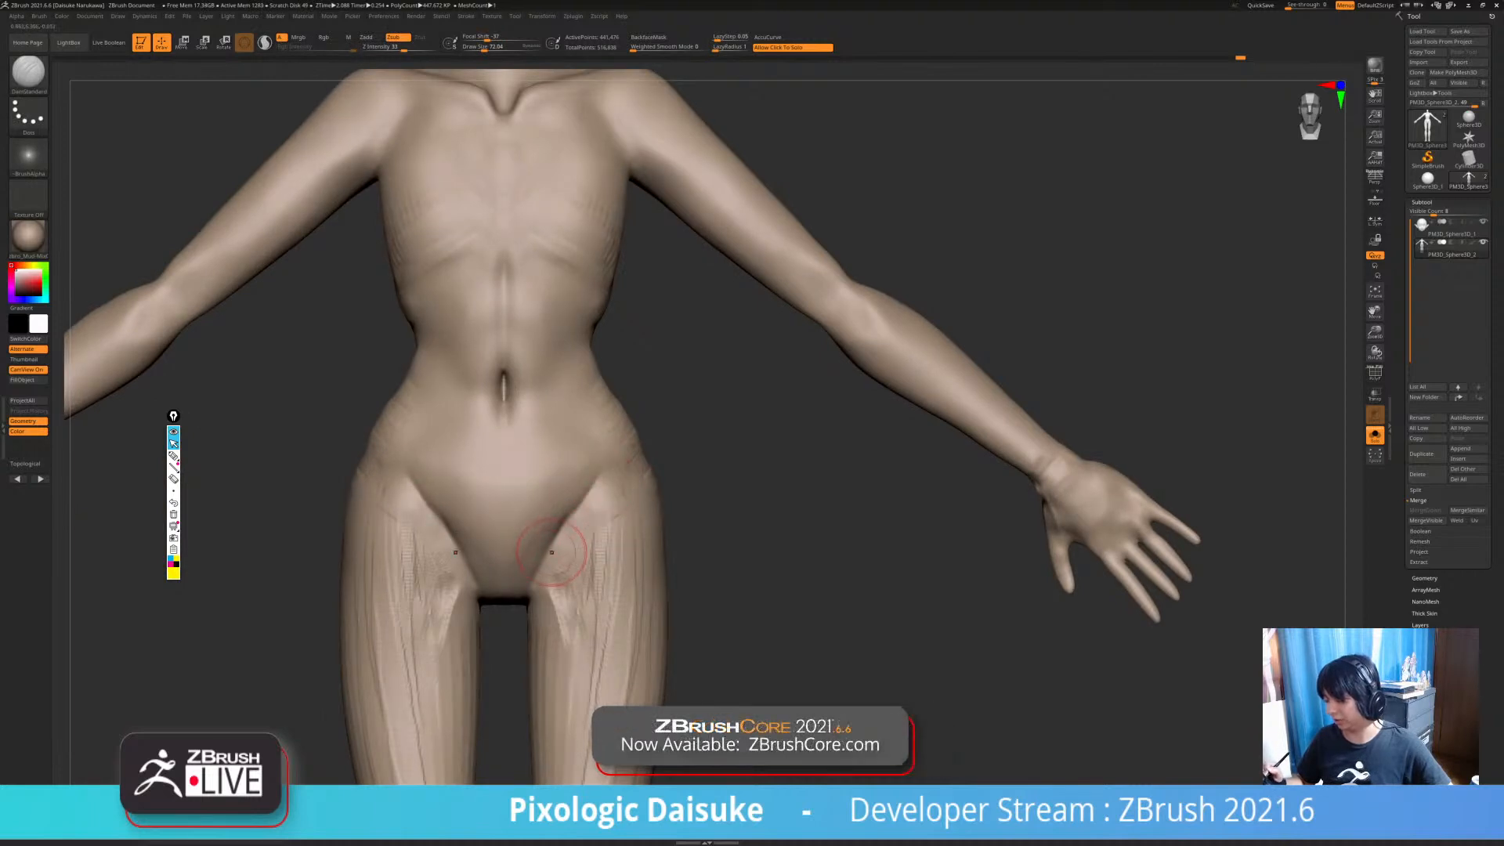
right_drag(578, 508, 559, 480)
key(b)
key(s)
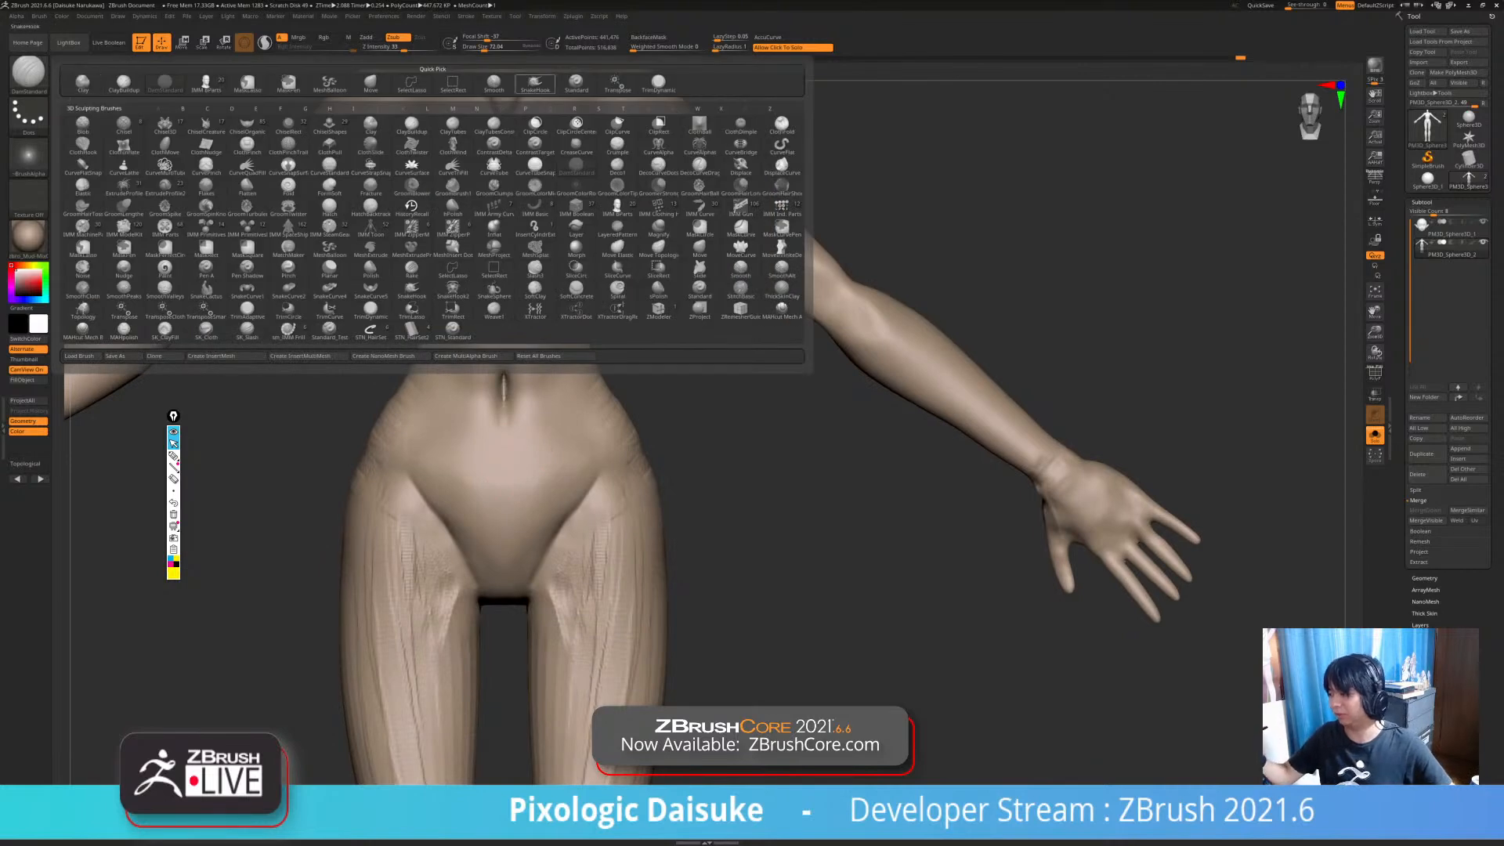
key(h)
drag(484, 47, 491, 47)
drag(559, 502, 553, 540)
right_drag(553, 541, 552, 527)
drag(552, 527, 548, 544)
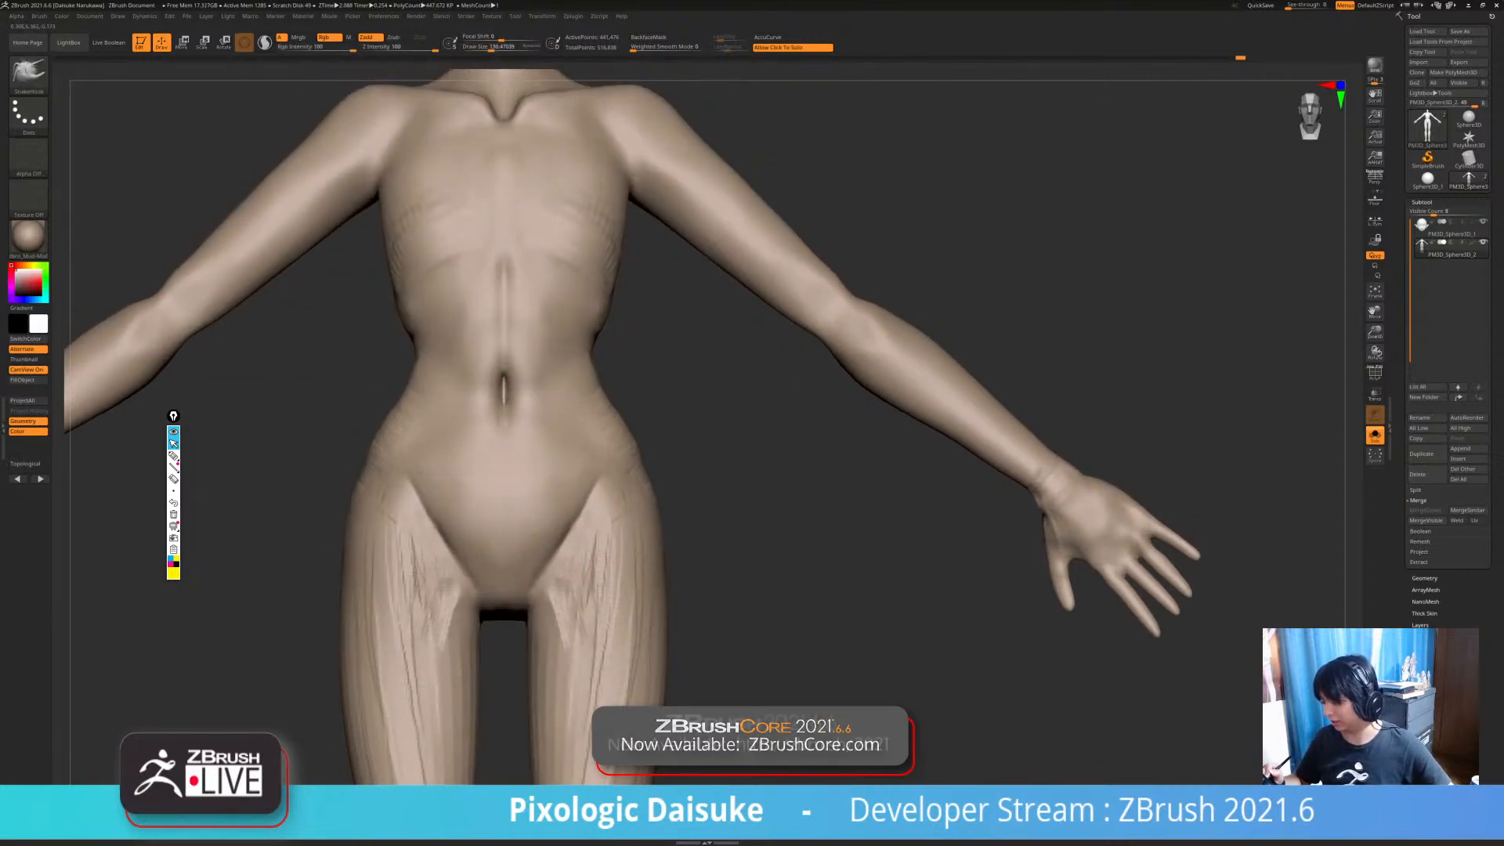
right_drag(573, 503, 566, 484)
drag(567, 507, 580, 526)
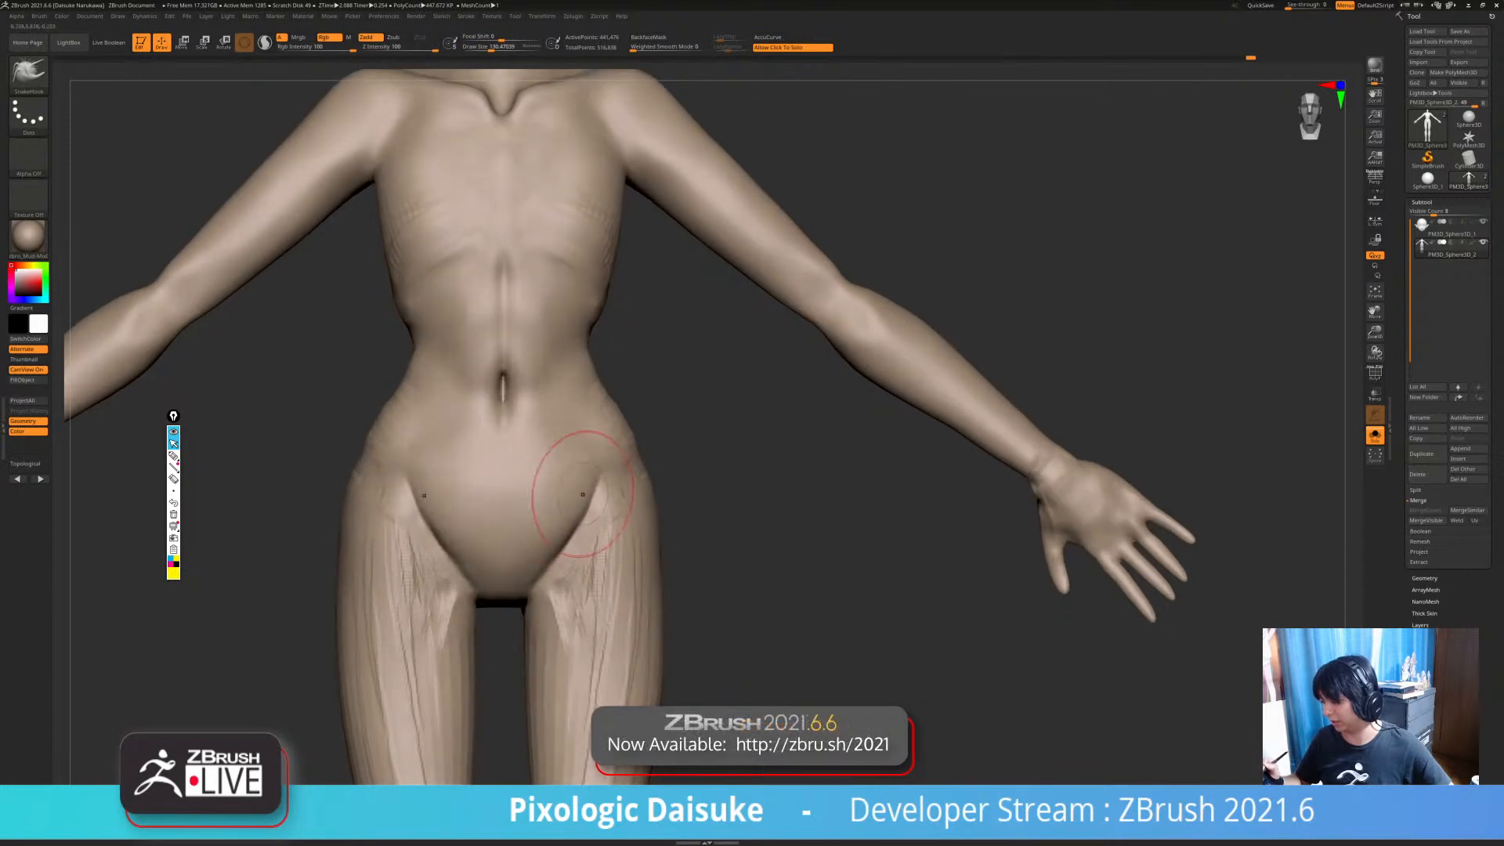
right_drag(581, 527, 574, 502)
drag(579, 517, 588, 534)
- Smooth the upper thighs and the transition from the groin to the hips
mouse_move(587, 534)
right_down()
mouse_move(590, 490)
mouse_move(627, 470)
mouse_move(603, 486)
right_up()
right_drag(526, 542, 666, 525)
mouse_move(517, 514)
right_down()
mouse_move(478, 509)
mouse_move(462, 536)
mouse_move(493, 538)
mouse_move(494, 517)
mouse_move(478, 537)
right_up()
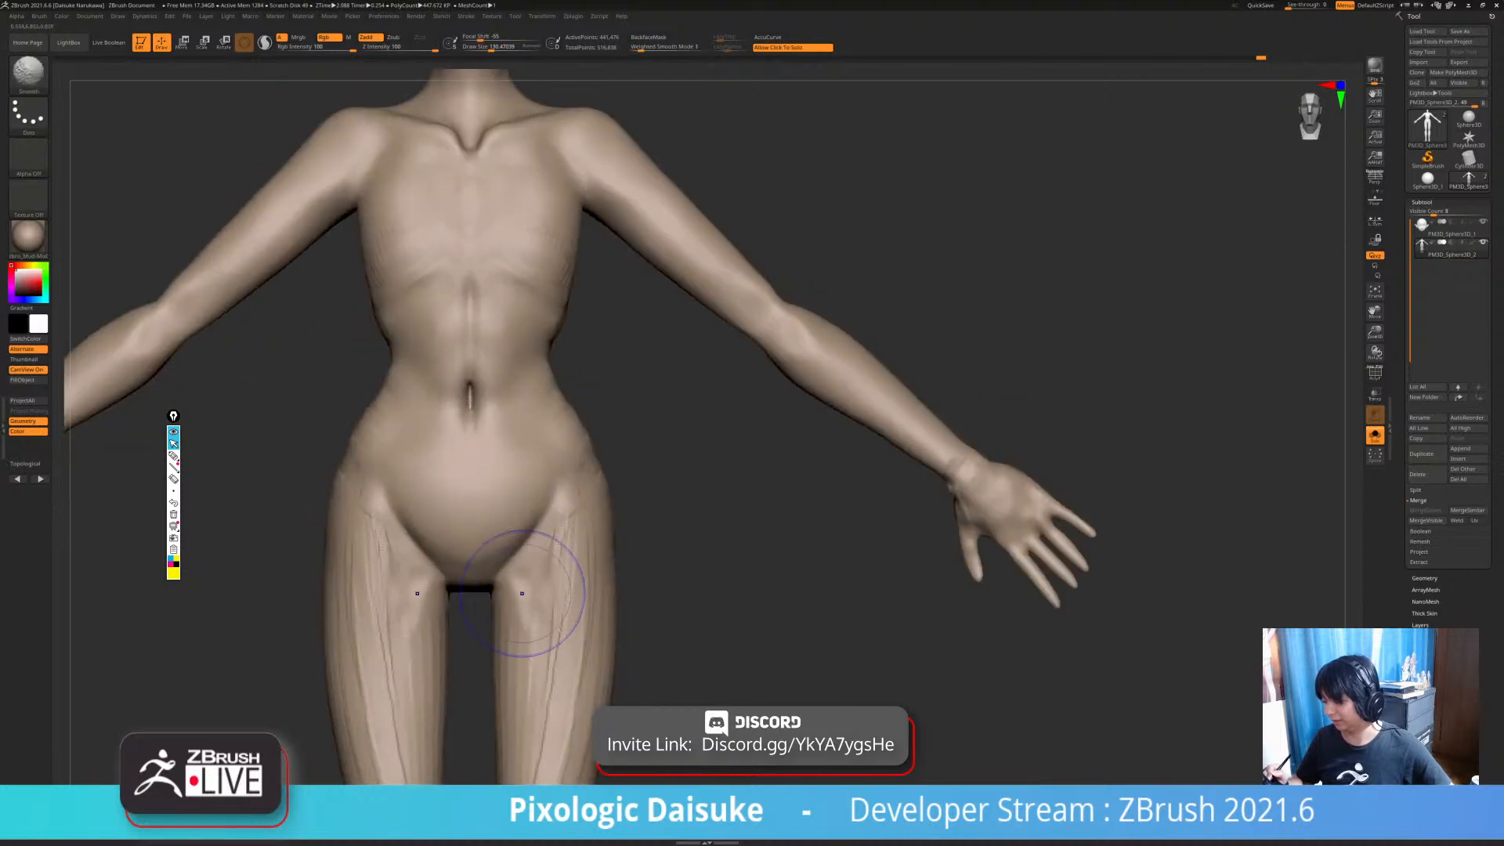
mouse_move(583, 439)
ctrl+right_down()
mouse_move(561, 462)
mouse_move(423, 509)
mouse_move(439, 486)
mouse_move(521, 522)
mouse_move(505, 520)
mouse_move(535, 496)
mouse_move(513, 509)
mouse_move(509, 540)
mouse_move(550, 503)
mouse_move(526, 517)
mouse_move(549, 481)
mouse_move(584, 489)
ctrl+right_up()
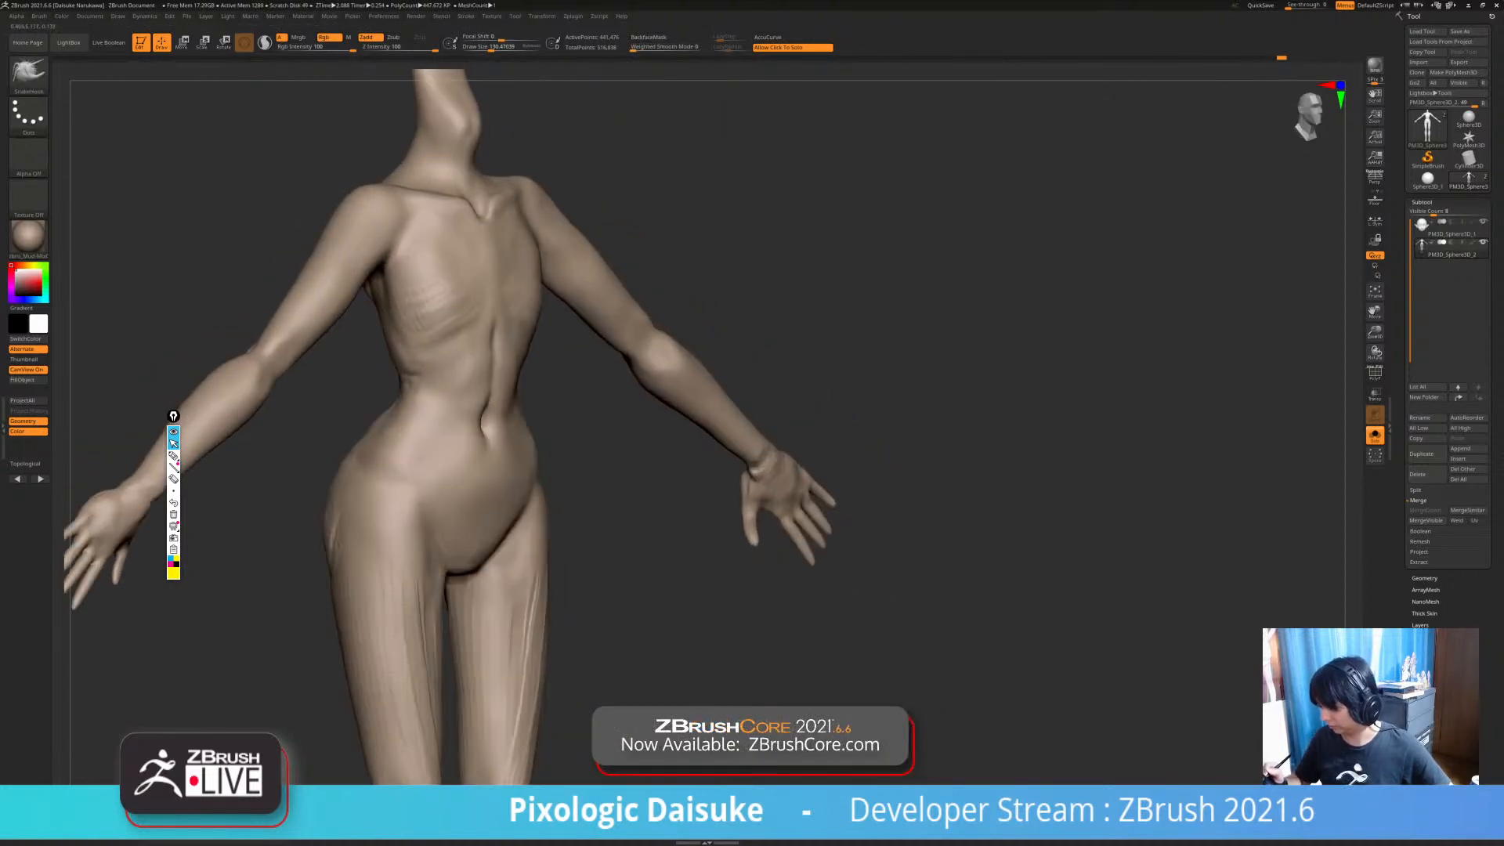
- Build up the area between the hip bones and groin with a smaller ClayBuildup brush and smooth it
mouse_move(505, 533)
right_down()
mouse_move(486, 486)
mouse_move(517, 492)
mouse_move(522, 518)
mouse_move(502, 490)
mouse_move(510, 470)
right_up()
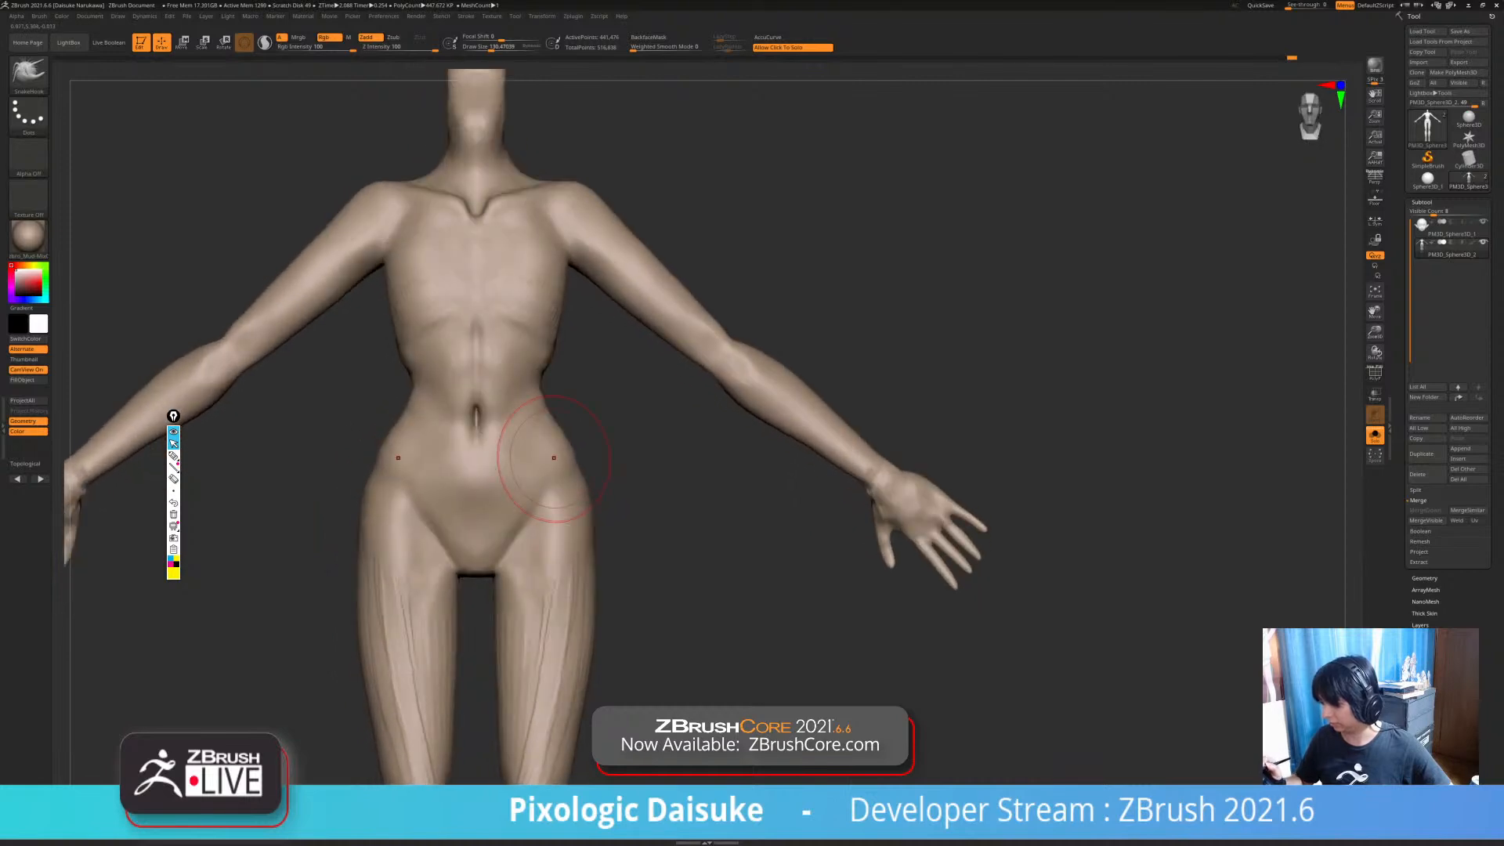
click(28, 74)
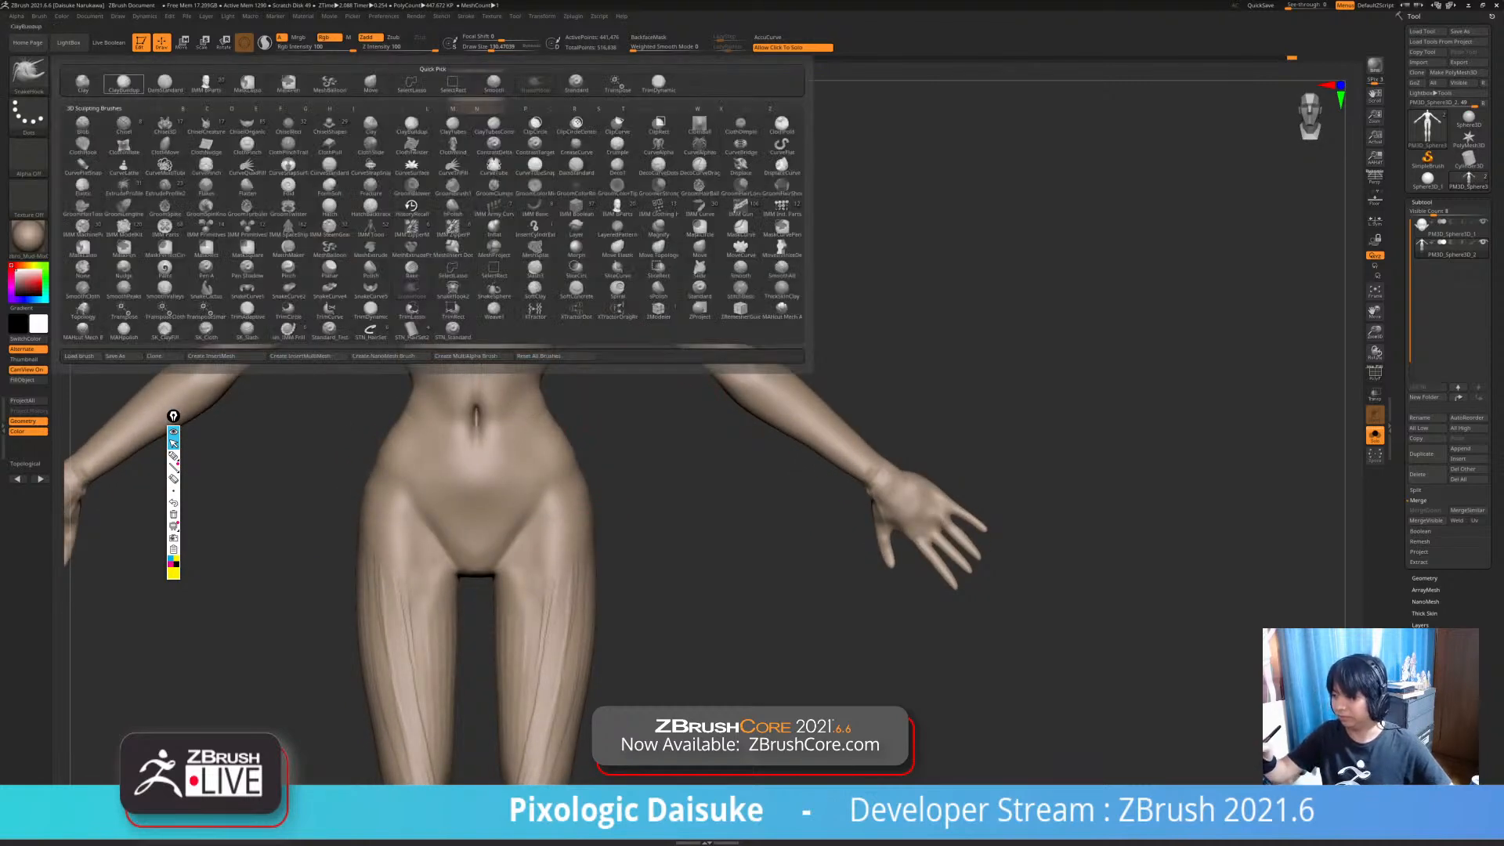
click(124, 81)
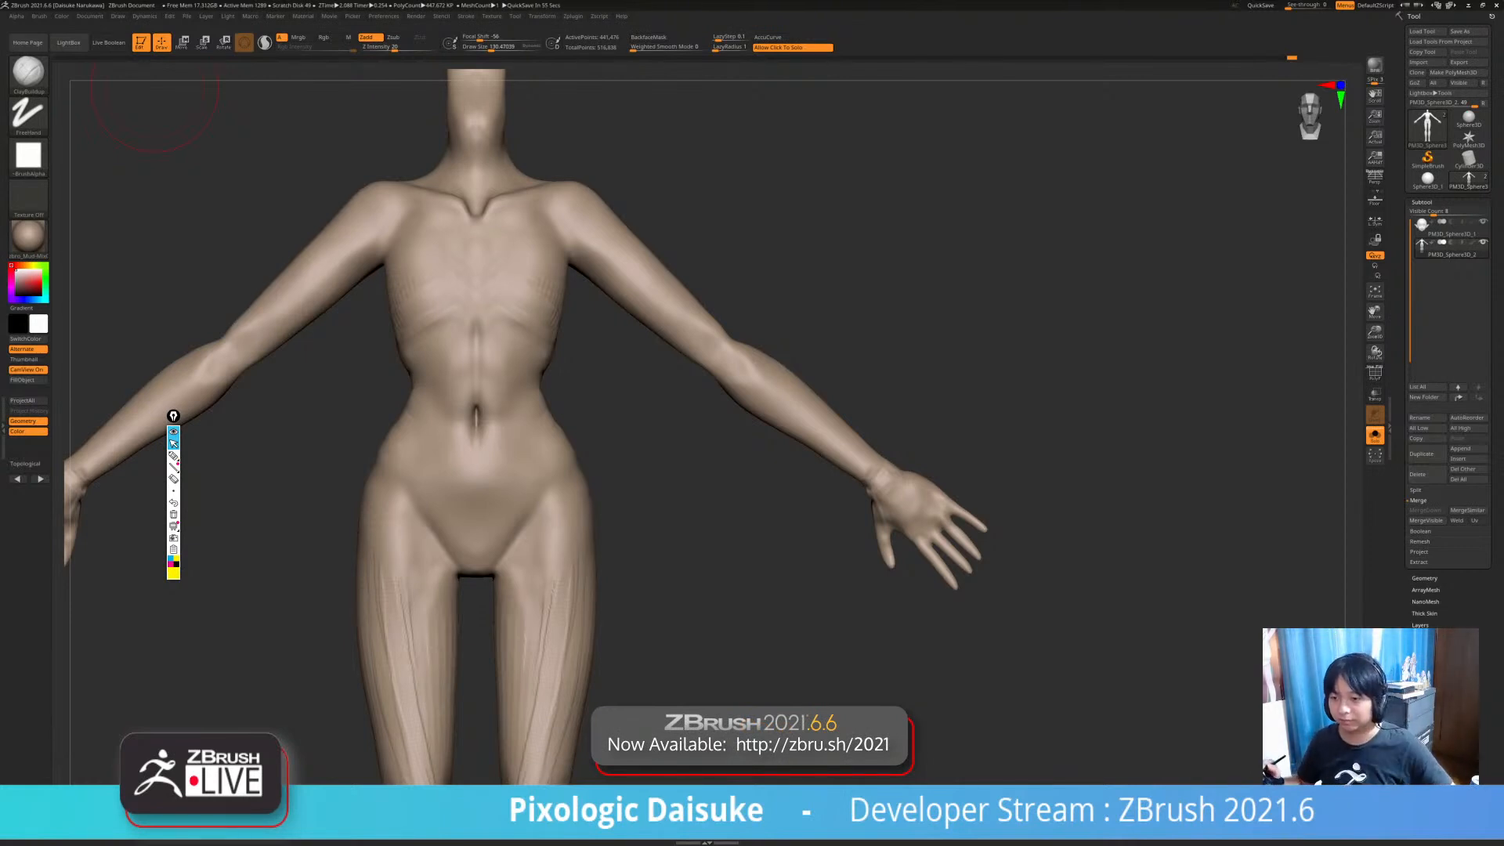
drag(623, 490, 609, 491)
click(482, 47)
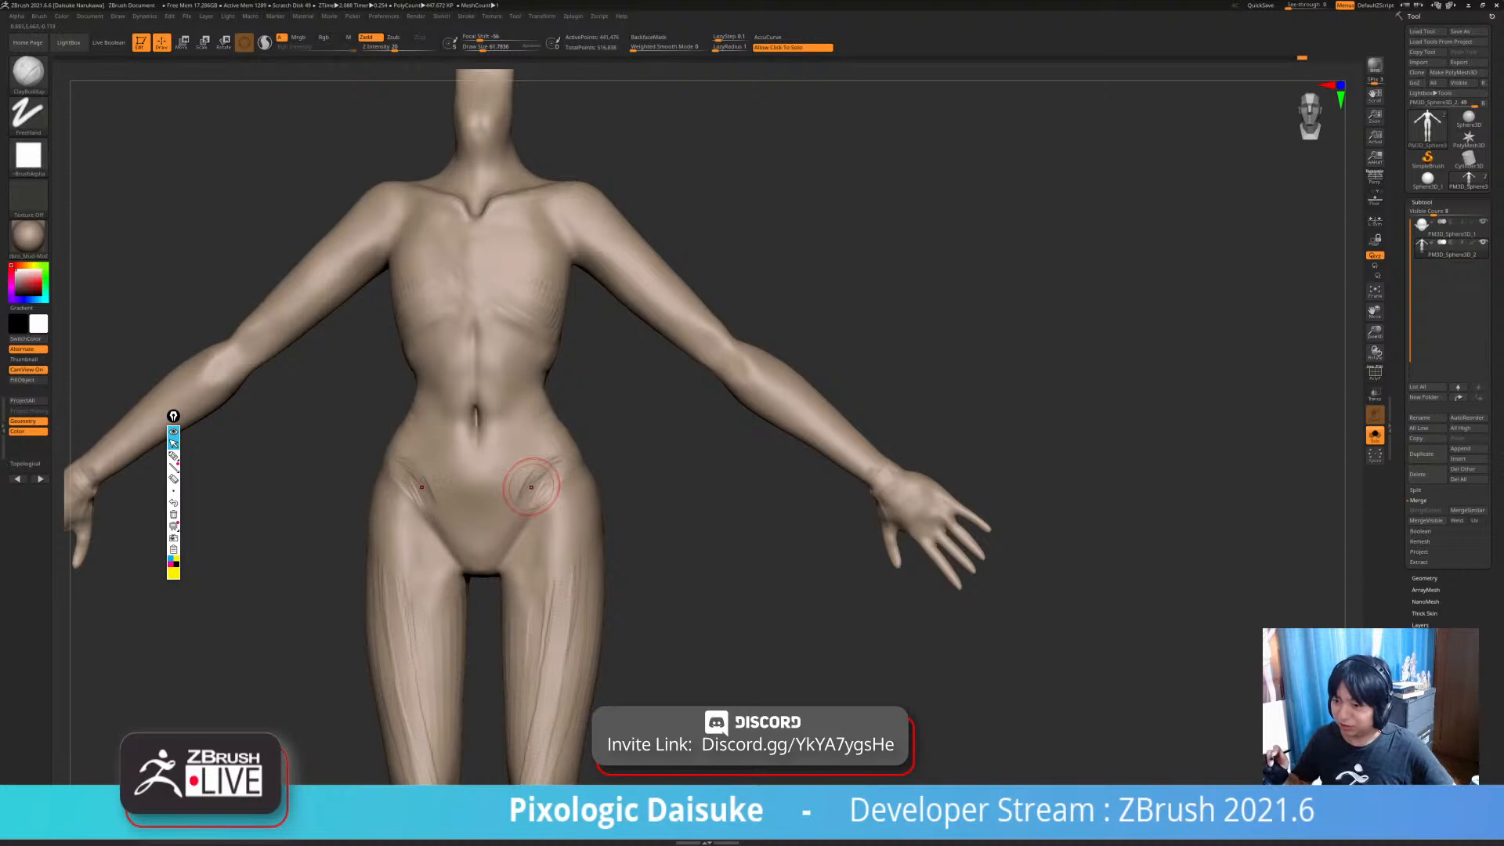
ctrl+right_drag(531, 487, 537, 509)
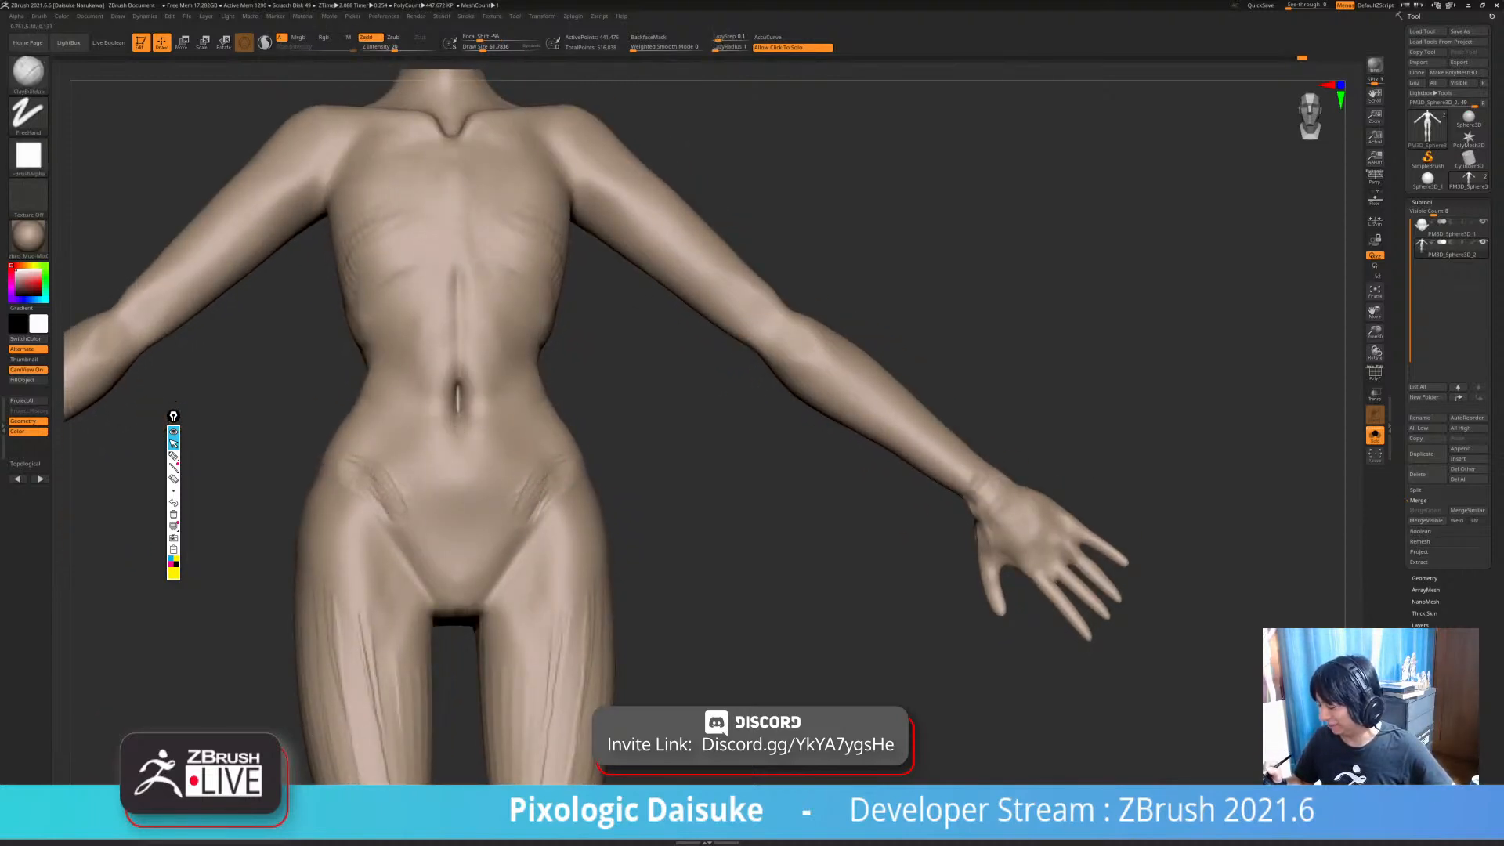
ctrl+right_drag(539, 528, 537, 509)
key(shift)
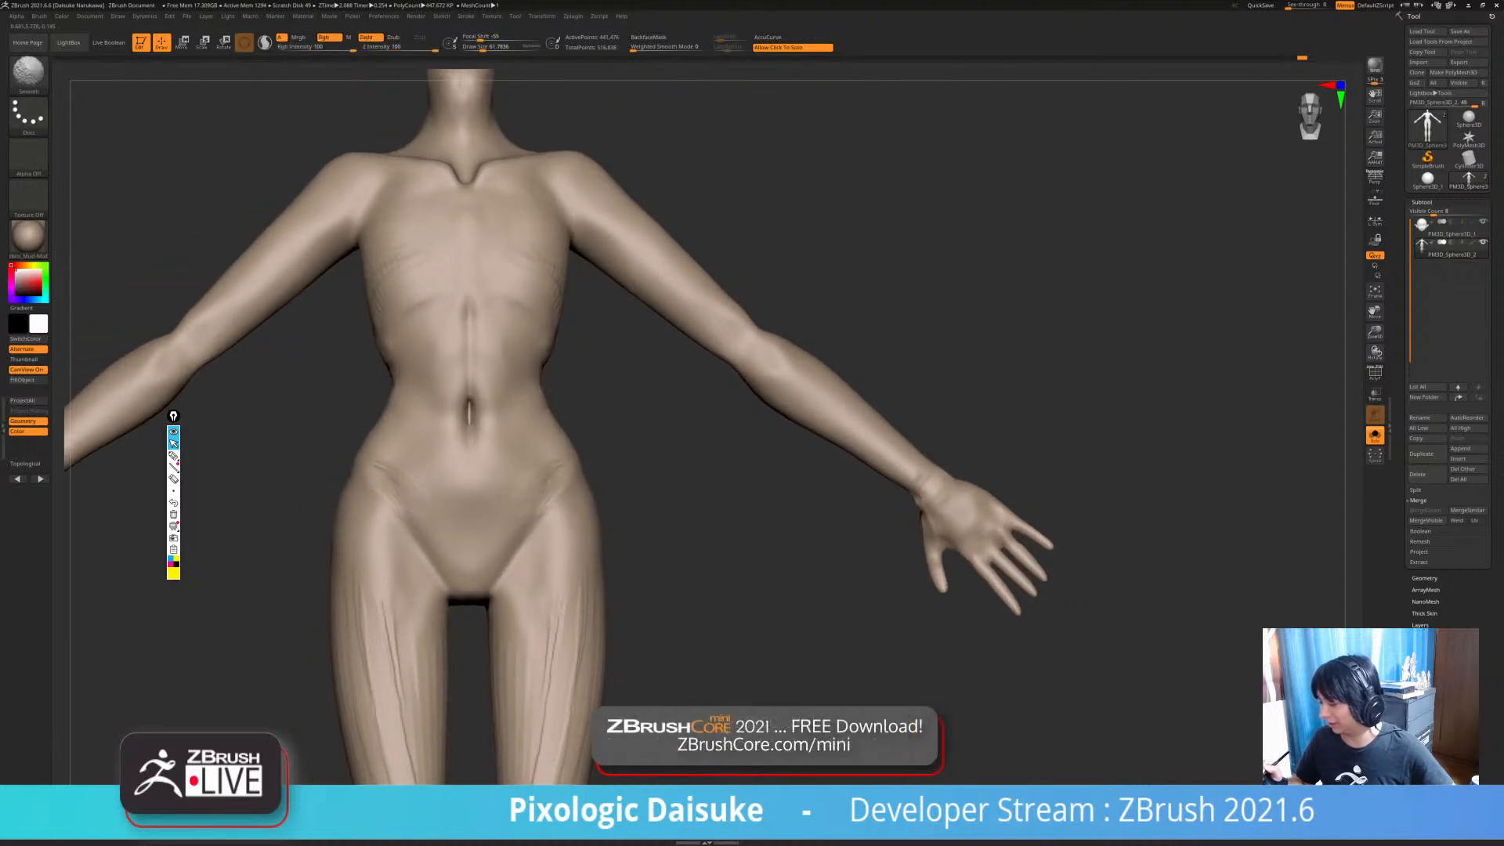
- Add ClayBuildup volume across the lower belly below the navel and smooth it
mouse_move(552, 470)
right_down()
mouse_move(523, 487)
mouse_move(528, 471)
mouse_move(524, 486)
mouse_move(499, 449)
right_up()
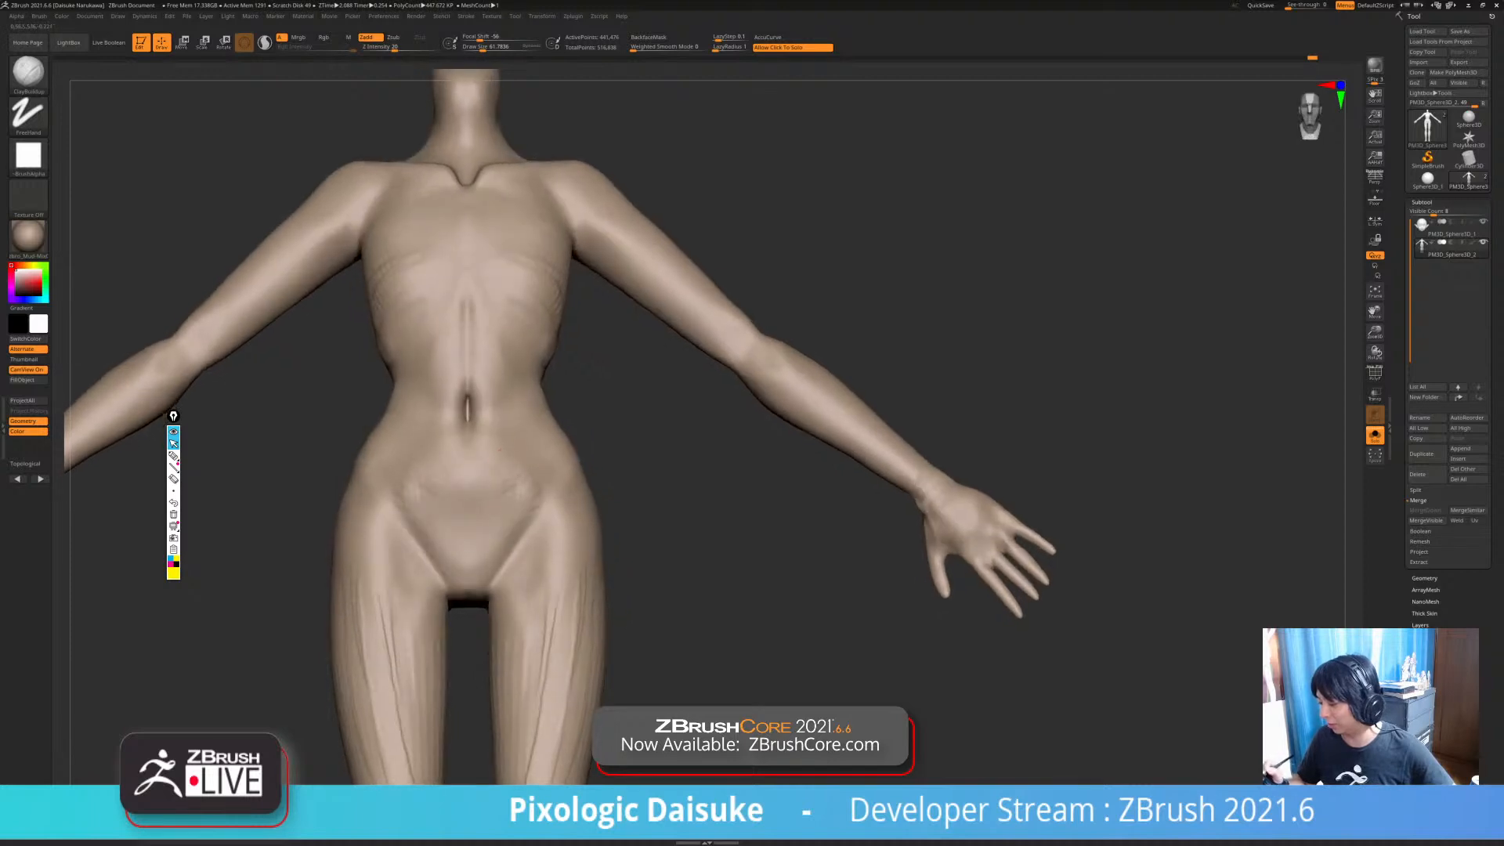
mouse_move(471, 504)
right_down()
mouse_move(514, 477)
mouse_move(467, 496)
right_up()
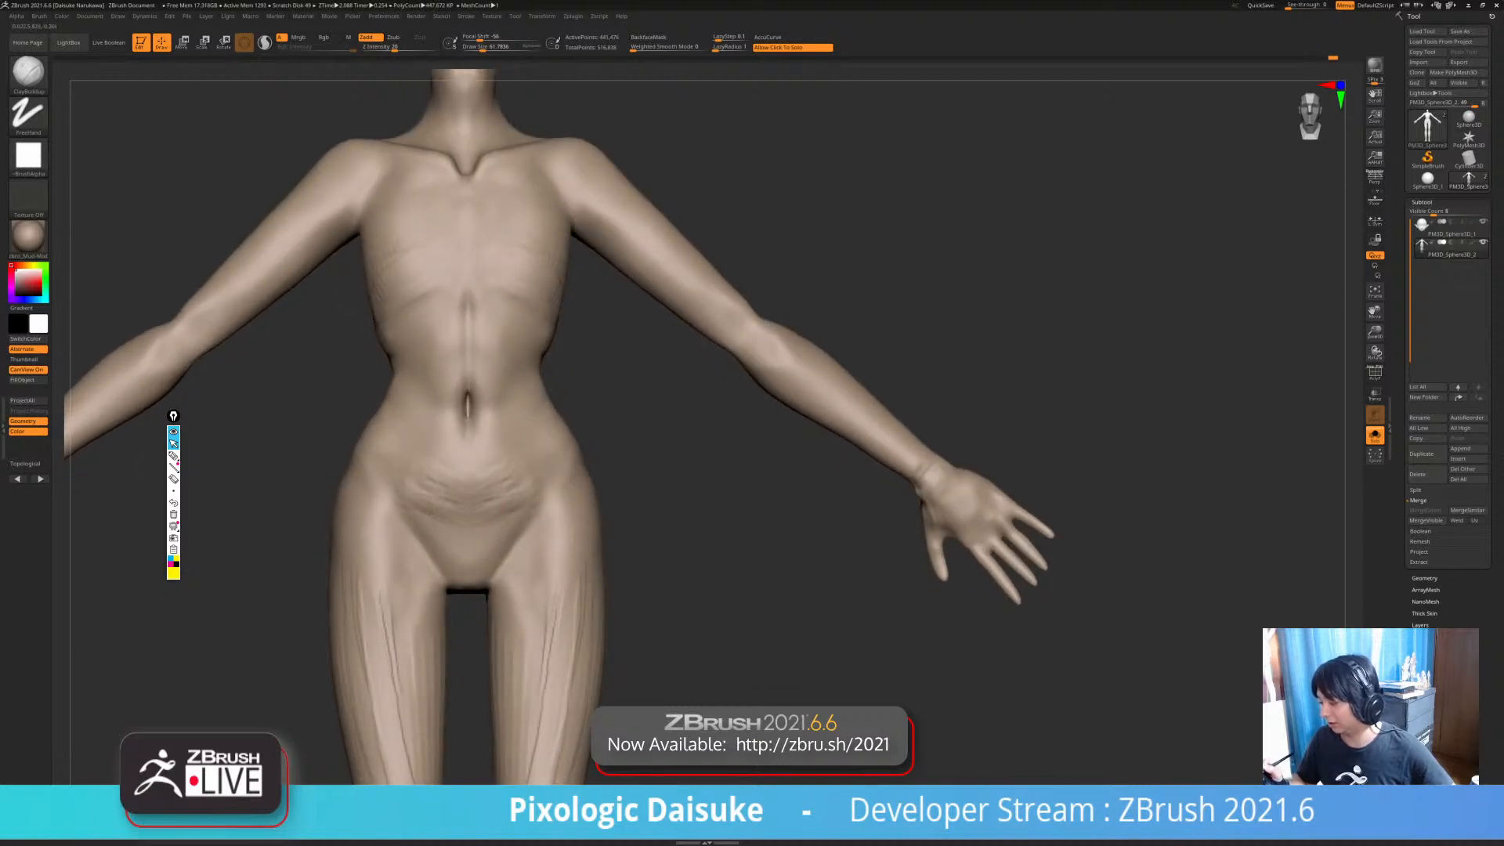
shift+drag(517, 458, 519, 443)
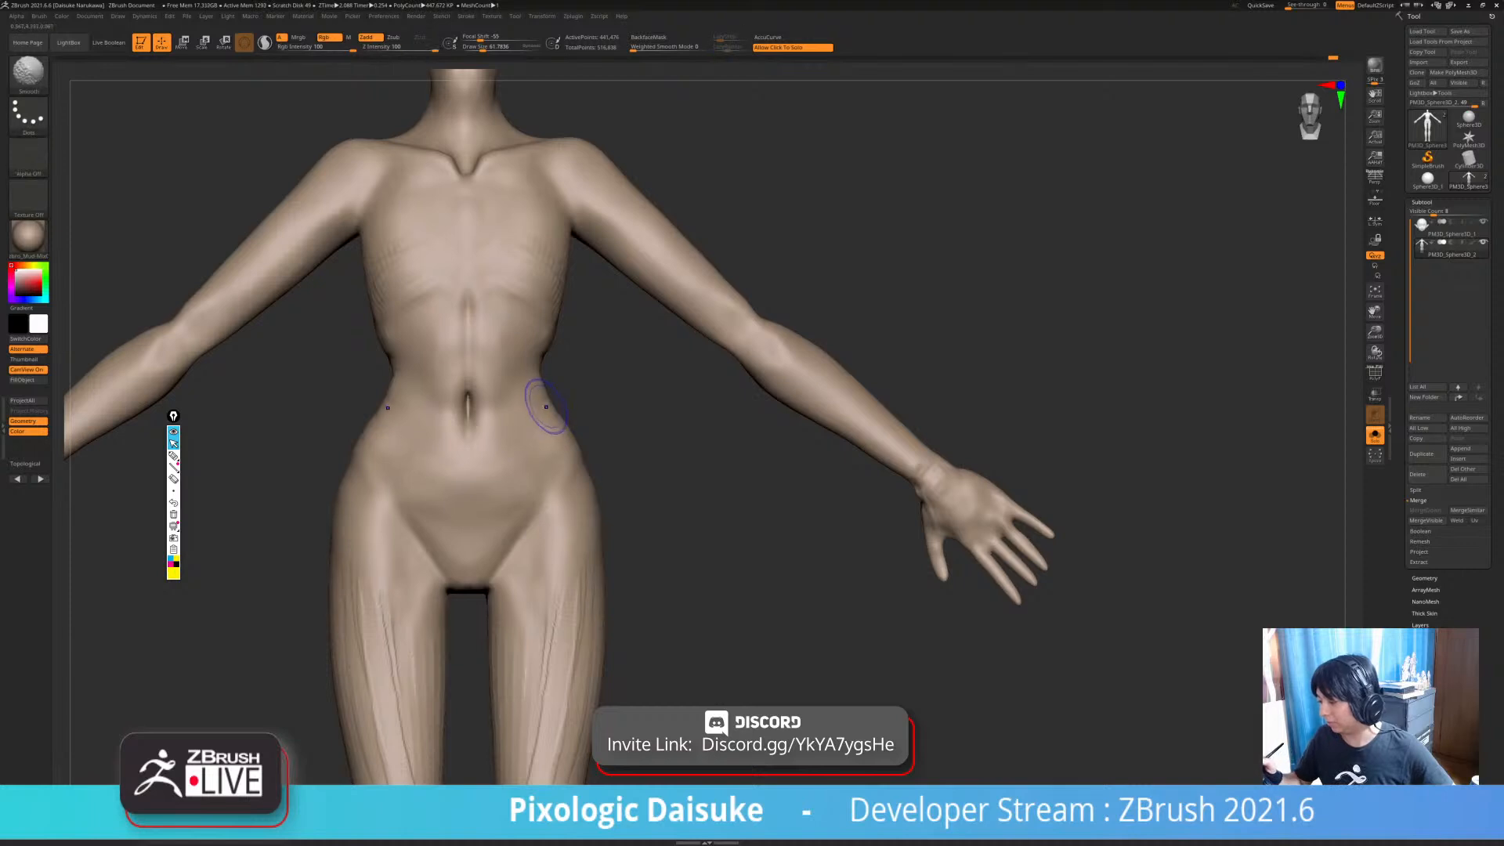
- Build up the lower edge of the rib cage with a larger ClayBuildup brush and smooth the ribs
mouse_move(554, 405)
ctrl+right_down()
mouse_move(553, 344)
mouse_move(776, 408)
mouse_move(686, 450)
mouse_move(587, 462)
mouse_move(584, 431)
mouse_move(540, 396)
mouse_move(564, 449)
ctrl+right_up()
alt+right_drag(540, 302, 518, 380)
click(487, 48)
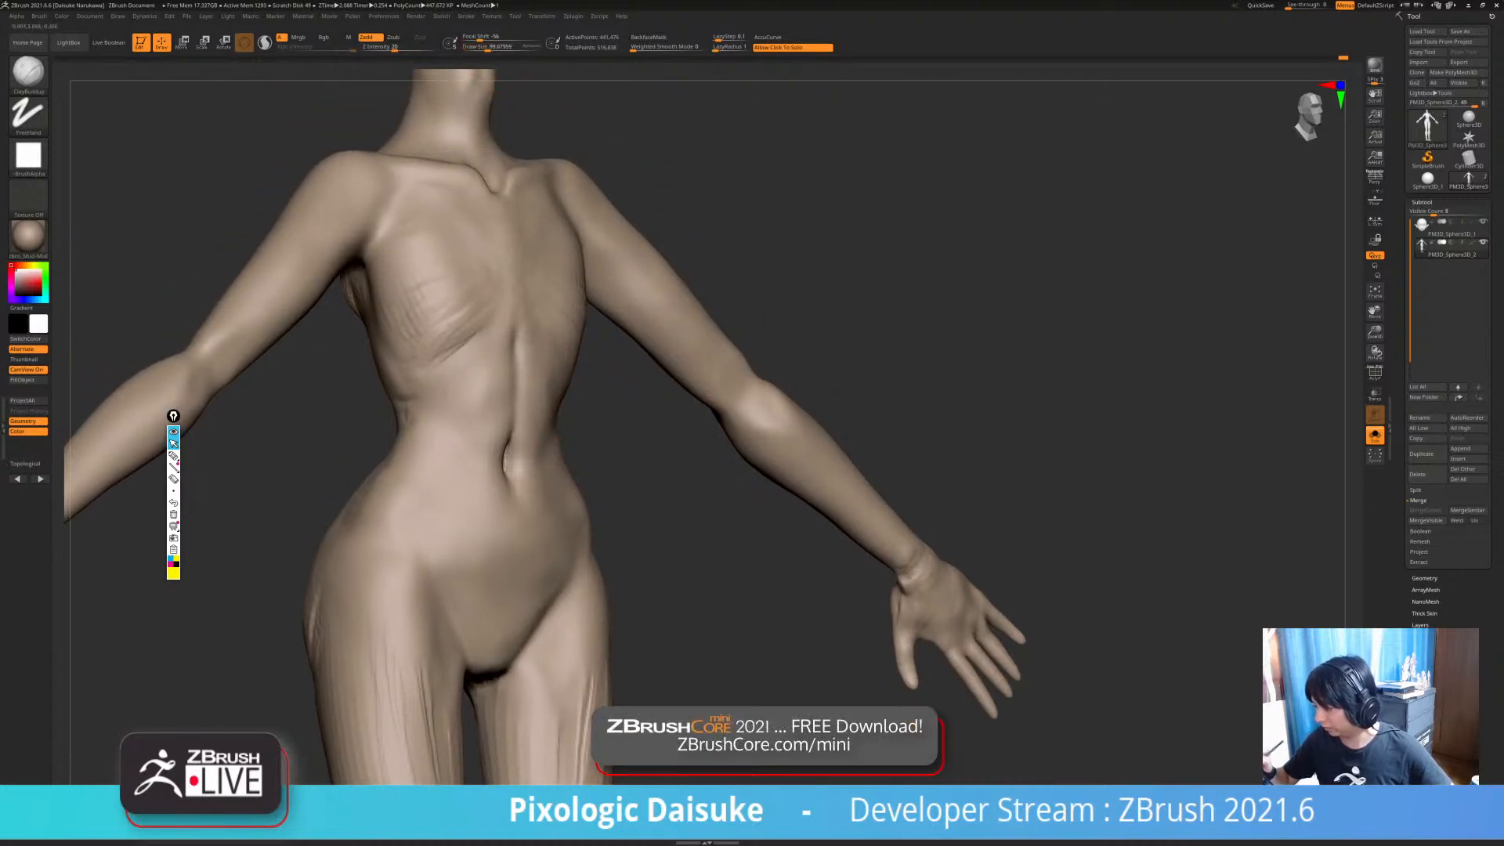
drag(487, 324, 442, 363)
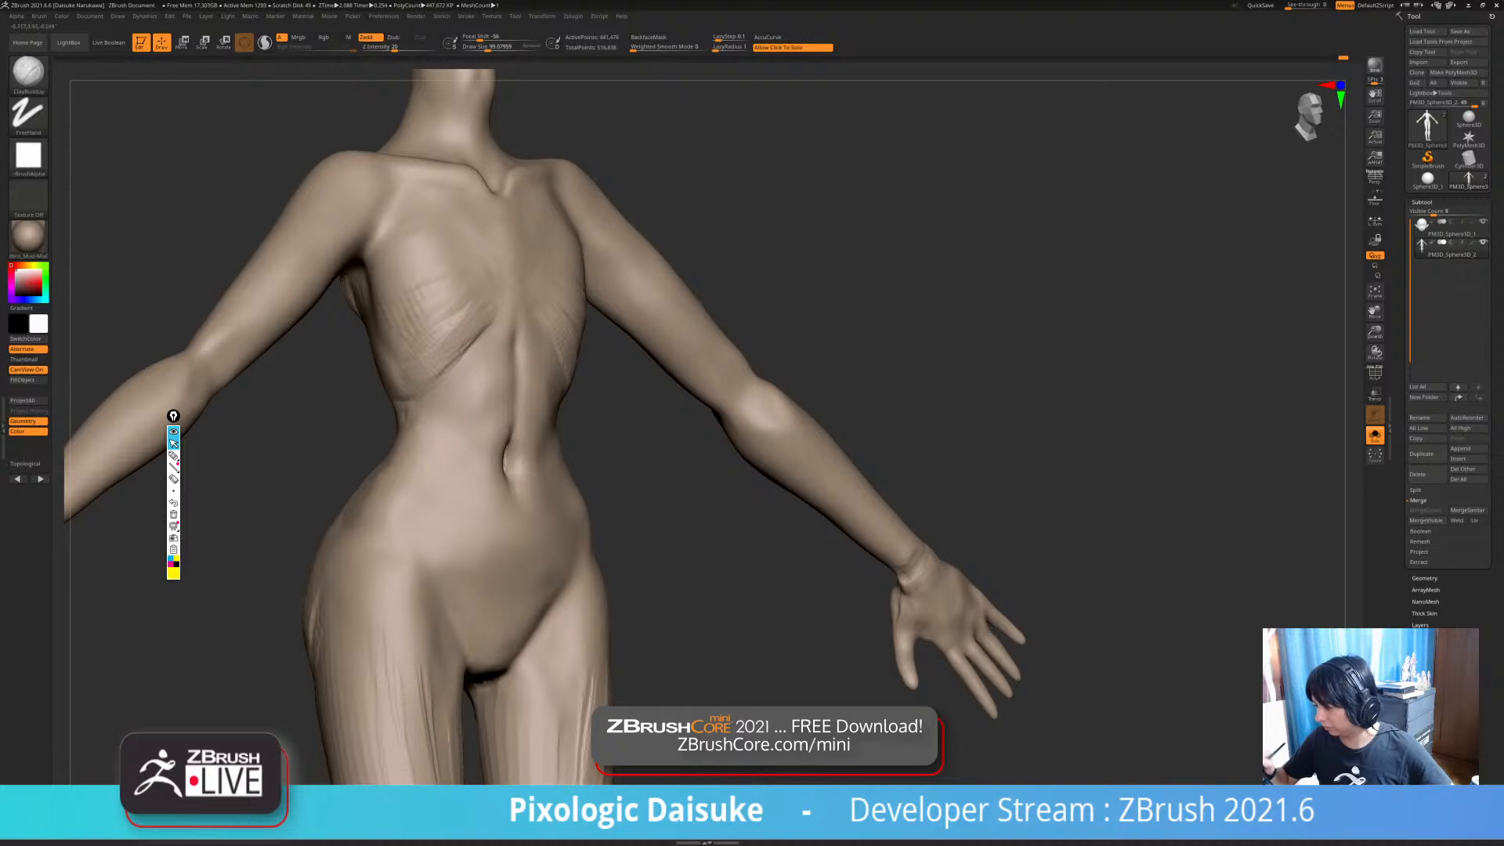
mouse_move(472, 246)
ctrl+right_down()
mouse_move(472, 205)
mouse_move(431, 212)
ctrl+right_up()
shift+drag(493, 309, 462, 338)
mouse_move(429, 319)
right_down()
mouse_move(527, 323)
mouse_move(493, 345)
mouse_move(494, 310)
right_up()
key(shift)
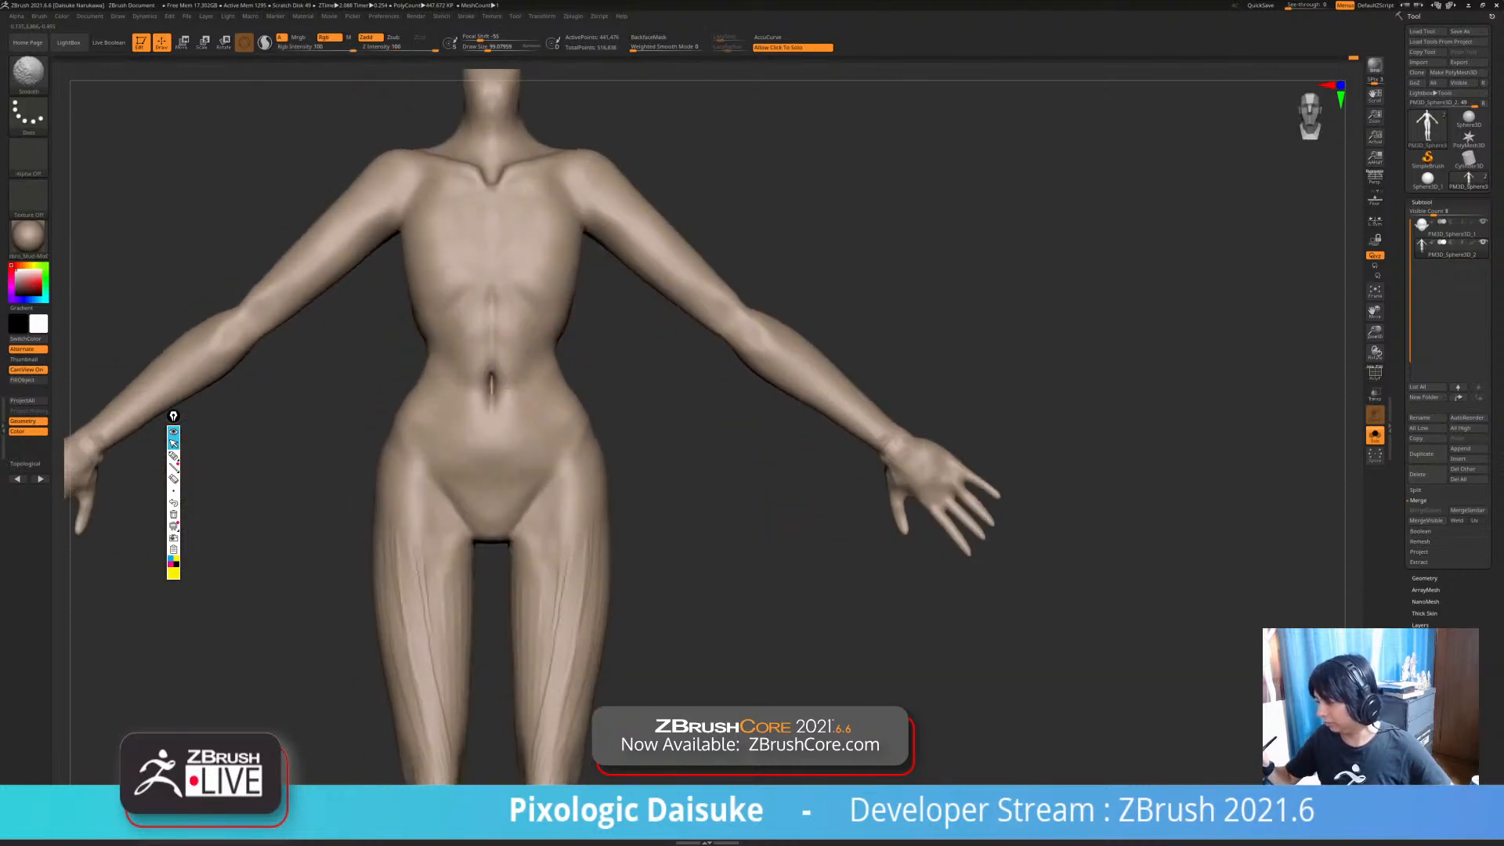
- Smooth the muscle strokes on the upper and lower back
mouse_move(443, 396)
right_down()
mouse_move(506, 419)
mouse_move(200, 343)
right_up()
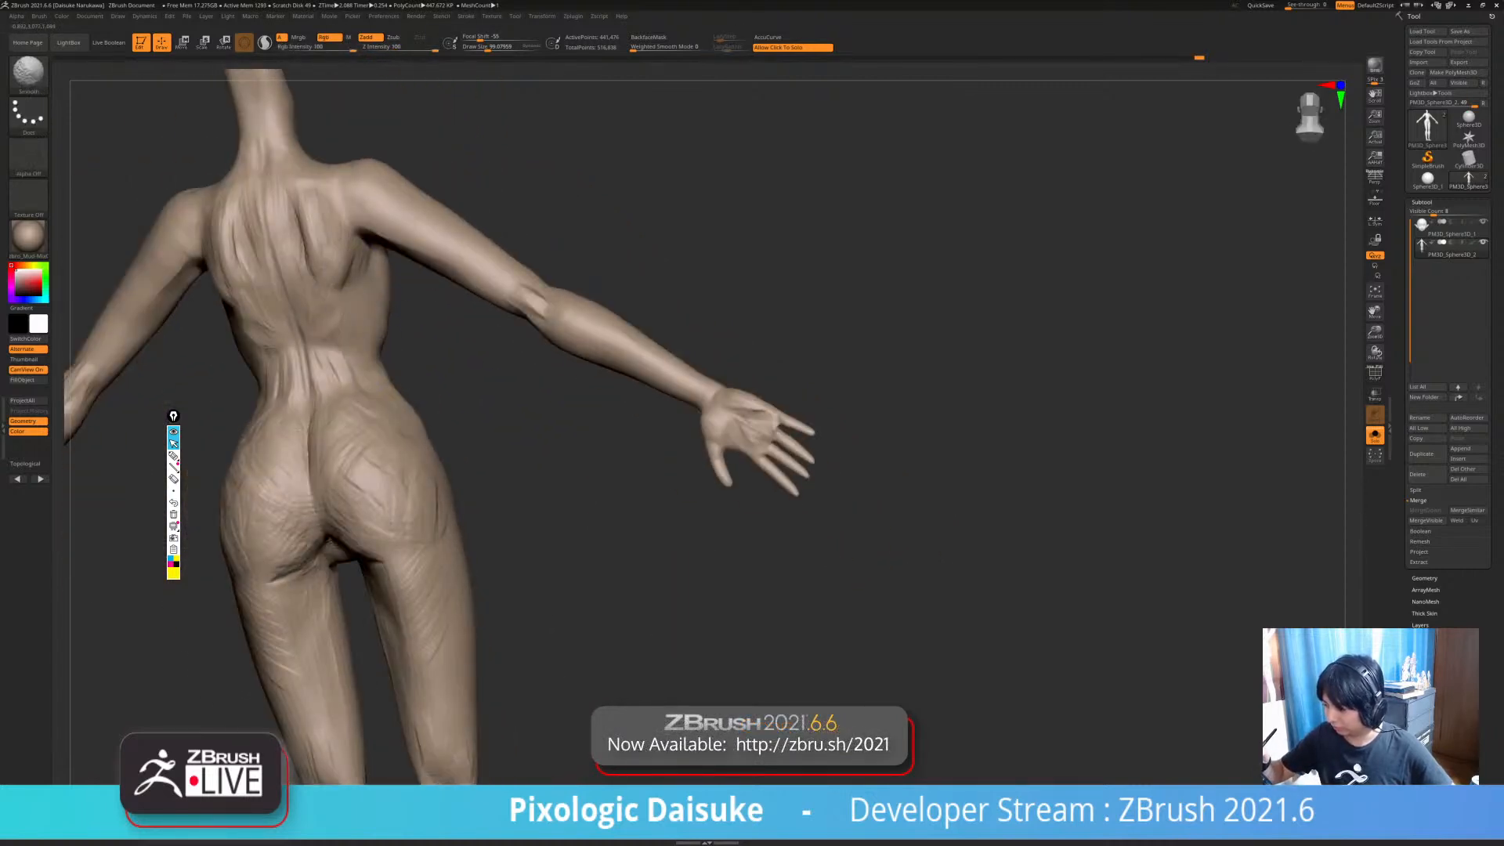
mouse_move(286, 164)
alt+right_down()
mouse_move(364, 259)
mouse_move(380, 333)
alt+right_up()
shift+drag(377, 333, 371, 345)
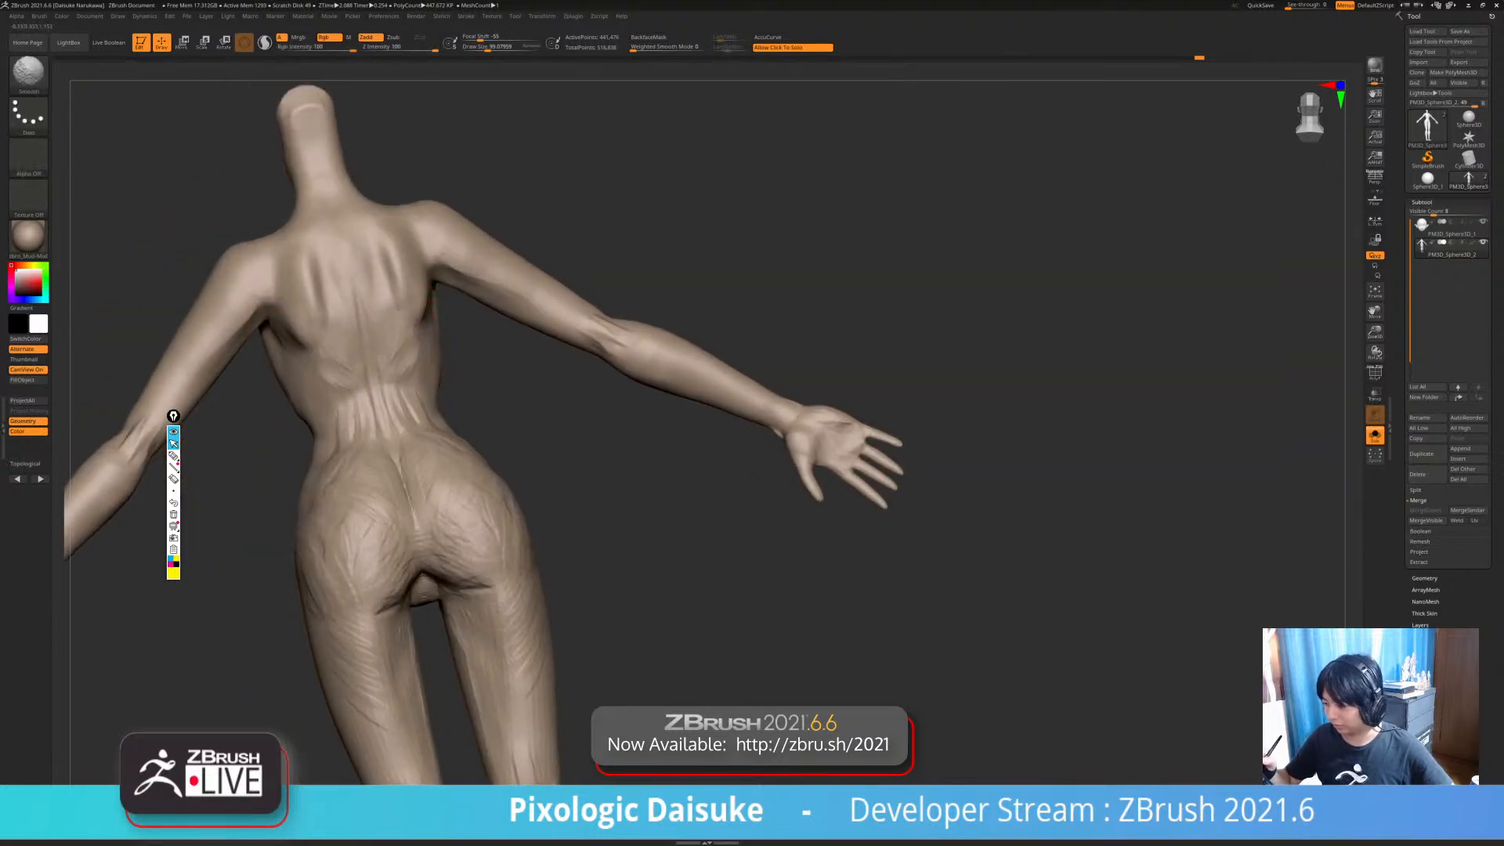
alt+right_drag(407, 410, 407, 346)
shift+drag(407, 346, 410, 359)
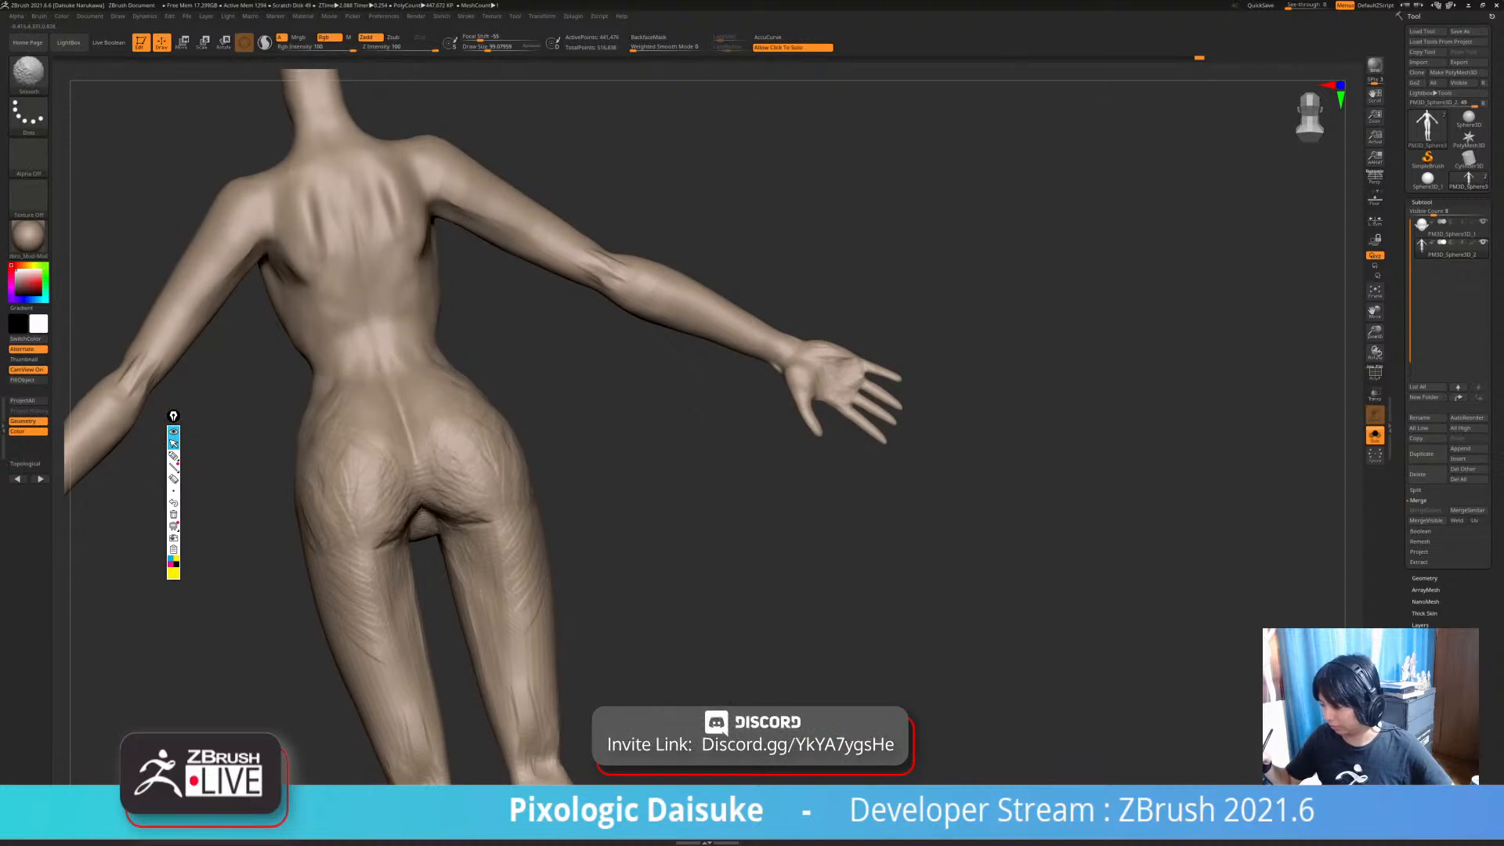
- Refine the waist and hips from behind with SnakeHook and smooth the buttocks
mouse_move(470, 391)
shift+right_down()
mouse_move(427, 407)
mouse_move(467, 350)
shift+right_up()
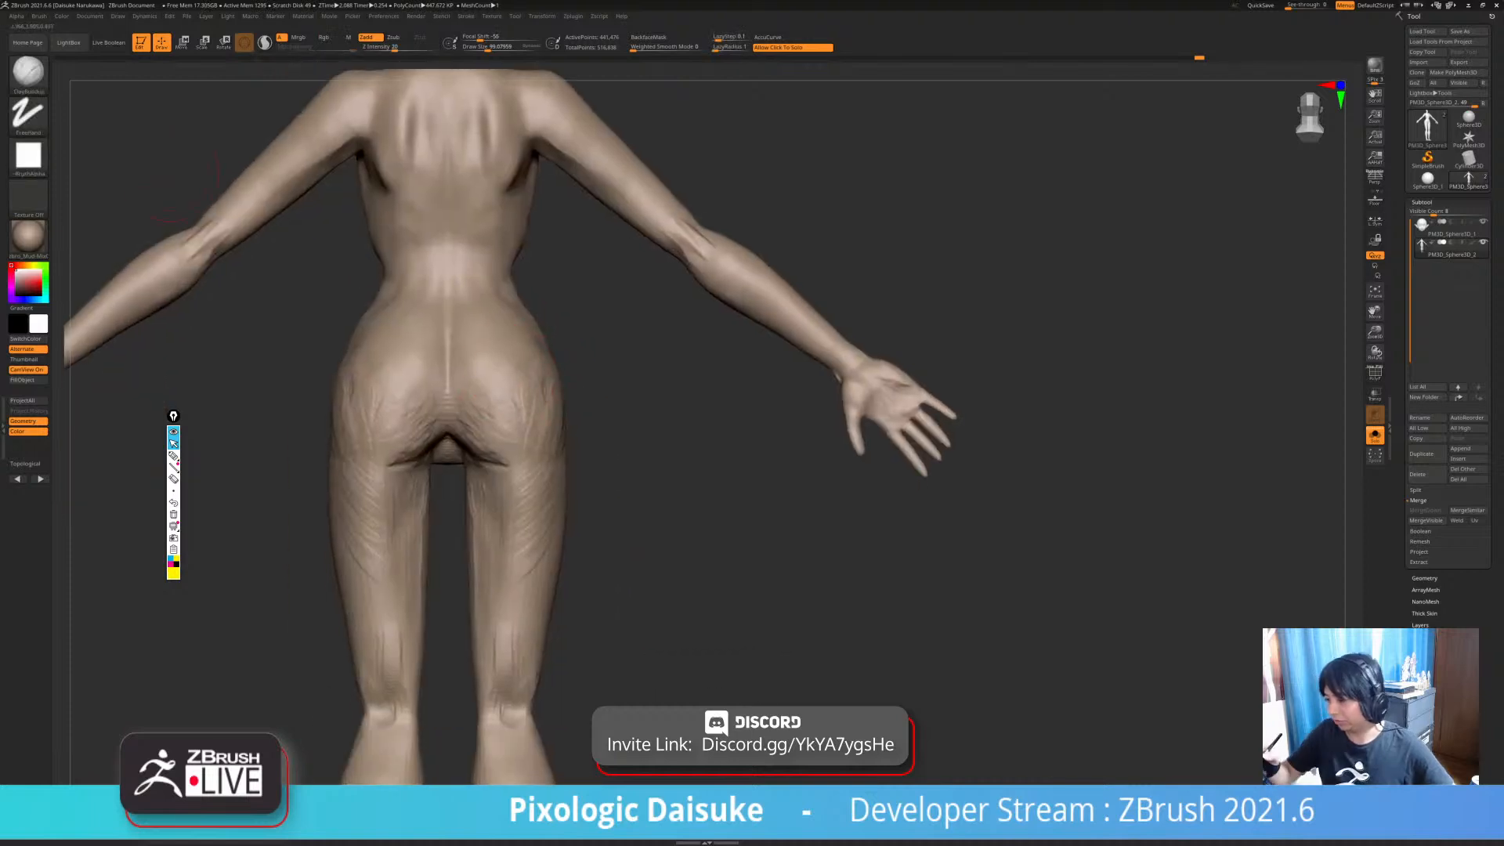
click(28, 75)
click(536, 81)
right_drag(530, 311, 538, 329)
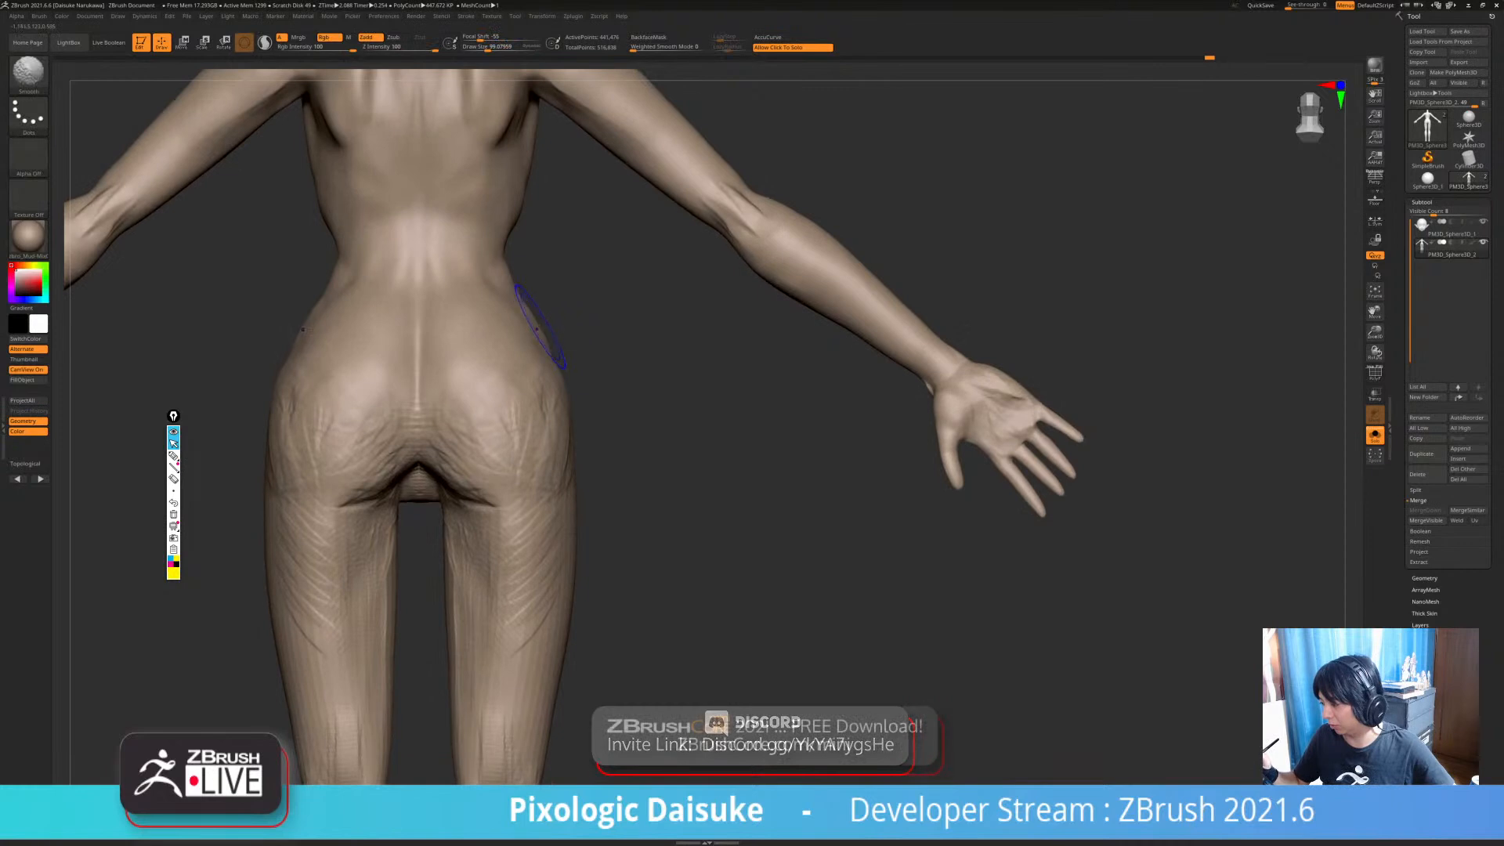
mouse_move(537, 265)
ctrl+right_down()
mouse_move(526, 321)
mouse_move(518, 294)
ctrl+right_up()
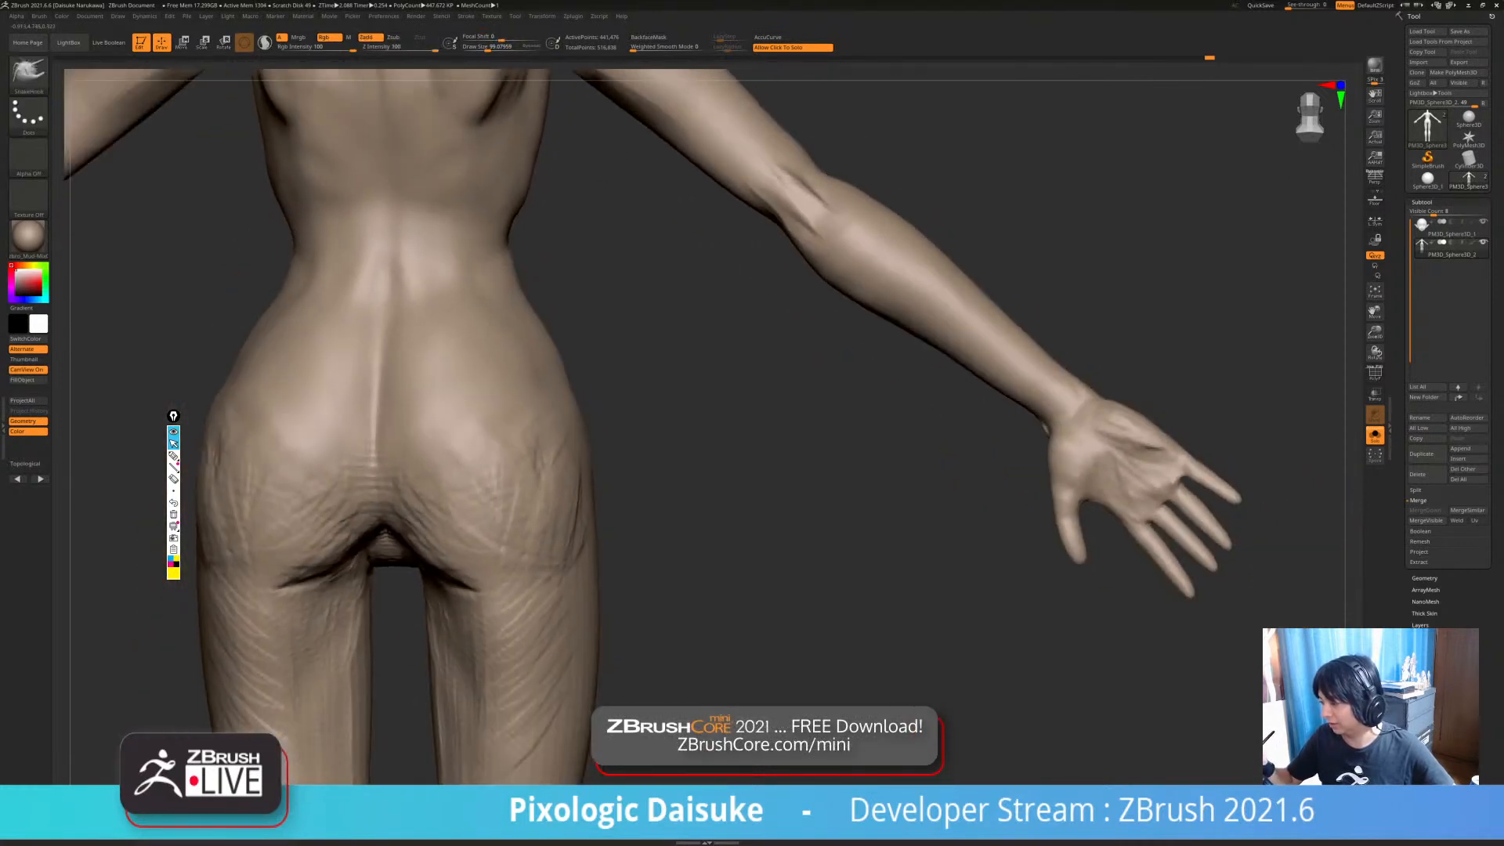
key(shift)
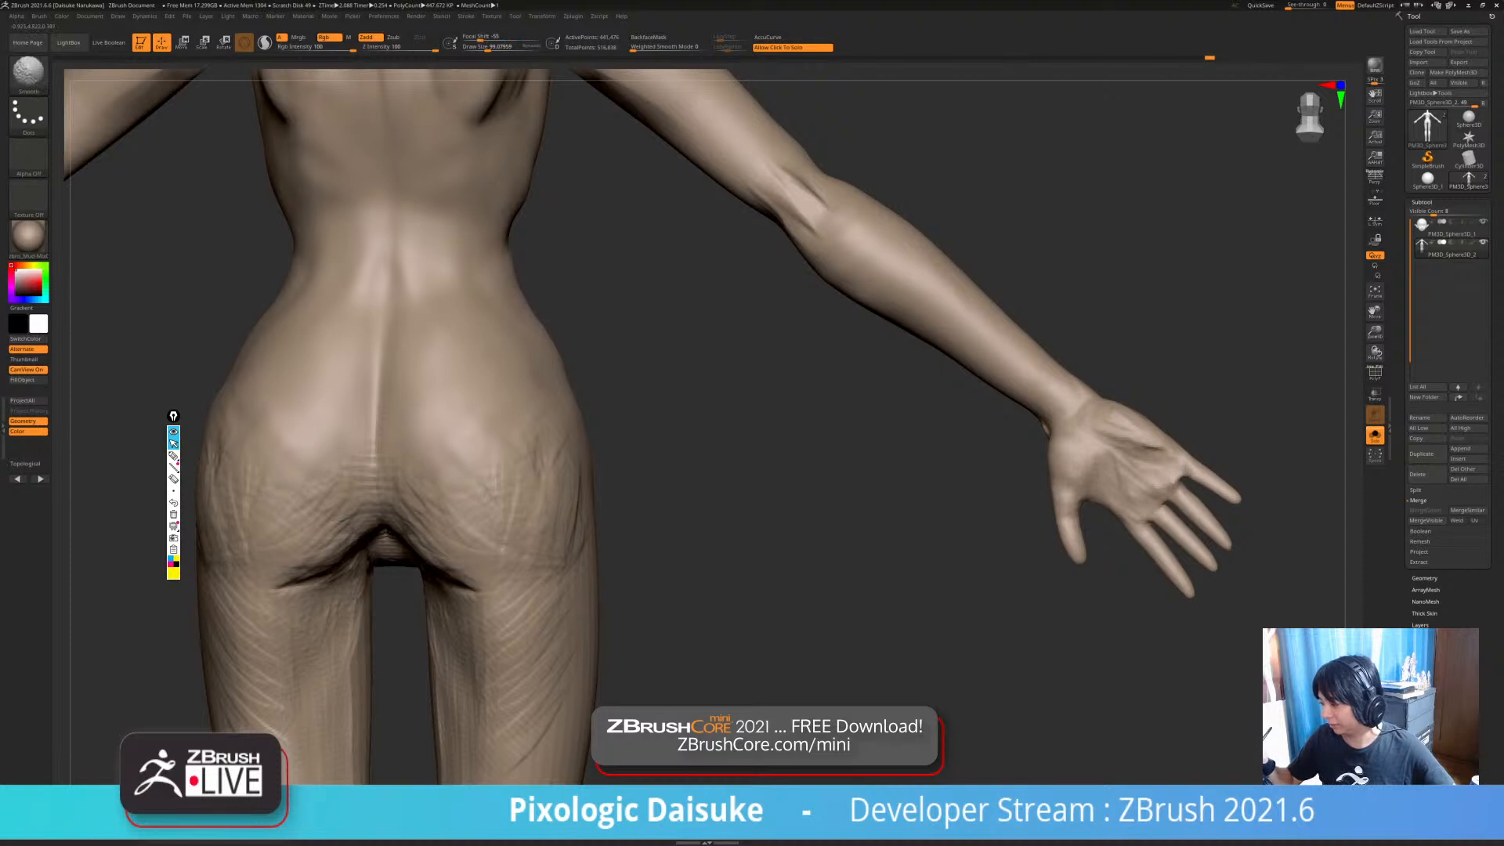
mouse_move(501, 338)
ctrl+right_down()
mouse_move(484, 431)
mouse_move(436, 448)
mouse_move(430, 500)
mouse_move(436, 439)
mouse_move(444, 477)
mouse_move(433, 468)
ctrl+right_up()
key(shift)
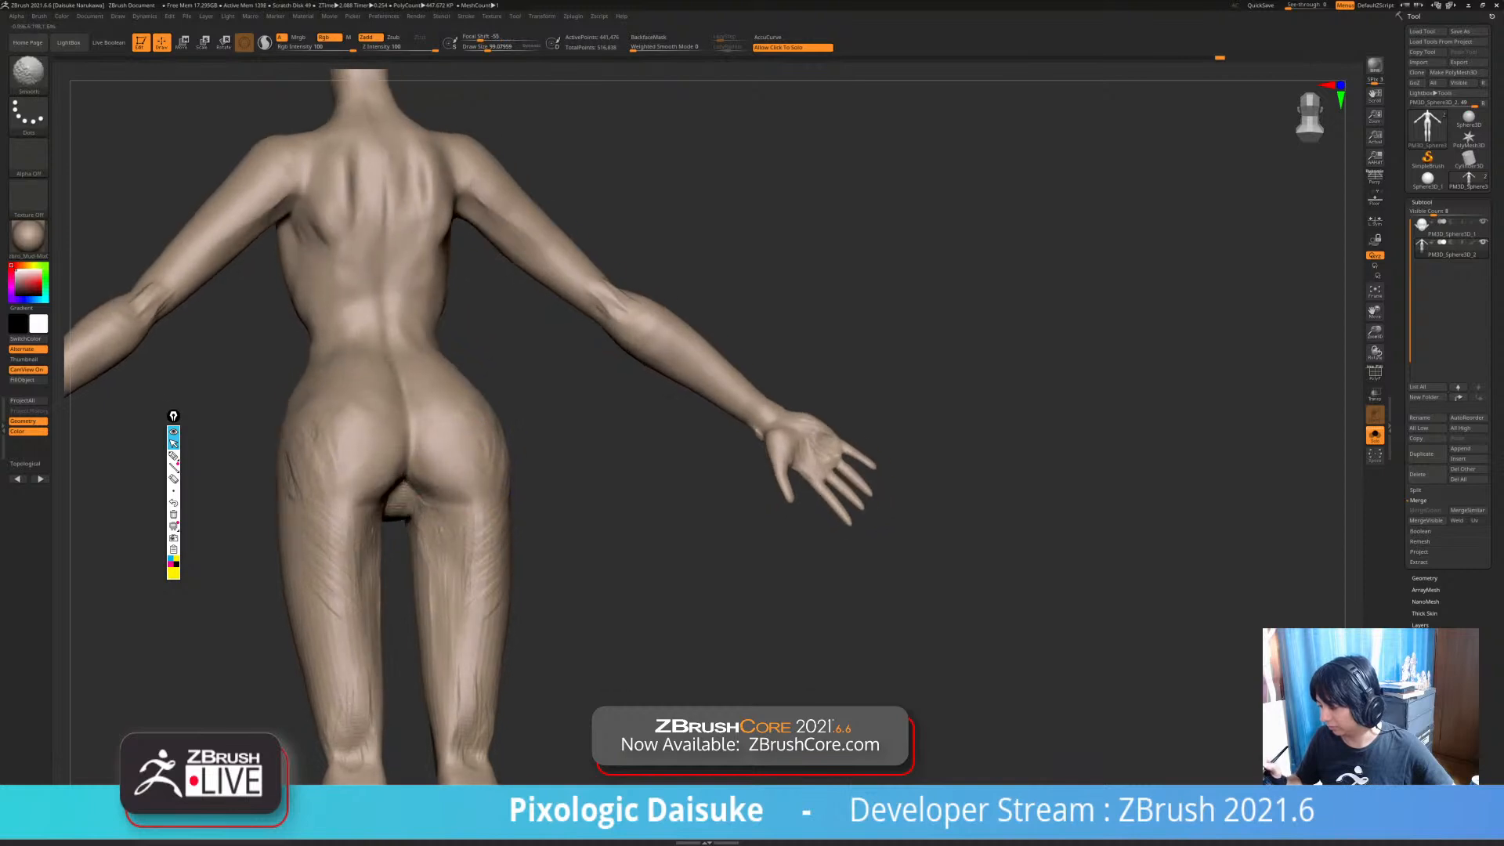
- Refine the outline of the hips and buttocks from behind with a larger SnakeHook brush and smooth them
right_drag(500, 440, 499, 510)
key(shift)
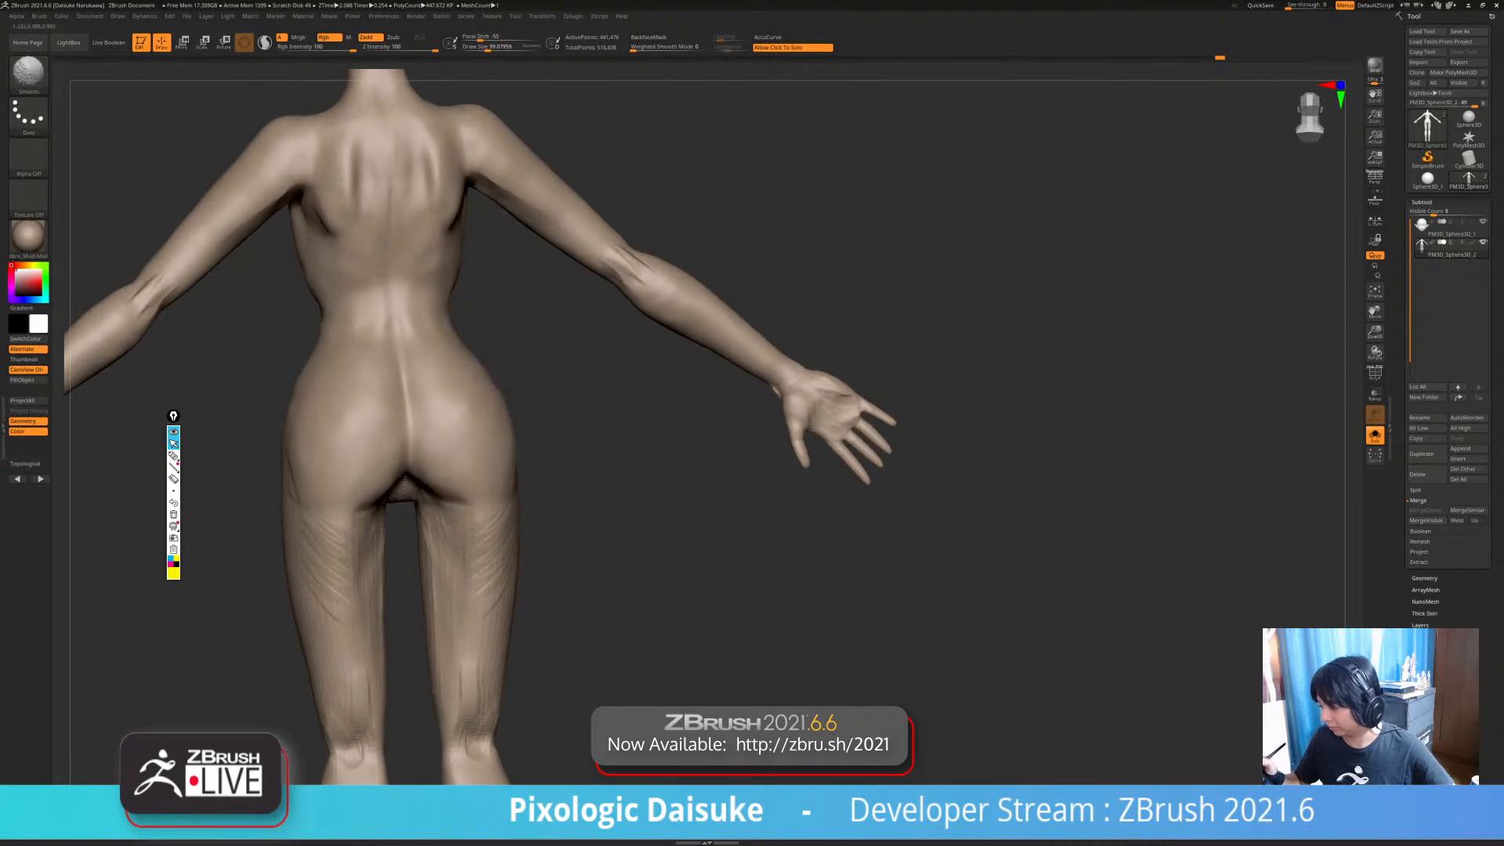
mouse_move(497, 430)
ctrl+right_down()
mouse_move(479, 395)
mouse_move(473, 416)
ctrl+right_up()
click(493, 46)
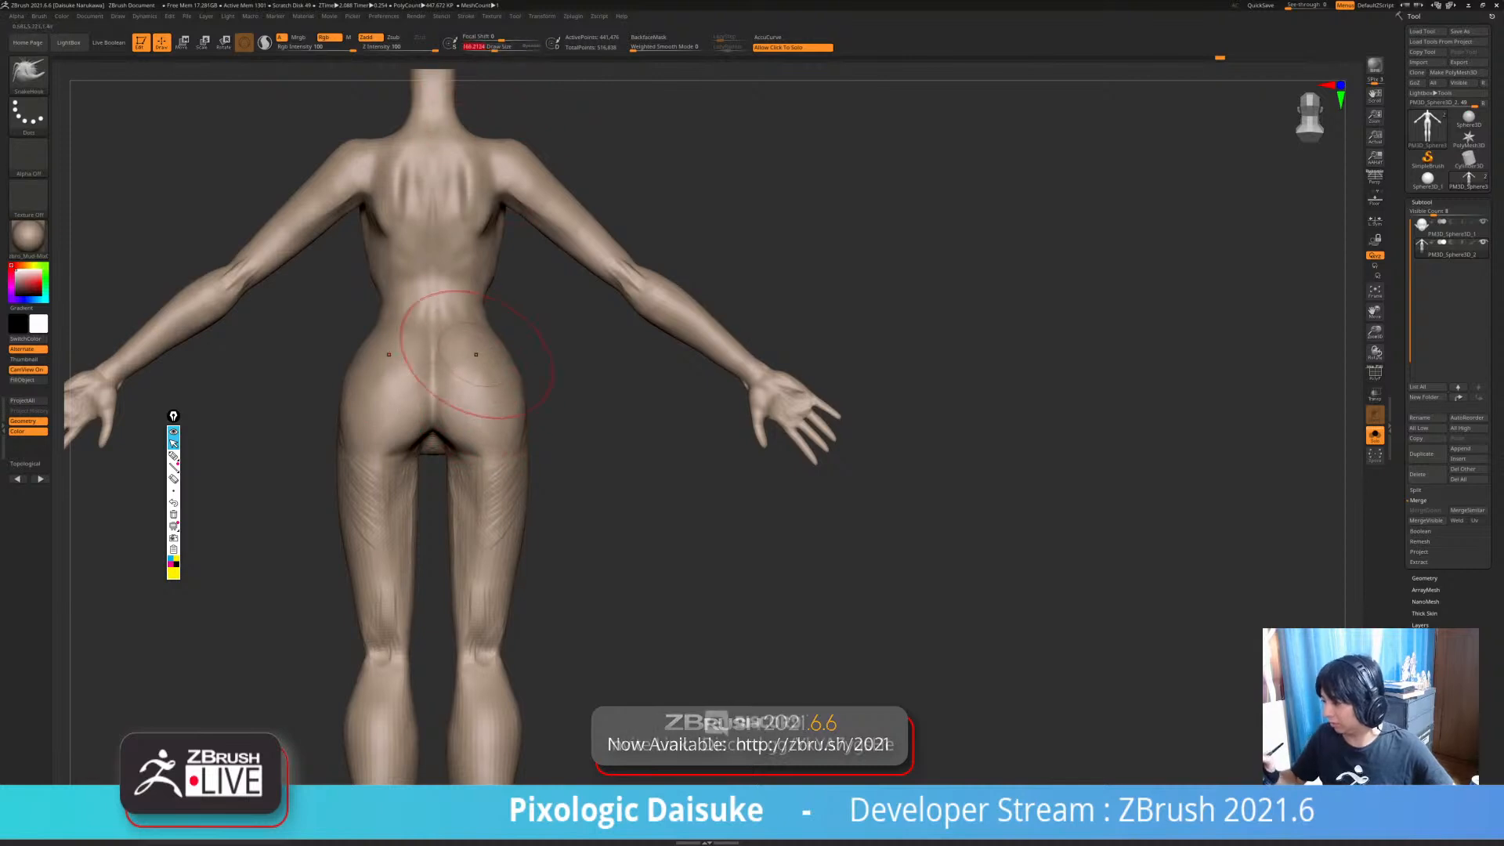
mouse_move(452, 362)
right_down()
mouse_move(489, 362)
mouse_move(472, 398)
right_up()
drag(472, 398, 462, 392)
right_drag(462, 392, 474, 396)
mouse_move(424, 305)
right_down()
mouse_move(453, 299)
mouse_move(456, 376)
mouse_move(439, 364)
mouse_move(471, 353)
mouse_move(455, 337)
mouse_move(456, 368)
mouse_move(466, 337)
right_up()
mouse_move(466, 337)
shift+right_down()
mouse_move(427, 338)
mouse_move(415, 309)
shift+right_up()
- Deepen the crease between the buttocks with a smaller DamStandard brush and smooth the surrounding surface
key(b)
key(d)
key(s)
drag(496, 47, 481, 47)
mouse_move(395, 368)
mouse_down()
mouse_move(439, 315)
mouse_move(391, 395)
mouse_up()
key(shift)
right_drag(391, 395, 393, 404)
key(shift)
key(shift)
alt+right_drag(393, 511, 397, 522)
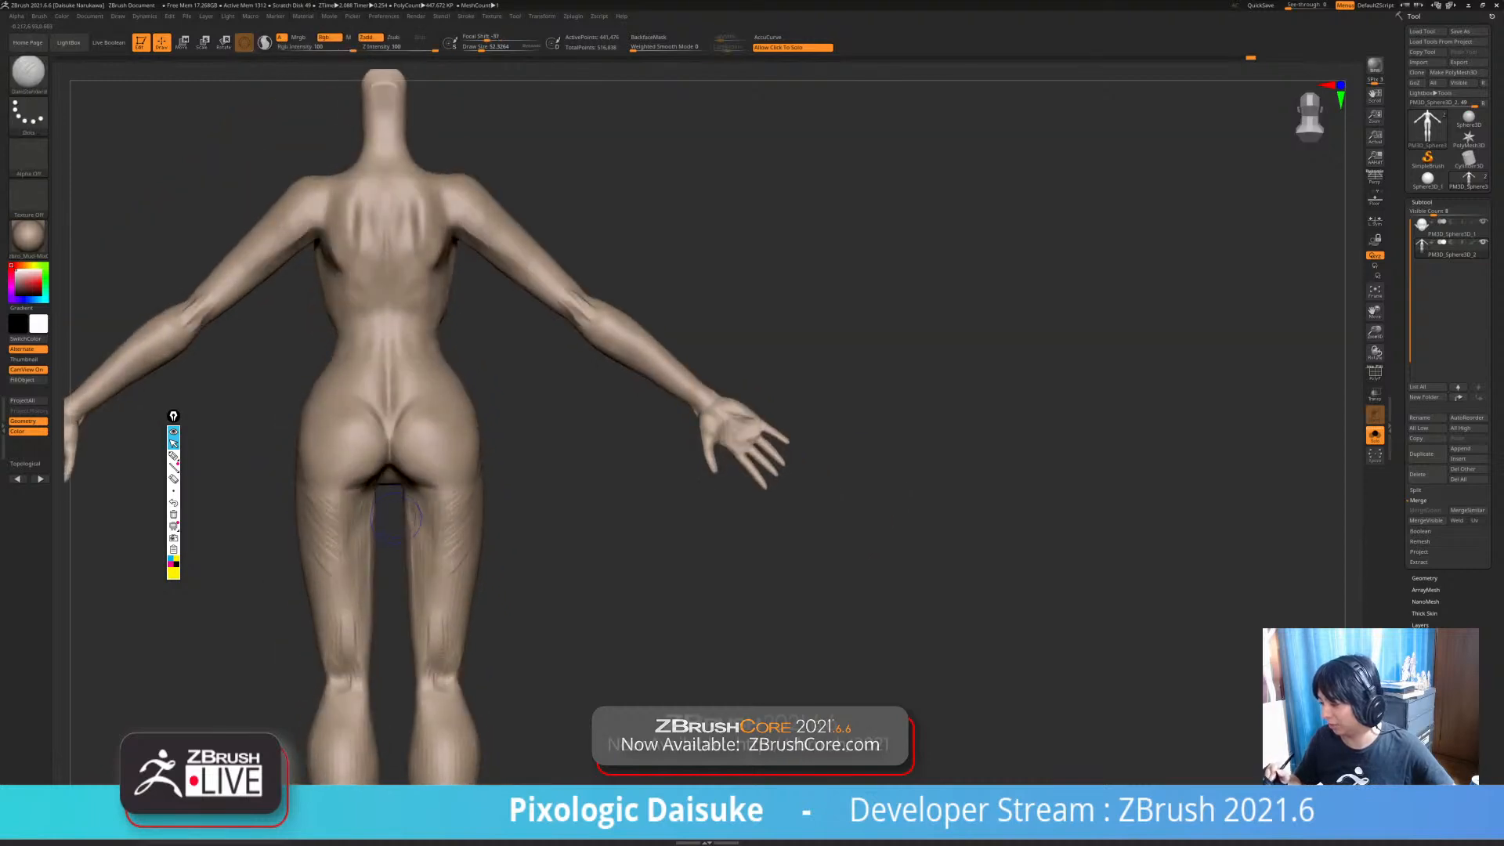
- Switch to the SnakeHook brush, refine the legs' outline from behind and smooth the backs of the thighs and calves
click(28, 72)
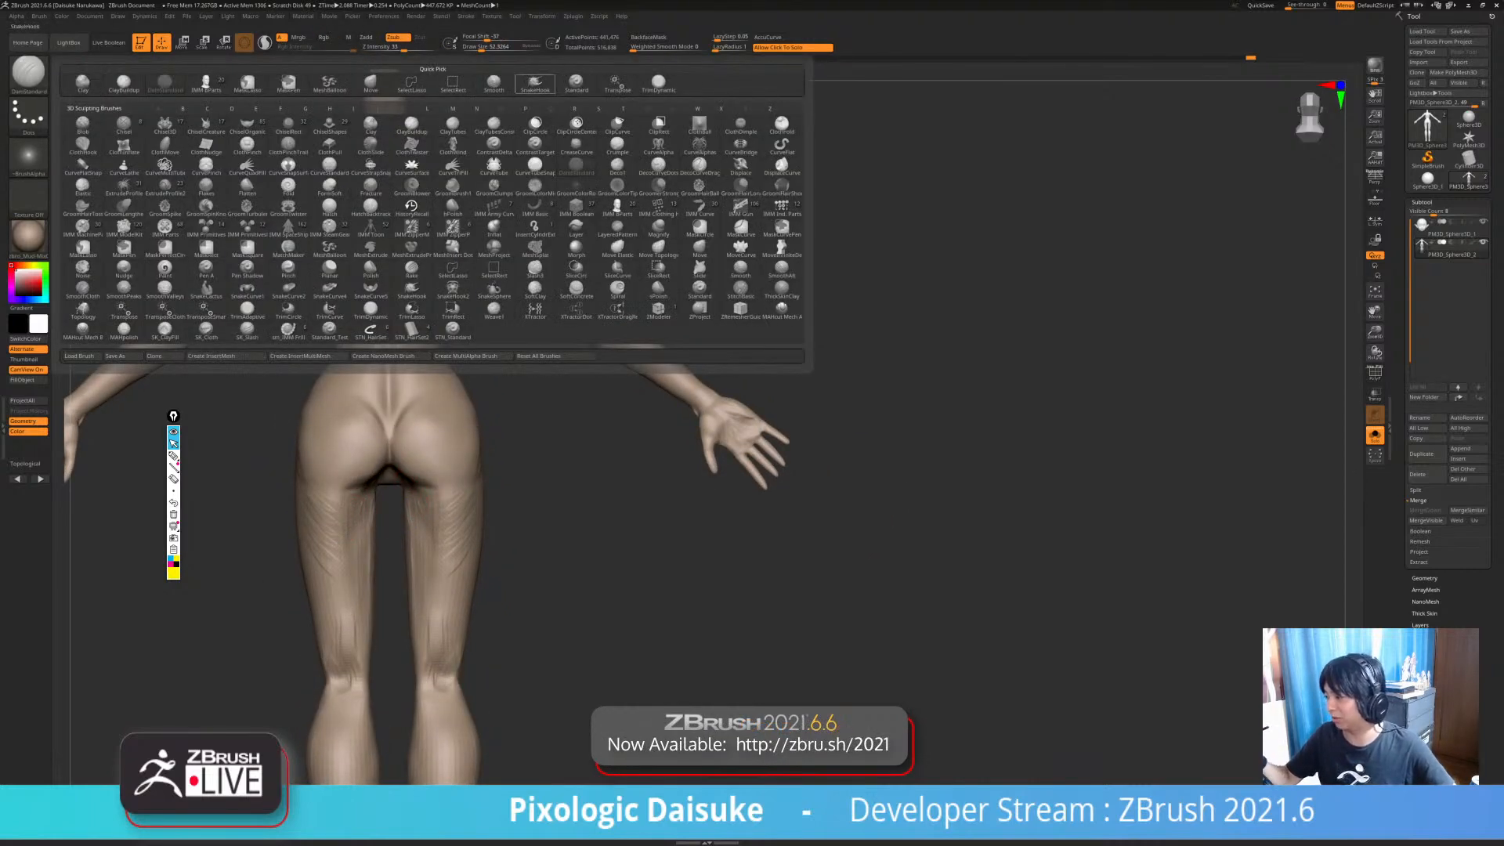
click(535, 84)
mouse_move(407, 478)
ctrl+right_down()
mouse_move(407, 521)
mouse_move(433, 486)
mouse_move(427, 506)
mouse_move(388, 486)
mouse_move(462, 446)
mouse_move(449, 439)
mouse_move(491, 450)
ctrl+right_up()
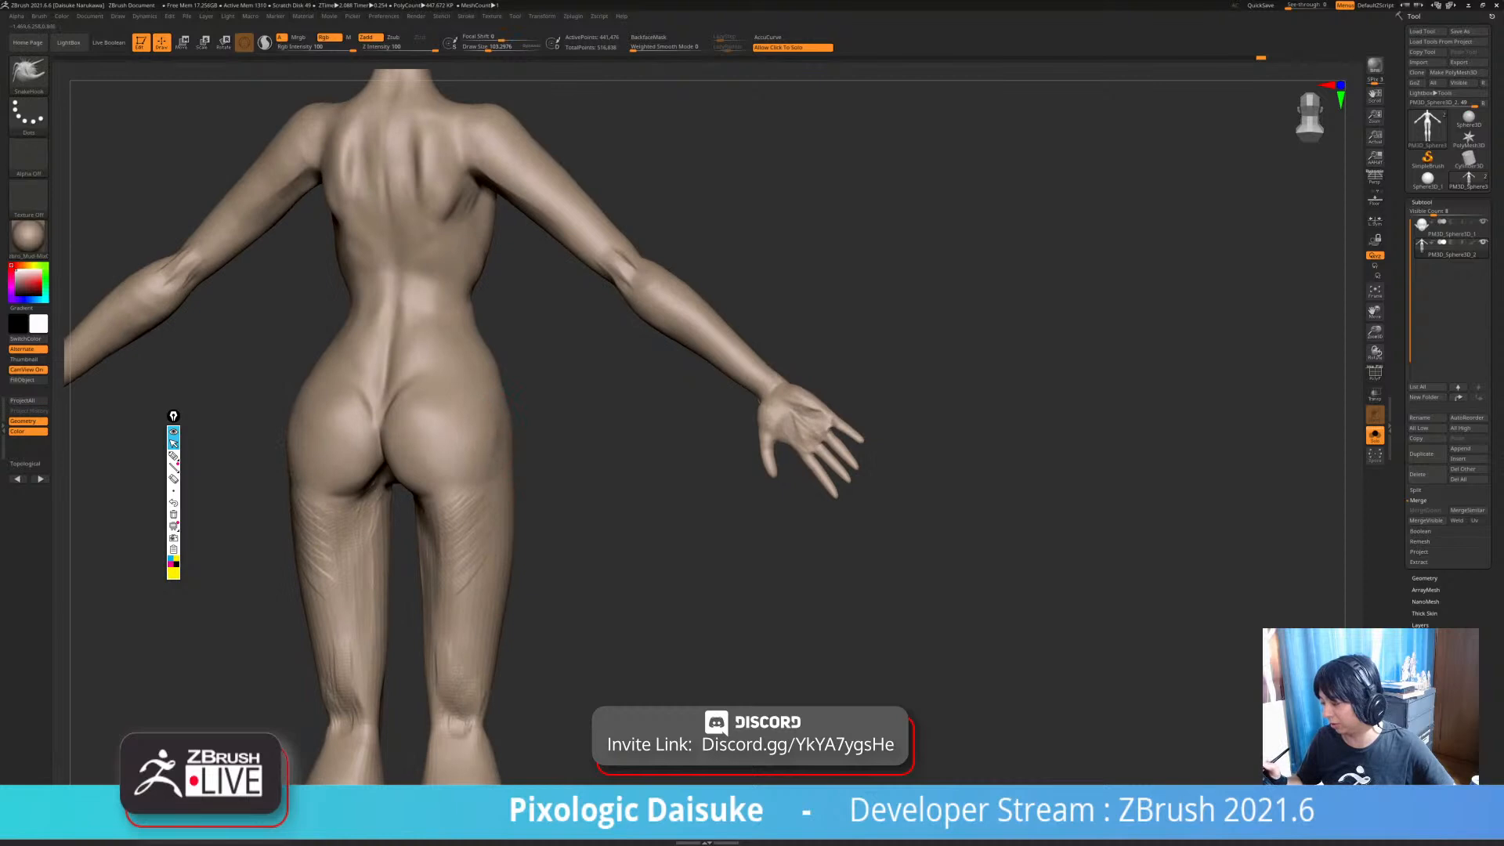
alt+right_drag(468, 535, 461, 415)
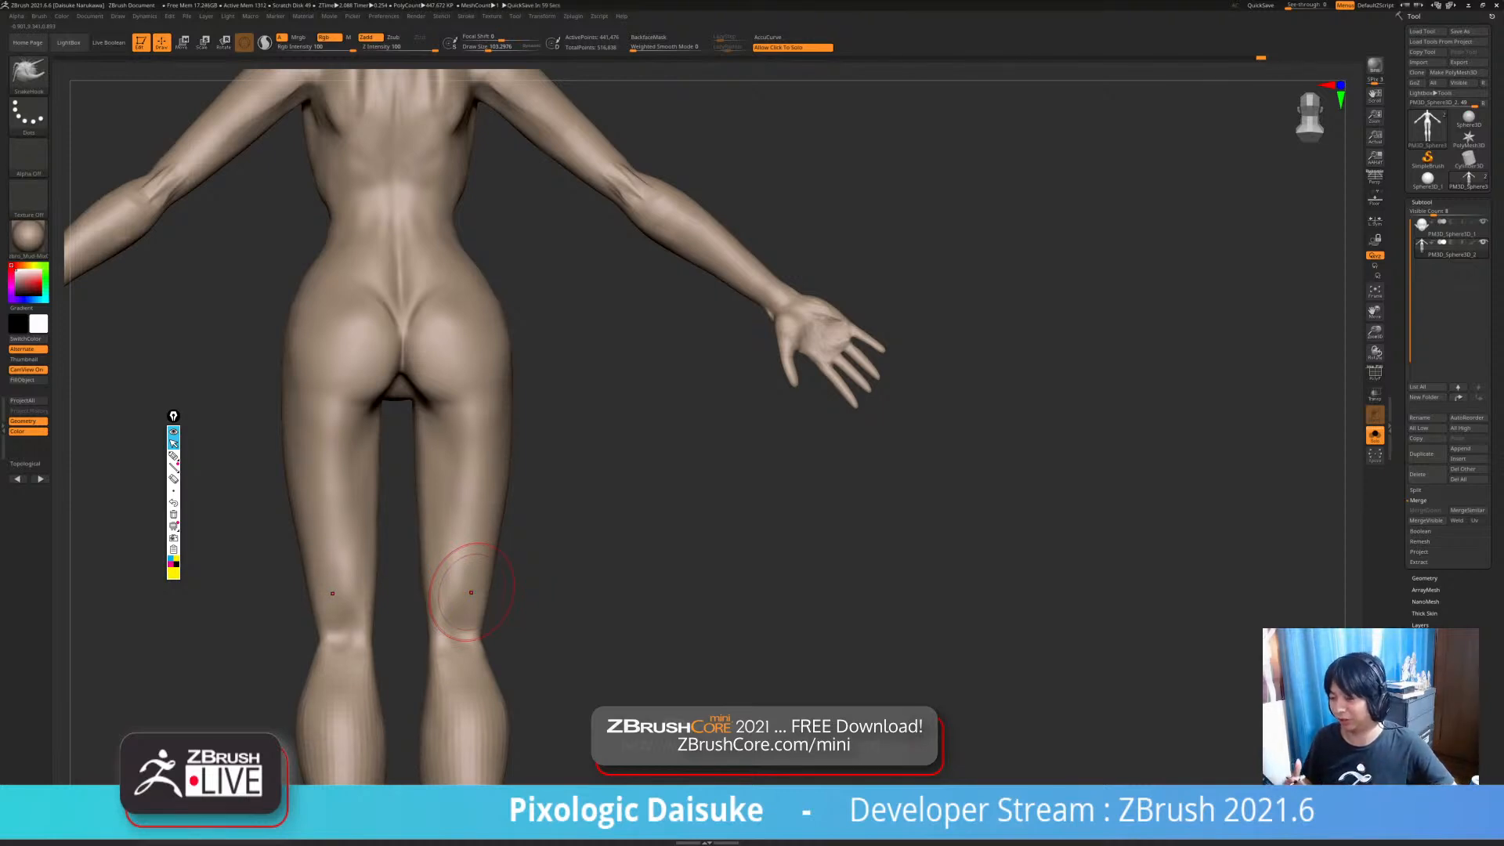
alt+right_drag(469, 591, 442, 431)
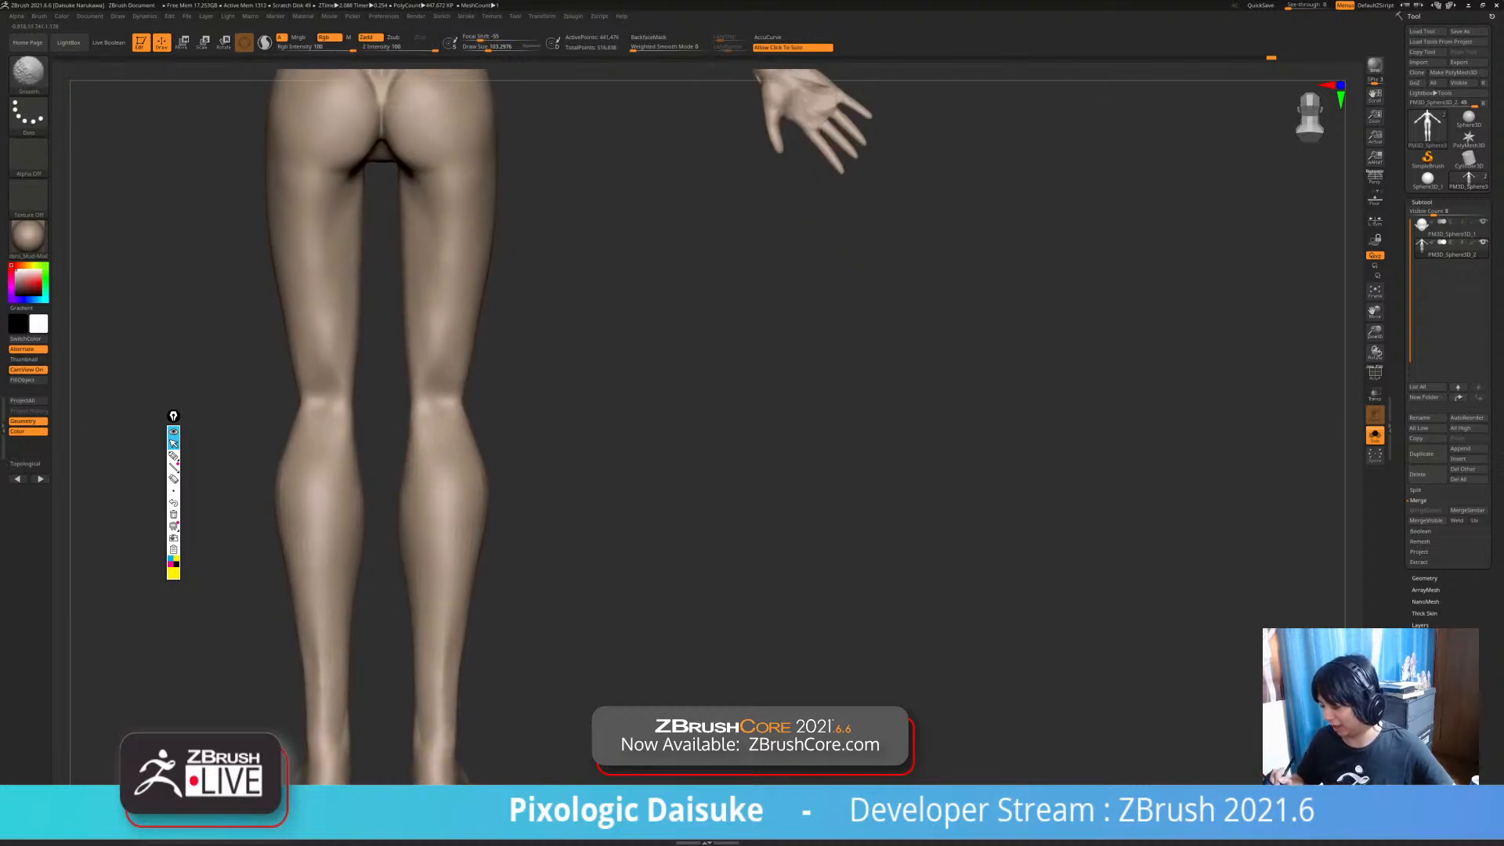
mouse_move(442, 431)
ctrl+right_down()
mouse_move(442, 353)
mouse_move(435, 487)
mouse_move(431, 431)
mouse_move(534, 431)
ctrl+right_up()
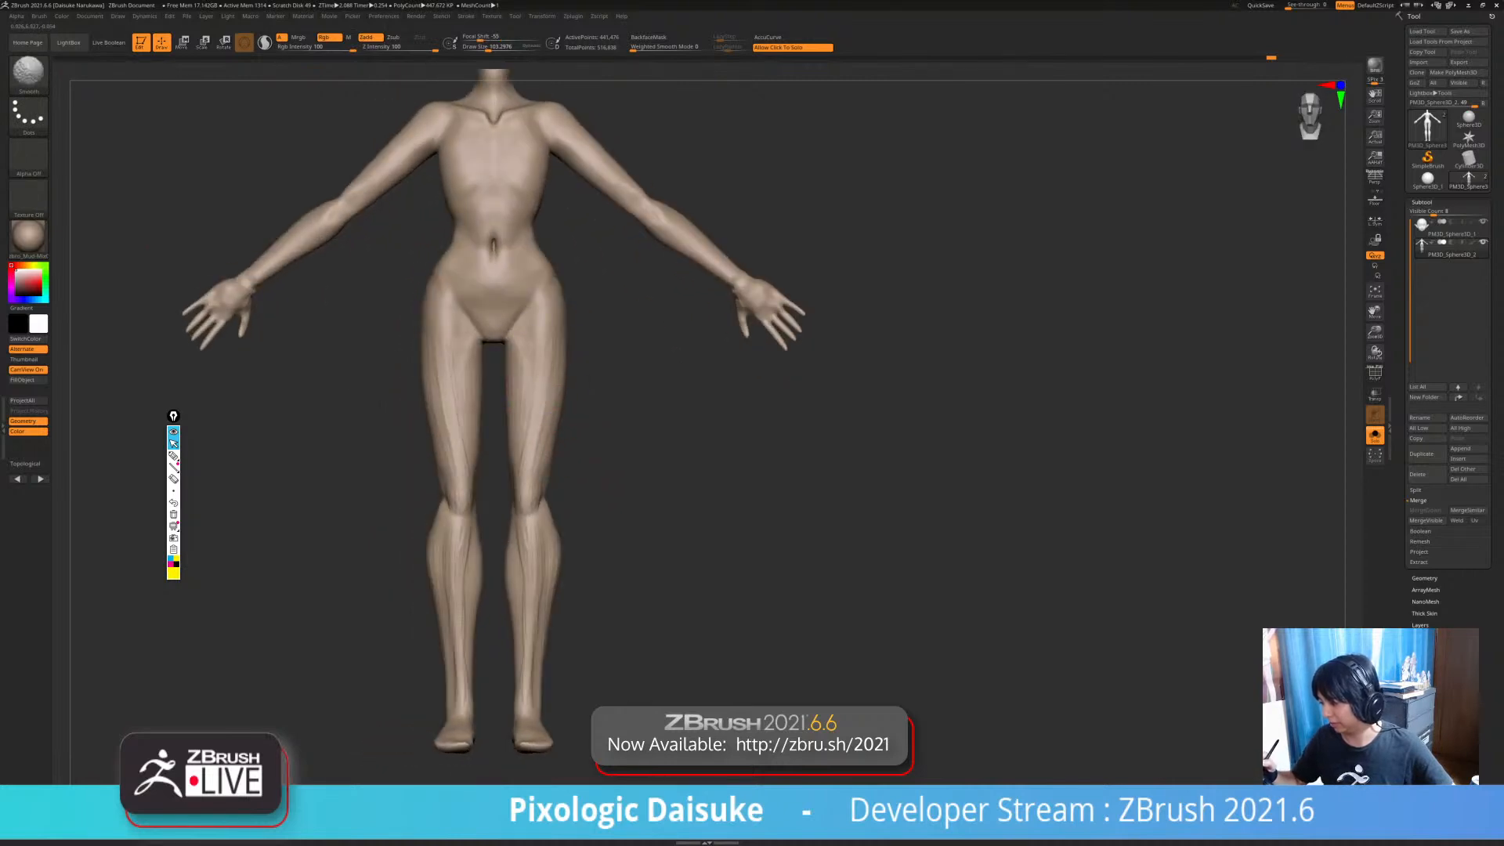
- Smooth the fronts of the thighs, knees, shins and ankles
alt+right_drag(534, 462, 417, 462)
mouse_move(417, 462)
ctrl+right_down()
mouse_move(428, 545)
mouse_move(430, 508)
ctrl+right_up()
mouse_move(430, 588)
alt+right_down()
mouse_move(454, 533)
mouse_move(426, 483)
alt+right_up()
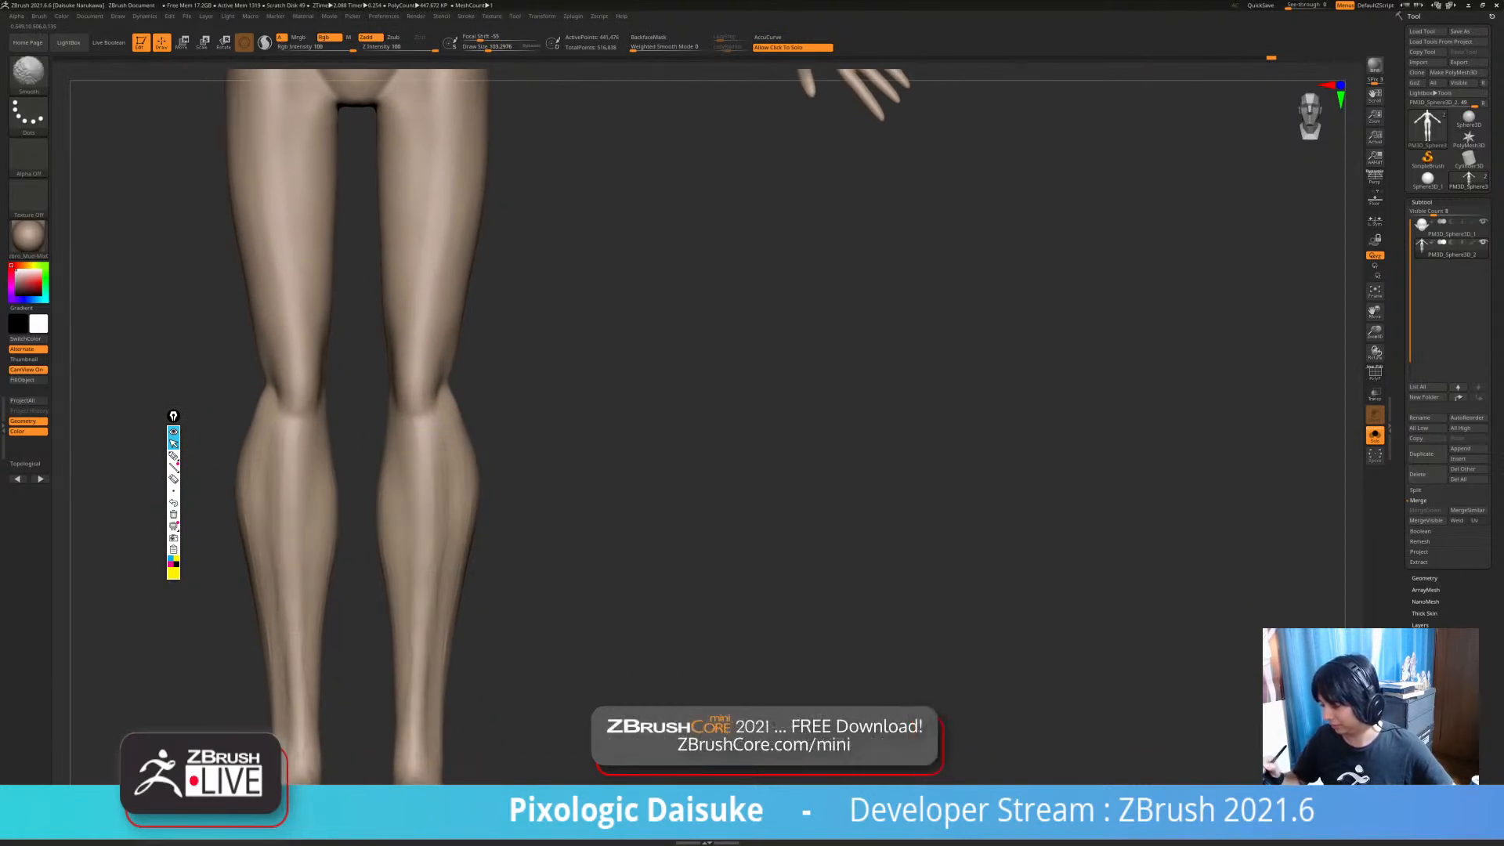
alt+right_drag(423, 733, 431, 526)
shift+drag(431, 527, 431, 572)
- Adjust the shape of the feet and ankles with SnakeHook, working from the front and the side
mouse_move(431, 572)
right_down()
mouse_move(452, 564)
mouse_move(450, 617)
right_up()
drag(450, 618, 462, 615)
ctrl+right_drag(462, 615, 463, 630)
mouse_move(464, 630)
mouse_down()
mouse_move(461, 650)
mouse_move(459, 634)
mouse_up()
ctrl+right_drag(459, 634, 459, 595)
right_drag(459, 595, 392, 597)
right_drag(478, 627, 450, 631)
ctrl+right_drag(451, 631, 404, 626)
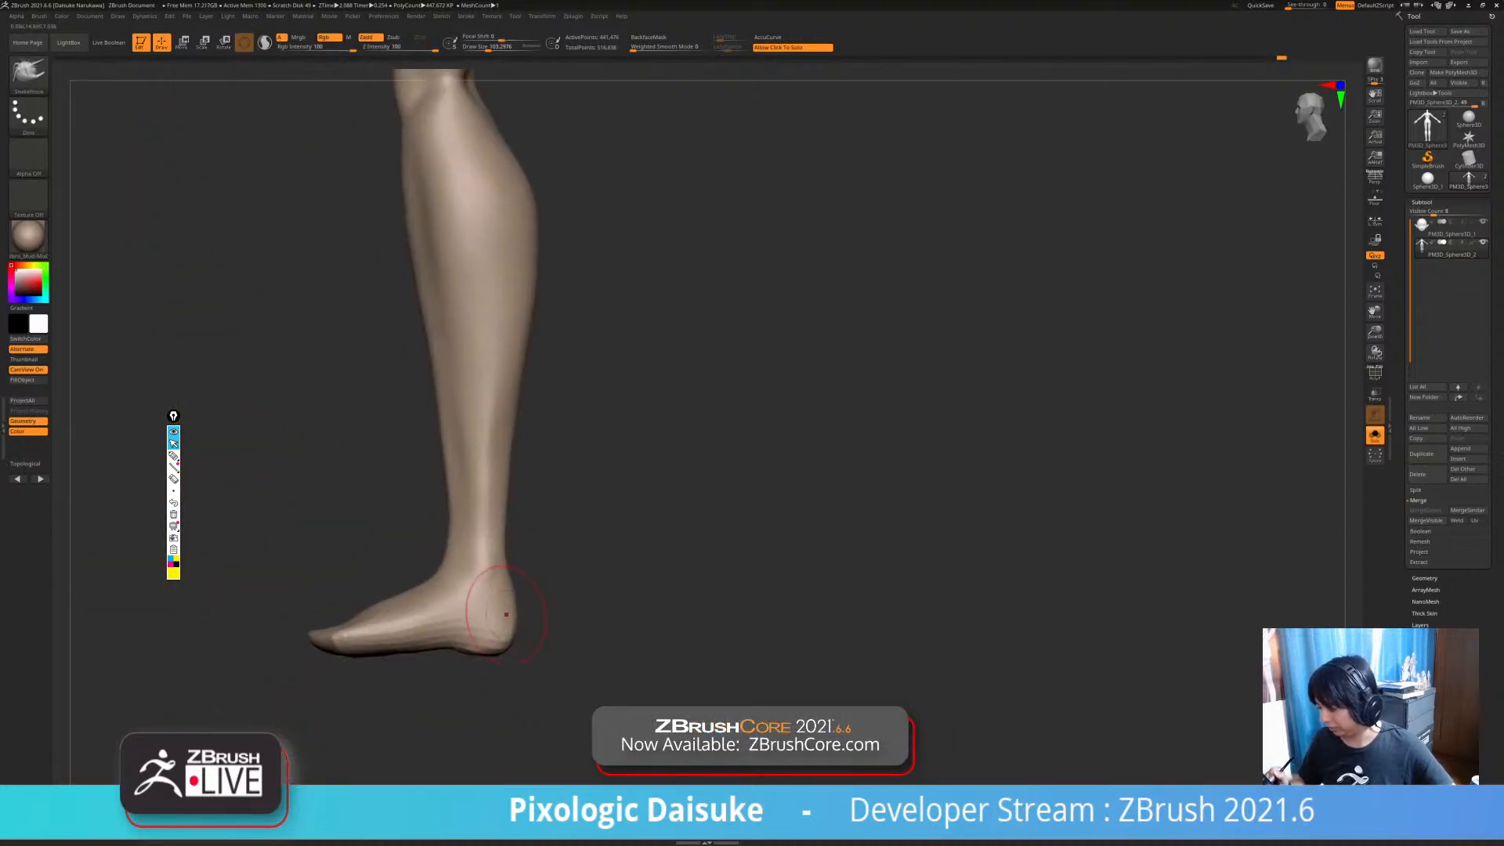
- Refine the heel, instep and toe outline from the side with SnakeHook and smooth the feet
ctrl+right_drag(501, 596, 505, 623)
key(shift)
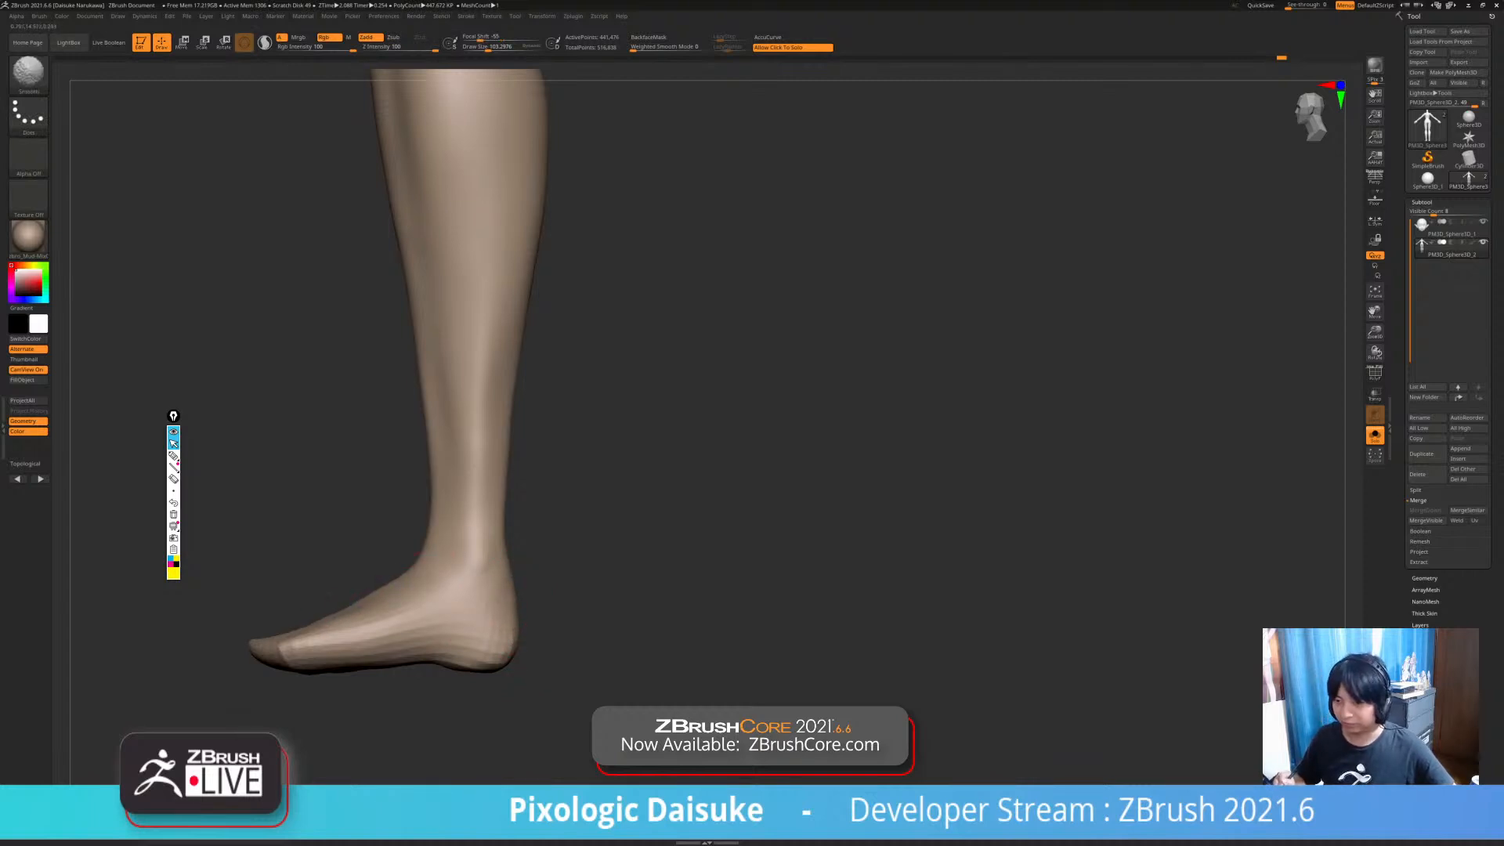
mouse_move(389, 617)
alt+right_down()
mouse_move(411, 615)
mouse_move(388, 593)
alt+right_up()
key(shift)
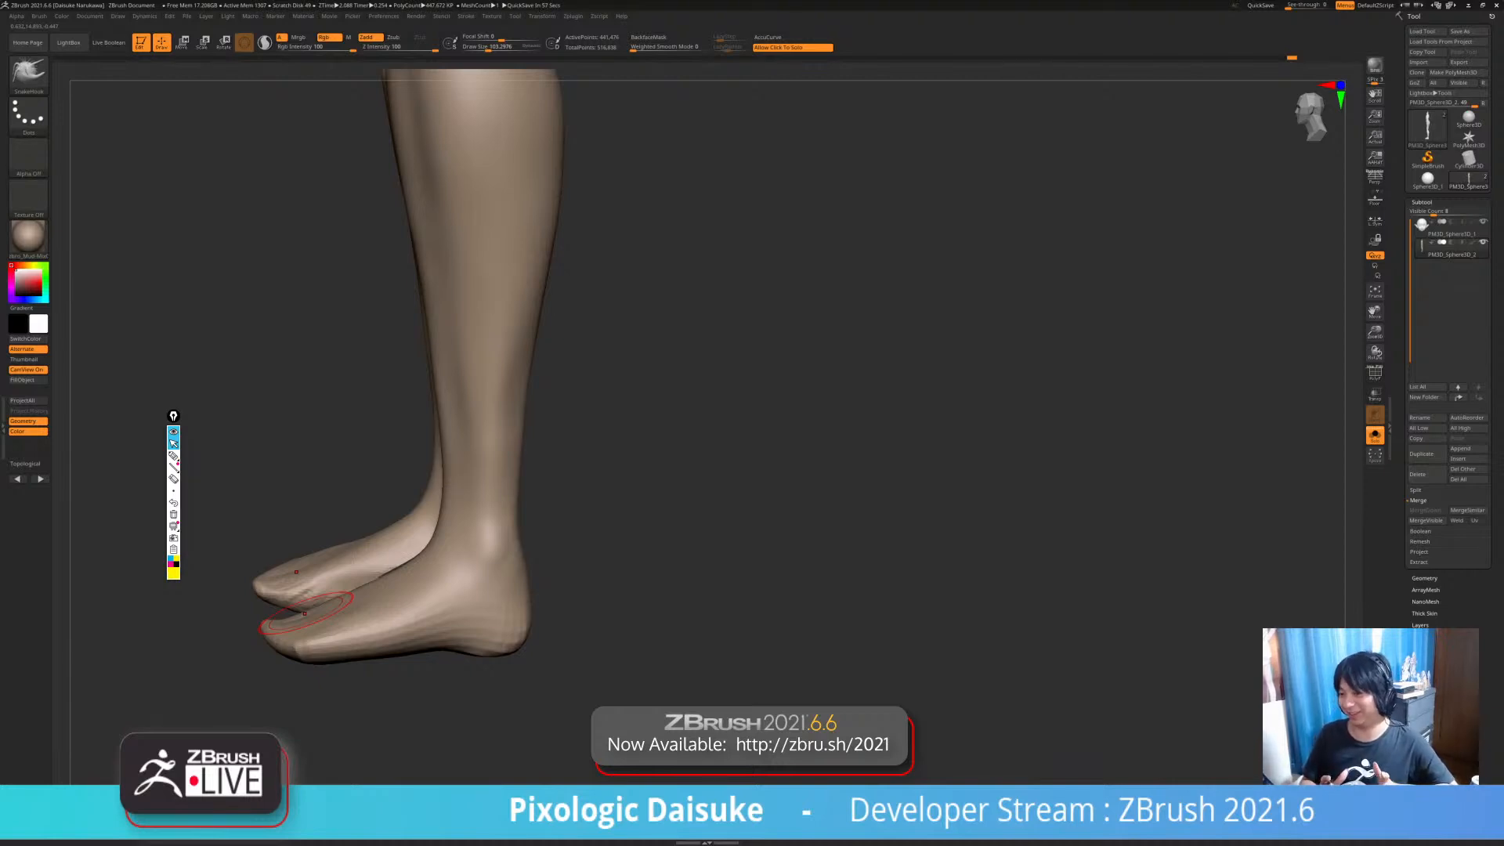
mouse_move(305, 614)
right_down()
mouse_move(311, 590)
mouse_move(340, 622)
right_up()
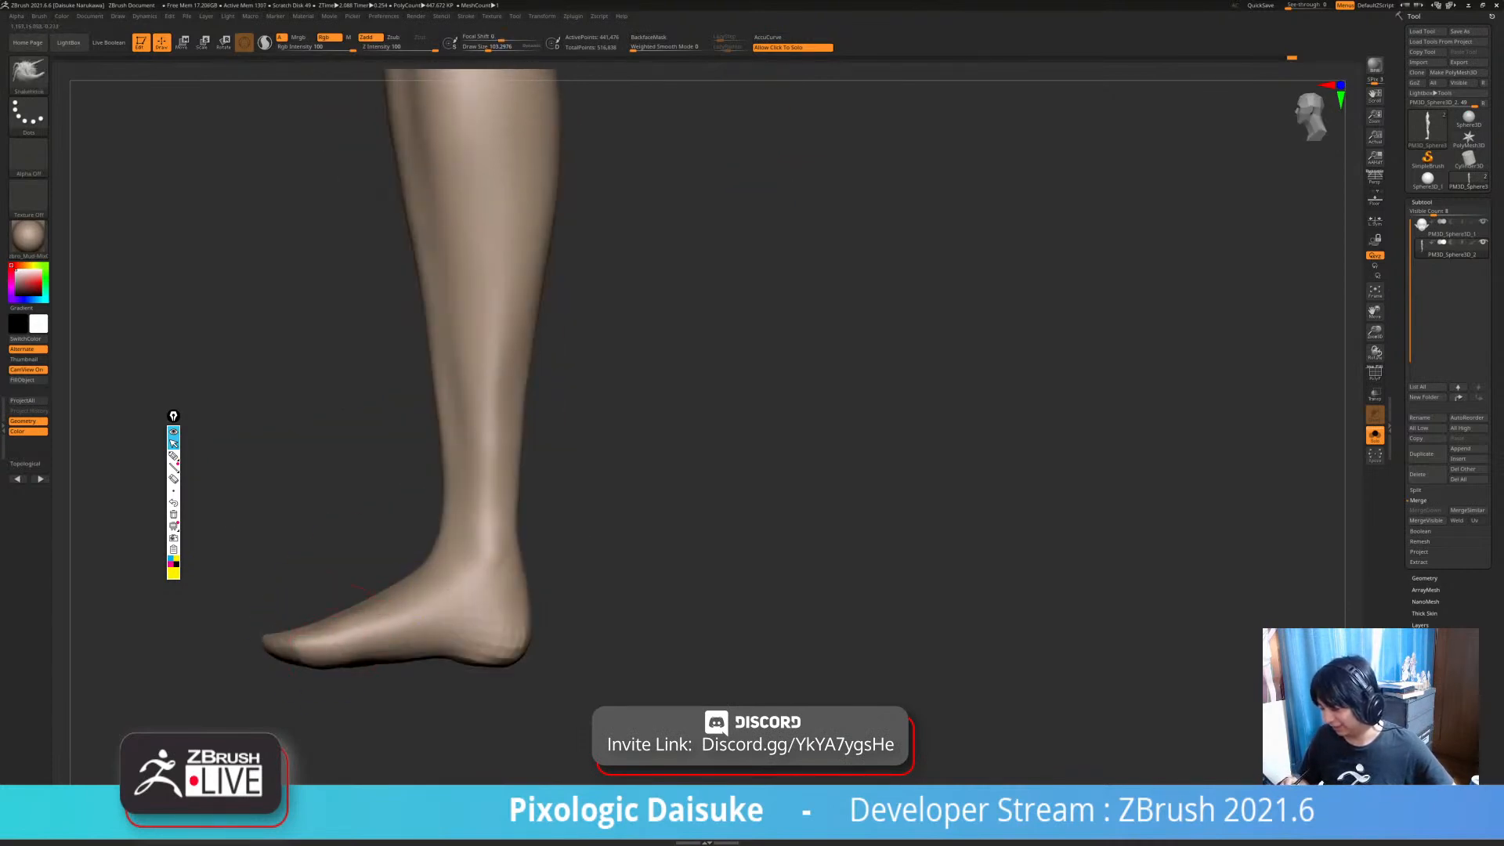
drag(300, 658, 313, 651)
right_drag(345, 619, 341, 654)
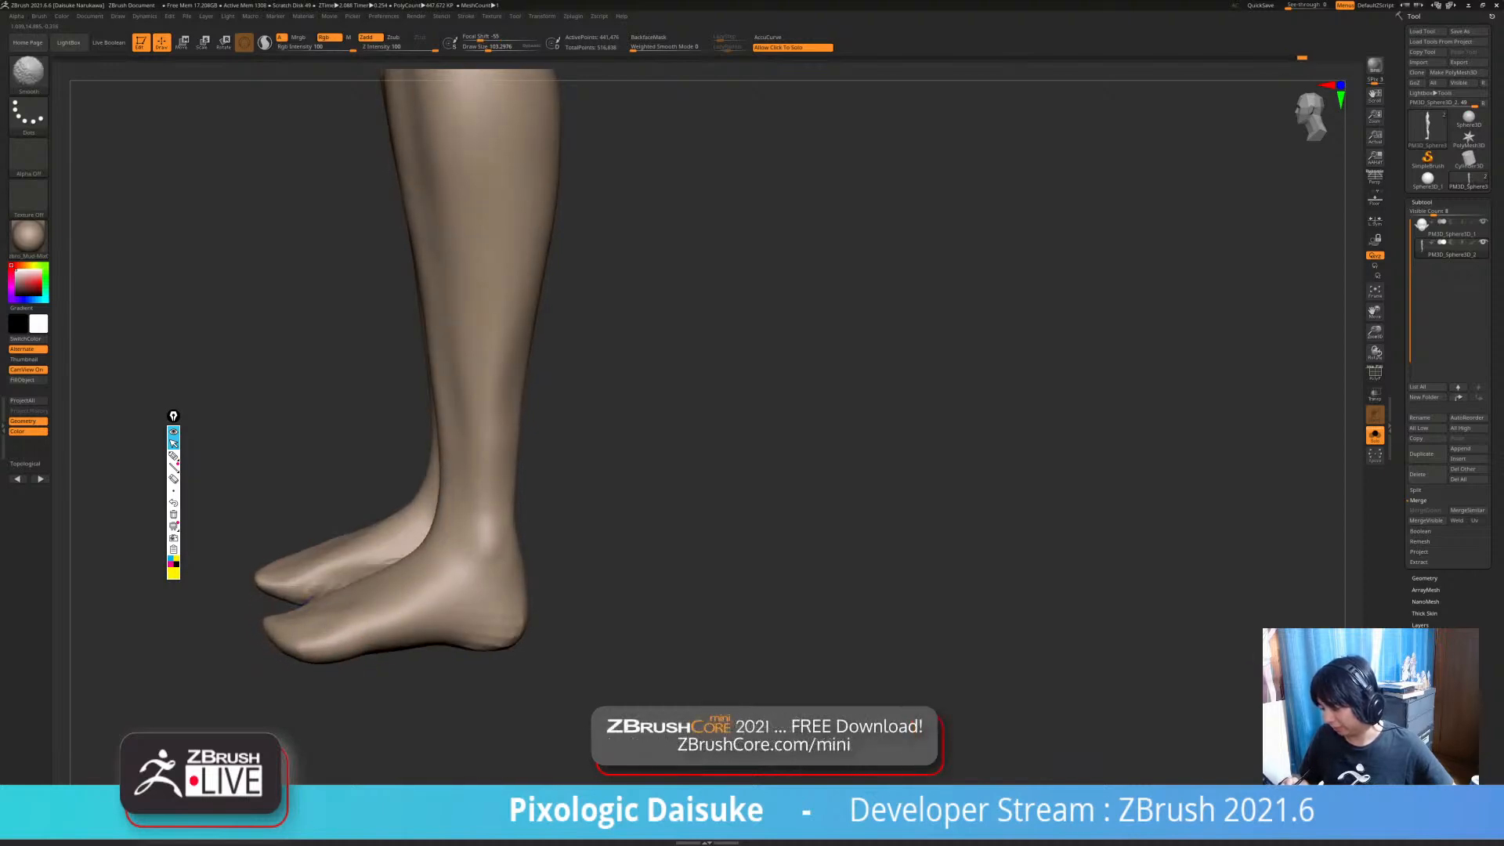
mouse_move(340, 655)
shift+right_down()
mouse_move(342, 631)
mouse_move(399, 588)
mouse_move(397, 548)
mouse_move(502, 611)
mouse_move(446, 548)
mouse_move(456, 635)
mouse_move(462, 548)
mouse_move(527, 583)
shift+right_up()
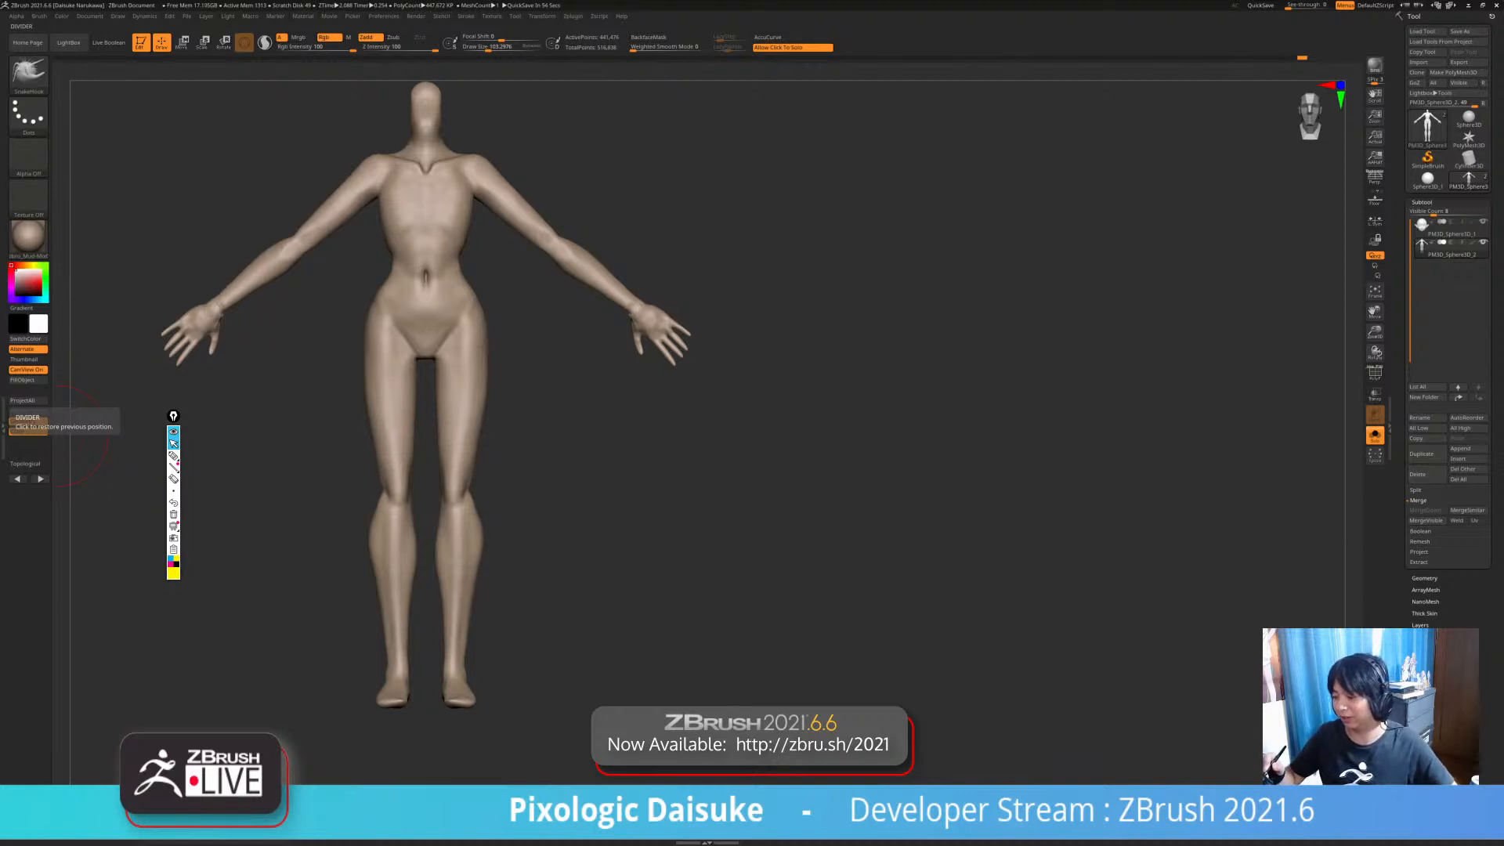
- Build up the inner thigh muscles from the groin downward with a small ClayBuildup brush and smooth the strokes
ctrl+right_drag(236, 303, 560, 842)
alt+right_drag(517, 341, 574, 440)
ctrl+right_drag(778, 497, 648, 440)
key(b)
key(c)
key(b)
click(474, 47)
ctrl+right_drag(493, 345, 480, 388)
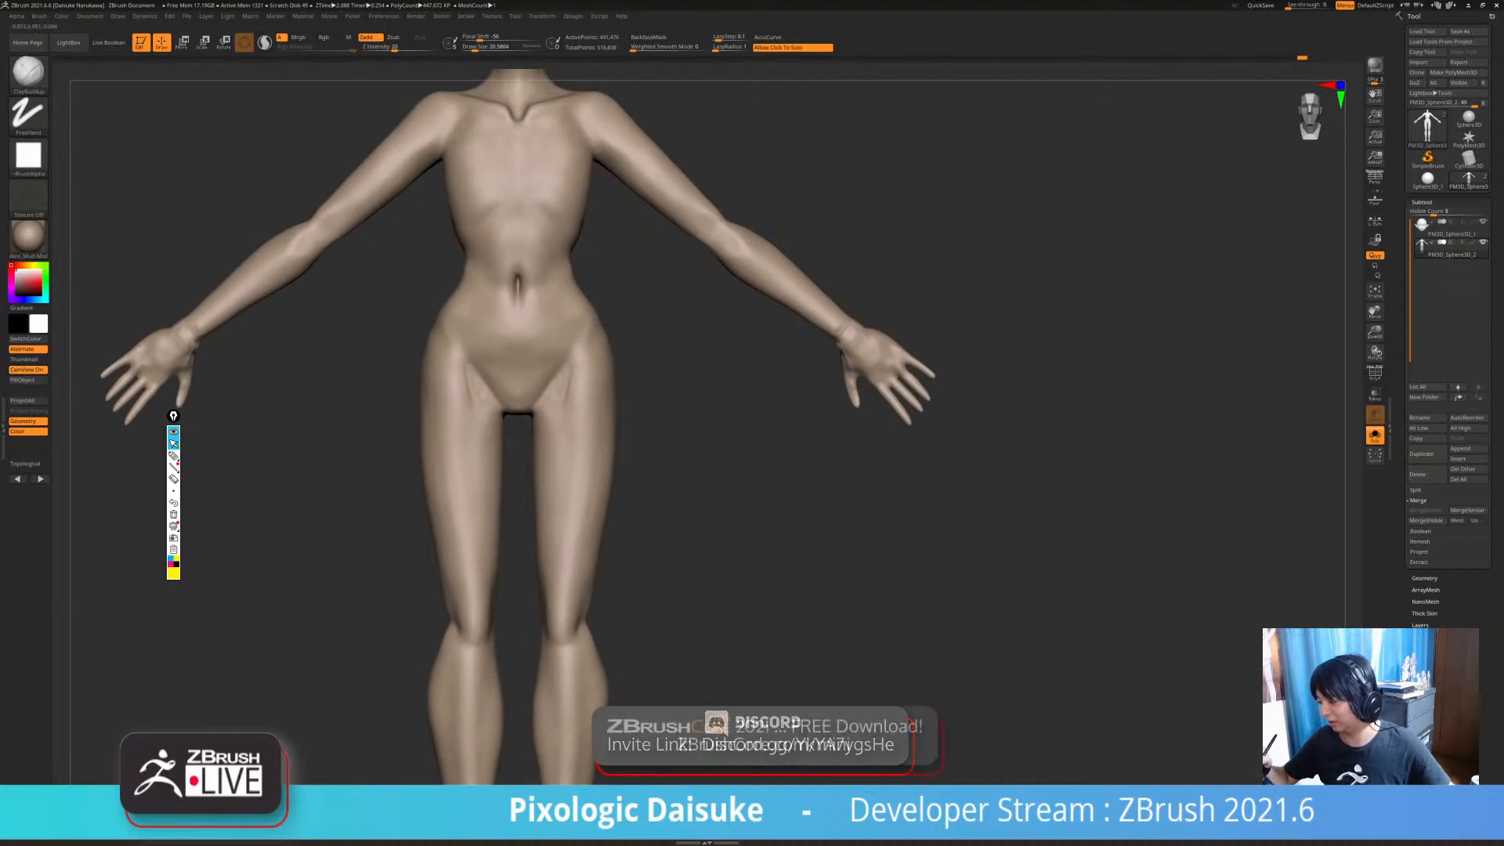
alt+right_drag(593, 414, 516, 385)
click(479, 47)
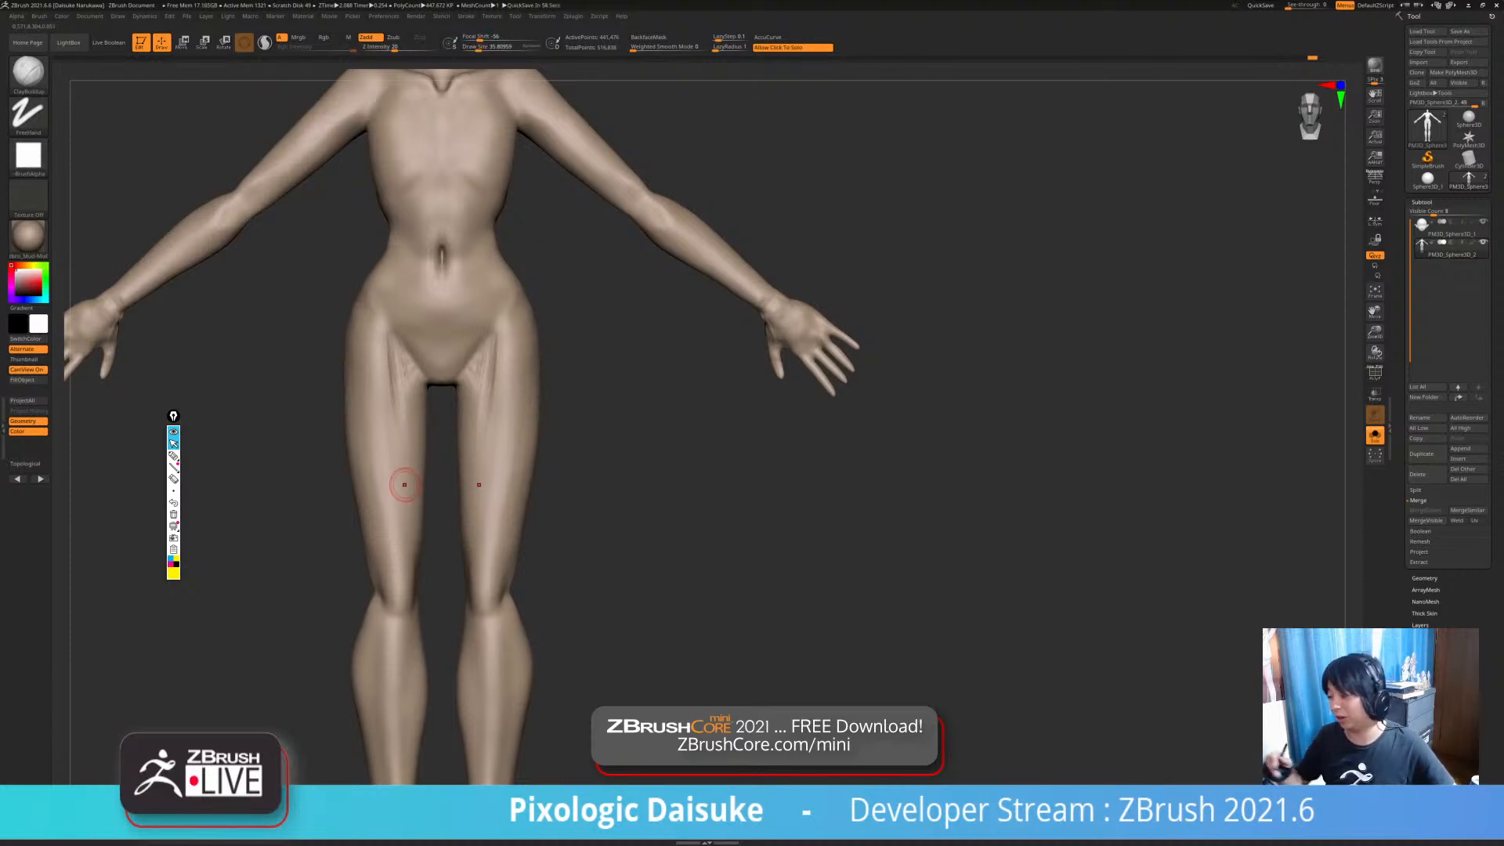
drag(398, 359, 407, 498)
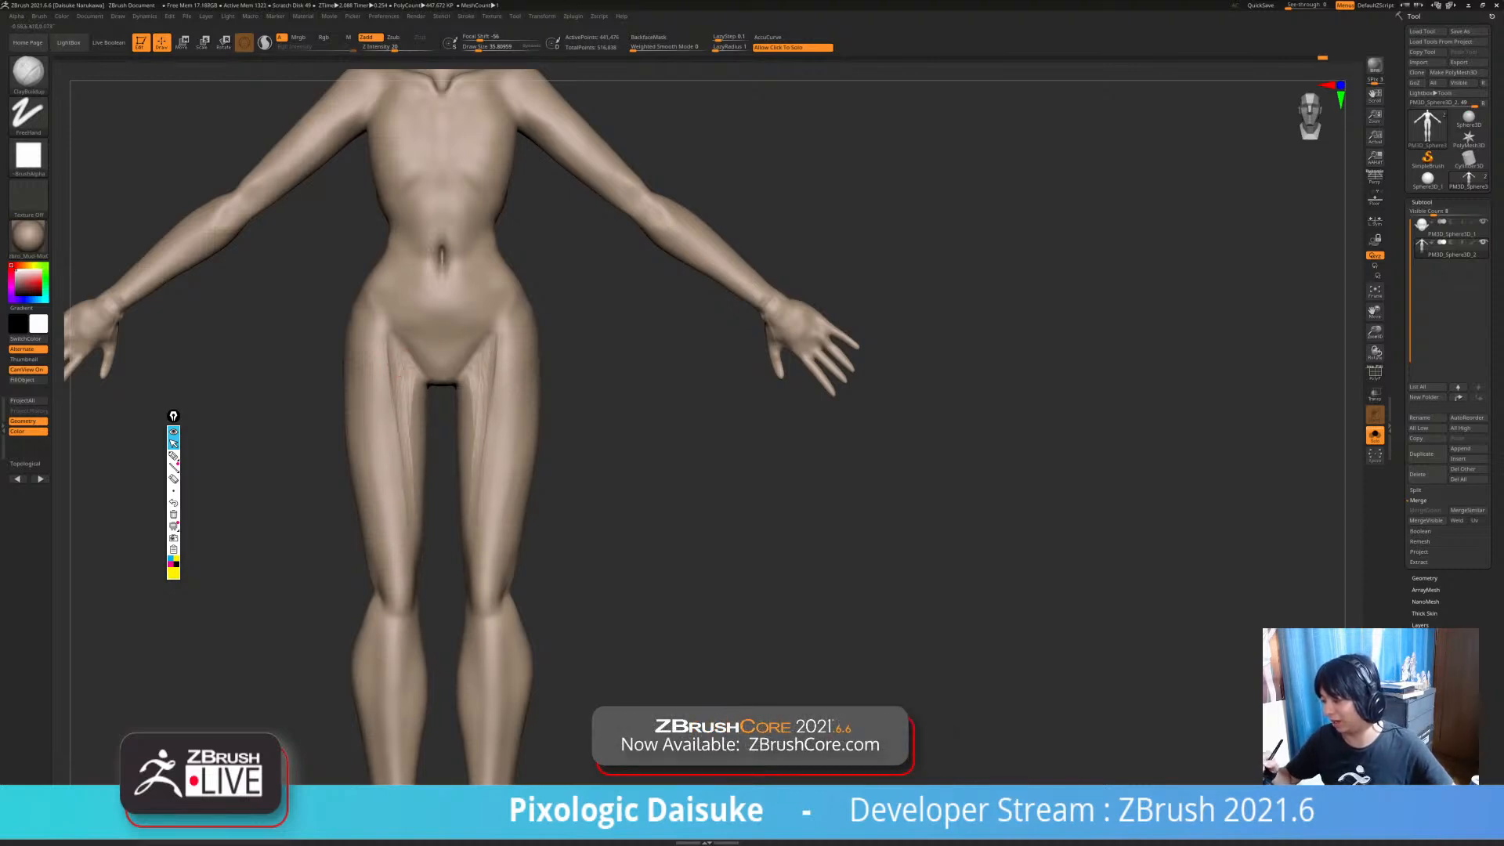
key(f)
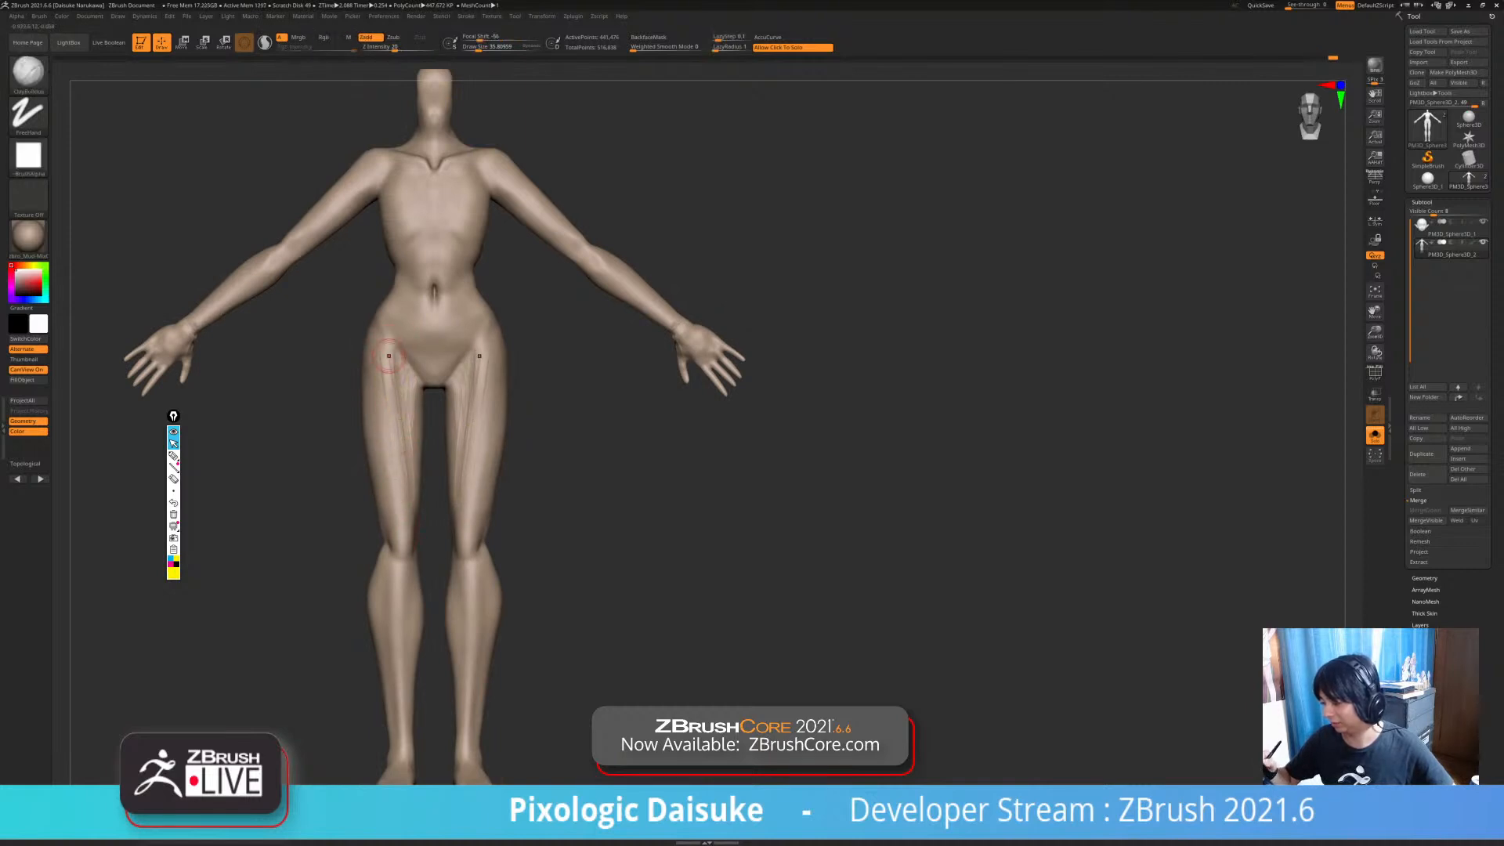
key(shift)
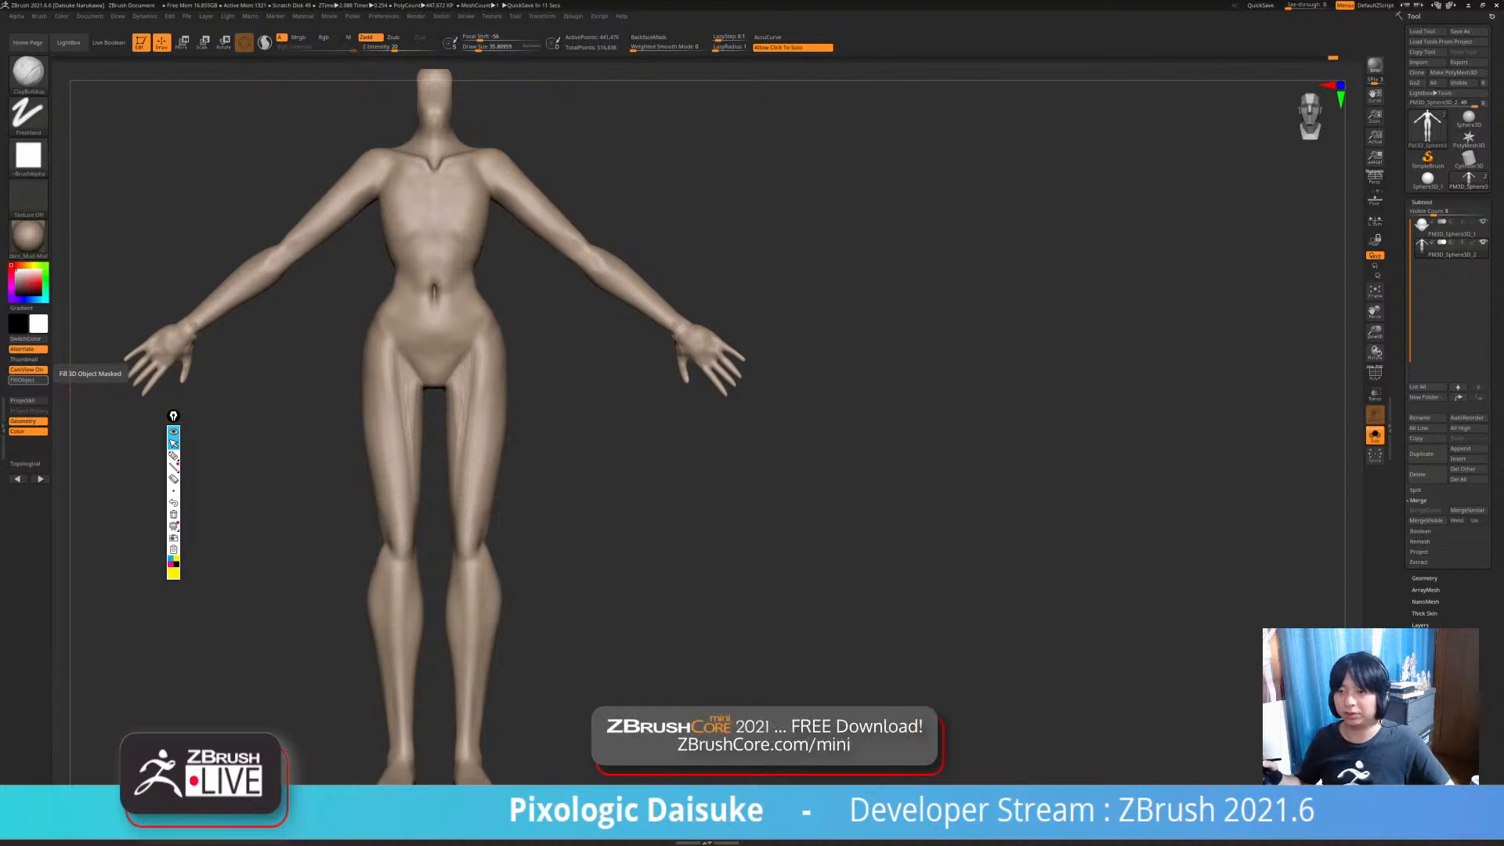
- Turn off Solo mode to show the head with the body and add ClayBuildup strokes at the inner elbows
drag(548, 501, 644, 536)
click(681, 530)
mouse_move(299, 257)
ctrl+right_down()
mouse_move(228, 174)
mouse_move(389, 366)
ctrl+right_up()
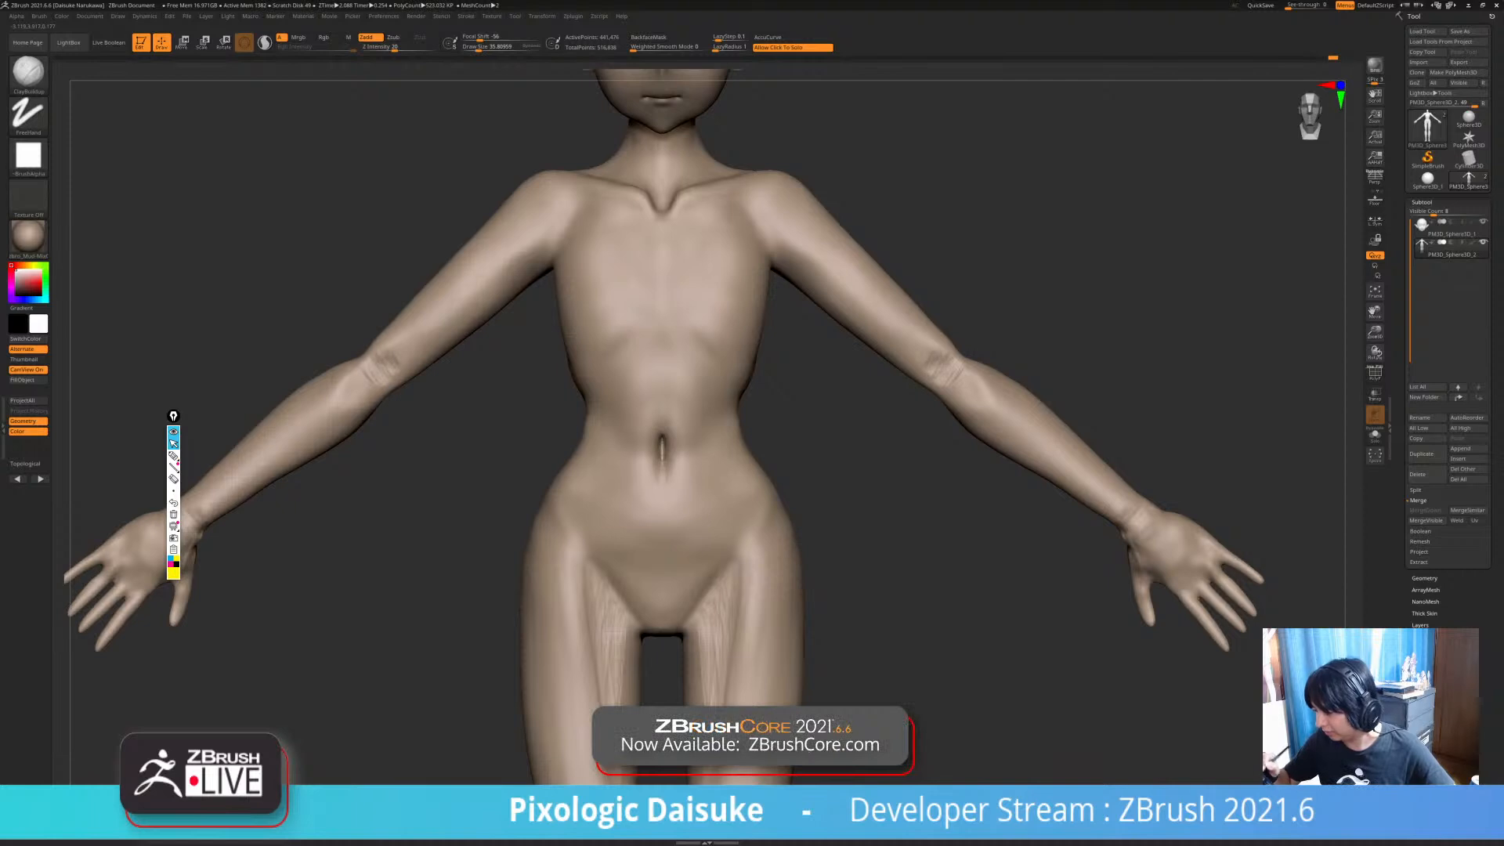
right_drag(390, 365, 374, 370)
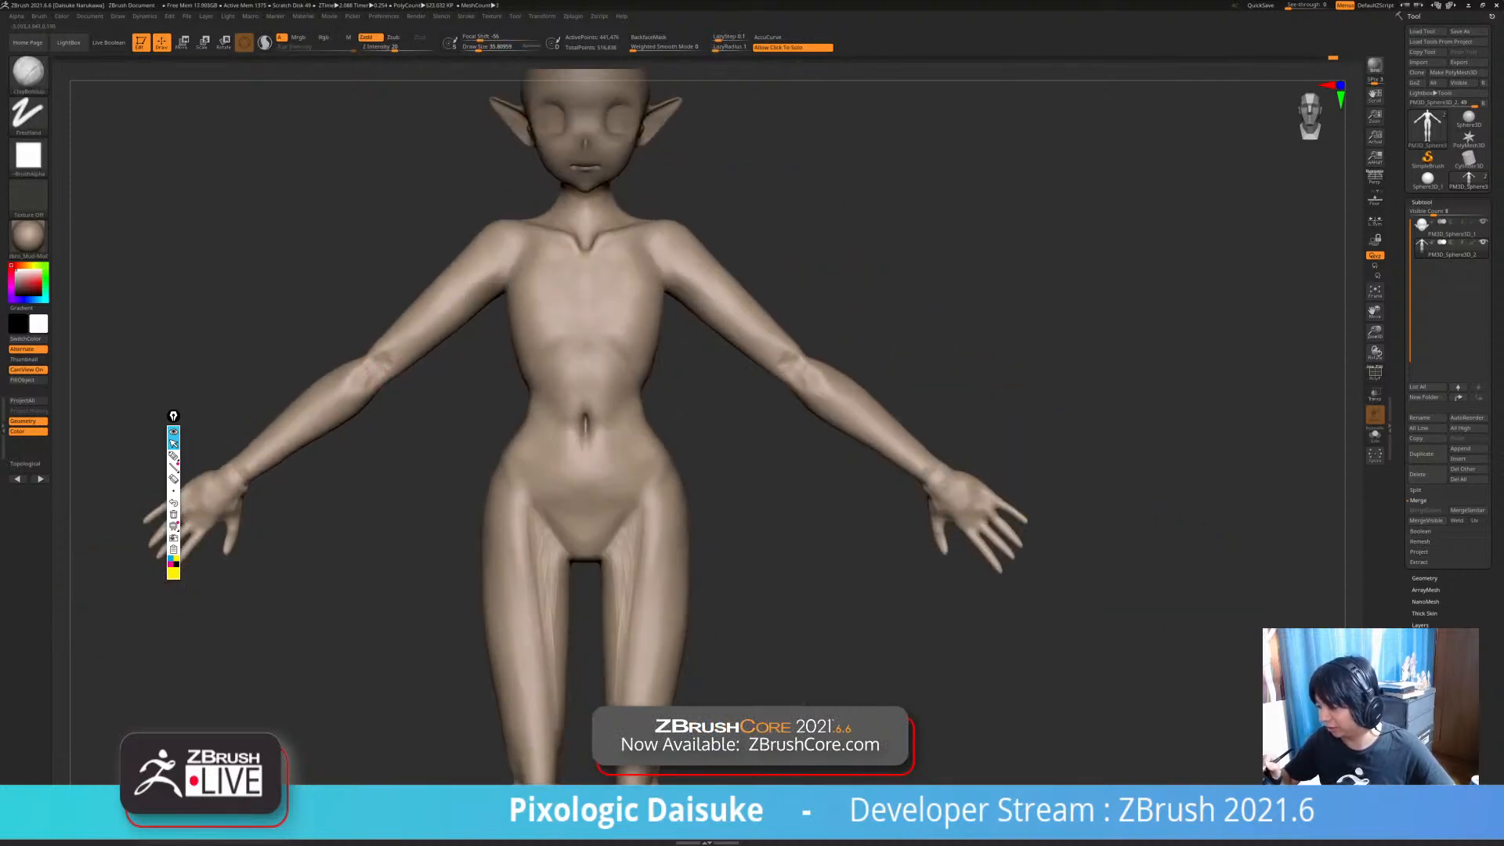
mouse_move(370, 423)
ctrl+right_down()
mouse_move(369, 376)
mouse_move(342, 364)
mouse_move(453, 367)
ctrl+right_up()
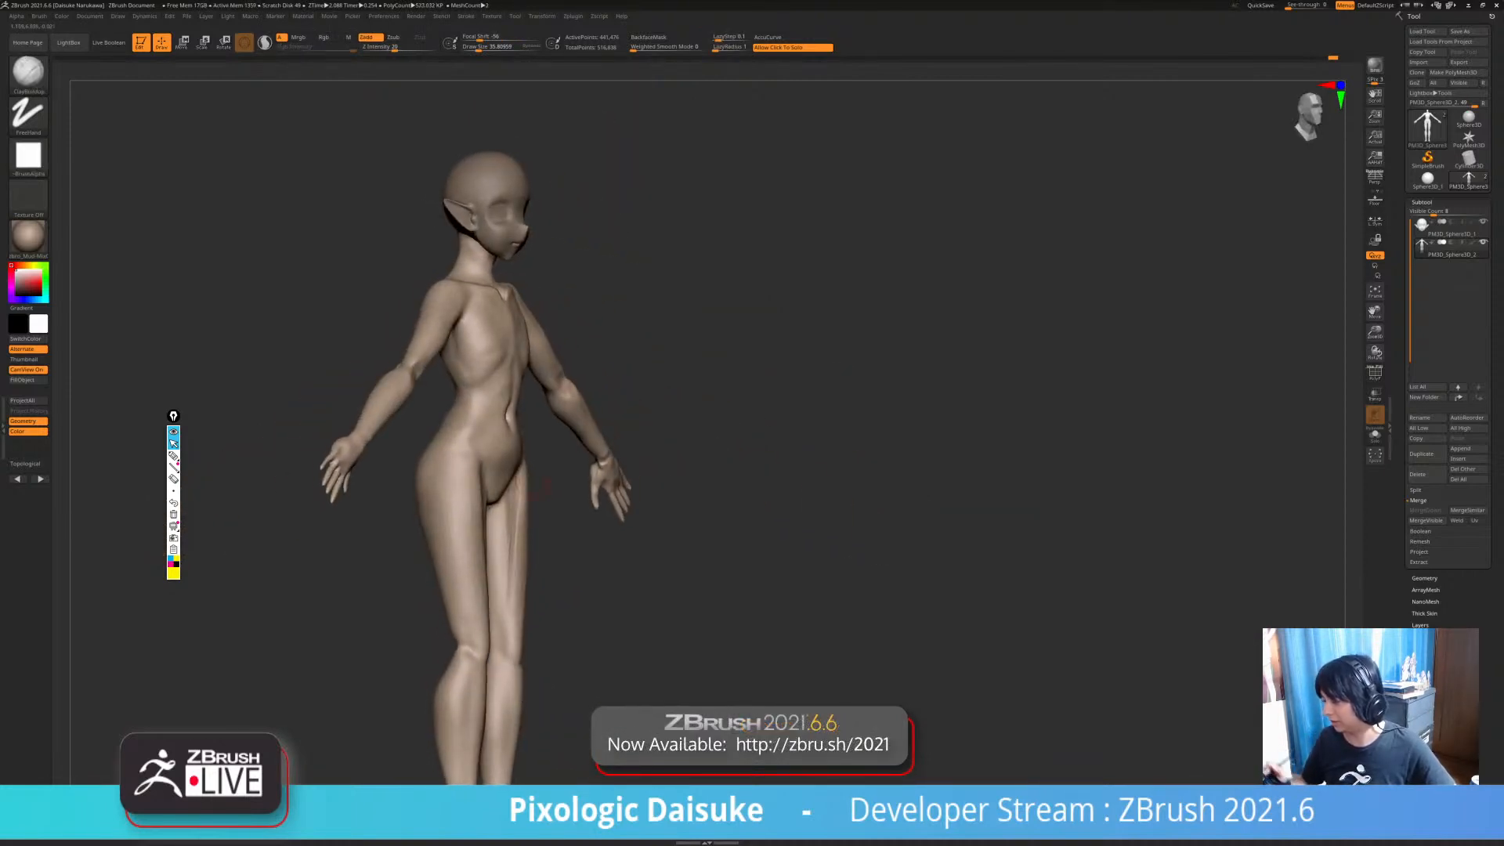
- Set the ClayBuildup draw size to about 41 and build up the sternum tip and the upper abdominal muscles
drag(516, 49, 520, 49)
ctrl+right_drag(284, 391, 279, 462)
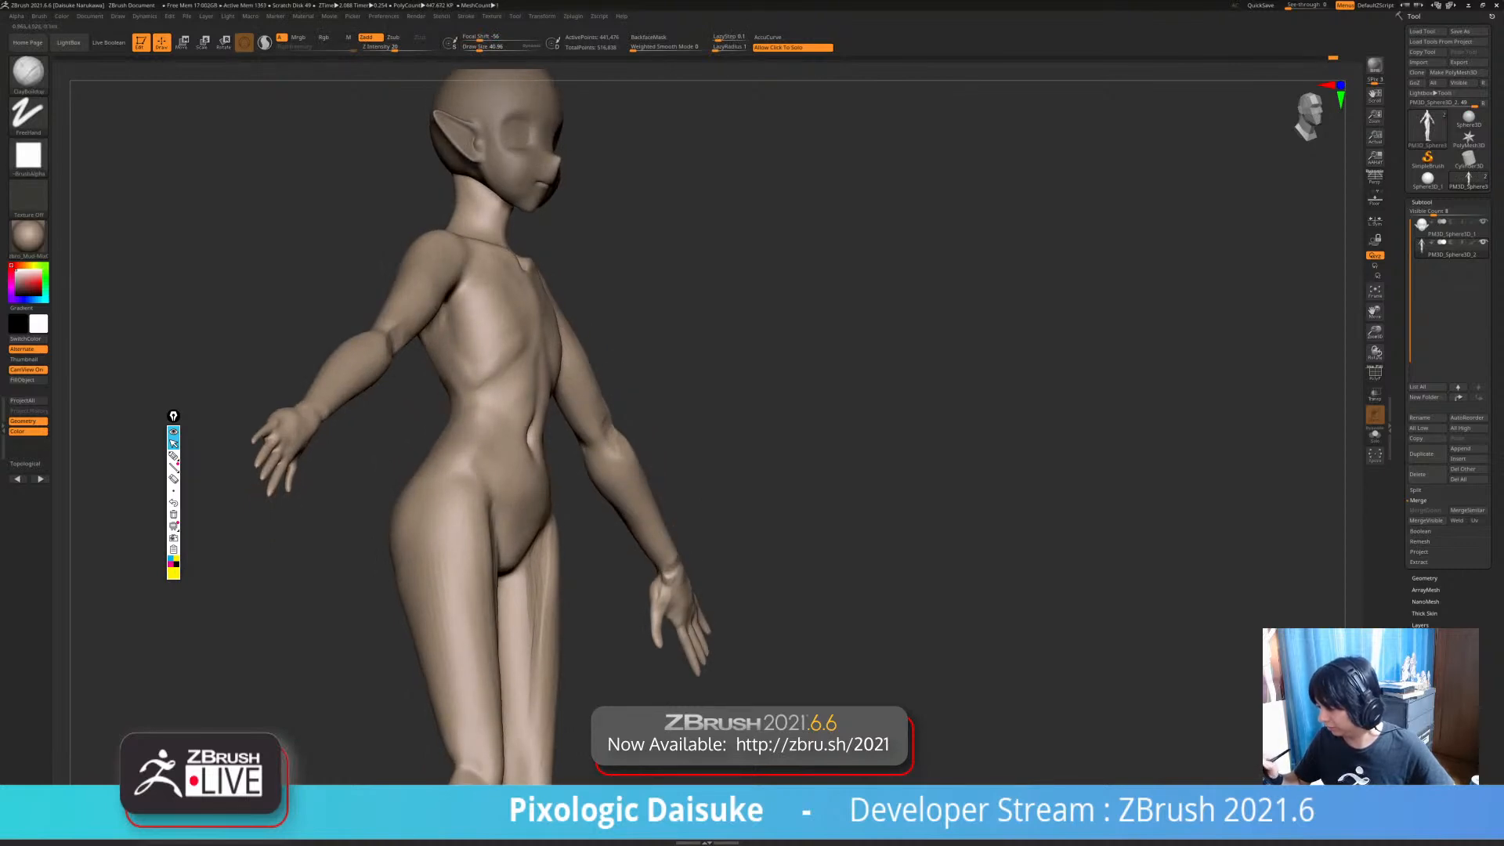
right_drag(509, 336, 400, 329)
alt+right_drag(426, 413, 443, 321)
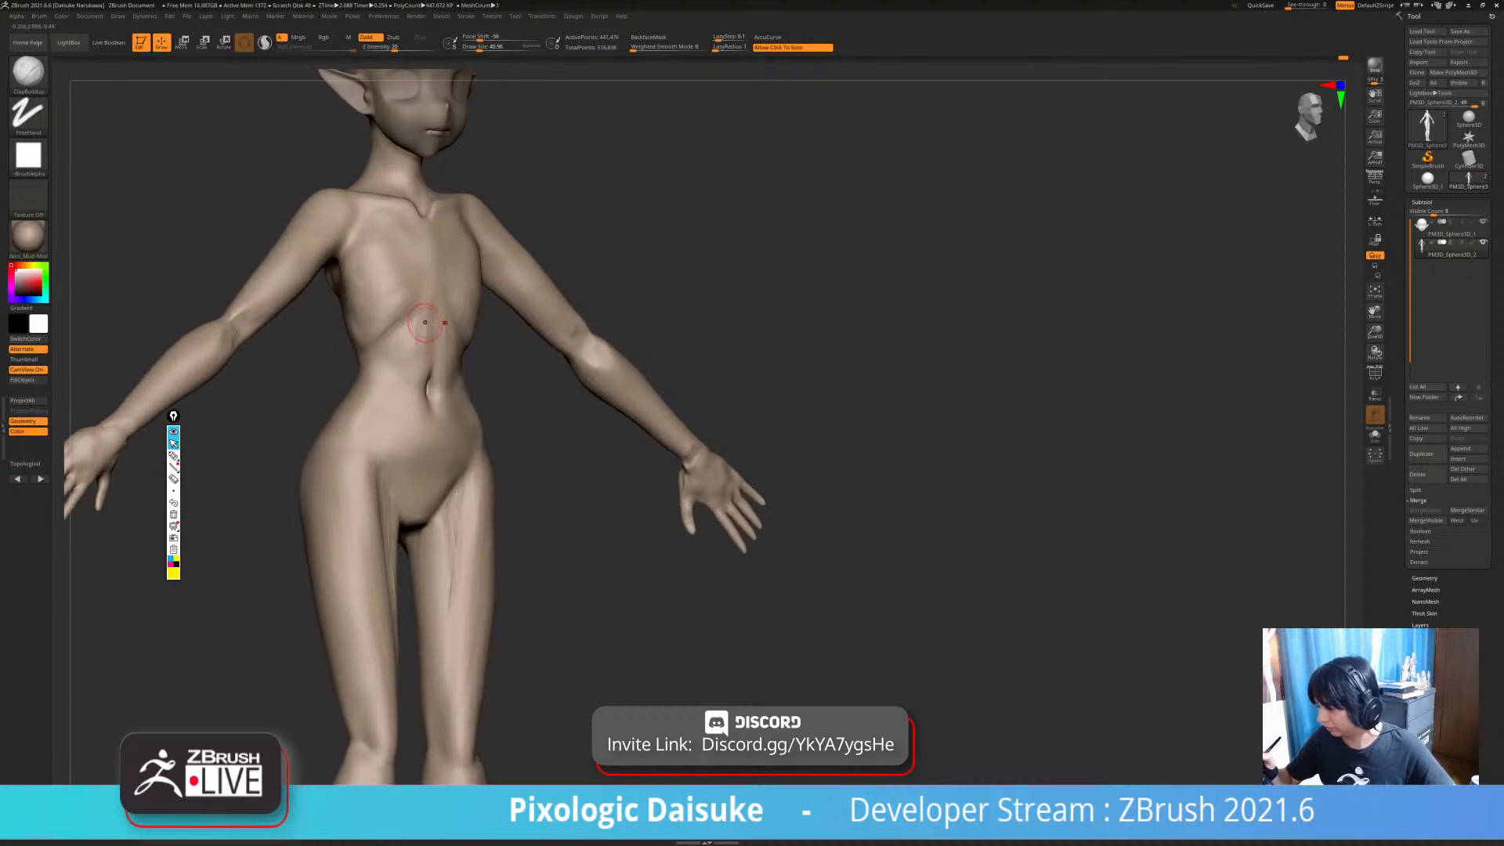
mouse_move(436, 322)
right_down()
mouse_move(401, 325)
mouse_move(435, 301)
mouse_move(468, 314)
mouse_move(462, 292)
right_up()
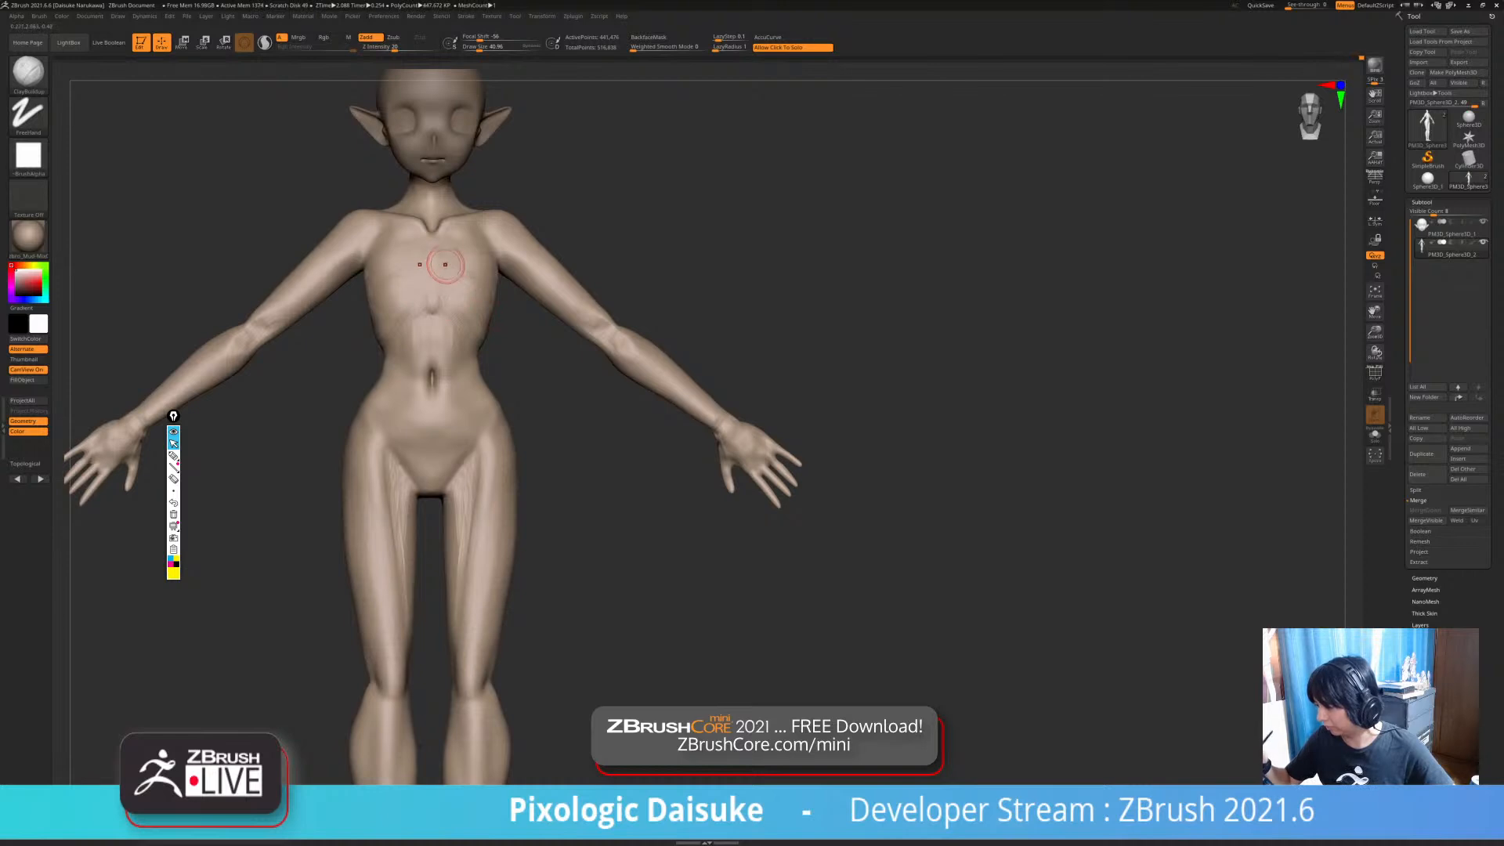
- Sculpt the ribs across the chest and small bony bumps beneath the outer ends of the collarbones with ClayBuildup
ctrl+right_drag(483, 268, 499, 217)
drag(513, 242, 505, 223)
mouse_move(505, 243)
ctrl+right_down()
mouse_move(488, 223)
mouse_move(520, 244)
mouse_move(516, 232)
ctrl+right_up()
mouse_move(544, 487)
alt+right_down()
mouse_move(541, 428)
mouse_move(497, 356)
alt+right_up()
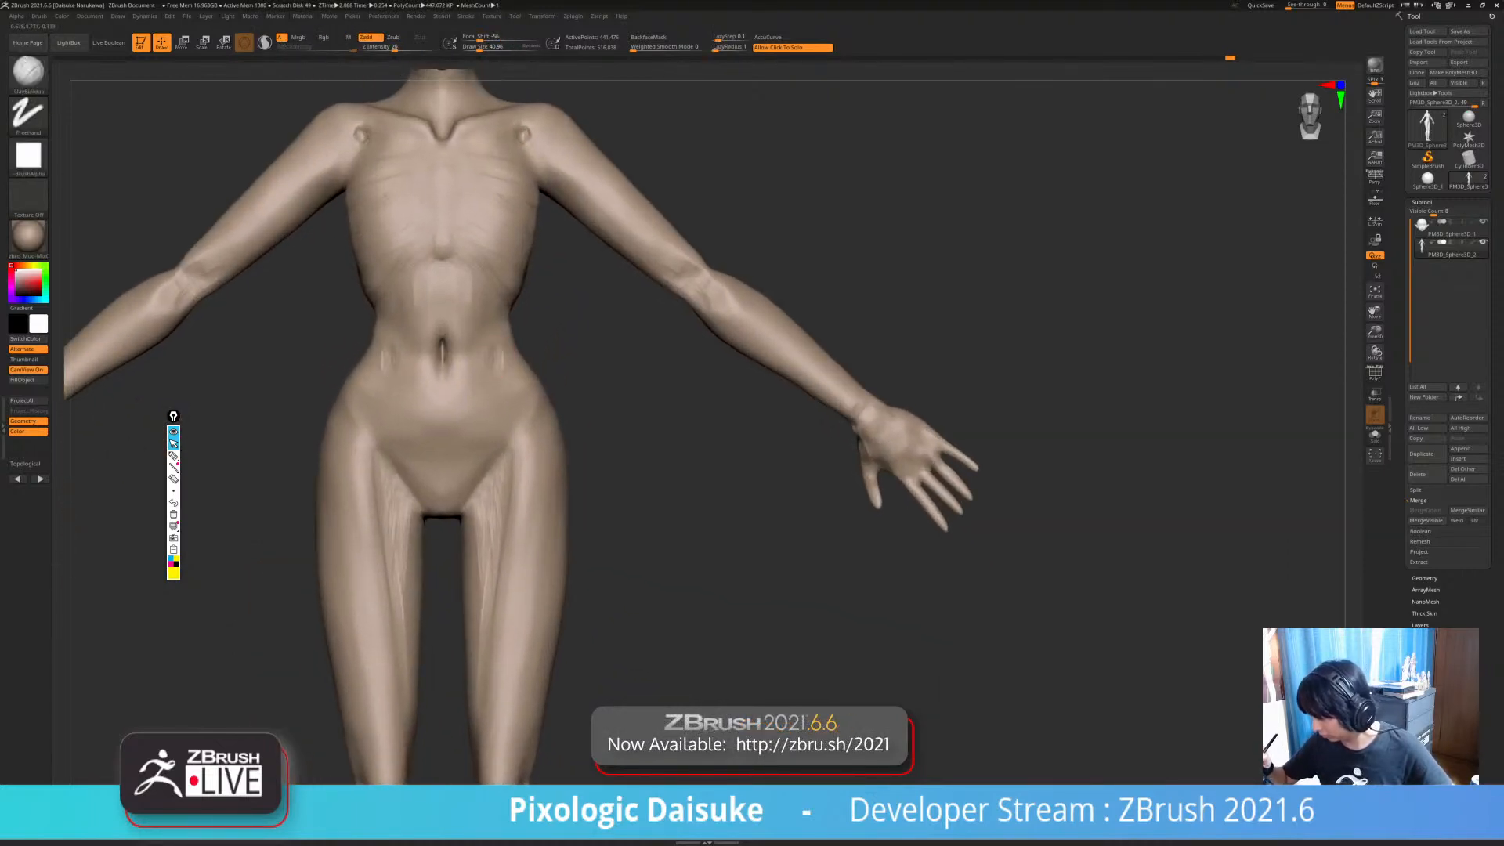
- Add curved ClayBuildup strokes to the lower belly and define the hip bones and groin lines
mouse_move(480, 413)
right_down()
mouse_move(469, 351)
mouse_move(484, 437)
right_up()
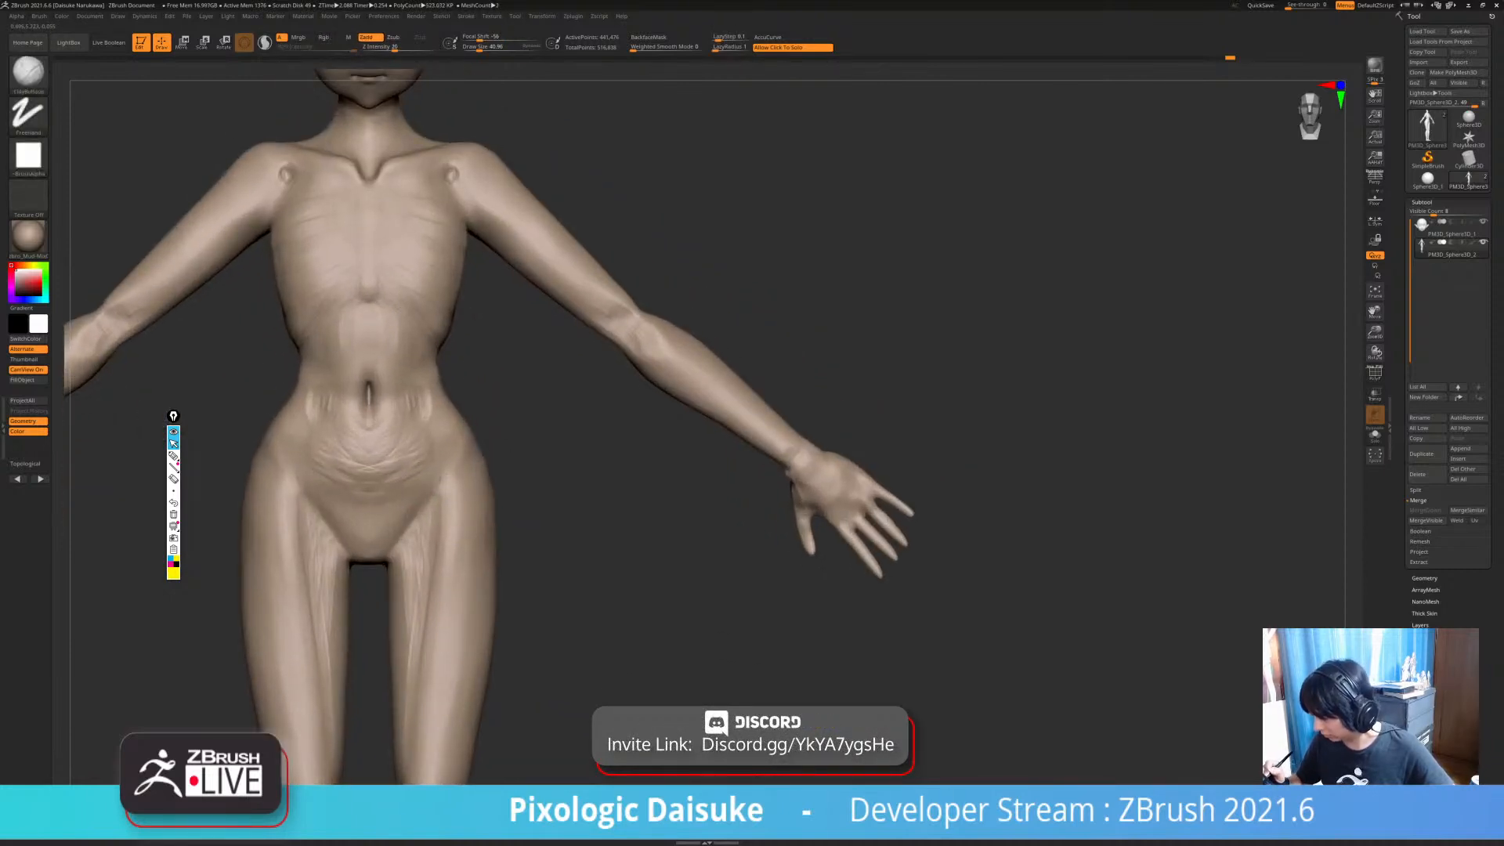
right_drag(425, 514, 462, 423)
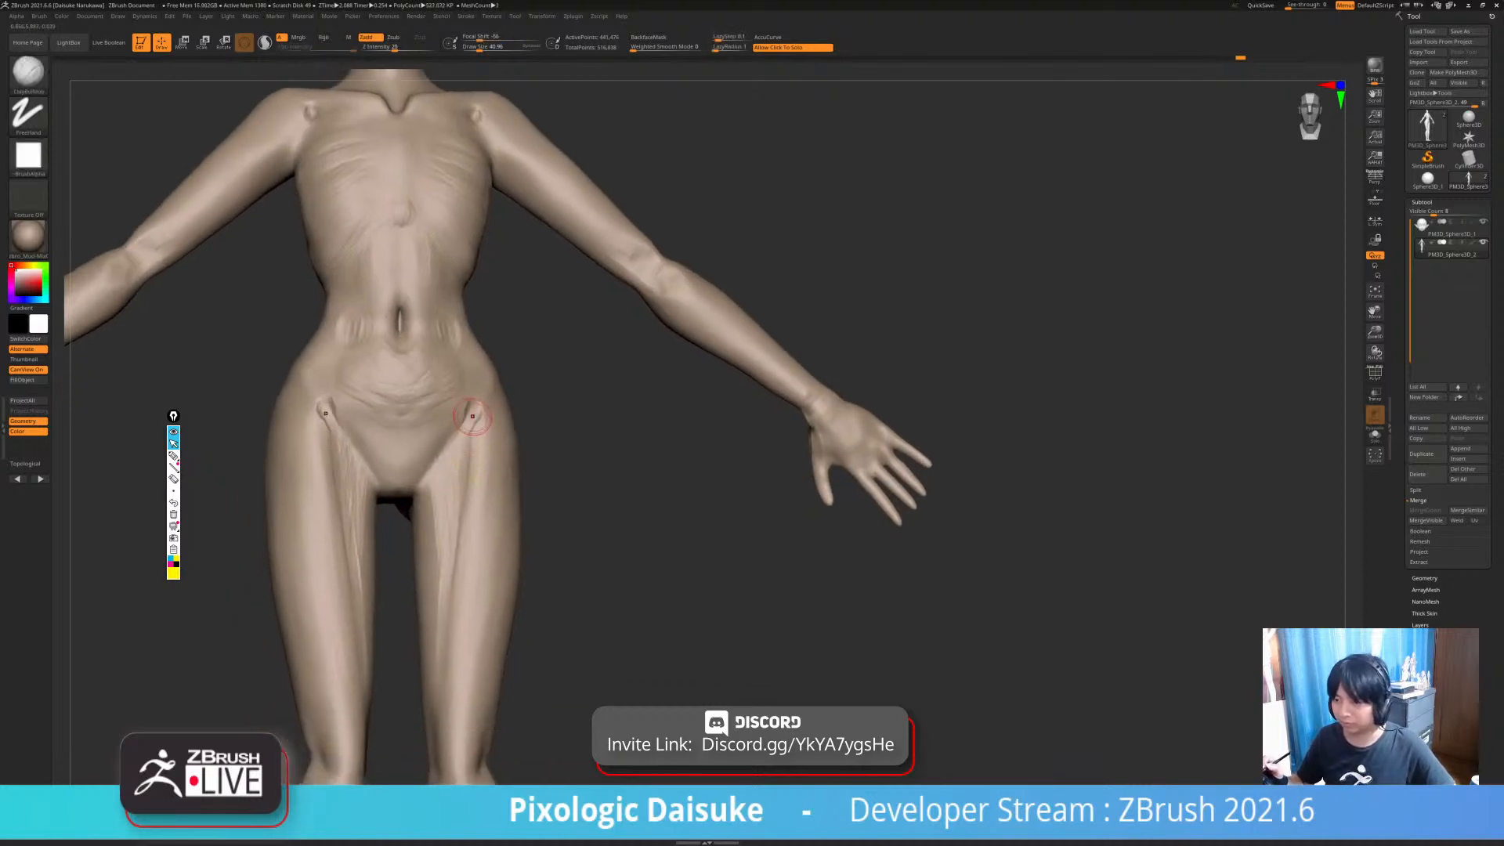
alt+drag(474, 423, 466, 411)
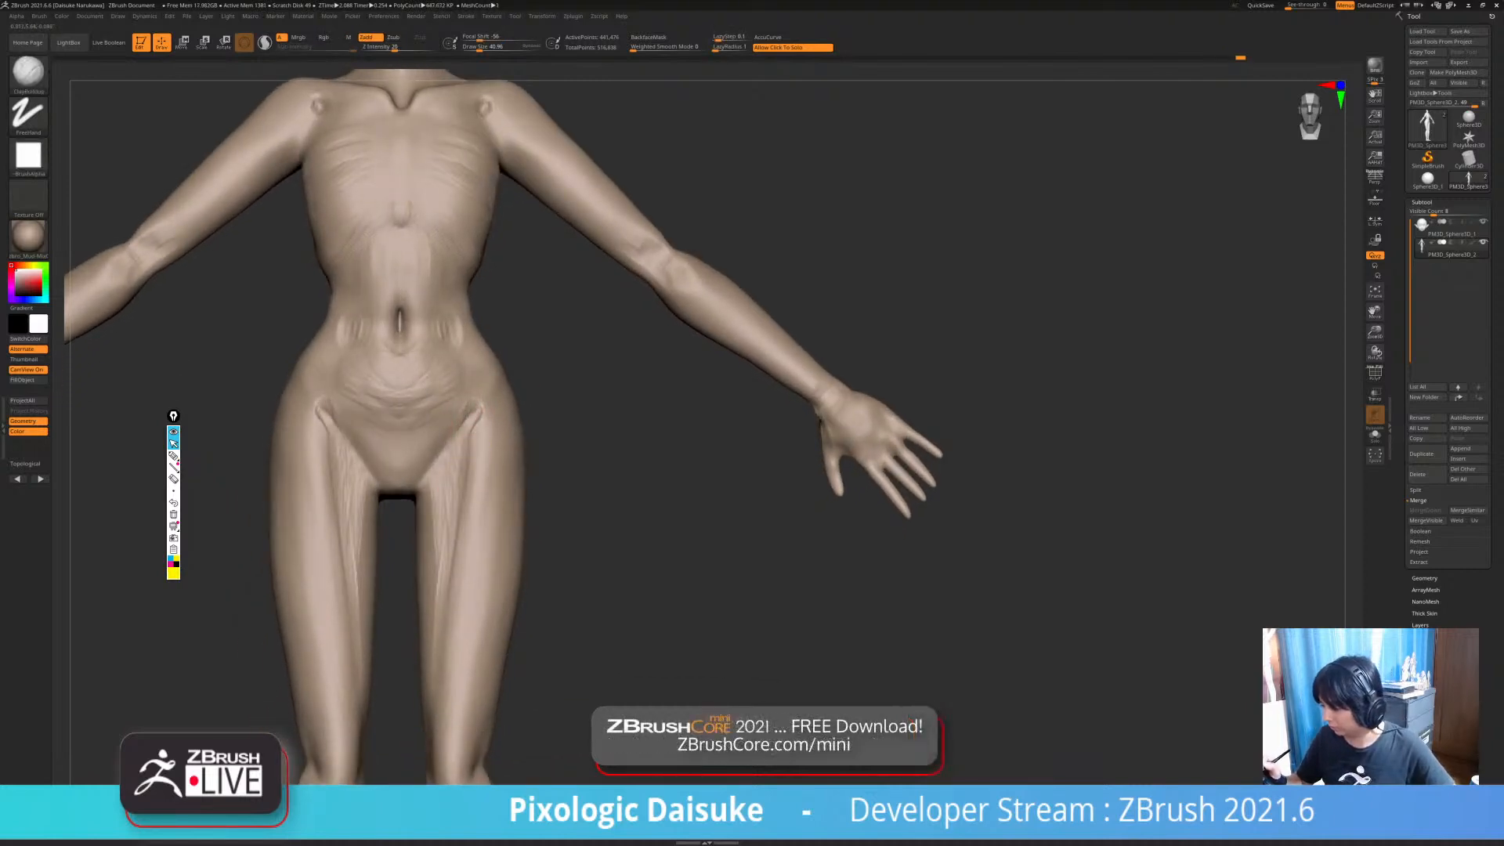
mouse_move(442, 438)
right_down()
mouse_move(415, 419)
mouse_move(447, 427)
mouse_move(460, 409)
mouse_move(463, 451)
mouse_move(418, 439)
mouse_move(457, 422)
mouse_move(469, 450)
mouse_move(474, 431)
mouse_move(452, 504)
right_up()
- Enlarge the ClayBuildup draw size to about 79 and add volume to the ribs, lower belly and inner thighs
click(484, 47)
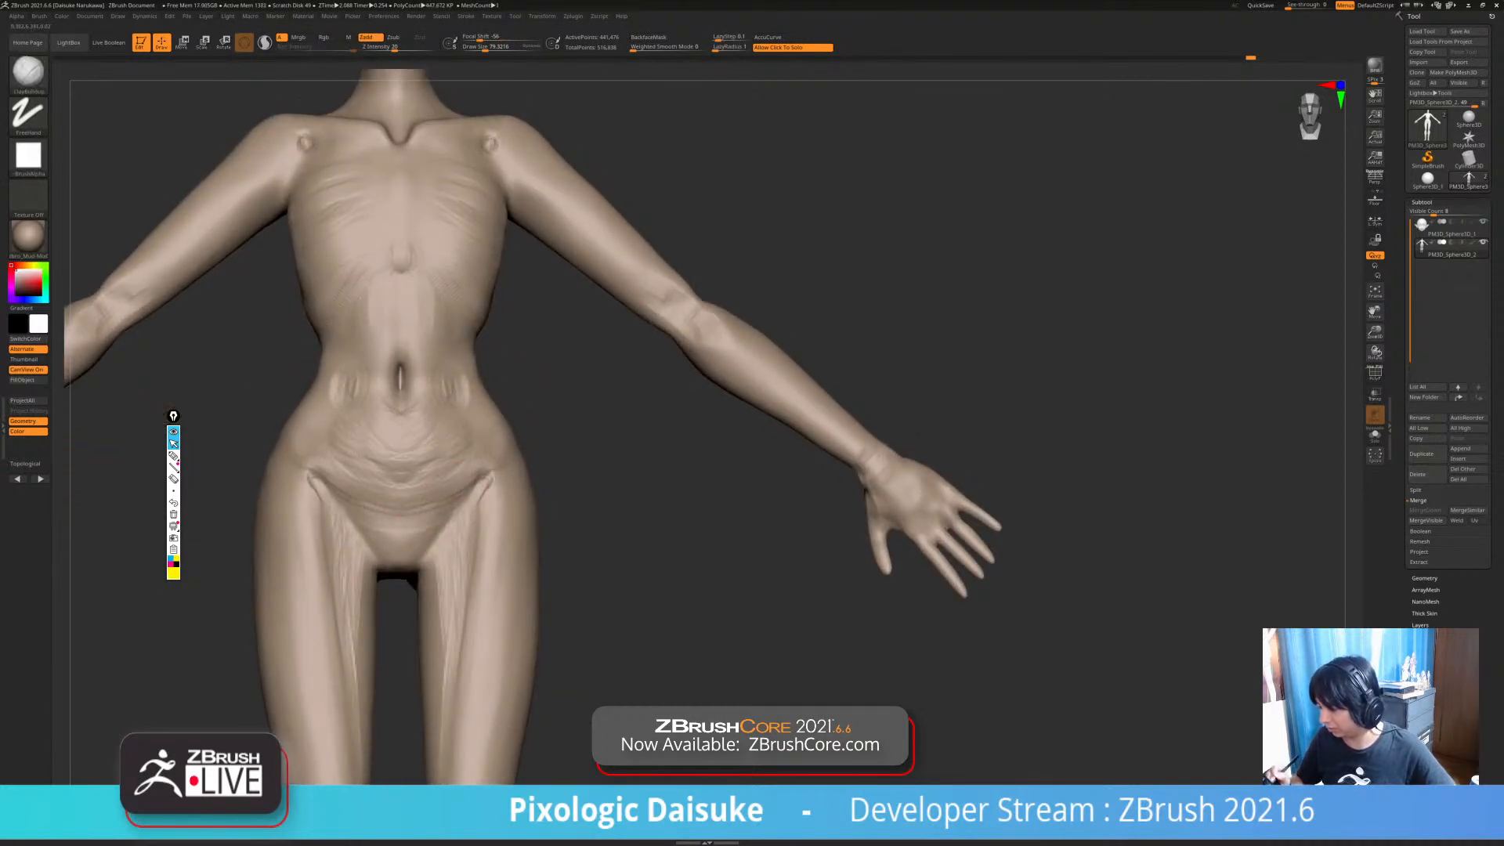
mouse_move(451, 603)
ctrl+right_down()
mouse_move(446, 534)
mouse_move(419, 508)
mouse_move(409, 588)
mouse_move(399, 553)
ctrl+right_up()
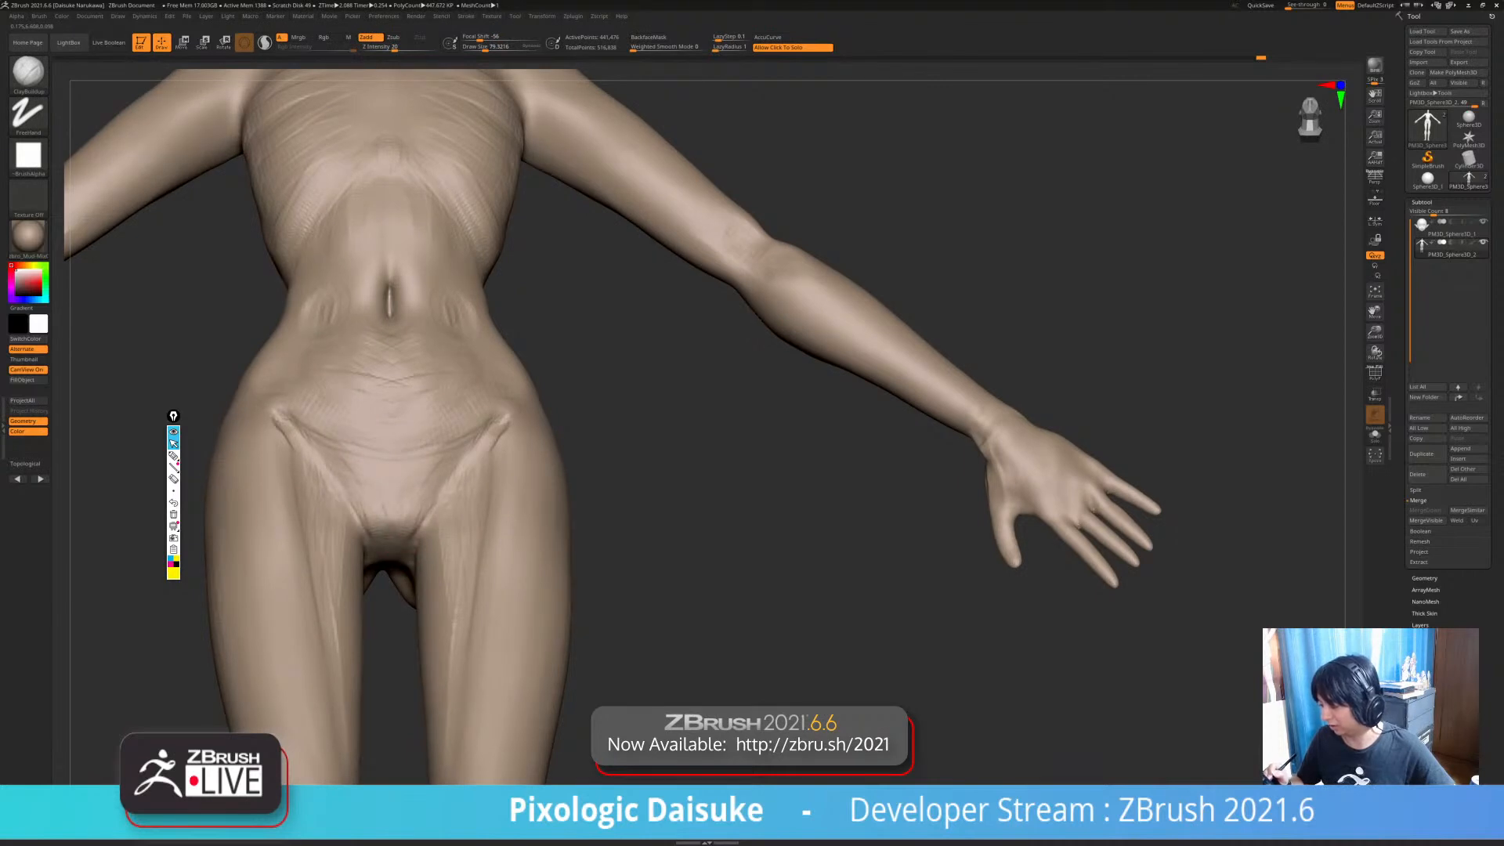
mouse_move(447, 473)
right_down()
mouse_move(410, 528)
mouse_move(423, 470)
mouse_move(455, 506)
mouse_move(383, 531)
right_up()
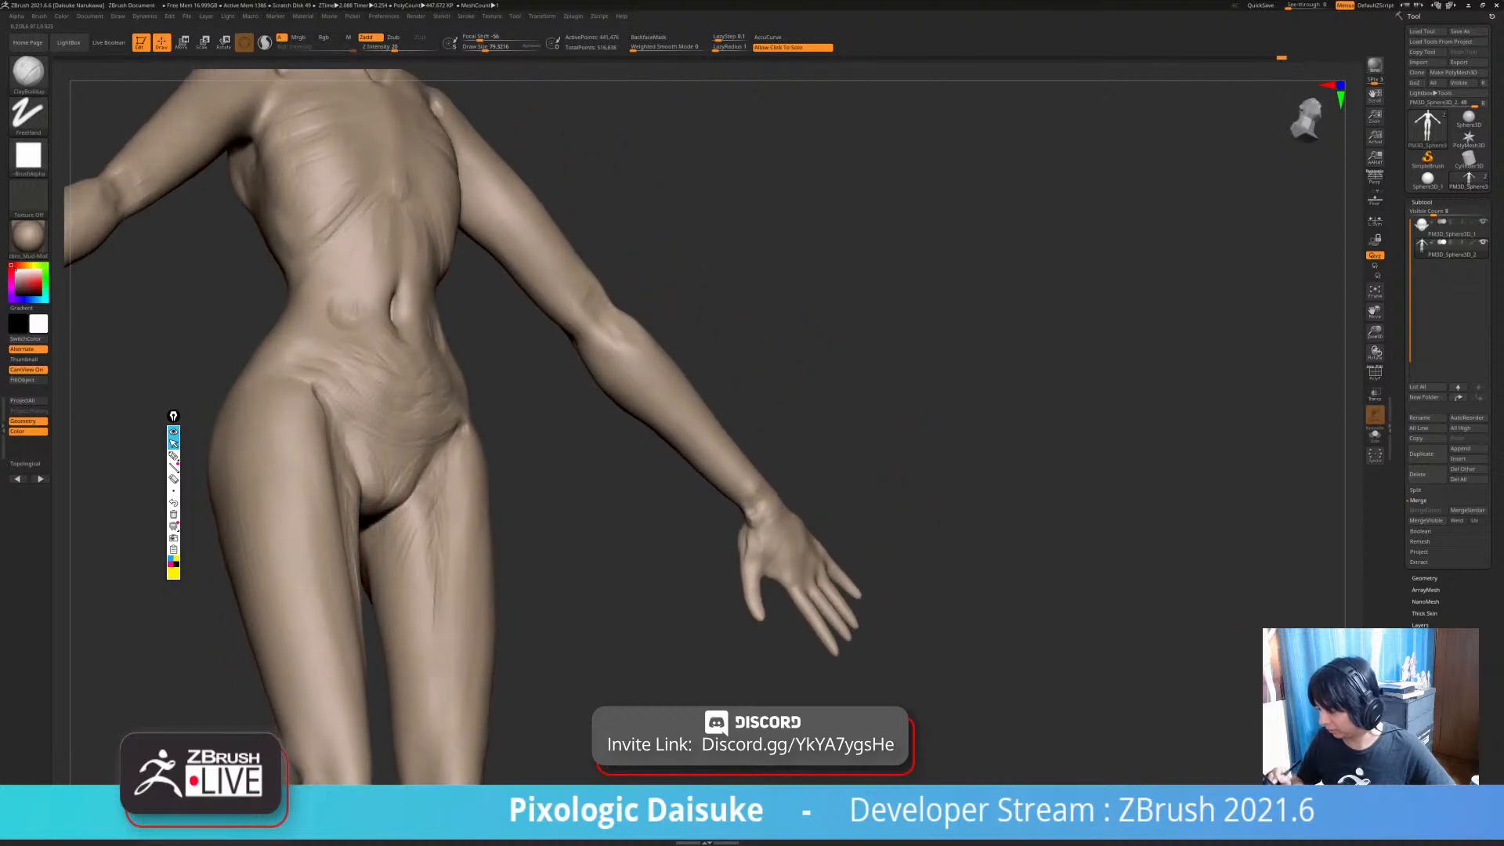
shift+right_drag(420, 589, 400, 505)
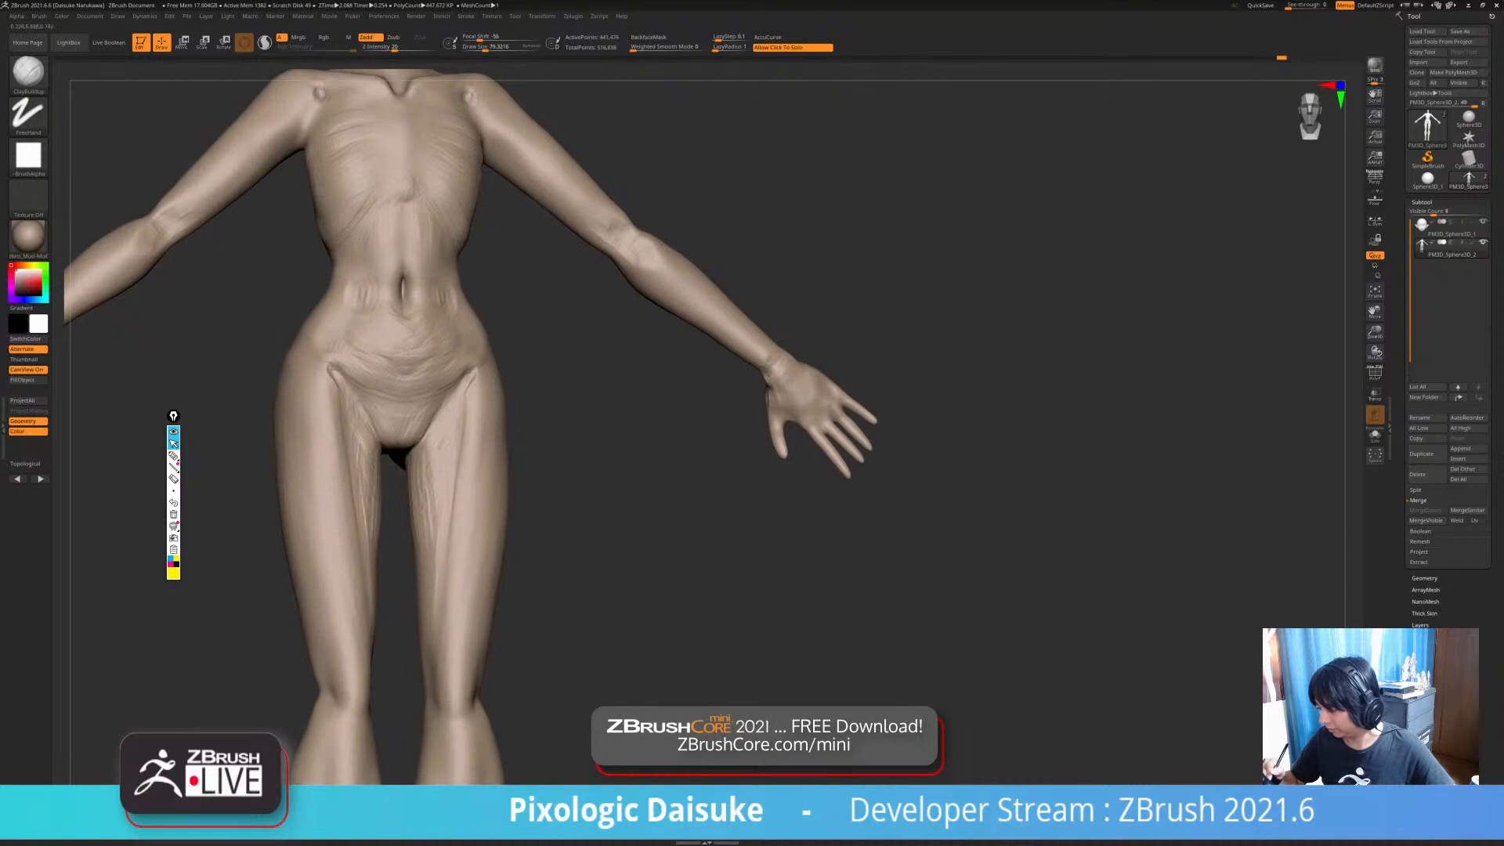
right_drag(436, 443, 486, 445)
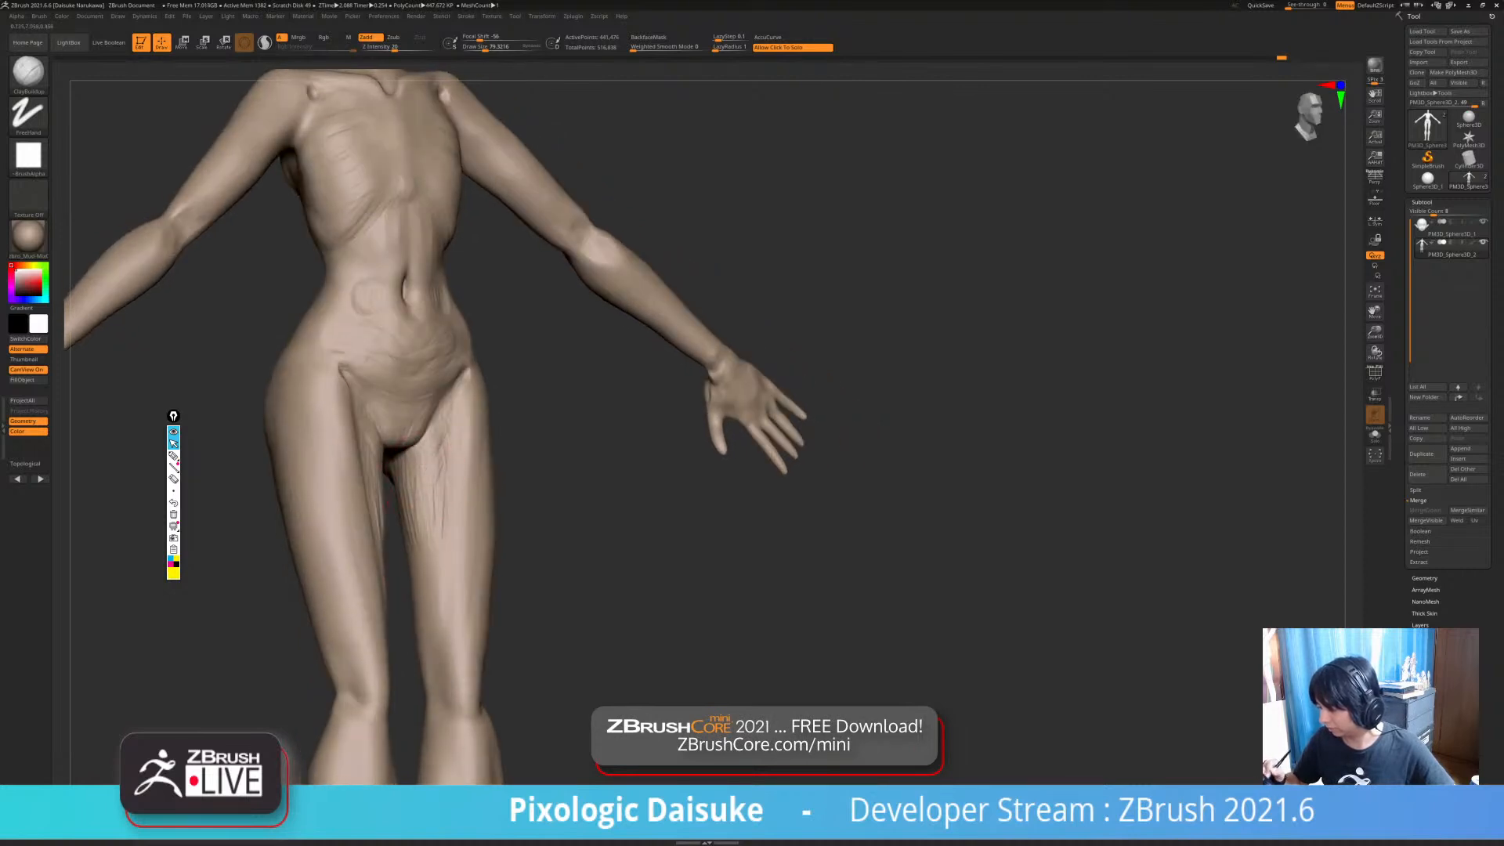
- Build up the back of the inner thighs just below the buttocks with ClayBuildup
right_drag(385, 506, 355, 448)
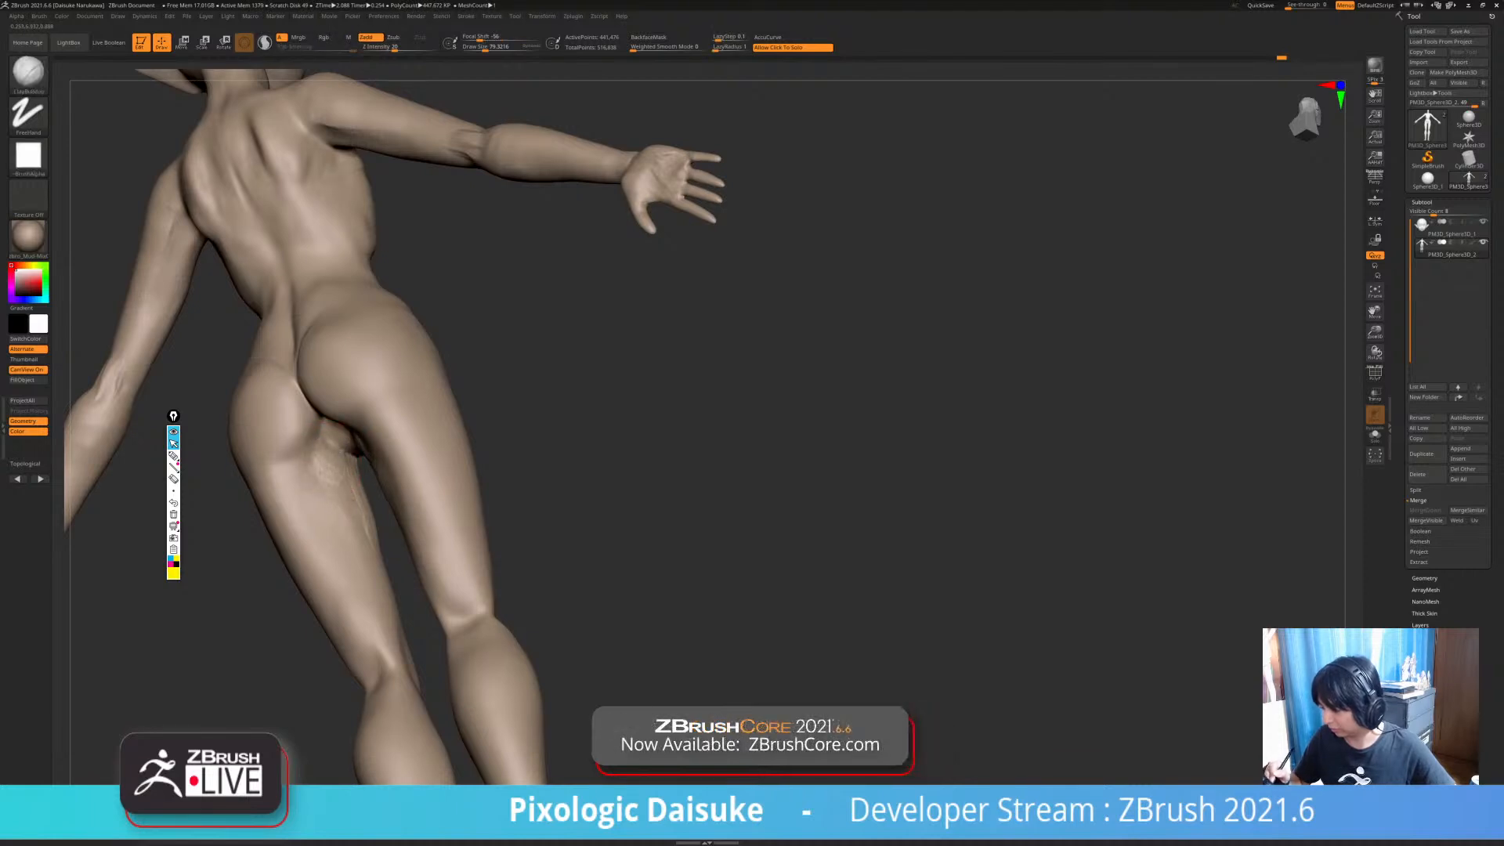
mouse_move(346, 475)
mouse_down()
mouse_move(336, 506)
mouse_move(358, 563)
mouse_up()
ctrl+right_drag(376, 596, 376, 549)
mouse_move(705, 470)
right_down()
mouse_move(596, 533)
mouse_move(566, 572)
mouse_move(498, 504)
mouse_move(489, 559)
mouse_move(492, 535)
right_up()
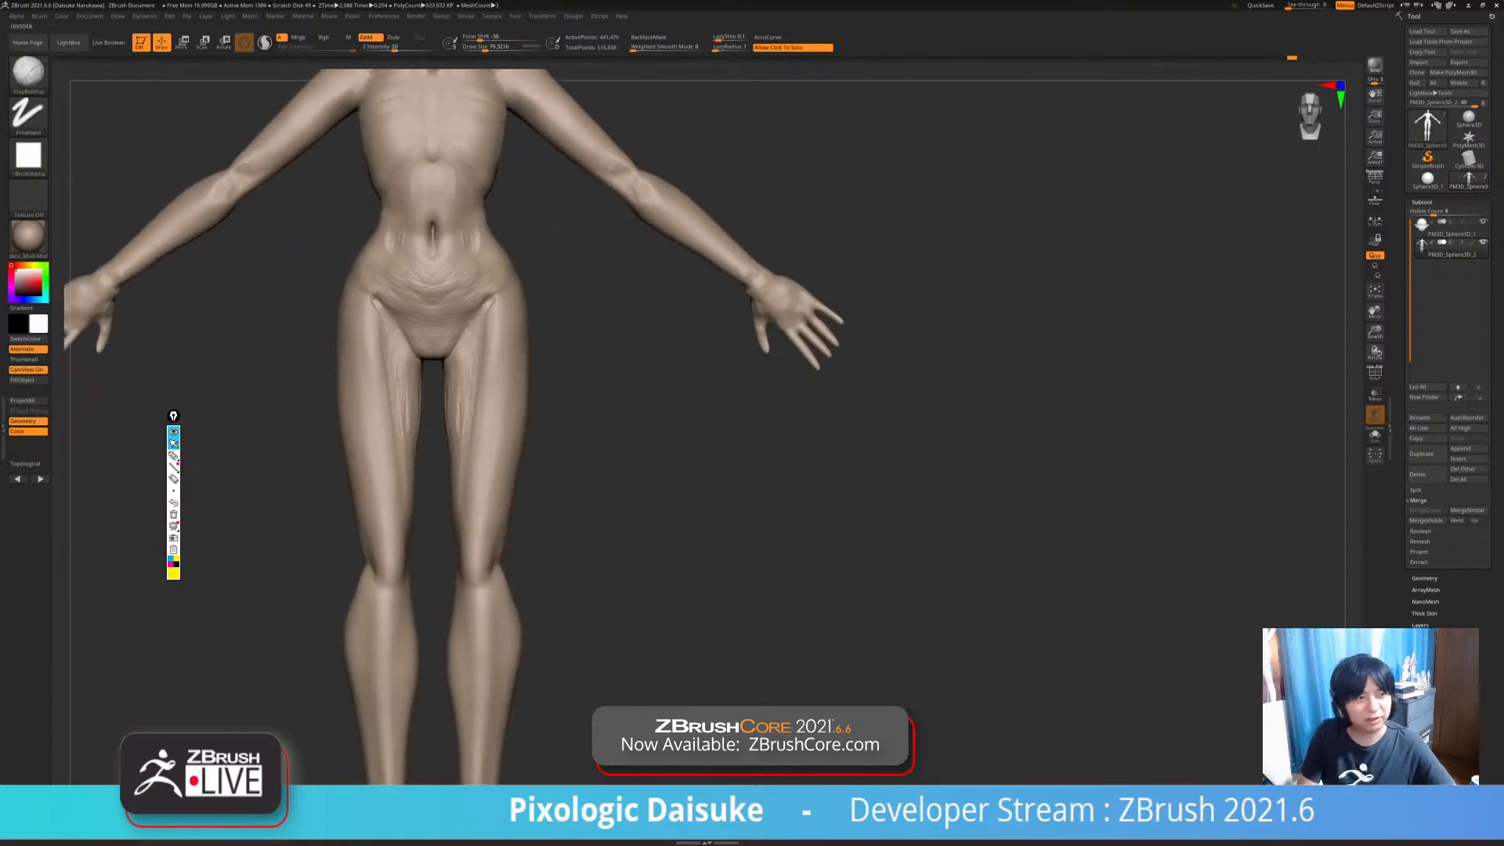
- Add long ClayBuildup strokes down the front and inner thighs toward the knees to shape the thigh muscles
alt+right_drag(481, 519, 482, 484)
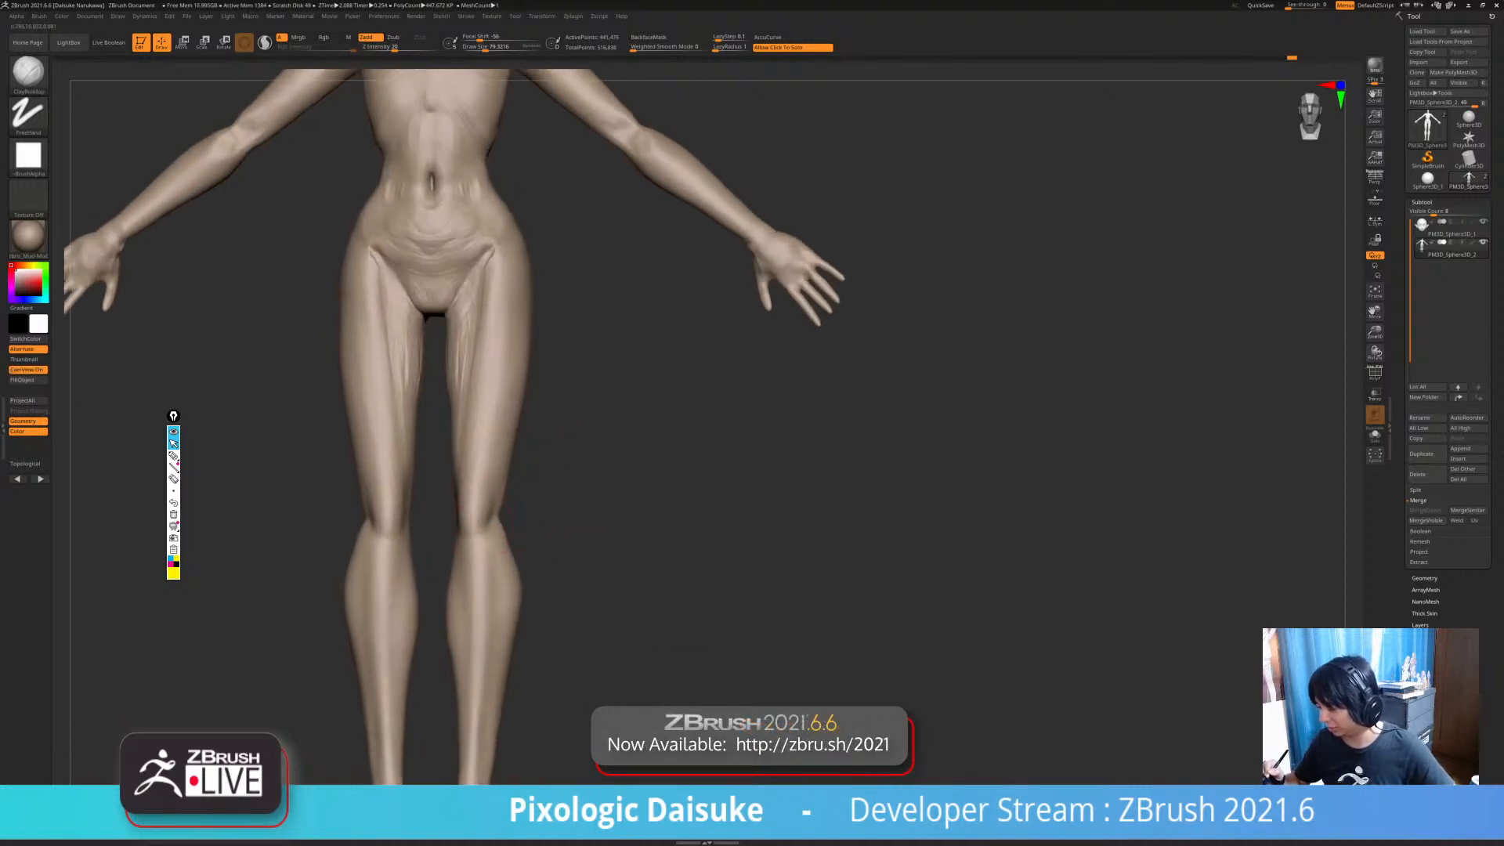
right_drag(481, 548, 469, 549)
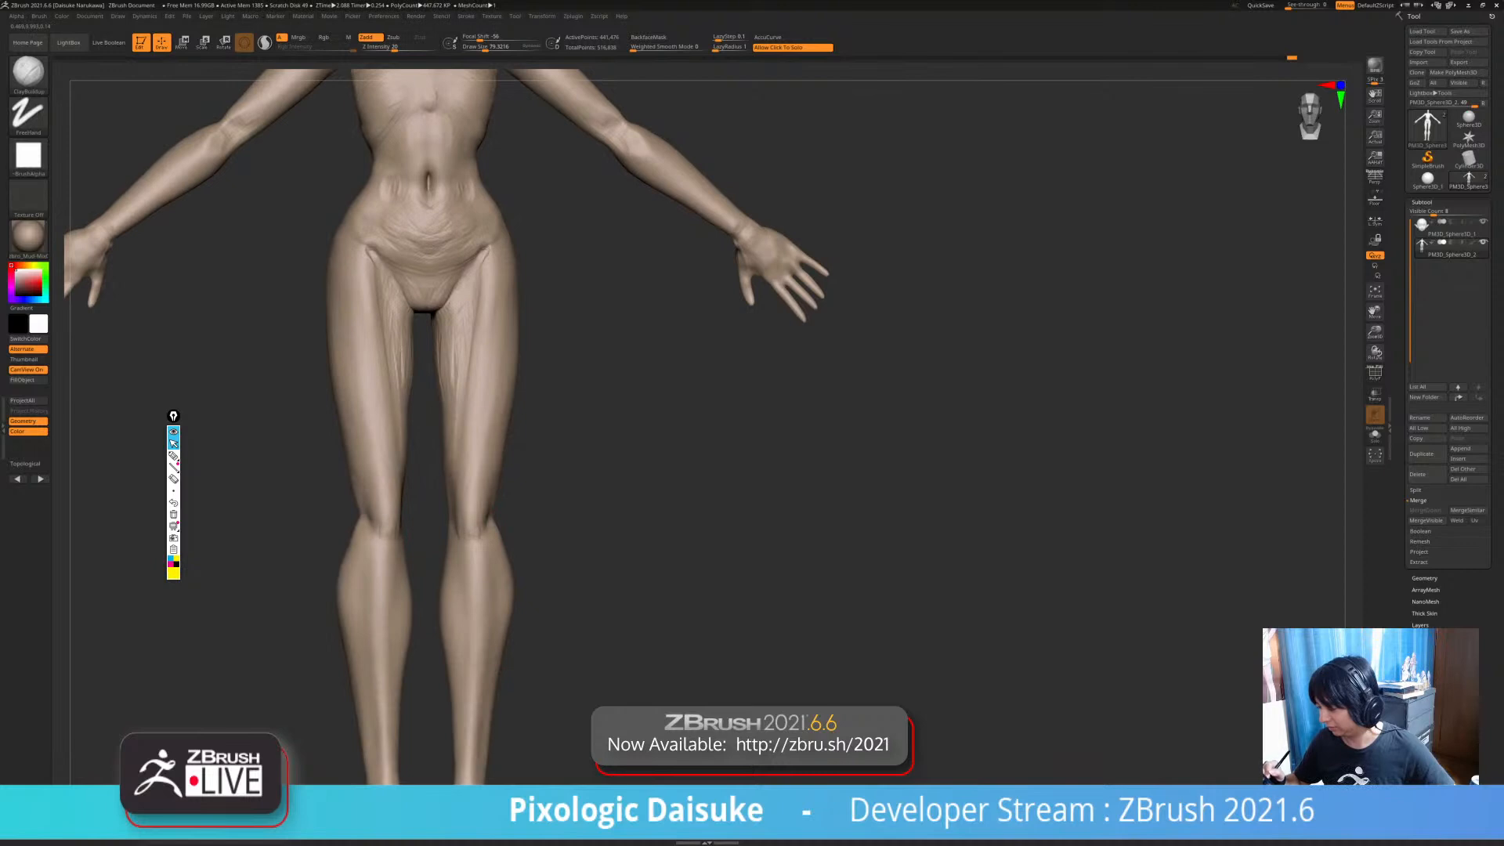
ctrl+right_drag(472, 596, 493, 511)
ctrl+right_drag(494, 511, 494, 558)
ctrl+right_drag(480, 481, 475, 460)
right_drag(470, 571, 494, 572)
mouse_move(476, 482)
ctrl+right_down()
mouse_move(487, 548)
mouse_move(474, 462)
mouse_move(492, 471)
ctrl+right_up()
mouse_move(495, 546)
ctrl+right_down()
mouse_move(485, 478)
mouse_move(499, 538)
mouse_move(473, 499)
ctrl+right_up()
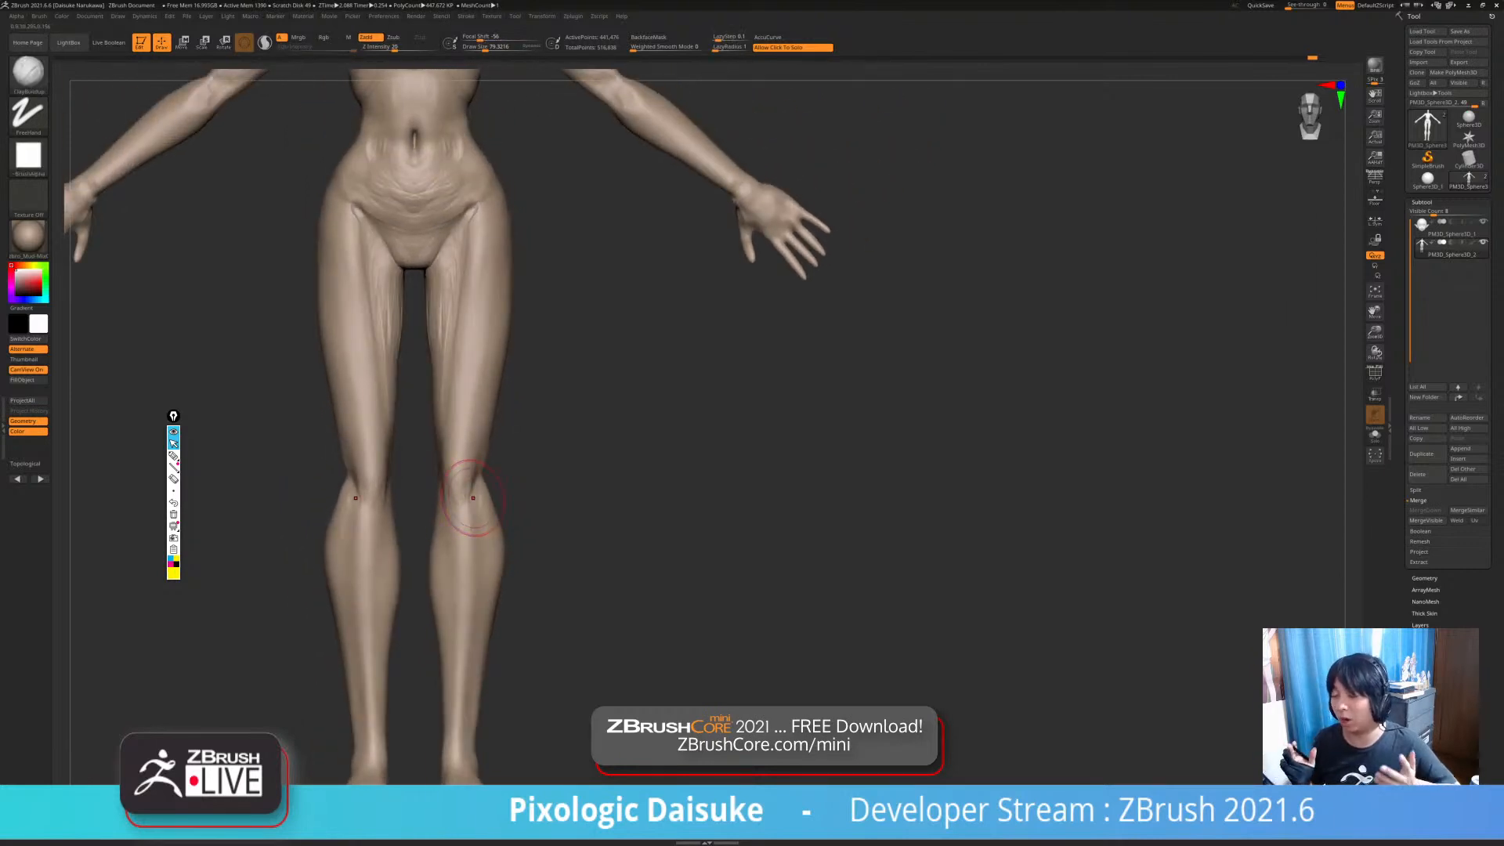
- Reduce the ClayBuildup draw size to about 69 and add curved strokes over the buttocks and outer hips
alt+right_drag(541, 183, 527, 282)
right_drag(492, 625, 468, 595)
mouse_move(476, 320)
right_down()
mouse_move(498, 313)
mouse_move(479, 321)
mouse_move(494, 315)
mouse_move(470, 457)
mouse_move(396, 453)
mouse_move(510, 436)
mouse_move(486, 453)
mouse_move(431, 447)
mouse_move(424, 423)
right_up()
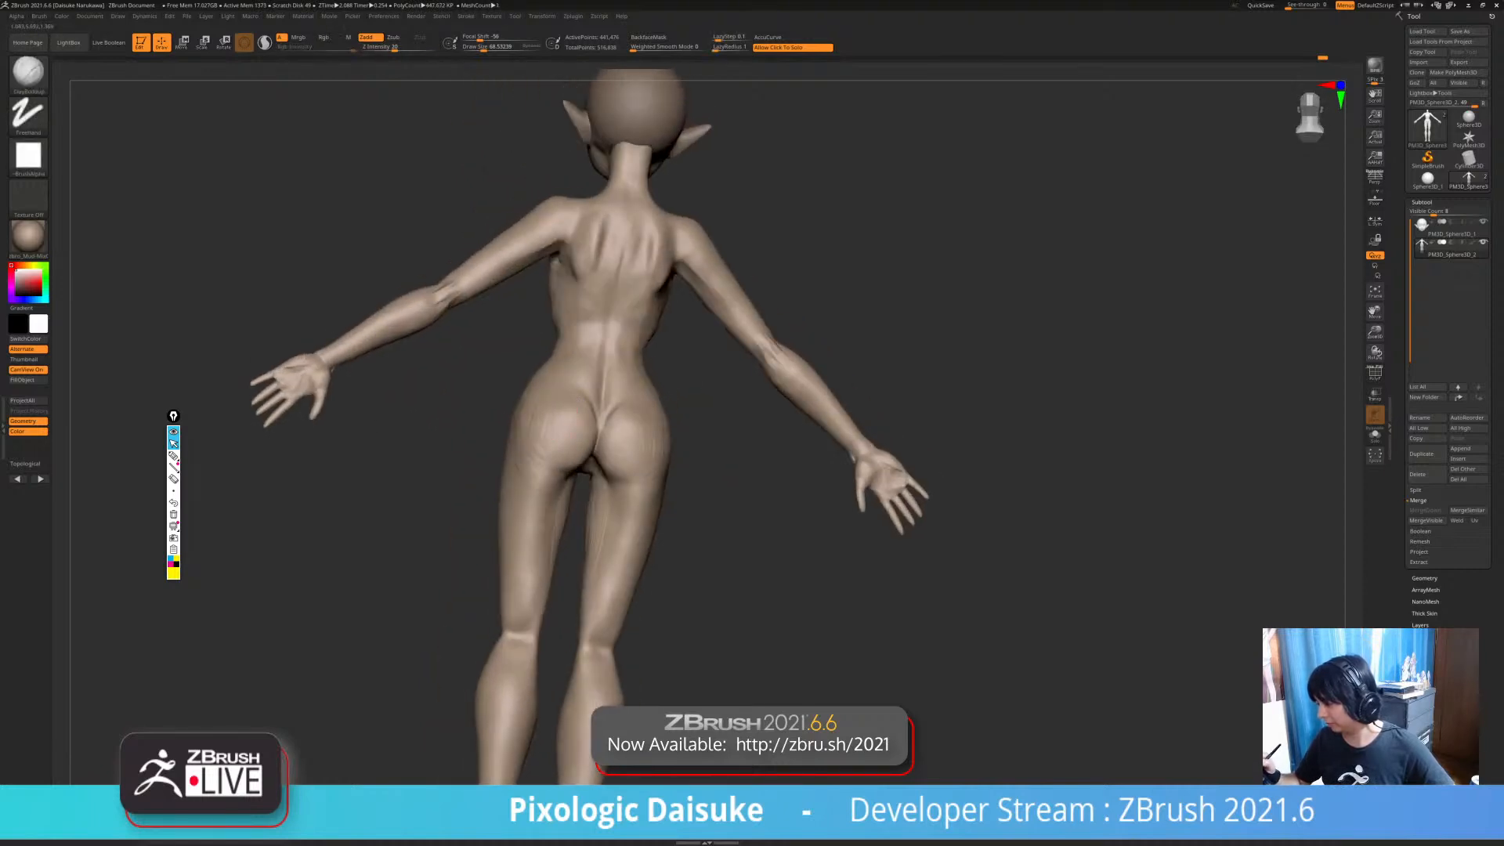
mouse_move(546, 462)
right_down()
mouse_move(576, 439)
mouse_move(569, 312)
right_up()
- Switch to the SnakeHook brush with a draw size of about 121 and bring the torso into front view
key(b)
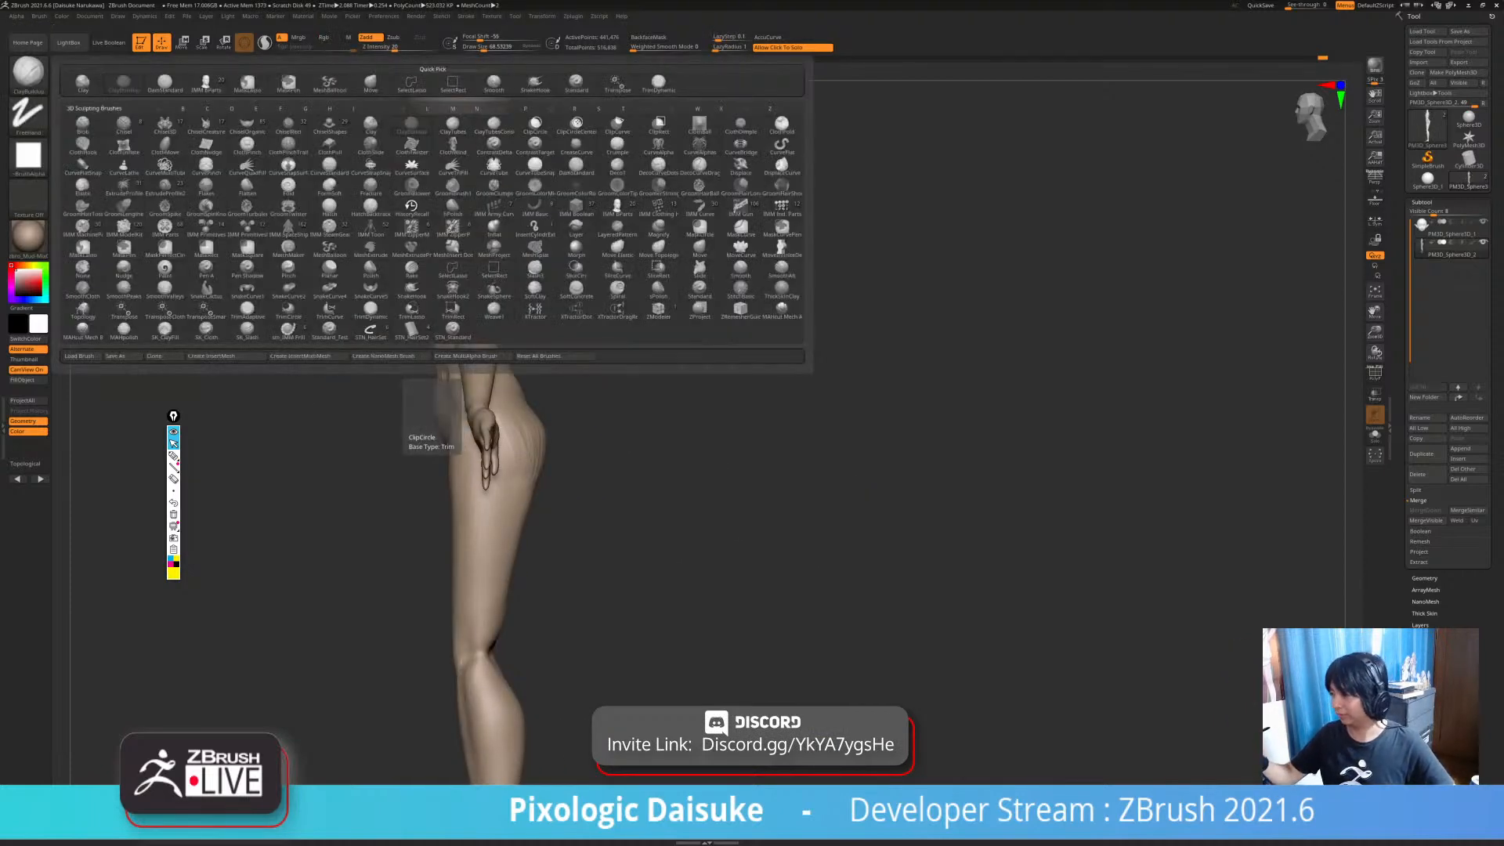
key(s)
key(h)
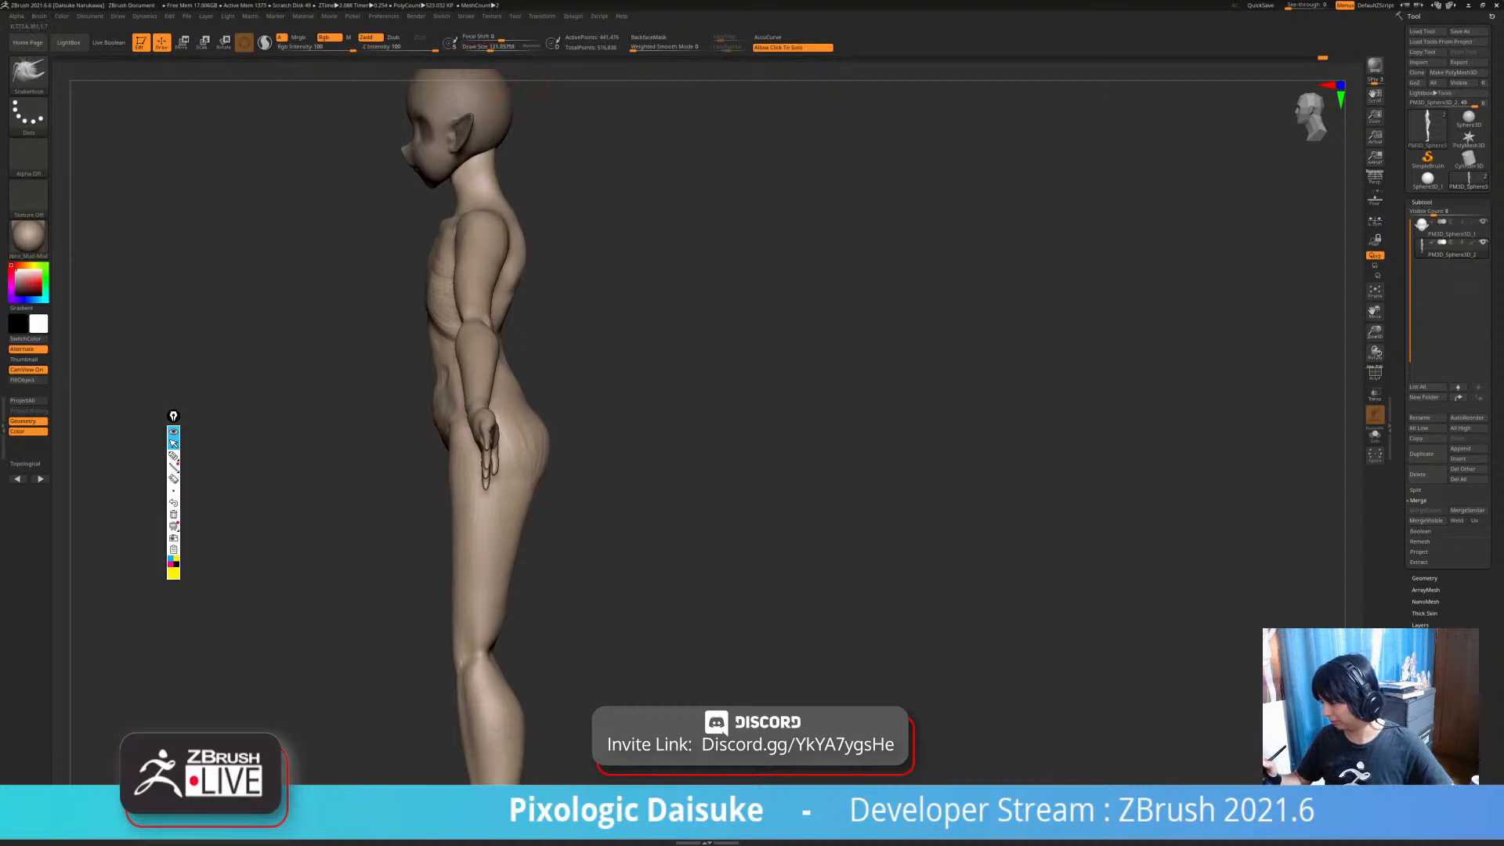
mouse_move(705, 471)
mouse_down()
mouse_move(564, 462)
mouse_move(589, 489)
mouse_move(572, 474)
mouse_move(625, 463)
mouse_move(587, 470)
mouse_move(591, 450)
mouse_up()
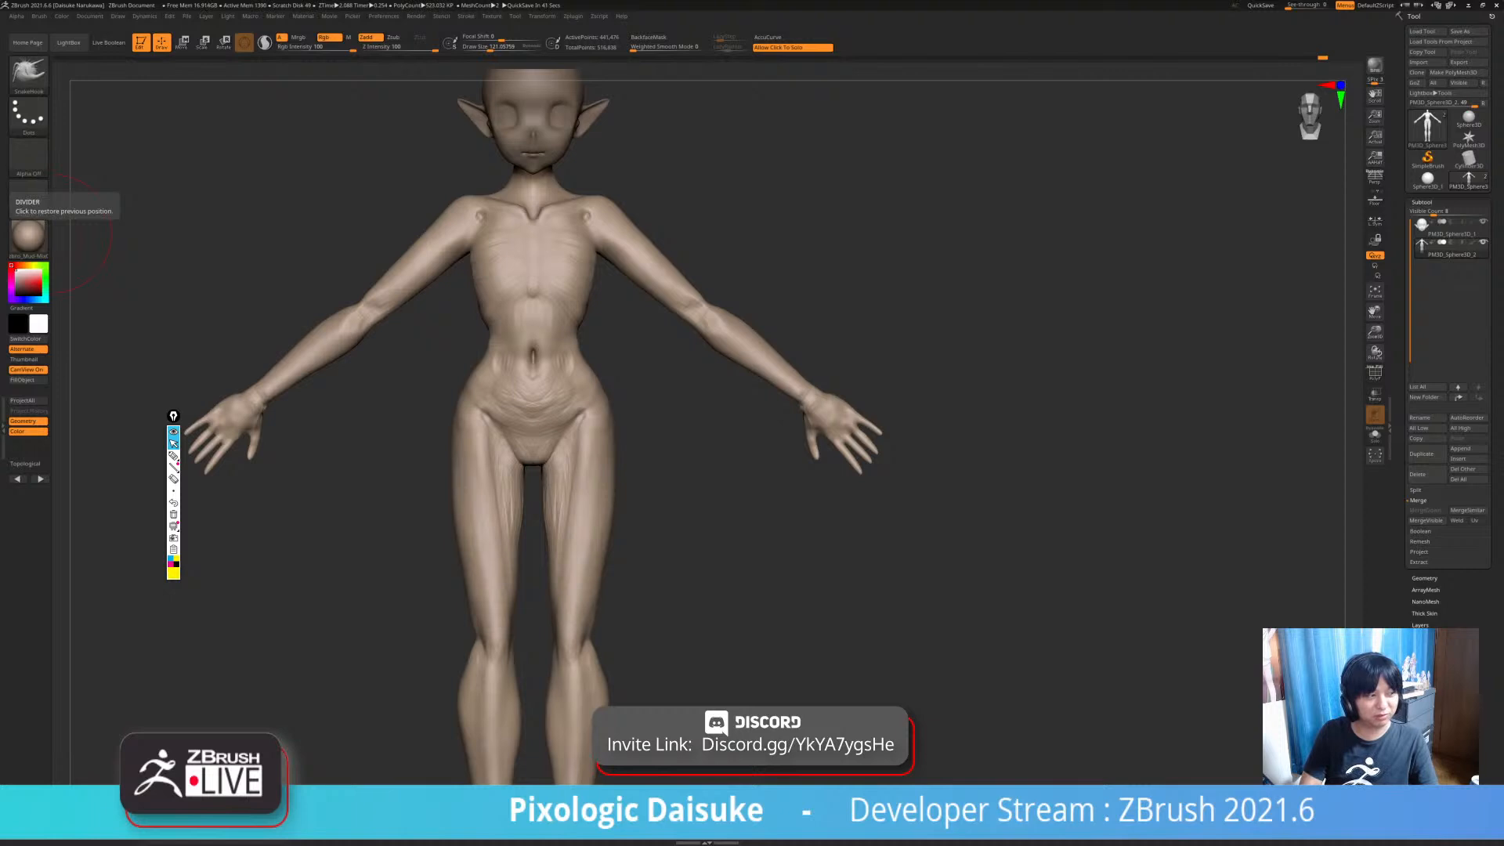
drag(439, 298, 312, 314)
mouse_move(651, 420)
alt+mouse_down()
mouse_move(538, 397)
mouse_move(627, 400)
mouse_move(650, 423)
alt+mouse_up()
- Smooth the stroke marks on the lower belly, waist and lower ribs
shift+drag(534, 454, 482, 451)
ctrl+right_drag(482, 451, 448, 442)
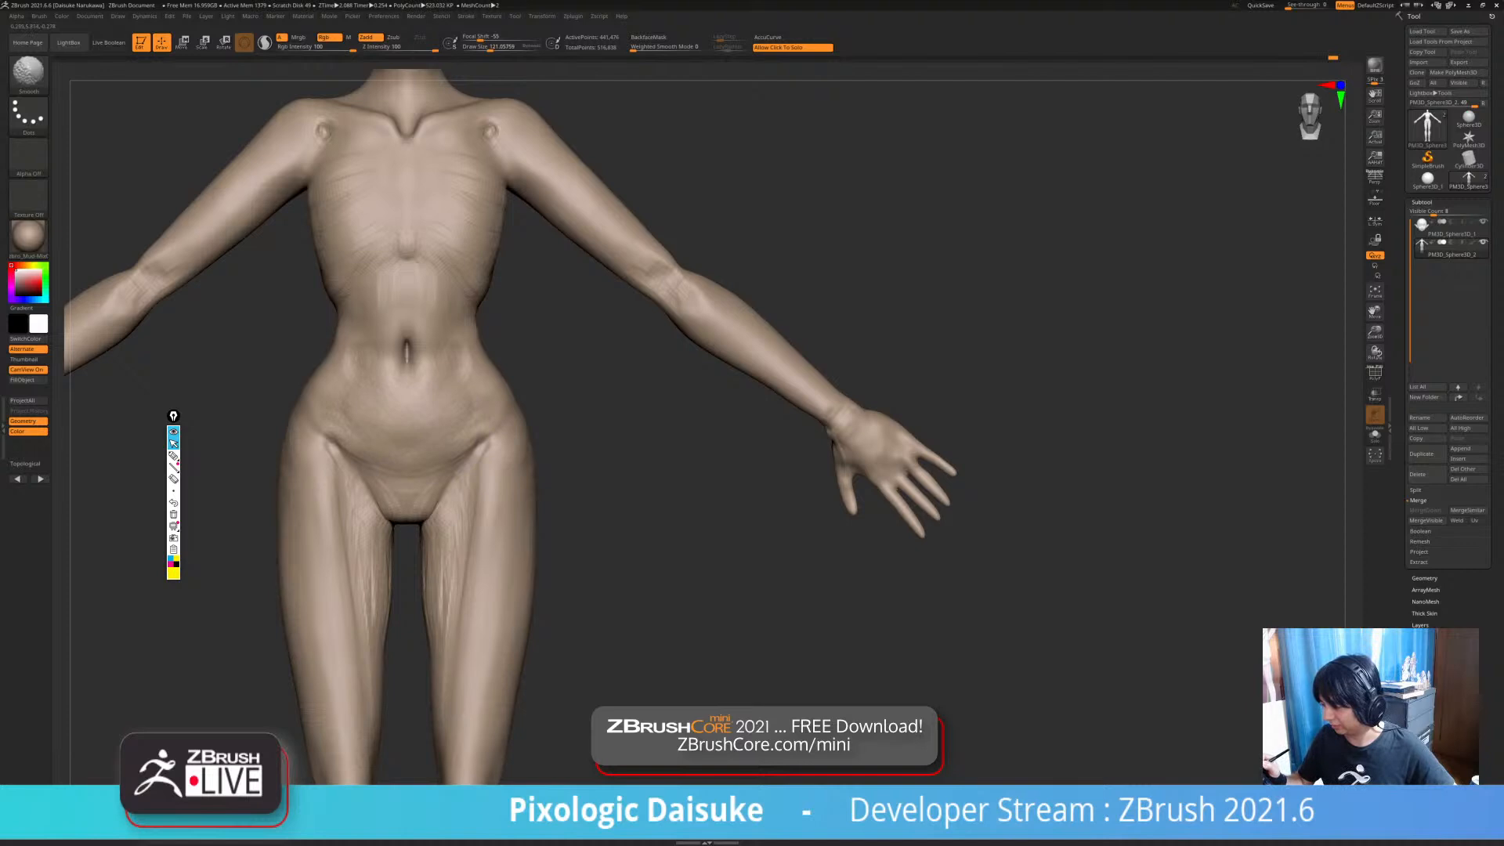
mouse_move(439, 376)
alt+right_down()
mouse_move(444, 462)
mouse_move(436, 352)
alt+right_up()
mouse_move(436, 353)
shift+mouse_down()
mouse_move(442, 368)
mouse_move(486, 286)
shift+mouse_up()
shift+drag(497, 235, 525, 255)
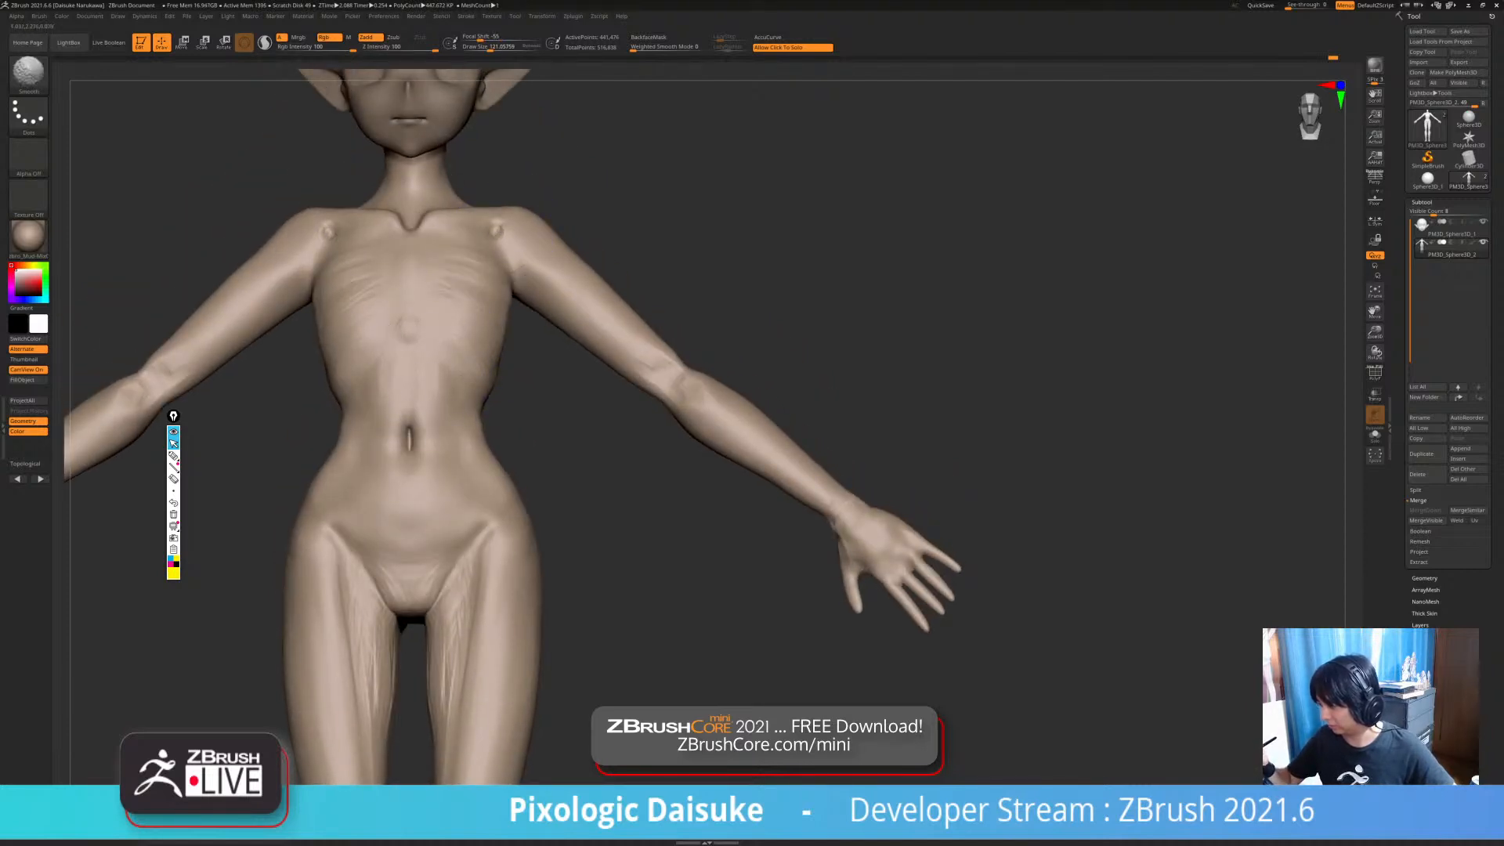
- Smooth the chest ribs and the bony bumps beneath the outer ends of the collarbones
alt+right_drag(549, 306, 558, 454)
right_drag(558, 454, 532, 450)
shift+drag(509, 294, 525, 333)
mouse_move(528, 362)
ctrl+right_down()
mouse_move(490, 415)
mouse_move(521, 415)
ctrl+right_up()
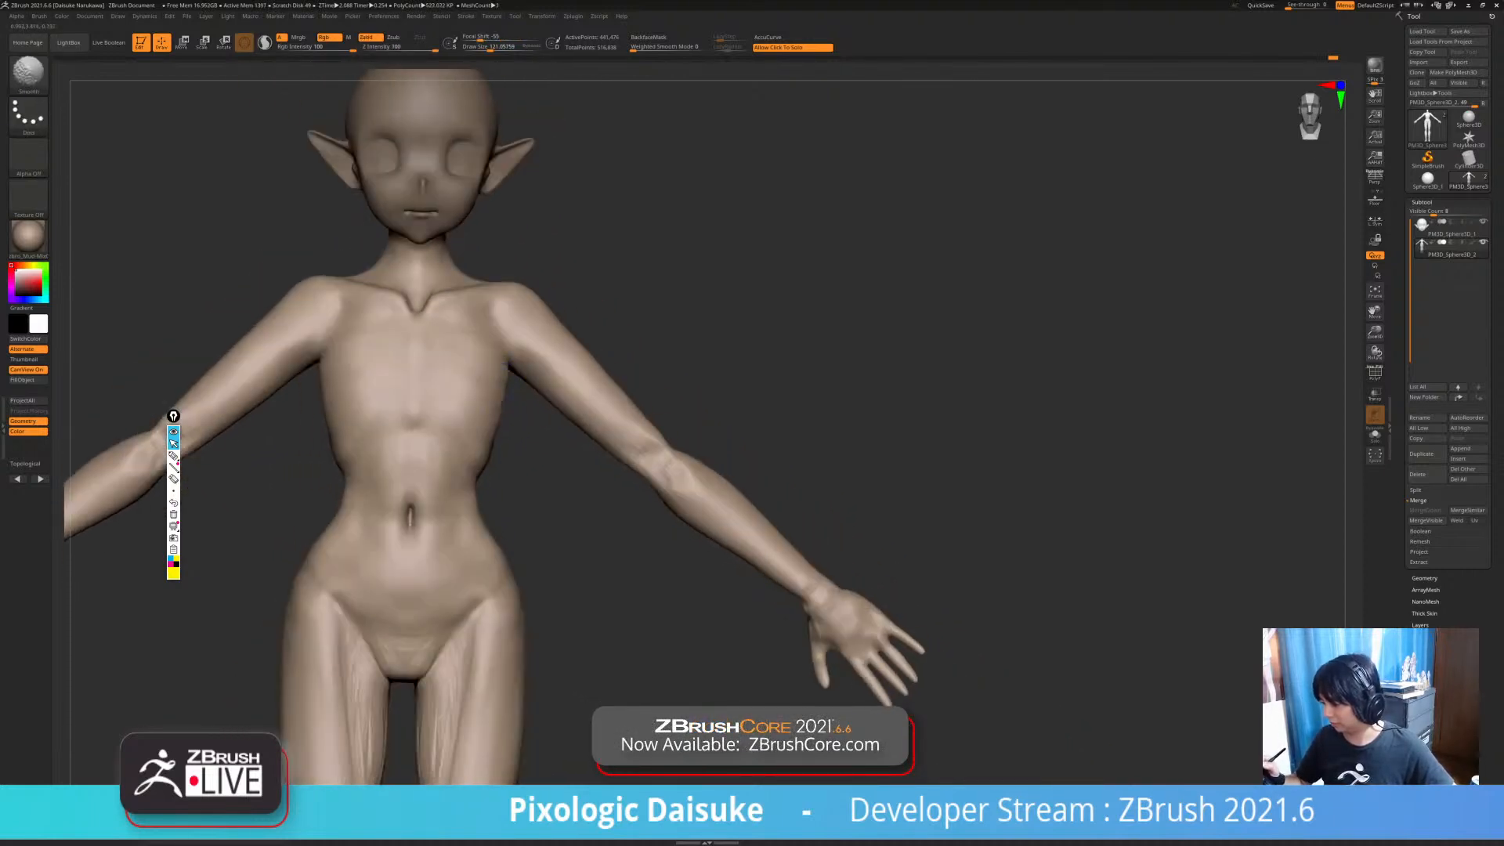
right_drag(424, 476, 478, 459)
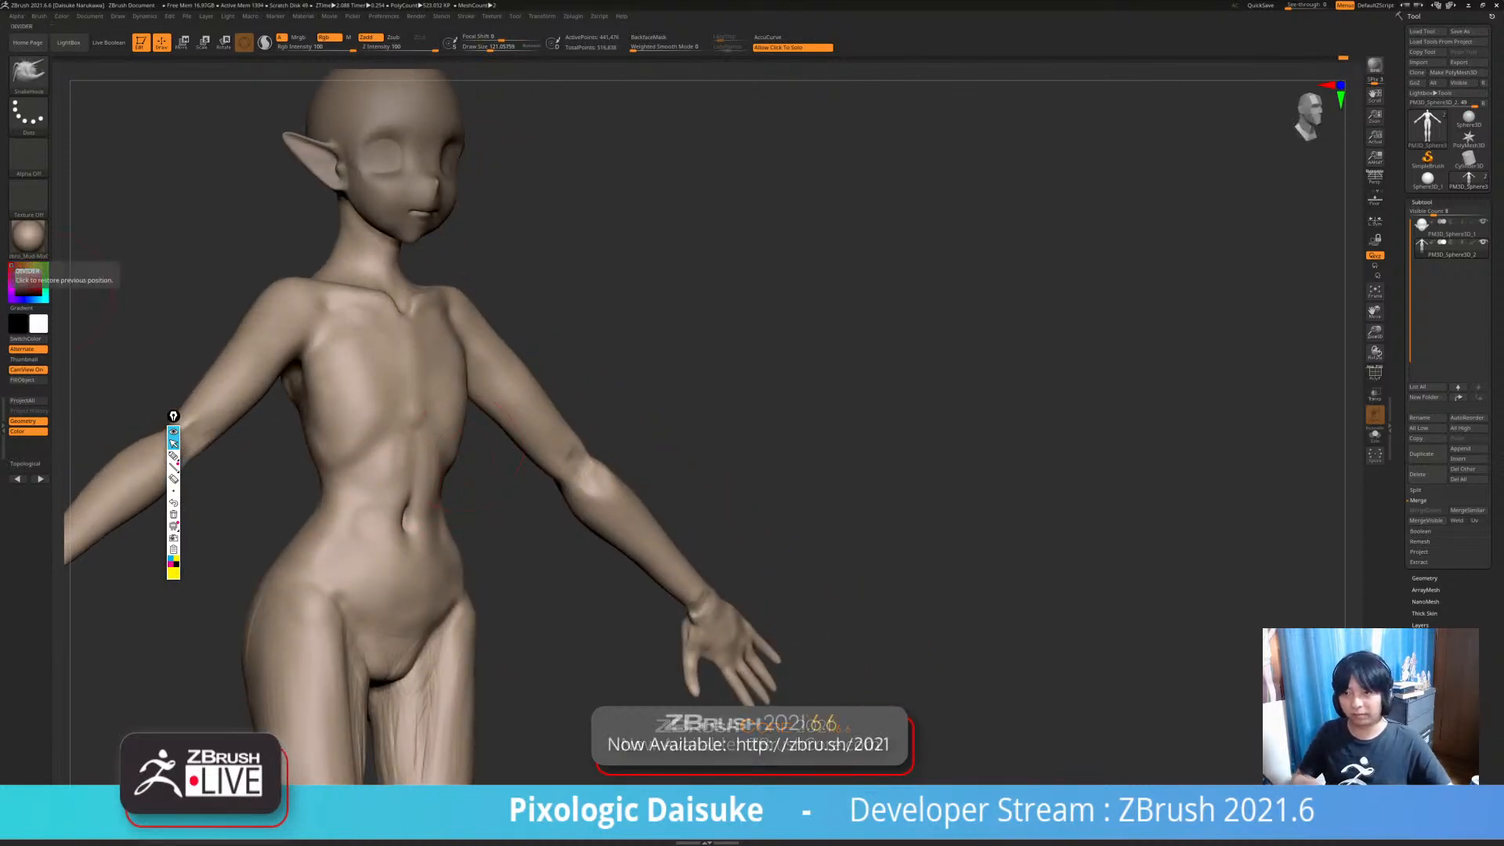
- Switch to ClayBuildup at a draw size of about 76, isolate the body, and build up the upper abdomen below the sternum
mouse_move(533, 423)
shift+right_down()
mouse_move(474, 415)
mouse_move(487, 337)
shift+right_up()
click(28, 75)
click(124, 82)
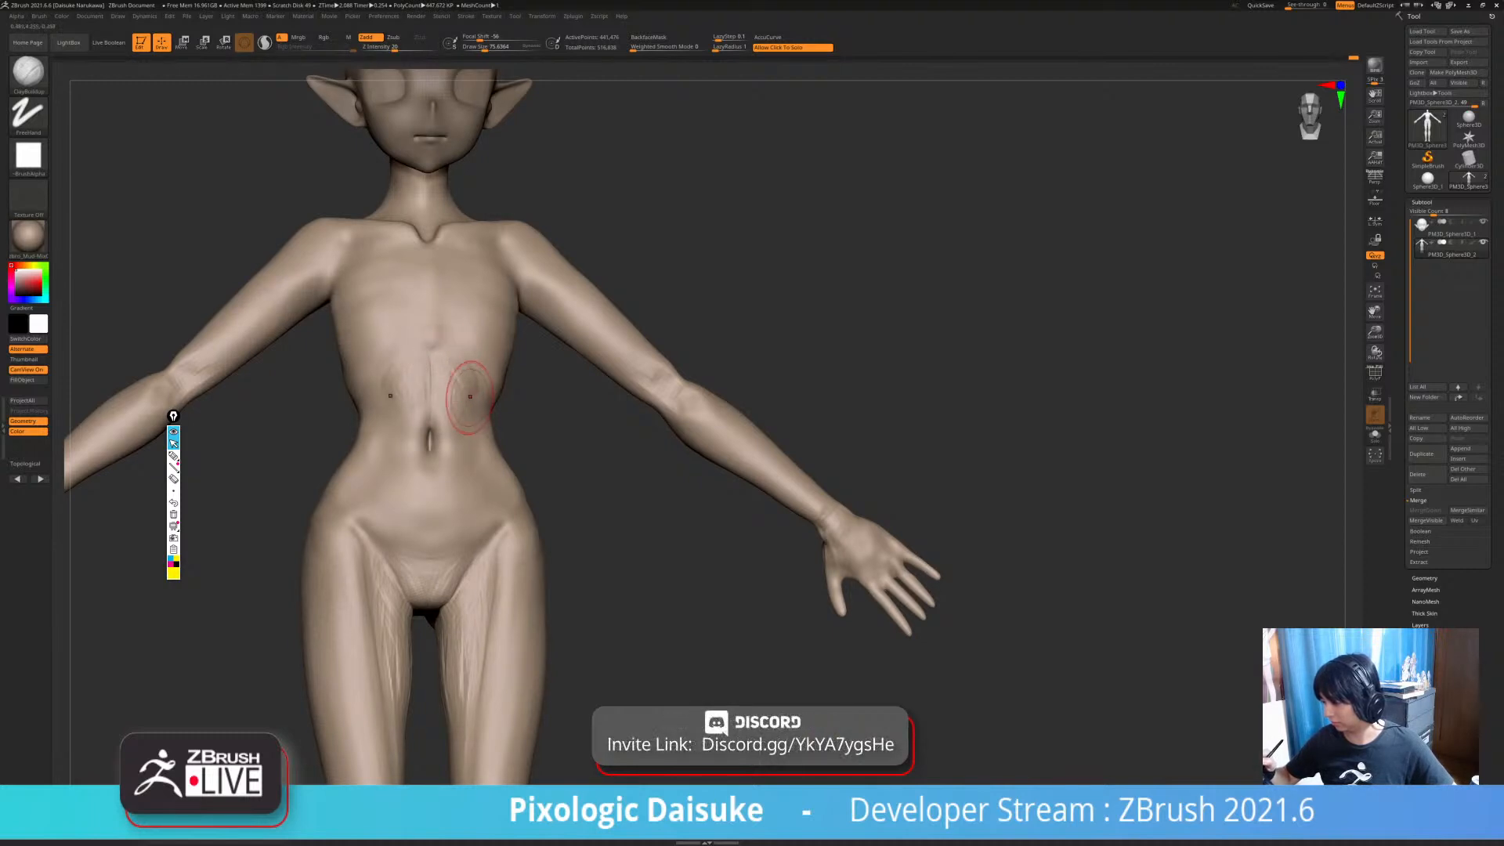
key(shift+s)
mouse_move(460, 403)
alt+right_down()
mouse_move(467, 344)
mouse_move(478, 353)
alt+right_up()
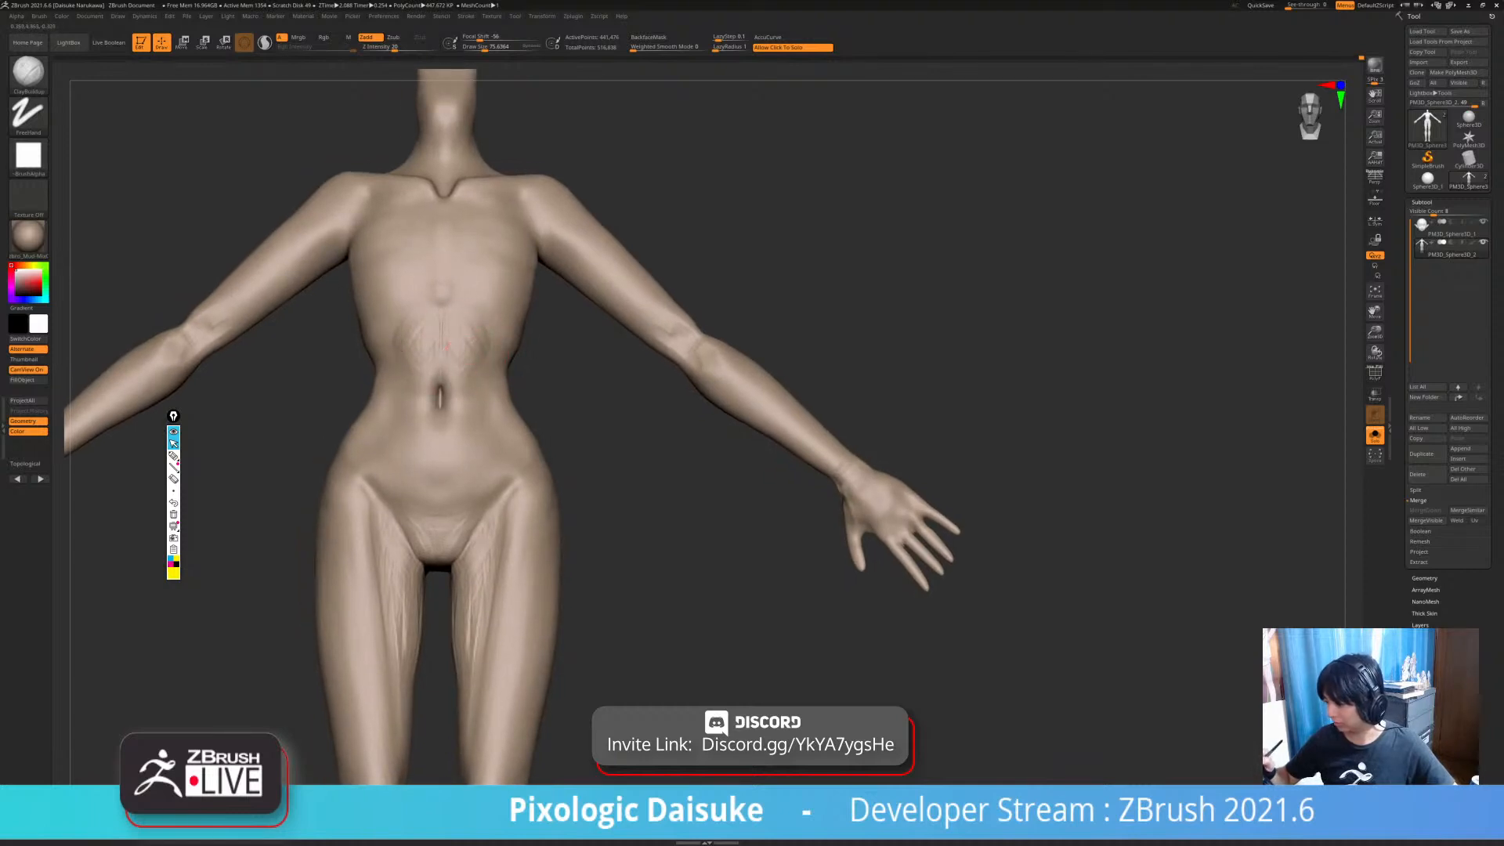
right_drag(483, 346, 448, 348)
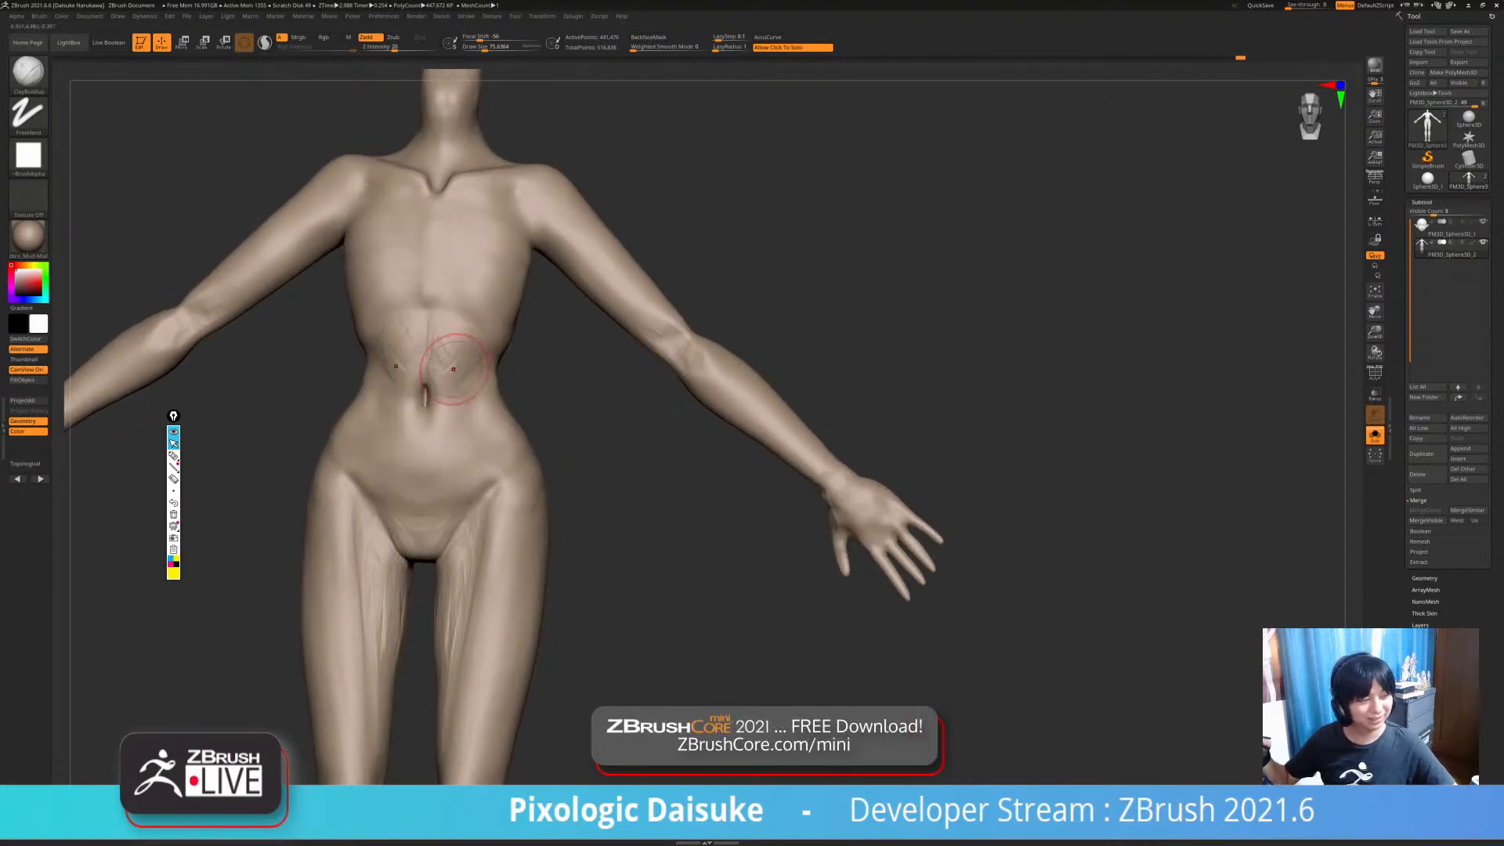
mouse_move(474, 344)
right_down()
mouse_move(457, 347)
mouse_move(466, 391)
right_up()
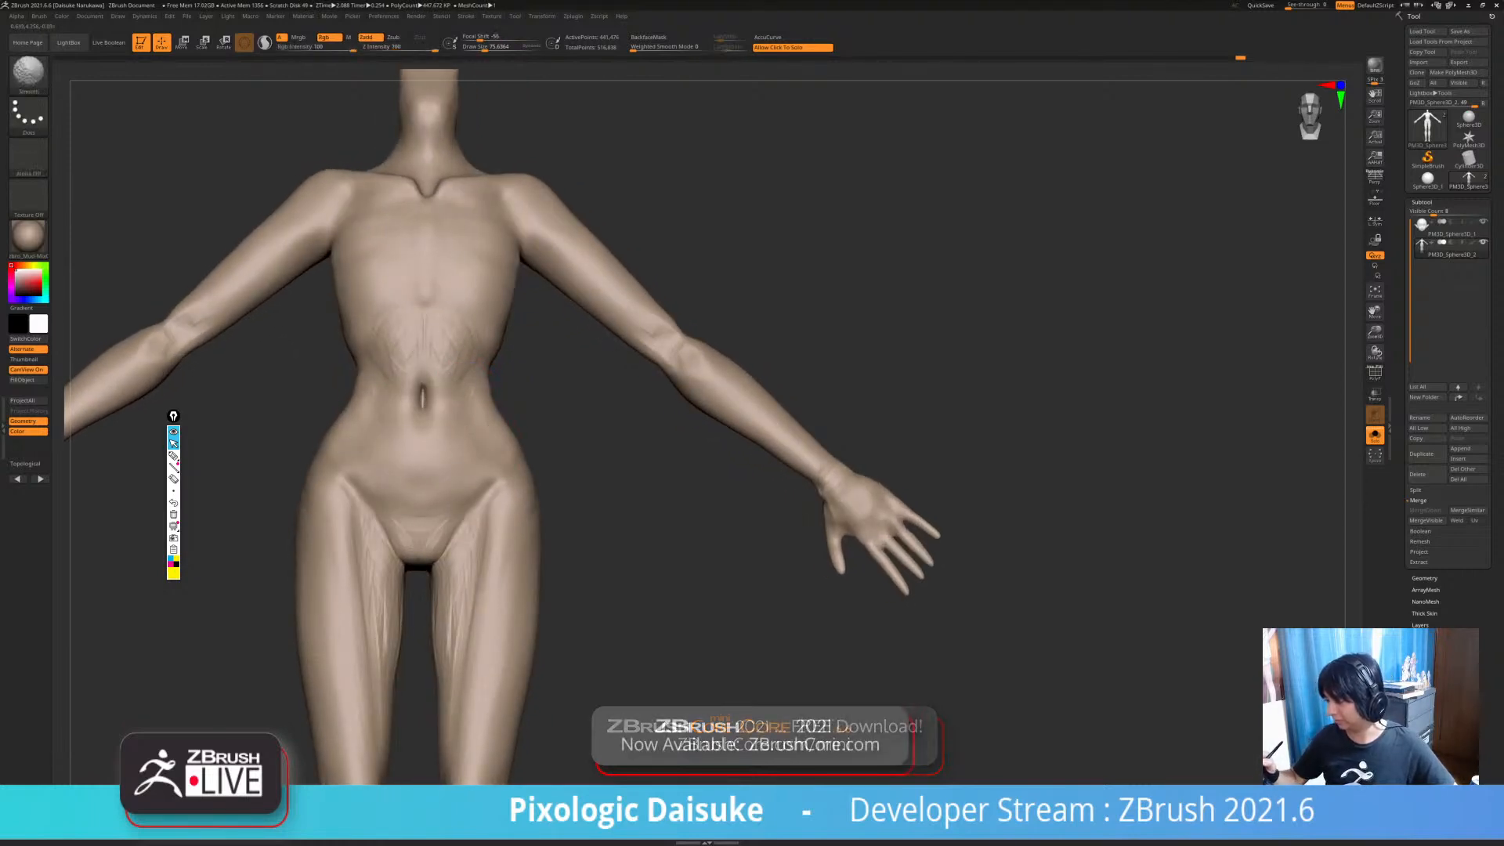
- Soften the upper abdominal strokes and shape the side of the rib cage down to the waist
alt+right_drag(462, 392, 460, 349)
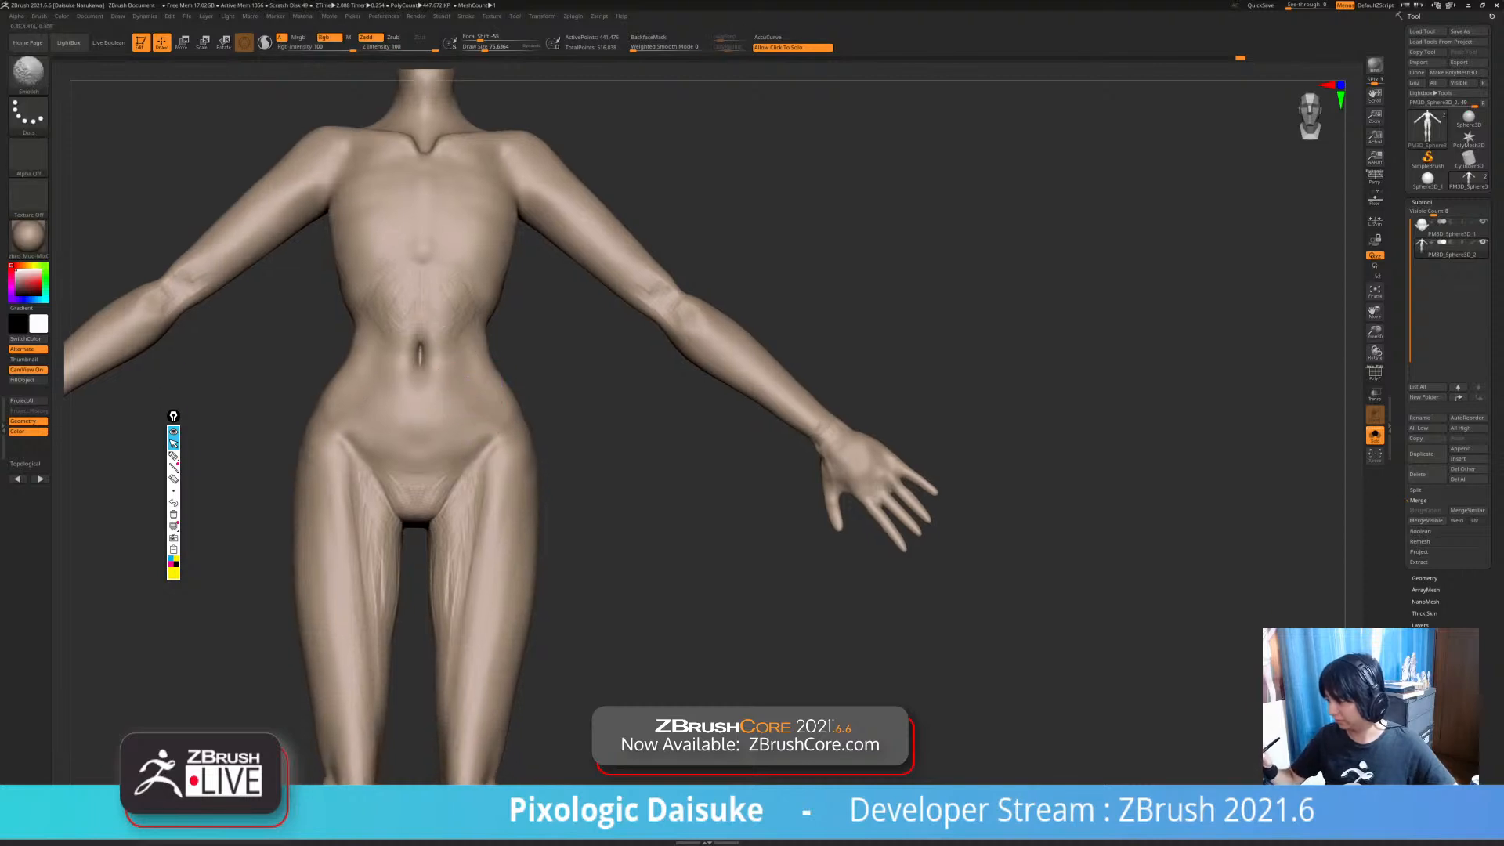
mouse_move(451, 376)
ctrl+right_down()
mouse_move(464, 462)
mouse_move(503, 468)
ctrl+right_up()
mouse_move(503, 368)
right_down()
mouse_move(445, 365)
mouse_move(452, 377)
mouse_move(487, 289)
mouse_move(558, 308)
mouse_move(507, 299)
right_up()
mouse_move(518, 372)
right_down()
mouse_move(533, 351)
mouse_move(552, 382)
mouse_move(559, 372)
right_up()
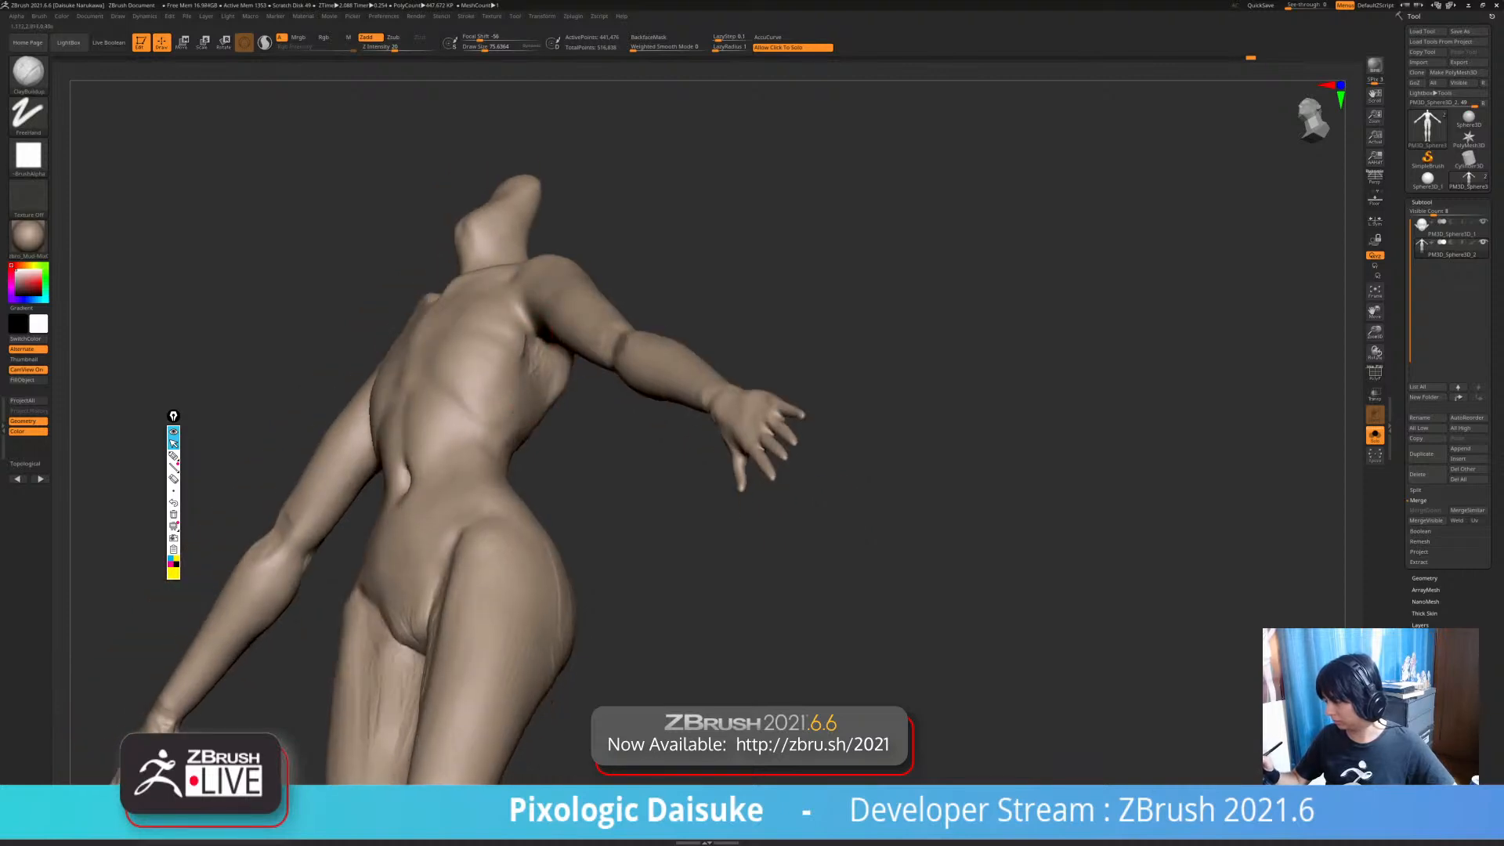
key(shift)
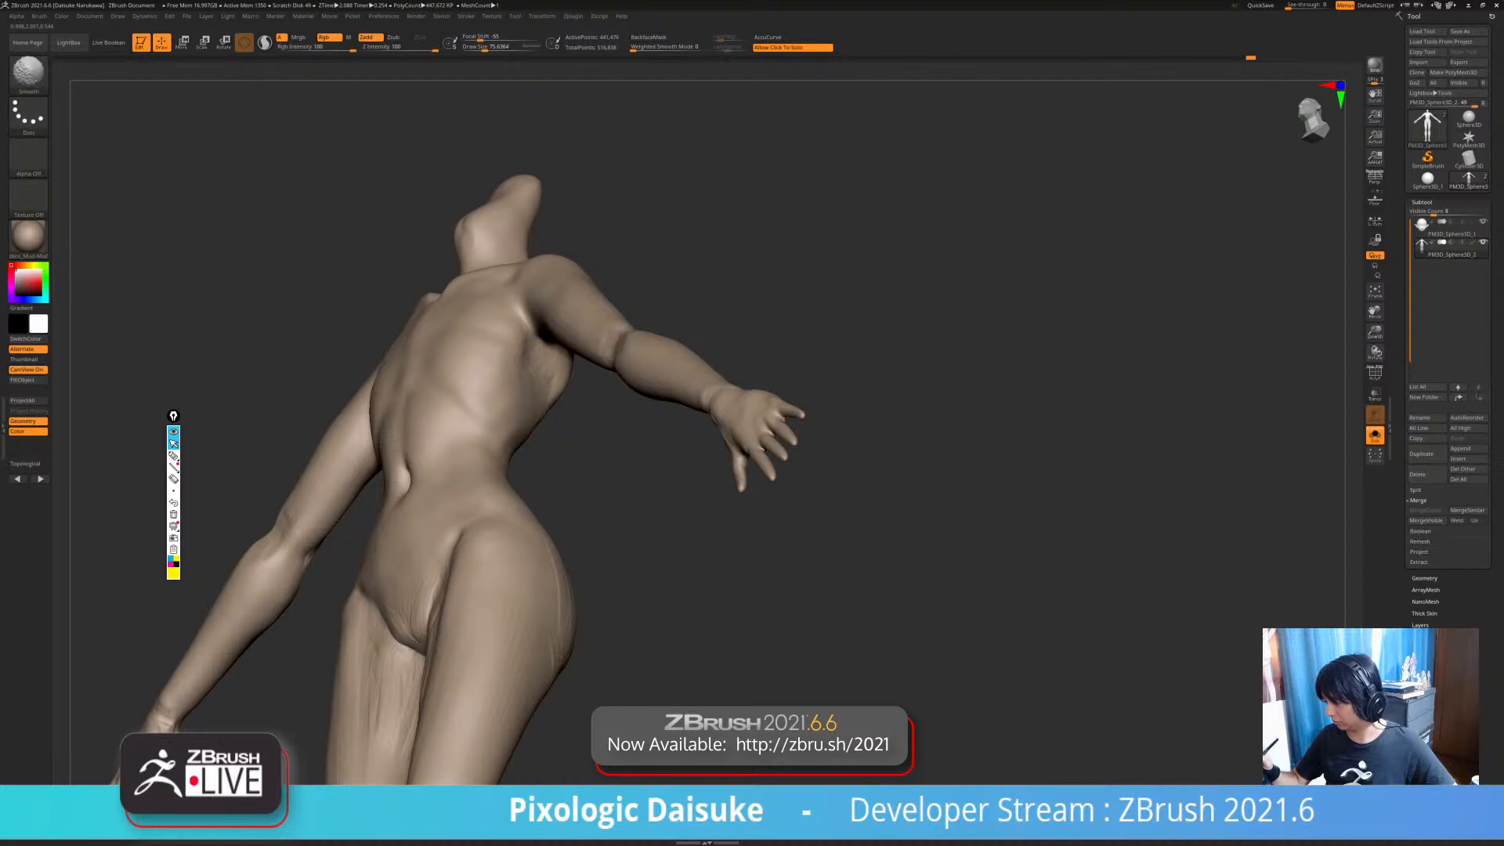
- Build up and smooth the back of the rib cage below the armpits and shoulder blades
mouse_move(518, 427)
right_down()
mouse_move(544, 494)
mouse_move(705, 488)
mouse_move(547, 437)
right_up()
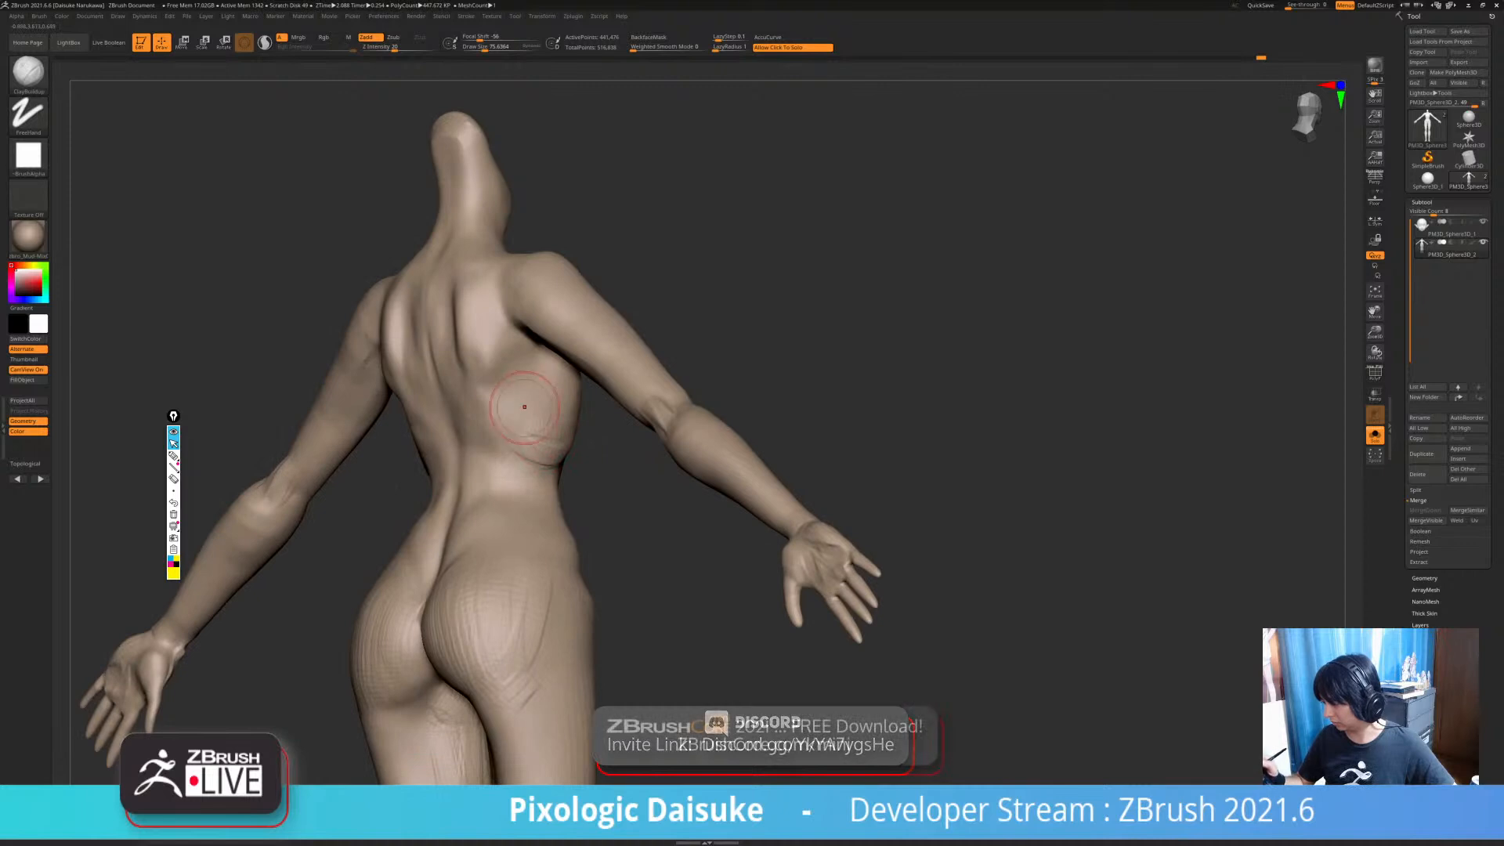
right_drag(580, 357, 541, 369)
drag(540, 369, 548, 409)
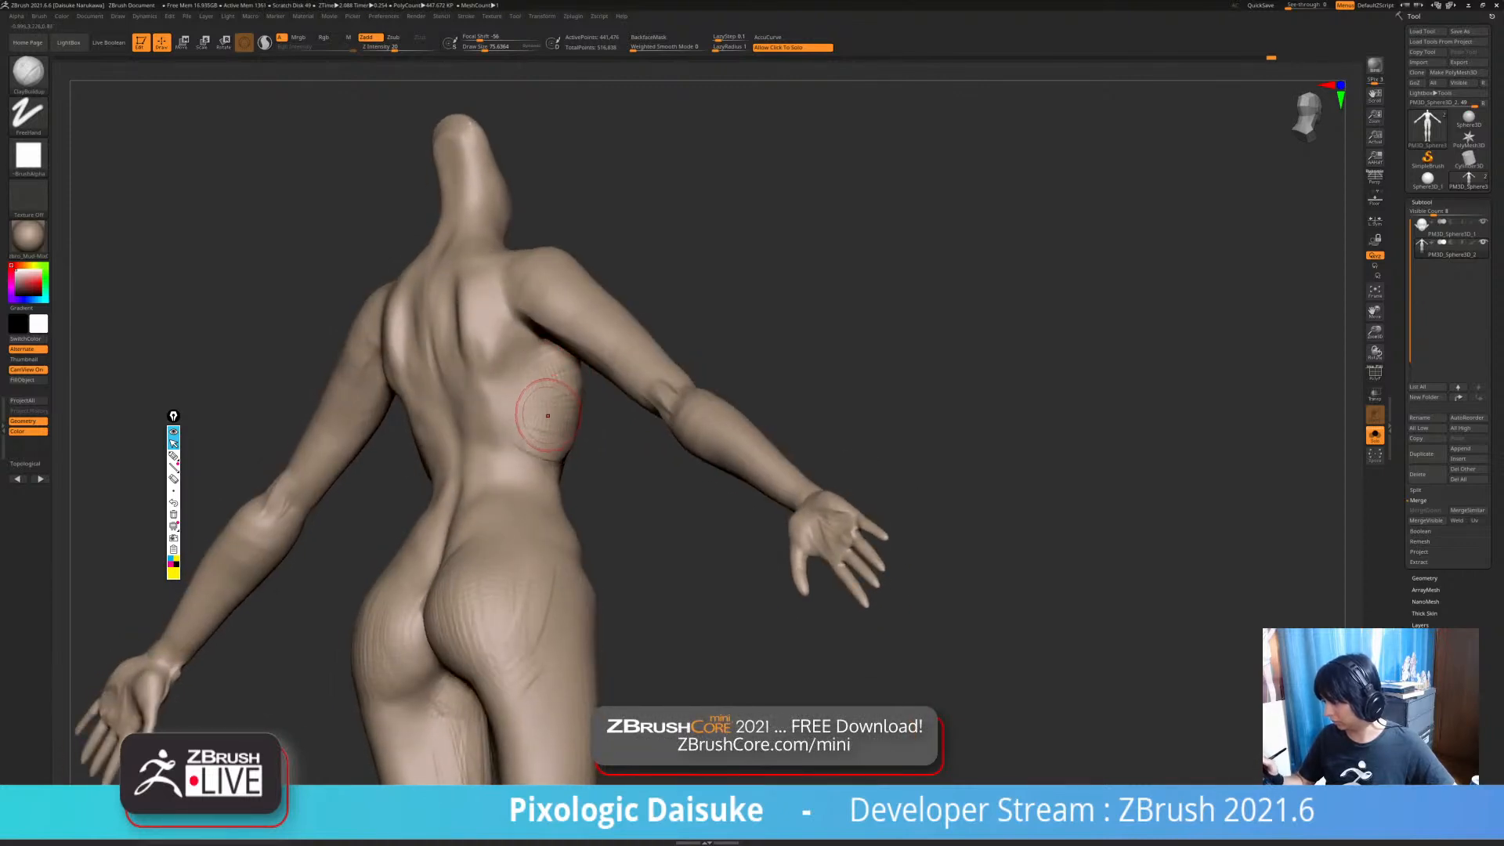
key(shift)
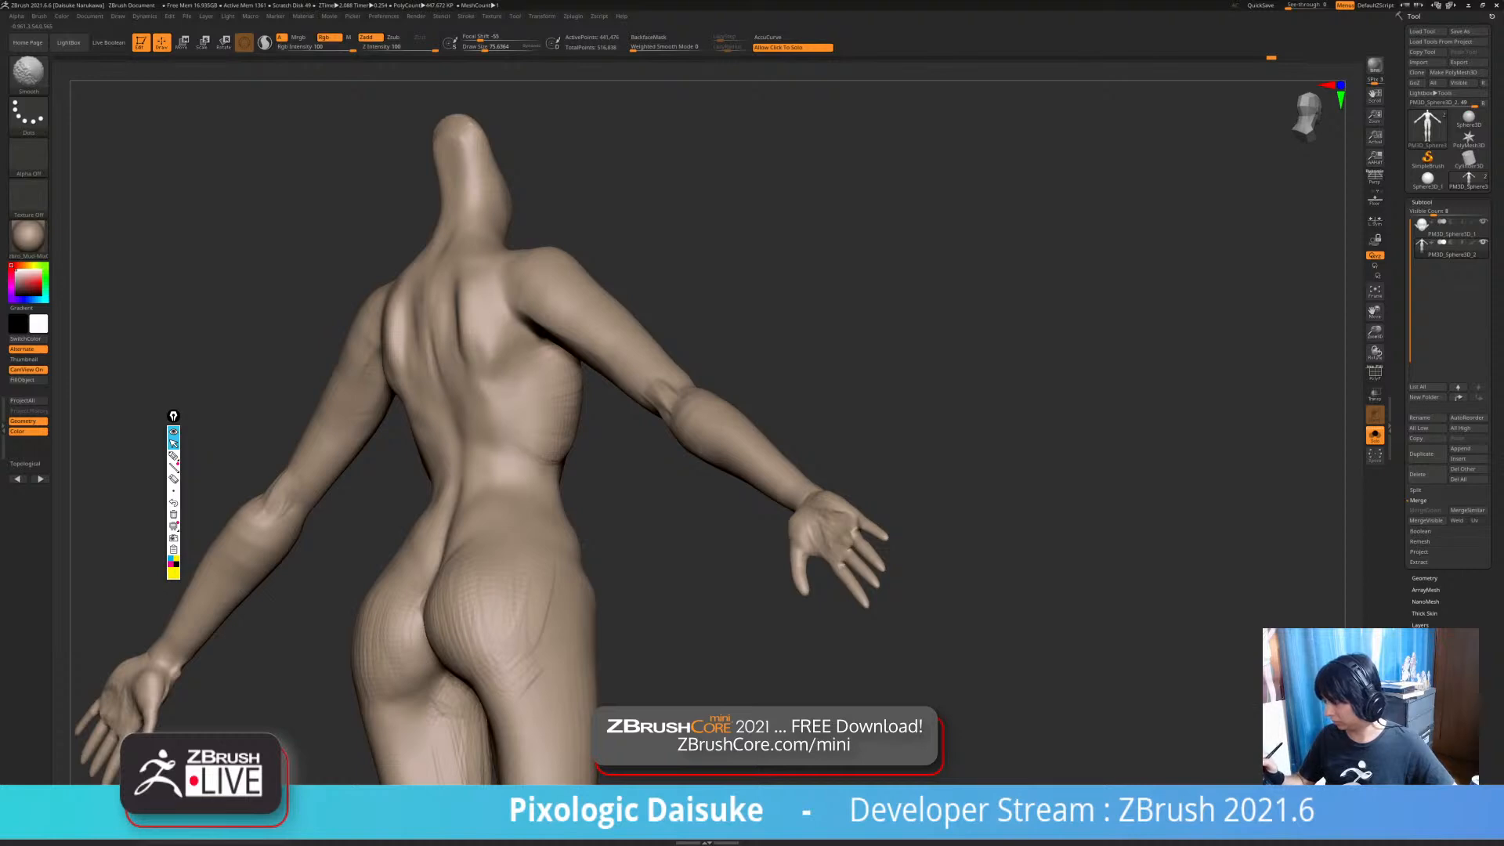
- Add ClayBuildup strokes to the backs of the shoulders between the shoulder blades and the upper arms
mouse_move(547, 407)
right_down()
mouse_move(424, 423)
mouse_move(470, 436)
mouse_move(412, 427)
right_up()
mouse_move(462, 329)
right_down()
mouse_move(529, 311)
mouse_move(517, 381)
mouse_move(470, 349)
right_up()
drag(469, 349, 473, 384)
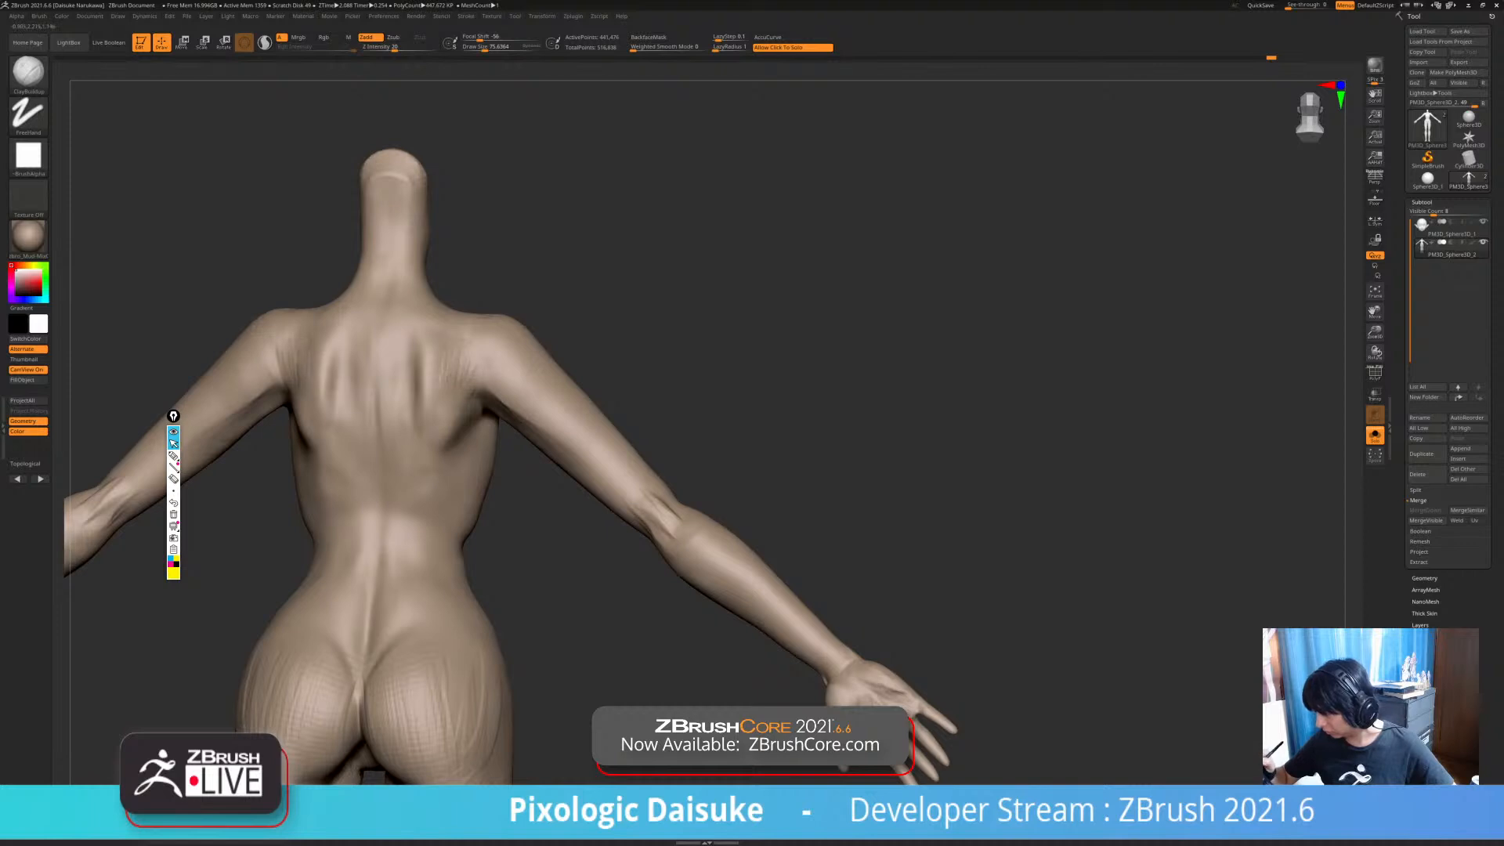
ctrl+right_drag(470, 358, 467, 377)
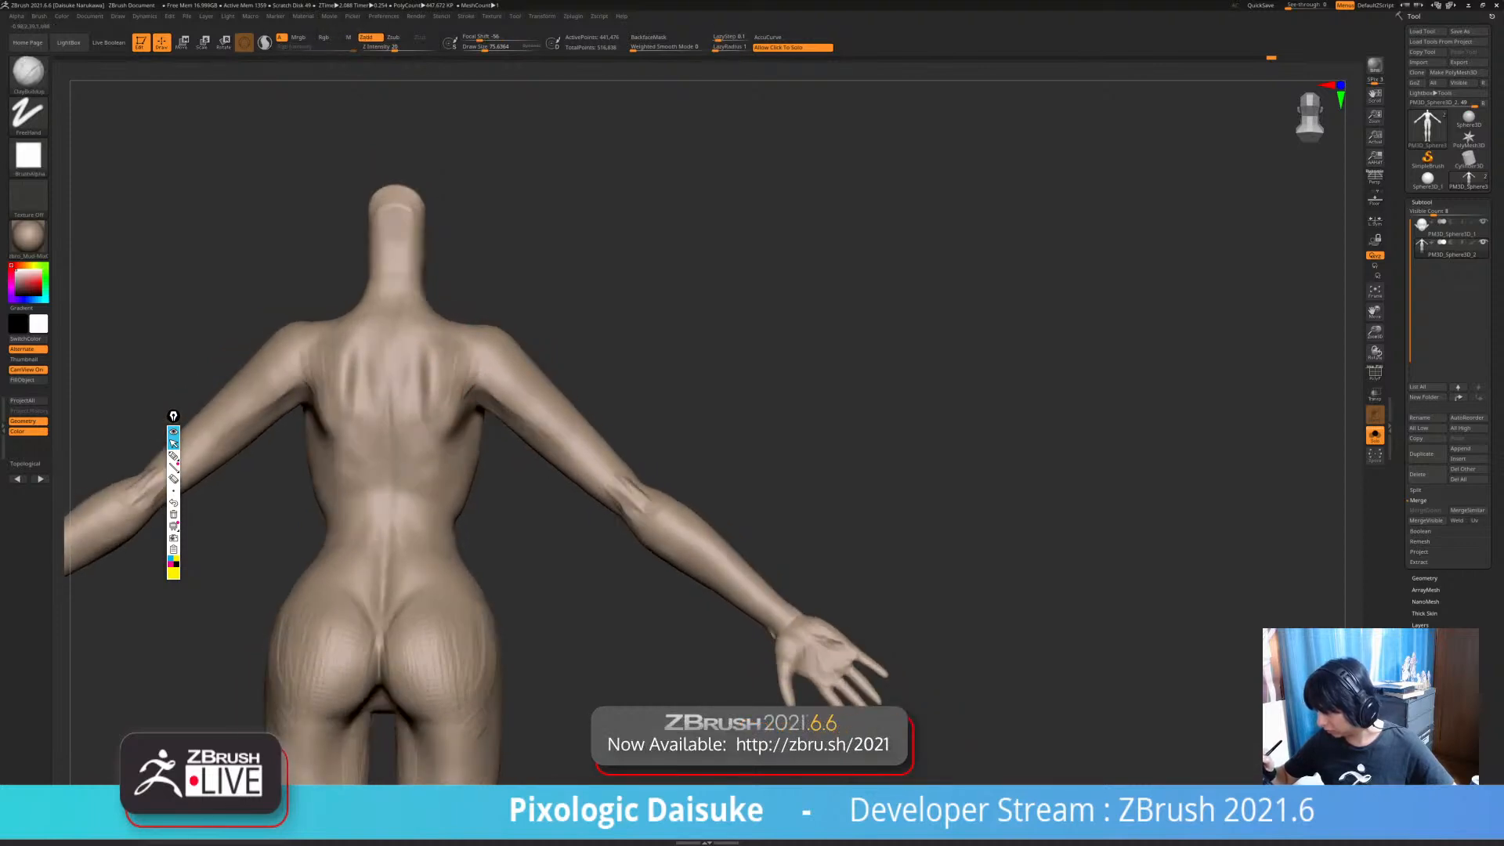
drag(479, 354, 472, 385)
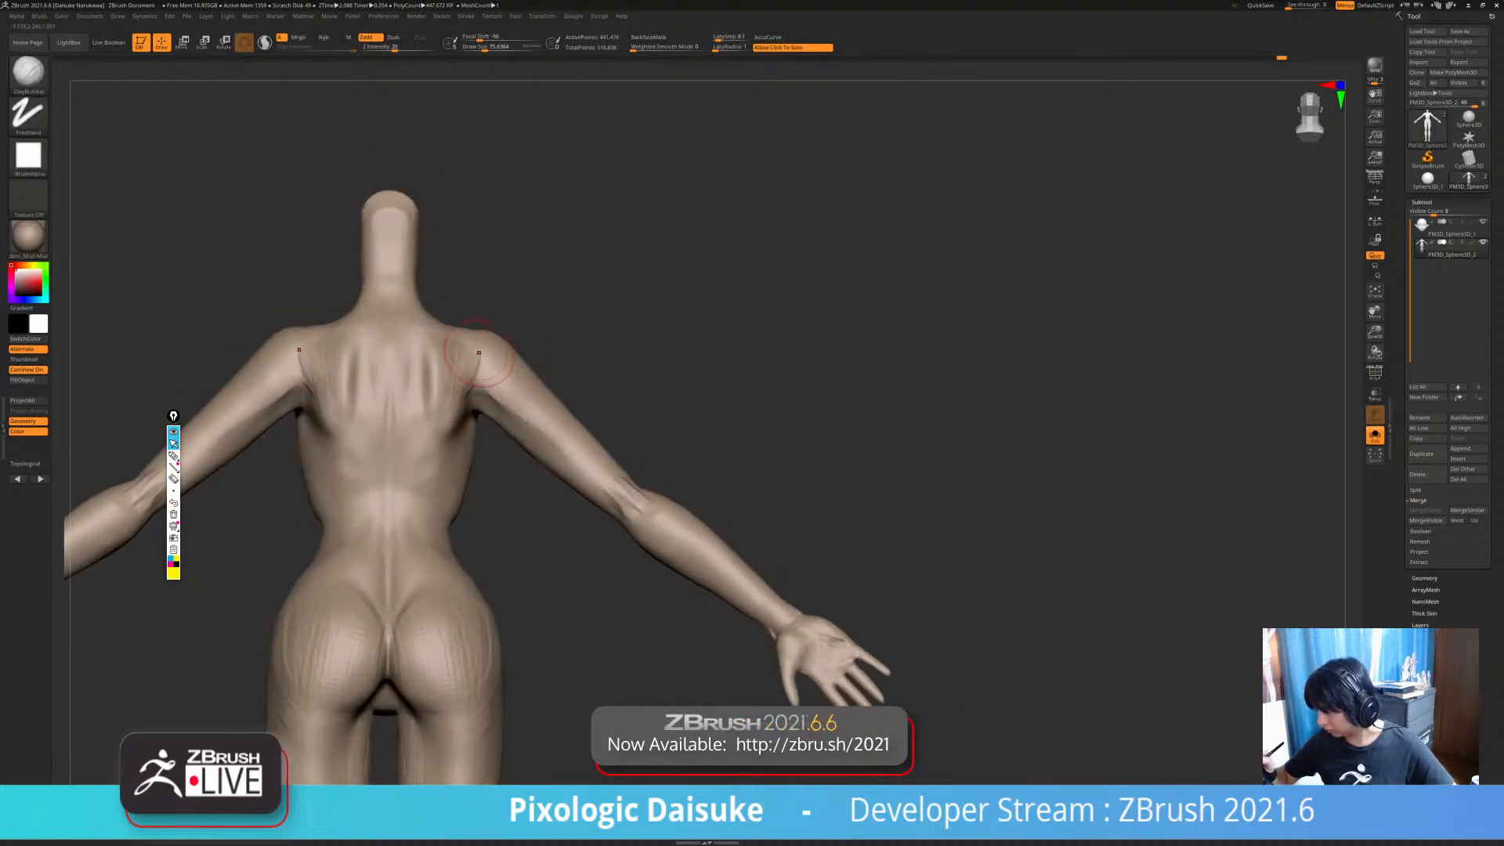
right_drag(472, 385, 462, 374)
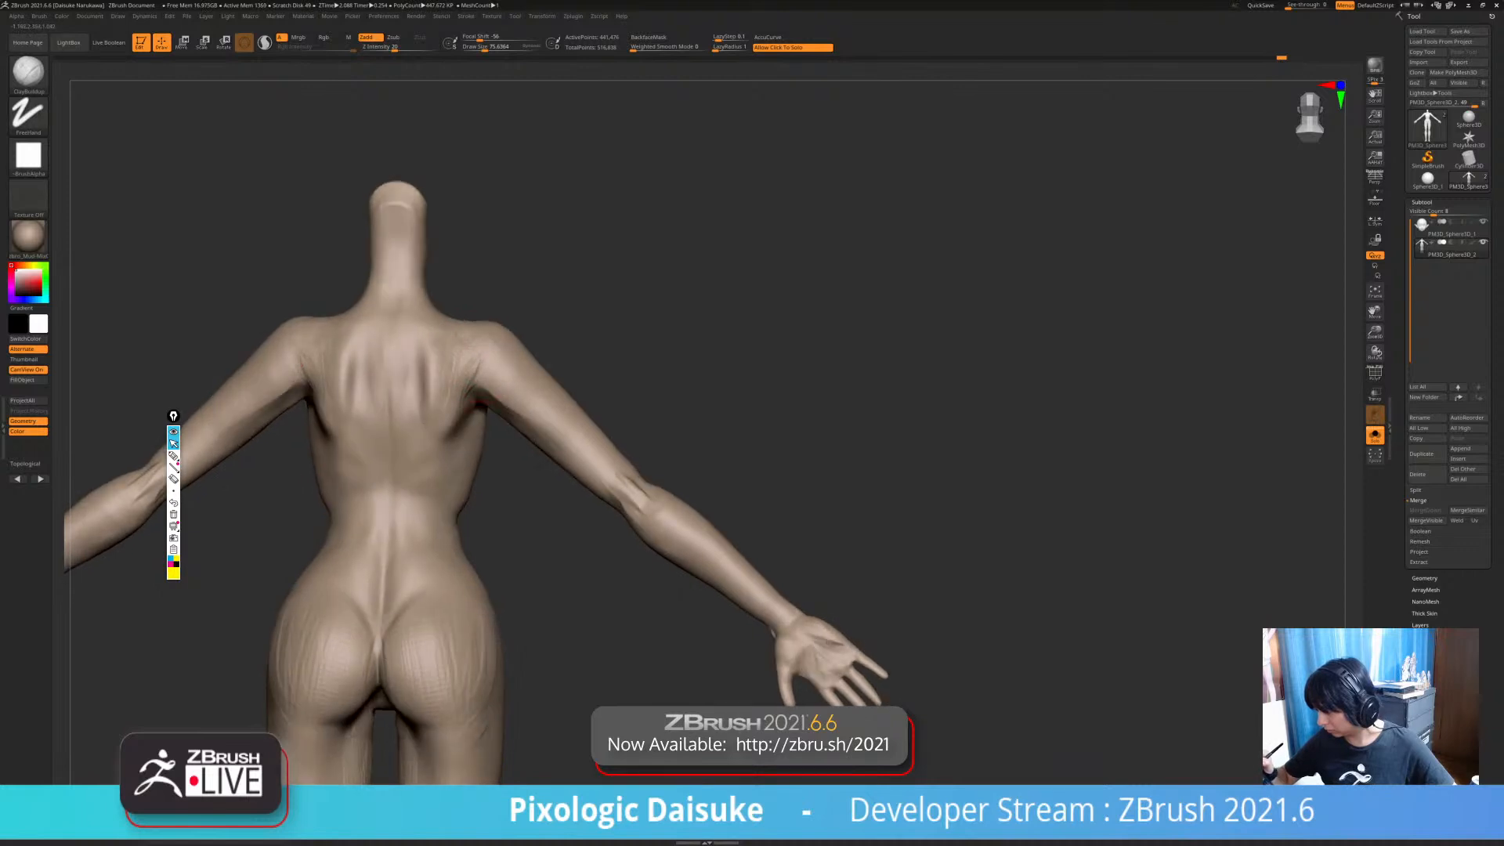
mouse_move(454, 368)
alt+right_down()
mouse_move(445, 345)
mouse_move(450, 374)
mouse_move(473, 342)
alt+right_up()
- Reduce the ClayBuildup draw size to about 52 and build up the upper back and the base of the neck
drag(485, 47, 481, 47)
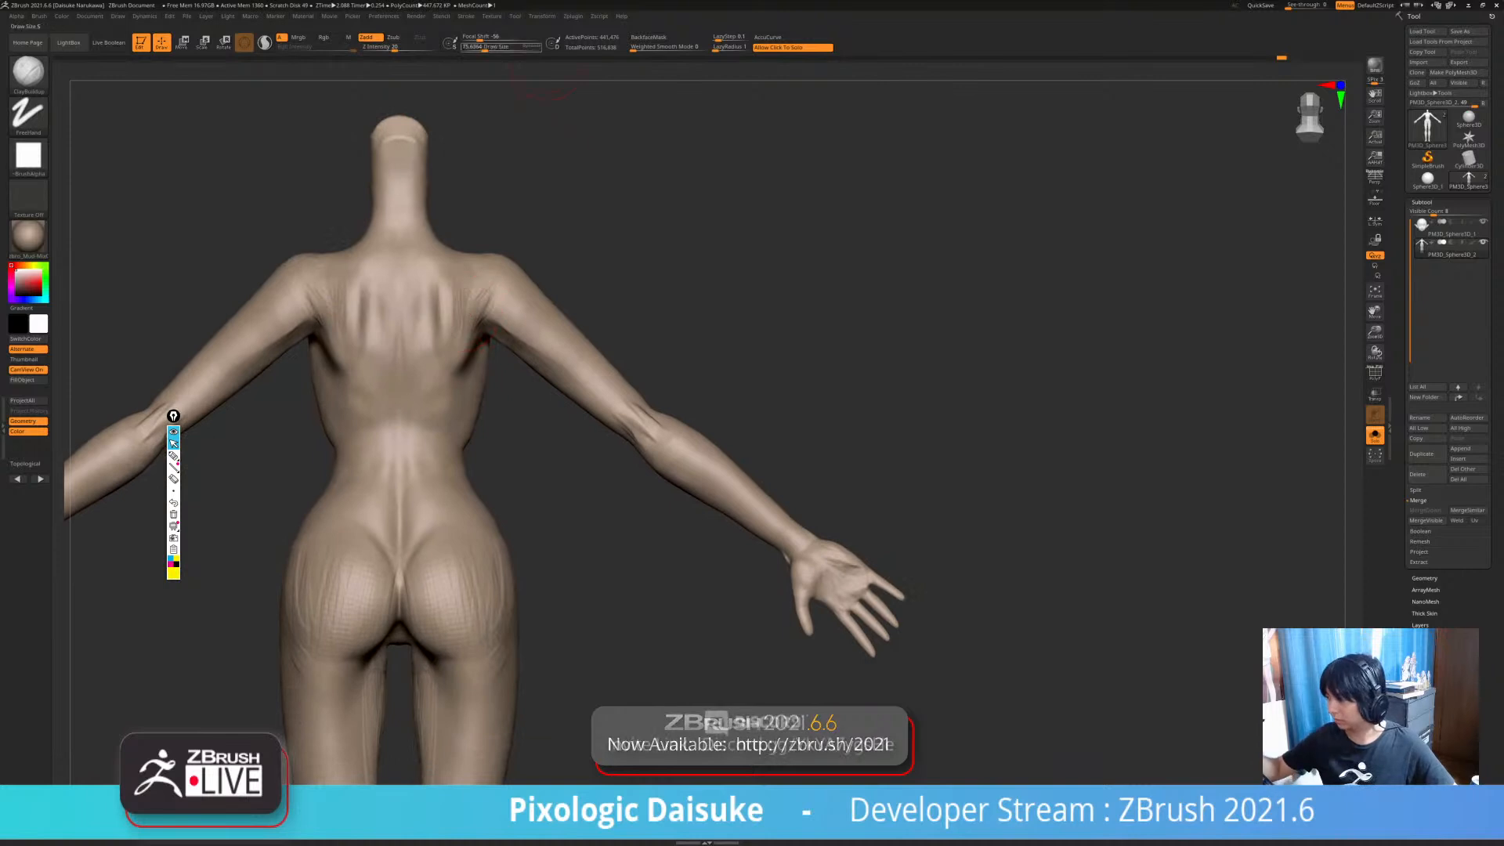
mouse_move(433, 319)
right_down()
mouse_move(443, 311)
mouse_move(450, 340)
mouse_move(450, 282)
right_up()
drag(466, 275, 487, 286)
mouse_move(487, 286)
right_down()
mouse_move(463, 239)
mouse_move(423, 259)
right_up()
drag(428, 279, 427, 327)
ctrl+right_drag(427, 327, 405, 250)
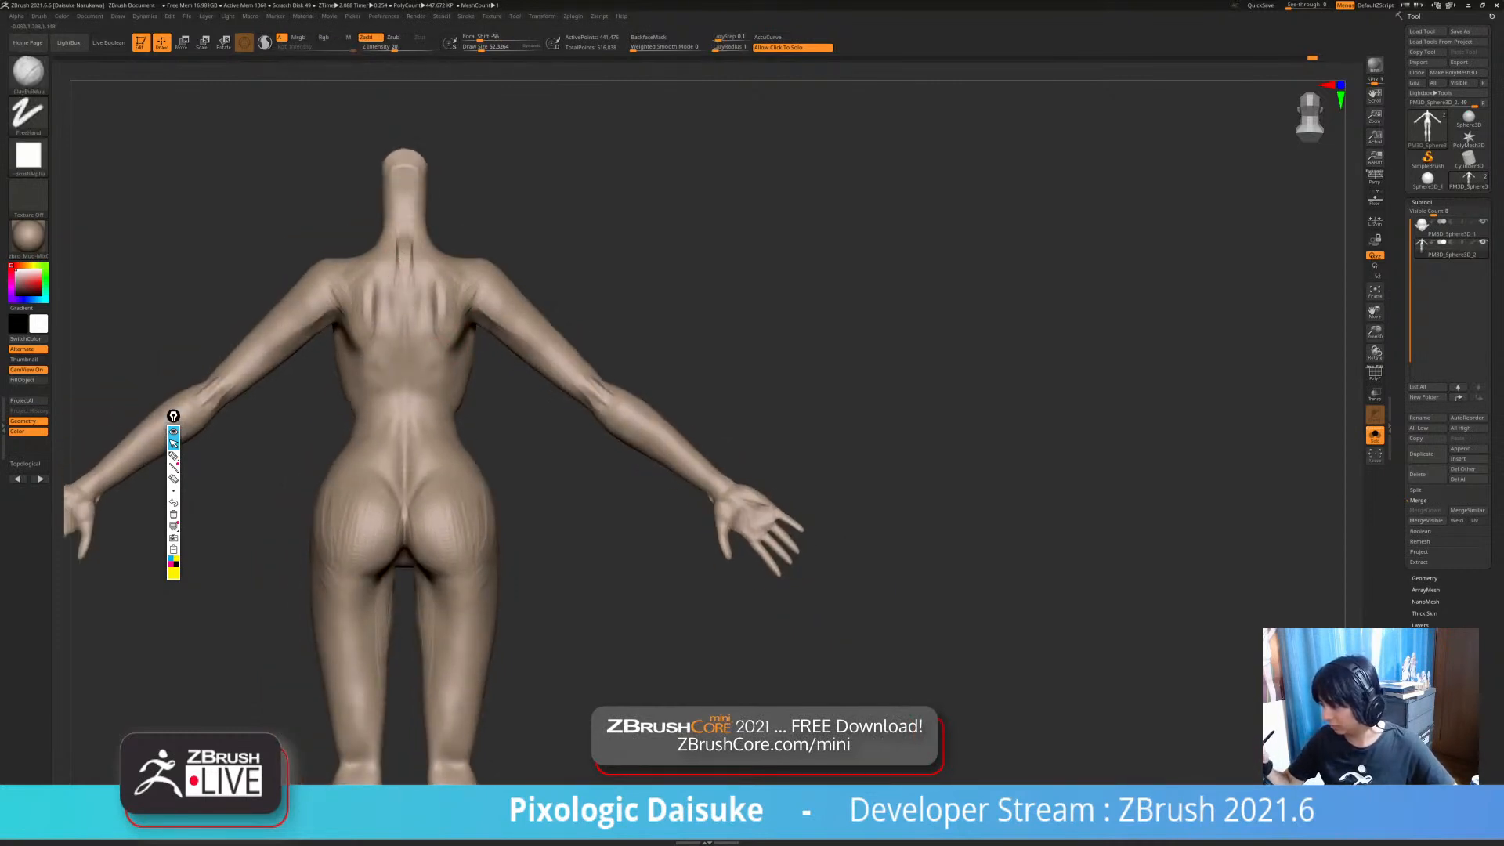
- Sculpt diagonal muscle strokes around the shoulder blades and across the back of the ribs
right_drag(436, 336, 436, 353)
mouse_move(404, 243)
right_down()
mouse_move(423, 249)
mouse_move(410, 229)
mouse_move(431, 370)
right_up()
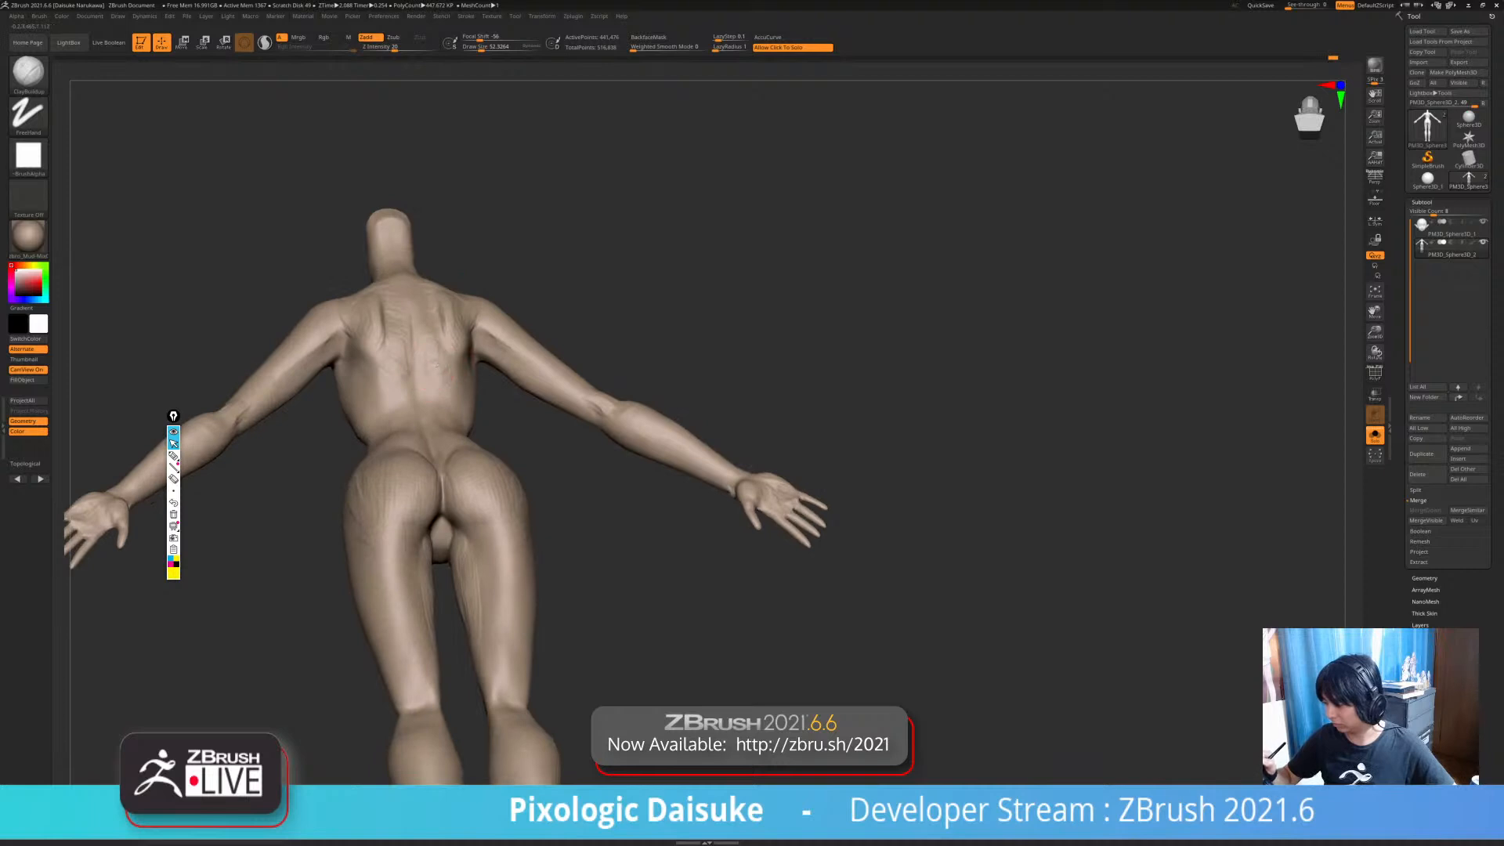
mouse_move(438, 367)
right_down()
mouse_move(449, 332)
mouse_move(466, 380)
mouse_move(508, 363)
mouse_move(438, 361)
right_up()
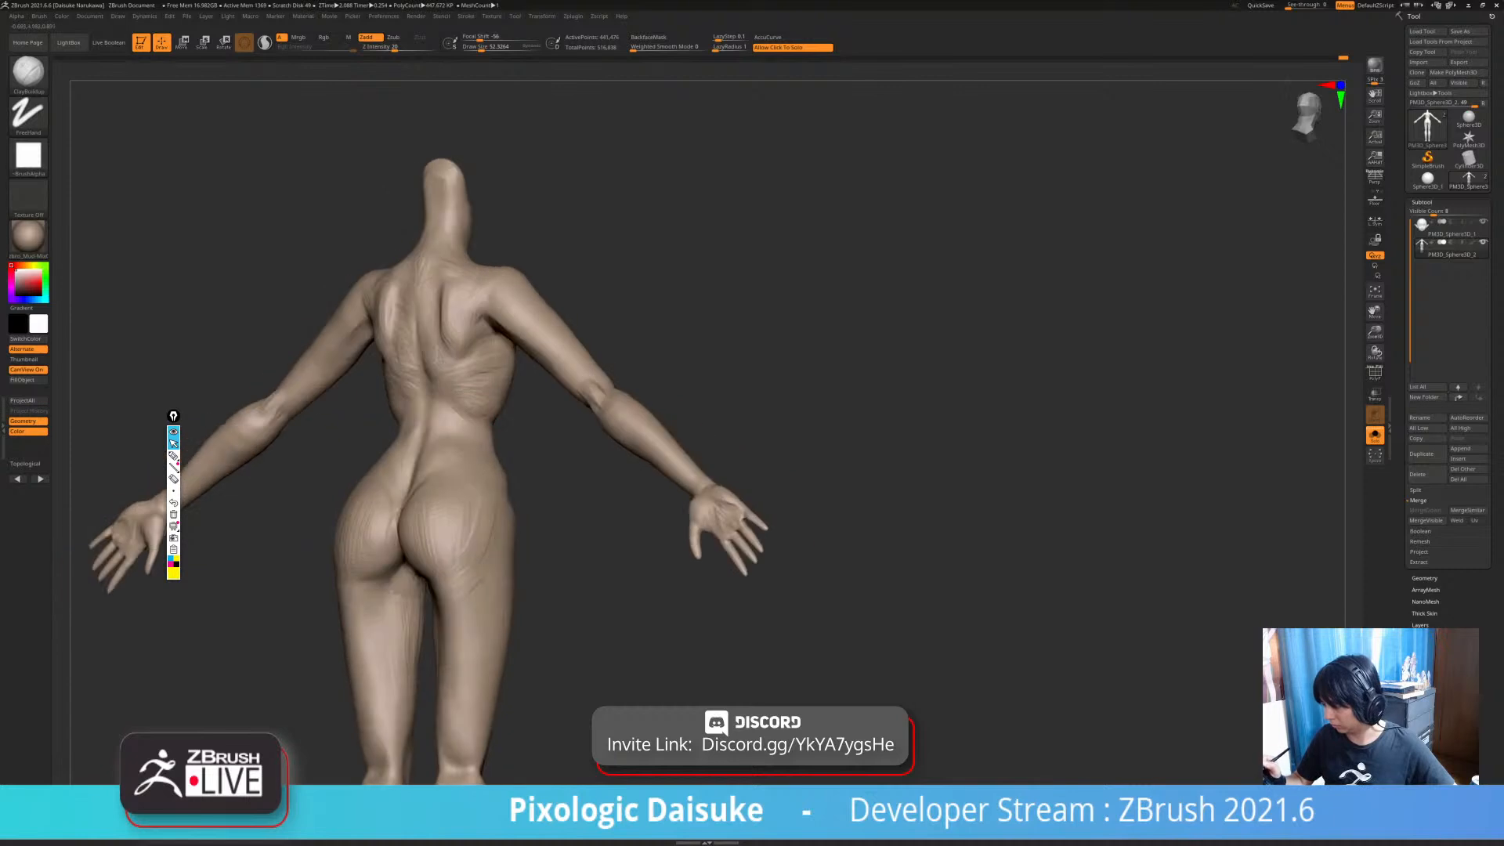
- Undo a lower back stroke and build up the muscles beside the lower spine and the upper edges of the buttocks
shift+right_drag(475, 453, 447, 320)
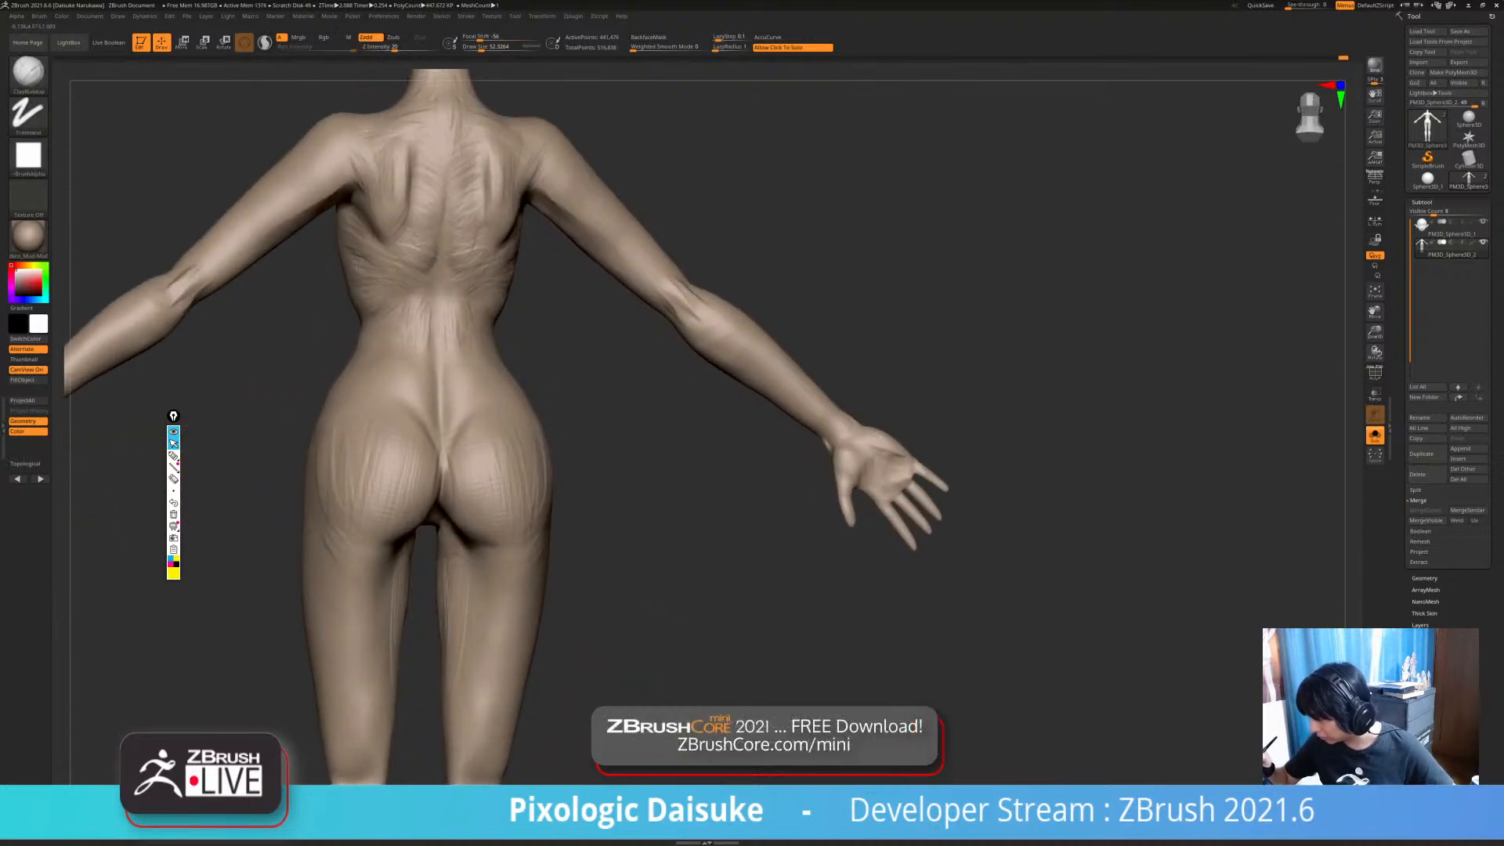
ctrl+right_drag(462, 335, 459, 317)
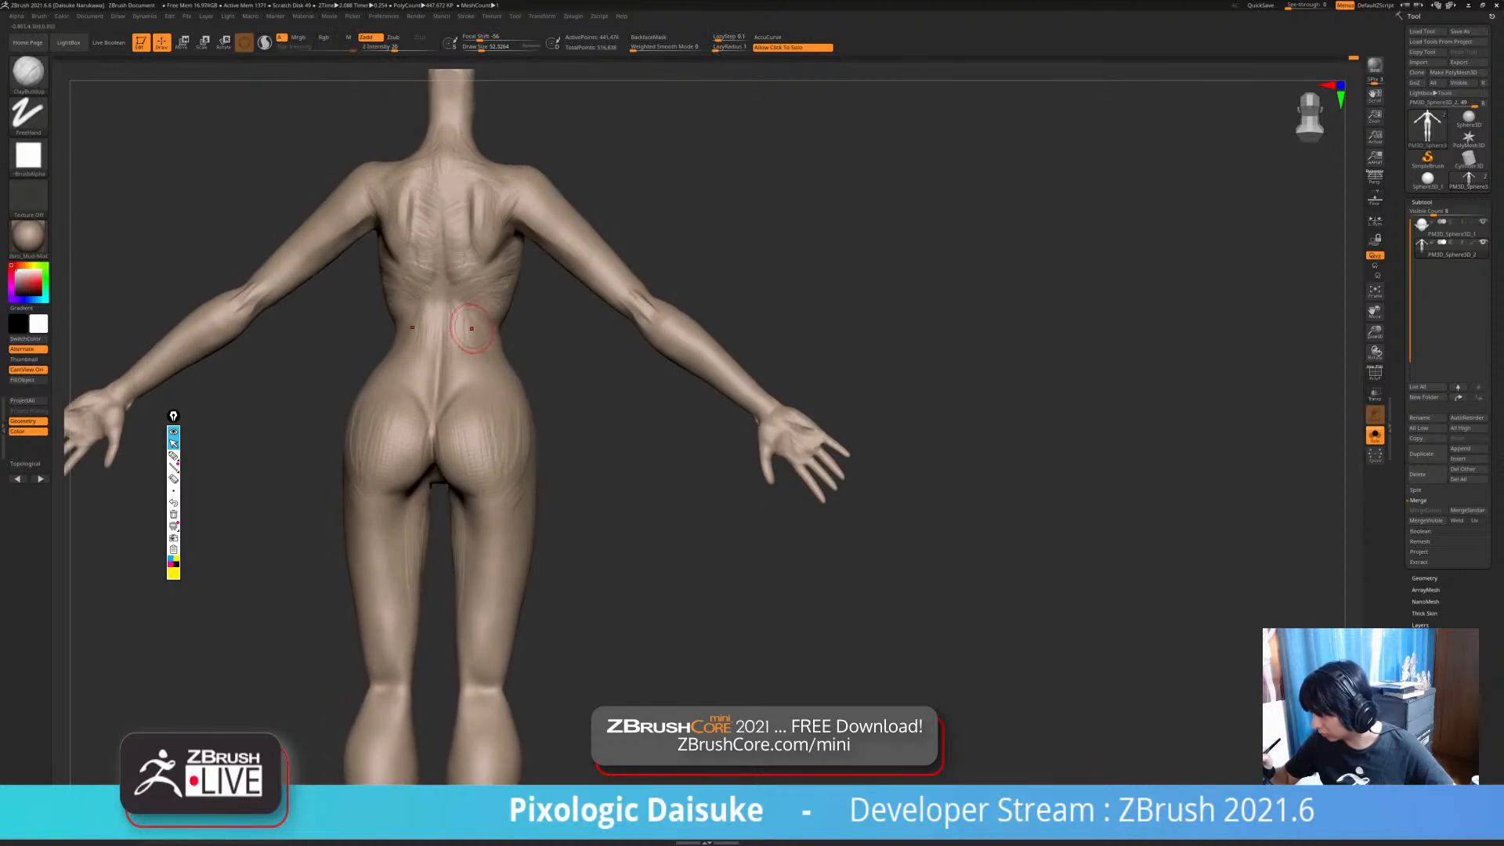
key(ctrl+z)
mouse_move(433, 395)
right_down()
mouse_move(466, 349)
mouse_move(481, 386)
right_up()
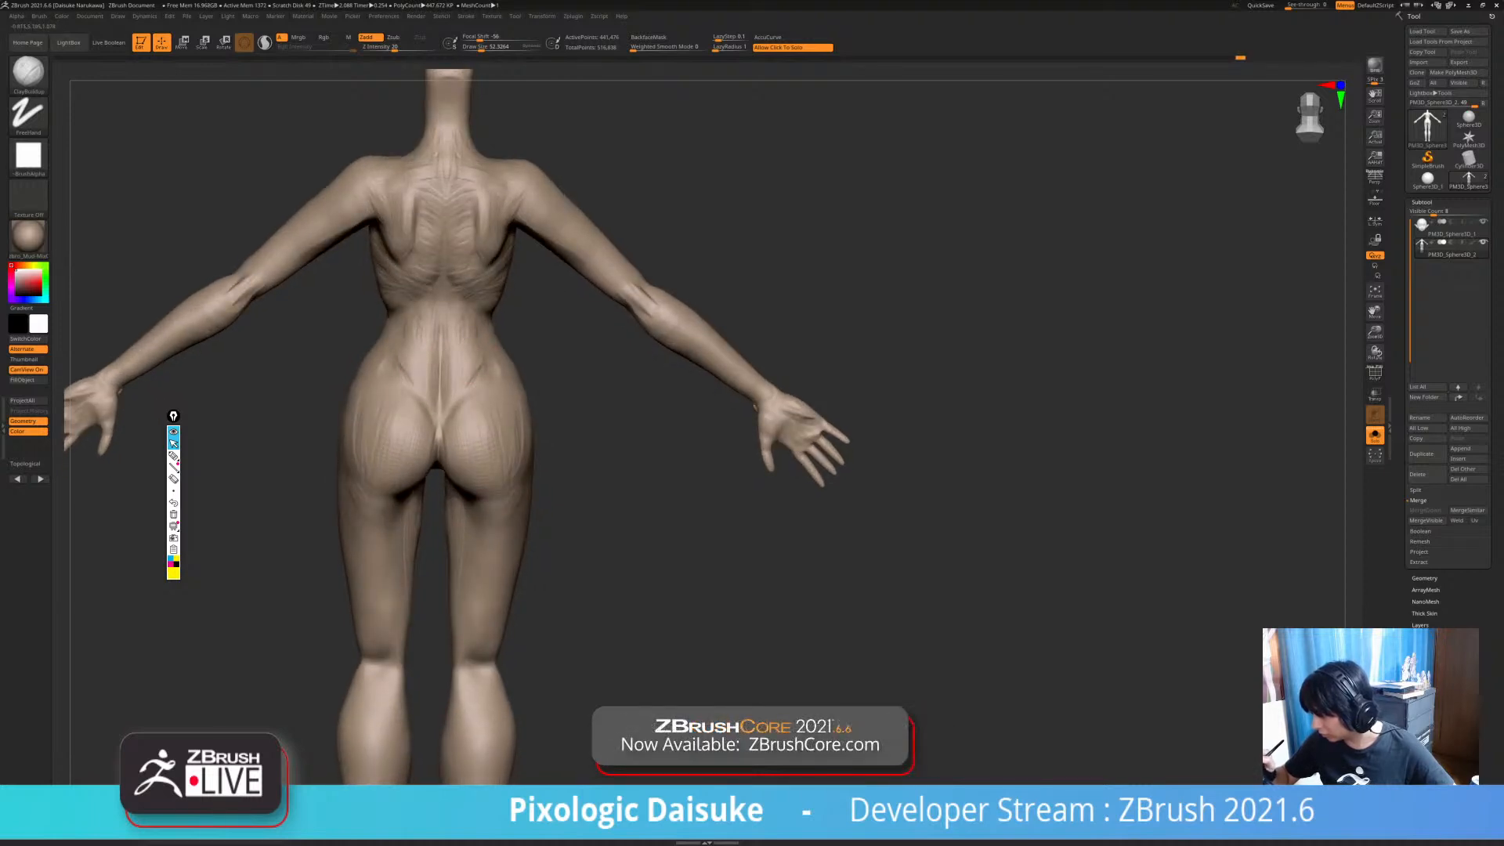
ctrl+right_drag(510, 368, 470, 322)
mouse_move(666, 525)
shift+right_down()
mouse_move(807, 537)
mouse_move(692, 545)
shift+right_up()
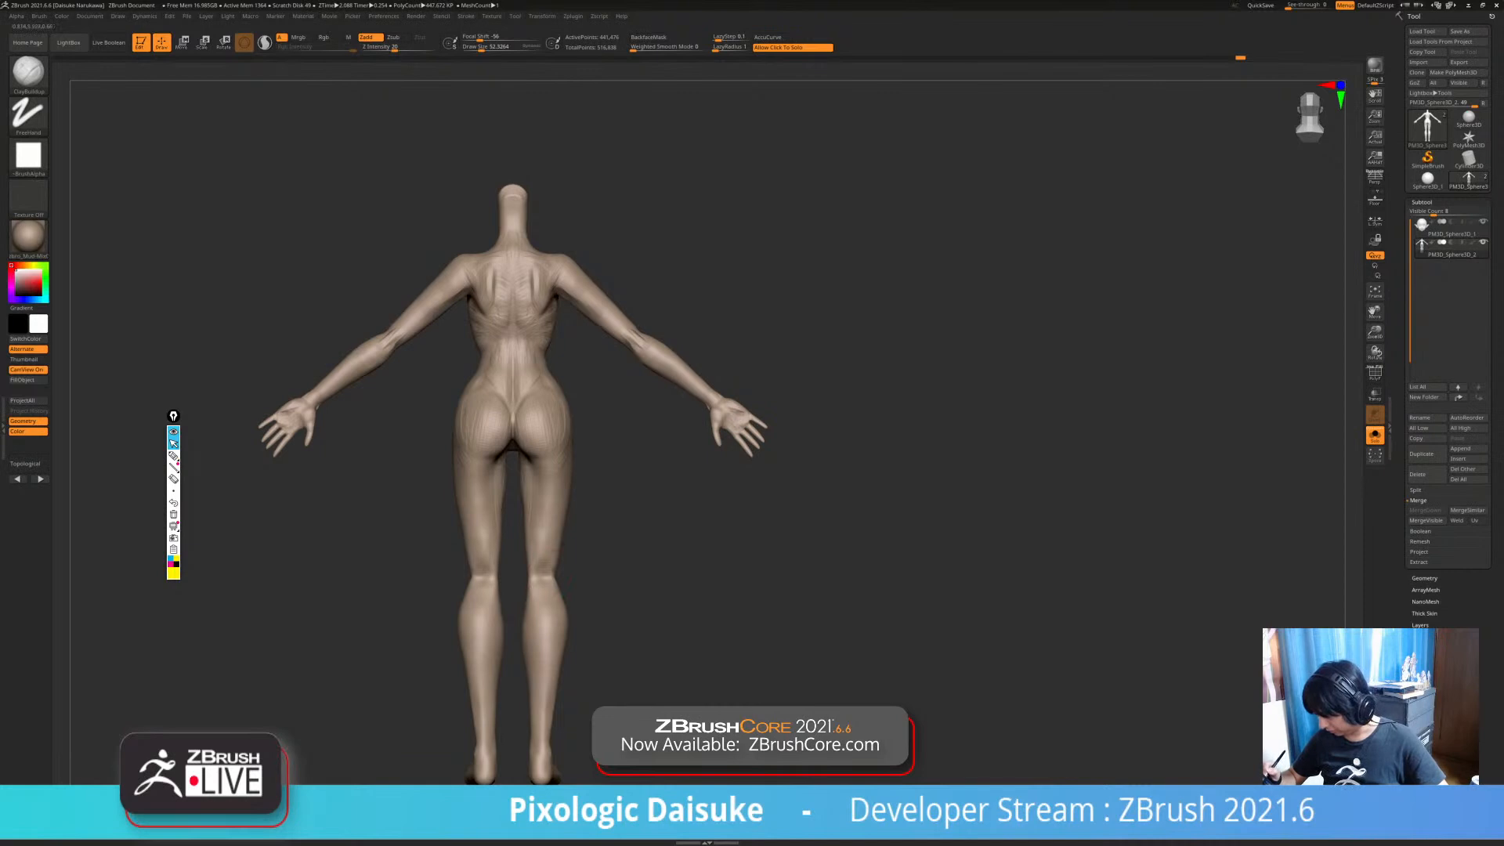
- Enlarge the ClayBuildup draw size to about 118 and build up the buttocks and the backs of the thighs
alt+right_drag(559, 545, 575, 417)
ctrl+right_drag(575, 417, 547, 342)
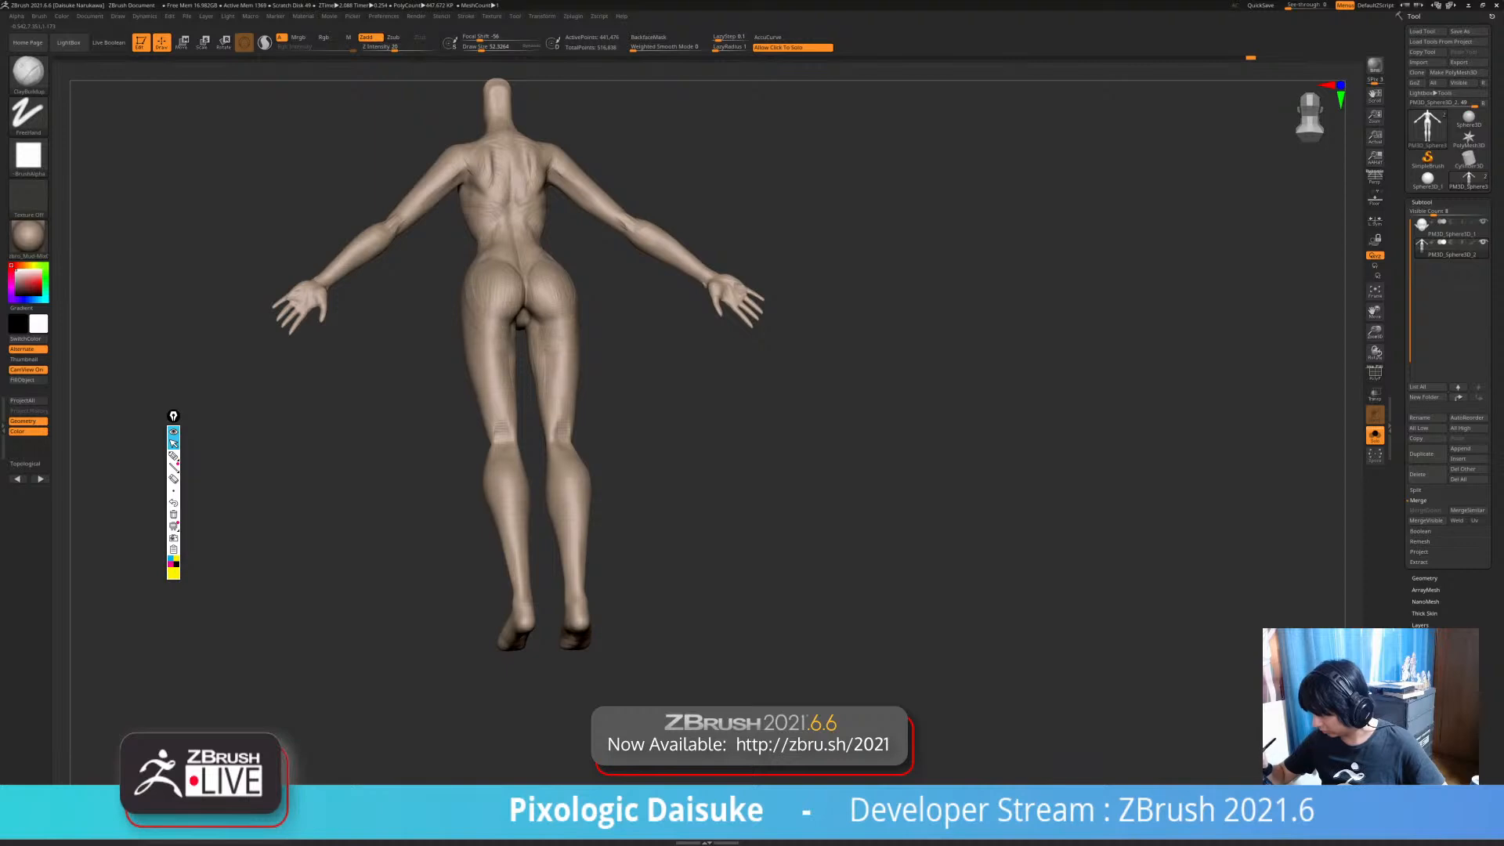
right_drag(547, 342, 624, 514)
drag(642, 486, 542, 365)
right_drag(538, 464, 423, 446)
drag(484, 47, 489, 47)
mouse_move(541, 313)
right_down()
mouse_move(655, 297)
mouse_move(651, 353)
mouse_move(554, 356)
right_up()
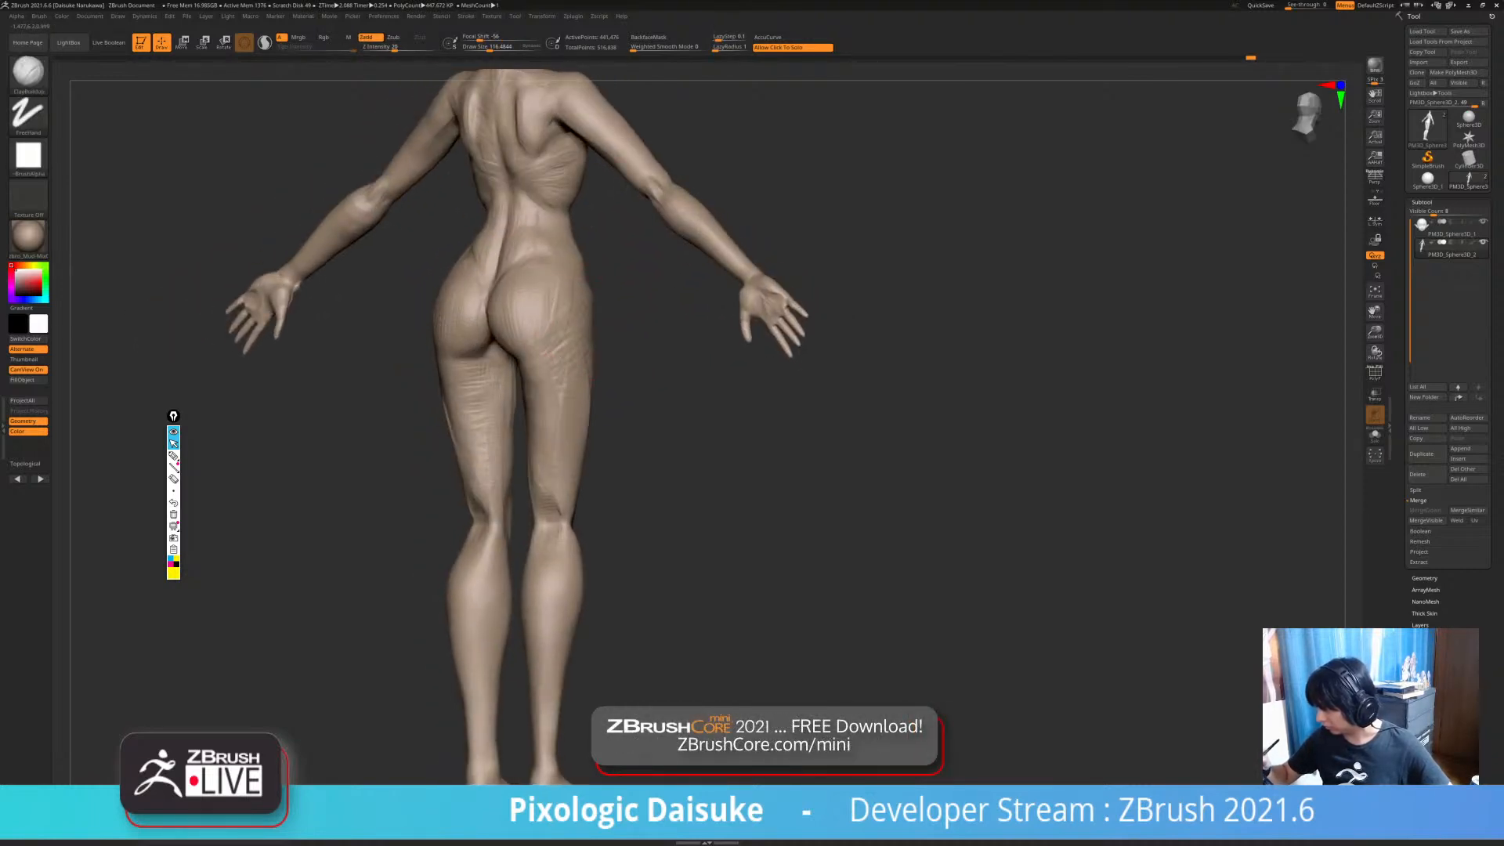
- Reduce the draw size to about 62 and sculpt lengthwise muscle strokes along the thighs down to the knees
drag(489, 47, 483, 47)
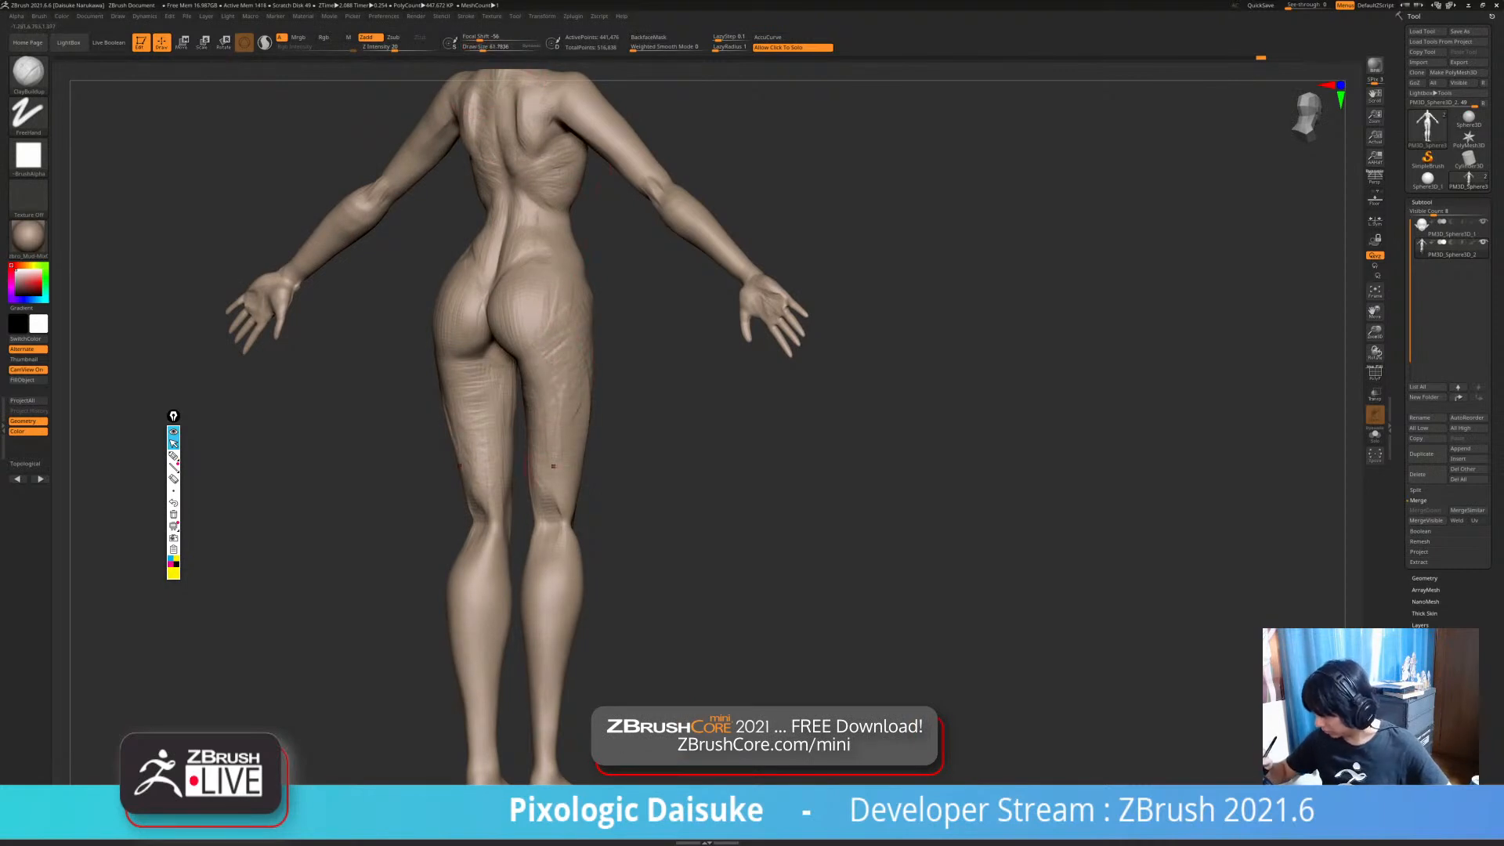
right_drag(591, 394, 559, 549)
mouse_move(559, 549)
right_down()
mouse_move(591, 537)
mouse_move(566, 490)
mouse_move(477, 513)
mouse_move(517, 458)
mouse_move(551, 496)
mouse_move(518, 495)
right_up()
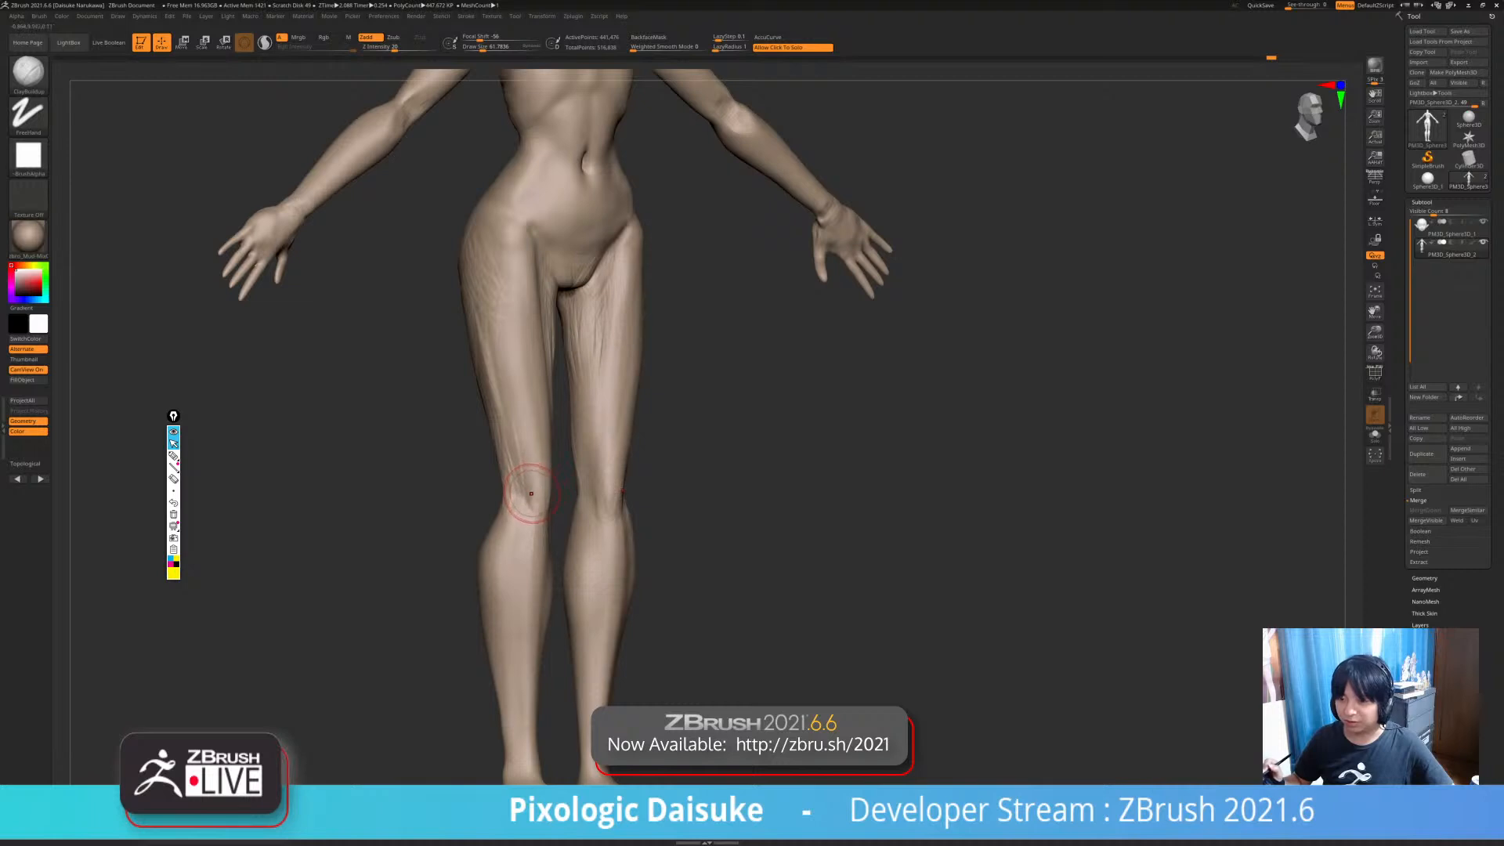
mouse_move(537, 475)
right_down()
mouse_move(502, 477)
mouse_move(512, 501)
mouse_move(481, 513)
mouse_move(396, 492)
mouse_move(451, 524)
mouse_move(423, 501)
mouse_move(423, 447)
mouse_move(451, 443)
mouse_move(439, 486)
mouse_move(414, 438)
mouse_move(430, 445)
mouse_move(431, 407)
mouse_move(427, 435)
right_up()
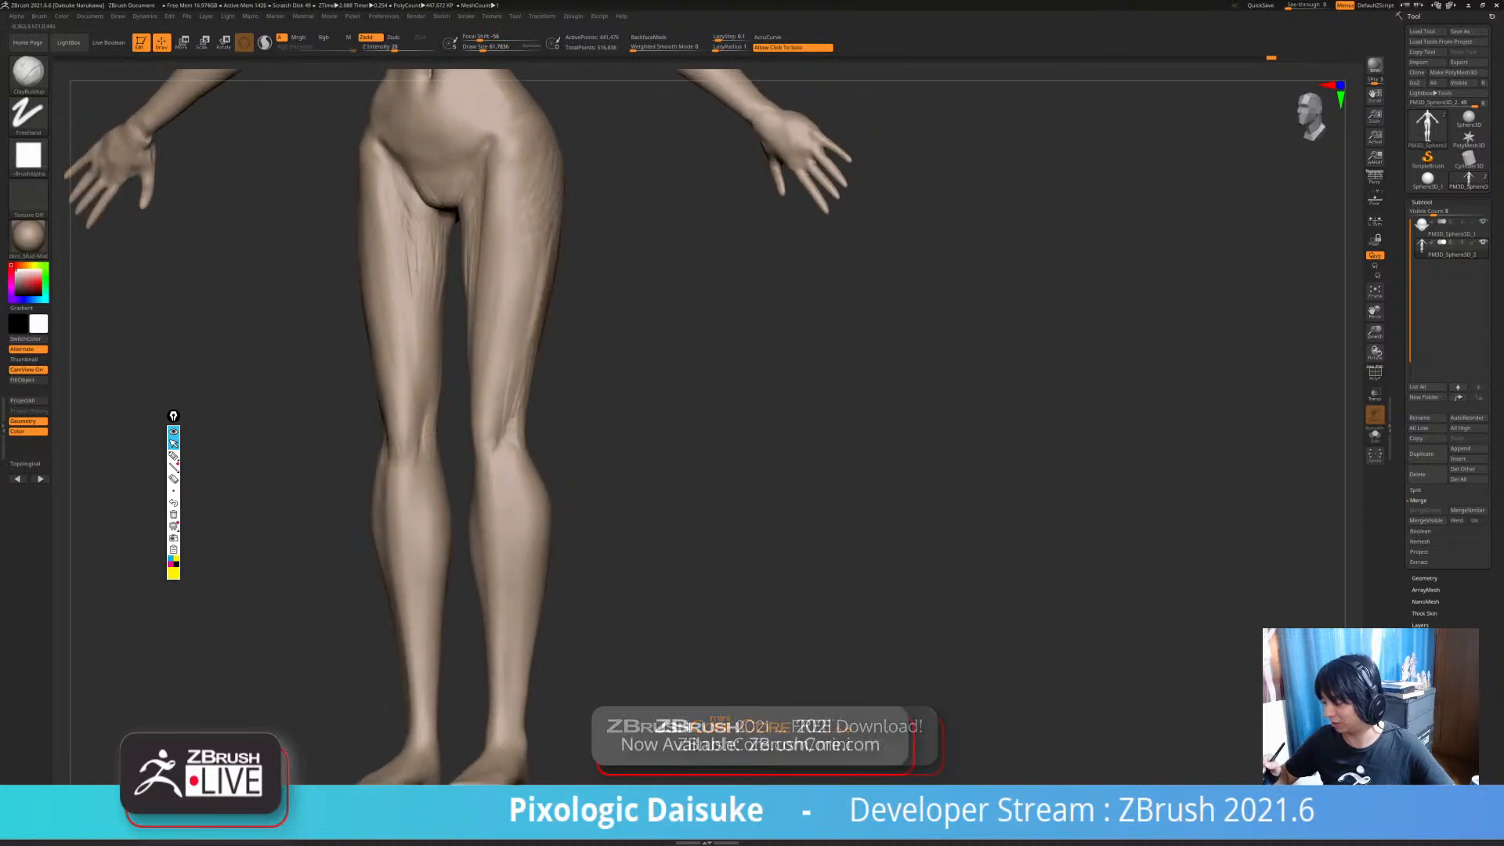
alt+right_drag(457, 337, 502, 357)
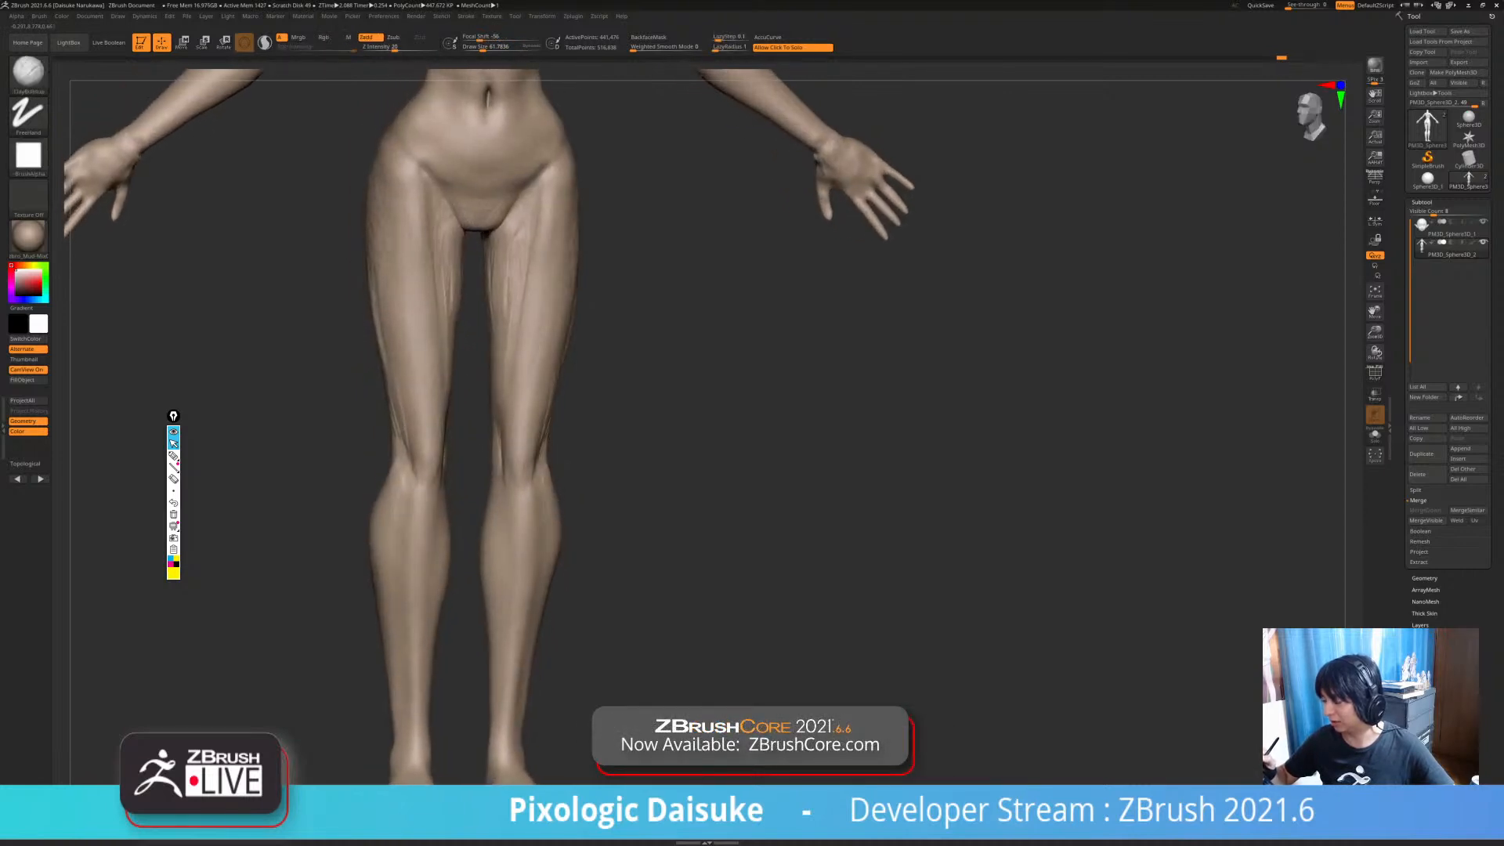
ctrl+right_drag(482, 439, 463, 406)
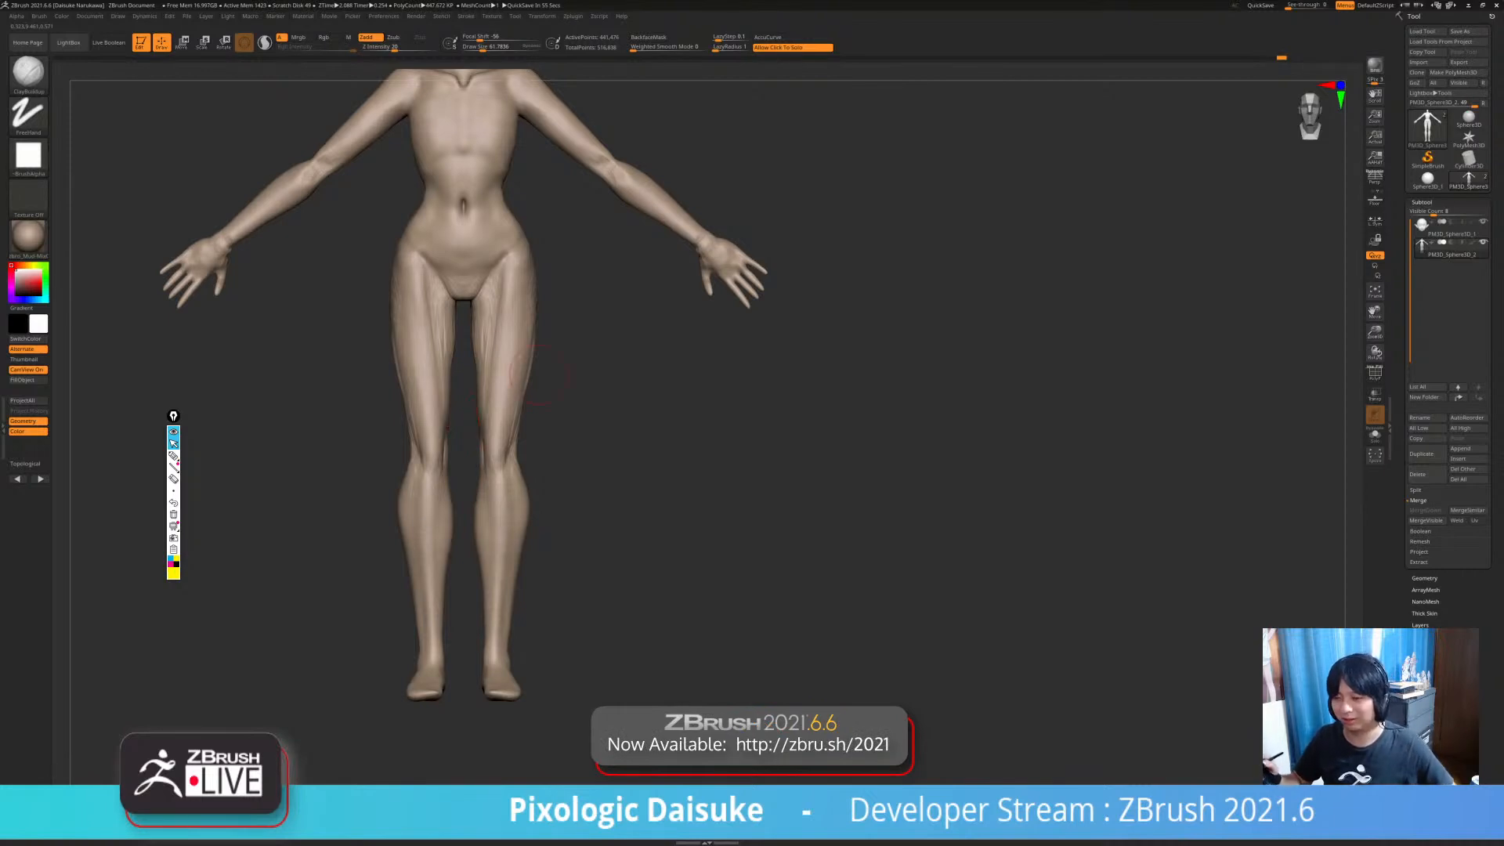
- Build up the lower abdomen and groin with ClayBuildup strokes and smooth them into the hips
mouse_move(534, 439)
alt+mouse_down()
mouse_move(504, 491)
mouse_move(502, 562)
mouse_move(515, 544)
alt+mouse_up()
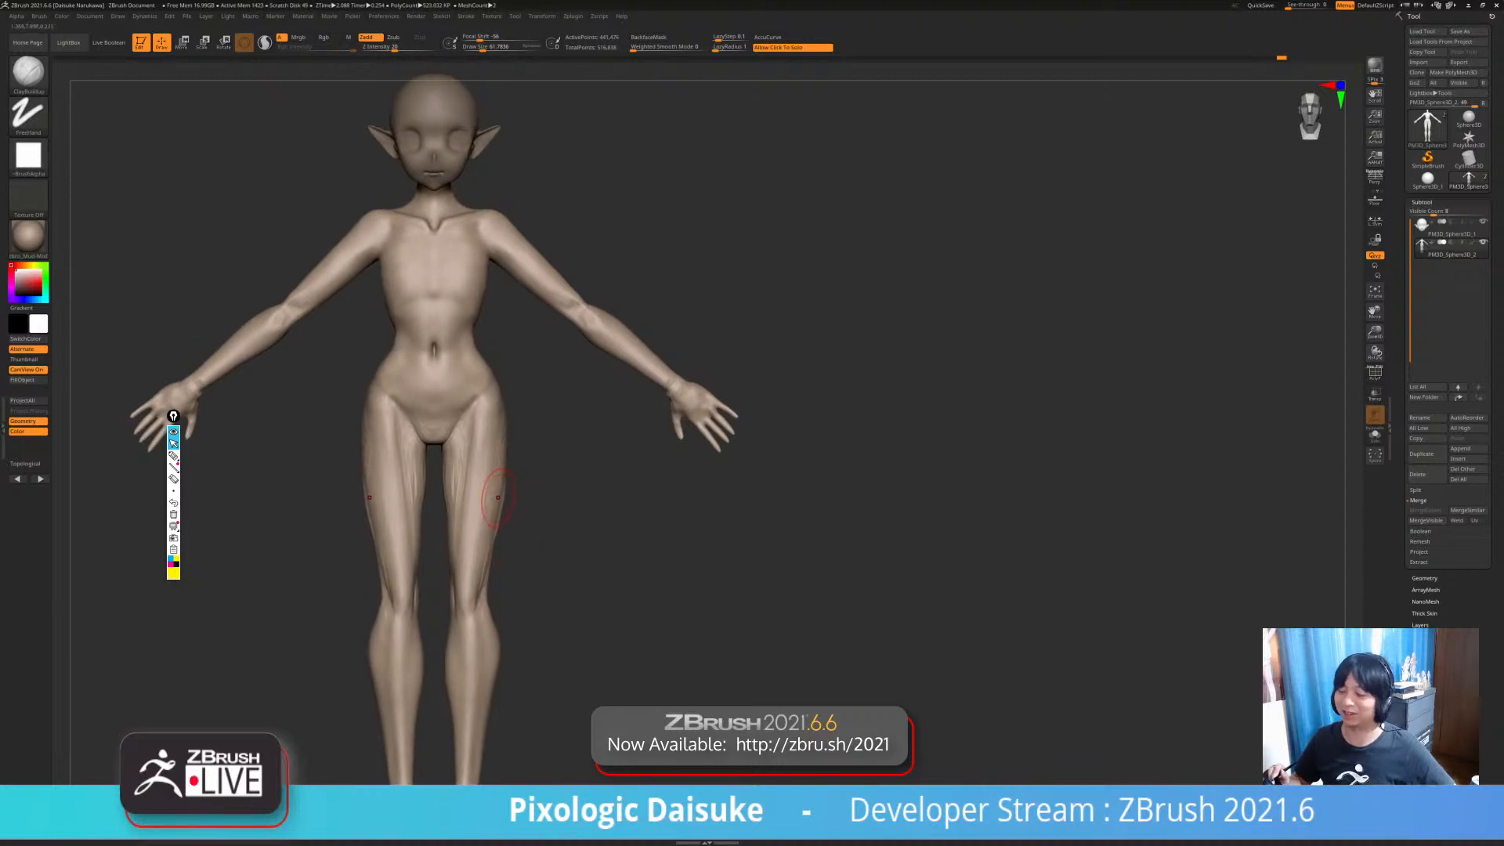
ctrl+right_drag(495, 501, 464, 399)
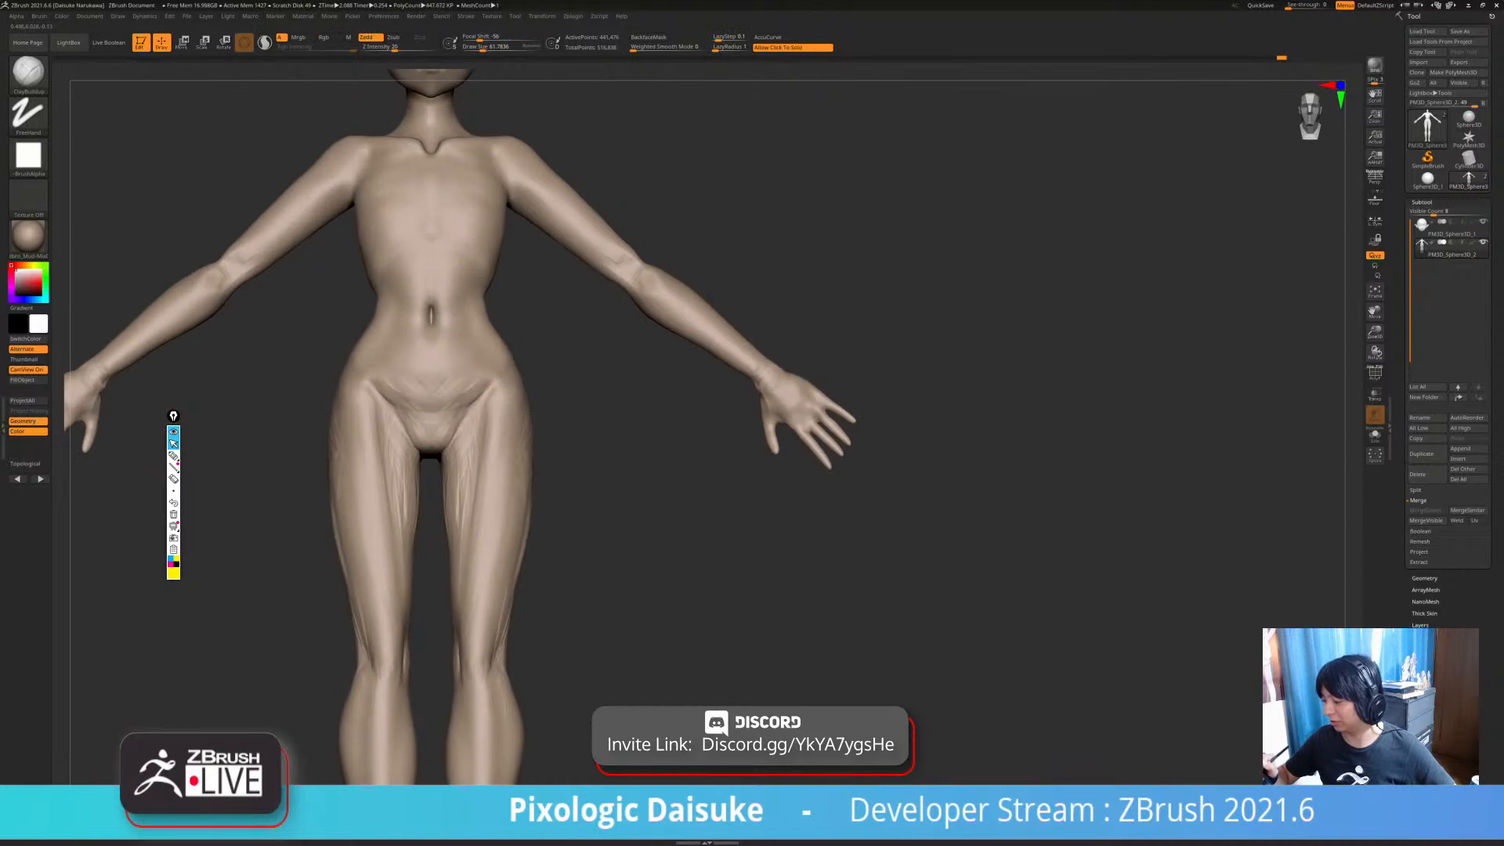
alt+right_drag(476, 363, 470, 523)
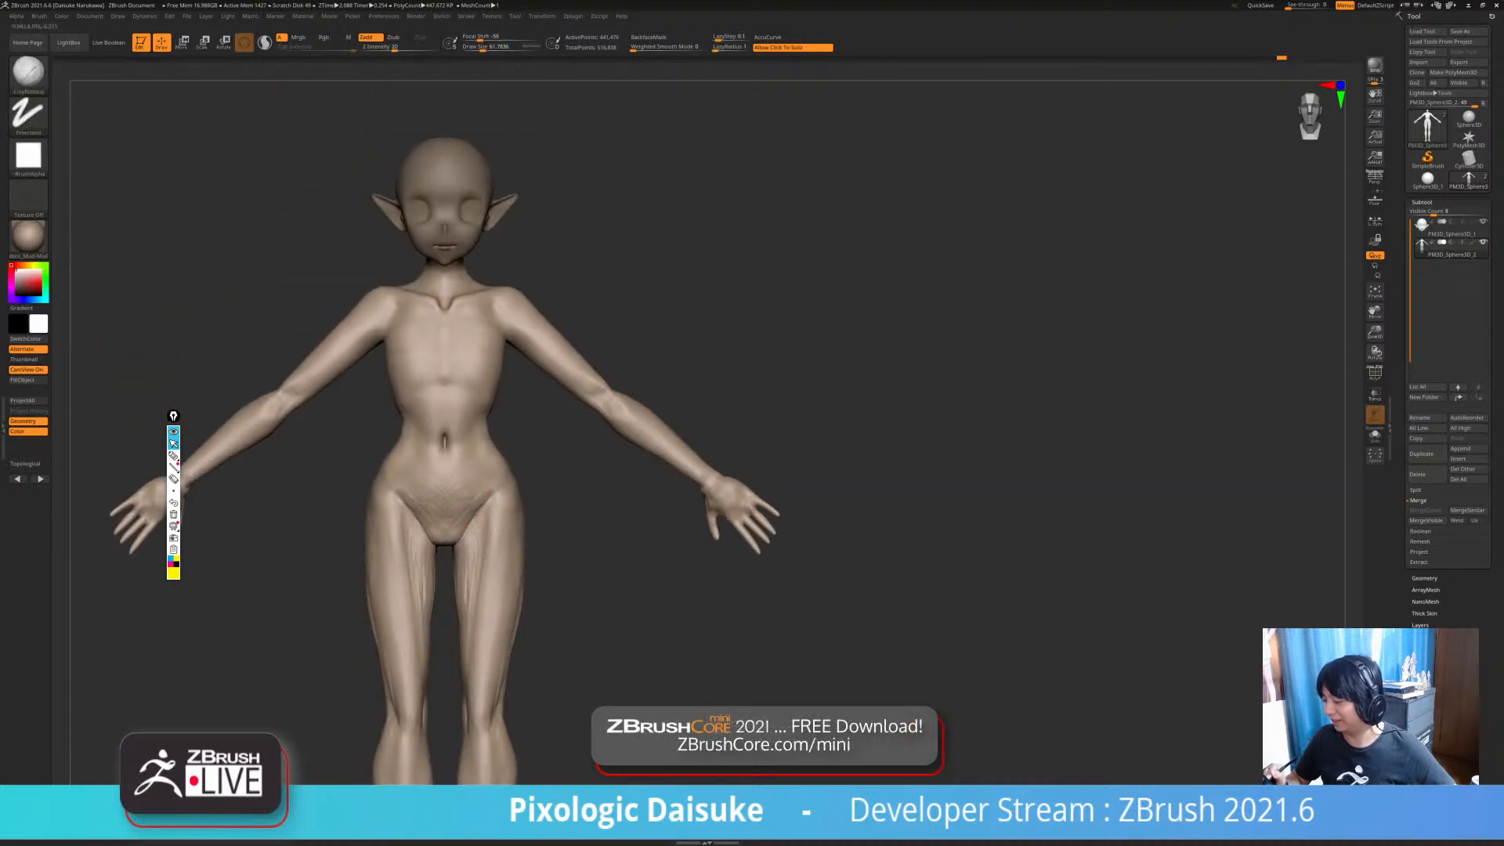
mouse_move(470, 506)
right_down()
mouse_move(493, 503)
mouse_move(453, 454)
mouse_move(484, 465)
mouse_move(488, 431)
right_up()
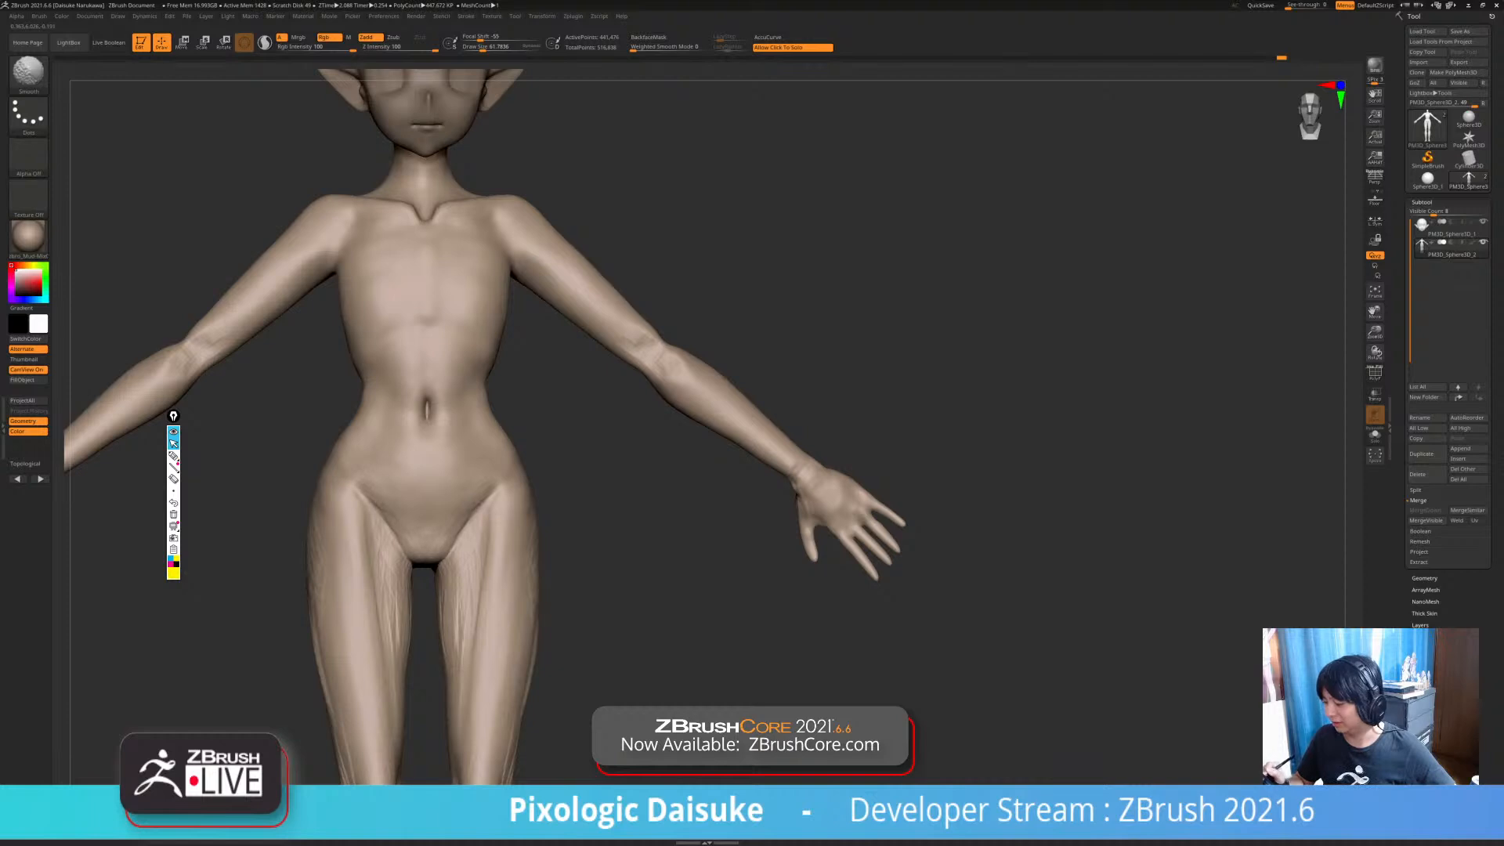
- Define the lower edge of the rib cage on the front of the torso and smooth the transition into the abdomen
ctrl+right_drag(487, 456, 442, 571)
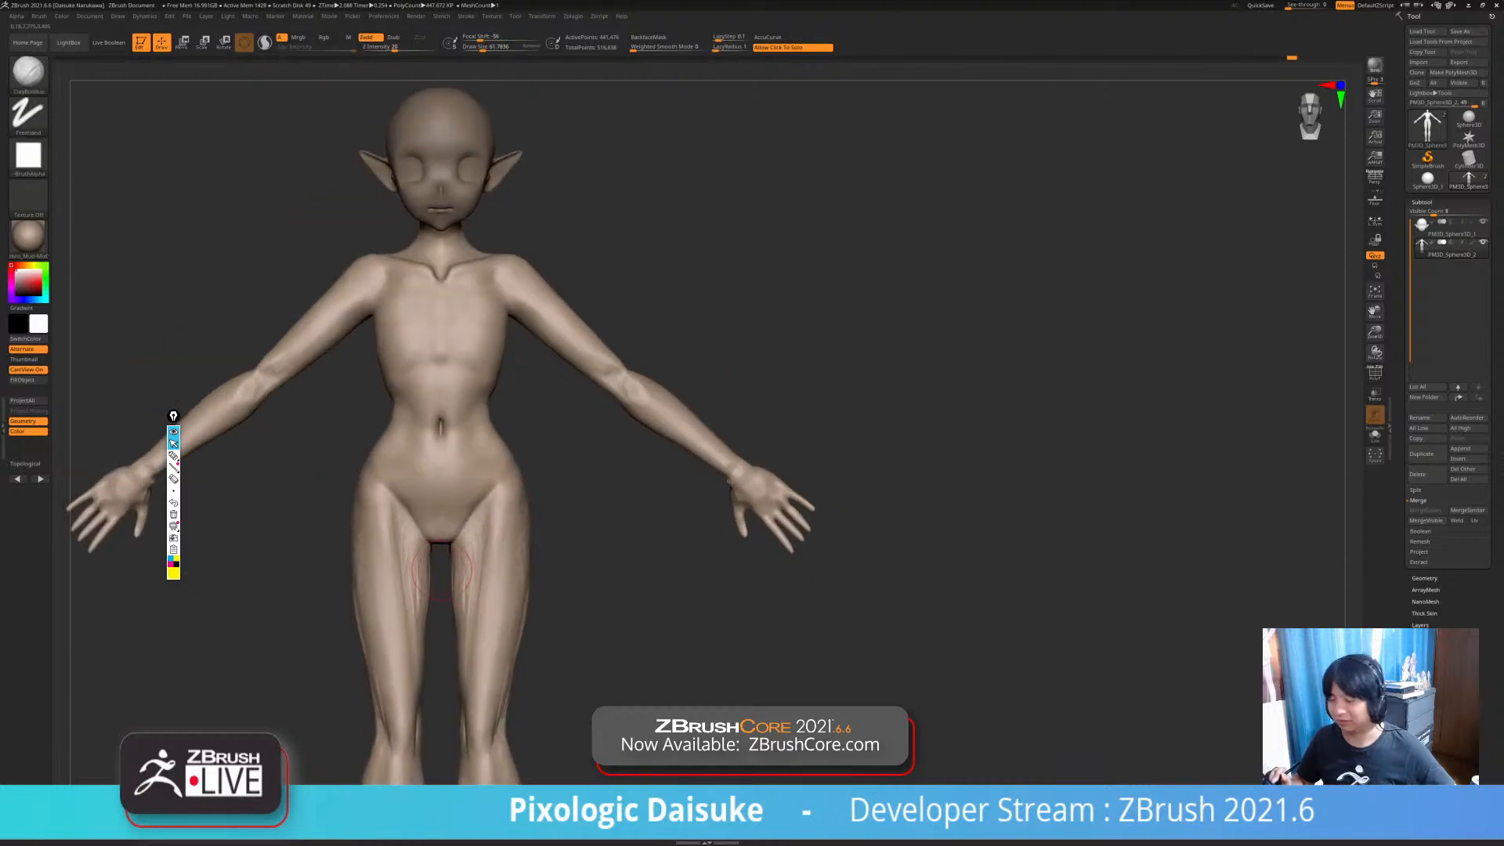
right_drag(437, 487, 501, 438)
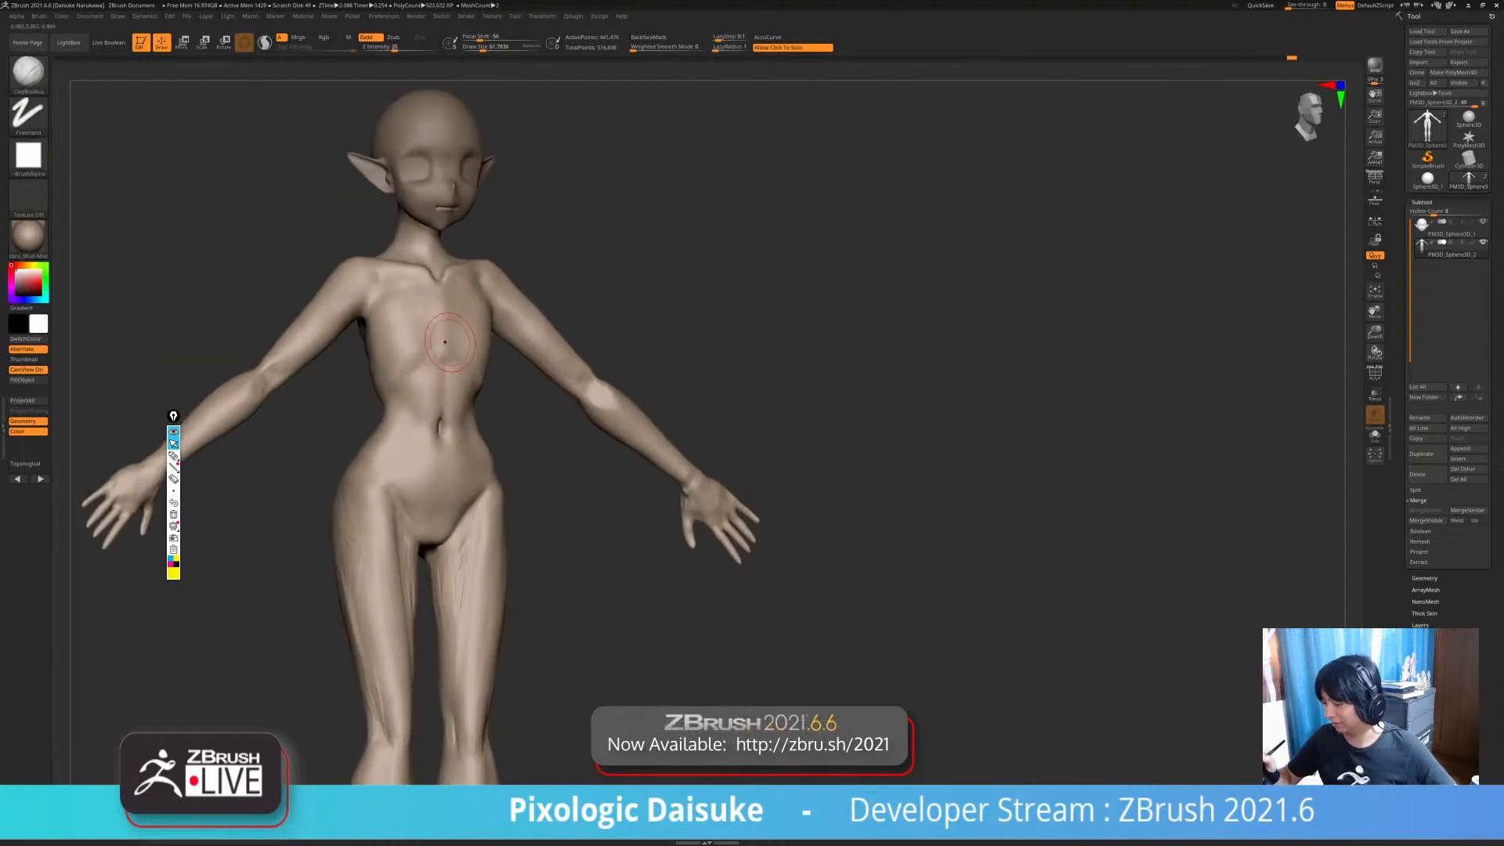
mouse_move(456, 339)
ctrl+right_down()
mouse_move(419, 380)
mouse_move(430, 336)
mouse_move(413, 348)
mouse_move(400, 333)
ctrl+right_up()
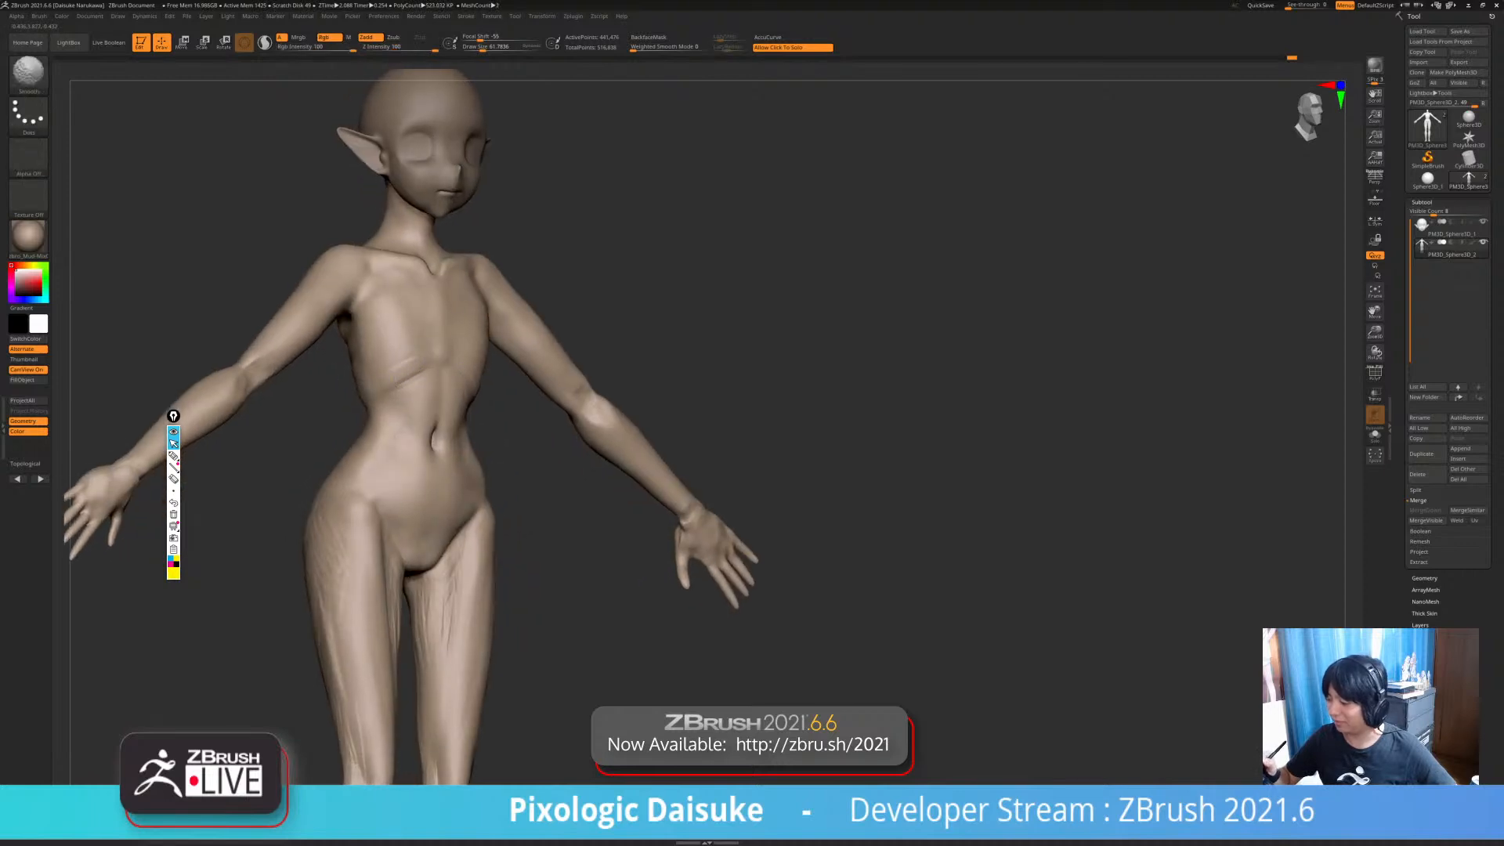
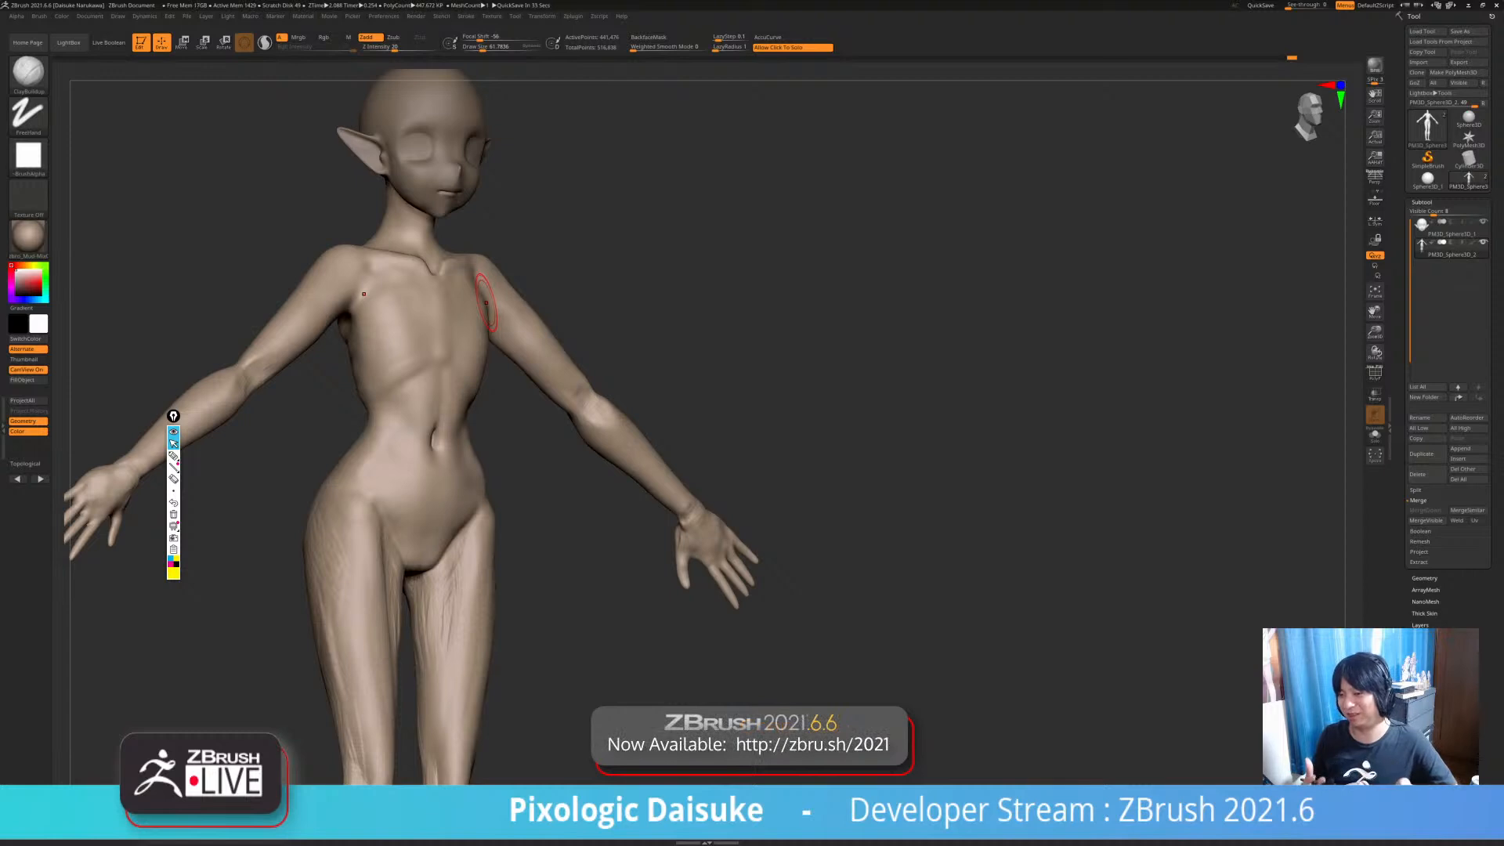
mouse_move(487, 303)
right_down()
mouse_move(525, 305)
mouse_move(423, 306)
right_up()
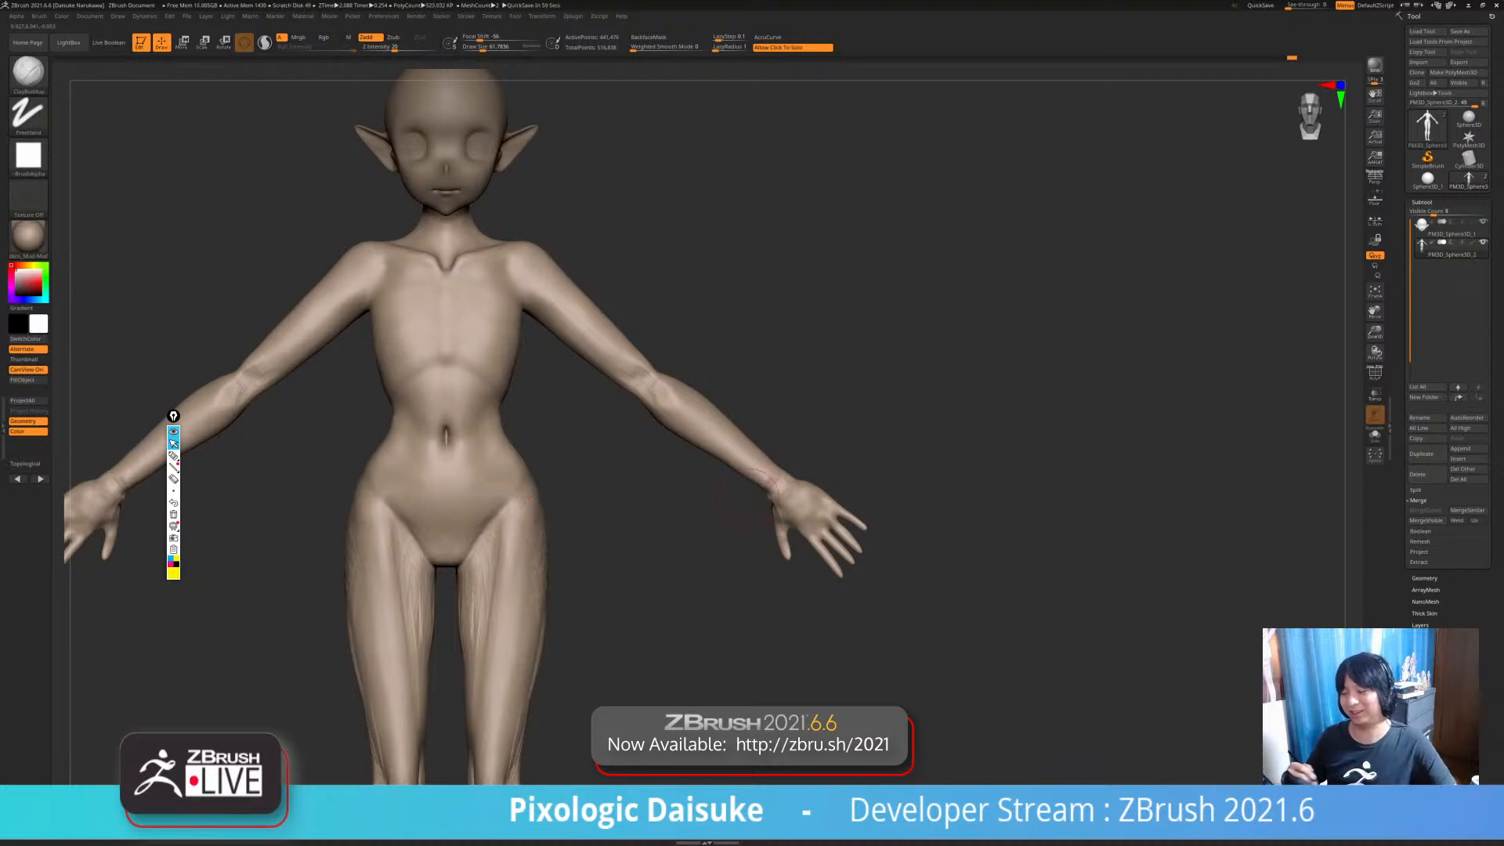
- Build up the muscle forms around the shoulder blades on the figure's back with the ClayBuildup brush
mouse_move(748, 499)
right_down()
mouse_move(553, 509)
mouse_move(885, 505)
mouse_move(800, 521)
right_up()
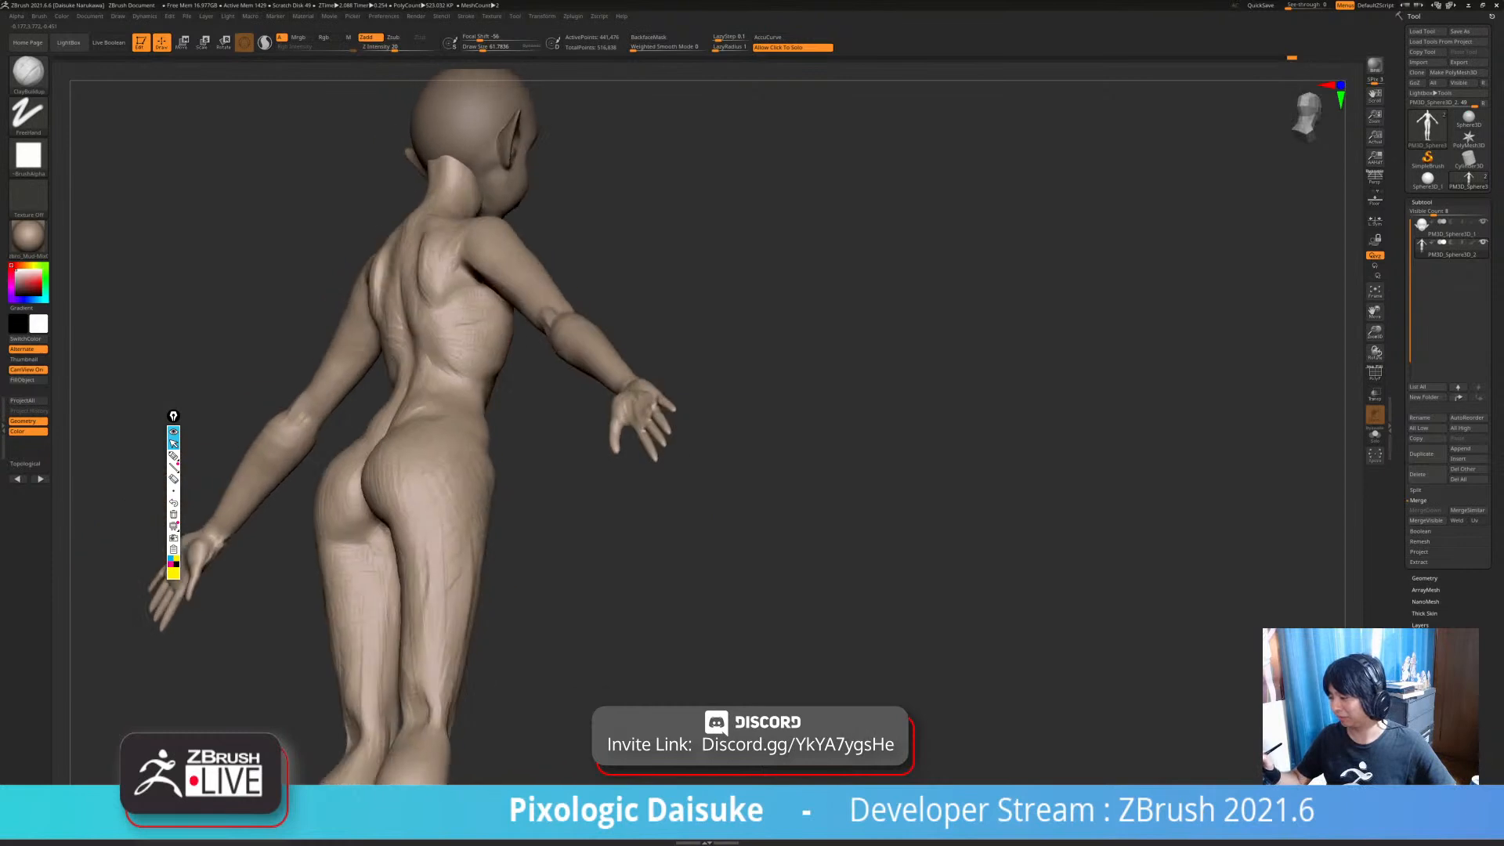
right_drag(471, 320, 463, 279)
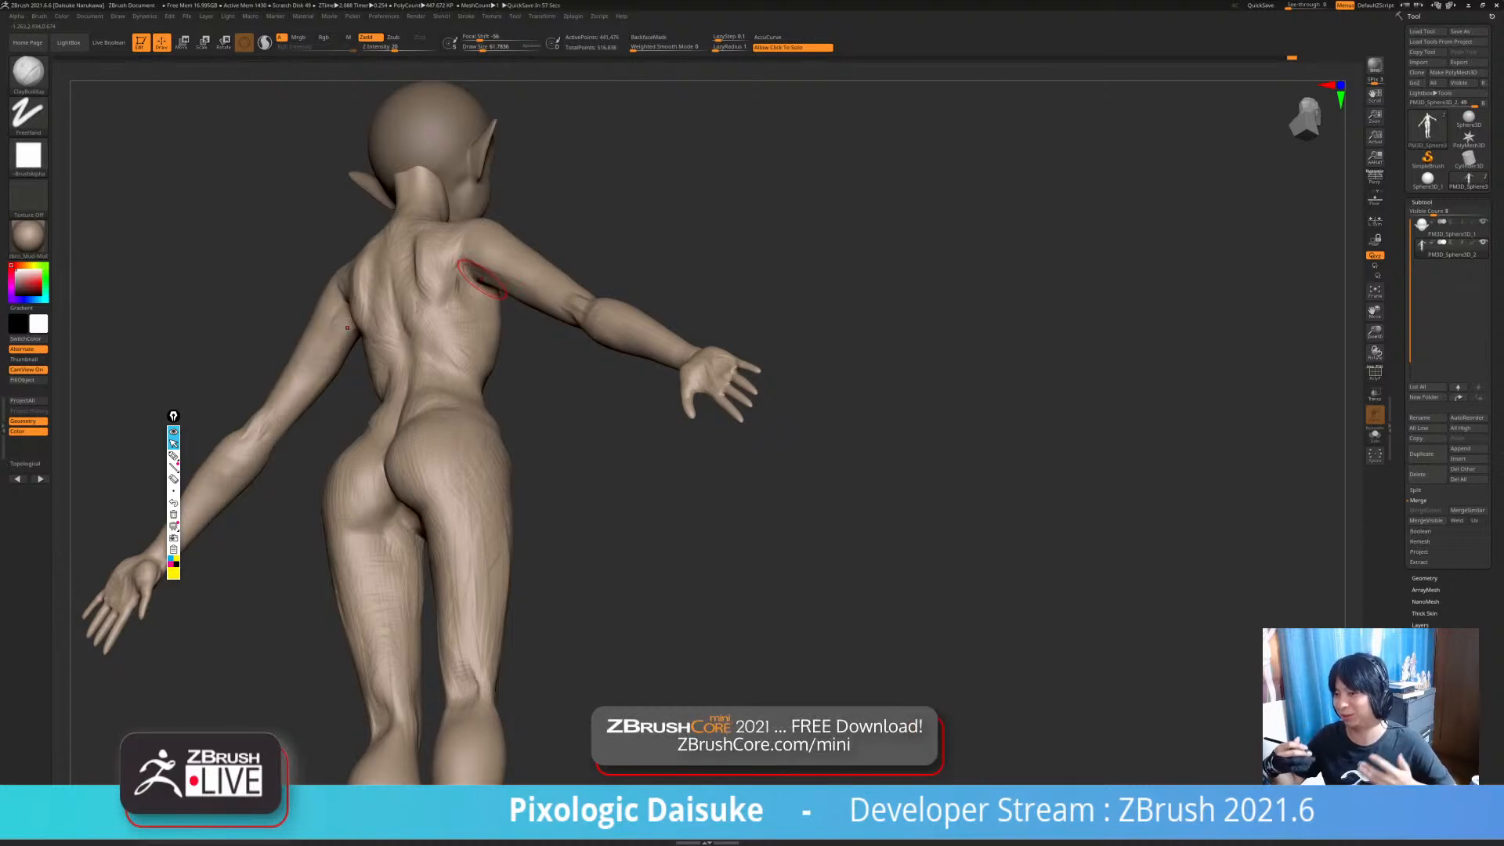
right_drag(457, 266, 470, 295)
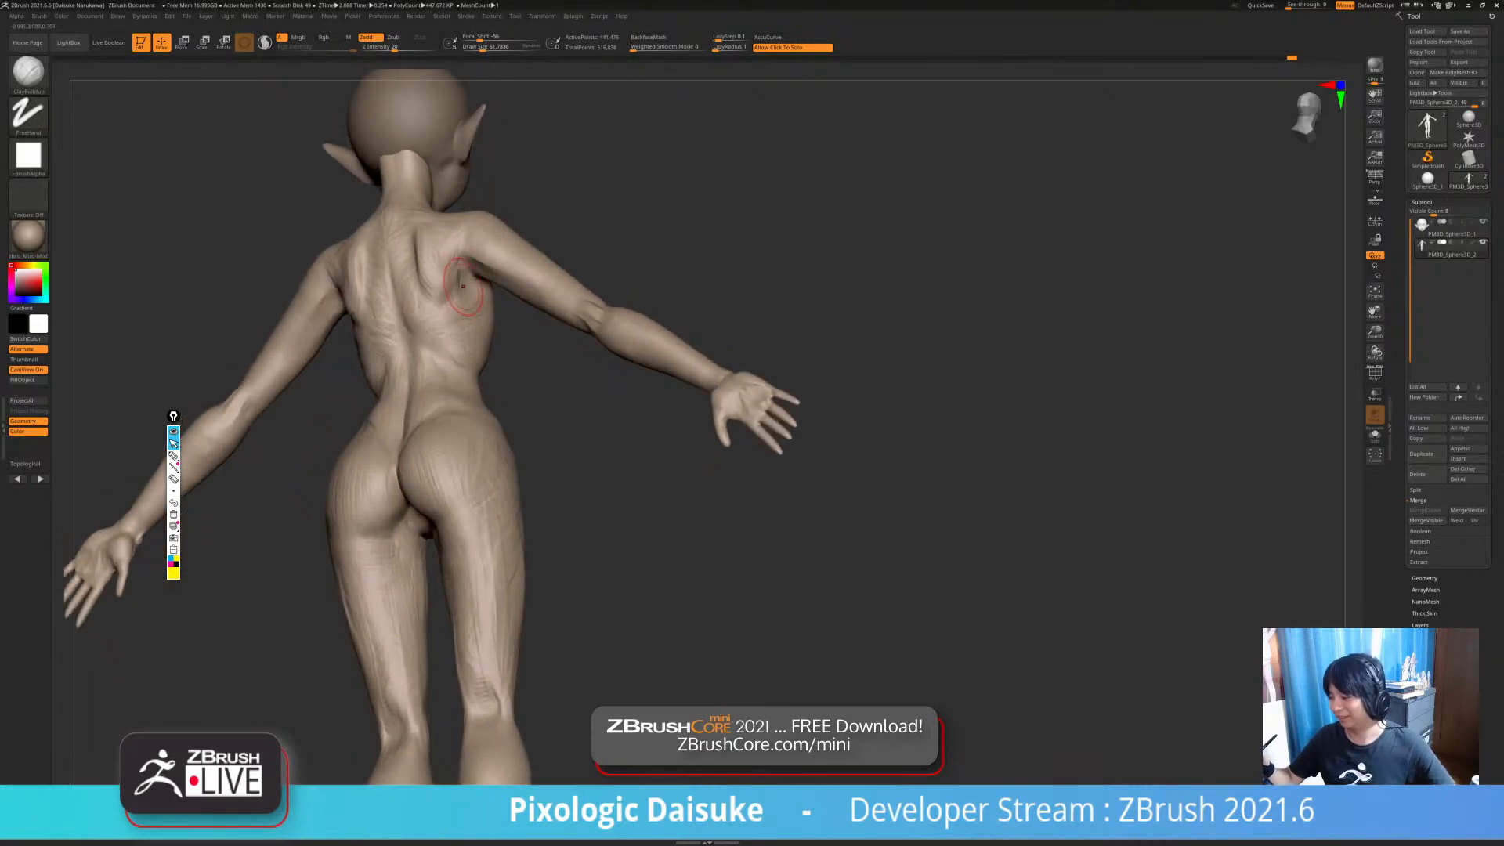
click(291, 464)
click(531, 333)
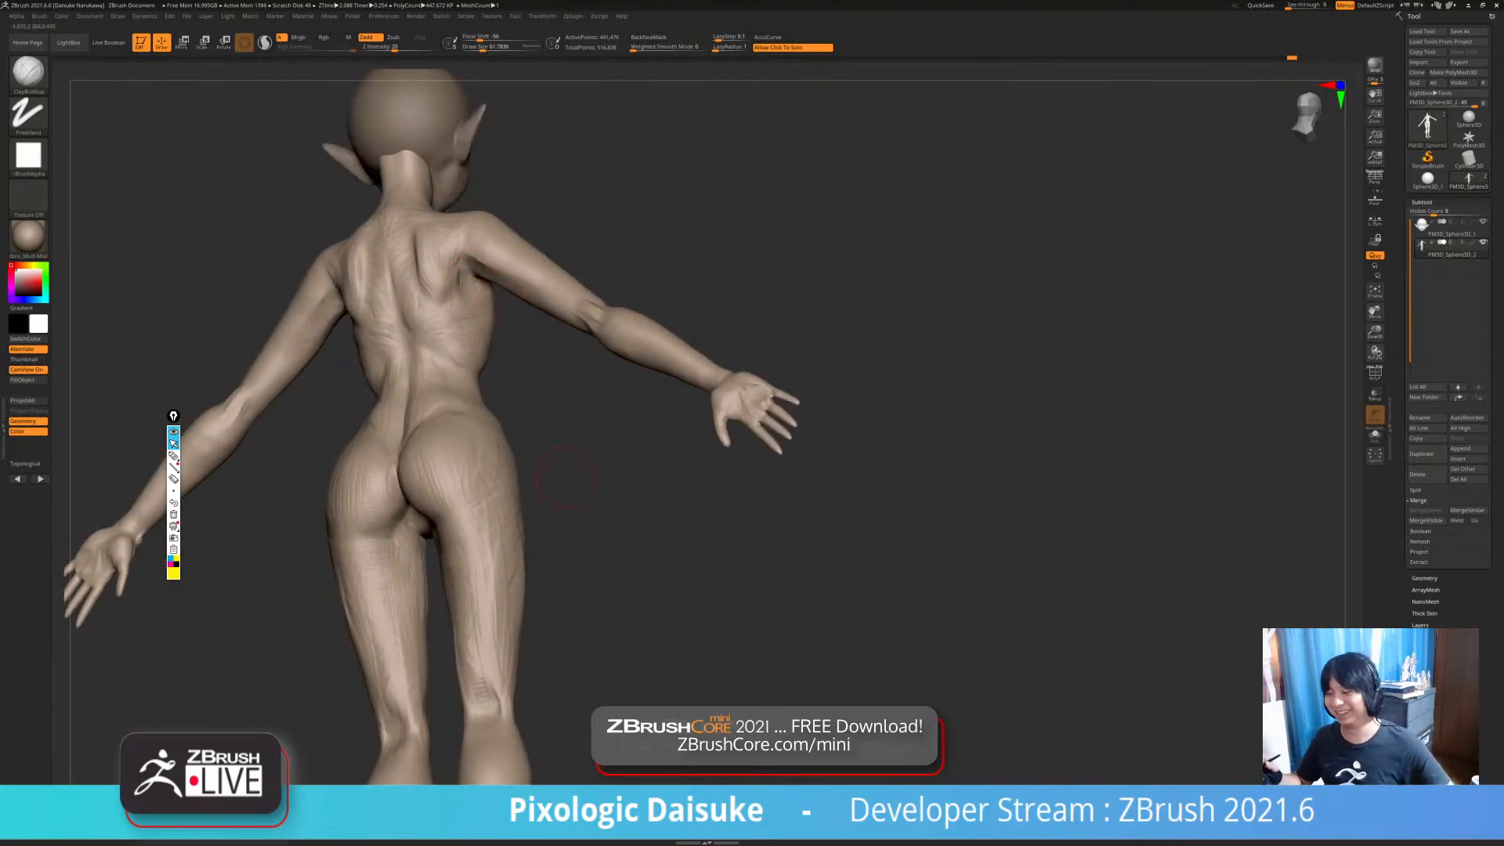
mouse_move(531, 335)
right_down()
mouse_move(464, 270)
mouse_move(465, 300)
right_up()
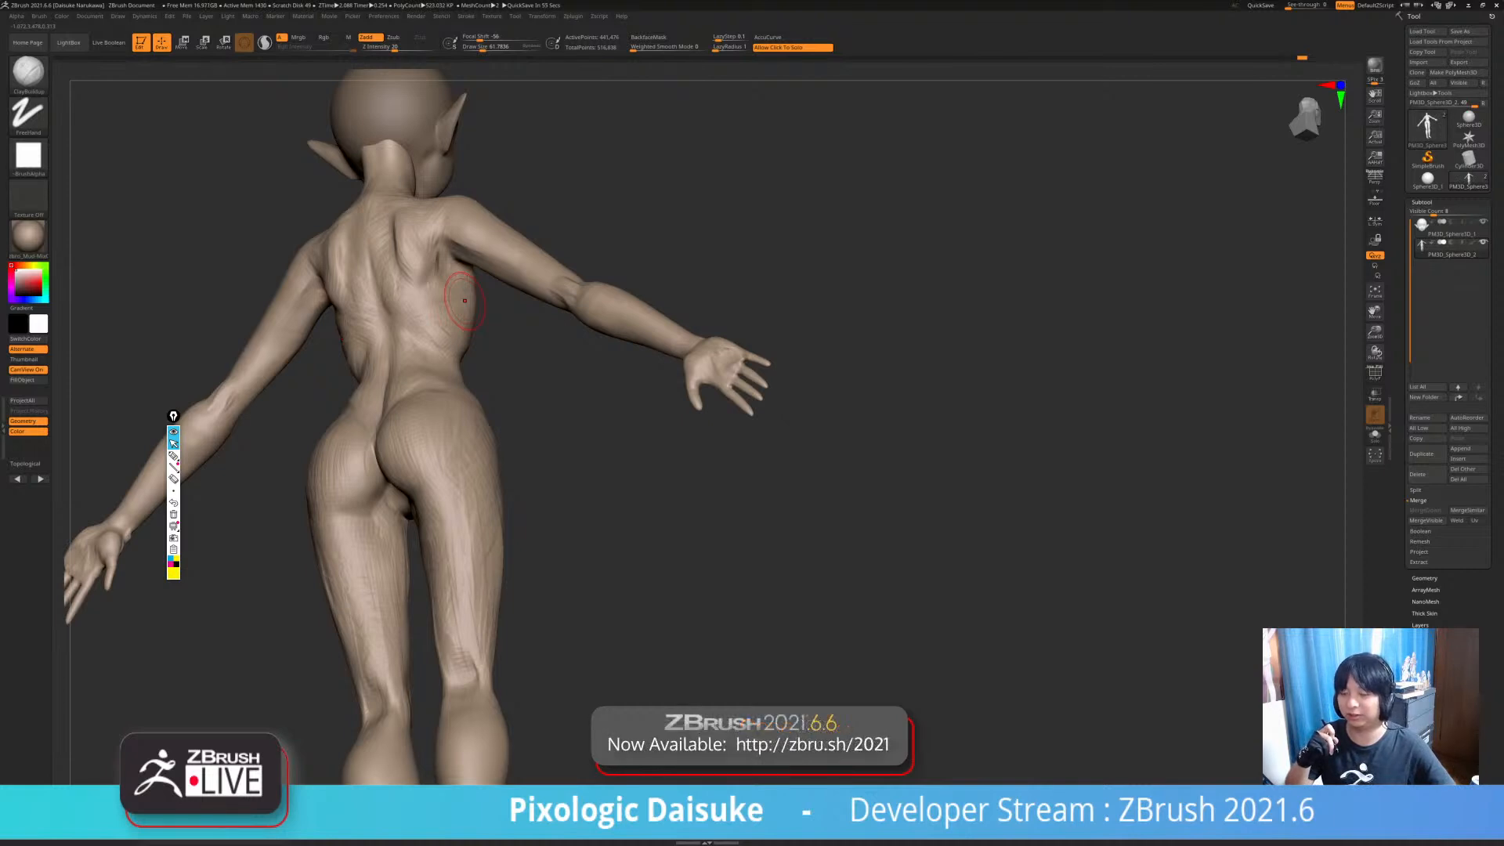
right_drag(465, 301, 586, 580)
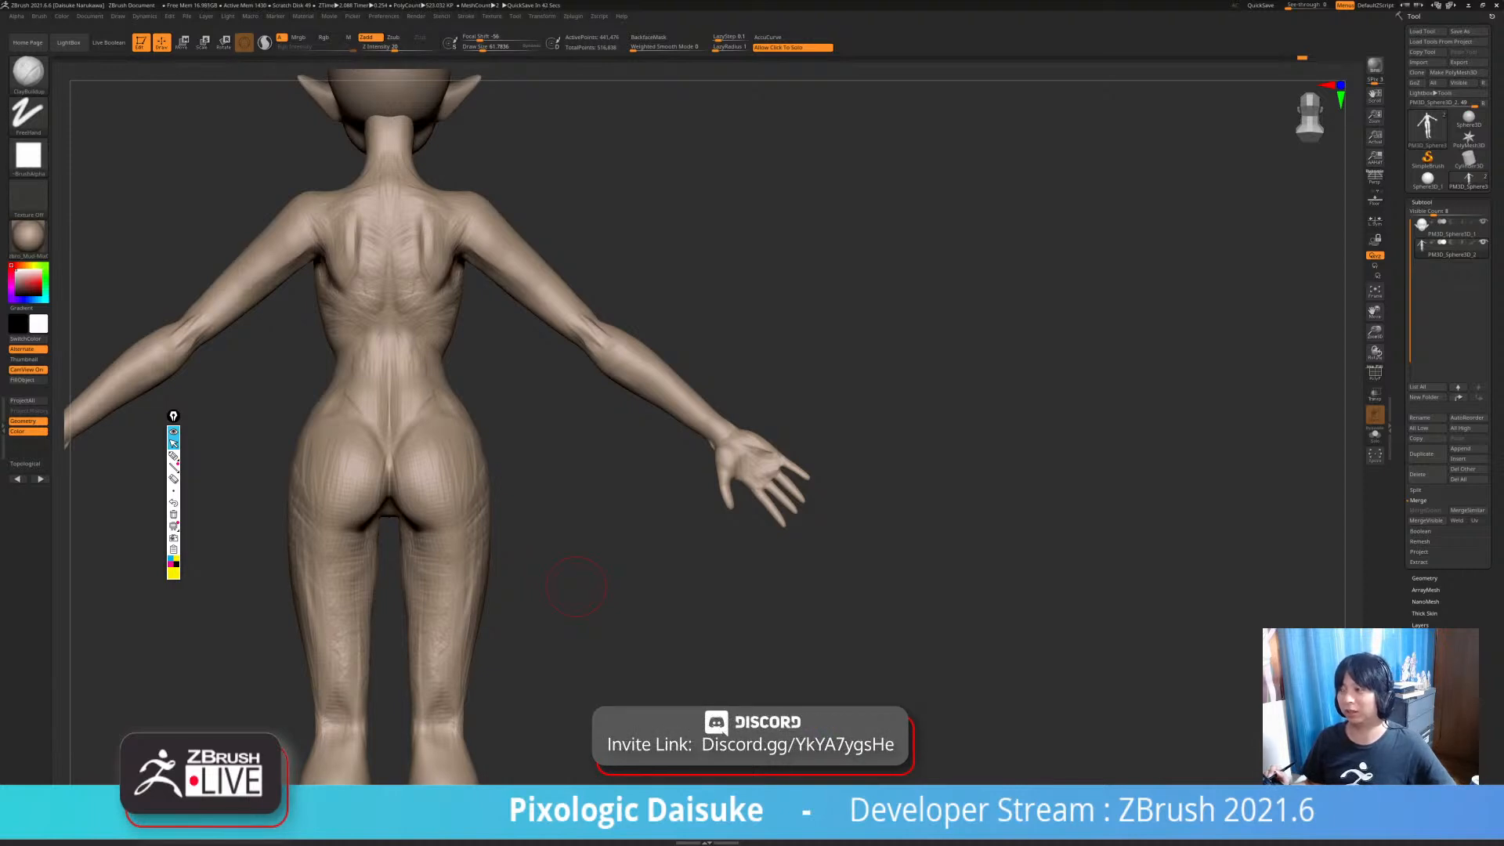
- Sculpt the back muscles along the spine and down into the lower back of the body mesh
mouse_move(570, 588)
mouse_down()
mouse_move(407, 588)
mouse_move(564, 586)
mouse_move(574, 514)
mouse_up()
click(570, 588)
click(594, 593)
mouse_move(427, 331)
right_down()
mouse_move(396, 341)
mouse_move(425, 268)
mouse_move(388, 317)
mouse_move(470, 327)
mouse_move(495, 307)
right_up()
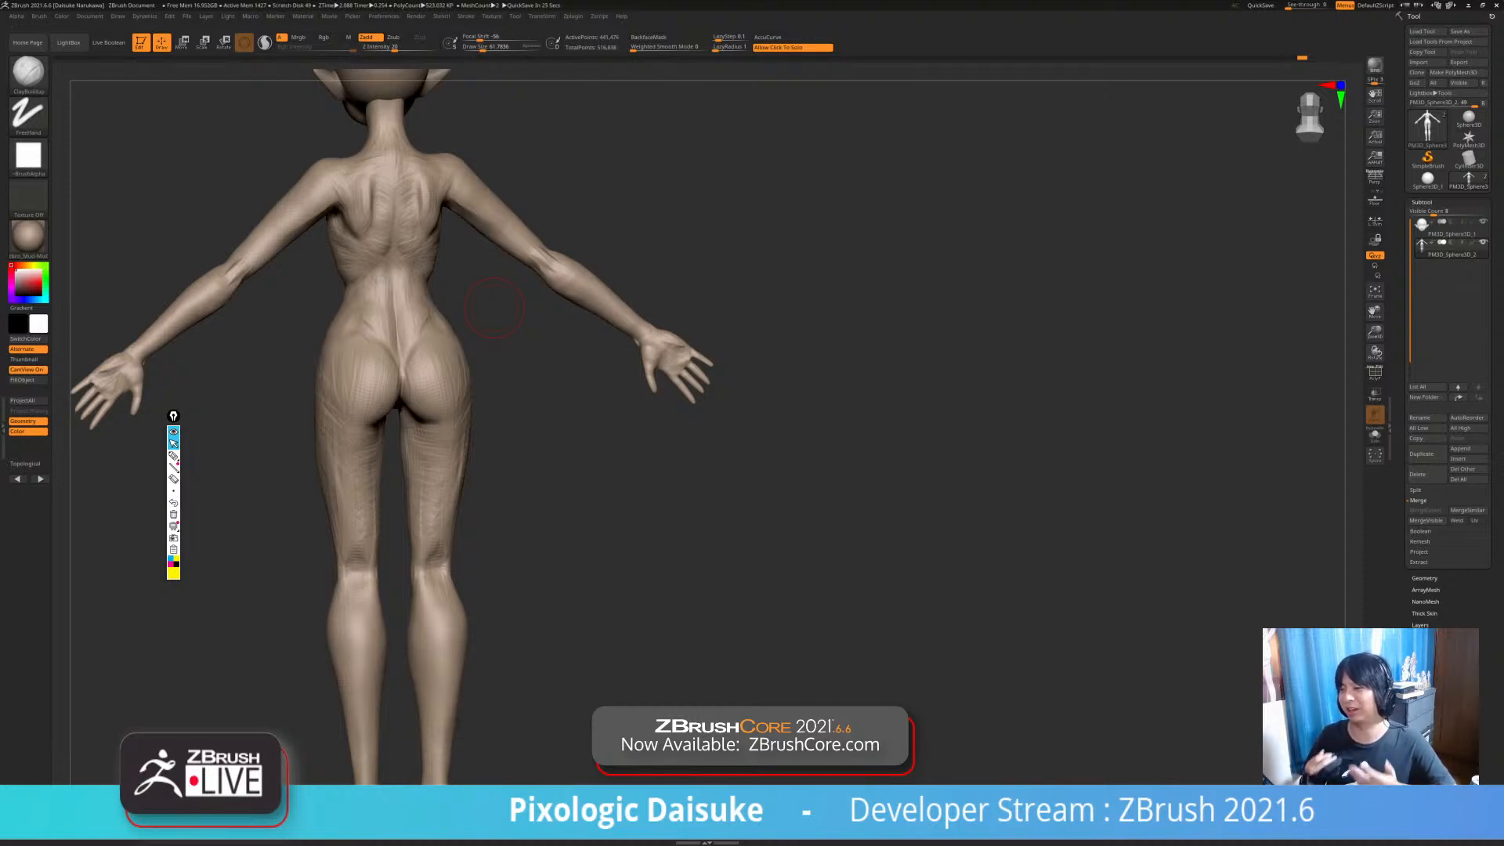
drag(519, 474, 572, 532)
ctrl+right_drag(426, 340, 434, 440)
mouse_move(418, 362)
right_down()
mouse_move(413, 389)
mouse_move(380, 337)
right_up()
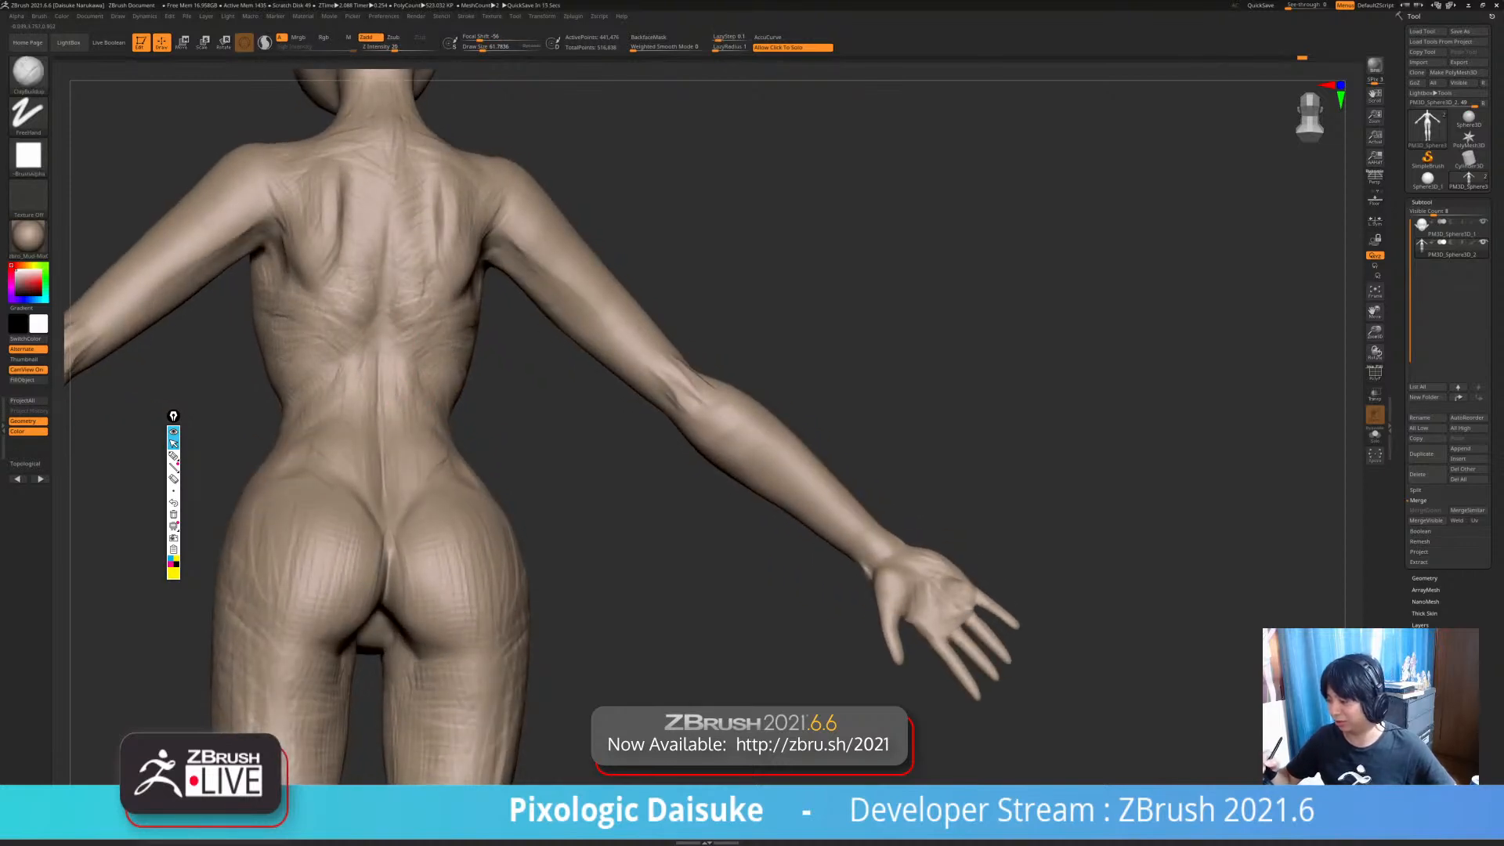
right_drag(377, 362, 381, 377)
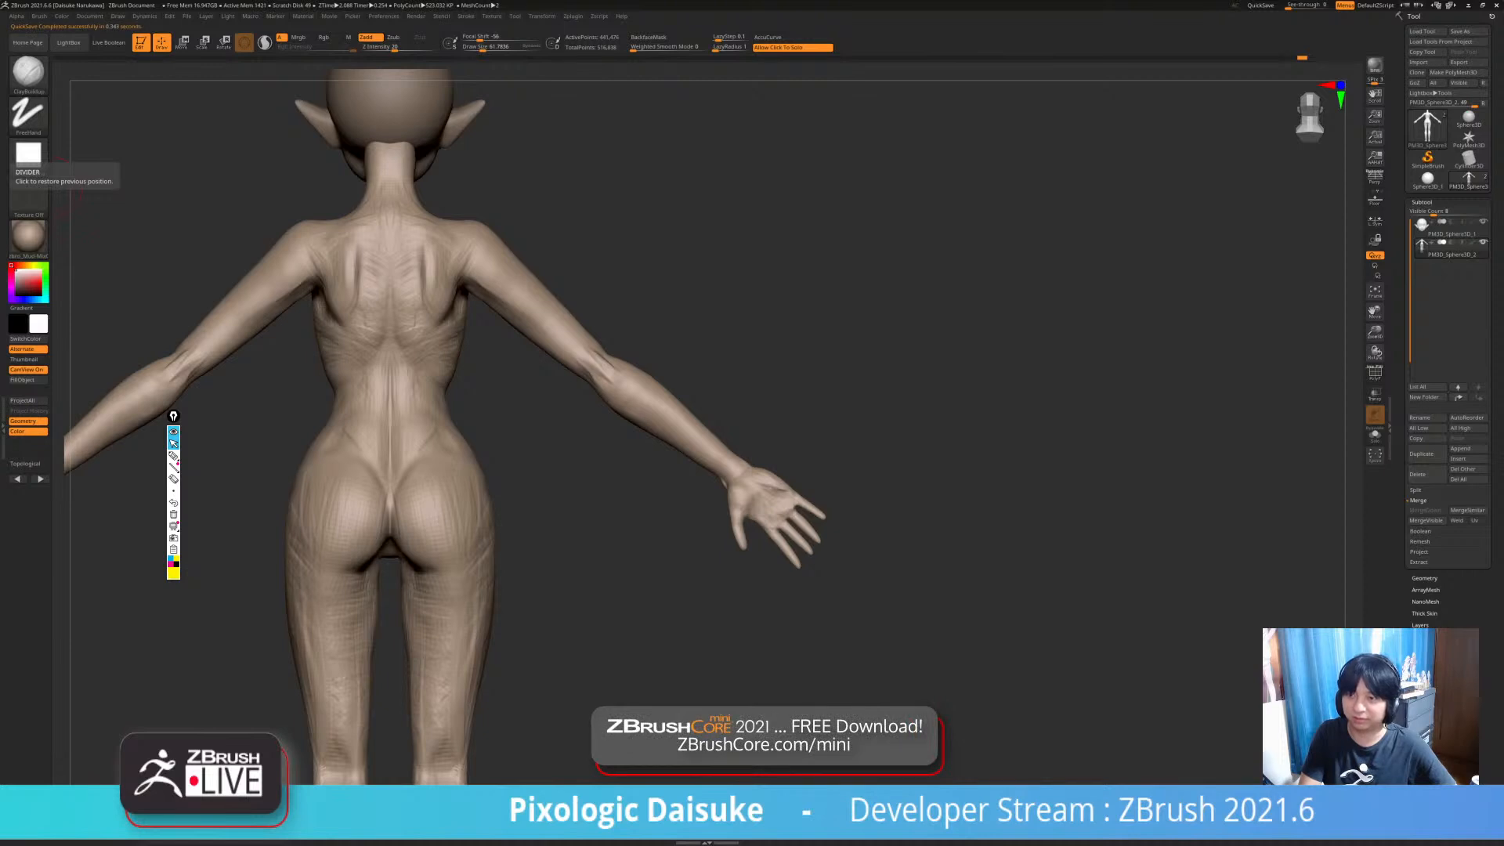
- Refine the rear rib area, lower back and buttocks with symmetrical ClayBuildup strokes and smoothing
drag(548, 433, 557, 509)
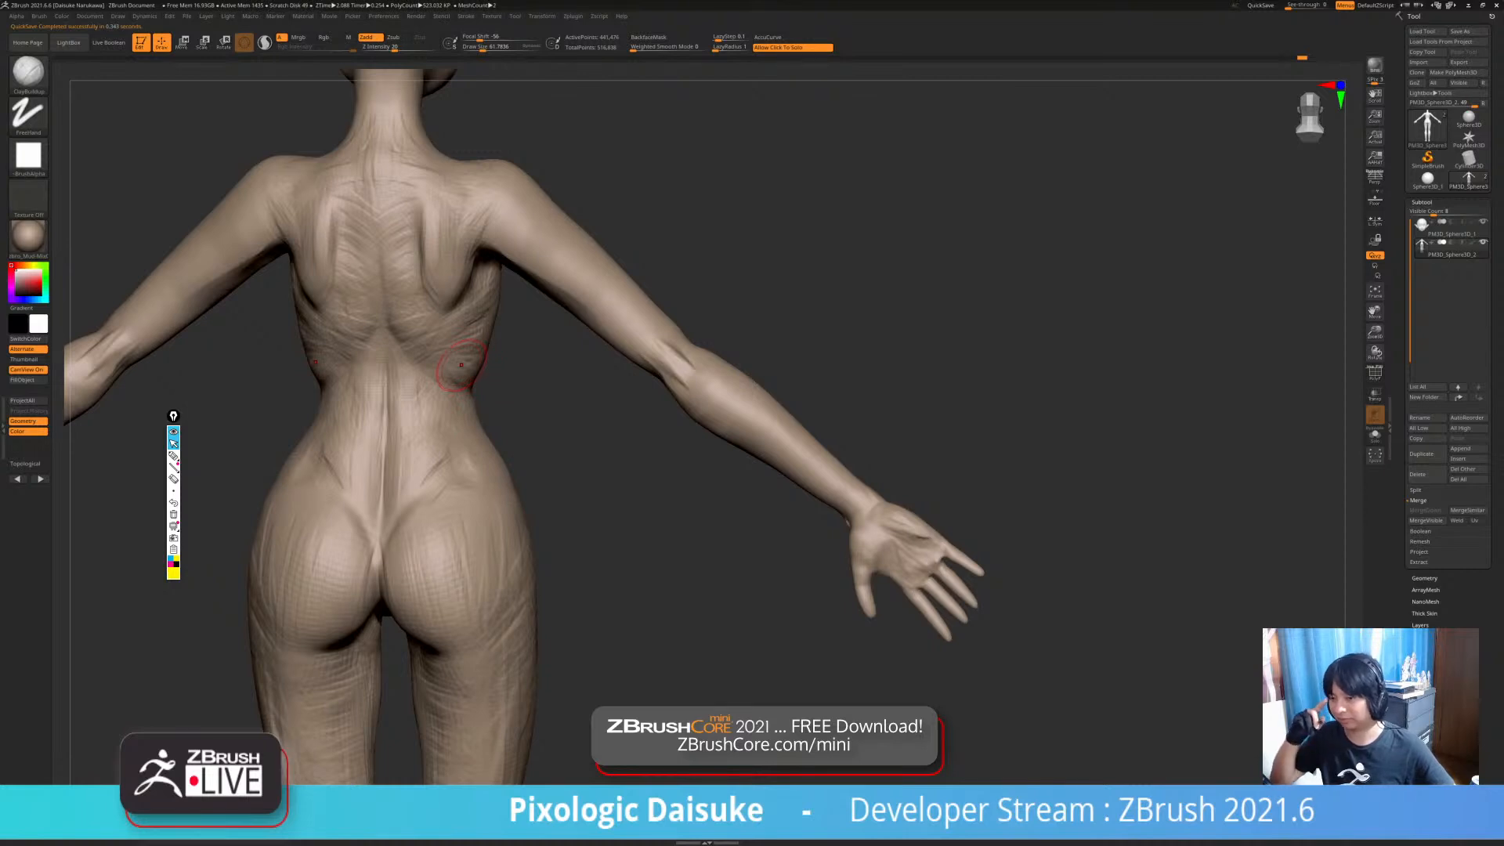
mouse_move(461, 365)
shift+right_down()
mouse_move(406, 384)
mouse_move(399, 343)
mouse_move(422, 398)
shift+right_up()
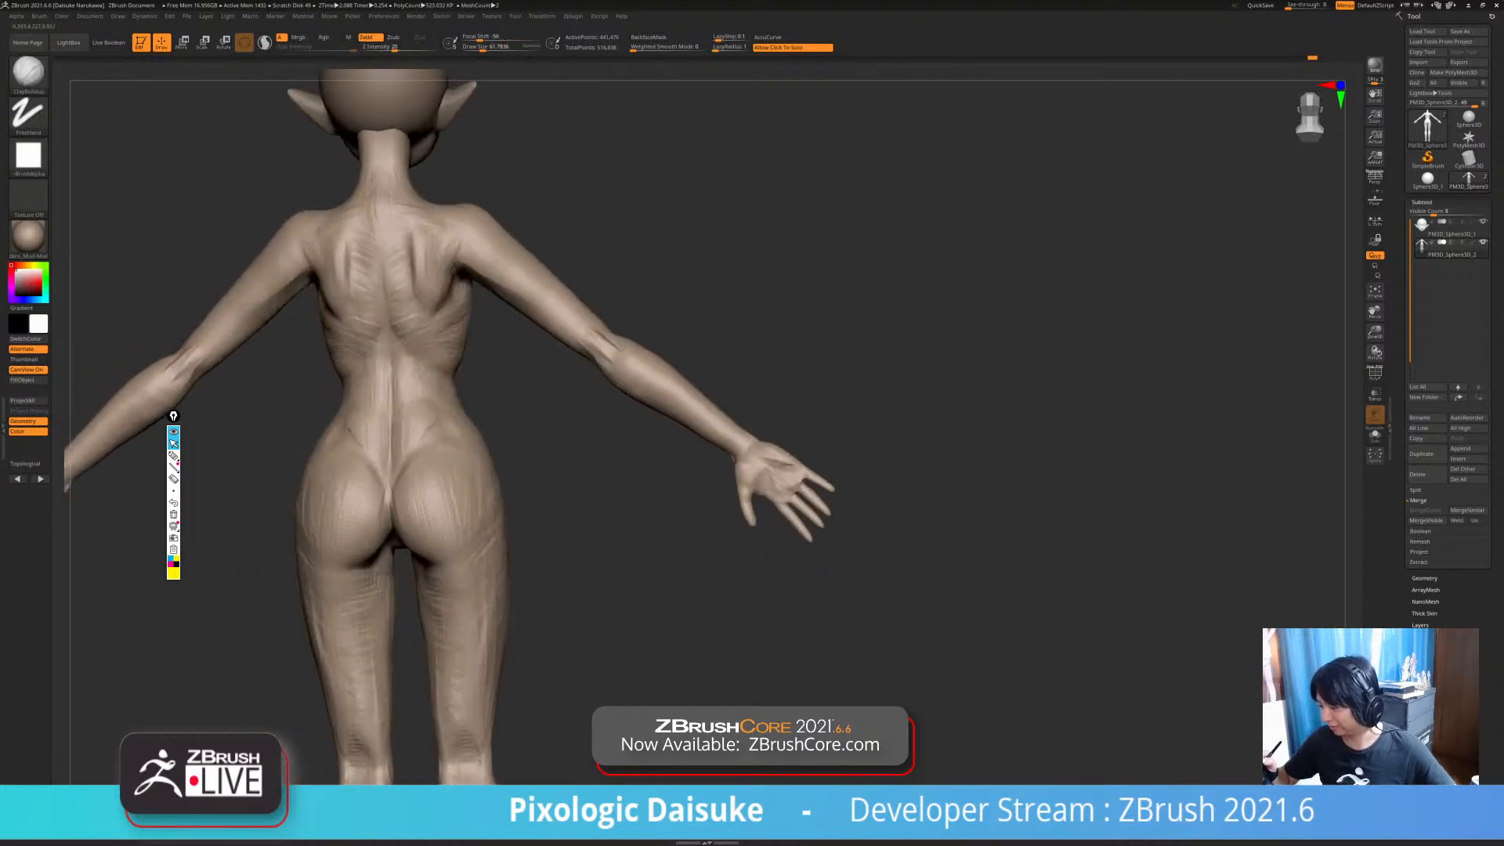
mouse_move(428, 392)
right_down()
mouse_move(411, 342)
mouse_move(414, 416)
mouse_move(432, 345)
right_up()
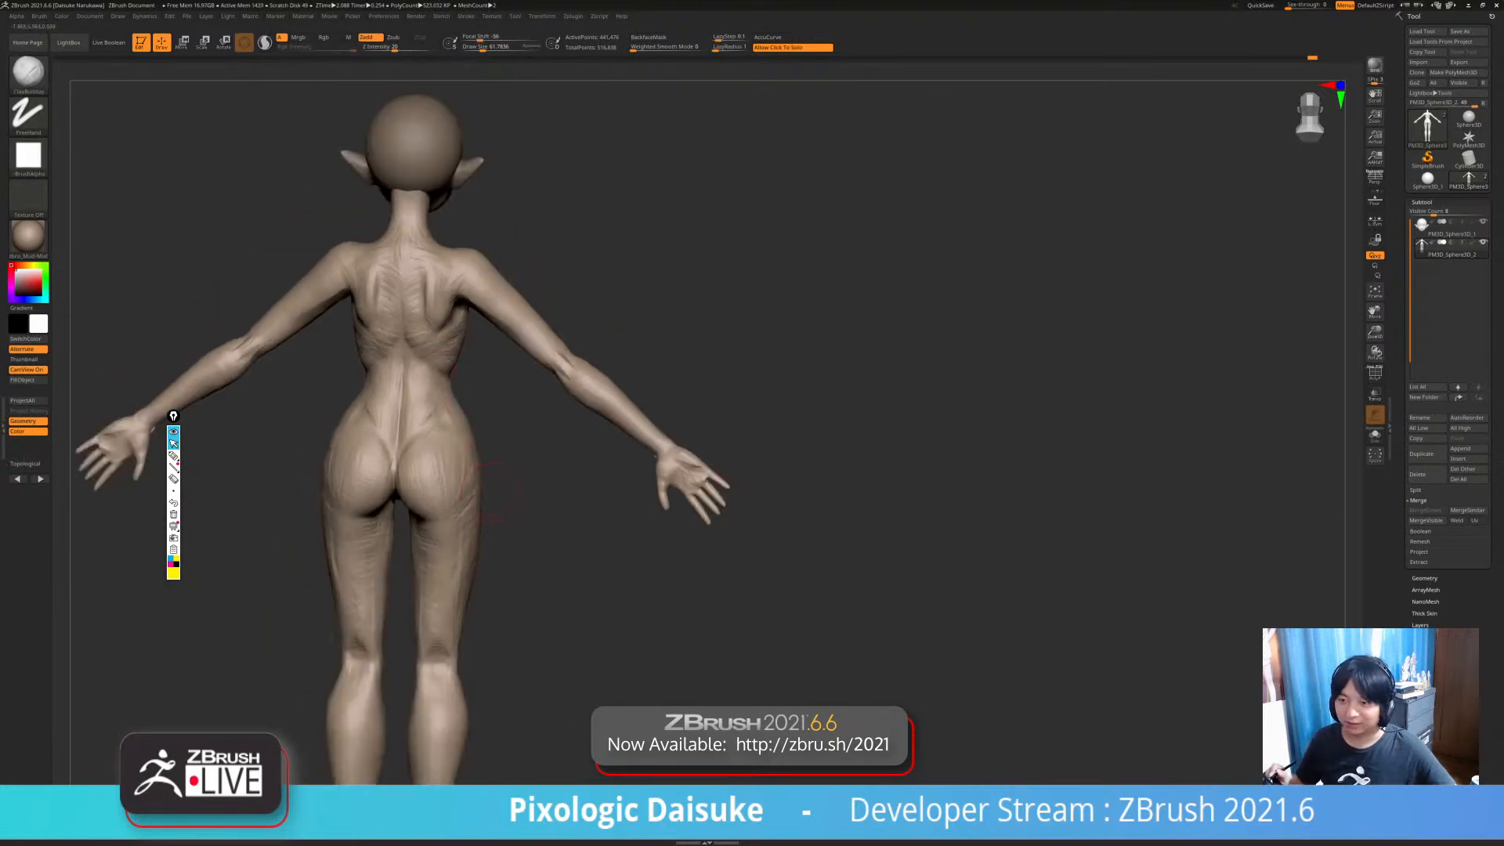
right_drag(499, 518, 454, 568)
mouse_move(423, 380)
right_down()
mouse_move(456, 362)
mouse_move(456, 329)
mouse_move(404, 333)
mouse_move(470, 314)
mouse_move(497, 239)
mouse_move(508, 313)
right_up()
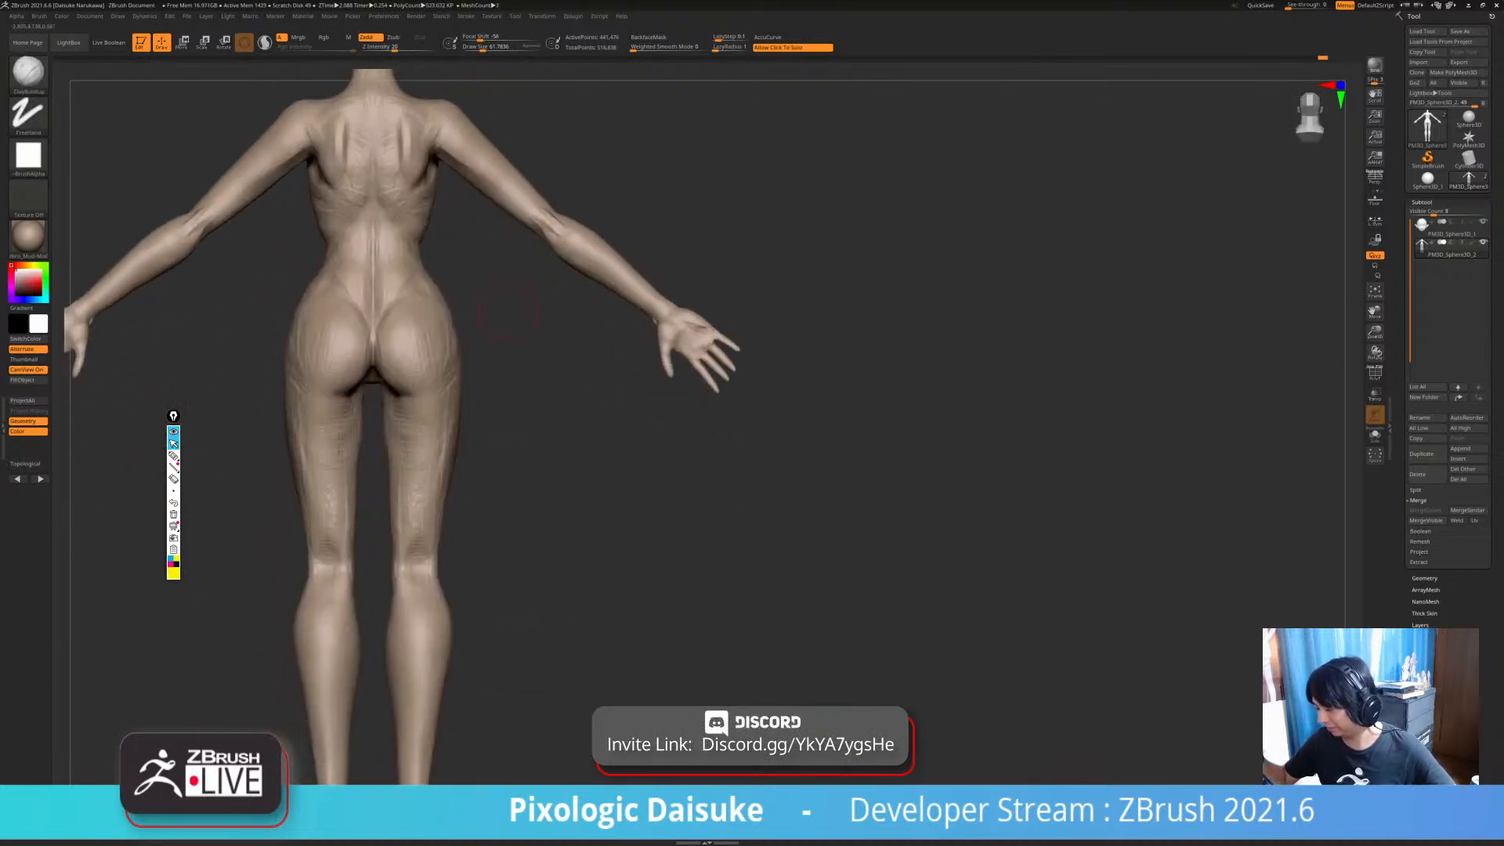
- Build up the calf muscles and the hollows behind the knees on both legs
mouse_move(411, 590)
alt+right_down()
mouse_move(439, 413)
mouse_move(477, 376)
mouse_move(440, 368)
alt+right_up()
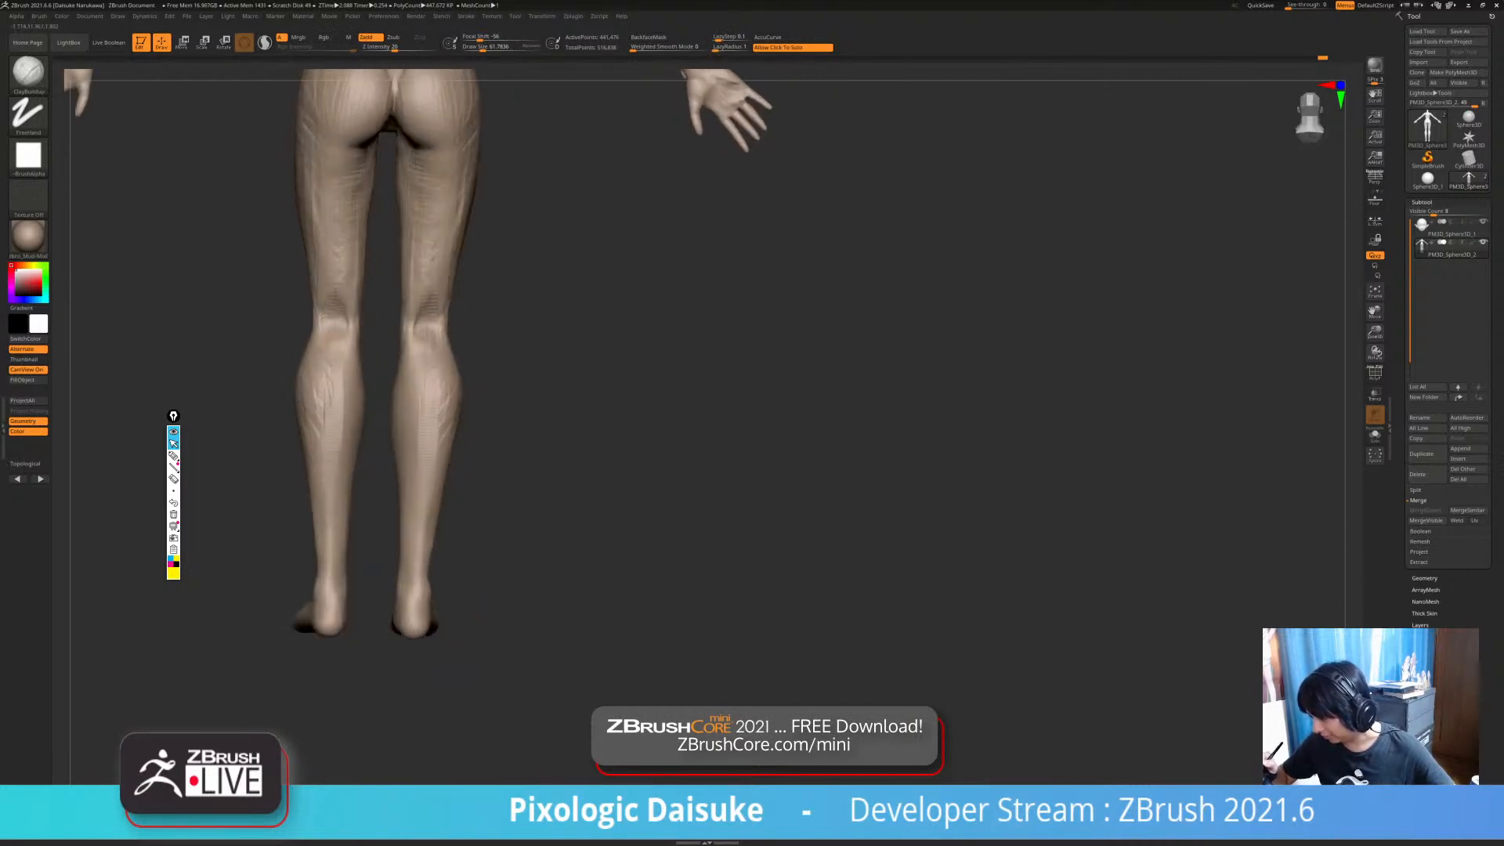
right_drag(432, 469, 415, 355)
mouse_move(423, 345)
mouse_down()
mouse_move(430, 407)
mouse_move(403, 388)
mouse_move(400, 445)
mouse_up()
ctrl+right_drag(407, 466, 402, 379)
drag(401, 379, 404, 466)
right_drag(451, 423, 428, 415)
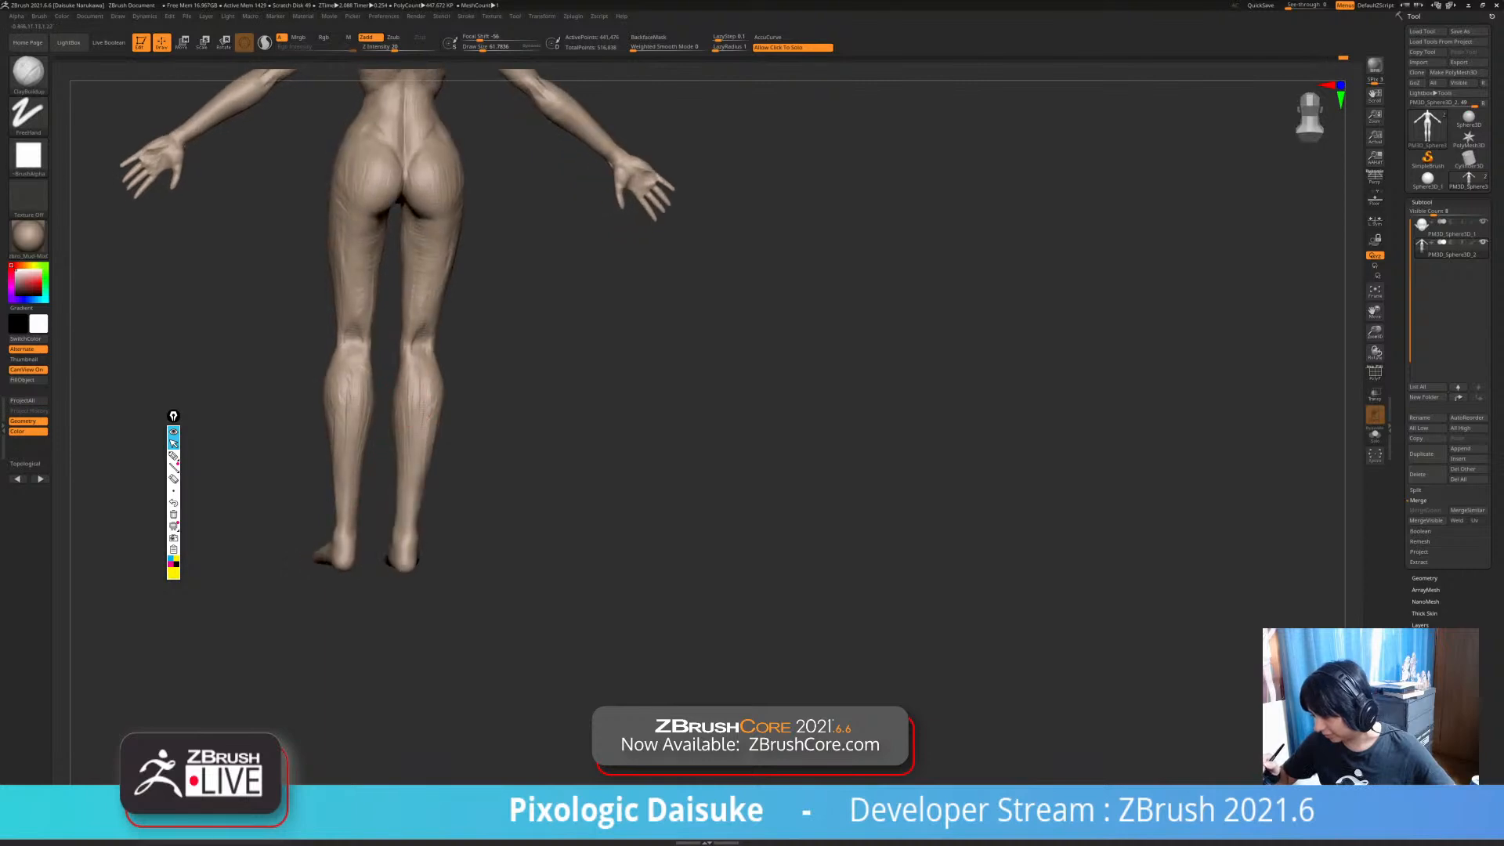
mouse_move(399, 506)
shift+right_down()
mouse_move(470, 408)
mouse_move(486, 487)
mouse_move(430, 407)
mouse_move(439, 452)
mouse_move(470, 392)
mouse_move(627, 396)
mouse_move(447, 396)
shift+right_up()
mouse_move(447, 396)
ctrl+right_down()
mouse_move(471, 361)
mouse_move(415, 356)
ctrl+right_up()
- Shape the backs and outer sides of the thighs, blending them into the hips and knees
drag(483, 318, 501, 337)
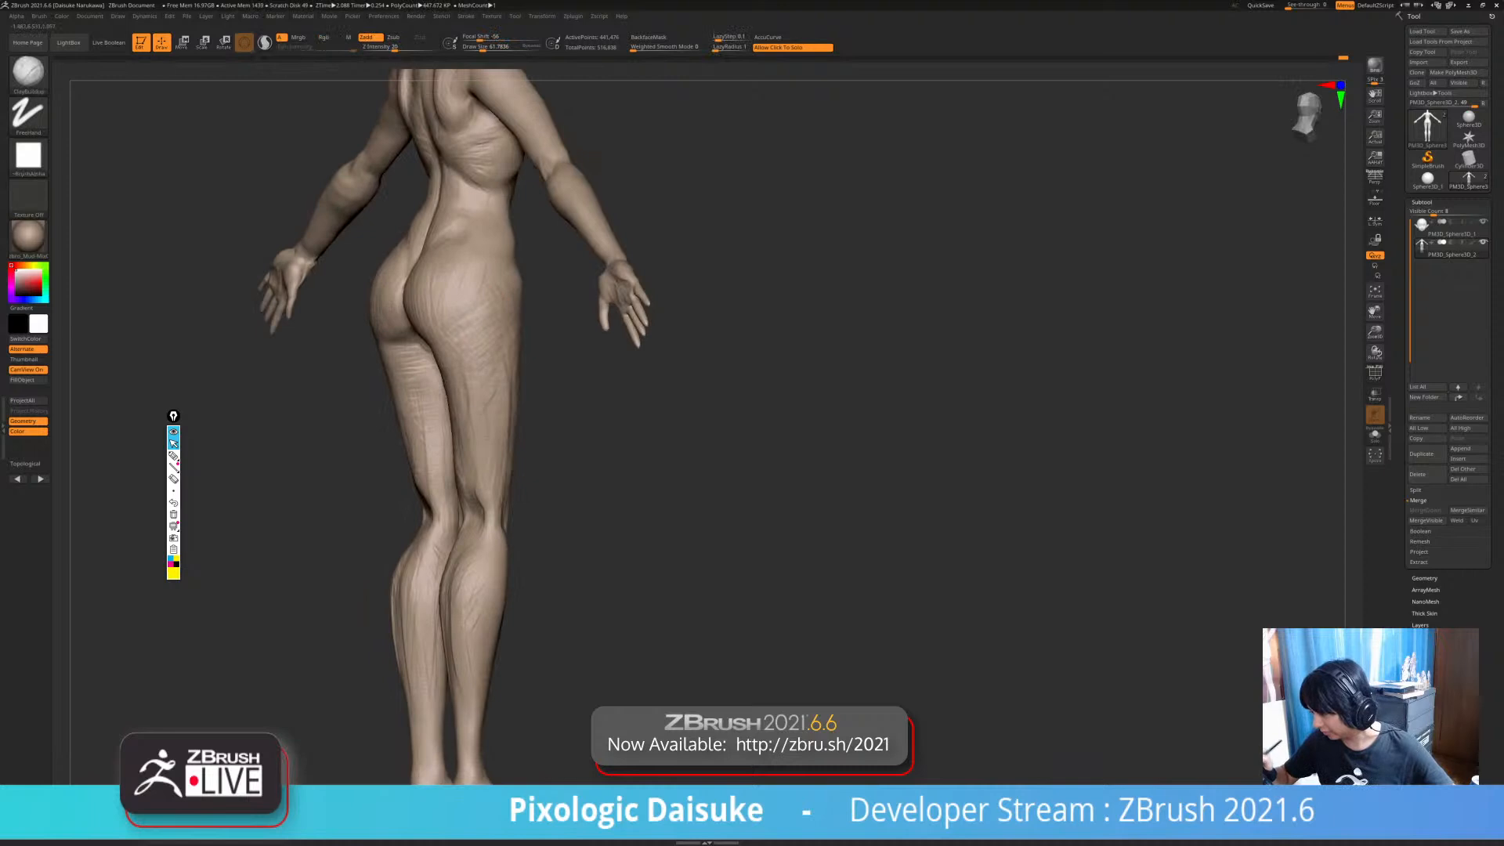
right_drag(439, 459, 496, 446)
shift+right_drag(488, 514, 501, 560)
right_drag(416, 509, 444, 454)
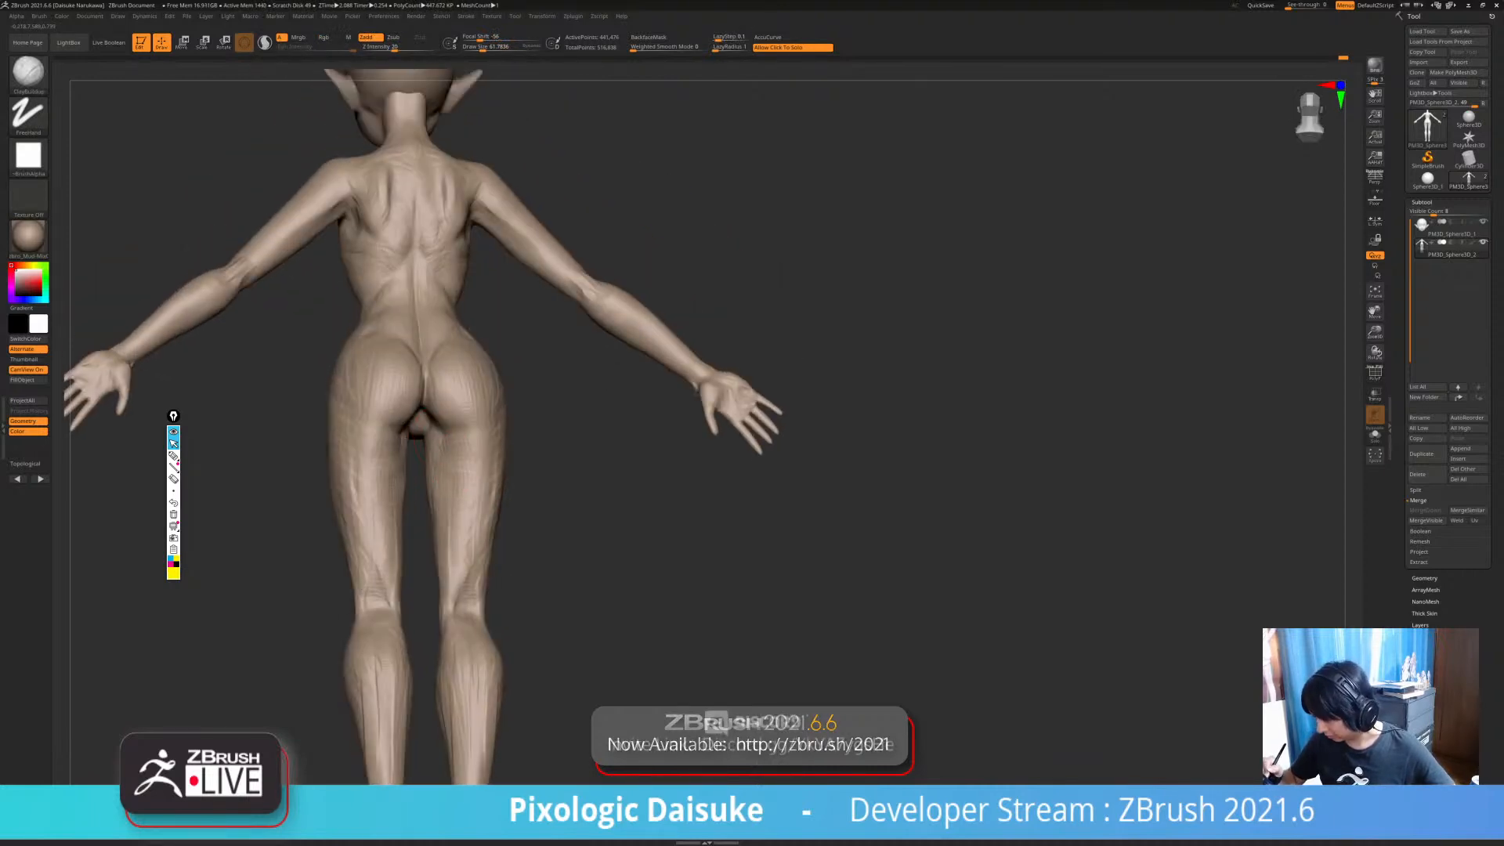
right_drag(419, 549, 437, 550)
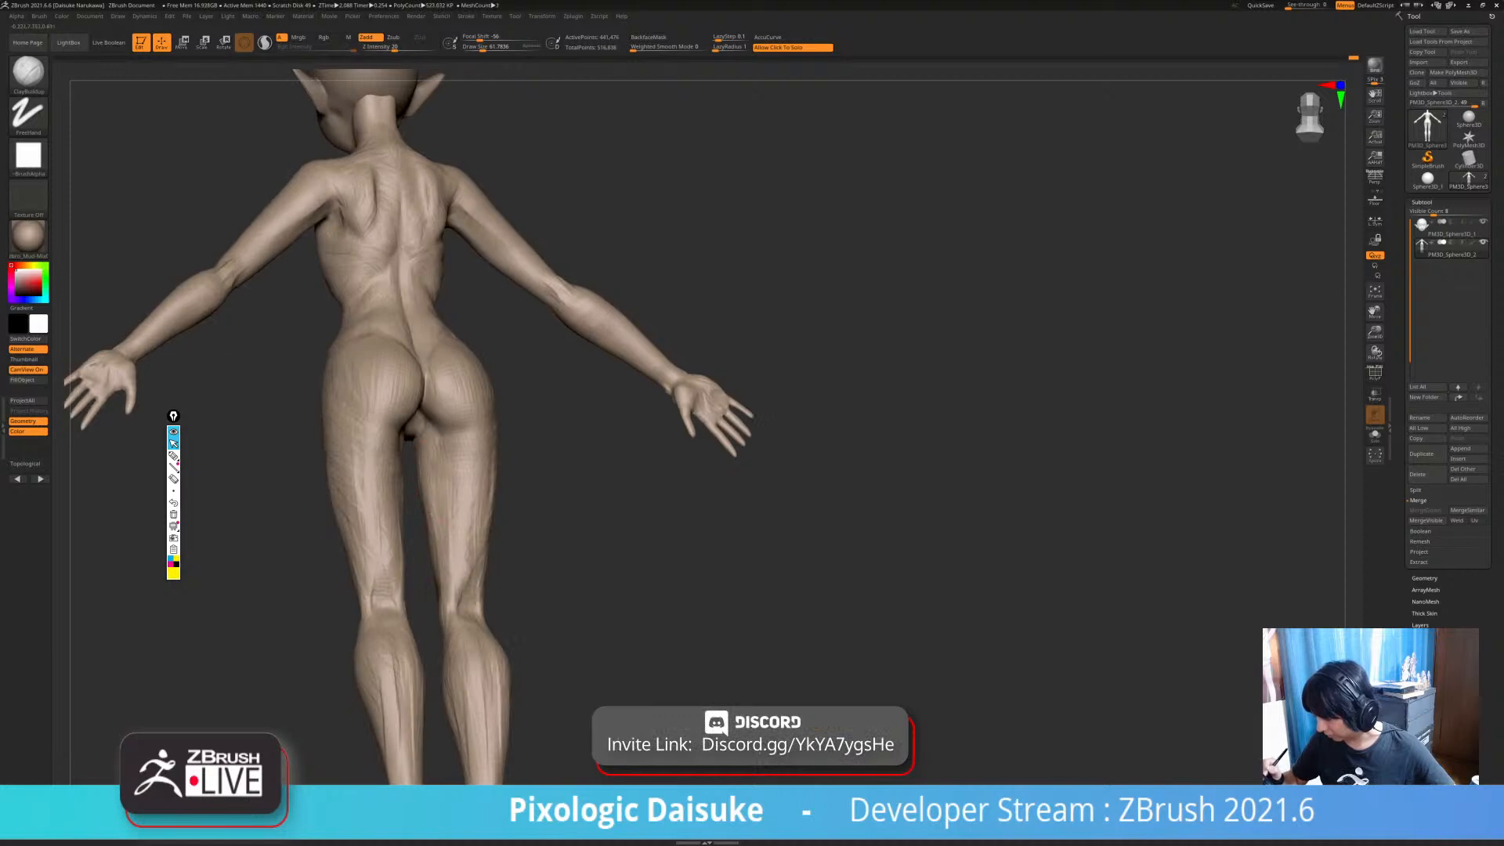
mouse_move(457, 499)
right_down()
mouse_move(447, 553)
mouse_move(451, 489)
right_up()
right_drag(345, 494, 517, 477)
right_drag(513, 387, 525, 403)
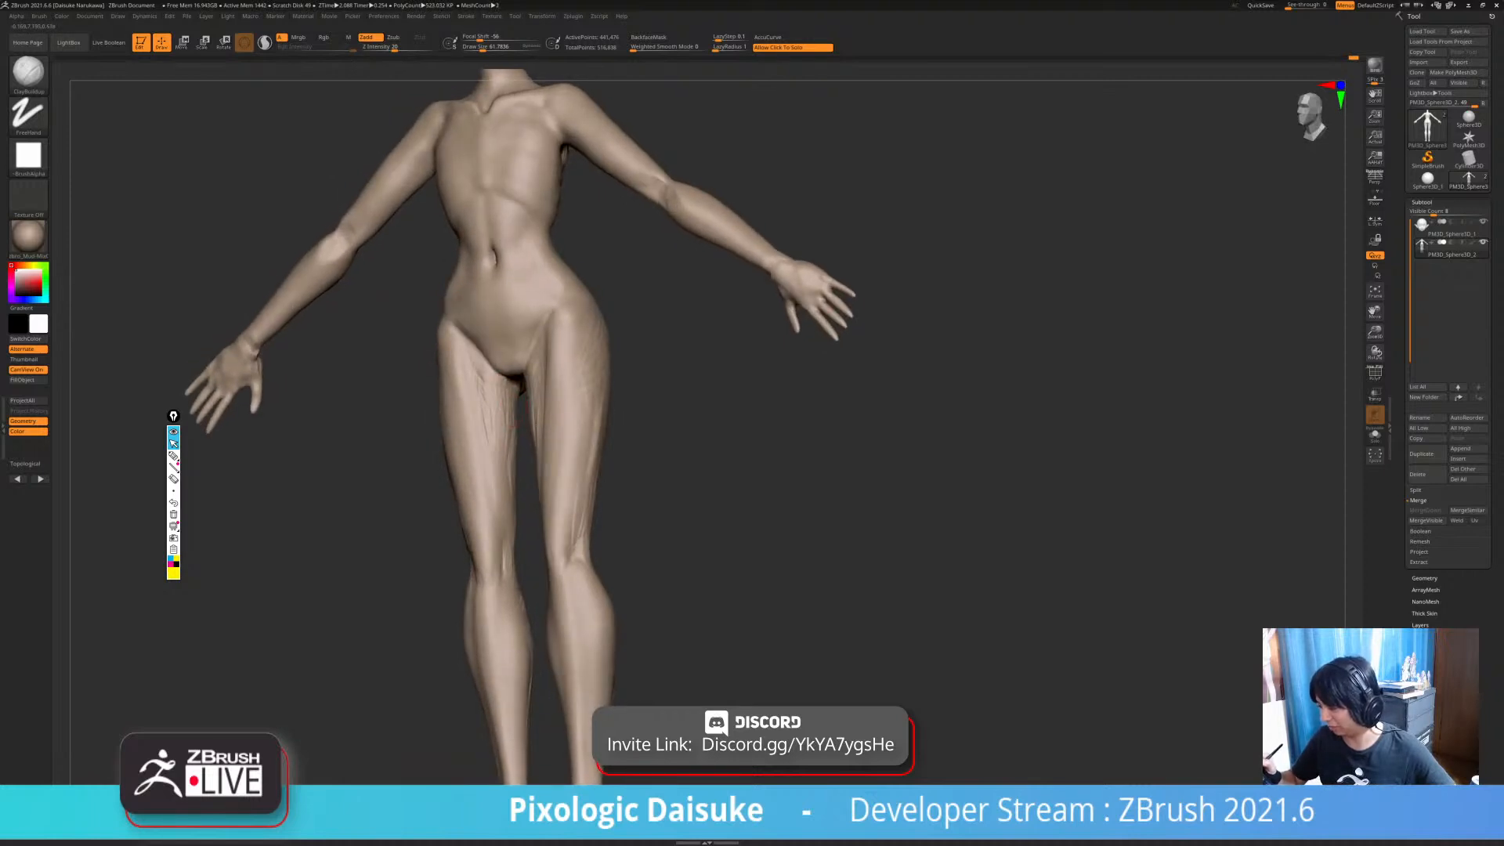
- Sculpt the knees and shins on the front of both legs with the ClayBuildup brush
alt+right_drag(513, 426, 450, 398)
mouse_move(451, 509)
right_down()
mouse_move(454, 486)
mouse_move(411, 489)
mouse_move(408, 431)
mouse_move(435, 436)
mouse_move(399, 452)
right_up()
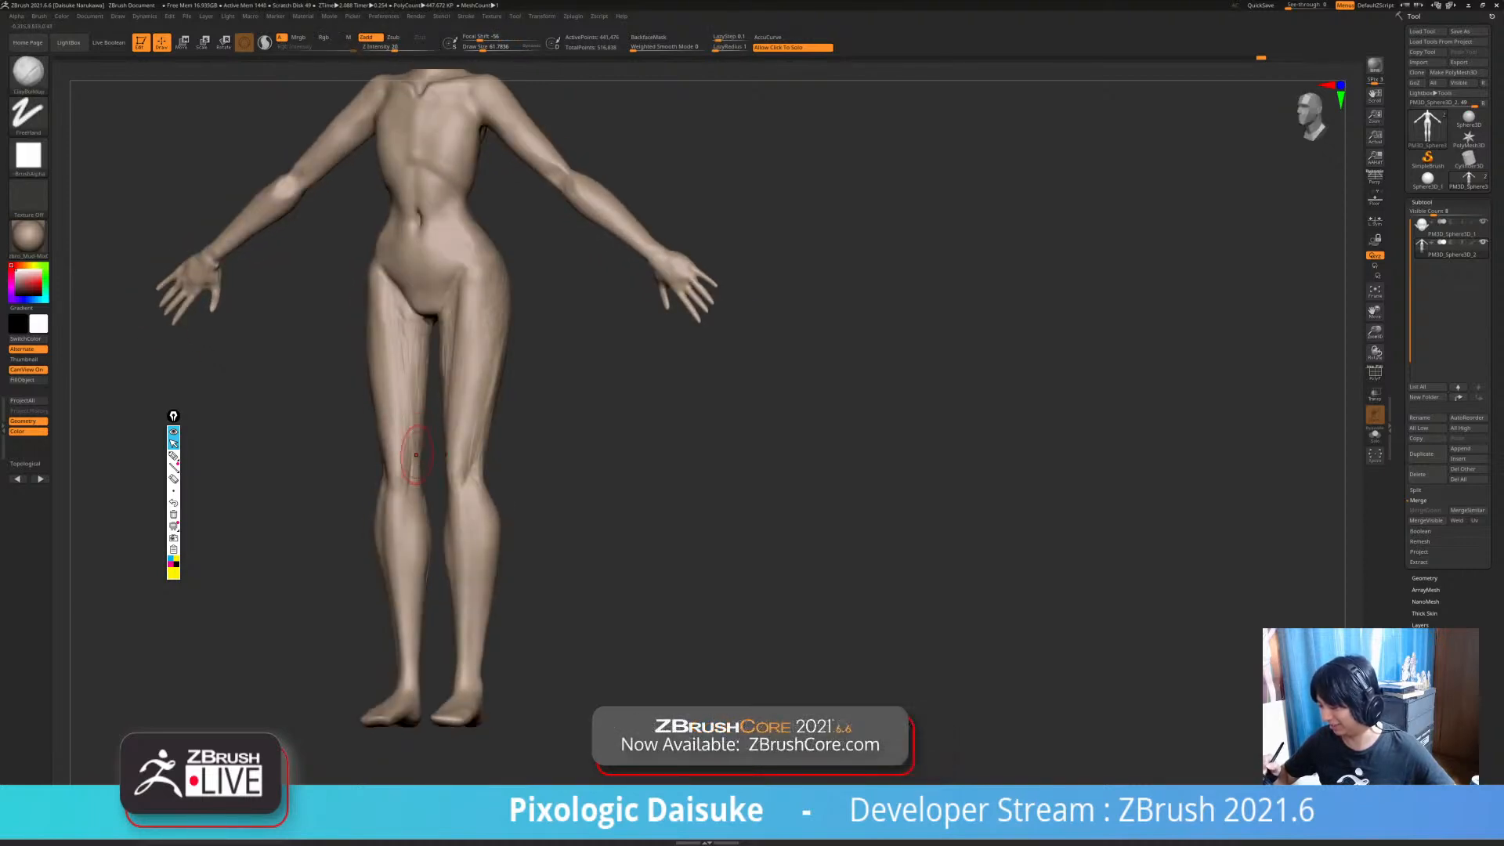
alt+right_drag(399, 509, 400, 385)
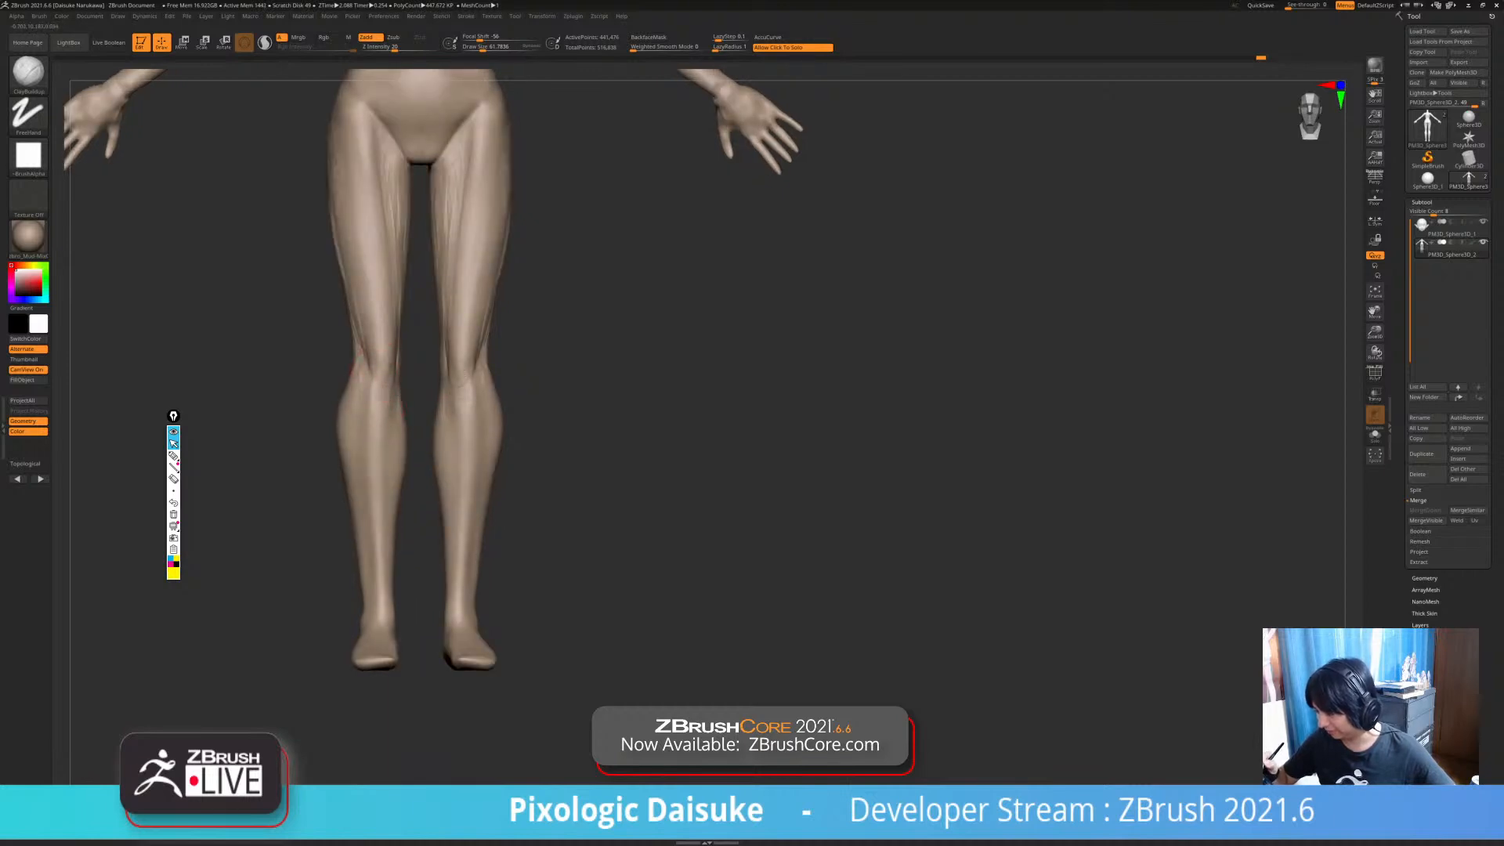
mouse_move(423, 375)
right_down()
mouse_move(400, 373)
mouse_move(385, 289)
right_up()
alt+right_drag(385, 289, 370, 421)
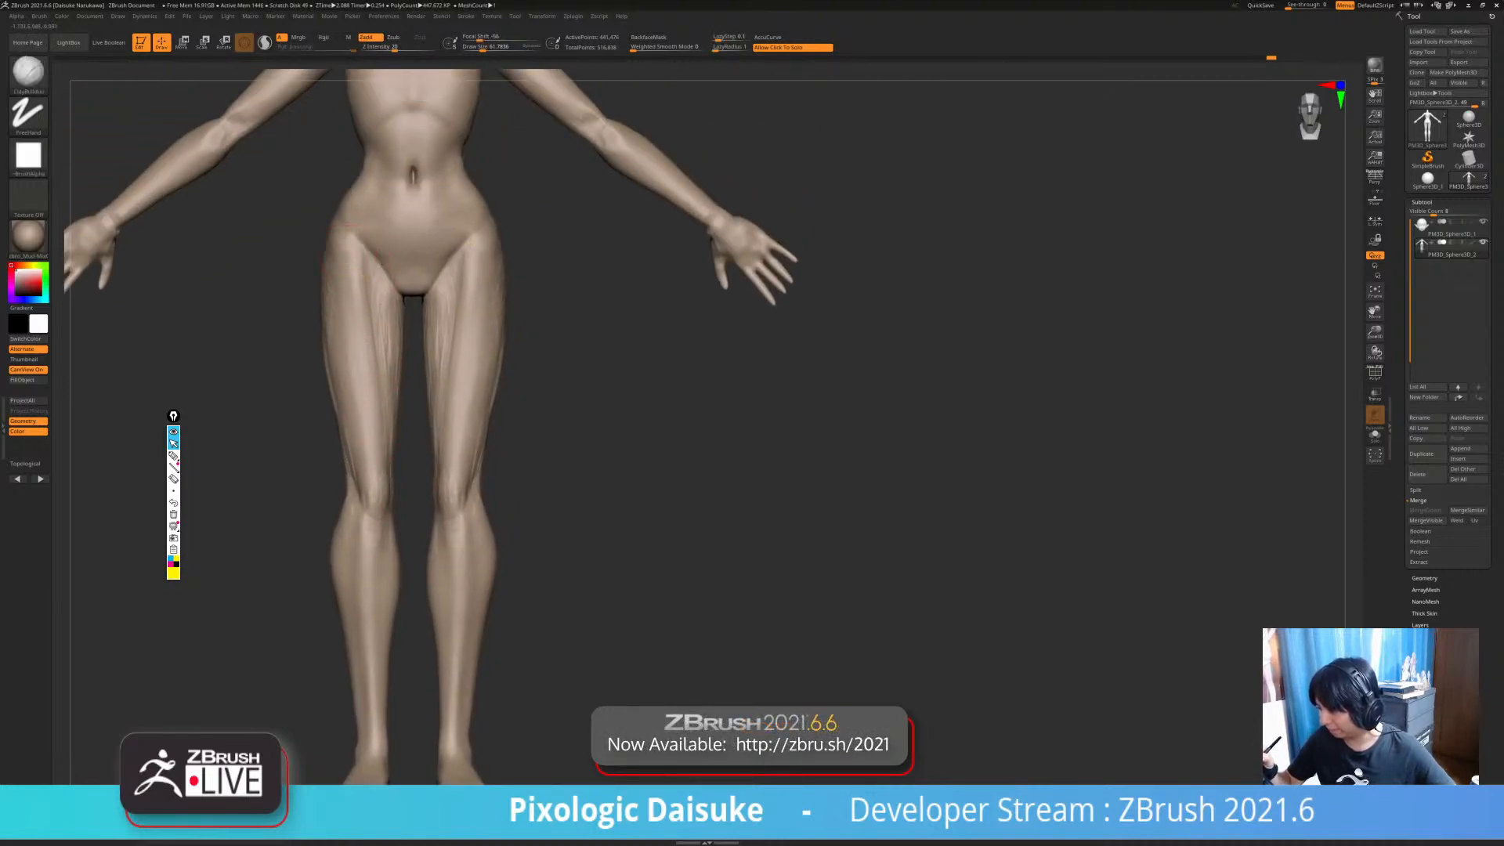
ctrl+right_drag(368, 276, 356, 260)
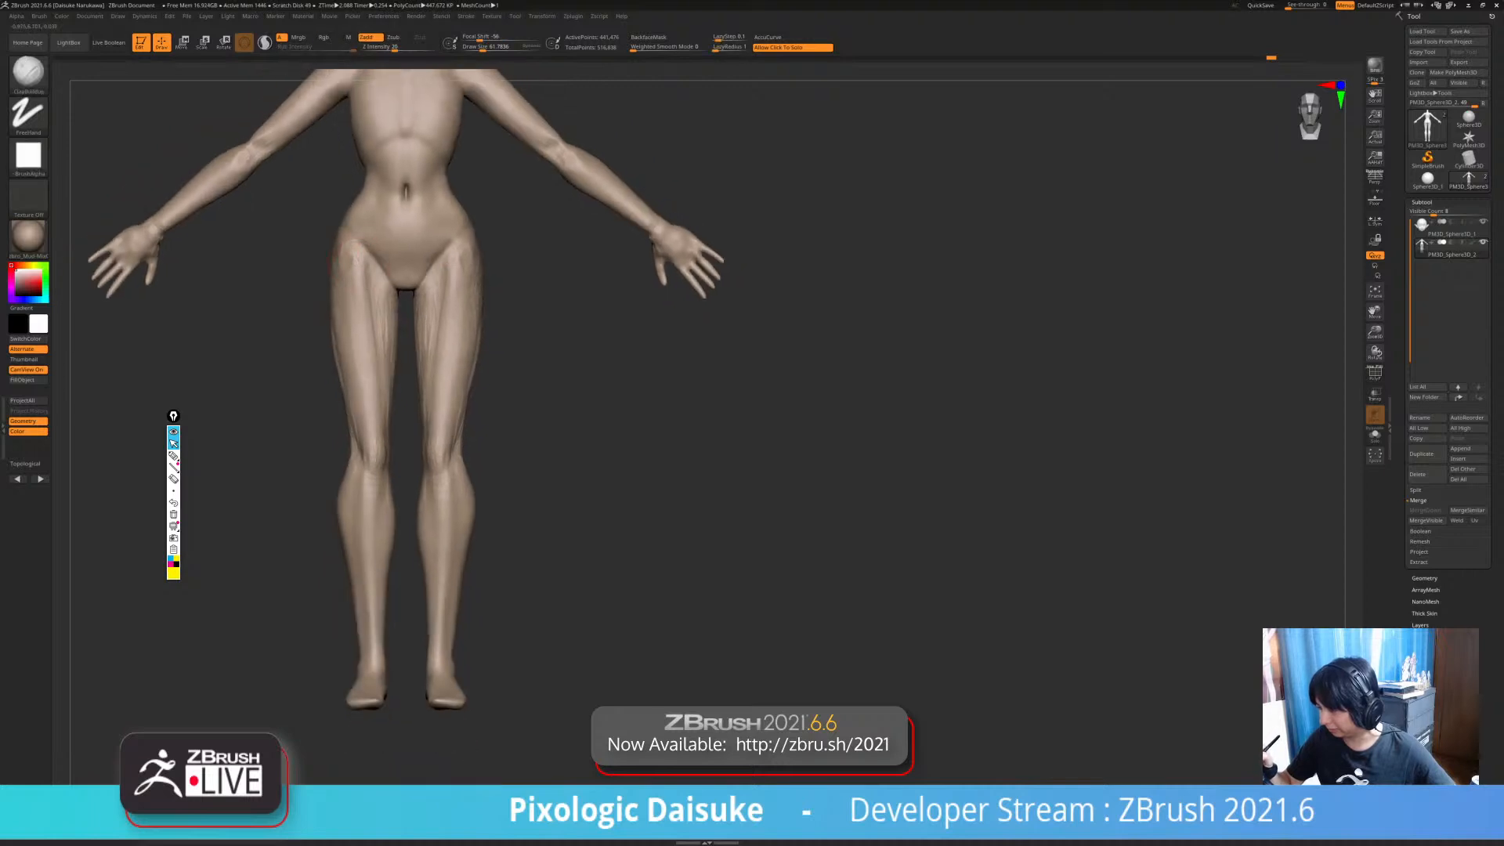
- Build up the front and inner thigh muscles on both legs and smooth the strokes
mouse_move(353, 352)
ctrl+right_down()
mouse_move(369, 271)
mouse_move(347, 309)
mouse_move(393, 337)
mouse_move(406, 317)
ctrl+right_up()
shift+drag(406, 326, 407, 346)
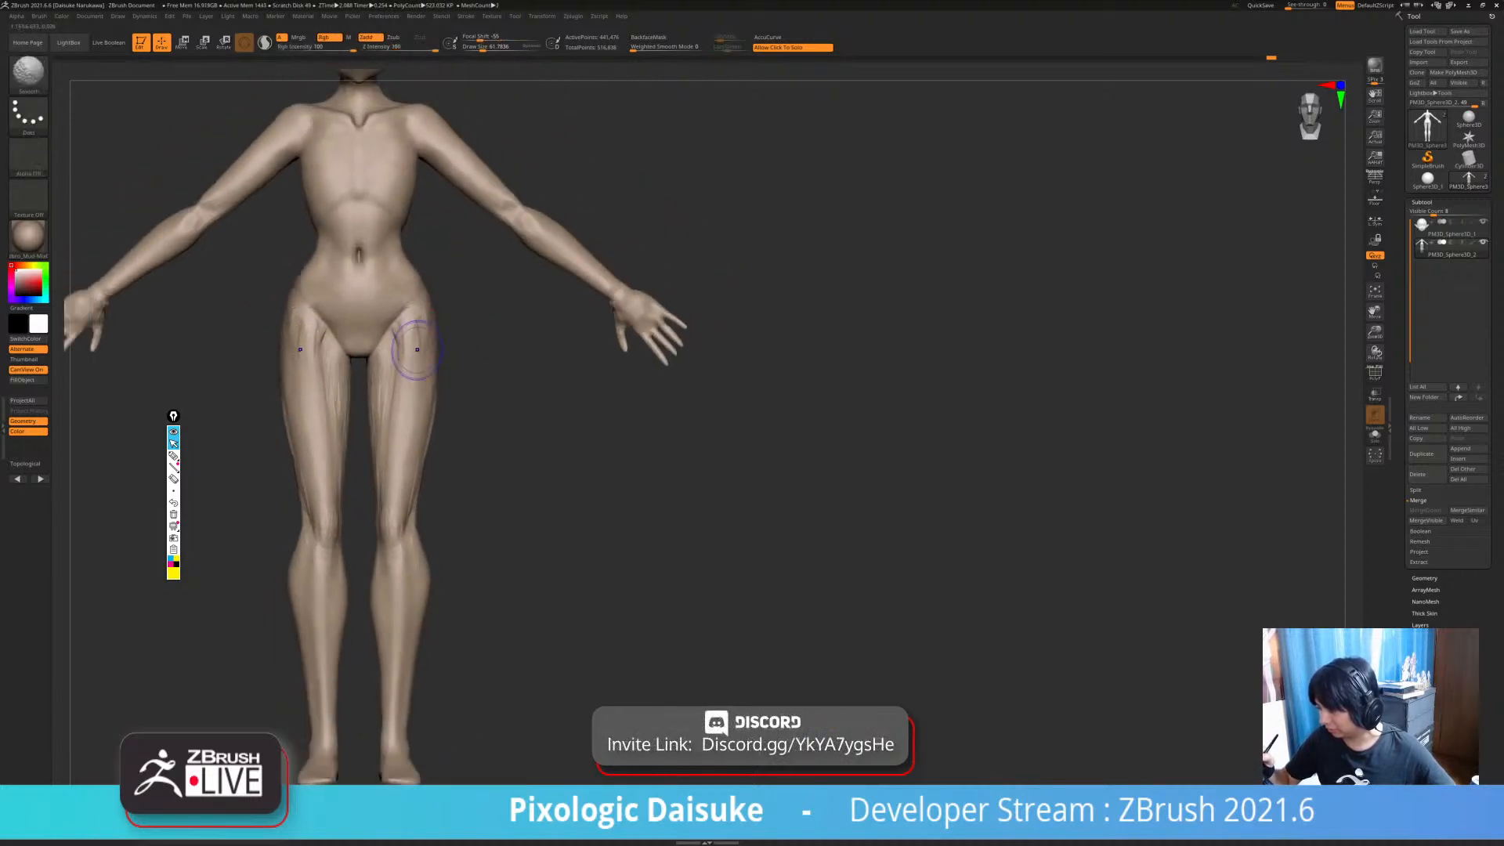
mouse_move(404, 332)
ctrl+right_down()
mouse_move(391, 307)
mouse_move(402, 356)
ctrl+right_up()
alt+right_drag(484, 489, 483, 539)
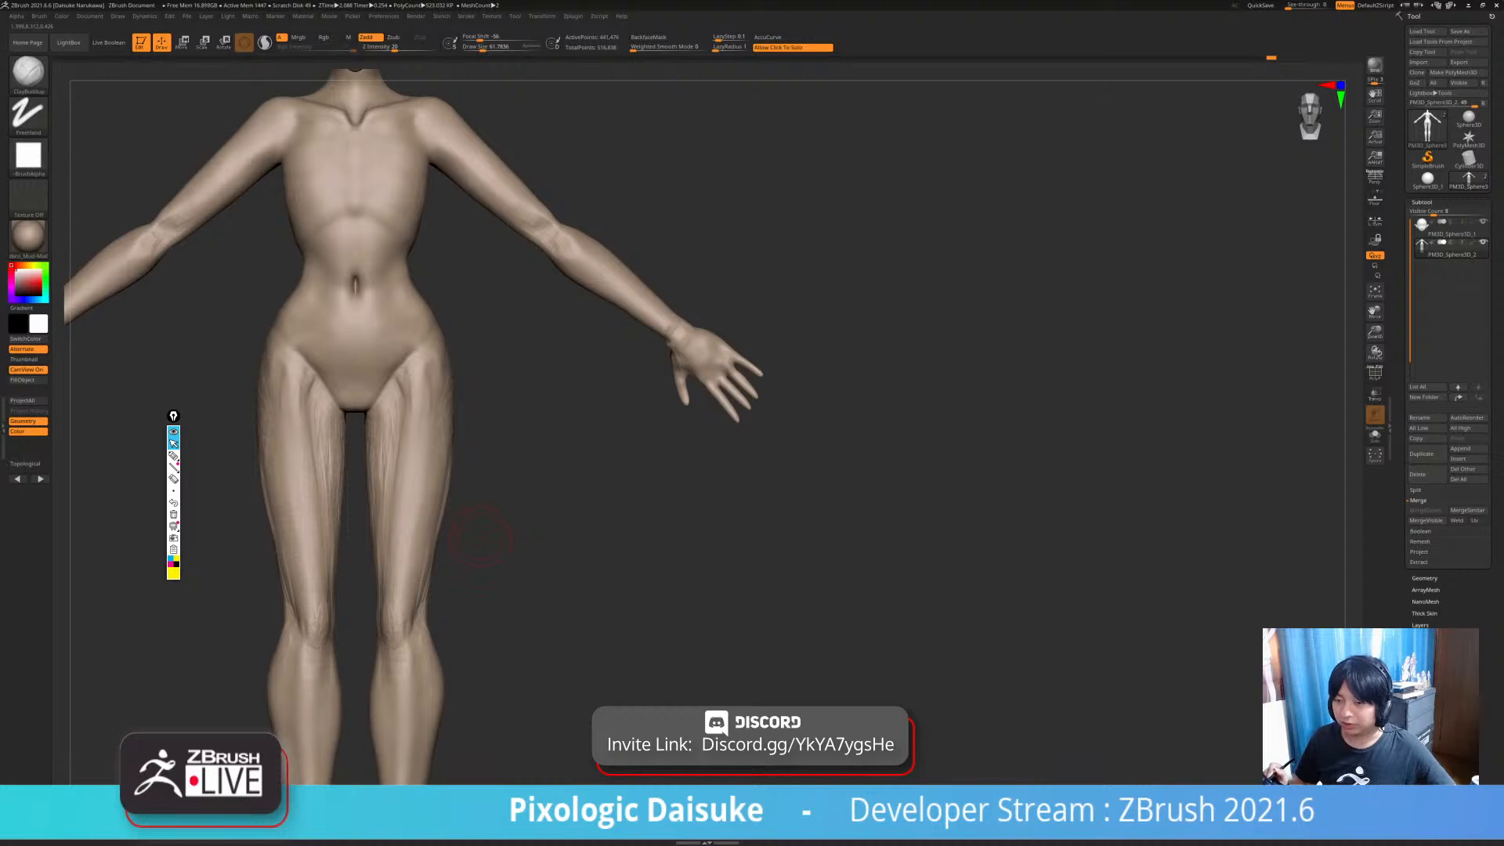
ctrl+right_drag(485, 518, 496, 434)
- Define the groin creases where the upper thighs meet the pelvis and smooth the hip area
mouse_move(449, 319)
ctrl+right_down()
mouse_move(415, 401)
mouse_move(435, 393)
mouse_move(409, 362)
mouse_move(406, 376)
ctrl+right_up()
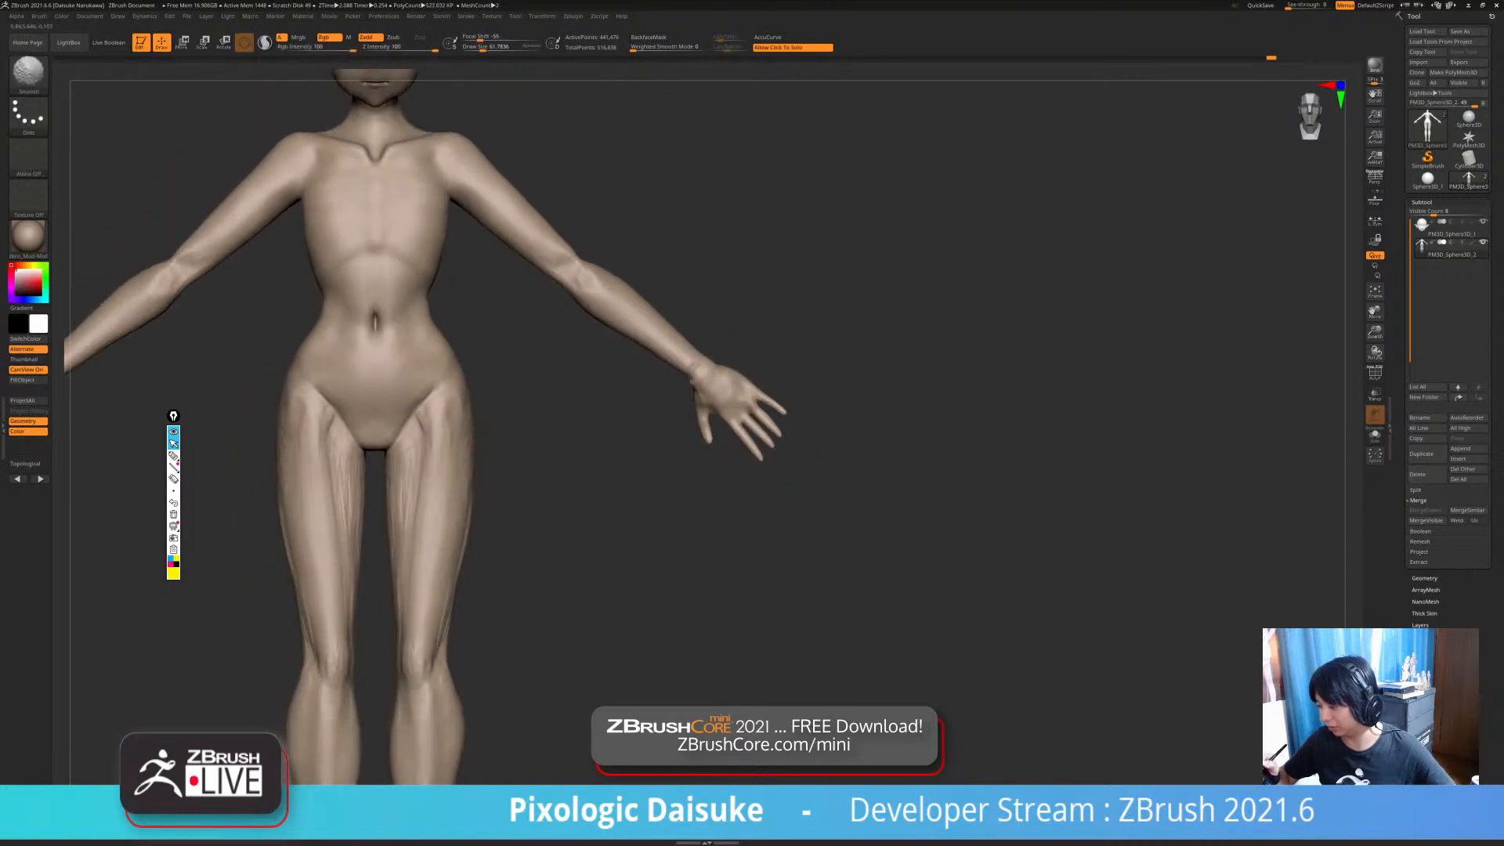
ctrl+right_drag(403, 429, 416, 489)
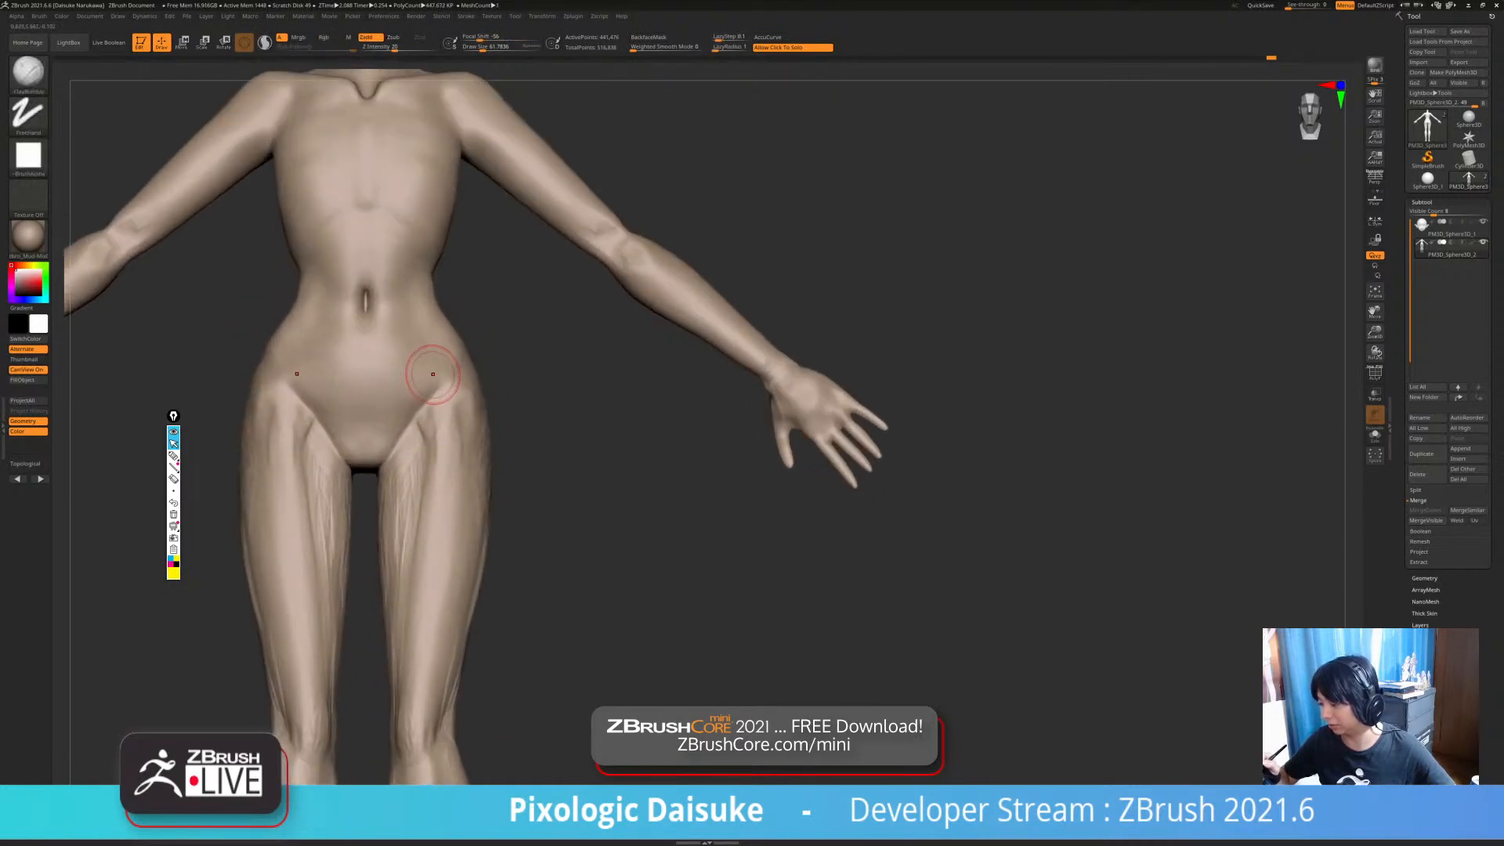
ctrl+right_drag(443, 383, 436, 353)
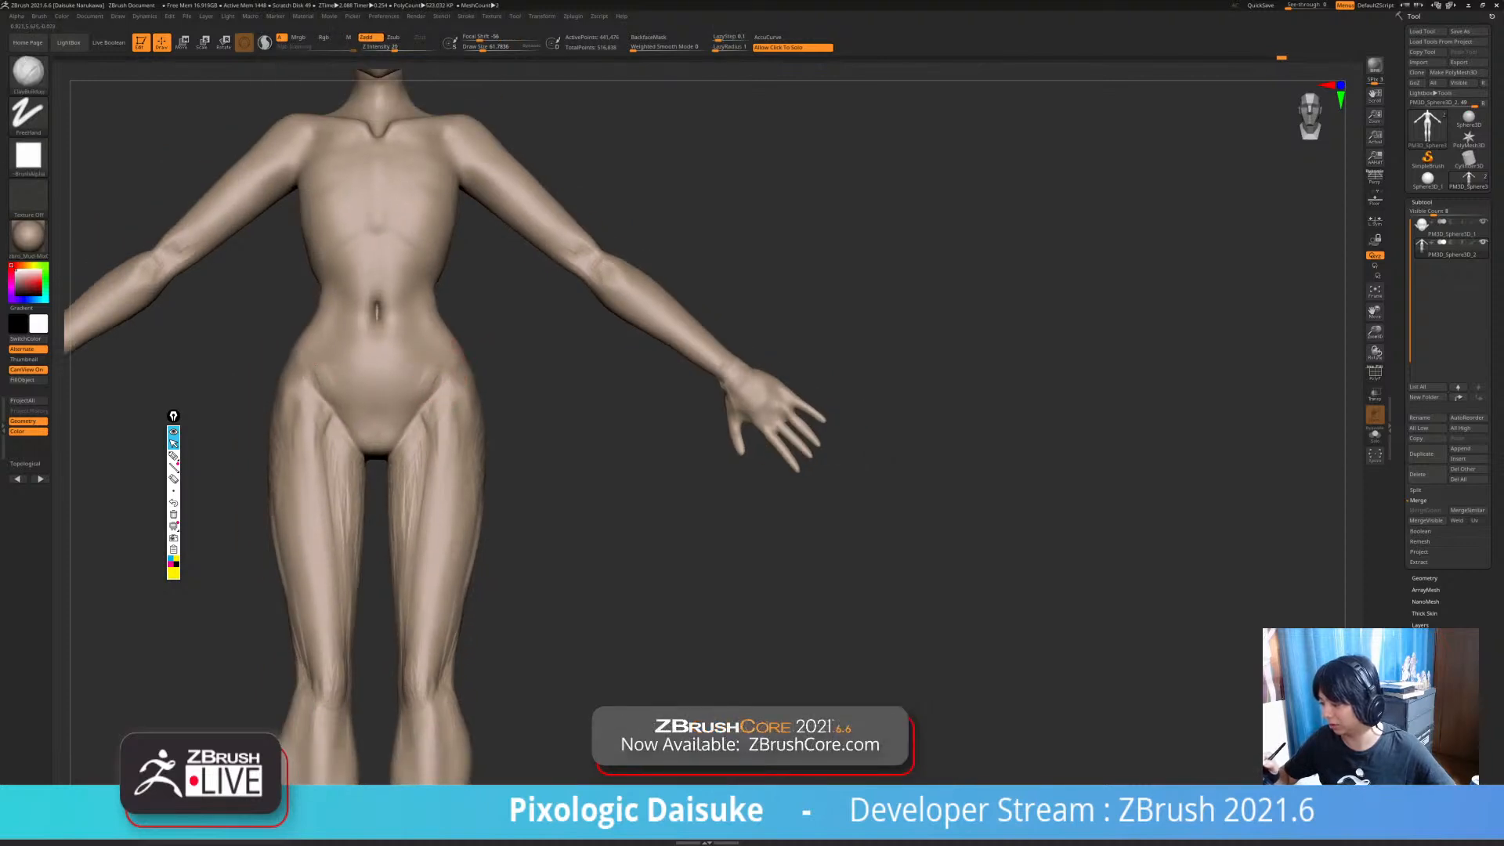
mouse_move(439, 357)
ctrl+right_down()
mouse_move(433, 292)
mouse_move(423, 423)
mouse_move(431, 367)
ctrl+right_up()
shift+drag(431, 368, 431, 367)
- Sculpt the lower edge of the rib cage and the abdomen above the navel
mouse_move(430, 368)
alt+right_down()
mouse_move(426, 406)
mouse_move(422, 369)
alt+right_up()
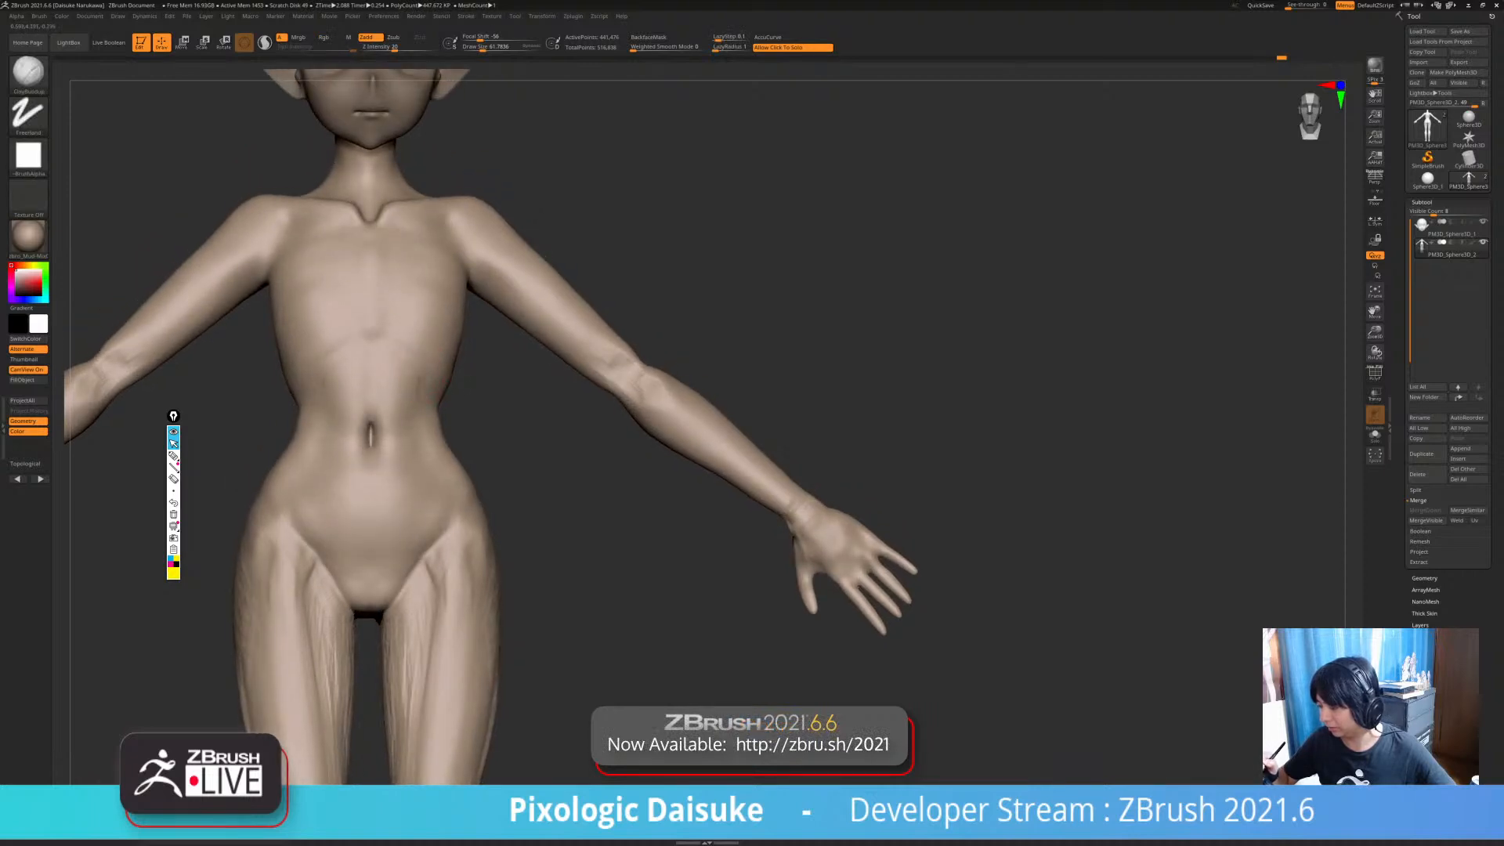
mouse_move(420, 392)
ctrl+right_down()
mouse_move(420, 345)
mouse_move(415, 390)
ctrl+right_up()
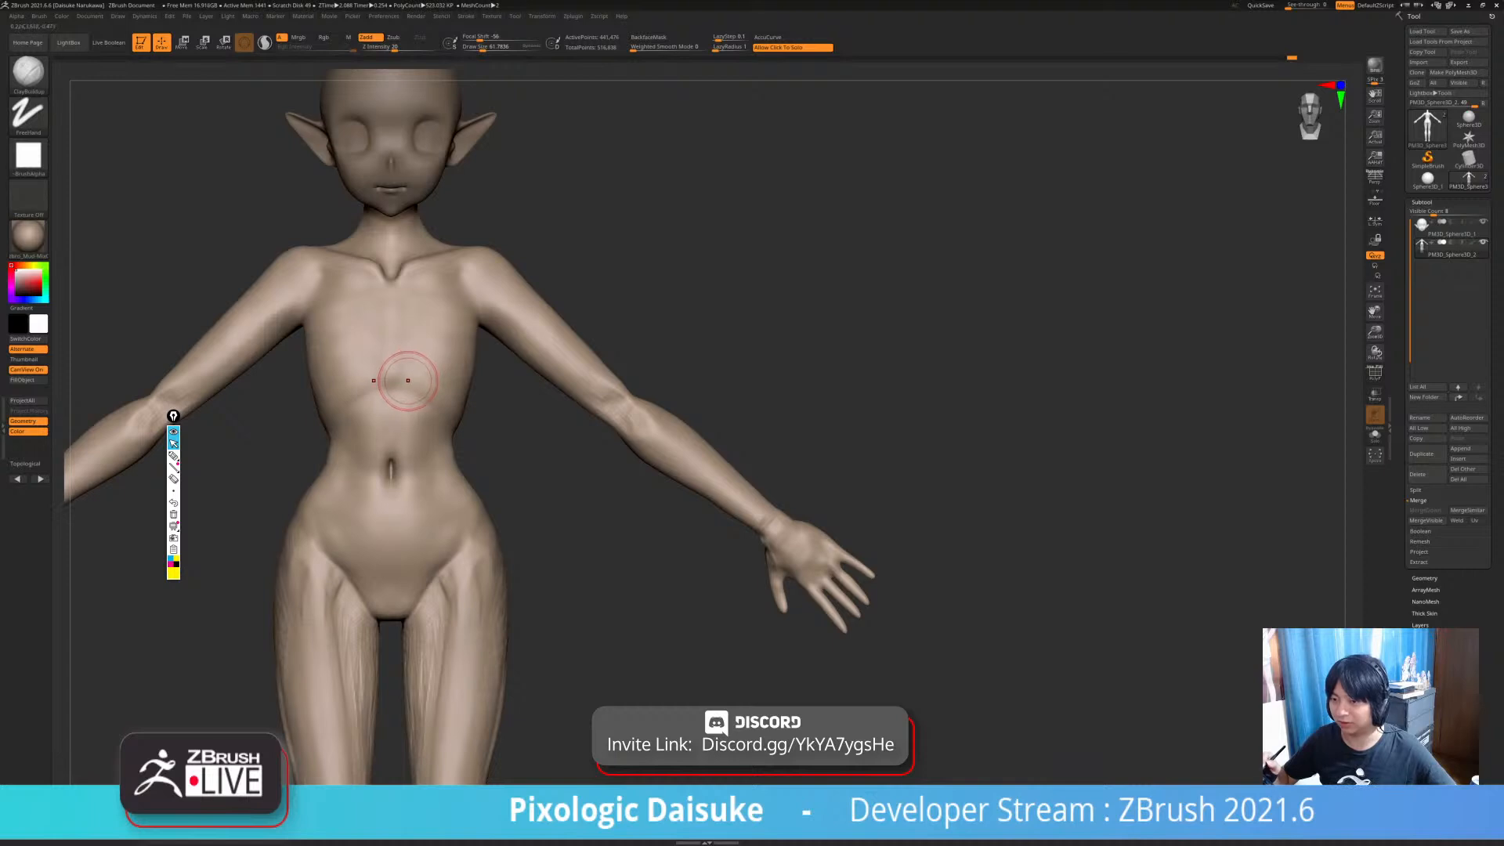
mouse_move(389, 393)
right_down()
mouse_move(531, 458)
mouse_move(575, 506)
mouse_move(499, 545)
right_up()
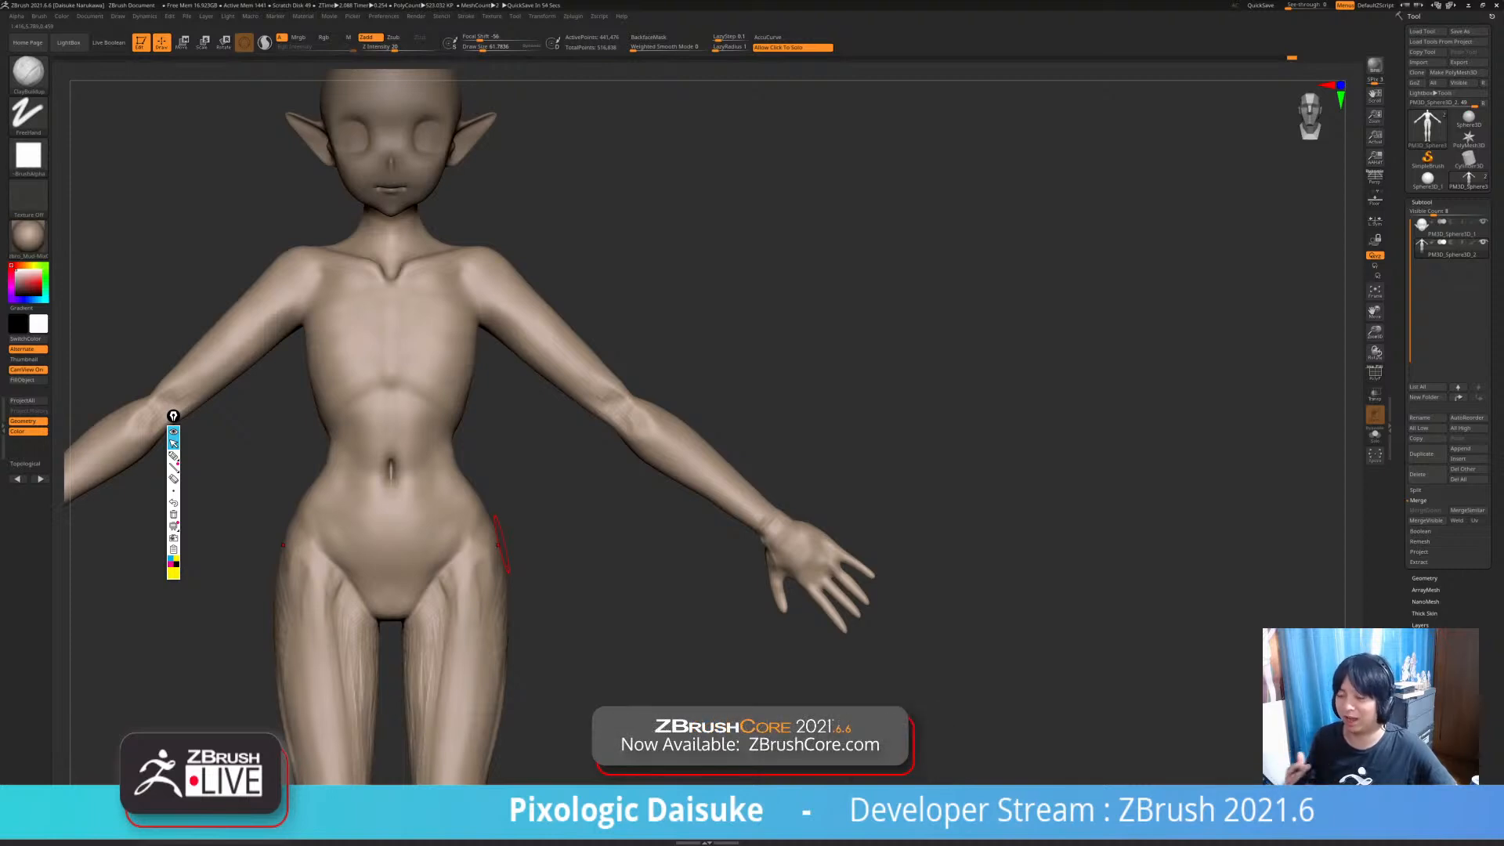
drag(487, 476, 476, 524)
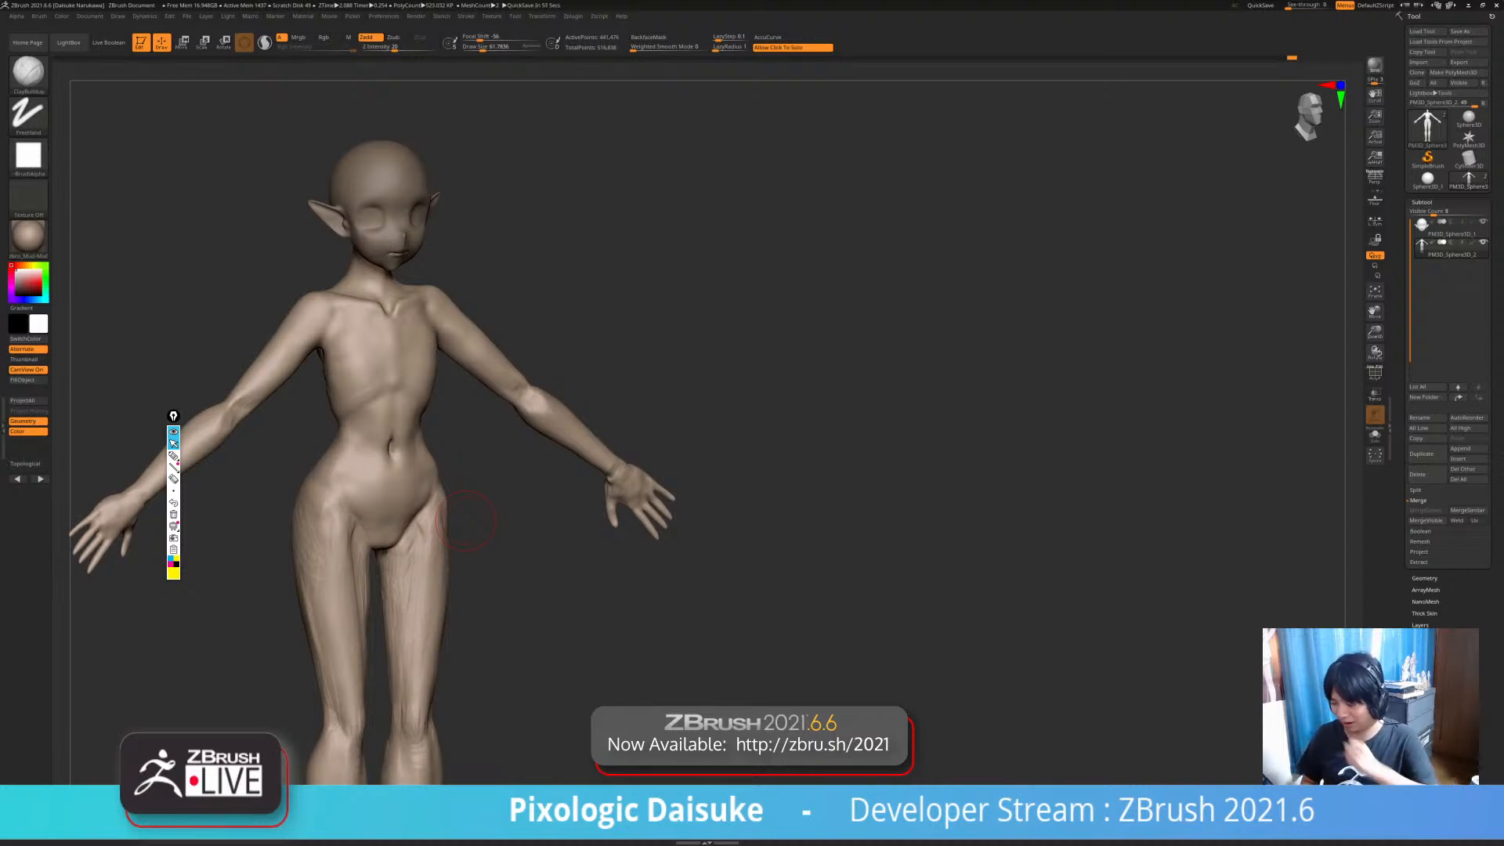
drag(466, 521, 421, 511)
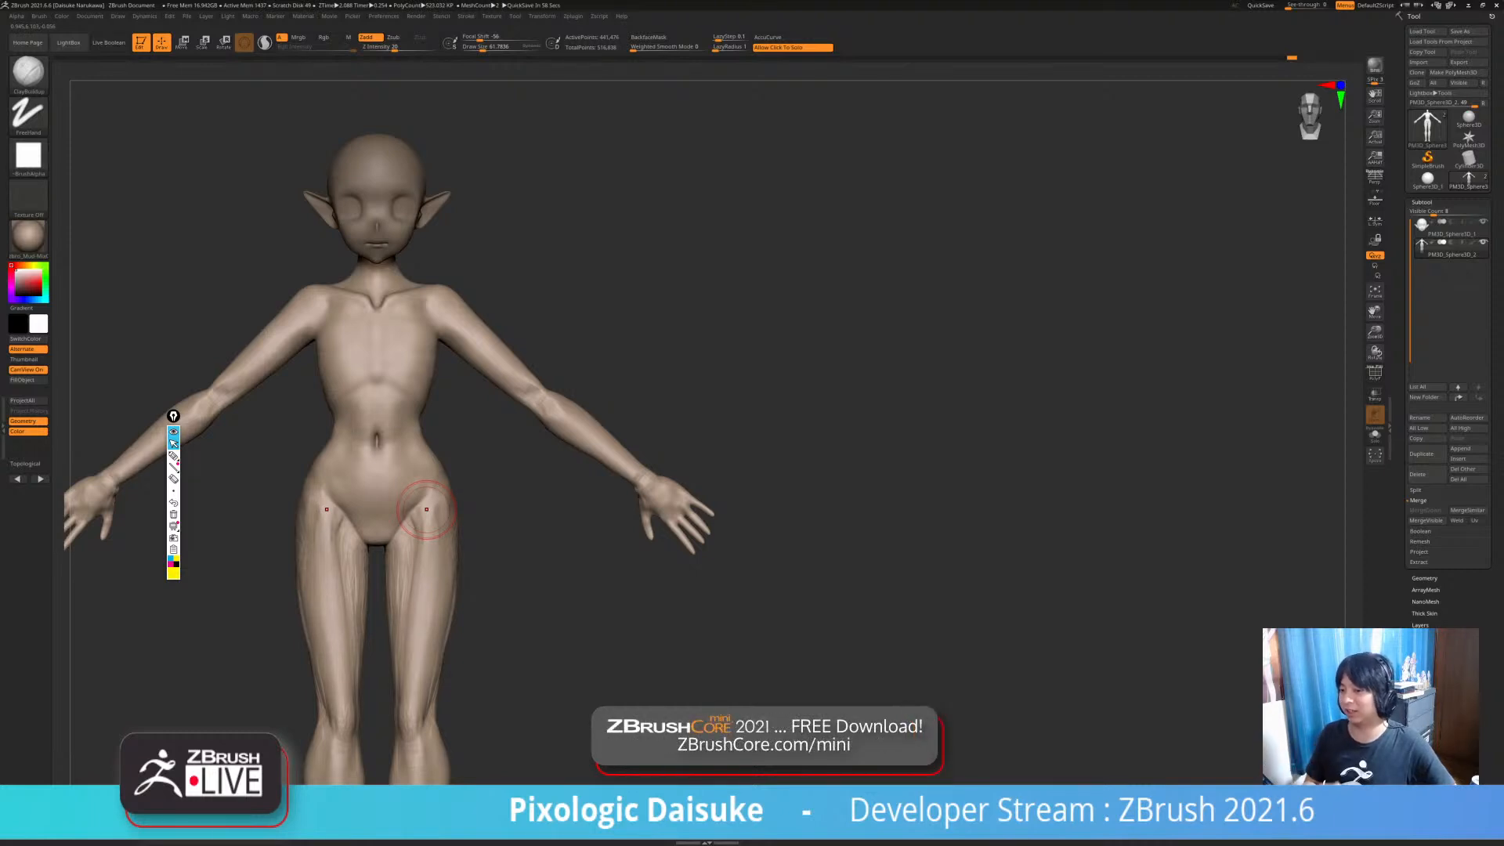
- Carve the creases between the chest and upper arms with the DamStandard brush and smooth the shoulder area
mouse_move(336, 309)
ctrl+right_down()
mouse_move(342, 356)
mouse_move(317, 335)
mouse_move(368, 338)
ctrl+right_up()
key(b)
key(d)
key(s)
right_drag(274, 372, 319, 336)
shift+drag(317, 329, 308, 363)
shift+right_drag(308, 363, 292, 361)
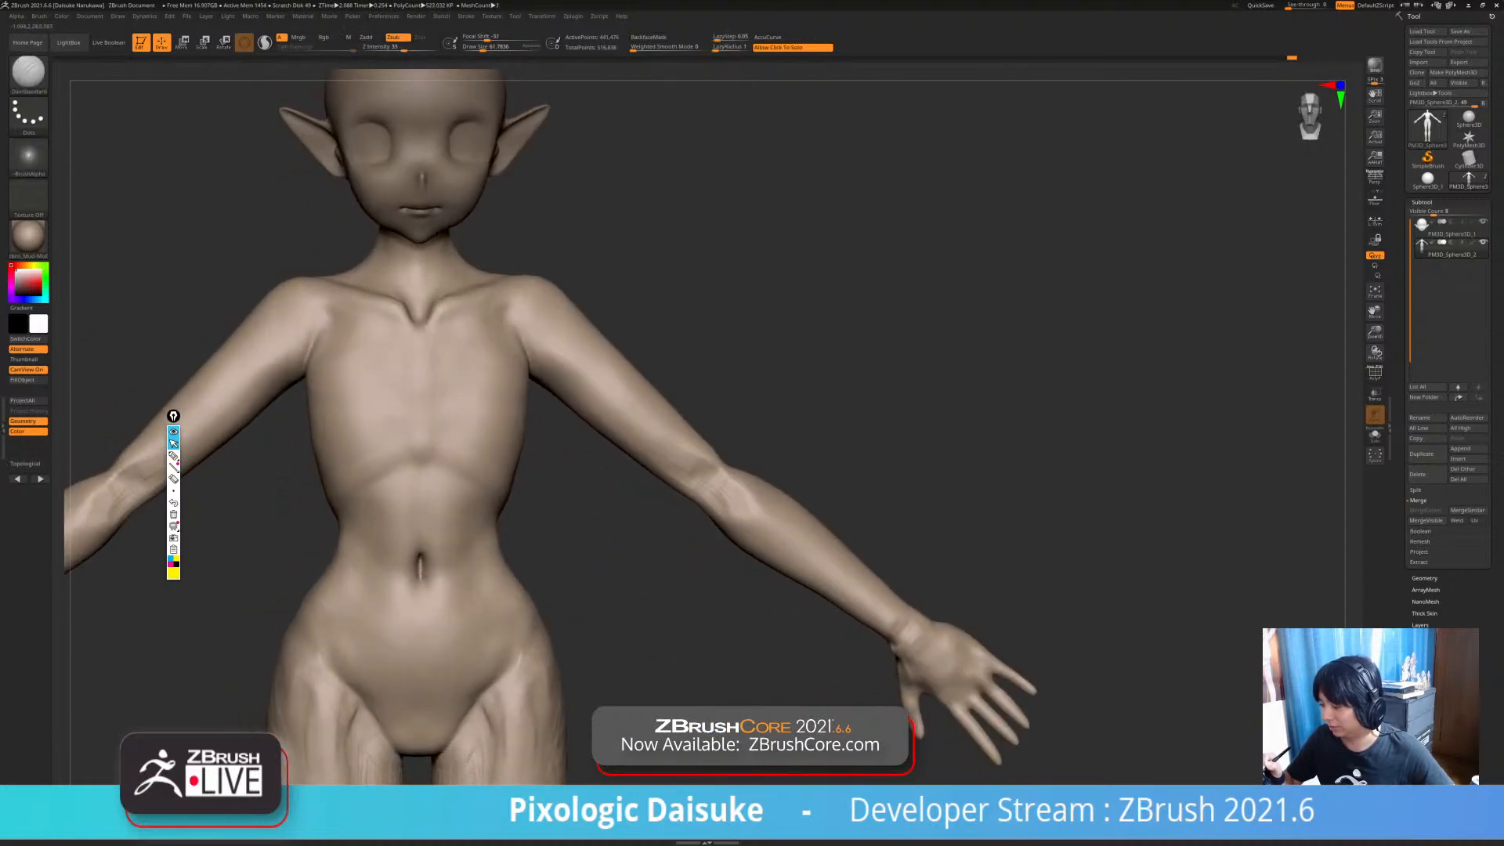
drag(311, 320, 313, 352)
ctrl+right_drag(314, 345, 278, 290)
- Select the head subtool and mark the head's height beside it with a yellow on-screen annotation
alt+click(398, 320)
mouse_move(398, 320)
ctrl+right_down()
mouse_move(439, 376)
mouse_move(510, 374)
mouse_move(380, 375)
mouse_move(443, 374)
mouse_move(419, 333)
mouse_move(443, 333)
mouse_move(419, 333)
ctrl+right_up()
mouse_move(177, 455)
mouse_move(510, 141)
mouse_down()
mouse_move(596, 141)
mouse_move(549, 393)
mouse_move(584, 397)
mouse_up()
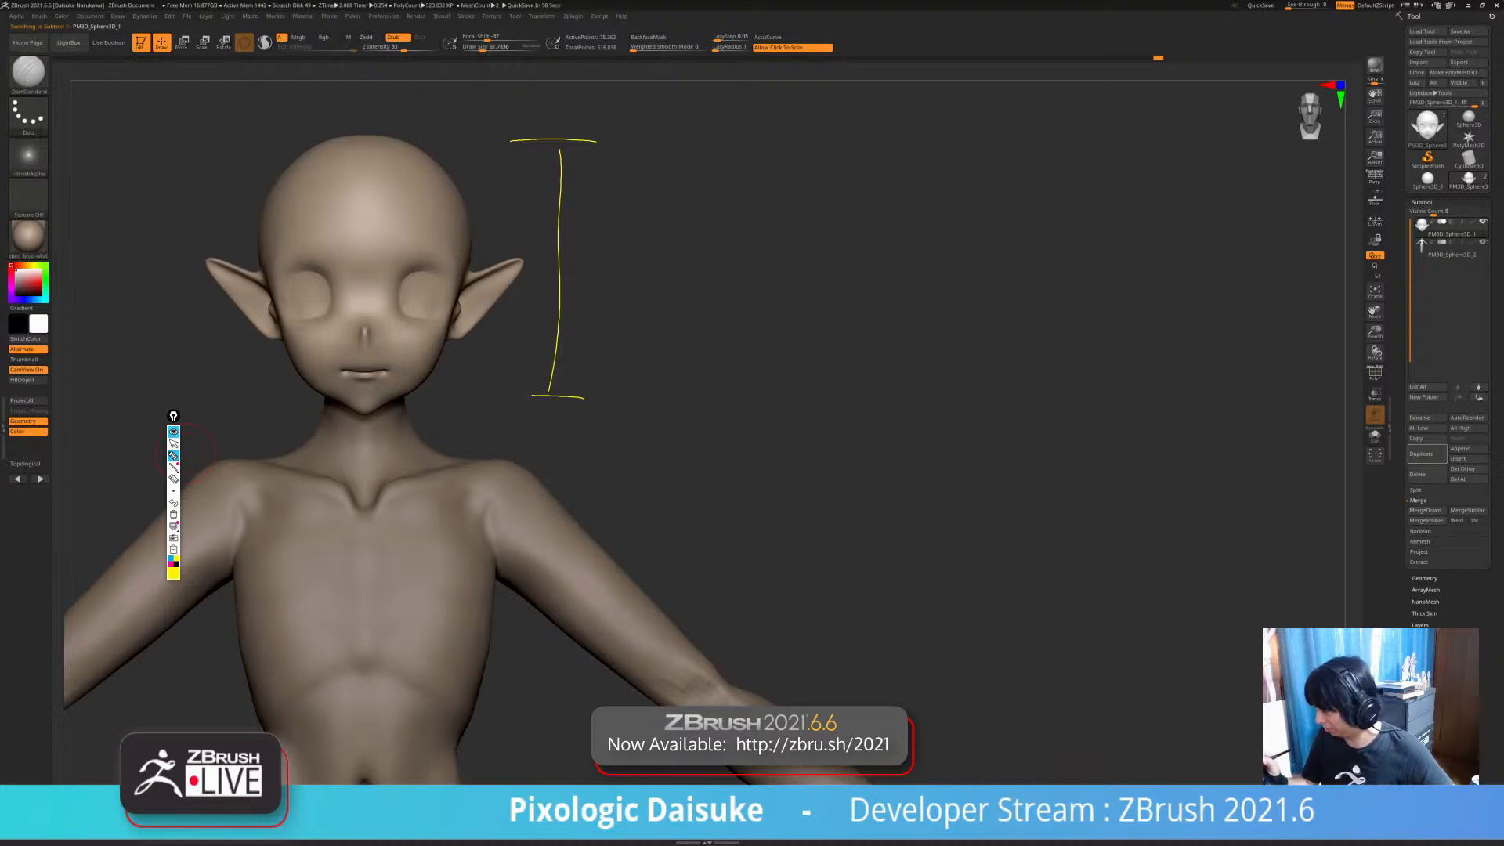
- Mark the head's upper and lower halves and the nose, mouth and chin spacing with yellow annotations, and clear them
drag(585, 153, 603, 205)
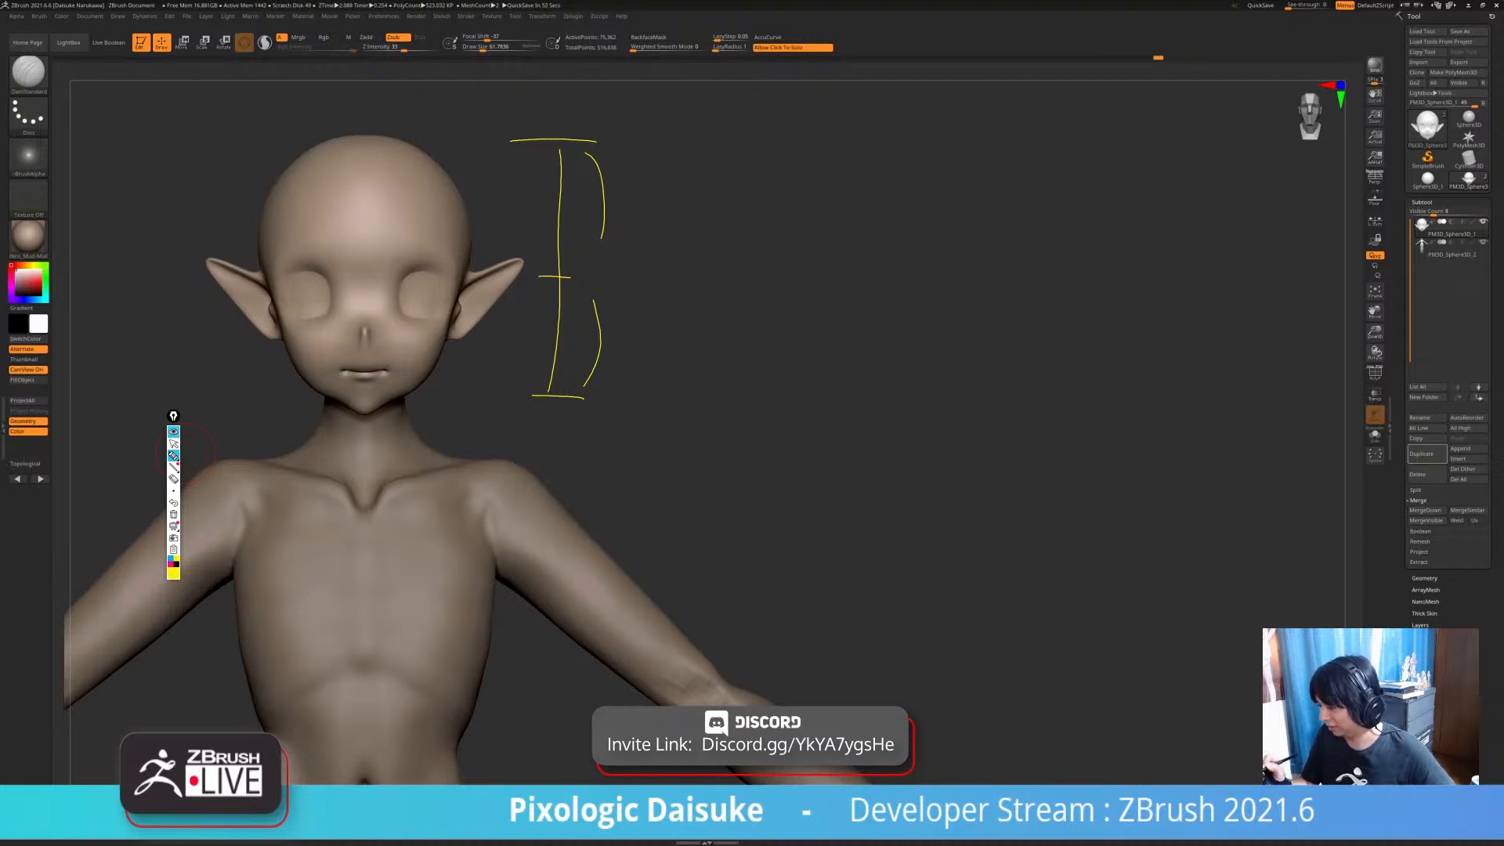
drag(377, 340, 398, 339)
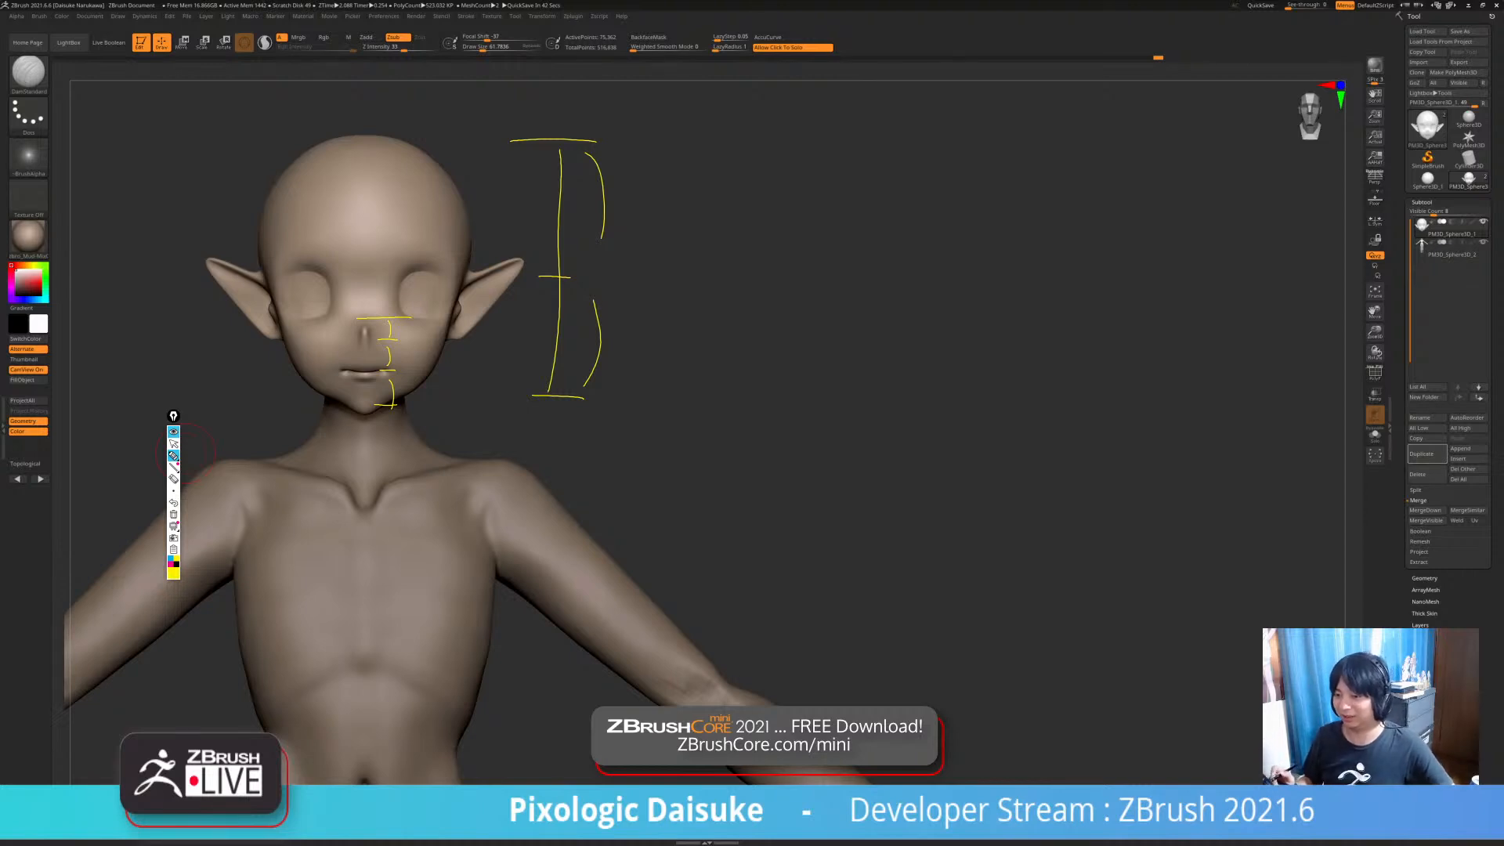
click(174, 515)
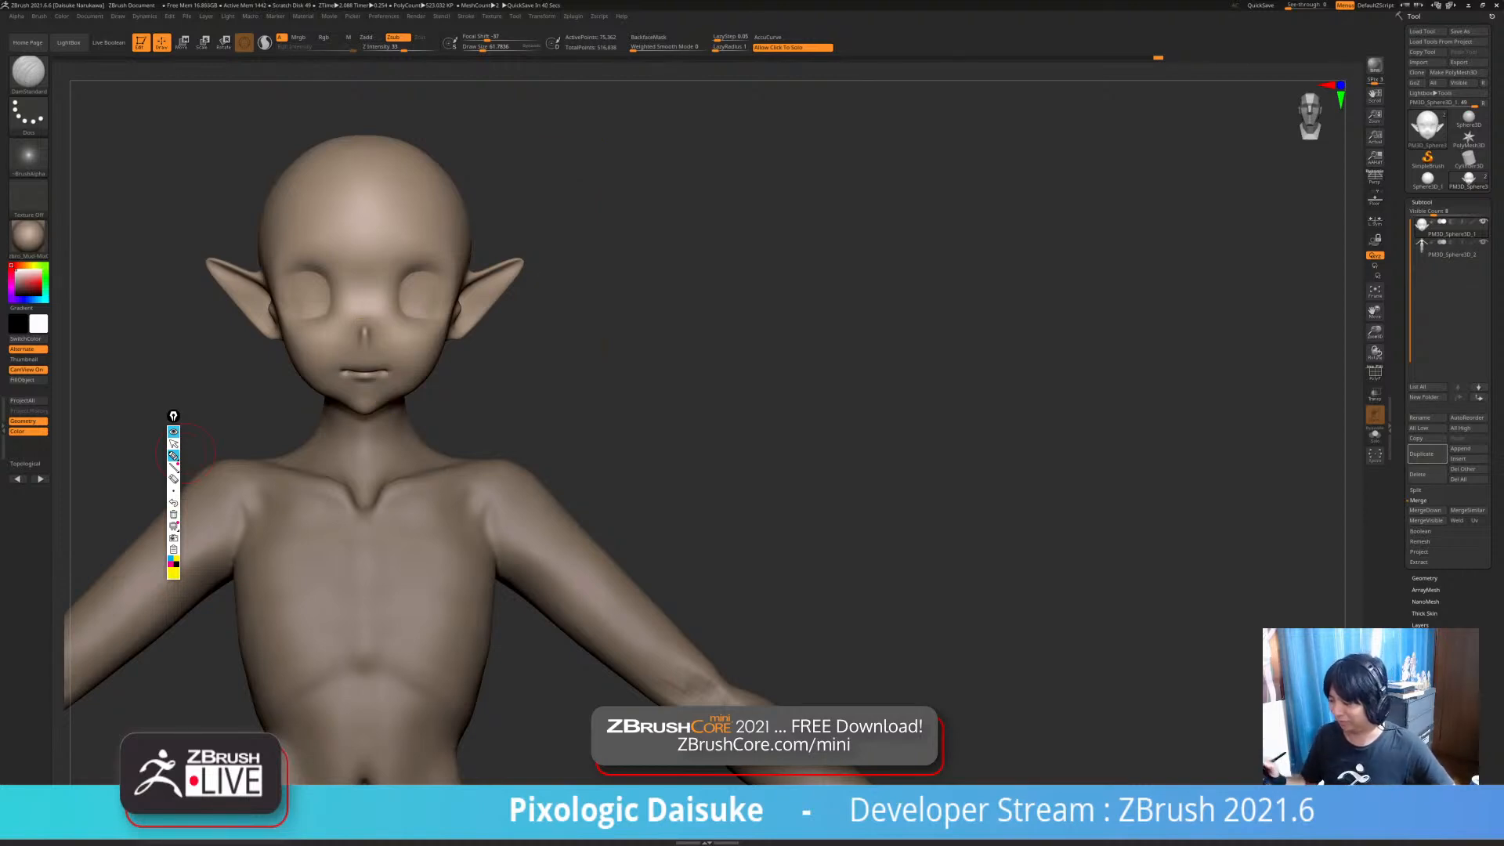
- Pull the ear slightly towards the back of the head in profile with the SnakeHook brush
drag(194, 447, 517, 380)
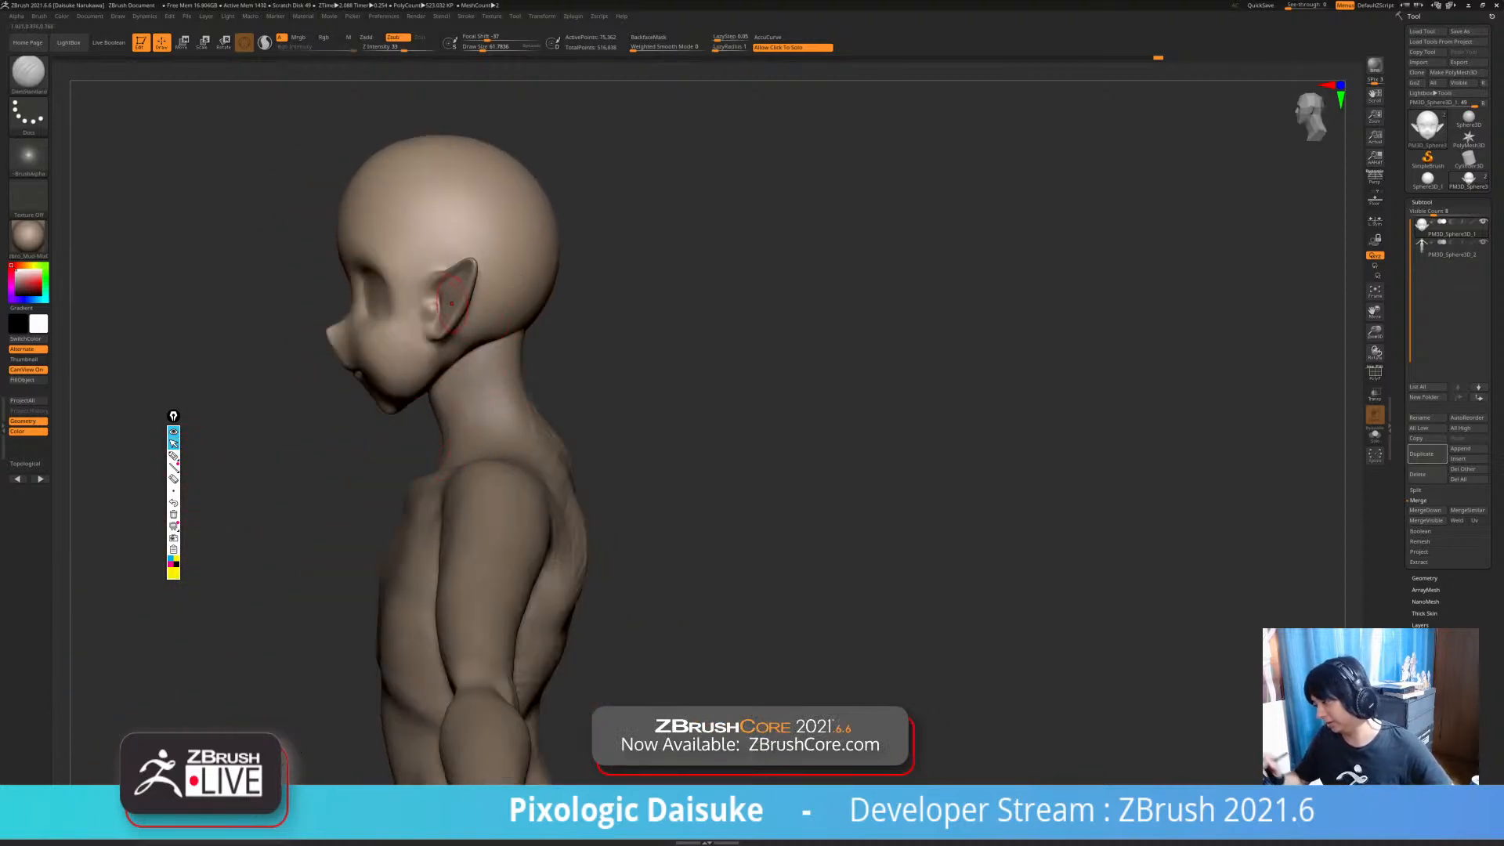
key(b)
key(s)
key(h)
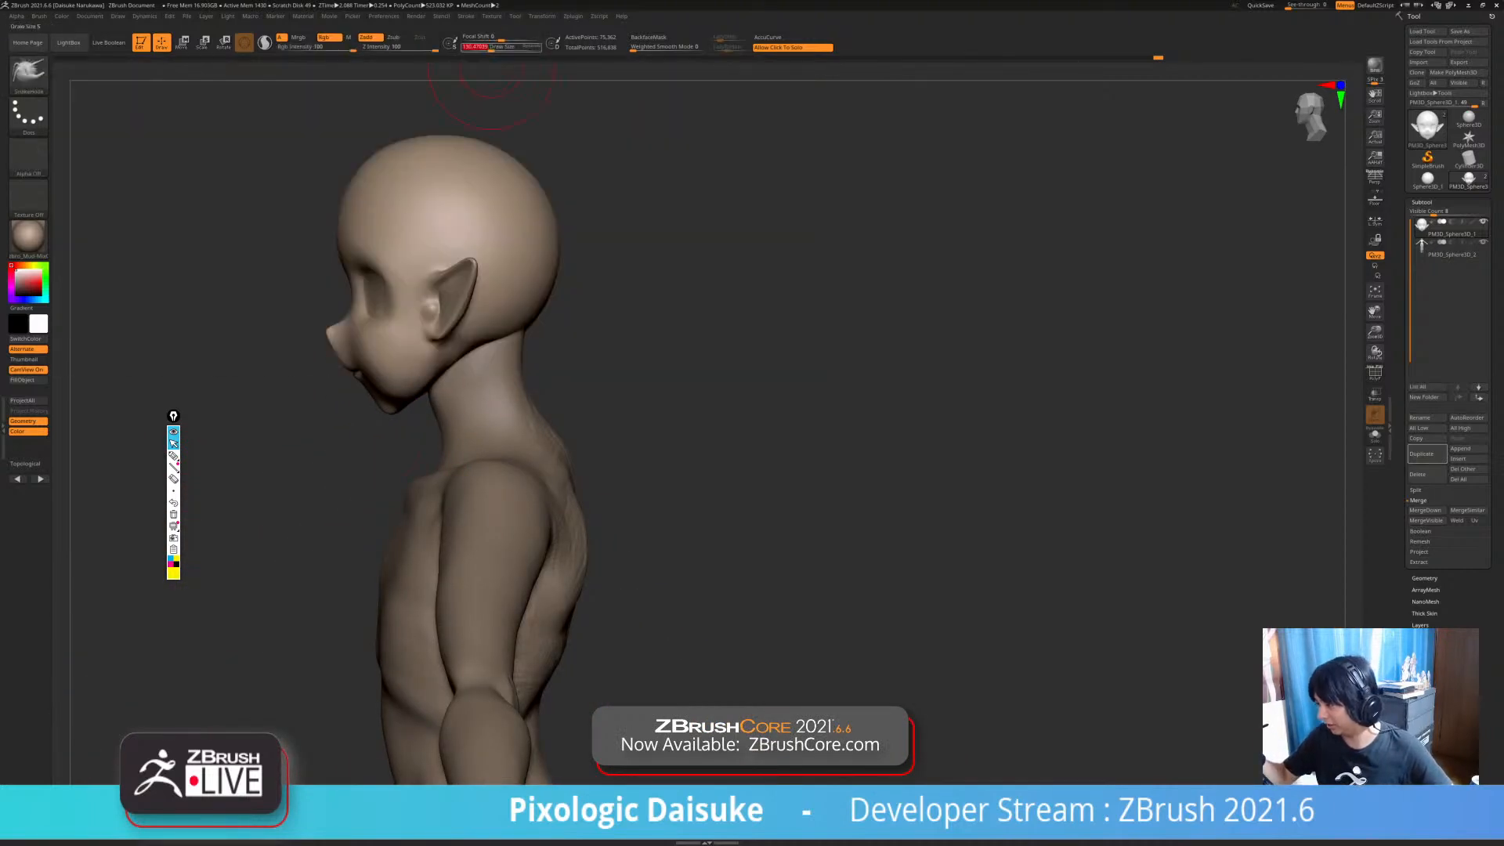
drag(447, 316, 474, 264)
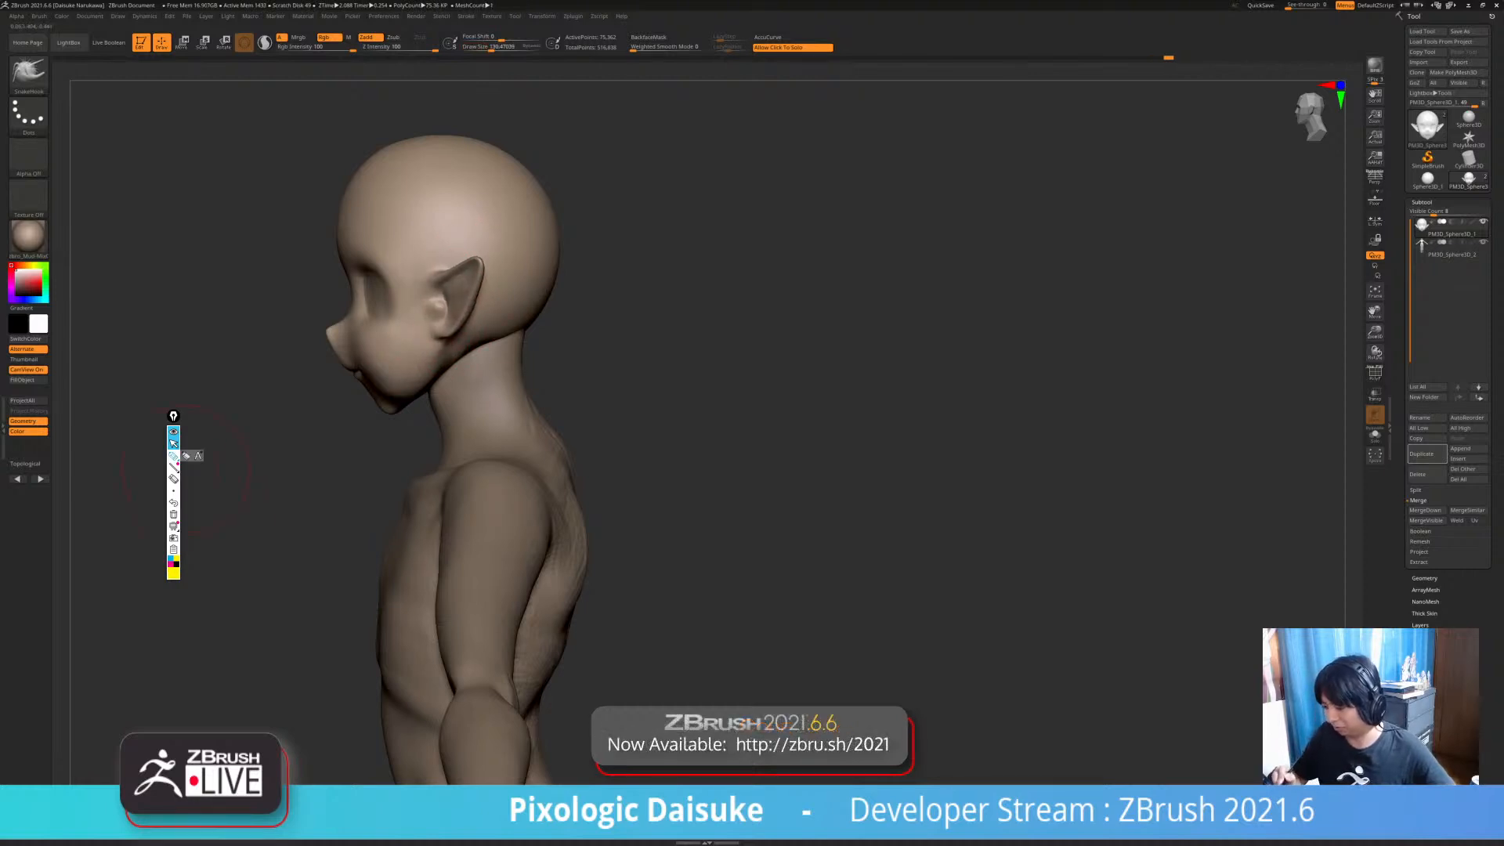
- Annotate the head's profile with vertical and horizontal guide lines through the ear, and clear them
drag(437, 122, 441, 251)
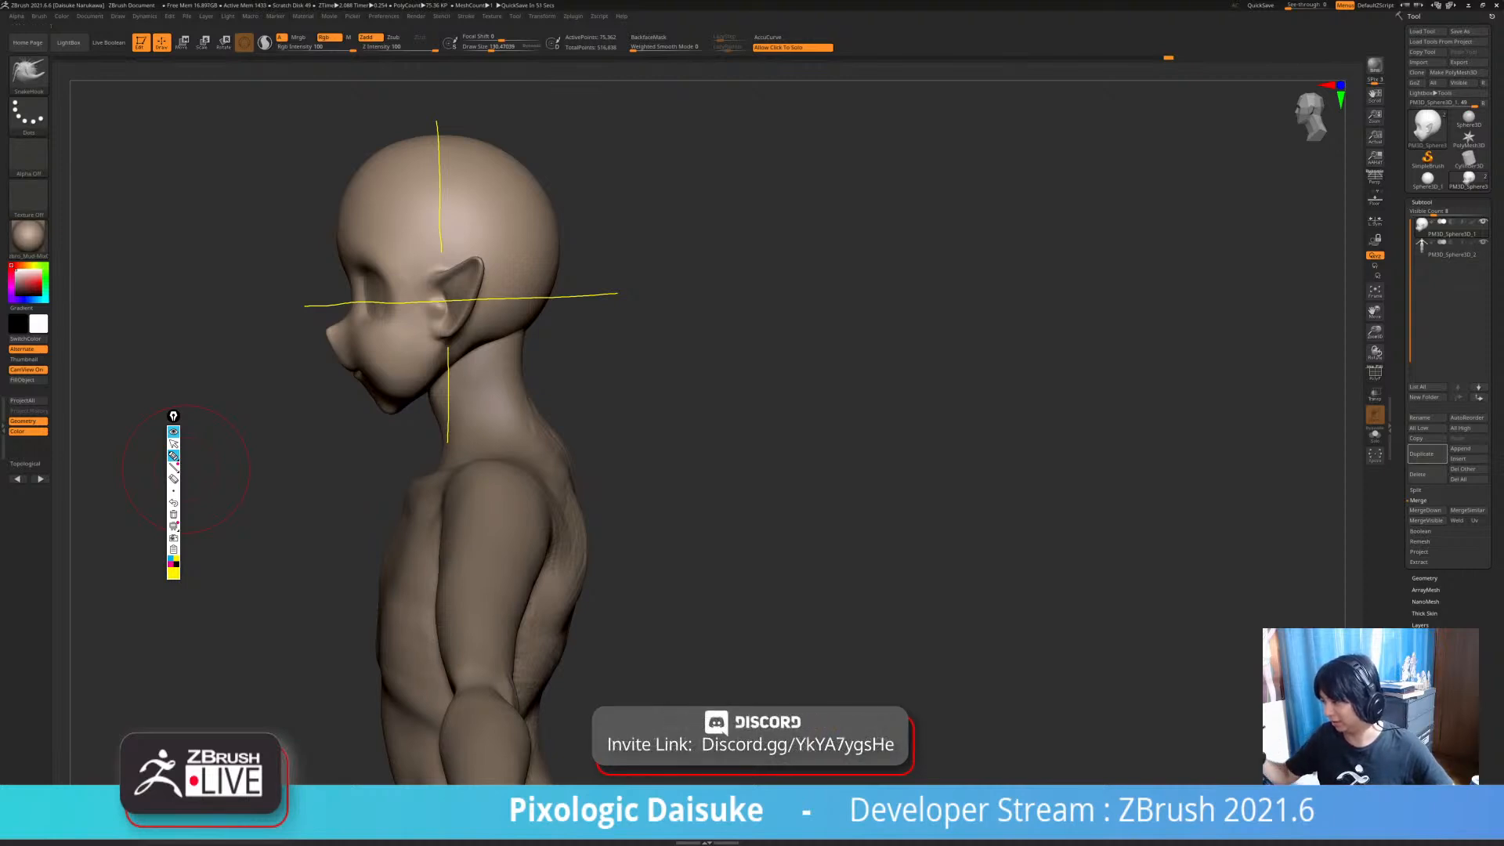
click(173, 514)
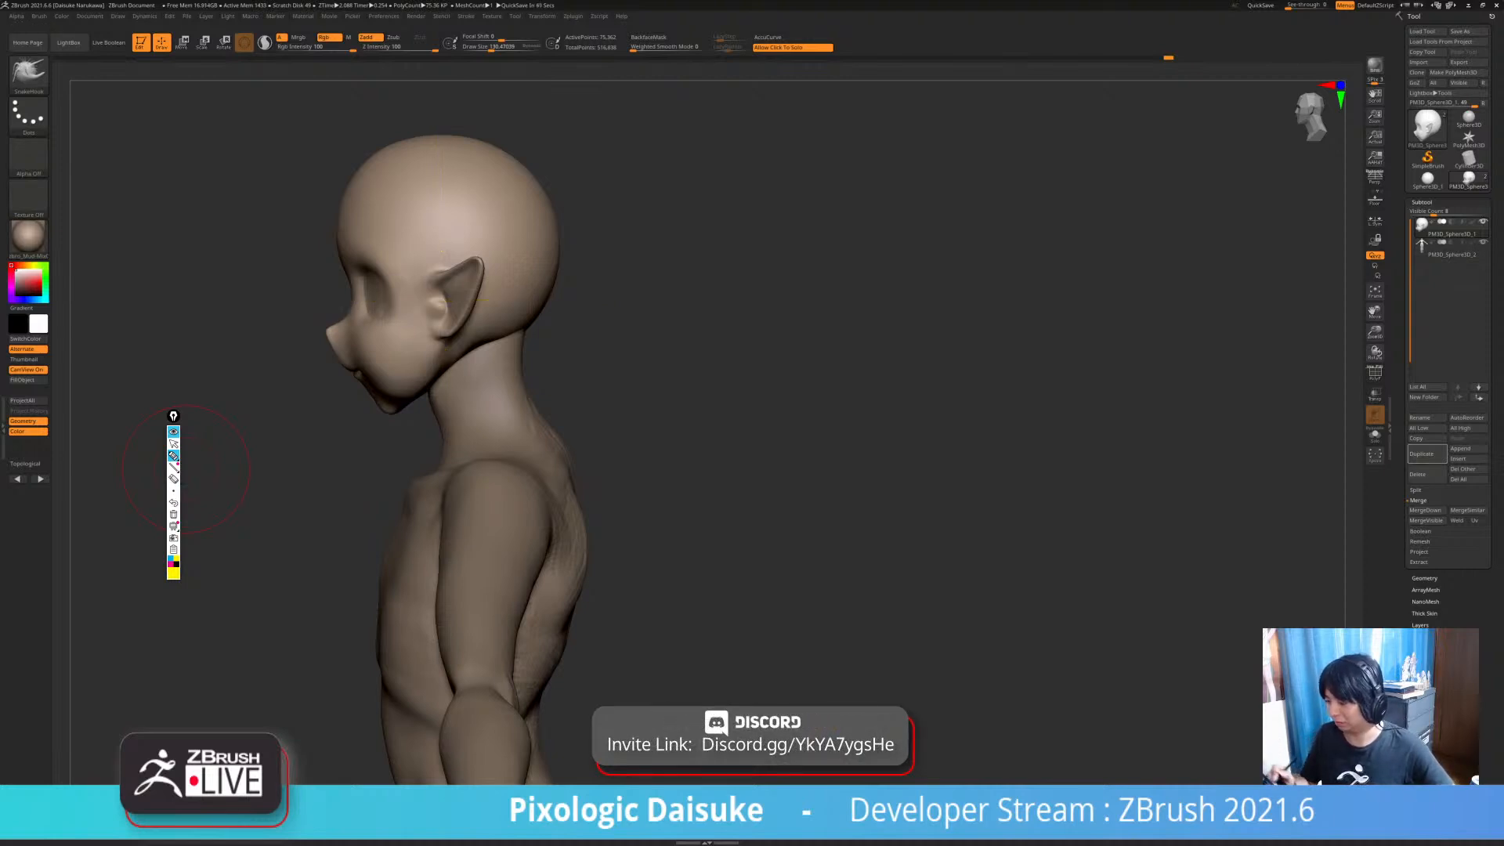
mouse_move(186, 469)
shift+right_down()
mouse_move(527, 491)
mouse_move(514, 406)
shift+right_up()
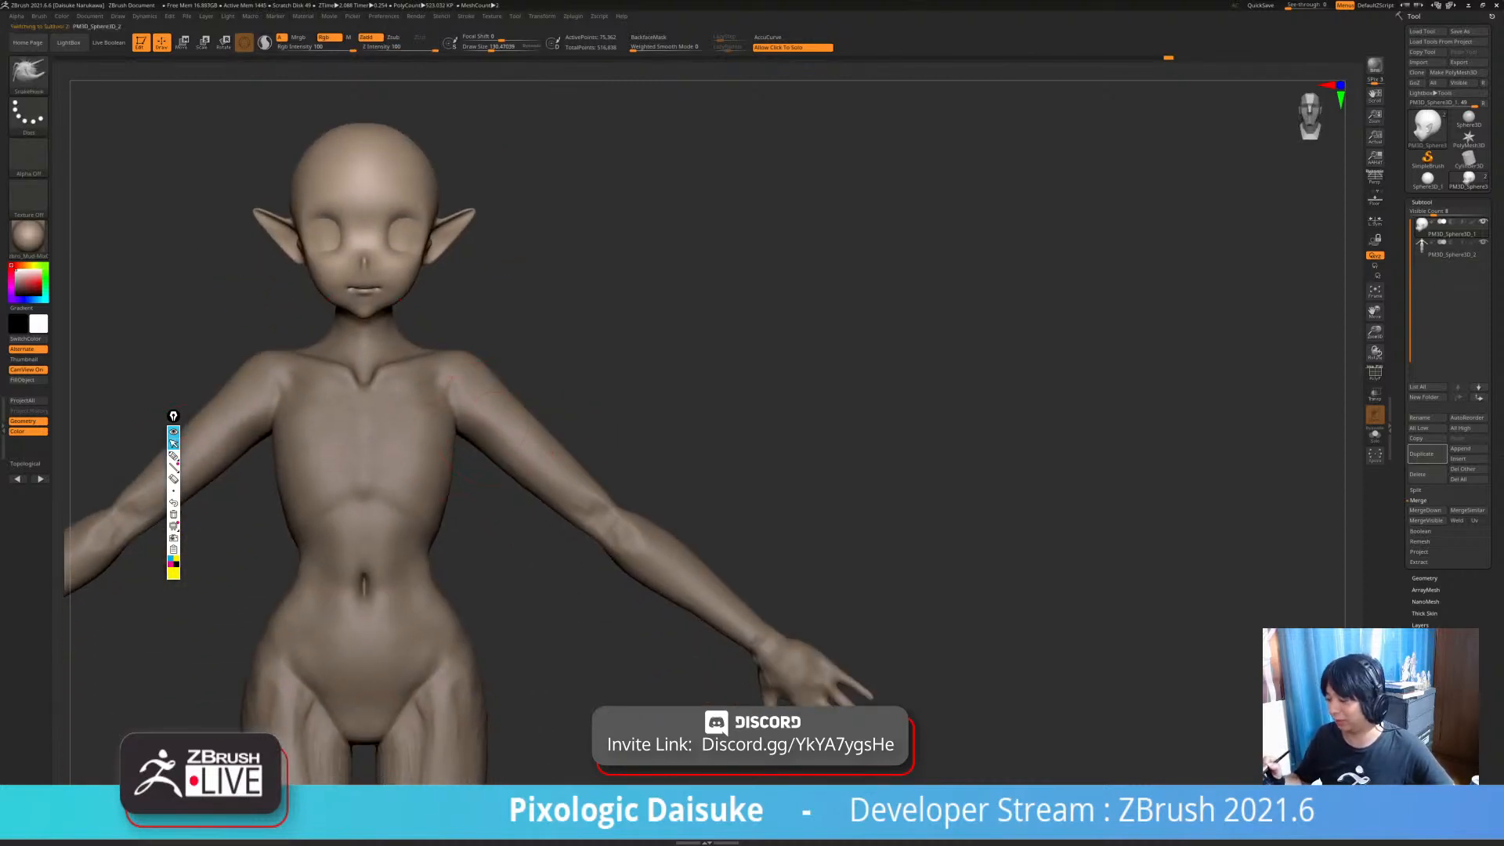
- Select the body subtool and smooth the crease between the chest and the upper arm
alt+click(496, 423)
key(b)
key(Escape)
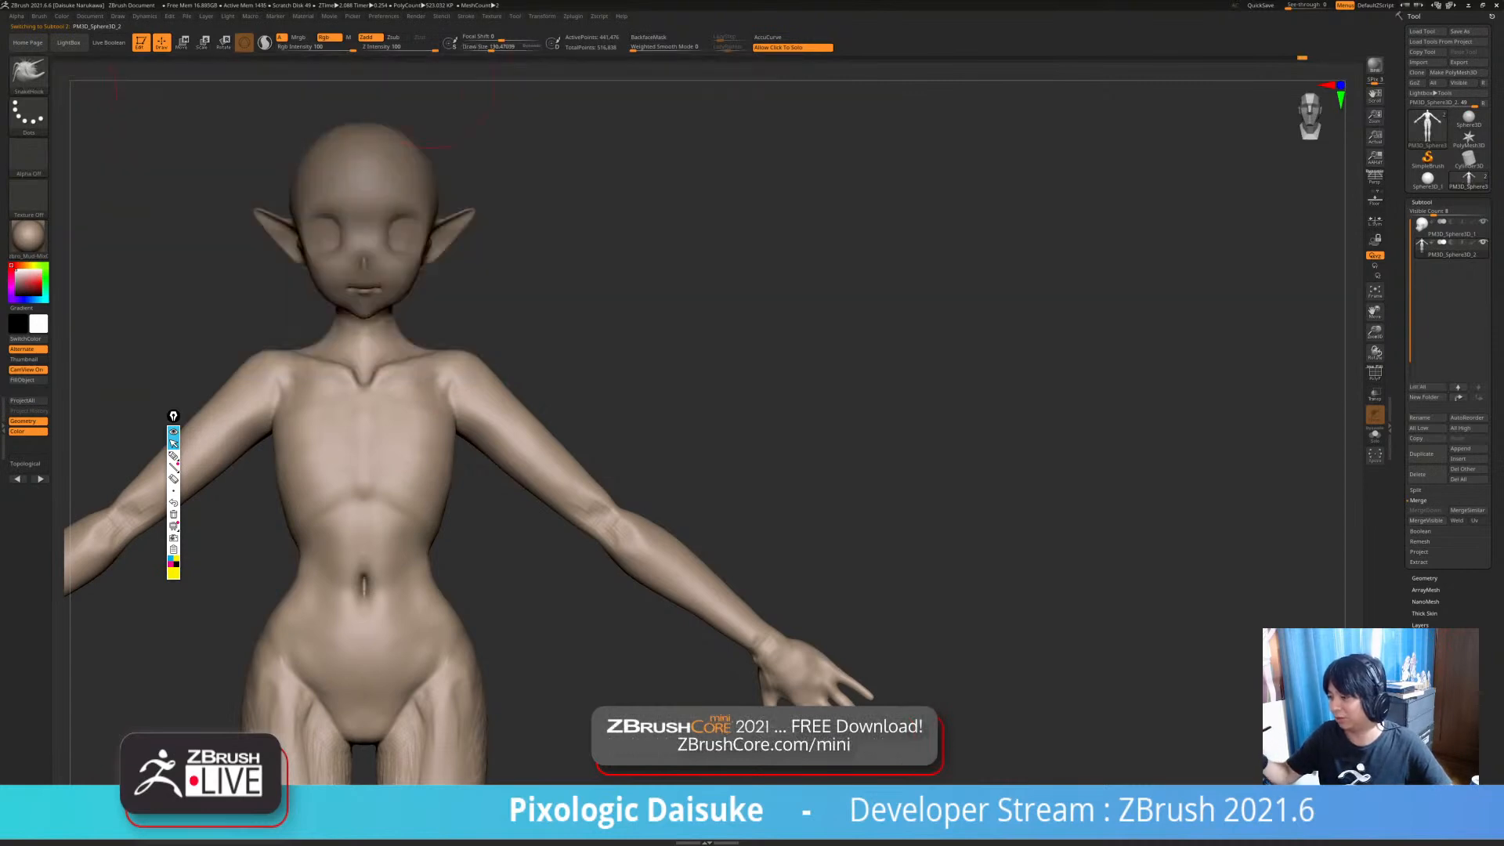
ctrl+right_drag(456, 383, 428, 284)
click(483, 46)
drag(453, 376, 449, 412)
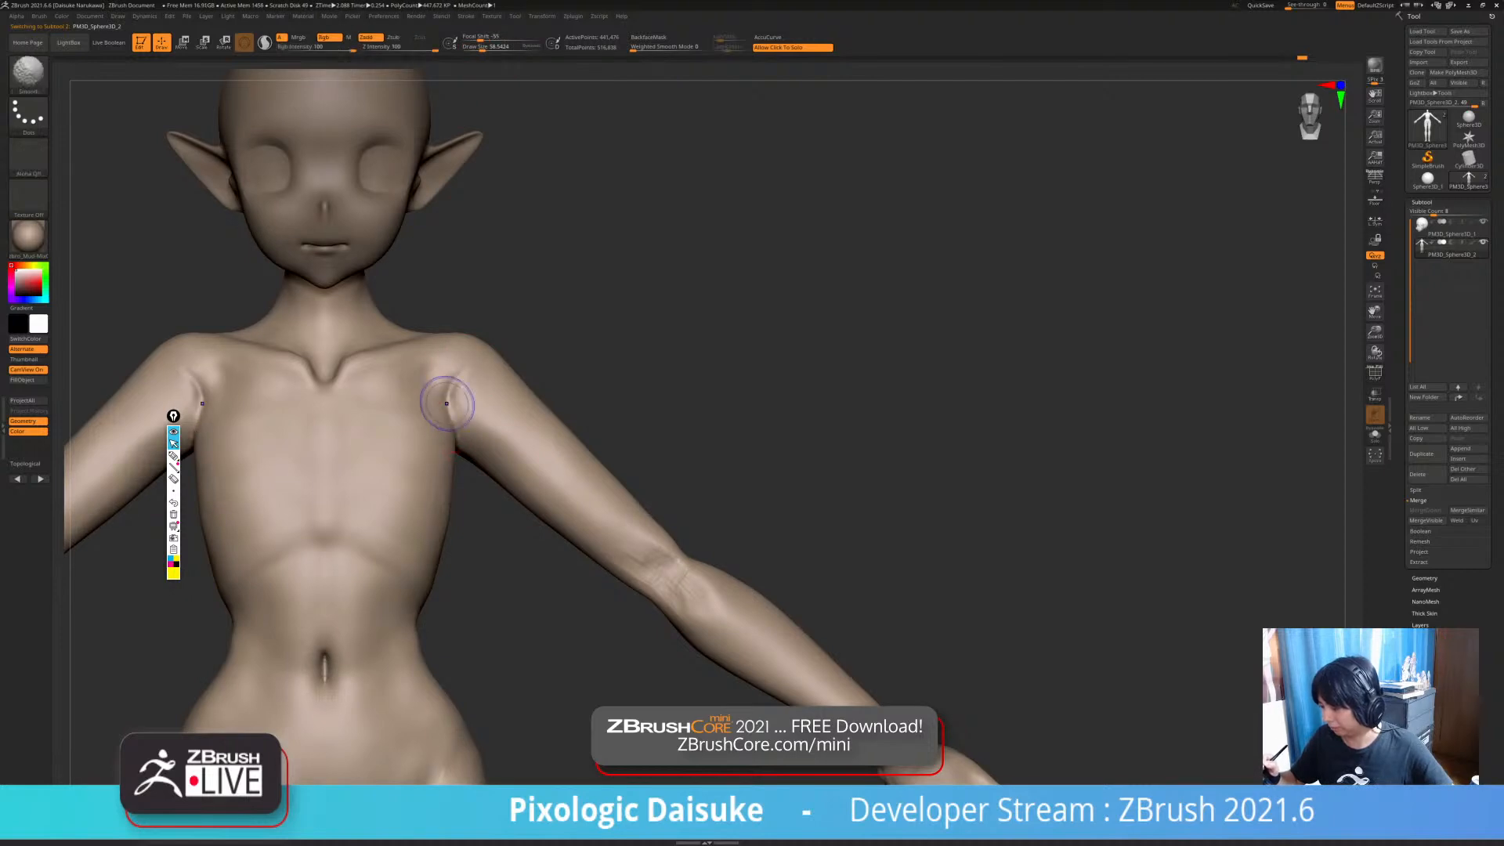
- Adjust the contour of the torso just below the armpit with a smaller SnakeHook brush
ctrl+right_drag(450, 417, 446, 440)
click(29, 74)
click(412, 125)
click(486, 46)
ctrl+right_drag(441, 351, 441, 313)
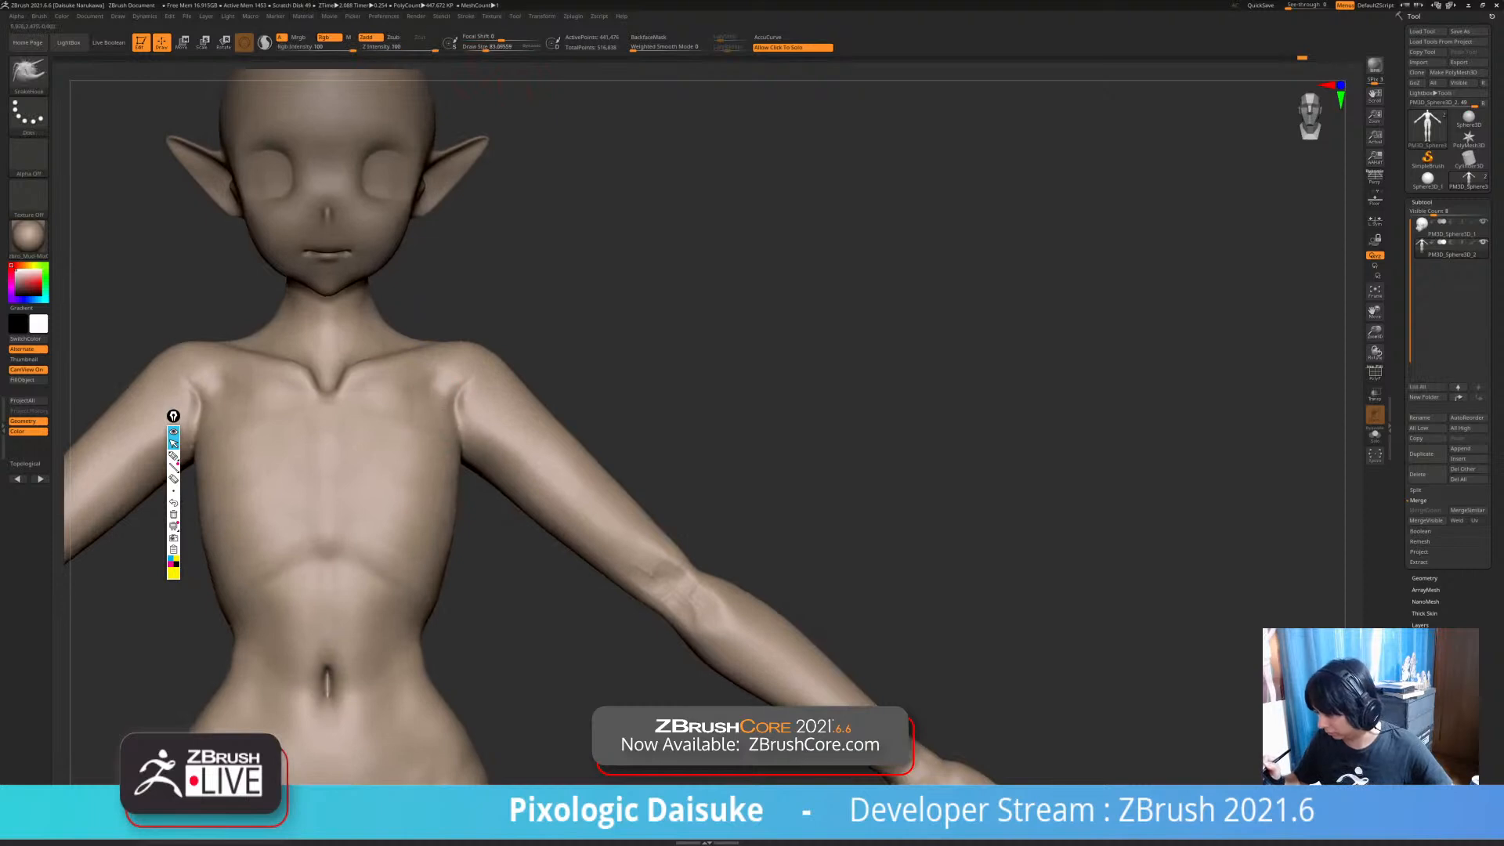
drag(459, 444, 448, 456)
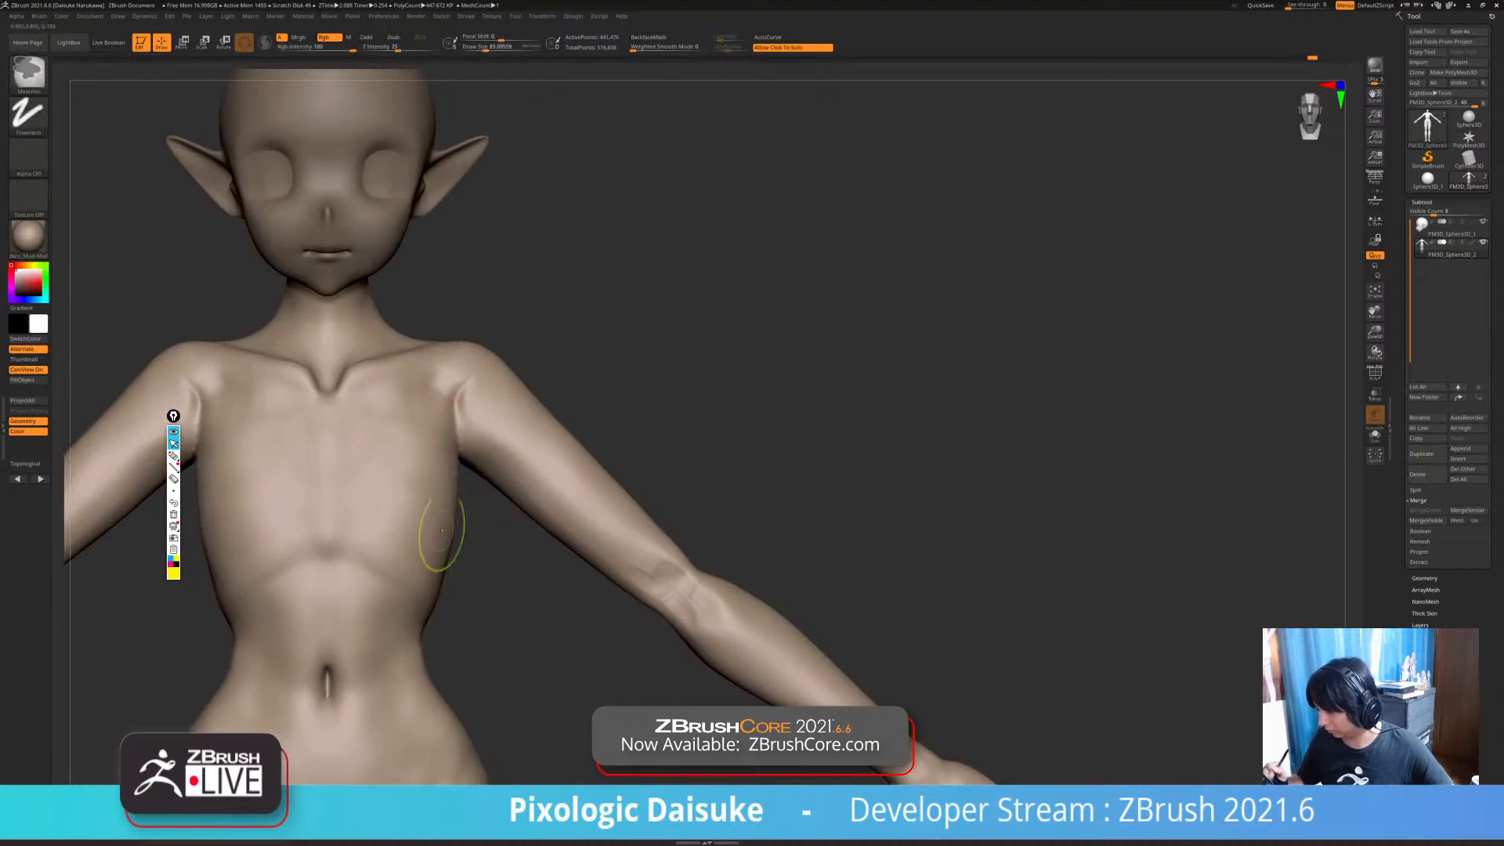
- Refine the arch of the lower rib cage above the navel and smooth the centre of the chest
ctrl+right_drag(430, 577, 430, 627)
alt+right_drag(436, 421, 438, 357)
mouse_move(438, 357)
right_down()
mouse_move(400, 362)
mouse_move(501, 368)
right_up()
mouse_move(304, 403)
alt+right_down()
mouse_move(389, 334)
mouse_move(388, 319)
mouse_move(415, 327)
mouse_move(400, 328)
alt+right_up()
drag(423, 314, 384, 344)
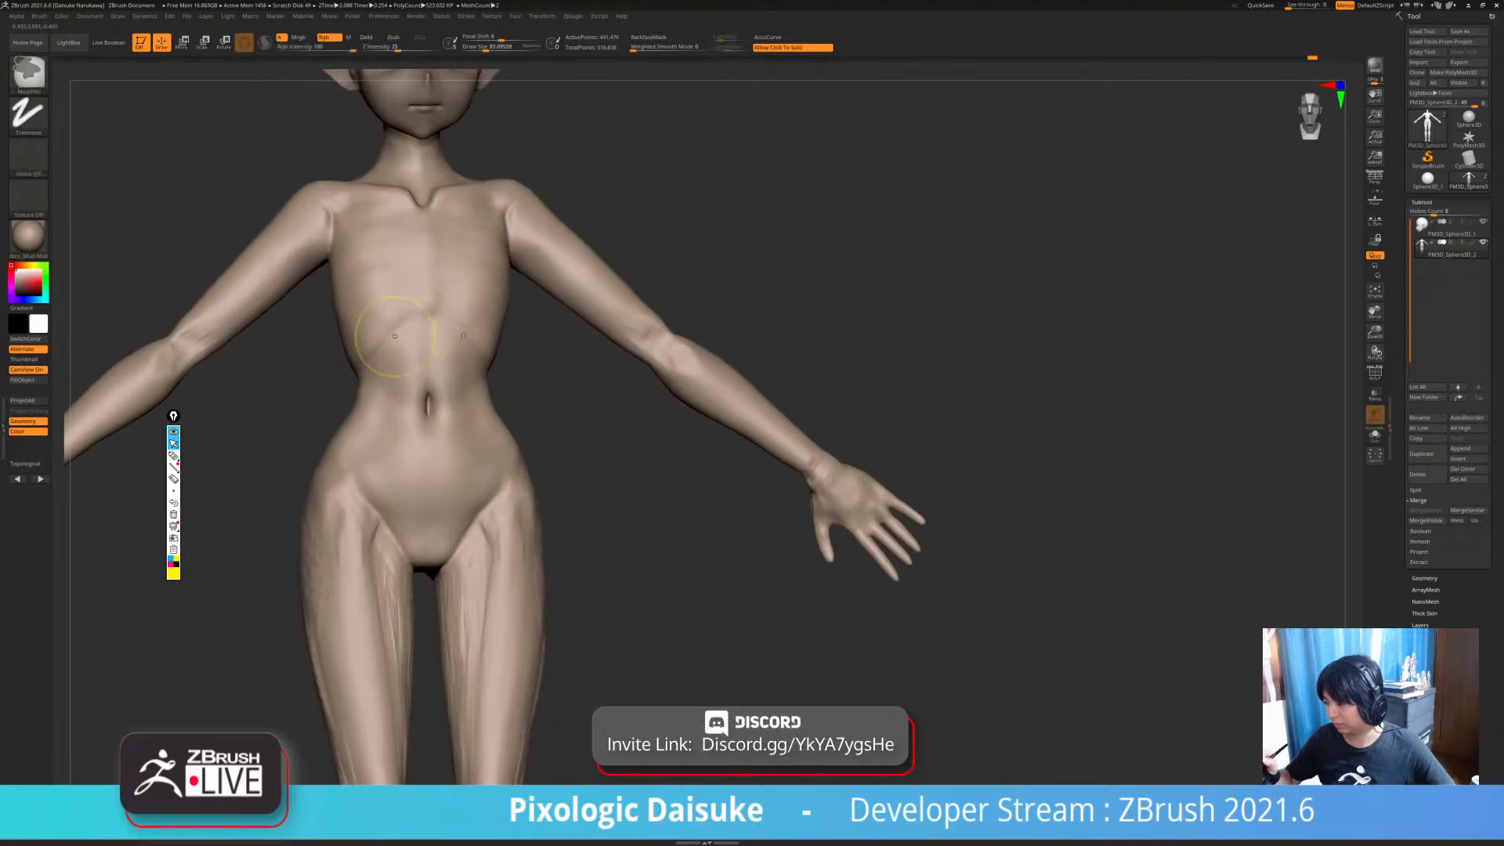
ctrl+right_drag(415, 322, 415, 339)
mouse_move(423, 314)
shift+mouse_down()
mouse_move(417, 333)
mouse_move(439, 313)
shift+mouse_up()
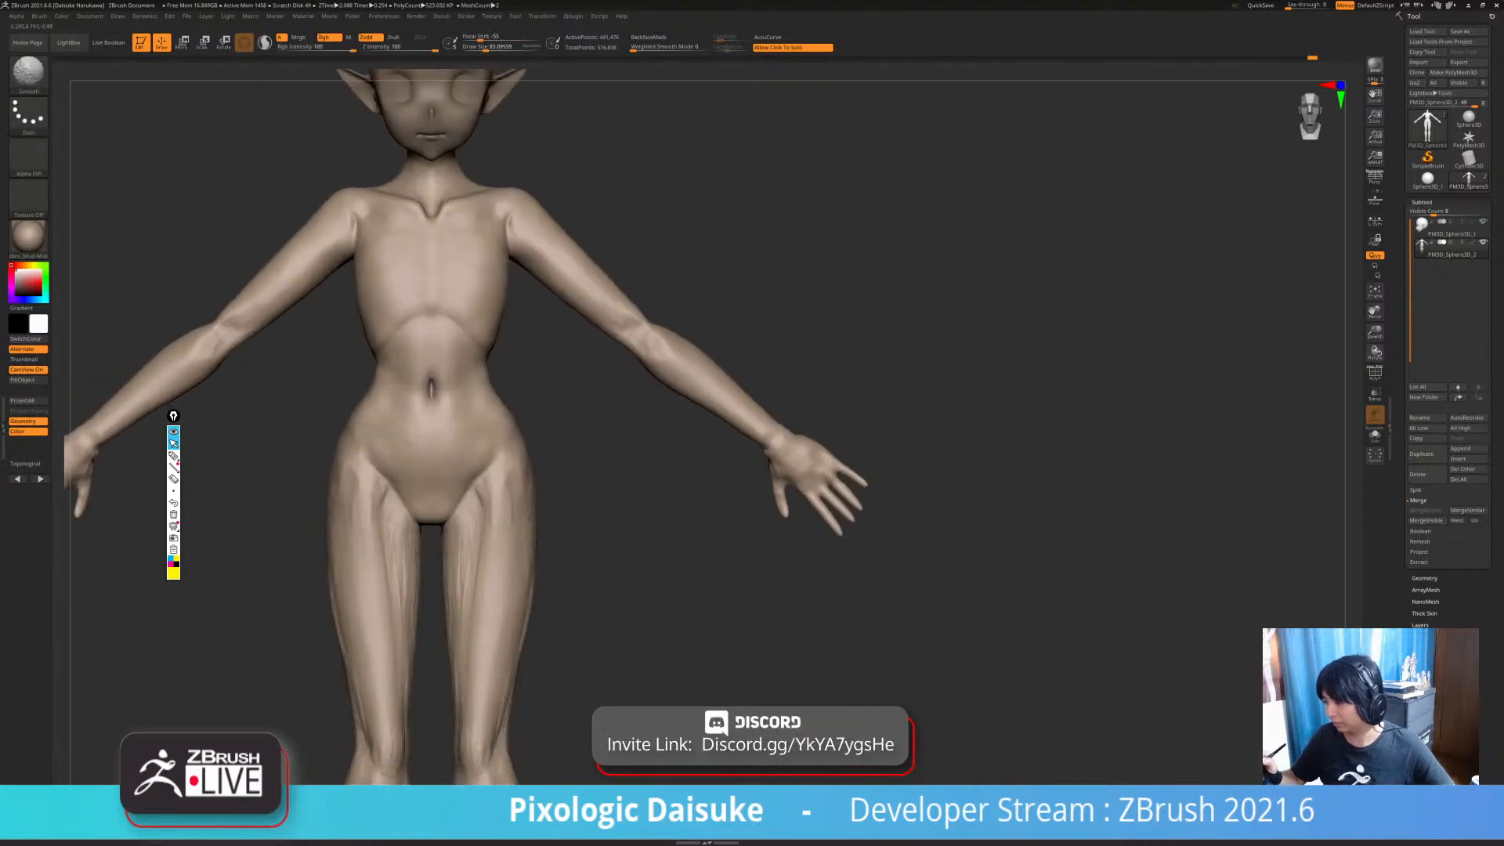
alt+right_drag(427, 329, 404, 266)
shift+drag(427, 250, 436, 268)
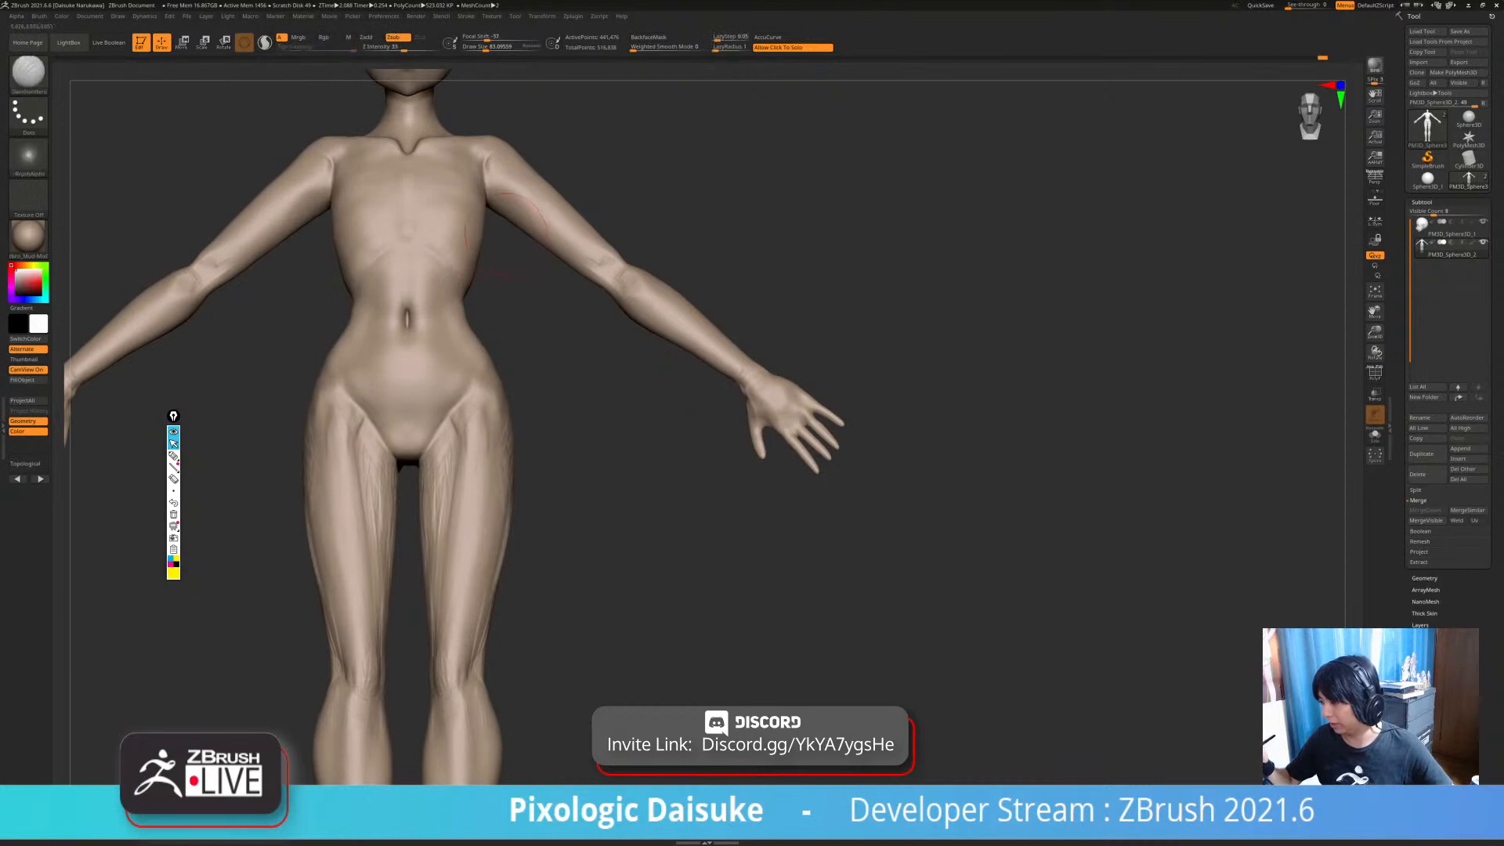
- Smooth the front of the armpits where the arms join the chest, and undo the last stroke
right_drag(478, 249, 486, 267)
alt+right_drag(387, 297, 459, 450)
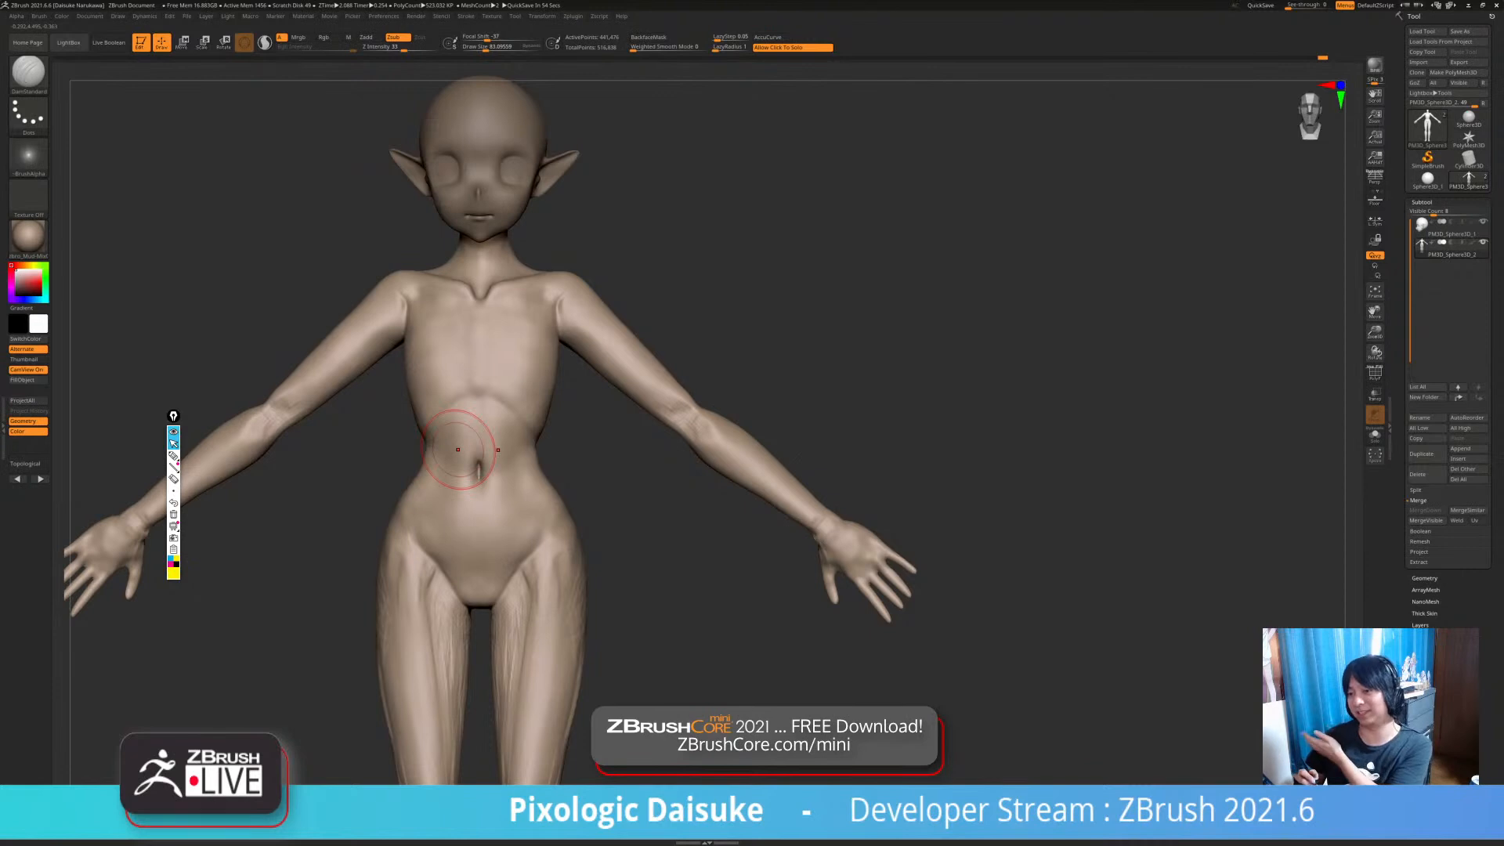
mouse_move(459, 449)
right_down()
mouse_move(410, 312)
mouse_move(377, 339)
right_up()
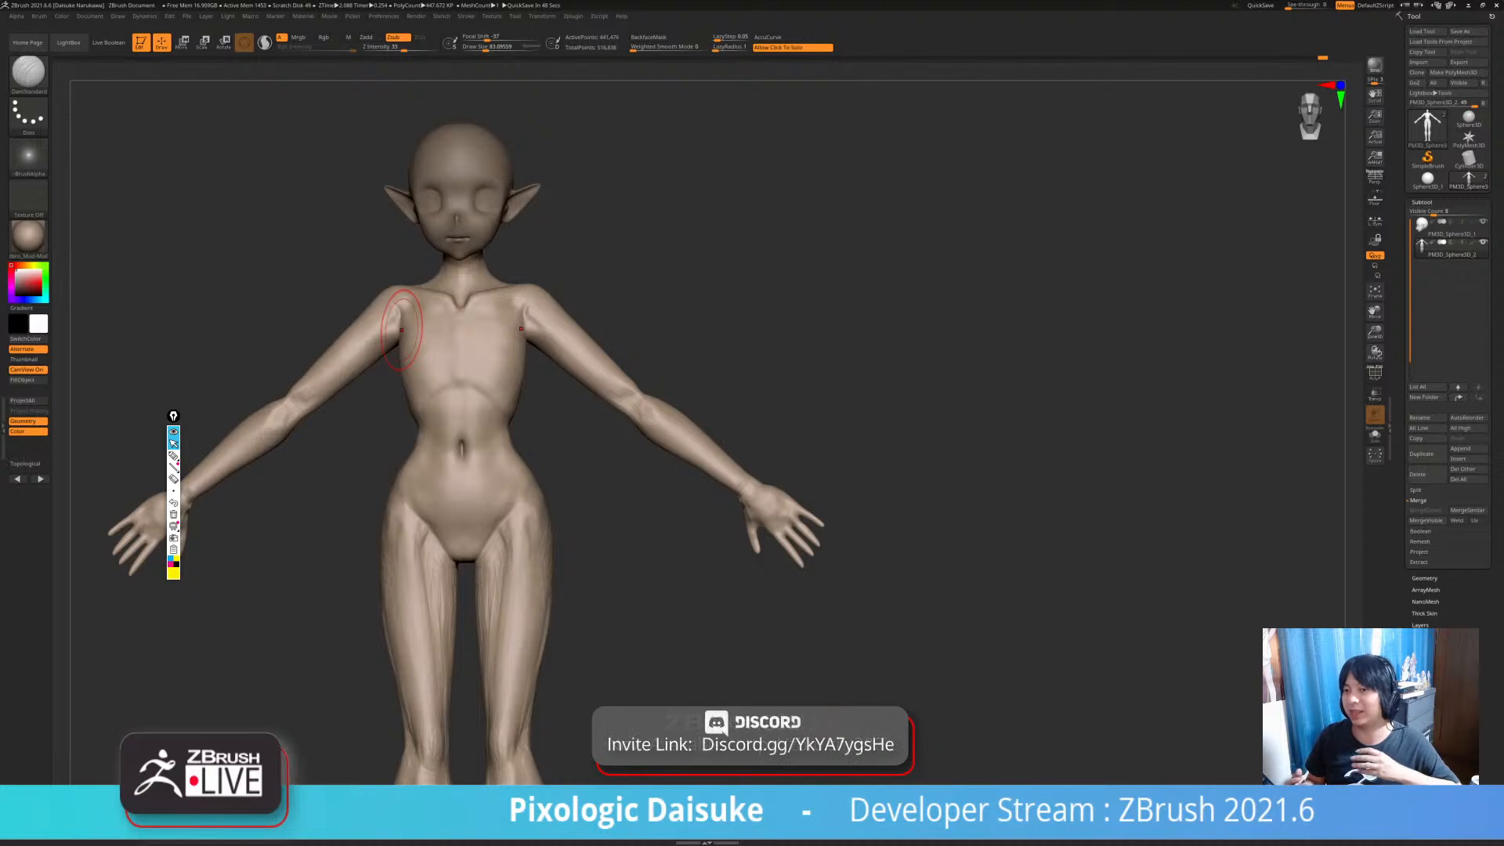
mouse_move(388, 304)
ctrl+right_down()
mouse_move(387, 360)
mouse_move(398, 298)
ctrl+right_up()
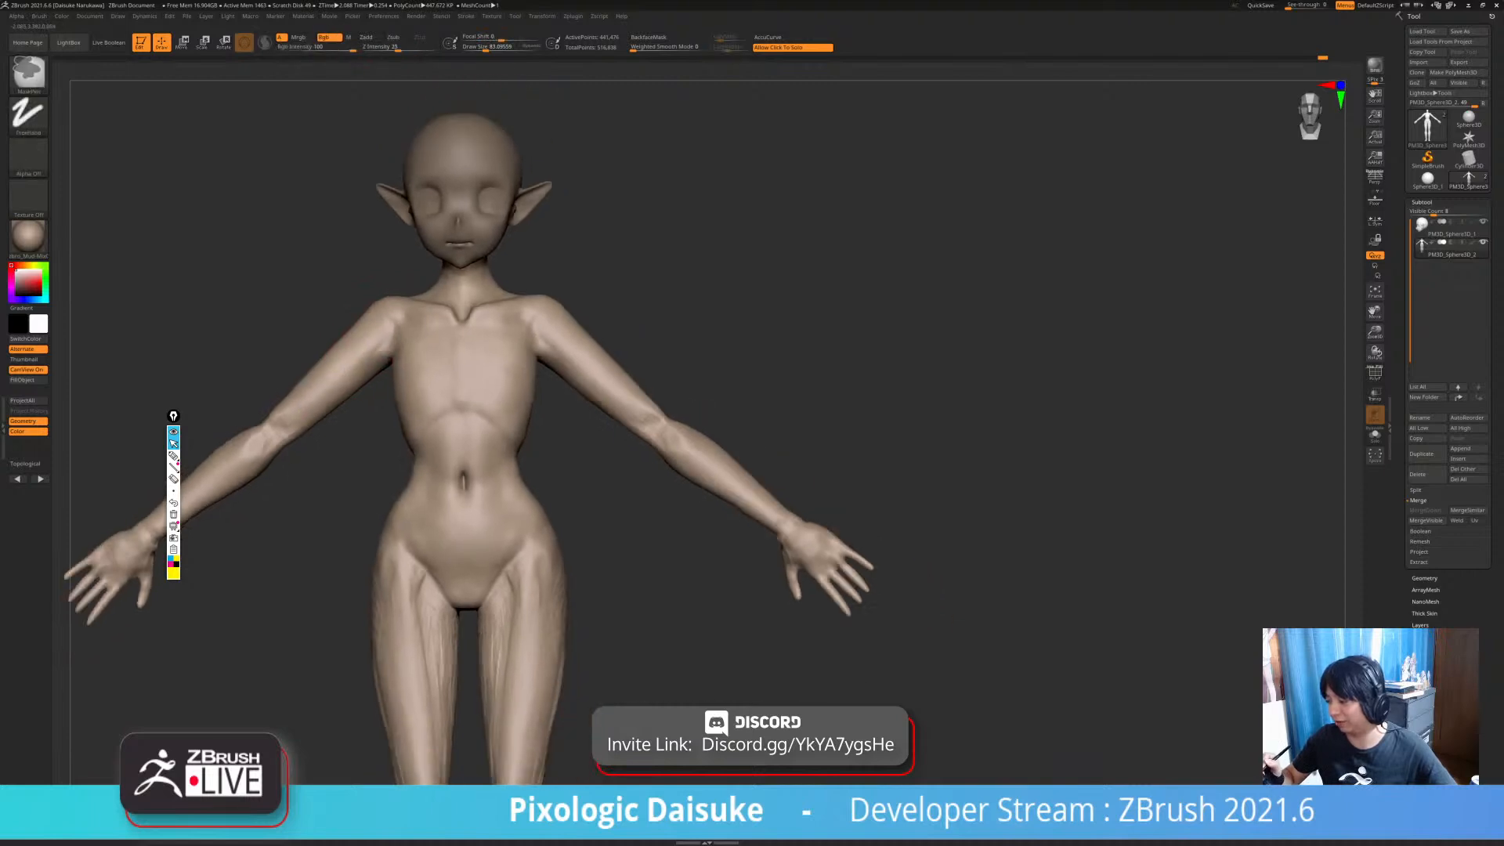
mouse_move(349, 397)
alt+right_down()
mouse_move(428, 436)
mouse_move(457, 394)
alt+right_up()
key(shift)
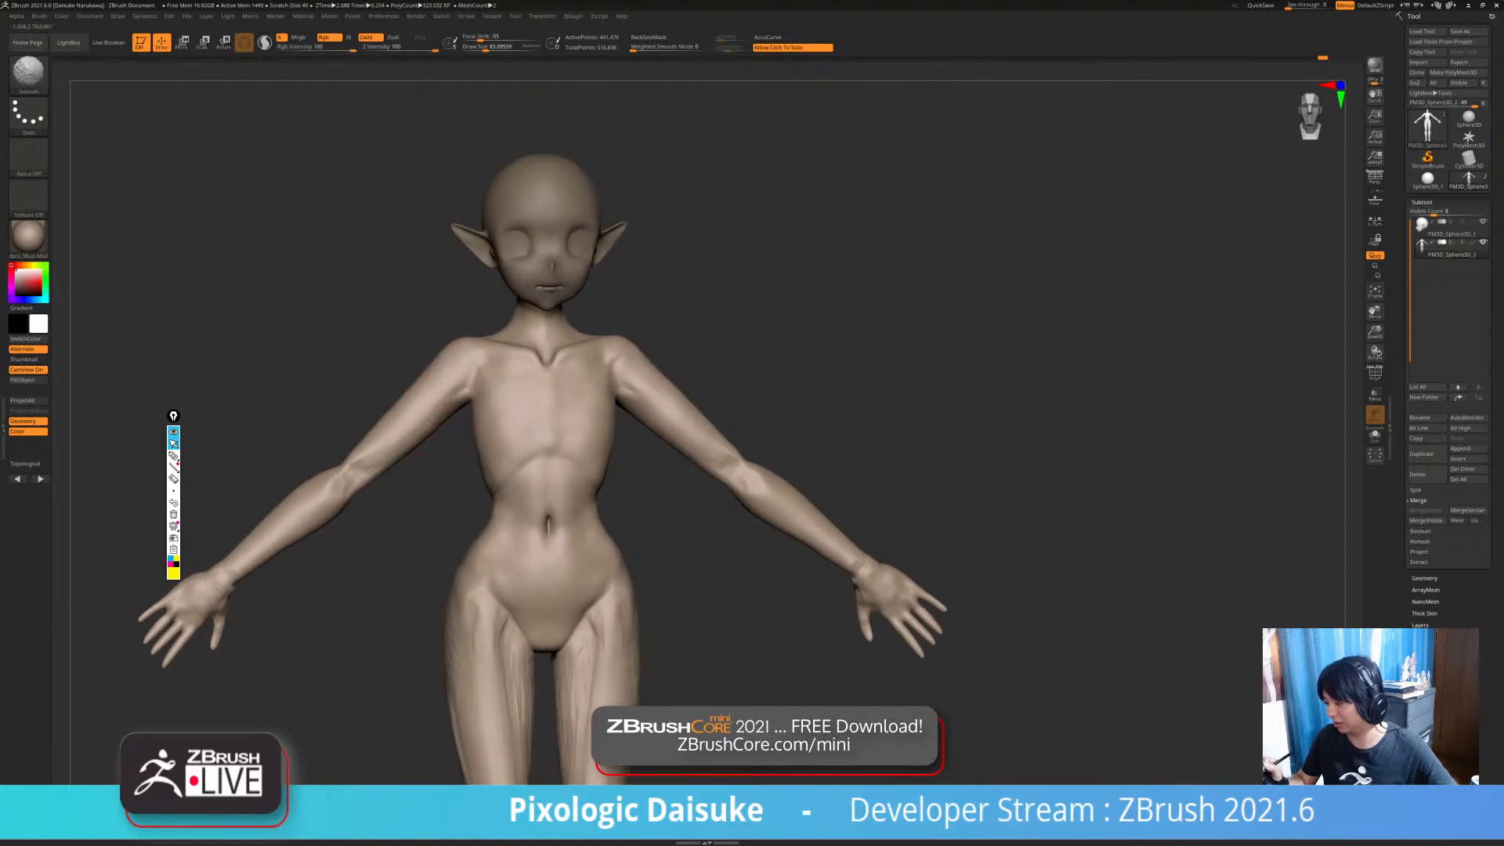
shift+drag(458, 394, 470, 390)
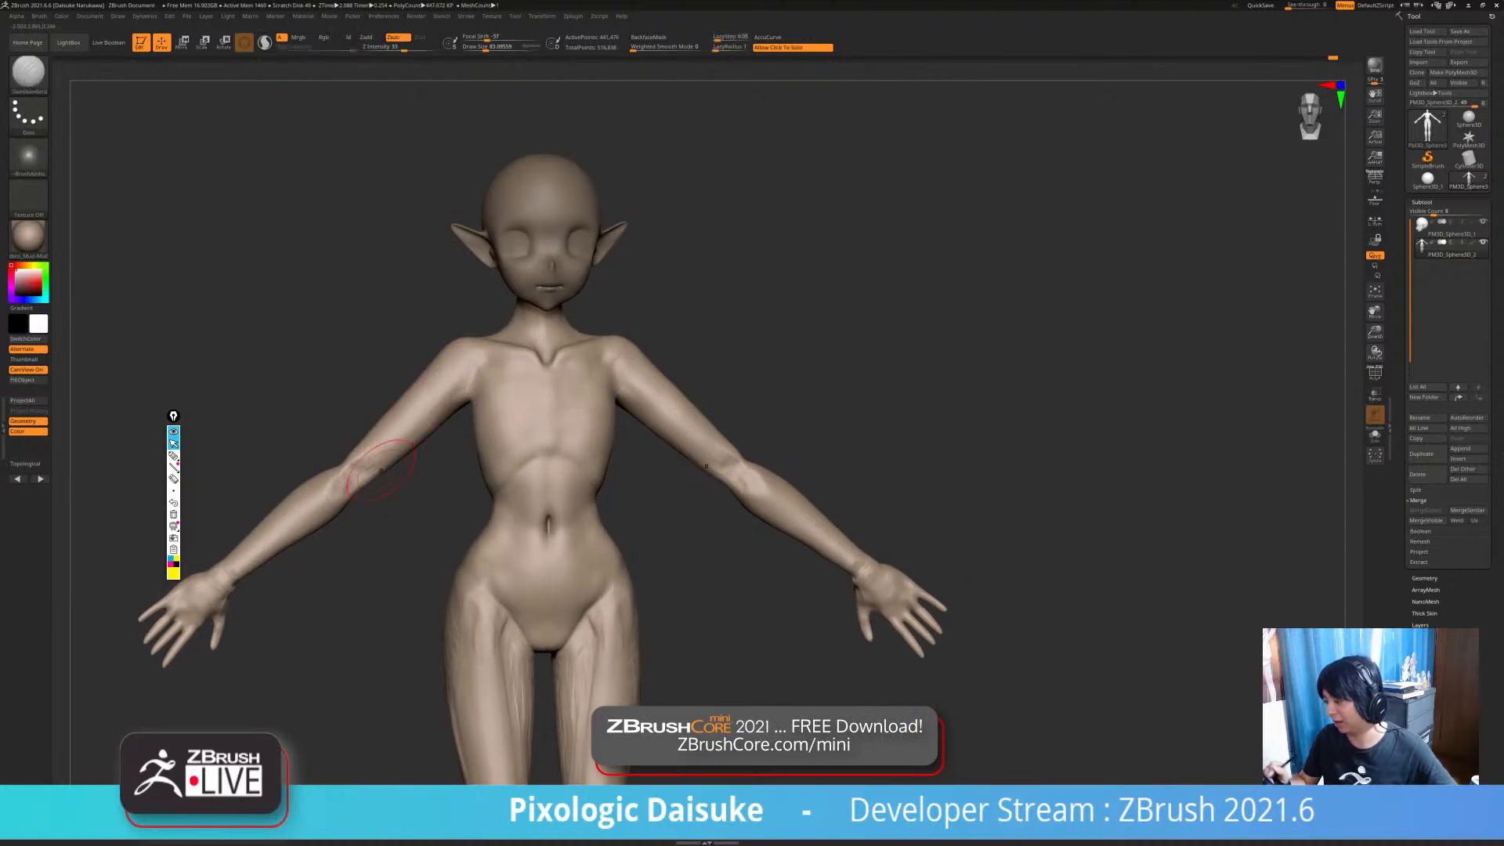
key(ctrl+z)
- Try to define the outer side of the shoulder and upper arm with the DamStandard brush
mouse_move(376, 431)
right_down()
mouse_move(502, 459)
mouse_move(598, 541)
mouse_move(597, 470)
right_up()
mouse_move(598, 470)
right_down()
mouse_move(501, 502)
mouse_move(579, 539)
right_up()
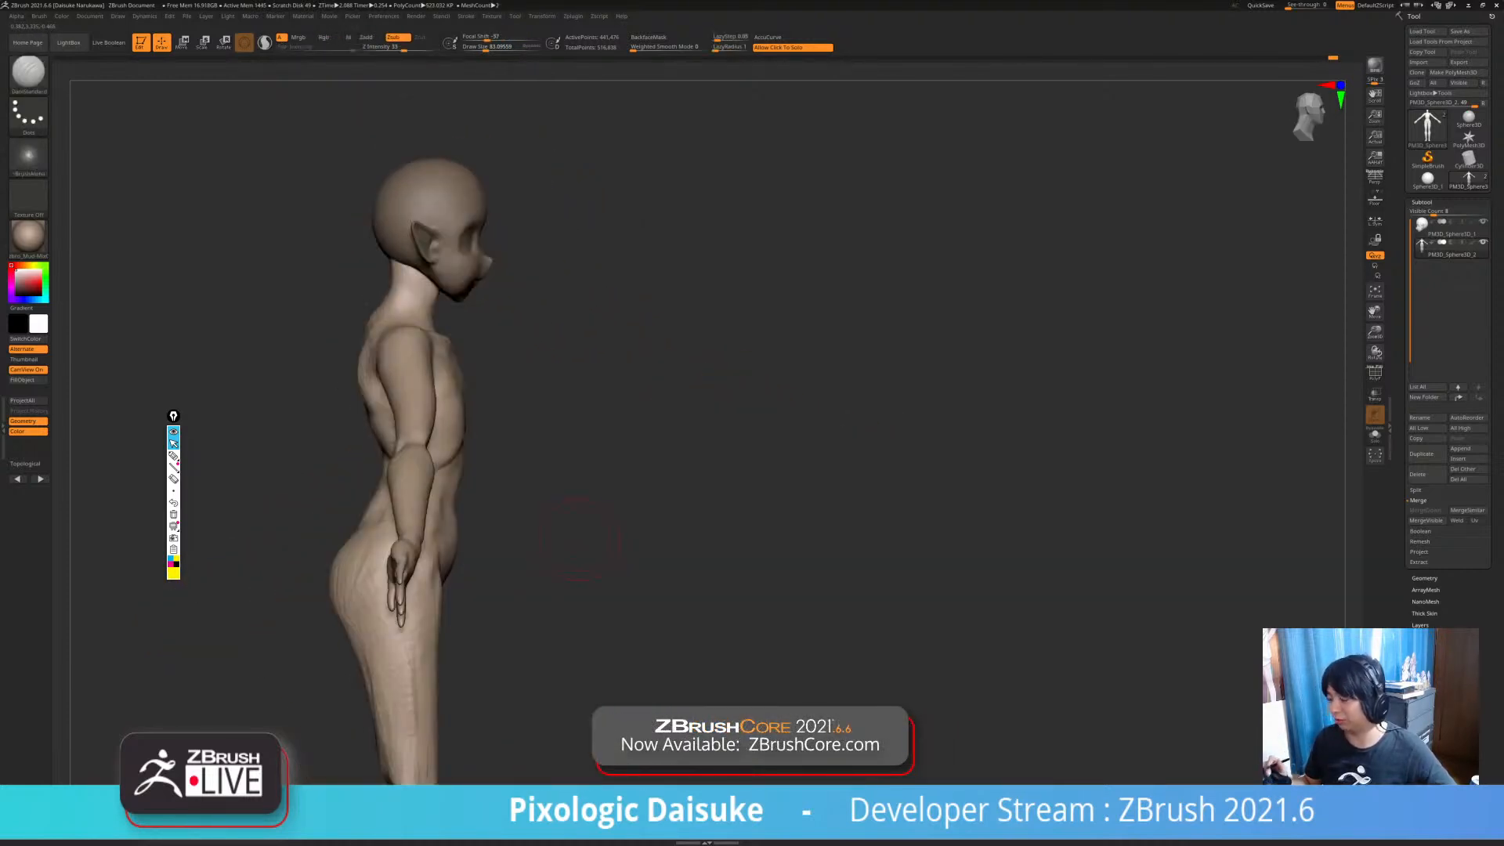
mouse_move(548, 470)
ctrl+right_down()
mouse_move(564, 533)
mouse_move(549, 552)
ctrl+right_up()
drag(398, 333, 404, 392)
key(ctrl+z)
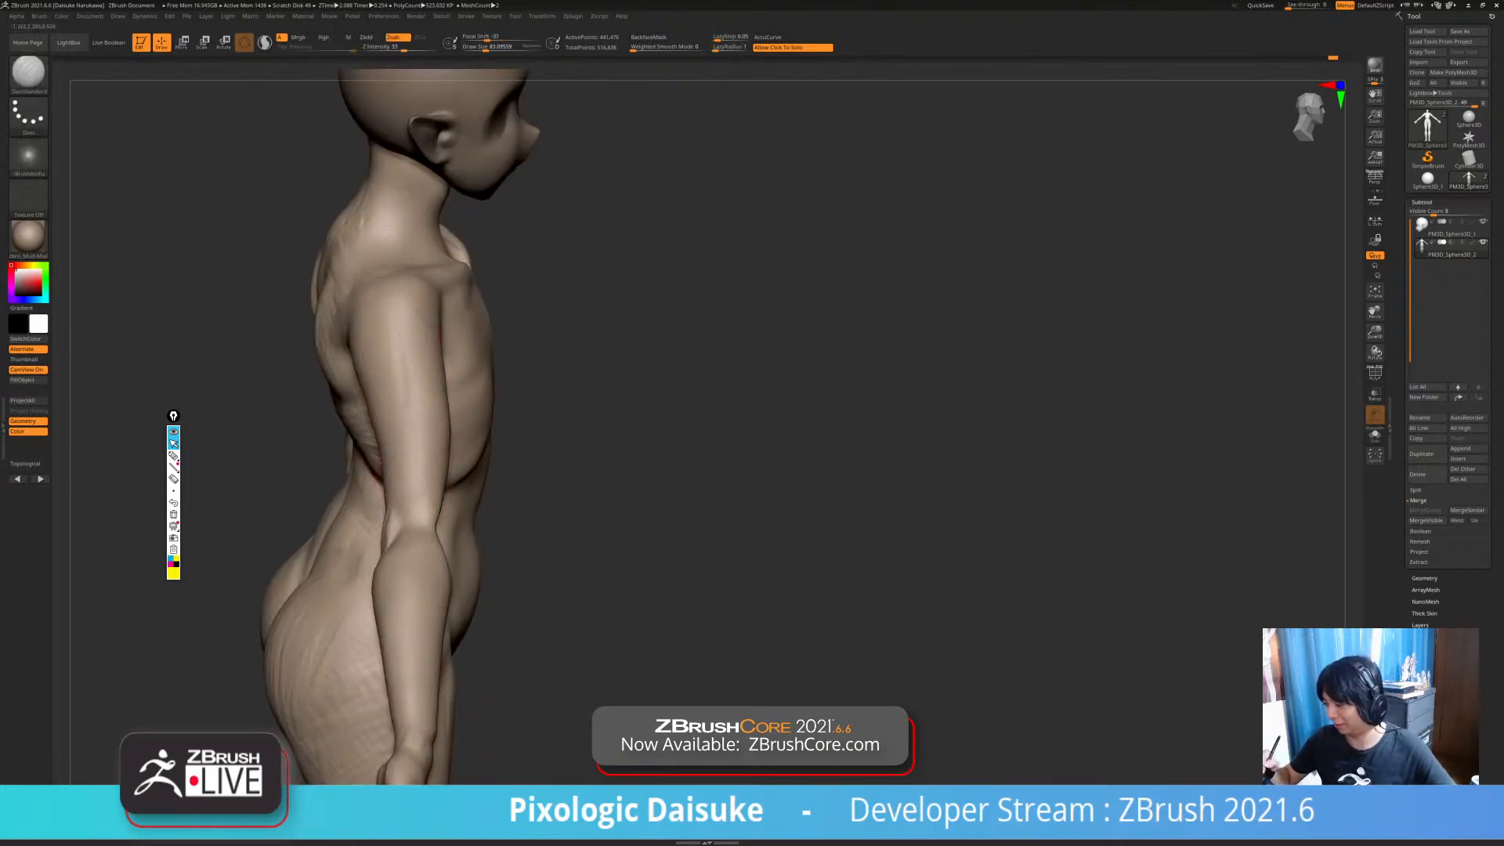
- Smooth the back of the shoulder where the upper arm meets the shoulder blade
right_drag(368, 345, 439, 344)
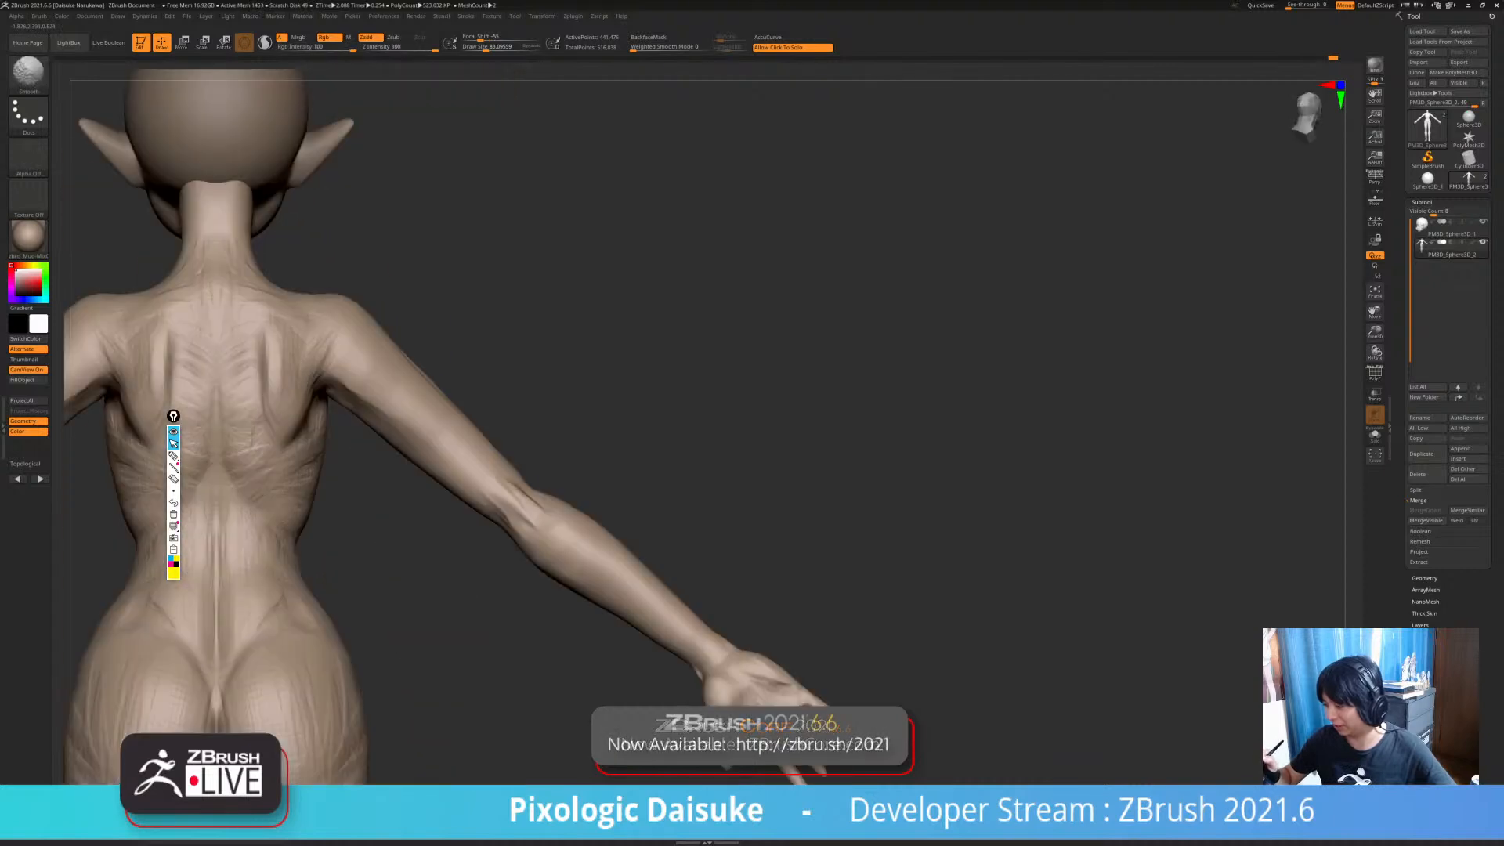
drag(362, 352, 322, 373)
mouse_move(439, 344)
right_down()
mouse_move(391, 353)
mouse_move(489, 283)
mouse_move(493, 326)
mouse_move(464, 328)
right_up()
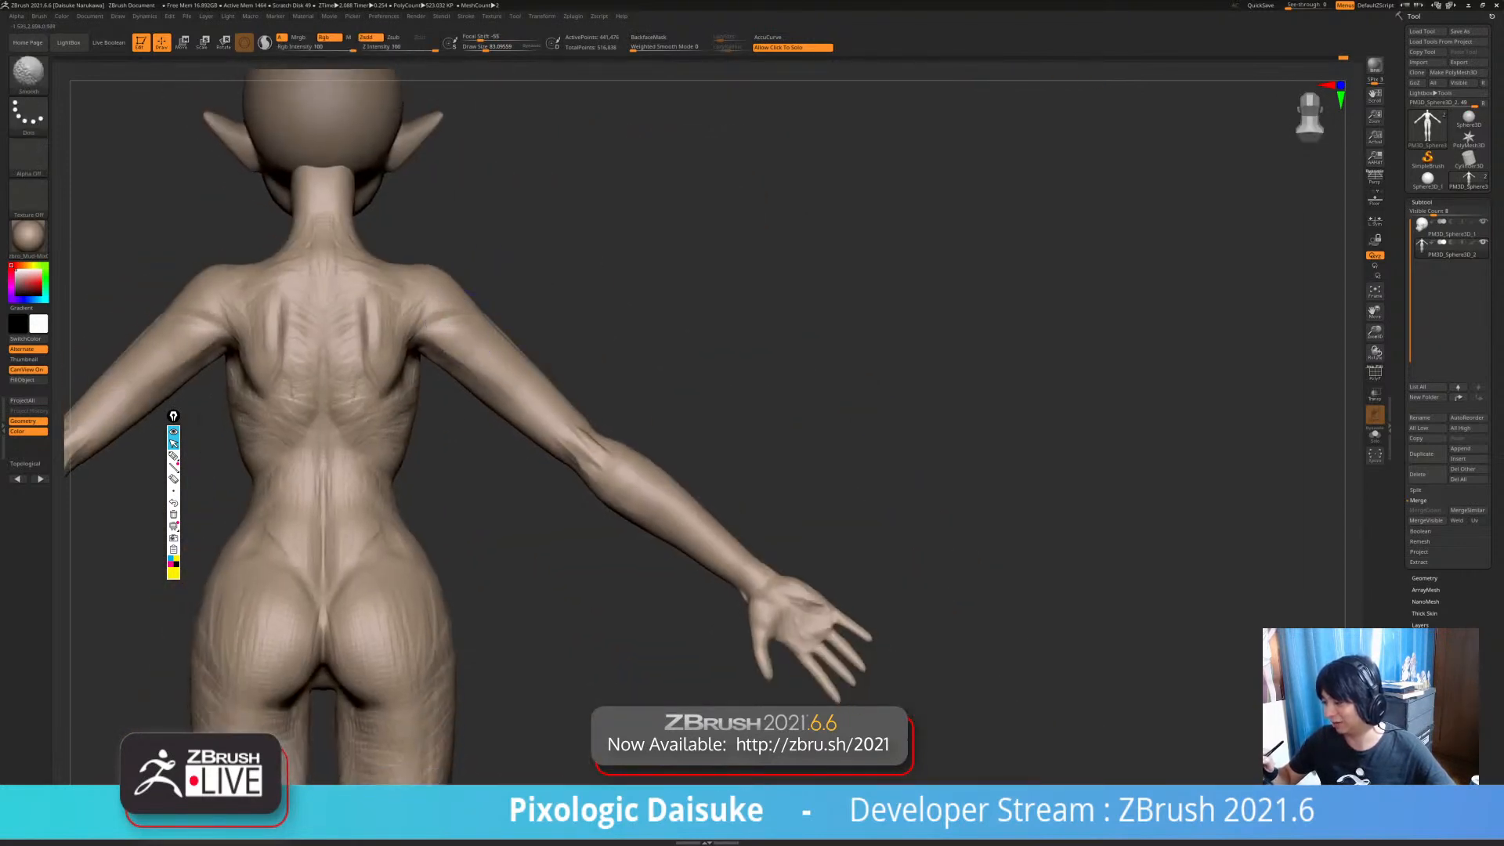
mouse_move(690, 345)
right_down()
mouse_move(553, 312)
mouse_move(501, 329)
mouse_move(470, 461)
mouse_move(496, 378)
right_up()
mouse_move(411, 502)
shift+right_down()
mouse_move(379, 489)
mouse_move(352, 535)
shift+right_up()
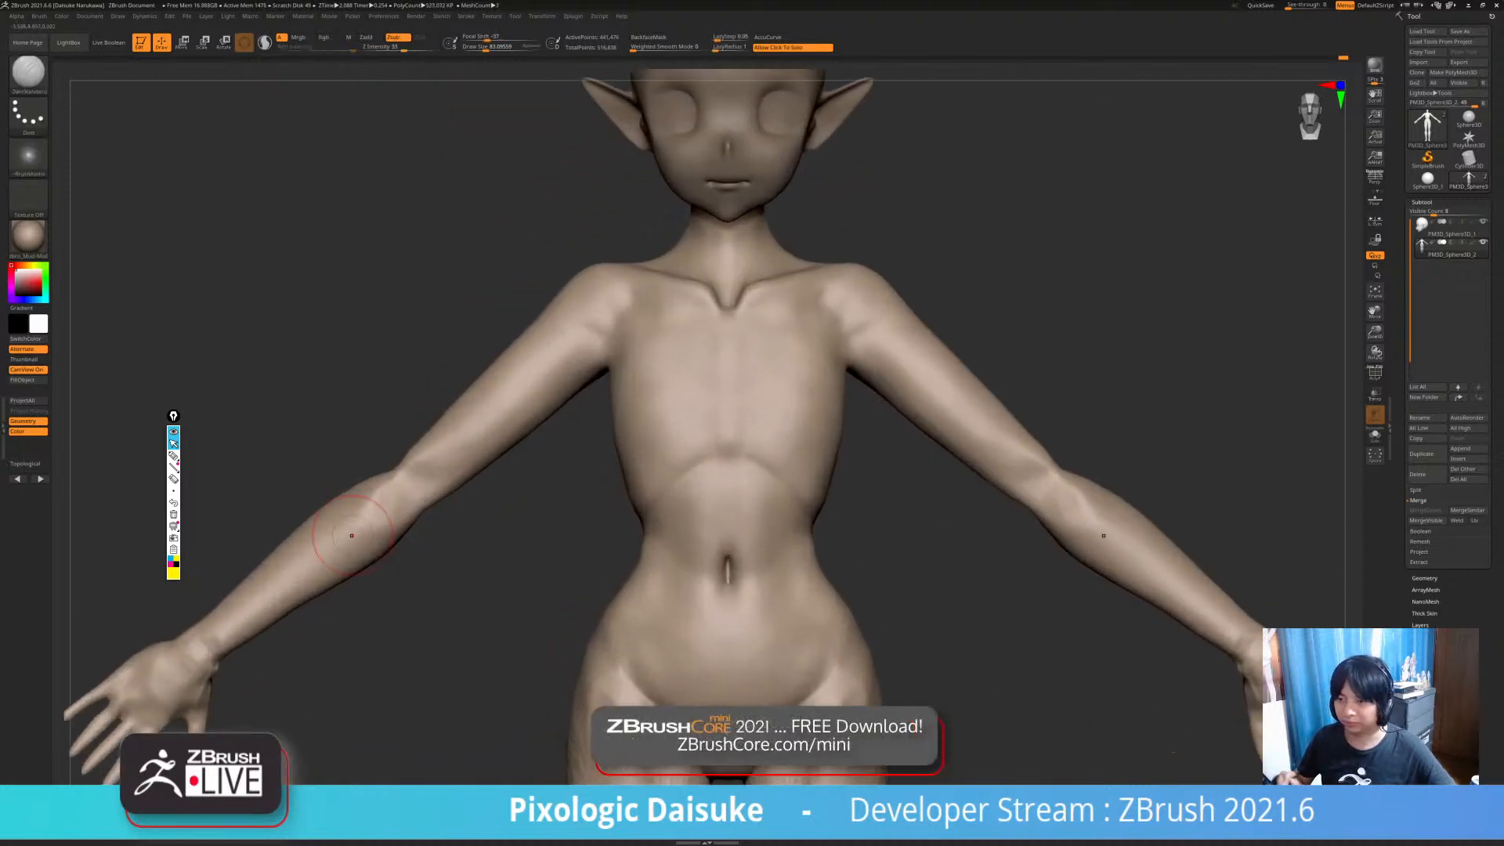
mouse_move(405, 494)
ctrl+right_down()
mouse_move(379, 487)
mouse_move(408, 484)
mouse_move(419, 502)
ctrl+right_up()
drag(419, 502, 407, 518)
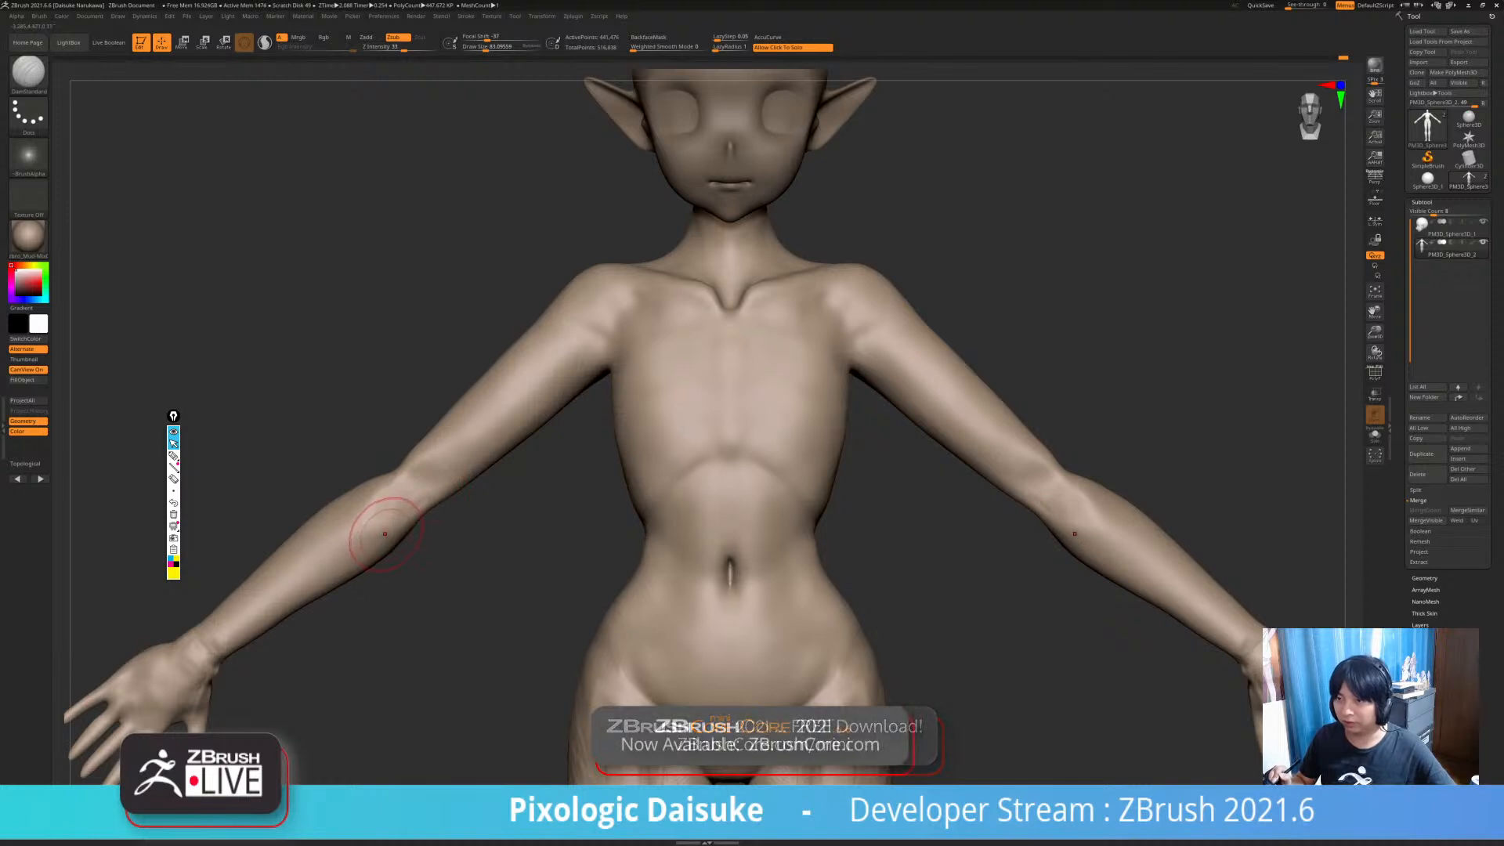
- Select the head subtool and insert a Circle3D mesh as a new subtool
mouse_move(542, 439)
alt+right_down()
mouse_move(373, 556)
mouse_move(532, 452)
mouse_move(430, 516)
alt+right_up()
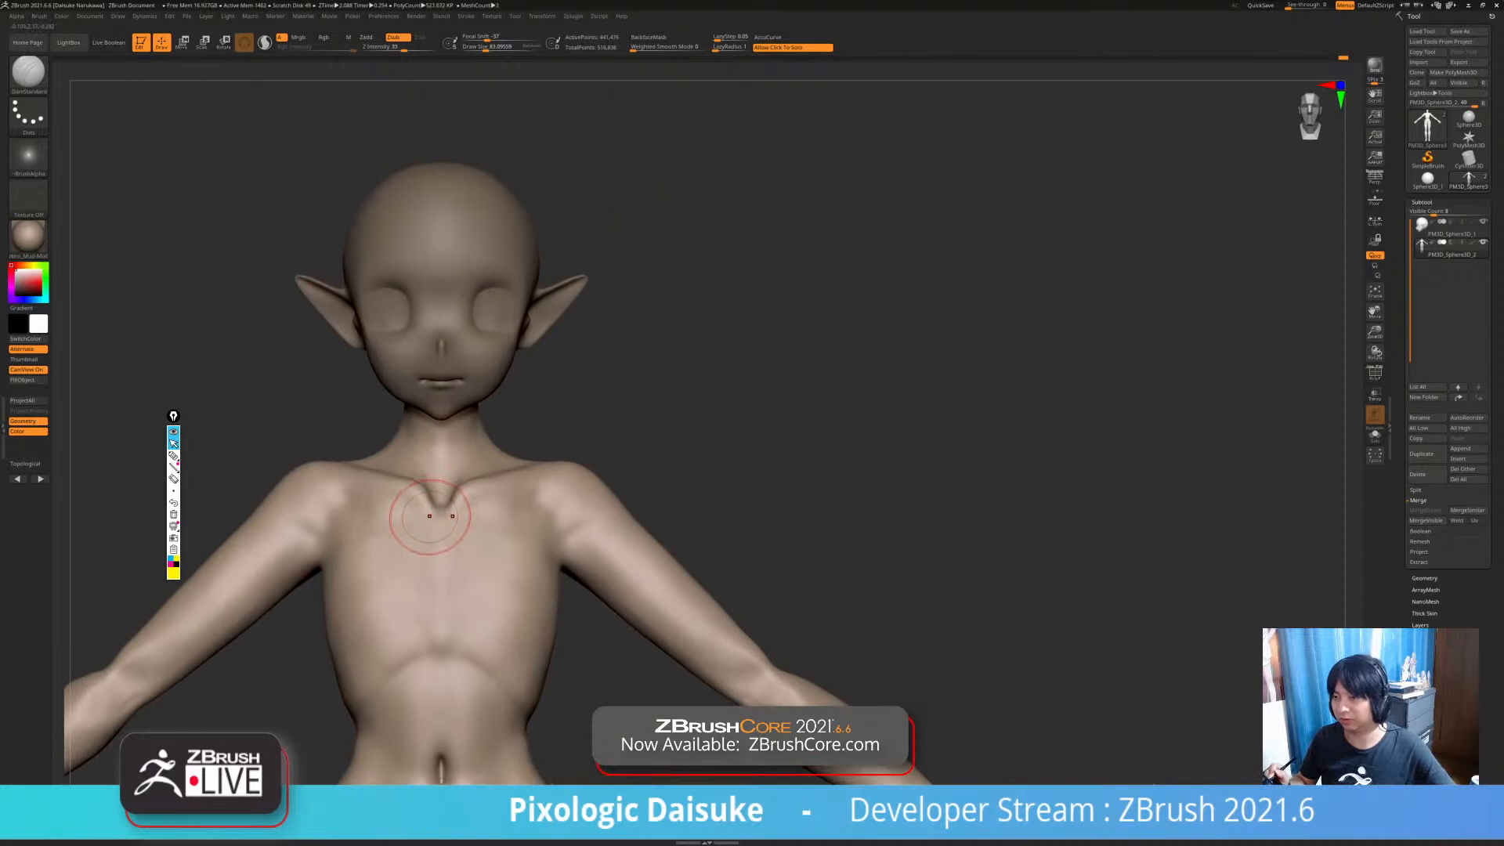
alt+right_drag(488, 453, 461, 501)
alt+click(461, 497)
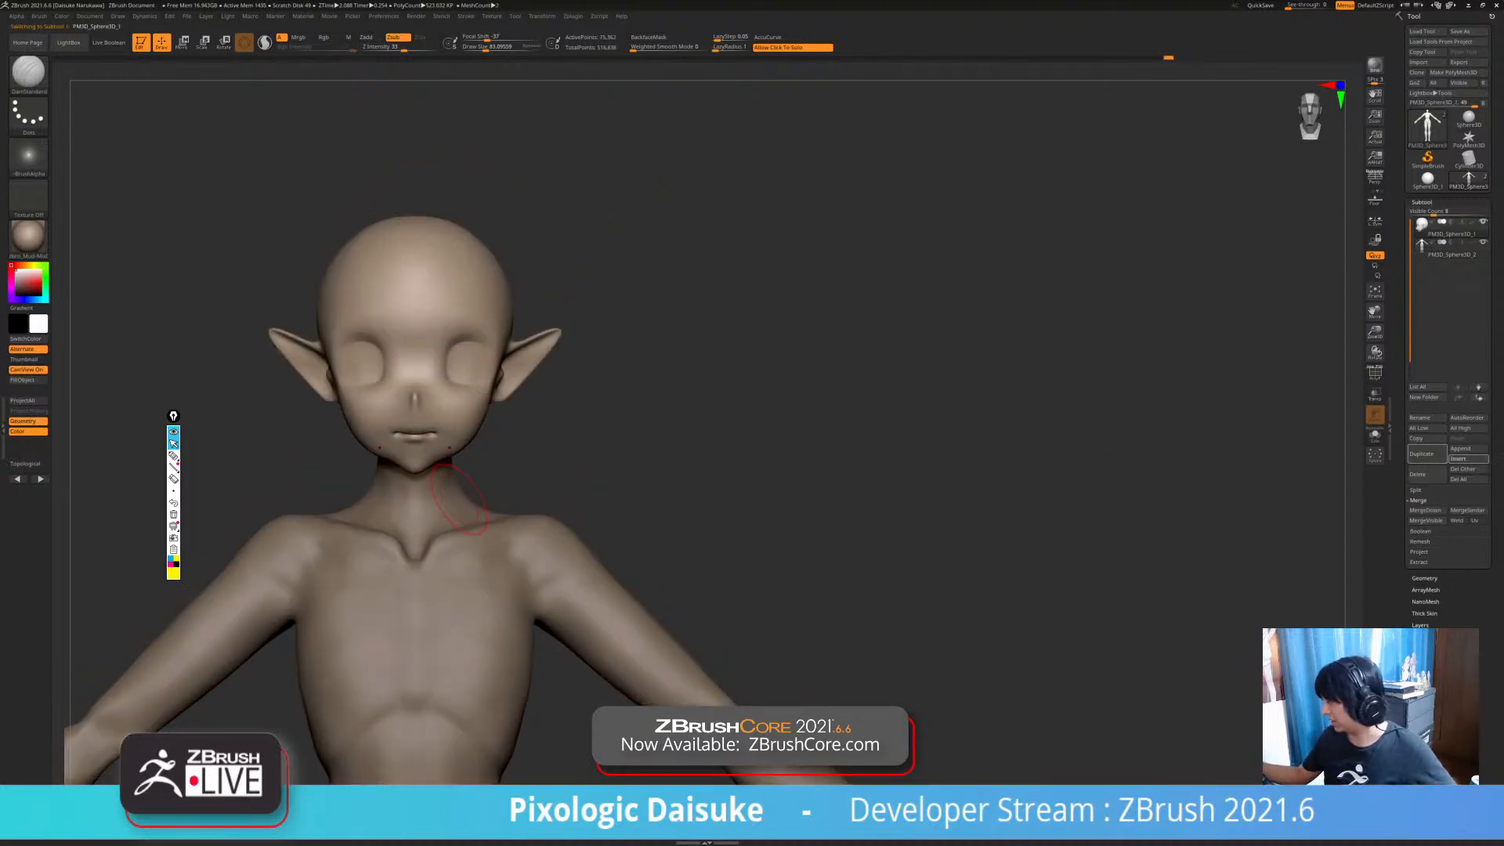
click(1468, 459)
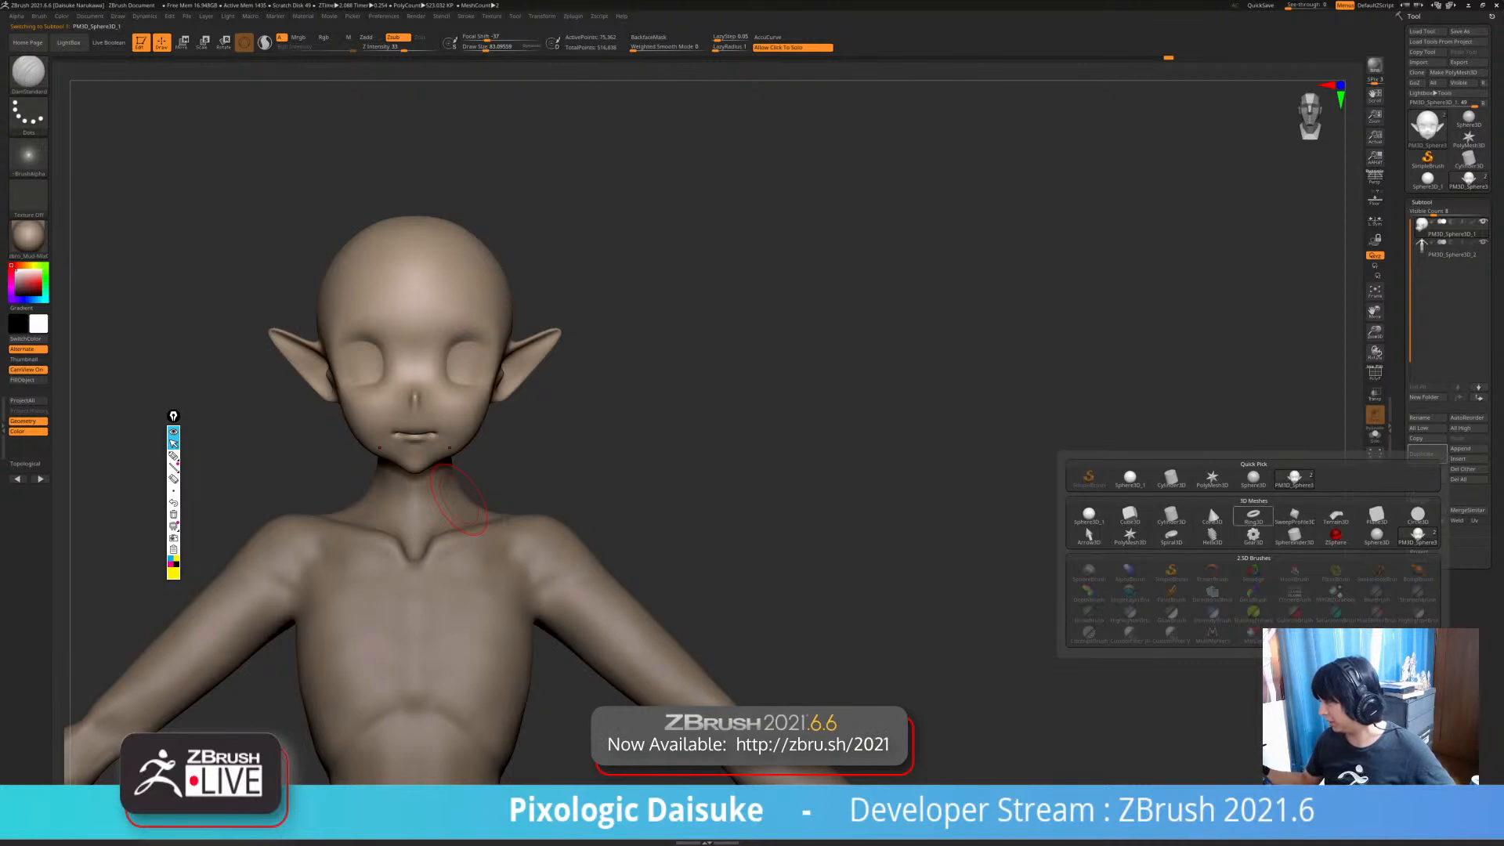
click(1418, 516)
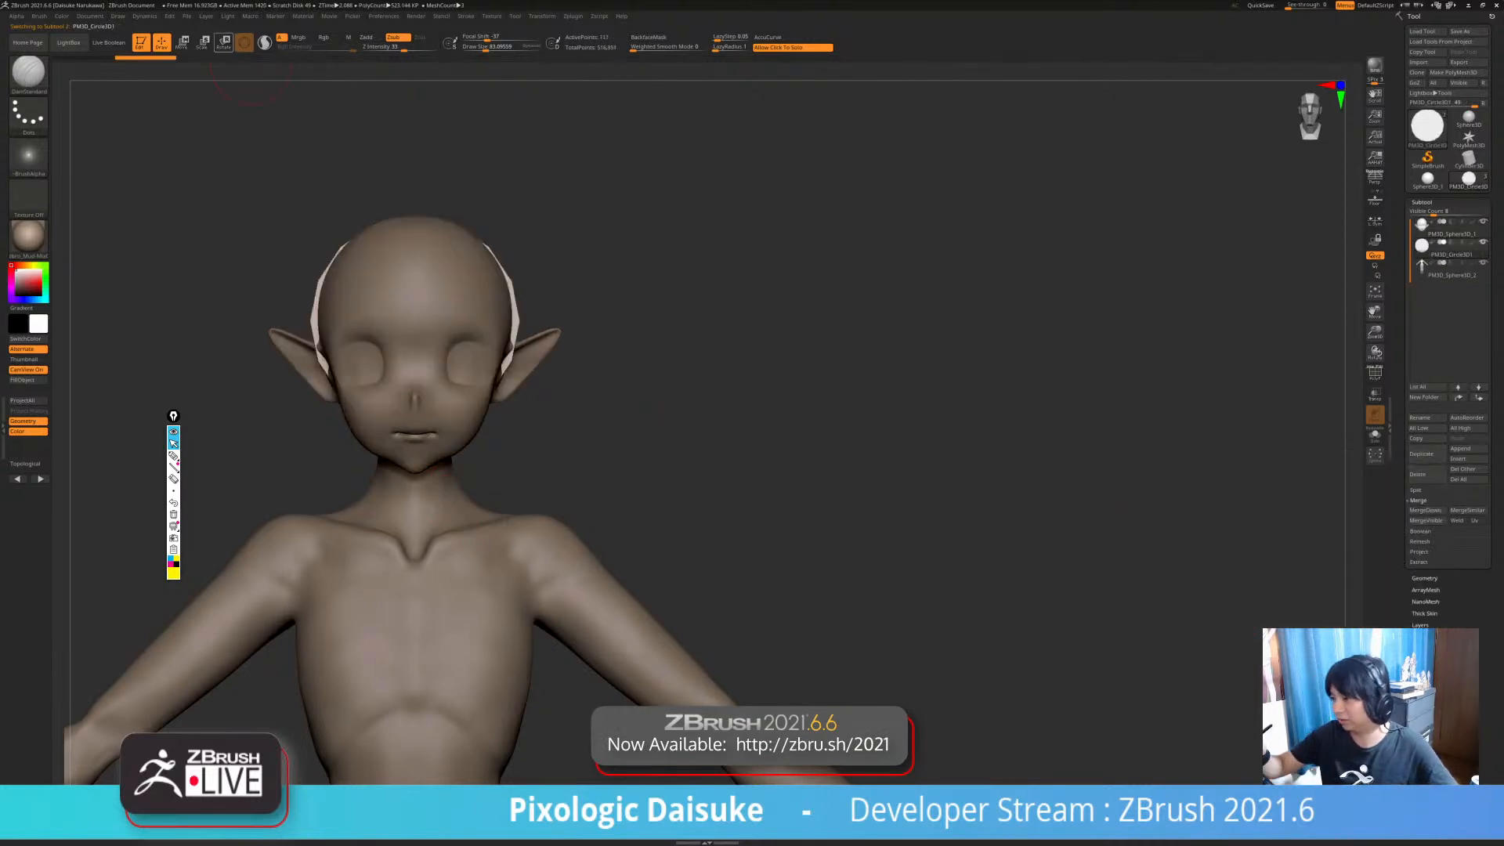
- Move the circle in front of the face, scale it to eye size and place it over the character's left eye socket
click(183, 42)
shift+right_drag(258, 235, 368, 235)
drag(547, 320, 695, 321)
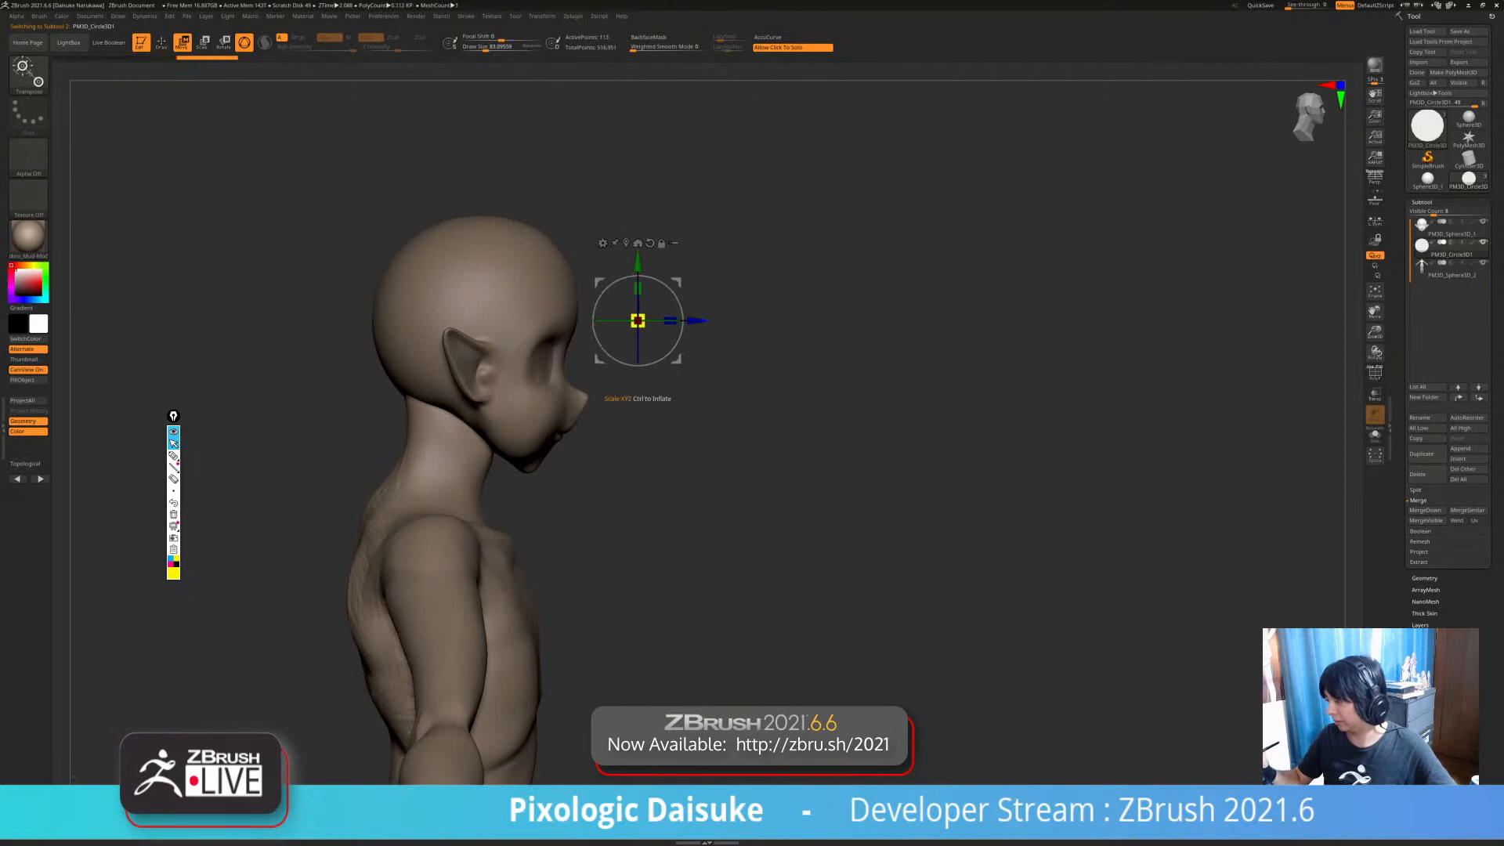
shift+right_drag(638, 320, 533, 321)
ctrl+right_drag(644, 311, 644, 361)
drag(669, 285, 764, 384)
alt+right_drag(758, 386, 737, 329)
drag(652, 349, 526, 329)
shift+right_drag(627, 329, 518, 326)
mouse_move(499, 322)
mouse_down()
mouse_move(523, 322)
mouse_move(502, 313)
mouse_up()
key(q)
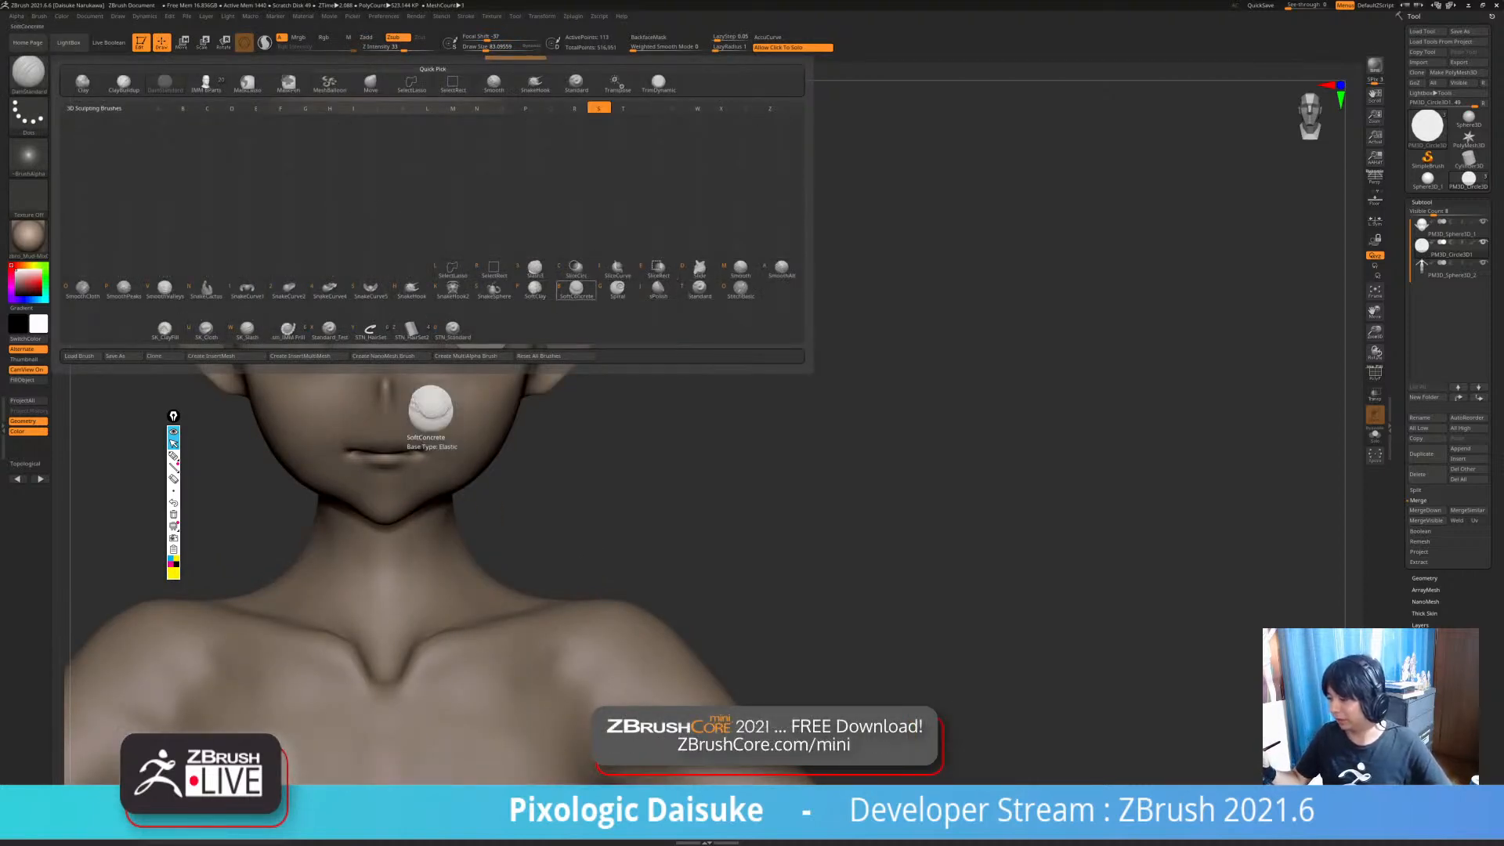
- Project the eye circle onto the surface of the eye socket with the ZProject brush
click(576, 288)
click(31, 74)
key(z)
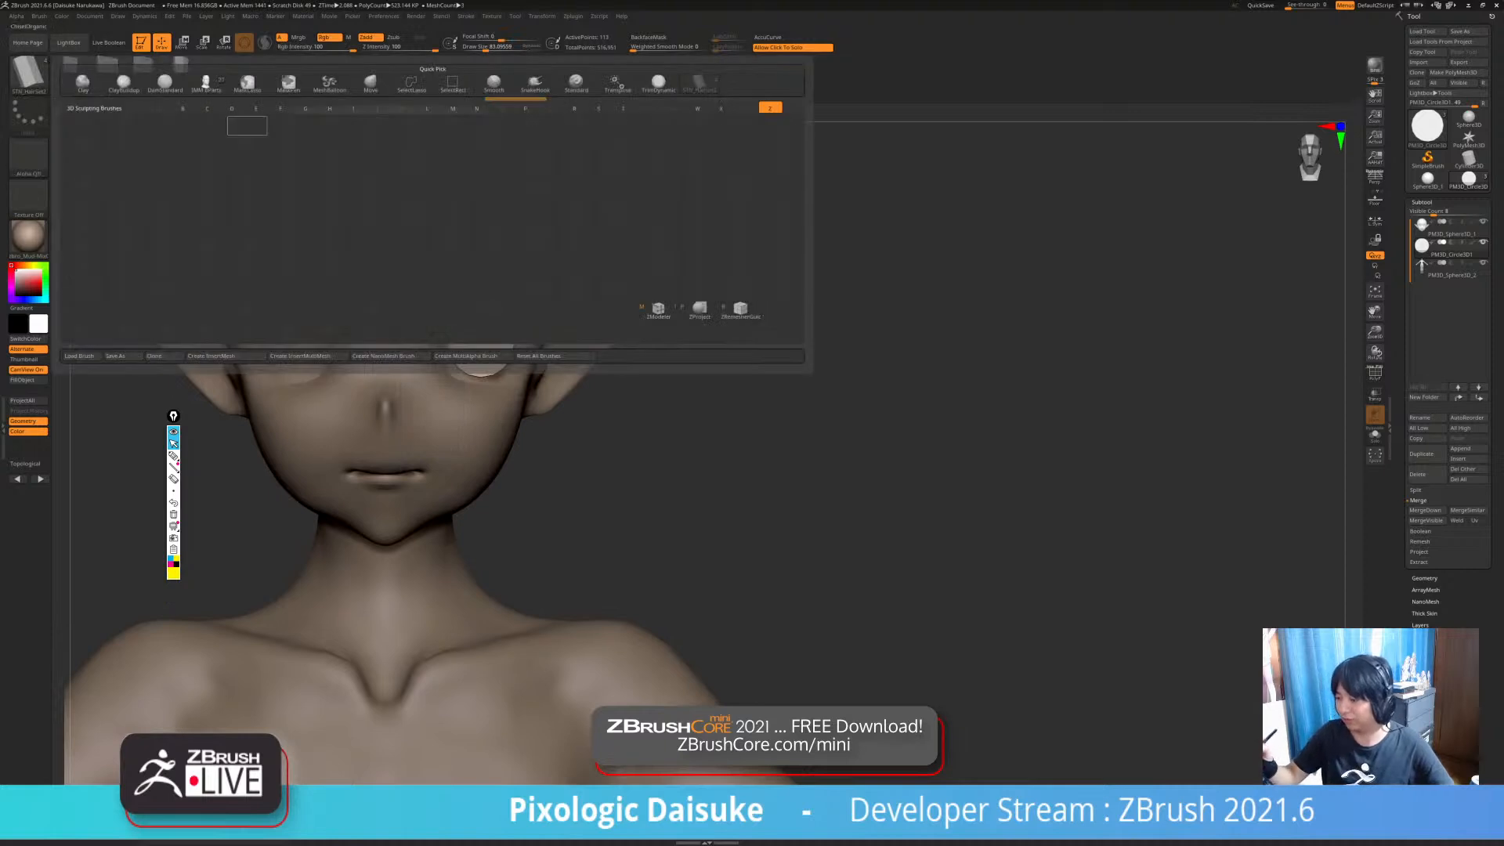
click(698, 308)
click(497, 46)
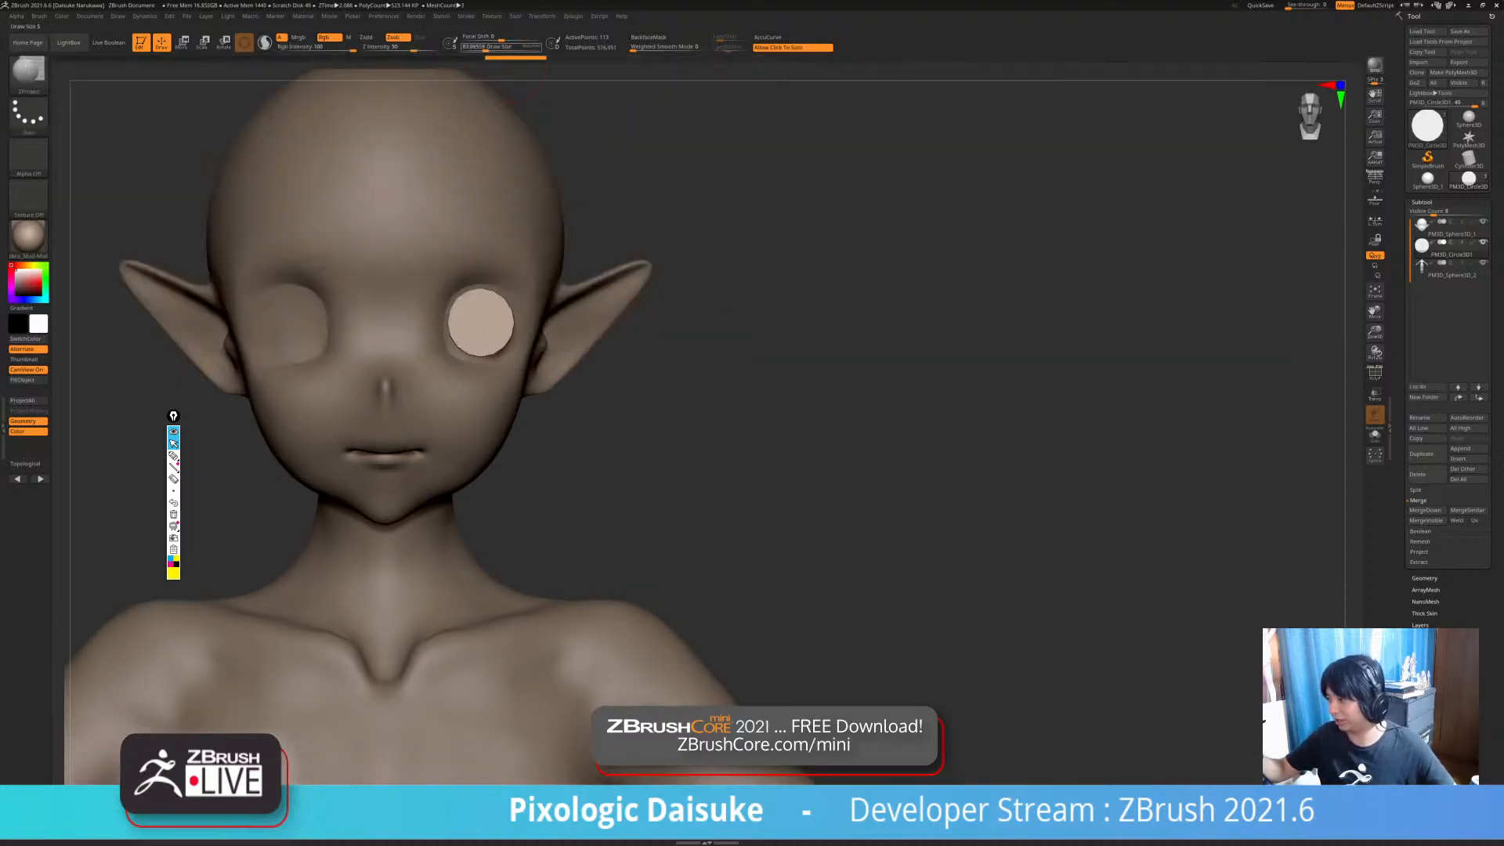
drag(477, 332, 488, 341)
- Pull the outer and upper edges of the eye circle towards the socket outline with the SnakeHook brush
key(b)
key(s)
key(h)
drag(495, 47, 497, 47)
mouse_move(705, 391)
right_down()
mouse_move(596, 392)
mouse_move(596, 485)
right_up()
drag(514, 329, 526, 335)
mouse_move(564, 274)
right_down()
mouse_move(487, 259)
mouse_move(546, 264)
mouse_move(501, 263)
right_up()
drag(535, 254, 544, 246)
- Refine the outer and inner edges of the eye shape so they follow the socket from several angles
mouse_move(548, 258)
right_down()
mouse_move(566, 244)
mouse_move(541, 239)
right_up()
drag(542, 294, 533, 289)
right_drag(525, 289, 552, 298)
drag(541, 318, 536, 288)
drag(527, 350, 524, 348)
right_drag(523, 347, 549, 368)
drag(414, 305, 431, 341)
- Subdivide the eye mesh and reshape its lower edge along the socket
ctrl+right_drag(411, 286, 518, 407)
key(ctrl+d)
key(ctrl+d)
drag(503, 340, 498, 337)
ctrl+right_drag(499, 337, 431, 247)
drag(470, 350, 473, 347)
ctrl+right_drag(477, 435, 524, 493)
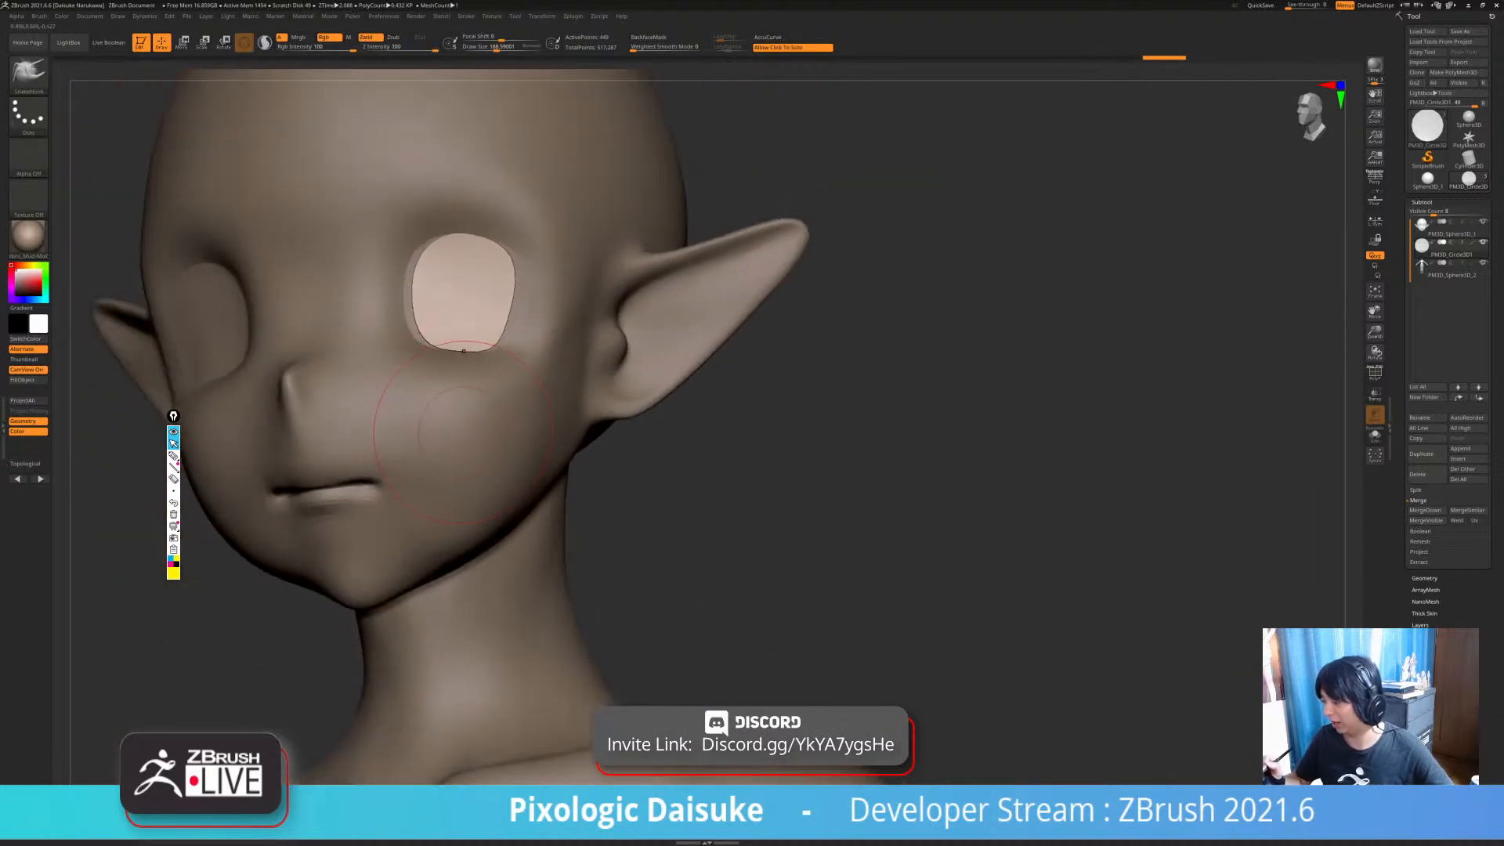
- Flatten and even out the bottom edge of the eye mesh, adjusting the brush size for finer pulls
drag(462, 352, 464, 350)
right_drag(442, 420, 466, 424)
drag(448, 349, 447, 352)
ctrl+right_drag(466, 423, 503, 470)
click(488, 47)
drag(463, 349, 460, 346)
mouse_move(470, 408)
right_down()
mouse_move(488, 423)
mouse_move(456, 423)
right_up()
- Adjust the inner edge and the top edge of the eye mesh with small SnakeHook pulls
drag(420, 326, 425, 324)
mouse_move(438, 326)
right_down()
mouse_move(470, 326)
mouse_move(423, 321)
mouse_move(494, 296)
right_up()
drag(459, 266, 463, 261)
right_drag(541, 274, 464, 262)
drag(461, 263, 457, 260)
right_drag(457, 260, 509, 261)
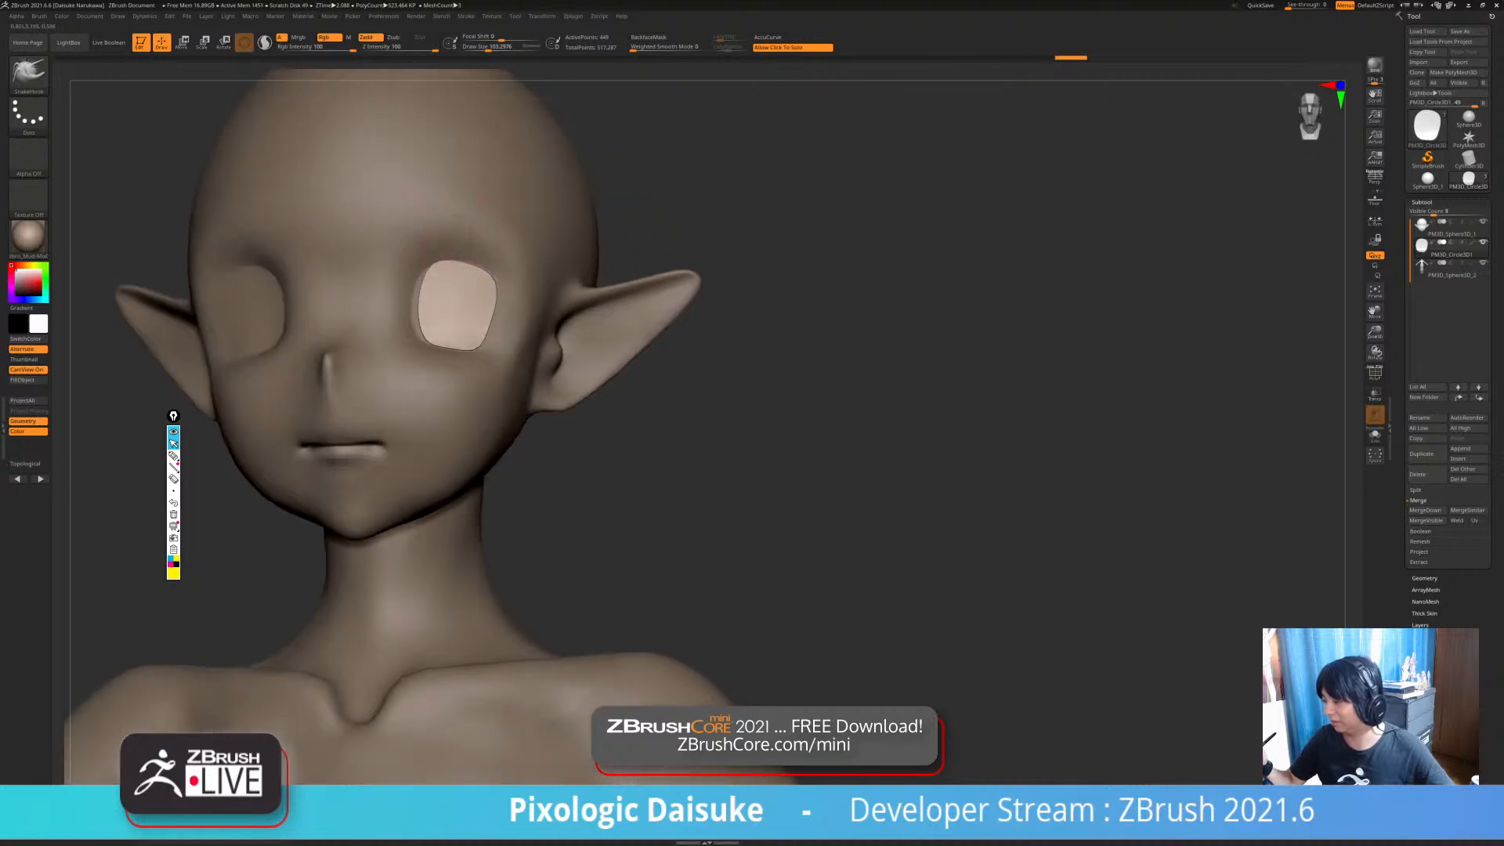
- Refine the curve of the eye mesh's upper edge to fit under the brow
drag(469, 274, 470, 271)
ctrl+right_drag(471, 272, 471, 316)
drag(456, 287, 450, 289)
mouse_move(450, 330)
ctrl+right_down()
mouse_move(439, 290)
mouse_move(442, 306)
ctrl+right_up()
drag(451, 286, 456, 282)
ctrl+right_drag(457, 287, 445, 256)
drag(443, 262, 447, 258)
right_drag(455, 266, 480, 265)
drag(479, 264, 484, 260)
mouse_move(485, 261)
ctrl+right_down()
mouse_move(503, 239)
mouse_move(290, 244)
mouse_move(470, 259)
ctrl+right_up()
- Smooth the outer side of the eye mesh
ctrl+right_drag(521, 366, 524, 396)
right_drag(523, 396, 453, 392)
shift+drag(510, 332, 495, 339)
mouse_move(501, 423)
ctrl+right_down()
mouse_move(498, 391)
mouse_move(454, 466)
ctrl+right_up()
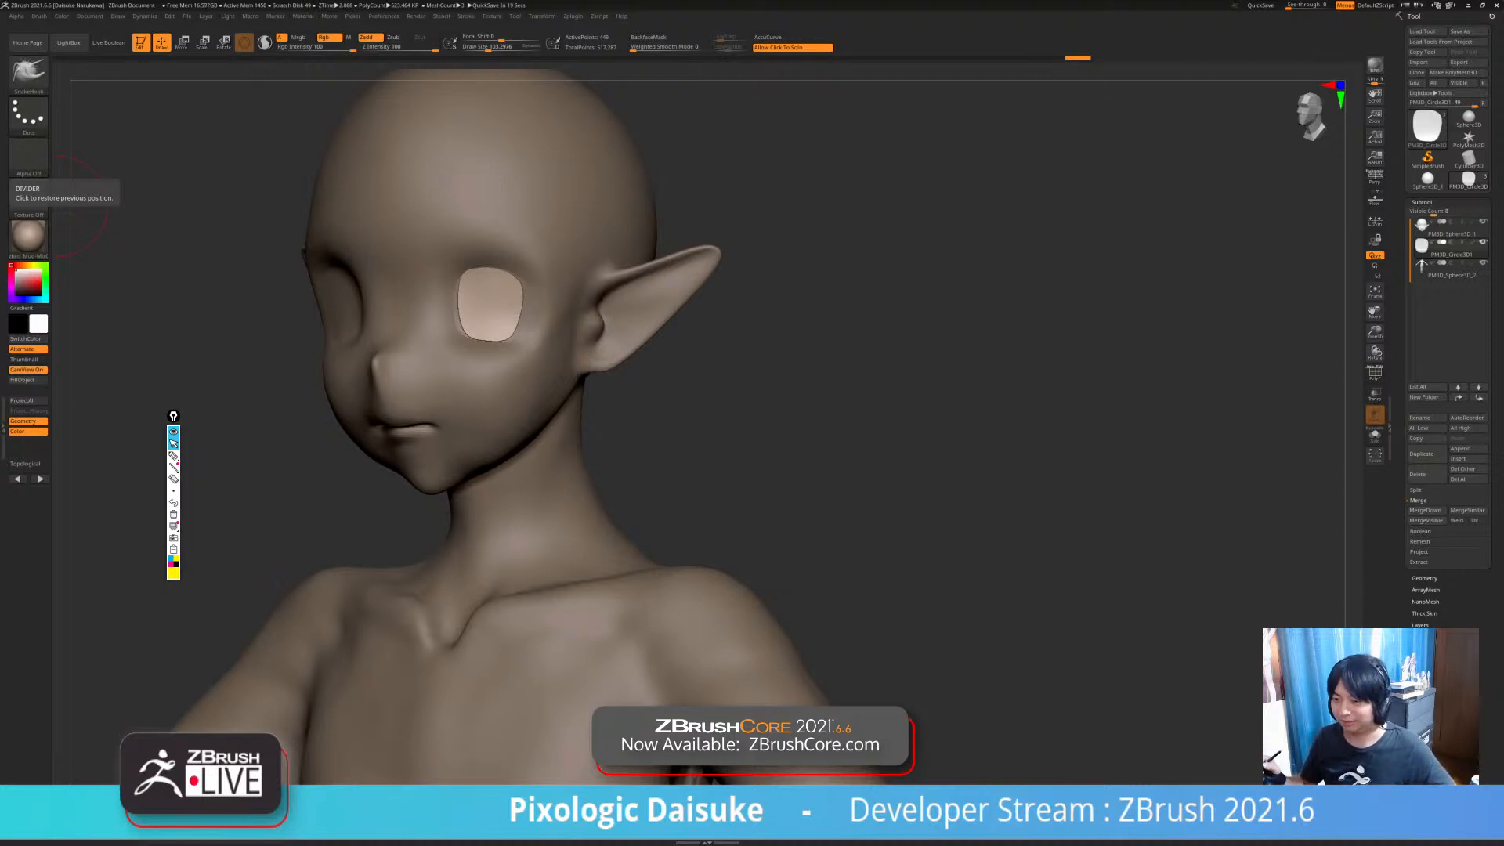
- Subdivide the eye mesh once more
mouse_move(407, 337)
shift+right_down()
mouse_move(501, 339)
mouse_move(502, 274)
shift+right_up()
mouse_move(503, 339)
ctrl+right_down()
mouse_move(504, 400)
mouse_move(423, 340)
ctrl+right_up()
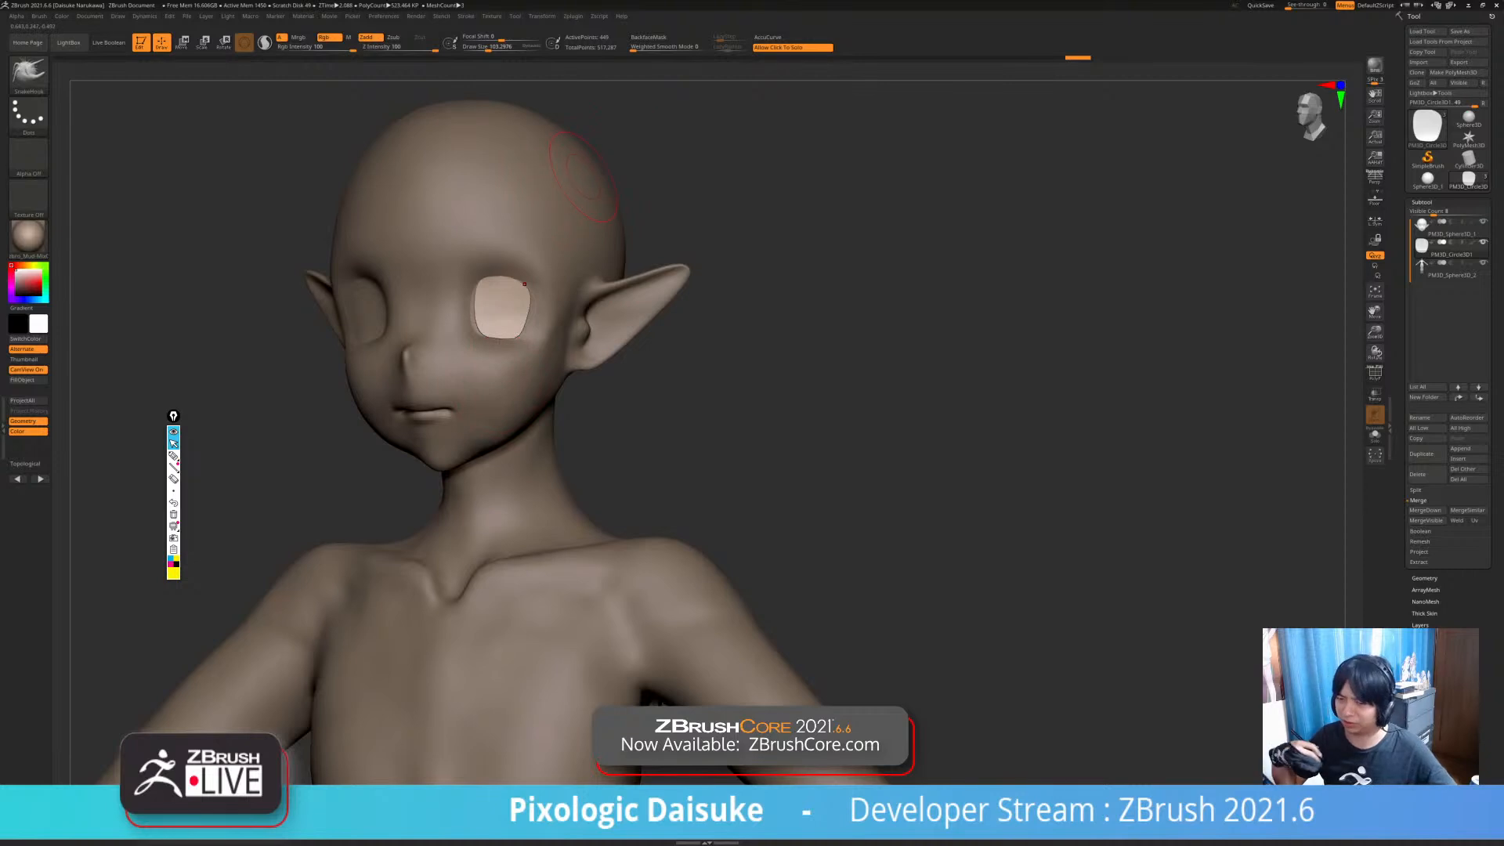
right_drag(493, 368, 462, 491)
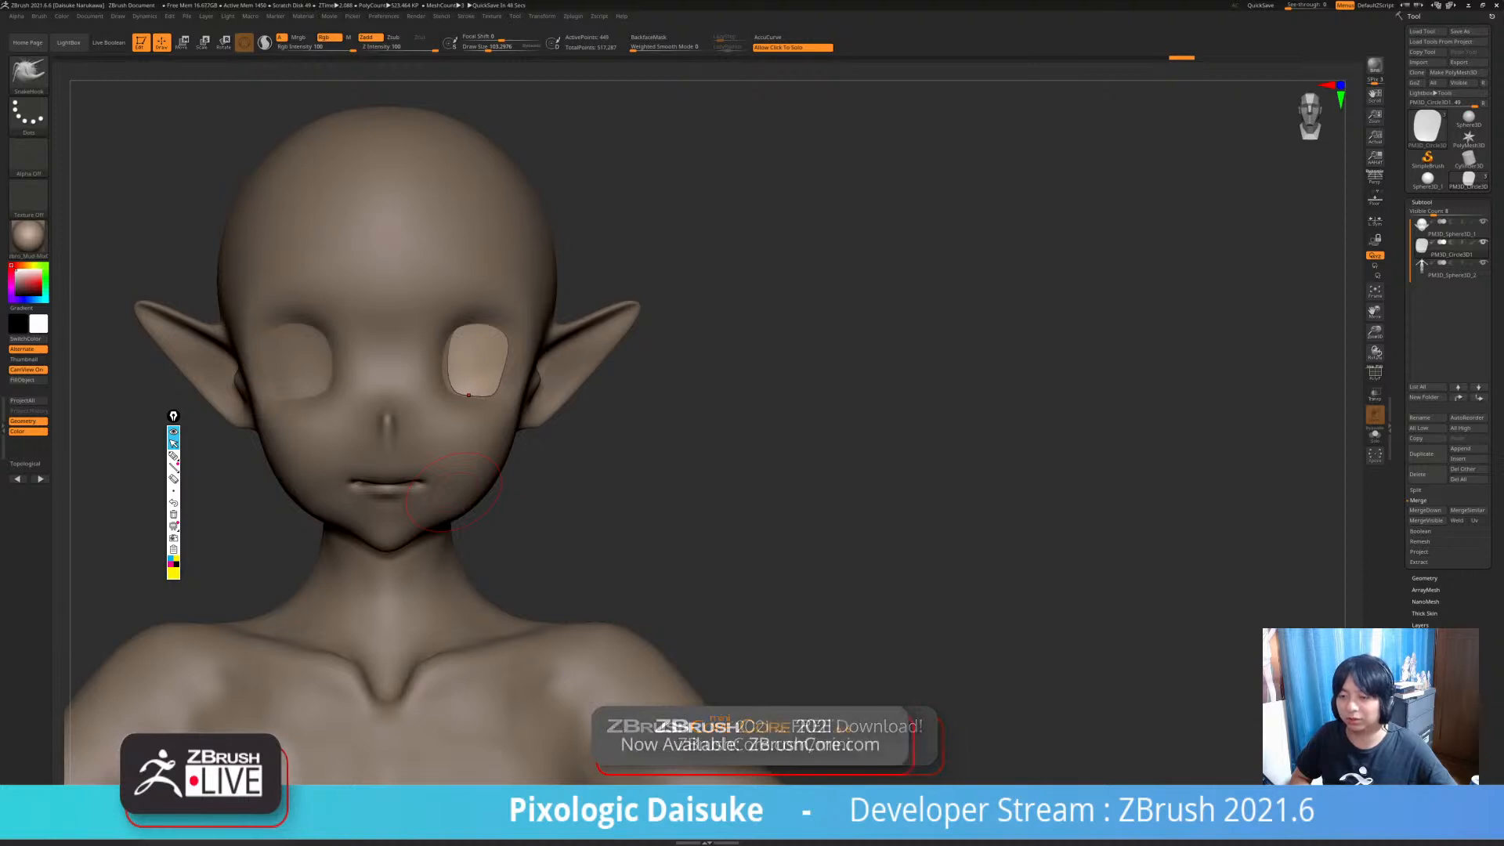
mouse_move(600, 501)
mouse_down()
mouse_move(597, 548)
mouse_move(501, 521)
mouse_move(577, 518)
mouse_up()
key(ctrl+d)
ctrl+right_drag(583, 514, 564, 580)
mouse_move(564, 580)
shift+right_down()
mouse_move(541, 568)
mouse_move(565, 559)
shift+right_up()
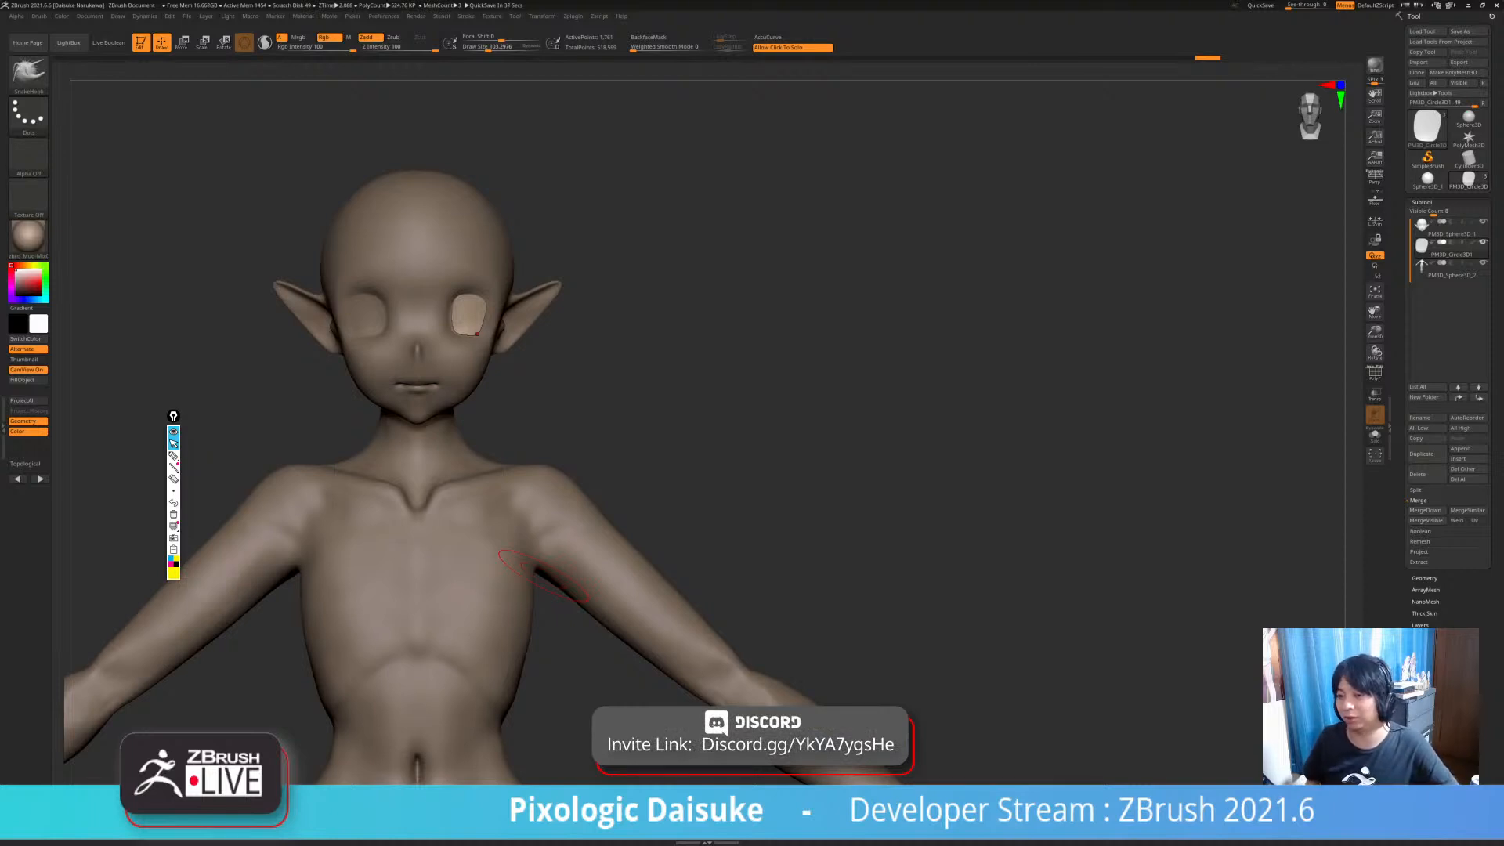
- Fit the eye mesh's lower and upper edges to the socket's depth from the side with a resized SnakeHook brush
mouse_move(666, 453)
right_down()
mouse_move(549, 453)
mouse_move(666, 453)
mouse_move(666, 517)
mouse_move(314, 509)
mouse_move(271, 547)
right_up()
click(494, 47)
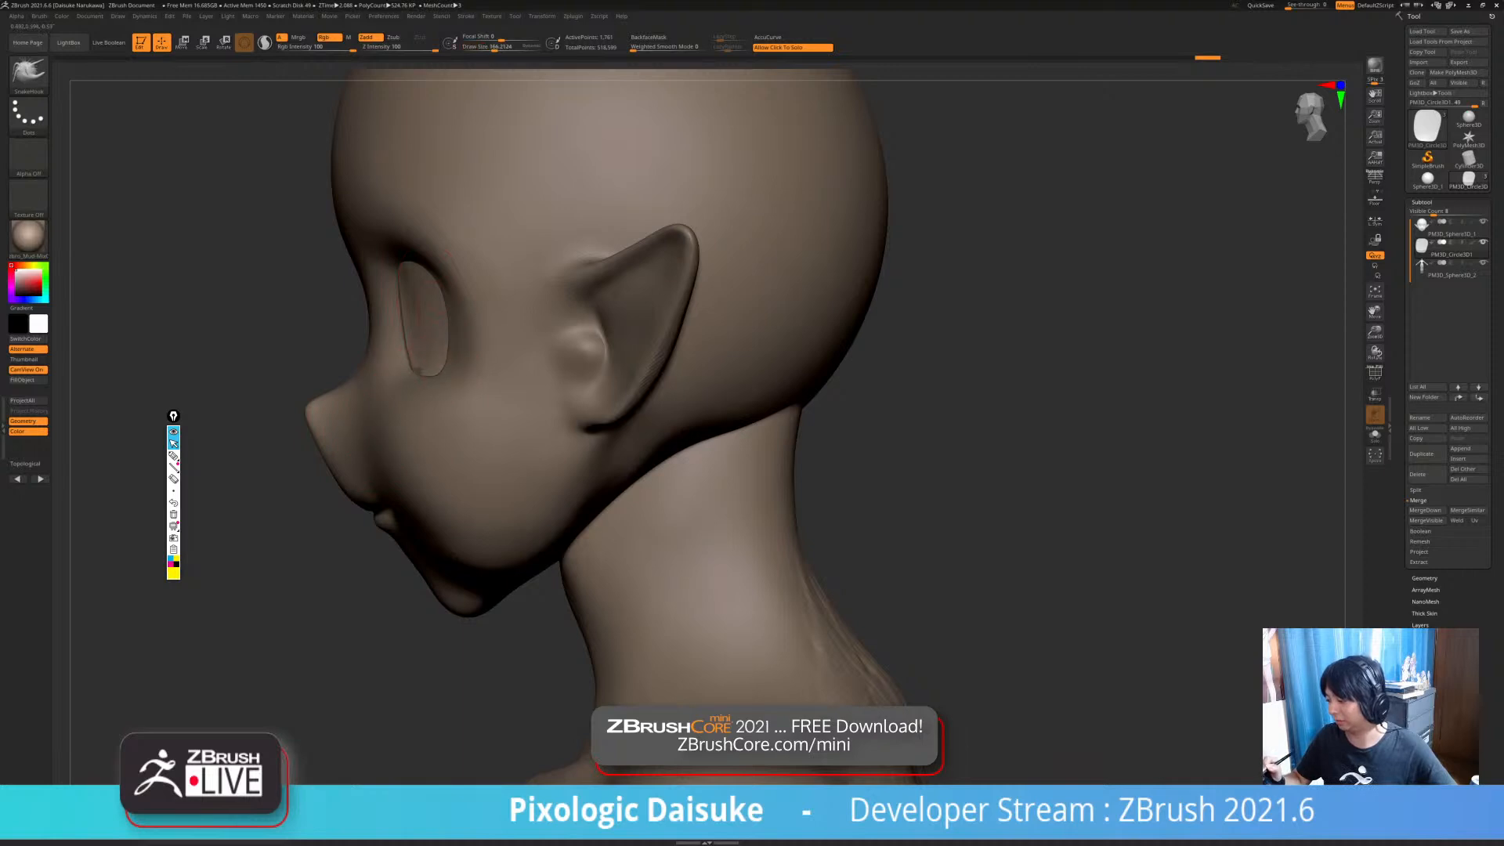
drag(423, 368, 430, 371)
right_drag(313, 485, 419, 476)
mouse_move(454, 242)
ctrl+right_down()
mouse_move(455, 289)
mouse_move(454, 265)
ctrl+right_up()
drag(454, 266, 456, 262)
ctrl+right_drag(456, 262, 396, 323)
drag(429, 311, 420, 305)
mouse_move(420, 306)
right_down()
mouse_move(444, 304)
mouse_move(474, 388)
mouse_move(474, 344)
mouse_move(548, 353)
mouse_move(471, 485)
right_up()
click(474, 382)
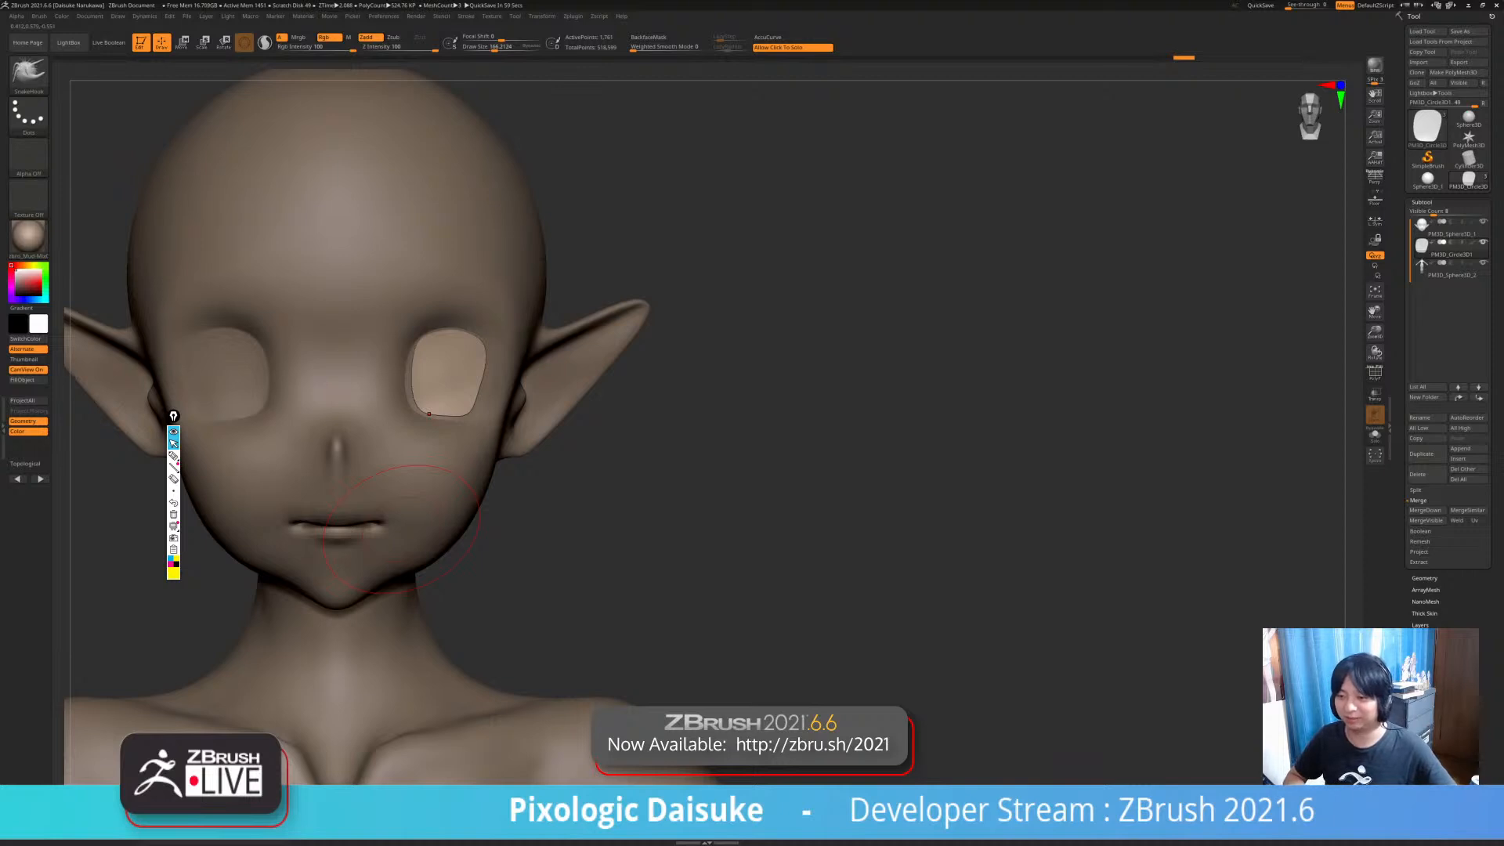
alt+drag(552, 505, 554, 474)
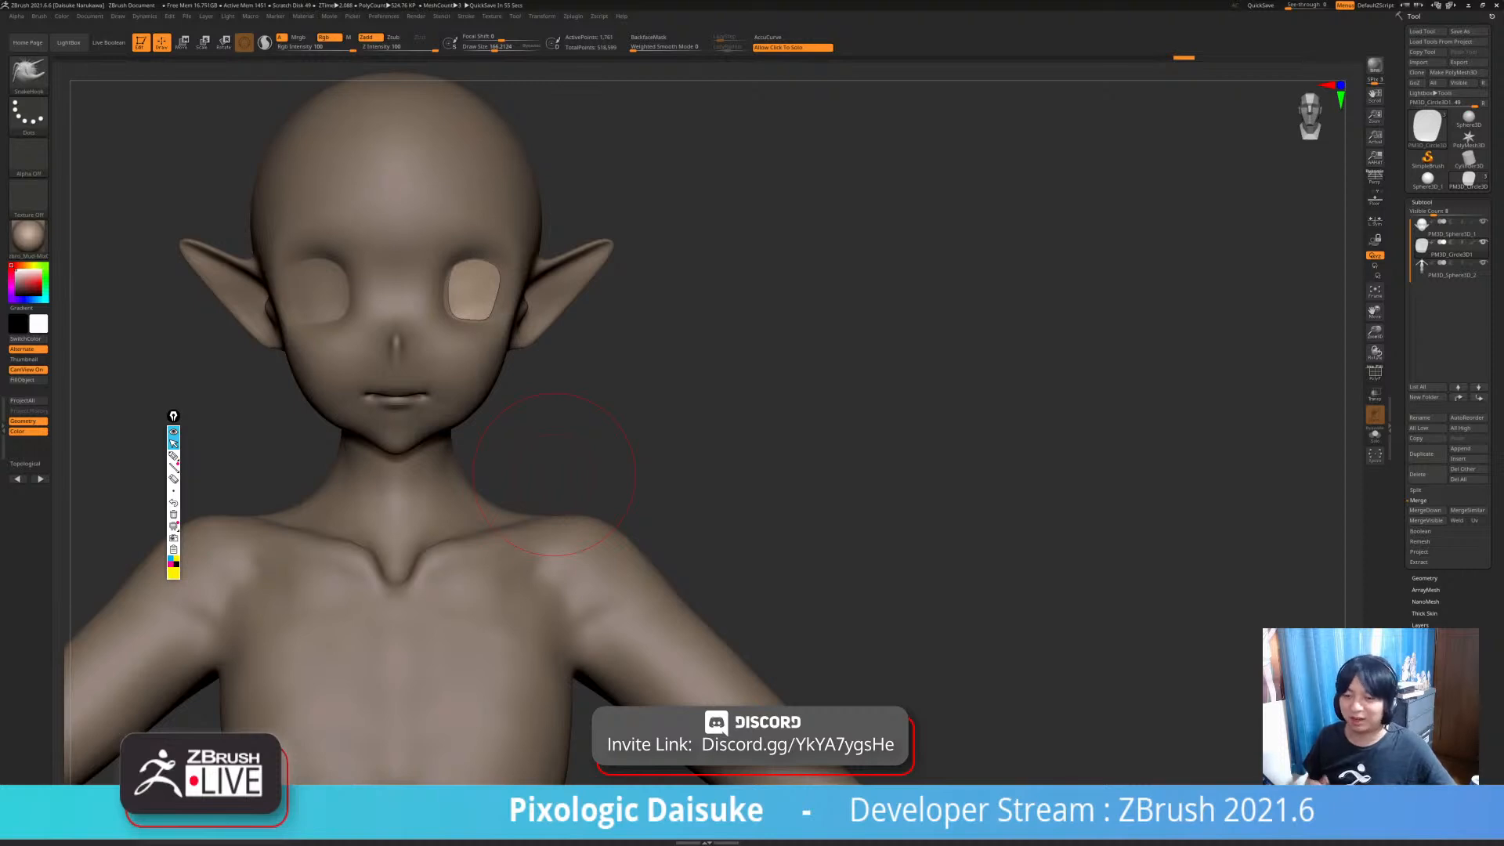
drag(554, 474, 392, 481)
mouse_move(661, 503)
alt+mouse_down()
mouse_move(579, 496)
mouse_move(674, 505)
alt+mouse_up()
mouse_move(595, 532)
alt+mouse_down()
mouse_move(646, 539)
mouse_move(596, 541)
alt+mouse_up()
alt+click(505, 317)
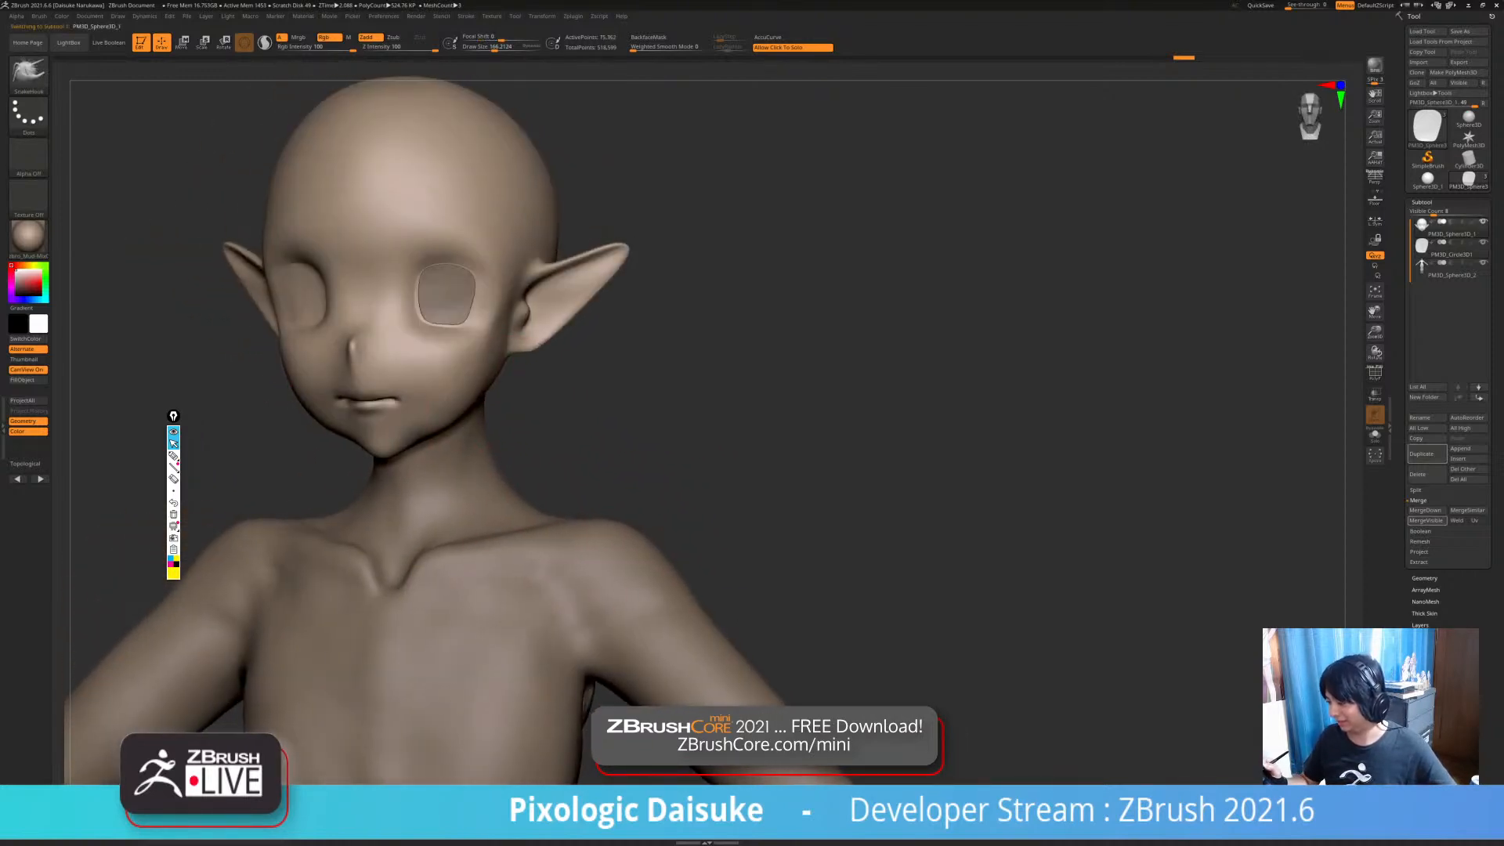
shift+drag(595, 392, 643, 392)
- Select the eye subtool and mirror it to the opposite eye socket
alt+click(454, 294)
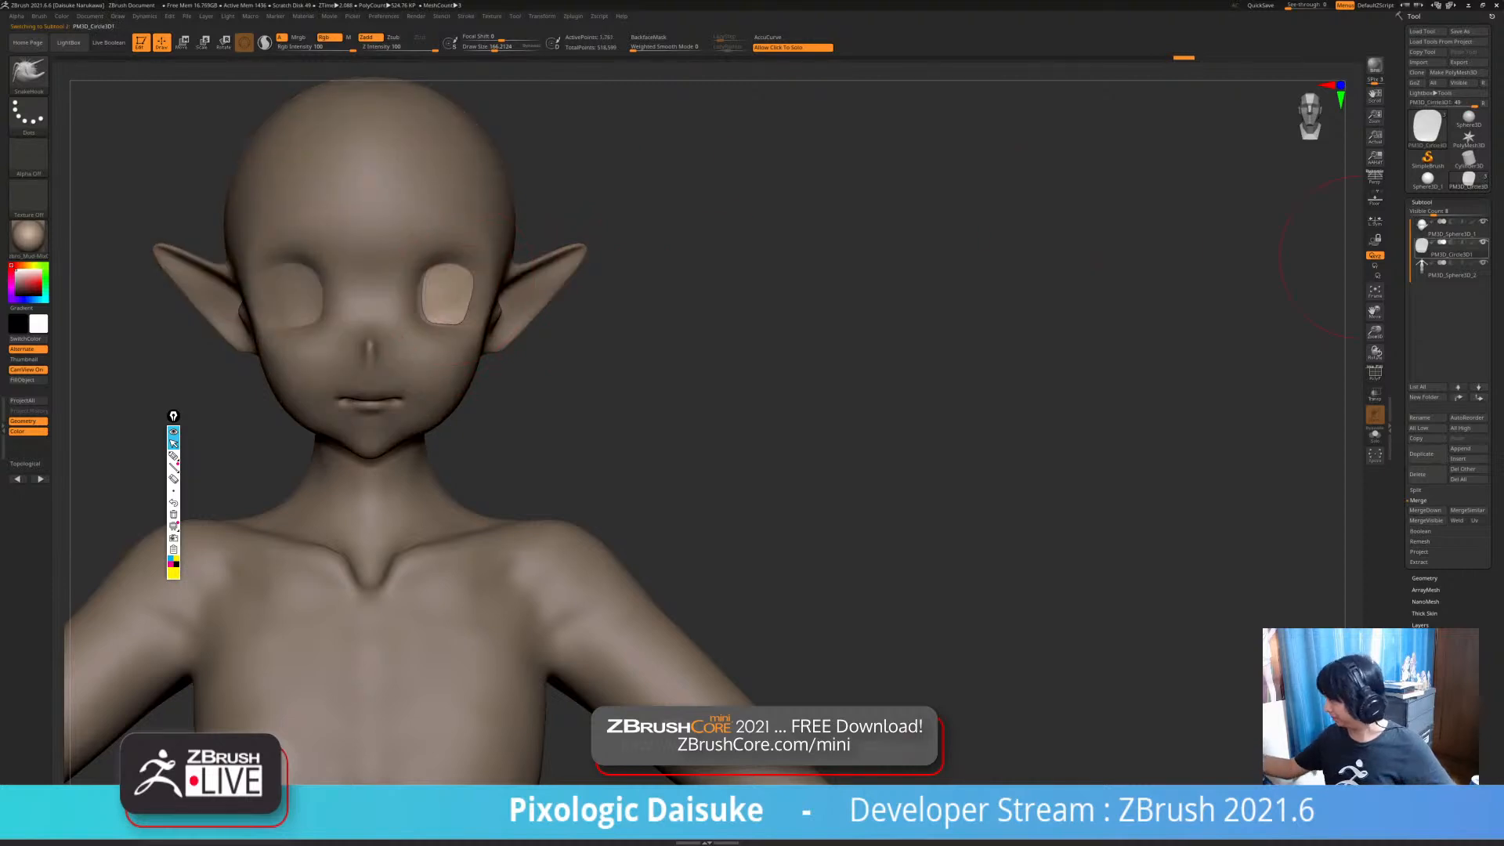
click(1424, 578)
click(1427, 243)
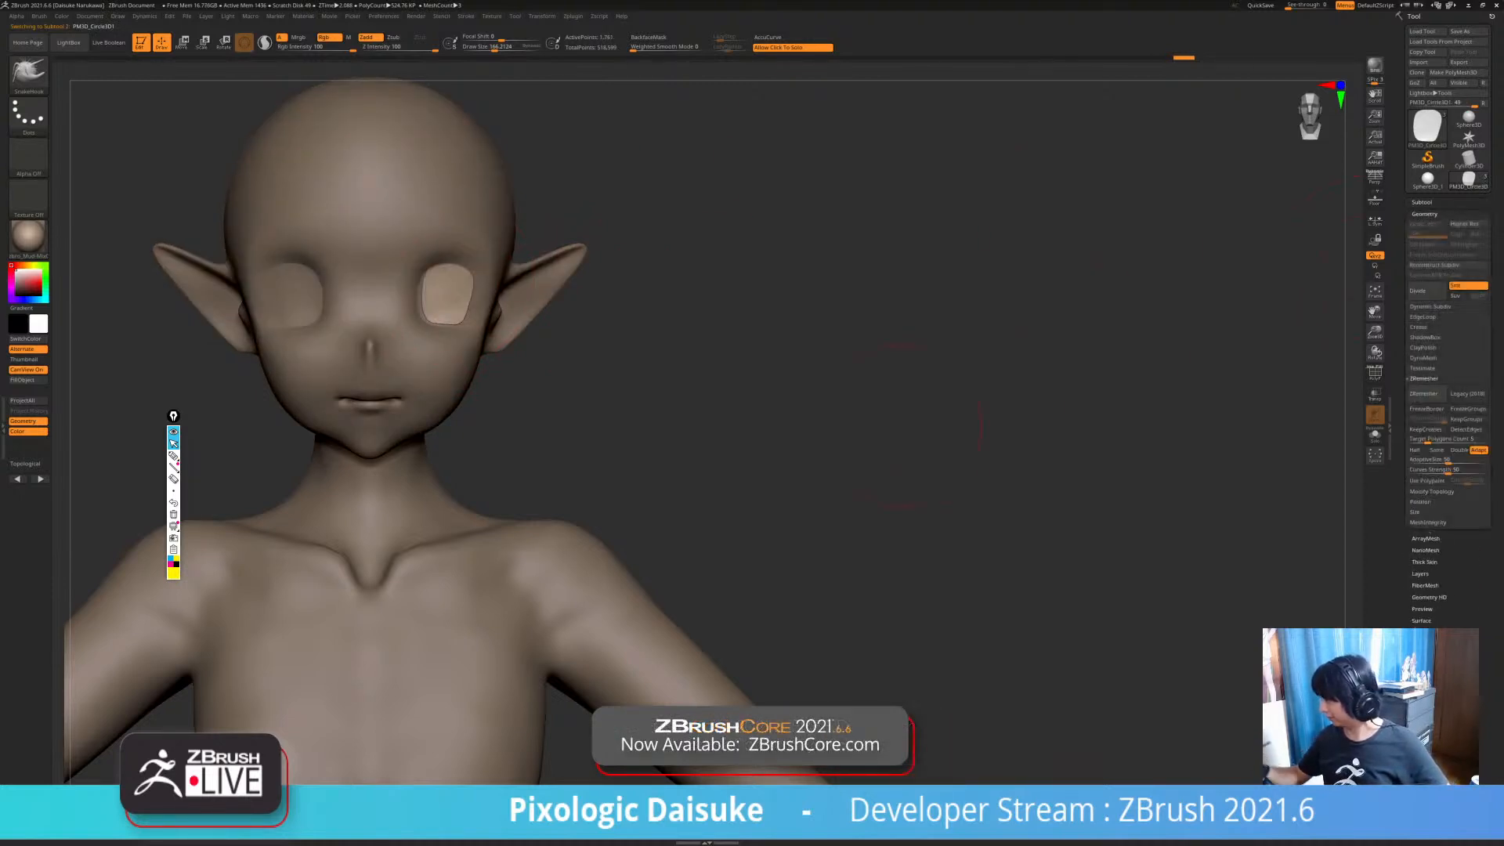
alt+right_drag(504, 672, 572, 696)
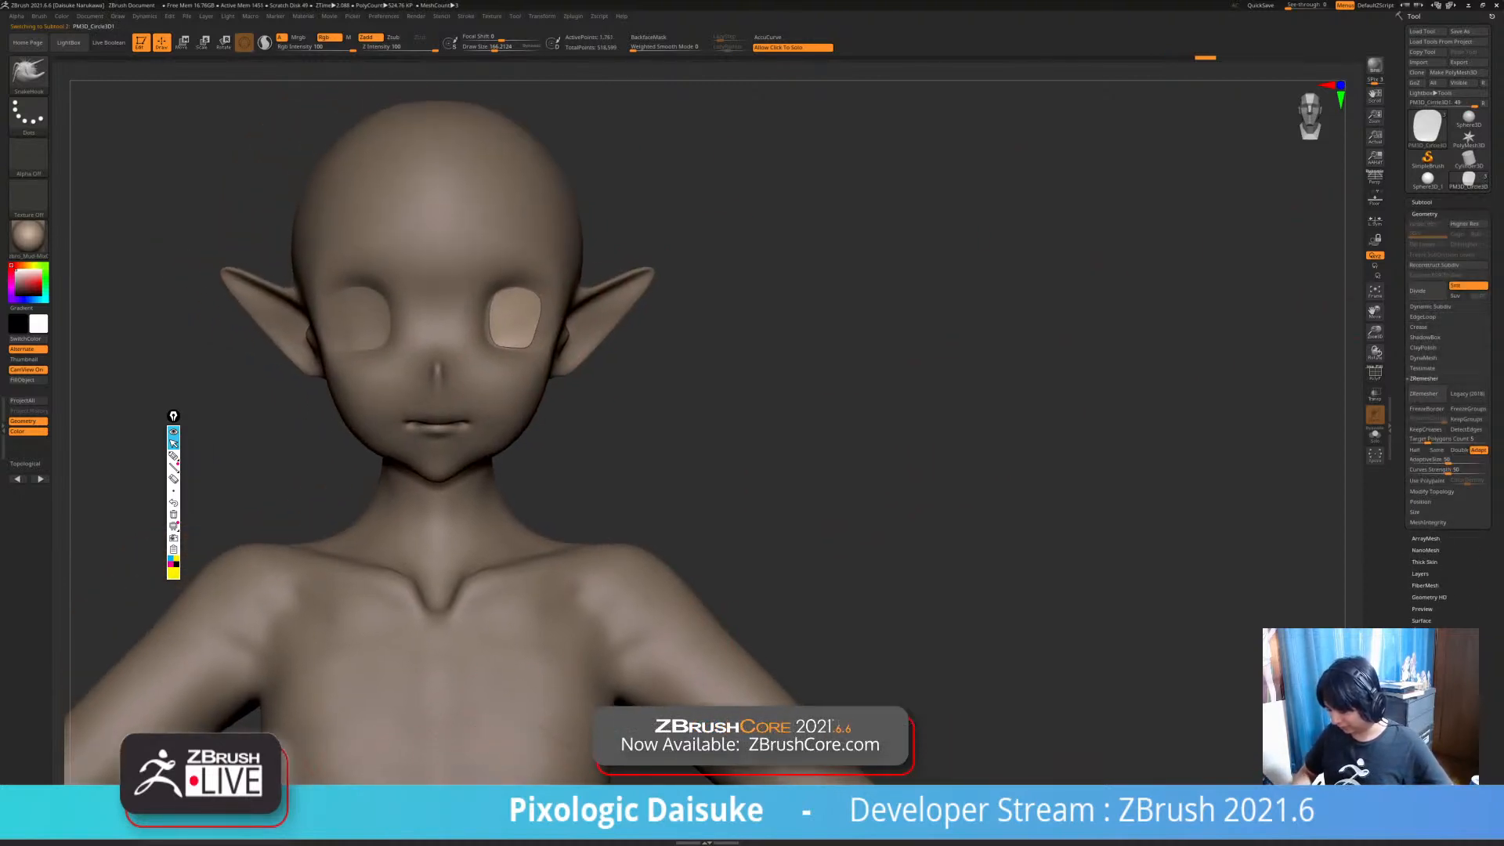
key(ctrl+shift+m)
ctrl+right_drag(512, 350, 529, 415)
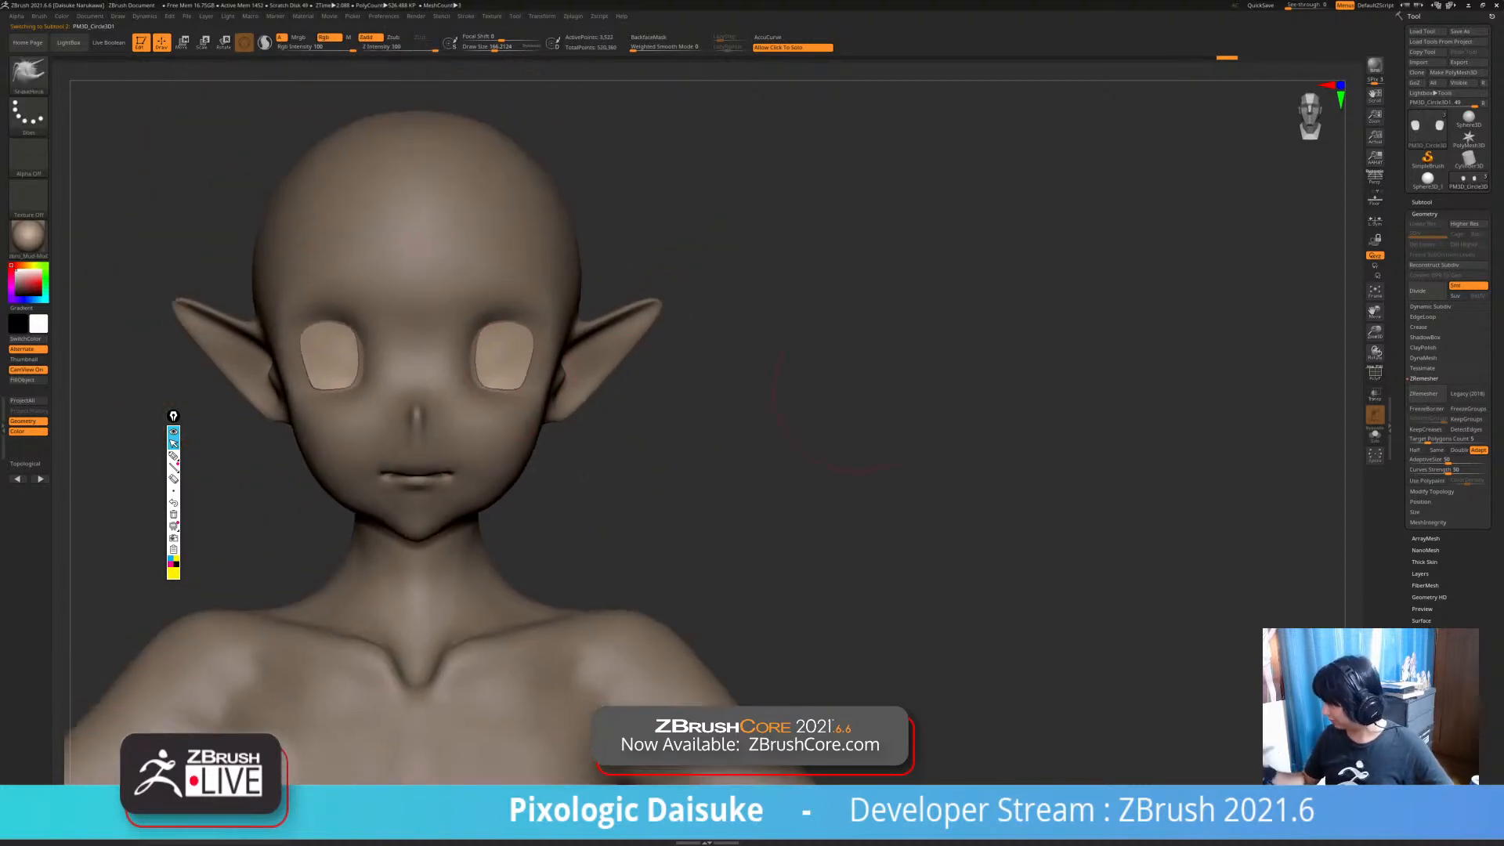
click(1422, 202)
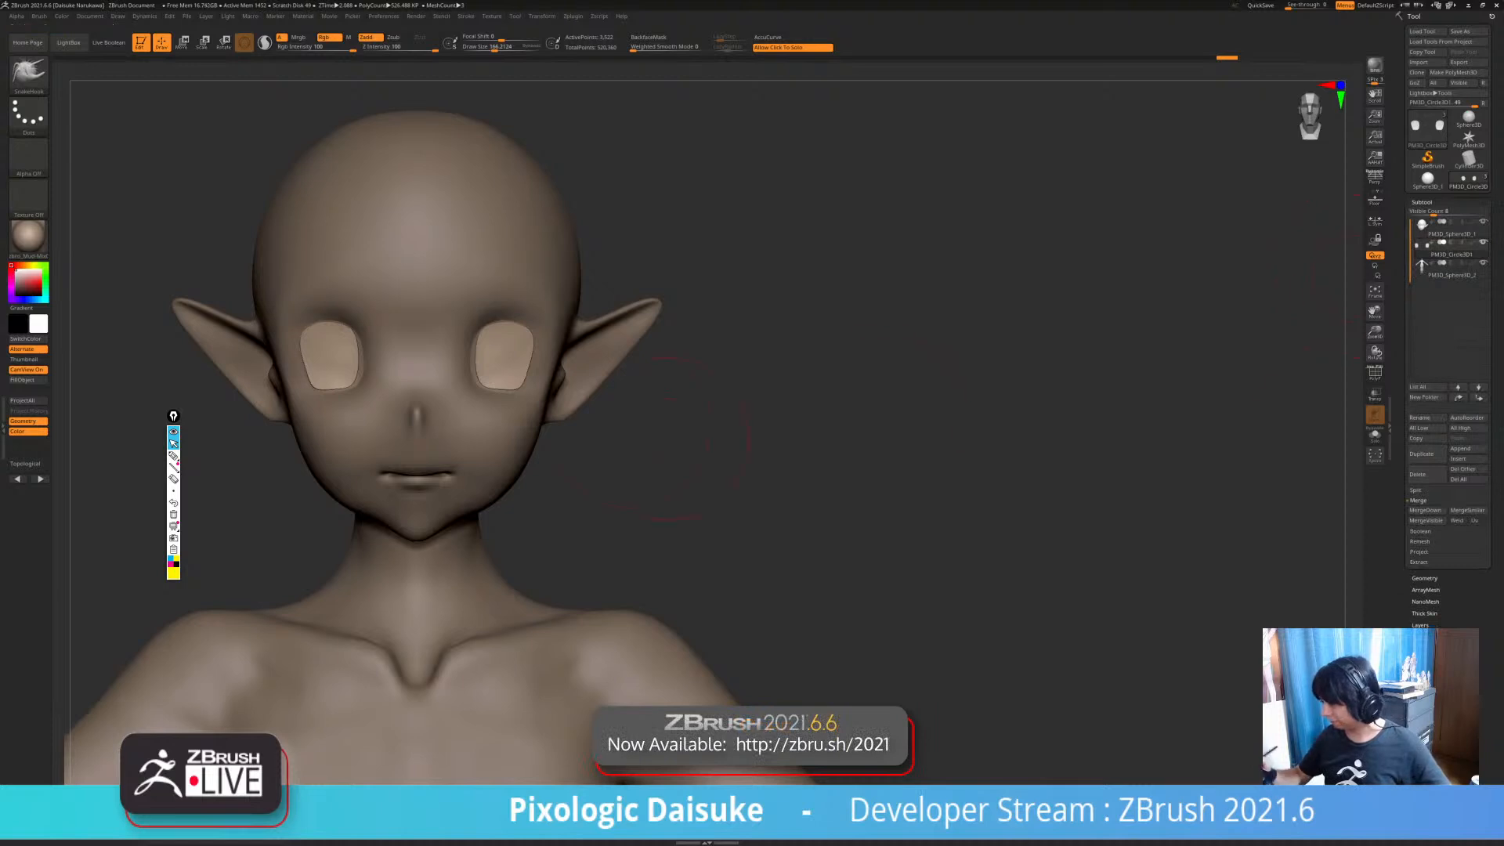
- Nudge the outer lower edge of the mirrored eyes to fit the face
ctrl+right_drag(520, 305, 608, 455)
drag(549, 398, 558, 398)
ctrl+right_drag(558, 398, 510, 501)
mouse_move(509, 501)
shift+right_down()
mouse_move(536, 508)
mouse_move(527, 446)
mouse_move(439, 396)
mouse_move(453, 400)
shift+right_up()
- Select the body subtool and carve the neck muscle lines down to the collarbones with a smaller DamStandard brush
alt+click(518, 443)
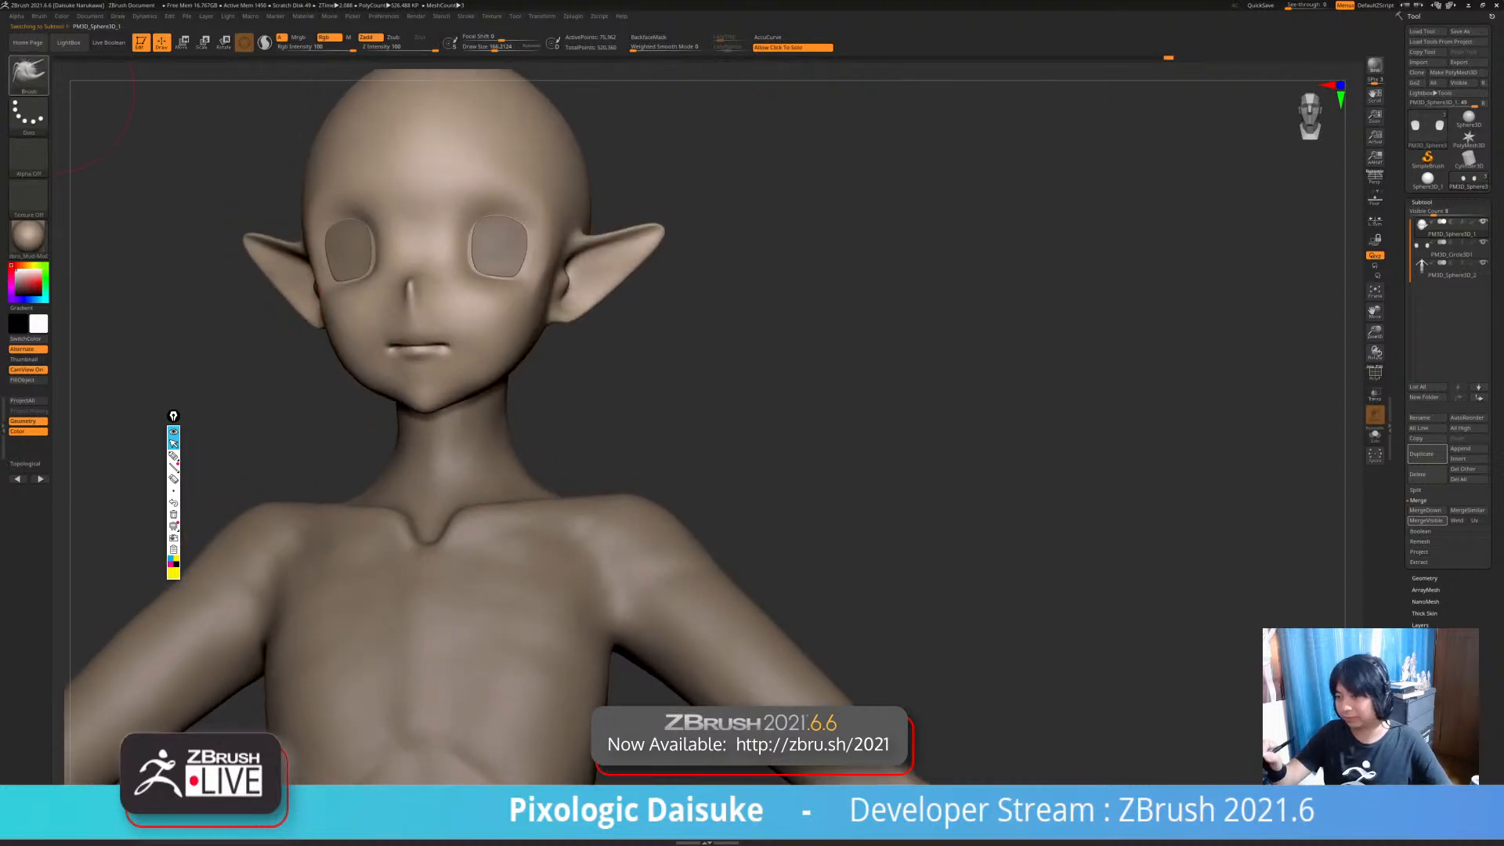
click(36, 79)
key(d)
key(s)
mouse_move(578, 352)
ctrl+right_down()
mouse_move(509, 258)
mouse_move(514, 278)
ctrl+right_up()
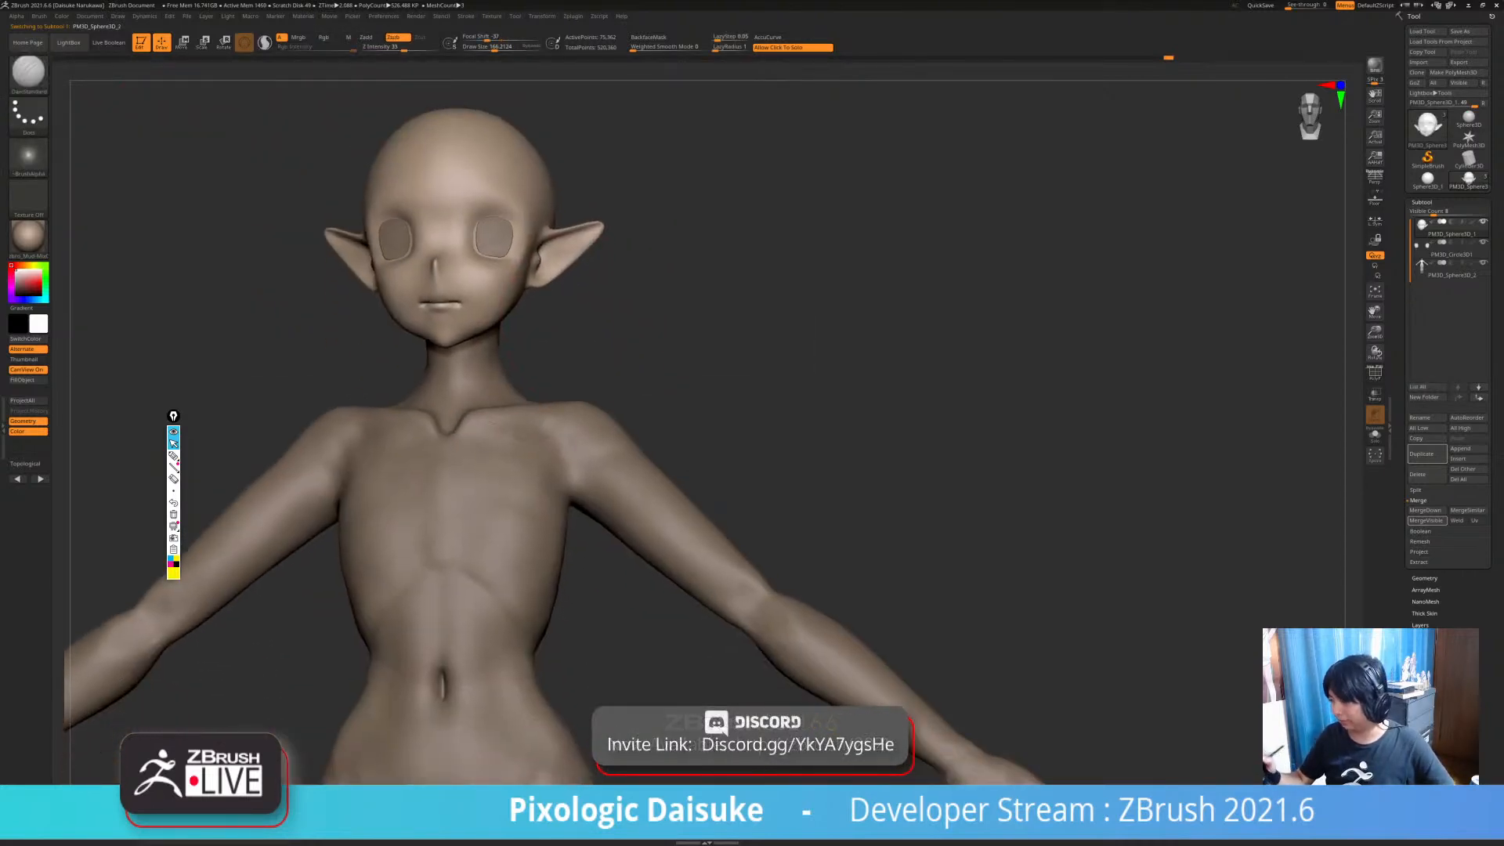
alt+click(486, 423)
drag(495, 46, 484, 47)
mouse_move(470, 339)
ctrl+right_down()
mouse_move(465, 450)
mouse_move(482, 388)
ctrl+right_up()
drag(475, 401, 502, 342)
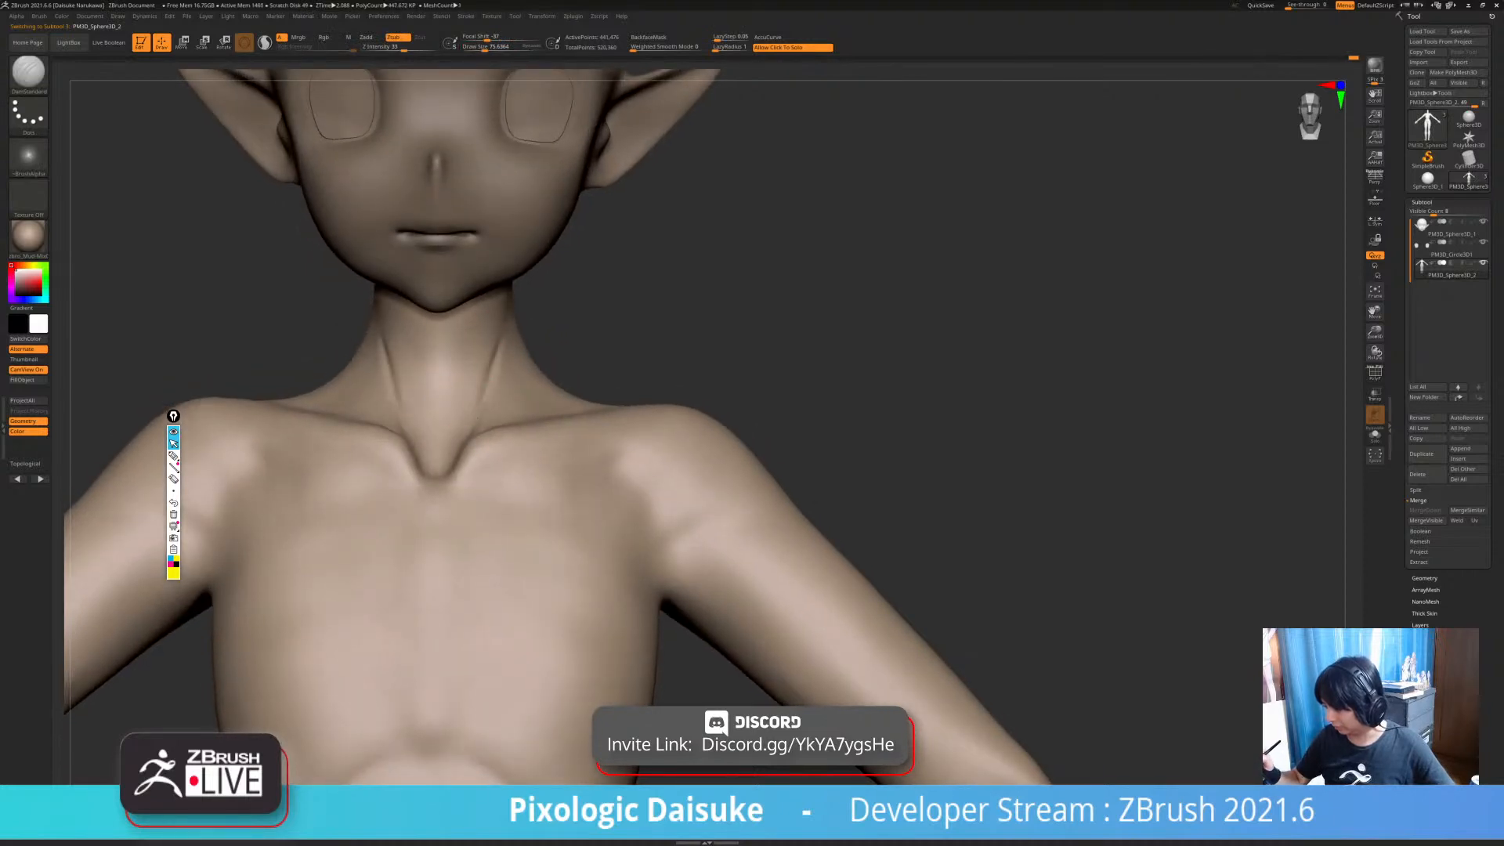
right_drag(501, 341, 508, 308)
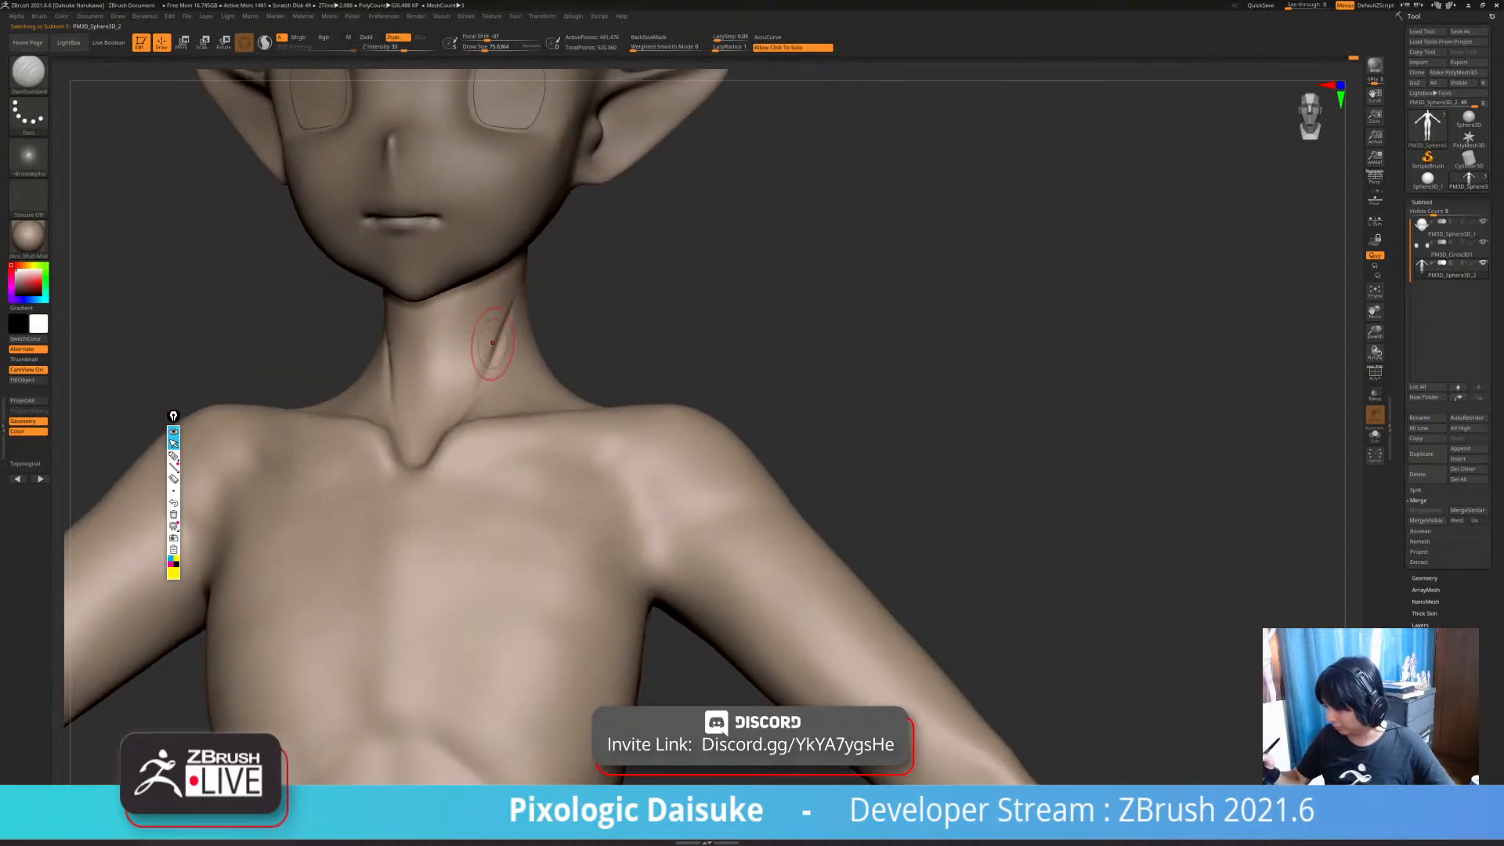
- Soften the carved neck muscle lines by smoothing them
shift+drag(486, 355, 495, 337)
ctrl+right_drag(489, 359, 509, 459)
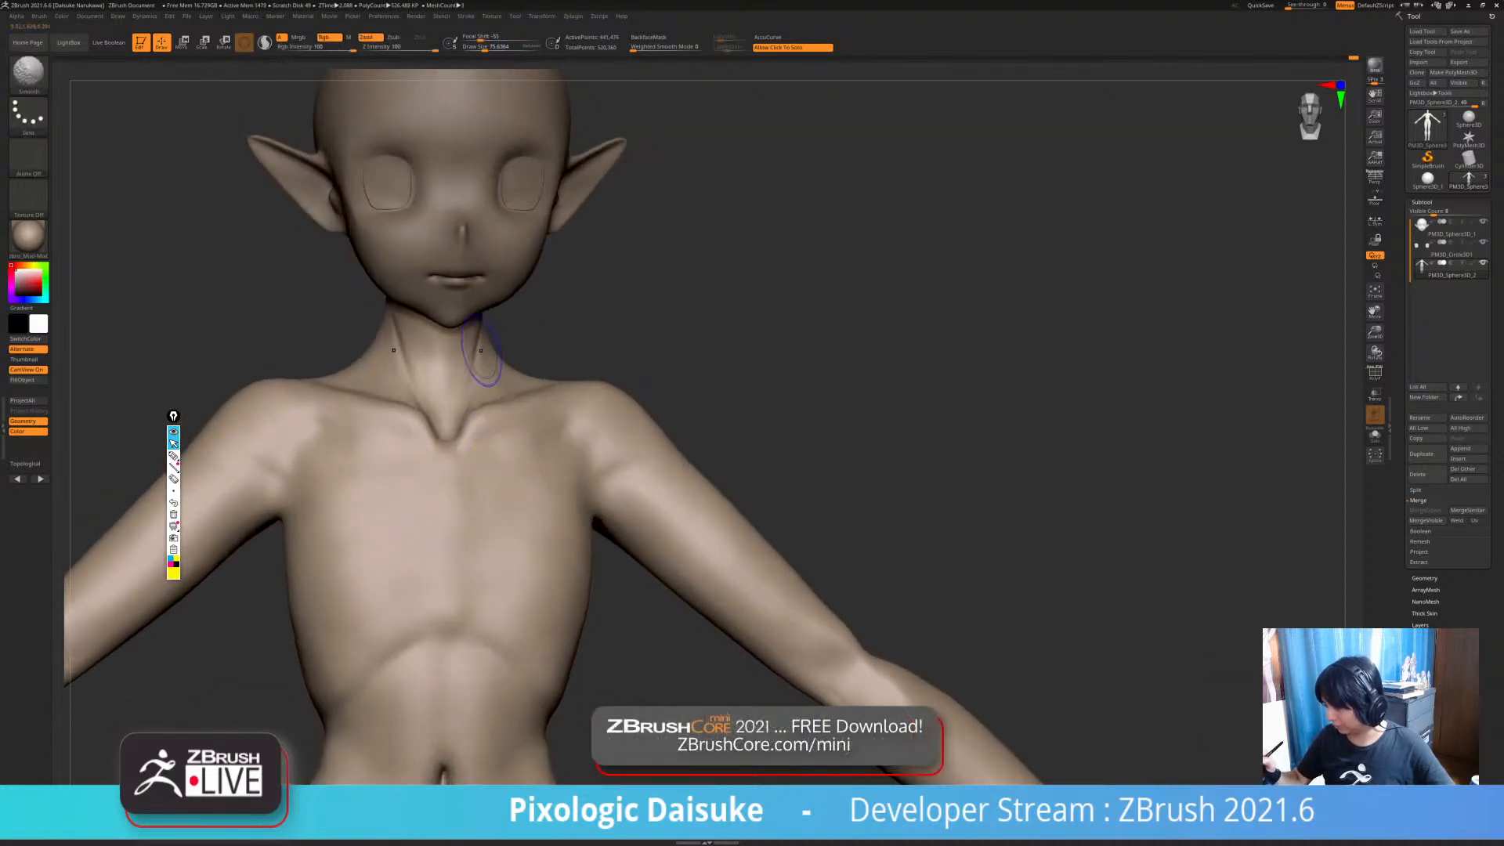
ctrl+right_drag(479, 377, 486, 348)
alt+right_drag(522, 549, 505, 474)
mouse_move(506, 595)
alt+right_down()
mouse_move(490, 472)
mouse_move(478, 608)
mouse_move(471, 506)
mouse_move(488, 414)
mouse_move(519, 414)
mouse_move(479, 419)
mouse_move(437, 335)
alt+right_up()
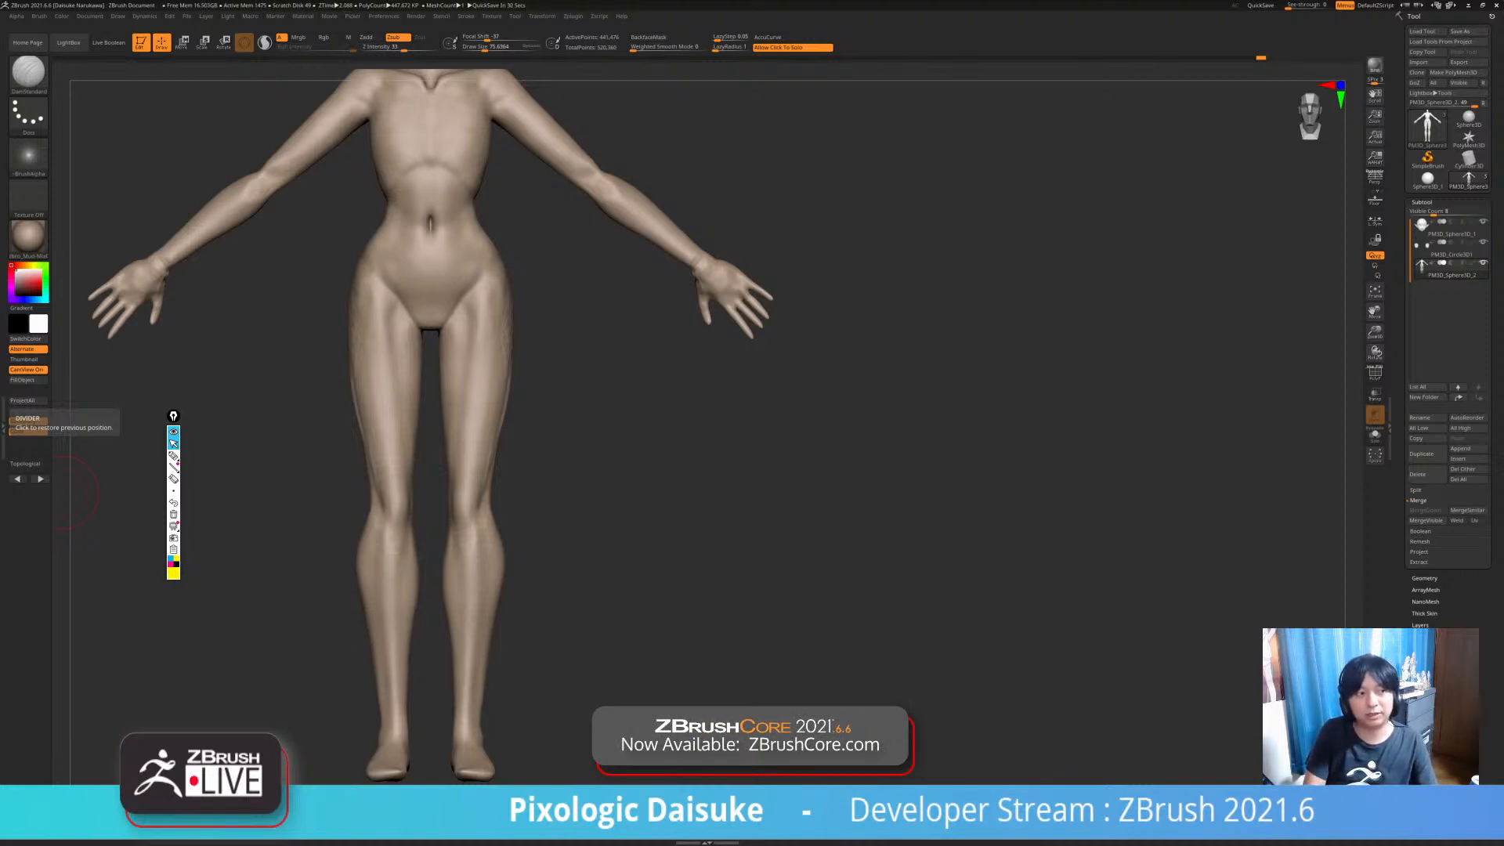
- Smooth the uneven surface of the hips and thighs around the front and side
ctrl+right_drag(63, 493, 62, 415)
ctrl+right_drag(457, 406, 486, 462)
right_drag(486, 462, 467, 355)
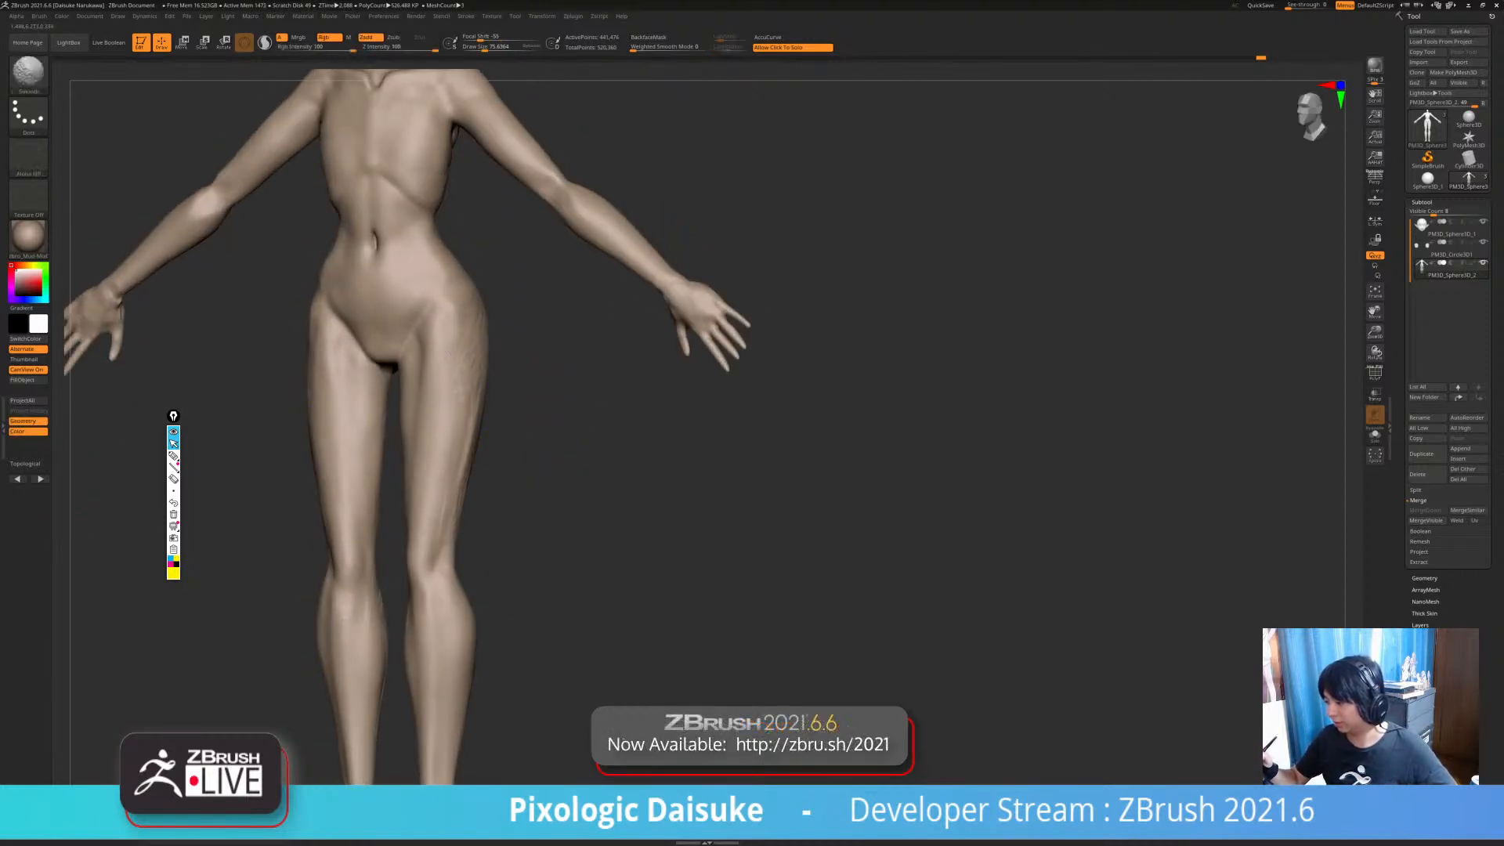
shift+right_drag(408, 416, 451, 417)
right_drag(329, 456, 430, 366)
right_drag(352, 321, 406, 310)
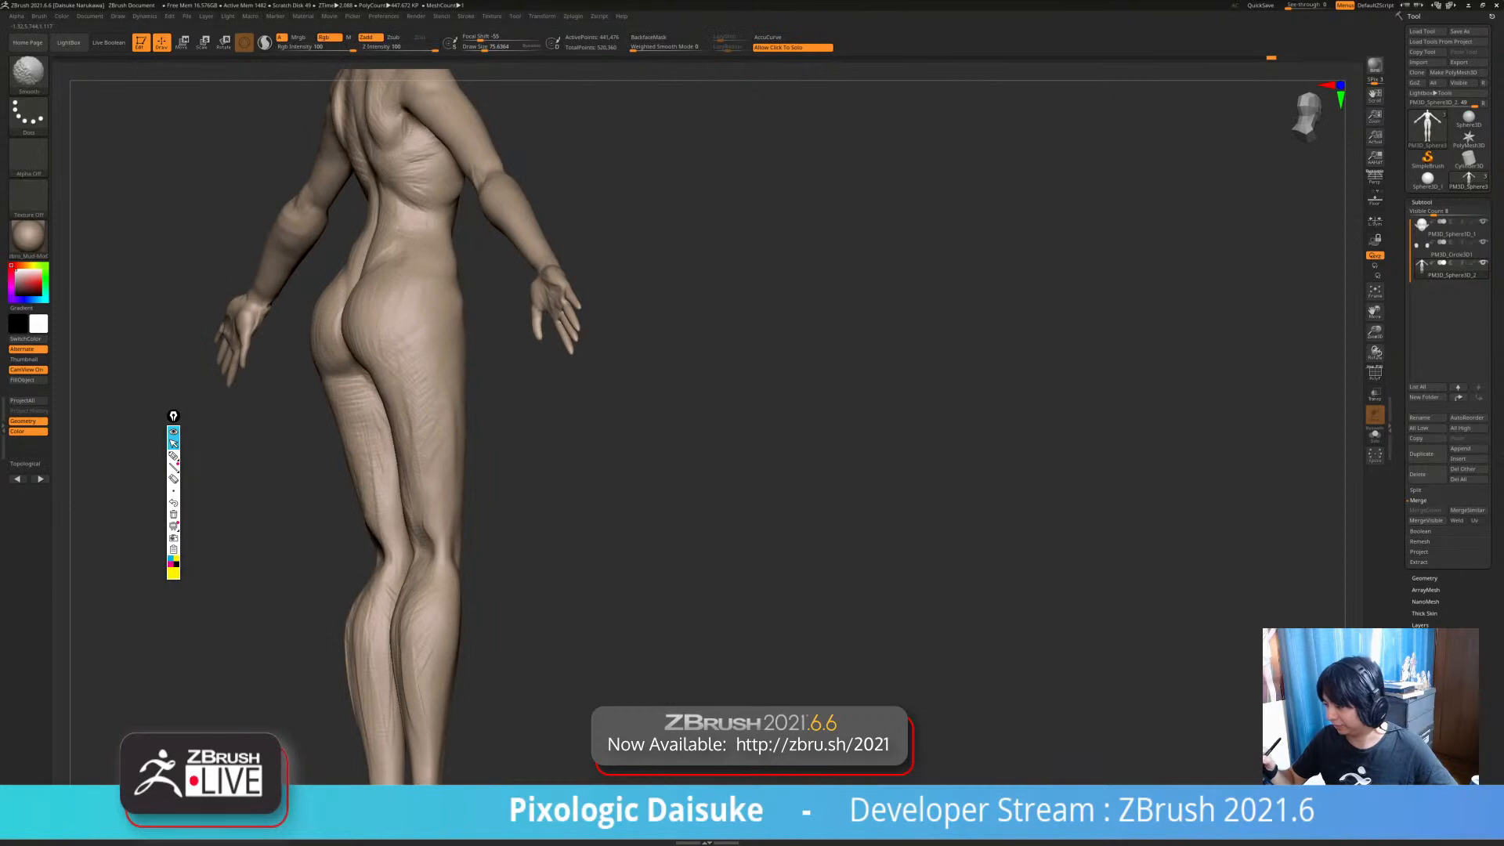
shift+right_drag(437, 469, 433, 470)
- Smooth the lower back, buttocks and backs of the thighs
alt+right_drag(381, 240, 390, 322)
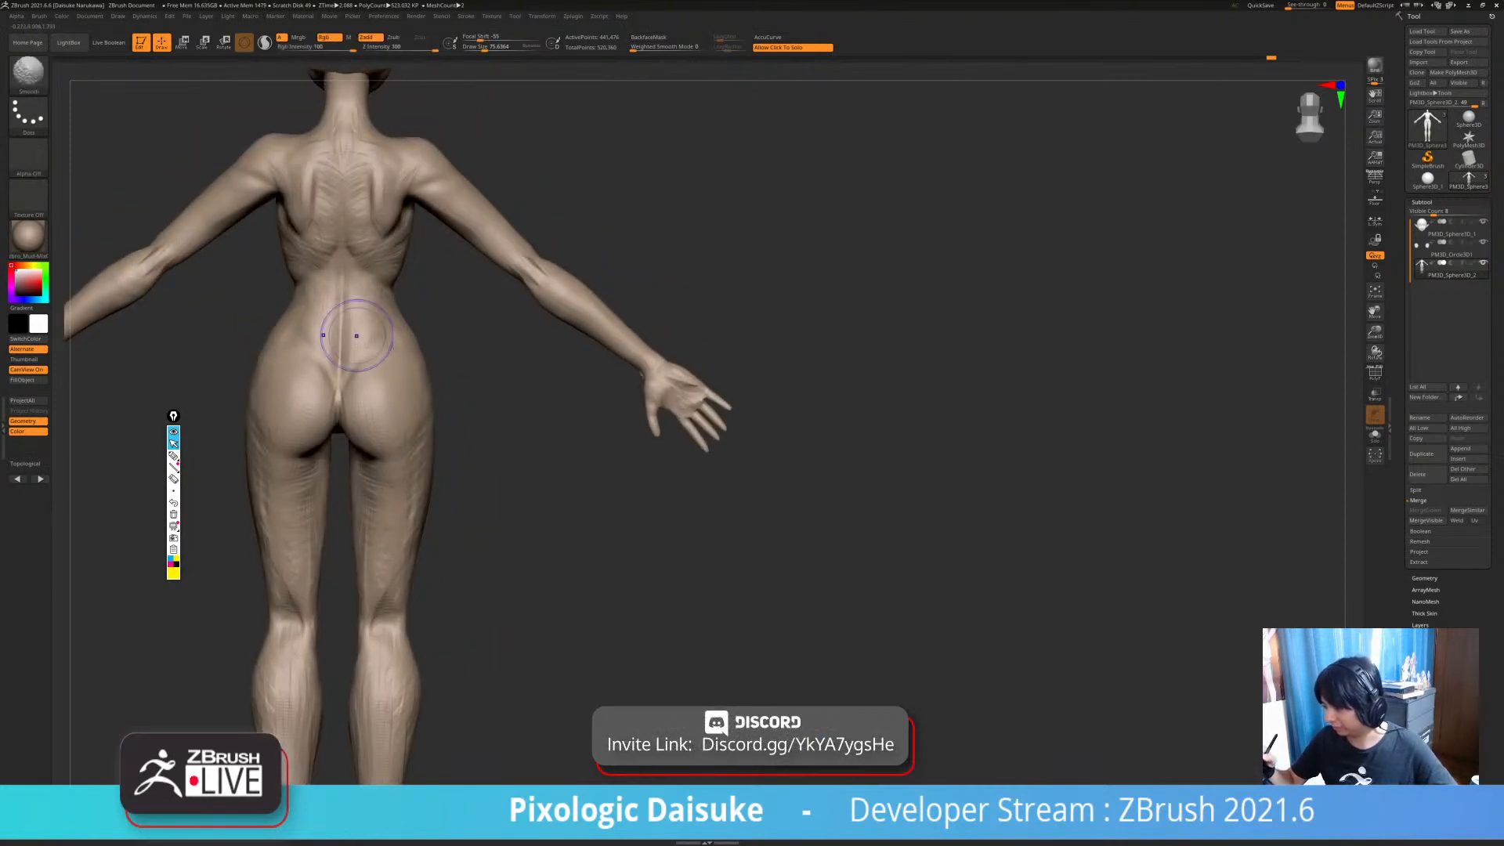
alt+right_drag(353, 348, 358, 286)
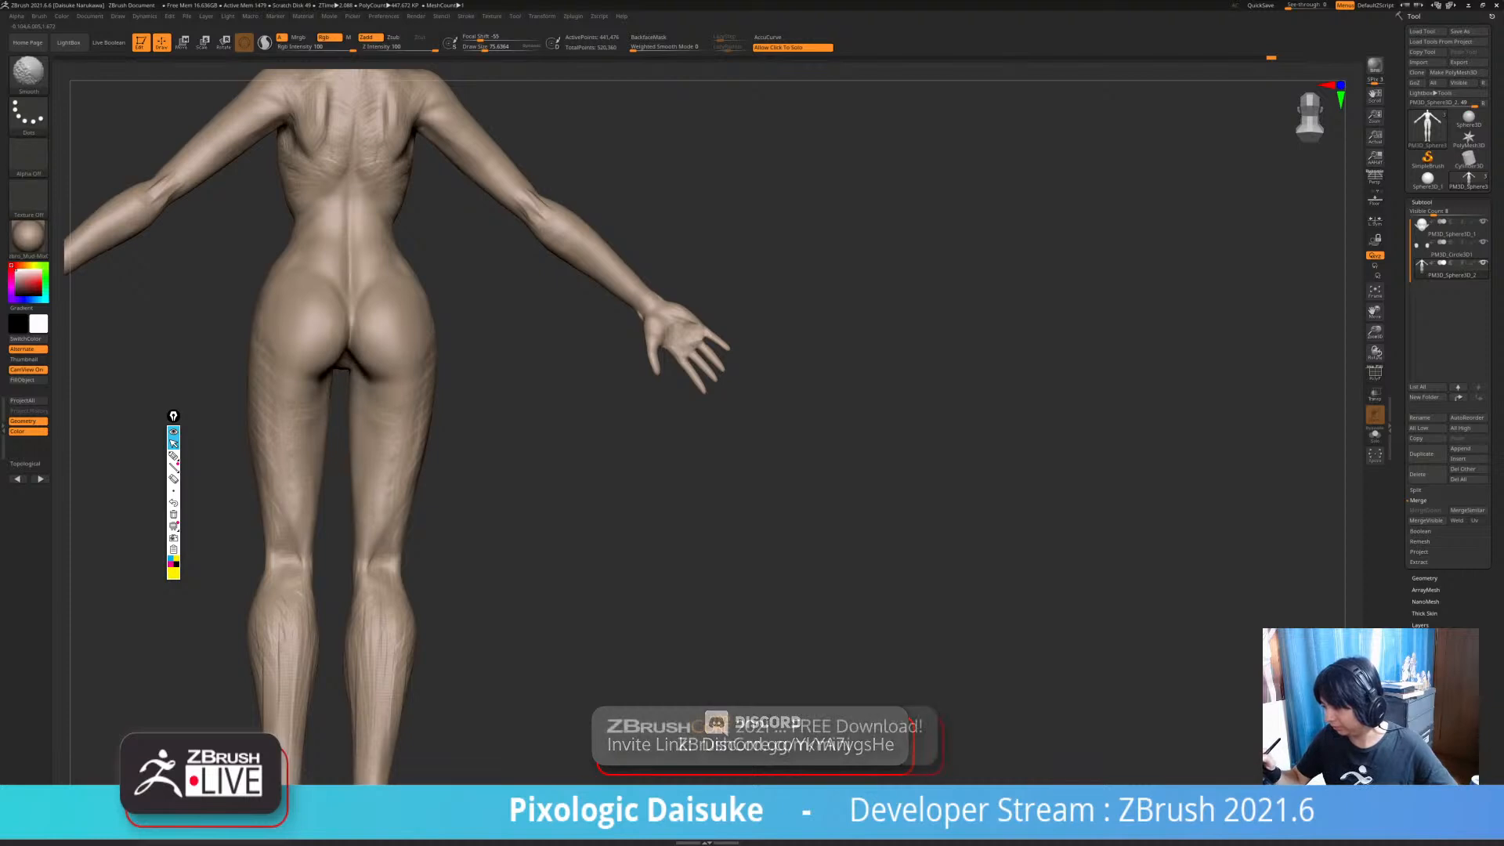
right_drag(389, 527, 313, 535)
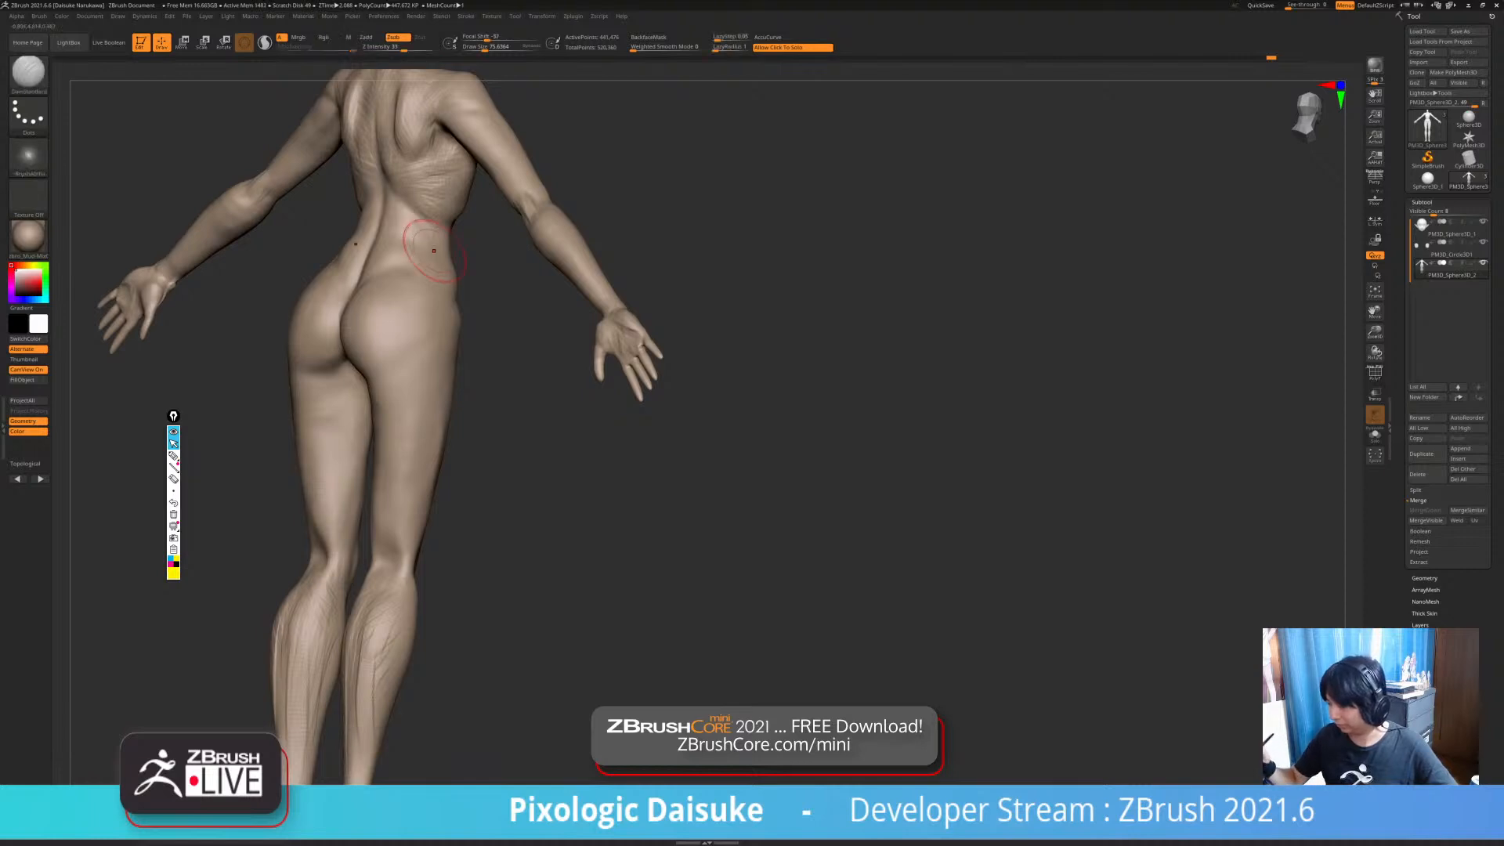
right_drag(415, 259, 448, 262)
- Smooth the rough strokes over the shoulder blades and upper back
alt+right_drag(368, 157, 400, 268)
mouse_move(399, 268)
shift+right_down()
mouse_move(416, 271)
mouse_move(410, 351)
mouse_move(477, 391)
shift+right_up()
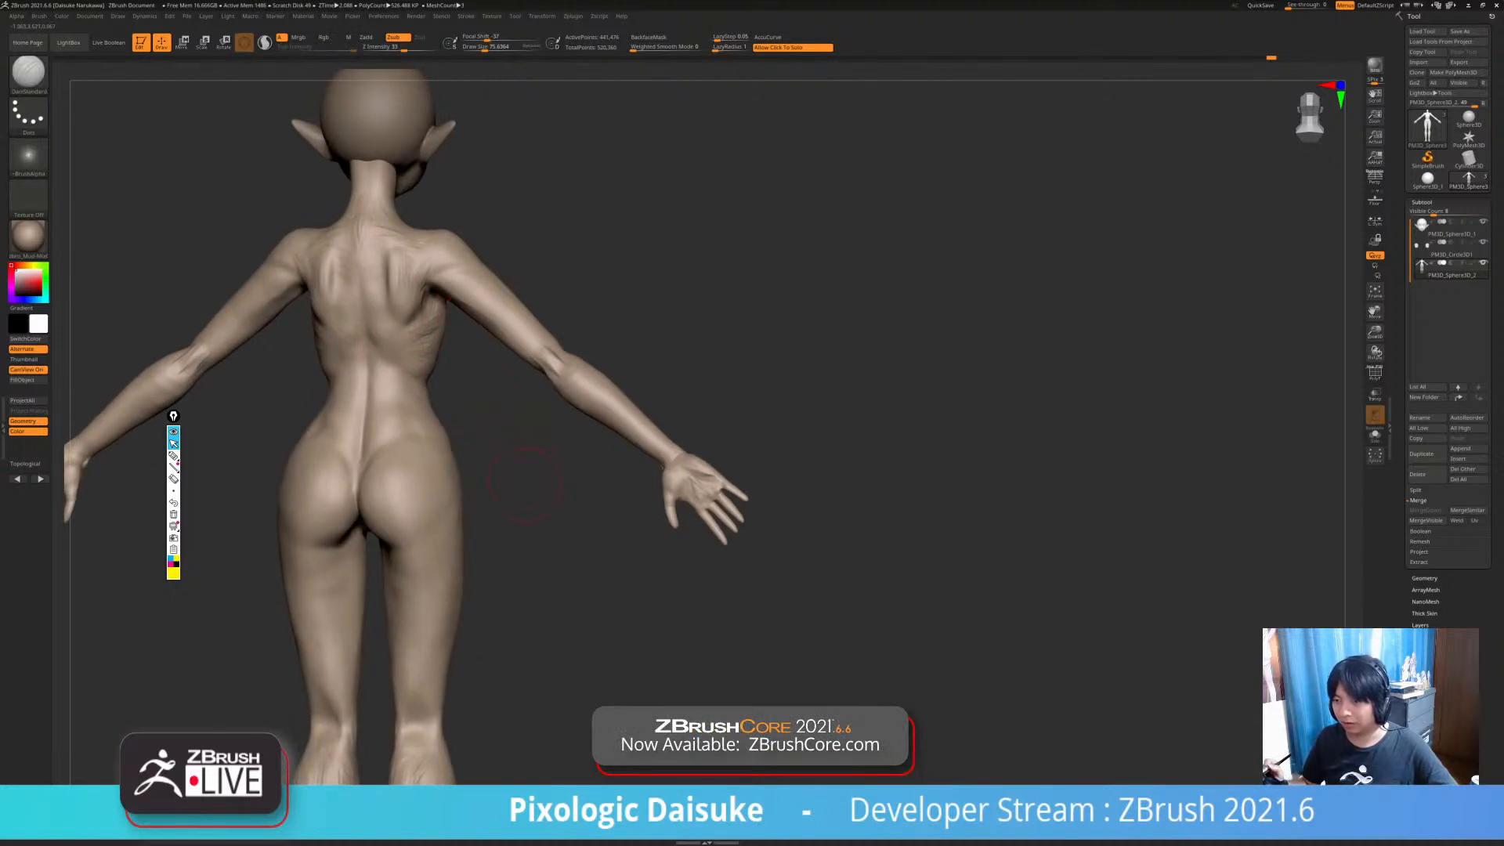
mouse_move(522, 486)
right_down()
mouse_move(446, 483)
mouse_move(580, 468)
mouse_move(523, 390)
mouse_move(502, 398)
right_up()
key(shift)
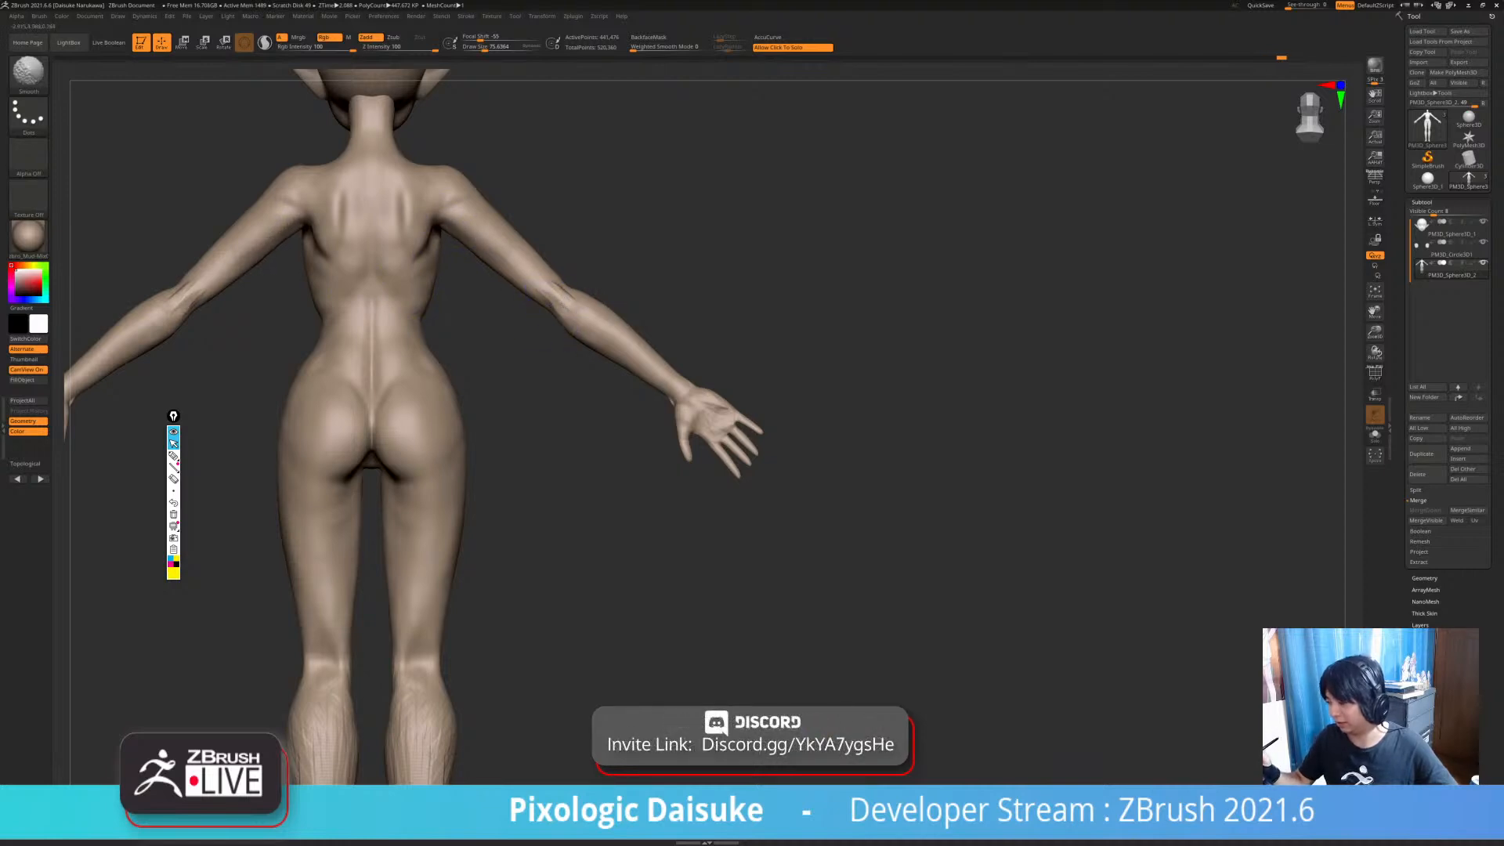
mouse_move(648, 423)
ctrl+right_down()
mouse_move(609, 490)
mouse_move(580, 409)
ctrl+right_up()
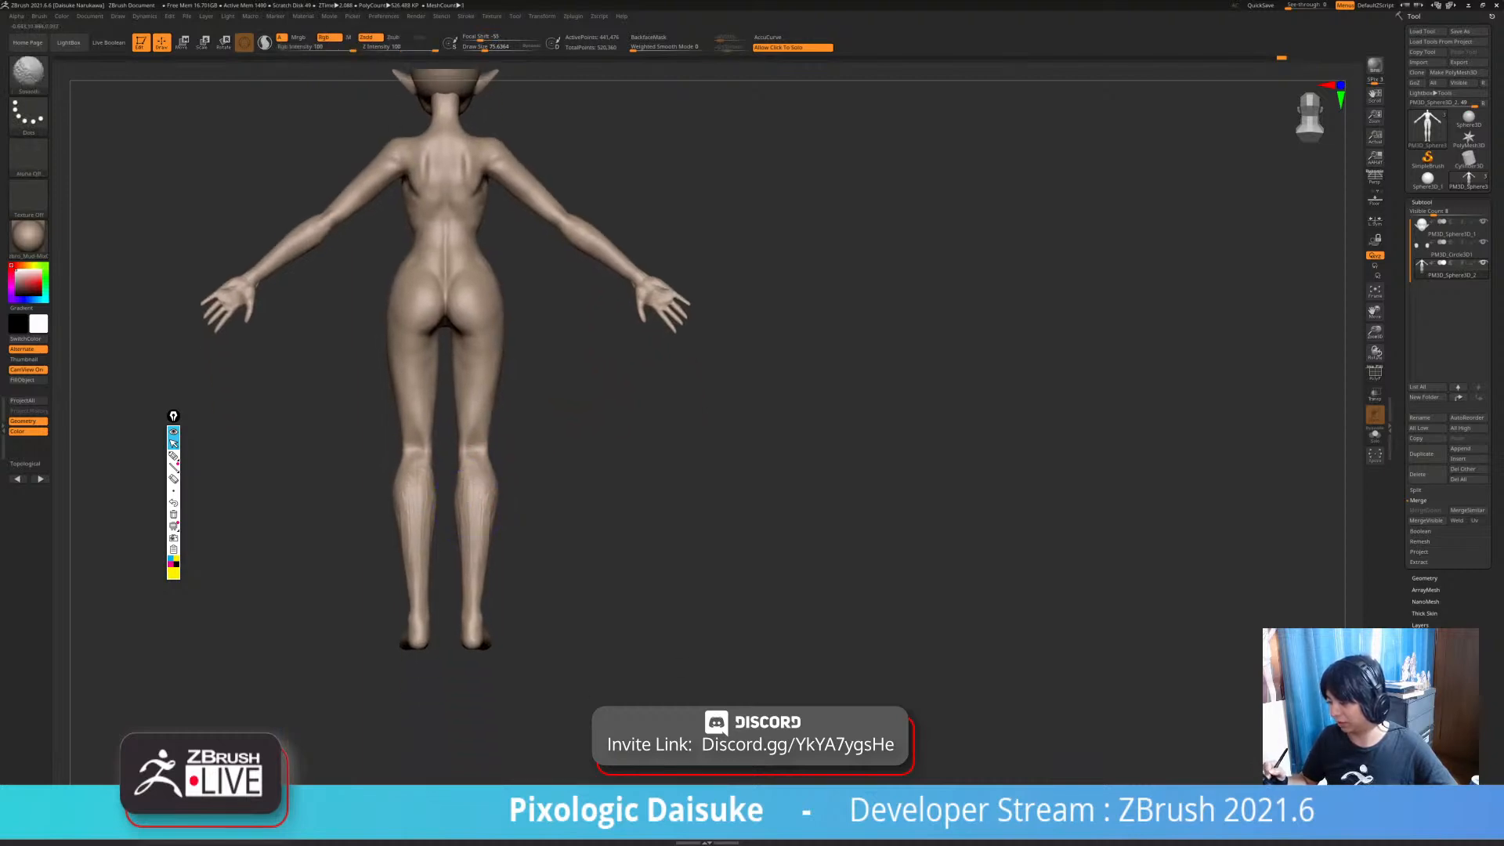
- Try to mask the body topologically from the shoulder to the elbow, leaving the forearm free for transforming
alt+right_drag(545, 537, 460, 683)
right_drag(666, 596, 479, 597)
alt+right_drag(345, 443, 495, 345)
key(w)
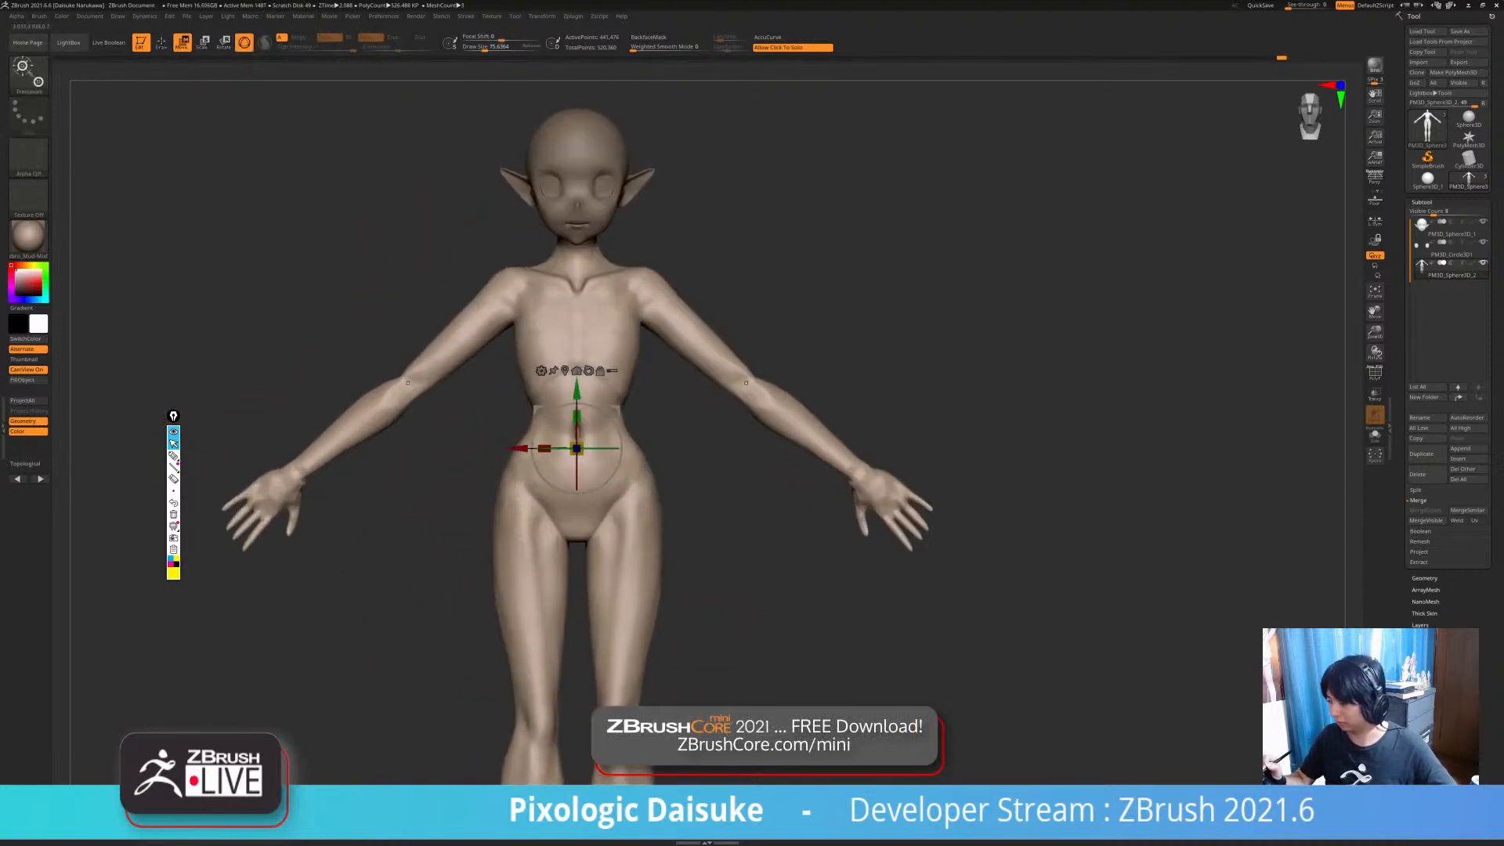
ctrl+drag(509, 282, 410, 381)
key(ctrl+z)
ctrl+right_drag(405, 398, 405, 326)
ctrl+drag(572, 250, 411, 380)
key(ctrl+z)
ctrl+drag(572, 251, 424, 390)
key(ctrl+z)
ctrl+right_drag(425, 390, 424, 345)
ctrl+drag(690, 156, 415, 384)
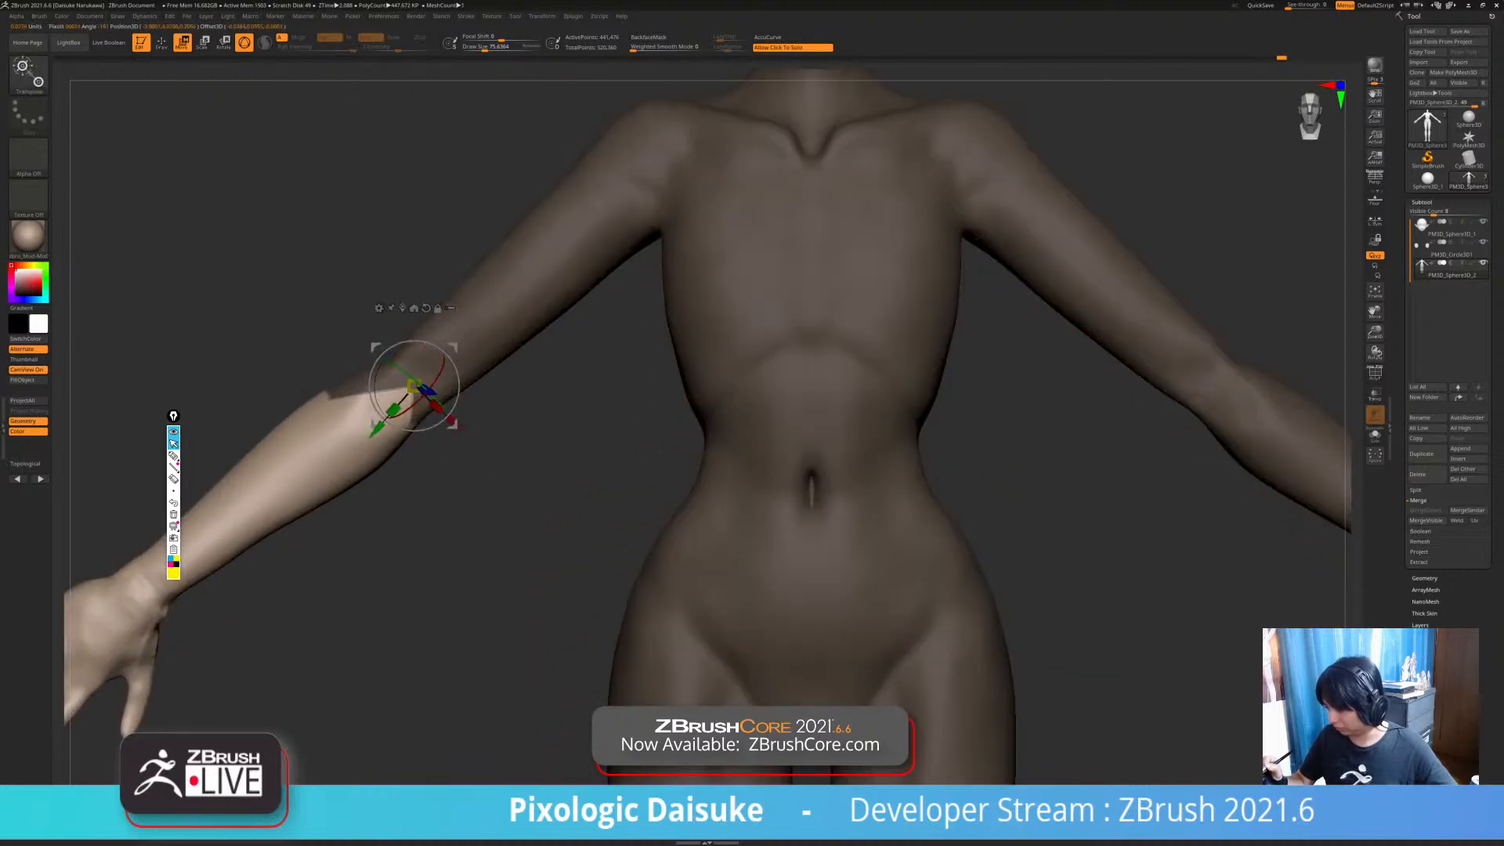
key(ctrl+z)
- Display the body's polygroup wireframe and remesh the body to a lower-density mesh
ctrl+right_drag(415, 386, 199, 499)
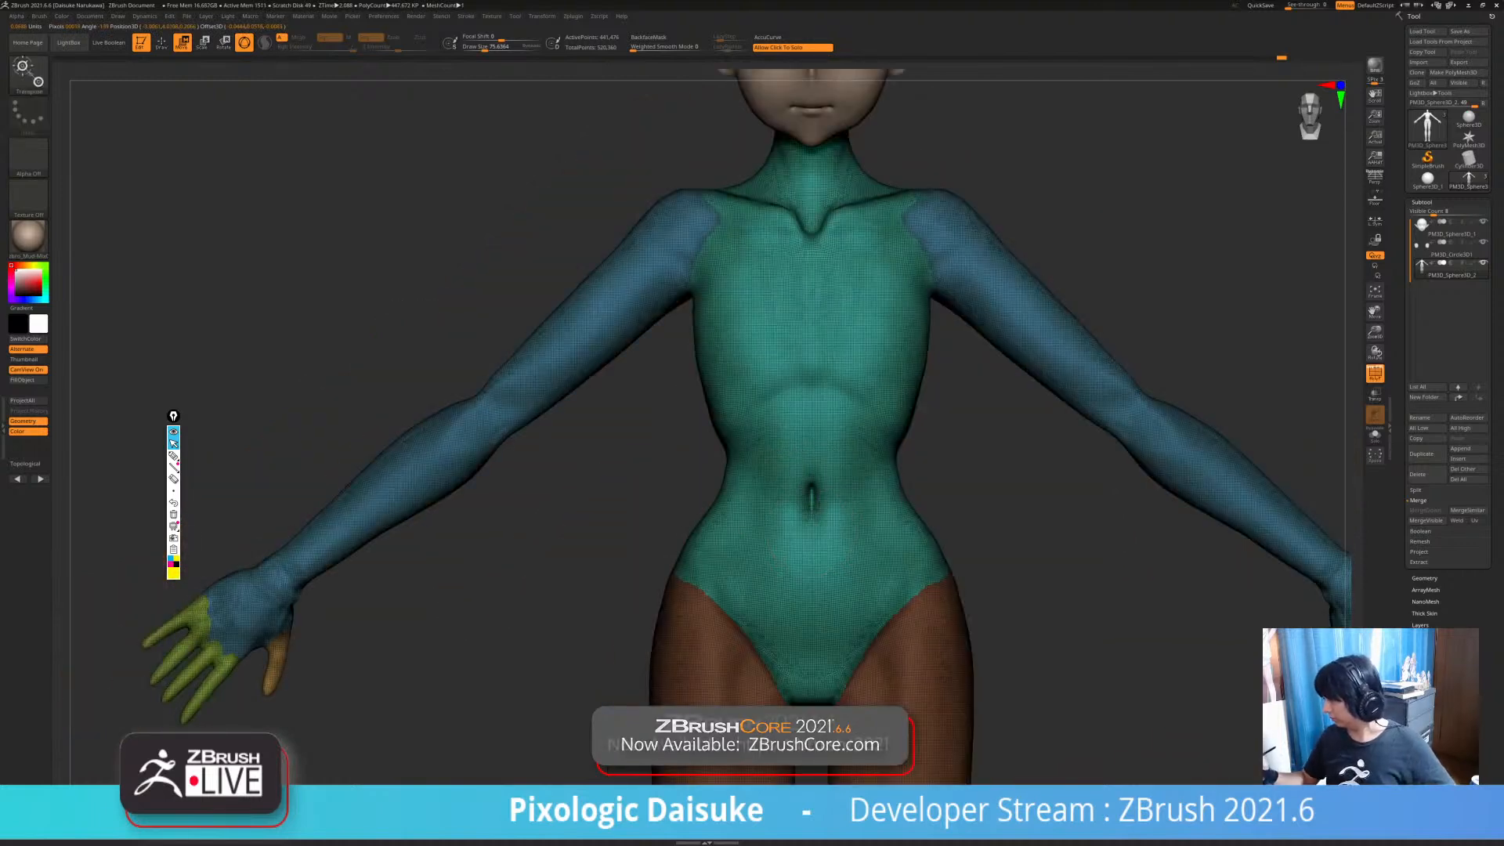
key(q)
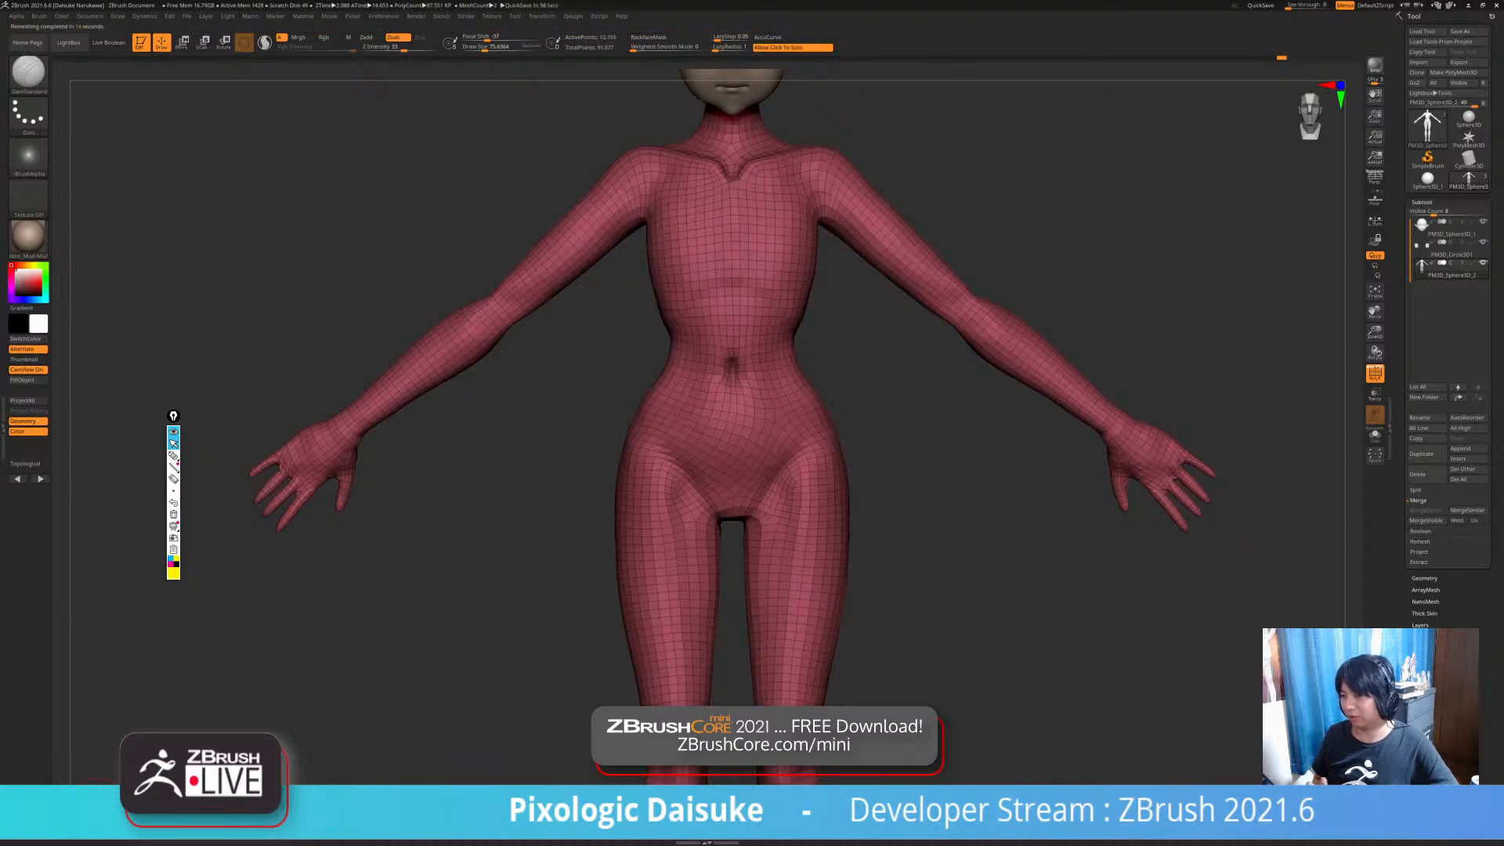
- Clear the mask and subdivide the remeshed body twice
mouse_move(475, 268)
ctrl+mouse_down()
mouse_move(539, 362)
mouse_move(472, 503)
mouse_move(462, 487)
ctrl+mouse_up()
ctrl+click(29, 72)
ctrl+click(28, 72)
key(ctrl+d)
key(ctrl+d)
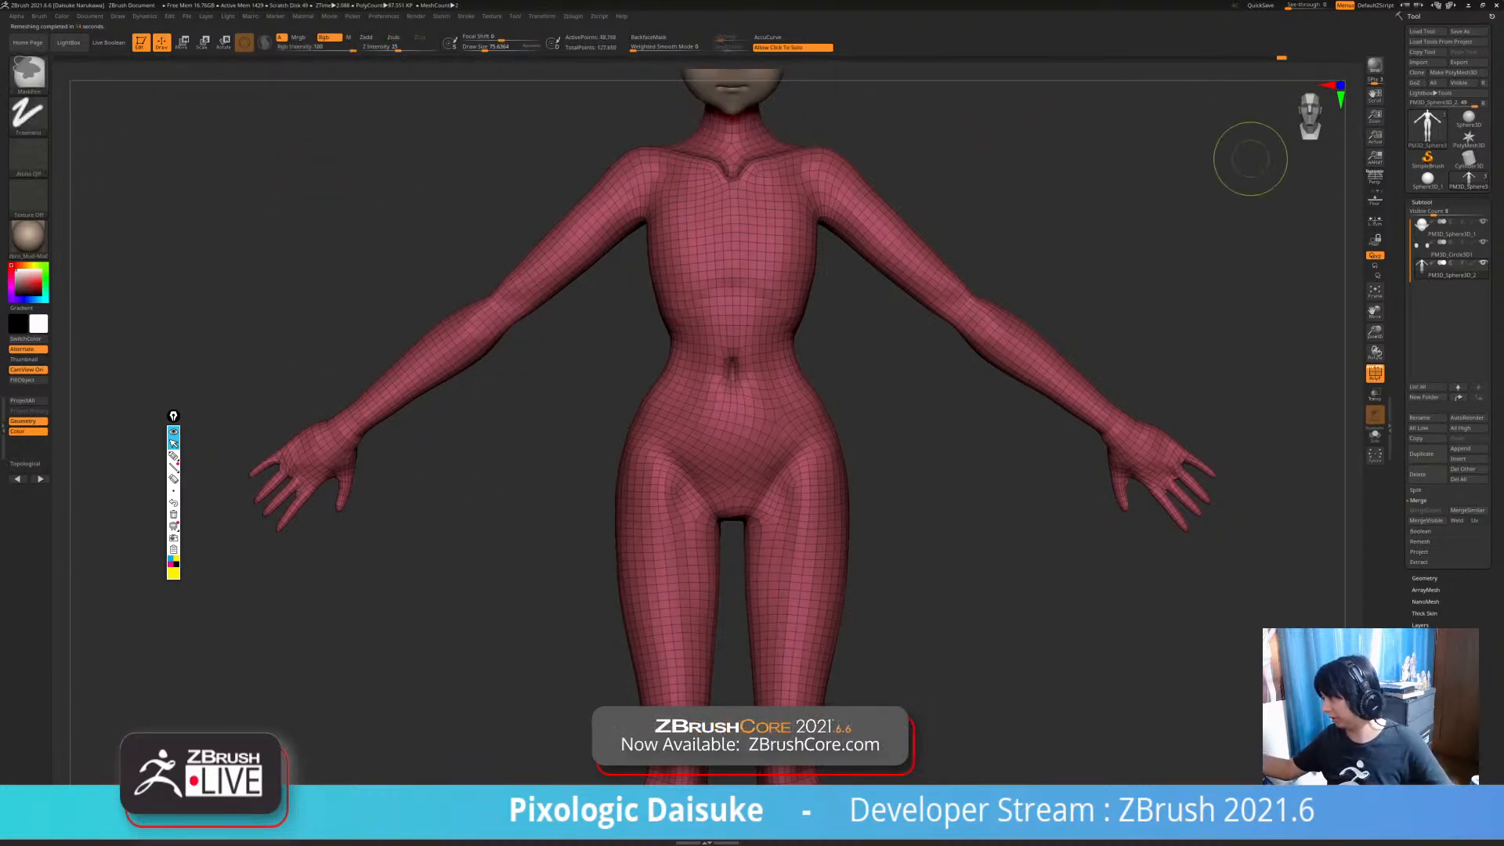
- Mark the pre-remesh state in the undo history and project its detail onto the subdivided body
ctrl+click(1262, 58)
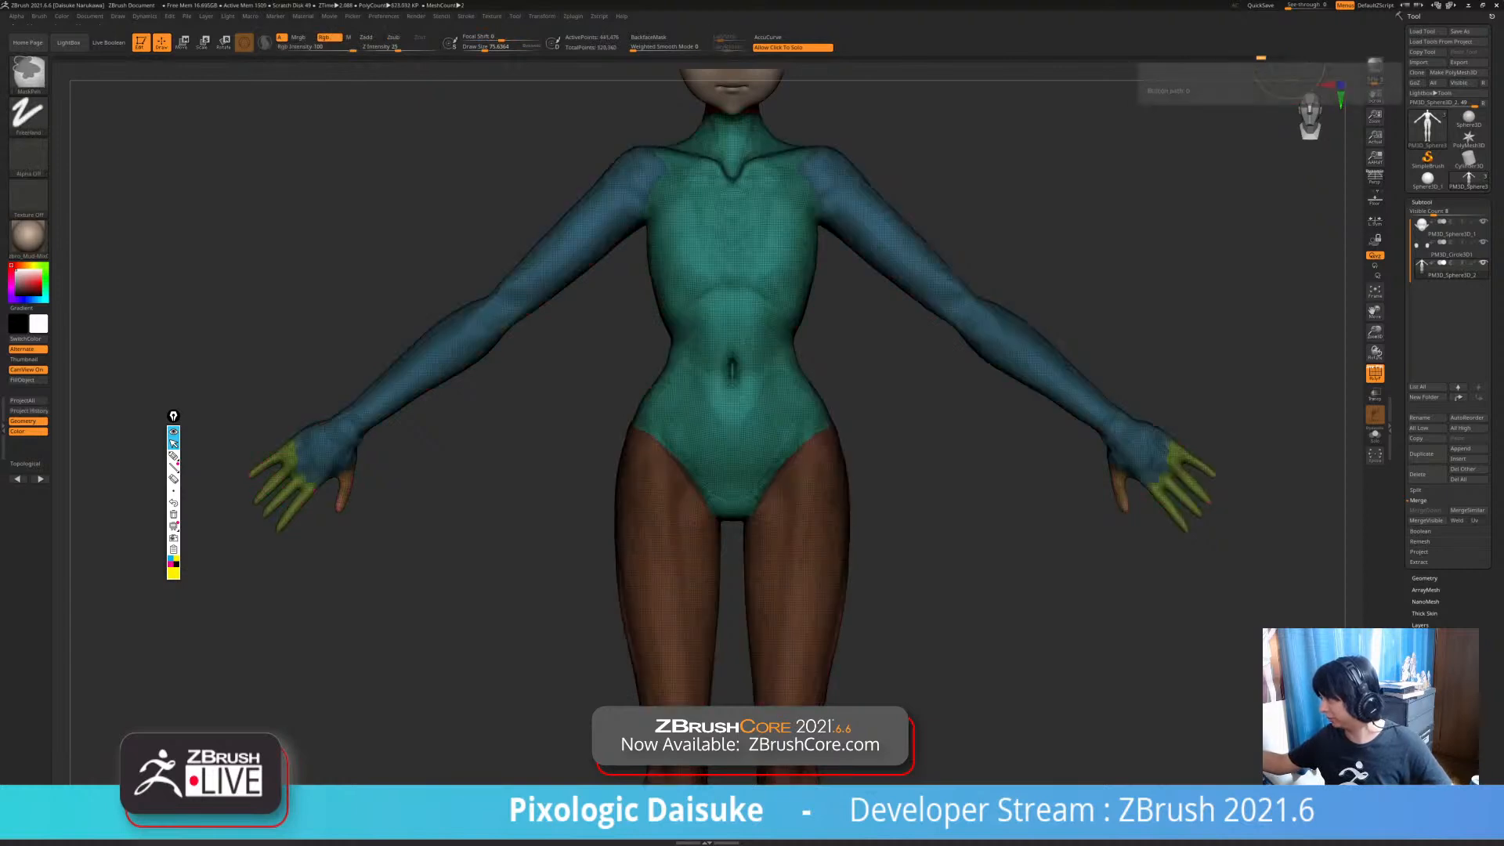
click(1282, 57)
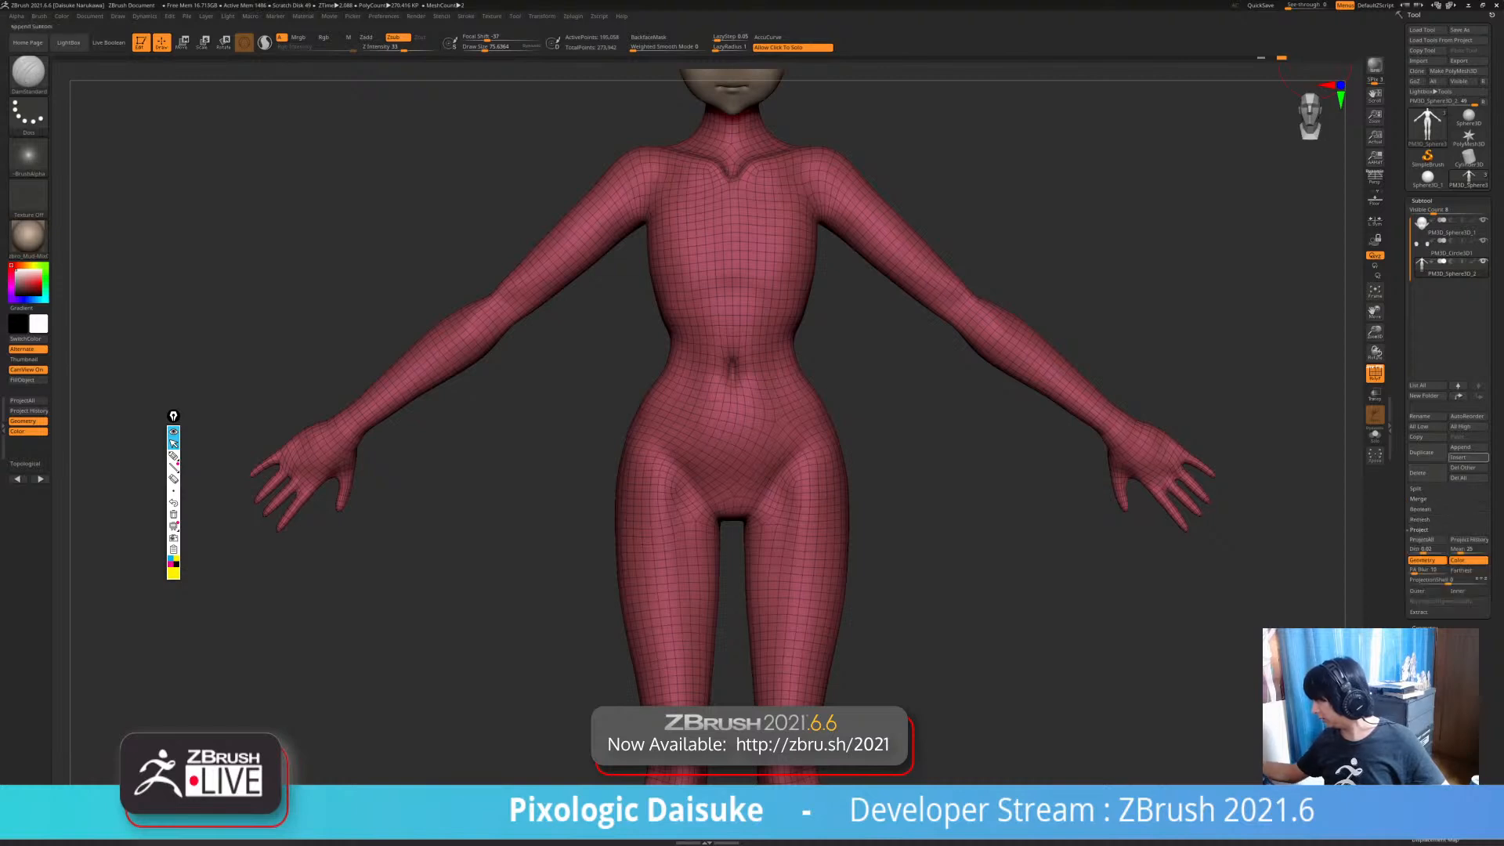
click(1470, 539)
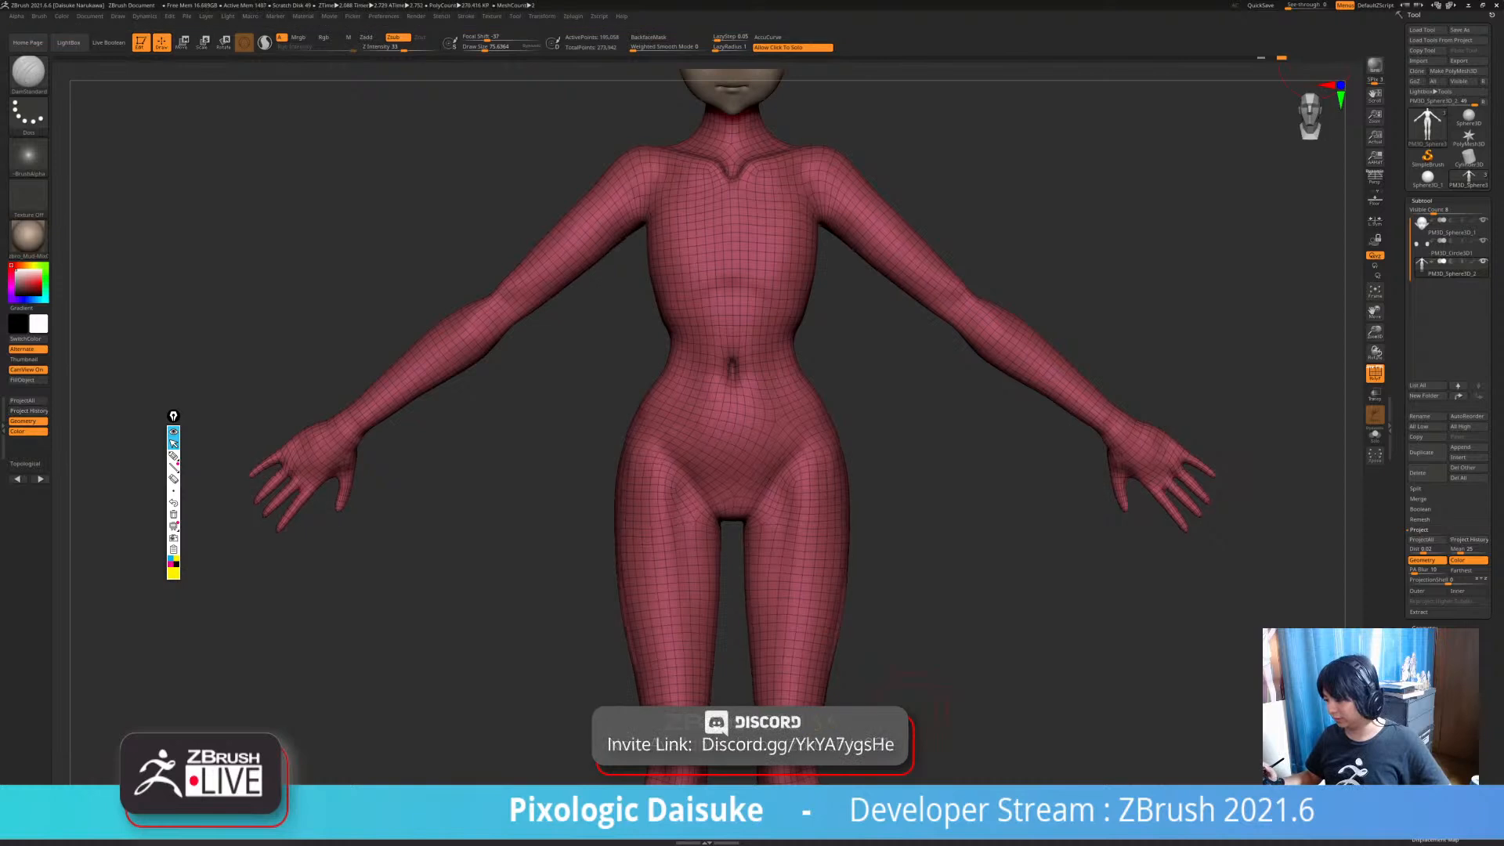
- Hide the wireframe and mask the body topologically down to the elbow, leaving one forearm and hand free
click(1375, 373)
mouse_move(369, 517)
alt+mouse_down()
mouse_move(369, 449)
mouse_move(325, 380)
alt+mouse_up()
click(181, 42)
ctrl+right_drag(539, 251, 539, 294)
ctrl+drag(525, 255, 513, 263)
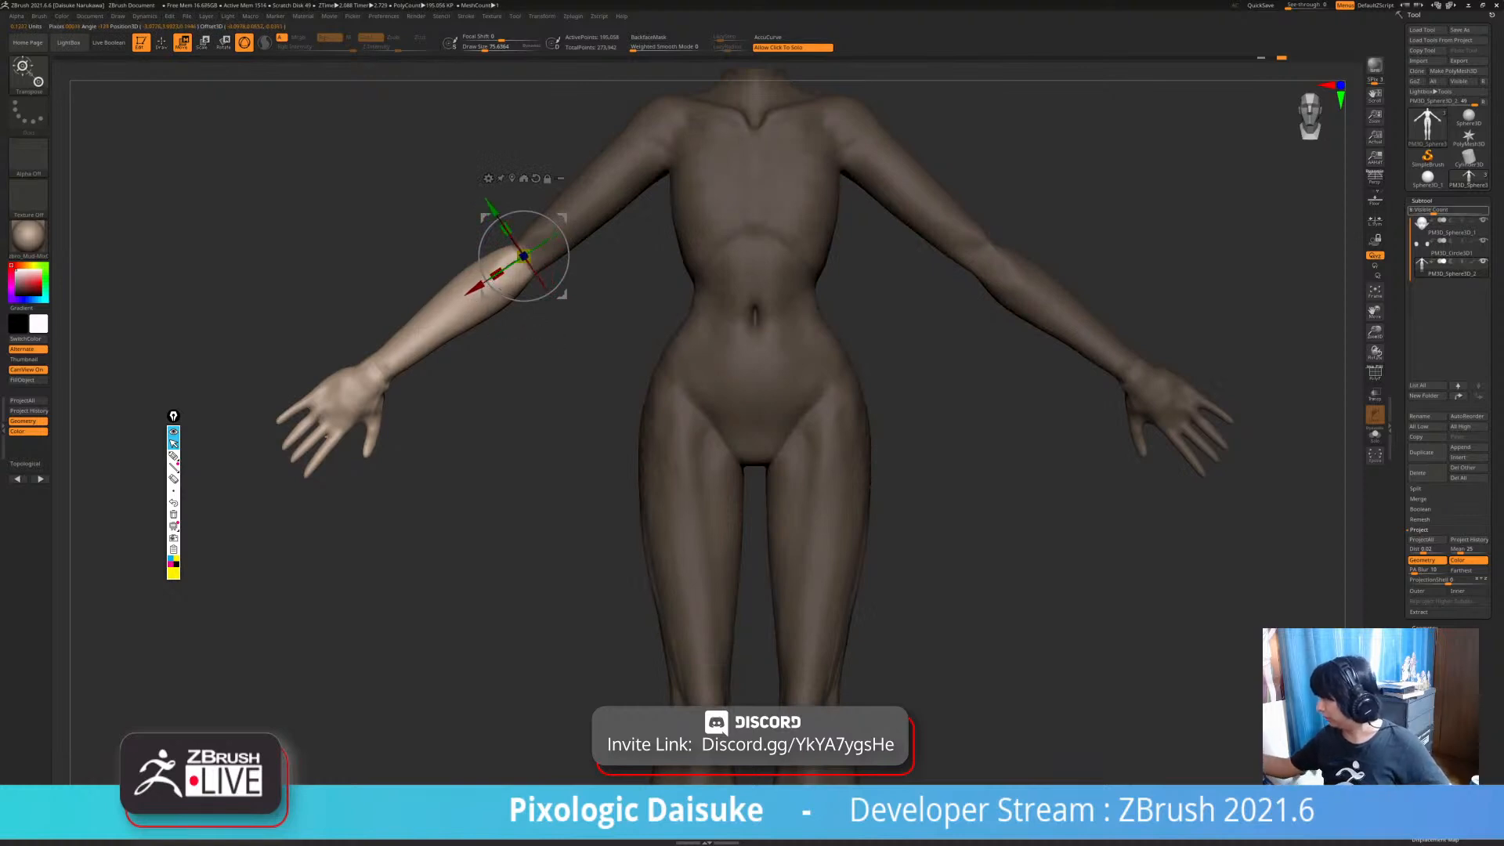
- Add a new recording layer to the body subtool
click(1422, 201)
ctrl+right_drag(539, 294, 539, 235)
mouse_move(539, 235)
alt+right_down()
mouse_move(452, 261)
mouse_move(412, 348)
alt+right_up()
mouse_move(412, 348)
ctrl+right_down()
mouse_move(446, 157)
mouse_move(452, 236)
ctrl+right_up()
click(1420, 258)
click(1416, 380)
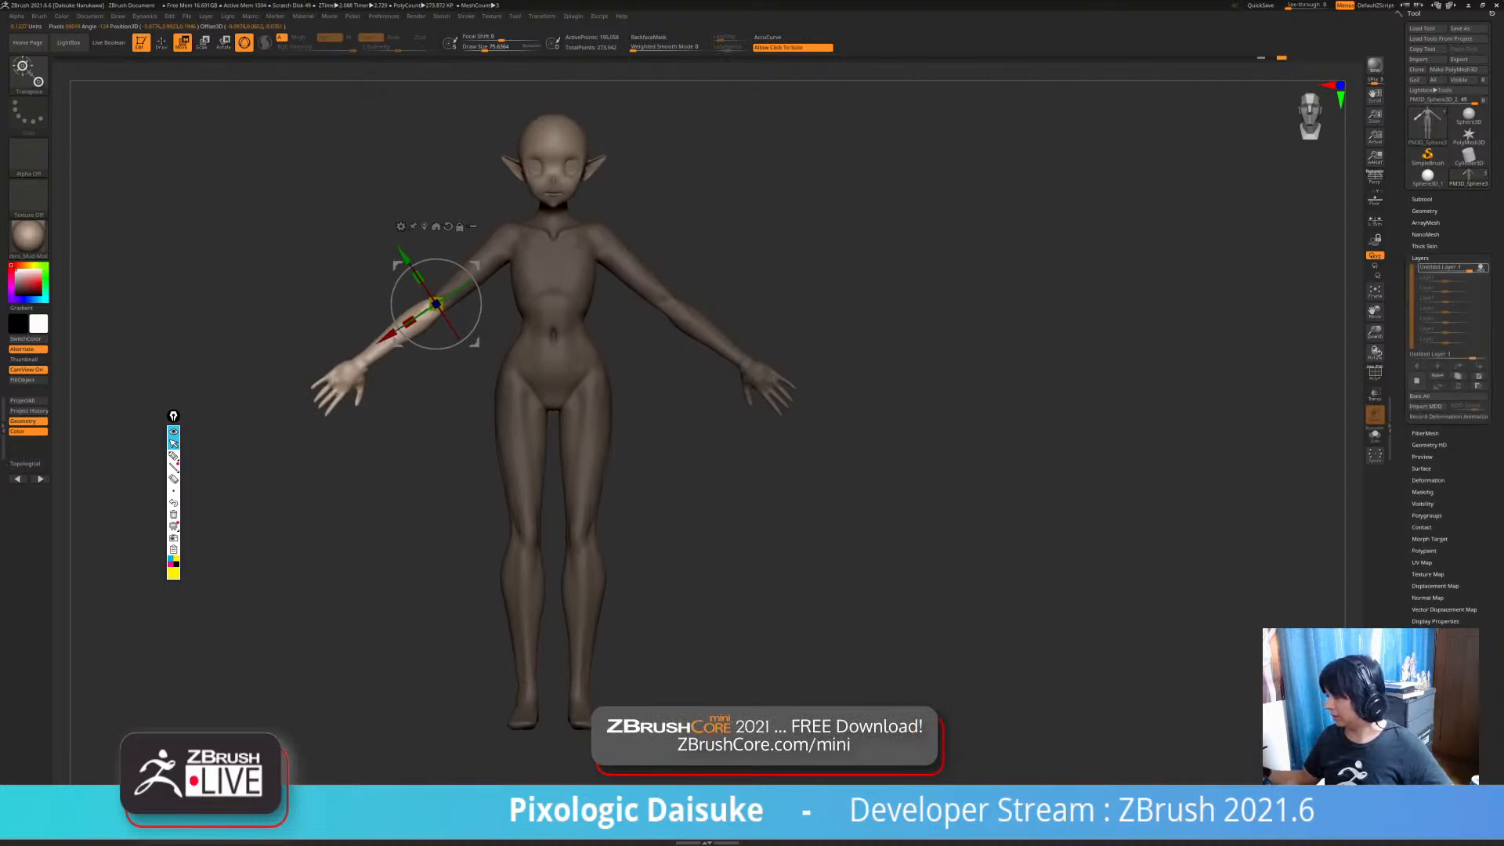
- Rotate the unmasked forearm forward around the elbow on the recording layer and clear the mask
alt+right_drag(448, 235, 426, 356)
mouse_move(426, 355)
mouse_down()
mouse_move(474, 333)
mouse_move(438, 349)
mouse_up()
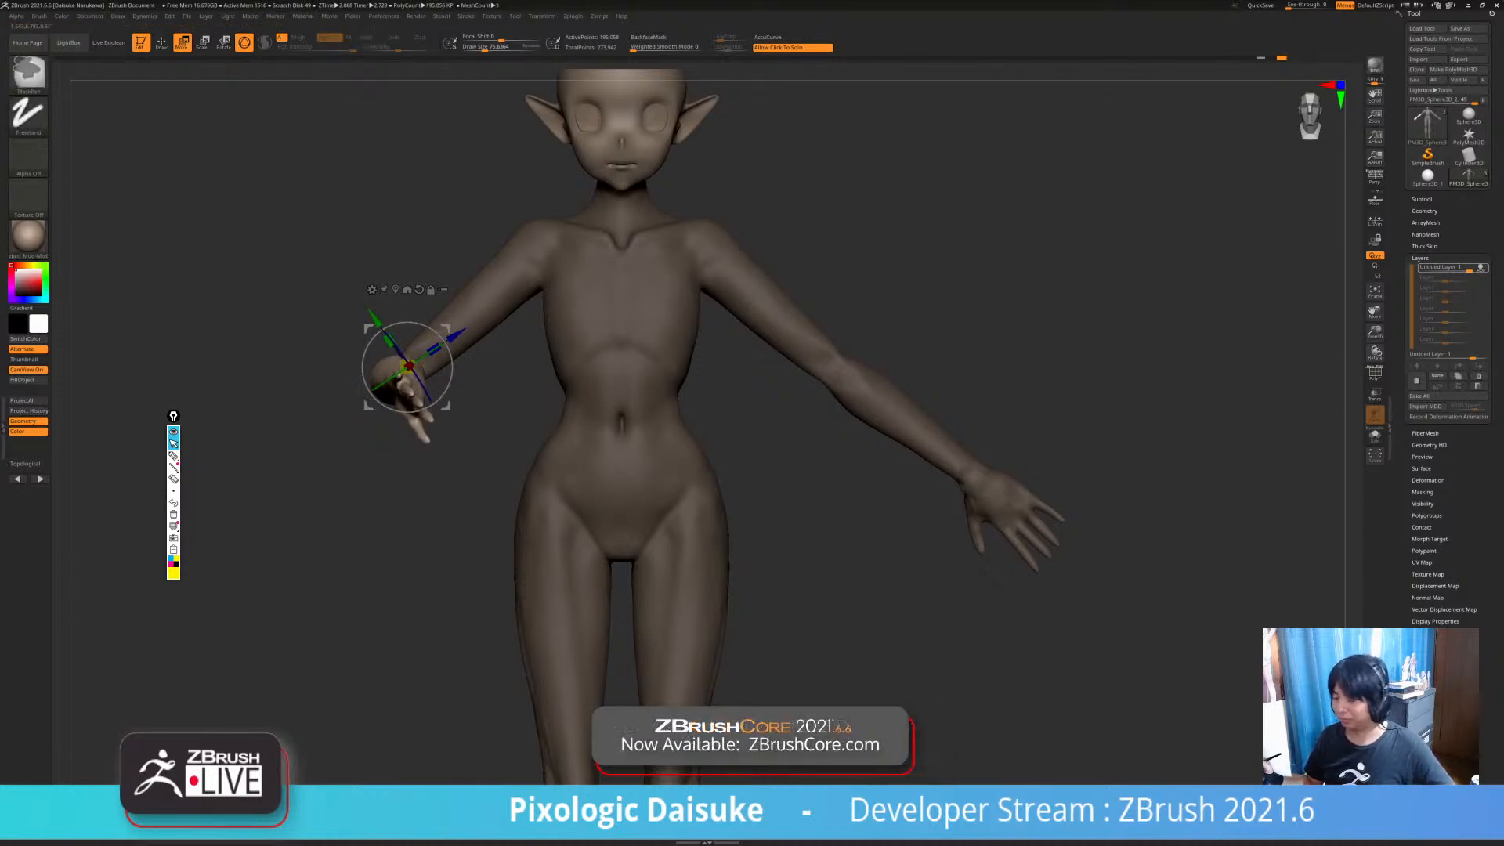
ctrl+drag(852, 513, 855, 535)
- Stop recording the forearm-bend layer and lower its intensity to 0
alt+right_drag(864, 568, 938, 505)
click(1480, 267)
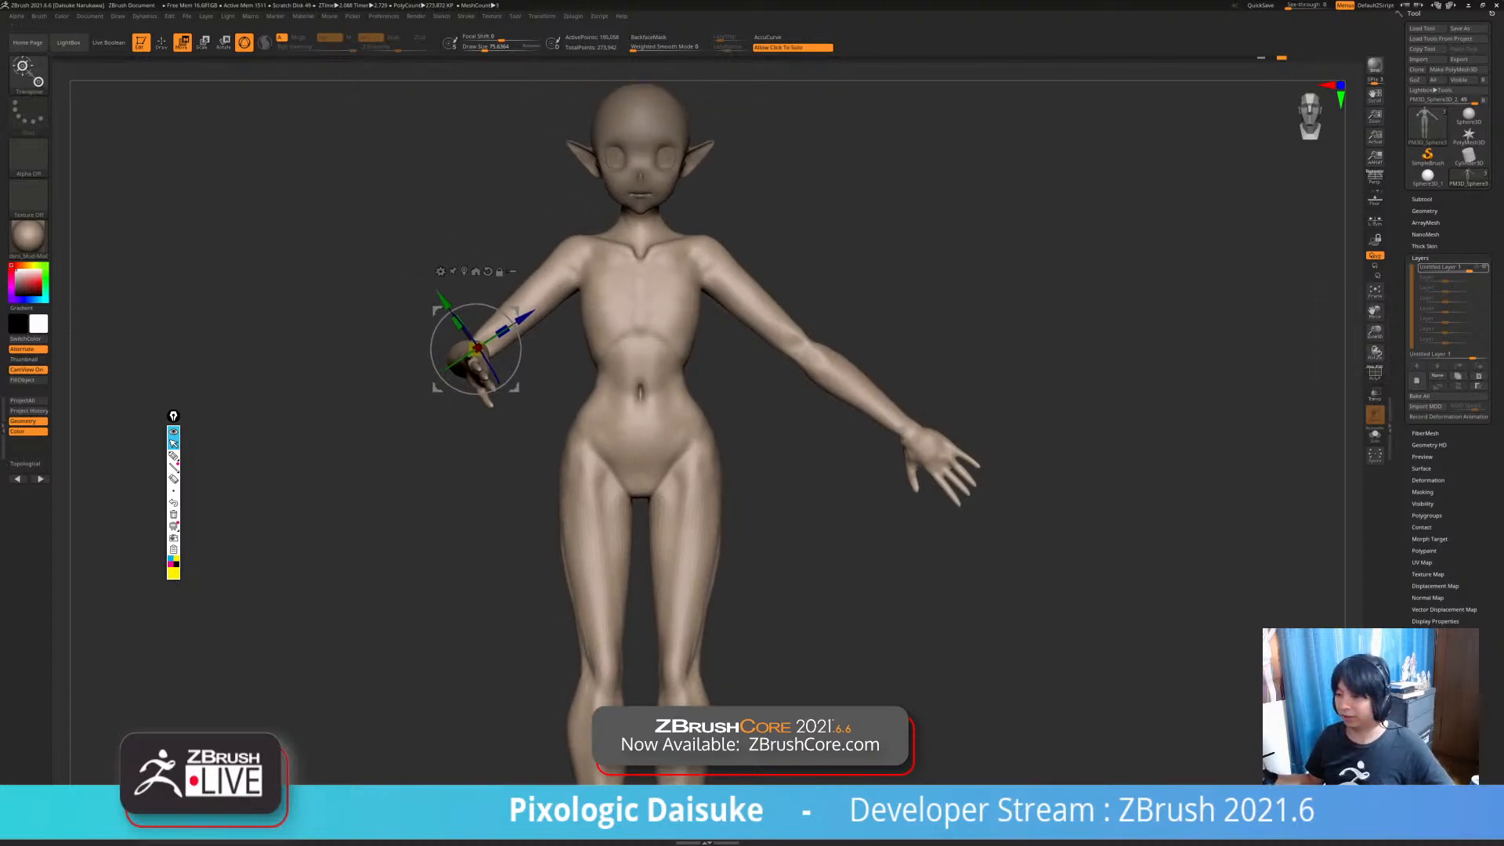
drag(1470, 268, 1444, 267)
drag(1042, 353, 1003, 353)
ctrl+right_drag(1003, 353, 1002, 407)
alt+drag(1002, 352, 1025, 343)
ctrl+right_drag(1025, 344, 1025, 213)
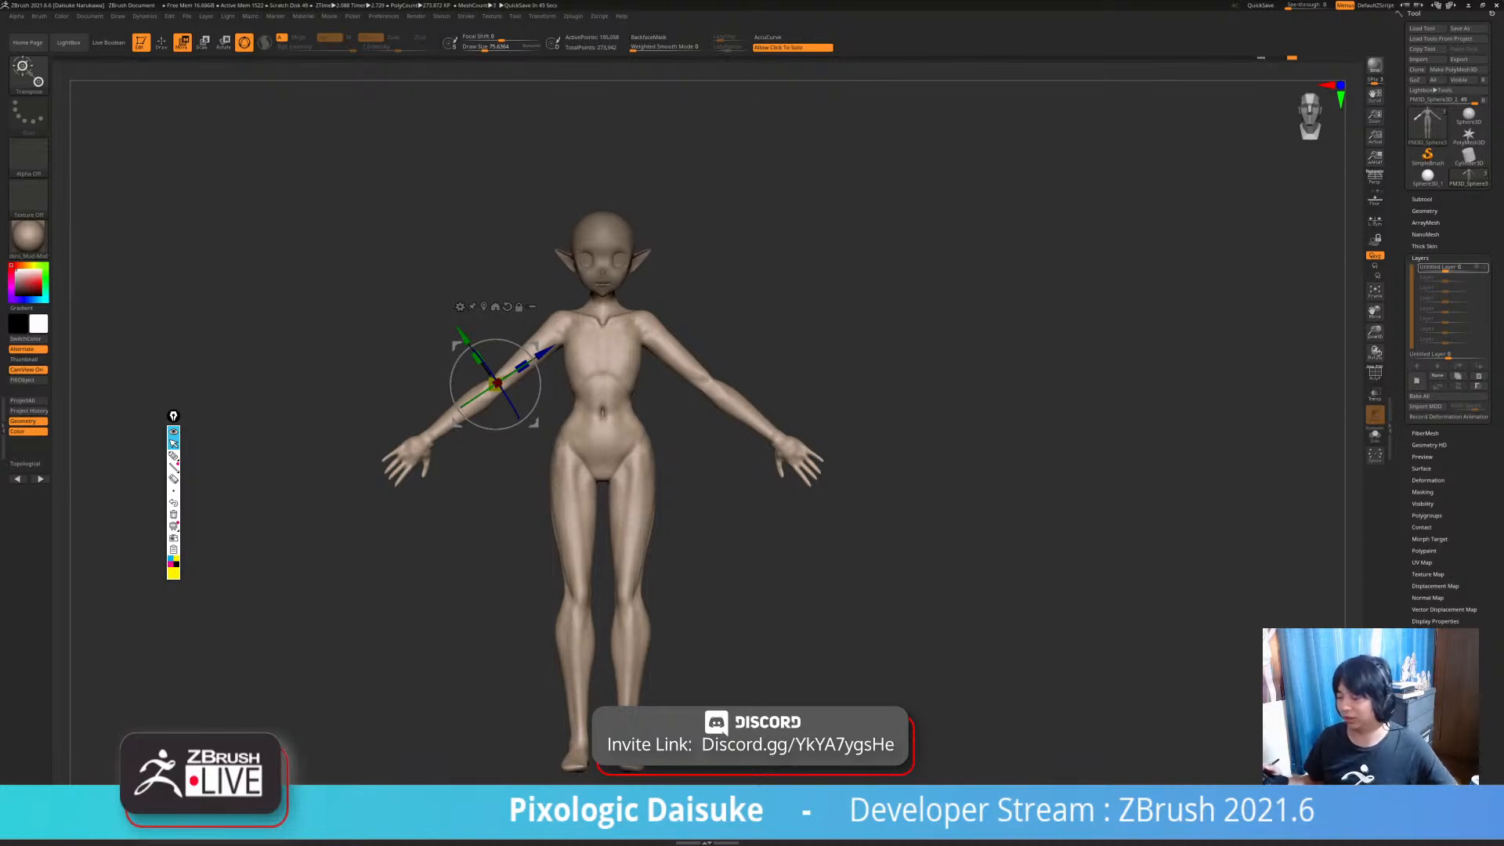
- Add a second recording layer above the straightened pose for sculpting changes
mouse_move(1445, 268)
mouse_down()
mouse_move(1470, 267)
mouse_move(1445, 267)
mouse_up()
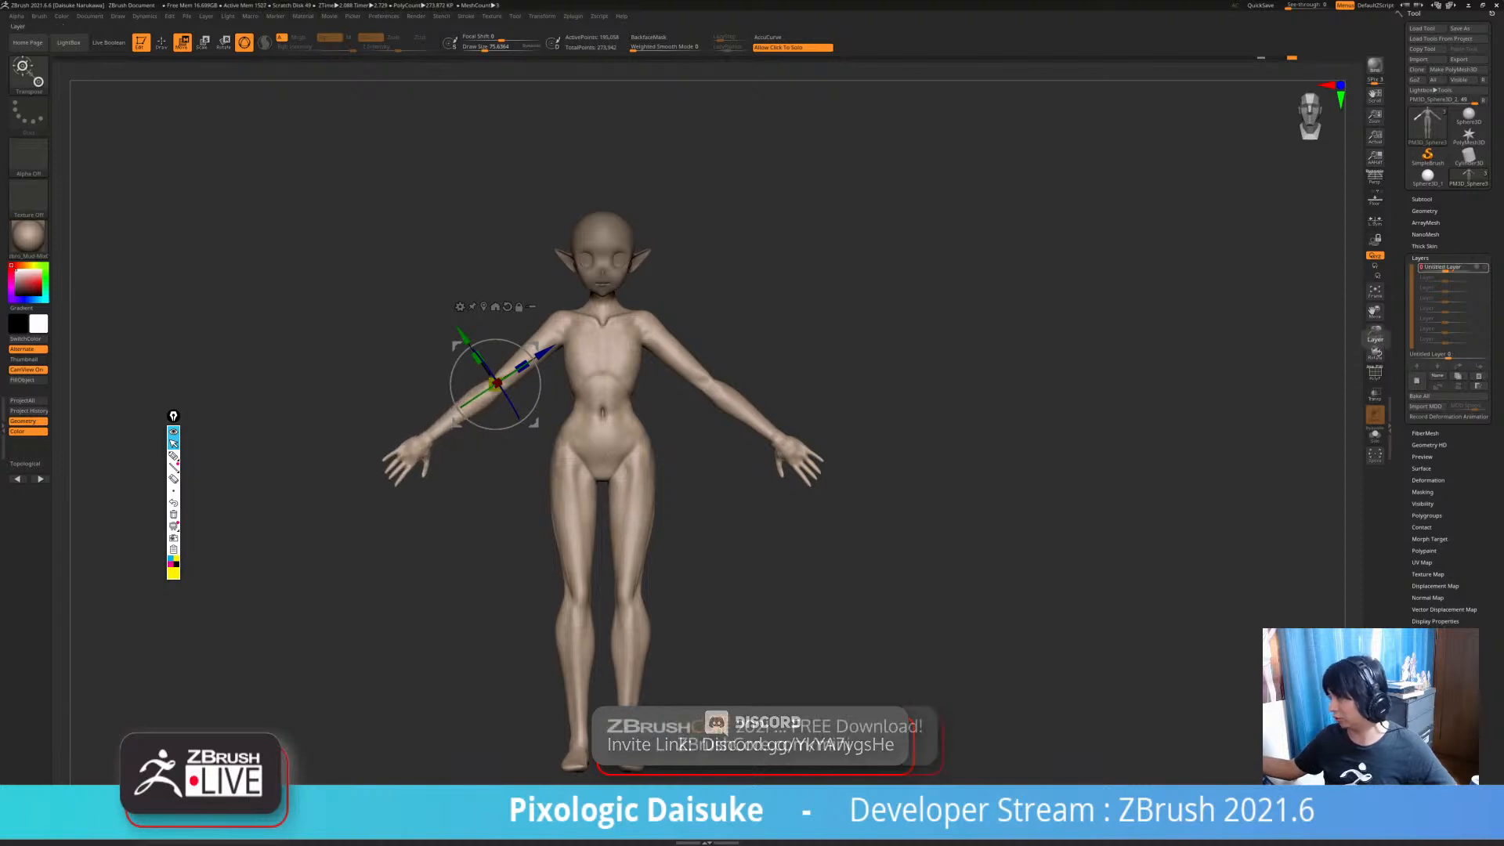
click(1416, 381)
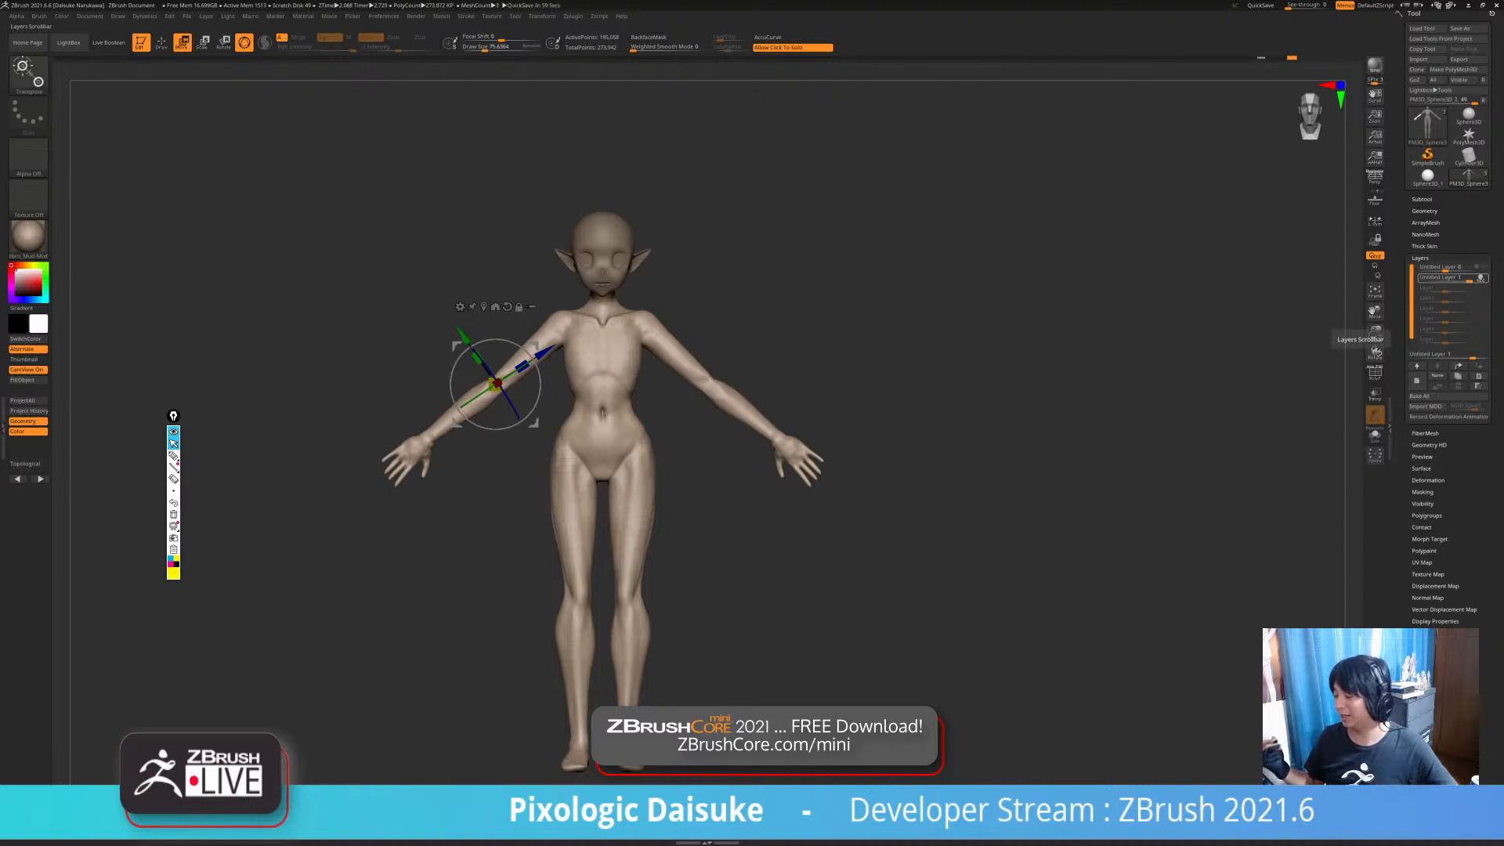
ctrl+right_drag(1019, 352, 1007, 455)
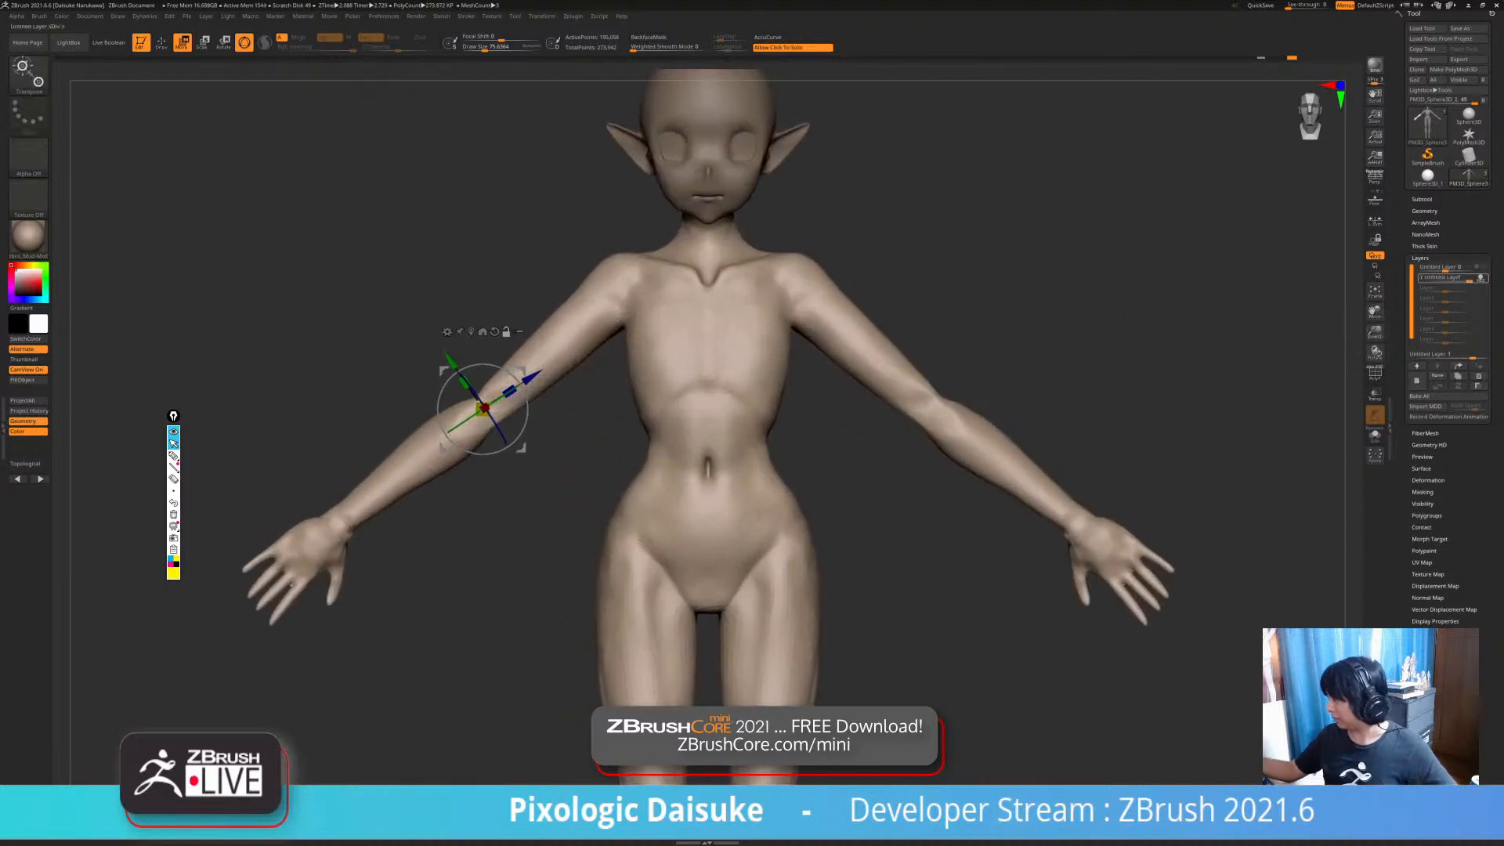
- Sculpt test creases along the inner elbow and upper forearm on the second layer
key(q)
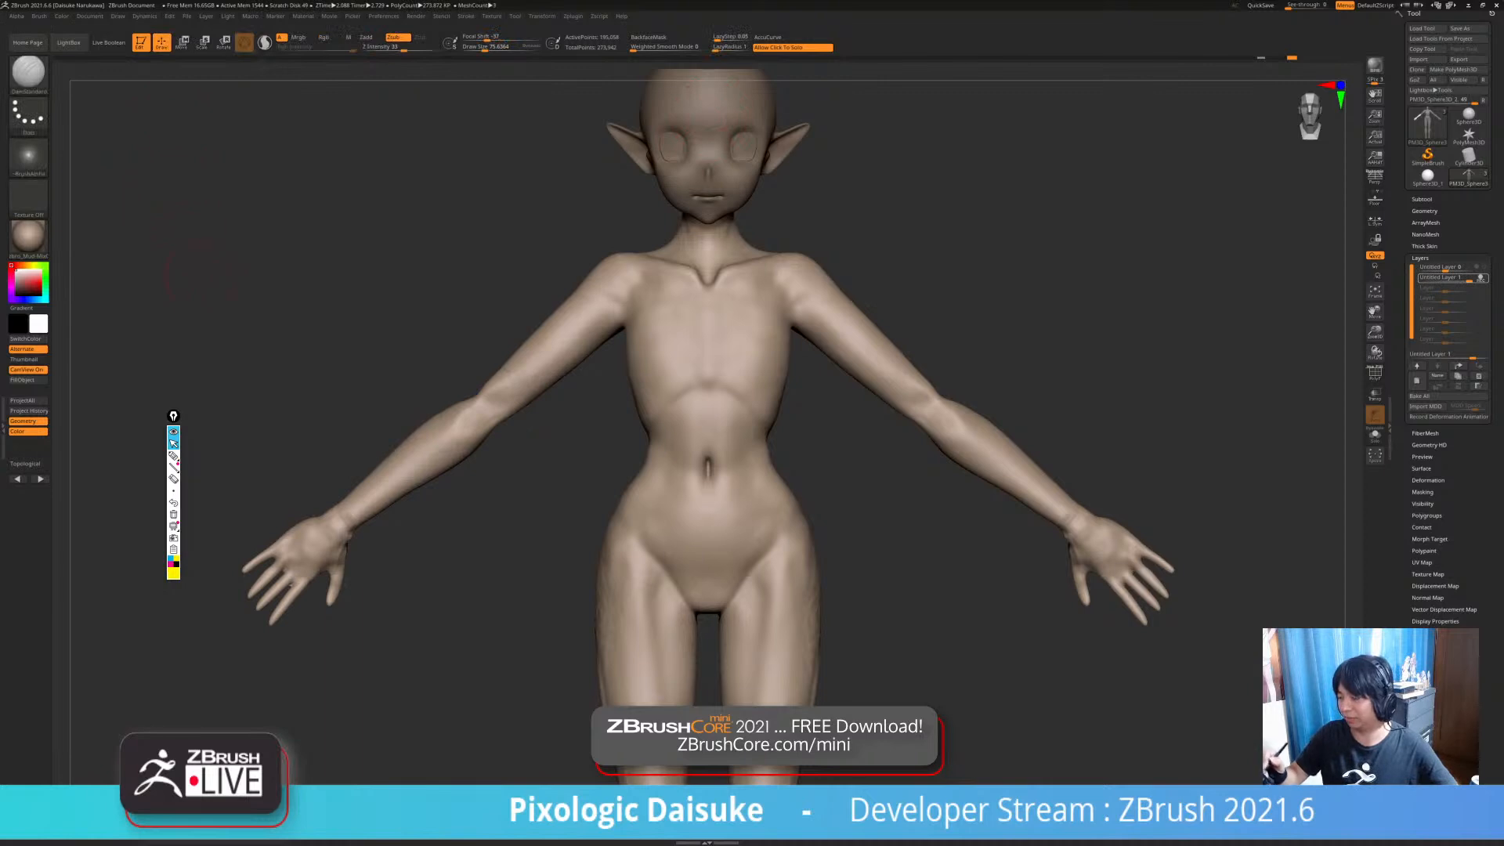
ctrl+right_drag(405, 495, 405, 535)
drag(462, 430, 392, 470)
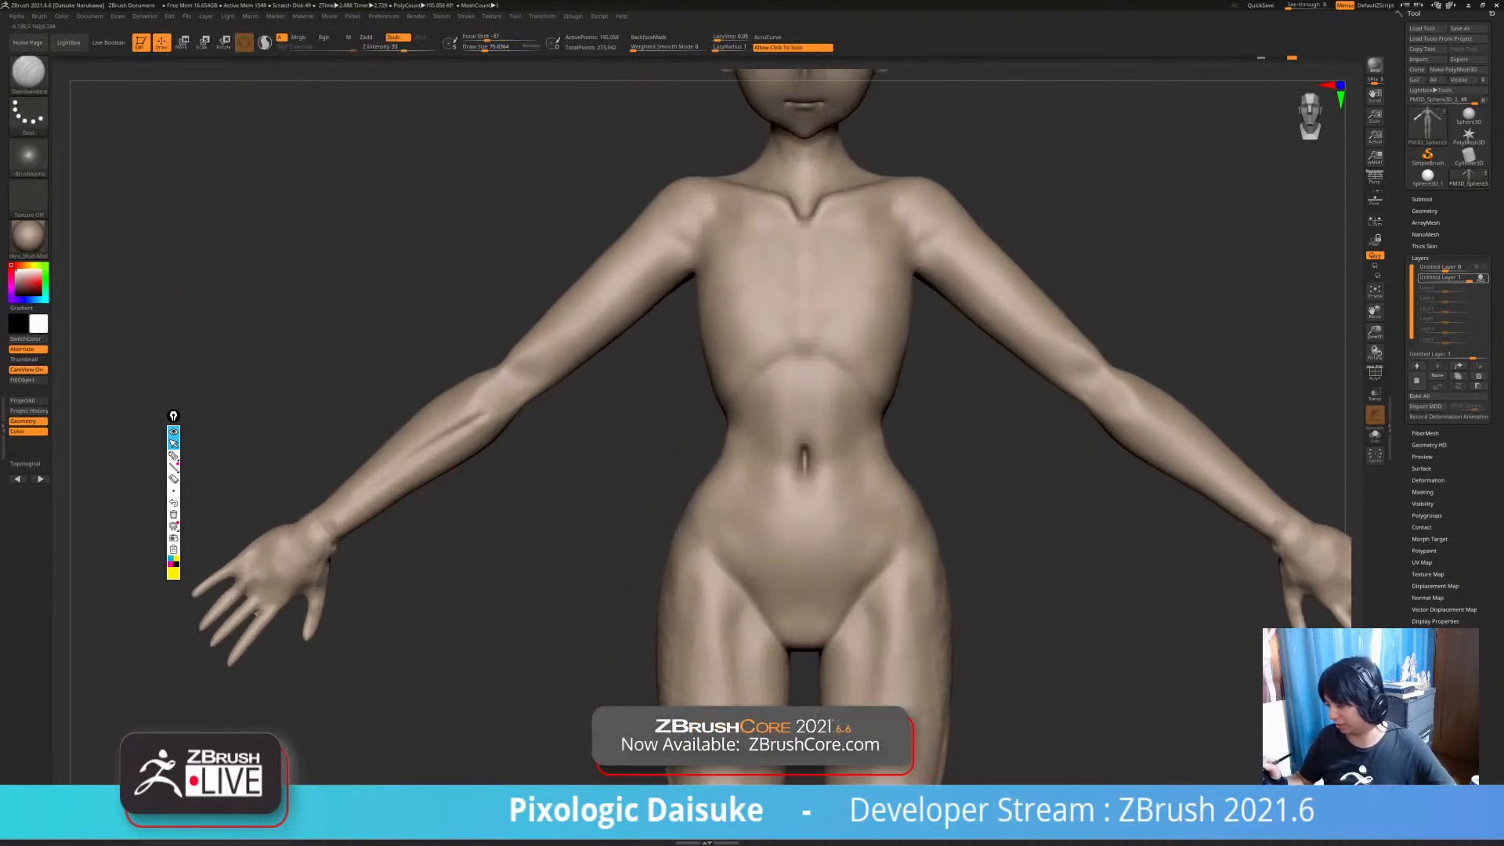
drag(458, 427, 489, 392)
ctrl+right_drag(471, 486, 470, 459)
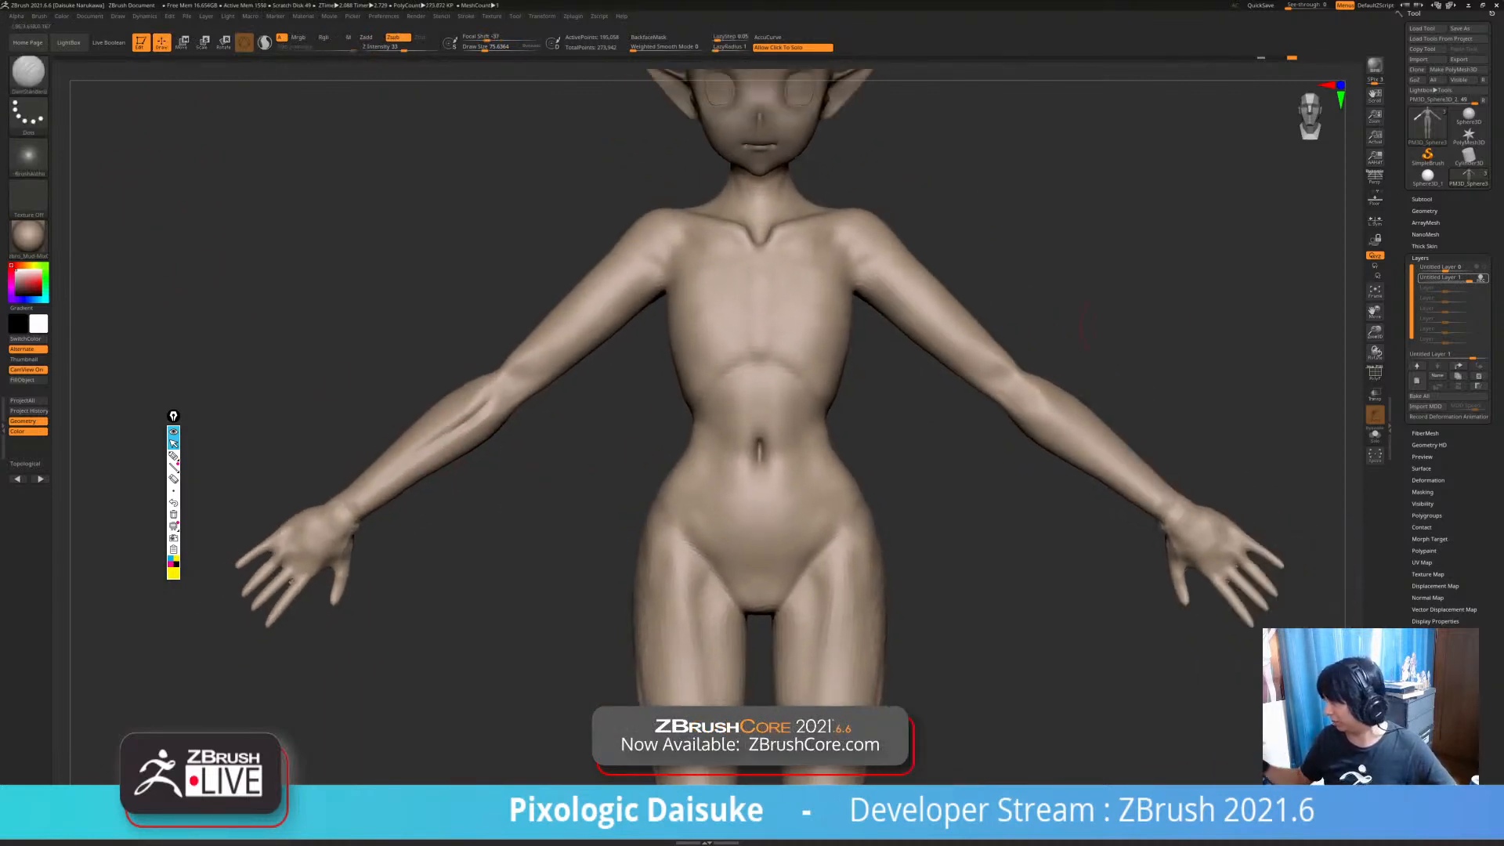
- Stop recording, raise the forearm-bend layer to nearly full intensity and inspect the bent elbow with the creases
drag(1445, 270, 1485, 269)
drag(1332, 290, 1175, 317)
mouse_move(1485, 267)
mouse_down()
mouse_move(1468, 268)
mouse_move(1485, 267)
mouse_up()
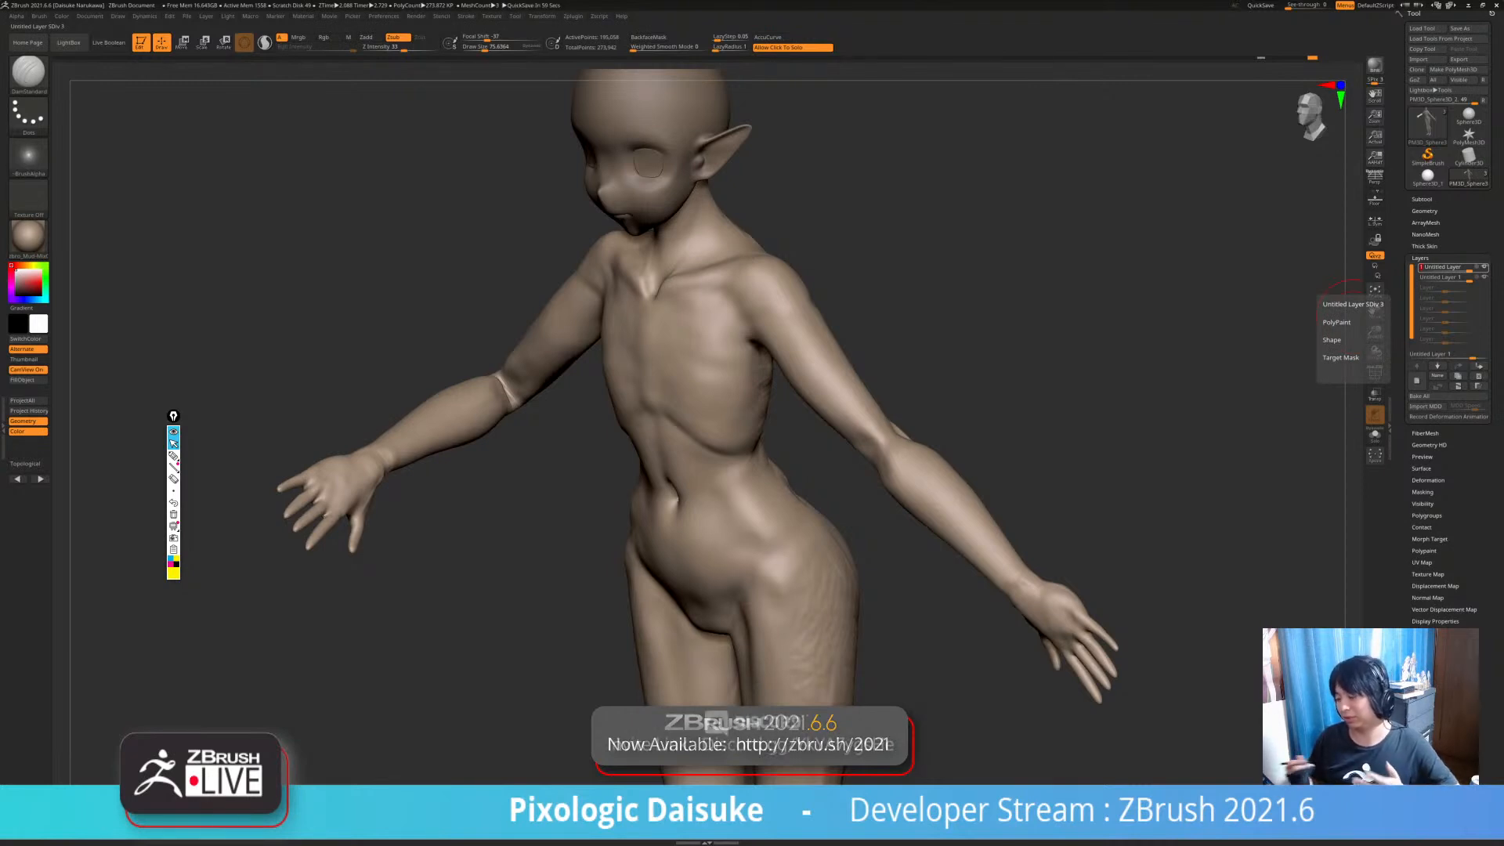
drag(1254, 329, 1317, 329)
shift+drag(501, 329, 525, 588)
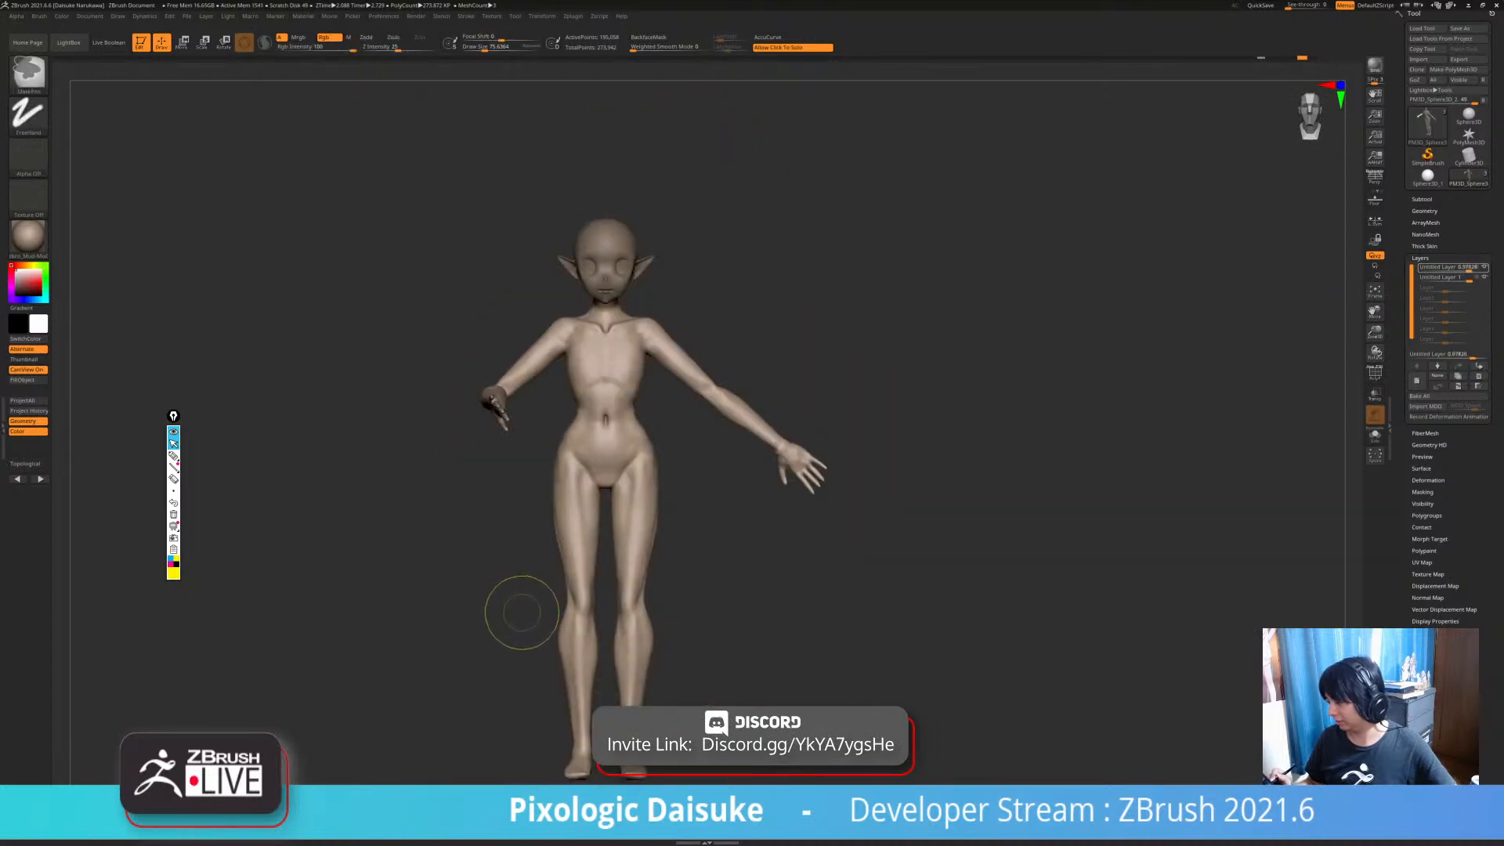
- Return the forearm-bend layer's intensity to 0 and delete both layers
alt+drag(521, 613, 458, 626)
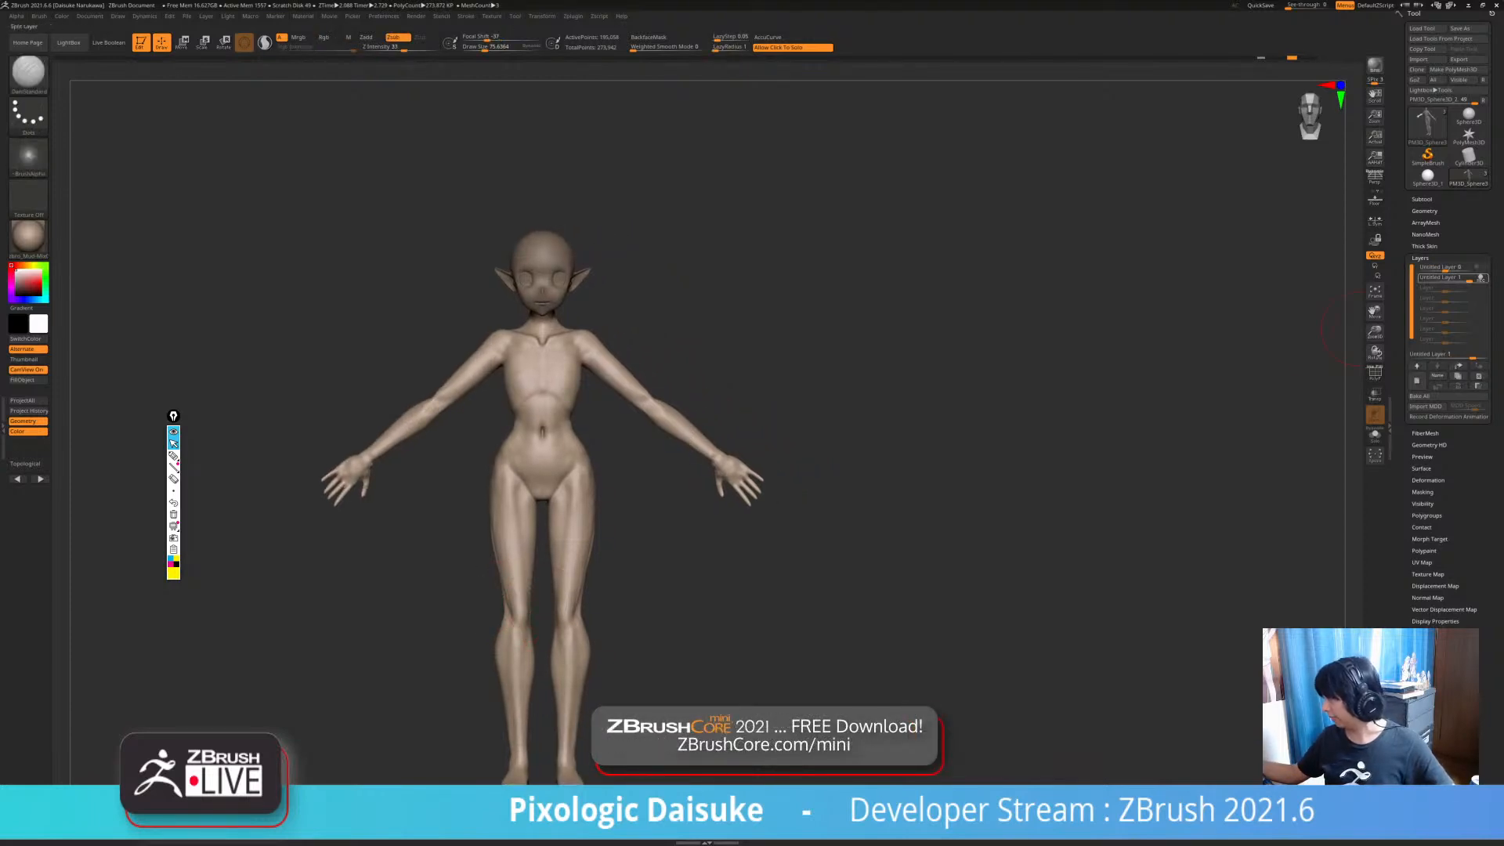
click(1479, 376)
click(1479, 376)
- Smooth the wrist and the thumb side of the hand from the front
ctrl+right_drag(780, 549, 491, 482)
mouse_move(423, 392)
alt+right_down()
mouse_move(468, 434)
mouse_move(441, 372)
alt+right_up()
ctrl+right_drag(303, 416, 274, 443)
shift+drag(274, 443, 261, 480)
ctrl+right_drag(262, 480, 567, 222)
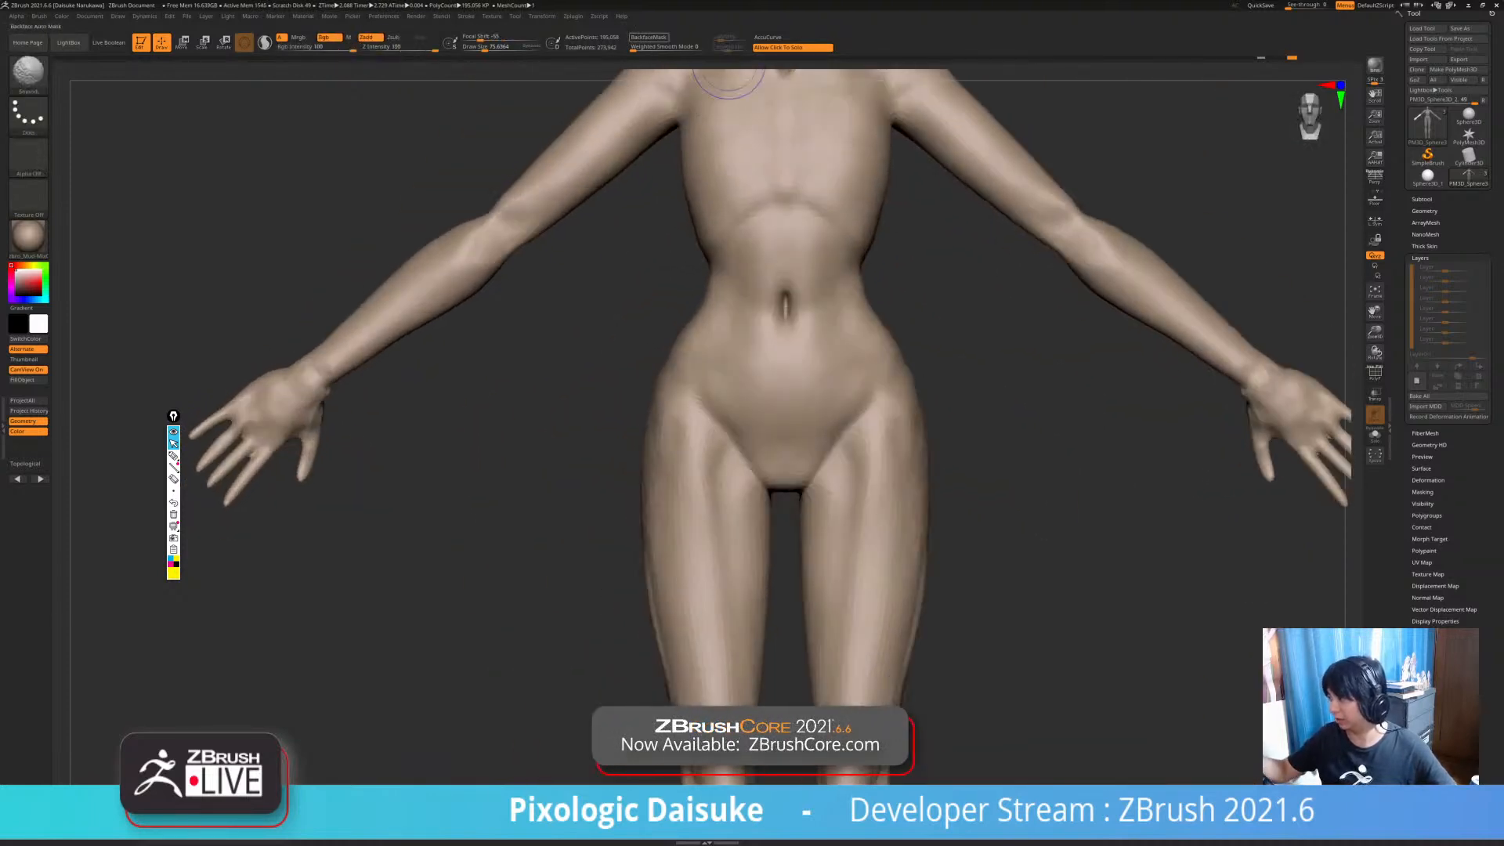
ctrl+right_drag(267, 392, 262, 427)
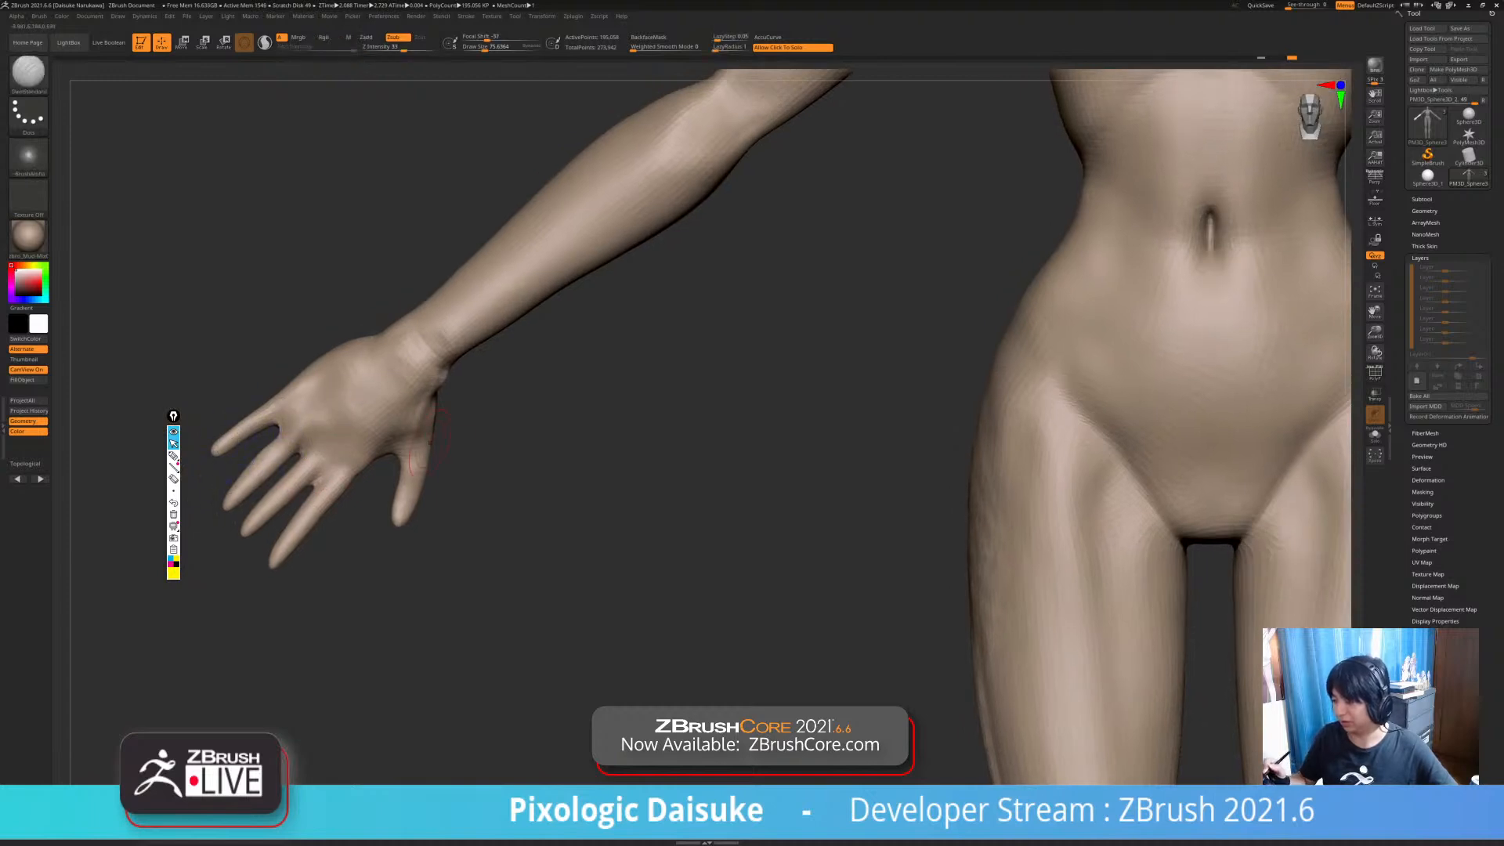
shift+drag(418, 415, 438, 357)
- Smooth the other side of the hand and the back of the elbow
mouse_move(470, 454)
ctrl+right_down()
mouse_move(489, 435)
mouse_move(380, 572)
mouse_move(400, 536)
mouse_move(705, 533)
mouse_move(766, 513)
mouse_move(766, 568)
ctrl+right_up()
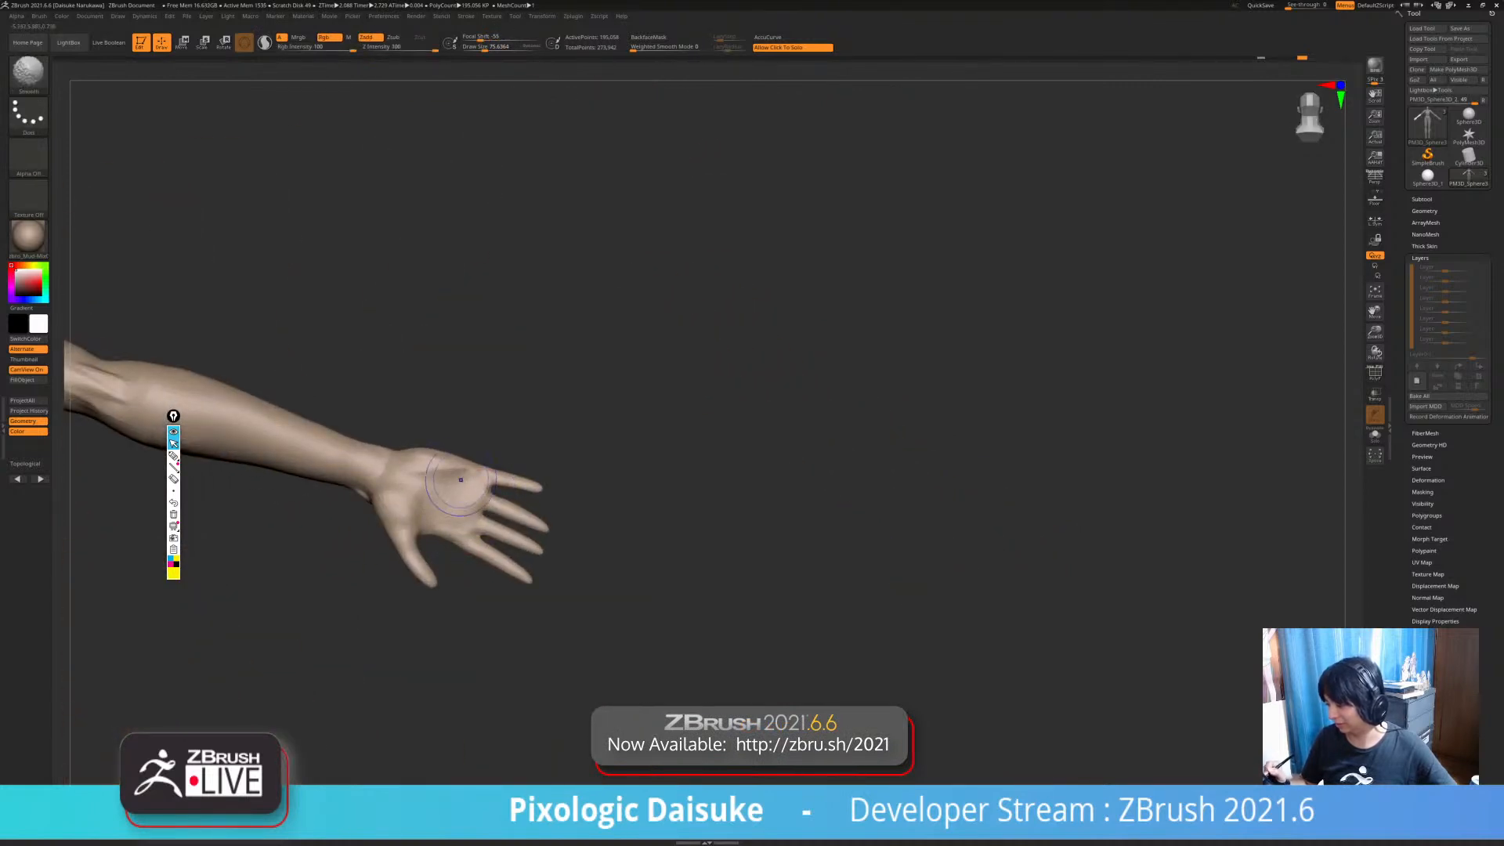
ctrl+right_drag(494, 484, 470, 439)
alt+right_drag(353, 413, 437, 429)
mouse_move(371, 388)
right_down()
mouse_move(371, 409)
mouse_move(636, 415)
right_up()
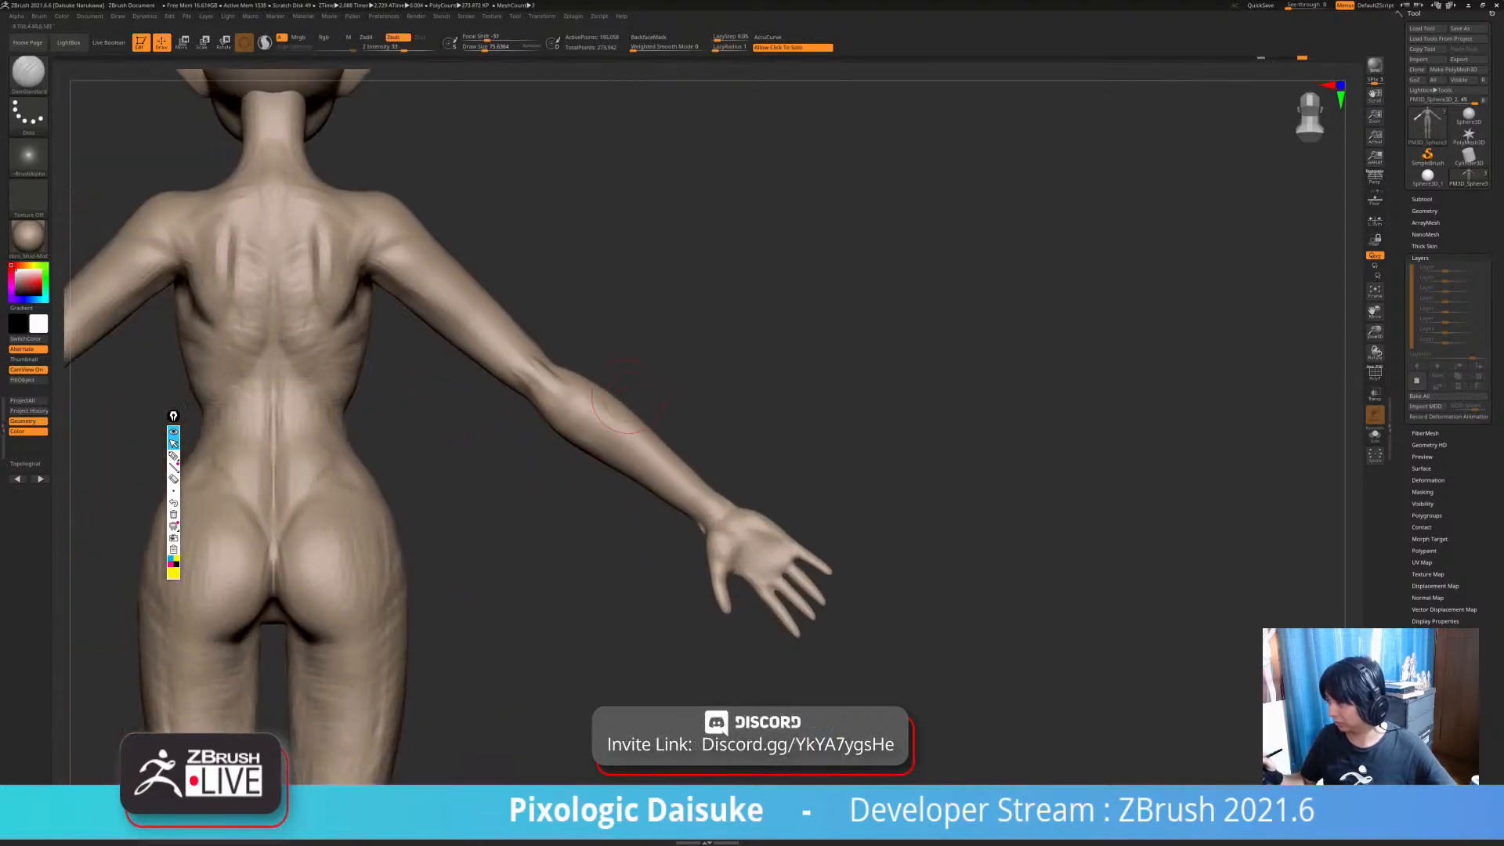
key(ctrl)
key(shift)
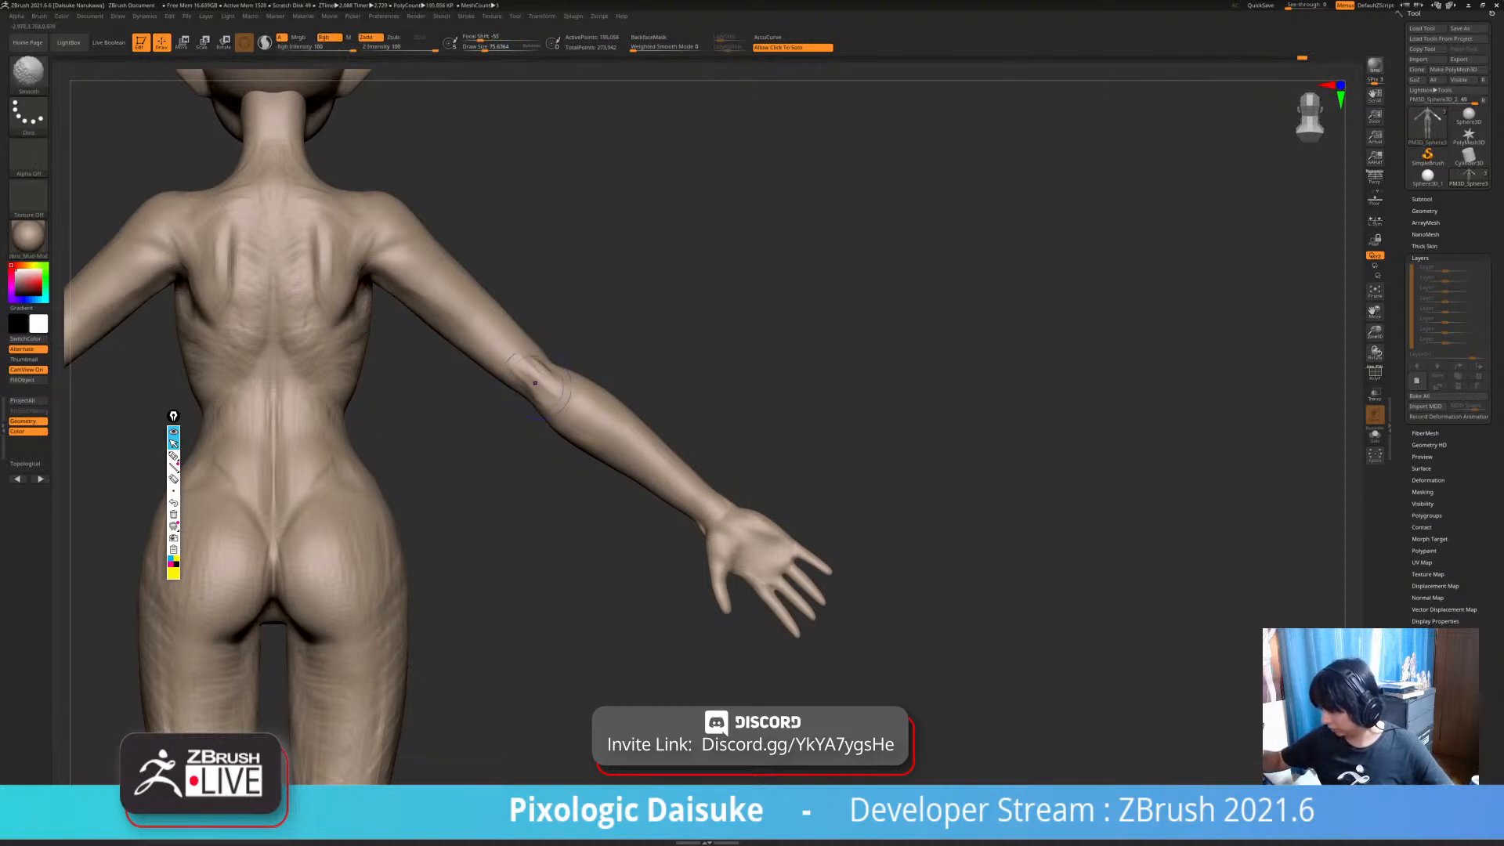
- Refine and smooth the elbow and upper arm from behind, briefly checking the body's wireframe
mouse_move(615, 427)
alt+right_down()
mouse_move(692, 454)
mouse_move(617, 420)
alt+right_up()
key(shift)
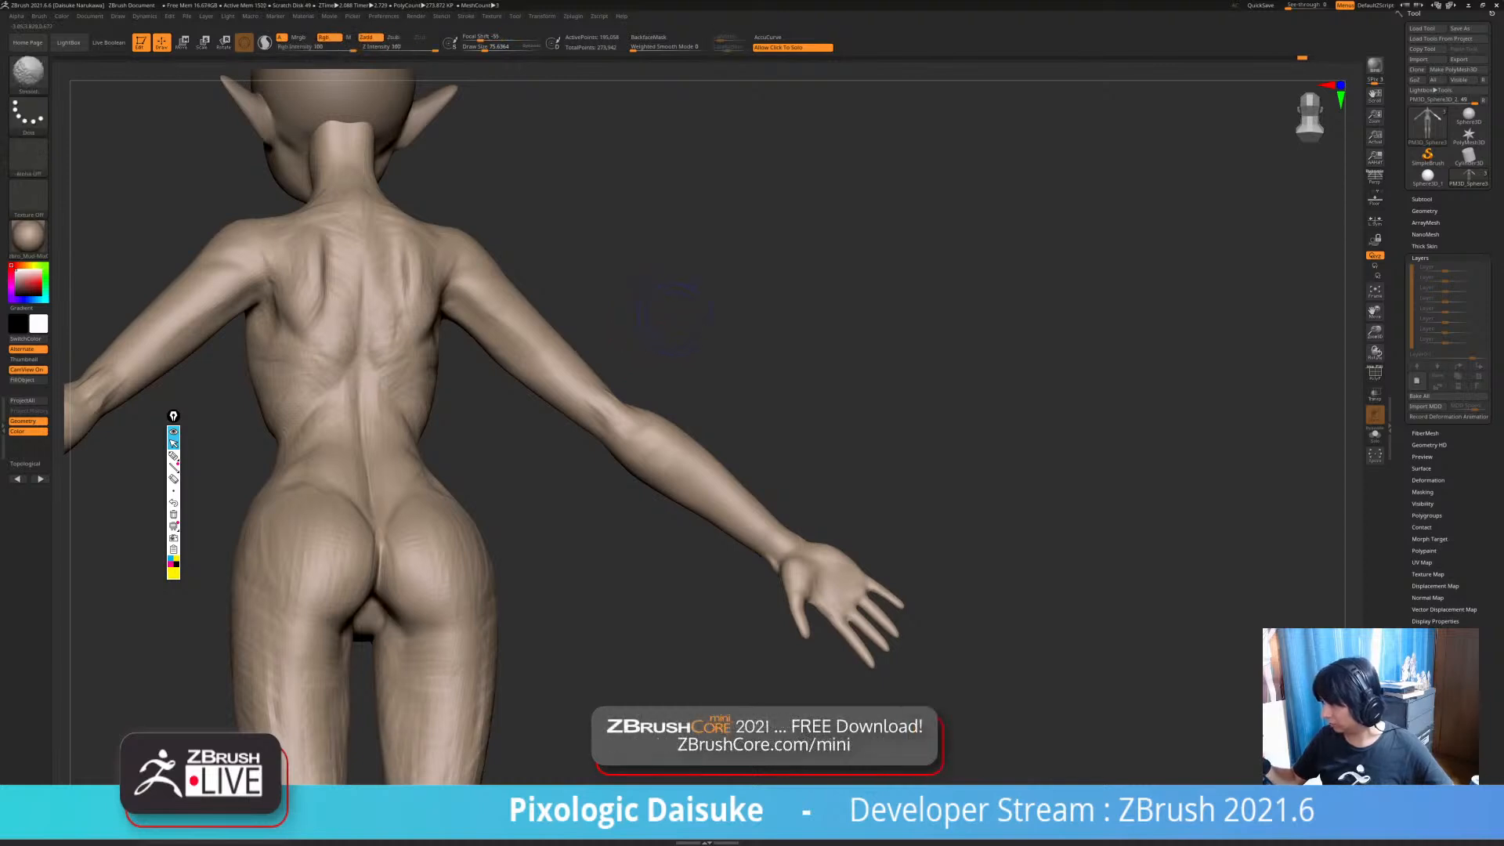
key(shift)
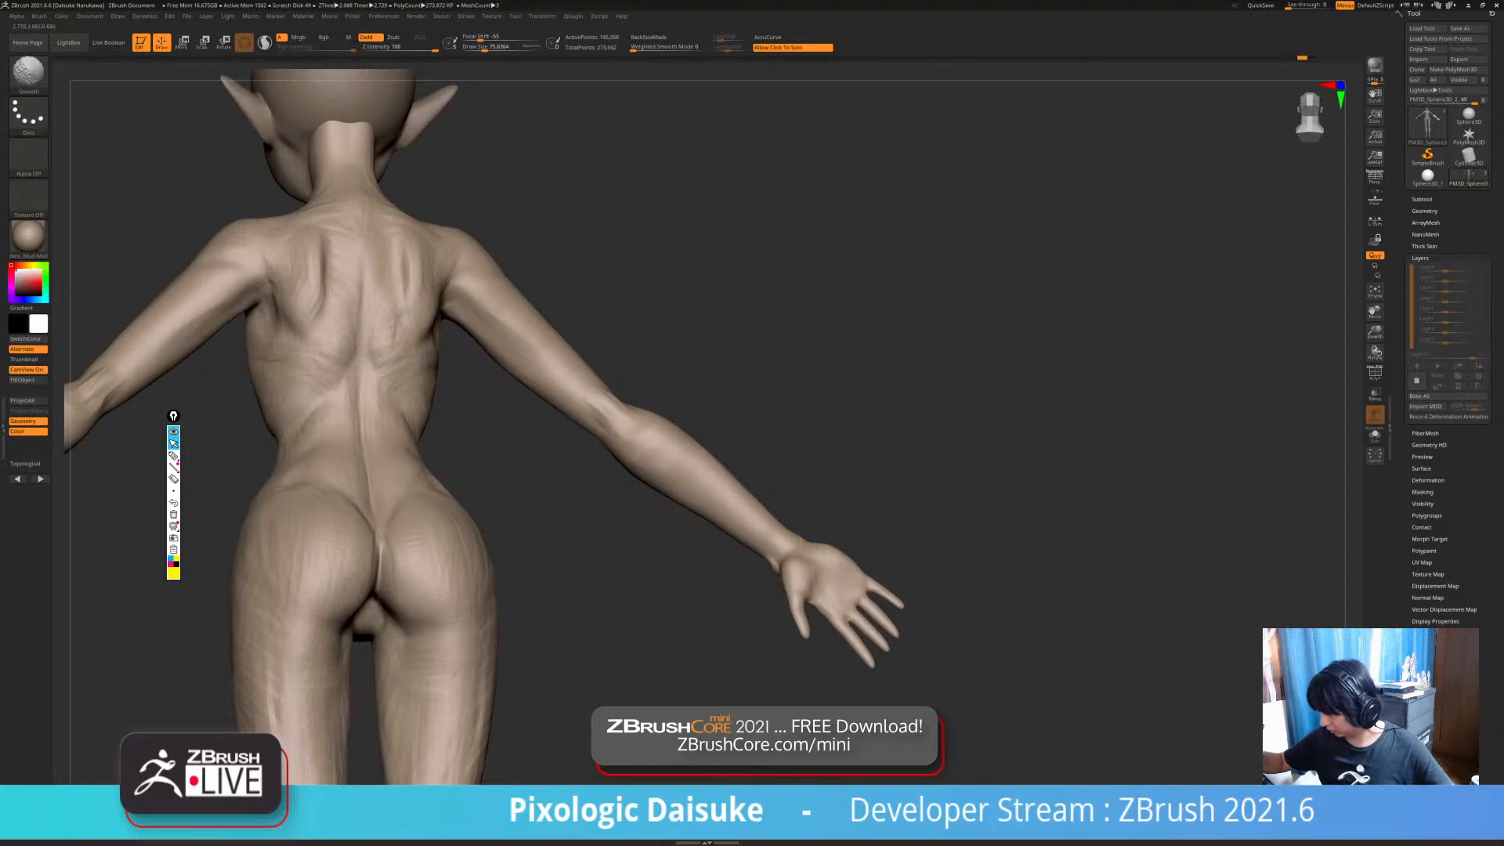
key(shift)
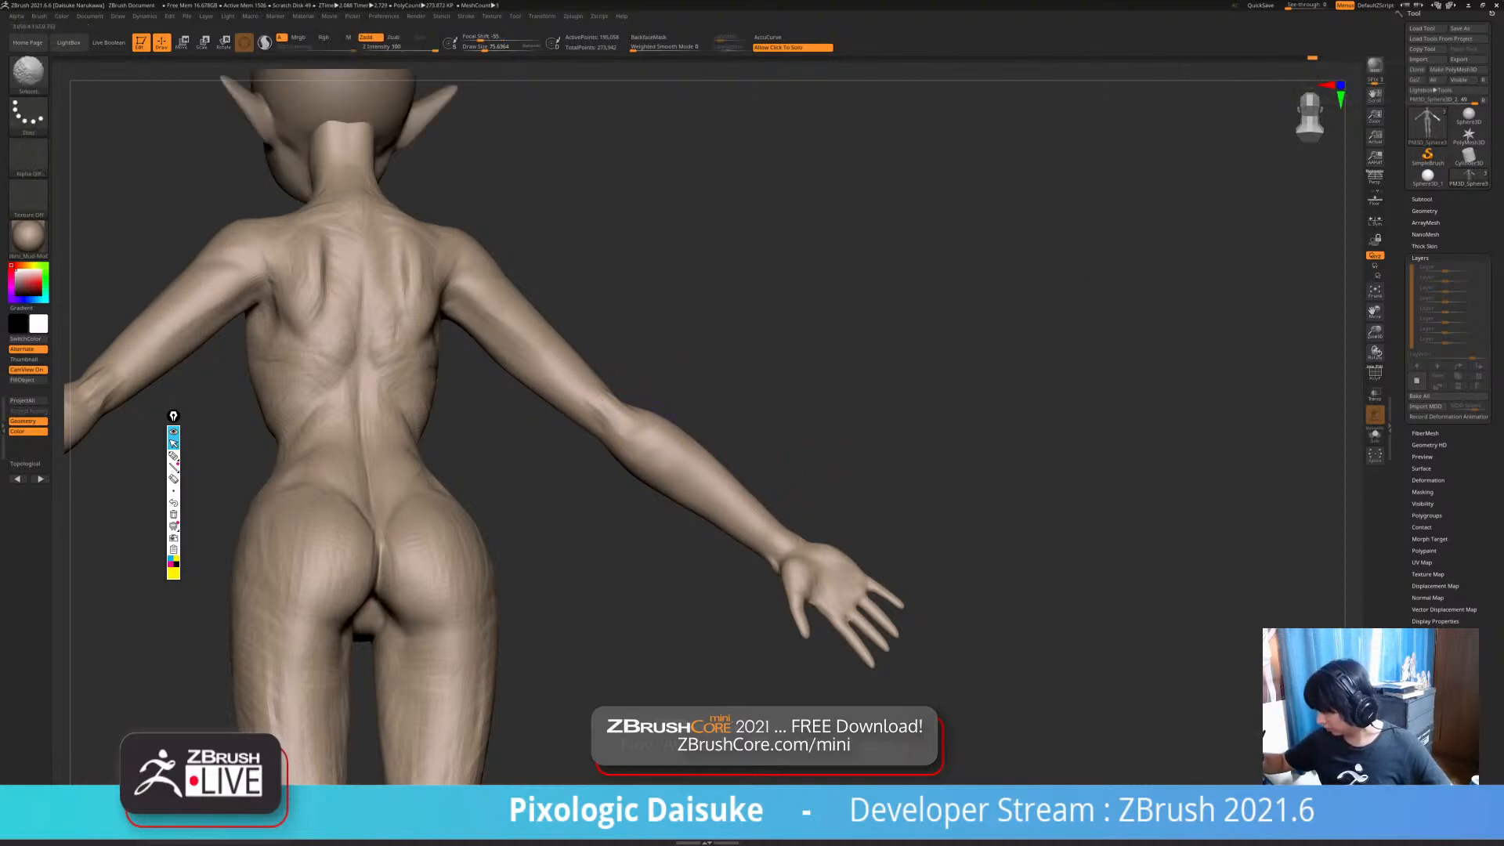
mouse_move(776, 353)
right_down()
mouse_move(690, 345)
mouse_move(586, 369)
mouse_move(627, 322)
right_up()
click(1375, 374)
click(1375, 374)
mouse_move(548, 353)
shift+right_down()
mouse_move(501, 352)
mouse_move(398, 400)
mouse_move(594, 404)
mouse_move(594, 462)
shift+right_up()
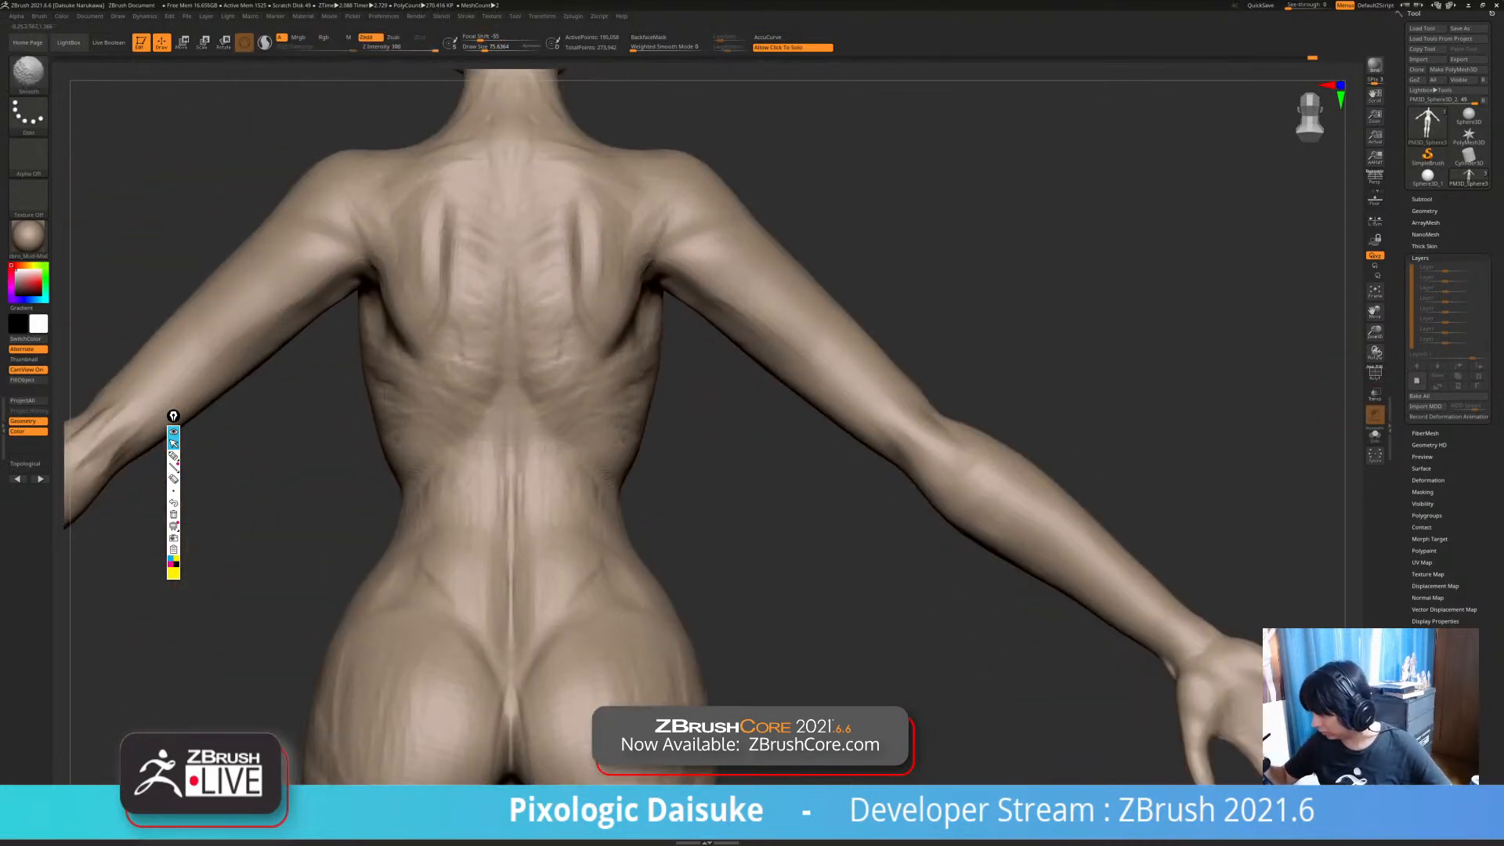
- Step back through the undo history to the bent-forearm pose and return to the latest state
mouse_move(567, 181)
ctrl+right_down()
mouse_move(570, 751)
mouse_move(504, 757)
ctrl+right_up()
ctrl+right_drag(946, 530, 946, 470)
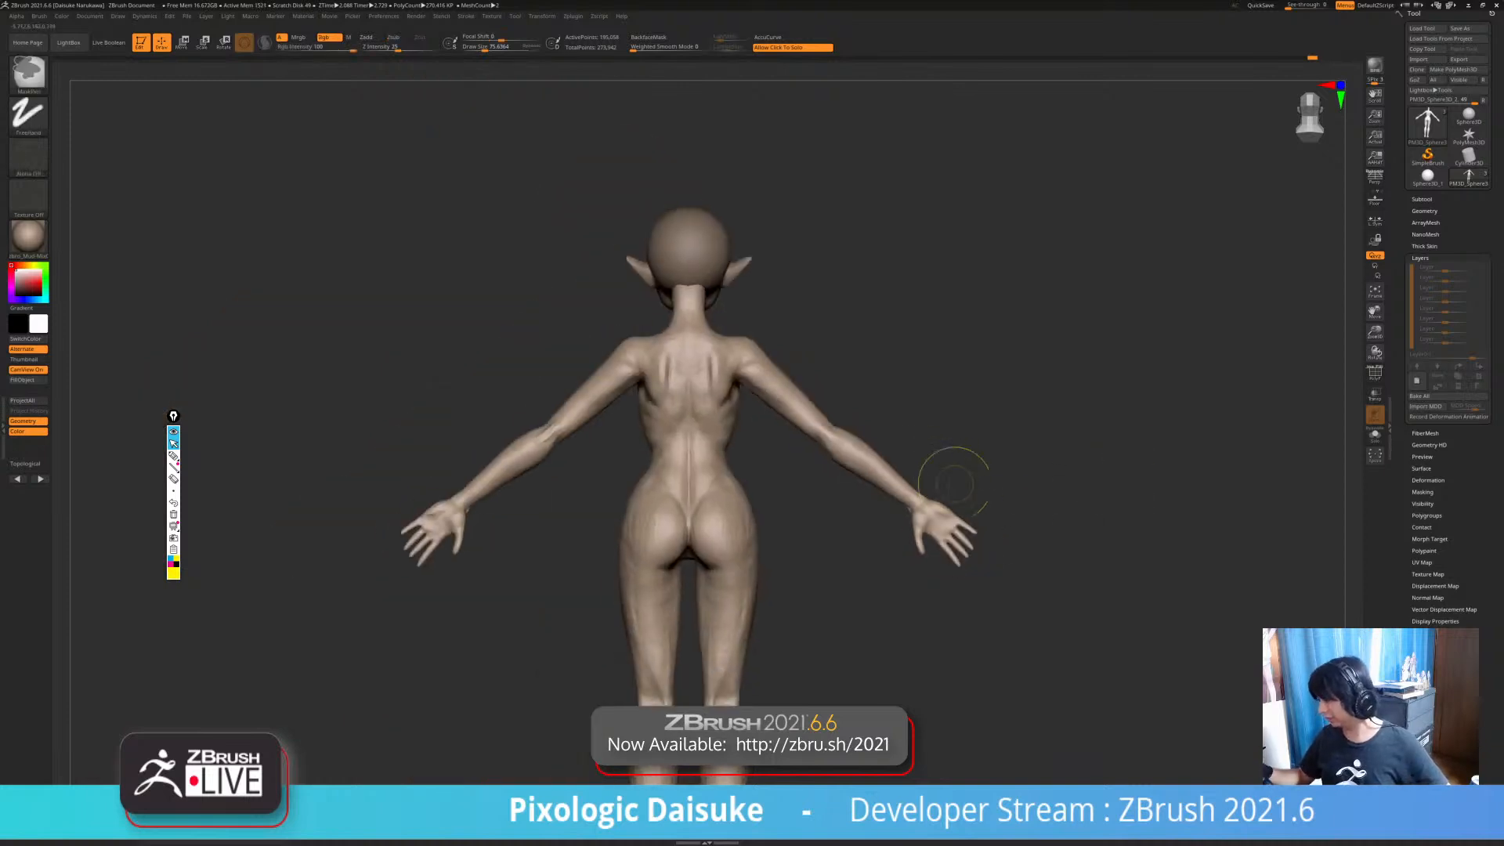
key(ctrl+z)
key(ctrl+z)
key(ctrl+z)
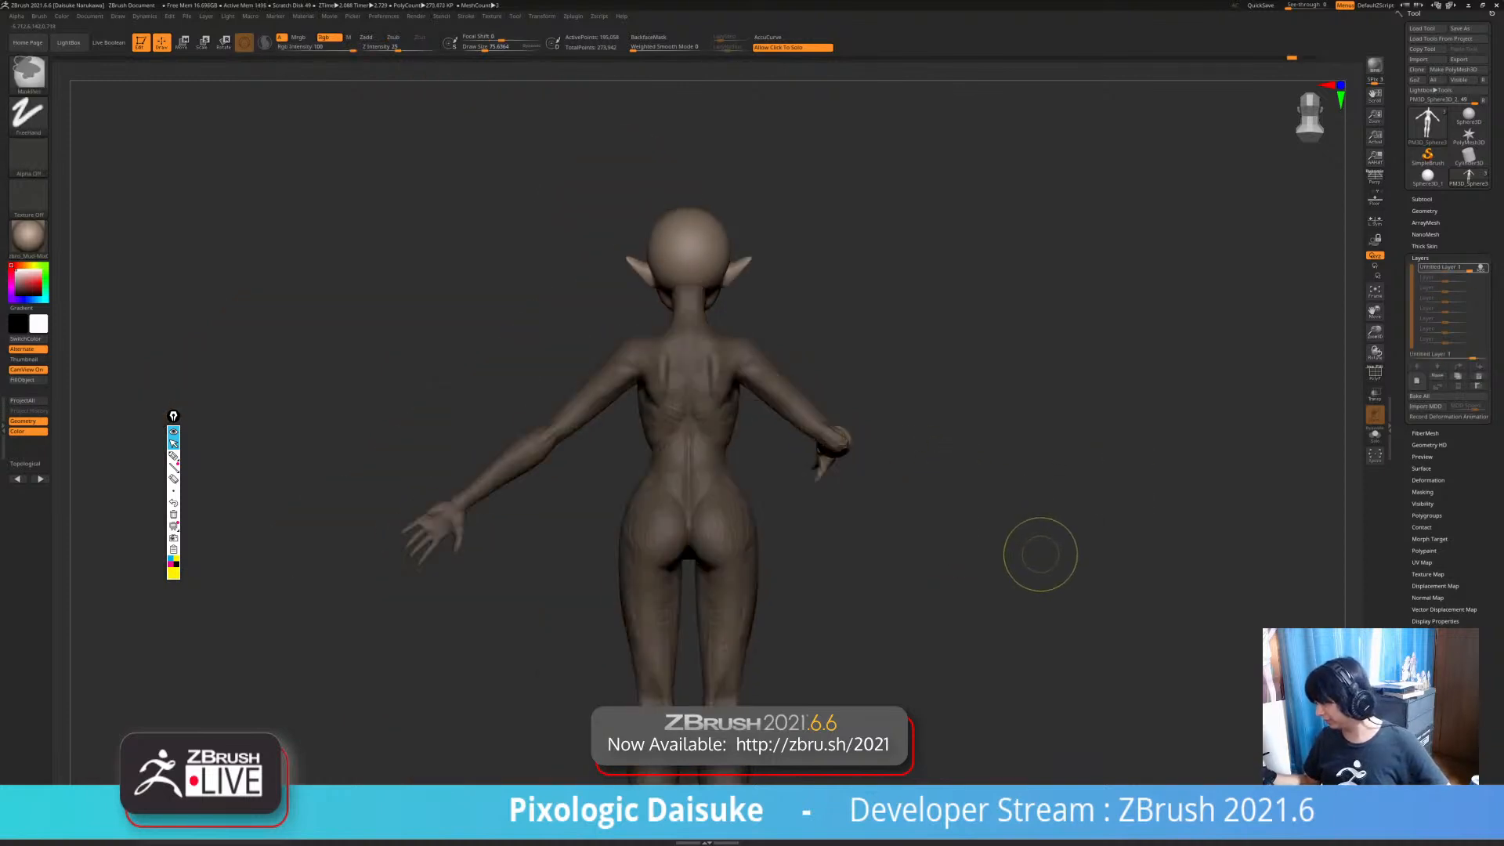
click(1313, 57)
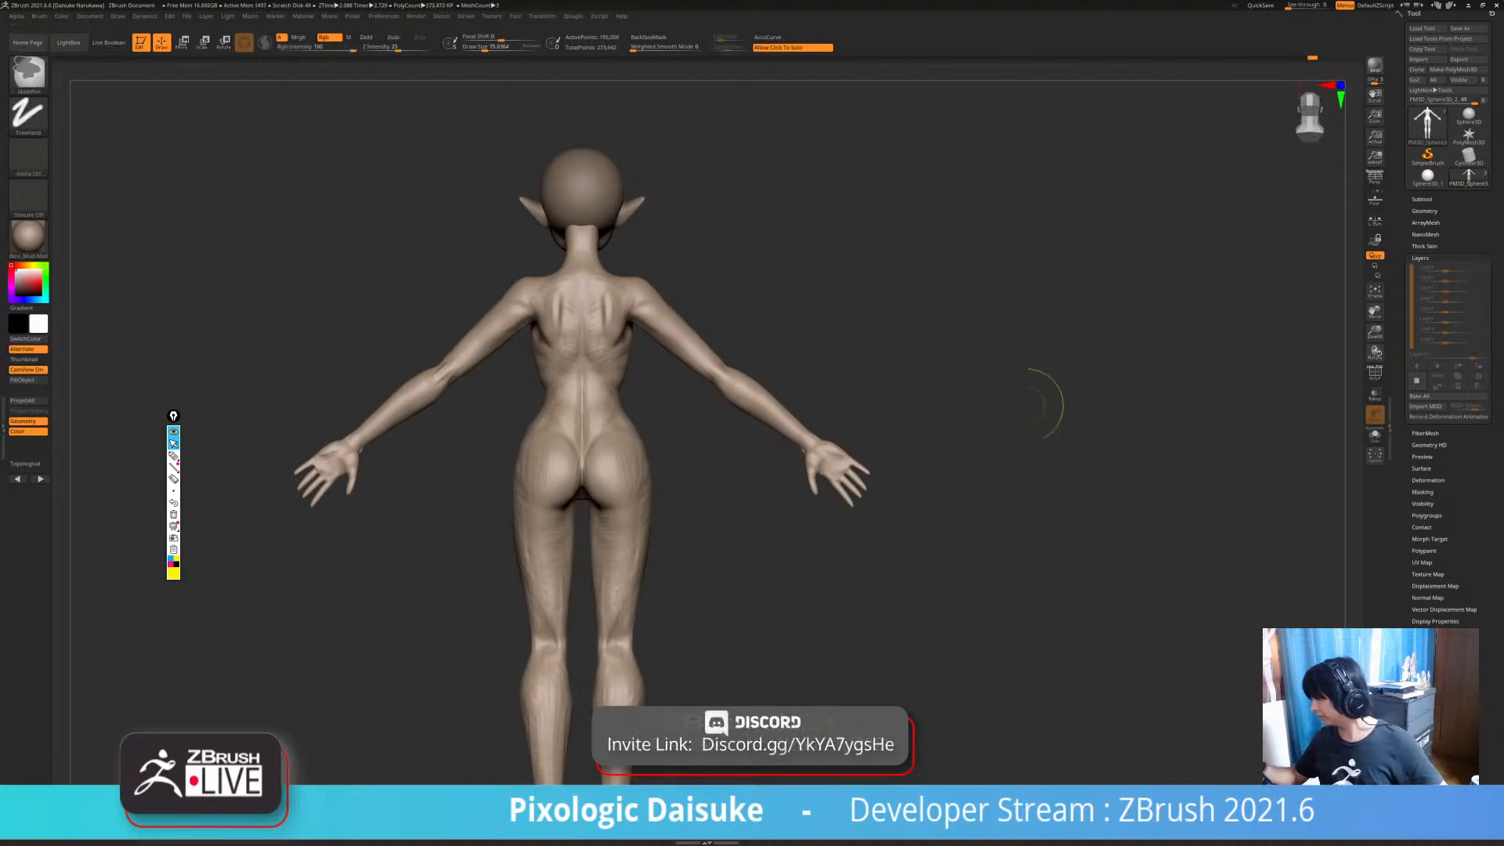
- Smooth the rough strokes between the shoulder blades, over the back of the ribs and along the waist
ctrl+right_drag(677, 384, 682, 470)
ctrl+right_drag(759, 404, 612, 317)
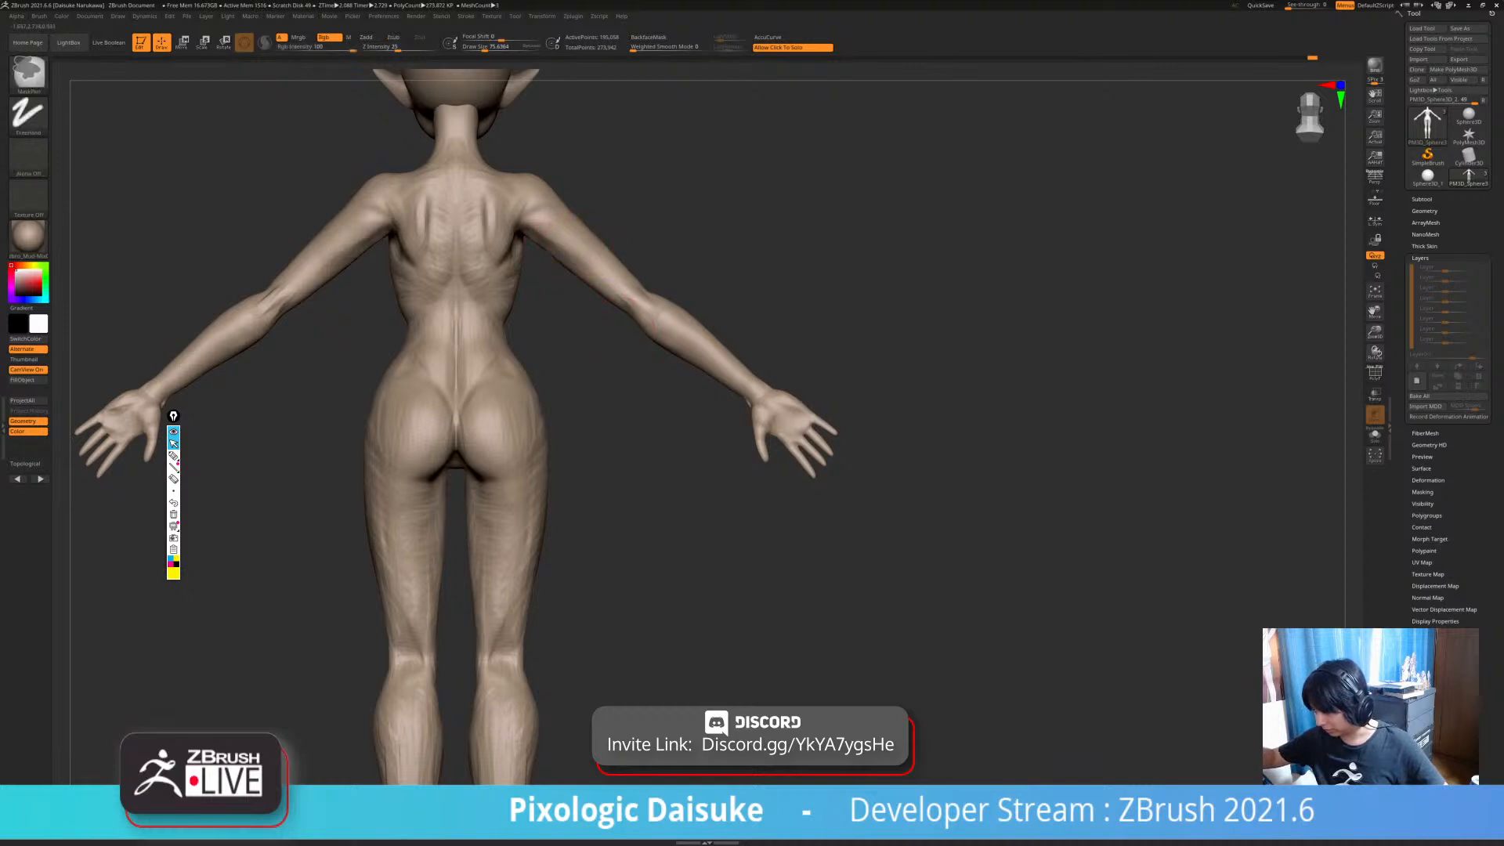
ctrl+right_drag(554, 236, 564, 329)
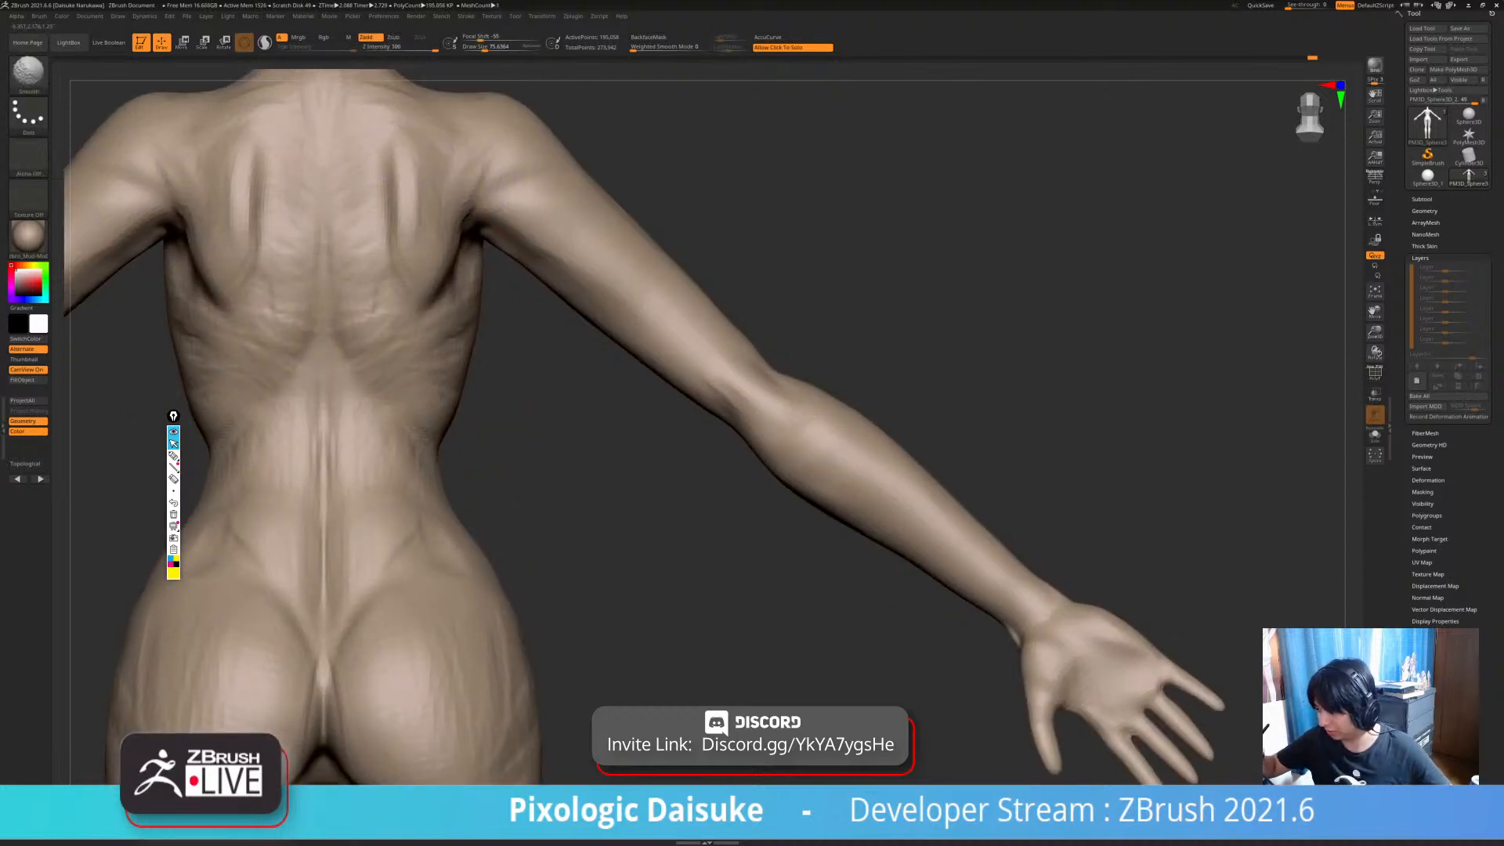
key(shift+f)
key(shift+f)
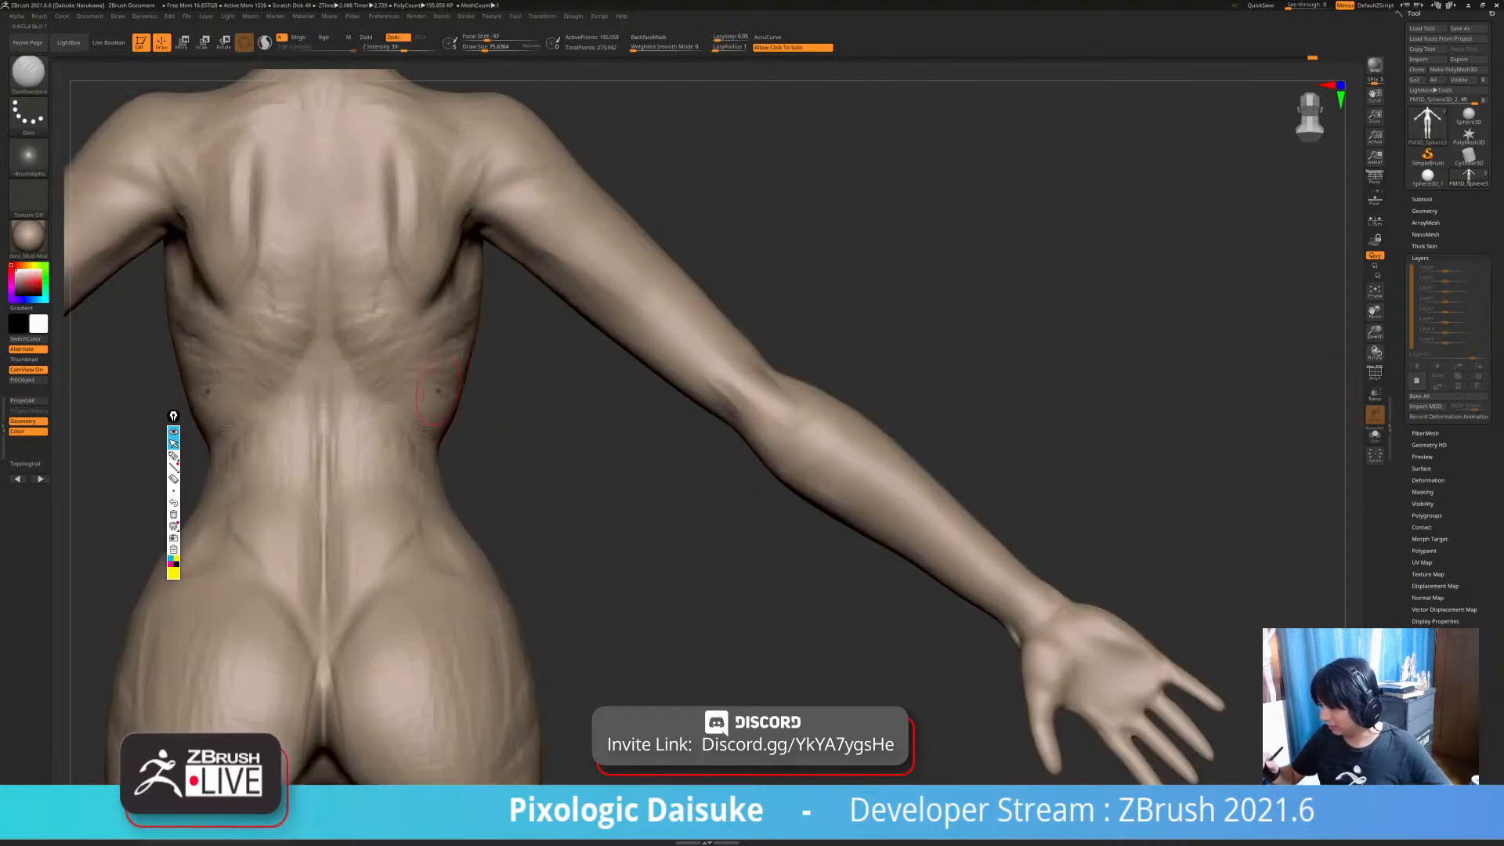
alt+right_drag(362, 280, 434, 298)
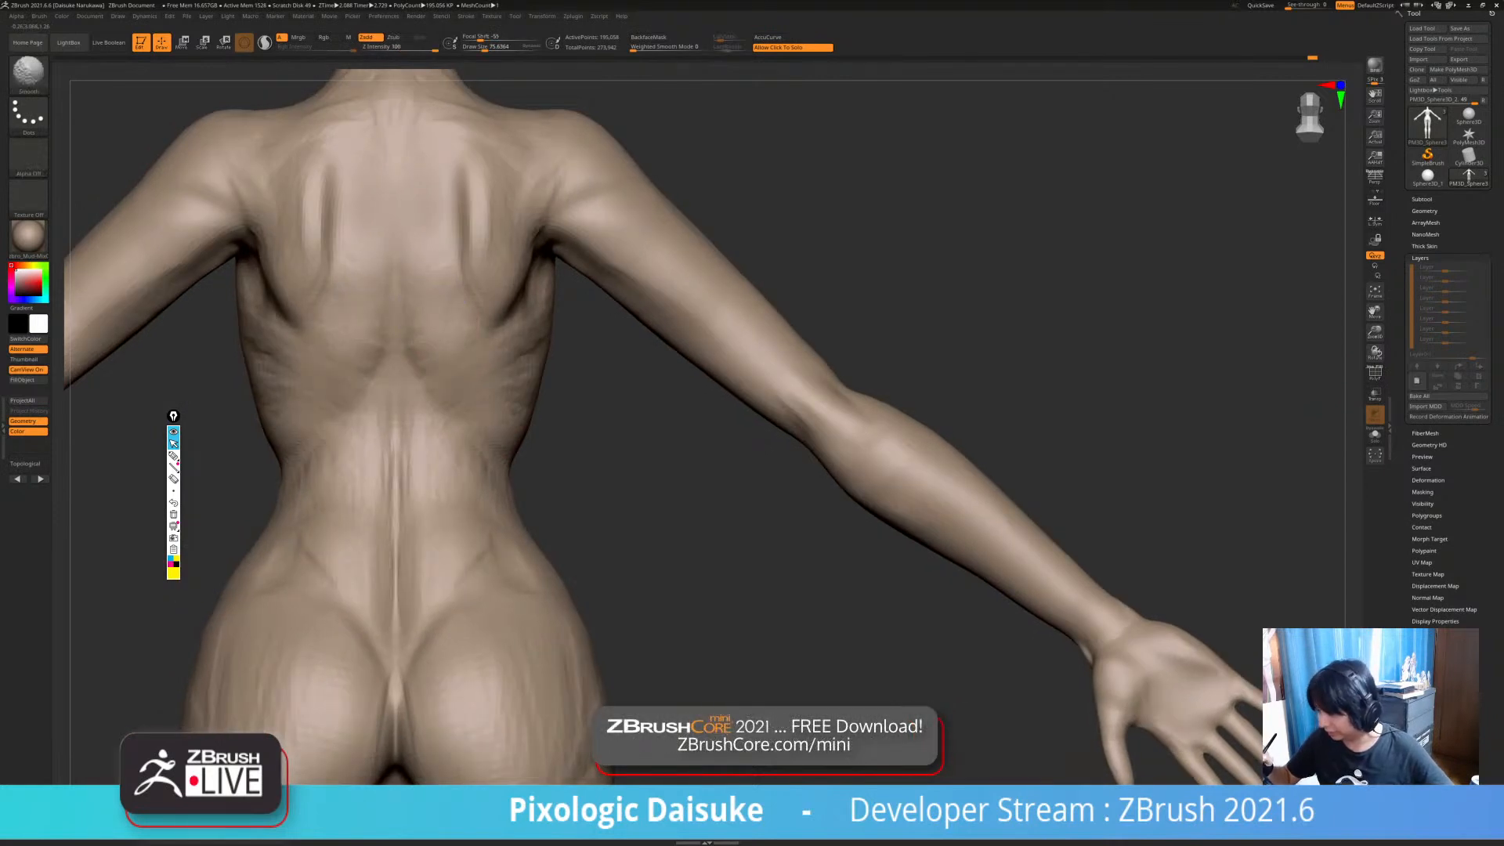
ctrl+right_drag(503, 415, 494, 329)
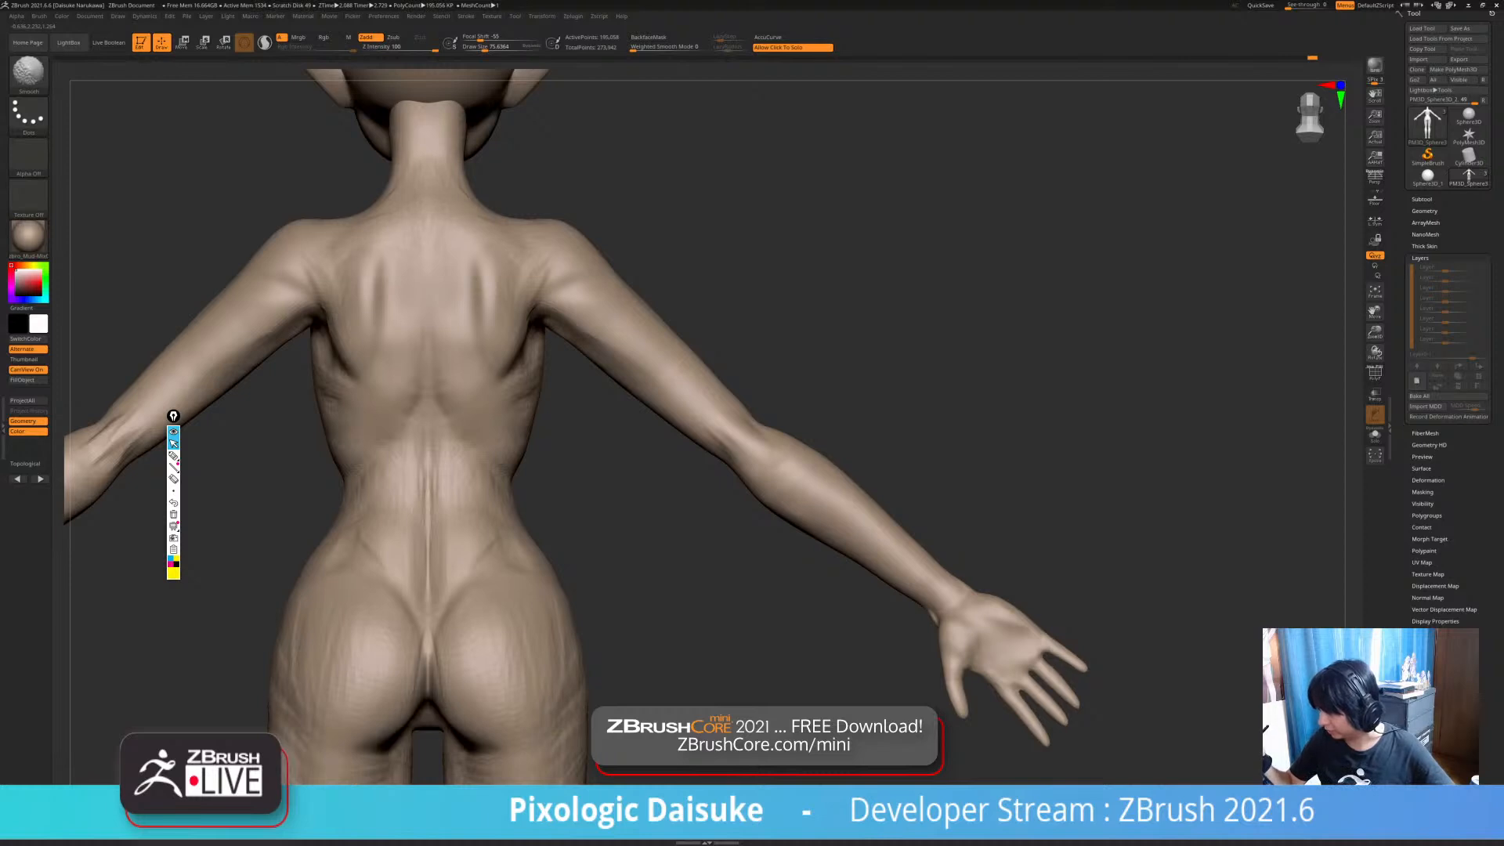
- Carve and smooth the skin between the shoulder blades and the backs of the shoulders
shift+drag(552, 271, 523, 351)
right_drag(523, 351, 523, 383)
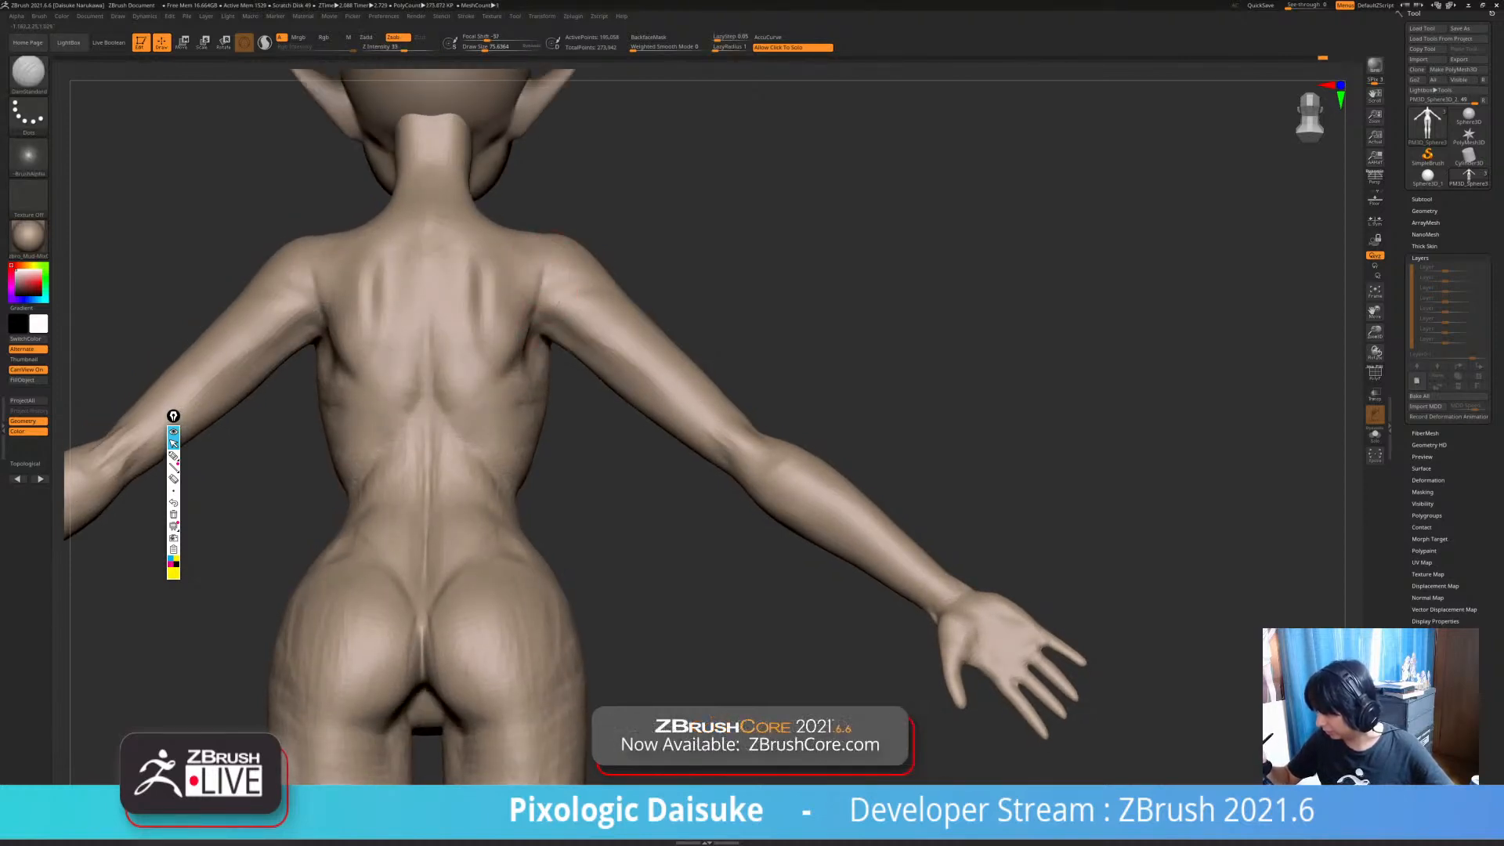
key(shift)
shift+drag(541, 267, 532, 329)
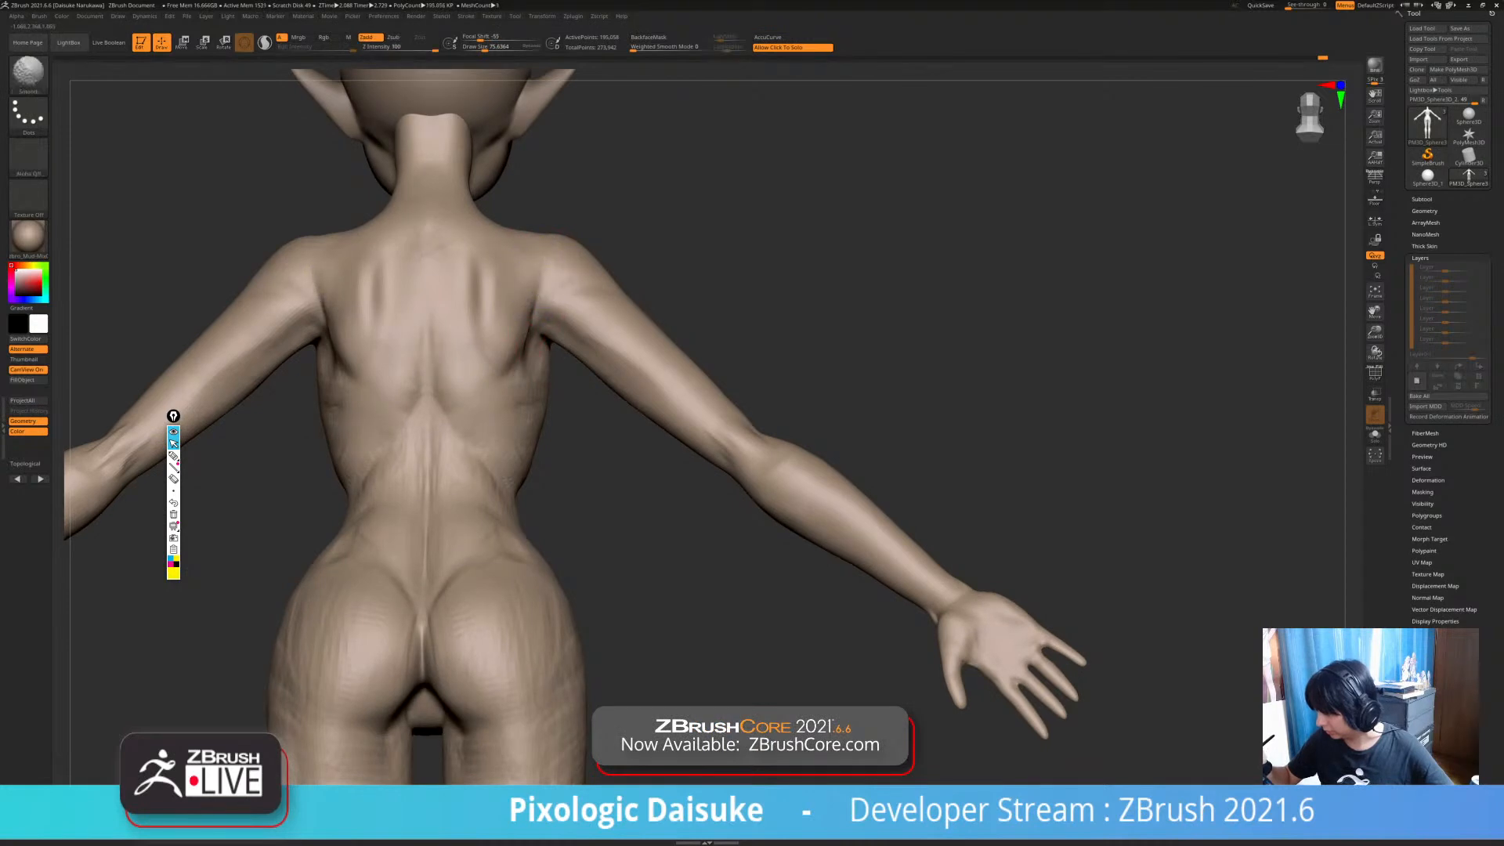
right_drag(537, 344, 549, 310)
drag(549, 311, 542, 329)
right_drag(562, 326, 552, 313)
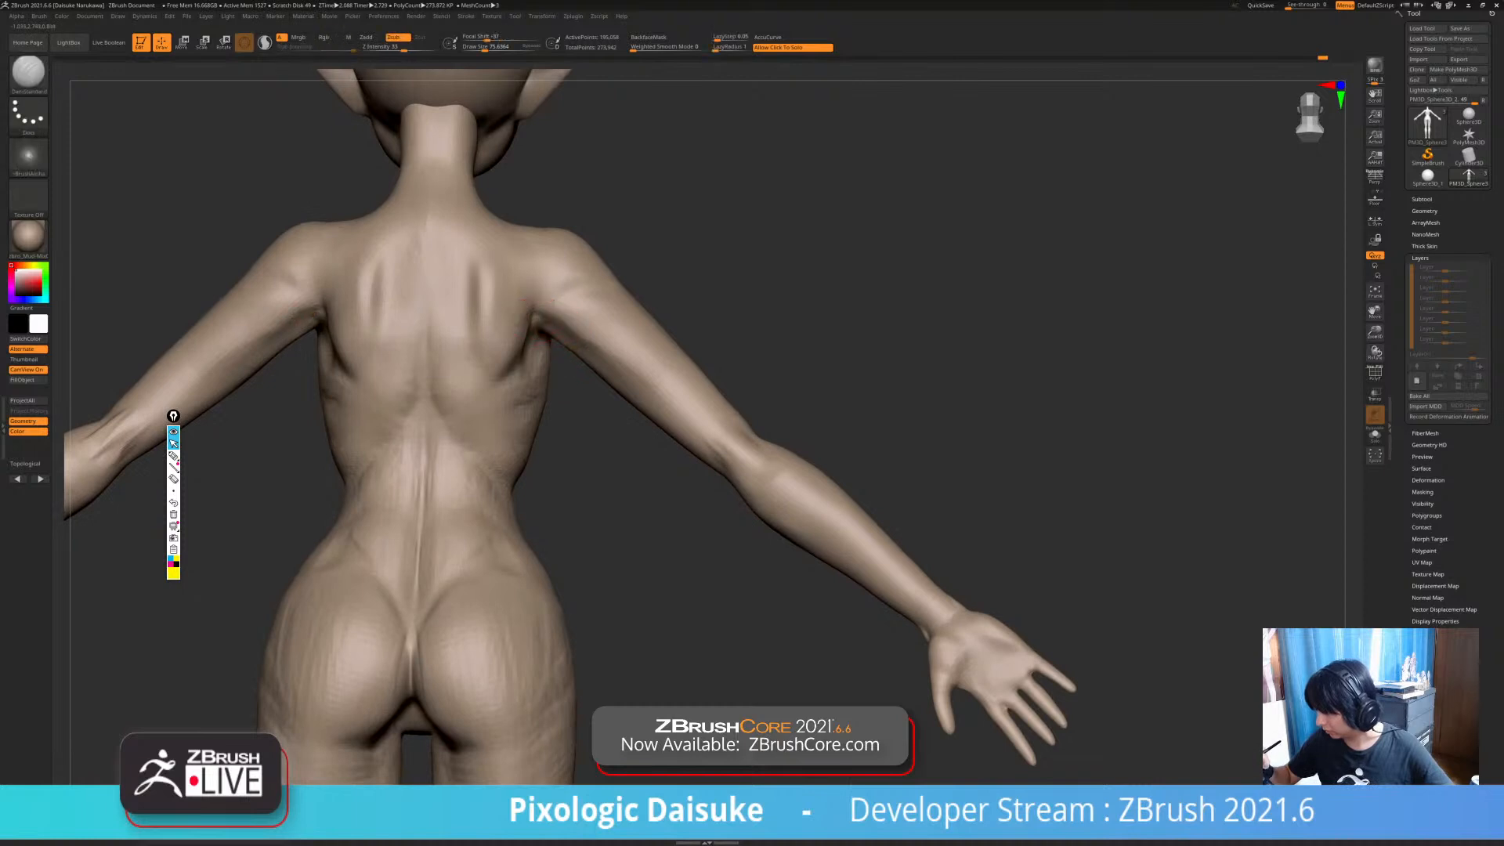
- Smooth the rear armpit folds where the upper arms meet the back, and reduce the smoothing intensity
shift+drag(562, 321, 552, 315)
right_drag(566, 329, 571, 311)
shift+drag(578, 332, 558, 319)
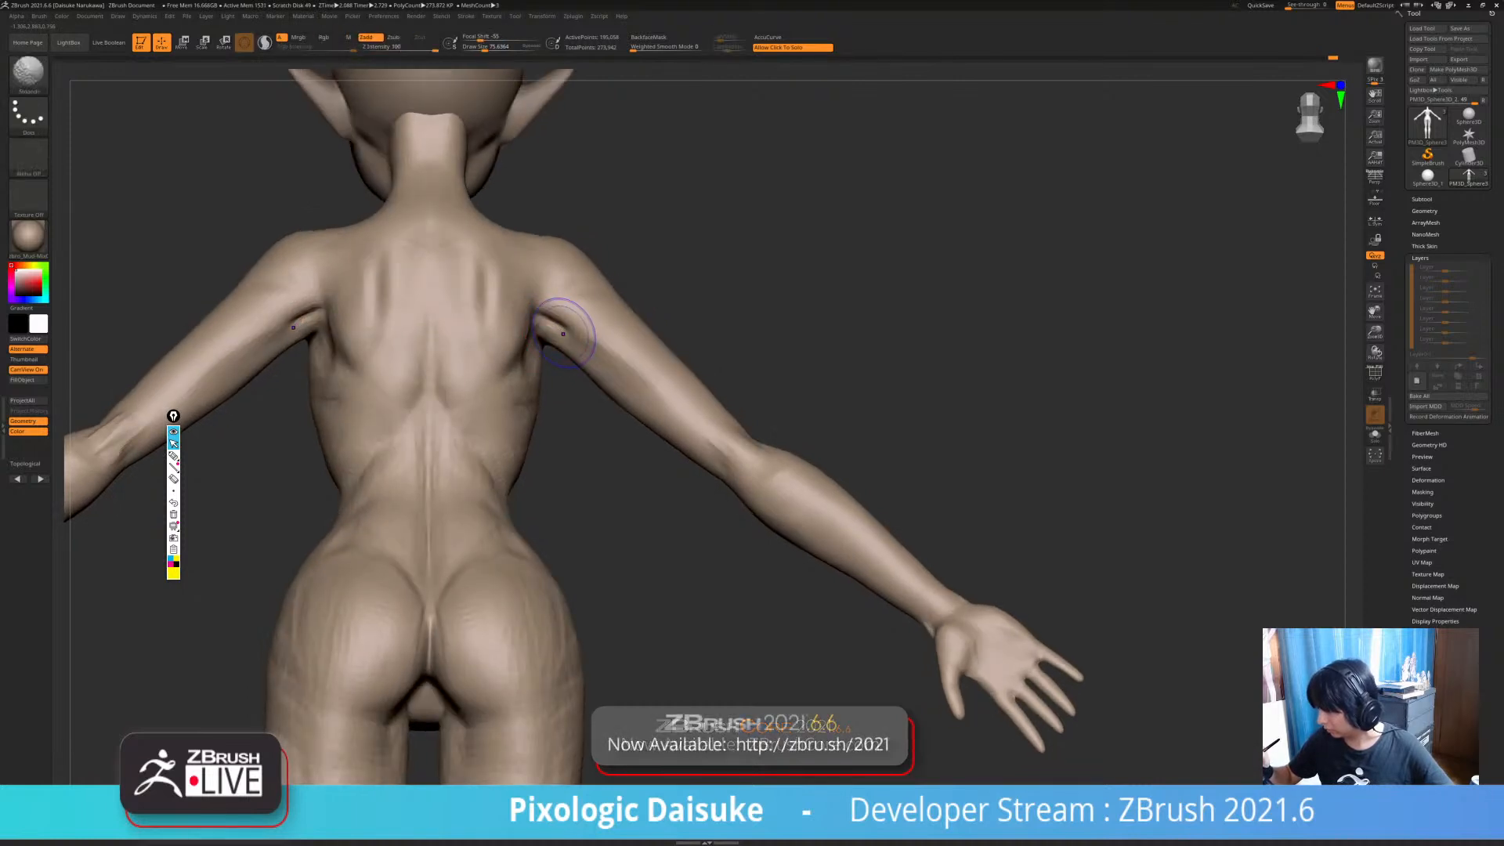
shift+click(409, 48)
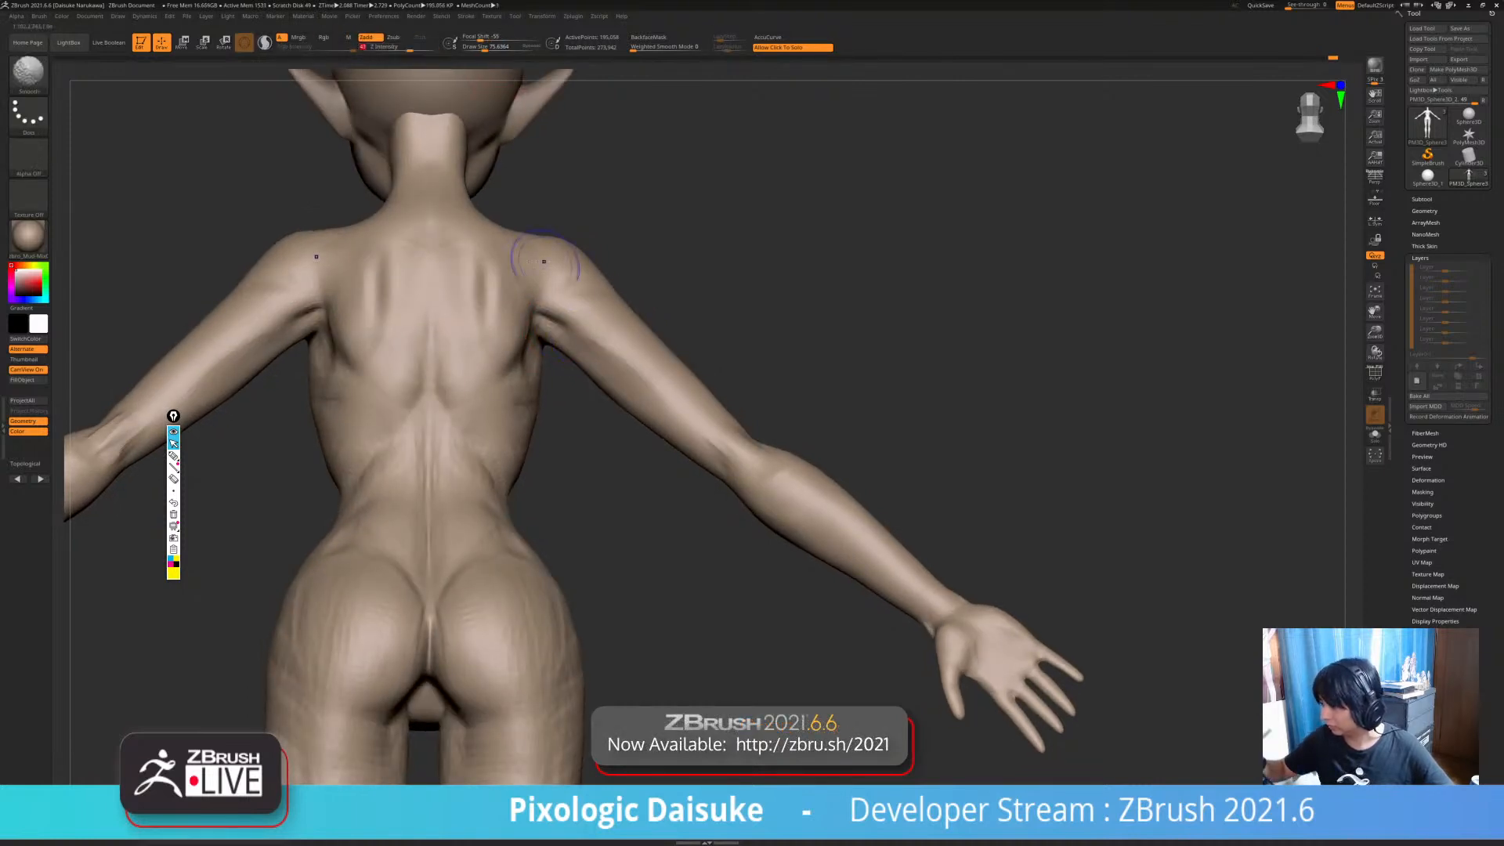
mouse_move(552, 402)
right_down()
mouse_move(501, 284)
mouse_move(505, 341)
mouse_move(486, 337)
mouse_move(480, 249)
right_up()
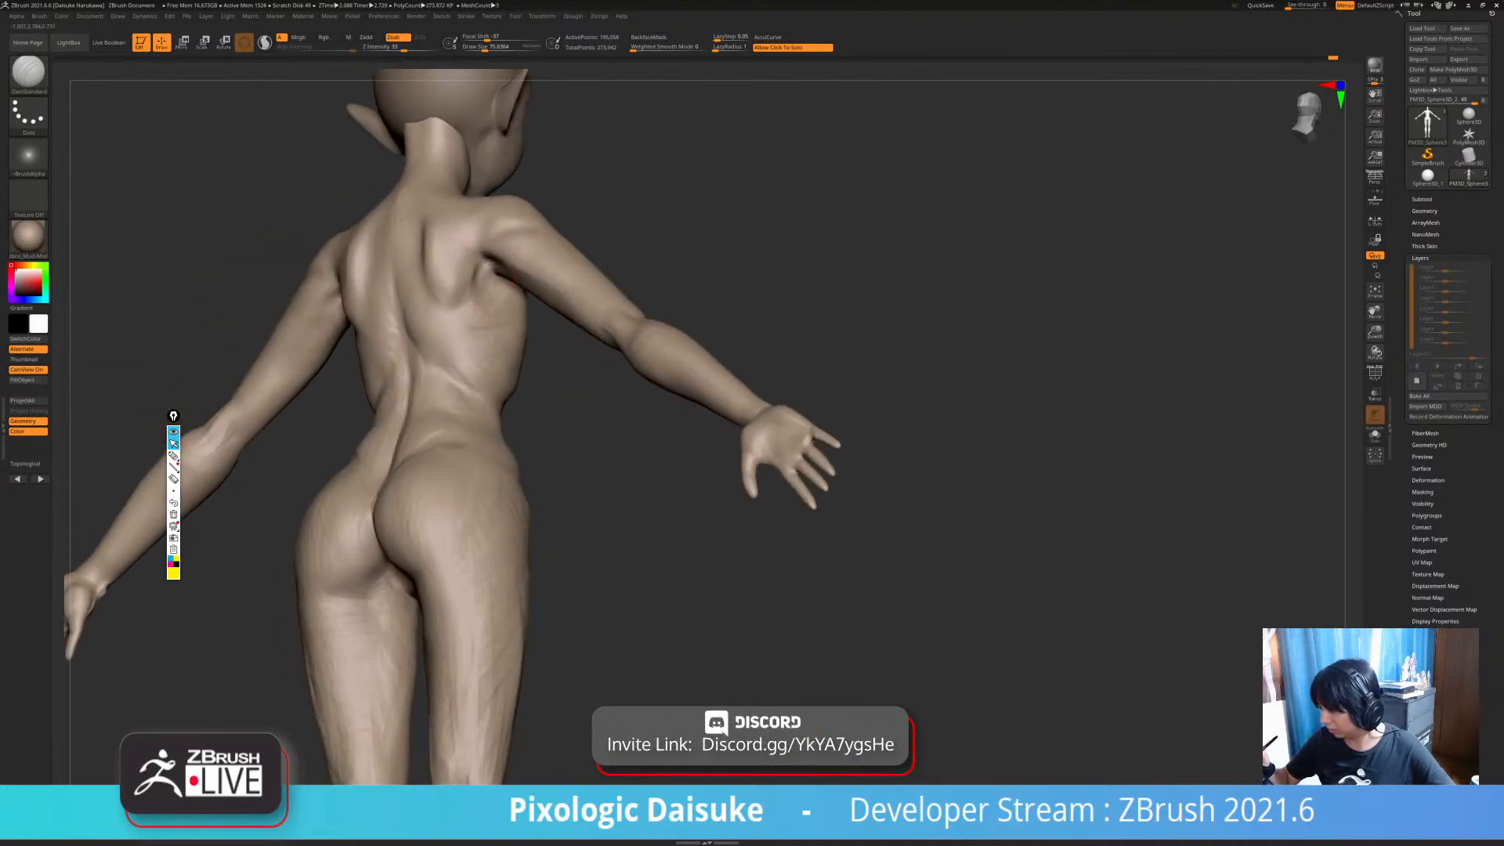
- Smooth the middle of the back and the waist beside the spine
right_drag(464, 305, 412, 298)
shift+drag(412, 297, 419, 327)
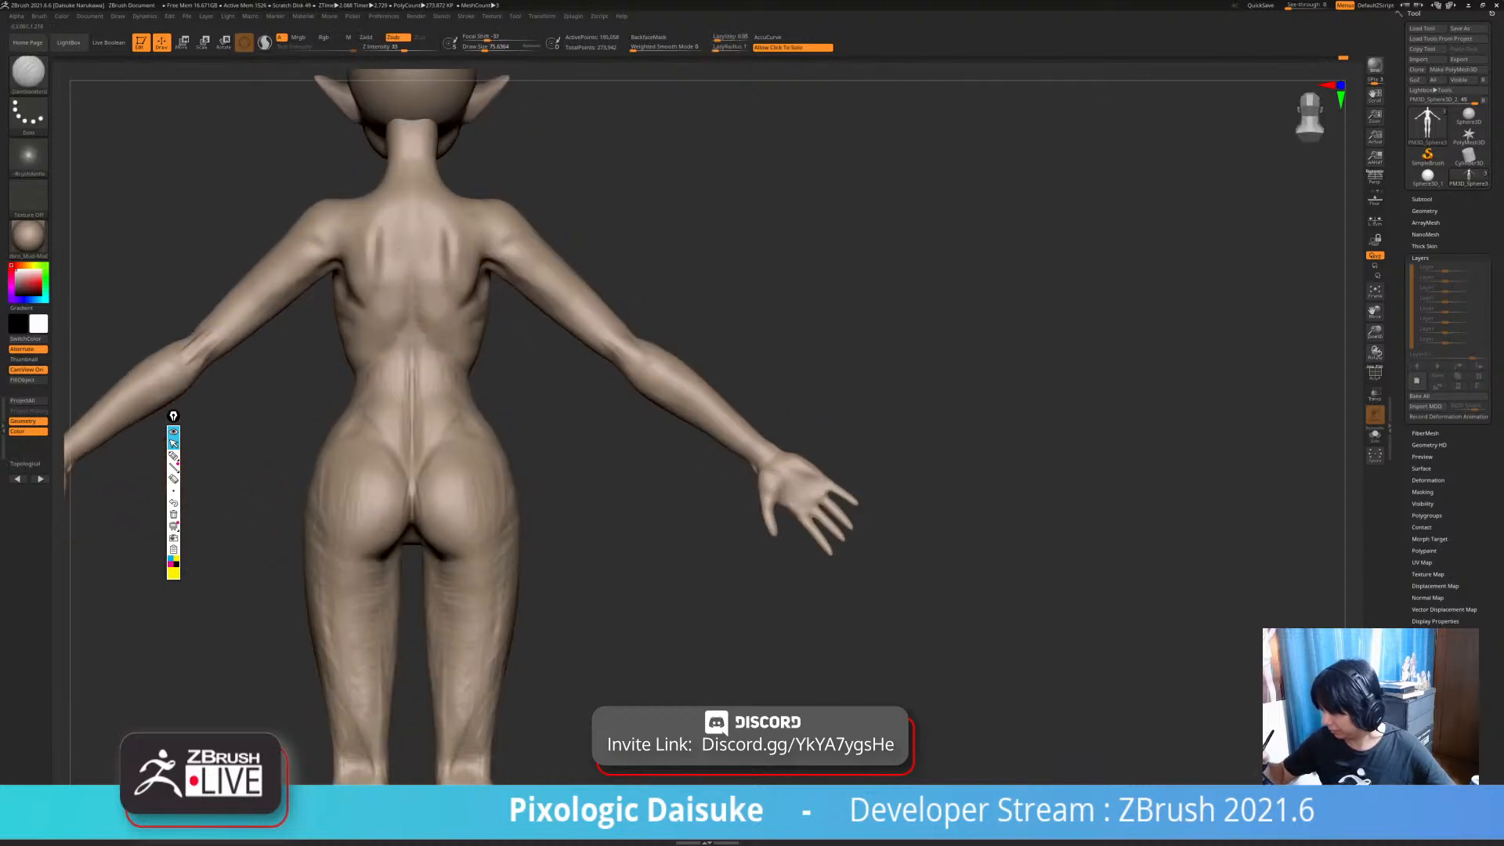
right_drag(417, 309, 423, 337)
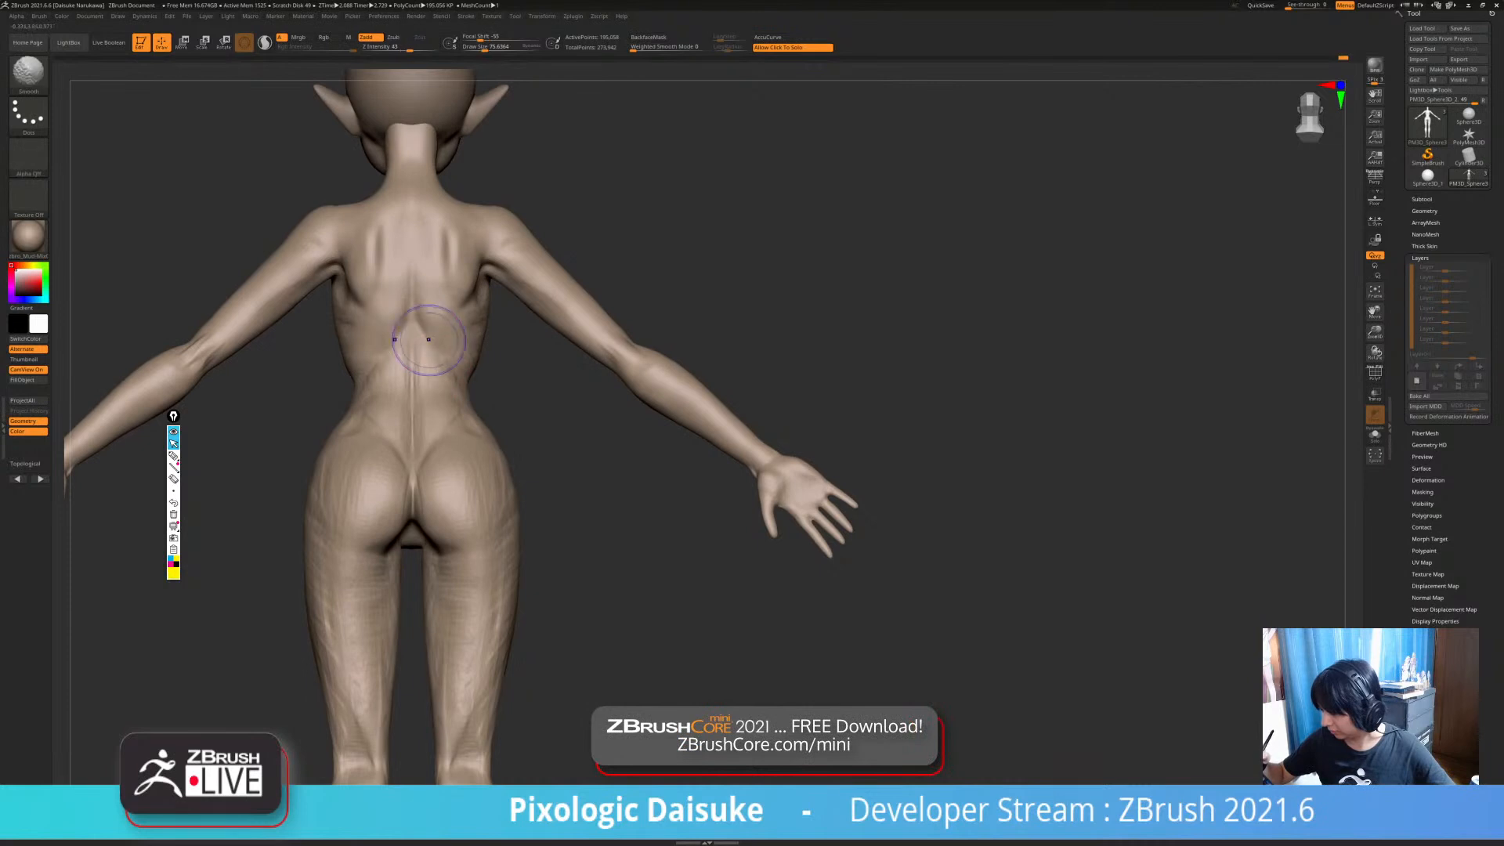
mouse_move(459, 376)
shift+mouse_down()
mouse_move(462, 404)
mouse_move(444, 396)
shift+mouse_up()
mouse_move(459, 377)
right_down()
mouse_move(417, 333)
mouse_move(338, 324)
mouse_move(216, 382)
mouse_move(323, 386)
mouse_move(372, 318)
right_up()
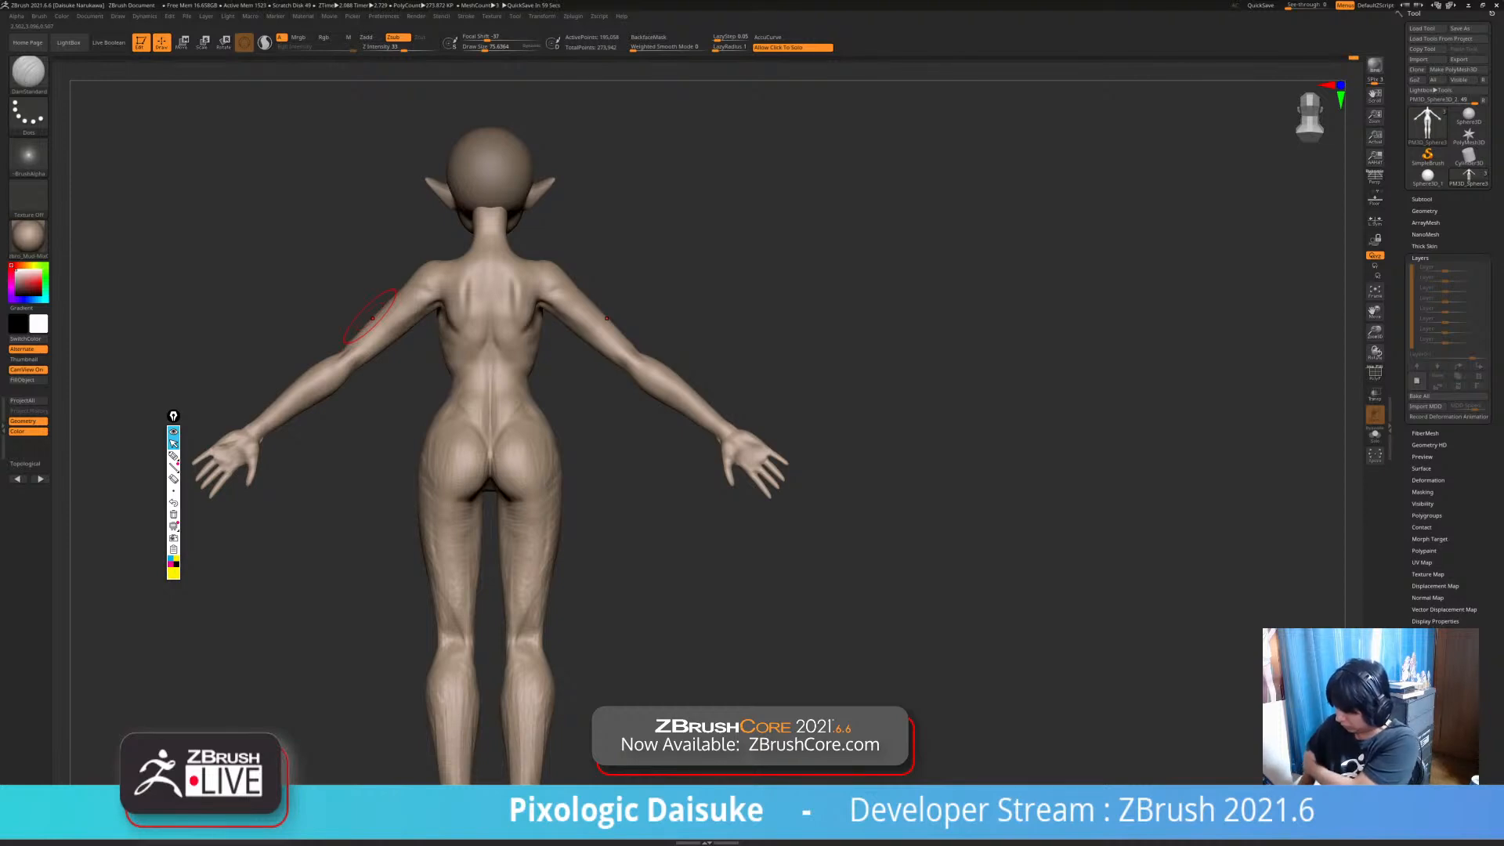
- Switch to the ClayBuildup brush, enlarge it to about 91, and refine the backs of the upper arms
click(28, 71)
click(123, 83)
mouse_move(356, 356)
ctrl+right_down()
mouse_move(365, 396)
mouse_move(363, 349)
mouse_move(430, 329)
mouse_move(456, 301)
mouse_move(373, 337)
mouse_move(396, 319)
ctrl+right_up()
key(bracketright)
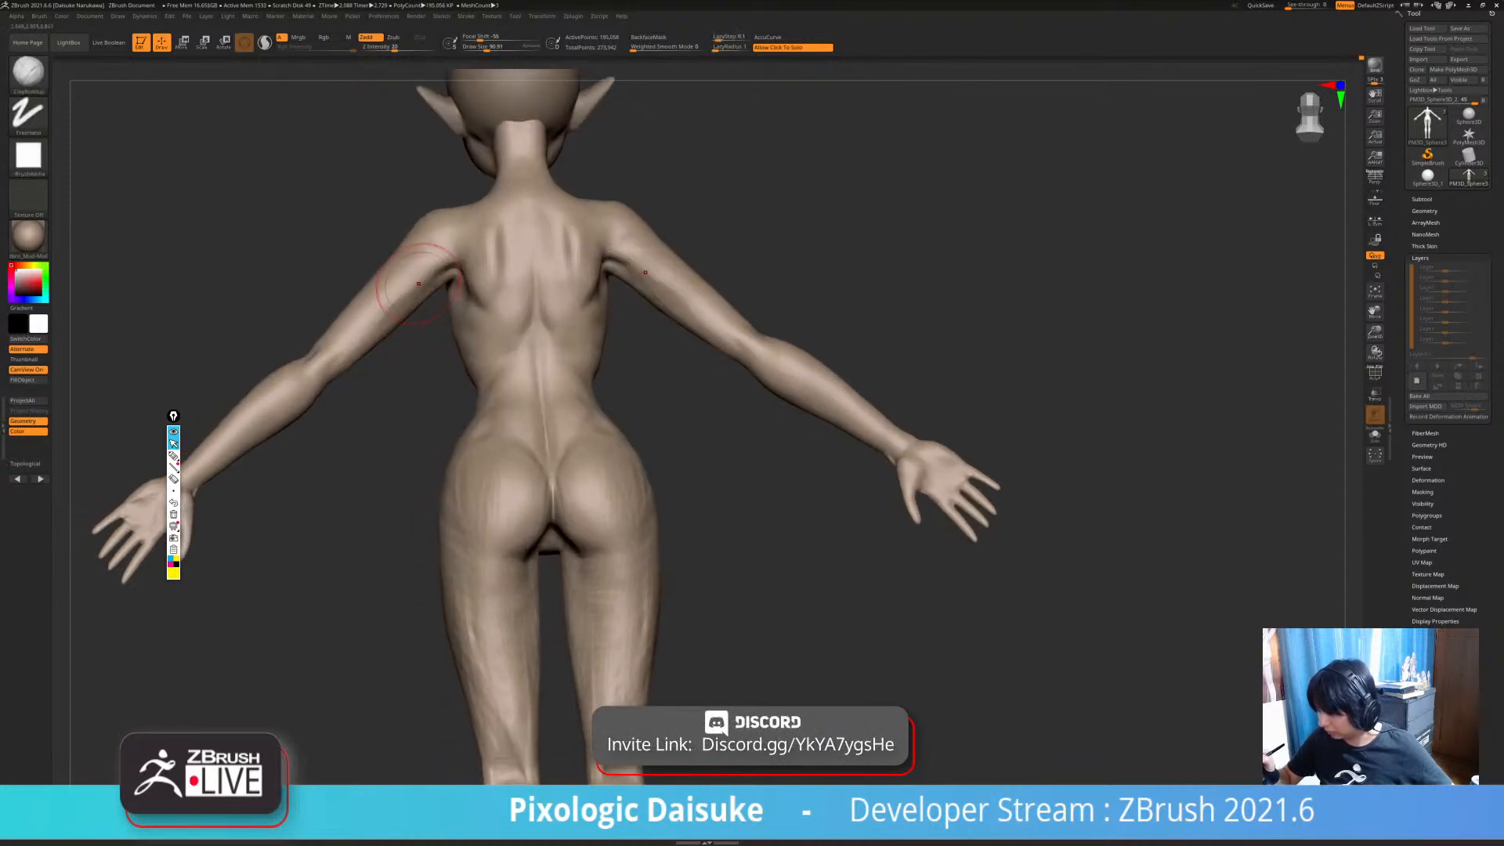
key(shift)
mouse_move(426, 278)
ctrl+right_down()
mouse_move(449, 273)
mouse_move(486, 392)
mouse_move(439, 299)
mouse_move(396, 319)
mouse_move(396, 376)
ctrl+right_up()
key(shift)
key(shift)
- Smooth the shoulder and side of the back from a rear angle, and select the DamStandard brush
key(ctrl)
mouse_move(390, 442)
ctrl+right_down()
mouse_move(391, 376)
mouse_move(486, 368)
ctrl+right_up()
mouse_move(486, 368)
ctrl+right_down()
mouse_move(488, 407)
mouse_move(525, 392)
mouse_move(459, 347)
mouse_move(527, 354)
ctrl+right_up()
shift+drag(492, 308, 531, 309)
key(b)
key(d)
key(s)
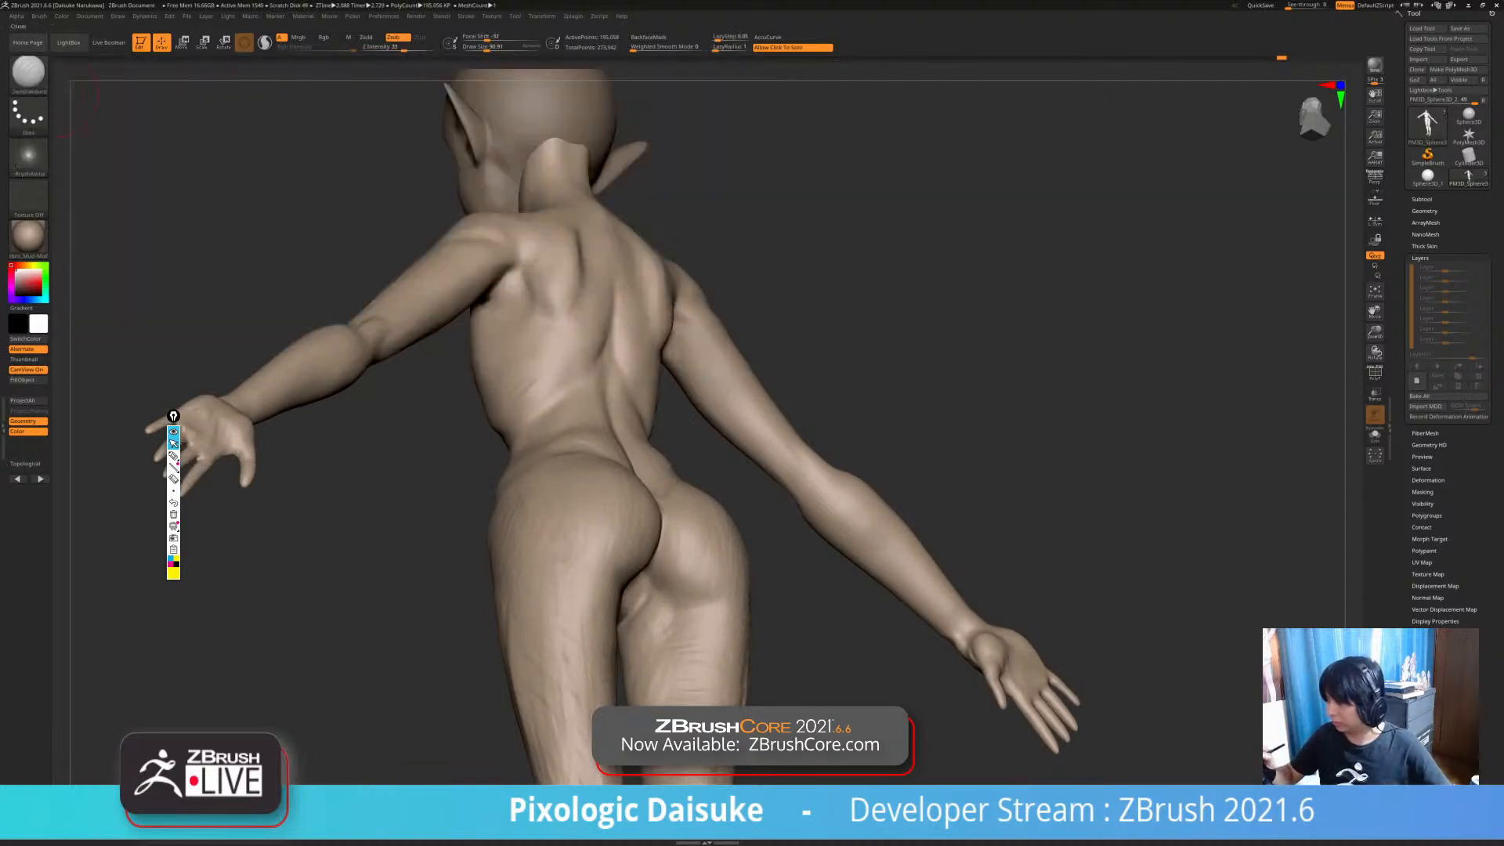
- Choose the SnakeHook brush and adjust and smooth the arm contours from the front
mouse_move(493, 307)
right_down()
mouse_move(519, 319)
mouse_move(513, 302)
right_up()
mouse_move(513, 302)
right_down()
mouse_move(548, 319)
mouse_move(567, 365)
mouse_move(540, 356)
mouse_move(499, 242)
right_up()
click(28, 72)
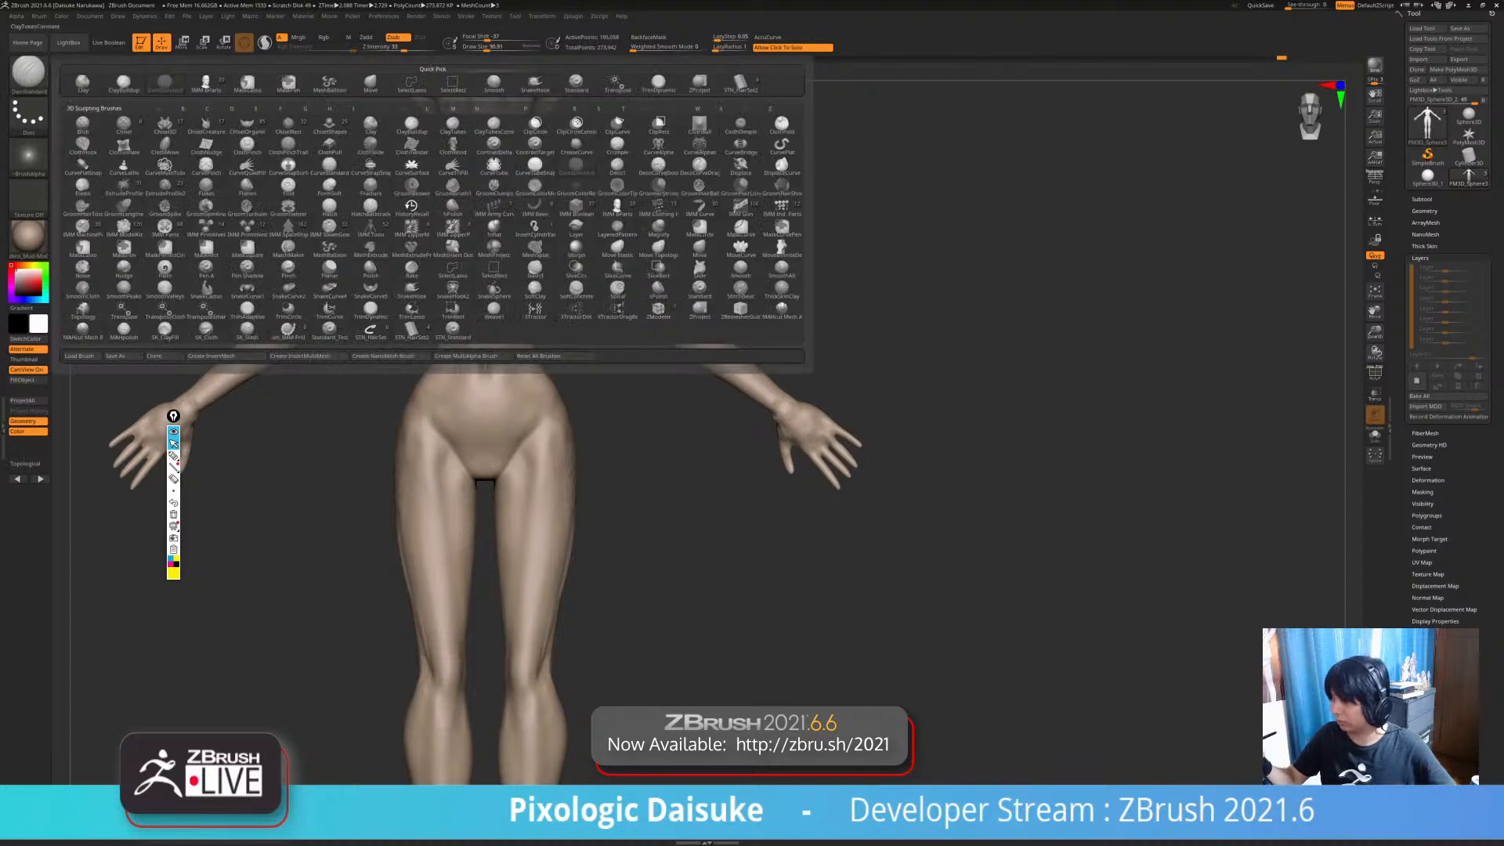
click(536, 83)
mouse_move(284, 344)
ctrl+right_down()
mouse_move(317, 281)
mouse_move(325, 320)
ctrl+right_up()
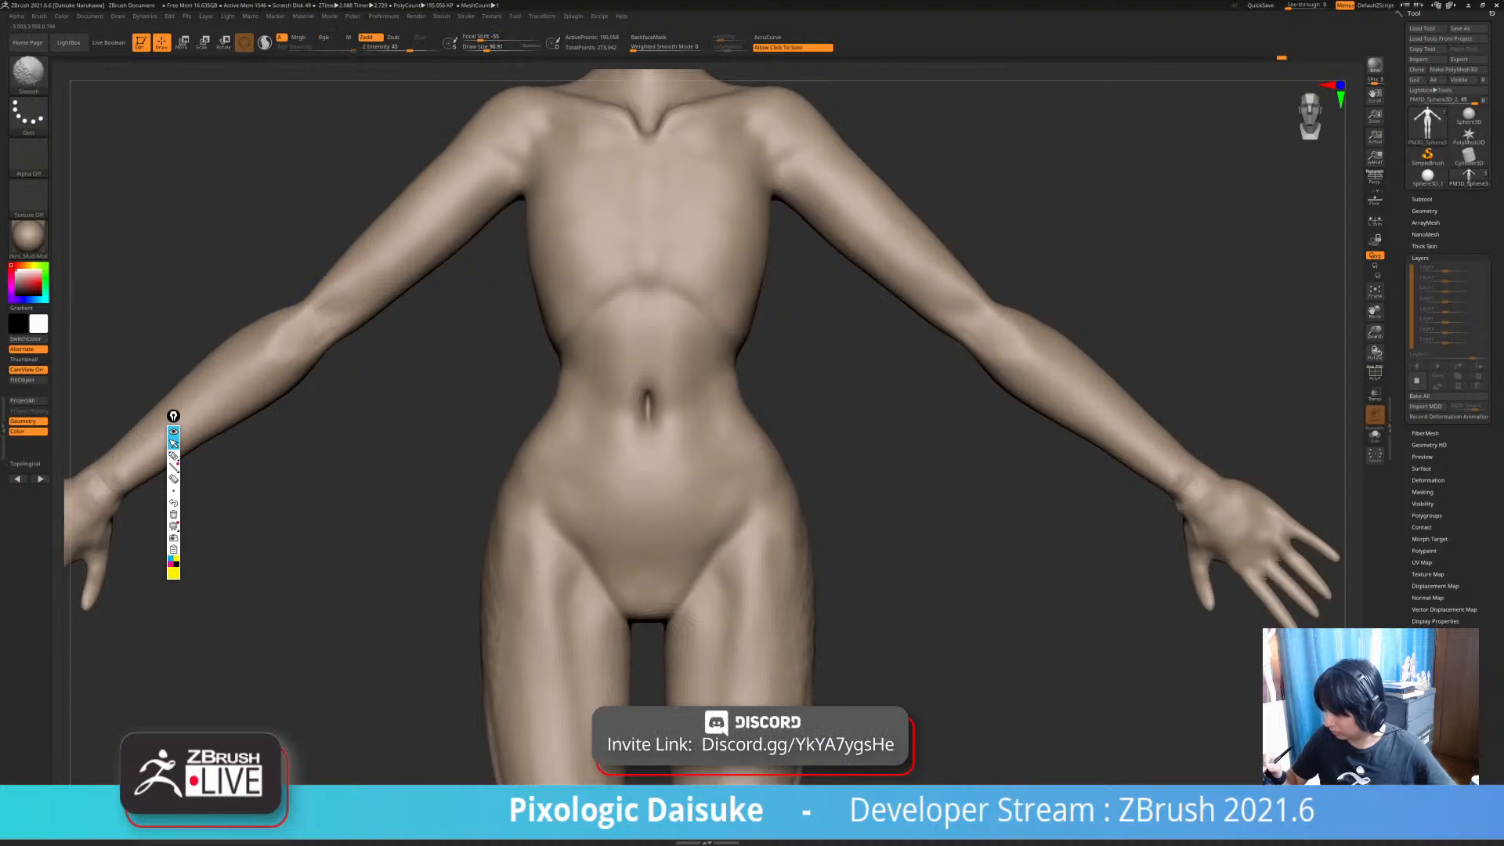
ctrl+right_drag(273, 326, 298, 298)
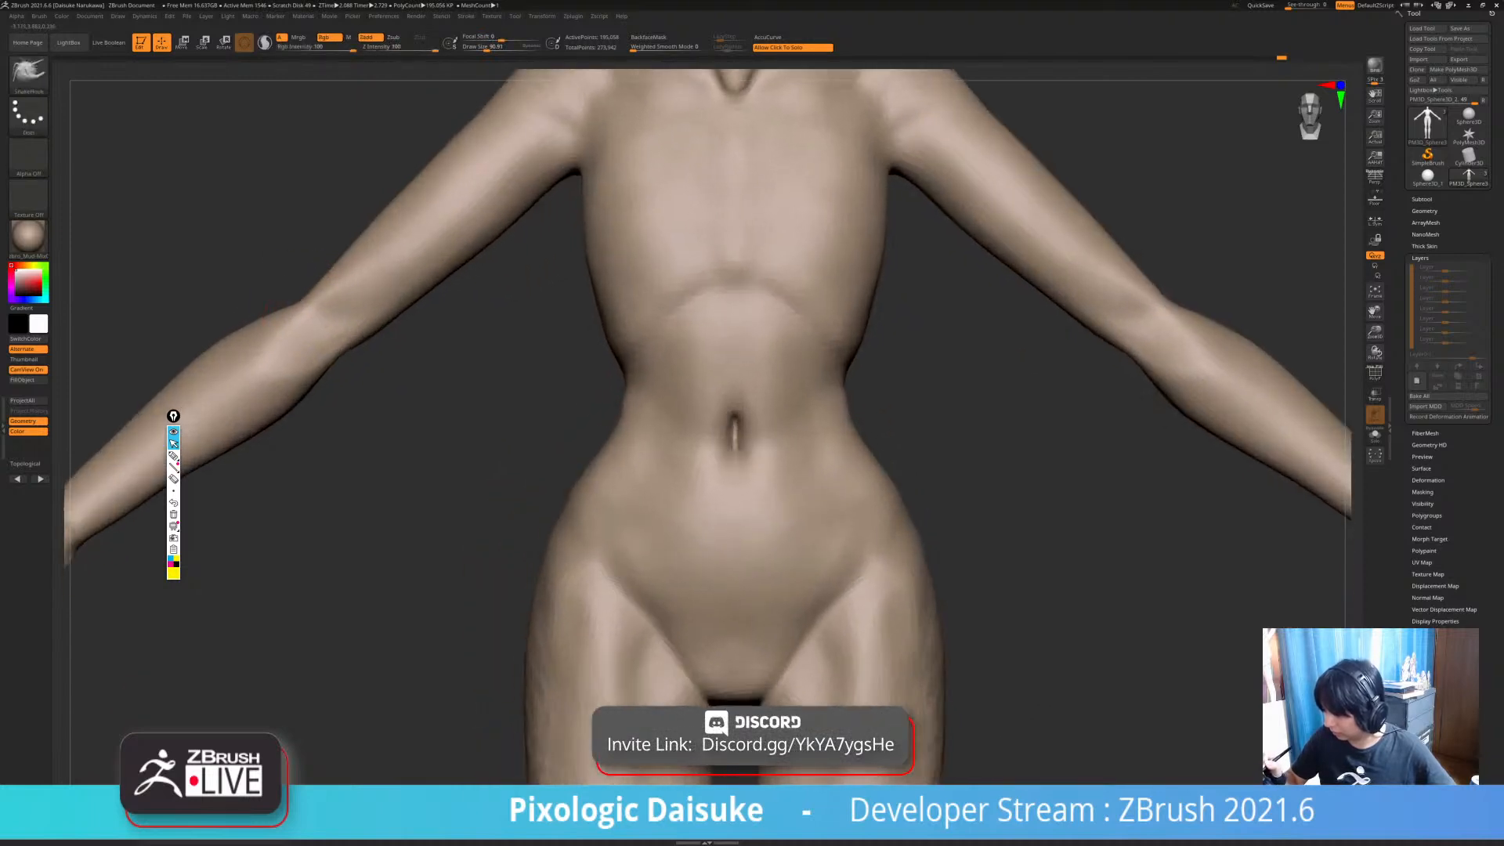
mouse_move(357, 235)
ctrl+right_down()
mouse_move(329, 392)
mouse_move(483, 365)
ctrl+right_up()
key(shift)
key(shift)
mouse_move(292, 407)
ctrl+right_down()
mouse_move(296, 376)
mouse_move(254, 430)
mouse_move(346, 296)
ctrl+right_up()
key(shift)
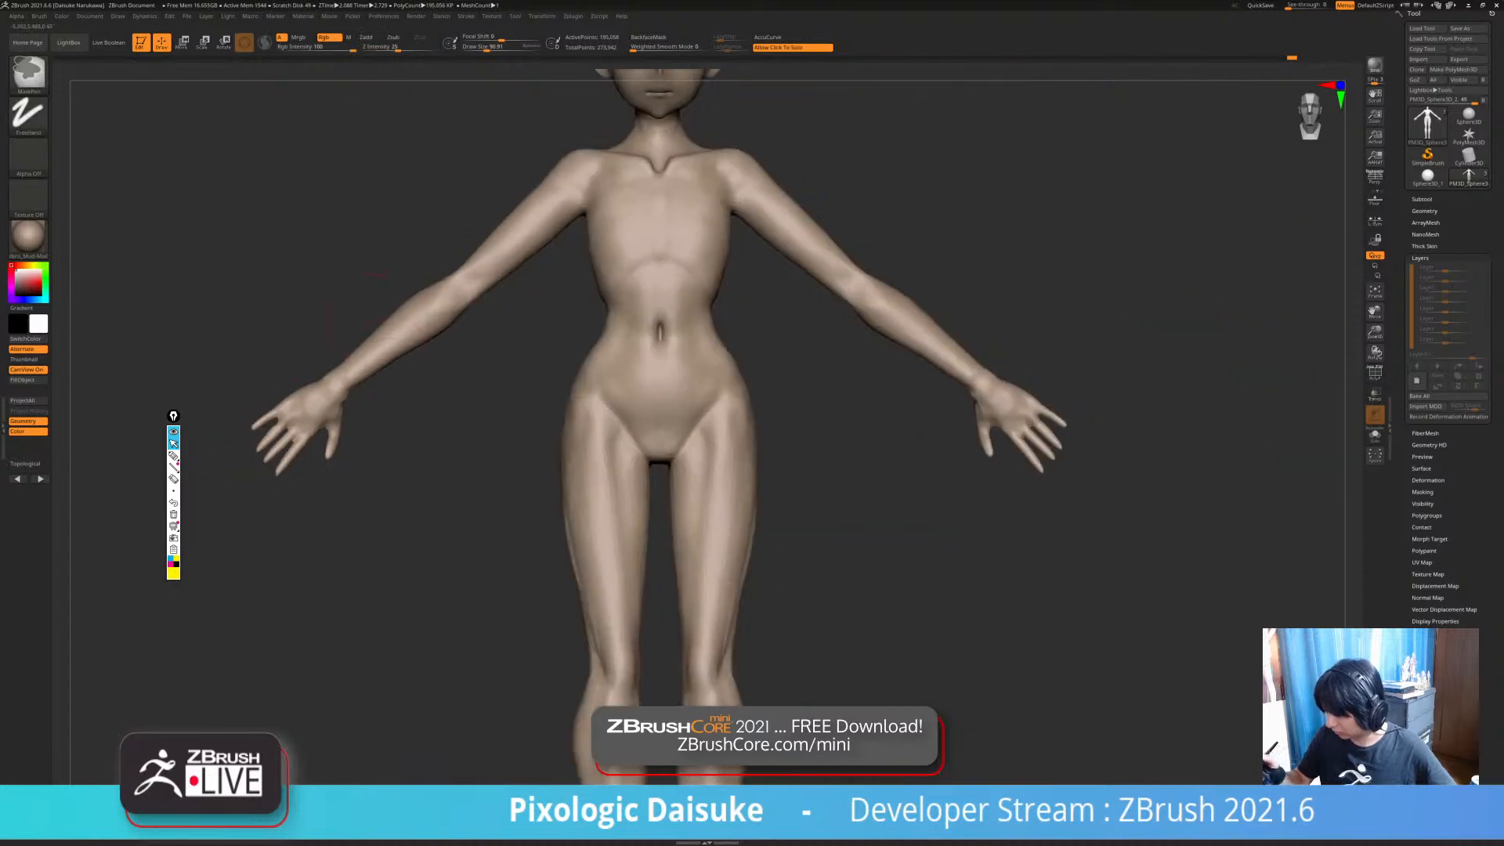
- Adjust and smooth the fingers and knuckles on the back of the hand
ctrl+right_drag(274, 457, 276, 502)
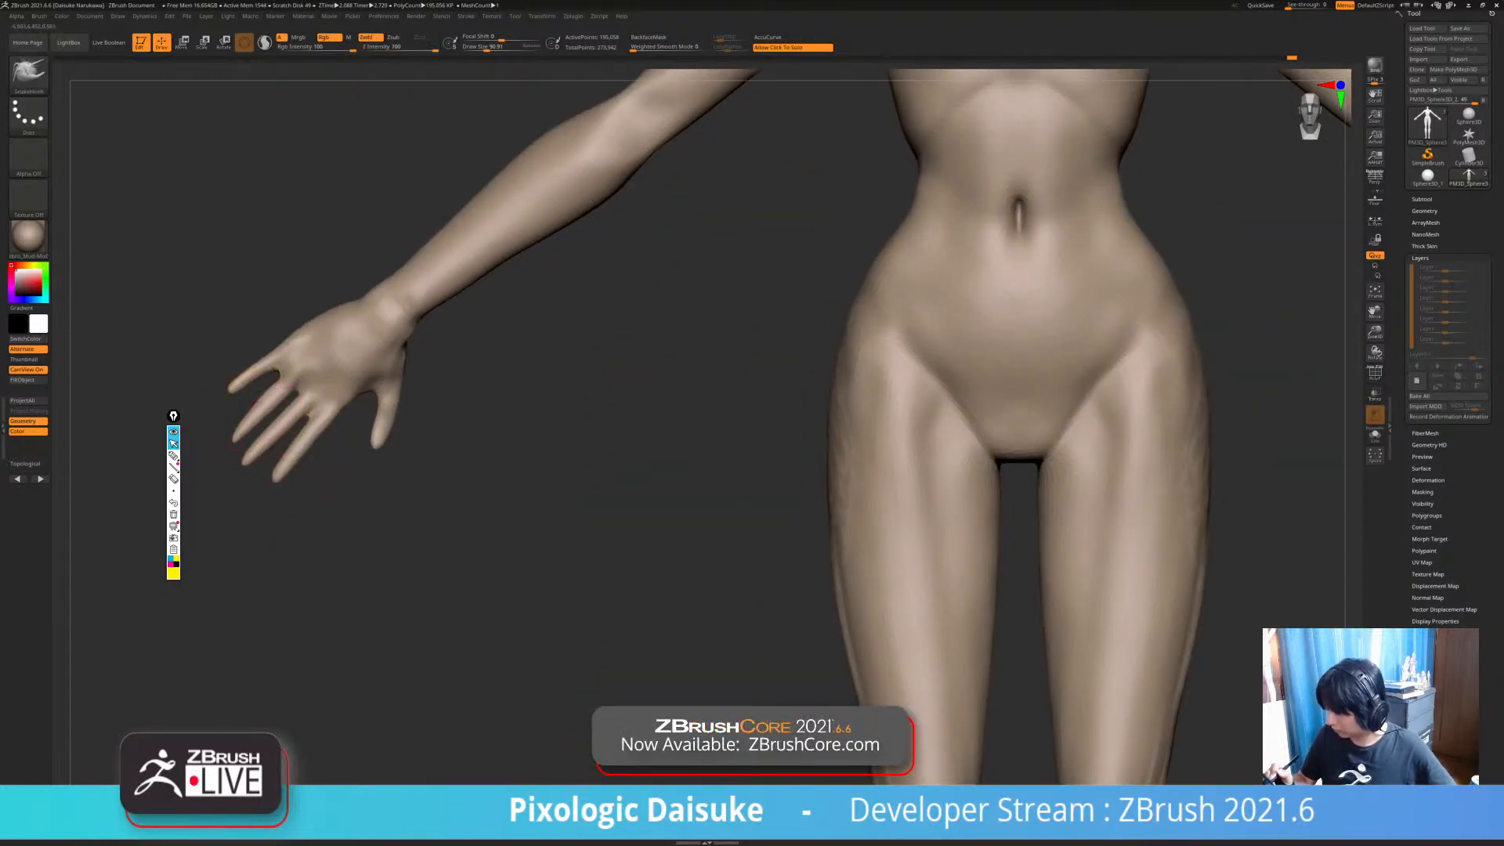
alt+right_drag(259, 417, 326, 410)
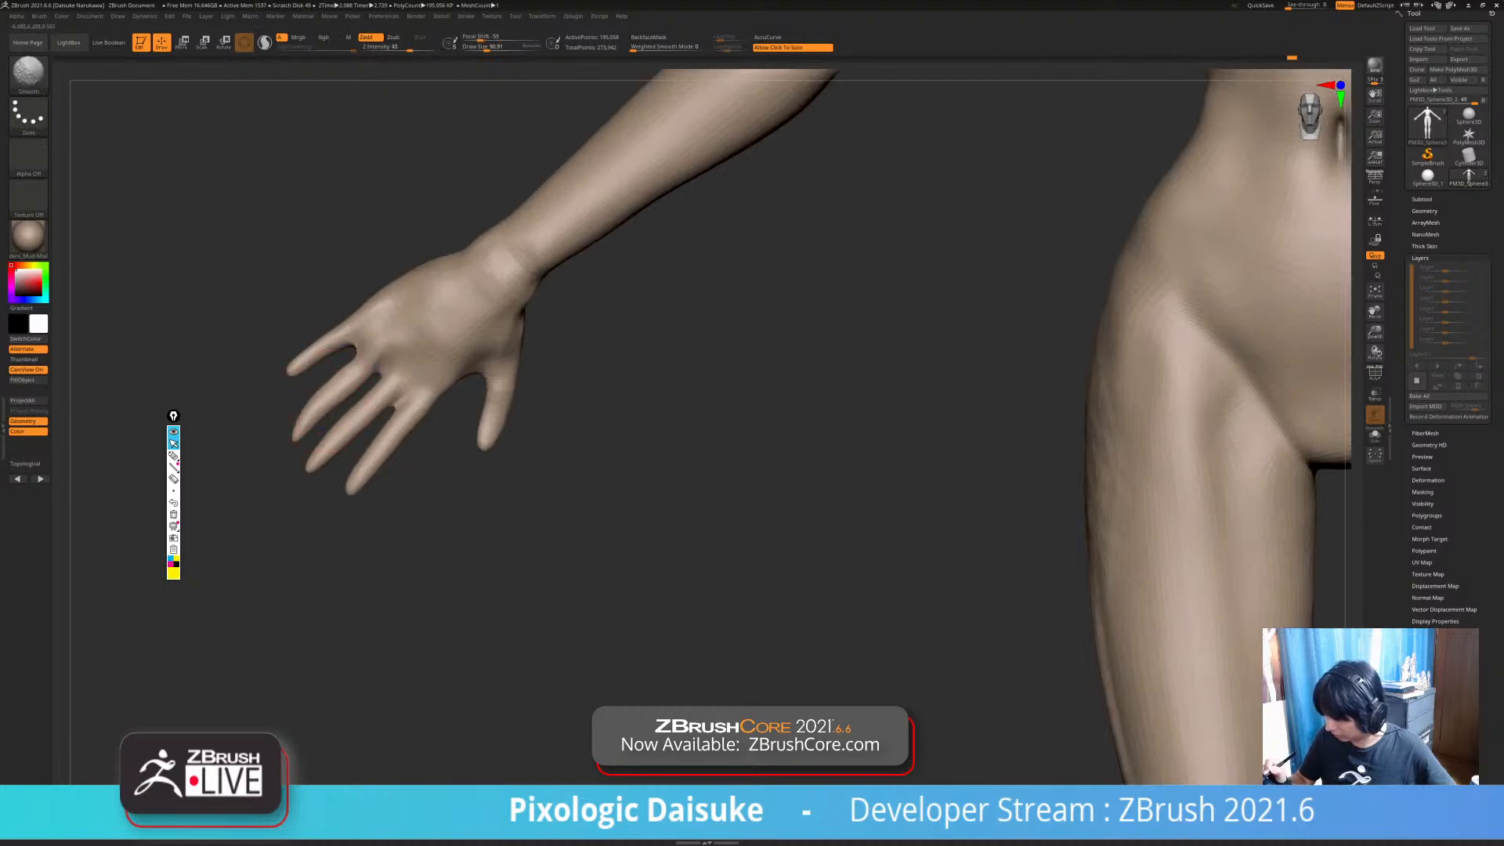
mouse_move(283, 435)
ctrl+right_down()
mouse_move(306, 450)
mouse_move(311, 417)
mouse_move(291, 424)
mouse_move(321, 367)
mouse_move(368, 386)
ctrl+right_up()
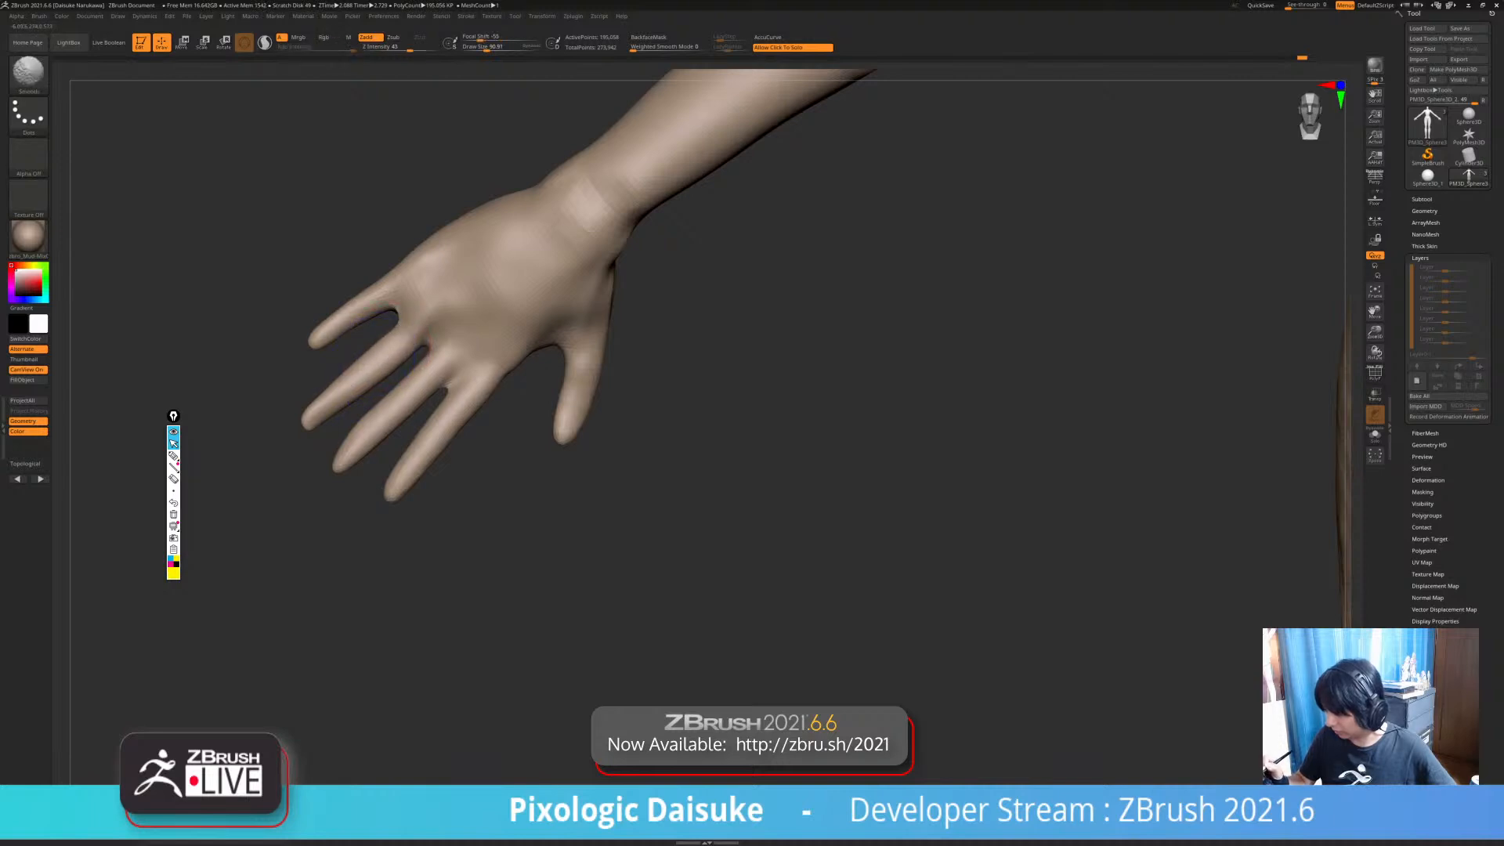
mouse_move(384, 403)
ctrl+right_down()
mouse_move(386, 376)
mouse_move(349, 447)
ctrl+right_up()
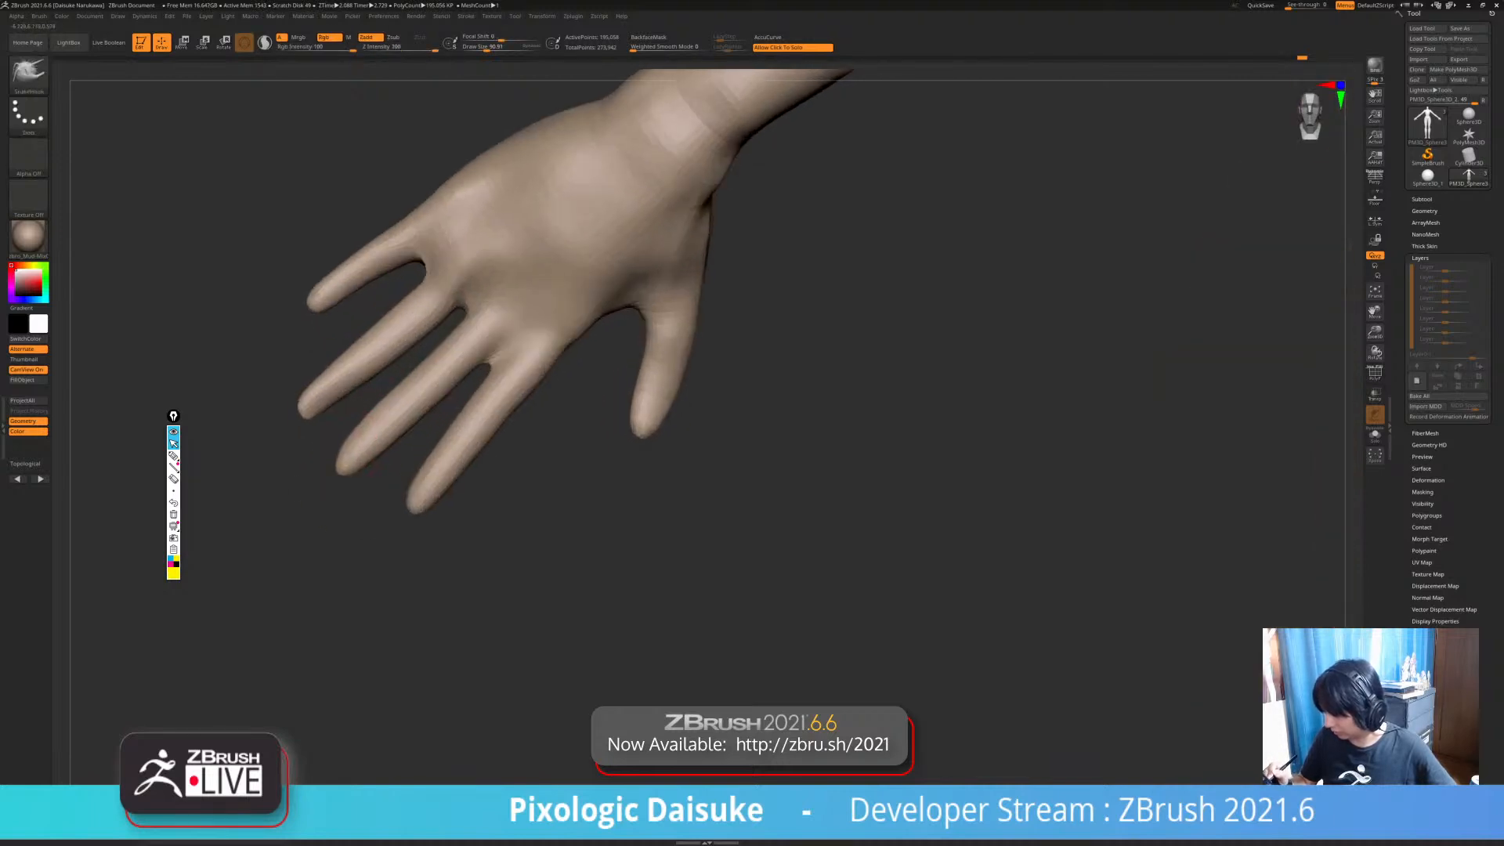
right_drag(492, 367, 487, 372)
drag(456, 319, 445, 312)
- Reshape and smooth the fingers from the palm side of the hand
mouse_move(445, 312)
ctrl+right_down()
mouse_move(450, 284)
mouse_move(538, 337)
mouse_move(495, 411)
mouse_move(522, 346)
mouse_move(512, 307)
mouse_move(543, 341)
mouse_move(525, 401)
mouse_move(523, 348)
ctrl+right_up()
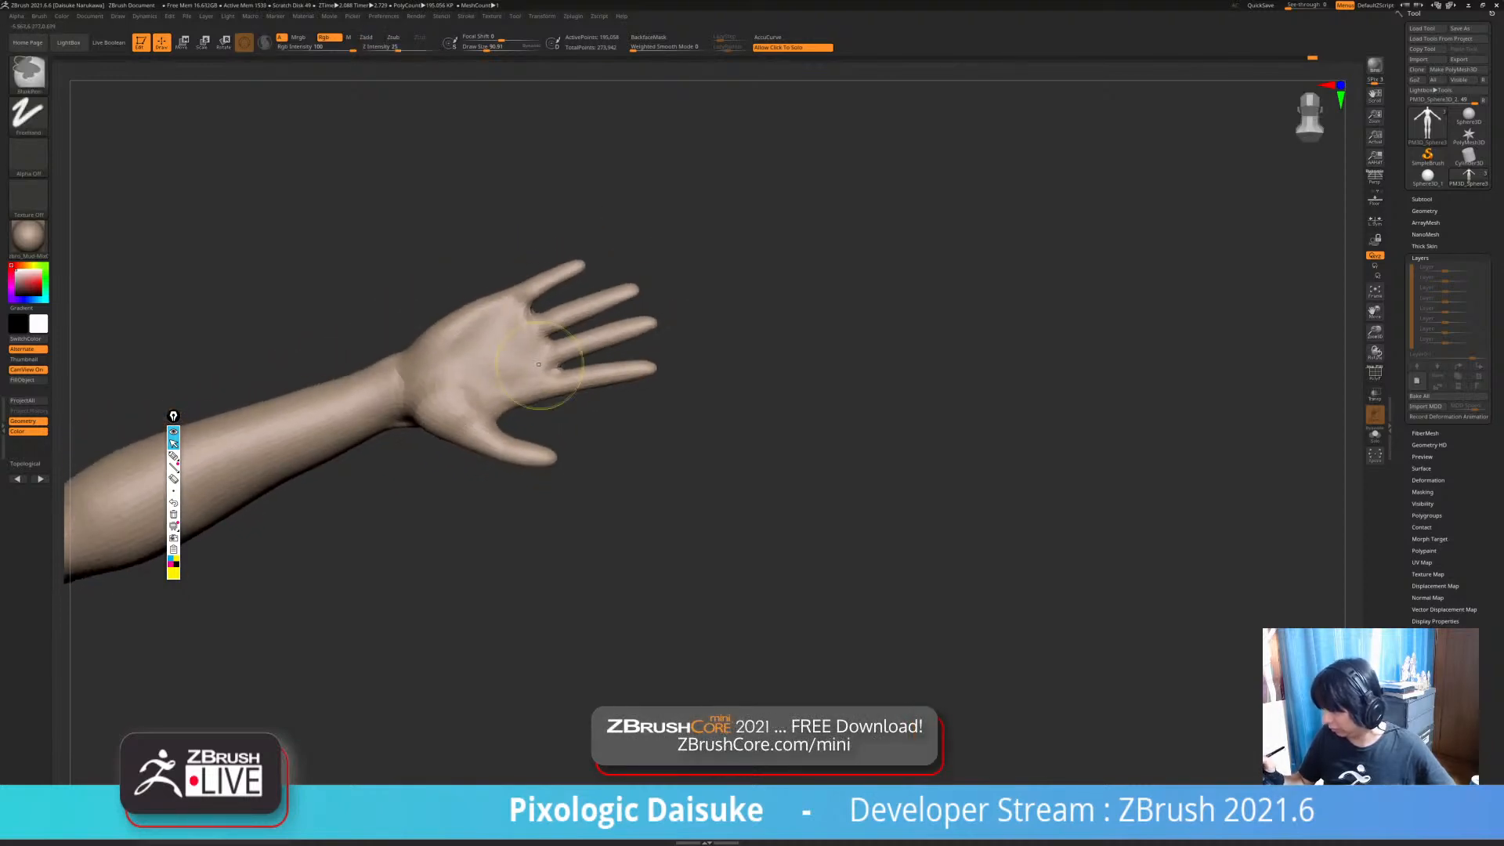
mouse_move(515, 409)
right_down()
mouse_move(537, 393)
mouse_move(571, 466)
mouse_move(560, 427)
mouse_move(831, 423)
mouse_move(791, 493)
mouse_move(663, 541)
mouse_move(535, 375)
mouse_move(500, 452)
right_up()
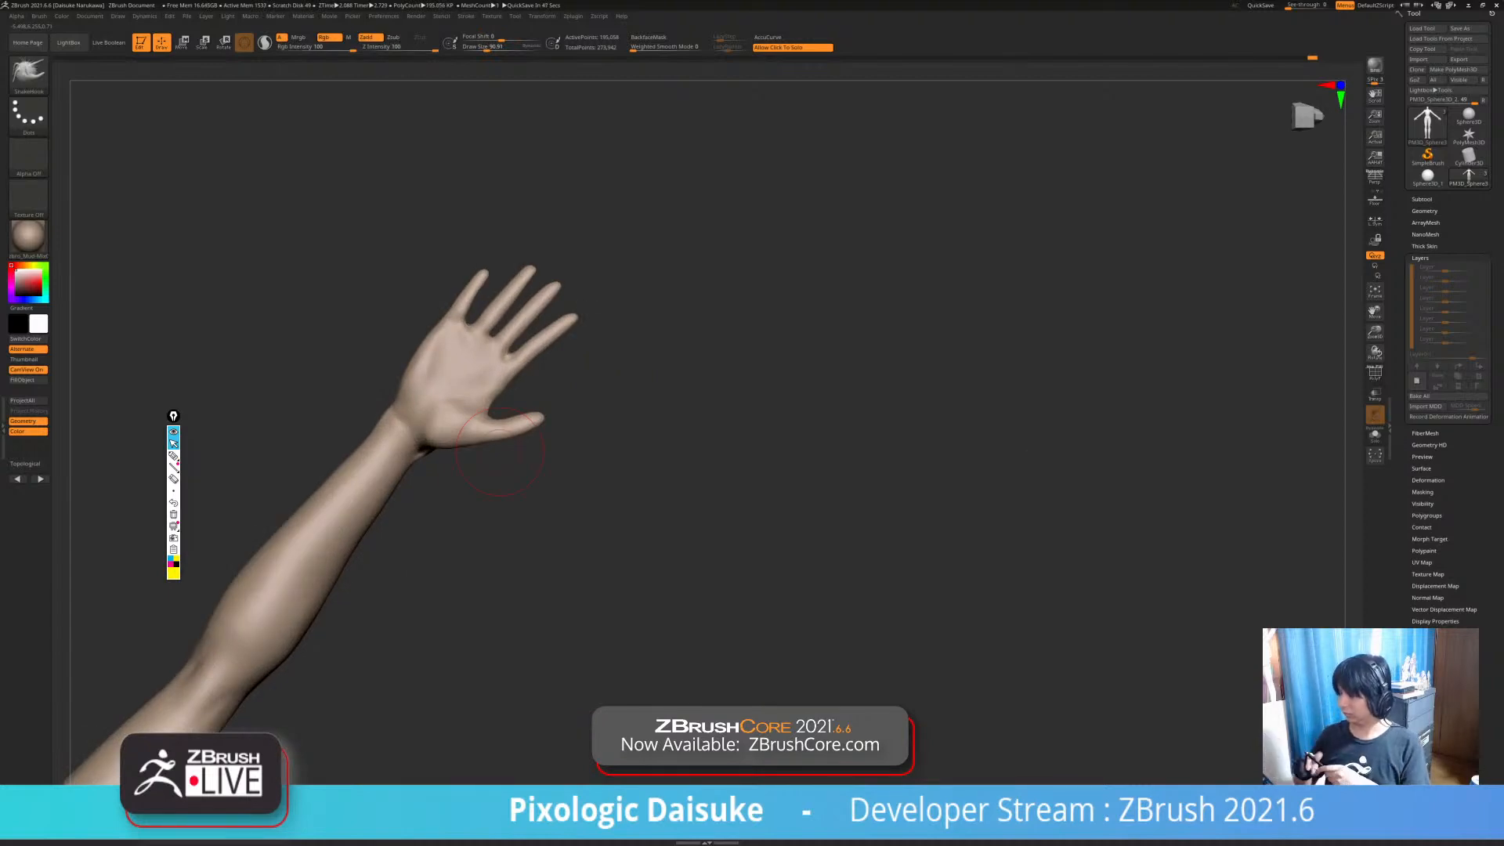
ctrl+right_drag(503, 370, 496, 389)
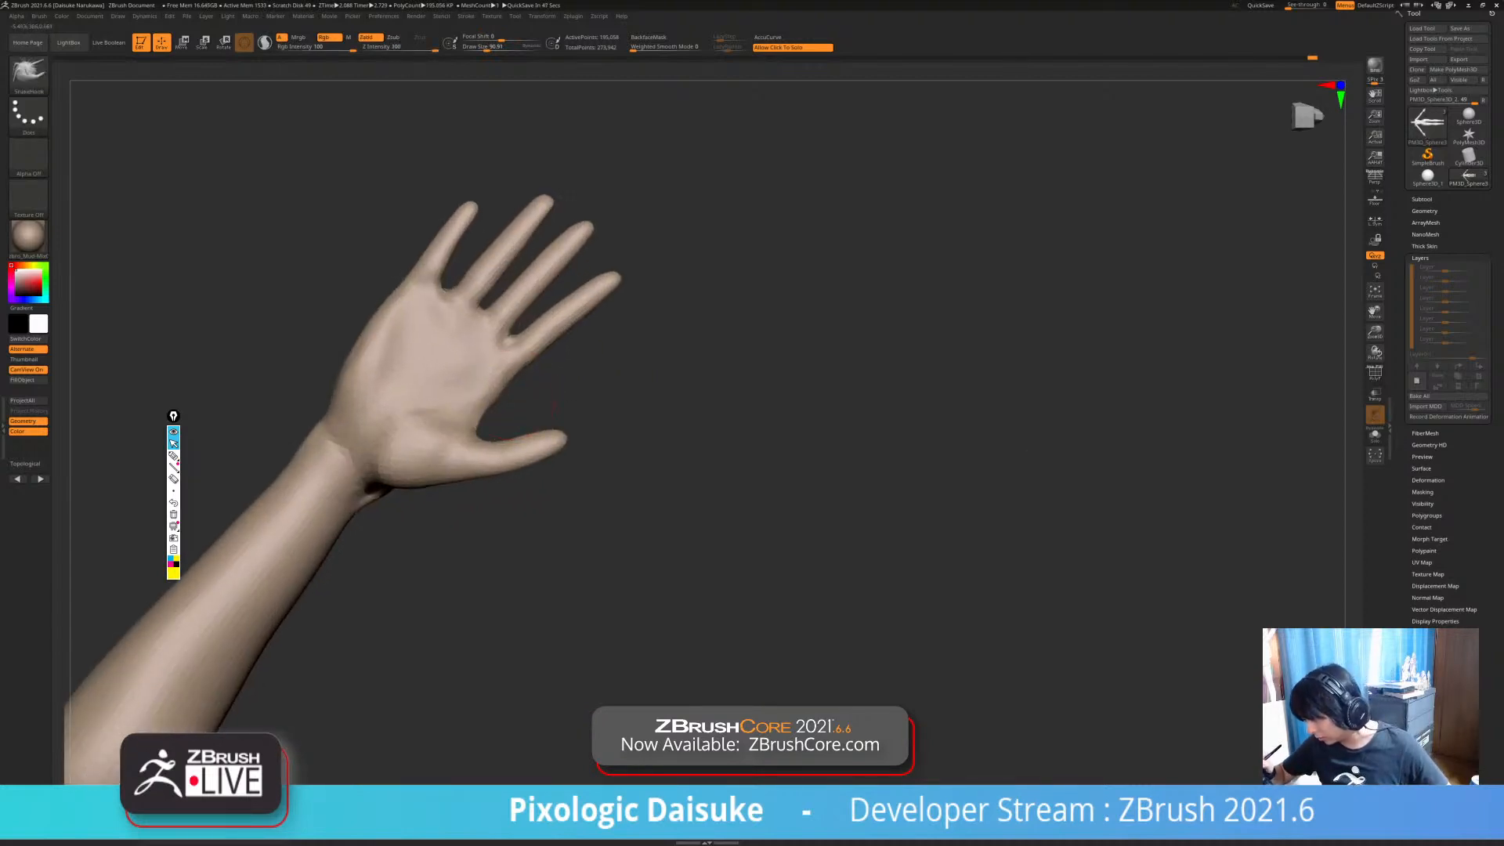
key(shift)
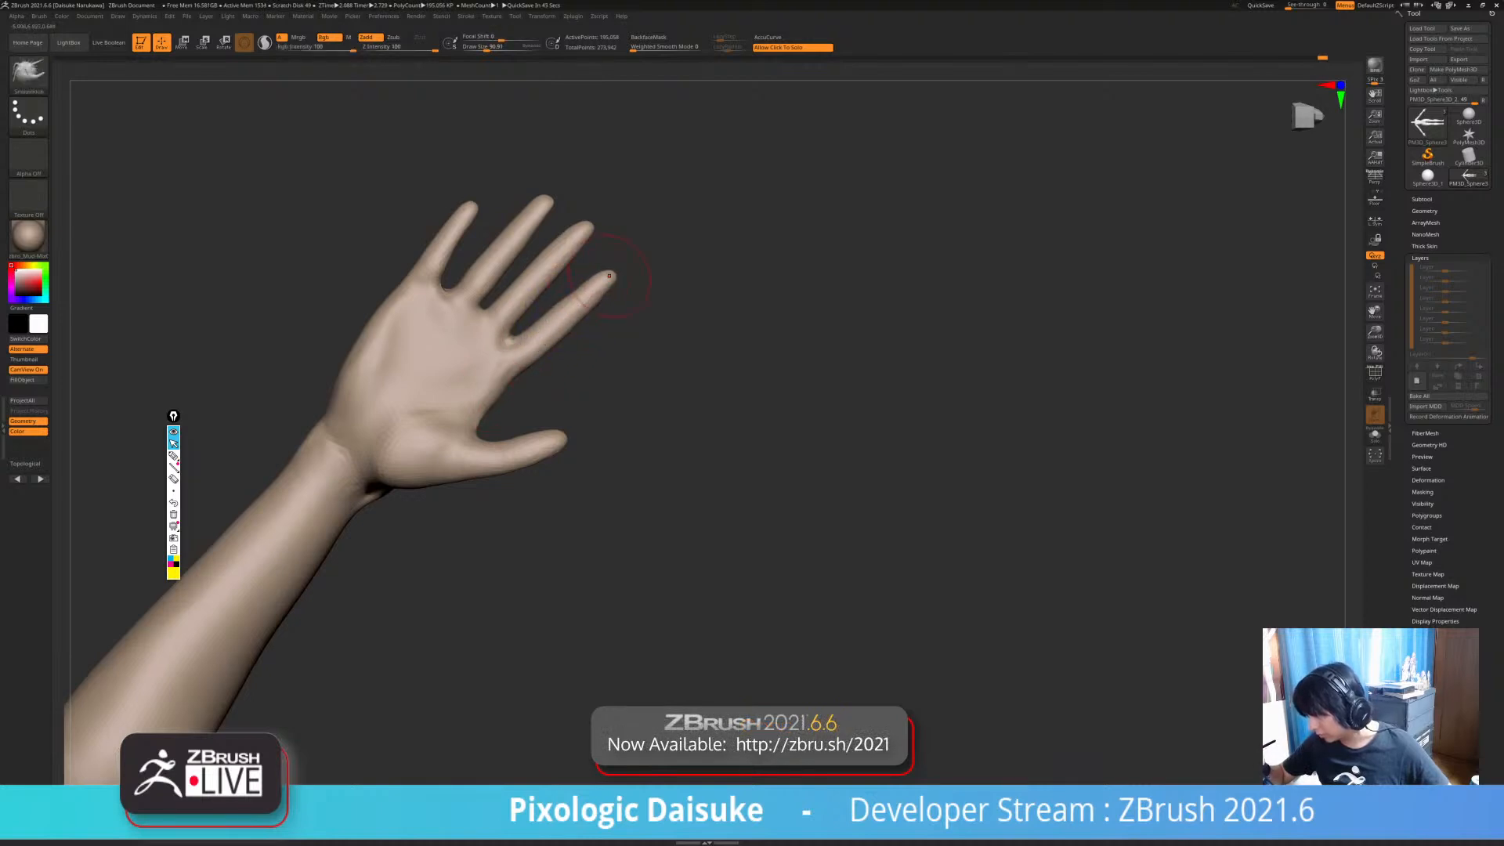
ctrl+right_drag(619, 271, 605, 252)
key(shift)
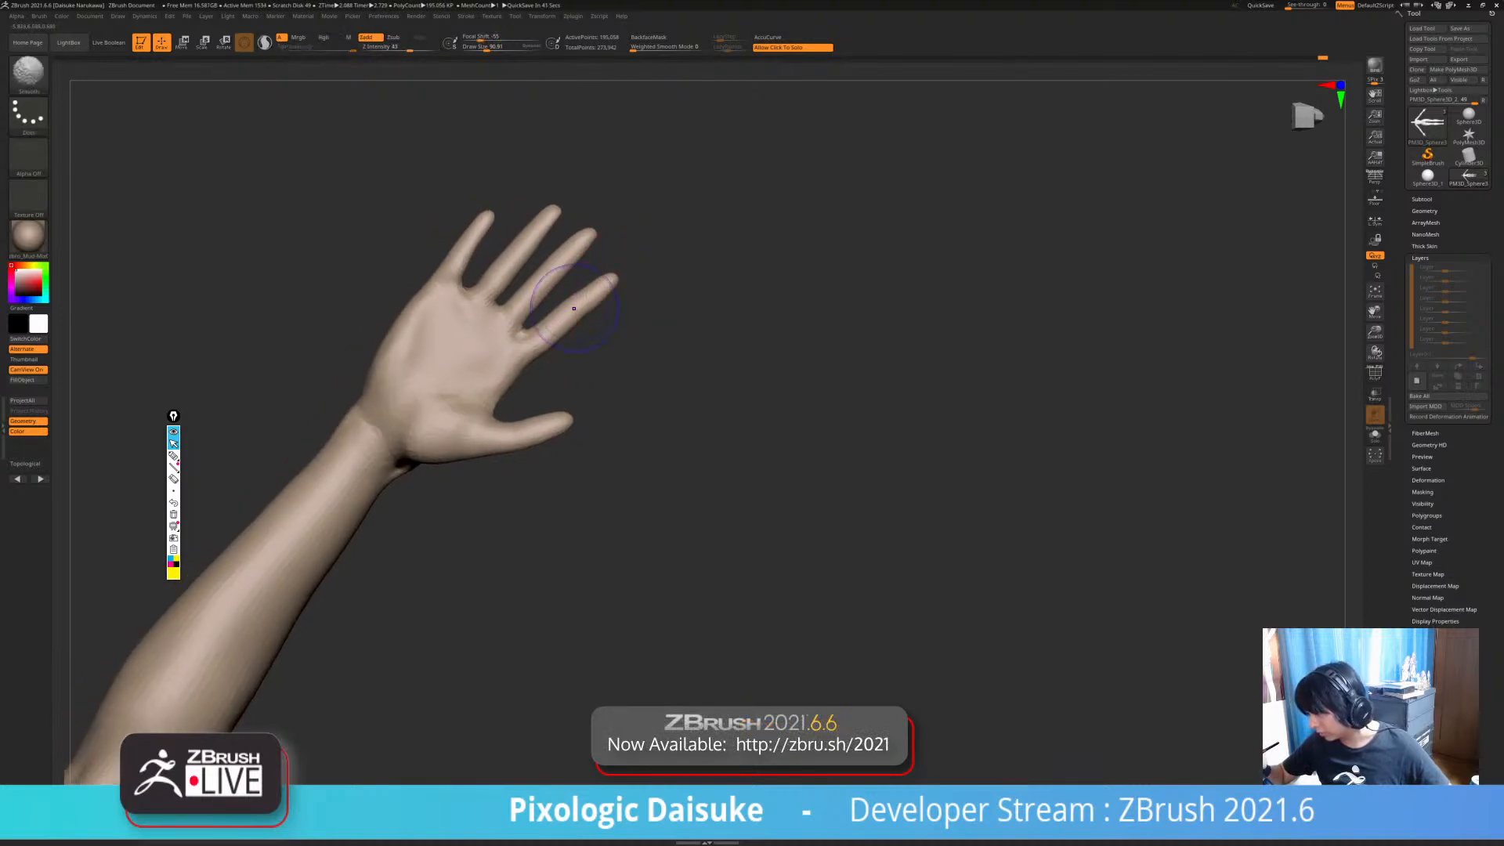
key(shift)
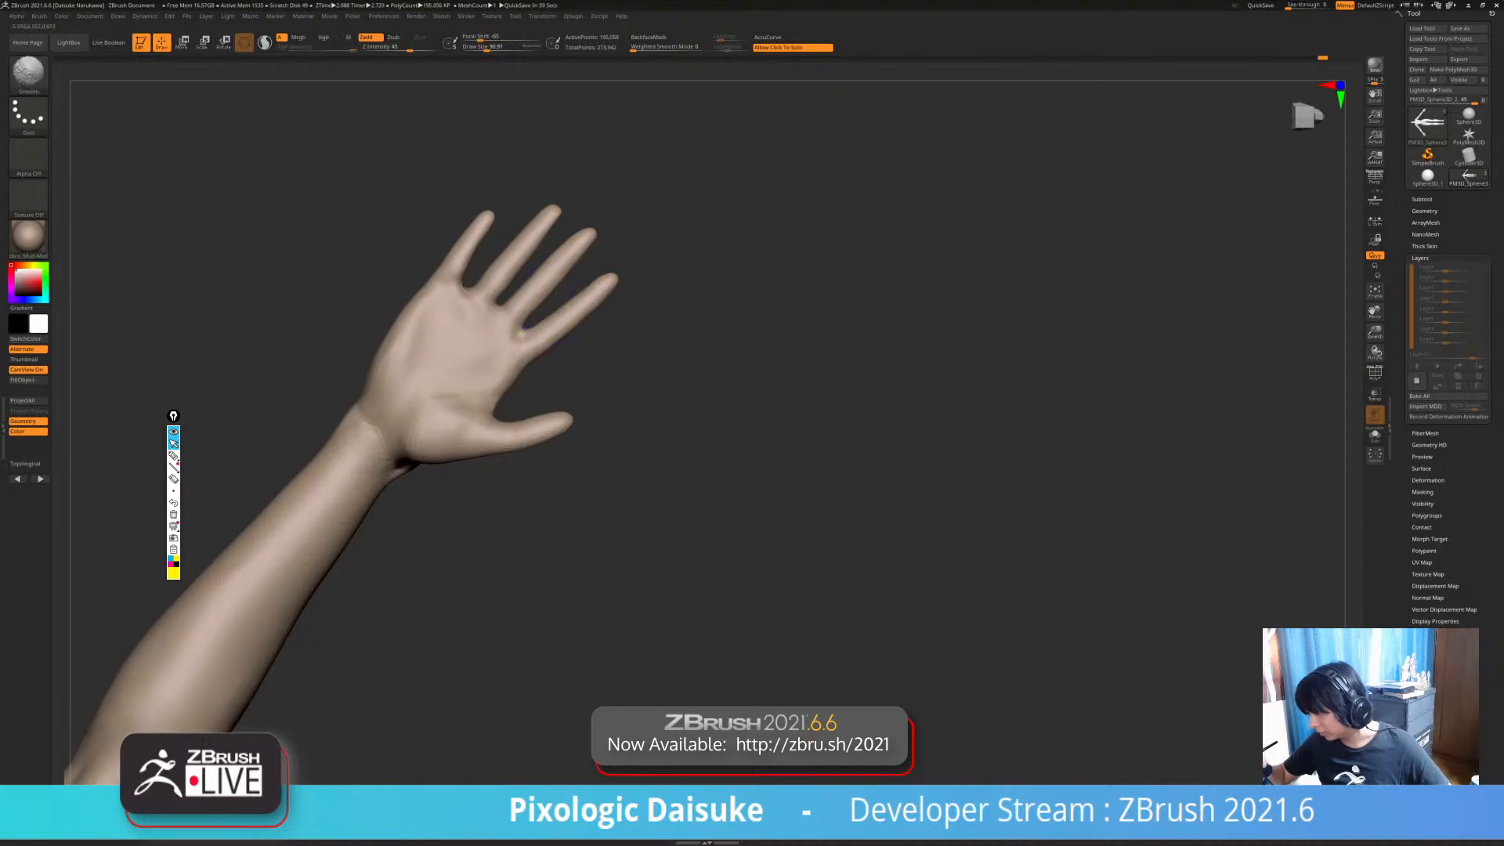
mouse_move(597, 235)
ctrl+right_down()
mouse_move(589, 224)
mouse_move(543, 320)
mouse_move(542, 368)
mouse_move(520, 312)
ctrl+right_up()
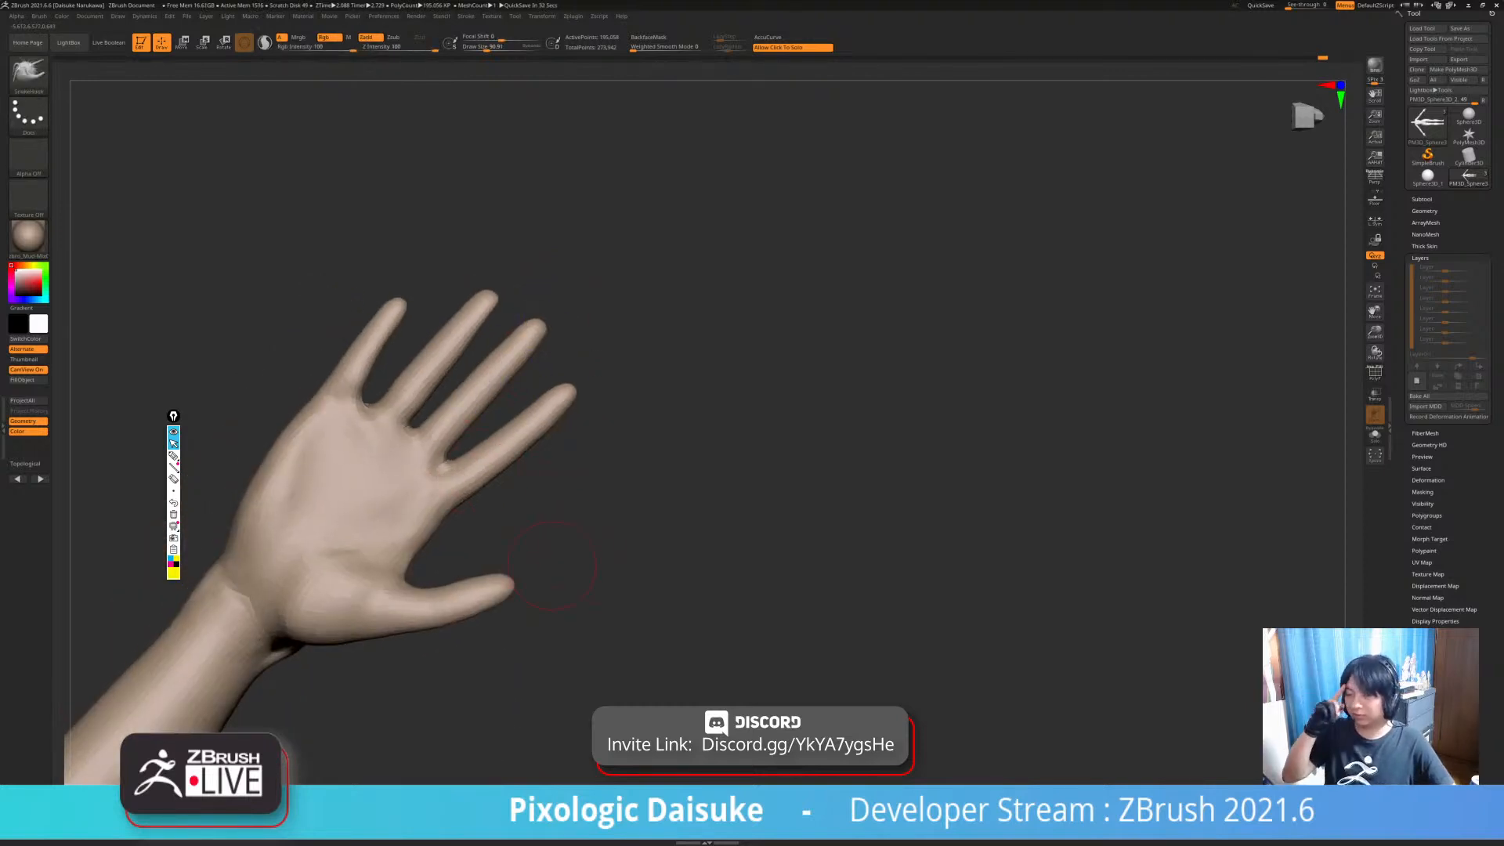
- Refine and smooth the base of the thumb and the inner wrist
mouse_move(382, 484)
ctrl+right_down()
mouse_move(349, 458)
mouse_move(297, 520)
ctrl+right_up()
mouse_move(302, 499)
right_down()
mouse_move(322, 541)
mouse_move(320, 524)
mouse_move(312, 572)
mouse_move(294, 541)
mouse_move(337, 531)
mouse_move(345, 568)
mouse_move(353, 503)
mouse_move(422, 525)
mouse_move(439, 548)
mouse_move(436, 526)
mouse_move(425, 554)
mouse_move(448, 534)
mouse_move(451, 558)
right_up()
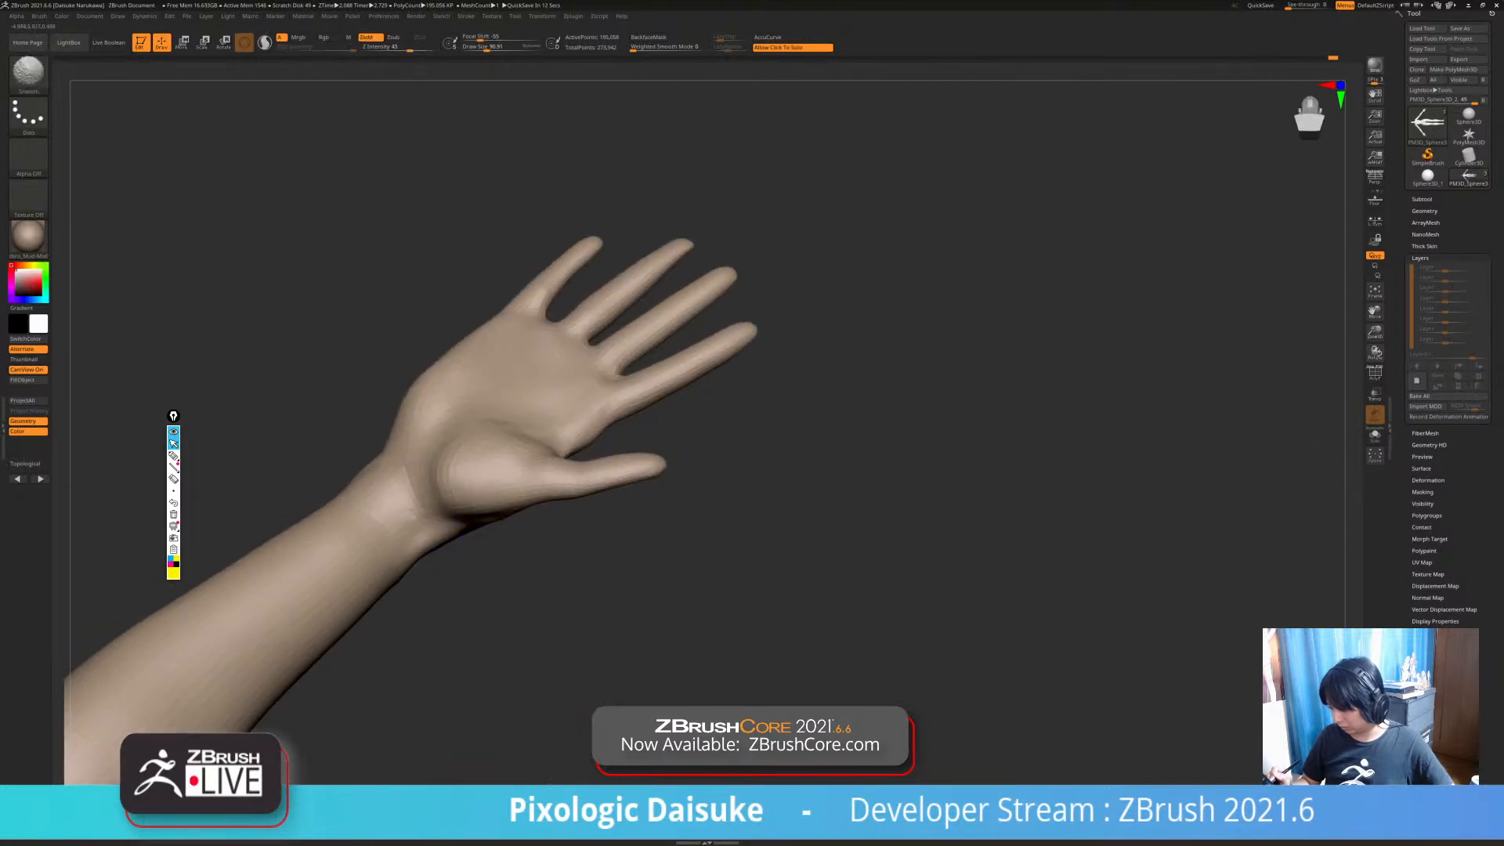
ctrl+right_drag(521, 510, 513, 492)
shift+drag(409, 519, 420, 521)
mouse_move(420, 520)
ctrl+right_down()
mouse_move(417, 478)
mouse_move(443, 513)
ctrl+right_up()
ctrl+right_drag(443, 513, 380, 525)
ctrl+right_drag(380, 525, 651, 511)
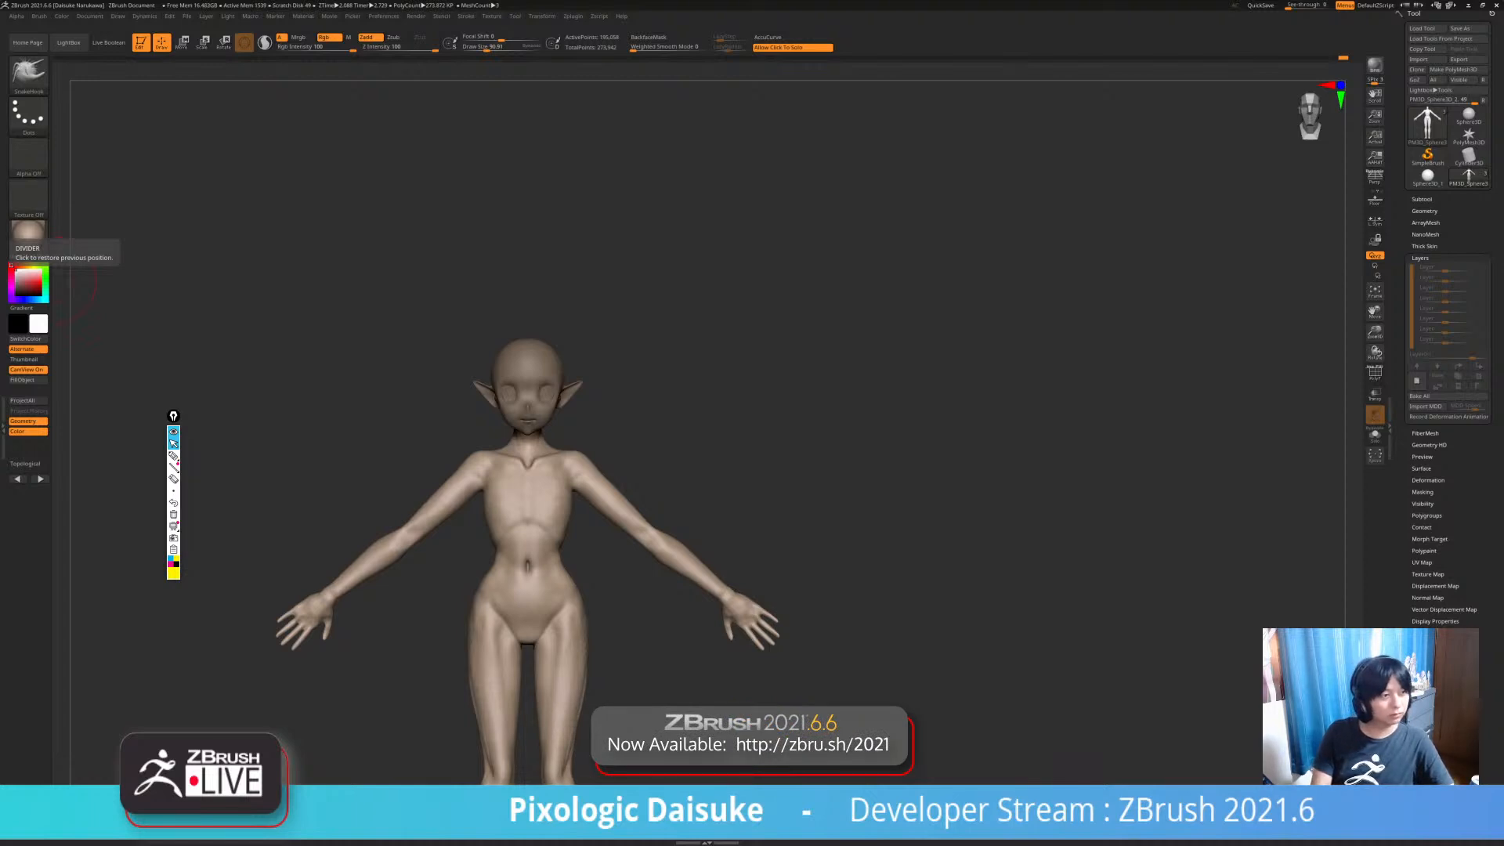
- Bring the face into close view and make the head the active subtool
mouse_move(69, 283)
mouse_down()
mouse_move(94, 284)
mouse_move(79, 284)
mouse_up()
ctrl+right_drag(78, 285, 78, 353)
mouse_move(524, 400)
ctrl+right_down()
mouse_move(523, 490)
mouse_move(478, 423)
mouse_move(447, 427)
ctrl+right_up()
alt+click(523, 313)
mouse_move(587, 470)
right_down()
mouse_move(497, 470)
mouse_move(532, 470)
mouse_move(542, 450)
mouse_move(546, 468)
mouse_move(580, 468)
mouse_move(562, 418)
right_up()
key(ctrl+shift+z)
alt+click(540, 500)
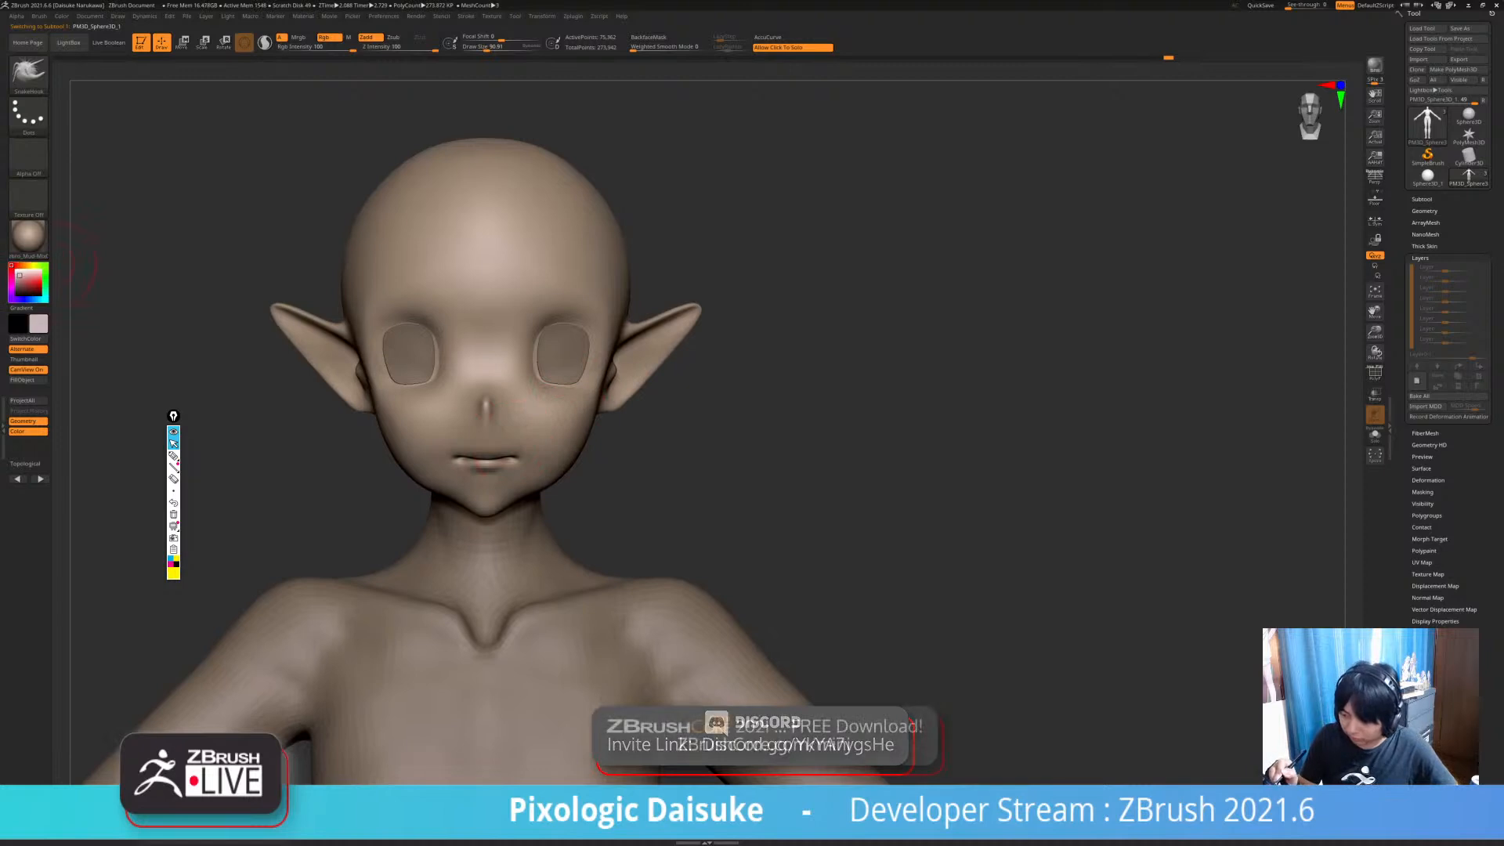
- Try dusty pink skin colours on the elf and change its material to SkinShade4
click(20, 276)
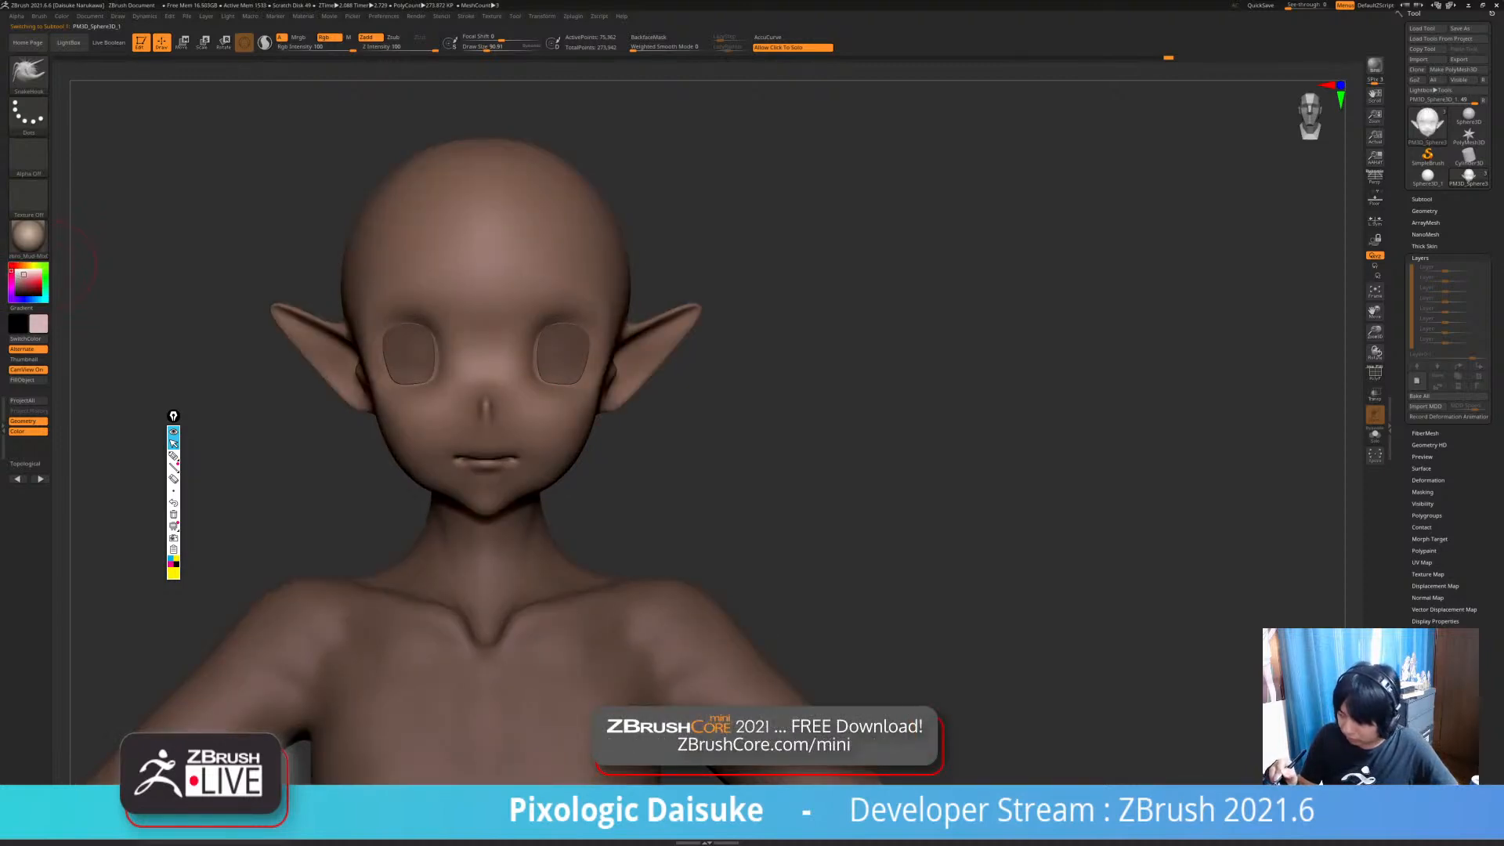
click(20, 277)
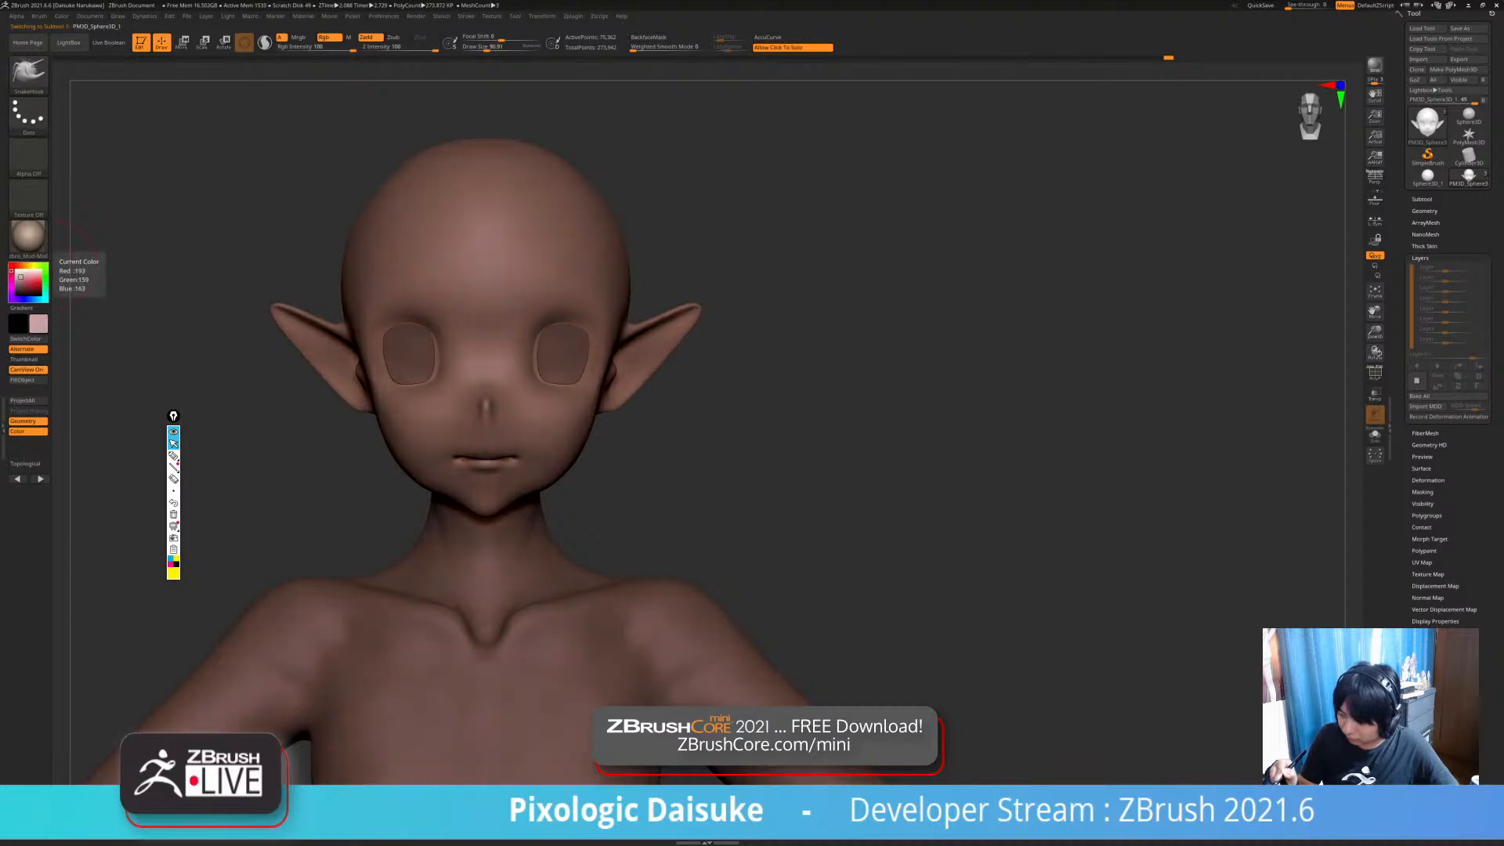
click(27, 235)
click(259, 259)
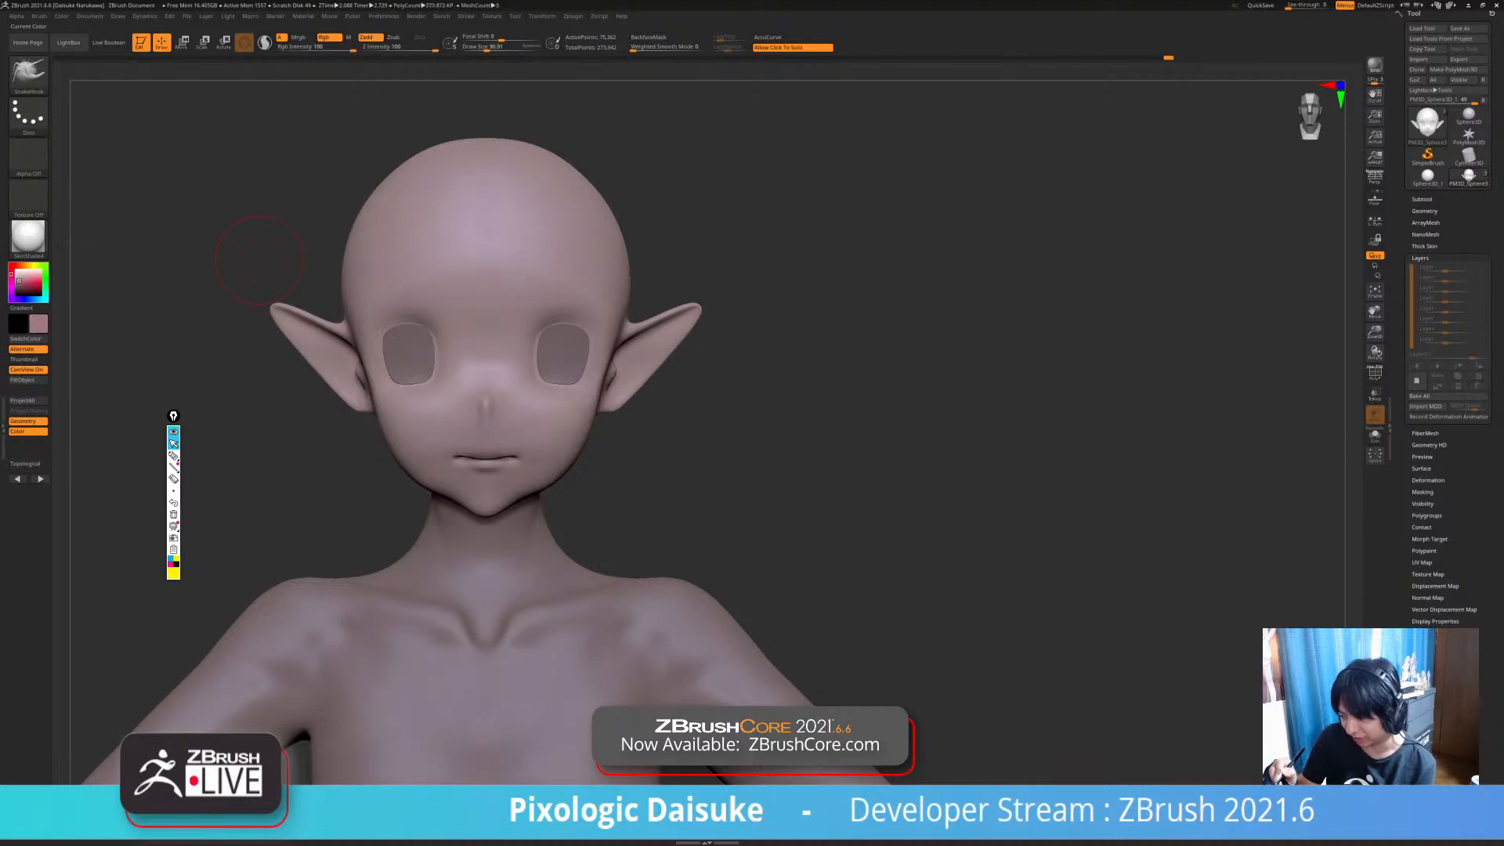
- Test purple and blue skin tones on the elf and settle on a muted blue-violet
click(17, 279)
click(19, 282)
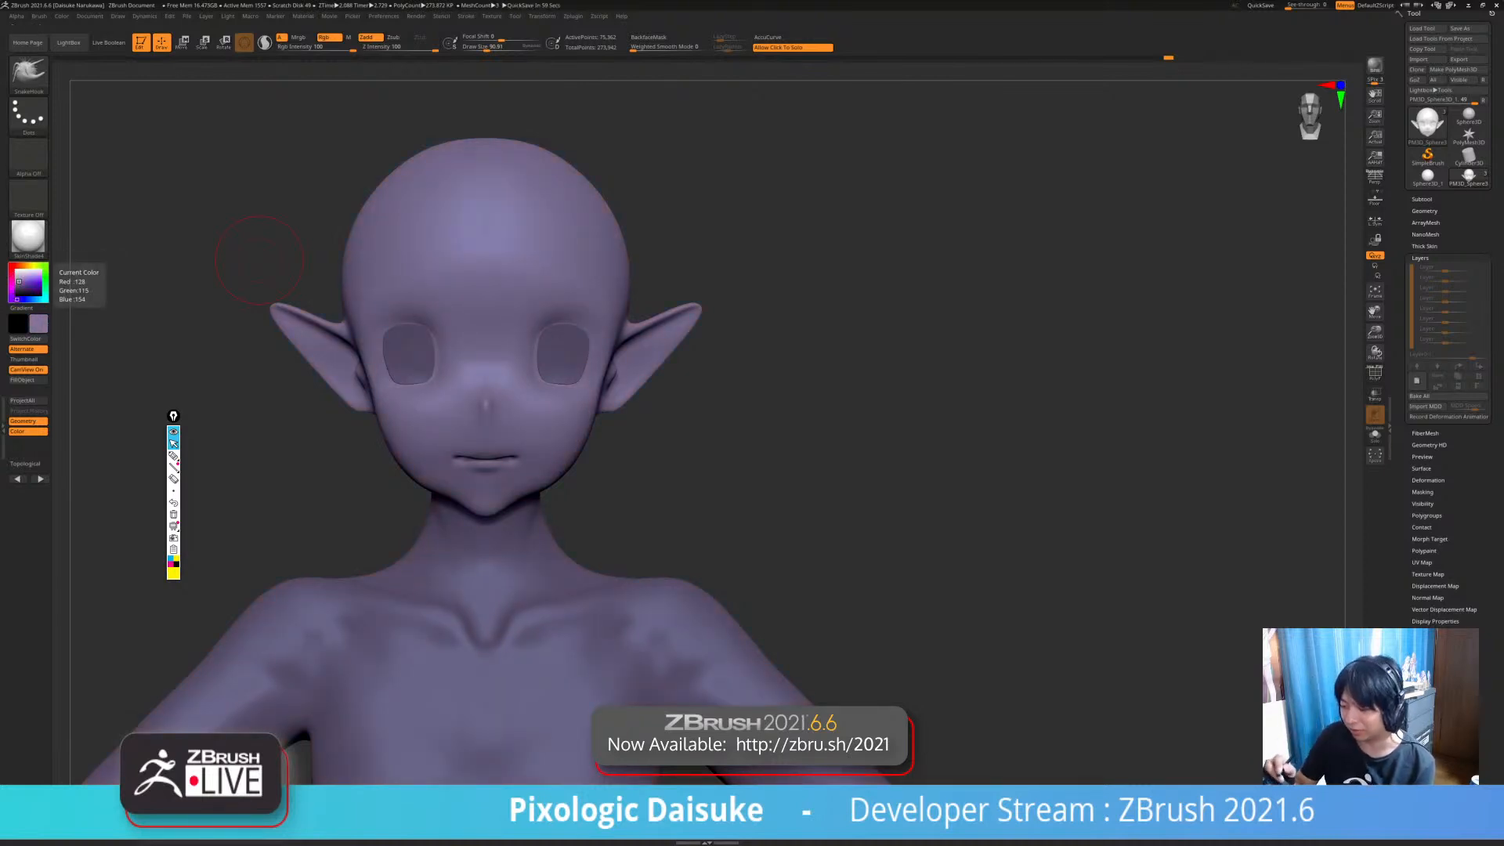
click(23, 299)
click(25, 275)
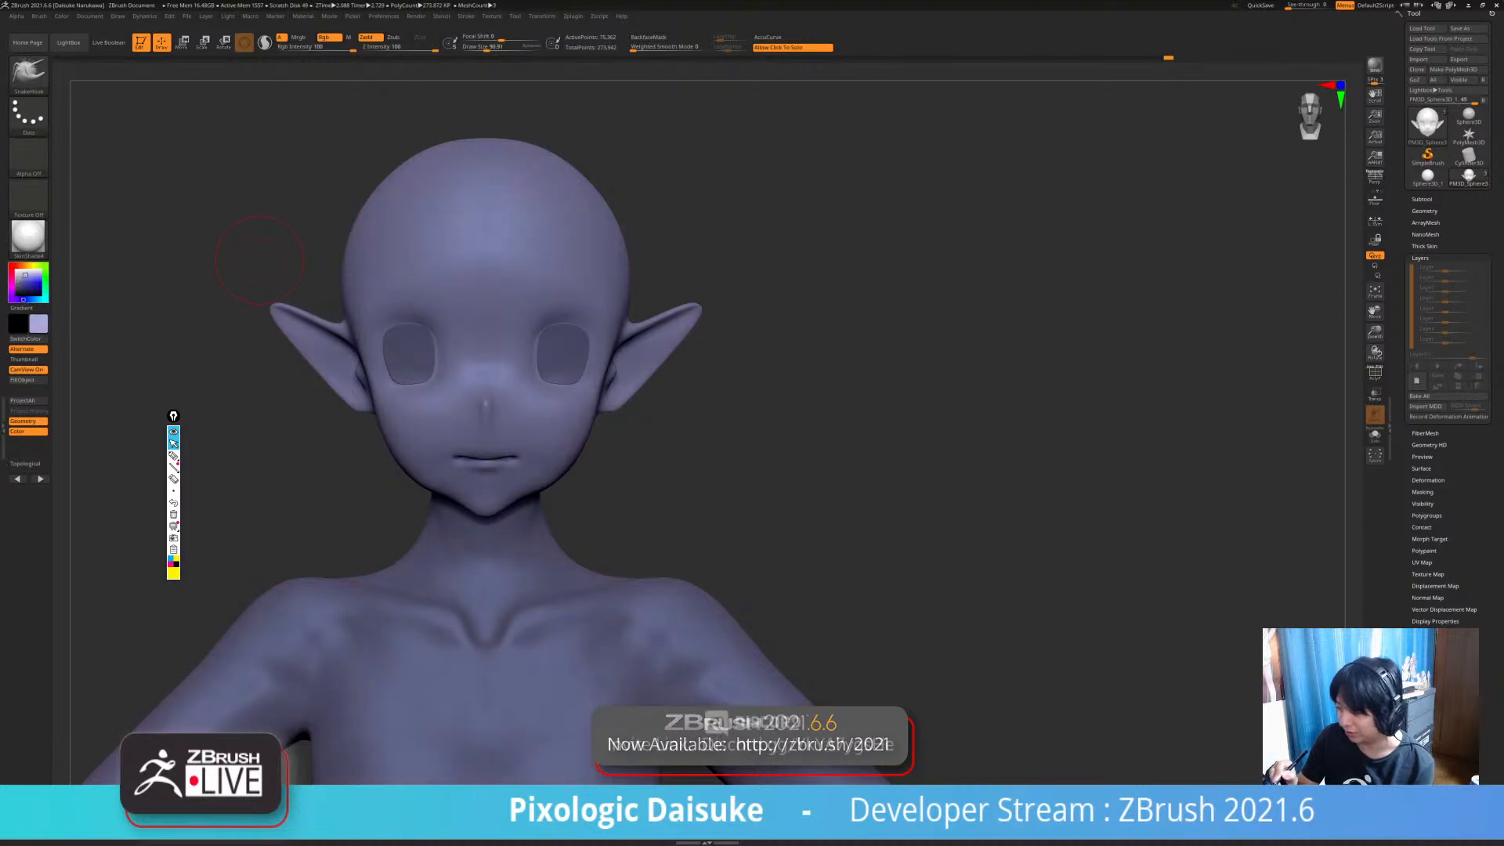
drag(25, 275, 18, 280)
mouse_move(117, 548)
mouse_down()
mouse_move(290, 549)
mouse_move(110, 549)
mouse_move(278, 548)
mouse_move(137, 548)
mouse_up()
mouse_move(791, 538)
mouse_down()
mouse_move(909, 538)
mouse_move(740, 539)
mouse_up()
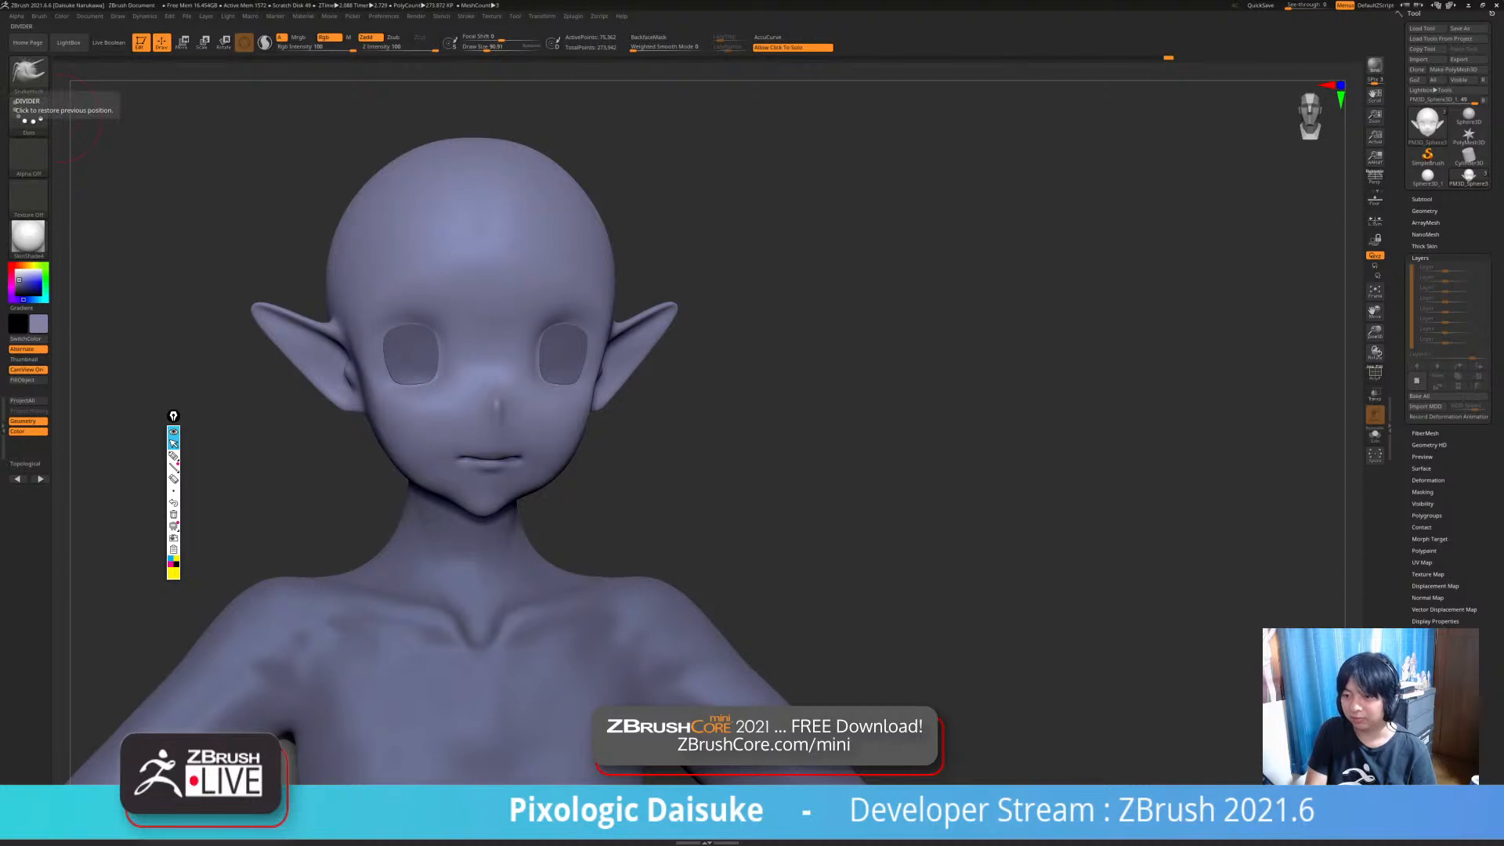
- Set the skin colour to a muted dusty pink, about RGB 160, 128, 128, and fill the head with it
click(11, 271)
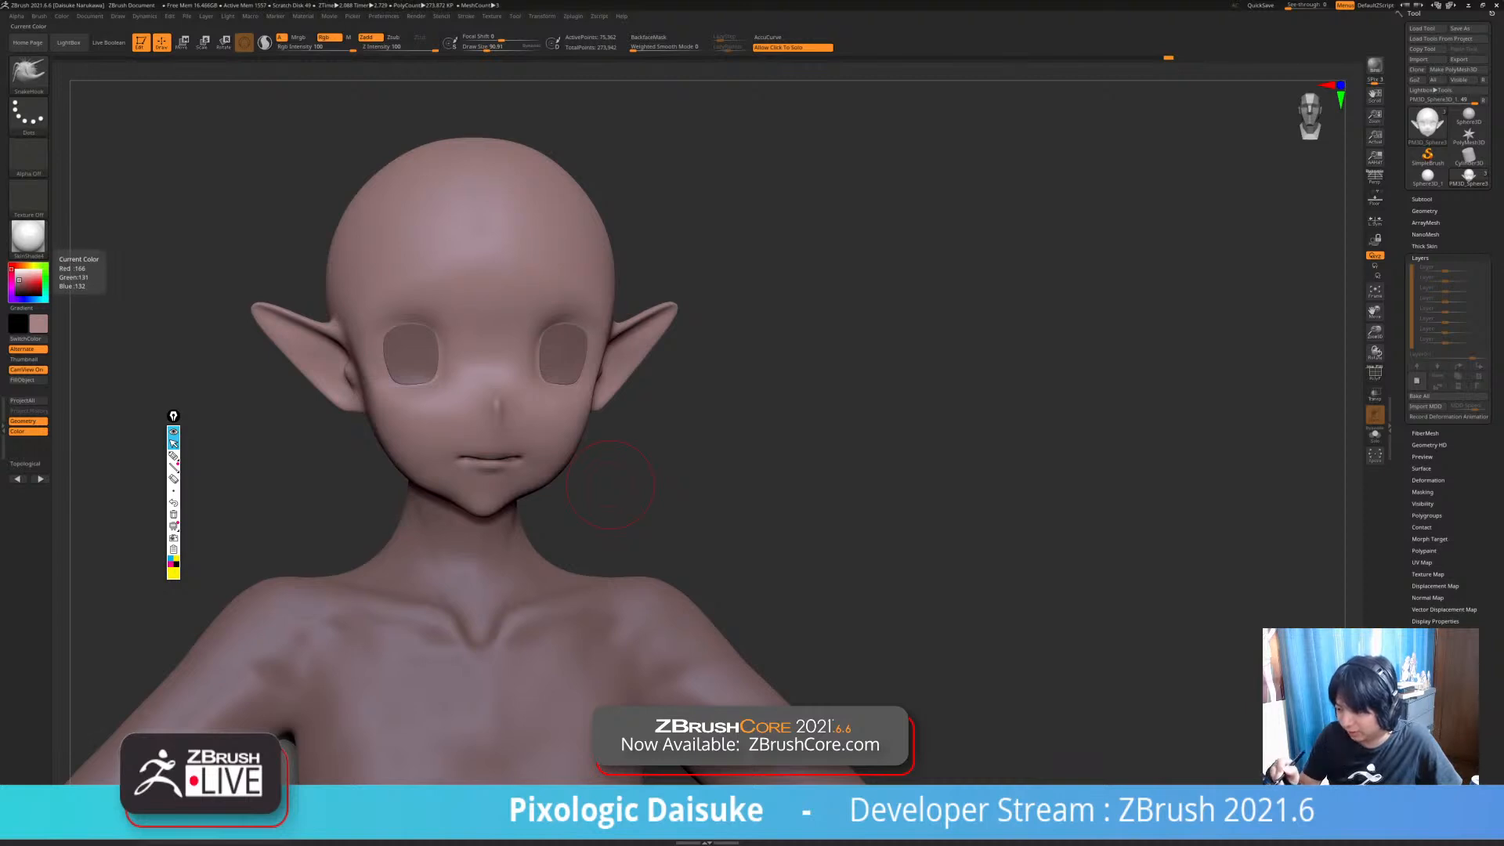
click(17, 282)
drag(18, 281, 19, 280)
click(19, 280)
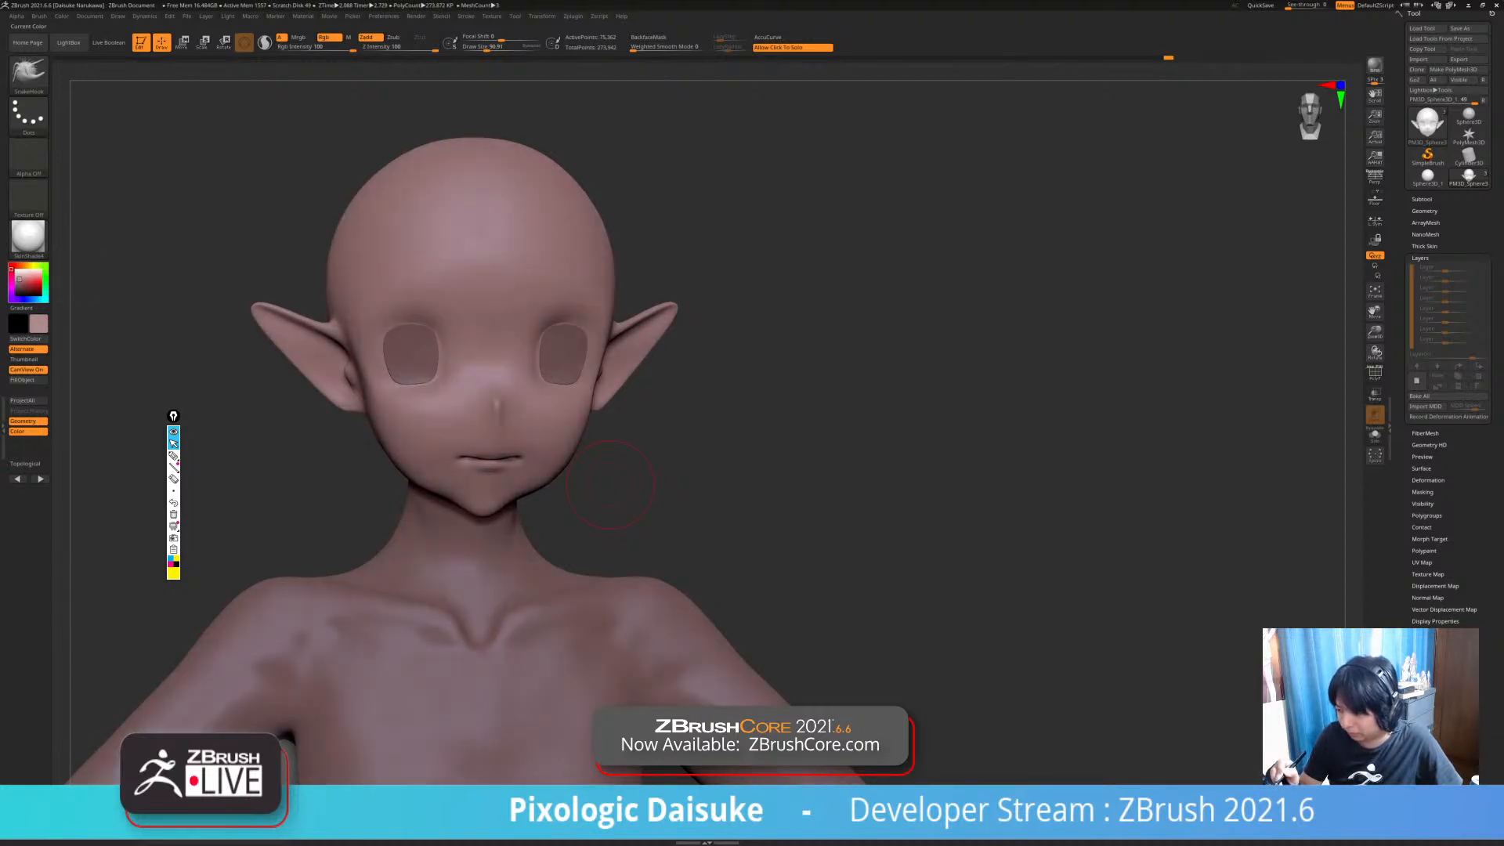
click(19, 279)
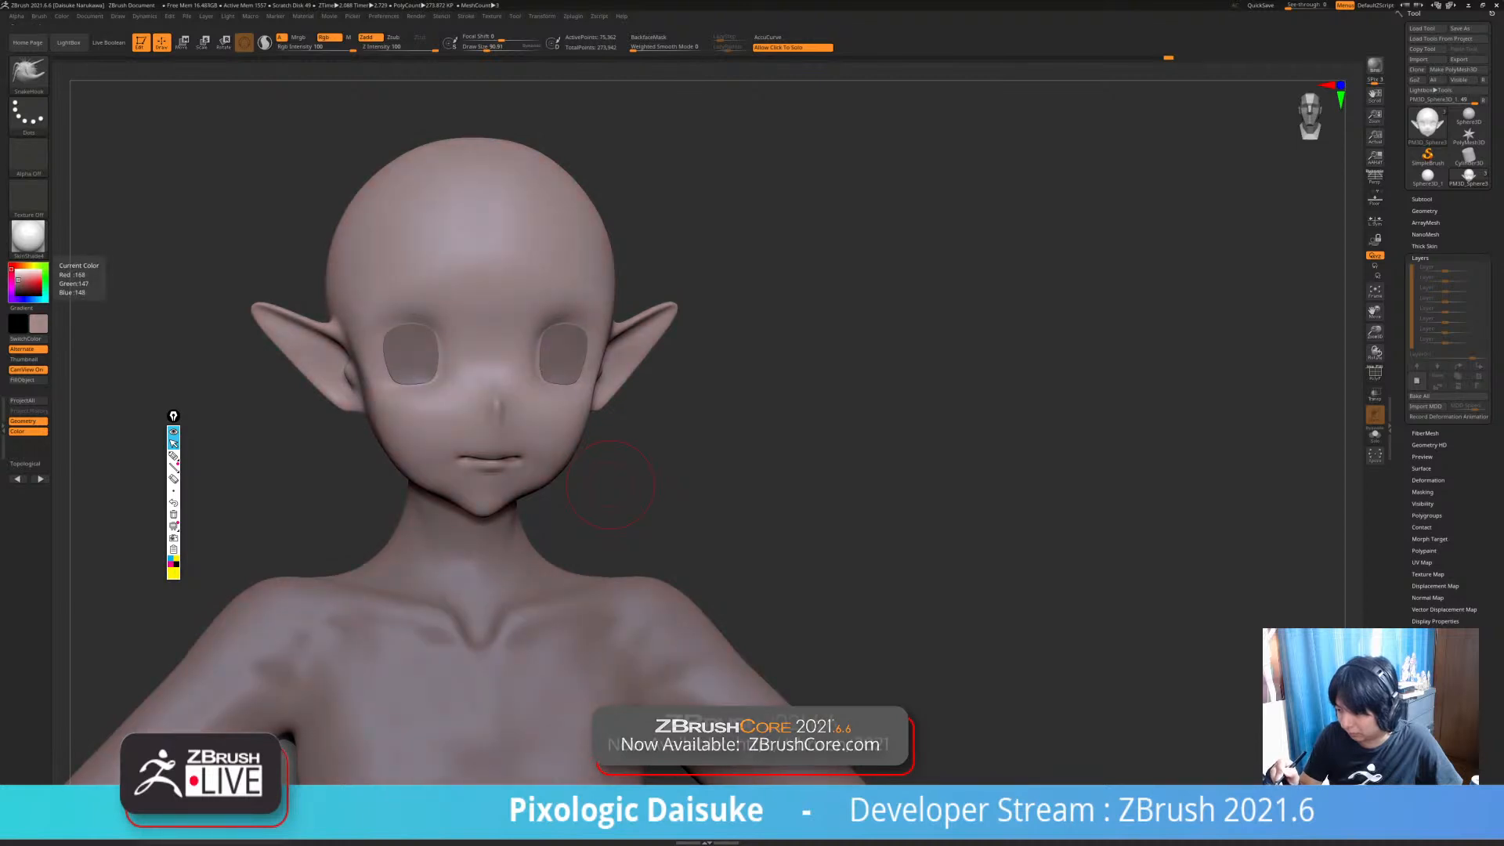
click(18, 280)
click(18, 280)
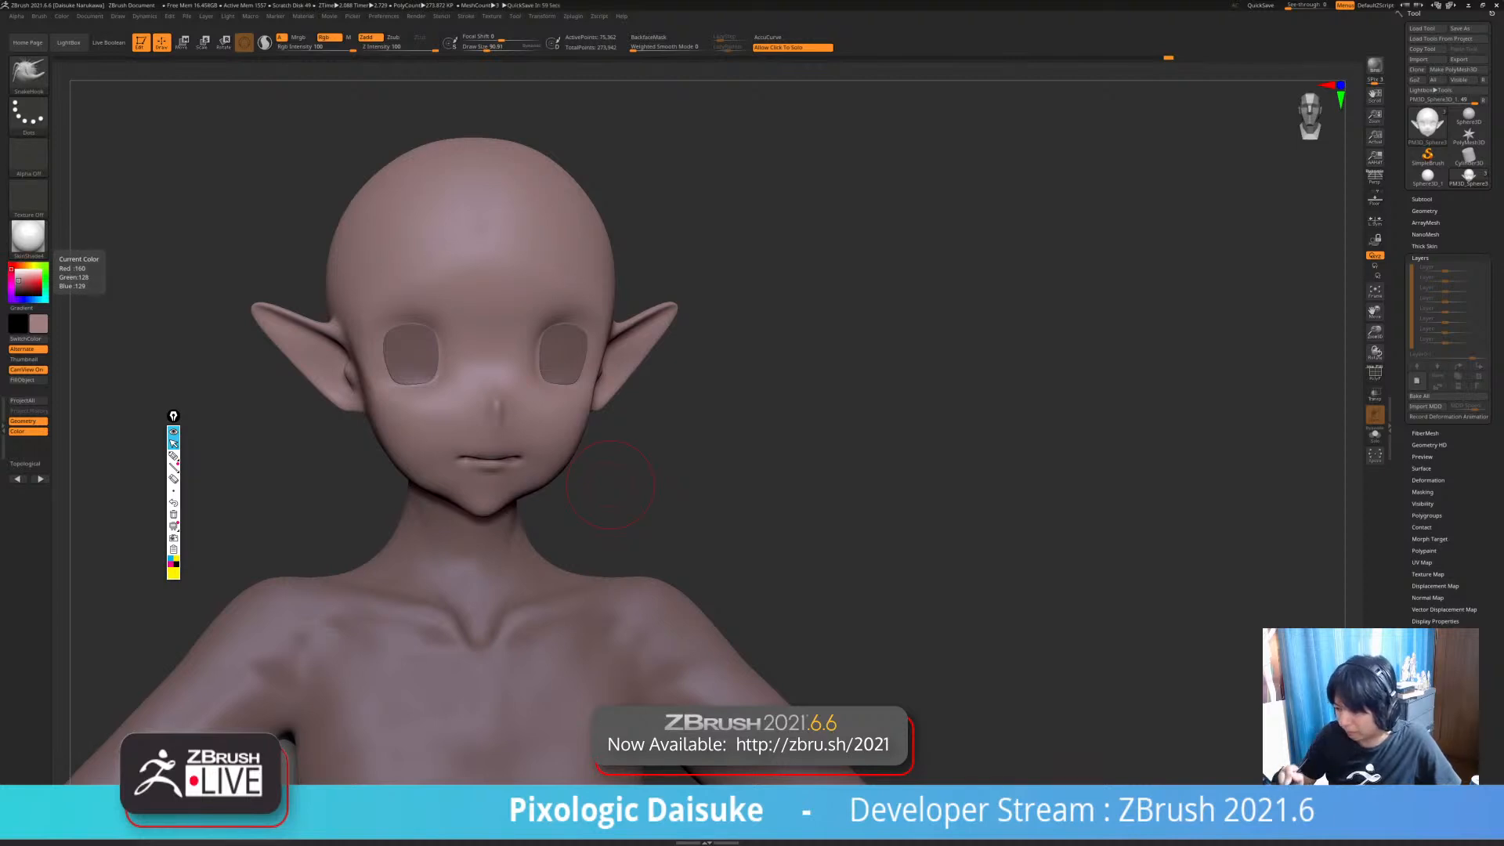
click(28, 379)
- Make the body the active subtool and start building up the chest with the ClayBuildup brush
ctrl+right_drag(609, 396, 668, 501)
alt+click(508, 485)
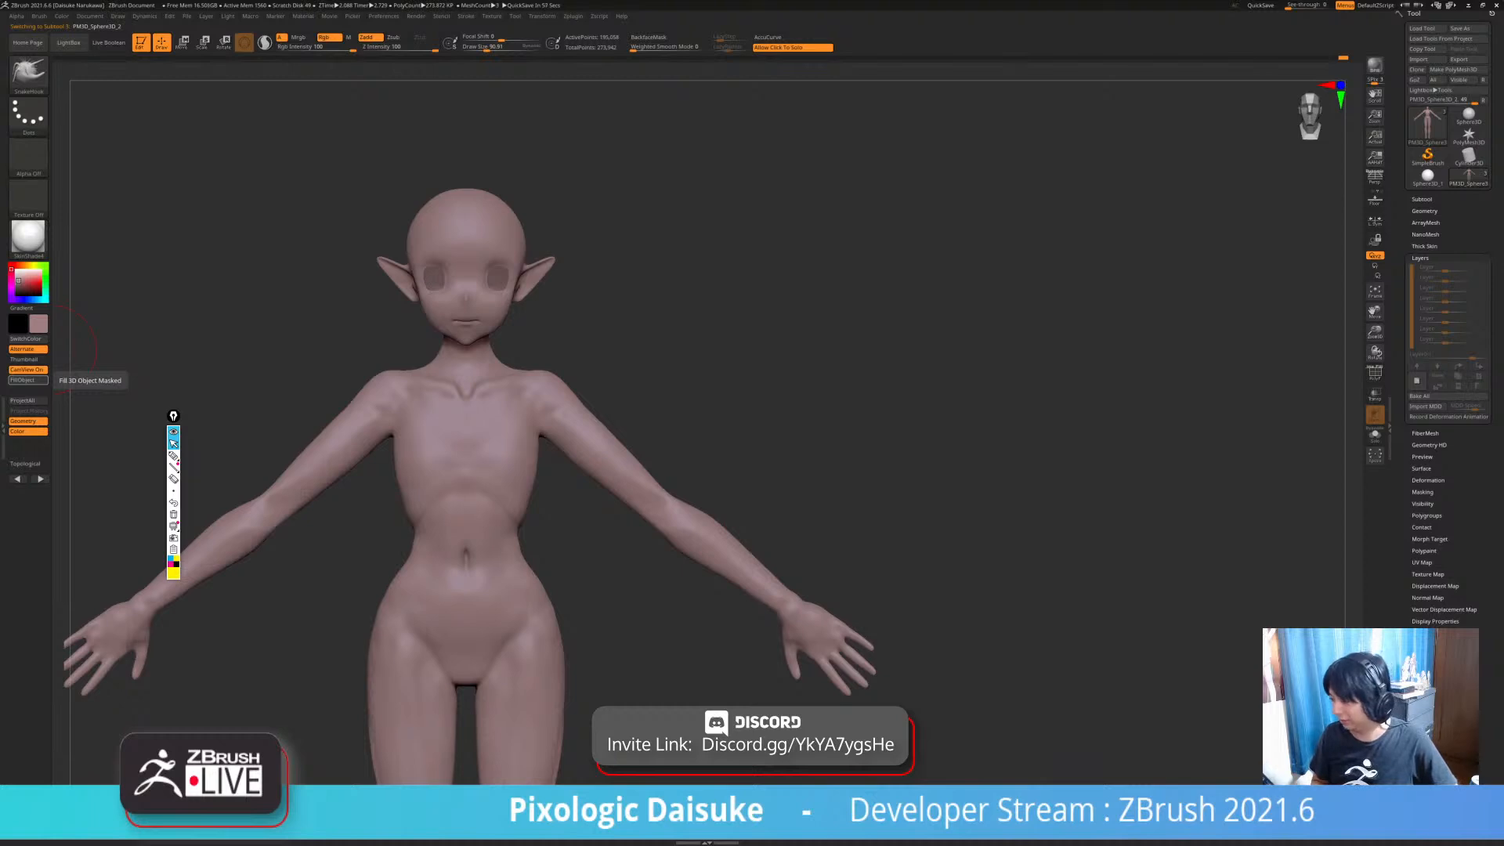
ctrl+right_drag(423, 548, 399, 501)
right_drag(400, 502, 353, 501)
right_drag(532, 494, 487, 458)
key(b)
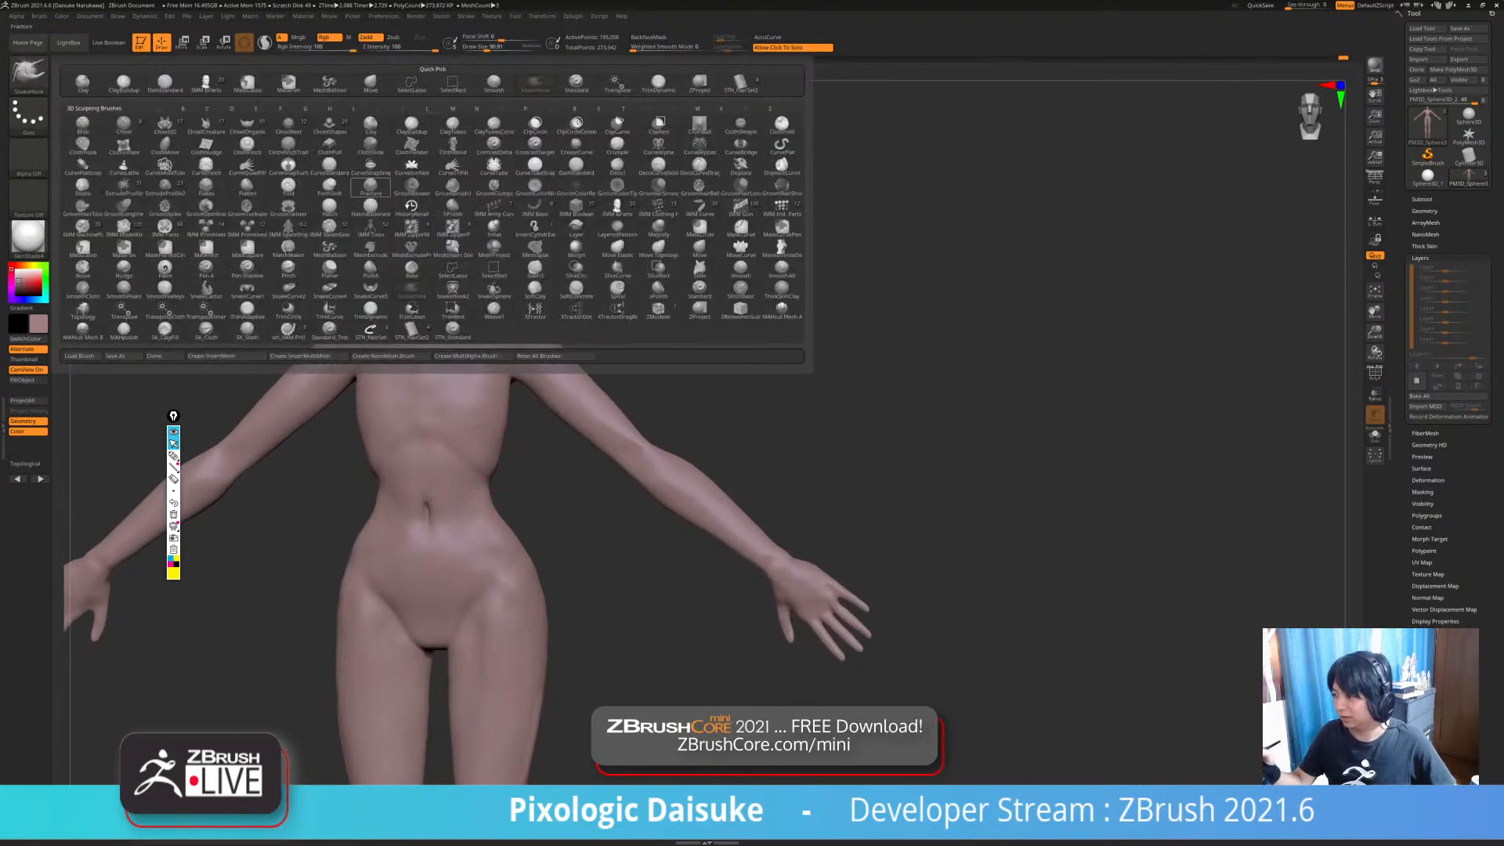
click(123, 83)
mouse_move(399, 439)
ctrl+right_down()
mouse_move(397, 393)
mouse_move(347, 401)
ctrl+right_up()
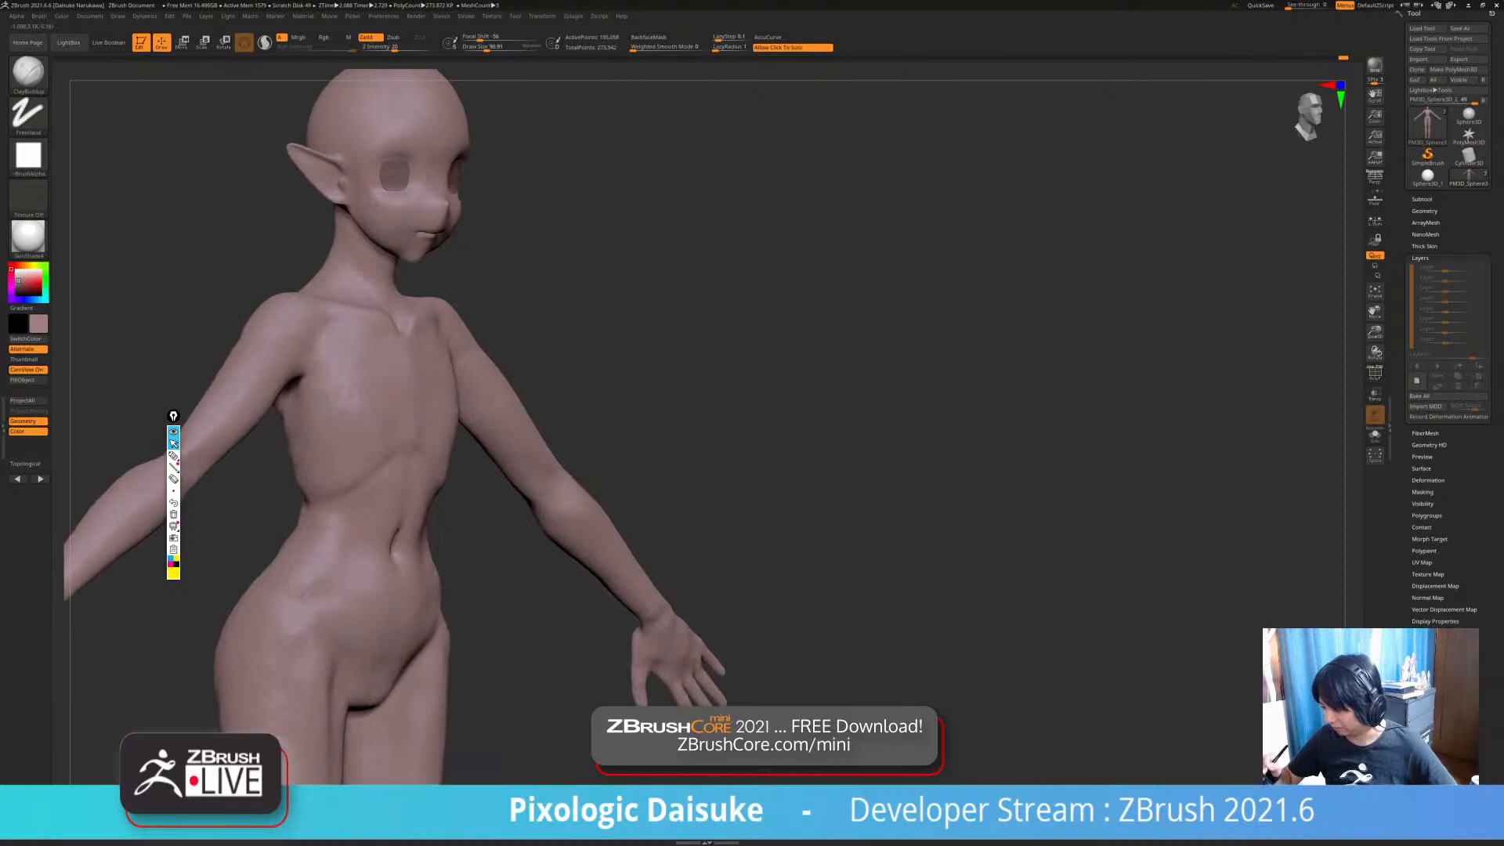
right_drag(392, 404, 364, 407)
click(533, 337)
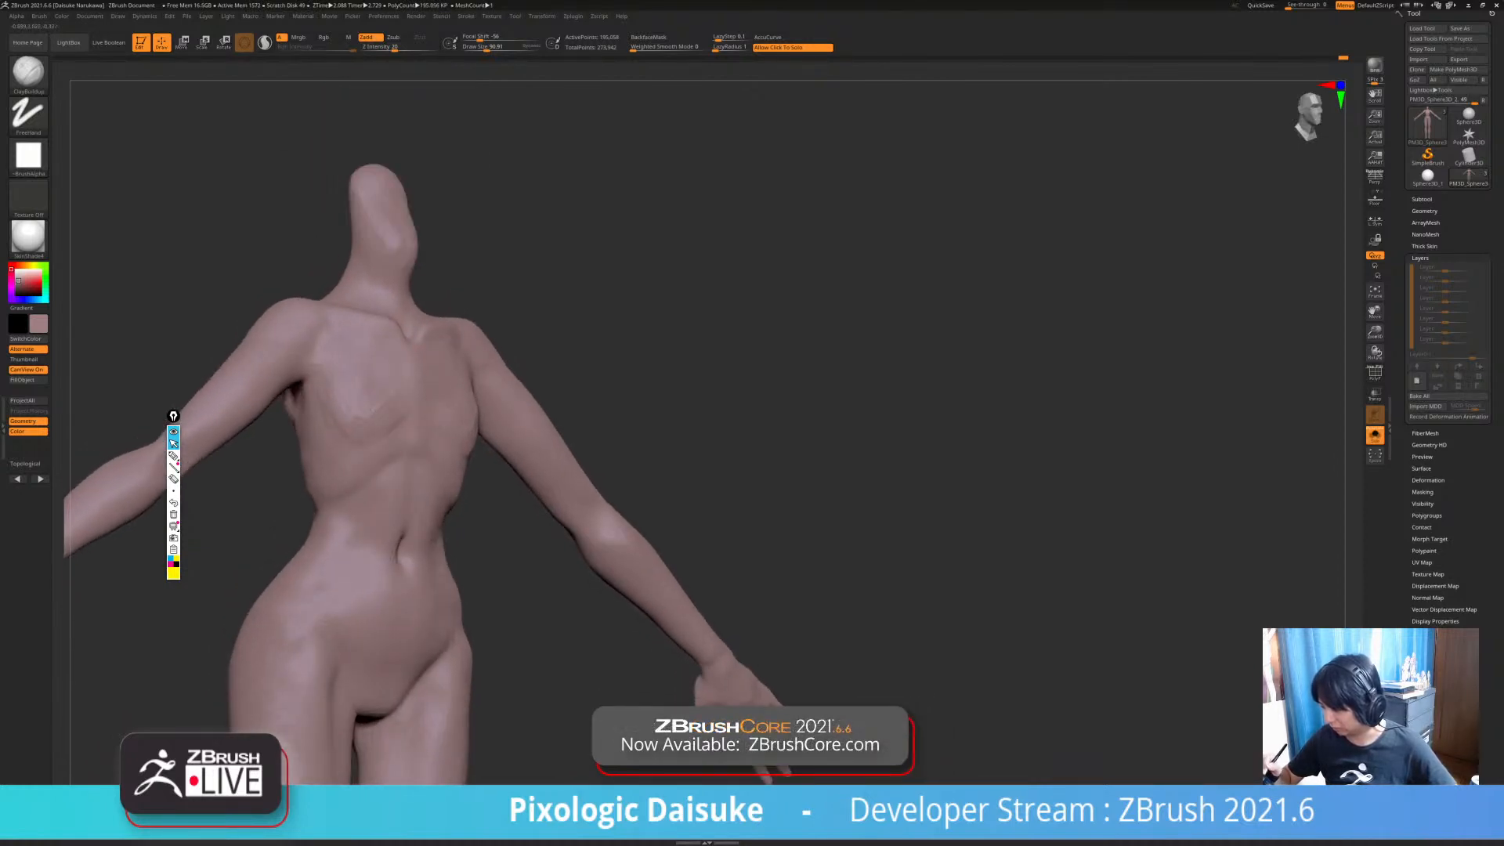
ctrl+right_drag(450, 343, 376, 412)
click(689, 458)
mouse_move(690, 458)
right_down()
mouse_move(634, 458)
mouse_move(690, 458)
mouse_move(689, 434)
right_up()
- Make the head the active subtool and reshape the back of the skull in profile with an enlarged SnakeHook brush
alt+click(431, 169)
key(b)
click(538, 79)
drag(486, 48, 496, 48)
ctrl+right_drag(436, 92, 423, 172)
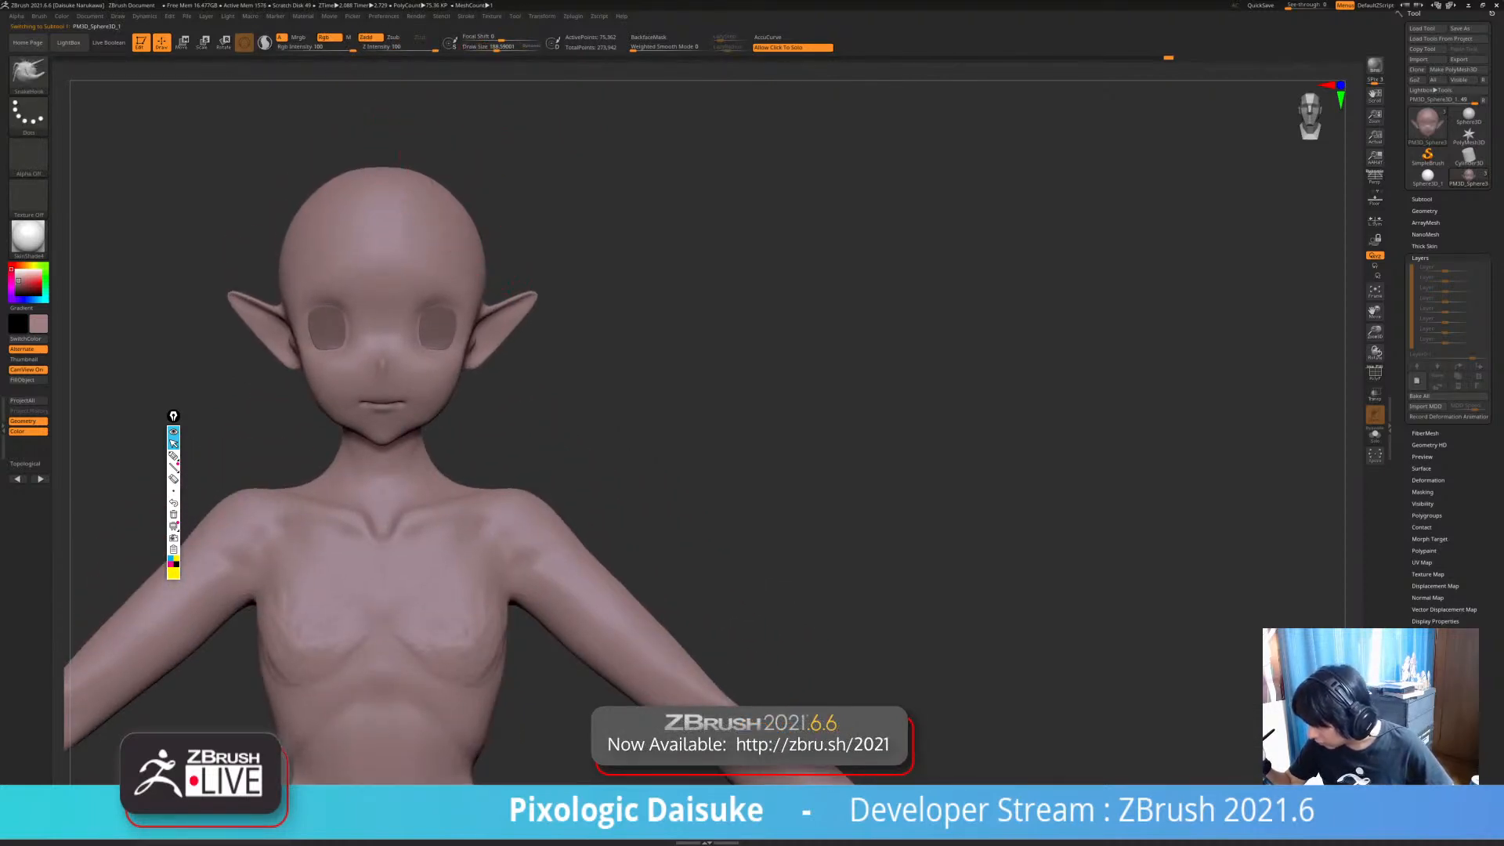
mouse_move(468, 275)
right_down()
mouse_move(480, 256)
mouse_move(489, 273)
mouse_move(502, 196)
mouse_move(487, 153)
right_up()
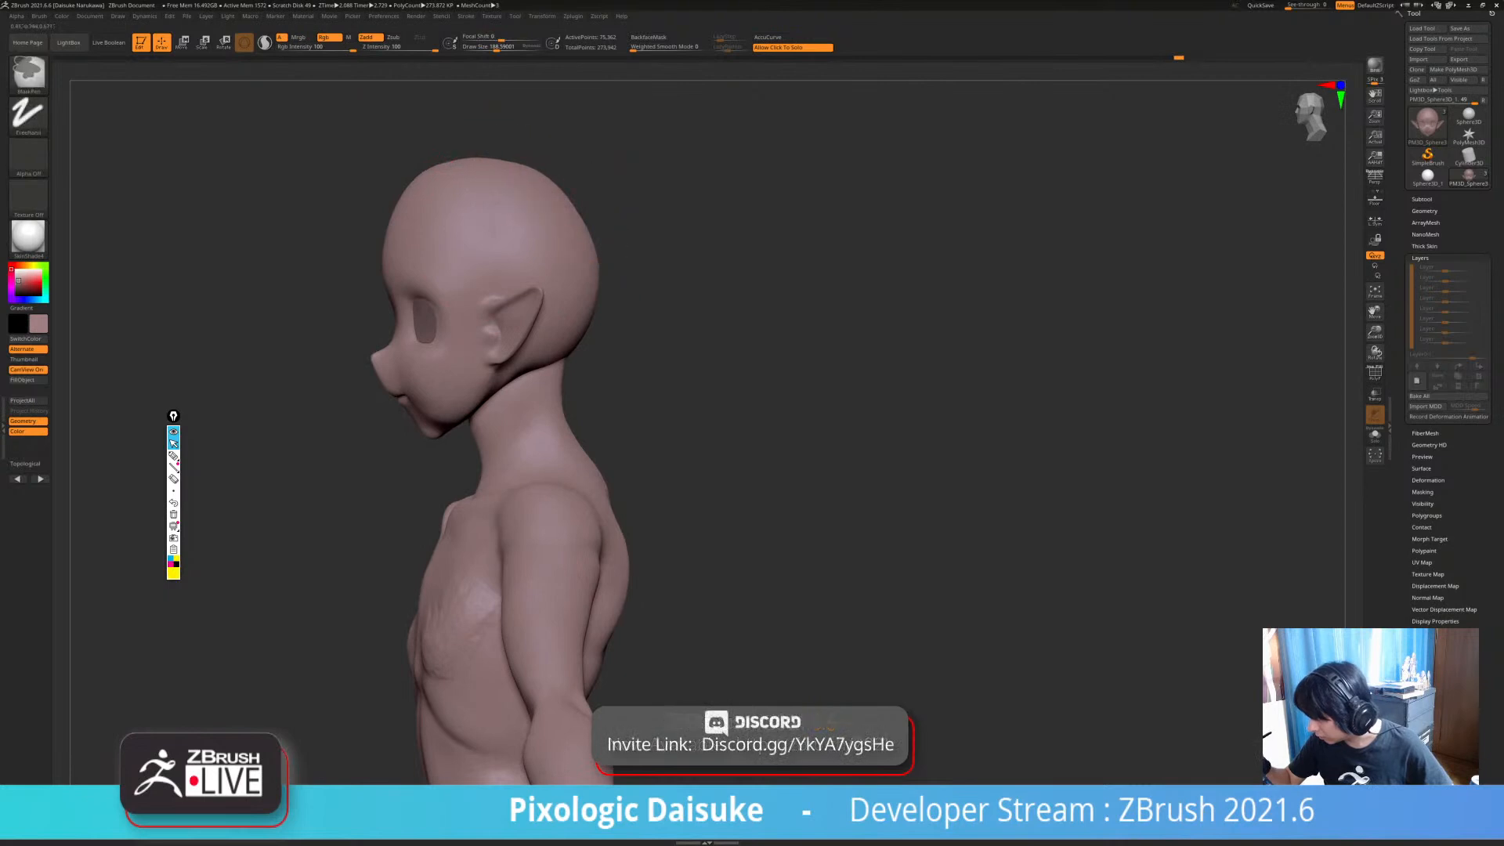
ctrl+right_drag(551, 198, 571, 234)
click(595, 235)
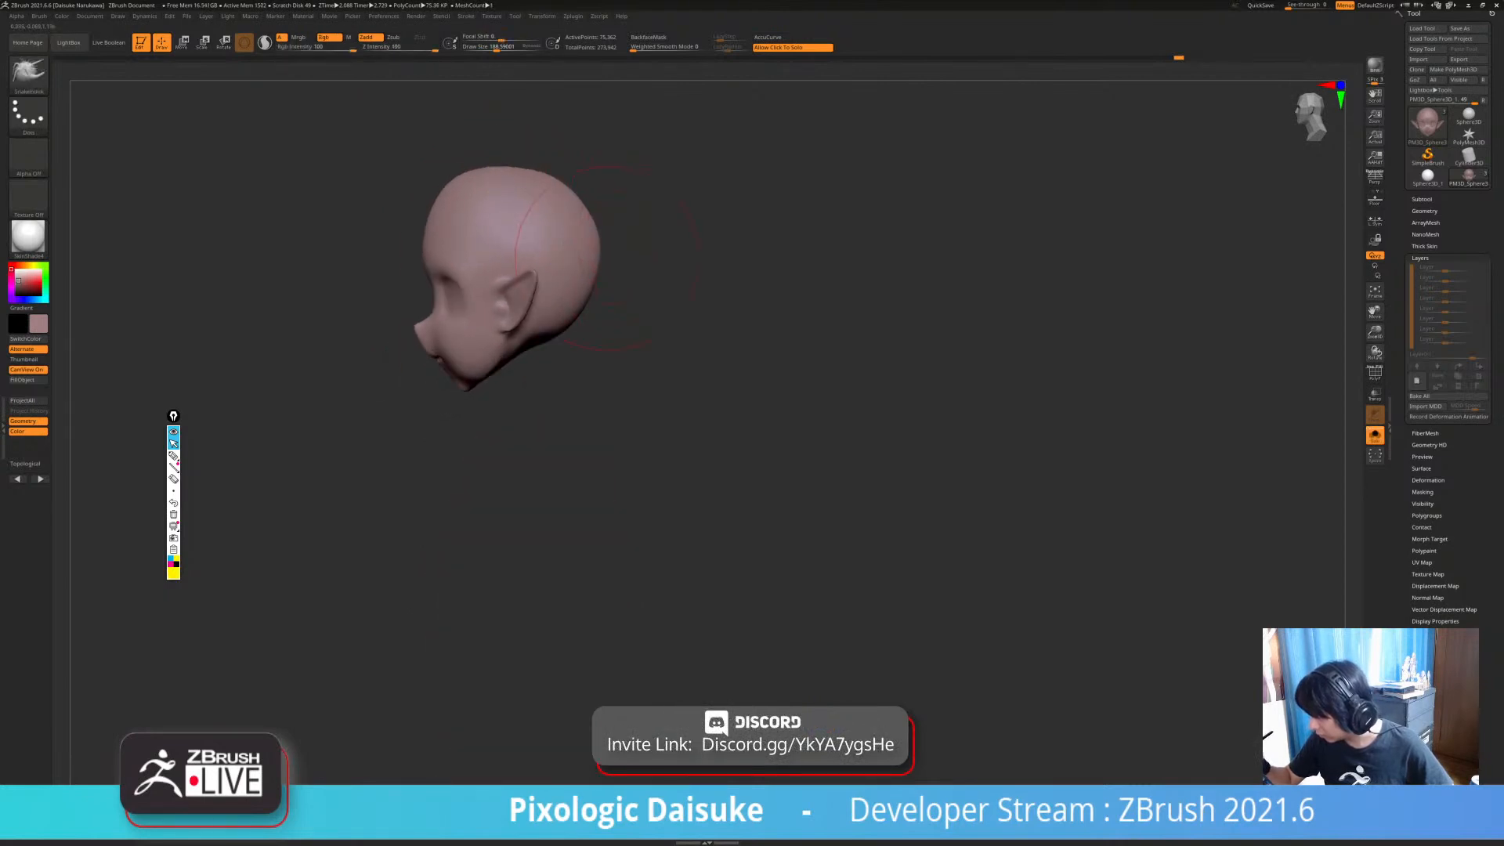
click(598, 256)
- Refine the cranium's silhouette with the SnakeHook brush, checking it from several angles and the front
right_drag(470, 244, 470, 305)
right_drag(470, 305, 499, 303)
mouse_move(487, 235)
right_down()
mouse_move(360, 219)
mouse_move(313, 266)
right_up()
mouse_move(314, 266)
right_down()
mouse_move(436, 219)
mouse_move(463, 184)
right_up()
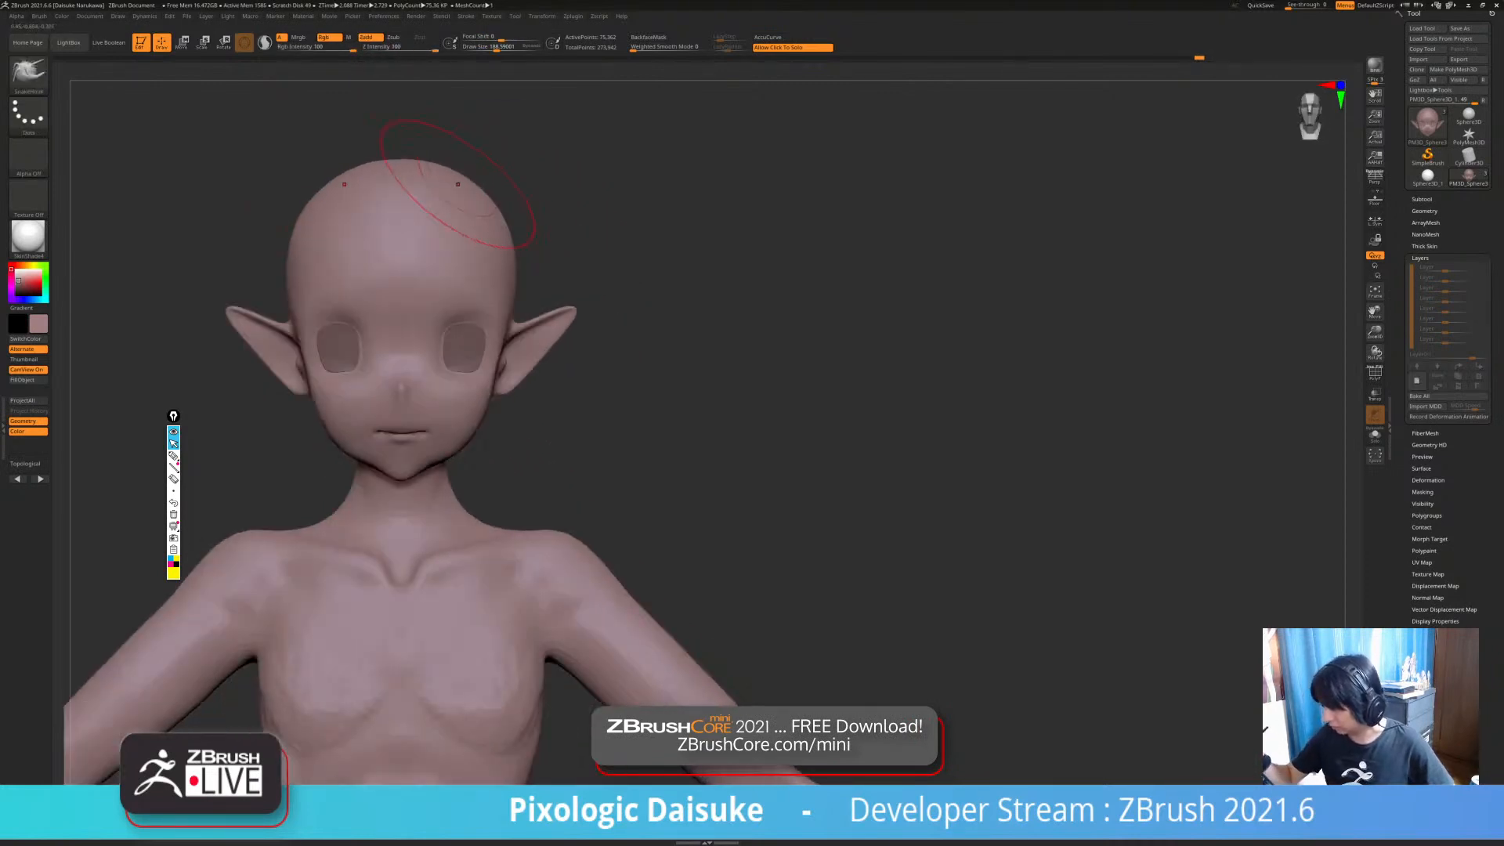
click(588, 297)
ctrl+right_drag(588, 298, 631, 345)
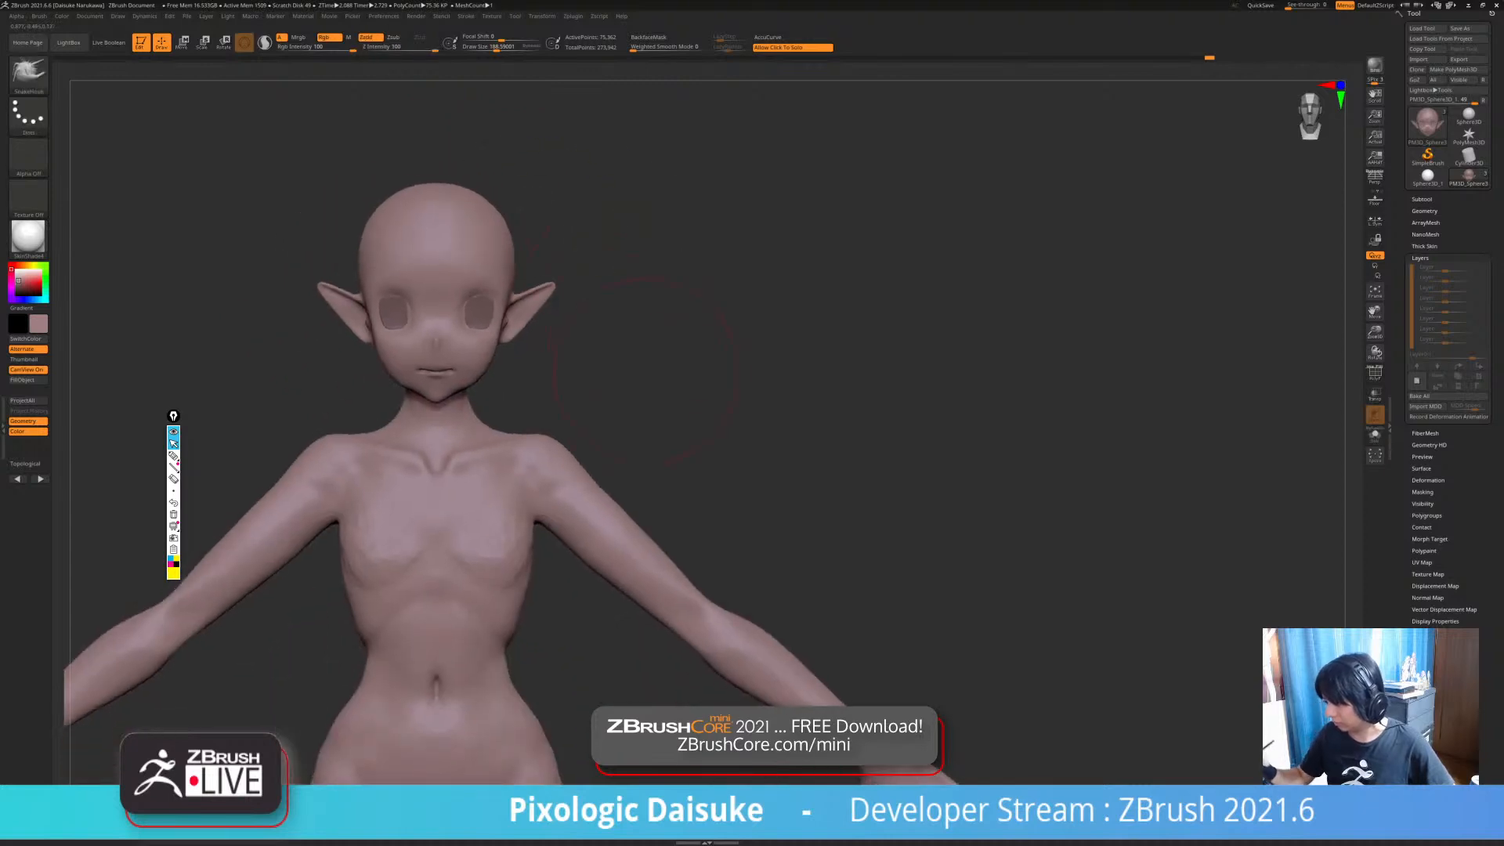
- Make the body the active subtool and add volume along the underside of the chest
alt+click(537, 487)
alt+right_drag(485, 548, 473, 426)
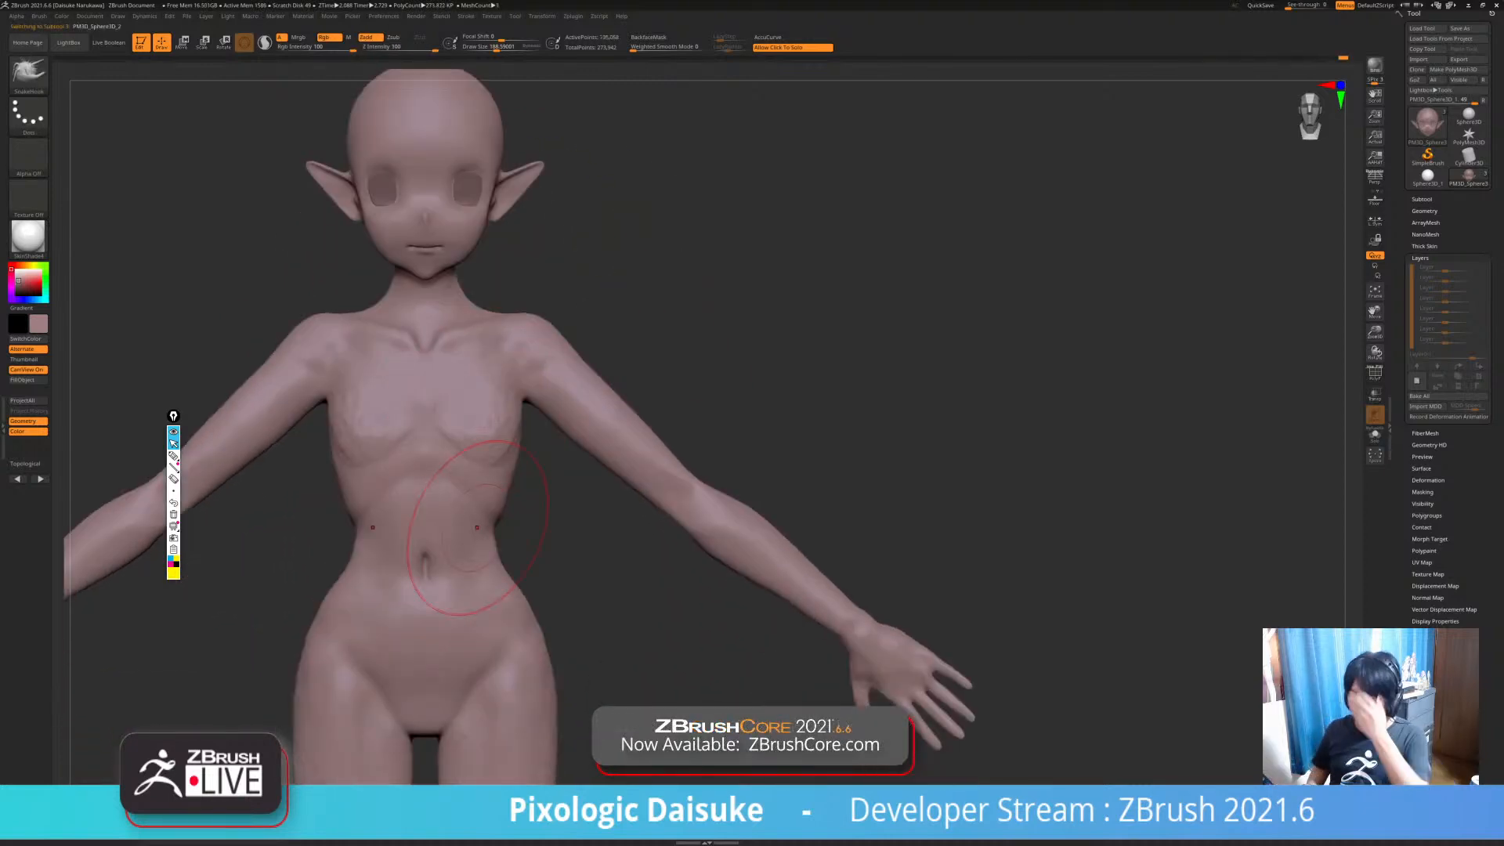
click(29, 70)
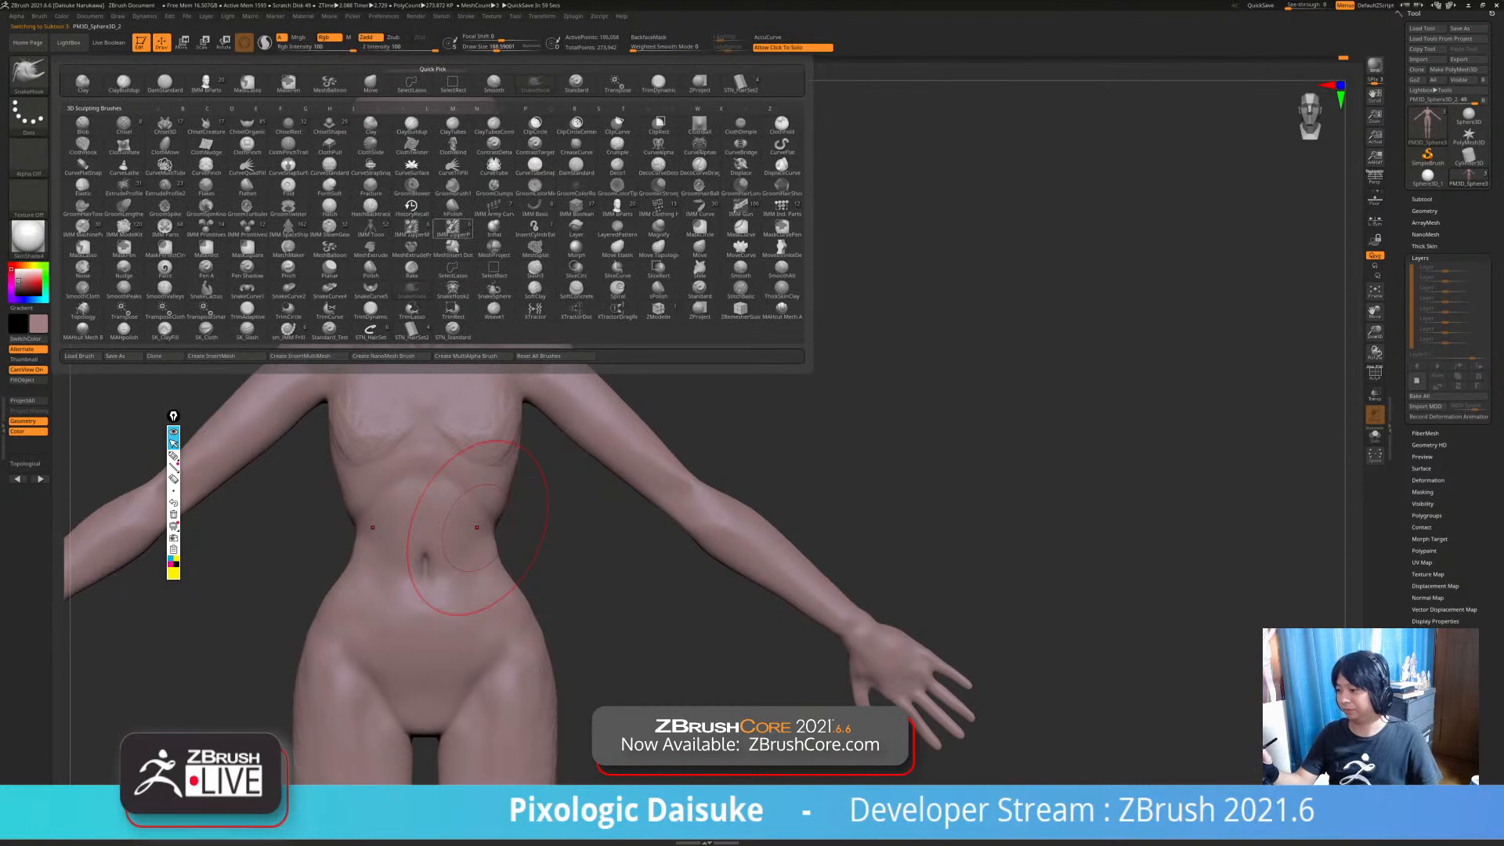
click(411, 126)
mouse_move(541, 415)
right_down()
mouse_move(472, 418)
mouse_move(564, 399)
right_up()
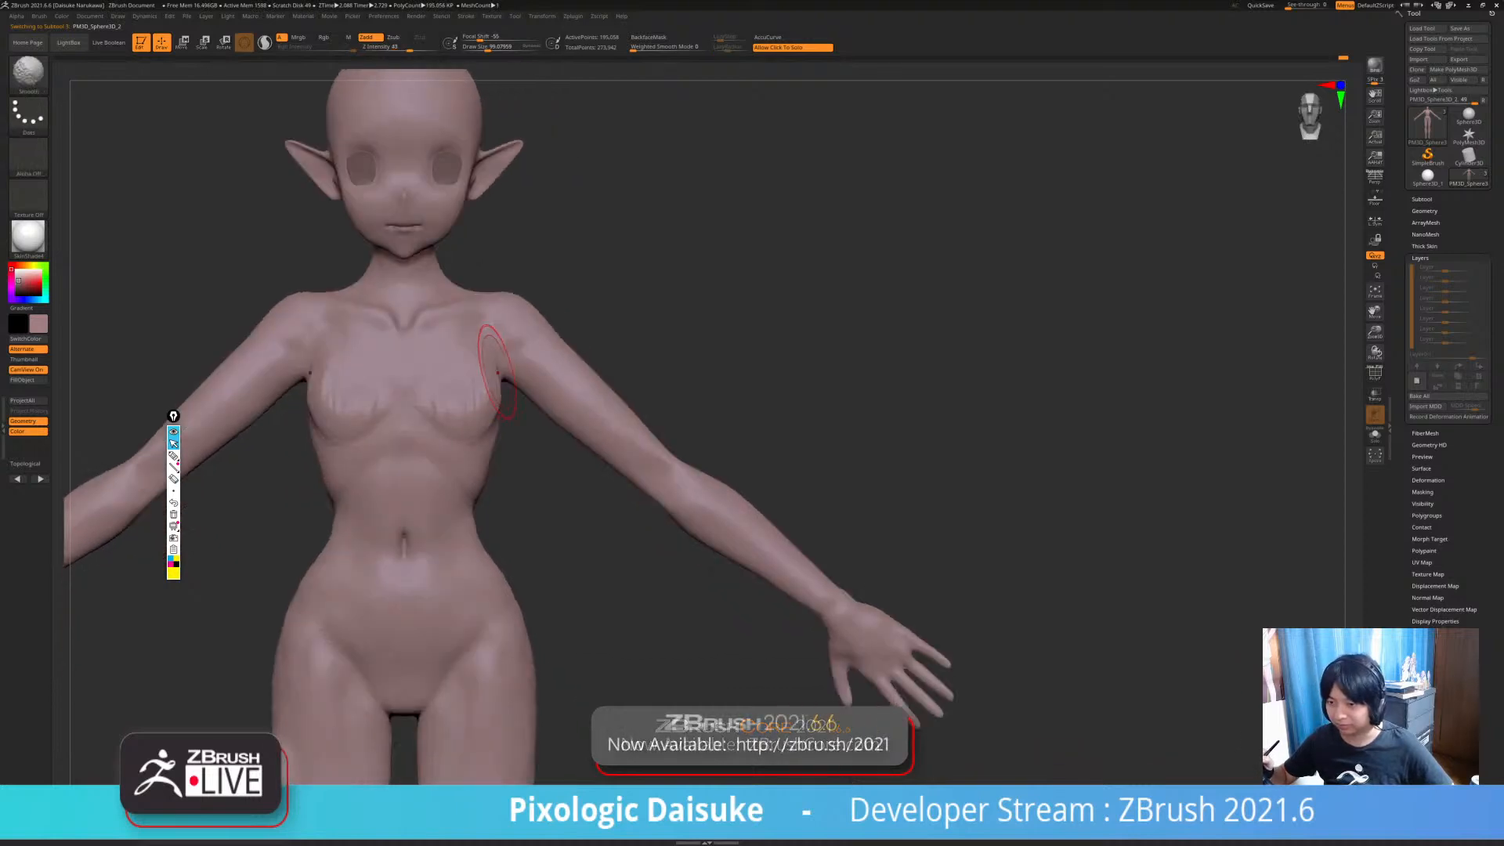
- Switch the elf to a brown skin material, then build up the chest with ClayBuildup and smooth the strokes
click(28, 237)
click(288, 247)
right_drag(523, 397, 482, 397)
drag(483, 397, 458, 408)
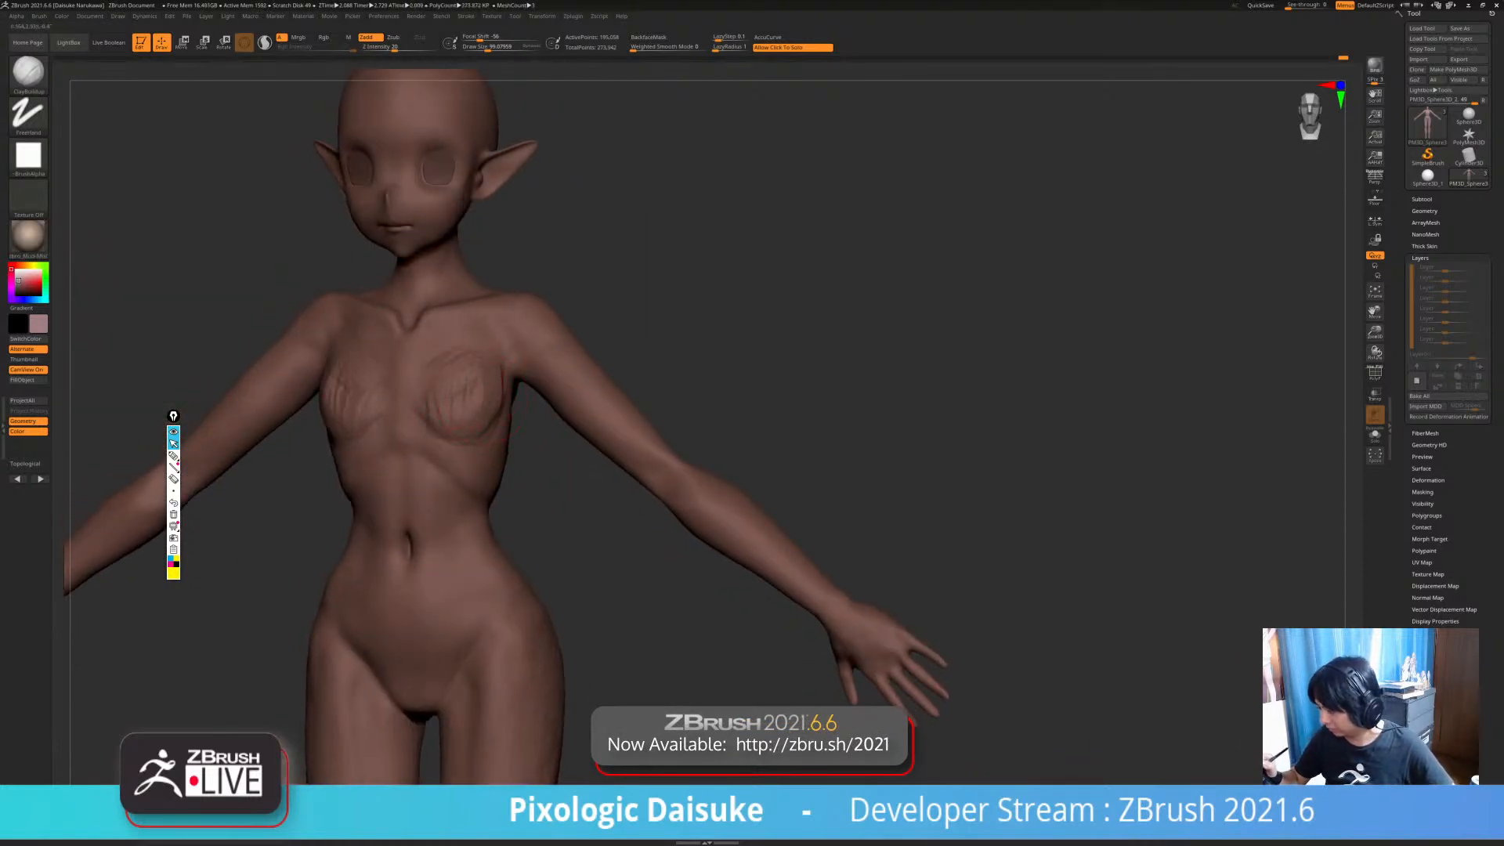
right_drag(458, 407, 463, 379)
ctrl+right_drag(627, 364, 604, 626)
mouse_move(941, 352)
mouse_down()
mouse_move(869, 360)
mouse_move(815, 330)
mouse_move(850, 333)
mouse_up()
drag(807, 689, 850, 704)
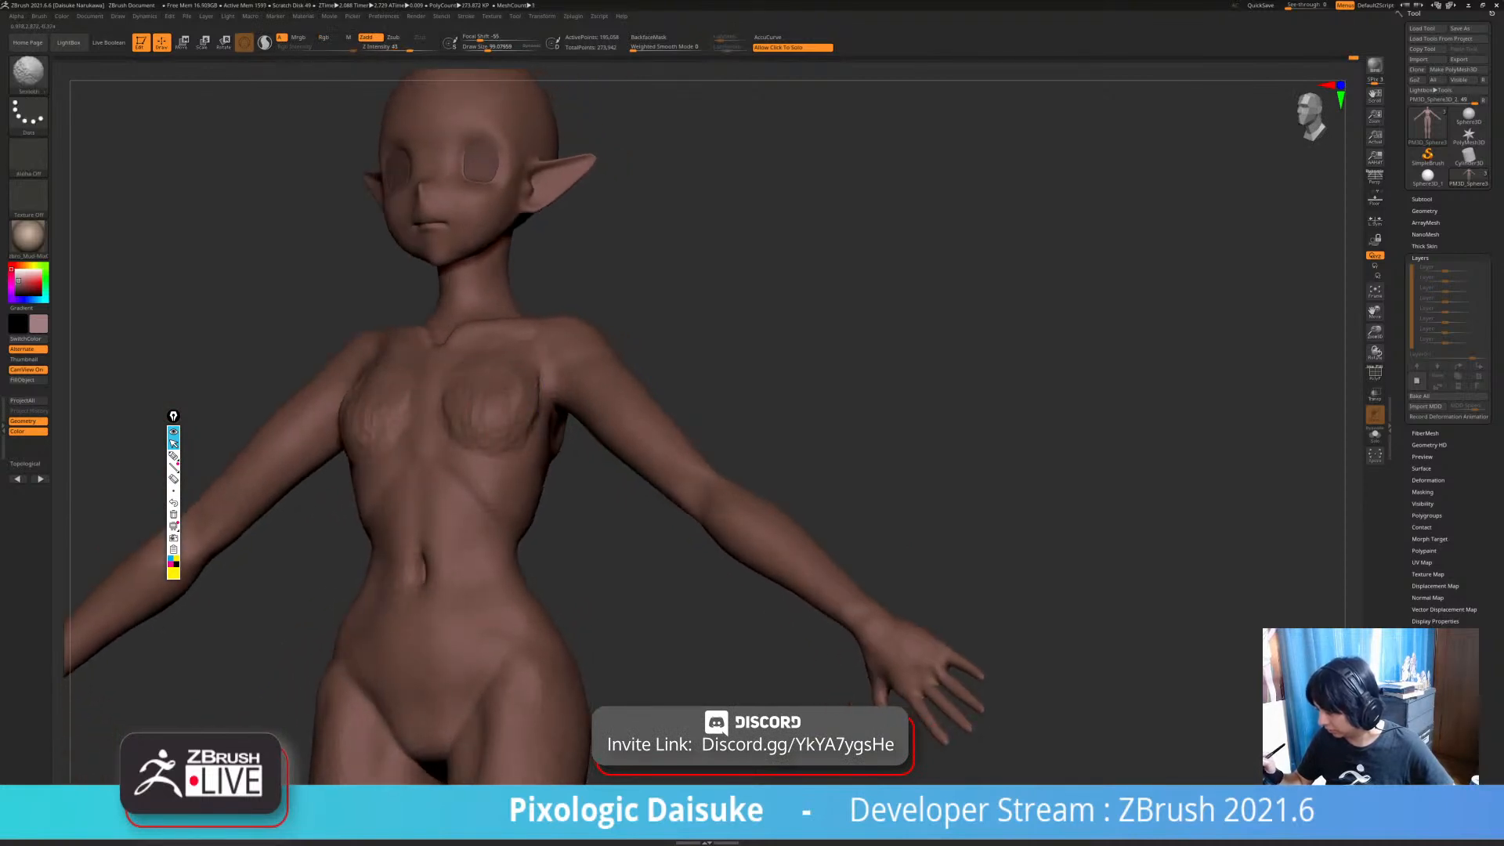
shift+drag(807, 352, 854, 356)
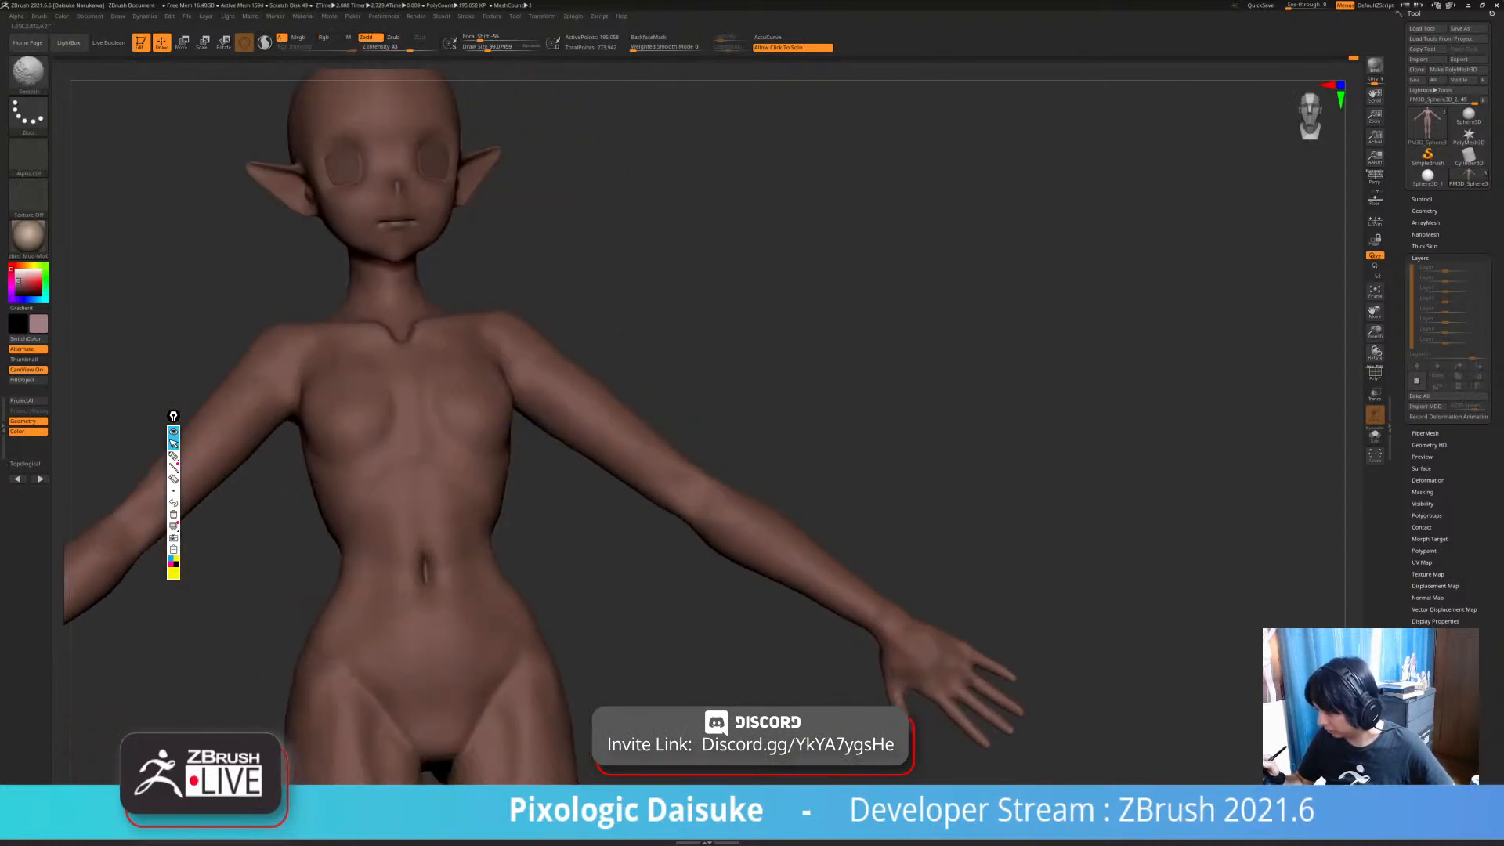
shift+drag(705, 353, 709, 373)
- Pull the chest forms outward with the SnakeHook brush and round their silhouette
alt+right_drag(487, 456, 481, 487)
click(28, 74)
click(81, 83)
right_drag(369, 439, 484, 442)
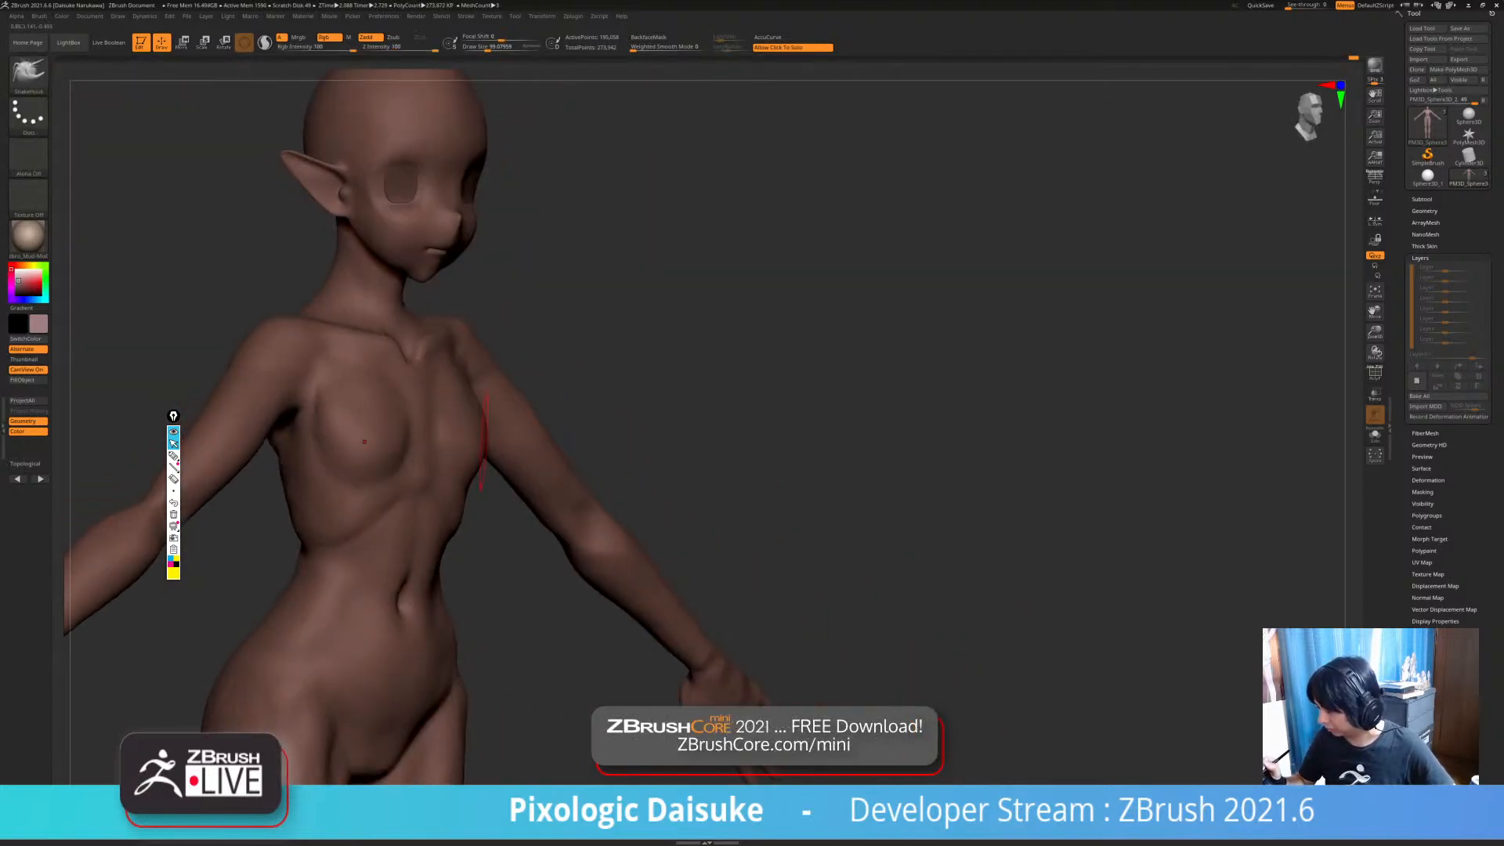
mouse_move(626, 447)
right_down()
mouse_move(353, 446)
mouse_move(509, 447)
mouse_move(454, 446)
right_up()
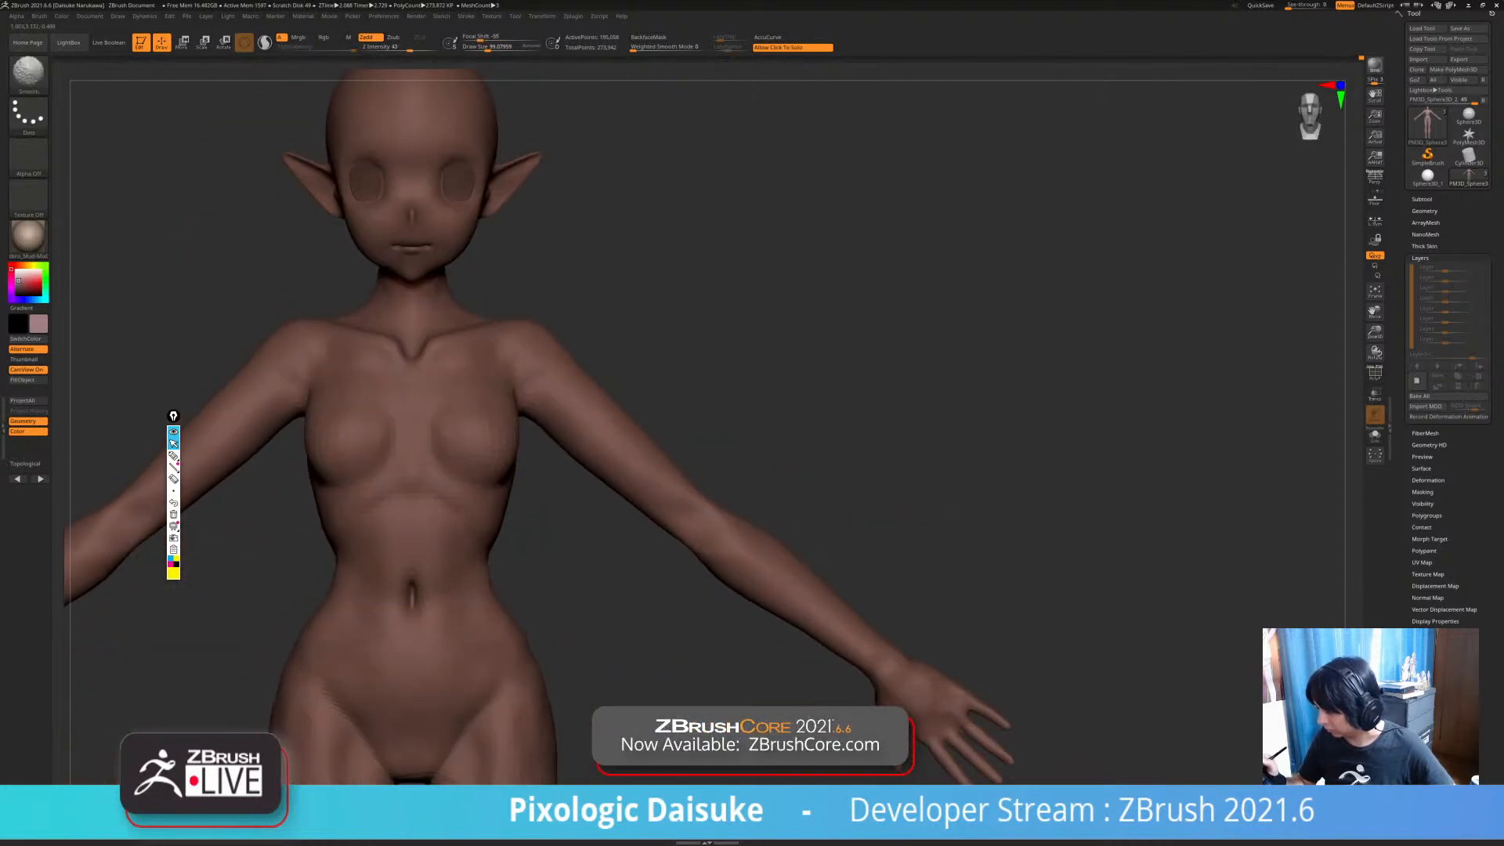
- Refine and smooth the transition from the outer chest to the armpit and shoulder
right_drag(513, 408, 530, 410)
click(584, 468)
shift+drag(531, 410, 522, 408)
right_drag(549, 398, 509, 368)
mouse_move(509, 368)
shift+right_down()
mouse_move(533, 376)
mouse_move(490, 407)
shift+right_up()
- Raise the body to a higher subdivision level and smooth the fold in front of the armpit
click(28, 75)
key(d)
key(s)
mouse_move(490, 407)
ctrl+right_down()
mouse_move(517, 439)
mouse_move(536, 415)
mouse_move(533, 443)
mouse_move(596, 565)
mouse_move(551, 393)
mouse_move(547, 443)
mouse_move(502, 509)
ctrl+right_up()
key(d)
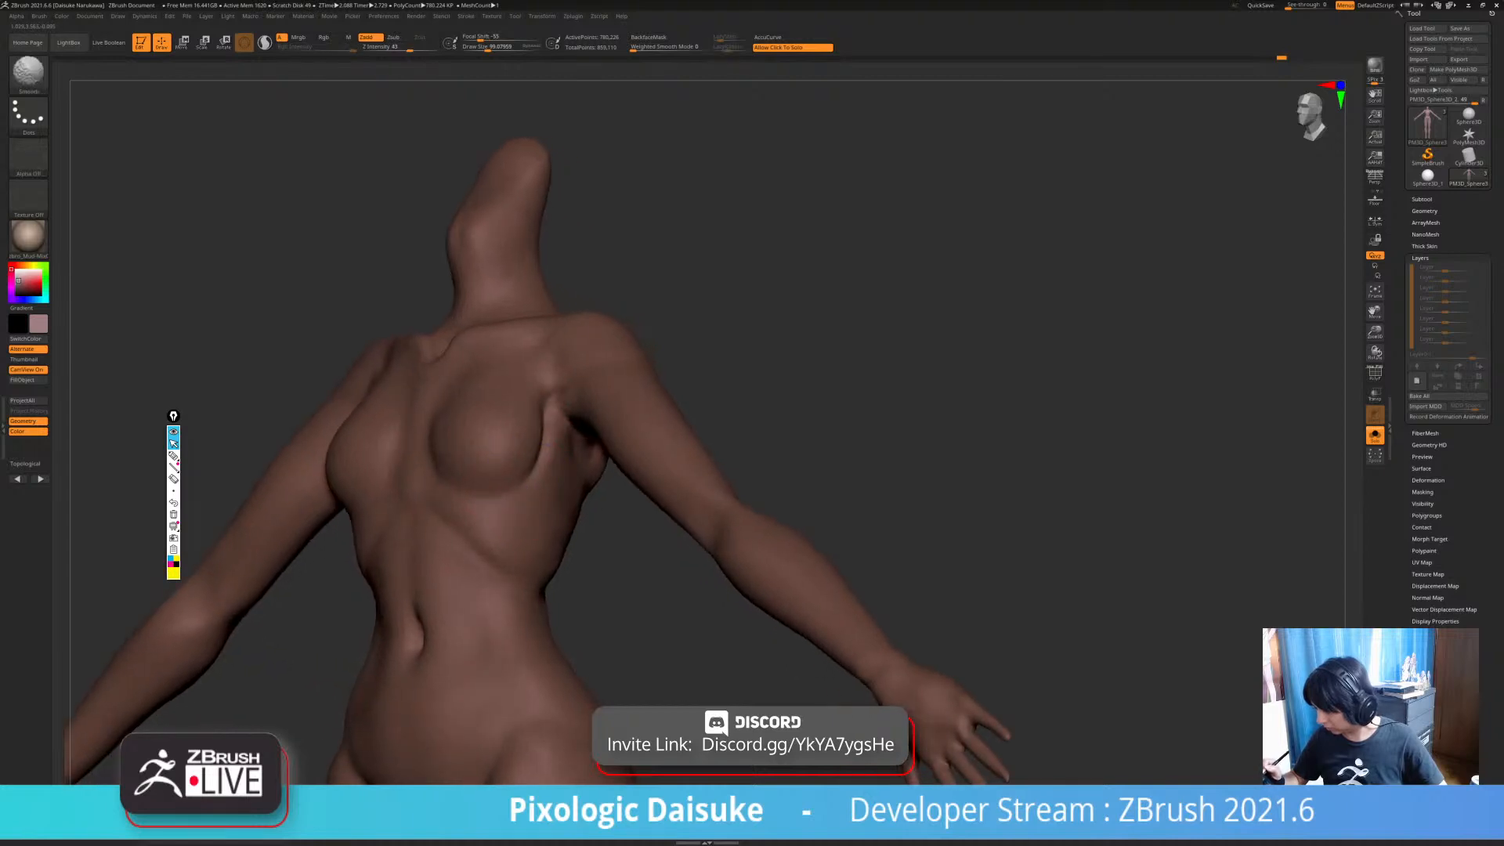
- Define the crease between the chest and upper arm with the DamStandard brush at draw size about 73, then soften it
mouse_move(524, 343)
right_down()
mouse_move(526, 378)
mouse_move(552, 388)
mouse_move(578, 354)
mouse_move(566, 382)
right_up()
key(shift)
key(shift)
drag(498, 47, 491, 47)
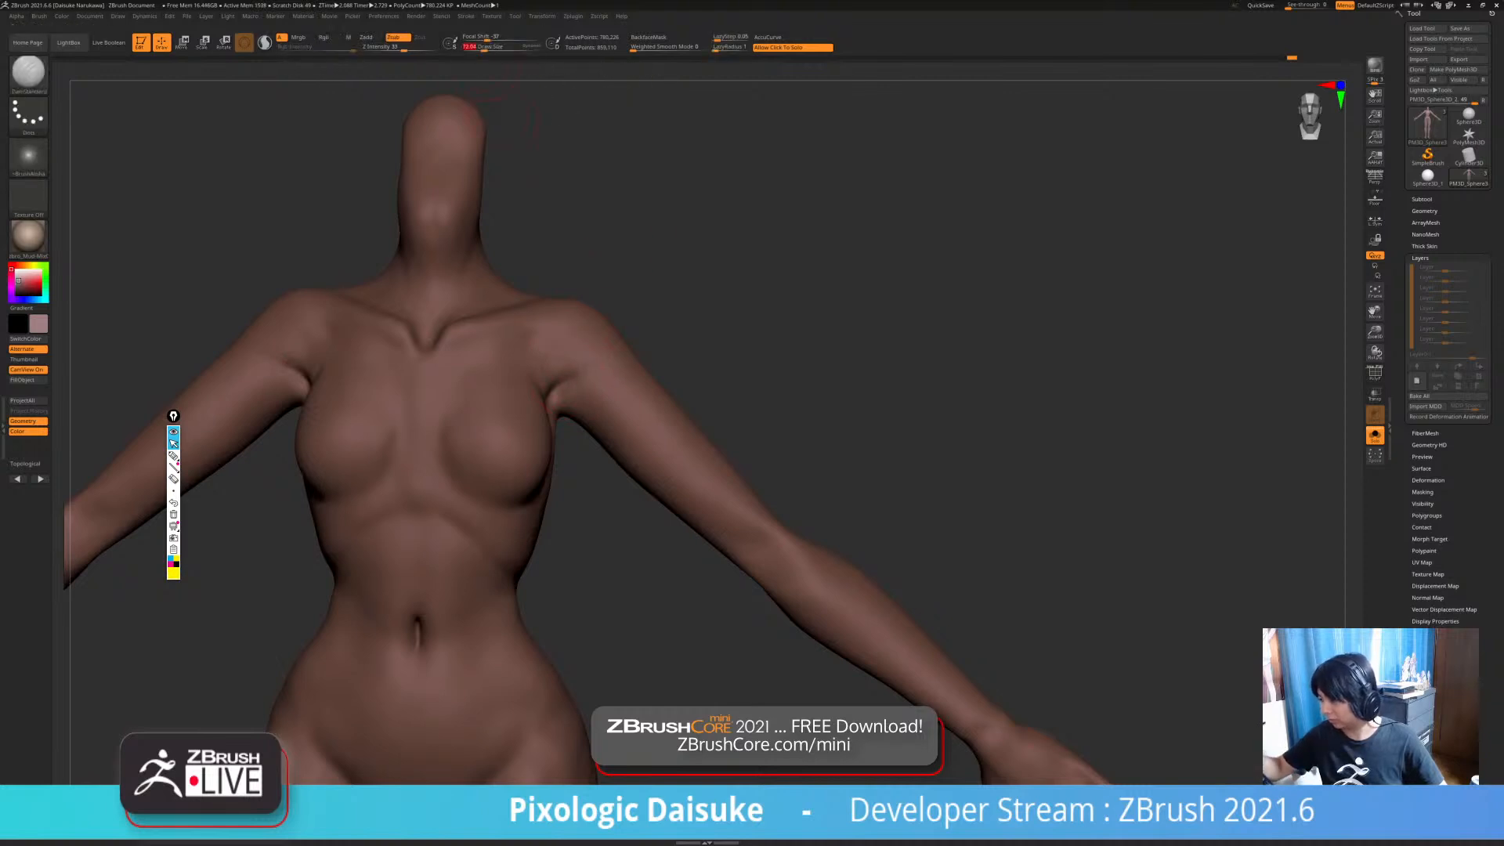
key(shift)
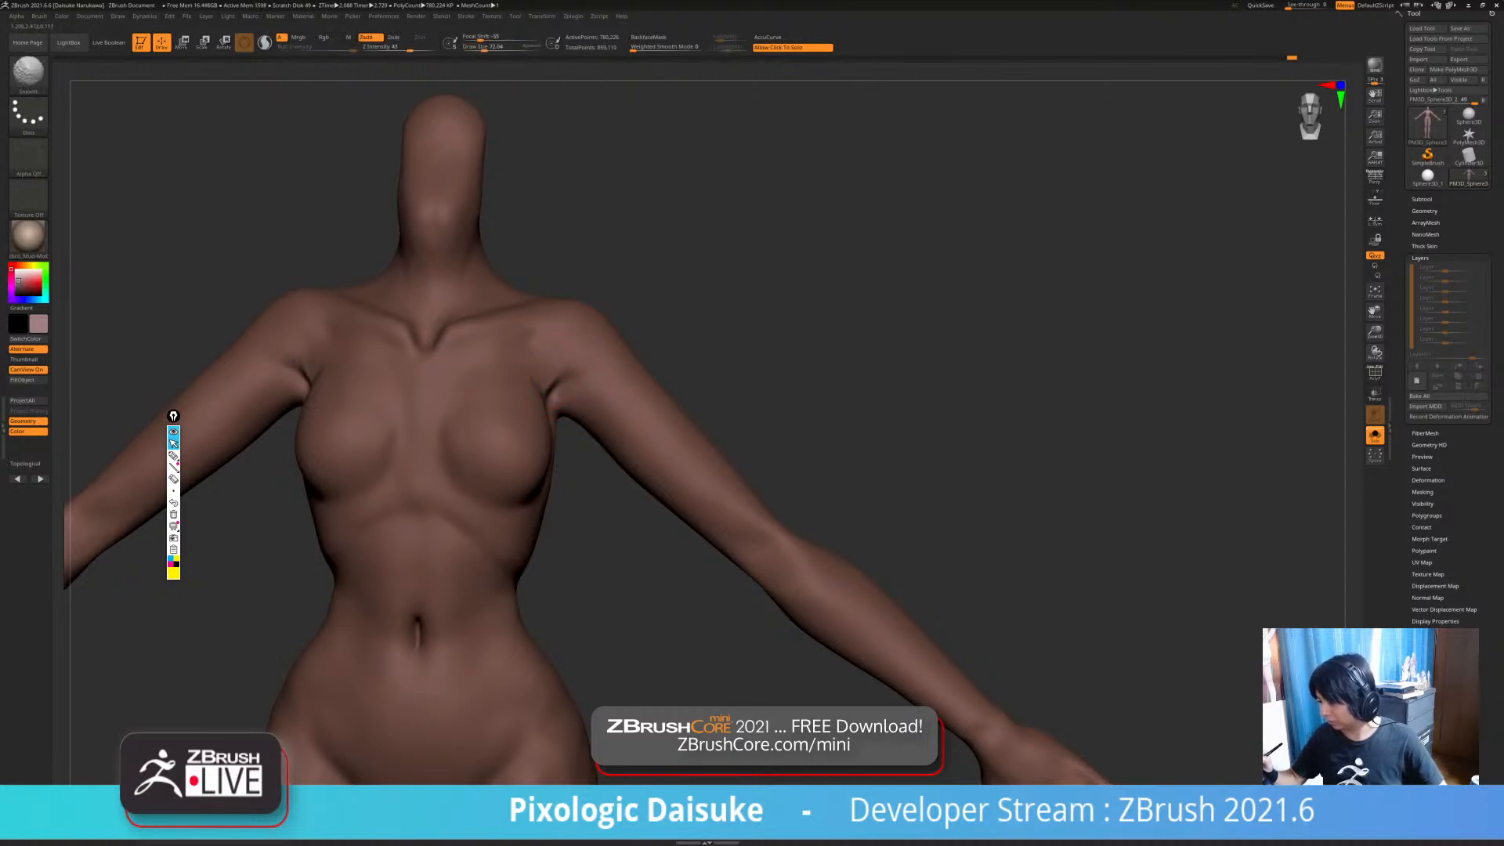
mouse_move(557, 383)
shift+right_down()
mouse_move(531, 477)
mouse_move(506, 490)
mouse_move(542, 509)
mouse_move(555, 307)
shift+right_up()
- Return the body to its lower subdivision level and smooth the hips and outer thighs
right_drag(637, 506, 676, 520)
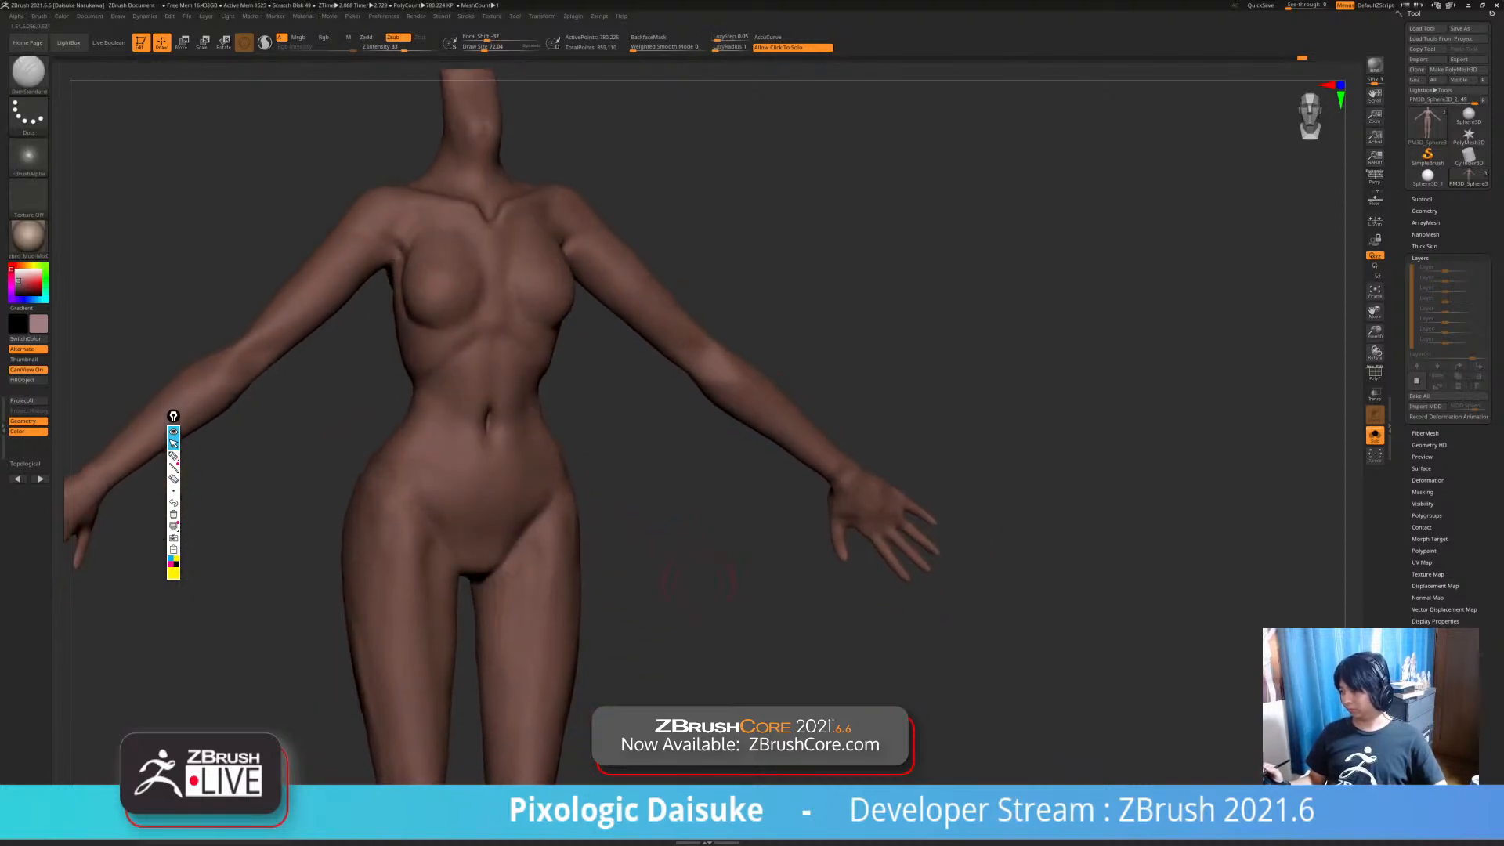
ctrl+right_drag(696, 591, 697, 482)
right_drag(698, 482, 724, 482)
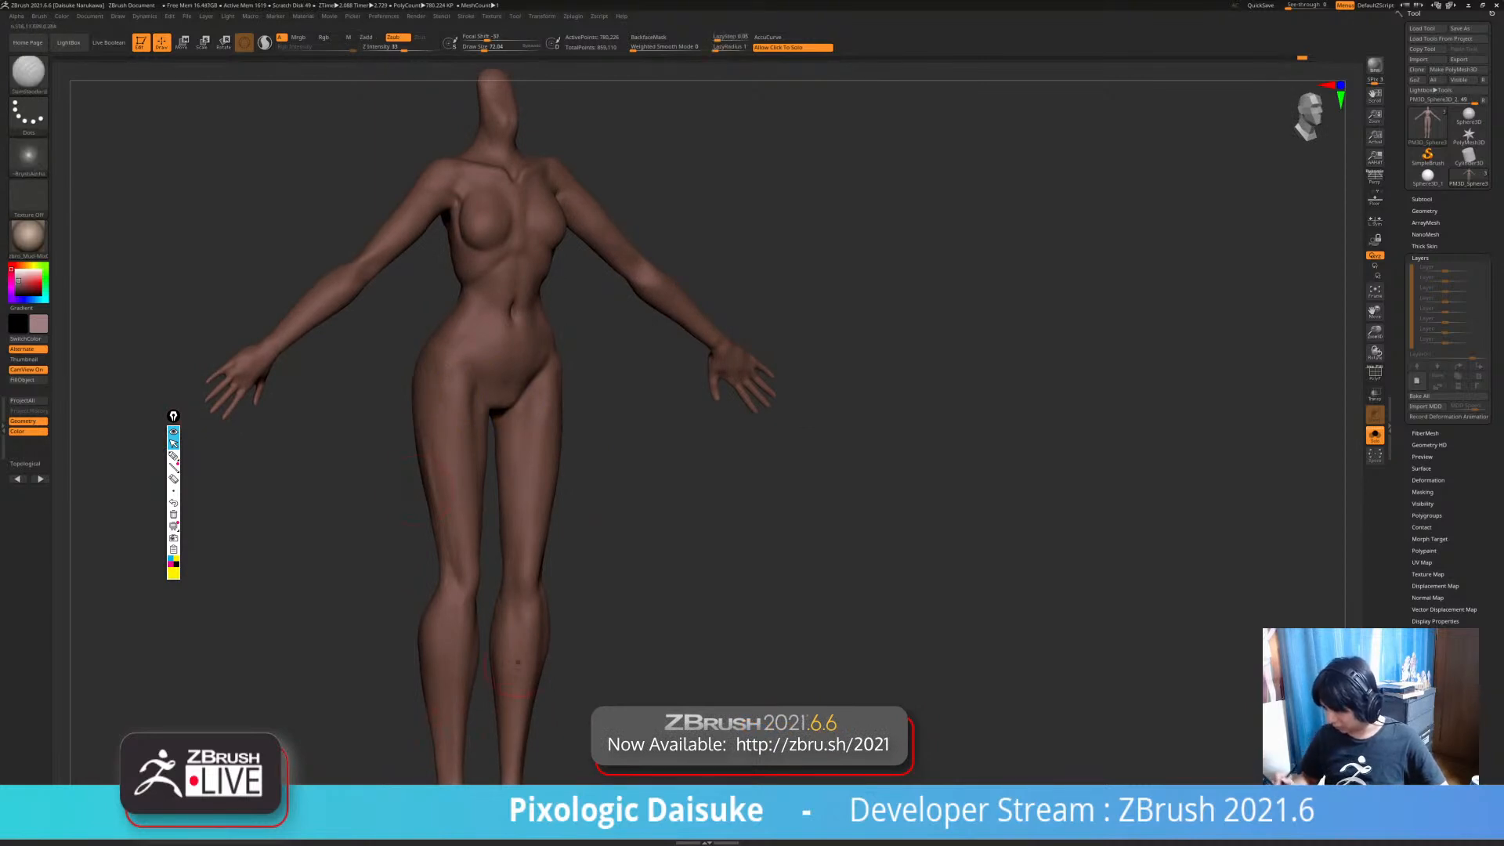
shift+right_drag(690, 548, 595, 609)
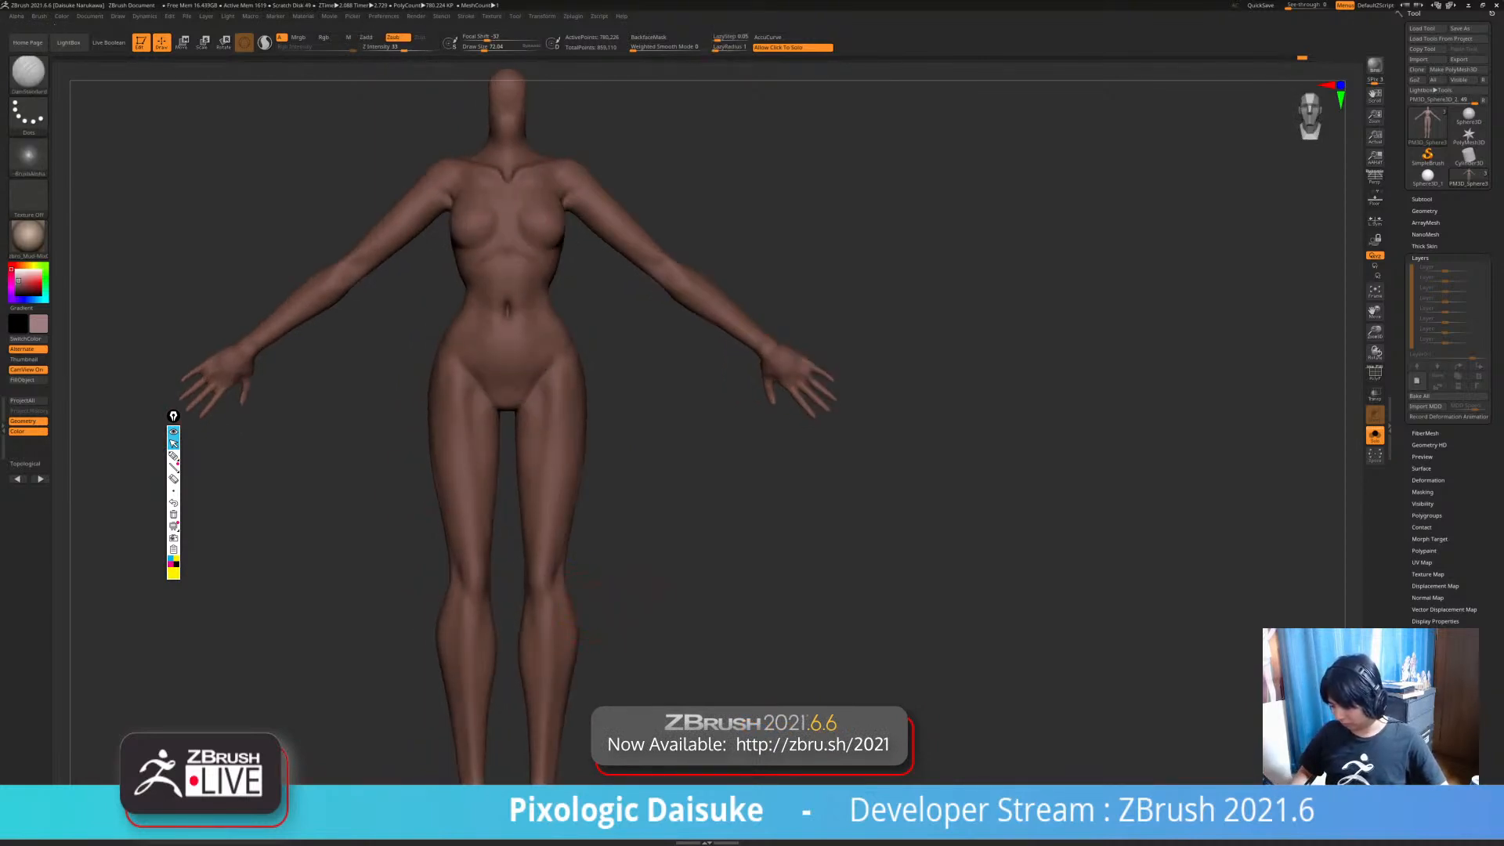
click(482, 46)
right_drag(448, 377, 566, 380)
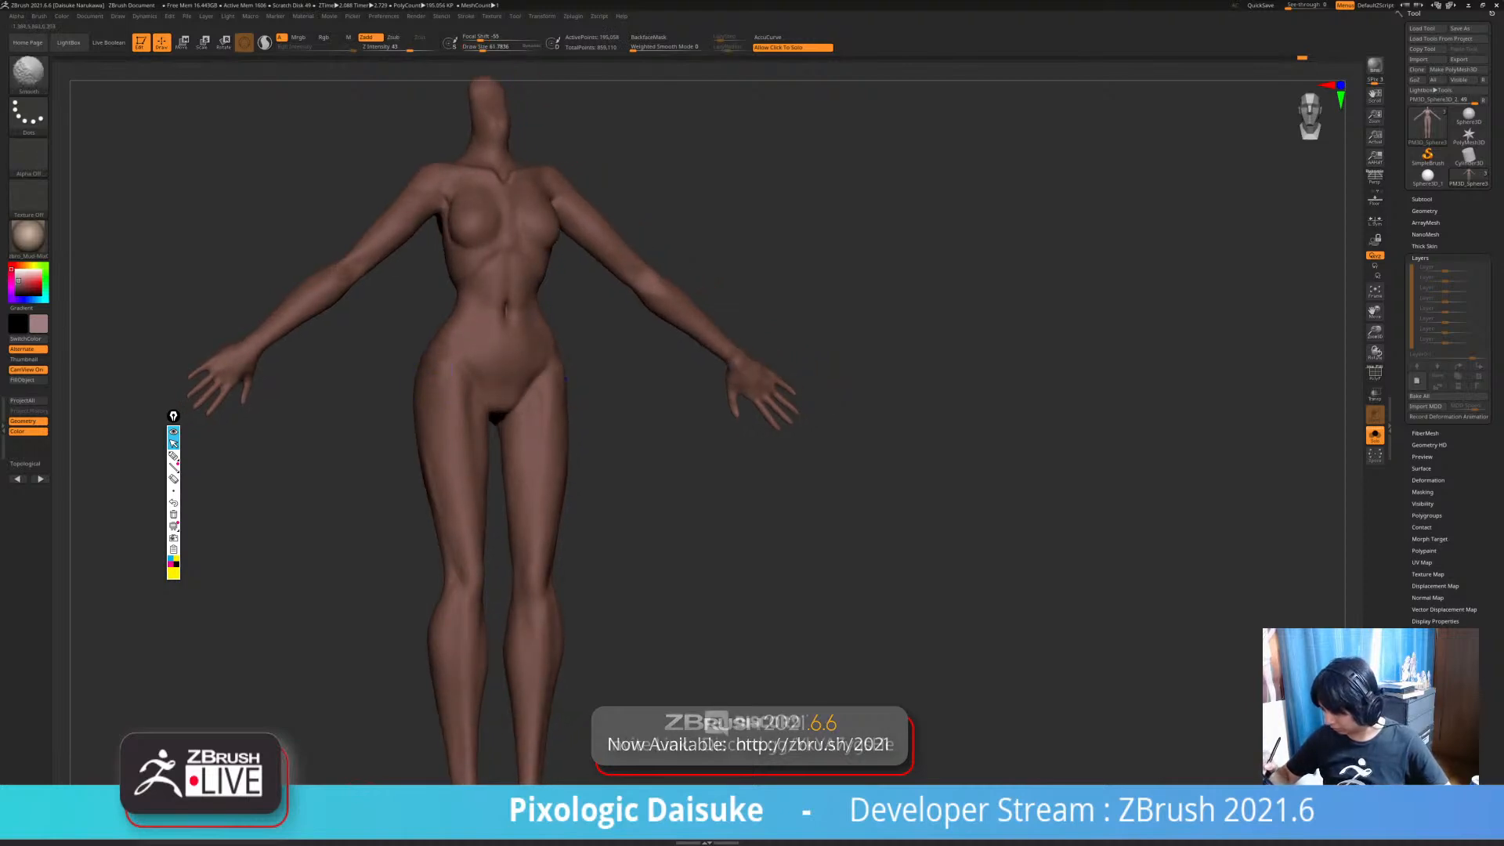
mouse_move(459, 611)
right_down()
mouse_move(450, 566)
mouse_move(453, 582)
mouse_move(427, 586)
mouse_move(463, 578)
mouse_move(471, 596)
mouse_move(427, 580)
mouse_move(427, 541)
right_up()
- Adjust the shape of the hips and upper thighs with the SnakeHook brush
click(28, 74)
click(536, 84)
ctrl+right_drag(514, 360, 514, 439)
drag(498, 396, 508, 399)
mouse_move(532, 399)
right_down()
mouse_move(583, 411)
mouse_move(584, 382)
mouse_move(552, 382)
mouse_move(477, 335)
mouse_move(464, 303)
mouse_move(487, 304)
right_up()
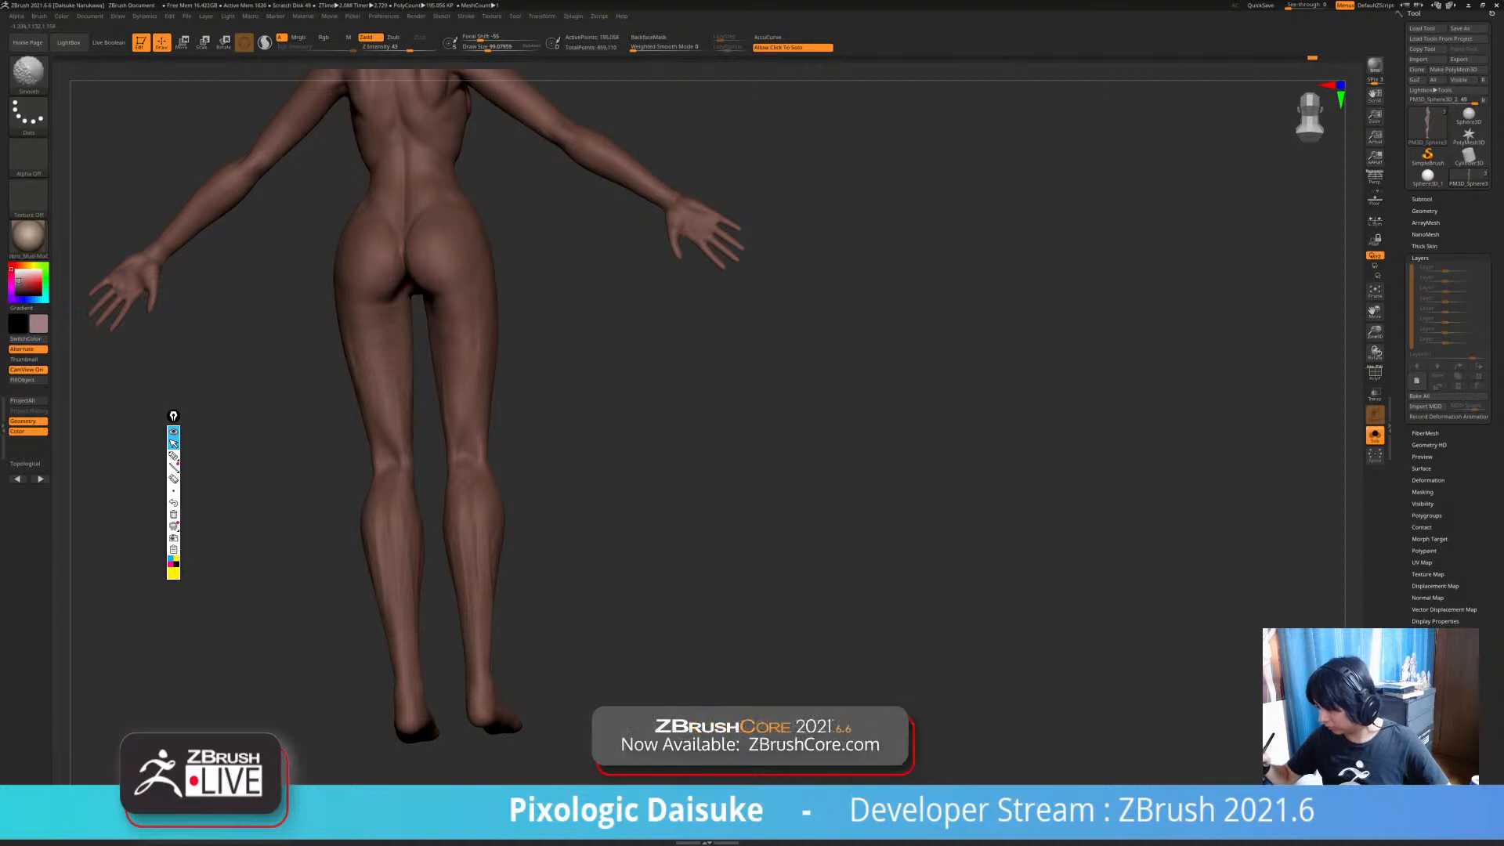
- Reshape and smooth the backs of the thighs, knees and calves
mouse_move(462, 329)
shift+right_down()
mouse_move(485, 341)
mouse_move(439, 421)
mouse_move(443, 342)
shift+right_up()
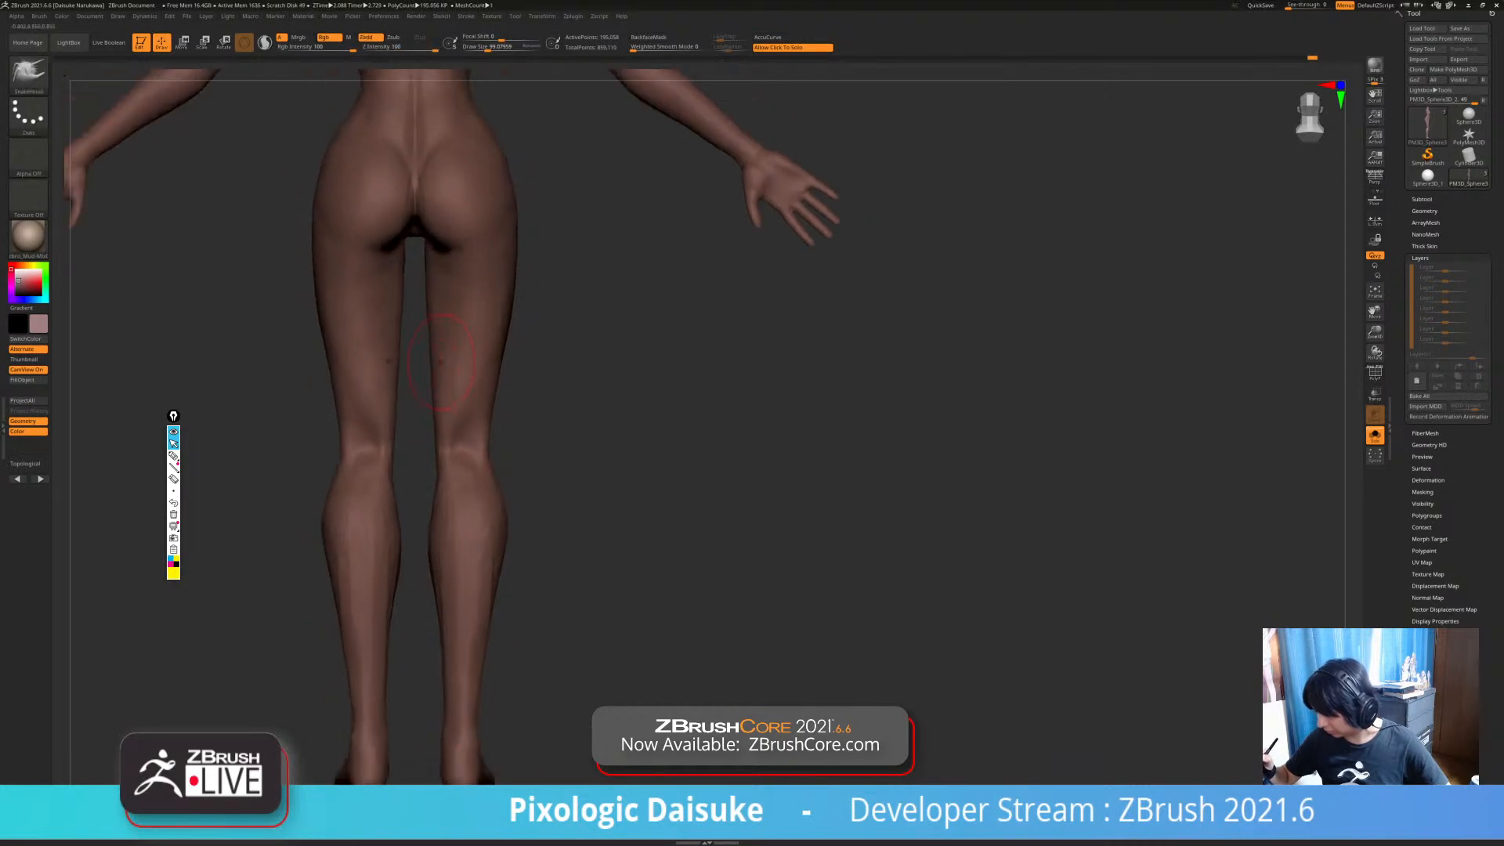
mouse_move(447, 487)
ctrl+right_down()
mouse_move(470, 511)
mouse_move(473, 412)
ctrl+right_up()
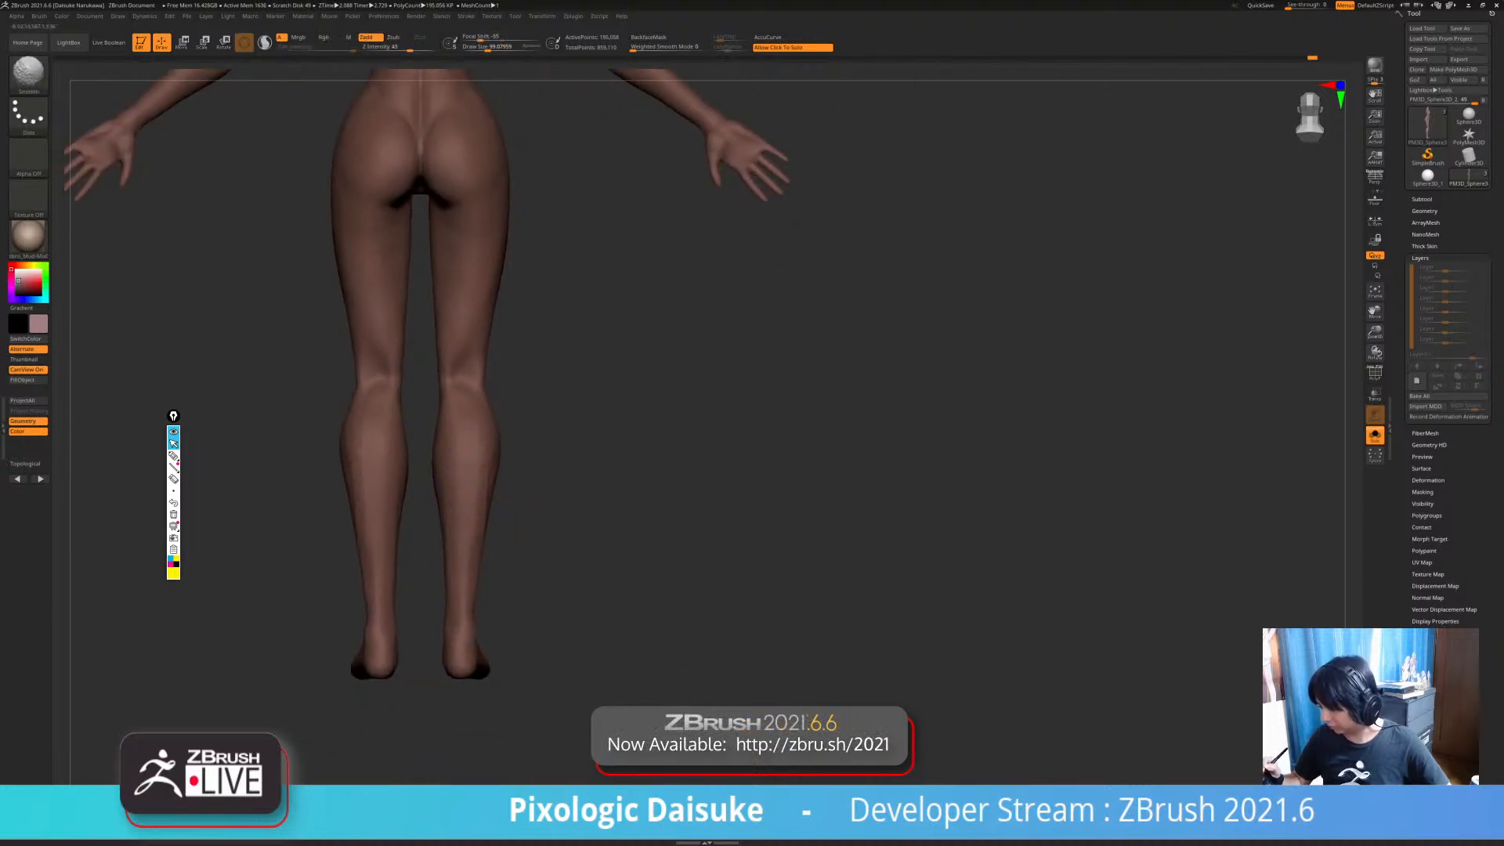
mouse_move(473, 412)
alt+right_down()
mouse_move(480, 451)
mouse_move(452, 421)
mouse_move(456, 436)
mouse_move(489, 413)
mouse_move(475, 427)
mouse_move(486, 396)
mouse_move(473, 427)
mouse_move(517, 423)
mouse_move(490, 416)
alt+right_up()
click(28, 75)
click(106, 109)
mouse_move(489, 415)
ctrl+right_down()
mouse_move(489, 439)
mouse_move(478, 407)
mouse_move(540, 427)
ctrl+right_up()
- Adjust the contours of the calves and inner legs from behind with the Move brush
click(29, 72)
click(371, 84)
mouse_move(464, 398)
right_down()
mouse_move(439, 404)
mouse_move(446, 420)
mouse_move(463, 390)
mouse_move(442, 481)
right_up()
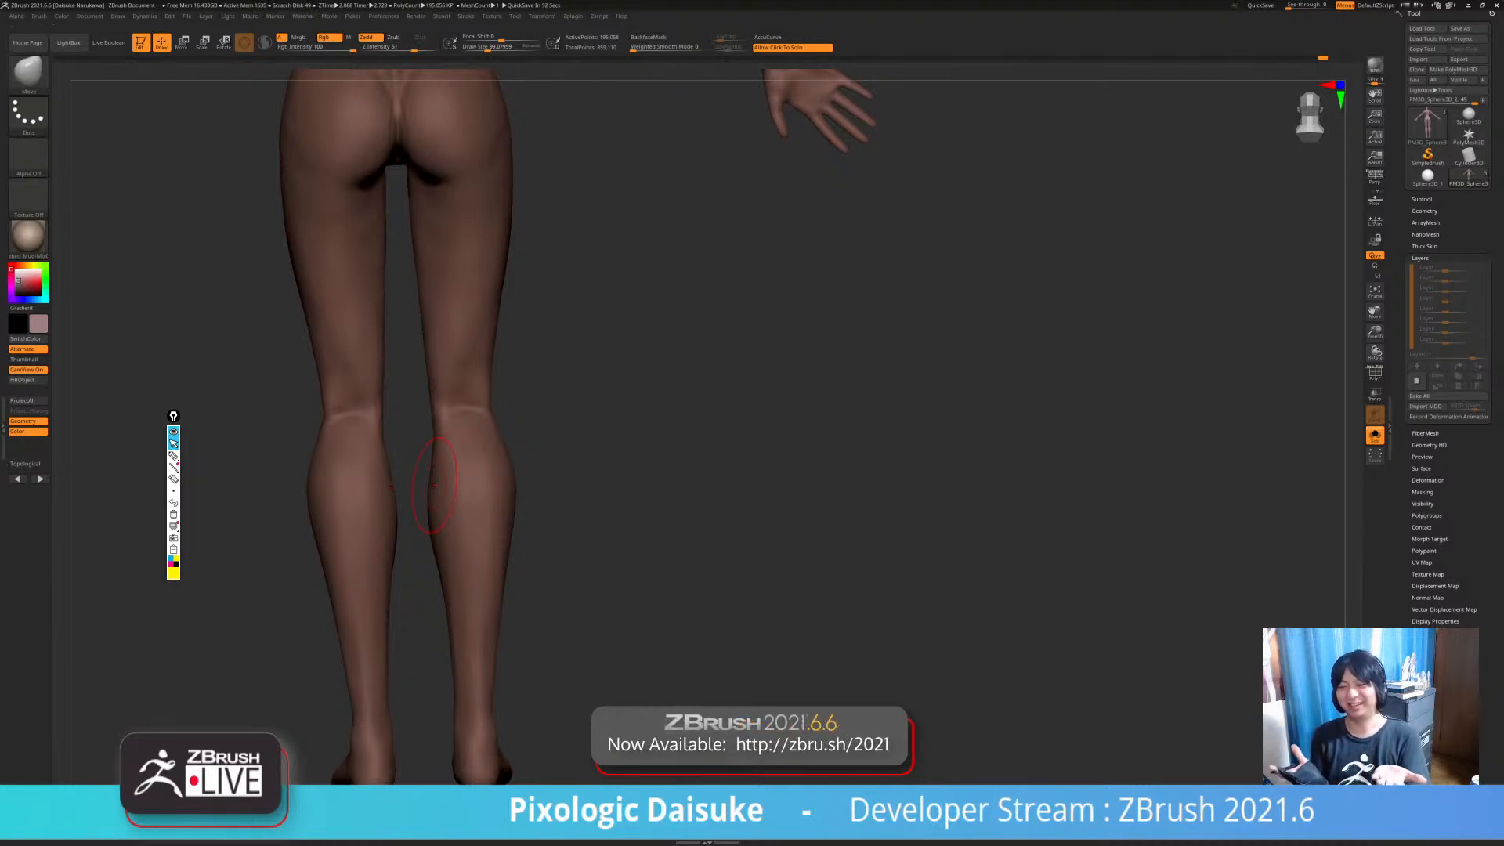
mouse_move(478, 381)
right_down()
mouse_move(458, 406)
mouse_move(463, 443)
mouse_move(482, 364)
mouse_move(458, 348)
mouse_move(458, 423)
right_up()
mouse_move(413, 308)
ctrl+right_down()
mouse_move(397, 288)
mouse_move(423, 335)
ctrl+right_up()
alt+right_drag(392, 235, 392, 310)
ctrl+right_drag(391, 309, 416, 275)
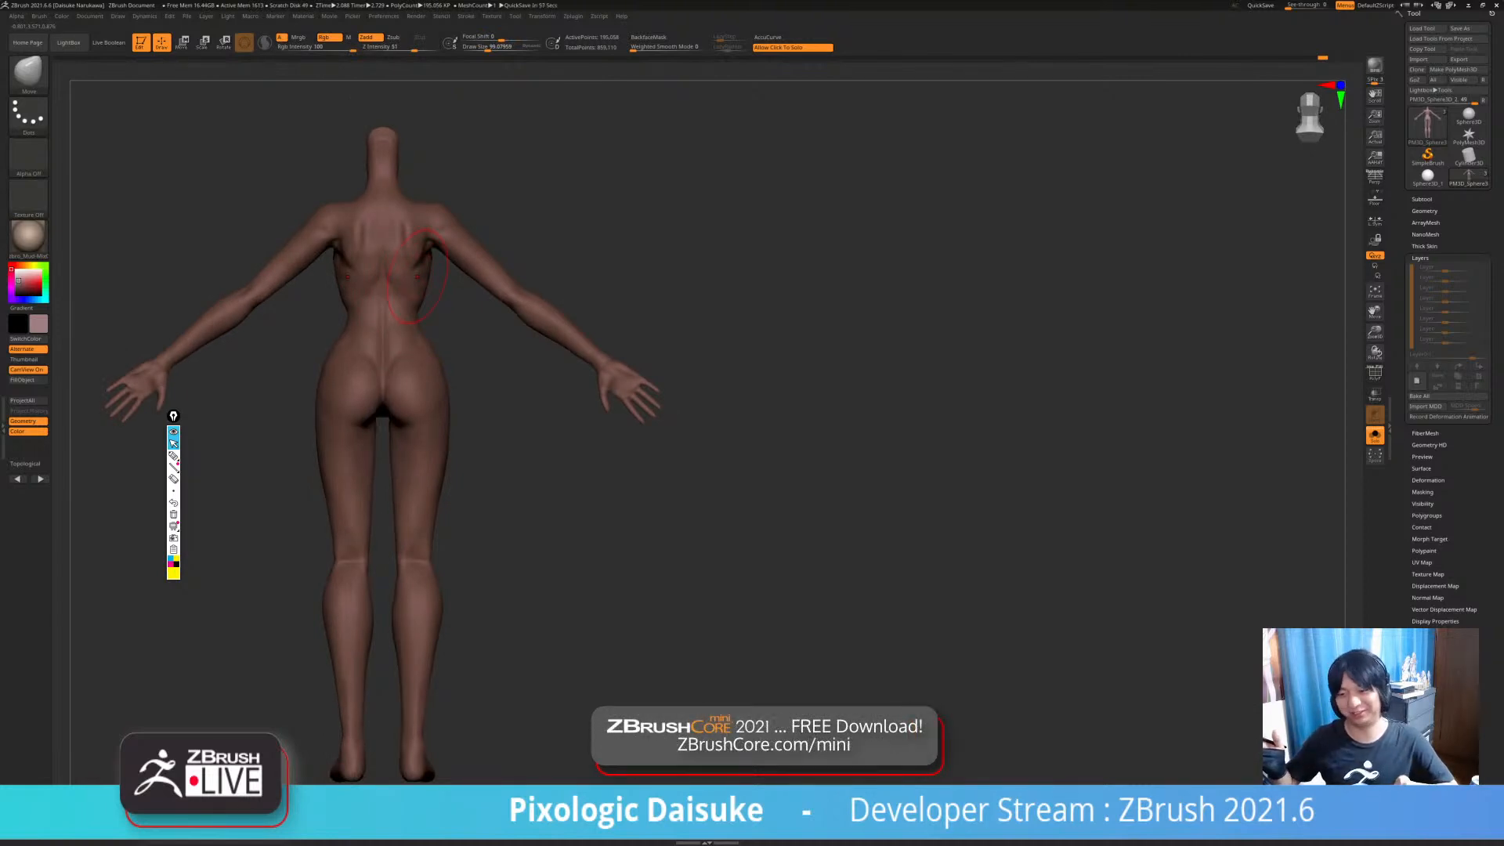
ctrl+right_drag(392, 310, 395, 383)
mouse_move(397, 329)
right_down()
mouse_move(368, 345)
mouse_move(380, 353)
mouse_move(384, 329)
right_up()
mouse_move(384, 329)
shift+right_down()
mouse_move(435, 337)
mouse_move(427, 314)
mouse_move(368, 307)
mouse_move(446, 340)
shift+right_up()
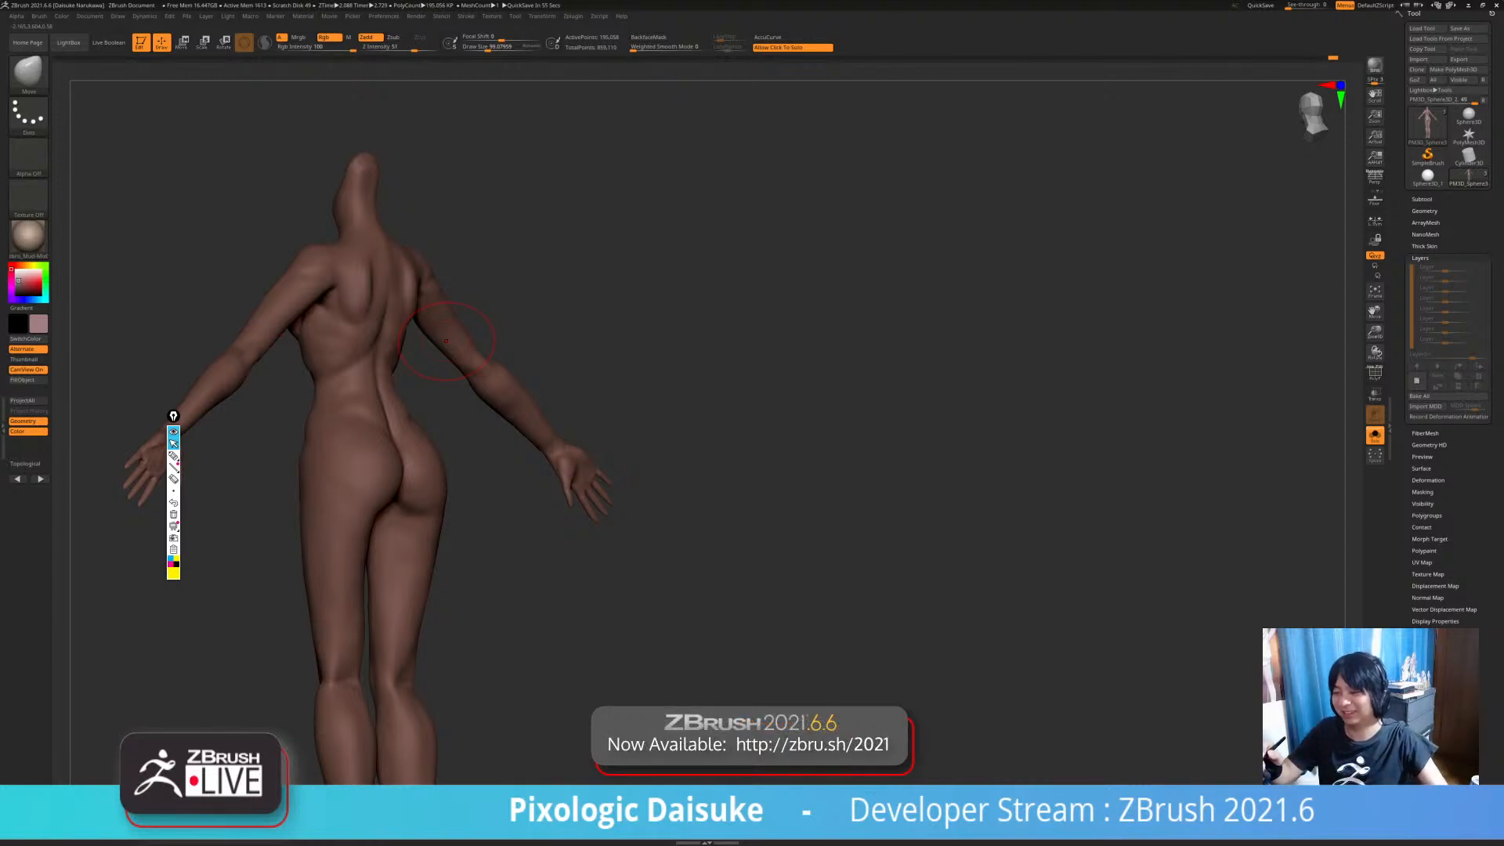
key(b)
key(b)
key(b)
key(b)
key(b)
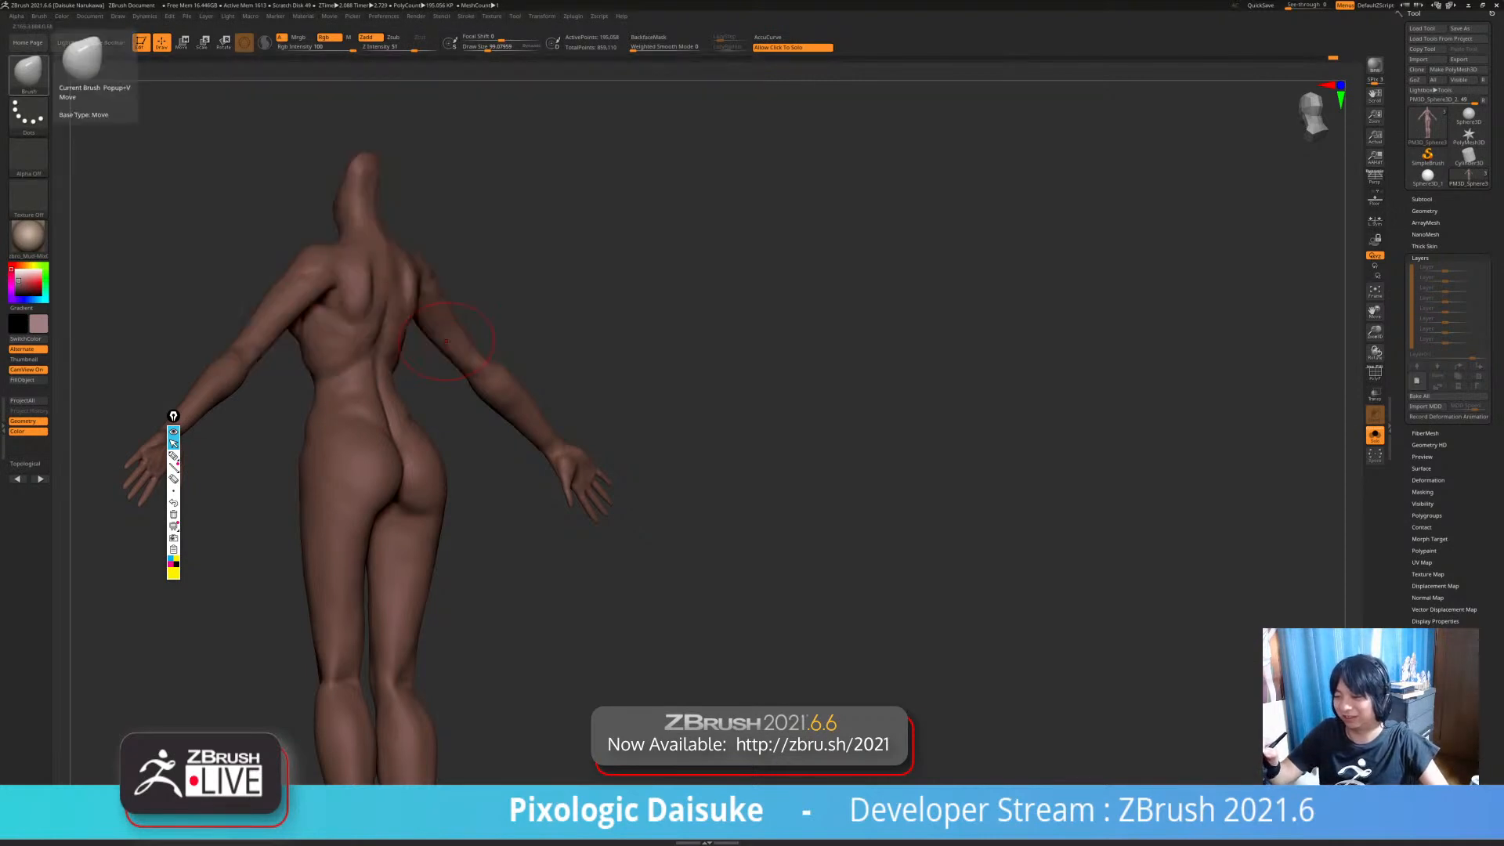
- Refine the back and buttock creases with the DamStandard brush and smooth the strokes
key(d)
key(s)
mouse_move(446, 341)
ctrl+right_down()
mouse_move(439, 392)
mouse_move(361, 432)
mouse_move(374, 391)
mouse_move(384, 425)
mouse_move(404, 368)
mouse_move(418, 399)
mouse_move(434, 382)
mouse_move(438, 329)
mouse_move(416, 376)
ctrl+right_up()
right_drag(415, 376, 397, 355)
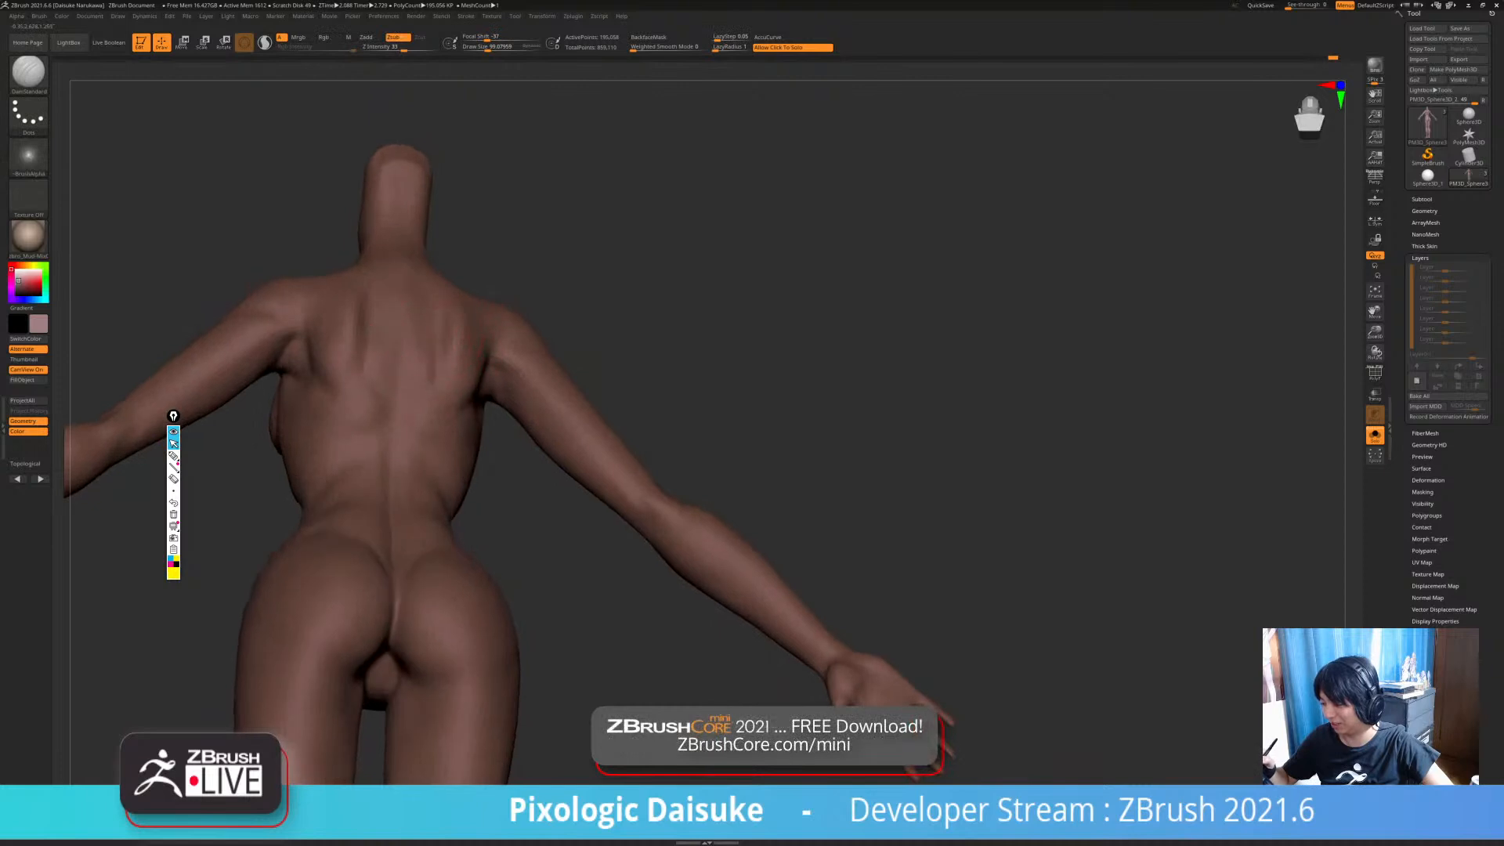
key(shift)
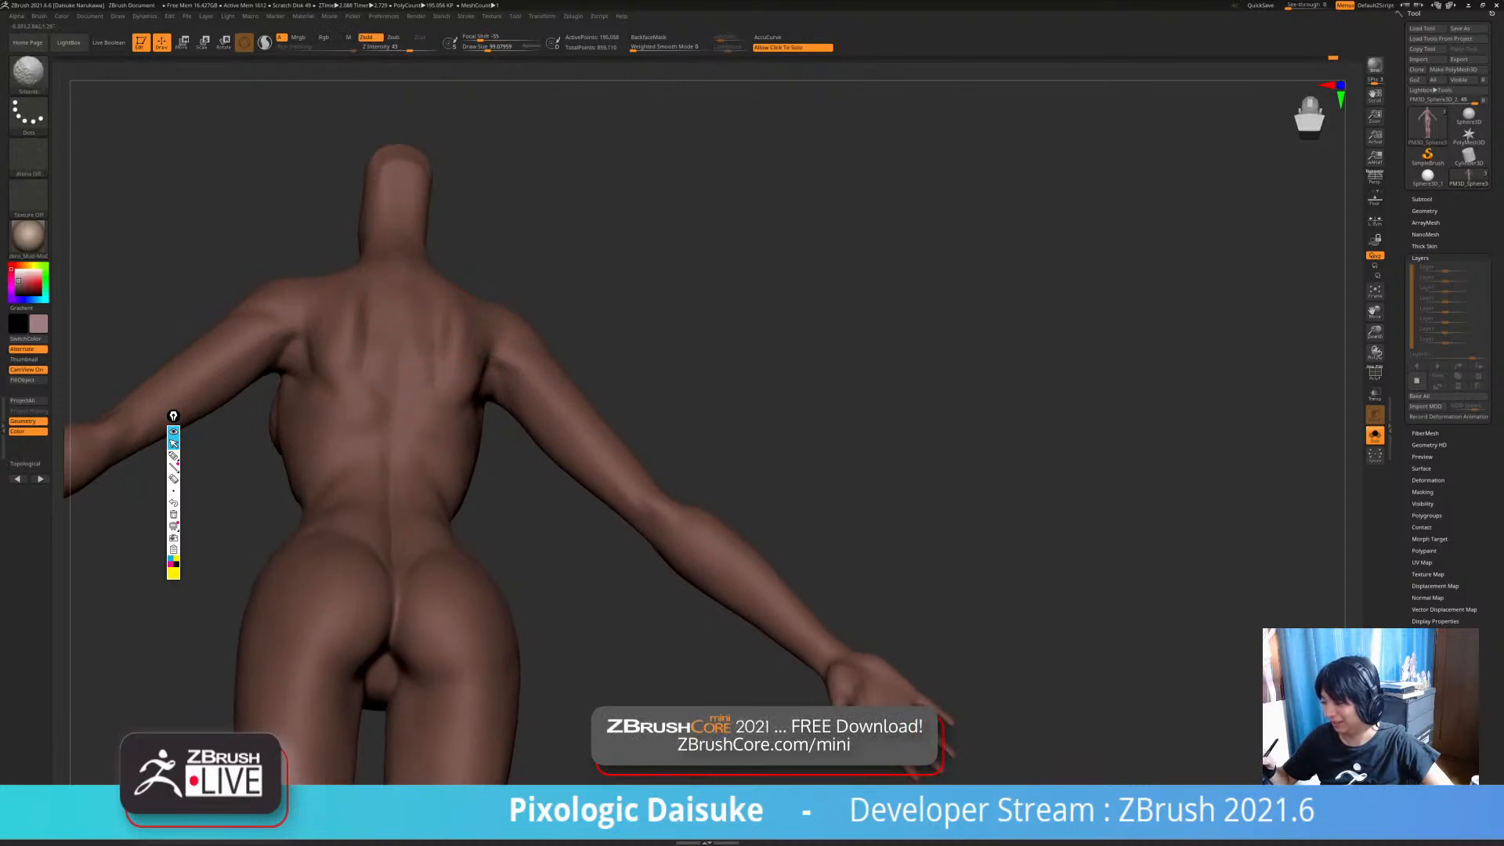
mouse_move(430, 326)
shift+right_down()
mouse_move(431, 368)
mouse_move(449, 302)
mouse_move(436, 348)
mouse_move(447, 321)
mouse_move(401, 302)
mouse_move(453, 265)
shift+right_up()
key(shift)
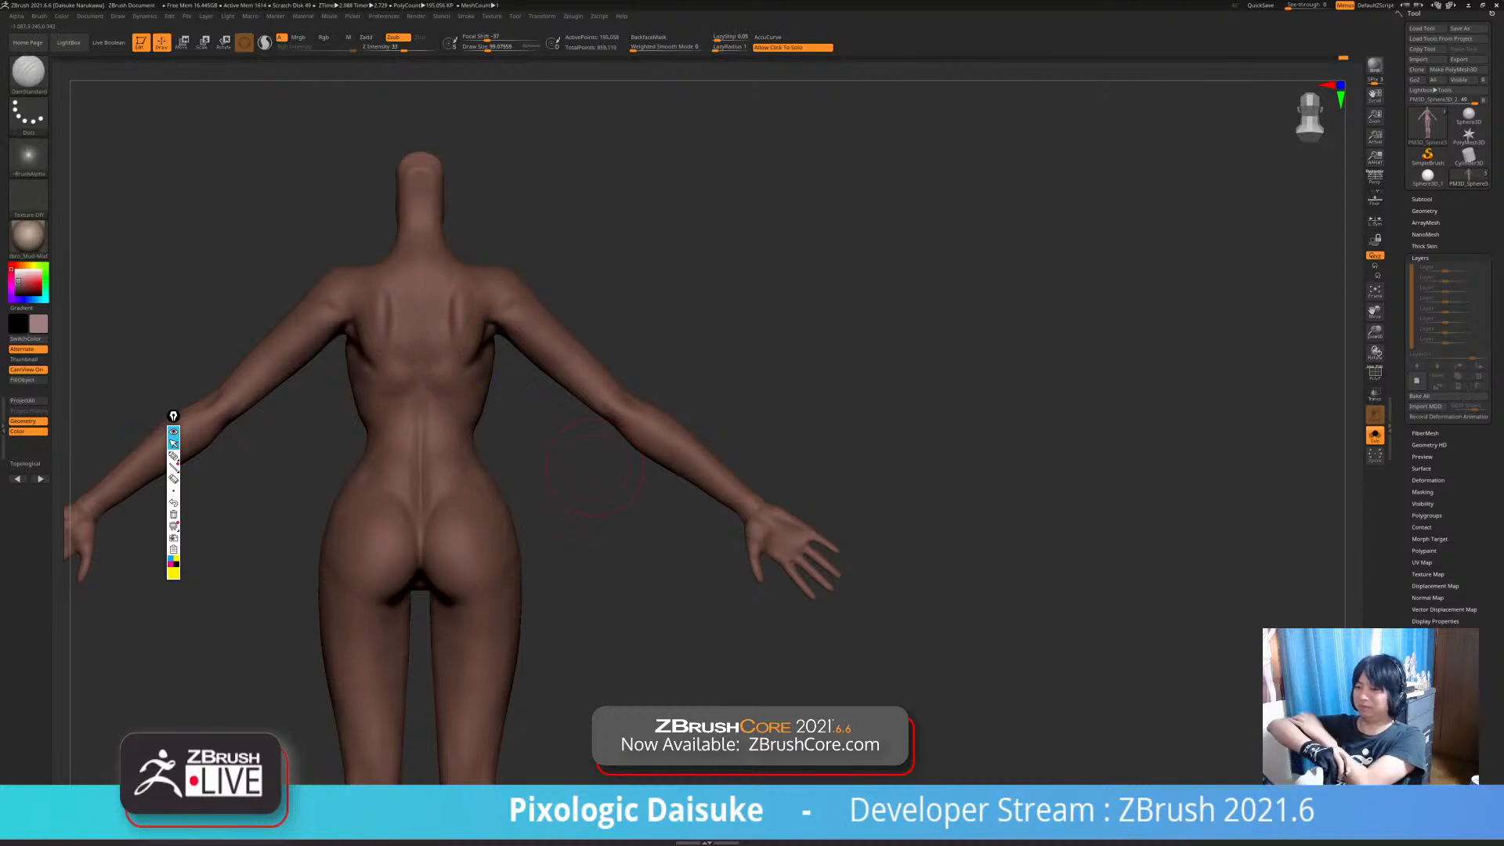
- Adjust the contours of the waist and back from behind with the SnakeHook brush
click(28, 73)
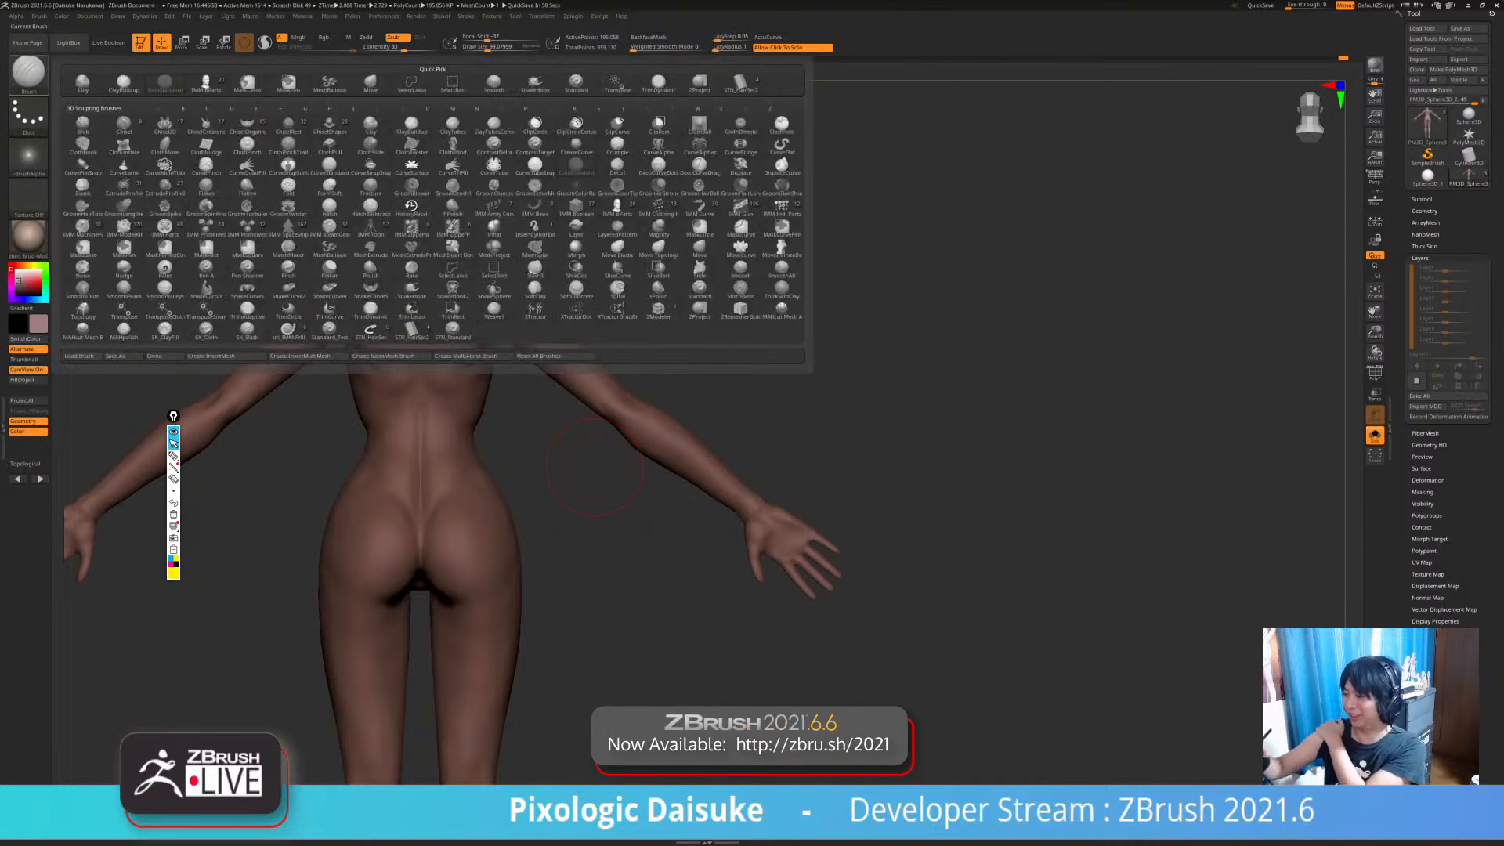
click(536, 84)
drag(595, 329, 455, 338)
ctrl+right_drag(450, 336, 450, 415)
mouse_move(456, 310)
right_down()
mouse_move(463, 294)
mouse_move(399, 412)
right_up()
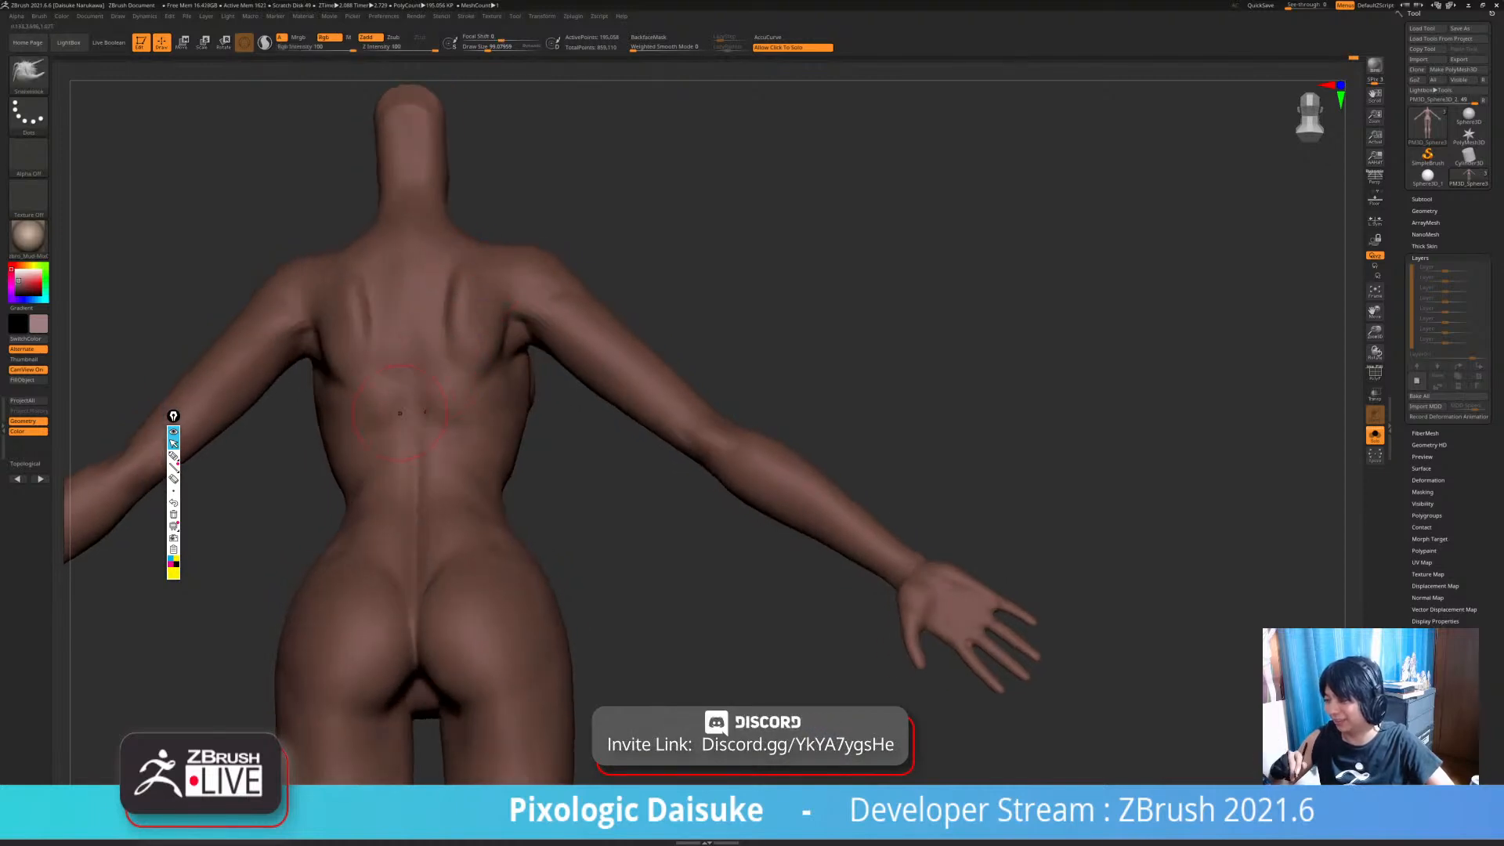
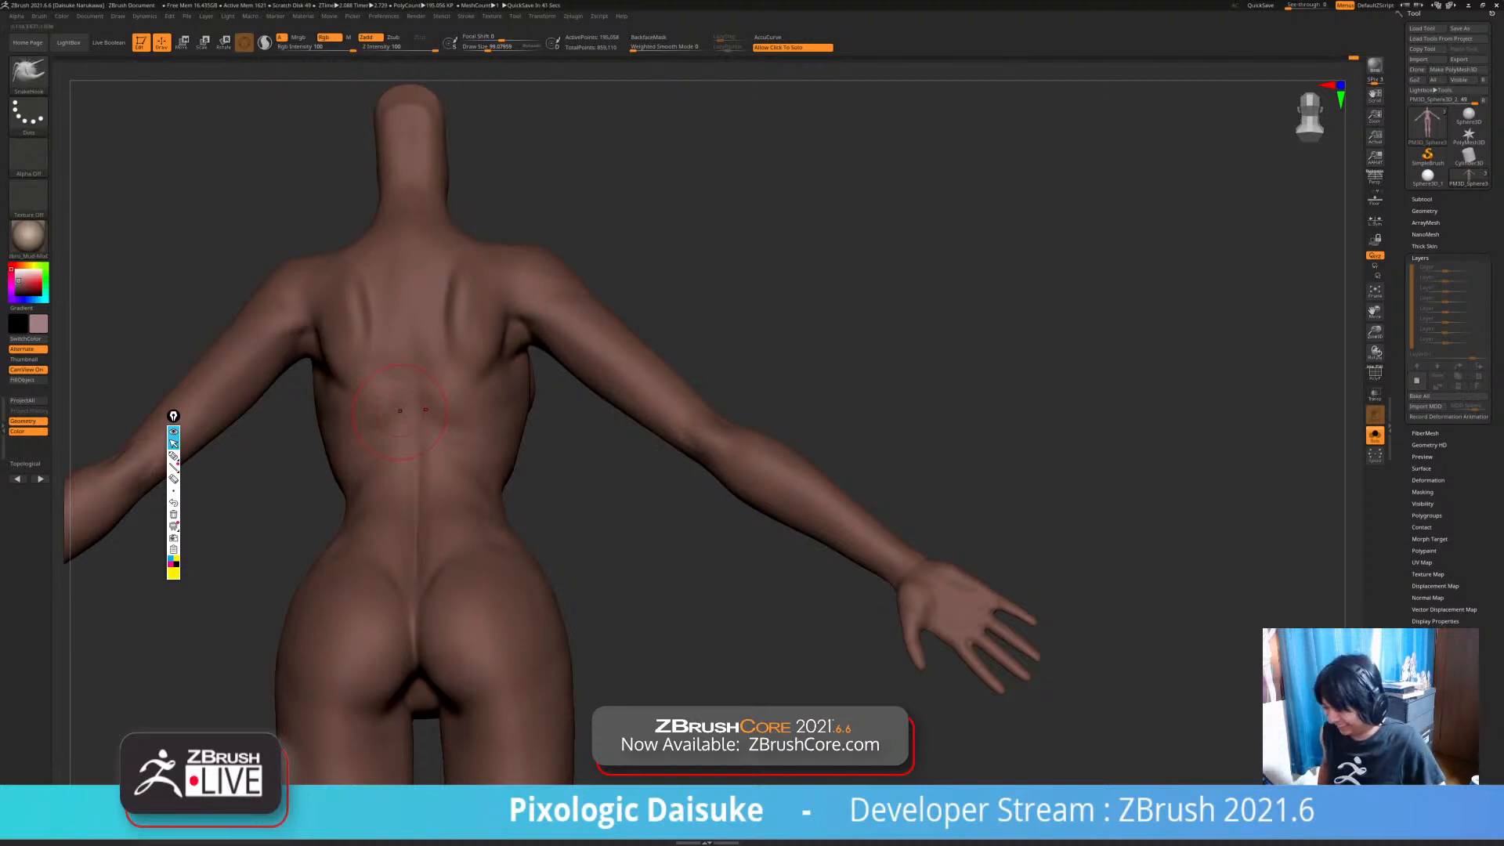
drag(298, 533, 235, 536)
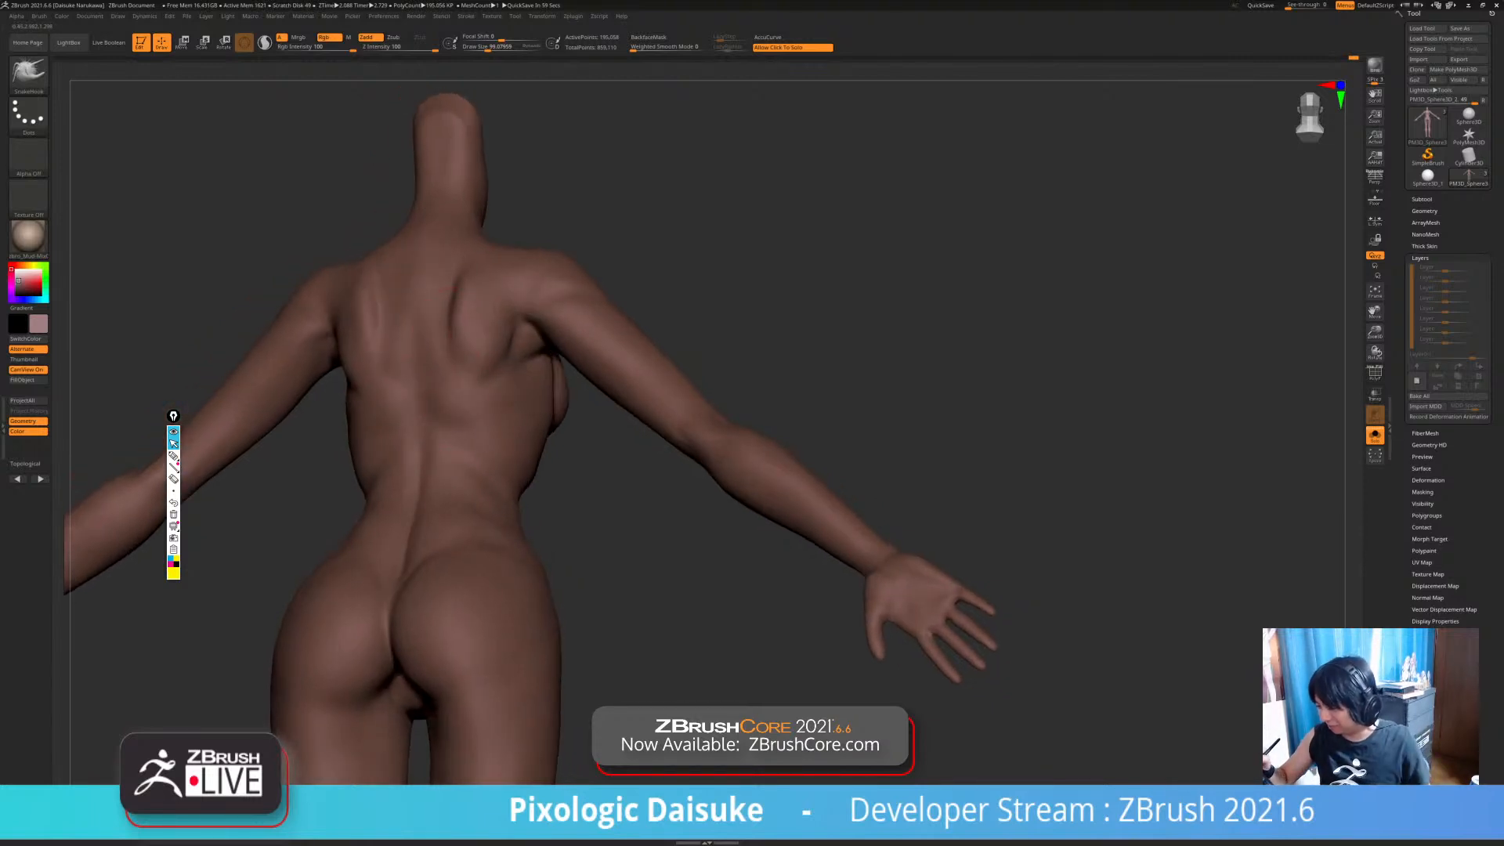
- Define the shoulder blades and spine groove with the DamStandard brush
mouse_move(470, 320)
right_down()
mouse_move(443, 321)
mouse_move(470, 301)
mouse_move(566, 325)
mouse_move(513, 328)
right_up()
key(b)
key(d)
key(s)
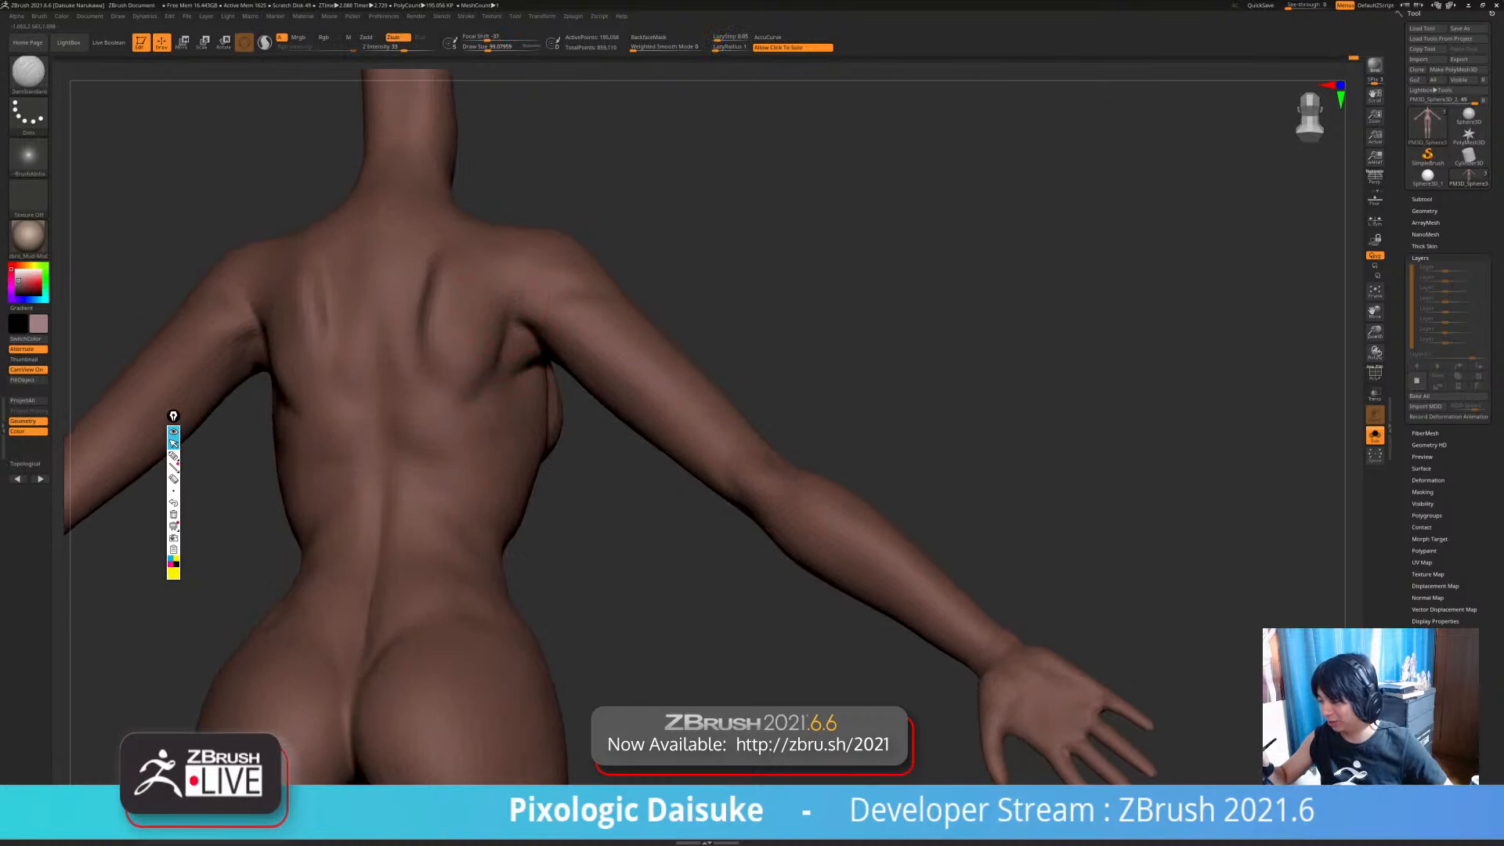
mouse_move(525, 273)
right_down()
mouse_move(534, 302)
mouse_move(480, 310)
right_up()
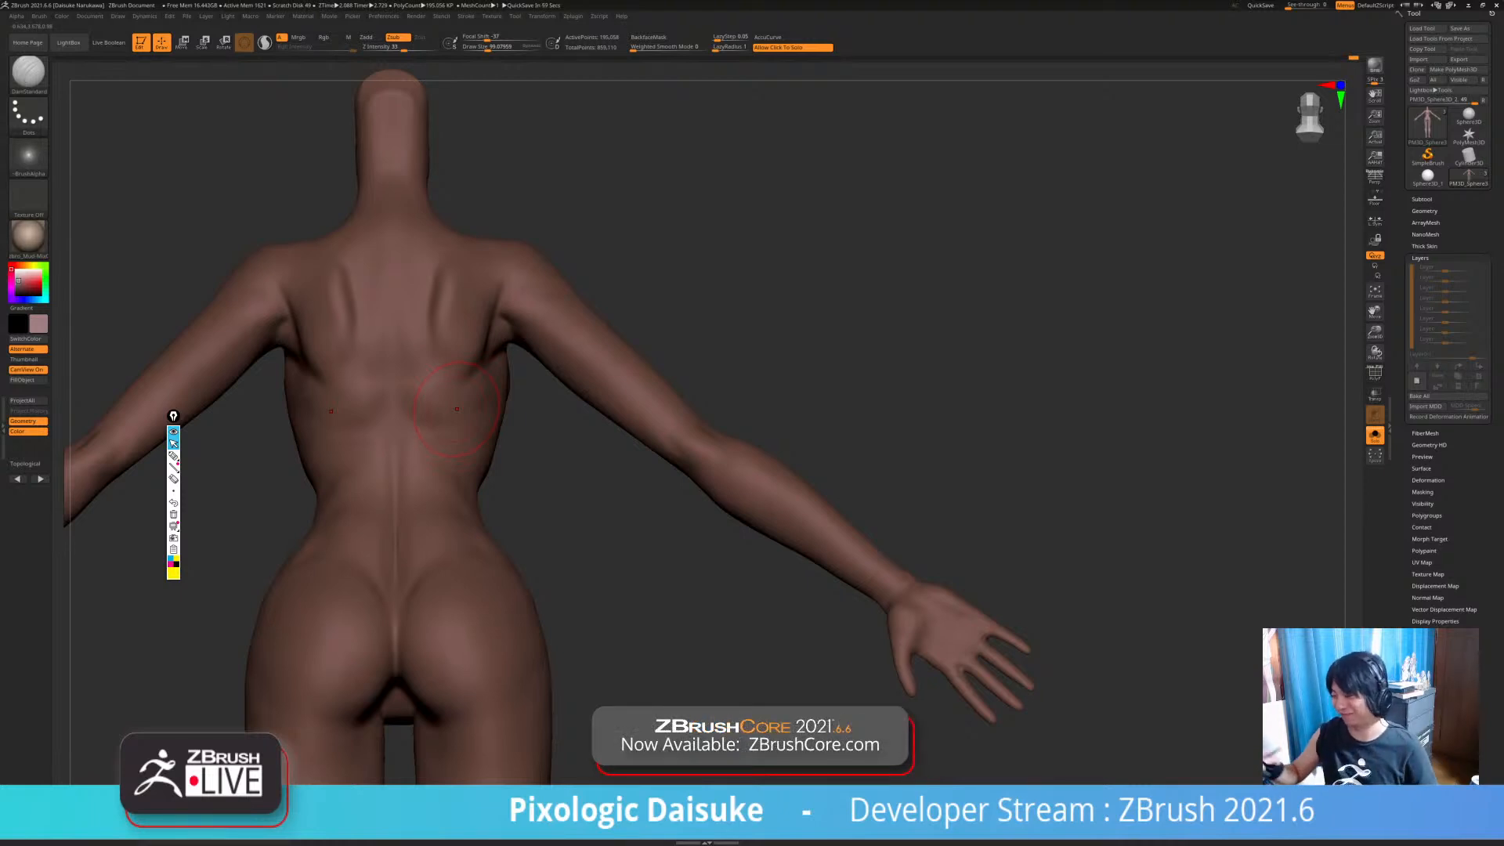
mouse_move(456, 409)
right_down()
mouse_move(502, 409)
mouse_move(501, 470)
mouse_move(478, 470)
mouse_move(478, 484)
right_up()
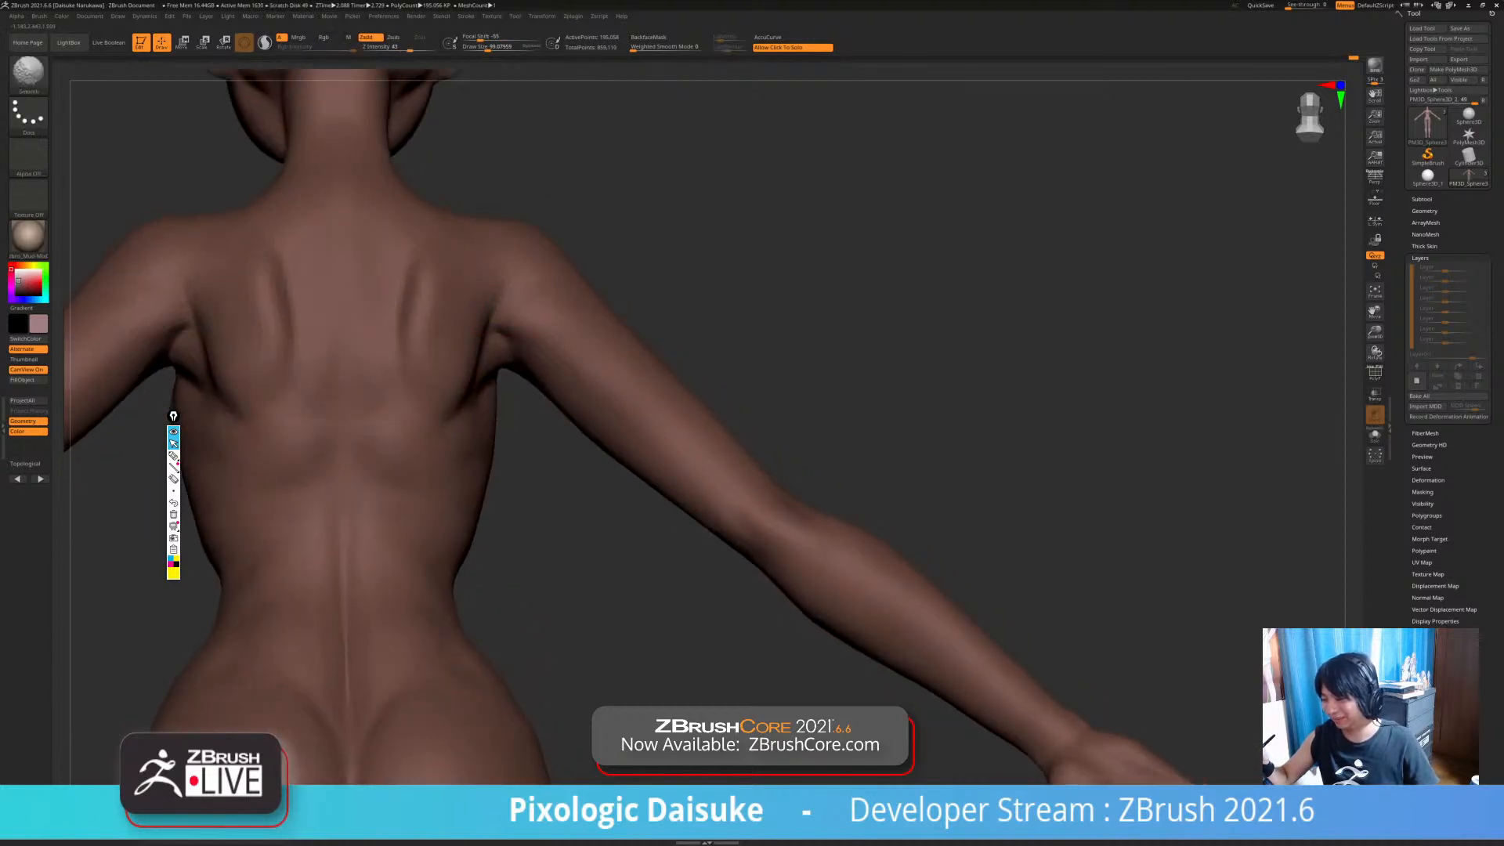
- Refine the ribs, waist and lower back with the whole character visible
mouse_move(439, 350)
ctrl+right_down()
mouse_move(527, 509)
mouse_move(472, 446)
mouse_move(489, 369)
mouse_move(460, 356)
mouse_move(452, 315)
mouse_move(479, 403)
ctrl+right_up()
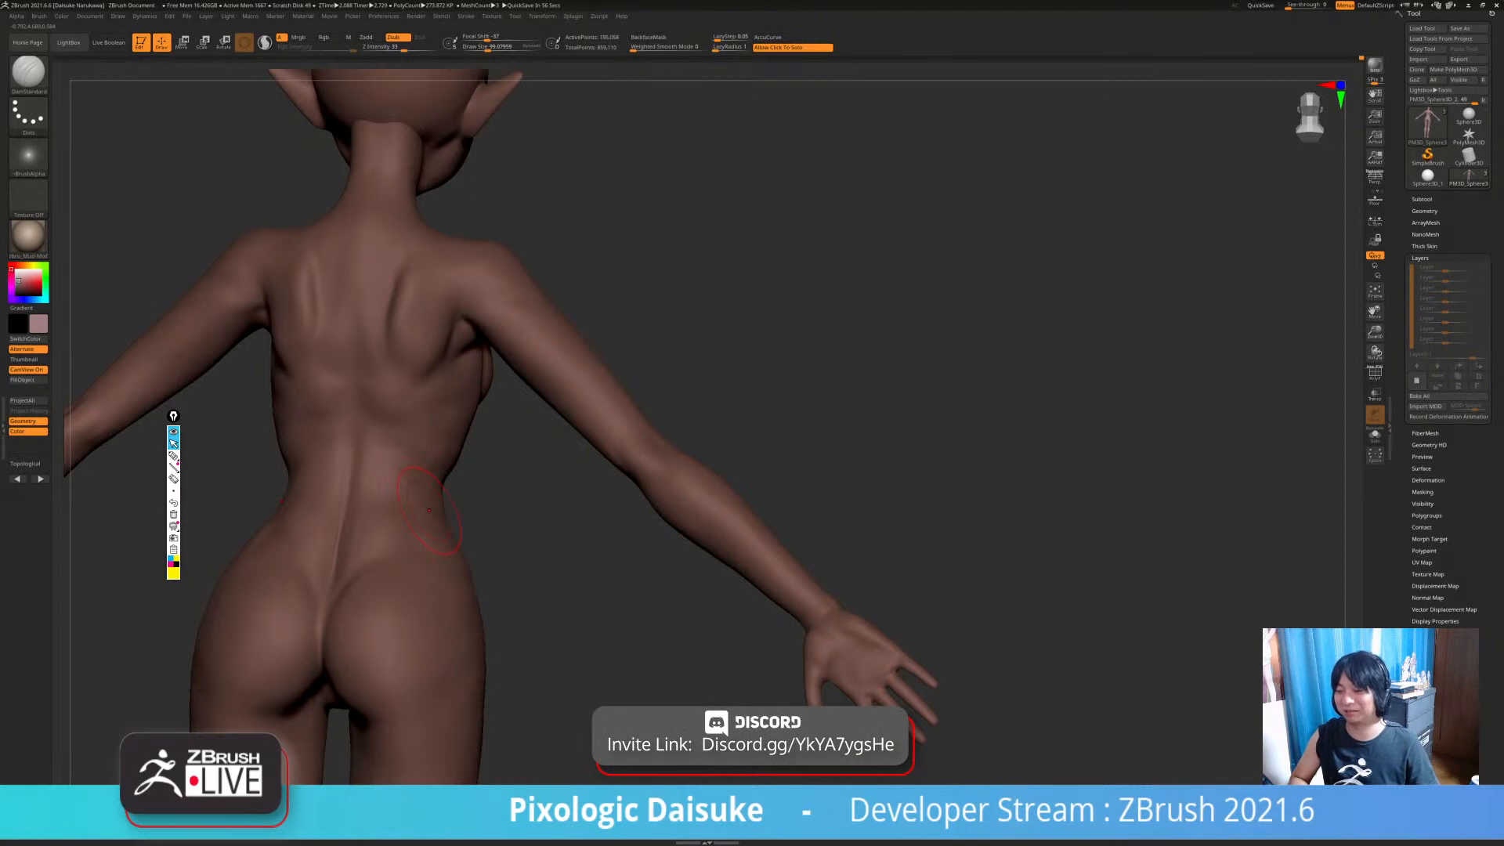
mouse_move(453, 291)
ctrl+right_down()
mouse_move(454, 252)
mouse_move(415, 266)
ctrl+right_up()
ctrl+right_drag(450, 322, 436, 377)
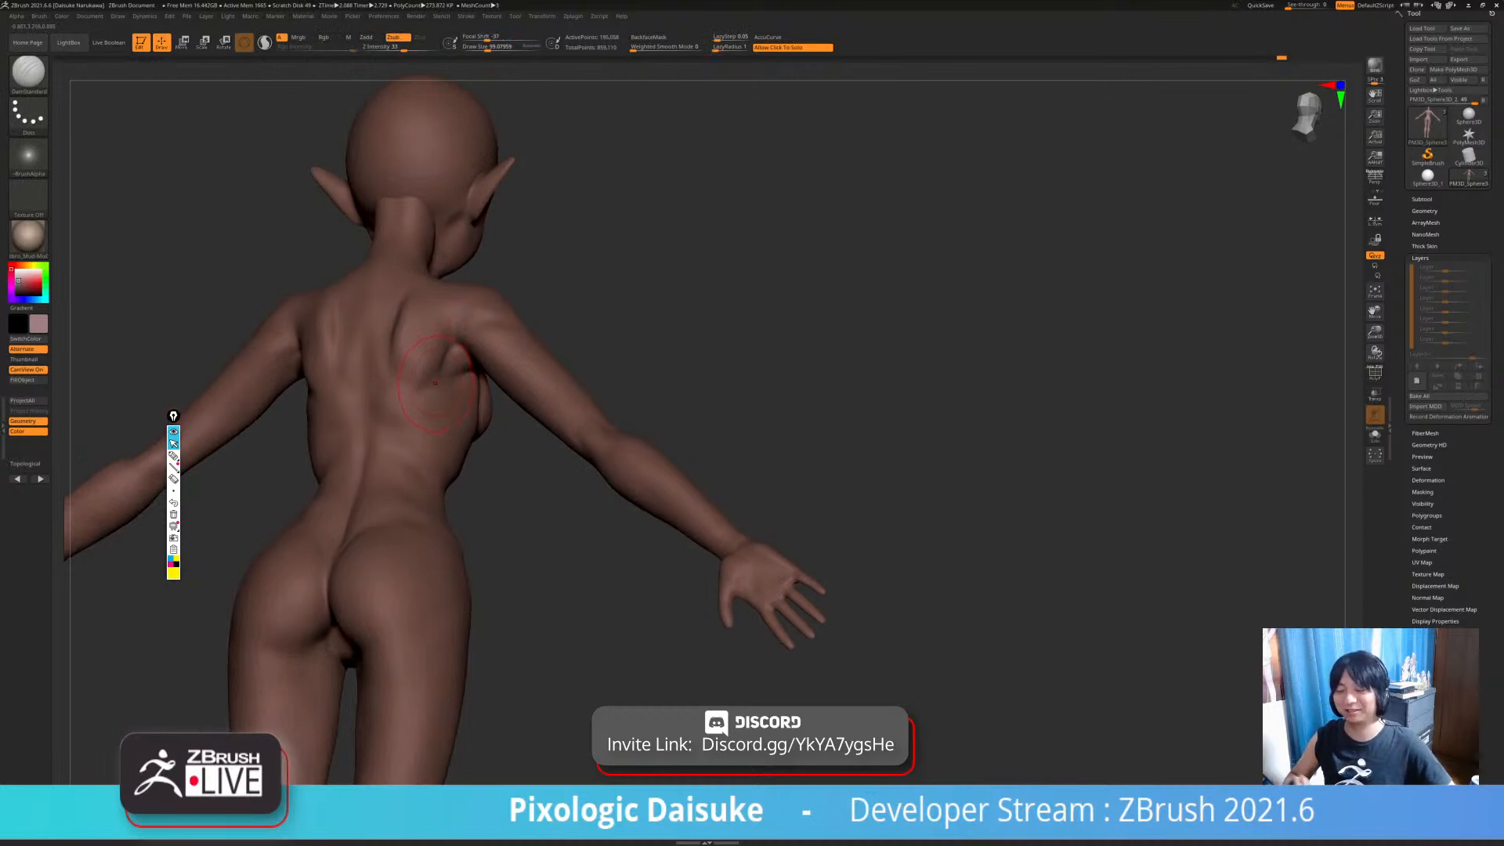
mouse_move(447, 335)
ctrl+right_down()
mouse_move(446, 294)
mouse_move(457, 352)
mouse_move(473, 349)
ctrl+right_up()
mouse_move(474, 349)
ctrl+right_down()
mouse_move(466, 317)
mouse_move(467, 354)
mouse_move(416, 462)
ctrl+right_up()
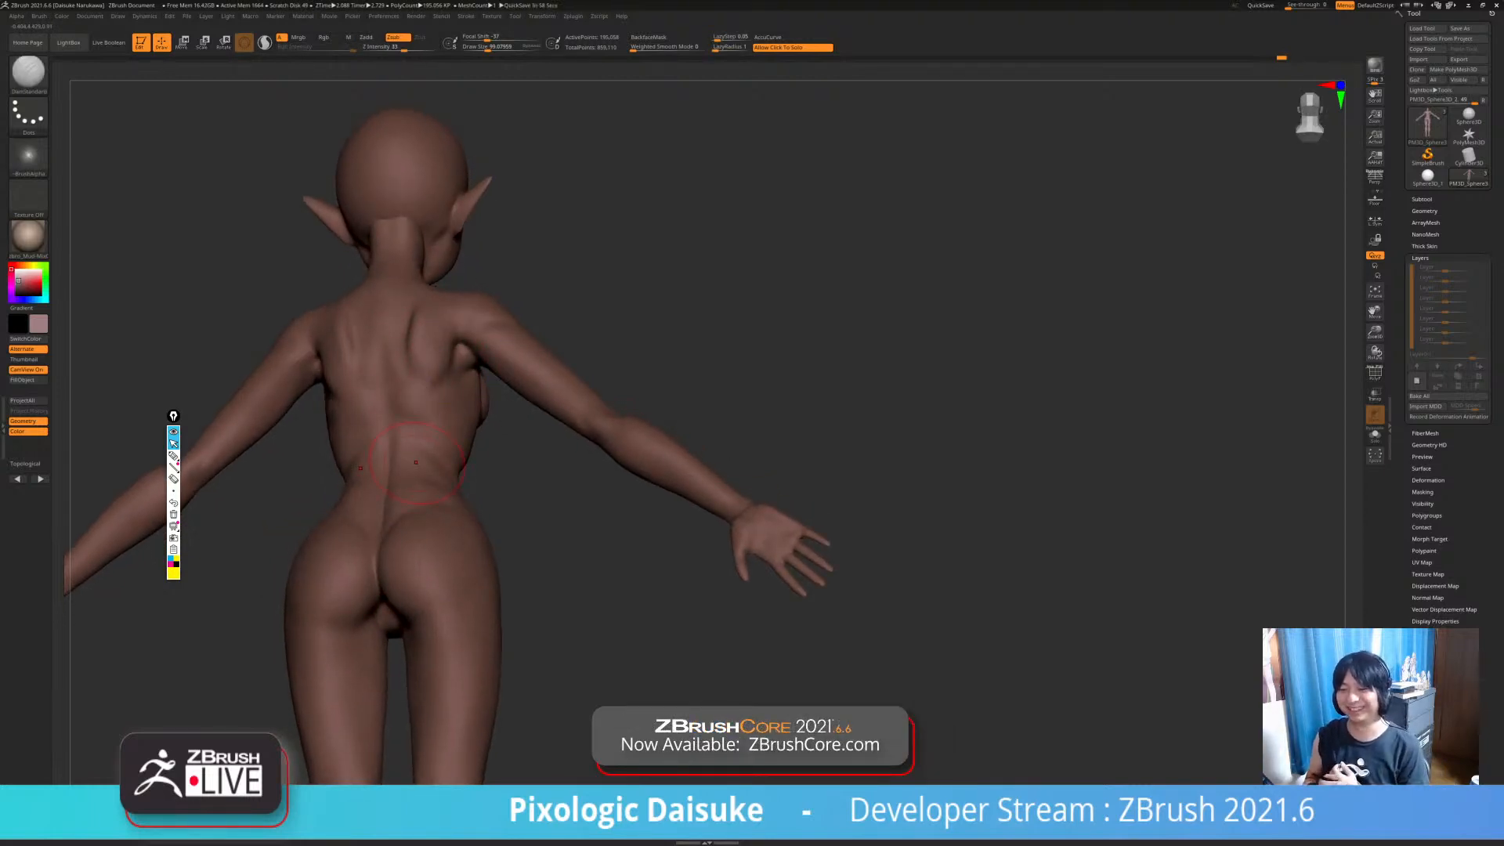
right_drag(416, 463, 408, 525)
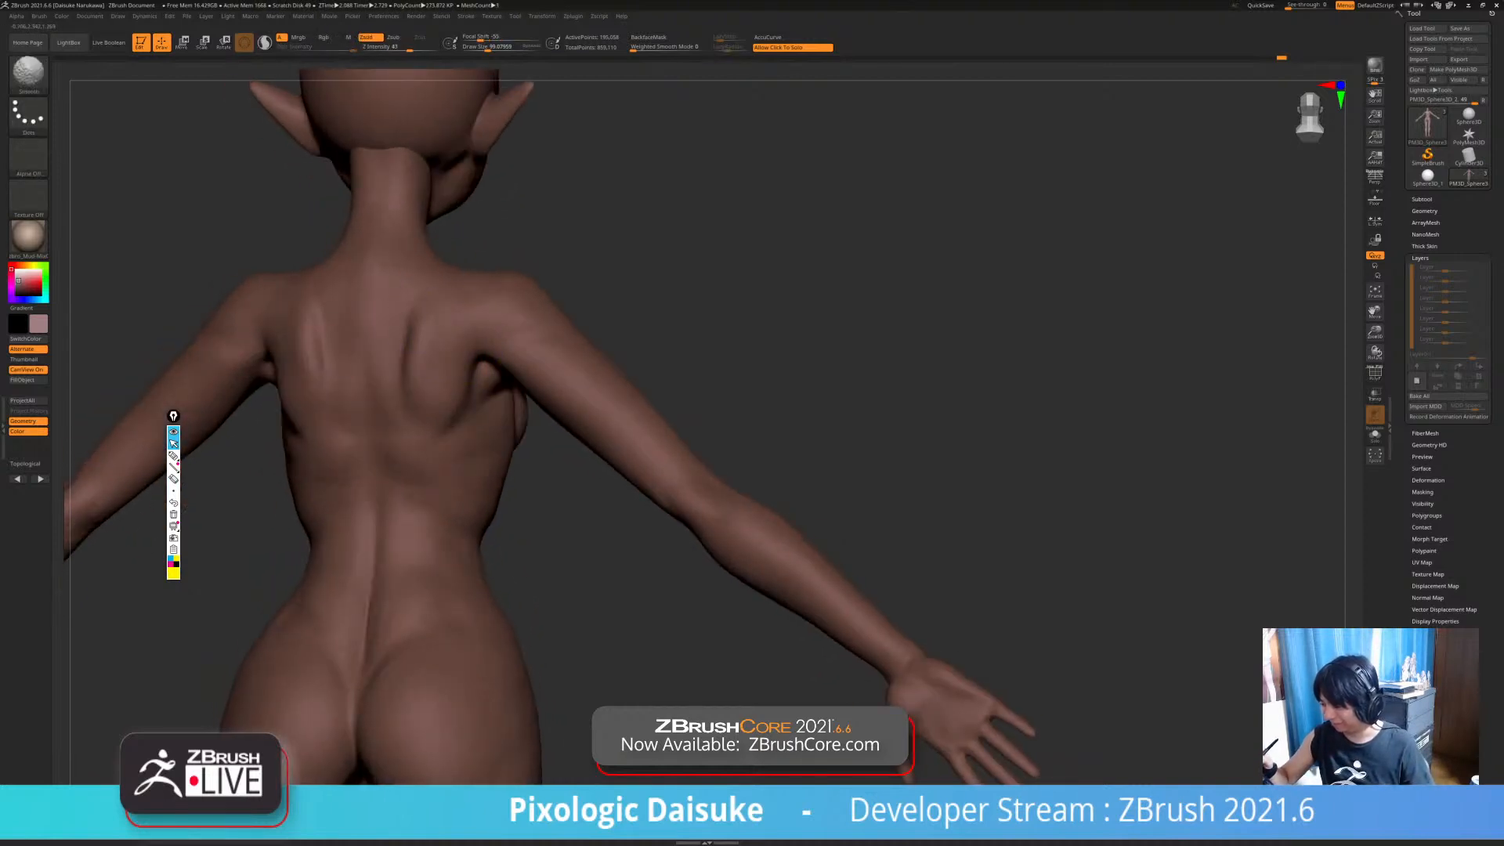
- Smooth the upper back and soften the muscle forms around the shoulder blades
mouse_move(439, 404)
ctrl+right_down()
mouse_move(431, 353)
mouse_move(430, 406)
ctrl+right_up()
right_drag(376, 323, 423, 310)
mouse_move(424, 310)
right_down()
mouse_move(404, 317)
mouse_move(419, 364)
mouse_move(420, 349)
right_up()
mouse_move(501, 436)
right_down()
mouse_move(433, 441)
mouse_move(415, 481)
mouse_move(433, 475)
mouse_move(385, 447)
right_up()
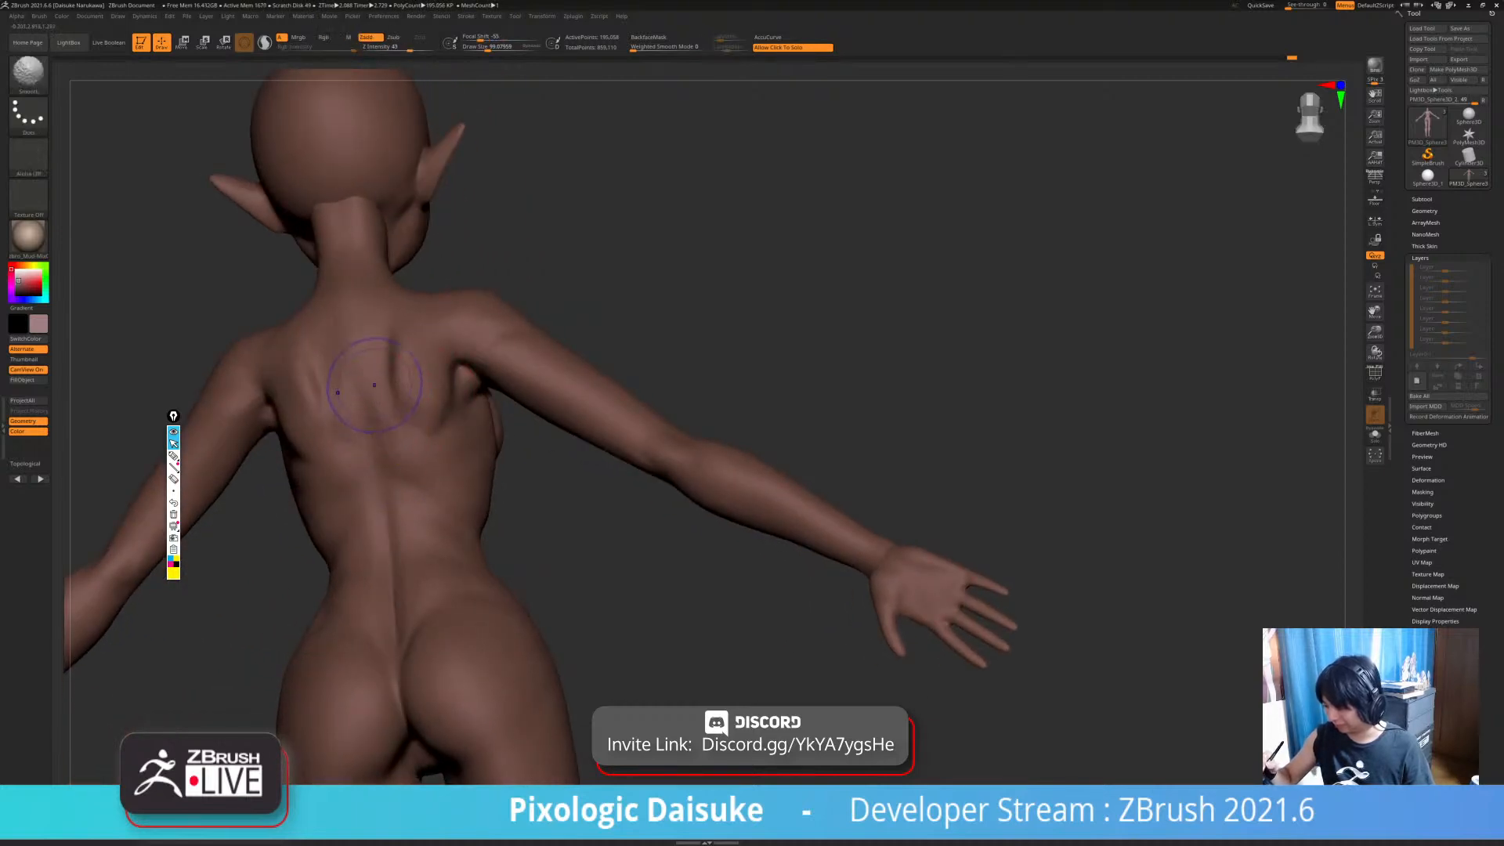
mouse_move(357, 368)
right_down()
mouse_move(374, 367)
mouse_move(345, 423)
mouse_move(356, 360)
right_up()
right_drag(368, 525, 523, 539)
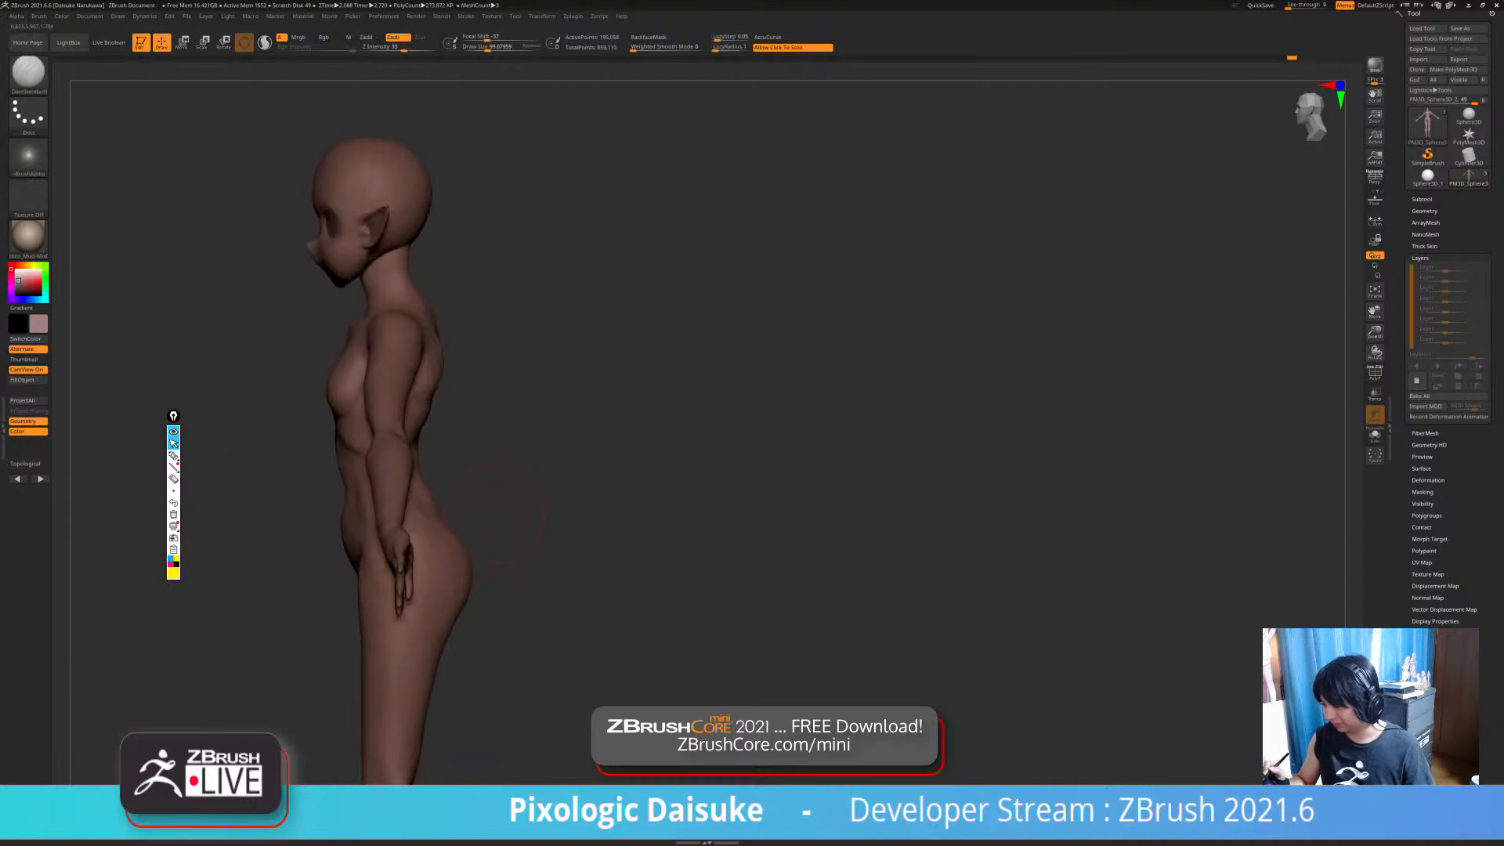
- Mask the body below the waist and set up the Move gizmo on the torso
ctrl+right_drag(525, 366, 627, 348)
right_drag(627, 349, 509, 349)
key(w)
ctrl+right_drag(436, 392, 595, 392)
click(509, 392)
click(509, 392)
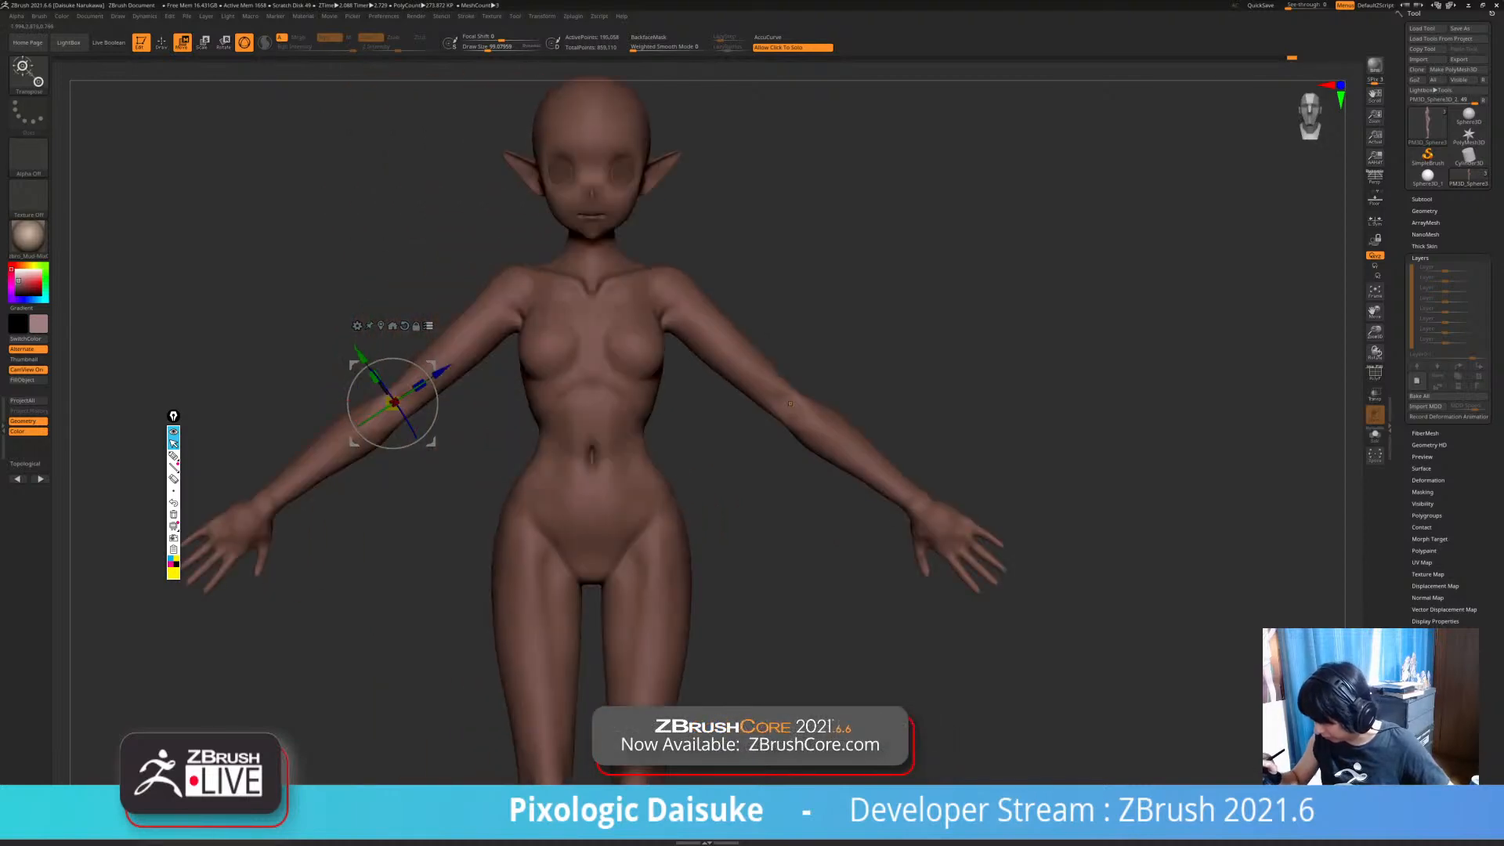
alt+drag(593, 450, 593, 488)
alt+right_drag(592, 488, 457, 486)
ctrl+drag(548, 387, 462, 320)
key(ctrl+z)
ctrl+right_drag(461, 320, 454, 363)
click(470, 286)
mouse_move(513, 417)
ctrl+right_down()
mouse_move(512, 373)
mouse_move(619, 372)
ctrl+right_up()
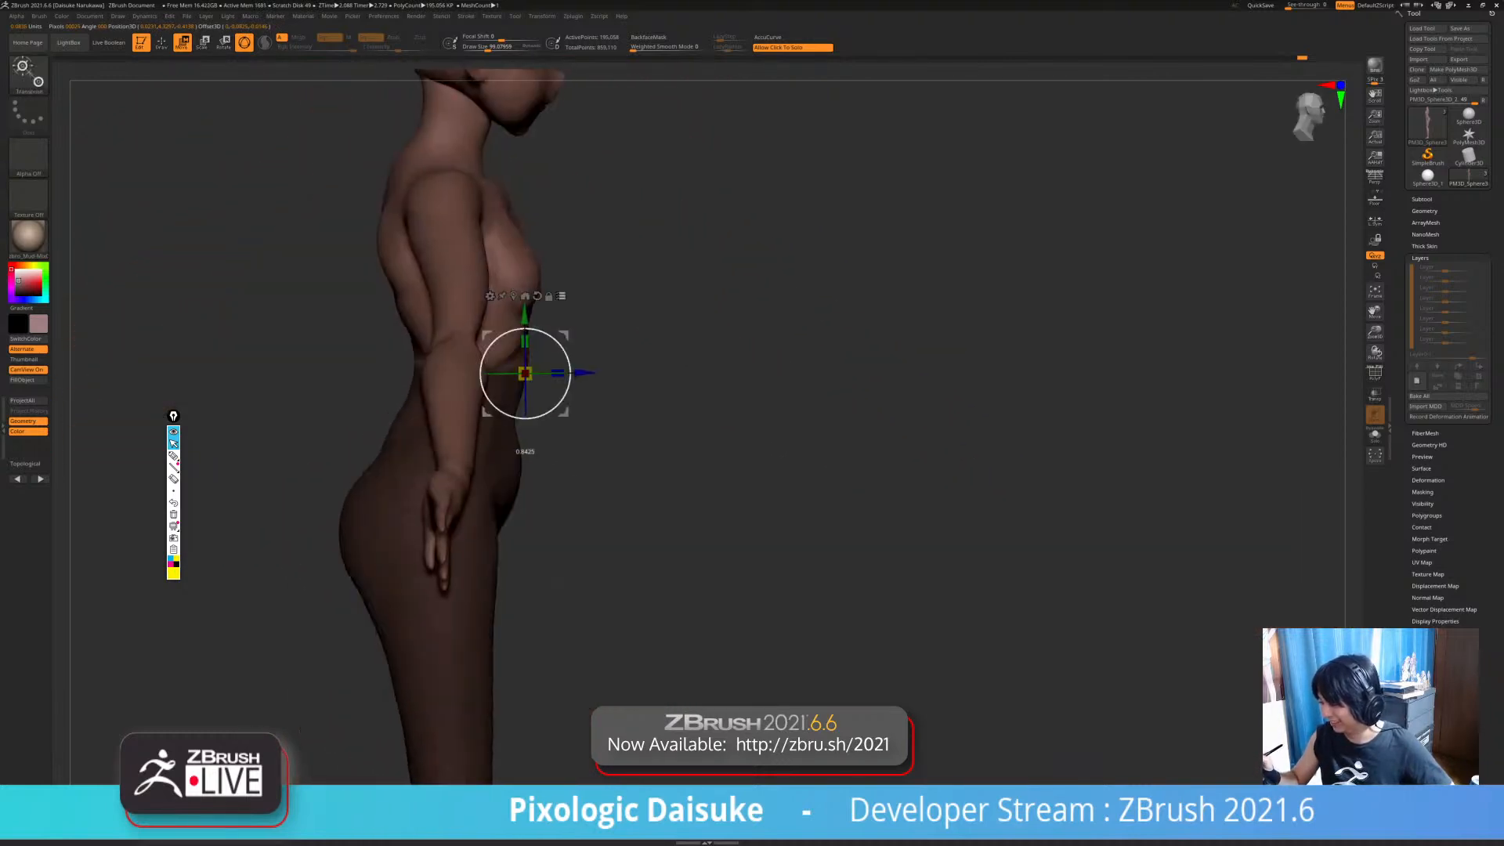
- Reposition the unmasked upper body with the gizmo centred on the torso, and clear the mask
alt+click(460, 305)
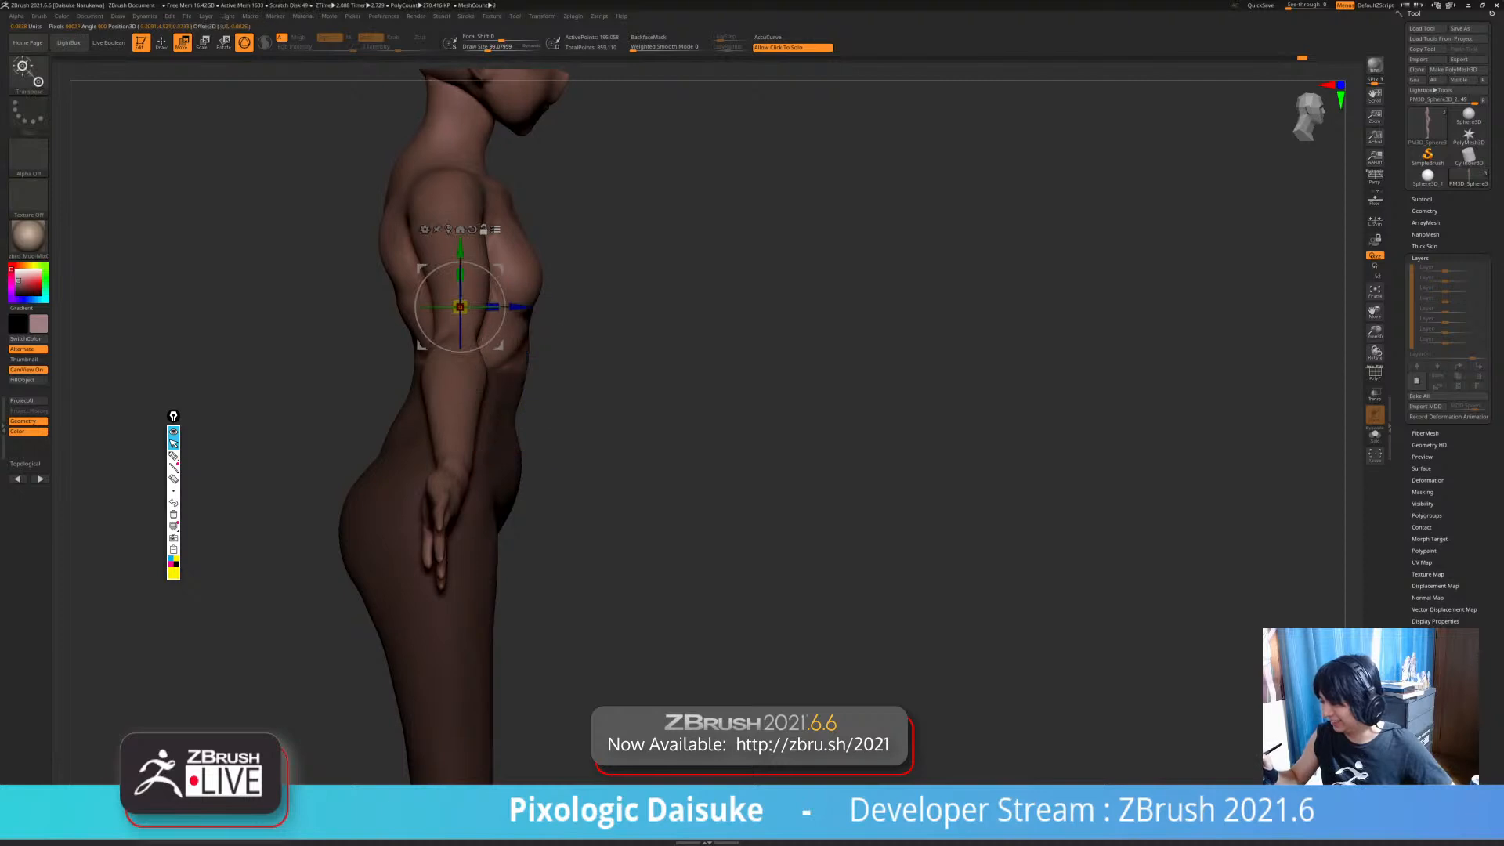
alt+drag(460, 247, 487, 332)
mouse_move(489, 334)
shift+right_down()
mouse_move(384, 334)
mouse_move(430, 358)
mouse_move(526, 329)
shift+right_up()
key(q)
ctrl+drag(537, 430, 566, 462)
- Refine the abdomen and the lower edge of the rib cage from the front with the DamStandard brush
mouse_move(448, 468)
alt+right_down()
mouse_move(459, 489)
mouse_move(446, 385)
mouse_move(513, 463)
alt+right_up()
mouse_move(514, 462)
right_down()
mouse_move(438, 470)
mouse_move(521, 479)
mouse_move(438, 587)
mouse_move(481, 560)
right_up()
ctrl+right_drag(482, 560, 479, 517)
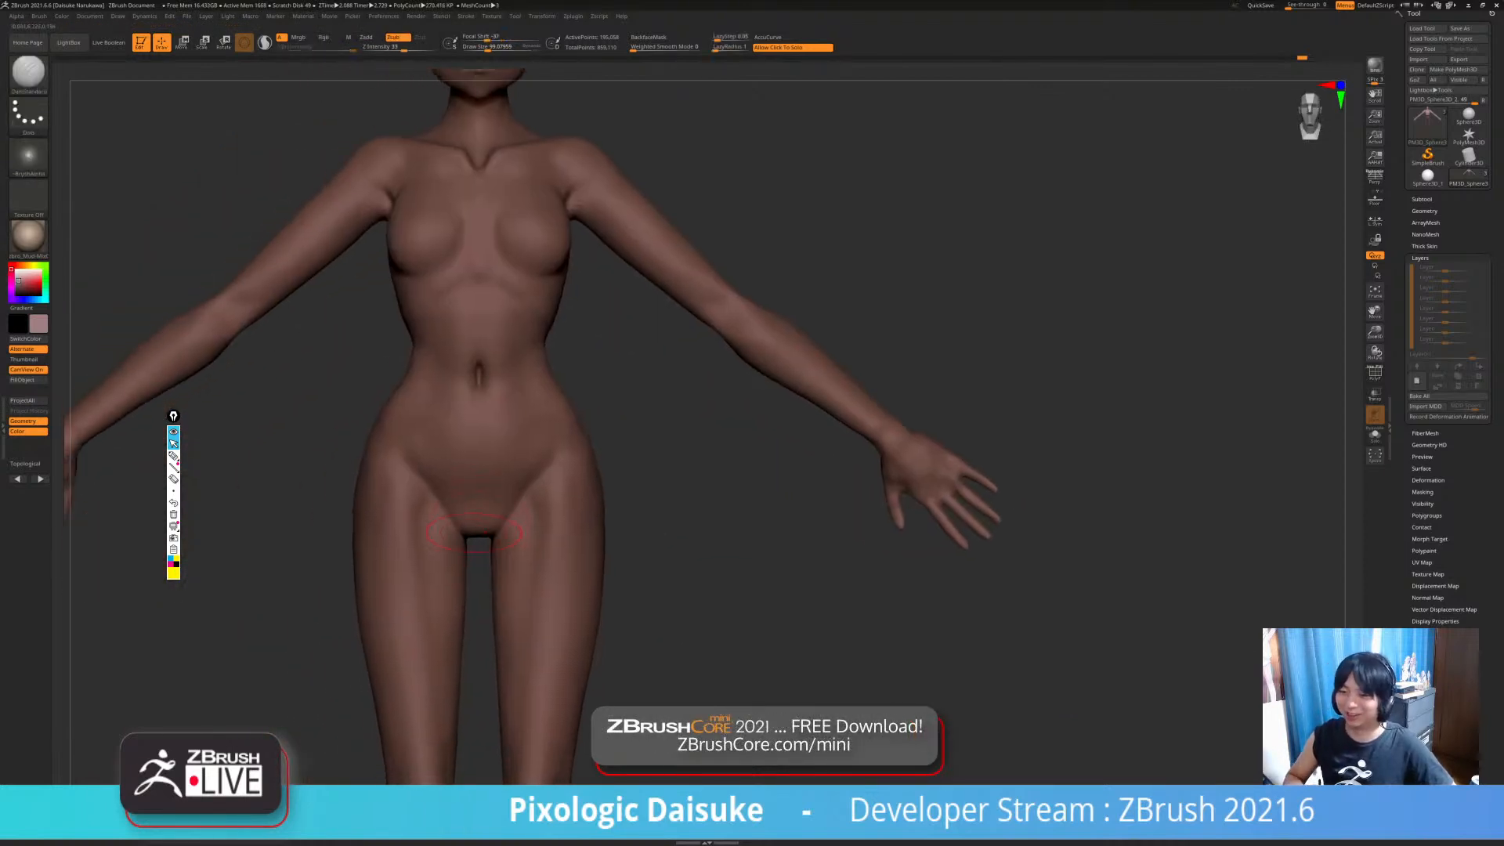
right_drag(474, 533, 607, 502)
mouse_move(607, 502)
shift+right_down()
mouse_move(582, 461)
mouse_move(576, 337)
mouse_move(540, 490)
mouse_move(690, 481)
mouse_move(513, 485)
mouse_move(533, 470)
mouse_move(487, 425)
mouse_move(486, 352)
shift+right_up()
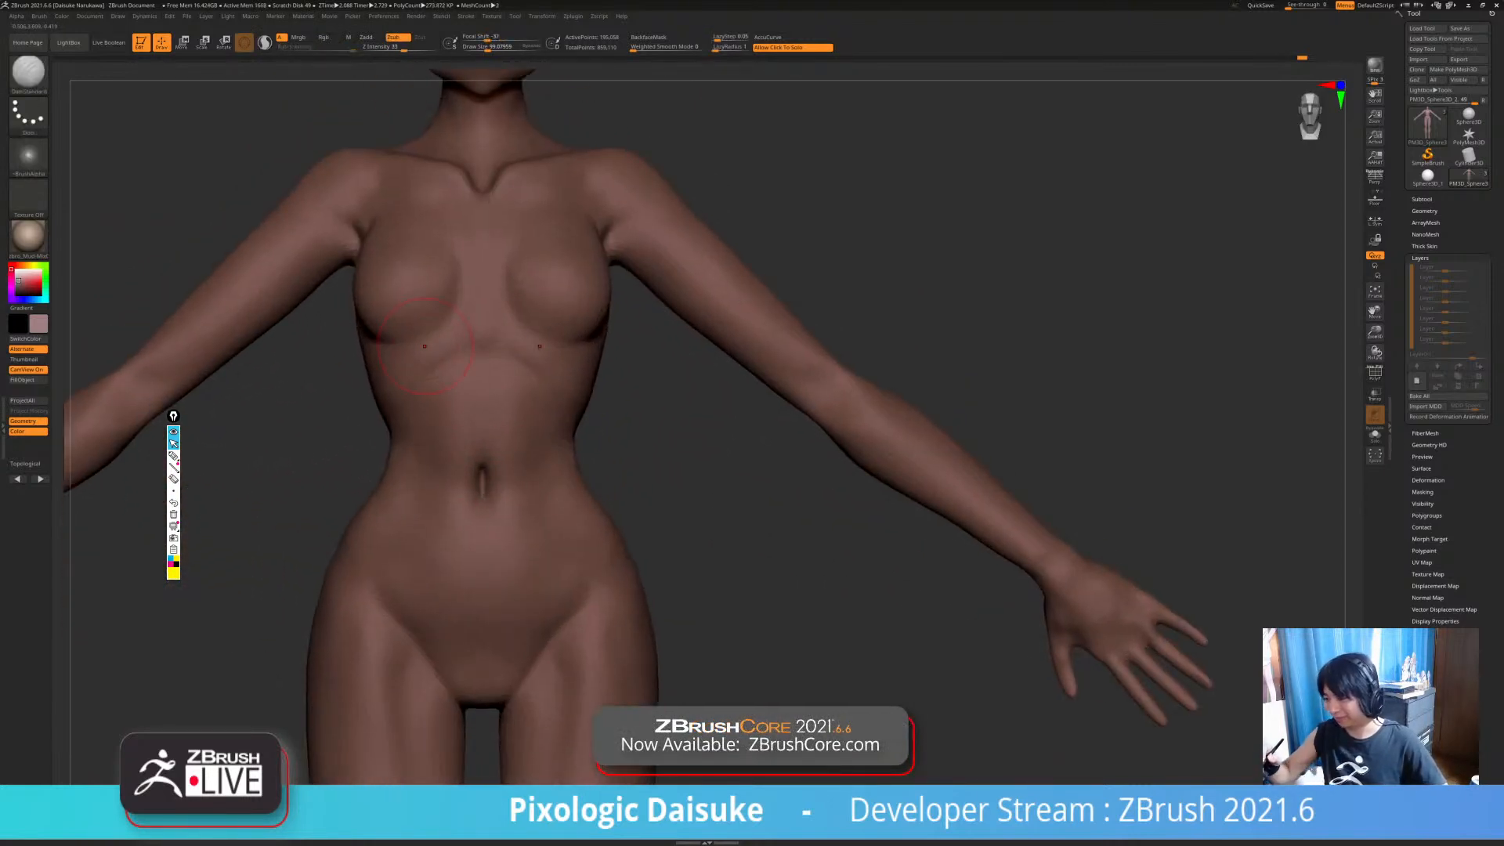
- Reshape the navel with a smaller DamStandard brush and smooth its surroundings
click(28, 116)
right_drag(376, 266, 384, 236)
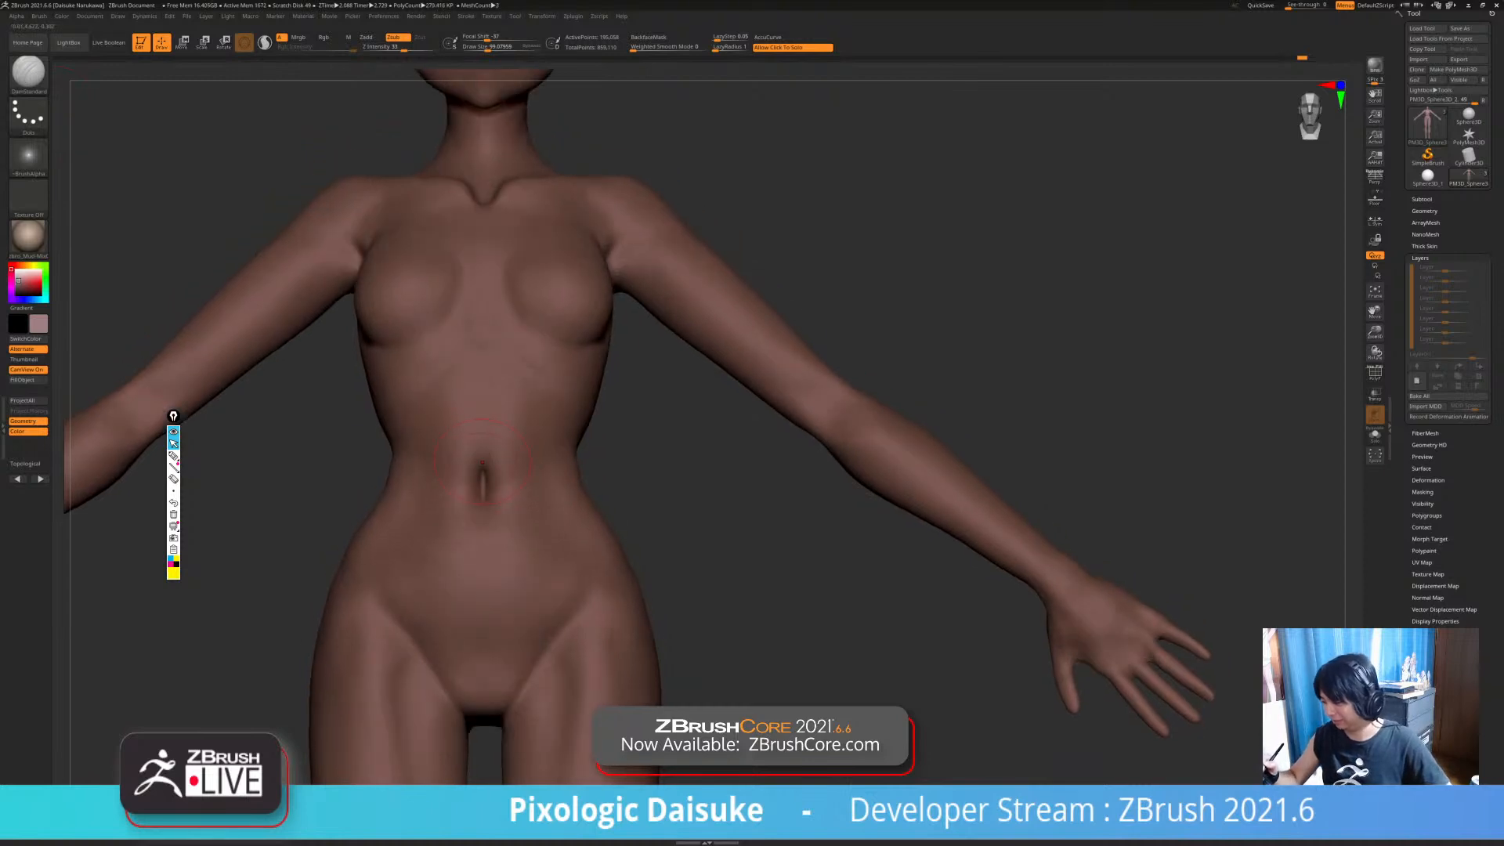
right_drag(482, 443, 480, 406)
mouse_move(484, 462)
ctrl+right_down()
mouse_move(490, 427)
mouse_move(495, 481)
mouse_move(479, 463)
ctrl+right_up()
shift+drag(494, 481, 508, 482)
mouse_move(513, 483)
ctrl+right_down()
mouse_move(523, 438)
mouse_move(551, 491)
ctrl+right_up()
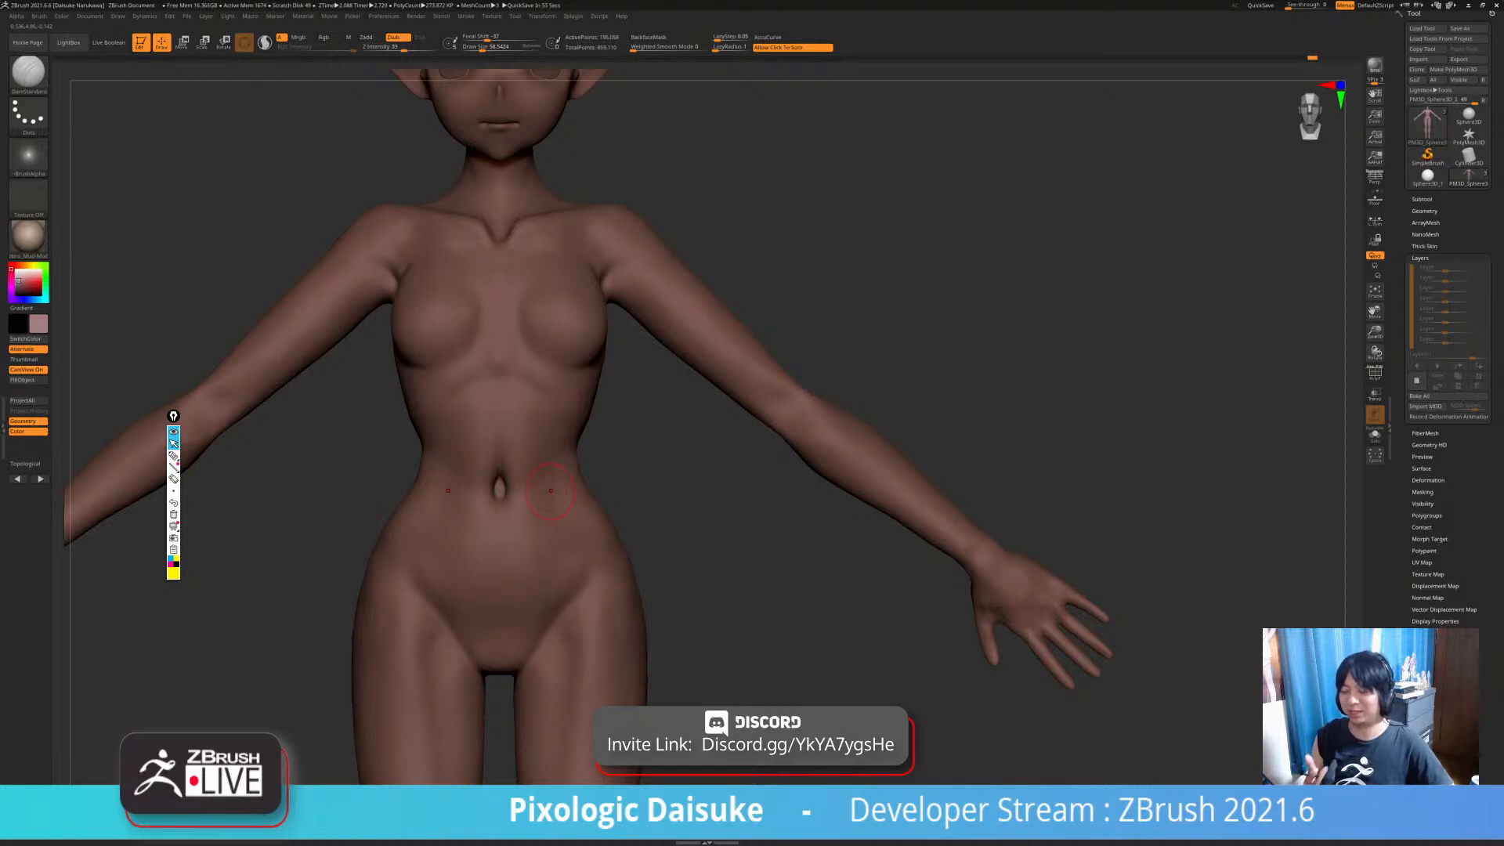
- Carve a vertical midline groove from the rib cage to the navel and soften it
mouse_move(508, 453)
ctrl+right_down()
mouse_move(500, 501)
mouse_move(490, 384)
ctrl+right_up()
mouse_move(504, 441)
ctrl+right_down()
mouse_move(521, 475)
mouse_move(496, 405)
ctrl+right_up()
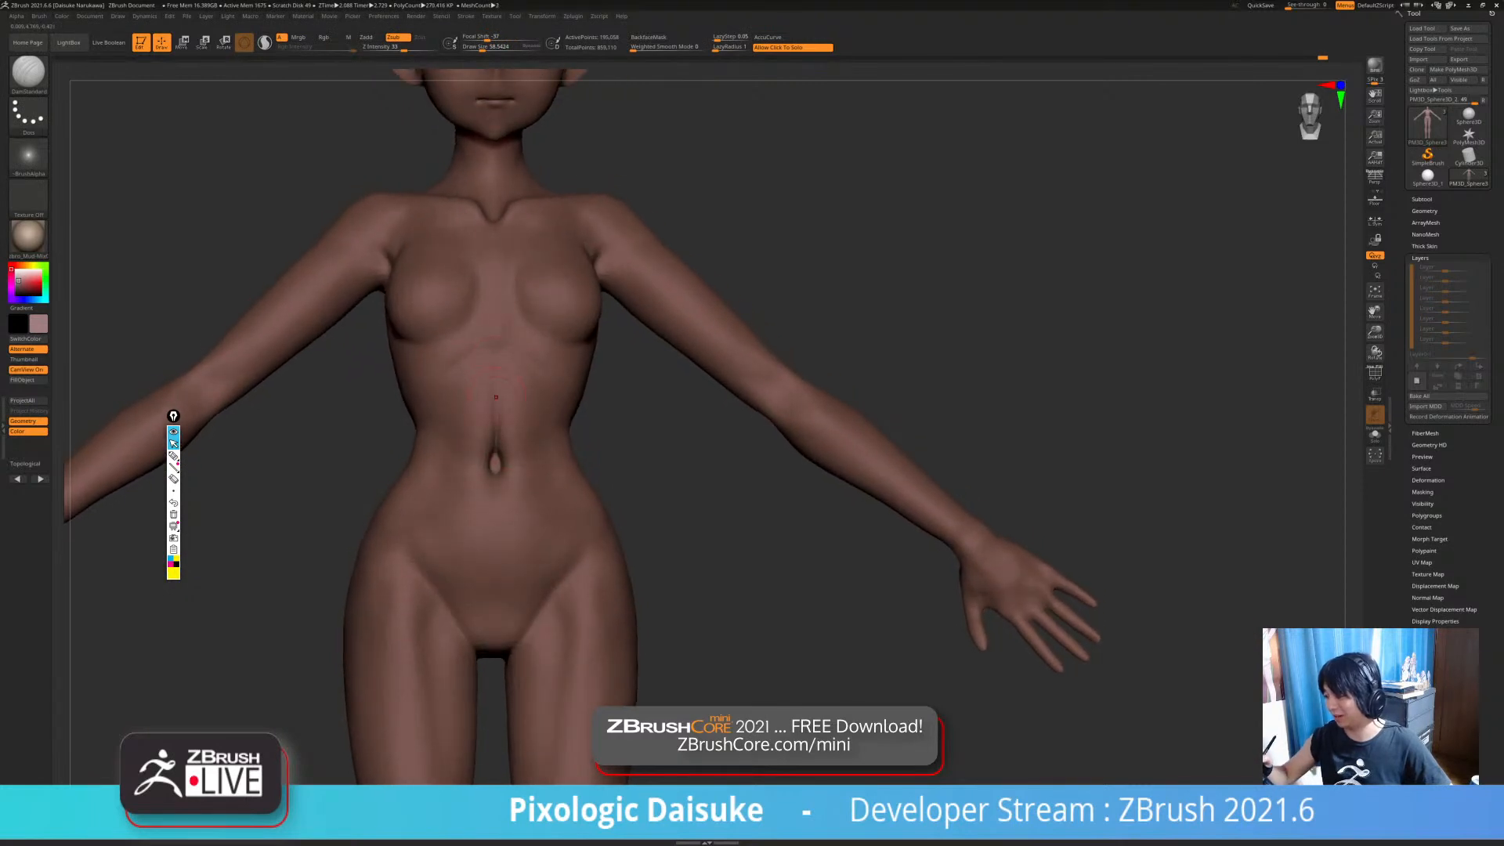
drag(499, 371, 496, 432)
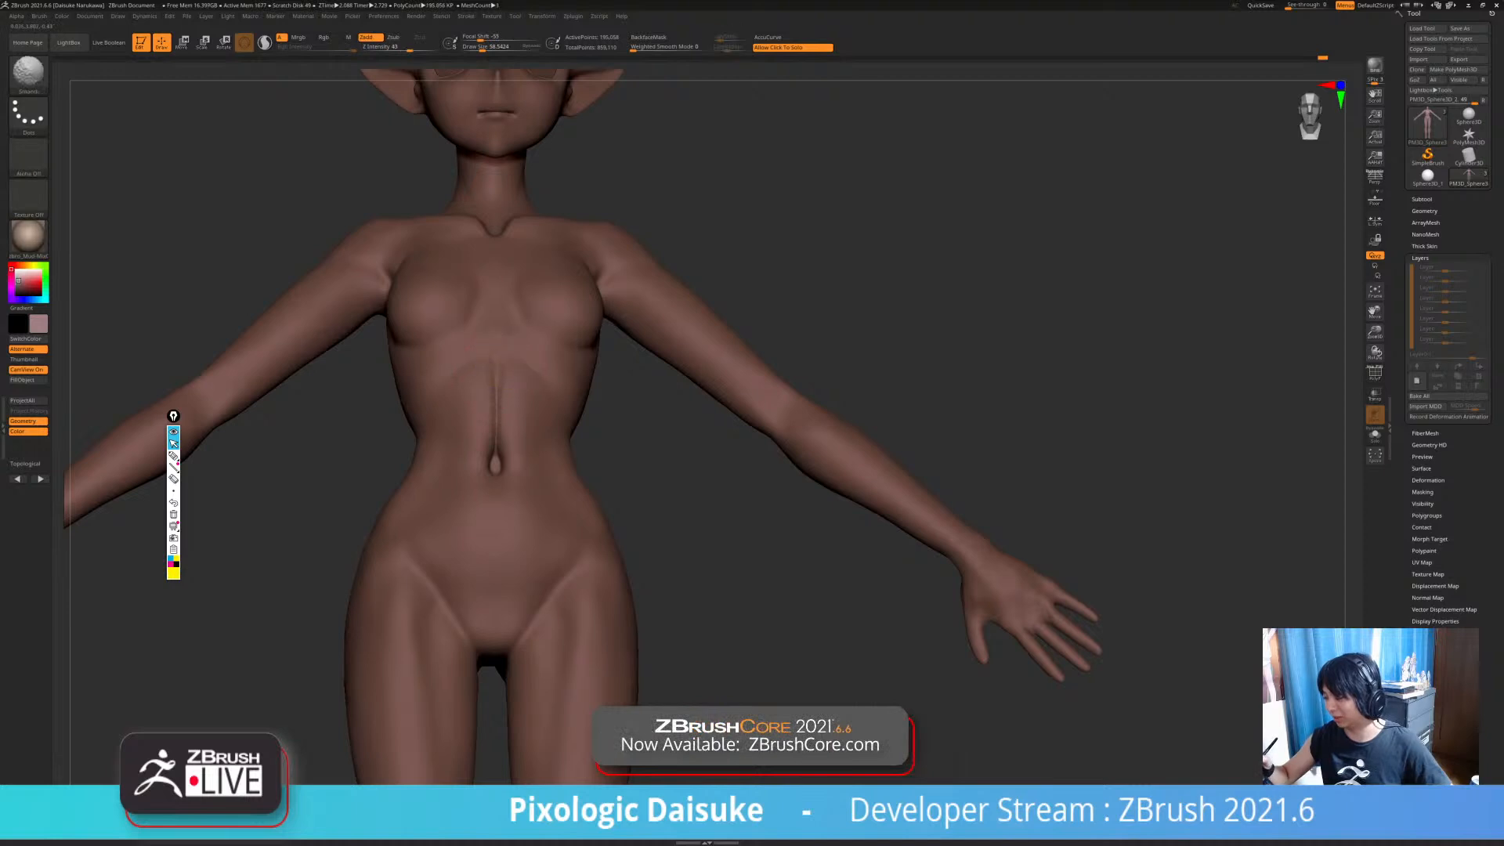
ctrl+right_drag(511, 425, 529, 503)
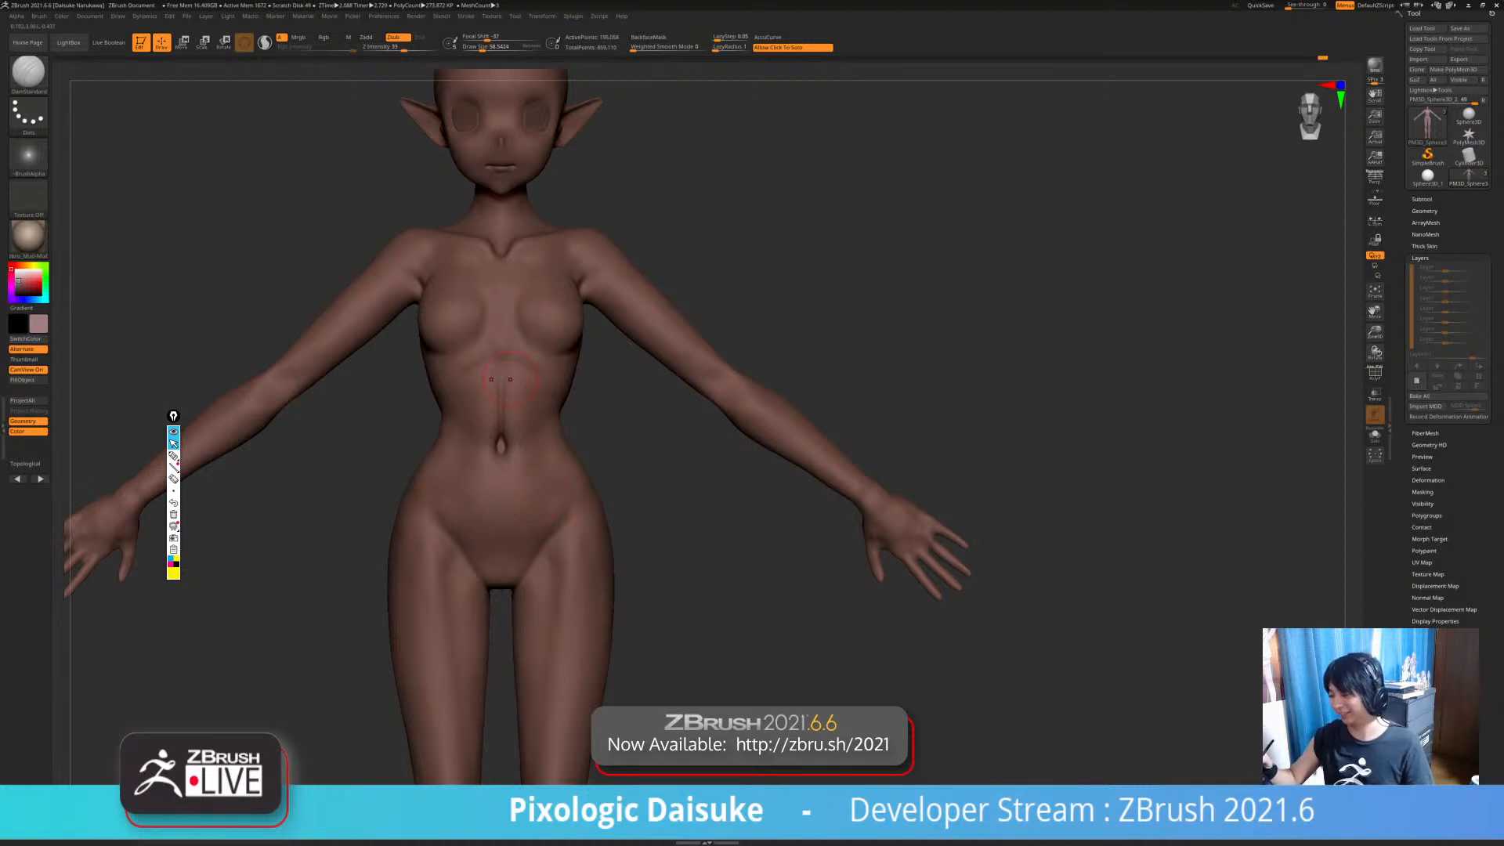
right_drag(509, 378, 505, 341)
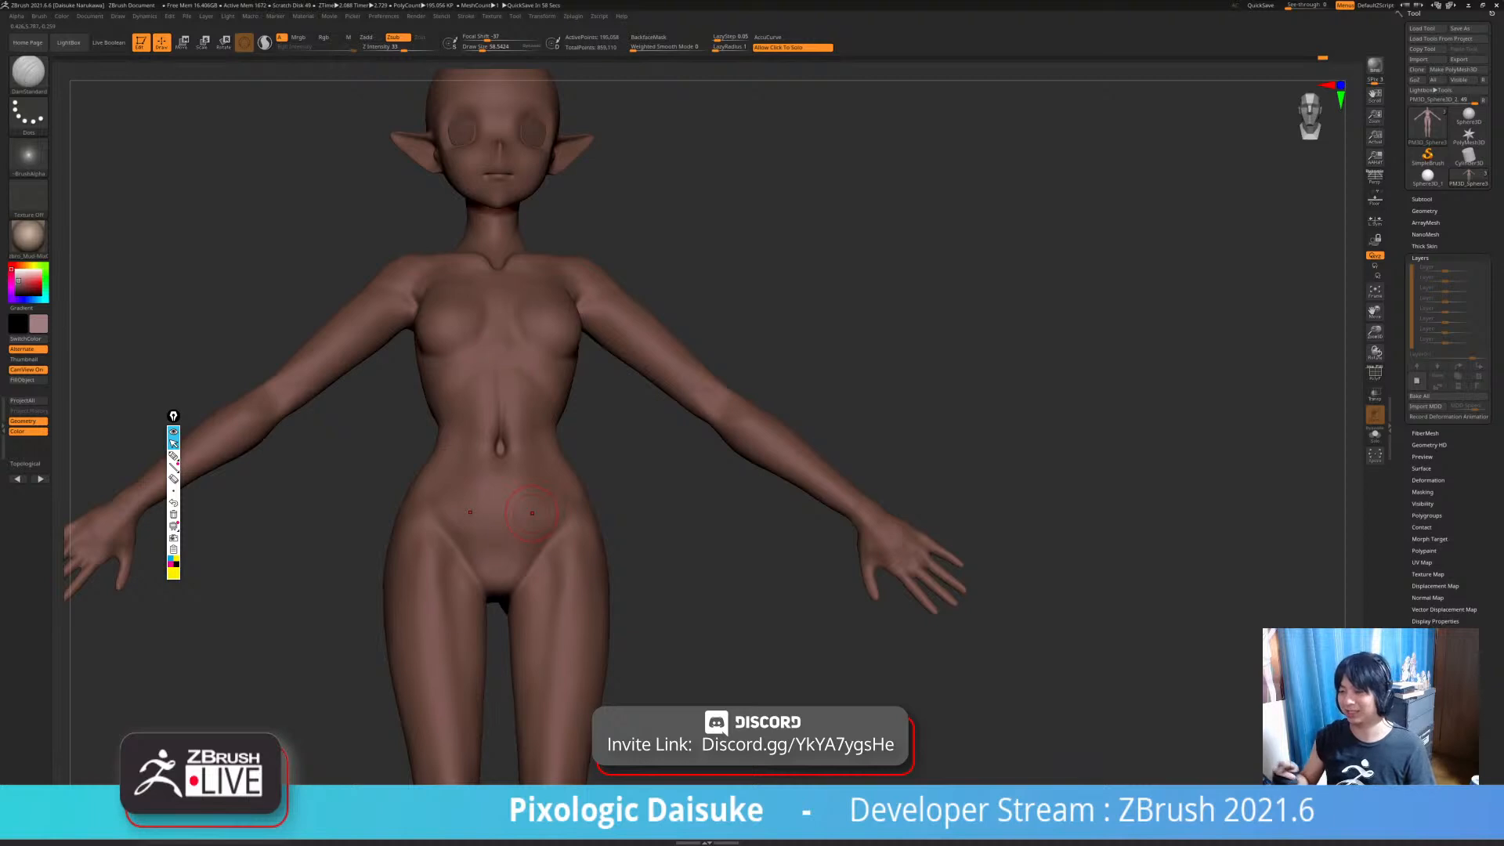
- Refine the area below the navel and the groin creases at the upper thighs
right_drag(532, 513, 503, 447)
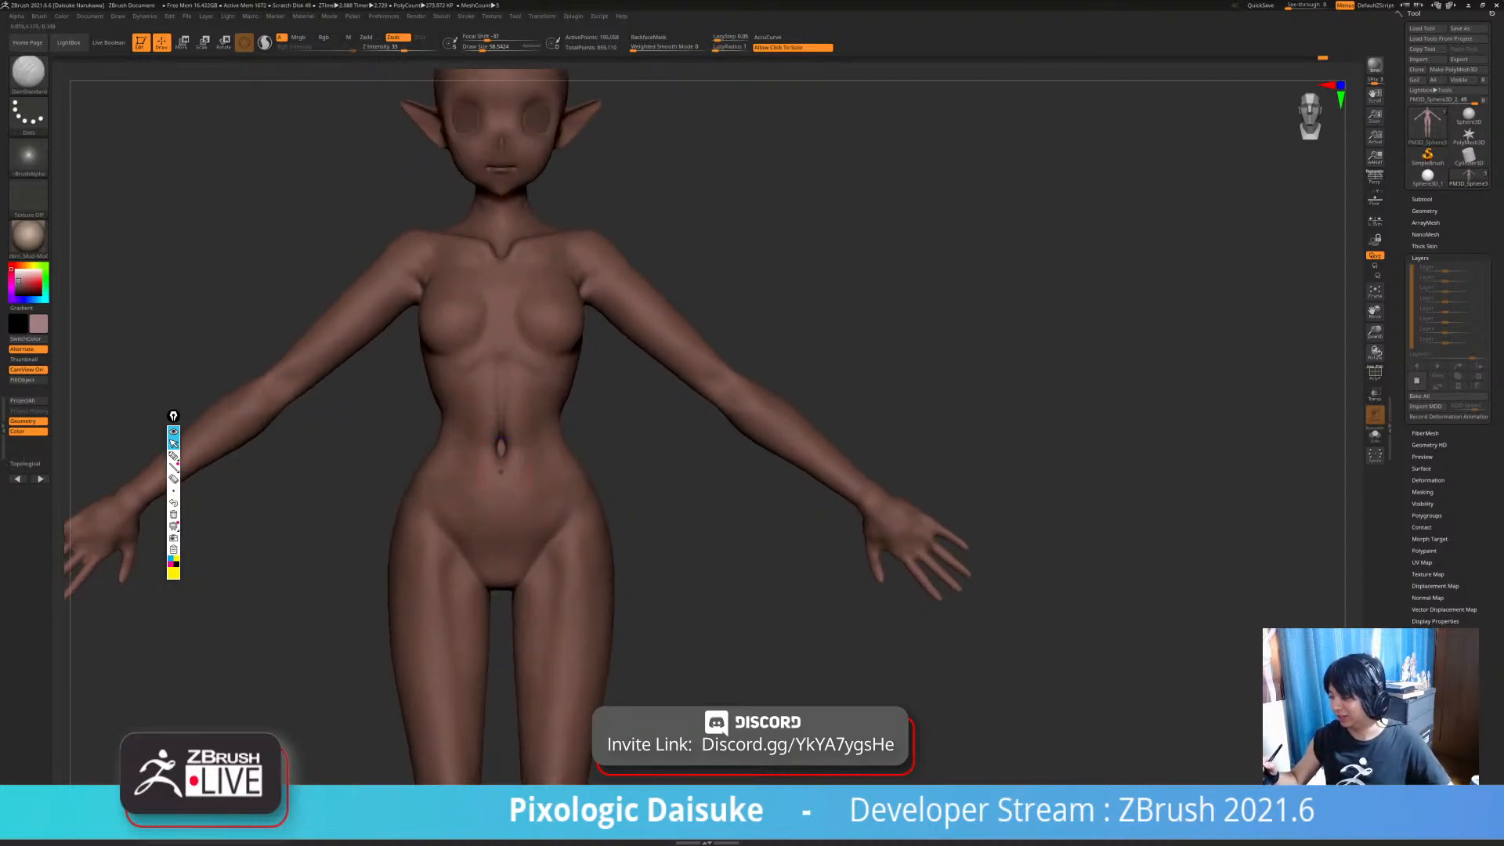
alt+right_drag(544, 517, 575, 494)
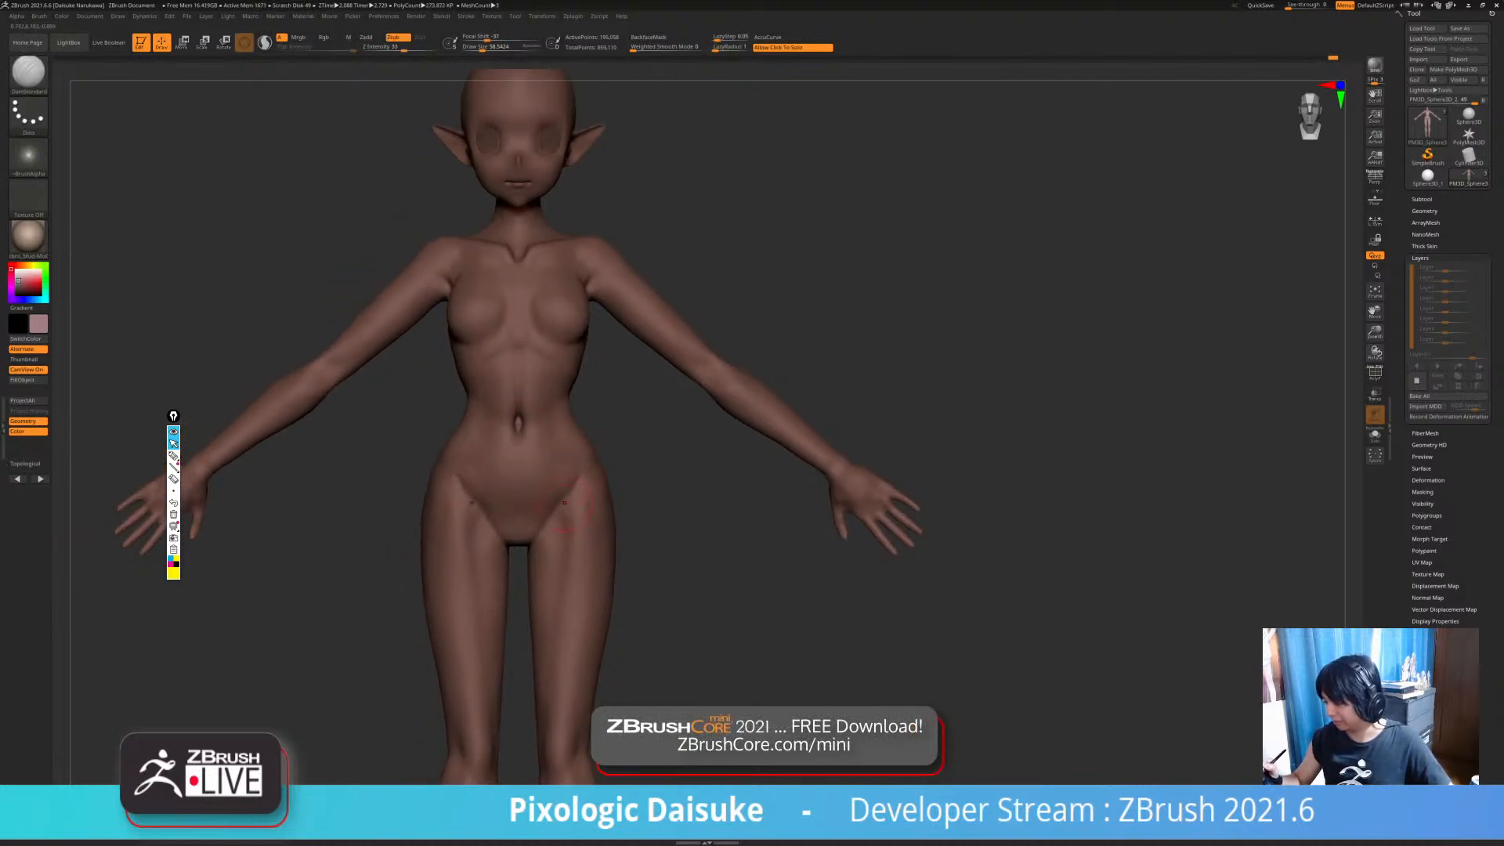
mouse_move(558, 511)
alt+right_down()
mouse_move(511, 500)
mouse_move(822, 490)
mouse_move(826, 428)
alt+right_up()
- Refine and smooth the spine groove and lower back from behind
shift+drag(641, 456, 638, 437)
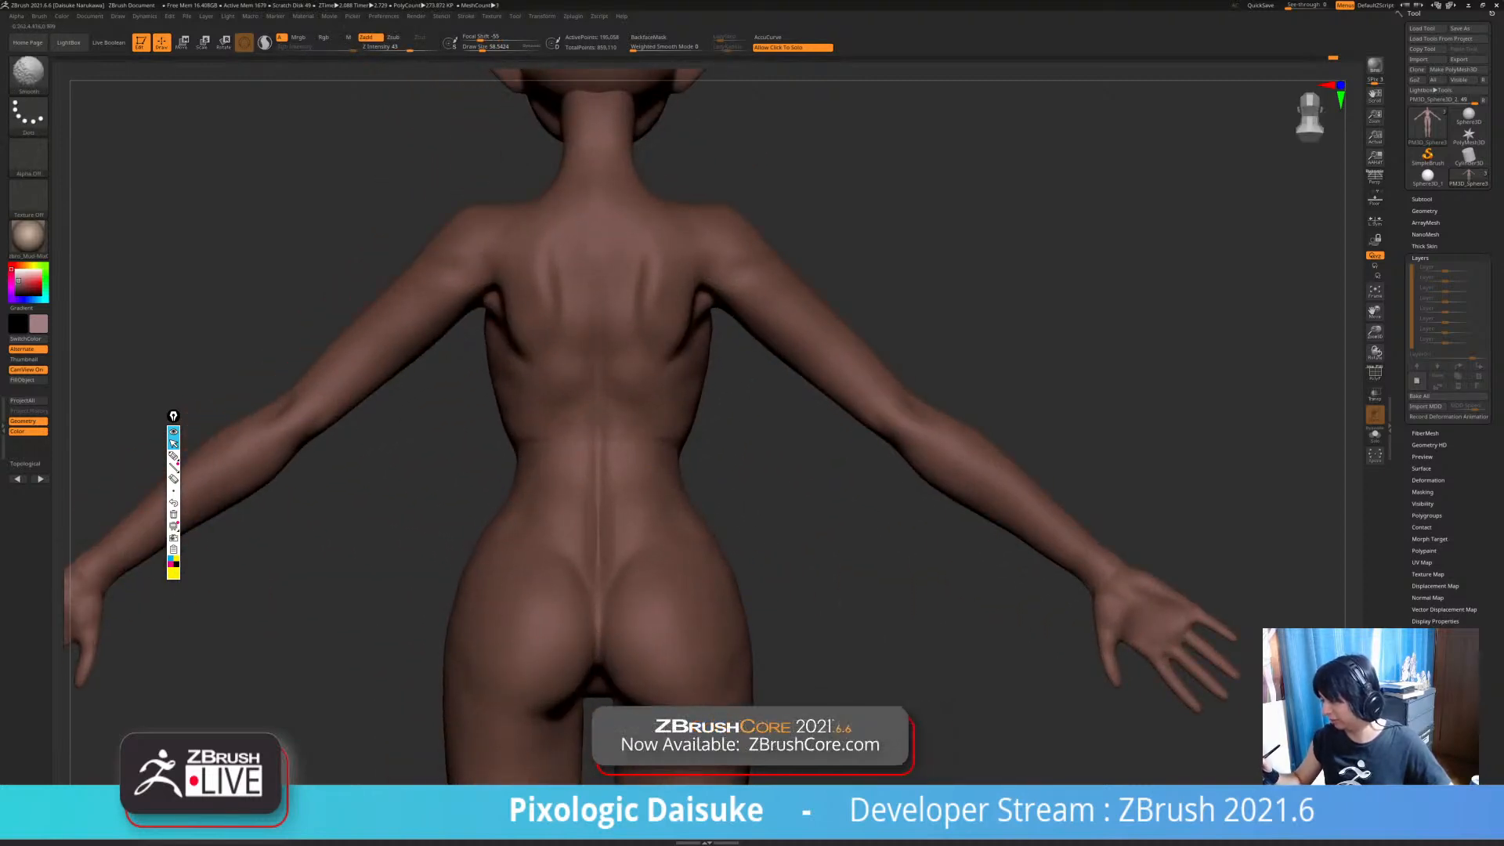
alt+right_drag(639, 437, 587, 396)
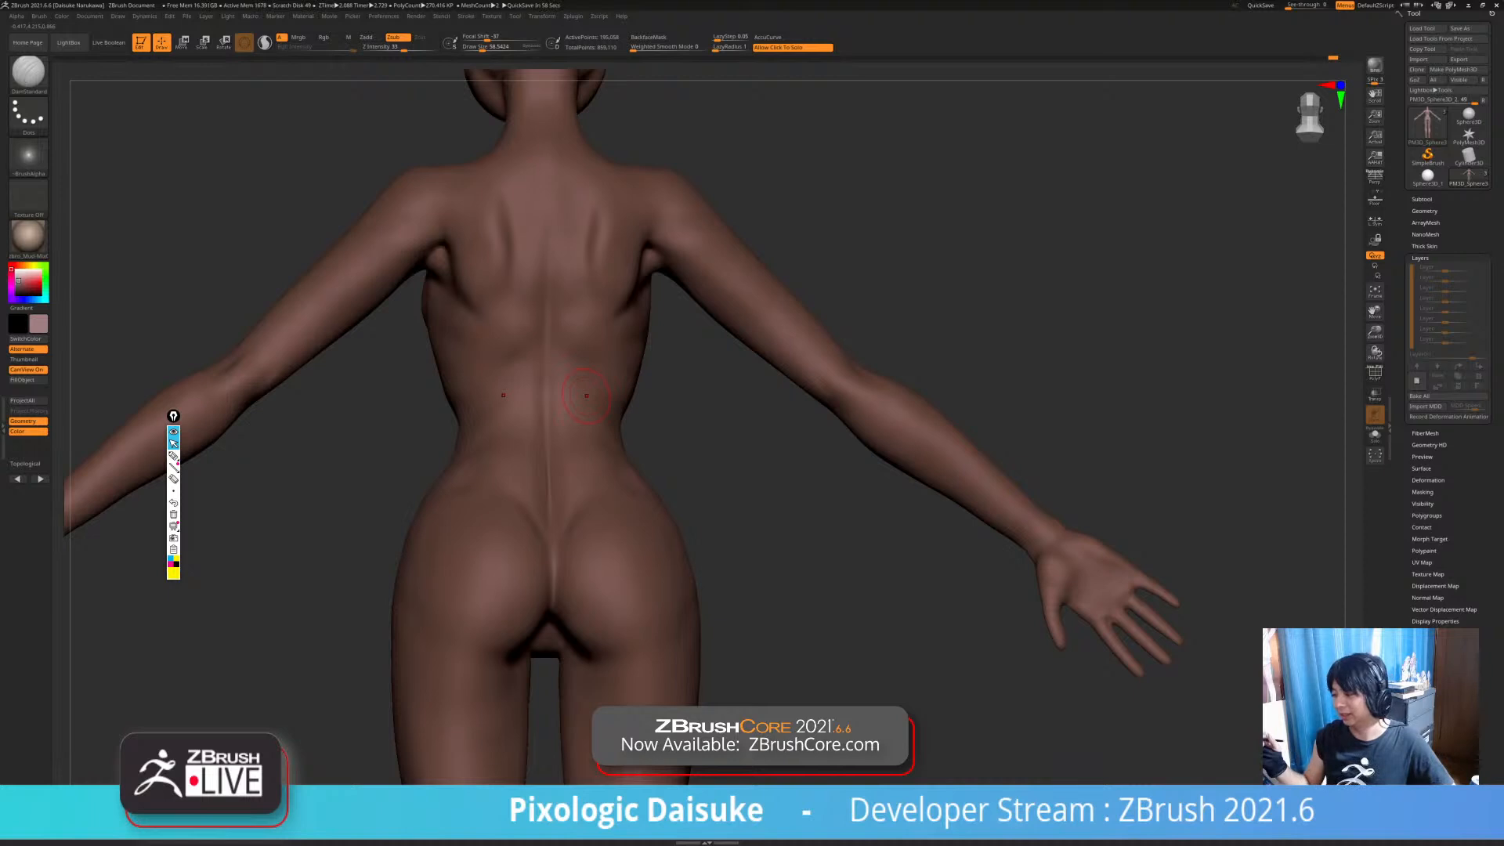
right_drag(587, 396, 675, 385)
mouse_move(481, 406)
ctrl+right_down()
mouse_move(509, 395)
mouse_move(439, 403)
mouse_move(505, 451)
mouse_move(483, 497)
mouse_move(578, 450)
mouse_move(577, 501)
ctrl+right_up()
mouse_move(659, 392)
right_down()
mouse_move(584, 389)
mouse_move(585, 348)
right_up()
mouse_move(548, 486)
ctrl+right_down()
mouse_move(548, 439)
mouse_move(595, 438)
mouse_move(544, 435)
mouse_move(542, 505)
ctrl+right_up()
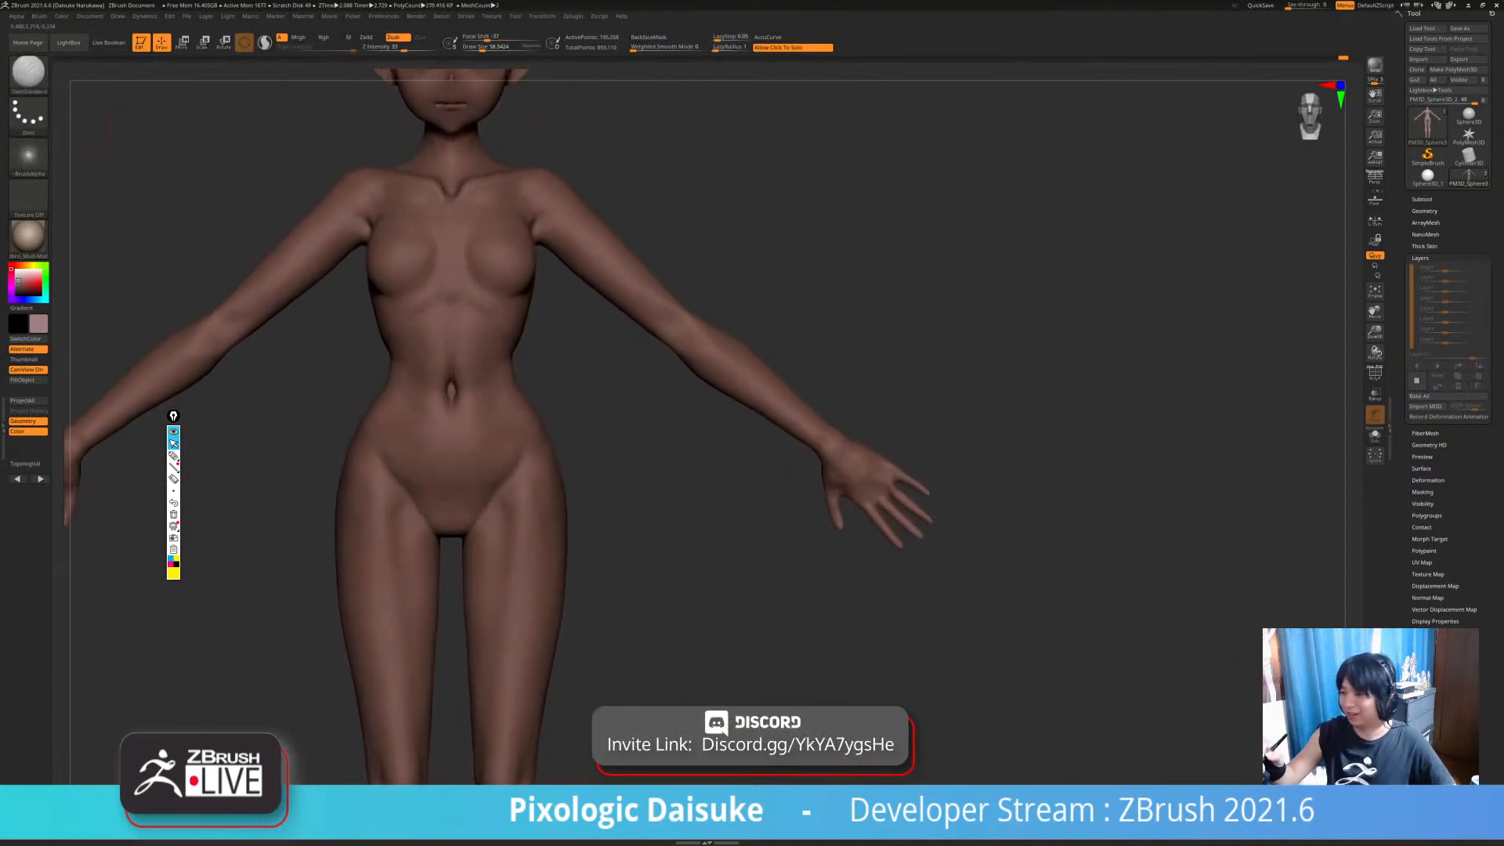
- Adjust the waist and hip contours from the front with an enlarged SnakeHook brush
key(b)
click(535, 83)
click(490, 48)
mouse_move(505, 339)
ctrl+right_down()
mouse_move(525, 430)
mouse_move(576, 387)
ctrl+right_up()
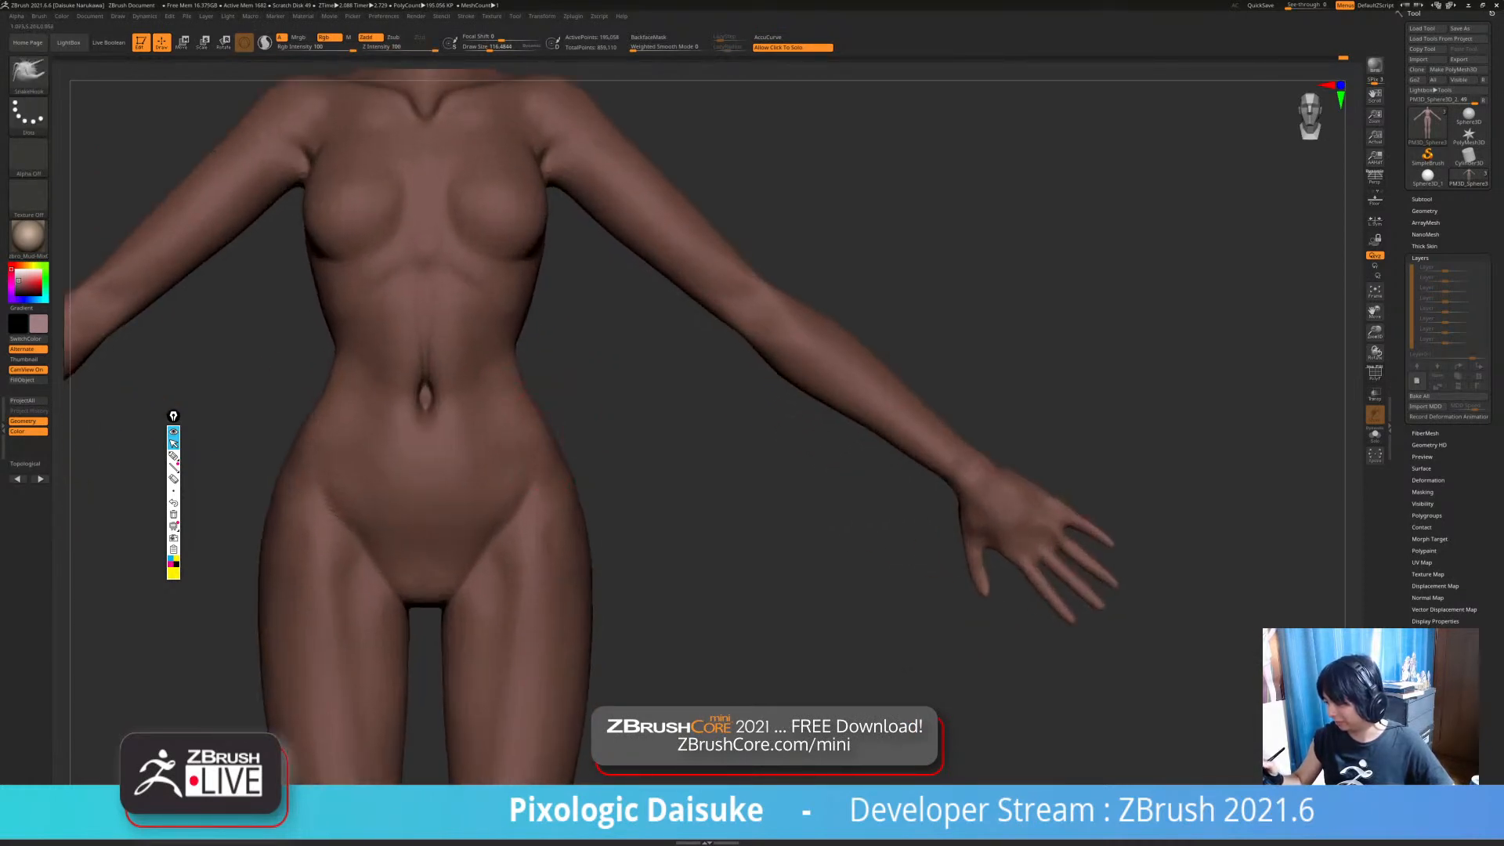
mouse_move(558, 517)
right_down()
mouse_move(554, 486)
mouse_move(462, 541)
mouse_move(454, 450)
mouse_move(475, 409)
right_up()
right_drag(475, 409, 509, 486)
mouse_move(509, 486)
right_down()
mouse_move(415, 477)
mouse_move(463, 478)
right_up()
- Reshape the knee, calf and ankle contours from the front with the SnakeHook brush
mouse_move(651, 627)
right_down()
mouse_move(698, 627)
mouse_move(619, 627)
mouse_move(686, 628)
mouse_move(650, 517)
right_up()
ctrl+right_drag(446, 502, 442, 463)
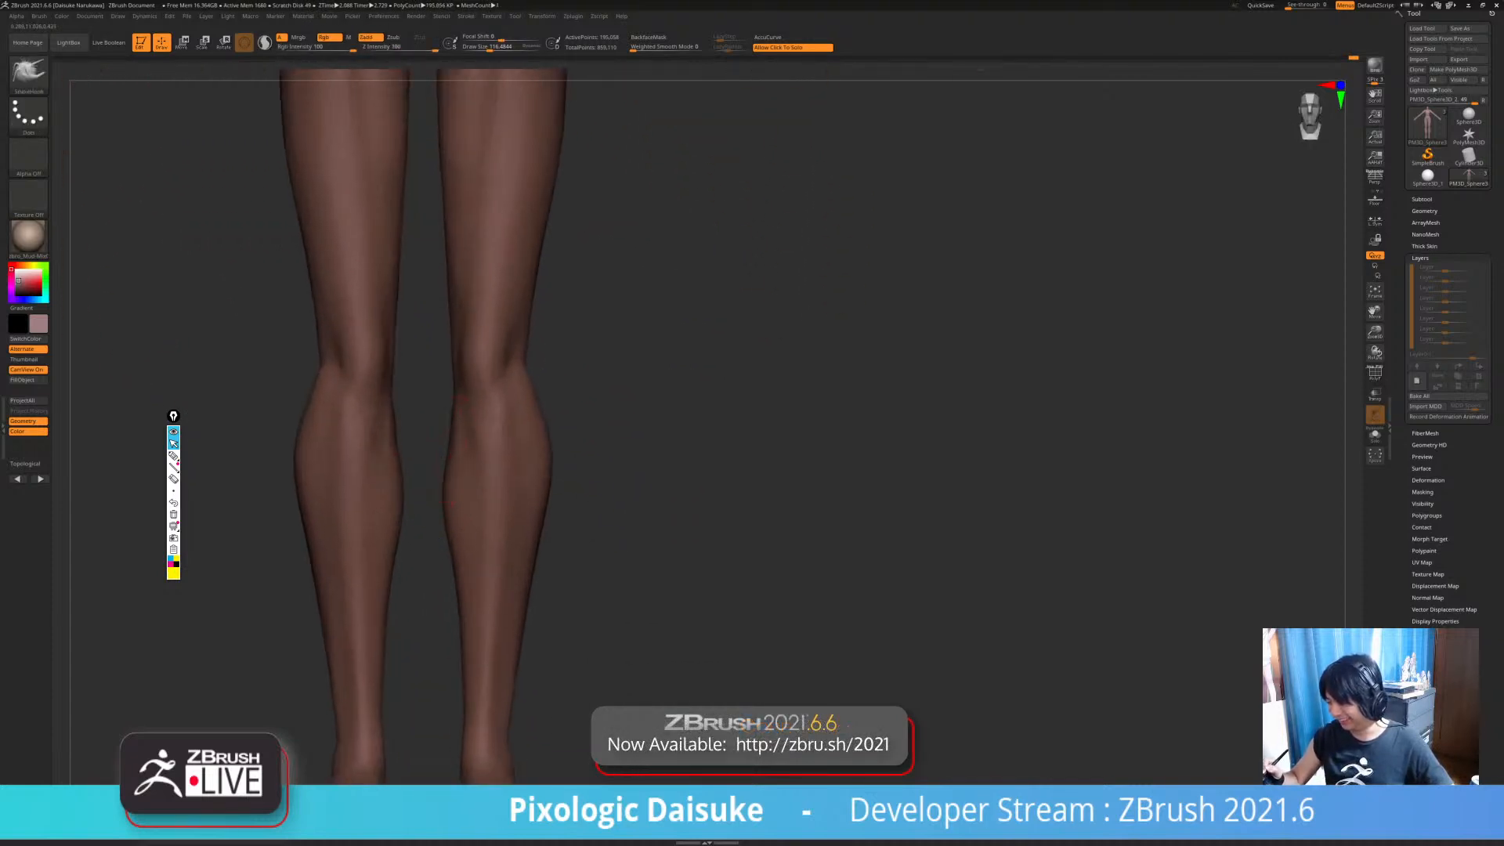
key(shift)
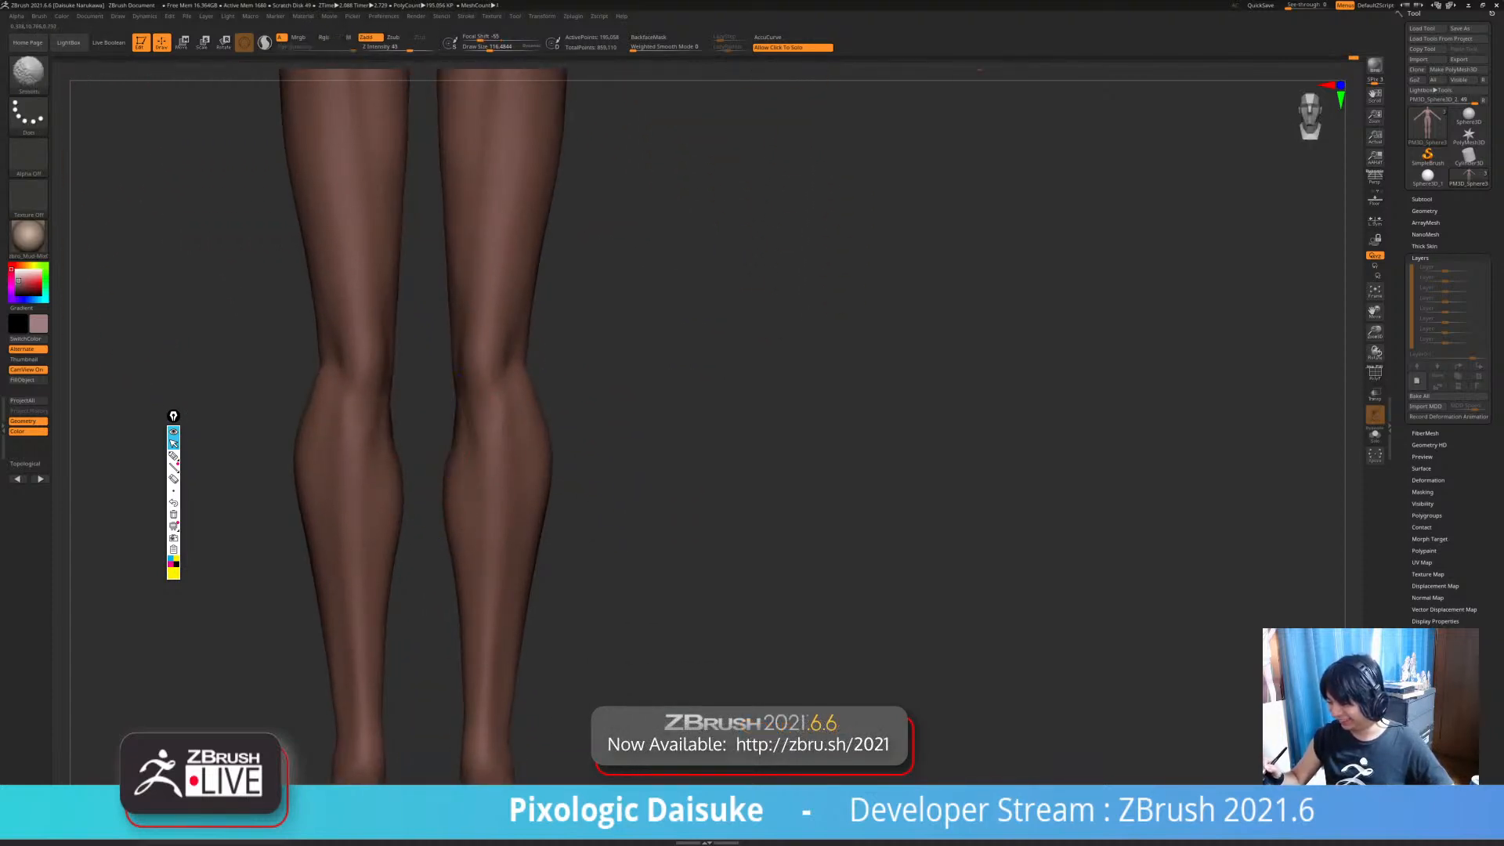
key(shift)
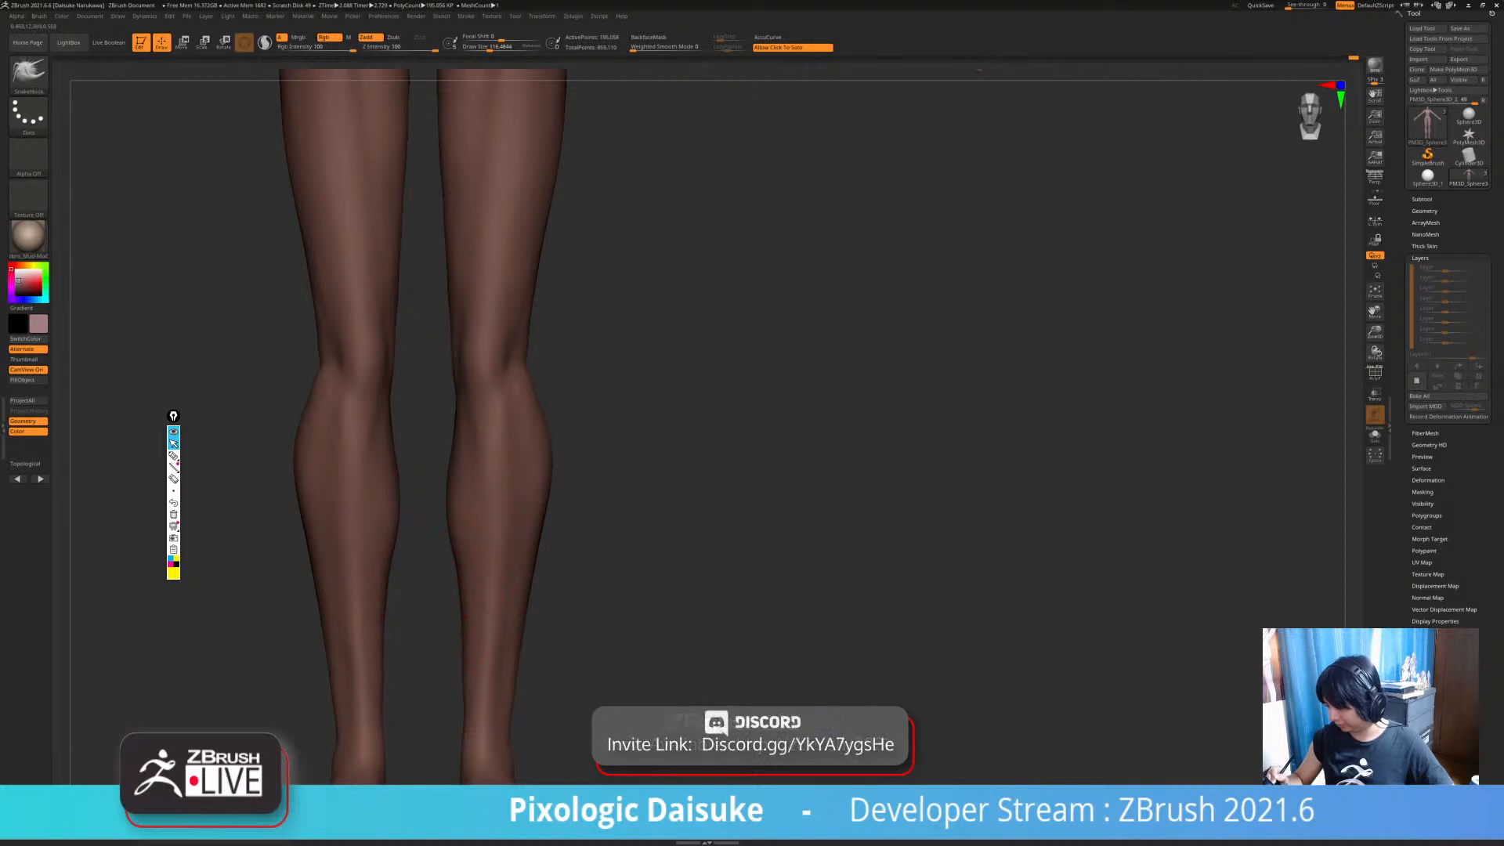
alt+right_drag(467, 715, 464, 612)
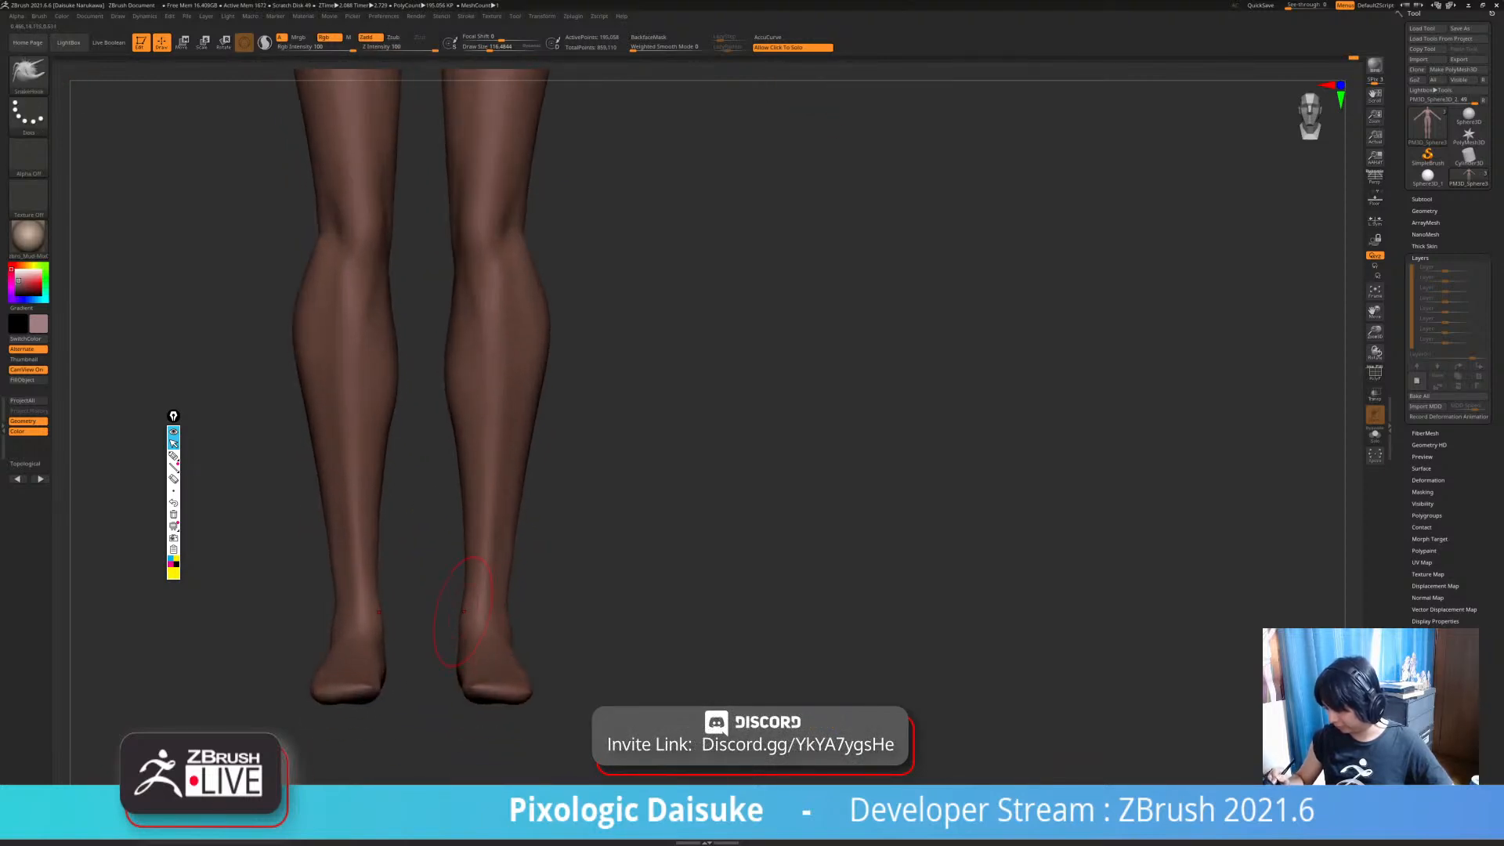
ctrl+right_drag(544, 450, 532, 396)
drag(534, 423, 527, 448)
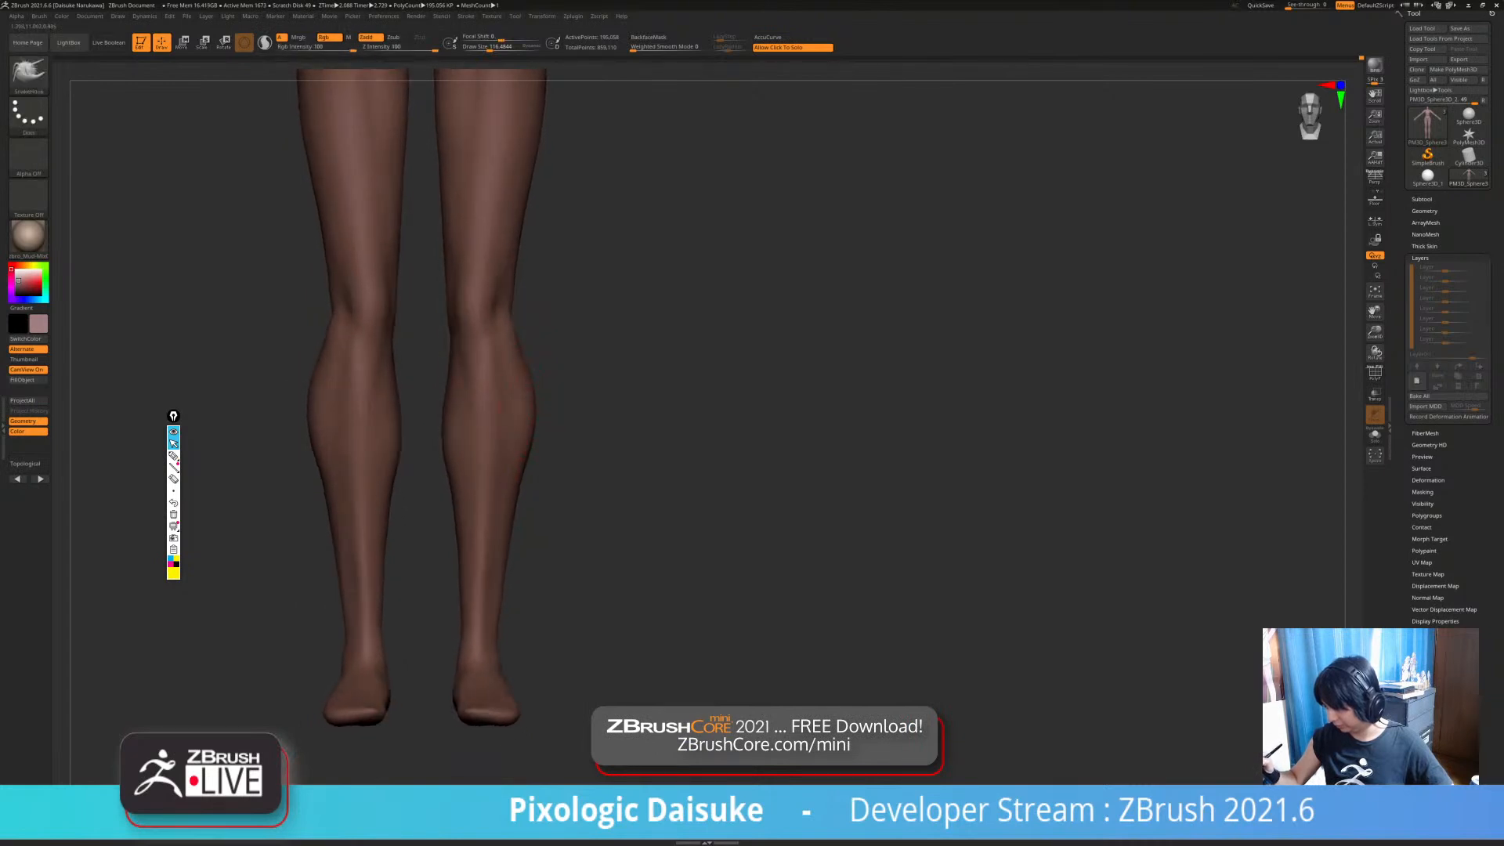
ctrl+right_drag(516, 322, 511, 370)
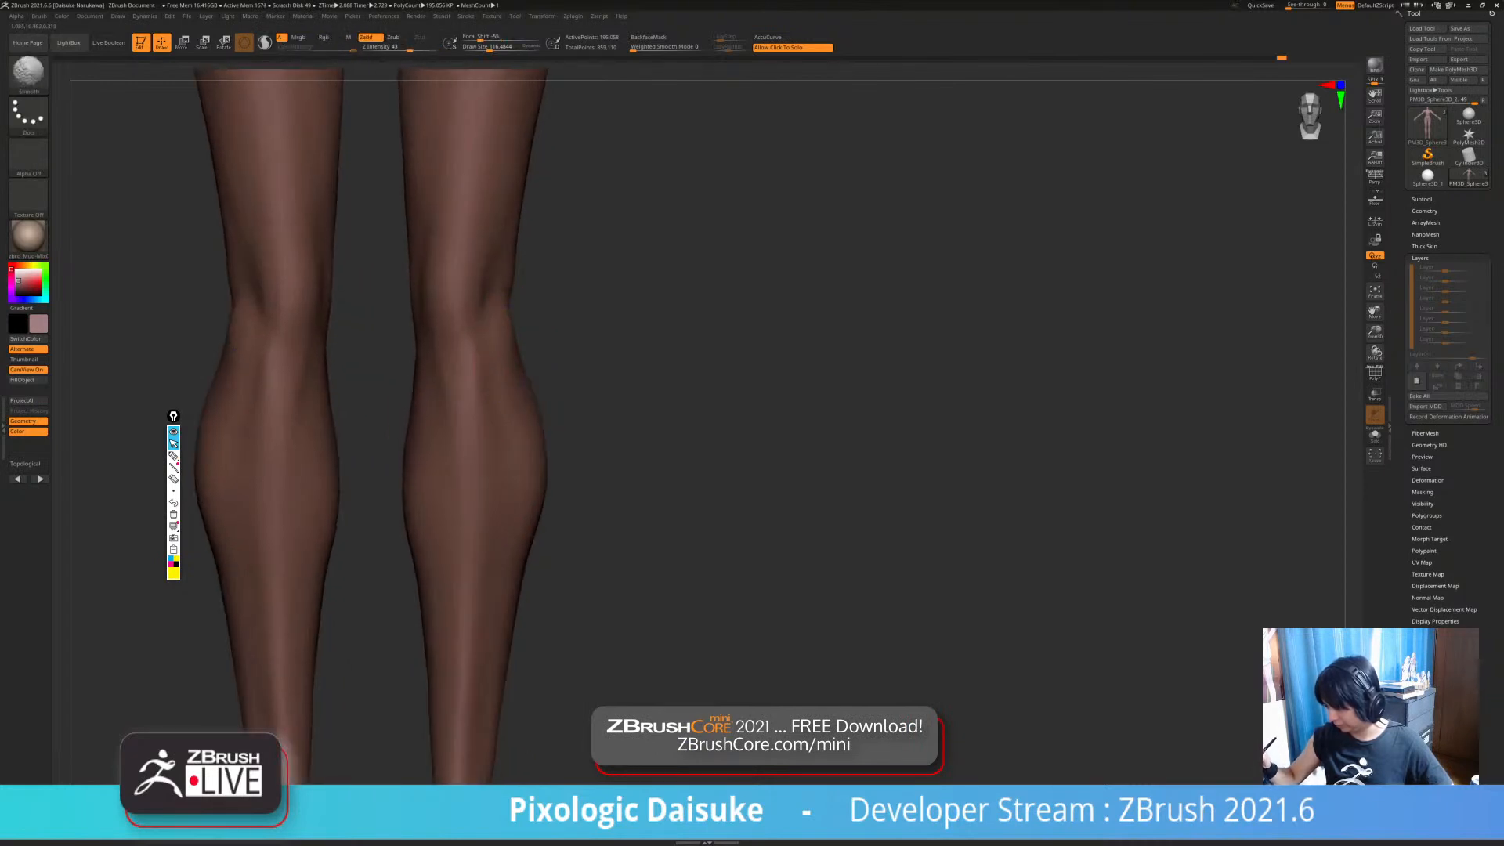
- Drop to a lower subdivision level and reshape and smooth the outer knees and upper calves
key(shift+d)
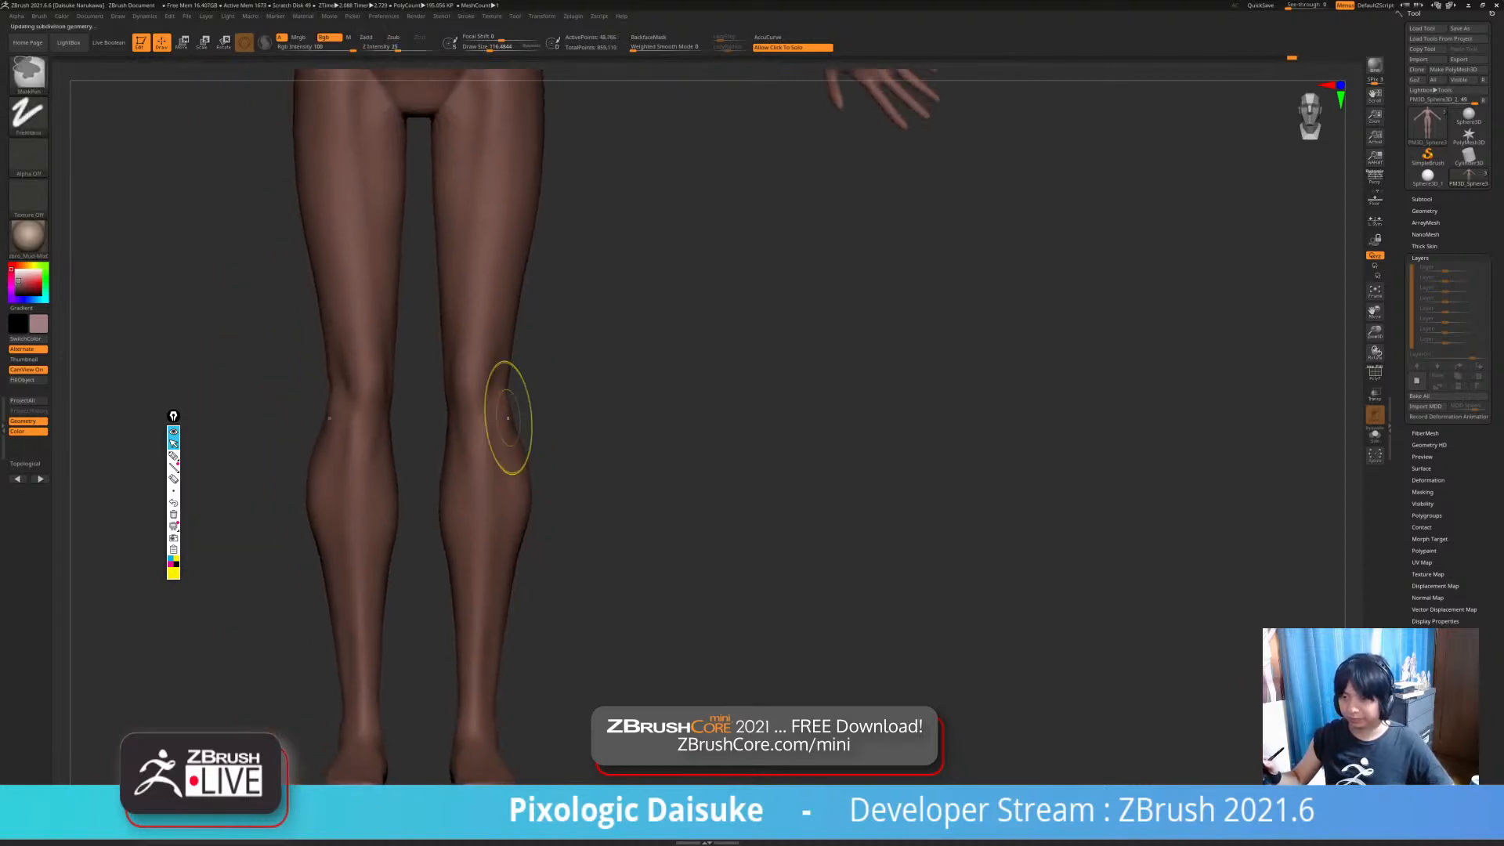
alt+right_drag(518, 421, 535, 435)
shift+drag(522, 398, 528, 431)
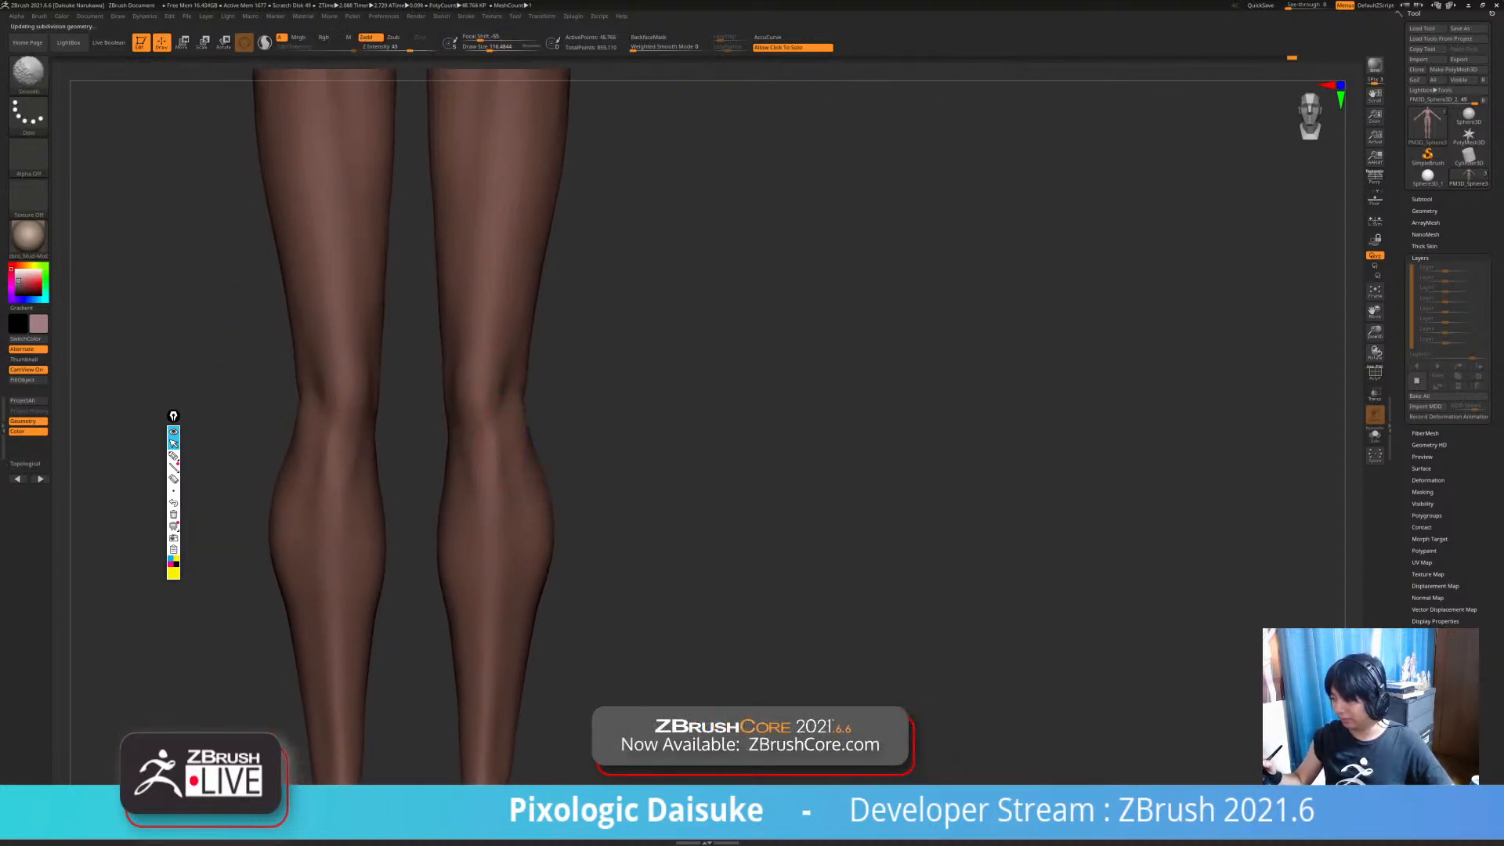
mouse_move(527, 439)
ctrl+right_down()
mouse_move(525, 411)
mouse_move(530, 440)
ctrl+right_up()
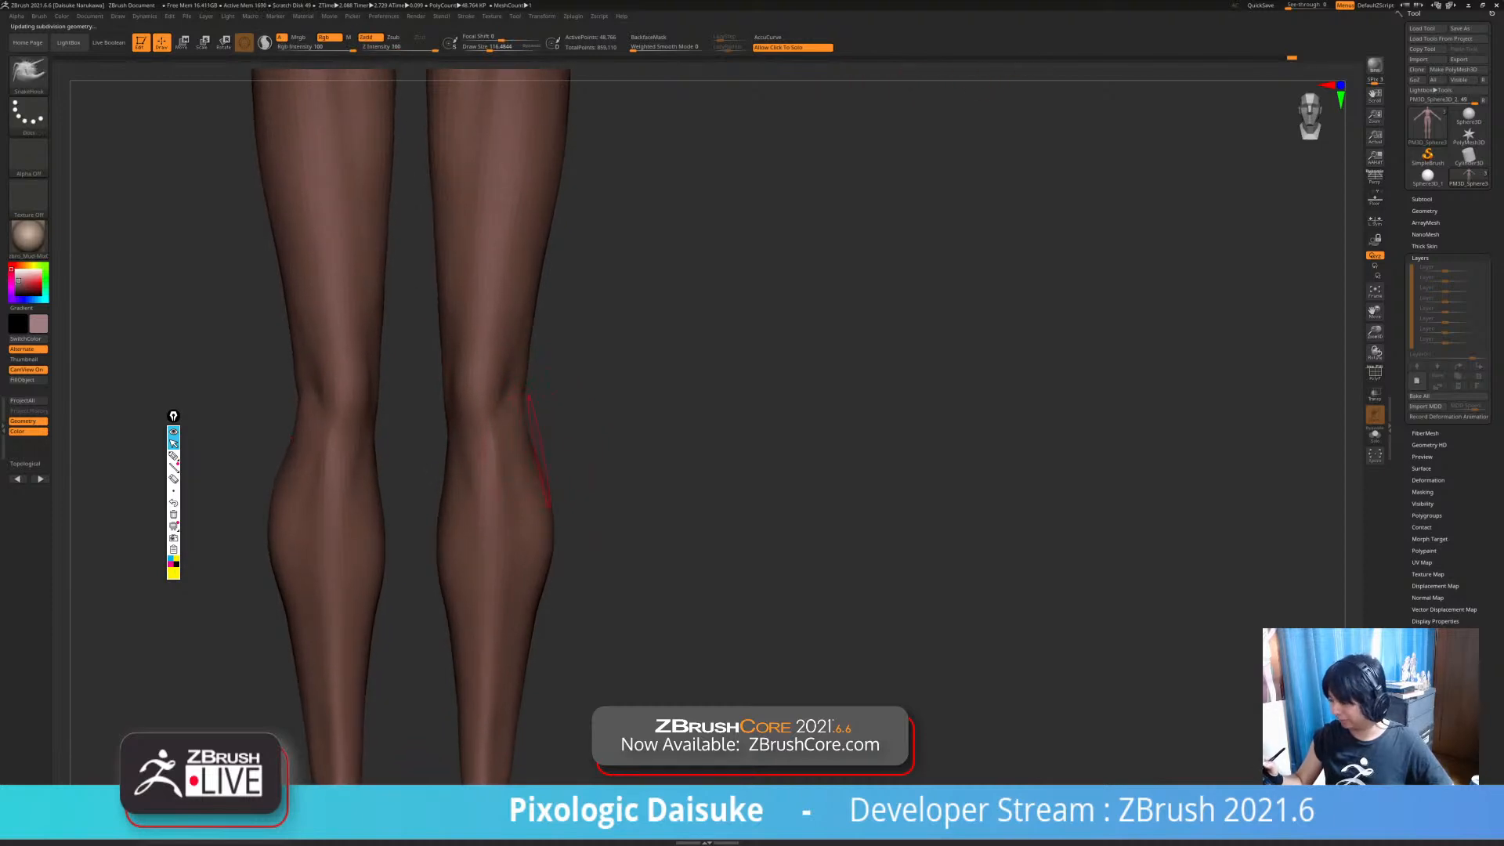
mouse_move(520, 430)
ctrl+right_down()
mouse_move(546, 494)
mouse_move(522, 399)
ctrl+right_up()
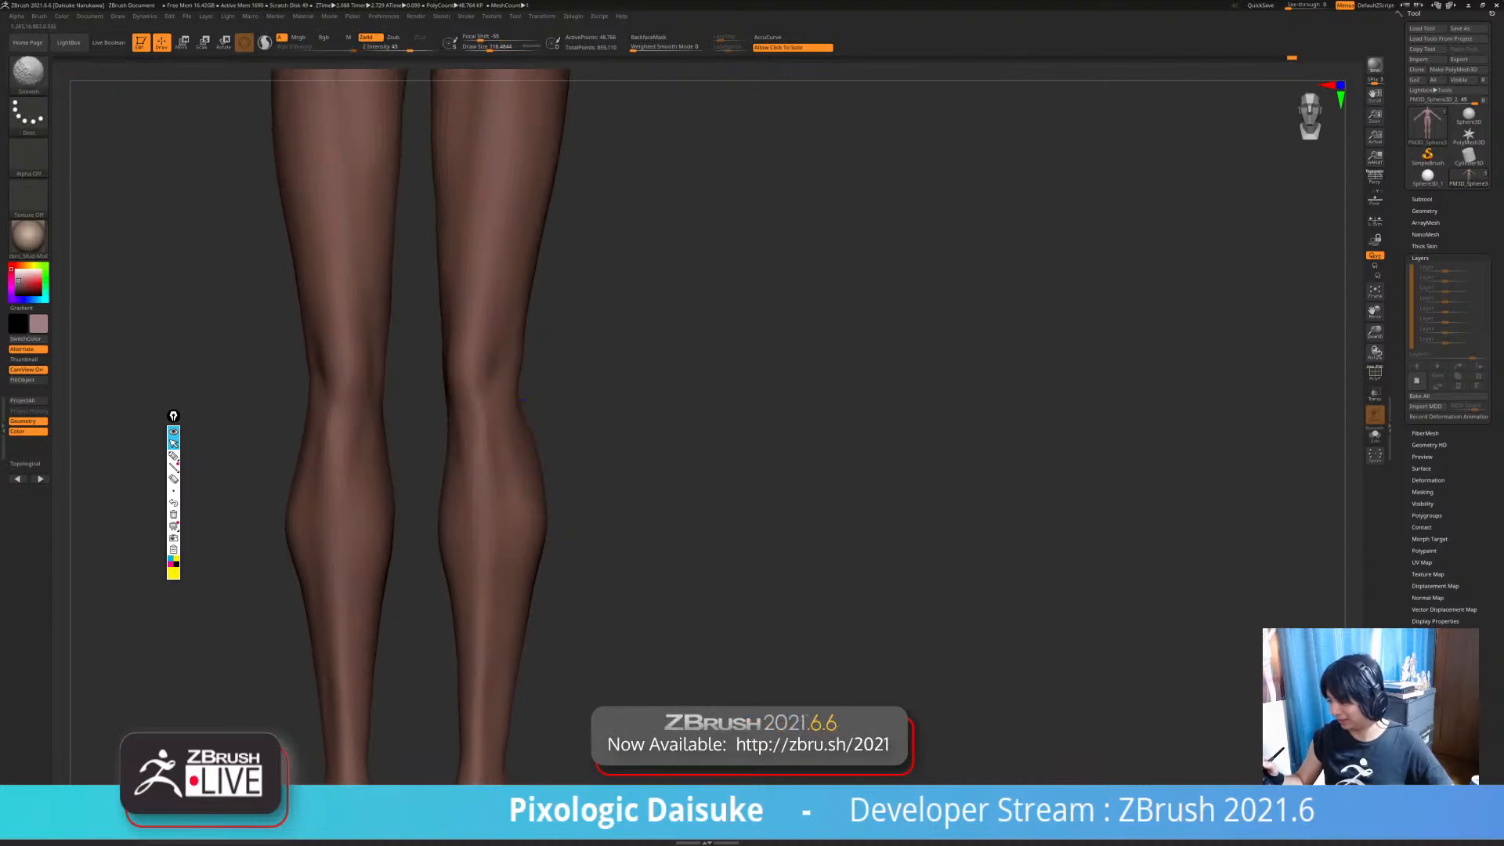
ctrl+right_drag(553, 539, 535, 559)
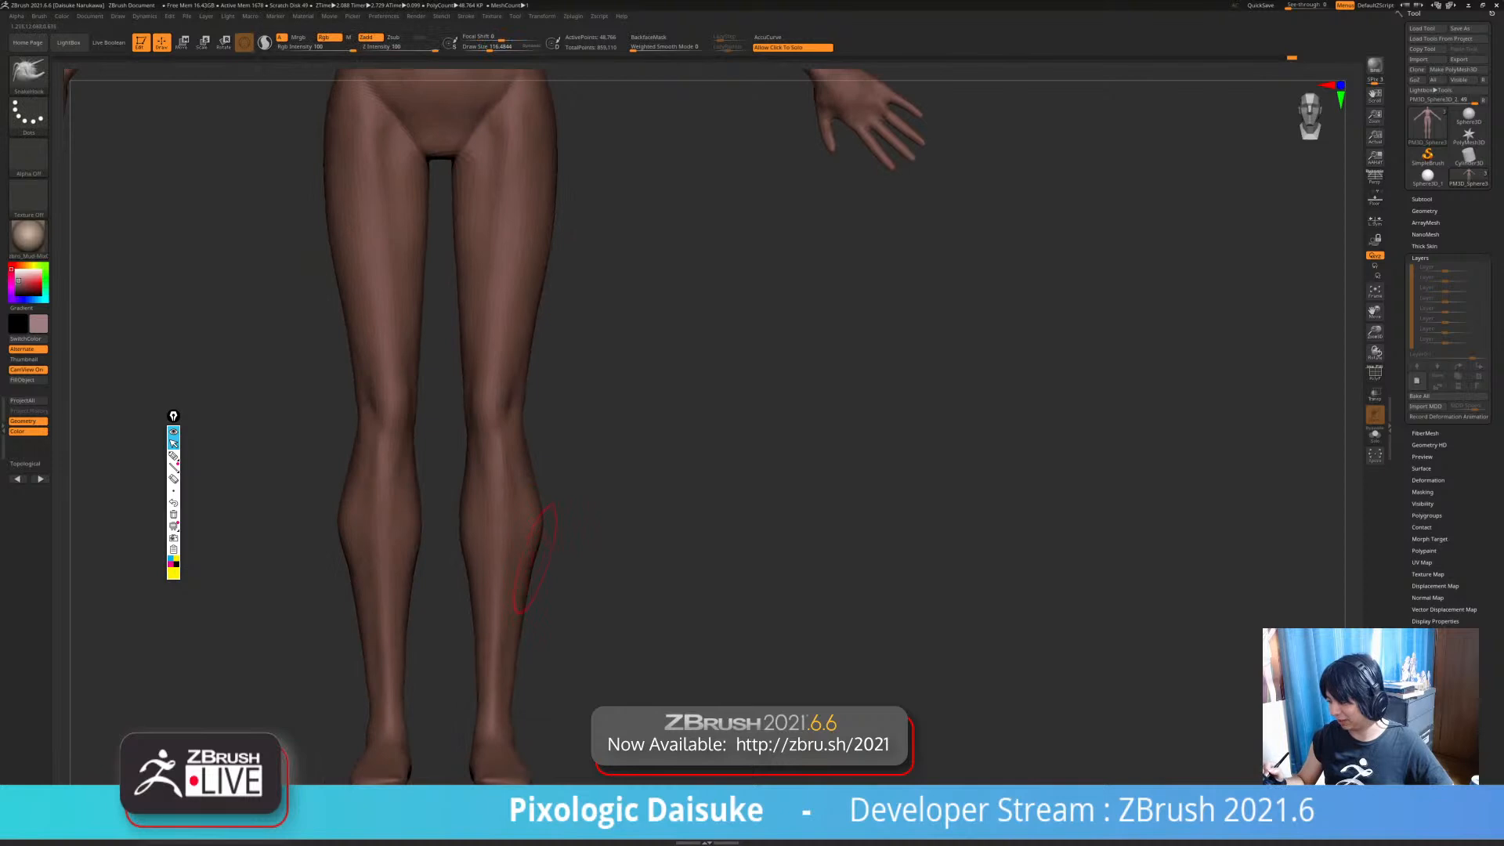
- Smooth the outer calf bulge and refine the lower leg outline down to the ankles with SnakeHook
key(shift)
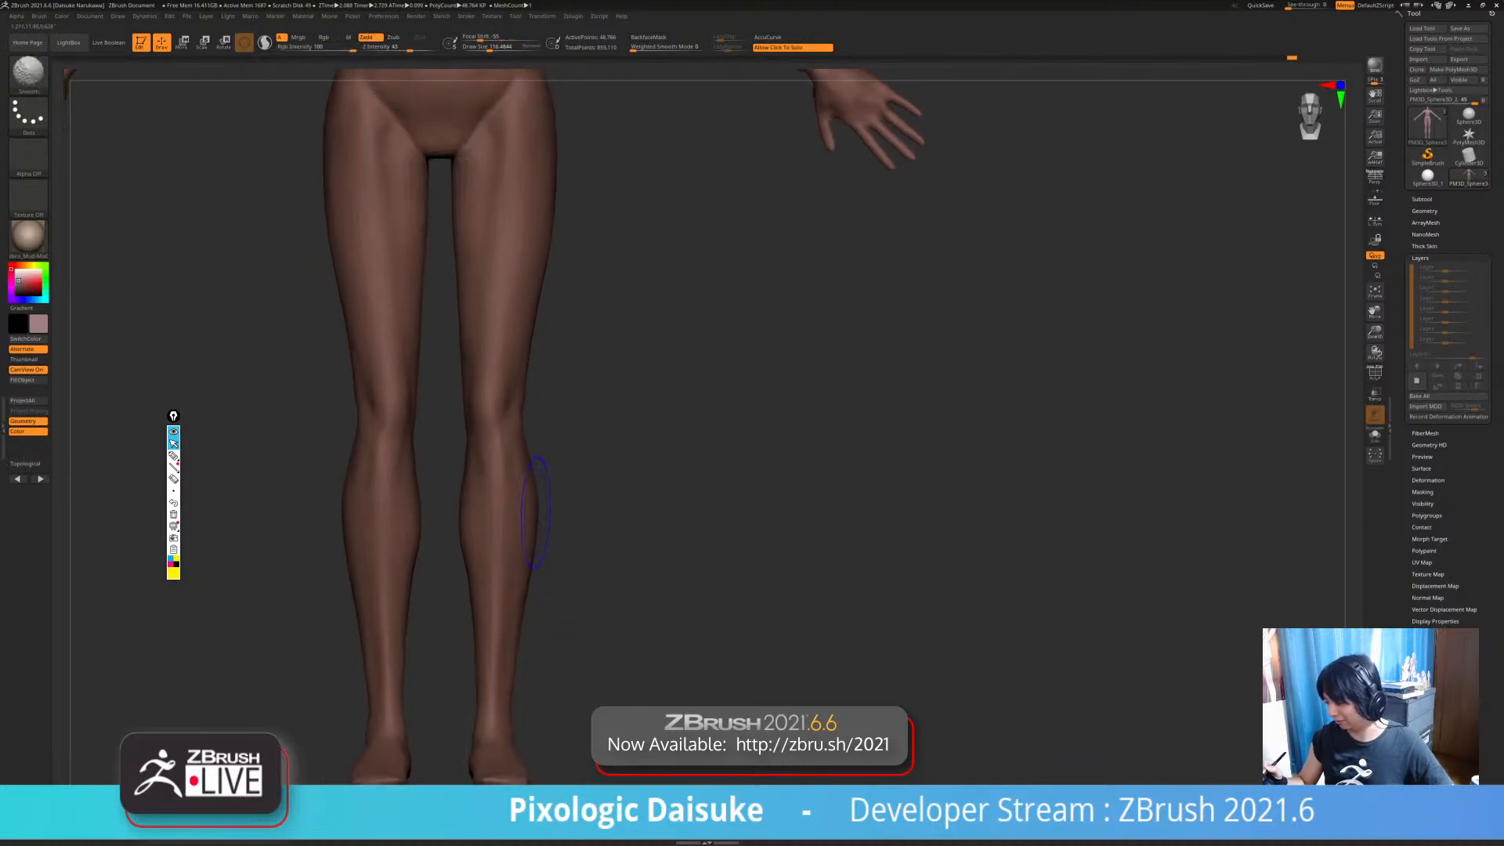
ctrl+right_drag(550, 491, 530, 585)
key(shift)
ctrl+right_drag(463, 598, 459, 497)
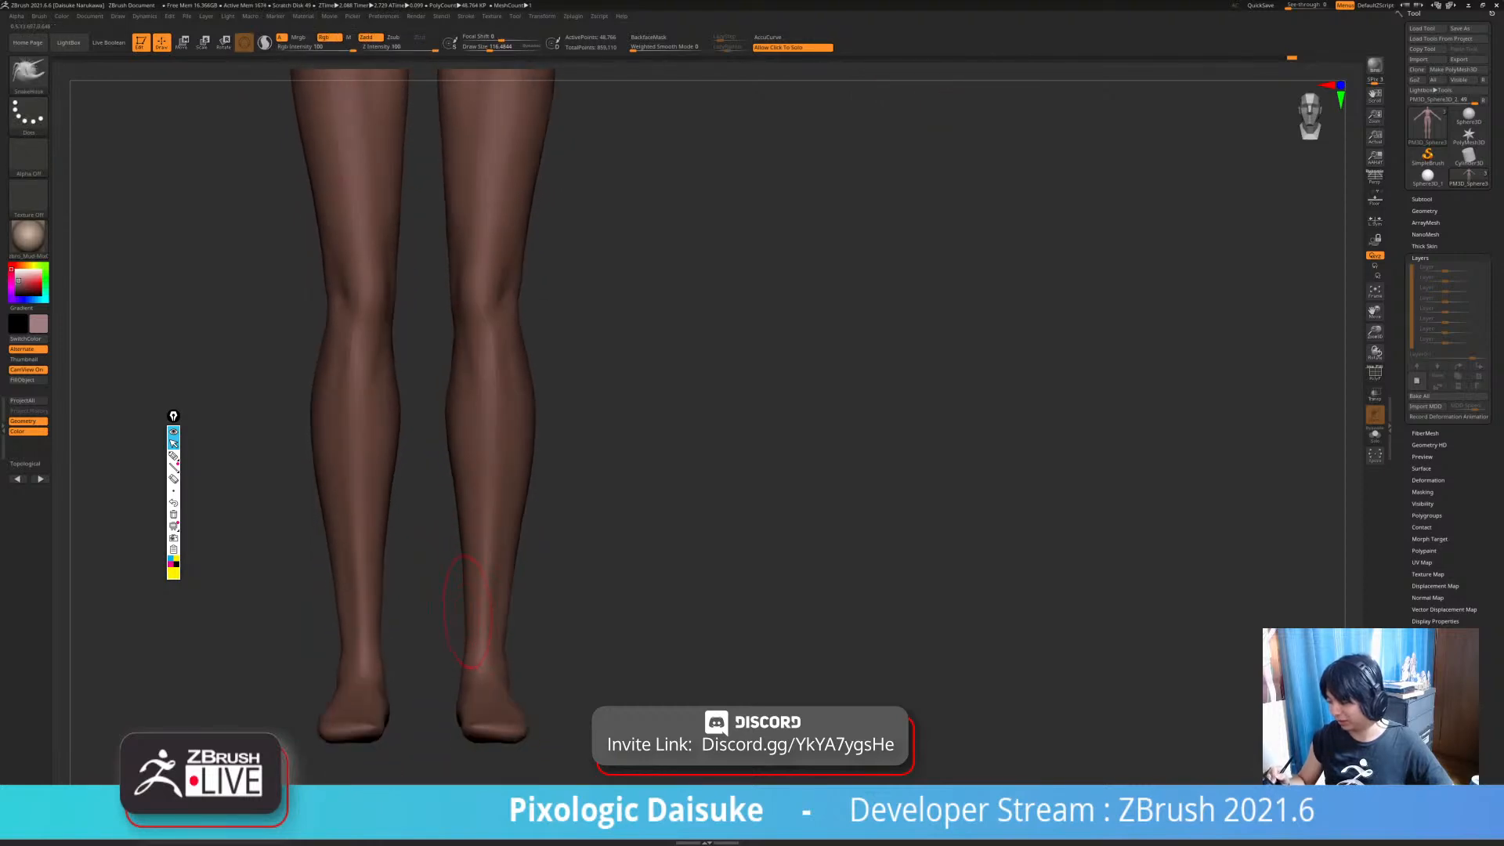
mouse_move(464, 598)
ctrl+right_down()
mouse_move(460, 687)
mouse_move(462, 555)
mouse_move(436, 664)
mouse_move(478, 658)
mouse_move(499, 703)
mouse_move(499, 662)
mouse_move(517, 689)
mouse_move(510, 607)
mouse_move(495, 623)
mouse_move(509, 620)
mouse_move(507, 572)
mouse_move(513, 677)
mouse_move(510, 654)
mouse_move(513, 676)
mouse_move(576, 548)
ctrl+right_up()
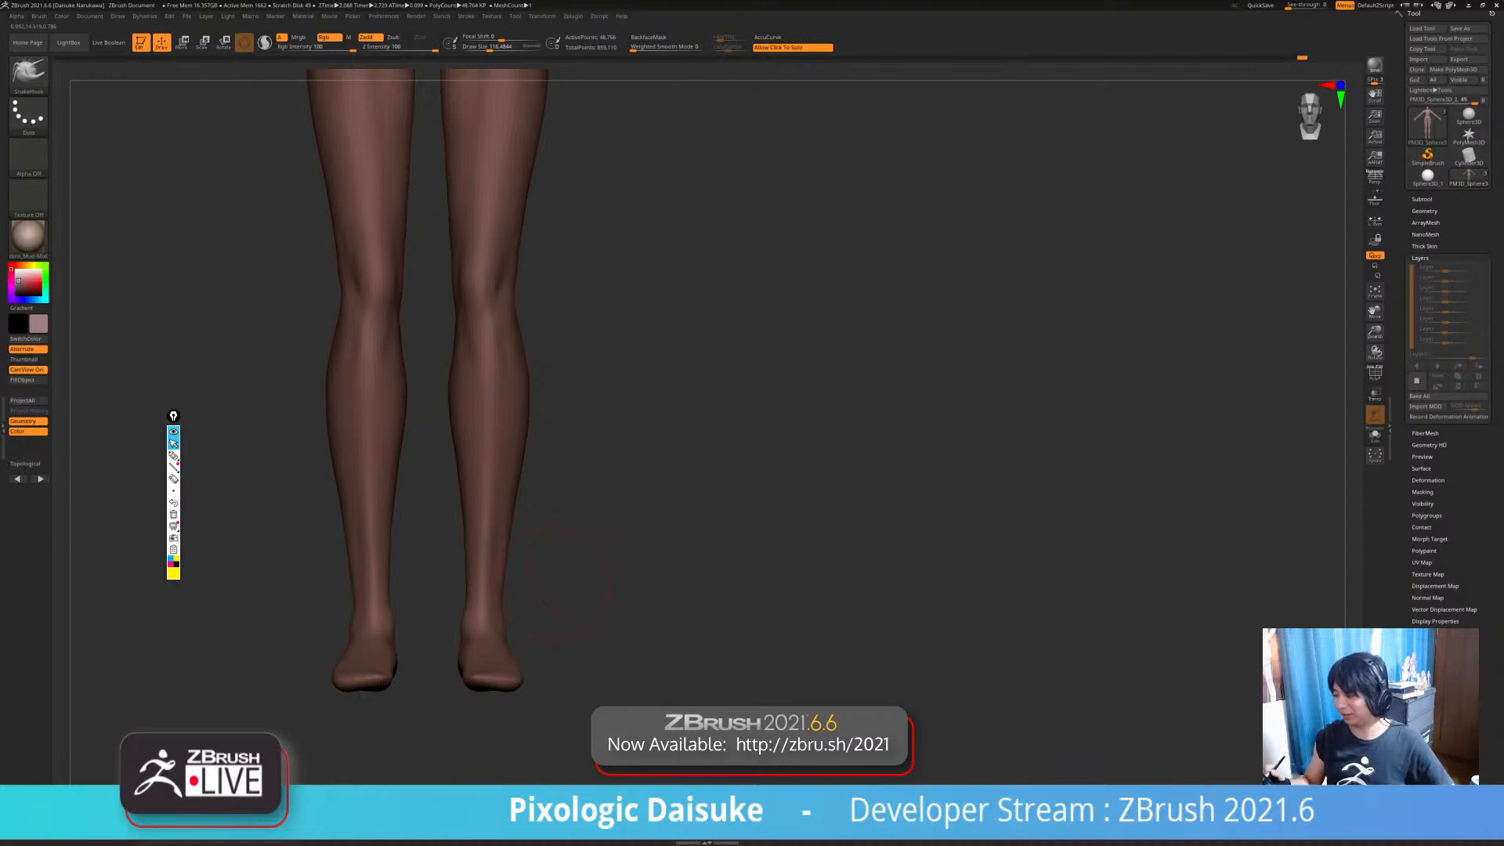
ctrl+right_drag(557, 580, 568, 570)
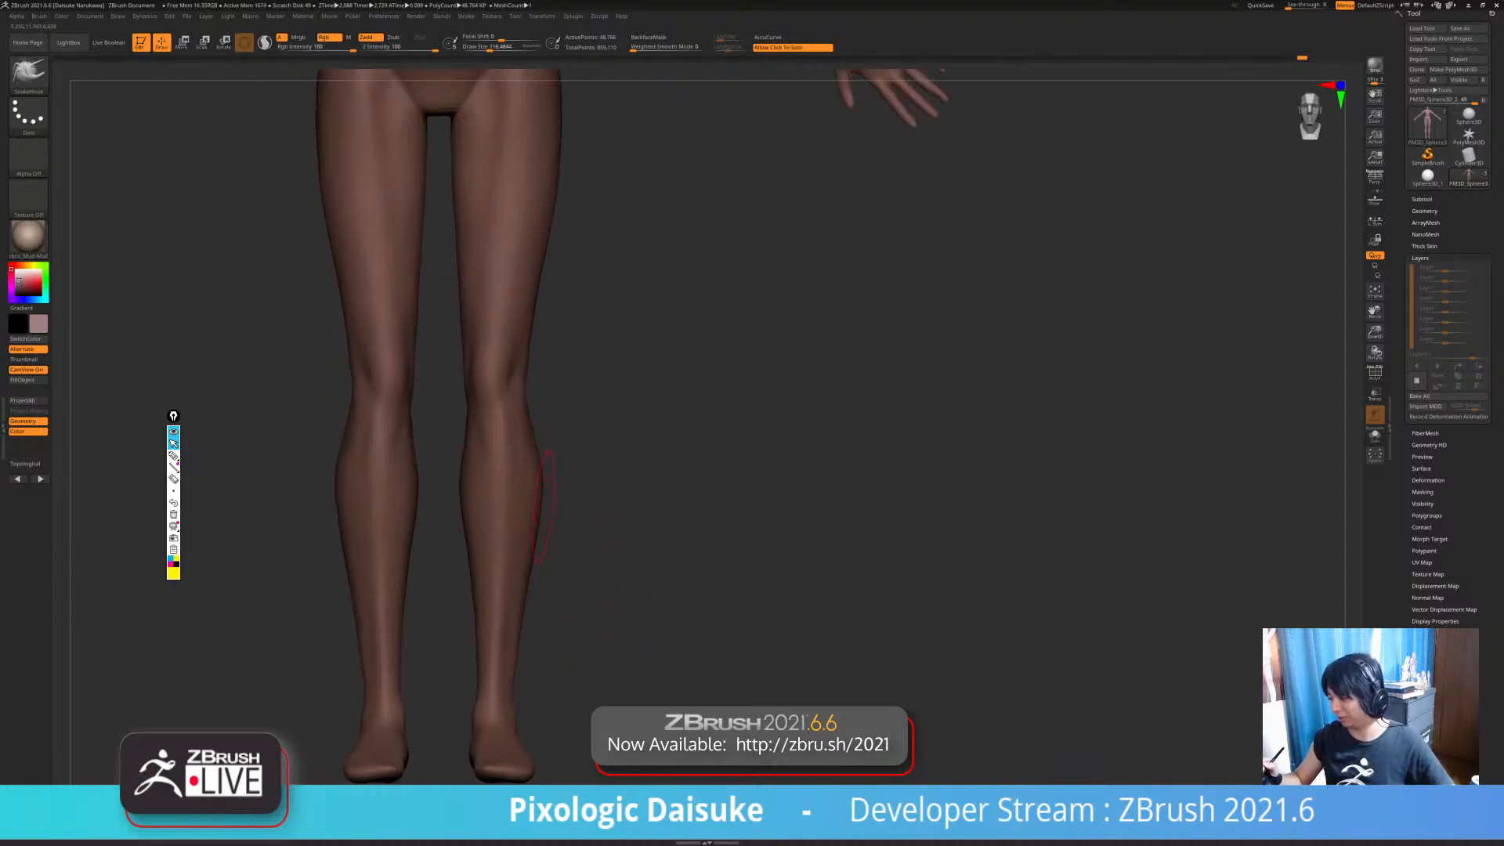
mouse_move(540, 520)
ctrl+right_down()
mouse_move(609, 505)
mouse_move(578, 581)
mouse_move(572, 469)
ctrl+right_up()
- Adjust the brush size, switch to DamStandard and refine the thighs and knees from the front
ctrl+right_drag(520, 407, 515, 317)
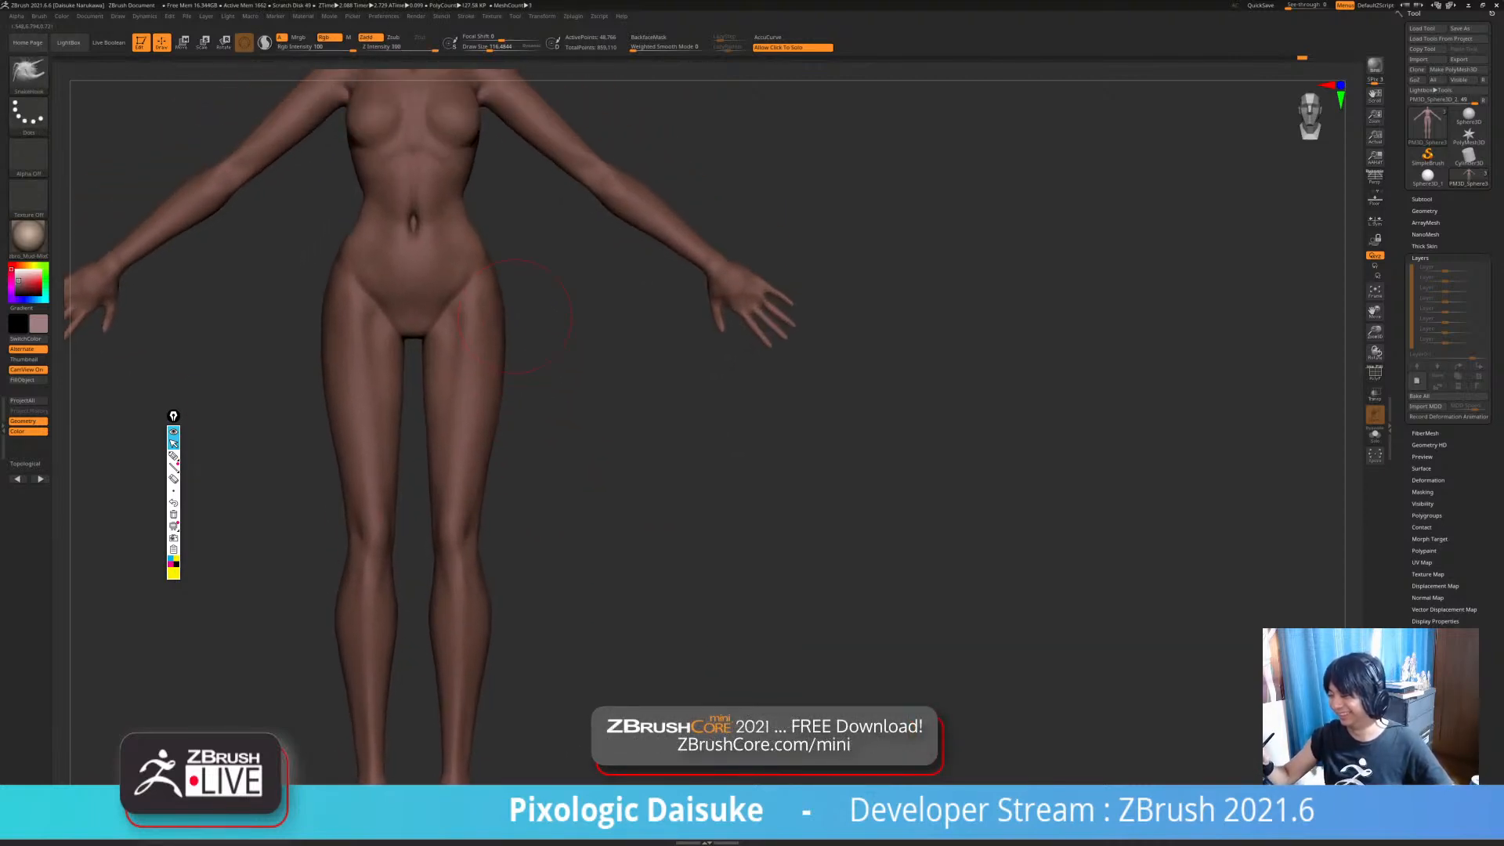
click(497, 48)
alt+right_drag(493, 256, 501, 356)
mouse_move(410, 392)
right_down()
mouse_move(439, 394)
mouse_move(427, 368)
mouse_move(410, 401)
mouse_move(384, 392)
mouse_move(452, 331)
mouse_move(450, 475)
mouse_move(489, 308)
mouse_move(474, 290)
mouse_move(474, 195)
right_up()
key(b)
key(d)
key(s)
alt+right_drag(657, 610, 643, 543)
alt+right_drag(491, 705, 514, 629)
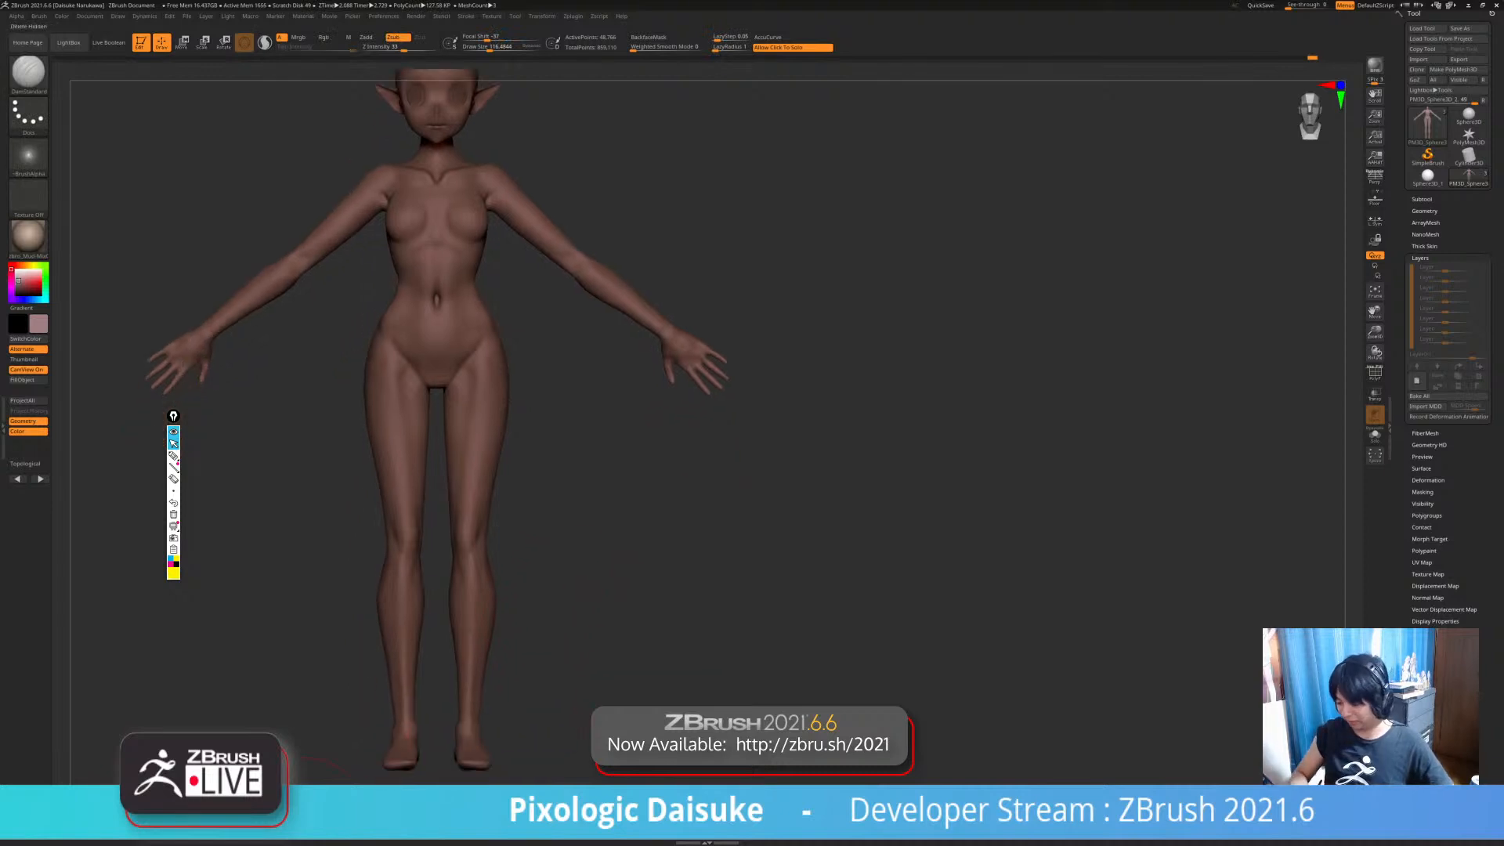
- Switch to the SnakeHook brush and reshape the slope from the neck to the shoulders
alt+right_drag(453, 193, 455, 344)
alt+right_drag(450, 262, 450, 356)
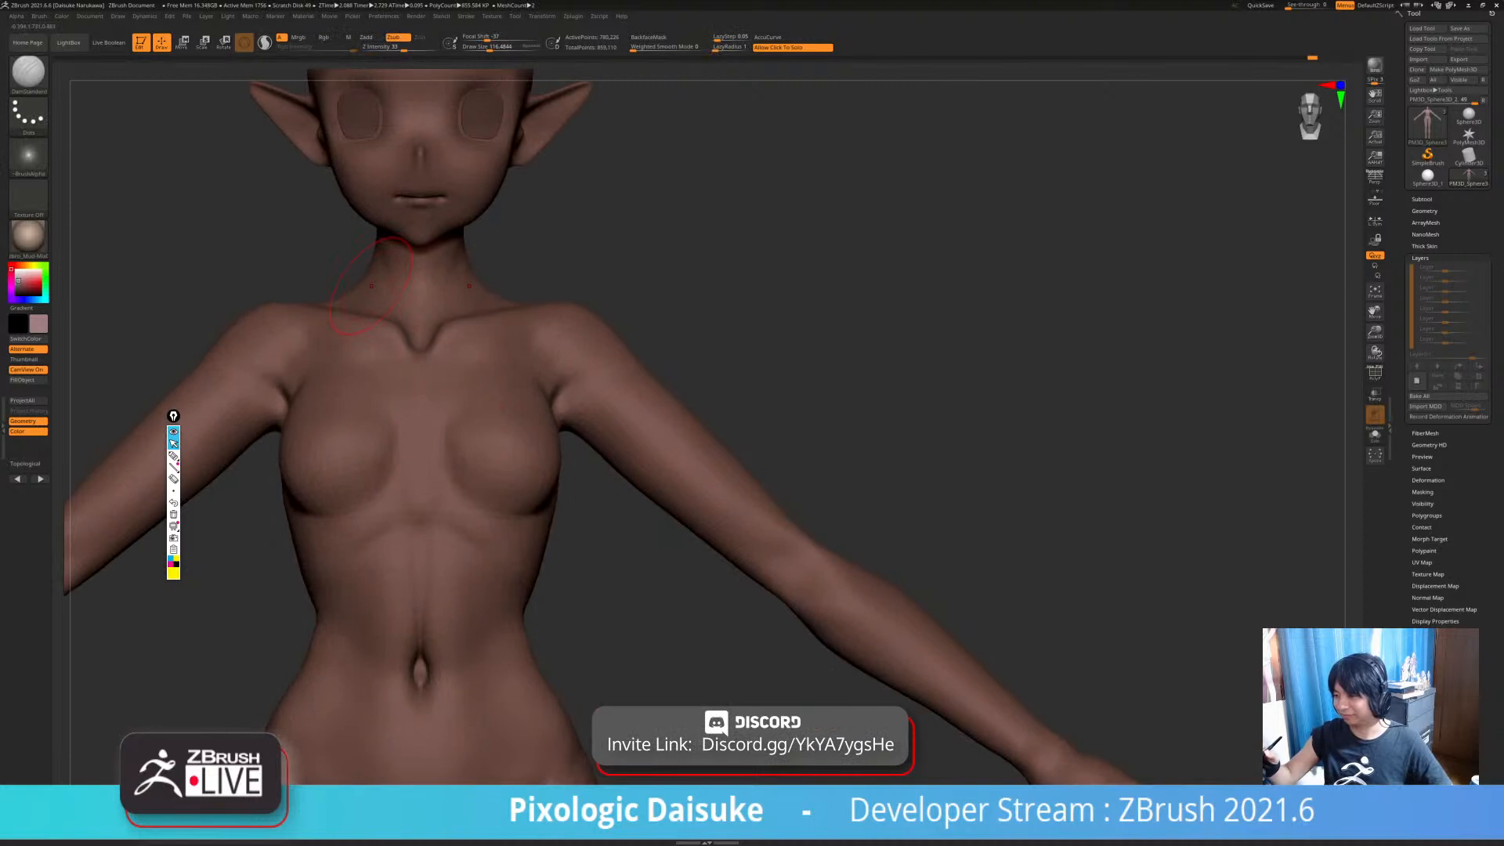
key(b)
key(s)
key(h)
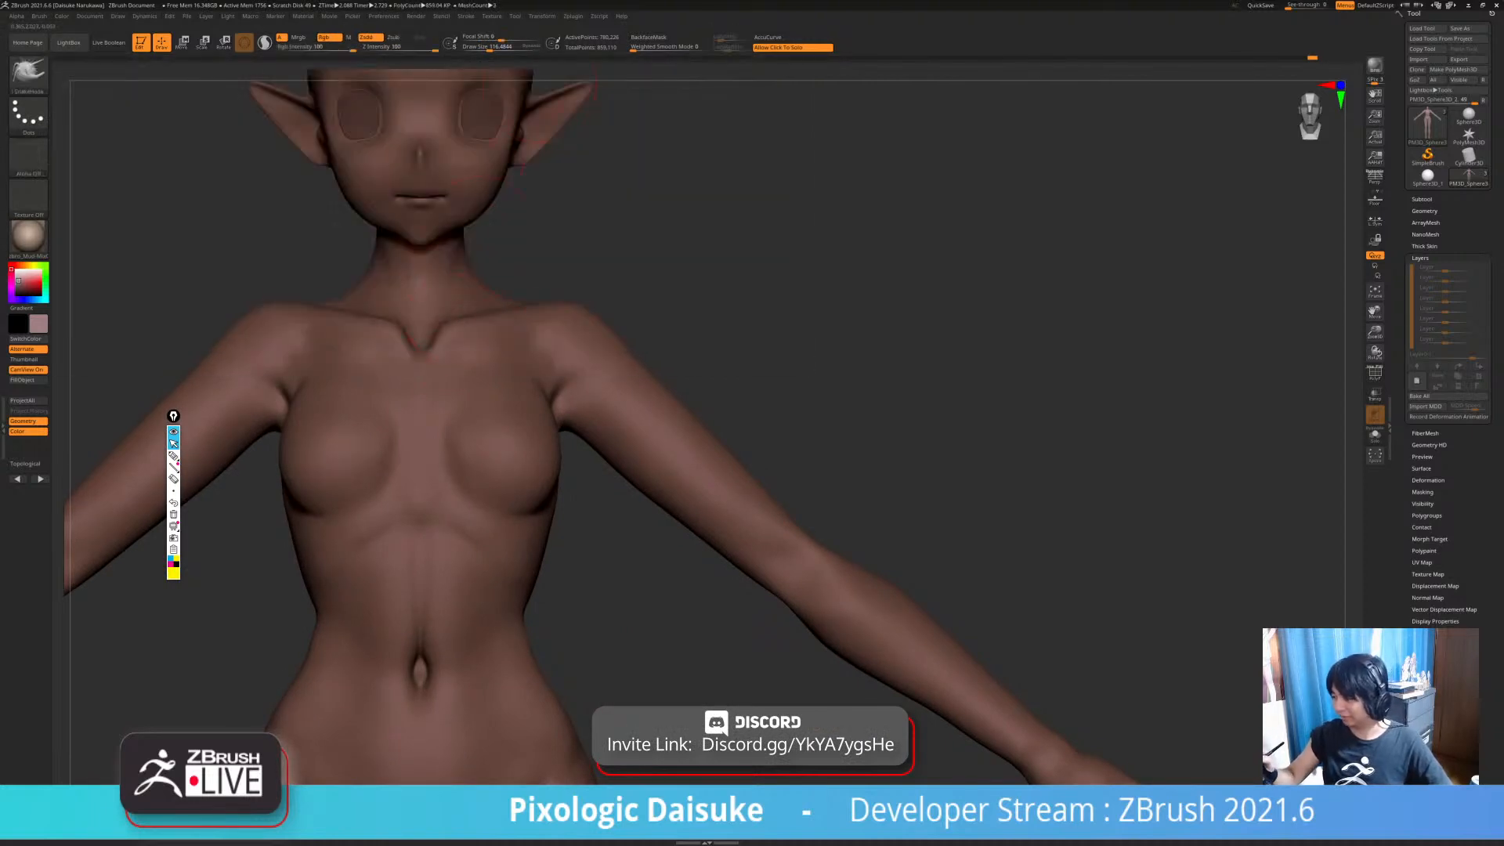
right_drag(508, 298, 494, 306)
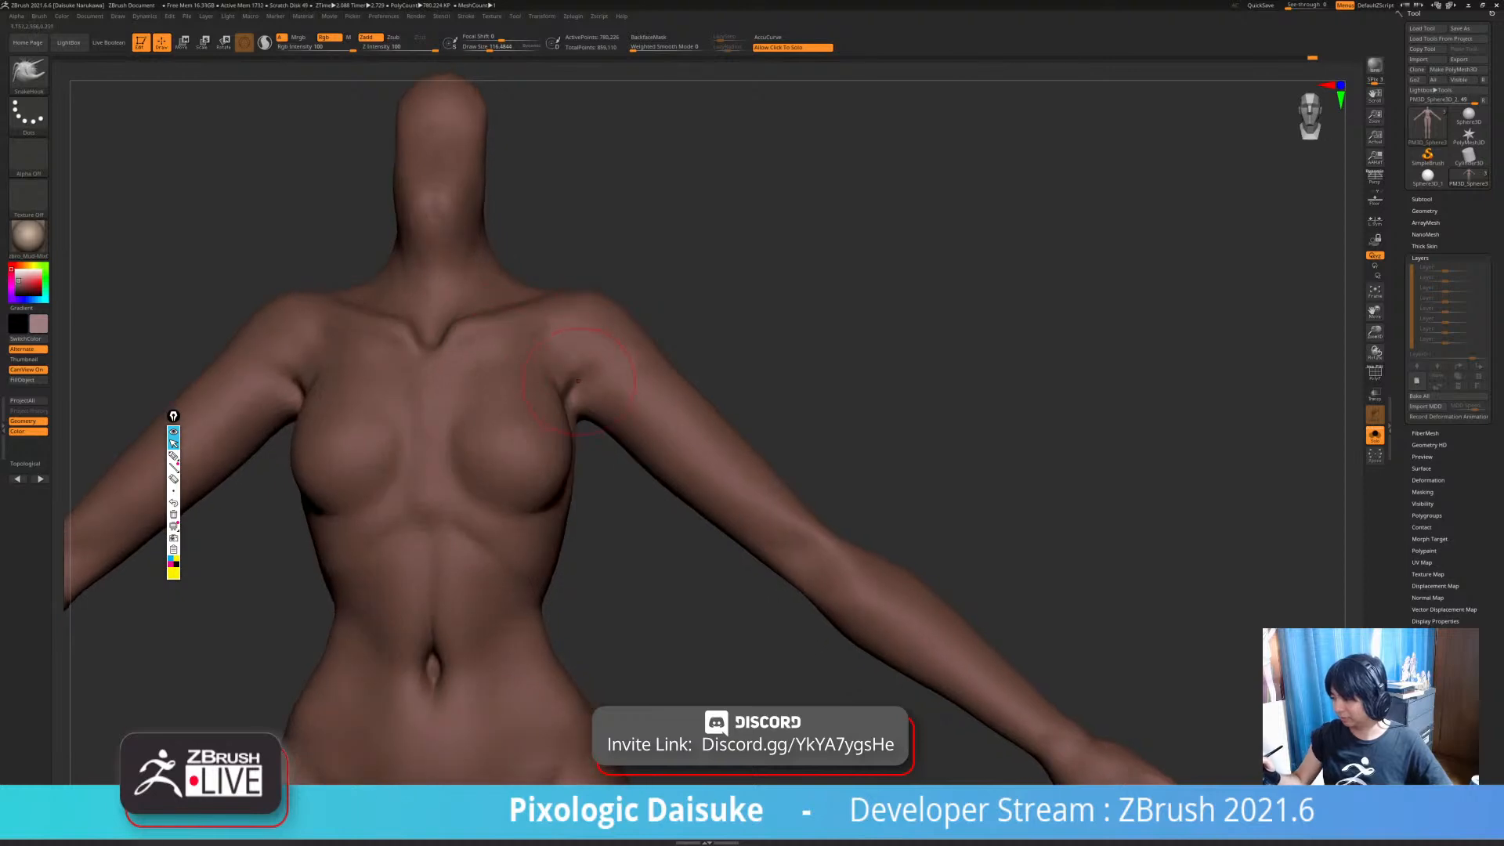
- Try to reshape the shoulder and armpit contours with SnakeHook, and undo the last three strokes
ctrl+right_drag(576, 380, 595, 368)
click(703, 357)
mouse_move(704, 417)
ctrl+right_down()
mouse_move(703, 345)
mouse_move(653, 318)
mouse_move(653, 407)
mouse_move(643, 369)
ctrl+right_up()
mouse_move(498, 337)
ctrl+right_down()
mouse_move(498, 415)
mouse_move(549, 415)
mouse_move(513, 420)
mouse_move(538, 475)
mouse_move(619, 408)
mouse_move(587, 447)
mouse_move(588, 490)
mouse_move(561, 369)
mouse_move(513, 336)
ctrl+right_up()
ctrl+right_drag(513, 337, 558, 290)
key(ctrl+z)
key(ctrl+z)
key(ctrl+z)
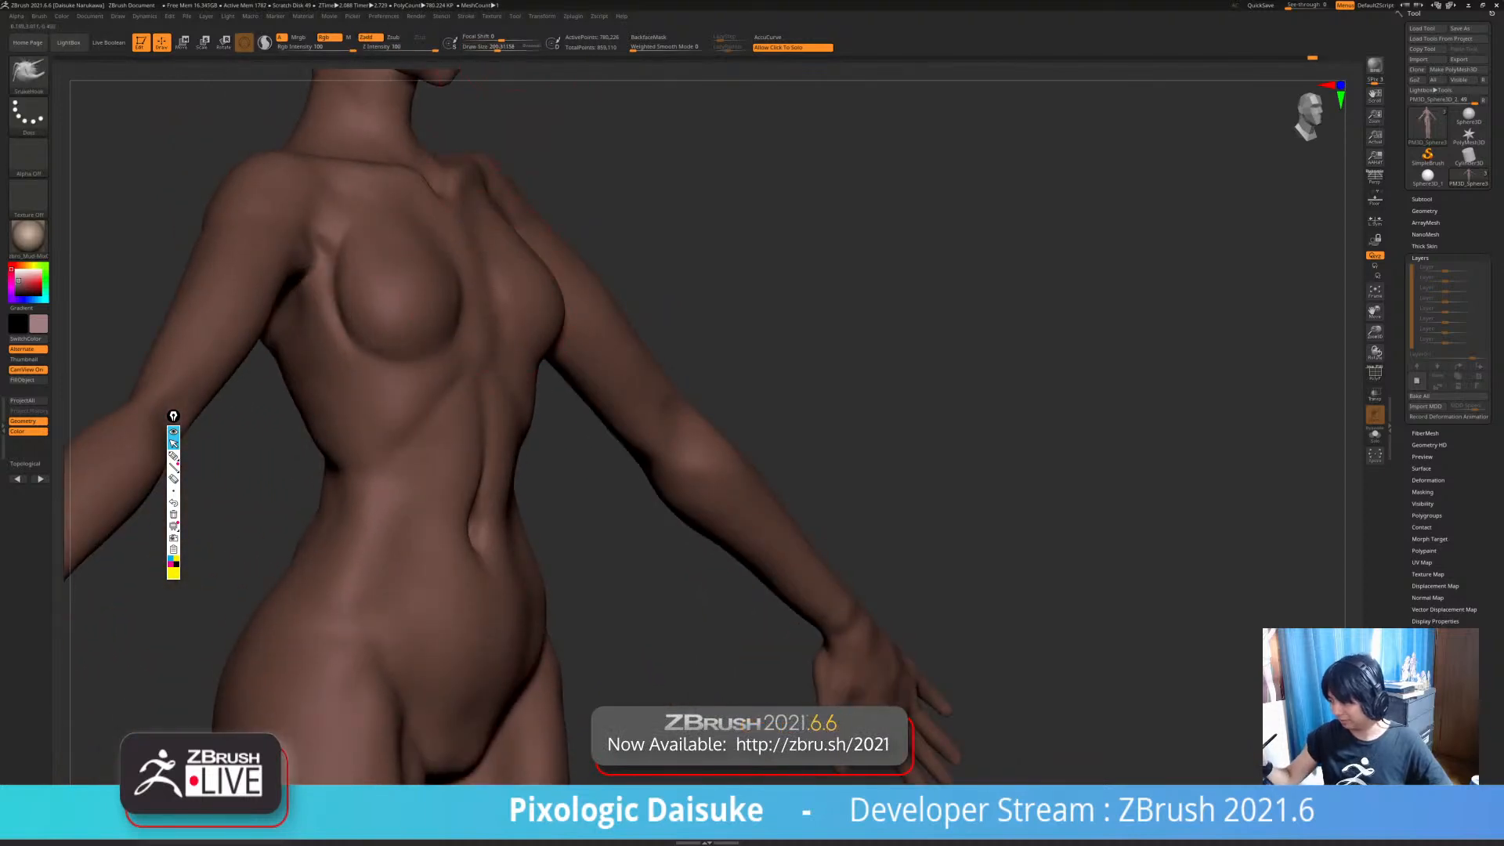
- Refine the torso, waist and hip contours from several angles with a smaller SnakeHook brush
mouse_move(595, 392)
ctrl+right_down()
mouse_move(596, 463)
mouse_move(533, 465)
ctrl+right_up()
drag(503, 46, 493, 47)
mouse_move(465, 172)
ctrl+right_down()
mouse_move(429, 419)
mouse_move(517, 419)
mouse_move(478, 420)
ctrl+right_up()
shift+right_drag(851, 703, 831, 697)
ctrl+right_drag(564, 627, 517, 188)
ctrl+right_drag(672, 486, 672, 344)
mouse_move(673, 344)
right_down()
mouse_move(792, 423)
mouse_move(739, 493)
mouse_move(632, 450)
right_up()
alt+right_drag(632, 451, 547, 540)
mouse_move(674, 408)
ctrl+right_down()
mouse_move(674, 470)
mouse_move(494, 470)
mouse_move(681, 423)
mouse_move(581, 393)
ctrl+right_up()
- Carve two small dimples above the buttocks with the DamStandard brush and smooth them
click(28, 72)
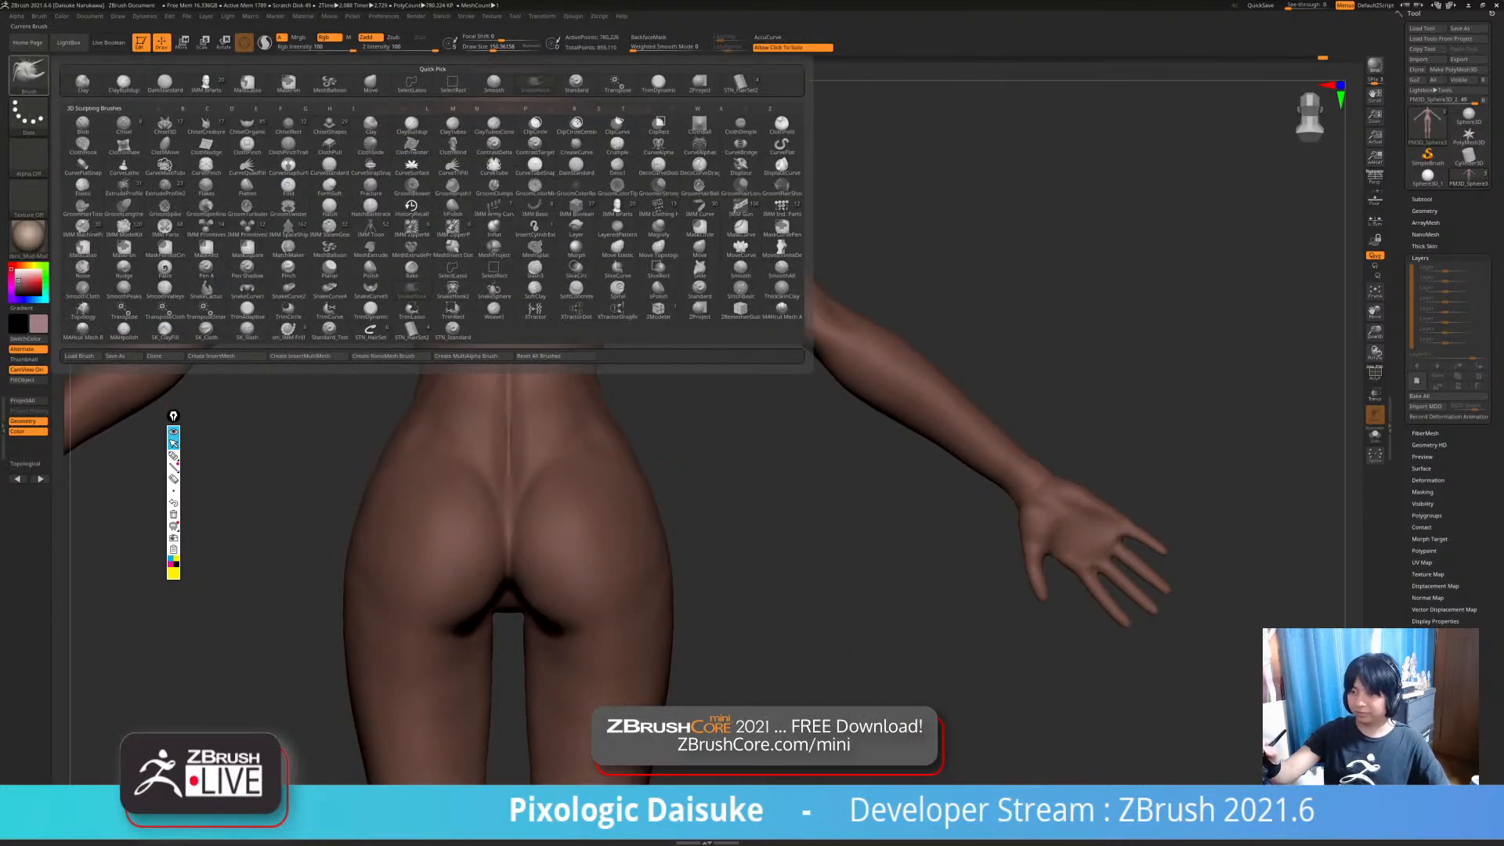
click(164, 82)
right_drag(575, 434, 567, 448)
key(shift)
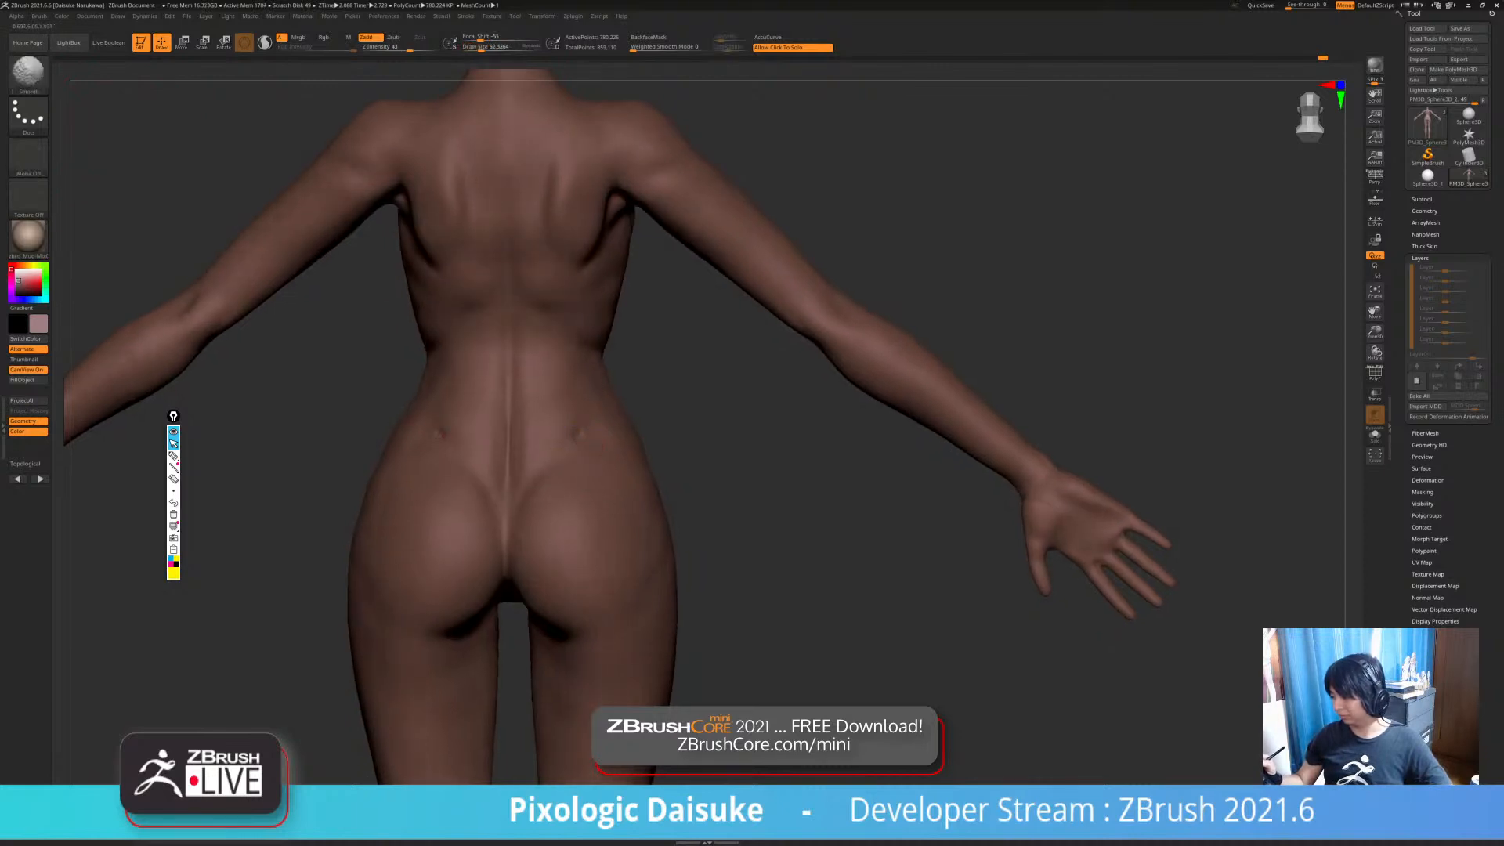
ctrl+right_drag(598, 259, 590, 197)
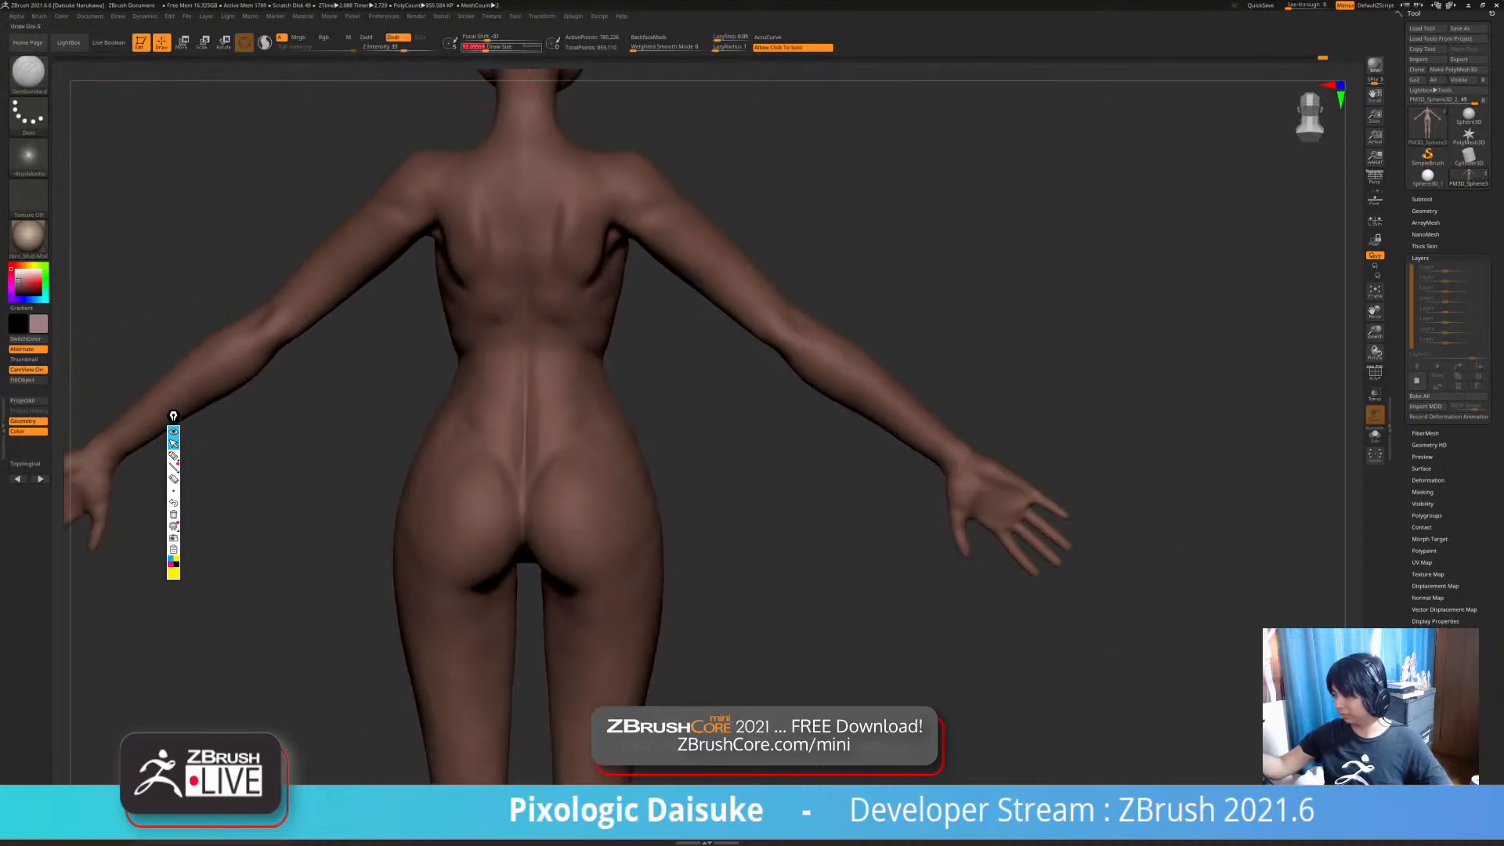
key(shift)
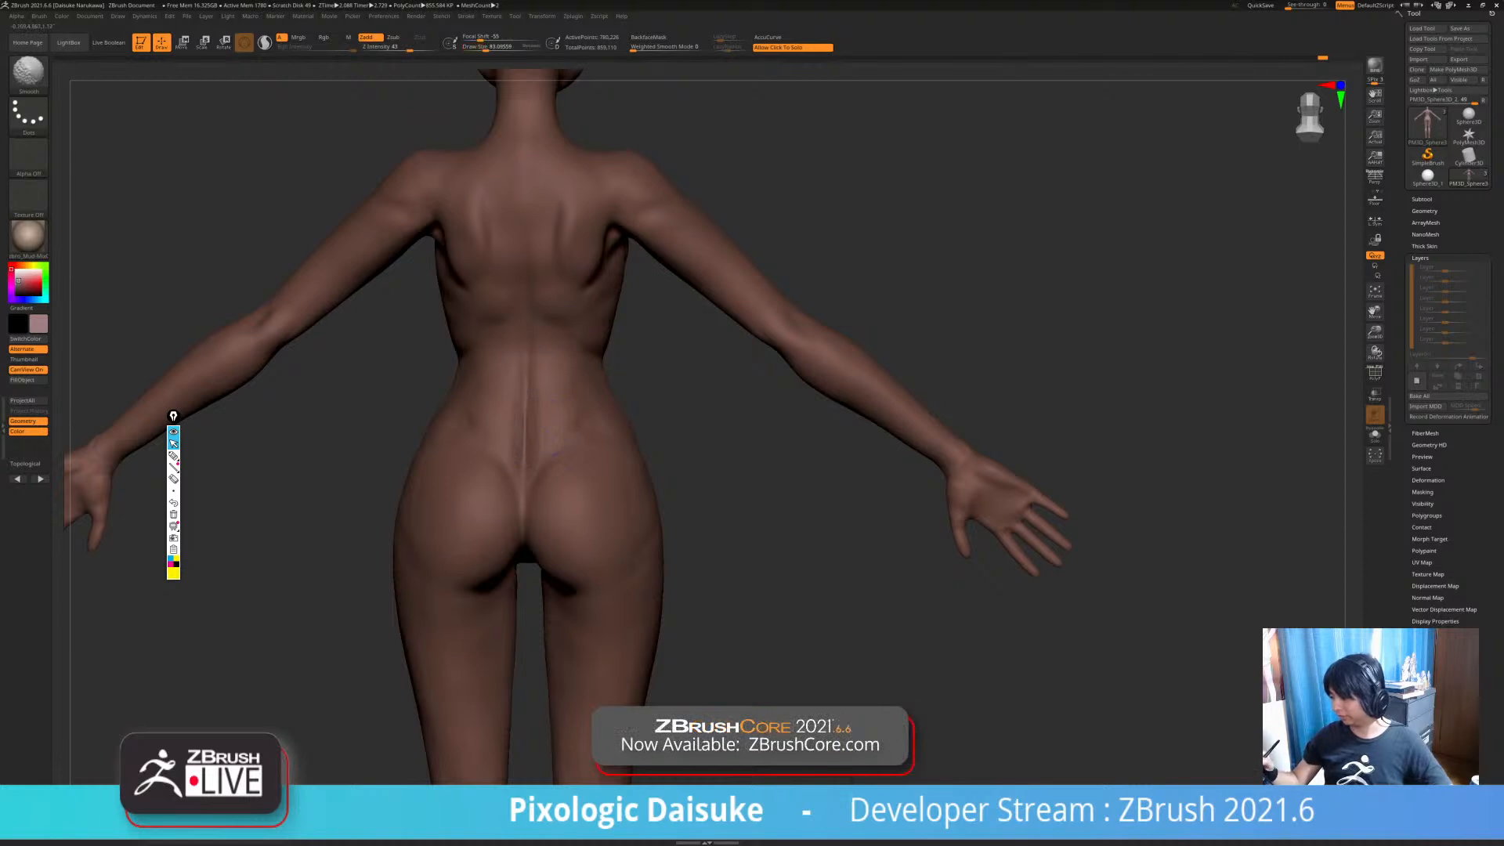
- Soften the lower back and hips from behind with an enlarged Smooth brush
right_drag(601, 414, 584, 419)
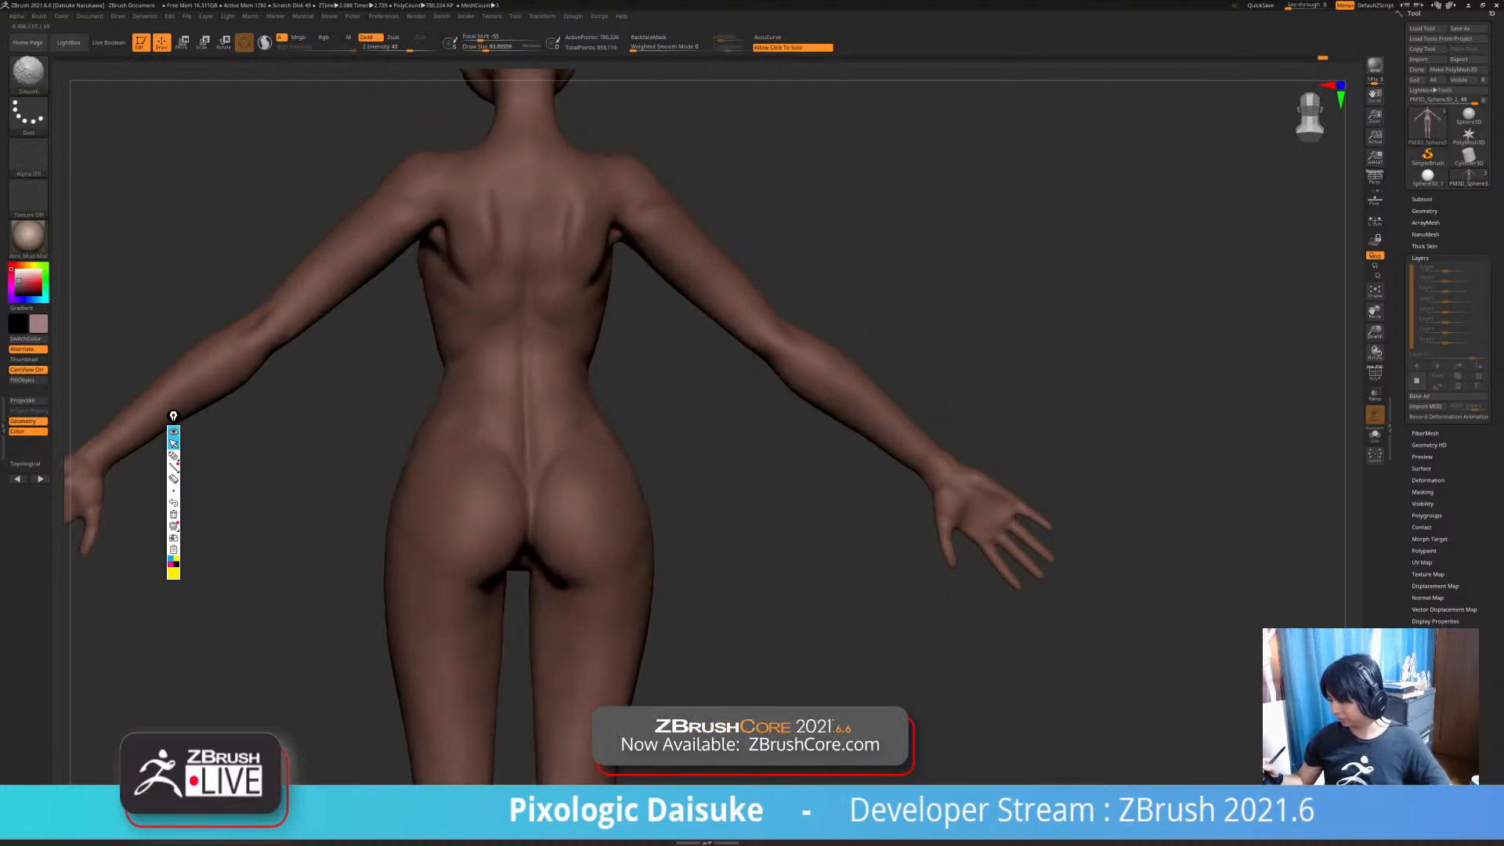
click(501, 46)
alt+right_drag(607, 513, 589, 480)
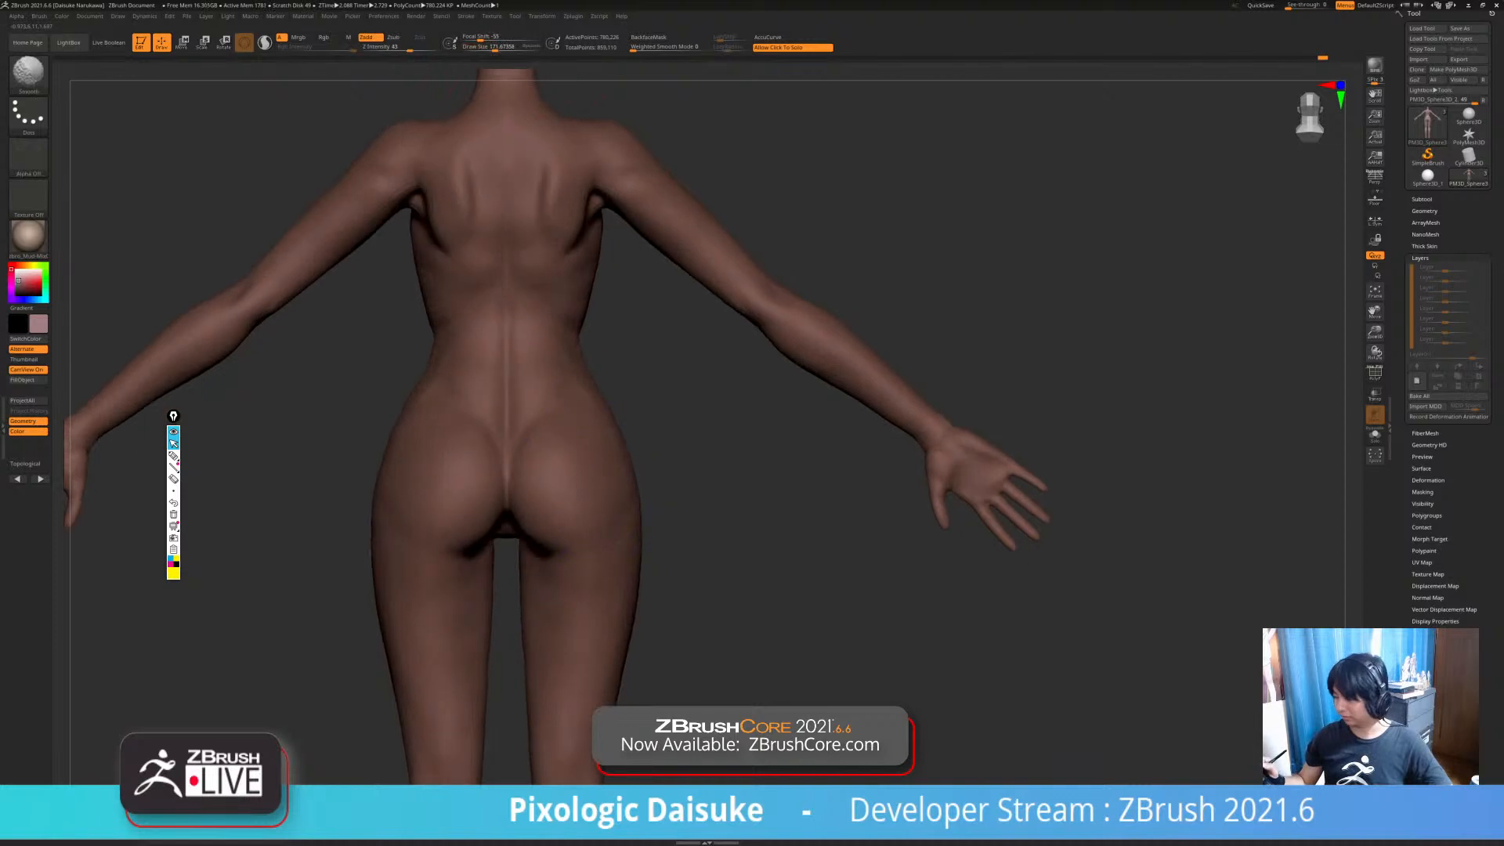
alt+right_drag(613, 325, 588, 266)
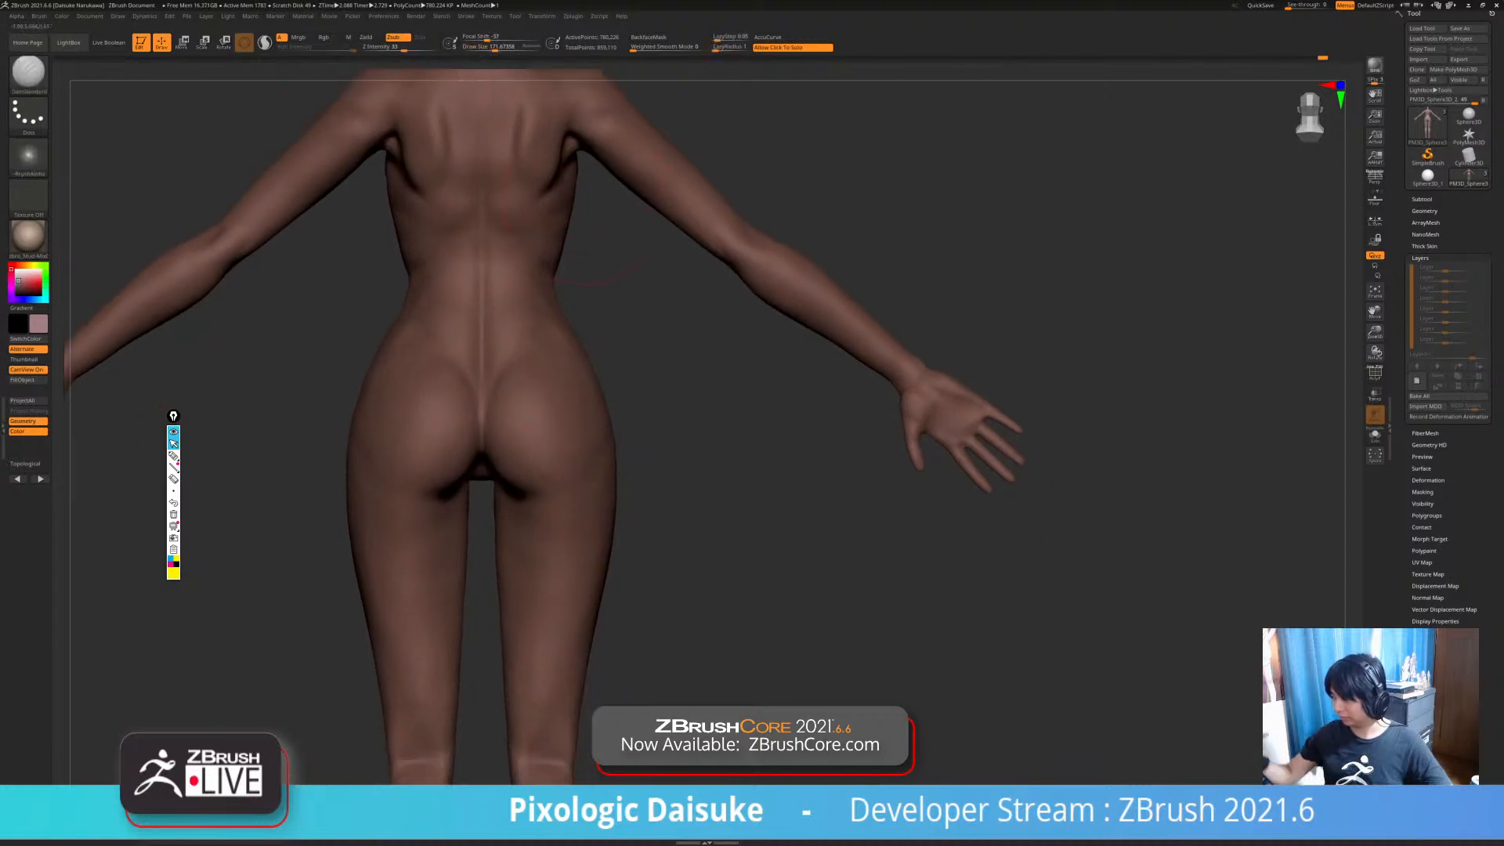
- Carve the creases and tendons behind the knees with a smaller DamStandard brush and smooth them
drag(495, 47, 486, 47)
mouse_move(470, 524)
right_down()
mouse_move(407, 496)
mouse_move(458, 501)
mouse_move(431, 509)
mouse_move(409, 595)
mouse_move(455, 595)
mouse_move(454, 509)
mouse_move(499, 479)
mouse_move(480, 489)
right_up()
key(shift)
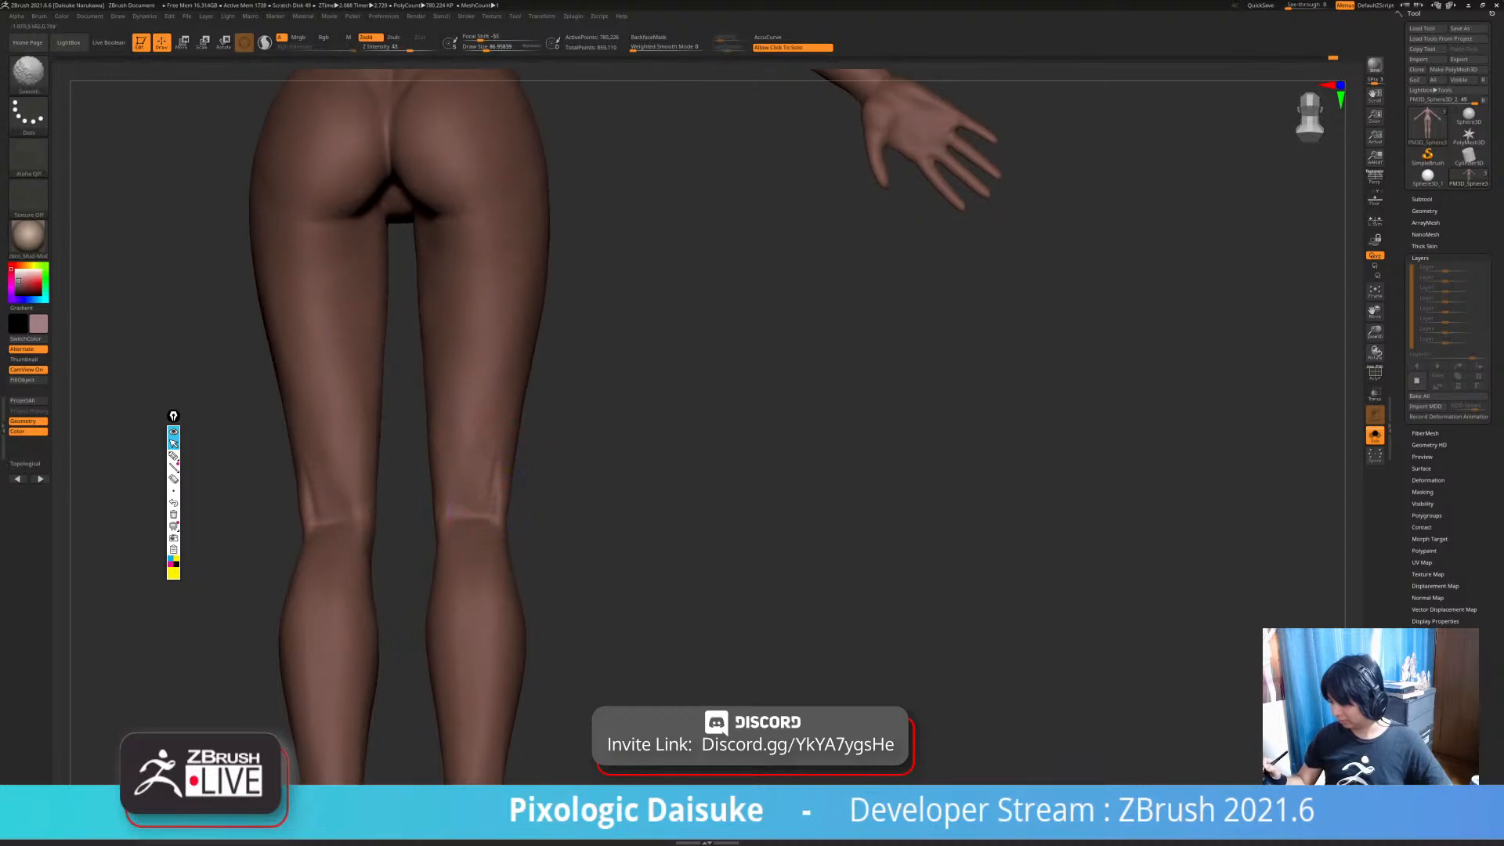
mouse_move(485, 426)
right_down()
mouse_move(445, 445)
mouse_move(463, 495)
right_up()
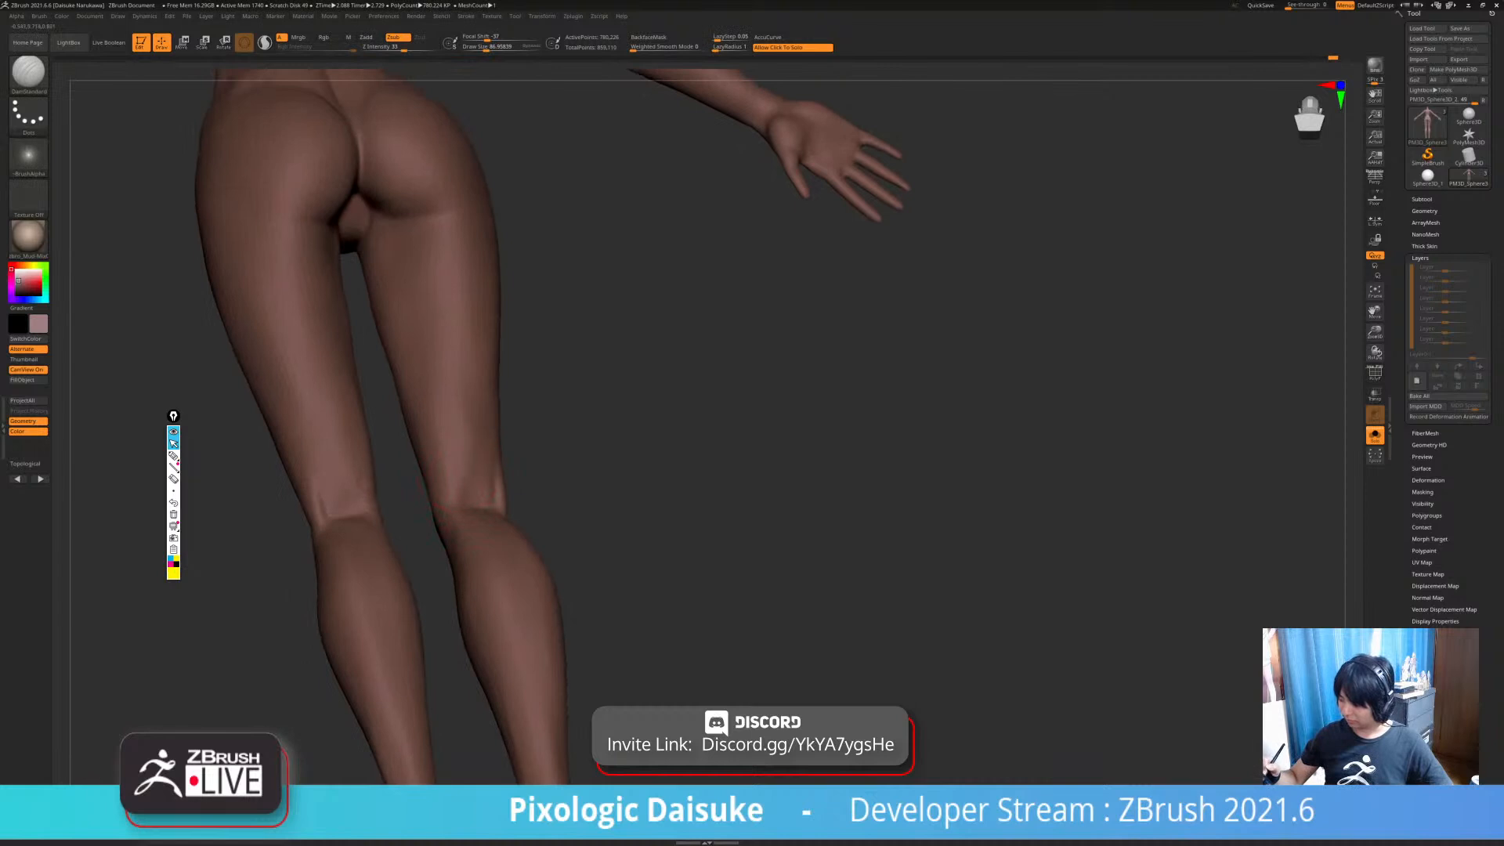
key(shift)
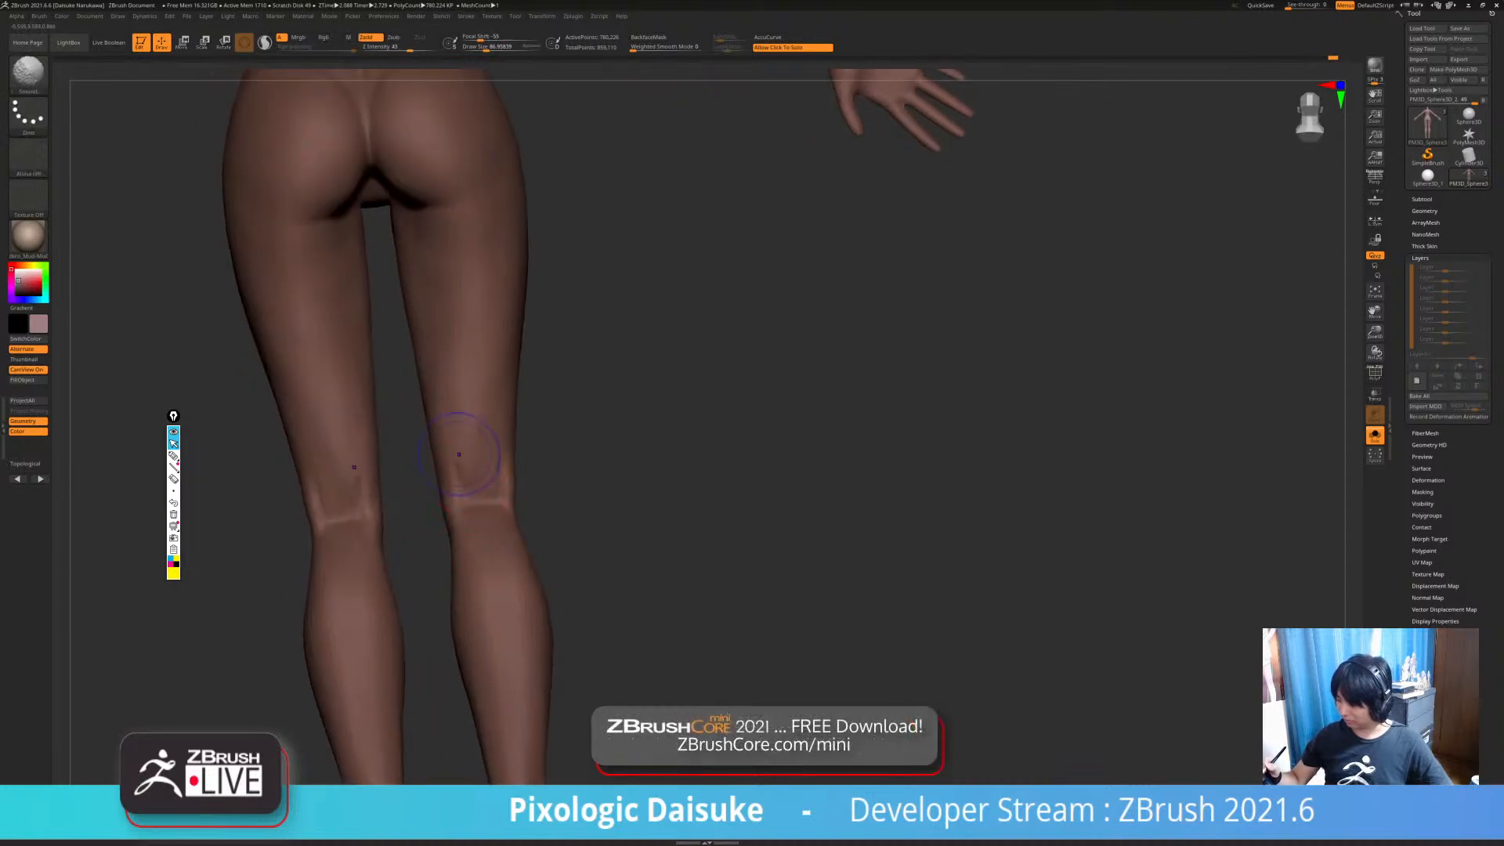
mouse_move(463, 495)
shift+right_down()
mouse_move(502, 470)
mouse_move(458, 523)
mouse_move(486, 482)
shift+right_up()
key(shift)
key(shift)
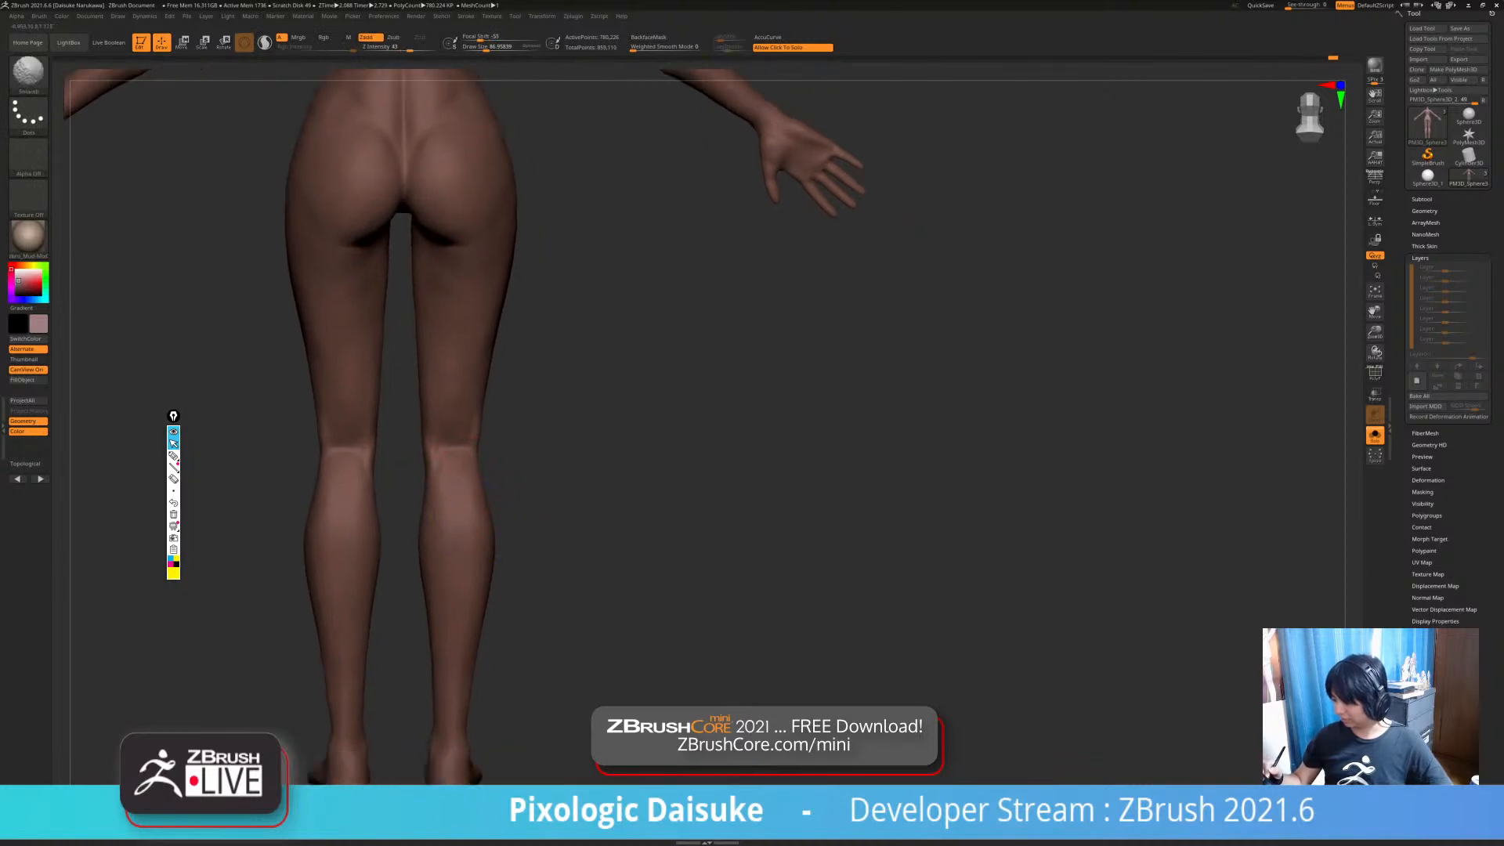
- Smooth the transition from the backs of the knees into the upper calves
mouse_move(517, 482)
ctrl+right_down()
mouse_move(517, 423)
mouse_move(556, 423)
ctrl+right_up()
mouse_move(556, 423)
ctrl+right_down()
mouse_move(556, 501)
mouse_move(568, 486)
ctrl+right_up()
key(ctrl)
ctrl+right_drag(502, 434, 499, 466)
key(shift)
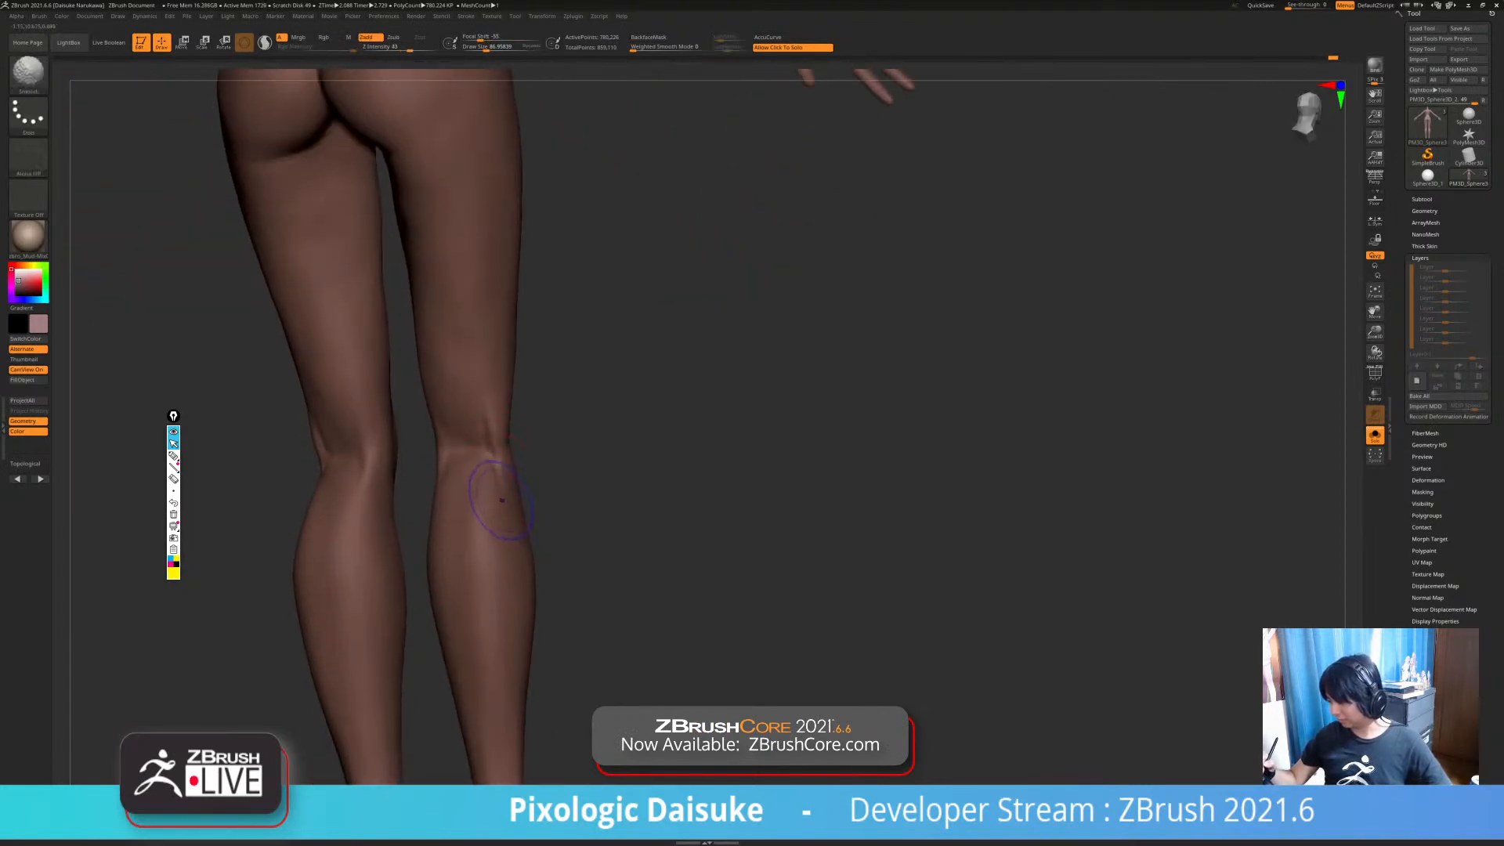
ctrl+right_drag(490, 580, 523, 521)
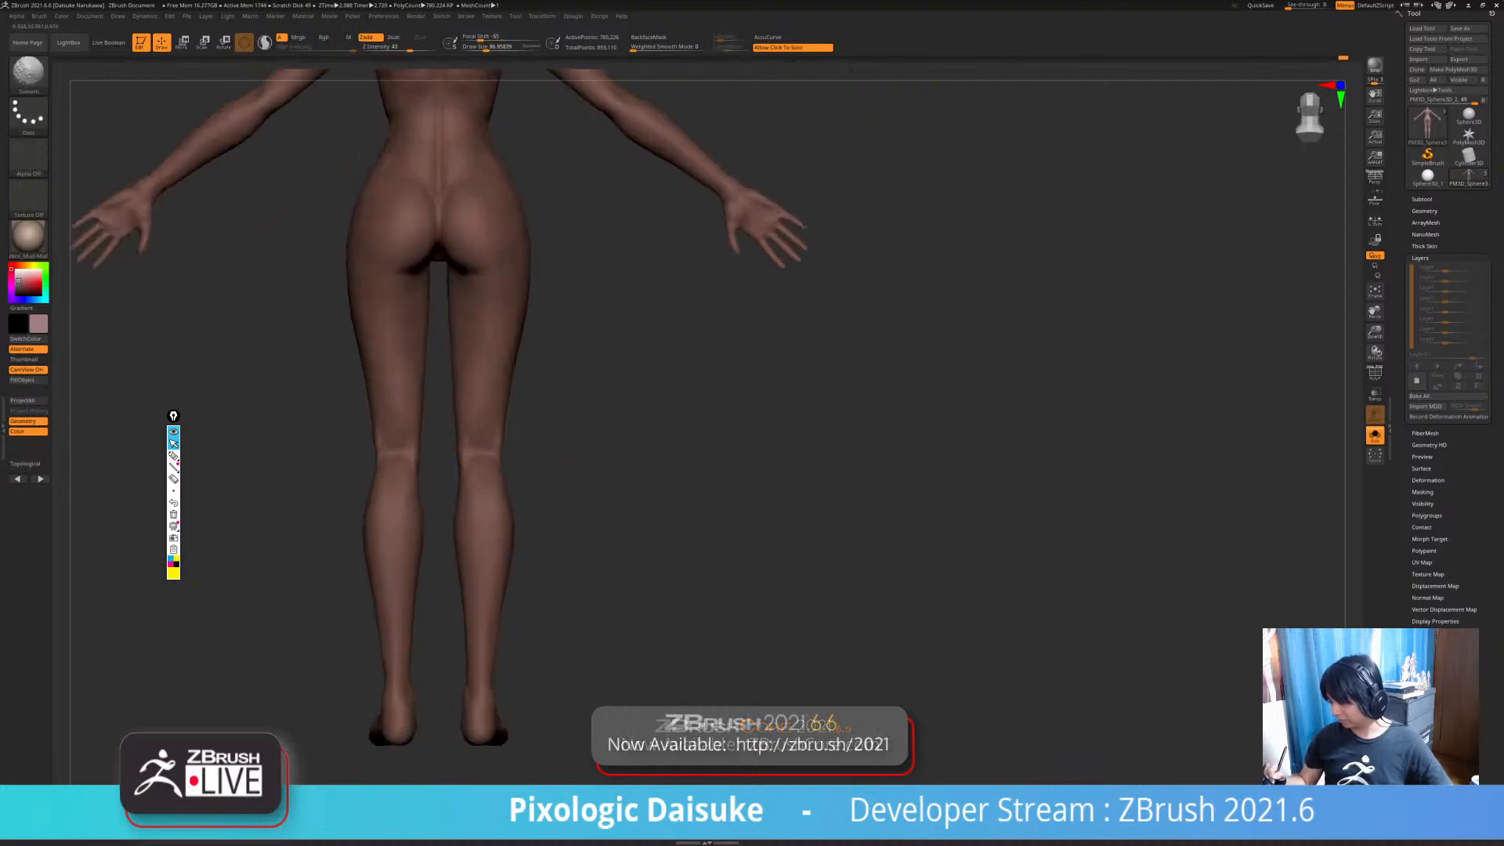
mouse_move(479, 736)
alt+right_down()
mouse_move(486, 634)
mouse_move(403, 611)
mouse_move(463, 540)
mouse_move(403, 564)
mouse_move(470, 627)
mouse_move(510, 576)
alt+right_up()
- Refine the outline of the legs from behind with the SnakeHook brush
key(b)
key(s)
key(t)
mouse_move(452, 619)
shift+right_down()
mouse_move(494, 583)
mouse_move(450, 581)
mouse_move(470, 580)
mouse_move(494, 496)
mouse_move(375, 475)
mouse_move(390, 478)
mouse_move(390, 438)
mouse_move(337, 439)
mouse_move(337, 392)
shift+right_up()
click(29, 74)
key(s)
key(h)
alt+right_drag(534, 601, 517, 585)
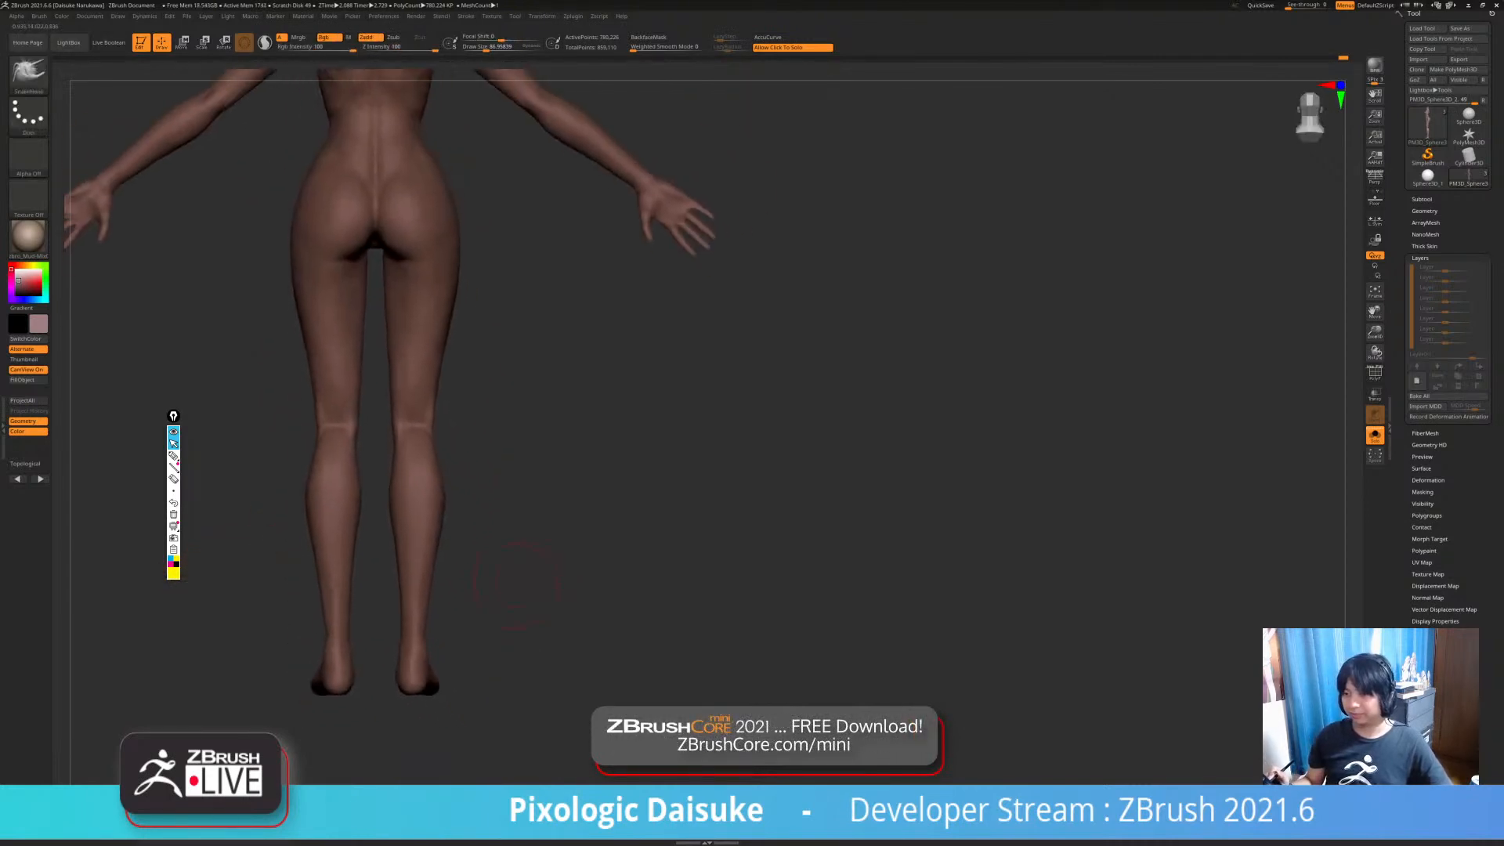
mouse_move(469, 483)
ctrl+right_down()
mouse_move(448, 455)
mouse_move(472, 453)
ctrl+right_up()
mouse_move(430, 372)
ctrl+right_down()
mouse_move(423, 298)
mouse_move(428, 396)
ctrl+right_up()
right_drag(427, 396, 392, 533)
right_drag(391, 532, 337, 532)
right_drag(533, 532, 470, 533)
- Adjust the body's overall silhouette from the front with a larger SnakeHook brush
mouse_move(470, 533)
ctrl+right_down()
mouse_move(470, 482)
mouse_move(532, 482)
mouse_move(470, 481)
mouse_move(533, 501)
mouse_move(396, 509)
mouse_move(491, 537)
mouse_move(480, 466)
mouse_move(470, 512)
mouse_move(501, 396)
ctrl+right_up()
mouse_move(588, 435)
ctrl+right_down()
mouse_move(571, 497)
mouse_move(578, 483)
mouse_move(548, 496)
mouse_move(552, 550)
mouse_move(550, 527)
mouse_move(566, 533)
mouse_move(528, 566)
mouse_move(513, 537)
mouse_move(525, 491)
mouse_move(509, 546)
mouse_move(518, 534)
mouse_move(470, 530)
mouse_move(501, 535)
mouse_move(502, 479)
mouse_move(483, 510)
mouse_move(501, 427)
ctrl+right_up()
click(688, 404)
mouse_move(688, 404)
right_down()
mouse_move(752, 404)
mouse_move(689, 405)
right_up()
drag(488, 47, 497, 47)
mouse_move(548, 290)
ctrl+right_down()
mouse_move(576, 329)
mouse_move(509, 302)
mouse_move(540, 291)
mouse_move(508, 305)
mouse_move(535, 307)
mouse_move(549, 337)
mouse_move(530, 266)
mouse_move(677, 400)
mouse_move(678, 513)
ctrl+right_up()
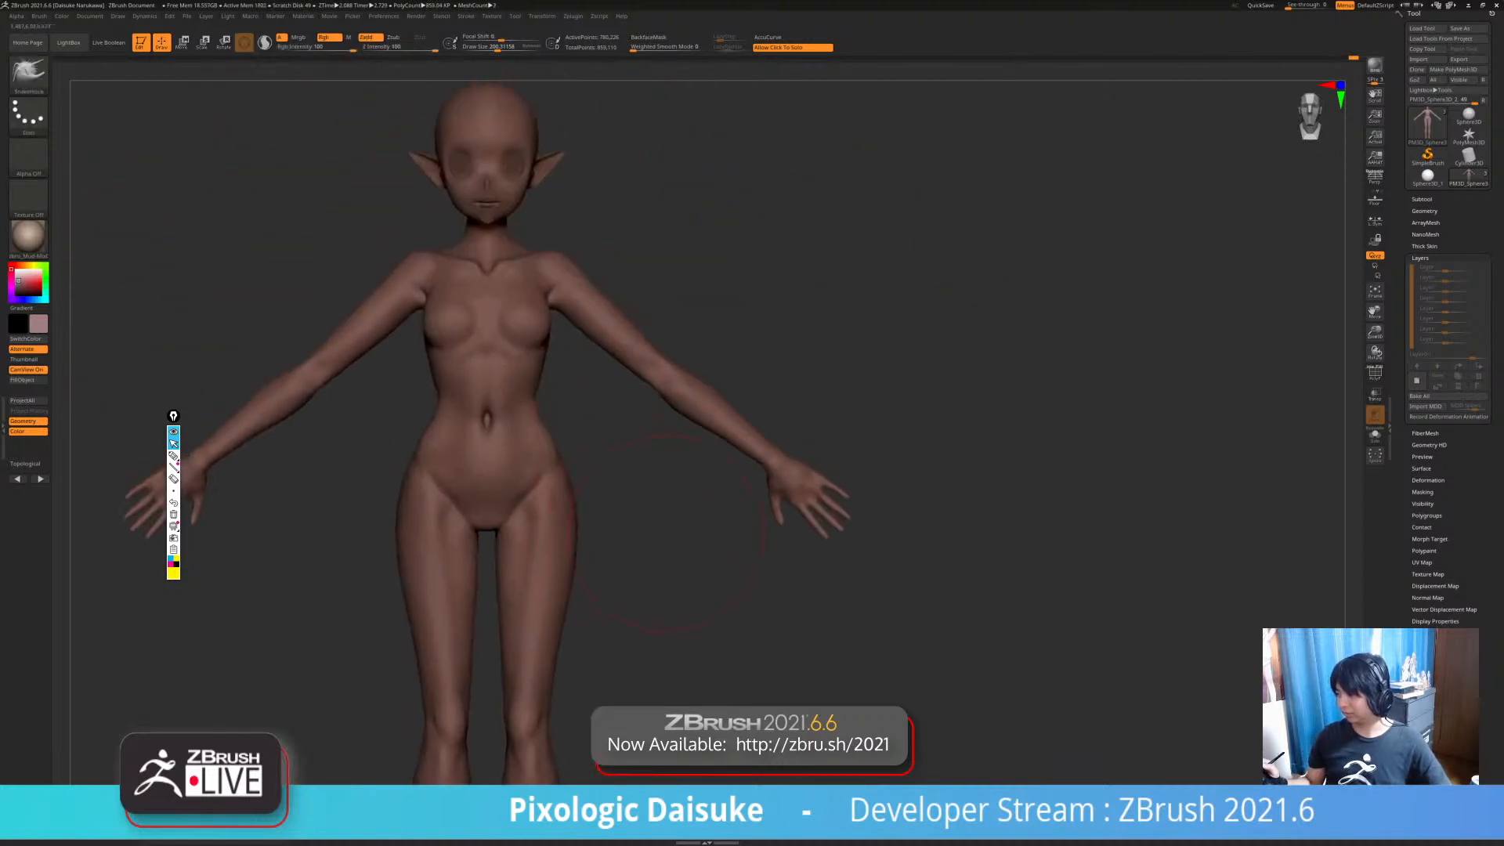
- Fill the eye subtool with black and show the list of subtools
click(677, 514)
click(537, 188)
alt+click(523, 200)
mouse_move(557, 242)
alt+right_down()
mouse_move(549, 466)
mouse_move(511, 567)
mouse_move(595, 568)
alt+right_up()
mouse_move(174, 456)
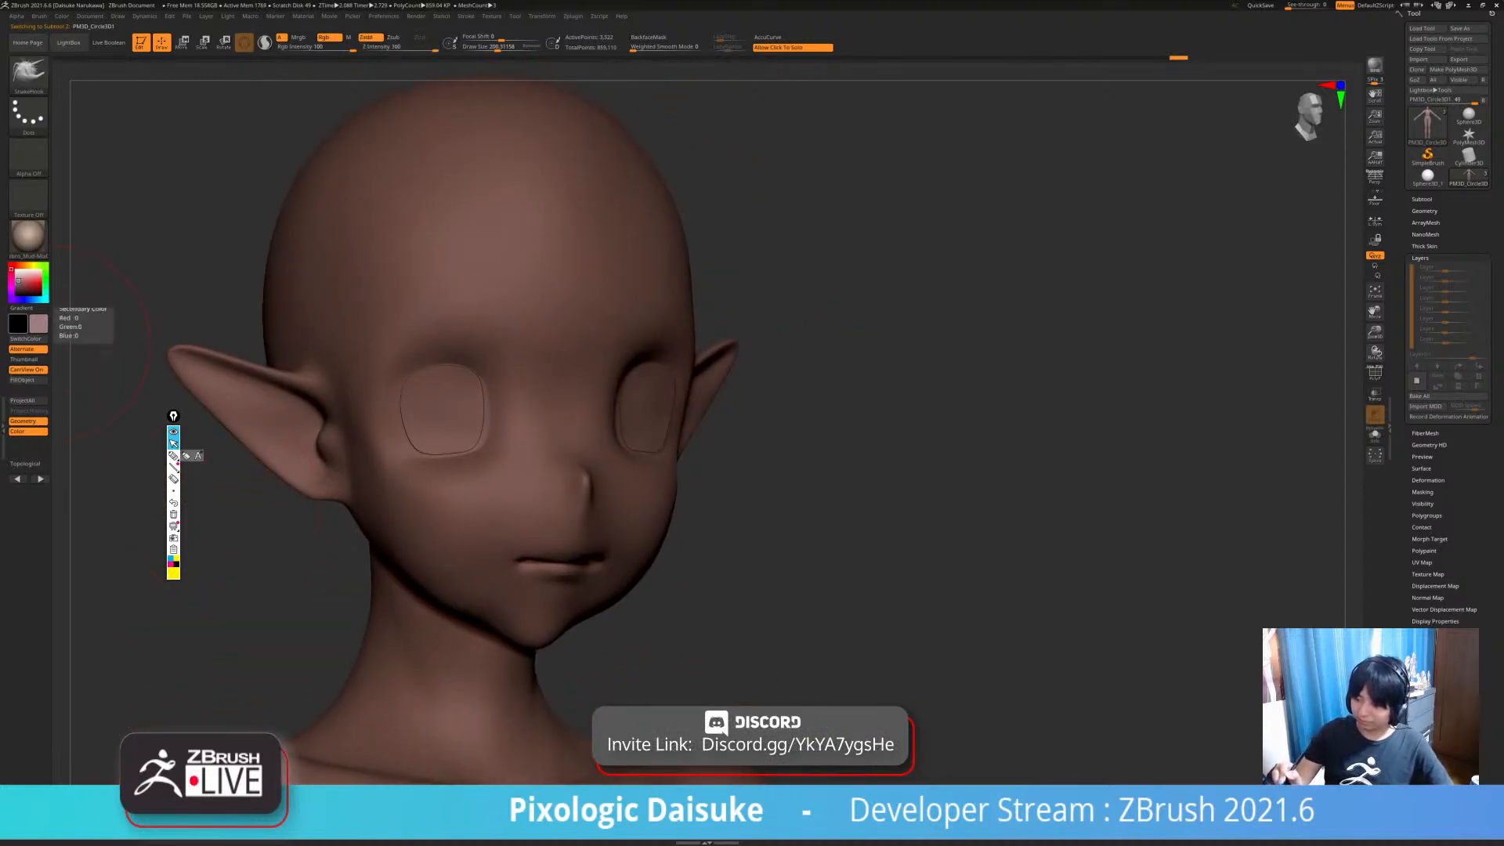
drag(18, 280, 16, 294)
click(27, 380)
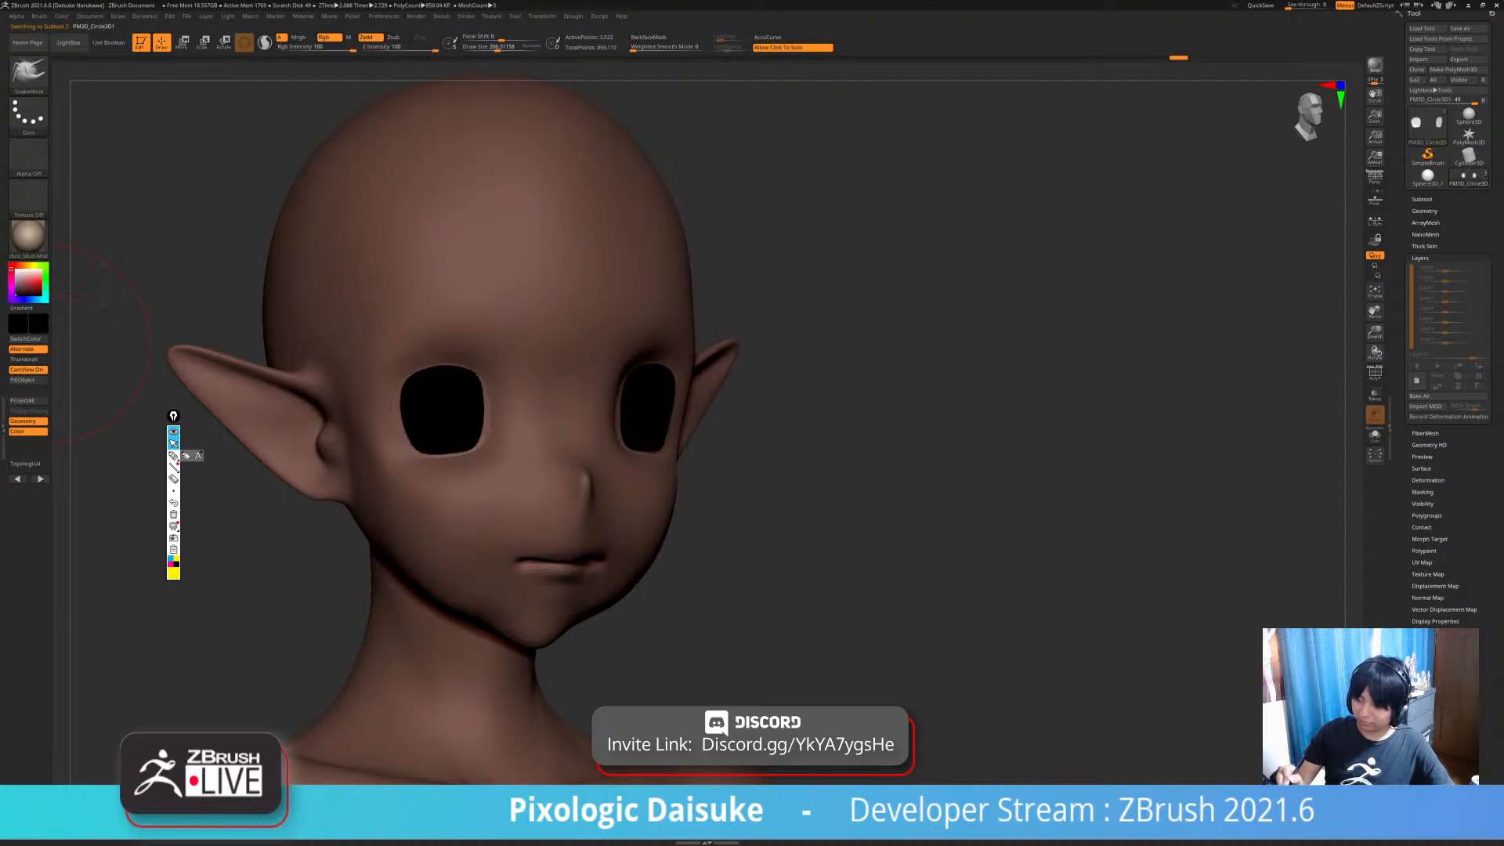
mouse_move(689, 501)
right_down()
mouse_move(611, 501)
mouse_move(614, 475)
mouse_move(580, 447)
right_up()
mouse_move(737, 482)
right_down()
mouse_move(658, 482)
mouse_move(737, 482)
right_up()
click(1422, 199)
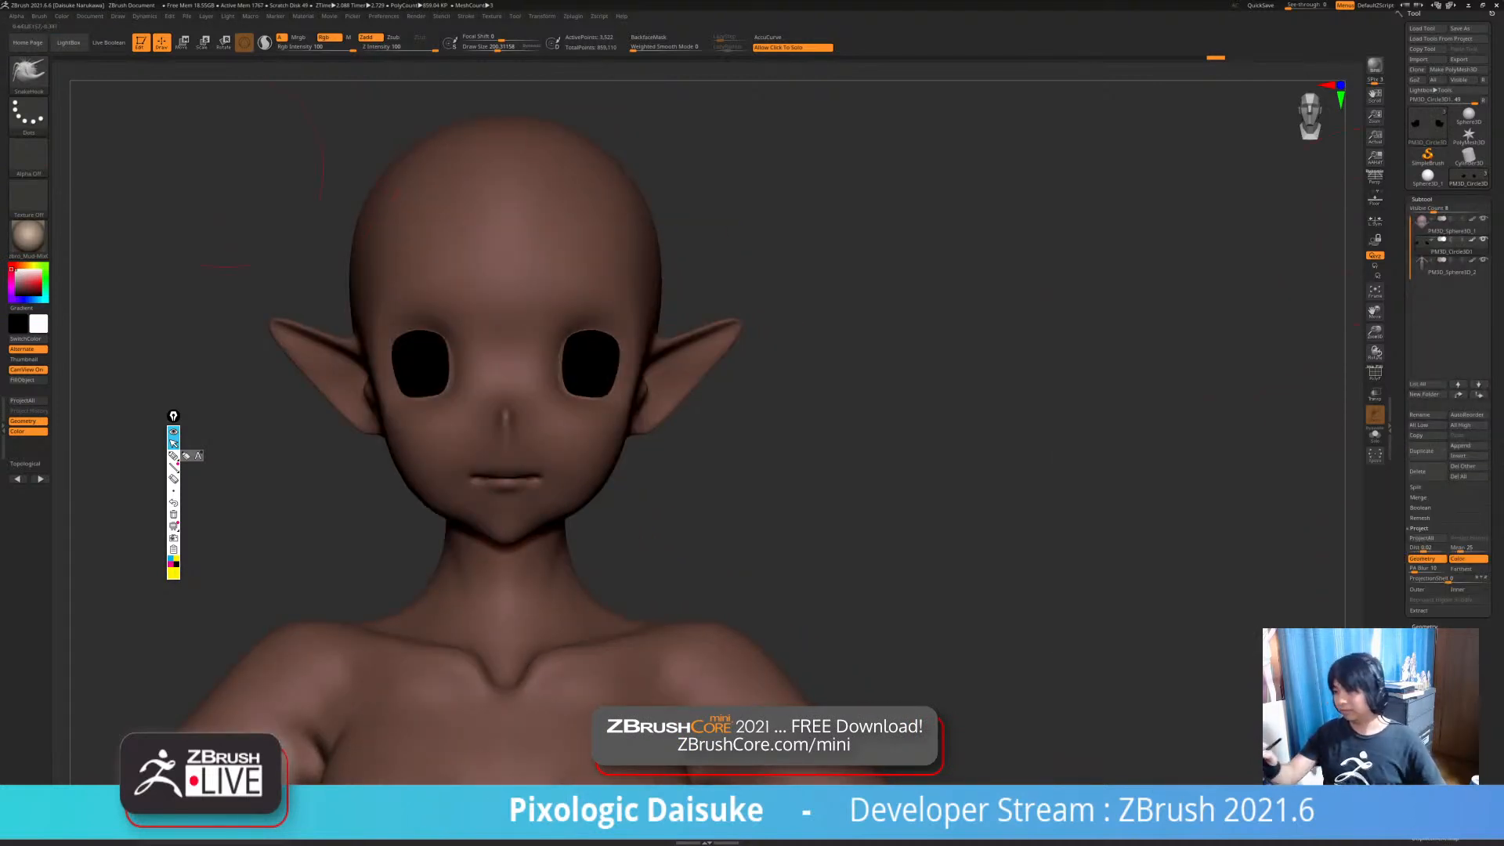
key(b)
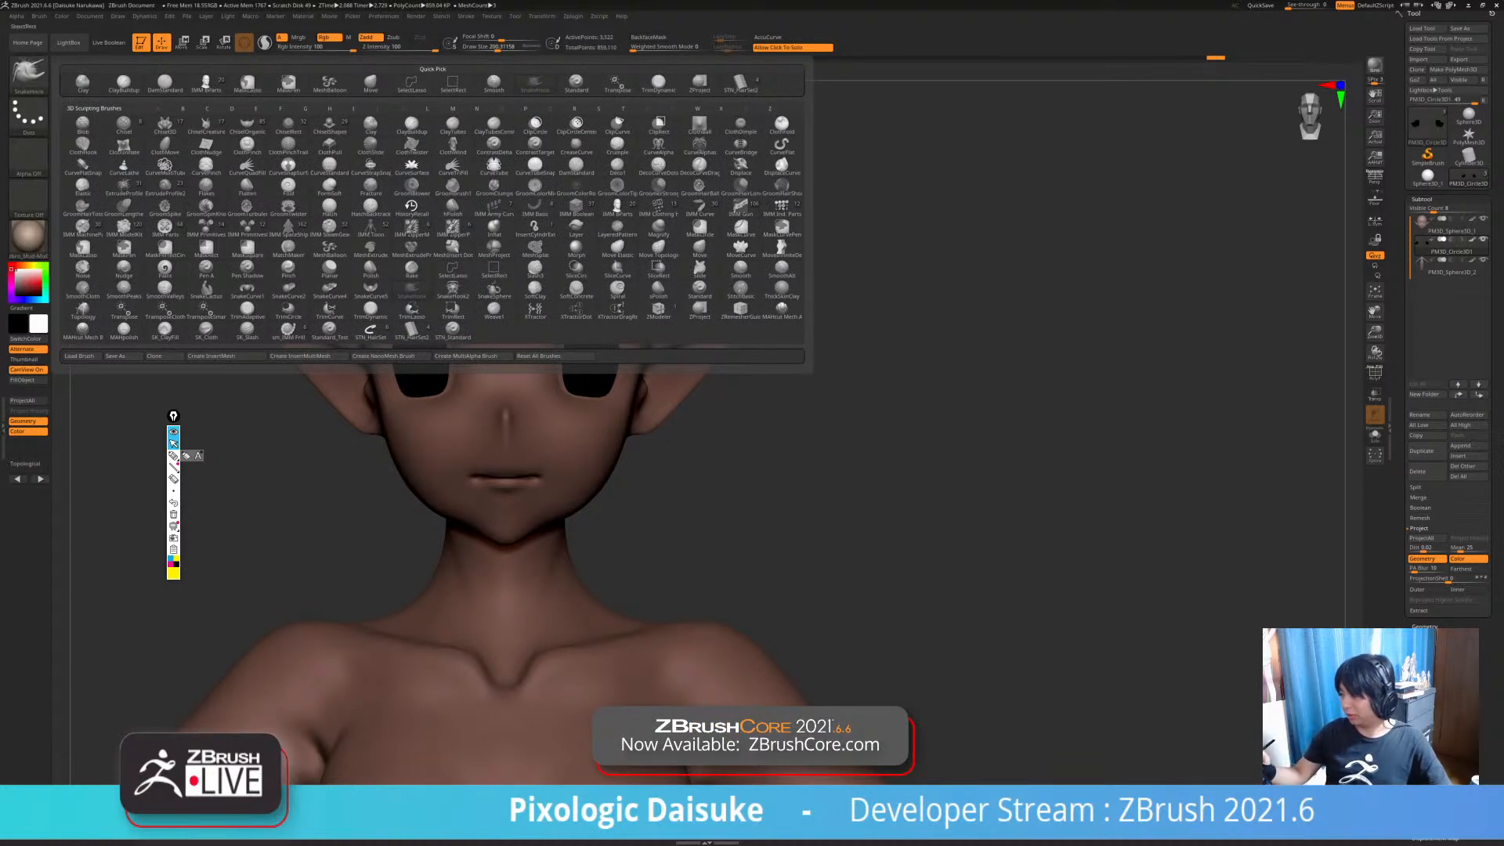
key(b)
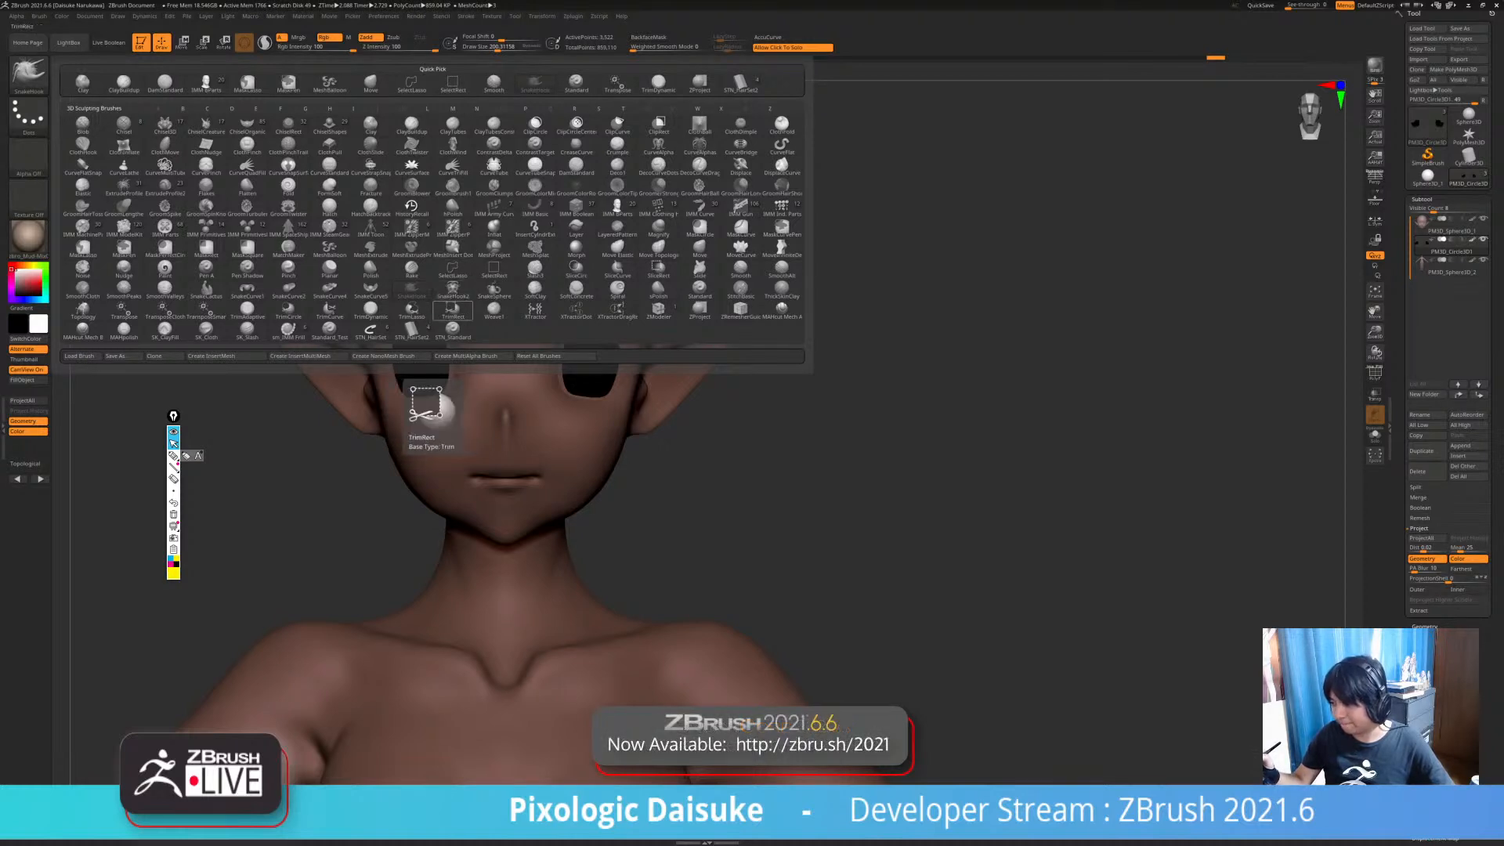
click(453, 311)
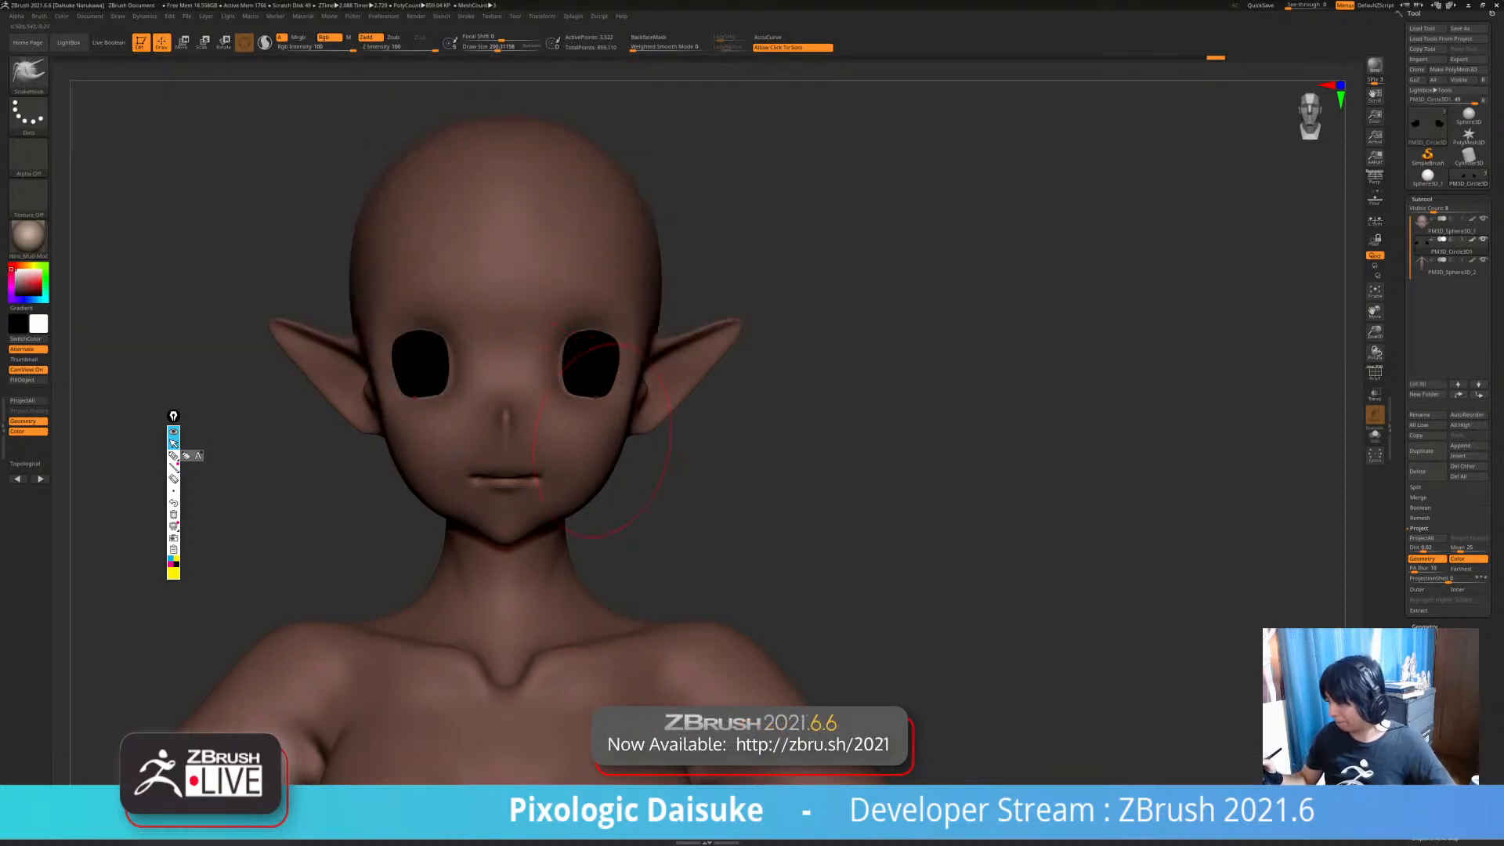
- Mask an eyelash-shaped band along the upper and outer edges of the eyes on the head subtool with a small brush
ctrl+right_drag(583, 323, 583, 258)
alt+click(583, 259)
drag(498, 48, 487, 48)
mouse_move(537, 344)
ctrl+right_down()
mouse_move(540, 381)
mouse_move(471, 367)
ctrl+right_up()
right_drag(482, 357, 511, 354)
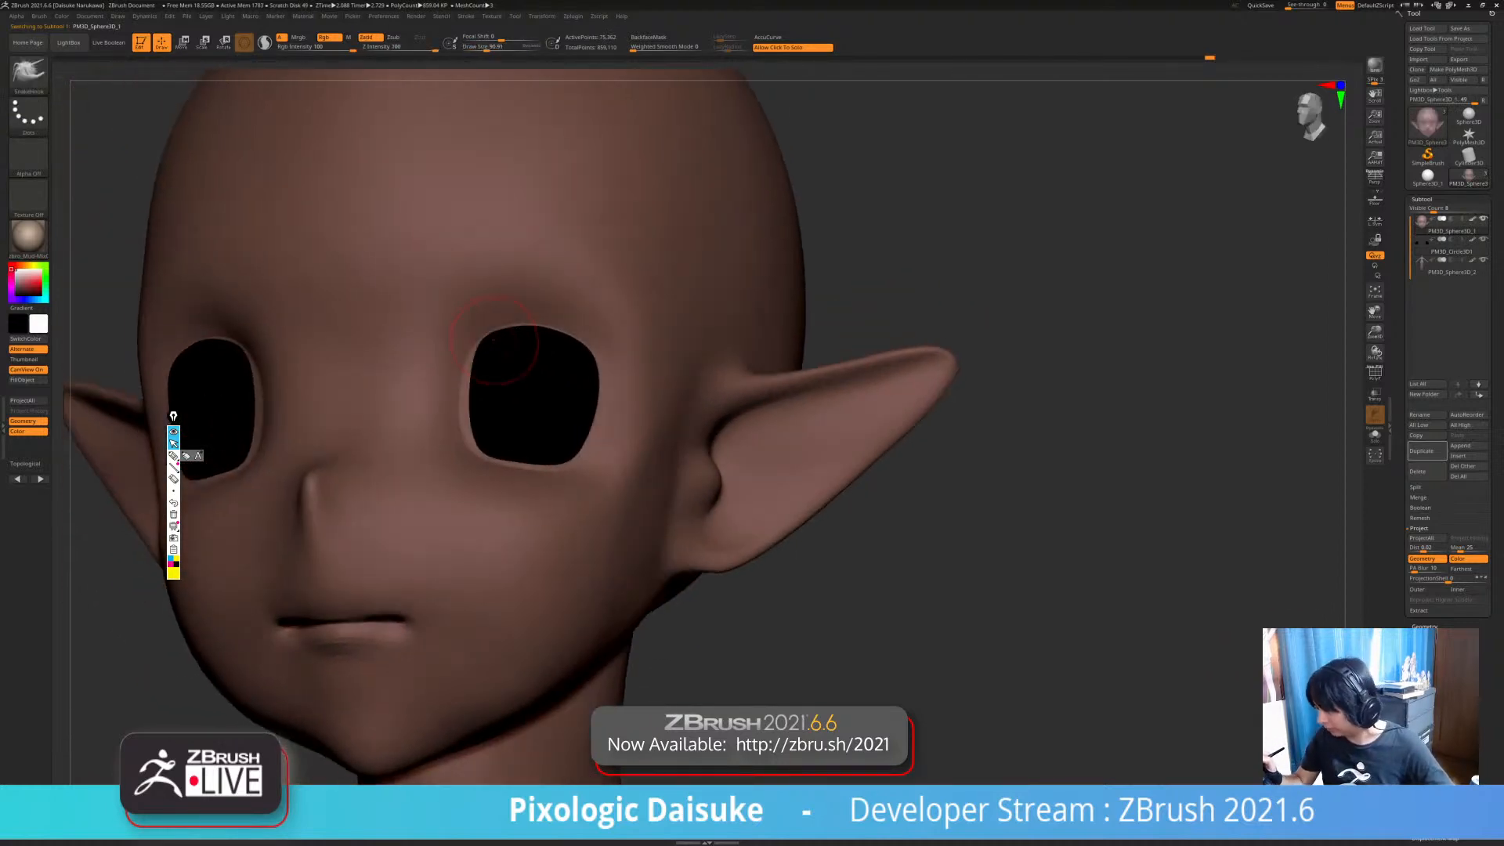
click(479, 48)
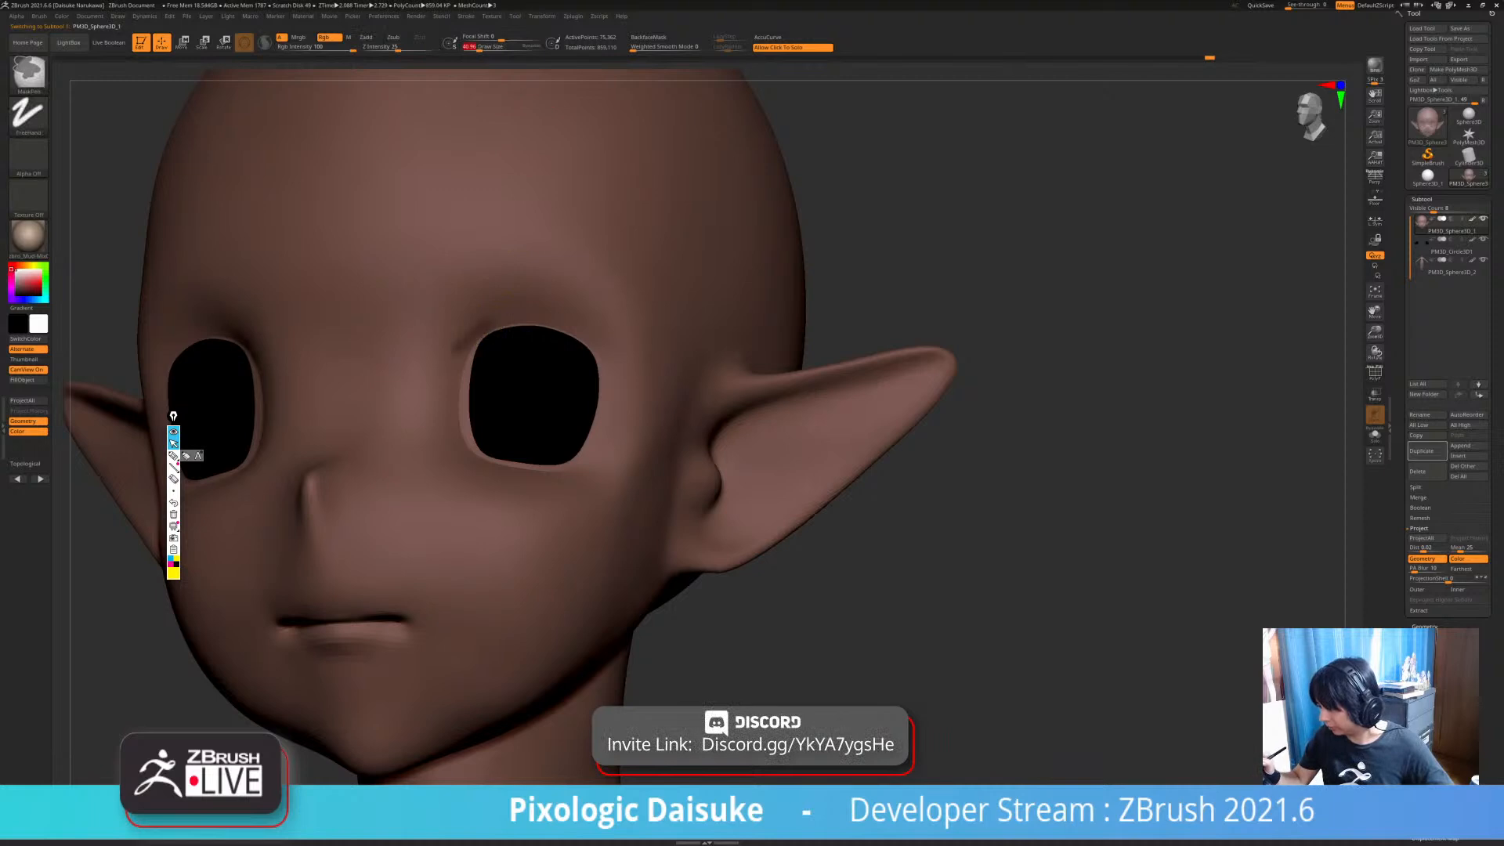
mouse_move(499, 319)
ctrl+mouse_down()
mouse_move(574, 321)
mouse_move(631, 359)
ctrl+mouse_up()
right_drag(659, 360, 634, 371)
ctrl+drag(632, 352, 640, 376)
mouse_move(584, 383)
right_down()
mouse_move(621, 389)
mouse_move(698, 527)
mouse_move(662, 578)
mouse_move(760, 540)
mouse_move(735, 492)
right_up()
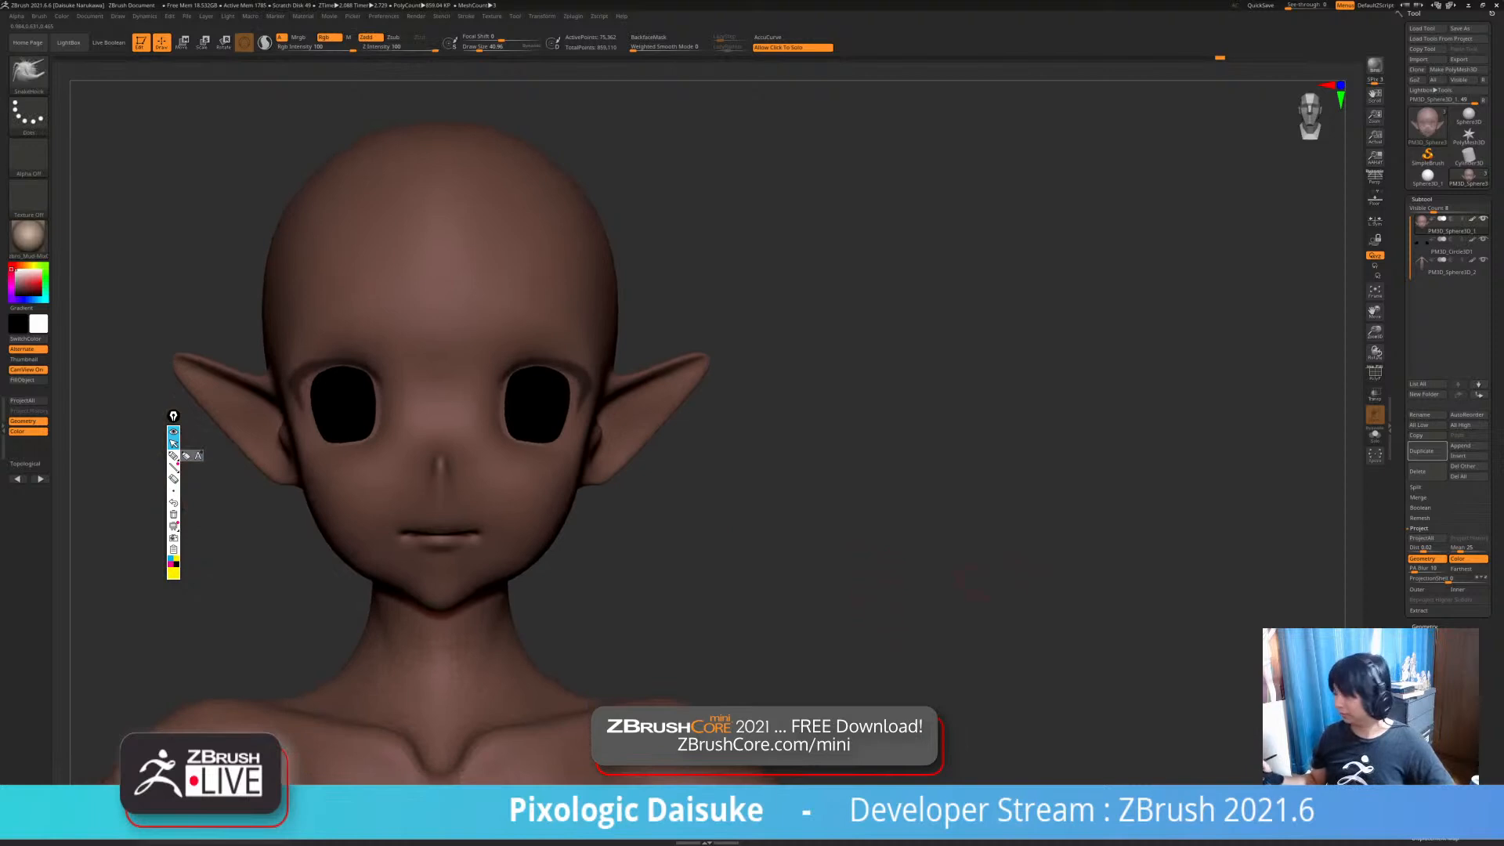
- Extract the masked bands with a reduced thickness and accept them as a new eyelash subtool
click(1419, 611)
click(1438, 569)
click(1420, 553)
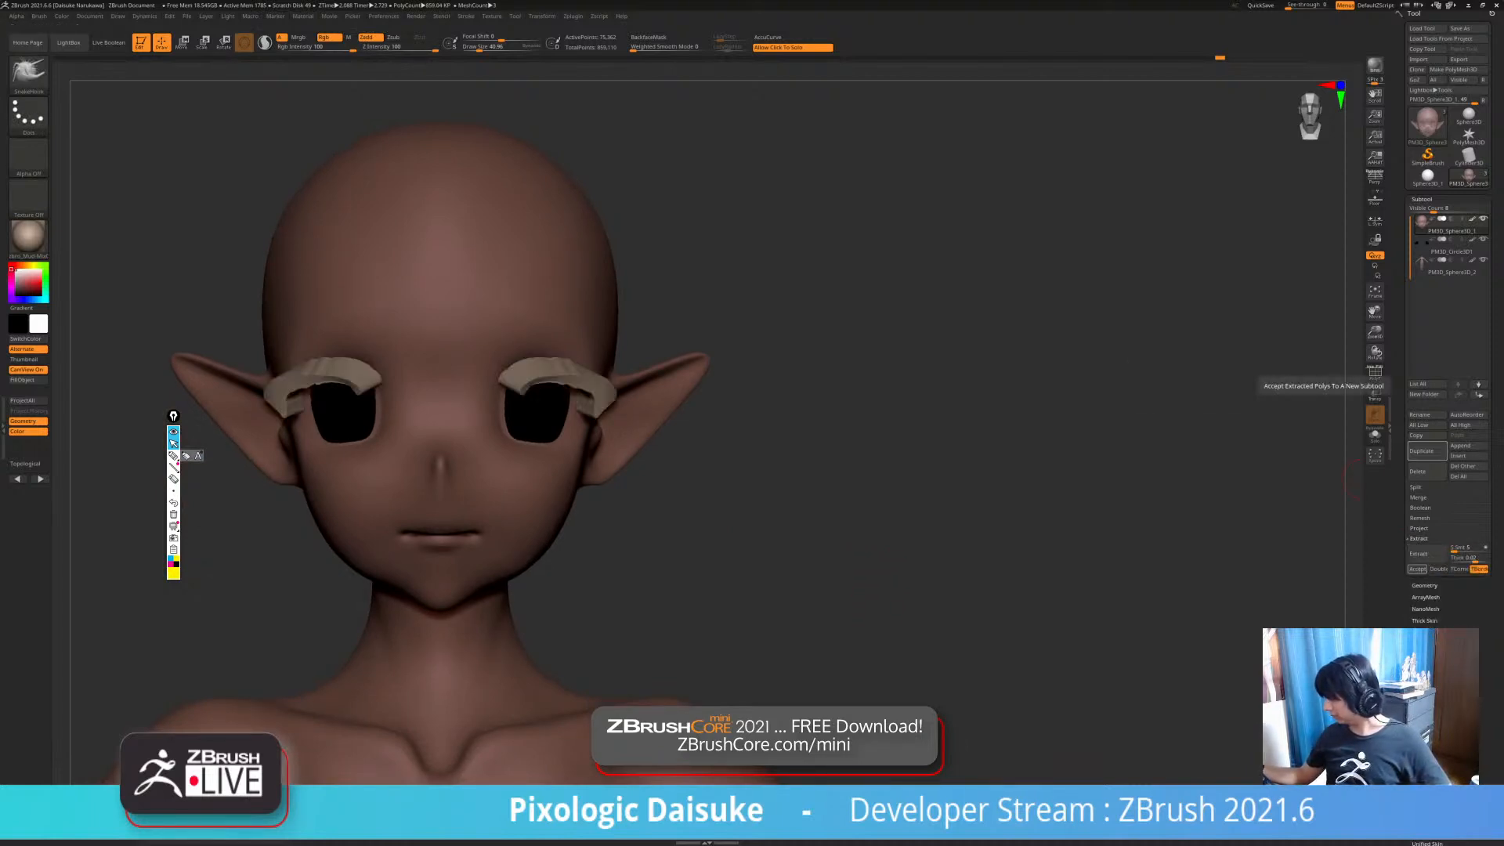
drag(1476, 558, 1467, 557)
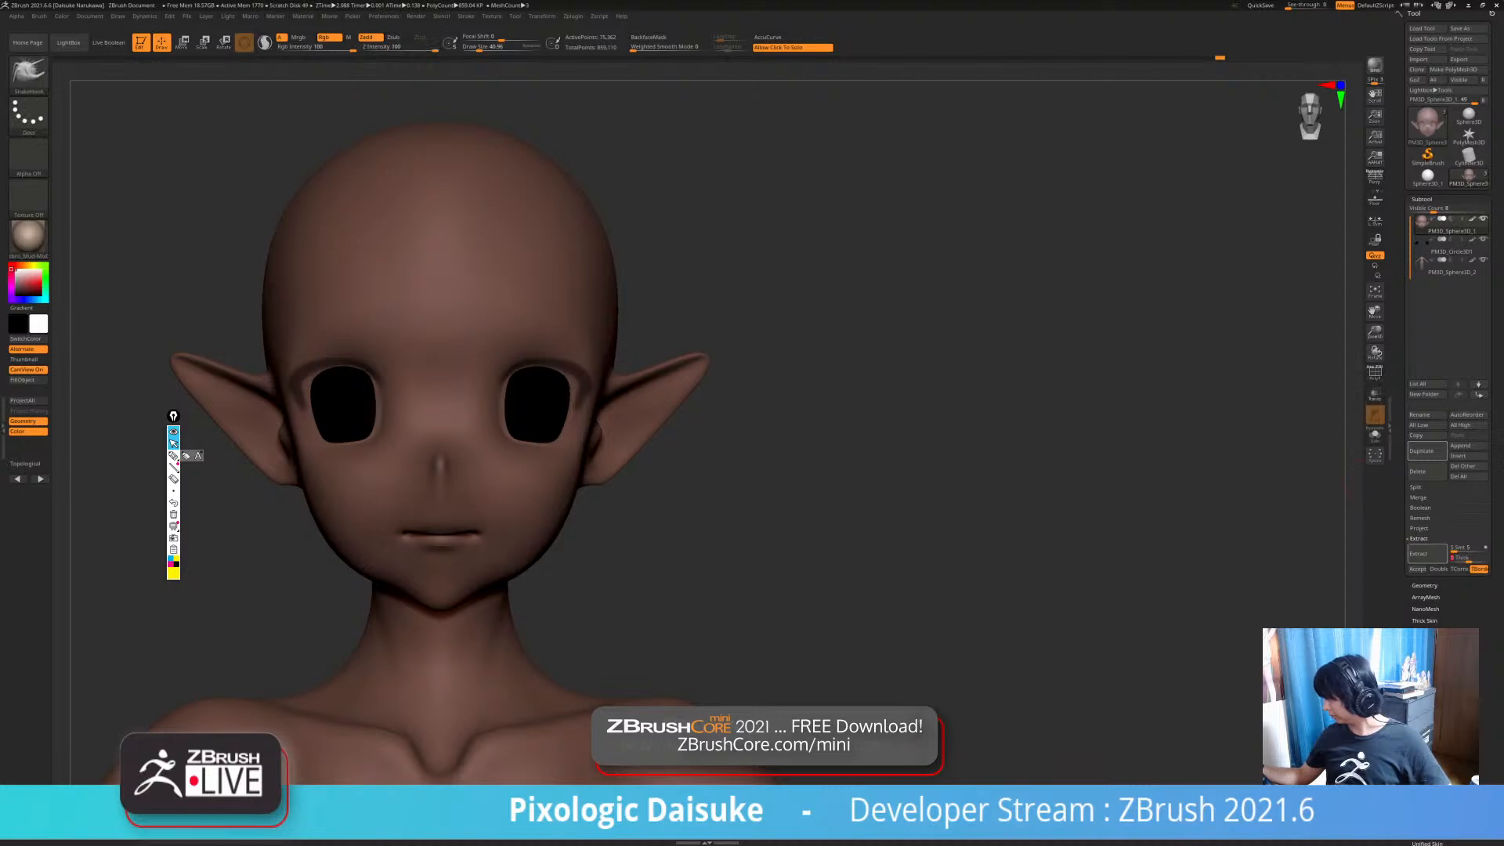
click(1417, 569)
- Fit the extracted eyelashes around the upper edges of the eyes with the SnakeHook brush
alt+drag(689, 494, 684, 564)
drag(822, 548, 682, 549)
click(499, 48)
drag(566, 274, 517, 273)
drag(537, 395, 552, 416)
mouse_move(329, 501)
mouse_down()
mouse_move(460, 476)
mouse_move(368, 480)
mouse_up()
drag(429, 396, 400, 415)
drag(329, 501, 438, 494)
drag(666, 259, 752, 259)
drag(227, 462, 259, 474)
drag(752, 243, 631, 228)
- Turn on the polyframe display and merge the eyelashes into a single polygroup
drag(499, 46, 491, 47)
click(1375, 373)
drag(705, 580, 549, 504)
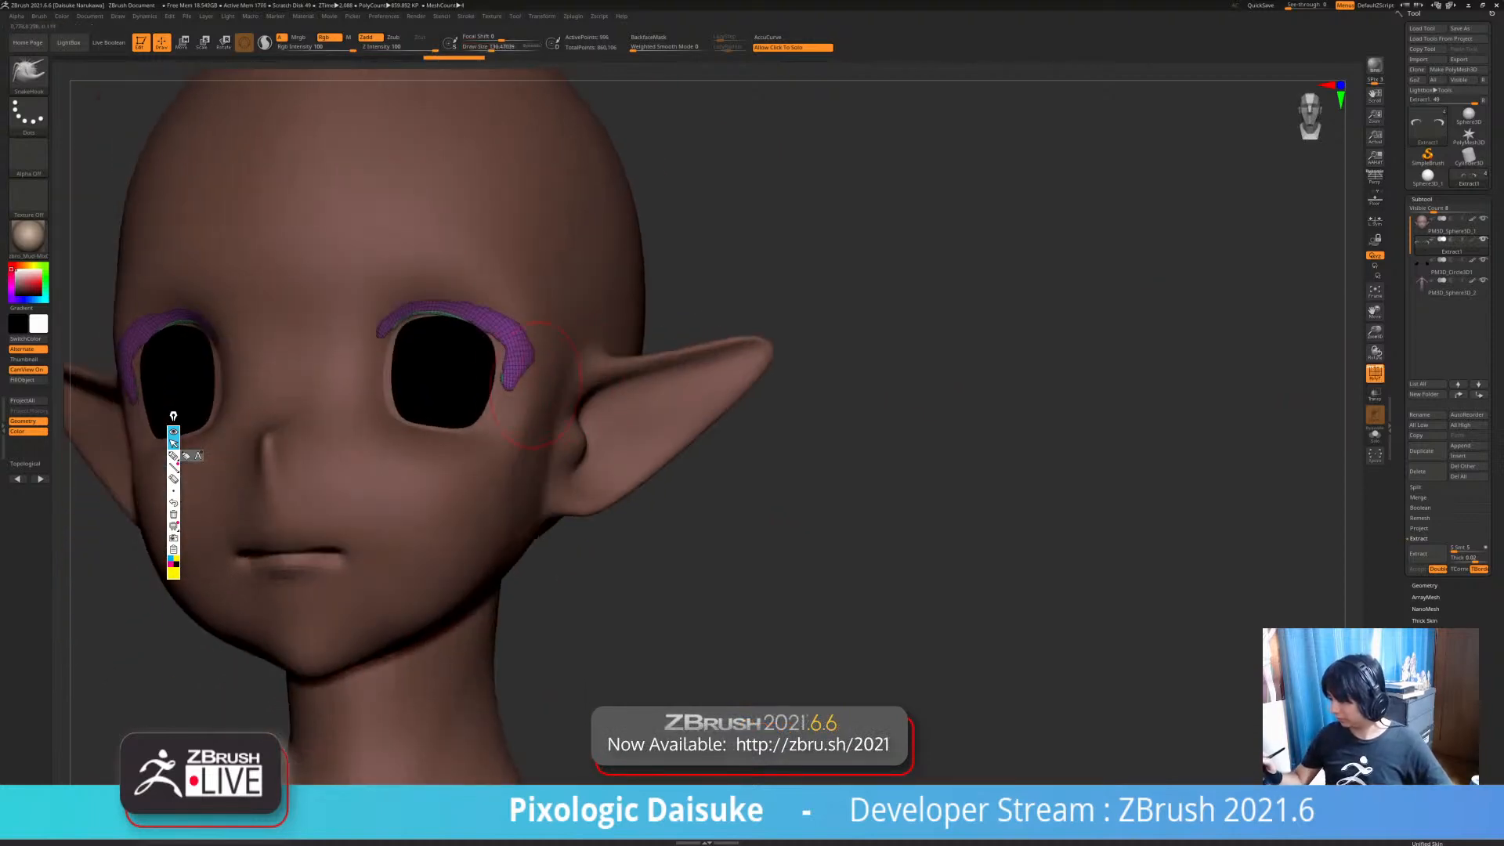
key(ctrl+w)
drag(477, 392, 424, 330)
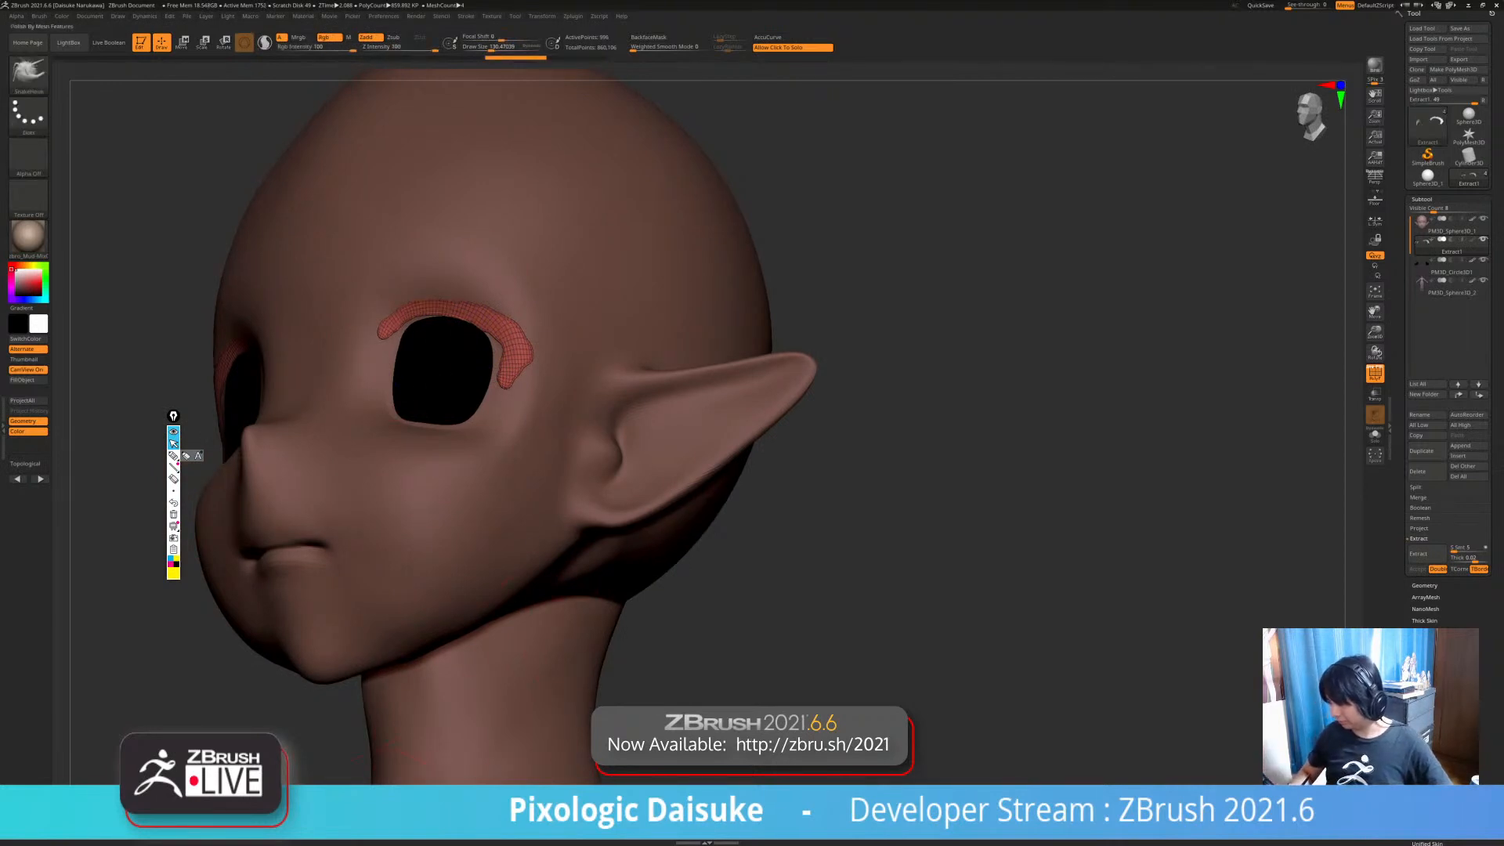
drag(1276, 303, 1255, 285)
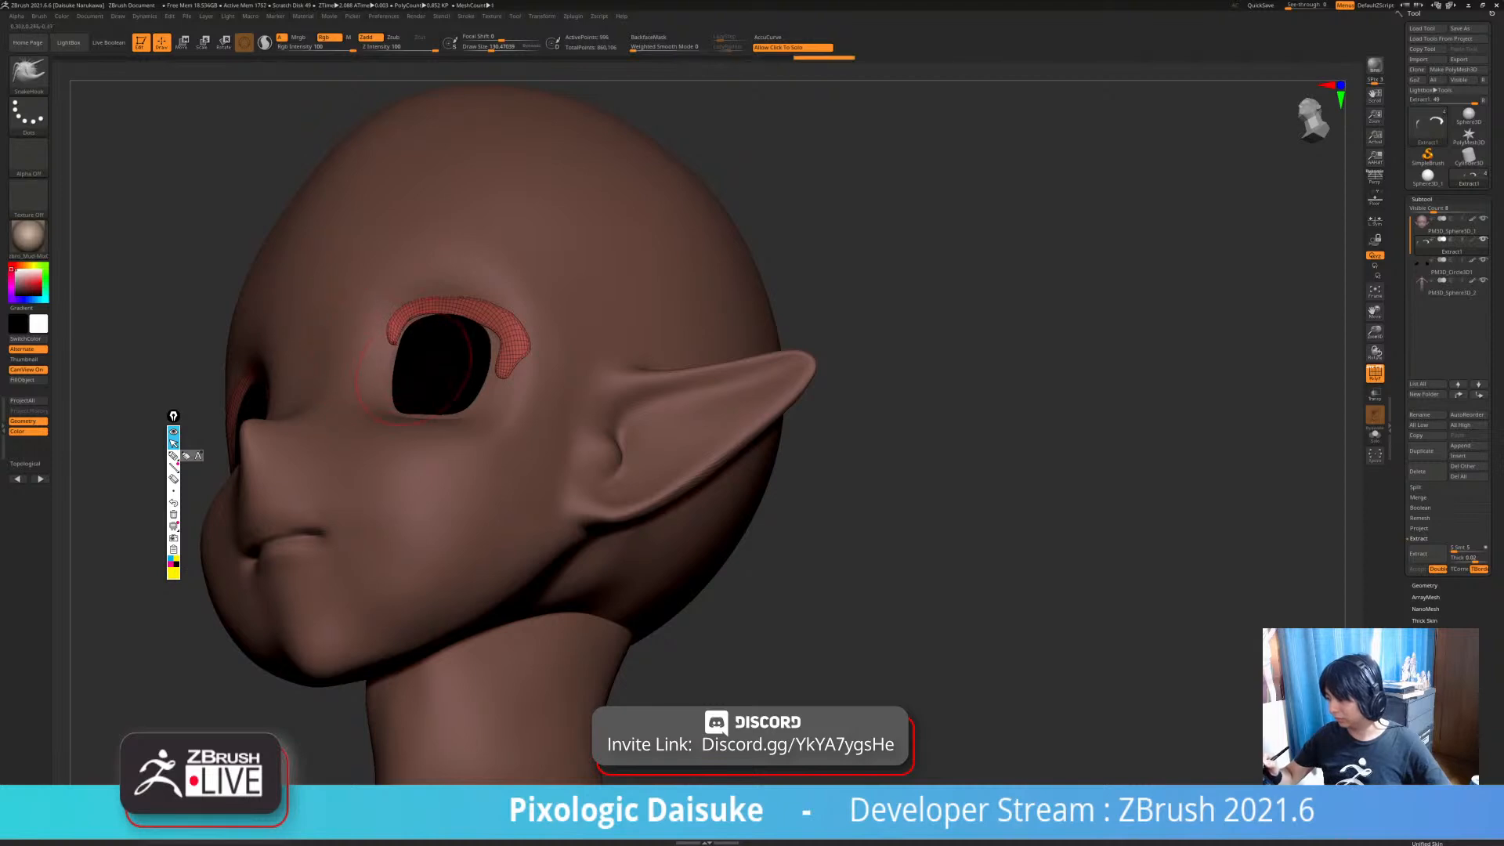
- Slim the eyelashes and draw out their outer corners with the SnakeHook brush
right_drag(337, 249, 412, 259)
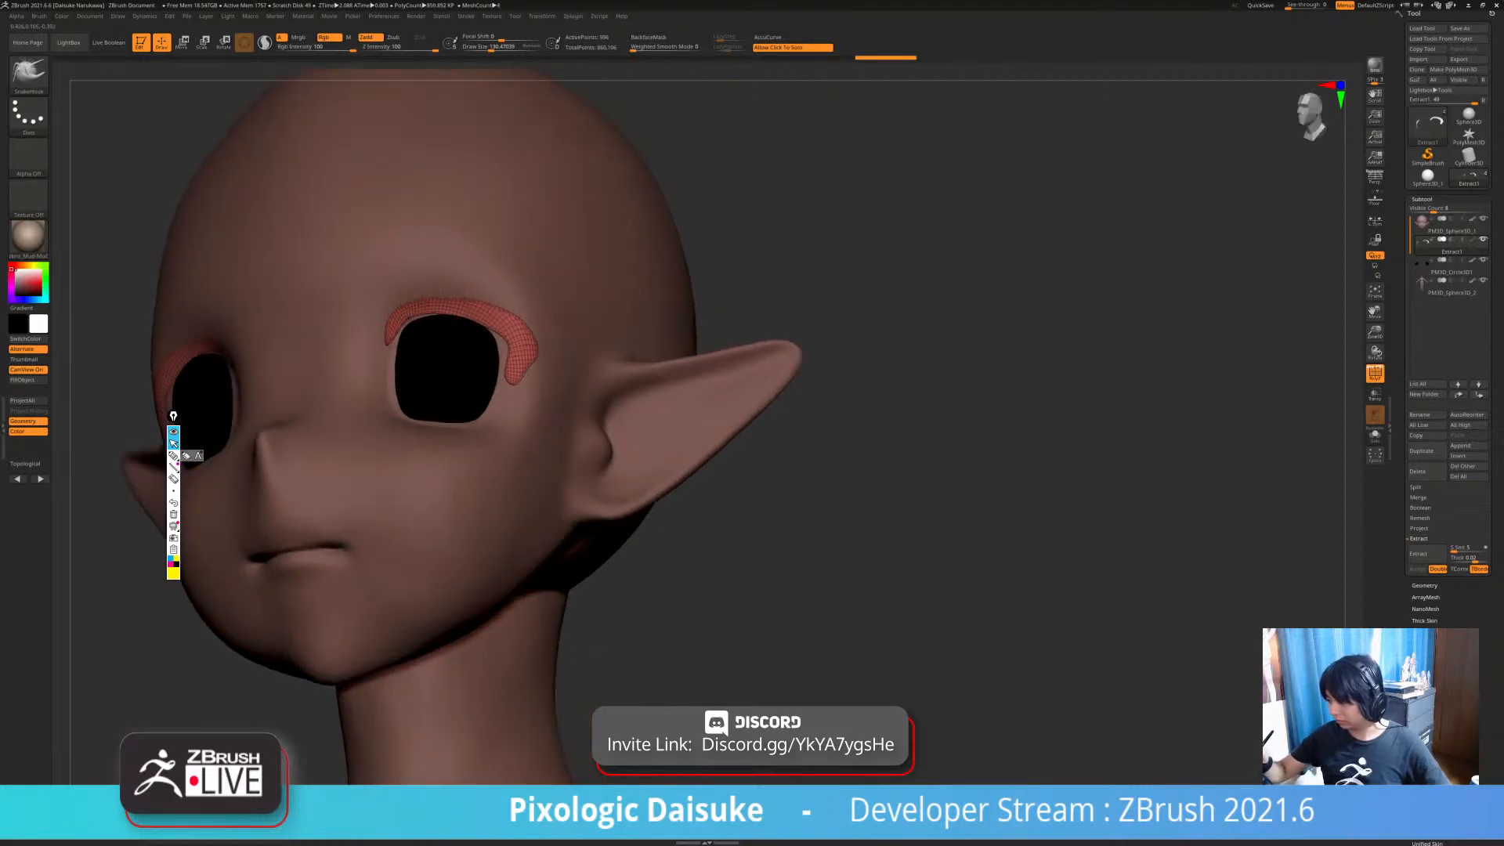
mouse_move(361, 376)
right_down()
mouse_move(442, 382)
mouse_move(396, 393)
mouse_move(420, 387)
right_up()
mouse_move(420, 266)
right_down()
mouse_move(376, 266)
mouse_move(433, 255)
right_up()
mouse_move(580, 257)
right_down()
mouse_move(518, 258)
mouse_move(583, 258)
right_up()
mouse_move(548, 318)
alt+right_down()
mouse_move(508, 321)
mouse_move(470, 356)
alt+right_up()
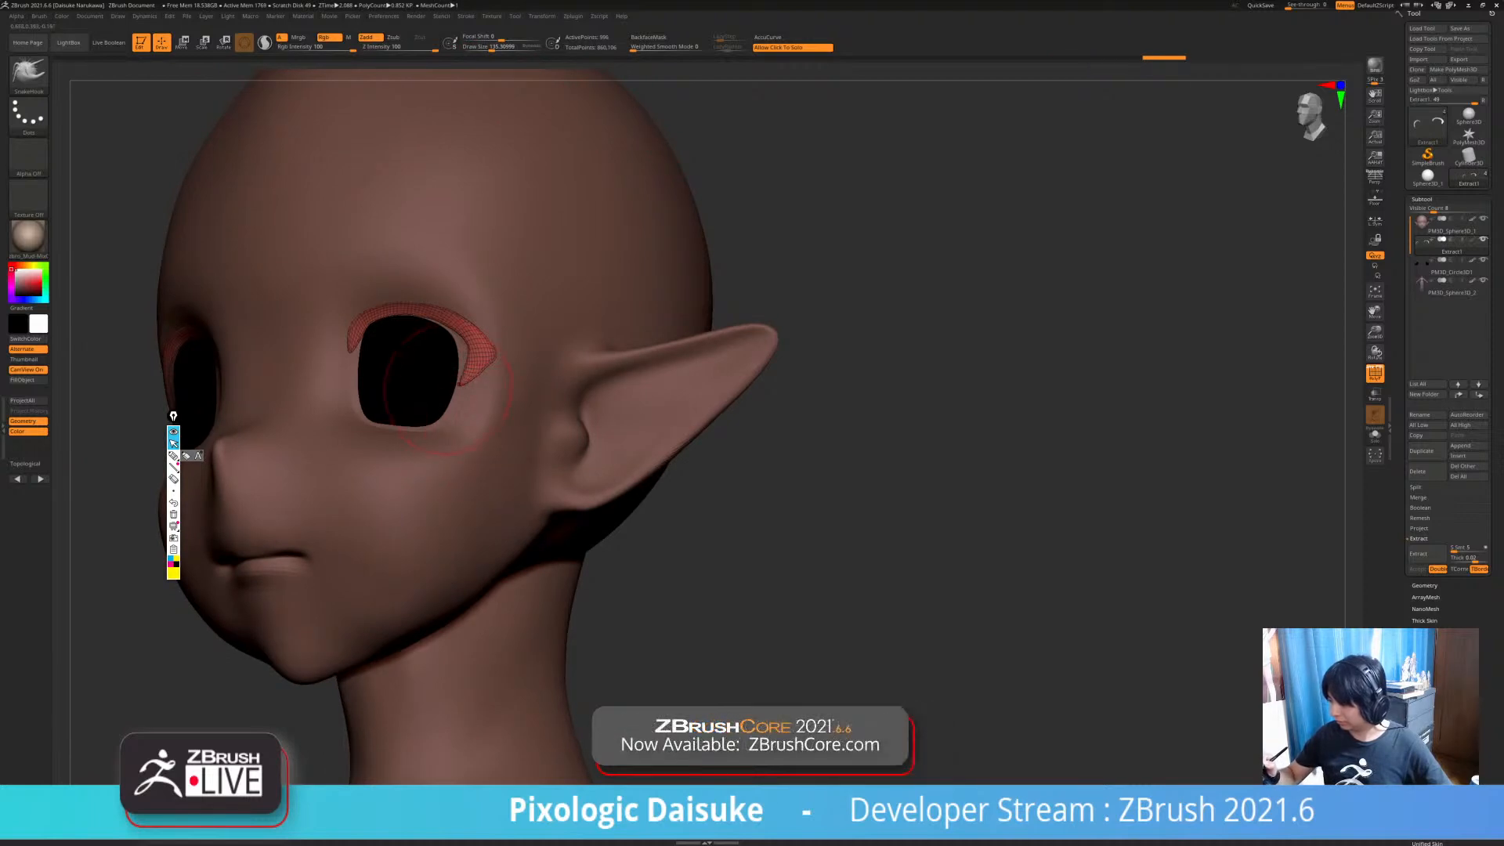
mouse_move(452, 423)
right_down()
mouse_move(501, 392)
mouse_move(368, 368)
mouse_move(470, 368)
mouse_move(407, 431)
right_up()
mouse_move(486, 297)
right_down()
mouse_move(469, 293)
mouse_move(508, 304)
mouse_move(535, 379)
mouse_move(518, 370)
right_up()
- Pull the outer corners of the eyelashes into pointed wing tips with a smaller brush, undoing the previous stroke
click(486, 46)
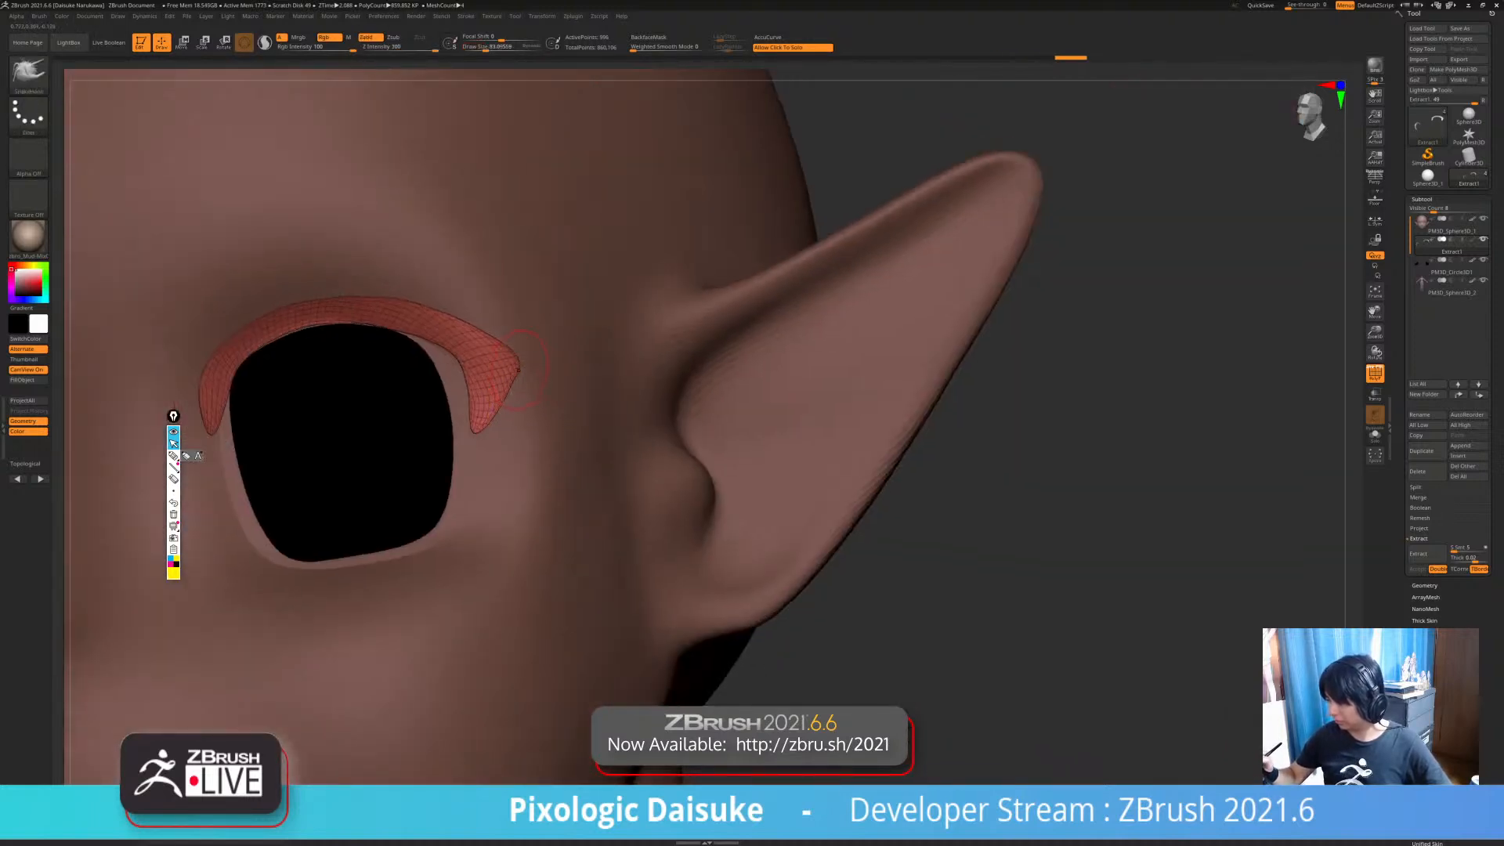
key(ctrl+z)
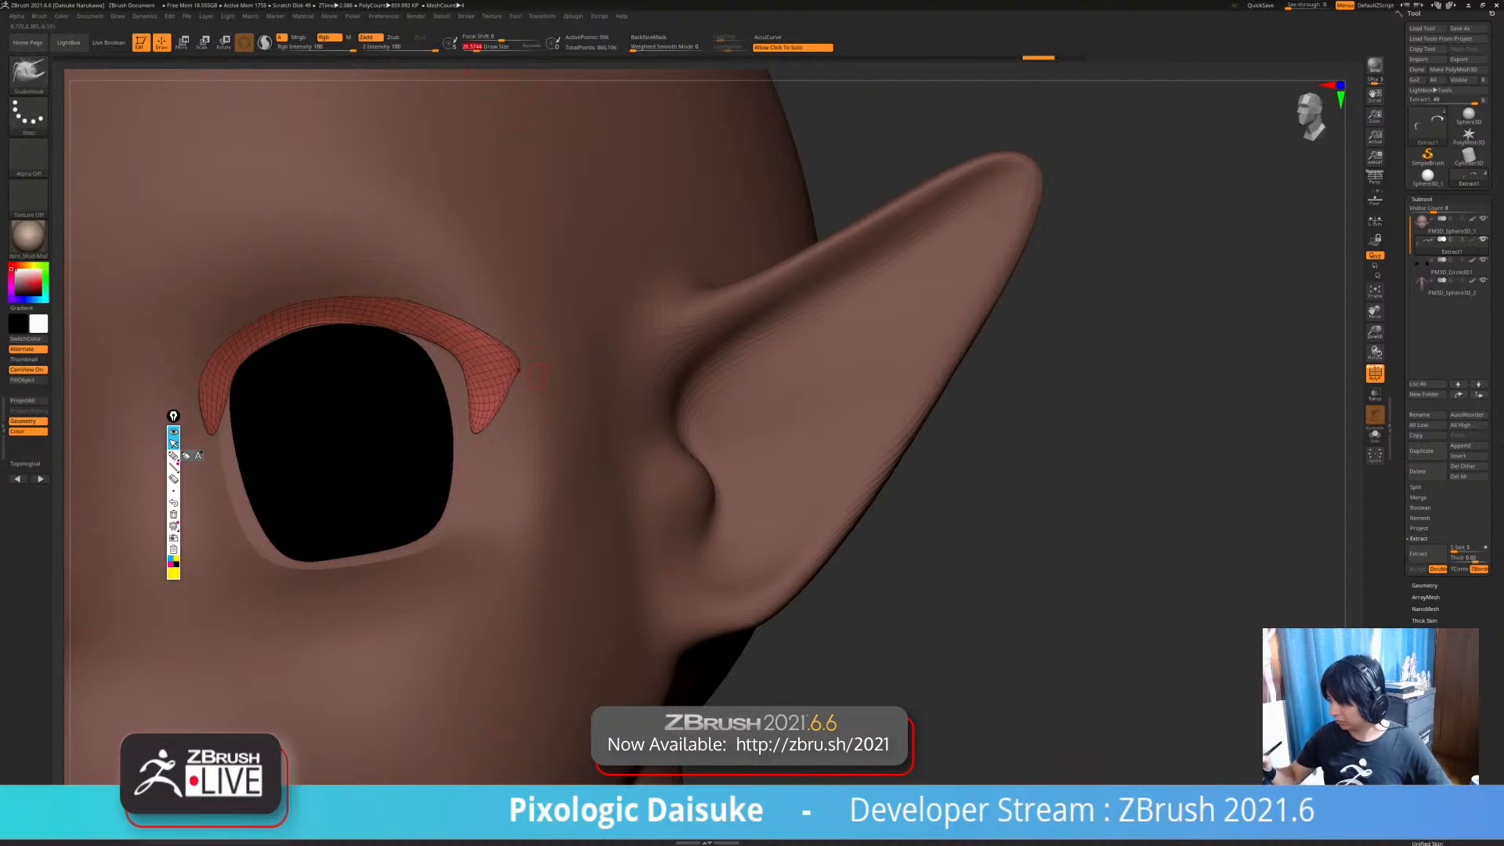
click(484, 46)
drag(517, 365, 533, 368)
drag(1097, 392, 1151, 392)
- Adjust the curve of the eyelashes and their wing tips to follow the eyes from several angles
mouse_move(514, 392)
ctrl+right_down()
mouse_move(517, 344)
mouse_move(477, 447)
mouse_move(501, 321)
ctrl+right_up()
mouse_move(501, 231)
right_down()
mouse_move(469, 445)
mouse_move(596, 462)
mouse_move(541, 439)
mouse_move(474, 446)
mouse_move(595, 447)
mouse_move(596, 501)
mouse_move(540, 502)
right_up()
alt+right_drag(441, 522, 477, 553)
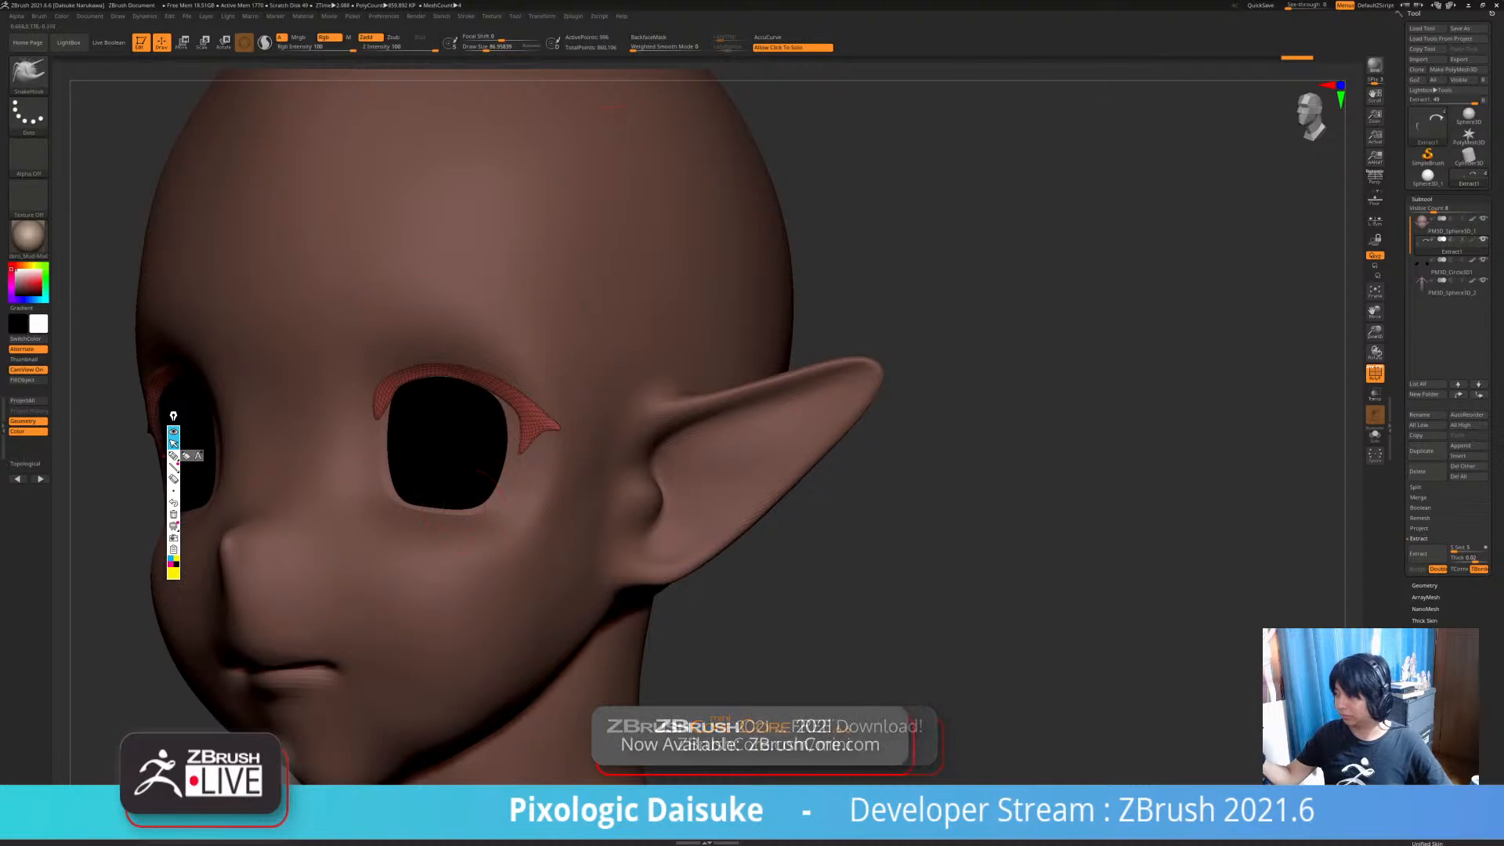
right_drag(532, 439, 547, 474)
right_drag(443, 384, 457, 384)
drag(478, 47, 483, 47)
mouse_move(400, 427)
ctrl+right_down()
mouse_move(403, 473)
mouse_move(408, 459)
ctrl+right_up()
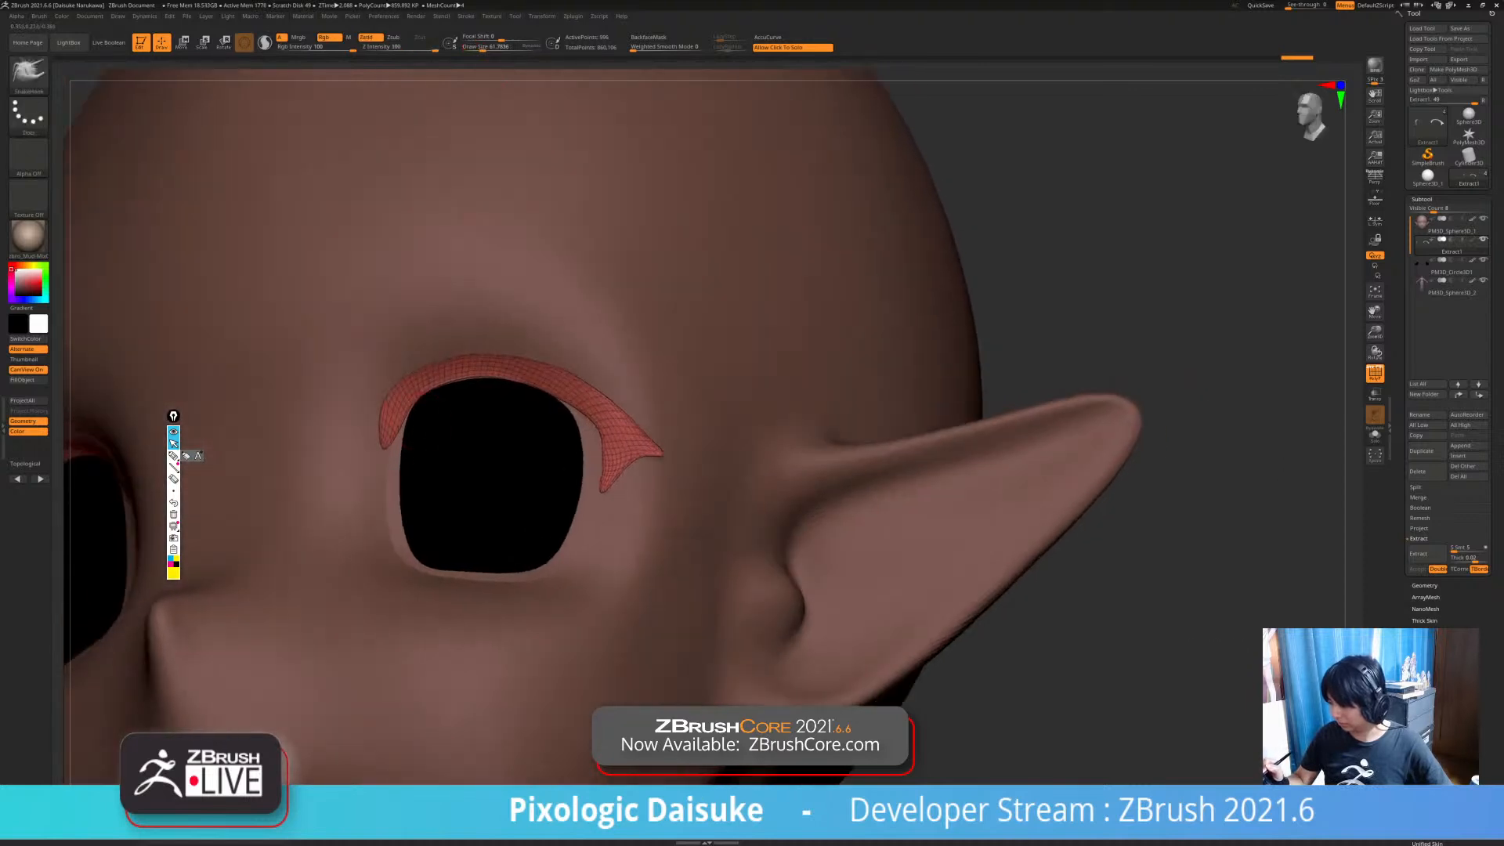
mouse_move(743, 564)
ctrl+right_down()
mouse_move(742, 519)
mouse_move(696, 522)
mouse_move(756, 522)
ctrl+right_up()
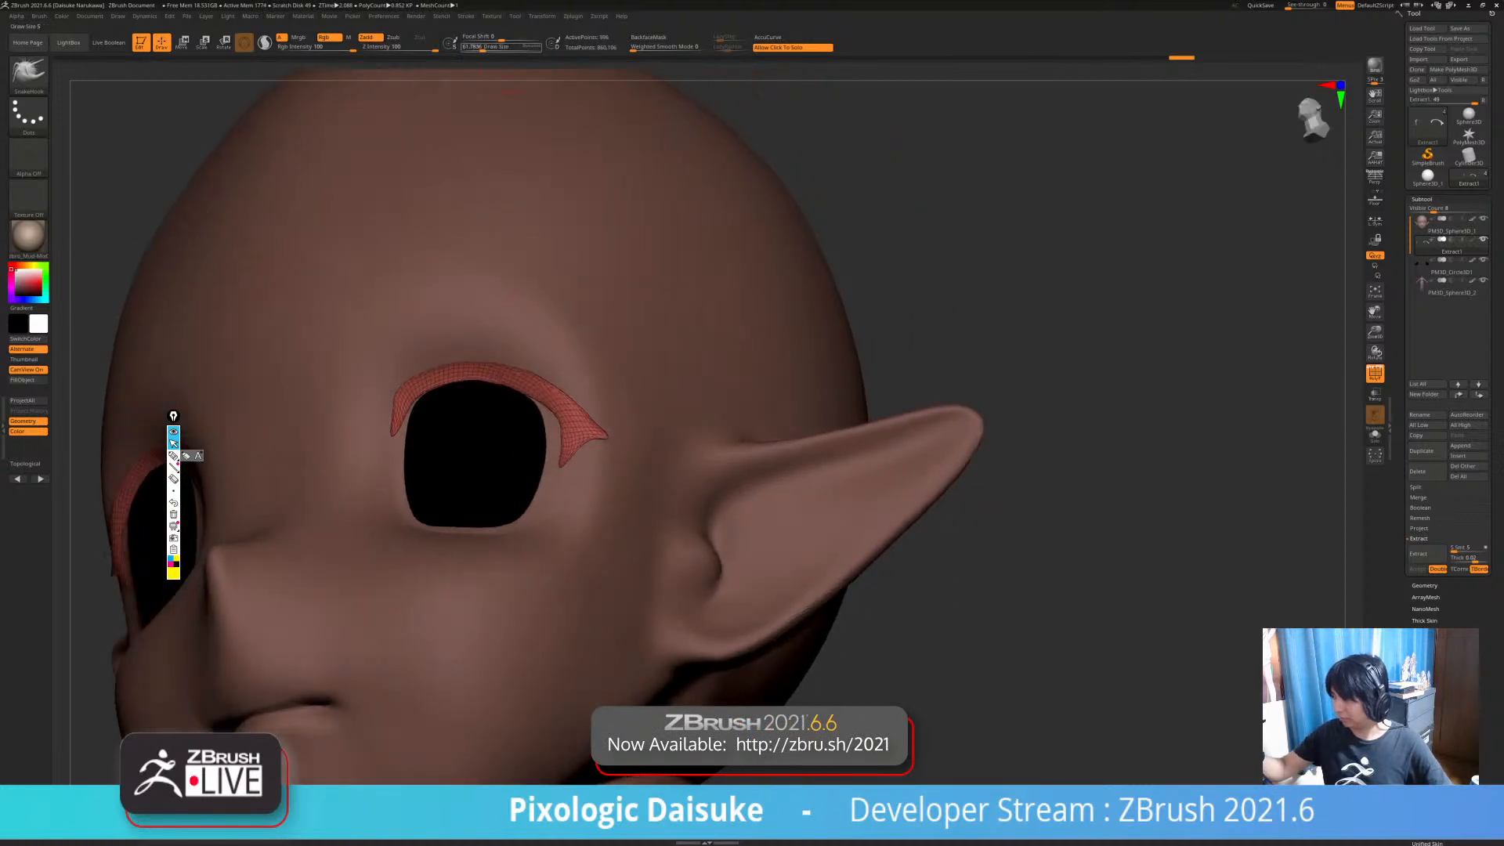
- Pull a small point out of the inner corners of the eyelashes, undoing the first stroke and repeating it with a larger brush
drag(482, 47, 471, 47)
right_drag(427, 395, 393, 396)
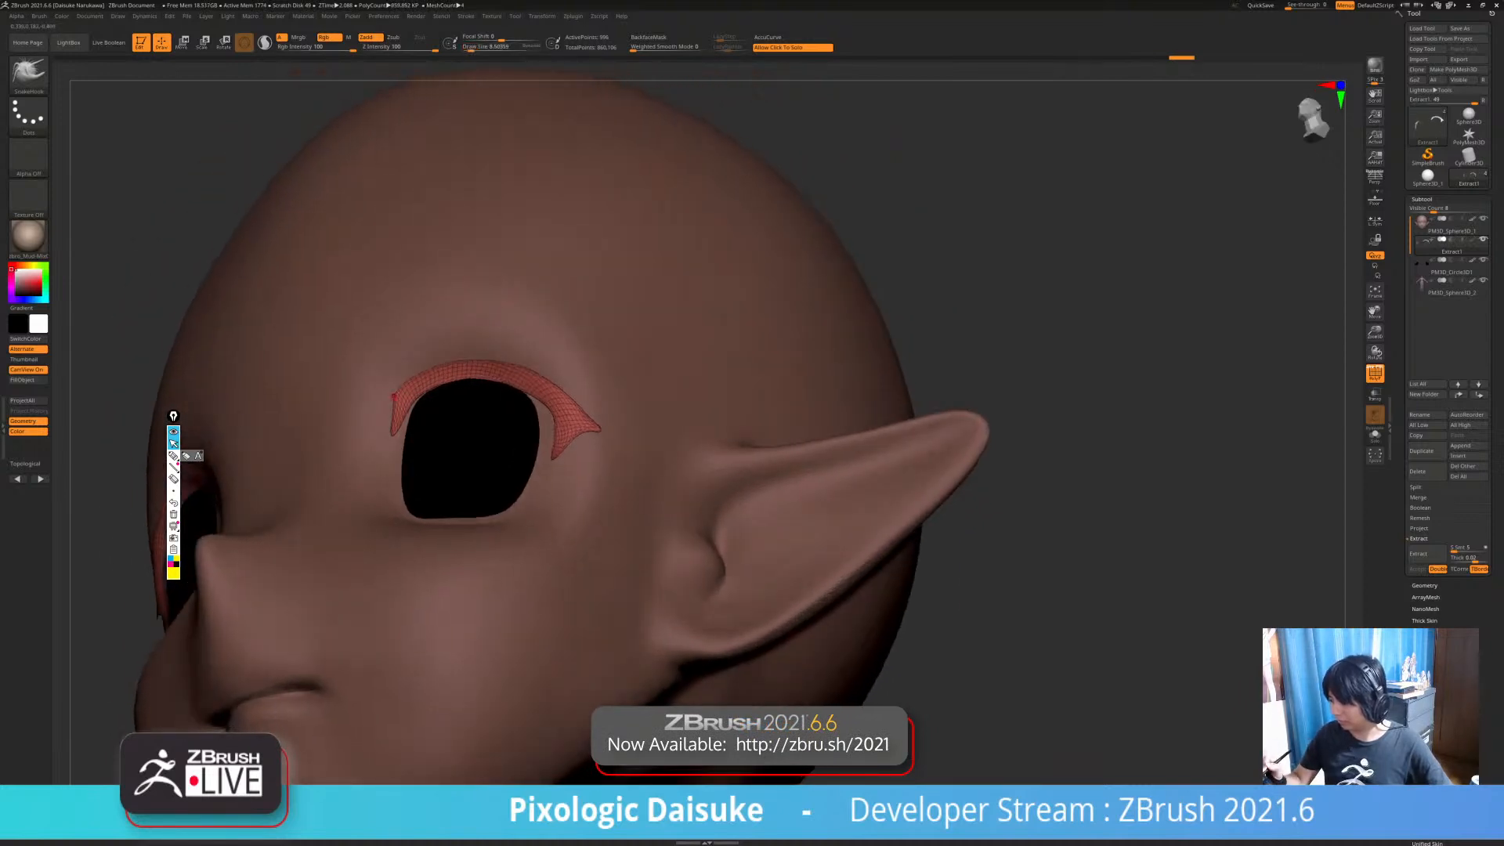
drag(471, 47, 478, 47)
key(ctrl+z)
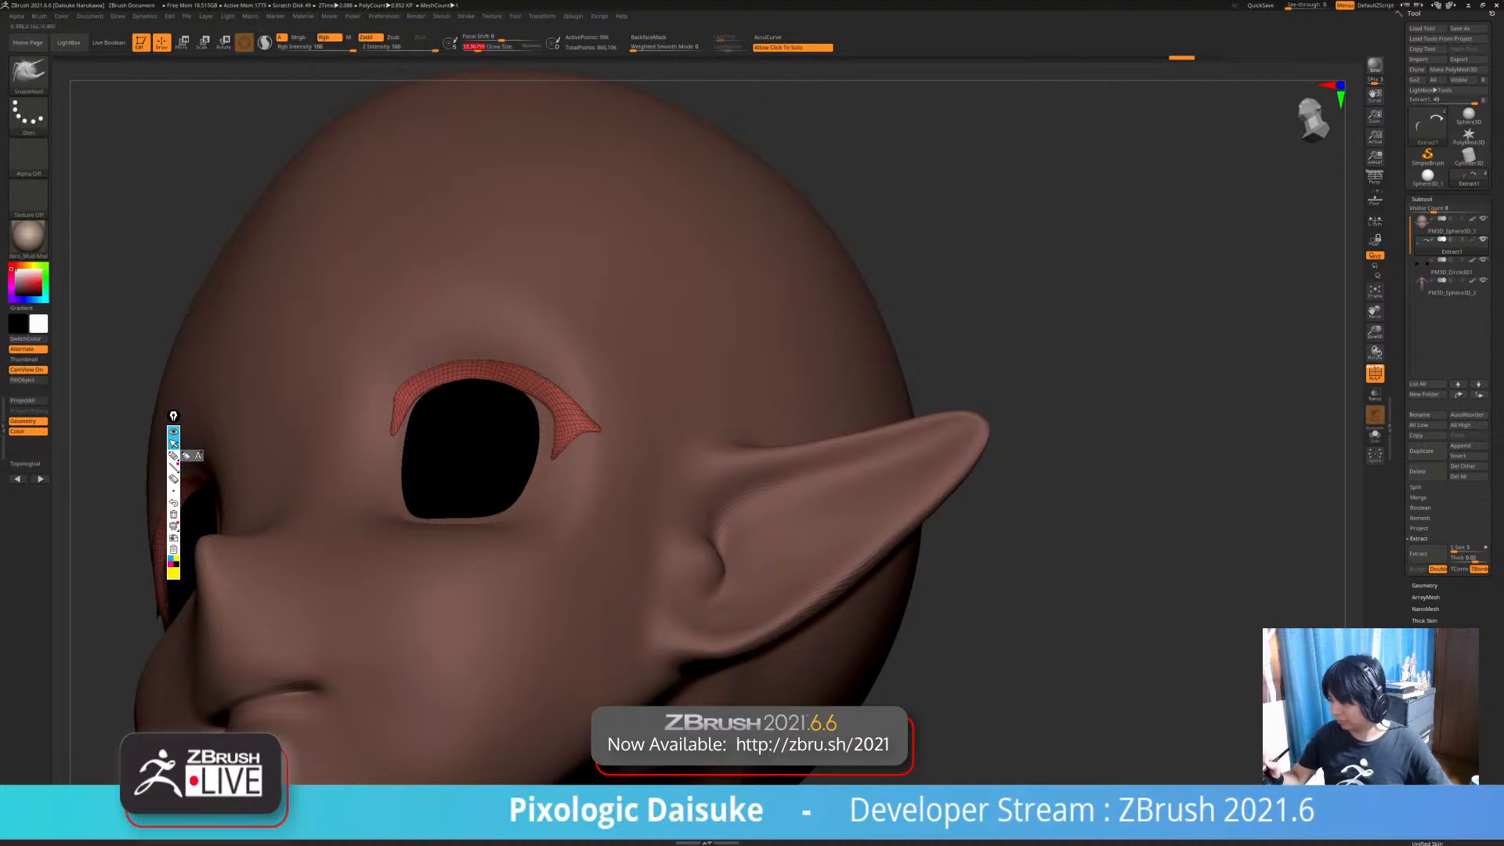
right_drag(408, 409, 390, 401)
- Refine the eyelash shape with a slightly larger brush and remesh the eyelashes
mouse_move(627, 533)
ctrl+right_down()
mouse_move(619, 470)
mouse_move(532, 470)
mouse_move(529, 423)
mouse_move(690, 427)
mouse_move(686, 376)
mouse_move(763, 380)
mouse_move(604, 380)
mouse_move(681, 380)
mouse_move(678, 486)
mouse_move(552, 164)
ctrl+right_up()
drag(477, 46, 480, 46)
mouse_move(752, 360)
right_down()
mouse_move(721, 362)
mouse_move(799, 365)
right_up()
right_drag(595, 502, 388, 589)
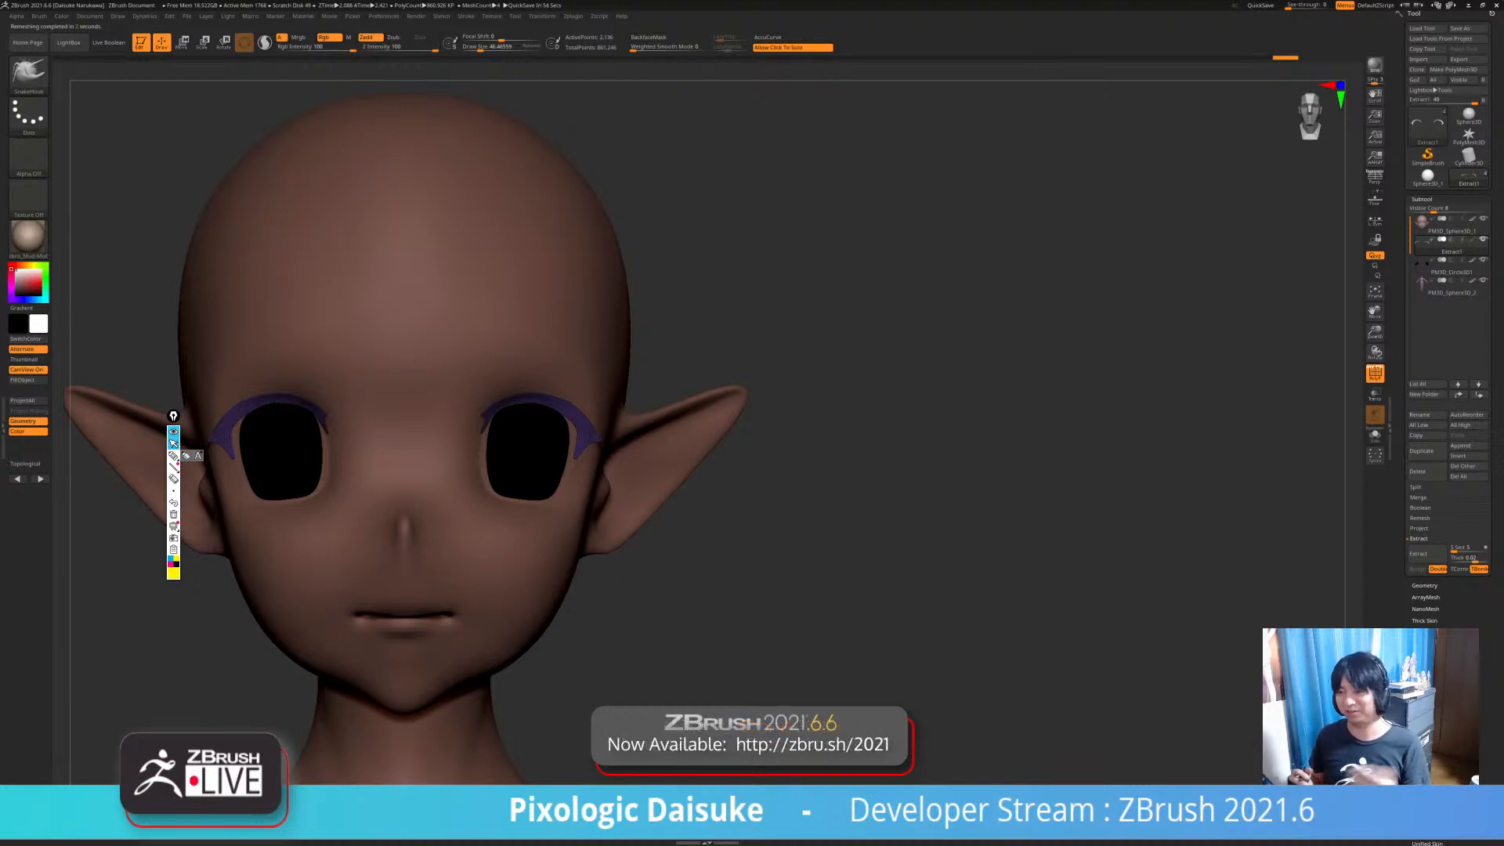
drag(624, 538, 705, 549)
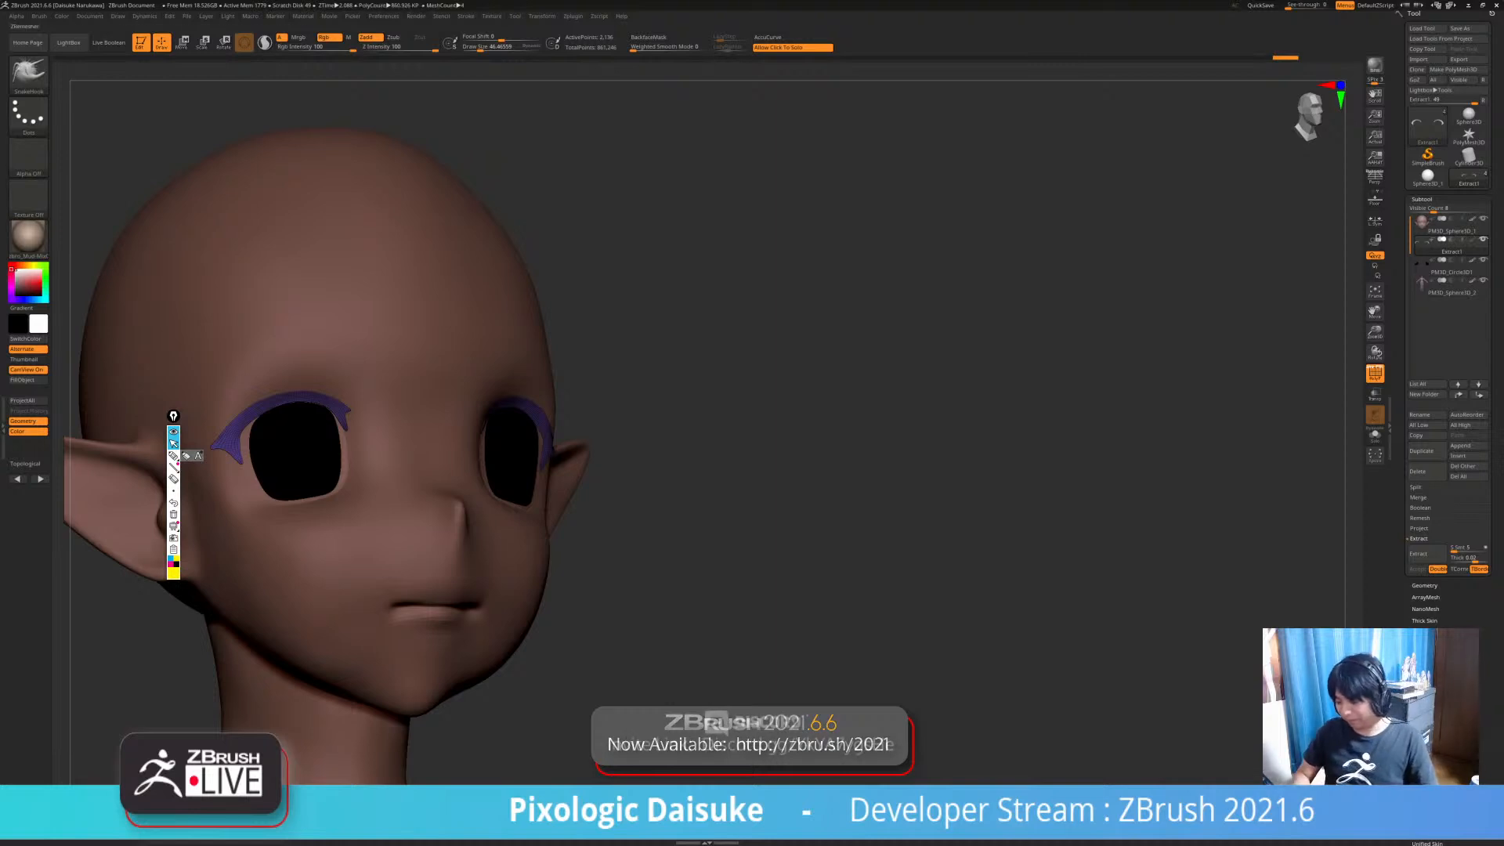
shift+drag(817, 728, 705, 728)
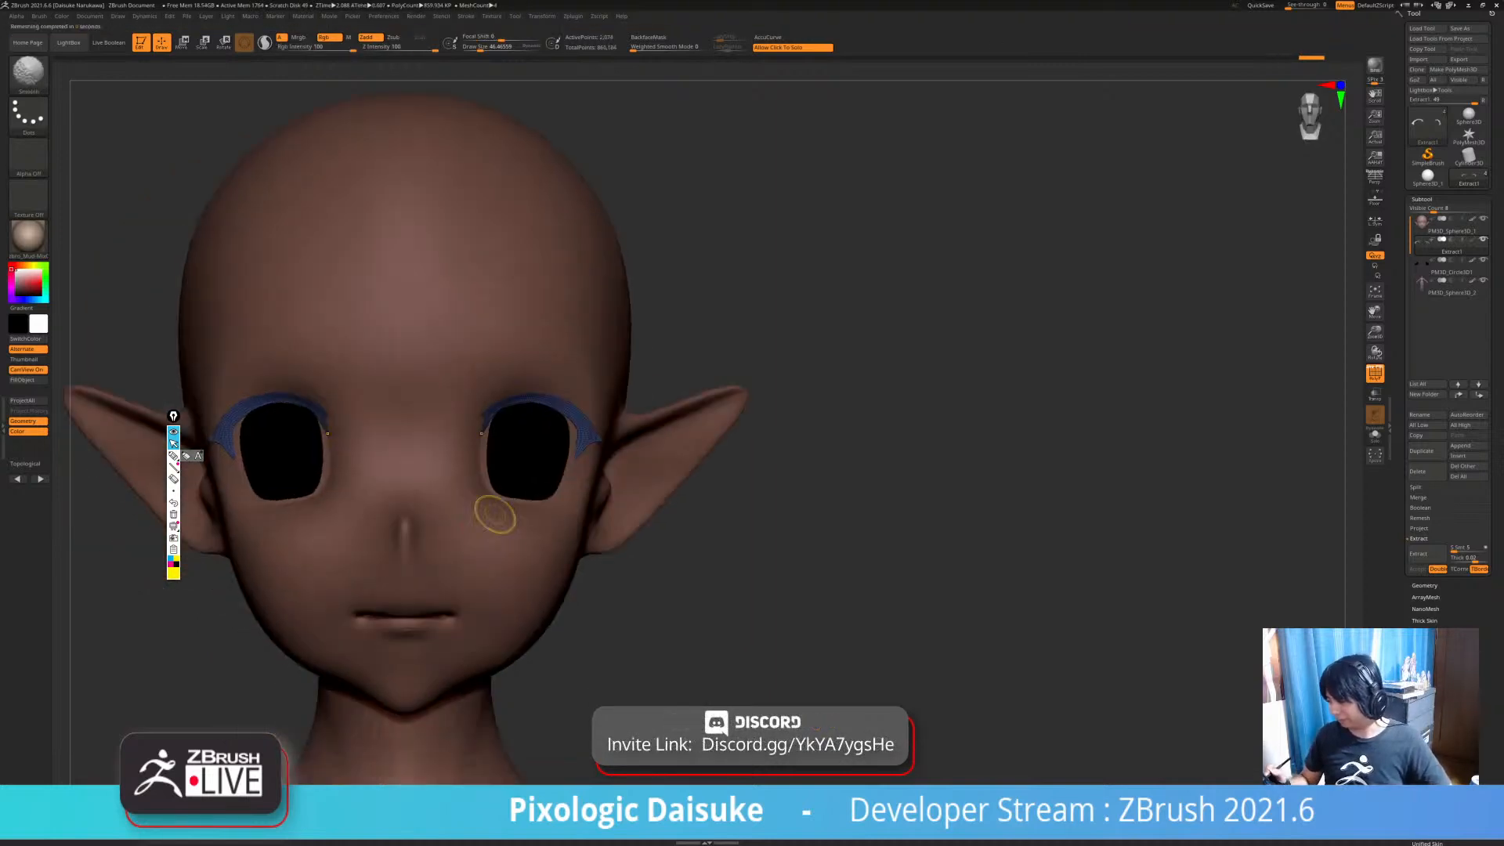
mouse_move(1010, 478)
mouse_down()
mouse_move(853, 476)
mouse_move(933, 475)
mouse_up()
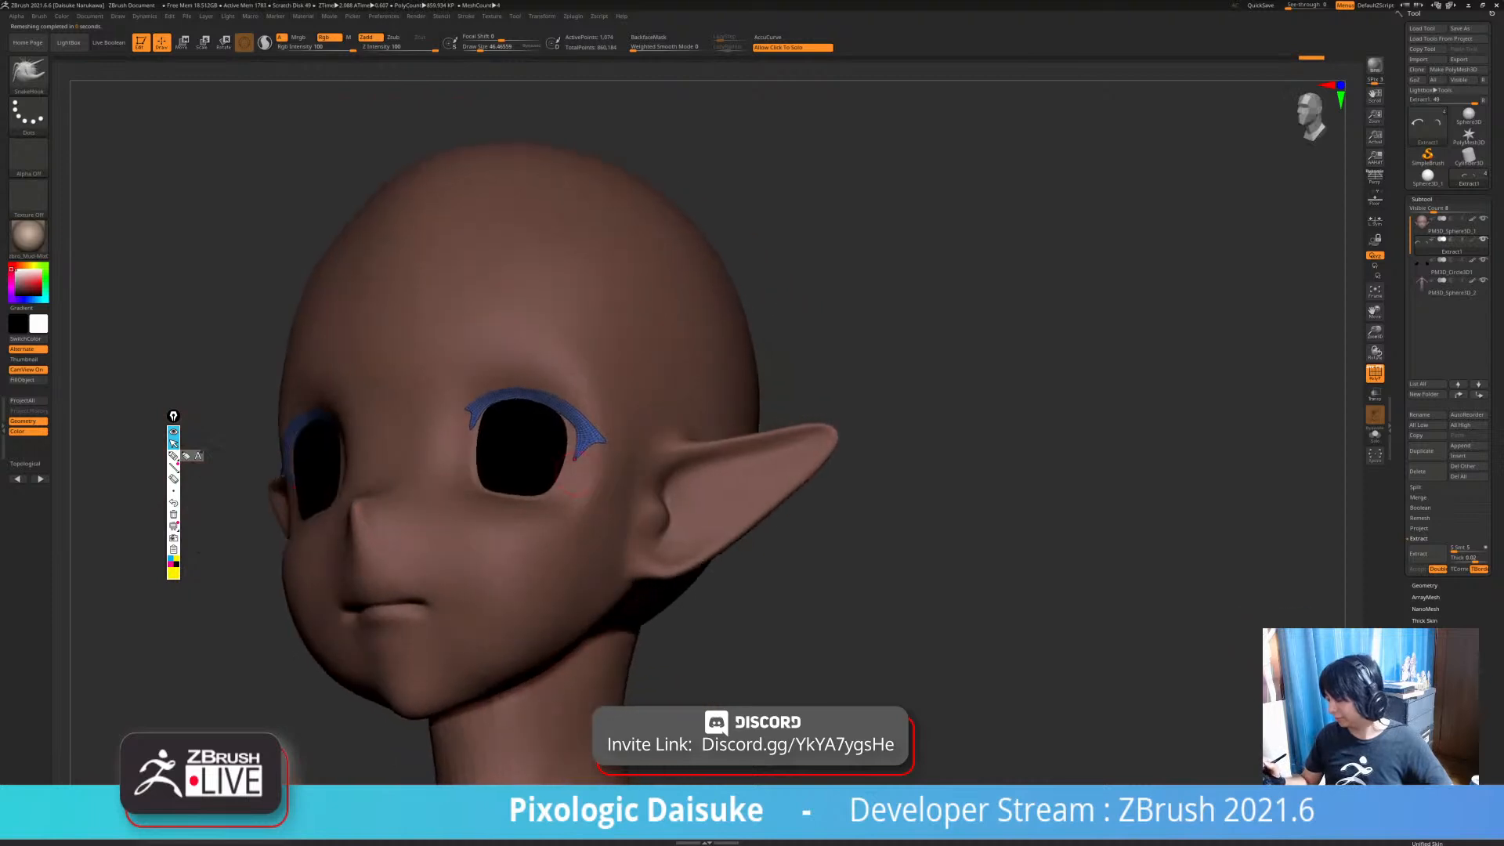
- Reshape the eyelashes with an enlarged brush and make both sides match with Mirror and Weld
mouse_move(675, 482)
ctrl+right_down()
mouse_move(705, 541)
mouse_move(744, 541)
ctrl+right_up()
drag(480, 47, 492, 47)
mouse_move(548, 462)
right_down()
mouse_move(490, 470)
mouse_move(519, 499)
mouse_move(577, 480)
right_up()
key(ctrl+z)
key(ctrl+shift+z)
mouse_move(196, 450)
right_down()
mouse_move(310, 439)
mouse_move(345, 368)
mouse_move(227, 392)
right_up()
key(ctrl+shift+z)
mouse_move(376, 439)
right_down()
mouse_move(520, 443)
mouse_move(490, 484)
right_up()
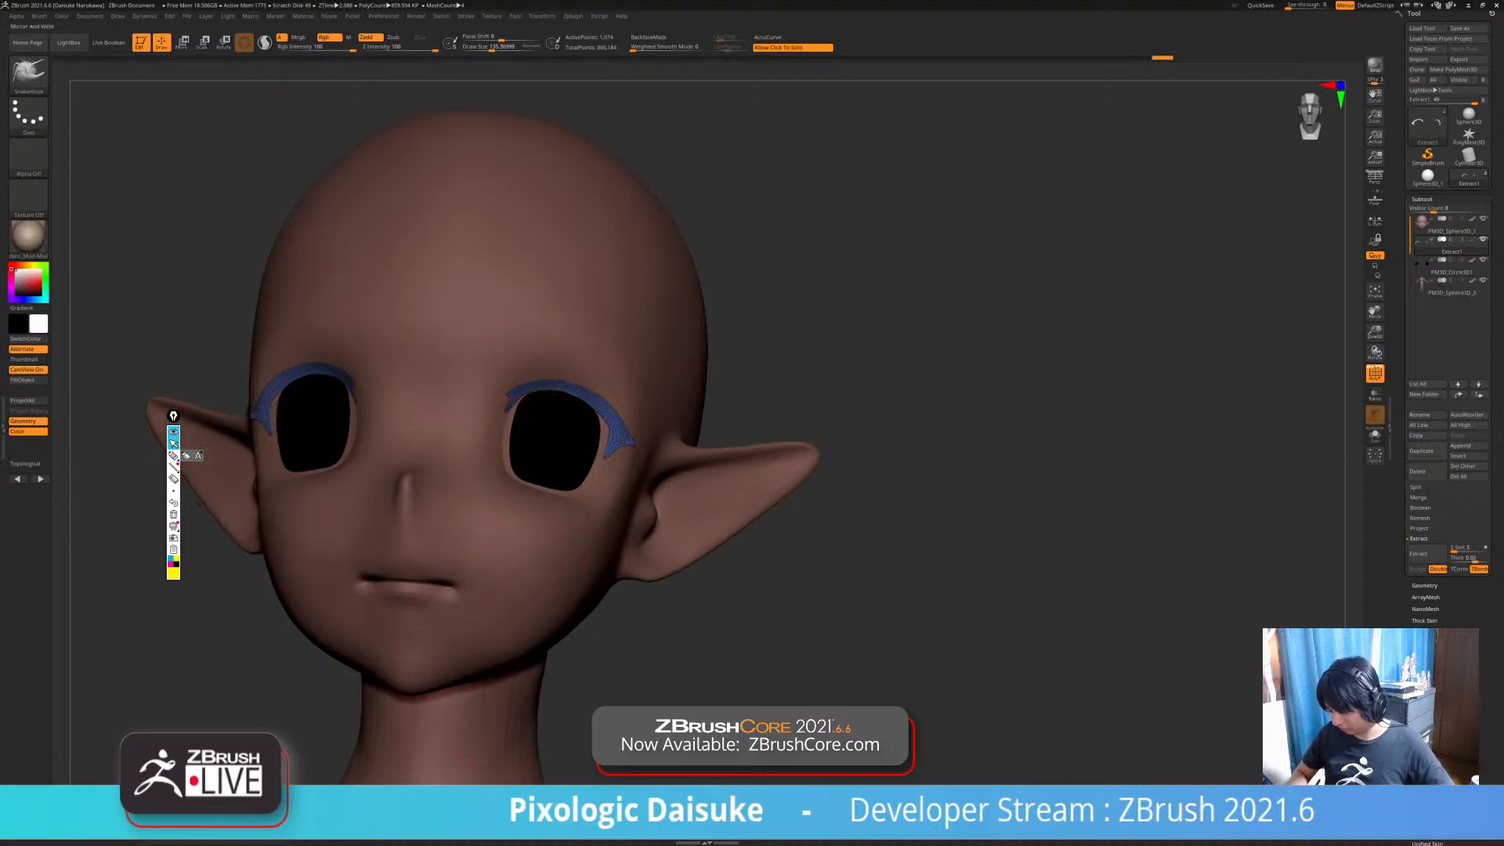
- Fine-tune the arc of the mirrored eyelashes above the eyes
mouse_move(658, 415)
right_down()
mouse_move(527, 401)
mouse_move(530, 442)
mouse_move(646, 443)
mouse_move(599, 454)
right_up()
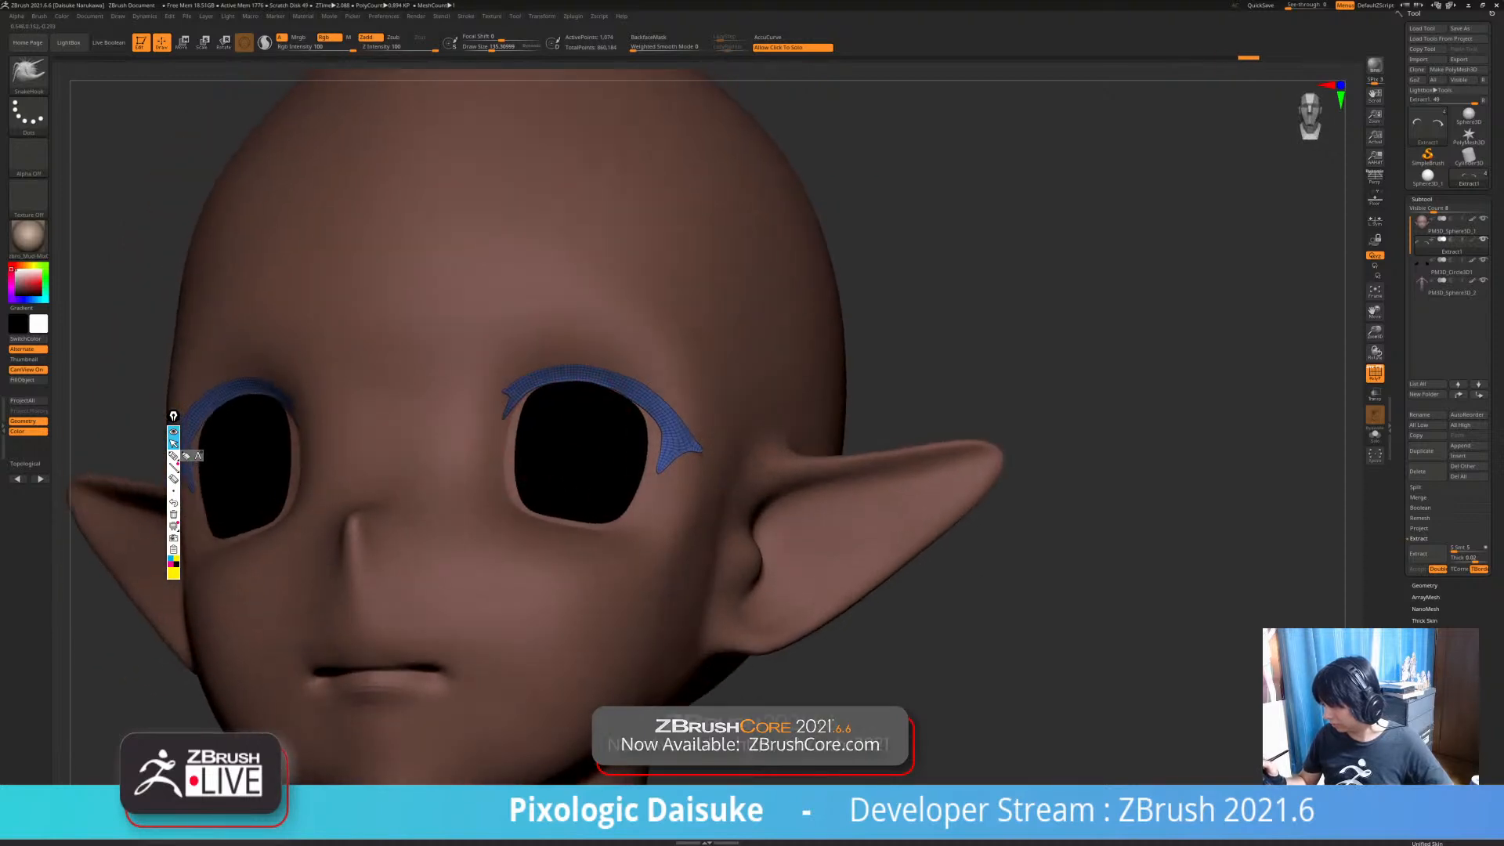
key(ctrl+shift+z)
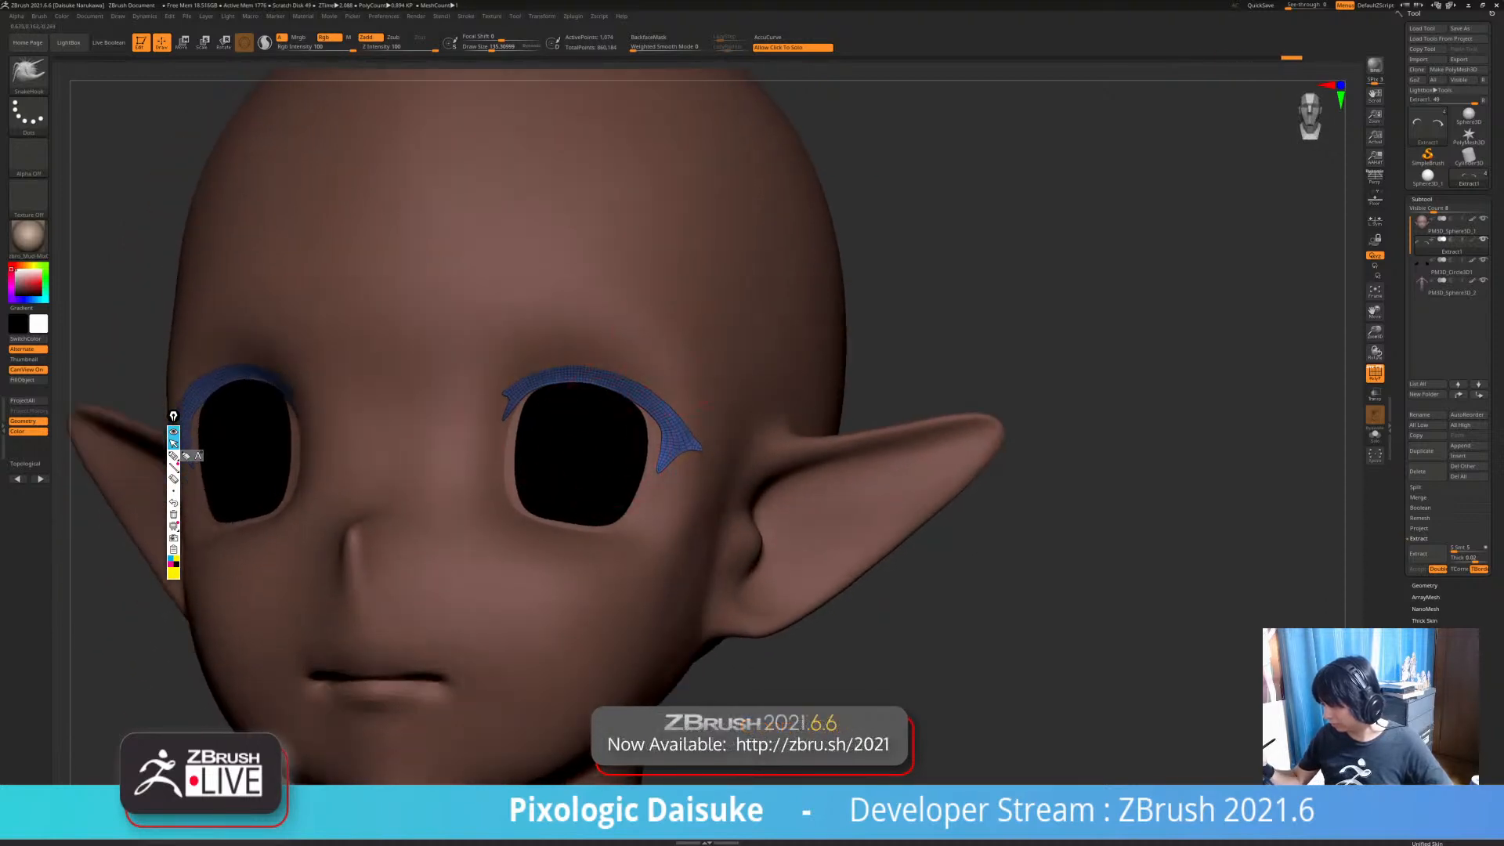
key(ctrl+z)
ctrl+right_drag(627, 396, 627, 321)
mouse_move(565, 595)
right_down()
mouse_move(655, 603)
mouse_move(625, 576)
mouse_move(572, 568)
right_up()
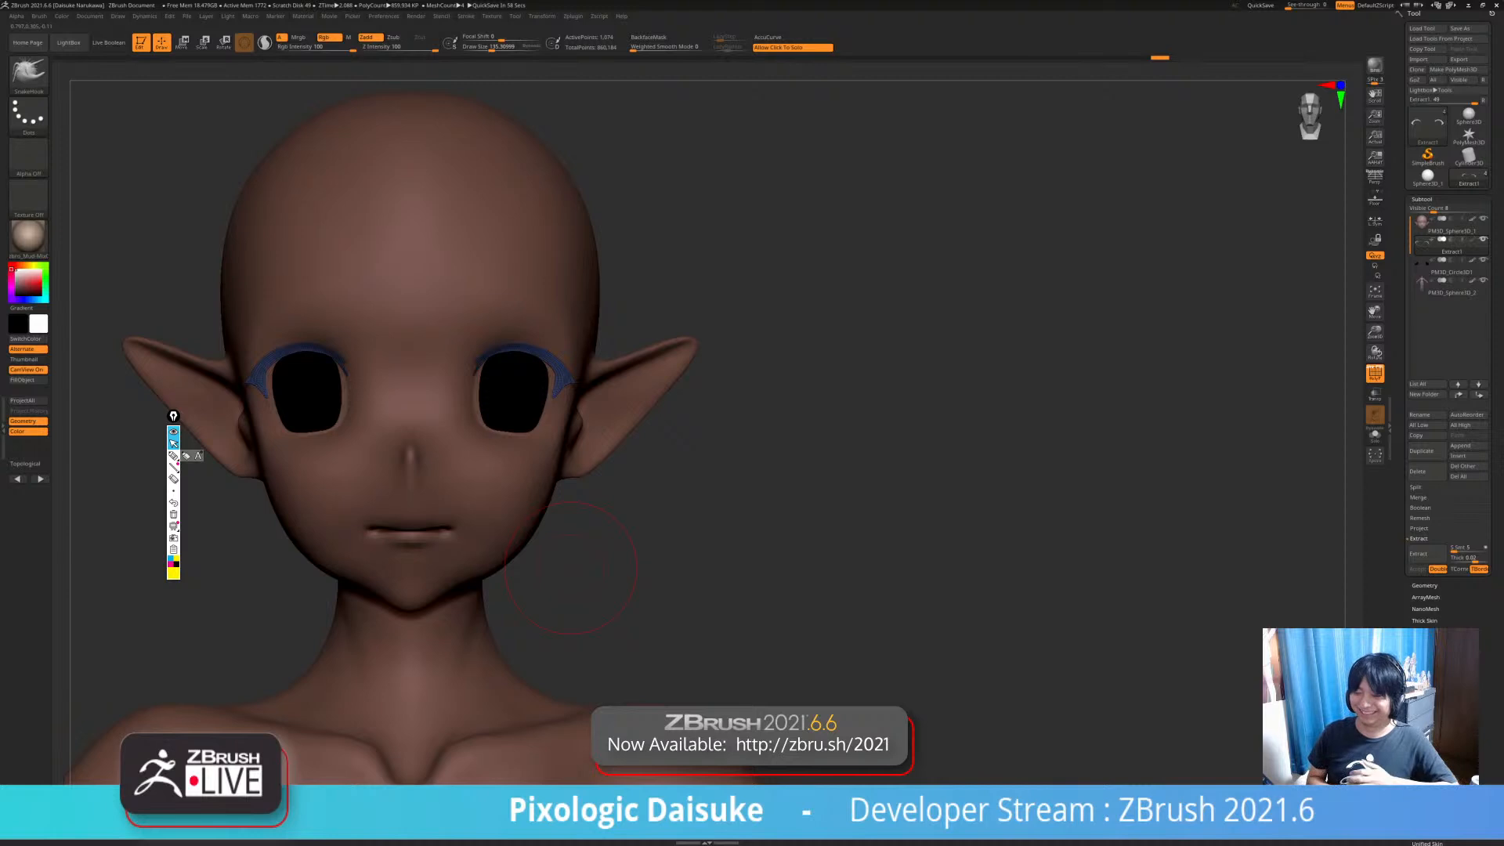
- Set the color to black and fill the eyelash subtool with it
mouse_move(631, 509)
right_down()
mouse_move(514, 509)
mouse_move(709, 510)
mouse_move(619, 509)
right_up()
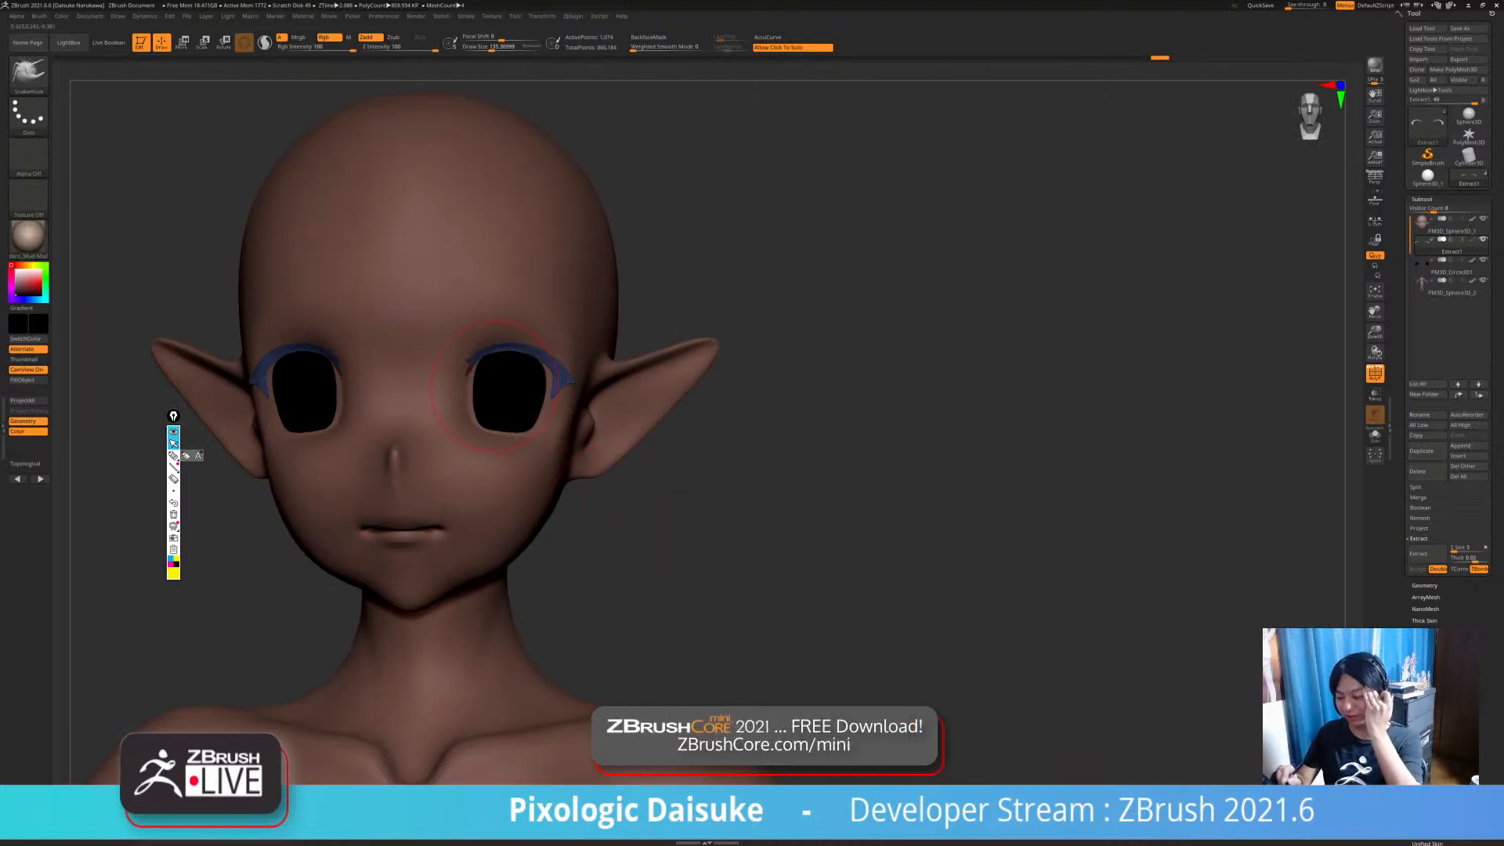
click(28, 380)
right_drag(784, 485, 784, 459)
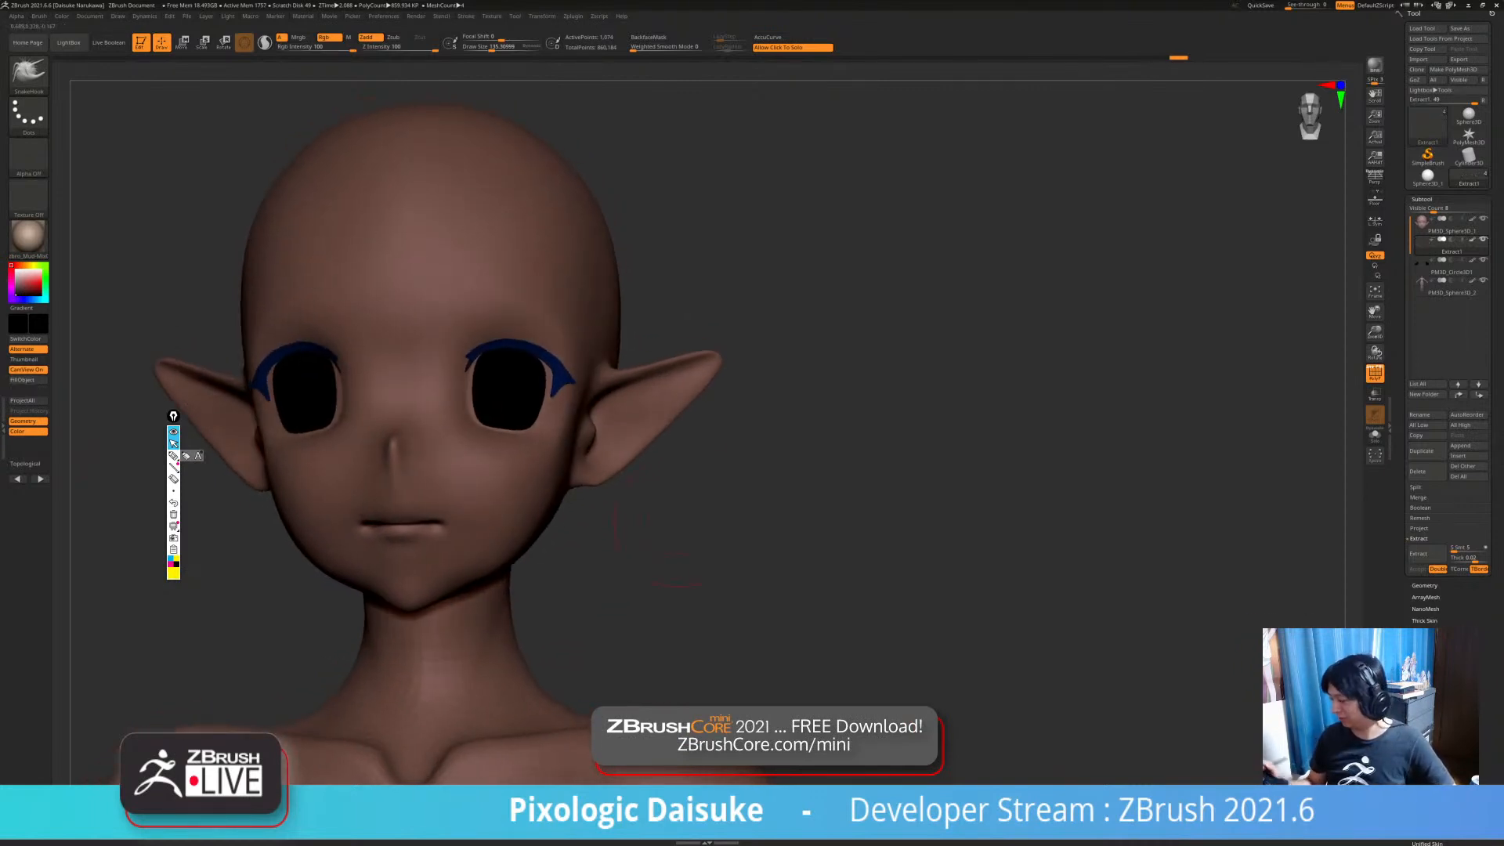
- Hide the polygon wireframe and refine the outer corners of the eyelashes from the side
click(1375, 374)
mouse_move(681, 568)
right_down()
mouse_move(643, 572)
mouse_move(658, 580)
right_up()
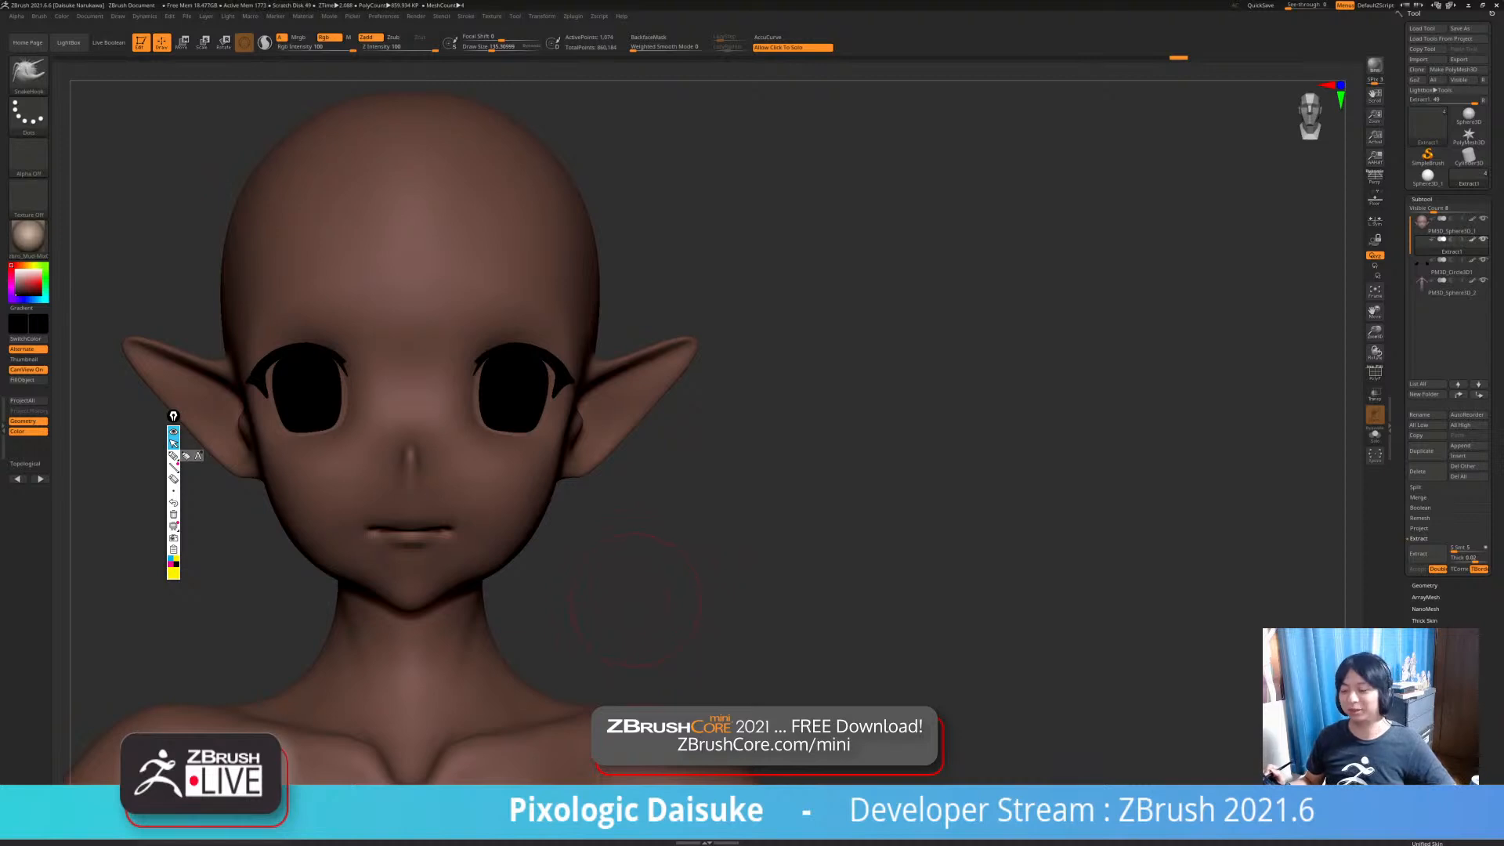
mouse_move(319, 403)
ctrl+right_down()
mouse_move(319, 462)
mouse_move(478, 463)
mouse_move(228, 427)
ctrl+right_up()
drag(245, 386, 246, 376)
right_drag(188, 427, 314, 407)
ctrl+click(313, 401)
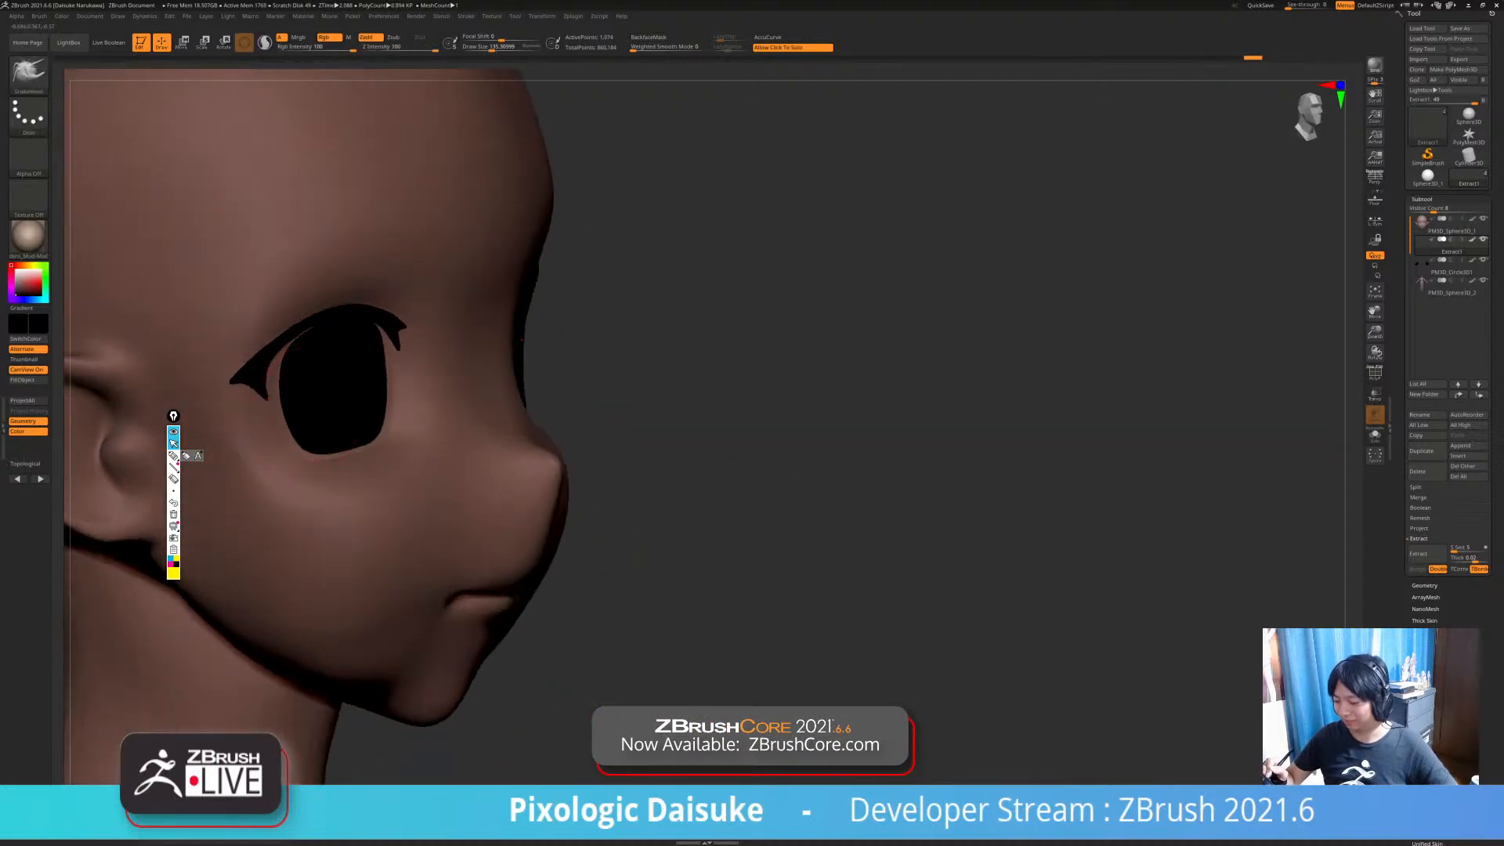
- Select the head subtool and mask a thin arched eyebrow above each eye with a small brush
click(502, 46)
right_drag(315, 409, 423, 517)
right_drag(564, 533, 525, 510)
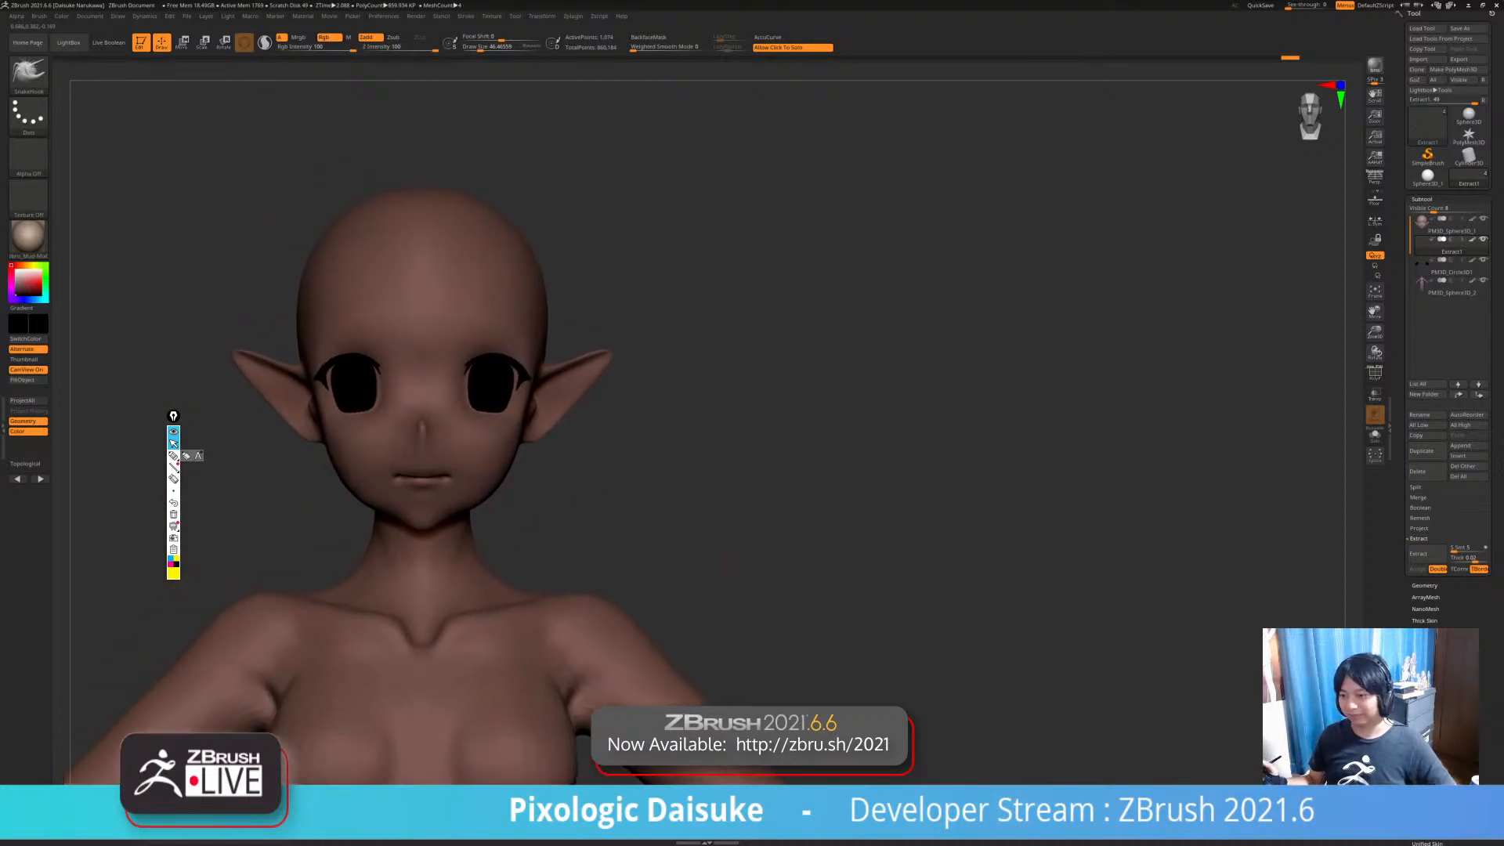
click(1459, 456)
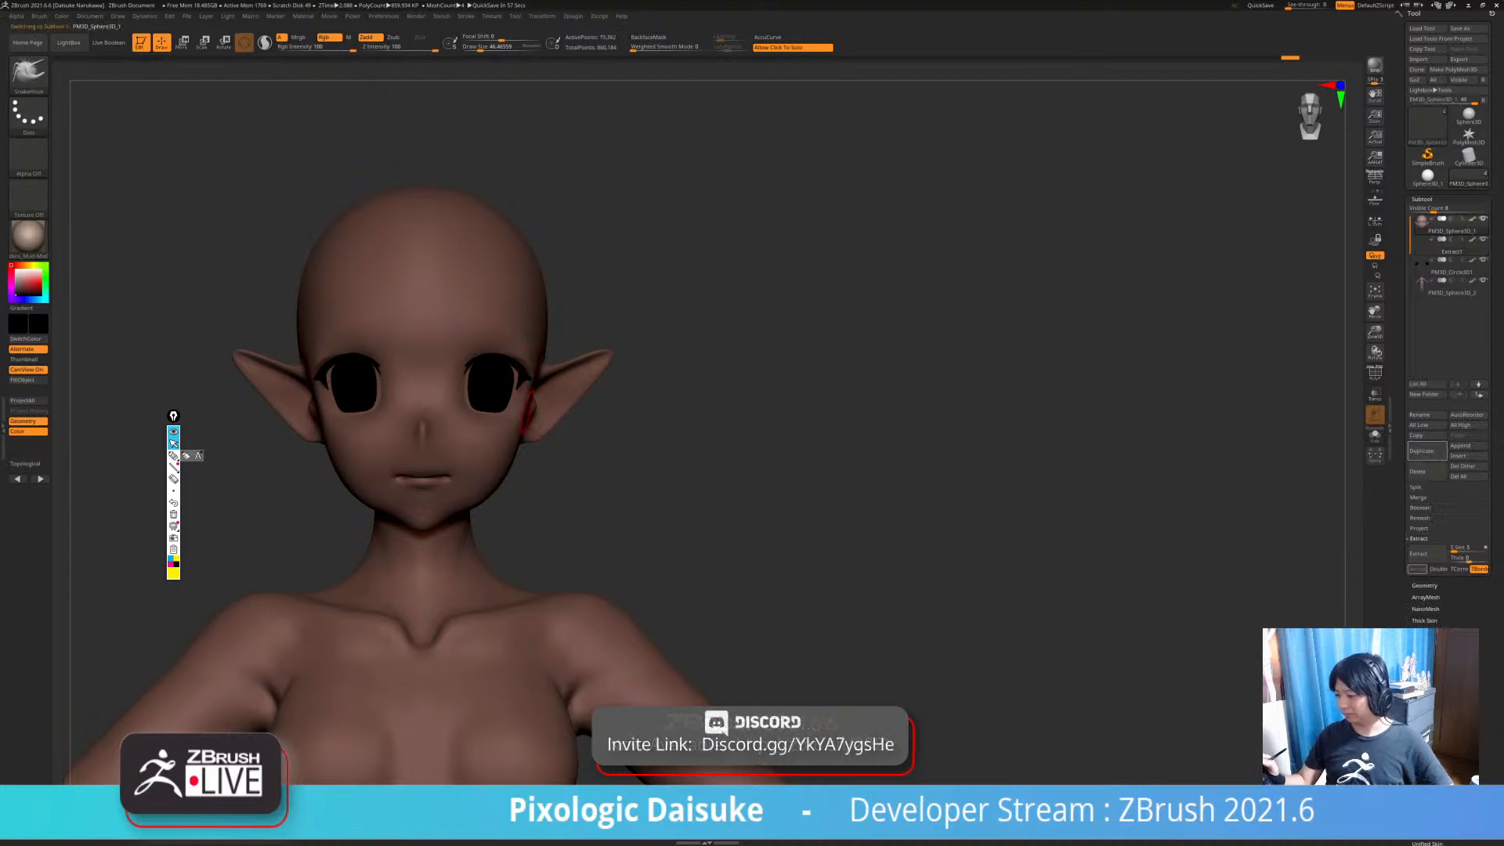
alt+click(530, 404)
mouse_move(490, 345)
ctrl+right_down()
mouse_move(549, 255)
mouse_move(477, 244)
ctrl+right_up()
key(bracketleft)
key(bracketleft)
key(ctrl)
drag(479, 310, 618, 349)
drag(487, 312, 616, 347)
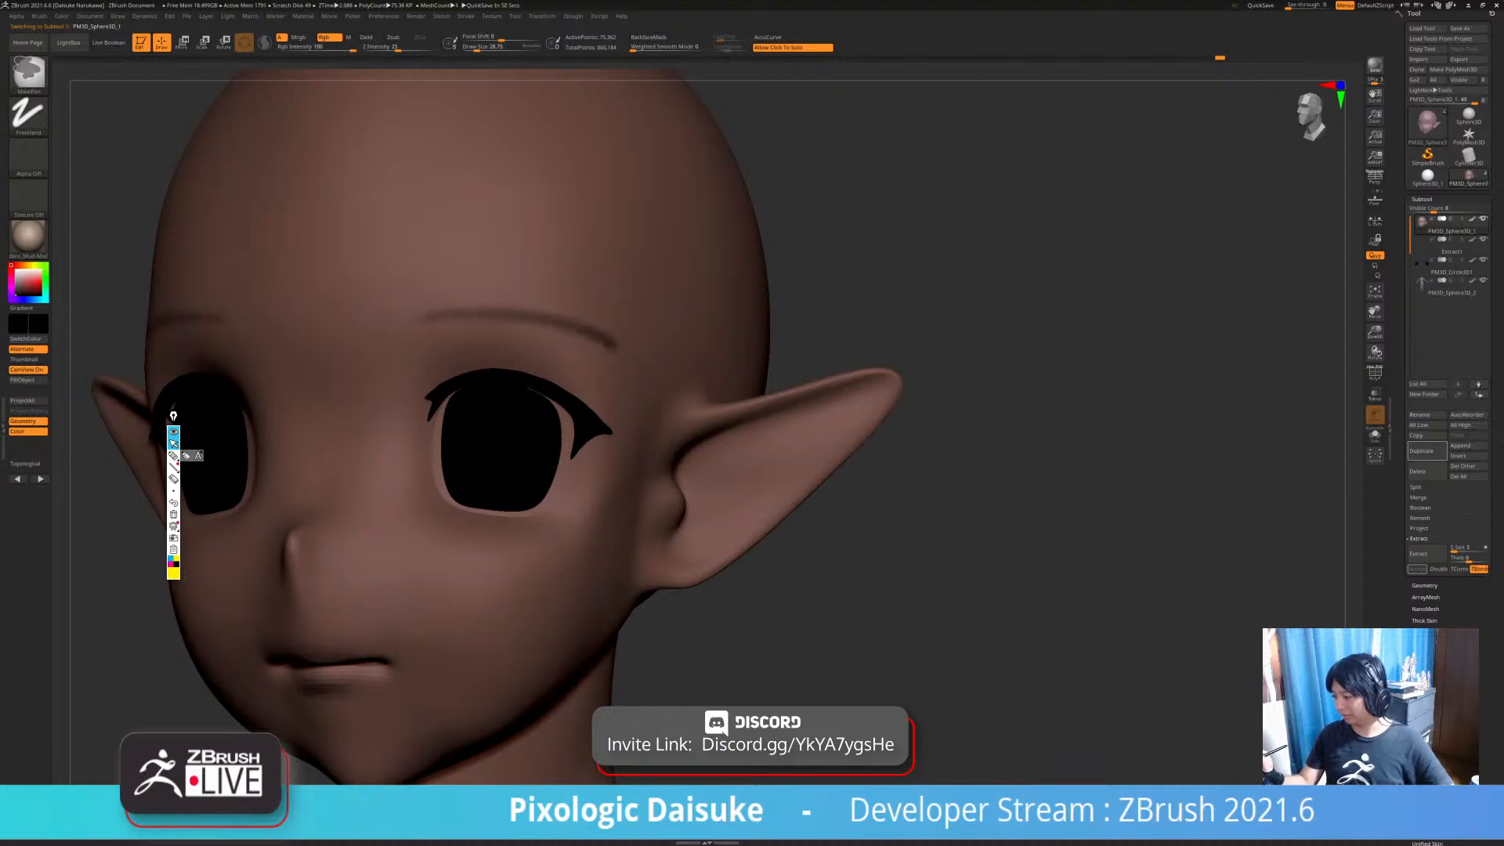
- Extract the masked eyebrow shapes from the head and accept them as a new subtool
mouse_move(623, 386)
ctrl+right_down()
mouse_move(623, 313)
mouse_move(689, 314)
mouse_move(669, 527)
mouse_move(623, 527)
ctrl+right_up()
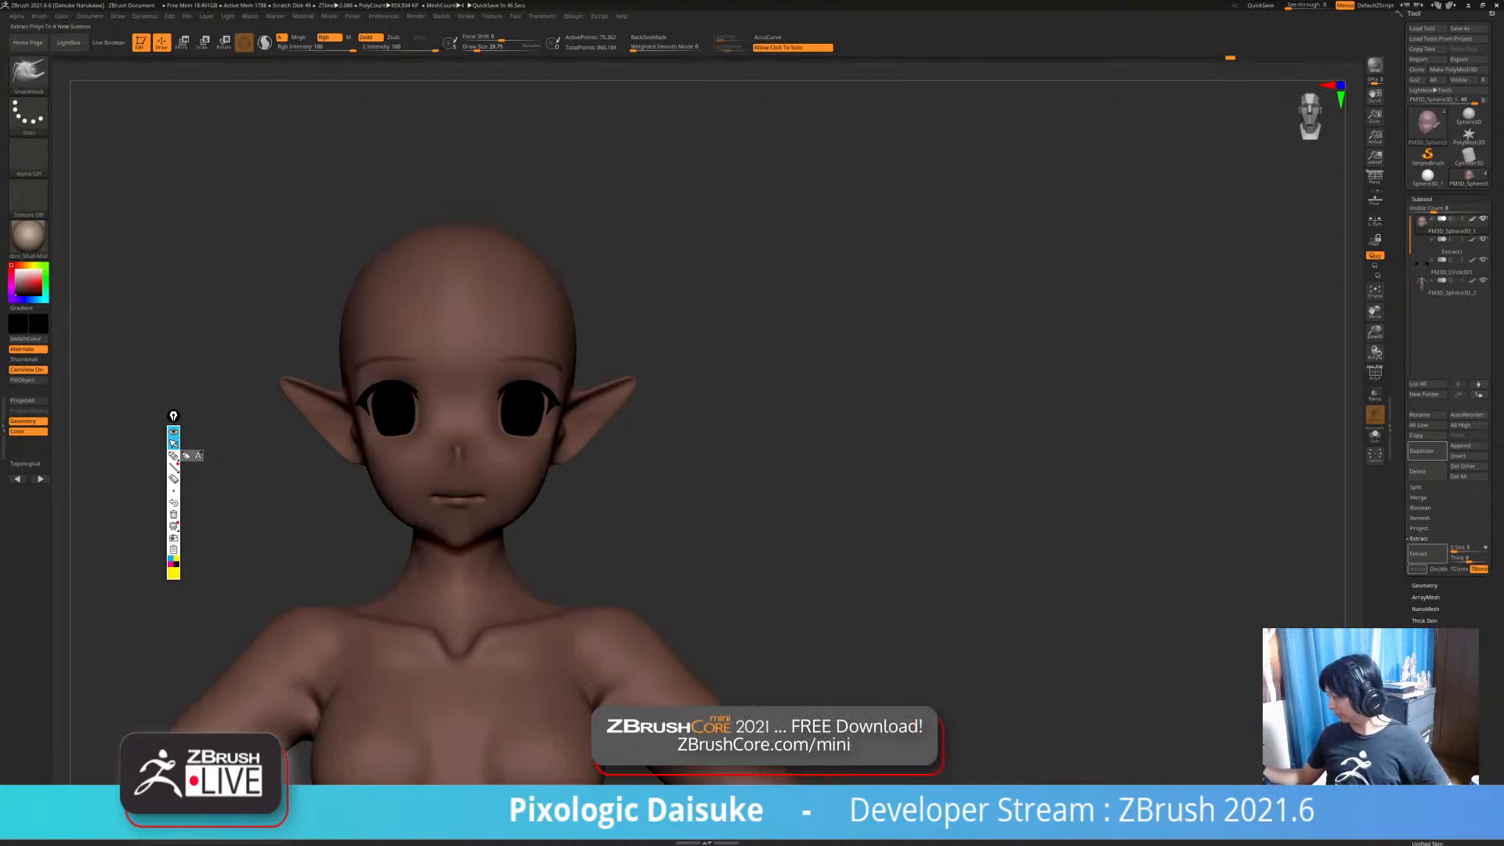
click(1427, 553)
click(1417, 569)
mouse_move(697, 495)
ctrl+right_down()
mouse_move(696, 557)
mouse_move(697, 486)
ctrl+right_up()
right_drag(697, 486, 627, 486)
- Enlarge the brush and shape the outer part of the extracted eyebrows from the side
click(494, 49)
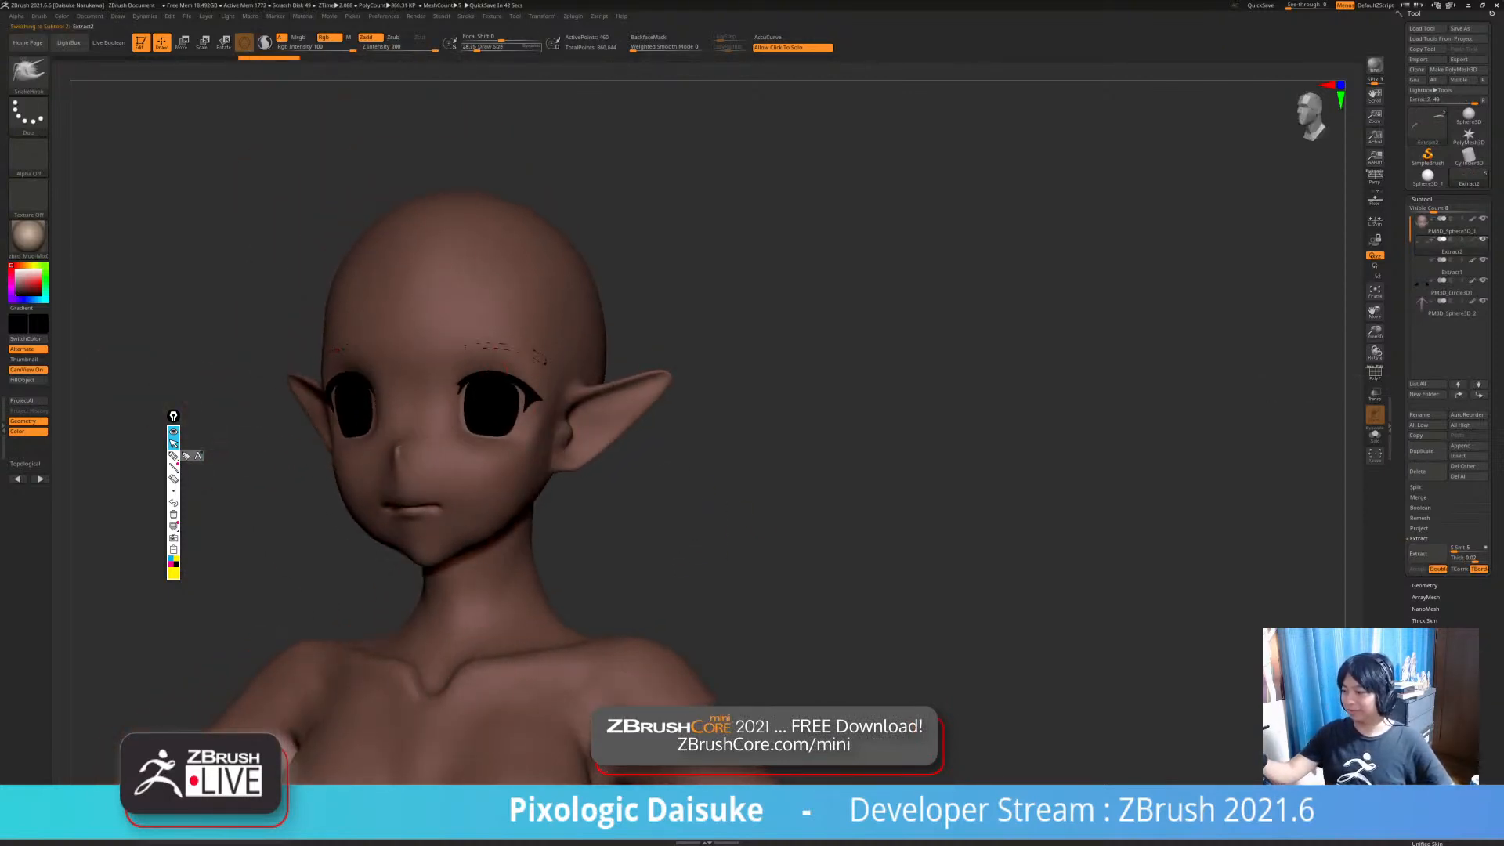
mouse_move(705, 368)
right_down()
mouse_move(548, 368)
mouse_move(666, 352)
mouse_move(697, 317)
mouse_move(758, 329)
mouse_move(769, 286)
right_up()
mouse_move(596, 368)
alt+right_down()
mouse_move(543, 394)
mouse_move(548, 423)
mouse_move(448, 412)
alt+right_up()
drag(468, 409, 467, 406)
mouse_move(467, 406)
right_down()
mouse_move(486, 403)
mouse_move(489, 439)
mouse_move(423, 473)
right_up()
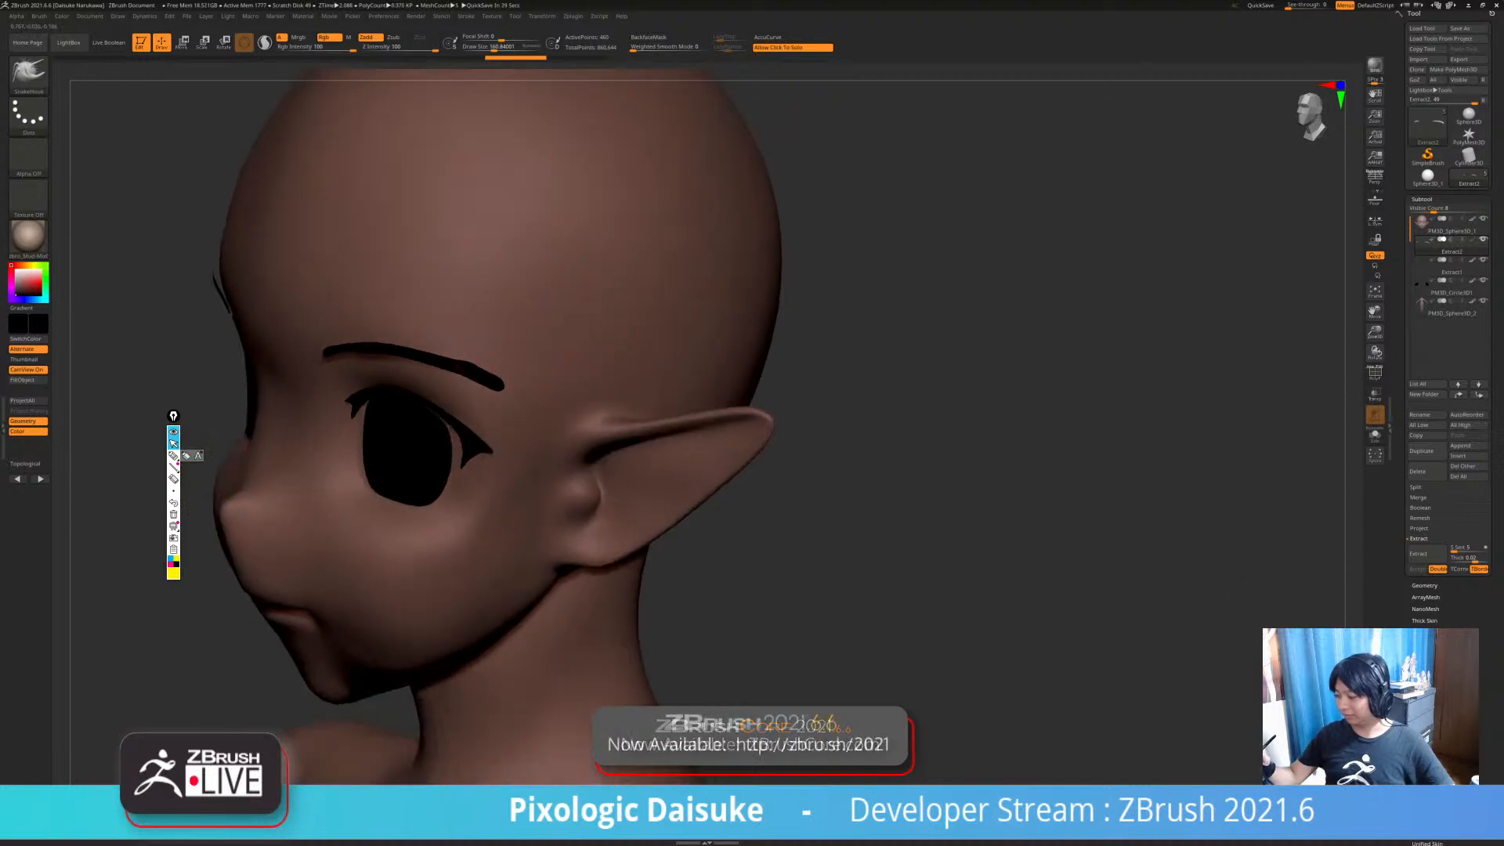
right_drag(459, 363, 461, 337)
drag(470, 367, 467, 364)
mouse_move(467, 363)
right_down()
mouse_move(510, 361)
mouse_move(478, 376)
right_up()
drag(478, 386, 480, 382)
mouse_move(473, 450)
ctrl+right_down()
mouse_move(475, 501)
mouse_move(486, 439)
ctrl+right_up()
drag(487, 381, 490, 377)
- Curve the eyebrows into smooth thin arcs that follow the forehead and taper at the outer ends
right_drag(462, 470, 403, 497)
drag(463, 362, 451, 357)
ctrl+right_drag(455, 392, 453, 353)
drag(462, 362, 454, 359)
right_drag(471, 368, 420, 366)
drag(470, 364, 462, 361)
right_drag(666, 329, 537, 336)
key(ctrl+shift+z)
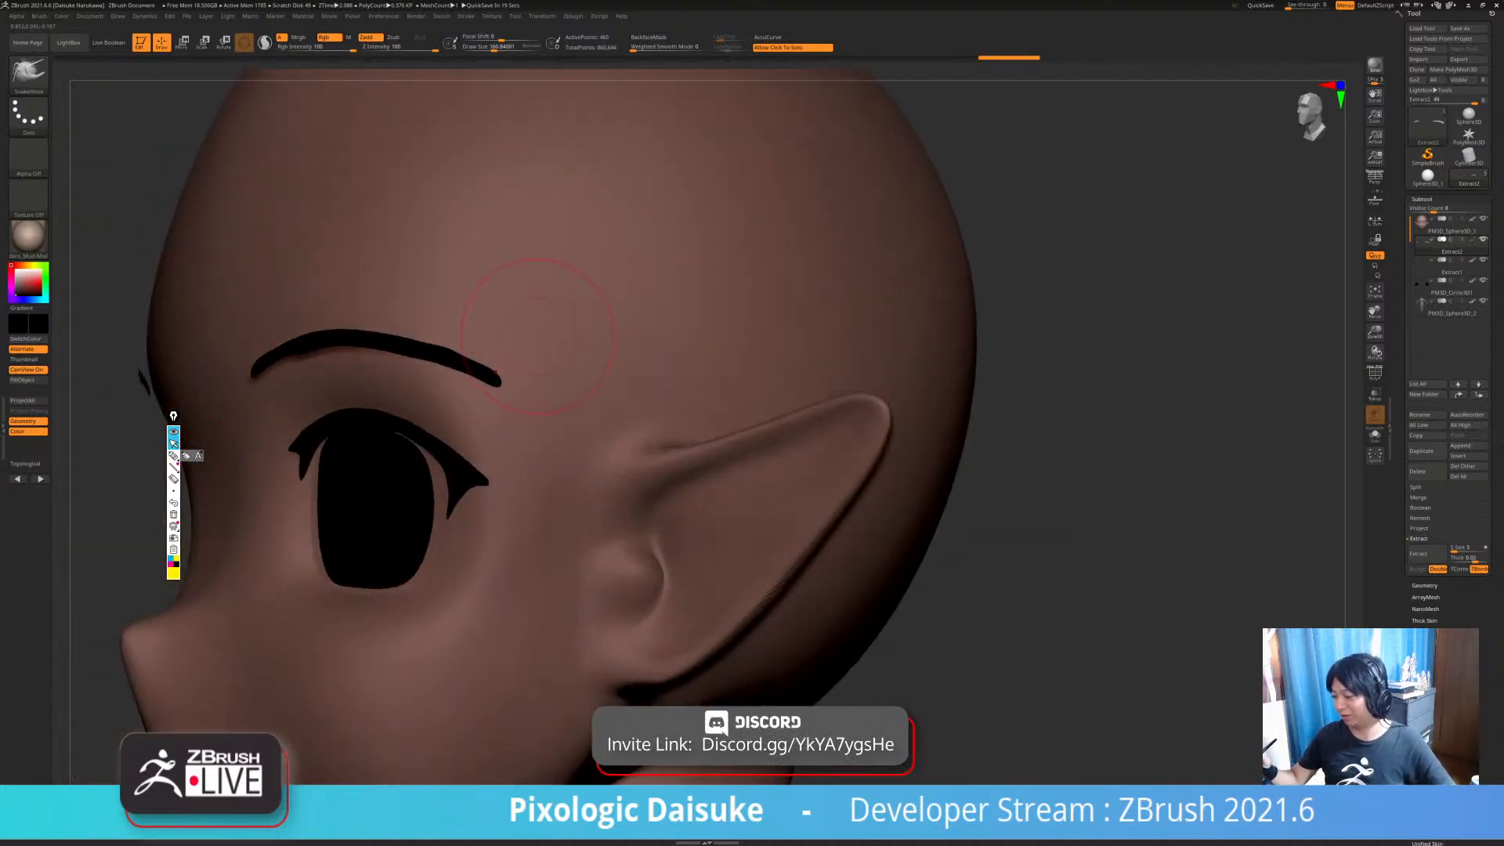
drag(470, 358, 467, 359)
right_drag(470, 357, 511, 368)
drag(438, 343, 435, 350)
ctrl+right_drag(470, 358, 470, 321)
mouse_move(470, 321)
right_down()
mouse_move(502, 325)
mouse_move(482, 326)
right_up()
drag(470, 358, 463, 350)
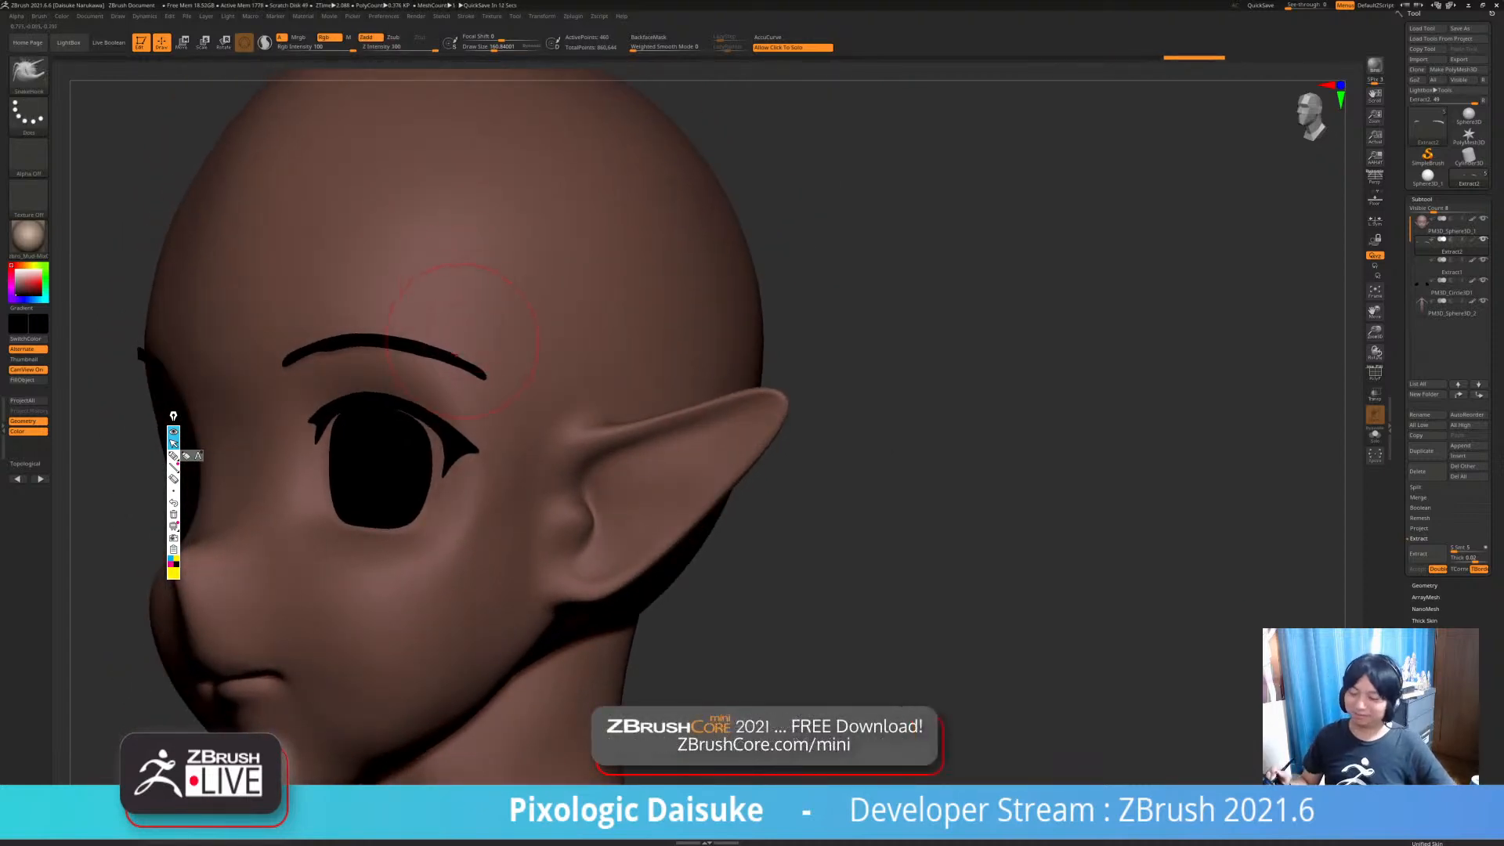
- Undo the last eyebrow adjustment and check the brow arcs from the front and three-quarter views
ctrl+right_drag(474, 584, 471, 509)
mouse_move(360, 458)
right_down()
mouse_move(396, 454)
mouse_move(396, 513)
mouse_move(410, 426)
mouse_move(393, 407)
mouse_move(392, 344)
mouse_move(380, 454)
mouse_move(346, 446)
right_up()
key(ctrl+z)
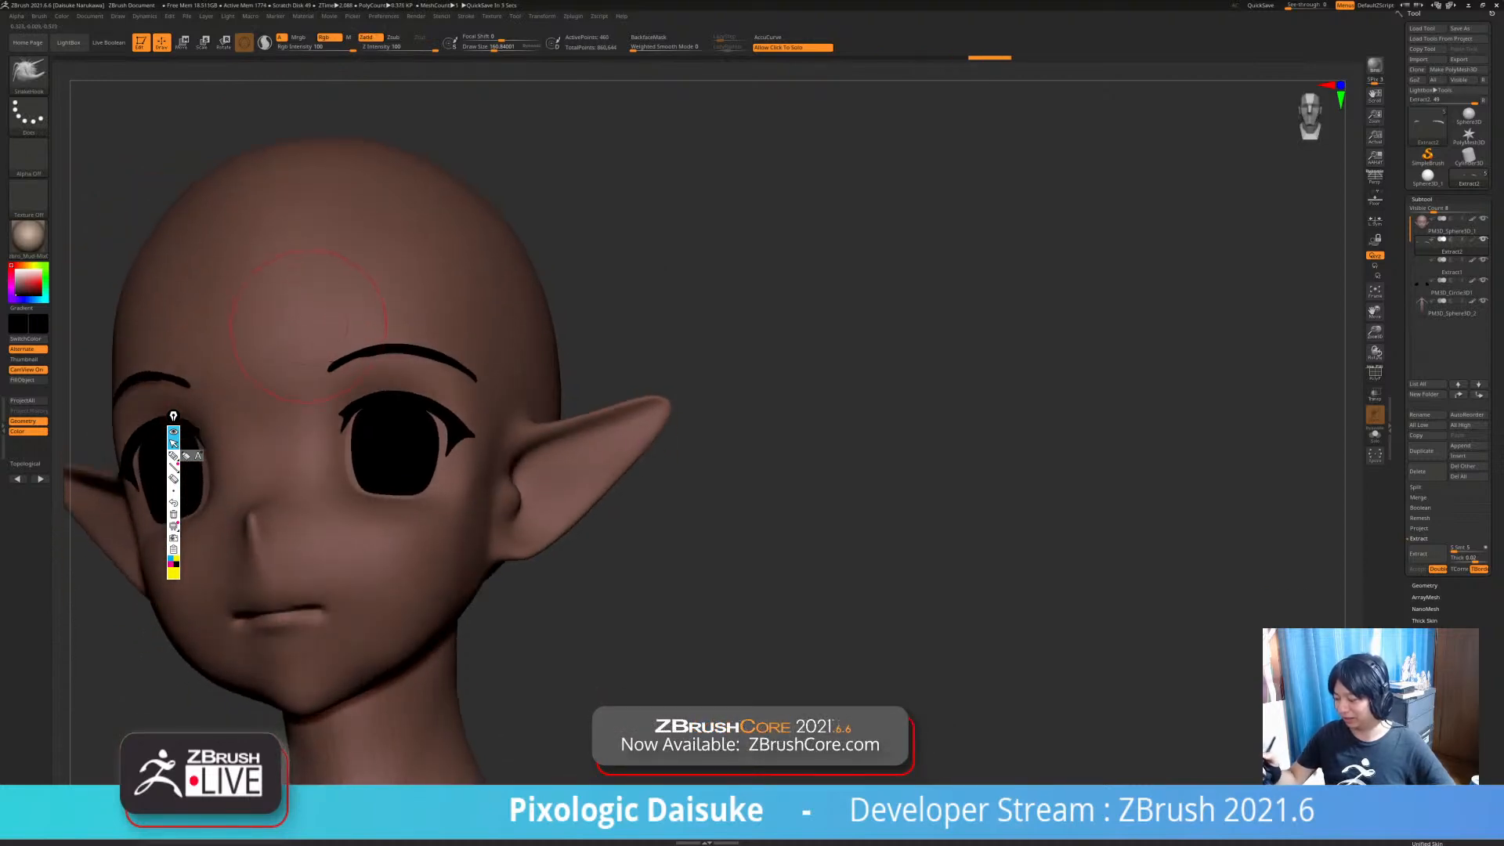
right_drag(407, 494, 416, 532)
mouse_move(341, 477)
right_down()
mouse_move(306, 419)
mouse_move(344, 470)
mouse_move(595, 589)
right_up()
mouse_move(474, 447)
right_down()
mouse_move(420, 392)
mouse_move(548, 409)
mouse_move(498, 404)
mouse_move(532, 329)
mouse_move(488, 602)
right_up()
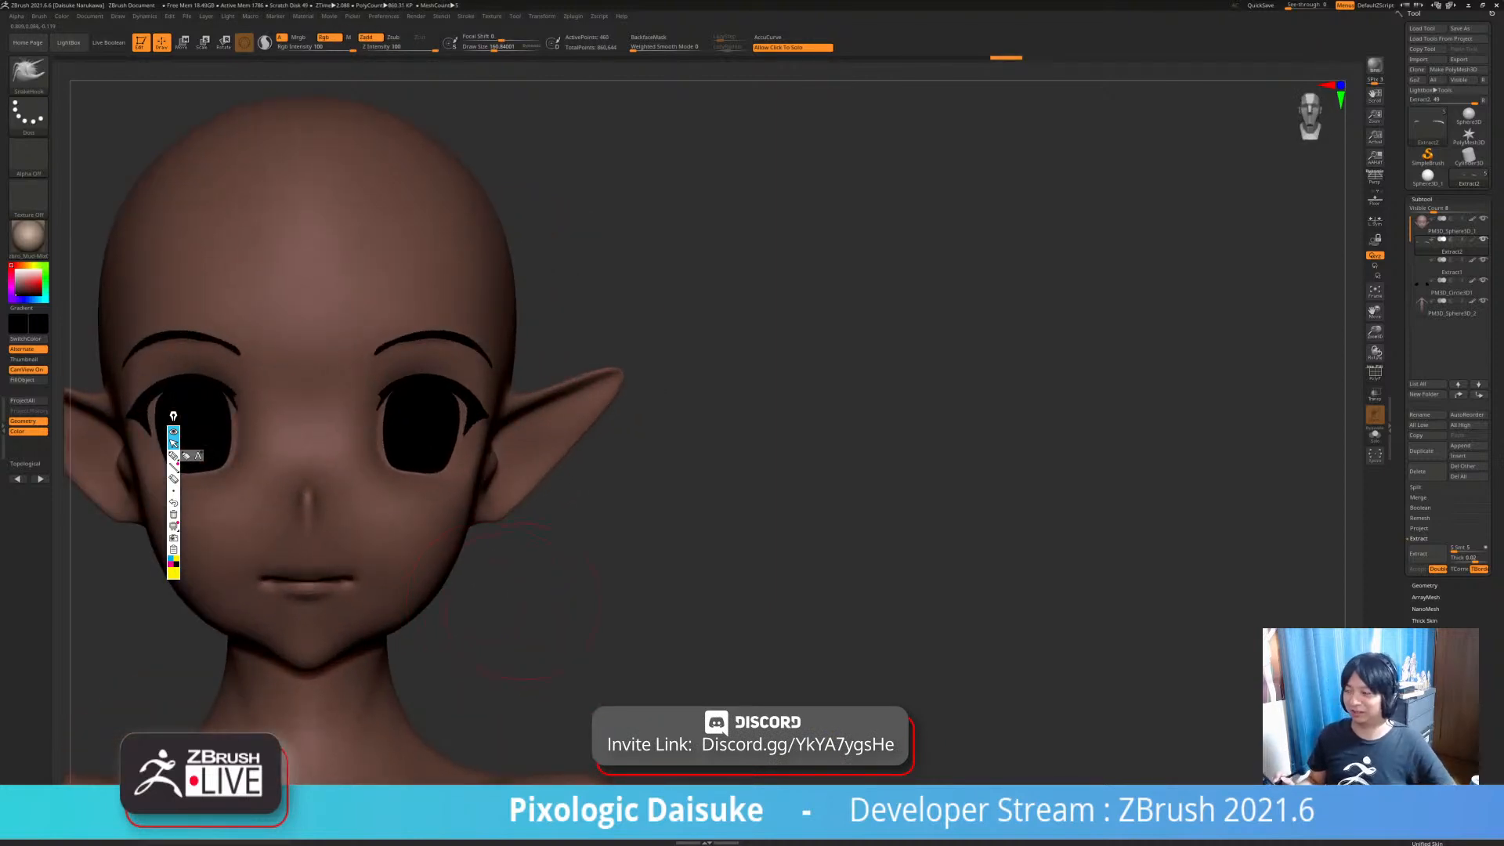
right_drag(523, 600, 553, 619)
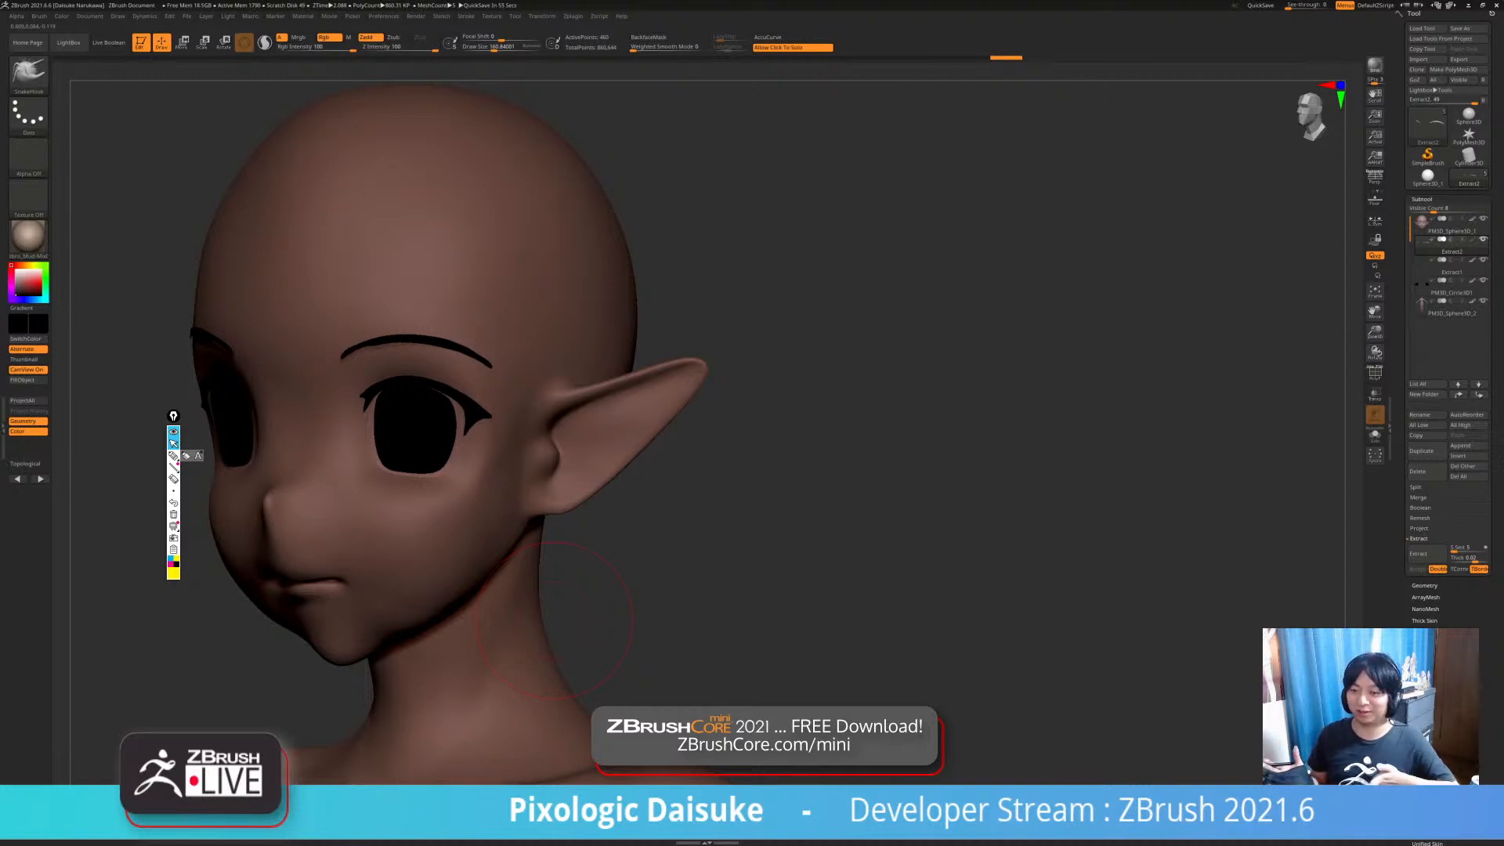
shift+drag(554, 619, 588, 554)
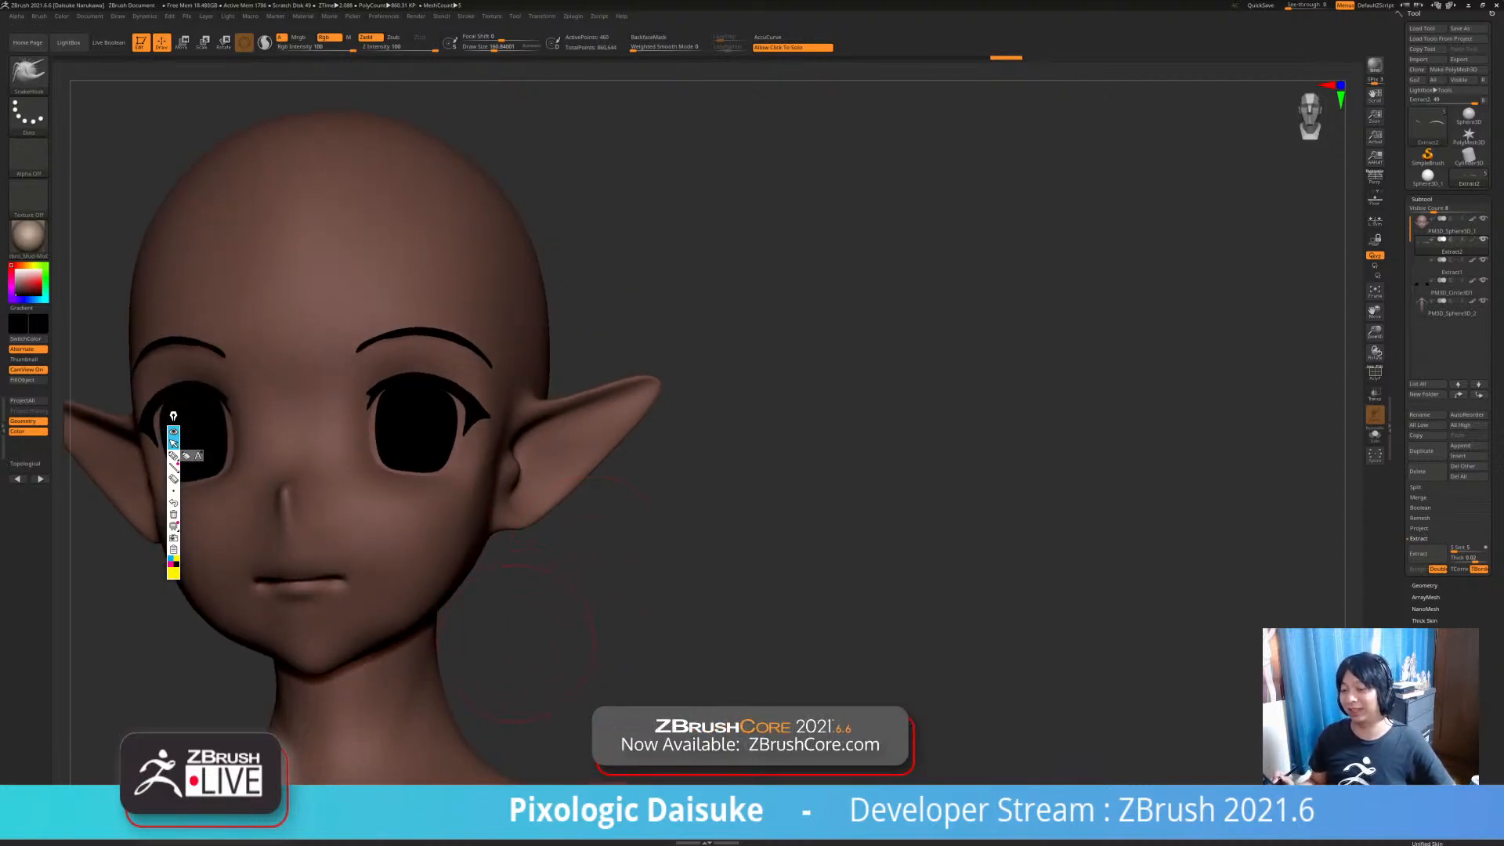
ctrl+right_drag(514, 644, 439, 682)
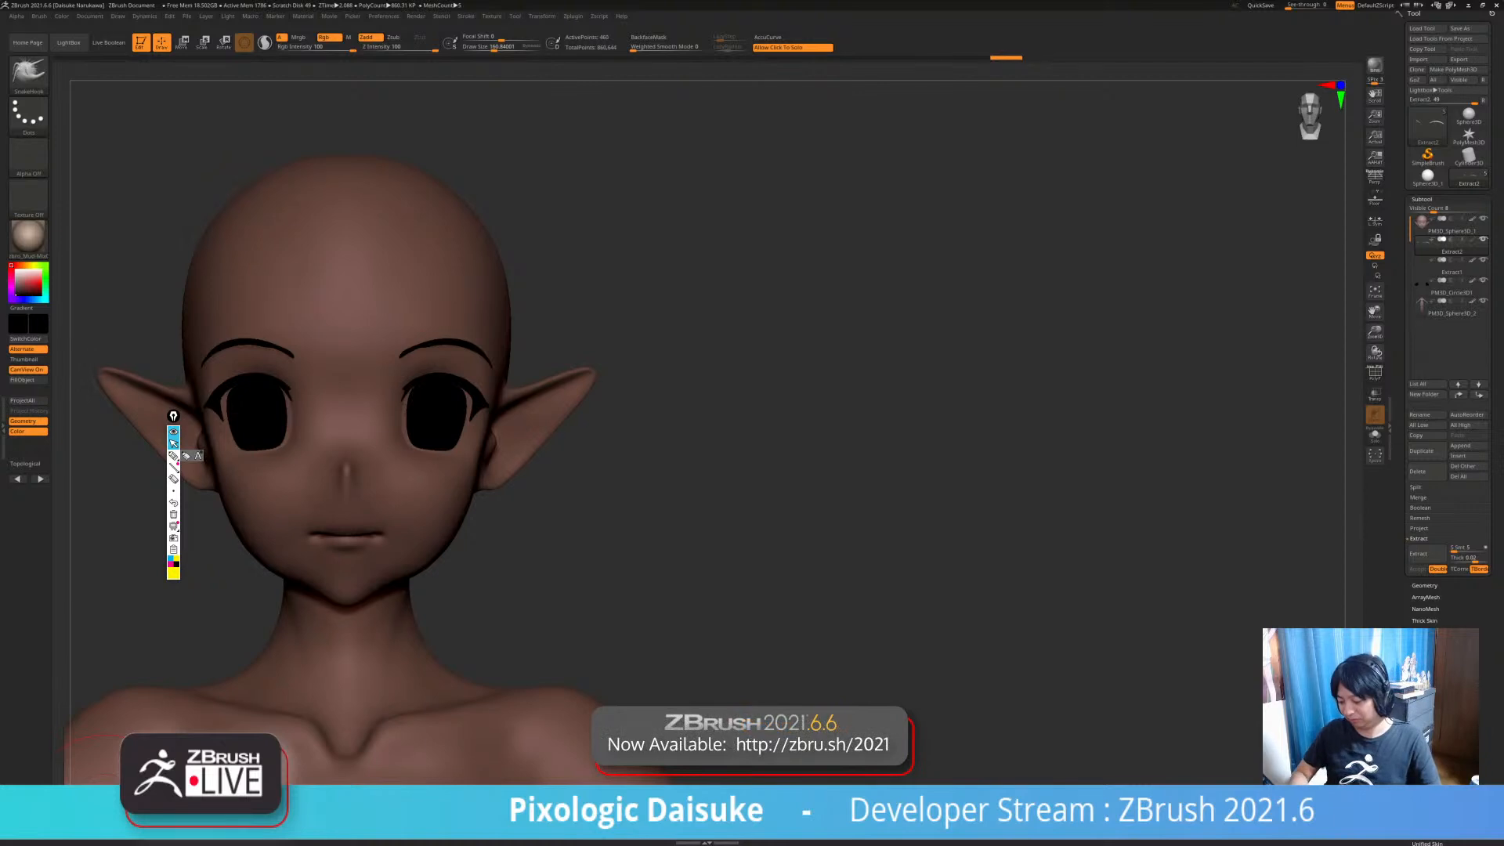
- Remesh the eyebrow subtool and display the polygon wireframe to check its topology
right_drag(595, 439, 748, 516)
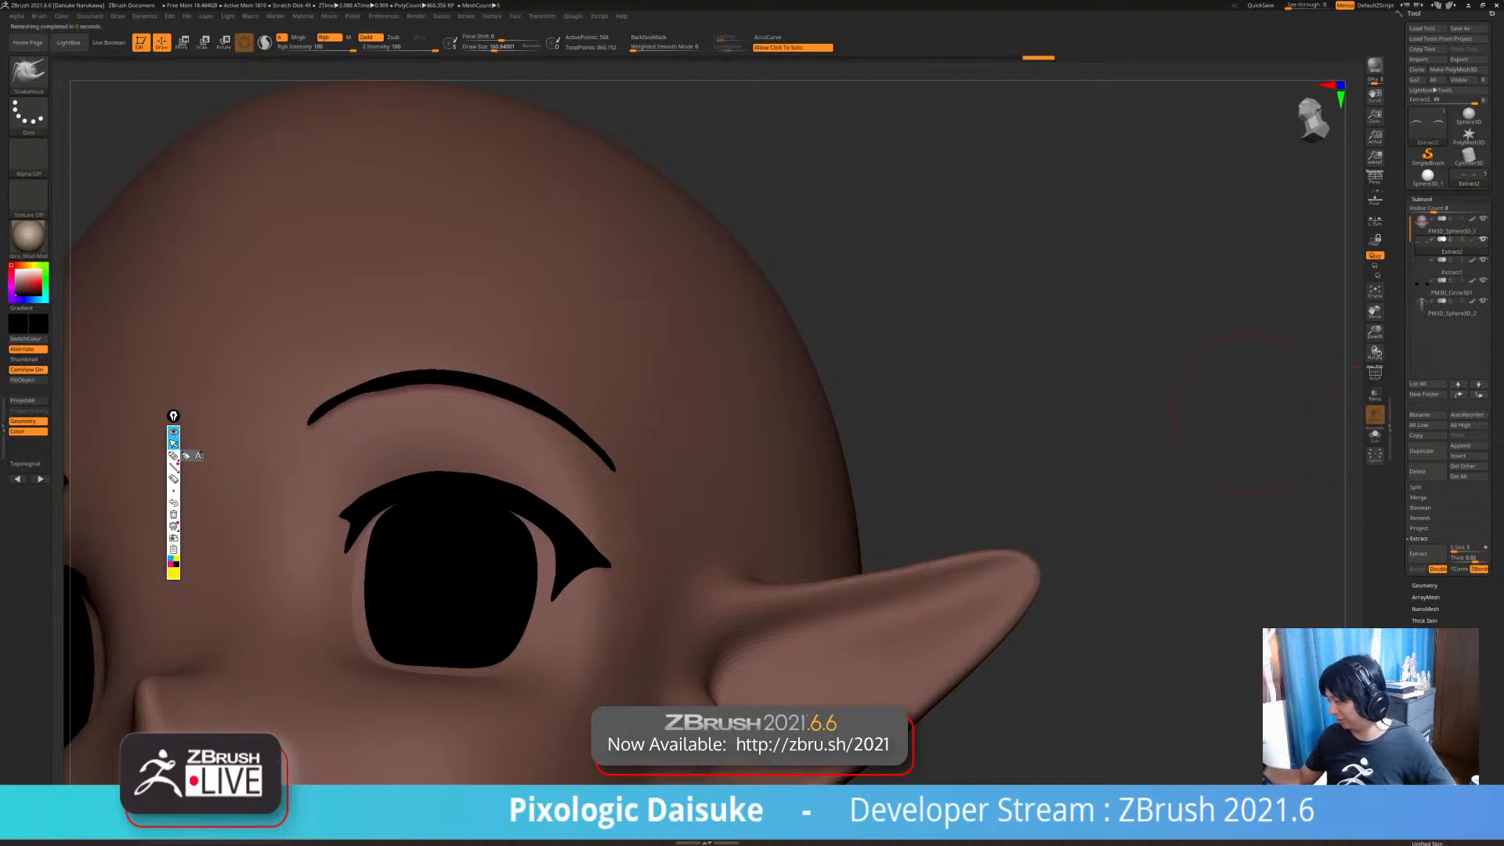
key(shift+f)
mouse_move(494, 623)
ctrl+right_down()
mouse_move(509, 510)
mouse_move(596, 517)
ctrl+right_up()
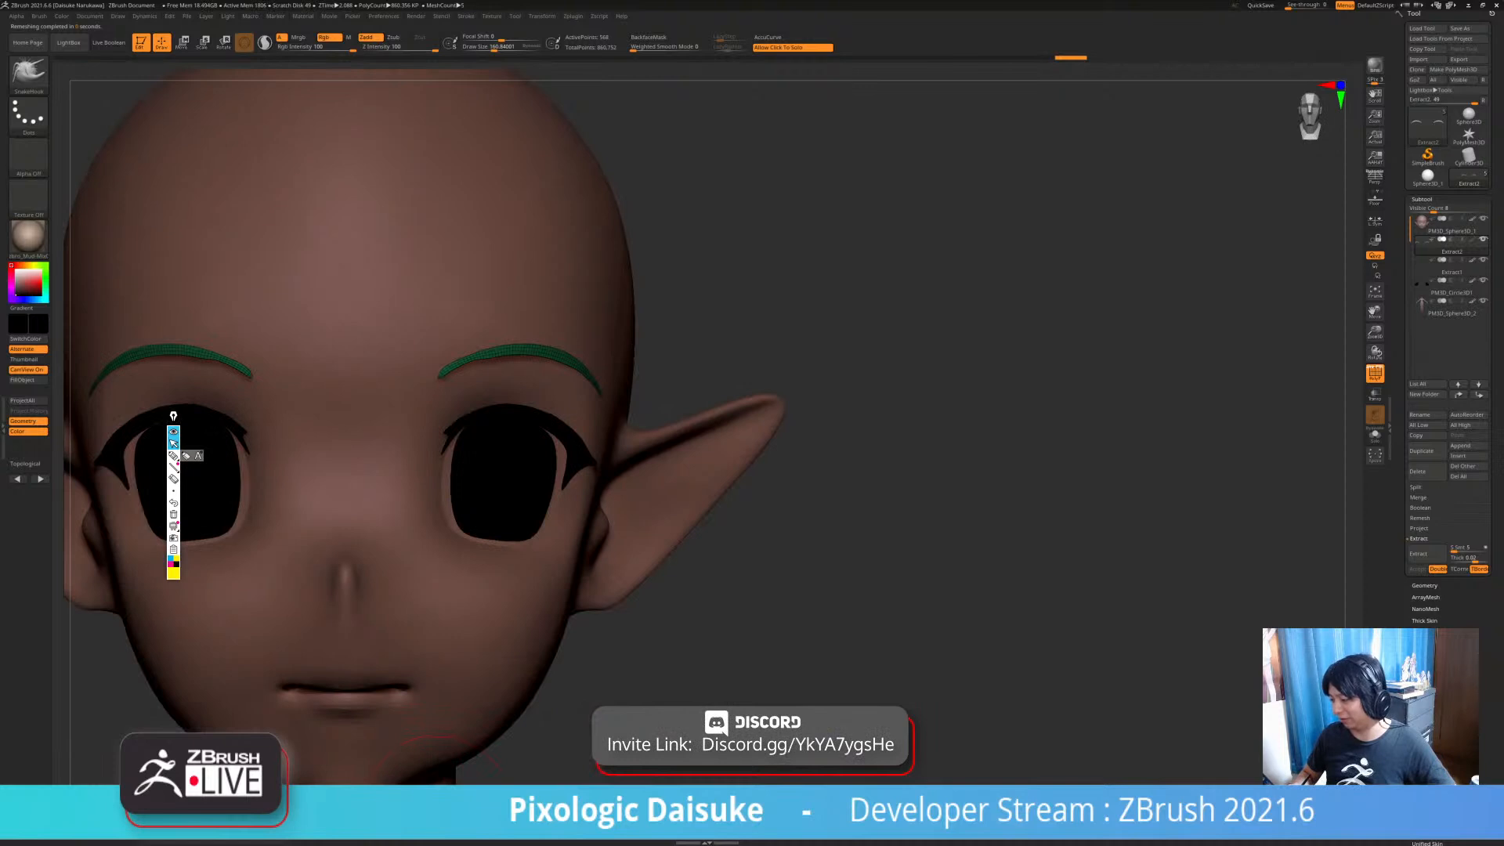
ctrl+right_drag(442, 376, 443, 502)
alt+right_drag(580, 501, 480, 542)
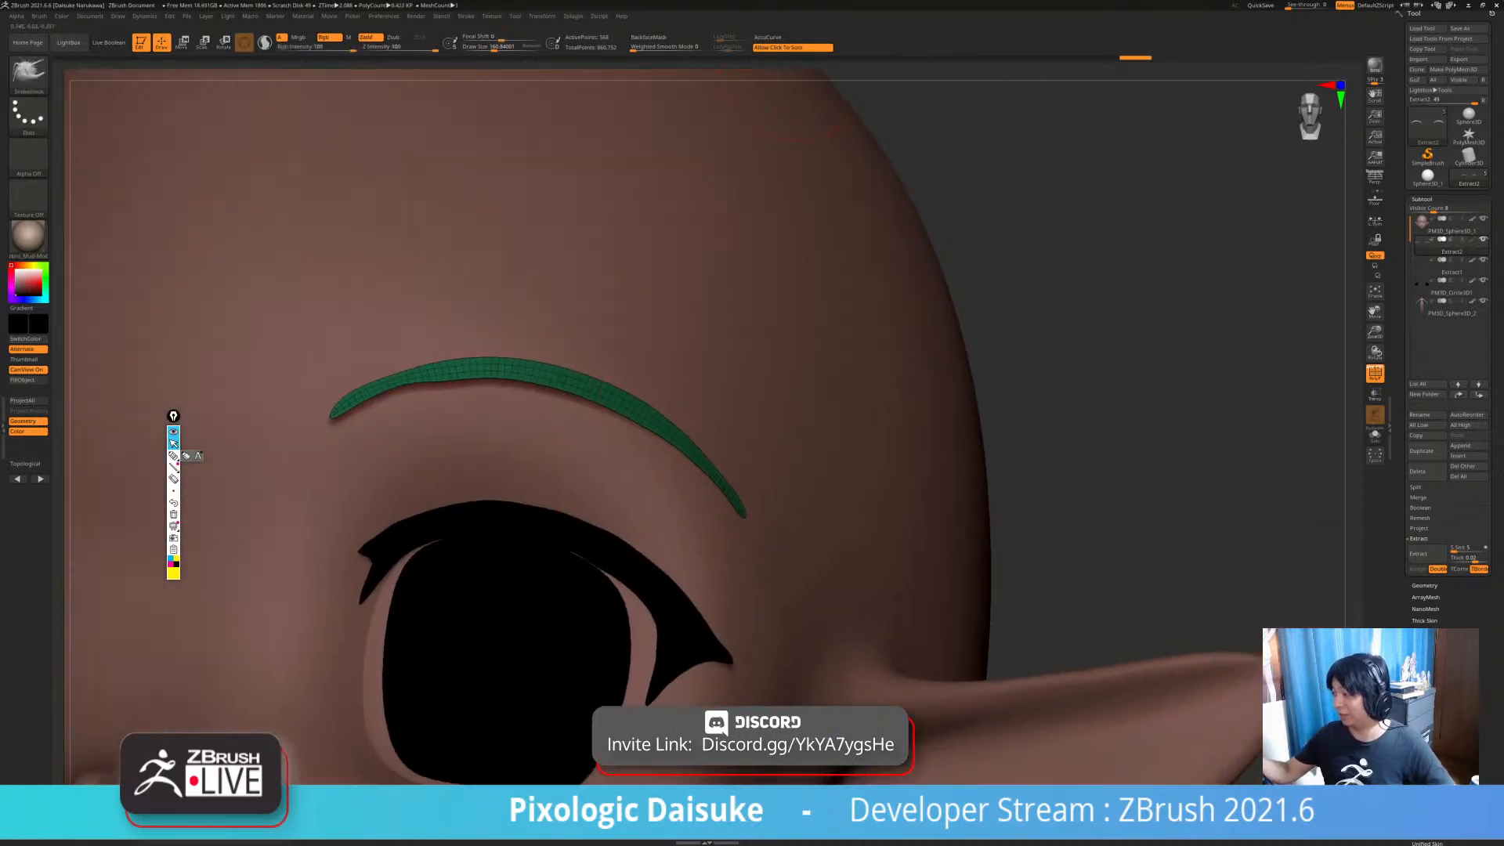
key(shift)
key(ctrl)
click(29, 75)
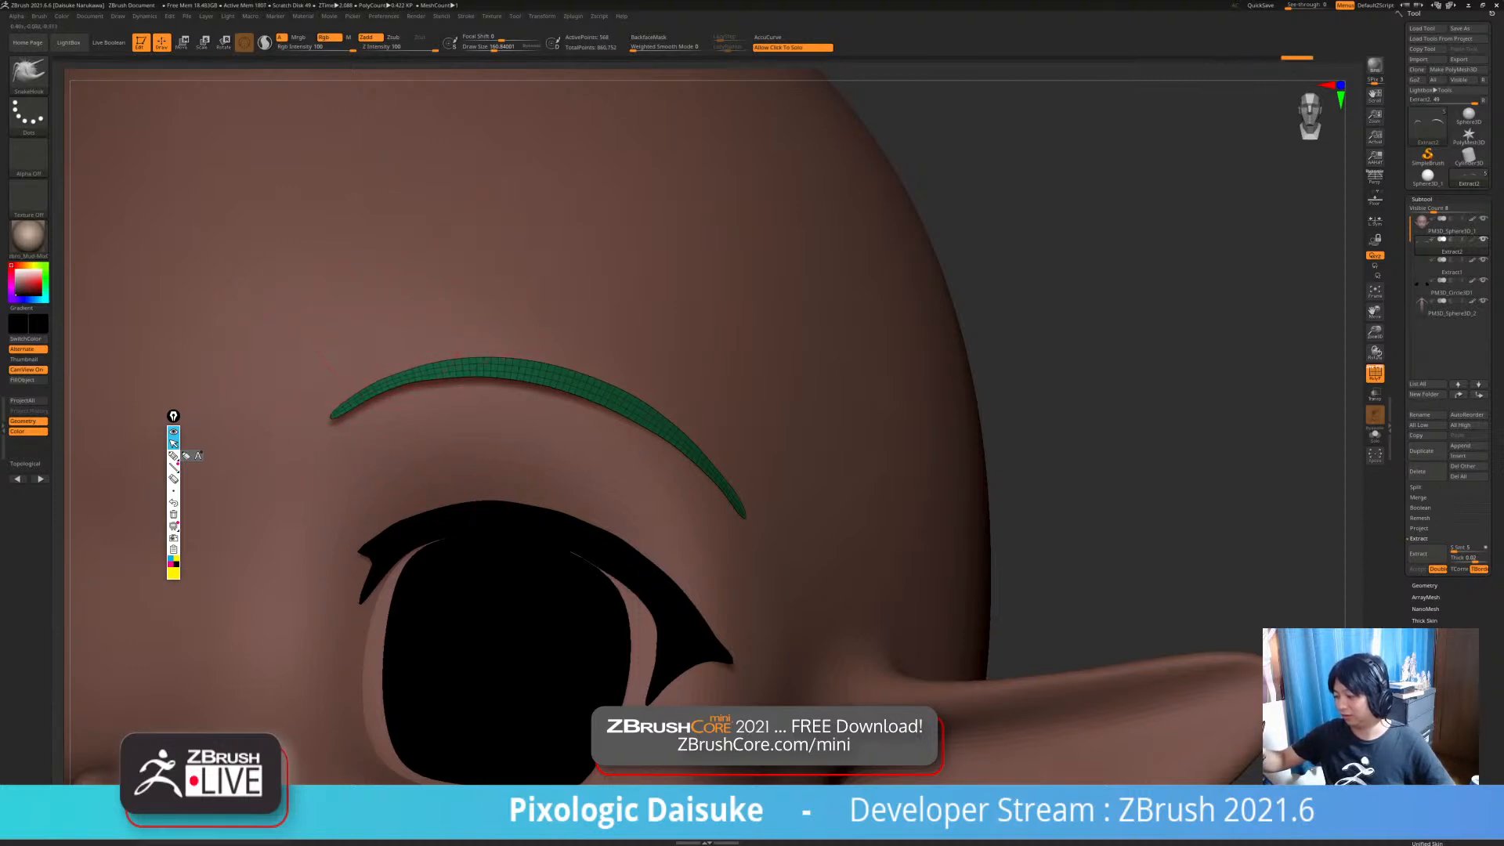
ctrl+right_drag(1018, 424, 1003, 329)
shift+right_drag(470, 588, 517, 423)
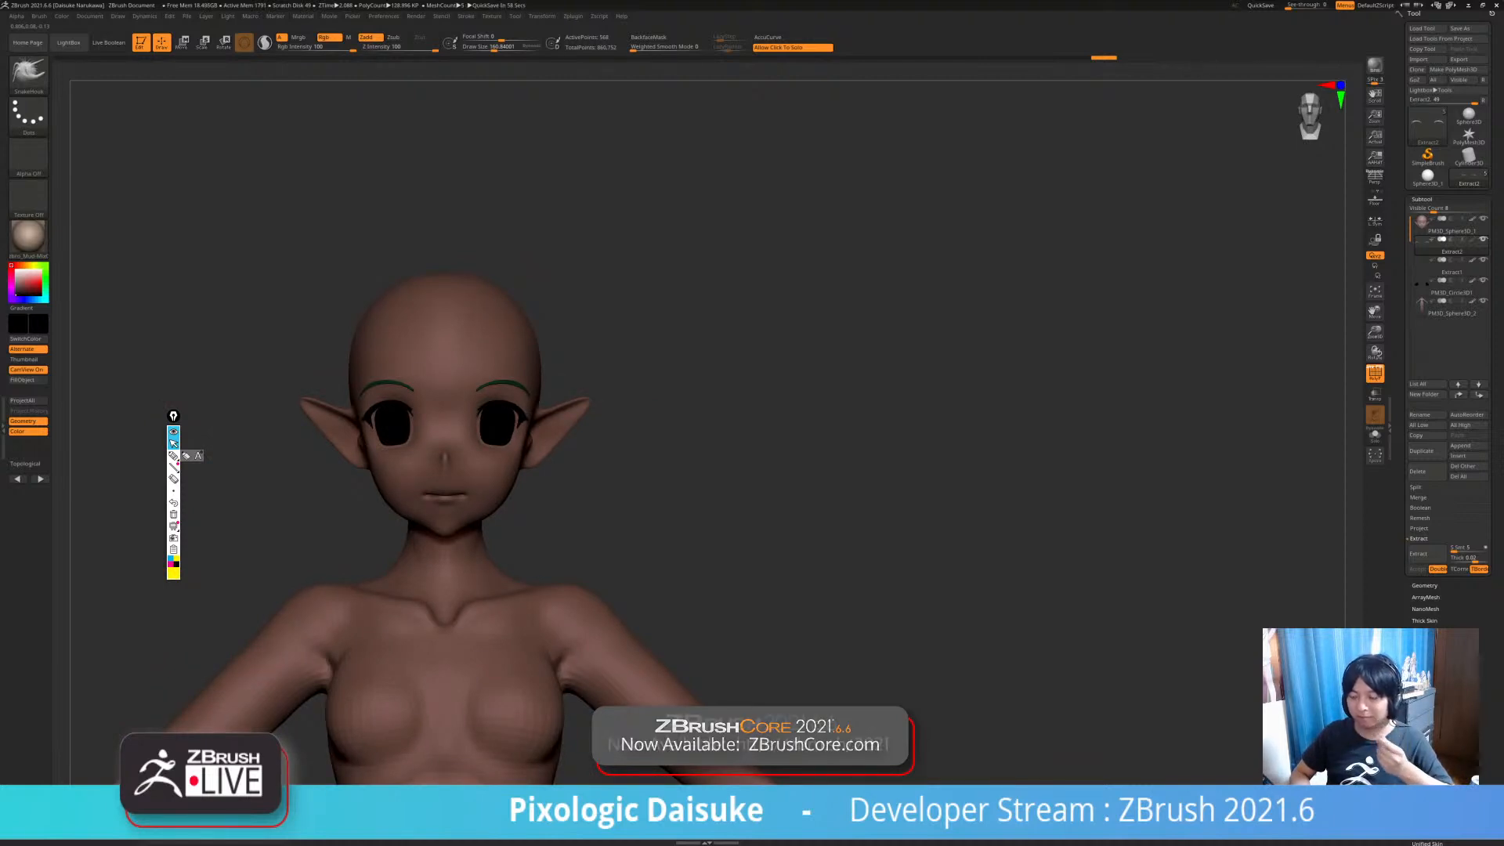
- Enlarge the brush to about 314 and check the eyebrows from the front and three-quarter views
mouse_move(736, 500)
right_down()
mouse_move(593, 499)
mouse_move(593, 549)
right_up()
mouse_move(593, 549)
right_down()
mouse_move(745, 549)
mouse_move(745, 643)
right_up()
click(506, 47)
mouse_move(595, 470)
right_down()
mouse_move(439, 483)
mouse_move(485, 477)
right_up()
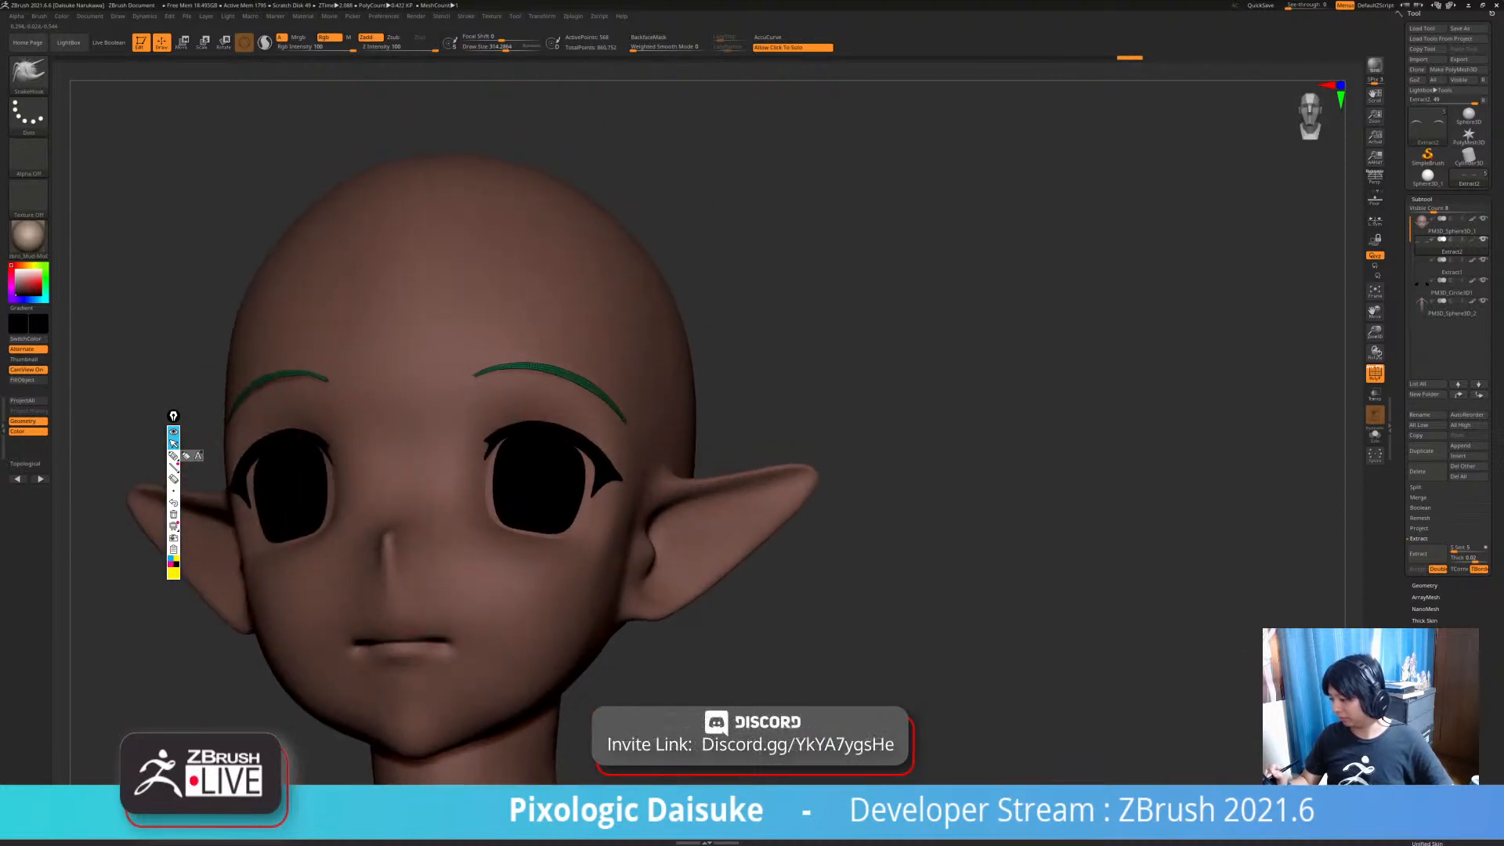
mouse_move(566, 517)
right_down()
mouse_move(525, 520)
mouse_move(573, 524)
mouse_move(462, 433)
mouse_move(549, 439)
mouse_move(549, 462)
mouse_move(548, 337)
mouse_move(548, 493)
mouse_move(549, 211)
mouse_move(529, 86)
right_up()
alt+right_drag(526, 580, 329, 403)
- Select the body subtool and smooth the toes and soles of the feet with a smaller brush
alt+click(475, 386)
right_drag(502, 423, 470, 423)
ctrl+right_drag(470, 423, 470, 517)
alt+right_drag(501, 596, 552, 204)
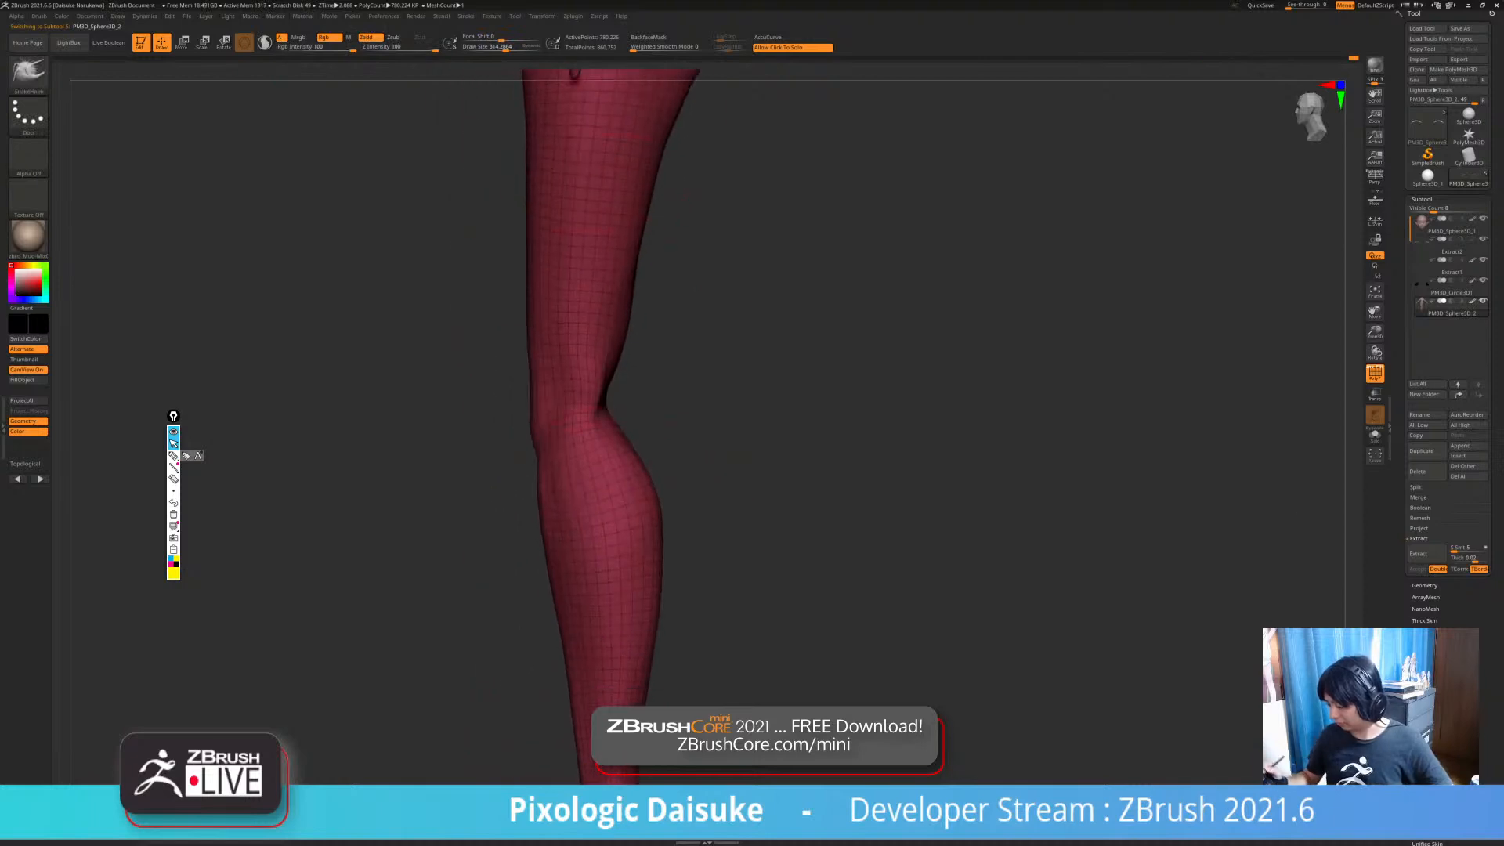
alt+right_drag(548, 705, 556, 349)
key(shift)
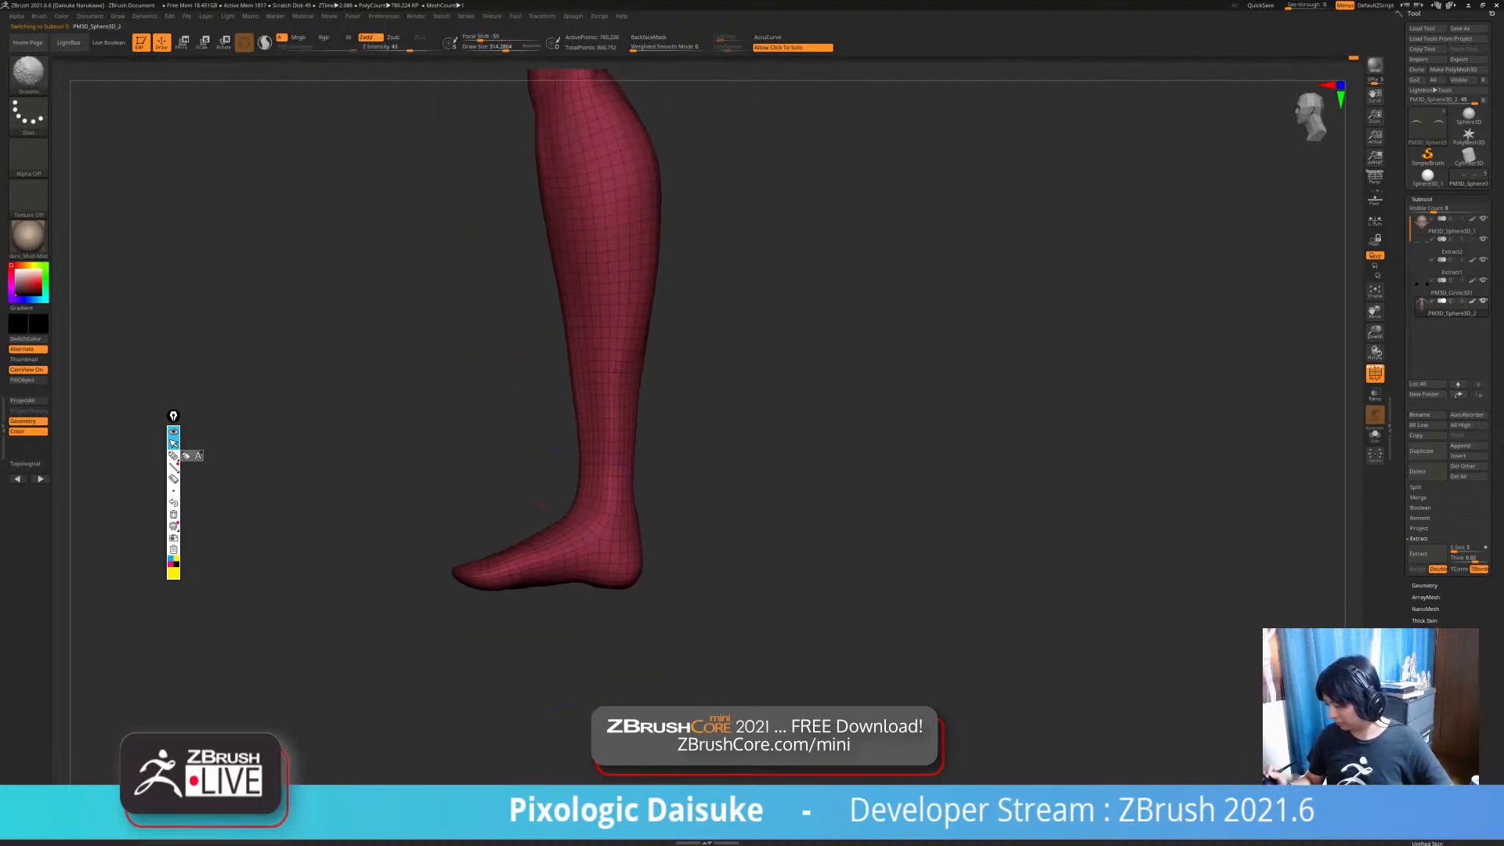
right_drag(528, 658, 527, 596)
key(shift)
right_drag(611, 752, 630, 698)
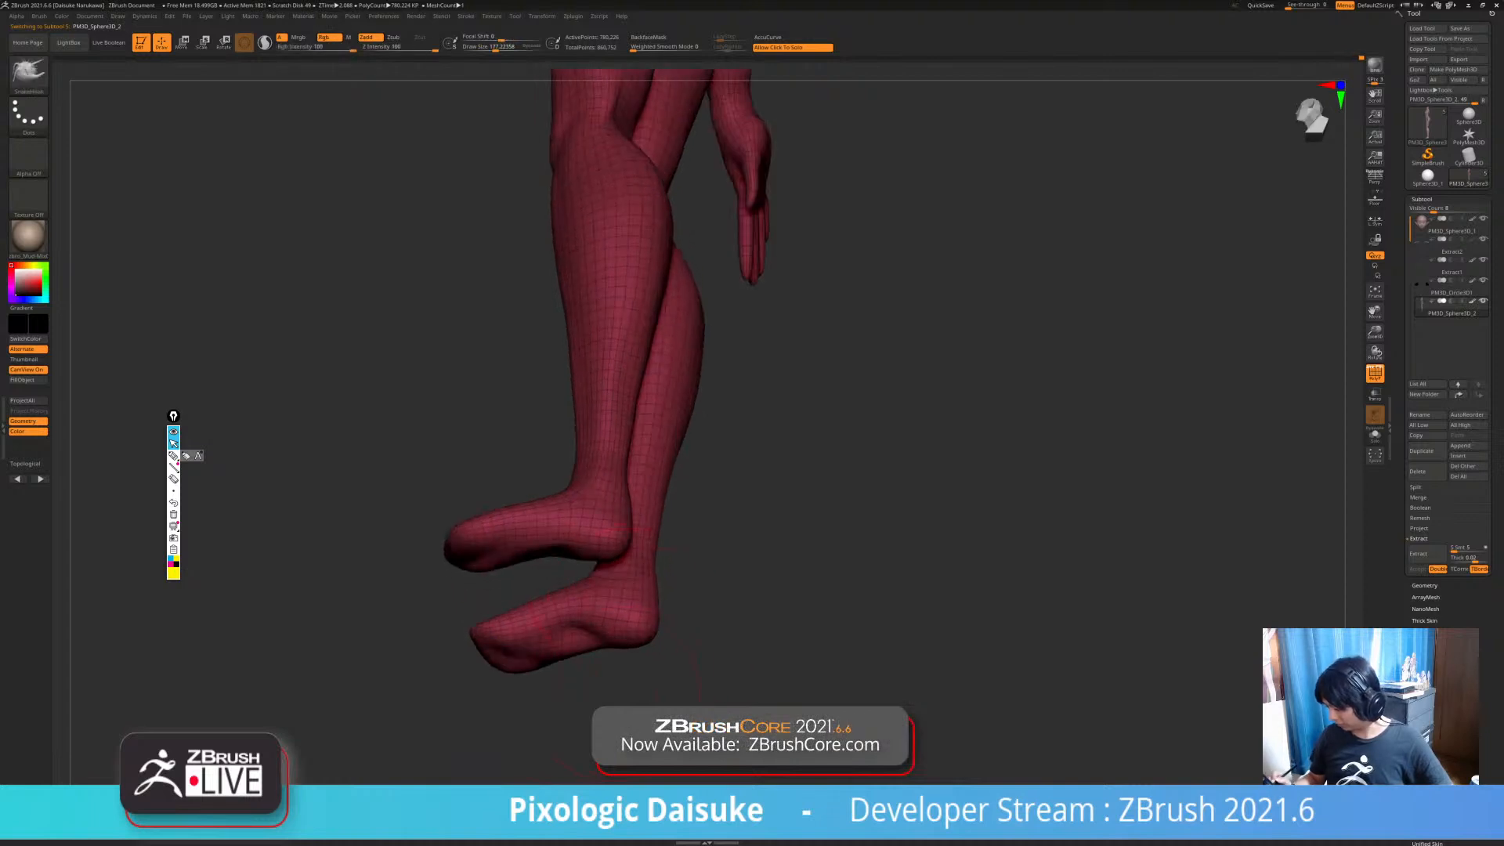
shift+drag(501, 658, 514, 666)
shift+right_drag(509, 698, 548, 737)
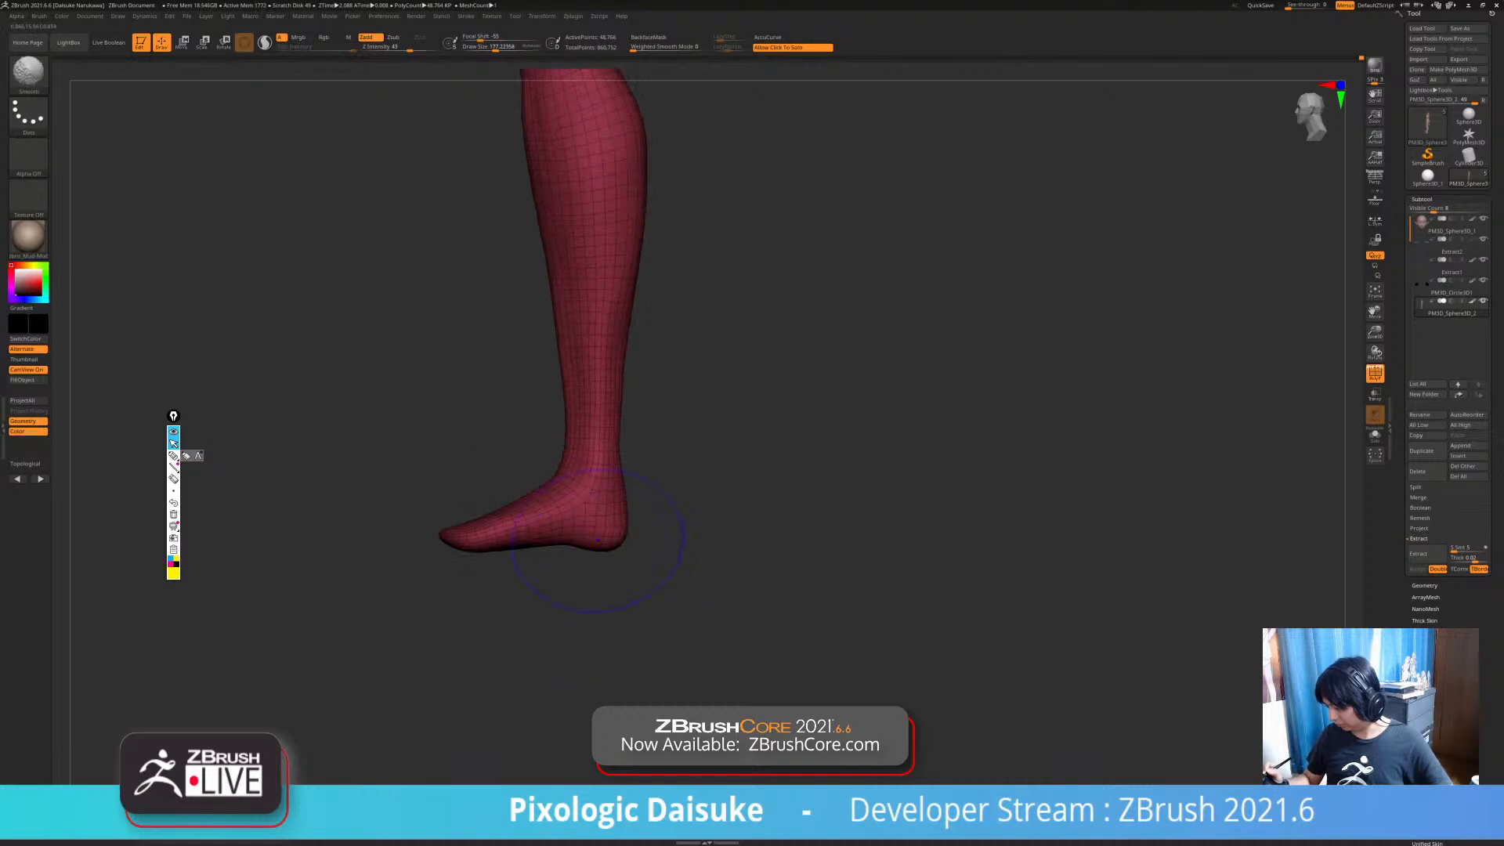
- Adjust the toes in the side view, turn off Rgb and hide the polygon wireframe
drag(470, 530, 478, 544)
key(ctrl+z)
click(324, 38)
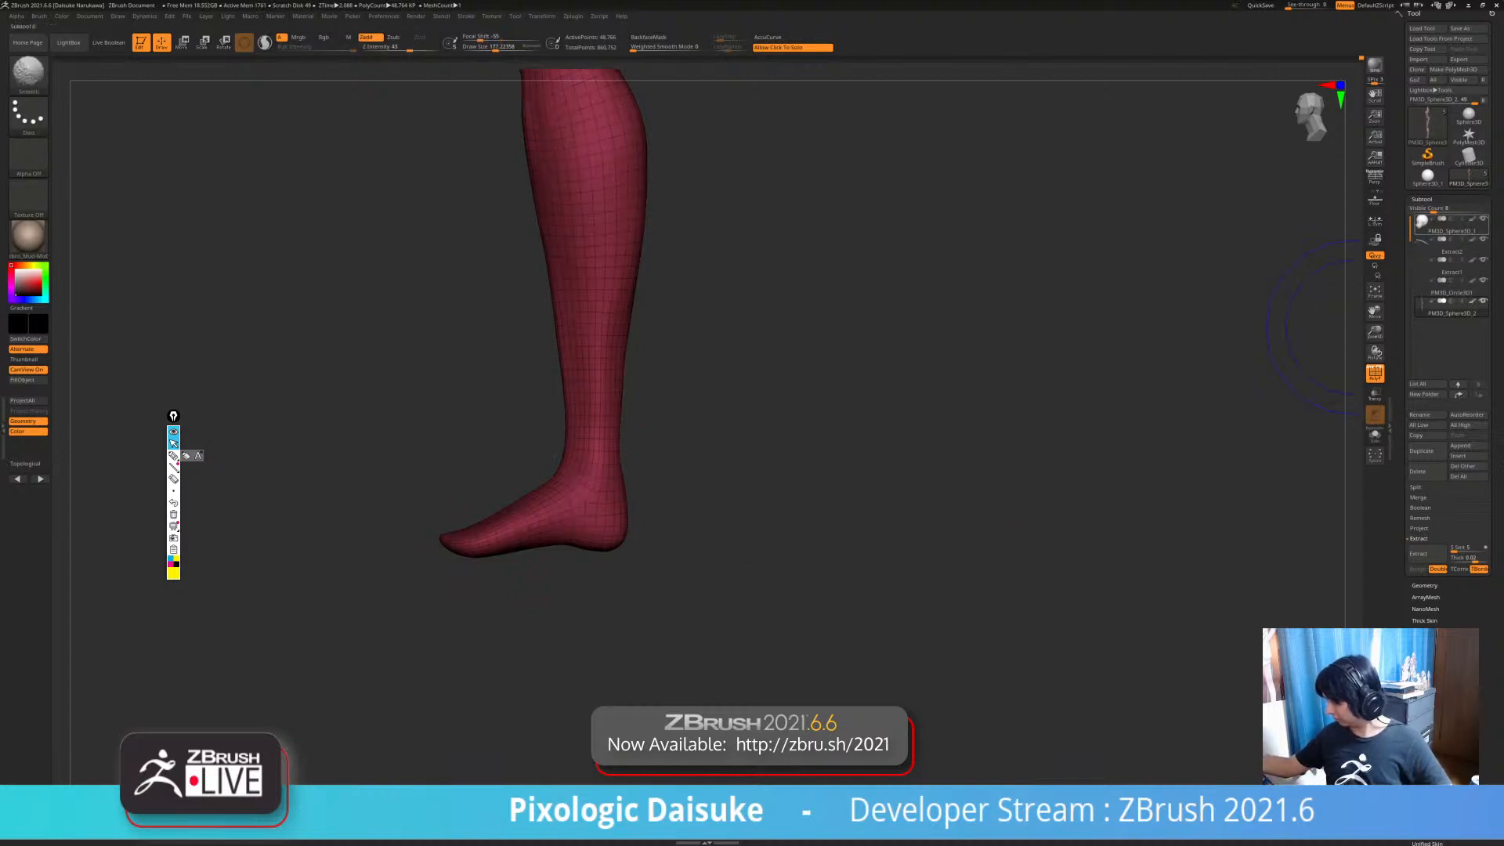
drag(744, 330, 1191, 374)
click(1375, 373)
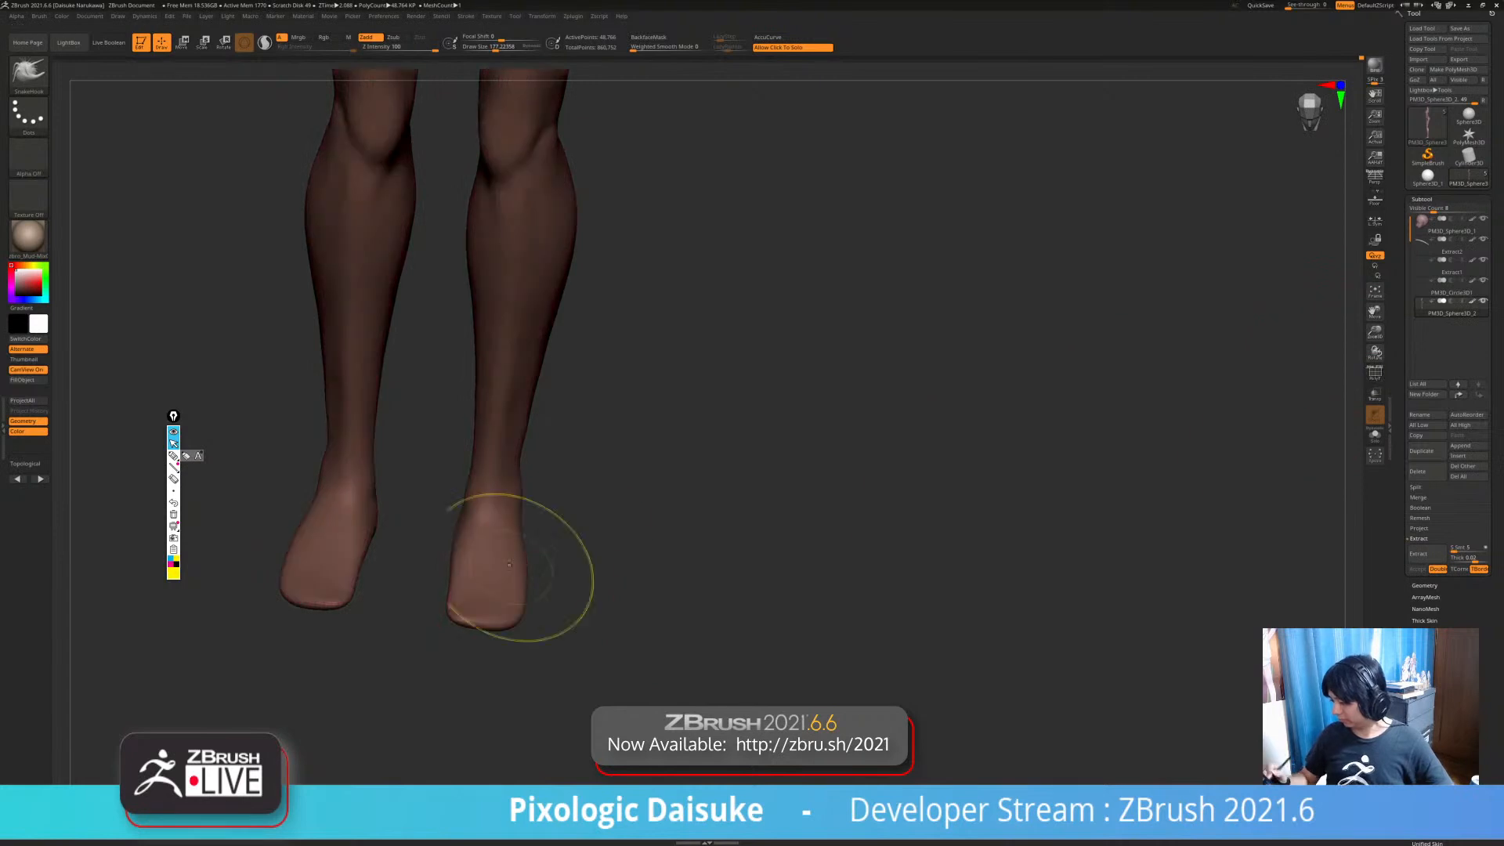
- Reshape the front of the feet from above and from the front
mouse_move(666, 548)
shift+mouse_down()
mouse_move(595, 556)
mouse_move(745, 564)
shift+mouse_up()
drag(478, 591, 466, 576)
mouse_move(642, 556)
mouse_down()
mouse_move(533, 552)
mouse_move(560, 473)
mouse_up()
- Turn on backface masking and refine the toe area of the feet with a smaller brush
click(648, 37)
click(486, 47)
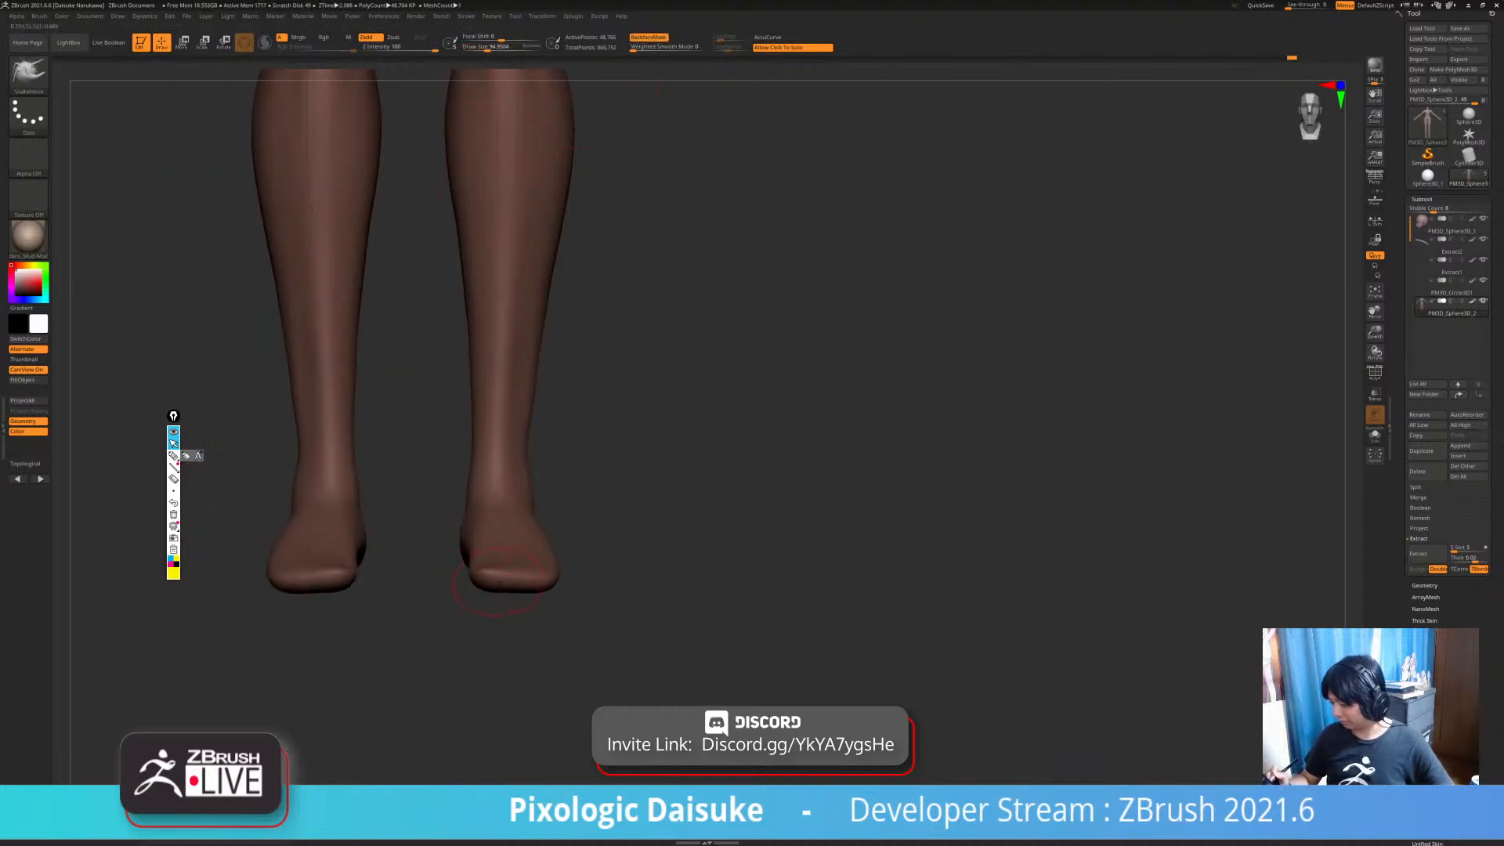
drag(619, 579, 549, 586)
drag(435, 591, 446, 438)
mouse_move(486, 486)
alt+mouse_down()
mouse_move(529, 588)
mouse_move(744, 603)
mouse_move(525, 623)
alt+mouse_up()
- Turn off backface masking and smooth the calves and ankles in profile with a larger brush
click(648, 36)
click(491, 47)
ctrl+right_drag(374, 415, 374, 470)
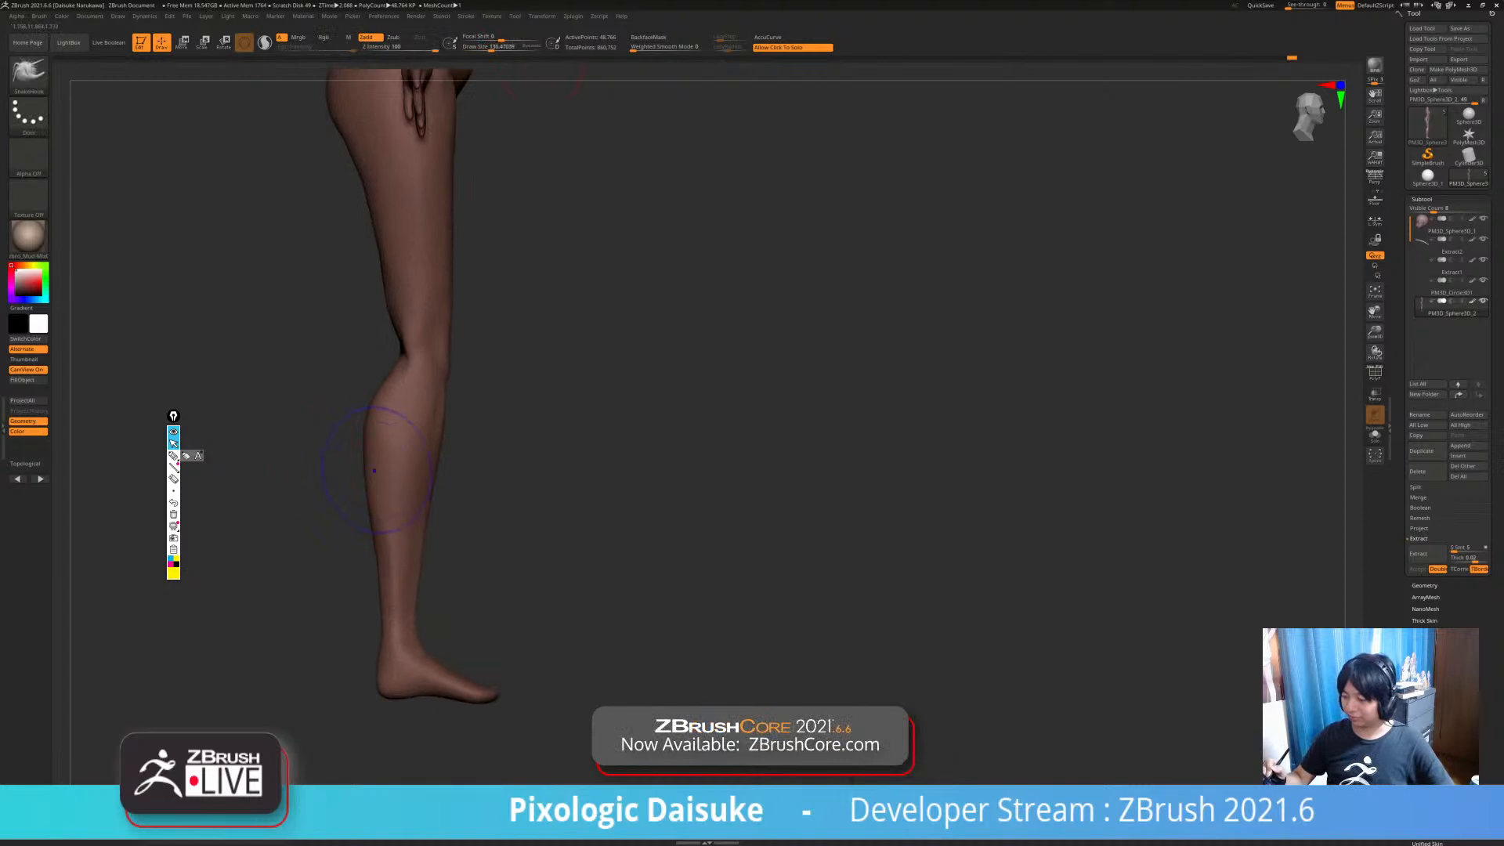
shift+drag(408, 642, 396, 662)
mouse_move(520, 698)
right_down()
mouse_move(470, 698)
mouse_move(521, 698)
right_up()
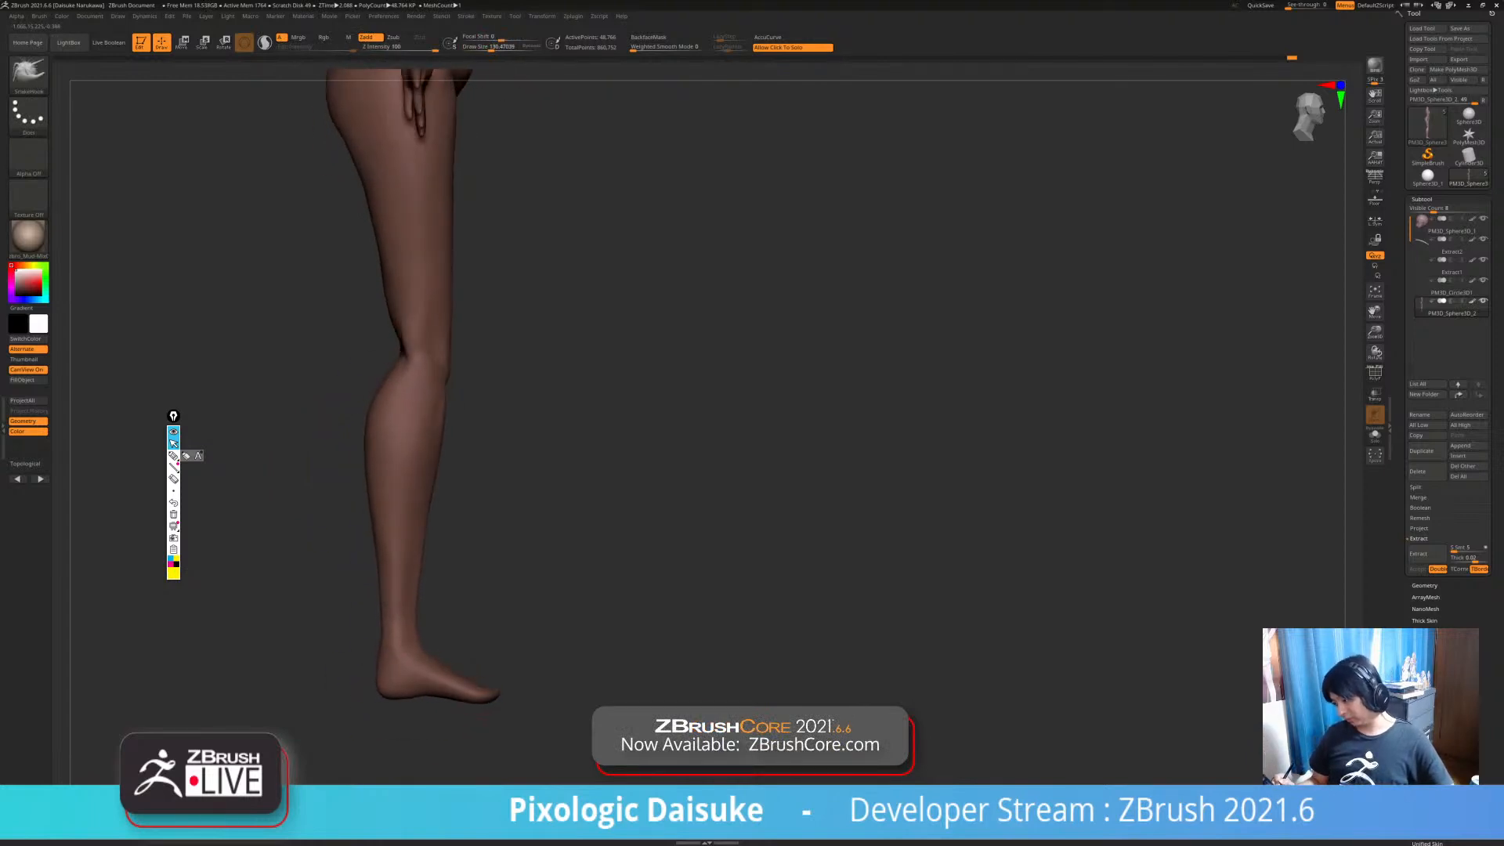
key(shift)
- Smooth and refine the lower legs below the knees from the front and three-quarter views
ctrl+right_drag(425, 536, 439, 462)
mouse_move(642, 541)
shift+right_down()
mouse_move(487, 537)
mouse_move(397, 491)
shift+right_up()
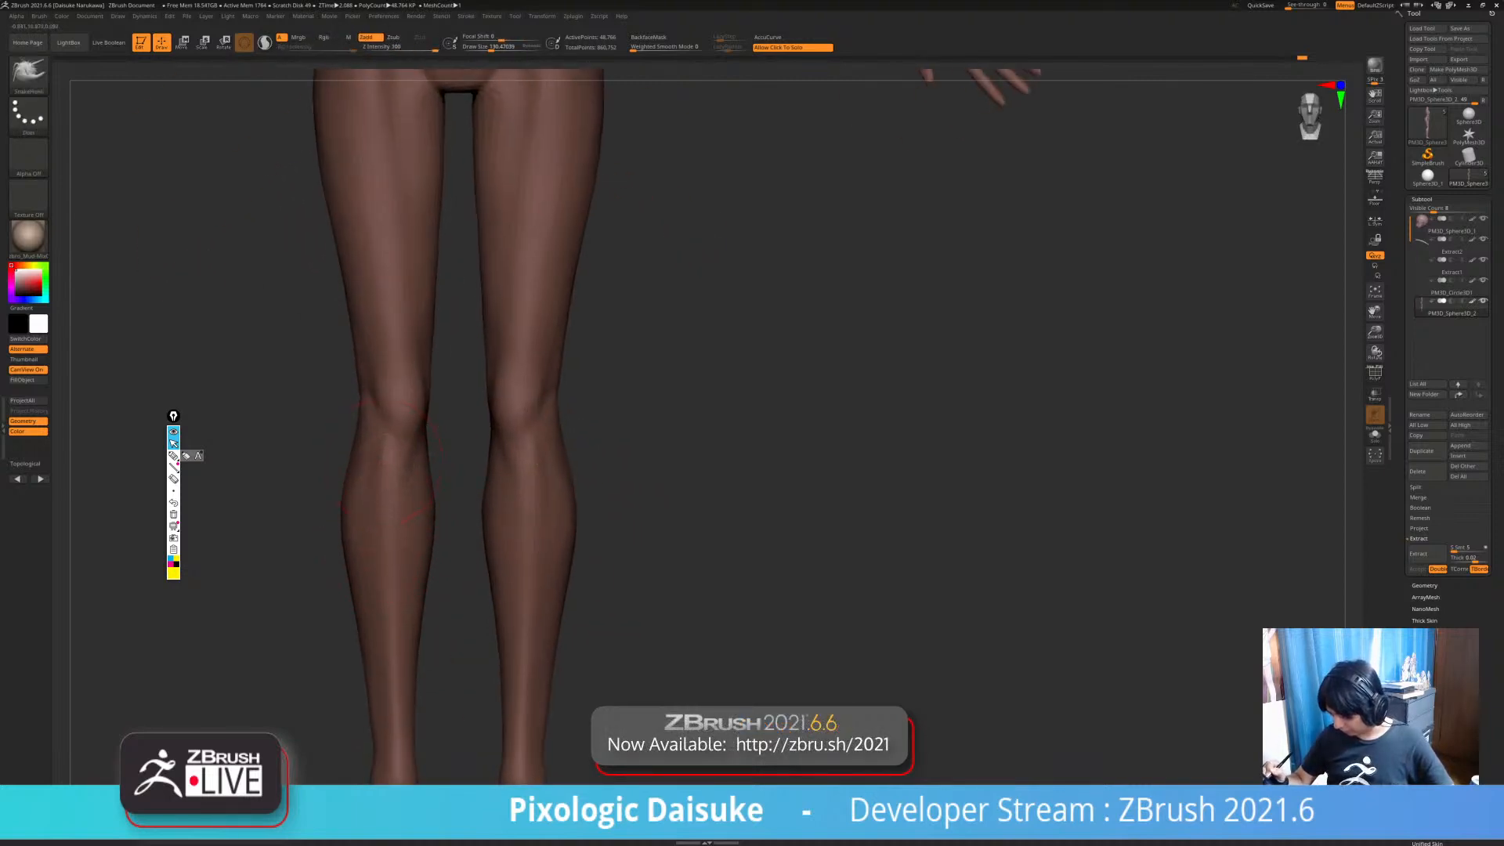
ctrl+right_drag(377, 502, 384, 454)
mouse_move(393, 568)
ctrl+right_down()
mouse_move(395, 613)
mouse_move(470, 650)
mouse_move(391, 660)
ctrl+right_up()
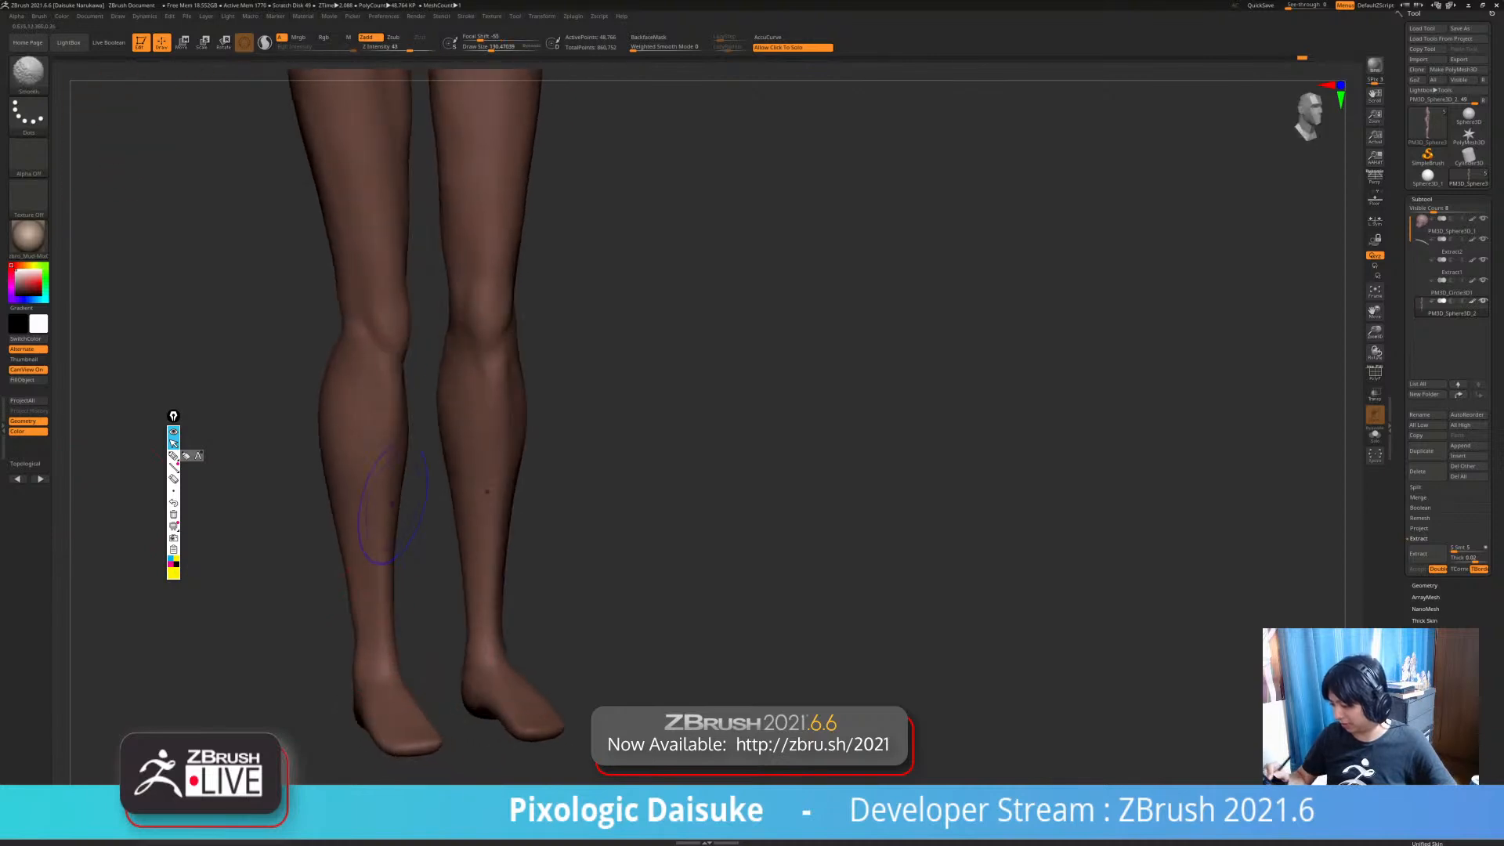
mouse_move(313, 337)
ctrl+right_down()
mouse_move(314, 286)
mouse_move(314, 342)
mouse_move(350, 342)
ctrl+right_up()
right_drag(343, 269, 384, 310)
mouse_move(342, 424)
right_down()
mouse_move(369, 424)
mouse_move(329, 451)
mouse_move(329, 329)
right_up()
shift+right_drag(439, 439, 501, 439)
- Select the eyebrow subtool, set the color to black and fill the eyebrows with it
ctrl+right_drag(546, 650, 427, 566)
alt+right_drag(427, 567, 405, 623)
alt+right_drag(539, 585, 530, 607)
mouse_move(428, 188)
ctrl+right_down()
mouse_move(512, 165)
mouse_move(518, 370)
ctrl+right_up()
alt+click(504, 155)
drag(16, 280, 16, 296)
click(28, 380)
alt+right_drag(141, 415, 258, 382)
- Select the eyelid crease subtool and adjust its position with the gizmo centred over one eye
click(1422, 451)
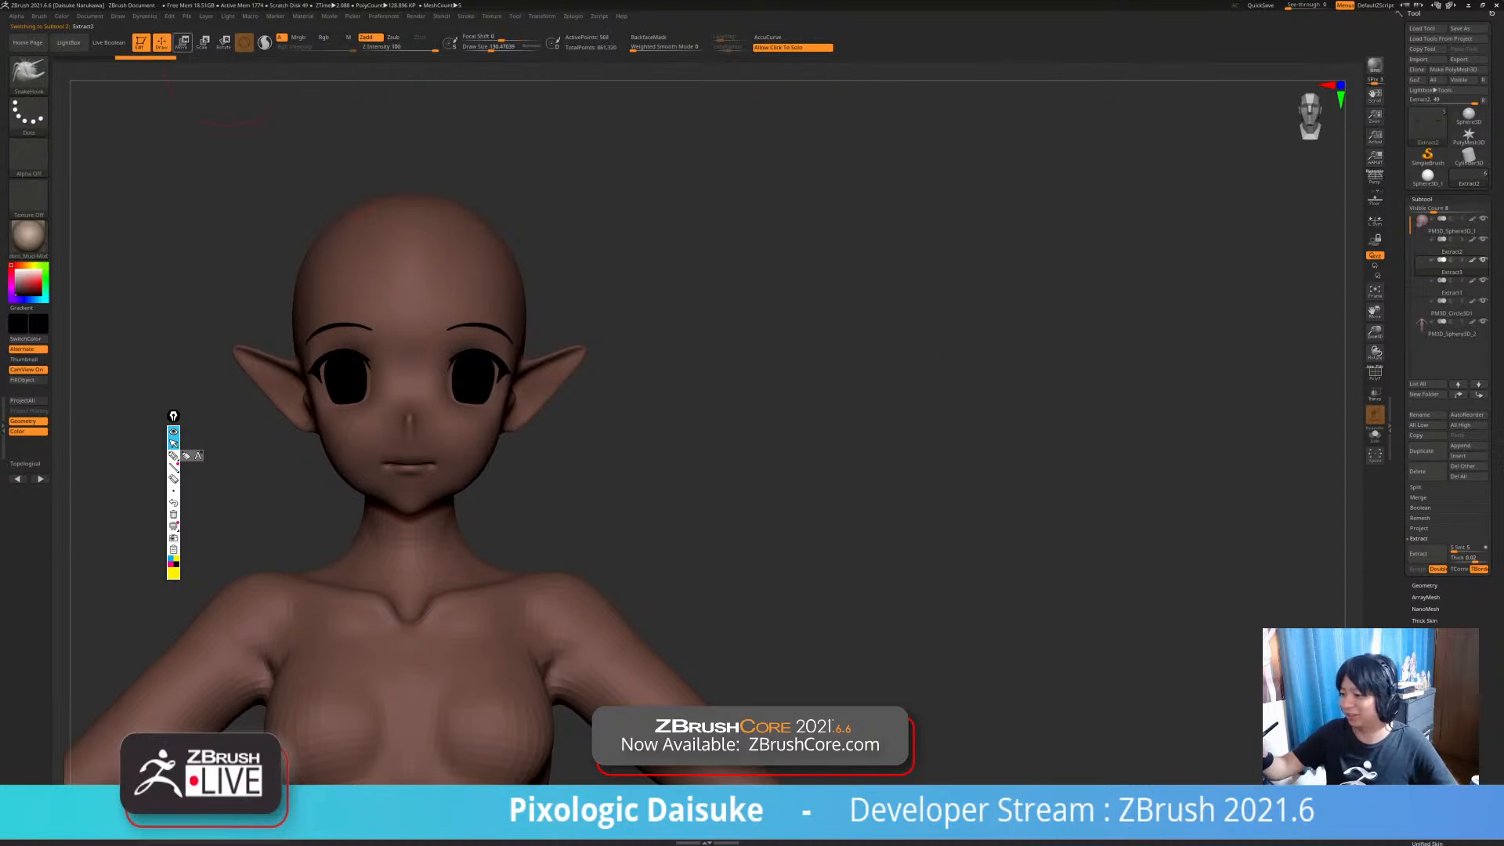
click(182, 42)
ctrl+right_drag(496, 332, 496, 411)
click(323, 417)
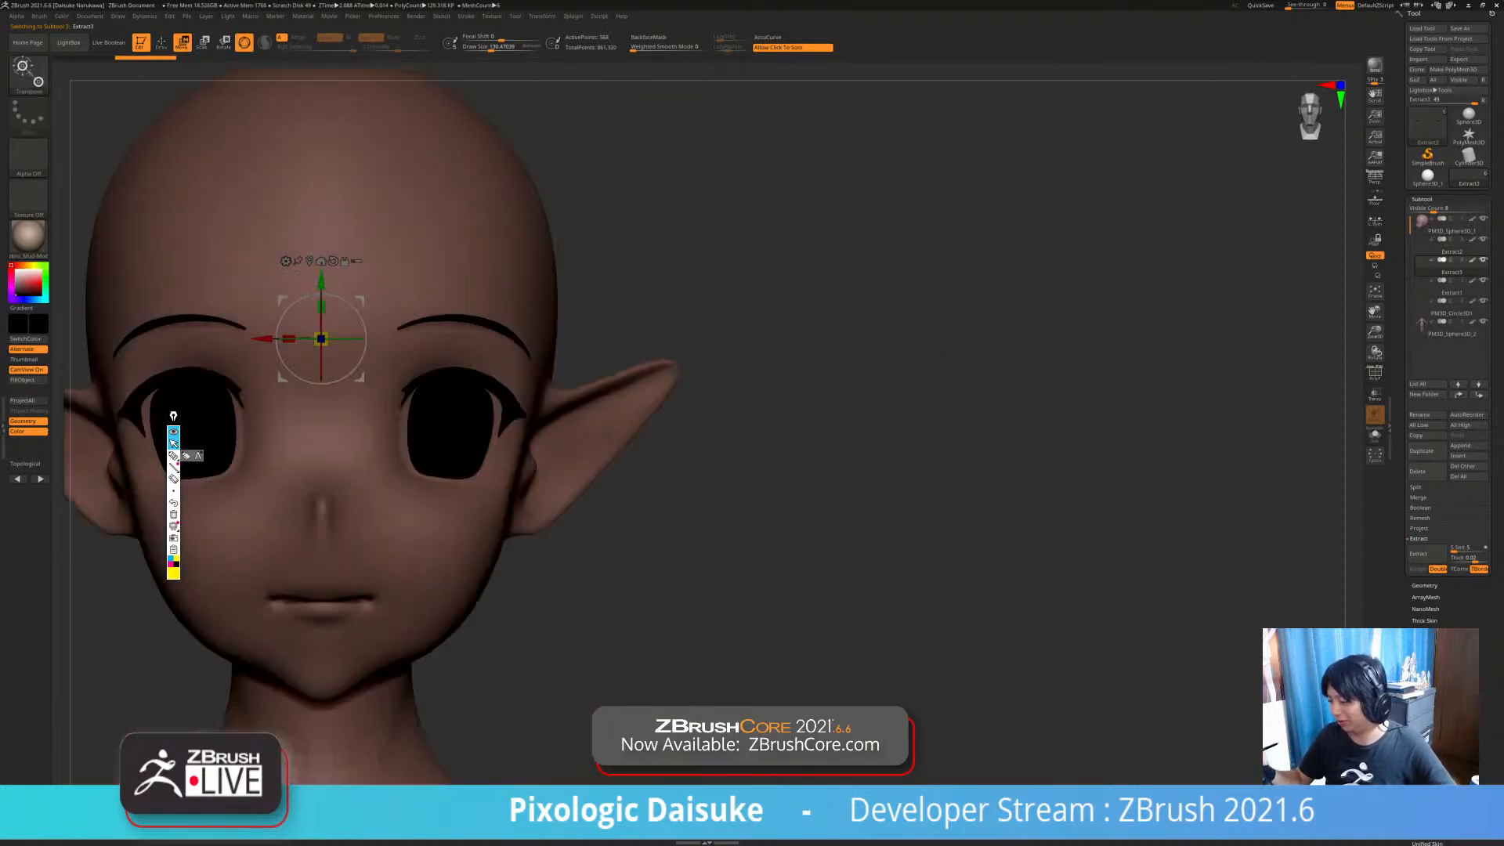
alt+drag(322, 339, 471, 340)
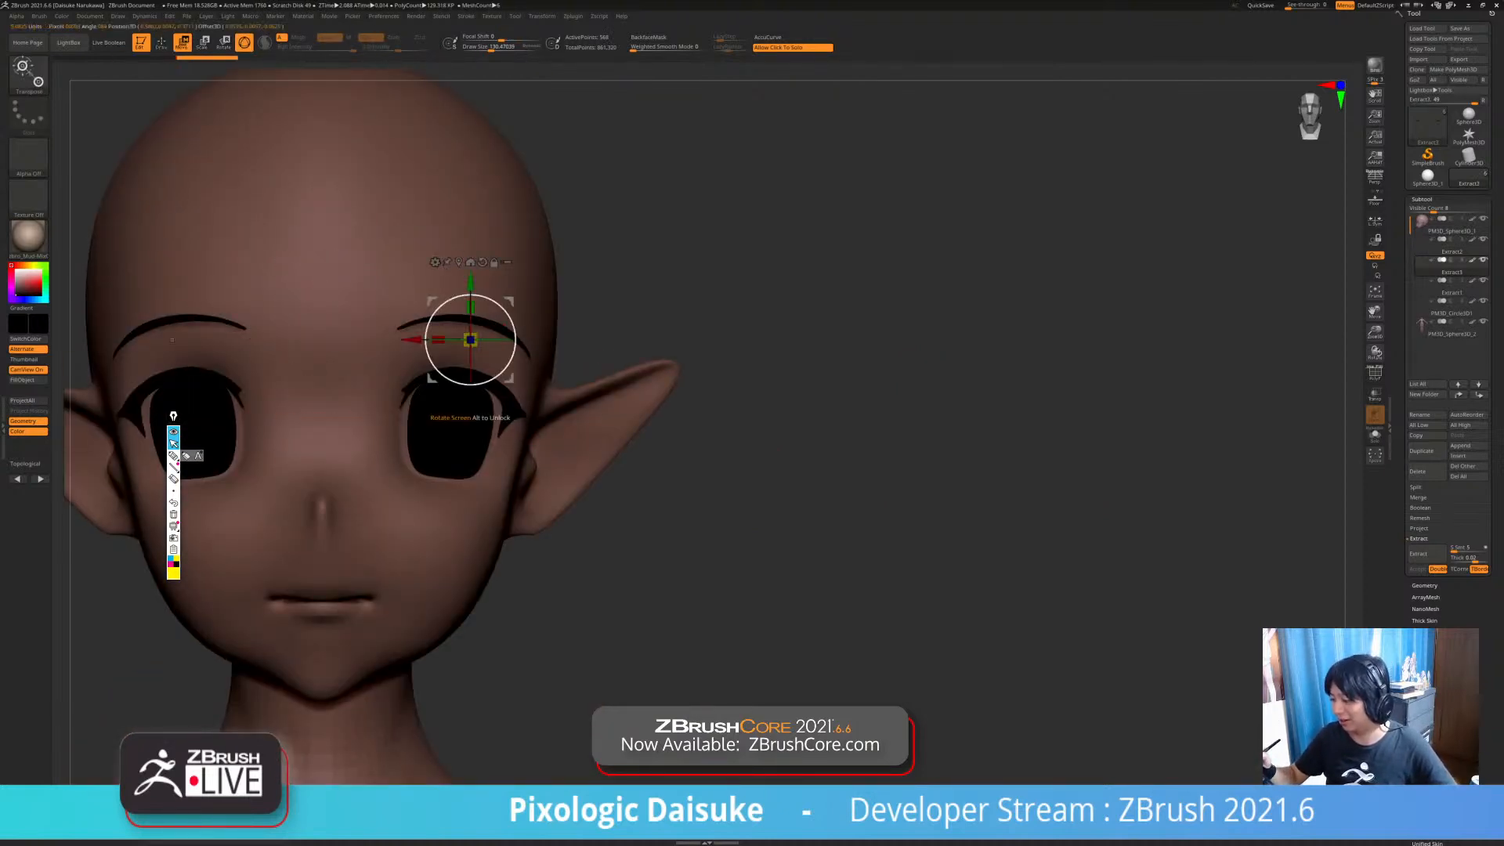
right_drag(470, 372, 470, 339)
drag(470, 338, 470, 349)
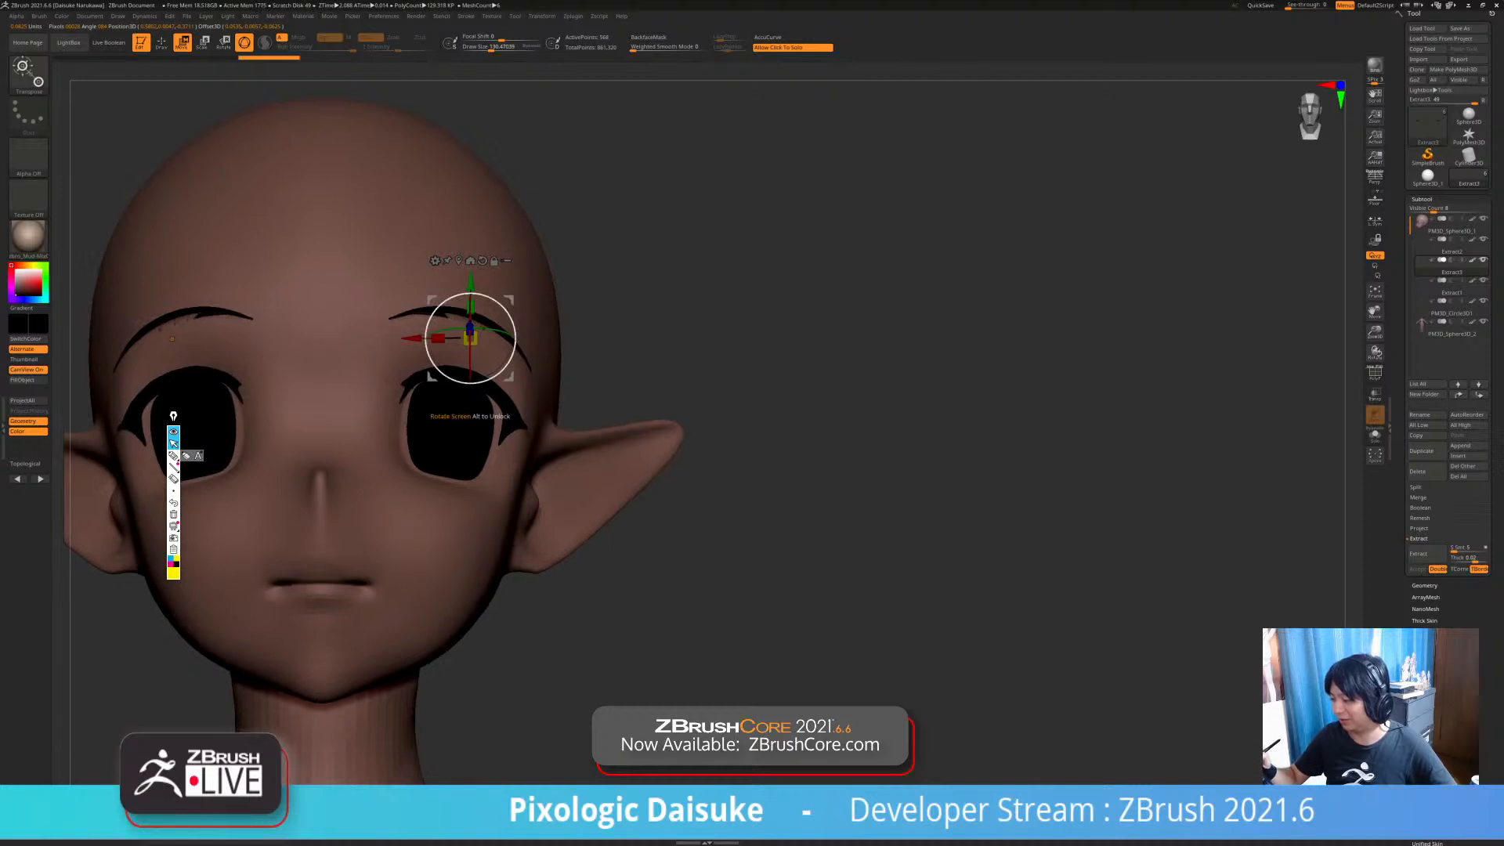
- Turn on local symmetry and shift the eyelid crease pieces with the gizmo
click(1375, 220)
right_drag(470, 407, 470, 314)
drag(473, 303, 473, 345)
mouse_move(470, 345)
right_down()
mouse_move(470, 439)
mouse_move(437, 419)
right_up()
click(161, 43)
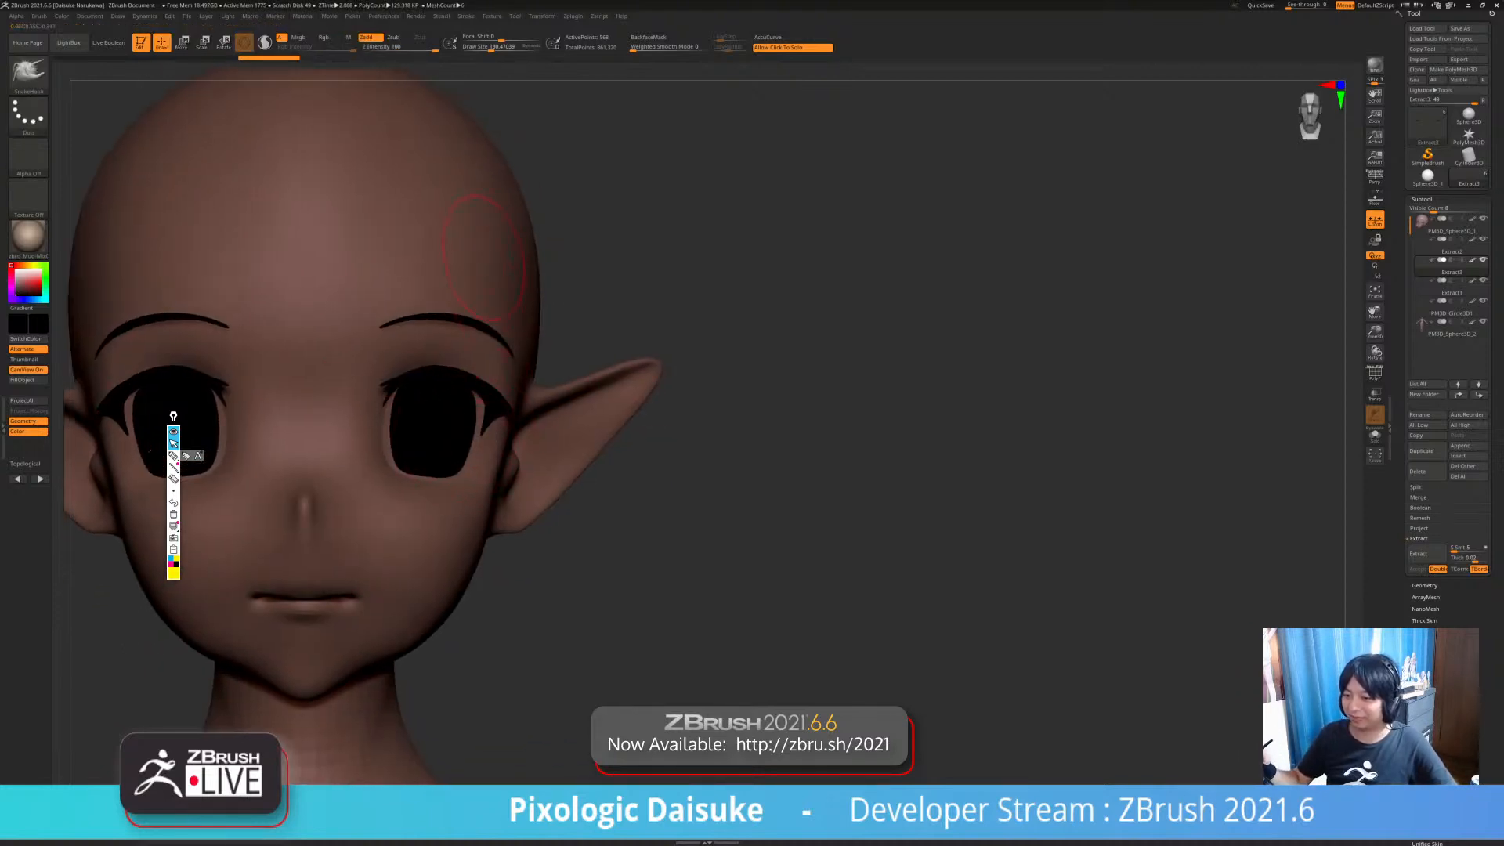
- Enlarge the SnakeHook brush, pull the eyelid crease lines out above the eyes and smooth their inner part
drag(490, 48, 496, 48)
right_drag(498, 408, 417, 400)
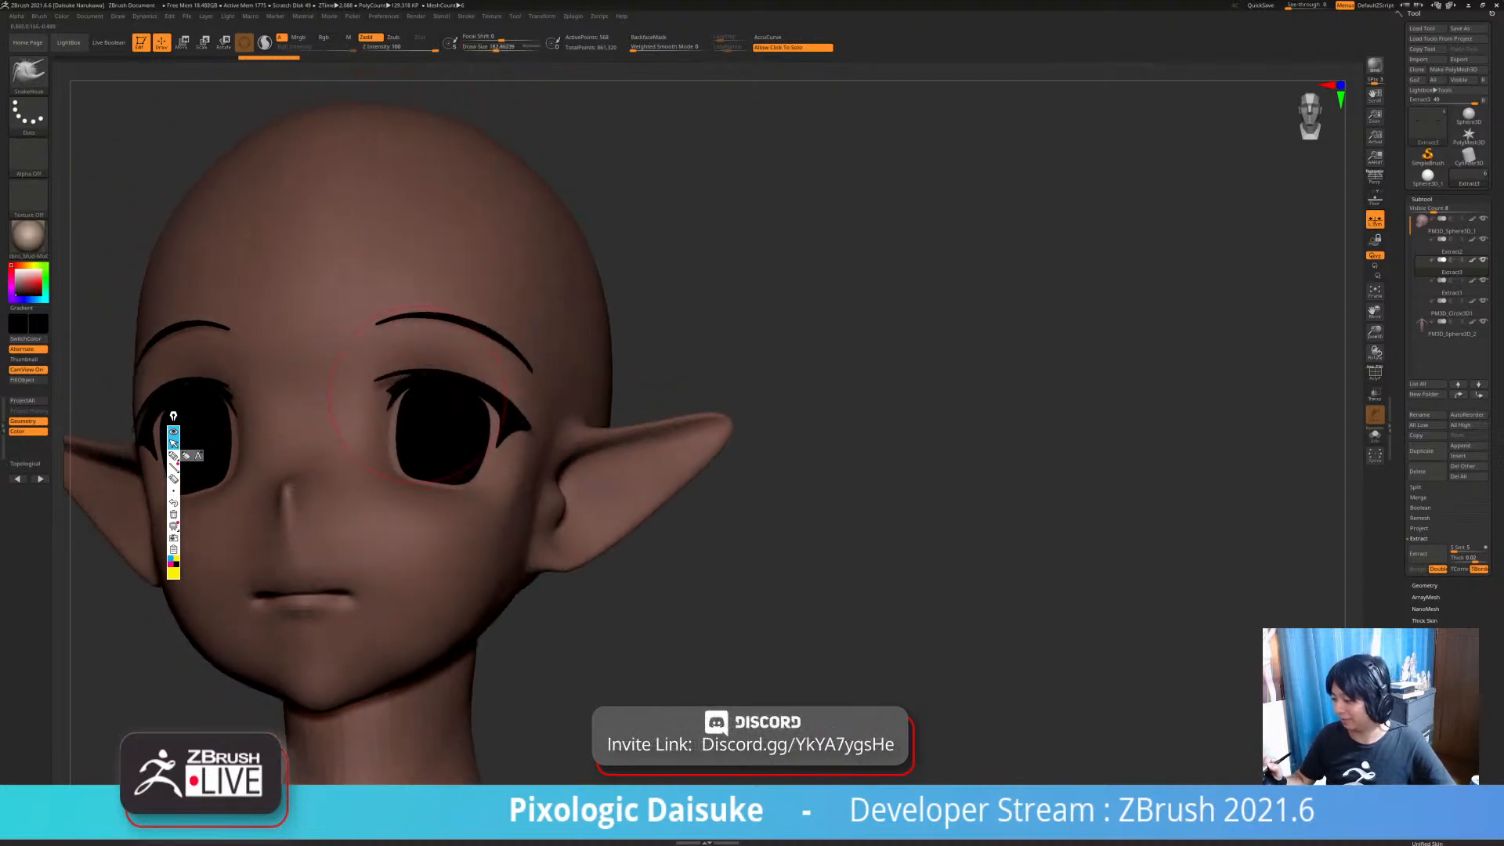
drag(435, 398, 434, 378)
mouse_move(501, 446)
right_down()
mouse_move(447, 427)
mouse_move(549, 425)
mouse_move(464, 445)
mouse_move(456, 431)
mouse_move(488, 419)
mouse_move(391, 411)
mouse_move(505, 398)
mouse_move(509, 471)
right_up()
right_drag(552, 388, 493, 384)
right_drag(497, 503, 565, 499)
mouse_move(439, 396)
right_down()
mouse_move(402, 393)
mouse_move(456, 405)
mouse_move(429, 429)
mouse_move(440, 413)
right_up()
drag(398, 384, 408, 376)
mouse_move(407, 384)
right_down()
mouse_move(438, 392)
mouse_move(399, 353)
mouse_move(415, 382)
mouse_move(386, 386)
right_up()
shift+drag(386, 386, 376, 390)
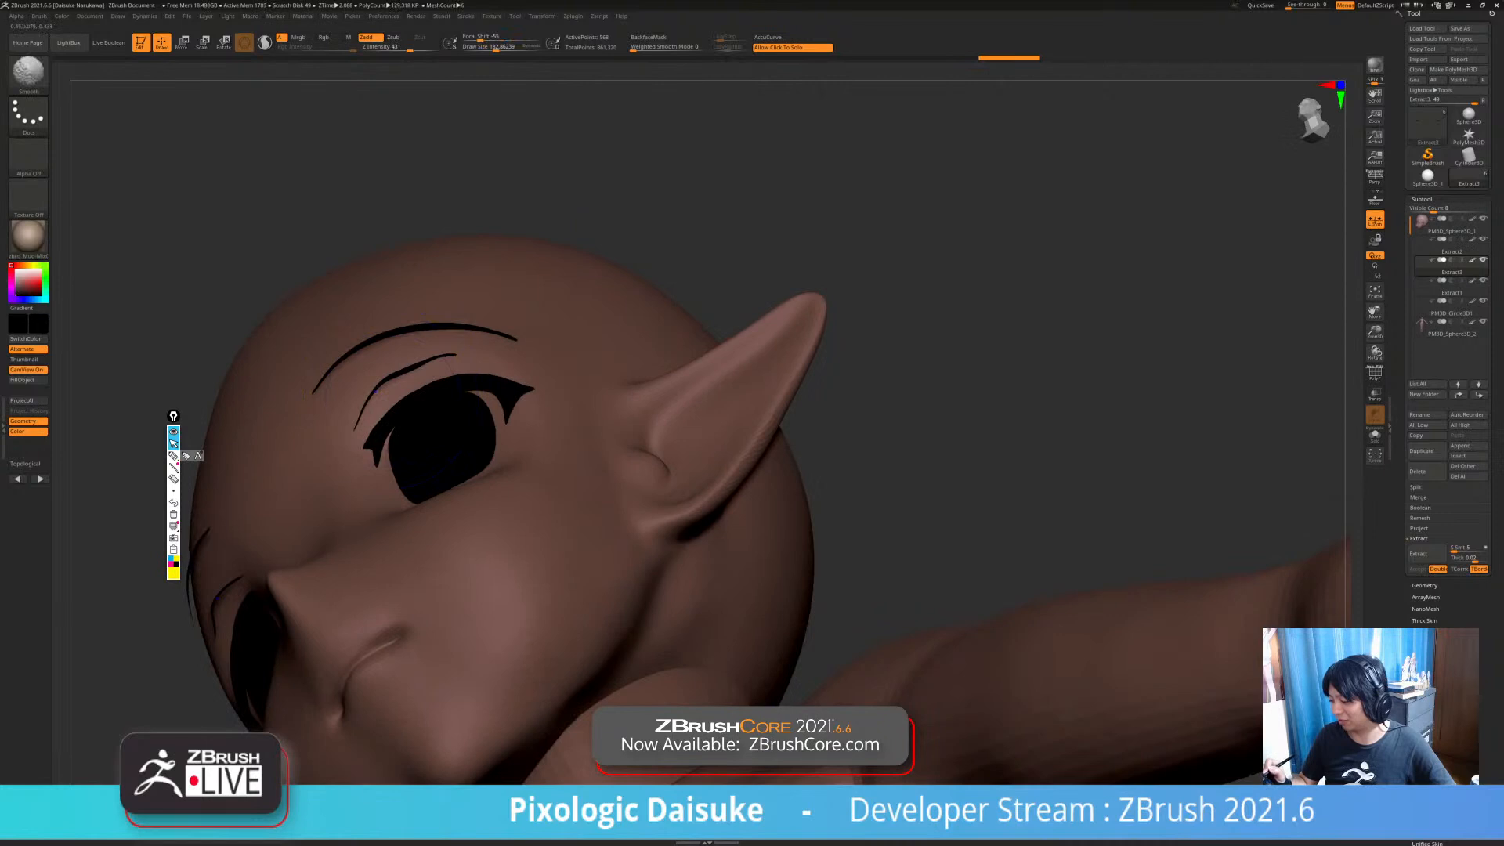
- Pull the inner end of the eyelid crease into a curve following the upper eyelid
right_drag(388, 415, 415, 464)
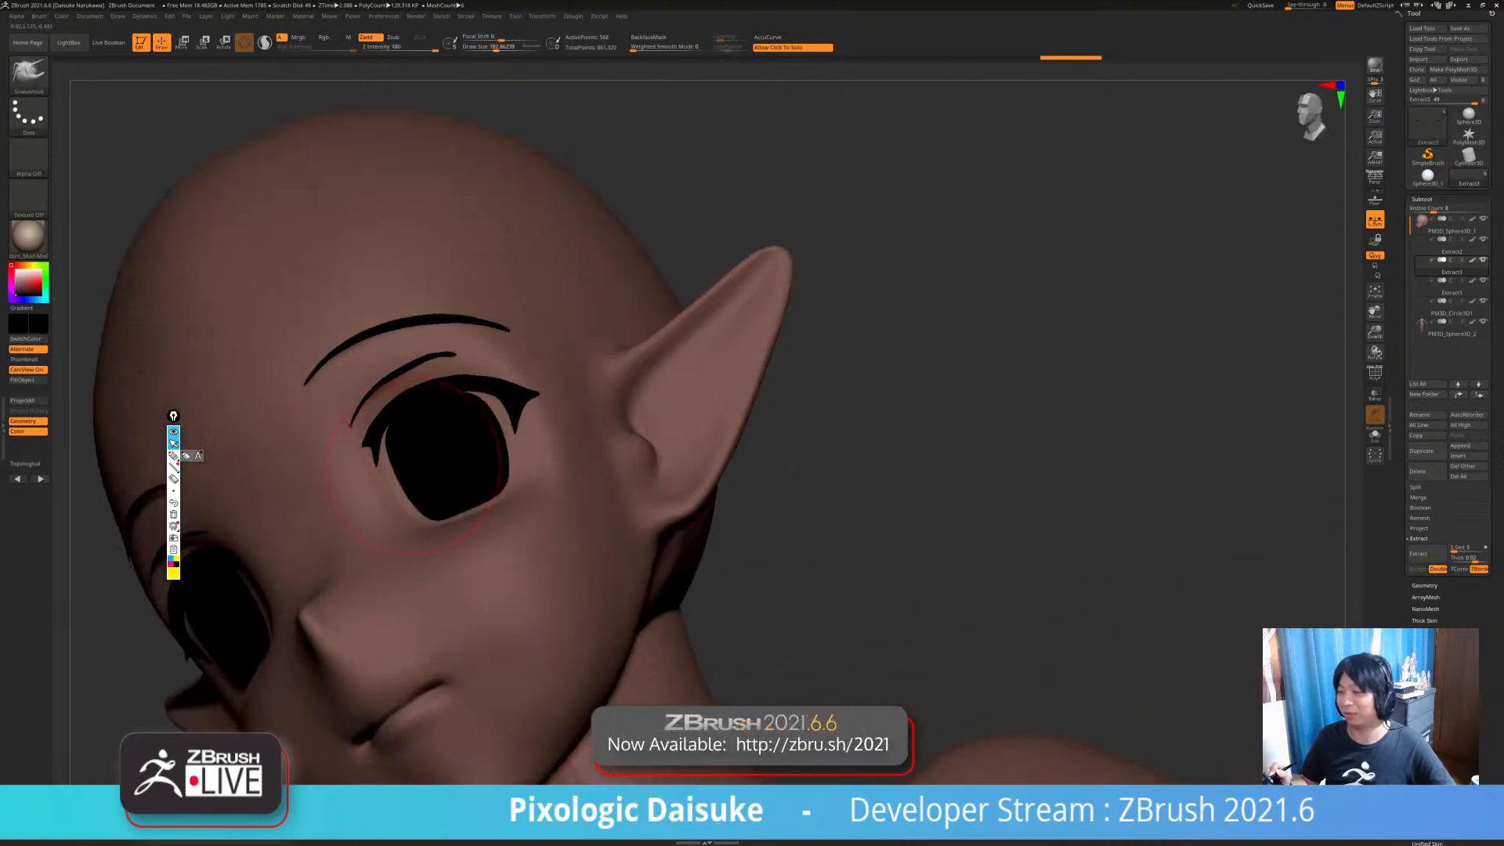
right_drag(423, 470, 439, 478)
drag(390, 386, 382, 392)
mouse_move(399, 439)
right_down()
mouse_move(421, 419)
mouse_move(403, 438)
right_up()
drag(369, 411, 359, 429)
right_drag(373, 449, 357, 404)
drag(356, 403, 353, 415)
mouse_move(352, 415)
right_down()
mouse_move(385, 421)
mouse_move(337, 400)
right_up()
drag(388, 396, 377, 391)
- Reshape the middle and upper arc of the eyelid crease and smooth it to fit the face
right_drag(369, 407, 452, 394)
drag(368, 396, 359, 405)
right_drag(452, 423, 392, 434)
drag(427, 360, 403, 368)
right_drag(399, 372, 415, 368)
right_drag(407, 423, 448, 405)
shift+drag(448, 405, 470, 423)
mouse_move(471, 423)
ctrl+right_down()
mouse_move(423, 352)
mouse_move(351, 301)
mouse_move(290, 306)
ctrl+right_up()
drag(419, 392, 411, 383)
- Fine-tune the inner tip and top of the eyelid crease with smaller SnakeHook brush sizes
click(483, 47)
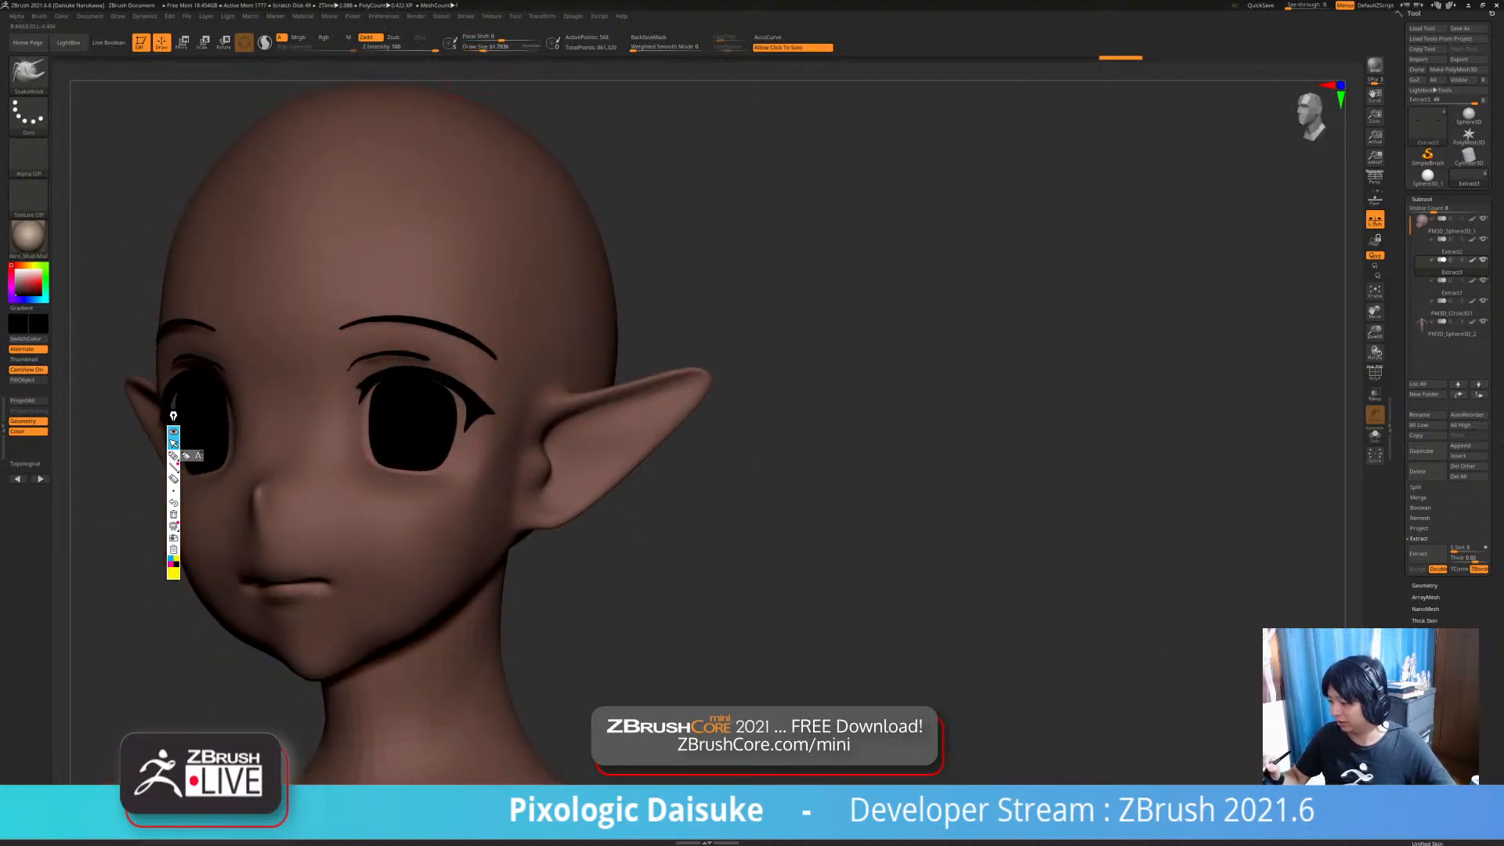
right_drag(290, 373, 345, 373)
drag(358, 400, 357, 404)
mouse_move(356, 404)
right_down()
mouse_move(404, 408)
mouse_move(415, 431)
right_up()
click(490, 47)
mouse_move(369, 377)
right_down()
mouse_move(298, 340)
mouse_move(353, 336)
mouse_move(395, 375)
right_up()
drag(396, 375, 403, 372)
mouse_move(404, 372)
right_down()
mouse_move(407, 321)
mouse_move(368, 352)
right_up()
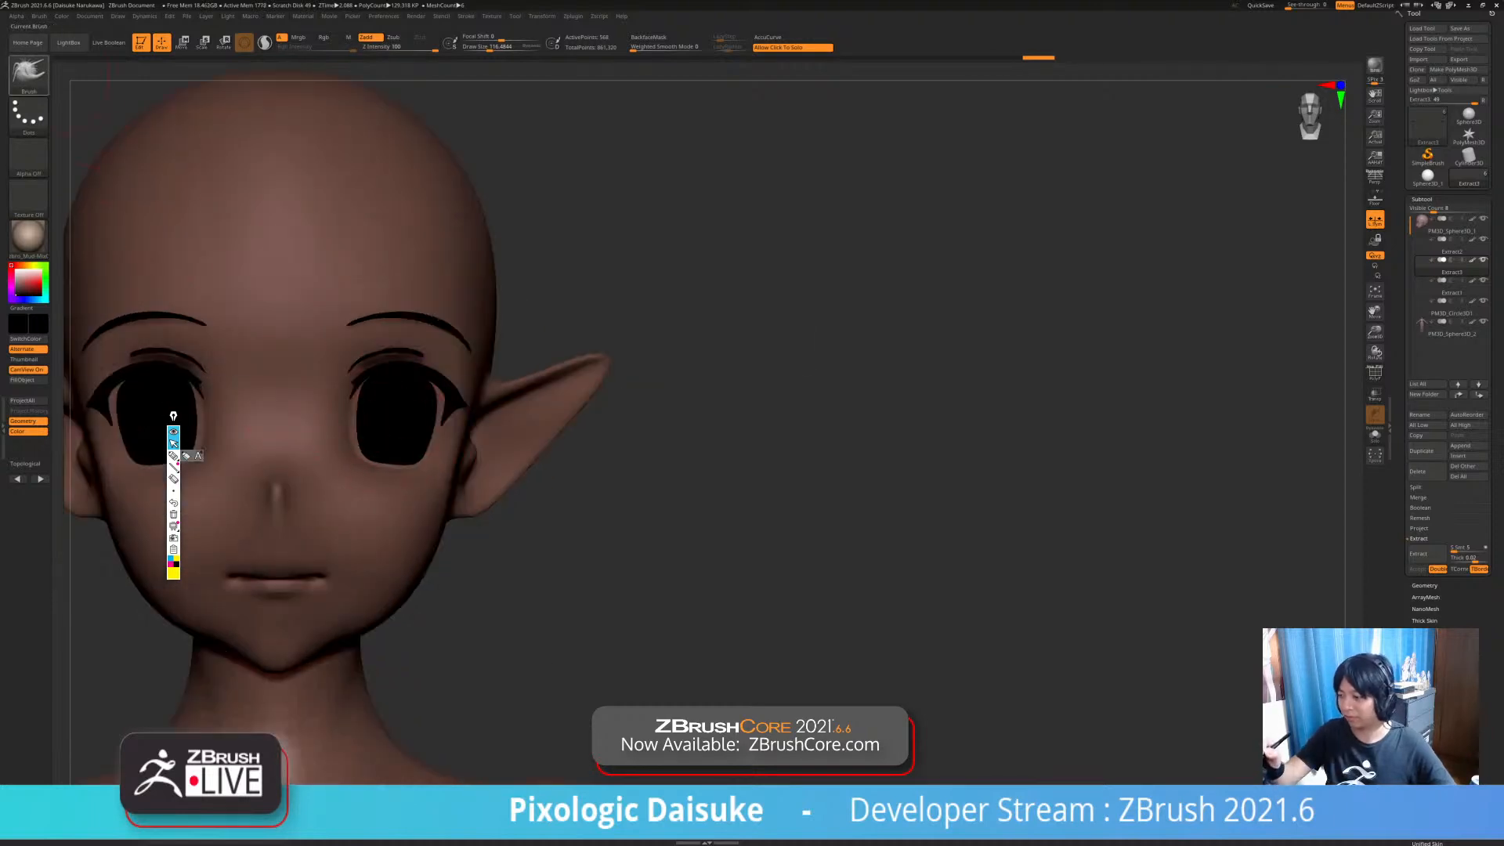
- Choose the ZProject brush and project the eyelid crease onto the face surface above the eye
key(b)
click(699, 311)
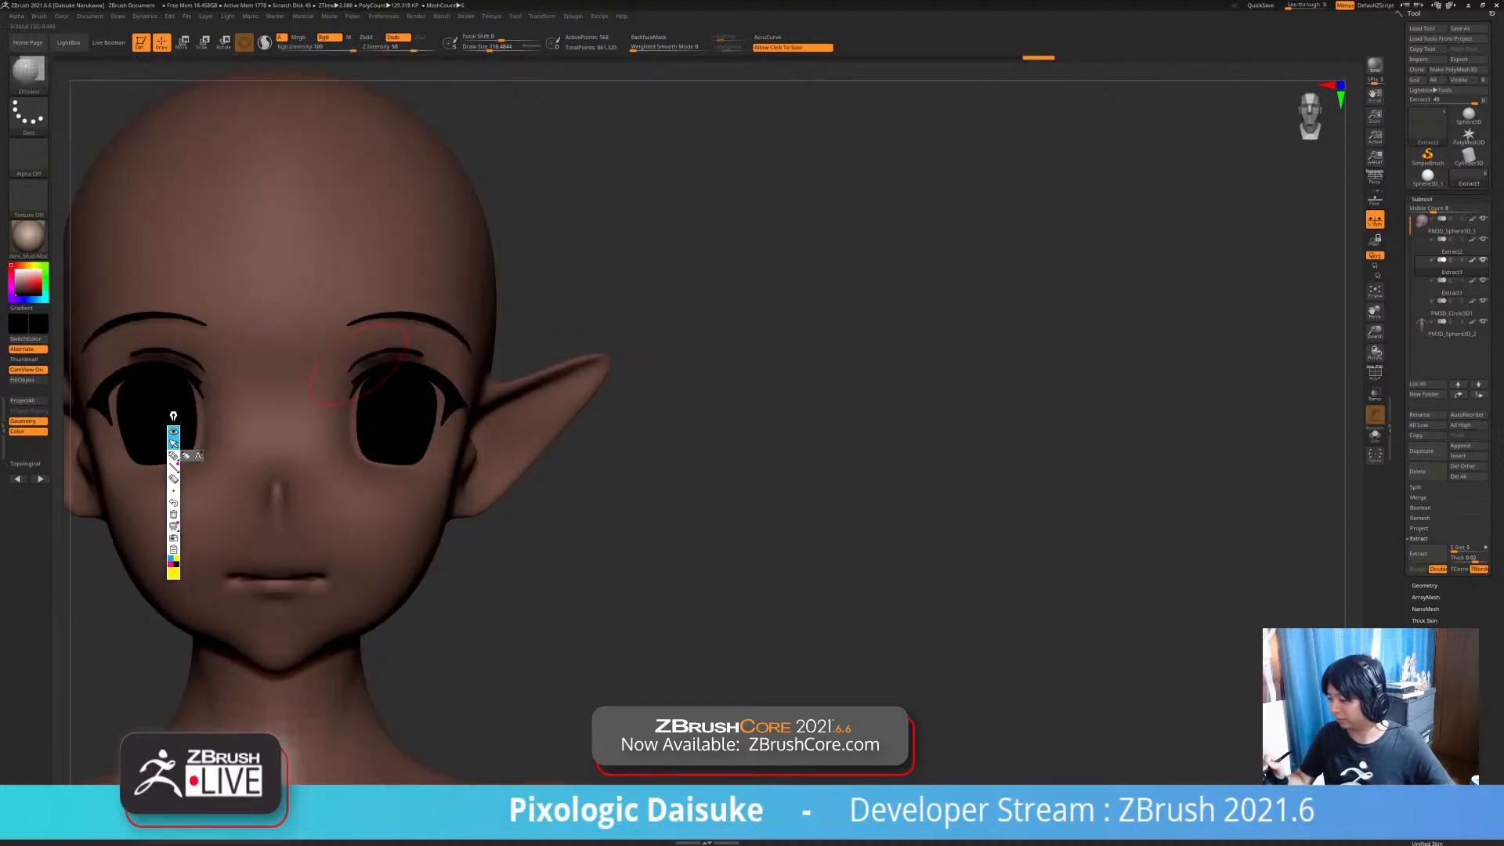
right_drag(439, 353, 391, 360)
drag(360, 367, 420, 356)
mouse_move(395, 349)
ctrl+right_down()
mouse_move(396, 415)
mouse_move(395, 368)
ctrl+right_up()
- Switch back to an enlarged SnakeHook brush and fill the eyelid creases with black
key(b)
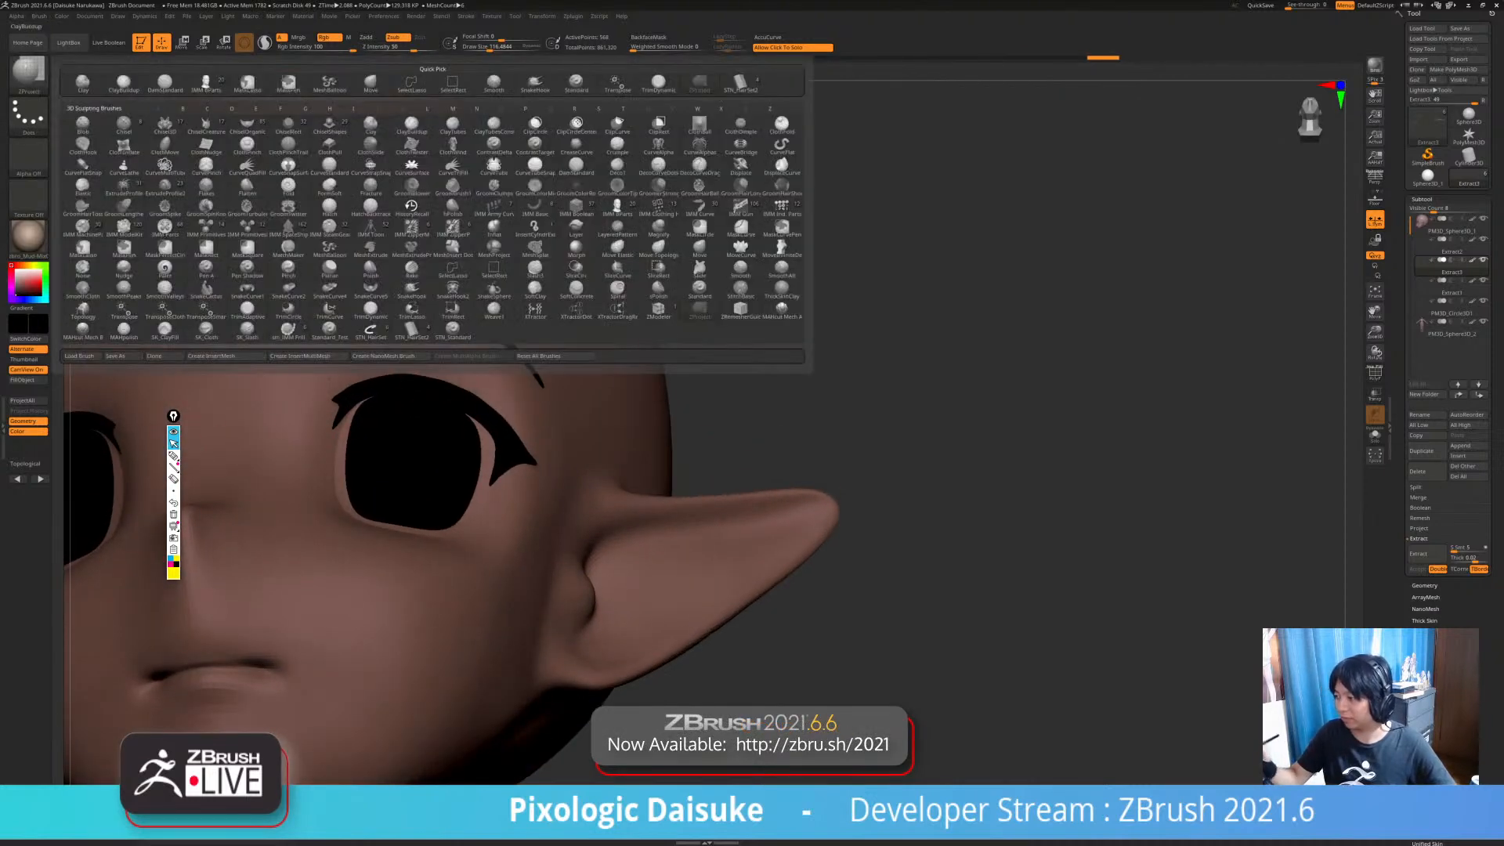
key(s)
key(h)
mouse_move(395, 501)
right_down()
mouse_move(386, 354)
mouse_move(357, 472)
right_up()
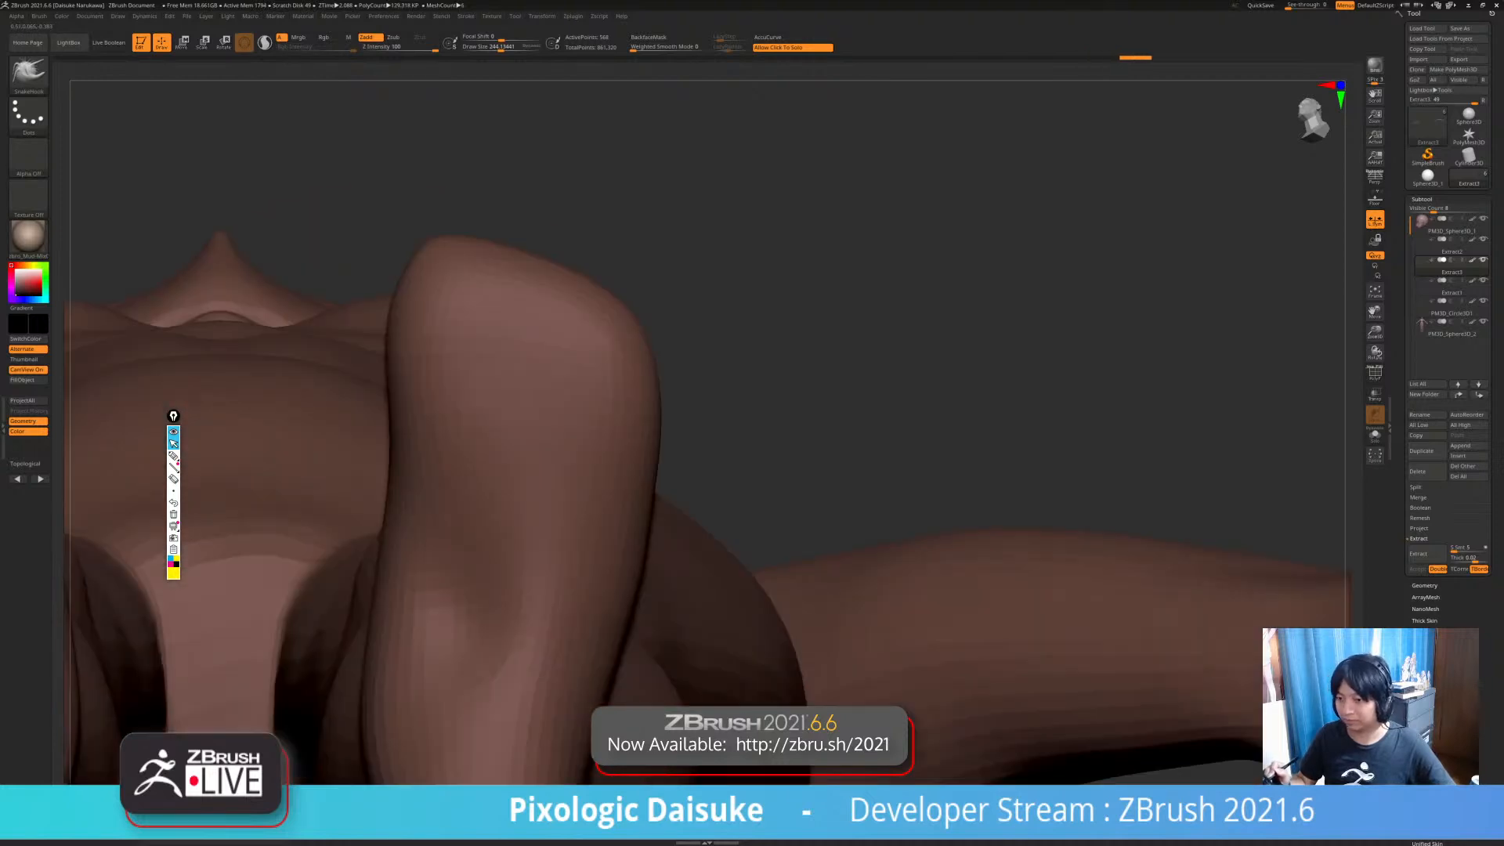
right_drag(366, 529, 351, 442)
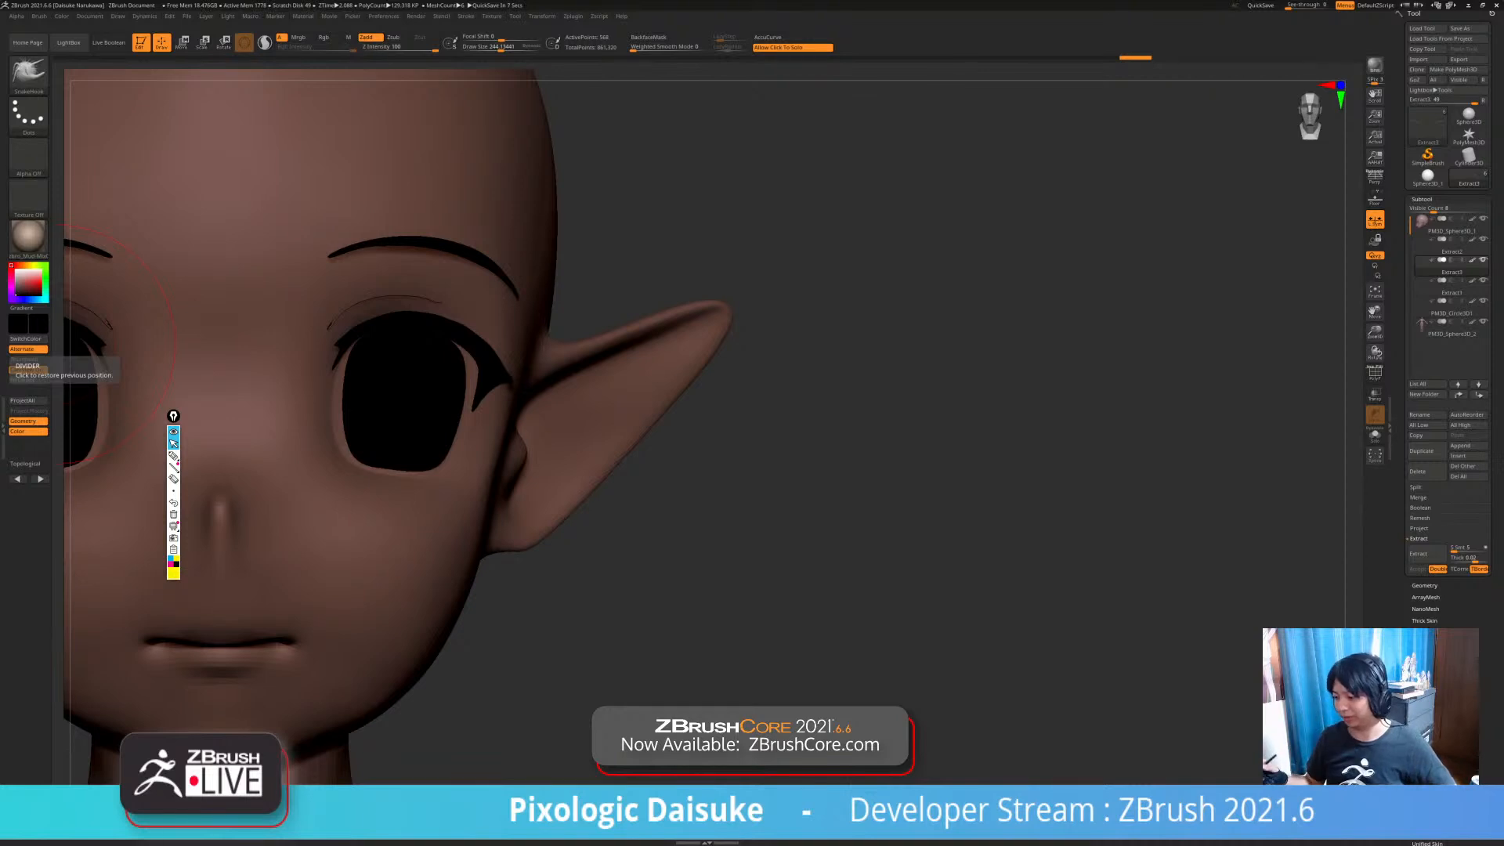
drag(564, 517, 611, 553)
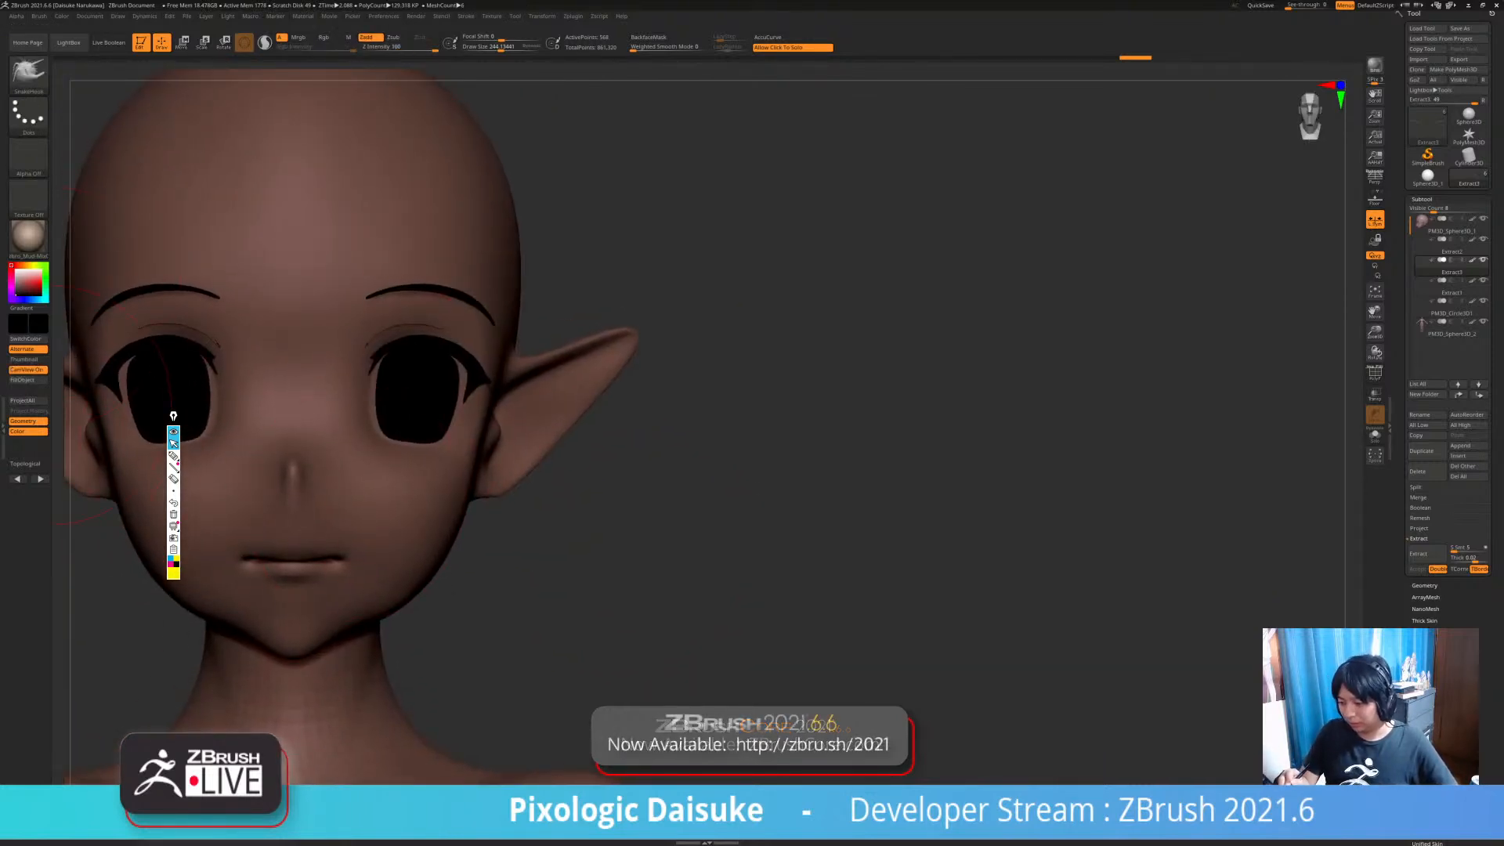
click(28, 380)
drag(595, 486, 533, 478)
alt+drag(532, 478, 552, 525)
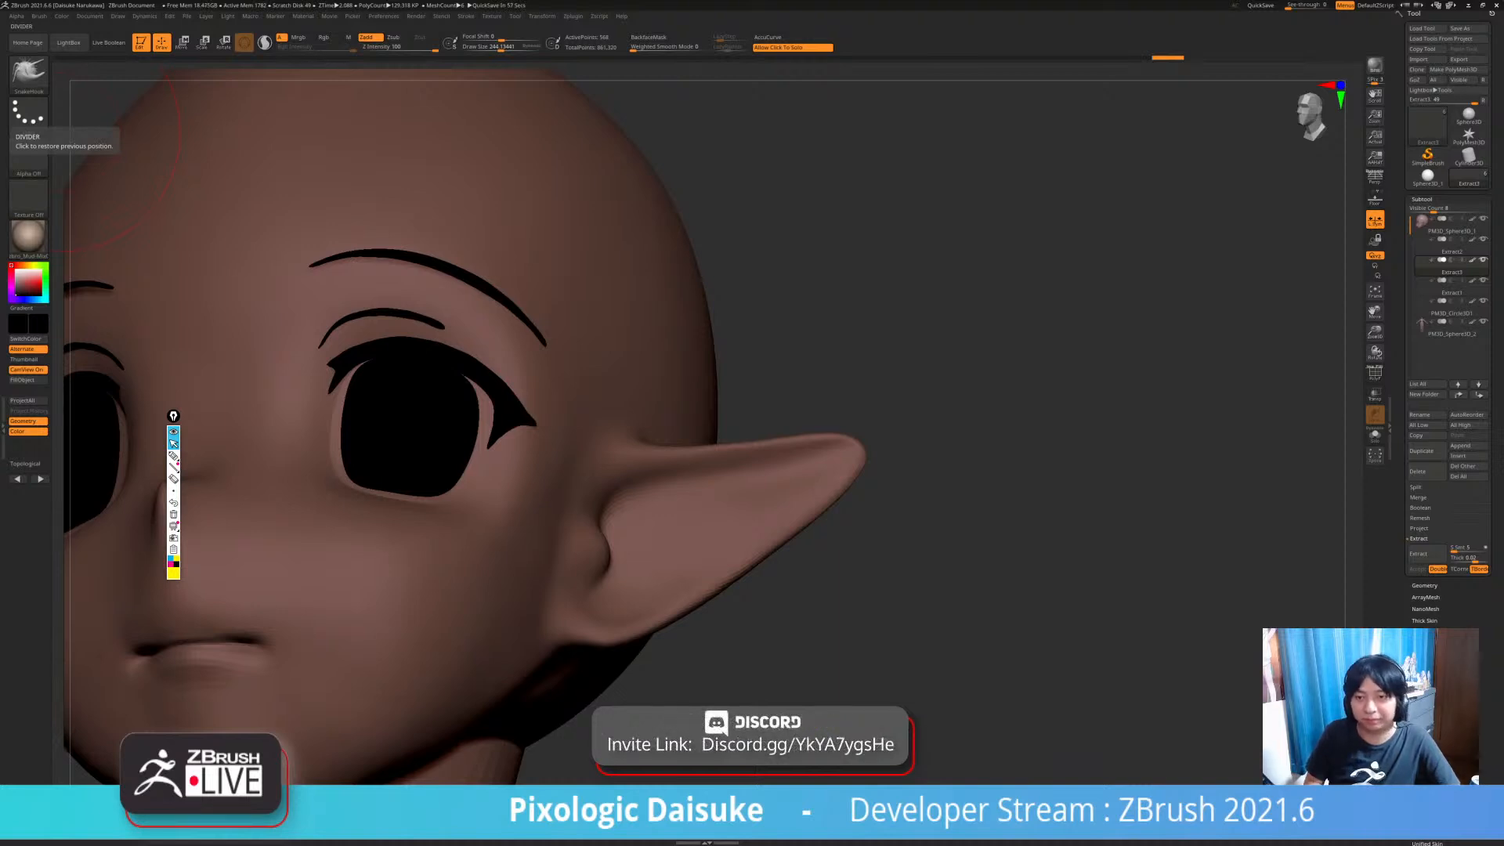
- Nudge the outer part of the eyelid crease in three-quarter view
mouse_move(548, 376)
right_down()
mouse_move(671, 380)
mouse_move(371, 245)
mouse_move(470, 250)
mouse_move(386, 227)
right_up()
drag(359, 258, 369, 262)
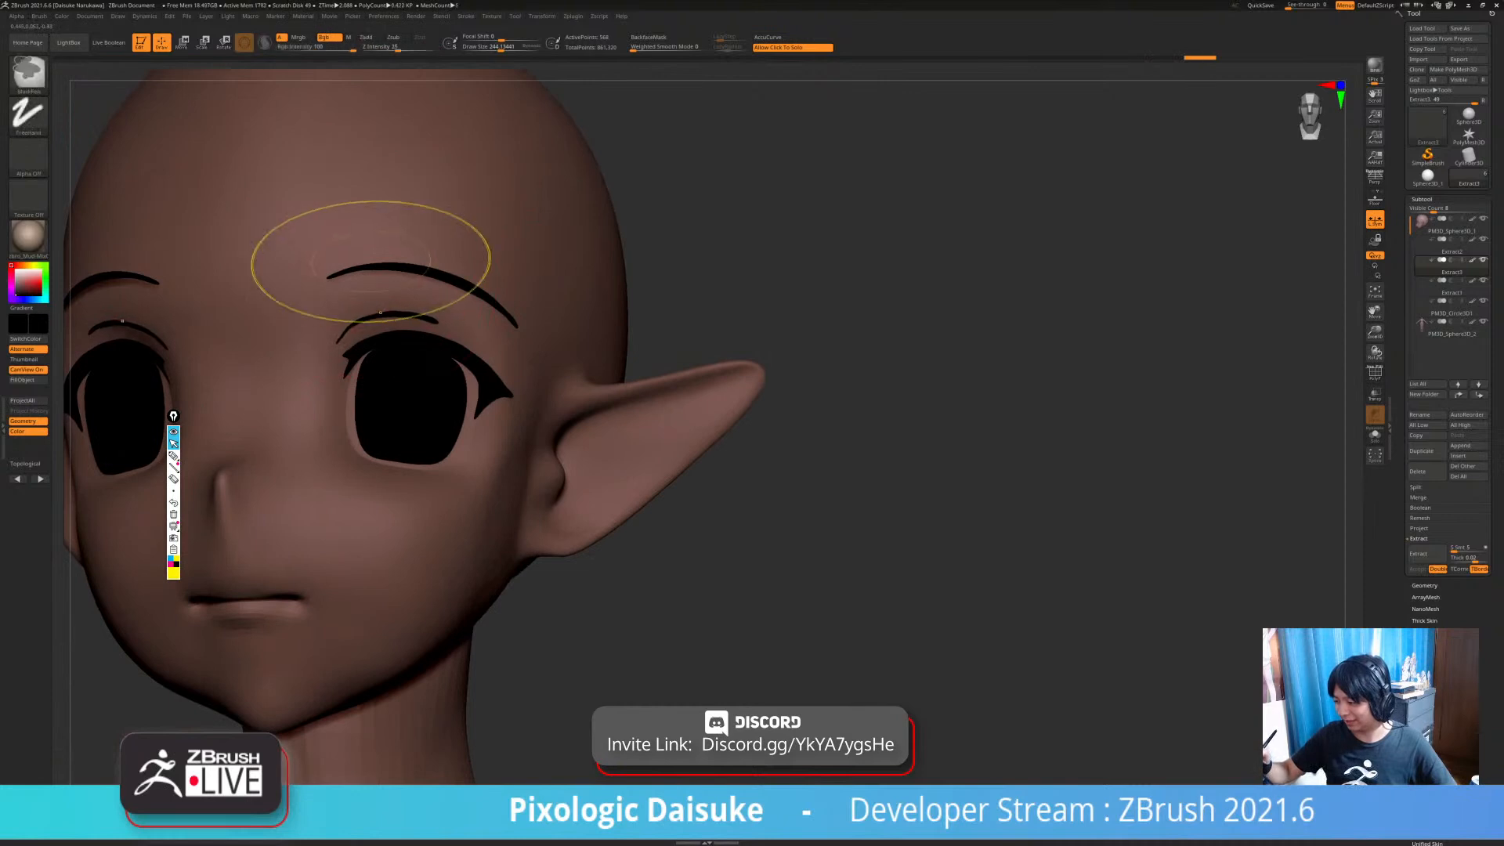
ctrl+right_drag(369, 262, 401, 239)
drag(450, 315, 463, 325)
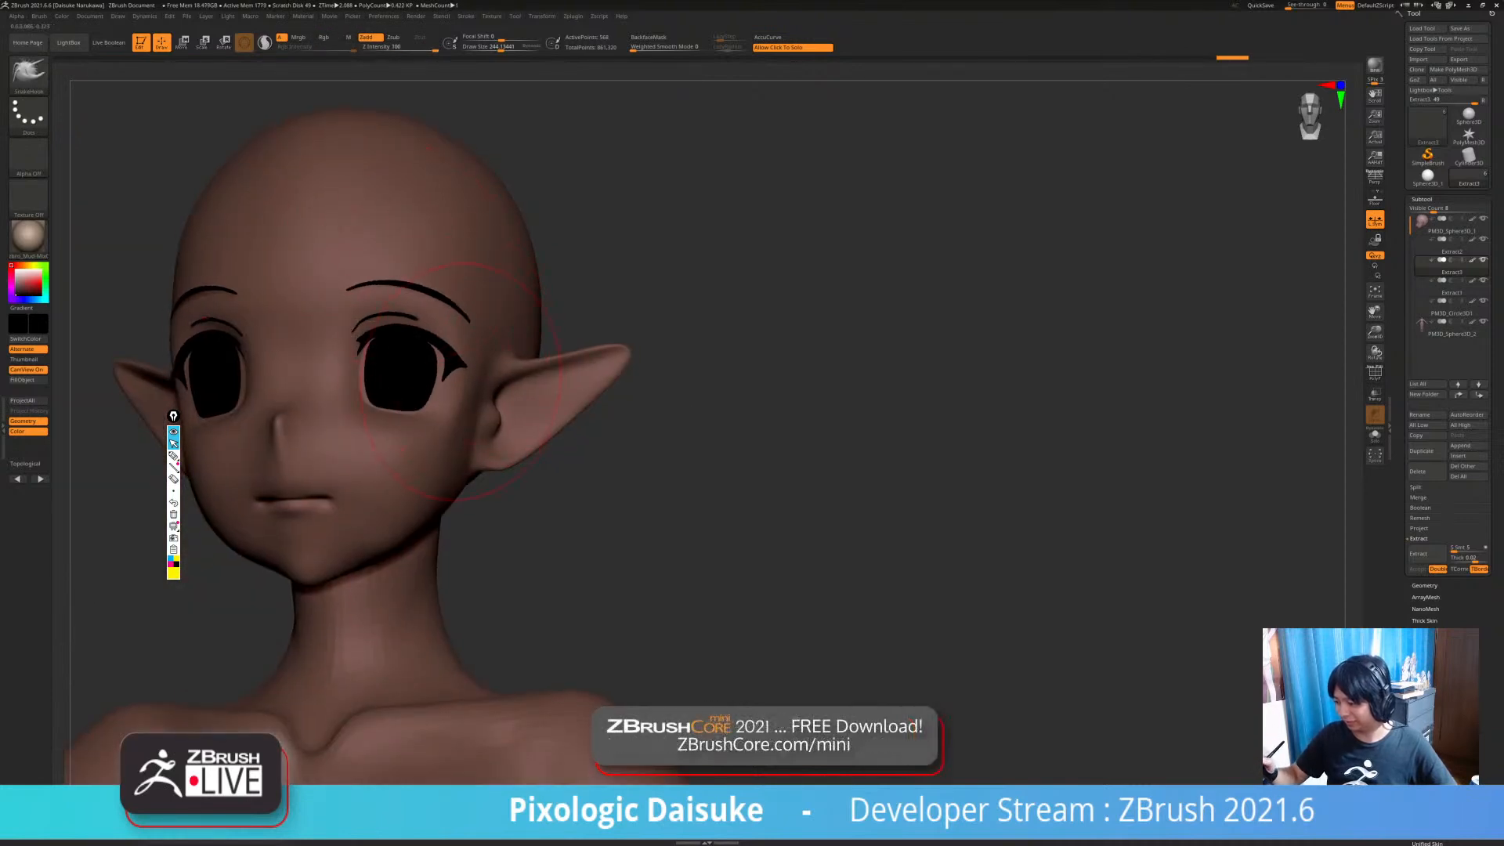